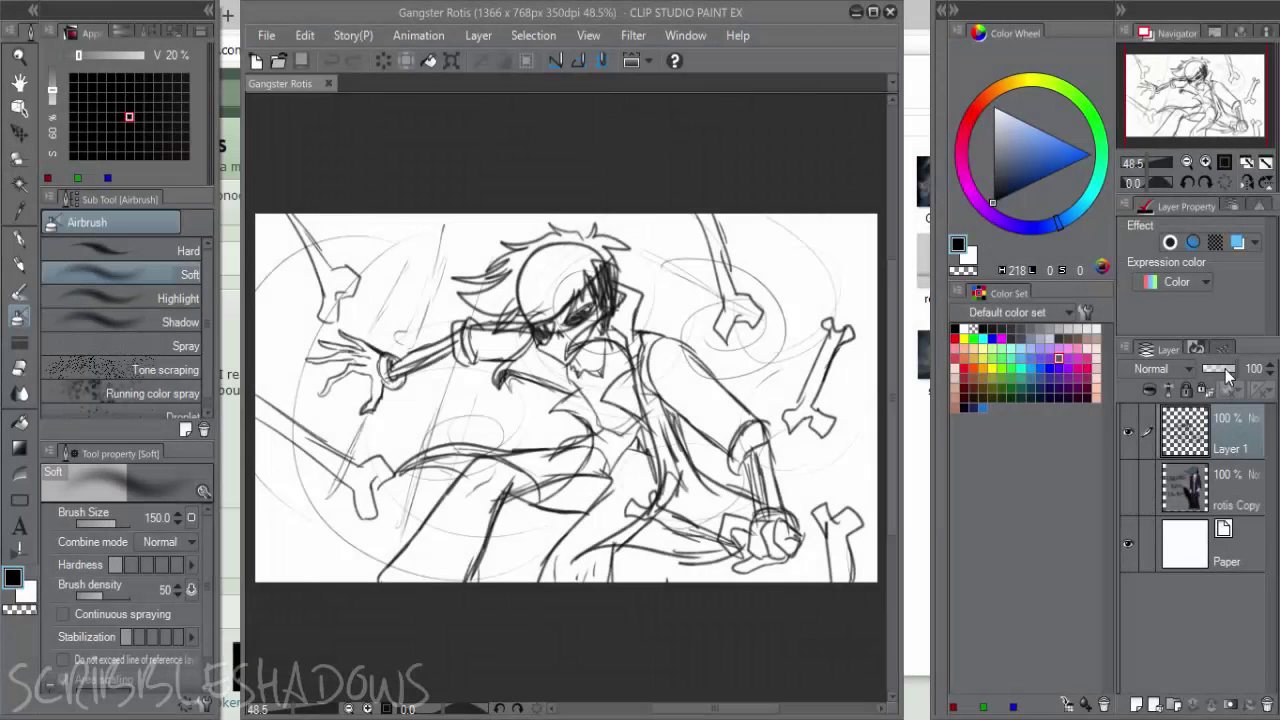
# Add a new vector layer above the sketch and lower the sketch layer's opacity to 30%
pyautogui.moveTo(1234, 368); pyautogui.dragTo(1212, 369)
pyautogui.click(1155, 705)
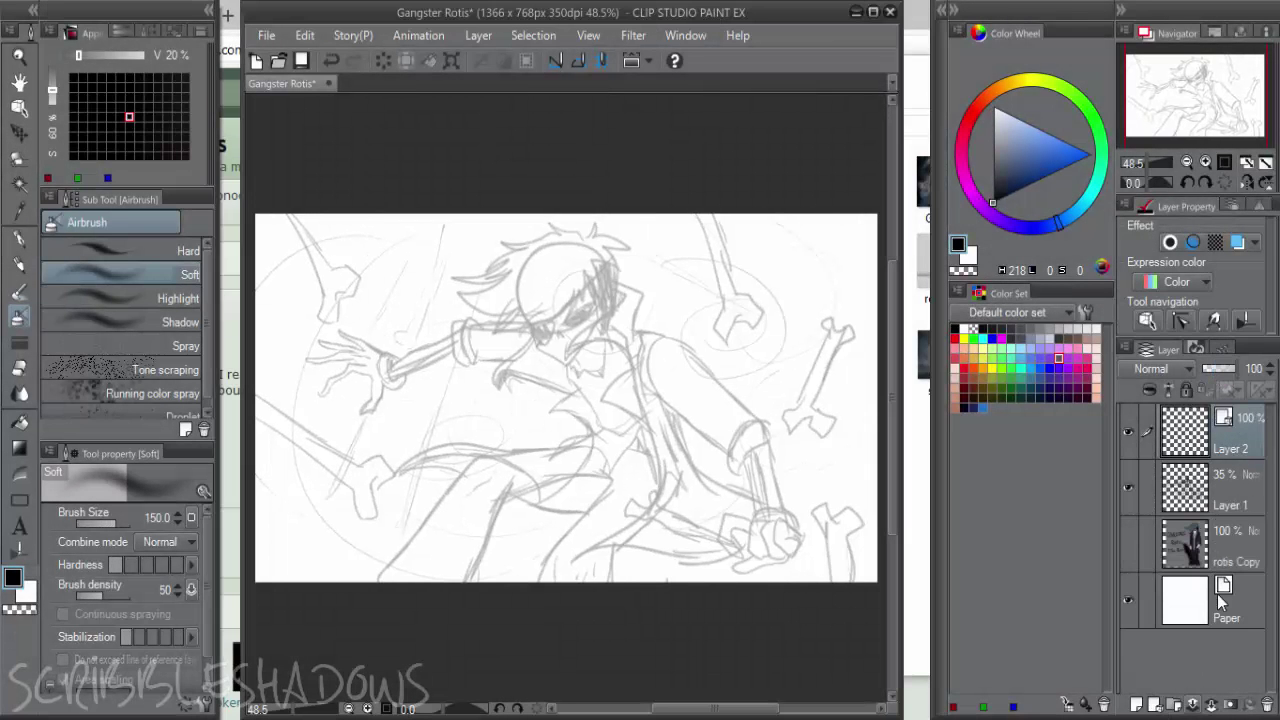
pyautogui.click(1232, 488)
pyautogui.click(1208, 370)
pyautogui.click(1209, 370)
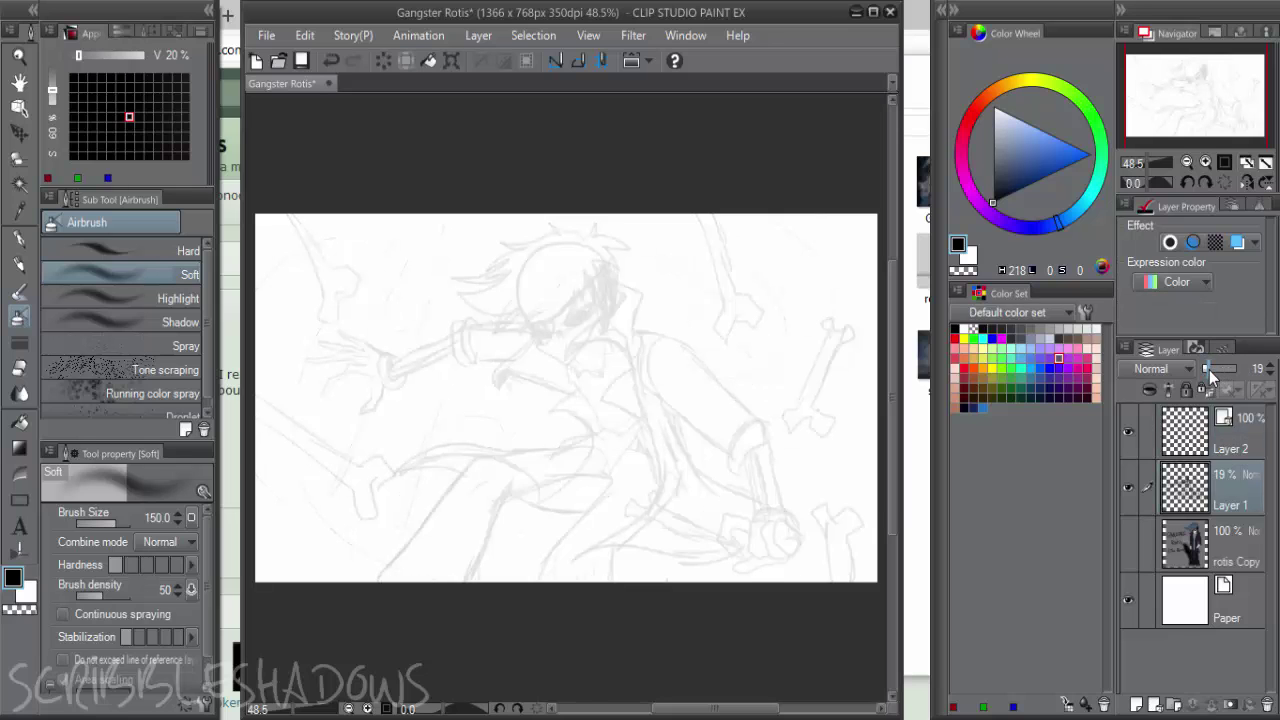
pyautogui.click(1224, 446)
pyautogui.click(1222, 486)
pyautogui.click(1213, 369)
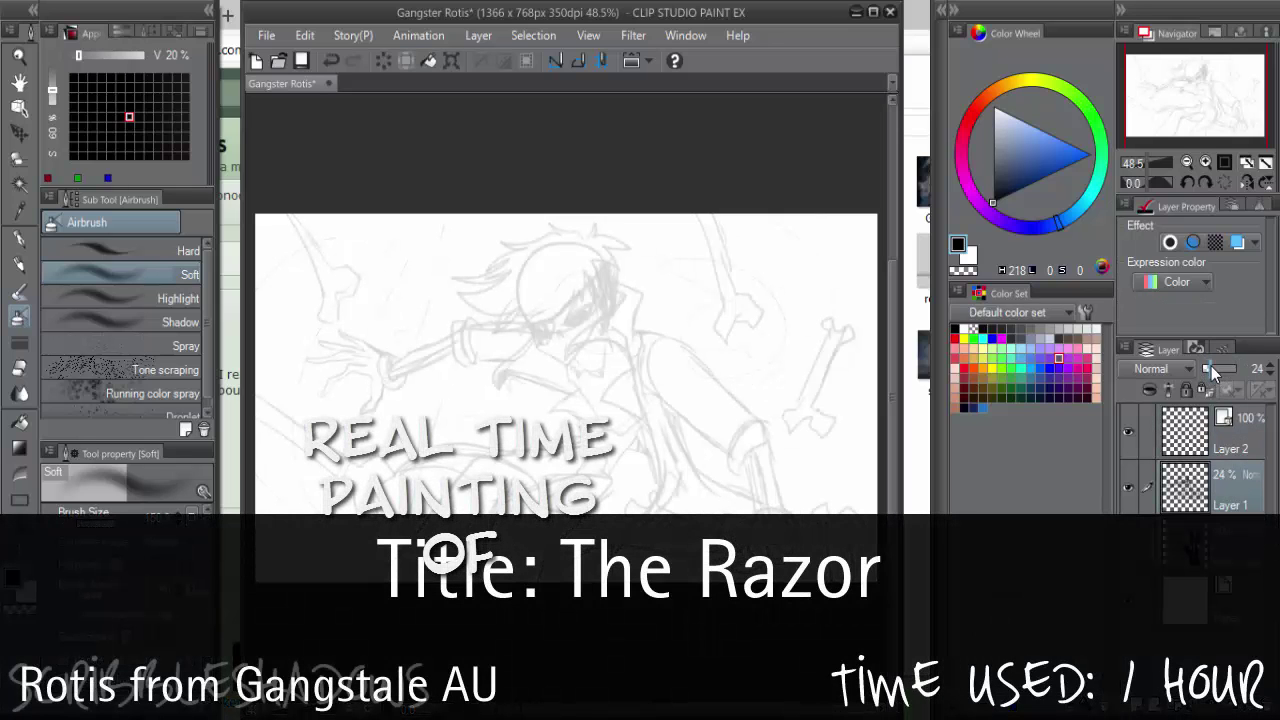
# On Layer 2, trace the face's jawline and pointed chin over the sketch with the Rough pencil at size 5
pyautogui.click(1238, 431)
pyautogui.press('p')
pyautogui.press('p')
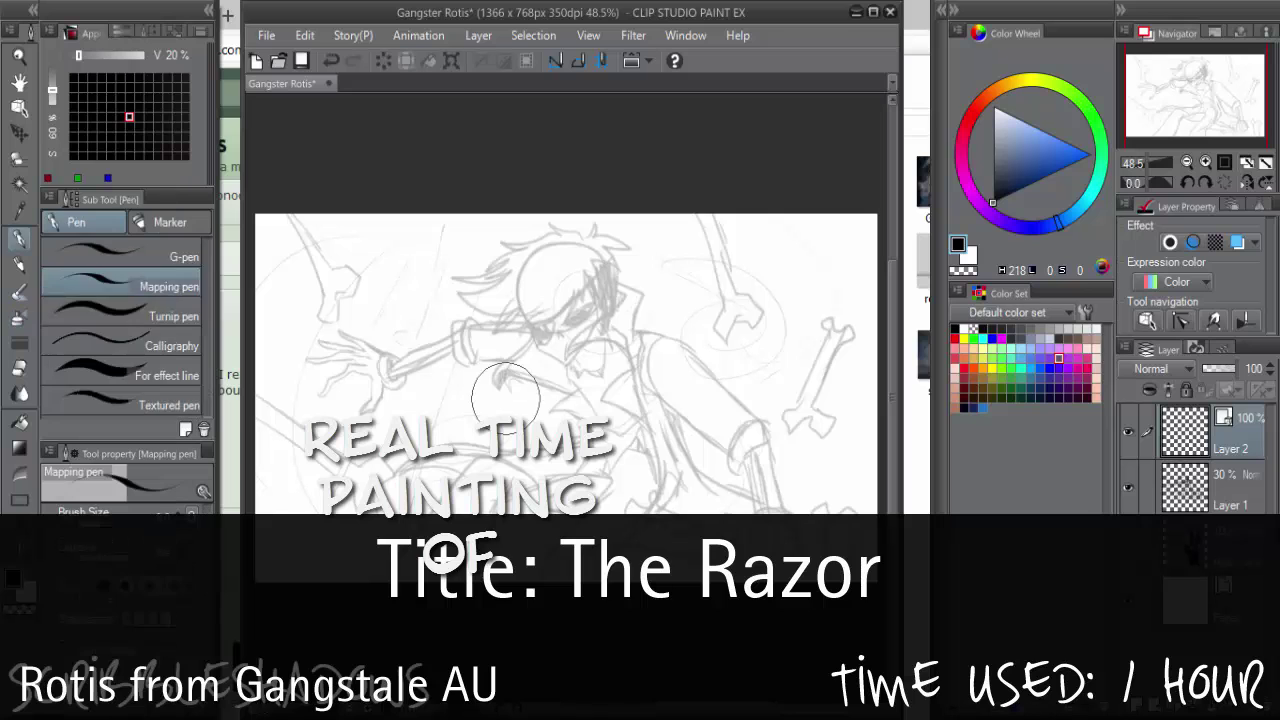
pyautogui.scroll(3, 555, 336)
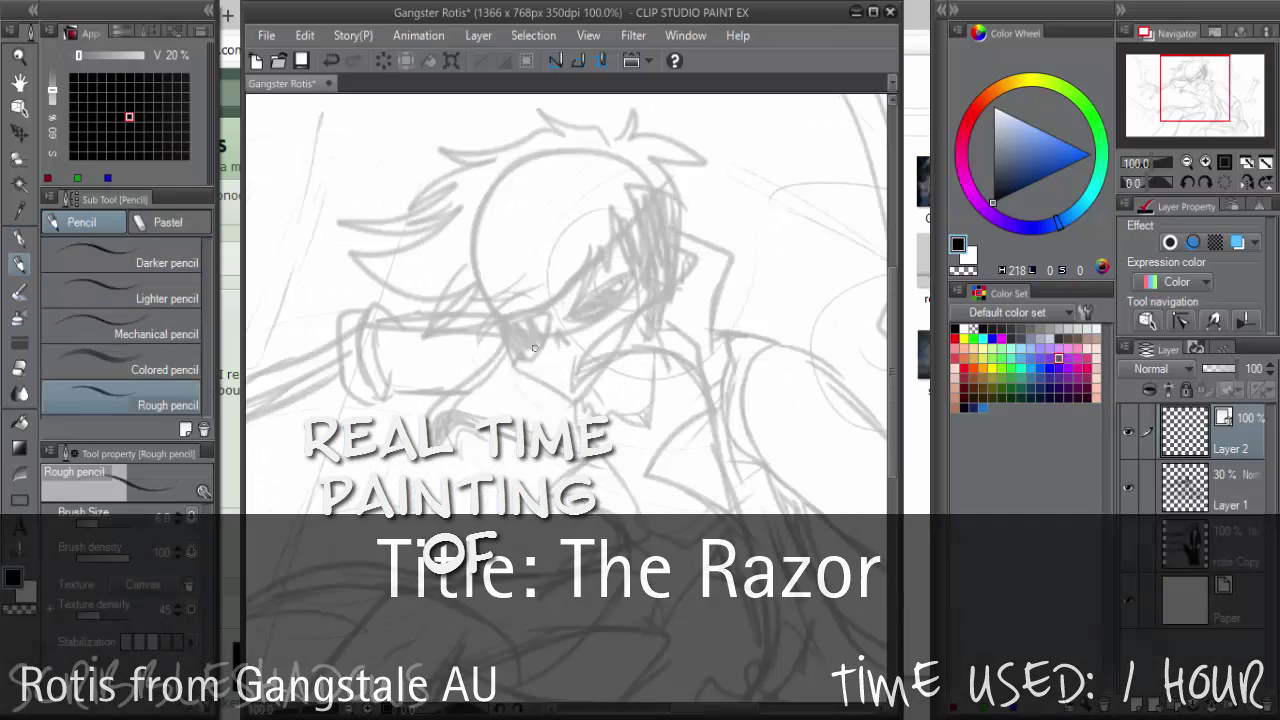
pyautogui.scroll(1, 502, 319)
pyautogui.moveTo(472, 281); pyautogui.dragTo(528, 376)
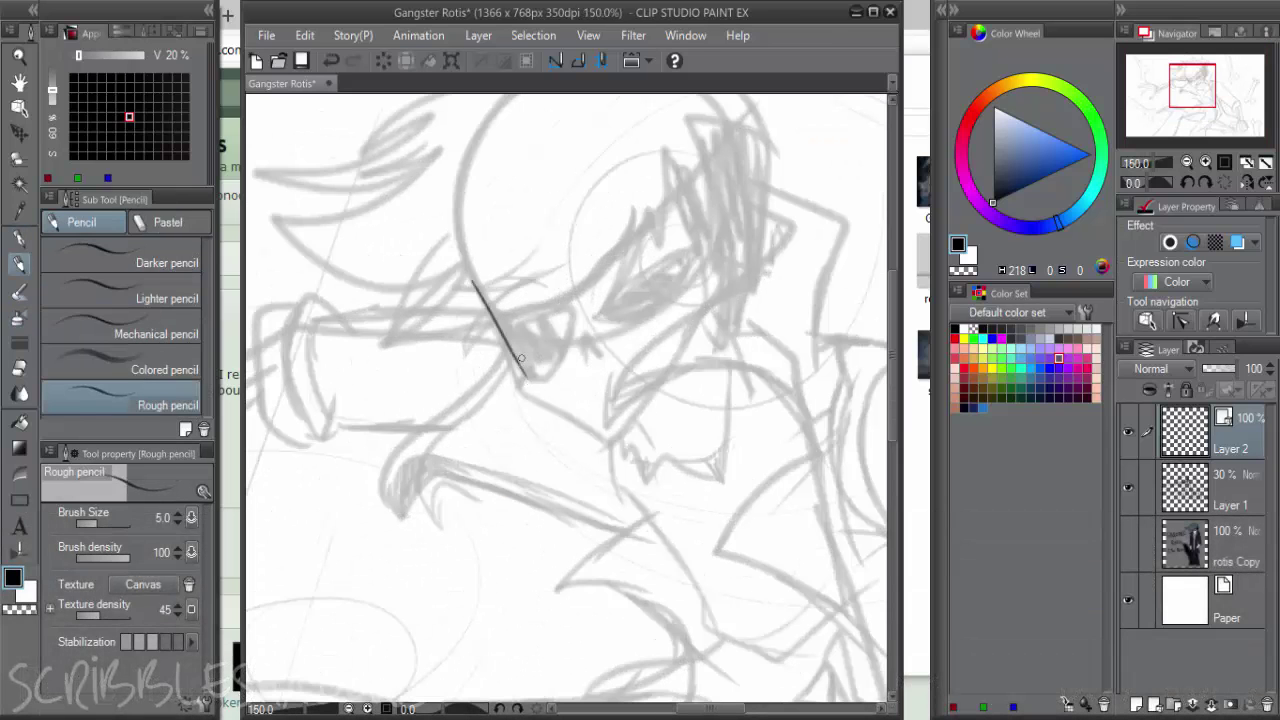
pyautogui.hotkey('ctrl', 'z')
pyautogui.moveTo(472, 281)
pyautogui.mouseDown()
pyautogui.moveTo(526, 378)
pyautogui.moveTo(613, 437)
pyautogui.moveTo(708, 306)
pyautogui.mouseUp()
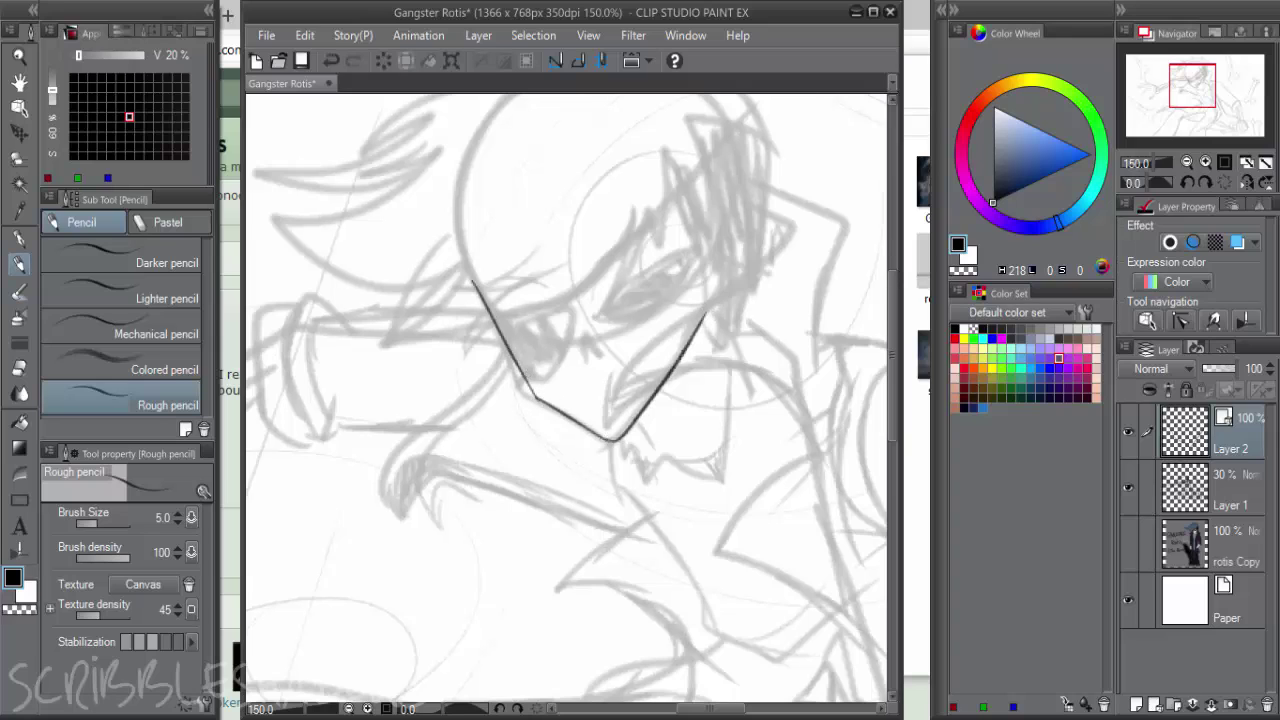
# Try to redraw the right side of the jaw from the chin up to the cheek
pyautogui.hotkey('ctrl', 'z')
pyautogui.moveTo(606, 441); pyautogui.dragTo(686, 307)
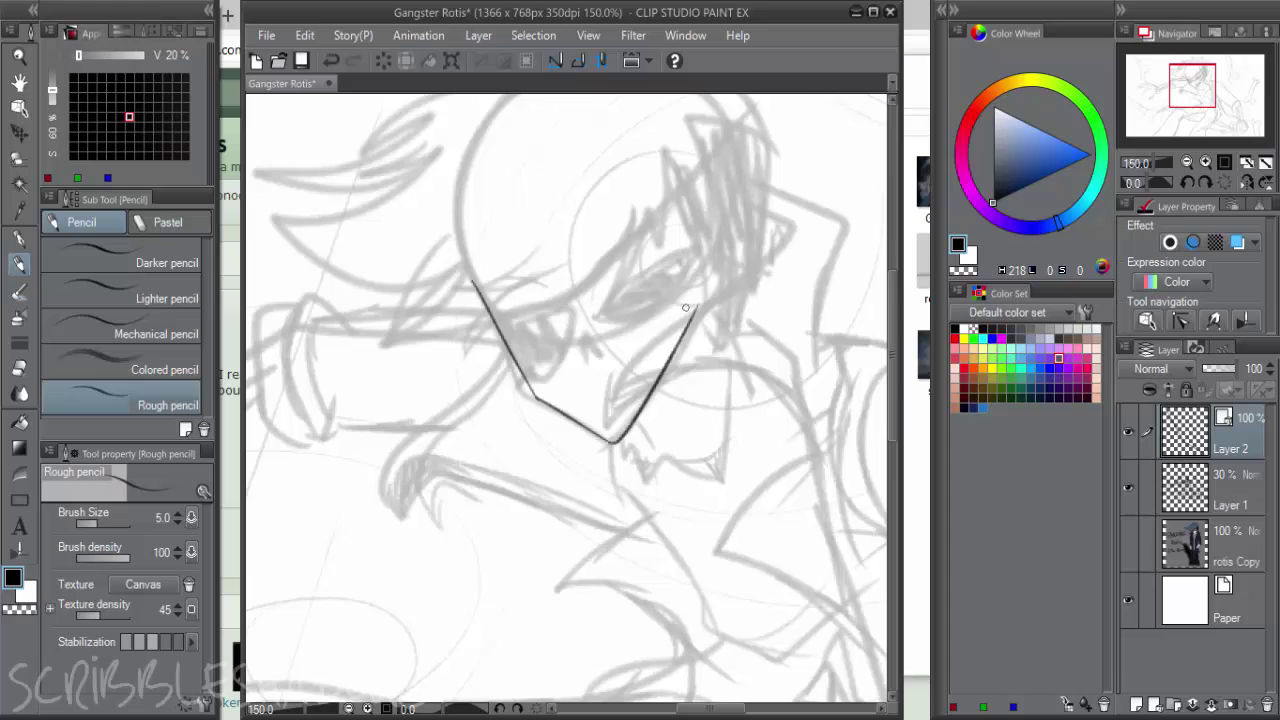
pyautogui.hotkey('ctrl', 'z')
pyautogui.moveTo(608, 440); pyautogui.dragTo(726, 294)
pyautogui.hotkey('ctrl', 'z')
pyautogui.moveTo(608, 441); pyautogui.dragTo(690, 332)
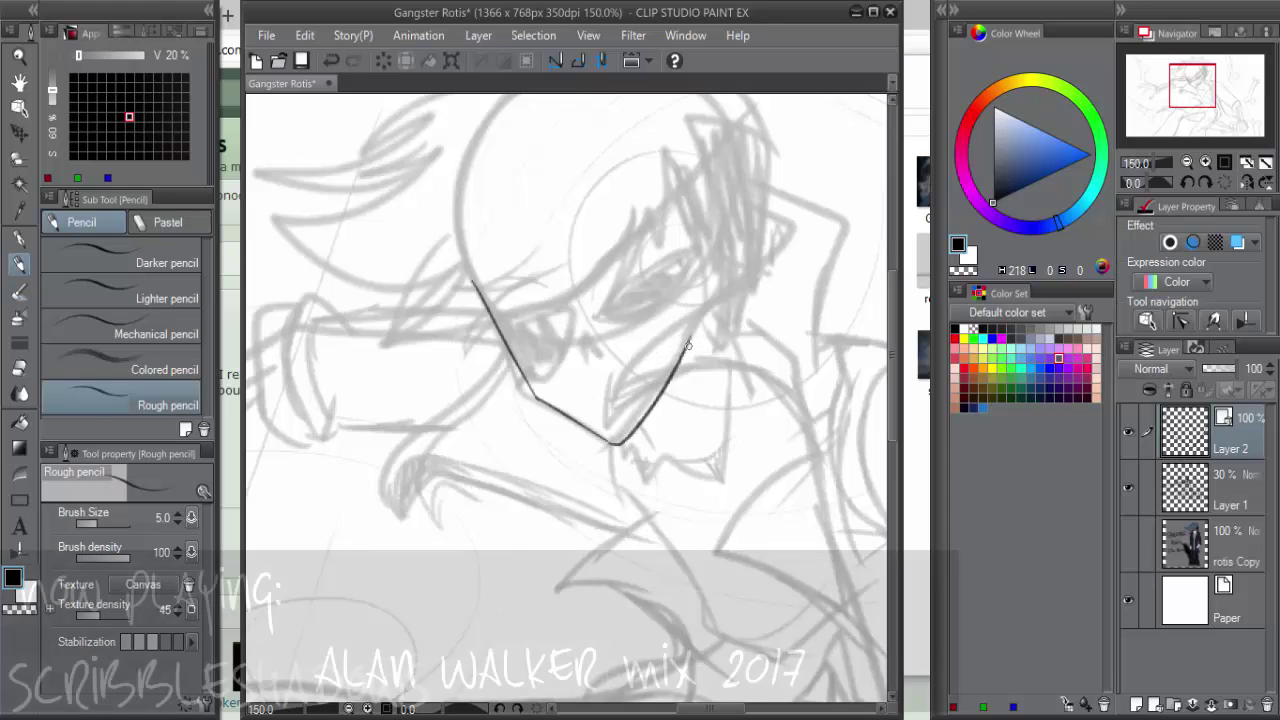
# Show the rotis Copy reference layer to check the character design, and hide it again
pyautogui.click(1129, 543)
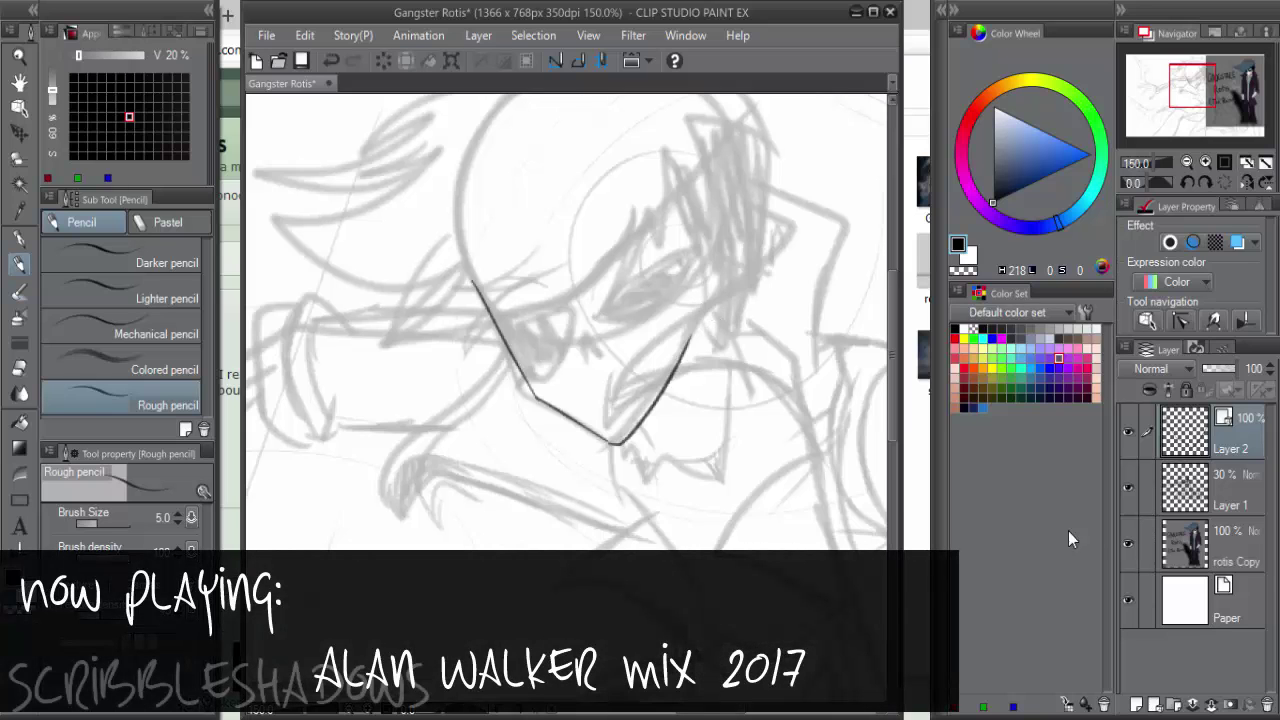
pyautogui.scroll(-2, 865, 452)
pyautogui.moveTo(815, 402); pyautogui.dragTo(643, 400)
pyautogui.scroll(2, 571, 380)
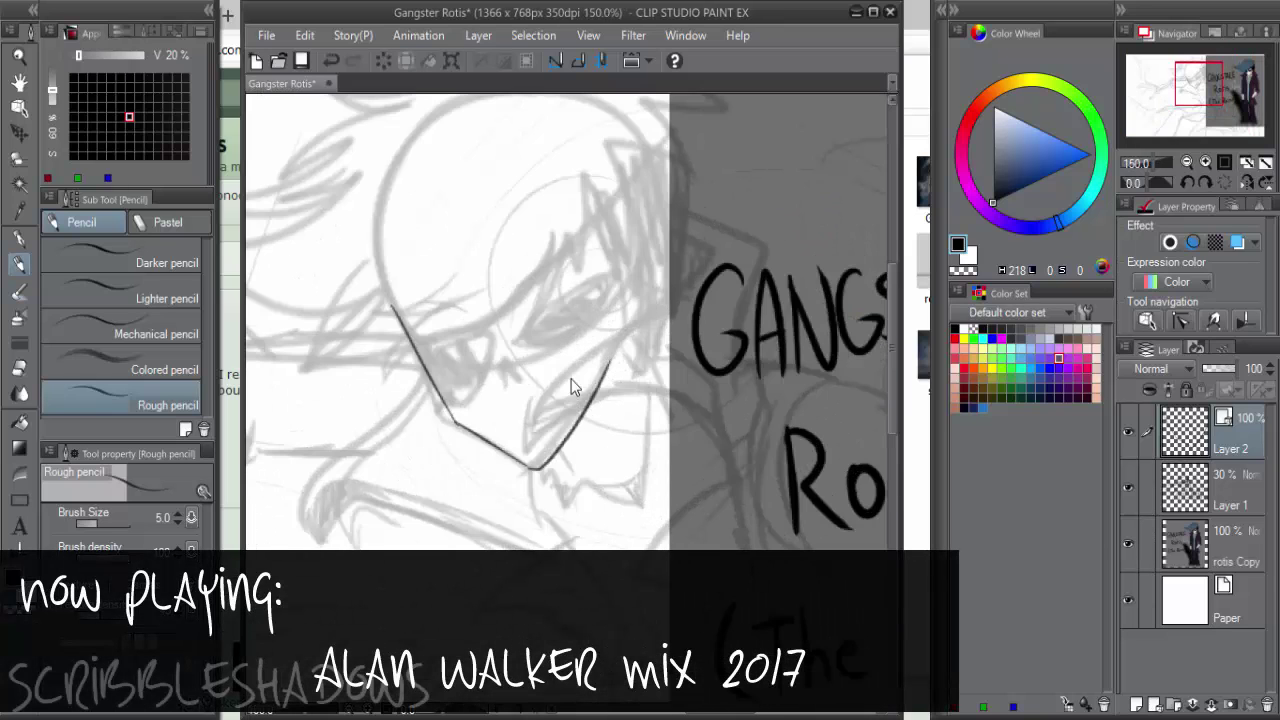
pyautogui.click(1127, 544)
# Redraw the right jaw from the chin to the cheekbone and extend it up to the temple
pyautogui.hotkey('ctrl', 'z')
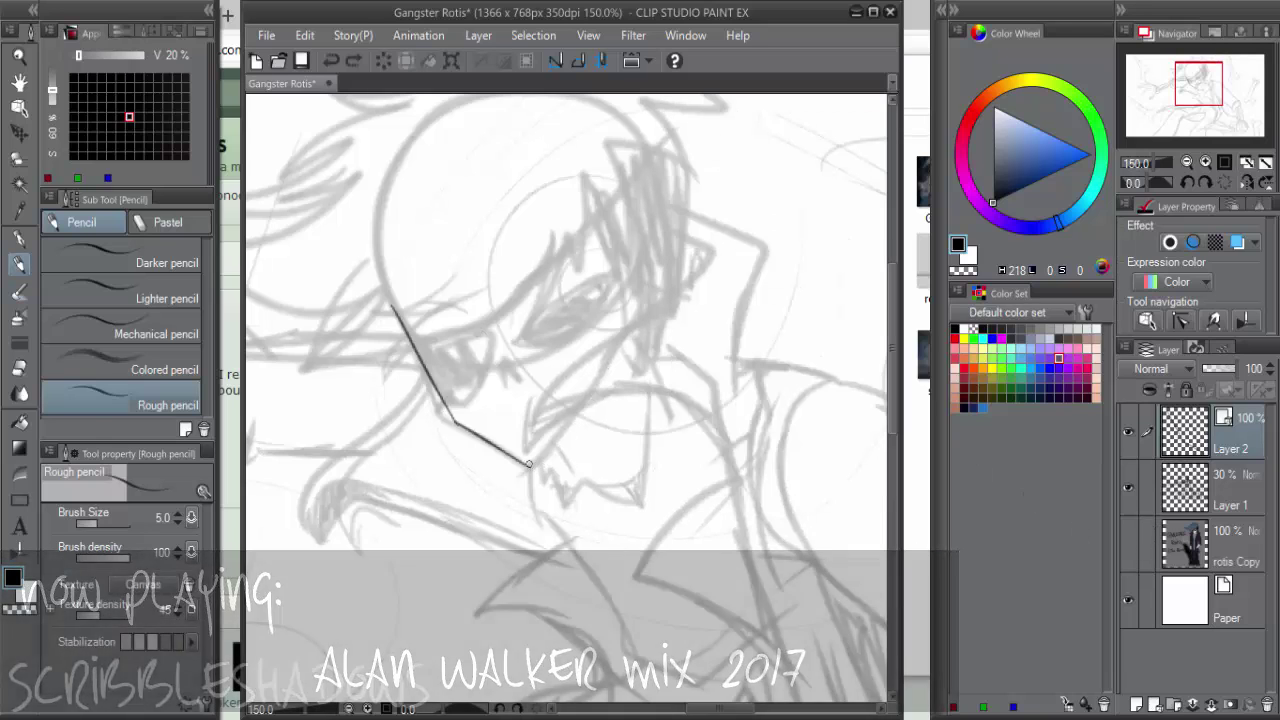
pyautogui.moveTo(527, 464)
pyautogui.mouseDown()
pyautogui.moveTo(599, 381)
pyautogui.moveTo(614, 336)
pyautogui.moveTo(633, 331)
pyautogui.moveTo(624, 338)
pyautogui.moveTo(617, 257)
pyautogui.moveTo(626, 290)
pyautogui.moveTo(604, 385)
pyautogui.mouseUp()
pyautogui.hotkey('ctrl', 'z')
pyautogui.hotkey('ctrl', 'z')
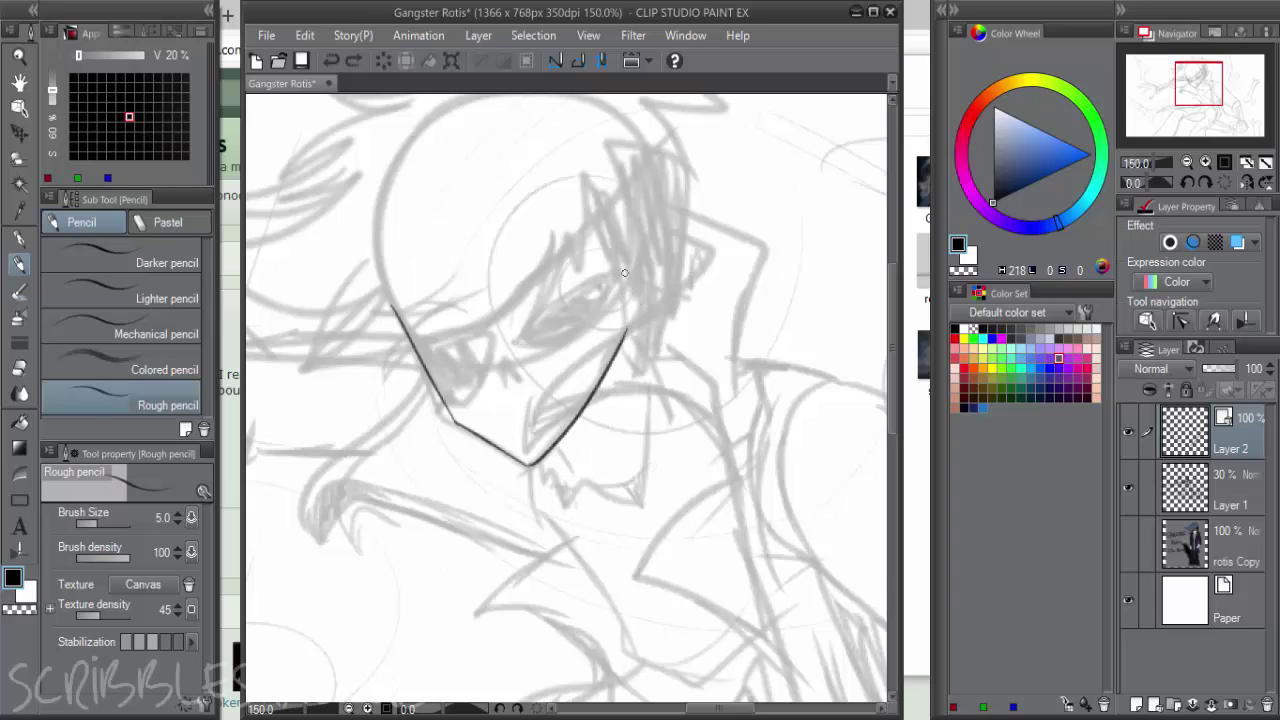
pyautogui.hotkey('ctrl', 'z')
pyautogui.moveTo(624, 272)
pyautogui.mouseDown()
pyautogui.moveTo(630, 340)
pyautogui.moveTo(621, 334)
pyautogui.mouseUp()
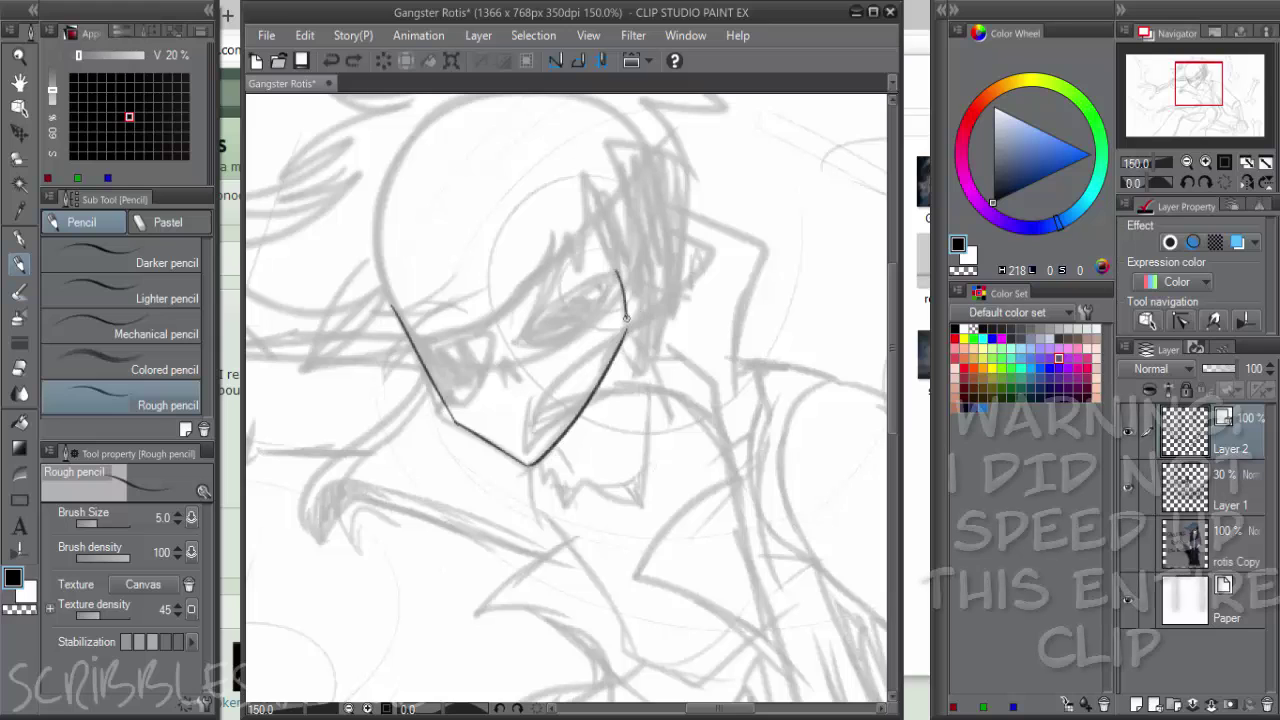
pyautogui.hotkey('ctrl', 'z')
pyautogui.moveTo(627, 325); pyautogui.dragTo(621, 256)
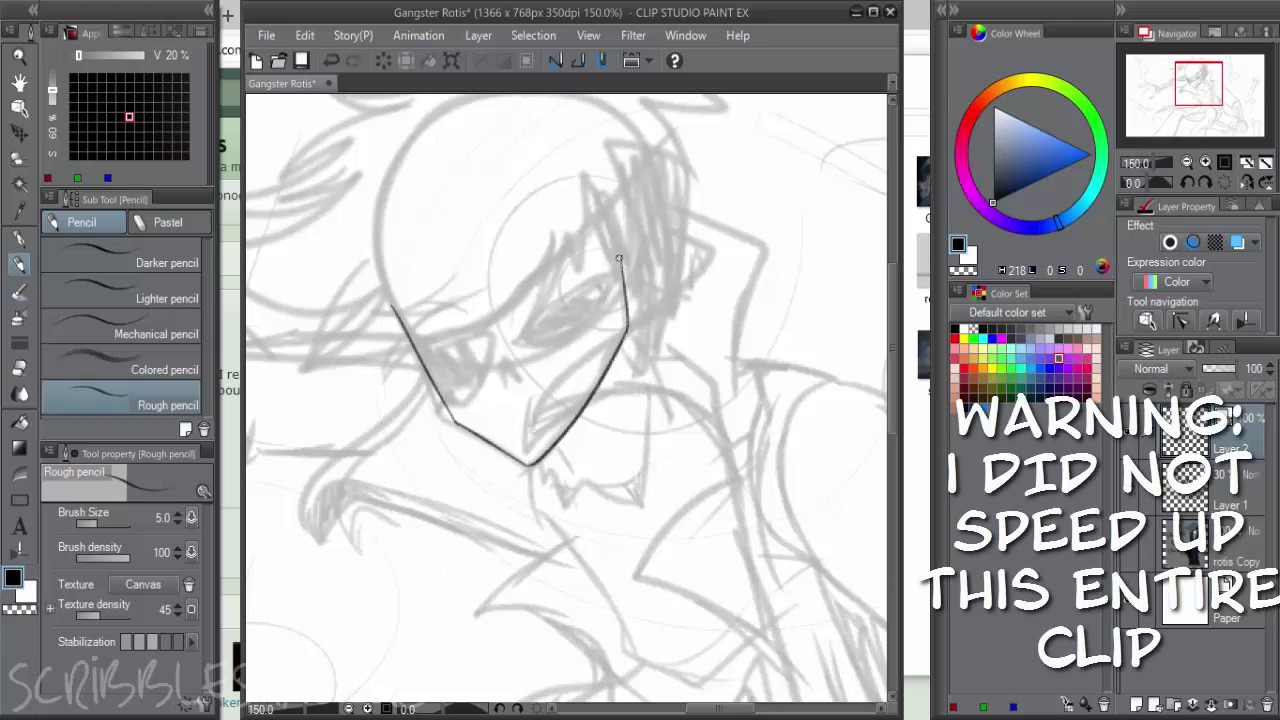
# Enlarge the traced jawline proportionally and position it over the sketched face
pyautogui.hotkey('ctrl', 't')
pyautogui.moveTo(509, 247)
pyautogui.mouseDown()
pyautogui.moveTo(506, 185)
pyautogui.moveTo(545, 288)
pyautogui.mouseUp()
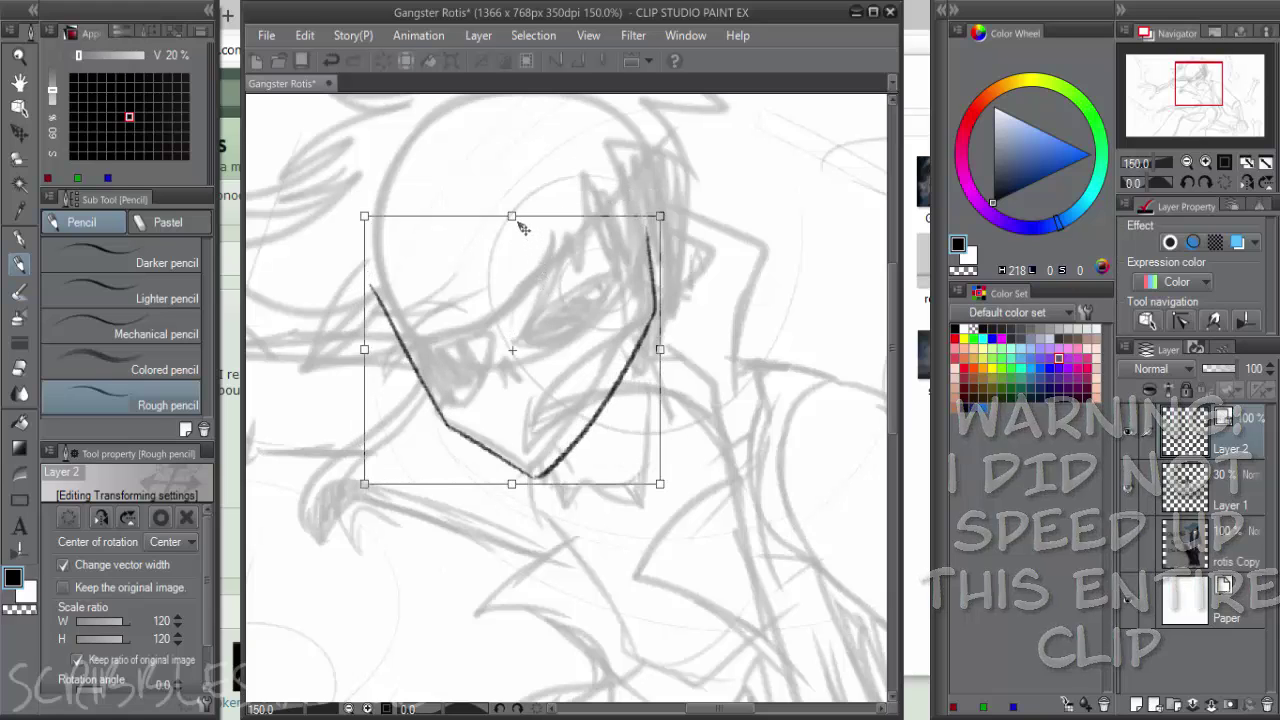
pyautogui.moveTo(512, 216); pyautogui.dragTo(513, 227)
pyautogui.moveTo(533, 299); pyautogui.dragTo(532, 298)
pyautogui.press('Return')
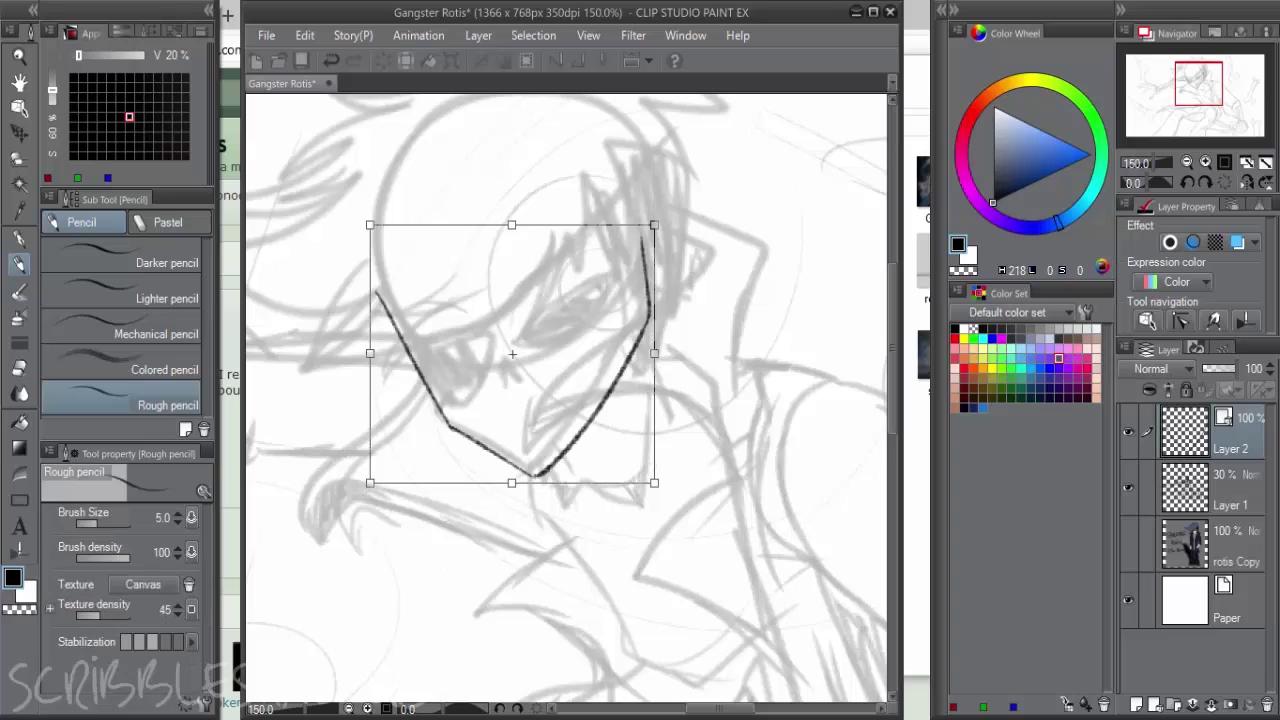
# Draw the rounded skull outline from the left jaw over the head to the right temple
pyautogui.hotkey('ctrl', 'z')
pyautogui.moveTo(545, 389); pyautogui.dragTo(584, 479)
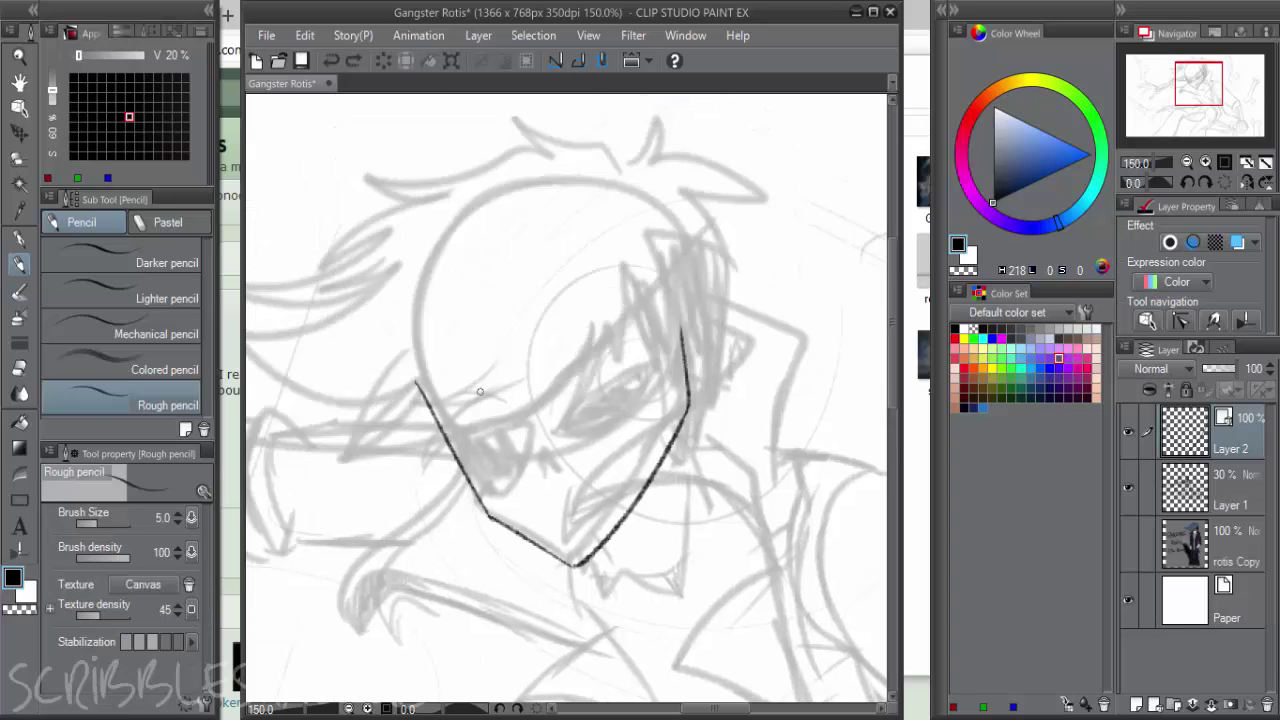
pyautogui.moveTo(408, 368); pyautogui.dragTo(412, 245)
pyautogui.hotkey('ctrl', 'z')
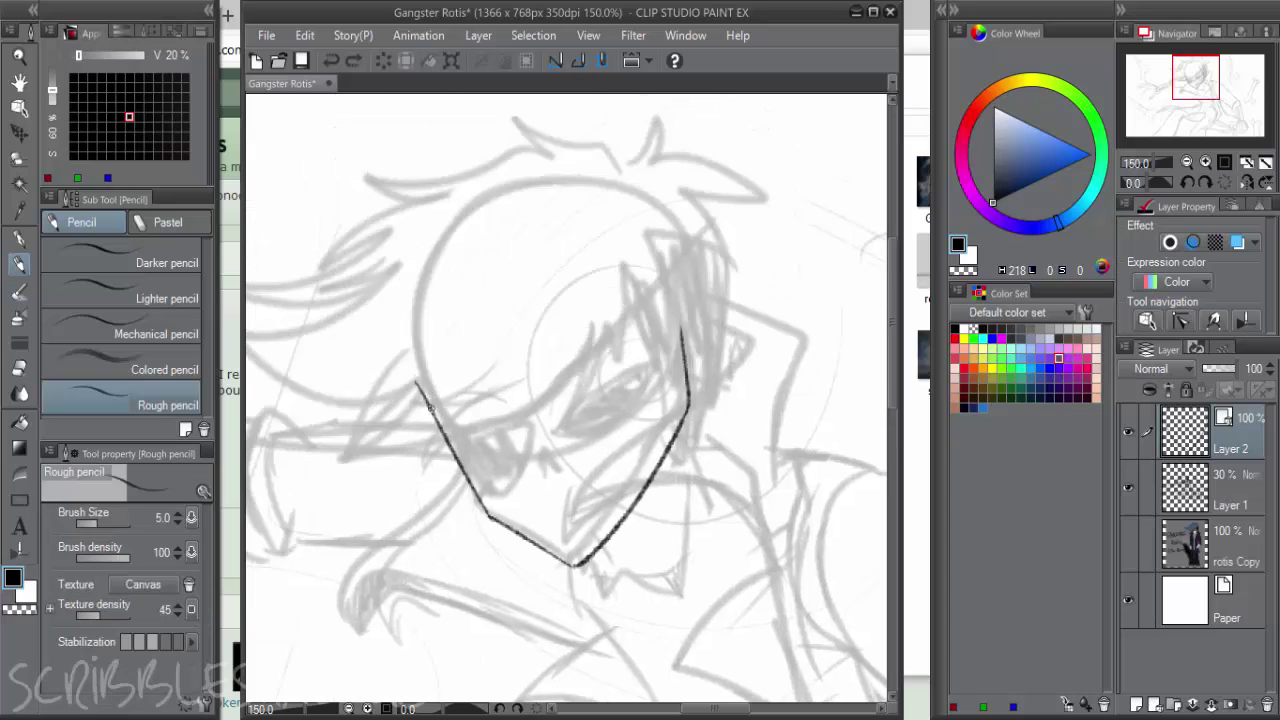
pyautogui.moveTo(430, 410)
pyautogui.mouseDown()
pyautogui.moveTo(408, 362)
pyautogui.moveTo(515, 178)
pyautogui.moveTo(677, 266)
pyautogui.mouseUp()
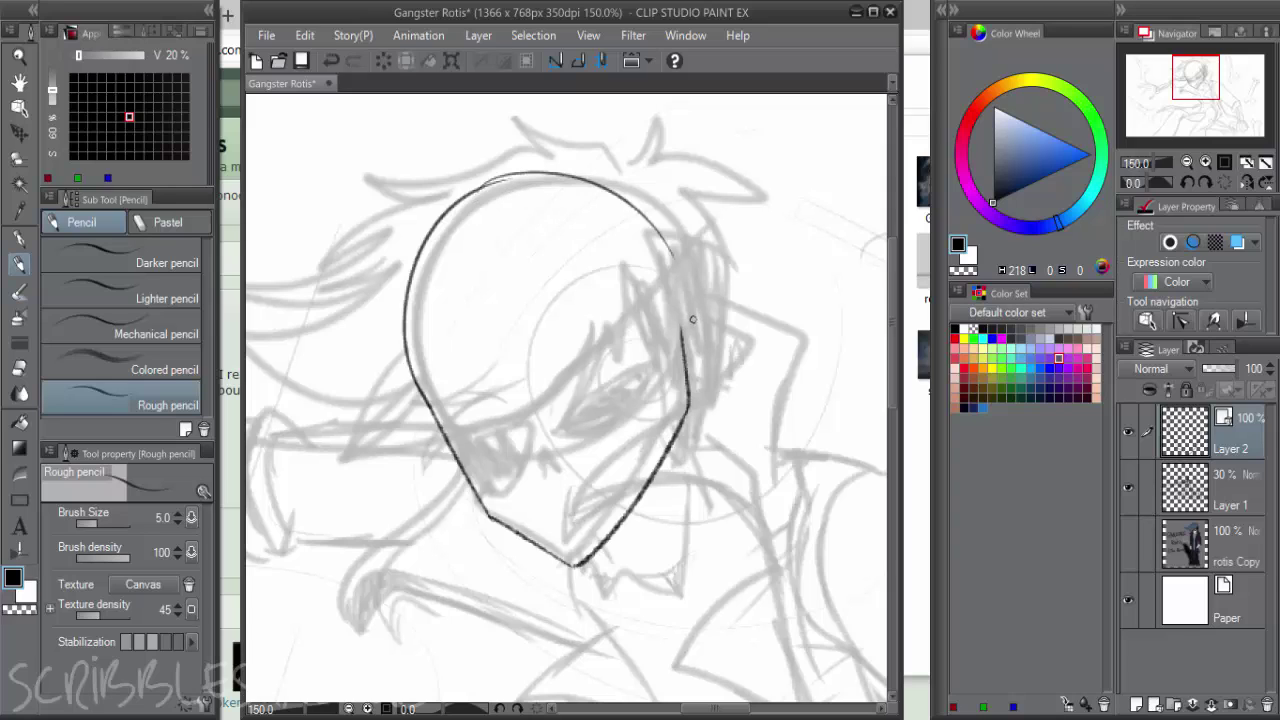
pyautogui.moveTo(687, 356); pyautogui.dragTo(651, 222)
pyautogui.hotkey('ctrl', 'z')
pyautogui.hotkey('ctrl', 'z')
pyautogui.moveTo(491, 192)
pyautogui.mouseDown()
pyautogui.moveTo(647, 217)
pyautogui.moveTo(689, 305)
pyautogui.moveTo(683, 358)
pyautogui.mouseUp()
pyautogui.hotkey('ctrl', 'z')
pyautogui.moveTo(678, 266); pyautogui.dragTo(686, 352)
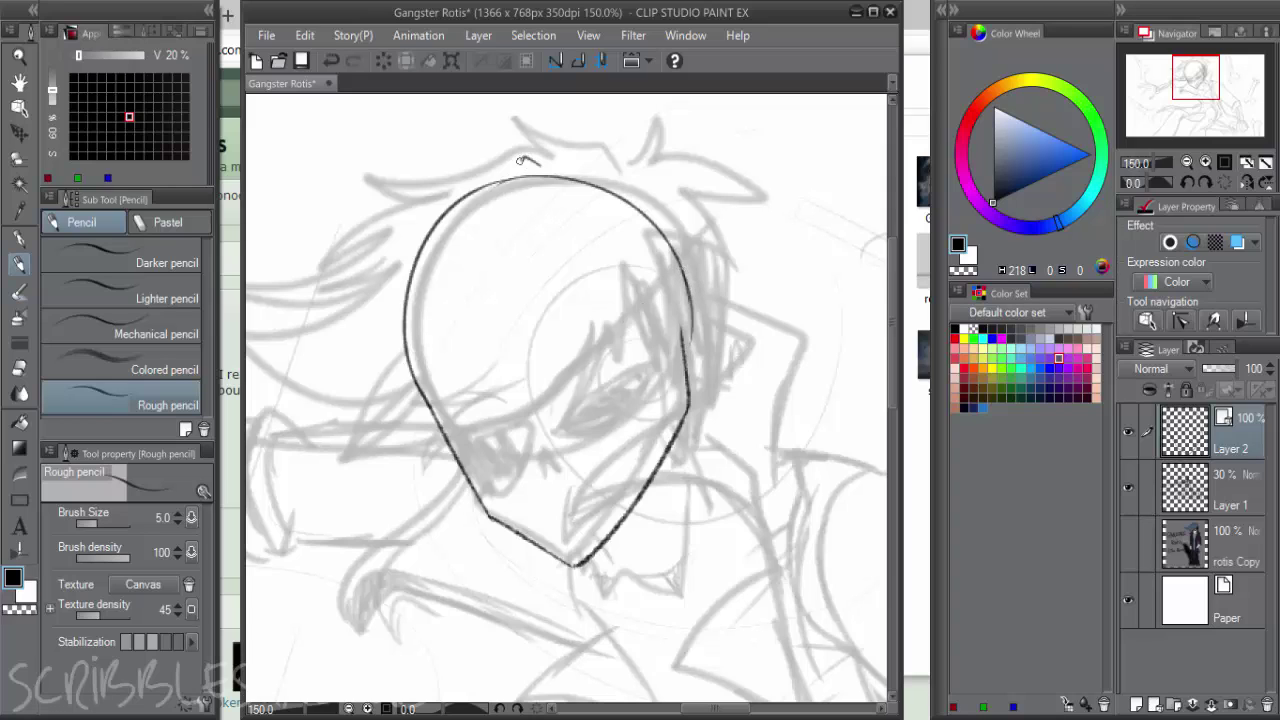
# Draw the spiky hair tufts along the upper left and left side of the head
pyautogui.moveTo(520, 160); pyautogui.dragTo(470, 188)
pyautogui.hotkey('ctrl', 'z')
pyautogui.moveTo(527, 157)
pyautogui.mouseDown()
pyautogui.moveTo(409, 163)
pyautogui.moveTo(477, 182)
pyautogui.moveTo(331, 237)
pyautogui.mouseUp()
pyautogui.moveTo(331, 237)
pyautogui.mouseDown()
pyautogui.moveTo(411, 244)
pyautogui.moveTo(443, 232)
pyautogui.moveTo(291, 274)
pyautogui.mouseUp()
pyautogui.hotkey('ctrl', 'z')
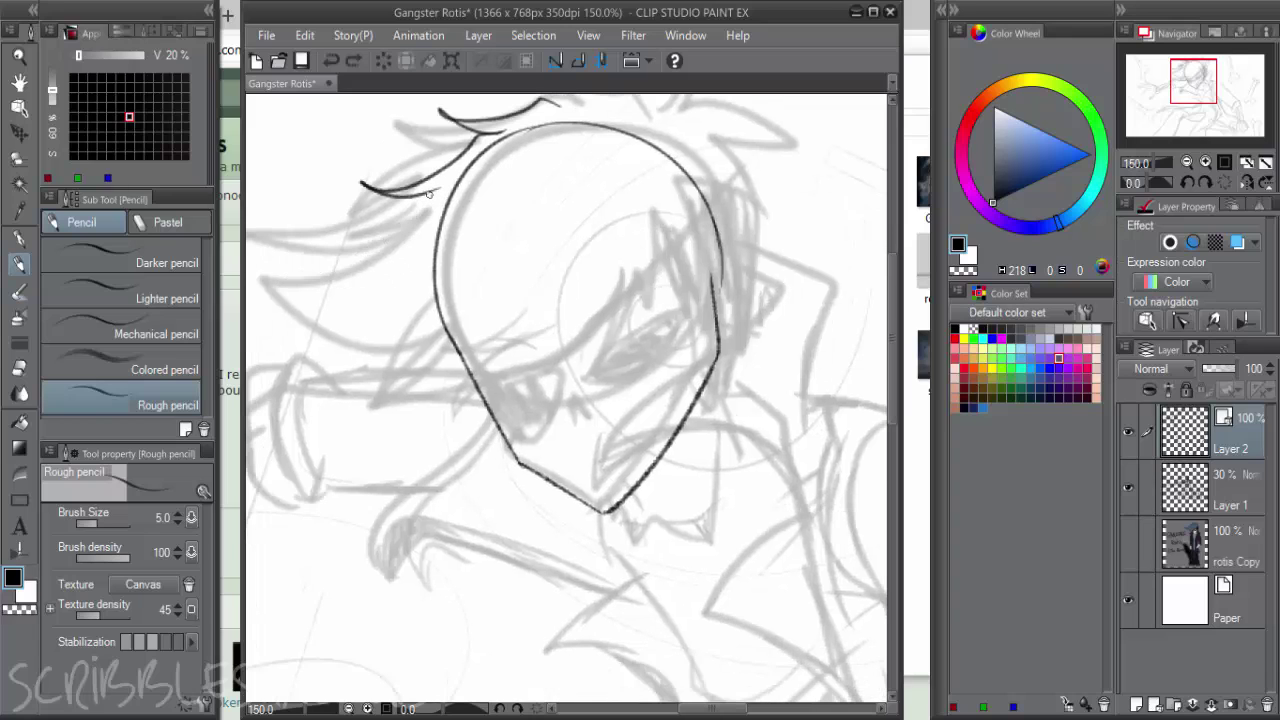
pyautogui.moveTo(432, 192)
pyautogui.mouseDown()
pyautogui.moveTo(350, 281)
pyautogui.moveTo(416, 314)
pyautogui.mouseUp()
pyautogui.moveTo(407, 260)
pyautogui.mouseDown()
pyautogui.moveTo(303, 398)
pyautogui.moveTo(468, 371)
pyautogui.mouseUp()
# Draw a pointed fringe lock over the left part of the face, redoing its strokes until the shape fits
pyautogui.moveTo(517, 287)
pyautogui.mouseDown()
pyautogui.moveTo(402, 432)
pyautogui.moveTo(552, 294)
pyautogui.moveTo(428, 338)
pyautogui.moveTo(367, 402)
pyautogui.moveTo(559, 320)
pyautogui.moveTo(524, 386)
pyautogui.mouseUp()
pyautogui.hotkey('ctrl', 'z')
pyautogui.hotkey('ctrl', 'z')
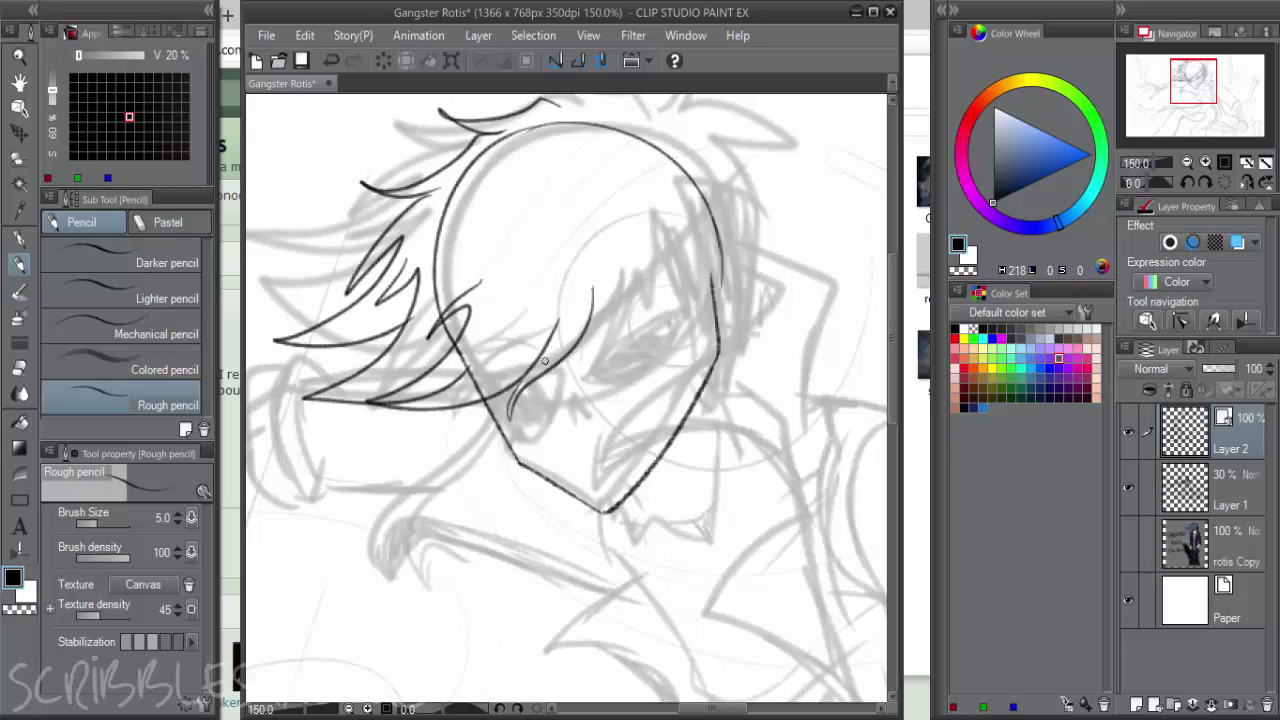
pyautogui.hotkey('ctrl', 'z')
pyautogui.hotkey('ctrl', 'z')
pyautogui.moveTo(583, 289)
pyautogui.mouseDown()
pyautogui.moveTo(518, 420)
pyautogui.moveTo(563, 287)
pyautogui.moveTo(512, 370)
pyautogui.moveTo(591, 280)
pyautogui.moveTo(518, 397)
pyautogui.moveTo(580, 293)
pyautogui.mouseUp()
pyautogui.hotkey('ctrl', 'z')
pyautogui.hotkey('ctrl', 'z')
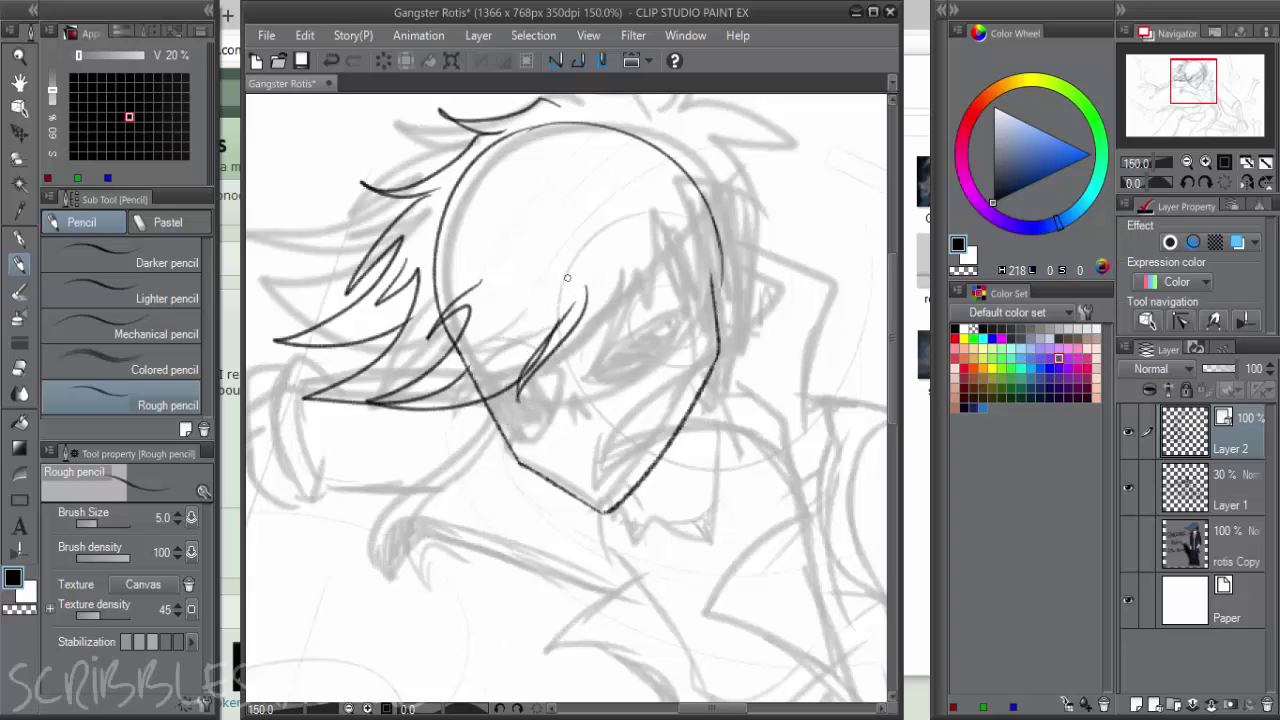
# Erase the skull and face outline behind the left-side hair with the Vector eraser
pyautogui.press('e')
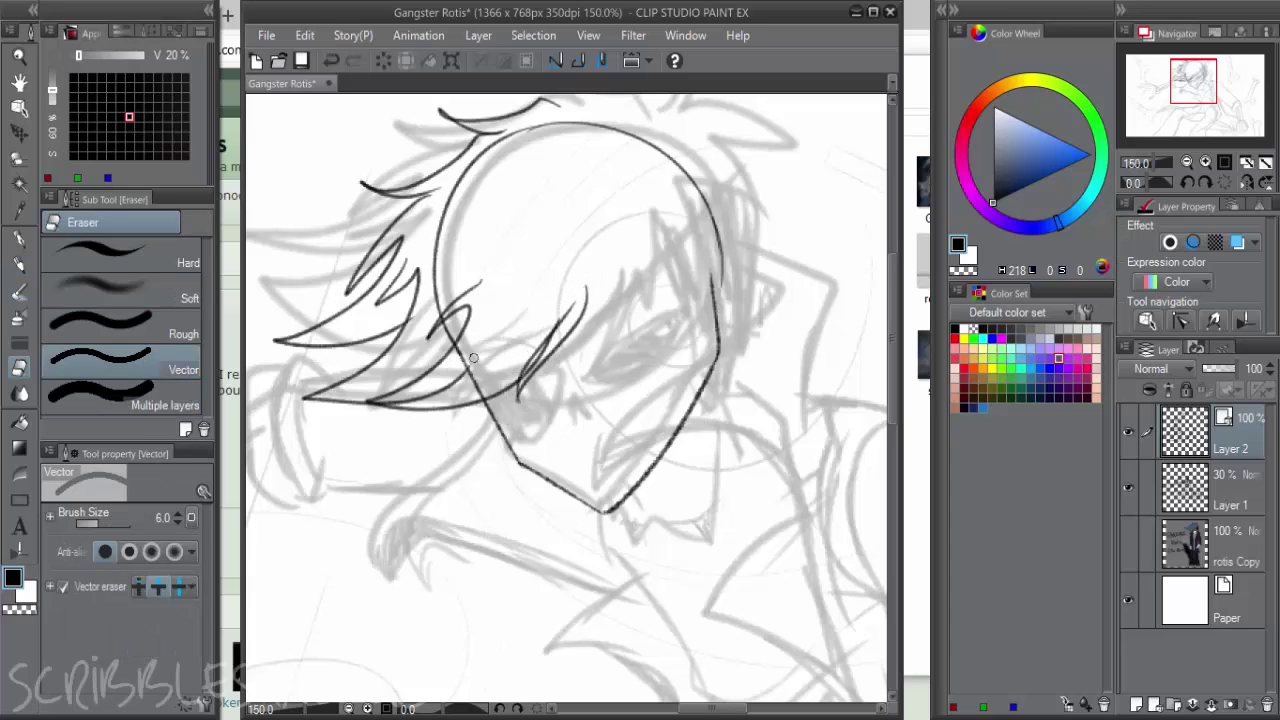
pyautogui.click(473, 366)
pyautogui.click(433, 300)
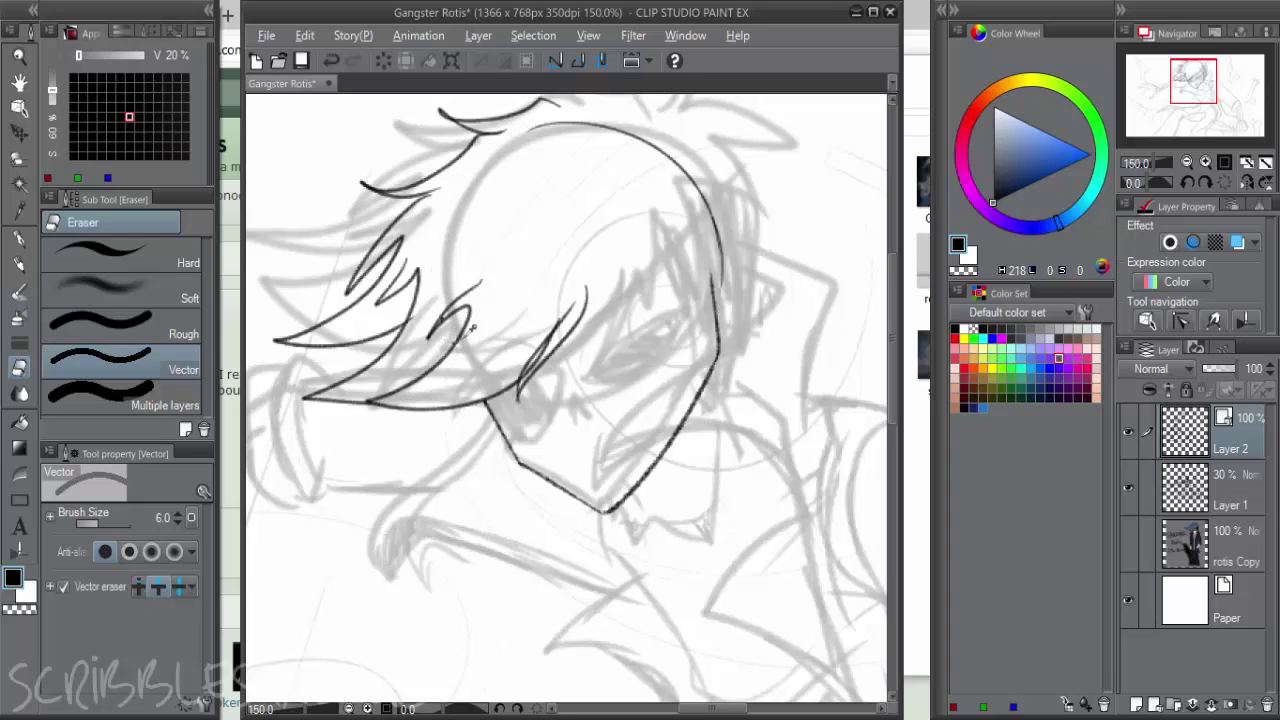
# Reduce the Vector eraser to size 1 and erase the stray line inside the pointed fringe lock
pyautogui.scroll(3, 432, 322)
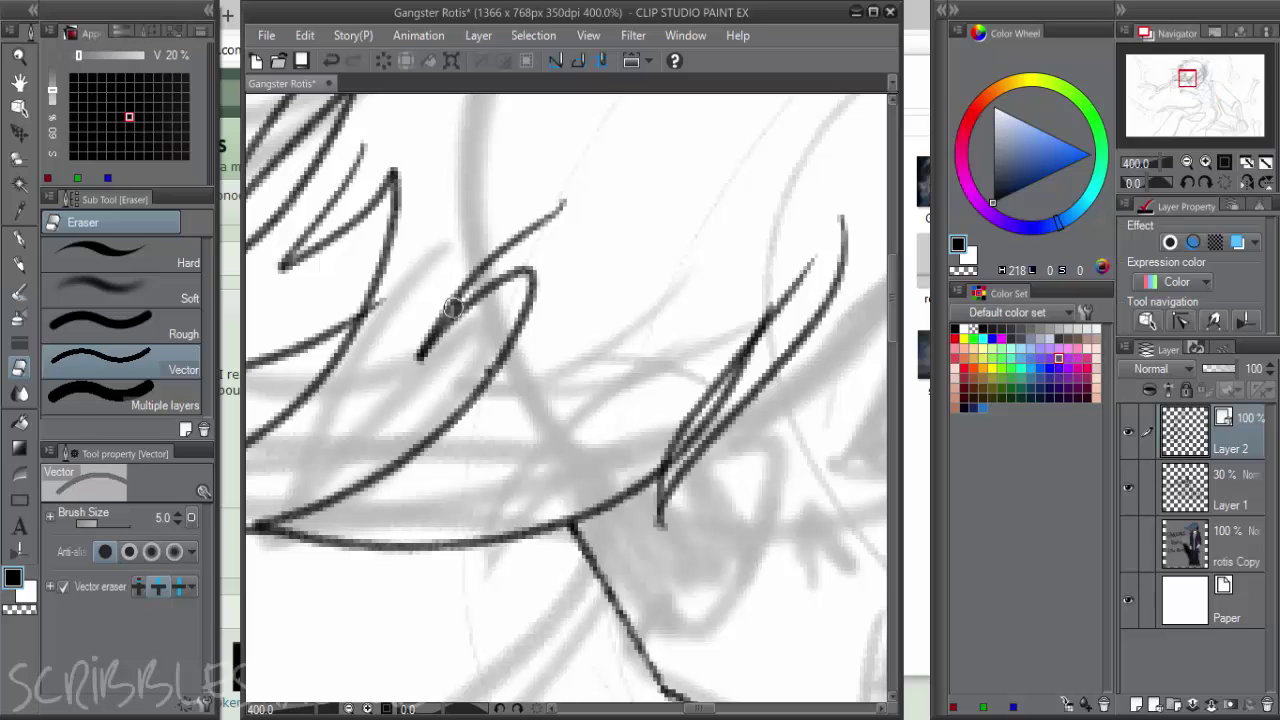
pyautogui.press('[')
pyautogui.press('[')
pyautogui.press('[')
pyautogui.press('[')
pyautogui.press('[')
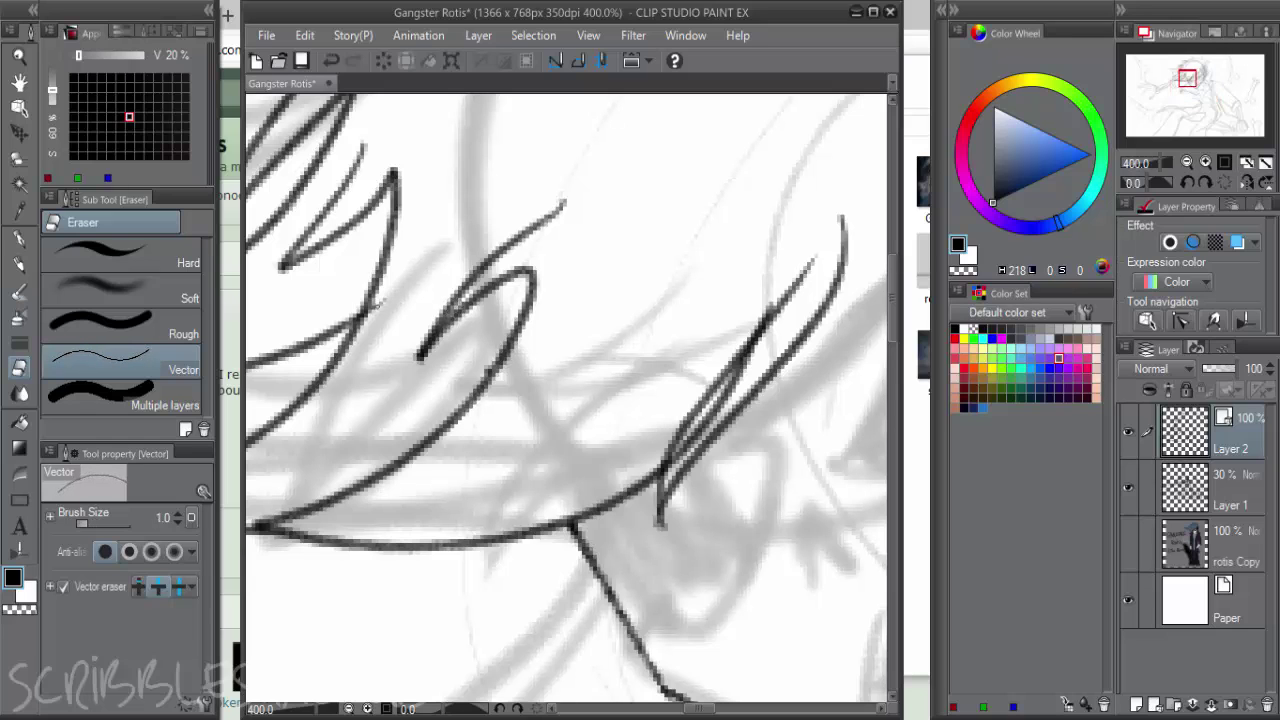
pyautogui.scroll(-3, 663, 276)
pyautogui.scroll(3, 443, 362)
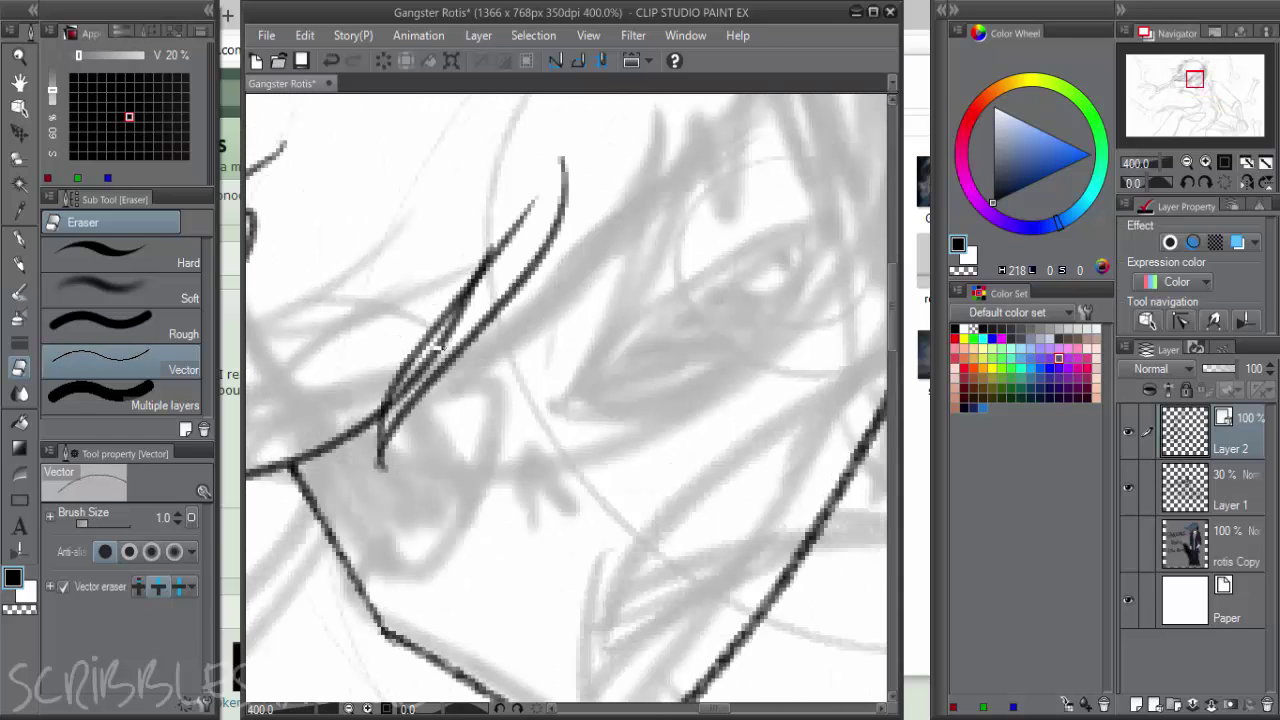
pyautogui.click(437, 348)
# Continue the fringe with jagged pointed locks across the forehead to the right side using the Rough pencil
pyautogui.scroll(-2, 505, 300)
pyautogui.moveTo(614, 260); pyautogui.dragTo(560, 311)
pyautogui.press('p')
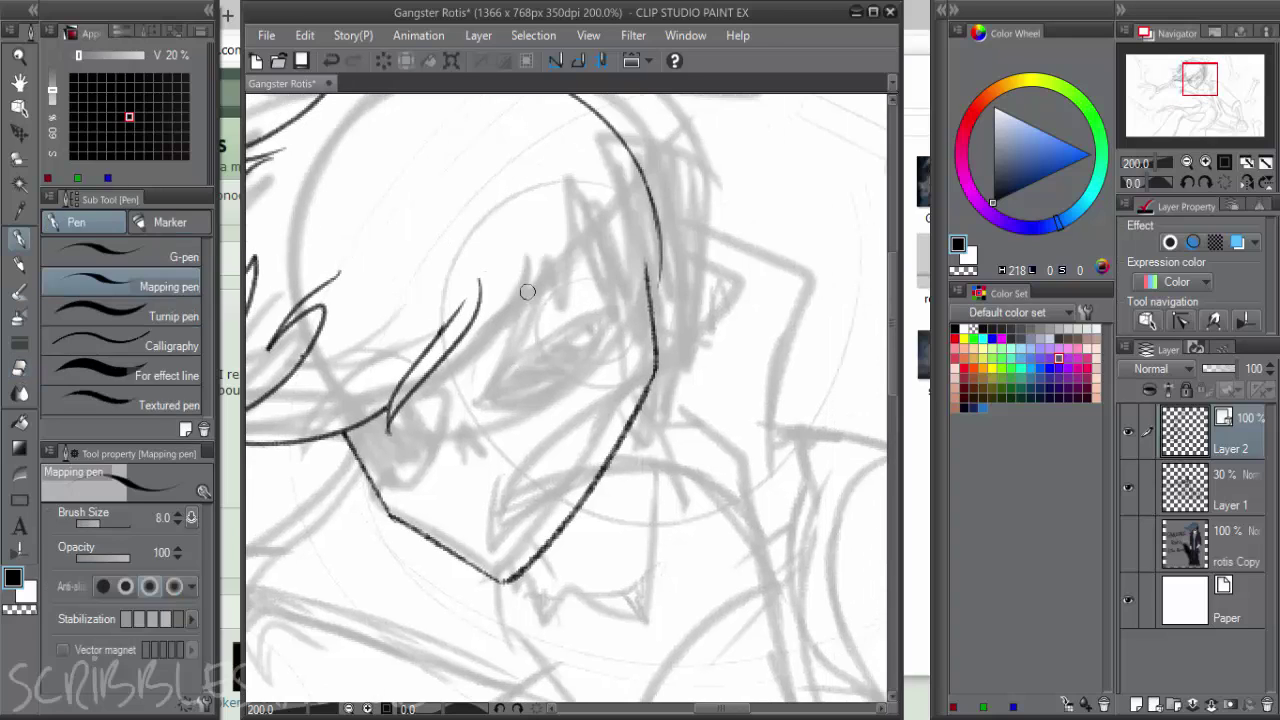
pyautogui.press('p')
pyautogui.moveTo(480, 284)
pyautogui.mouseDown()
pyautogui.moveTo(486, 302)
pyautogui.moveTo(519, 270)
pyautogui.moveTo(548, 335)
pyautogui.moveTo(610, 300)
pyautogui.moveTo(600, 195)
pyautogui.moveTo(651, 234)
pyautogui.moveTo(681, 383)
pyautogui.mouseUp()
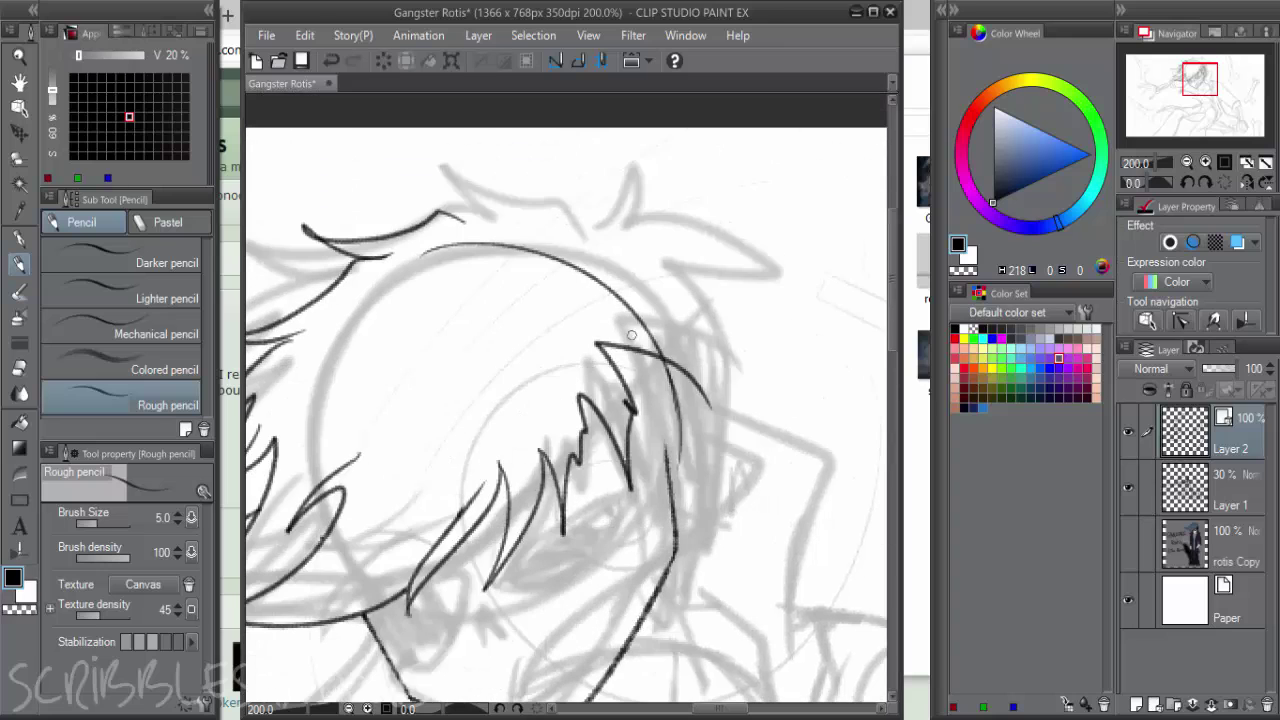
# Draw the hair outline over the top of the head with spiky tufts down to the right temple
pyautogui.moveTo(474, 193)
pyautogui.mouseDown()
pyautogui.moveTo(624, 214)
pyautogui.moveTo(589, 226)
pyautogui.moveTo(717, 299)
pyautogui.moveTo(682, 293)
pyautogui.moveTo(720, 410)
pyautogui.mouseUp()
pyautogui.hotkey('ctrl', 'z')
pyautogui.hotkey('ctrl', 'z')
pyautogui.hotkey('ctrl', 'z')
pyautogui.moveTo(462, 222)
pyautogui.mouseDown()
pyautogui.moveTo(491, 201)
pyautogui.moveTo(646, 225)
pyautogui.moveTo(671, 236)
pyautogui.moveTo(710, 302)
pyautogui.mouseUp()
pyautogui.moveTo(622, 266); pyautogui.dragTo(716, 305)
pyautogui.moveTo(690, 318); pyautogui.dragTo(710, 425)
# Erase the skull outline beneath the top hair with the Vector eraser
pyautogui.press('e')
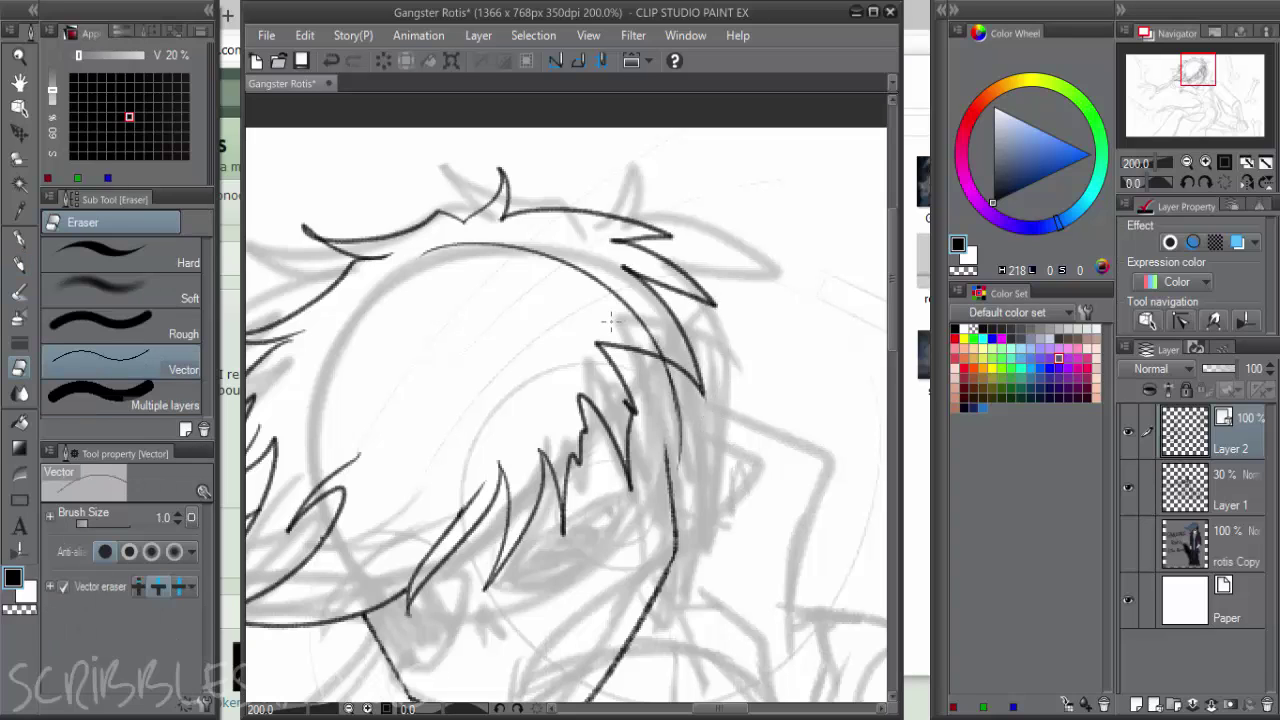
pyautogui.moveTo(618, 318); pyautogui.dragTo(648, 312)
pyautogui.moveTo(624, 358); pyautogui.dragTo(680, 321)
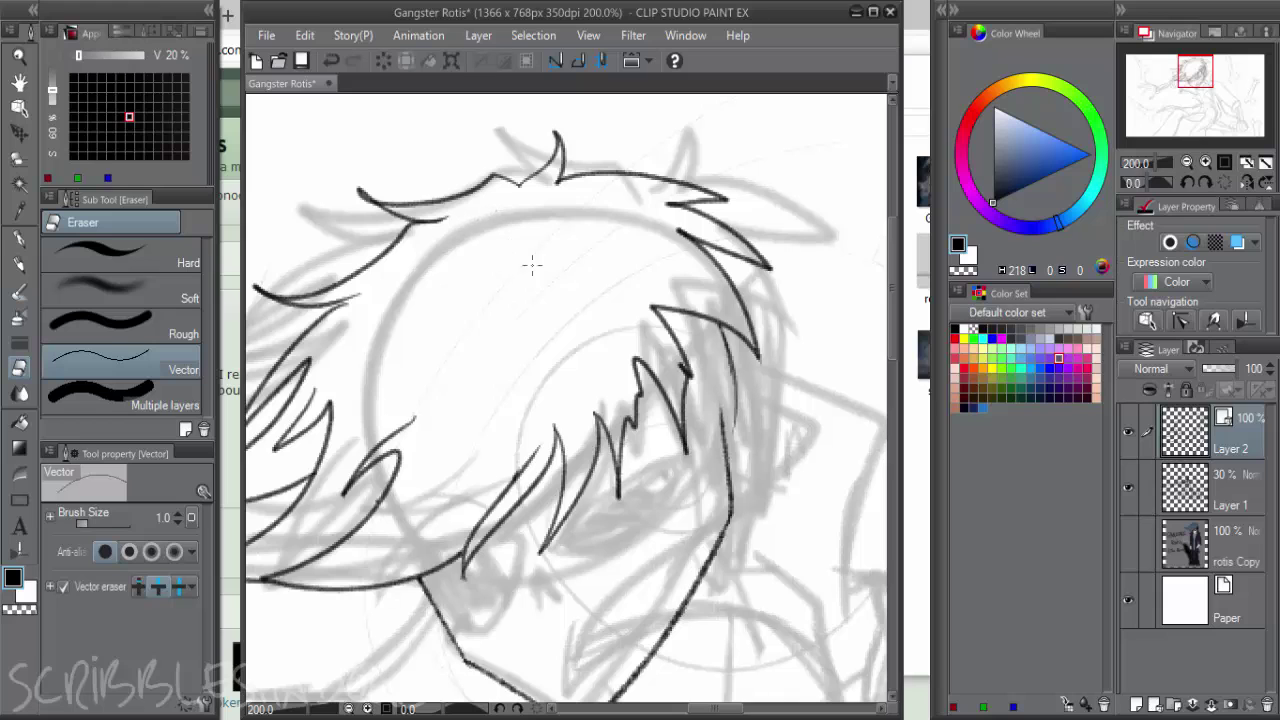
# Draw thin strand lines radiating from the hair's crown with the Rough pencil
pyautogui.moveTo(551, 295)
pyautogui.mouseDown()
pyautogui.moveTo(571, 205)
pyautogui.moveTo(573, 302)
pyautogui.mouseUp()
pyautogui.press('p')
pyautogui.moveTo(540, 190)
pyautogui.mouseDown()
pyautogui.moveTo(466, 214)
pyautogui.moveTo(514, 228)
pyautogui.moveTo(472, 290)
pyautogui.mouseUp()
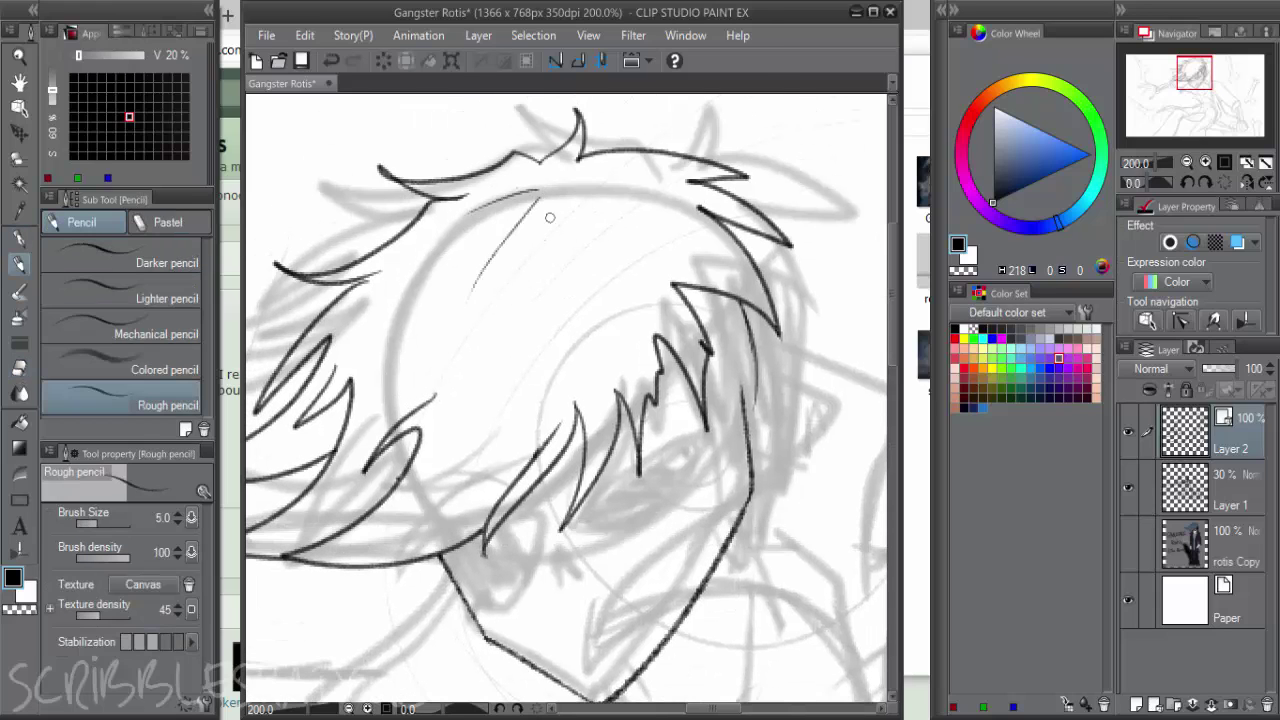
pyautogui.moveTo(544, 215)
pyautogui.mouseDown()
pyautogui.moveTo(552, 303)
pyautogui.moveTo(607, 262)
pyautogui.mouseUp()
pyautogui.moveTo(596, 207); pyautogui.dragTo(655, 215)
# Draw pointed hair locks from the right temple down beside the cheek with the Rough pencil
pyautogui.moveTo(713, 322); pyautogui.dragTo(645, 217)
pyautogui.moveTo(590, 271); pyautogui.dragTo(664, 386)
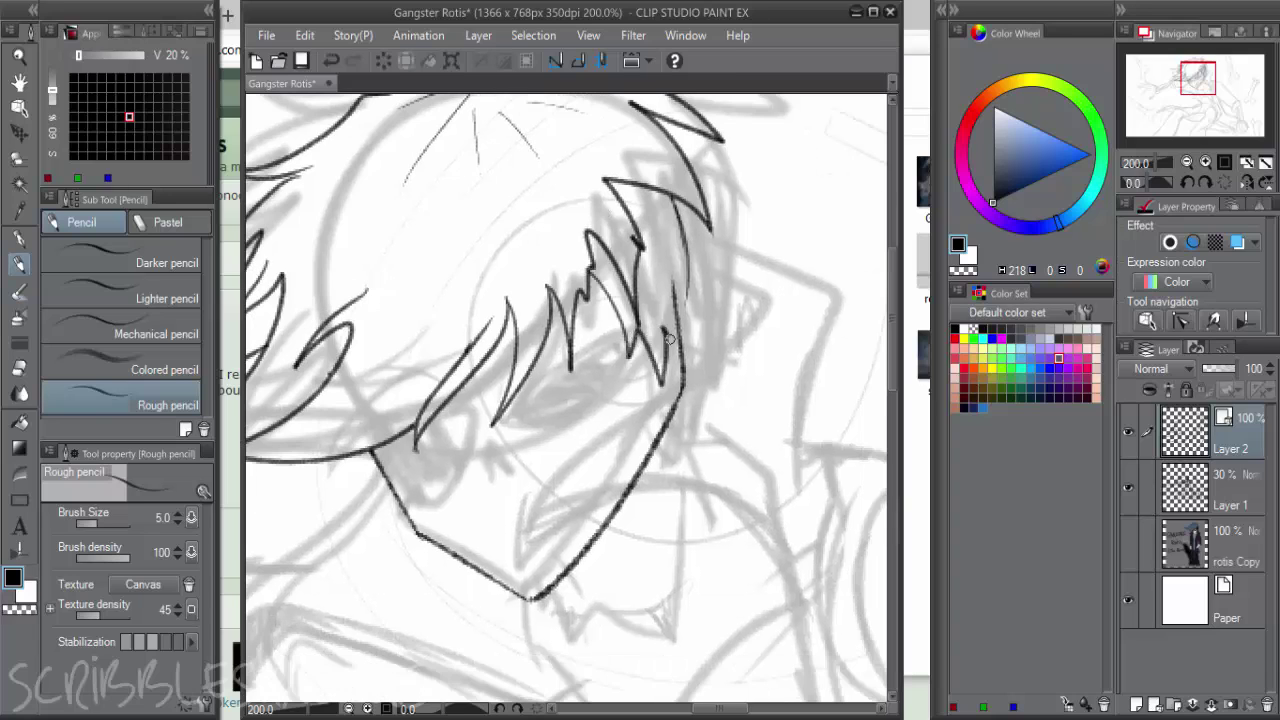
pyautogui.moveTo(668, 332); pyautogui.dragTo(675, 502)
pyautogui.hotkey('ctrl', 'z')
pyautogui.moveTo(590, 270)
pyautogui.mouseDown()
pyautogui.moveTo(647, 315)
pyautogui.moveTo(670, 465)
pyautogui.moveTo(708, 304)
pyautogui.mouseUp()
pyautogui.moveTo(660, 120)
pyautogui.mouseDown()
pyautogui.moveTo(745, 202)
pyautogui.moveTo(714, 376)
pyautogui.mouseUp()
pyautogui.hotkey('ctrl', 'z')
pyautogui.moveTo(672, 115)
pyautogui.mouseDown()
pyautogui.moveTo(745, 185)
pyautogui.moveTo(748, 275)
pyautogui.moveTo(716, 365)
pyautogui.moveTo(705, 300)
pyautogui.moveTo(686, 318)
pyautogui.mouseUp()
# Erase the face outline overlapping the right side locks with the Vector eraser
pyautogui.press('e')
pyautogui.moveTo(678, 258); pyautogui.dragTo(692, 262)
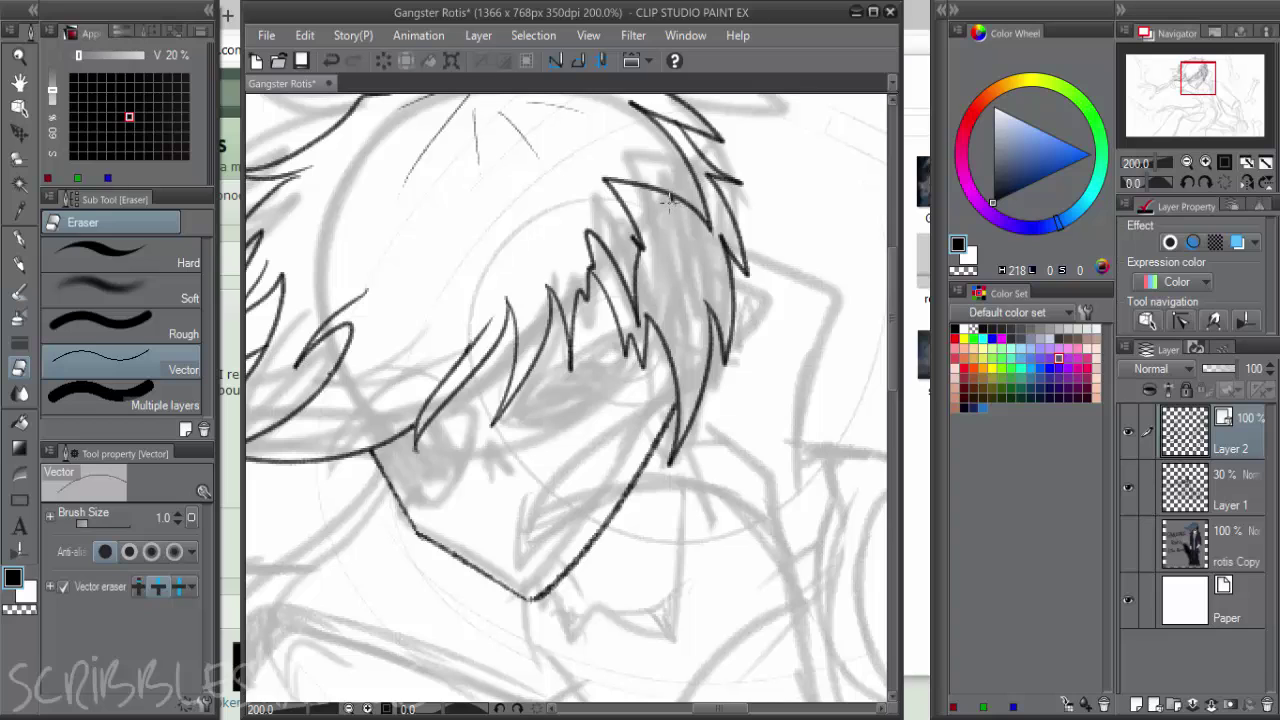
pyautogui.moveTo(635, 368); pyautogui.dragTo(713, 360)
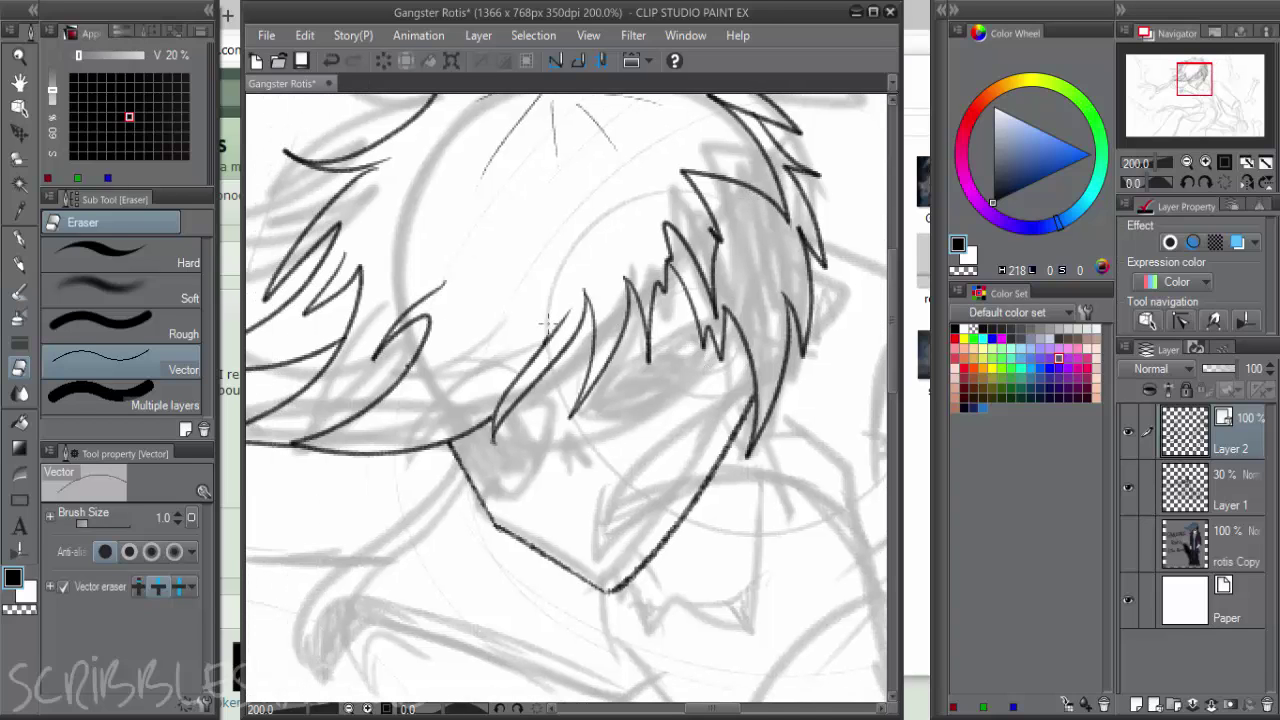
# Add thin strand lines inside the fringe and beneath the left hair tips with the Rough pencil
pyautogui.press('p')
pyautogui.moveTo(546, 308); pyautogui.dragTo(495, 378)
pyautogui.moveTo(586, 305)
pyautogui.mouseDown()
pyautogui.moveTo(500, 432)
pyautogui.moveTo(563, 395)
pyautogui.moveTo(456, 456)
pyautogui.mouseUp()
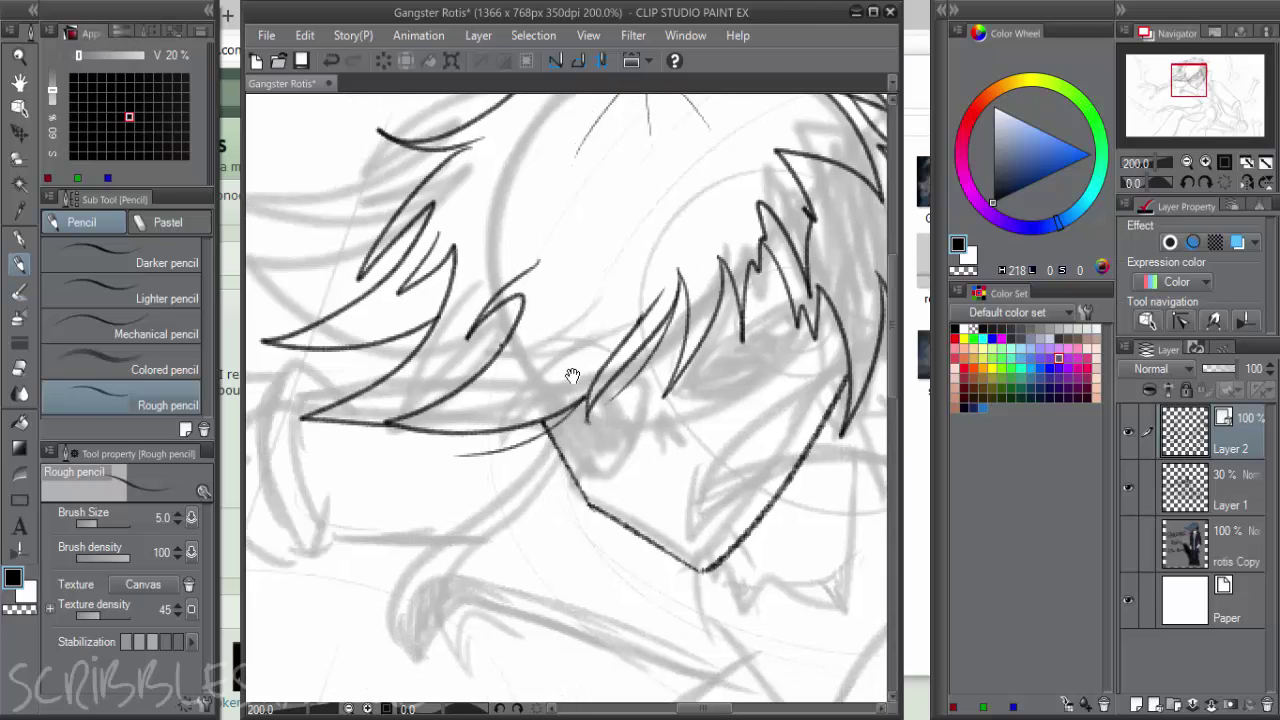
pyautogui.moveTo(571, 377)
pyautogui.mouseDown()
pyautogui.moveTo(605, 429)
pyautogui.moveTo(492, 498)
pyautogui.moveTo(560, 464)
pyautogui.moveTo(404, 484)
pyautogui.mouseUp()
pyautogui.hotkey('ctrl', 'z')
pyautogui.moveTo(517, 370)
pyautogui.mouseDown()
pyautogui.moveTo(424, 389)
pyautogui.moveTo(434, 406)
pyautogui.moveTo(367, 401)
pyautogui.mouseUp()
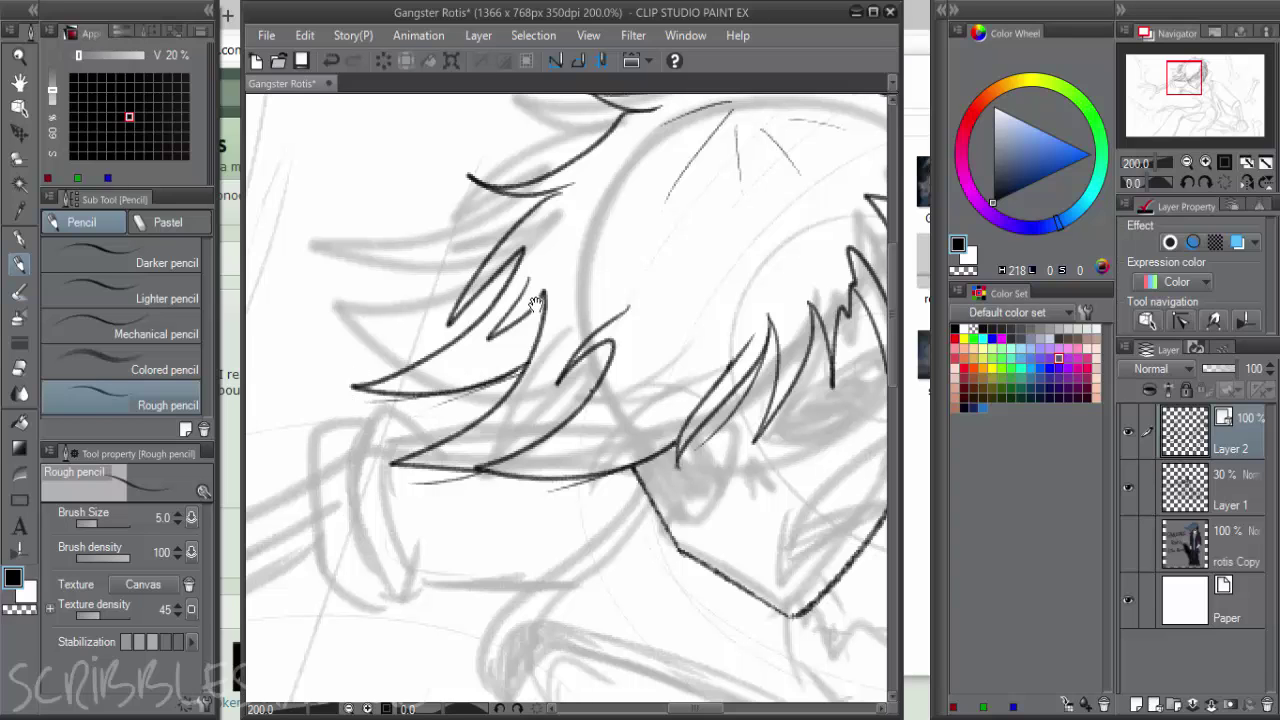
# Draw thin strand lines alongside the upper left hair locks
pyautogui.moveTo(537, 306); pyautogui.dragTo(506, 356)
pyautogui.moveTo(534, 237); pyautogui.dragTo(428, 318)
pyautogui.moveTo(505, 262); pyautogui.dragTo(413, 362)
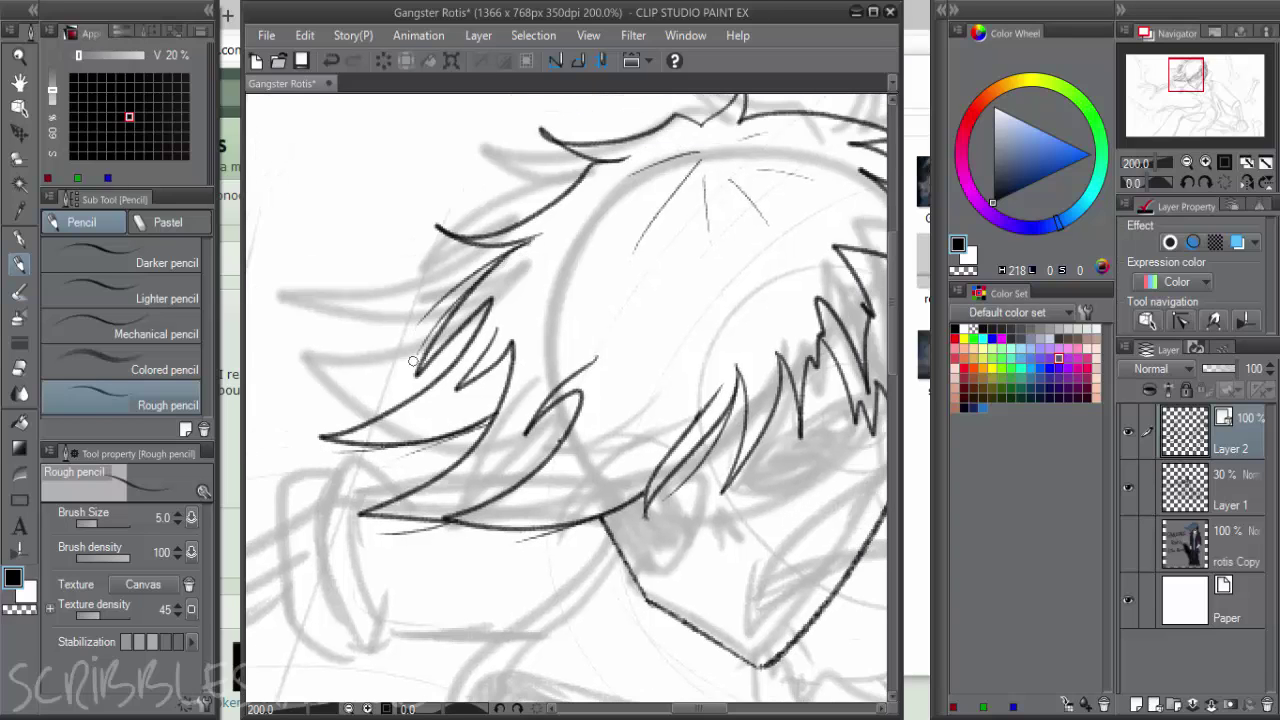
pyautogui.moveTo(586, 171); pyautogui.dragTo(441, 226)
pyautogui.moveTo(551, 210); pyautogui.dragTo(468, 235)
pyautogui.moveTo(599, 207); pyautogui.dragTo(522, 271)
pyautogui.moveTo(517, 224); pyautogui.dragTo(473, 219)
# Add thin strand lines along the top and upper right edge of the hair
pyautogui.moveTo(722, 289); pyautogui.dragTo(585, 273)
pyautogui.moveTo(647, 190); pyautogui.dragTo(722, 221)
pyautogui.moveTo(567, 165); pyautogui.dragTo(671, 152)
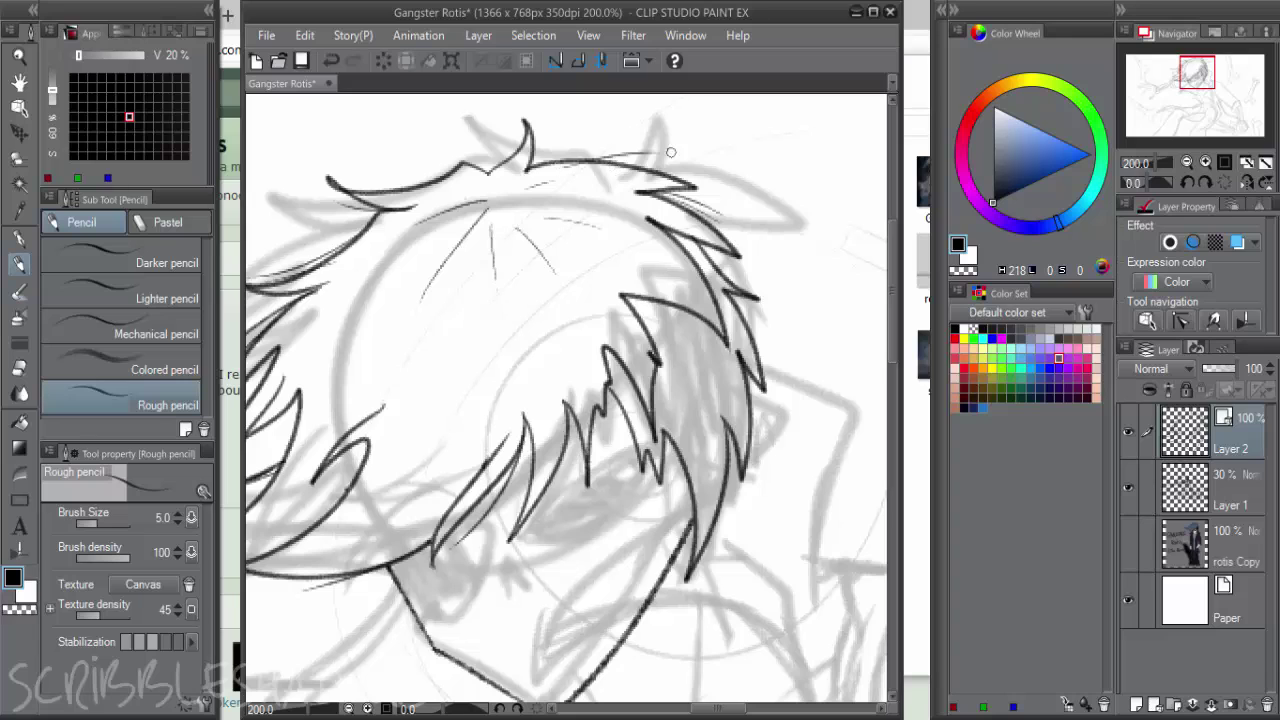
pyautogui.hotkey('ctrl', 'z')
pyautogui.moveTo(533, 166); pyautogui.dragTo(650, 153)
pyautogui.hotkey('ctrl', 'z')
pyautogui.moveTo(544, 160); pyautogui.dragTo(656, 142)
# Draw the dark pointed nose cavity and the rounded eyepatch outline below the fringe
pyautogui.scroll(-4, 706, 204)
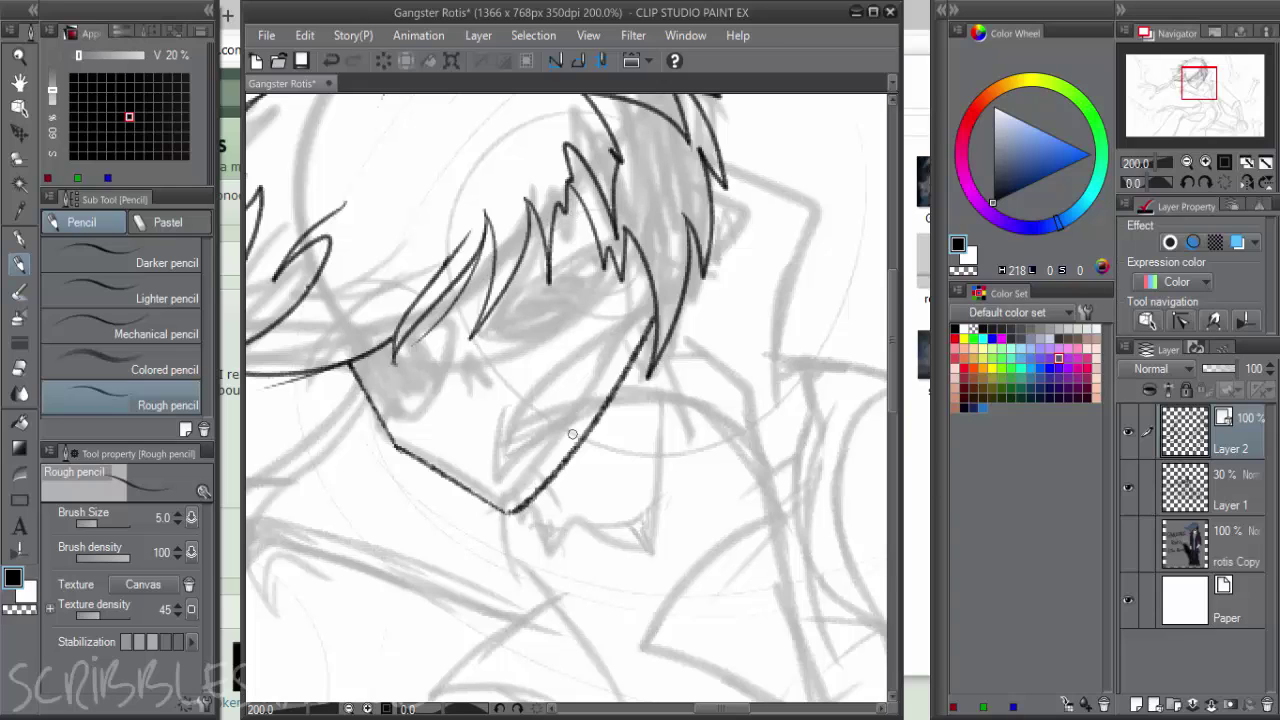
pyautogui.moveTo(467, 355)
pyautogui.mouseDown()
pyautogui.moveTo(494, 392)
pyautogui.moveTo(480, 369)
pyautogui.moveTo(472, 400)
pyautogui.mouseUp()
pyautogui.hotkey('ctrl', 'z')
pyautogui.hotkey('ctrl', 'z')
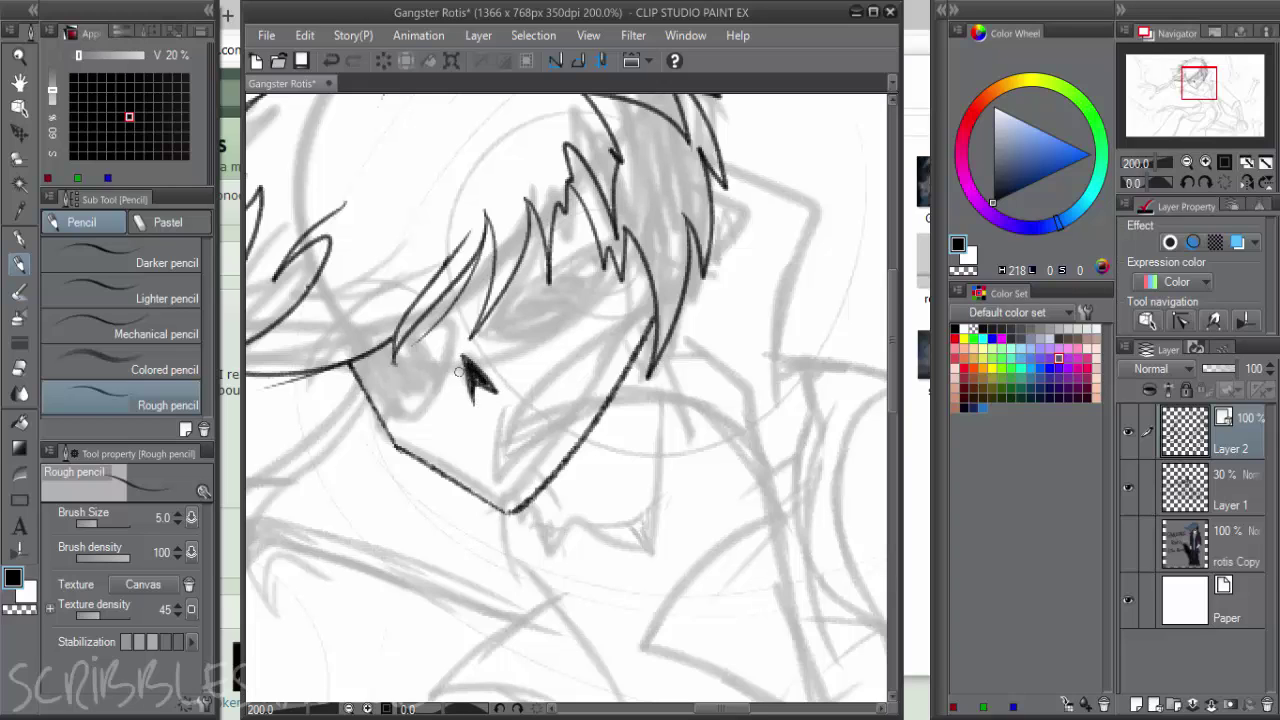
pyautogui.moveTo(451, 358)
pyautogui.mouseDown()
pyautogui.moveTo(442, 319)
pyautogui.moveTo(457, 346)
pyautogui.mouseUp()
pyautogui.hotkey('ctrl', 'z')
pyautogui.moveTo(360, 367)
pyautogui.mouseDown()
pyautogui.moveTo(425, 420)
pyautogui.moveTo(442, 405)
pyautogui.moveTo(442, 327)
pyautogui.mouseUp()
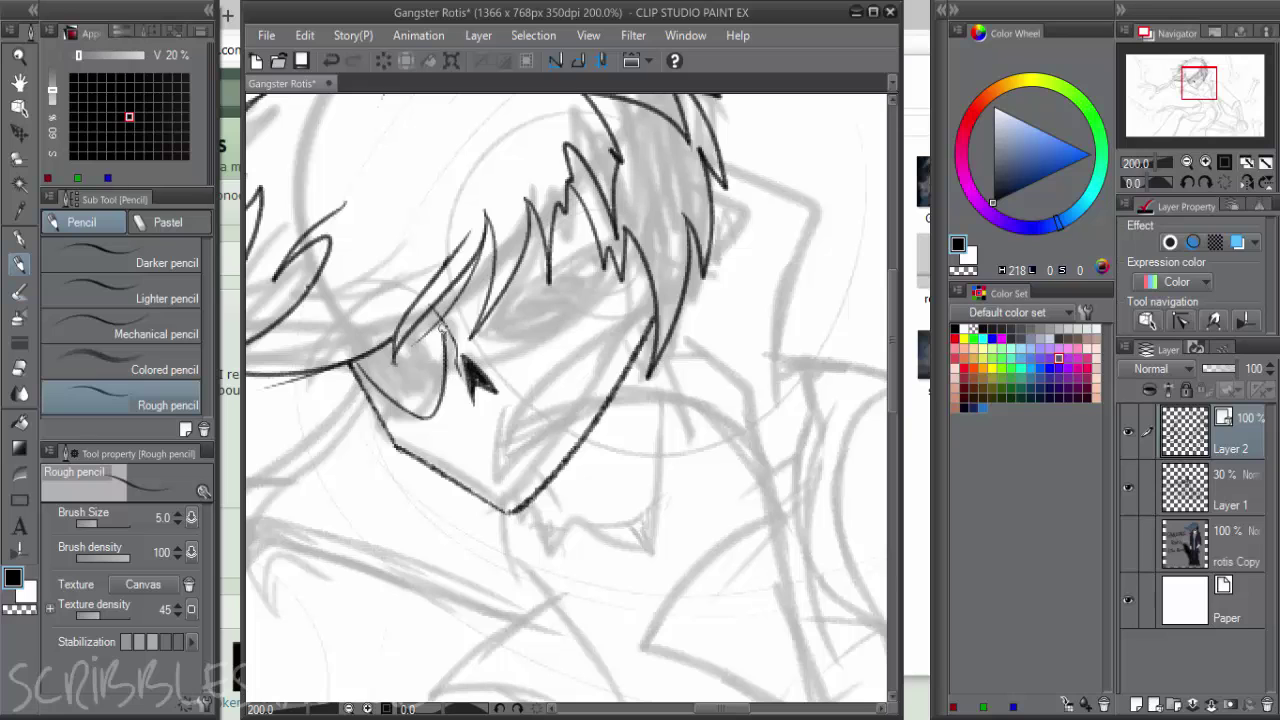
# Show the rotis Copy reference layer, inspect the character's design and make that layer active
pyautogui.click(1128, 543)
pyautogui.hotkey('ctrl', '-')
pyautogui.keyDown('space'); pyautogui.moveTo(590, 400); pyautogui.dragTo(188, 452); pyautogui.keyUp('space')
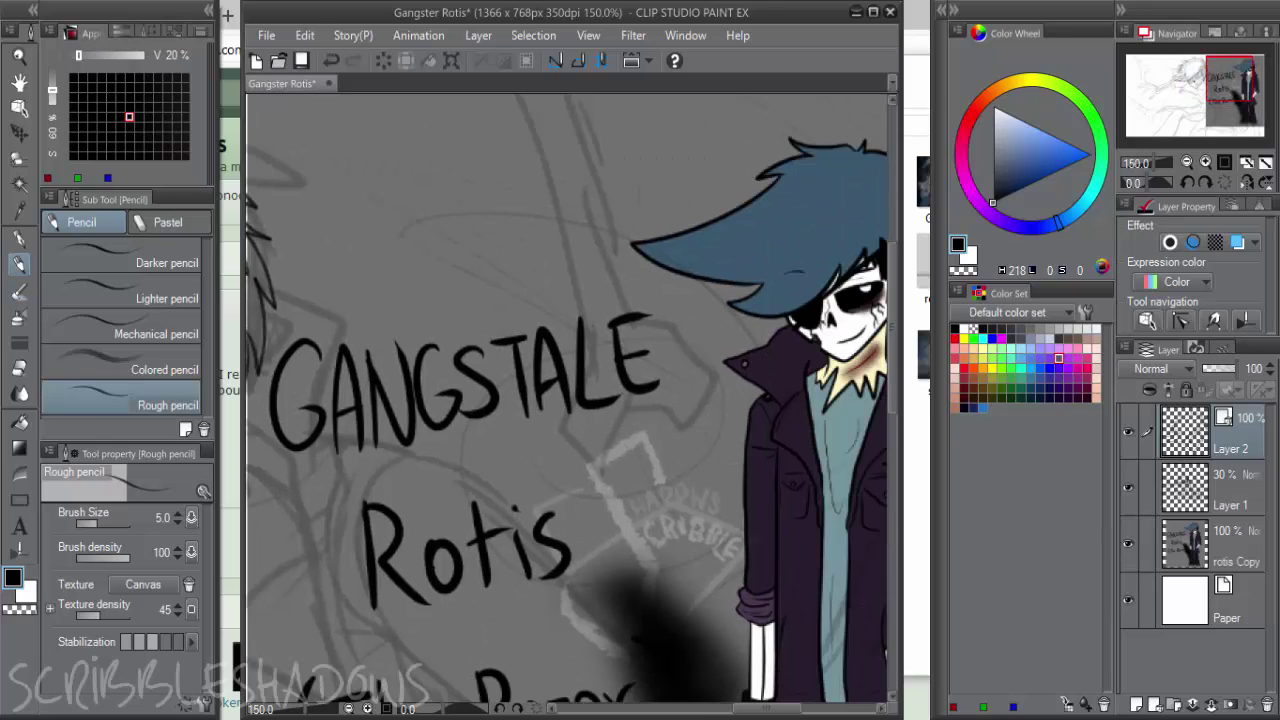
pyautogui.hotkey('ctrl', '-')
pyautogui.hotkey('ctrl', '-')
pyautogui.click(1218, 562)
pyautogui.hotkey('ctrl', '+')
pyautogui.moveTo(697, 505); pyautogui.dragTo(649, 376)
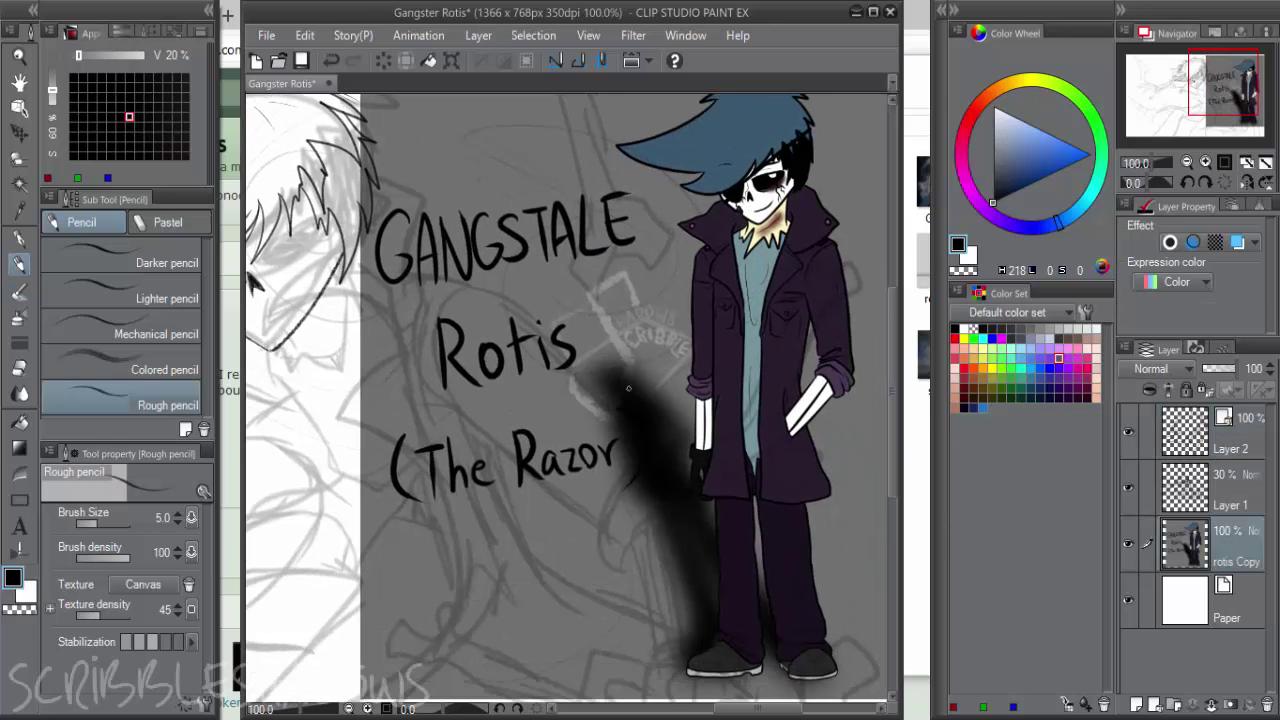
# Delete the left part of the reference picture with its title text using a rectangular selection
pyautogui.click(19, 159)
pyautogui.hotkey('ctrl', '-')
pyautogui.press('m')
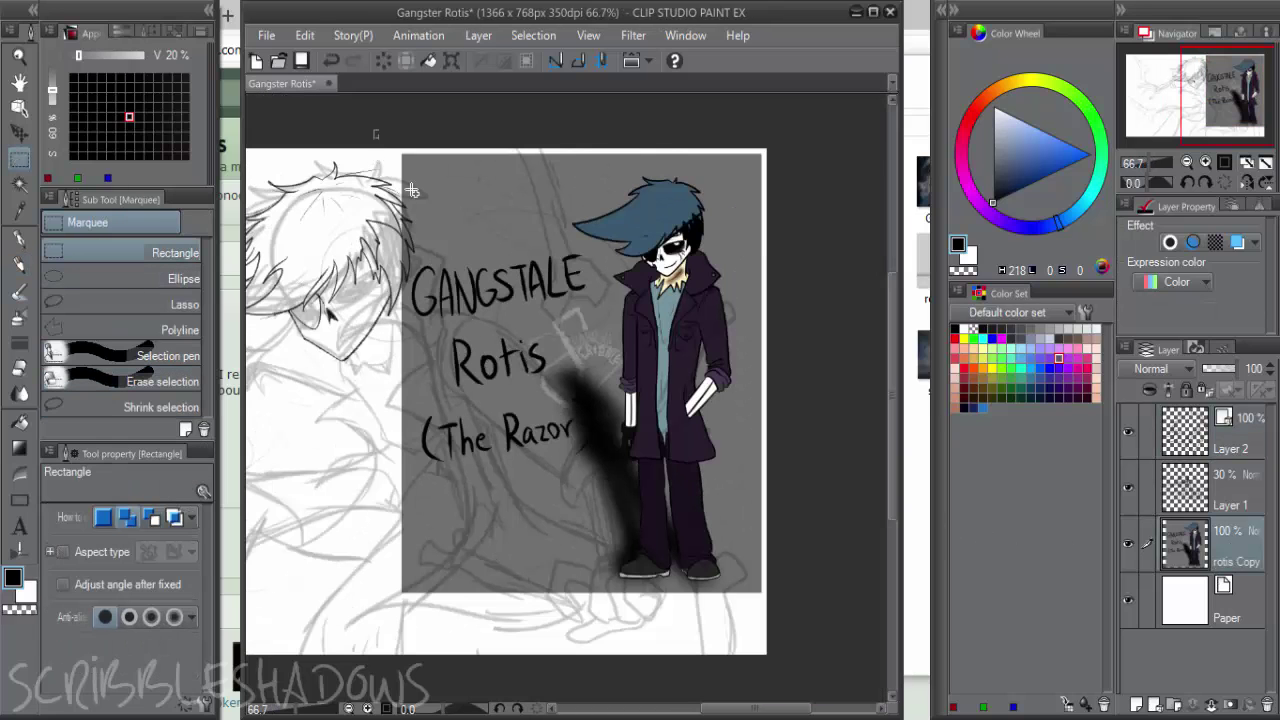
pyautogui.moveTo(374, 131)
pyautogui.mouseDown()
pyautogui.moveTo(557, 560)
pyautogui.moveTo(558, 605)
pyautogui.mouseUp()
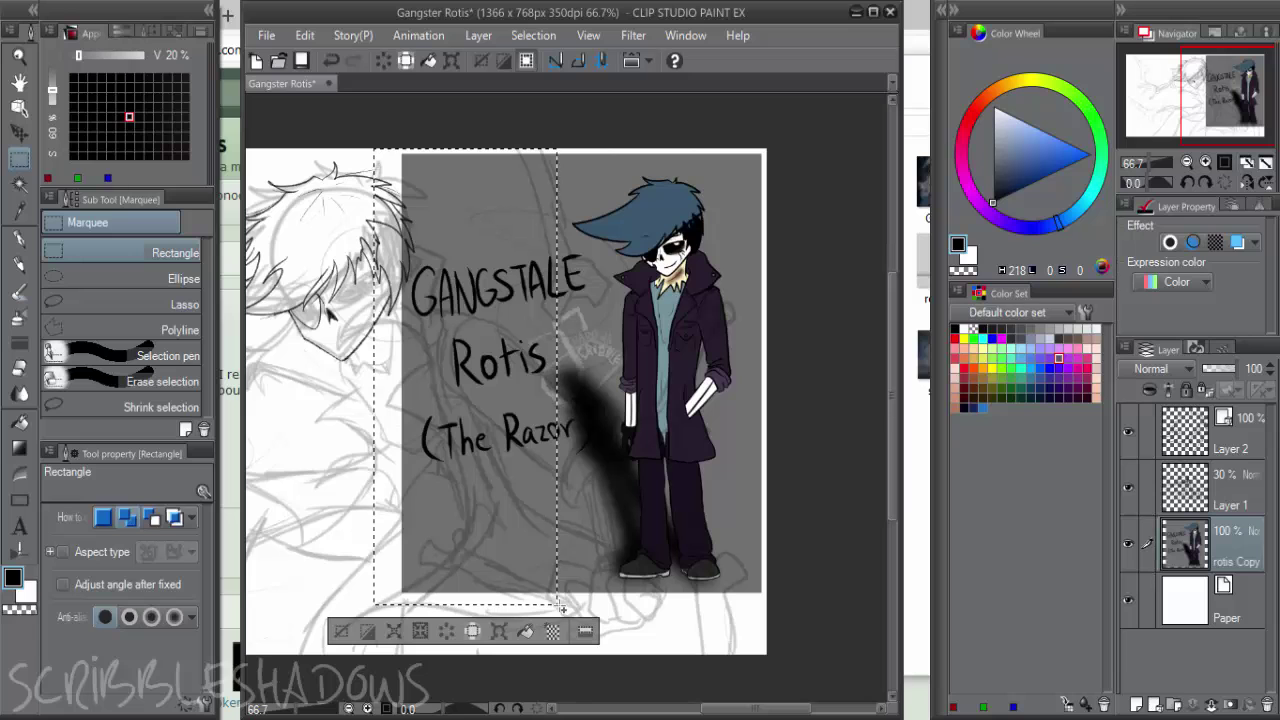
pyautogui.press('Delete')
pyautogui.hotkey('ctrl', 'd')
# Move the cropped reference picture left on the canvas, closer to the sketched head
pyautogui.press('k')
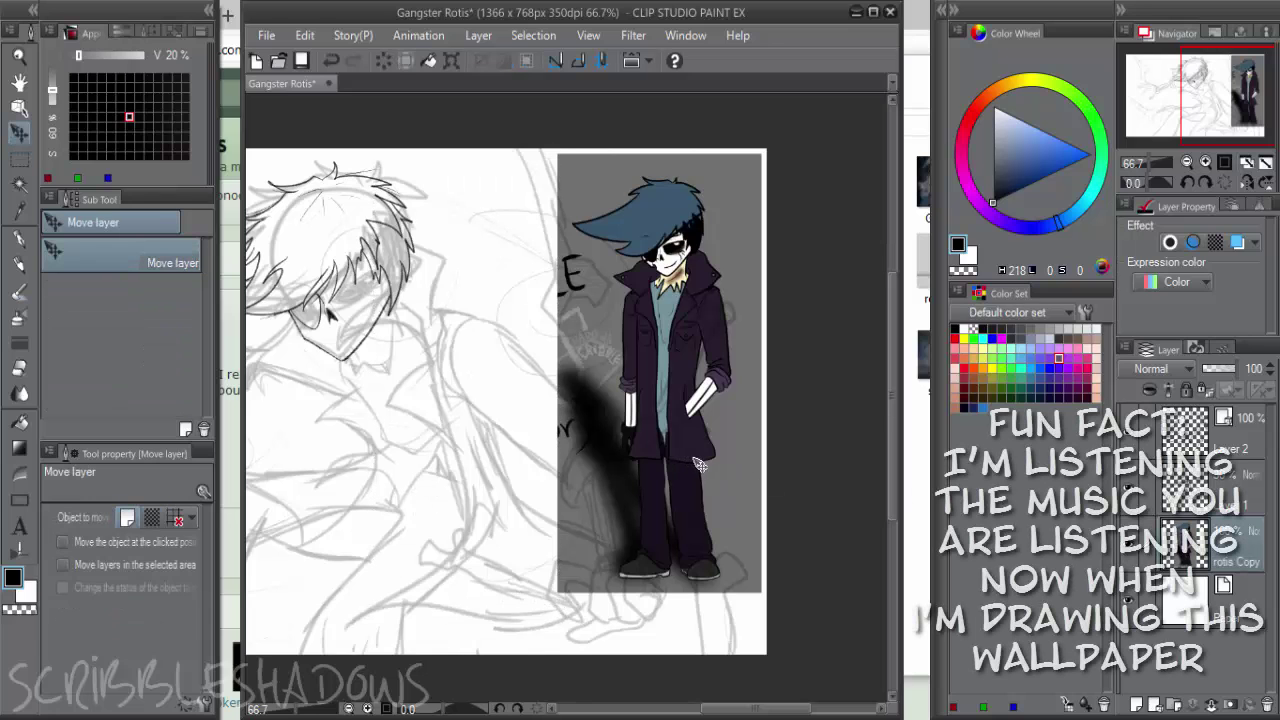
pyautogui.press('k')
pyautogui.moveTo(700, 457); pyautogui.dragTo(516, 466)
pyautogui.press('k')
pyautogui.moveTo(754, 440); pyautogui.dragTo(937, 429)
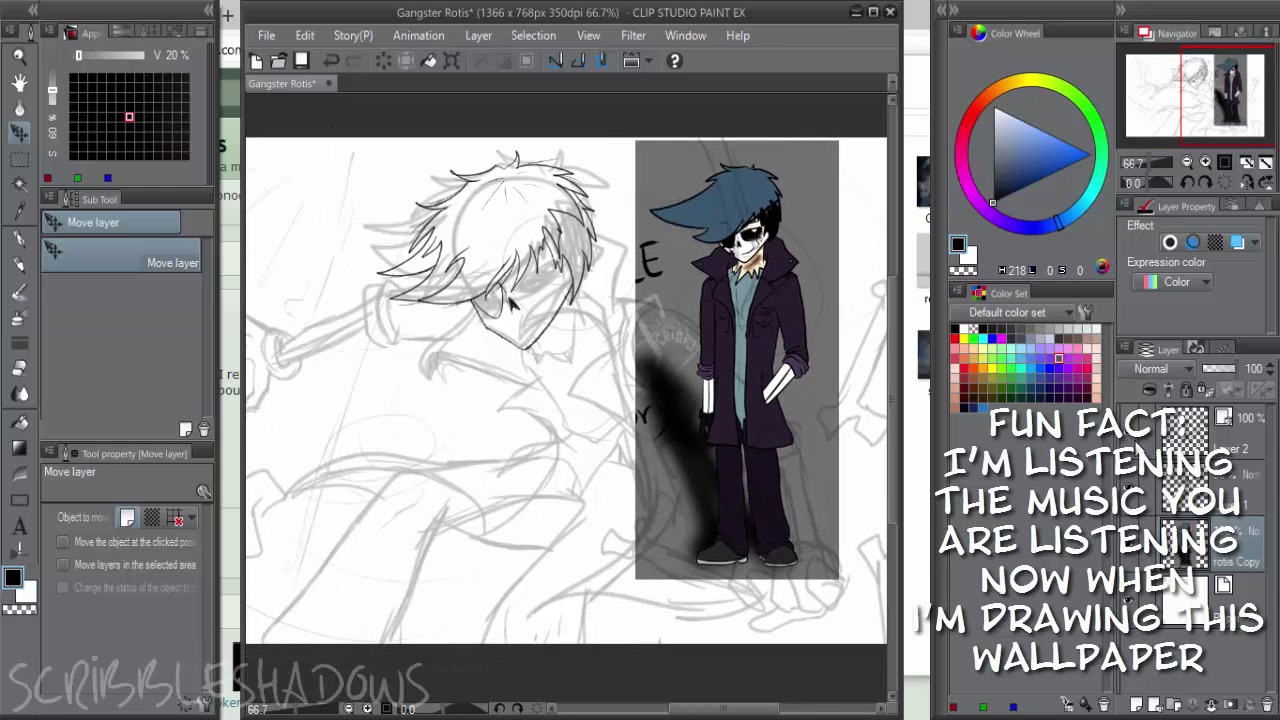
# Return to Layer 2 and draw the eyepatch strap's upper edge diagonally across the fringe with the Rough pencil
pyautogui.click(1222, 455)
pyautogui.scroll(2, 483, 336)
pyautogui.moveTo(519, 376); pyautogui.dragTo(460, 431)
pyautogui.press('p')
pyautogui.press('p')
pyautogui.scroll(1, 420, 355)
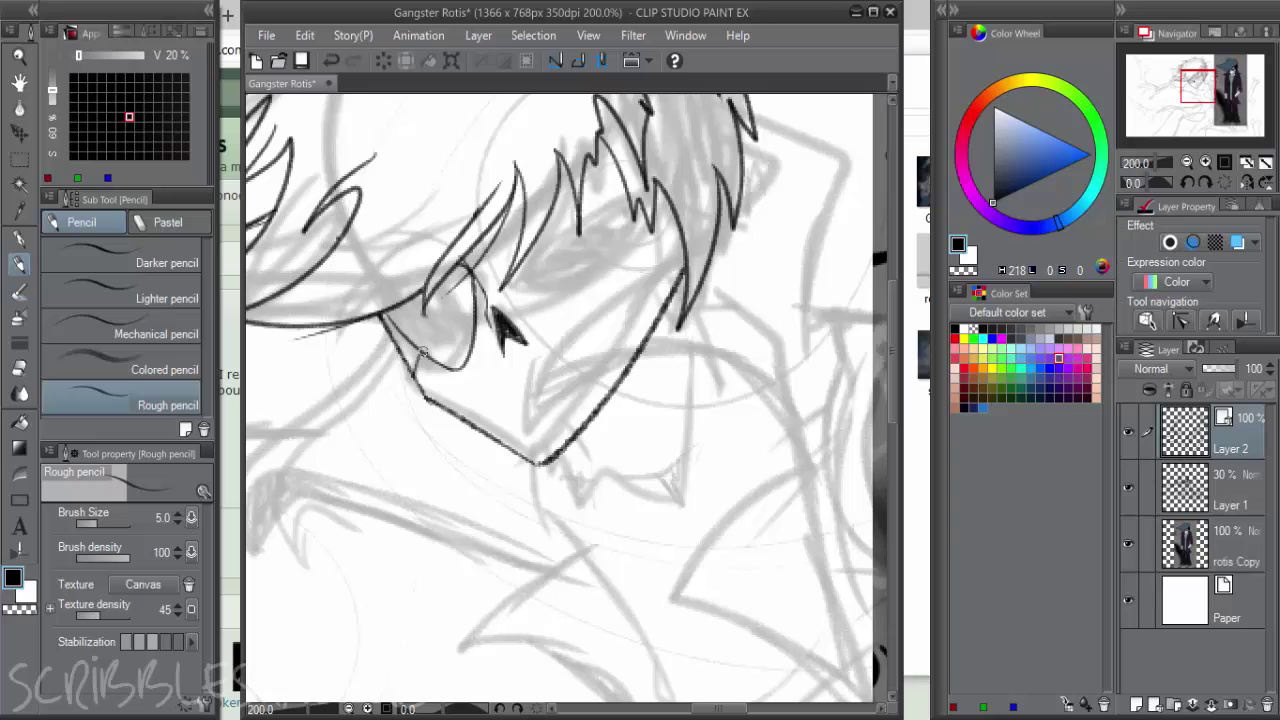
pyautogui.moveTo(509, 277)
pyautogui.mouseDown()
pyautogui.moveTo(427, 391)
pyautogui.moveTo(644, 118)
pyautogui.mouseUp()
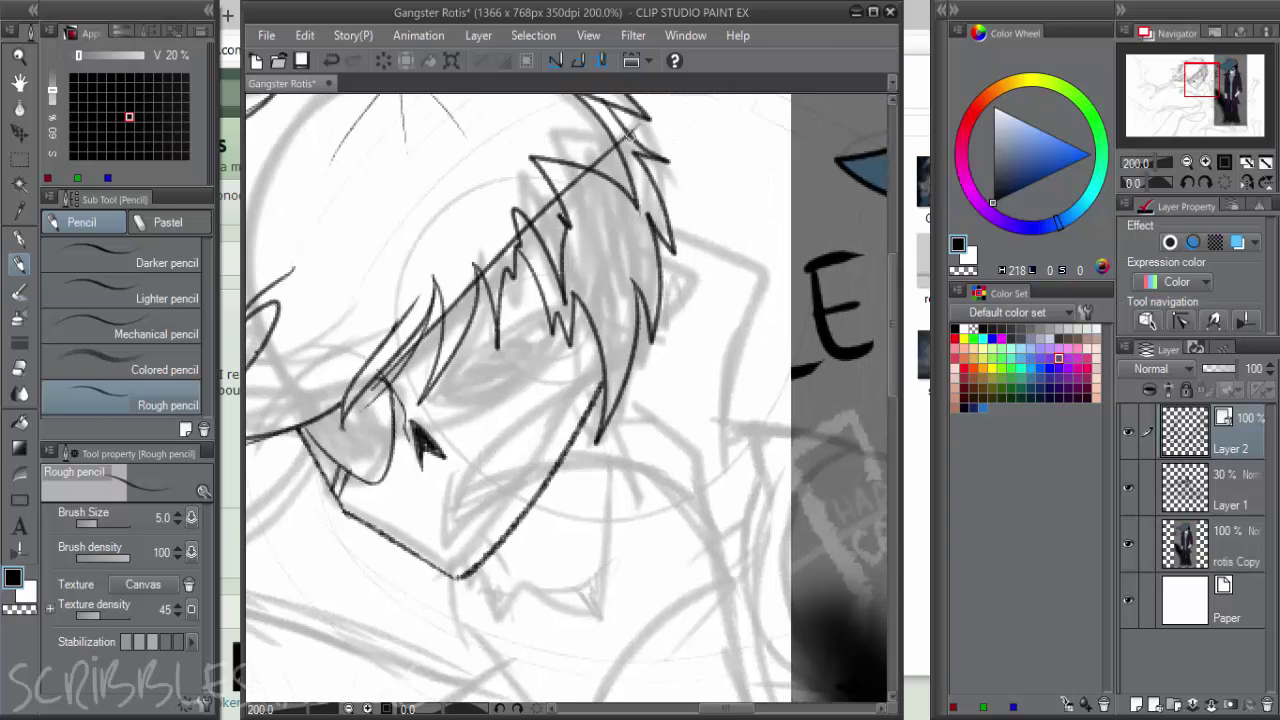
pyautogui.press('e')
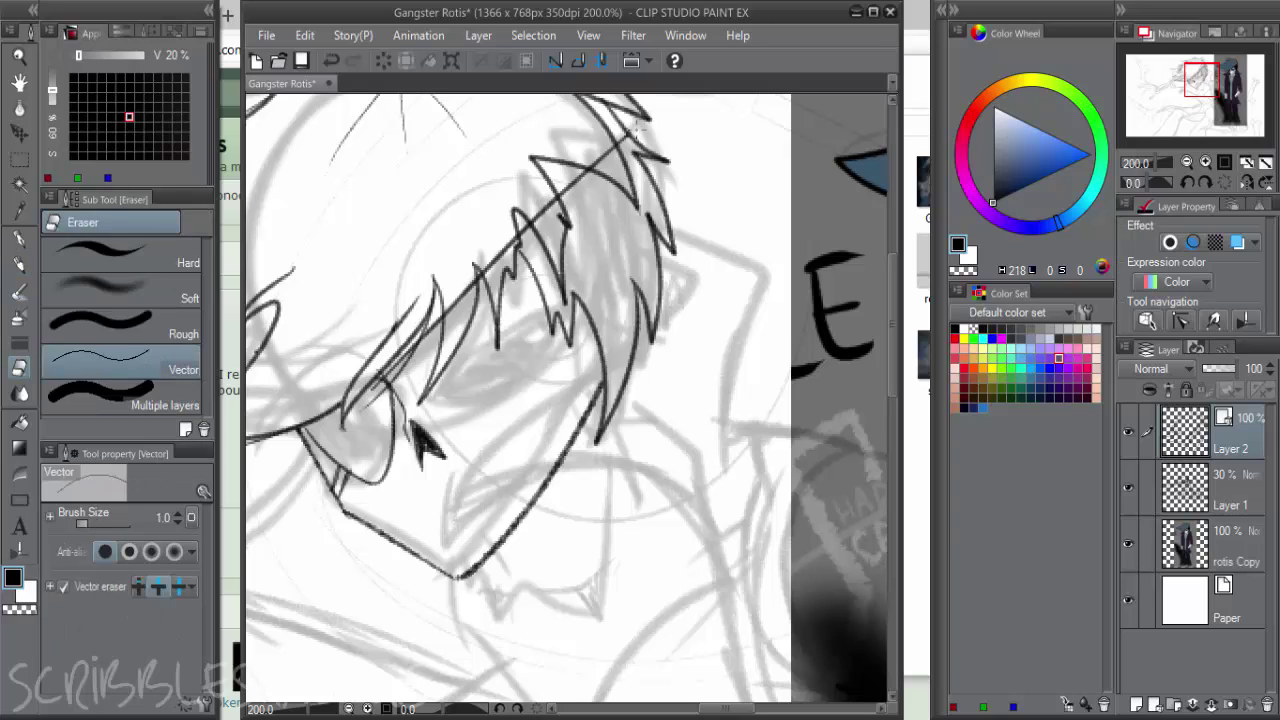
pyautogui.press('p')
pyautogui.press('p')
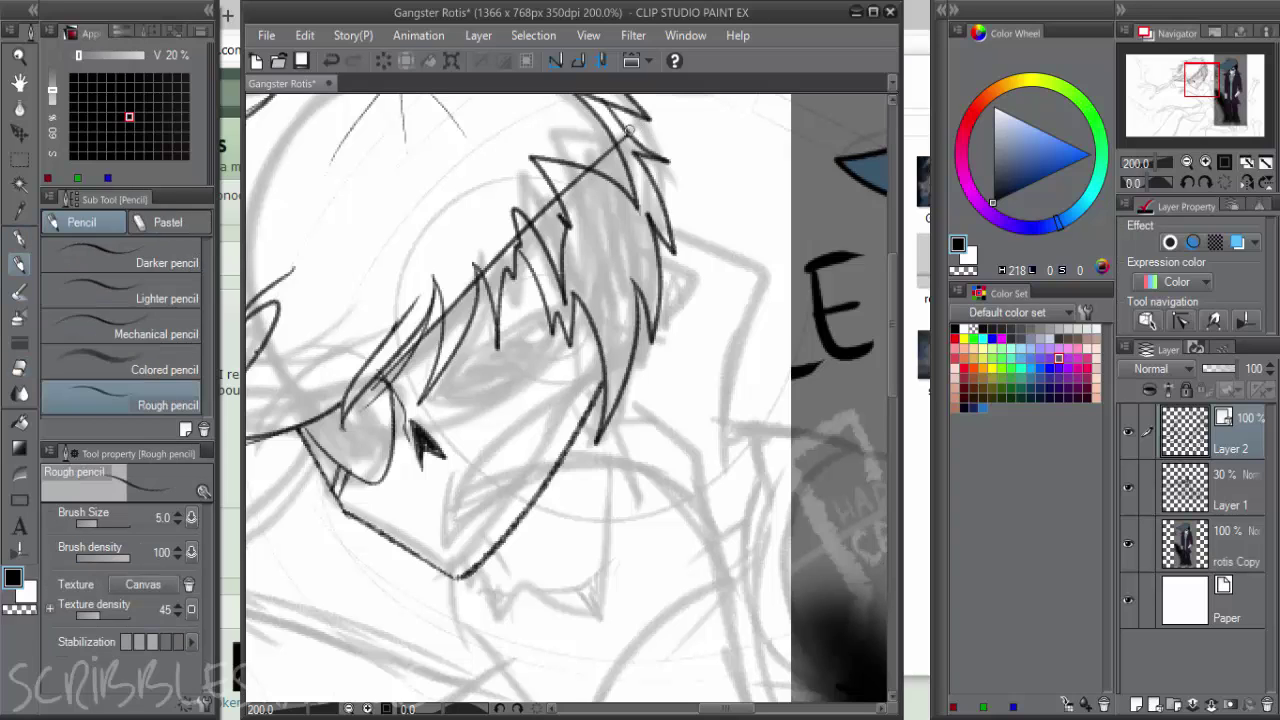
# Draw the eyepatch strap's lower edge parallel to the upper one, redoing the stroke until it sits close beneath it
pyautogui.moveTo(636, 147); pyautogui.dragTo(388, 422)
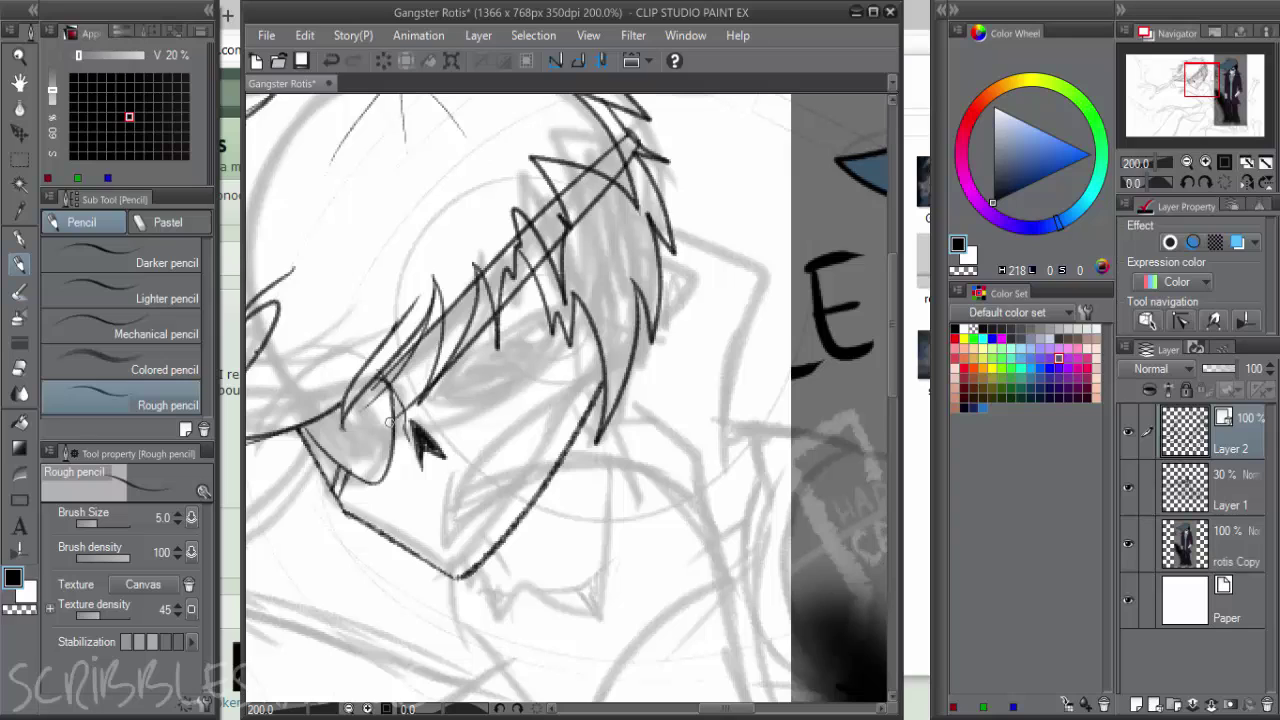
pyautogui.hotkey('ctrl', 'z')
pyautogui.moveTo(634, 137); pyautogui.dragTo(348, 435)
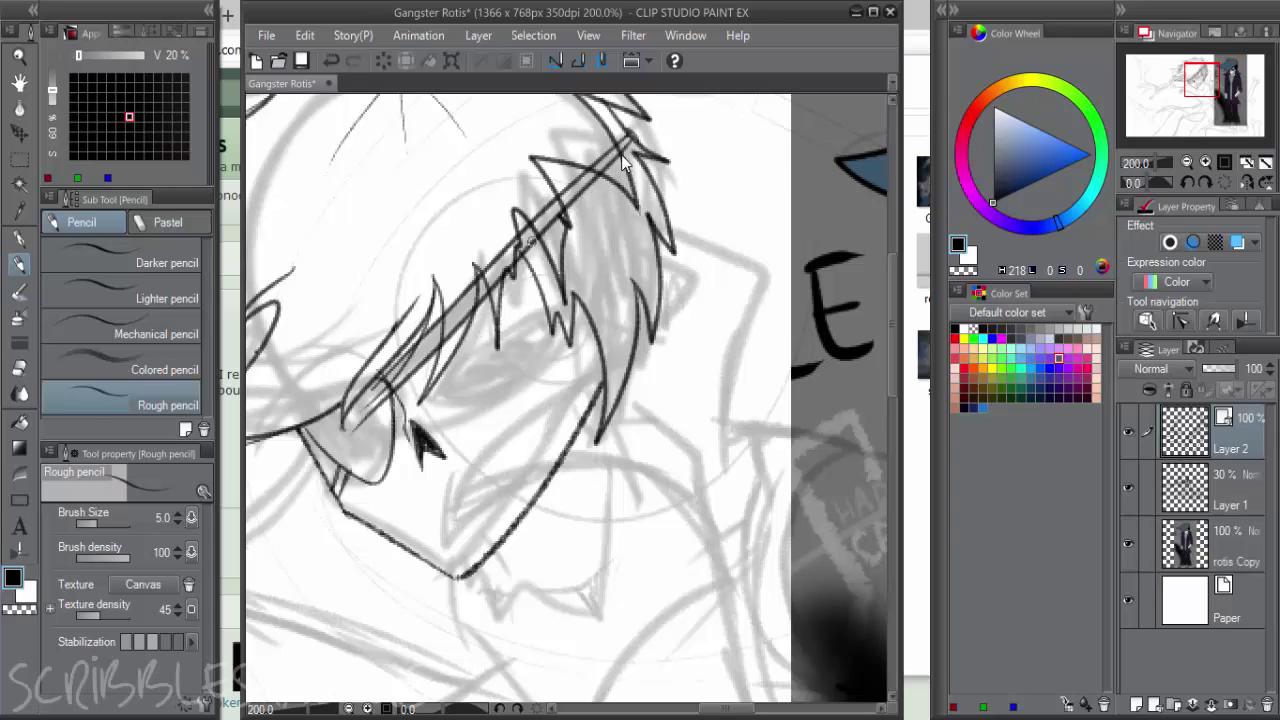
pyautogui.hotkey('ctrl', 'z')
pyautogui.moveTo(632, 138); pyautogui.dragTo(348, 435)
pyautogui.hotkey('ctrl', 'z')
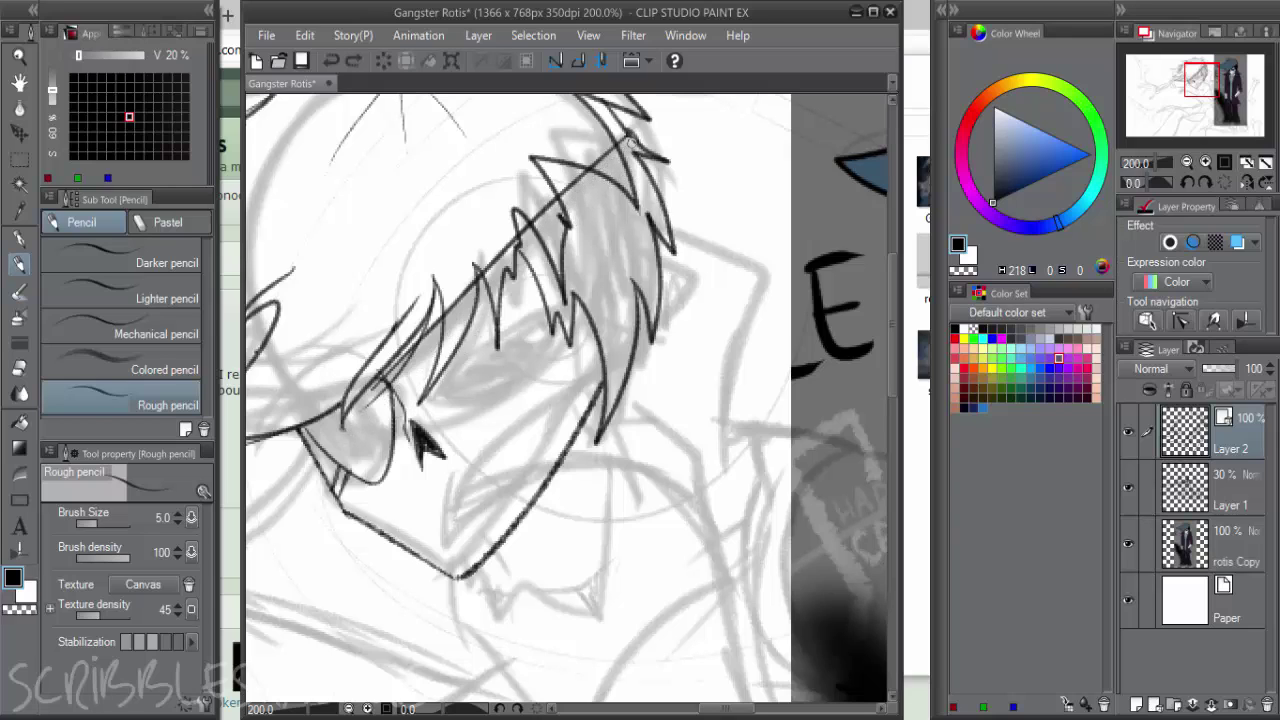
pyautogui.moveTo(627, 147); pyautogui.dragTo(348, 412)
# Erase the strap and strand segments crossing the fringe locks near the eyepatch with the Vector eraser
pyautogui.press('e')
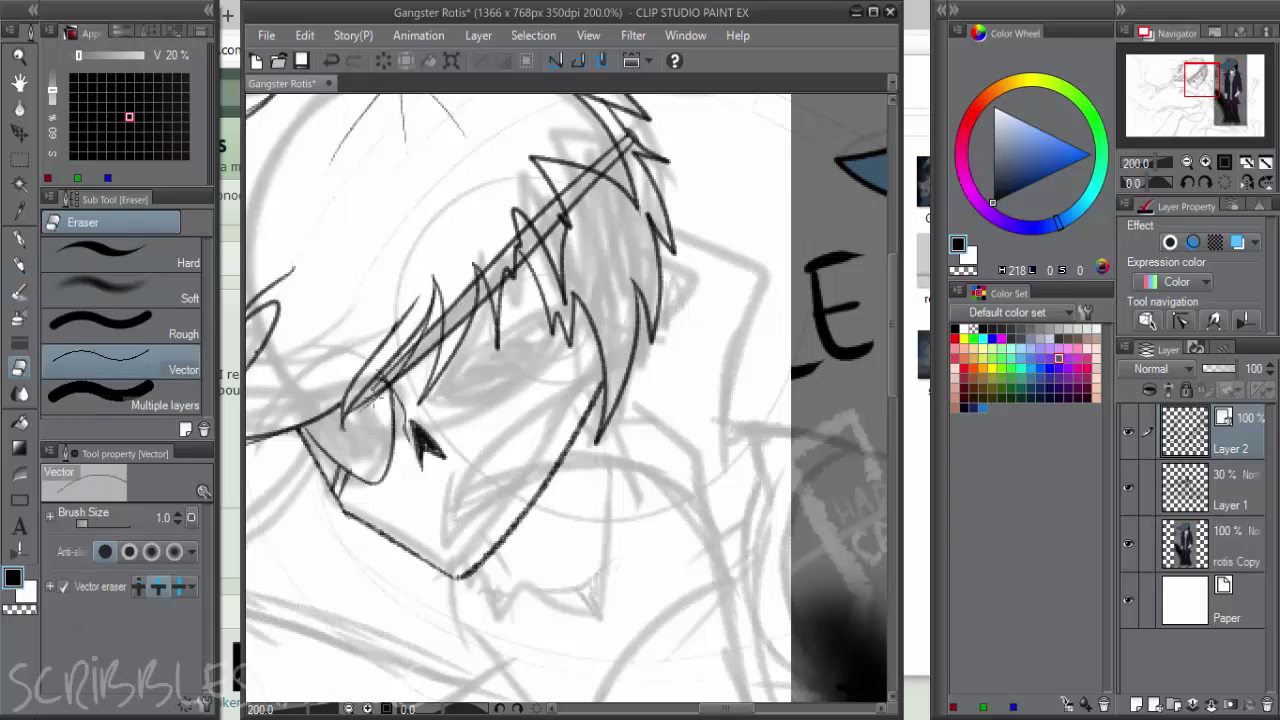
pyautogui.scroll(2, 411, 421)
pyautogui.hotkey('ctrl', 'z')
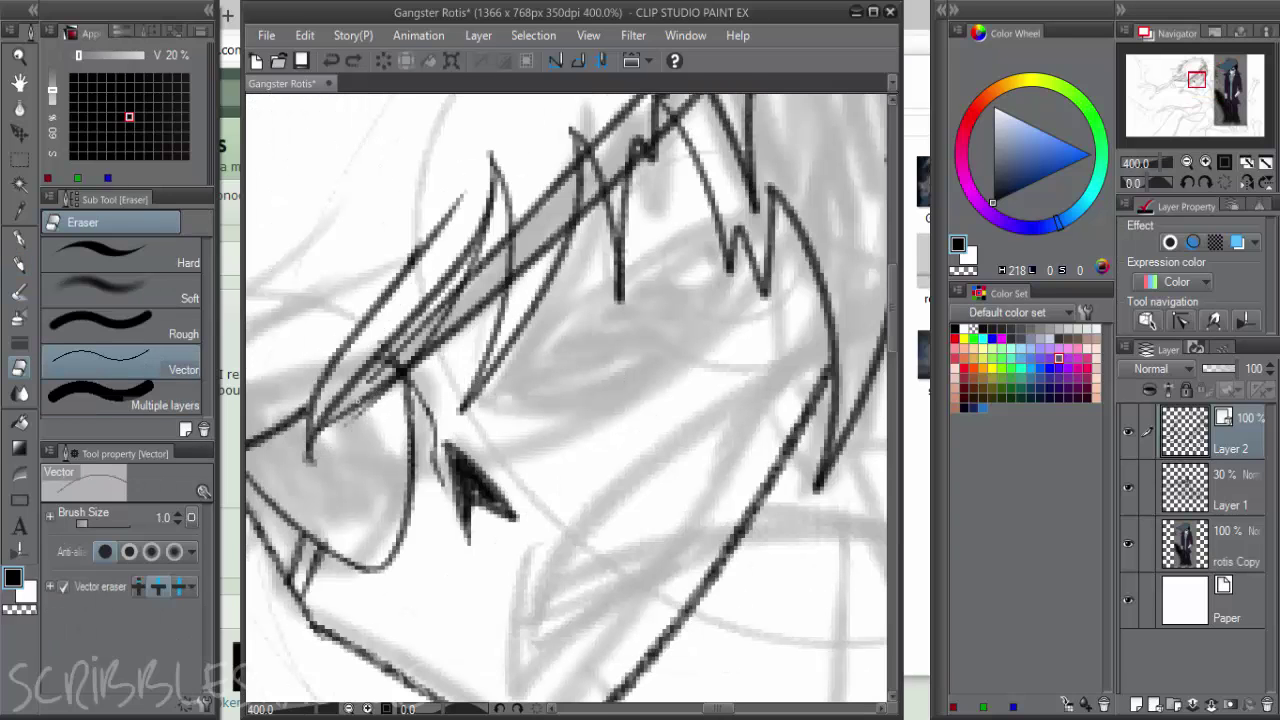
pyautogui.moveTo(347, 399); pyautogui.dragTo(358, 406)
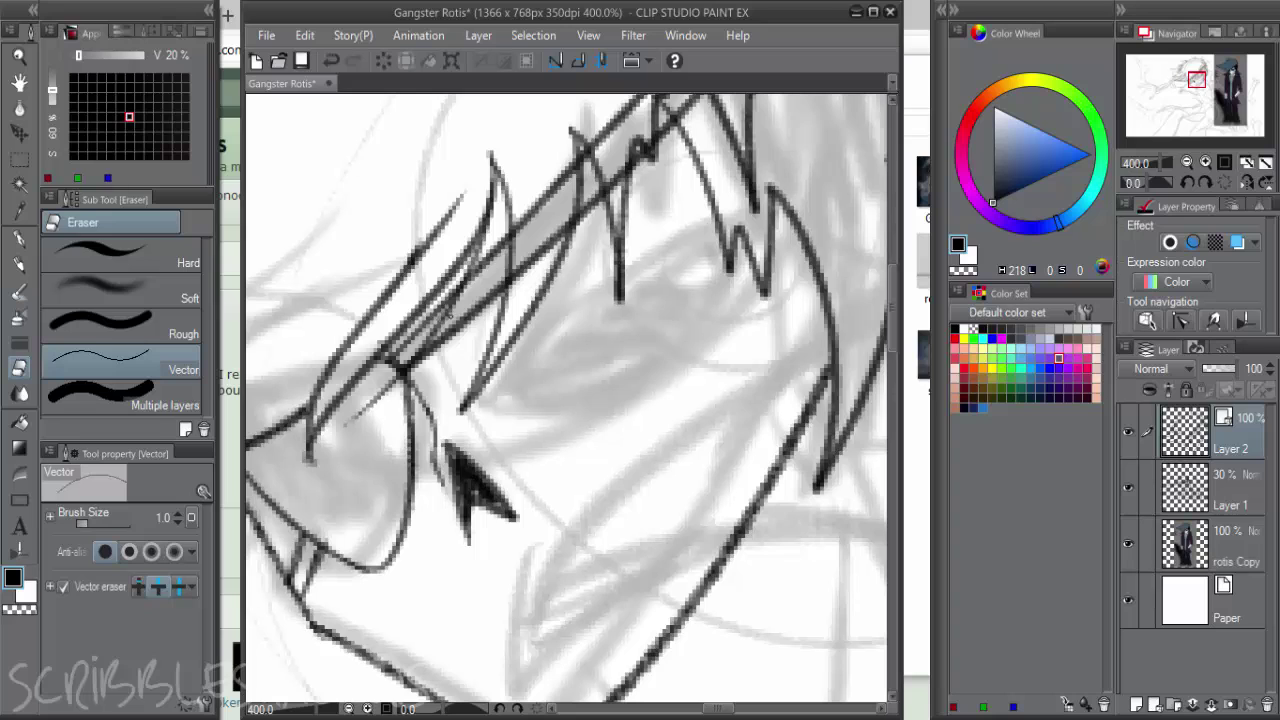
pyautogui.moveTo(536, 279); pyautogui.dragTo(534, 284)
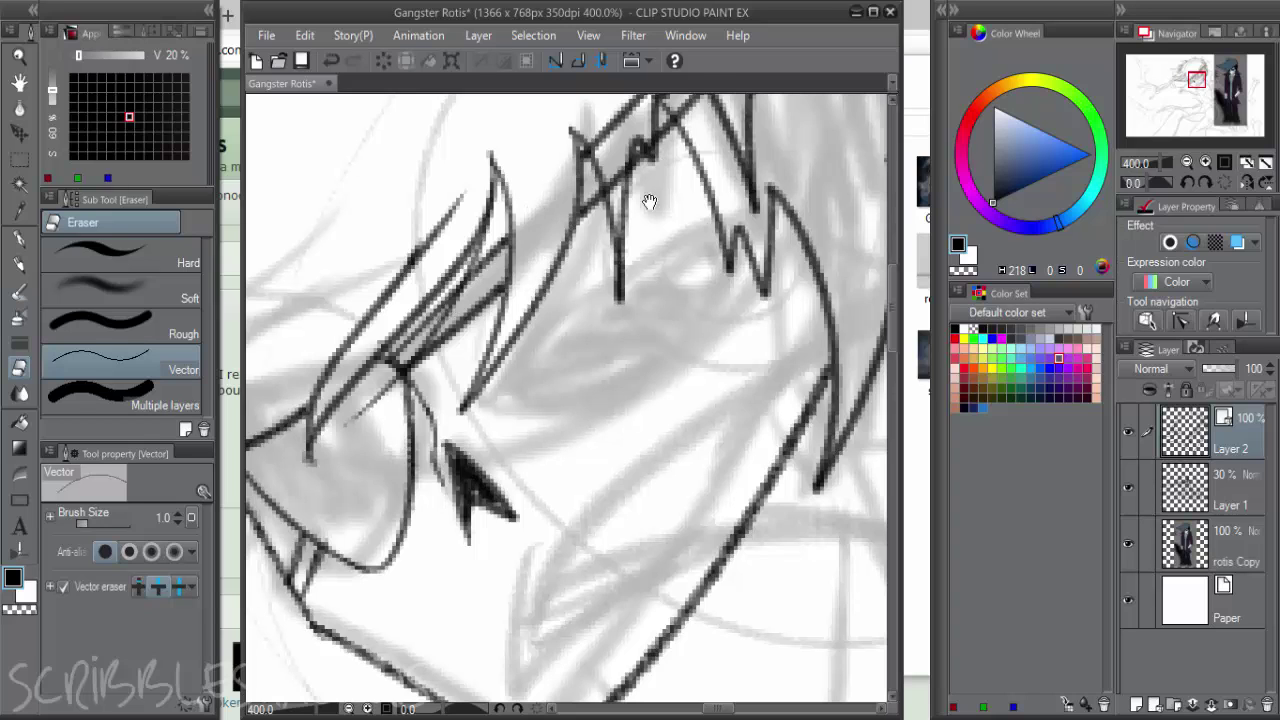
# Erase the strap segments between the jagged locks on the right side so only parts within the hair remain
pyautogui.moveTo(649, 203); pyautogui.dragTo(593, 332)
pyautogui.moveTo(580, 230); pyautogui.dragTo(593, 268)
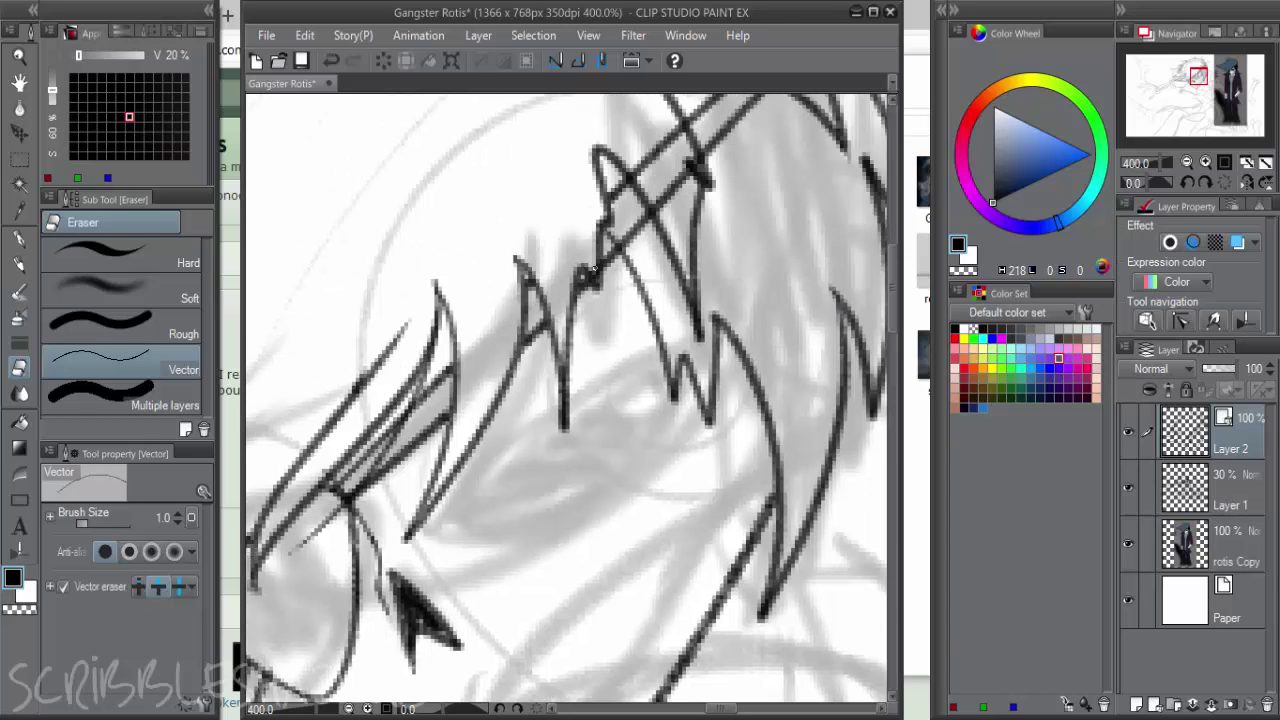
pyautogui.moveTo(678, 208); pyautogui.dragTo(671, 181)
pyautogui.moveTo(704, 174); pyautogui.dragTo(654, 294)
pyautogui.moveTo(605, 259); pyautogui.dragTo(614, 282)
pyautogui.moveTo(722, 158); pyautogui.dragTo(744, 195)
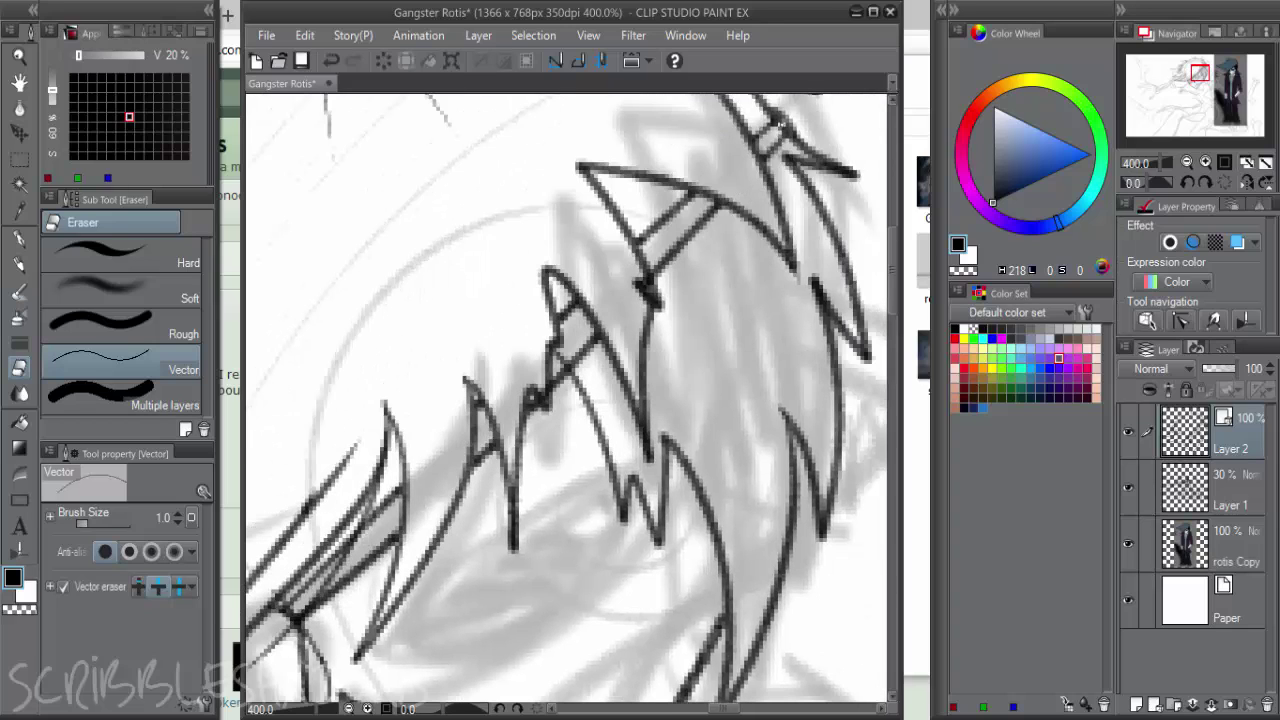
pyautogui.moveTo(780, 122); pyautogui.dragTo(788, 130)
pyautogui.press('p')
pyautogui.press('p')
pyautogui.press('p')
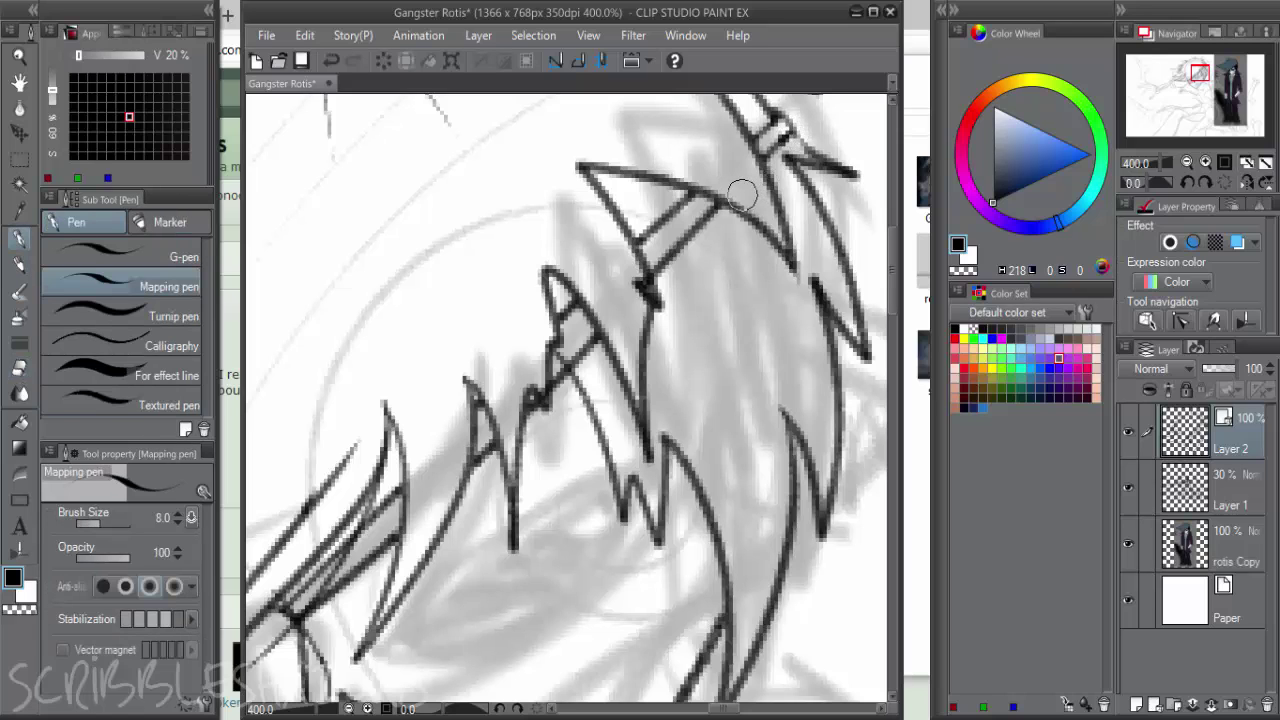
pyautogui.press('e')
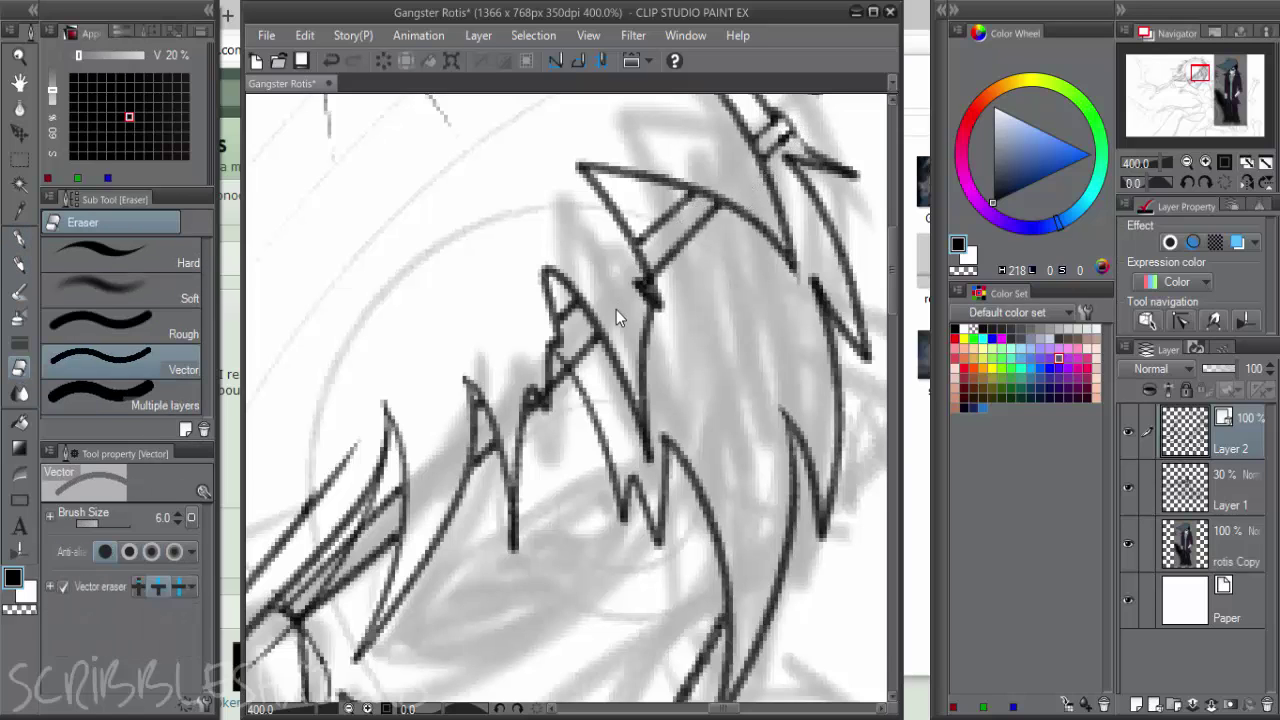
pyautogui.scroll(-3, 617, 317)
pyautogui.moveTo(647, 356); pyautogui.dragTo(643, 304)
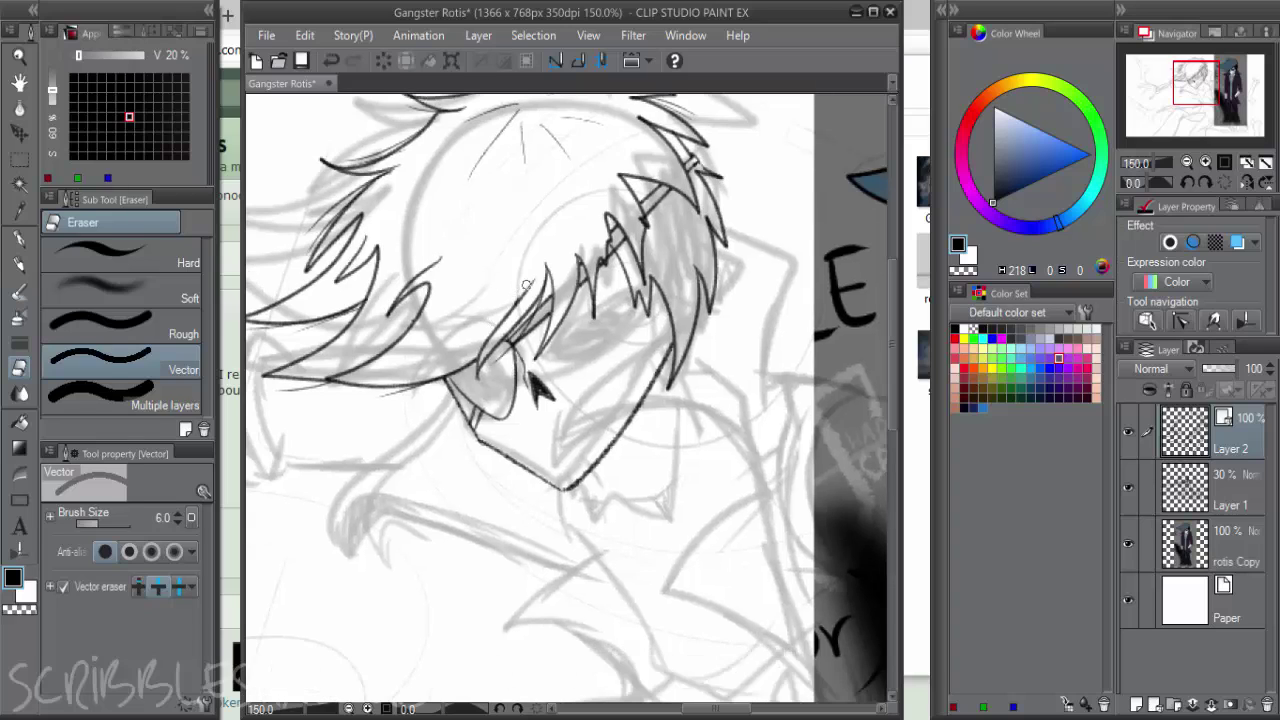
# Draw a thin strand line in the fringe above the eyepatch with the Rough pencil
pyautogui.press('p')
pyautogui.press('p')
pyautogui.moveTo(531, 279); pyautogui.dragTo(451, 347)
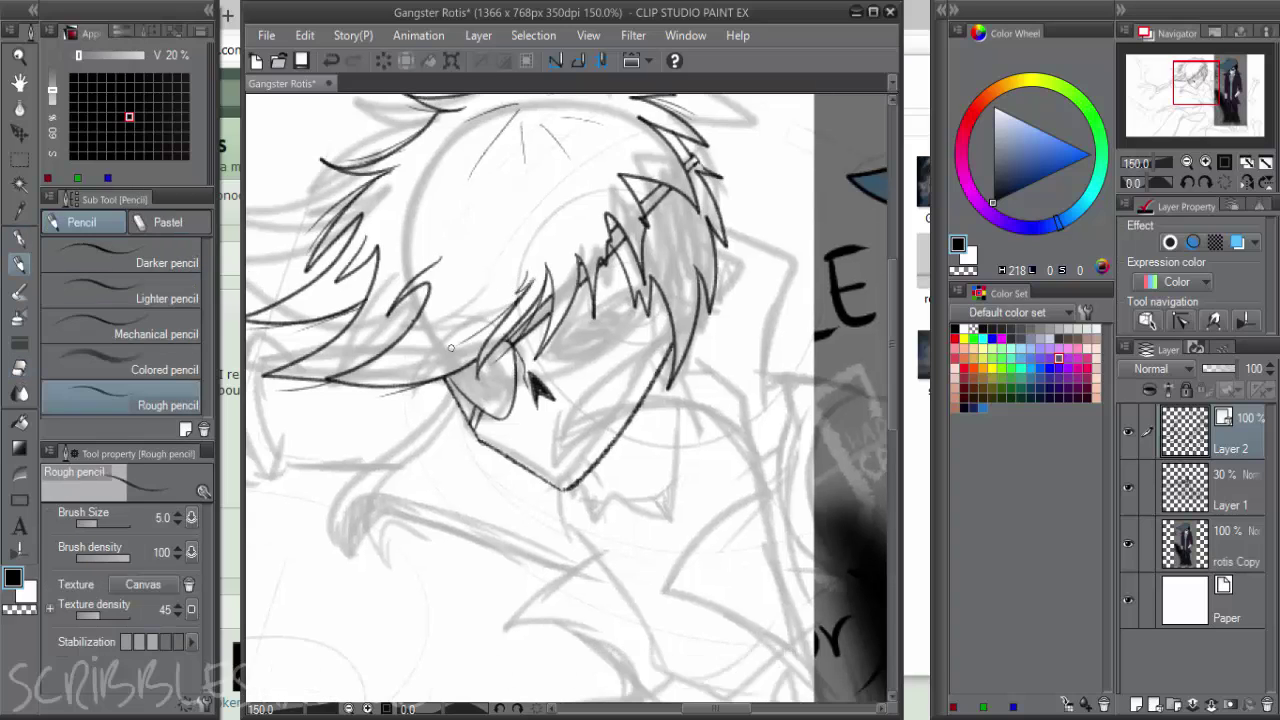
pyautogui.scroll(-3, 470, 370)
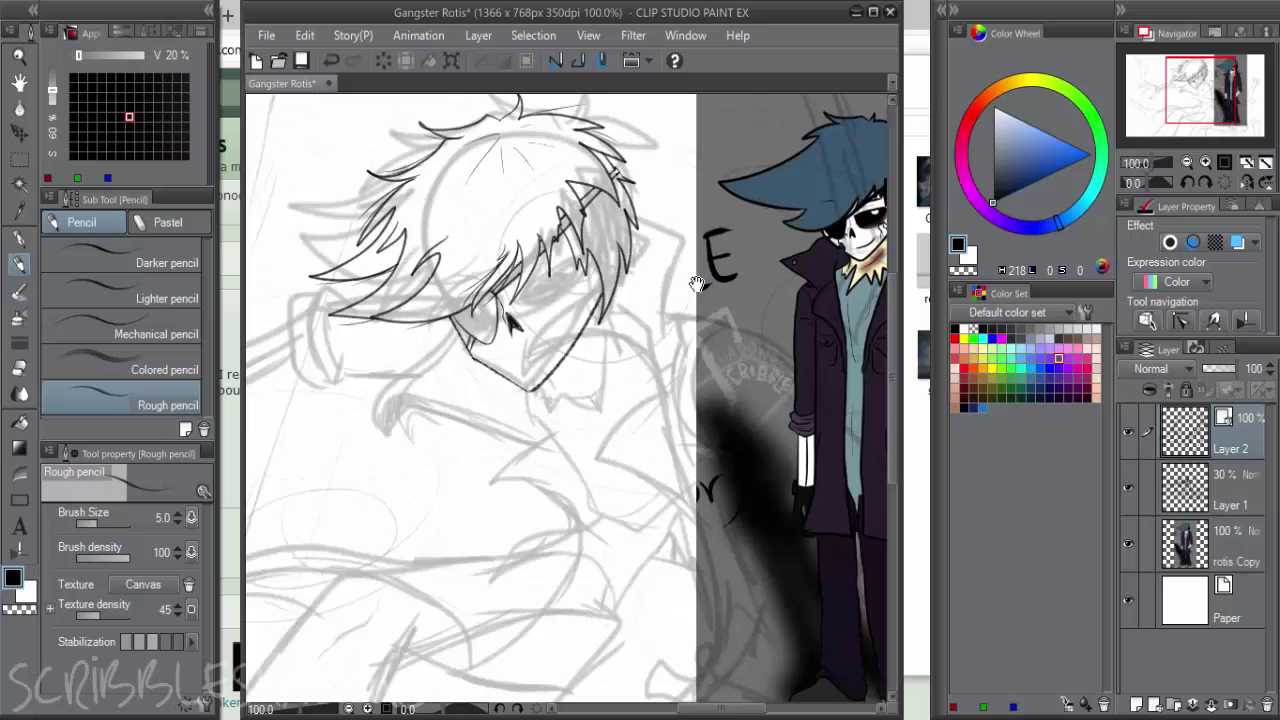
pyautogui.moveTo(425, 378); pyautogui.dragTo(410, 343)
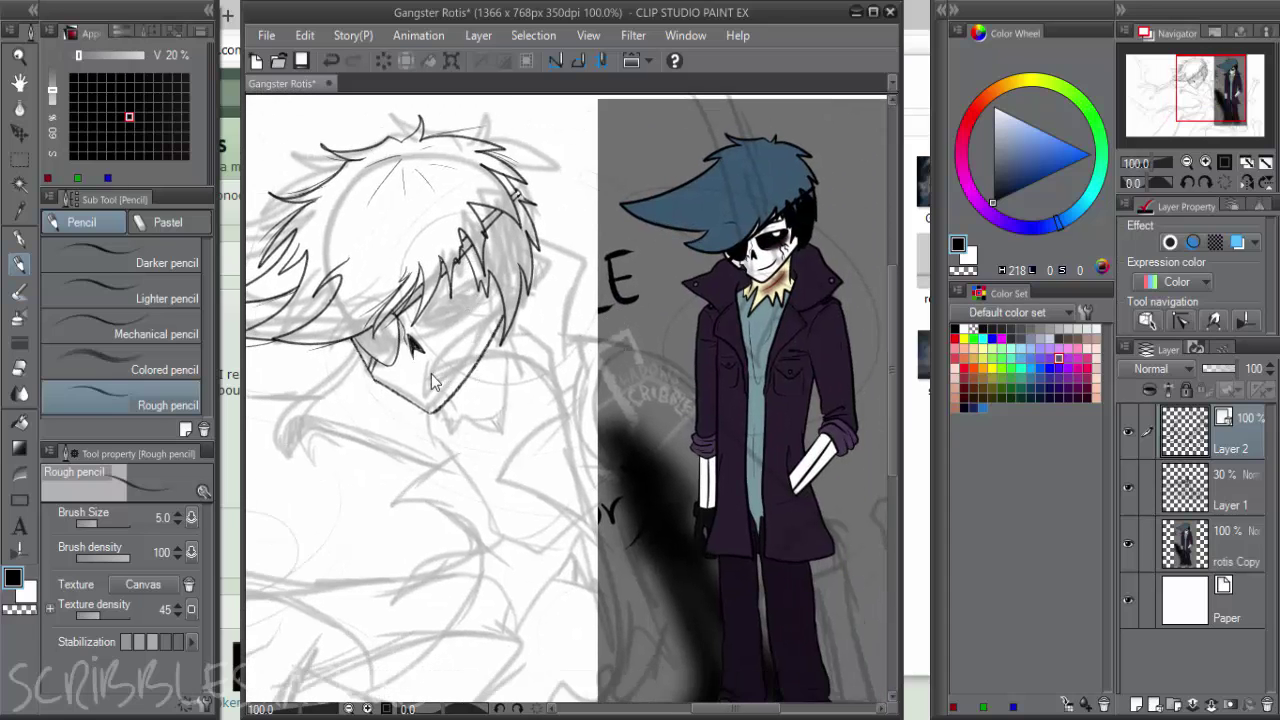
# Shade the eyepatch and its short lower strap with dense parallel hatching using the Rough pencil
pyautogui.scroll(2, 415, 355)
pyautogui.press('e')
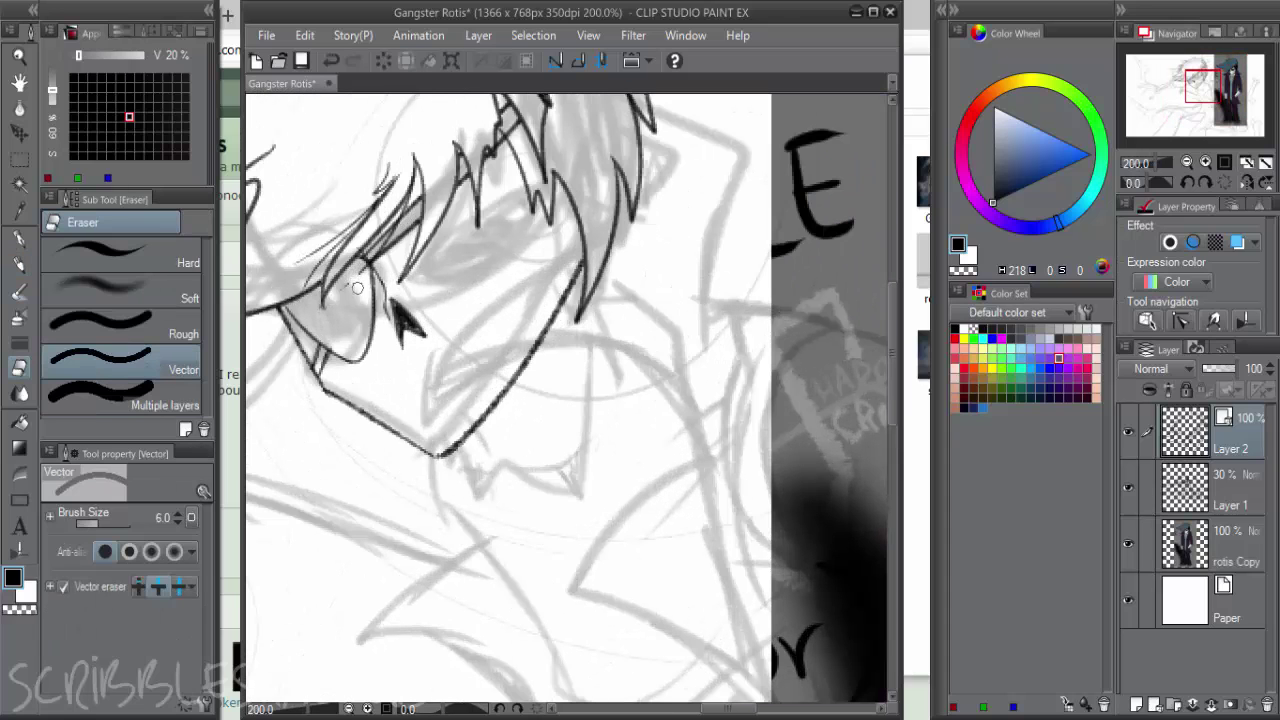
pyautogui.moveTo(457, 249); pyautogui.dragTo(477, 281)
pyautogui.press('p')
pyautogui.press('p')
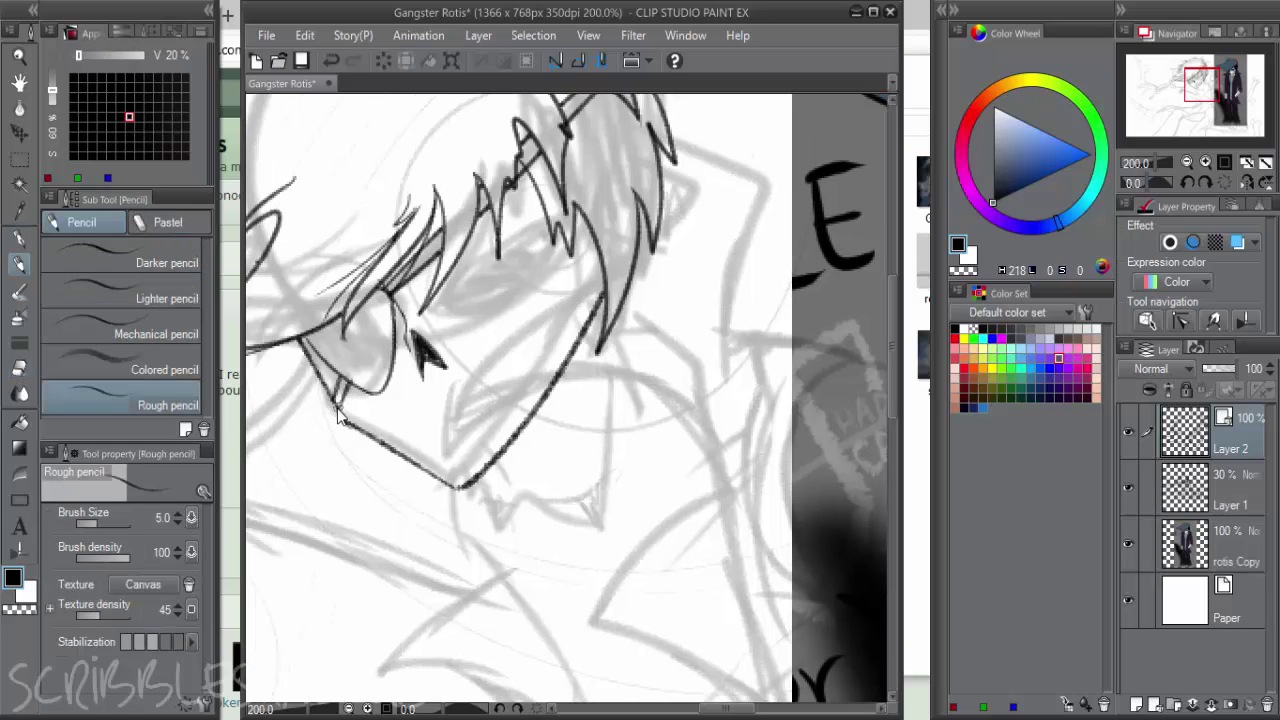
pyautogui.scroll(2, 337, 416)
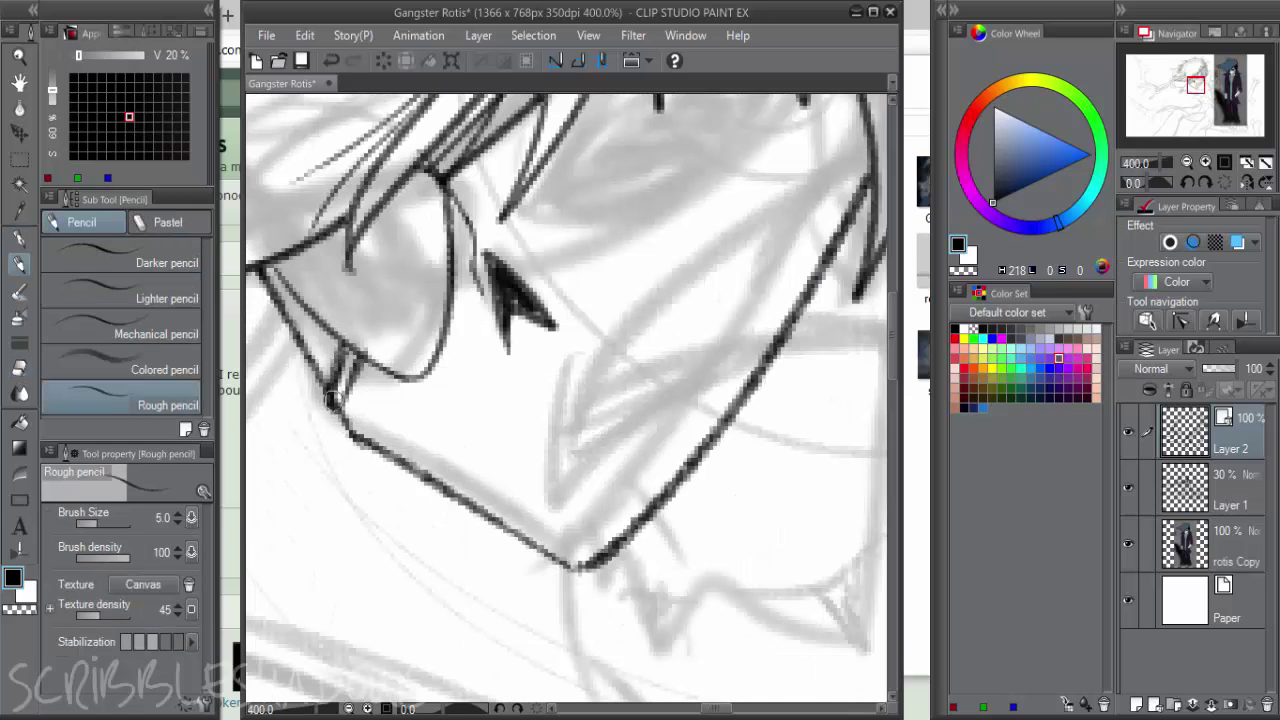
pyautogui.moveTo(332, 399); pyautogui.dragTo(353, 354)
pyautogui.moveTo(267, 265)
pyautogui.mouseDown()
pyautogui.moveTo(353, 330)
pyautogui.moveTo(320, 249)
pyautogui.moveTo(348, 263)
pyautogui.moveTo(345, 238)
pyautogui.moveTo(339, 323)
pyautogui.moveTo(309, 305)
pyautogui.moveTo(329, 331)
pyautogui.moveTo(333, 294)
pyautogui.moveTo(437, 344)
pyautogui.moveTo(447, 340)
pyautogui.moveTo(352, 281)
pyautogui.moveTo(446, 305)
pyautogui.moveTo(447, 281)
pyautogui.moveTo(370, 216)
pyautogui.moveTo(448, 234)
pyautogui.moveTo(397, 189)
pyautogui.moveTo(447, 183)
pyautogui.mouseUp()
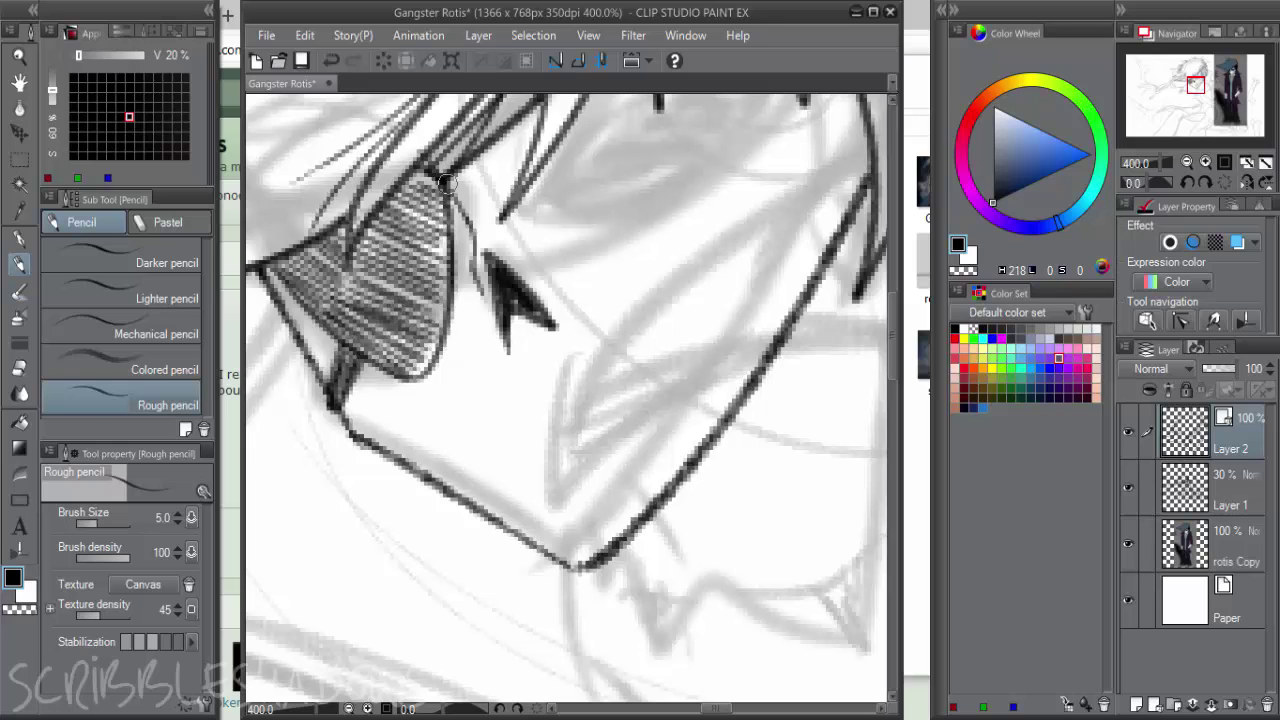
pyautogui.scroll(-4, 514, 243)
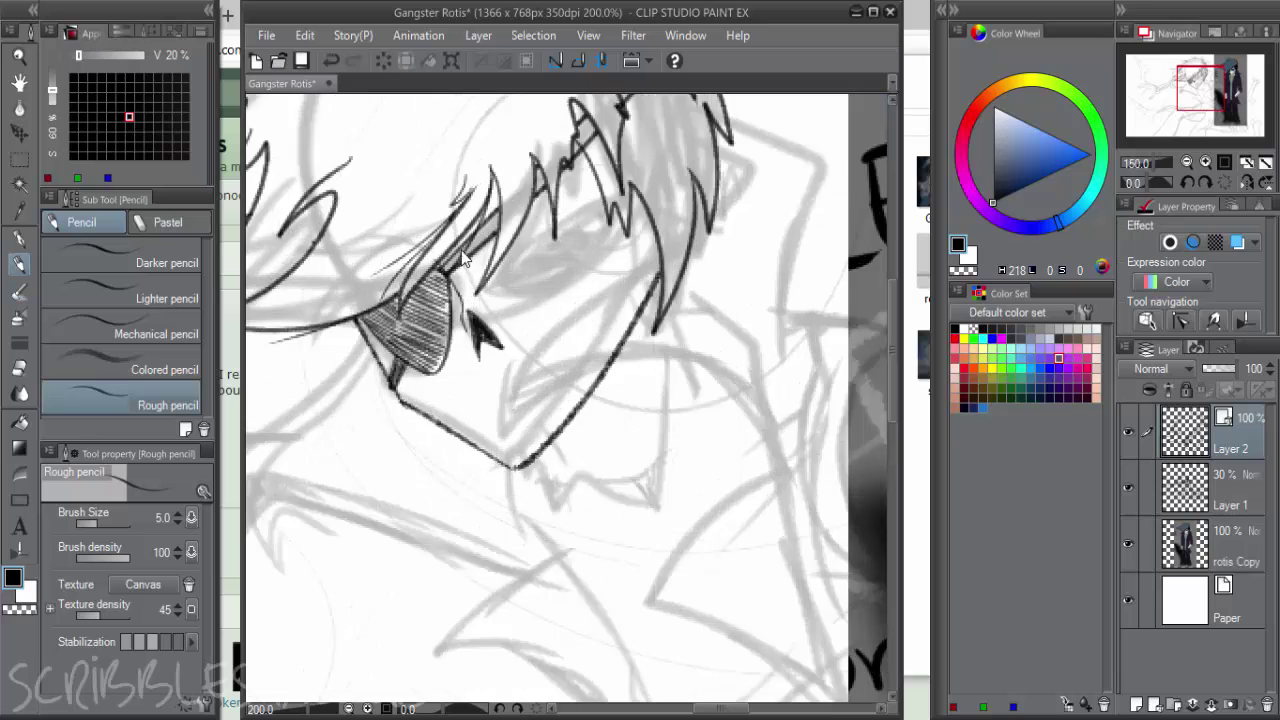
# Hatch the visible eyepatch strap segments between the fringe locks, from the patch up to the outer edge of the hair
pyautogui.scroll(4, 463, 258)
pyautogui.moveTo(445, 275)
pyautogui.mouseDown()
pyautogui.moveTo(501, 206)
pyautogui.moveTo(513, 203)
pyautogui.moveTo(510, 216)
pyautogui.moveTo(535, 186)
pyautogui.mouseUp()
pyautogui.moveTo(644, 146)
pyautogui.mouseDown()
pyautogui.moveTo(544, 282)
pyautogui.moveTo(514, 263)
pyautogui.moveTo(524, 228)
pyautogui.mouseUp()
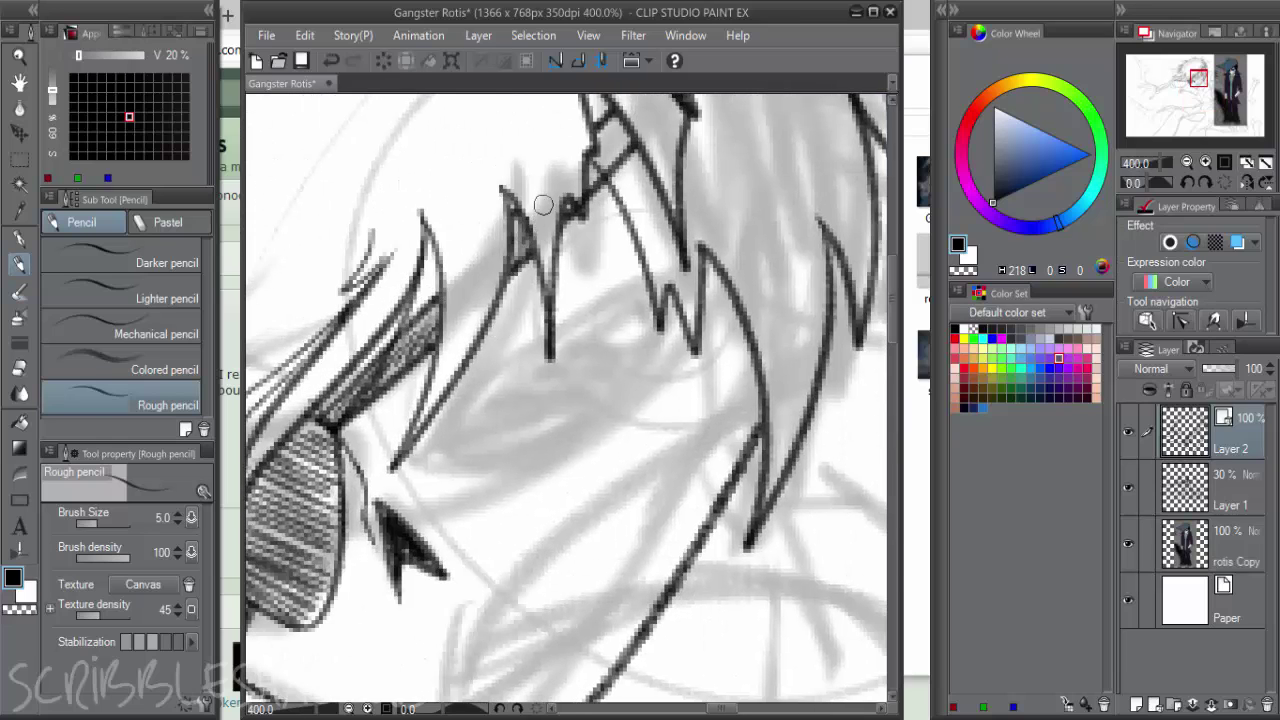
pyautogui.moveTo(604, 160)
pyautogui.mouseDown()
pyautogui.moveTo(592, 174)
pyautogui.moveTo(610, 140)
pyautogui.moveTo(634, 142)
pyautogui.mouseUp()
pyautogui.moveTo(592, 245); pyautogui.dragTo(444, 457)
pyautogui.moveTo(674, 153); pyautogui.dragTo(650, 177)
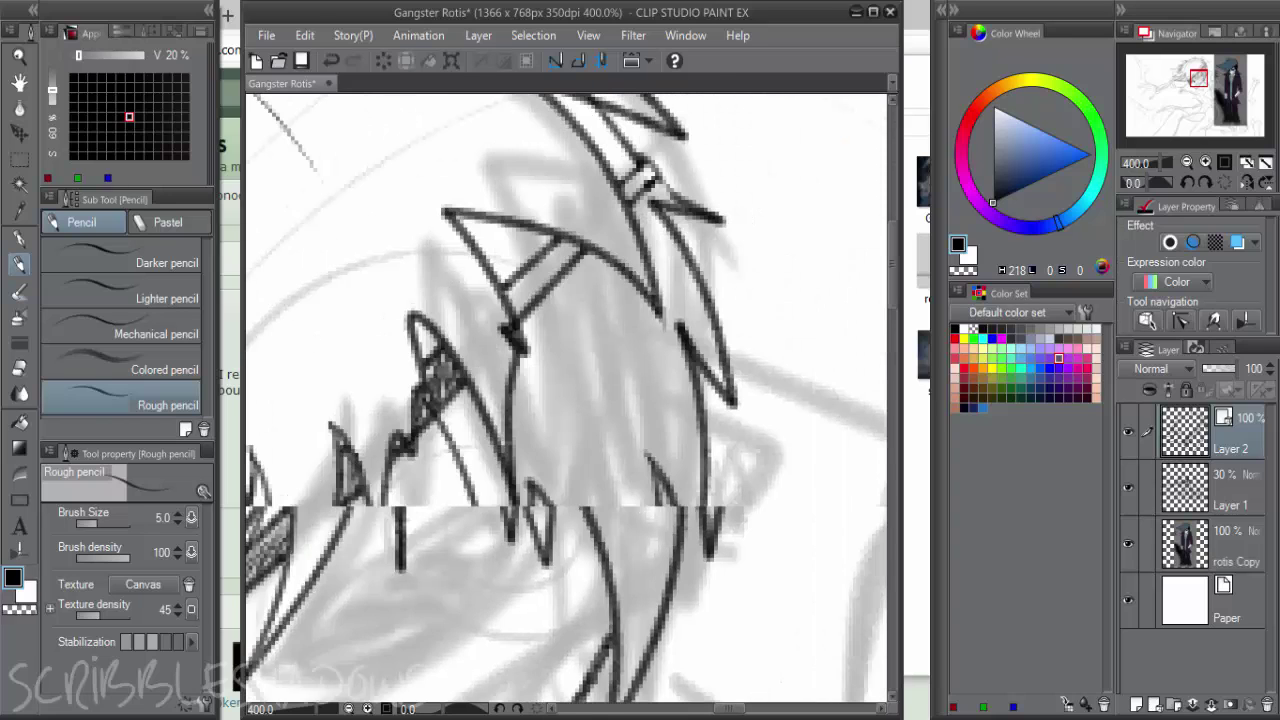
pyautogui.moveTo(500, 300)
pyautogui.mouseDown()
pyautogui.moveTo(555, 240)
pyautogui.moveTo(566, 253)
pyautogui.moveTo(575, 244)
pyautogui.mouseUp()
pyautogui.moveTo(626, 192); pyautogui.dragTo(651, 170)
pyautogui.scroll(-4, 683, 326)
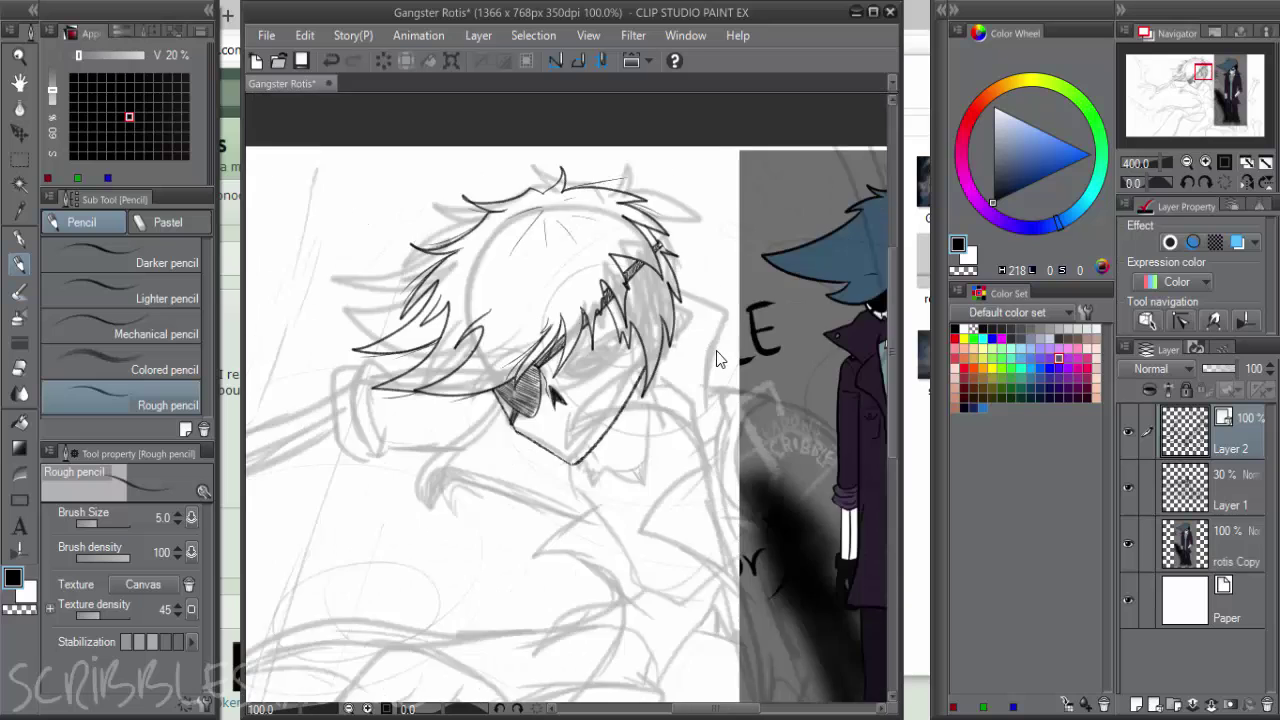
pyautogui.scroll(2, 540, 360)
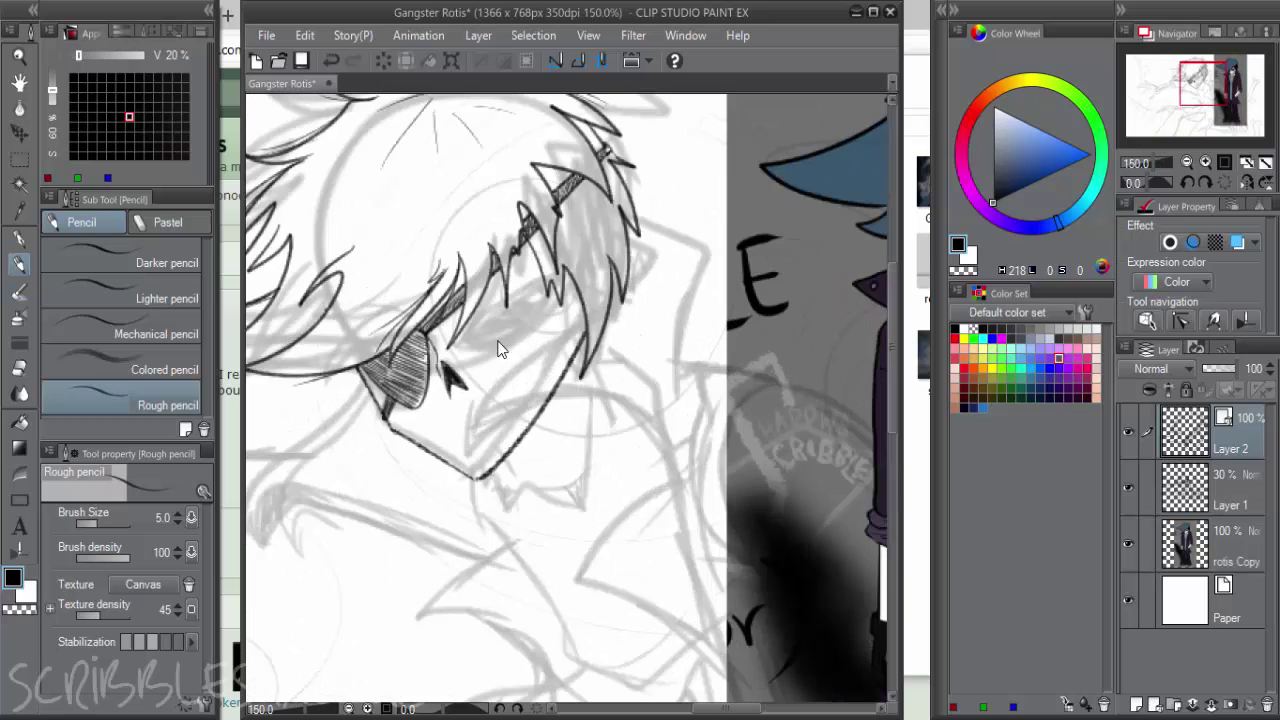
pyautogui.scroll(1, 500, 348)
pyautogui.scroll(2, 485, 315)
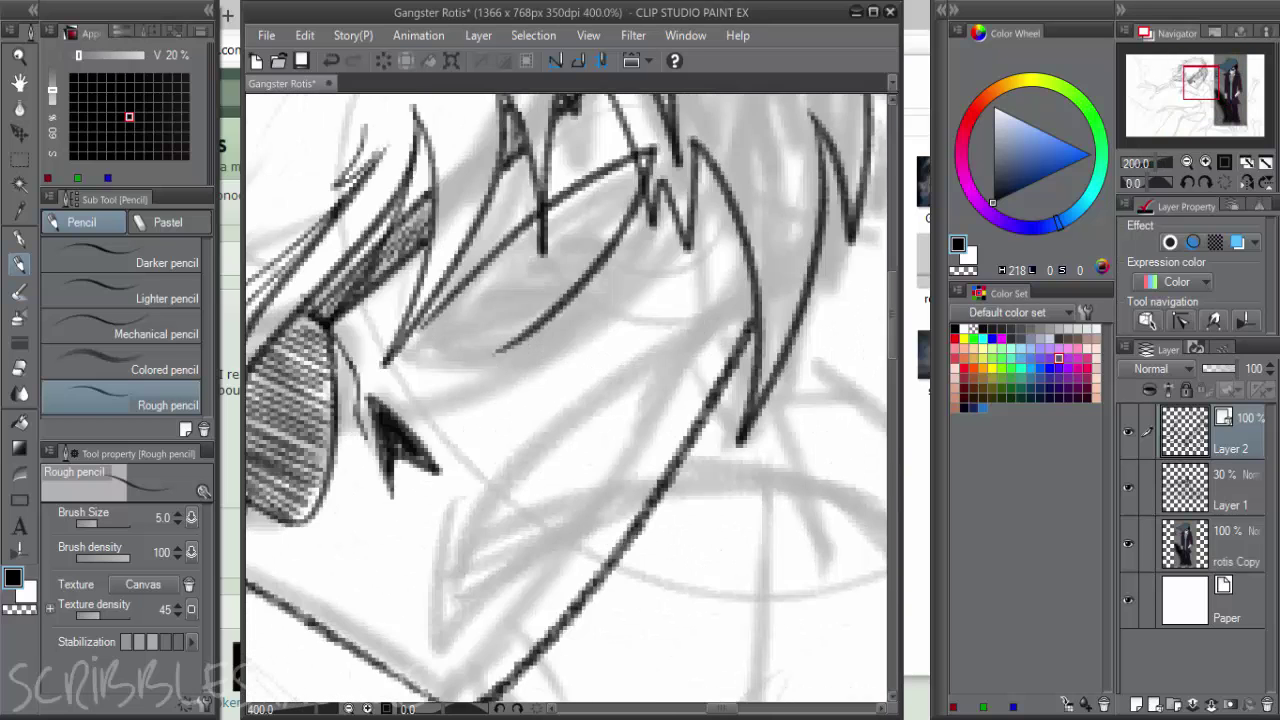
pyautogui.moveTo(397, 337); pyautogui.dragTo(600, 178)
pyautogui.hotkey('ctrl', 'z')
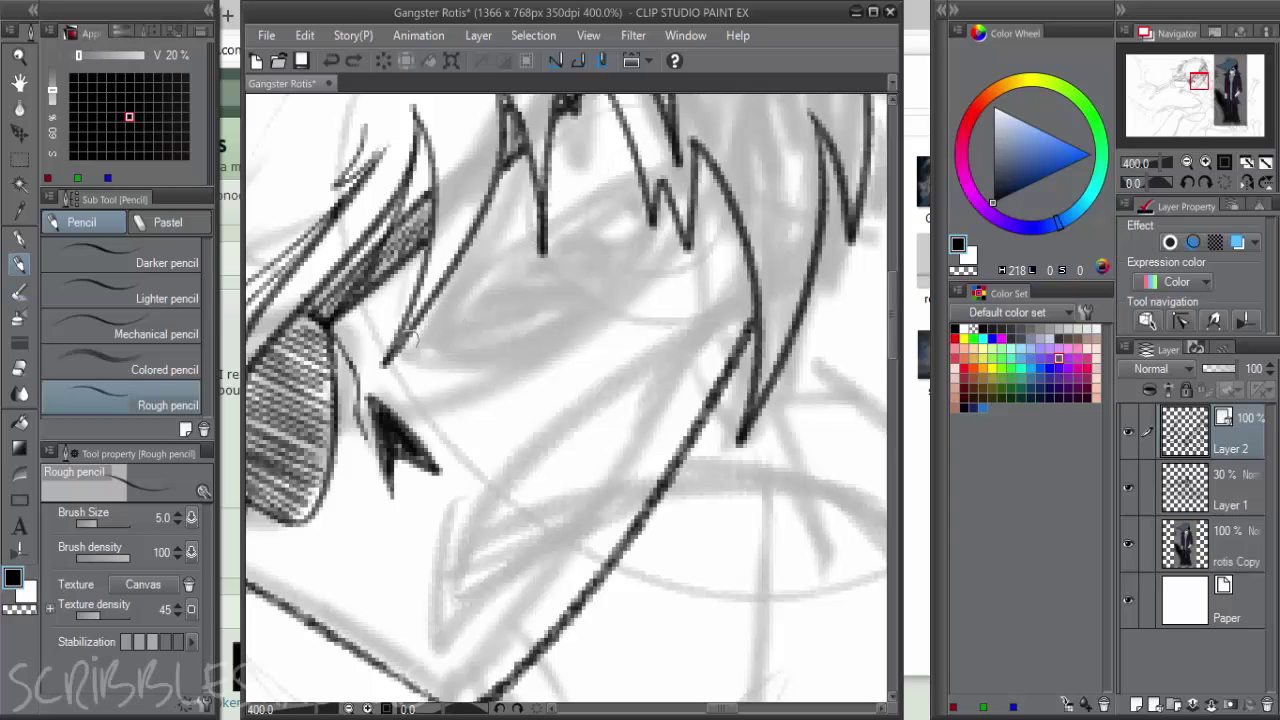
pyautogui.moveTo(388, 362)
pyautogui.mouseDown()
pyautogui.moveTo(466, 283)
pyautogui.moveTo(632, 189)
pyautogui.moveTo(556, 327)
pyautogui.mouseUp()
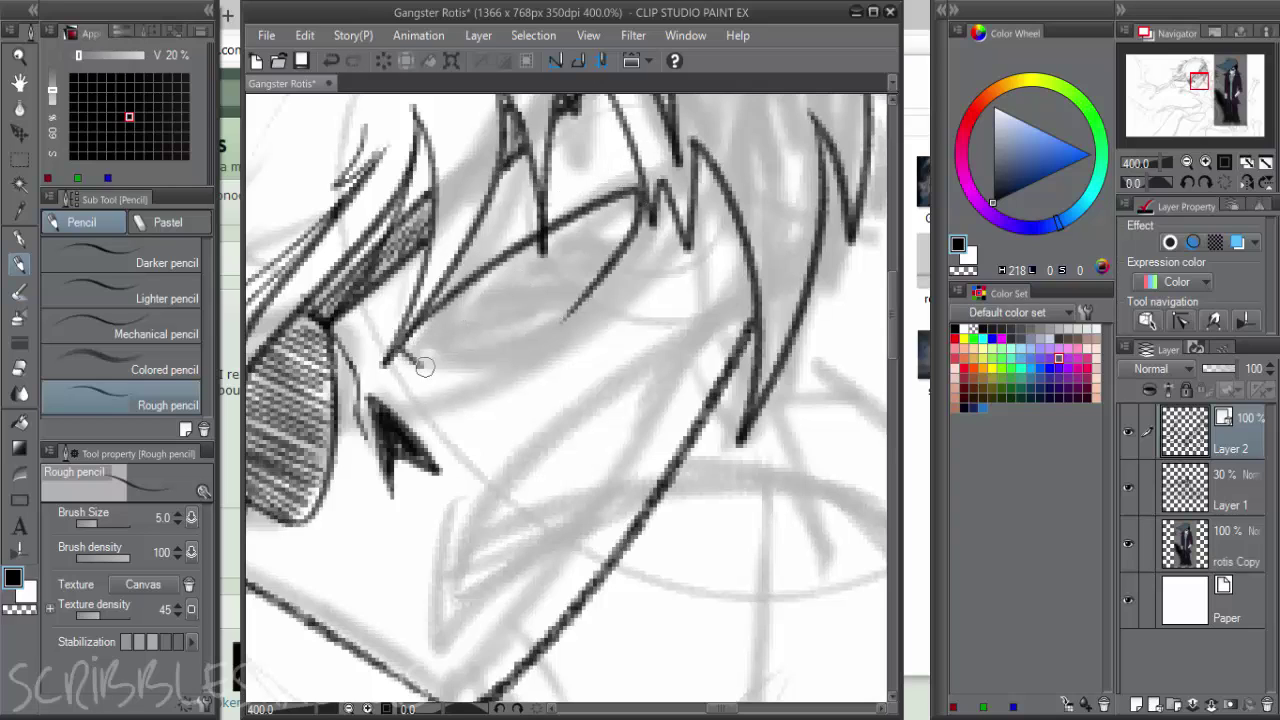
pyautogui.moveTo(420, 362)
pyautogui.mouseDown()
pyautogui.moveTo(573, 341)
pyautogui.moveTo(603, 270)
pyautogui.mouseUp()
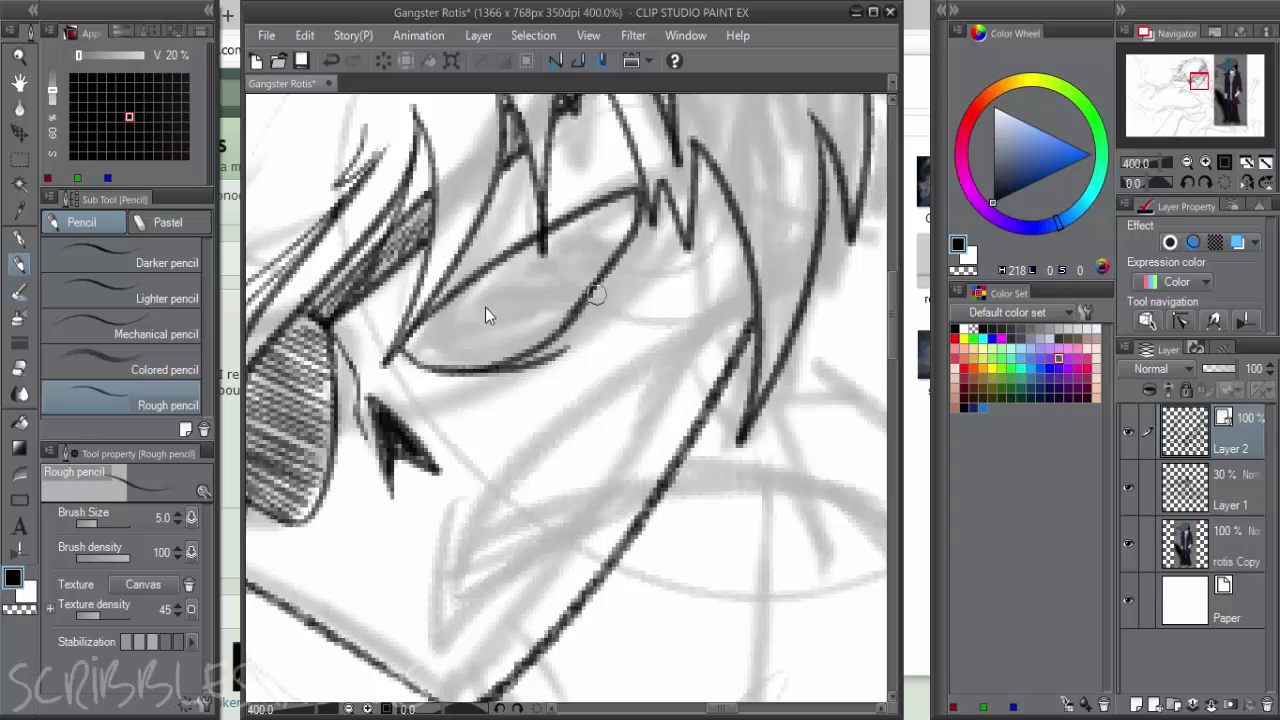
pyautogui.hotkey('ctrl', 'z')
pyautogui.hotkey('ctrl', 'z')
pyautogui.hotkey('ctrl', 'z')
# Outline the uncovered eye socket as a slanted almond shape beneath the fringe, curving its lower edge into the outer corner
pyautogui.moveTo(402, 340)
pyautogui.mouseDown()
pyautogui.moveTo(635, 155)
pyautogui.moveTo(556, 290)
pyautogui.moveTo(484, 262)
pyautogui.moveTo(639, 241)
pyautogui.moveTo(504, 367)
pyautogui.moveTo(429, 375)
pyautogui.moveTo(532, 379)
pyautogui.mouseUp()
pyautogui.hotkey('ctrl', 'z')
pyautogui.moveTo(441, 384)
pyautogui.mouseDown()
pyautogui.moveTo(479, 377)
pyautogui.moveTo(584, 320)
pyautogui.mouseUp()
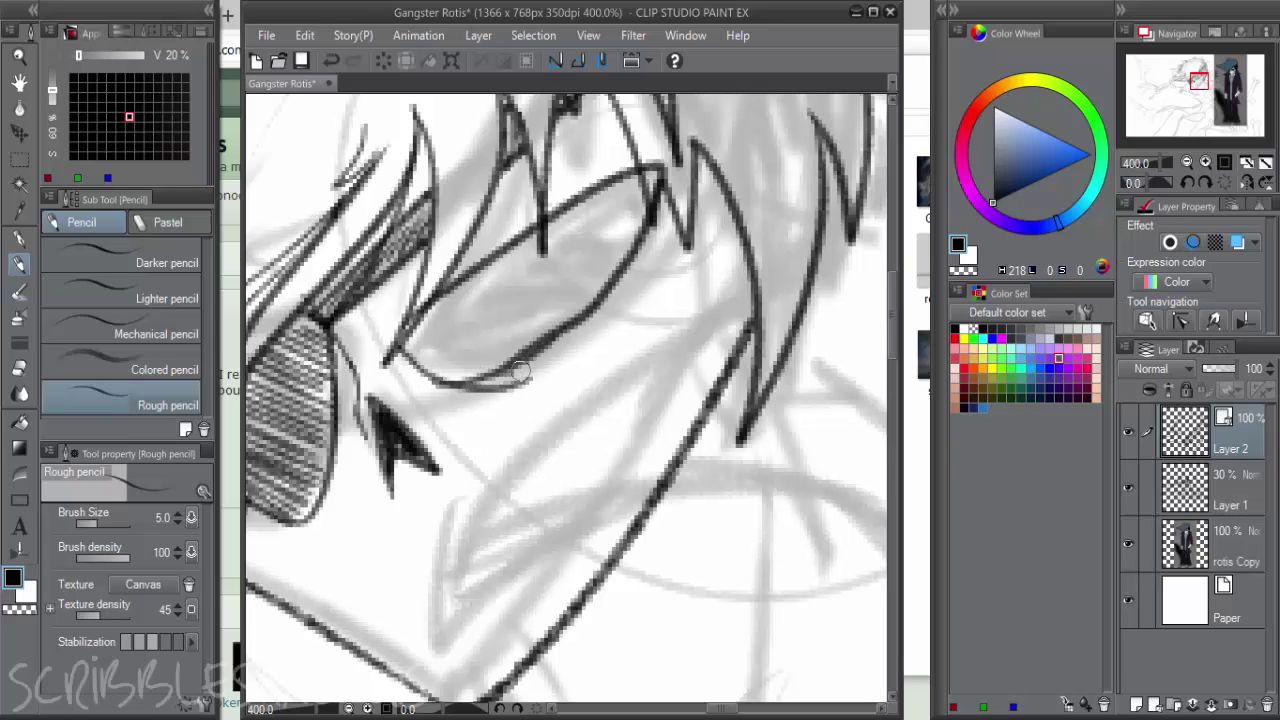
pyautogui.moveTo(520, 371); pyautogui.dragTo(616, 298)
pyautogui.hotkey('ctrl', 'z')
pyautogui.hotkey('ctrl', 'z')
# Draw a second curve just beneath the eye socket's lower edge and shade the gap with thin strokes
pyautogui.moveTo(487, 389); pyautogui.dragTo(628, 304)
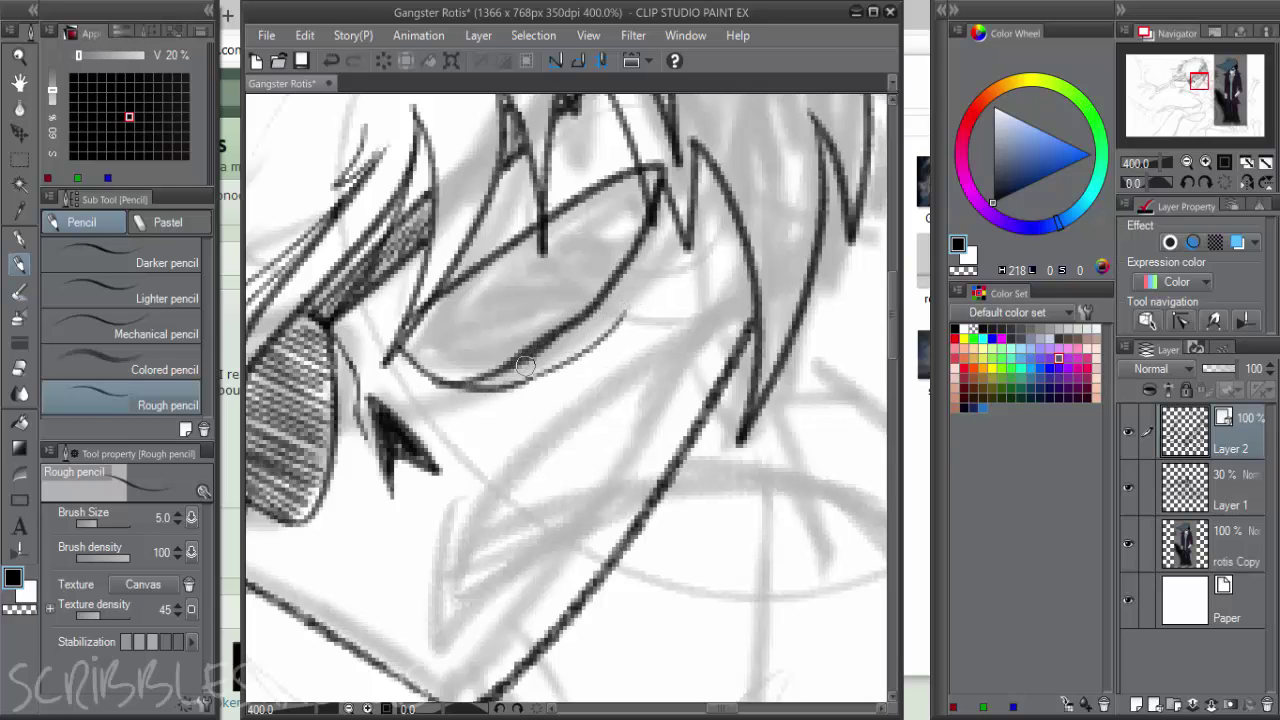
pyautogui.moveTo(526, 367); pyautogui.dragTo(622, 288)
pyautogui.moveTo(545, 360)
pyautogui.mouseDown()
pyautogui.moveTo(653, 239)
pyautogui.moveTo(616, 315)
pyautogui.mouseUp()
# Trim the eye socket outline where it overlaps the fringe locks, reducing the Vector eraser to size 1.5
pyautogui.press('e')
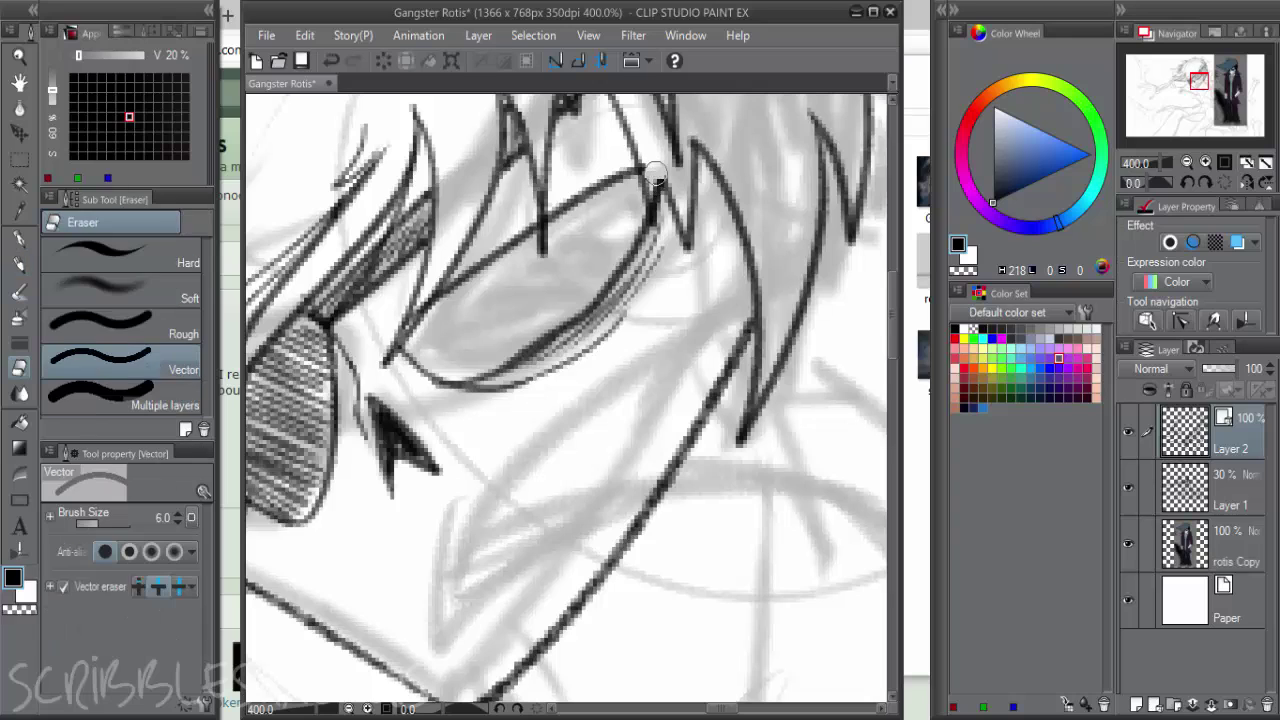
pyautogui.click(654, 172)
pyautogui.hotkey('ctrl', 'z')
pyautogui.press('[')
pyautogui.press('[')
pyautogui.press('[')
pyautogui.scroll(2, 416, 296)
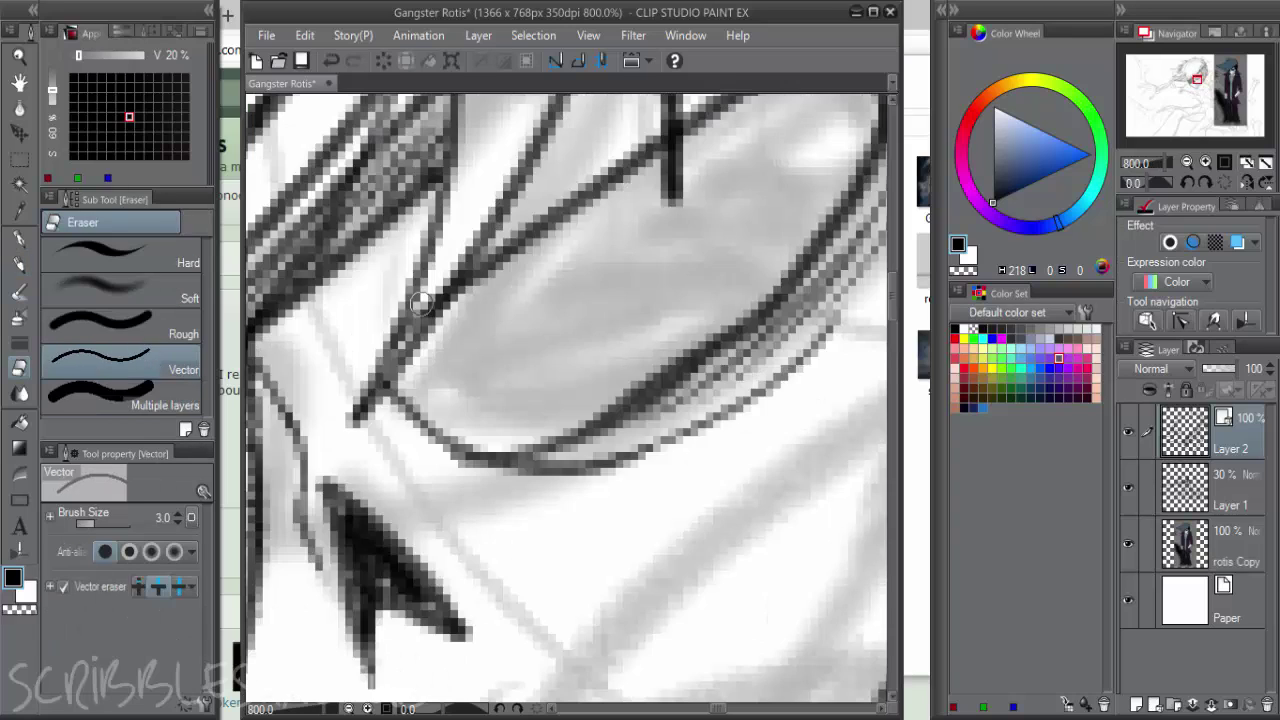
pyautogui.press('[')
pyautogui.press('[')
pyautogui.press('[')
# Draw a half-circle iris with a small dark pupil under the upper edge of the eye socket, following the reference picture
pyautogui.scroll(-5, 470, 340)
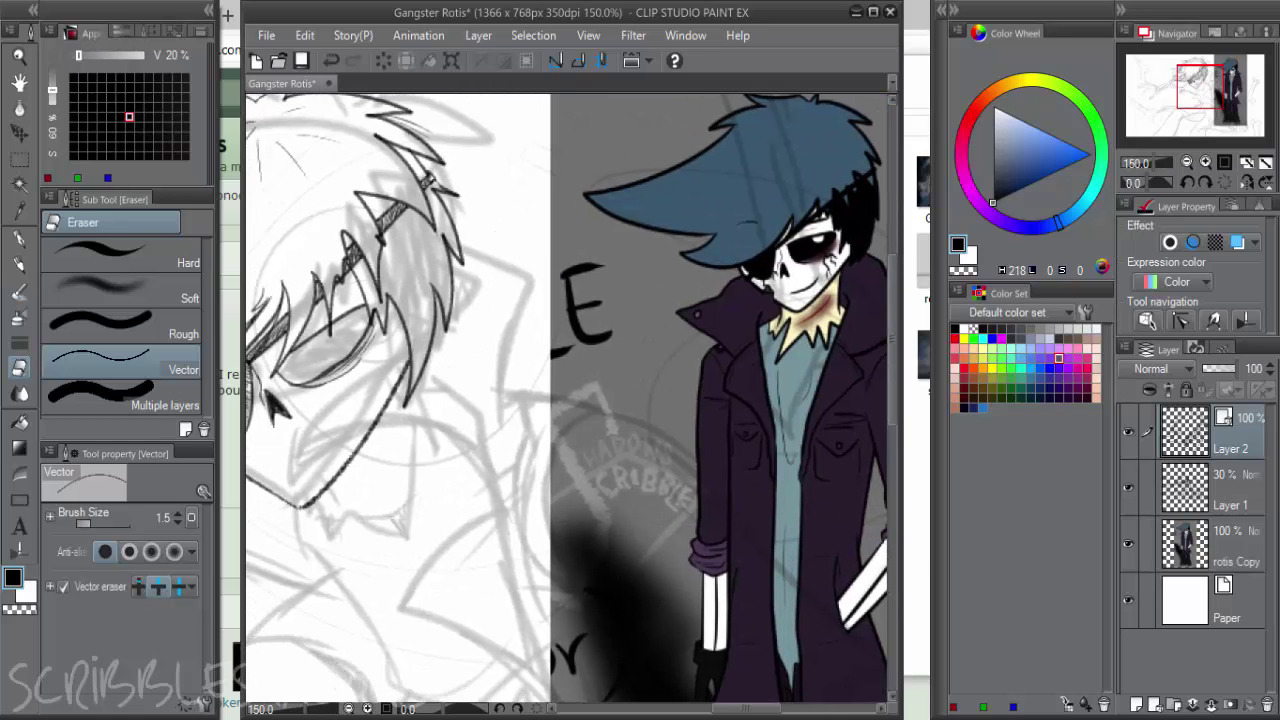
pyautogui.press('p')
pyautogui.press('p')
pyautogui.scroll(3, 379, 314)
pyautogui.moveTo(366, 316)
pyautogui.mouseDown()
pyautogui.moveTo(432, 283)
pyautogui.moveTo(429, 270)
pyautogui.moveTo(413, 294)
pyautogui.mouseUp()
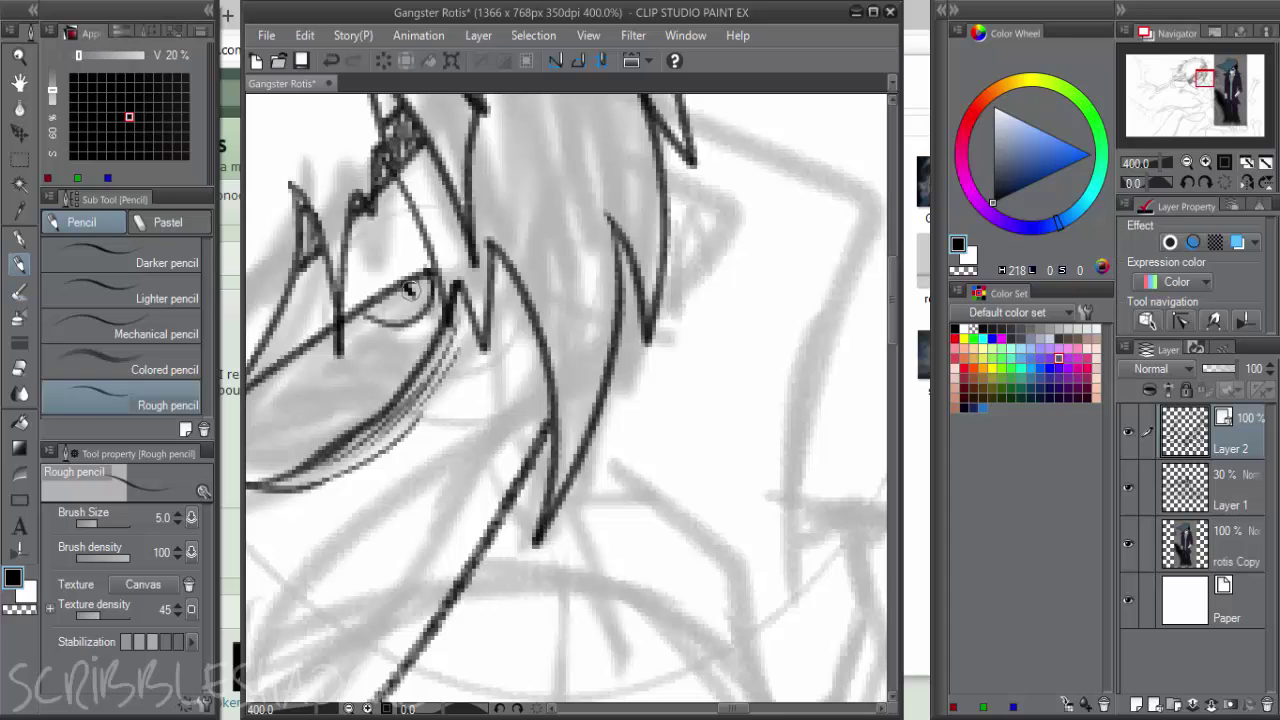
pyautogui.scroll(-3, 408, 300)
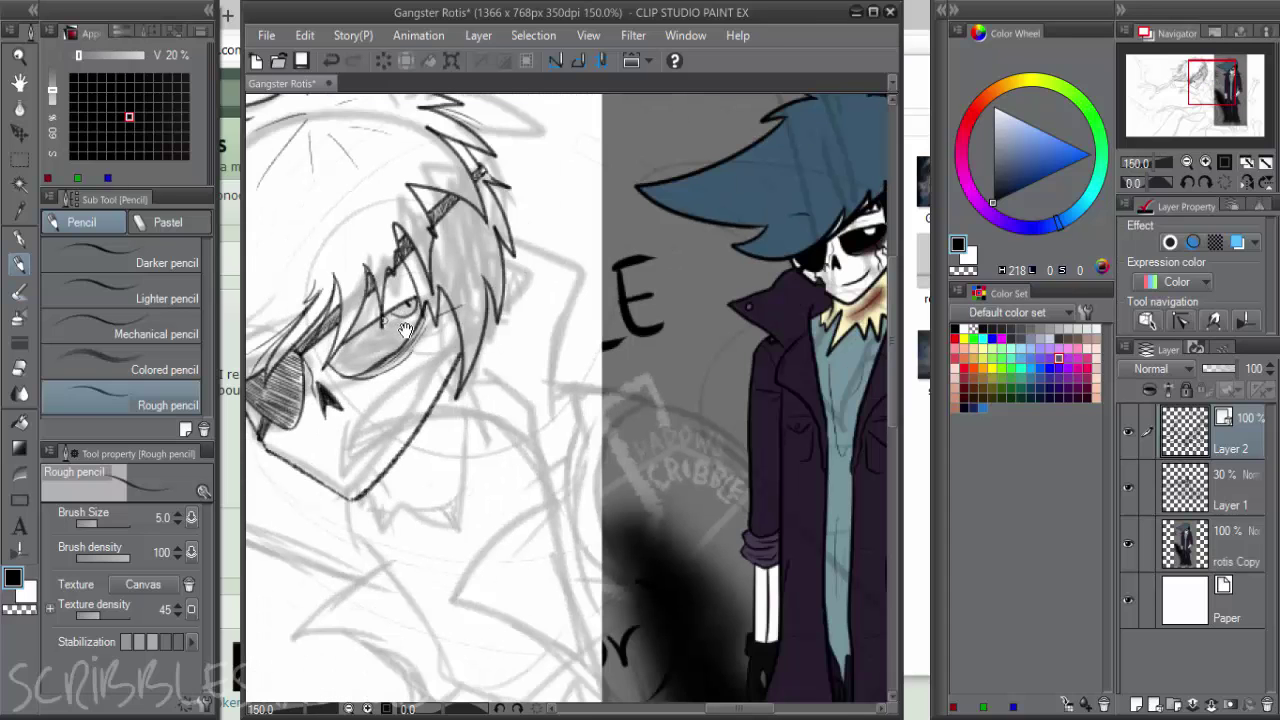
# Add short crease lines above the iris and try a brow line across the fringe locks, erasing it with the Vector eraser
pyautogui.scroll(1, 395, 316)
pyautogui.moveTo(403, 247); pyautogui.dragTo(450, 212)
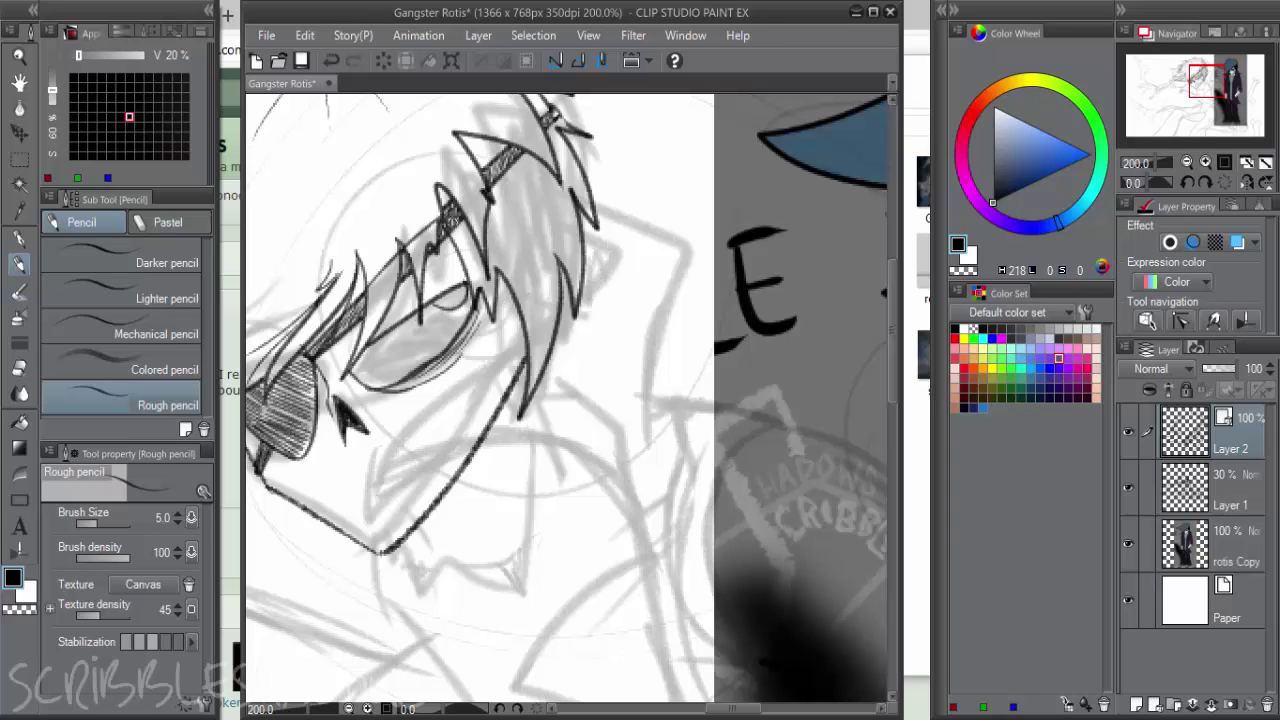
pyautogui.hotkey('ctrl', 'z')
pyautogui.moveTo(357, 296); pyautogui.dragTo(454, 218)
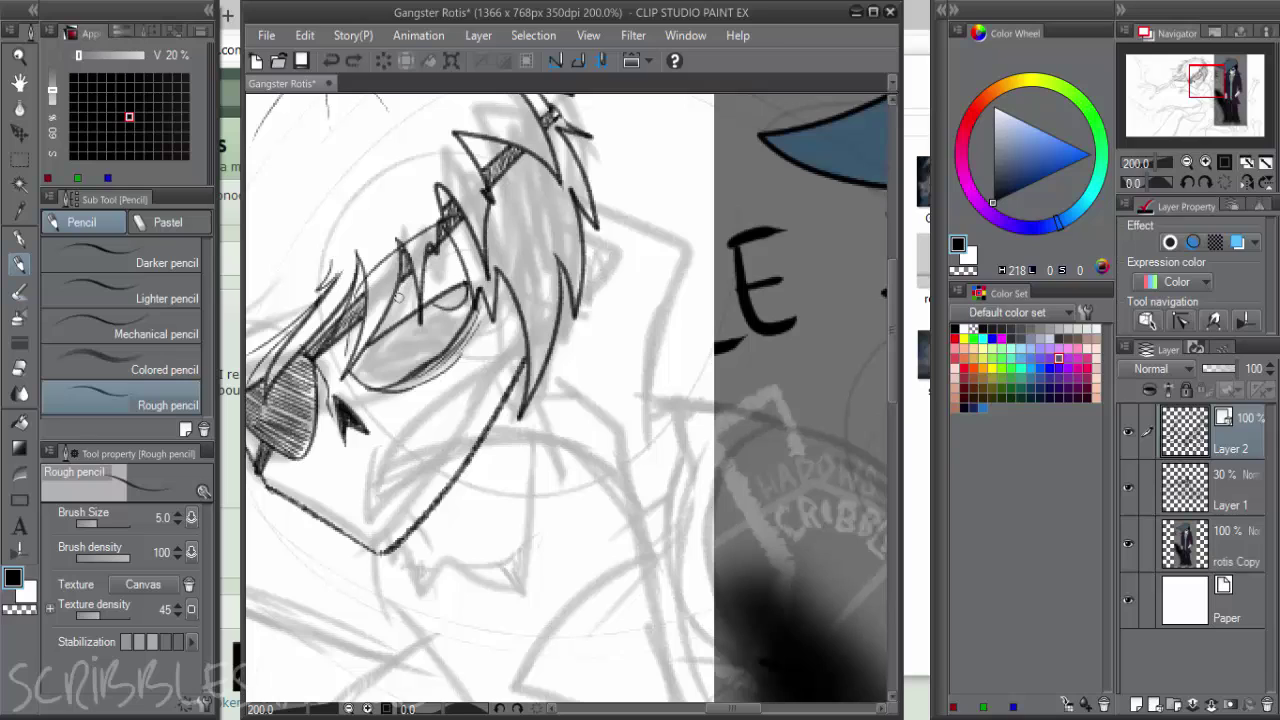
pyautogui.moveTo(422, 271); pyautogui.dragTo(456, 262)
pyautogui.moveTo(555, 349); pyautogui.dragTo(592, 347)
pyautogui.press('e')
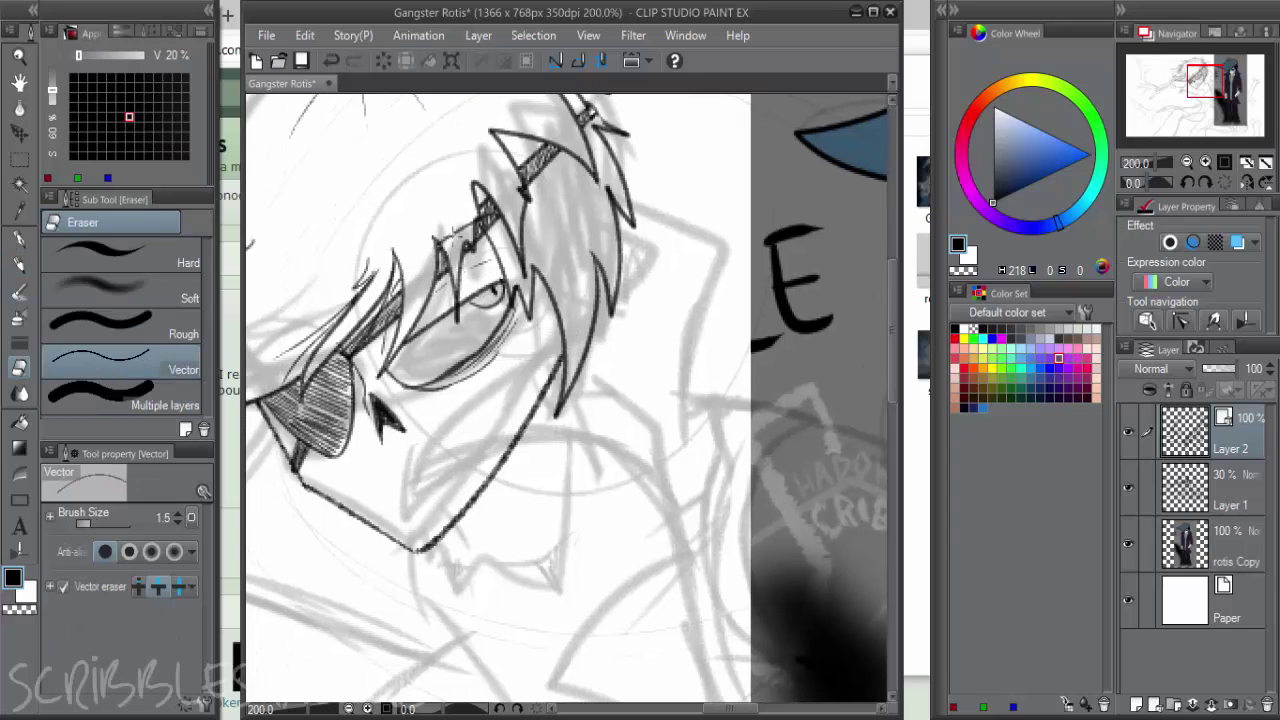
# Draw an arched brow line behind the fringe locks above the eye with the Rough pencil, redoing the stroke until it fits
pyautogui.press('p')
pyautogui.press('p')
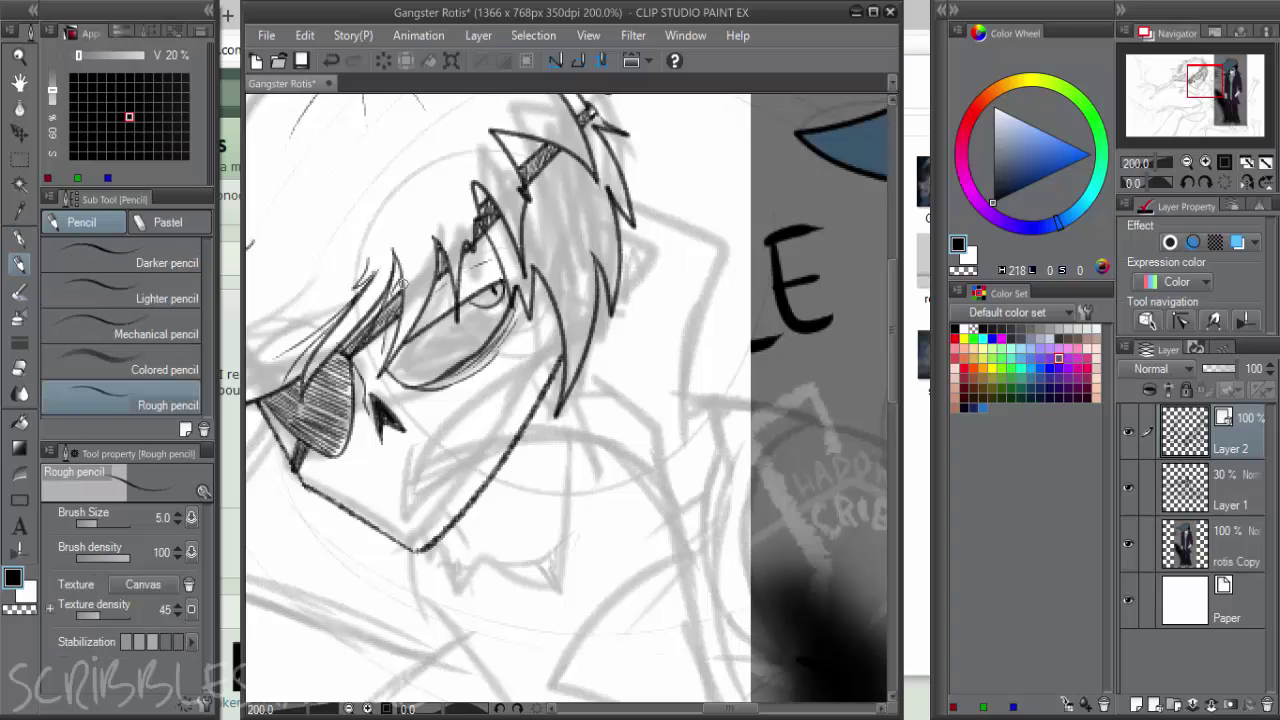
pyautogui.moveTo(398, 290)
pyautogui.mouseDown()
pyautogui.moveTo(485, 264)
pyautogui.moveTo(493, 196)
pyautogui.mouseUp()
pyautogui.hotkey('ctrl', 'z')
pyautogui.moveTo(400, 295); pyautogui.dragTo(490, 210)
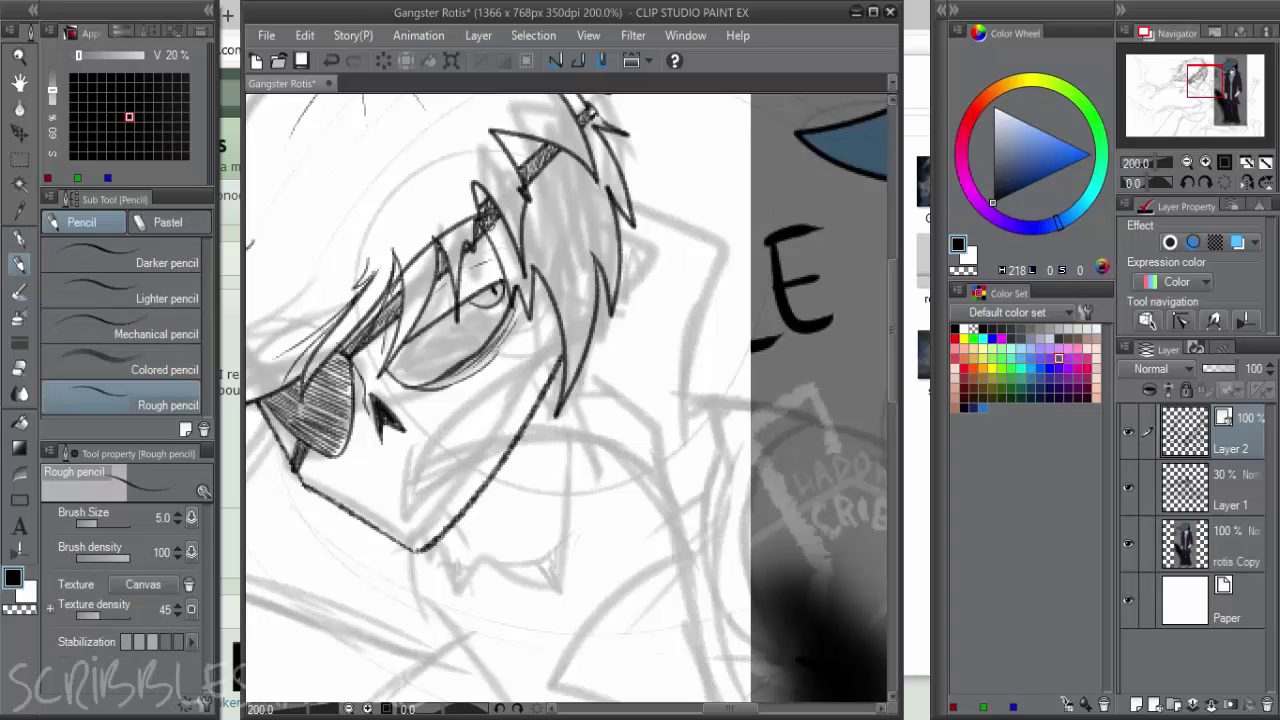
pyautogui.hotkey('ctrl', 'z')
pyautogui.moveTo(400, 295); pyautogui.dragTo(475, 210)
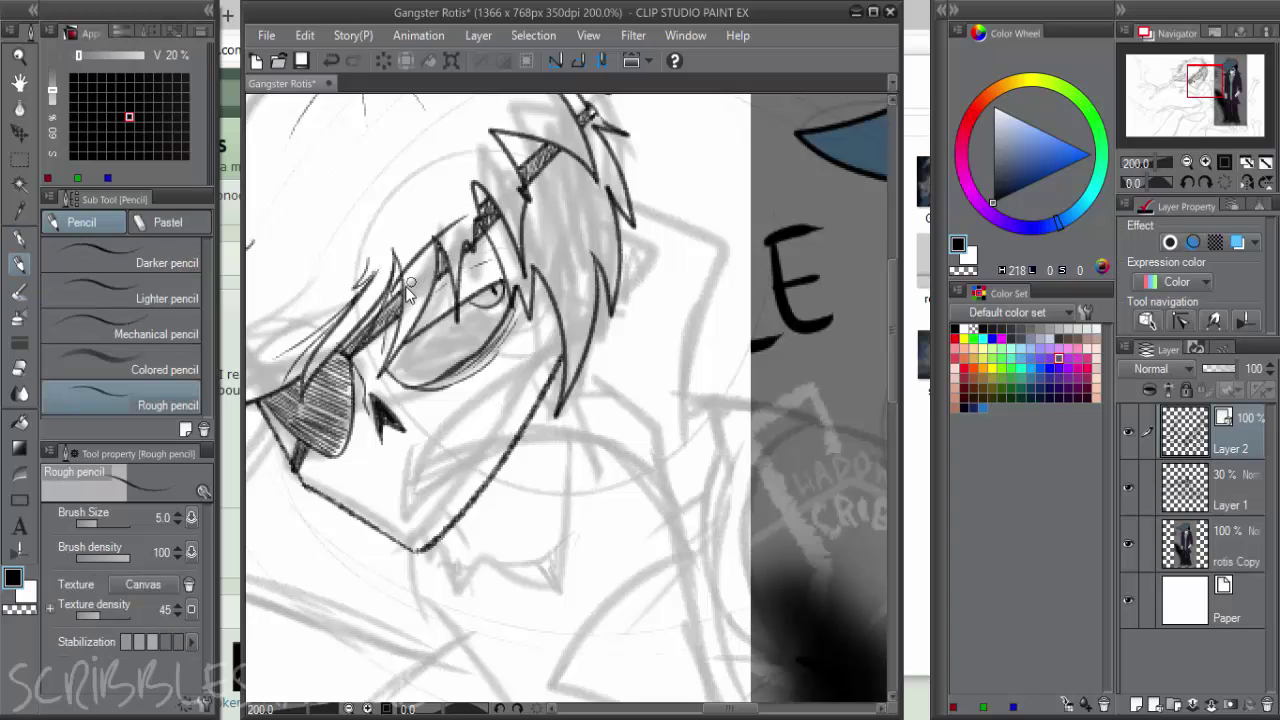
pyautogui.hotkey('ctrl', 'z')
pyautogui.moveTo(400, 295); pyautogui.dragTo(474, 214)
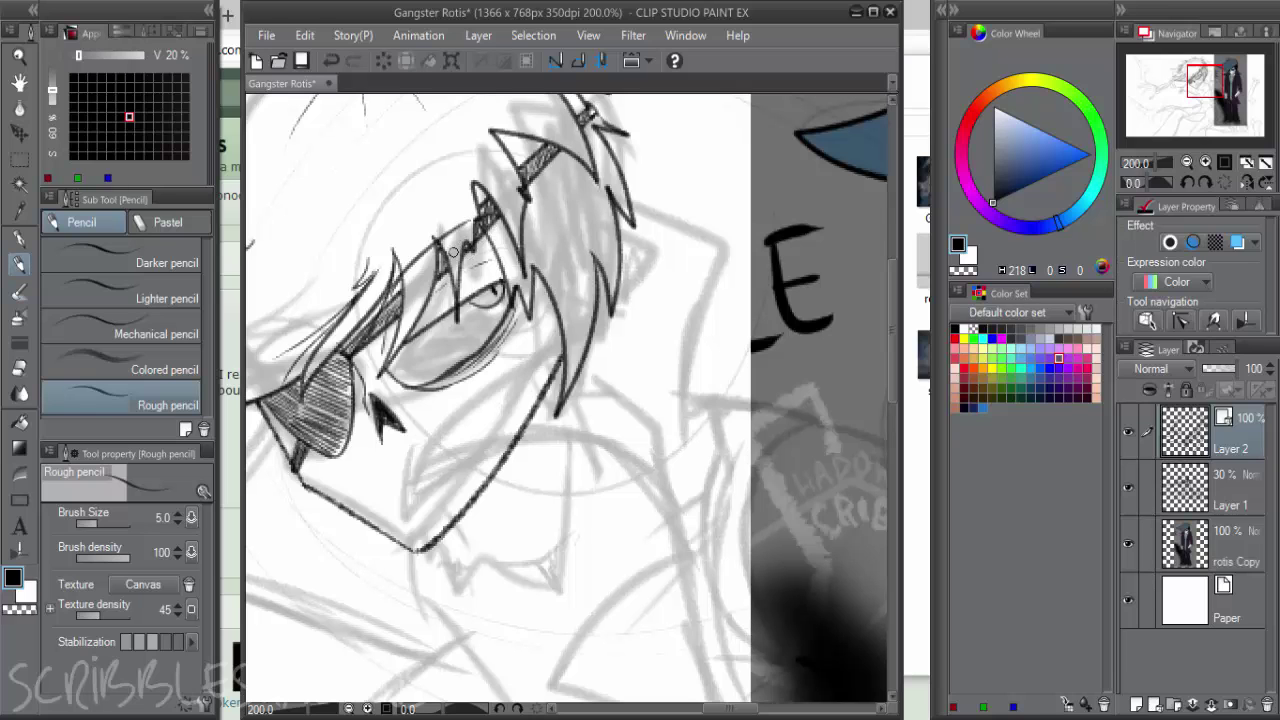
# Create a new layer above the head line art and draw the neckline curve below the chin and the raised collar edge behind the hair
pyautogui.scroll(-1, 534, 346)
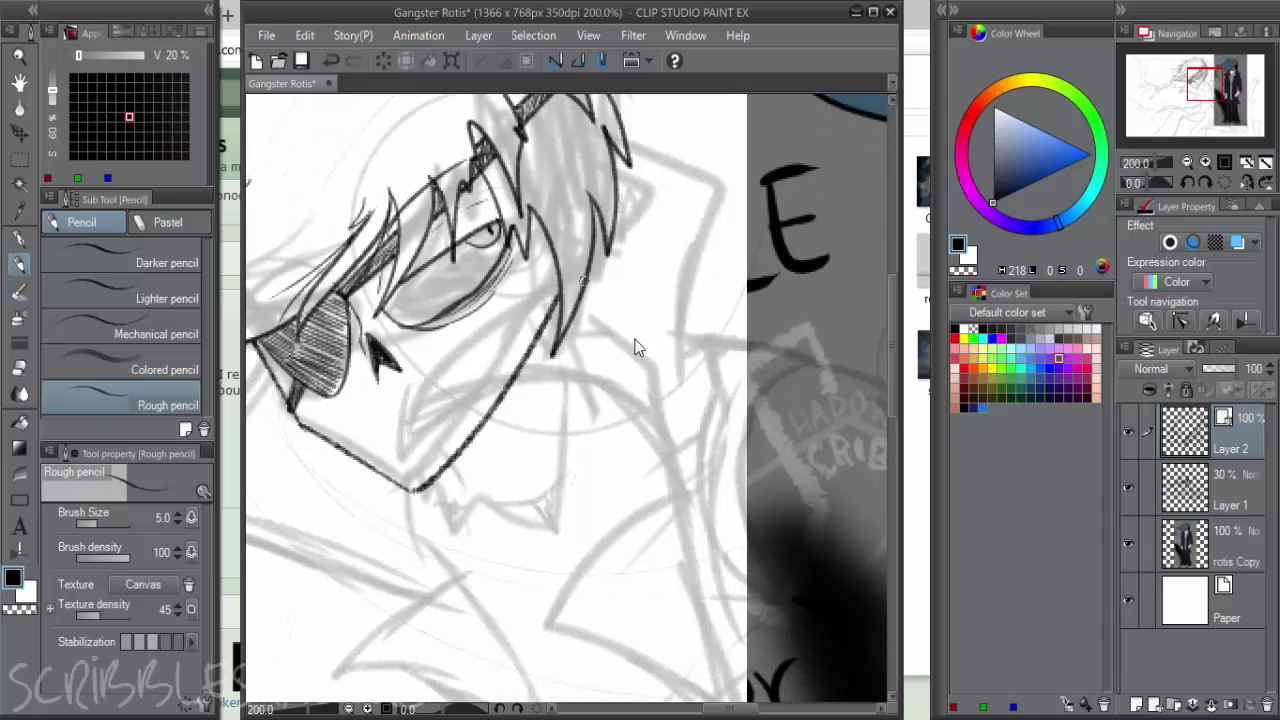
pyautogui.scroll(-1, 640, 350)
pyautogui.moveTo(681, 360); pyautogui.dragTo(565, 330)
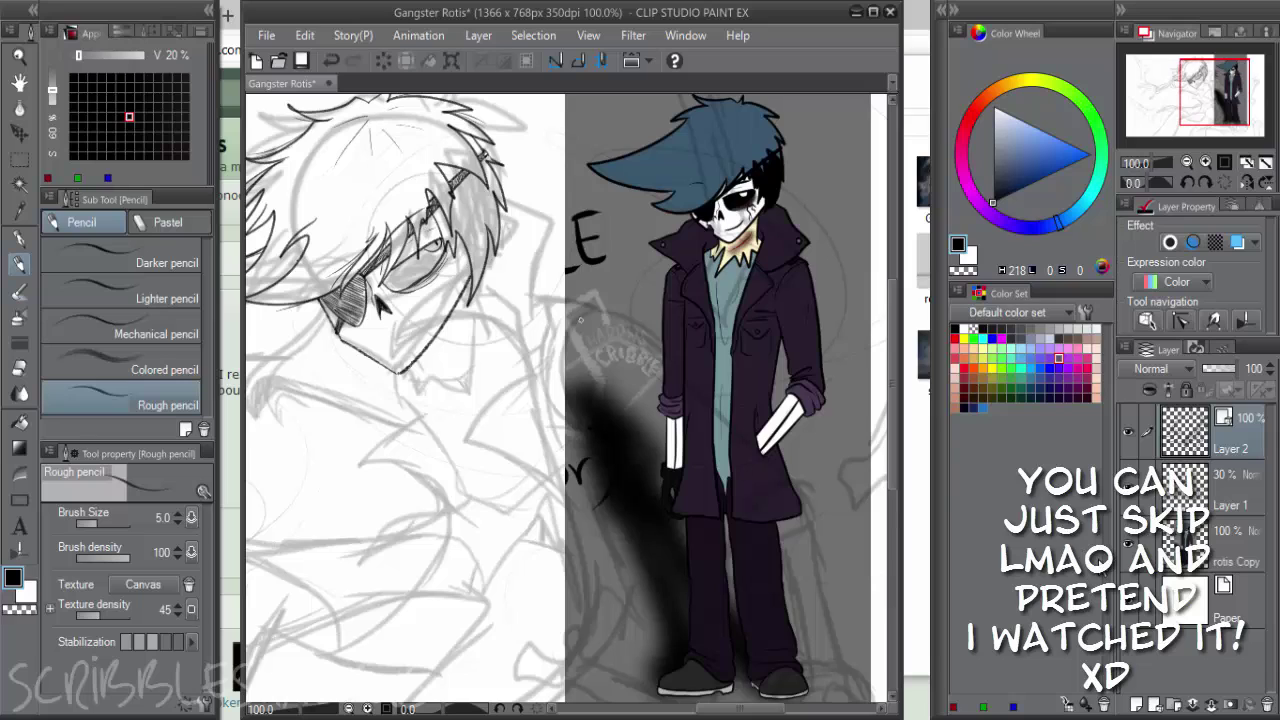
pyautogui.hotkey('ctrl', 'shift', 'n')
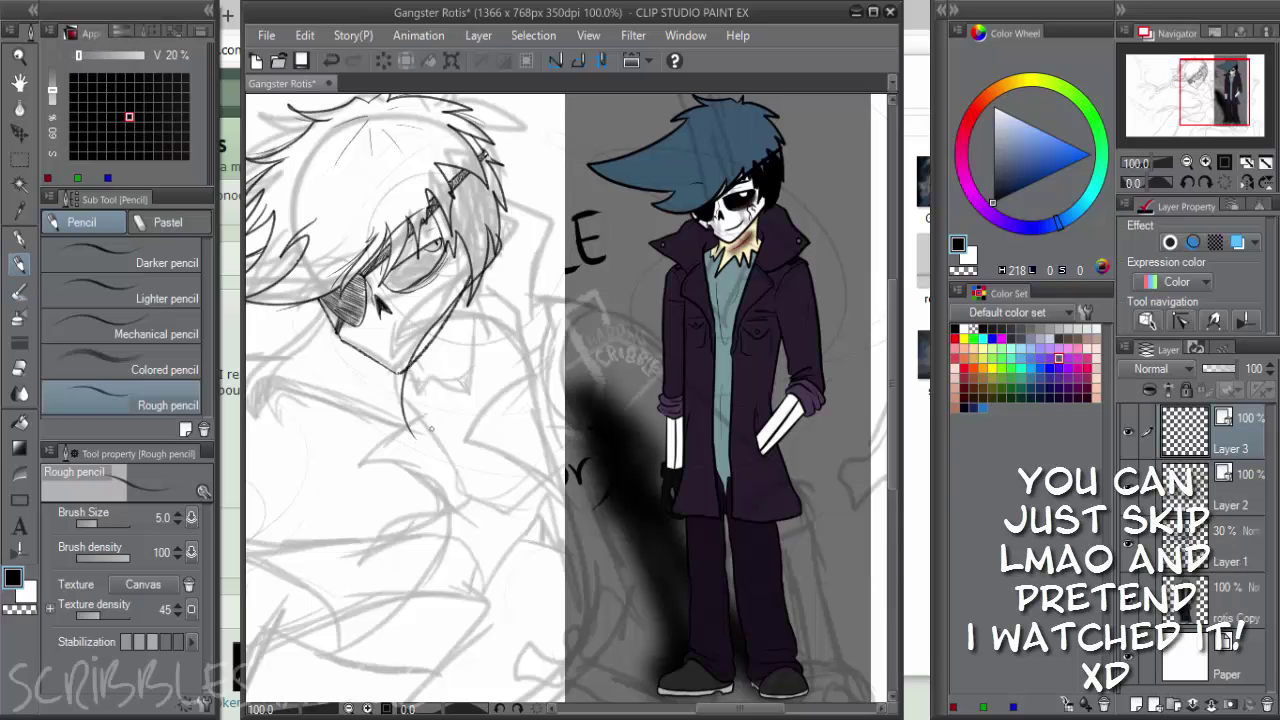
pyautogui.hotkey('ctrl', 'z')
pyautogui.moveTo(500, 254); pyautogui.dragTo(458, 302)
pyautogui.moveTo(464, 296)
pyautogui.mouseDown()
pyautogui.moveTo(370, 380)
pyautogui.moveTo(472, 364)
pyautogui.moveTo(504, 378)
pyautogui.moveTo(501, 397)
pyautogui.mouseUp()
pyautogui.hotkey('ctrl', 'z')
pyautogui.moveTo(494, 212); pyautogui.dragTo(521, 323)
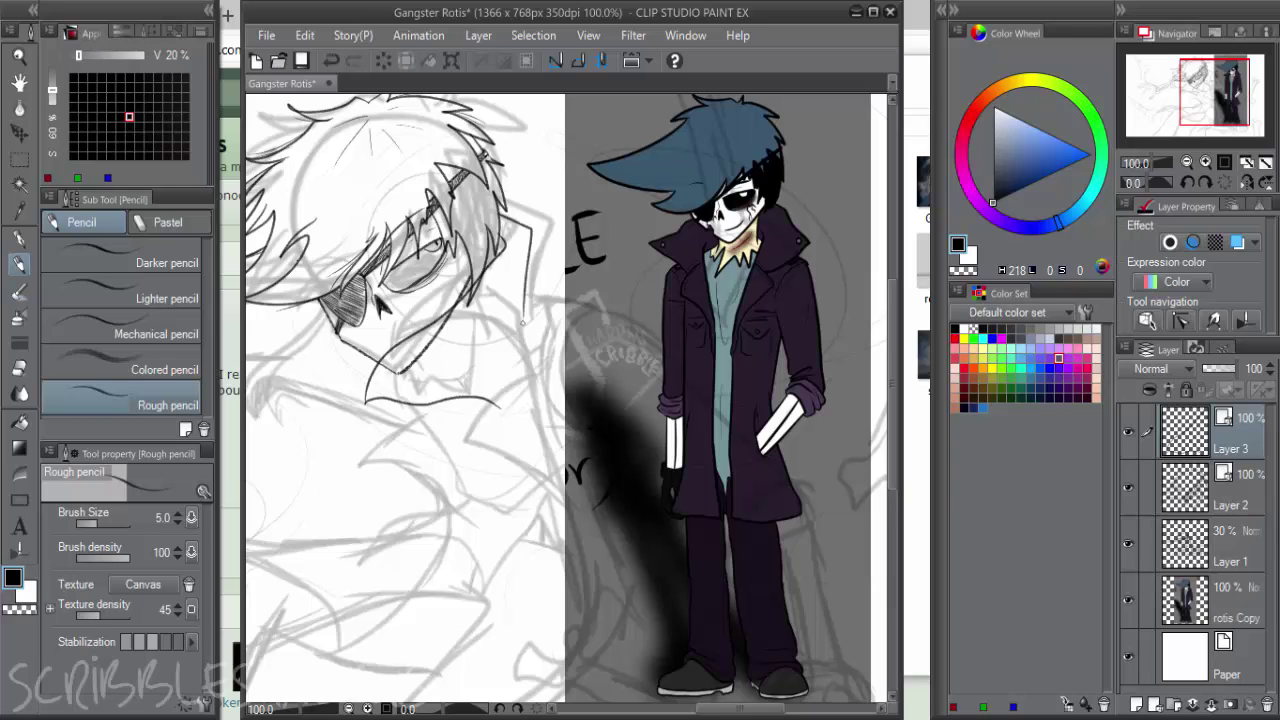
# Trace the coat collar flap on the eyepatch side, from the hair down to its pointed tip and along its lower edge
pyautogui.moveTo(380, 302); pyautogui.dragTo(456, 276)
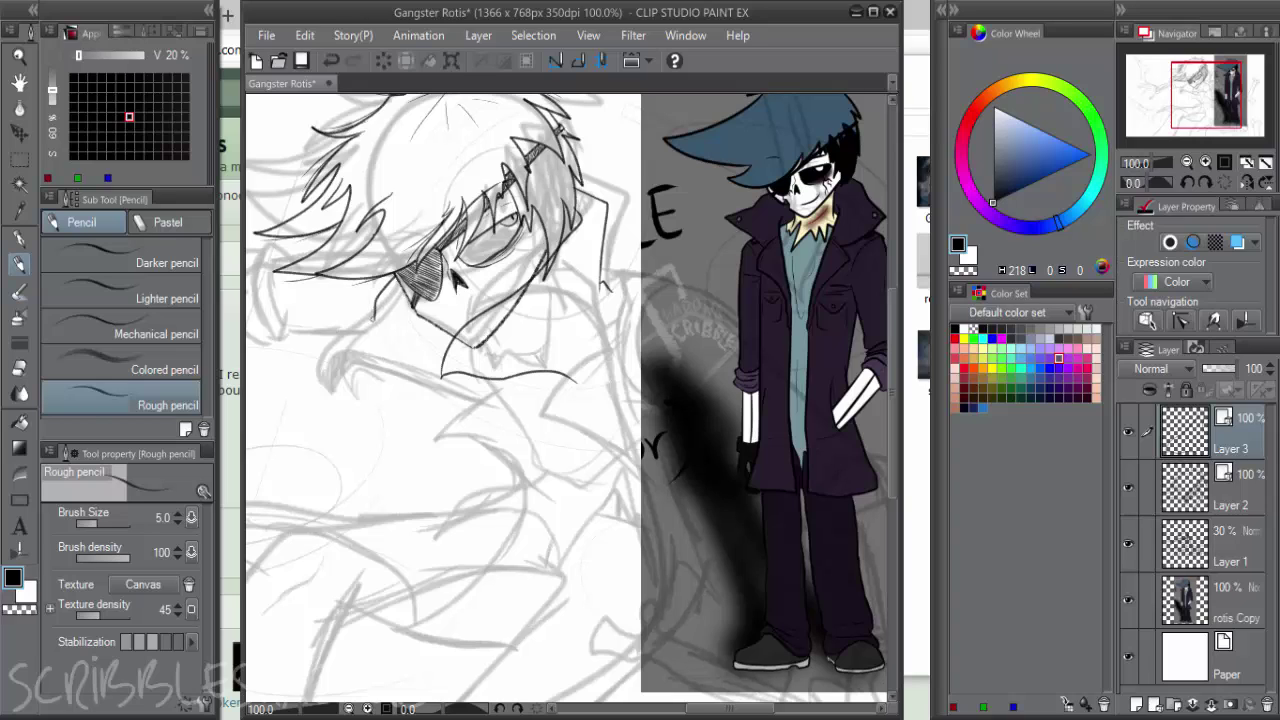
pyautogui.moveTo(337, 352); pyautogui.dragTo(330, 370)
pyautogui.hotkey('ctrl', 'z')
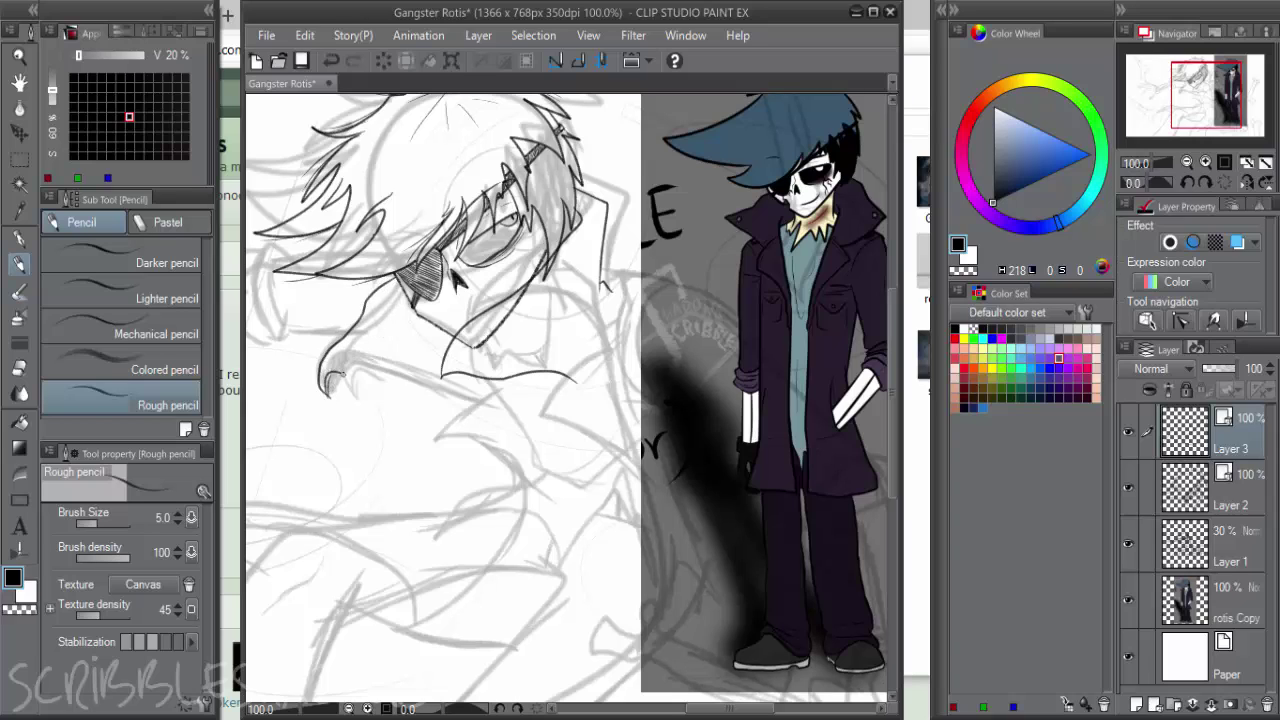
pyautogui.hotkey('ctrl', 'z')
pyautogui.hotkey('ctrl', 'z')
pyautogui.moveTo(420, 387)
pyautogui.mouseDown()
pyautogui.moveTo(472, 405)
pyautogui.moveTo(449, 446)
pyautogui.mouseUp()
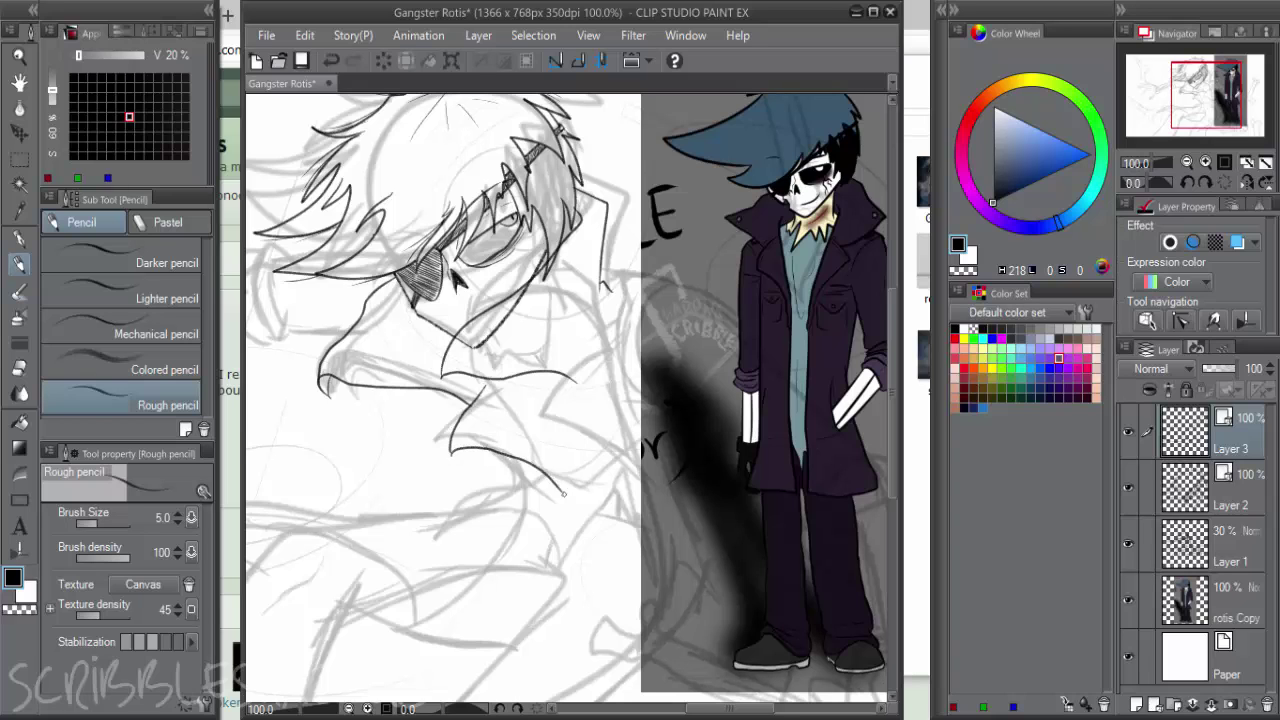
# Undo the last lapel strokes and hide the reference picture's layer to uncover the sketch of the arm
pyautogui.hotkey('ctrl', 'z')
pyautogui.hotkey('ctrl', 'z')
pyautogui.moveTo(558, 413)
pyautogui.mouseDown()
pyautogui.moveTo(480, 357)
pyautogui.moveTo(472, 324)
pyautogui.mouseUp()
pyautogui.click(1127, 598)
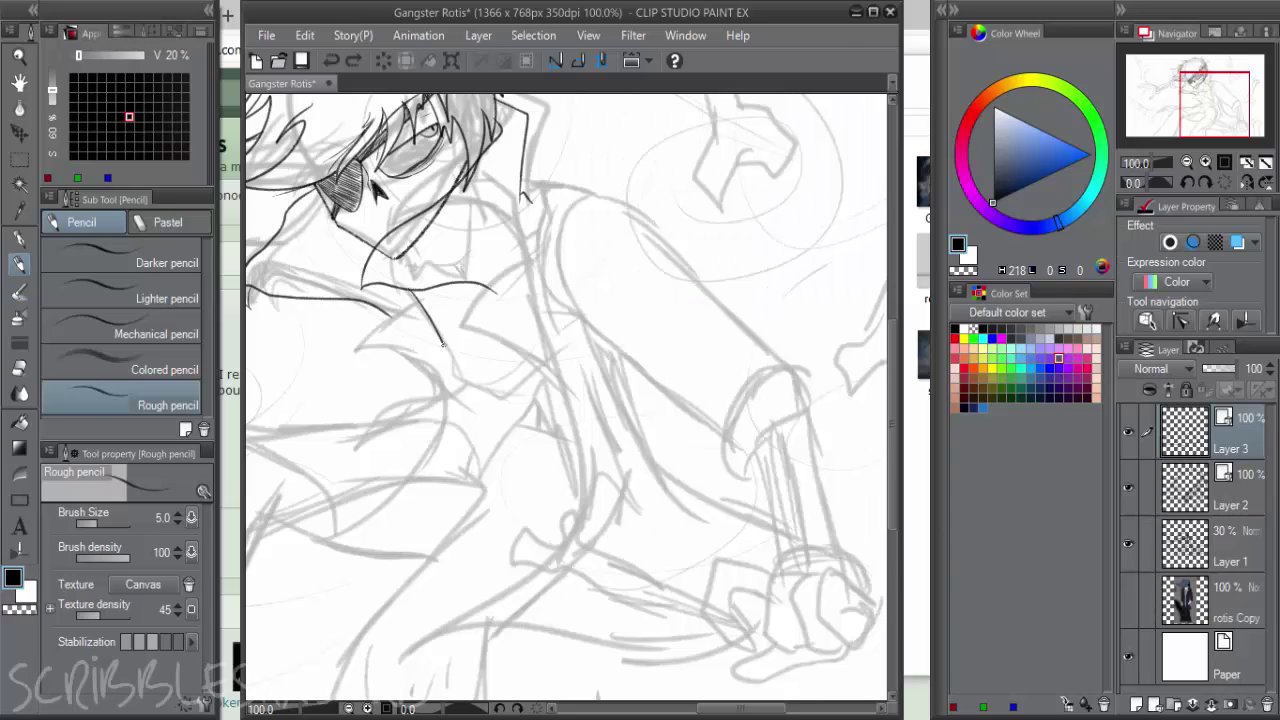
# Trace the shirt front with its ragged hem, plus the lapel opposite the eyepatch side running into the coat's long curved front edge
pyautogui.moveTo(462, 394)
pyautogui.mouseDown()
pyautogui.moveTo(557, 422)
pyautogui.moveTo(458, 354)
pyautogui.moveTo(503, 398)
pyautogui.mouseUp()
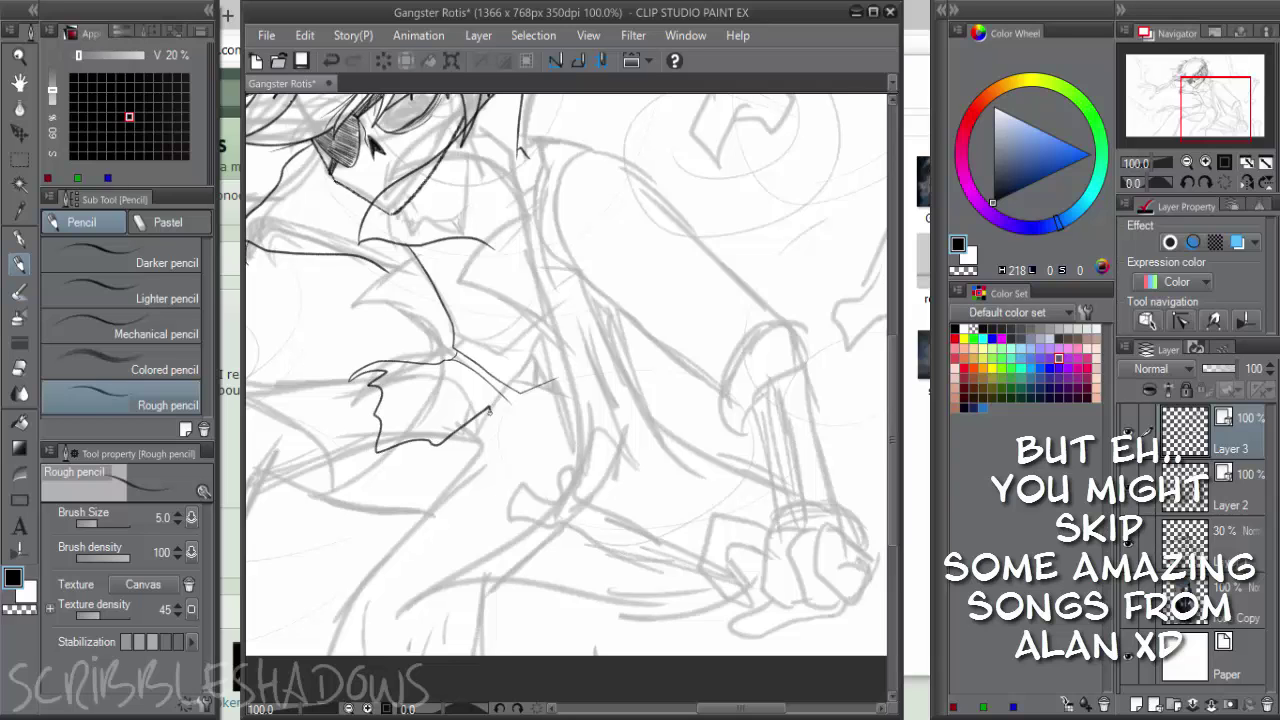
pyautogui.moveTo(505, 427)
pyautogui.mouseDown()
pyautogui.moveTo(500, 494)
pyautogui.moveTo(552, 436)
pyautogui.moveTo(606, 452)
pyautogui.mouseUp()
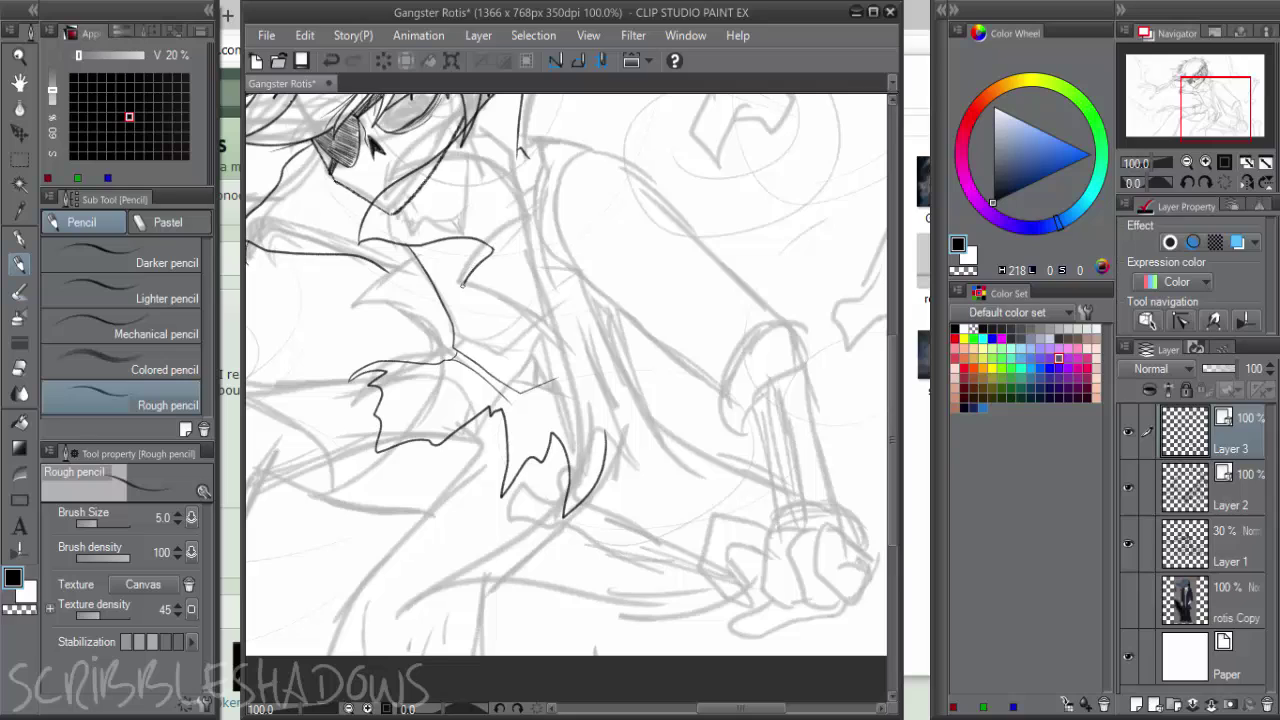
pyautogui.moveTo(462, 284); pyautogui.dragTo(571, 348)
pyautogui.hotkey('ctrl', 'z')
pyautogui.moveTo(488, 250)
pyautogui.mouseDown()
pyautogui.moveTo(520, 316)
pyautogui.moveTo(567, 345)
pyautogui.moveTo(569, 464)
pyautogui.moveTo(412, 616)
pyautogui.mouseUp()
pyautogui.moveTo(474, 452); pyautogui.dragTo(423, 345)
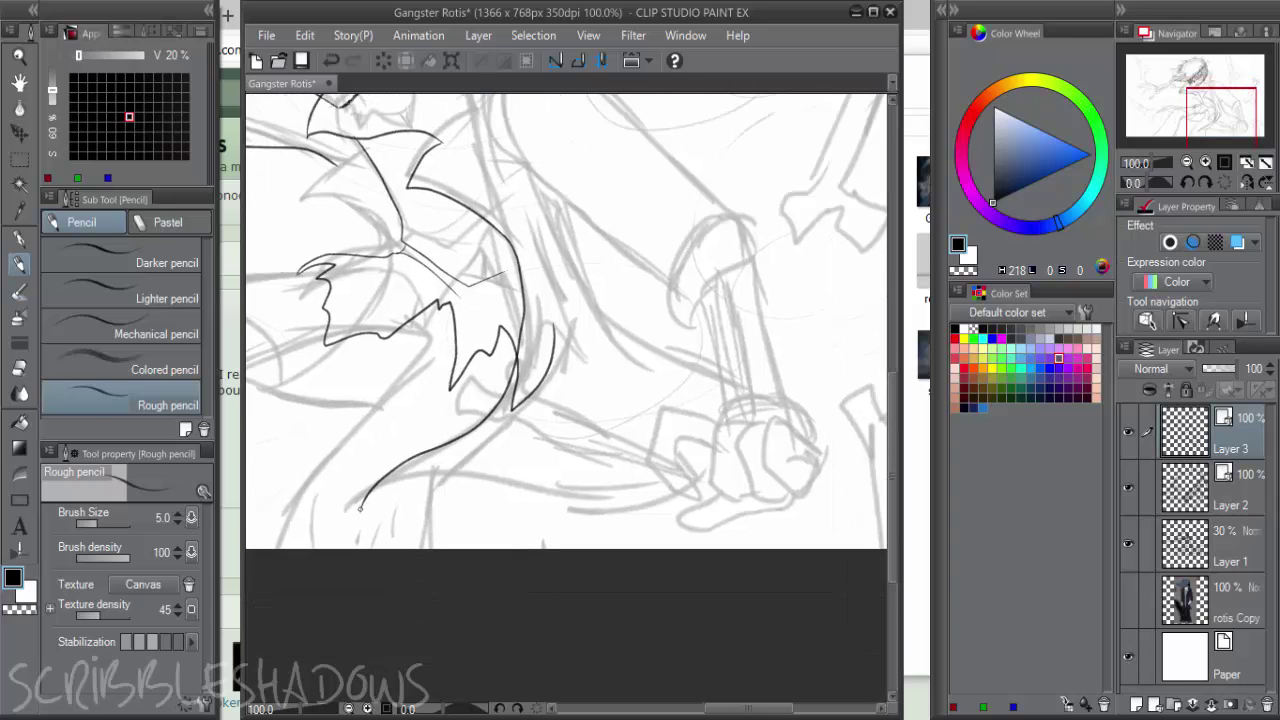
# Trace the coat's wavy bottom hem to its pointed corner and up the back edge toward the underarm, redoing the upper back line until it fits
pyautogui.moveTo(410, 497); pyautogui.dragTo(544, 528)
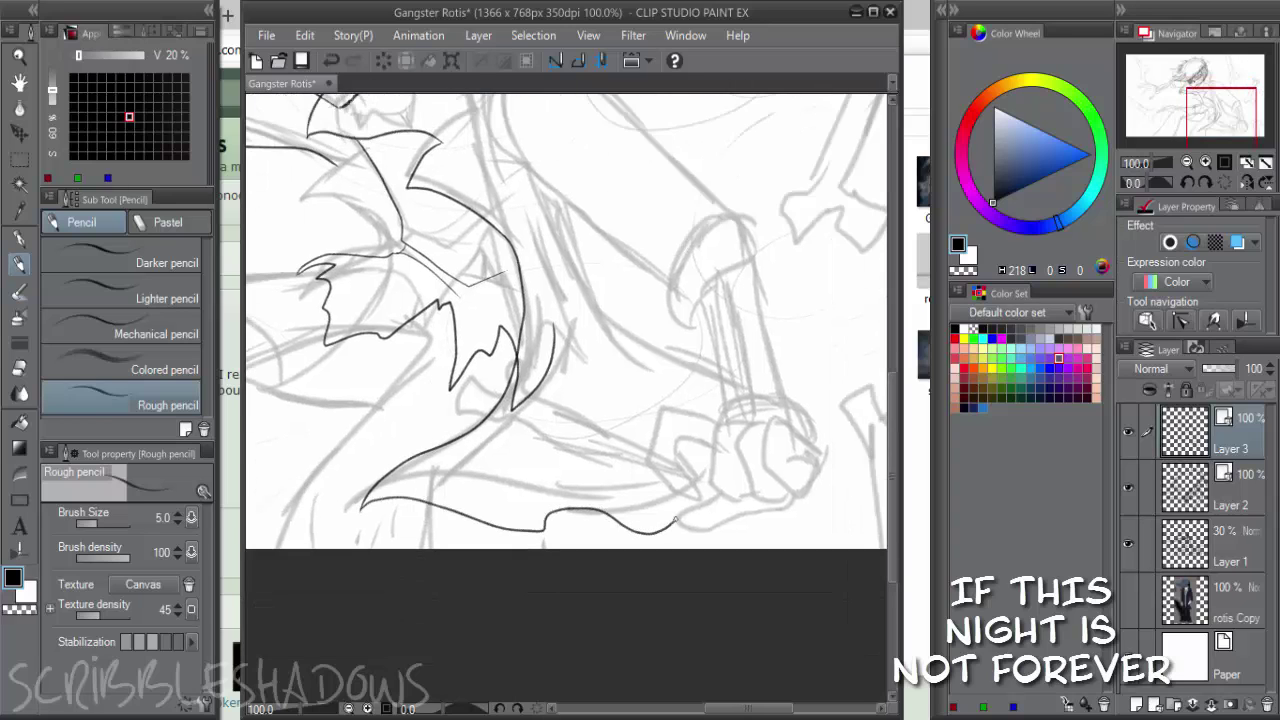
pyautogui.moveTo(675, 520)
pyautogui.mouseDown()
pyautogui.moveTo(808, 470)
pyautogui.moveTo(776, 407)
pyautogui.moveTo(654, 352)
pyautogui.moveTo(605, 310)
pyautogui.mouseUp()
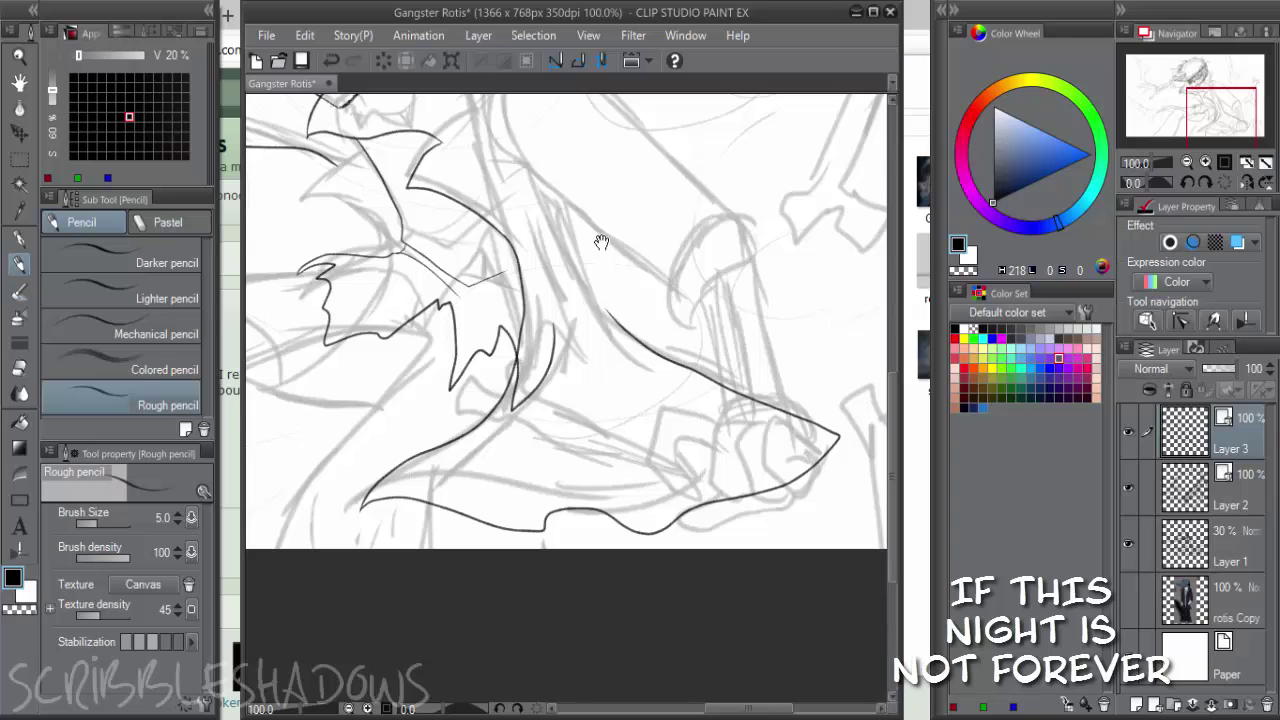
pyautogui.moveTo(601, 242); pyautogui.dragTo(629, 372)
pyautogui.moveTo(580, 317); pyautogui.dragTo(676, 502)
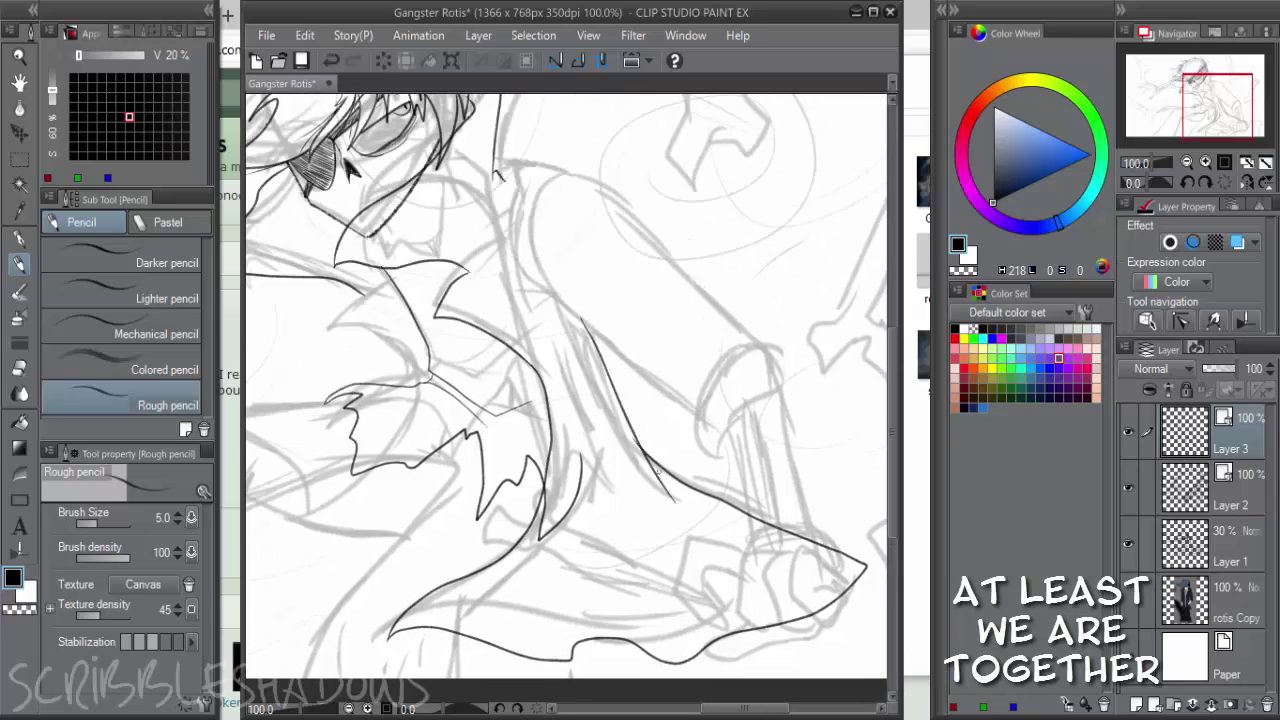
pyautogui.hotkey('ctrl', 'z')
pyautogui.moveTo(581, 317); pyautogui.dragTo(638, 521)
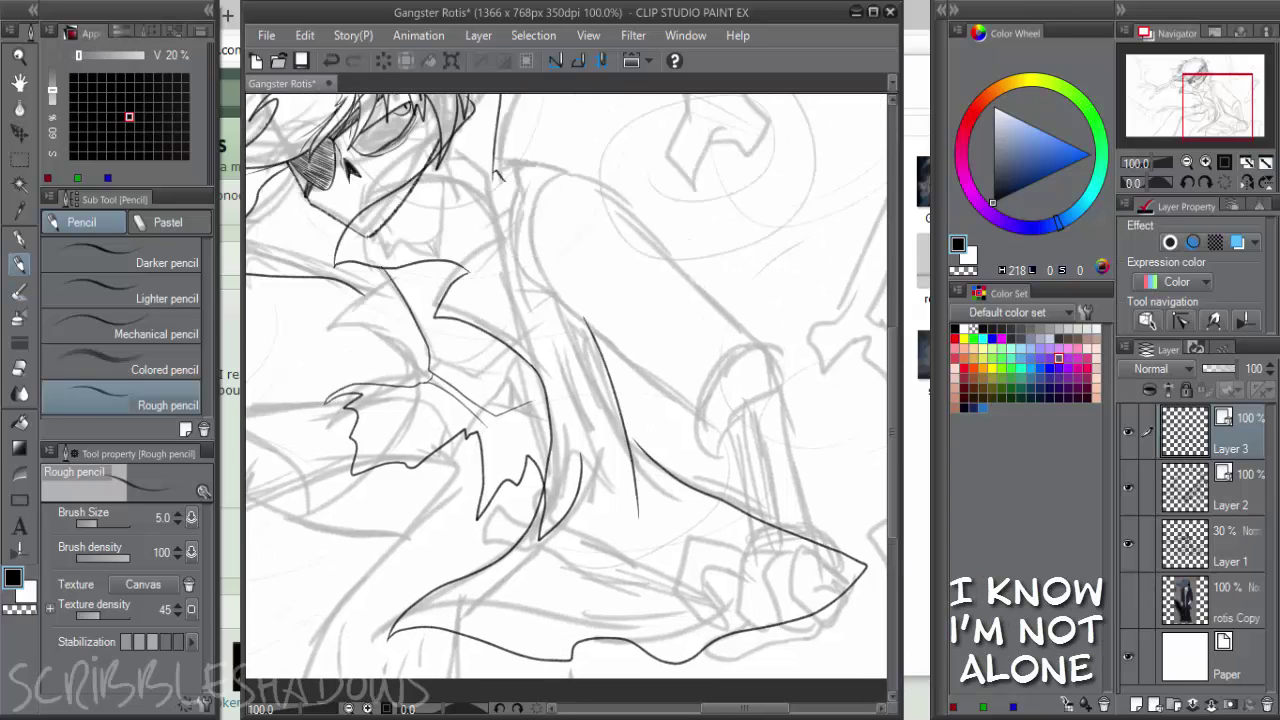
pyautogui.hotkey('ctrl', 'z')
pyautogui.moveTo(594, 330)
pyautogui.mouseDown()
pyautogui.moveTo(616, 400)
pyautogui.moveTo(685, 500)
pyautogui.mouseUp()
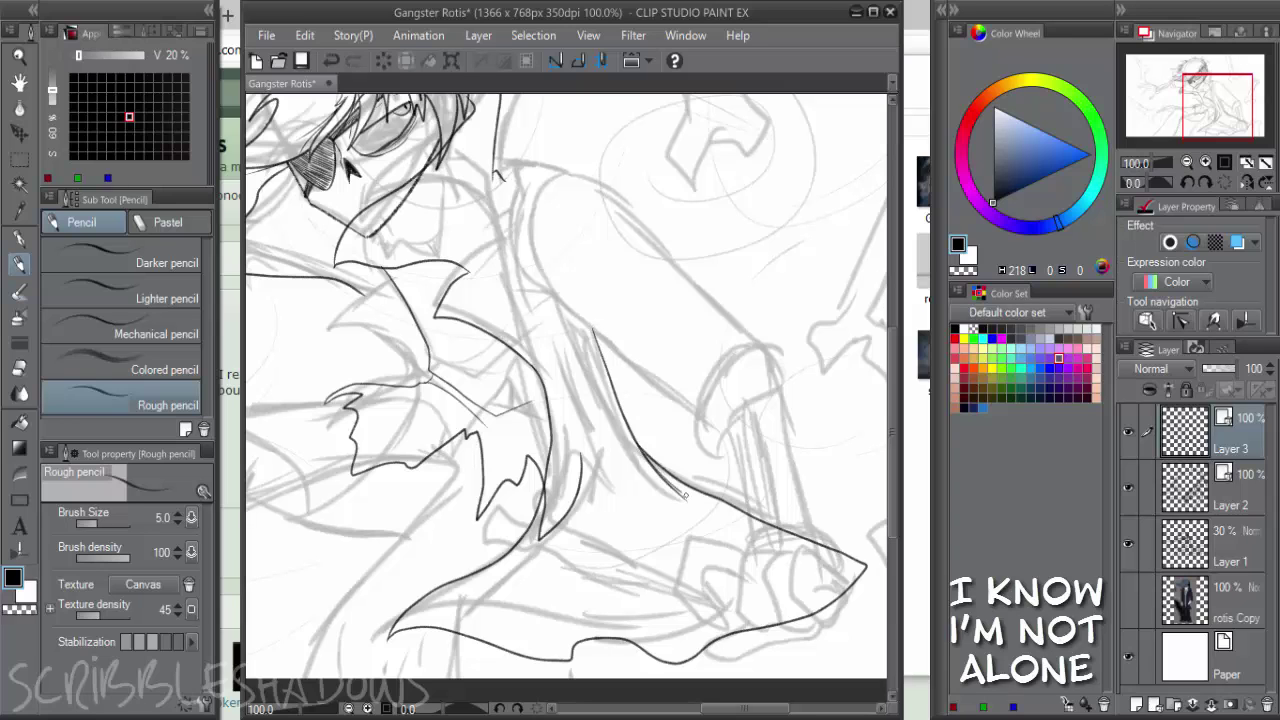
# Erase the end of the shirt's ragged hem that sticks out past the coat's front edge with the Vector eraser
pyautogui.press('e')
pyautogui.moveTo(594, 523); pyautogui.dragTo(562, 500)
pyautogui.moveTo(652, 453); pyautogui.dragTo(730, 486)
# Draw the lower waist lines between the lapel joint and the coat's front edge with the Rough pencil, redoing strokes that miss
pyautogui.scroll(2, 531, 440)
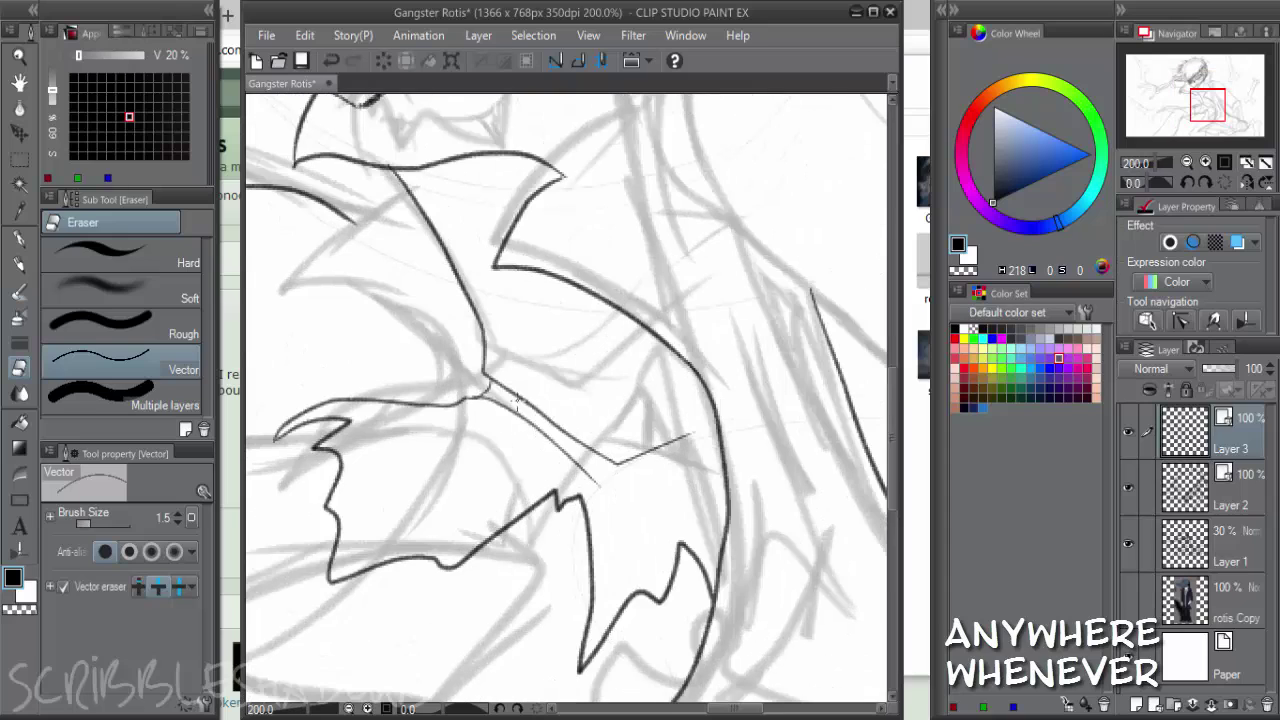
pyautogui.press('p')
pyautogui.press('p')
pyautogui.moveTo(486, 396); pyautogui.dragTo(684, 492)
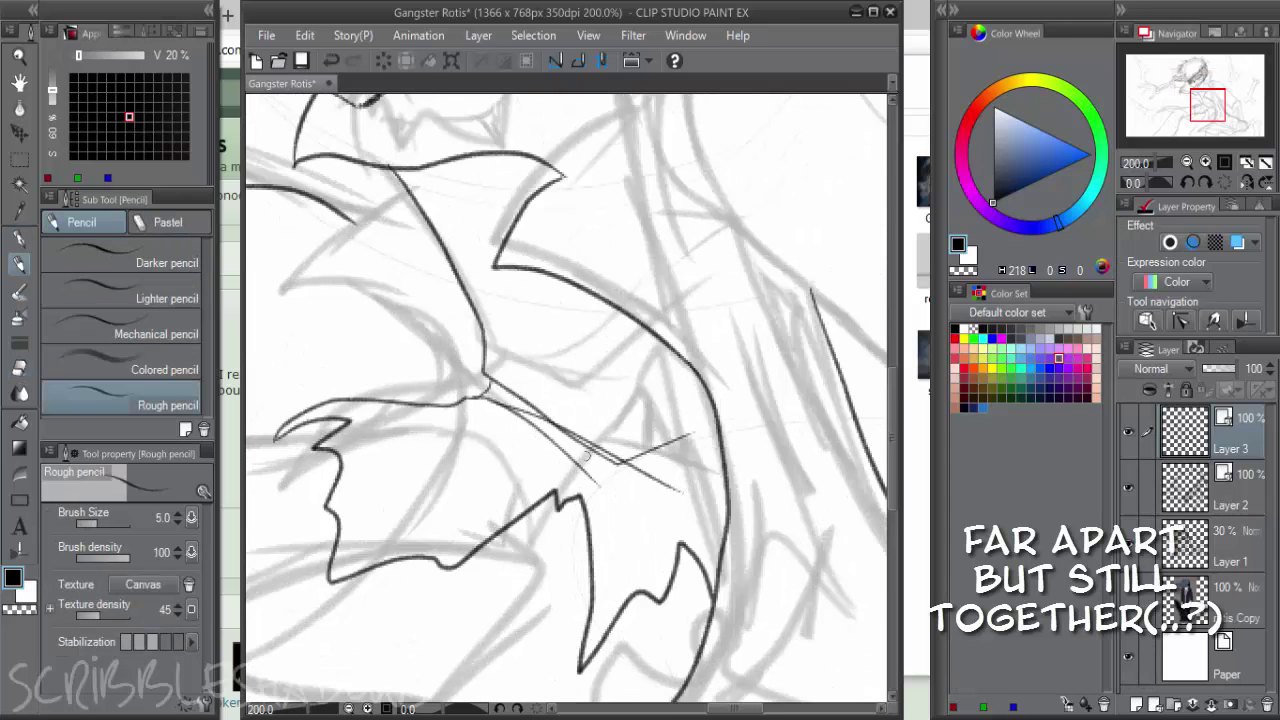
pyautogui.hotkey('ctrl', 'z')
pyautogui.moveTo(510, 408); pyautogui.dragTo(703, 510)
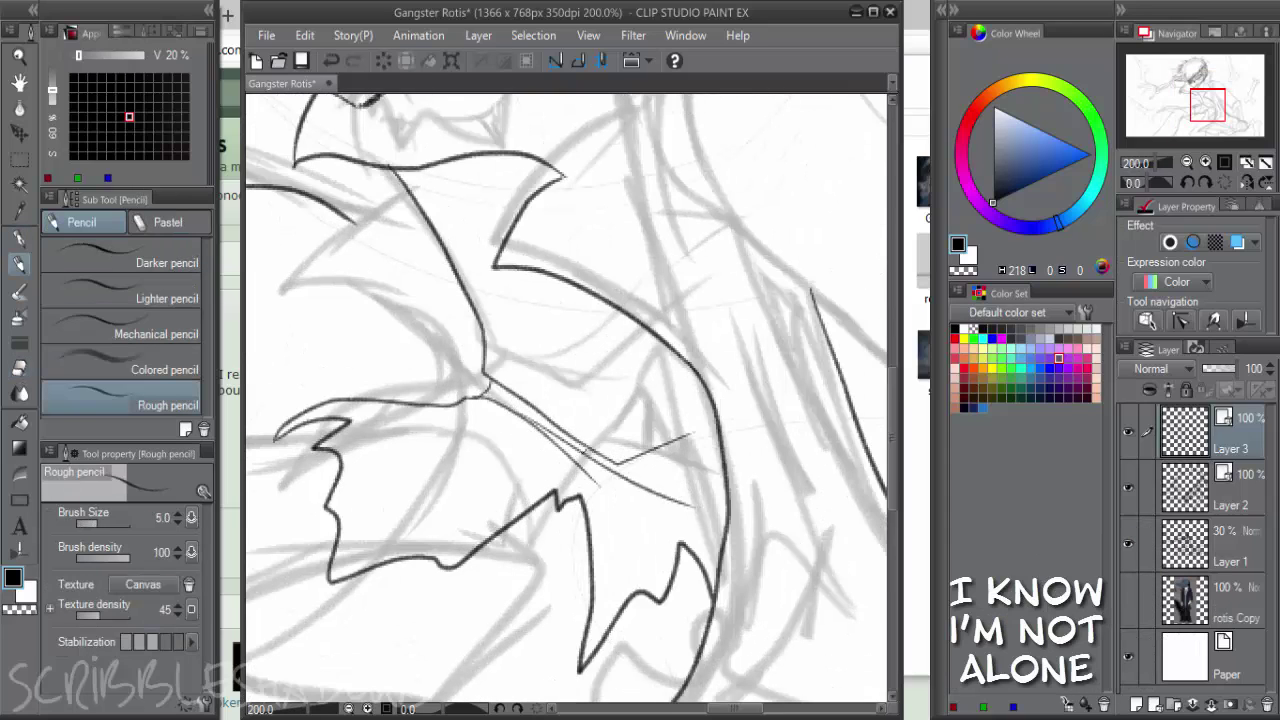
pyautogui.moveTo(594, 454); pyautogui.dragTo(690, 456)
pyautogui.hotkey('ctrl', 'z')
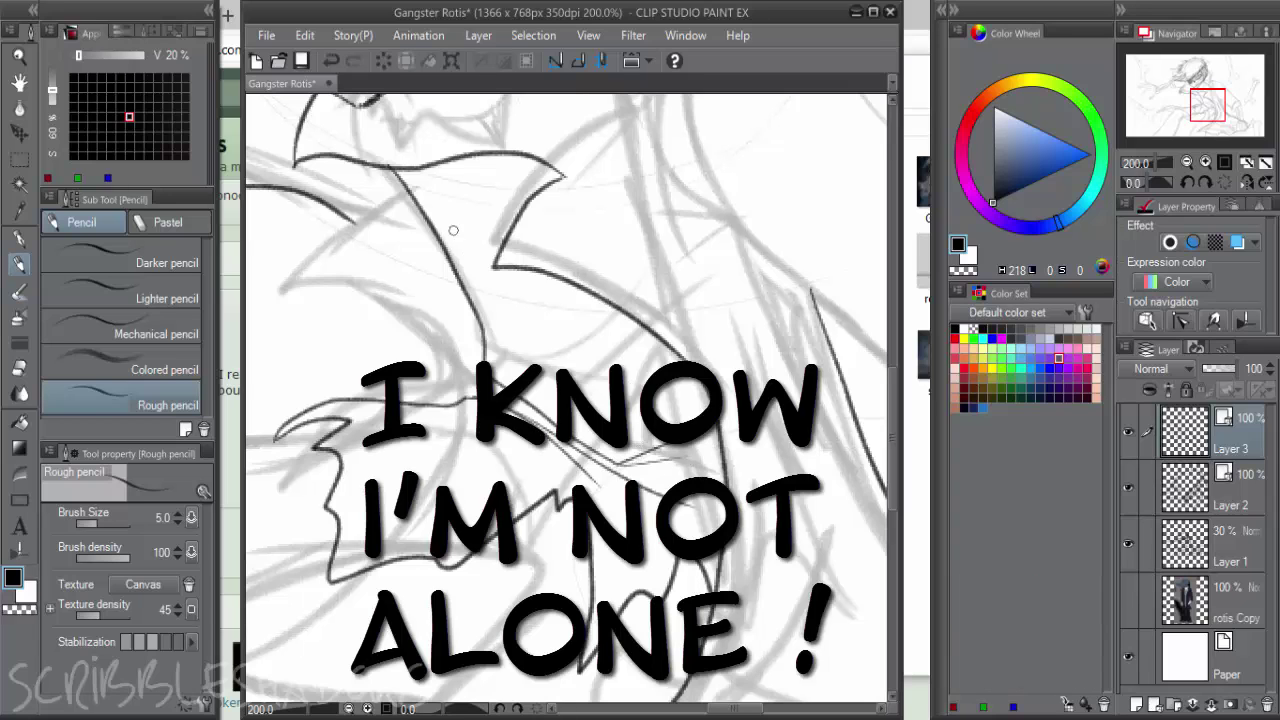
# Draw thin fold lines running down the shirt below the neckline
pyautogui.moveTo(453, 230)
pyautogui.mouseDown()
pyautogui.moveTo(528, 368)
pyautogui.moveTo(610, 384)
pyautogui.moveTo(656, 424)
pyautogui.mouseUp()
pyautogui.hotkey('ctrl', 'z')
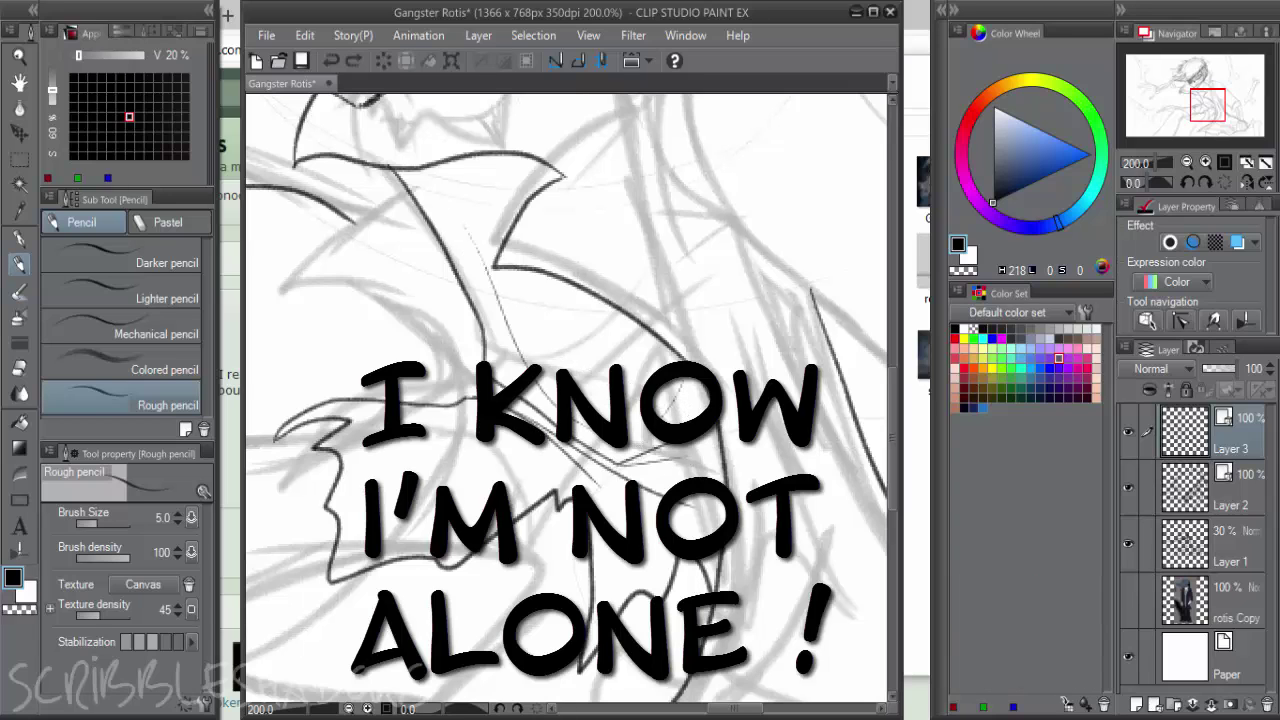
pyautogui.moveTo(511, 165); pyautogui.dragTo(577, 377)
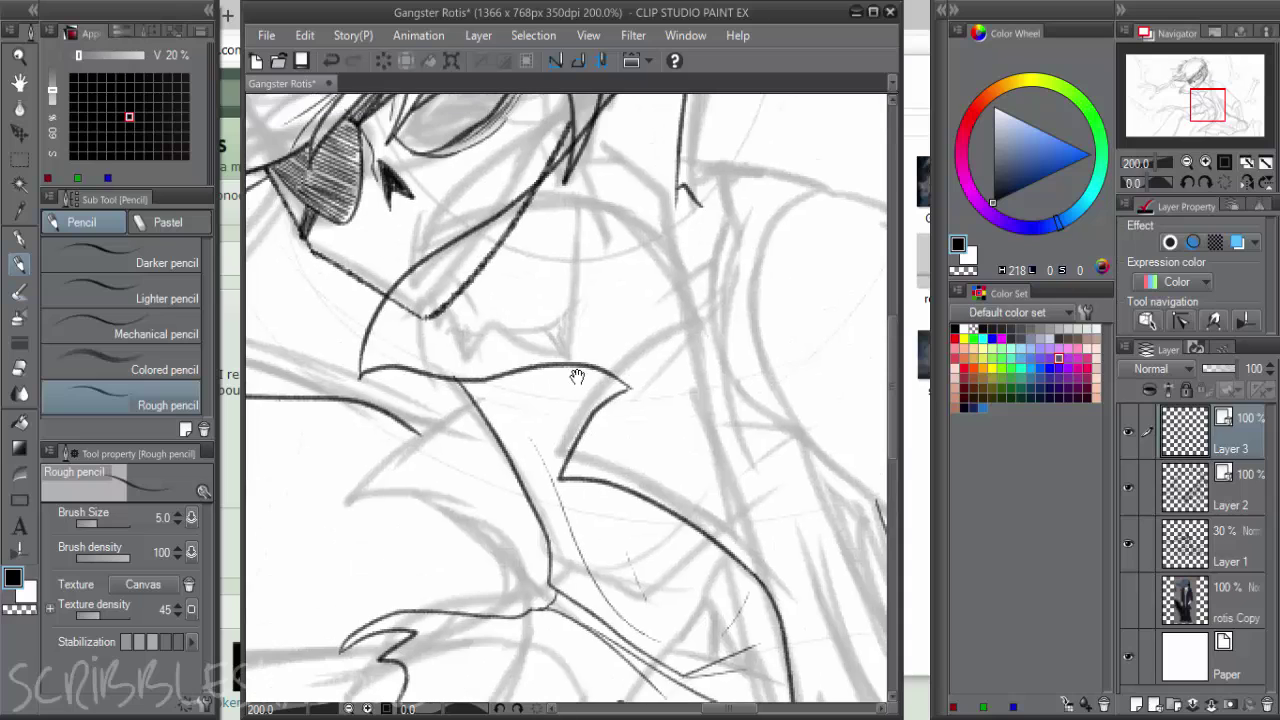
# Erase the jaw line overlapping the neckline curve on Layer 2, enlarging the Vector eraser to 5.0
pyautogui.press('w')
pyautogui.press('e')
pyautogui.click(1210, 490)
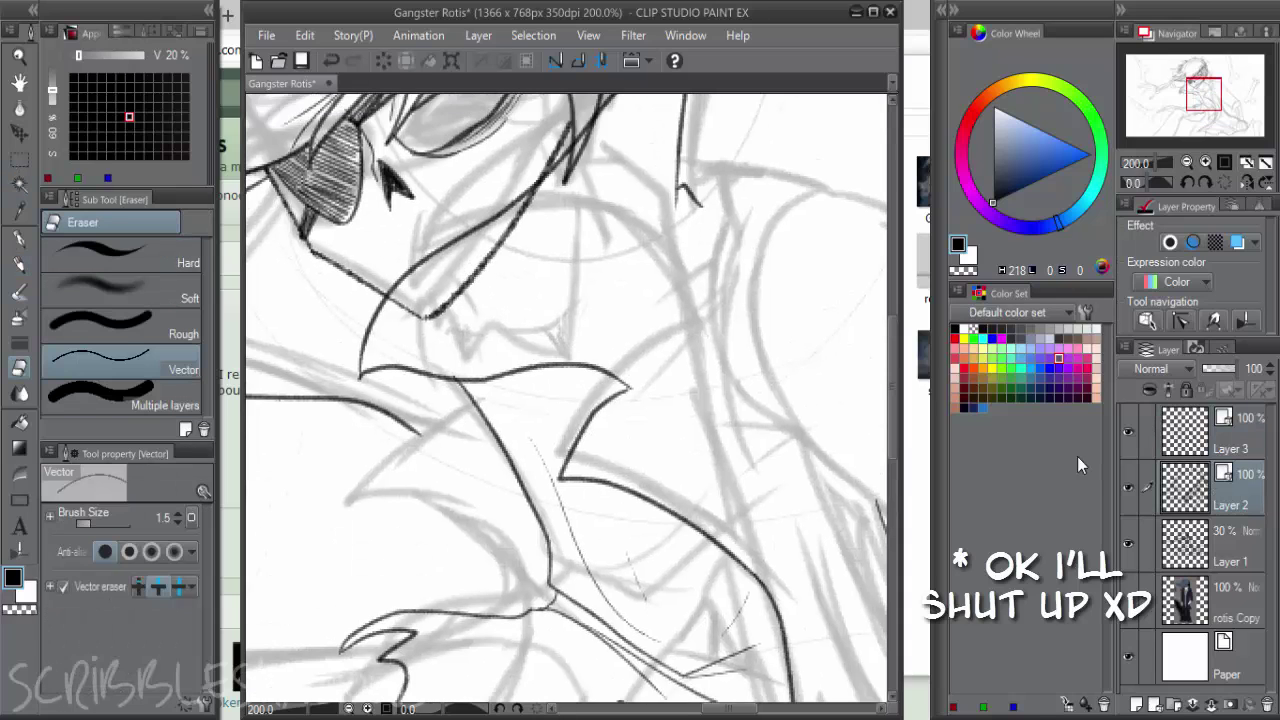
pyautogui.moveTo(500, 291); pyautogui.dragTo(506, 293)
pyautogui.press(']')
pyautogui.press(']')
pyautogui.press(']')
pyautogui.press(']')
pyautogui.press(']')
pyautogui.moveTo(408, 316)
pyautogui.mouseDown()
pyautogui.moveTo(432, 314)
pyautogui.moveTo(422, 311)
pyautogui.mouseUp()
# Reduce the Vector eraser to 2.5 and trim the stray line end at the hair tip beside the raised collar on Layer 3
pyautogui.scroll(-1, 473, 291)
pyautogui.scroll(-1, 558, 195)
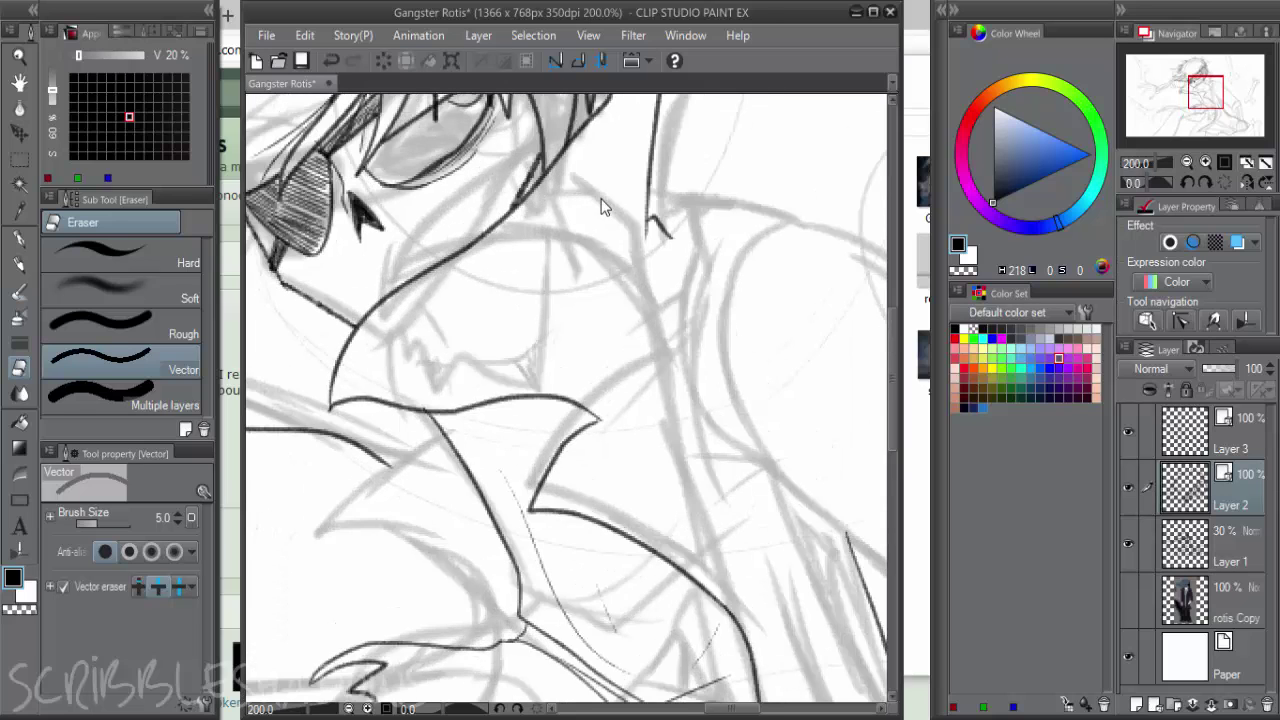
pyautogui.scroll(-1, 598, 255)
pyautogui.scroll(-1, 583, 170)
pyautogui.scroll(5, 585, 165)
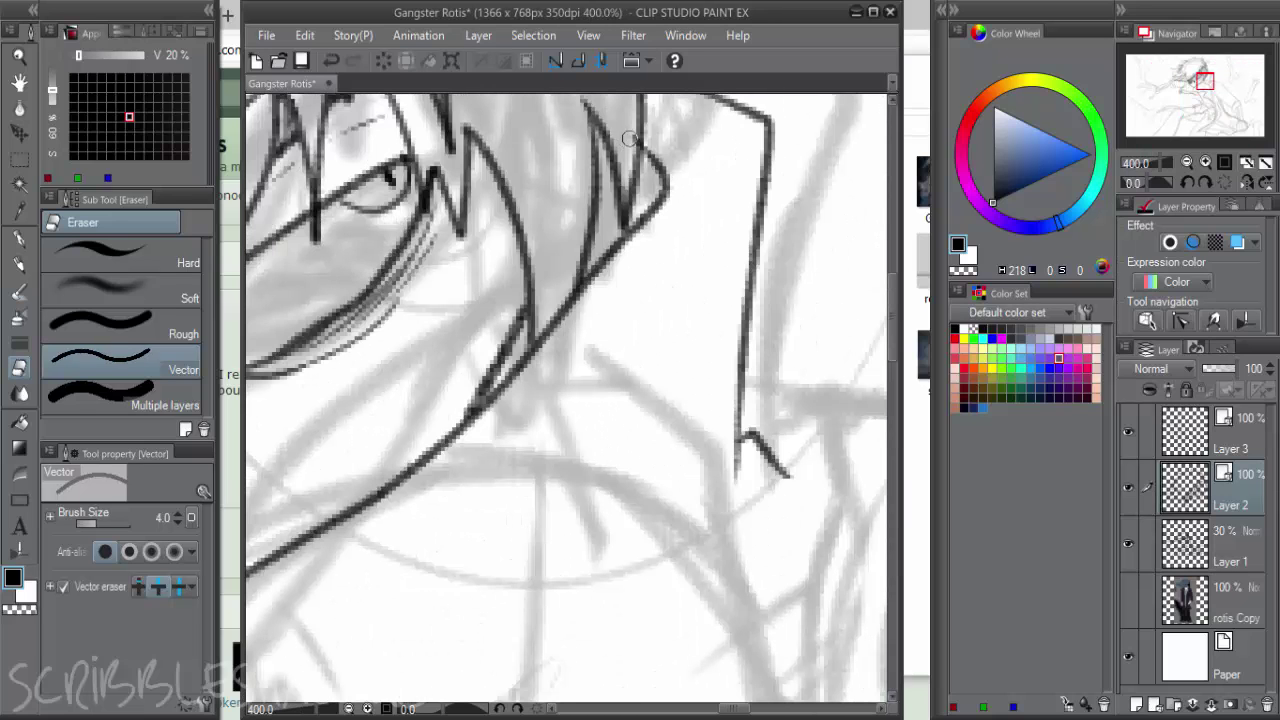
pyautogui.press('[')
pyautogui.press('[')
pyautogui.press('[')
pyautogui.click(1208, 534)
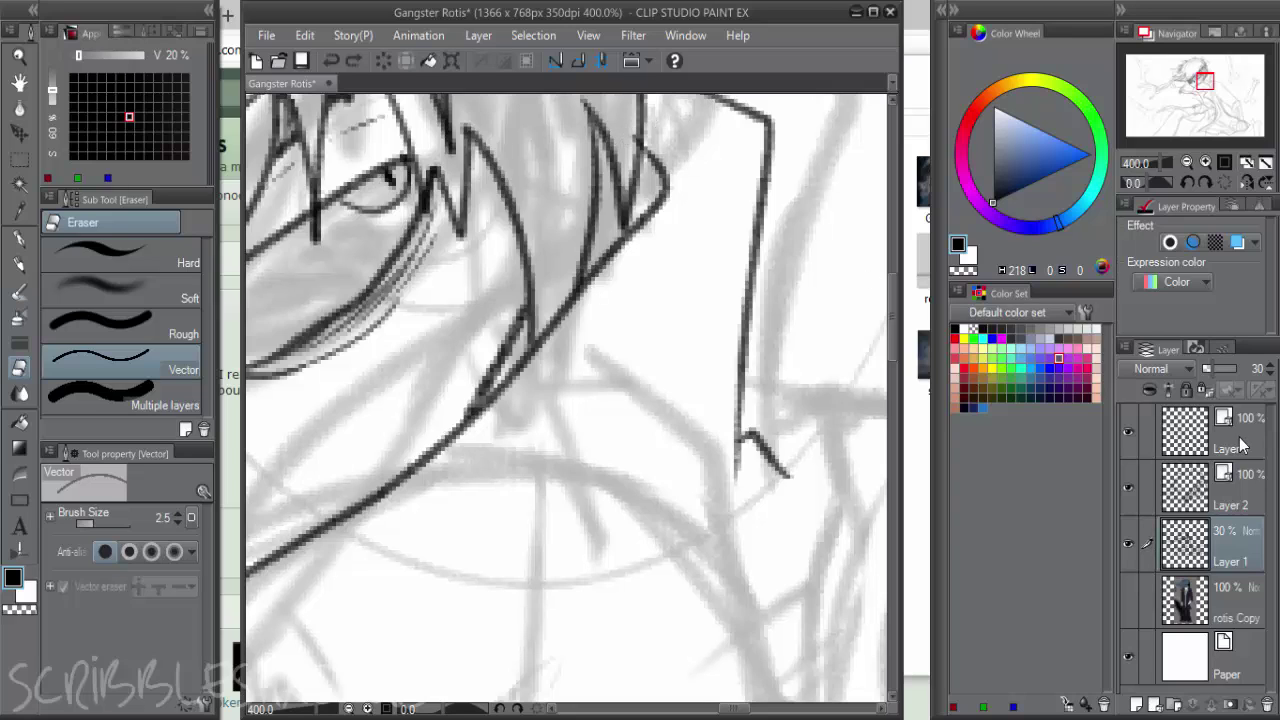
pyautogui.hotkey('ctrl', 'z')
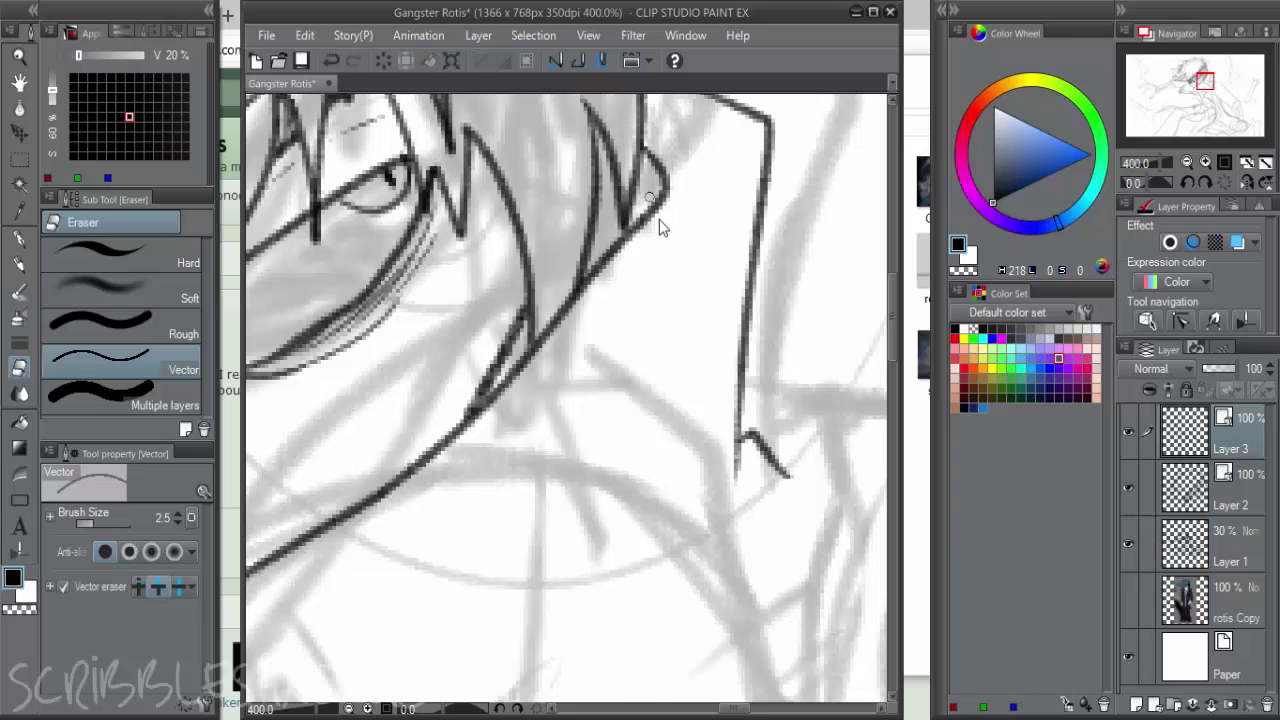
# Show the reference picture's layer again and move the picture farther away from the sketched figure
pyautogui.scroll(-5, 659, 219)
pyautogui.moveTo(765, 315); pyautogui.dragTo(595, 275)
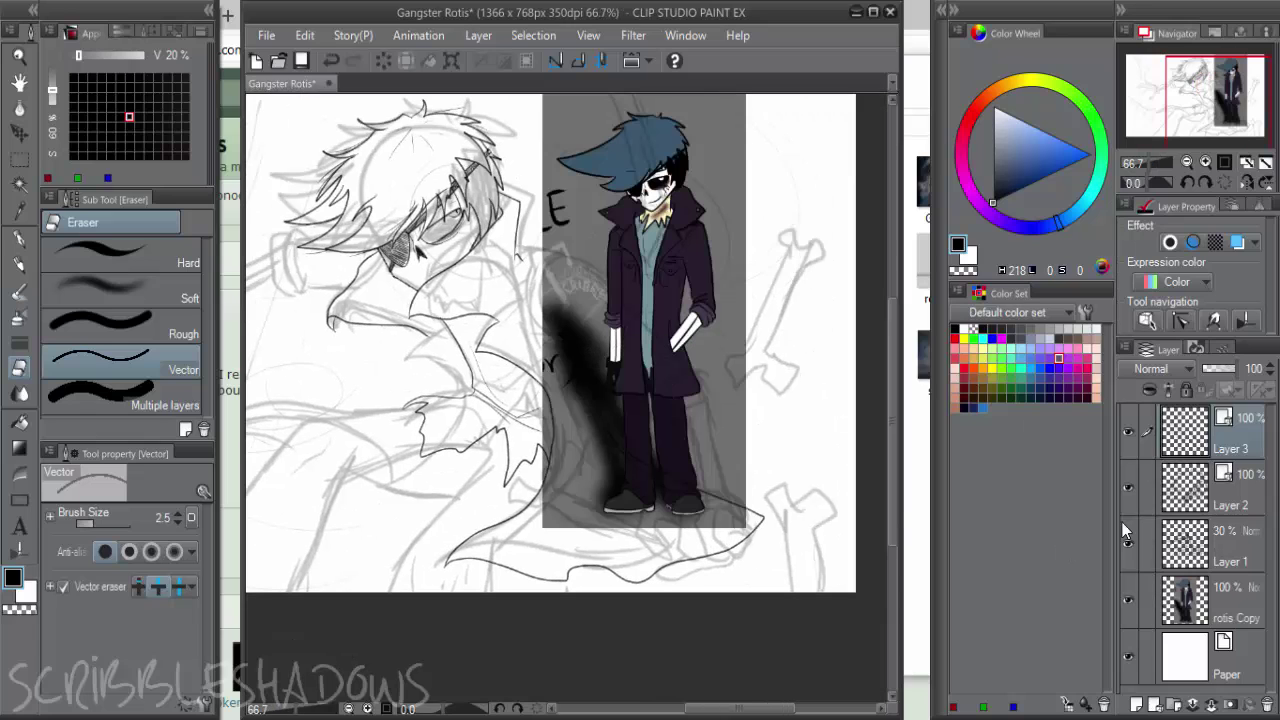
pyautogui.click(1190, 600)
pyautogui.press('k')
pyautogui.moveTo(719, 326); pyautogui.dragTo(783, 318)
# Select Layer 2 and Layer 3 together and merge them into one line art layer
pyautogui.click(1238, 455)
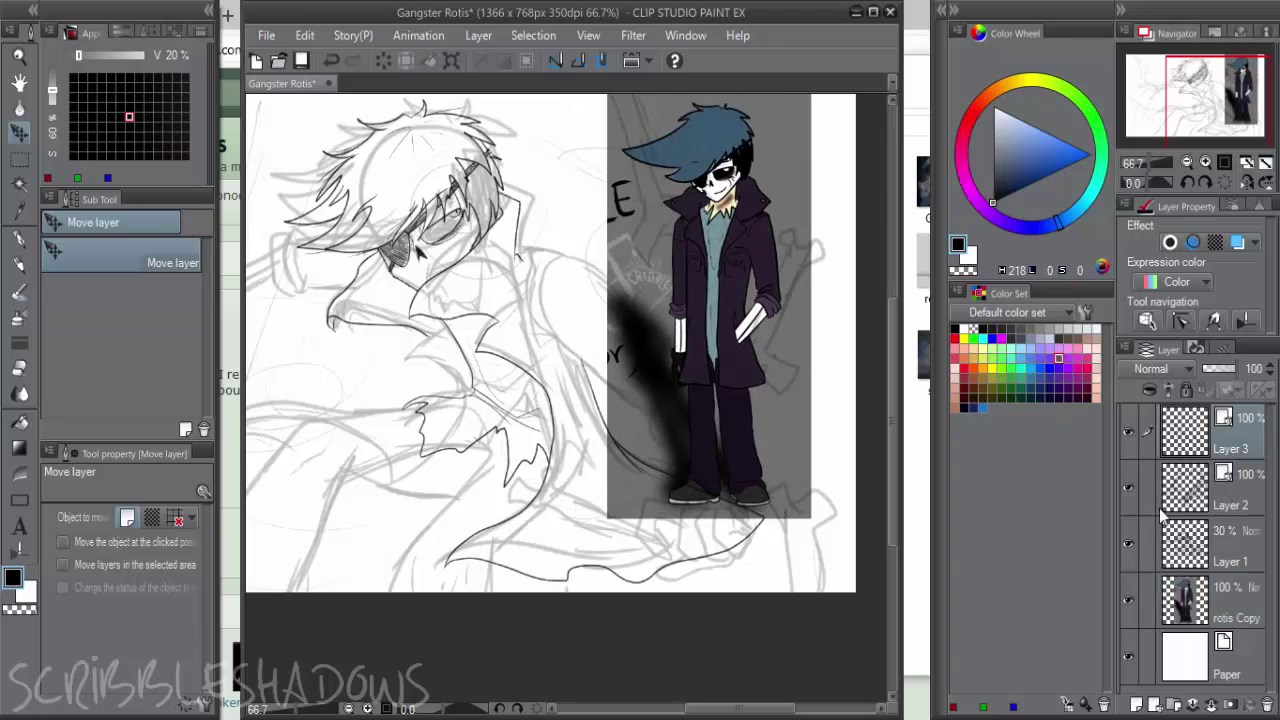
pyautogui.click(1147, 489)
pyautogui.rightClick(1241, 498)
pyautogui.click(1142, 628)
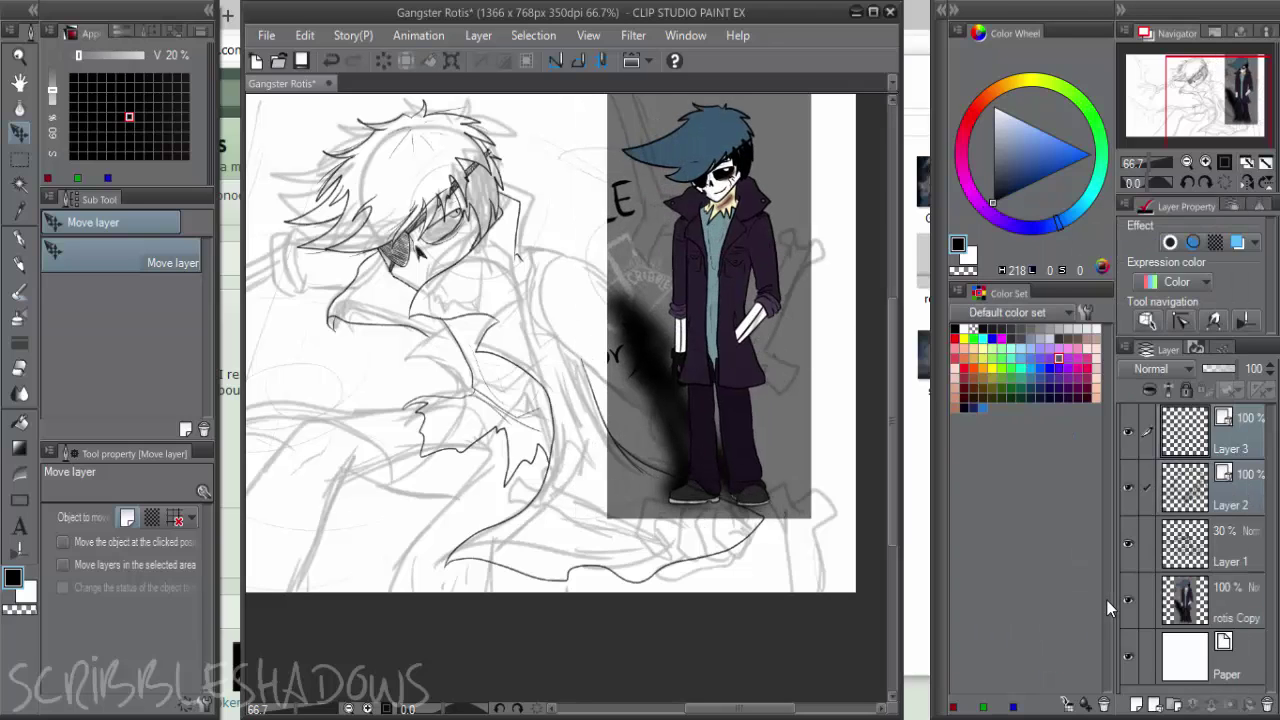
pyautogui.hotkey('shift', 'alt', 'e')
# Trace the pointed lapel on the eyepatch side down to the waist with the Rough pencil
pyautogui.press('p')
pyautogui.press('p')
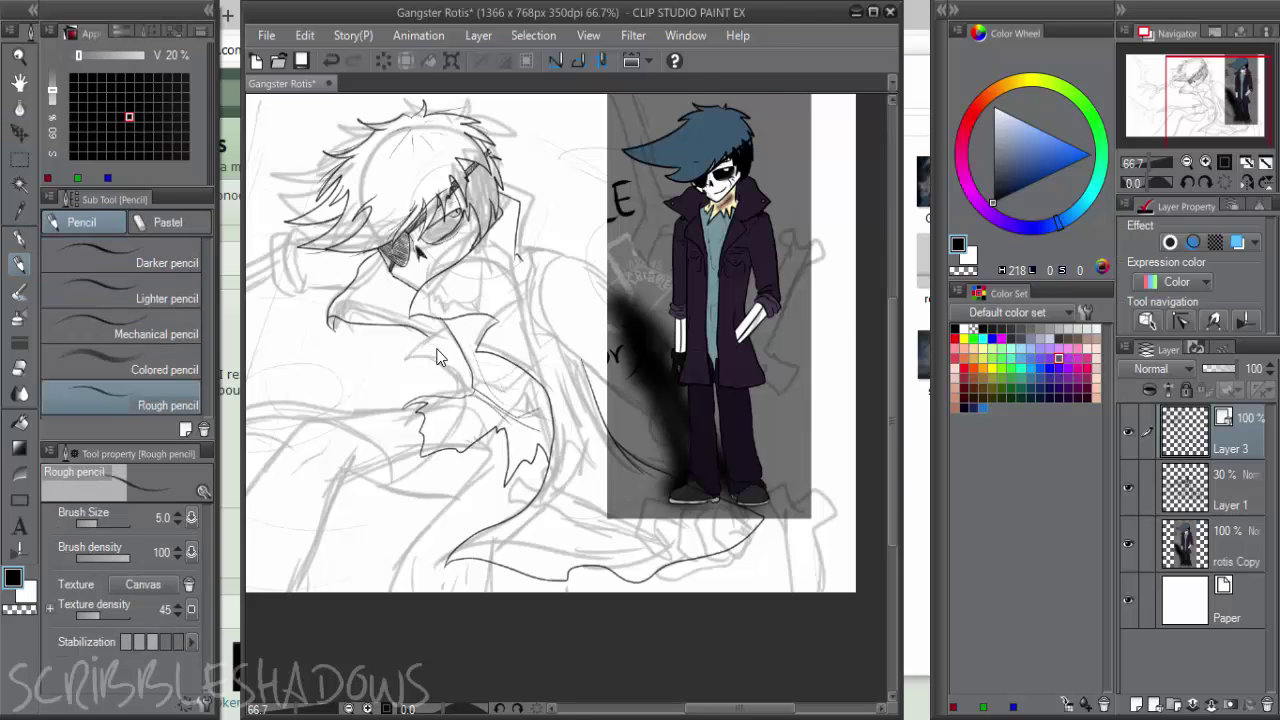
pyautogui.scroll(2, 426, 342)
pyautogui.moveTo(466, 312)
pyautogui.mouseDown()
pyautogui.moveTo(421, 371)
pyautogui.moveTo(485, 390)
pyautogui.mouseUp()
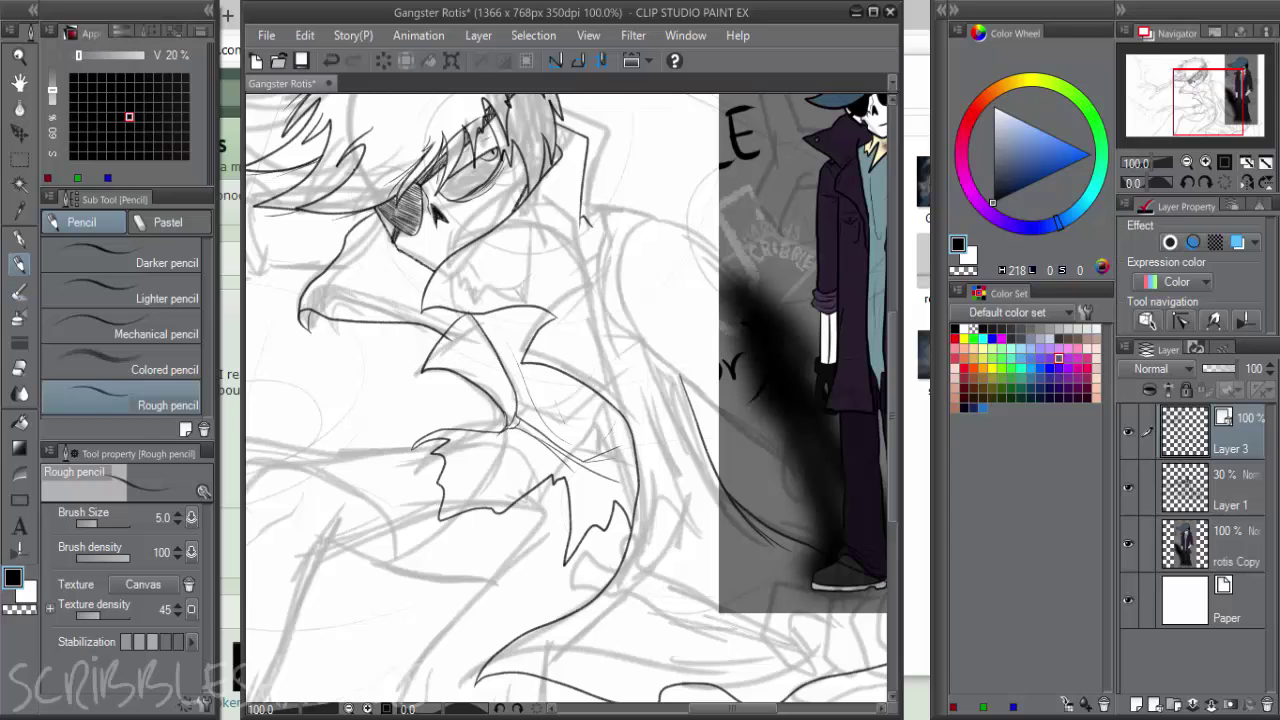
# Trace the outstretched coat tail on the eyepatch side with its upper edge, pointed tip and wavy hem, and erase the hem's overlap past the front edge
pyautogui.moveTo(441, 443)
pyautogui.mouseDown()
pyautogui.moveTo(503, 414)
pyautogui.moveTo(262, 407)
pyautogui.mouseUp()
pyautogui.moveTo(436, 362); pyautogui.dragTo(536, 327)
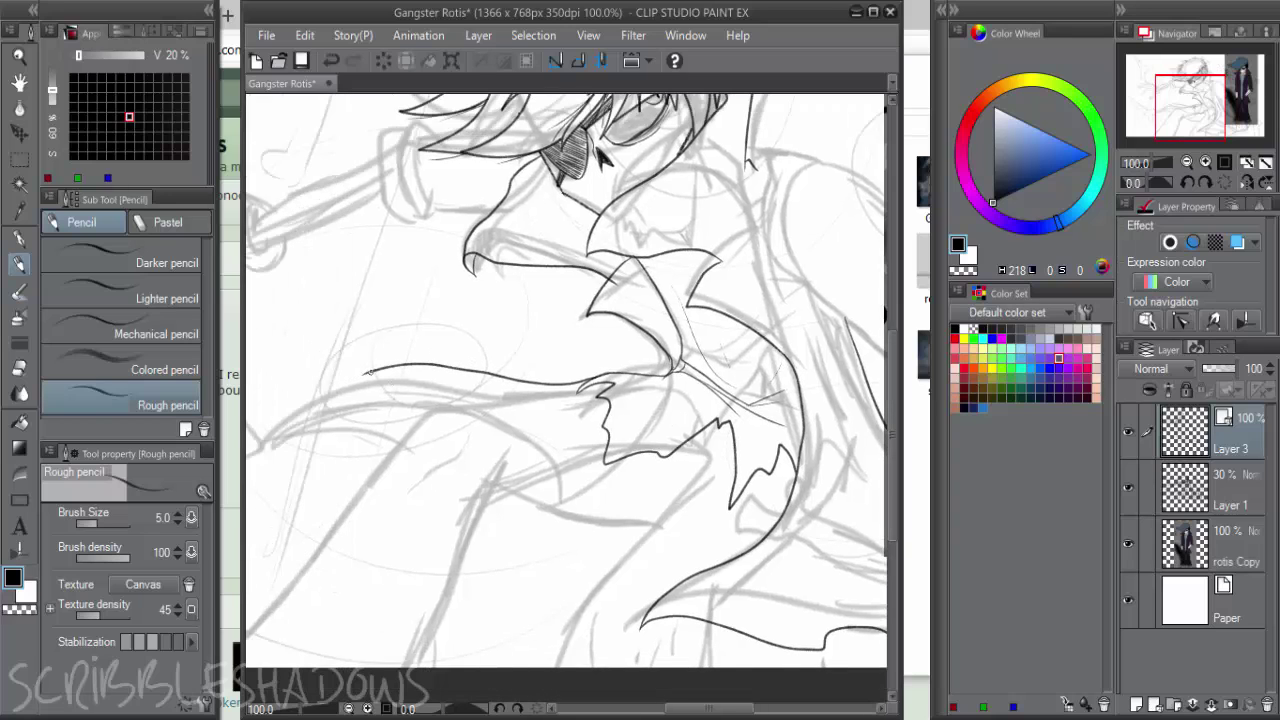
pyautogui.moveTo(368, 372)
pyautogui.mouseDown()
pyautogui.moveTo(305, 401)
pyautogui.moveTo(260, 445)
pyautogui.mouseUp()
pyautogui.hotkey('ctrl', 'z')
pyautogui.hotkey('ctrl', 'z')
pyautogui.moveTo(667, 374)
pyautogui.mouseDown()
pyautogui.moveTo(461, 372)
pyautogui.moveTo(253, 447)
pyautogui.moveTo(342, 443)
pyautogui.moveTo(462, 512)
pyautogui.moveTo(499, 504)
pyautogui.moveTo(563, 572)
pyautogui.moveTo(650, 578)
pyautogui.mouseUp()
pyautogui.press('e')
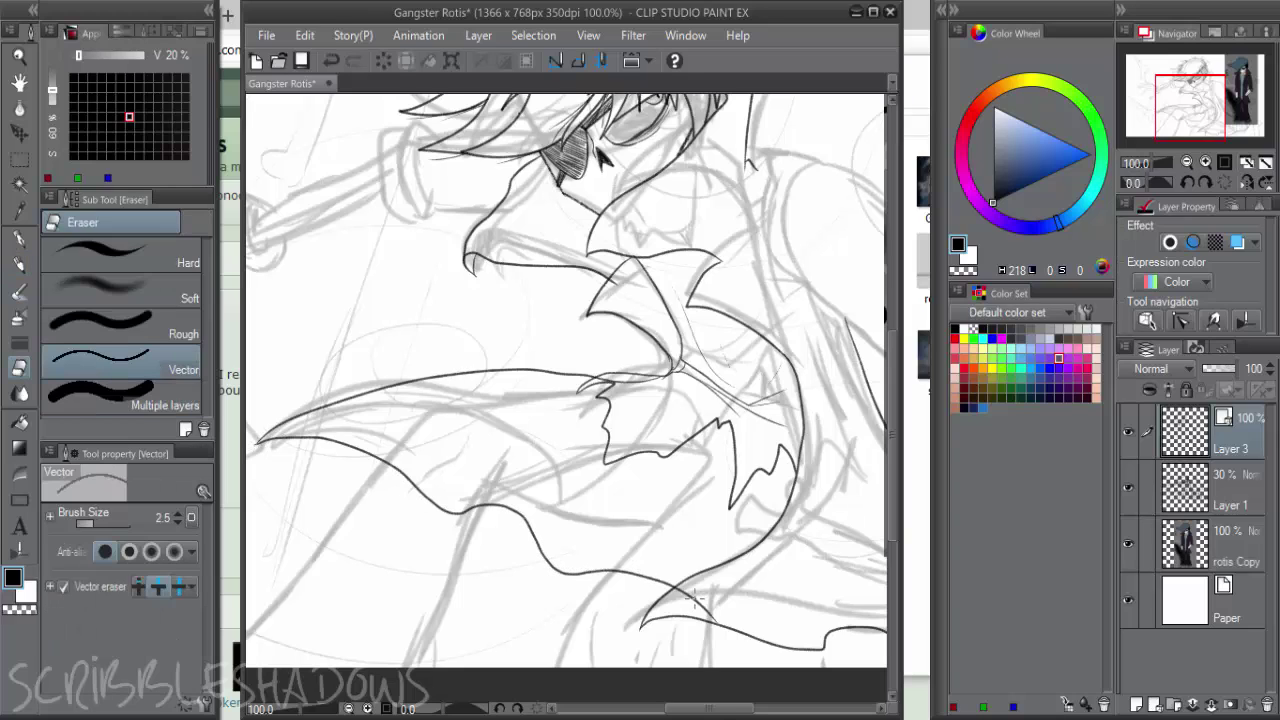
pyautogui.moveTo(734, 523); pyautogui.dragTo(511, 432)
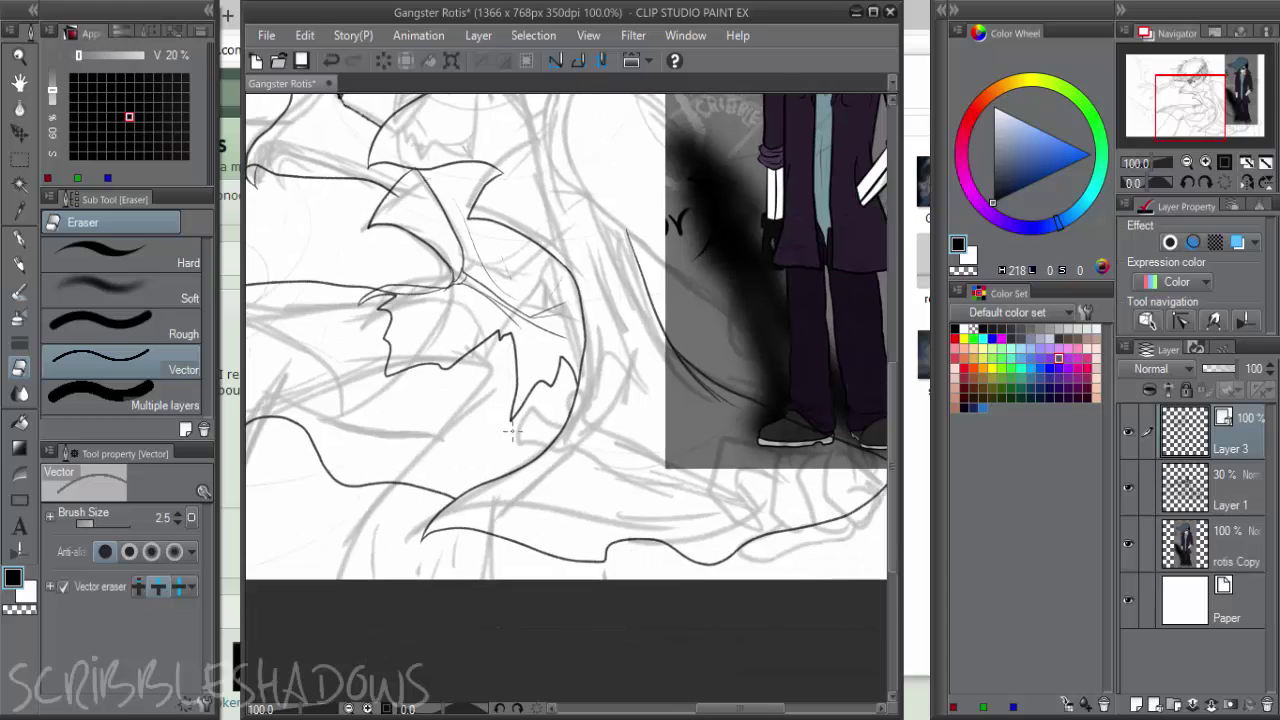
# Hide the reference picture's layer and draw long thin fold lines up the coat skirt from its hem, redoing strokes that miss
pyautogui.click(1127, 545)
pyautogui.press('p')
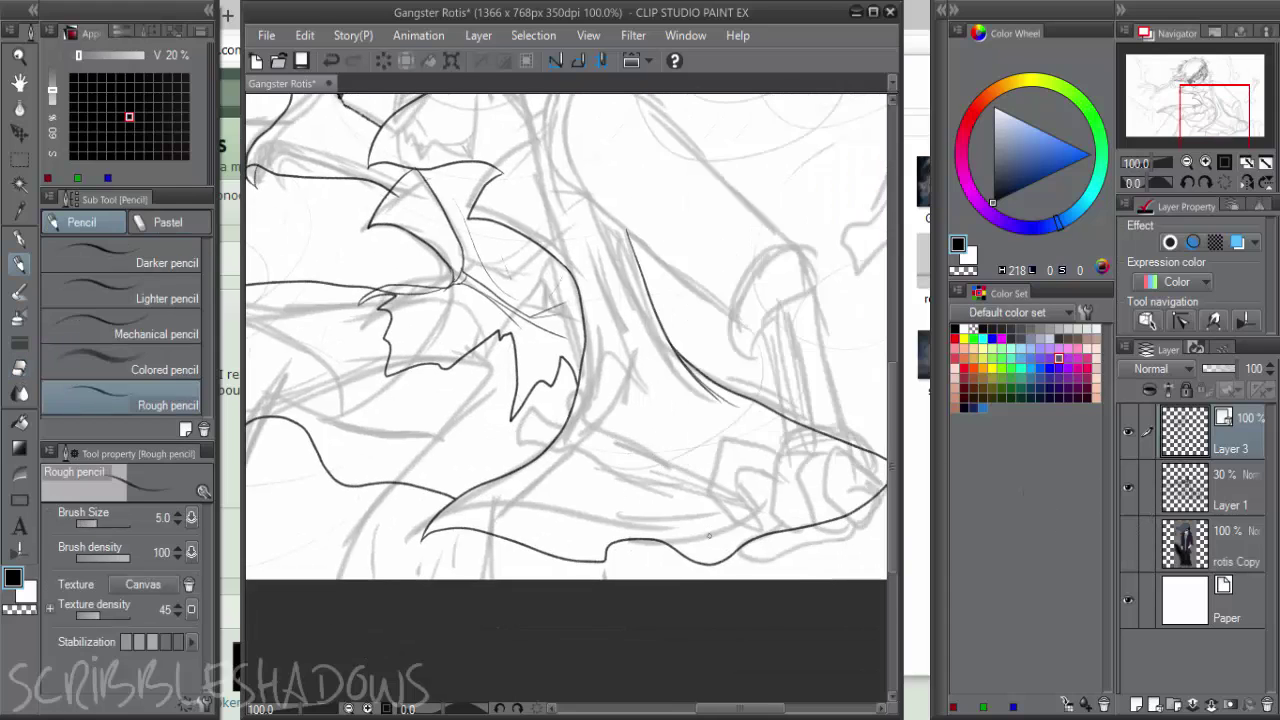
pyautogui.moveTo(717, 562); pyautogui.dragTo(620, 360)
pyautogui.hotkey('ctrl', 'z')
pyautogui.moveTo(679, 532); pyautogui.dragTo(627, 309)
pyautogui.moveTo(603, 446)
pyautogui.mouseDown()
pyautogui.moveTo(615, 532)
pyautogui.moveTo(614, 422)
pyautogui.mouseUp()
pyautogui.hotkey('ctrl', 'z')
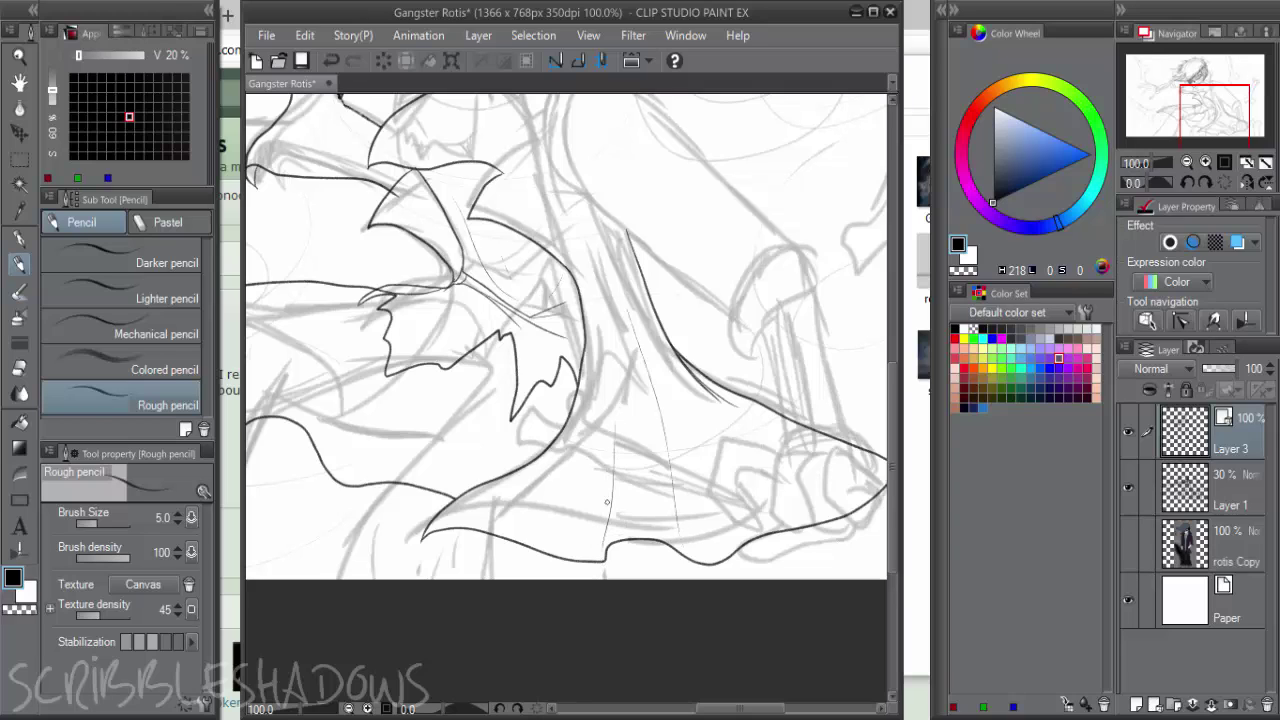
pyautogui.moveTo(606, 502)
pyautogui.mouseDown()
pyautogui.moveTo(613, 366)
pyautogui.moveTo(742, 434)
pyautogui.mouseUp()
# Trim the overlapping line ends where the lapels meet at the waist with the Vector eraser
pyautogui.moveTo(564, 358); pyautogui.dragTo(769, 339)
pyautogui.moveTo(651, 393); pyautogui.dragTo(699, 363)
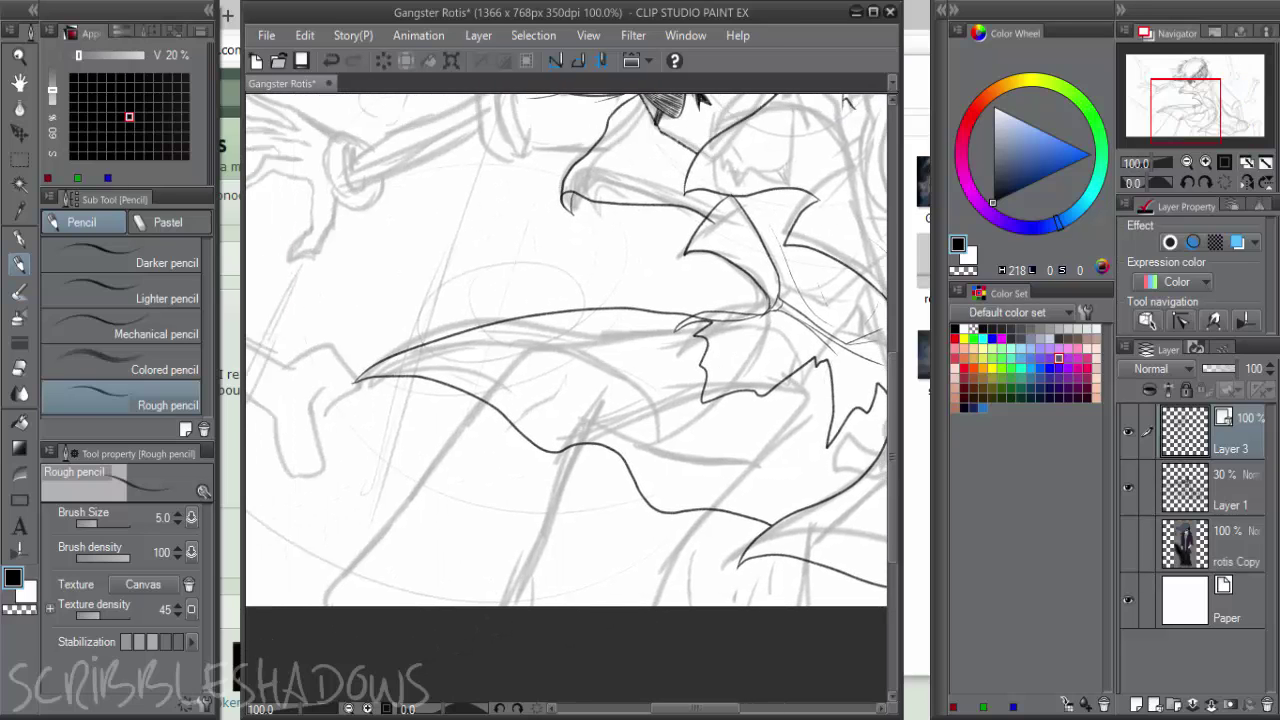
pyautogui.press('e')
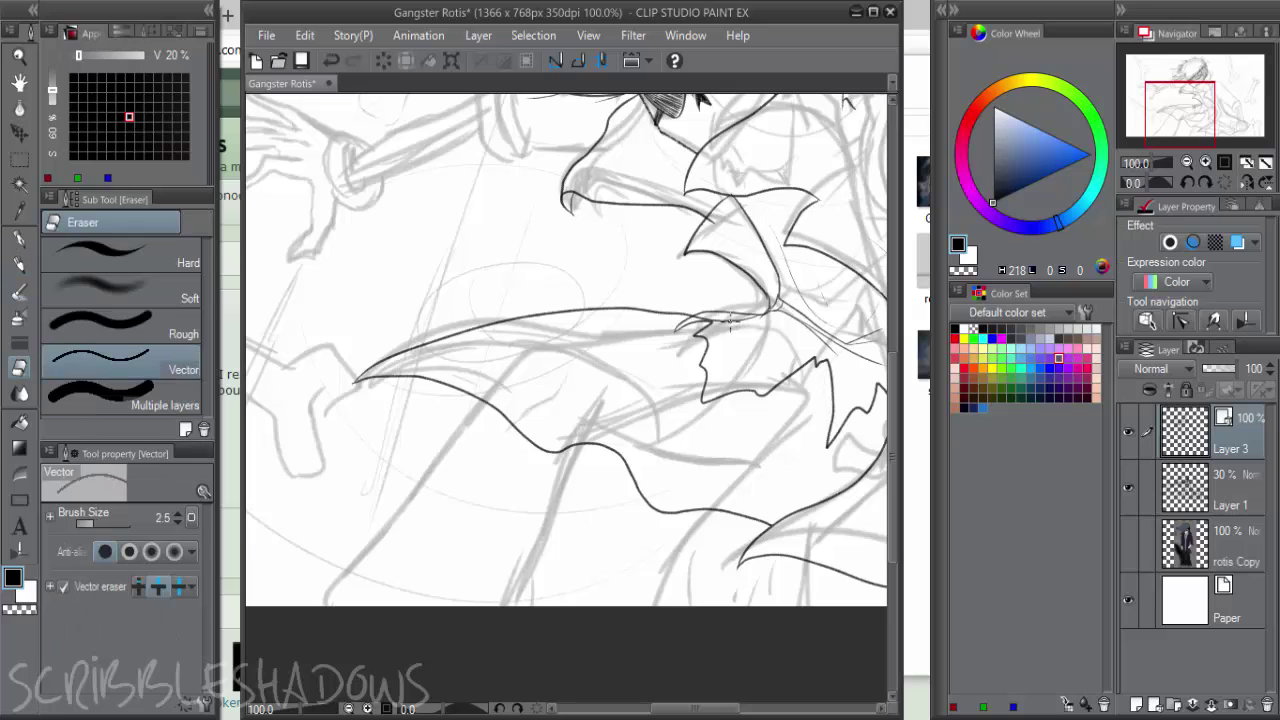
pyautogui.scroll(5, 778, 335)
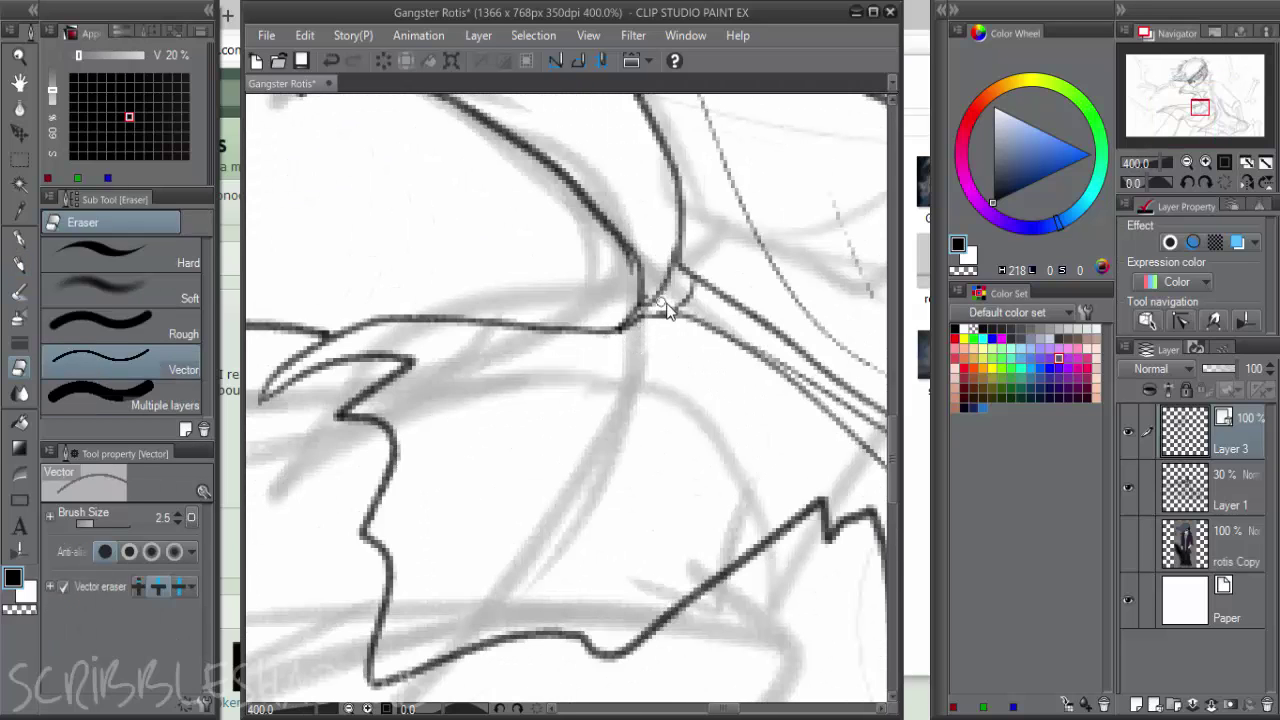
pyautogui.scroll(-5, 643, 325)
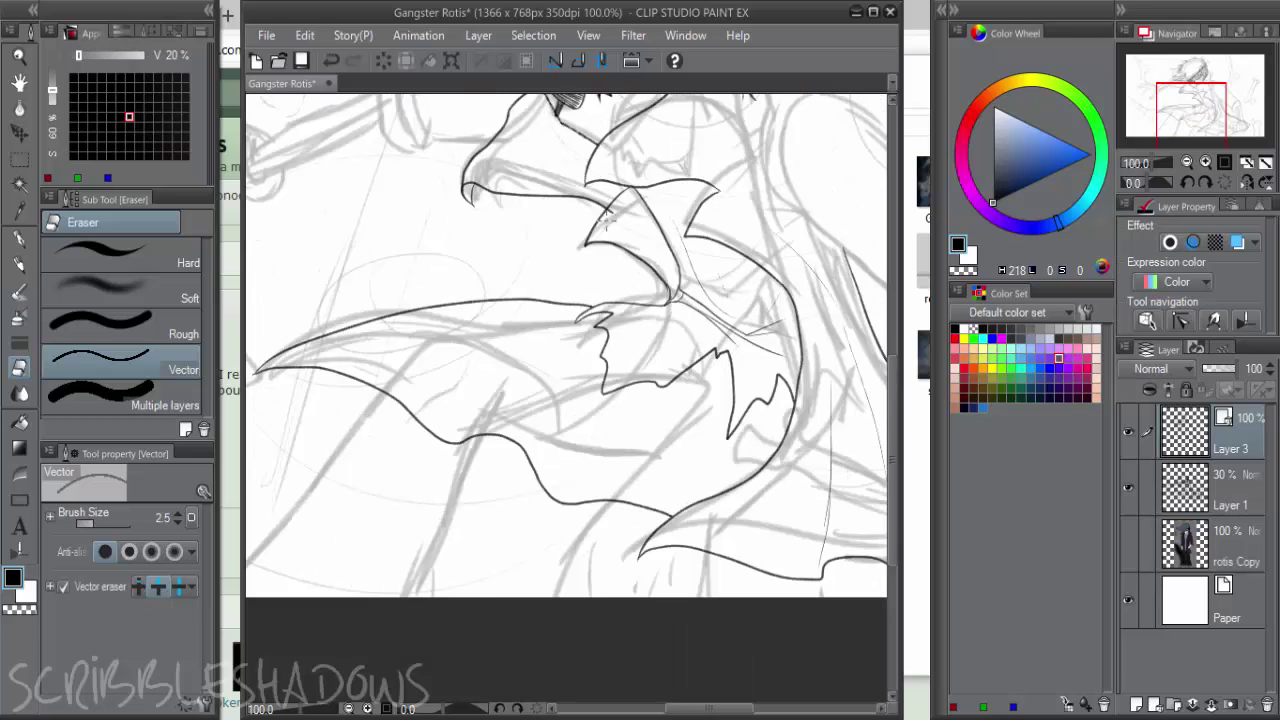
# Refine the collar and lapel on the eyepatch side with short Rough pencil strokes, adding shading inside the collar's tip
pyautogui.scroll(2, 636, 265)
pyautogui.press('p')
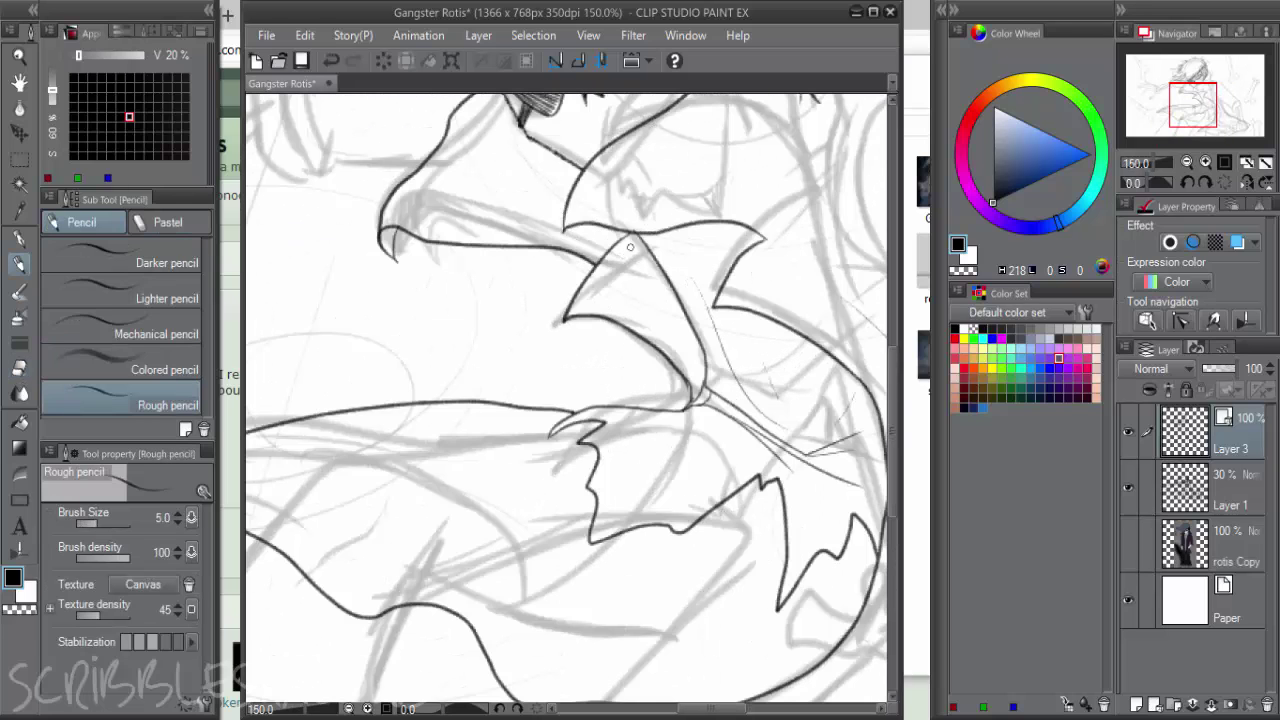
pyautogui.moveTo(592, 288); pyautogui.dragTo(612, 258)
pyautogui.scroll(-1, 566, 256)
pyautogui.moveTo(448, 254)
pyautogui.mouseDown()
pyautogui.moveTo(497, 289)
pyautogui.moveTo(514, 338)
pyautogui.moveTo(504, 314)
pyautogui.moveTo(518, 306)
pyautogui.mouseUp()
pyautogui.scroll(2, 518, 323)
pyautogui.moveTo(687, 270); pyautogui.dragTo(538, 352)
pyautogui.moveTo(562, 271)
pyautogui.mouseDown()
pyautogui.moveTo(600, 326)
pyautogui.moveTo(598, 312)
pyautogui.mouseUp()
pyautogui.scroll(-2, 721, 307)
pyautogui.moveTo(823, 281)
pyautogui.mouseDown()
pyautogui.moveTo(688, 298)
pyautogui.moveTo(601, 283)
pyautogui.mouseUp()
pyautogui.moveTo(536, 242); pyautogui.dragTo(463, 316)
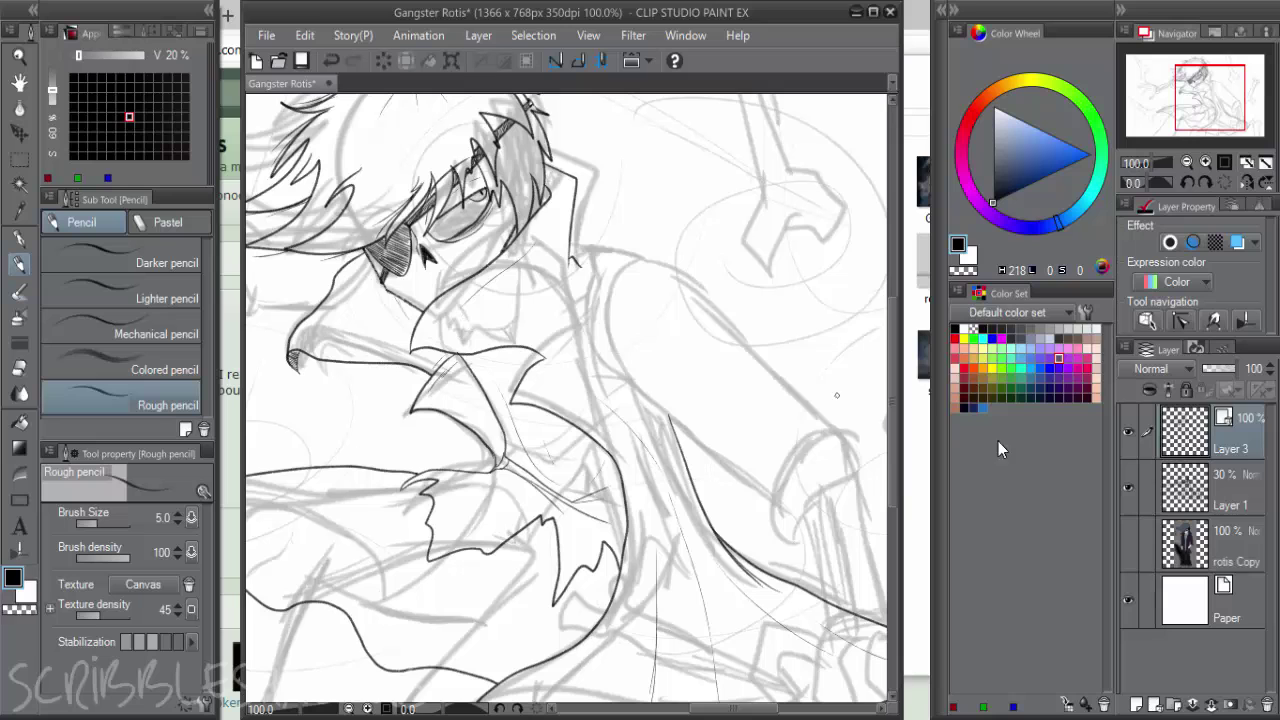
# Show the reference picture's layer and trace the shoulder line outward from the collar's base with the Rough pencil, redoing the first stroke
pyautogui.click(1129, 540)
pyautogui.moveTo(722, 394); pyautogui.dragTo(572, 418)
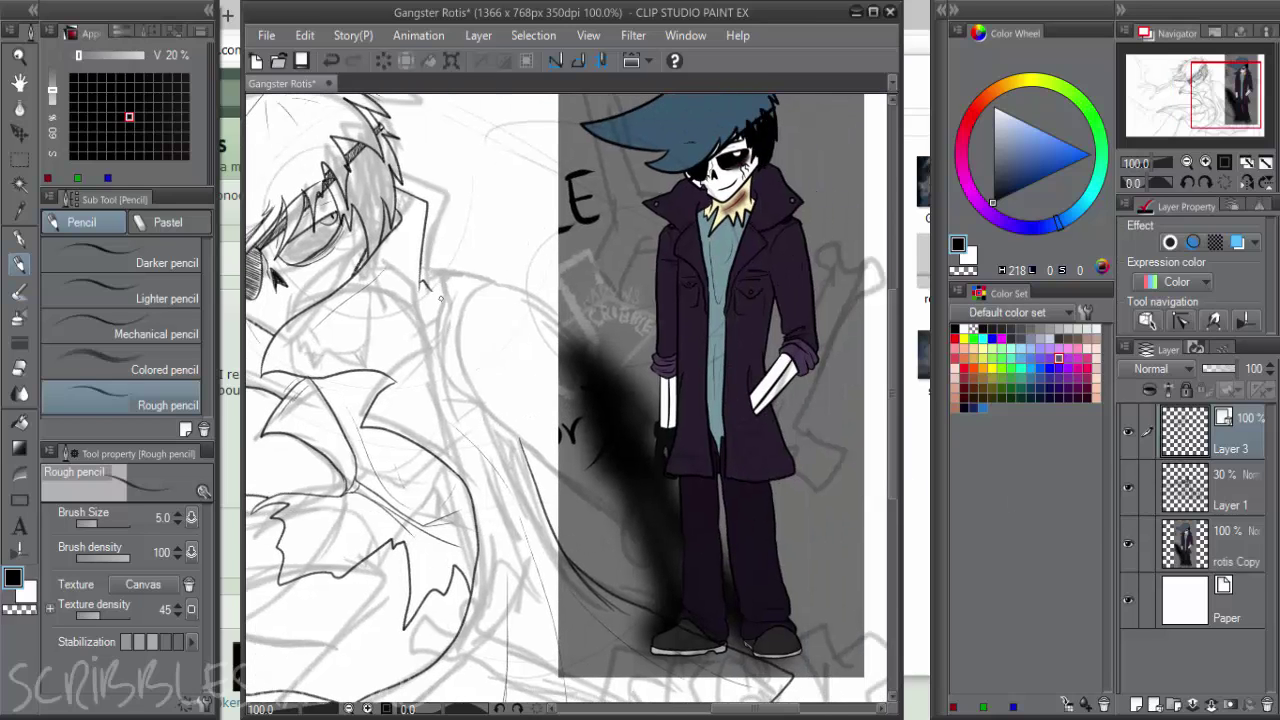
pyautogui.moveTo(428, 287); pyautogui.dragTo(461, 285)
pyautogui.hotkey('ctrl', 'z')
pyautogui.press('e')
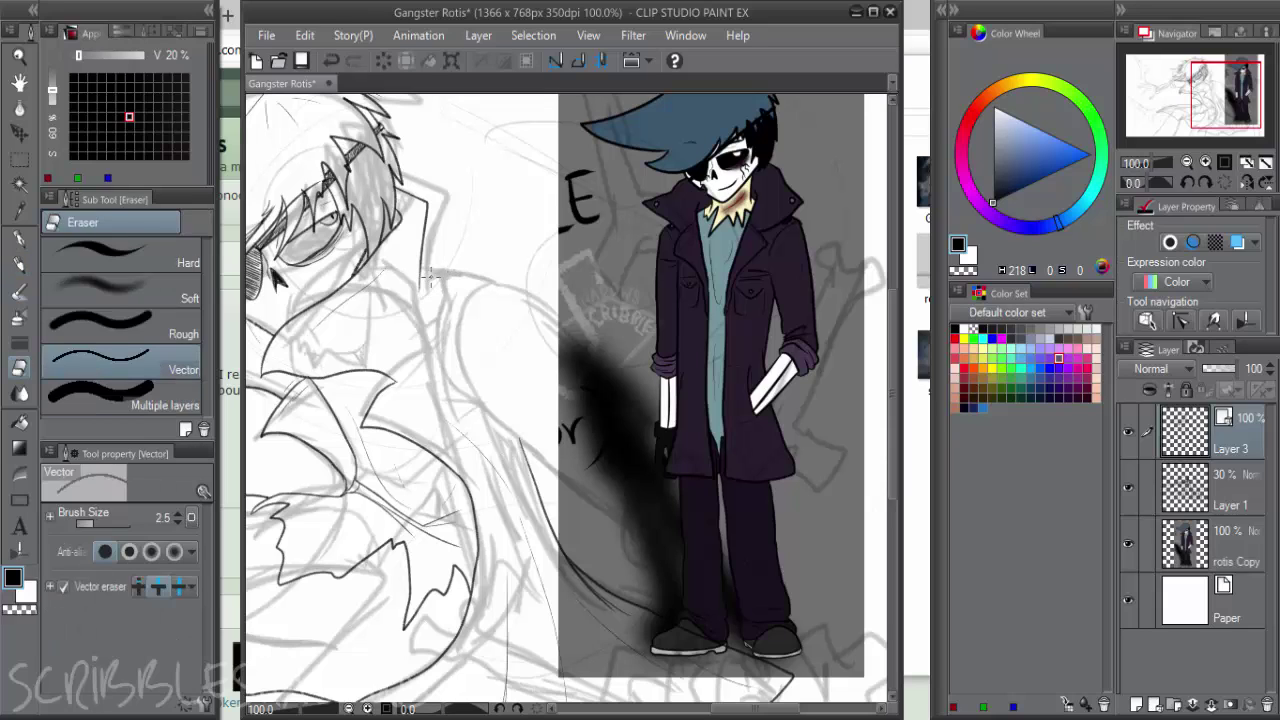
pyautogui.press('p')
pyautogui.press('p')
pyautogui.moveTo(420, 271); pyautogui.dragTo(465, 273)
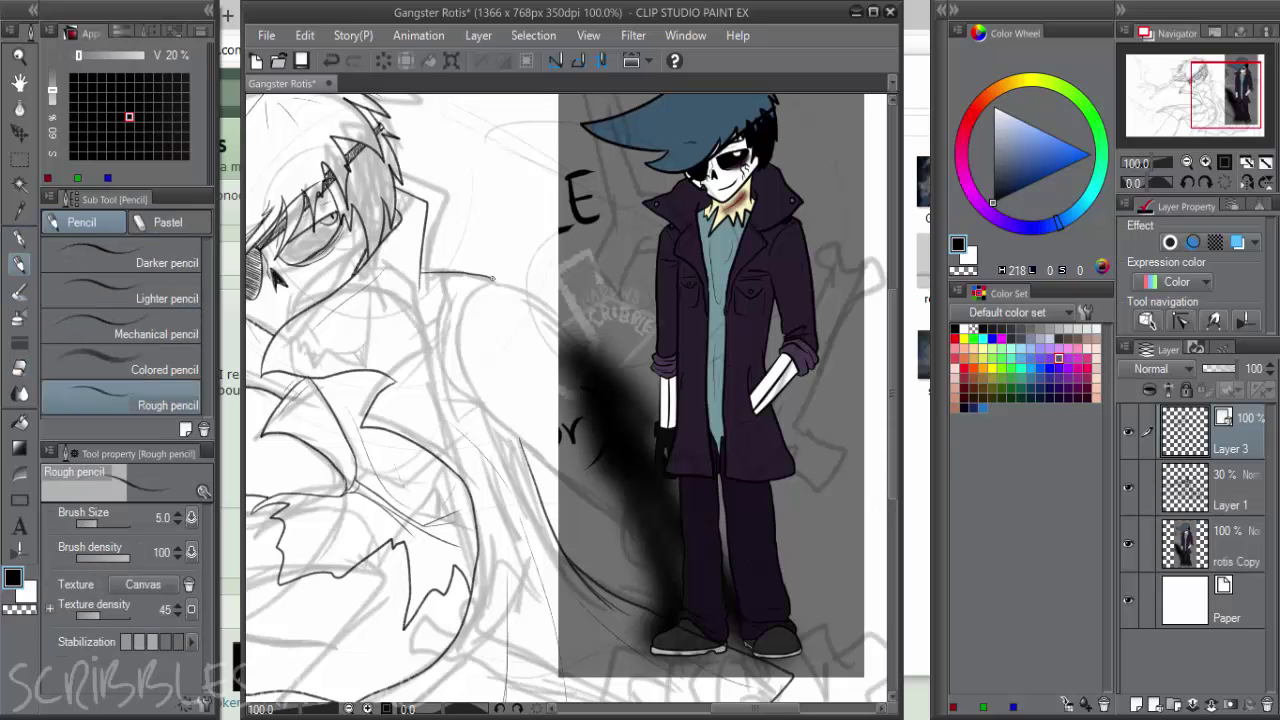
# Trace the shoulder seam, the start of the sleeve's underside and the curved top edge of the upper arm
pyautogui.moveTo(420, 329); pyautogui.dragTo(422, 276)
pyautogui.moveTo(548, 425)
pyautogui.mouseDown()
pyautogui.moveTo(492, 376)
pyautogui.moveTo(488, 418)
pyautogui.moveTo(556, 458)
pyautogui.mouseUp()
pyautogui.moveTo(464, 257)
pyautogui.mouseDown()
pyautogui.moveTo(514, 276)
pyautogui.moveTo(580, 352)
pyautogui.mouseUp()
pyautogui.moveTo(709, 418); pyautogui.dragTo(687, 370)
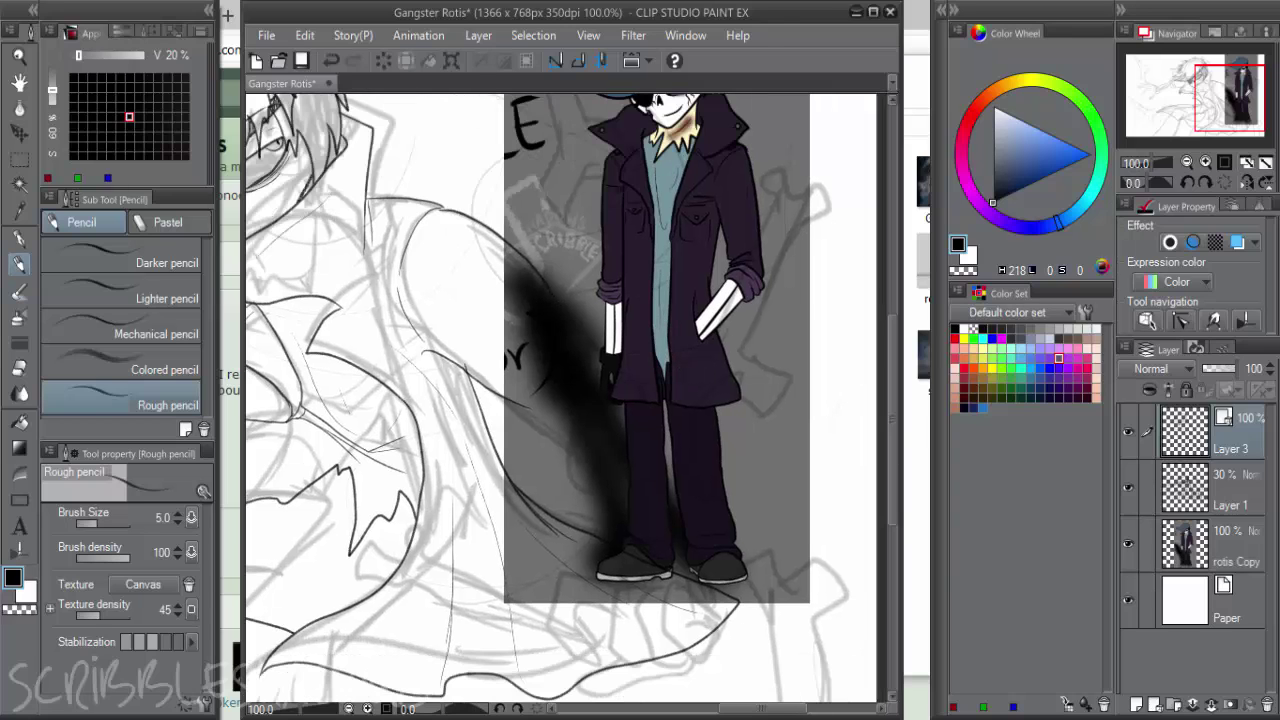
# Hide the reference picture's layer and trace the sleeve's outer edge and underside down to the rolled cuff
pyautogui.click(1128, 543)
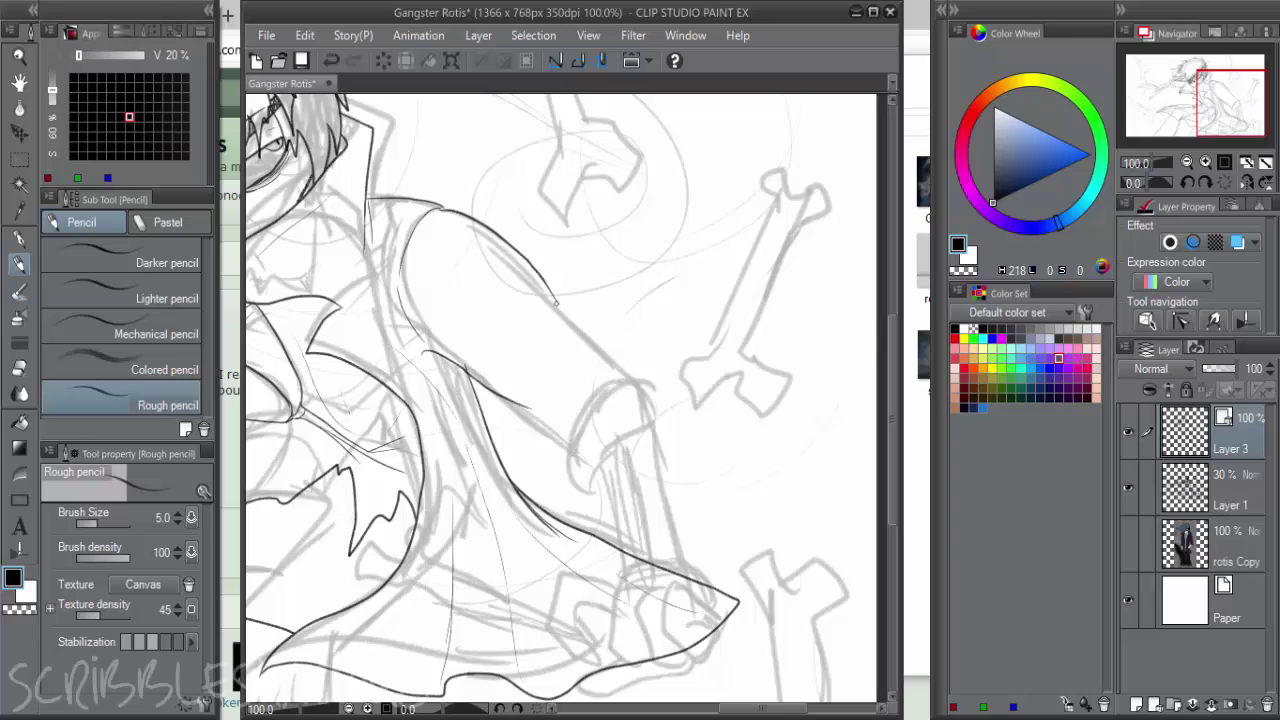
pyautogui.moveTo(560, 302); pyautogui.dragTo(646, 380)
pyautogui.hotkey('ctrl', 'z')
pyautogui.moveTo(553, 296)
pyautogui.mouseDown()
pyautogui.moveTo(647, 391)
pyautogui.moveTo(606, 332)
pyautogui.mouseUp()
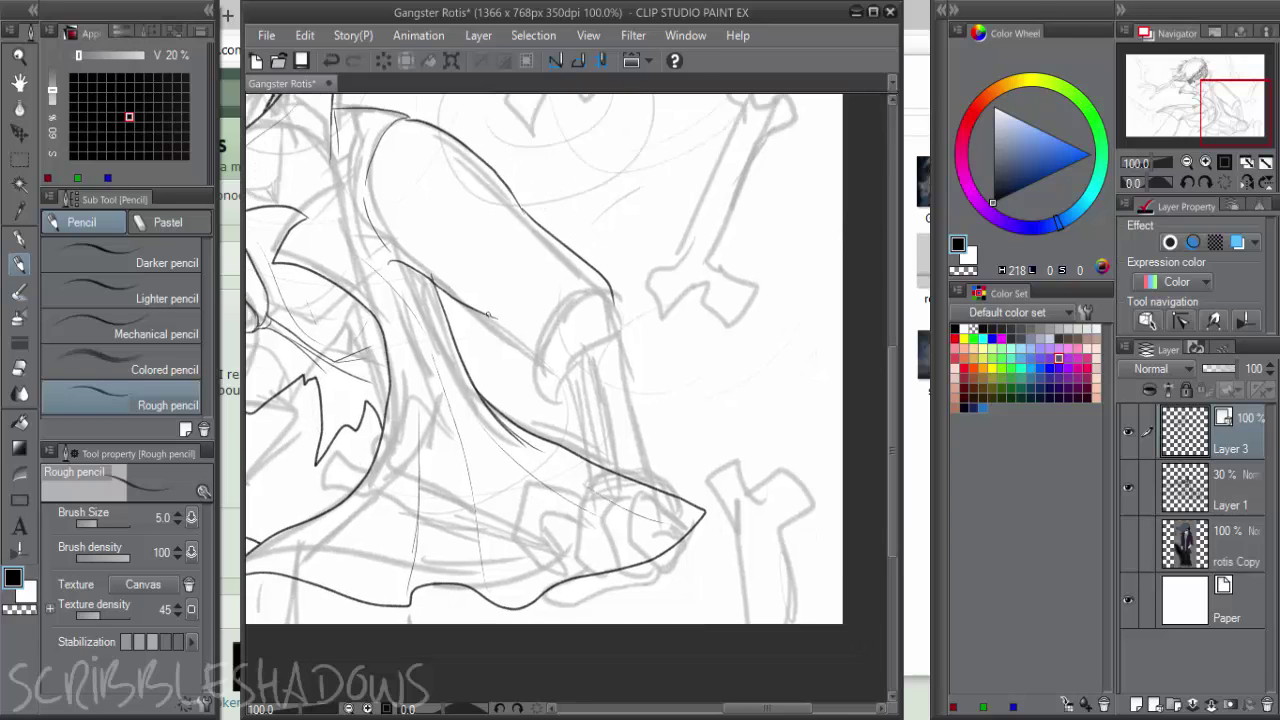
pyautogui.moveTo(487, 313)
pyautogui.mouseDown()
pyautogui.moveTo(538, 370)
pyautogui.moveTo(537, 336)
pyautogui.moveTo(558, 307)
pyautogui.mouseUp()
# Draw the rolled sleeve cuff with its rims and curved fold strokes, redoing strokes that miss
pyautogui.moveTo(538, 368)
pyautogui.mouseDown()
pyautogui.moveTo(541, 307)
pyautogui.moveTo(582, 299)
pyautogui.mouseUp()
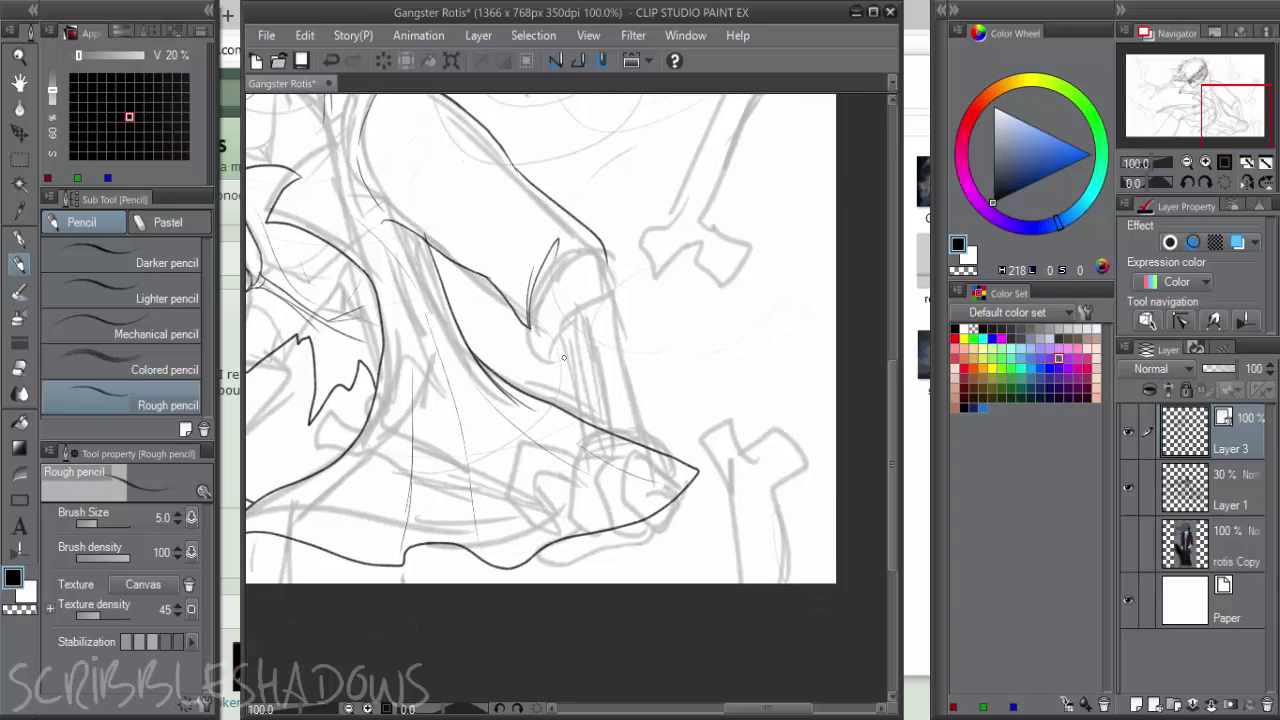
pyautogui.moveTo(557, 362)
pyautogui.mouseDown()
pyautogui.moveTo(600, 297)
pyautogui.moveTo(613, 308)
pyautogui.moveTo(566, 314)
pyautogui.moveTo(616, 316)
pyautogui.mouseUp()
pyautogui.hotkey('ctrl', 'z')
pyautogui.moveTo(566, 364)
pyautogui.mouseDown()
pyautogui.moveTo(532, 354)
pyautogui.moveTo(552, 287)
pyautogui.mouseUp()
pyautogui.moveTo(534, 334)
pyautogui.mouseDown()
pyautogui.moveTo(544, 288)
pyautogui.moveTo(588, 253)
pyautogui.moveTo(629, 312)
pyautogui.moveTo(563, 288)
pyautogui.moveTo(557, 279)
pyautogui.moveTo(577, 272)
pyautogui.mouseUp()
pyautogui.hotkey('ctrl', 'z')
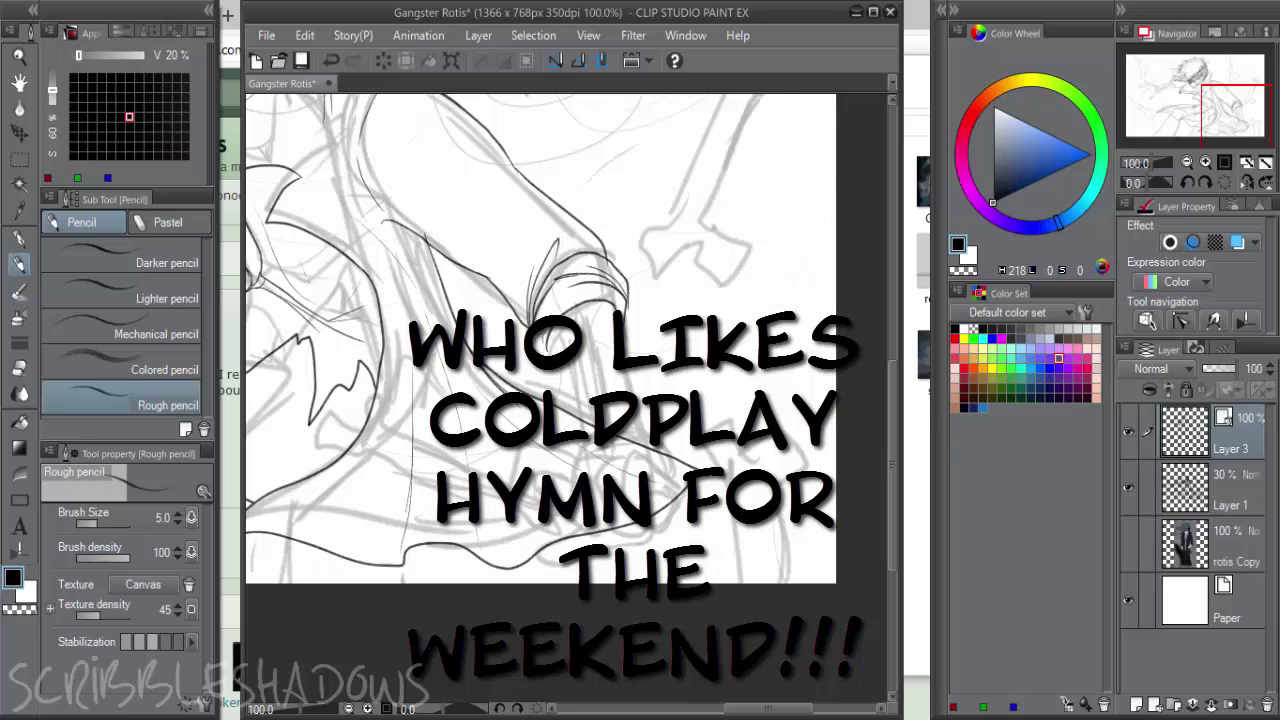
pyautogui.moveTo(632, 335); pyautogui.dragTo(624, 294)
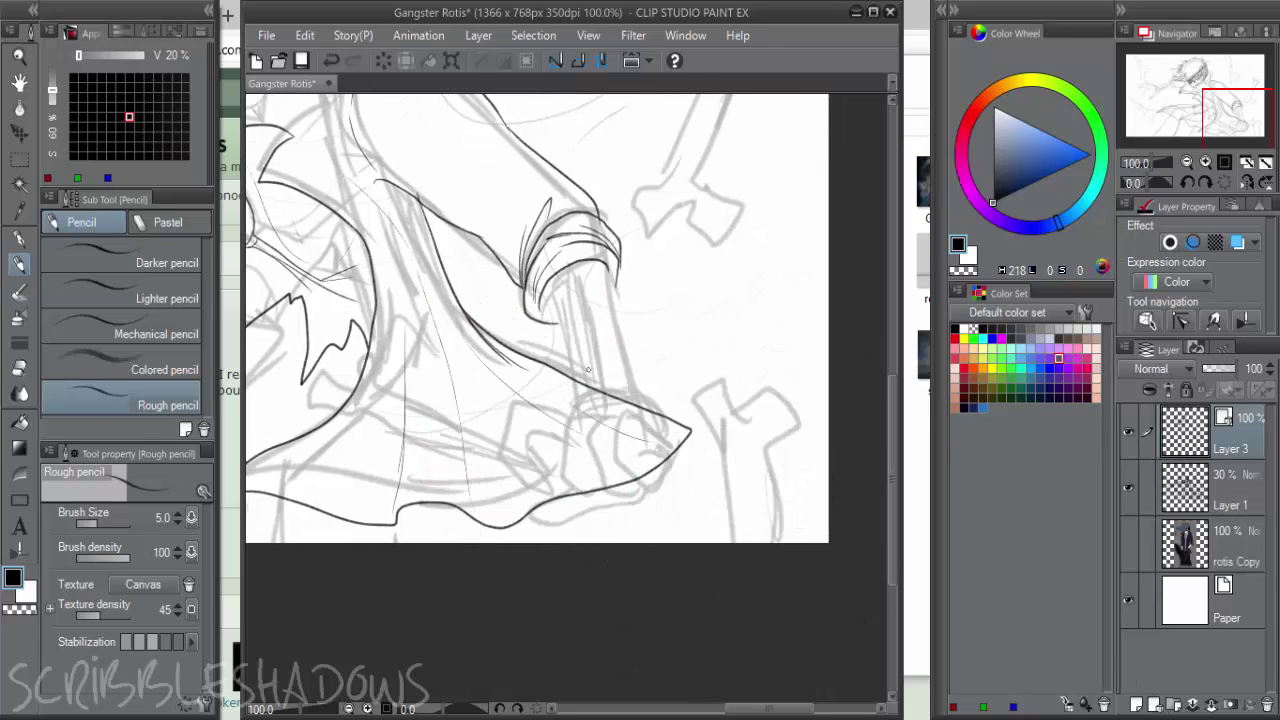
# Add a new vector layer above the line art and trace the hand's thumb, back and first finger on it
pyautogui.moveTo(547, 281); pyautogui.dragTo(589, 433)
pyautogui.hotkey('ctrl', 'z')
pyautogui.click(1146, 703)
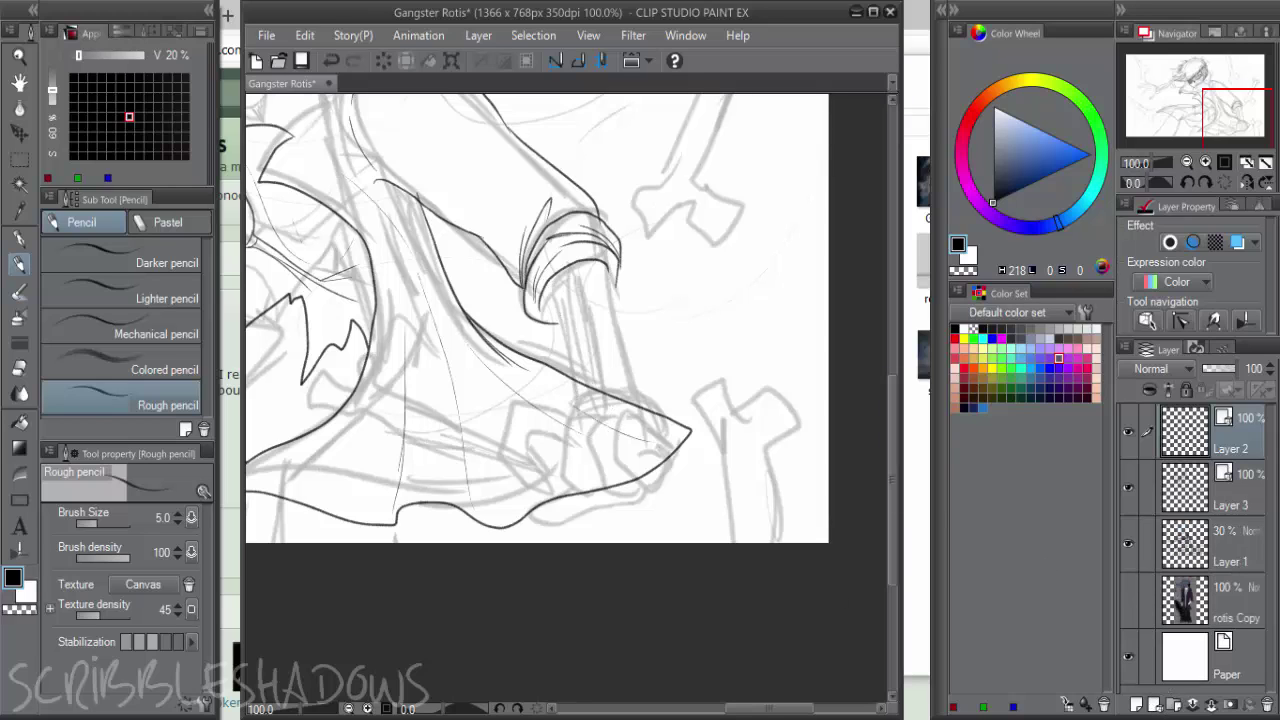
pyautogui.moveTo(543, 413)
pyautogui.mouseDown()
pyautogui.moveTo(495, 456)
pyautogui.moveTo(494, 506)
pyautogui.moveTo(518, 488)
pyautogui.moveTo(522, 455)
pyautogui.moveTo(572, 440)
pyautogui.mouseUp()
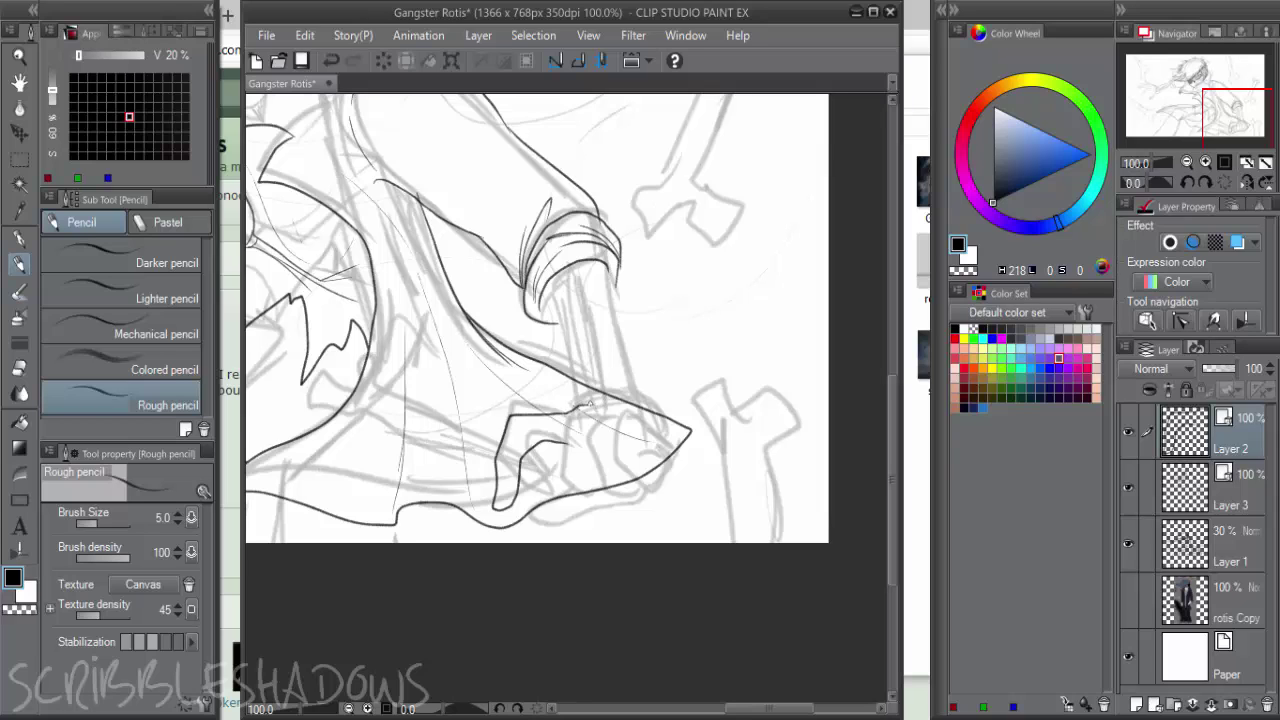
pyautogui.moveTo(610, 399); pyautogui.dragTo(659, 389)
pyautogui.moveTo(565, 437)
pyautogui.mouseDown()
pyautogui.moveTo(554, 535)
pyautogui.moveTo(582, 533)
pyautogui.moveTo(598, 472)
pyautogui.mouseUp()
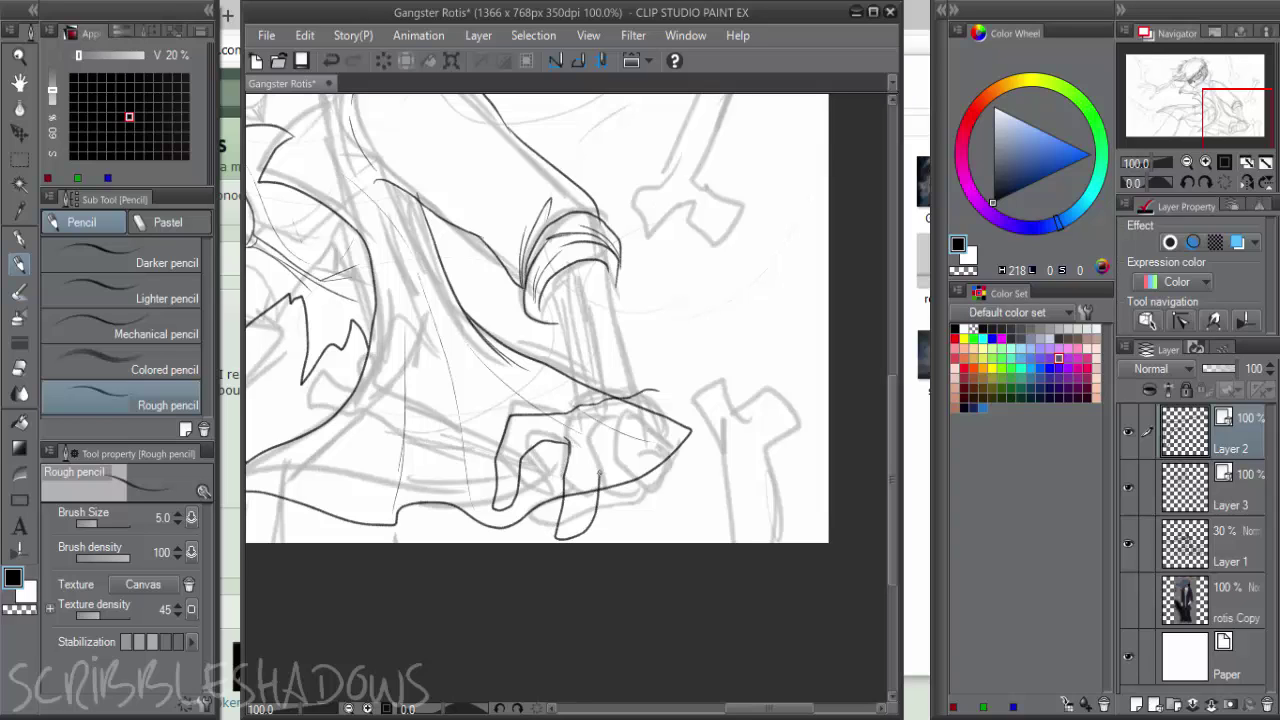
pyautogui.hotkey('ctrl', 'z')
pyautogui.hotkey('ctrl', 'z')
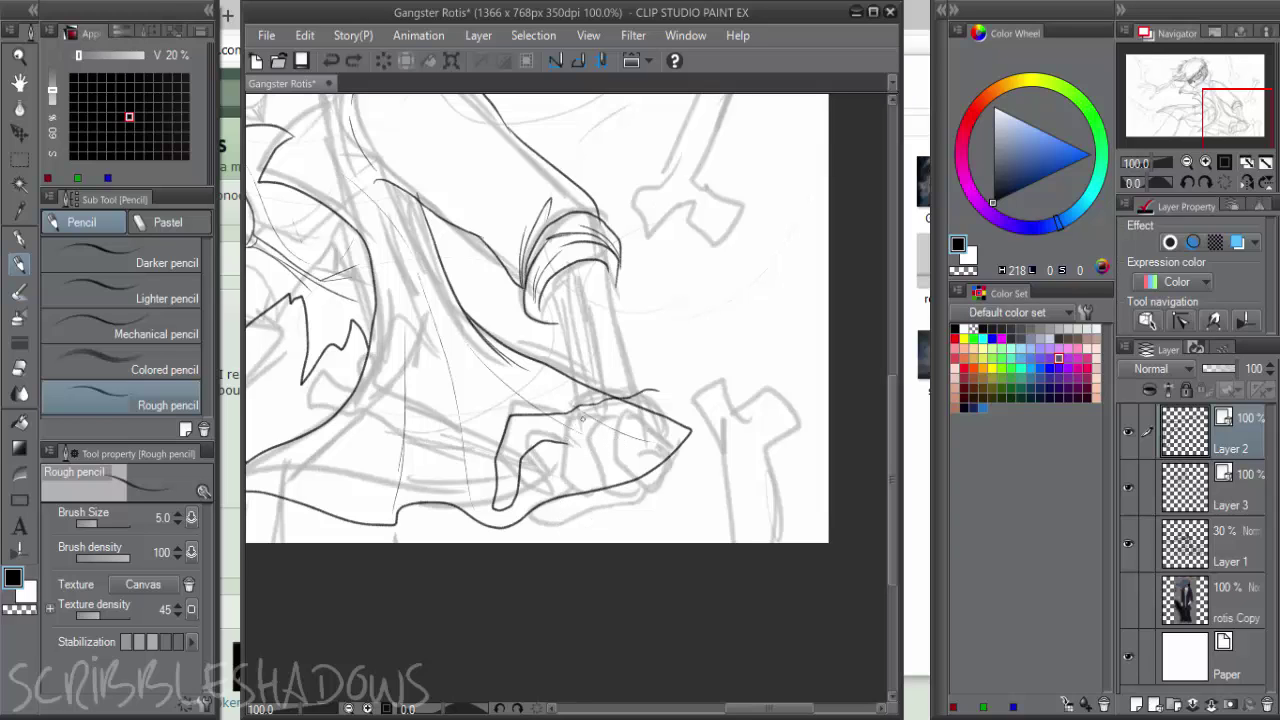
pyautogui.moveTo(567, 421)
pyautogui.mouseDown()
pyautogui.moveTo(567, 456)
pyautogui.moveTo(598, 508)
pyautogui.moveTo(613, 482)
pyautogui.mouseUp()
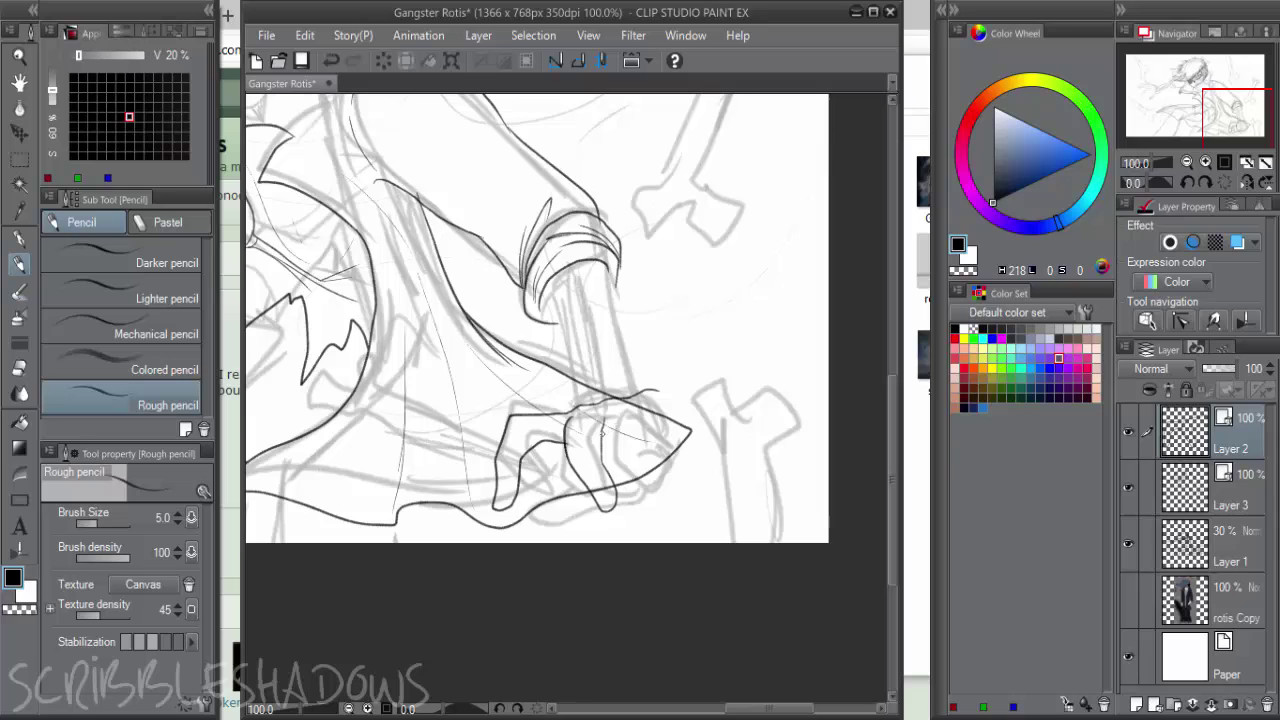
# Trace the remaining bent fingers down to their rounded tips, undoing and redrawing strokes that miss the pose
pyautogui.hotkey('ctrl', 'z')
pyautogui.moveTo(623, 452)
pyautogui.mouseDown()
pyautogui.moveTo(664, 494)
pyautogui.moveTo(643, 404)
pyautogui.mouseUp()
pyautogui.hotkey('ctrl', 'z')
pyautogui.moveTo(630, 465)
pyautogui.mouseDown()
pyautogui.moveTo(662, 492)
pyautogui.moveTo(640, 404)
pyautogui.moveTo(613, 432)
pyautogui.moveTo(651, 495)
pyautogui.moveTo(660, 455)
pyautogui.moveTo(613, 420)
pyautogui.moveTo(648, 508)
pyautogui.moveTo(661, 481)
pyautogui.moveTo(640, 445)
pyautogui.moveTo(645, 419)
pyautogui.moveTo(698, 468)
pyautogui.moveTo(706, 452)
pyautogui.moveTo(672, 417)
pyautogui.moveTo(705, 458)
pyautogui.moveTo(676, 456)
pyautogui.mouseUp()
pyautogui.hotkey('ctrl', 'z')
pyautogui.hotkey('ctrl', 'z')
pyautogui.hotkey('ctrl', 'z')
pyautogui.hotkey('ctrl', 'z')
pyautogui.hotkey('ctrl', 'z')
pyautogui.hotkey('ctrl', 'z')
pyautogui.hotkey('ctrl', 'z')
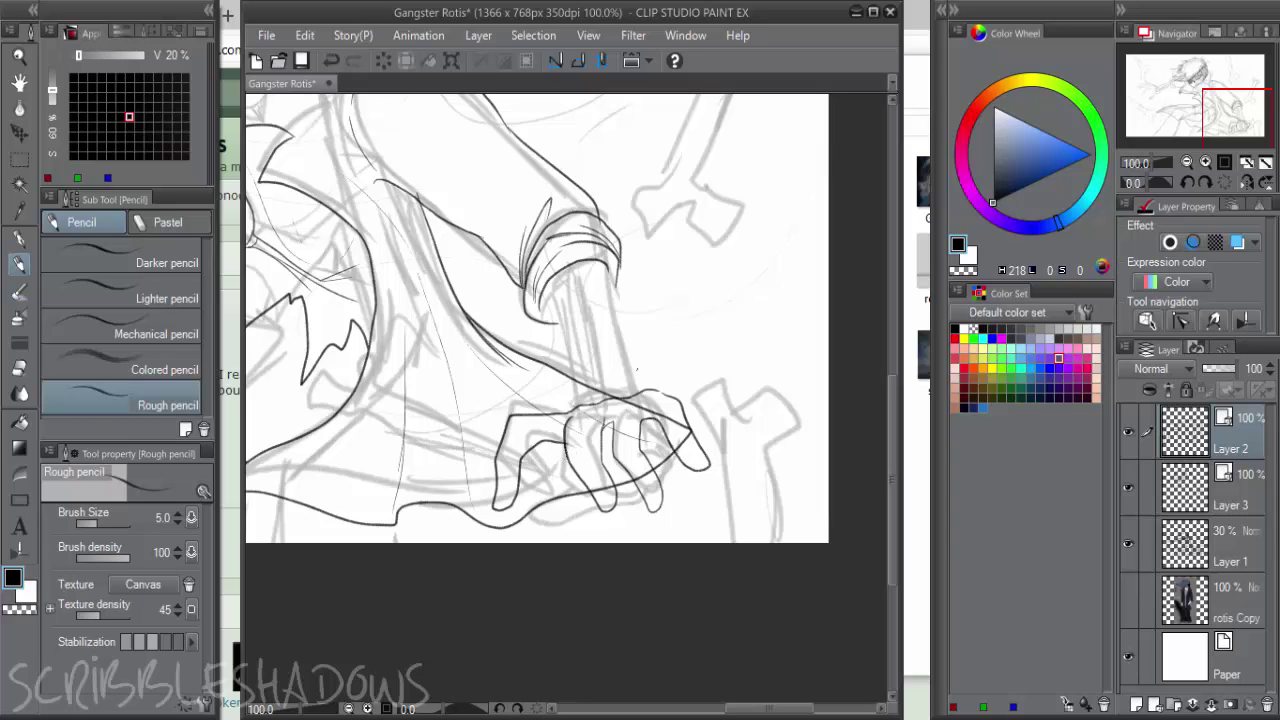
# Draw the glove's rim around the wrist as two curved bands, briefly showing the reference picture to check the design
pyautogui.moveTo(564, 411); pyautogui.dragTo(642, 381)
pyautogui.click(1128, 600)
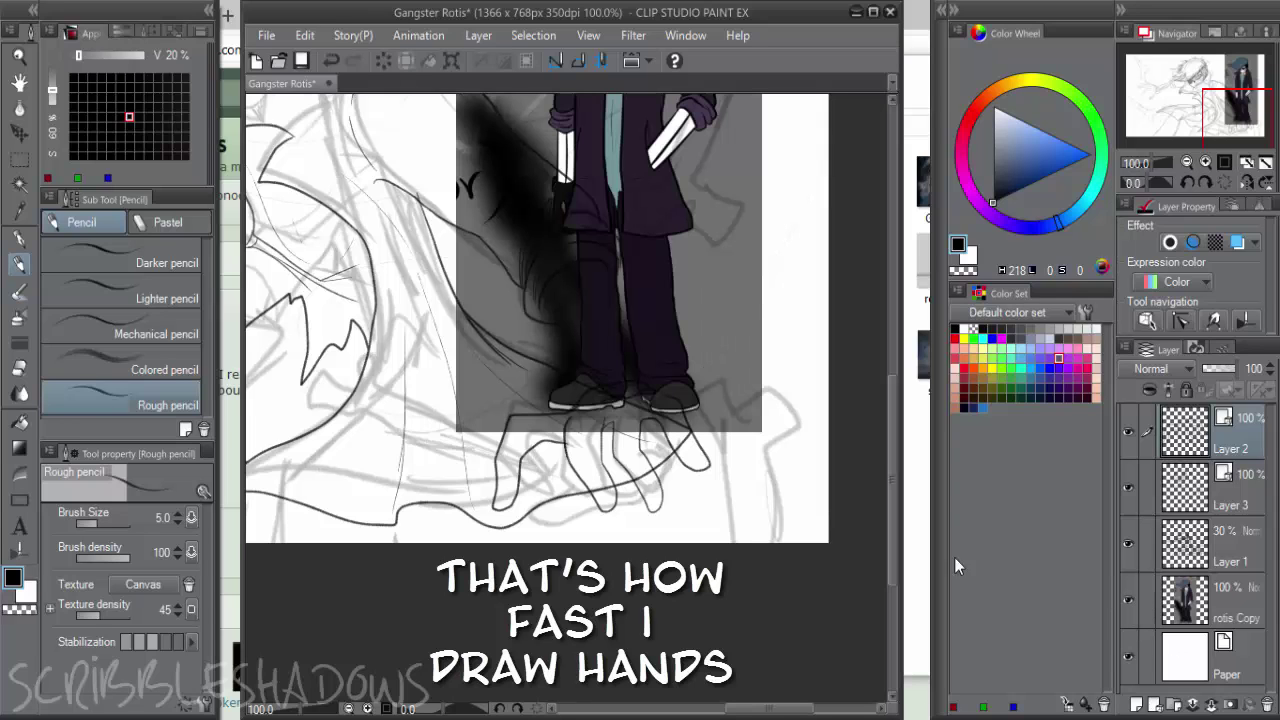
pyautogui.click(1128, 600)
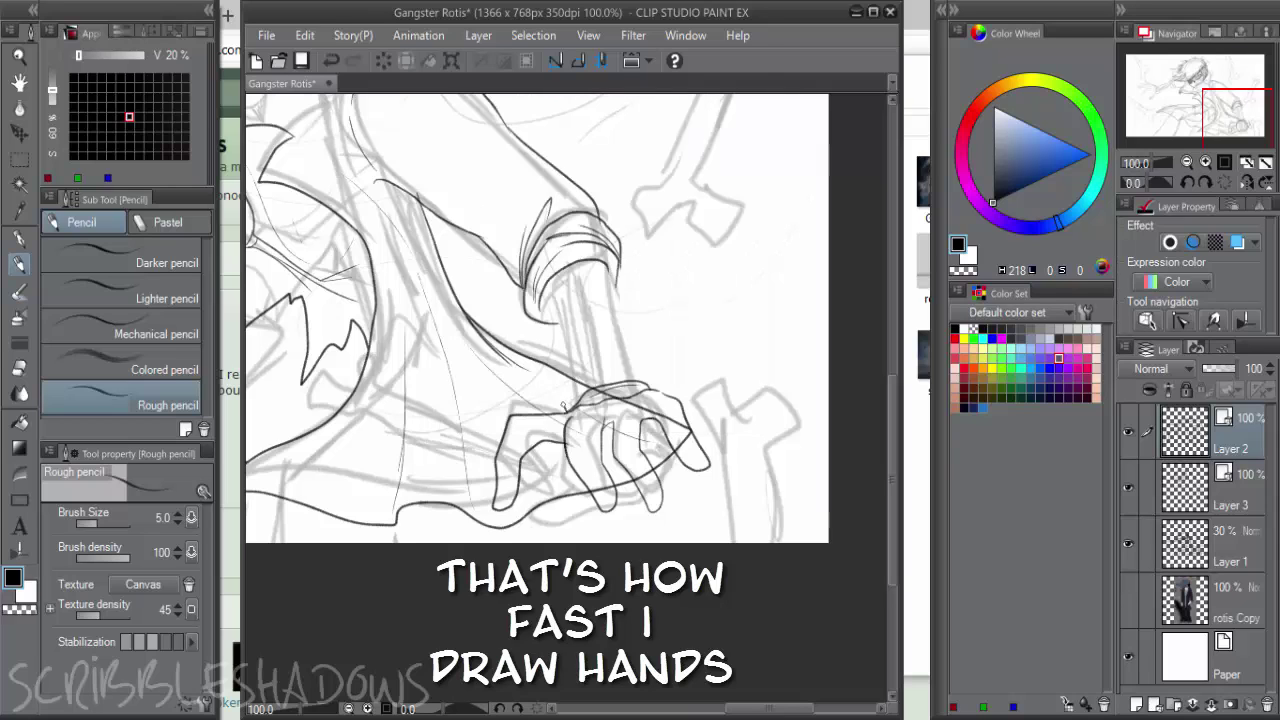
pyautogui.moveTo(563, 404)
pyautogui.mouseDown()
pyautogui.moveTo(592, 362)
pyautogui.moveTo(650, 366)
pyautogui.mouseUp()
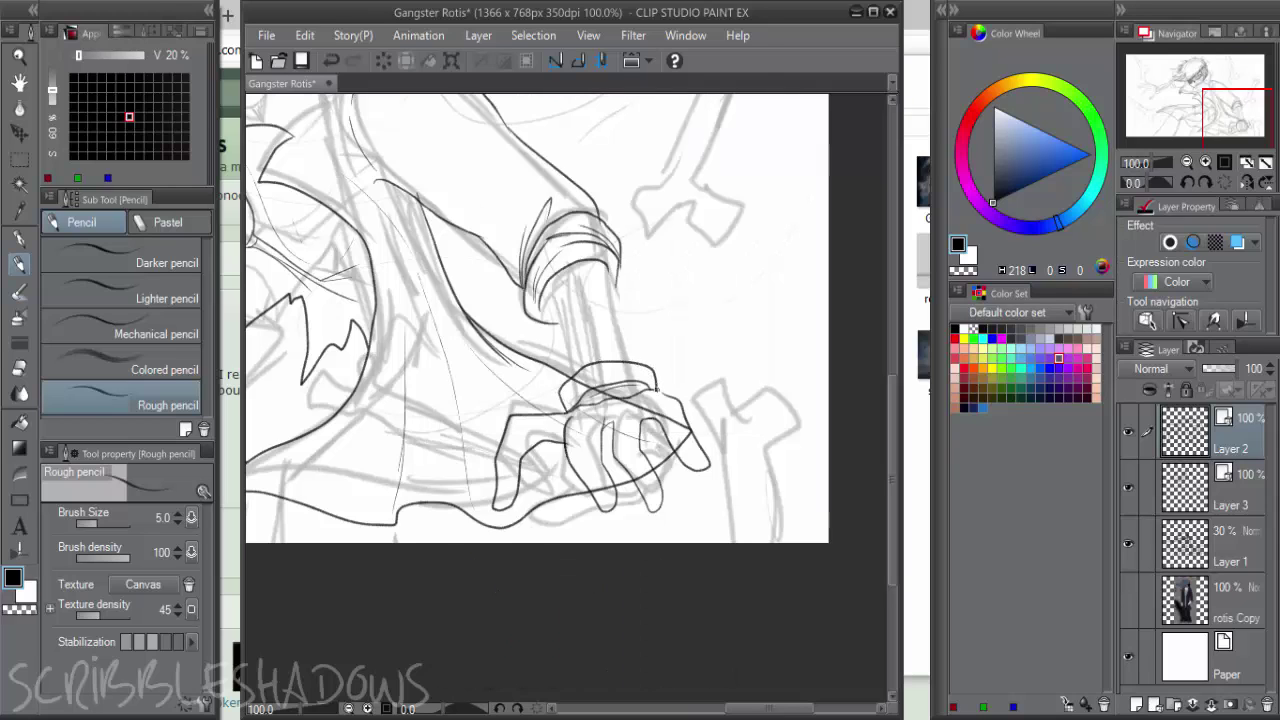
# Trace the forearm bone nearest the coat and the dividing lines between both bones, from the sleeve cuff to the glove
pyautogui.moveTo(545, 291); pyautogui.dragTo(586, 392)
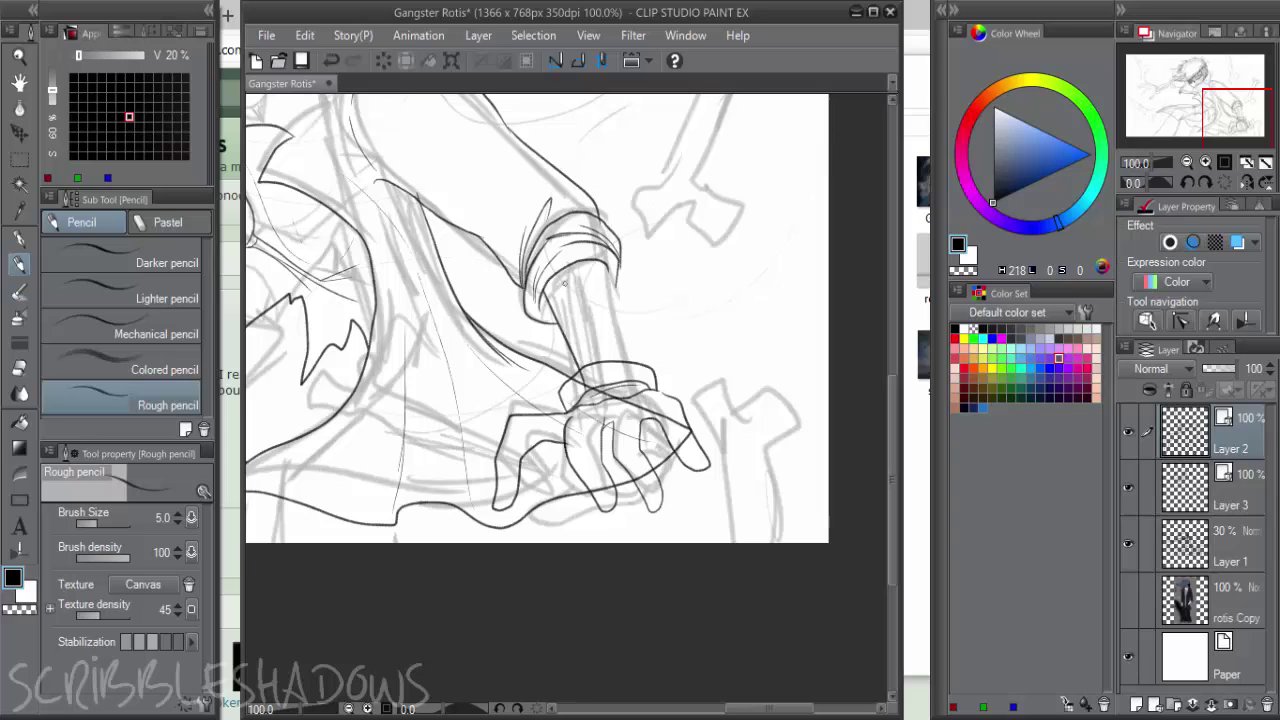
pyautogui.hotkey('ctrl', 'z')
pyautogui.moveTo(550, 278); pyautogui.dragTo(578, 390)
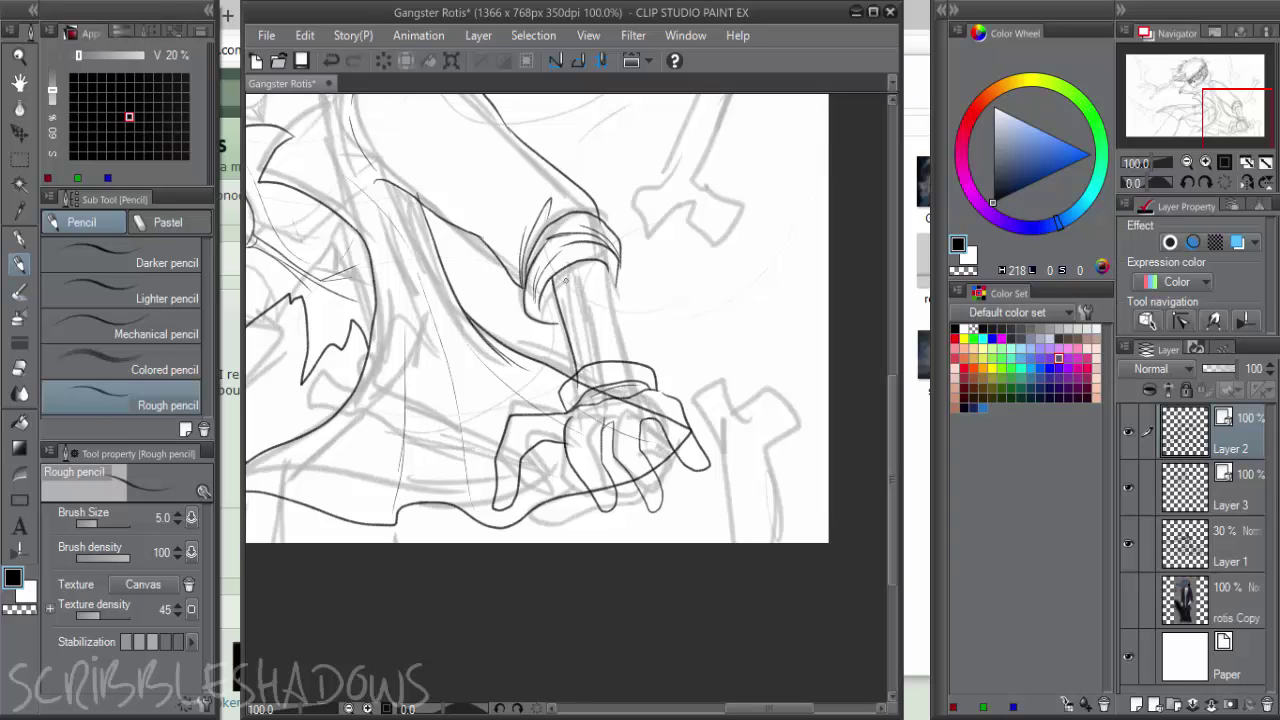
pyautogui.hotkey('ctrl', 'z')
pyautogui.moveTo(550, 280); pyautogui.dragTo(574, 398)
pyautogui.hotkey('ctrl', 'z')
pyautogui.moveTo(568, 278); pyautogui.dragTo(600, 380)
pyautogui.moveTo(568, 260); pyautogui.dragTo(602, 378)
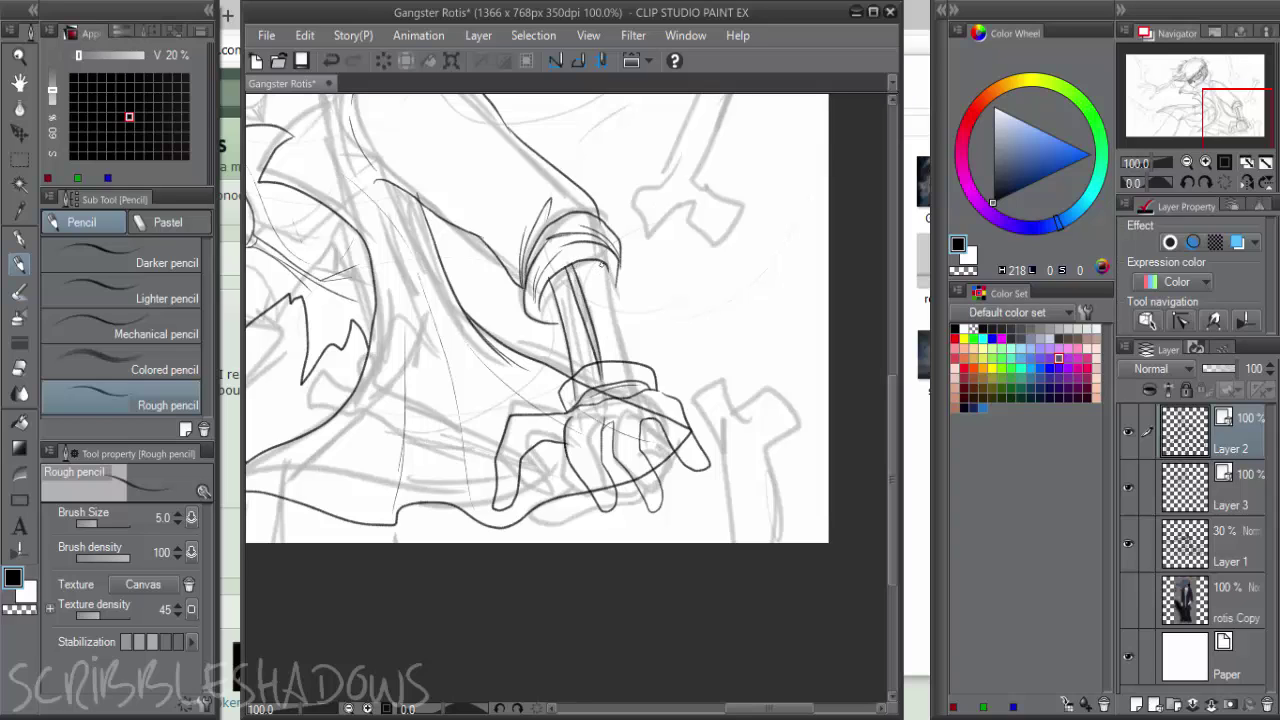
# Trace the forearm's outer edge down to the glove and erase the line overlaps at the glove's rim
pyautogui.moveTo(601, 262); pyautogui.dragTo(635, 368)
pyautogui.hotkey('ctrl', 'z')
pyautogui.moveTo(602, 260); pyautogui.dragTo(634, 364)
pyautogui.press('e')
pyautogui.moveTo(575, 384); pyautogui.dragTo(642, 375)
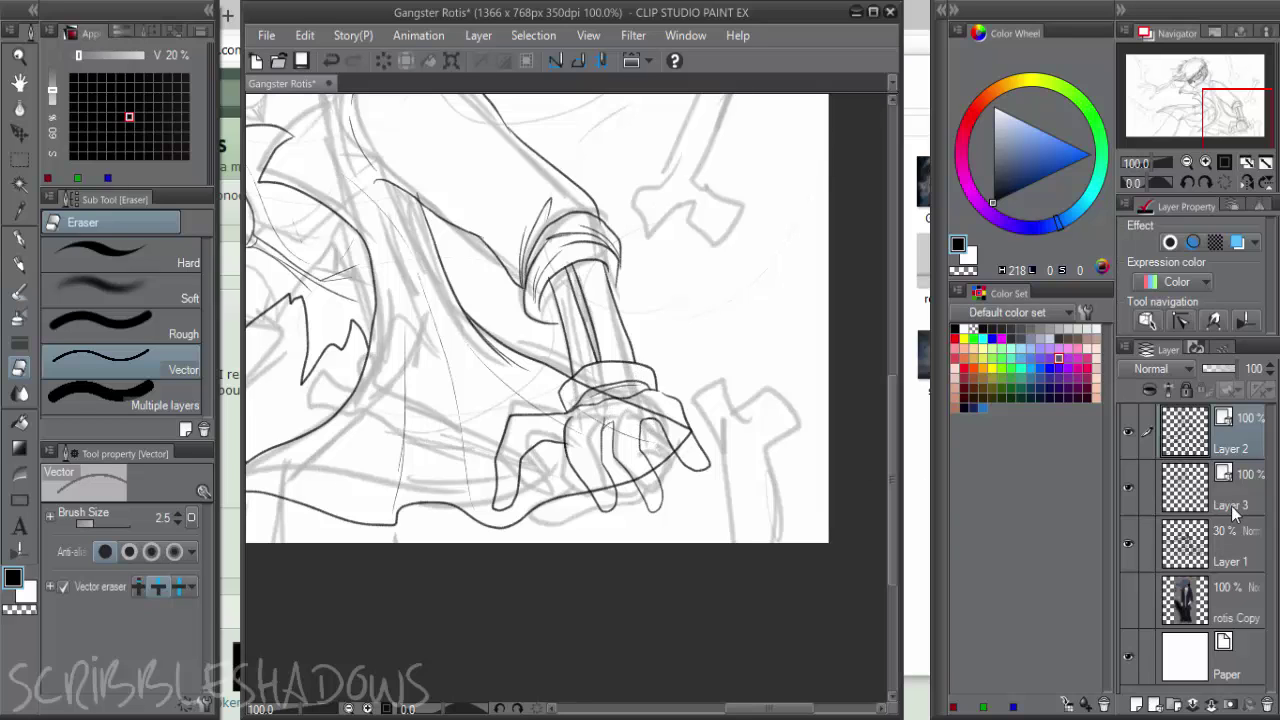
# On Layer 3, erase the coat tail lines crossing the hand and wrist with the Vector eraser, enlarging it to size 5
pyautogui.click(1180, 490)
pyautogui.scroll(1, 556, 432)
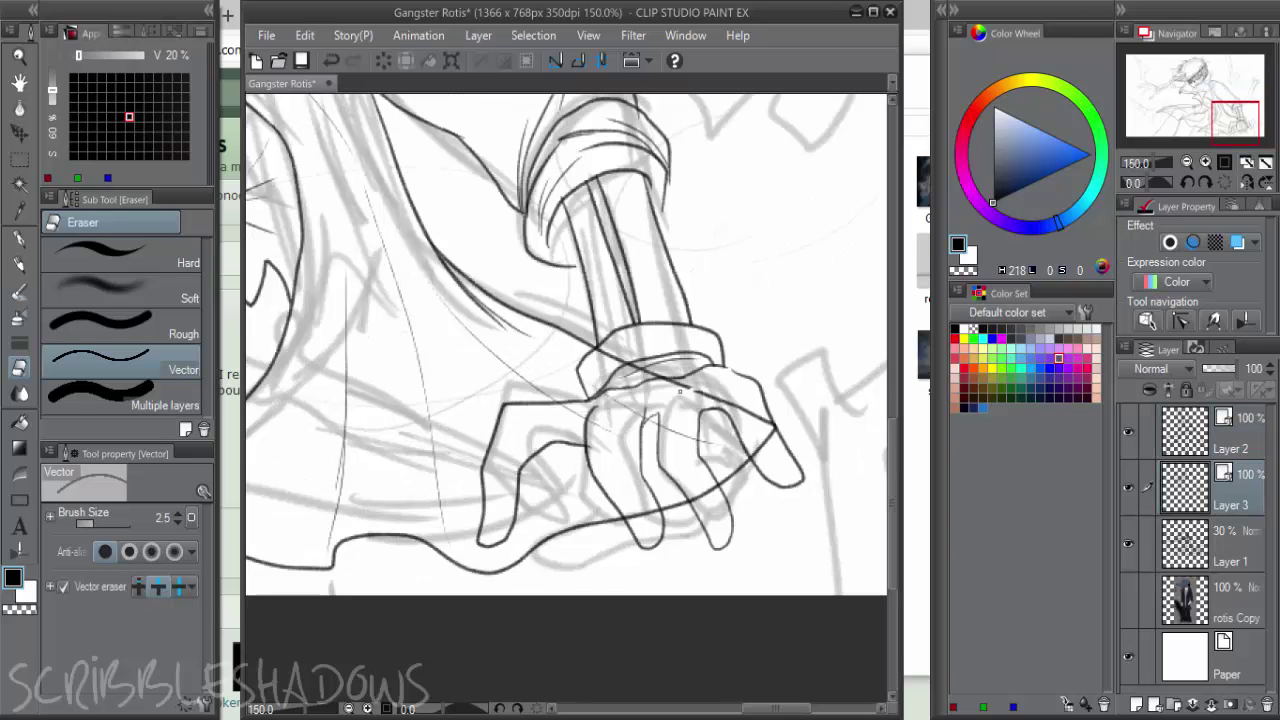
pyautogui.moveTo(680, 391); pyautogui.dragTo(678, 392)
pyautogui.press(']')
pyautogui.press(']')
pyautogui.press(']')
pyautogui.moveTo(768, 440); pyautogui.dragTo(766, 449)
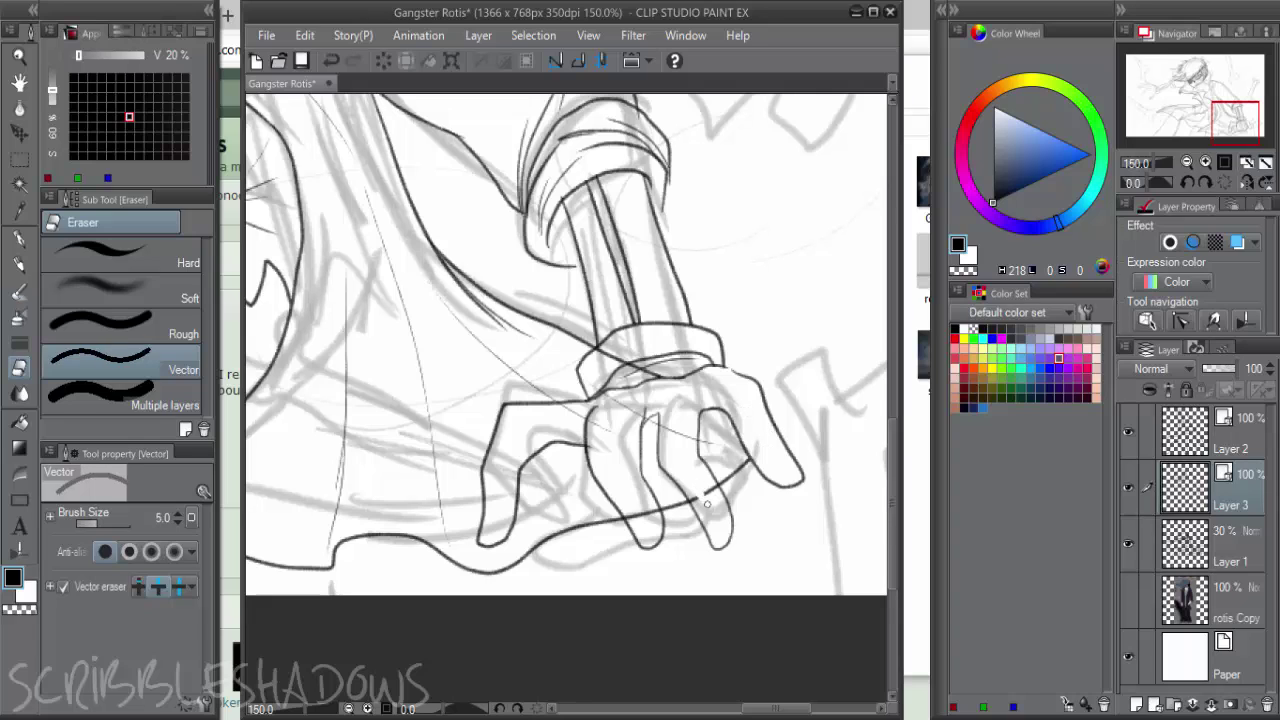
pyautogui.moveTo(706, 504); pyautogui.dragTo(627, 516)
pyautogui.moveTo(576, 422)
pyautogui.mouseDown()
pyautogui.moveTo(663, 409)
pyautogui.moveTo(693, 432)
pyautogui.mouseUp()
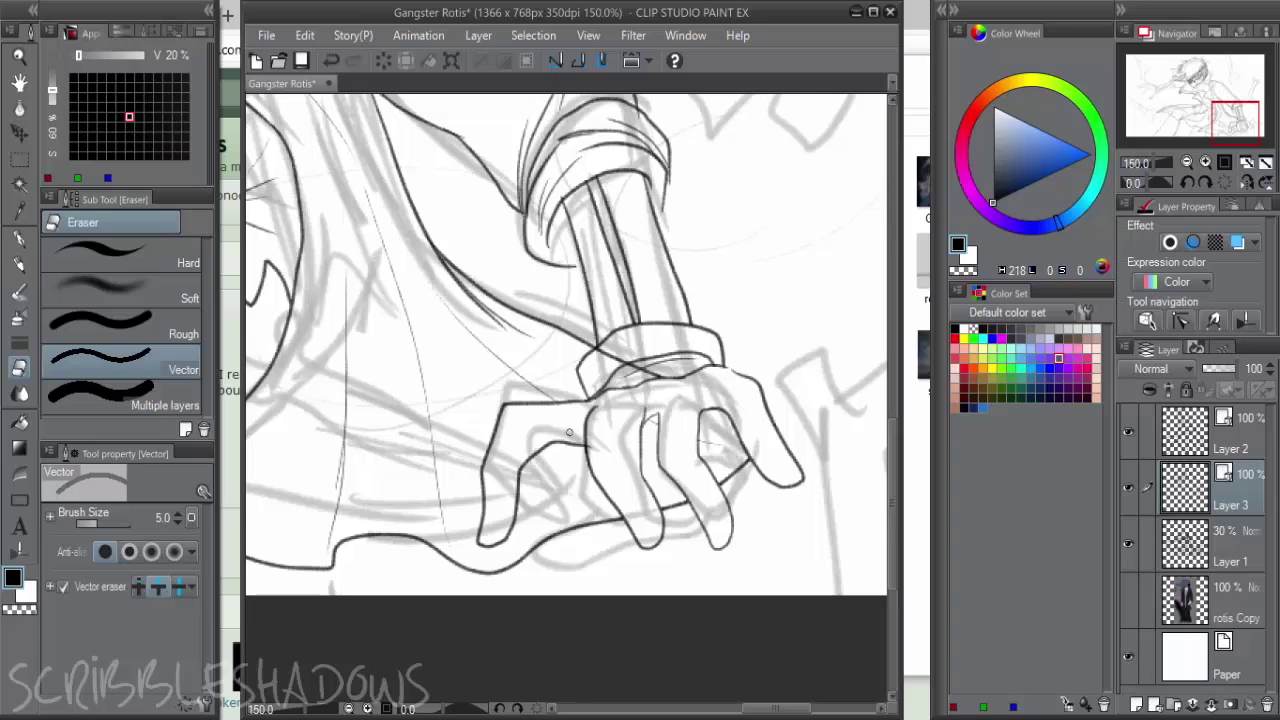
pyautogui.moveTo(659, 378); pyautogui.dragTo(600, 350)
pyautogui.moveTo(669, 330); pyautogui.dragTo(695, 397)
# On Layer 2, refine the line work where the forearm bones meet the sleeve cuff and erase the overlapping ends
pyautogui.click(1238, 439)
pyautogui.press('p')
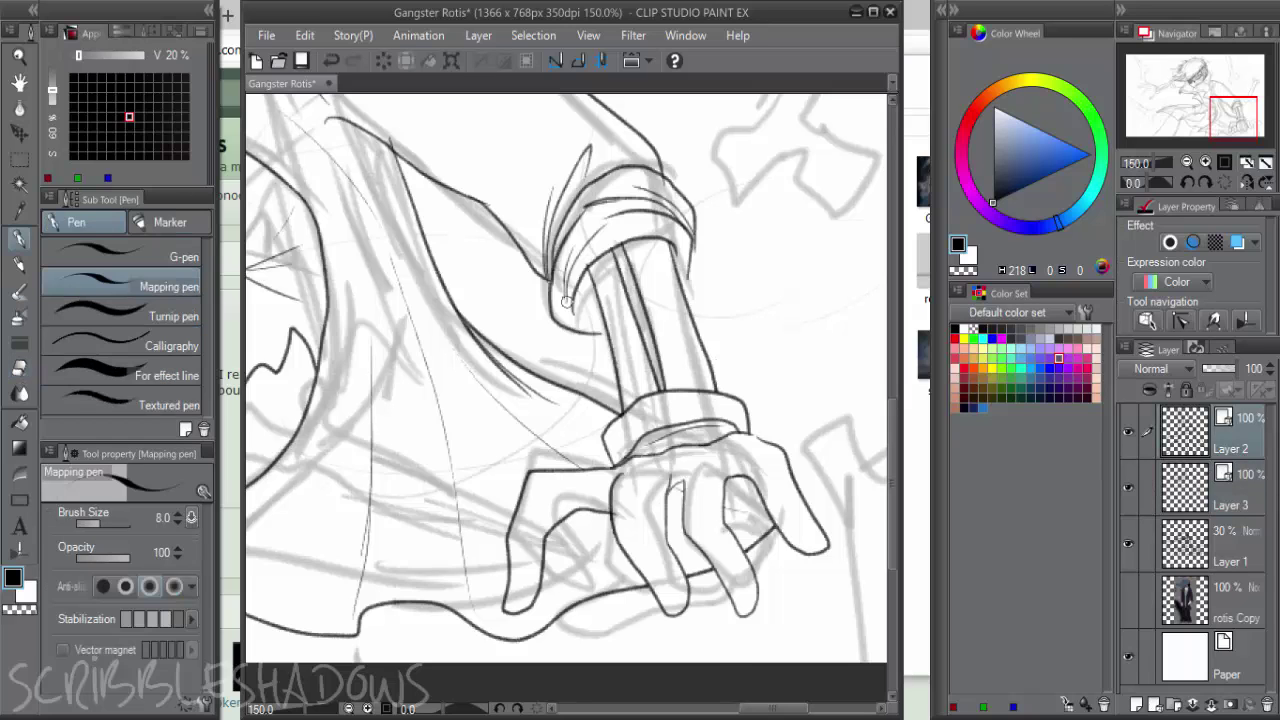
pyautogui.press('p')
pyautogui.scroll(1, 608, 332)
pyautogui.moveTo(588, 334)
pyautogui.mouseDown()
pyautogui.moveTo(705, 258)
pyautogui.moveTo(665, 290)
pyautogui.moveTo(676, 303)
pyautogui.moveTo(662, 318)
pyautogui.moveTo(628, 338)
pyautogui.mouseUp()
pyautogui.press('e')
pyautogui.click(689, 301)
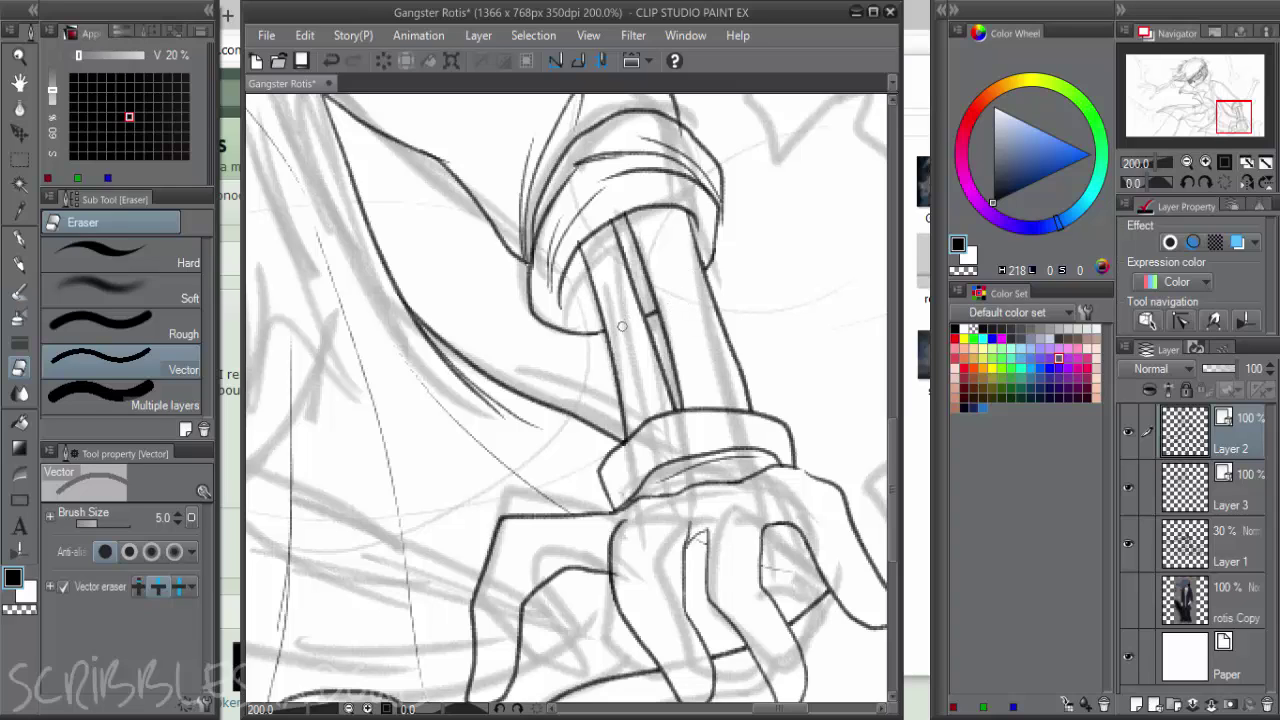
# Hatch shading inside the sleeve cuff's opening and in the gap between the forearm bones with the Rough pencil
pyautogui.press('p')
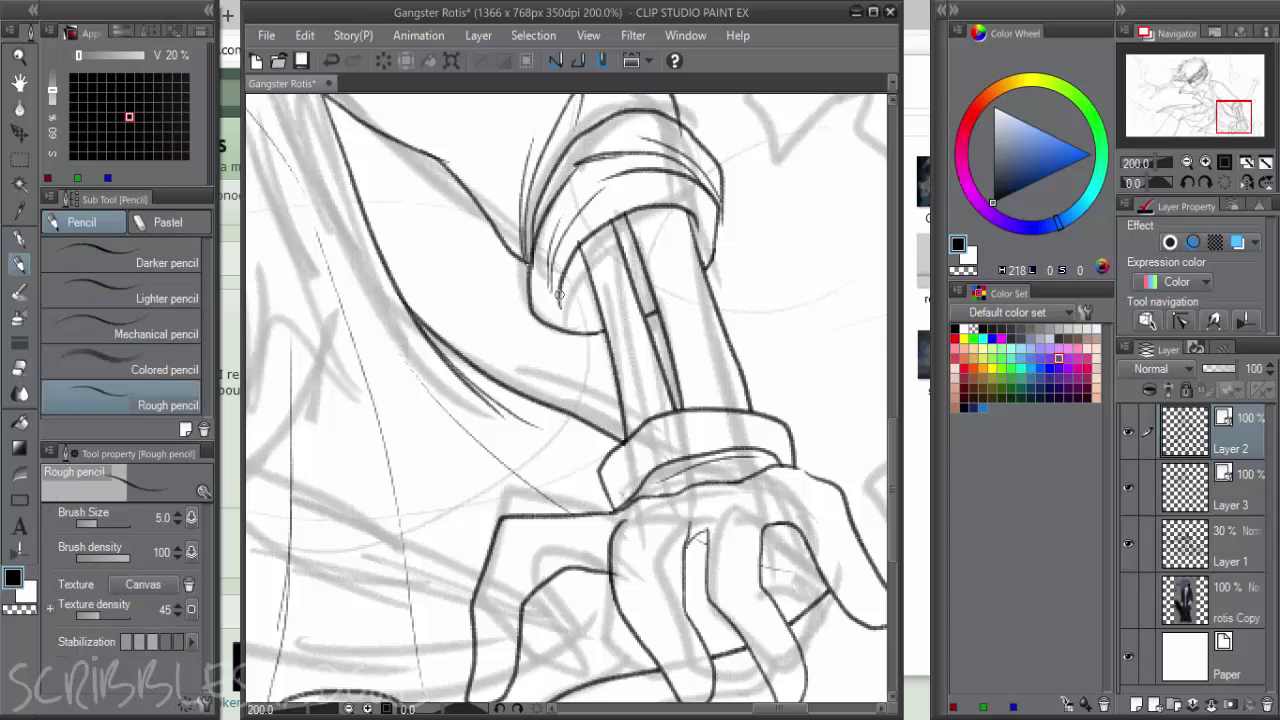
pyautogui.moveTo(559, 295)
pyautogui.mouseDown()
pyautogui.moveTo(593, 305)
pyautogui.moveTo(702, 240)
pyautogui.moveTo(693, 222)
pyautogui.moveTo(658, 283)
pyautogui.moveTo(686, 271)
pyautogui.mouseUp()
pyautogui.press('e')
pyautogui.moveTo(617, 308)
pyautogui.mouseDown()
pyautogui.moveTo(562, 292)
pyautogui.moveTo(591, 290)
pyautogui.moveTo(579, 262)
pyautogui.moveTo(588, 280)
pyautogui.moveTo(568, 293)
pyautogui.moveTo(585, 305)
pyautogui.mouseUp()
pyautogui.press('p')
pyautogui.press('p')
pyautogui.hotkey('ctrl', 'z')
pyautogui.hotkey('ctrl', 'z')
pyautogui.hotkey('ctrl', 'z')
pyautogui.hotkey('ctrl', 'z')
pyautogui.moveTo(616, 230)
pyautogui.mouseDown()
pyautogui.moveTo(628, 216)
pyautogui.moveTo(641, 288)
pyautogui.mouseUp()
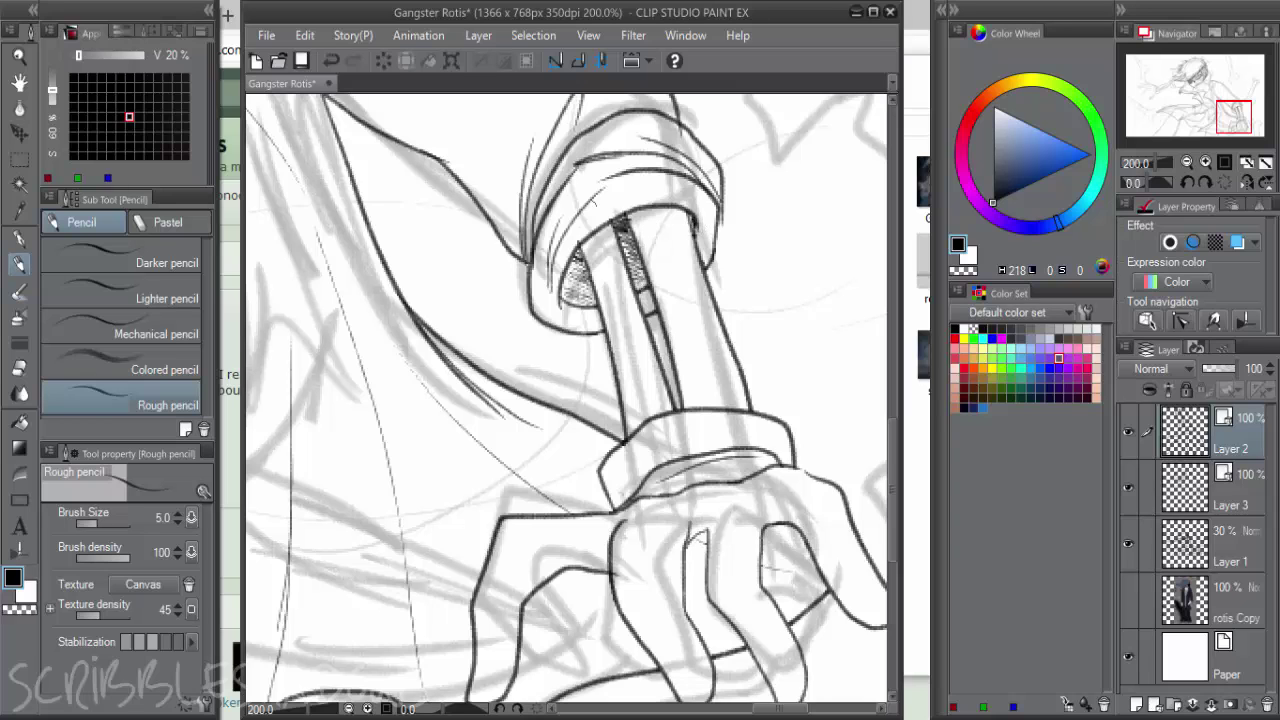
pyautogui.moveTo(653, 255); pyautogui.dragTo(675, 411)
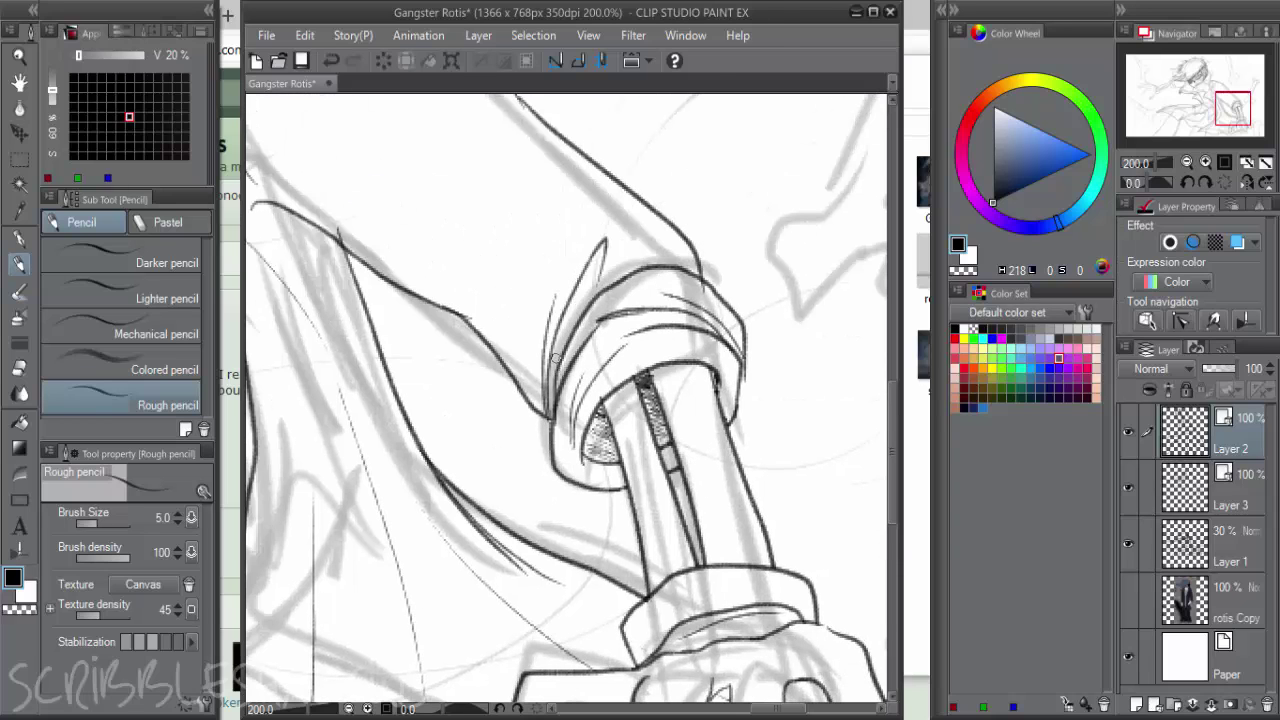
# On Layer 3, erase the stray folds above the sleeve cuff and redraw a pointed fold with short crease lines beside it
pyautogui.press('e')
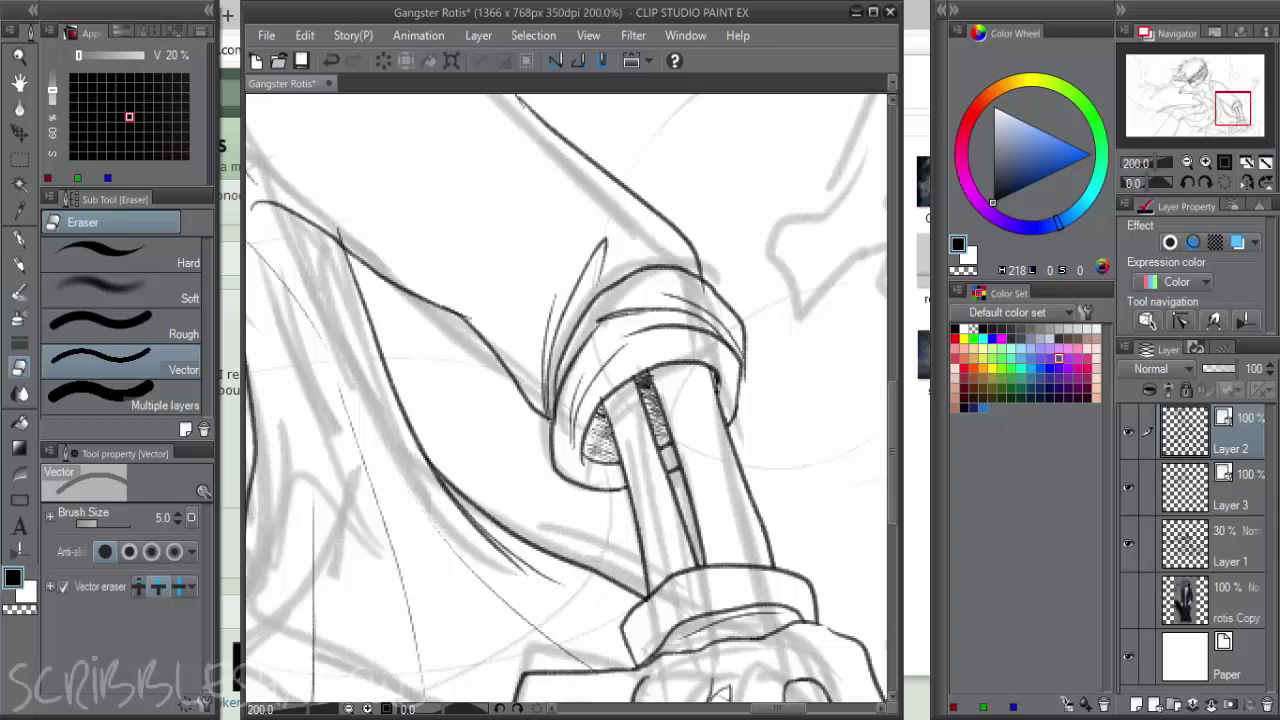
pyautogui.click(1234, 484)
pyautogui.moveTo(528, 326); pyautogui.dragTo(566, 321)
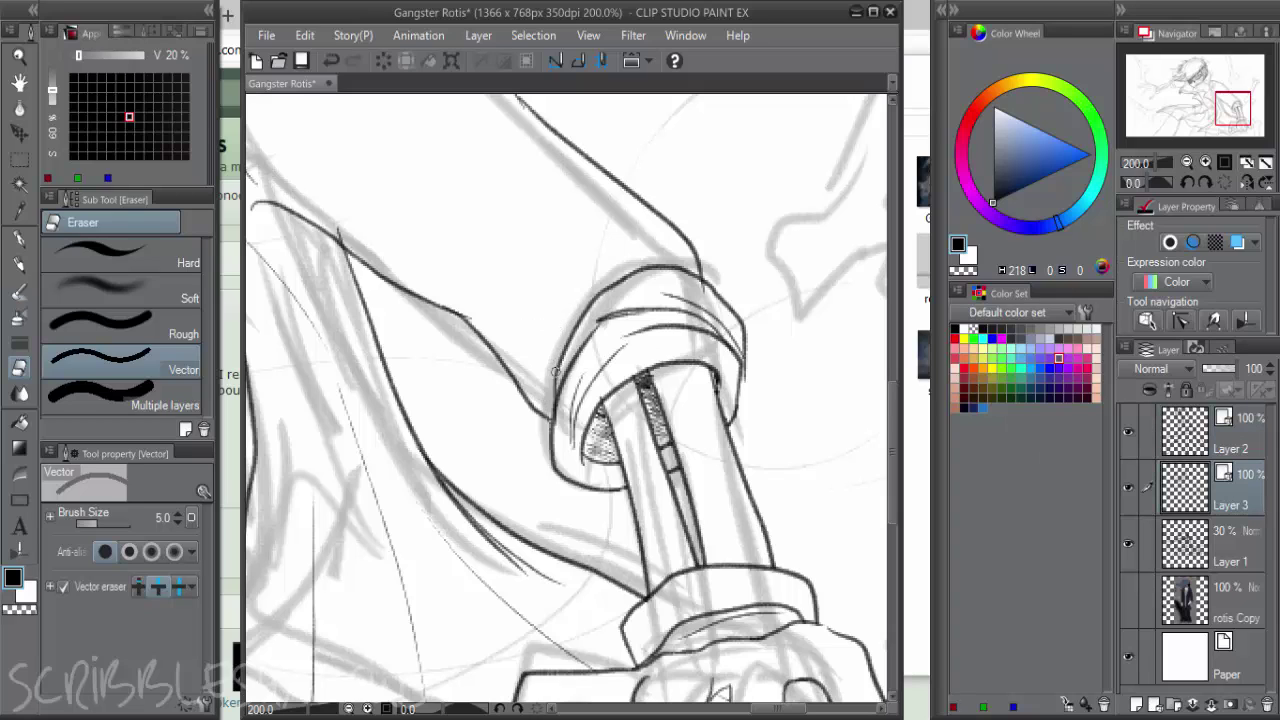
pyautogui.press('p')
pyautogui.press('p')
pyautogui.moveTo(554, 422); pyautogui.dragTo(579, 287)
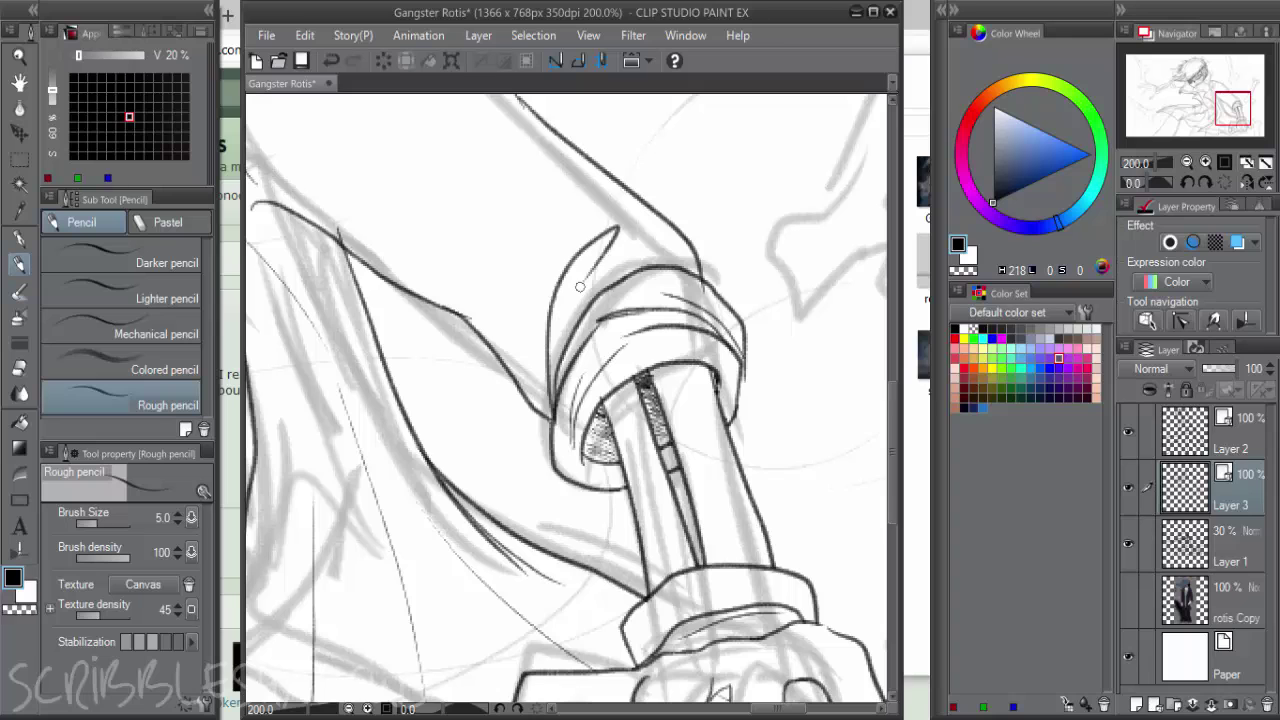
pyautogui.moveTo(556, 392); pyautogui.dragTo(616, 262)
pyautogui.moveTo(549, 398)
pyautogui.mouseDown()
pyautogui.moveTo(511, 258)
pyautogui.moveTo(616, 382)
pyautogui.mouseUp()
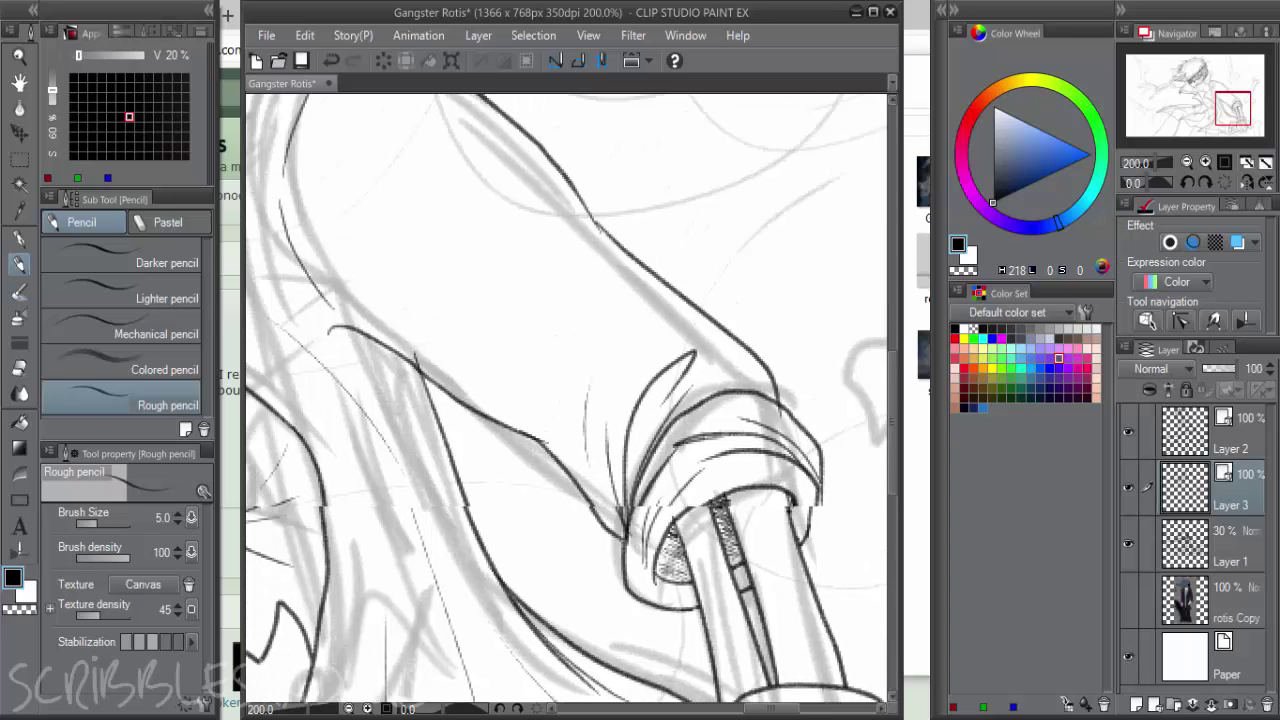
# Erase the coat edge's overlap past the sleeve's underside with the Vector eraser
pyautogui.press('e')
pyautogui.click(418, 357)
pyautogui.moveTo(608, 311); pyautogui.dragTo(709, 255)
pyautogui.press('p')
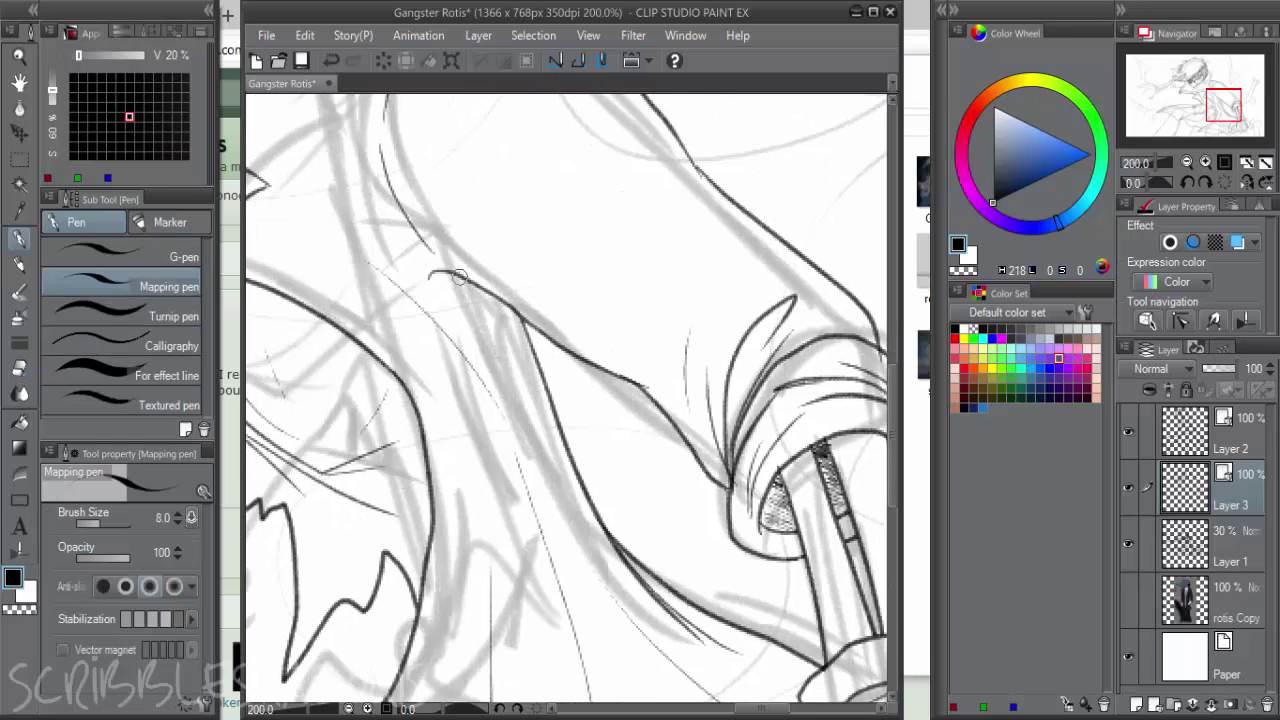
# Add a new vector layer above Layer 2 and draw the tucked finger behind the gloved hand's front fingers with the Rough pencil
pyautogui.press('p')
pyautogui.moveTo(462, 280)
pyautogui.mouseDown()
pyautogui.moveTo(386, 328)
pyautogui.moveTo(425, 410)
pyautogui.moveTo(458, 305)
pyautogui.moveTo(482, 420)
pyautogui.mouseUp()
pyautogui.hotkey('ctrl', '-')
pyautogui.hotkey('ctrl', '-')
pyautogui.hotkey('ctrl', '-')
pyautogui.moveTo(718, 410); pyautogui.dragTo(652, 335)
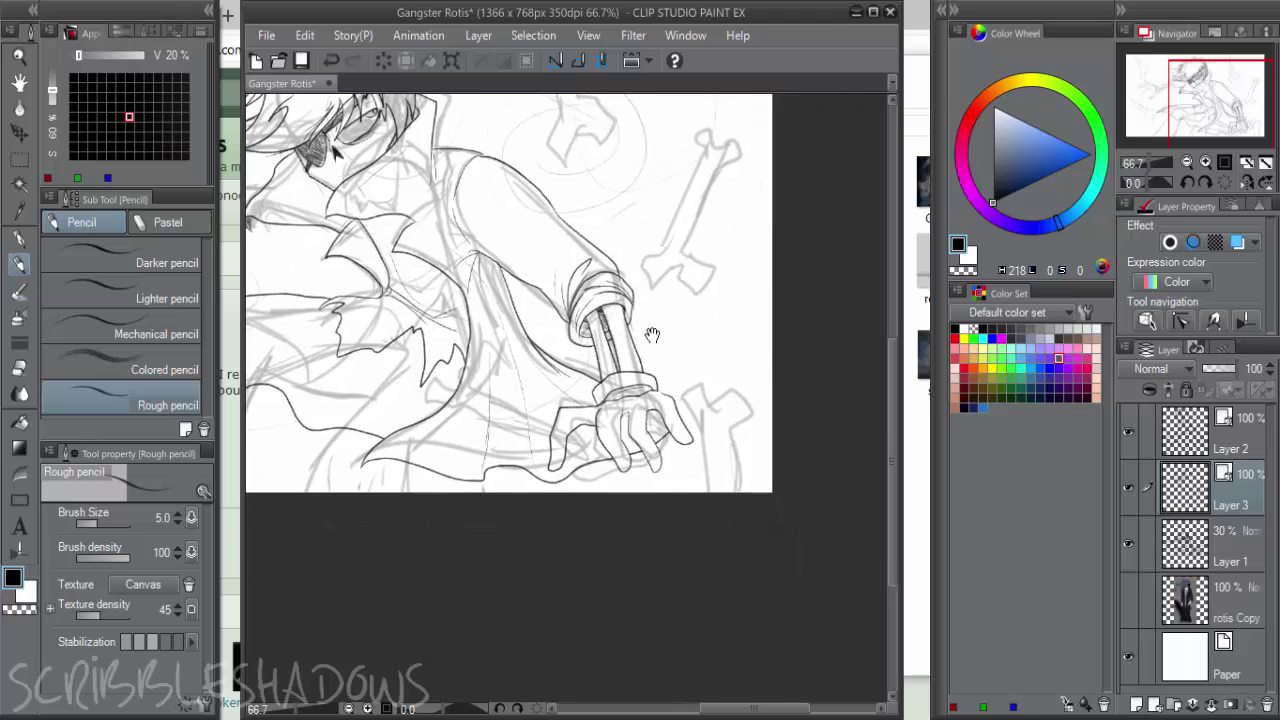
pyautogui.hotkey('ctrl', '+')
pyautogui.hotkey('ctrl', '+')
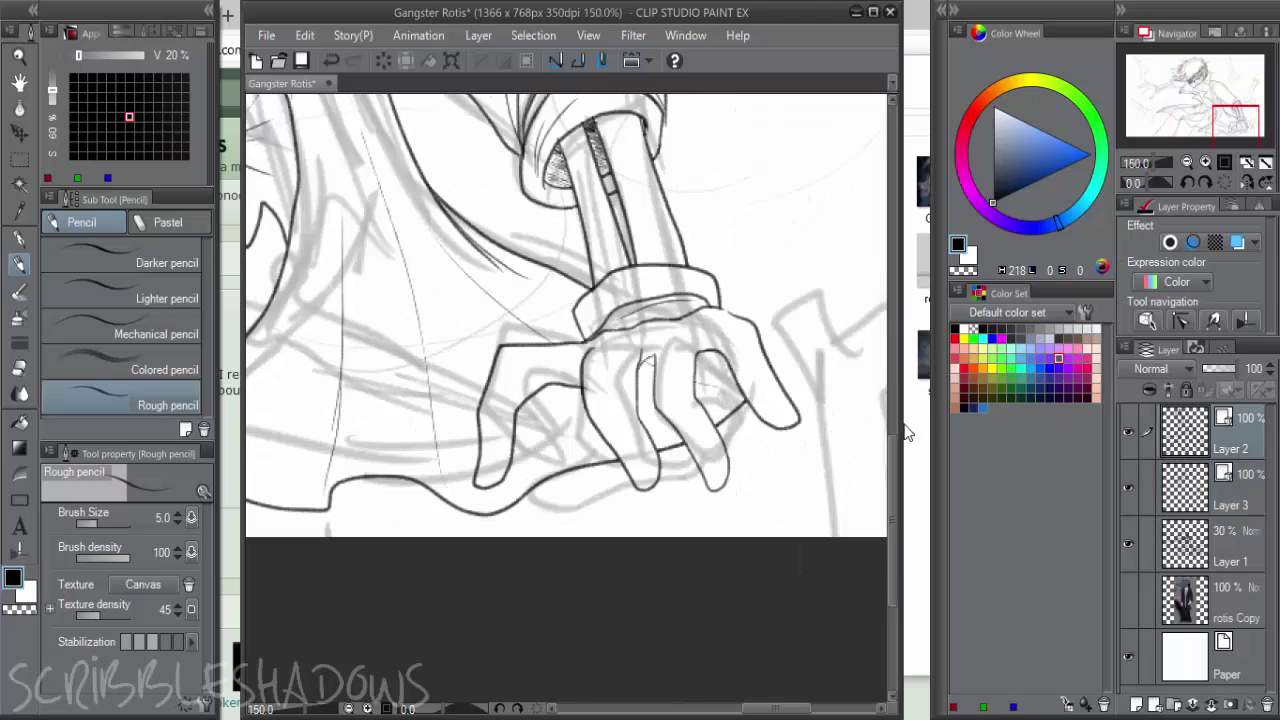
pyautogui.scroll(1, 580, 416)
pyautogui.press('e')
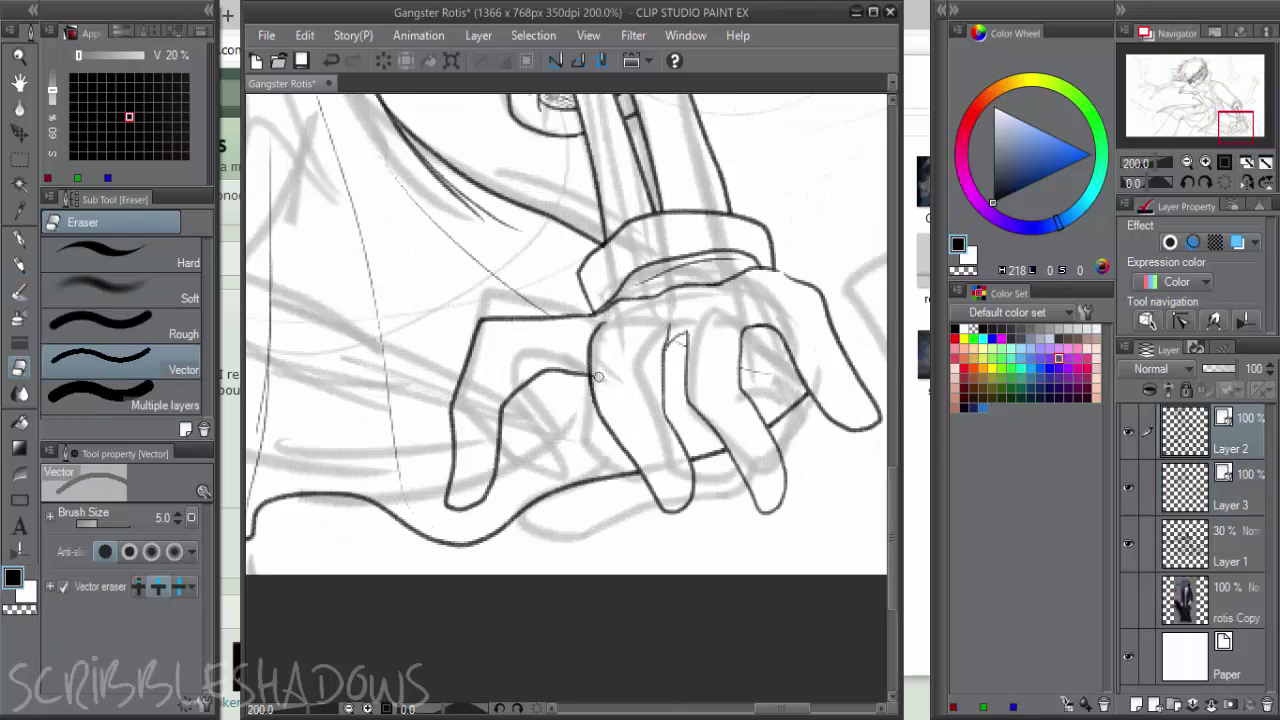
pyautogui.click(1153, 703)
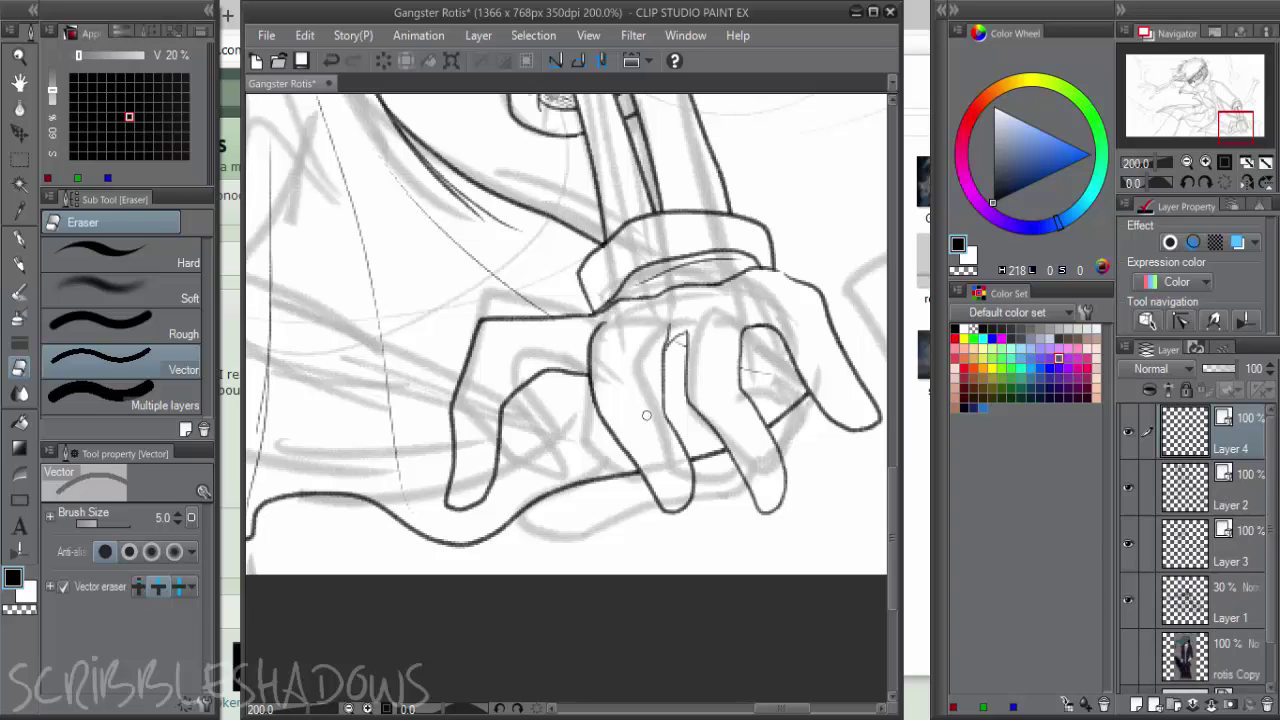
pyautogui.press('p')
pyautogui.press('p')
pyautogui.moveTo(572, 352)
pyautogui.mouseDown()
pyautogui.moveTo(594, 389)
pyautogui.moveTo(593, 377)
pyautogui.moveTo(505, 482)
pyautogui.moveTo(513, 497)
pyautogui.moveTo(552, 492)
pyautogui.moveTo(675, 388)
pyautogui.moveTo(764, 345)
pyautogui.moveTo(775, 319)
pyautogui.moveTo(788, 333)
pyautogui.moveTo(774, 356)
pyautogui.moveTo(672, 396)
pyautogui.mouseUp()
pyautogui.hotkey('ctrl', 'z')
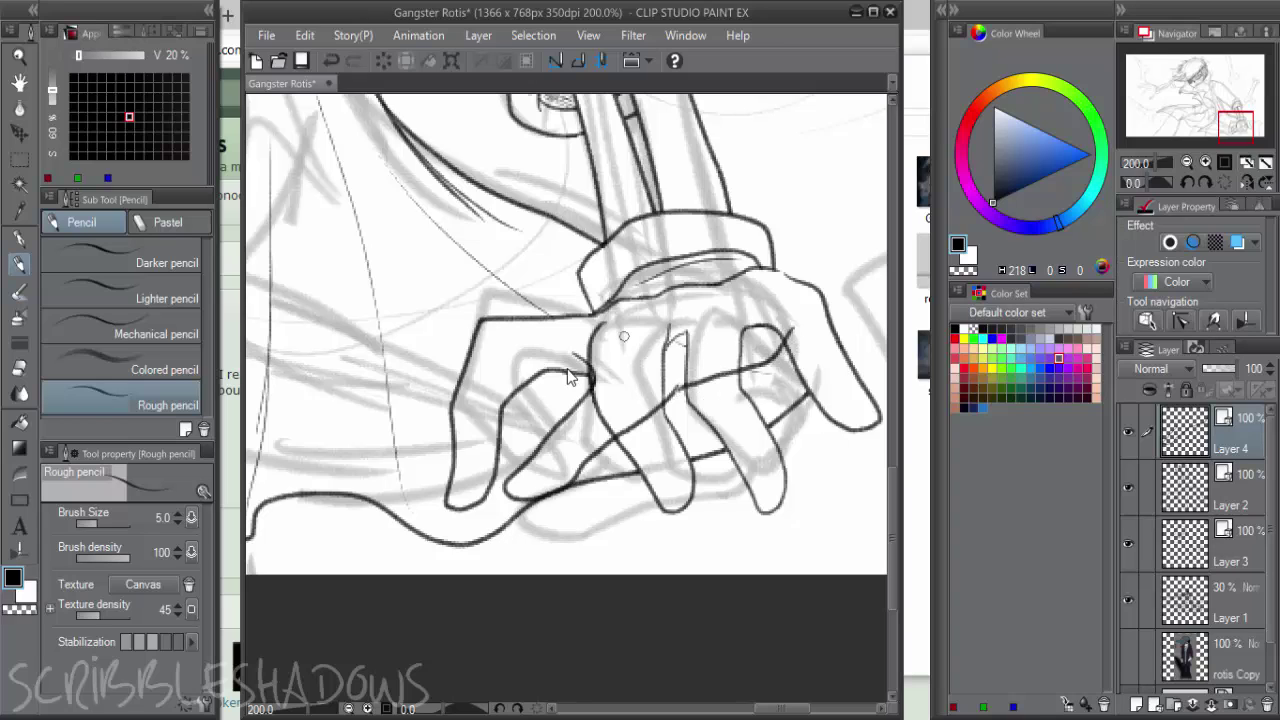
# Undo the tucked finger's long inner line and redraw its underside and the palm edge showing between the front fingers
pyautogui.hotkey('ctrl', 'z')
pyautogui.hotkey('ctrl', 'z')
pyautogui.moveTo(791, 322)
pyautogui.mouseDown()
pyautogui.moveTo(736, 377)
pyautogui.moveTo(679, 383)
pyautogui.moveTo(692, 385)
pyautogui.moveTo(645, 416)
pyautogui.moveTo(596, 419)
pyautogui.mouseUp()
pyautogui.moveTo(576, 373)
pyautogui.mouseDown()
pyautogui.moveTo(583, 408)
pyautogui.moveTo(541, 444)
pyautogui.moveTo(511, 518)
pyautogui.moveTo(580, 498)
pyautogui.moveTo(610, 430)
pyautogui.mouseUp()
pyautogui.hotkey('ctrl', 'z')
pyautogui.moveTo(577, 372)
pyautogui.mouseDown()
pyautogui.moveTo(506, 494)
pyautogui.moveTo(537, 503)
pyautogui.moveTo(589, 437)
pyautogui.moveTo(653, 416)
pyautogui.mouseUp()
# Erase the overlapping line ends around the tucked finger and in the gaps between the front fingers with the Vector eraser
pyautogui.press('e')
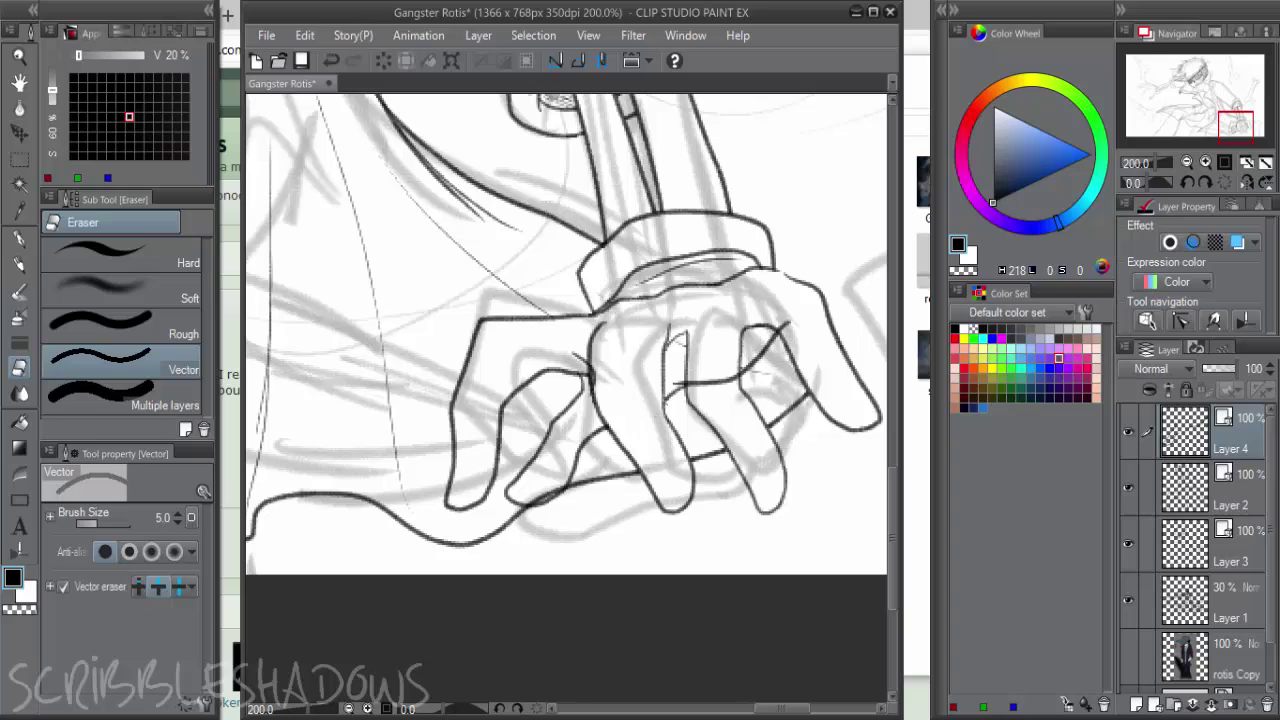
pyautogui.moveTo(702, 372)
pyautogui.mouseDown()
pyautogui.moveTo(711, 387)
pyautogui.moveTo(717, 376)
pyautogui.mouseUp()
pyautogui.moveTo(577, 353); pyautogui.dragTo(601, 369)
pyautogui.click(1246, 542)
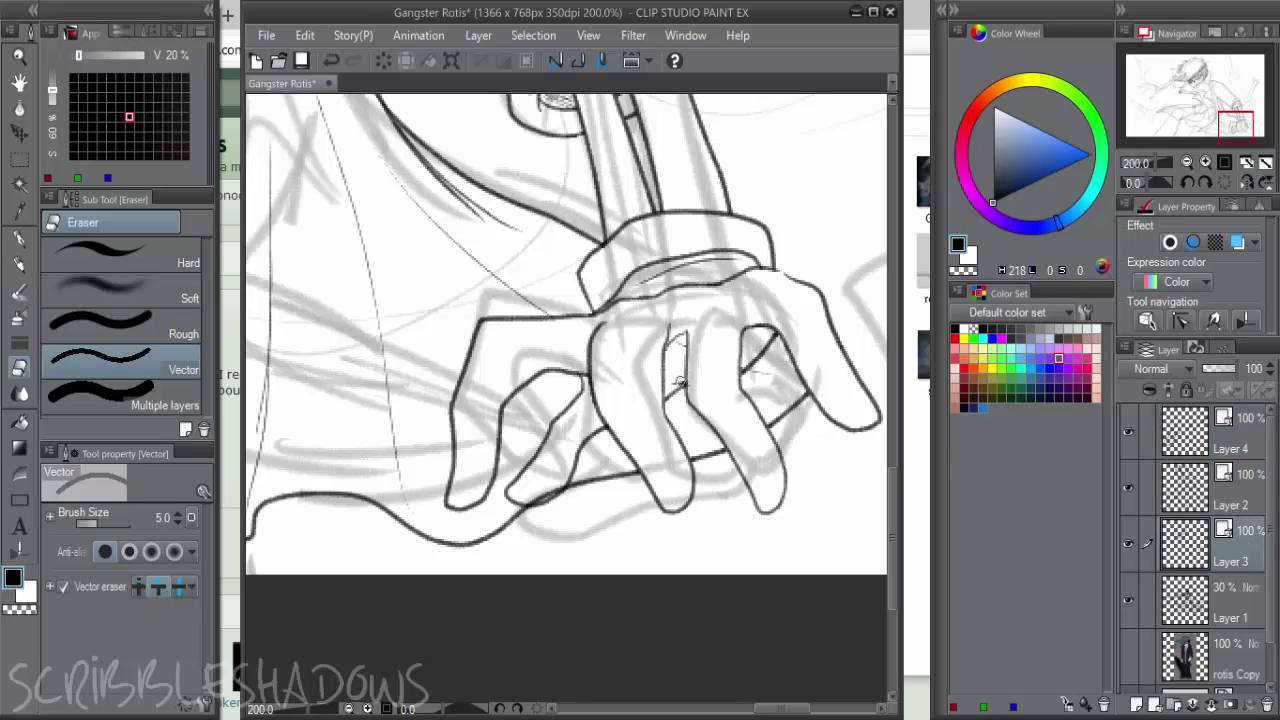
pyautogui.click(1222, 486)
pyautogui.moveTo(676, 381); pyautogui.dragTo(692, 386)
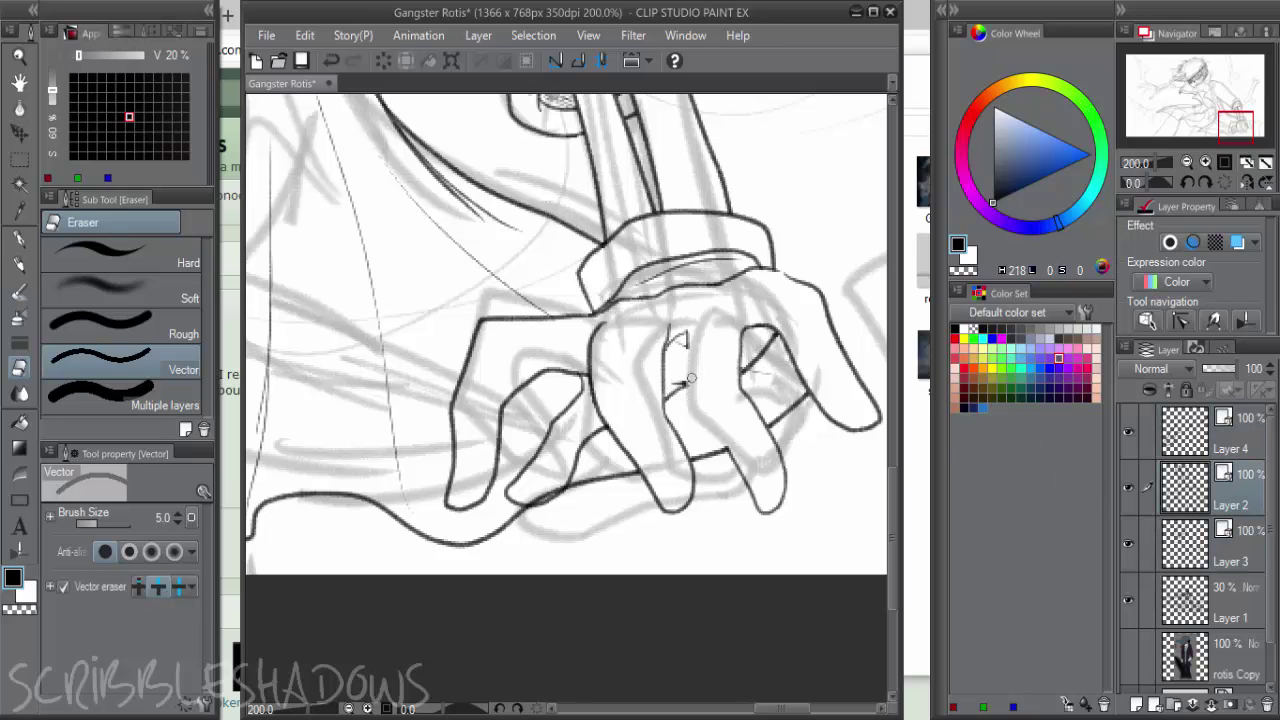
pyautogui.hotkey('ctrl', 'z')
pyautogui.click(762, 370)
pyautogui.click(1239, 438)
pyautogui.scroll(2, 678, 370)
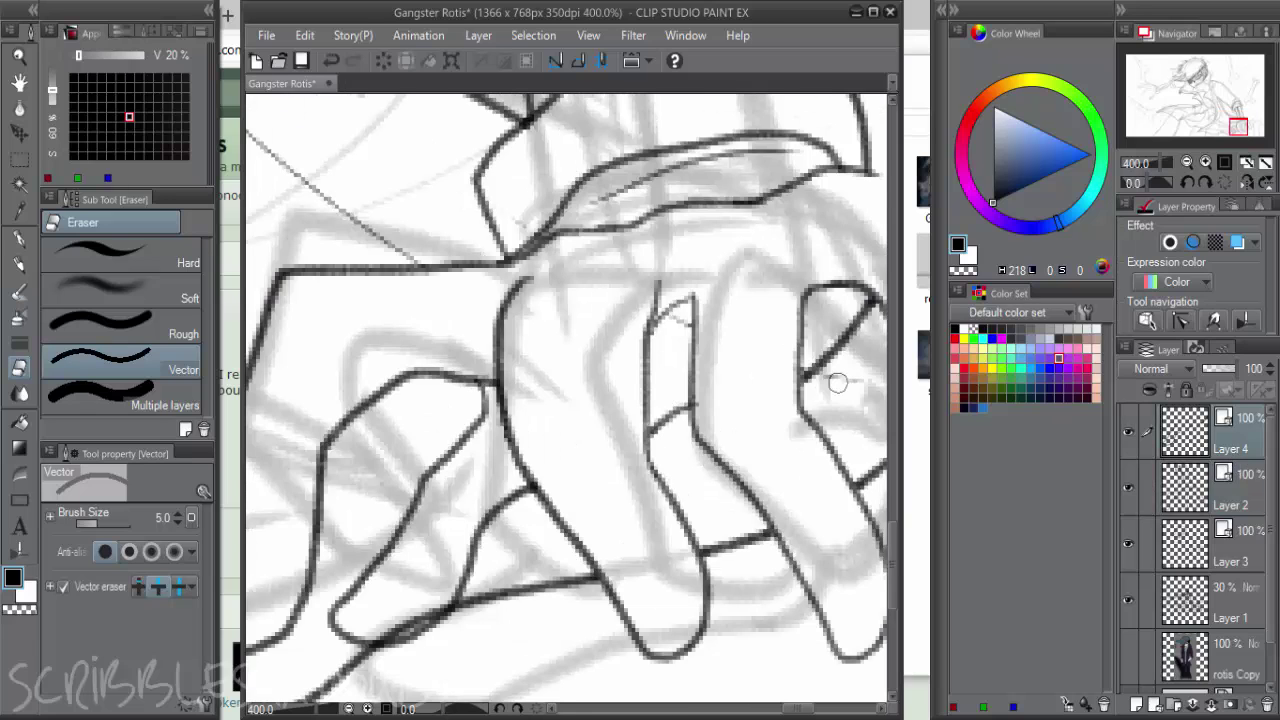
pyautogui.scroll(-3, 846, 390)
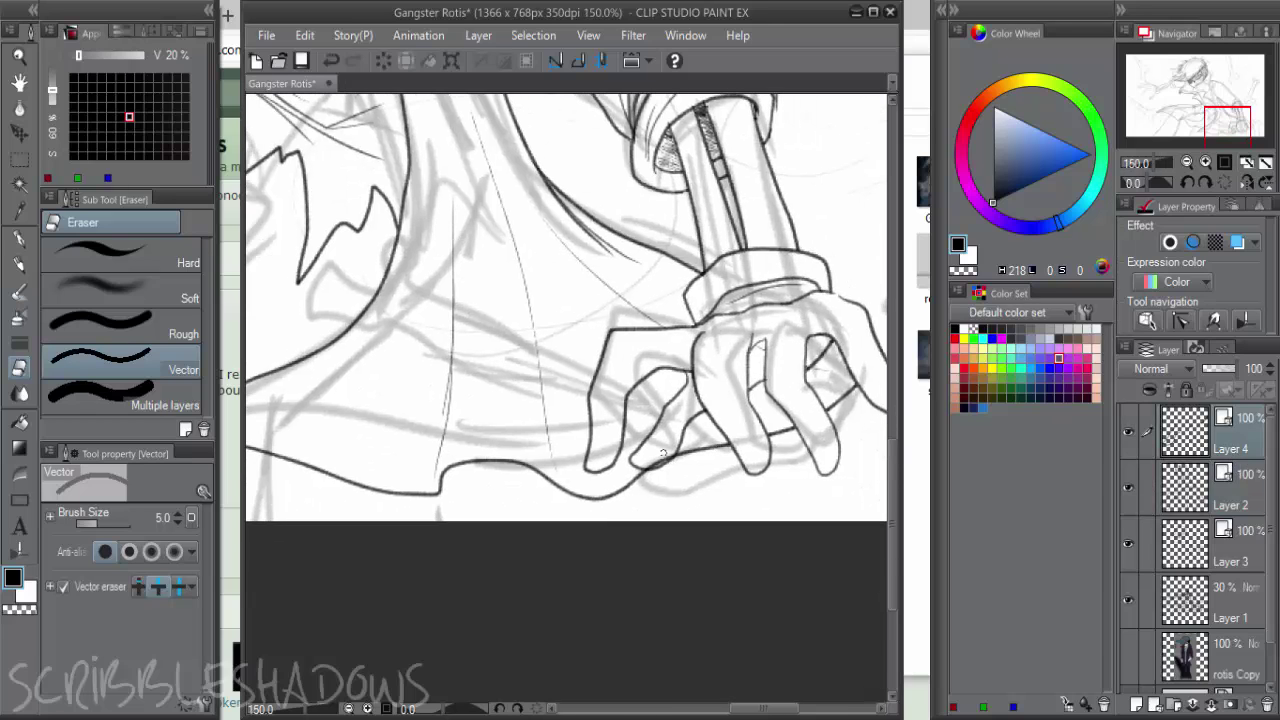
pyautogui.scroll(1, 842, 368)
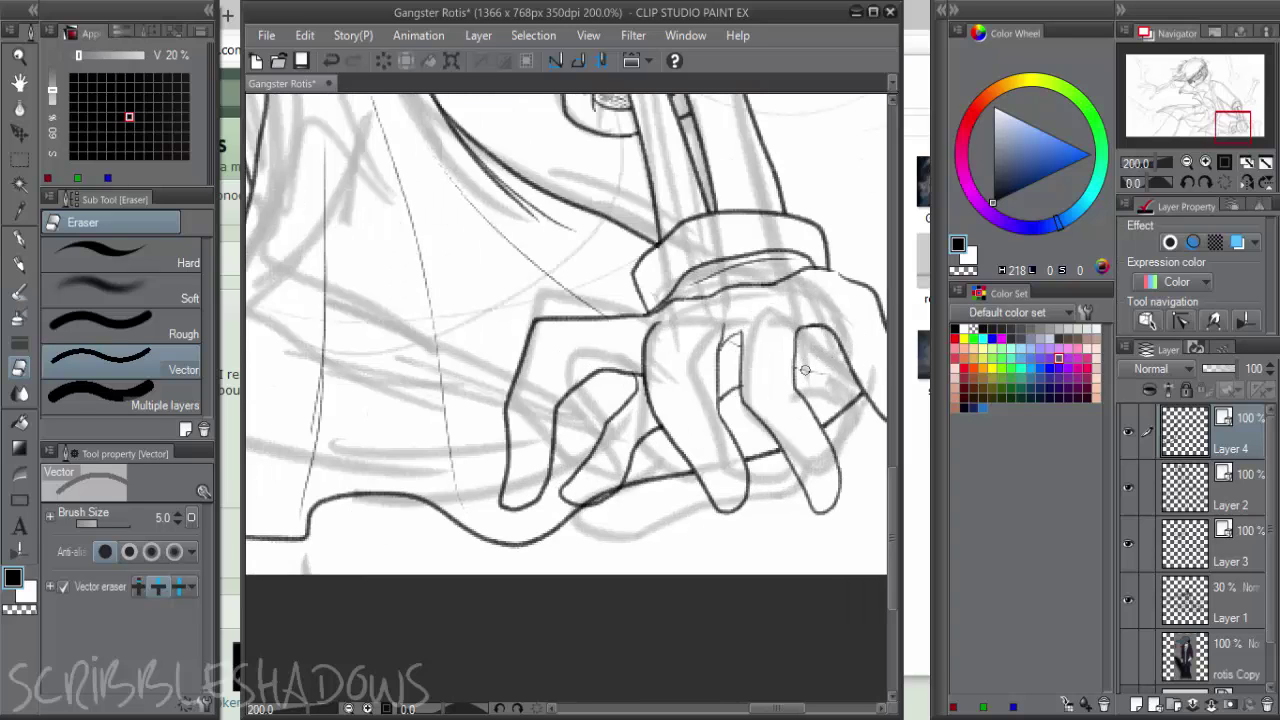
# On Layer 4, redraw the palm edge as a curved line across the wide gap between the fingers with the Rough pencil
pyautogui.press('p')
pyautogui.press('p')
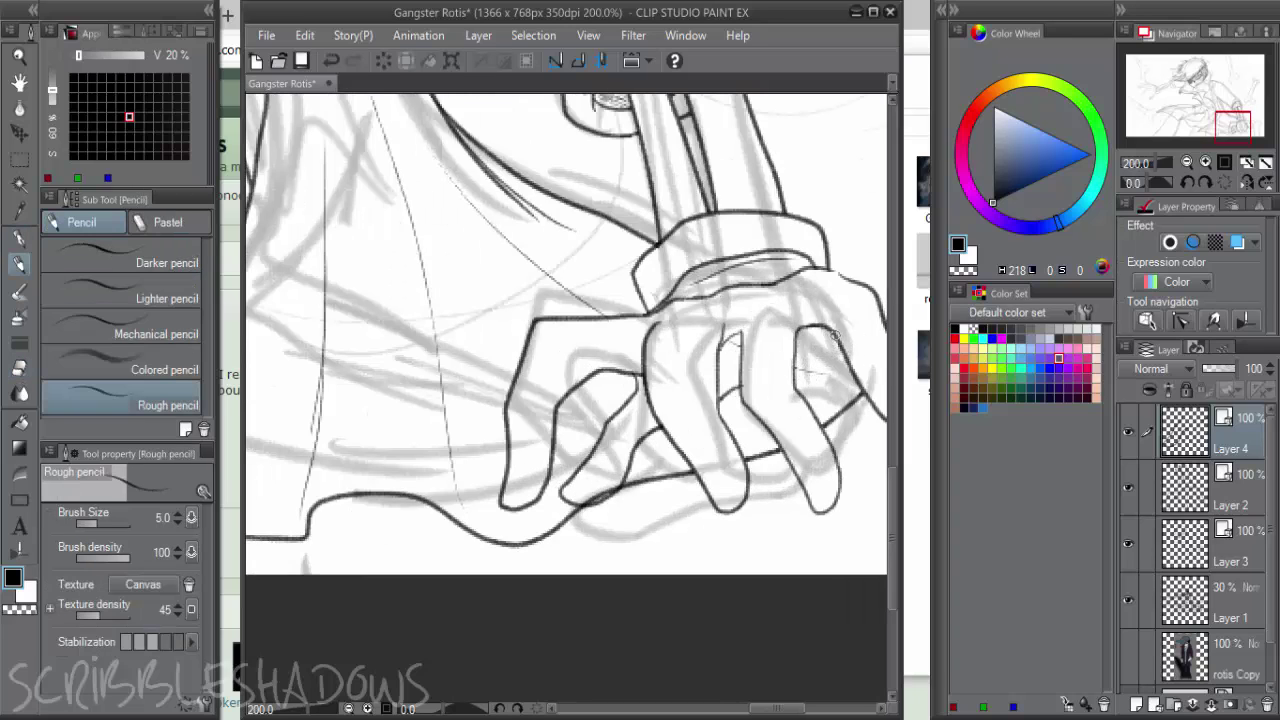
pyautogui.moveTo(836, 335); pyautogui.dragTo(806, 378)
pyautogui.hotkey('ctrl', 'z')
pyautogui.hotkey('ctrl', 'z')
pyautogui.moveTo(826, 328)
pyautogui.mouseDown()
pyautogui.moveTo(795, 377)
pyautogui.moveTo(838, 349)
pyautogui.mouseUp()
pyautogui.hotkey('ctrl', 'z')
# Hatch shading into both gaps between the gloved hand's fingers
pyautogui.moveTo(717, 387)
pyautogui.mouseDown()
pyautogui.moveTo(737, 380)
pyautogui.moveTo(738, 338)
pyautogui.moveTo(728, 377)
pyautogui.mouseUp()
pyautogui.hotkey('ctrl', 'z')
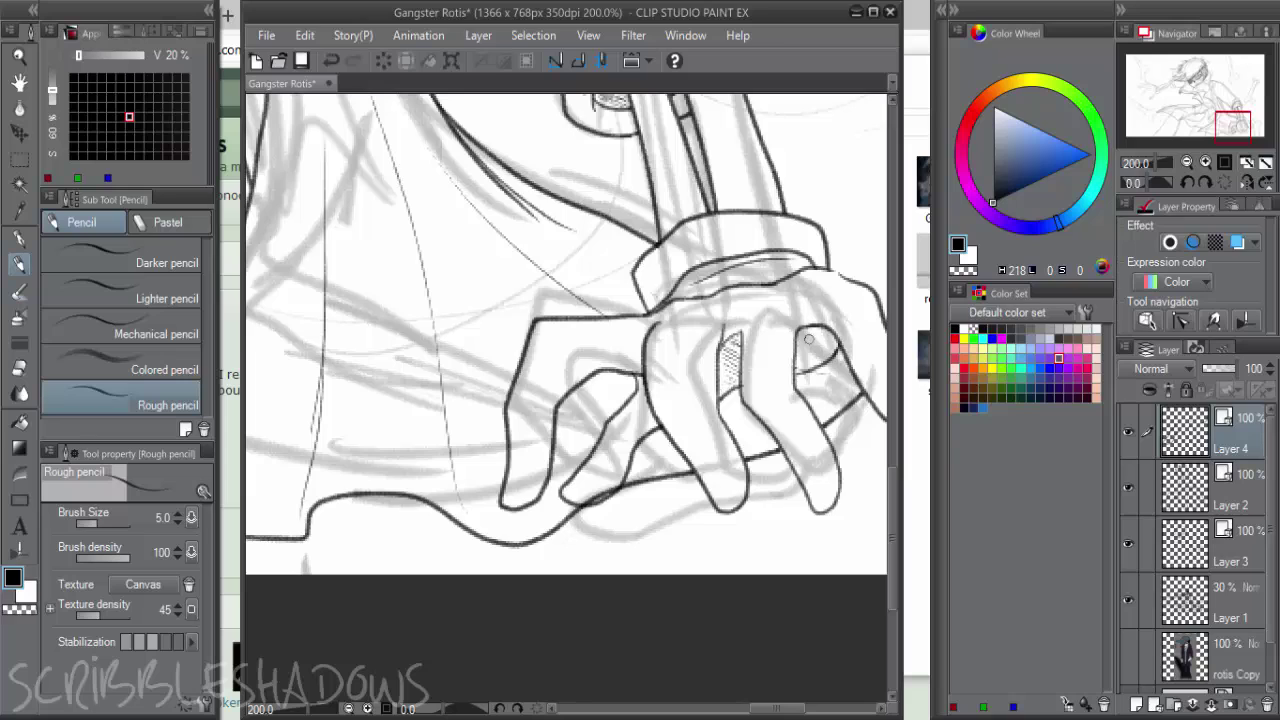
pyautogui.moveTo(808, 340)
pyautogui.mouseDown()
pyautogui.moveTo(810, 328)
pyautogui.moveTo(804, 364)
pyautogui.moveTo(818, 356)
pyautogui.moveTo(814, 331)
pyautogui.moveTo(828, 329)
pyautogui.moveTo(812, 336)
pyautogui.moveTo(820, 352)
pyautogui.moveTo(799, 355)
pyautogui.moveTo(820, 366)
pyautogui.moveTo(802, 374)
pyautogui.mouseUp()
pyautogui.hotkey('ctrl', 'z')
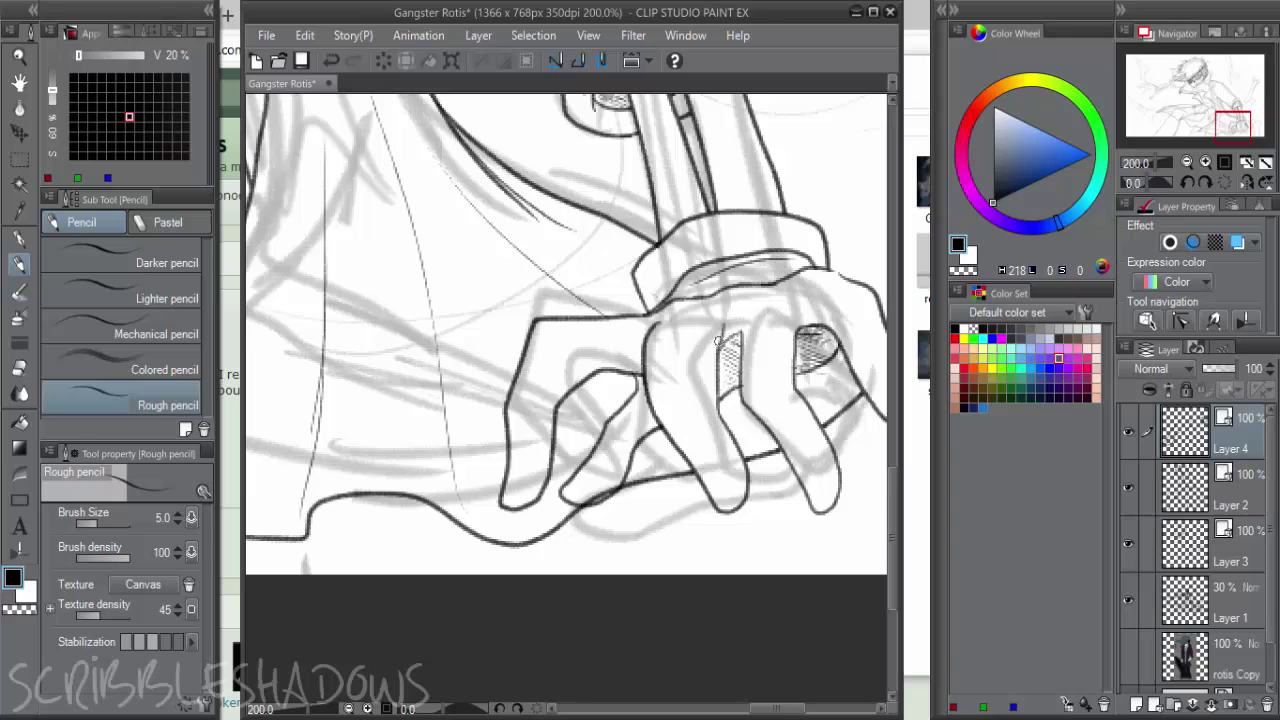
# On Layer 2, extend the finger outlines up toward the knuckles and glove cuff with the Rough pencil
pyautogui.press('e')
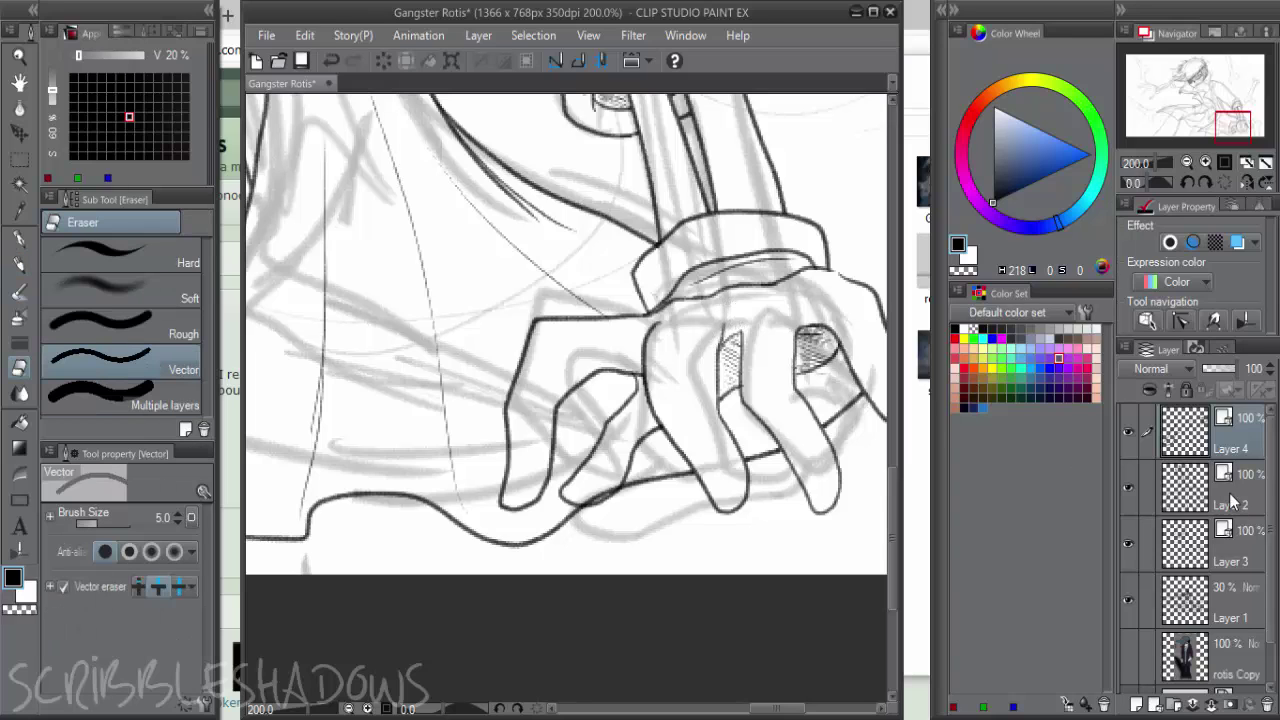
pyautogui.click(1240, 492)
pyautogui.press('p')
pyautogui.press('p')
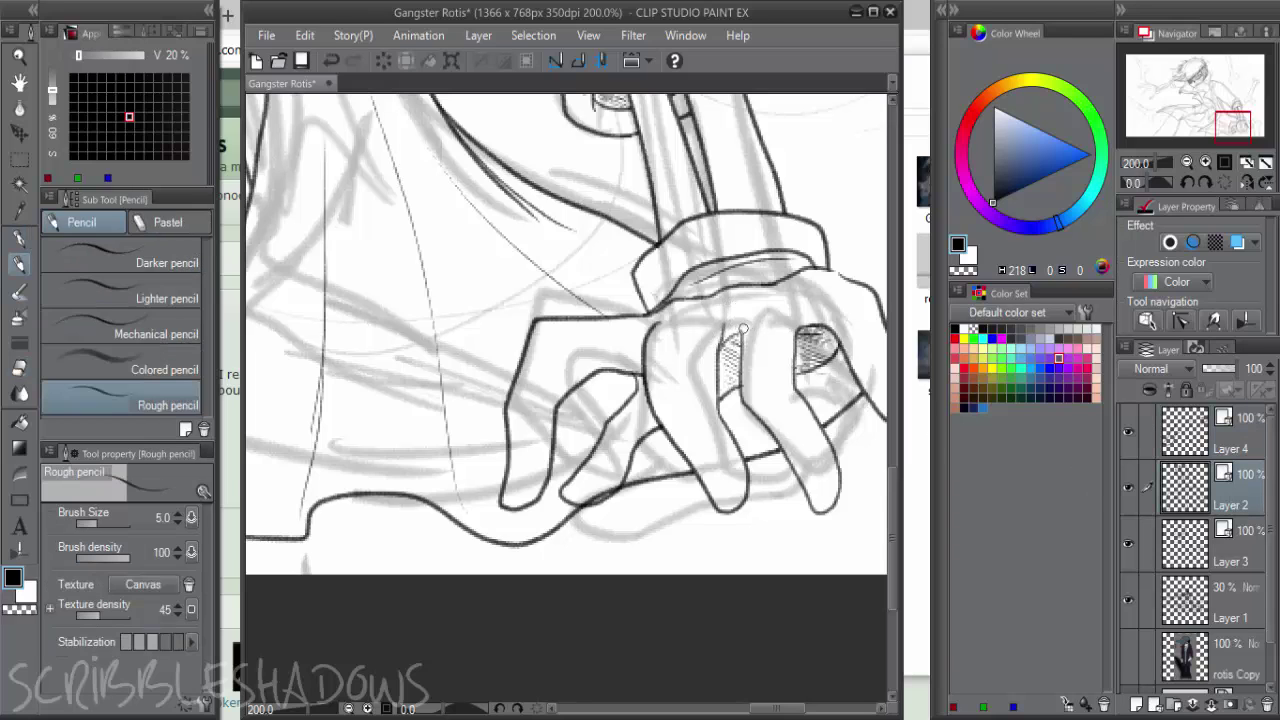
pyautogui.moveTo(667, 321); pyautogui.dragTo(688, 298)
# Combine the line art layers Layer 4, Layer 2 and Layer 3 into a single layer
pyautogui.scroll(-1, 754, 346)
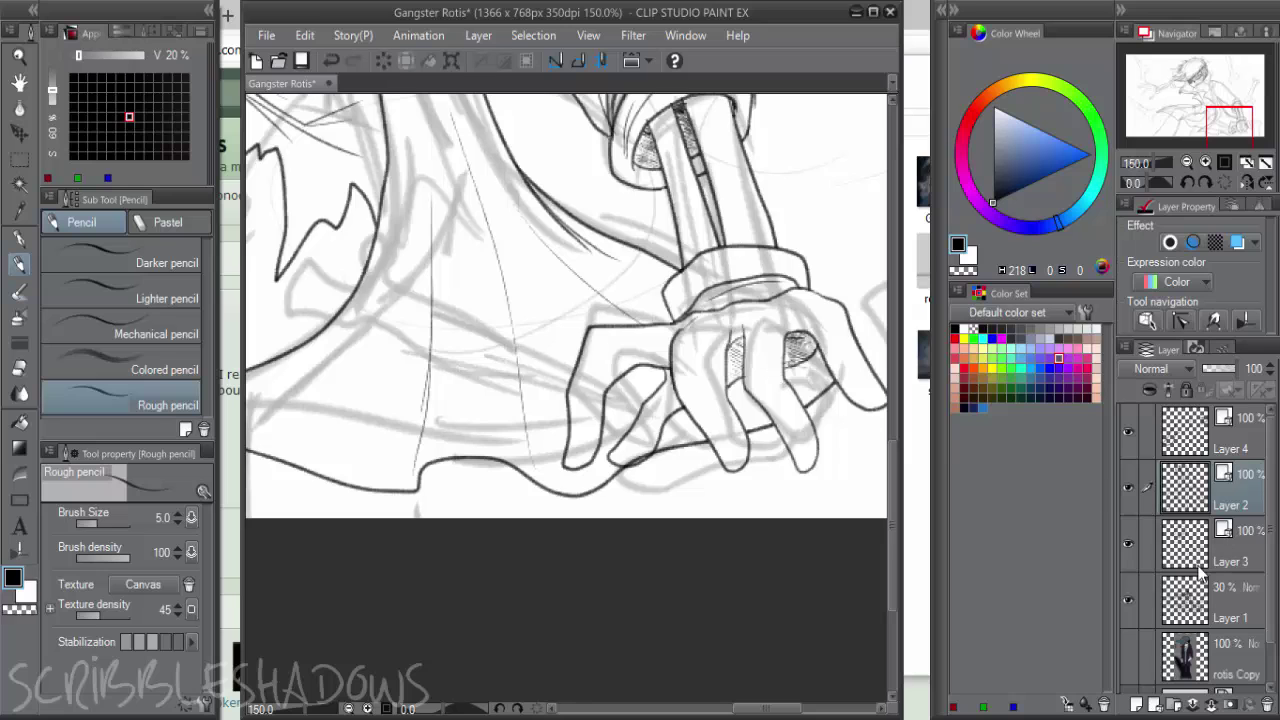
pyautogui.click(1146, 542)
pyautogui.click(1148, 438)
pyautogui.rightClick(1260, 558)
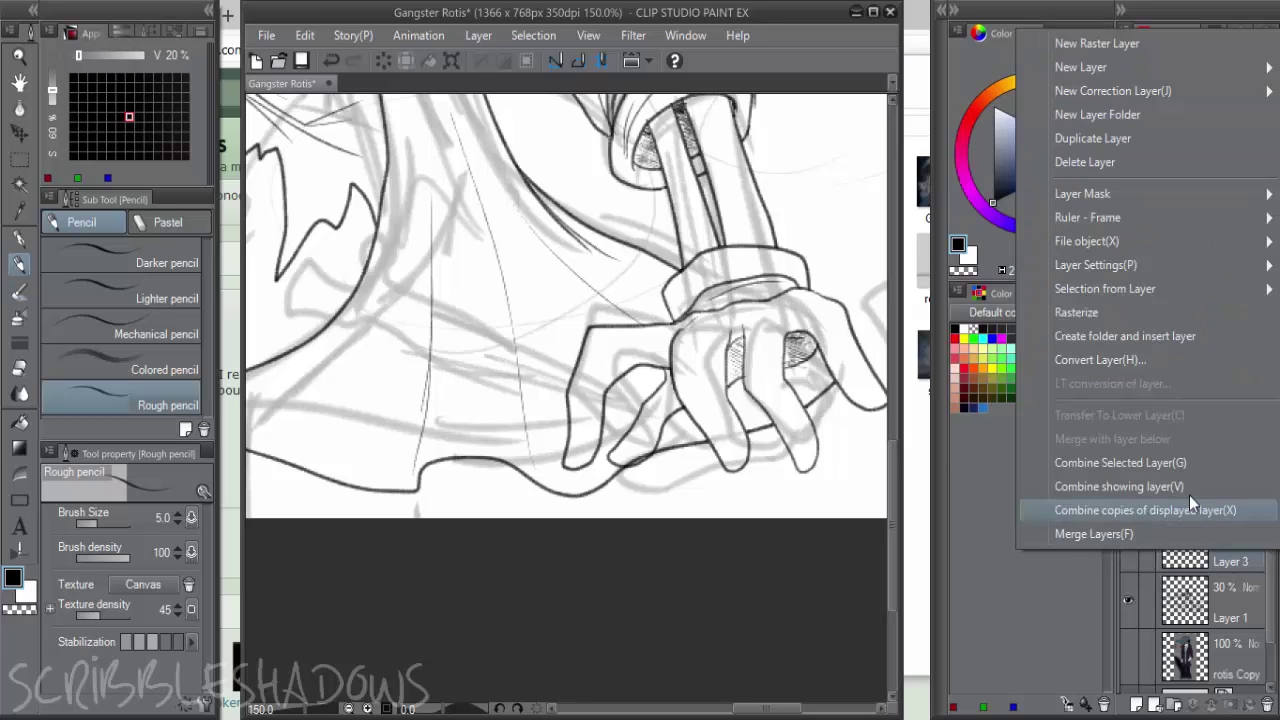
pyautogui.click(1180, 464)
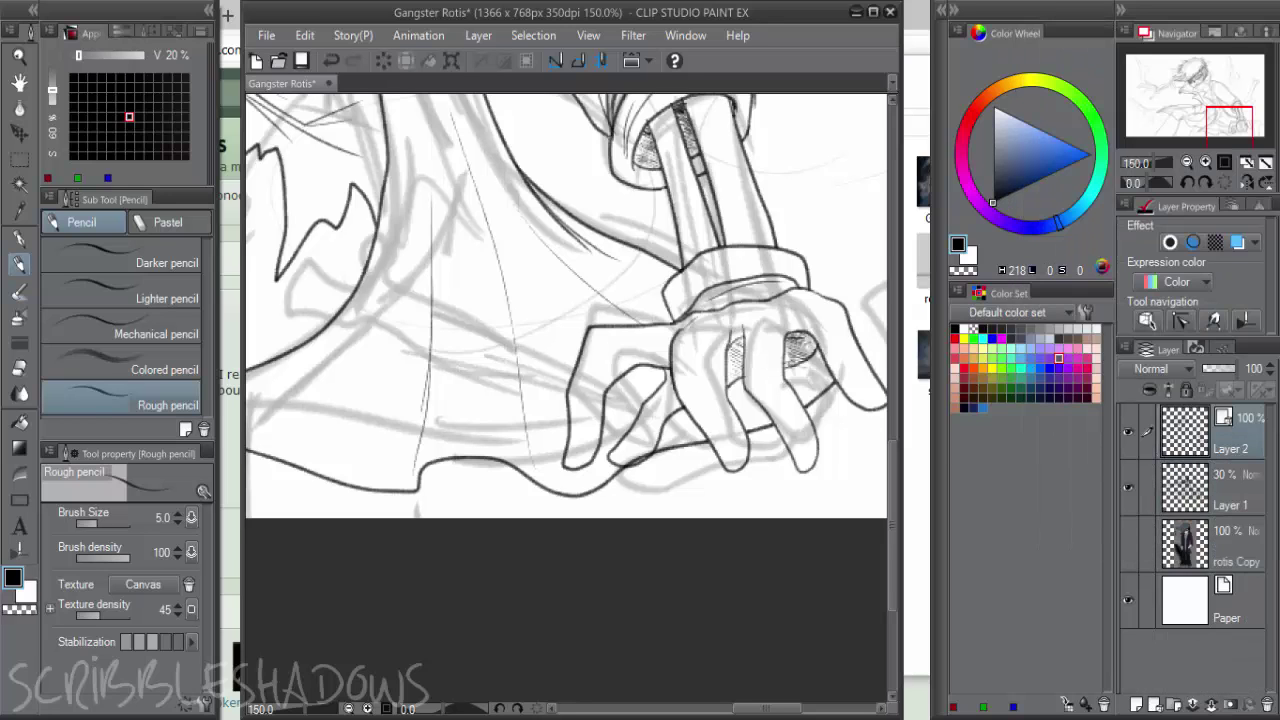
# Refine the line work on the gloved hand where the outermost finger's upper edge meets the glove cuff
pyautogui.press('e')
pyautogui.scroll(1, 632, 430)
pyautogui.scroll(-2, 632, 427)
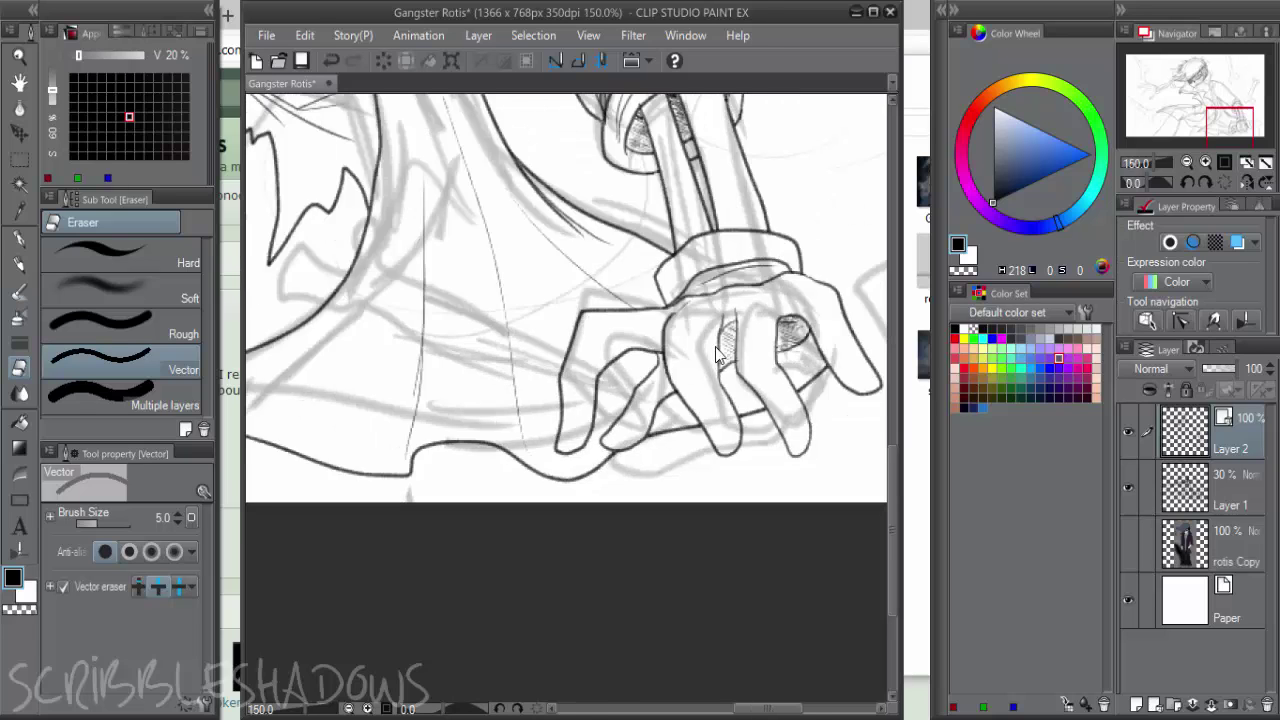
pyautogui.scroll(1, 744, 350)
pyautogui.scroll(1, 672, 373)
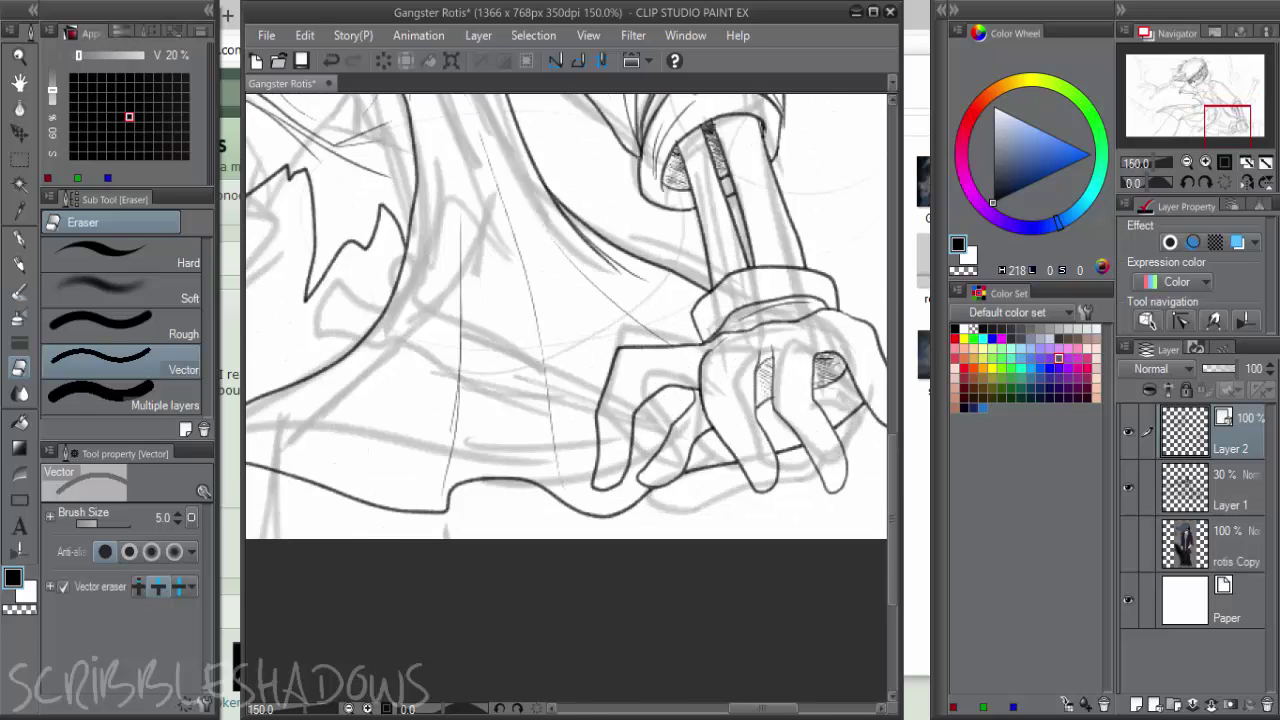
pyautogui.scroll(1, 665, 358)
pyautogui.press('p')
pyautogui.press('p')
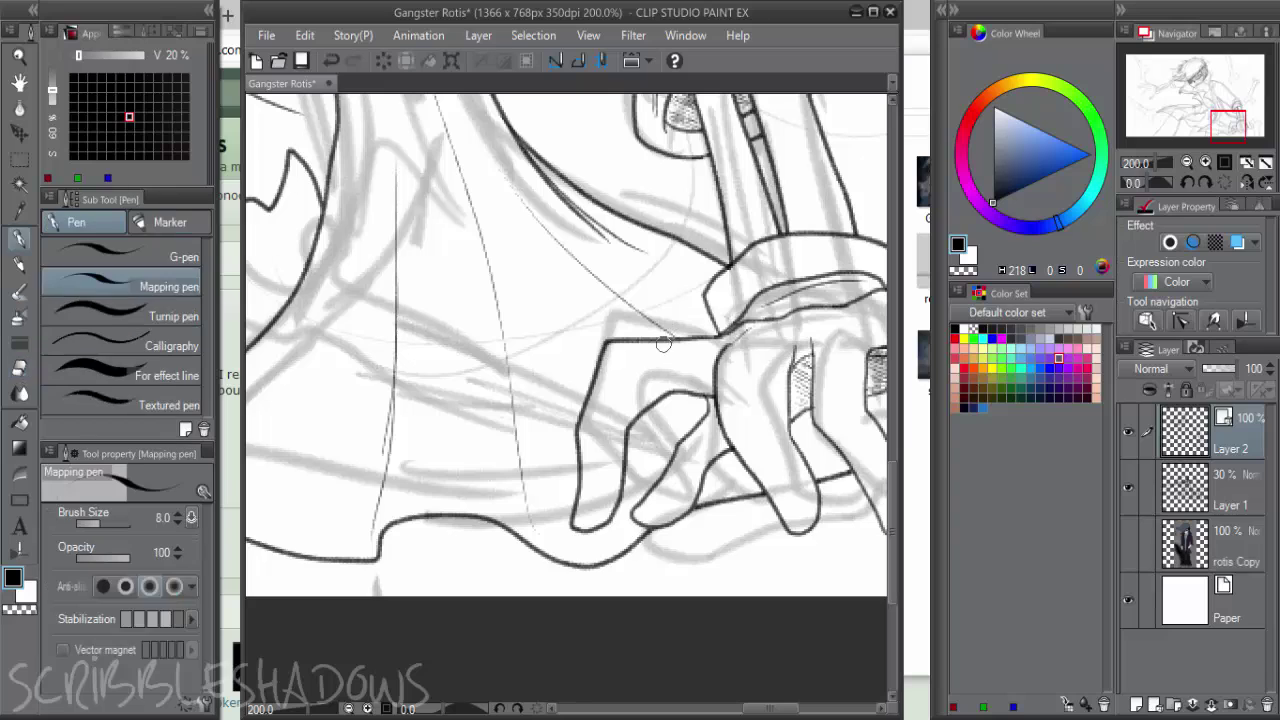
pyautogui.moveTo(676, 340)
pyautogui.mouseDown()
pyautogui.moveTo(767, 321)
pyautogui.moveTo(719, 337)
pyautogui.moveTo(689, 374)
pyautogui.mouseUp()
pyautogui.press('r')
pyautogui.press('e')
pyautogui.press('p')
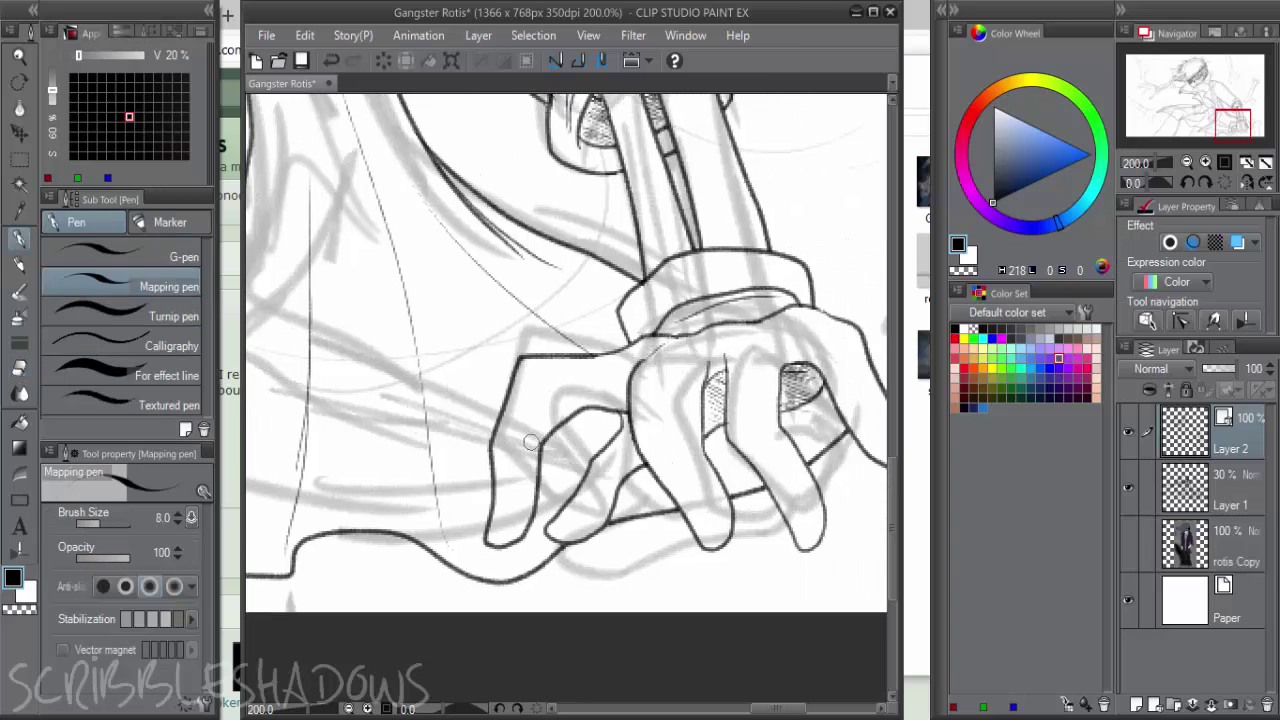
pyautogui.press('p')
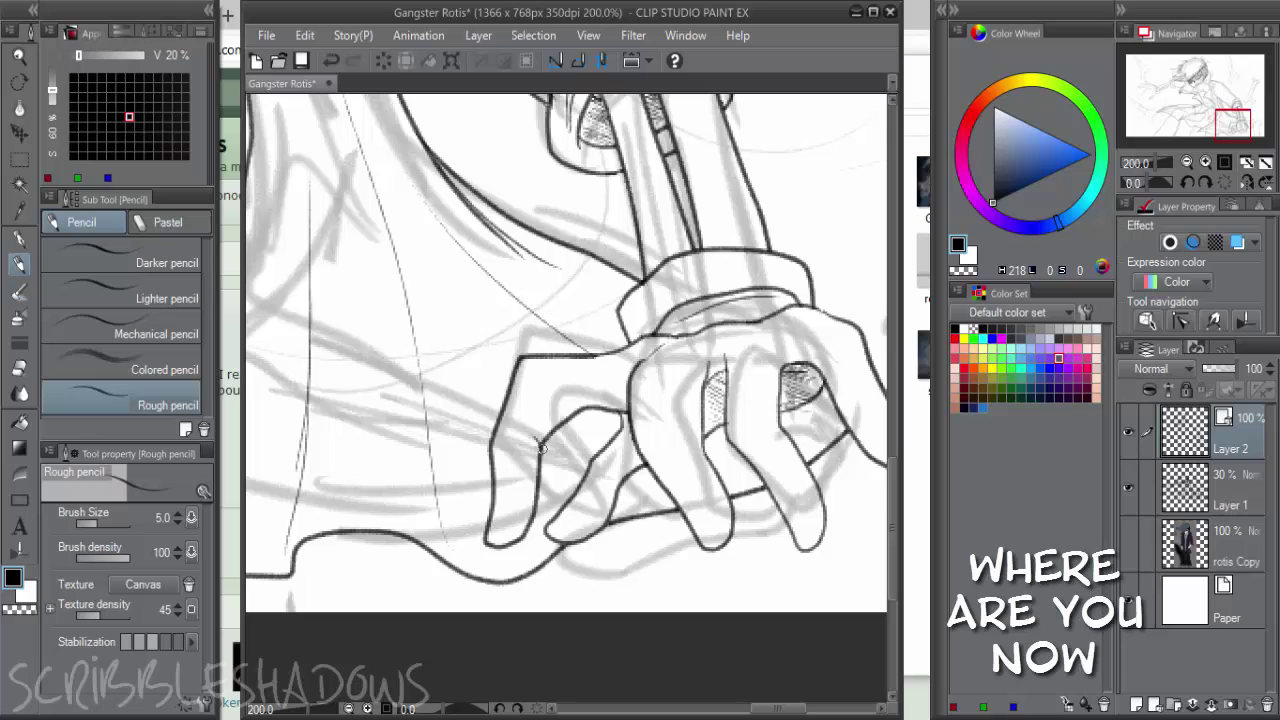
# Add a new vector layer above the combined line art on Layer 2
pyautogui.scroll(-1, 700, 415)
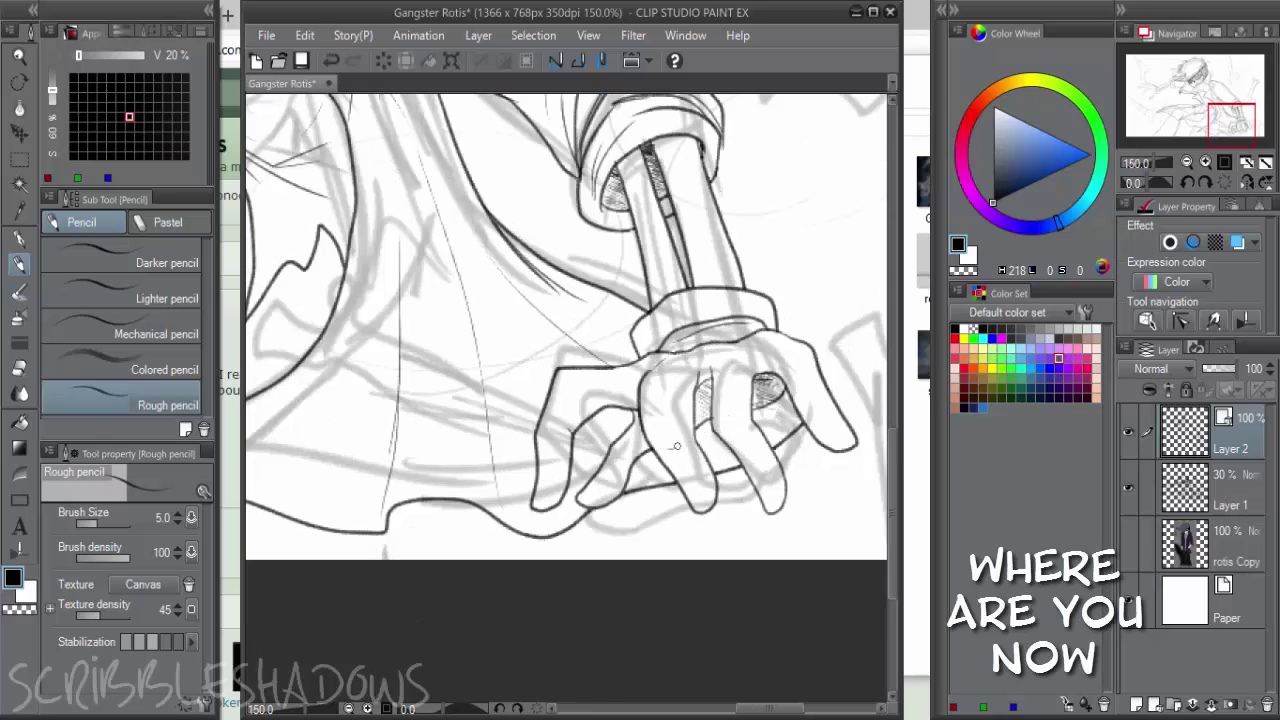
pyautogui.scroll(-3, 688, 440)
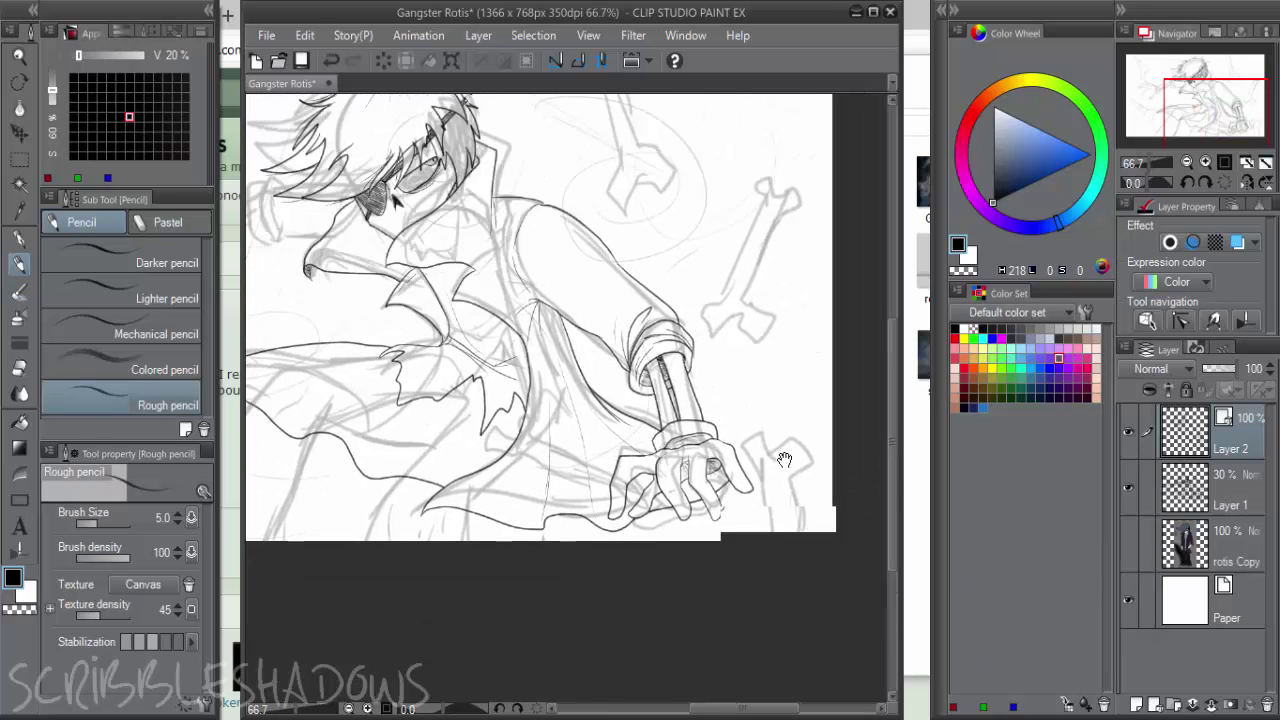
pyautogui.moveTo(390, 208); pyautogui.dragTo(420, 243)
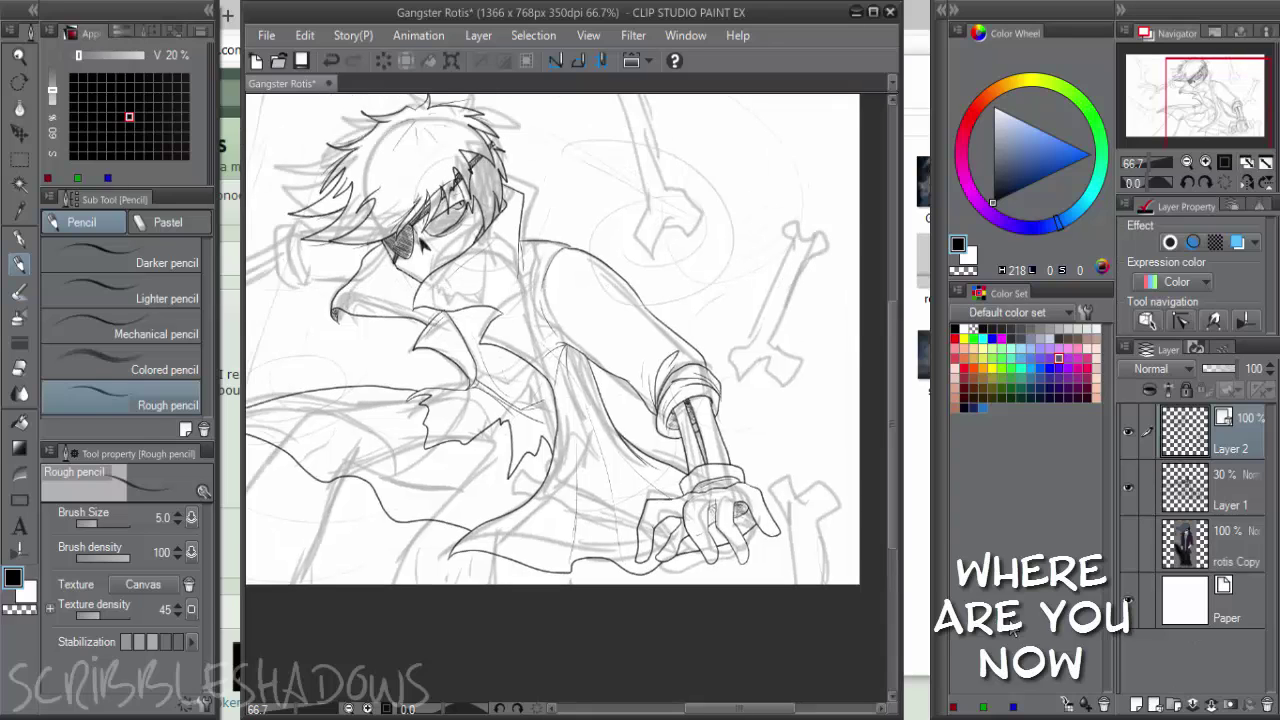
pyautogui.hotkey('ctrl', 'shift', 'n')
# Handwrite the note "hey! I did it! xD" beside the sleeve with the Mapping pen, then clear it
pyautogui.press('p')
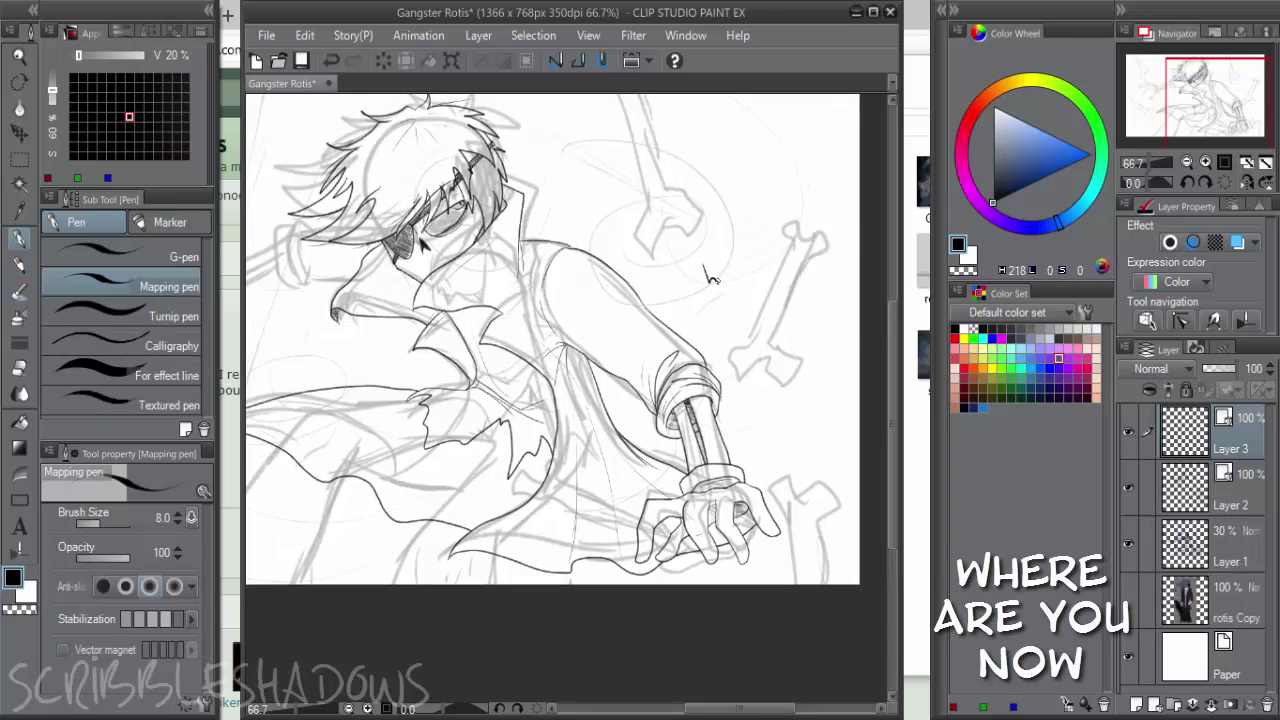
pyautogui.moveTo(705, 266)
pyautogui.mouseDown()
pyautogui.moveTo(772, 268)
pyautogui.moveTo(808, 240)
pyautogui.mouseUp()
pyautogui.moveTo(738, 322); pyautogui.dragTo(757, 306)
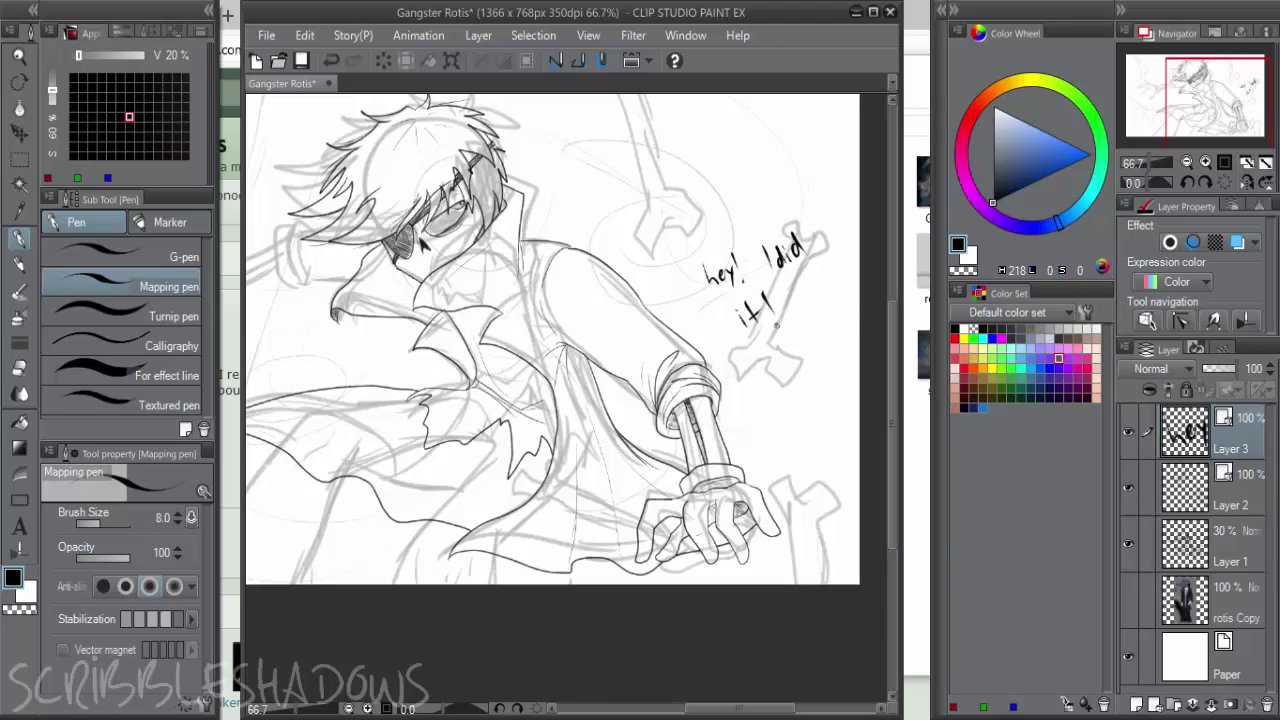
pyautogui.moveTo(756, 356); pyautogui.dragTo(783, 371)
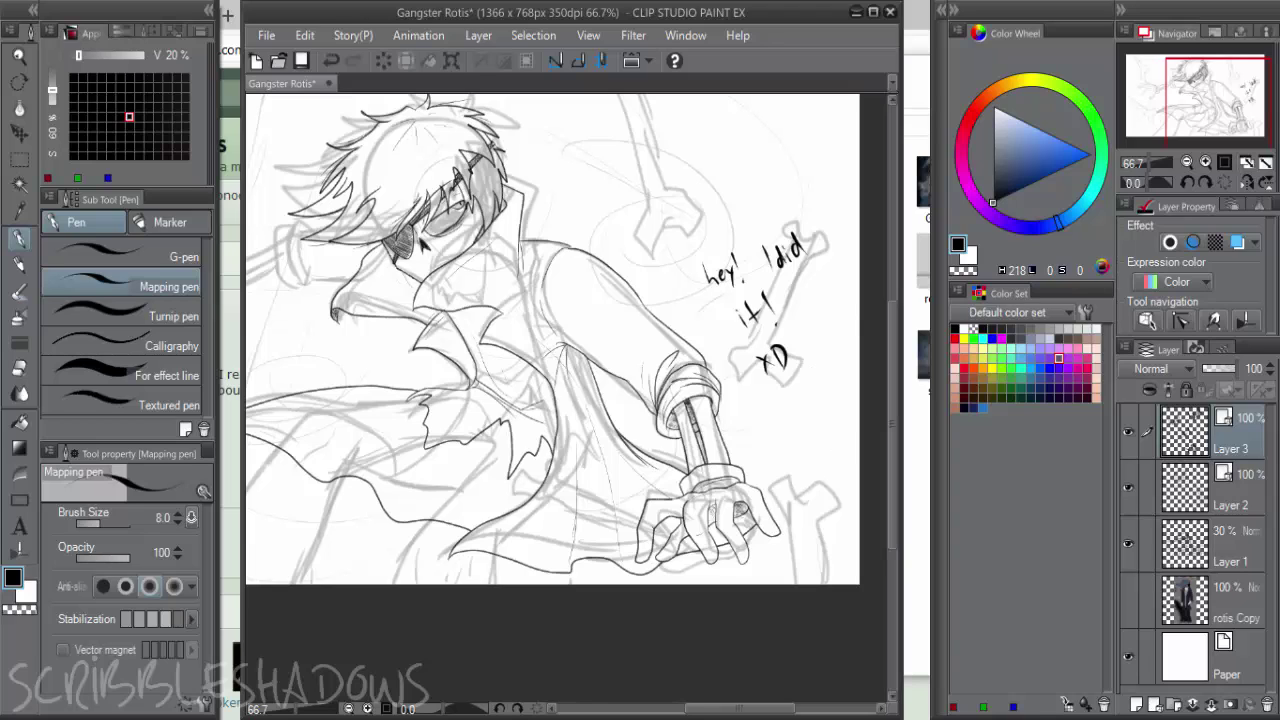
pyautogui.press('Delete')
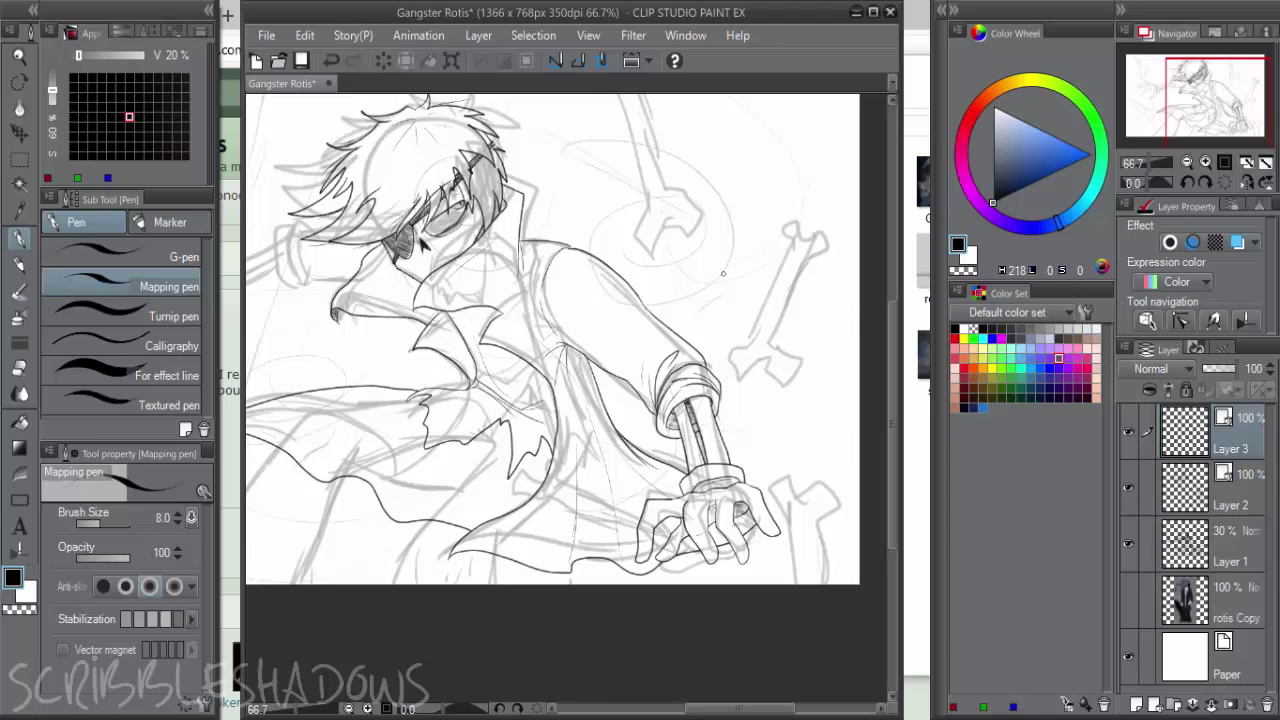
# Handwrite the note "hands are hard... but fun sometimes" beside the bony forearm, then clear it
pyautogui.moveTo(738, 277)
pyautogui.mouseDown()
pyautogui.moveTo(762, 258)
pyautogui.moveTo(772, 268)
pyautogui.mouseUp()
pyautogui.moveTo(766, 356); pyautogui.dragTo(804, 316)
pyautogui.click(794, 374)
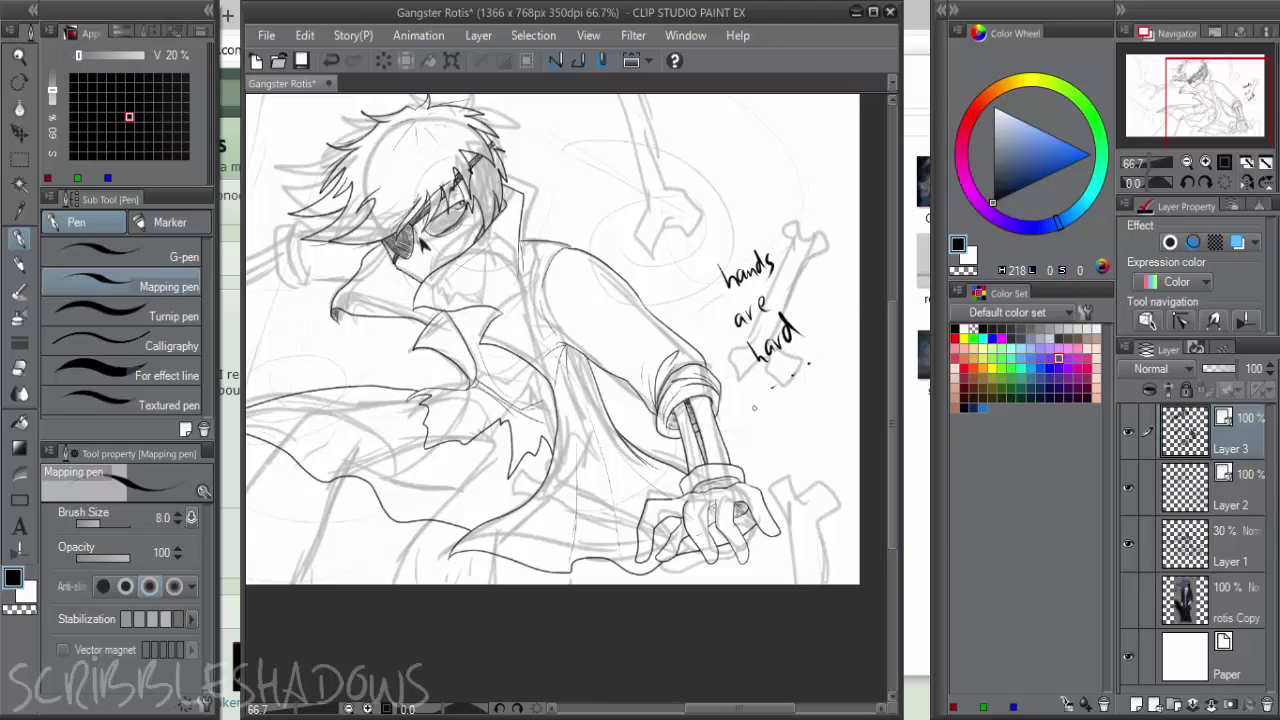
pyautogui.moveTo(755, 409)
pyautogui.mouseDown()
pyautogui.moveTo(790, 412)
pyautogui.moveTo(771, 458)
pyautogui.mouseUp()
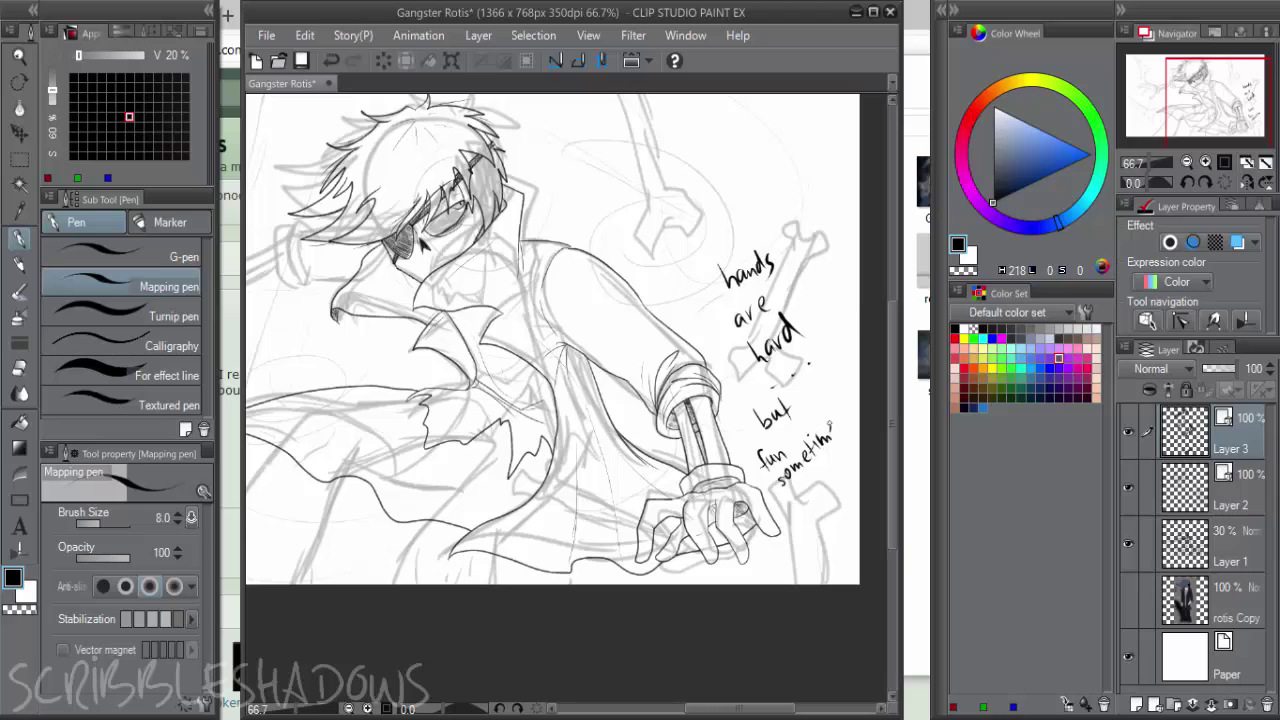
pyautogui.moveTo(829, 425)
pyautogui.mouseDown()
pyautogui.moveTo(814, 455)
pyautogui.moveTo(833, 488)
pyautogui.mouseUp()
pyautogui.click(382, 58)
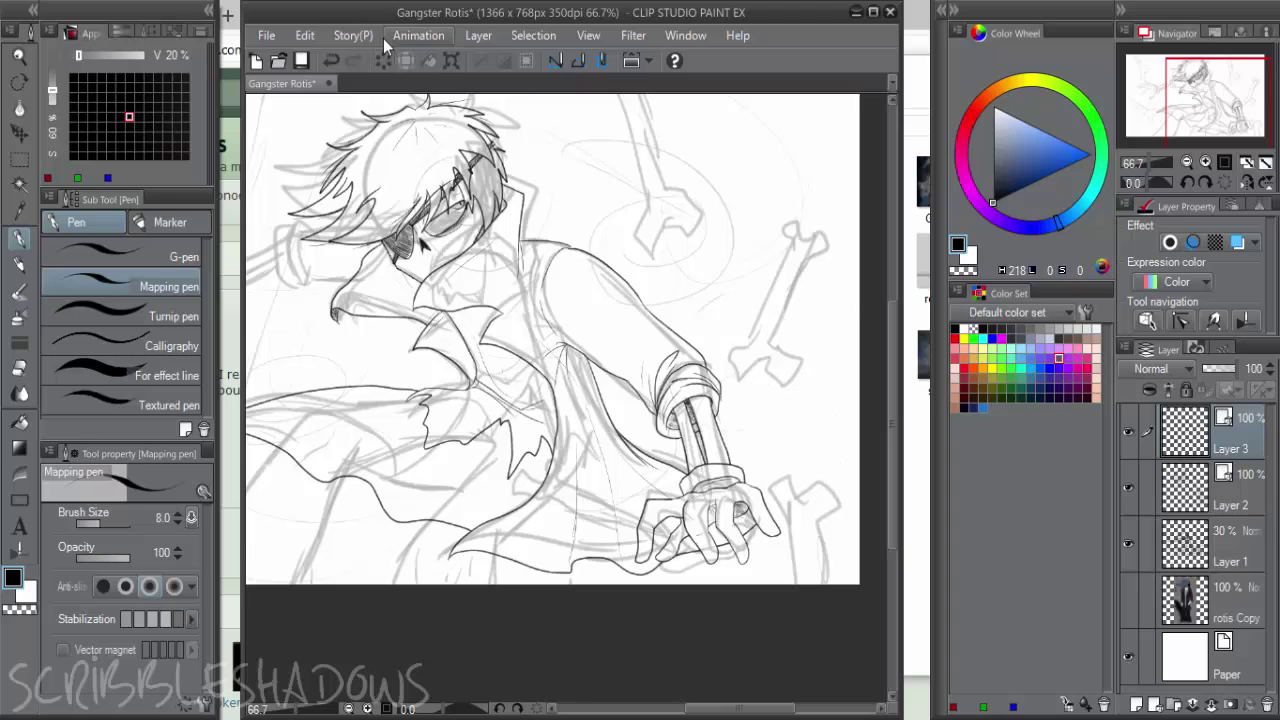
# Check Layer 3's content by switching its visibility off and on, and bring the character's outstretched skeletal hand into view
pyautogui.click(1230, 490)
pyautogui.click(1229, 447)
pyautogui.click(1129, 439)
pyautogui.click(1129, 441)
pyautogui.moveTo(604, 333); pyautogui.dragTo(818, 379)
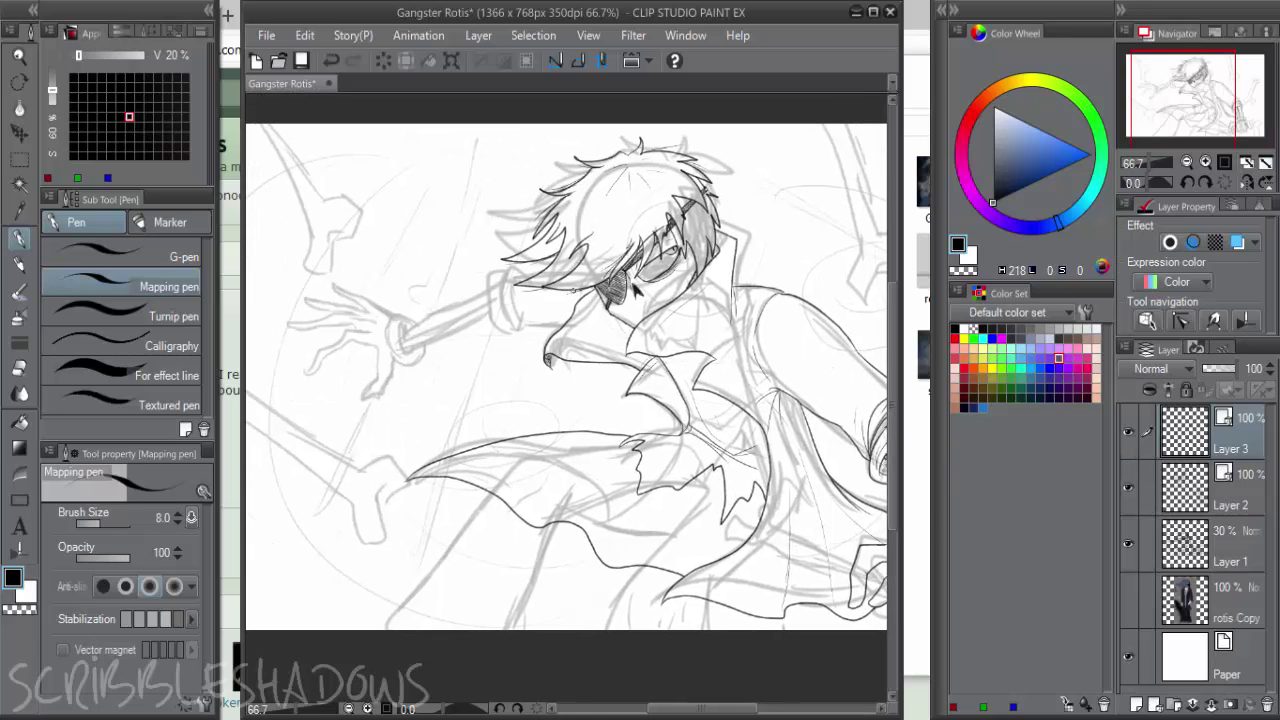
# Trace the outstretched arm's sleeve outline beside the face with the Rough pencil at size 5.0, redrawing the first attempt
pyautogui.press('p')
pyautogui.scroll(4, 618, 272)
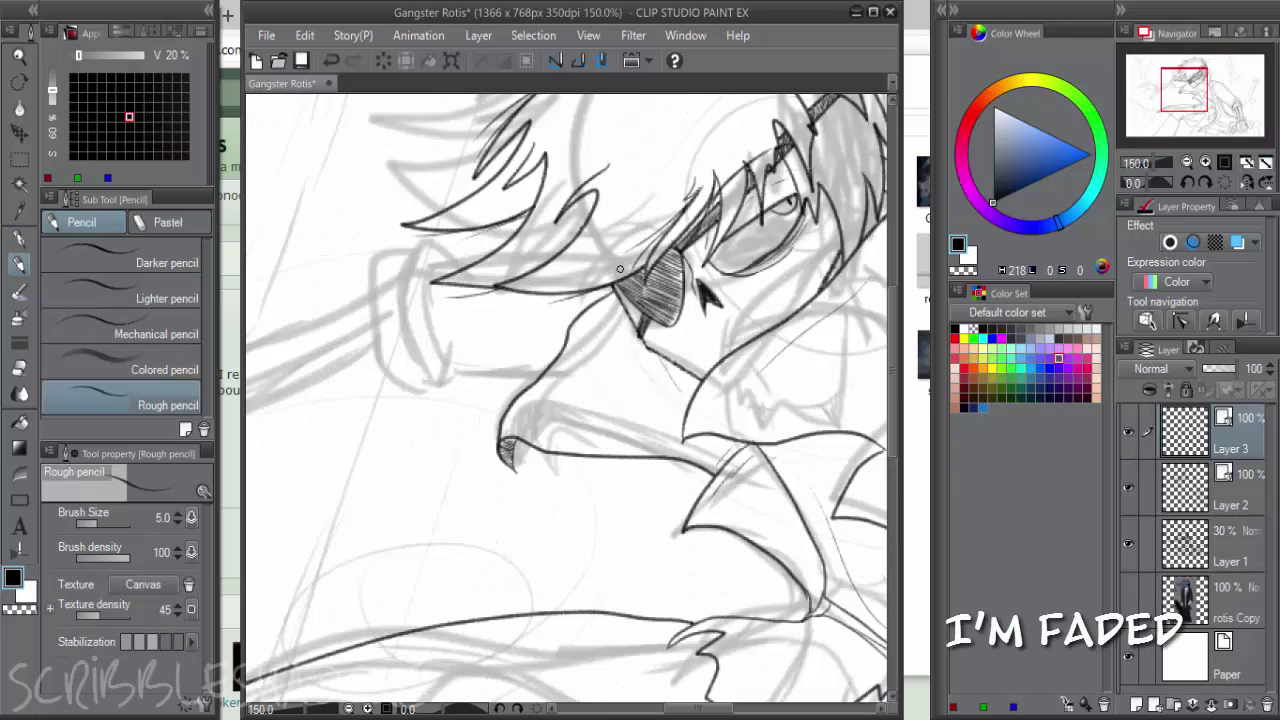
pyautogui.moveTo(619, 268)
pyautogui.mouseDown()
pyautogui.moveTo(428, 261)
pyautogui.moveTo(422, 294)
pyautogui.moveTo(455, 366)
pyautogui.mouseUp()
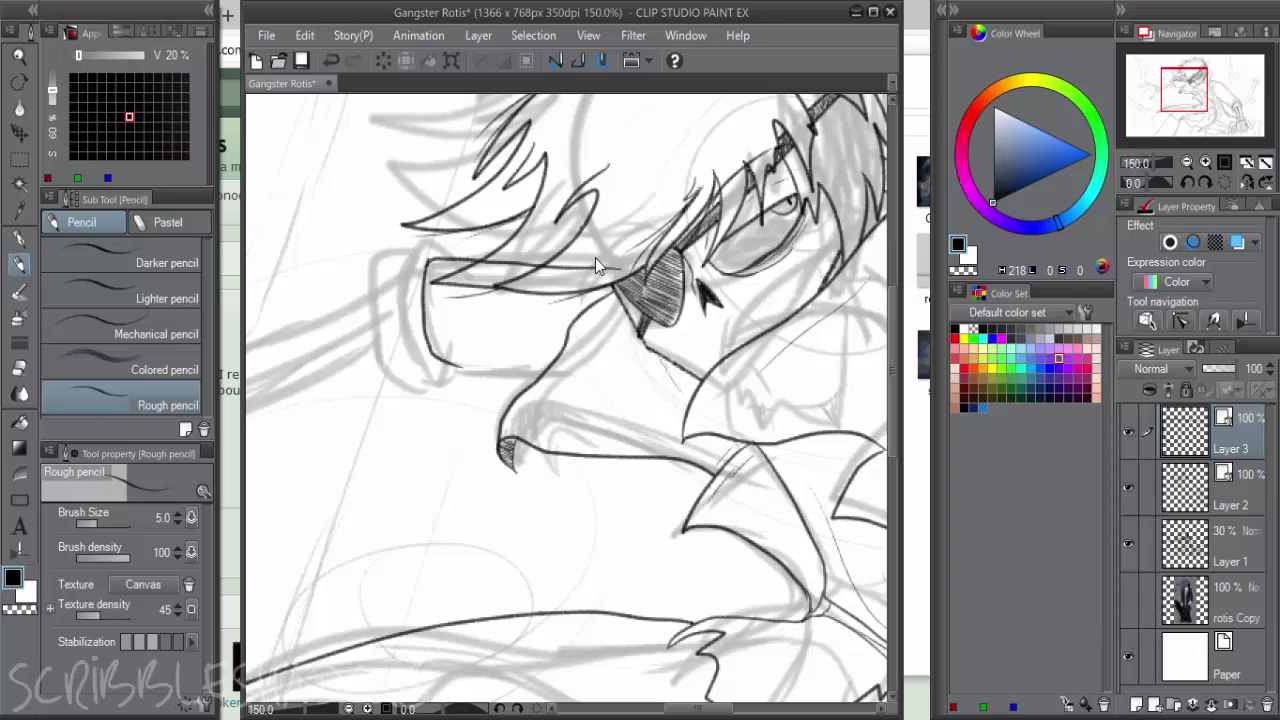
pyautogui.hotkey('ctrl', 'z')
pyautogui.hotkey('ctrl', 'z')
pyautogui.moveTo(632, 274)
pyautogui.mouseDown()
pyautogui.moveTo(430, 267)
pyautogui.moveTo(430, 347)
pyautogui.moveTo(478, 382)
pyautogui.moveTo(545, 378)
pyautogui.mouseUp()
pyautogui.press('e')
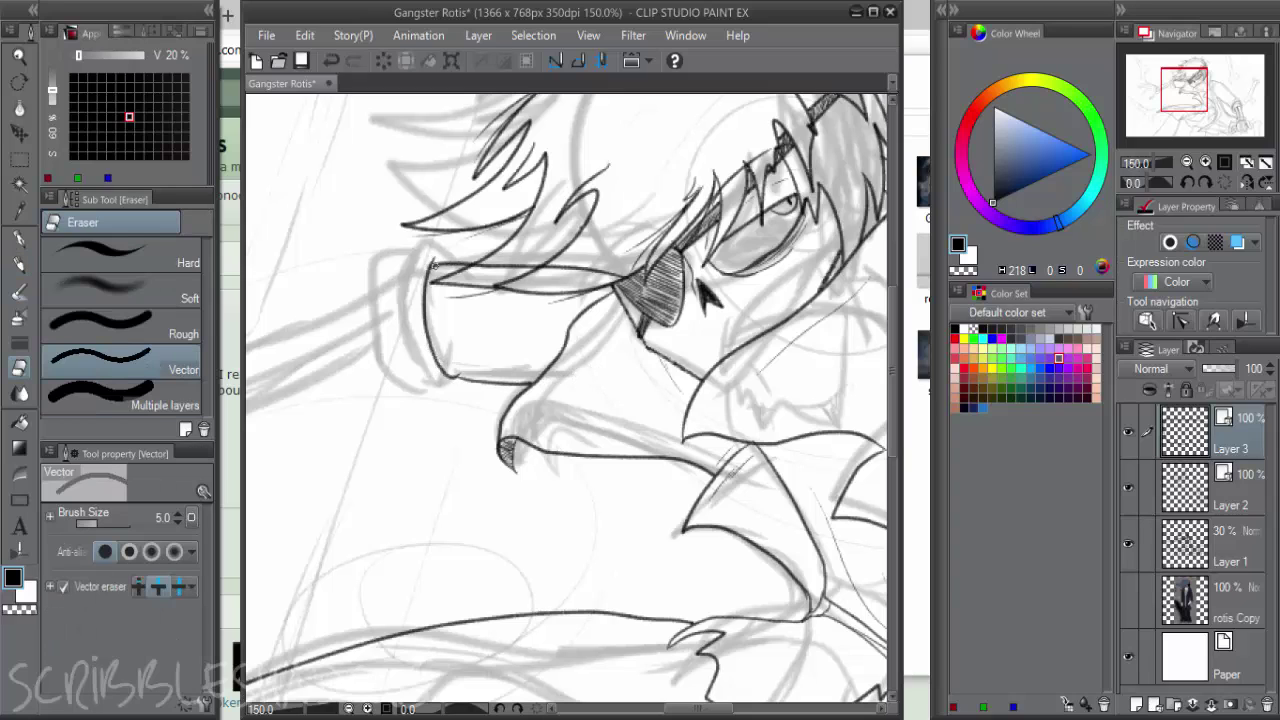
# Draw the folded cuff bands at the open end of the outstretched sleeve with the Rough pencil
pyautogui.press('p')
pyautogui.press('p')
pyautogui.moveTo(456, 258)
pyautogui.mouseDown()
pyautogui.moveTo(398, 246)
pyautogui.moveTo(393, 338)
pyautogui.mouseUp()
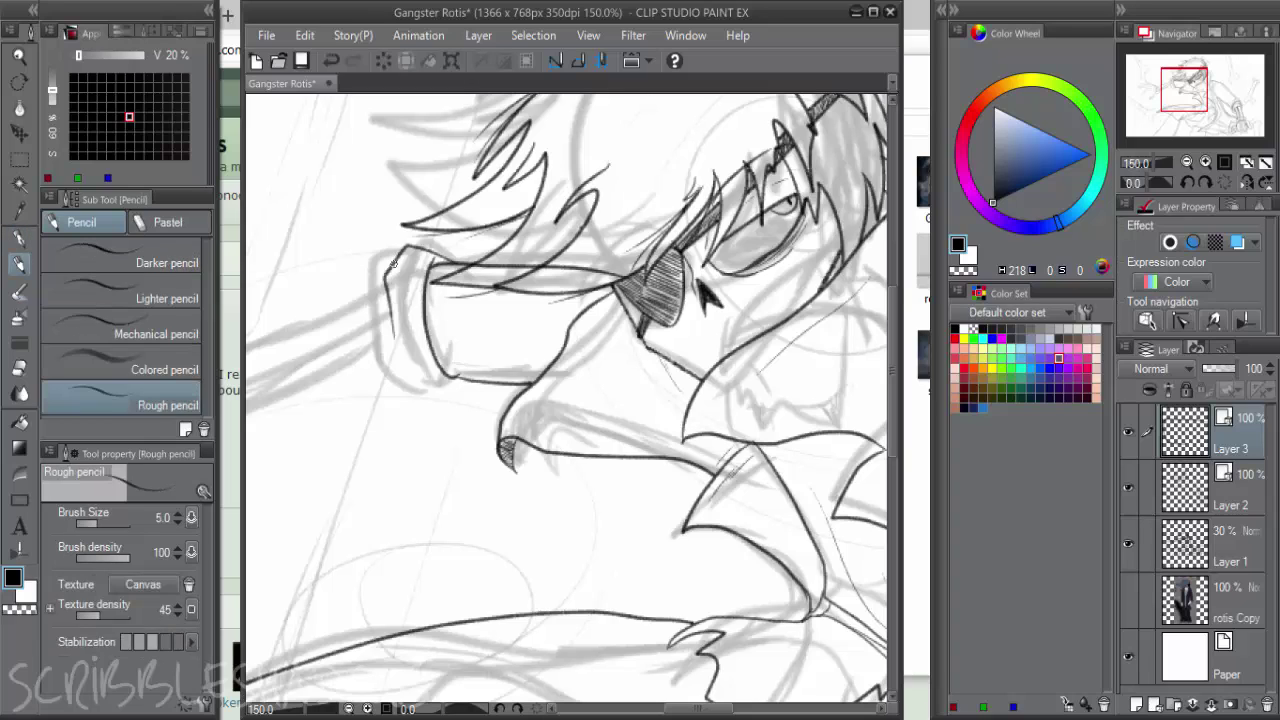
pyautogui.moveTo(400, 252)
pyautogui.mouseDown()
pyautogui.moveTo(370, 270)
pyautogui.moveTo(354, 322)
pyautogui.moveTo(360, 372)
pyautogui.moveTo(400, 401)
pyautogui.moveTo(372, 294)
pyautogui.mouseUp()
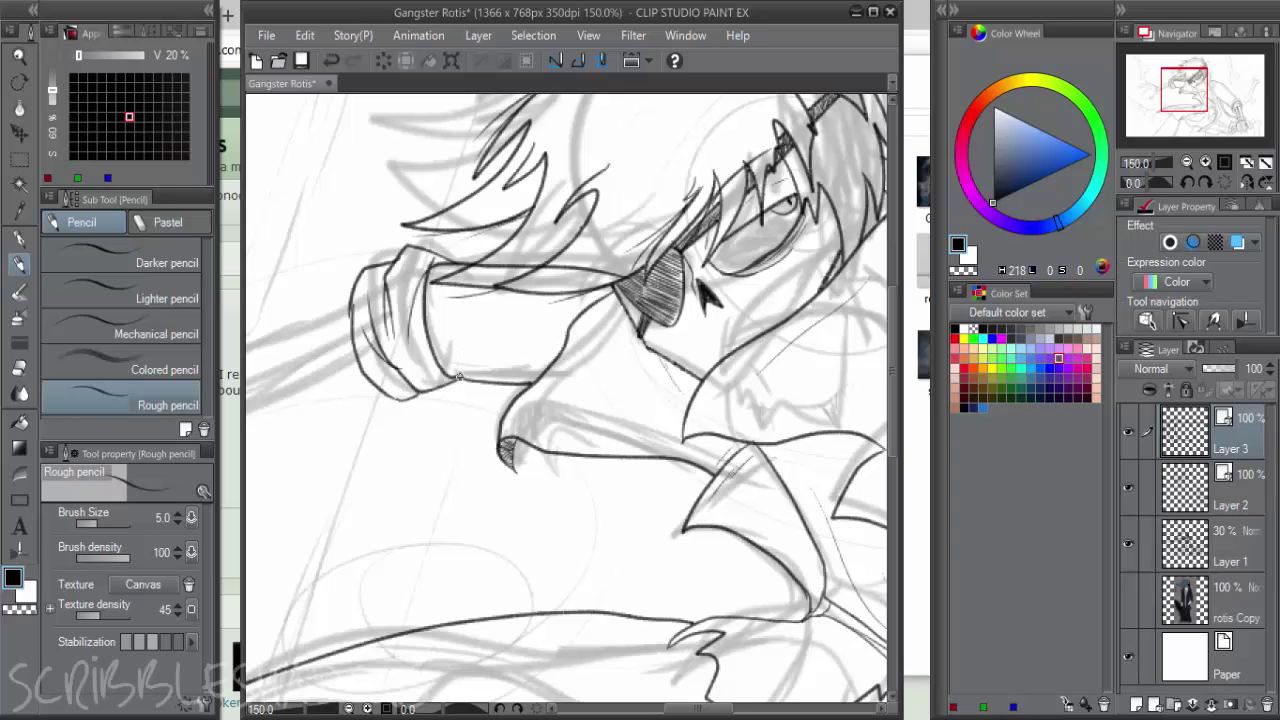
# Finish the cuff's lower edge and folds, and erase the sleeve lines that cross the hair strands
pyautogui.moveTo(452, 378)
pyautogui.mouseDown()
pyautogui.moveTo(464, 291)
pyautogui.moveTo(507, 262)
pyautogui.moveTo(592, 271)
pyautogui.mouseUp()
pyautogui.press('e')
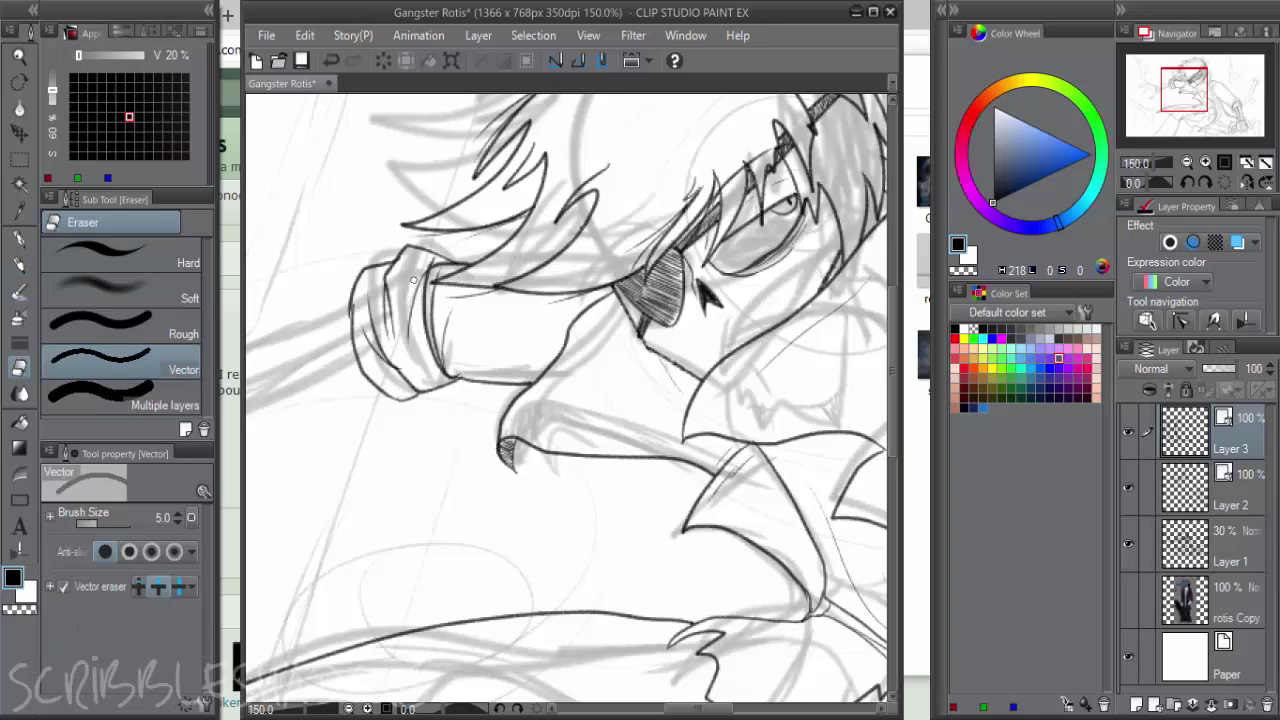
pyautogui.moveTo(409, 293)
pyautogui.mouseDown()
pyautogui.moveTo(397, 290)
pyautogui.moveTo(424, 367)
pyautogui.mouseUp()
pyautogui.press('o')
pyautogui.press('p')
pyautogui.press('p')
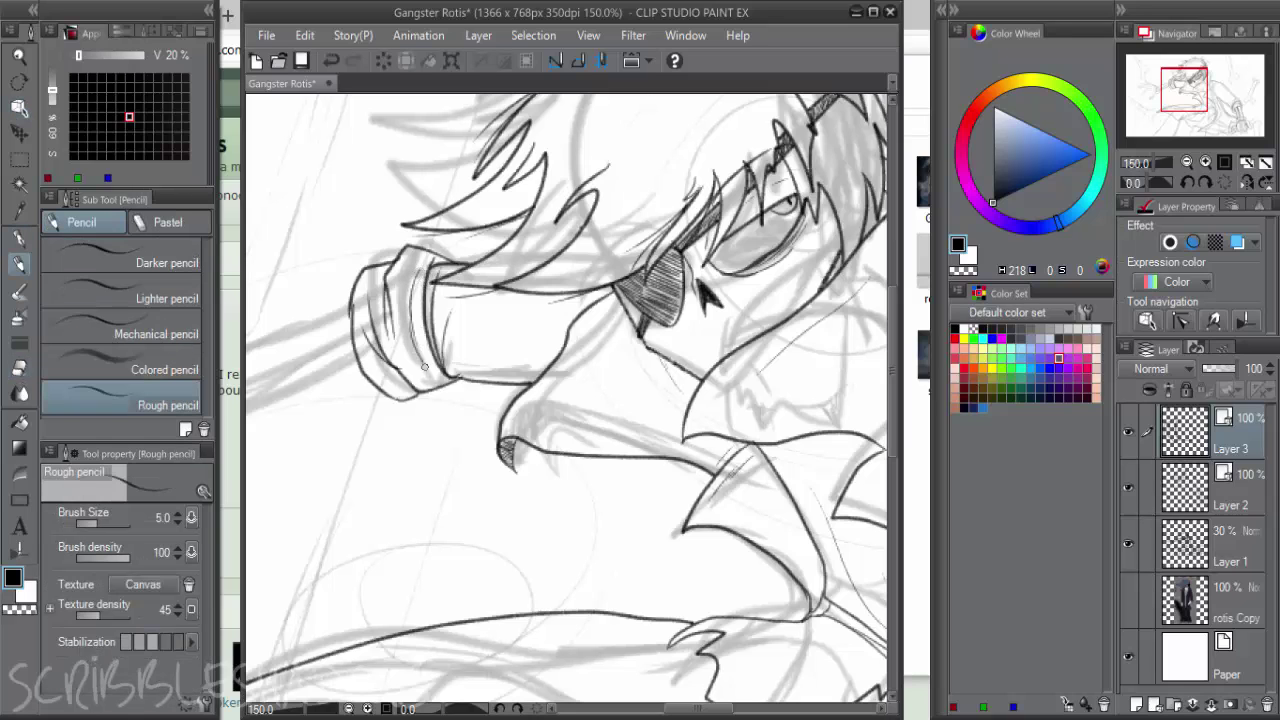
# Add a new vector layer above Layer 3 for the line art of the outstretched forearm
pyautogui.scroll(-2, 490, 278)
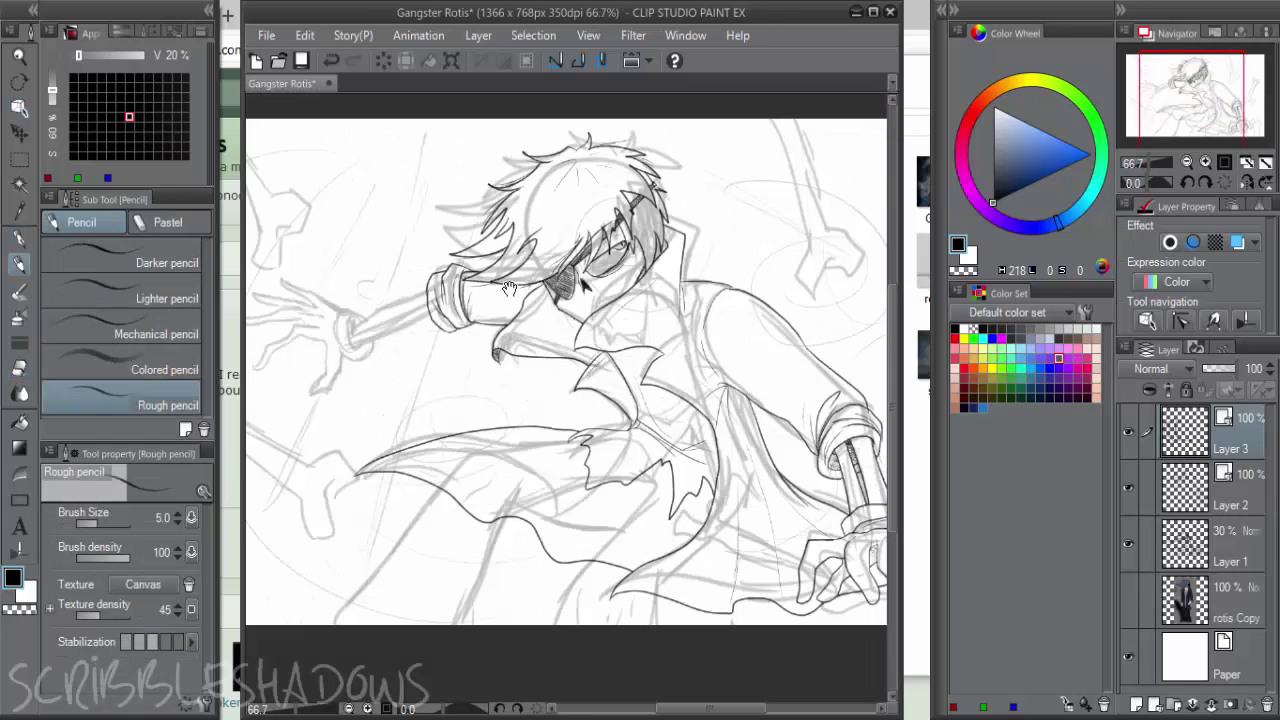
pyautogui.moveTo(430, 285); pyautogui.dragTo(560, 297)
pyautogui.scroll(1, 556, 301)
pyautogui.scroll(1, 555, 300)
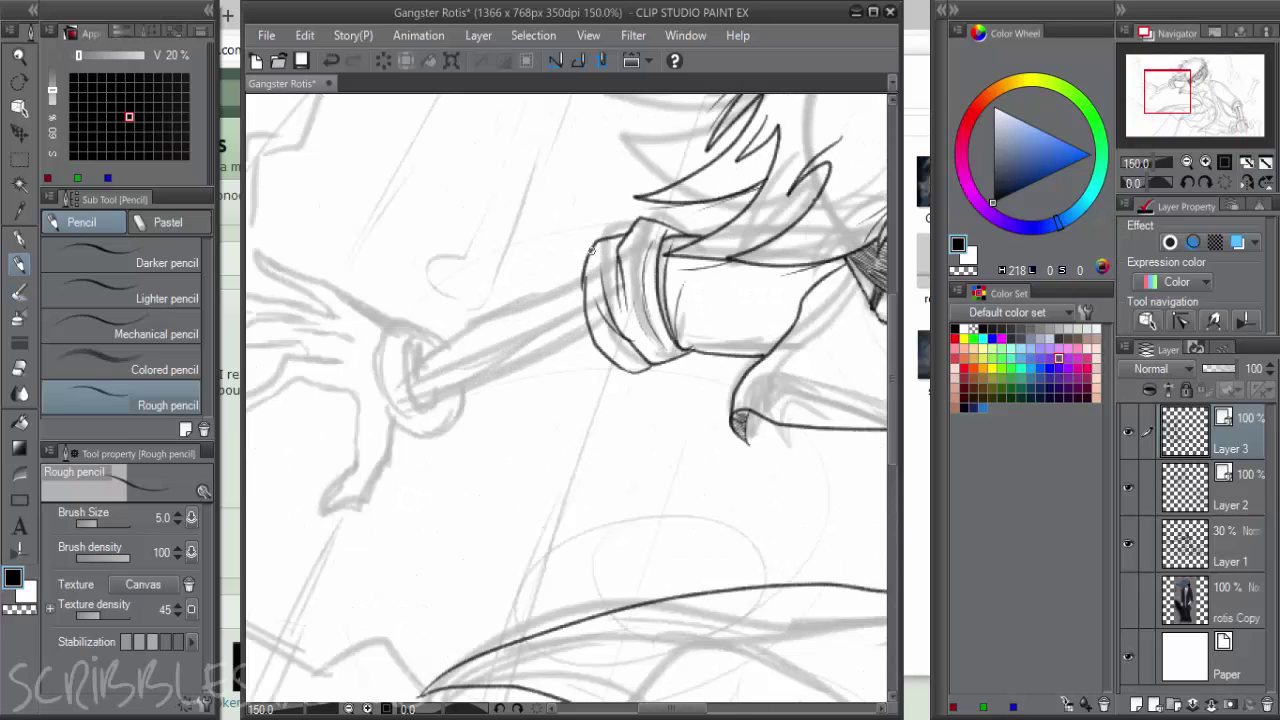
pyautogui.moveTo(591, 250); pyautogui.dragTo(372, 376)
pyautogui.hotkey('ctrl', 'z')
pyautogui.hotkey('ctrl', 'shift', 'n')
pyautogui.click(1187, 181)
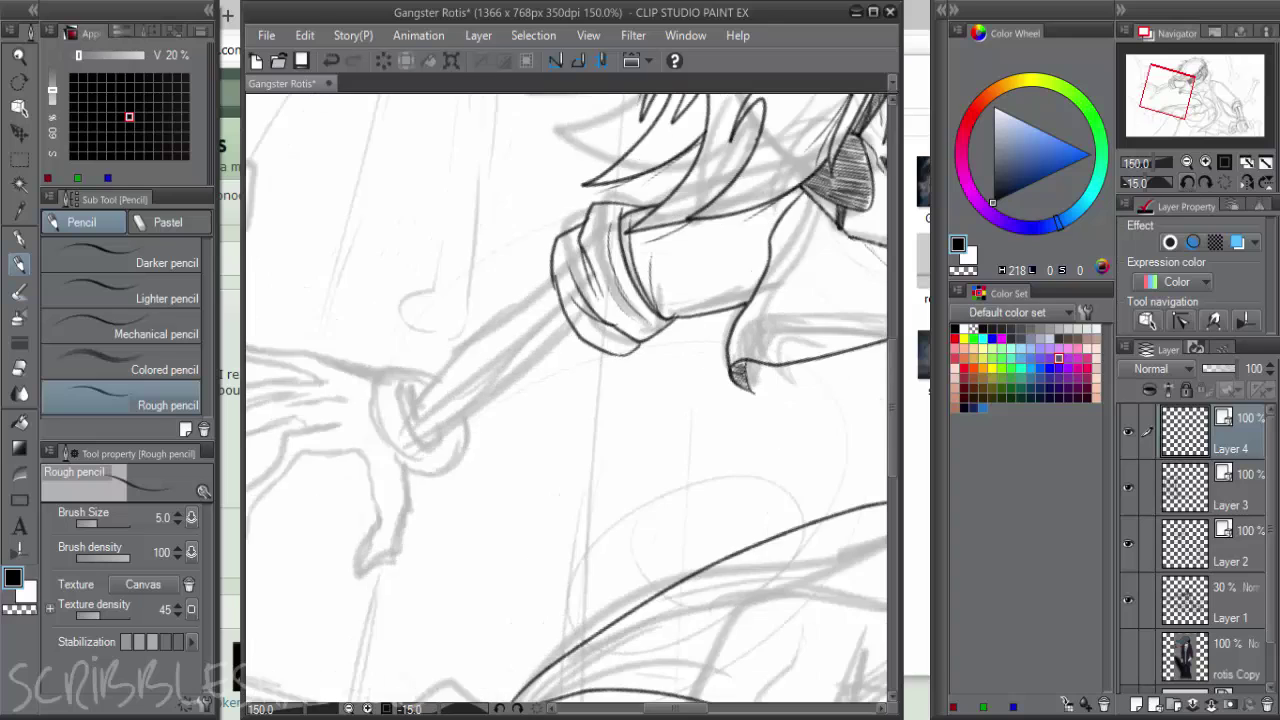
# Try to trace the forearm bones as long straight parallel lines running from the sleeve cuff past the wrist
pyautogui.moveTo(528, 356); pyautogui.dragTo(626, 316)
pyautogui.moveTo(630, 222); pyautogui.dragTo(436, 408)
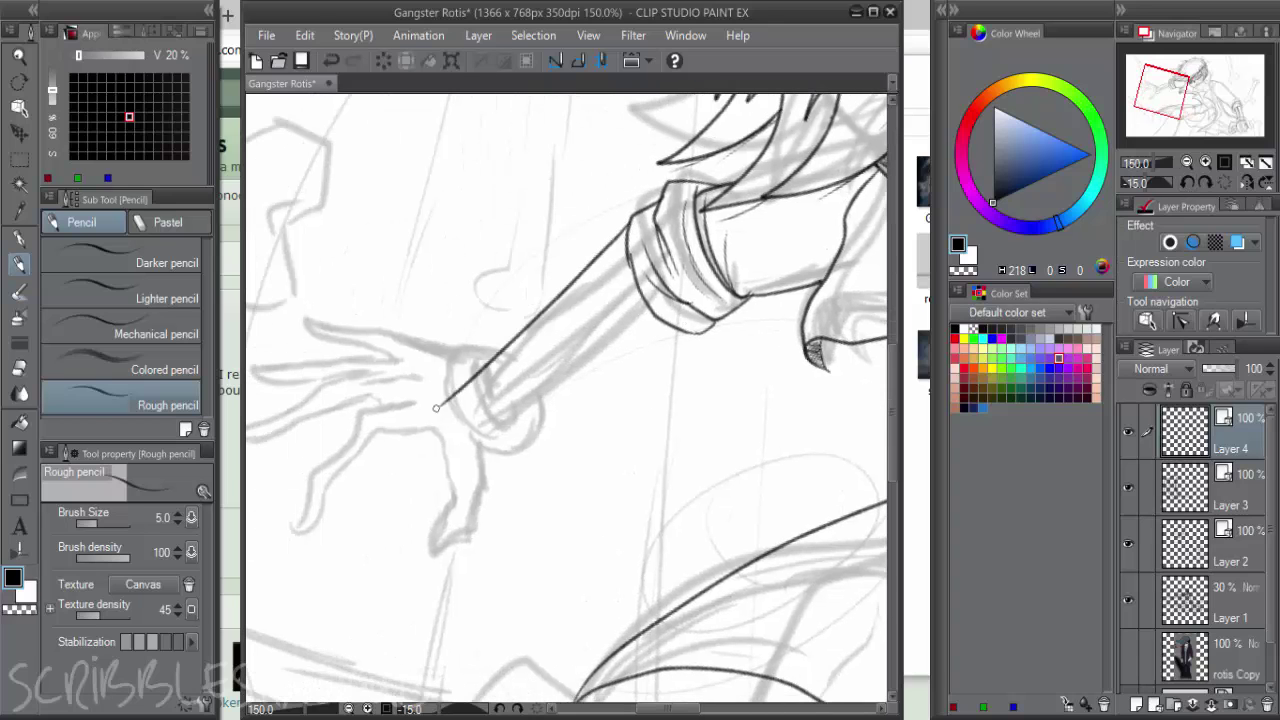
pyautogui.moveTo(632, 263); pyautogui.dragTo(446, 456)
pyautogui.hotkey('ctrl', 'z')
pyautogui.moveTo(631, 261)
pyautogui.mouseDown()
pyautogui.moveTo(450, 435)
pyautogui.moveTo(543, 383)
pyautogui.moveTo(455, 458)
pyautogui.mouseUp()
pyautogui.hotkey('ctrl', 'z')
pyautogui.hotkey('ctrl', 'z')
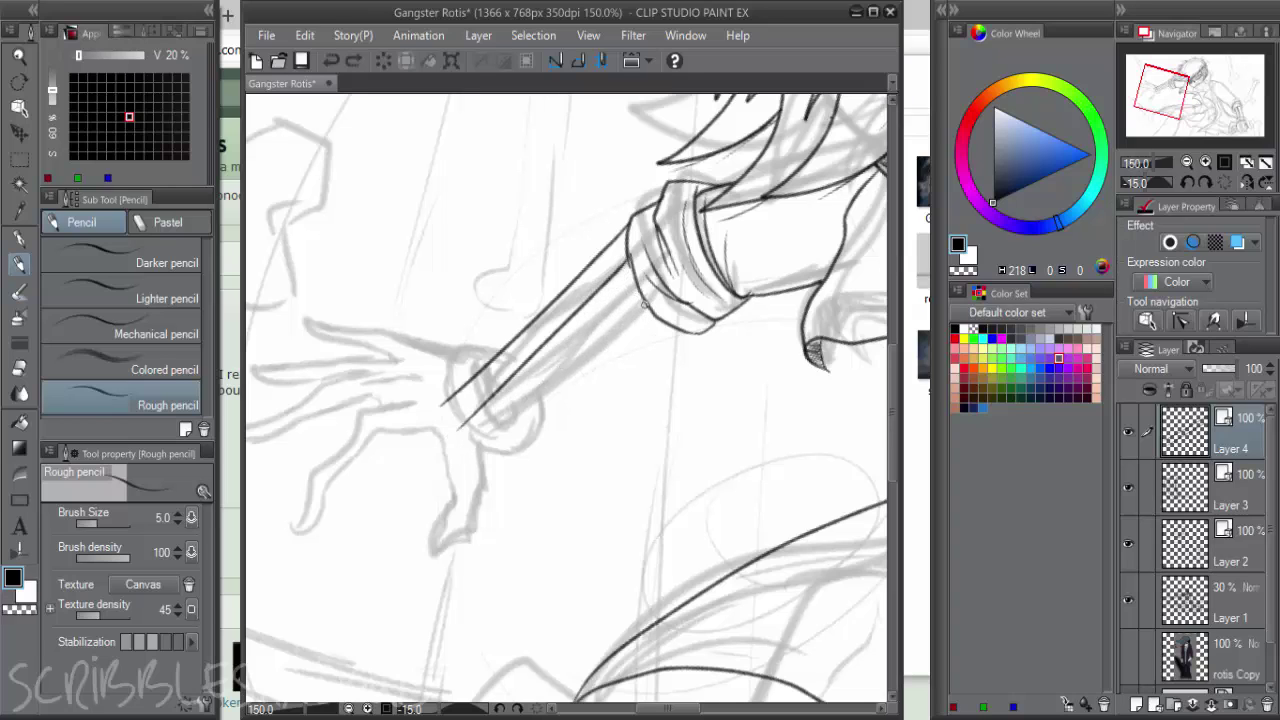
pyautogui.moveTo(632, 311); pyautogui.dragTo(479, 468)
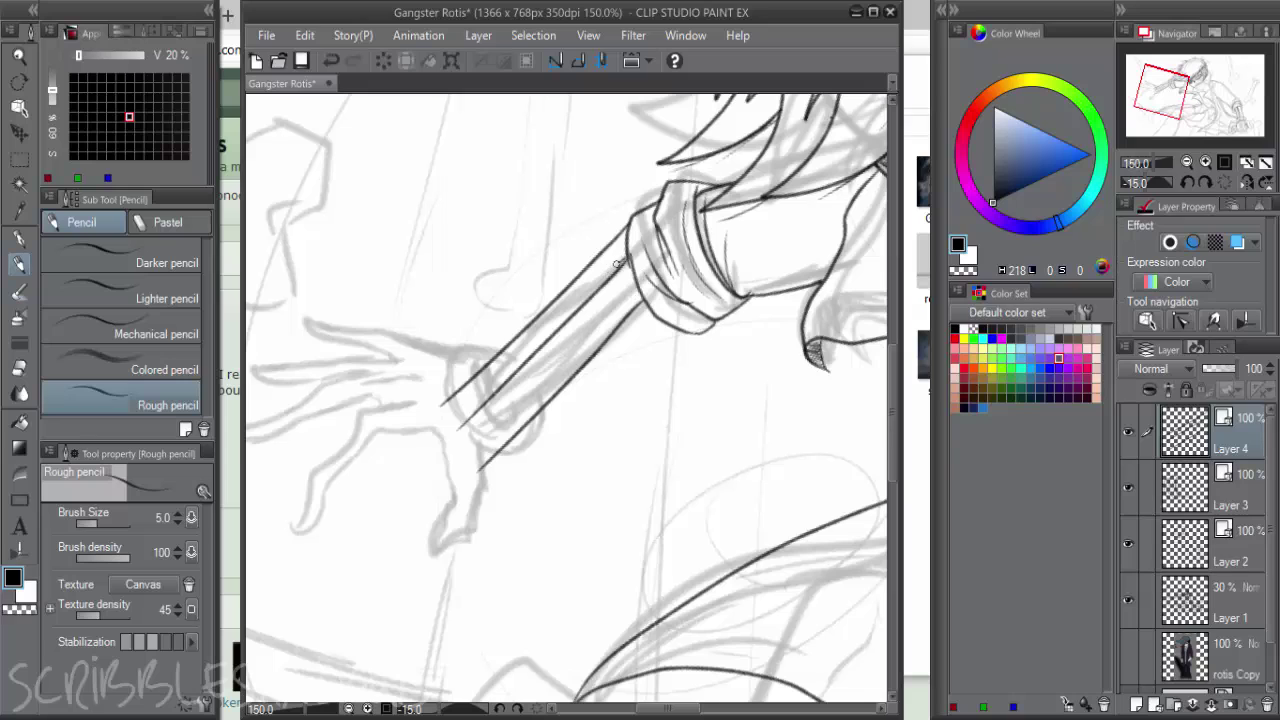
pyautogui.moveTo(618, 263); pyautogui.dragTo(448, 432)
pyautogui.hotkey('ctrl', 'z')
pyautogui.moveTo(628, 258); pyautogui.dragTo(450, 432)
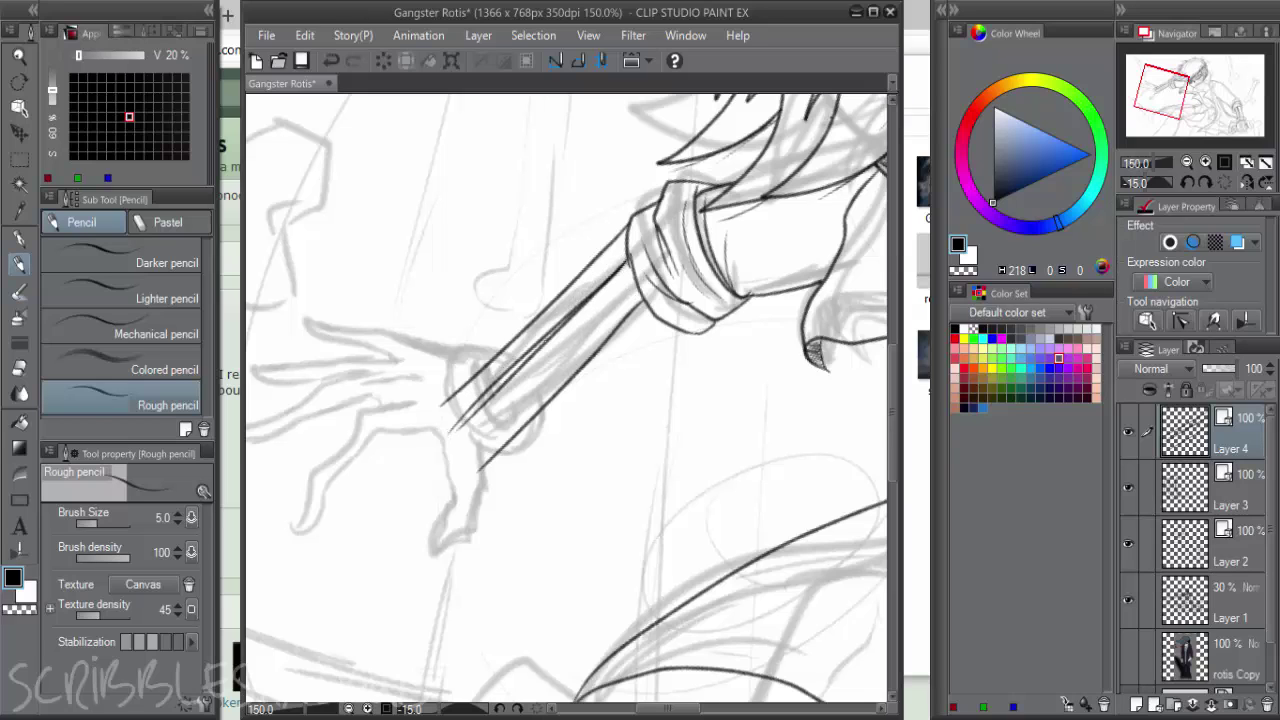
pyautogui.moveTo(474, 376)
pyautogui.mouseDown()
pyautogui.moveTo(468, 406)
pyautogui.moveTo(508, 450)
pyautogui.mouseUp()
pyautogui.hotkey('ctrl', 'z')
pyautogui.hotkey('ctrl', 'z')
pyautogui.hotkey('ctrl', 'z')
pyautogui.hotkey('ctrl', 'z')
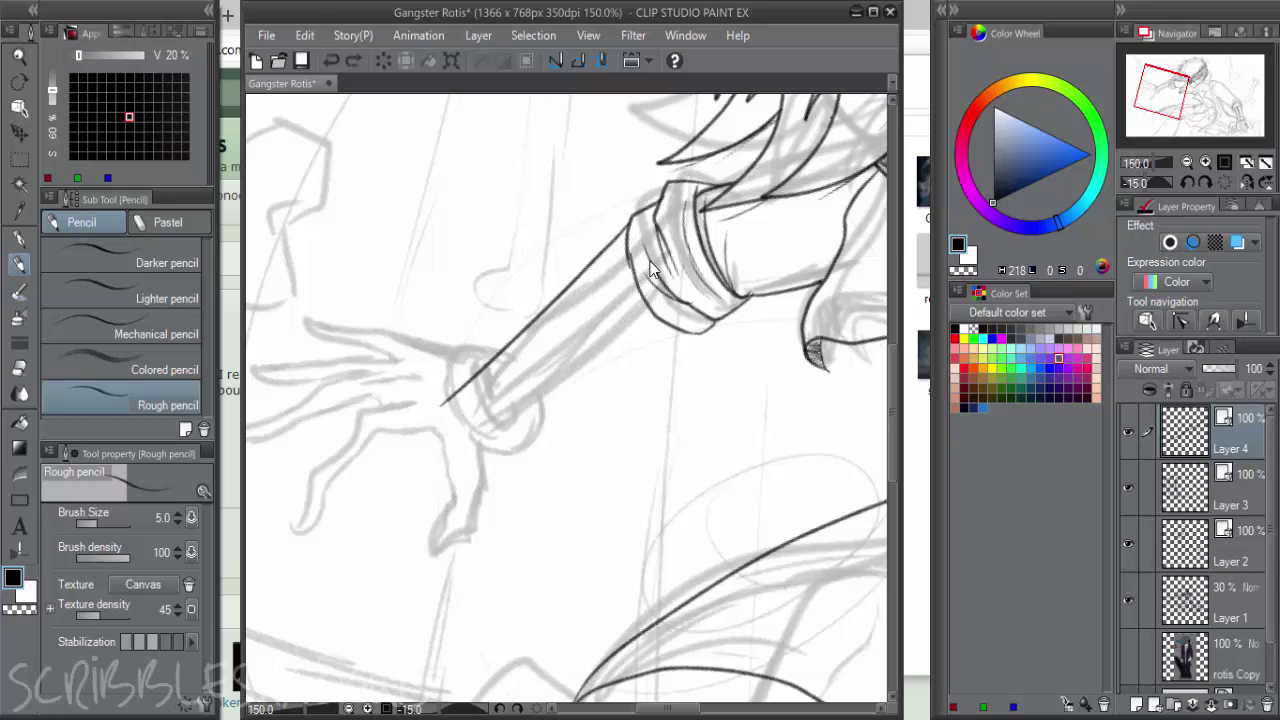
pyautogui.hotkey('ctrl', 'z')
# Trace the two tapering forearm bones from the sleeve cuff to the wrist with the Rough pencil
pyautogui.scroll(-3, 665, 282)
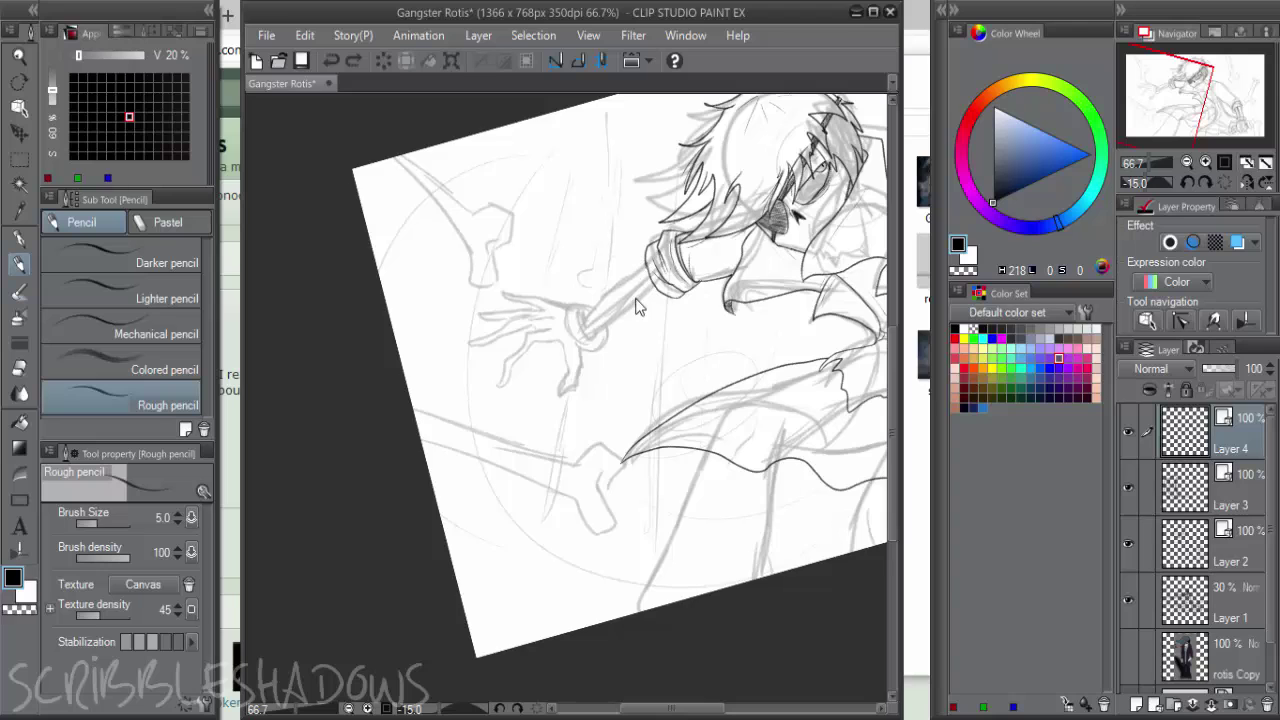
pyautogui.scroll(4, 645, 278)
pyautogui.moveTo(648, 237); pyautogui.dragTo(474, 360)
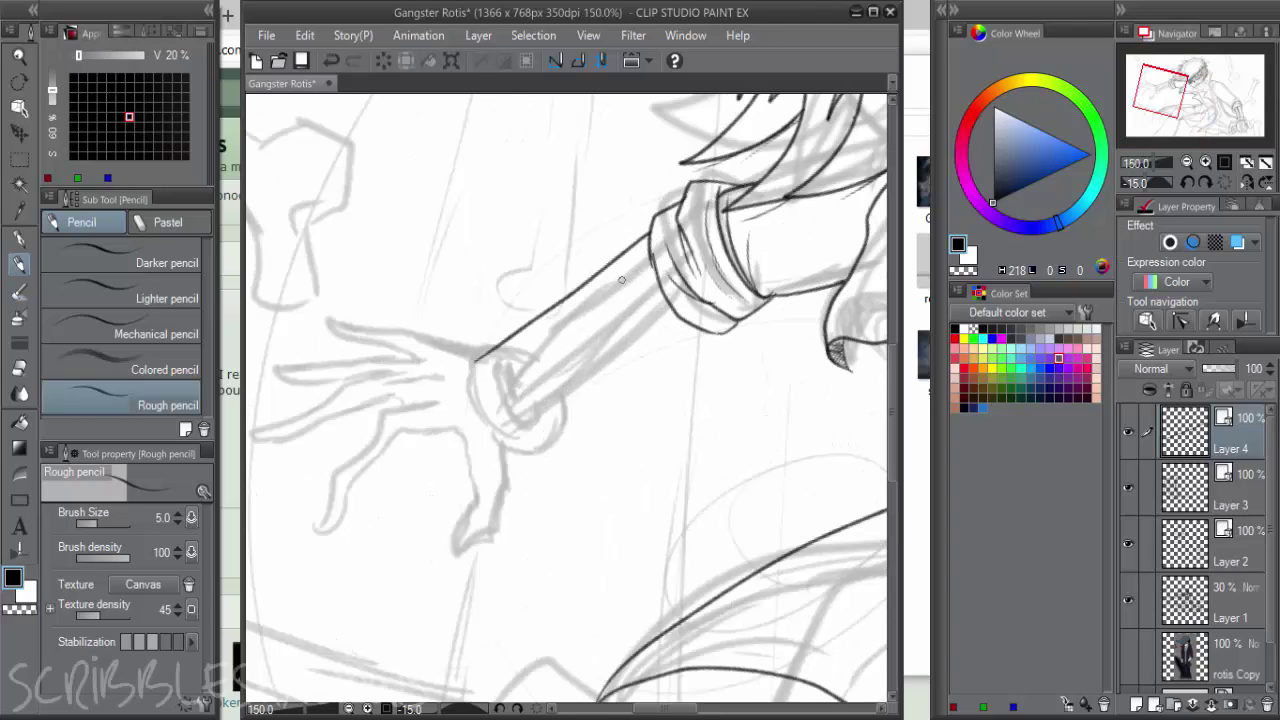
pyautogui.moveTo(650, 262); pyautogui.dragTo(472, 368)
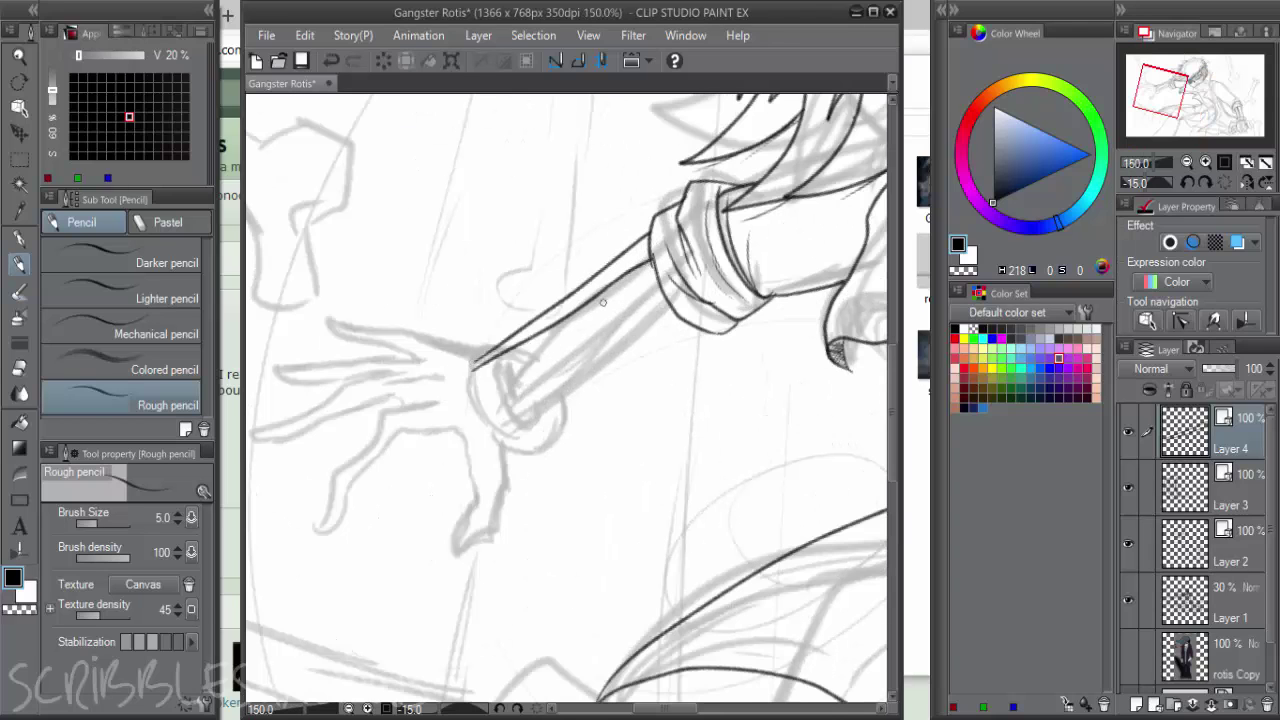
pyautogui.moveTo(668, 296)
pyautogui.mouseDown()
pyautogui.moveTo(507, 386)
pyautogui.moveTo(476, 370)
pyautogui.moveTo(510, 408)
pyautogui.mouseUp()
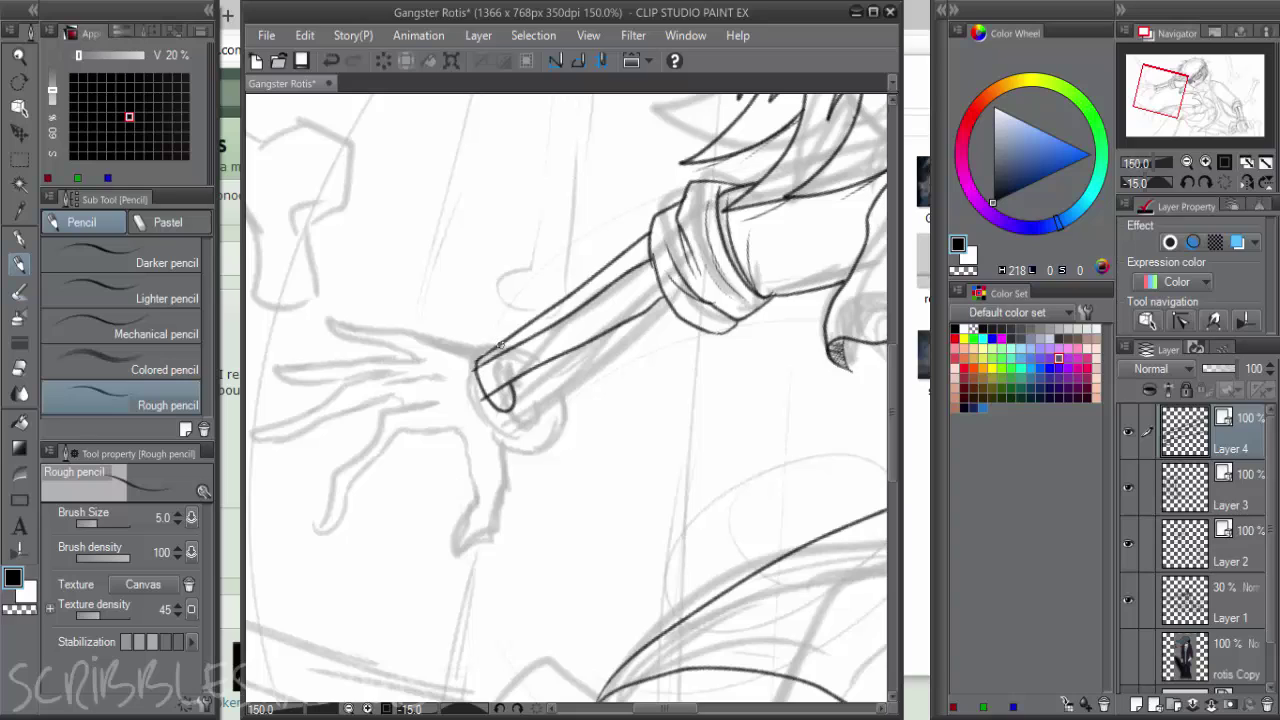
# Draw the ring-shaped wrist opening around the bone ends, erase the overlapping line and shade the bones' inner edges
pyautogui.moveTo(461, 355)
pyautogui.mouseDown()
pyautogui.moveTo(452, 378)
pyautogui.moveTo(477, 424)
pyautogui.mouseUp()
pyautogui.hotkey('ctrl', 'z')
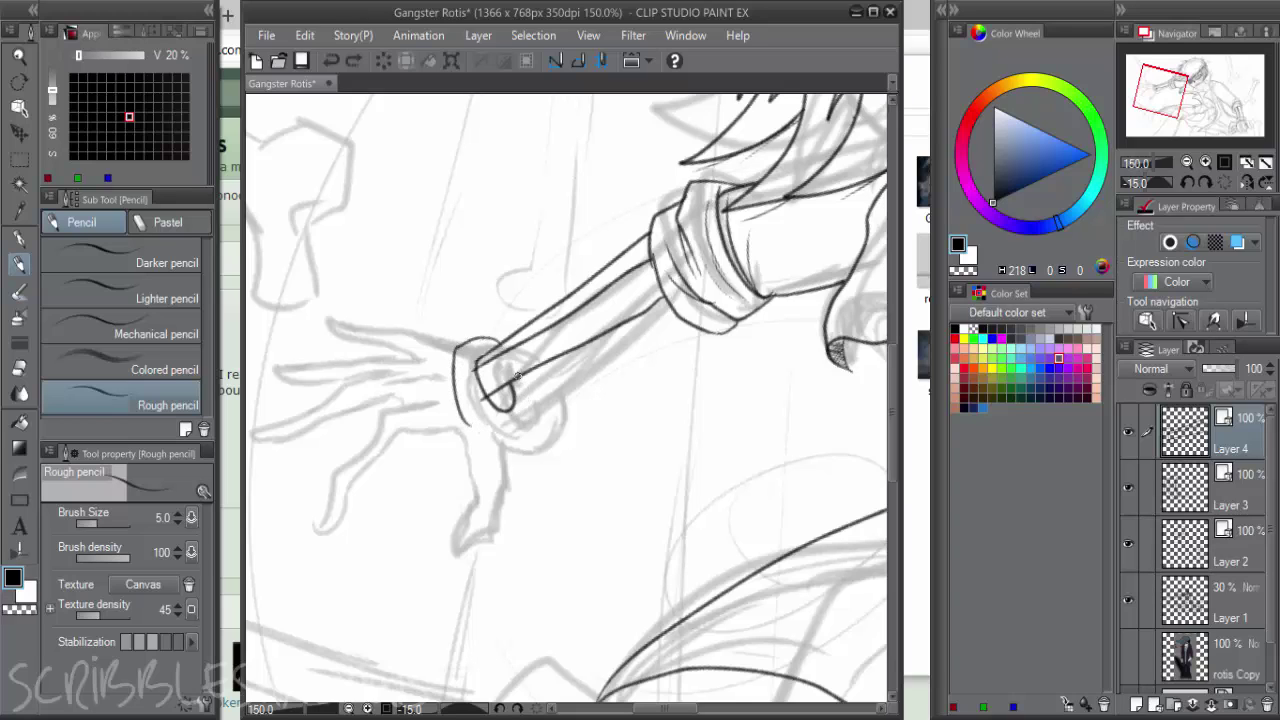
pyautogui.moveTo(519, 376)
pyautogui.mouseDown()
pyautogui.moveTo(520, 420)
pyautogui.moveTo(478, 436)
pyautogui.mouseUp()
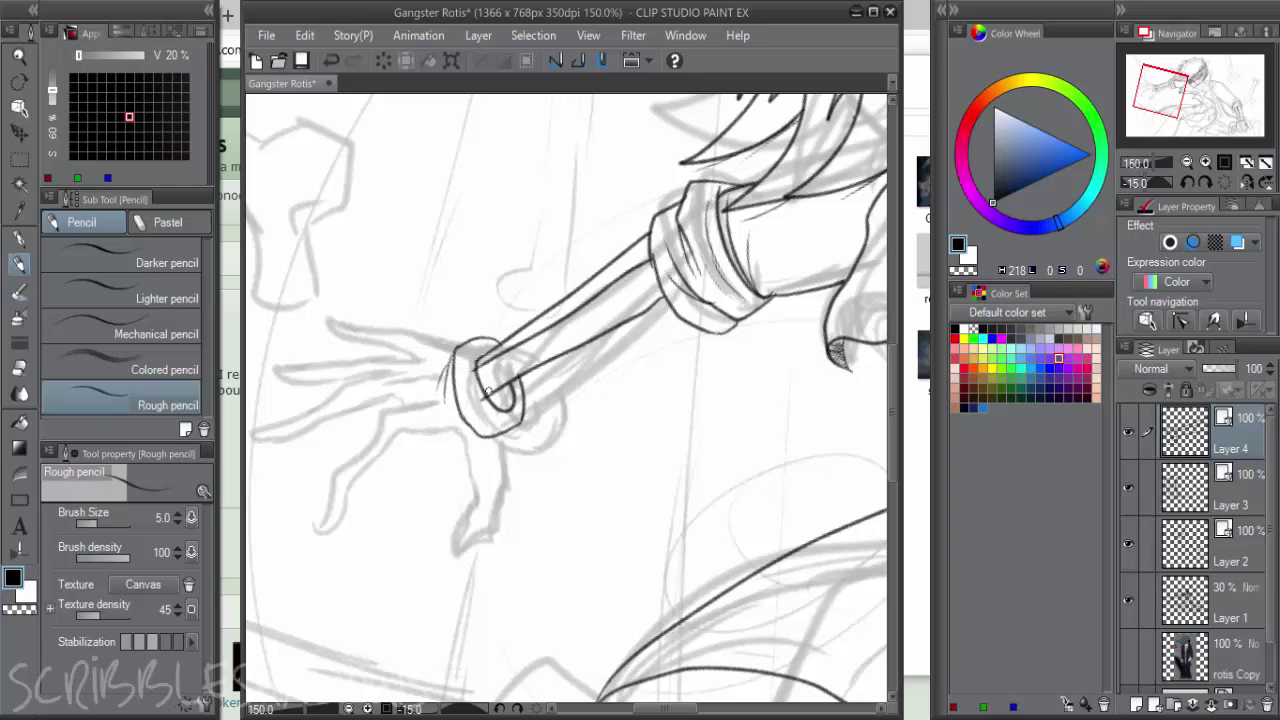
pyautogui.press('e')
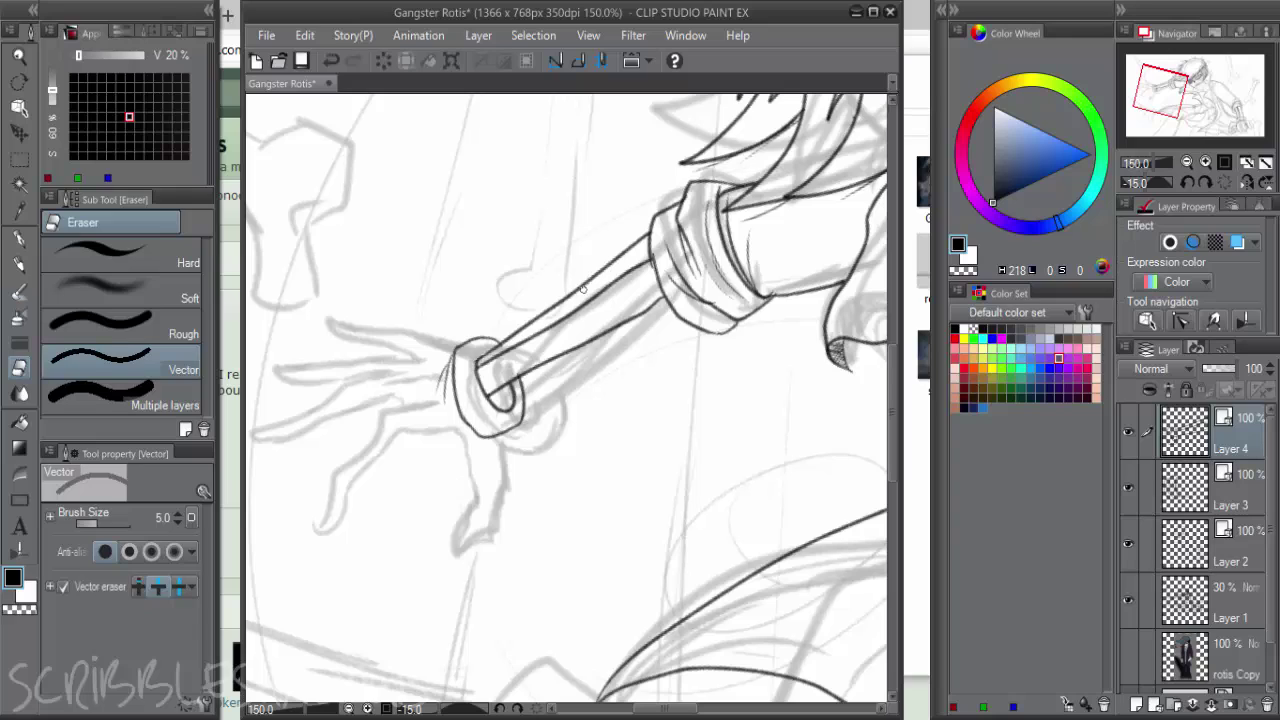
pyautogui.press('p')
pyautogui.press('p')
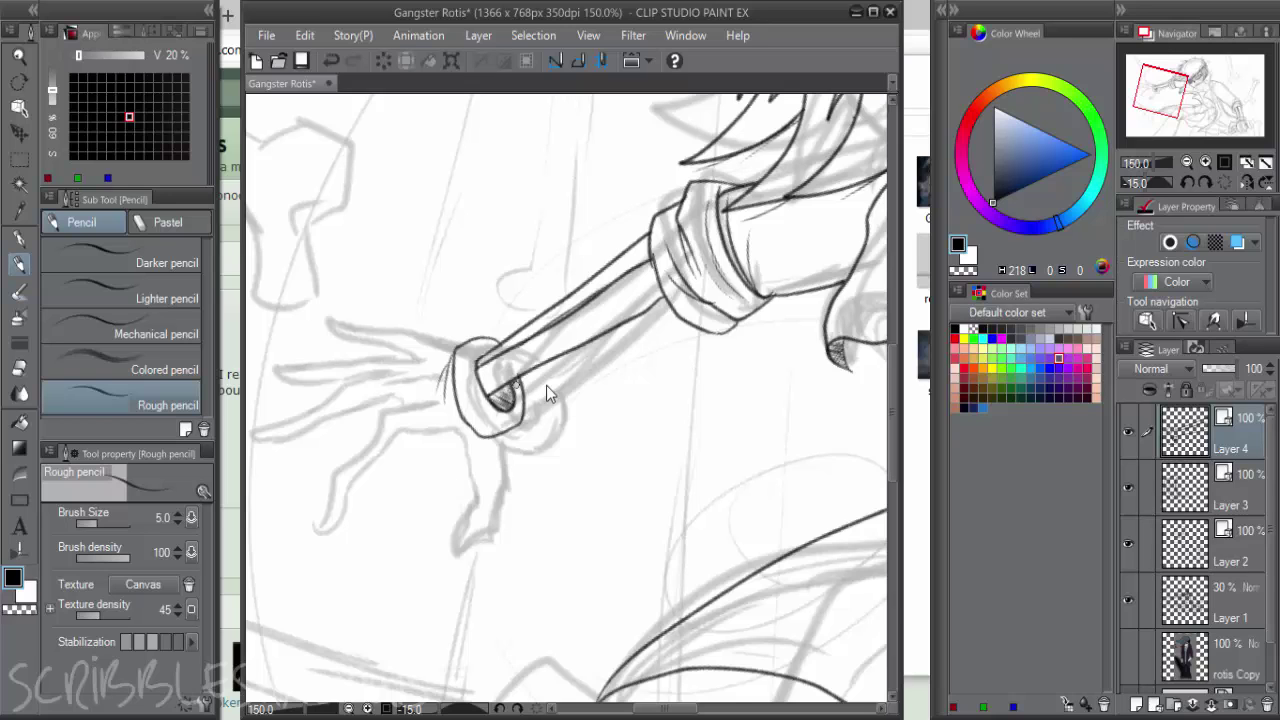
# Merge Layers 2, 3 and 4 into one line art layer and add a new vector layer above it
pyautogui.scroll(-1, 547, 386)
pyautogui.click(1147, 491)
pyautogui.click(1147, 540)
pyautogui.rightClick(1214, 526)
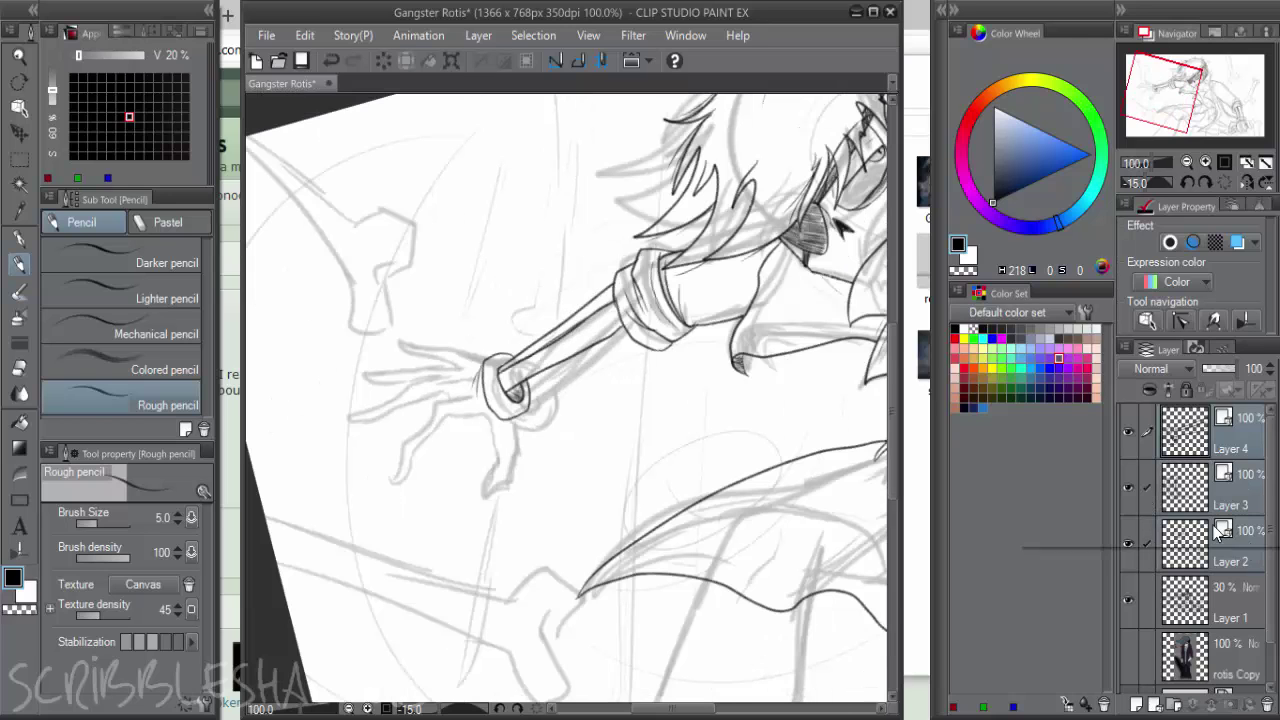
pyautogui.rightClick(1218, 531)
pyautogui.click(1181, 458)
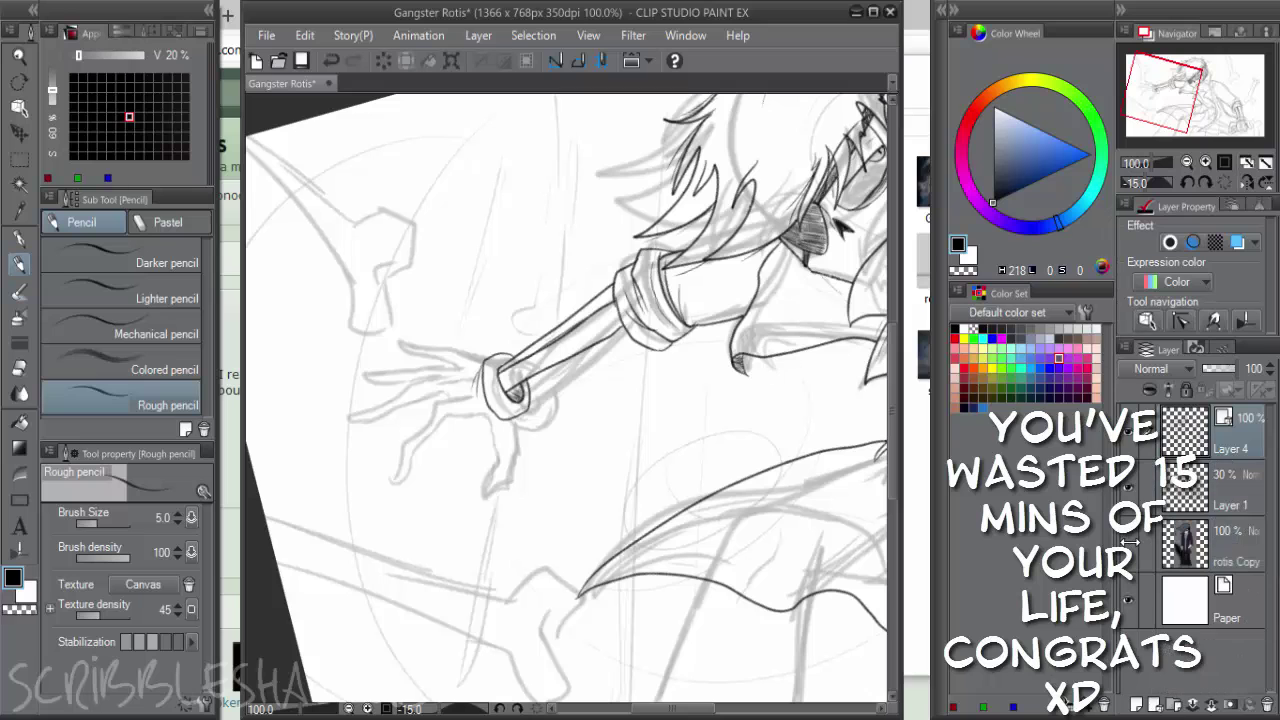
pyautogui.click(1153, 705)
# Try to trace the outer edge of the outstretched hand from the wrist opening towards the fingers
pyautogui.click(1205, 183)
pyautogui.click(1205, 183)
pyautogui.click(1205, 183)
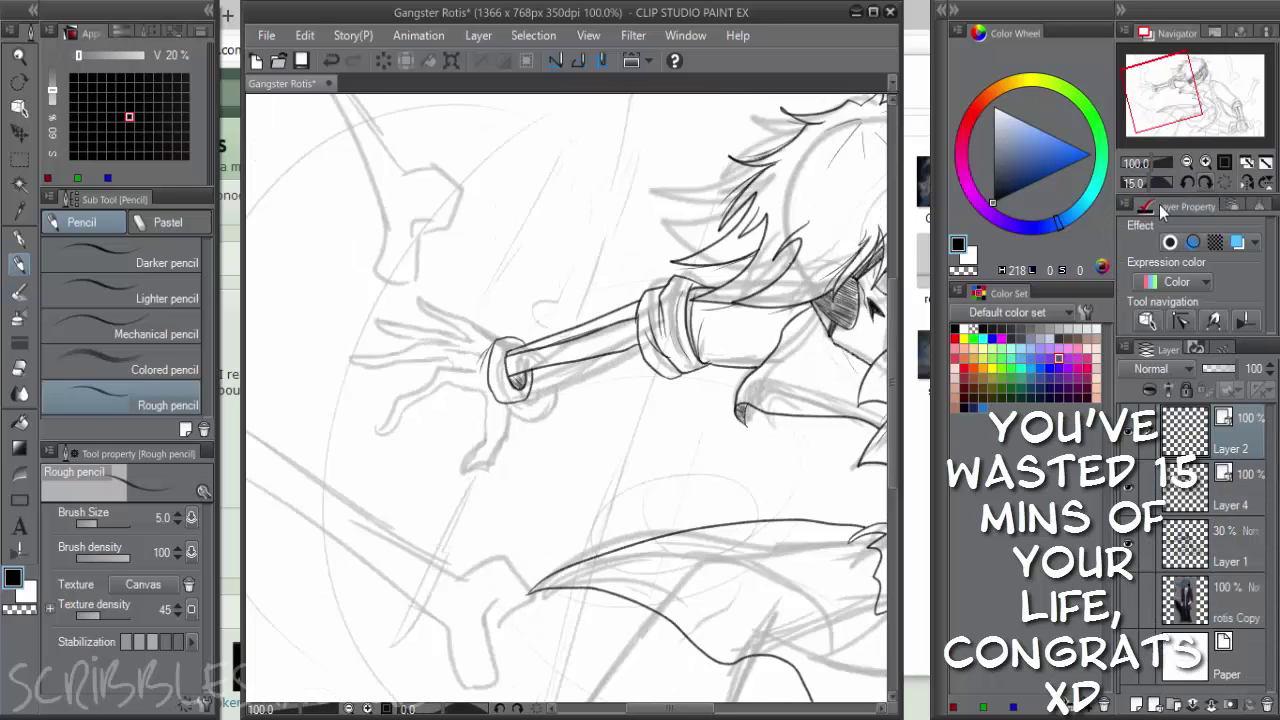
pyautogui.scroll(4, 550, 345)
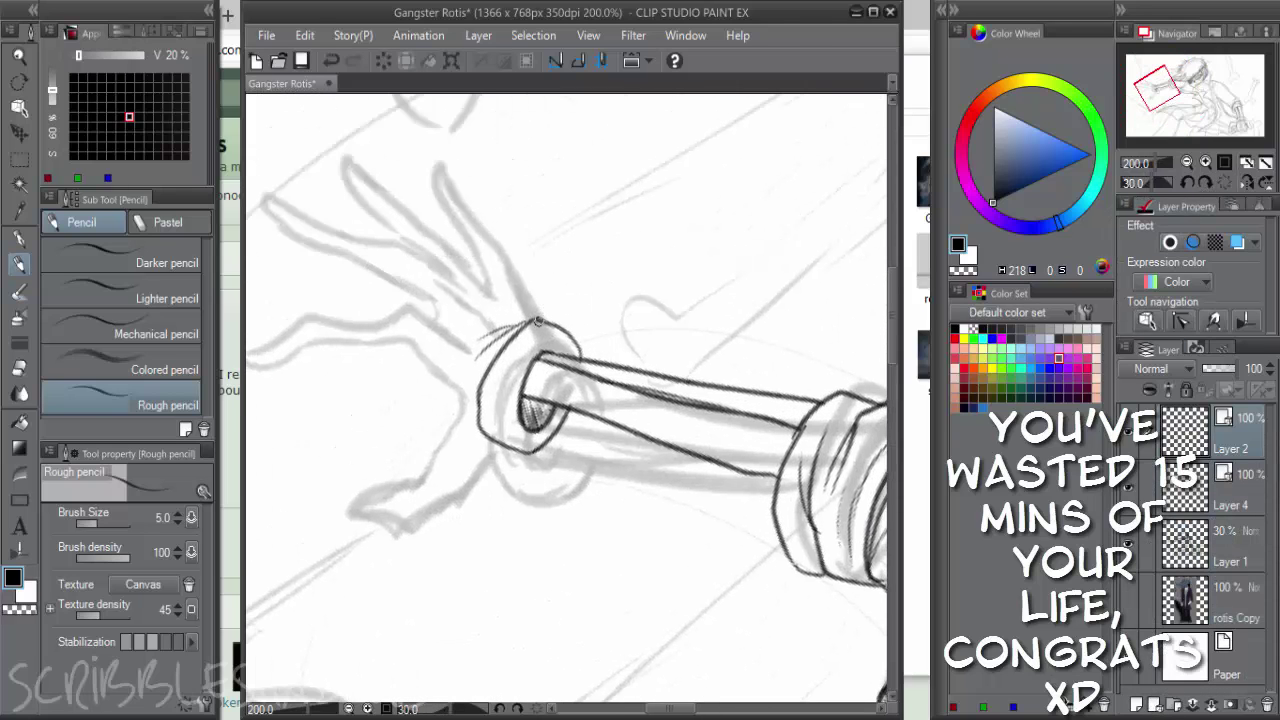
pyautogui.moveTo(535, 318); pyautogui.dragTo(496, 200)
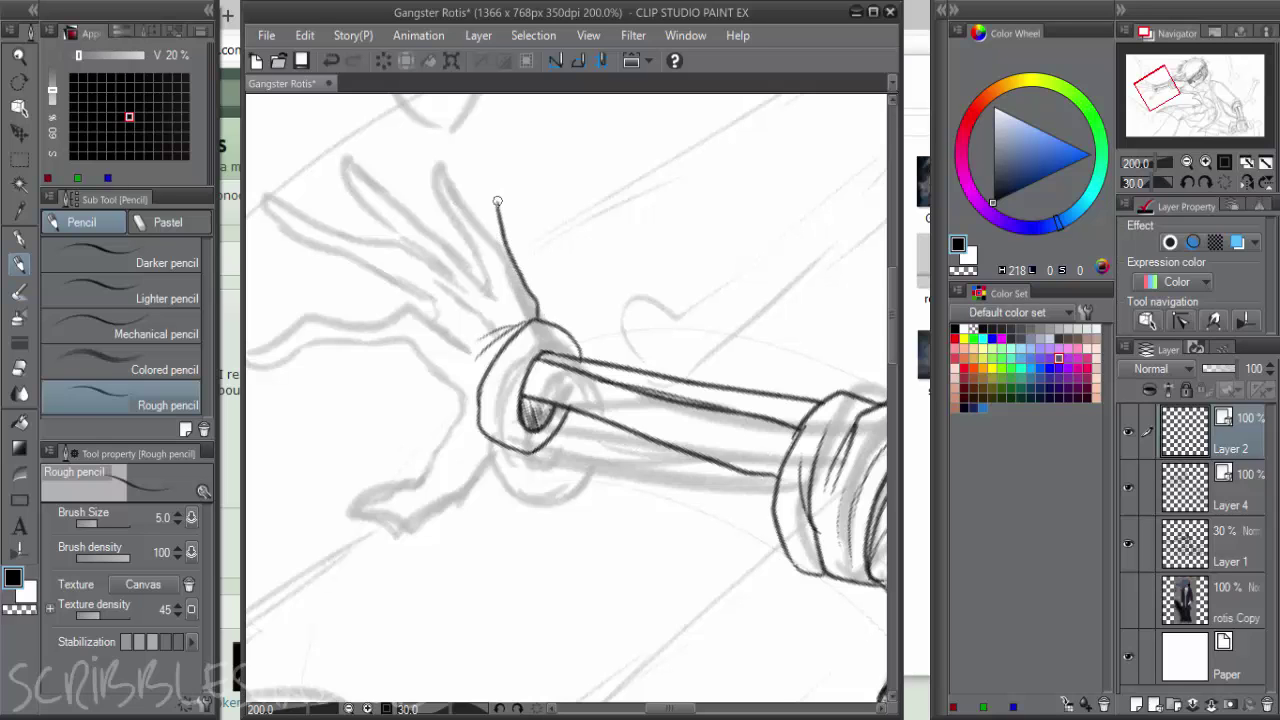
pyautogui.hotkey('ctrl', 'z')
# Show the rotis Copy reference layer, examine the character's sleeves and bony forearms, and hide it again
pyautogui.click(1128, 600)
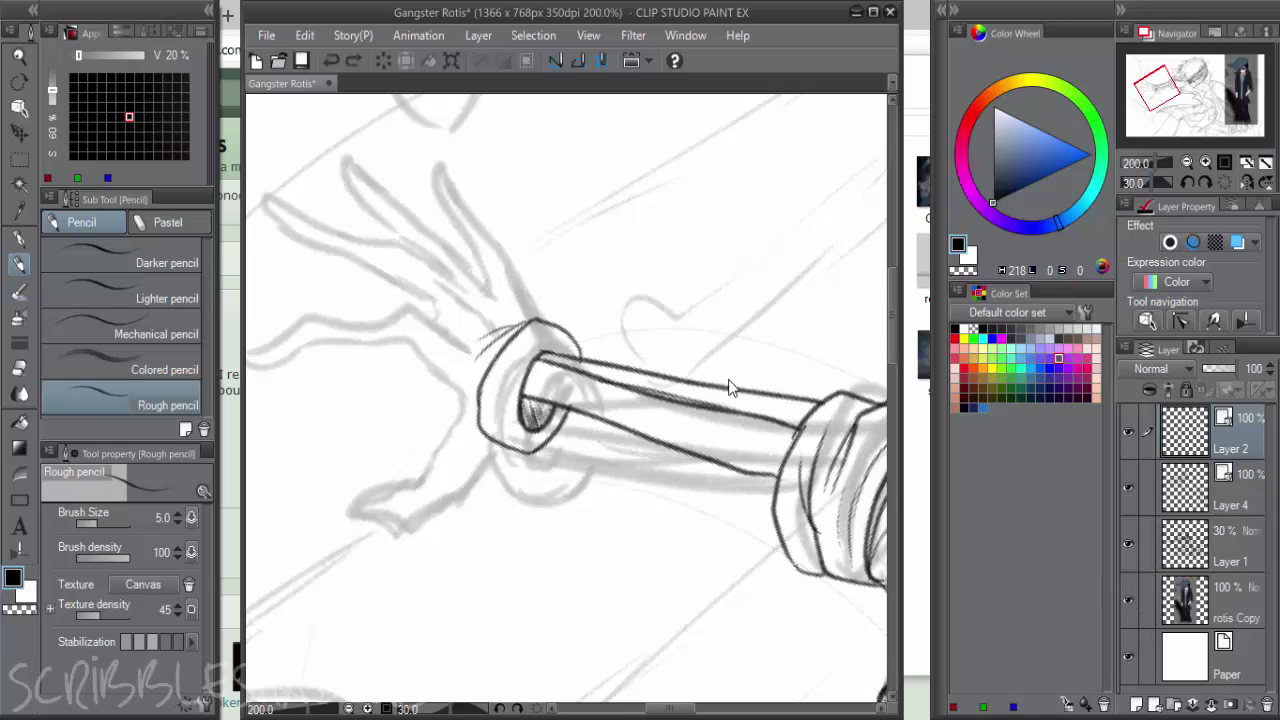
pyautogui.scroll(-3, 732, 387)
pyautogui.moveTo(748, 360); pyautogui.dragTo(326, 166)
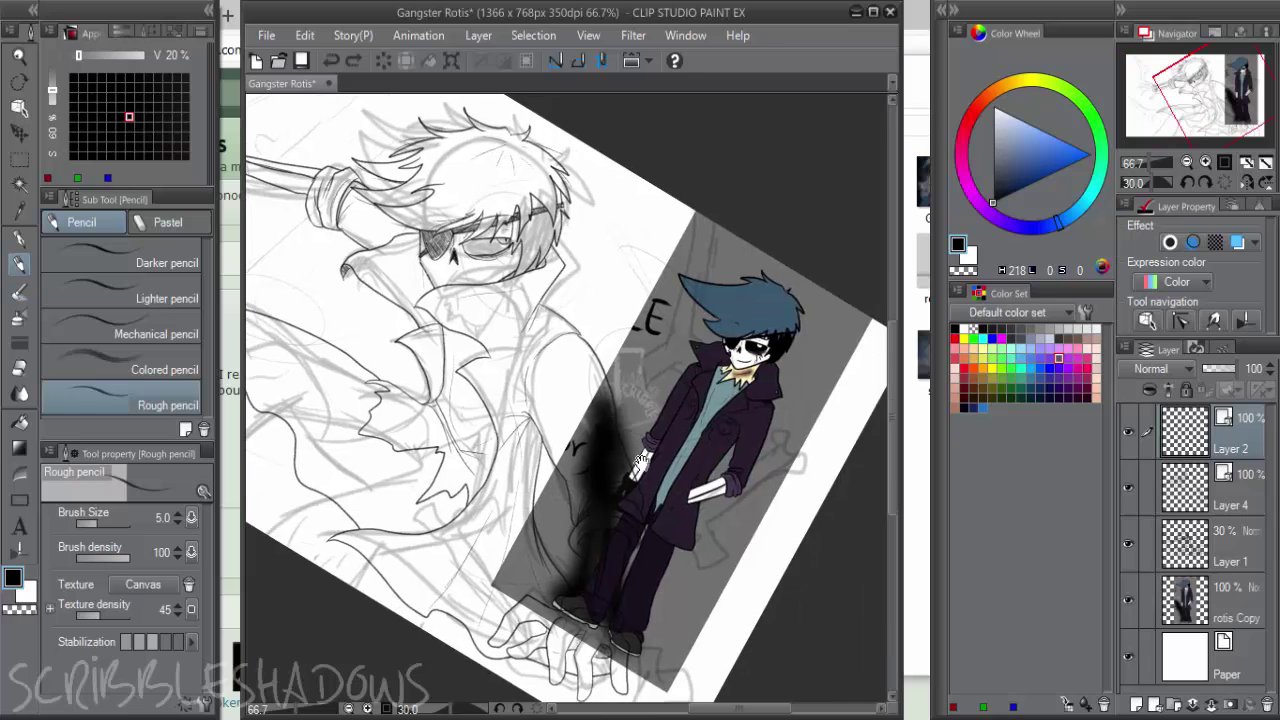
pyautogui.scroll(2, 639, 500)
pyautogui.scroll(-2, 602, 433)
pyautogui.moveTo(602, 433); pyautogui.dragTo(847, 557)
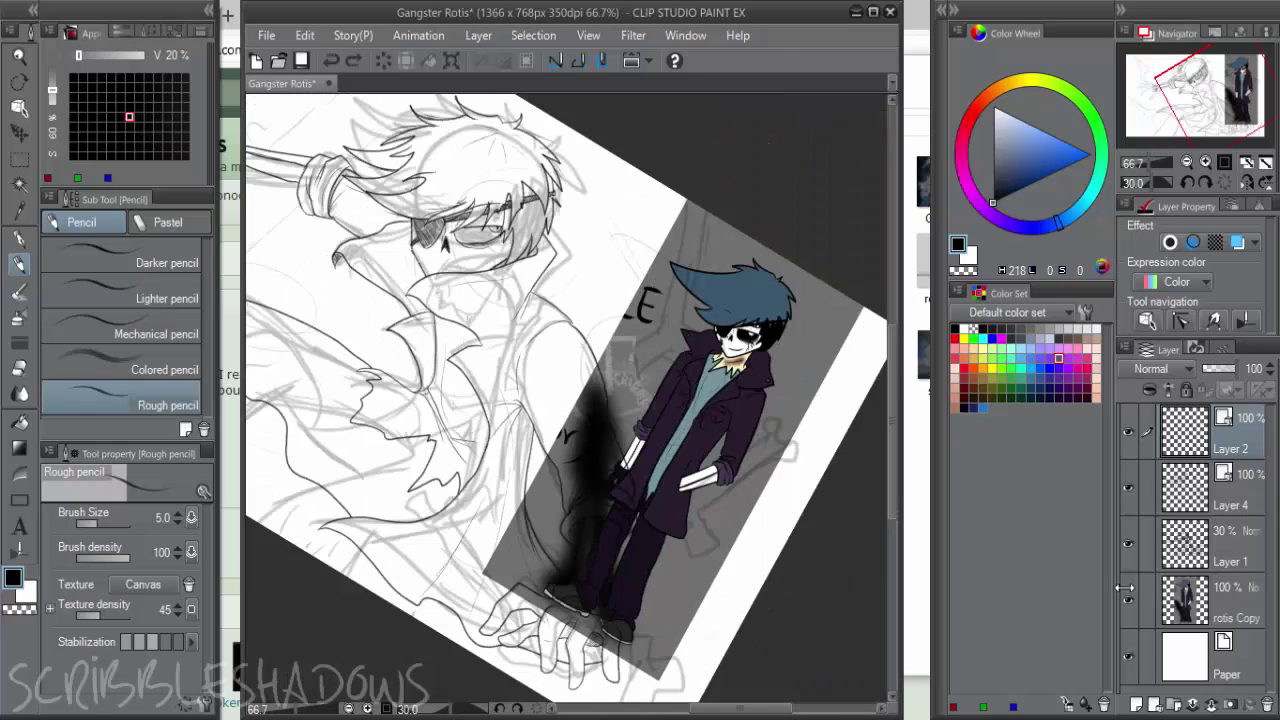
pyautogui.scroll(5, 423, 263)
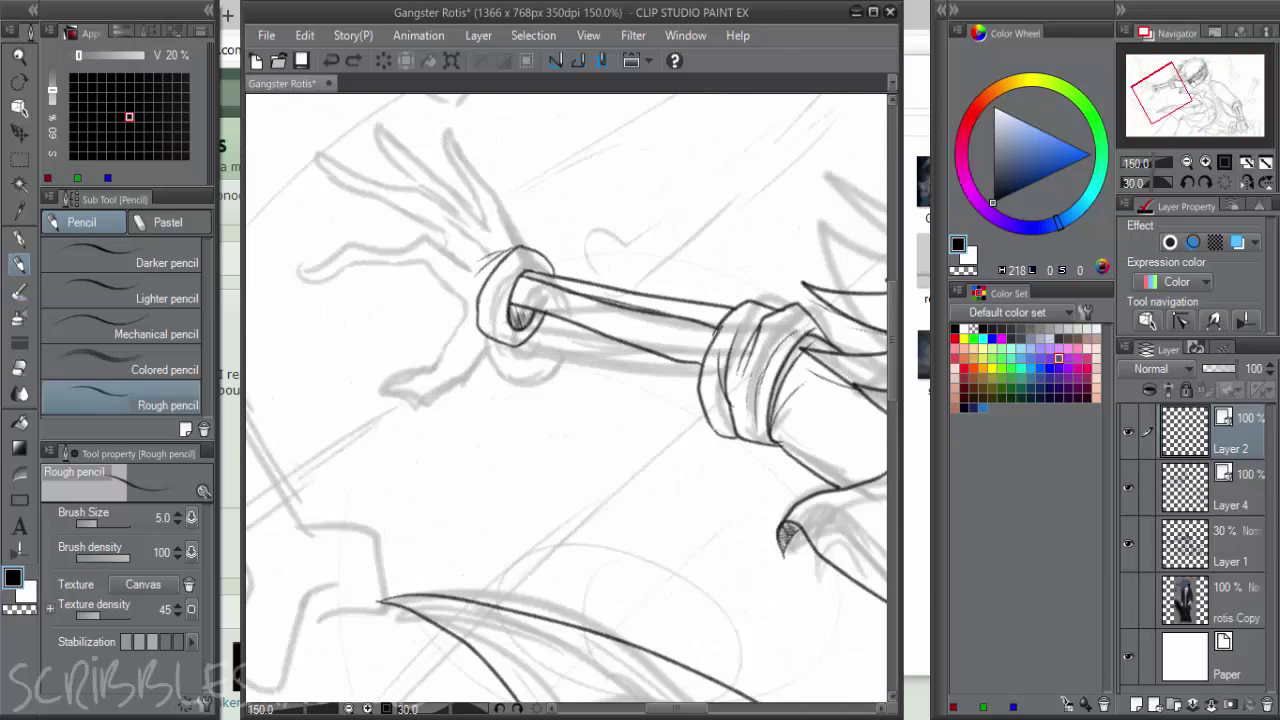
# Trace the thumb and the first three fingers of the outstretched hand, redoing the misplaced finger strokes
pyautogui.moveTo(527, 361)
pyautogui.mouseDown()
pyautogui.moveTo(397, 406)
pyautogui.moveTo(391, 386)
pyautogui.moveTo(479, 346)
pyautogui.moveTo(487, 310)
pyautogui.moveTo(390, 240)
pyautogui.moveTo(326, 228)
pyautogui.moveTo(307, 212)
pyautogui.moveTo(308, 190)
pyautogui.moveTo(392, 203)
pyautogui.moveTo(467, 242)
pyautogui.moveTo(451, 231)
pyautogui.moveTo(480, 231)
pyautogui.moveTo(490, 214)
pyautogui.moveTo(344, 107)
pyautogui.mouseUp()
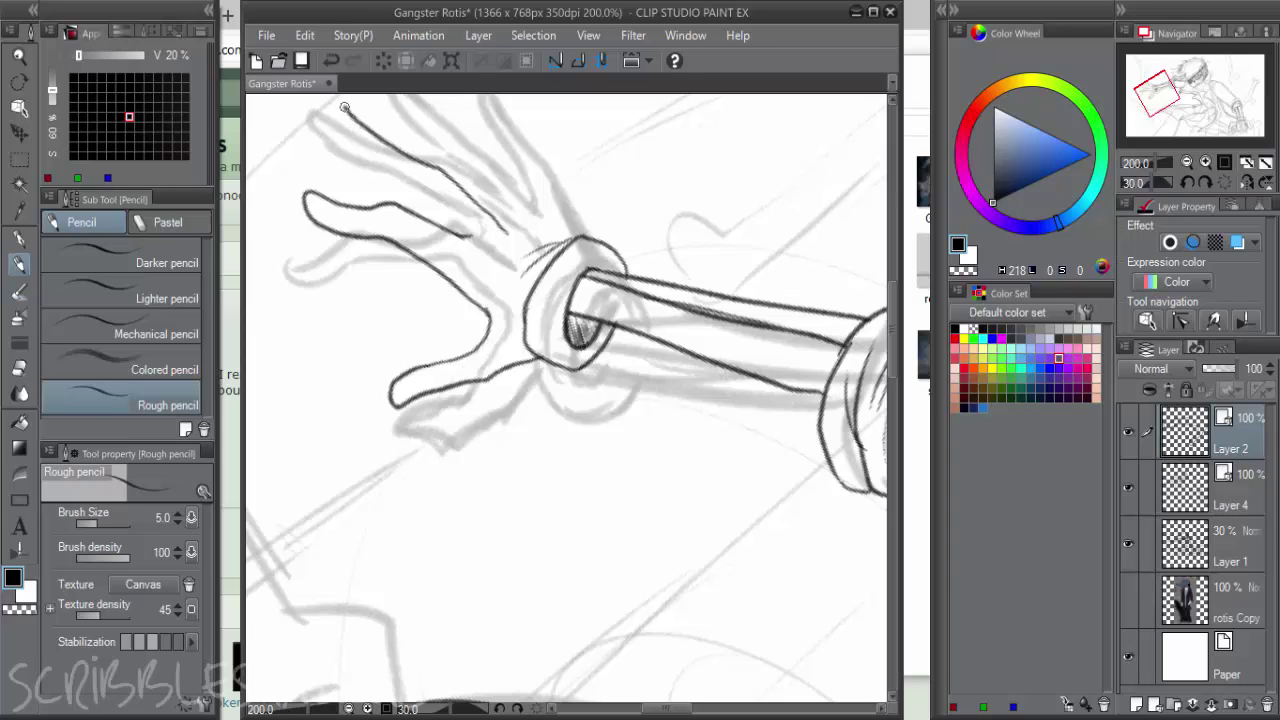
pyautogui.hotkey('ctrl', 'z')
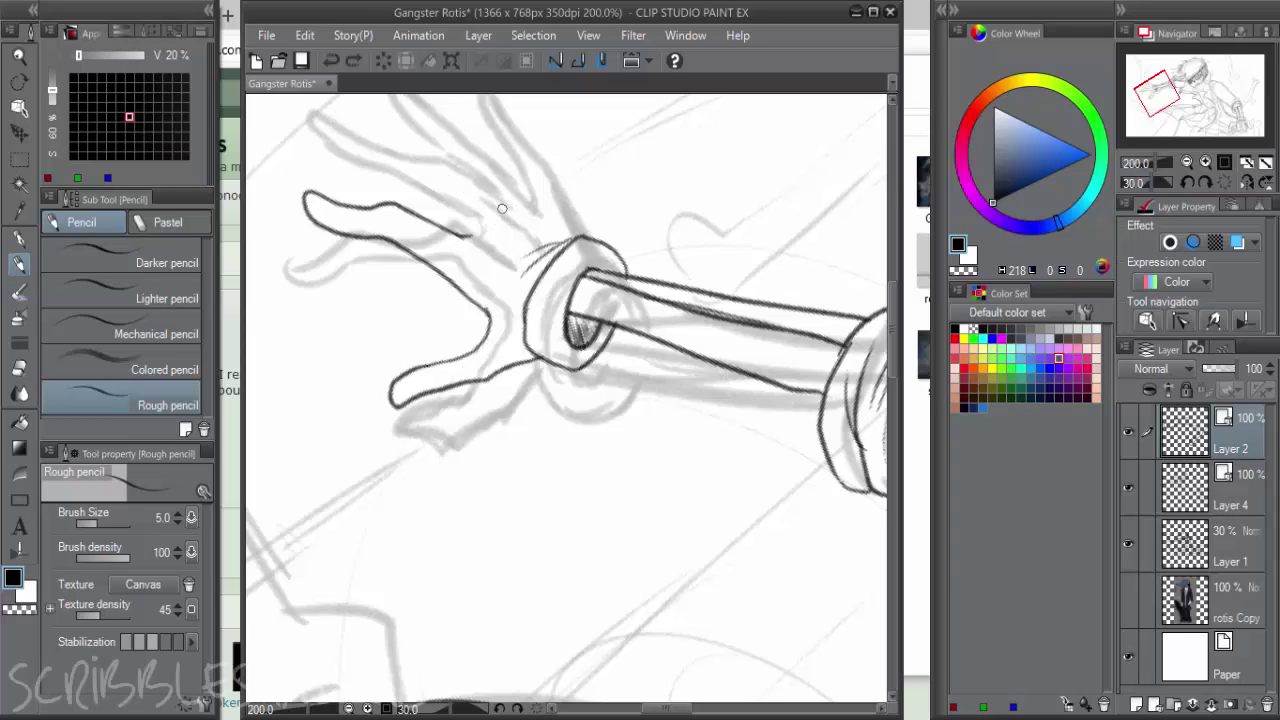
pyautogui.moveTo(502, 208); pyautogui.dragTo(405, 150)
pyautogui.hotkey('ctrl', 'z')
pyautogui.moveTo(484, 202)
pyautogui.mouseDown()
pyautogui.moveTo(431, 168)
pyautogui.moveTo(310, 132)
pyautogui.moveTo(312, 155)
pyautogui.moveTo(465, 233)
pyautogui.moveTo(530, 230)
pyautogui.moveTo(522, 268)
pyautogui.moveTo(483, 235)
pyautogui.moveTo(494, 205)
pyautogui.moveTo(472, 171)
pyautogui.moveTo(425, 130)
pyautogui.moveTo(475, 225)
pyautogui.mouseUp()
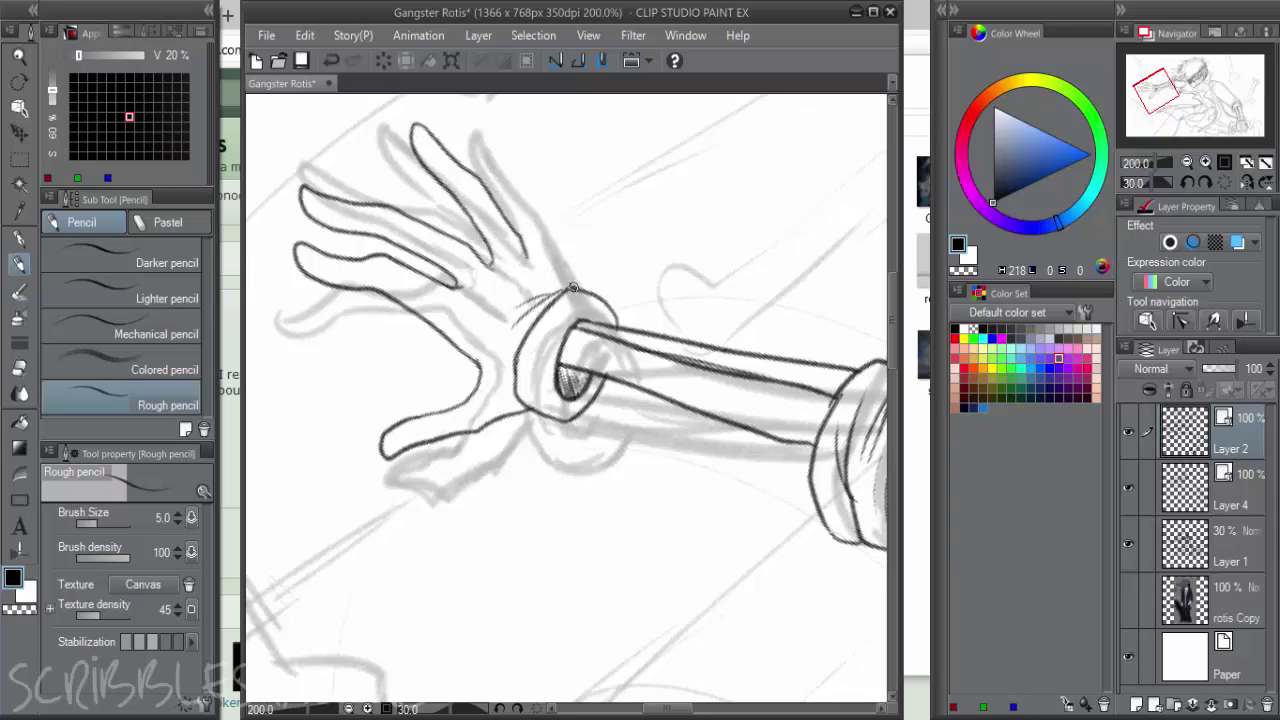
# Trace the hand's far edge from the wrist opening up to the last fingertip and draw that finger's inner side
pyautogui.hotkey('ctrl', 'z')
pyautogui.moveTo(573, 288); pyautogui.dragTo(510, 143)
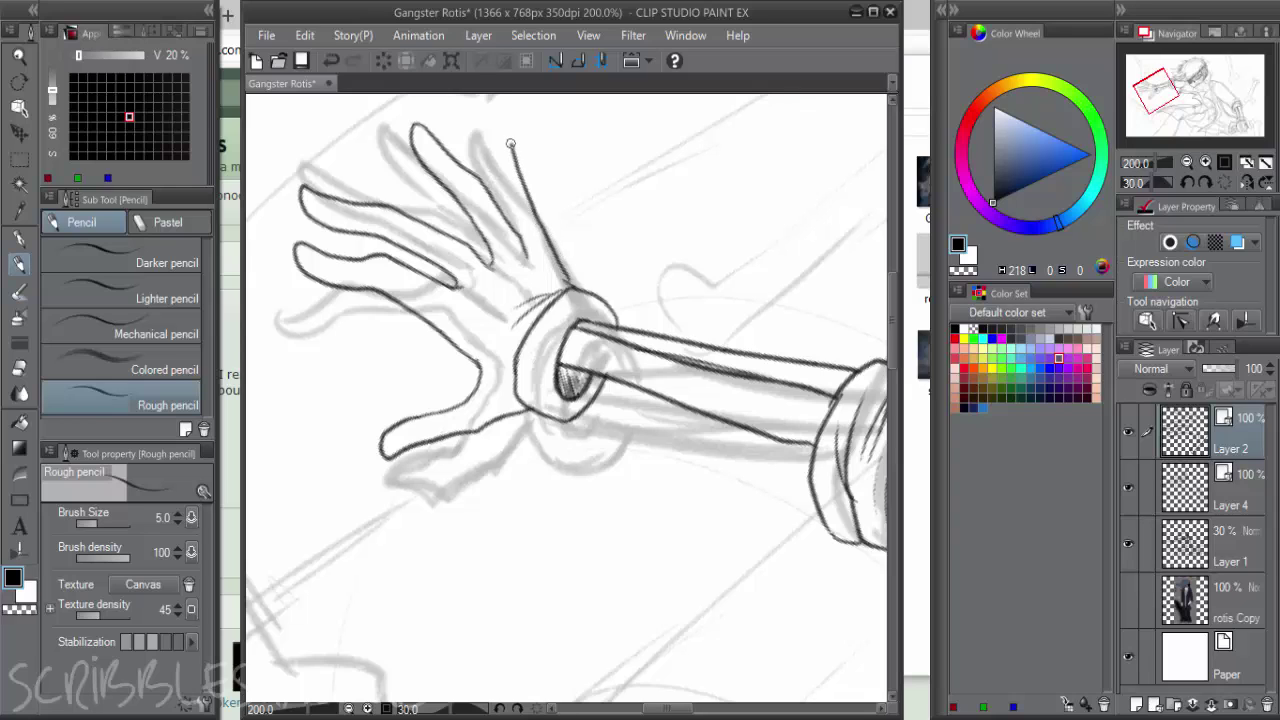
pyautogui.hotkey('ctrl', 'z')
pyautogui.moveTo(576, 288)
pyautogui.mouseDown()
pyautogui.moveTo(532, 203)
pyautogui.moveTo(469, 136)
pyautogui.moveTo(477, 177)
pyautogui.mouseUp()
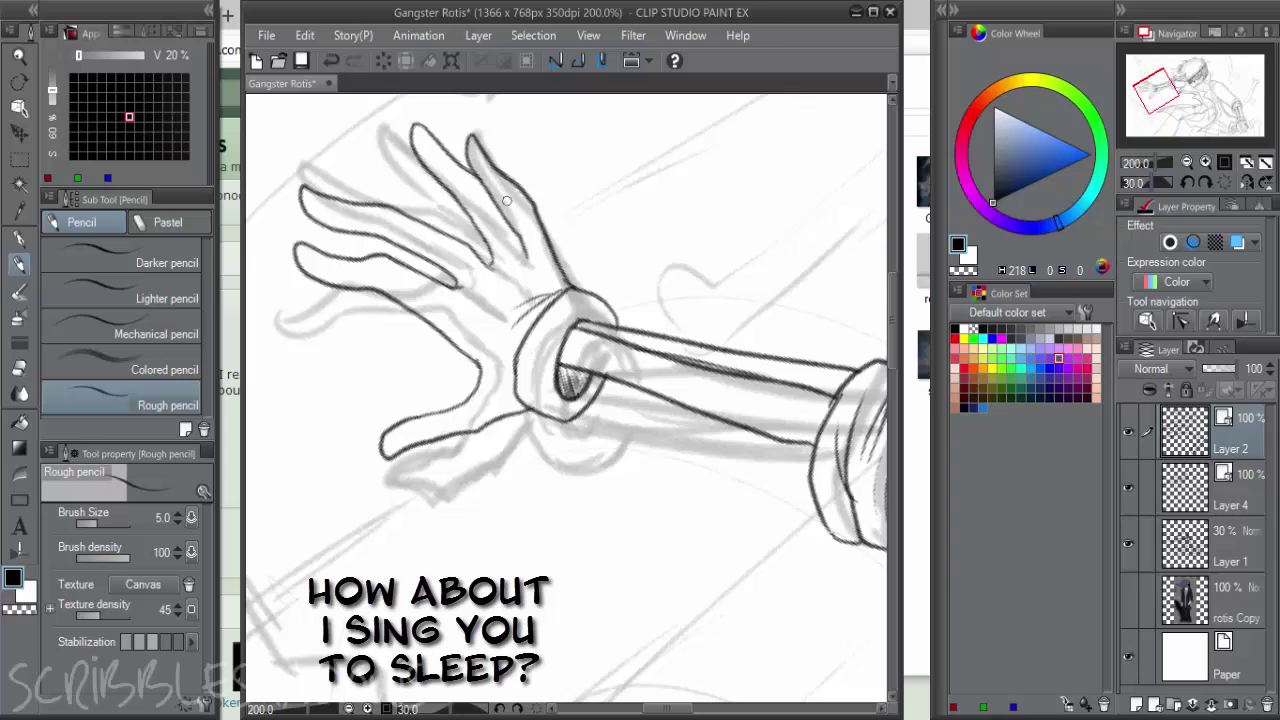
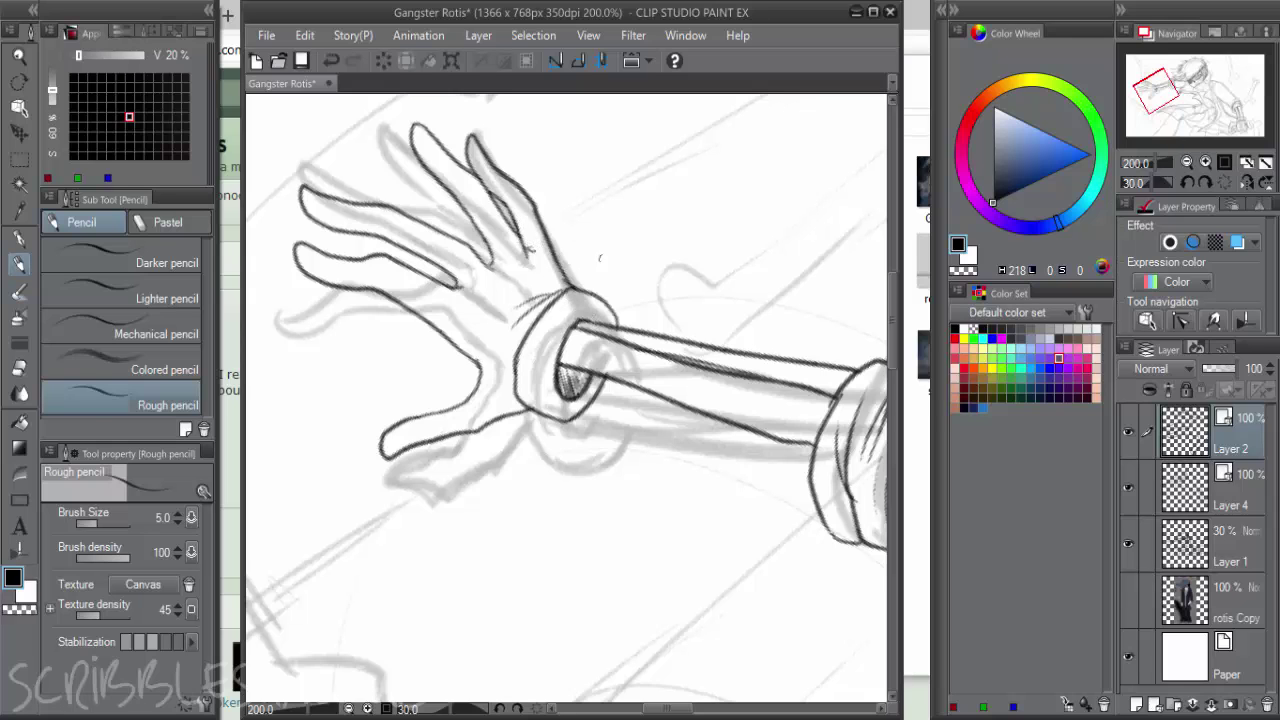
# Reset the canvas rotation and transform the hand on Layer 2, scaling it to 95% and rotating it slightly towards the wrist
pyautogui.click(1226, 182)
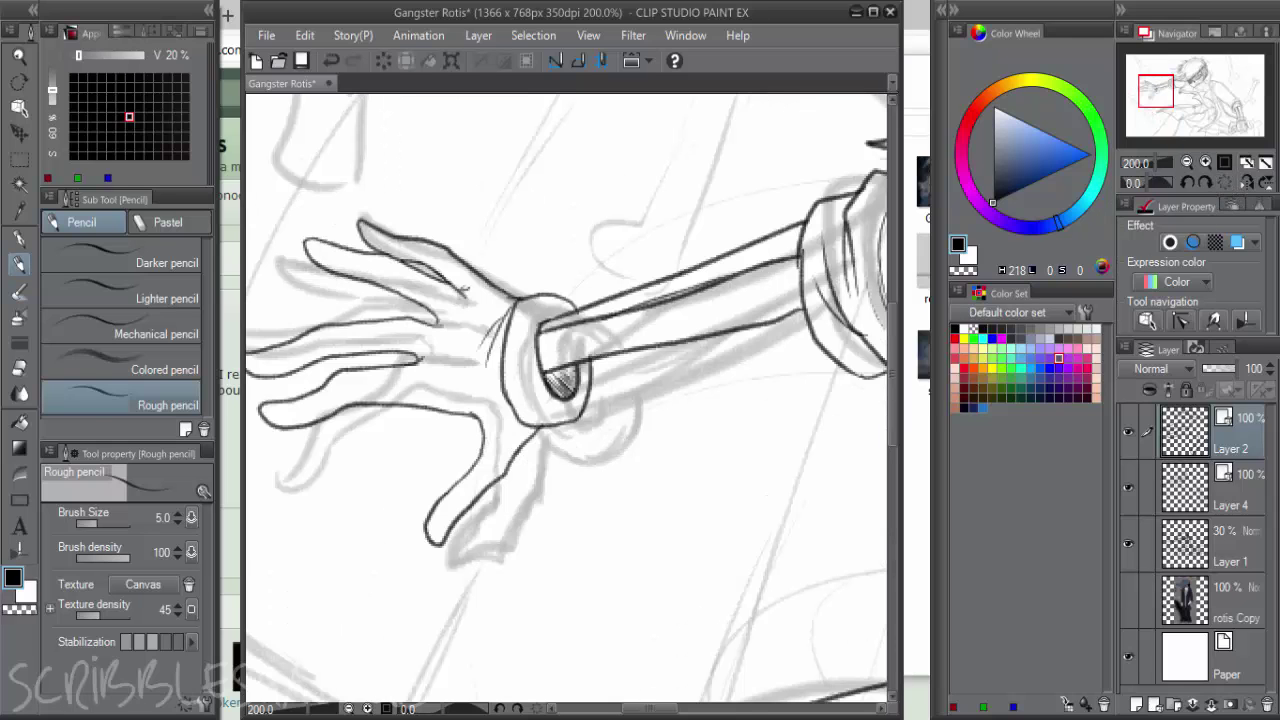
pyautogui.scroll(-4, 622, 380)
pyautogui.moveTo(740, 403); pyautogui.dragTo(568, 346)
pyautogui.moveTo(711, 420); pyautogui.dragTo(627, 399)
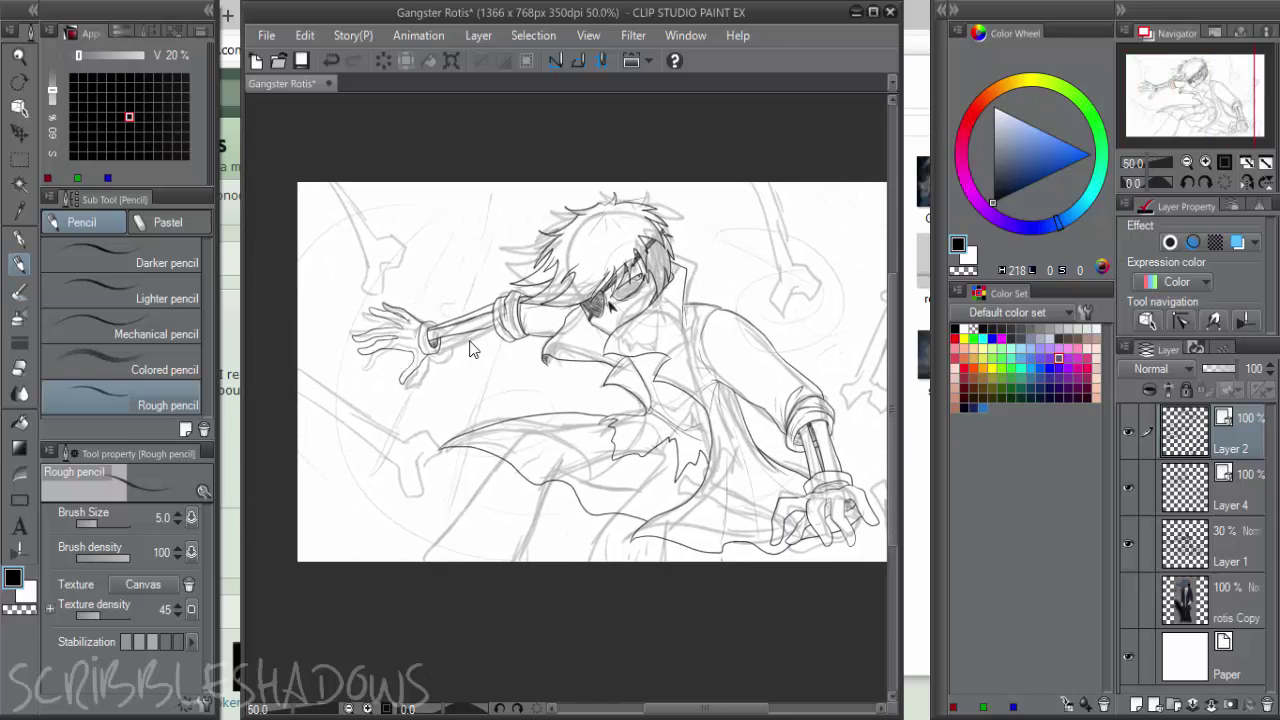
pyautogui.scroll(2, 474, 350)
pyautogui.moveTo(511, 346); pyautogui.dragTo(565, 368)
pyautogui.hotkey('ctrl', 't')
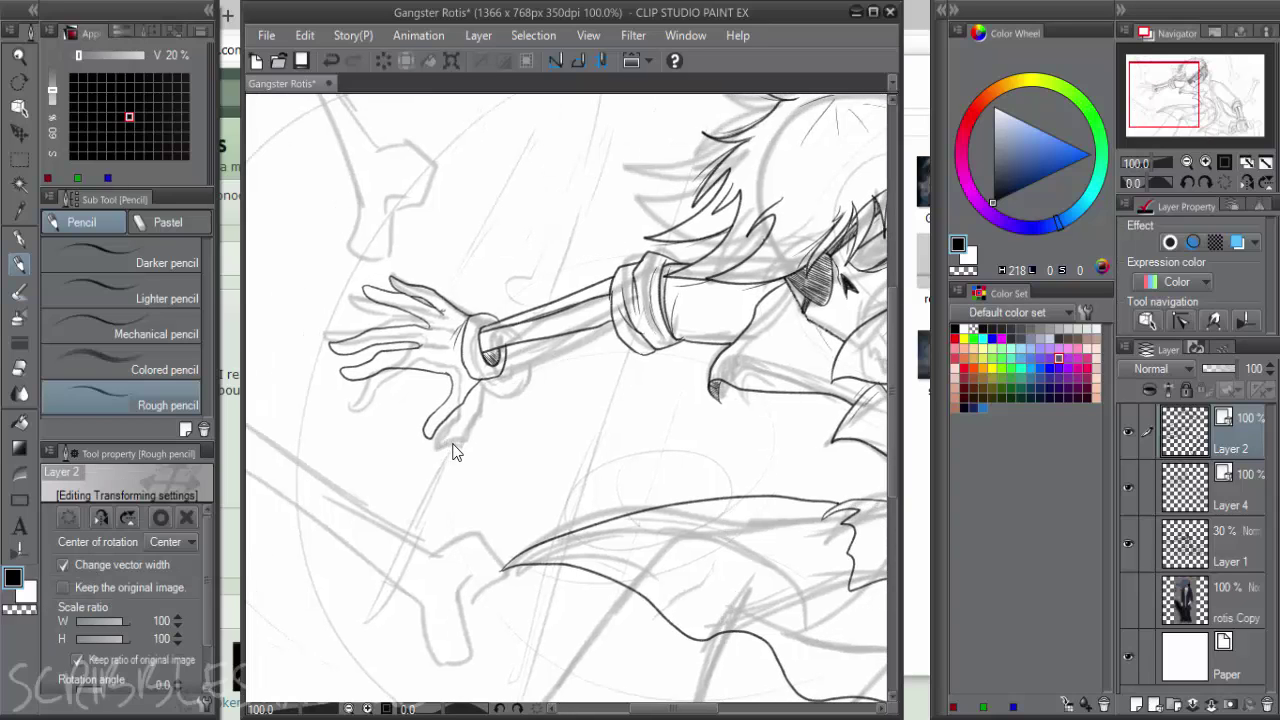
pyautogui.moveTo(405, 441); pyautogui.dragTo(405, 432)
pyautogui.moveTo(452, 249); pyautogui.dragTo(483, 261)
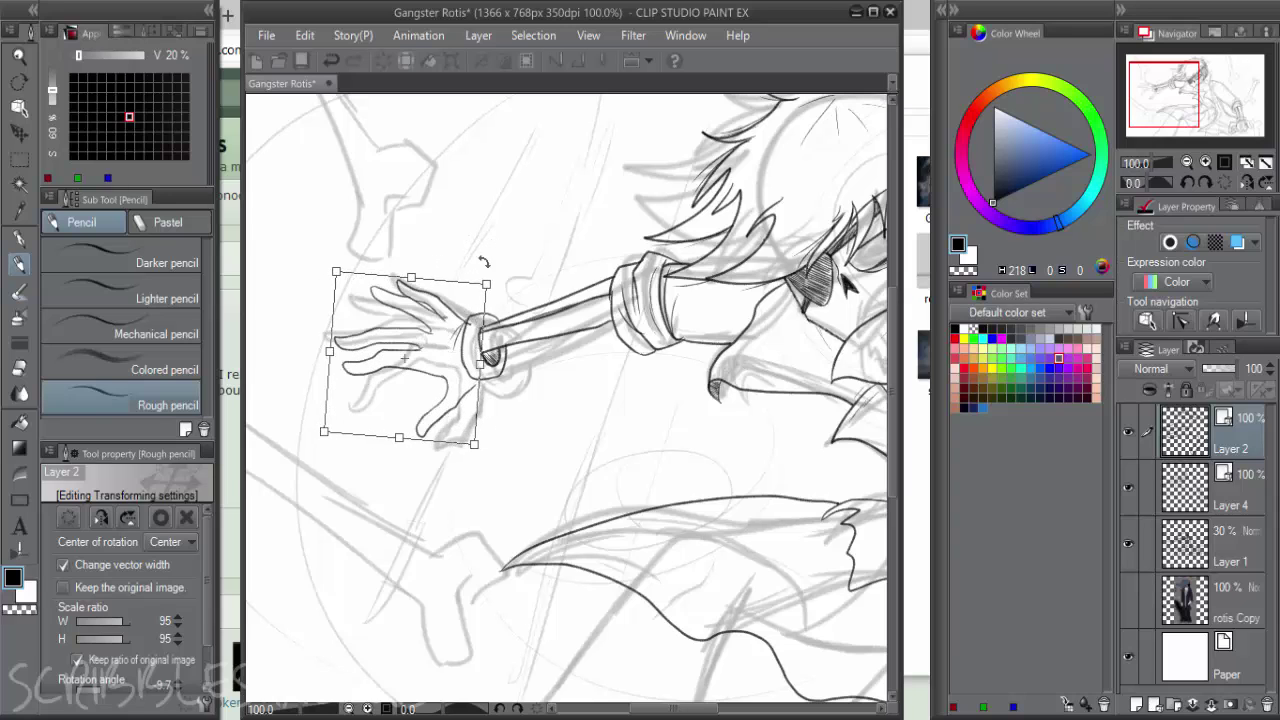
# Nudge the hand up against the wrist opening, scale it to 90%, adjust its corners and apply the transformation
pyautogui.moveTo(446, 350); pyautogui.dragTo(446, 340)
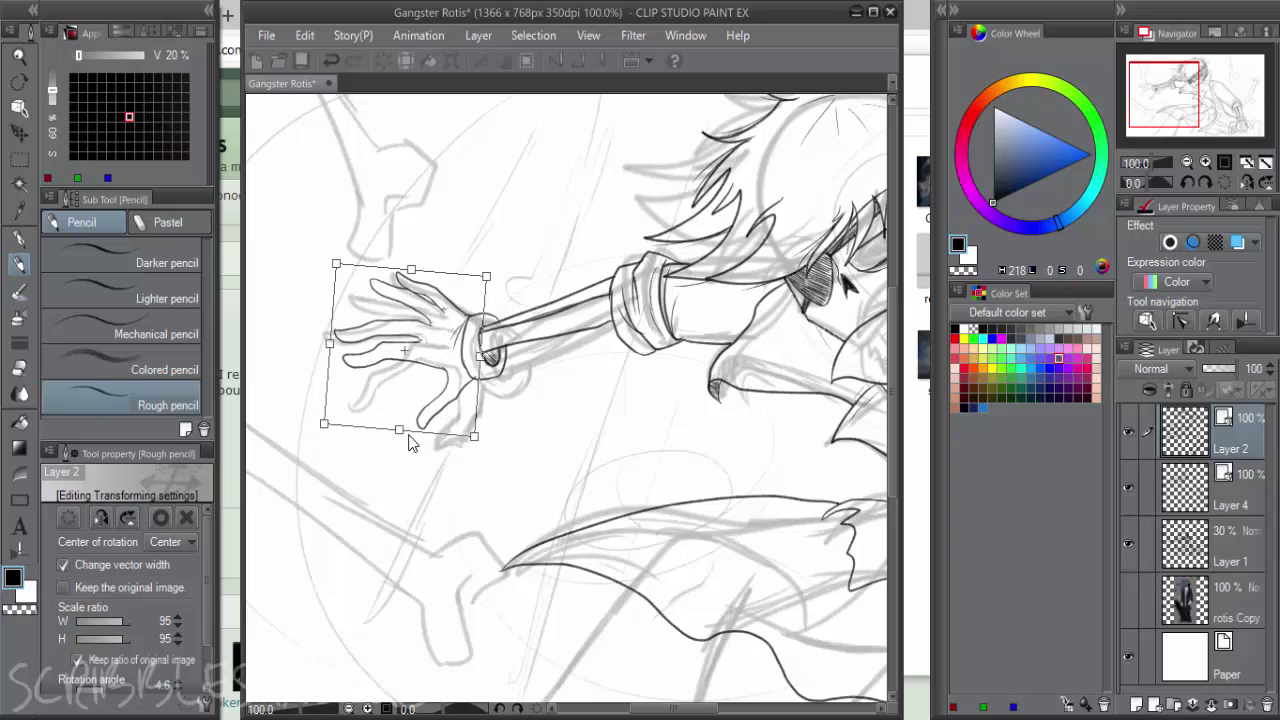
pyautogui.moveTo(398, 428); pyautogui.dragTo(402, 414)
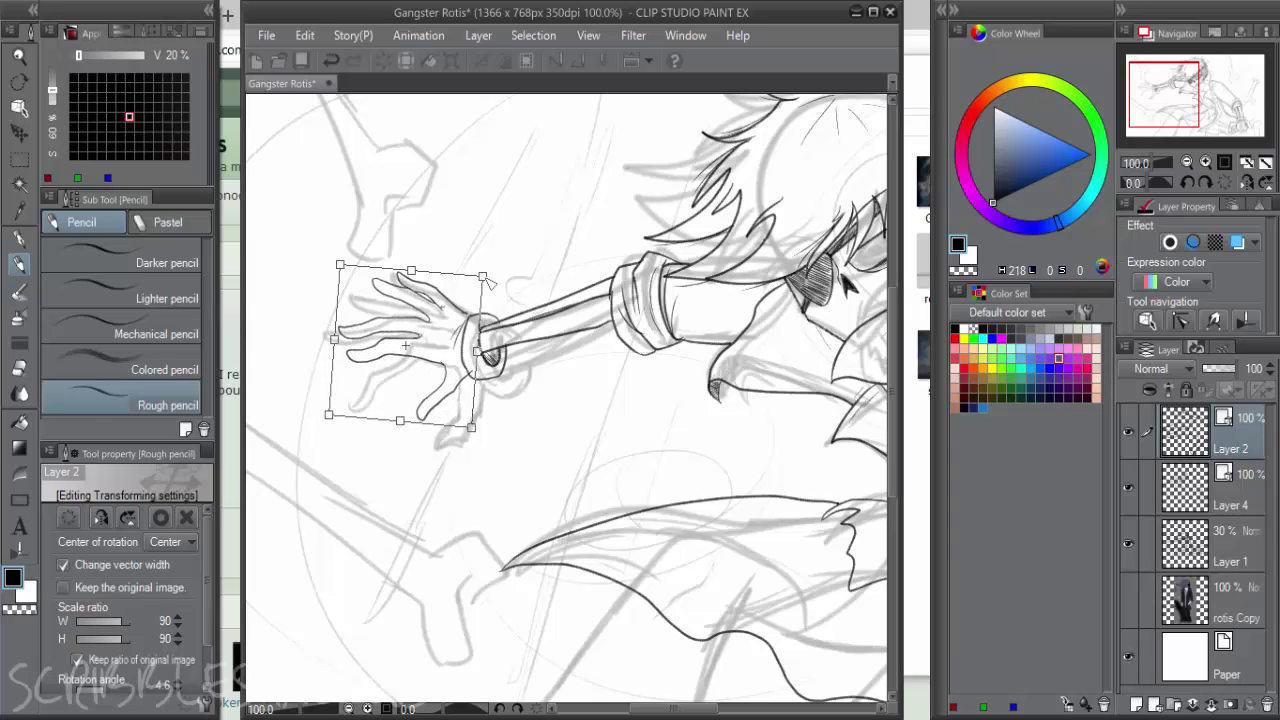
pyautogui.moveTo(488, 282); pyautogui.dragTo(491, 288)
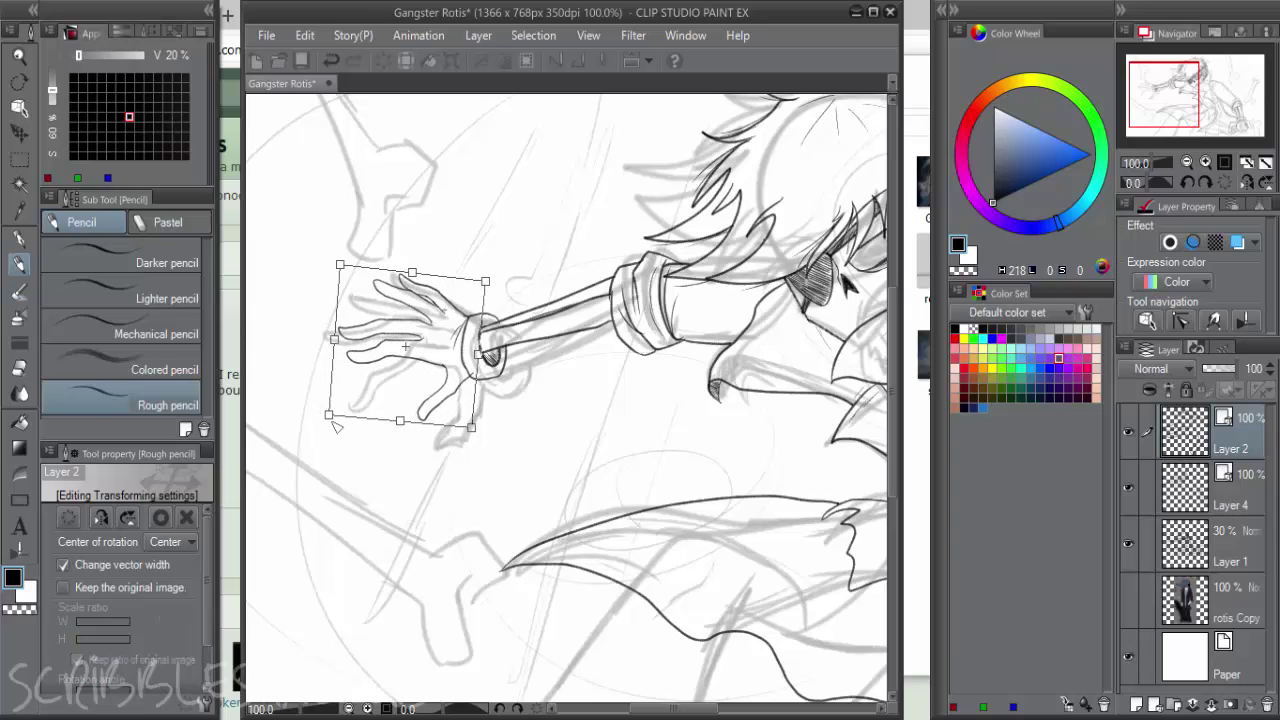
pyautogui.moveTo(335, 425); pyautogui.dragTo(338, 402)
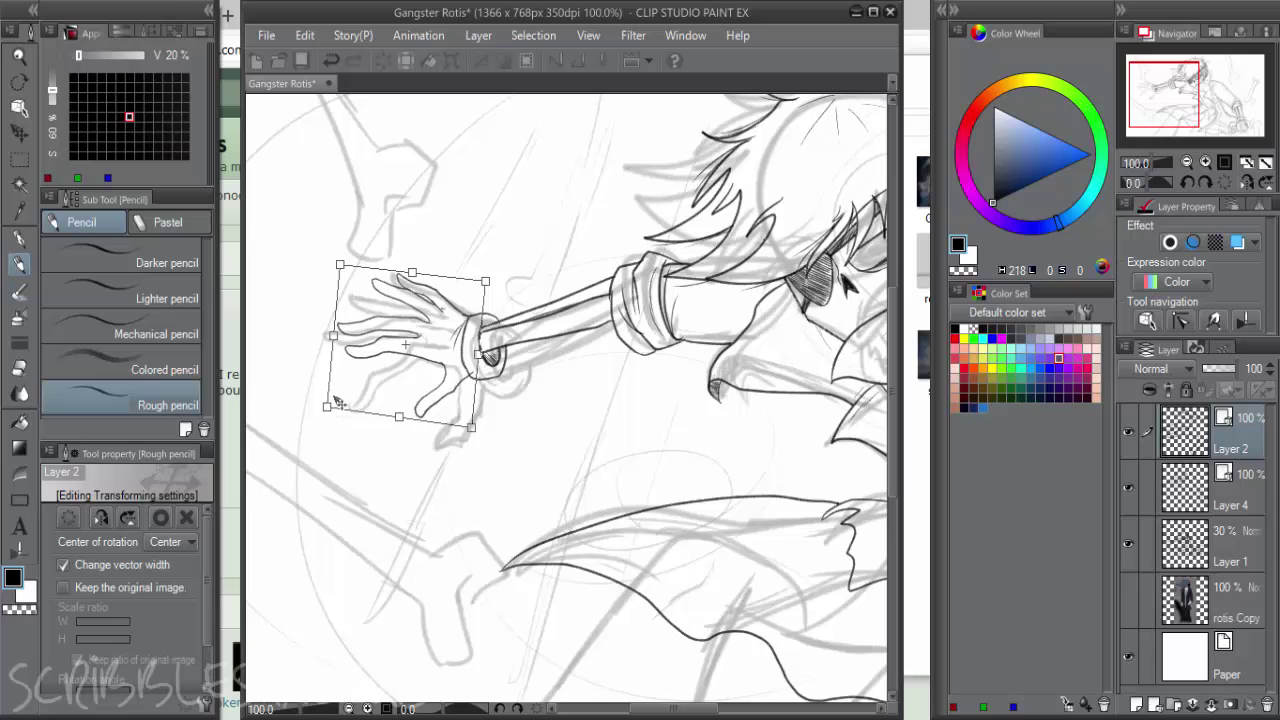
pyautogui.press('Return')
# Erase the stray line ends at the base of the last finger and draw a thin tendon line across the hand
pyautogui.press('e')
pyautogui.scroll(6, 485, 360)
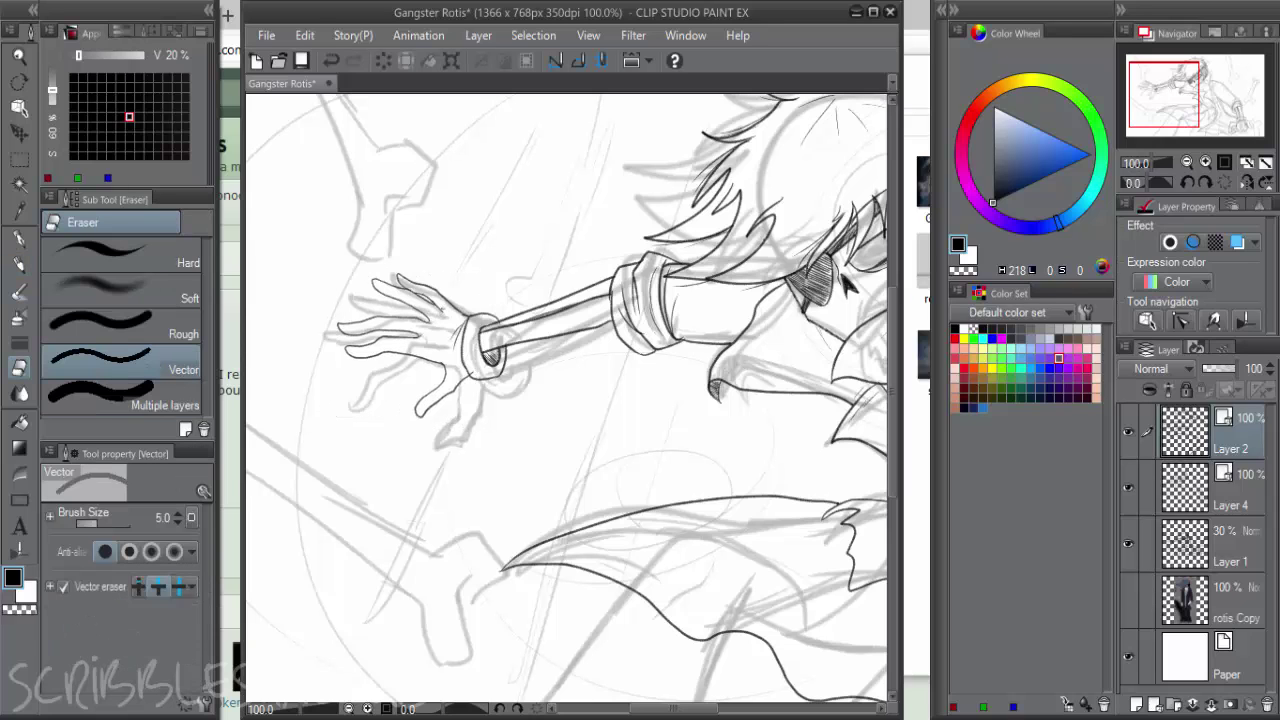
pyautogui.scroll(-1, 469, 281)
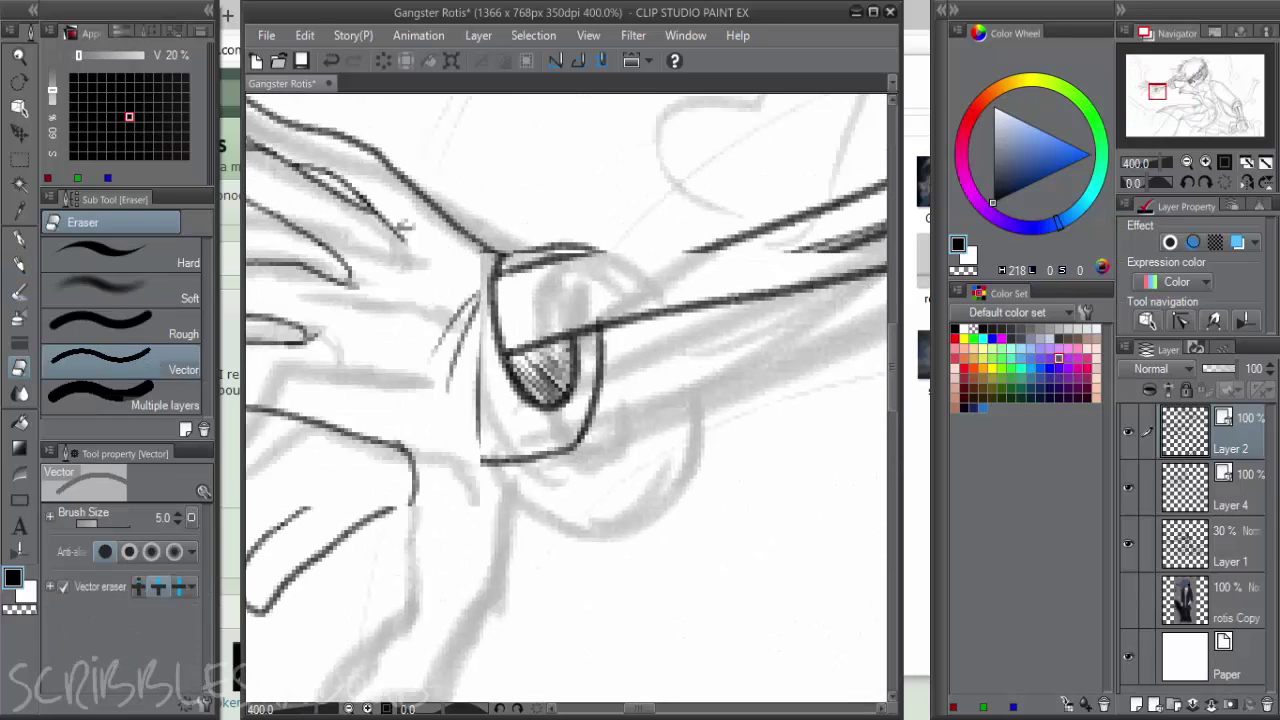
pyautogui.scroll(1, 395, 229)
pyautogui.moveTo(415, 229); pyautogui.dragTo(431, 239)
pyautogui.press('p')
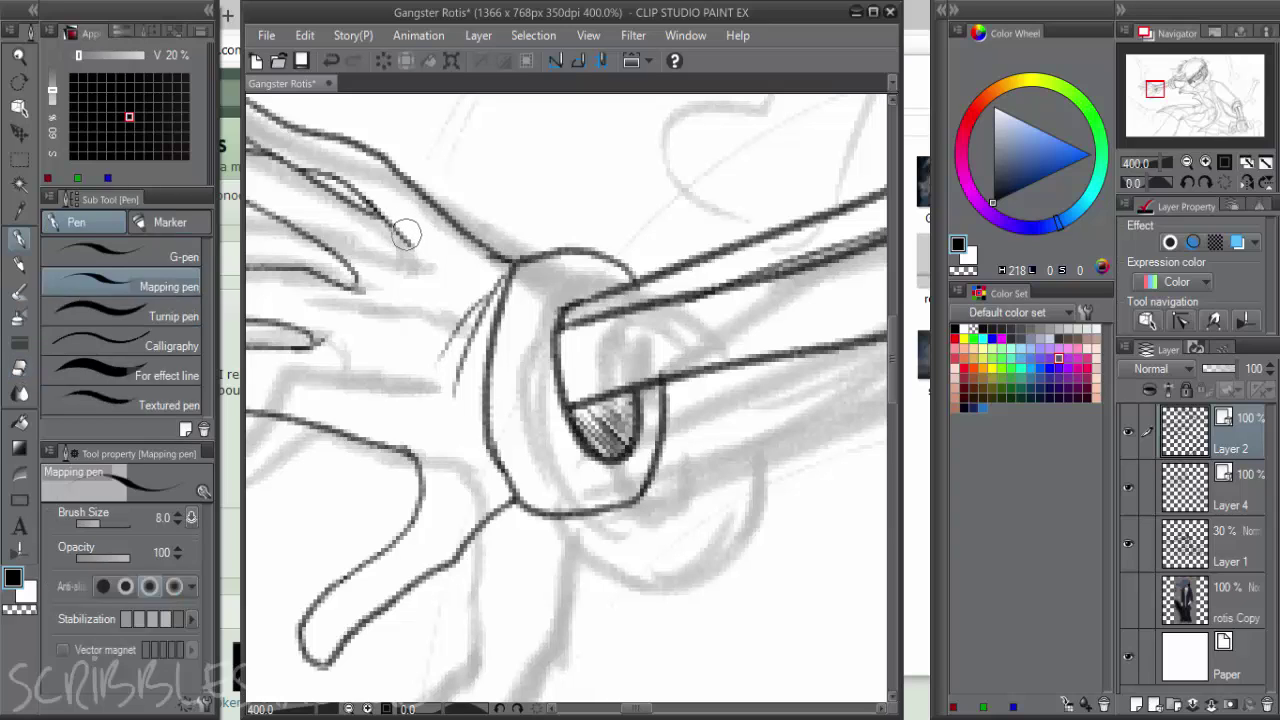
pyautogui.press('p')
pyautogui.moveTo(371, 289); pyautogui.dragTo(424, 322)
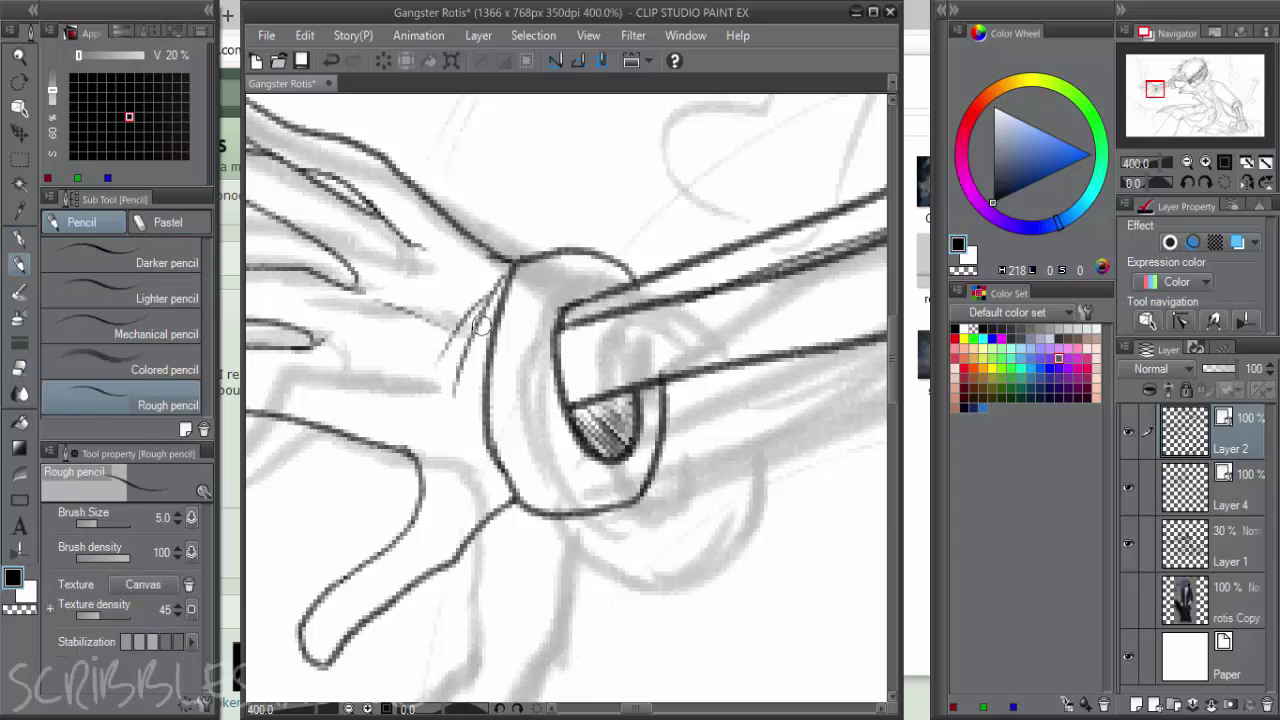
# On Layer 4, erase the old crease strokes beside the wrist ring and redraw the wrist crease
pyautogui.press('e')
pyautogui.click(1246, 508)
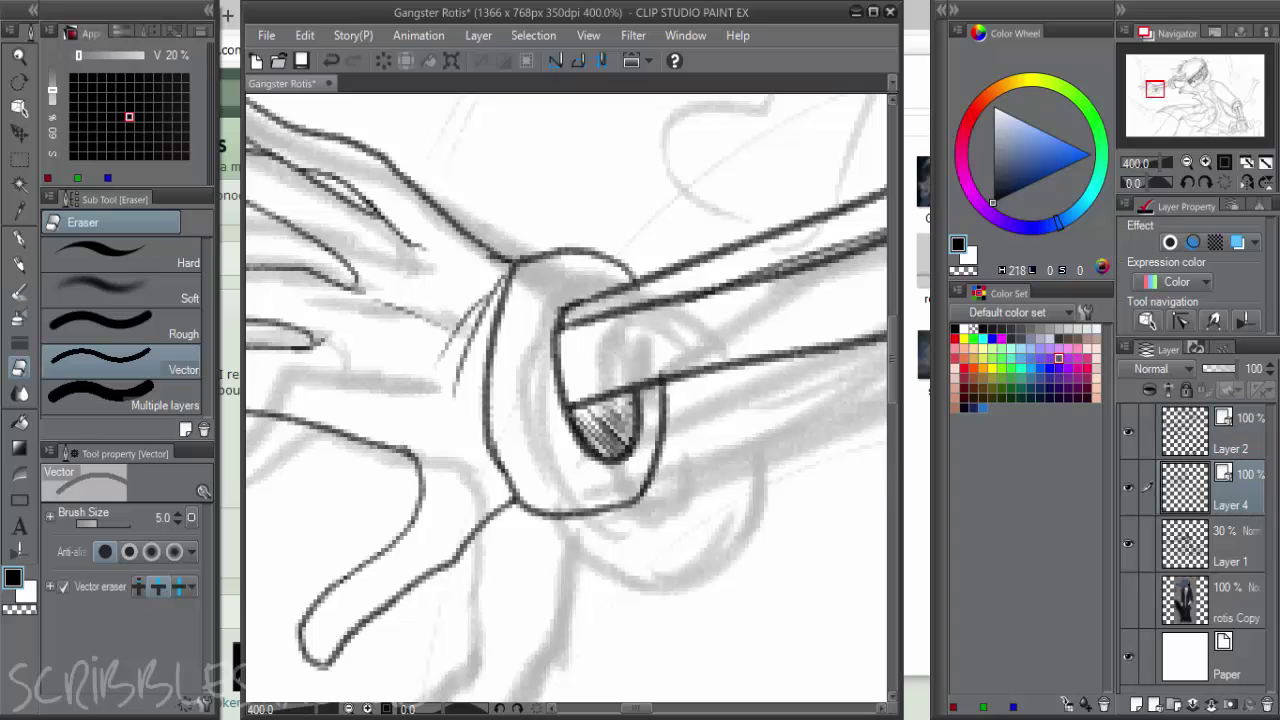
pyautogui.moveTo(471, 320)
pyautogui.mouseDown()
pyautogui.moveTo(458, 372)
pyautogui.moveTo(486, 284)
pyautogui.moveTo(491, 319)
pyautogui.mouseUp()
pyautogui.press('p')
pyautogui.press('p')
pyautogui.moveTo(511, 276)
pyautogui.mouseDown()
pyautogui.moveTo(474, 377)
pyautogui.moveTo(470, 437)
pyautogui.moveTo(458, 355)
pyautogui.moveTo(481, 286)
pyautogui.mouseUp()
pyautogui.scroll(-5, 541, 368)
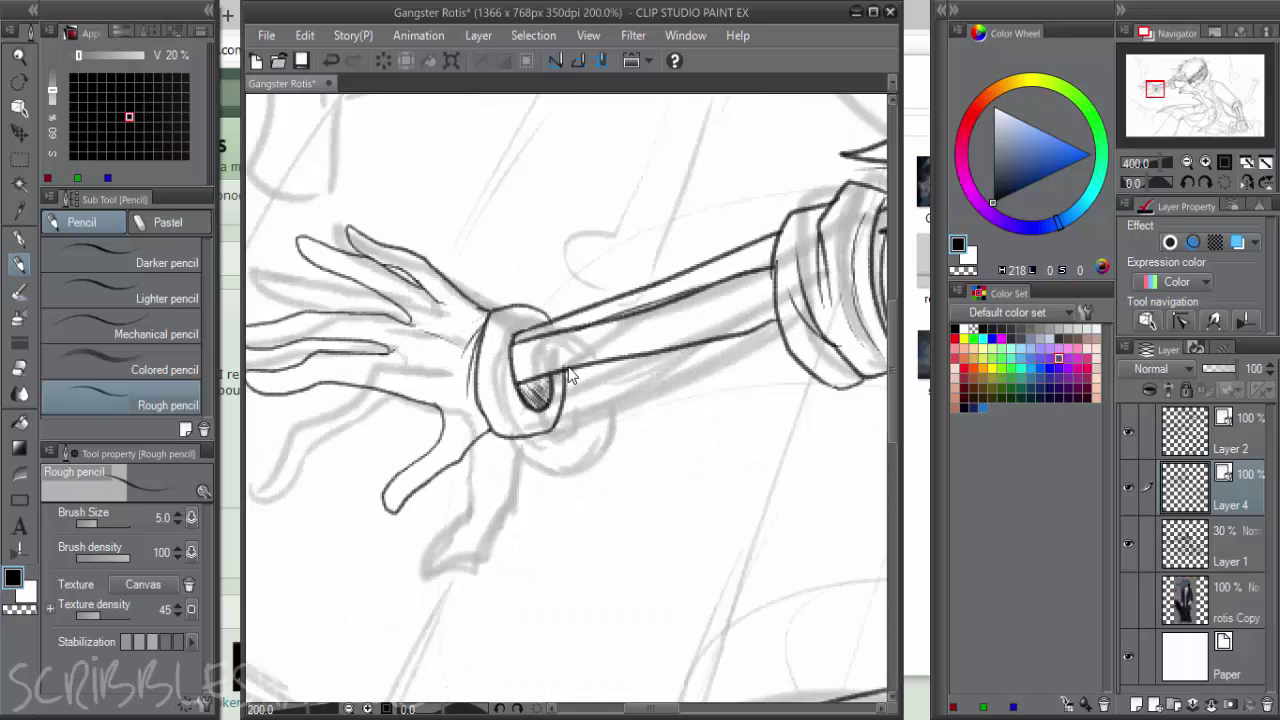
# Merge the hand's Layer 2 with Layer 4 into a single line art layer
pyautogui.moveTo(655, 388); pyautogui.dragTo(465, 218)
pyautogui.hotkey('ctrl', '-')
pyautogui.click(1147, 432)
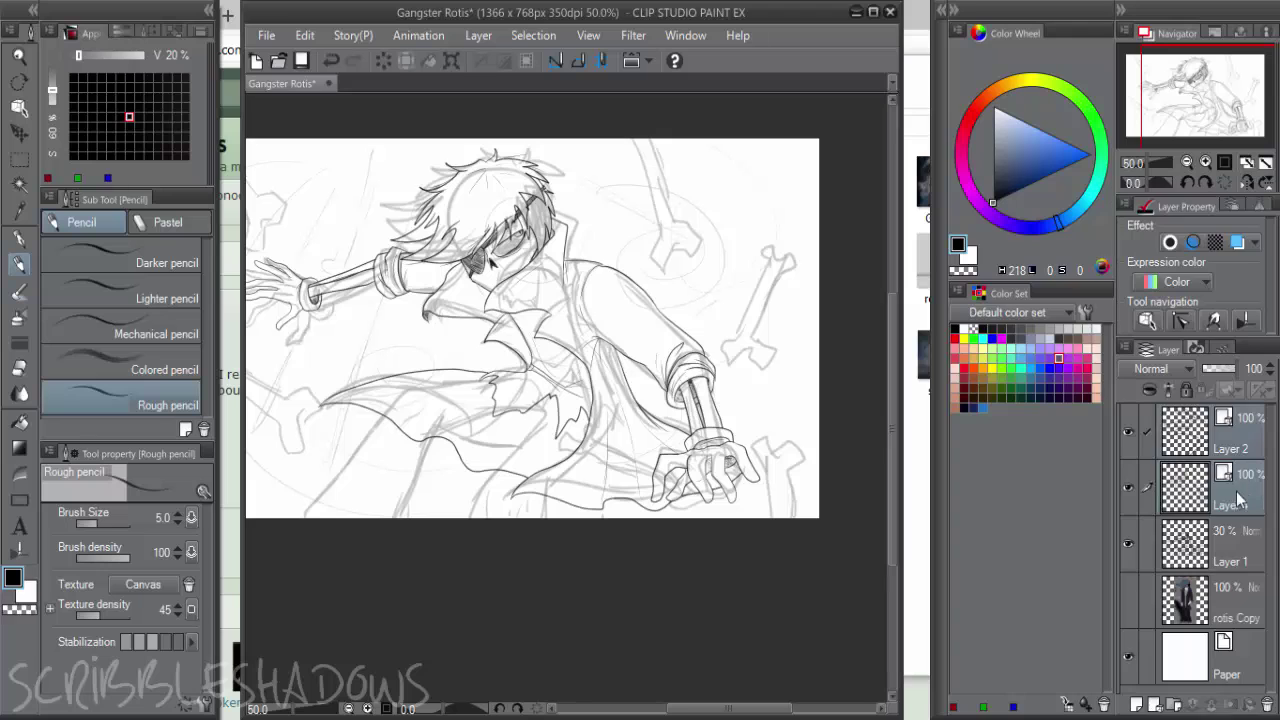
pyautogui.rightClick(1236, 488)
pyautogui.click(1137, 630)
pyautogui.hotkey('shift', 'alt', 'e')
# Lower the opacity of the sketch on Layer 1 to 16% and undo the stray stroke made on it
pyautogui.click(1240, 505)
pyautogui.moveTo(1224, 370); pyautogui.dragTo(1208, 369)
pyautogui.moveTo(528, 365); pyautogui.dragTo(653, 348)
pyautogui.hotkey('ctrl', '+')
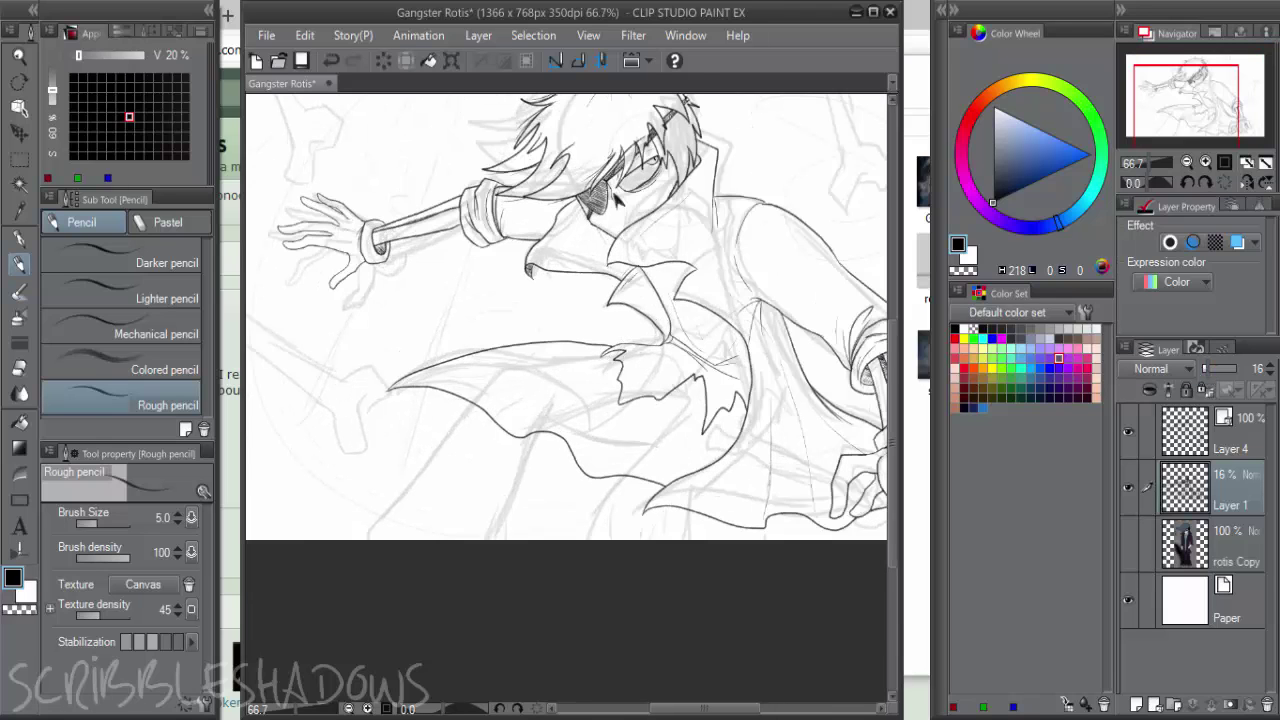
pyautogui.hotkey('ctrl', '+')
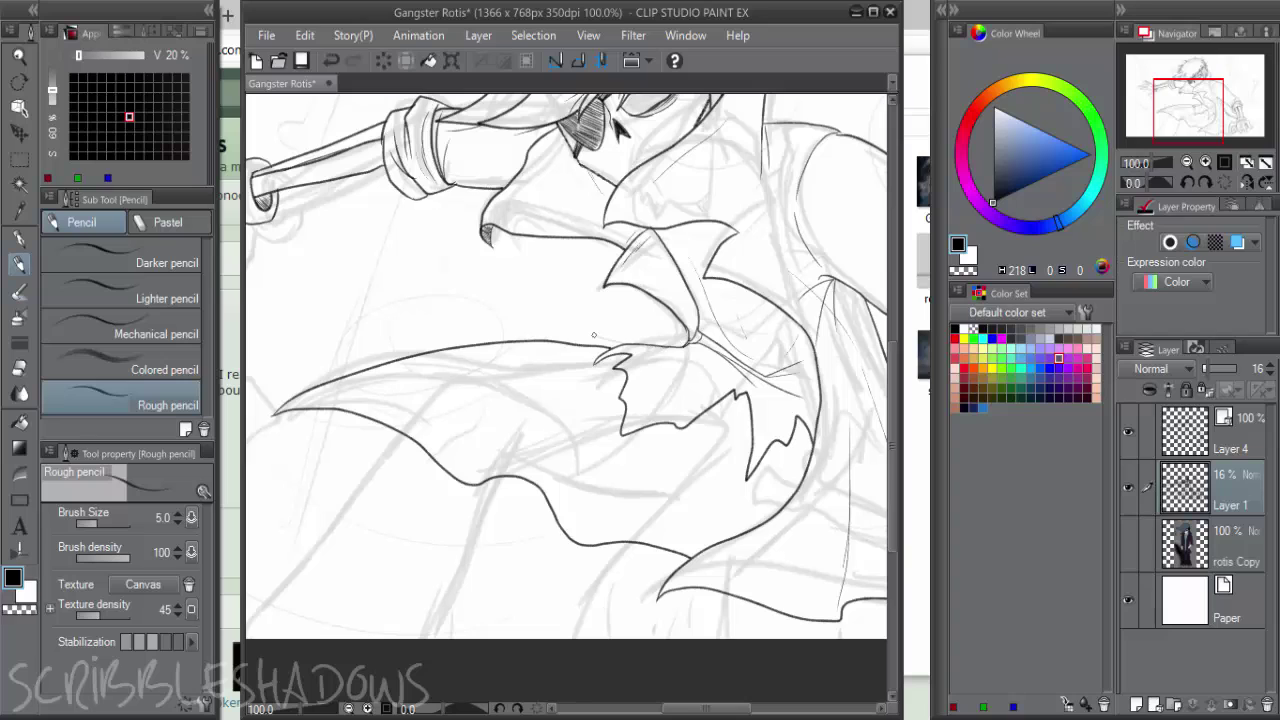
pyautogui.moveTo(594, 335); pyautogui.dragTo(363, 349)
pyautogui.hotkey('ctrl', 'z')
# On Layer 4, draw the flowing coat tail's upper fold with a pointed, hooked tip and erase the lines overlapping inside it
pyautogui.click(1146, 423)
pyautogui.moveTo(634, 343)
pyautogui.mouseDown()
pyautogui.moveTo(472, 326)
pyautogui.moveTo(359, 340)
pyautogui.moveTo(256, 405)
pyautogui.moveTo(286, 412)
pyautogui.moveTo(307, 471)
pyautogui.mouseUp()
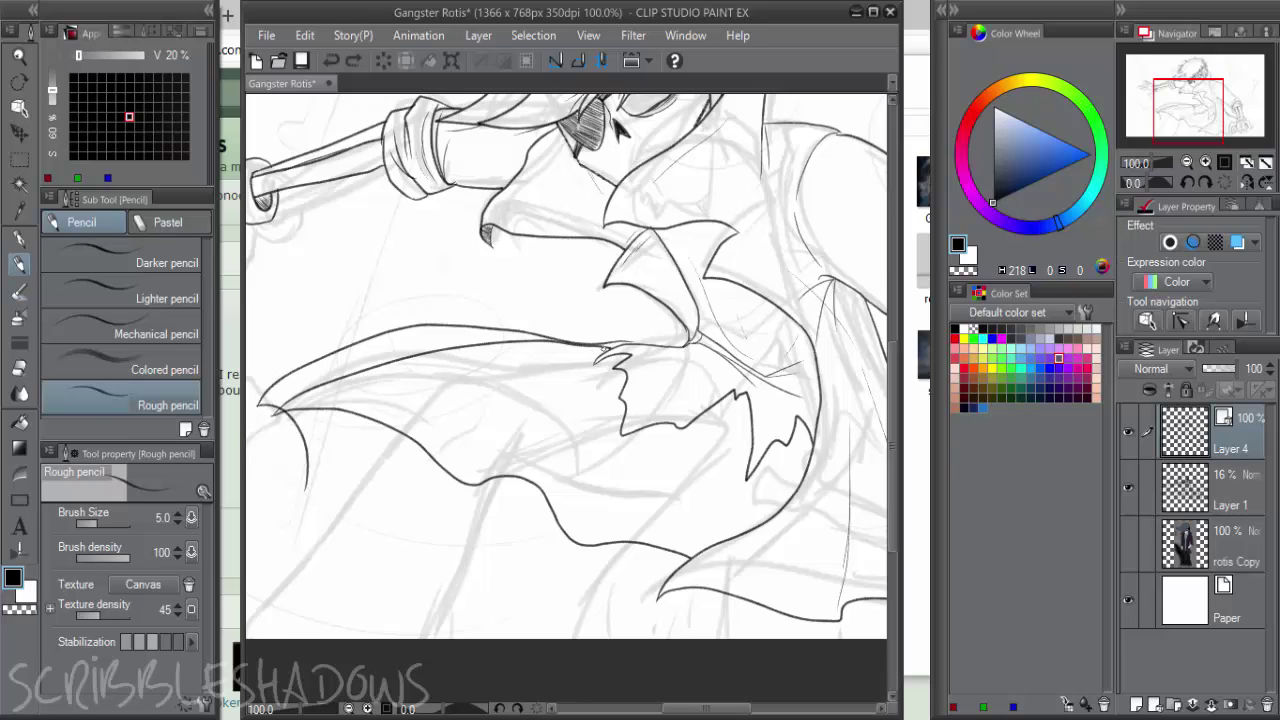
pyautogui.hotkey('ctrl', 'z')
pyautogui.hotkey('ctrl', 'z')
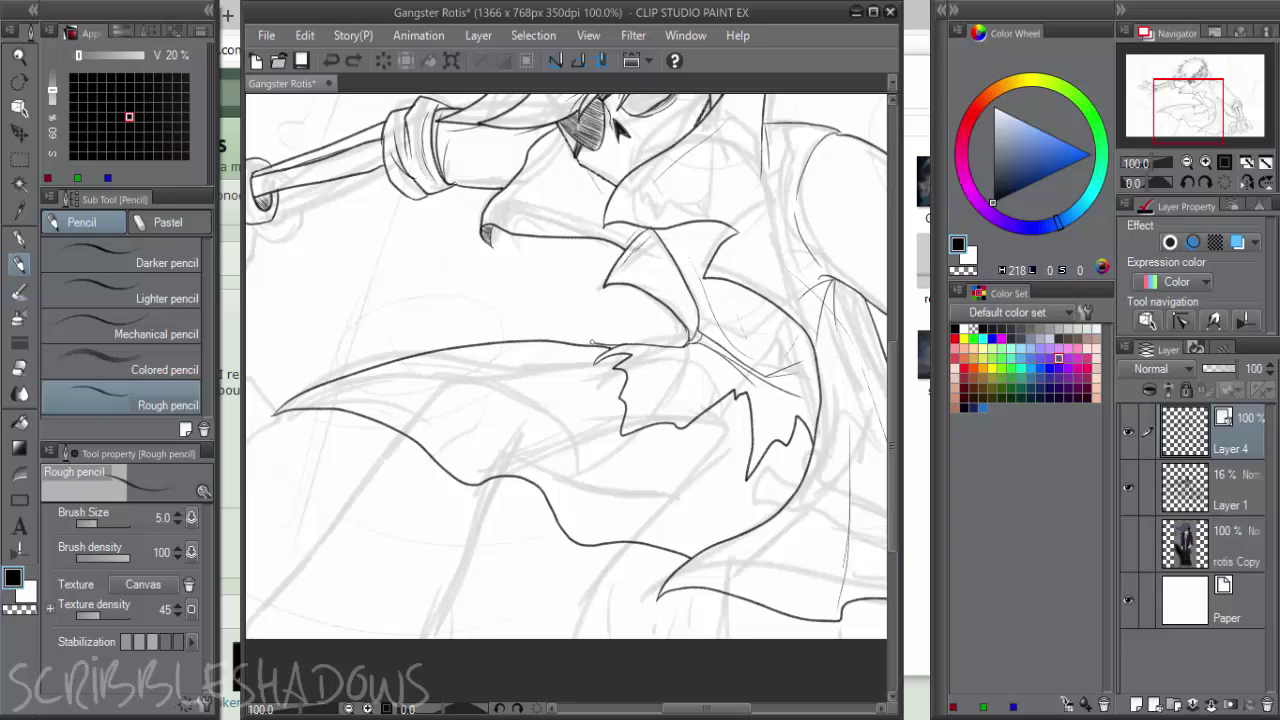
pyautogui.moveTo(593, 342)
pyautogui.mouseDown()
pyautogui.moveTo(433, 327)
pyautogui.moveTo(361, 346)
pyautogui.moveTo(254, 410)
pyautogui.moveTo(274, 420)
pyautogui.moveTo(297, 474)
pyautogui.moveTo(329, 493)
pyautogui.moveTo(332, 427)
pyautogui.moveTo(383, 386)
pyautogui.moveTo(625, 345)
pyautogui.mouseUp()
pyautogui.press('e')
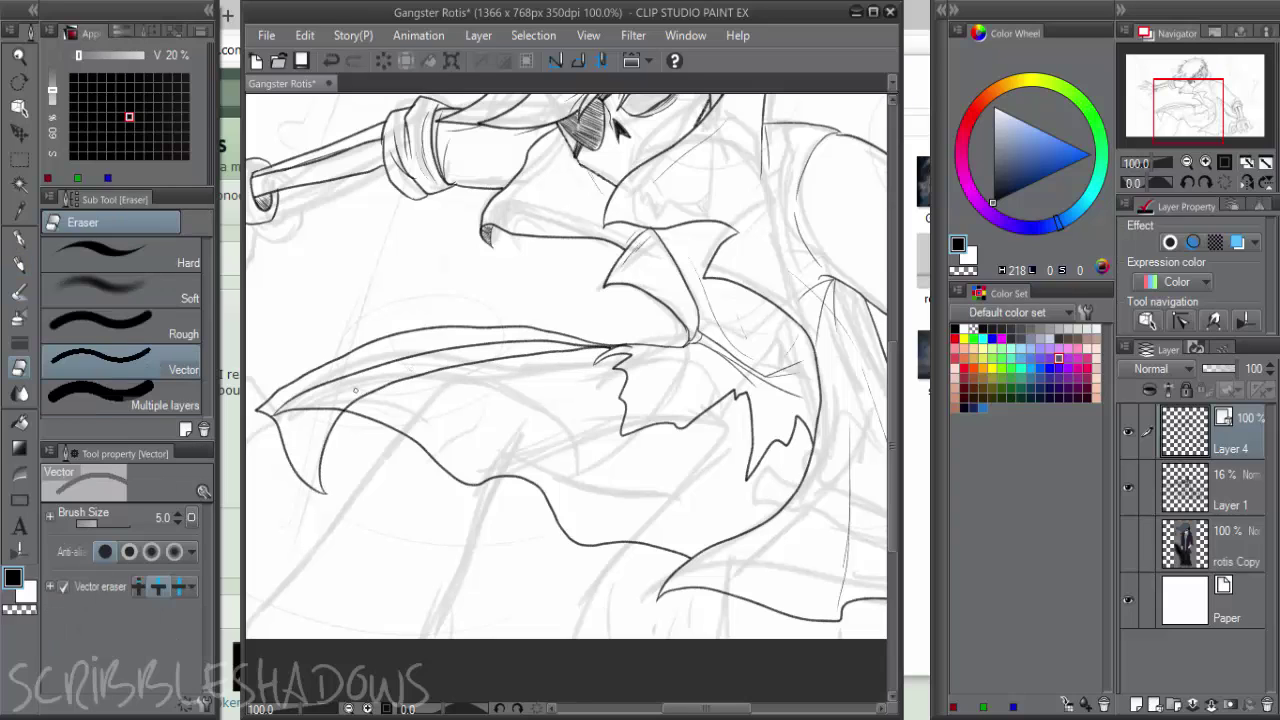
pyautogui.click(301, 407)
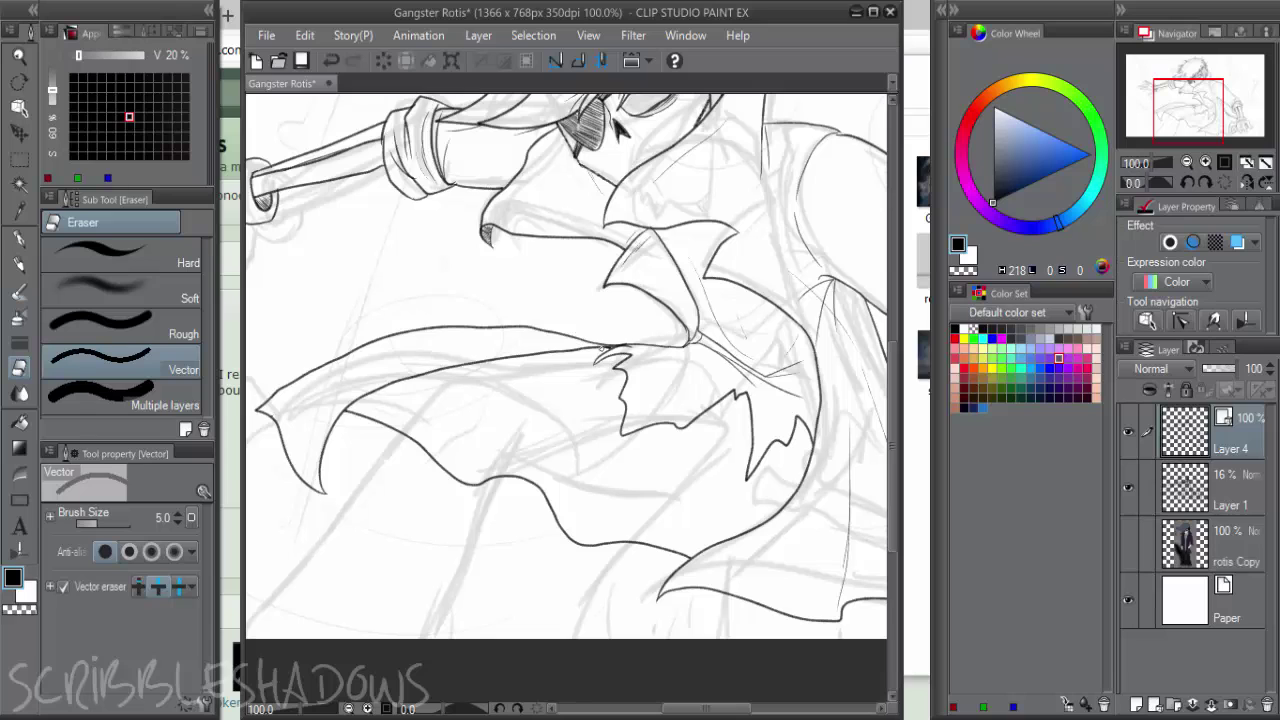
# Erase the inner end of the coat tail's new upper edge, from mid-length to the torn cloth at the waist
pyautogui.scroll(2, 642, 350)
pyautogui.moveTo(518, 332); pyautogui.dragTo(758, 309)
pyautogui.scroll(-1, 560, 329)
pyautogui.hotkey('ctrl', 'z')
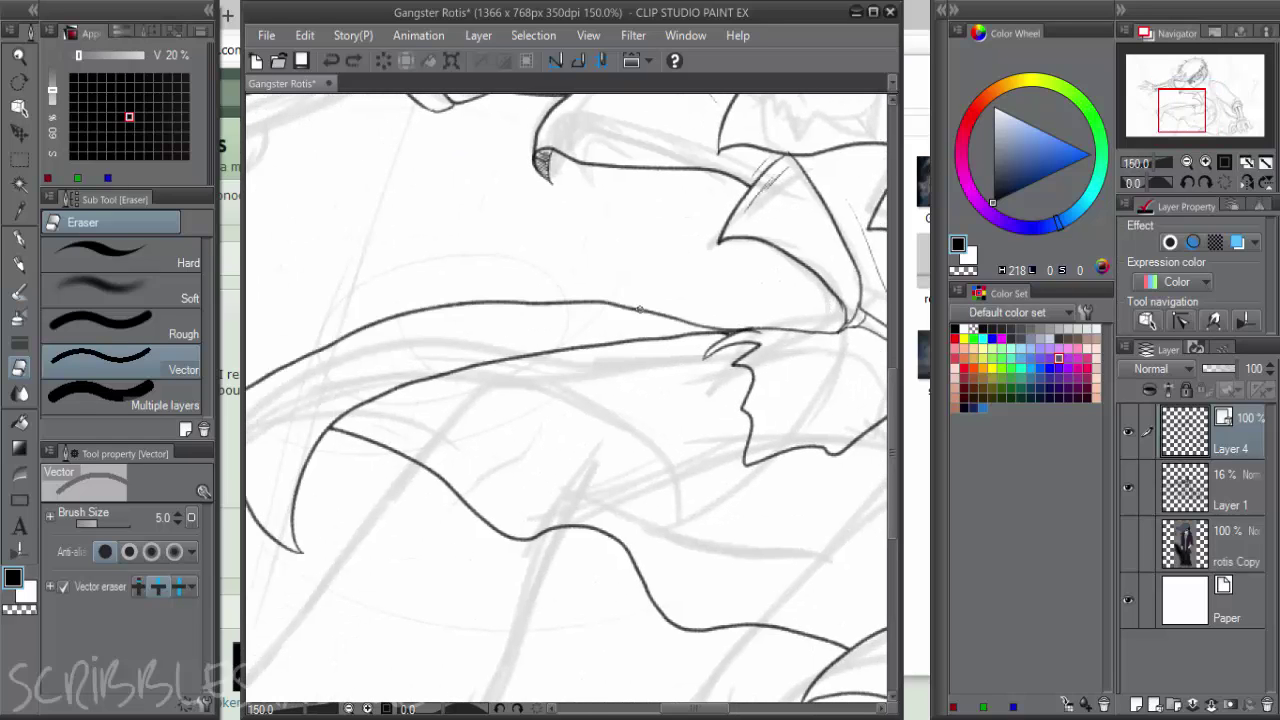
pyautogui.click(178, 250)
pyautogui.moveTo(577, 297); pyautogui.dragTo(703, 310)
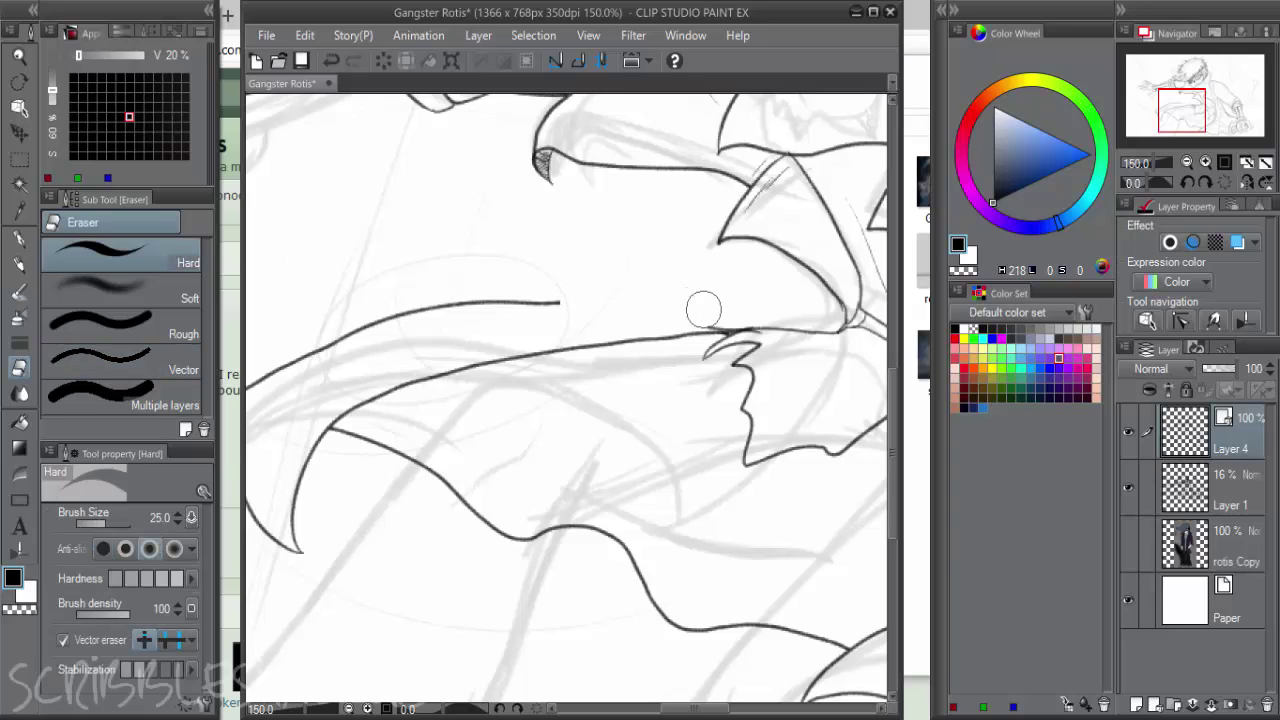
pyautogui.click(172, 358)
pyautogui.moveTo(710, 324); pyautogui.dragTo(769, 338)
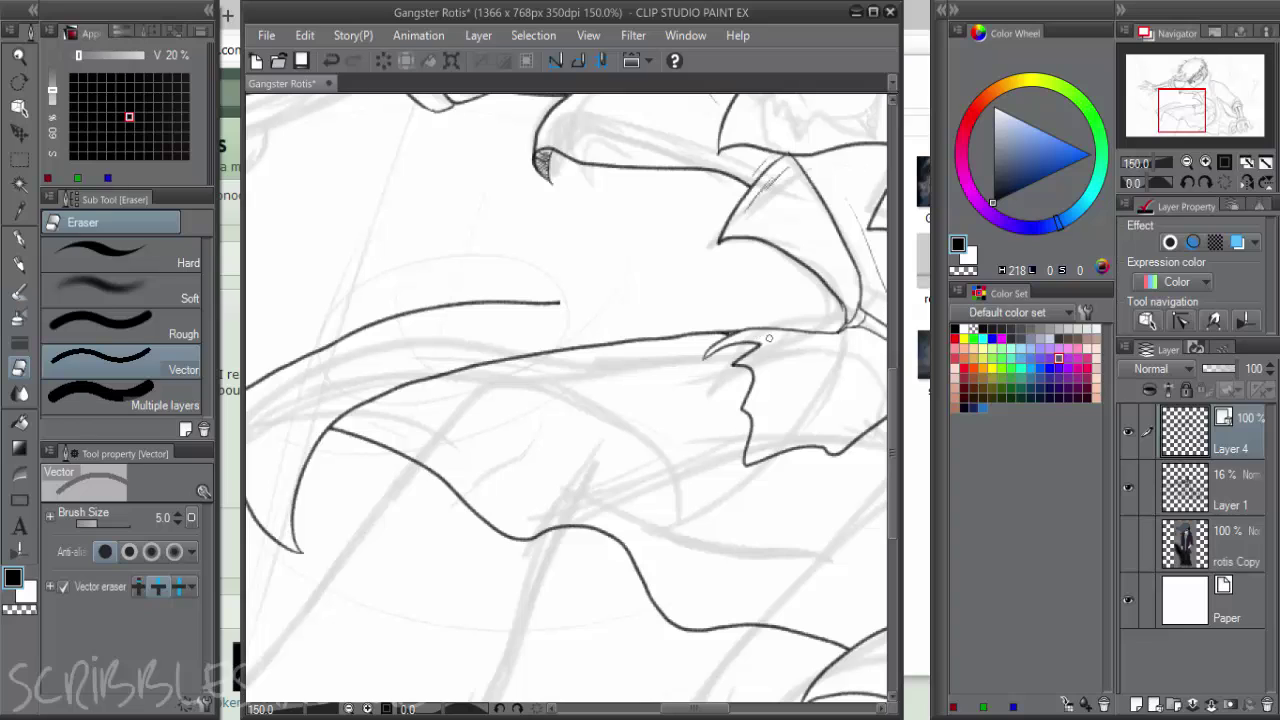
# Redraw the coat tail's upper edge with the Rough pencil, joining it to the pointed lapel at the waist
pyautogui.press('p')
pyautogui.press('p')
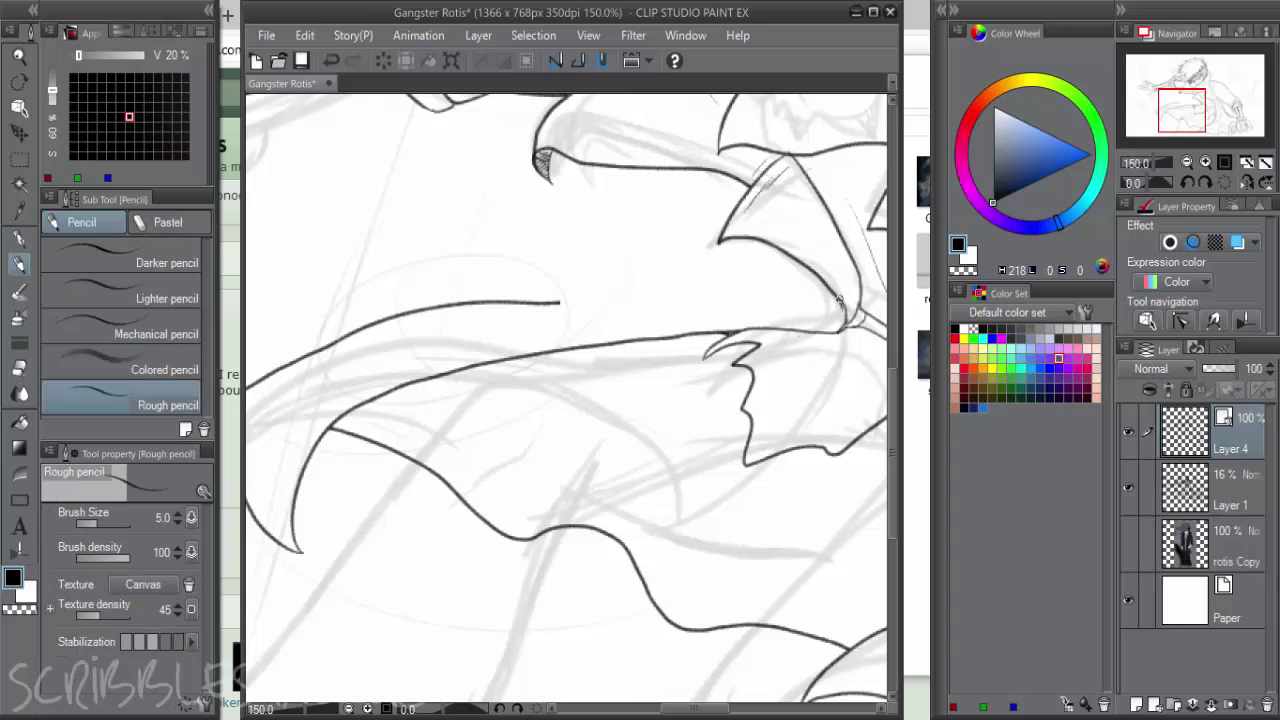
pyautogui.moveTo(840, 290)
pyautogui.mouseDown()
pyautogui.moveTo(612, 285)
pyautogui.moveTo(562, 302)
pyautogui.moveTo(652, 304)
pyautogui.moveTo(765, 279)
pyautogui.moveTo(780, 258)
pyautogui.mouseUp()
pyautogui.hotkey('ctrl', 'z')
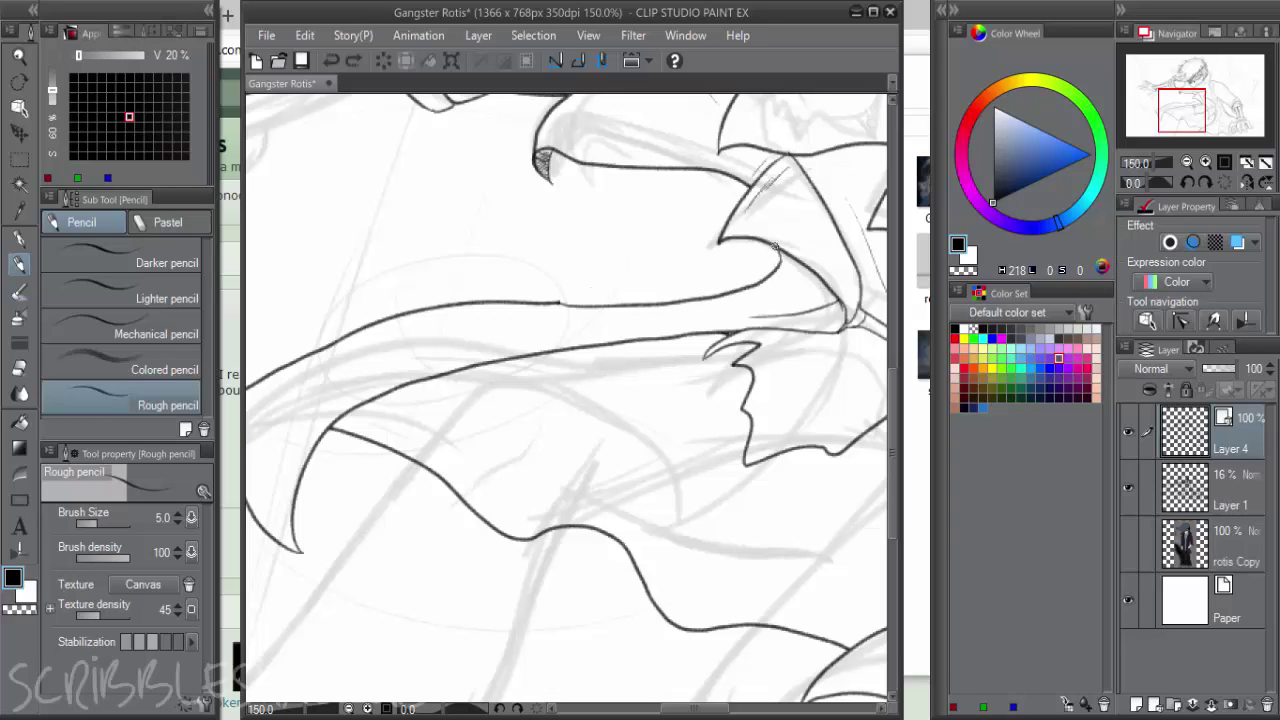
pyautogui.hotkey('ctrl', 'z')
pyautogui.moveTo(825, 322); pyautogui.dragTo(636, 314)
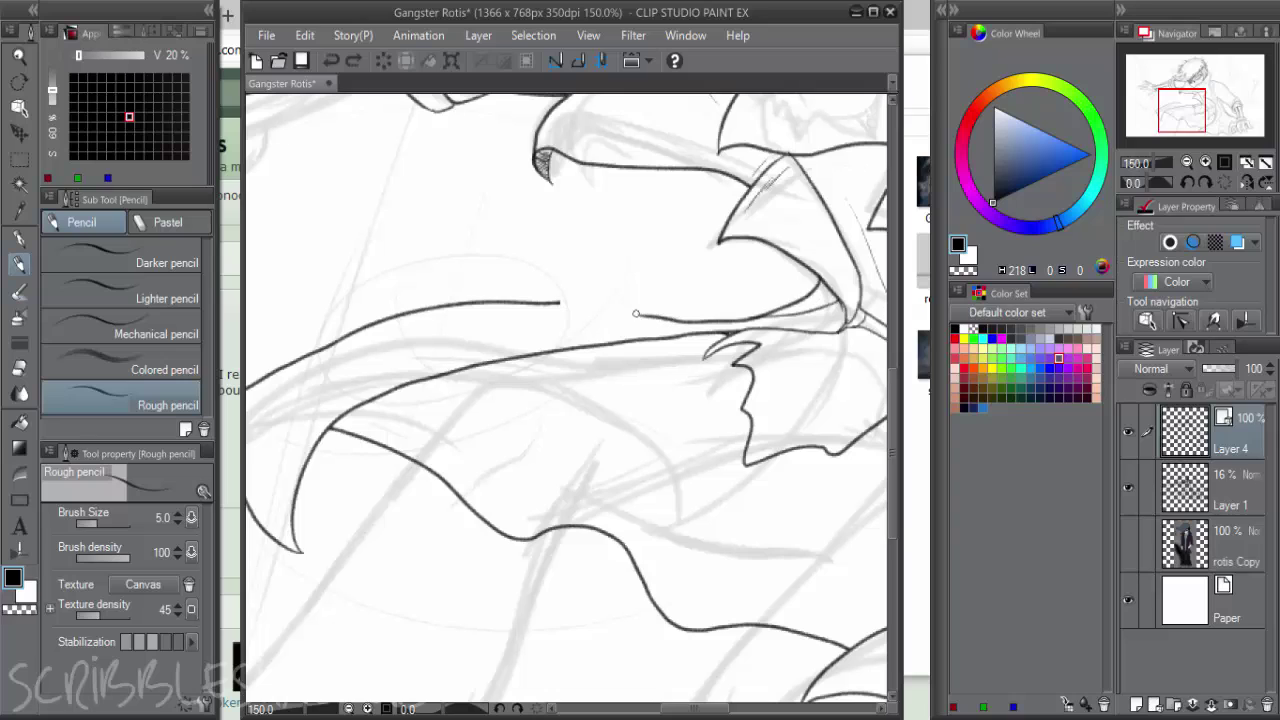
pyautogui.hotkey('ctrl', 'z')
pyautogui.moveTo(836, 297)
pyautogui.mouseDown()
pyautogui.moveTo(785, 311)
pyautogui.moveTo(775, 300)
pyautogui.moveTo(576, 304)
pyautogui.mouseUp()
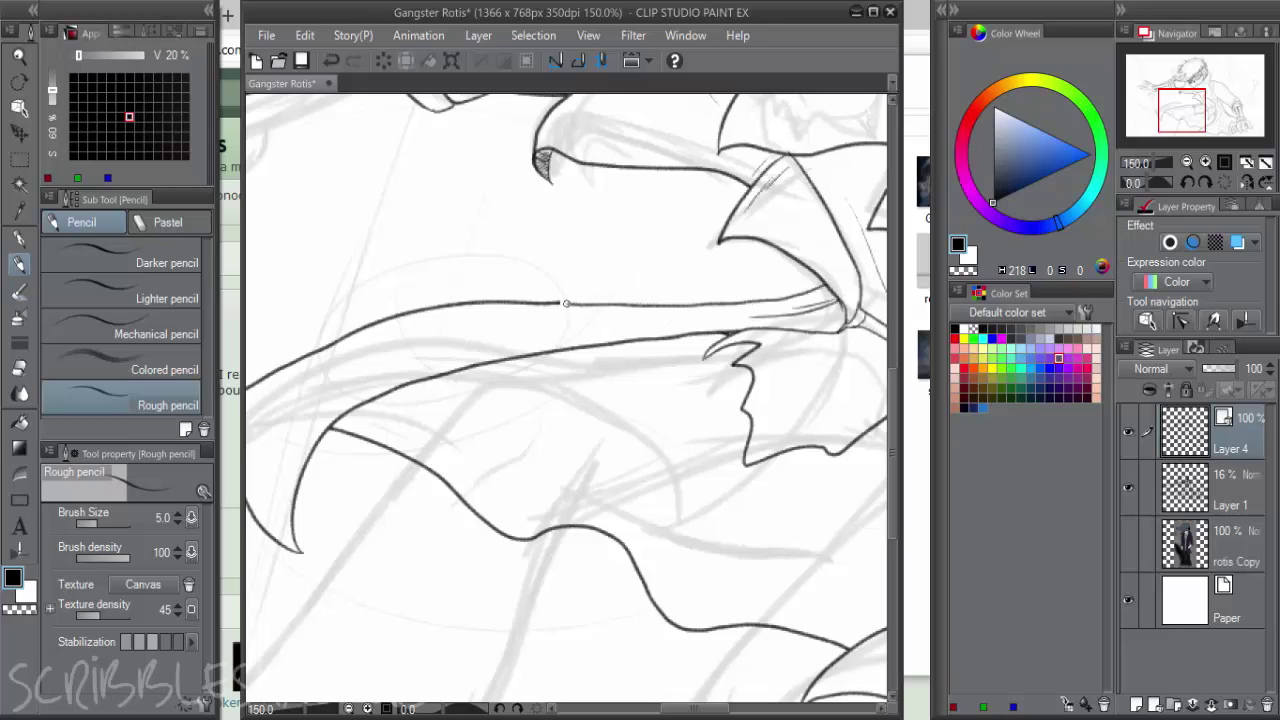
pyautogui.scroll(-2, 729, 344)
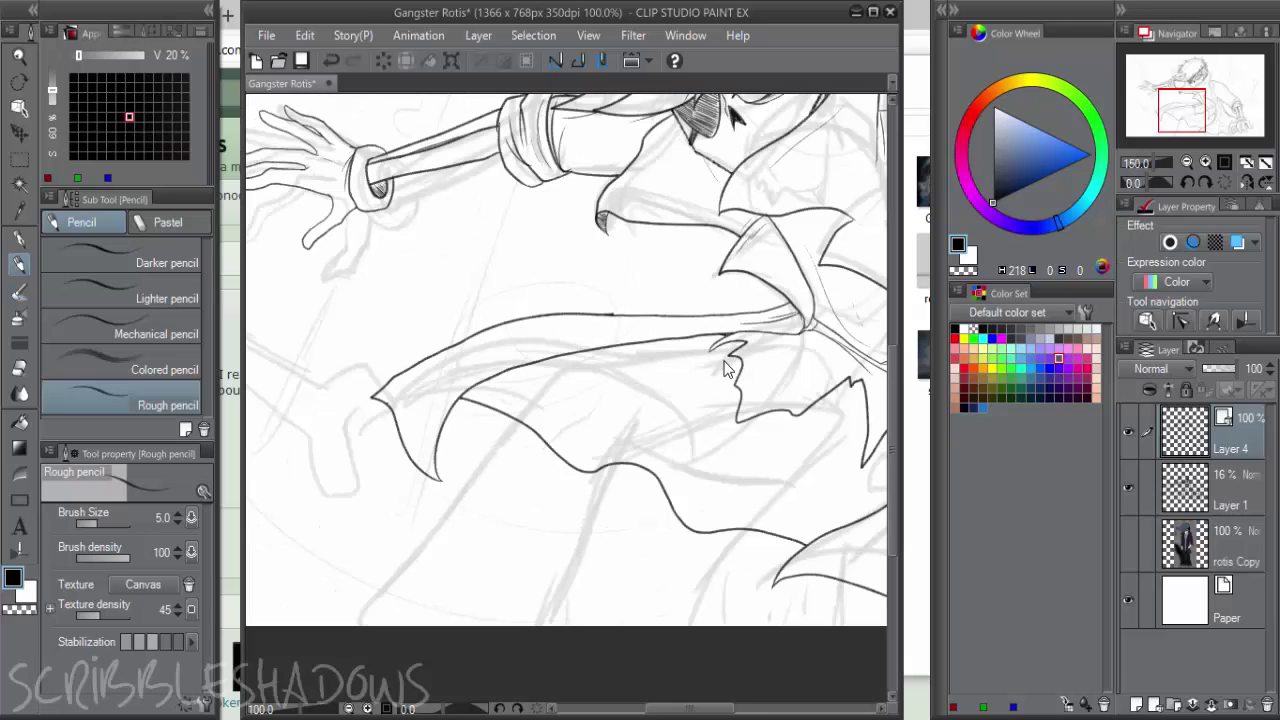
# Draw thin diagonal crease lines across the inside of the flowing coat tail with the Rough pencil
pyautogui.moveTo(729, 344); pyautogui.dragTo(663, 309)
pyautogui.scroll(1, 564, 385)
pyautogui.moveTo(564, 385); pyautogui.dragTo(655, 320)
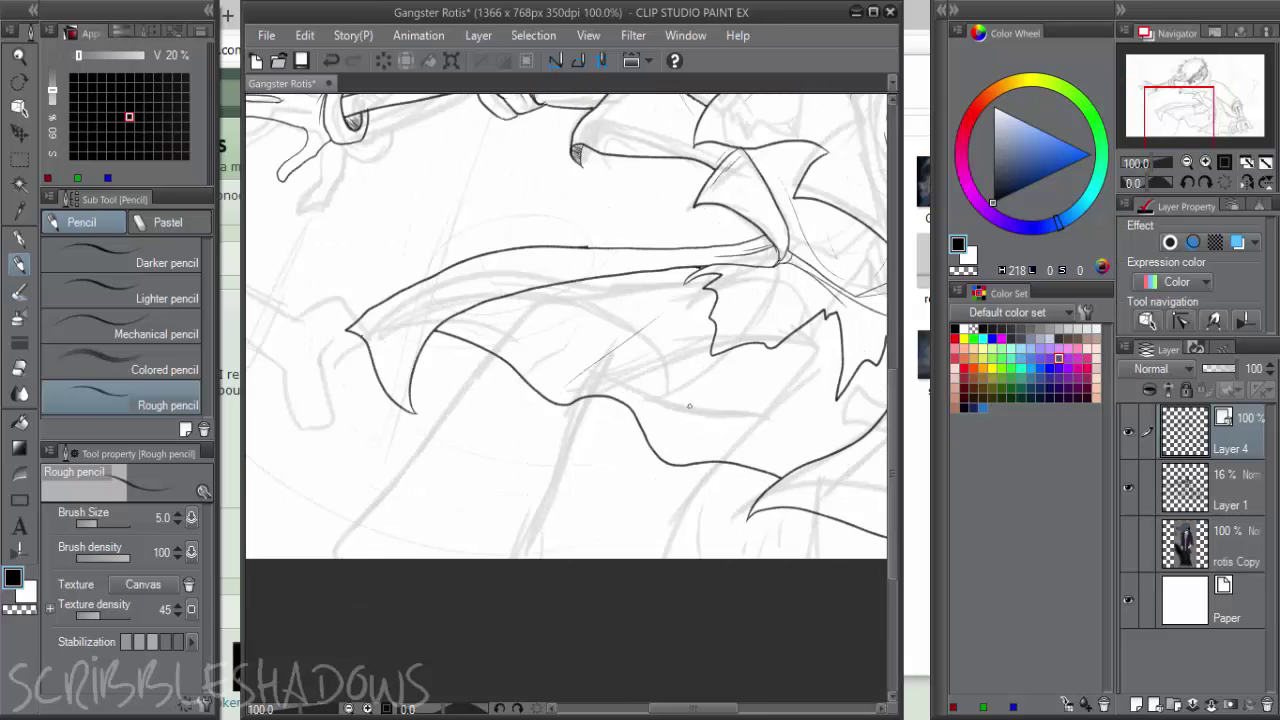
pyautogui.moveTo(676, 422); pyautogui.dragTo(726, 374)
pyautogui.moveTo(814, 395); pyautogui.dragTo(484, 352)
pyautogui.moveTo(597, 294); pyautogui.dragTo(722, 425)
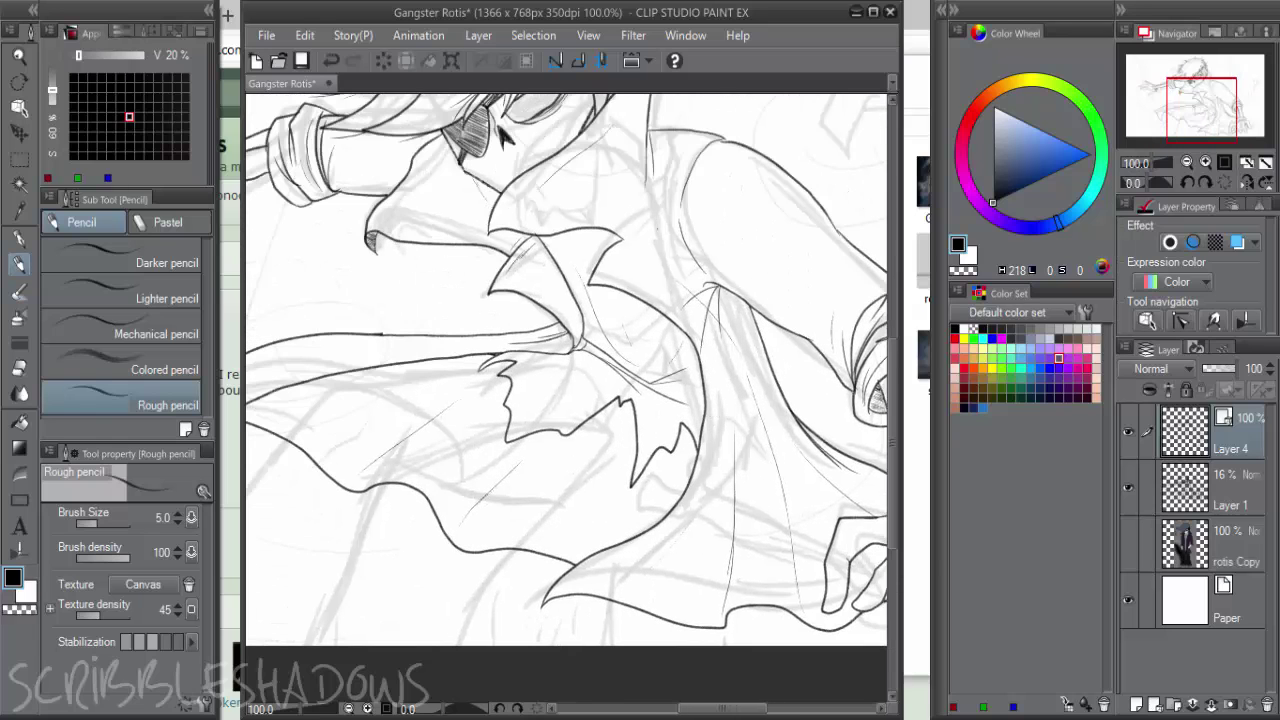
# Draw a thin crease line down the coat's chest beside the shoulder seam
pyautogui.scroll(1, 661, 176)
pyautogui.moveTo(664, 177); pyautogui.dragTo(691, 304)
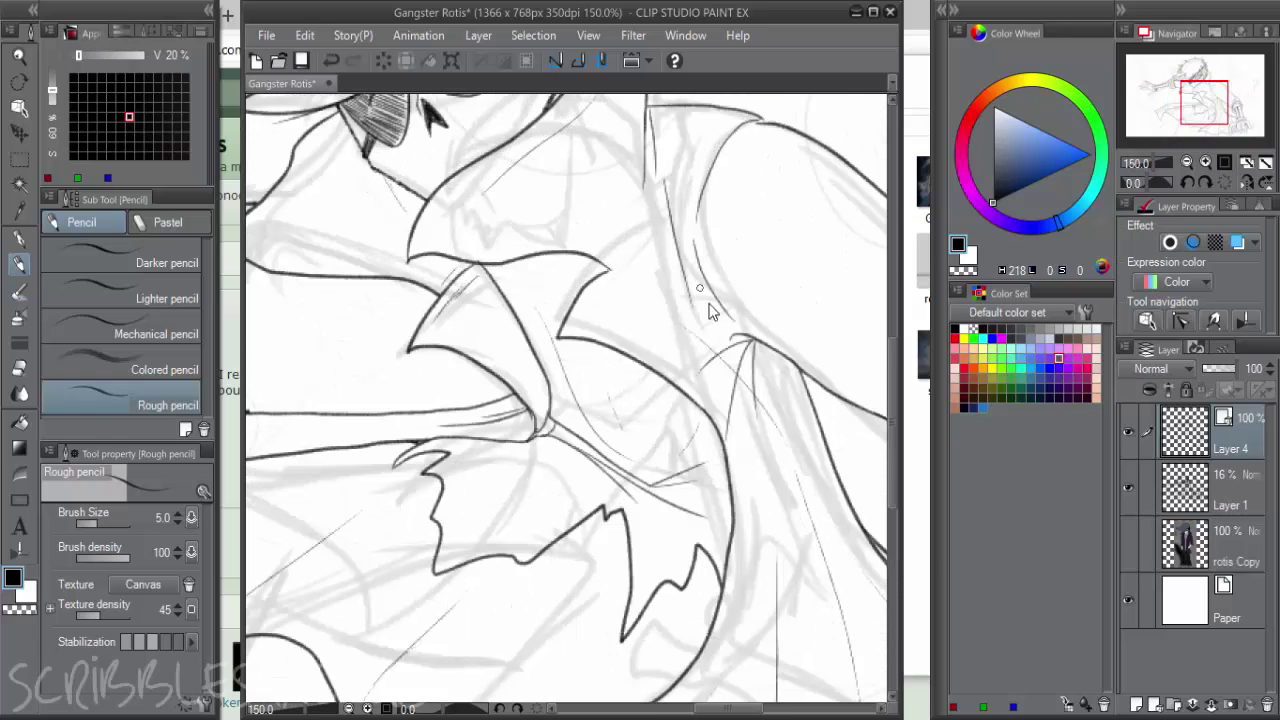
pyautogui.scroll(-1, 711, 312)
pyautogui.scroll(1, 725, 360)
pyautogui.press('e')
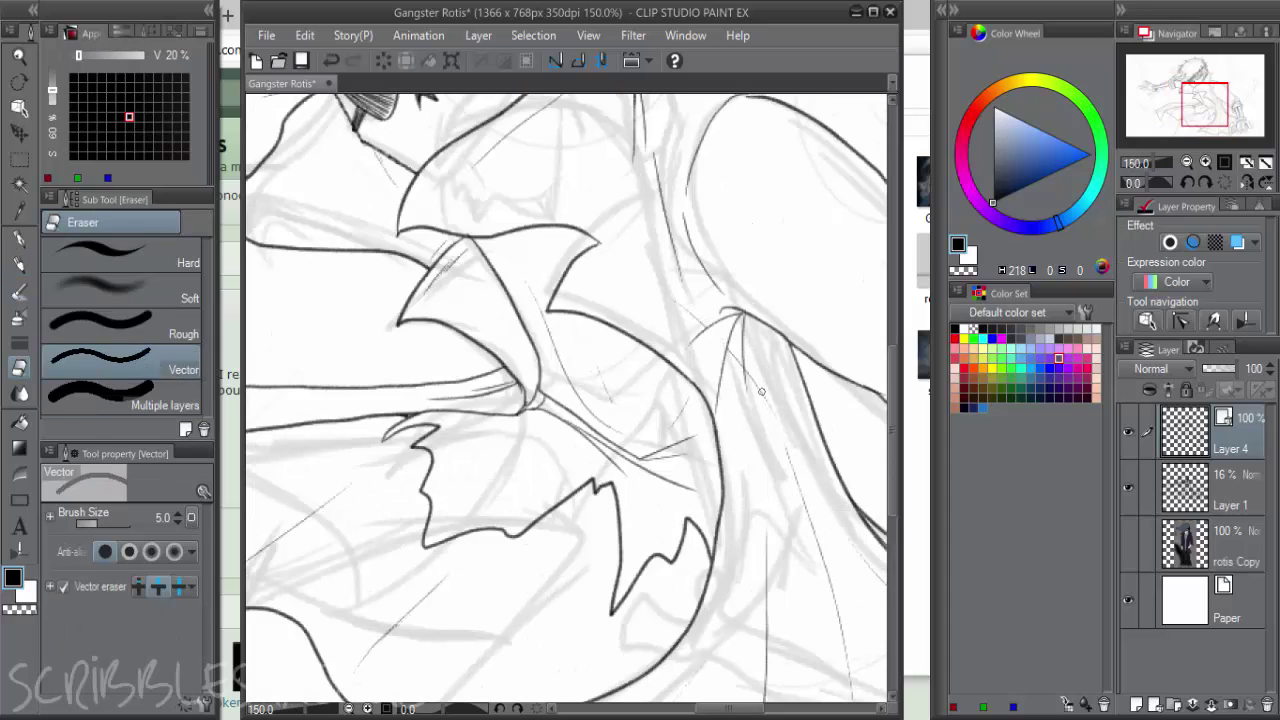
pyautogui.scroll(-2, 761, 392)
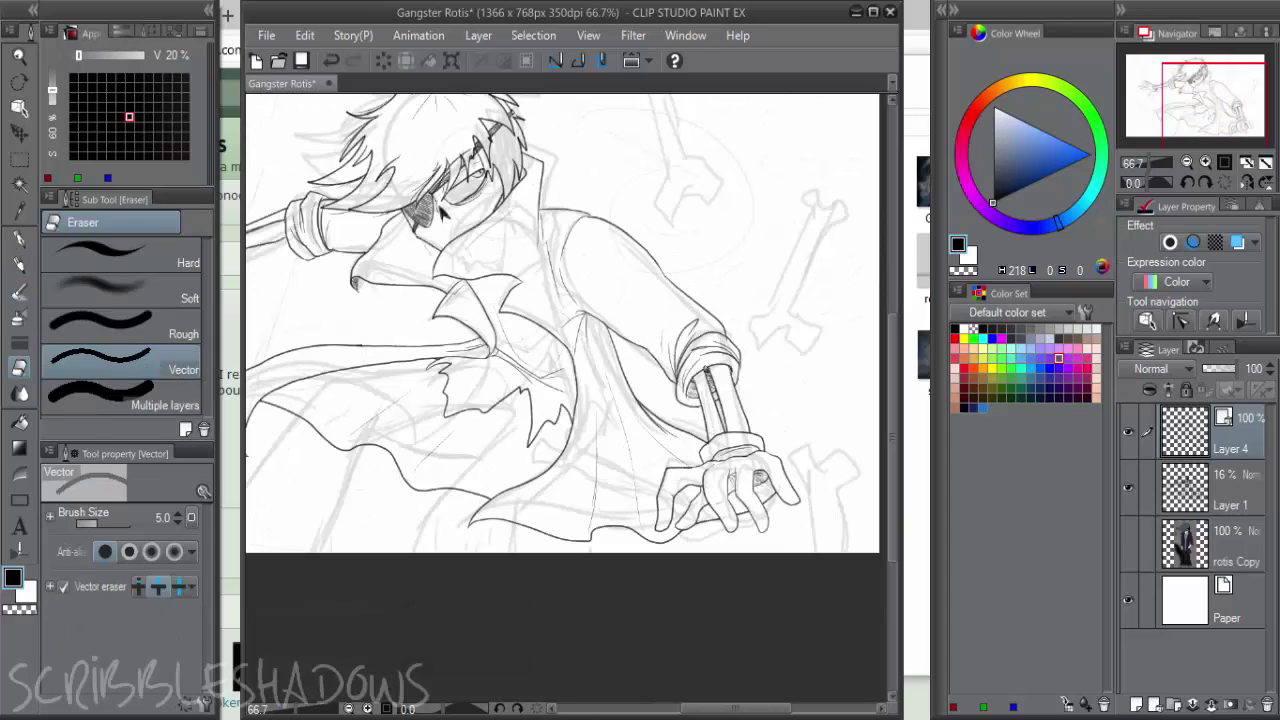
# Examine the coat's design on the rotis Copy reference layer, hiding the layer again after each look
pyautogui.click(1128, 544)
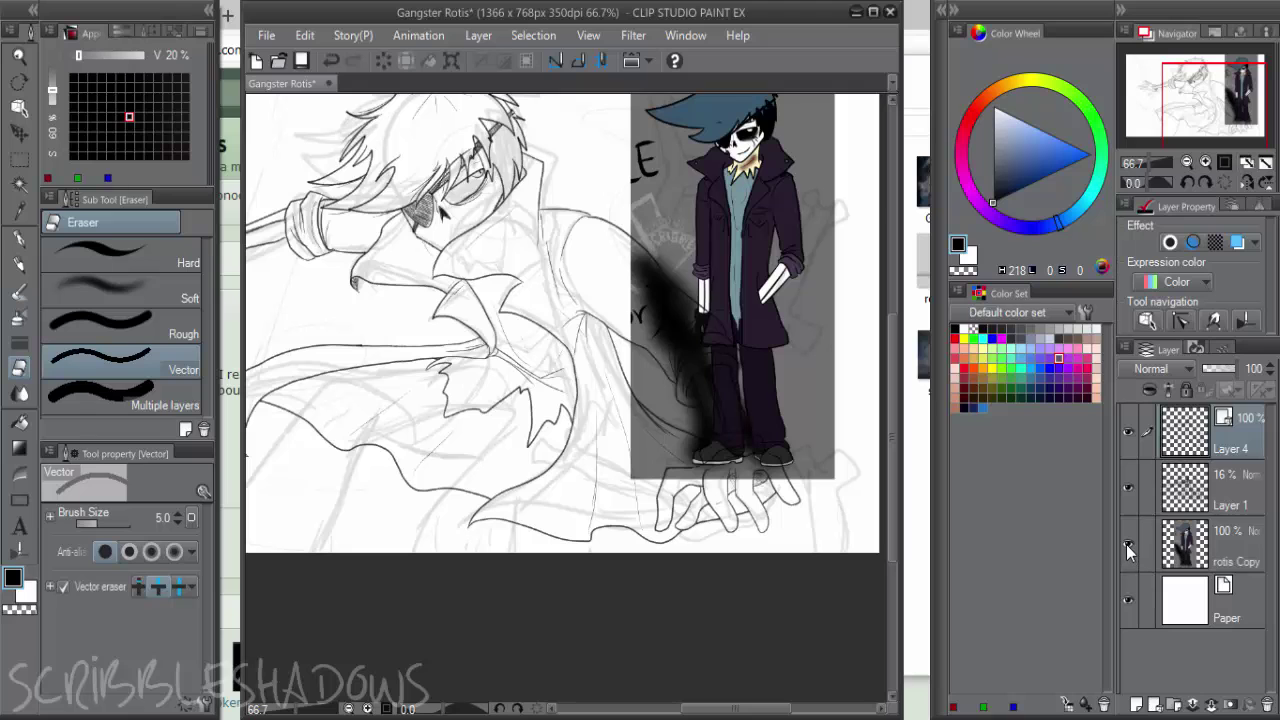
pyautogui.click(1128, 544)
pyautogui.scroll(2, 437, 207)
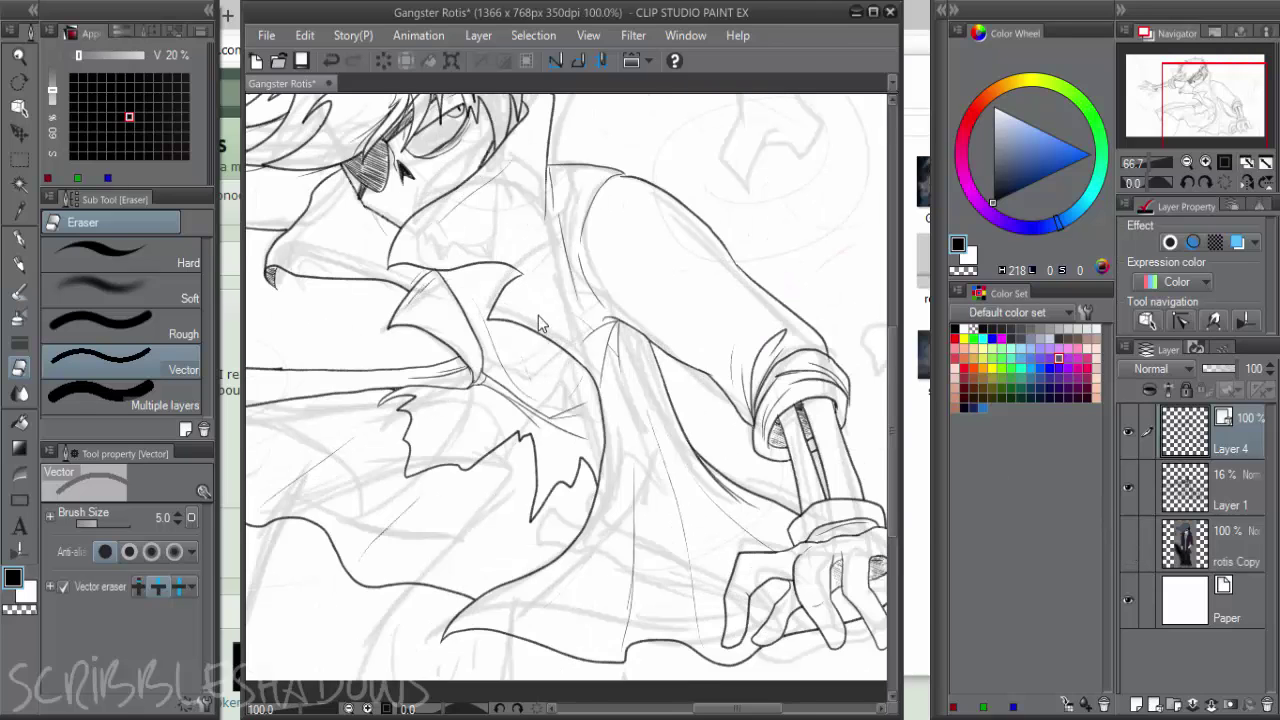
pyautogui.press('p')
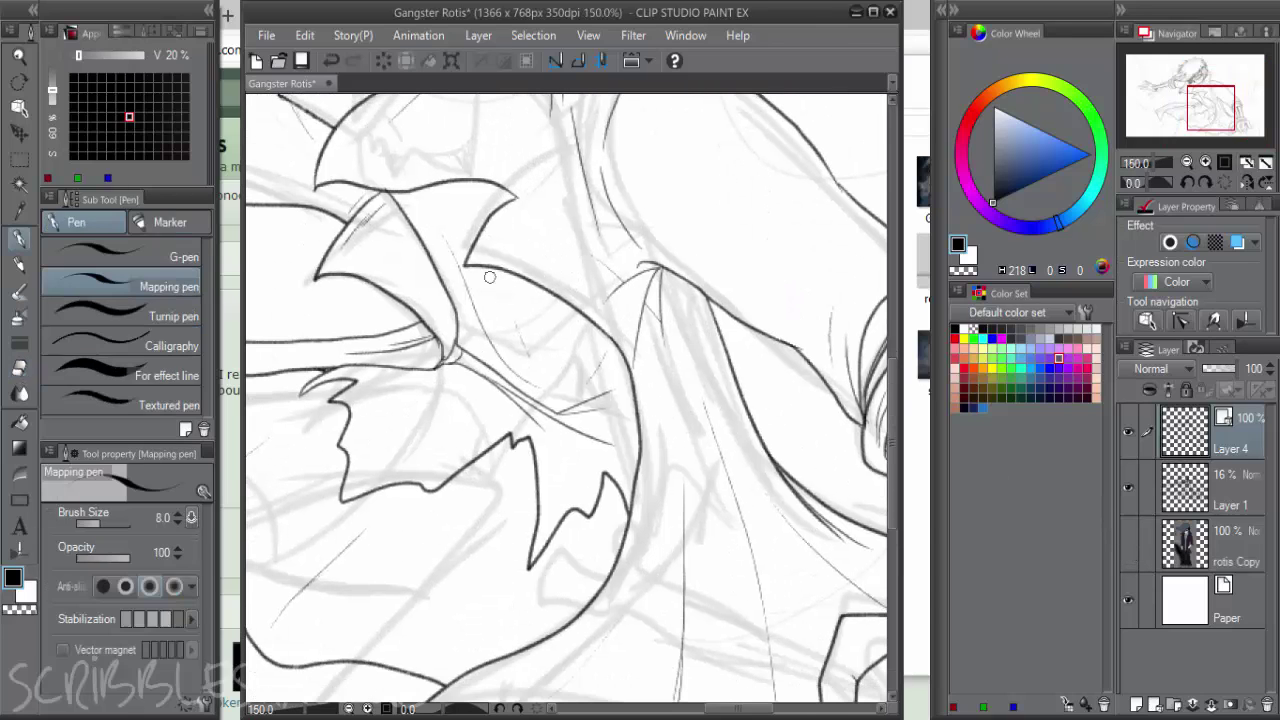
pyautogui.press('p')
pyautogui.click(1126, 537)
pyautogui.hotkey('ctrl', '-')
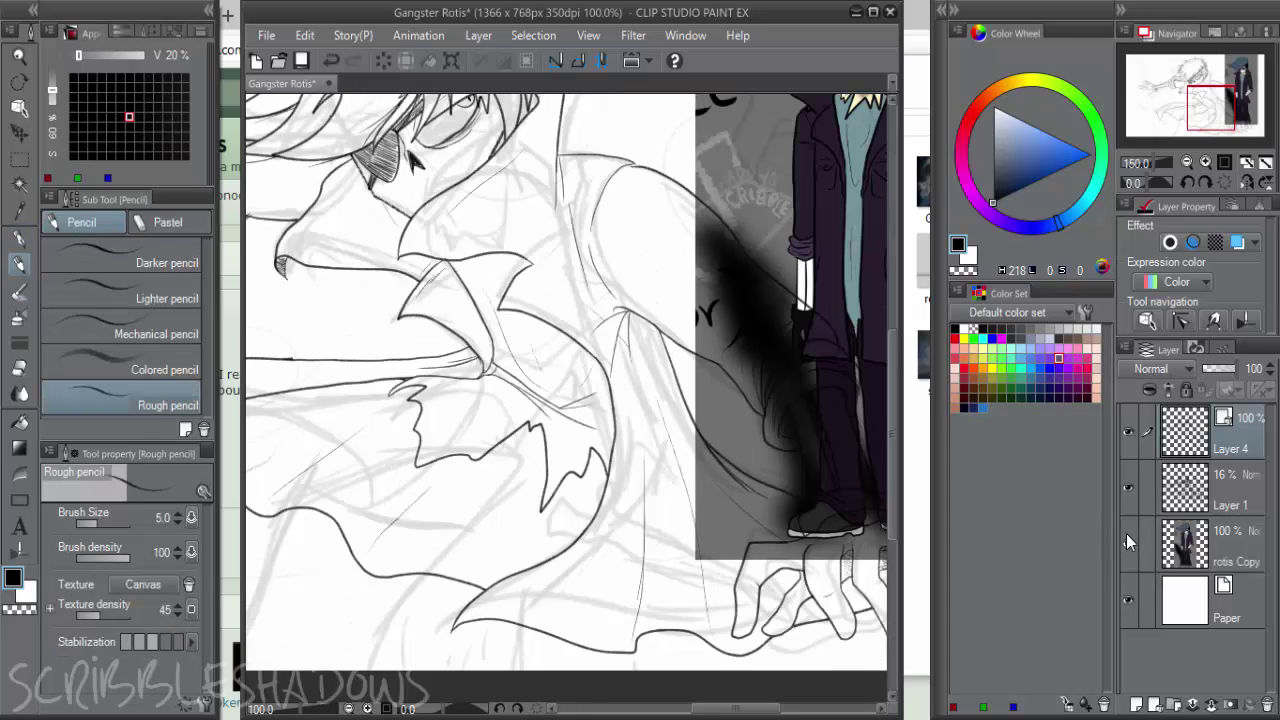
pyautogui.hotkey('ctrl', '+')
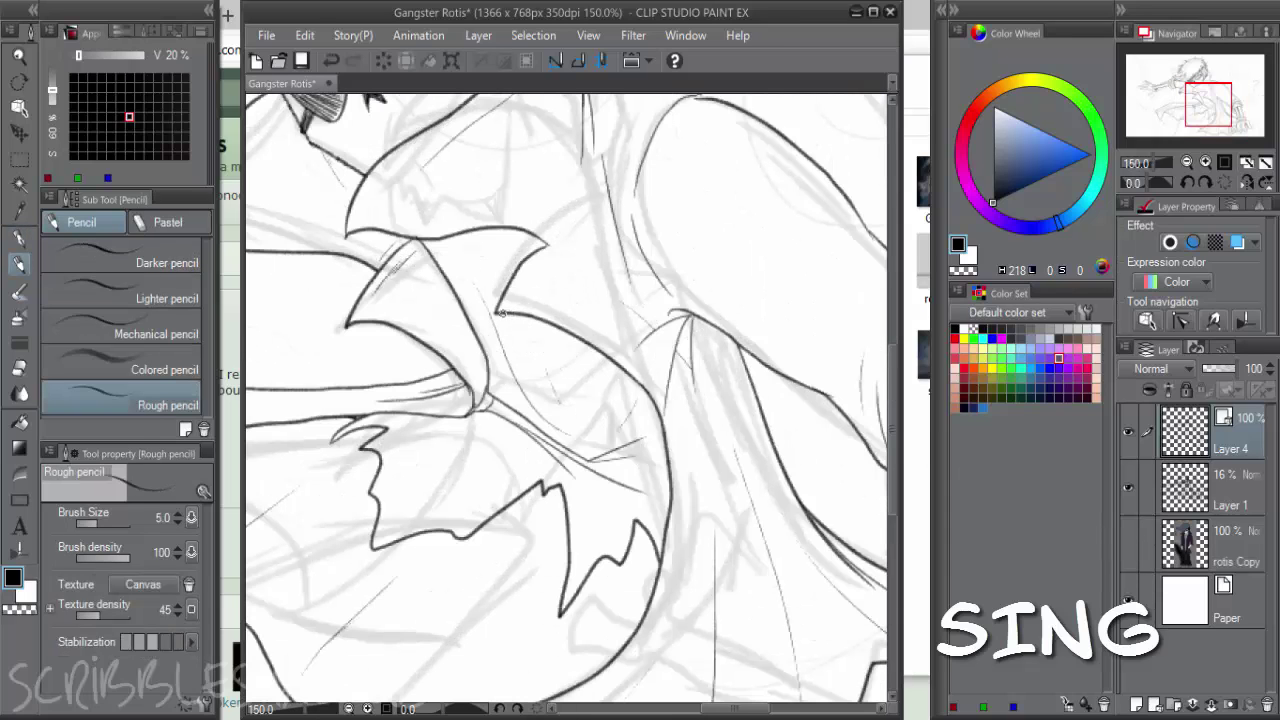
# Redraw the coat's front edge below the pointed lapel as a smoother curve and erase the old line beside it
pyautogui.moveTo(508, 316)
pyautogui.mouseDown()
pyautogui.moveTo(582, 355)
pyautogui.moveTo(663, 442)
pyautogui.mouseUp()
pyautogui.press('e')
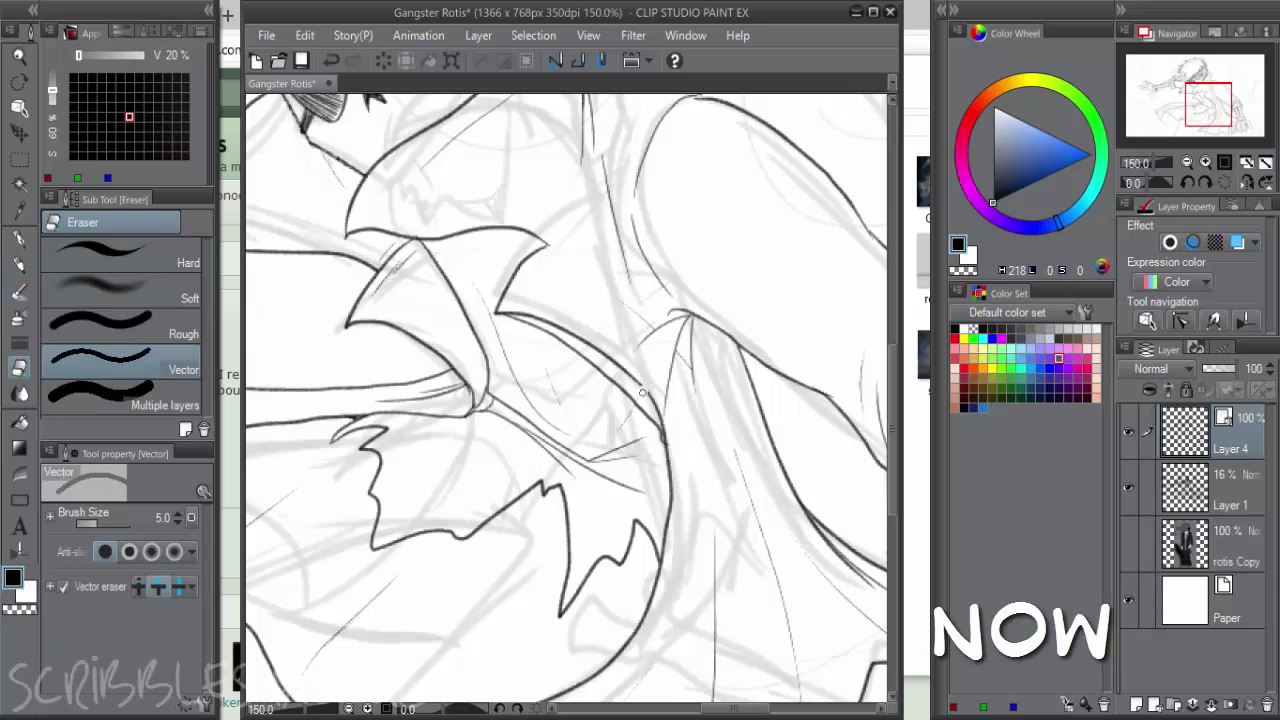
pyautogui.click(633, 381)
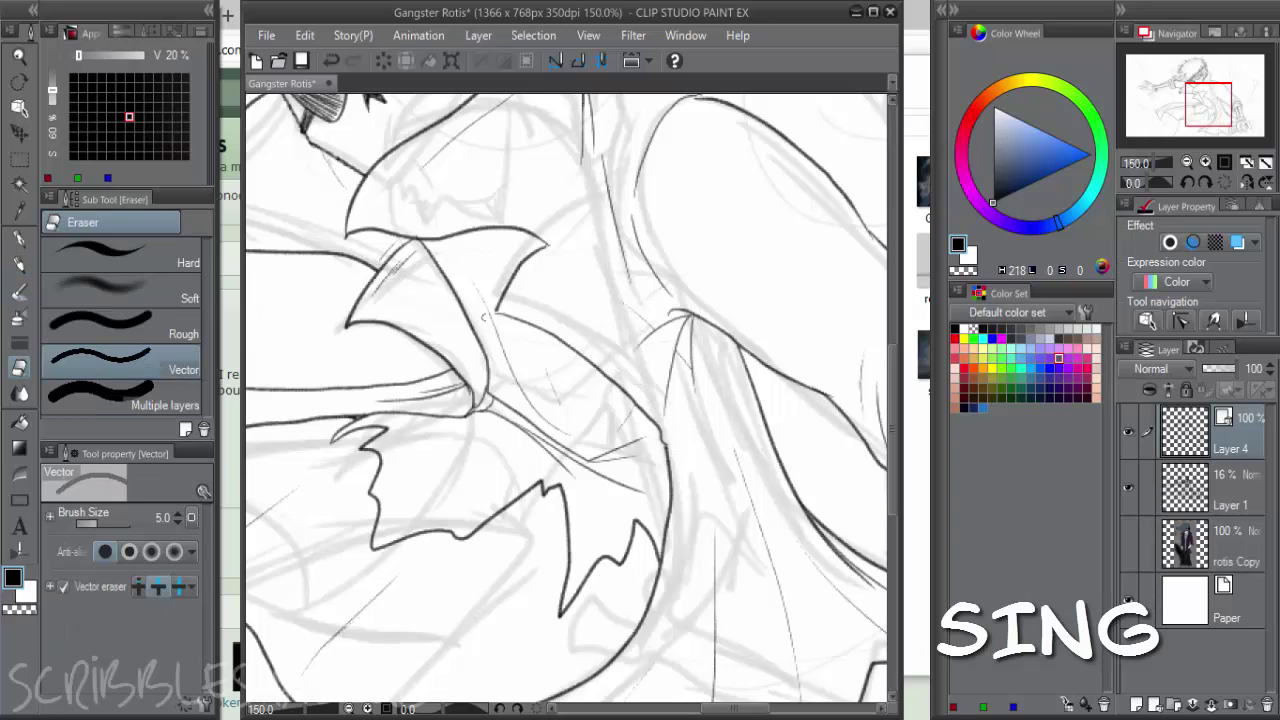
# Draw a chest pocket between the lapel and armpit, with a pointed flap, a small round button and a curved bottom edge
pyautogui.press('p')
pyautogui.press('p')
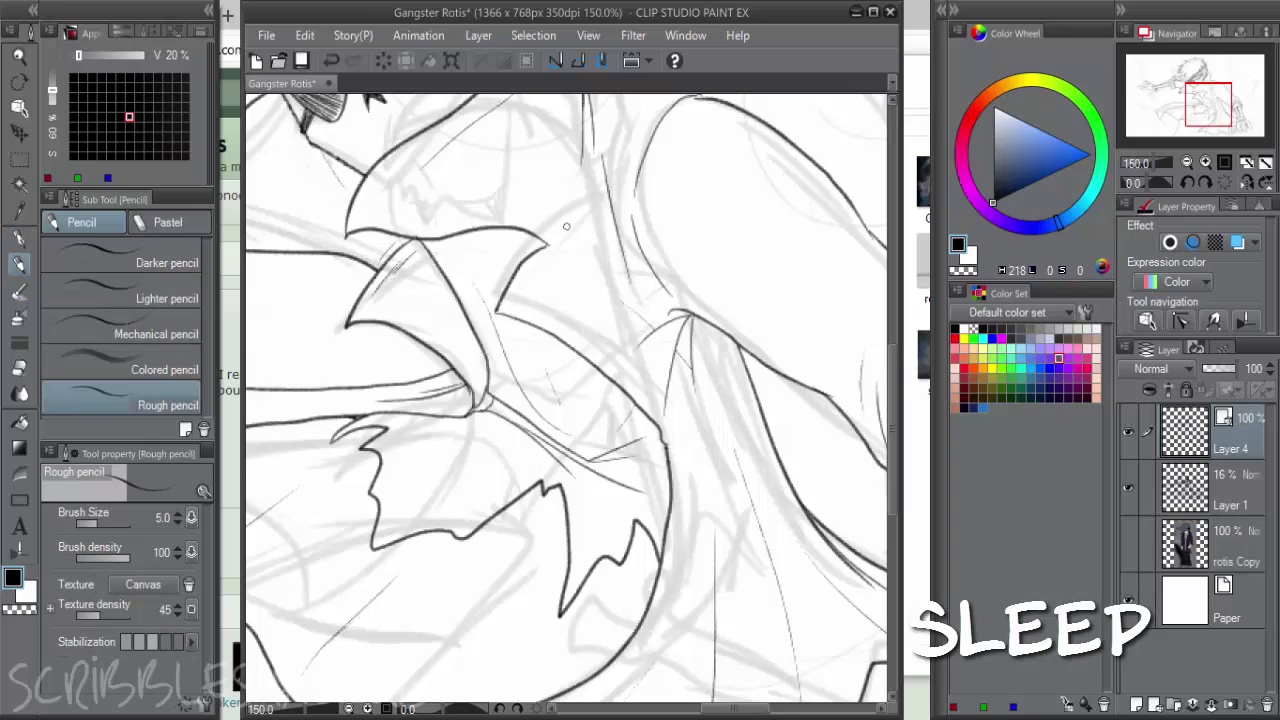
pyautogui.moveTo(561, 283); pyautogui.dragTo(623, 224)
pyautogui.moveTo(571, 296); pyautogui.dragTo(613, 307)
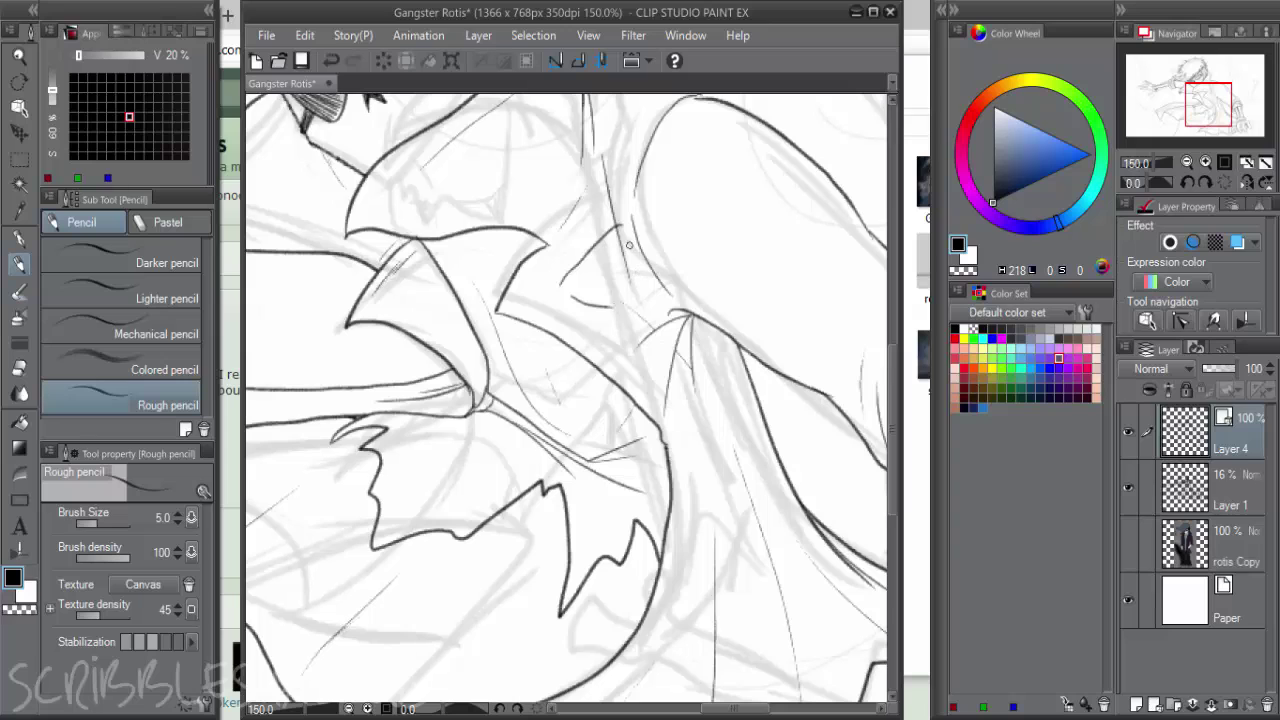
pyautogui.moveTo(629, 240)
pyautogui.mouseDown()
pyautogui.moveTo(630, 287)
pyautogui.moveTo(617, 290)
pyautogui.mouseUp()
pyautogui.press('e')
pyautogui.press('p')
pyautogui.moveTo(617, 229); pyautogui.dragTo(552, 262)
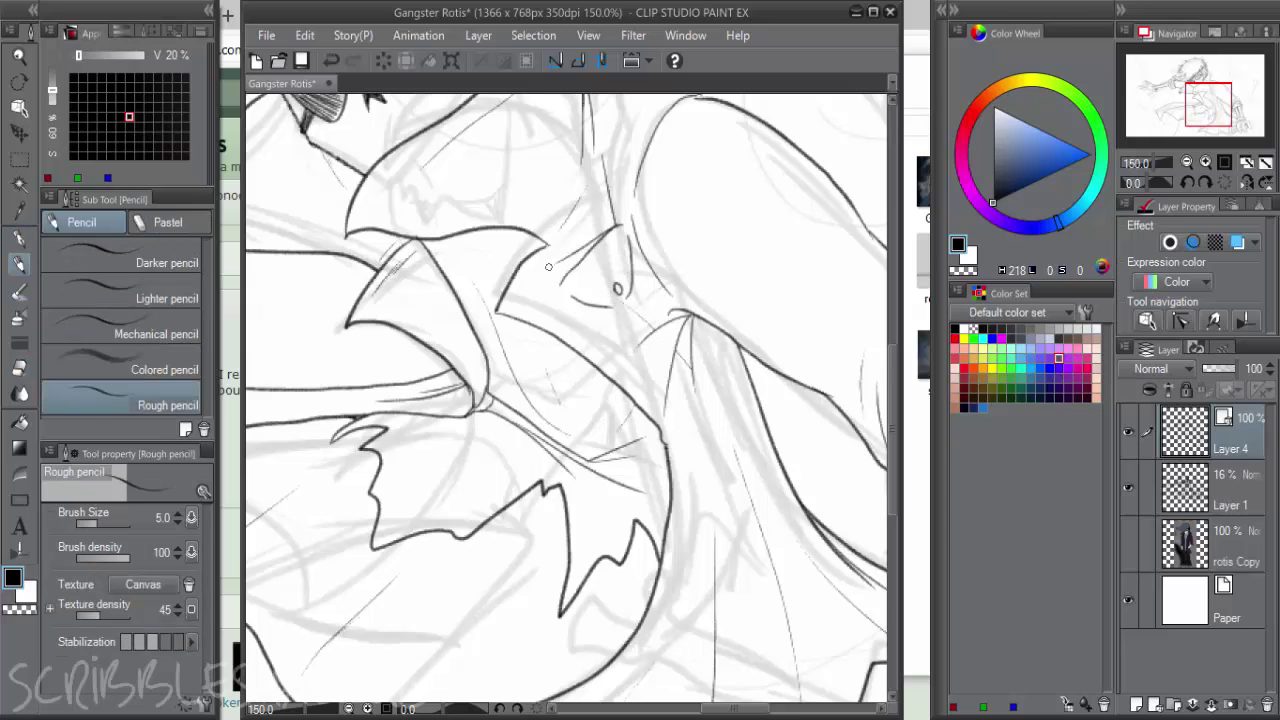
pyautogui.moveTo(566, 305)
pyautogui.mouseDown()
pyautogui.moveTo(612, 360)
pyautogui.moveTo(663, 328)
pyautogui.moveTo(645, 343)
pyautogui.mouseUp()
# Erase the old crease lines at the armpit and redraw them as folds running from the shoulder down the coat's side
pyautogui.press('e')
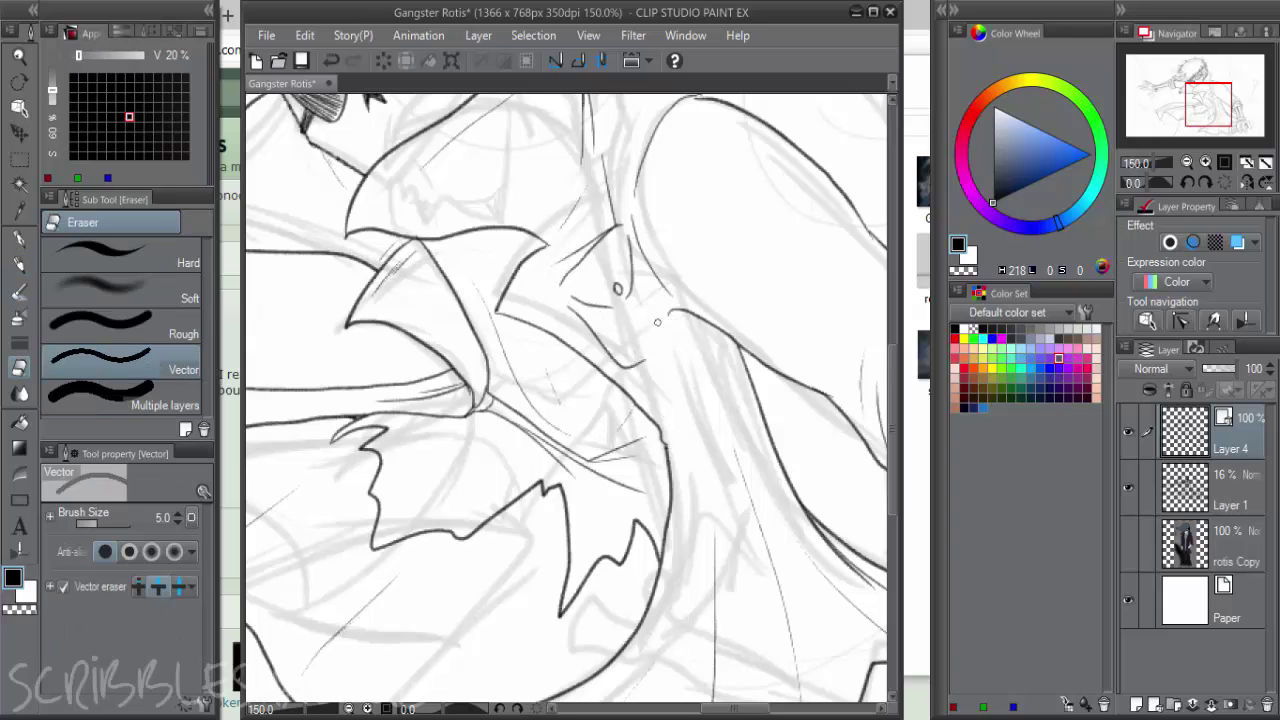
pyautogui.press('p')
pyautogui.press('p')
pyautogui.moveTo(636, 252)
pyautogui.mouseDown()
pyautogui.moveTo(703, 368)
pyautogui.moveTo(683, 311)
pyautogui.moveTo(723, 375)
pyautogui.moveTo(697, 327)
pyautogui.moveTo(725, 355)
pyautogui.mouseUp()
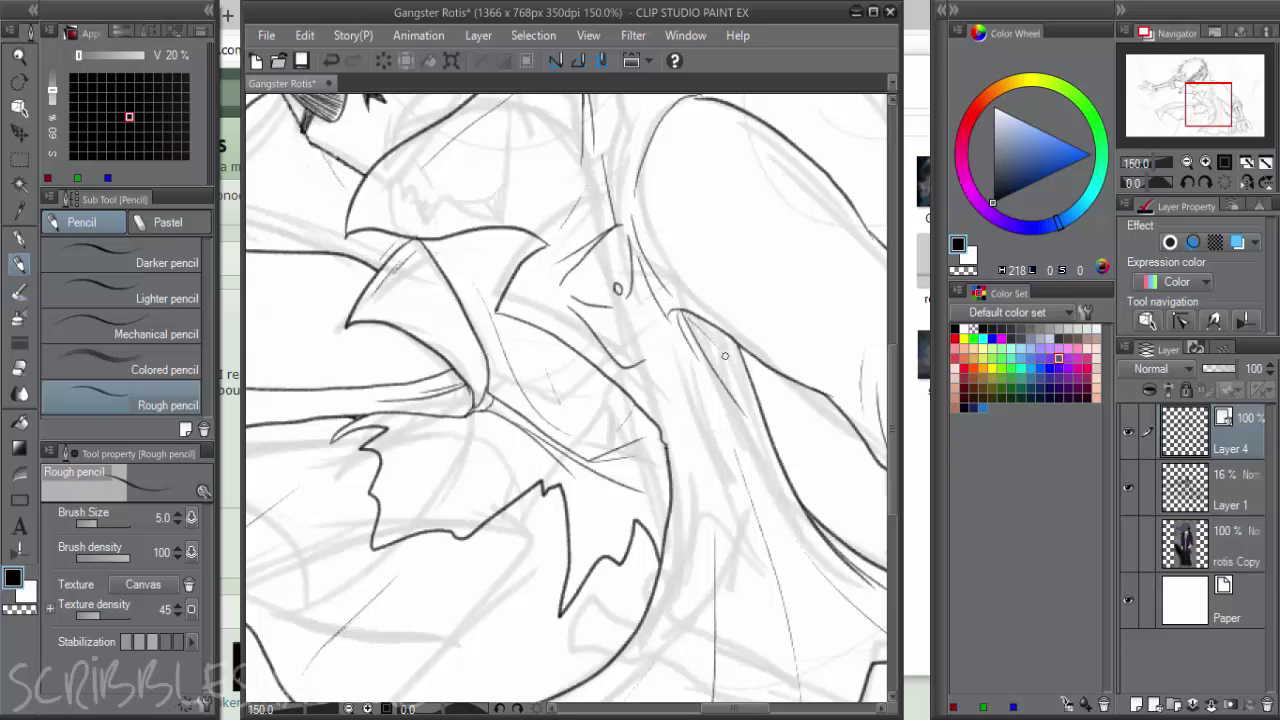
pyautogui.moveTo(667, 325); pyautogui.dragTo(650, 357)
# Examine the new chest and pocket lines against the whole figure at several zoom levels
pyautogui.hotkey('ctrl', '-')
pyautogui.hotkey('ctrl', '-')
pyautogui.hotkey('ctrl', '-')
pyautogui.hotkey('ctrl', '+')
pyautogui.hotkey('ctrl', '+')
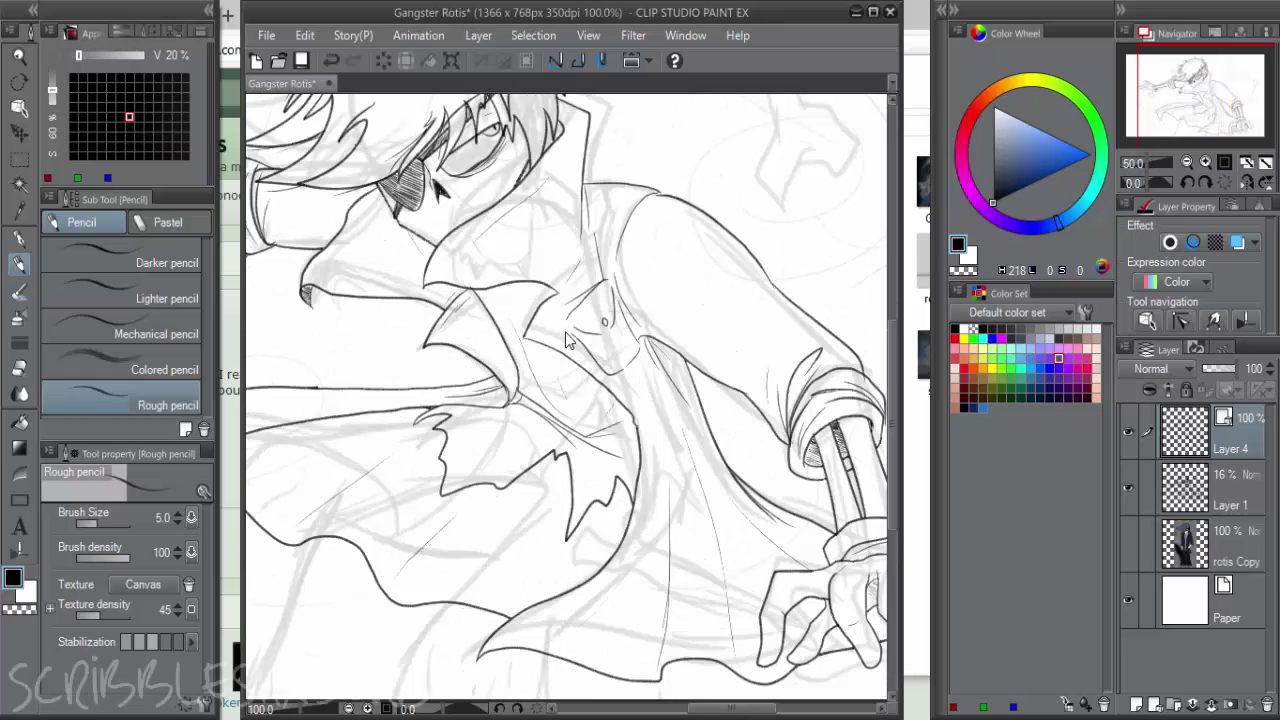
pyautogui.scroll(1, 565, 340)
pyautogui.scroll(-3, 589, 352)
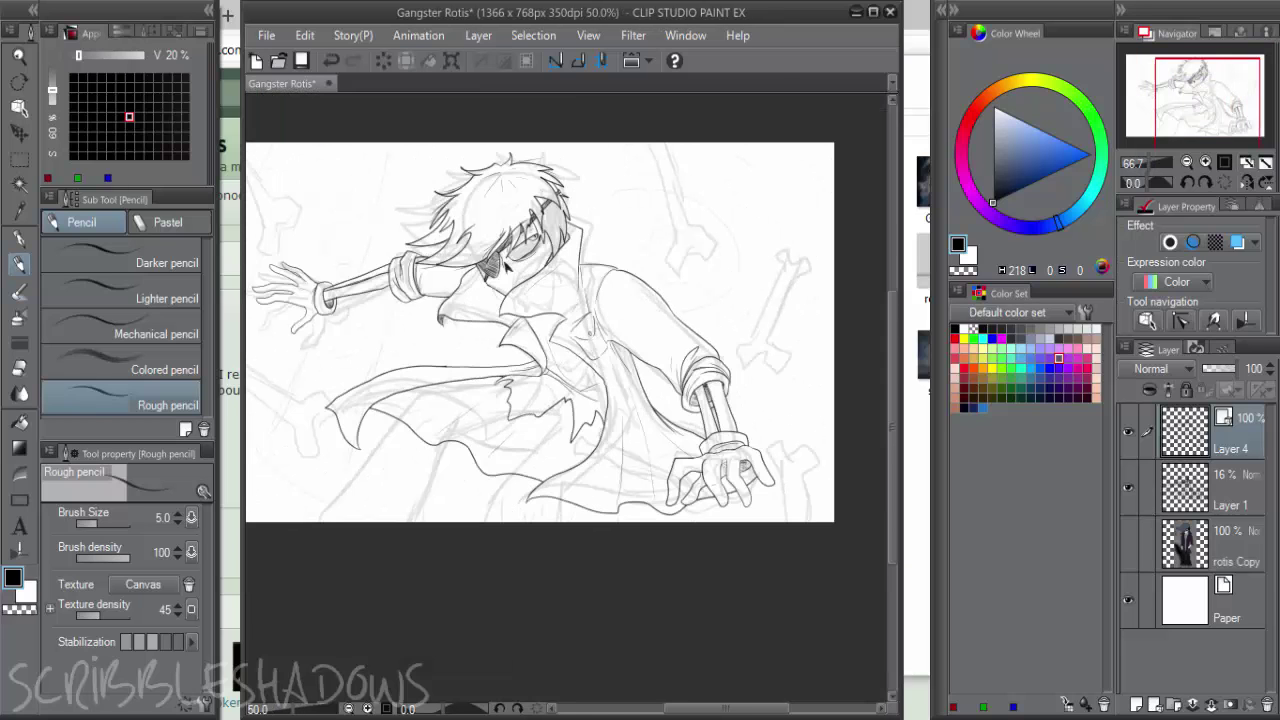
pyautogui.scroll(3, 702, 305)
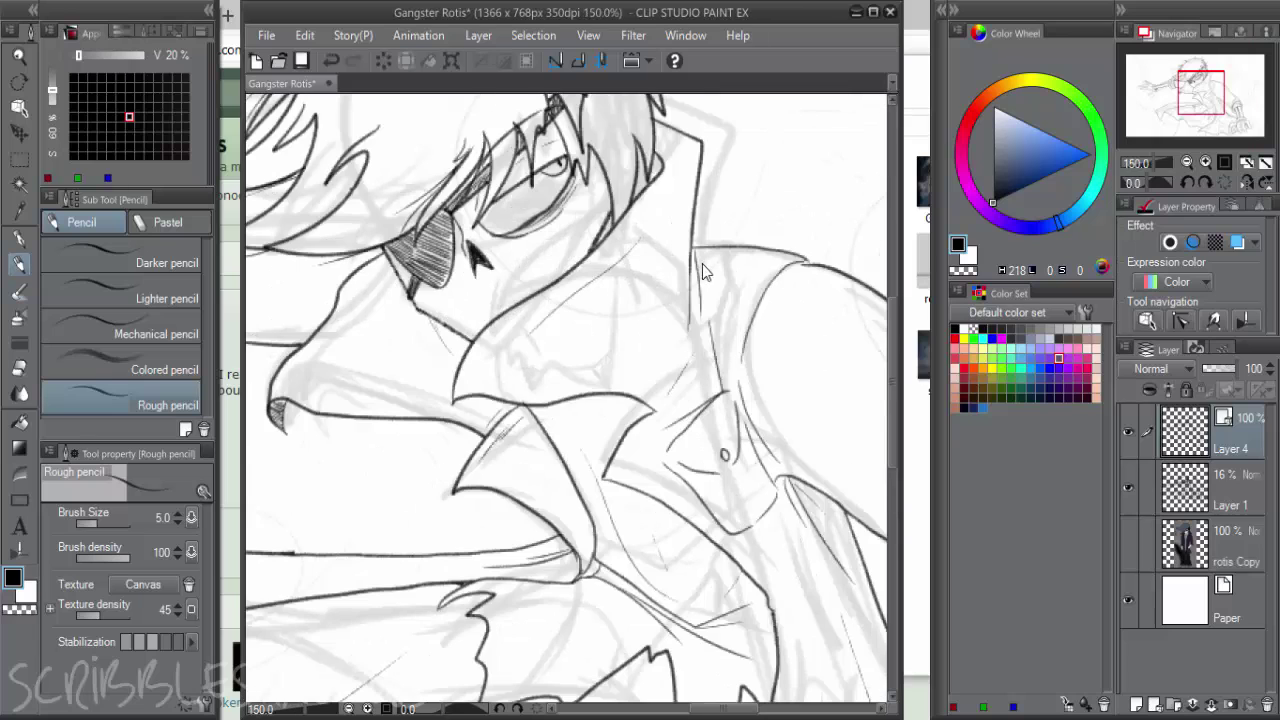
# Add short pencil strokes around the raised collar, at the shoulder seam and beside the hair at the neck
pyautogui.press('e')
pyautogui.press('p')
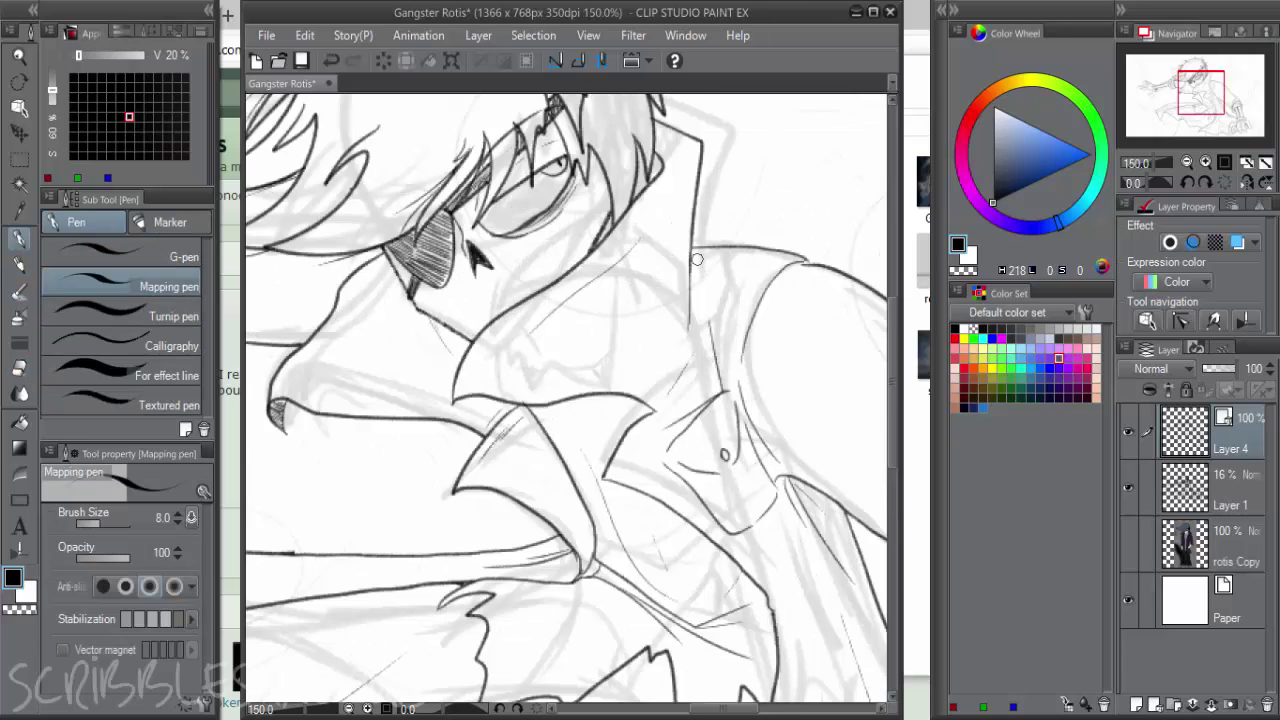
pyautogui.press('p')
pyautogui.scroll(1, 652, 180)
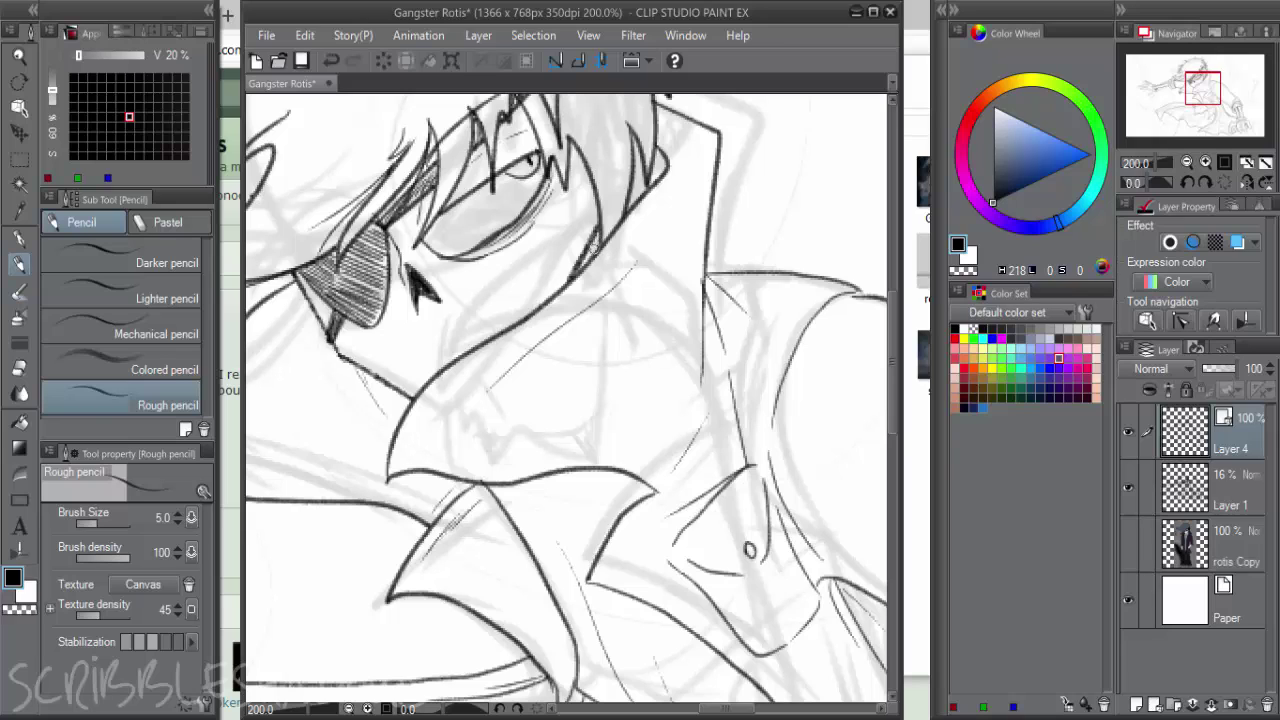
pyautogui.moveTo(636, 168); pyautogui.dragTo(626, 216)
pyautogui.moveTo(644, 146)
pyautogui.mouseDown()
pyautogui.moveTo(632, 204)
pyautogui.moveTo(656, 182)
pyautogui.mouseUp()
# Add a new layer above Layer 4 for the line art of the legs
pyautogui.scroll(-1, 668, 270)
pyautogui.scroll(-1, 712, 350)
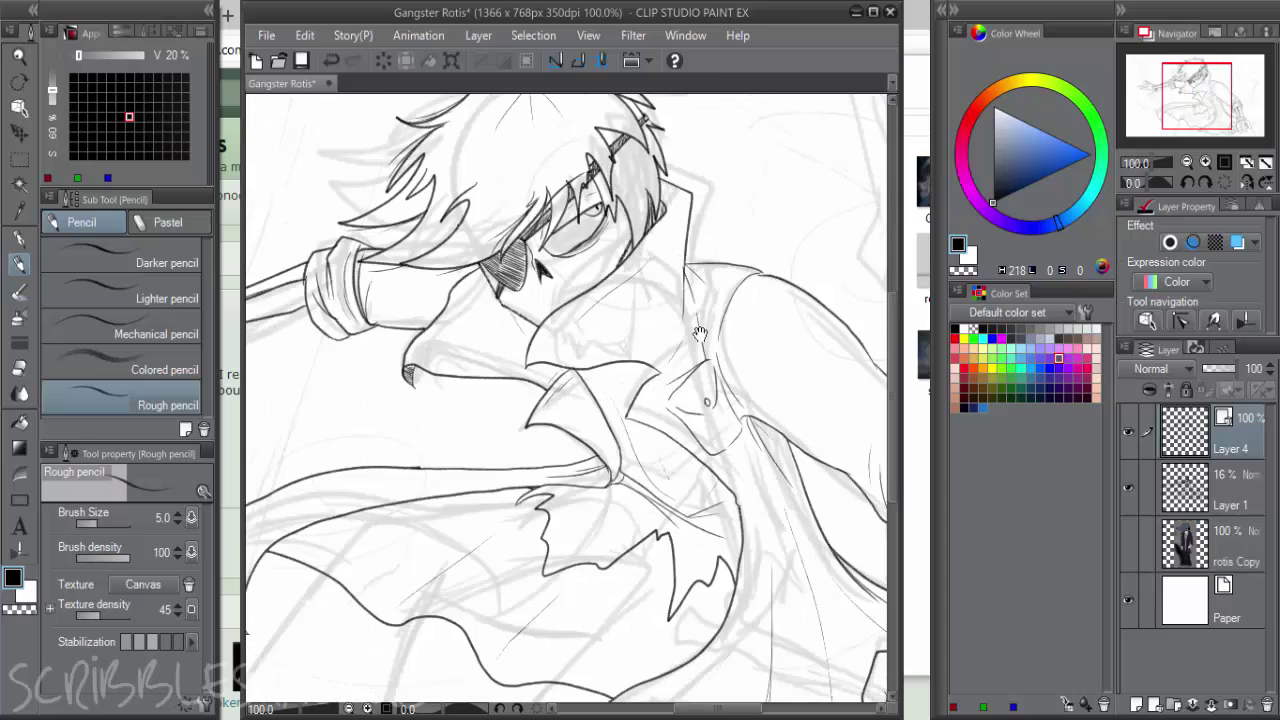
pyautogui.moveTo(700, 334); pyautogui.dragTo(688, 312)
pyautogui.scroll(1, 571, 314)
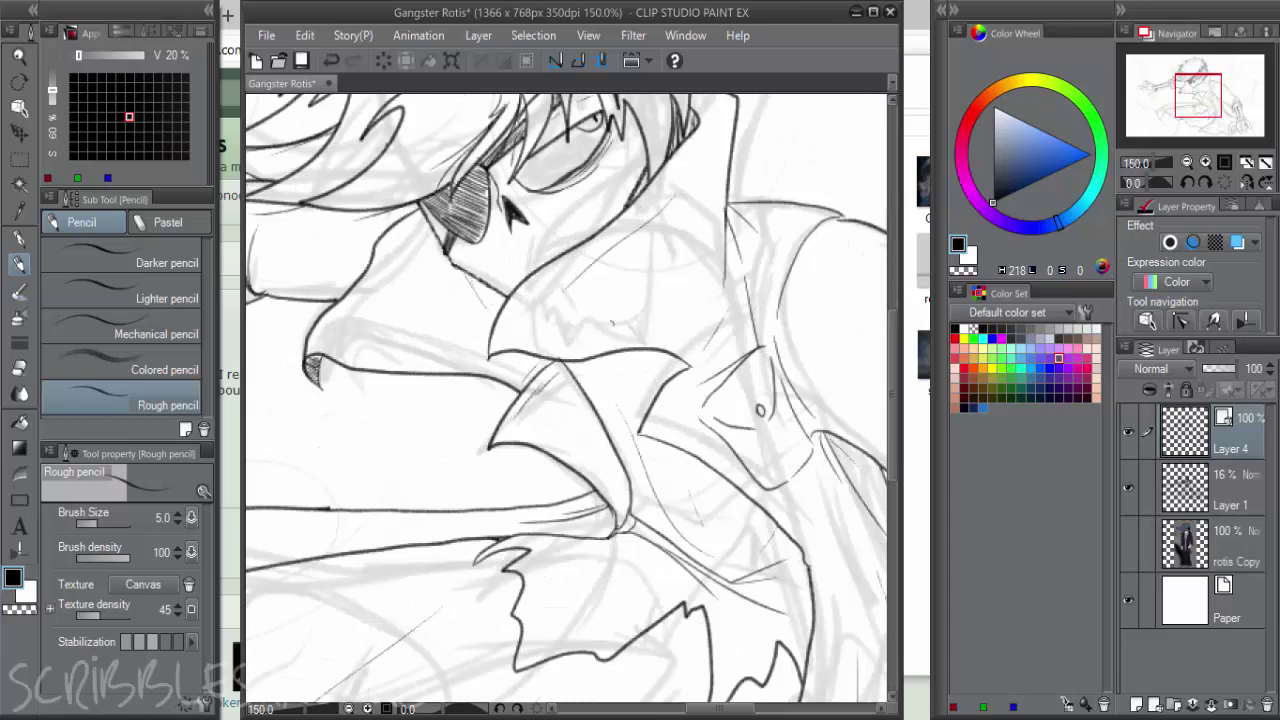
pyautogui.scroll(-3, 506, 200)
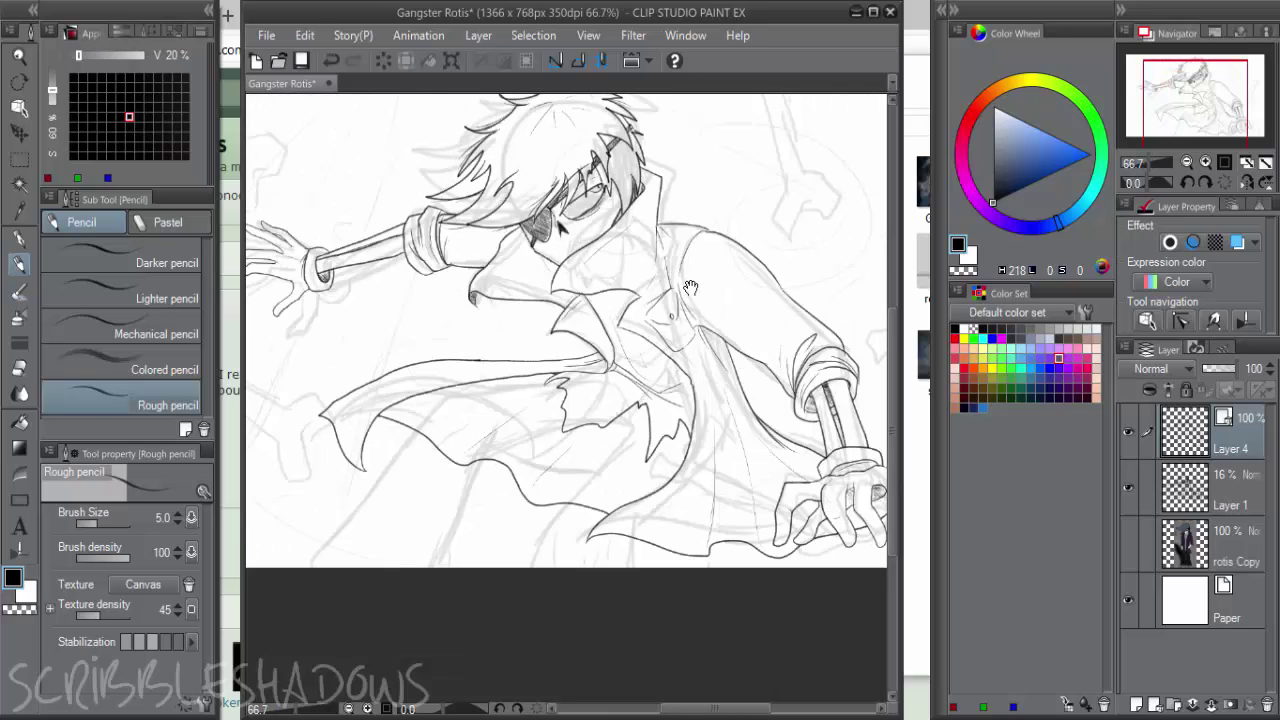
pyautogui.moveTo(728, 331); pyautogui.dragTo(754, 365)
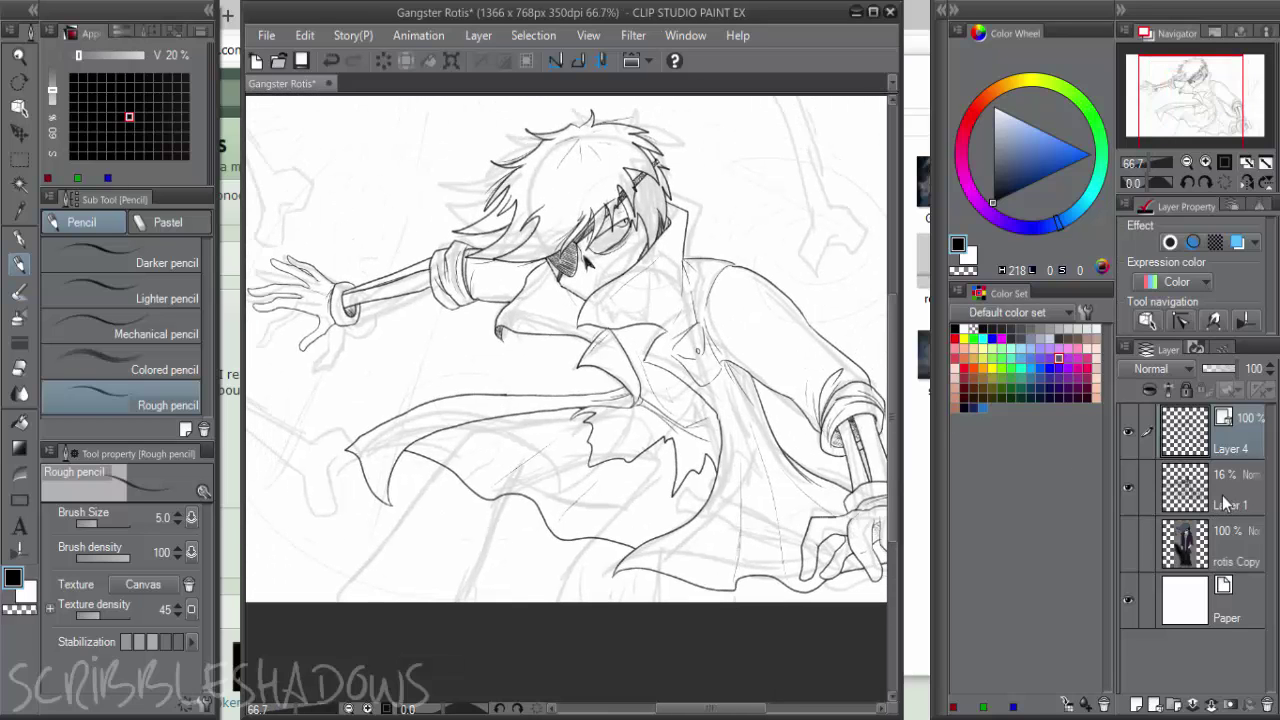
pyautogui.click(1137, 704)
# Draw one leg's outline from the torn shirt hem down past the coat to the canvas edge, with a short crease at its top
pyautogui.scroll(2, 625, 420)
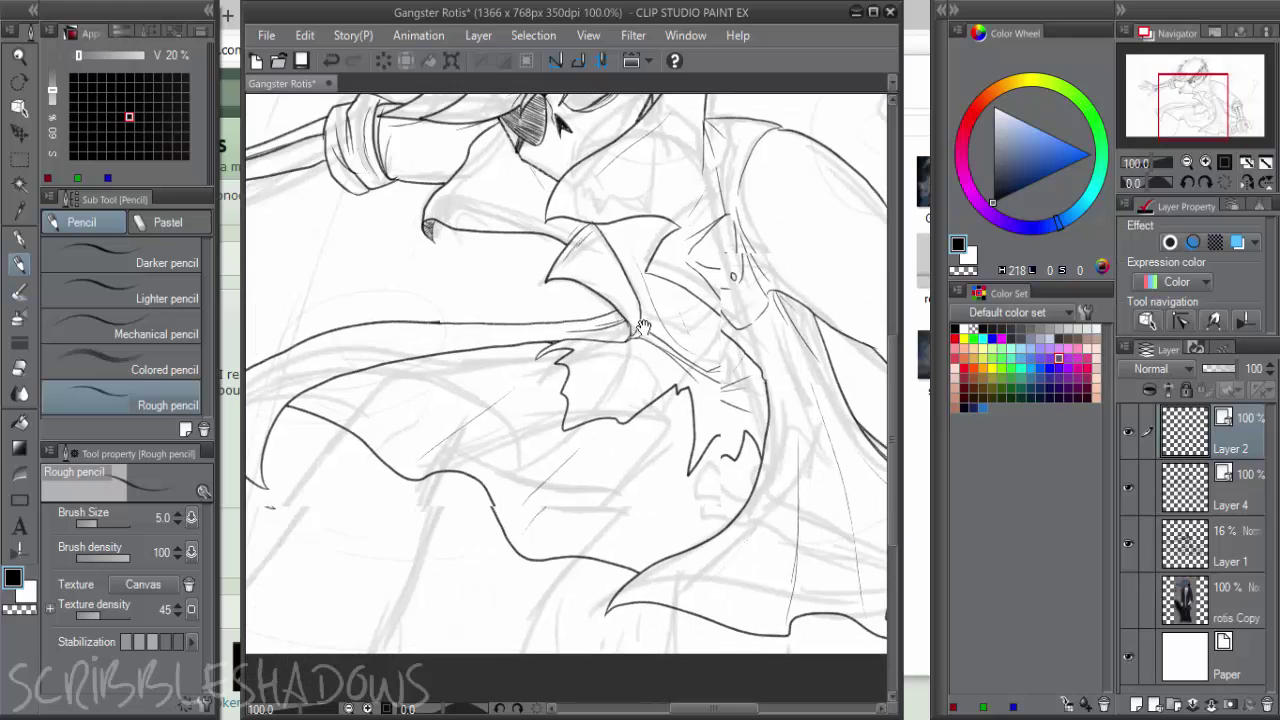
pyautogui.moveTo(634, 345)
pyautogui.mouseDown()
pyautogui.moveTo(652, 370)
pyautogui.moveTo(516, 524)
pyautogui.moveTo(507, 566)
pyautogui.mouseUp()
pyautogui.hotkey('ctrl', 'z')
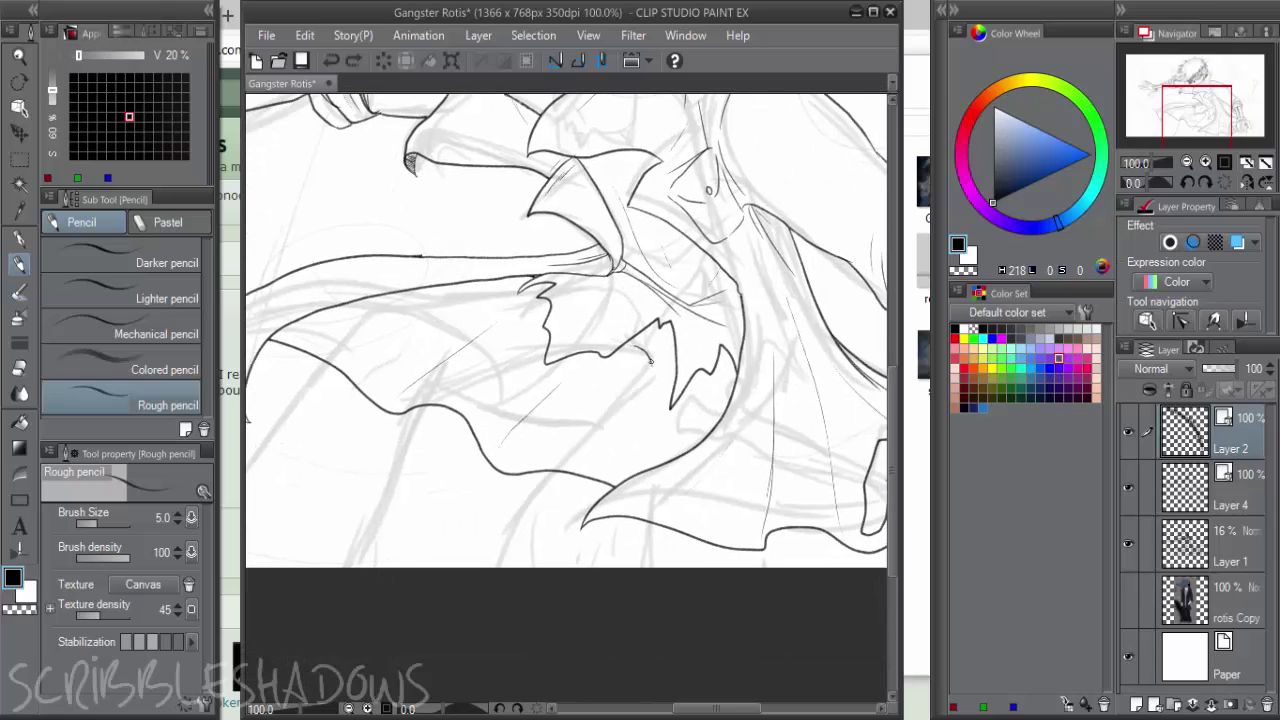
pyautogui.moveTo(650, 361); pyautogui.dragTo(649, 417)
pyautogui.moveTo(648, 355); pyautogui.dragTo(561, 457)
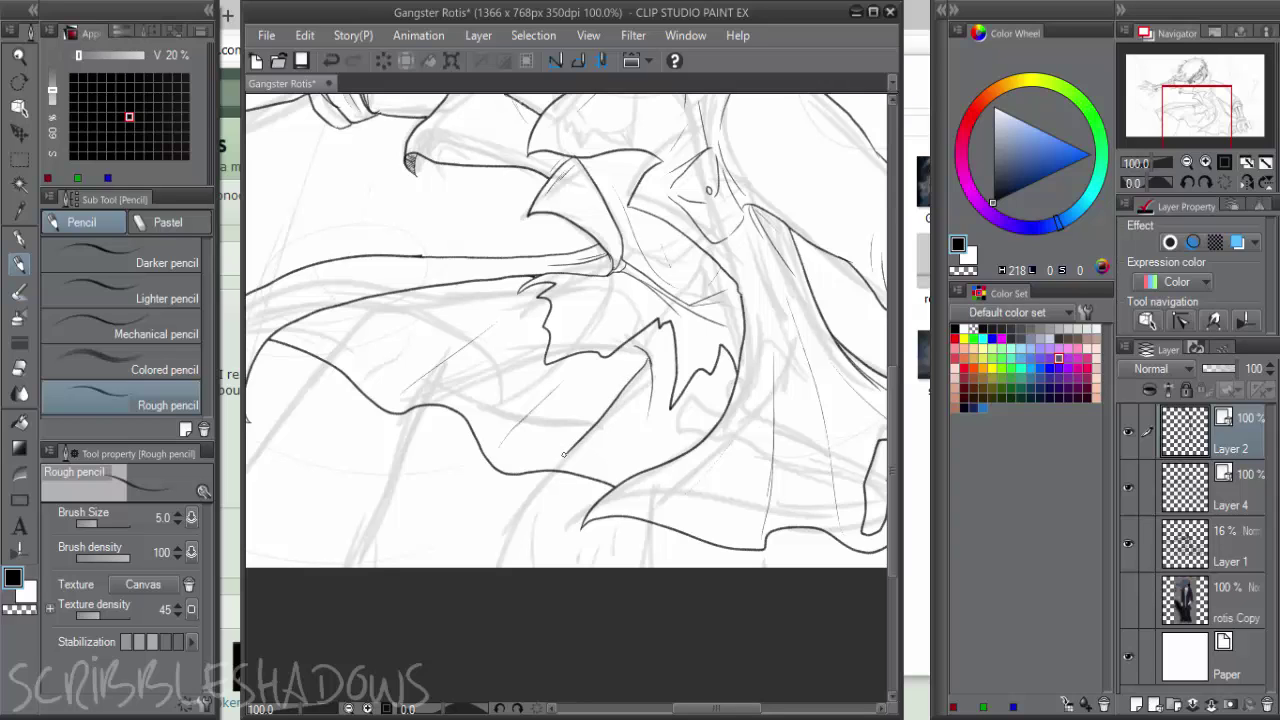
pyautogui.hotkey('ctrl', 'z')
pyautogui.moveTo(648, 355)
pyautogui.mouseDown()
pyautogui.moveTo(518, 490)
pyautogui.moveTo(504, 567)
pyautogui.mouseUp()
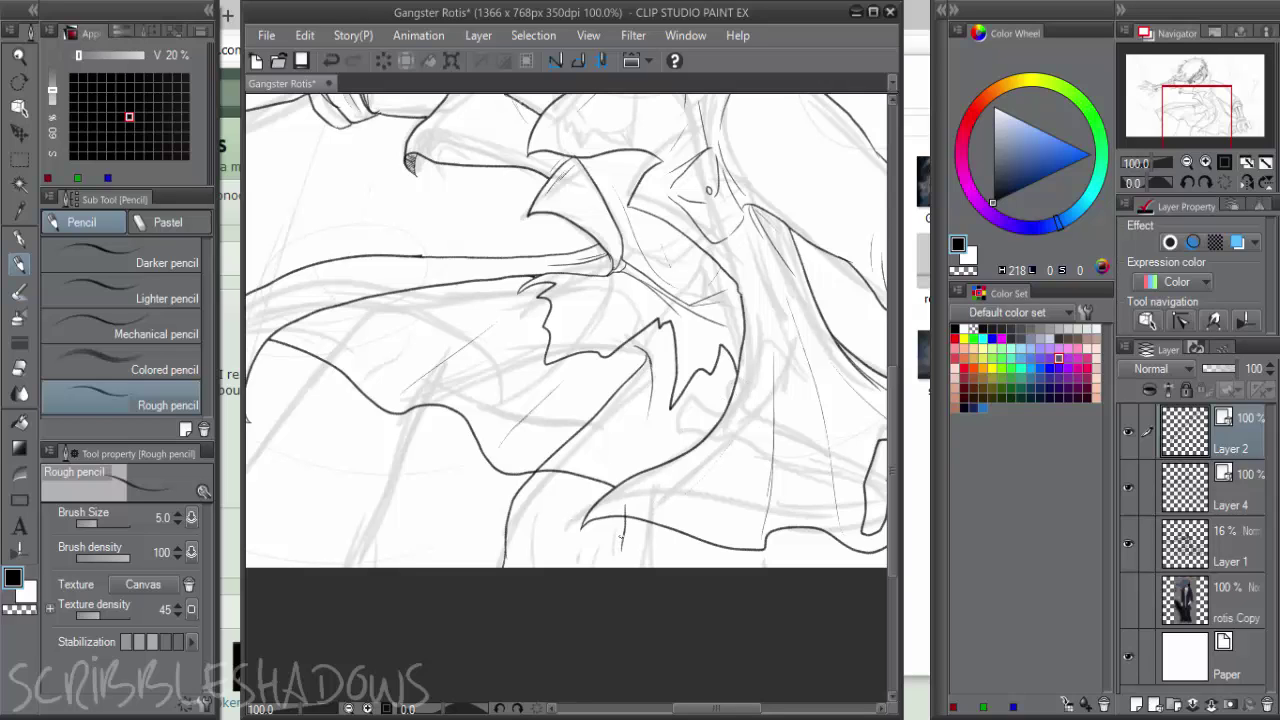
# Draw a short vertical leg line from the coat's pointed lower hem to the canvas edge and erase its overlap inside the coat
pyautogui.moveTo(621, 528); pyautogui.dragTo(620, 540)
pyautogui.hotkey('ctrl', 'z')
pyautogui.moveTo(630, 497); pyautogui.dragTo(626, 568)
pyautogui.hotkey('ctrl', 'z')
pyautogui.moveTo(629, 494); pyautogui.dragTo(629, 568)
pyautogui.press('e')
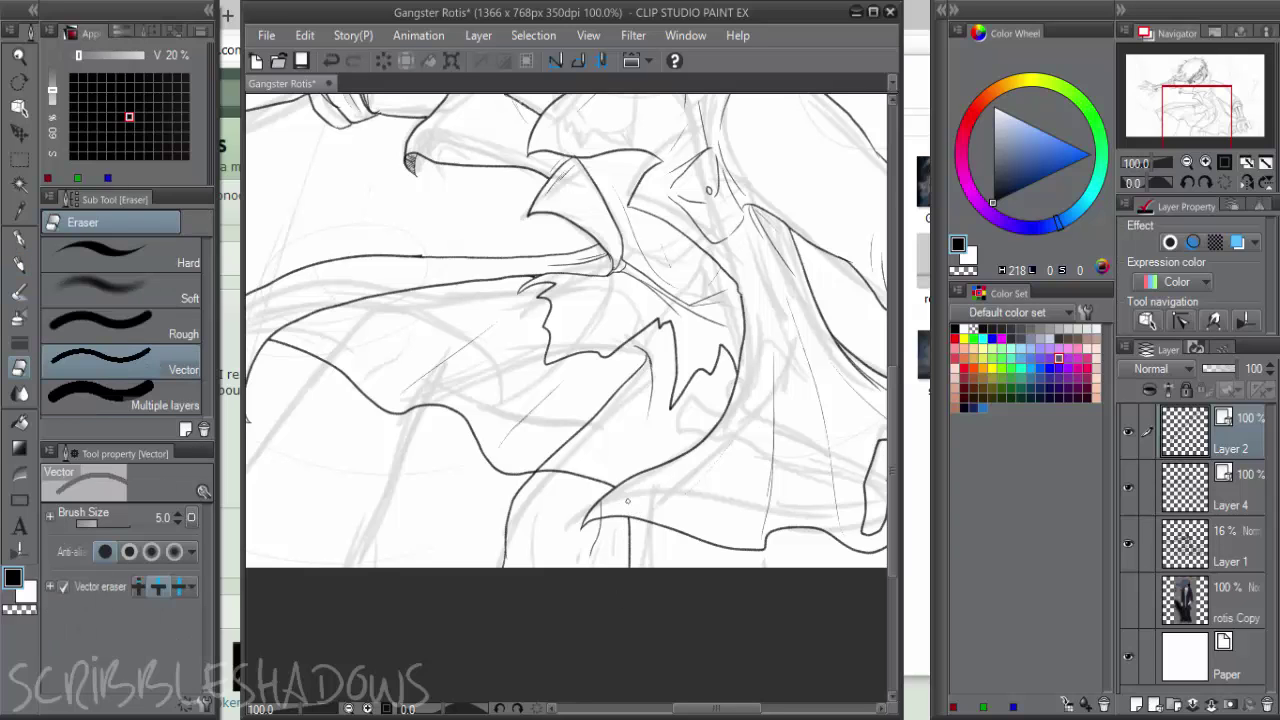
pyautogui.moveTo(651, 411); pyautogui.dragTo(687, 435)
pyautogui.press('p')
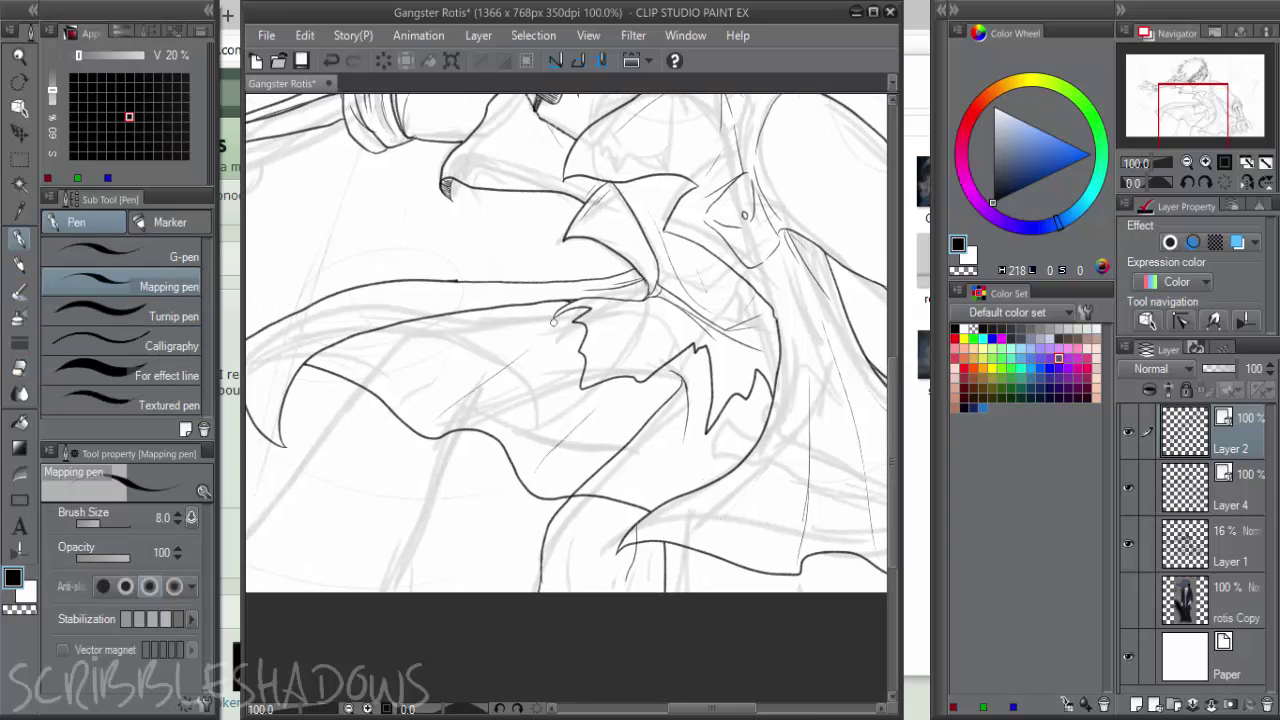
pyautogui.press('p')
pyautogui.moveTo(558, 308)
pyautogui.mouseDown()
pyautogui.moveTo(418, 344)
pyautogui.moveTo(588, 304)
pyautogui.moveTo(404, 328)
pyautogui.moveTo(355, 400)
pyautogui.moveTo(463, 368)
pyautogui.mouseUp()
pyautogui.hotkey('ctrl', 'z')
pyautogui.hotkey('ctrl', 'z')
pyautogui.moveTo(621, 290); pyautogui.dragTo(453, 311)
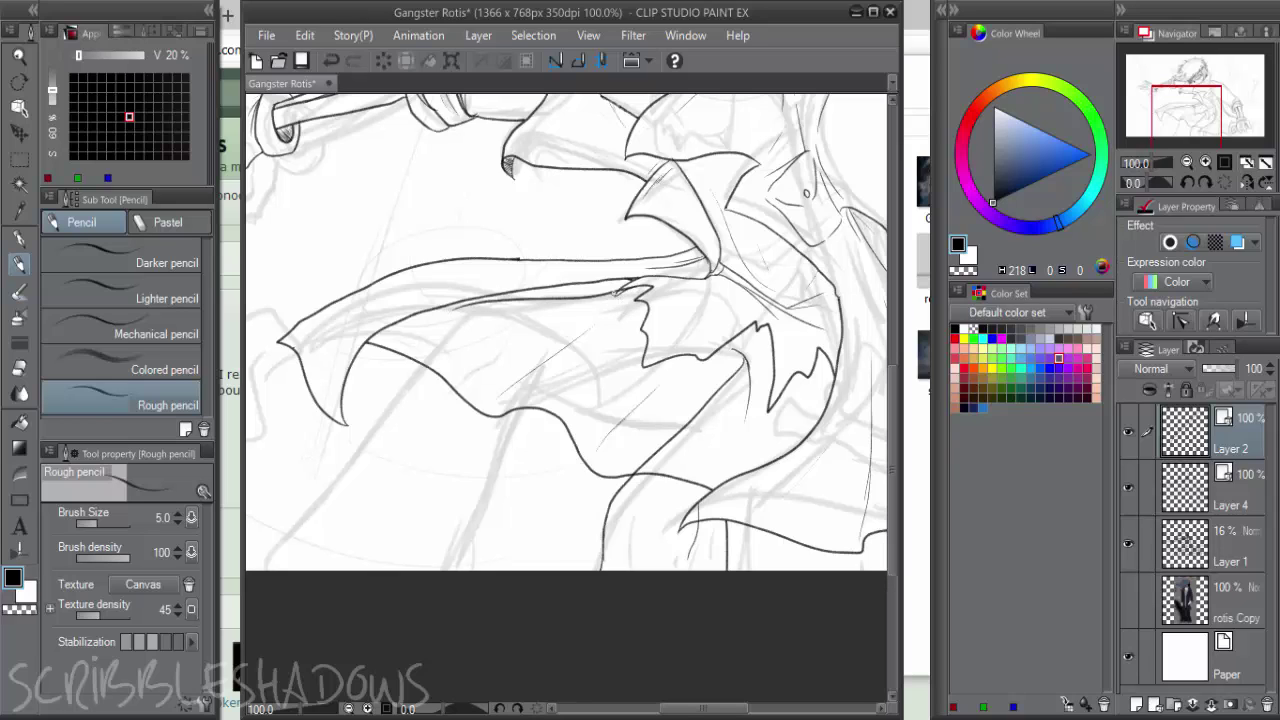
pyautogui.hotkey('ctrl', 'z')
pyautogui.moveTo(607, 296); pyautogui.dragTo(508, 318)
pyautogui.hotkey('ctrl', 'z')
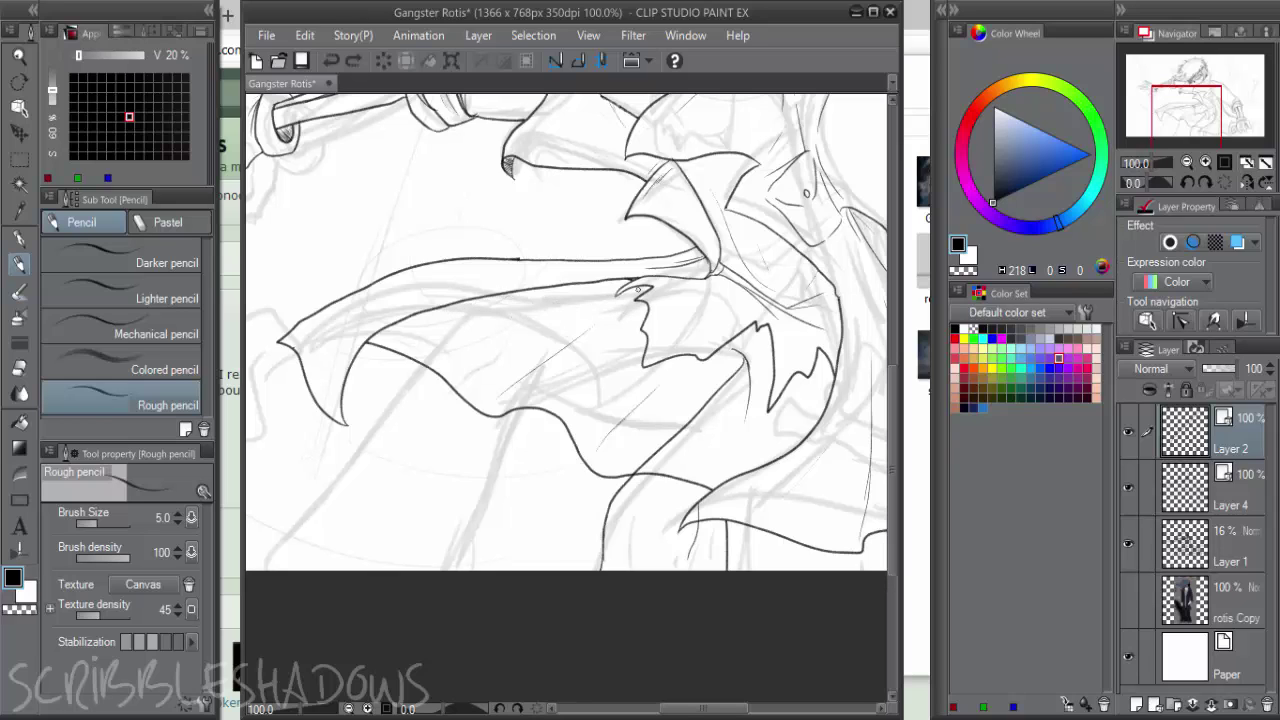
# Draw the forward leg's outer outline from below the torn shirt down to the ankle, with knee creases and the start of the trouser cuff
pyautogui.moveTo(636, 286)
pyautogui.mouseDown()
pyautogui.moveTo(484, 298)
pyautogui.moveTo(440, 325)
pyautogui.moveTo(272, 548)
pyautogui.mouseUp()
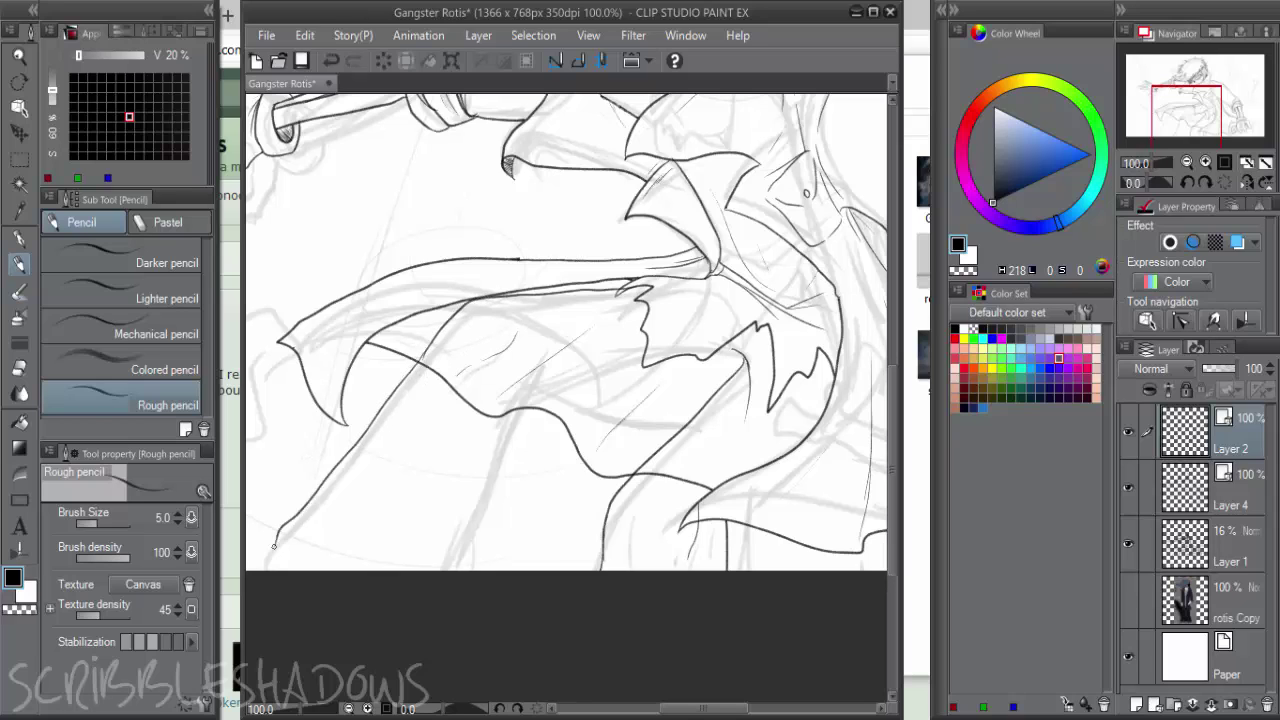
pyautogui.moveTo(433, 519); pyautogui.dragTo(521, 498)
pyautogui.moveTo(348, 522)
pyautogui.mouseDown()
pyautogui.moveTo(408, 530)
pyautogui.moveTo(378, 548)
pyautogui.mouseUp()
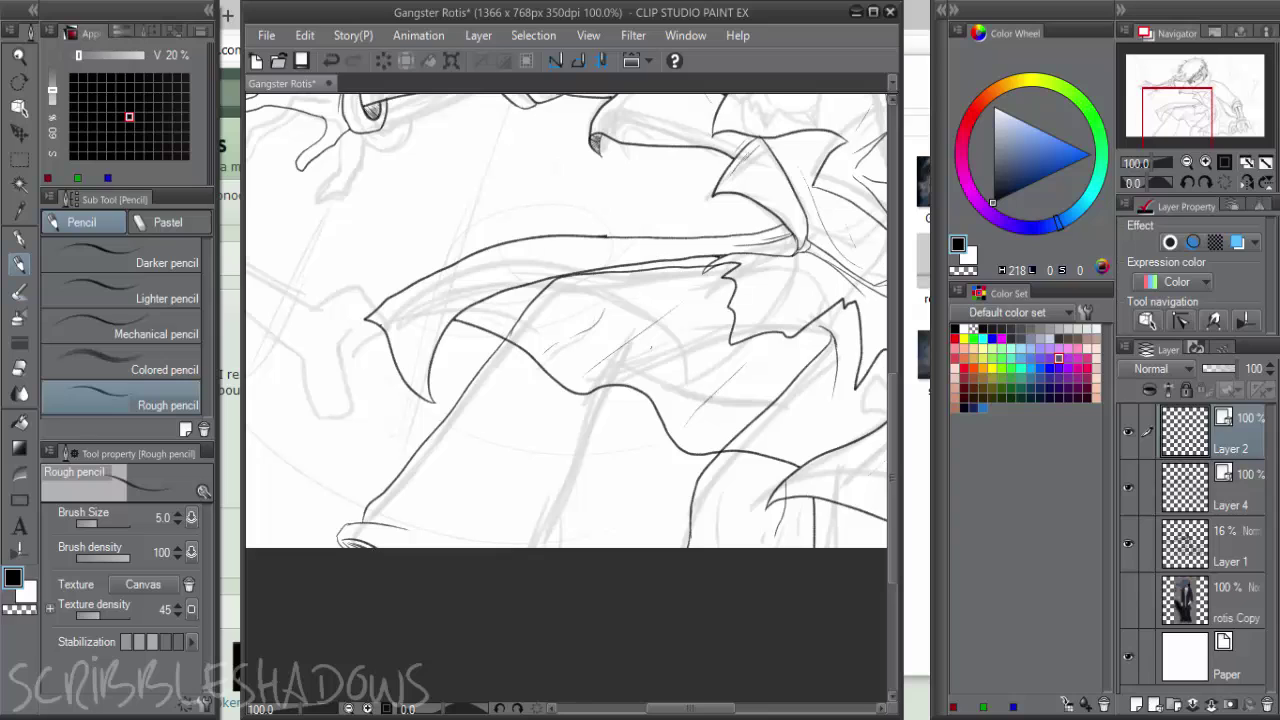
# Draw the forward leg's inner outline from behind the knee to the canvas edge and add light creases above the cuff
pyautogui.moveTo(624, 338)
pyautogui.mouseDown()
pyautogui.moveTo(517, 545)
pyautogui.moveTo(609, 383)
pyautogui.moveTo(540, 540)
pyautogui.mouseUp()
pyautogui.hotkey('ctrl', 'z')
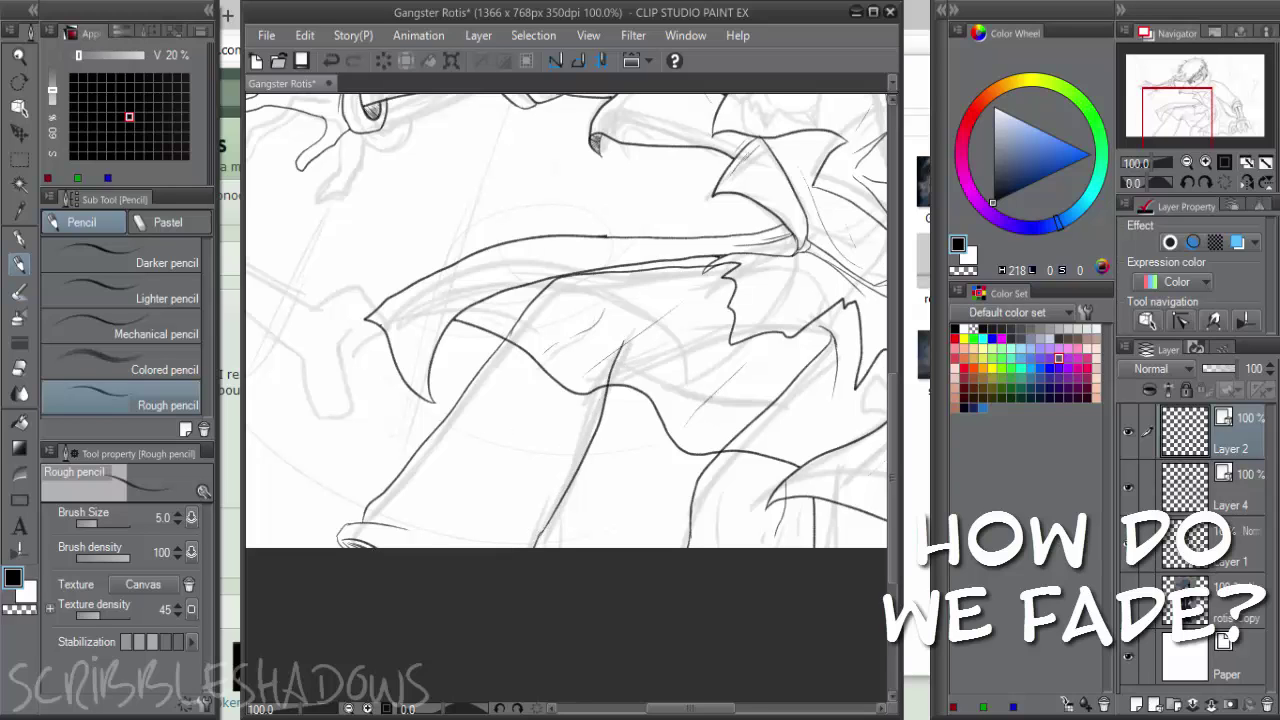
pyautogui.moveTo(440, 527); pyautogui.dragTo(481, 549)
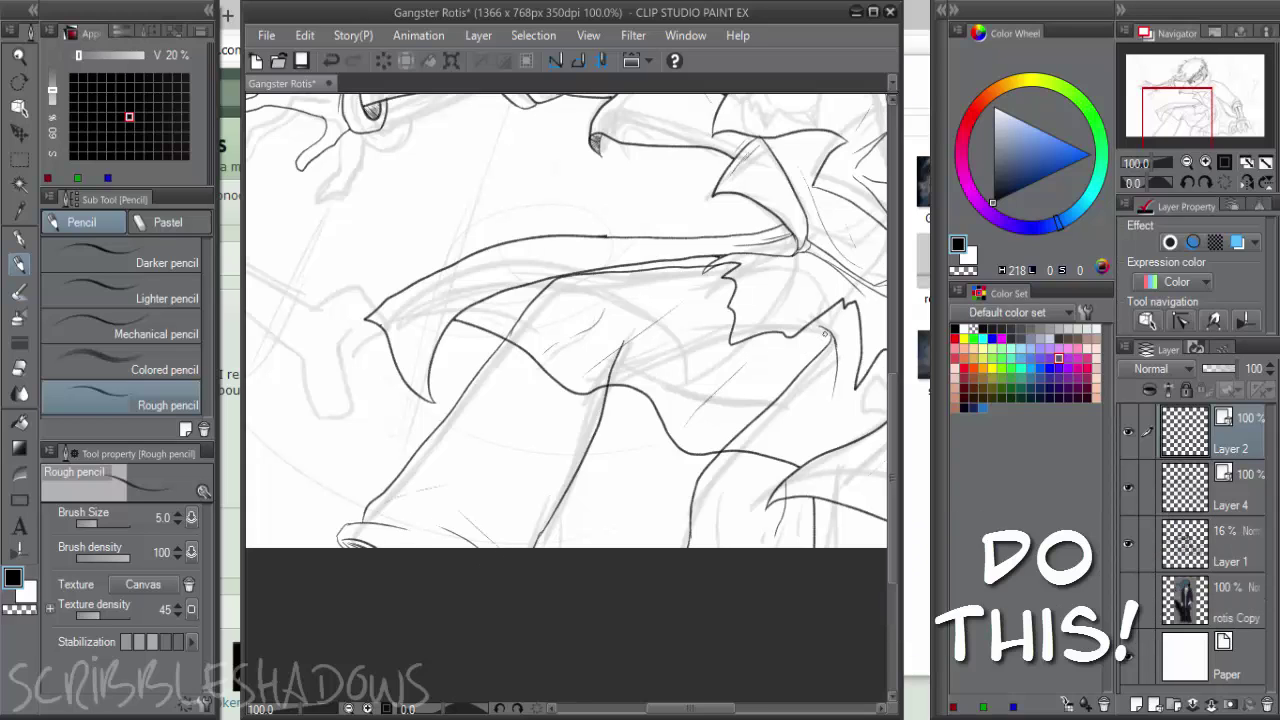
# Draw the underside of the forward thigh from the back of the knee to the torn shirt hem, with short creases at both ends
pyautogui.moveTo(821, 330); pyautogui.dragTo(707, 341)
pyautogui.hotkey('ctrl', 'z')
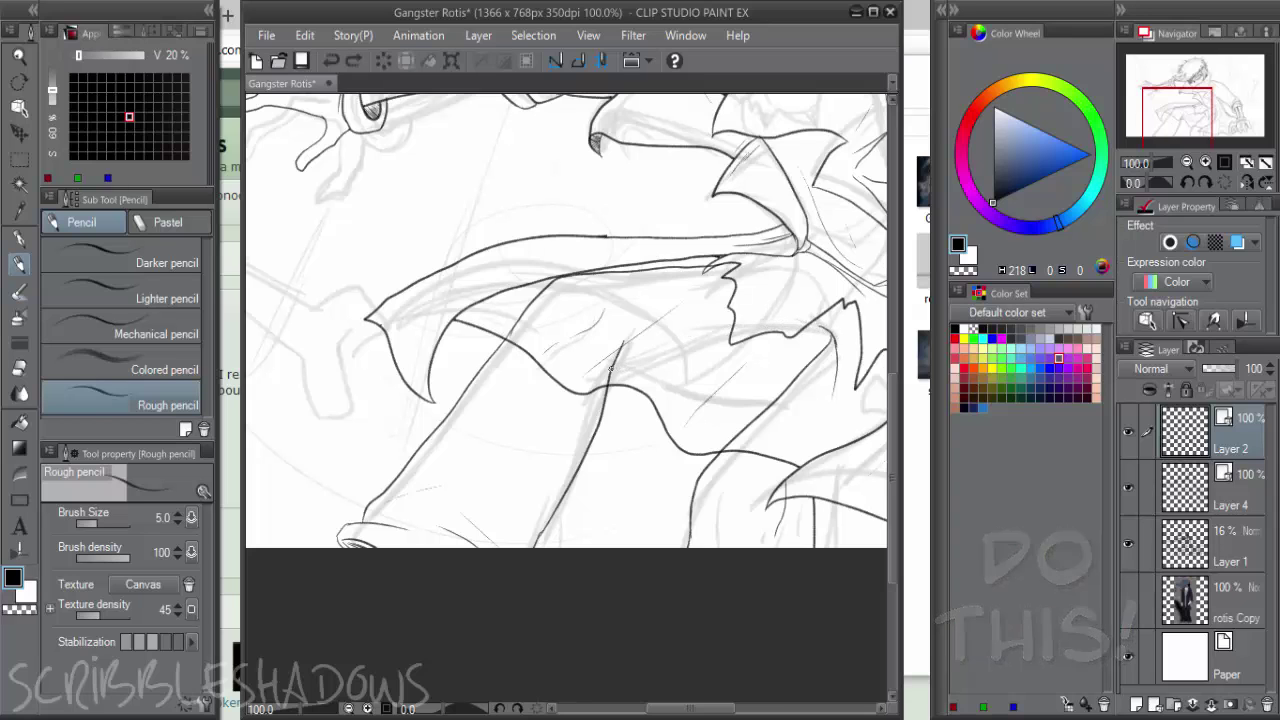
pyautogui.moveTo(624, 353); pyautogui.dragTo(812, 337)
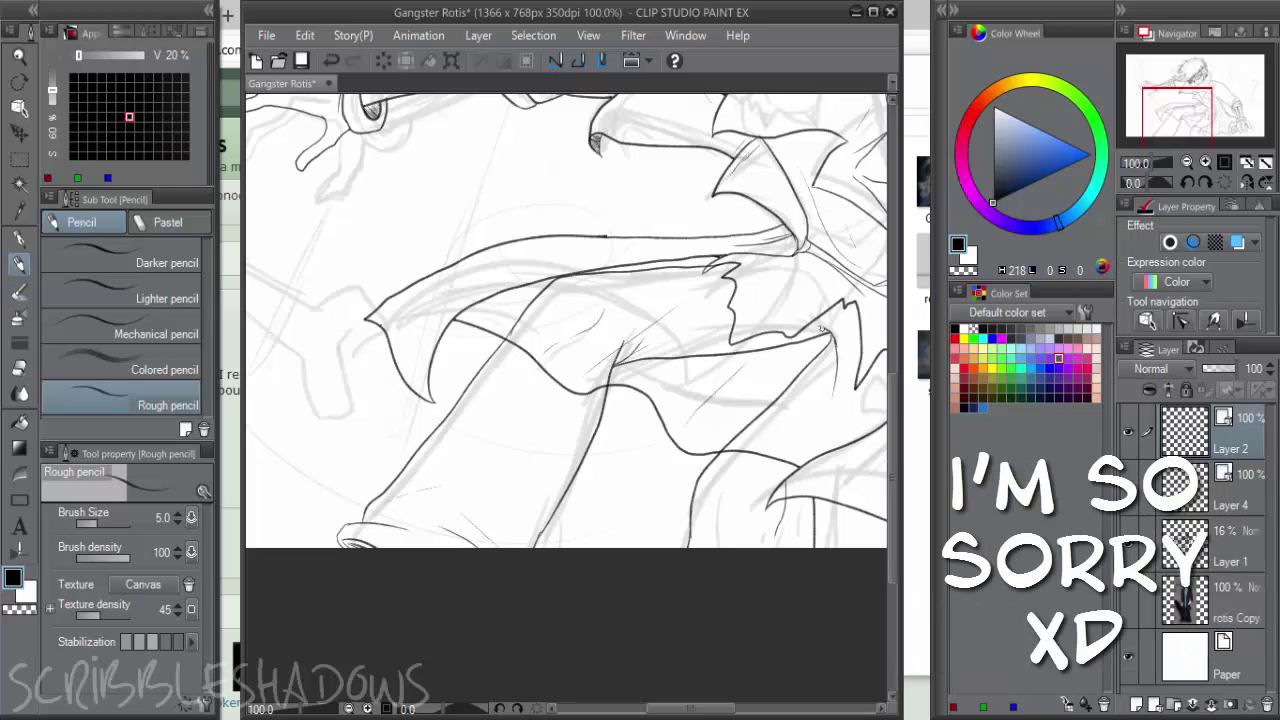
pyautogui.moveTo(760, 320)
pyautogui.mouseDown()
pyautogui.moveTo(826, 333)
pyautogui.moveTo(736, 328)
pyautogui.moveTo(727, 313)
pyautogui.moveTo(691, 347)
pyautogui.mouseUp()
# Make Layer 4 active and pencil thin fold lines inside the torn shirt above its jagged hem
pyautogui.press('e')
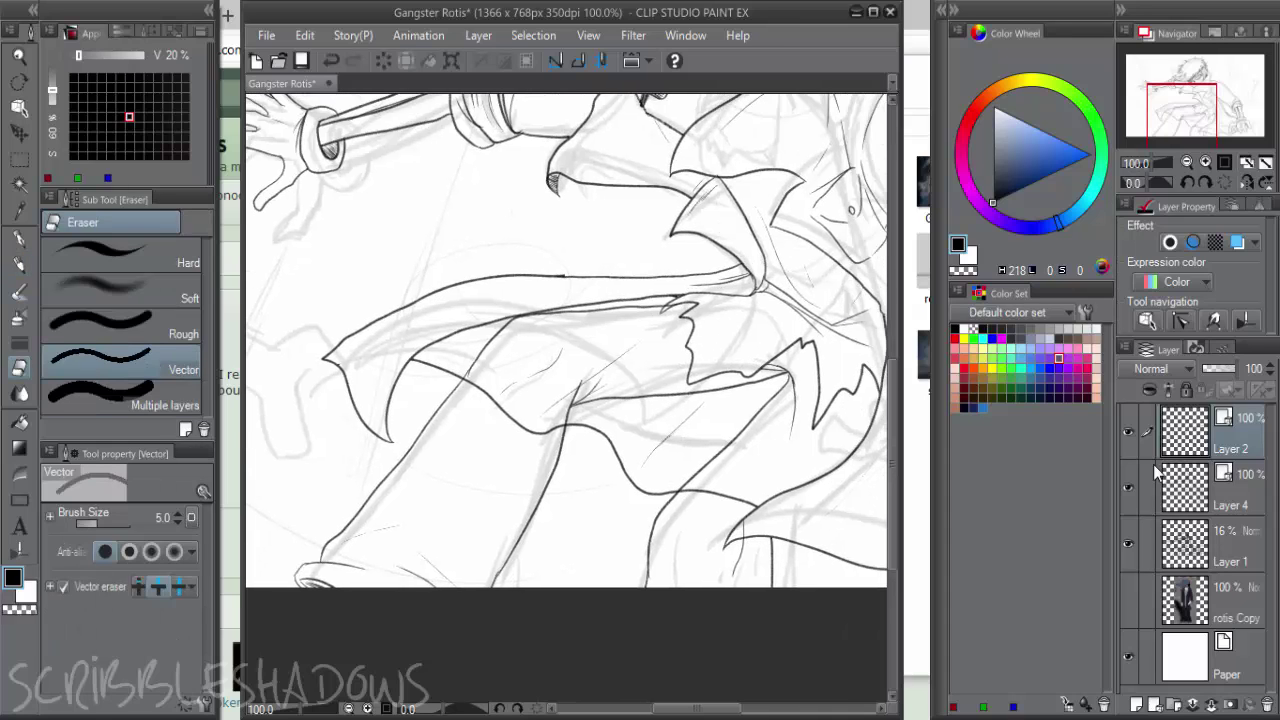
pyautogui.click(1200, 510)
pyautogui.scroll(2, 722, 342)
pyautogui.moveTo(626, 302)
pyautogui.mouseDown()
pyautogui.moveTo(612, 288)
pyautogui.moveTo(670, 271)
pyautogui.mouseUp()
pyautogui.press('p')
pyautogui.press('p')
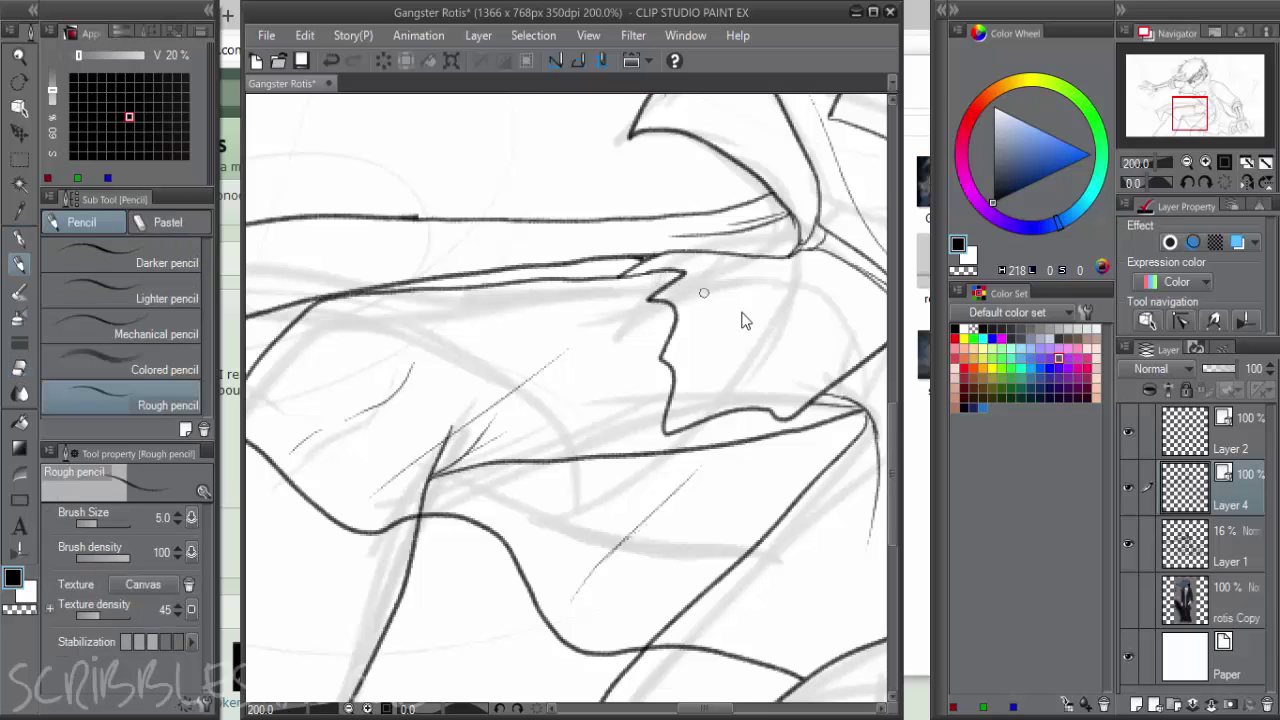
pyautogui.scroll(-2, 740, 320)
pyautogui.scroll(2, 727, 276)
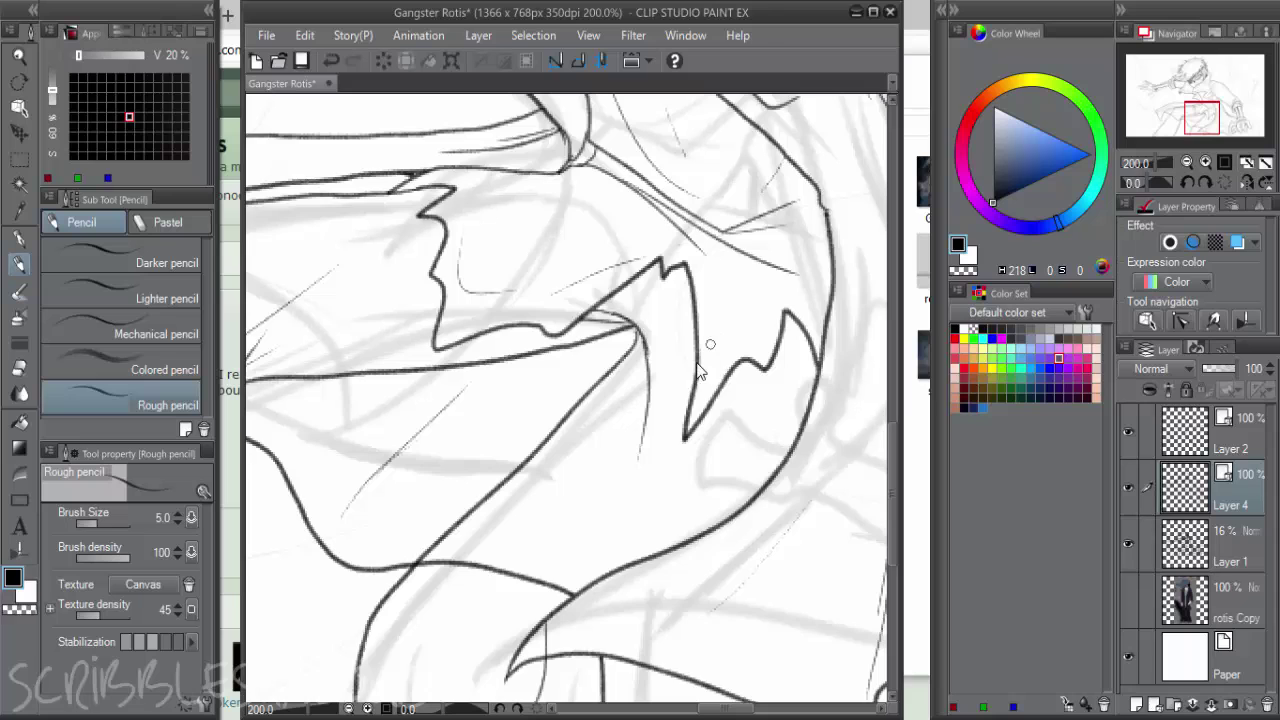
# Pencil creases fanning down the rear leg from where the thighs meet under the torn shirt hem
pyautogui.scroll(-1, 700, 366)
pyautogui.moveTo(665, 348); pyautogui.dragTo(611, 486)
pyautogui.moveTo(653, 363); pyautogui.dragTo(628, 409)
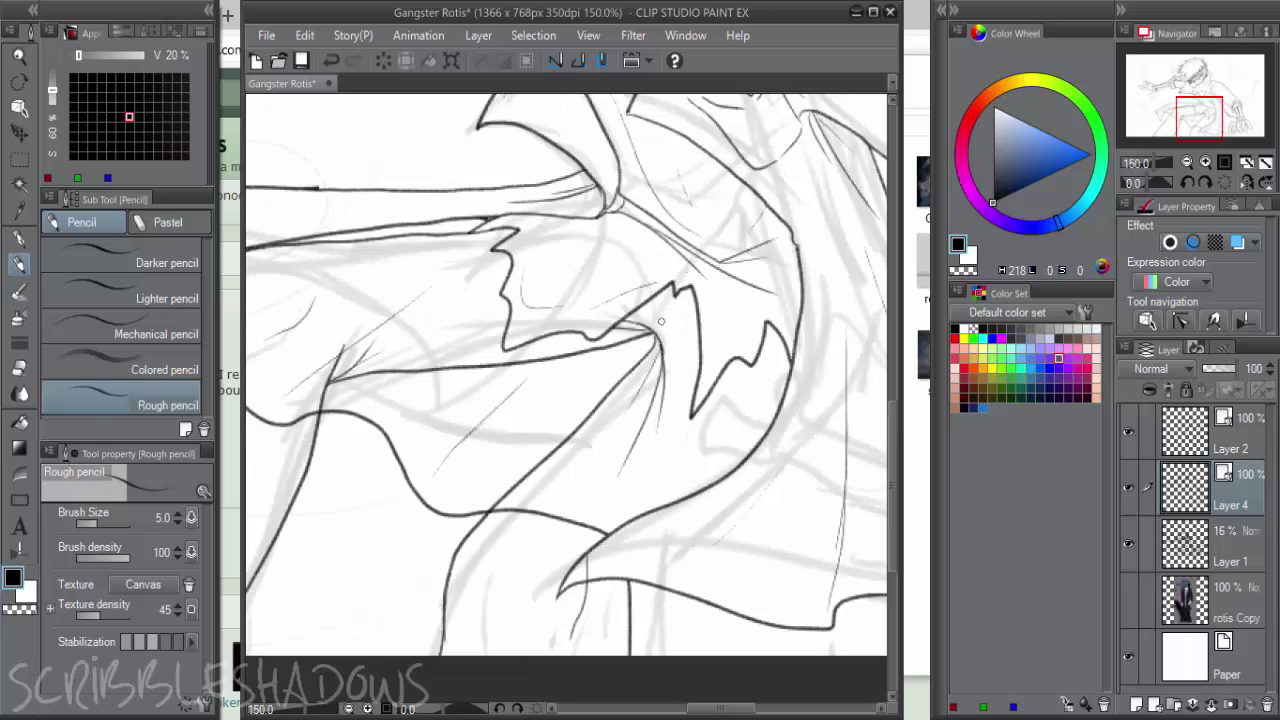
pyautogui.moveTo(656, 330); pyautogui.dragTo(675, 285)
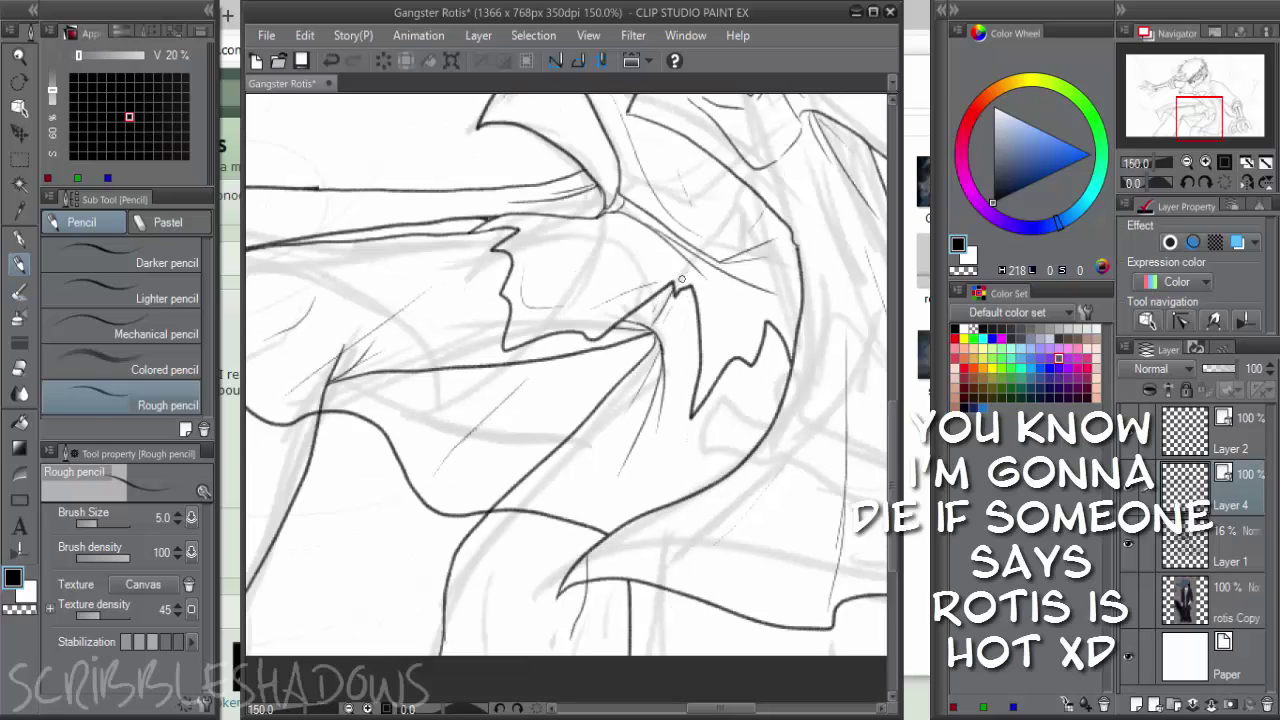
# Erase the coat hem segments that cross over both legs on Layer 4 with the vector eraser
pyautogui.scroll(-2, 667, 309)
pyautogui.scroll(1, 667, 309)
pyautogui.press('e')
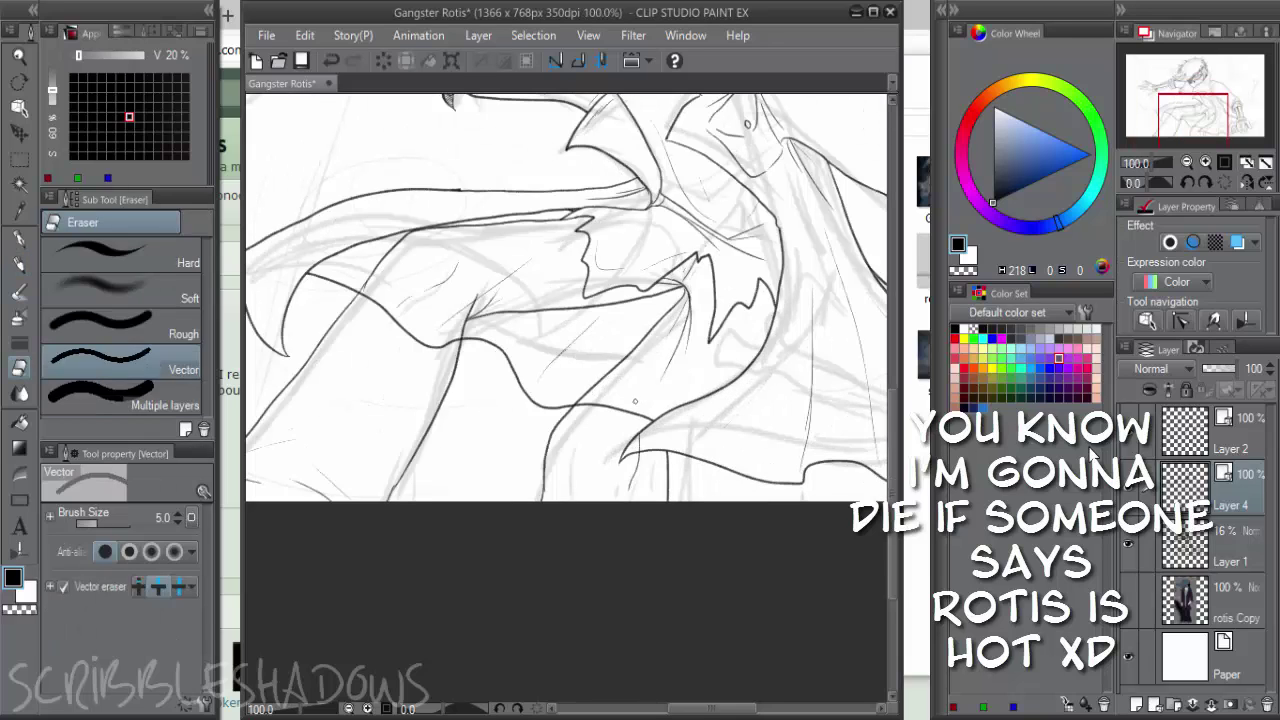
pyautogui.press('p')
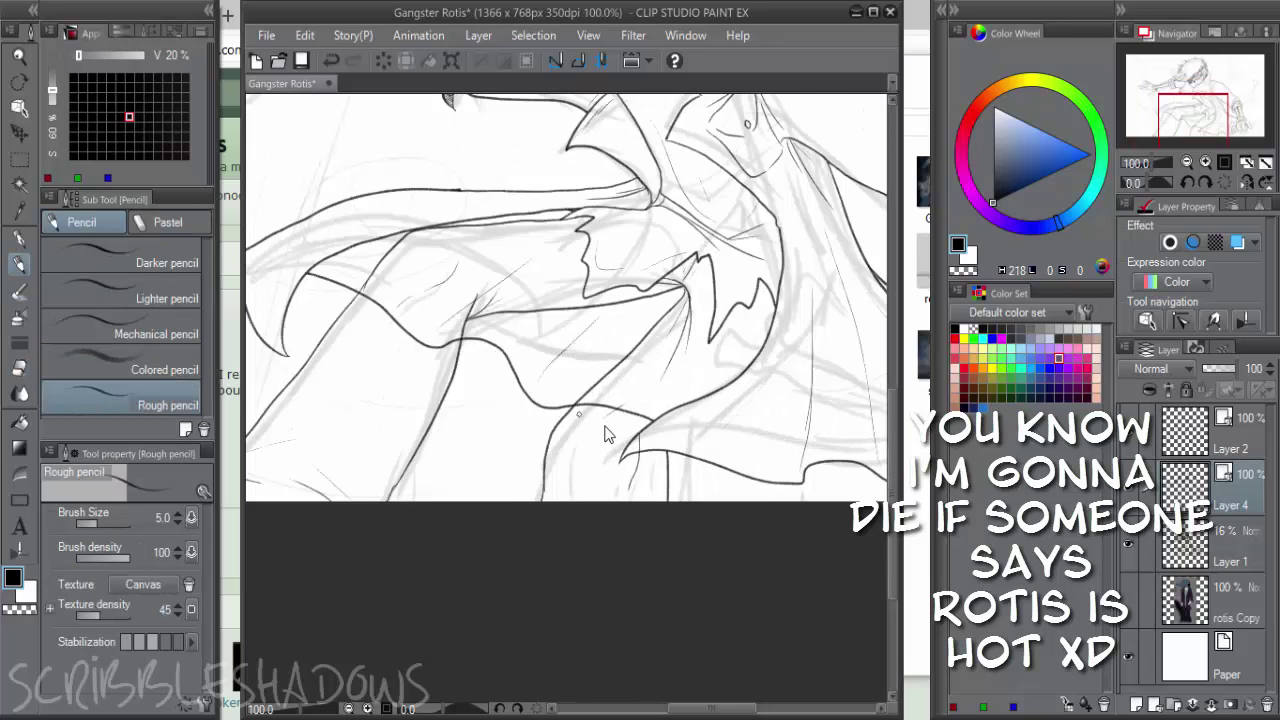
pyautogui.hotkey('ctrl', 'z')
pyautogui.press('e')
pyautogui.click(433, 332)
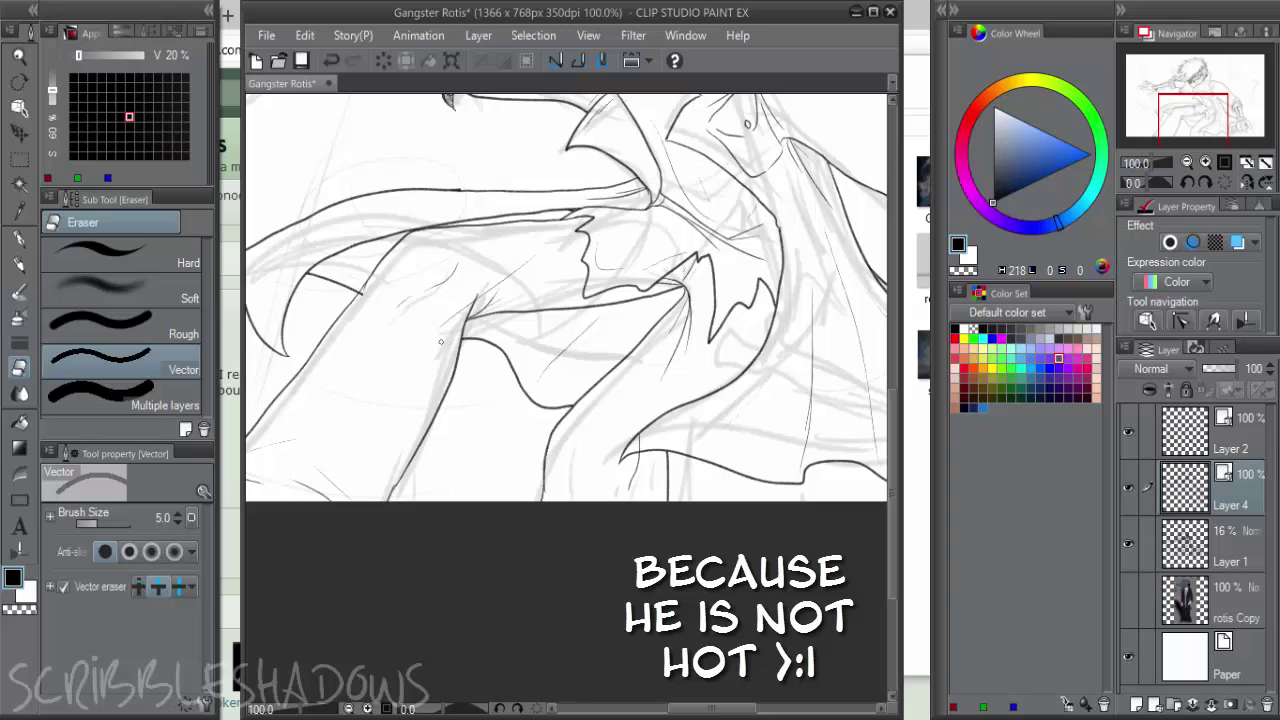
pyautogui.moveTo(455, 322); pyautogui.dragTo(470, 288)
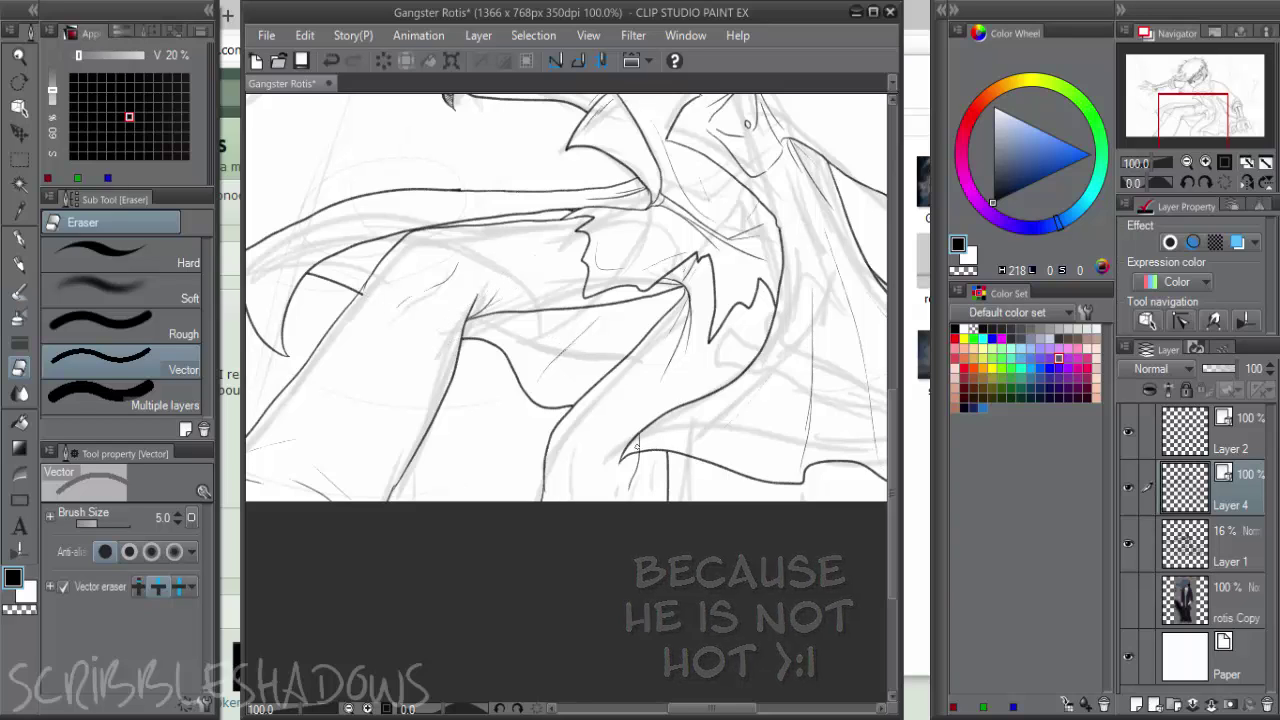
# Make Layer 2 active and erase the leftover bit of leg line above the coat's pointed lower hem
pyautogui.click(1243, 445)
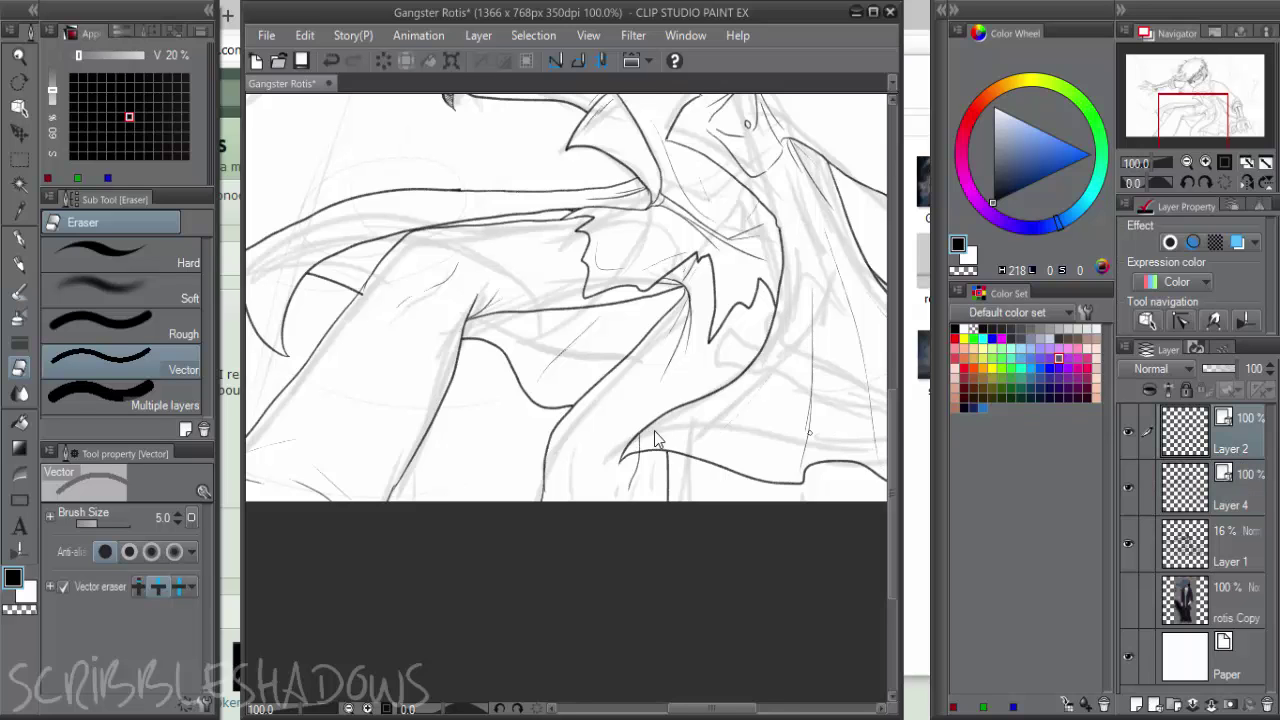
pyautogui.scroll(1, 654, 431)
pyautogui.moveTo(791, 423); pyautogui.dragTo(716, 405)
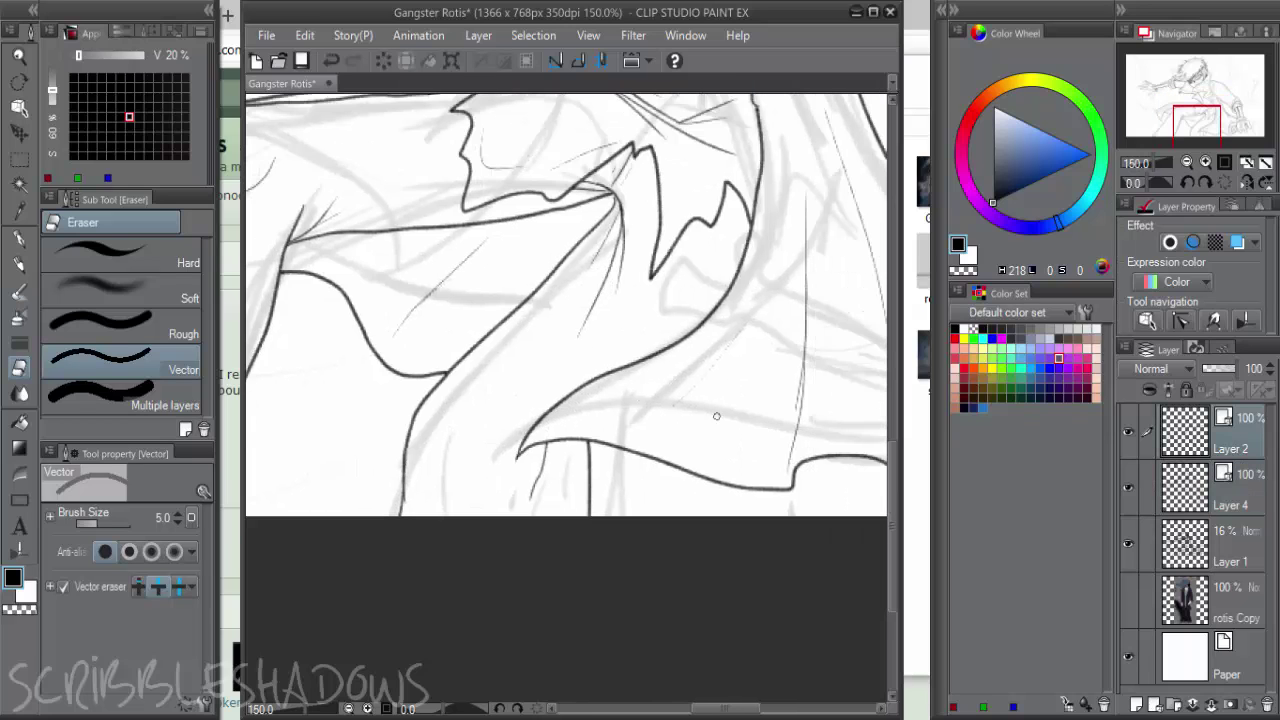
pyautogui.moveTo(795, 445); pyautogui.dragTo(757, 449)
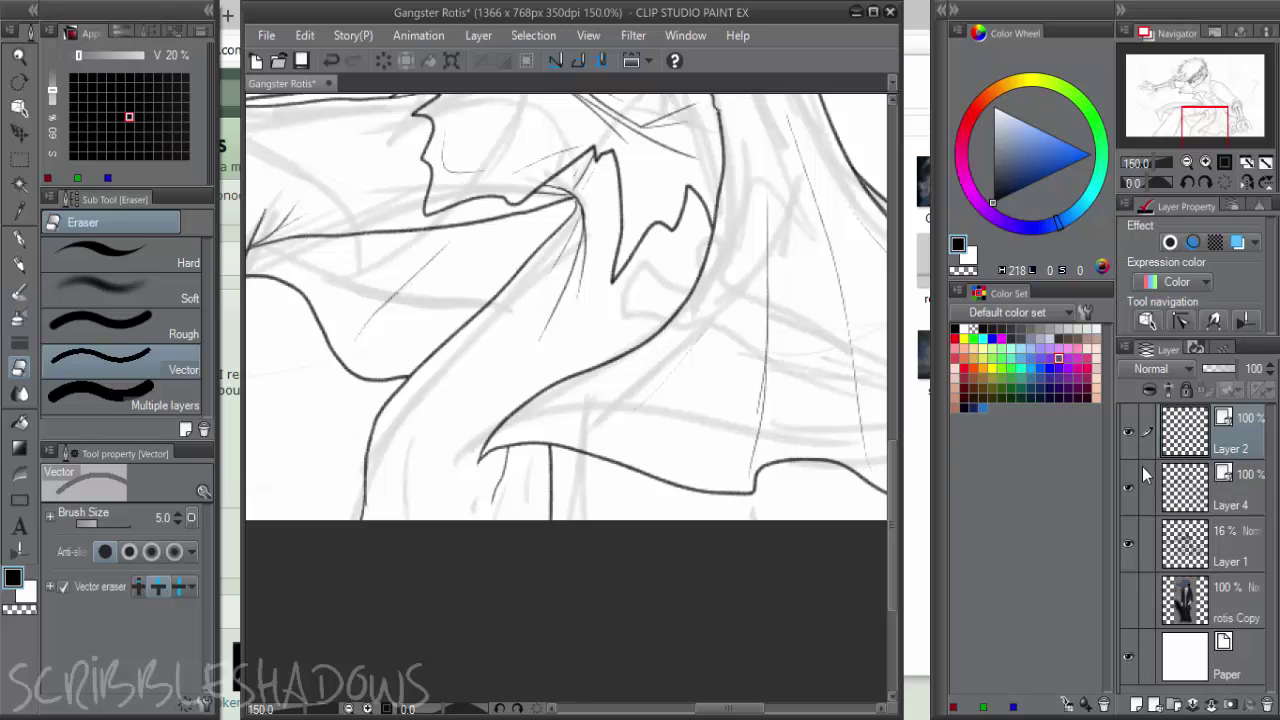
# Return to Layer 4 and pencil short fold strokes at the coat's pointed lower hem and along its inner edge
pyautogui.click(1240, 490)
pyautogui.press('p')
pyautogui.press('p')
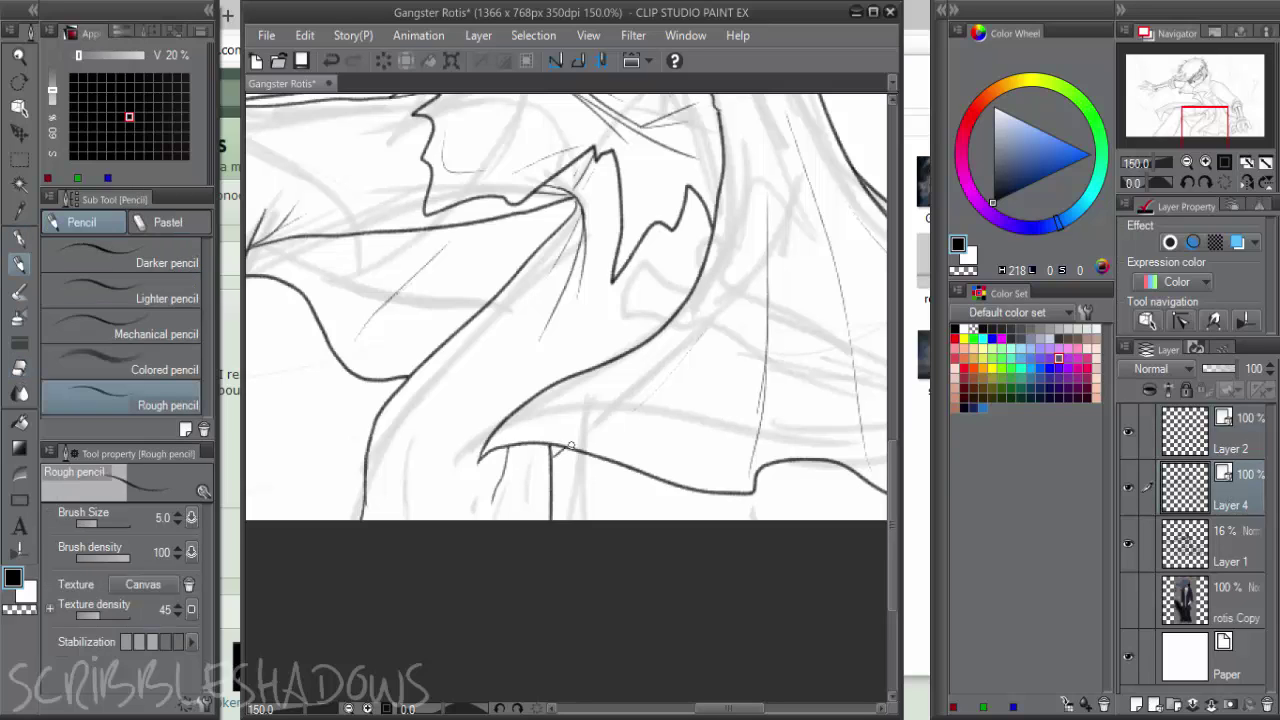
pyautogui.moveTo(554, 457); pyautogui.dragTo(552, 377)
pyautogui.hotkey('ctrl', 'z')
pyautogui.moveTo(552, 453); pyautogui.dragTo(553, 457)
pyautogui.moveTo(708, 335); pyautogui.dragTo(697, 431)
pyautogui.moveTo(655, 376); pyautogui.dragTo(693, 359)
pyautogui.hotkey('ctrl', 'z')
pyautogui.scroll(-3, 625, 287)
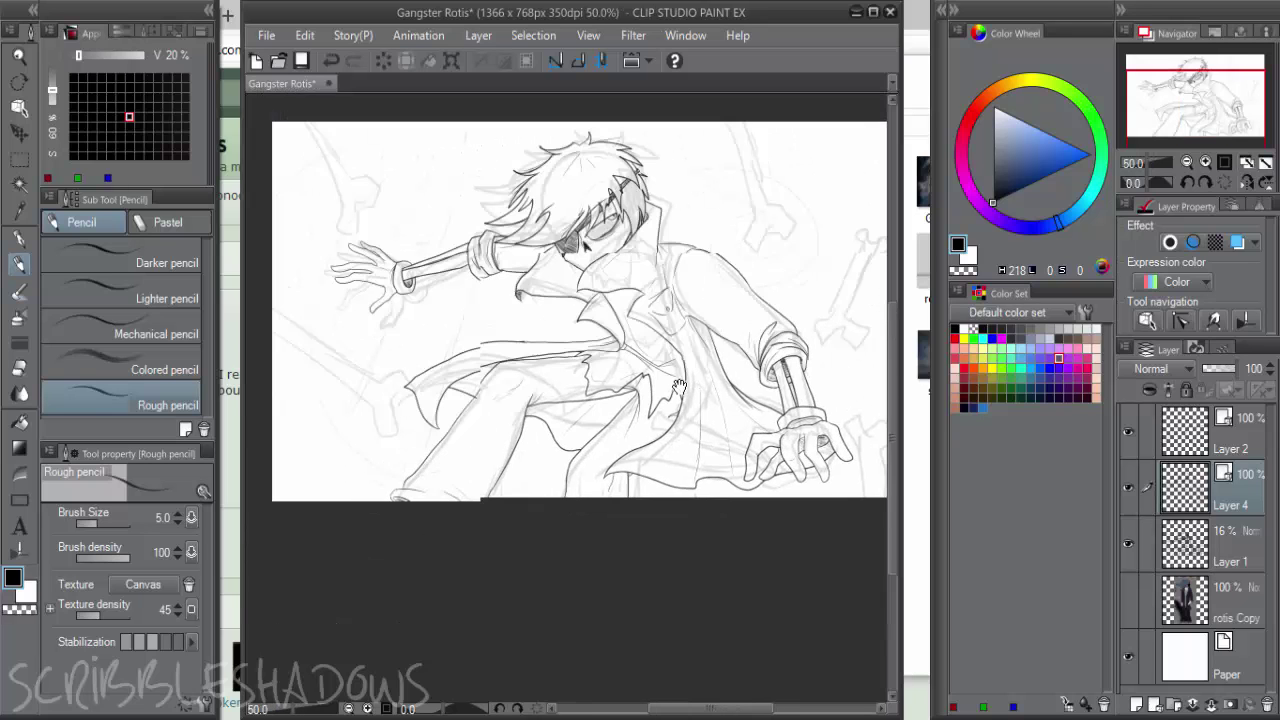
# Draw a small notch along the lower edge of the coat's large collar flap
pyautogui.scroll(2, 605, 283)
pyautogui.scroll(1, 605, 283)
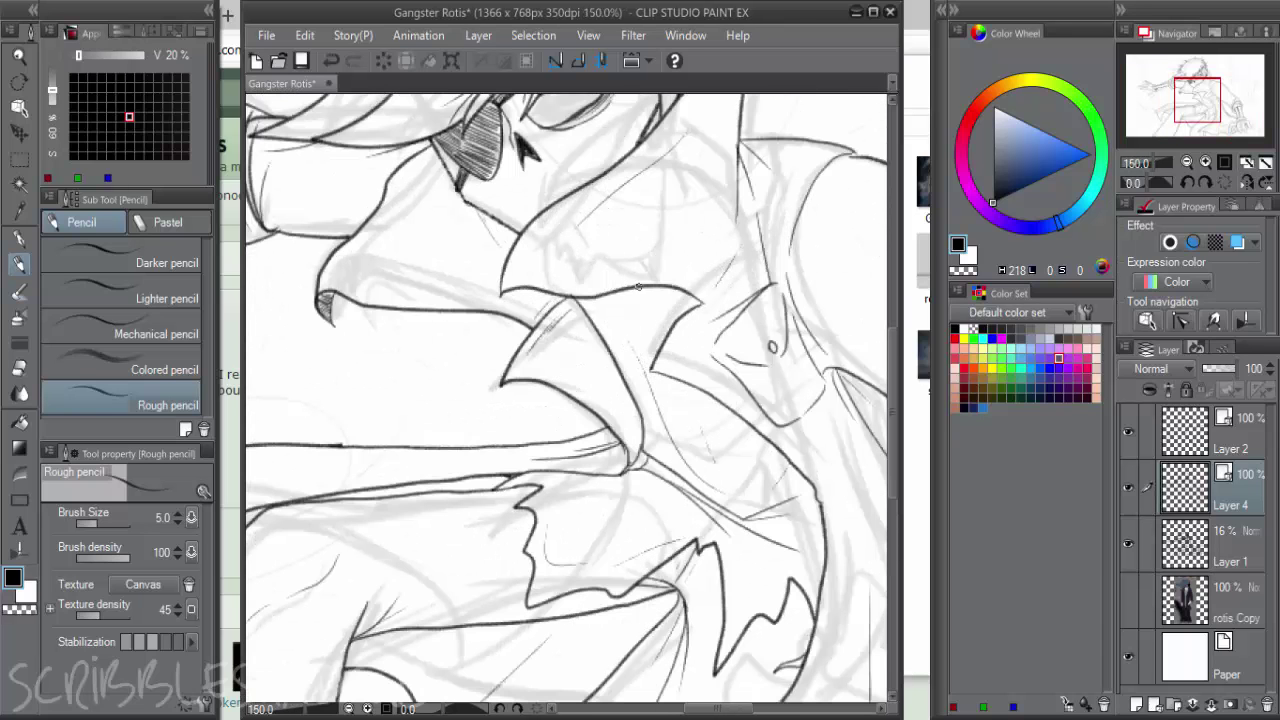
pyautogui.moveTo(636, 287); pyautogui.dragTo(660, 289)
pyautogui.scroll(-1, 553, 274)
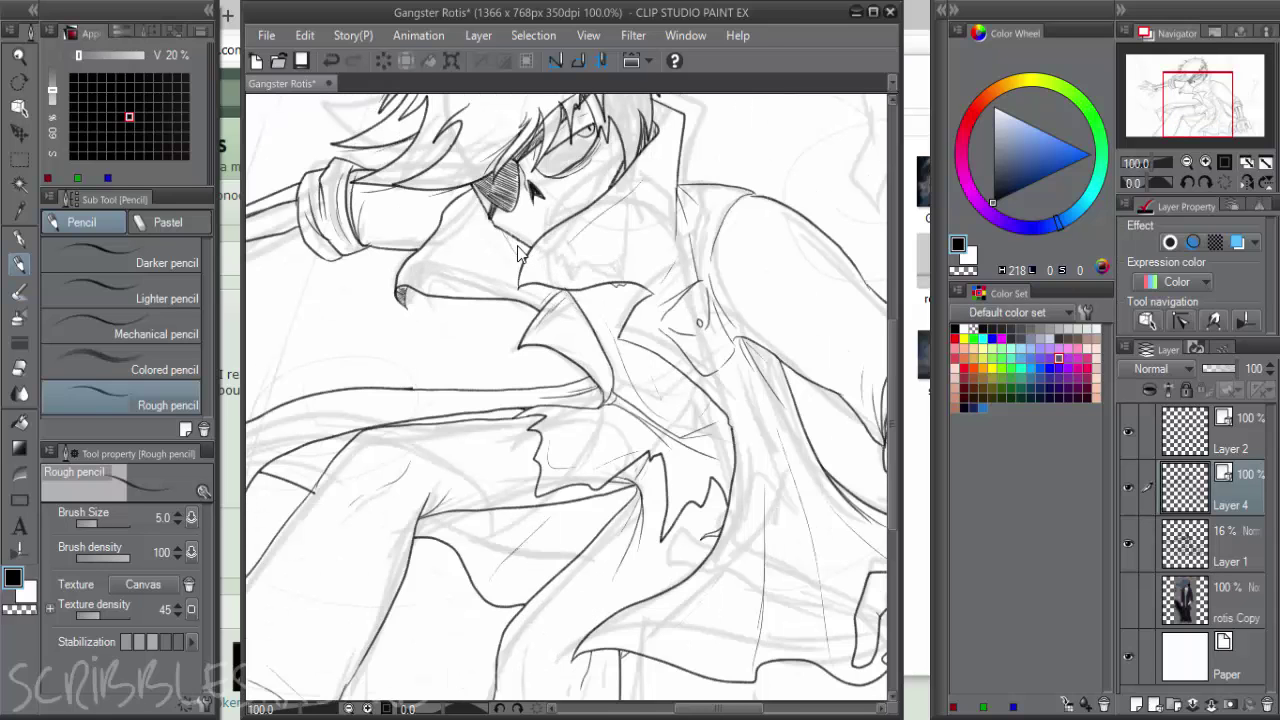
pyautogui.scroll(1, 522, 255)
# Draw a short fold line beside the large collar flap toward the front lapel and erase its overlap with the flap's edge
pyautogui.press('e')
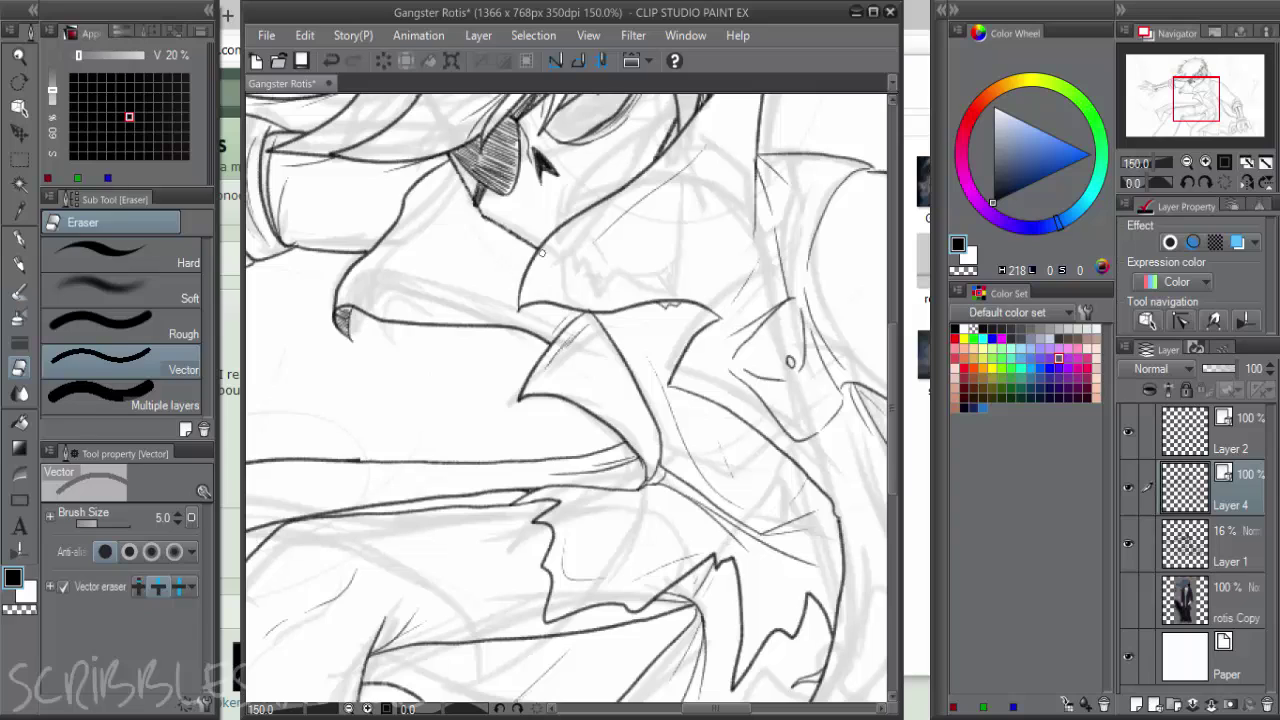
pyautogui.press('p')
pyautogui.press('p')
pyautogui.moveTo(543, 265); pyautogui.dragTo(495, 310)
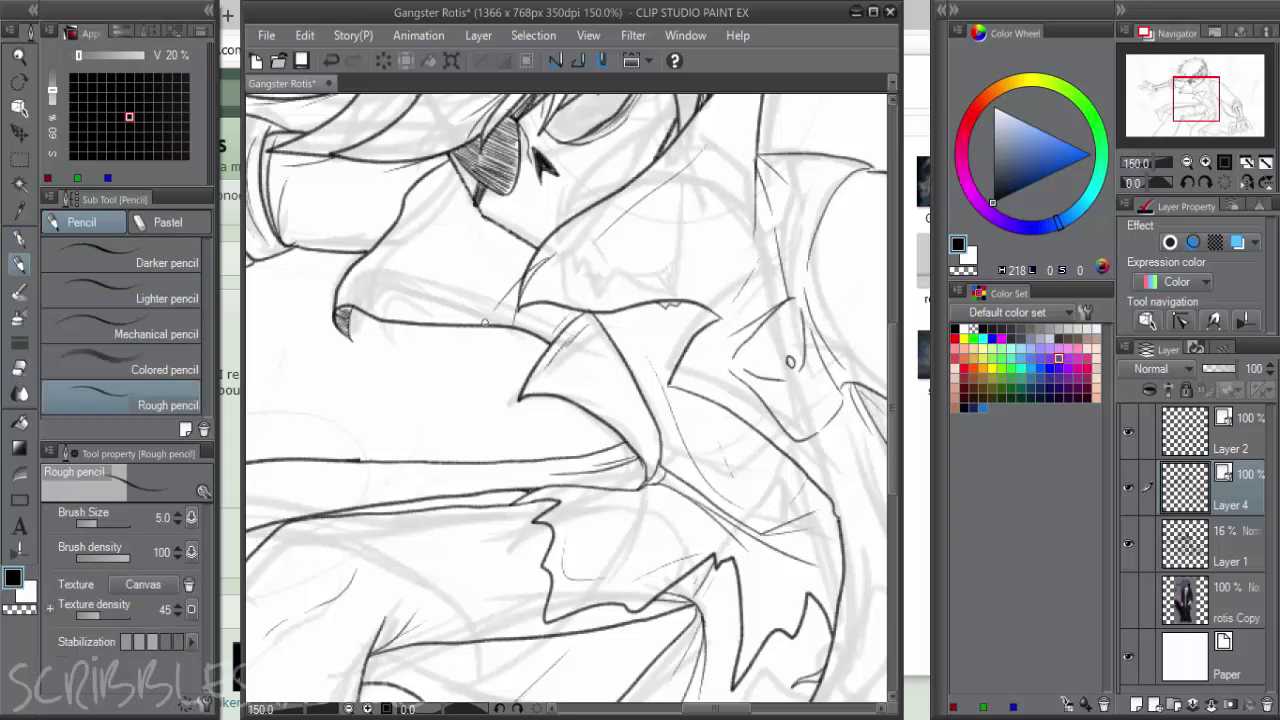
pyautogui.press('e')
pyautogui.click(550, 258)
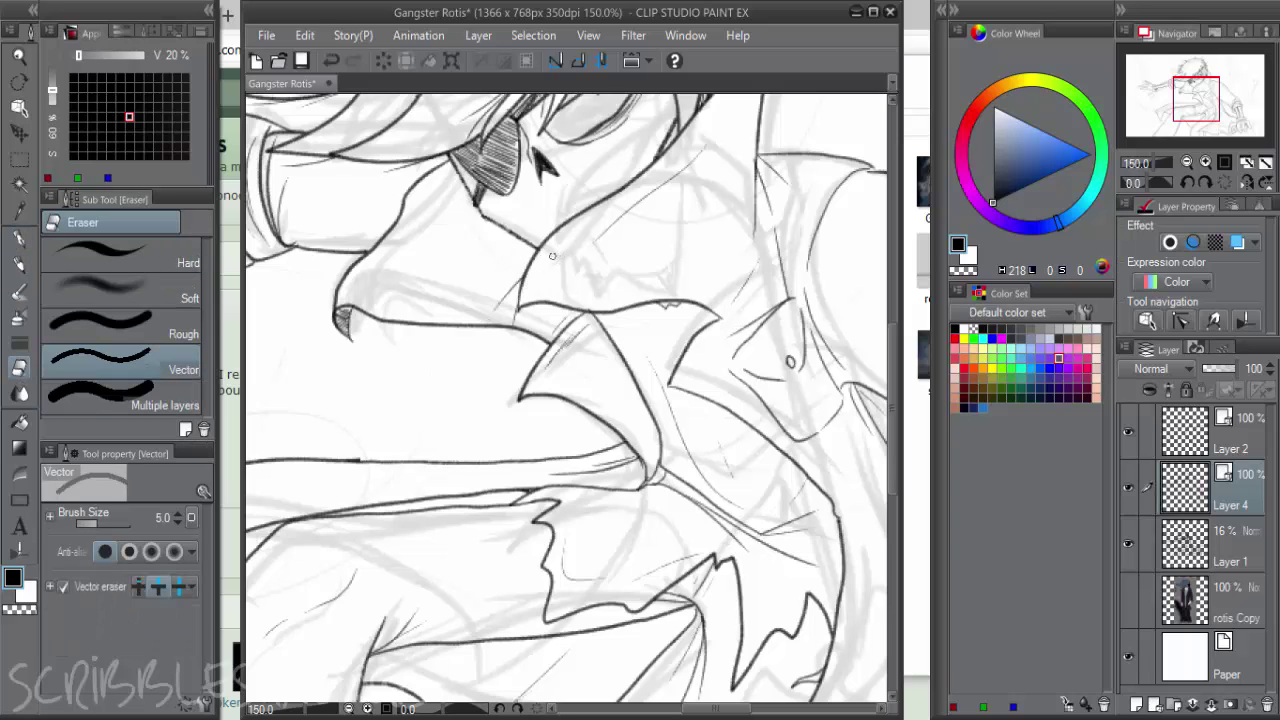
pyautogui.scroll(-5, 583, 309)
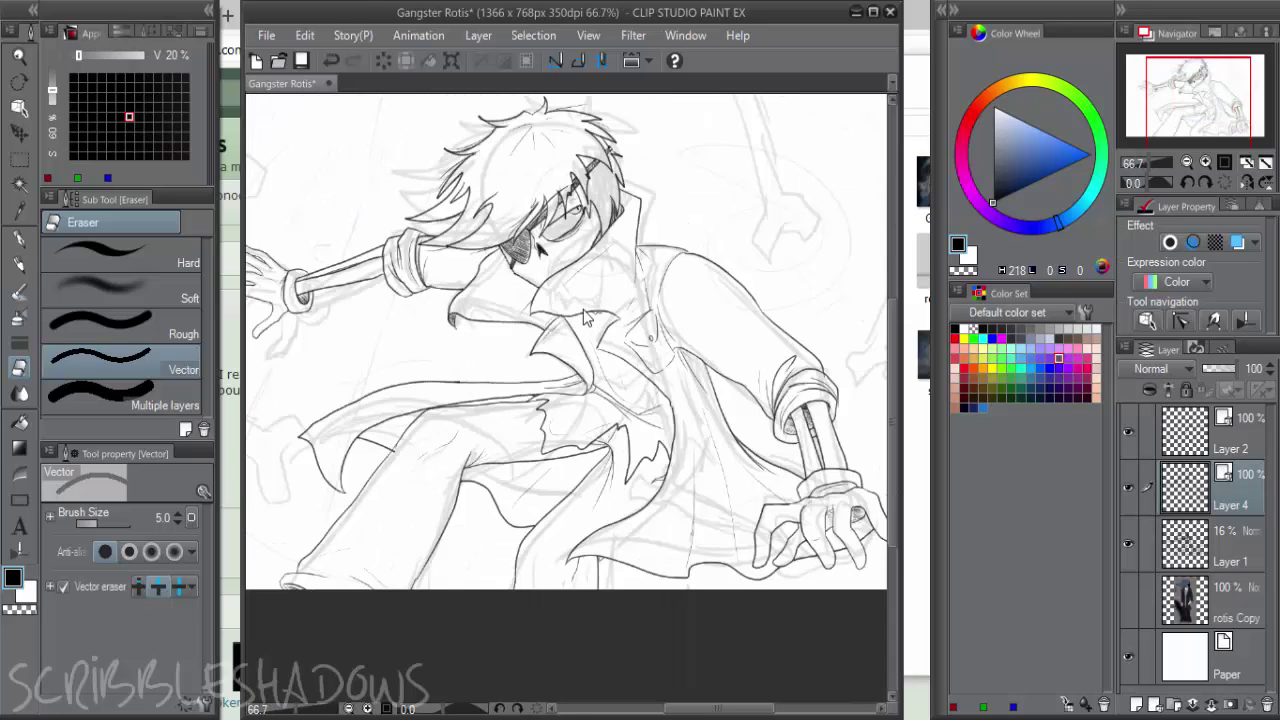
# Pencil thin seam strokes inside the raised collar beside the neck and just above the flap's lower edge
pyautogui.scroll(5, 583, 309)
pyautogui.press('p')
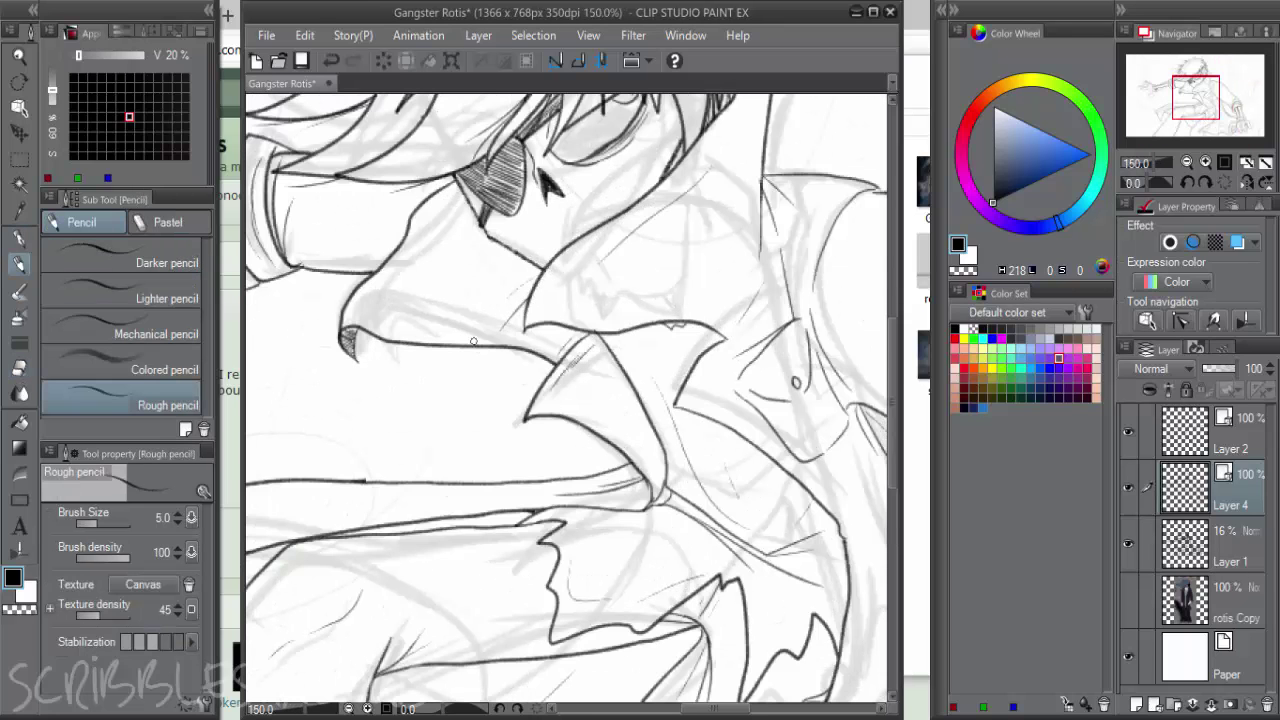
pyautogui.moveTo(706, 184)
pyautogui.mouseDown()
pyautogui.moveTo(671, 269)
pyautogui.moveTo(671, 229)
pyautogui.moveTo(550, 357)
pyautogui.mouseUp()
pyautogui.press('e')
pyautogui.press('p')
pyautogui.press('p')
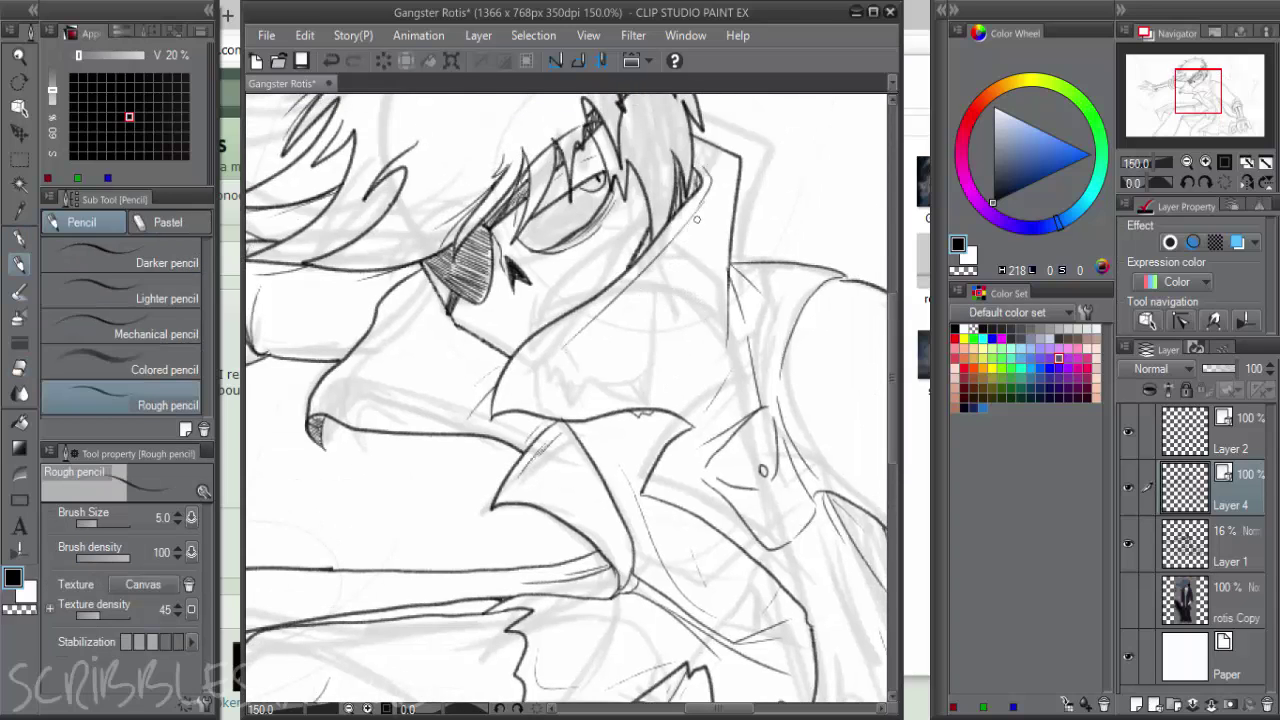
pyautogui.moveTo(695, 219); pyautogui.dragTo(602, 333)
pyautogui.moveTo(529, 397); pyautogui.dragTo(636, 394)
# Add a fold stroke to the front lapel and draw a small round button near its shaded tip
pyautogui.moveTo(417, 287); pyautogui.dragTo(379, 335)
pyautogui.moveTo(335, 389)
pyautogui.mouseDown()
pyautogui.moveTo(330, 402)
pyautogui.moveTo(343, 403)
pyautogui.moveTo(332, 394)
pyautogui.mouseUp()
pyautogui.hotkey('ctrl', 'z')
pyautogui.hotkey('ctrl', 'z')
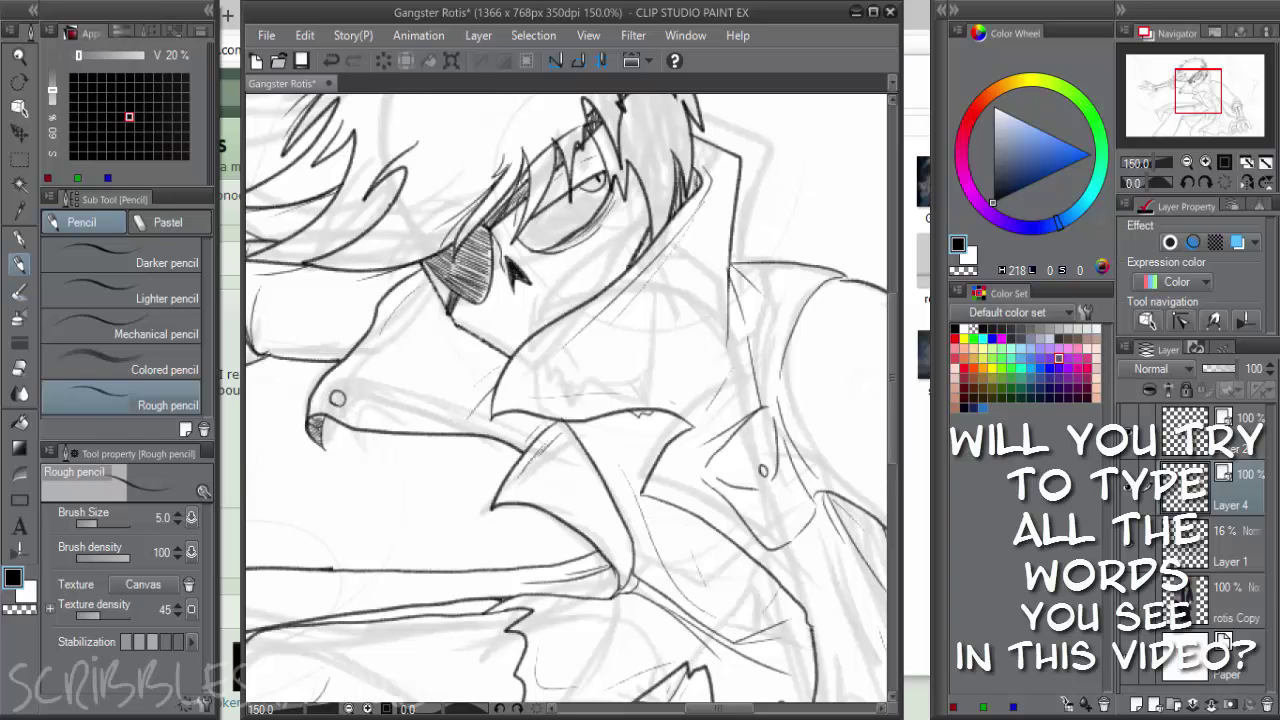
# Show the coloured Rotis reference layer and view its coat collar next to the line art
pyautogui.click(1130, 600)
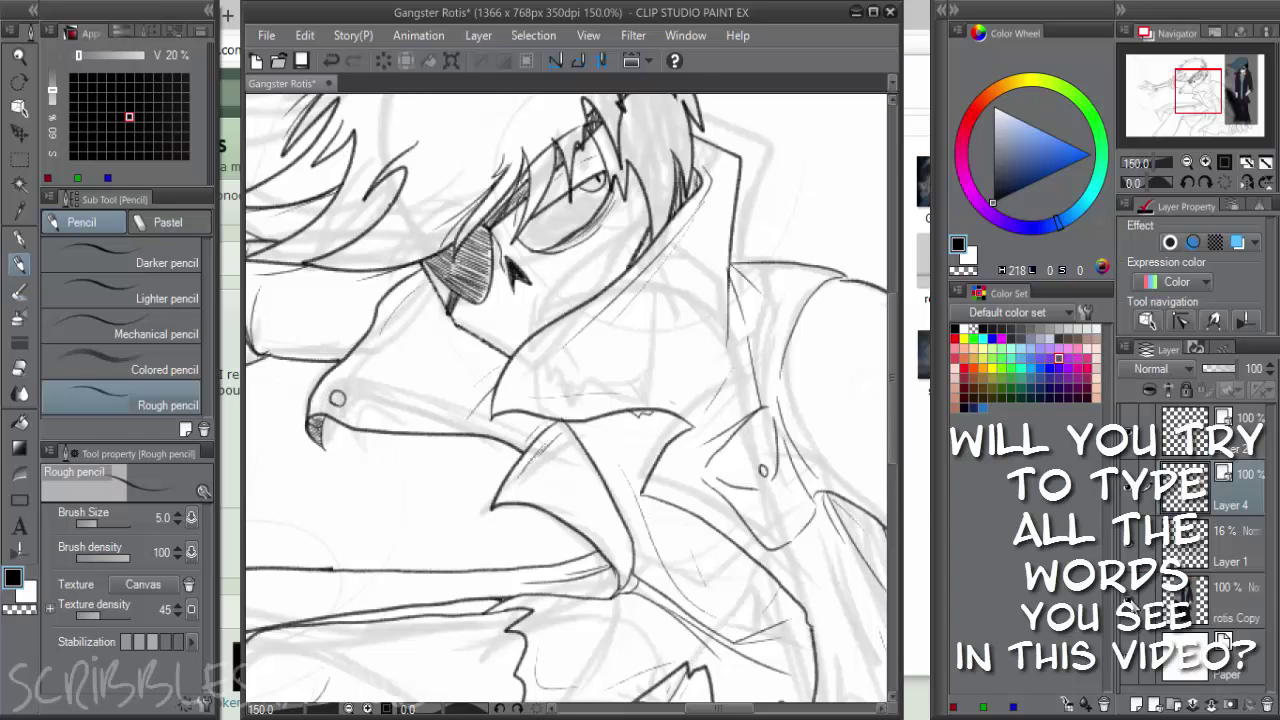
pyautogui.hotkey('ctrl', '-')
pyautogui.hotkey('ctrl', '-')
pyautogui.moveTo(764, 442); pyautogui.dragTo(686, 449)
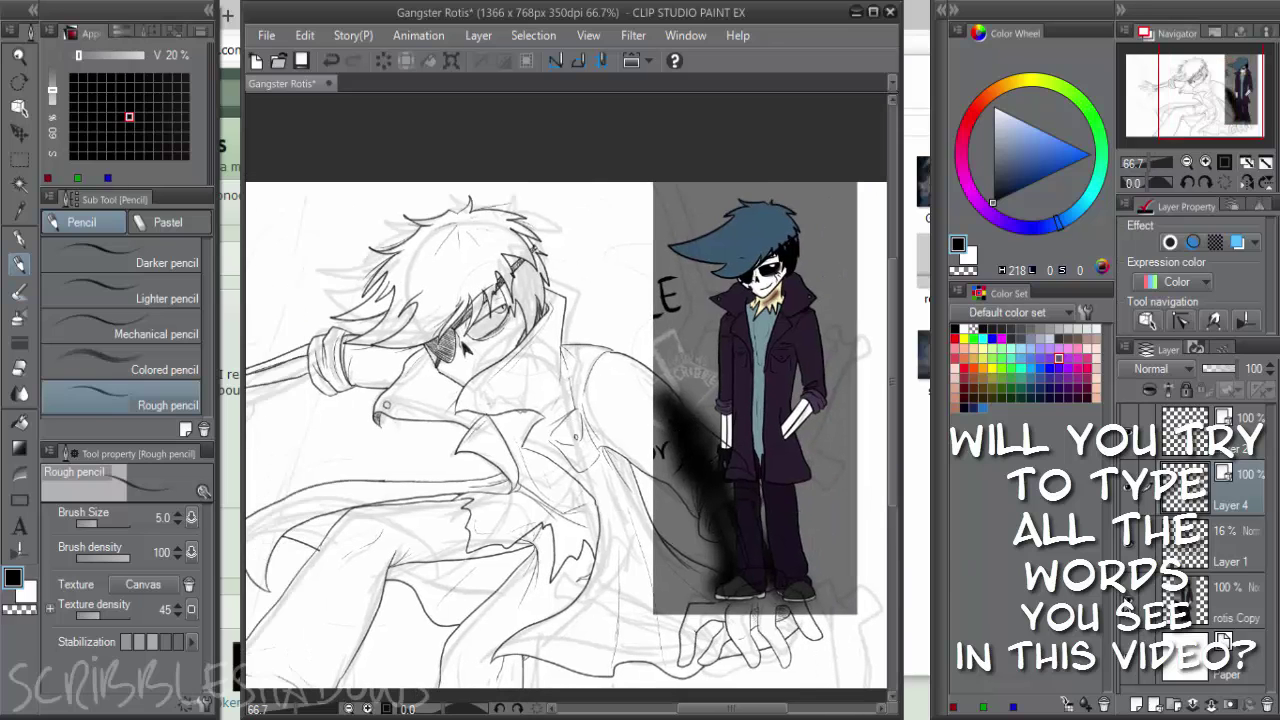
# Hide the reference layer and draw a matching round button near the tip of the large collar flap
pyautogui.click(1129, 600)
pyautogui.scroll(2, 482, 398)
pyautogui.moveTo(446, 397)
pyautogui.mouseDown()
pyautogui.moveTo(453, 406)
pyautogui.moveTo(447, 395)
pyautogui.mouseUp()
pyautogui.scroll(-2, 464, 409)
pyautogui.scroll(1, 670, 376)
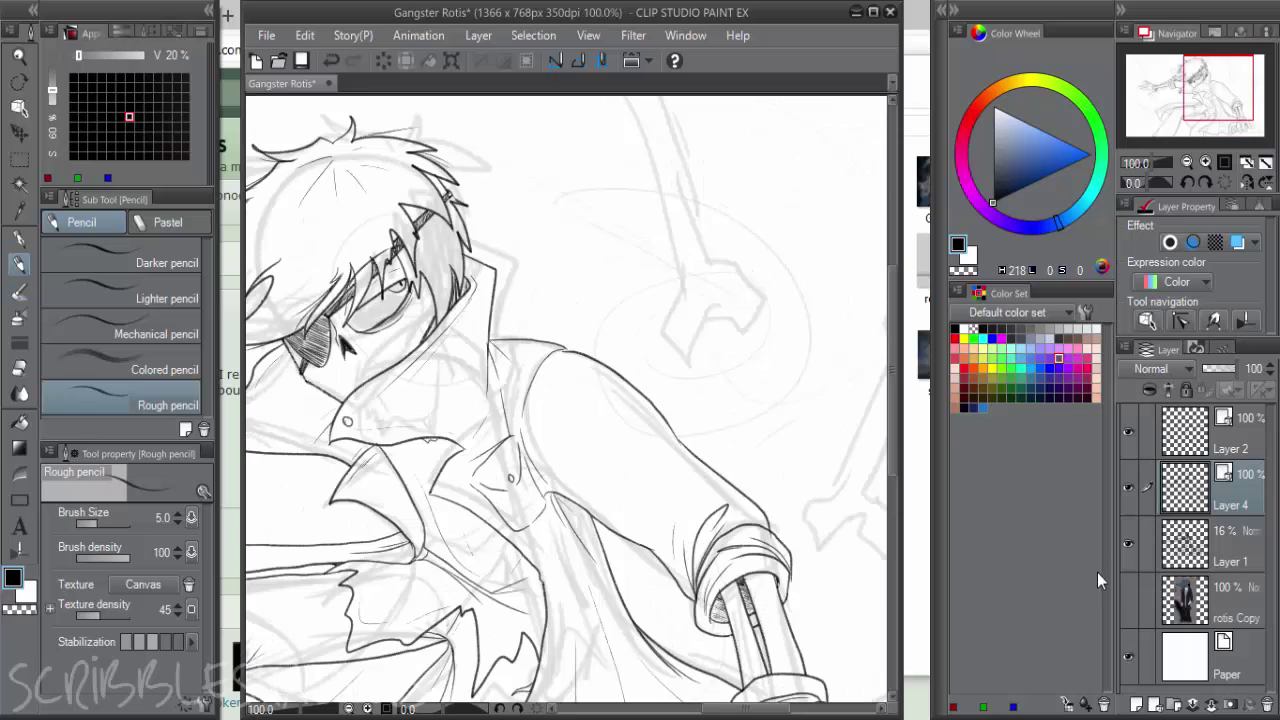
# Show the reference layer again and compare its coat with the shoulder area of the line art
pyautogui.click(1129, 600)
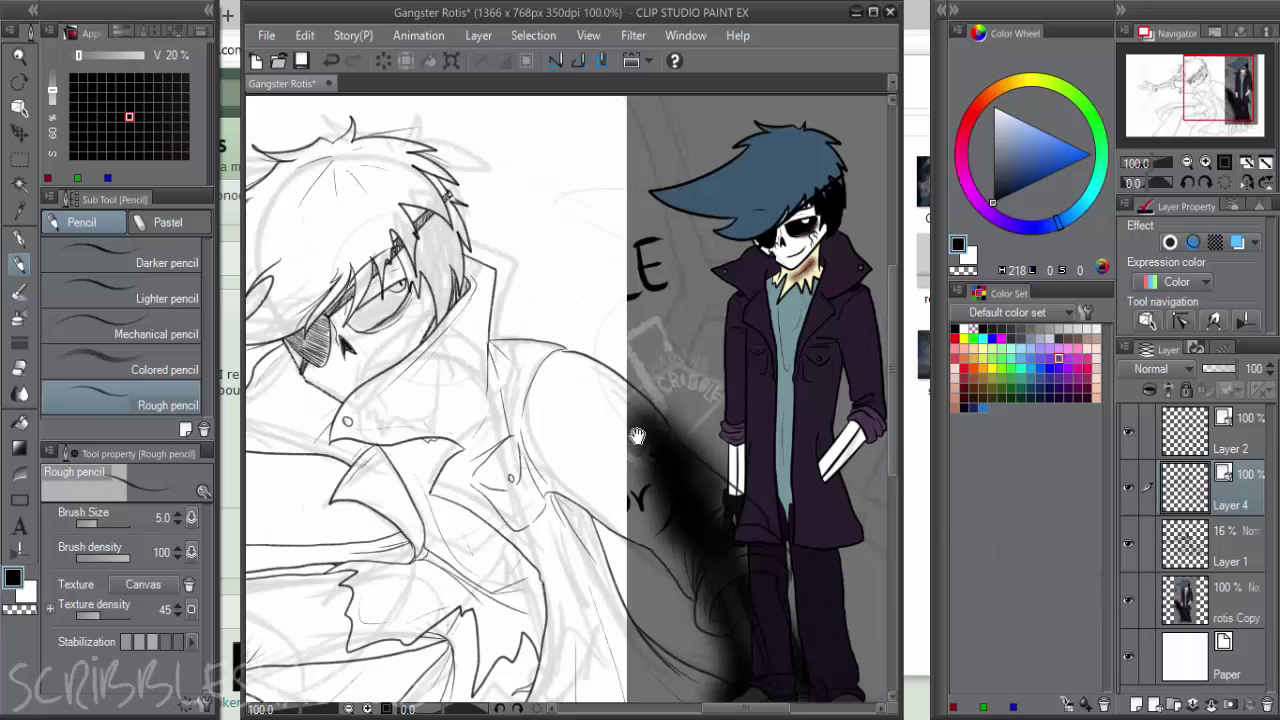
pyautogui.moveTo(648, 440); pyautogui.dragTo(597, 409)
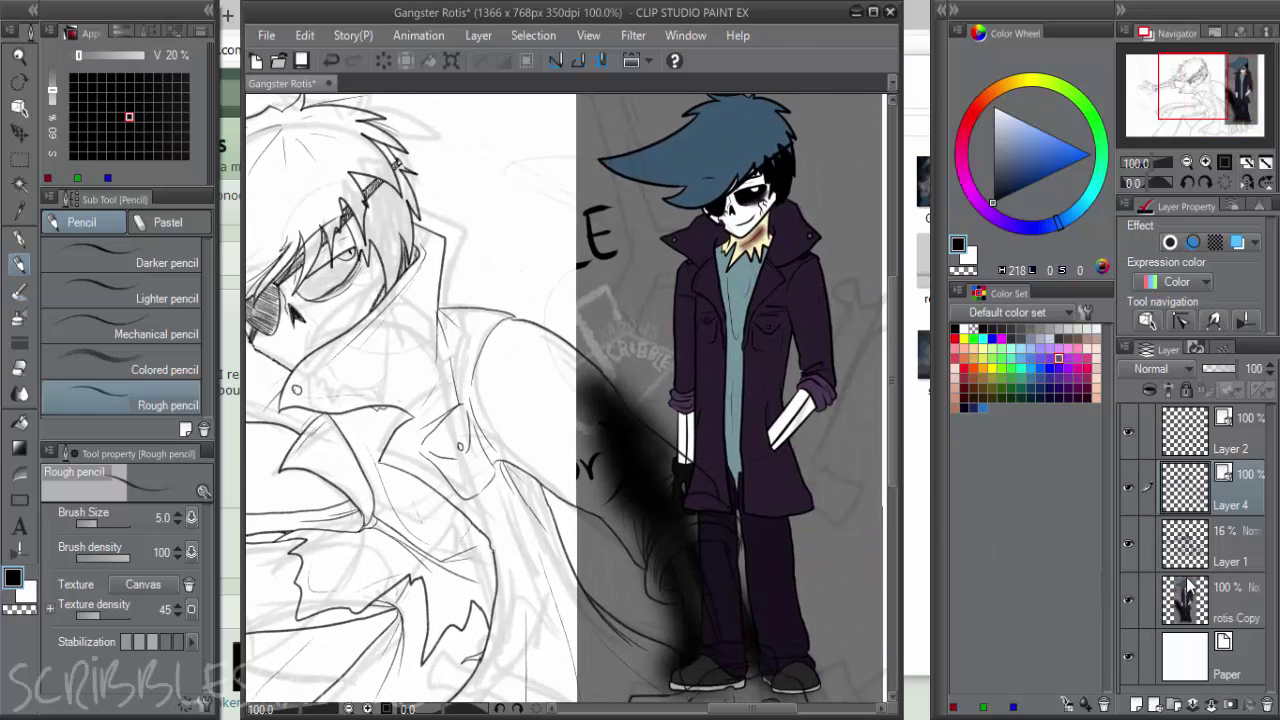
pyautogui.scroll(2, 417, 333)
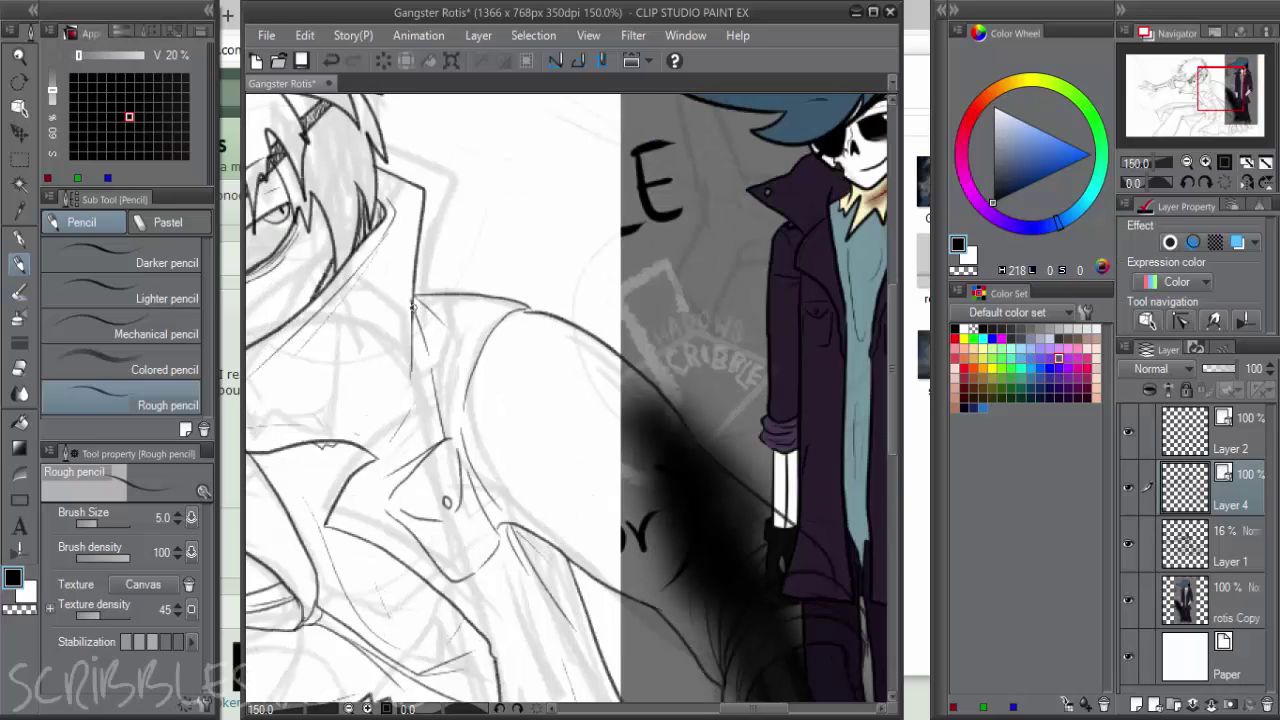
# Draw the coat's shoulder strap from the collar to the shoulder seam and erase the old fold lines inside it
pyautogui.moveTo(413, 306)
pyautogui.mouseDown()
pyautogui.moveTo(506, 315)
pyautogui.moveTo(478, 381)
pyautogui.moveTo(422, 358)
pyautogui.mouseUp()
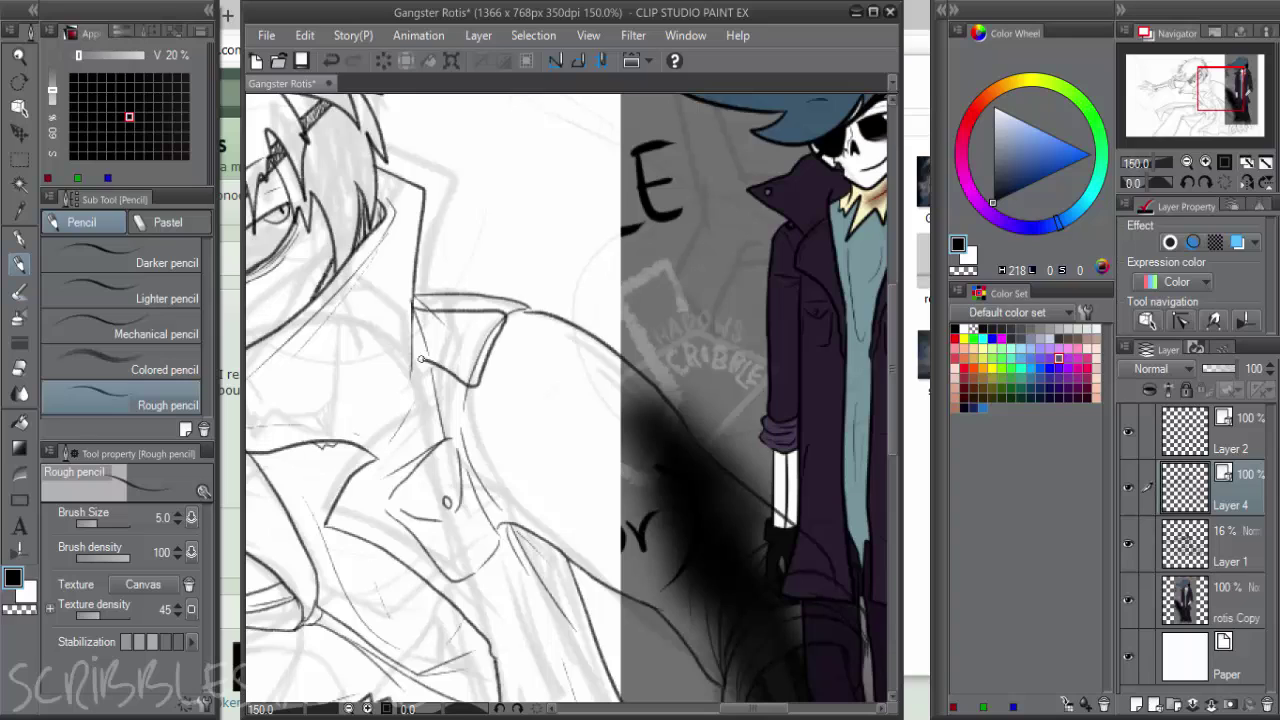
pyautogui.press('e')
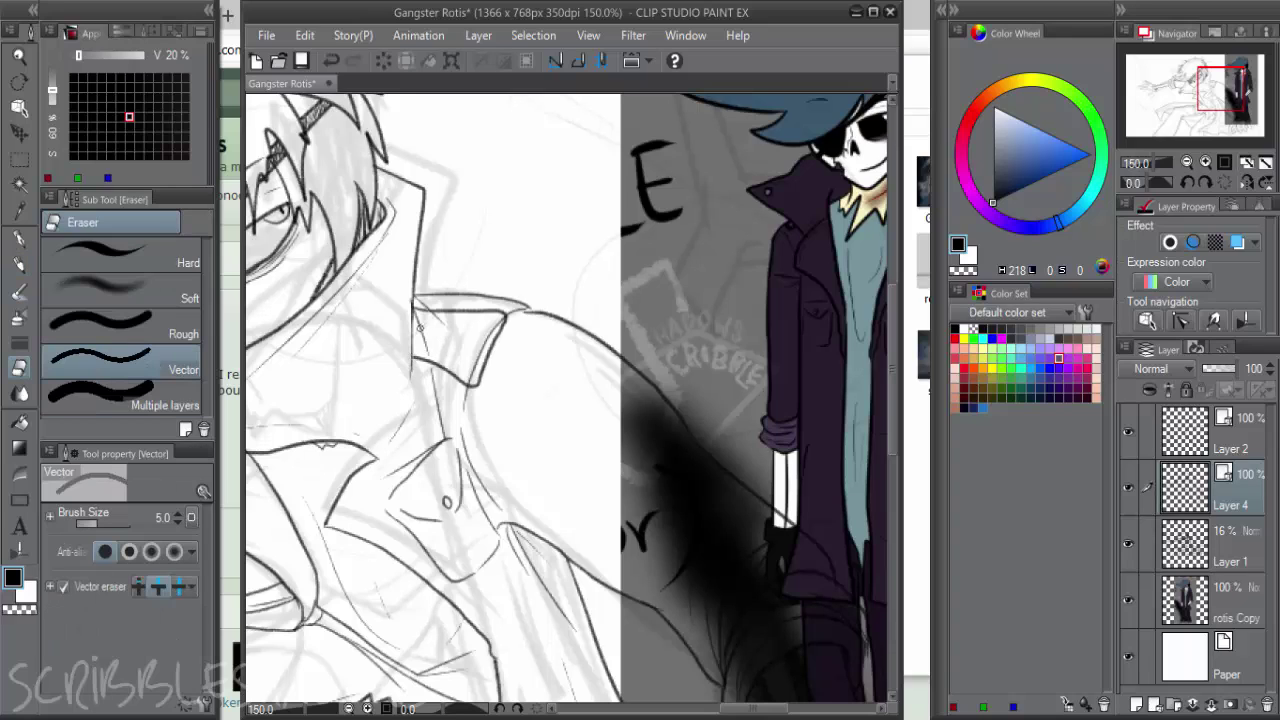
pyautogui.click(480, 354)
pyautogui.press('p')
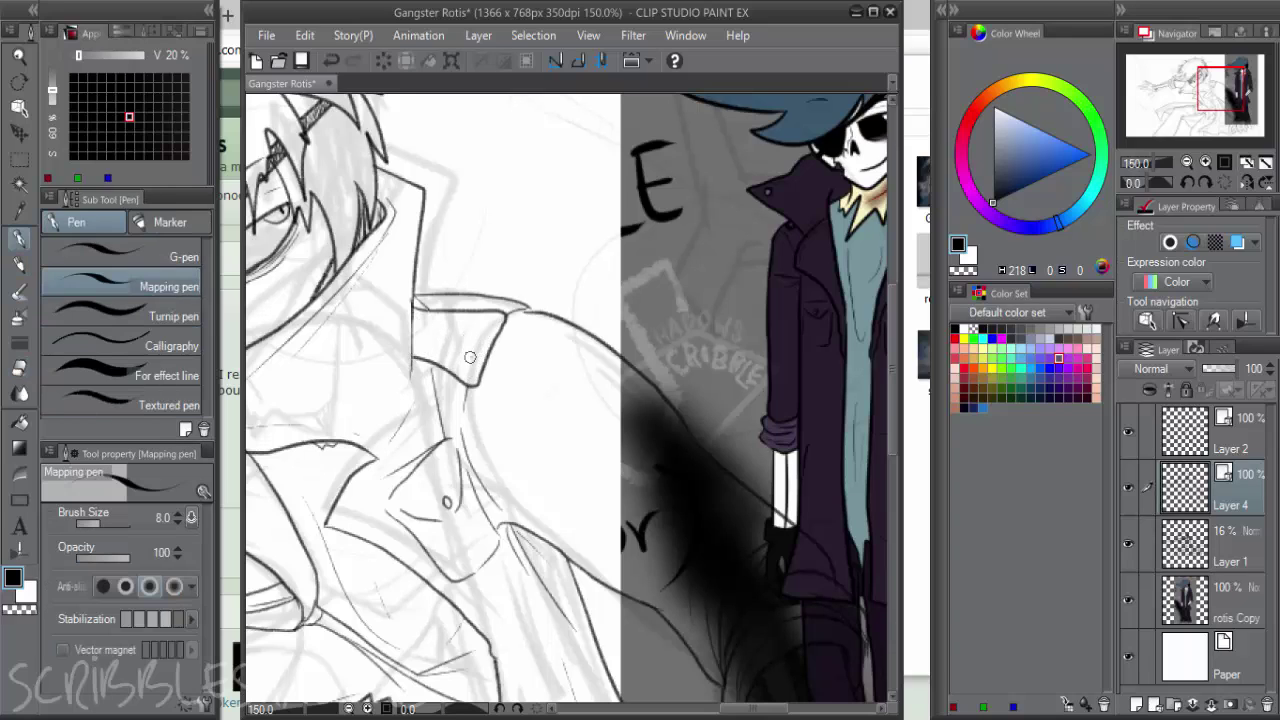
# Draw an oval button on the shoulder strap and add short fold strokes on the sleeve around the strap
pyautogui.moveTo(466, 356)
pyautogui.mouseDown()
pyautogui.moveTo(481, 322)
pyautogui.moveTo(470, 358)
pyautogui.moveTo(457, 338)
pyautogui.moveTo(479, 346)
pyautogui.moveTo(461, 347)
pyautogui.moveTo(543, 428)
pyautogui.mouseUp()
pyautogui.hotkey('ctrl', 'z')
pyautogui.press('p')
pyautogui.scroll(-2, 526, 391)
pyautogui.scroll(2, 511, 393)
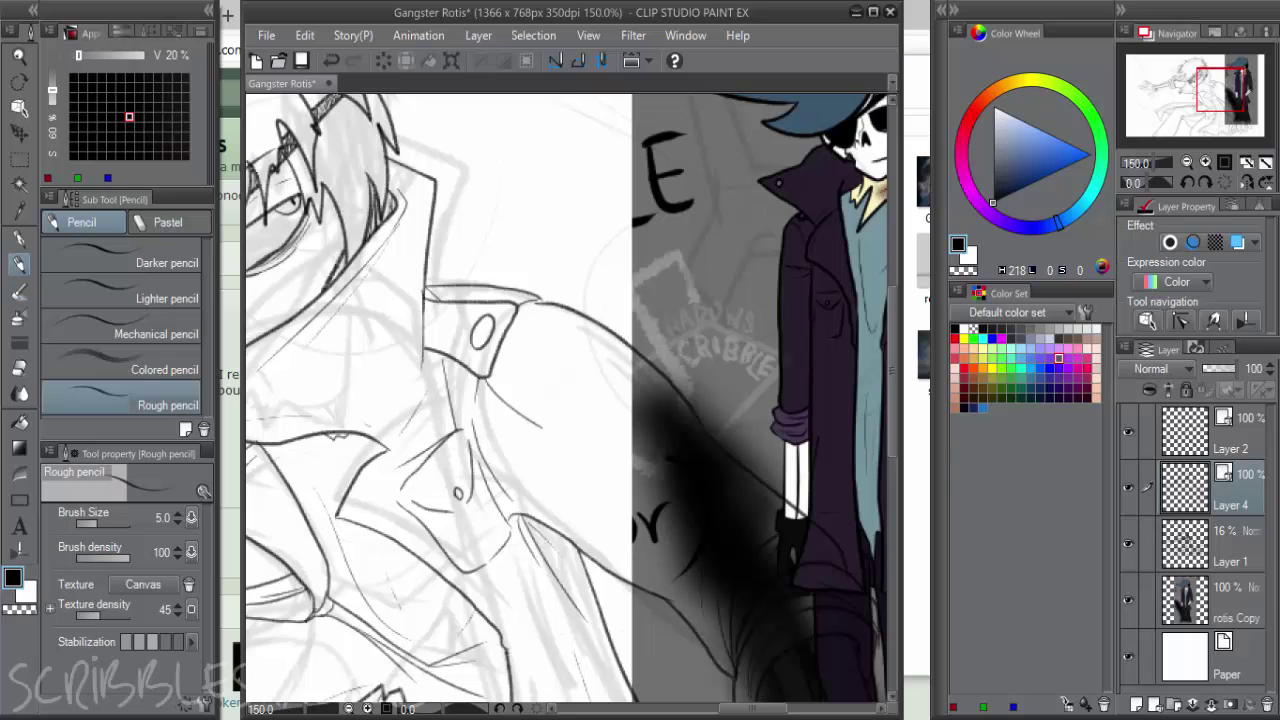
pyautogui.moveTo(516, 306); pyautogui.dragTo(575, 335)
# Hide the coloured Rotis reference layer and add a fold stroke below the inner corner of the shoulder strap
pyautogui.scroll(-3, 575, 430)
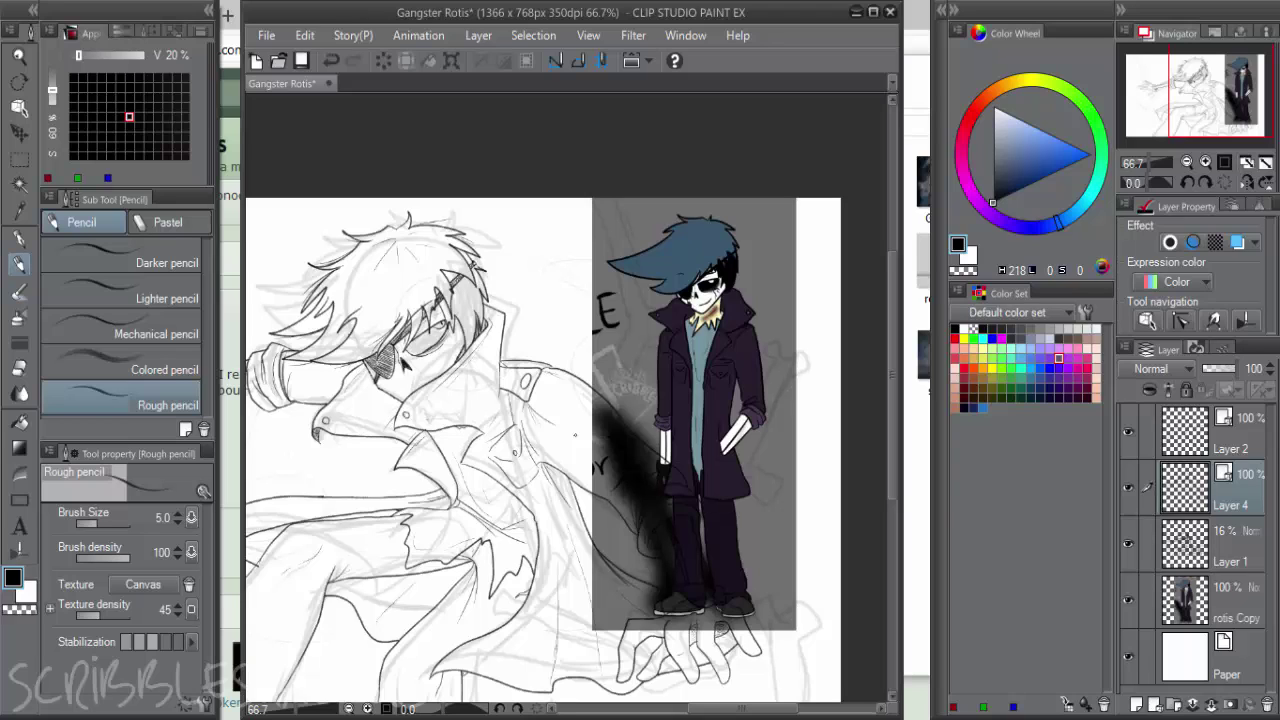
pyautogui.click(1127, 600)
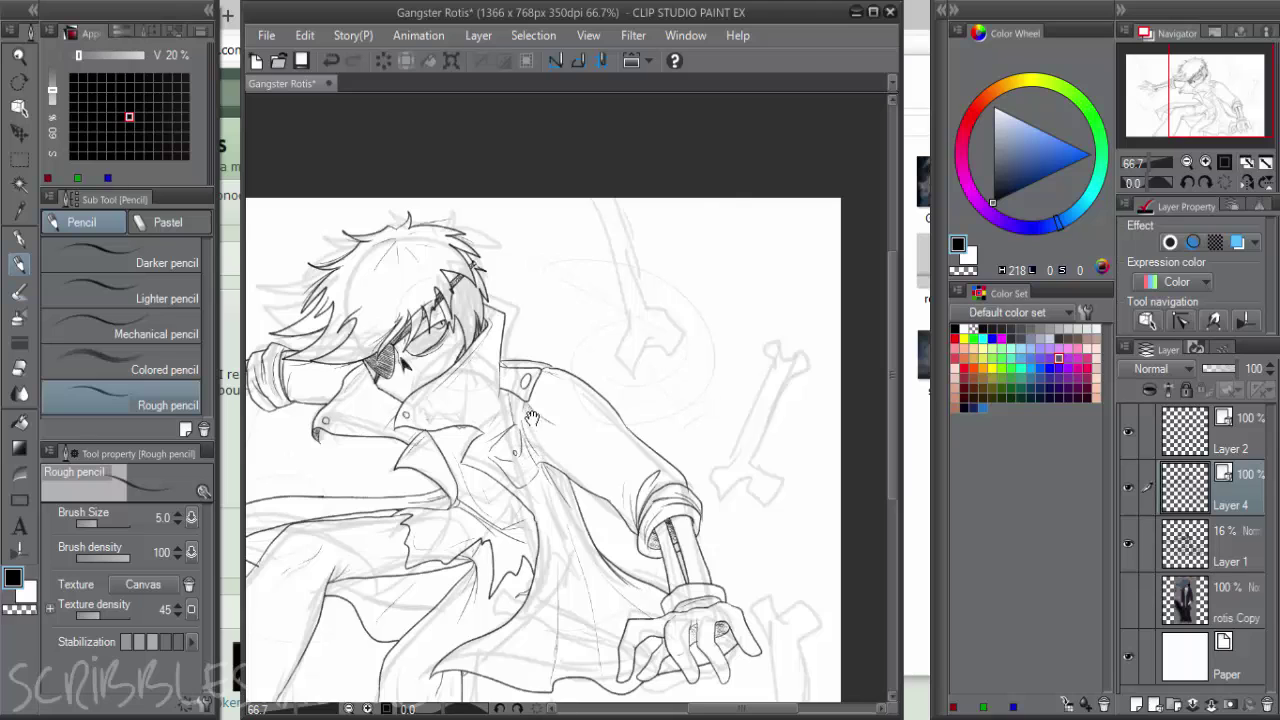
pyautogui.moveTo(550, 420); pyautogui.dragTo(671, 321)
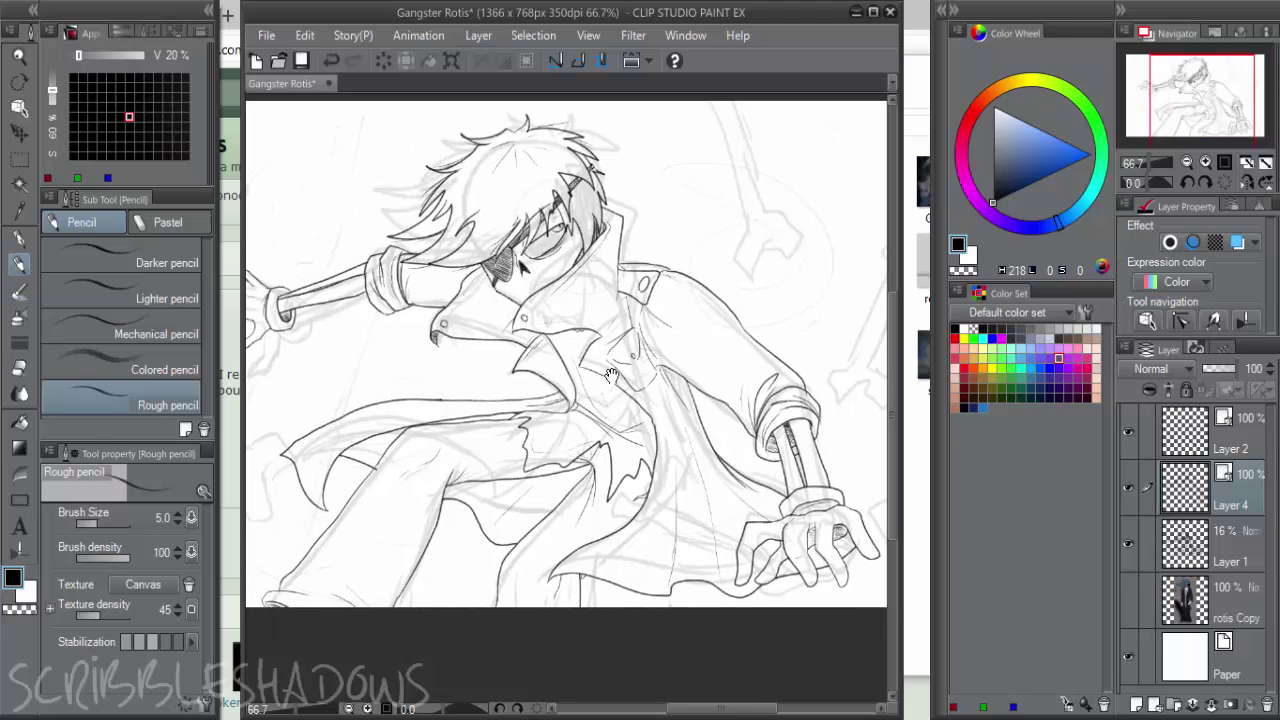
pyautogui.moveTo(612, 376); pyautogui.dragTo(640, 352)
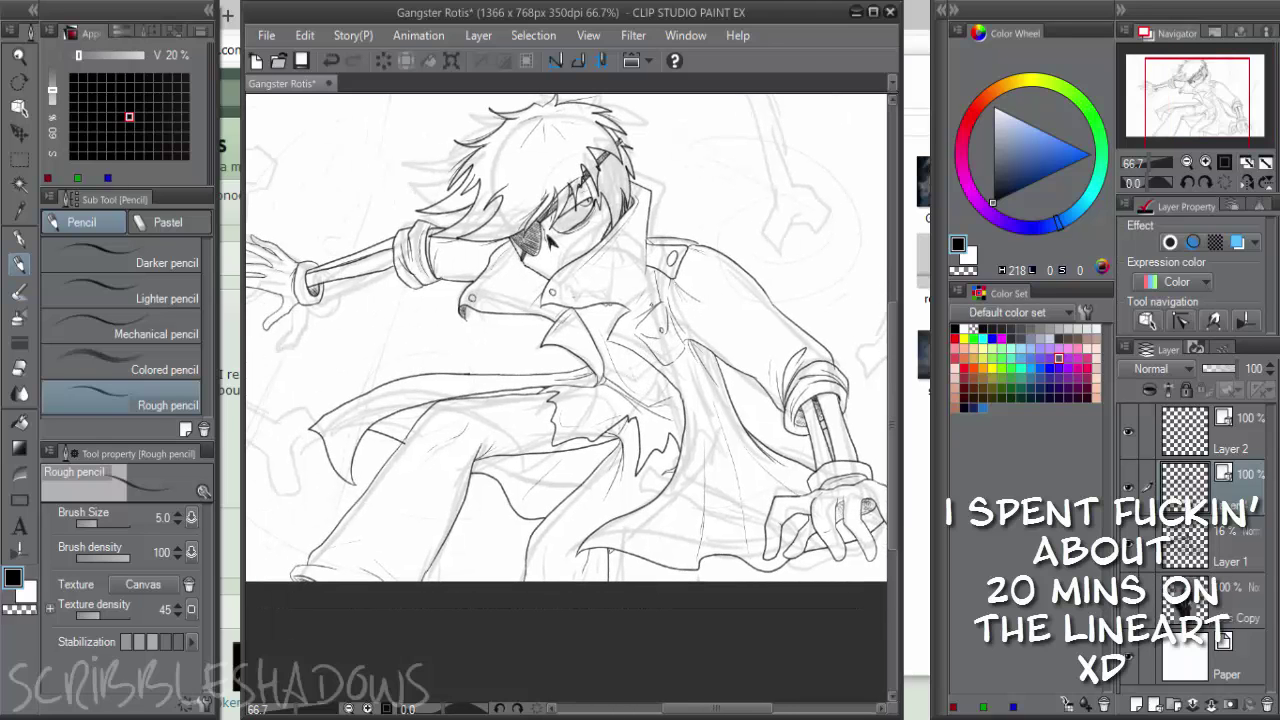
pyautogui.scroll(5, 548, 240)
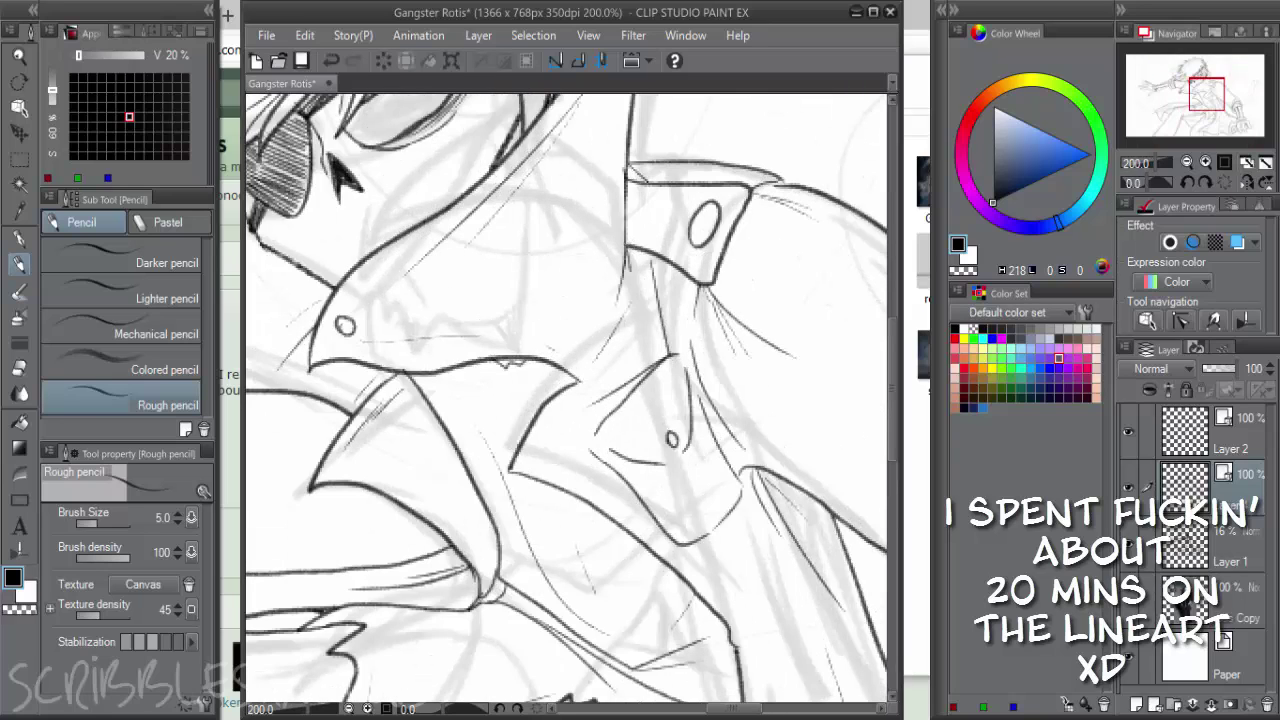
pyautogui.moveTo(629, 268); pyautogui.dragTo(632, 306)
# Erase the seam line under the shoulder strap and the chest flap's outline and button with the Vector eraser
pyautogui.press('e')
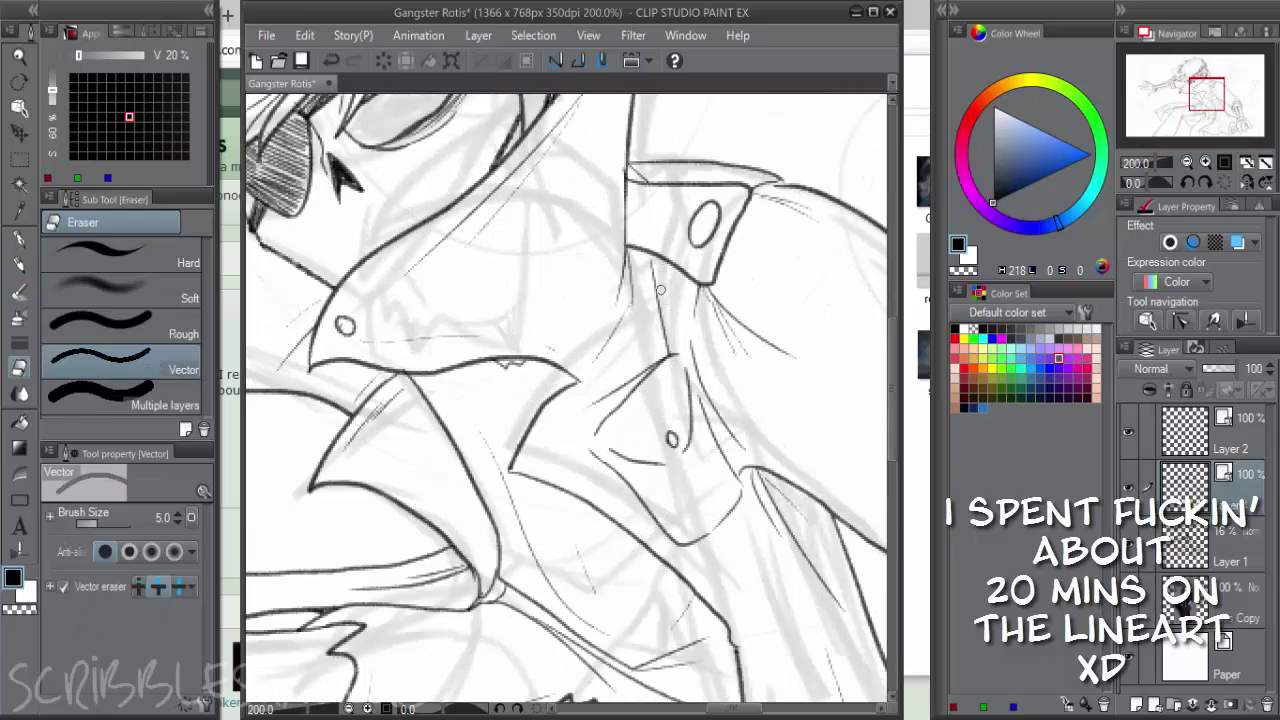
pyautogui.press('p')
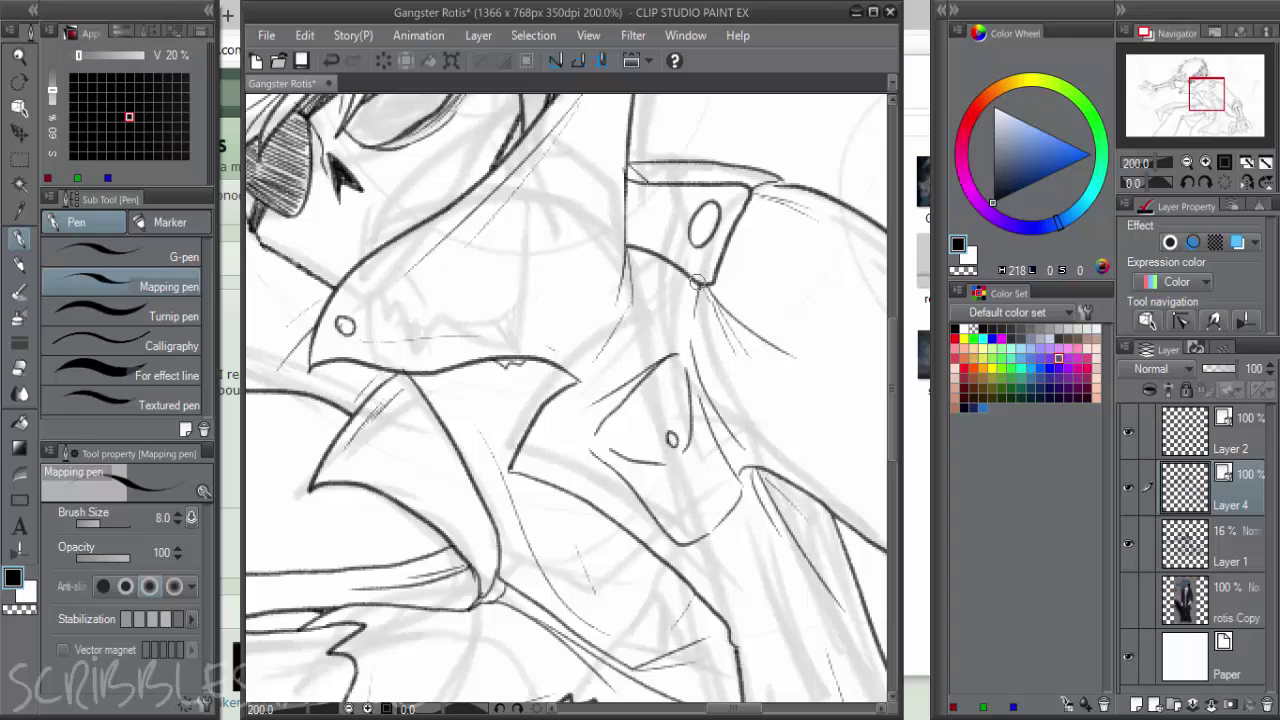
pyautogui.press('p')
pyautogui.press('e')
pyautogui.moveTo(620, 374); pyautogui.dragTo(622, 384)
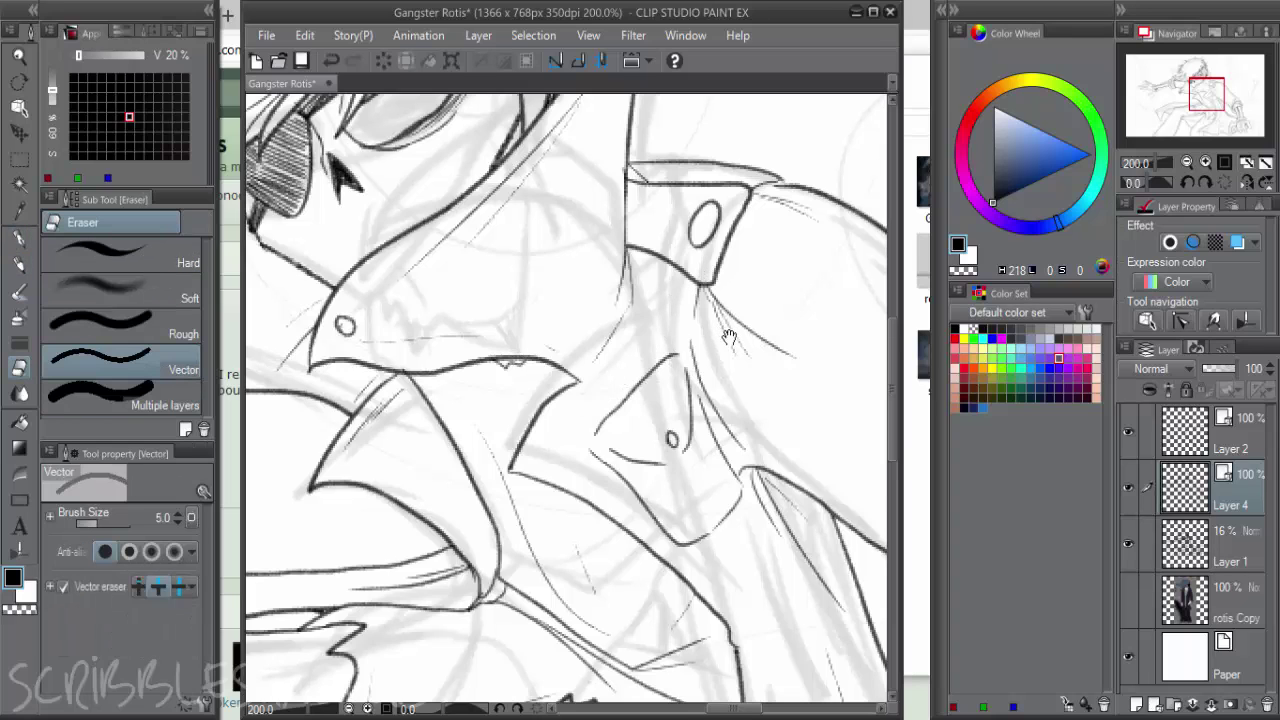
pyautogui.moveTo(728, 333); pyautogui.dragTo(716, 297)
pyautogui.moveTo(583, 421); pyautogui.dragTo(632, 464)
pyautogui.moveTo(602, 366)
pyautogui.mouseDown()
pyautogui.moveTo(608, 415)
pyautogui.moveTo(635, 423)
pyautogui.moveTo(654, 387)
pyautogui.mouseUp()
# Redraw the chest flap's lower fold line and slanted upper edge with the Rough pencil, erasing the leftover stub at its tip
pyautogui.press('p')
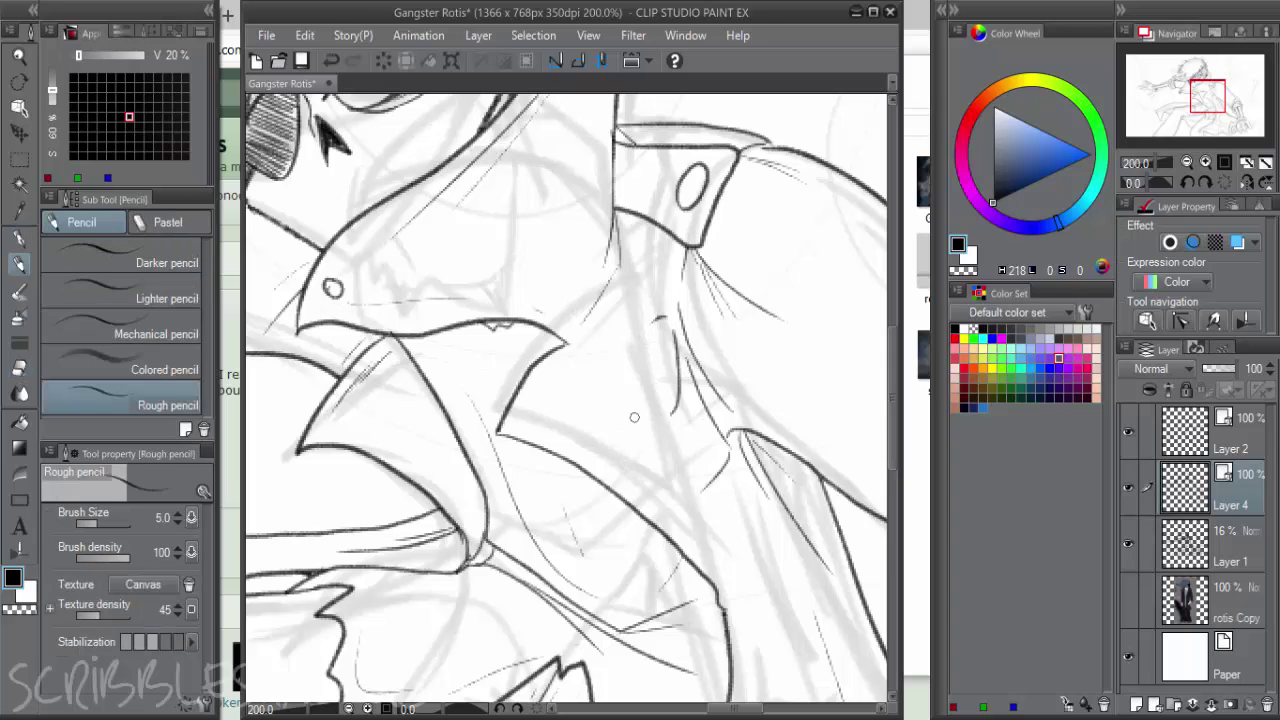
pyautogui.moveTo(582, 443)
pyautogui.mouseDown()
pyautogui.moveTo(672, 509)
pyautogui.moveTo(700, 488)
pyautogui.mouseUp()
pyautogui.moveTo(563, 424)
pyautogui.mouseDown()
pyautogui.moveTo(588, 377)
pyautogui.moveTo(621, 354)
pyautogui.mouseUp()
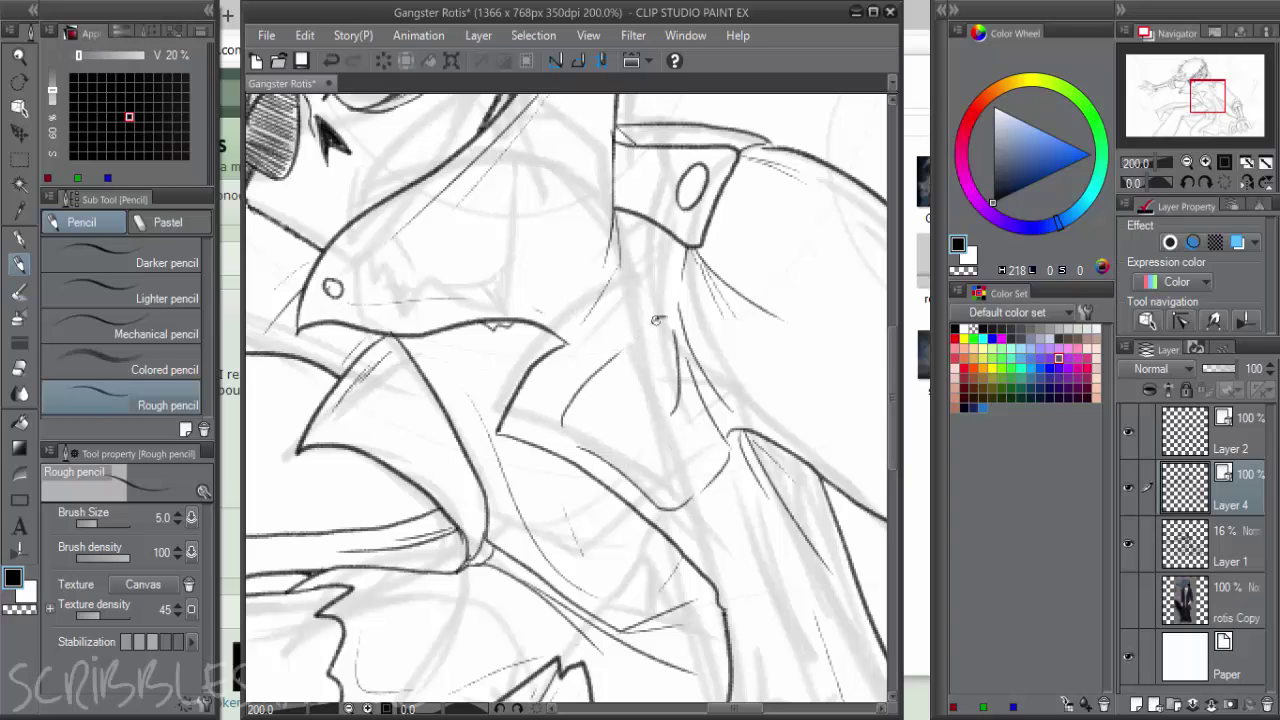
pyautogui.hotkey('ctrl', 'z')
pyautogui.press('e')
pyautogui.click(660, 319)
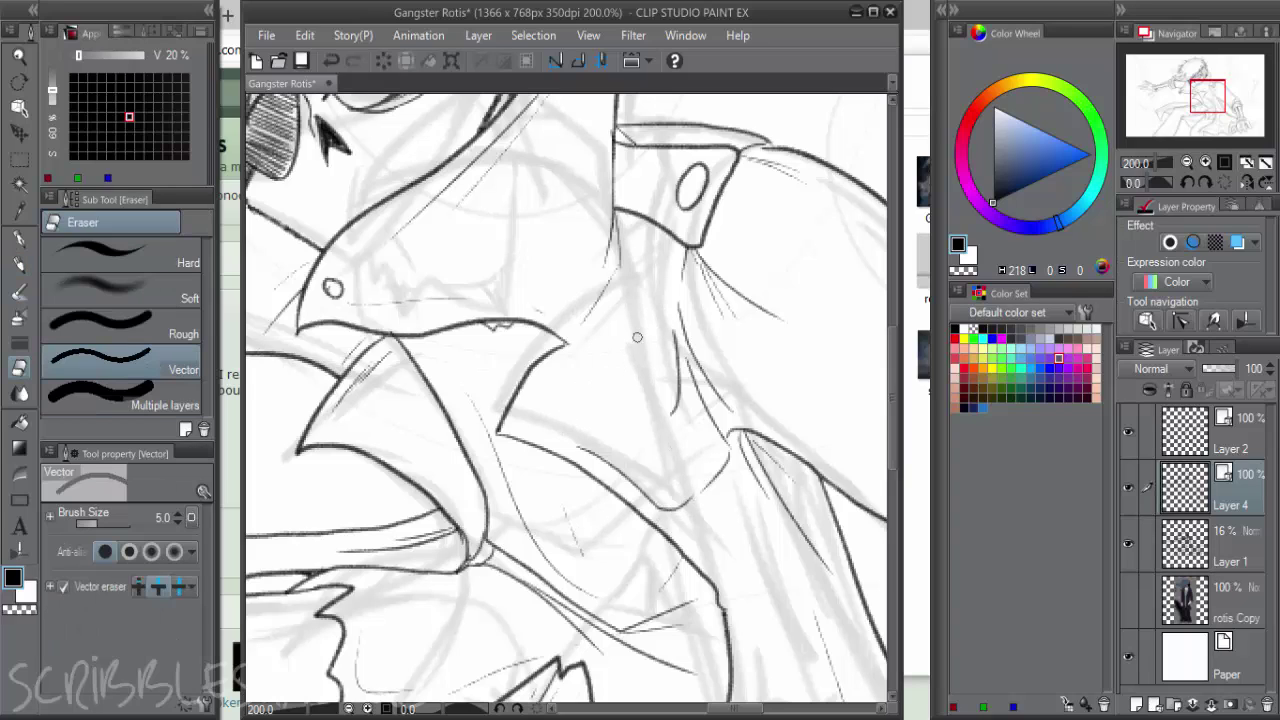
pyautogui.press('p')
pyautogui.press('p')
pyautogui.moveTo(566, 430)
pyautogui.mouseDown()
pyautogui.moveTo(646, 329)
pyautogui.moveTo(633, 337)
pyautogui.moveTo(672, 312)
pyautogui.mouseUp()
# Erase the leftover line beside the chest flap, then close its lower and outer edges with the Rough pencil
pyautogui.press('e')
pyautogui.press('p')
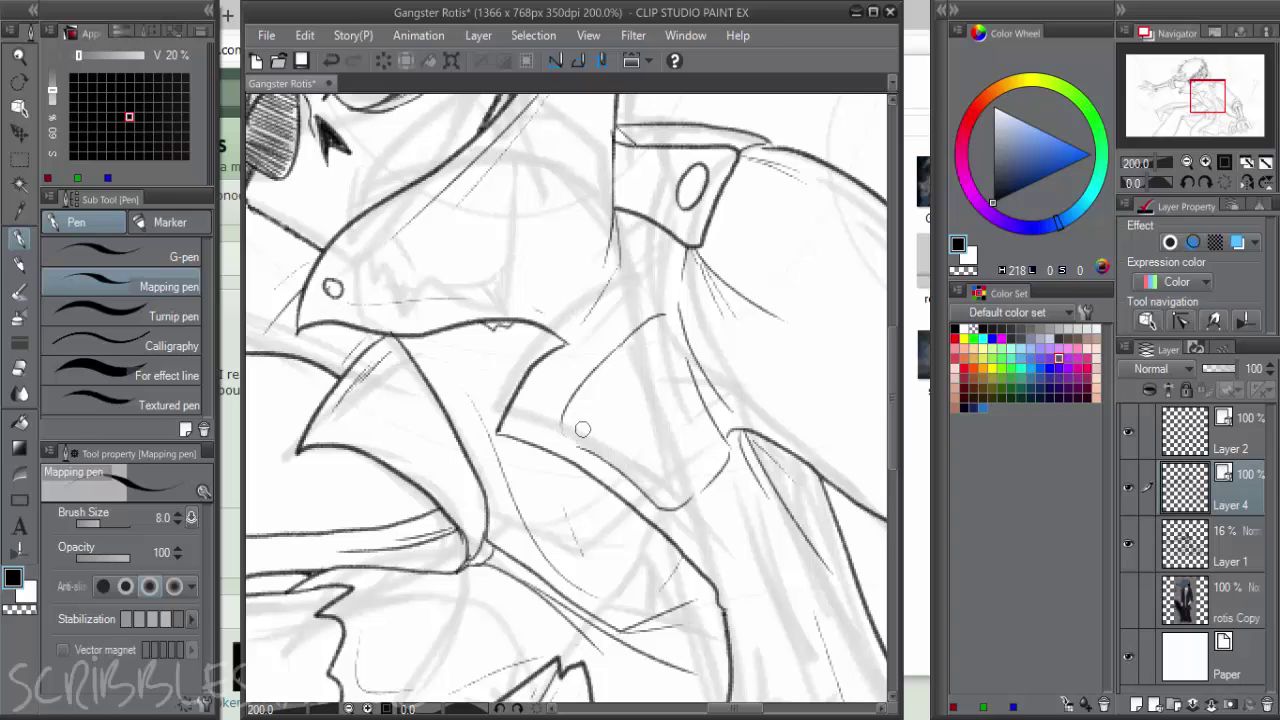
pyautogui.press('p')
pyautogui.moveTo(566, 438)
pyautogui.mouseDown()
pyautogui.moveTo(658, 443)
pyautogui.moveTo(665, 419)
pyautogui.mouseUp()
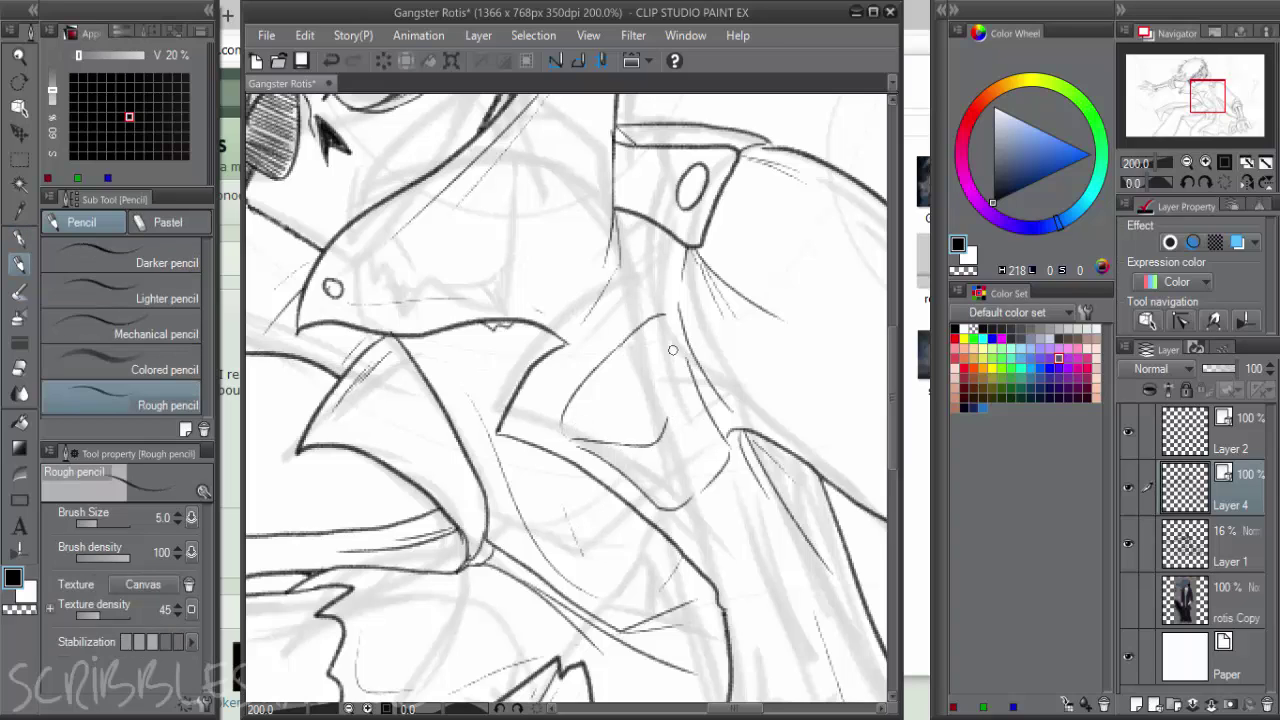
pyautogui.moveTo(667, 324); pyautogui.dragTo(676, 390)
pyautogui.moveTo(672, 331); pyautogui.dragTo(692, 374)
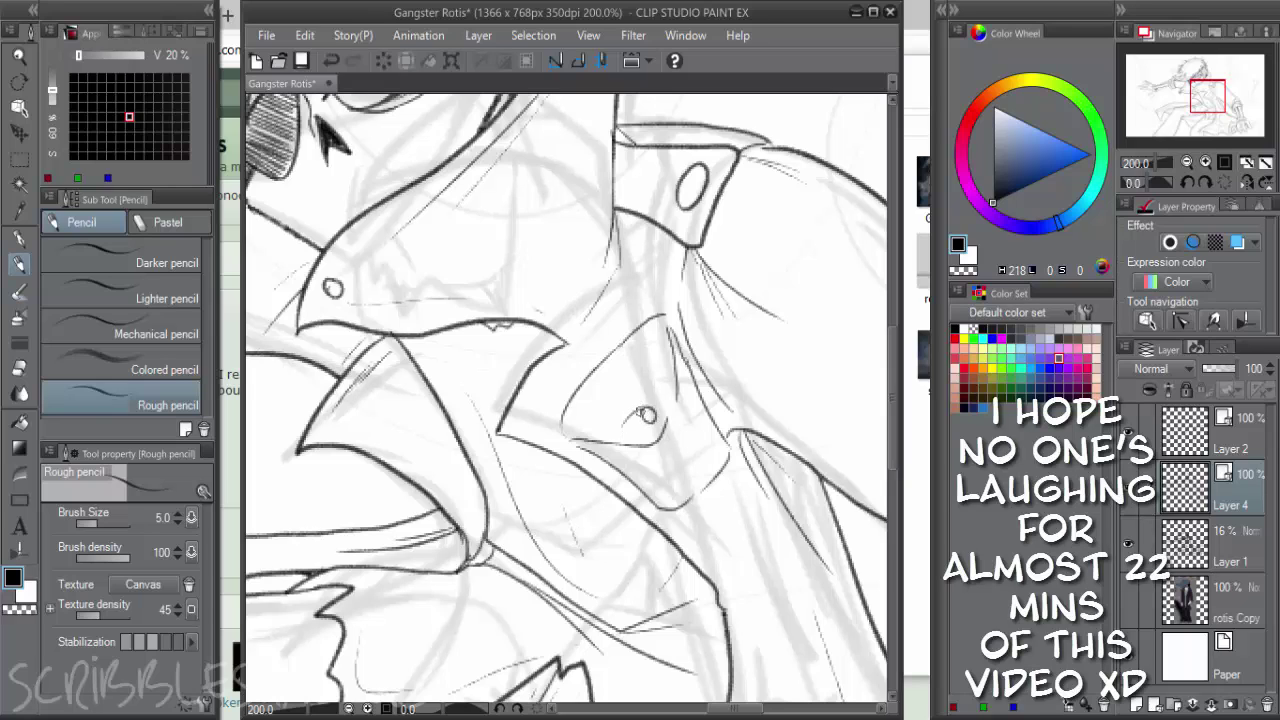
# Draw a small round button in the chest flap's lower corner and add fold strokes around the flap
pyautogui.moveTo(647, 412)
pyautogui.mouseDown()
pyautogui.moveTo(634, 442)
pyautogui.moveTo(664, 399)
pyautogui.mouseUp()
pyautogui.hotkey('ctrl', 'z')
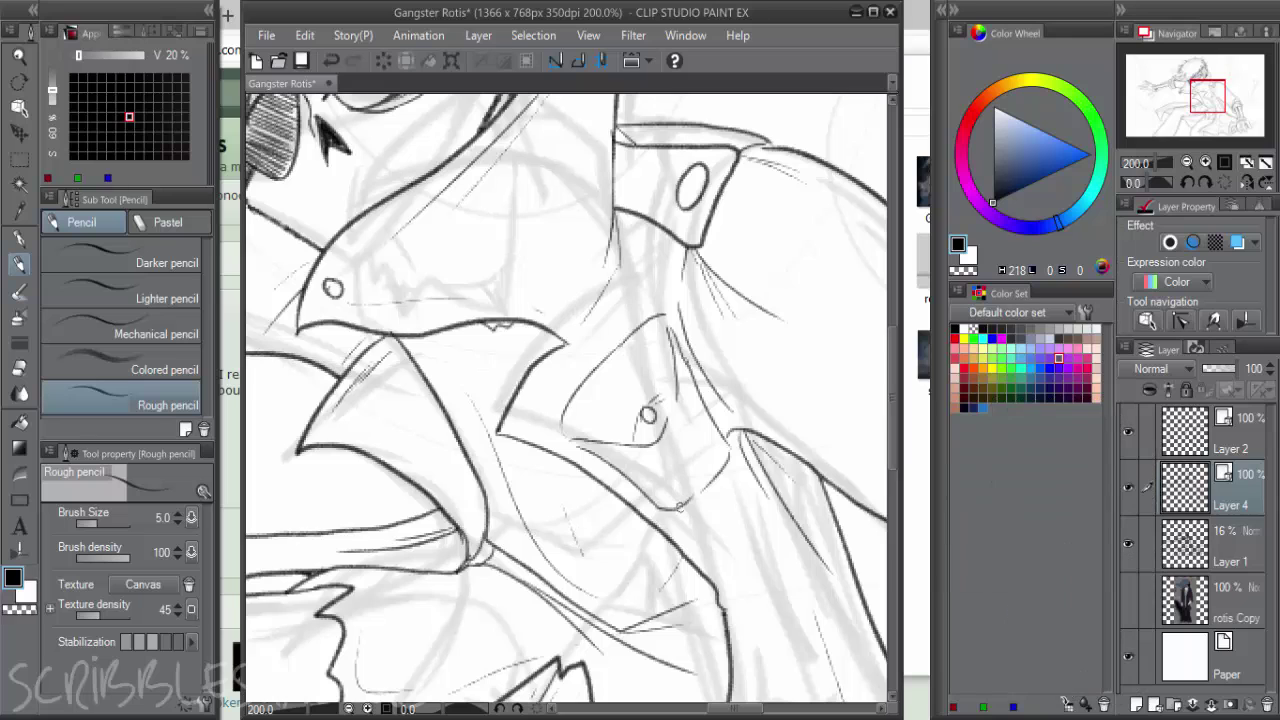
pyautogui.moveTo(678, 509); pyautogui.dragTo(722, 486)
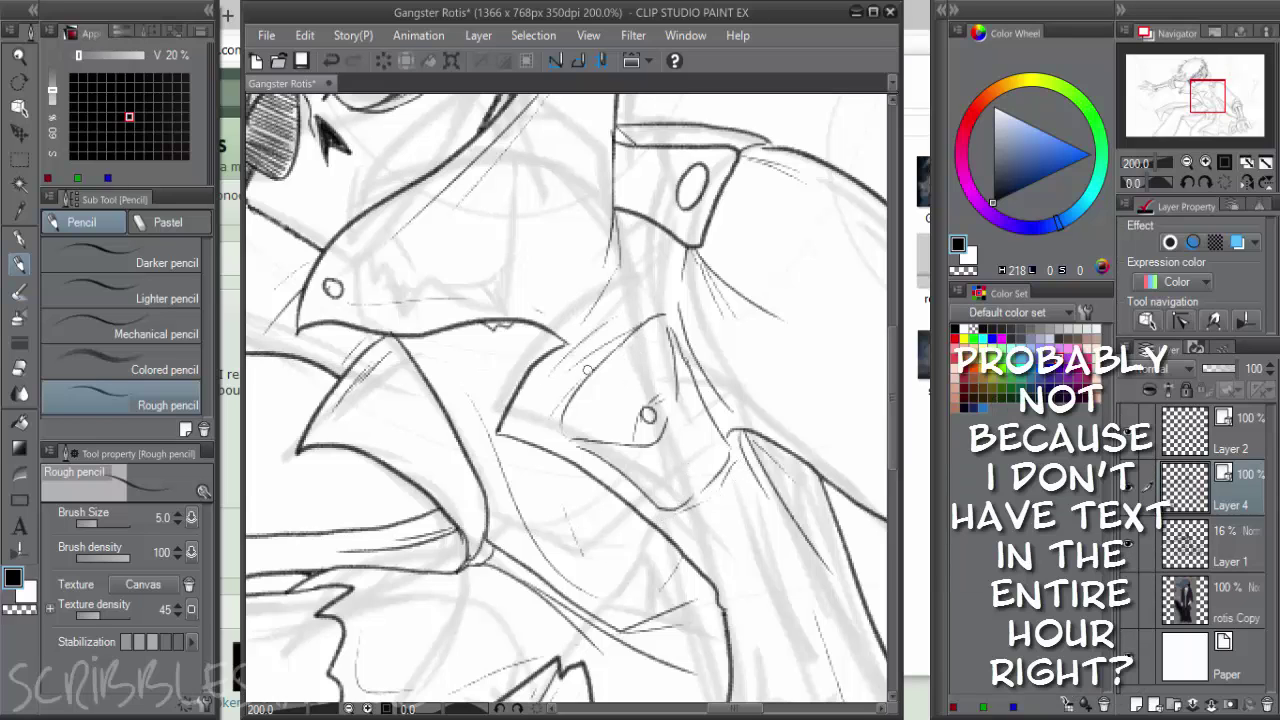
# Look over the coat line art and briefly compare it with the coloured reference layer
pyautogui.scroll(-1, 630, 376)
pyautogui.scroll(-2, 697, 393)
pyautogui.scroll(3, 597, 375)
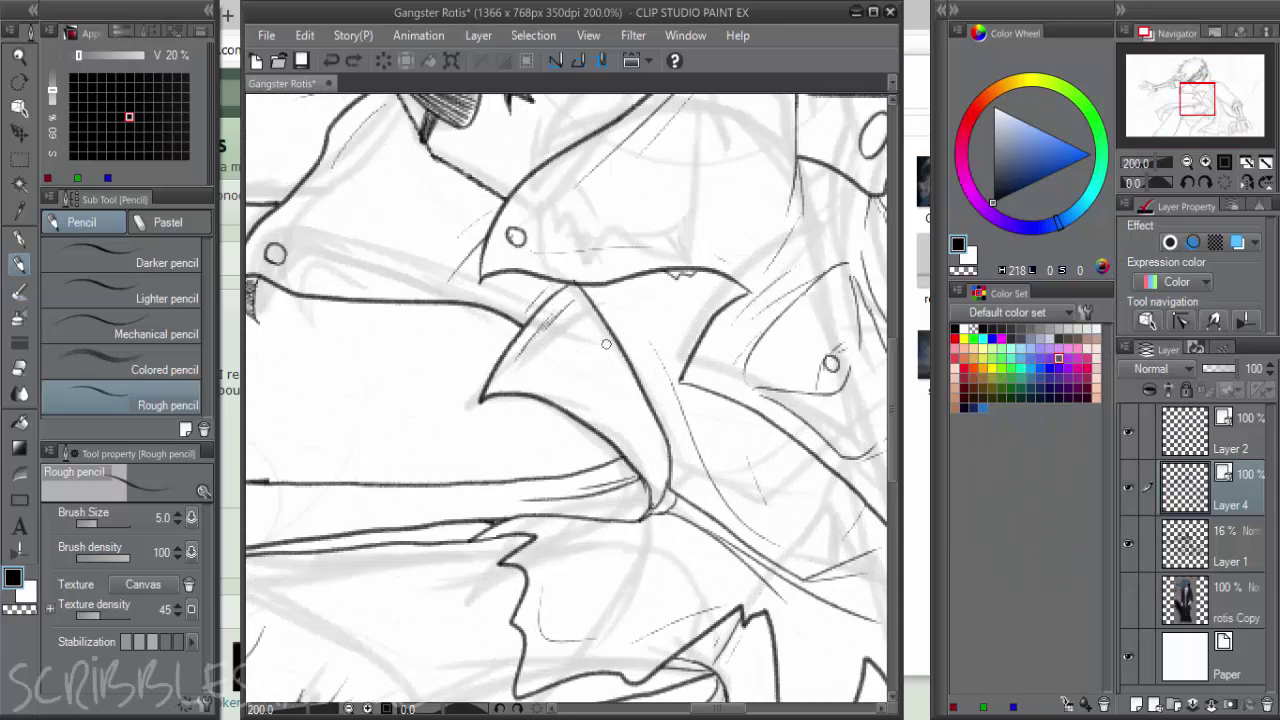
pyautogui.scroll(-4, 711, 434)
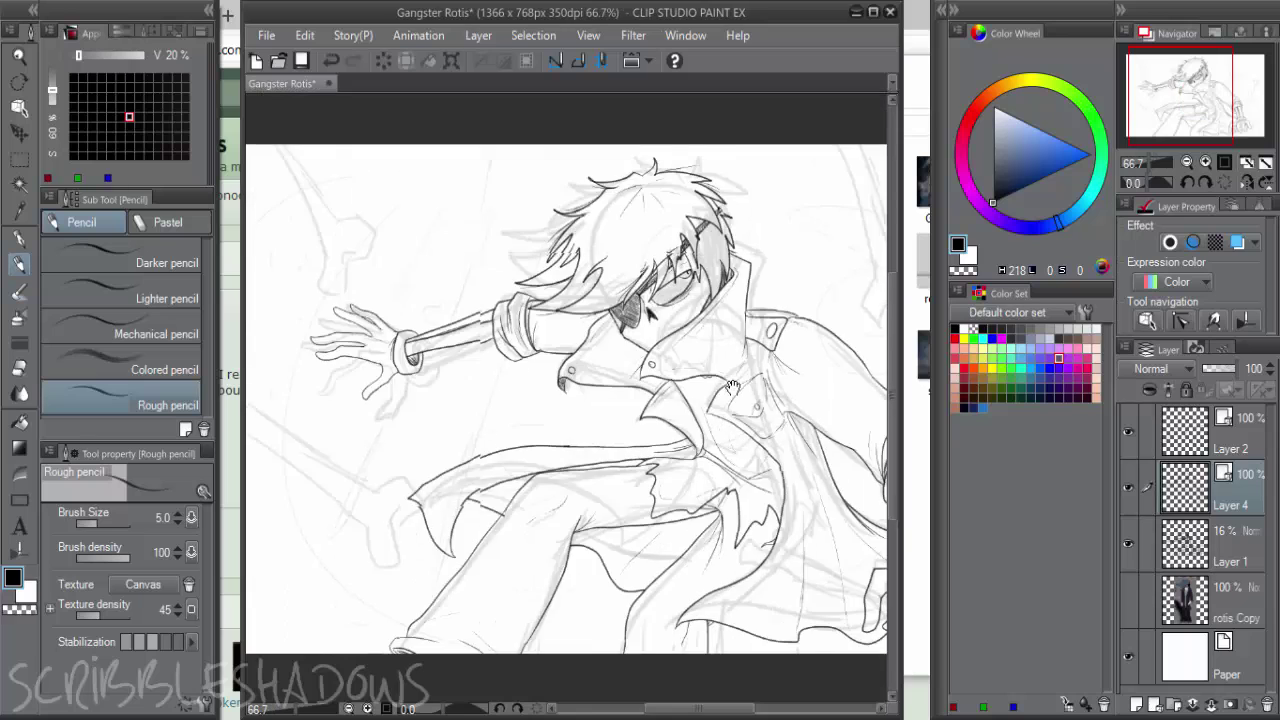
pyautogui.scroll(4, 414, 406)
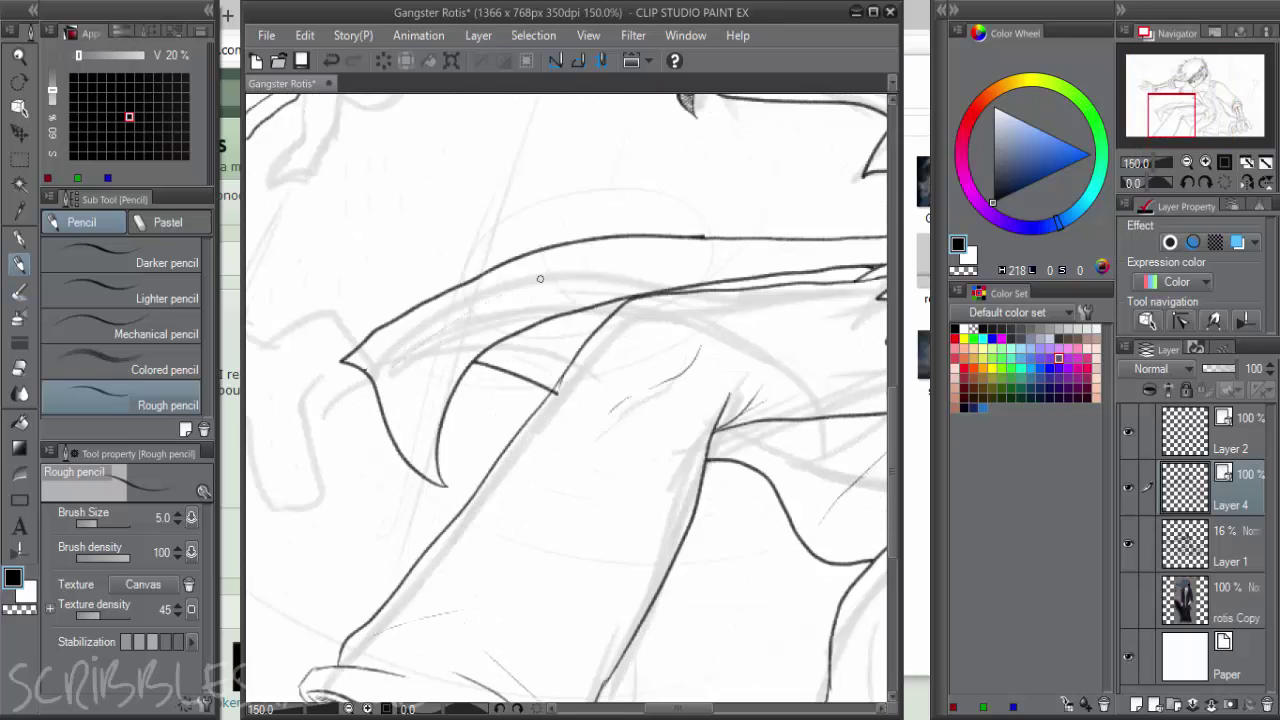
pyautogui.scroll(-4, 540, 278)
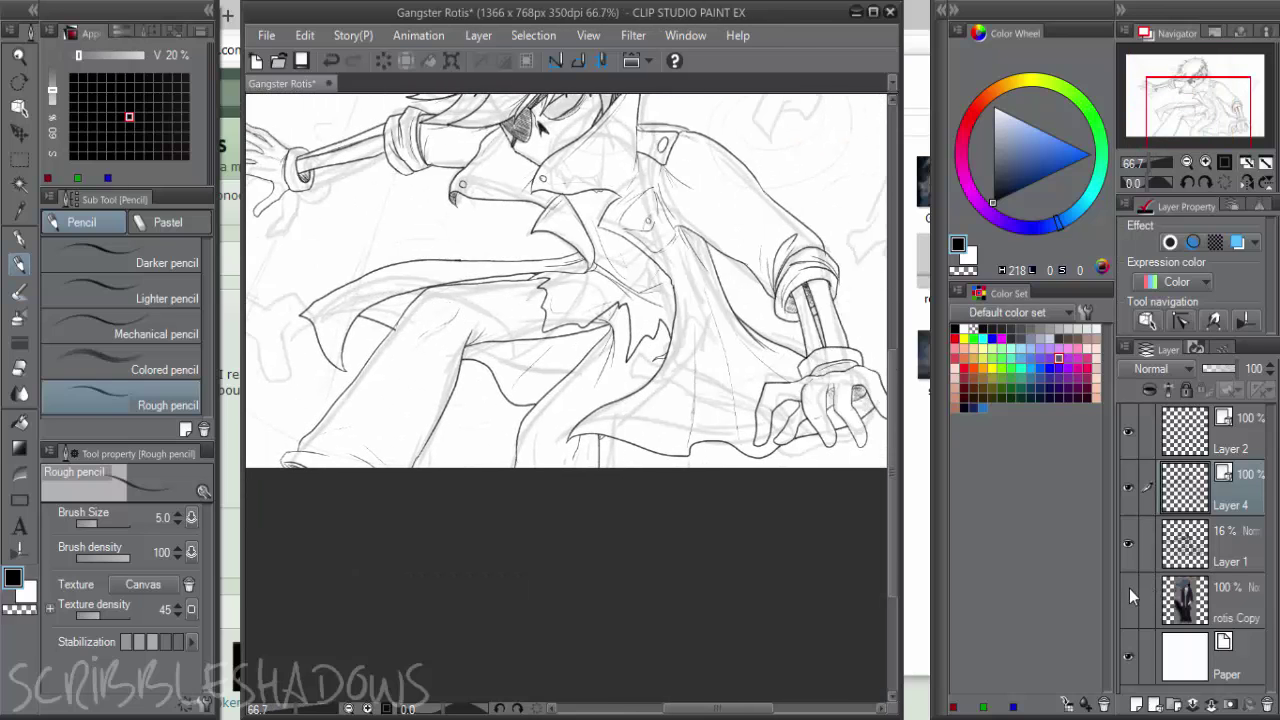
pyautogui.click(1129, 590)
pyautogui.click(1129, 593)
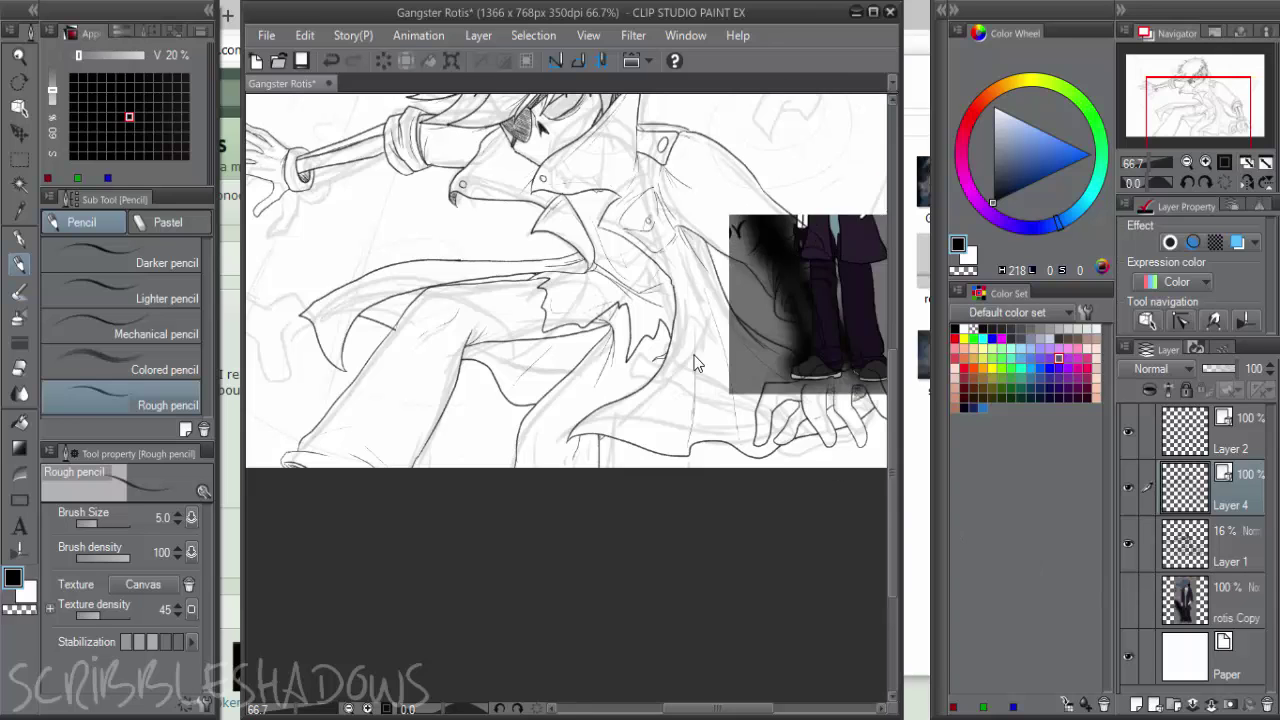
# Draw long curved fold lines down the lower coat and a thin seam line above its hem
pyautogui.scroll(4, 736, 353)
pyautogui.moveTo(727, 287)
pyautogui.mouseDown()
pyautogui.moveTo(717, 363)
pyautogui.moveTo(758, 460)
pyautogui.mouseUp()
pyautogui.moveTo(724, 296)
pyautogui.mouseDown()
pyautogui.moveTo(748, 427)
pyautogui.moveTo(732, 408)
pyautogui.moveTo(750, 441)
pyautogui.moveTo(710, 285)
pyautogui.moveTo(660, 297)
pyautogui.mouseUp()
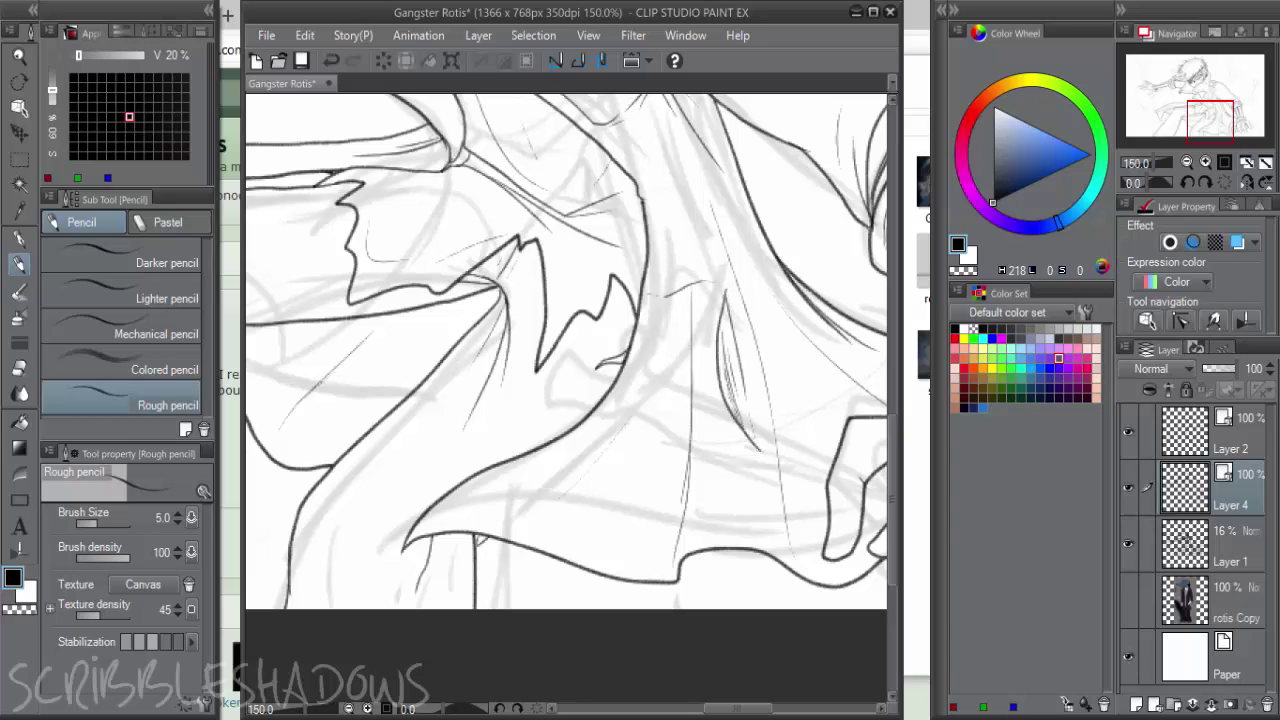
pyautogui.moveTo(555, 441); pyautogui.dragTo(632, 455)
pyautogui.moveTo(637, 373); pyautogui.dragTo(738, 463)
# Add short vertical detail strokes along the narrow upper band of the flying coat tail
pyautogui.scroll(-1, 330, 277)
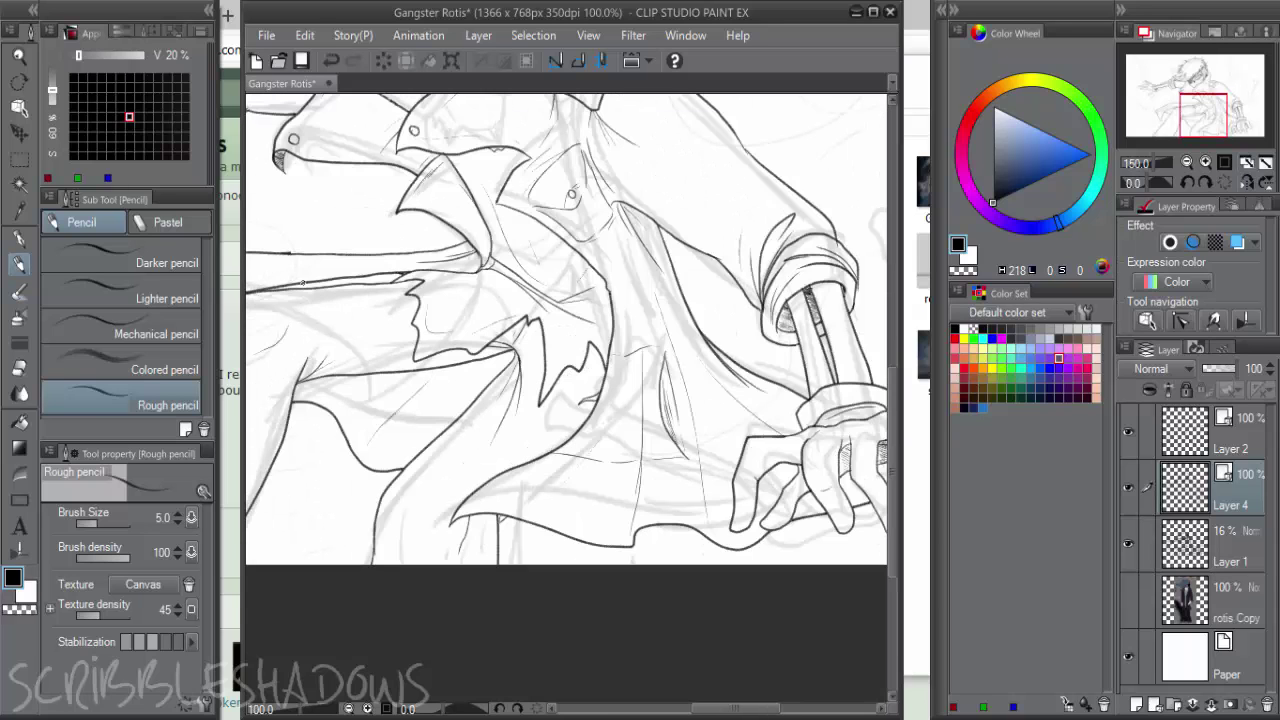
pyautogui.scroll(2, 447, 302)
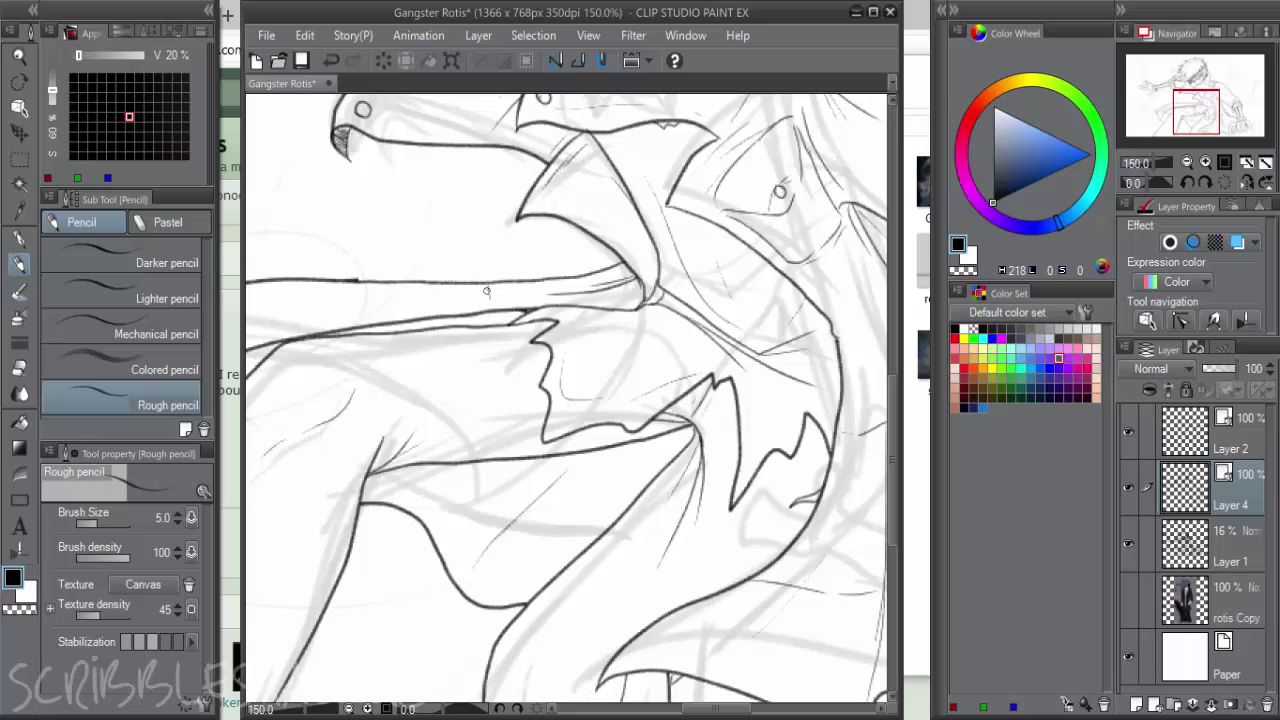
pyautogui.moveTo(345, 286); pyautogui.dragTo(440, 324)
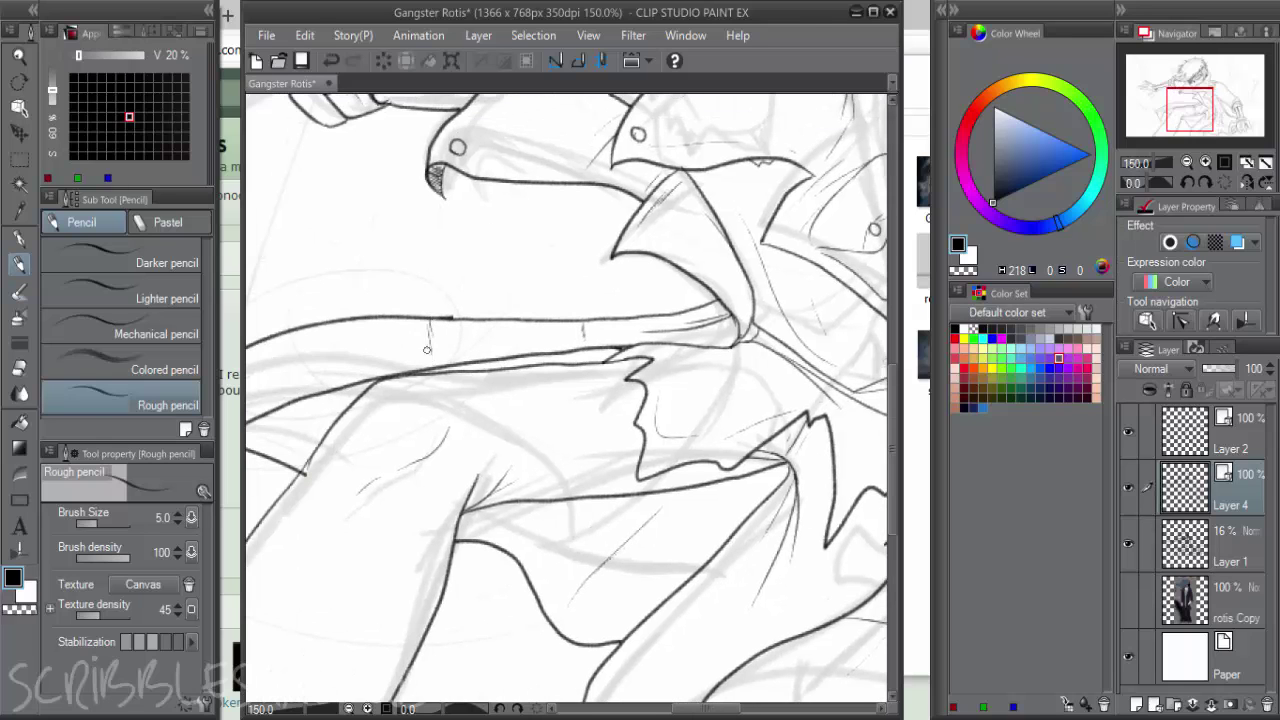
# Merge the two line art layers, Layer 2 and Layer 4, into one layer
pyautogui.scroll(-4, 445, 368)
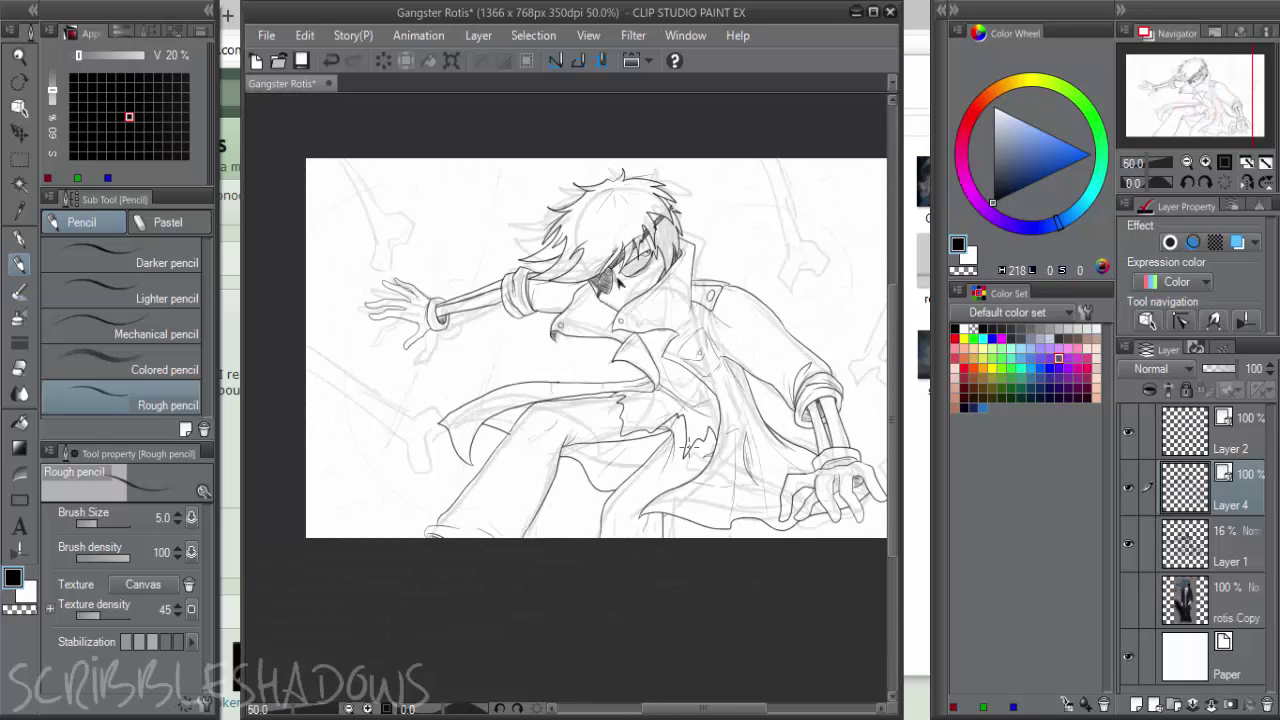
pyautogui.click(1149, 446)
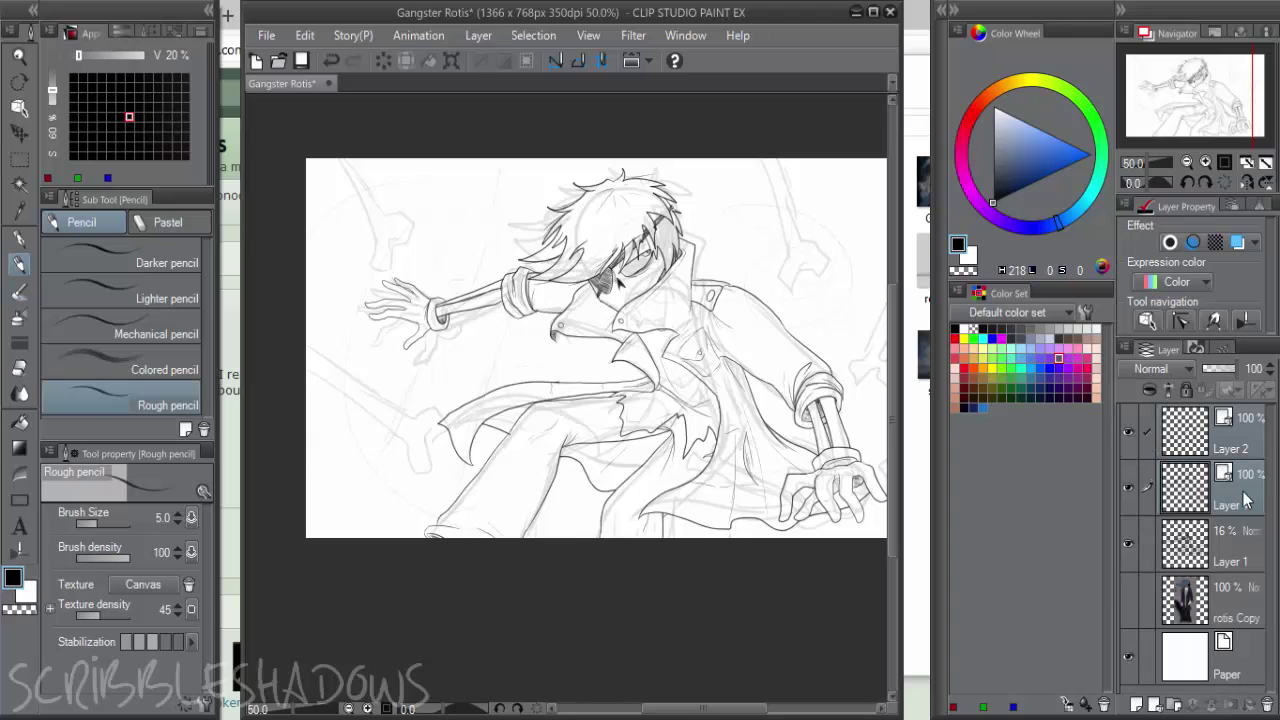
pyautogui.rightClick(1243, 492)
pyautogui.click(1156, 635)
pyautogui.hotkey('shift', 'alt', 'e')
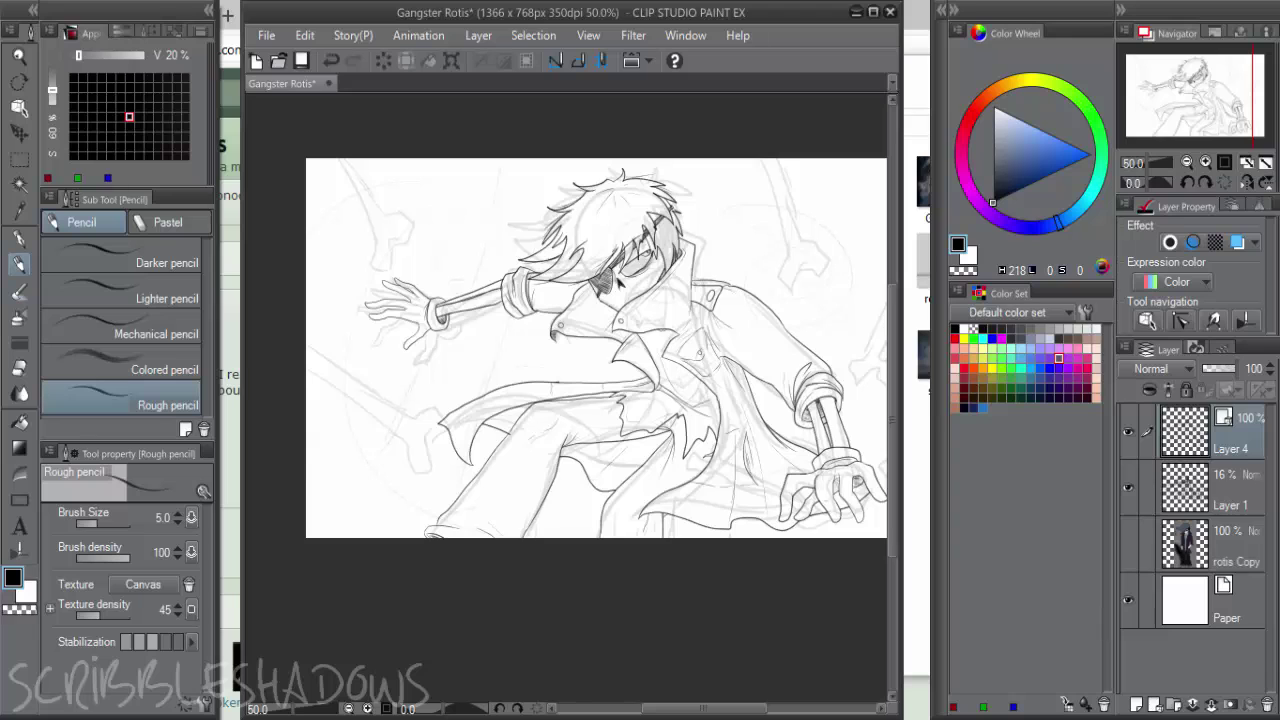
# Add a new vector layer above Layer 4 and outline the bone in the canvas's upper-left corner on it
pyautogui.moveTo(764, 481); pyautogui.dragTo(682, 453)
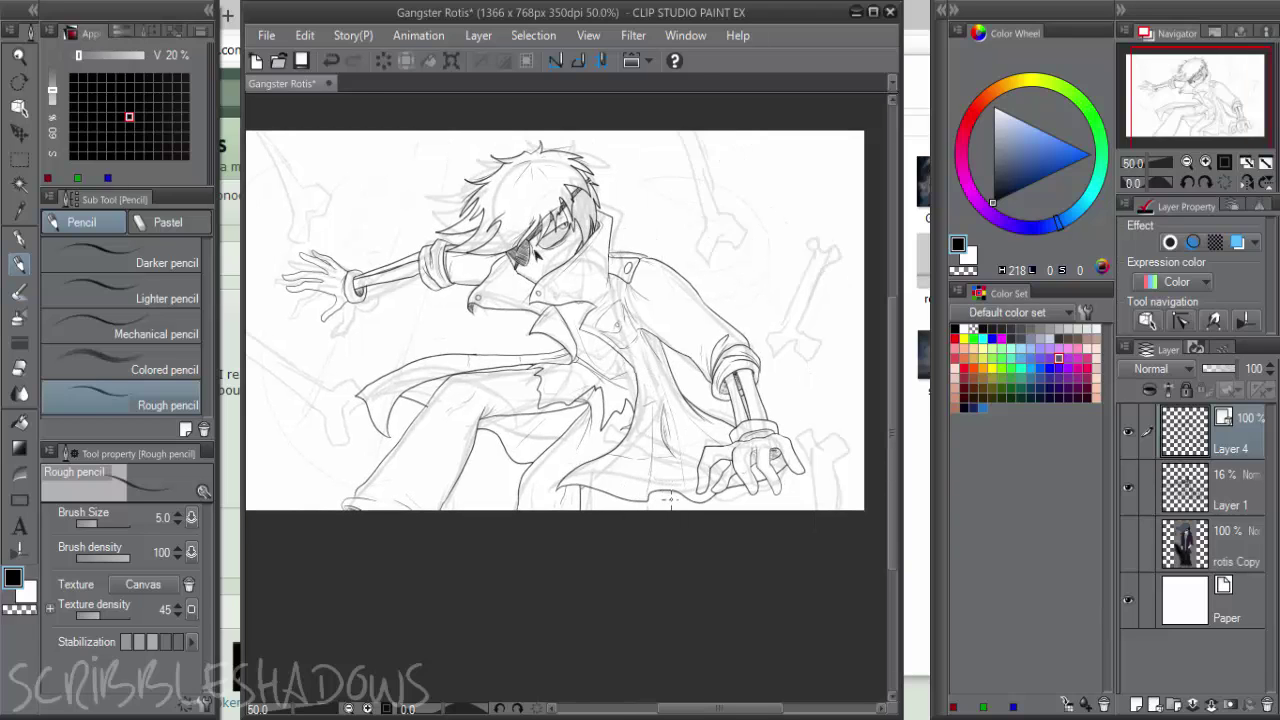
pyautogui.click(1153, 705)
pyautogui.moveTo(664, 304); pyautogui.dragTo(772, 358)
pyautogui.scroll(3, 398, 218)
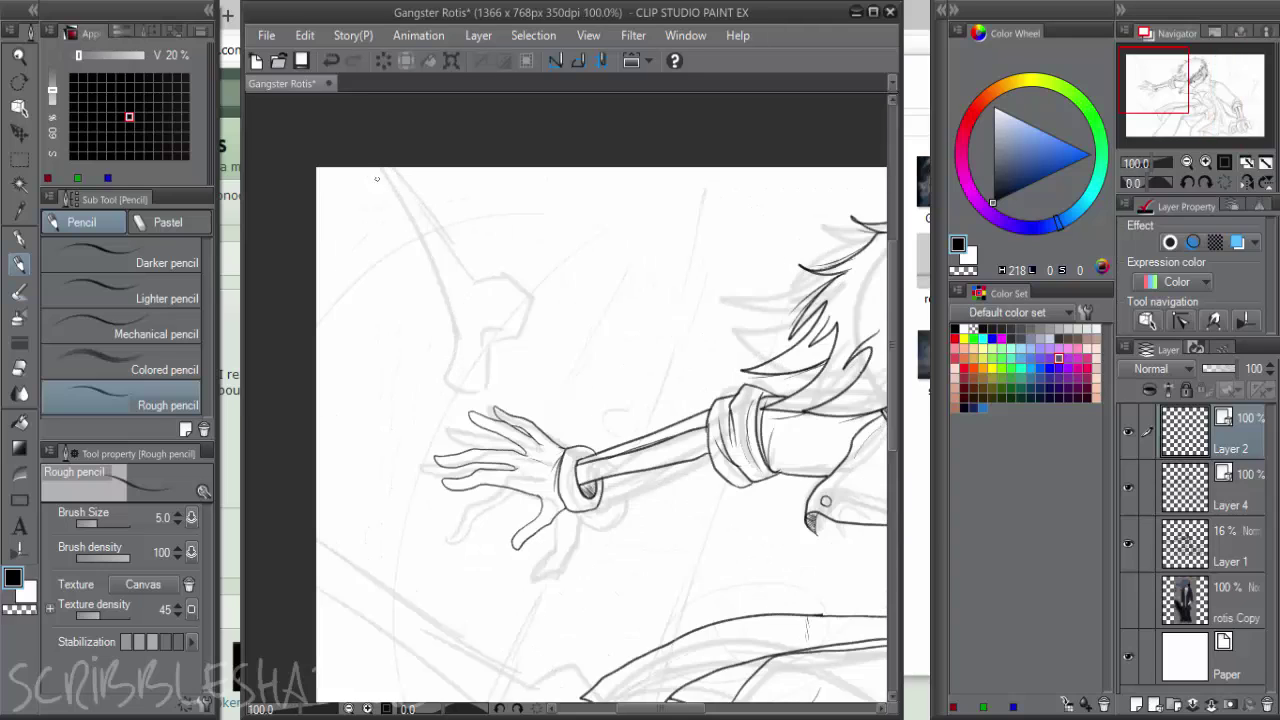
pyautogui.moveTo(354, 168); pyautogui.dragTo(436, 278)
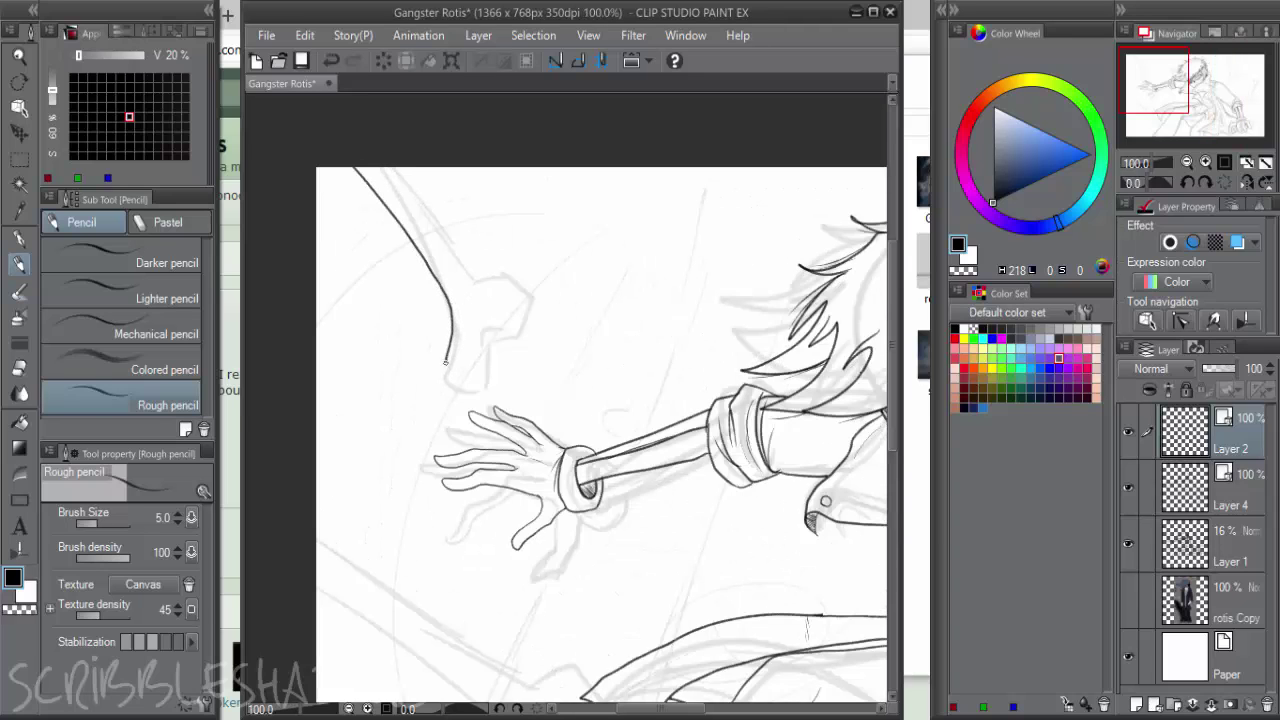
pyautogui.moveTo(455, 376)
pyautogui.mouseDown()
pyautogui.moveTo(485, 376)
pyautogui.moveTo(491, 330)
pyautogui.mouseUp()
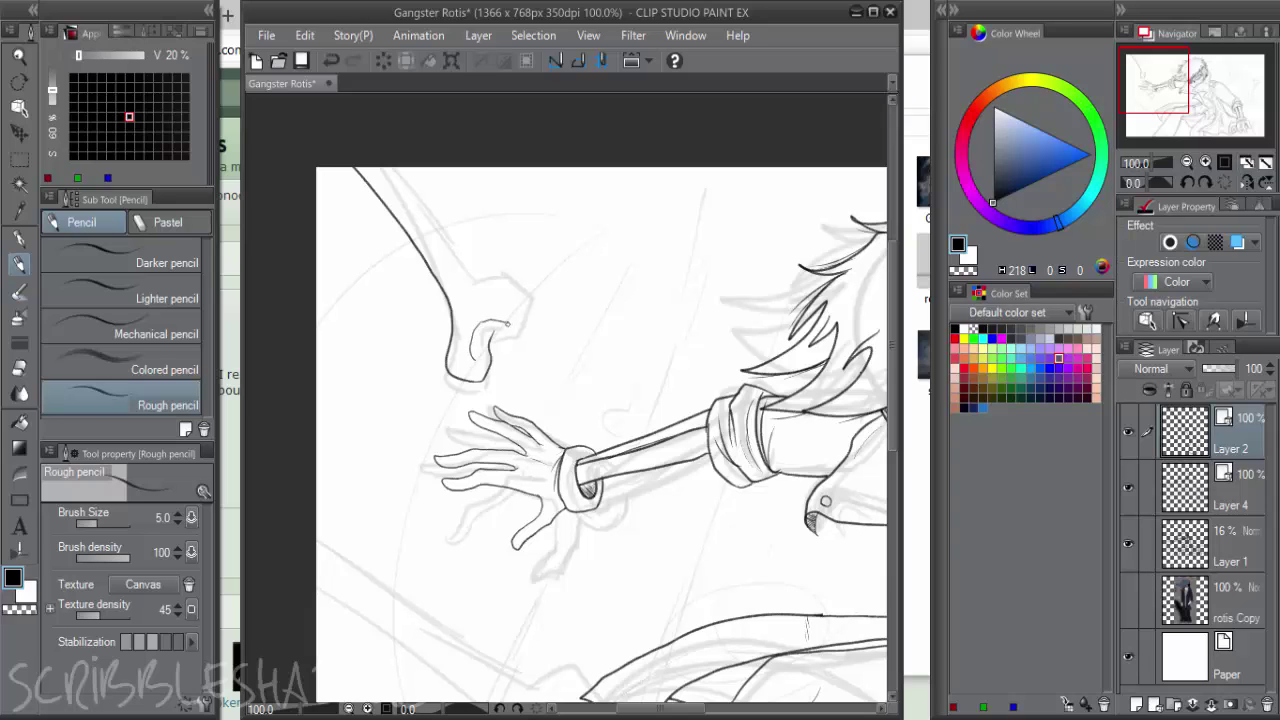
pyautogui.moveTo(505, 323)
pyautogui.mouseDown()
pyautogui.moveTo(543, 300)
pyautogui.moveTo(530, 278)
pyautogui.moveTo(494, 270)
pyautogui.moveTo(398, 166)
pyautogui.mouseUp()
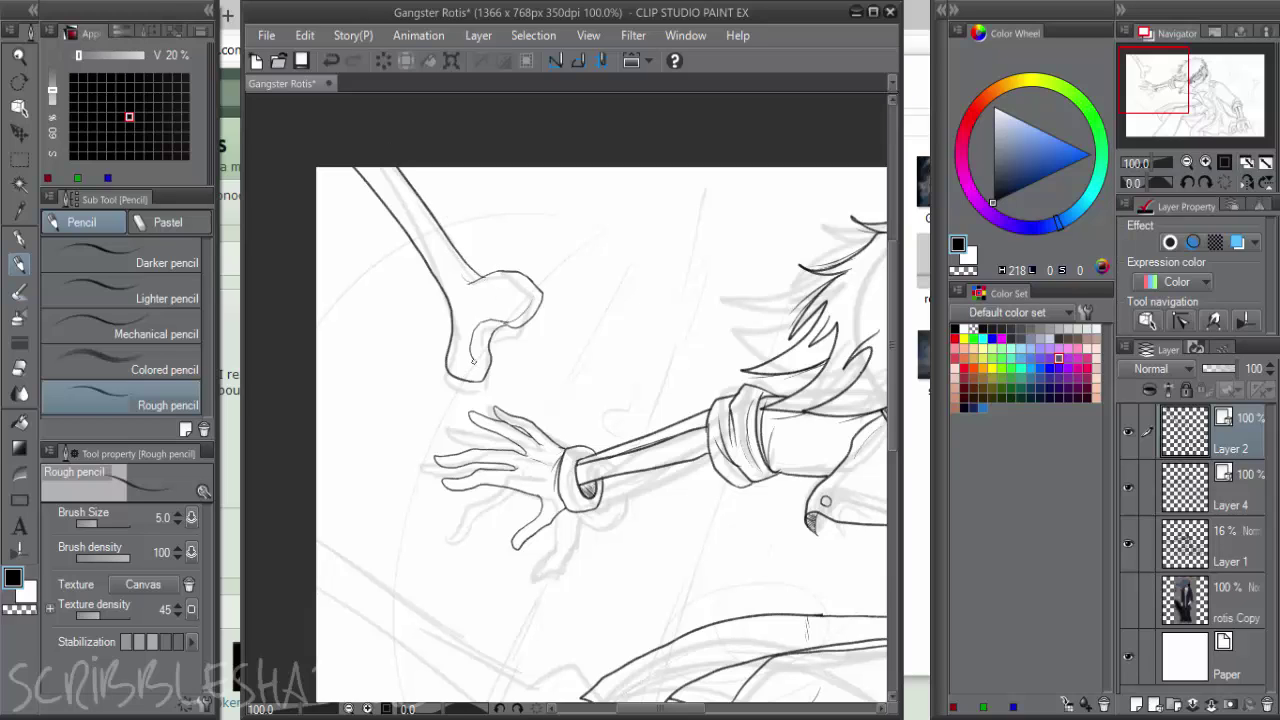
# Draw thin inner contour lines on the upper-left bone's knobbed end and along its shaft
pyautogui.scroll(-1, 517, 312)
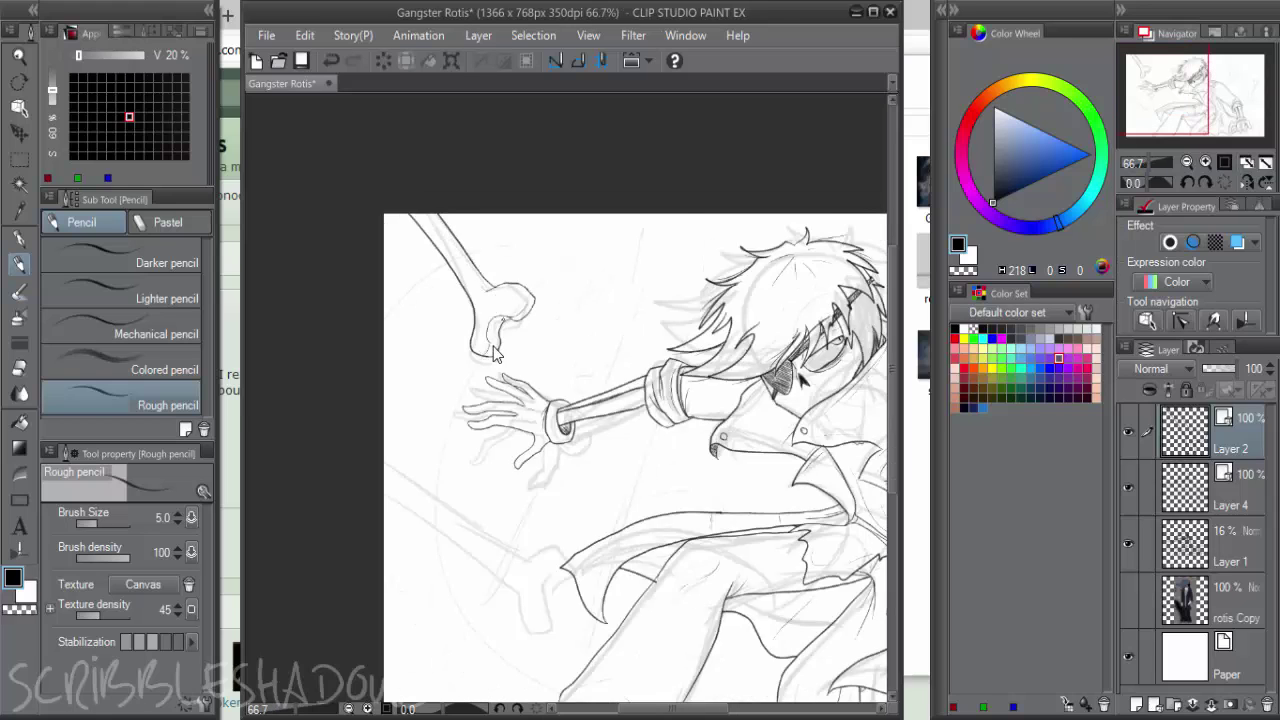
pyautogui.scroll(2, 497, 346)
pyautogui.hotkey('ctrl', 'z')
pyautogui.moveTo(485, 354); pyautogui.dragTo(495, 336)
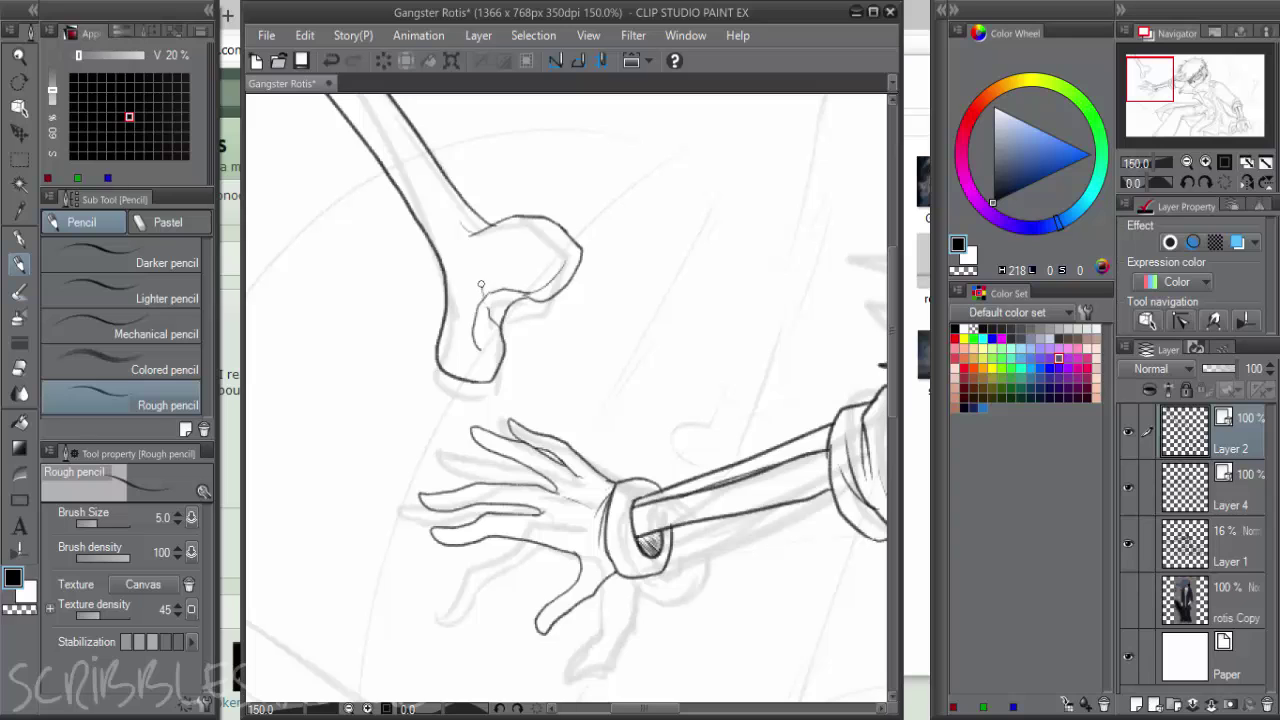
pyautogui.moveTo(481, 284)
pyautogui.mouseDown()
pyautogui.moveTo(423, 184)
pyautogui.moveTo(546, 337)
pyautogui.mouseUp()
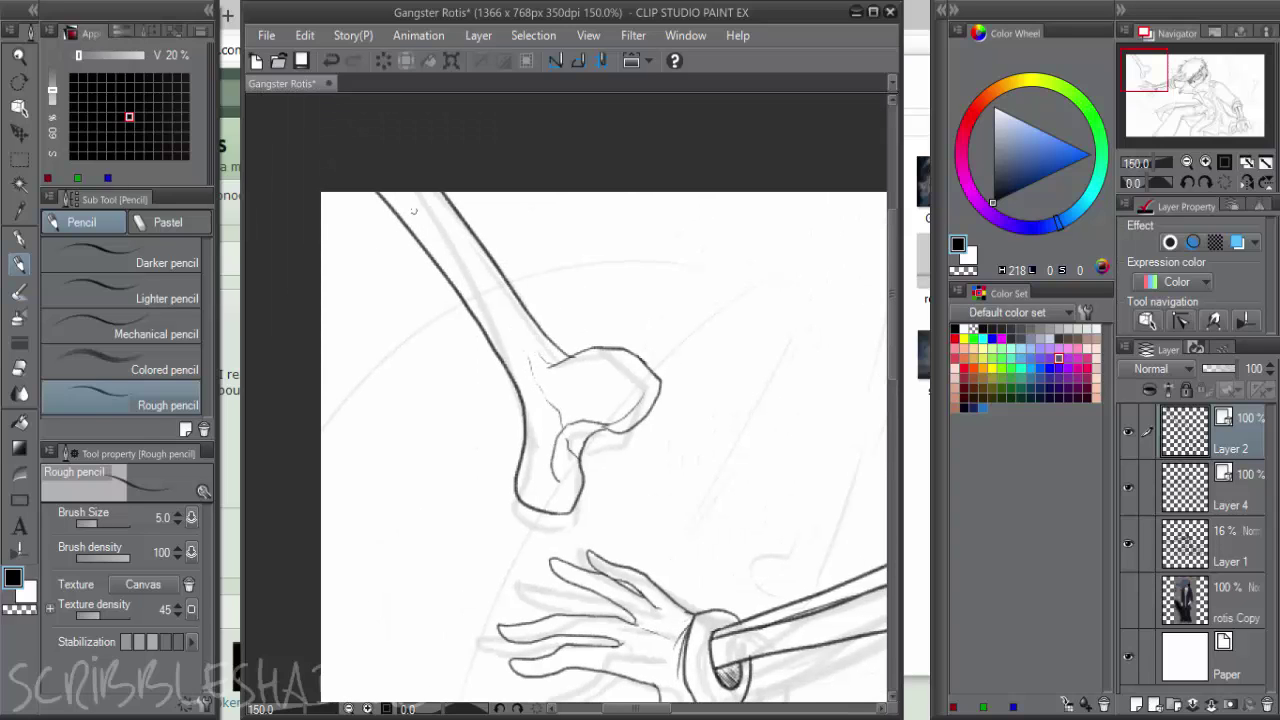
pyautogui.moveTo(410, 199); pyautogui.dragTo(427, 225)
# Outline the second bone above the character's shoulder, with its shaft running up to the canvas's top edge
pyautogui.scroll(-3, 691, 343)
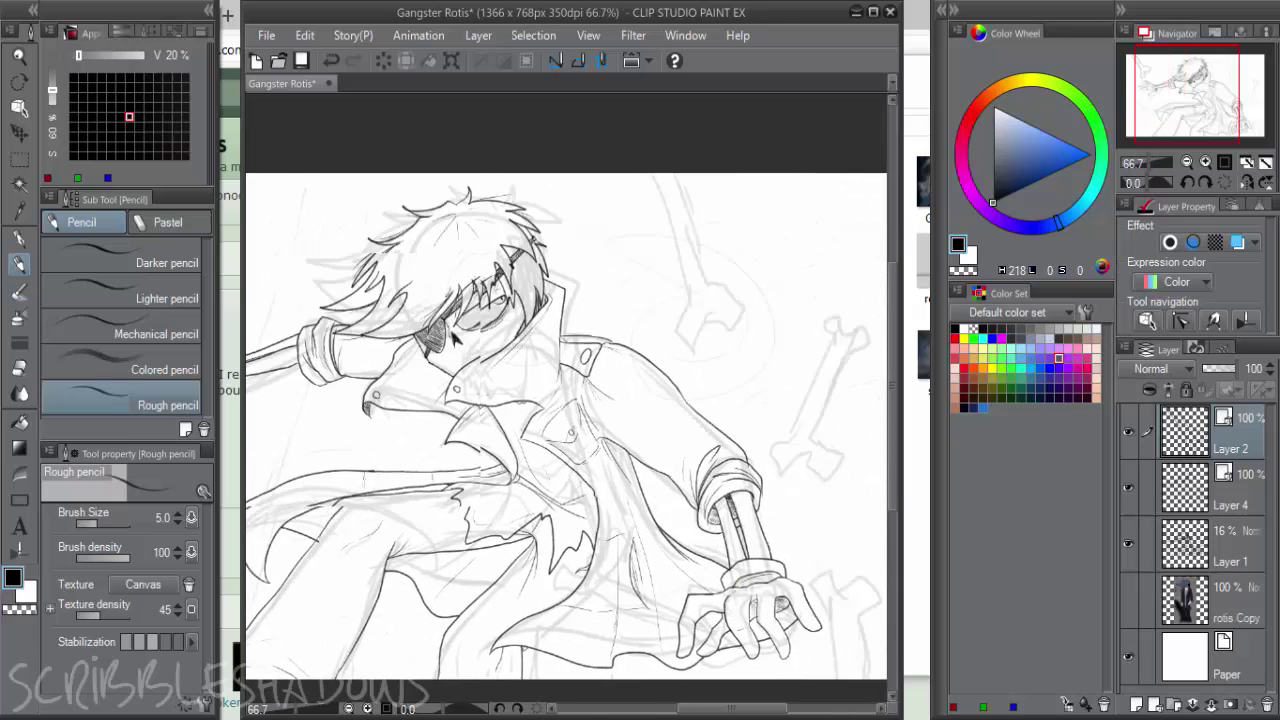
pyautogui.scroll(1, 638, 233)
pyautogui.moveTo(621, 144); pyautogui.dragTo(698, 311)
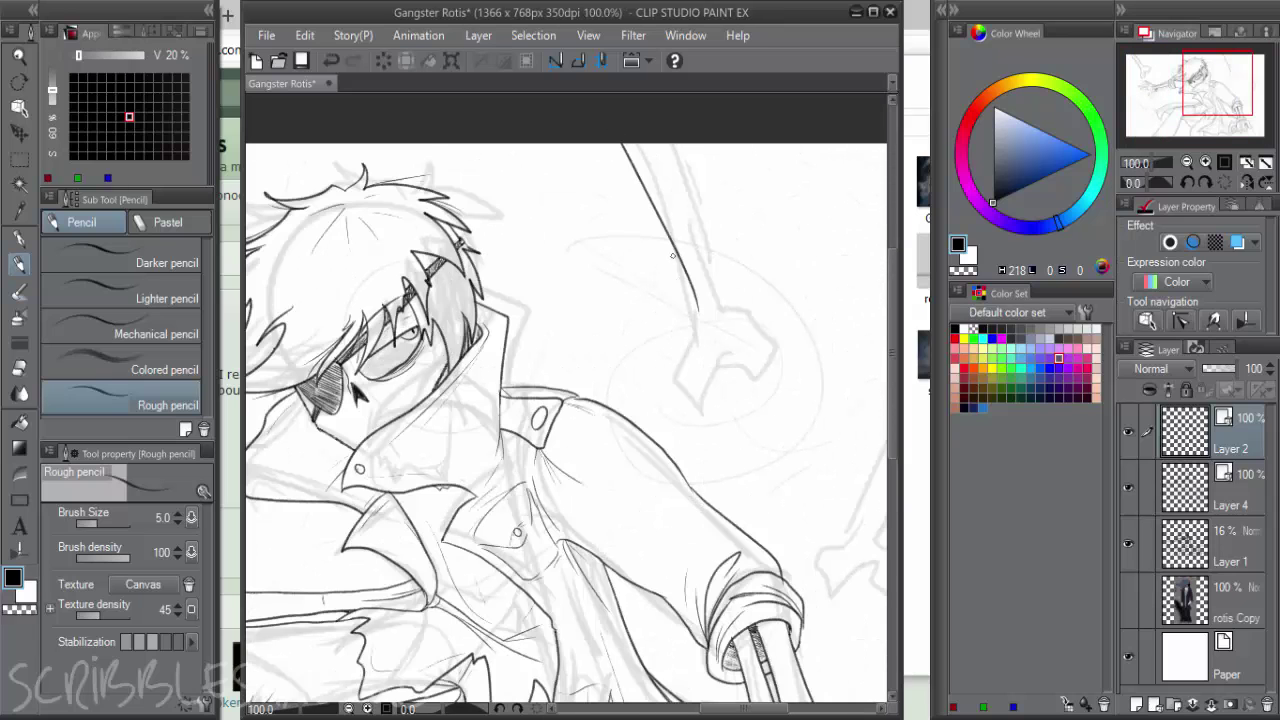
pyautogui.hotkey('ctrl', 'z')
pyautogui.hotkey('ctrl', 'z')
pyautogui.moveTo(626, 145)
pyautogui.mouseDown()
pyautogui.moveTo(686, 292)
pyautogui.moveTo(687, 379)
pyautogui.moveTo(735, 336)
pyautogui.moveTo(723, 346)
pyautogui.moveTo(757, 371)
pyautogui.moveTo(778, 353)
pyautogui.moveTo(780, 331)
pyautogui.moveTo(745, 308)
pyautogui.mouseUp()
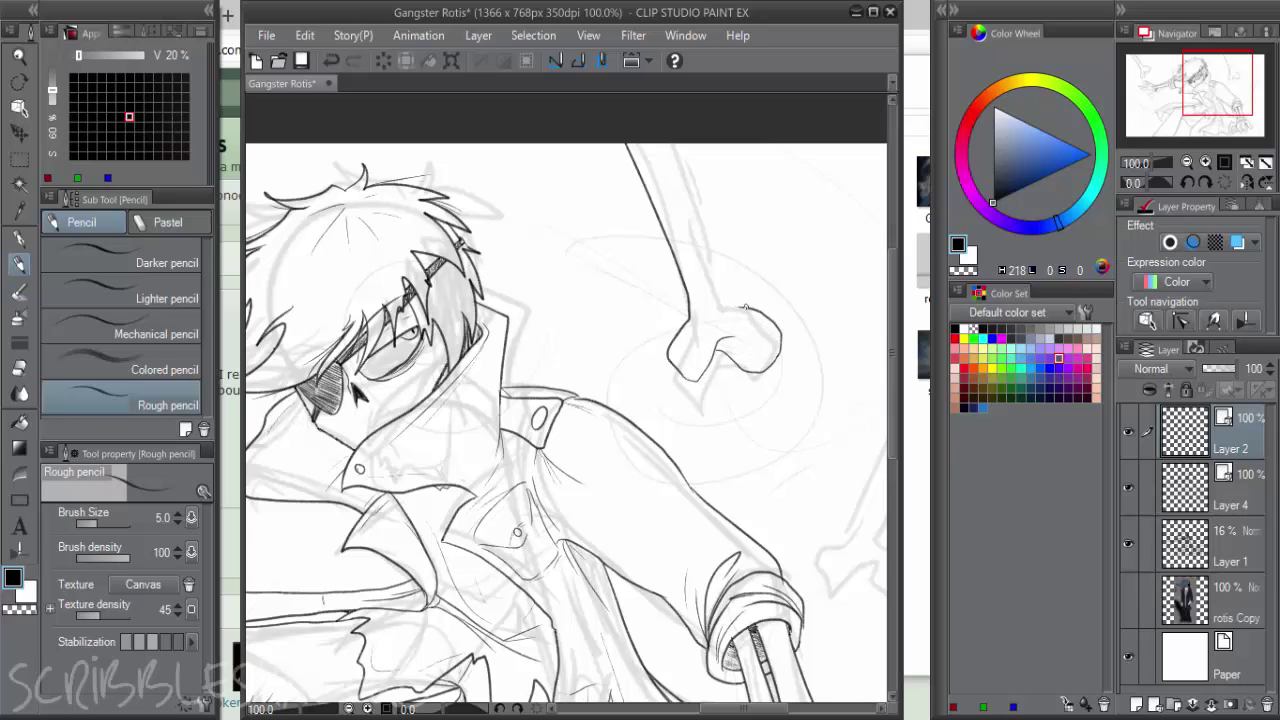
pyautogui.moveTo(710, 261); pyautogui.dragTo(667, 143)
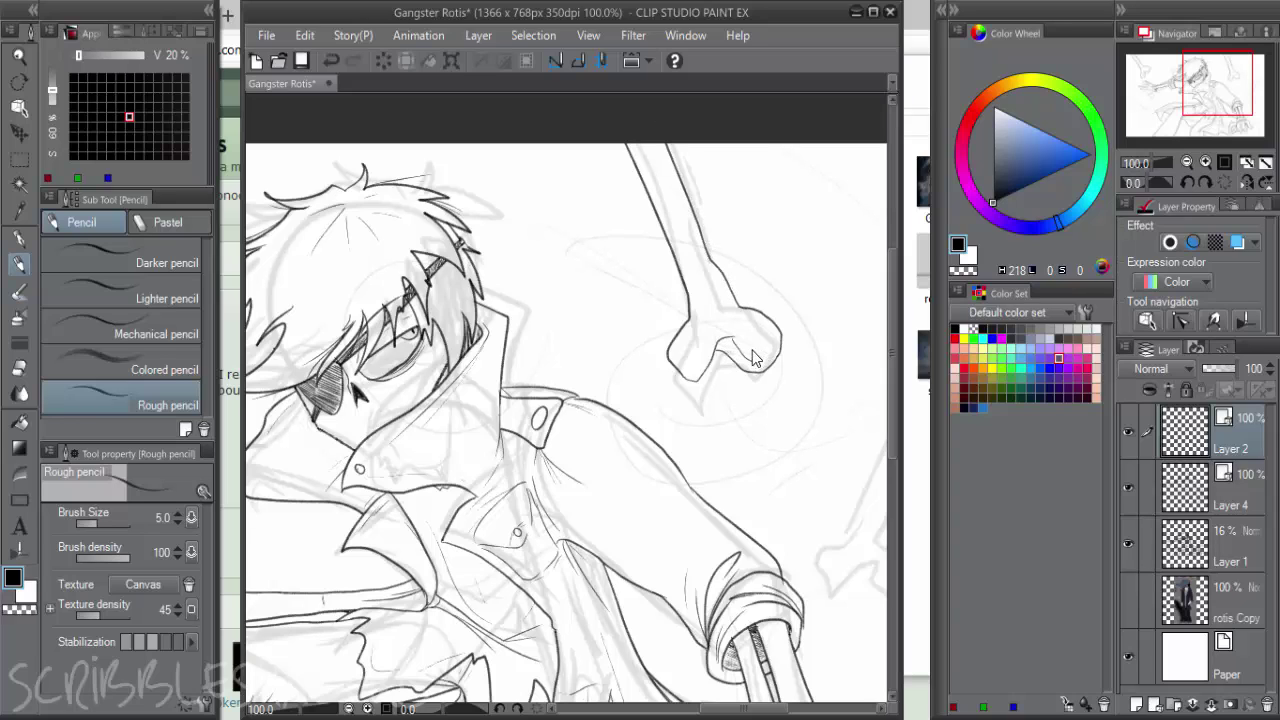
# Add short inner contour strokes along the shaft of the bone above the shoulder
pyautogui.hotkey('ctrl', 'z')
pyautogui.moveTo(754, 354); pyautogui.dragTo(764, 364)
pyautogui.hotkey('ctrl', 'z')
pyautogui.moveTo(708, 256)
pyautogui.mouseDown()
pyautogui.moveTo(720, 276)
pyautogui.moveTo(696, 240)
pyautogui.mouseUp()
pyautogui.moveTo(650, 150); pyautogui.dragTo(660, 197)
# Try to merge the new bone layer, Layer 2, with the character line art on Layer 4
pyautogui.moveTo(783, 354); pyautogui.dragTo(576, 267)
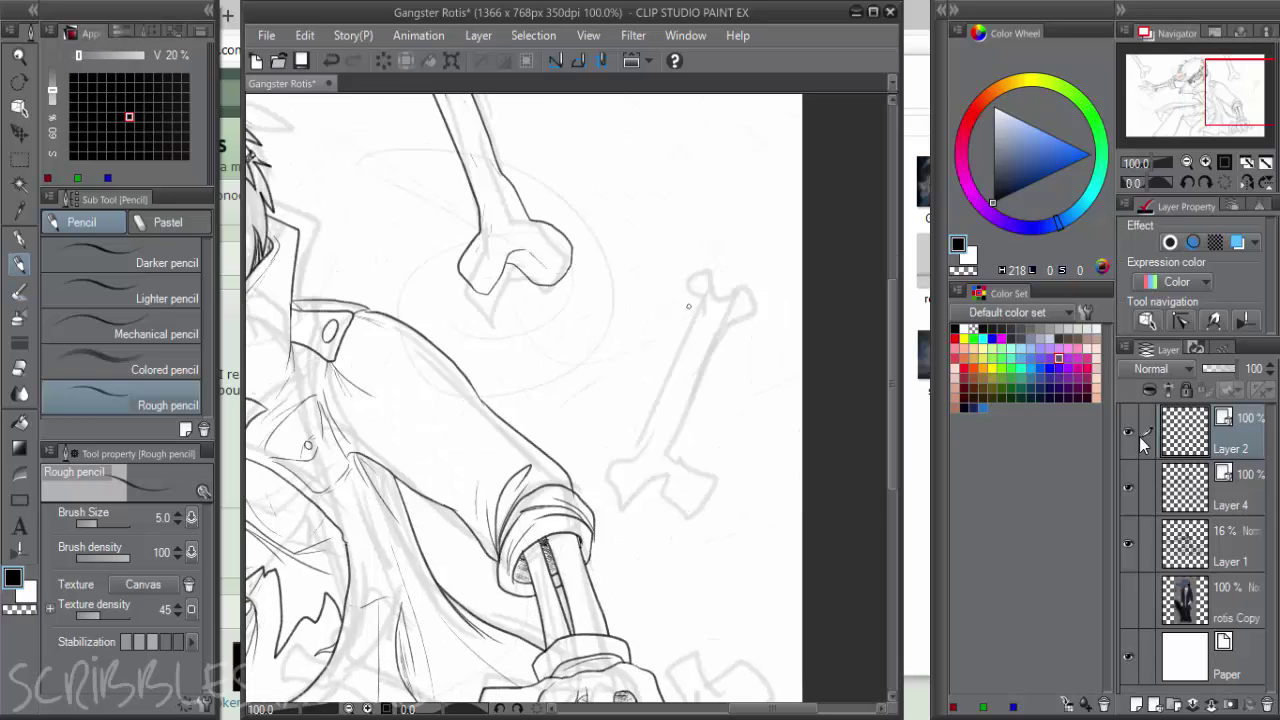
pyautogui.hotkey('ctrl', '-')
pyautogui.keyDown('ctrl'); pyautogui.click(1240, 495); pyautogui.keyUp('ctrl')
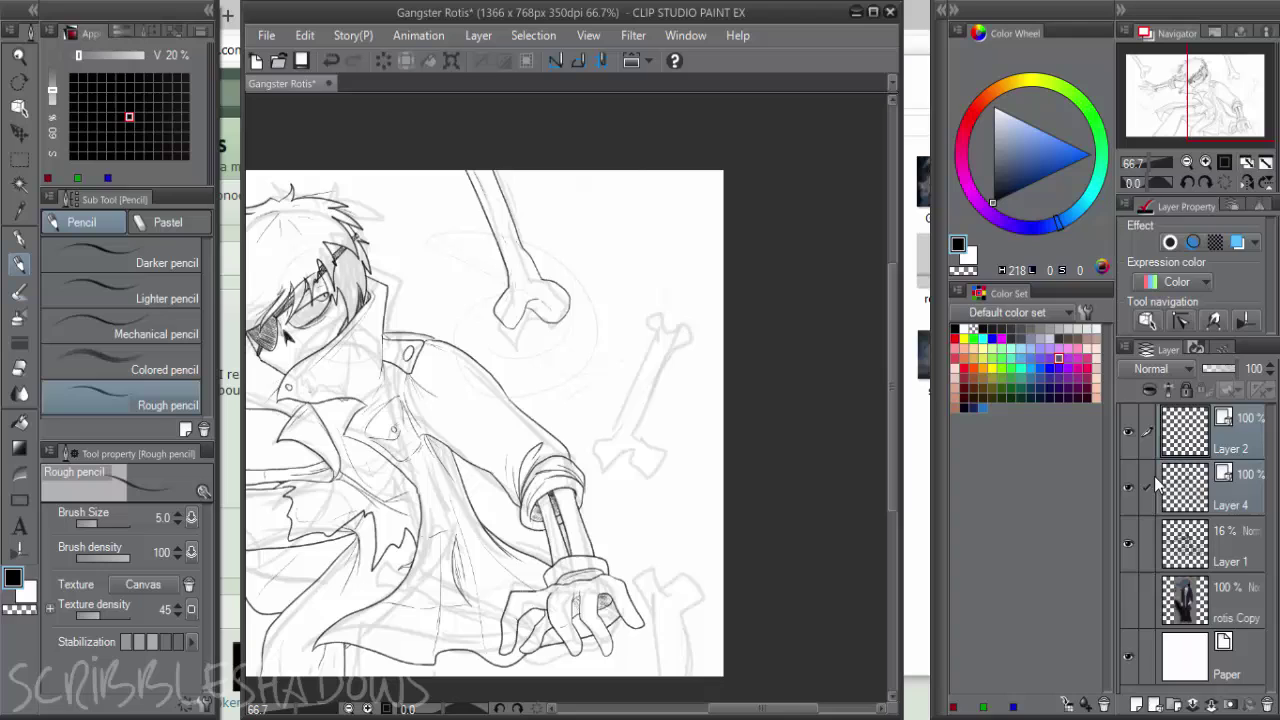
pyautogui.rightClick(1239, 496)
pyautogui.click(1158, 632)
pyautogui.hotkey('shift', 'alt', 'e')
pyautogui.hotkey('ctrl', 'z')
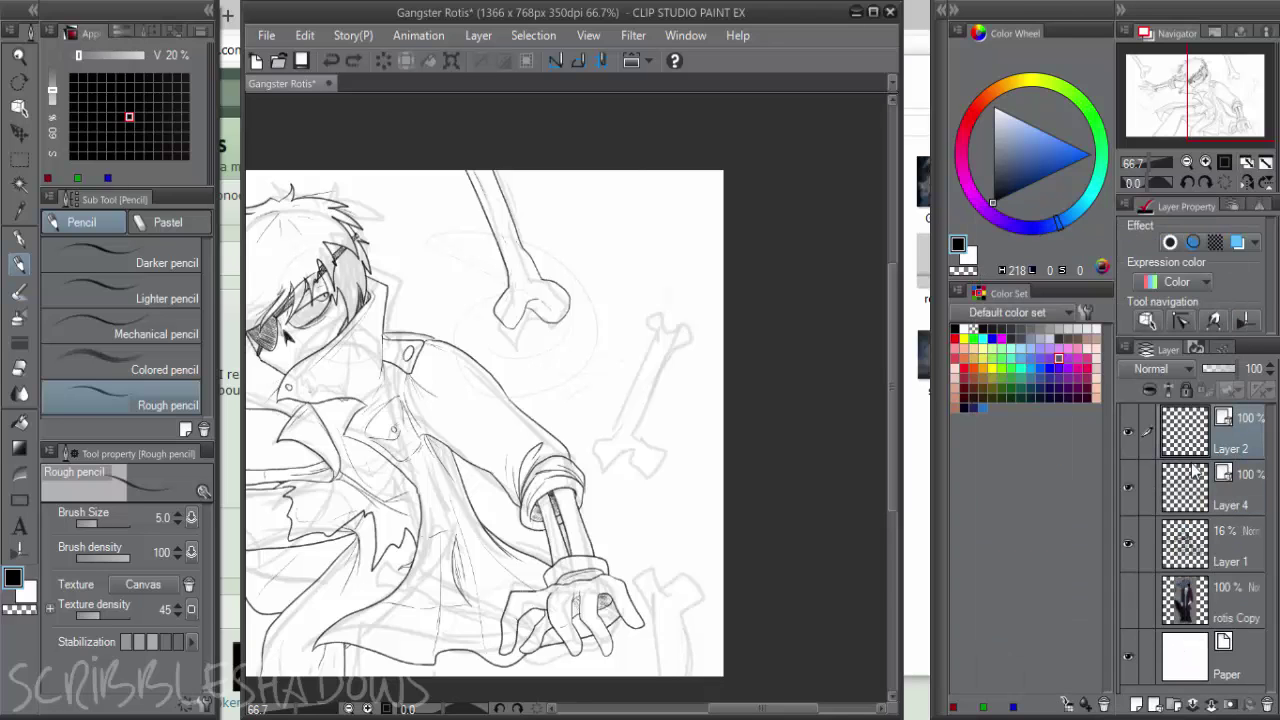
# Rename the character line art layer, Layer 4, as "rotis" and start renaming the bone layer, Layer 2, with "bo"
pyautogui.hotkey('ctrl', '-')
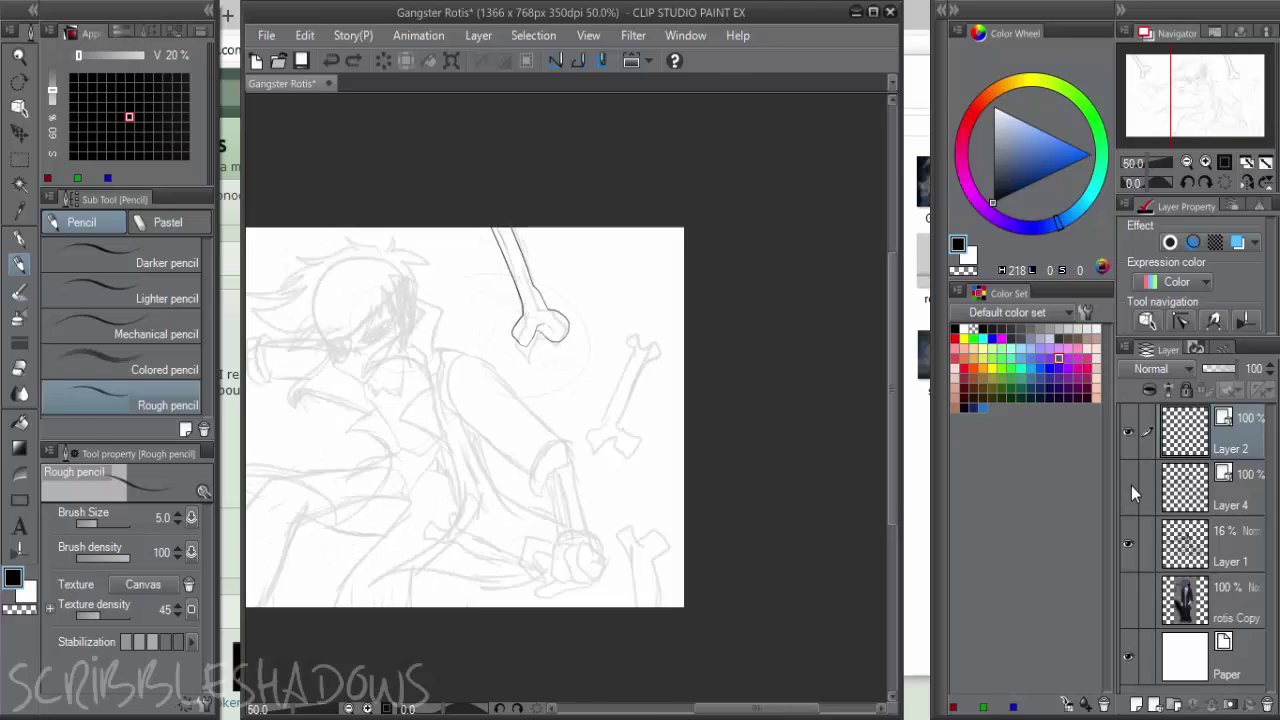
pyautogui.click(1128, 486)
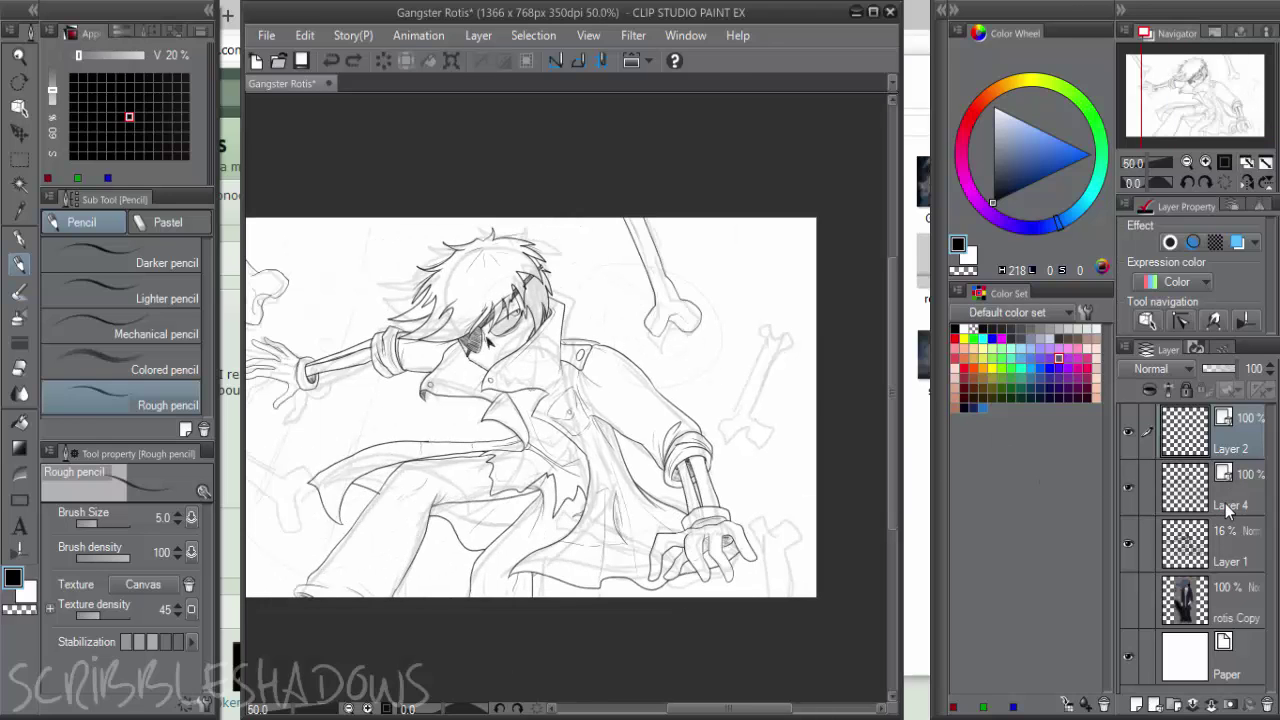
pyautogui.doubleClick(1229, 504)
pyautogui.write('rotis')
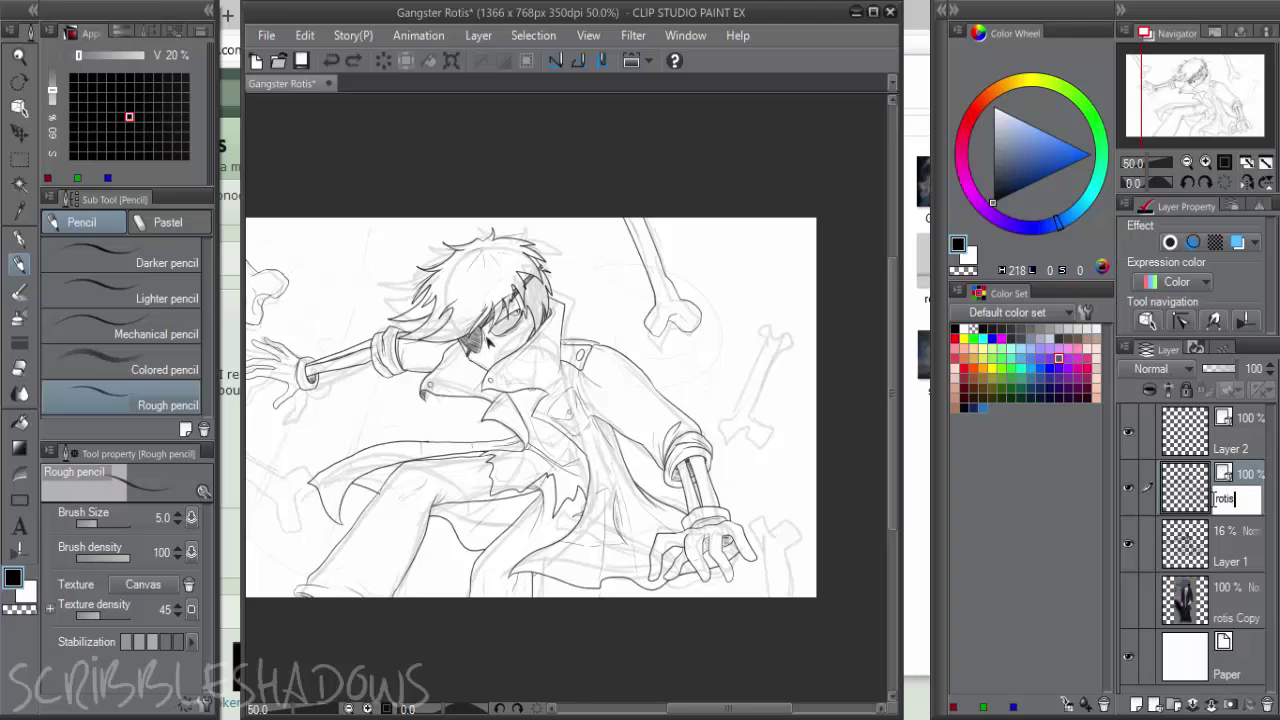
pyautogui.press('Return')
pyautogui.doubleClick(1224, 450)
pyautogui.write('bo')
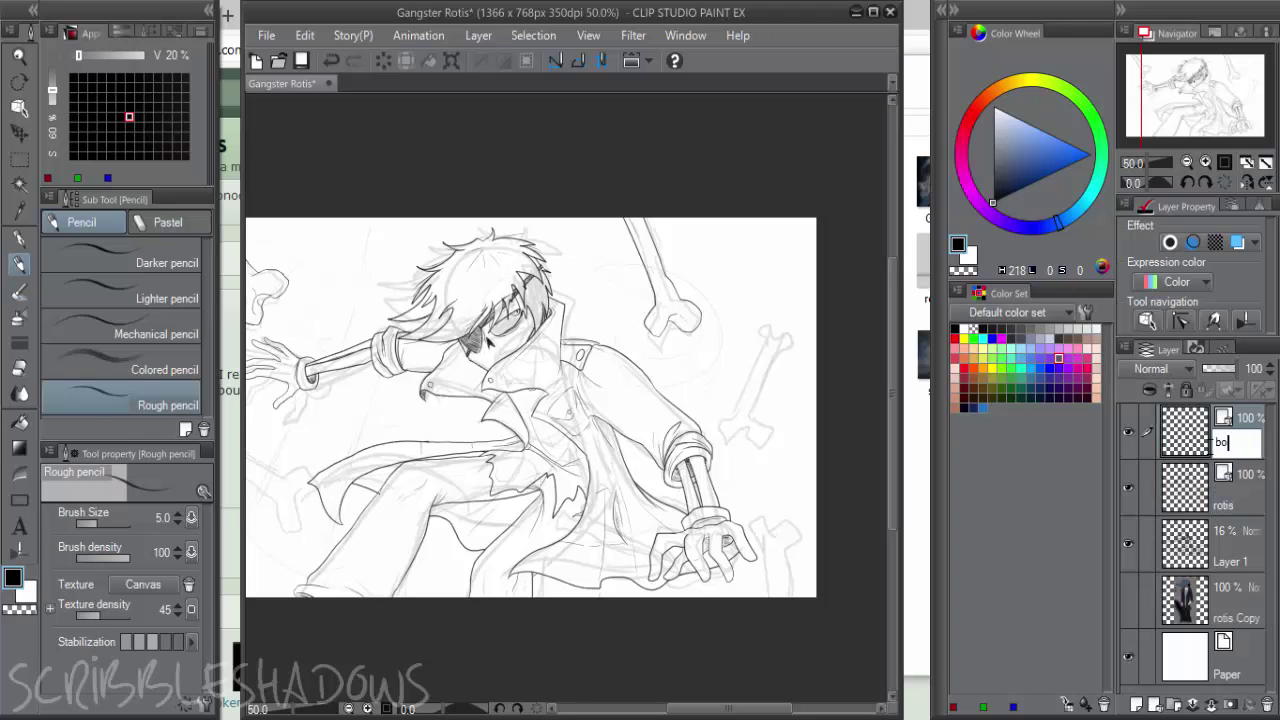
# Name the new layer "bones" and ink the bone floating beside the character's bent sleeve over the rough sketch
pyautogui.write('nes')
pyautogui.press('Return')
pyautogui.scroll(3, 810, 362)
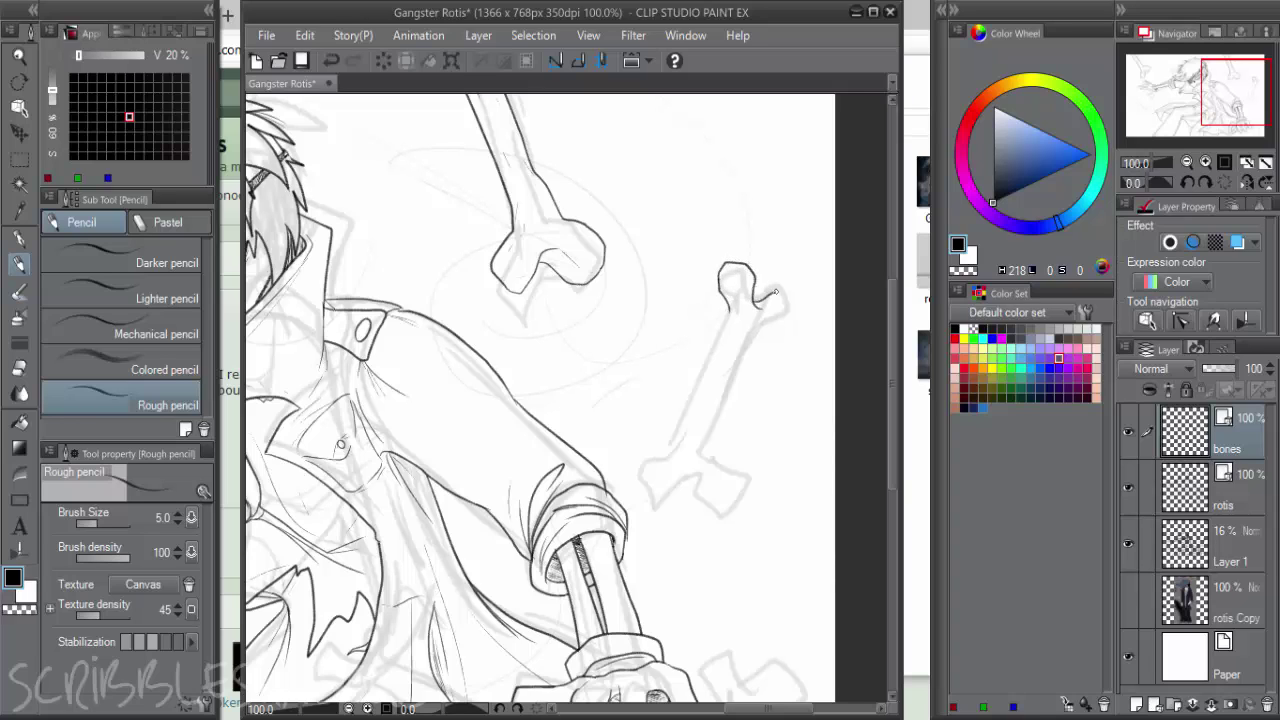
pyautogui.moveTo(775, 292)
pyautogui.mouseDown()
pyautogui.moveTo(785, 331)
pyautogui.moveTo(733, 341)
pyautogui.moveTo(729, 308)
pyautogui.moveTo(631, 536)
pyautogui.moveTo(643, 551)
pyautogui.moveTo(695, 547)
pyautogui.moveTo(677, 519)
pyautogui.moveTo(752, 341)
pyautogui.moveTo(686, 474)
pyautogui.mouseUp()
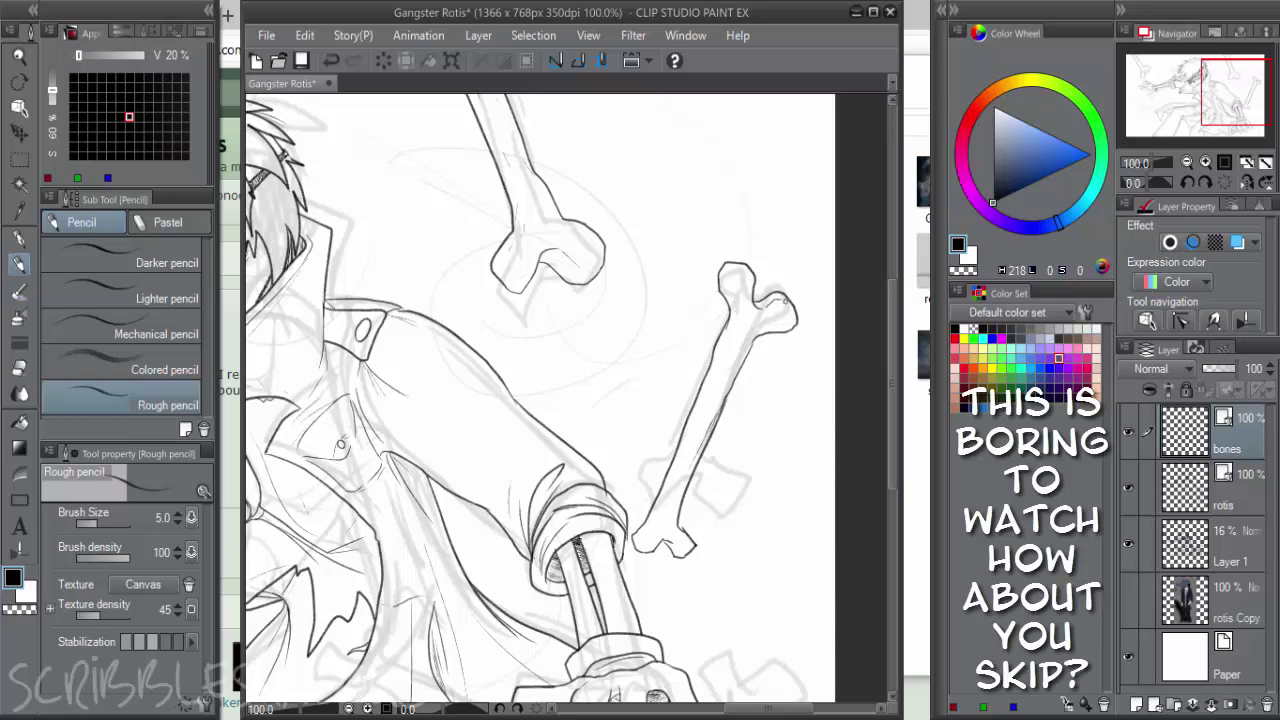
pyautogui.hotkey('ctrl', 'z')
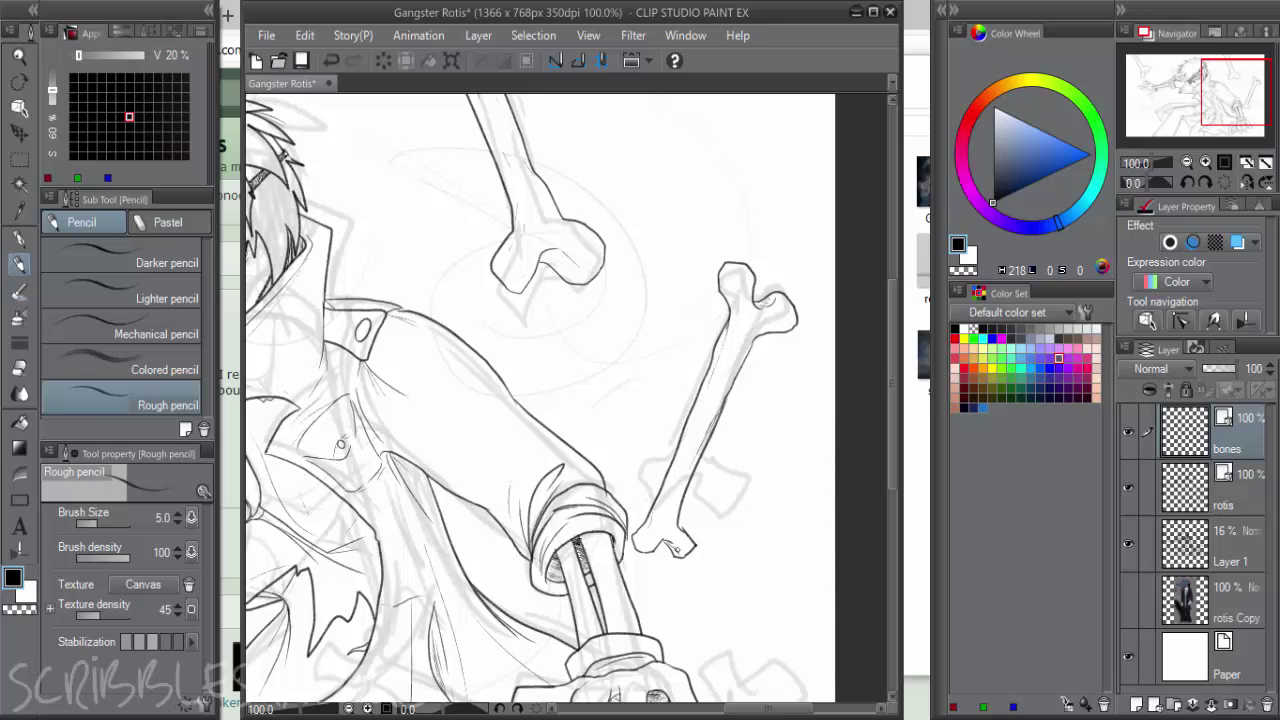
# Start inking the bone beside the lower hand with one long edge of its shaft running off the canvas
pyautogui.scroll(-3, 726, 410)
pyautogui.moveTo(684, 357); pyautogui.dragTo(686, 297)
pyautogui.scroll(3, 740, 454)
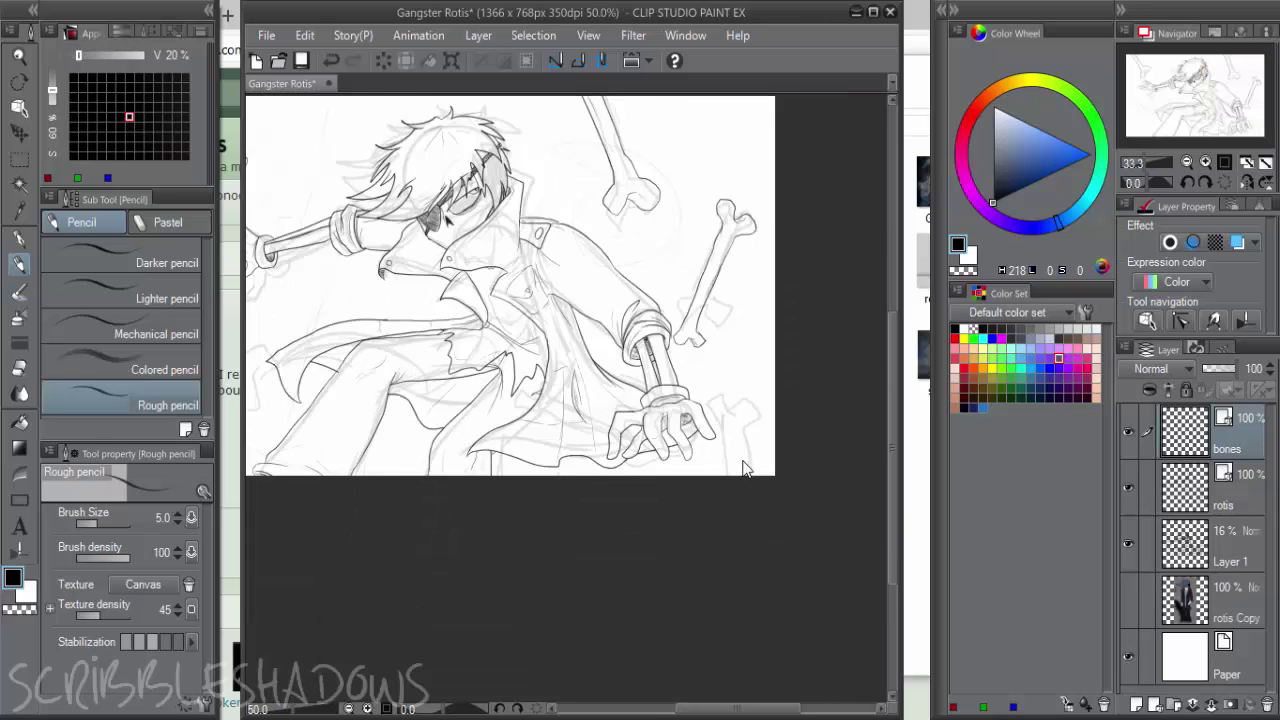
pyautogui.moveTo(711, 419); pyautogui.dragTo(719, 543)
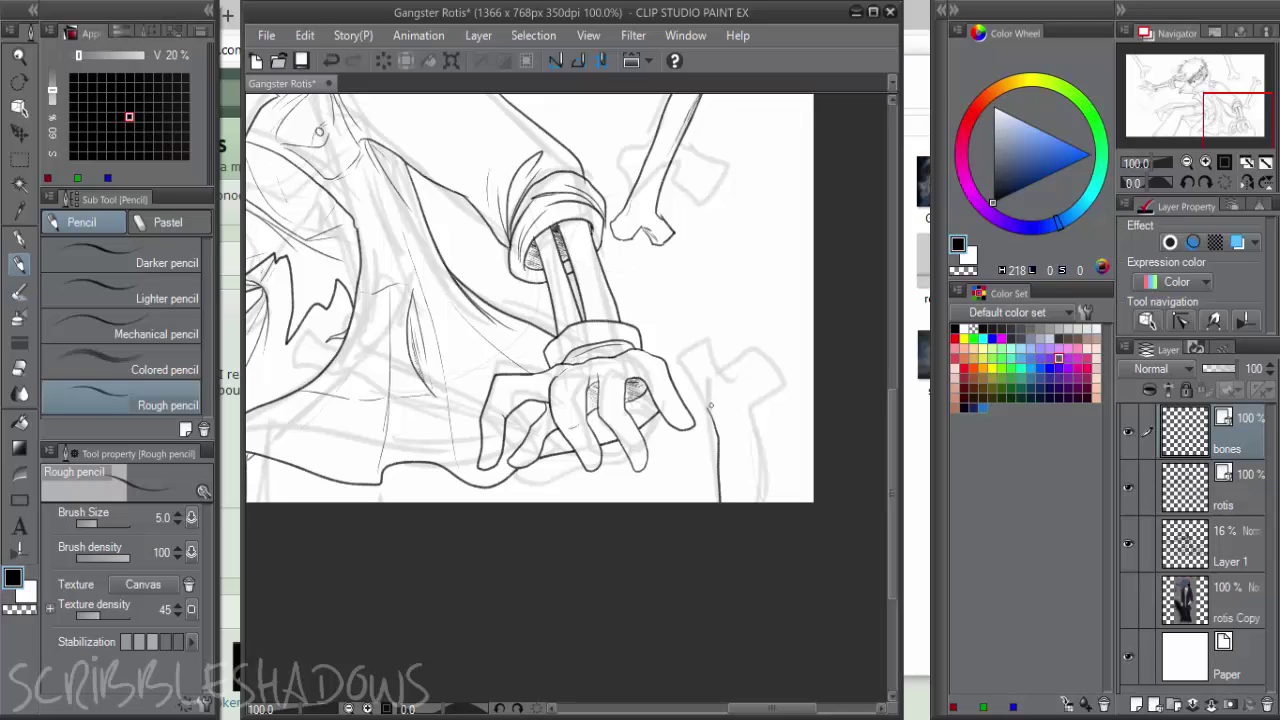
pyautogui.scroll(-4, 709, 406)
pyautogui.scroll(2, 766, 430)
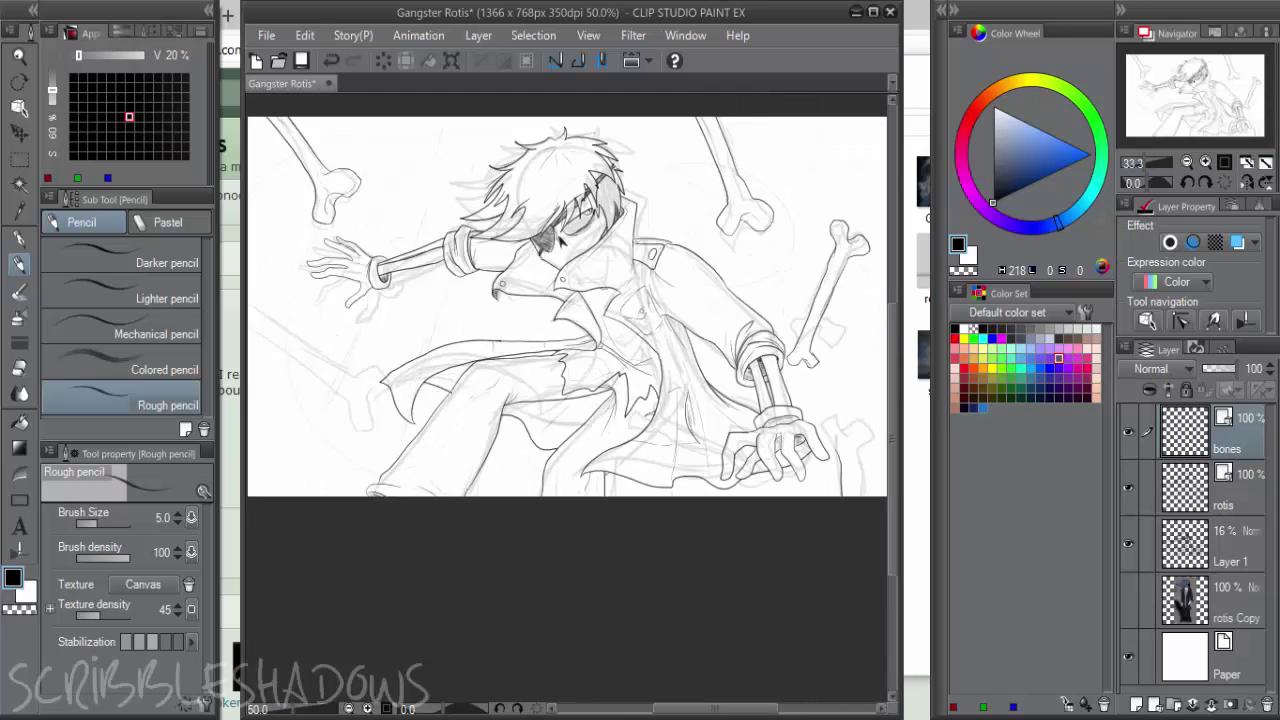
# Lower the opacity of the sketch on Layer 1 to 14% and make the bones layer active again
pyautogui.click(1230, 545)
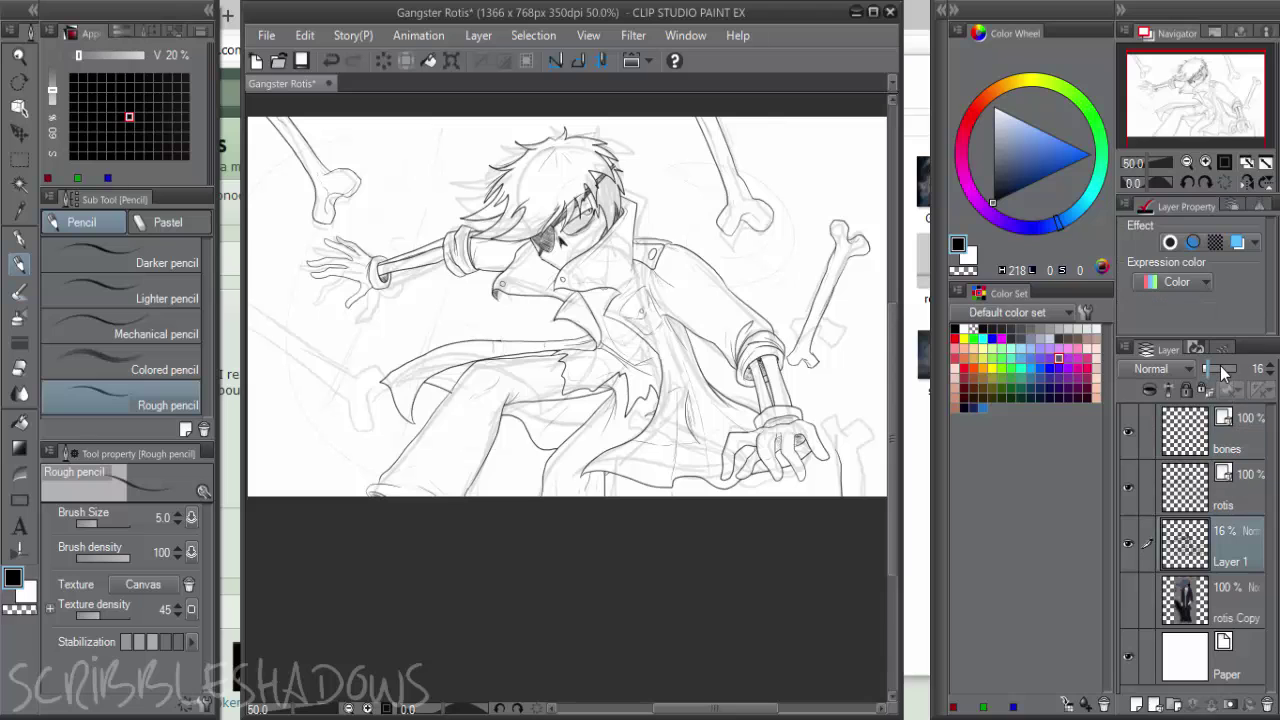
pyautogui.click(1221, 373)
pyautogui.moveTo(1213, 365); pyautogui.dragTo(1208, 367)
pyautogui.click(1240, 436)
# Finish the bone beside the lower hand with its knobbed end, second shaft edge and inner crease lines
pyautogui.scroll(2, 730, 418)
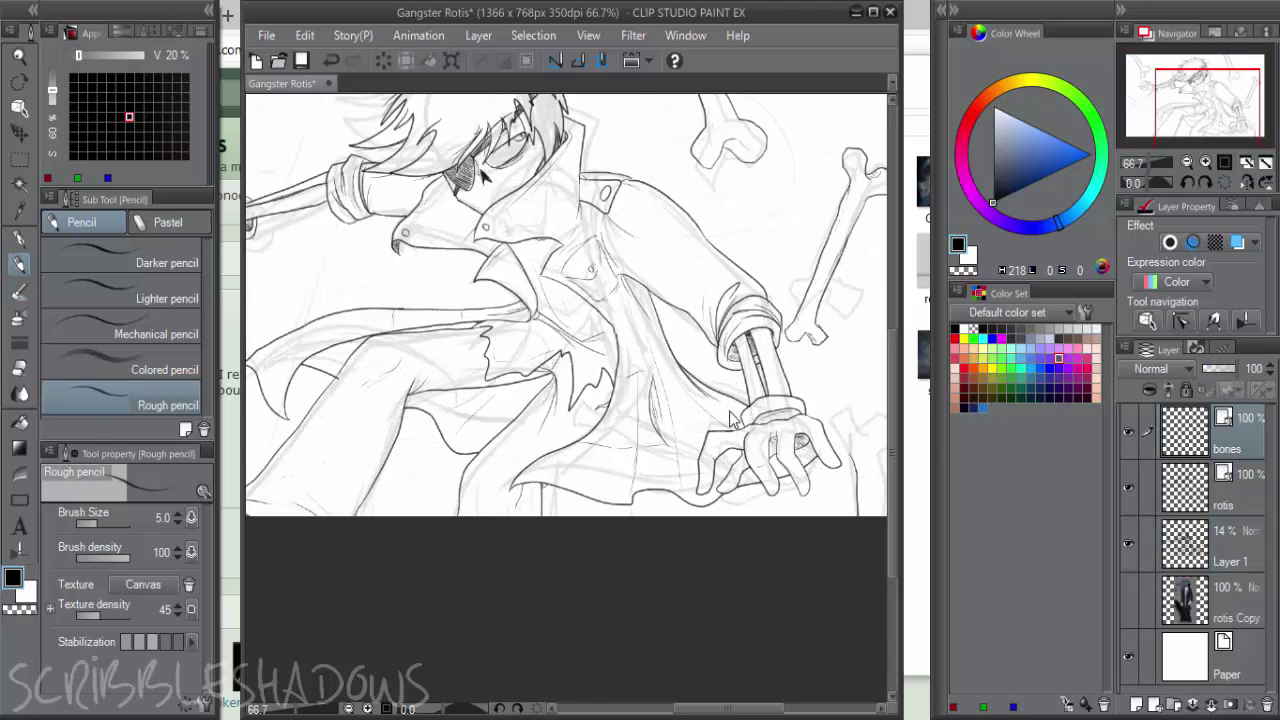
pyautogui.moveTo(706, 402)
pyautogui.mouseDown()
pyautogui.moveTo(692, 352)
pyautogui.moveTo(721, 347)
pyautogui.moveTo(715, 417)
pyautogui.moveTo(695, 391)
pyautogui.moveTo(690, 325)
pyautogui.moveTo(730, 362)
pyautogui.moveTo(738, 335)
pyautogui.moveTo(772, 338)
pyautogui.moveTo(755, 490)
pyautogui.mouseUp()
pyautogui.hotkey('ctrl', 'z')
pyautogui.hotkey('ctrl', 'z')
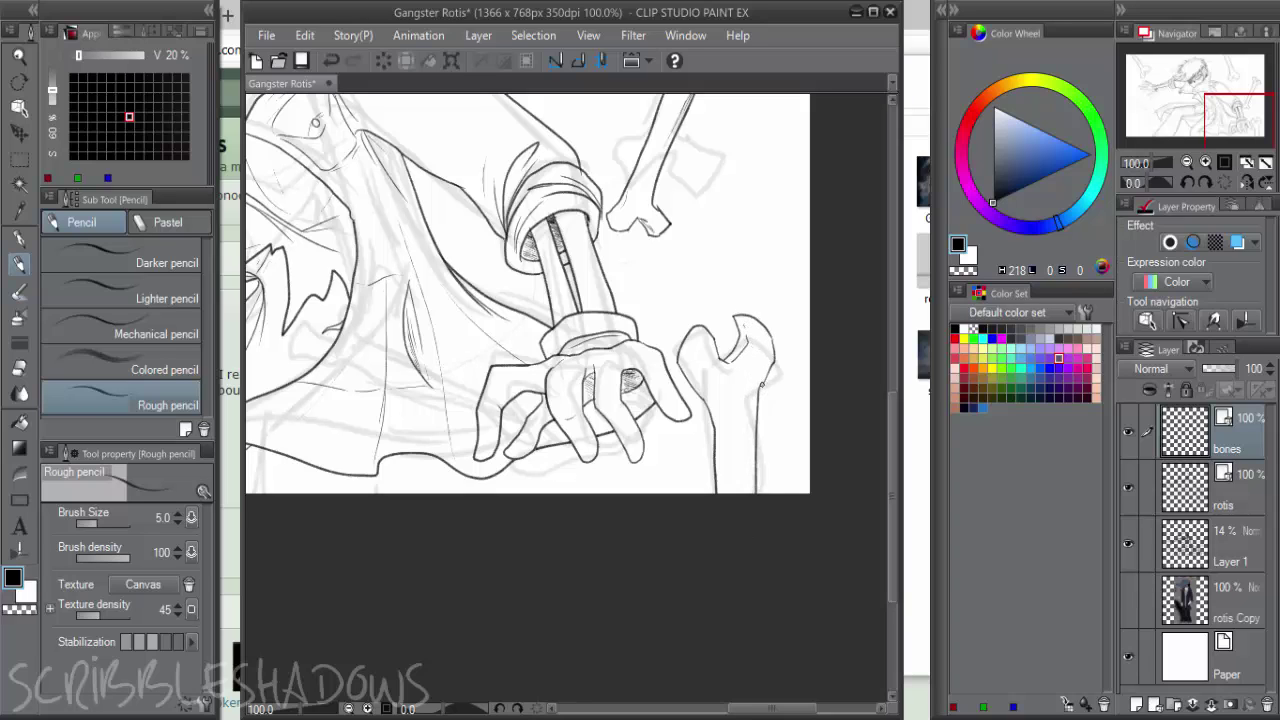
pyautogui.moveTo(745, 506)
pyautogui.mouseDown()
pyautogui.moveTo(729, 396)
pyautogui.moveTo(738, 455)
pyautogui.moveTo(740, 402)
pyautogui.mouseUp()
# Ink the outline of the diagonal bone entering from the canvas's left edge below the outstretched hand
pyautogui.moveTo(578, 243); pyautogui.dragTo(651, 400)
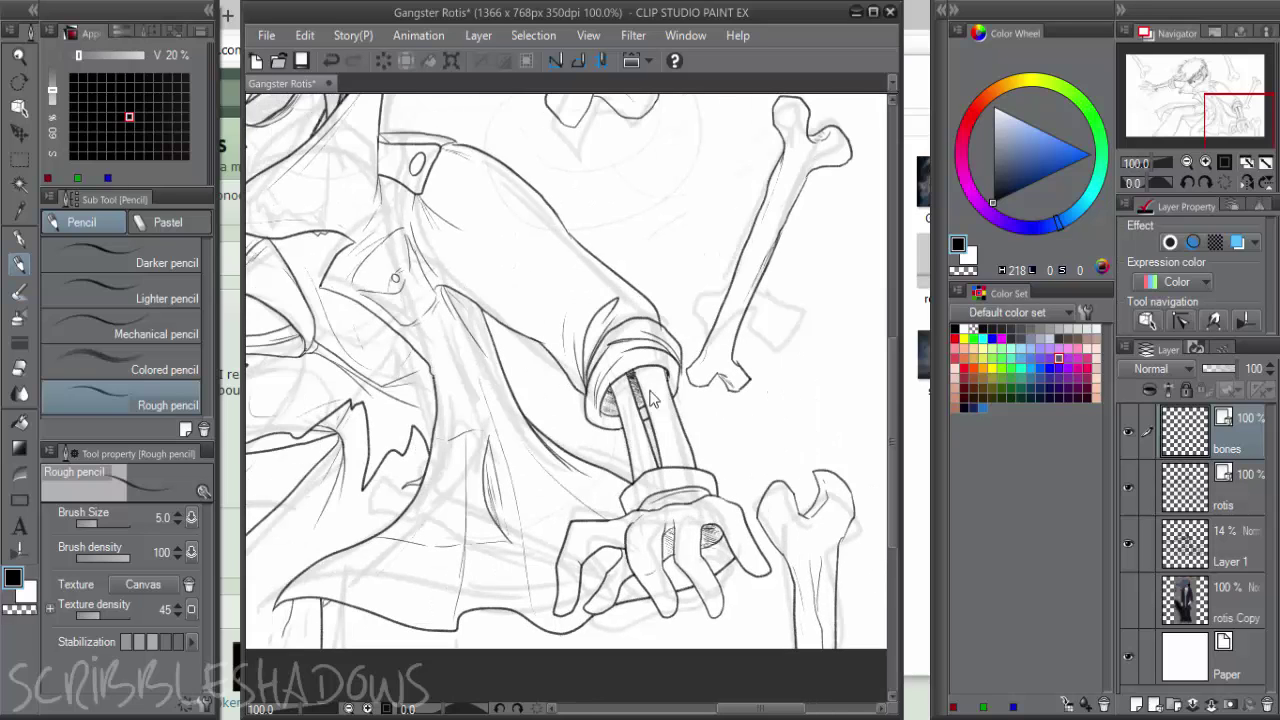
pyautogui.scroll(-2, 648, 395)
pyautogui.moveTo(490, 344)
pyautogui.mouseDown()
pyautogui.moveTo(709, 371)
pyautogui.moveTo(779, 358)
pyautogui.mouseUp()
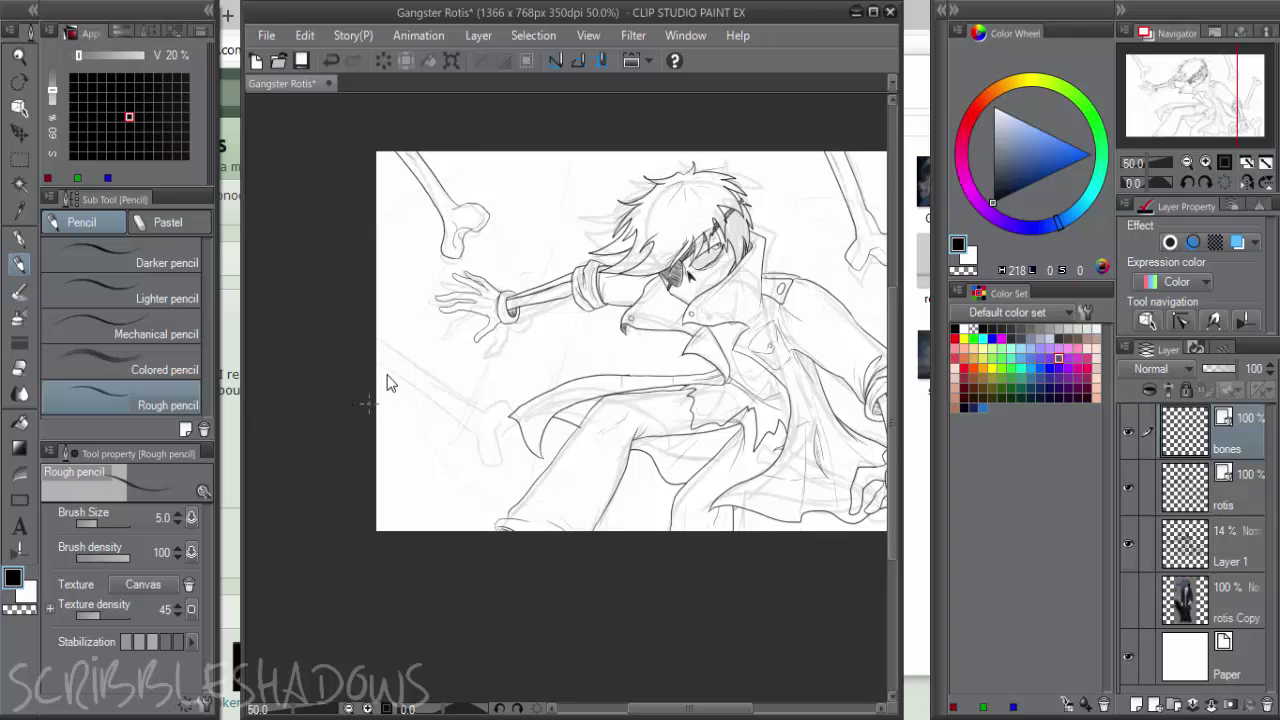
pyautogui.scroll(1, 386, 373)
pyautogui.moveTo(330, 325)
pyautogui.mouseDown()
pyautogui.moveTo(477, 423)
pyautogui.moveTo(490, 465)
pyautogui.moveTo(514, 464)
pyautogui.moveTo(504, 430)
pyautogui.moveTo(530, 452)
pyautogui.mouseUp()
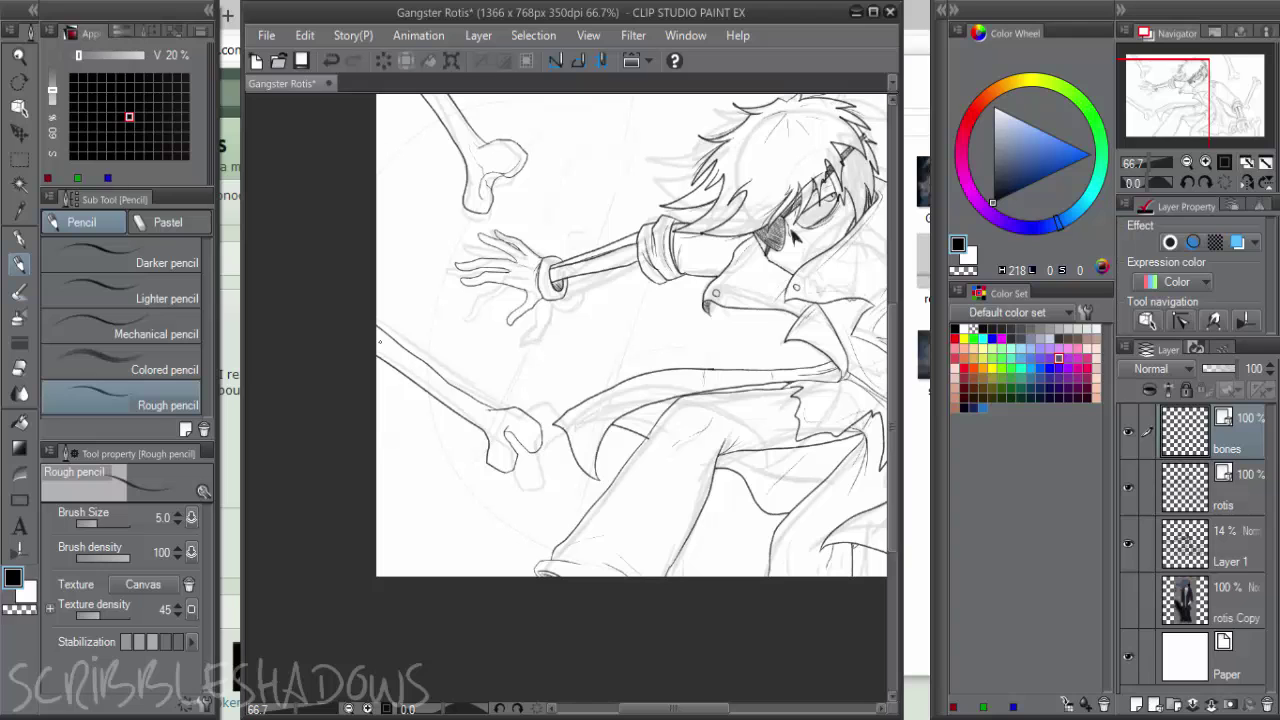
# Add crease and shading lines to the knobbed end and along the shaft of the diagonal bone below the outstretched hand
pyautogui.scroll(3, 515, 452)
pyautogui.moveTo(500, 411); pyautogui.dragTo(554, 454)
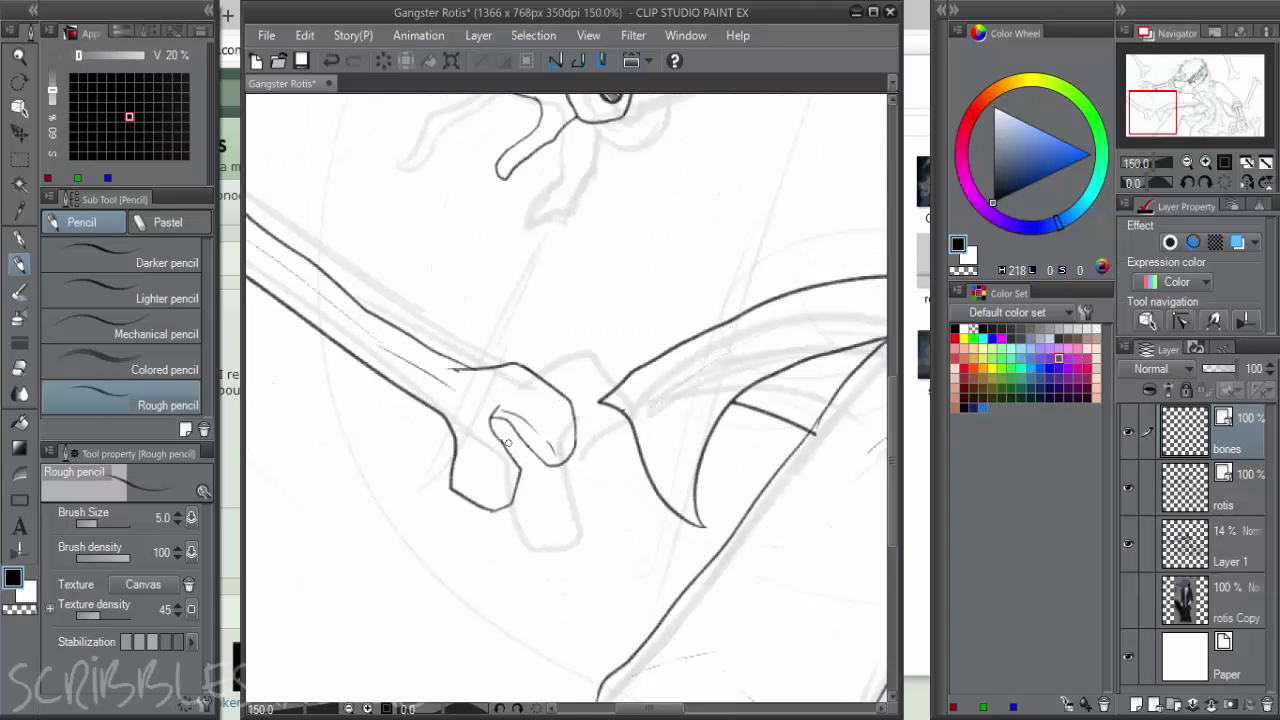
pyautogui.moveTo(484, 500); pyautogui.dragTo(508, 488)
pyautogui.moveTo(503, 420); pyautogui.dragTo(548, 458)
pyautogui.moveTo(508, 420)
pyautogui.mouseDown()
pyautogui.moveTo(548, 459)
pyautogui.moveTo(510, 418)
pyautogui.mouseUp()
pyautogui.moveTo(464, 354); pyautogui.dragTo(656, 482)
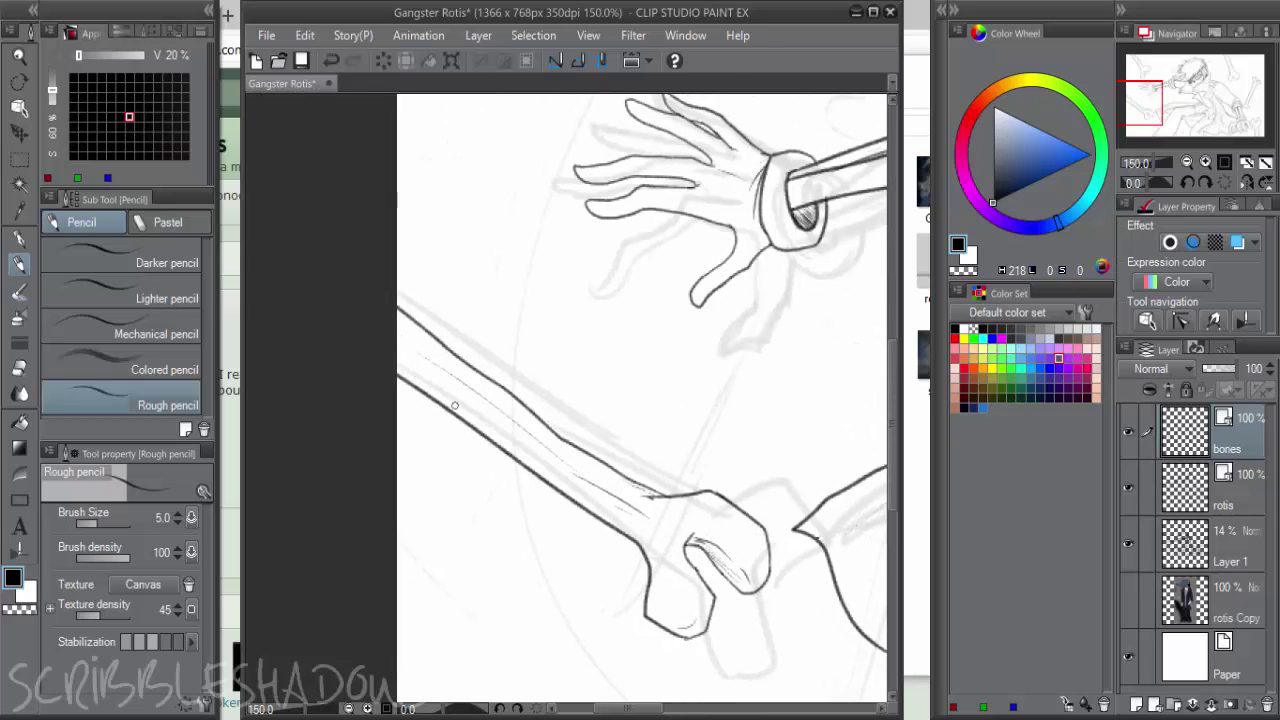
pyautogui.moveTo(404, 352); pyautogui.dragTo(492, 410)
pyautogui.moveTo(428, 364); pyautogui.dragTo(505, 432)
pyautogui.moveTo(398, 347); pyautogui.dragTo(462, 367)
pyautogui.scroll(-4, 631, 412)
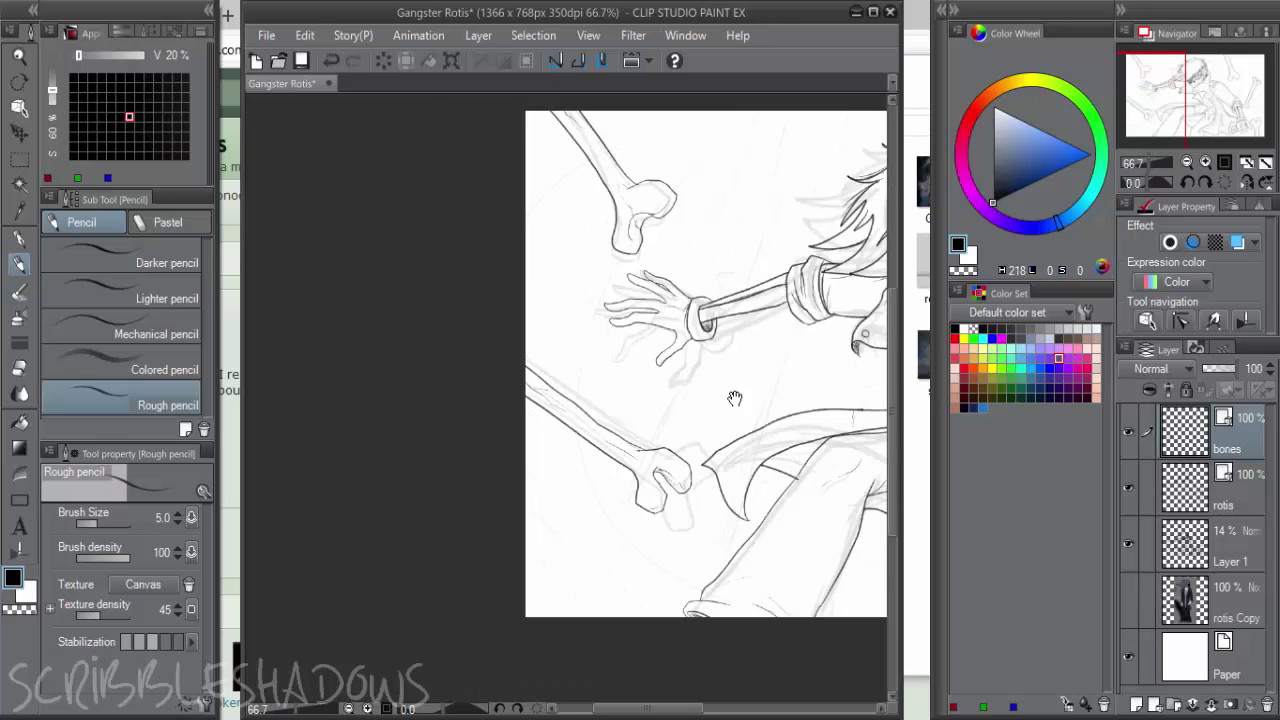
pyautogui.press('-')
pyautogui.moveTo(696, 374); pyautogui.dragTo(579, 340)
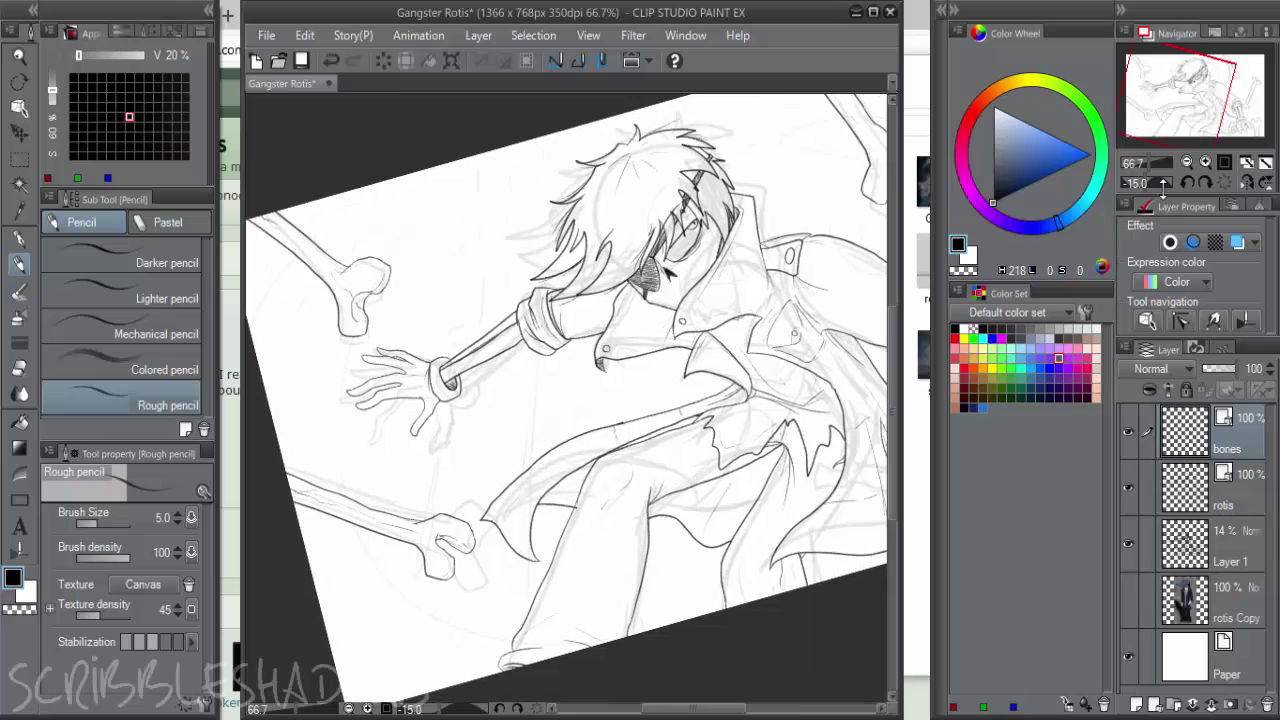
pyautogui.click(1223, 182)
pyautogui.hotkey('ctrl', '-')
pyautogui.moveTo(732, 386); pyautogui.dragTo(603, 349)
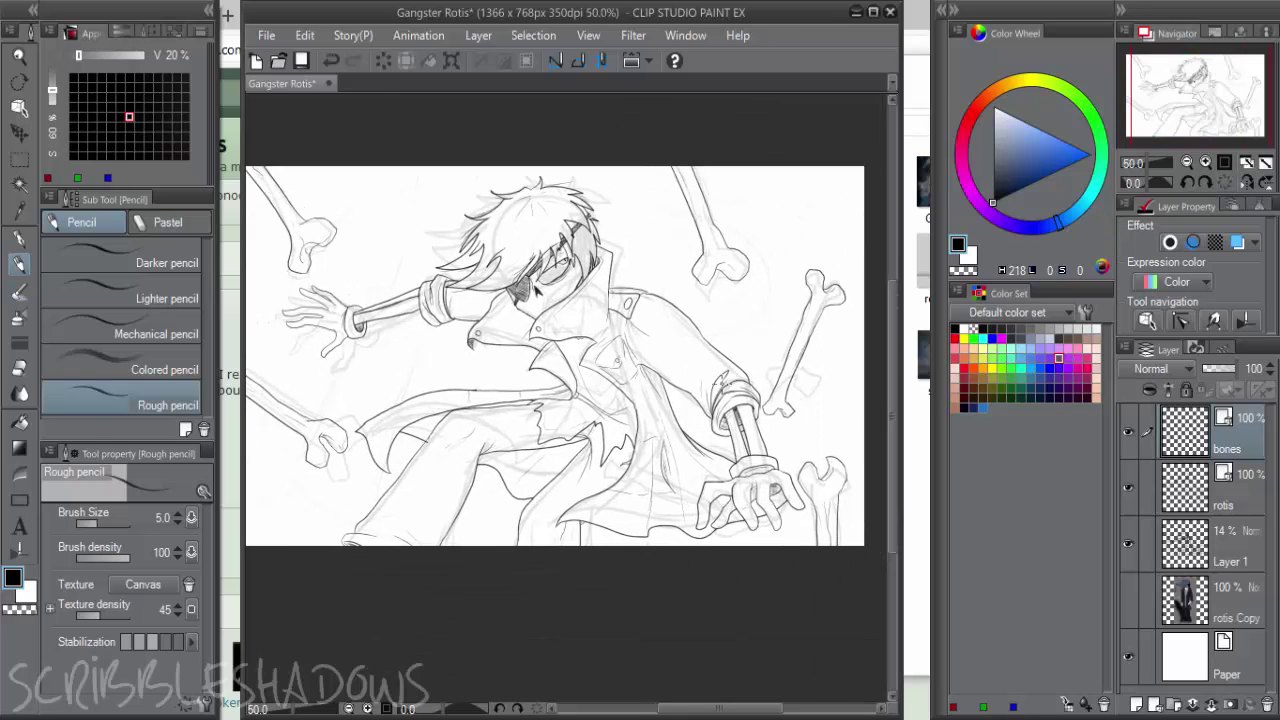
# Add a new vector layer above the bones layer and name it "small knife"
pyautogui.click(1212, 506)
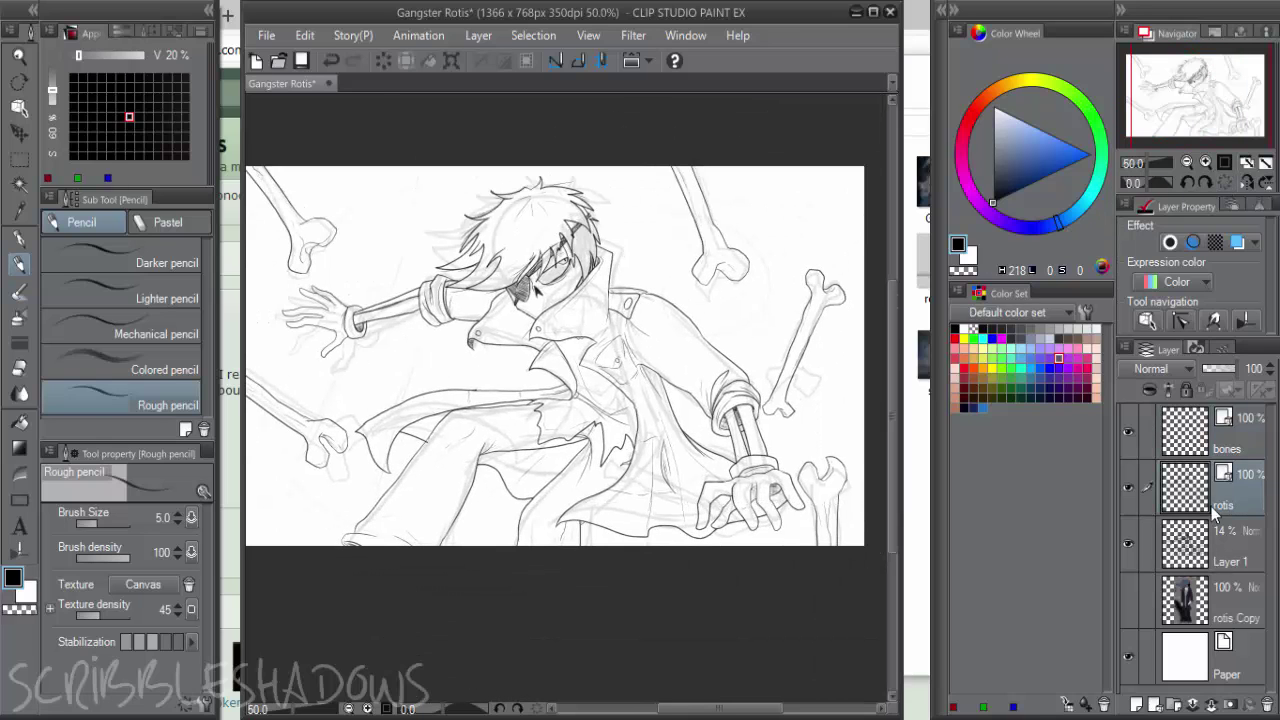
pyautogui.click(1137, 704)
pyautogui.moveTo(518, 352); pyautogui.dragTo(644, 381)
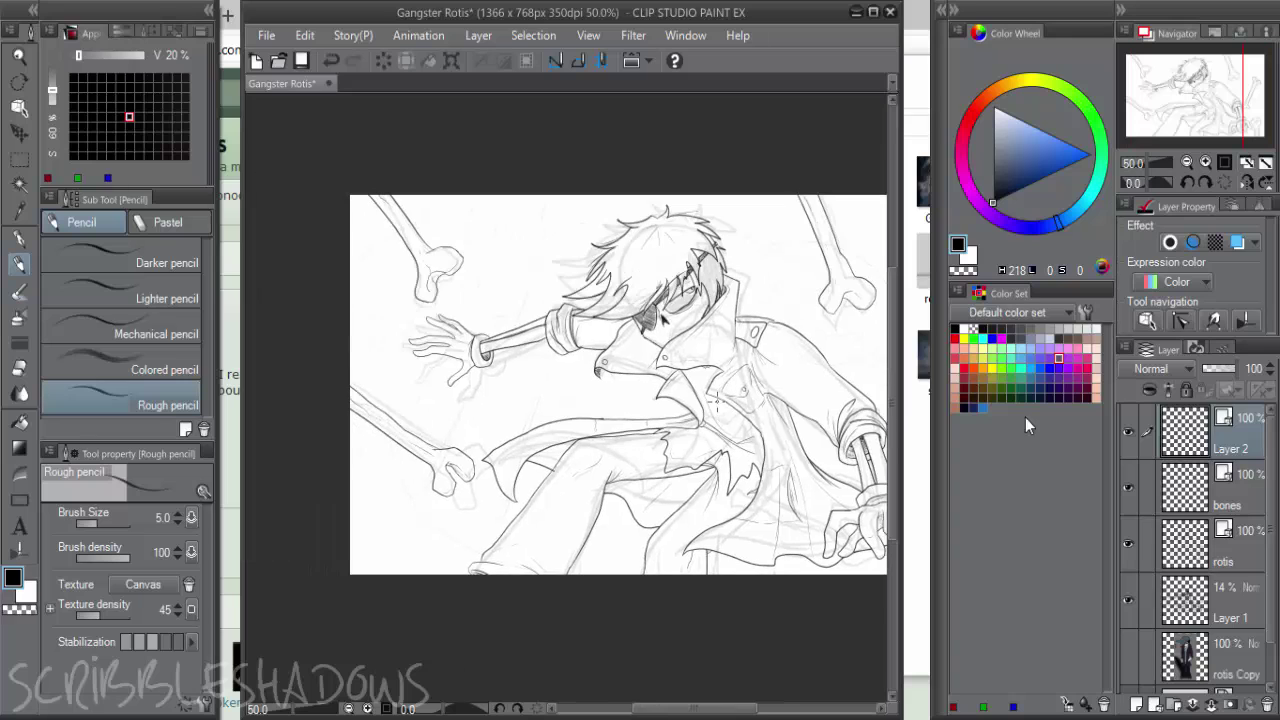
pyautogui.doubleClick(1232, 447)
pyautogui.write('small k')
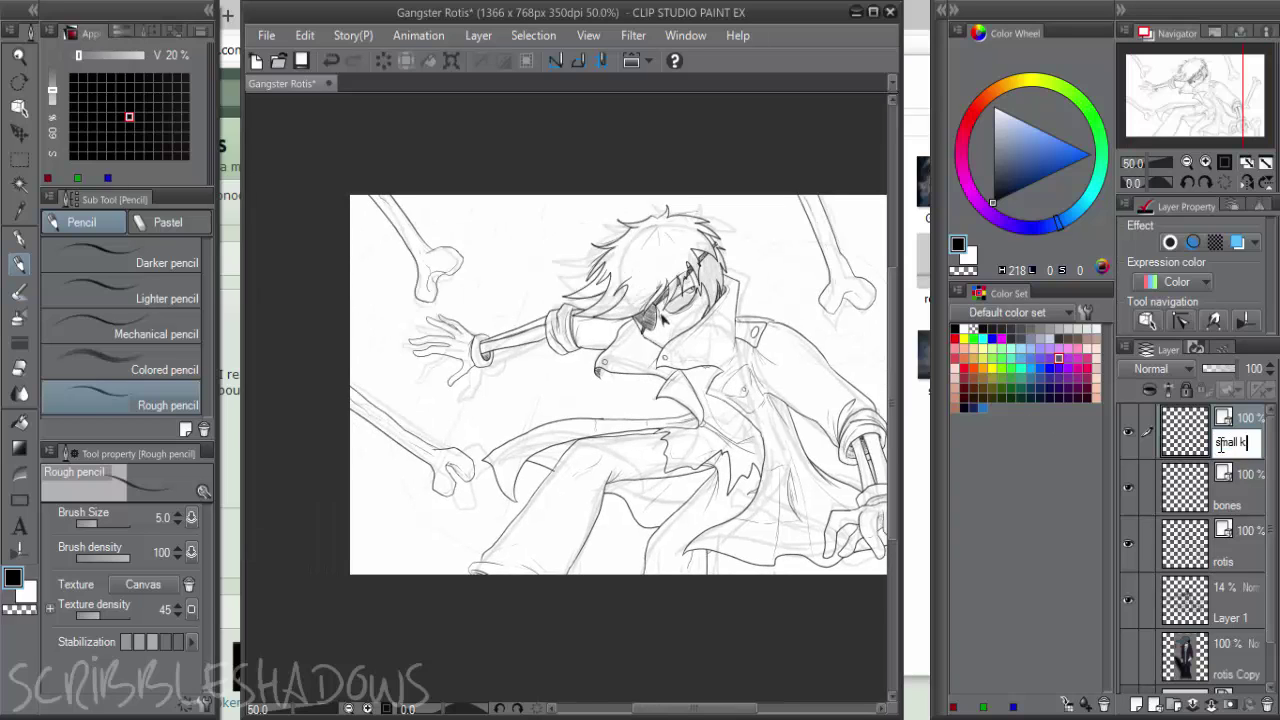
pyautogui.write('nife')
pyautogui.press('Return')
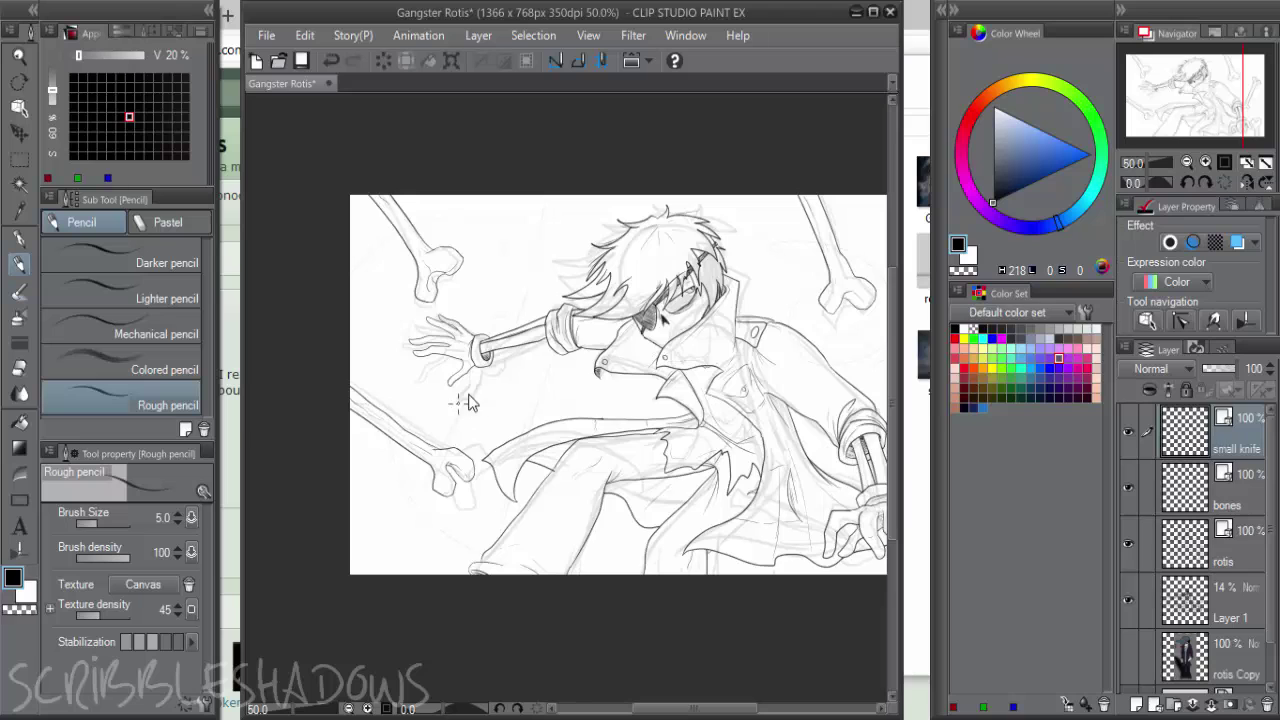
# Draw a narrow, slightly tapered knife handle in the empty space above the outstretched forearm
pyautogui.scroll(3, 500, 230)
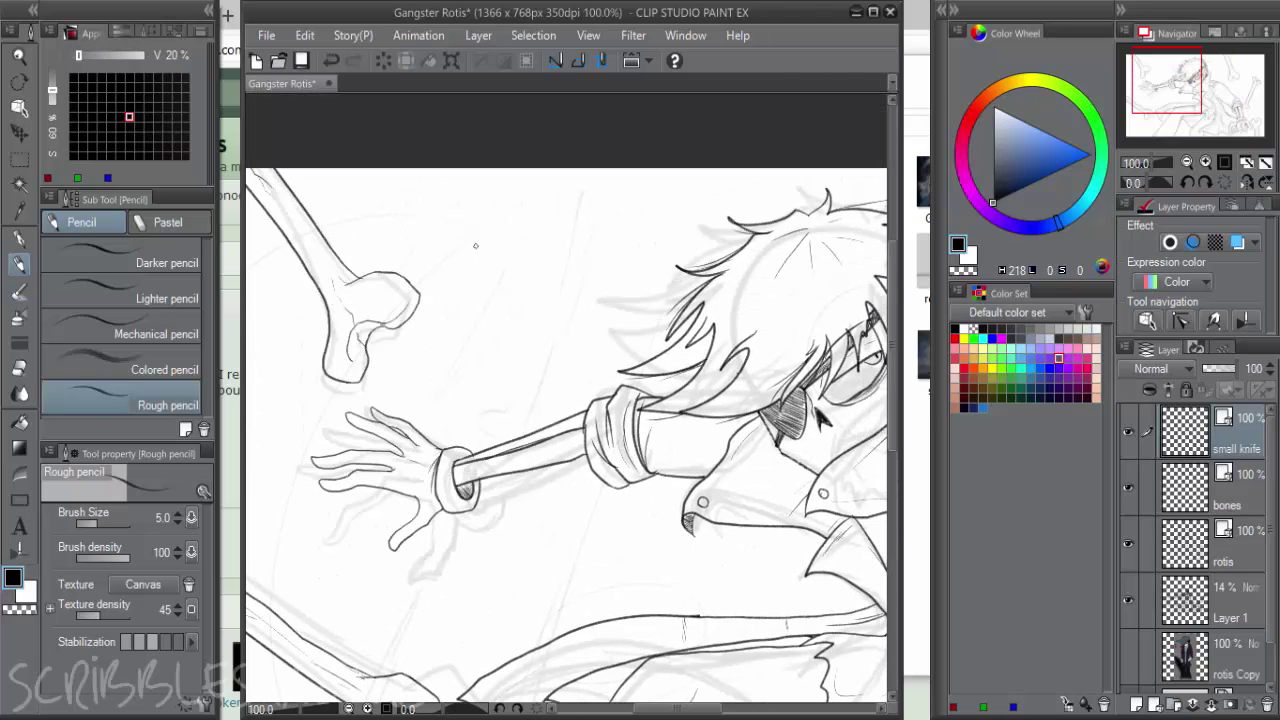
pyautogui.moveTo(476, 246); pyautogui.dragTo(538, 370)
pyautogui.moveTo(487, 238); pyautogui.dragTo(545, 346)
pyautogui.hotkey('ctrl', 'z')
pyautogui.moveTo(488, 240); pyautogui.dragTo(556, 358)
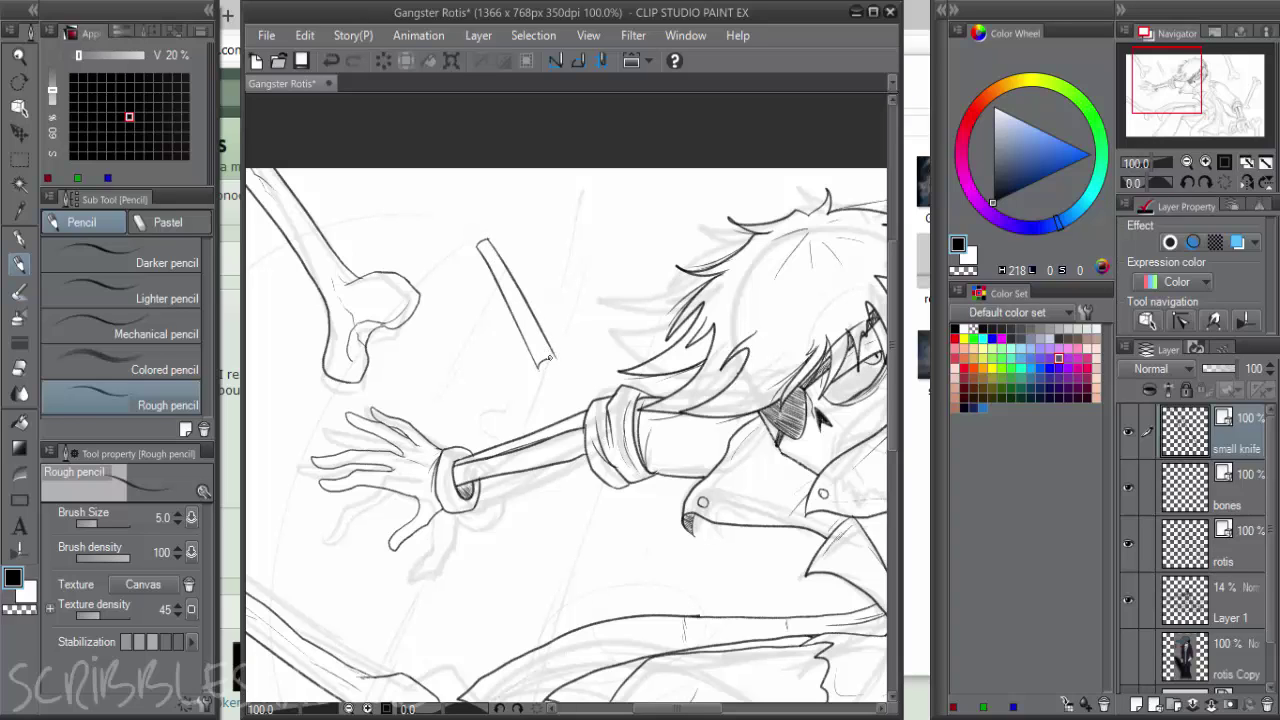
# Draw the pointed blade extending from the knife handle and trim the overshooting line ends with the vector eraser
pyautogui.moveTo(552, 357)
pyautogui.mouseDown()
pyautogui.moveTo(600, 375)
pyautogui.moveTo(580, 381)
pyautogui.moveTo(585, 359)
pyautogui.moveTo(556, 380)
pyautogui.moveTo(536, 366)
pyautogui.moveTo(608, 514)
pyautogui.mouseUp()
pyautogui.hotkey('ctrl', 'z')
pyautogui.hotkey('ctrl', 'z')
pyautogui.moveTo(584, 353); pyautogui.dragTo(584, 542)
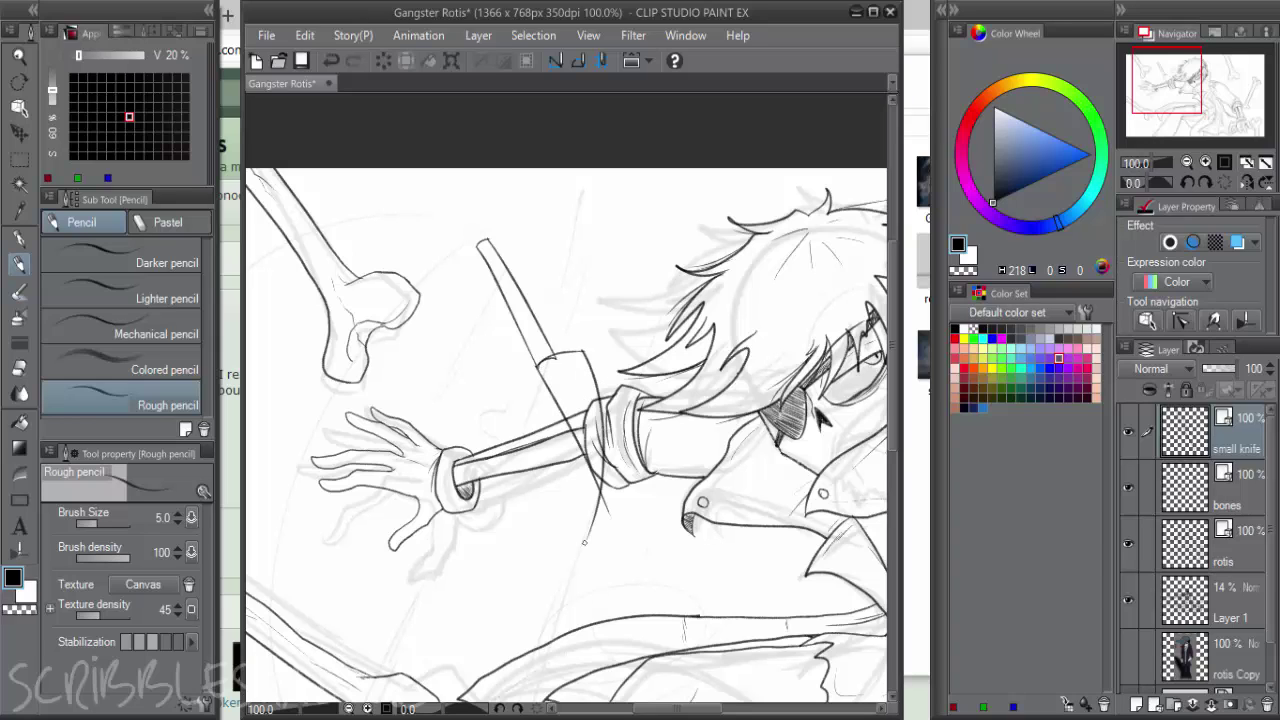
pyautogui.hotkey('ctrl', 'z')
pyautogui.moveTo(584, 350); pyautogui.dragTo(609, 550)
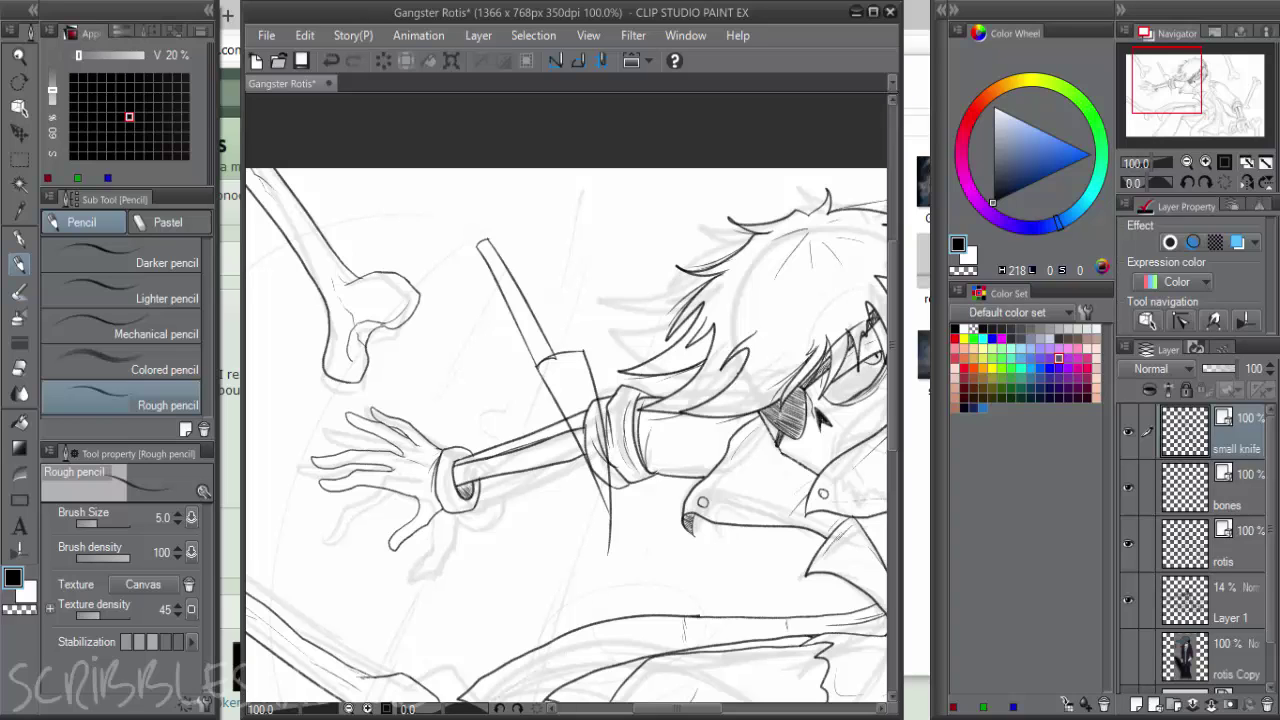
pyautogui.press('e')
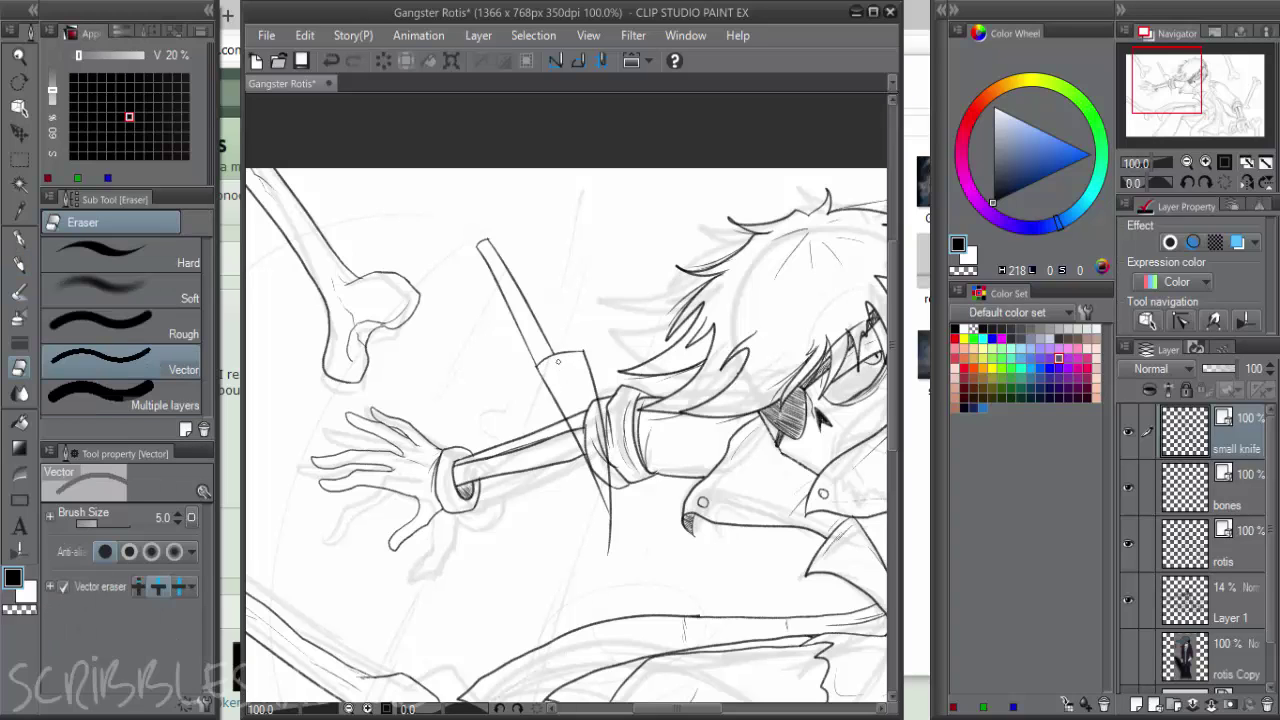
pyautogui.moveTo(623, 540); pyautogui.dragTo(621, 546)
# Transform the knife: shrink it, rotate it nearly upright and place it between the upper-left bone and the hair
pyautogui.scroll(-1, 582, 366)
pyautogui.moveTo(651, 435); pyautogui.dragTo(637, 419)
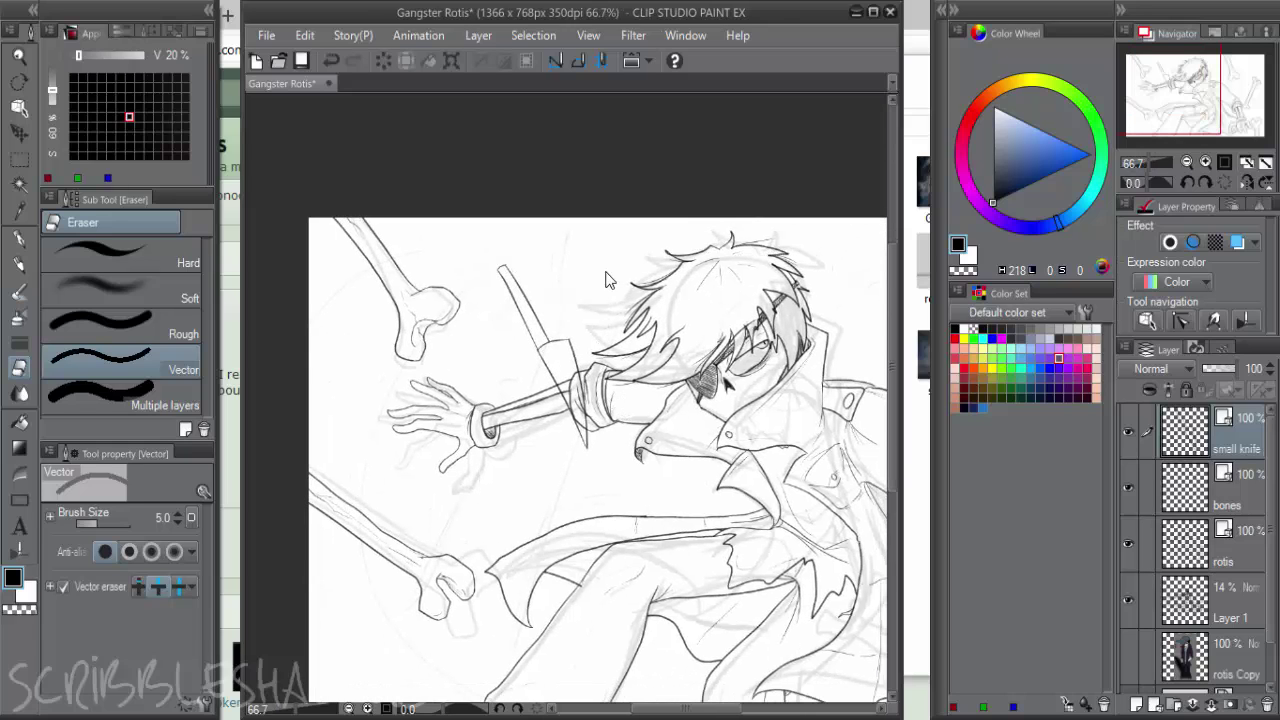
pyautogui.hotkey('ctrl', 't')
pyautogui.moveTo(628, 239); pyautogui.dragTo(618, 290)
pyautogui.moveTo(574, 328); pyautogui.dragTo(512, 290)
pyautogui.moveTo(509, 224)
pyautogui.mouseDown()
pyautogui.moveTo(495, 284)
pyautogui.moveTo(523, 249)
pyautogui.mouseUp()
pyautogui.press('Return')
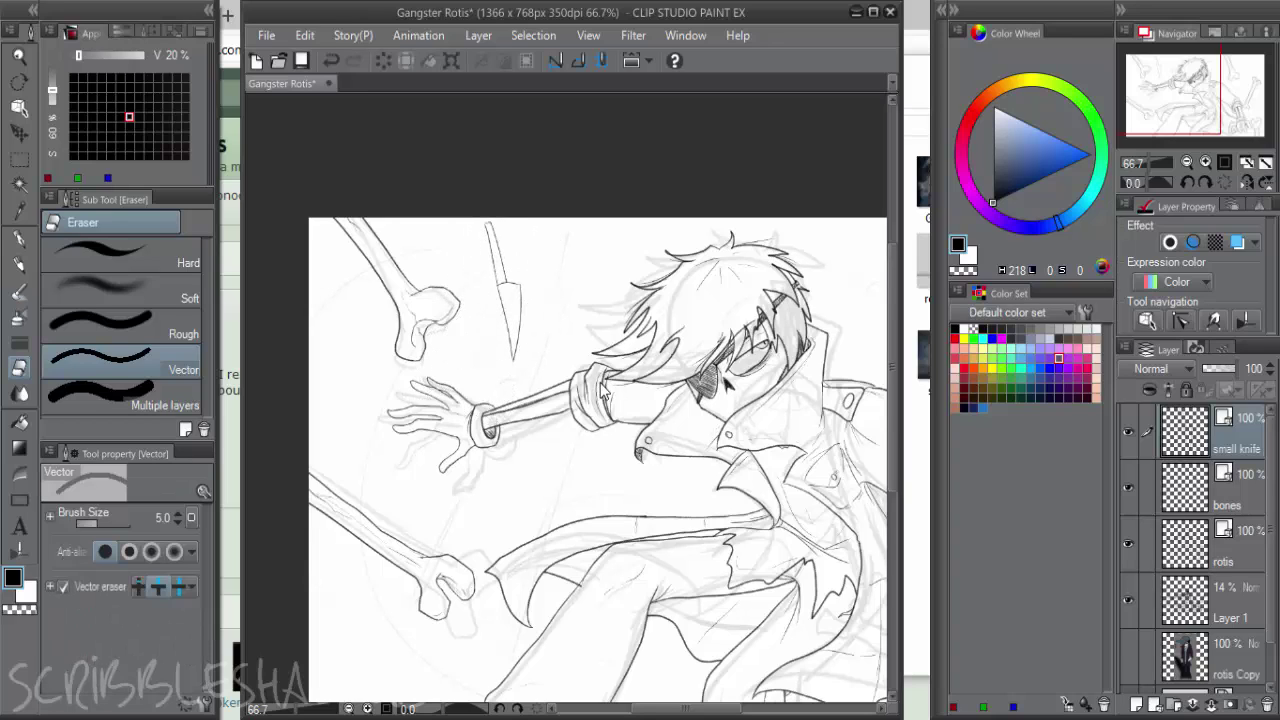
# Duplicate the small knife layer, then move and rotate the copy so it points down toward the bent sleeve beside the bone
pyautogui.hotkey('ctrl', 'c')
pyautogui.hotkey('ctrl', 'v')
pyautogui.press('k')
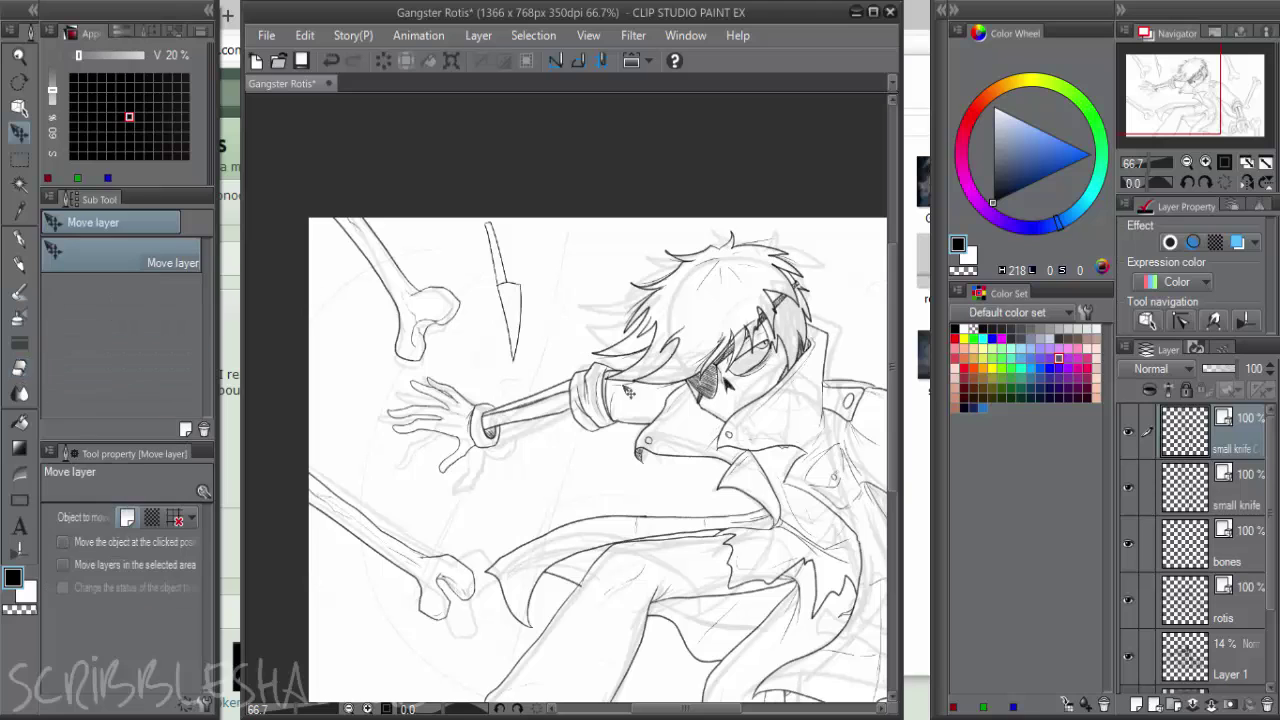
pyautogui.moveTo(625, 388); pyautogui.dragTo(780, 558)
pyautogui.moveTo(794, 442); pyautogui.dragTo(518, 434)
pyautogui.hotkey('ctrl', 't')
pyautogui.moveTo(491, 371); pyautogui.dragTo(866, 324)
pyautogui.press('Return')
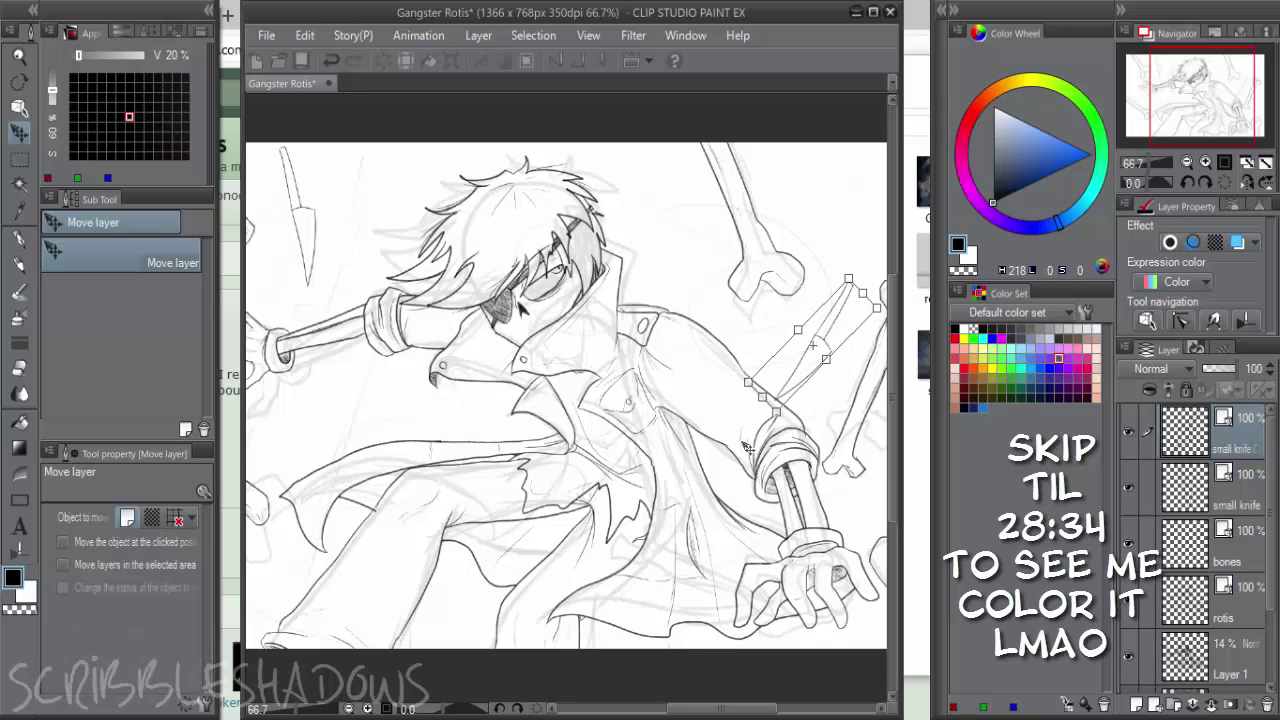
# Duplicate the knife again and rotate the copy into the lower-left corner beneath the diagonal bone, blade pointing up
pyautogui.hotkey('ctrl', 'c')
pyautogui.hotkey('ctrl', 'v')
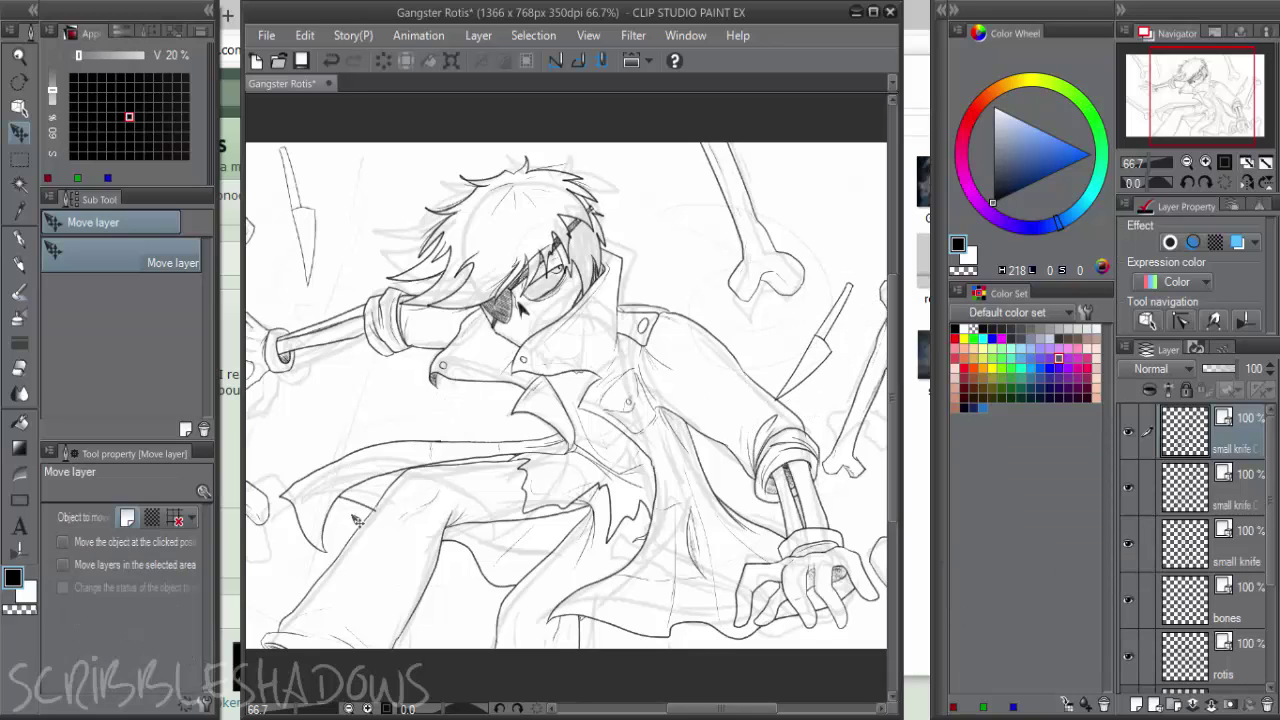
pyautogui.moveTo(803, 374); pyautogui.dragTo(357, 520)
pyautogui.hotkey('ctrl', 't')
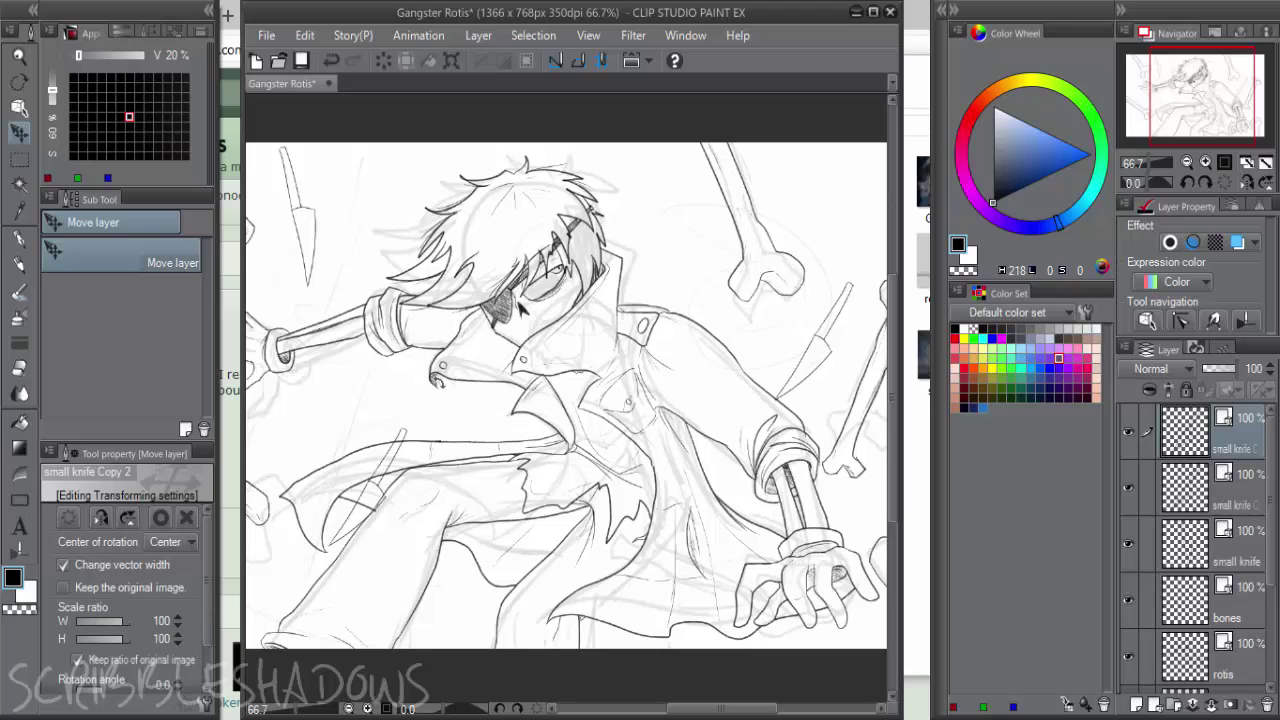
pyautogui.moveTo(438, 382); pyautogui.dragTo(316, 588)
pyautogui.moveTo(418, 483); pyautogui.dragTo(333, 544)
pyautogui.moveTo(503, 466); pyautogui.dragTo(698, 380)
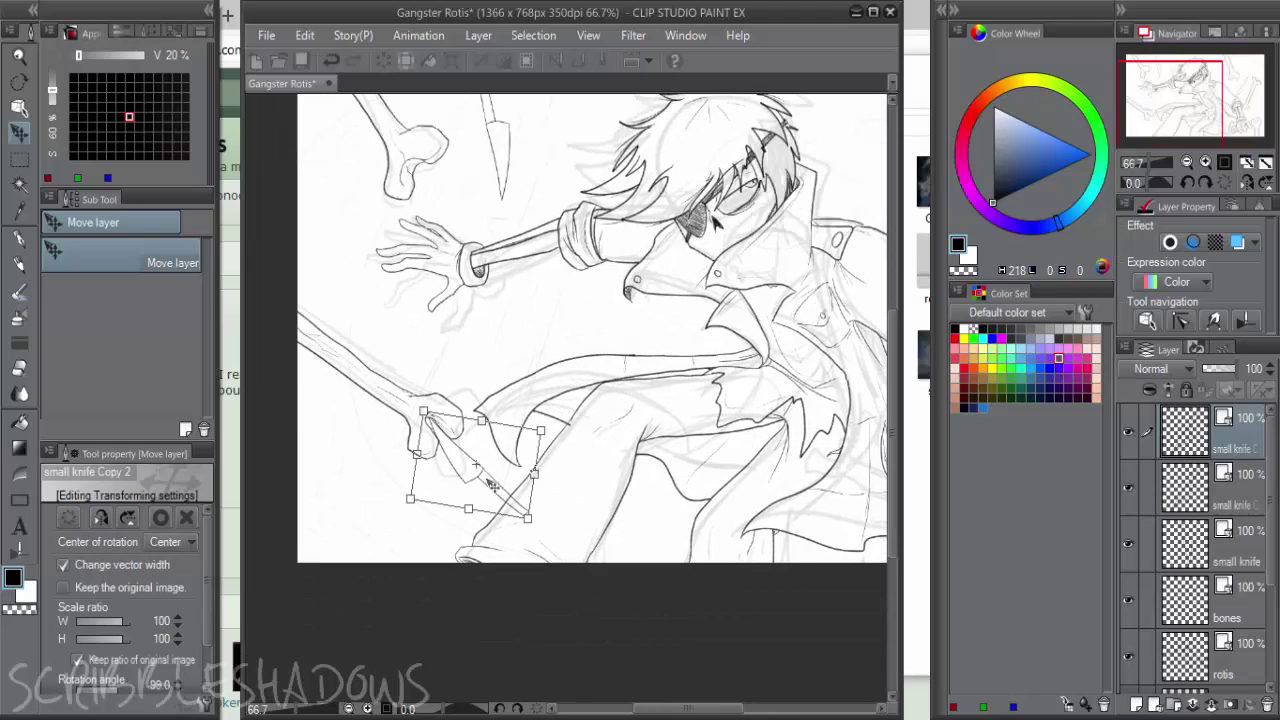
pyautogui.moveTo(484, 496); pyautogui.dragTo(392, 513)
pyautogui.press('Return')
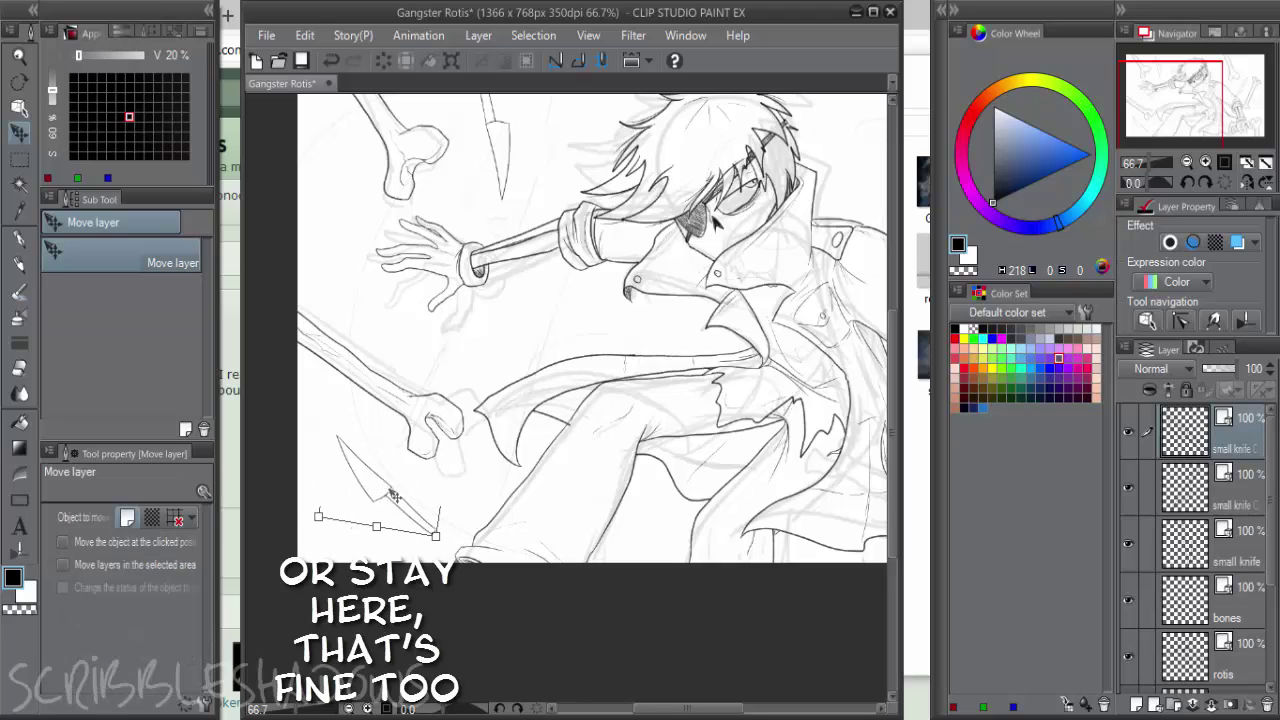
# Paste another knife copy and place it between the character's hair and the upper-right bone
pyautogui.scroll(-1, 687, 430)
pyautogui.moveTo(702, 421); pyautogui.dragTo(851, 166)
pyautogui.hotkey('ctrl', 'v')
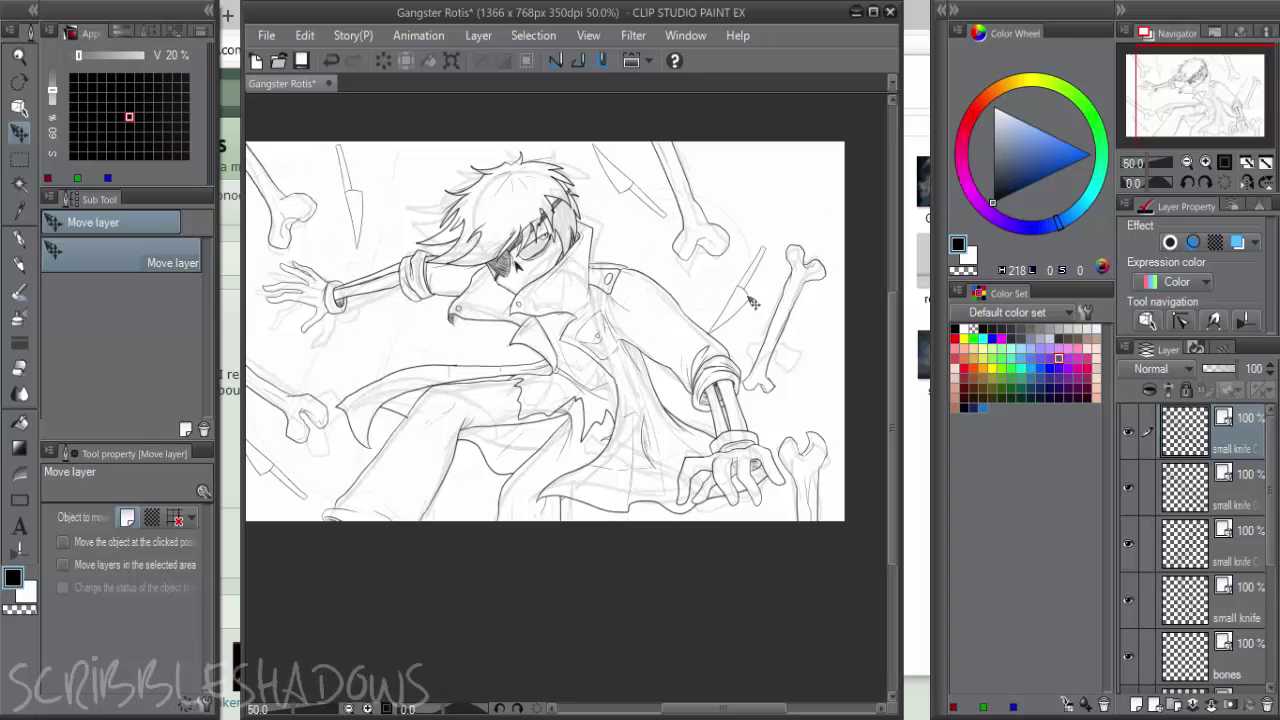
# Add a raster layer above the artwork and combine the small knife layers into a single layer
pyautogui.moveTo(789, 360); pyautogui.dragTo(779, 375)
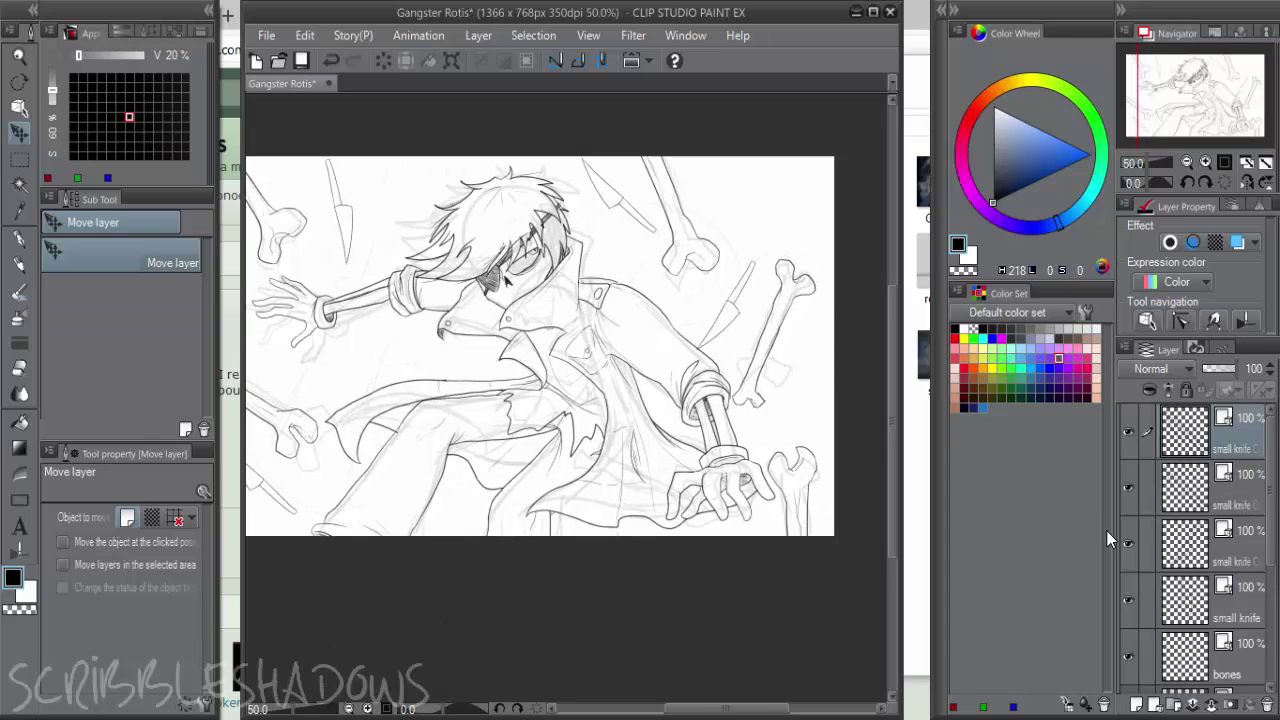
pyautogui.press('p')
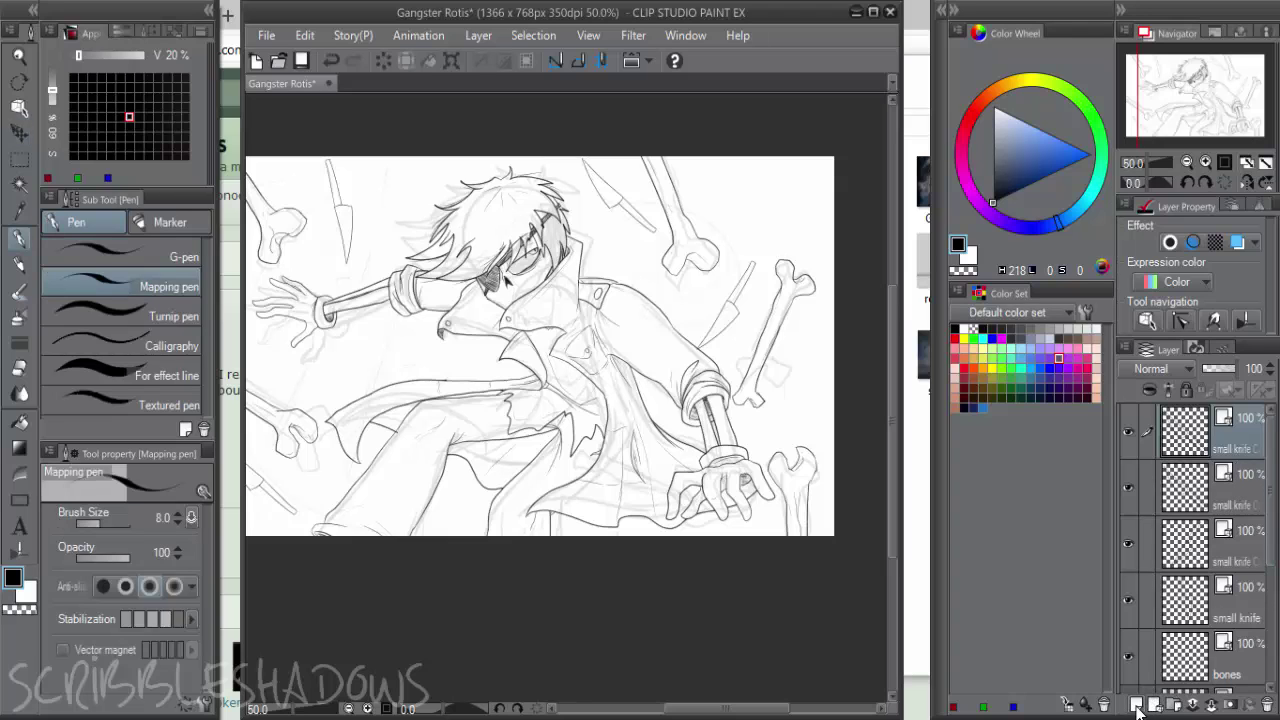
pyautogui.click(1137, 707)
pyautogui.scroll(-1, 1275, 572)
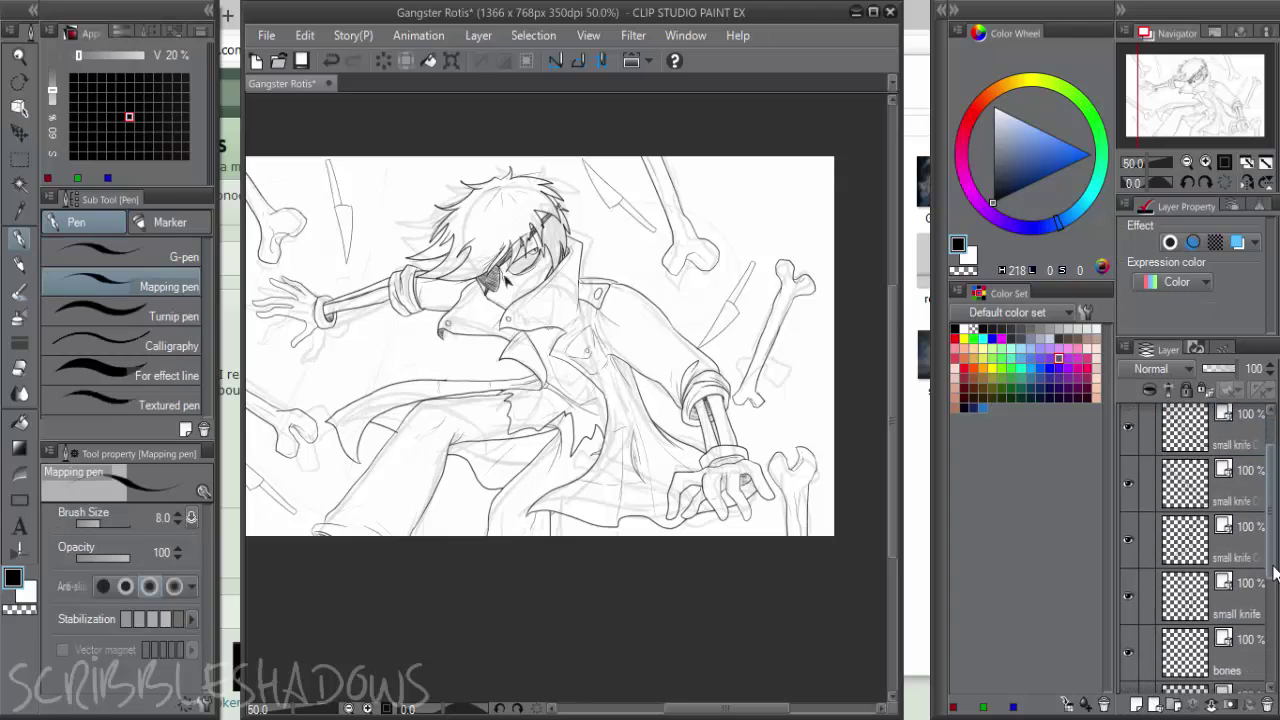
pyautogui.scroll(1, 1275, 572)
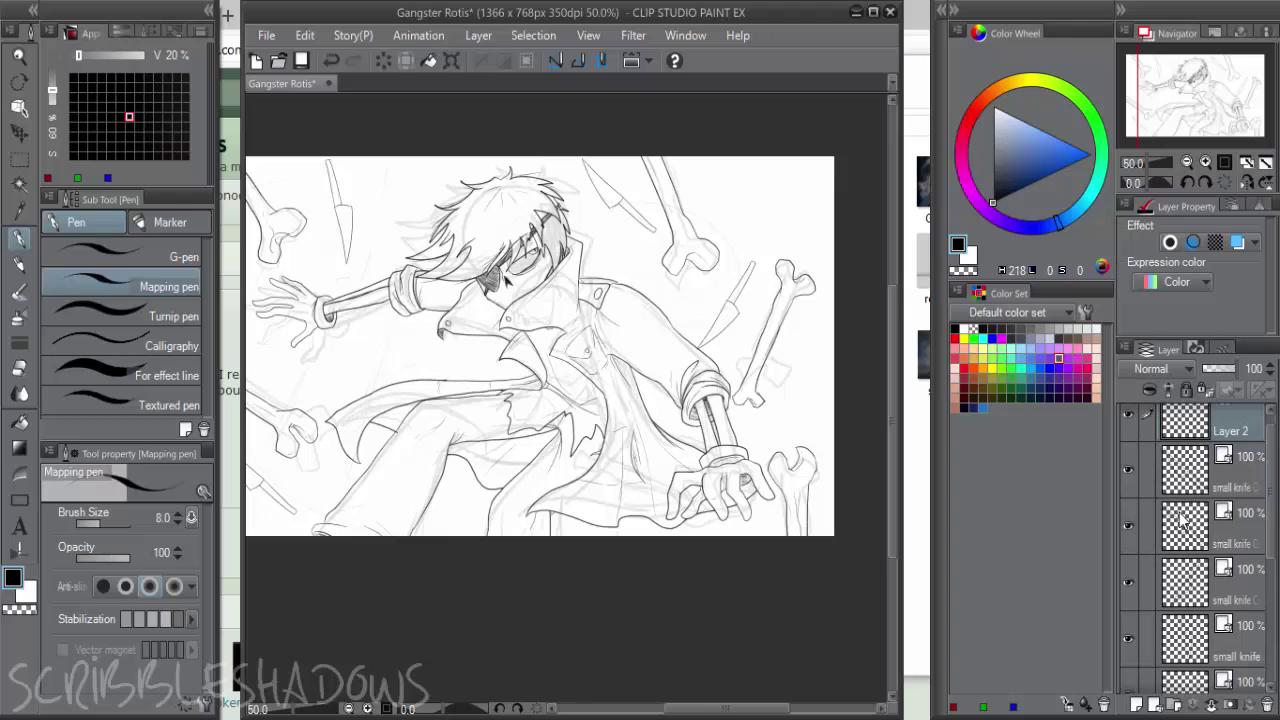
pyautogui.rightClick(1207, 622)
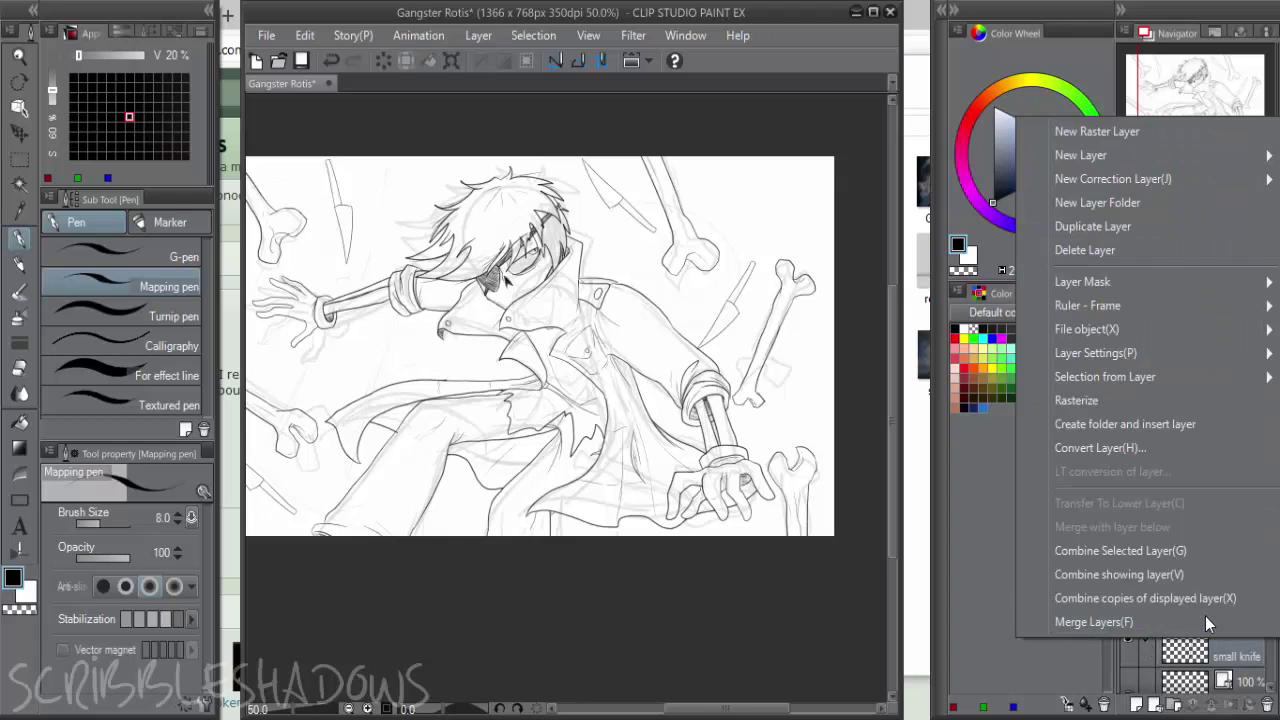
pyautogui.click(1198, 562)
pyautogui.scroll(1, 1268, 482)
pyautogui.moveTo(1268, 482); pyautogui.dragTo(1266, 468)
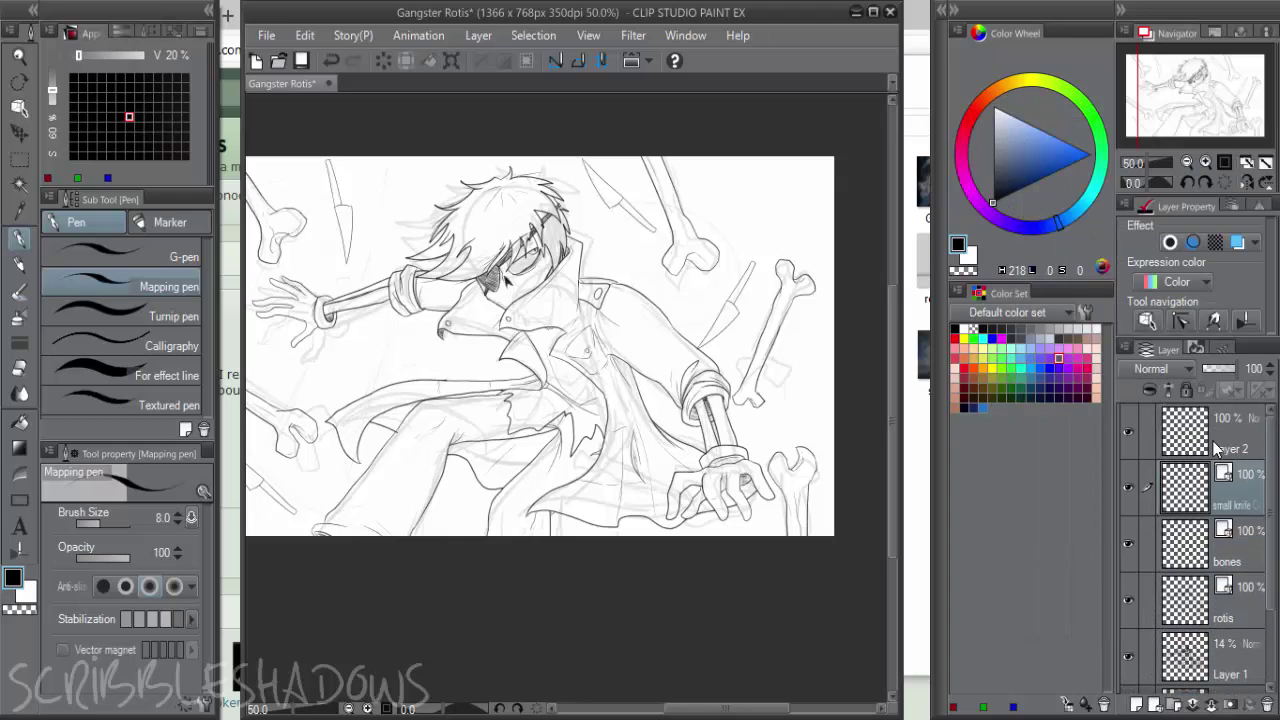
# Handwrite "I still don't know how to do hallucination effects..." down the right side of Layer 2, then clear the writing
pyautogui.click(1213, 441)
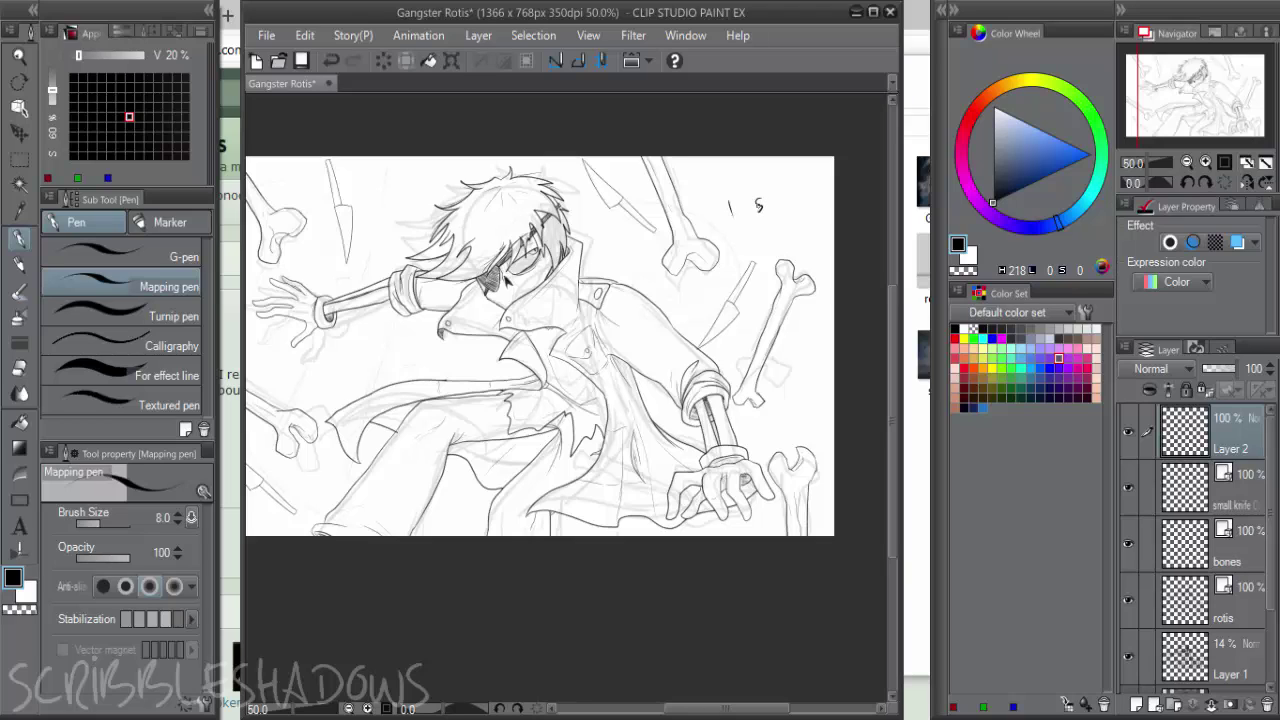
pyautogui.moveTo(779, 184)
pyautogui.mouseDown()
pyautogui.moveTo(780, 208)
pyautogui.moveTo(752, 246)
pyautogui.mouseUp()
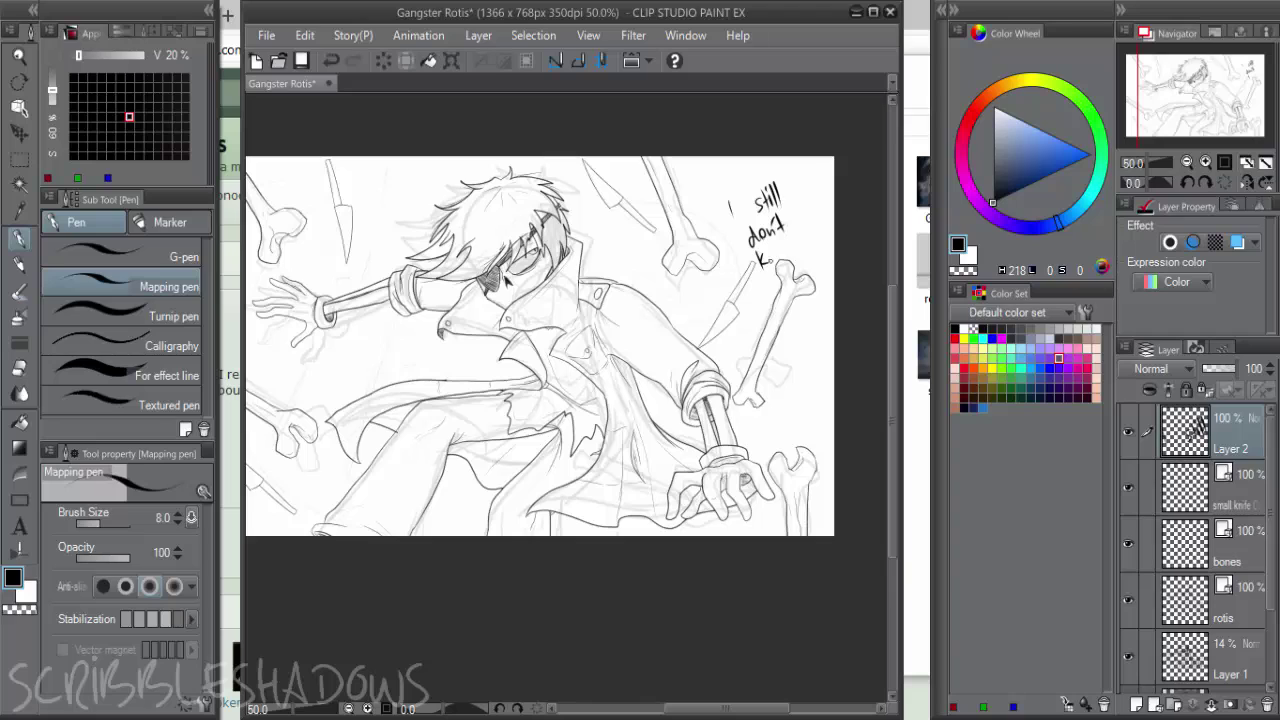
pyautogui.moveTo(760, 285)
pyautogui.mouseDown()
pyautogui.moveTo(802, 279)
pyautogui.moveTo(768, 334)
pyautogui.mouseUp()
pyautogui.moveTo(765, 325); pyautogui.dragTo(779, 321)
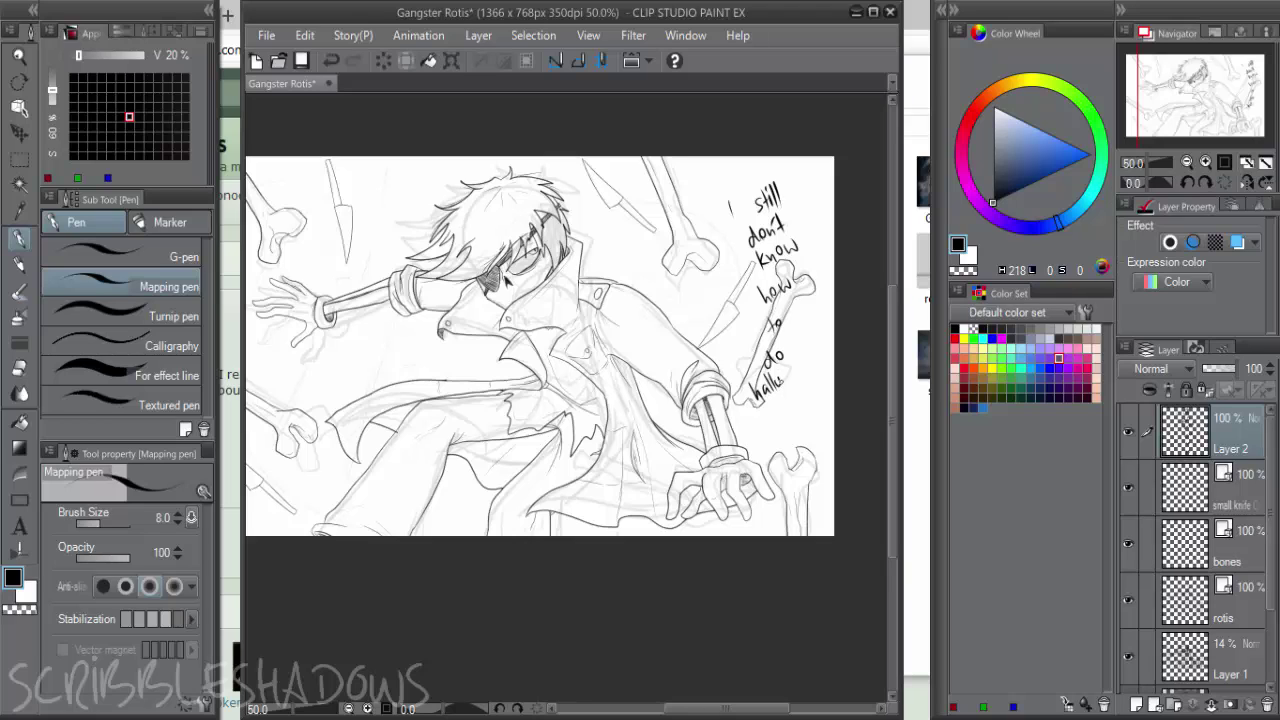
pyautogui.moveTo(782, 374); pyautogui.dragTo(792, 382)
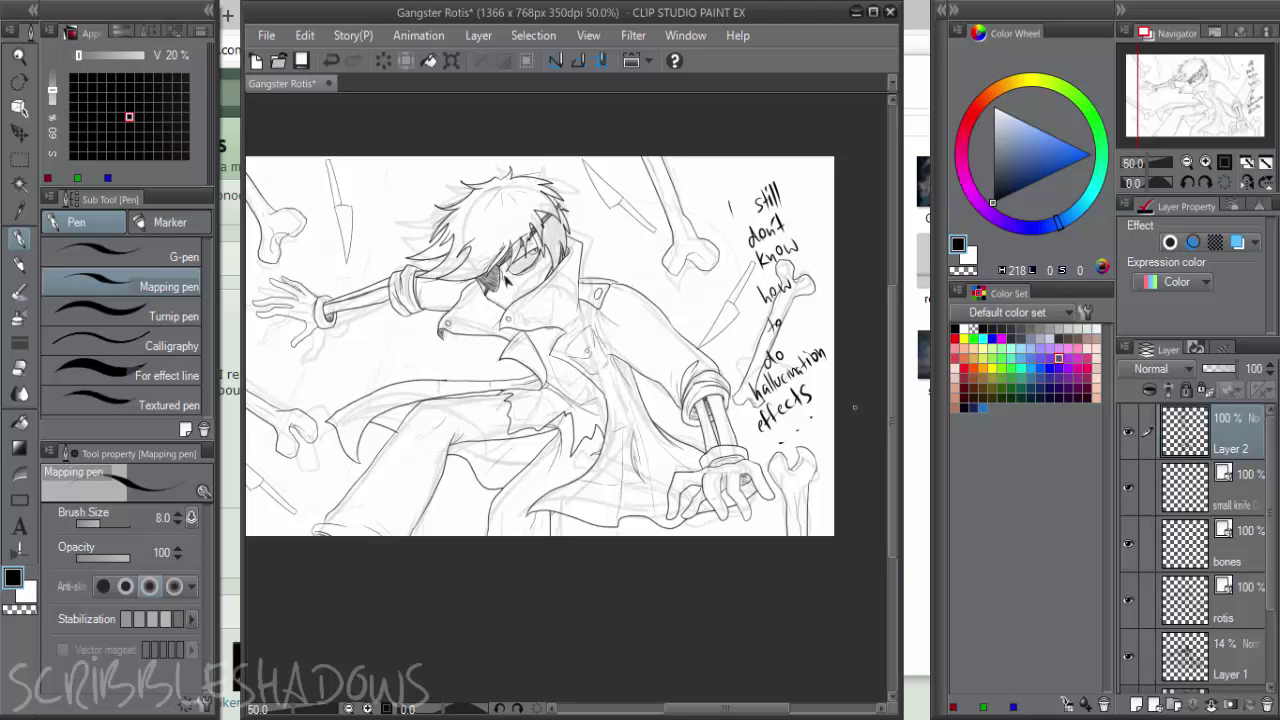
pyautogui.press('Delete')
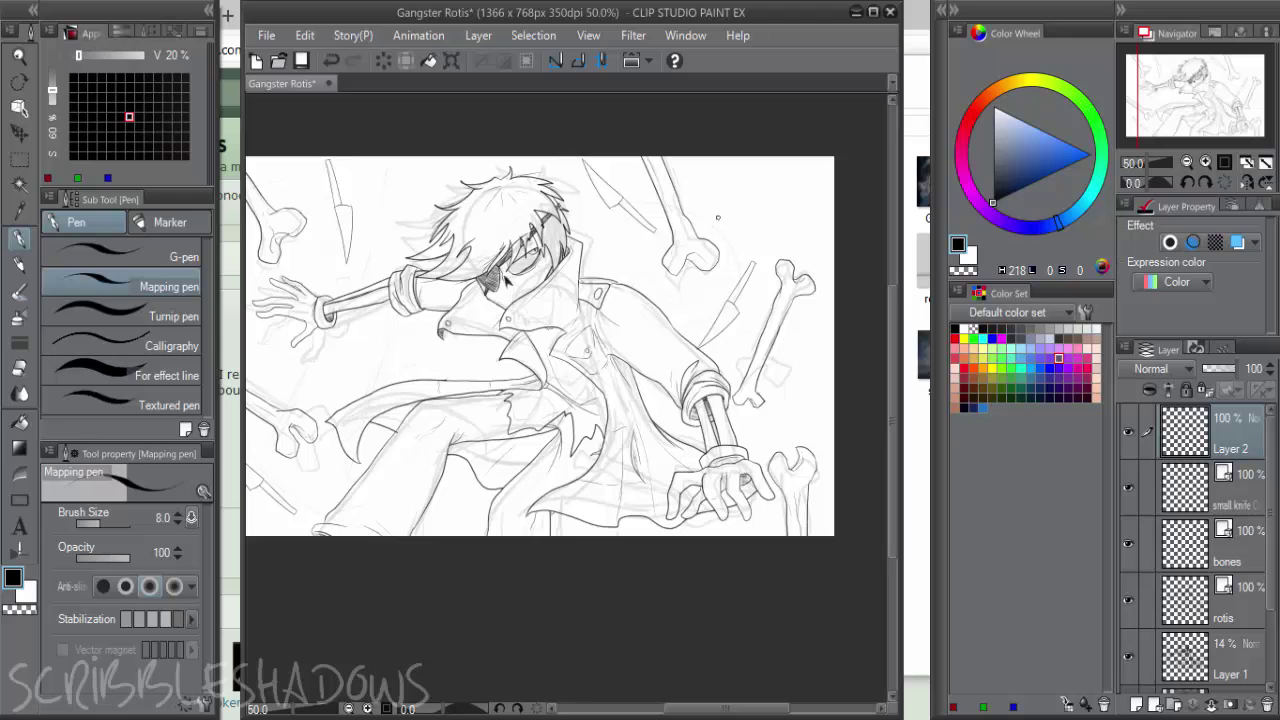
# Draw a small swirl in the canvas's upper-right area and handwrite "These swirly types..." beside it on Layer 2
pyautogui.scroll(1, 740, 230)
pyautogui.moveTo(777, 223)
pyautogui.mouseDown()
pyautogui.moveTo(680, 271)
pyautogui.moveTo(626, 262)
pyautogui.moveTo(628, 244)
pyautogui.moveTo(679, 220)
pyautogui.mouseUp()
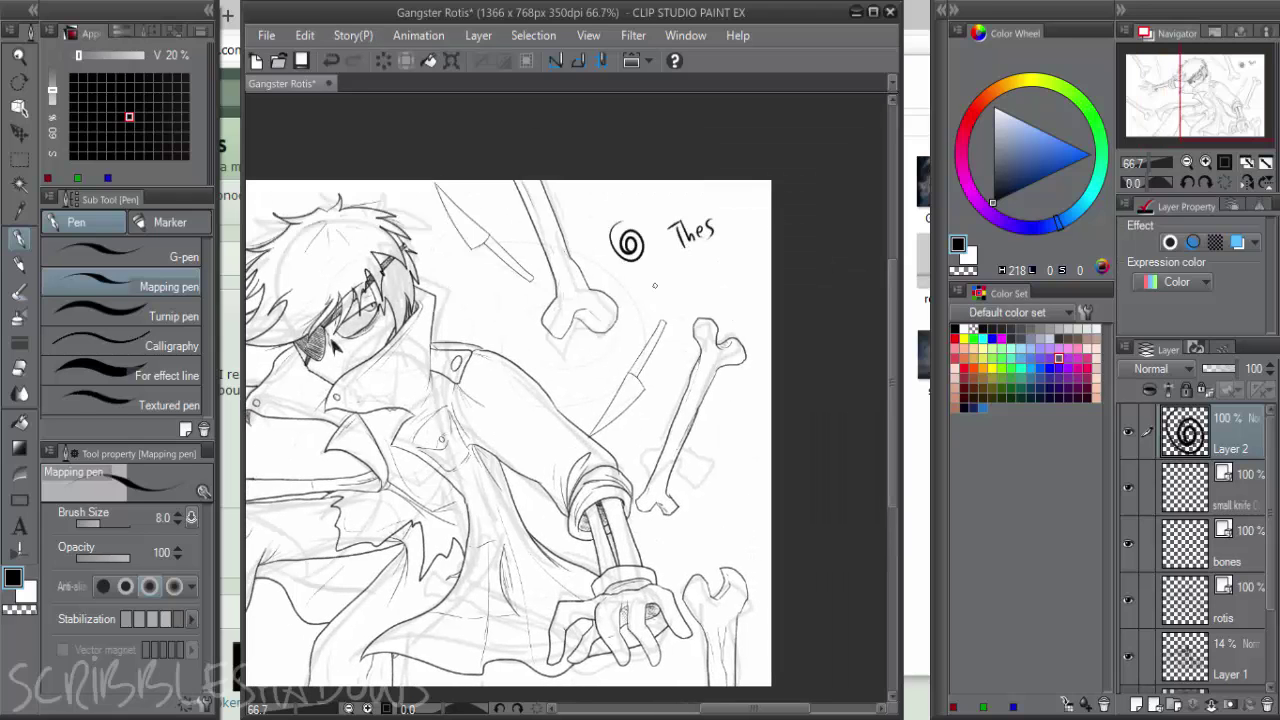
pyautogui.moveTo(657, 286); pyautogui.dragTo(647, 301)
pyautogui.moveTo(716, 223); pyautogui.dragTo(726, 229)
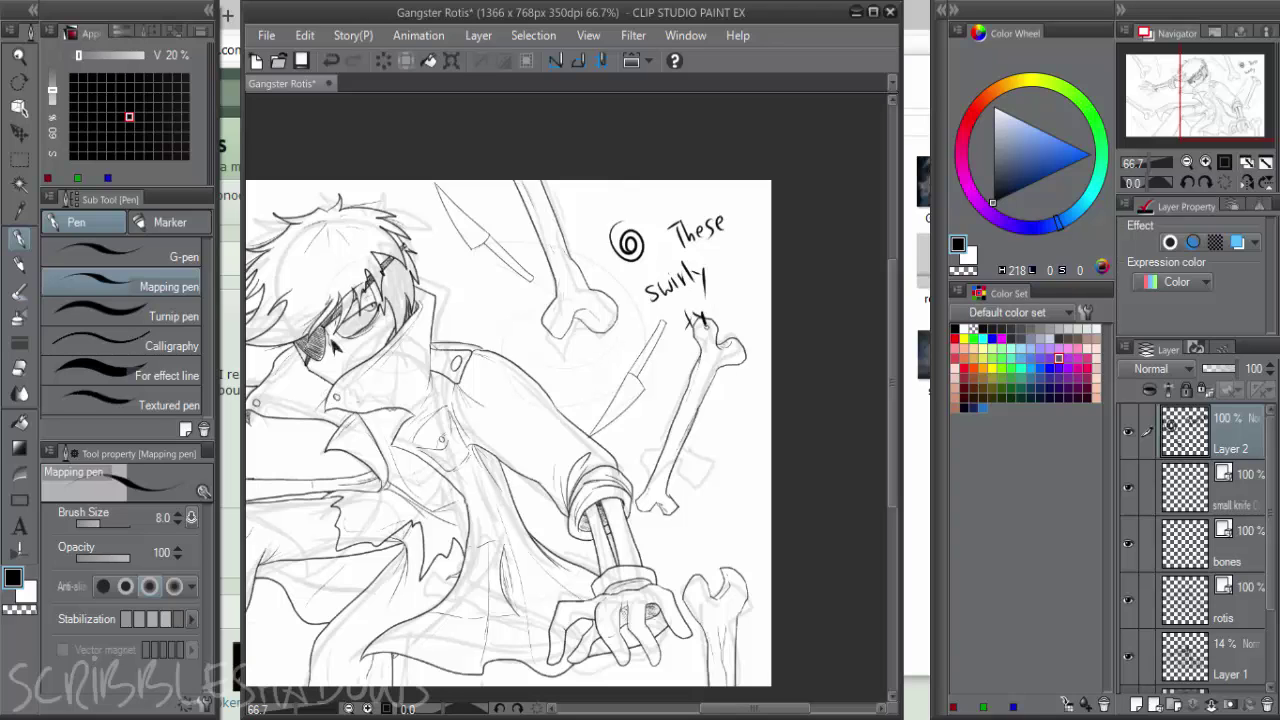
pyautogui.moveTo(728, 295); pyautogui.dragTo(719, 310)
pyautogui.click(740, 293)
pyautogui.click(750, 290)
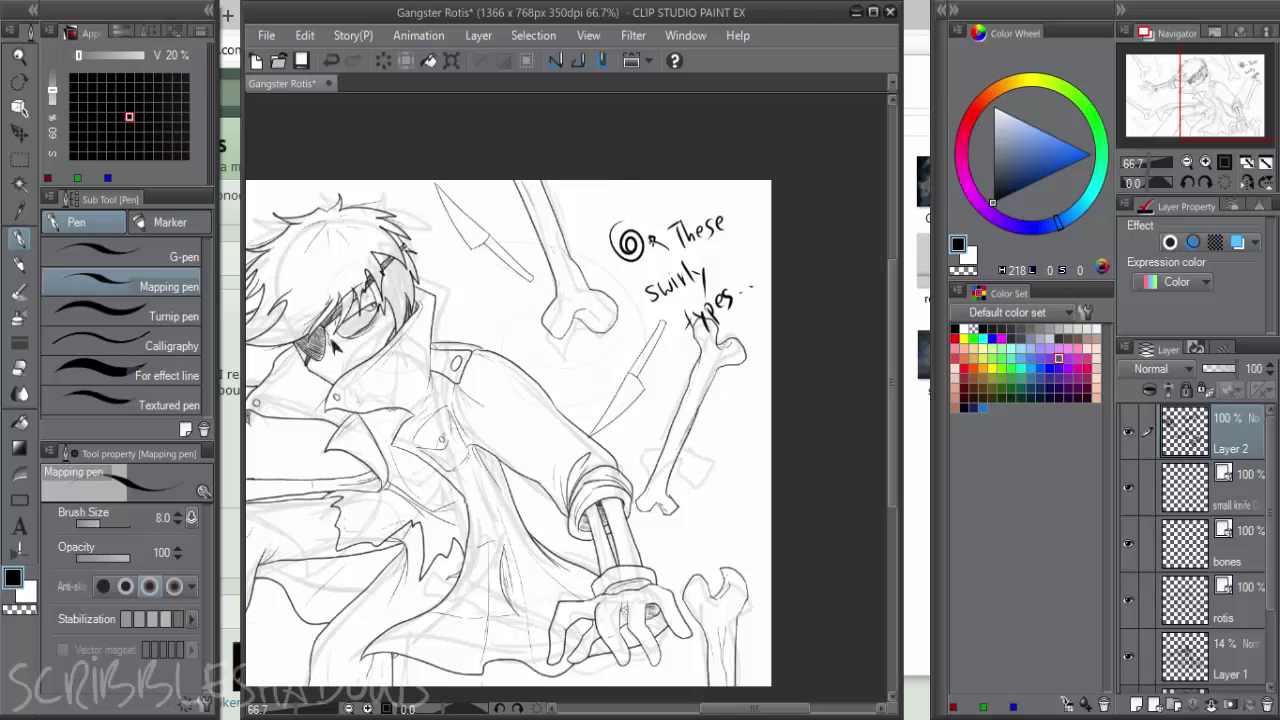
pyautogui.moveTo(627, 243); pyautogui.dragTo(590, 236)
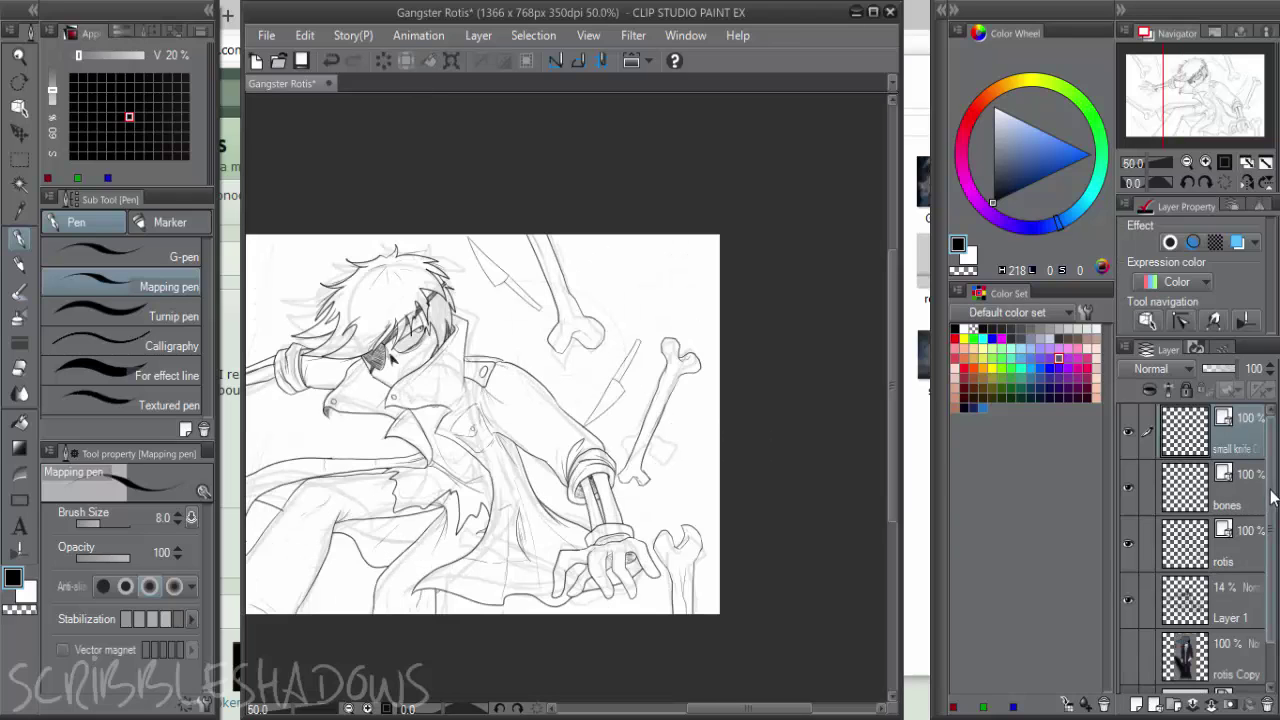
# Change the Paper layer's color to a mid grey of RGB 112, 112, 112
pyautogui.scroll(-1, 1177, 660)
pyautogui.doubleClick(1185, 665)
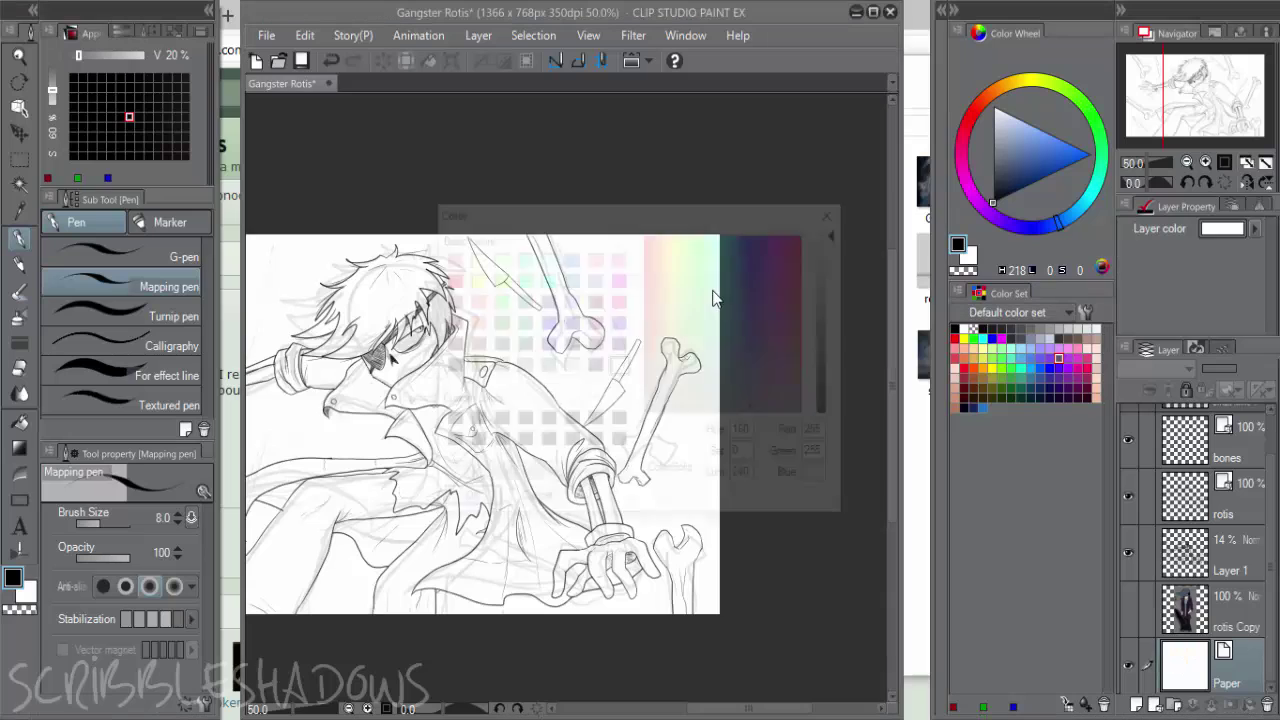
pyautogui.click(830, 308)
pyautogui.click(840, 335)
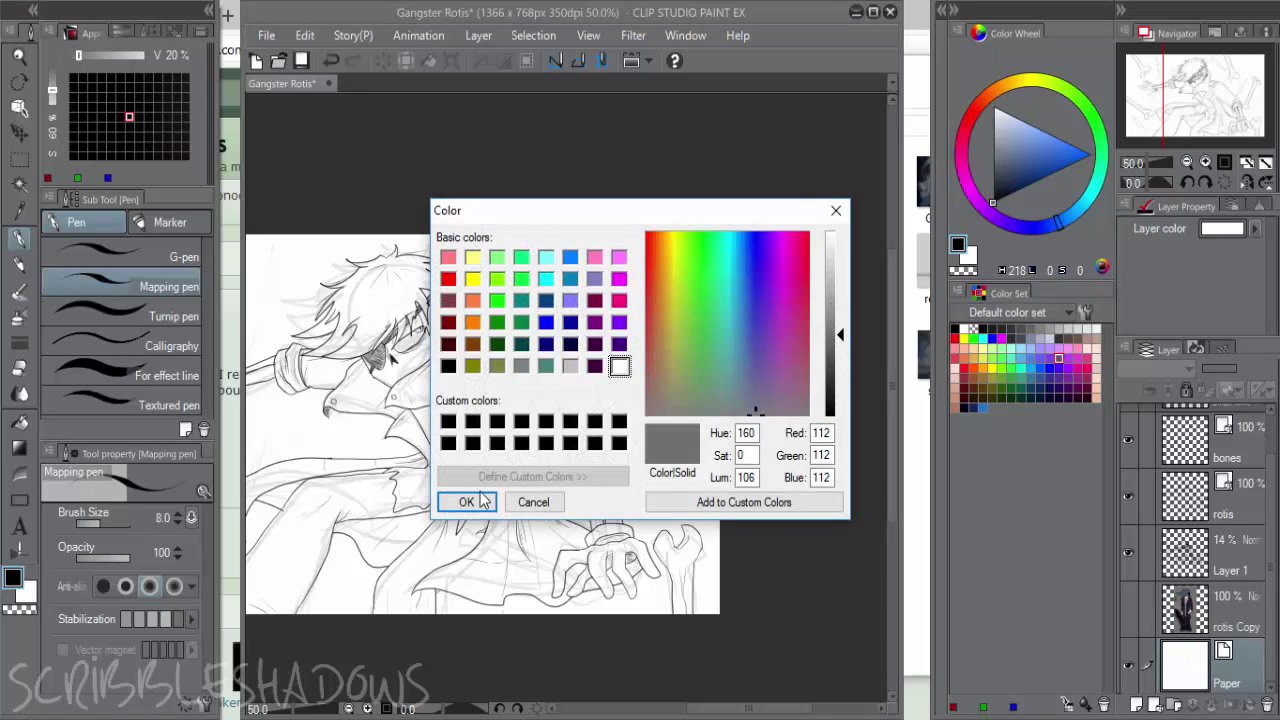
pyautogui.click(466, 502)
pyautogui.moveTo(646, 414); pyautogui.dragTo(886, 420)
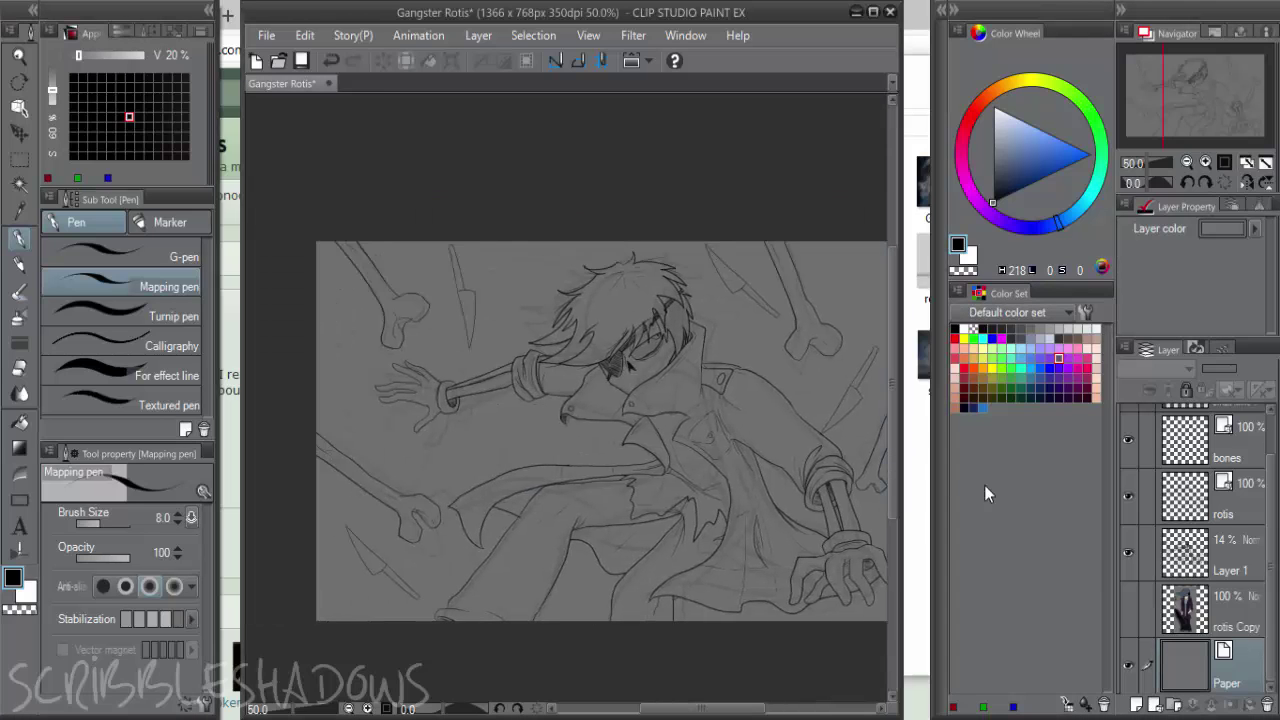
# Hide the Layer 1 rough sketch, the bones layer and the small knife layer, keeping the rotis line art shown
pyautogui.click(1128, 552)
pyautogui.scroll(1, 750, 428)
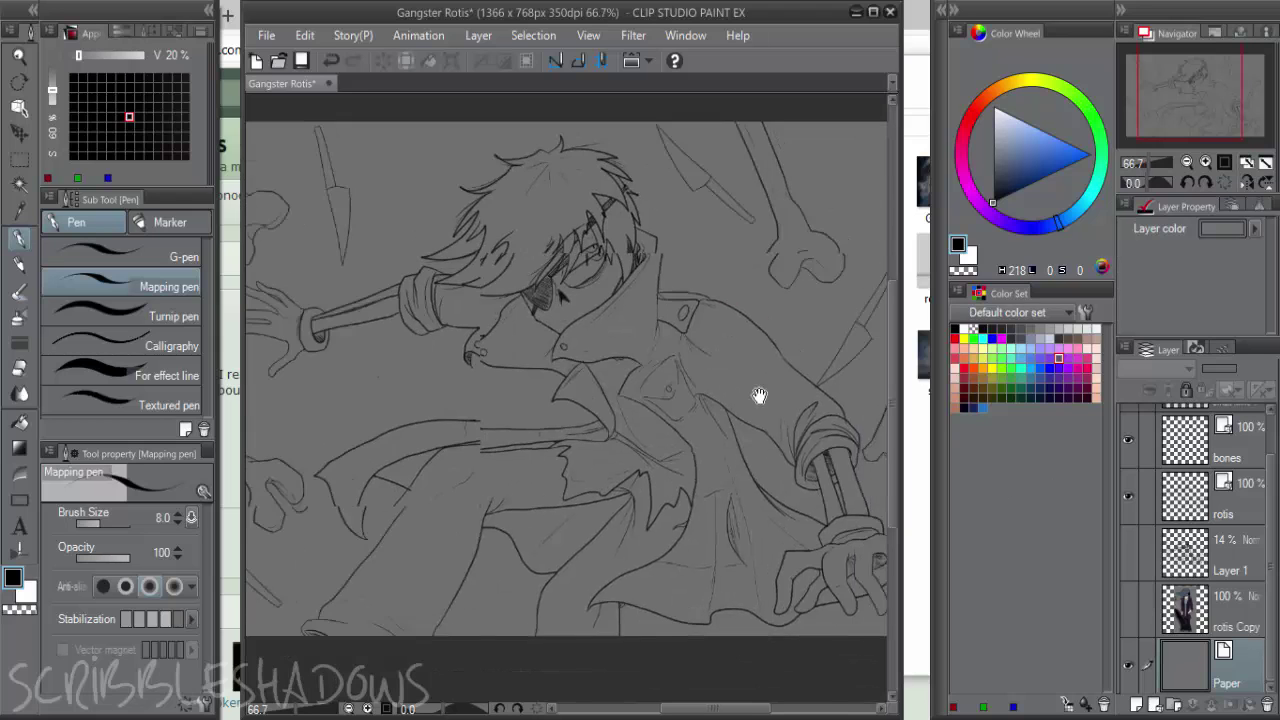
pyautogui.moveTo(760, 396); pyautogui.dragTo(672, 440)
pyautogui.scroll(2, 1266, 500)
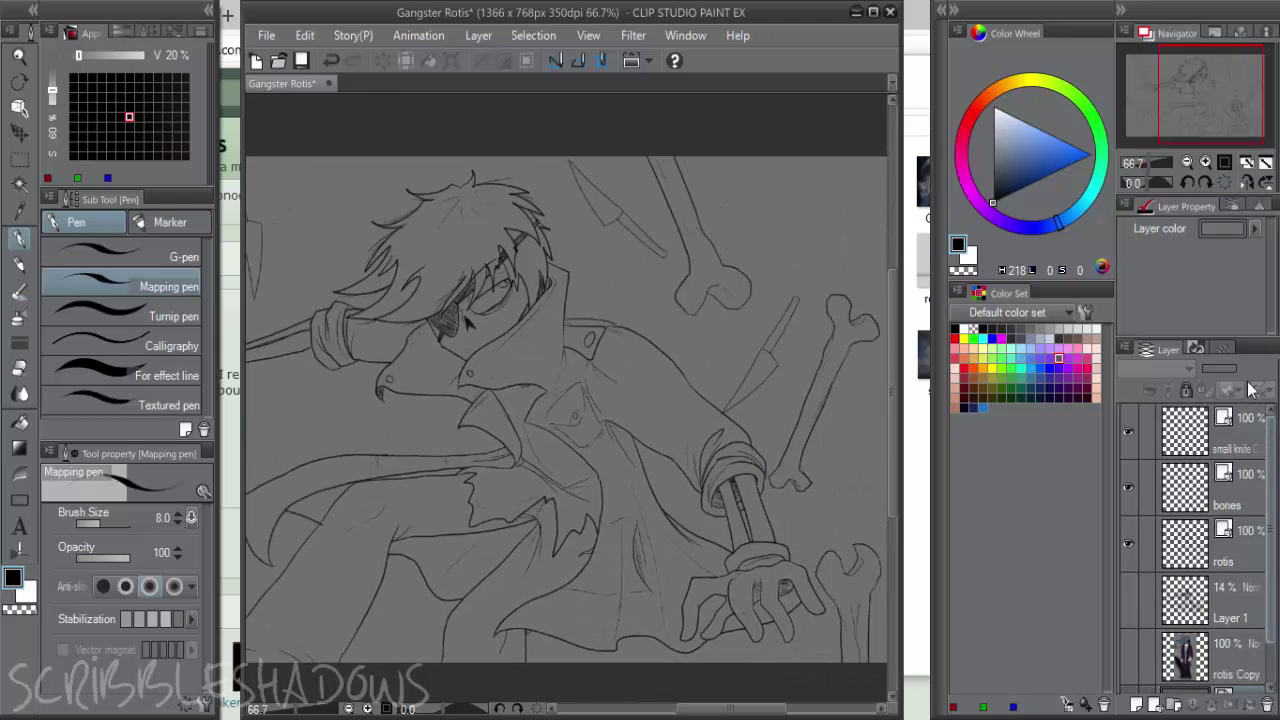
pyautogui.click(1246, 558)
pyautogui.click(1215, 606)
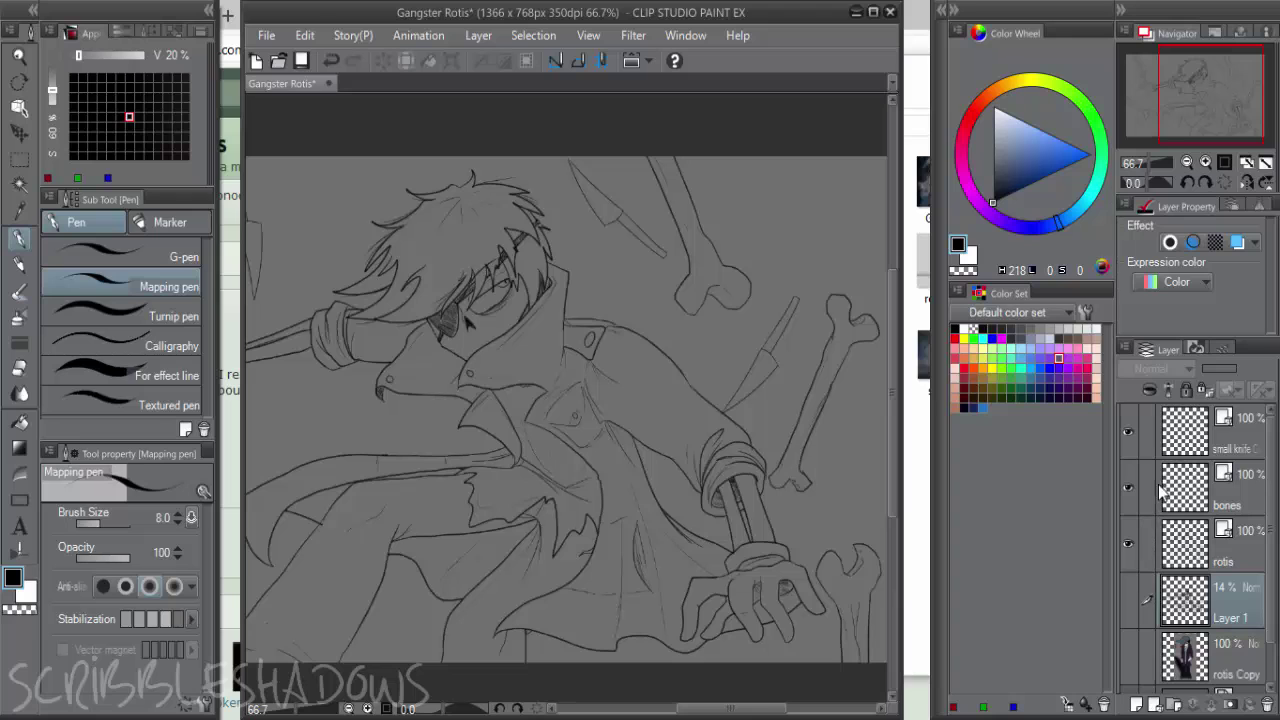
pyautogui.hotkey('ctrl', '-')
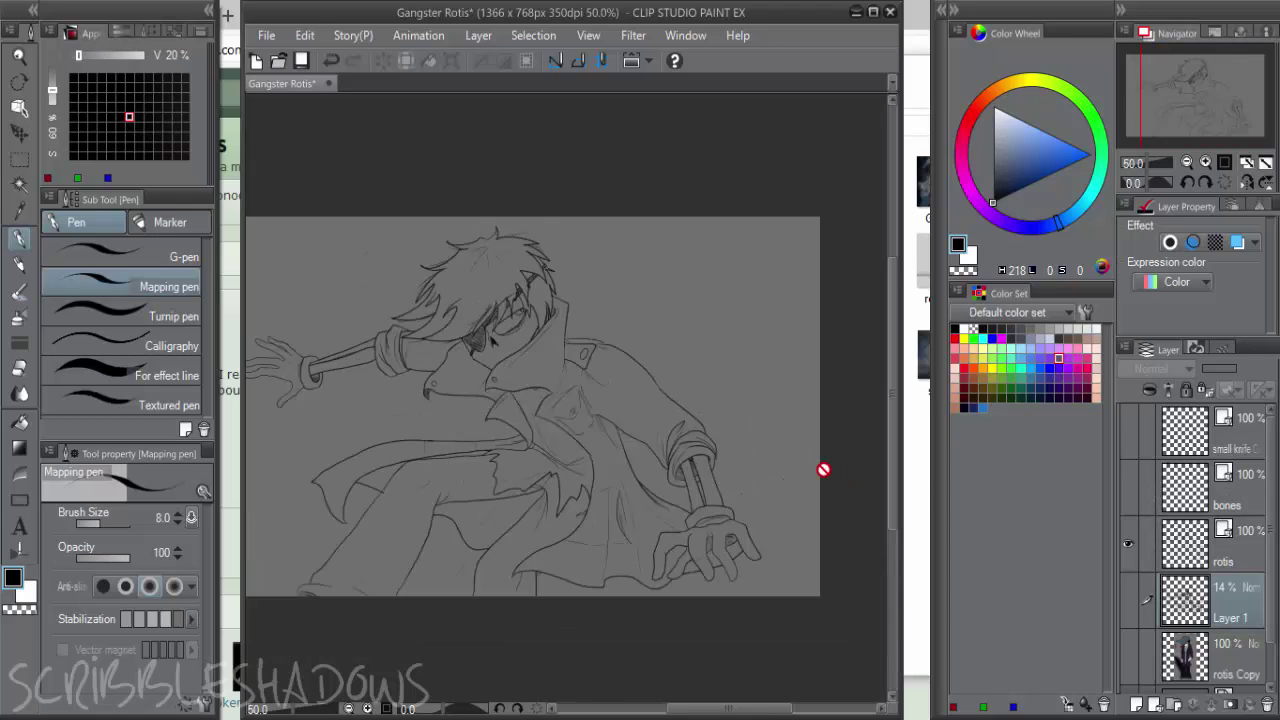
pyautogui.moveTo(782, 451)
pyautogui.mouseDown()
pyautogui.moveTo(874, 394)
pyautogui.moveTo(845, 400)
pyautogui.mouseUp()
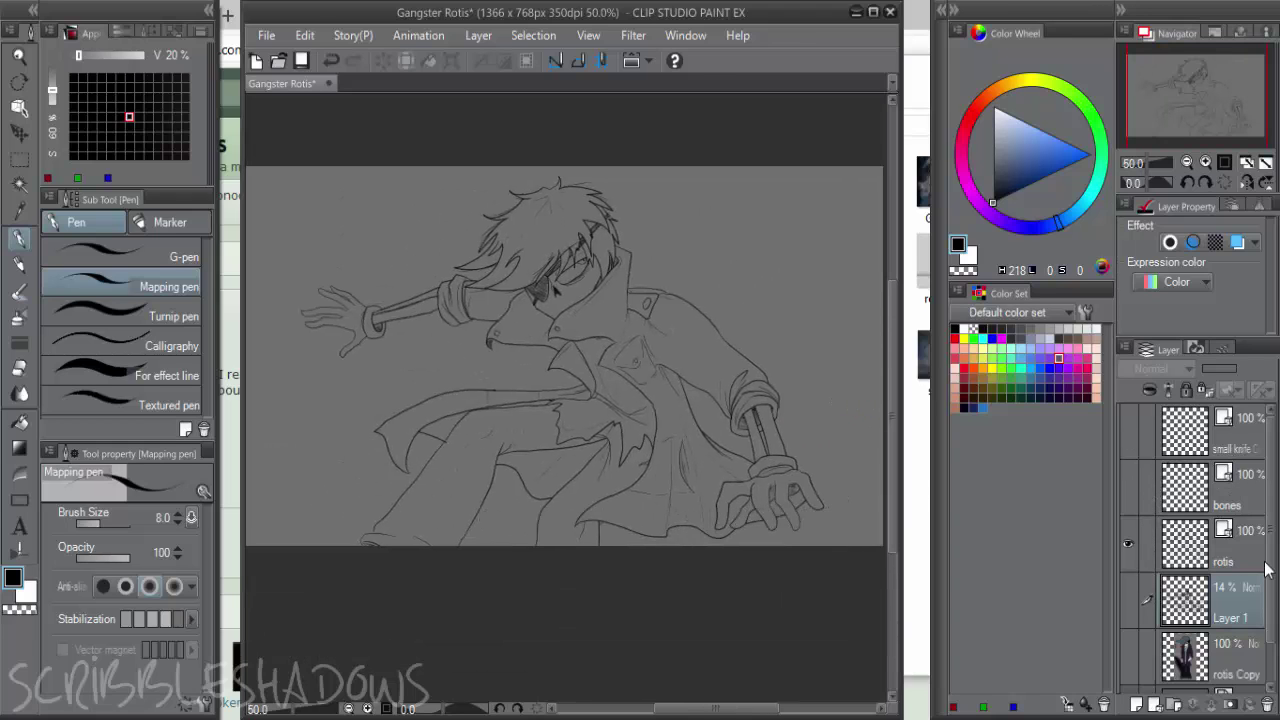
# Show the rotis Copy color reference and move the figure against the canvas's right edge
pyautogui.click(1129, 655)
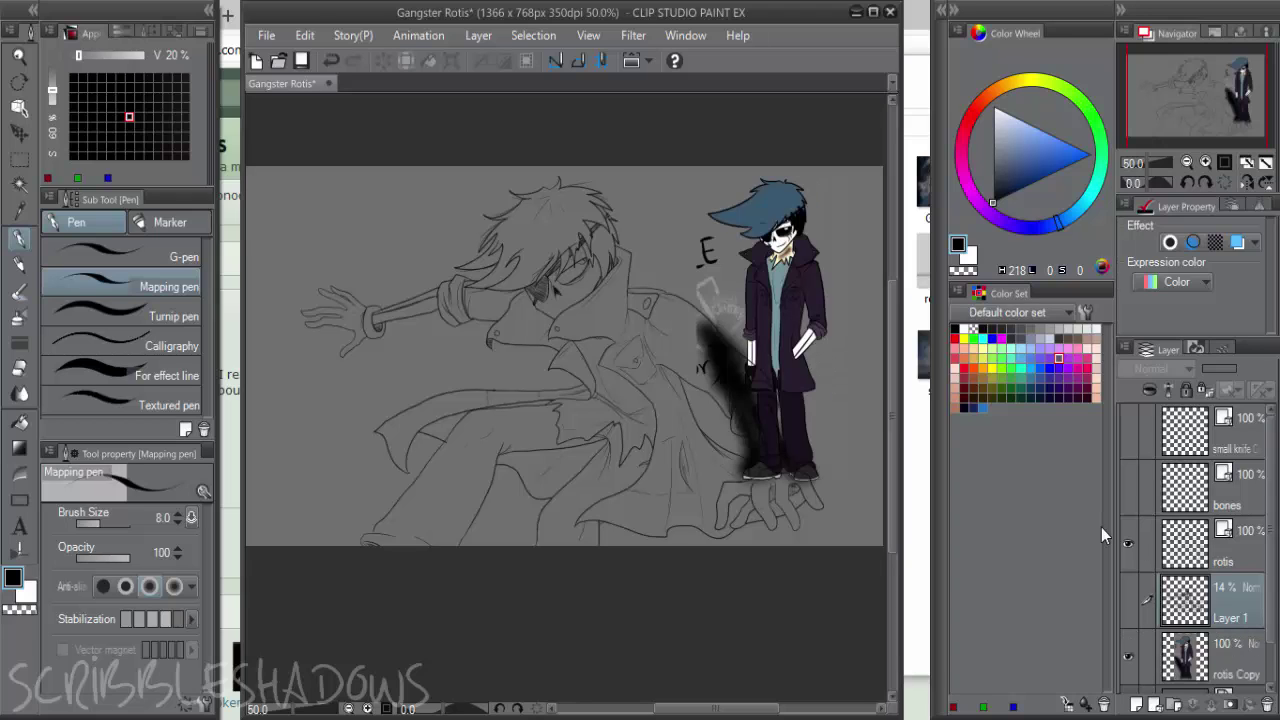
pyautogui.click(1172, 648)
pyautogui.press('k')
pyautogui.moveTo(790, 407); pyautogui.dragTo(860, 377)
pyautogui.hscroll(2, 860, 377)
# Add a raster layer above rotis and handwrite "coincidence" over a double-headed arrow beside the reference figure's hair
pyautogui.click(1125, 520)
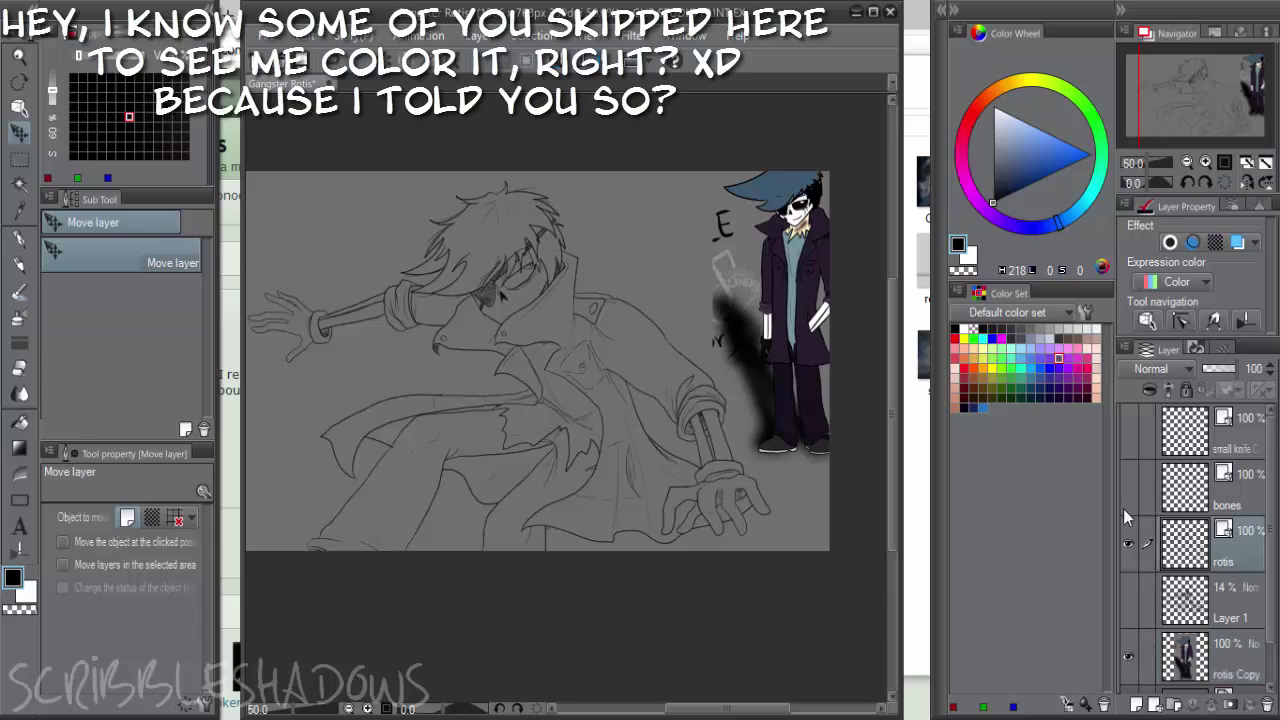
pyautogui.click(1136, 704)
pyautogui.press('p')
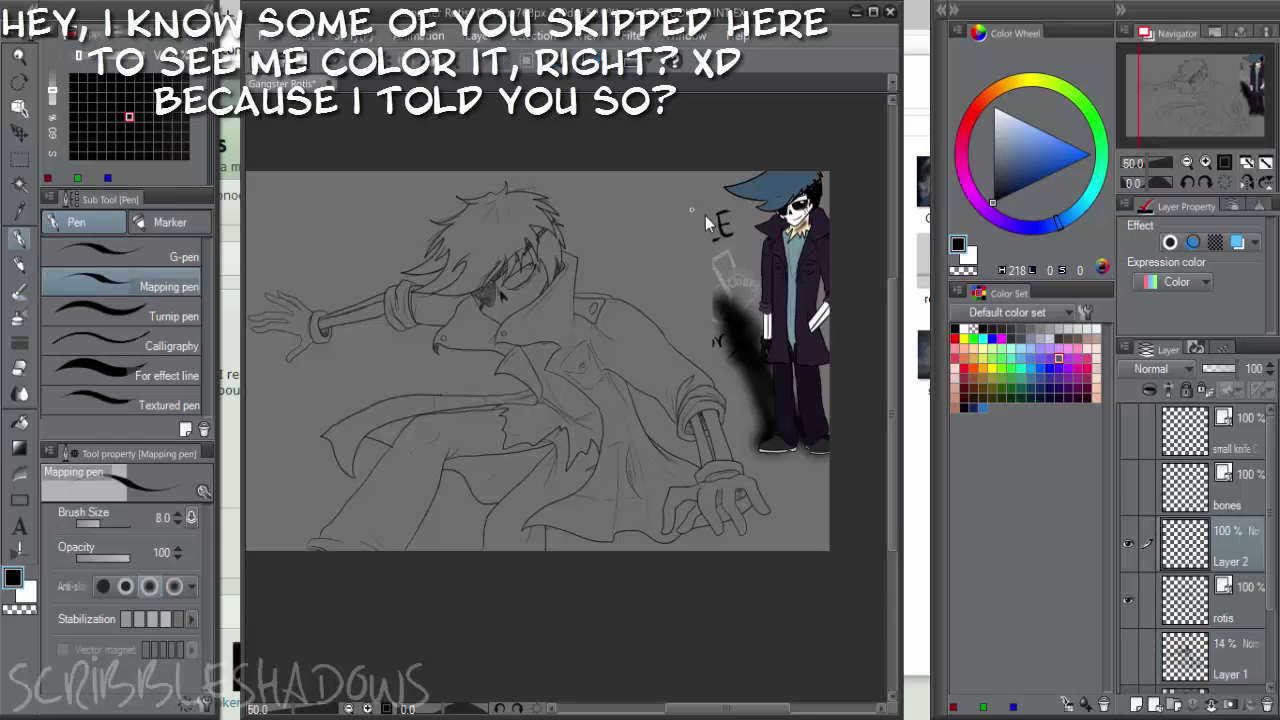
pyautogui.scroll(3, 705, 215)
pyautogui.moveTo(748, 221); pyautogui.dragTo(643, 246)
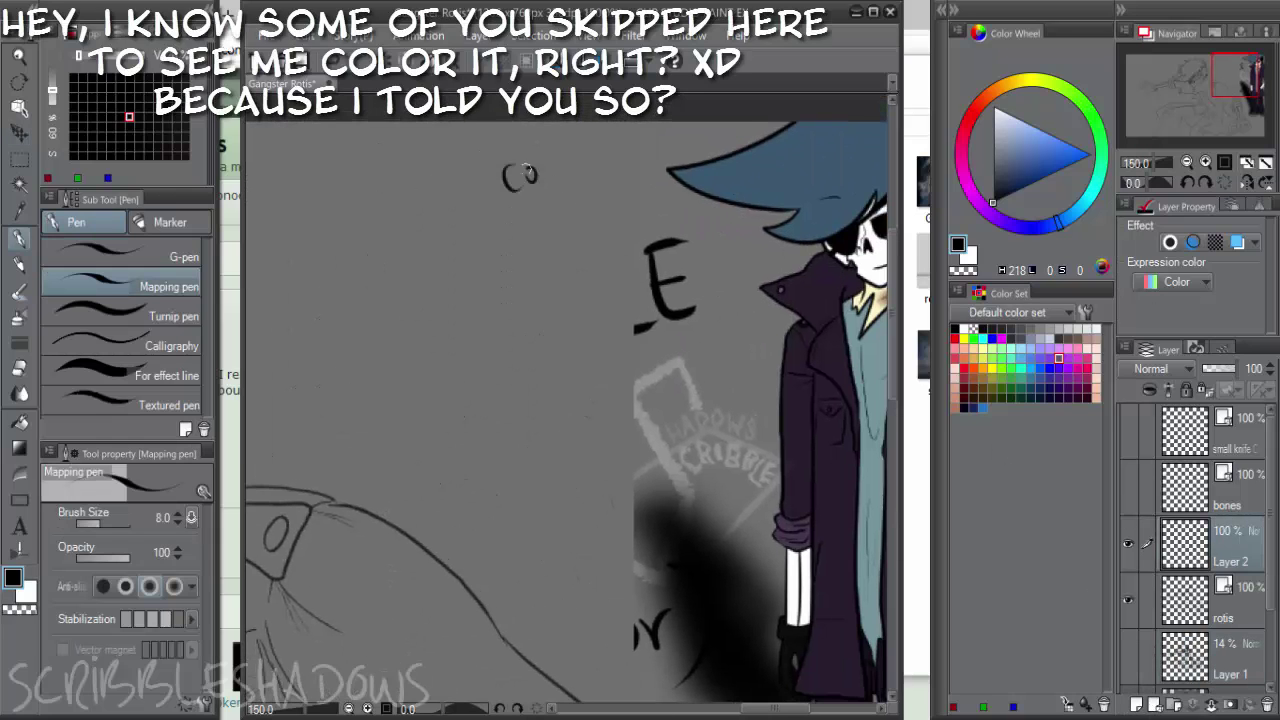
pyautogui.moveTo(533, 155)
pyautogui.mouseDown()
pyautogui.moveTo(582, 163)
pyautogui.moveTo(573, 153)
pyautogui.moveTo(588, 169)
pyautogui.moveTo(584, 147)
pyautogui.moveTo(672, 152)
pyautogui.mouseUp()
pyautogui.moveTo(668, 198)
pyautogui.mouseDown()
pyautogui.moveTo(582, 200)
pyautogui.moveTo(553, 255)
pyautogui.mouseUp()
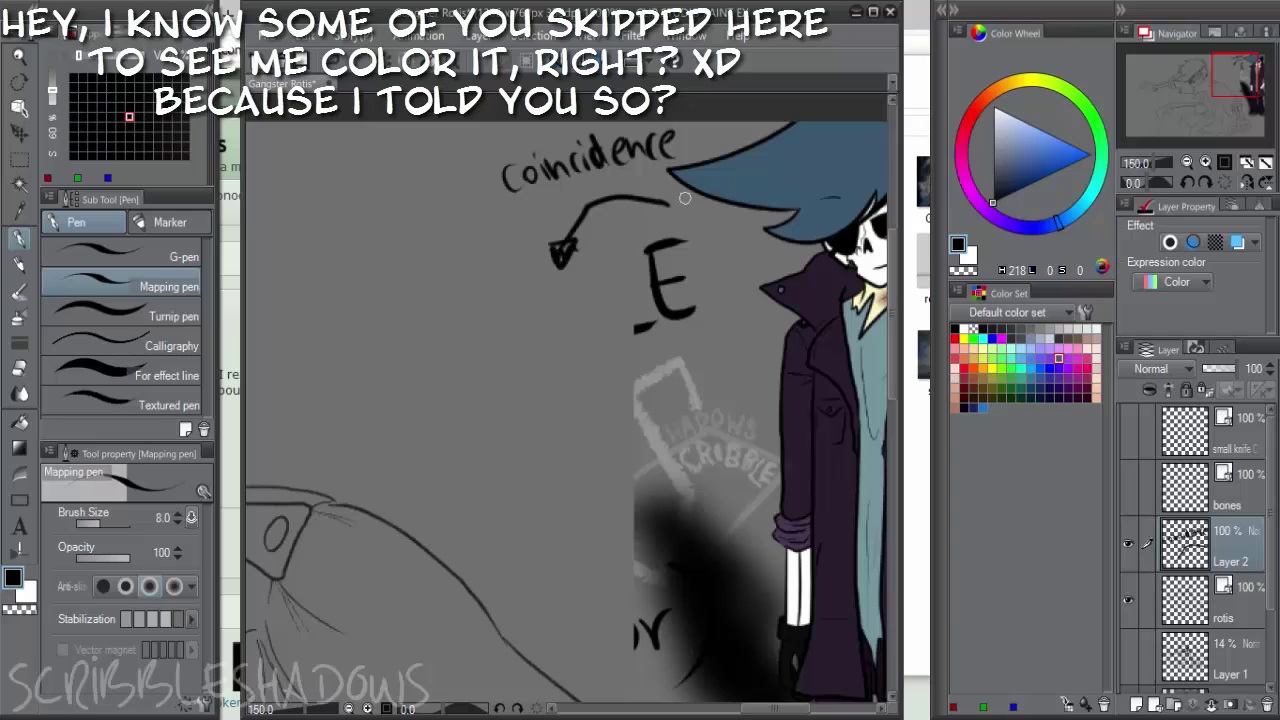
pyautogui.moveTo(685, 198)
pyautogui.mouseDown()
pyautogui.moveTo(668, 212)
pyautogui.moveTo(686, 207)
pyautogui.mouseUp()
# Handwrite "same background color lol" beneath the double-headed arrow
pyautogui.moveTo(446, 336)
pyautogui.mouseDown()
pyautogui.moveTo(432, 366)
pyautogui.moveTo(502, 330)
pyautogui.moveTo(440, 430)
pyautogui.moveTo(488, 397)
pyautogui.moveTo(528, 398)
pyautogui.moveTo(519, 404)
pyautogui.mouseUp()
pyautogui.moveTo(553, 352)
pyautogui.mouseDown()
pyautogui.moveTo(550, 362)
pyautogui.moveTo(597, 304)
pyautogui.moveTo(590, 328)
pyautogui.mouseUp()
pyautogui.moveTo(490, 466)
pyautogui.mouseDown()
pyautogui.moveTo(478, 488)
pyautogui.moveTo(522, 428)
pyautogui.mouseUp()
pyautogui.moveTo(528, 440); pyautogui.dragTo(553, 424)
pyautogui.moveTo(482, 532); pyautogui.dragTo(492, 559)
pyautogui.moveTo(512, 541); pyautogui.dragTo(540, 539)
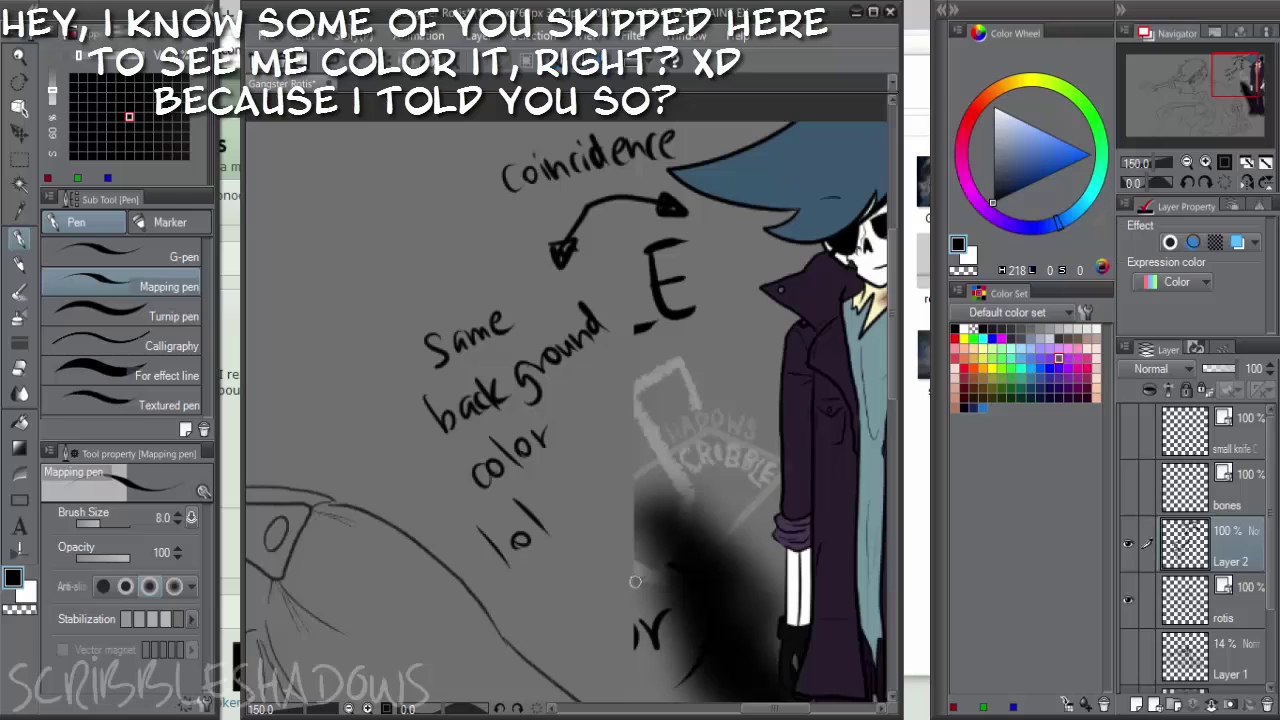
# Delete Layer 2 with the handwritten notes
pyautogui.scroll(-1, 680, 520)
pyautogui.scroll(-1, 745, 365)
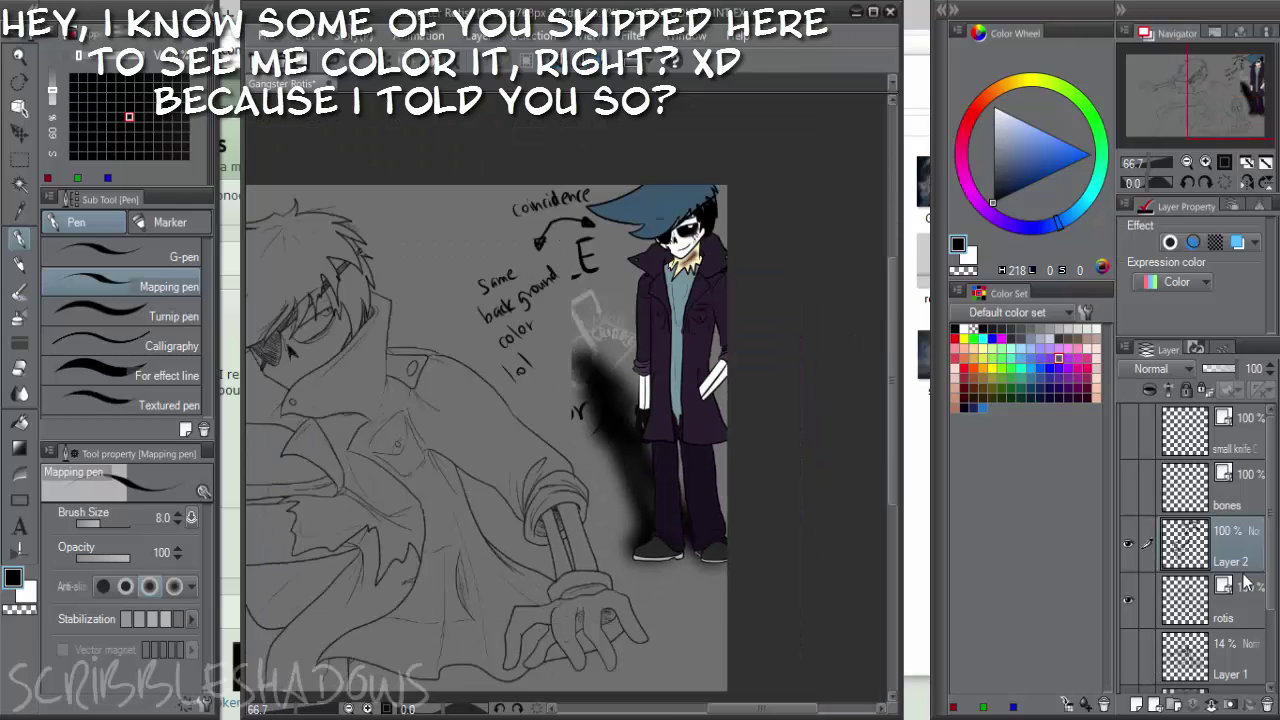
pyautogui.scroll(-1, 1273, 596)
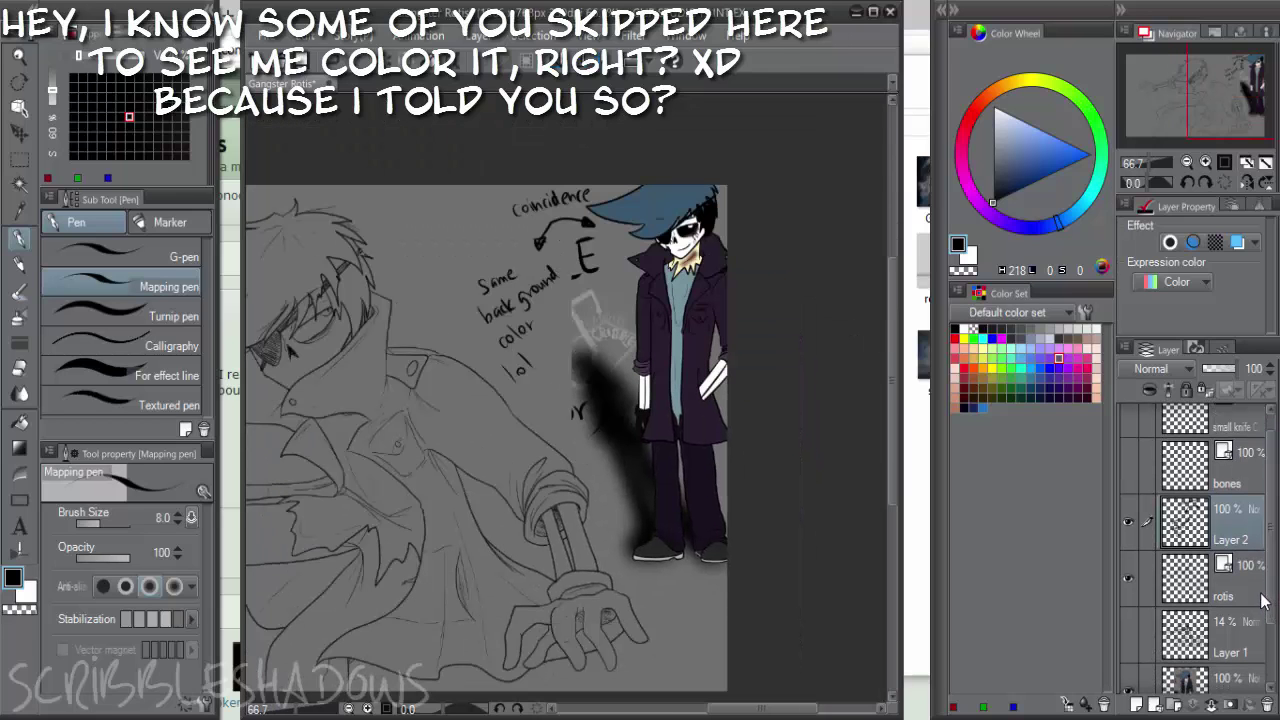
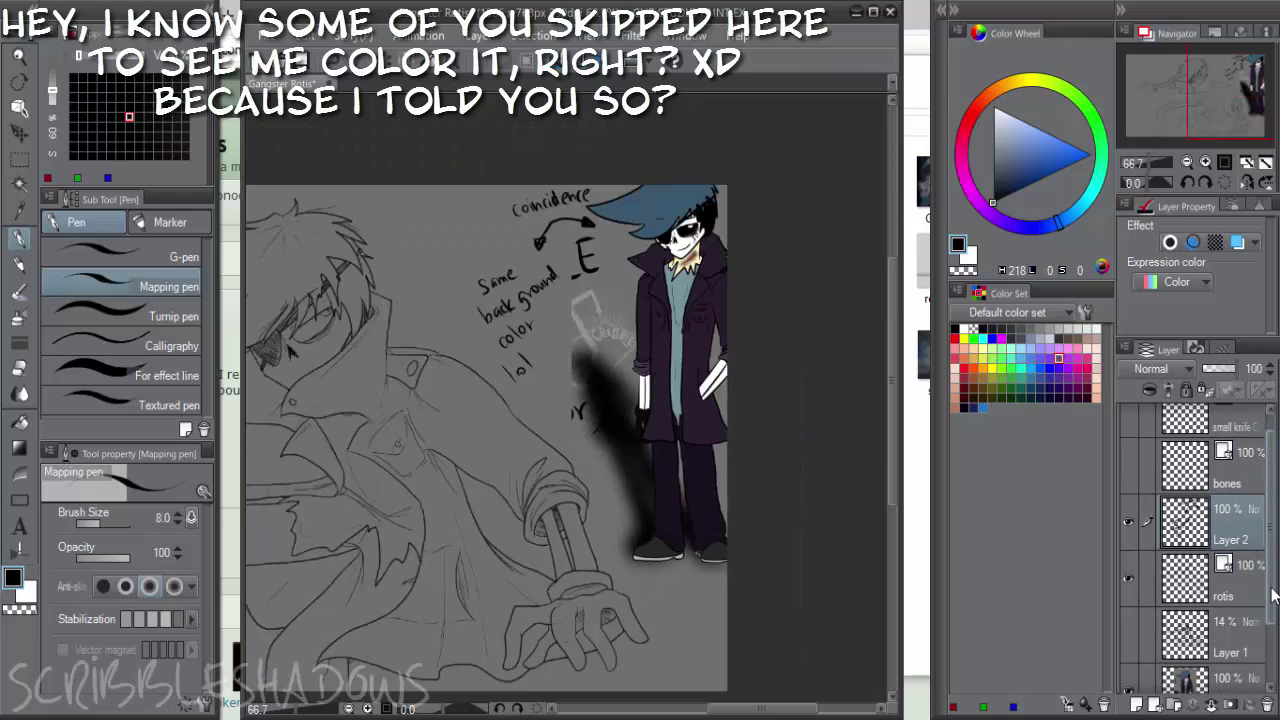
pyautogui.click(1265, 705)
# Add a raster layer between Layer 1 and the rotis line art, and sample the dark purple coat color from the reference figure
pyautogui.click(1240, 580)
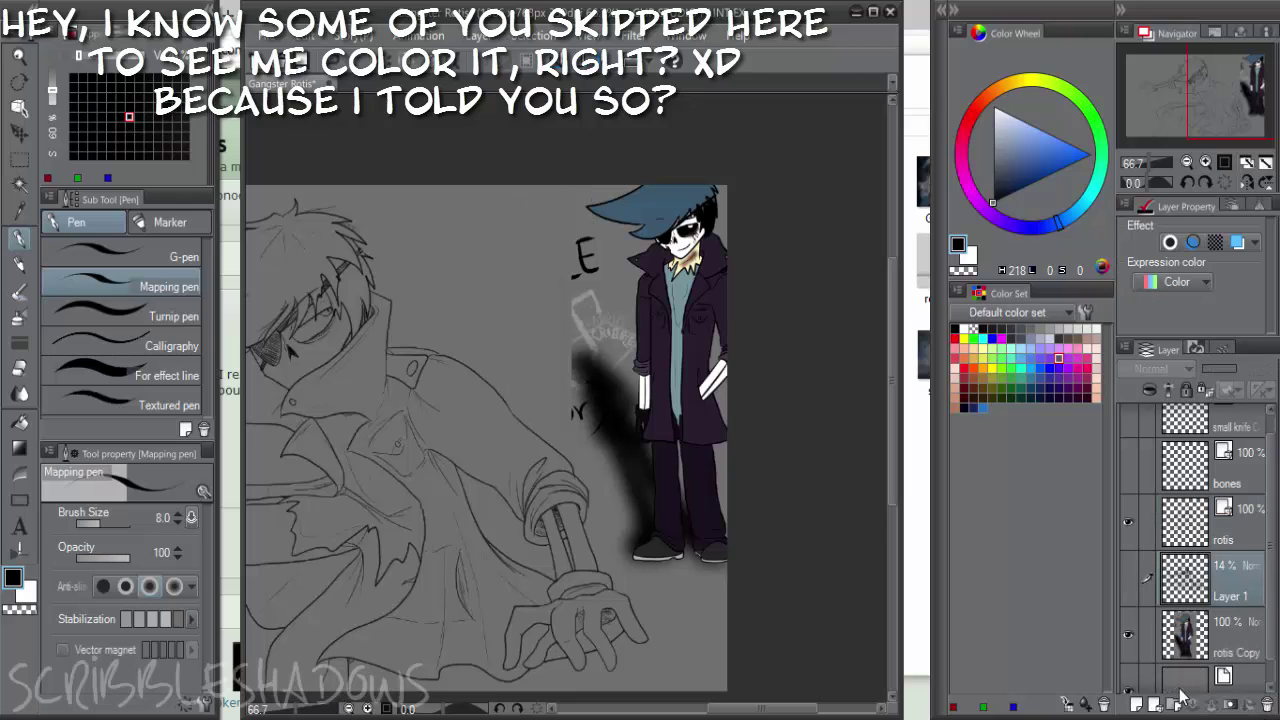
pyautogui.click(1137, 705)
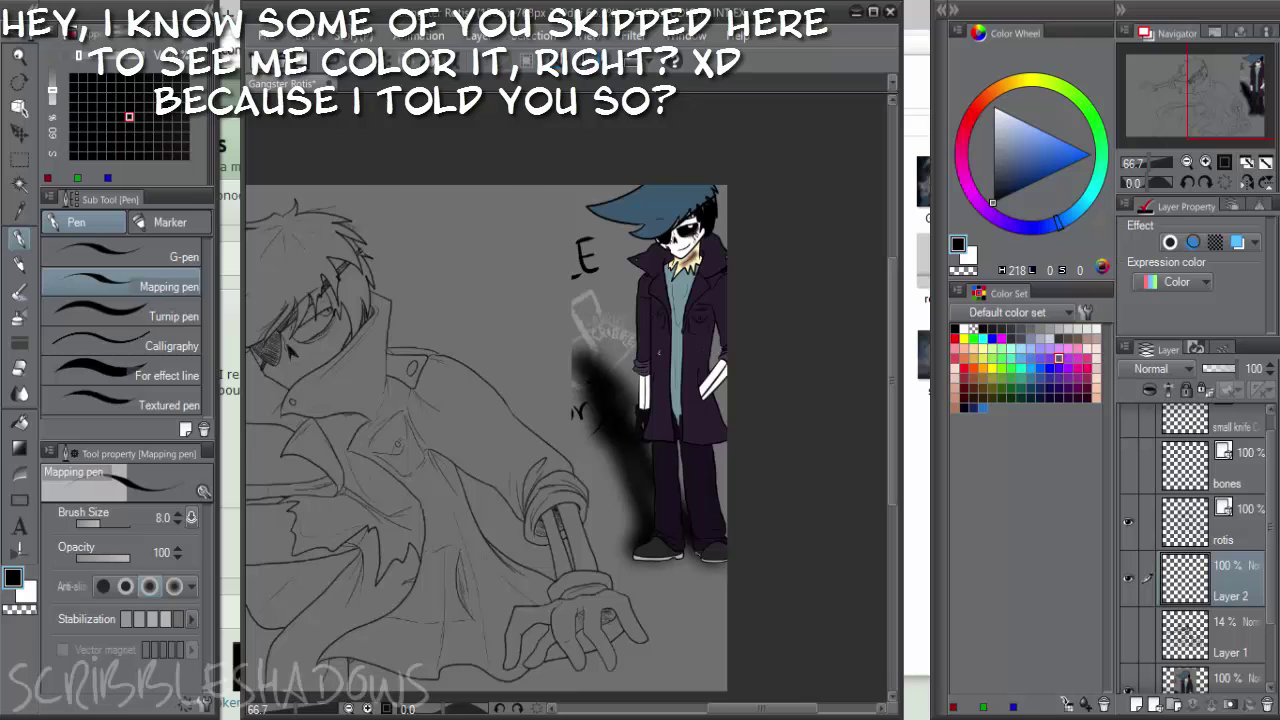
pyautogui.scroll(2, 659, 352)
pyautogui.keyDown('alt'); pyautogui.click(627, 335); pyautogui.keyUp('alt')
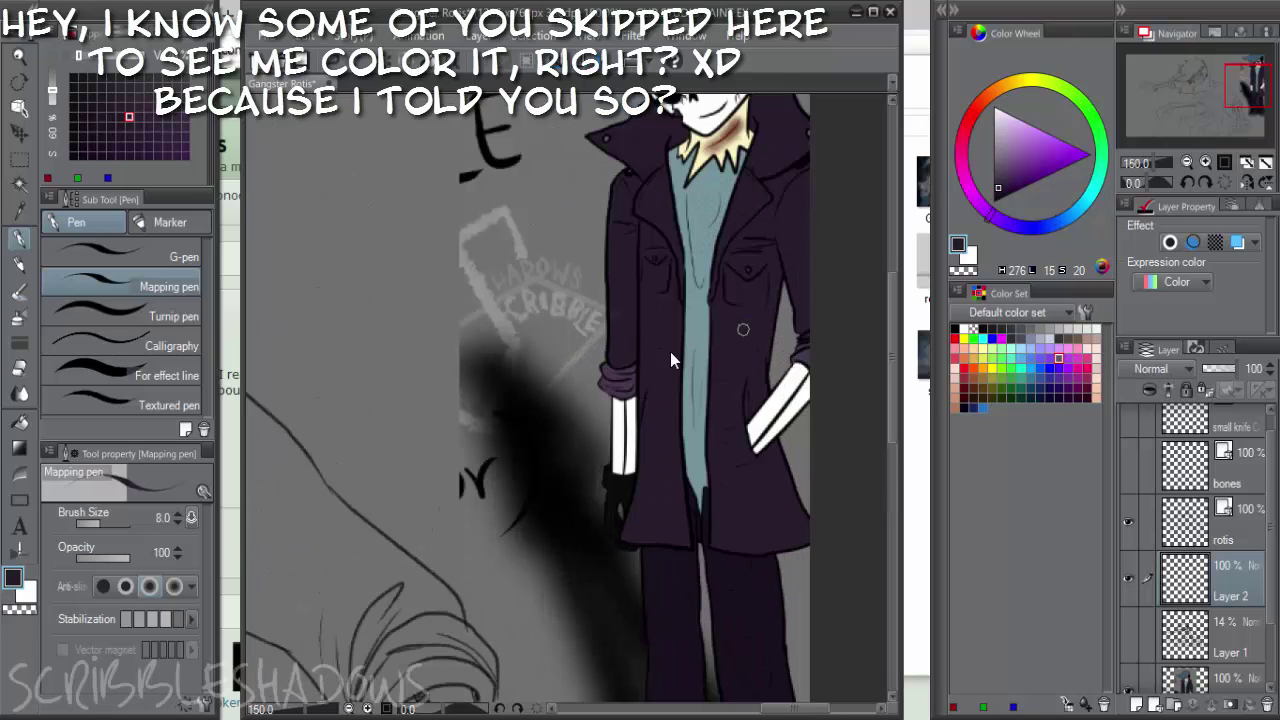
# Fill the coat's bent sleeve, shoulder and the area beside the shoulder strap with the dark purple on Layer 2
pyautogui.scroll(-3, 670, 360)
pyautogui.scroll(2, 647, 355)
pyautogui.press('g')
pyautogui.click(620, 378)
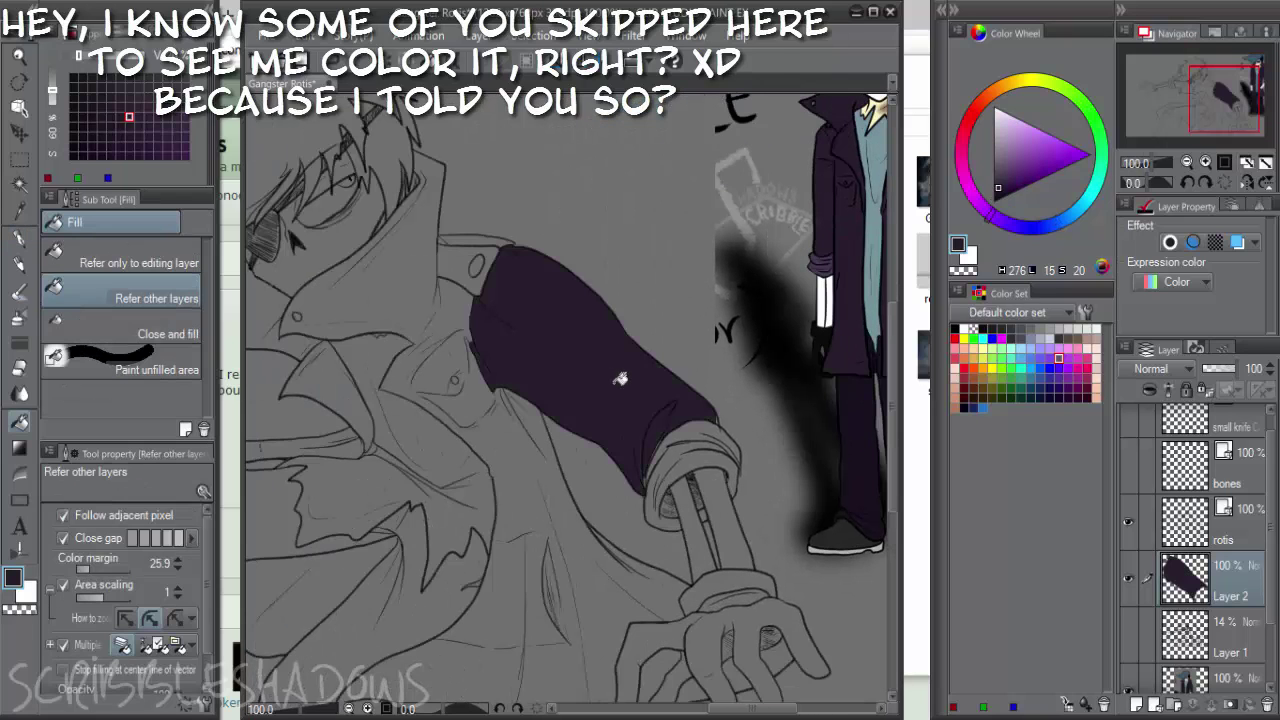
pyautogui.click(462, 300)
pyautogui.click(476, 238)
pyautogui.moveTo(517, 295); pyautogui.dragTo(607, 340)
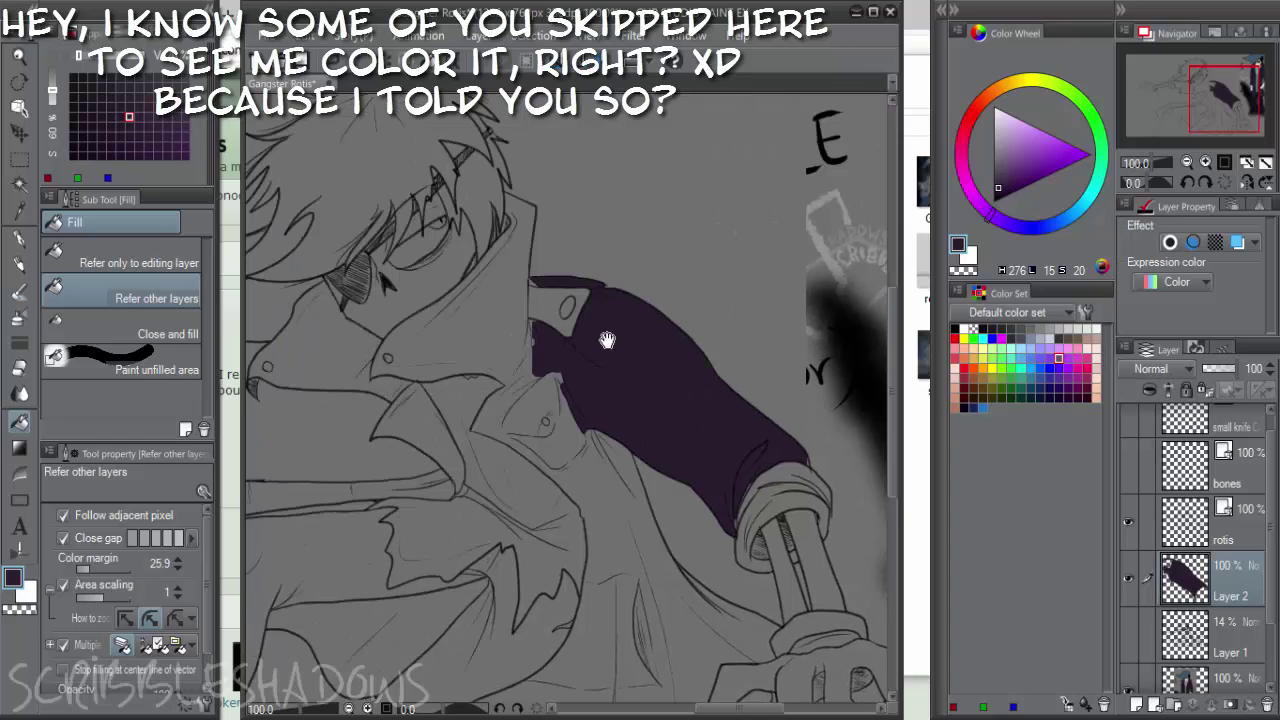
# Fill the raised collar next to the face and the unfilled coat areas just below it with dark purple
pyautogui.scroll(2, 523, 309)
pyautogui.click(590, 291)
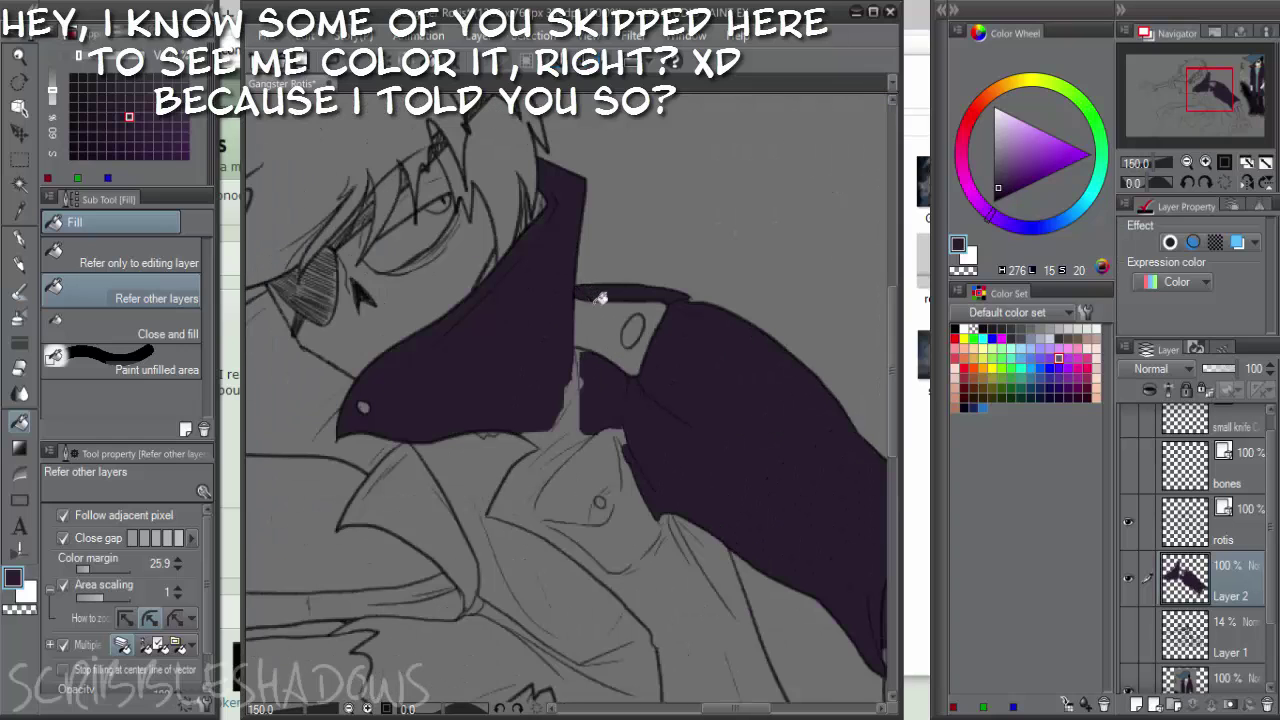
pyautogui.click(578, 400)
pyautogui.click(540, 462)
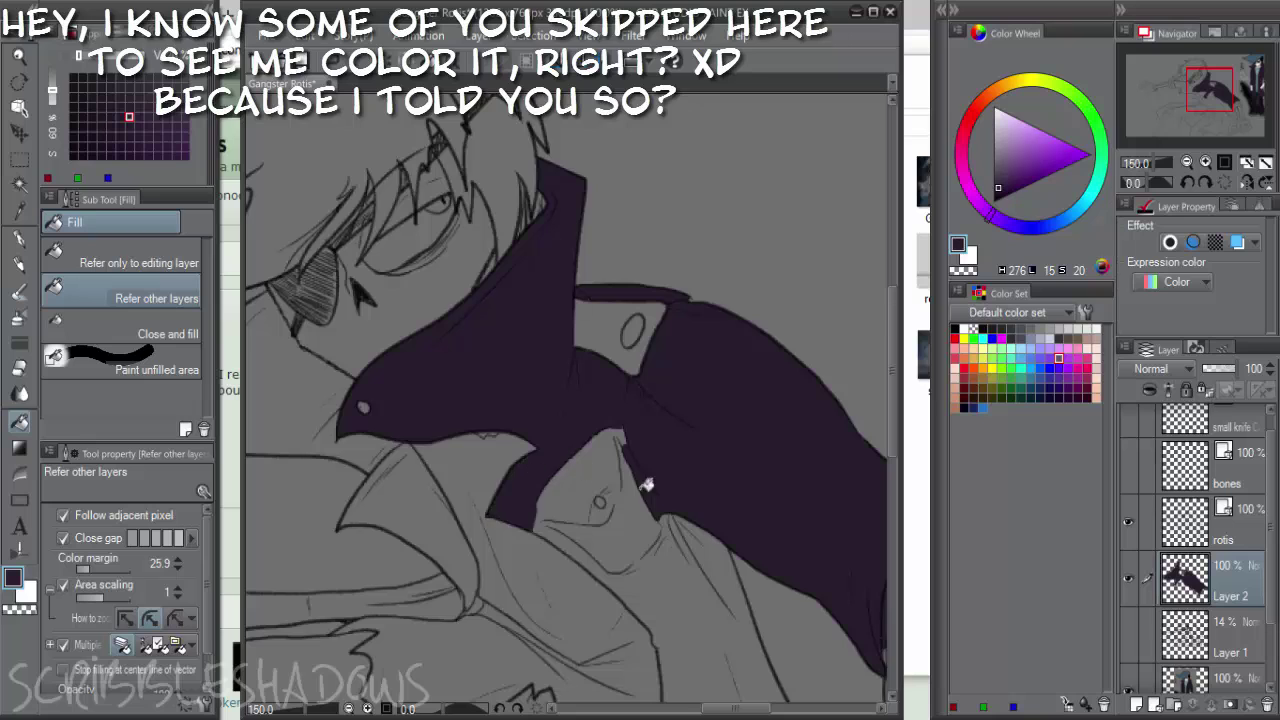
# Fill the coat's chest pocket flap and the gaps around it with dark purple, leaving the button unfilled
pyautogui.moveTo(637, 531); pyautogui.dragTo(570, 421)
pyautogui.click(570, 421)
pyautogui.click(530, 365)
pyautogui.click(498, 426)
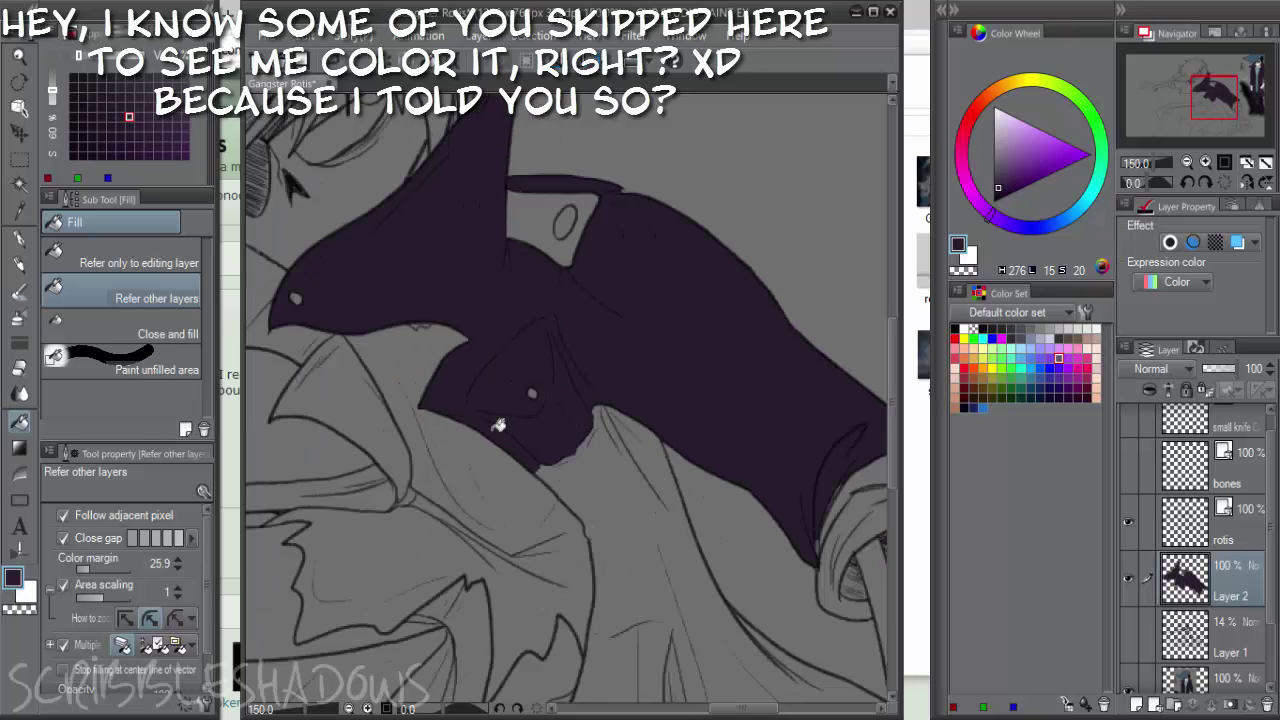
# Fill the coat's side below the chest pocket and down toward the resting hand with dark purple
pyautogui.click(622, 500)
pyautogui.moveTo(703, 557); pyautogui.dragTo(620, 409)
pyautogui.click(620, 409)
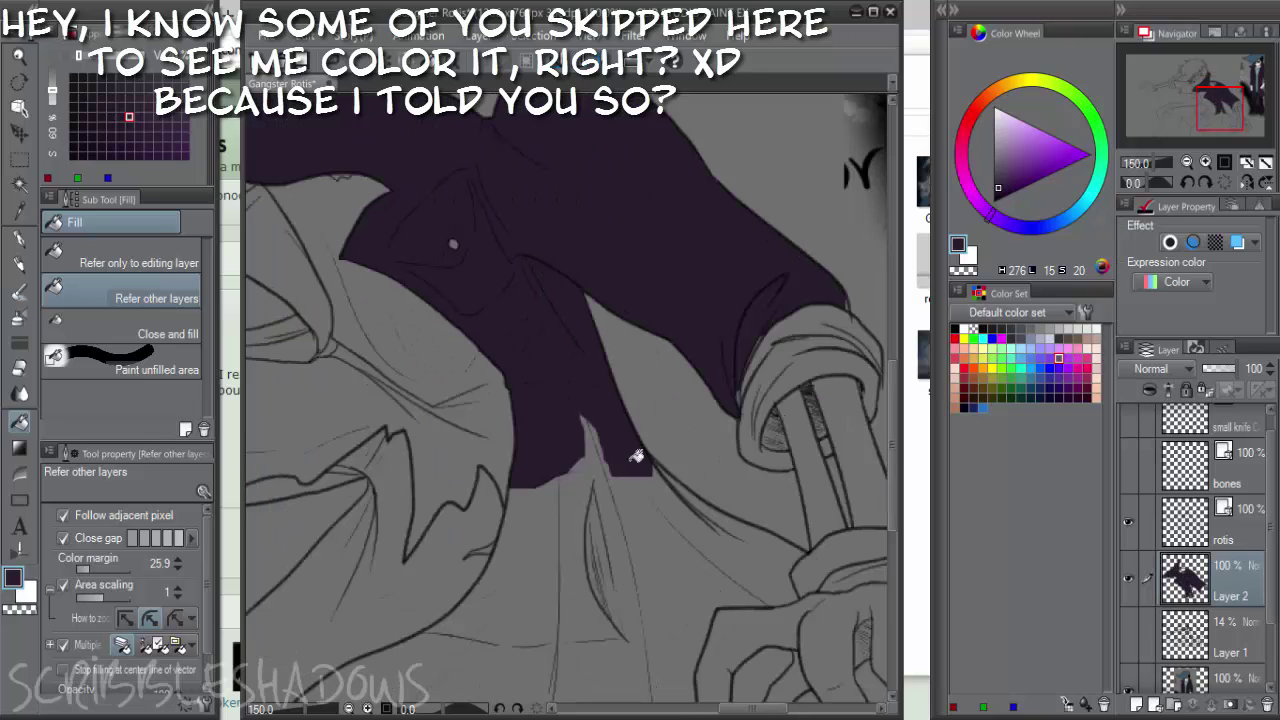
pyautogui.click(679, 535)
pyautogui.click(605, 645)
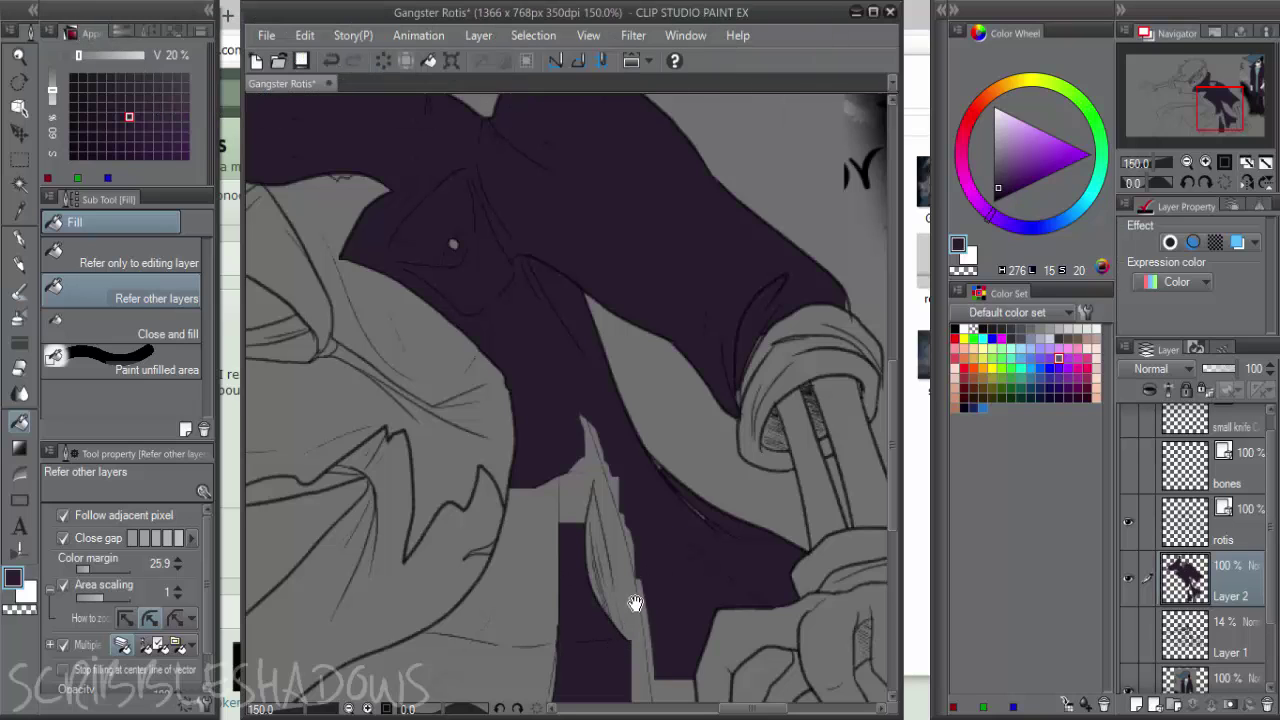
# Fill the coat's lower hem, the leftover slivers around its folds and the gaps between the resting hand's fingers with dark purple
pyautogui.moveTo(634, 603); pyautogui.dragTo(631, 409)
pyautogui.click(504, 484)
pyautogui.click(545, 385)
pyautogui.click(591, 269)
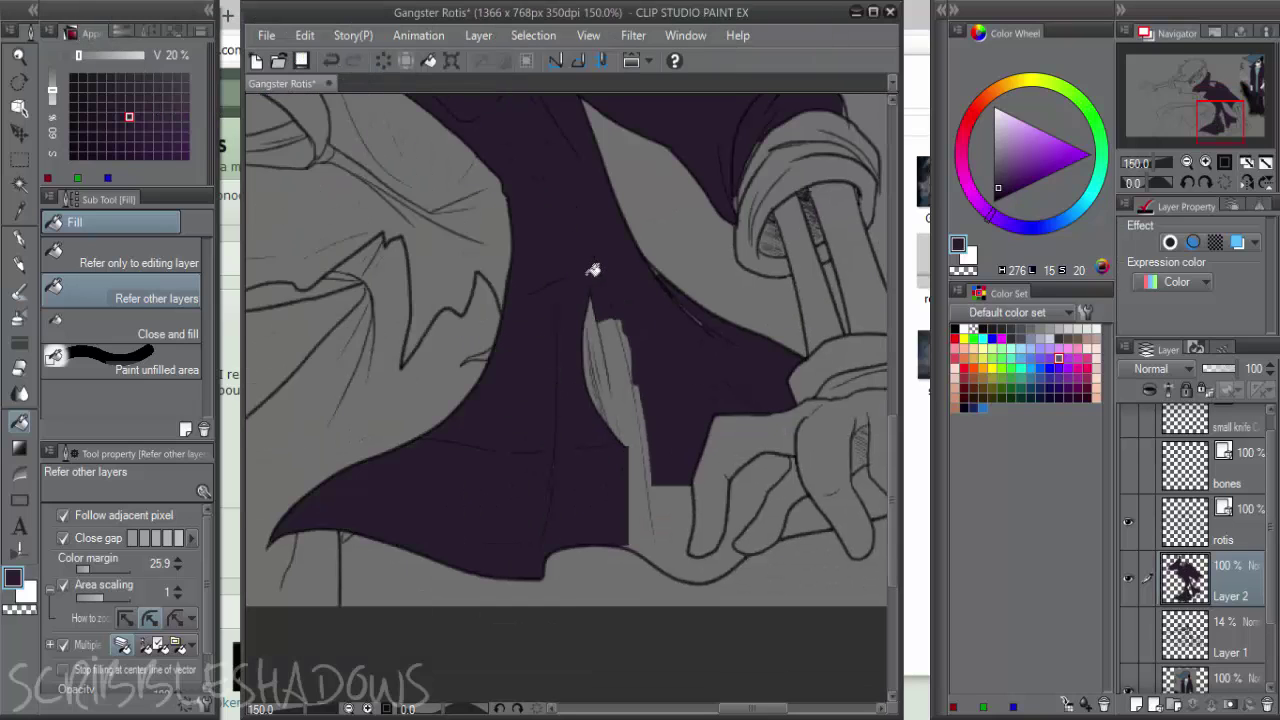
pyautogui.click(615, 350)
pyautogui.click(635, 420)
pyautogui.click(643, 460)
pyautogui.click(661, 517)
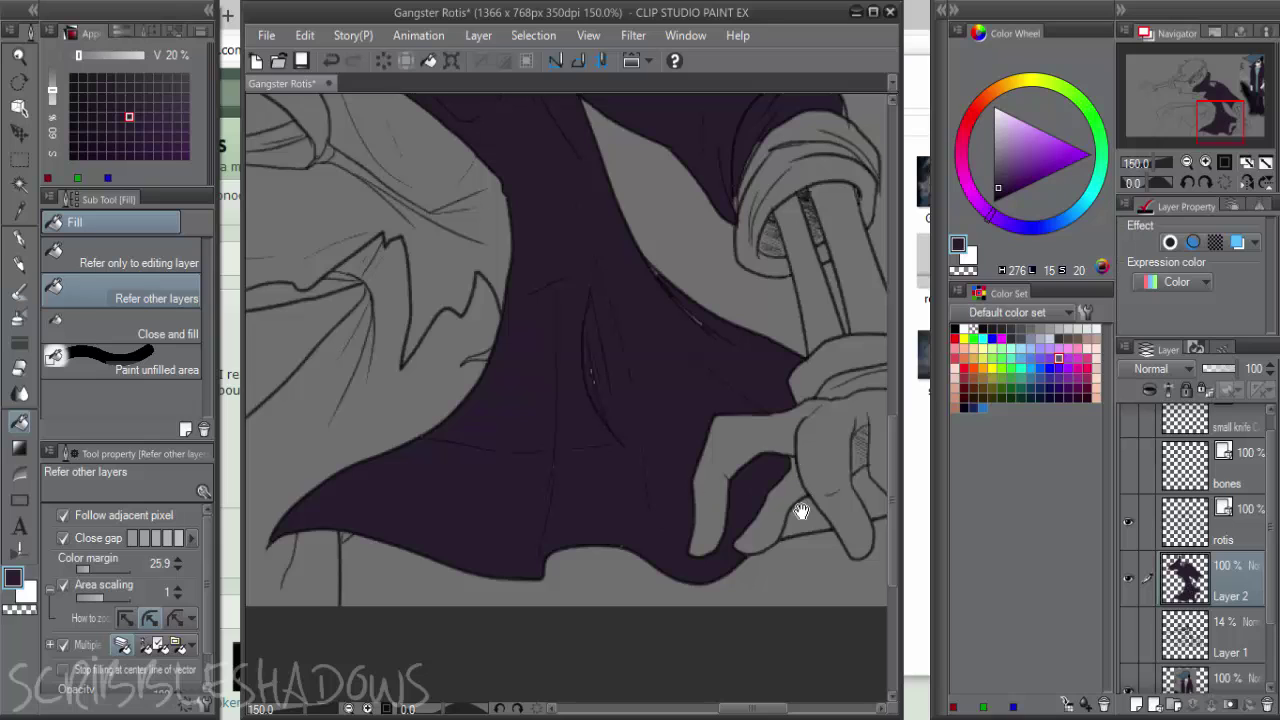
pyautogui.moveTo(834, 484); pyautogui.dragTo(628, 474)
pyautogui.click(730, 460)
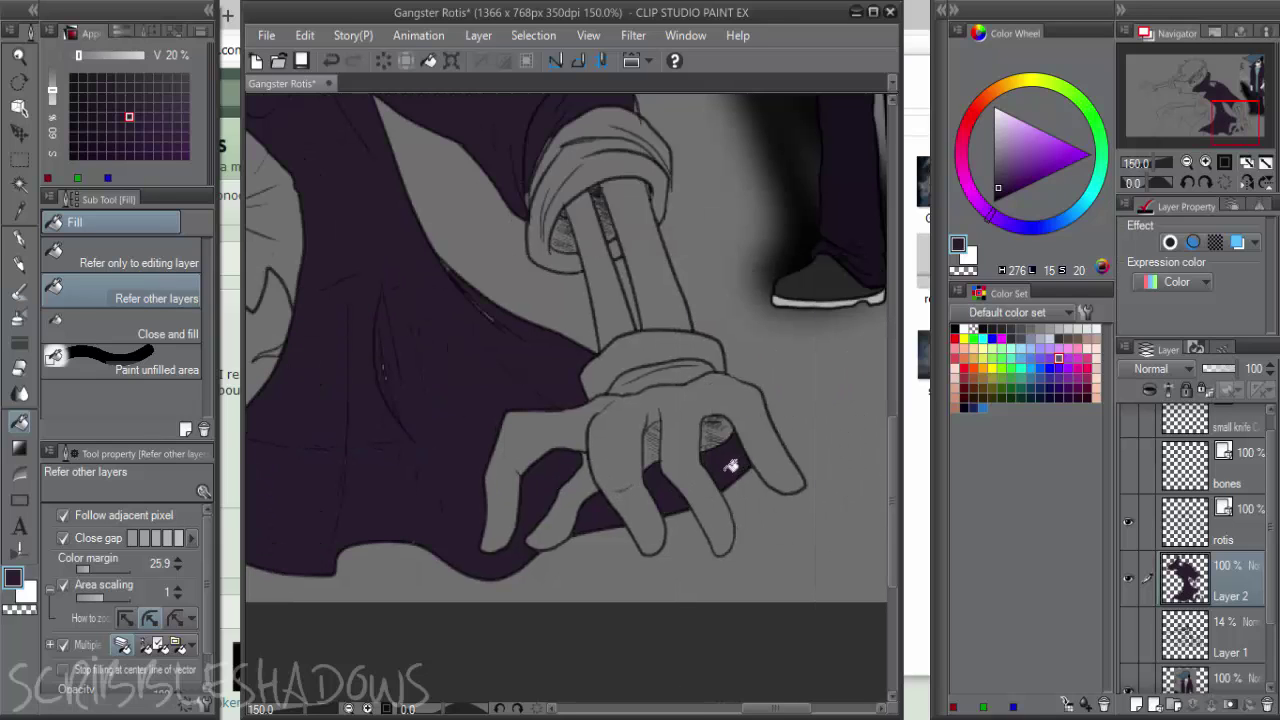
# Paint over the unfilled slivers along the sleeve cuff and the coat's fold lines using the Mapping pen
pyautogui.scroll(4, 640, 400)
pyautogui.scroll(1, 595, 288)
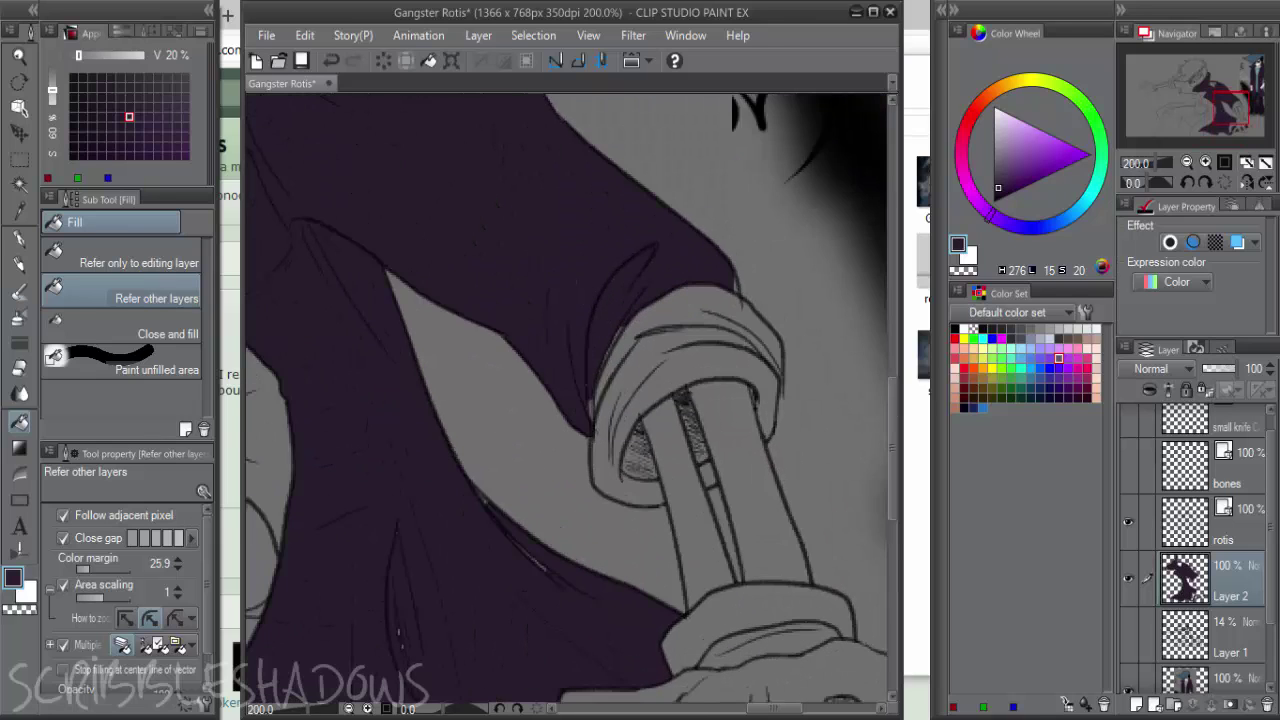
pyautogui.press('p')
pyautogui.moveTo(590, 426)
pyautogui.mouseDown()
pyautogui.moveTo(612, 325)
pyautogui.moveTo(639, 303)
pyautogui.mouseUp()
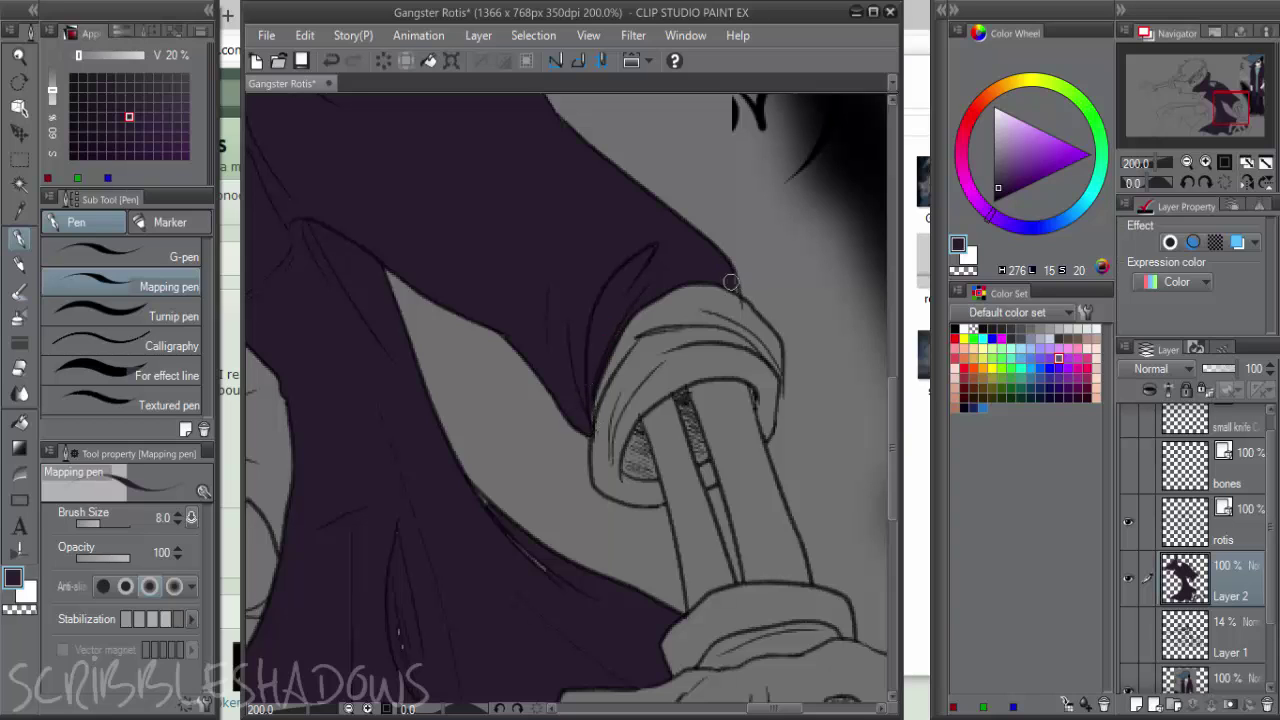
pyautogui.moveTo(611, 506); pyautogui.dragTo(686, 359)
pyautogui.press('p')
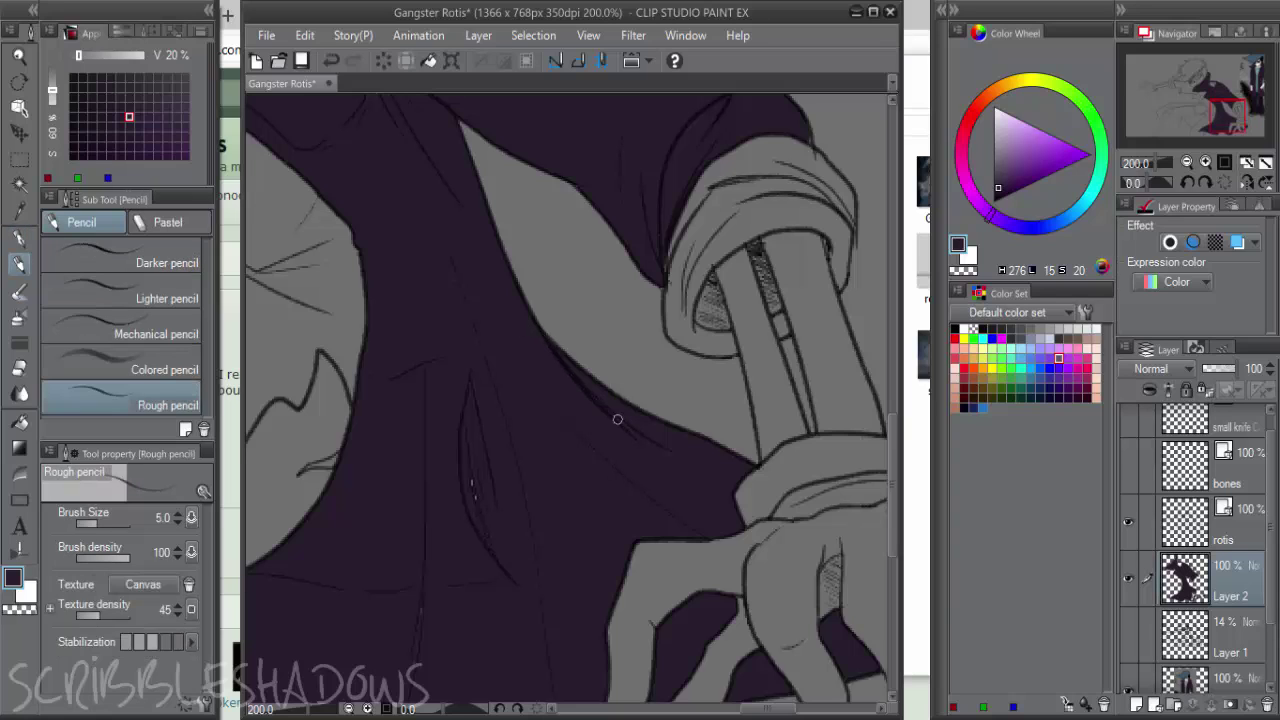
pyautogui.press('p')
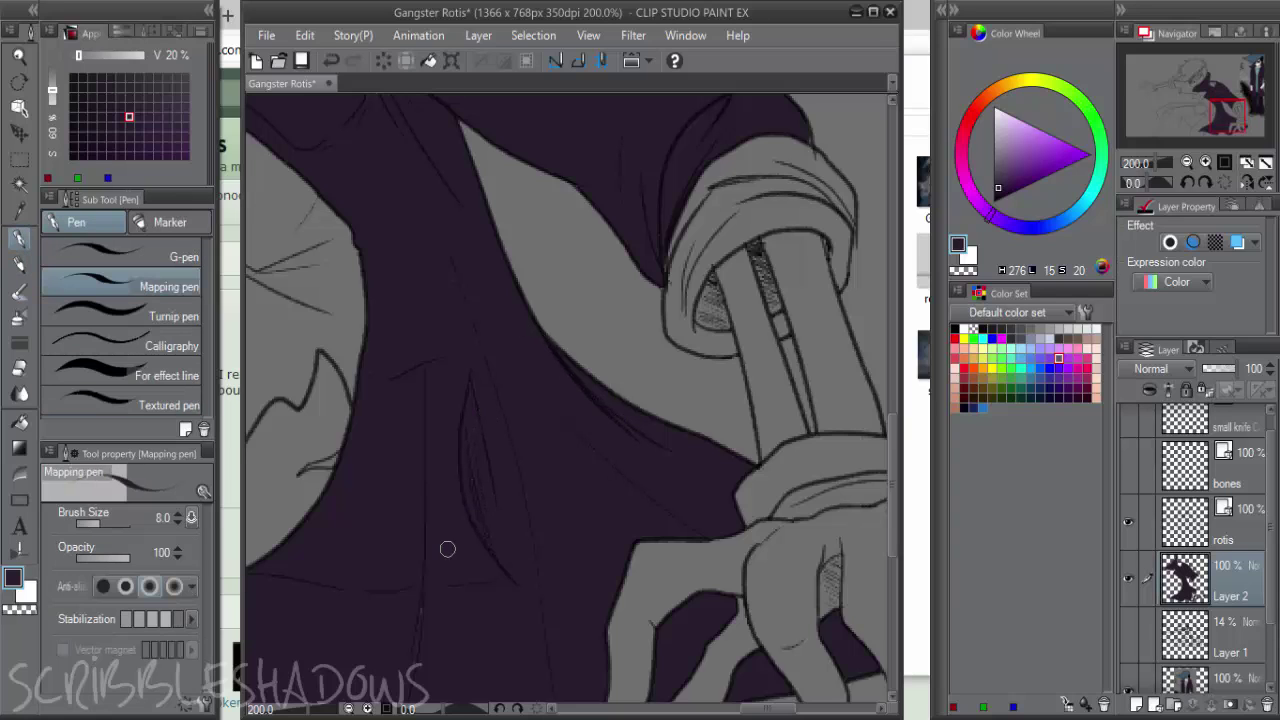
# Paint the unfilled gaps between the hair strands and the raised collar dark purple with the Mapping pen
pyautogui.scroll(-2, 503, 458)
pyautogui.moveTo(500, 444); pyautogui.dragTo(674, 557)
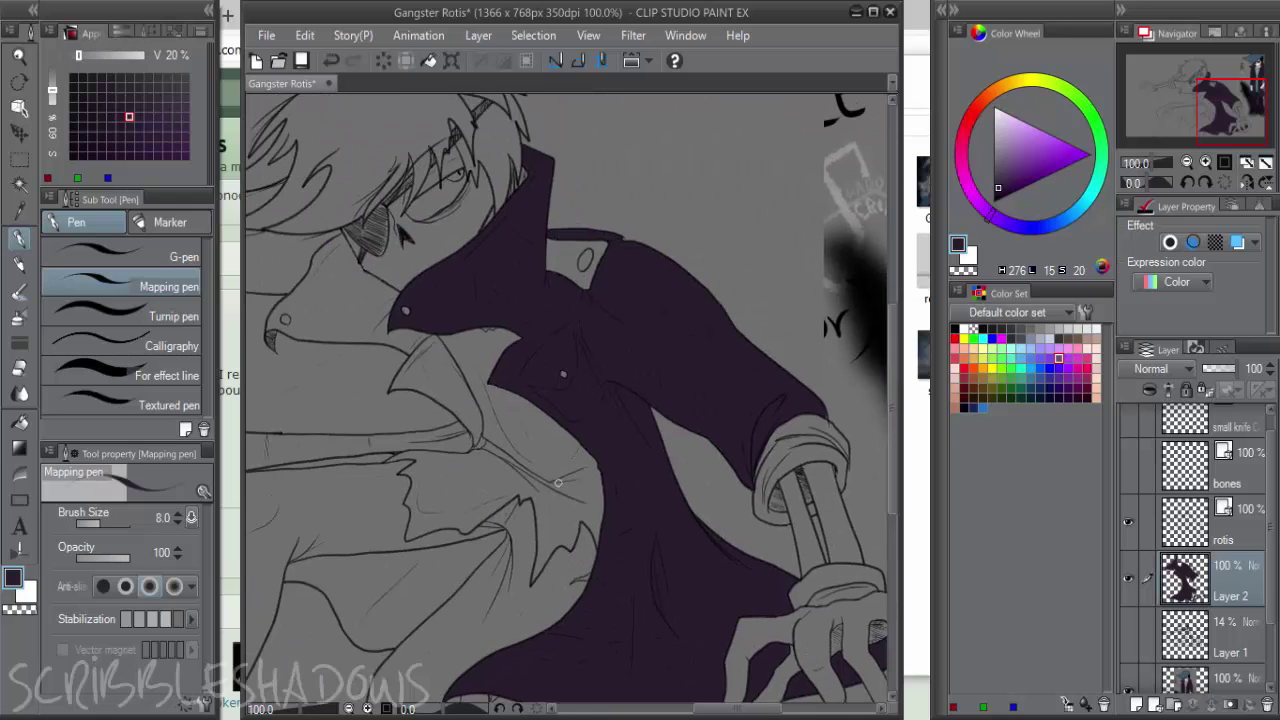
pyautogui.moveTo(676, 412); pyautogui.dragTo(772, 504)
pyautogui.scroll(6, 600, 263)
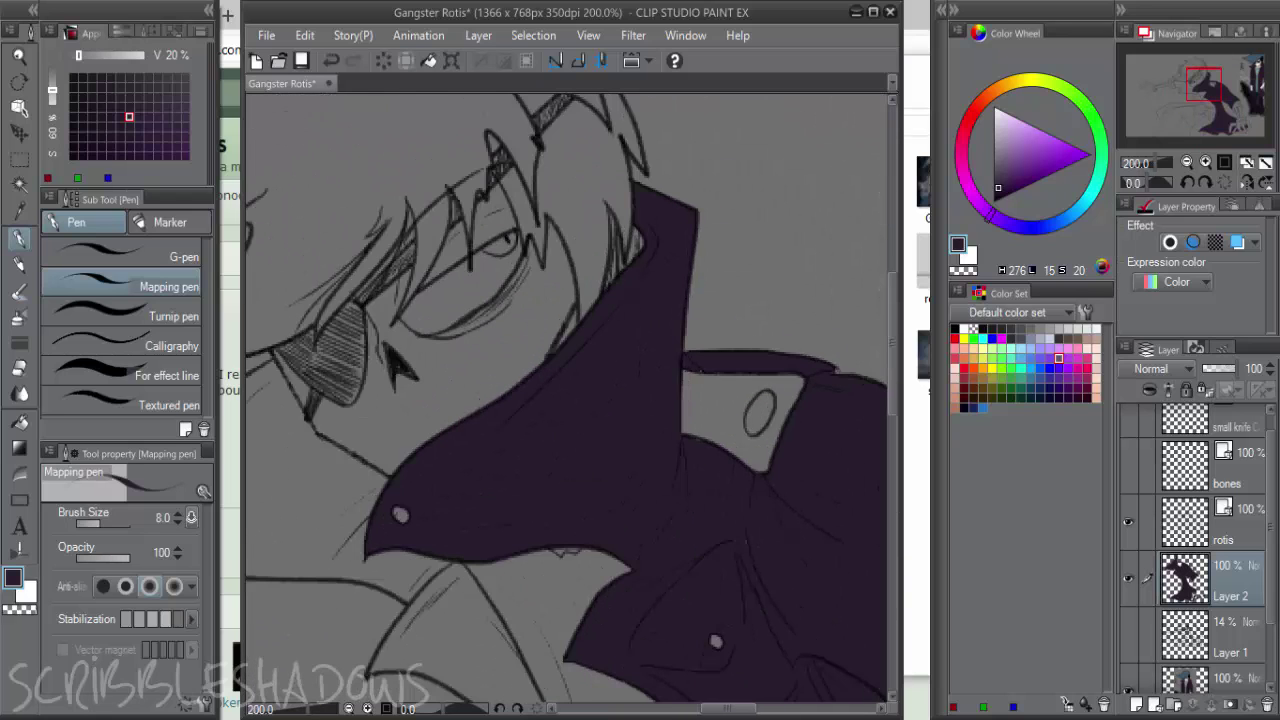
pyautogui.moveTo(647, 214)
pyautogui.mouseDown()
pyautogui.moveTo(647, 195)
pyautogui.moveTo(613, 404)
pyautogui.mouseUp()
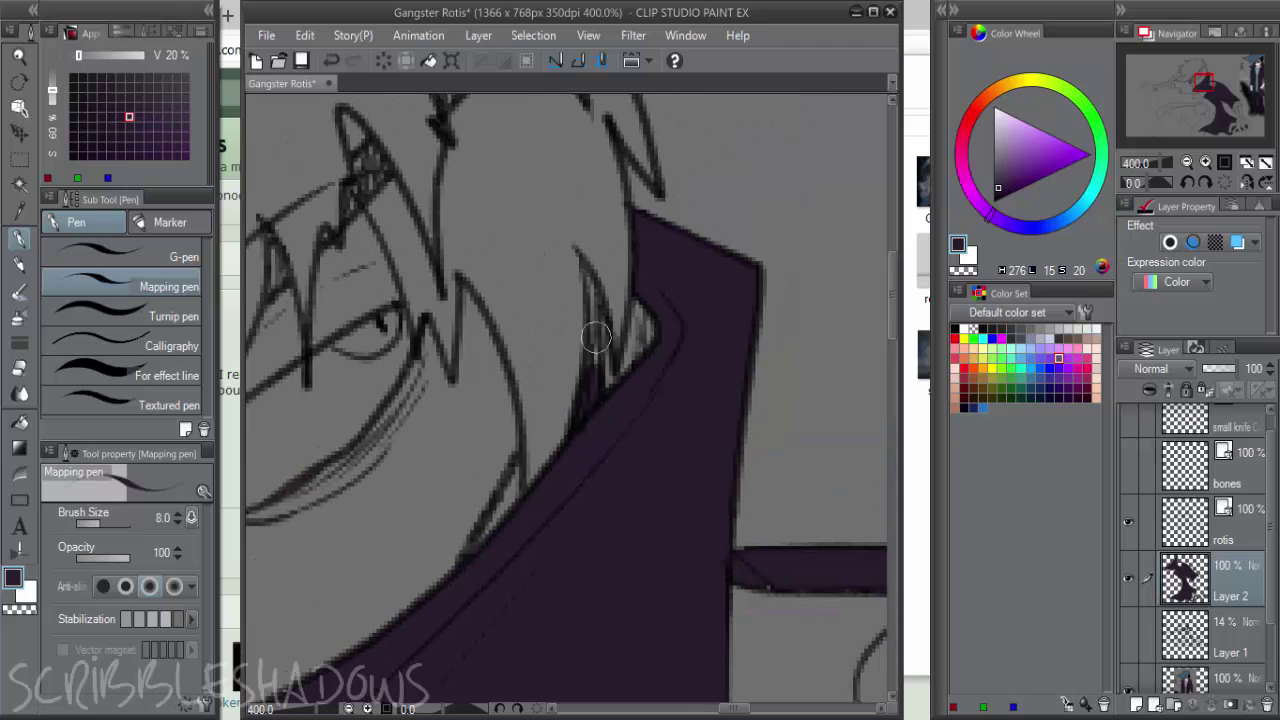
pyautogui.moveTo(597, 337)
pyautogui.mouseDown()
pyautogui.moveTo(597, 381)
pyautogui.moveTo(586, 274)
pyautogui.moveTo(606, 415)
pyautogui.mouseUp()
pyautogui.moveTo(638, 350)
pyautogui.mouseDown()
pyautogui.moveTo(640, 331)
pyautogui.moveTo(660, 323)
pyautogui.mouseUp()
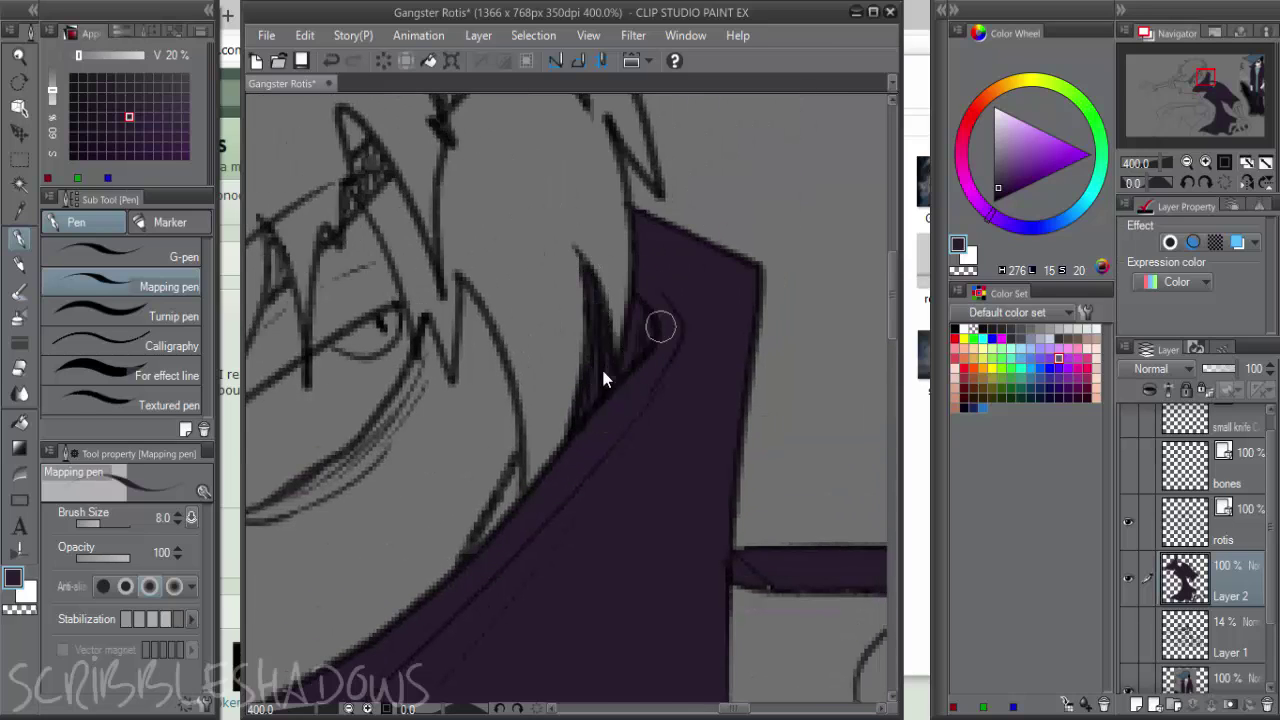
# Fill the far half of the collar and the pointed lapel beneath it with dark purple
pyautogui.scroll(-4, 634, 431)
pyautogui.moveTo(634, 431); pyautogui.dragTo(781, 316)
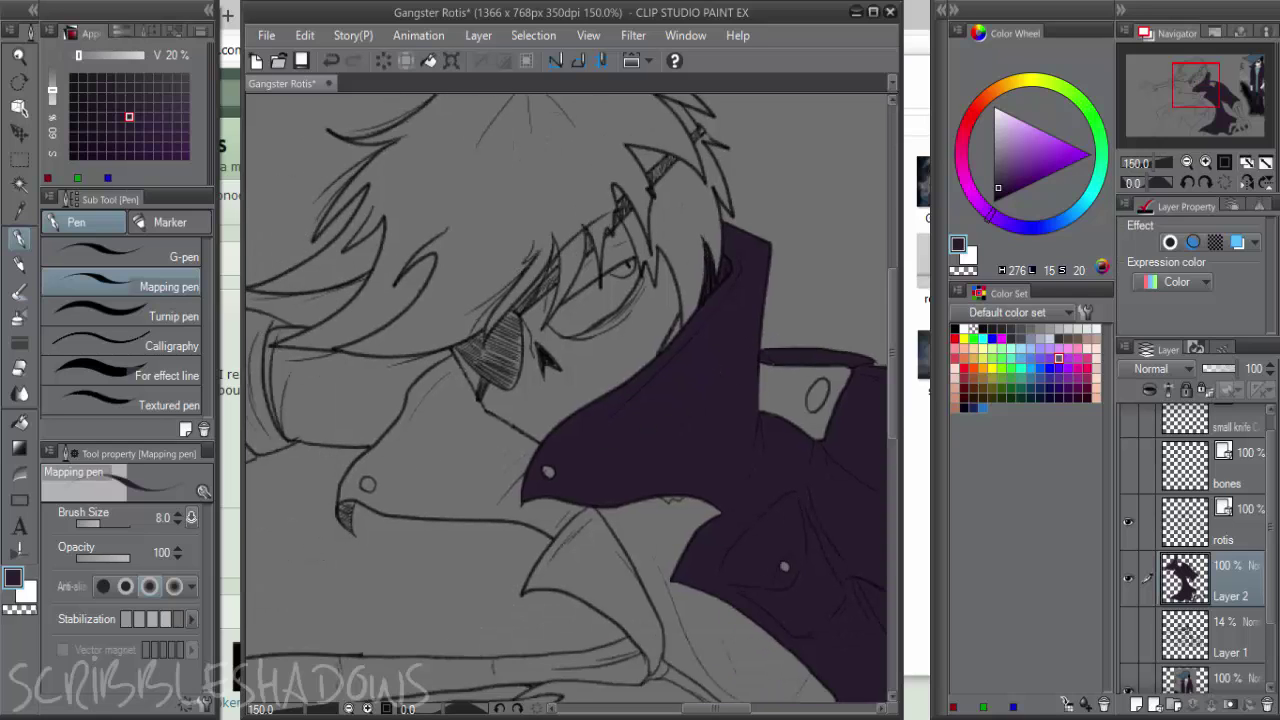
pyautogui.scroll(1, 427, 465)
pyautogui.press('g')
pyautogui.click(515, 440)
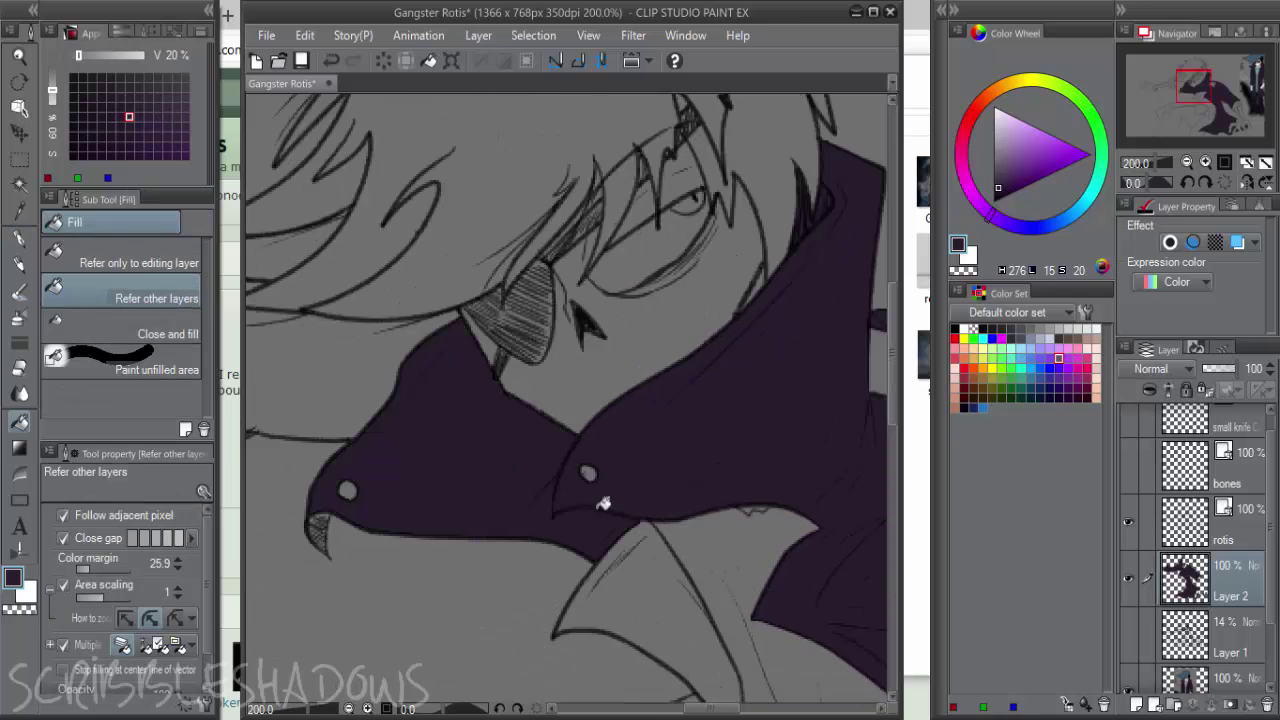
pyautogui.moveTo(686, 523); pyautogui.dragTo(571, 366)
pyautogui.click(568, 430)
# Paint the hatched underside of the far collar's tip dark purple with the Mapping pen
pyautogui.press('p')
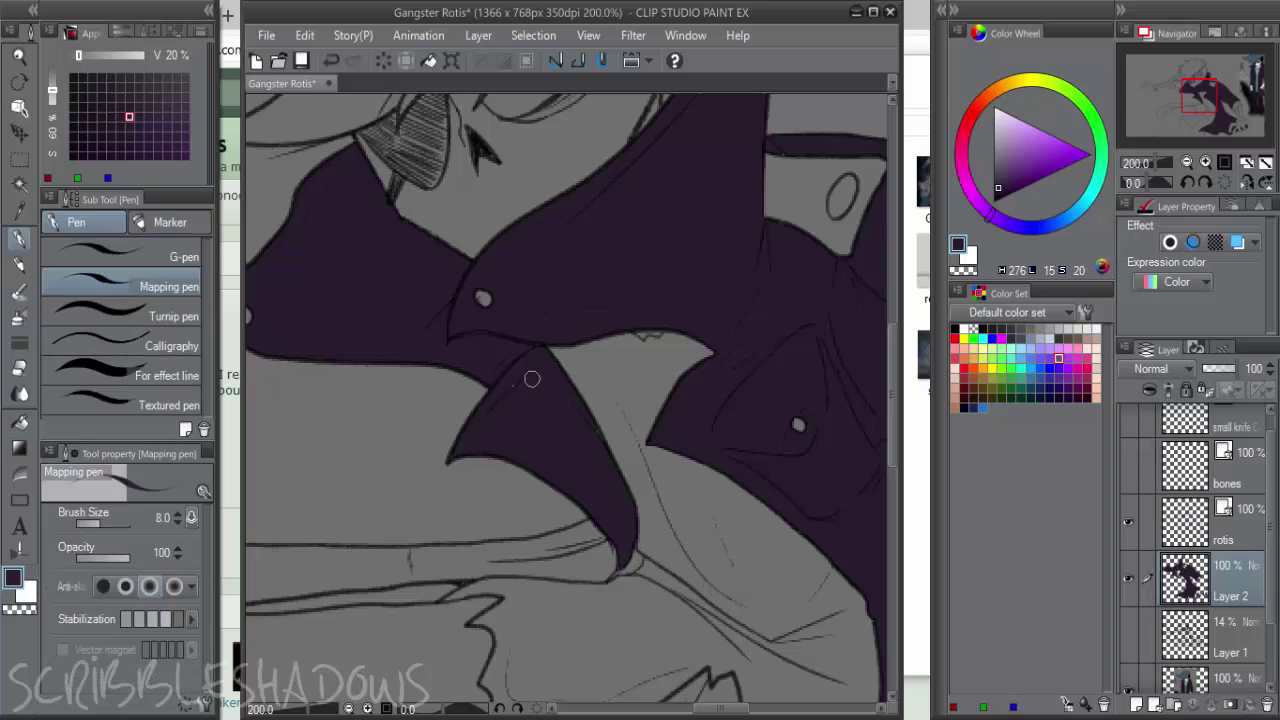
pyautogui.scroll(4, 430, 400)
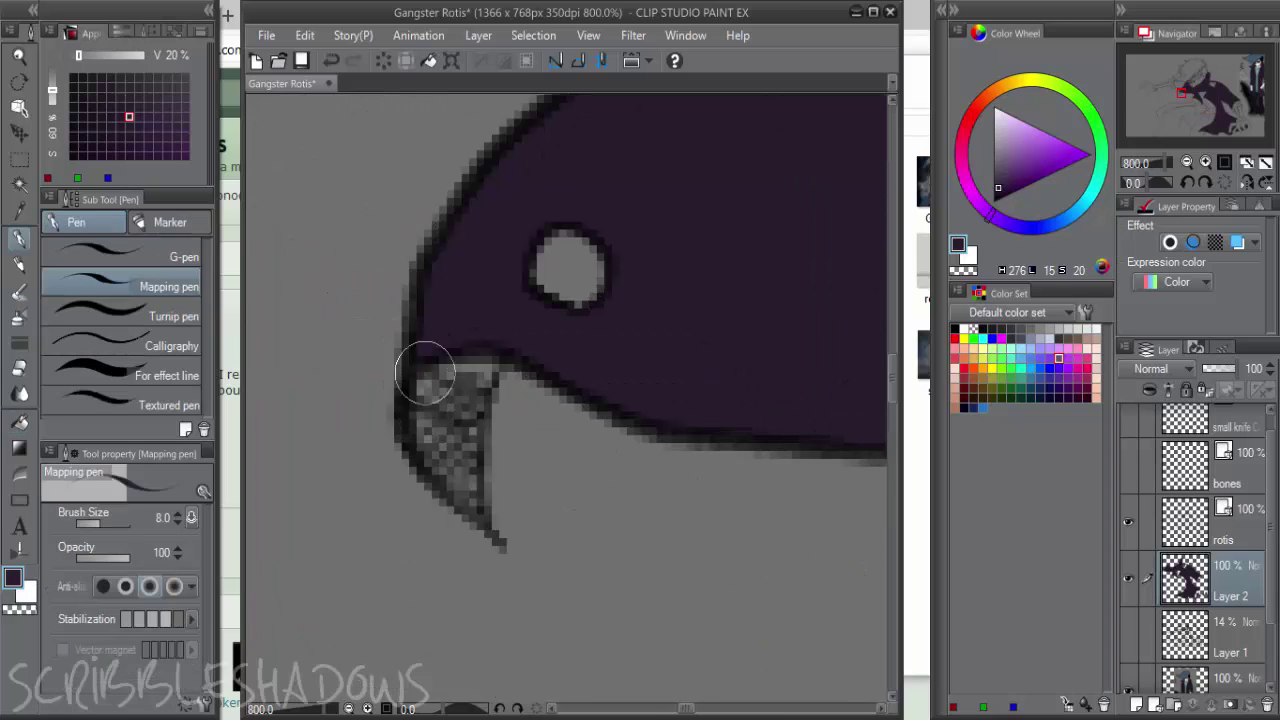
pyautogui.moveTo(425, 397)
pyautogui.mouseDown()
pyautogui.moveTo(450, 495)
pyautogui.moveTo(439, 464)
pyautogui.moveTo(480, 519)
pyautogui.moveTo(475, 362)
pyautogui.moveTo(469, 474)
pyautogui.moveTo(487, 375)
pyautogui.moveTo(446, 431)
pyautogui.mouseUp()
# Erase the purple spilling past the collar tip's edge using the Soft eraser at brush size 3
pyautogui.press('e')
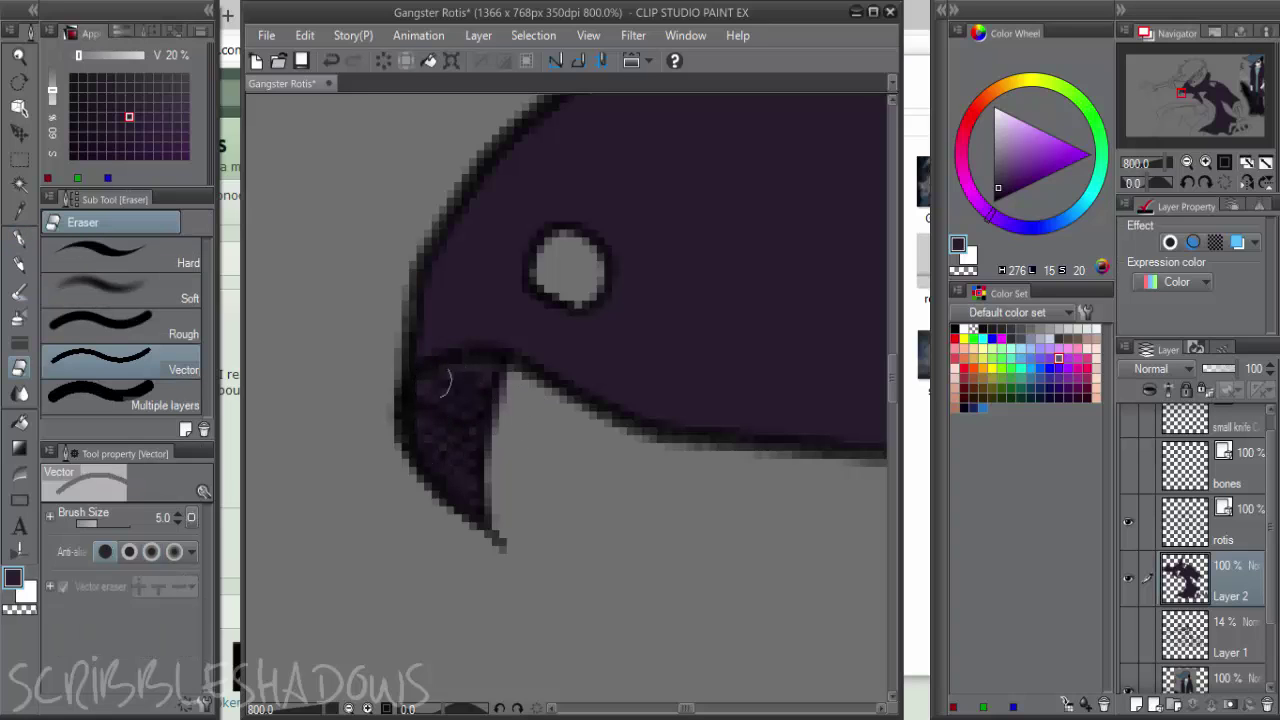
pyautogui.click(126, 289)
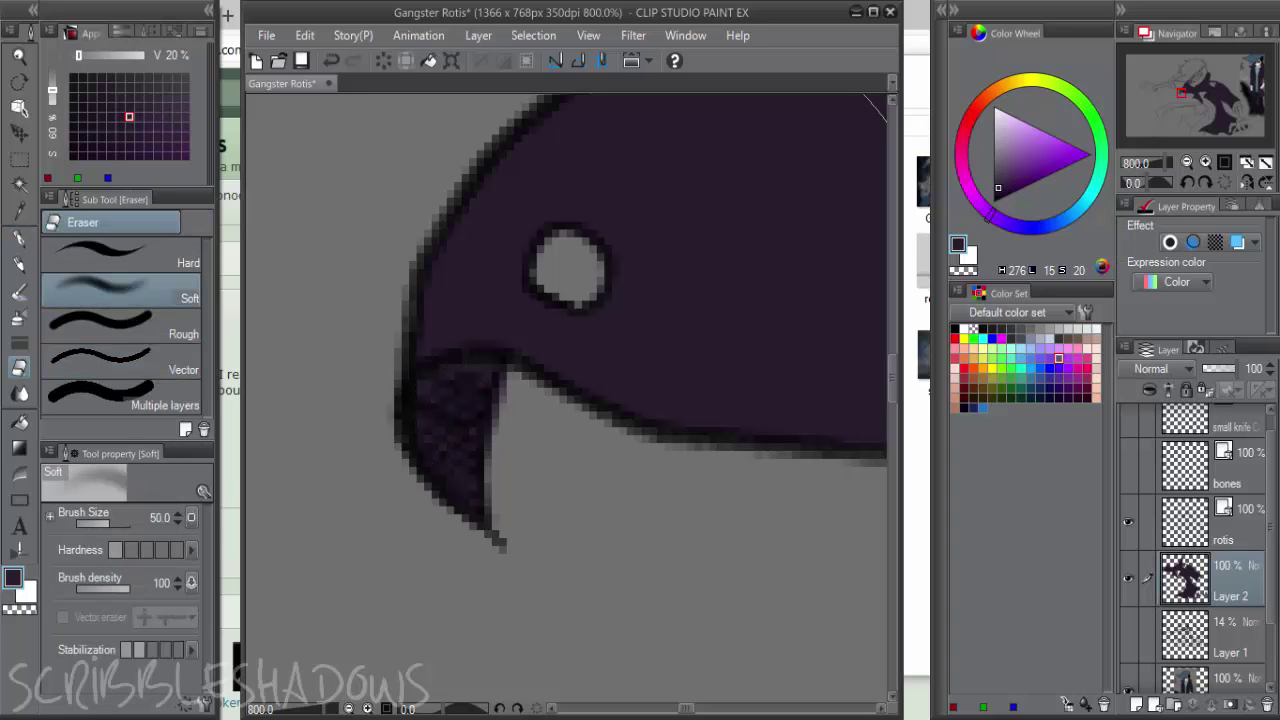
pyautogui.press('[')
pyautogui.press('[')
pyautogui.press('[')
pyautogui.press('[')
pyautogui.press('[')
pyautogui.press('[')
pyautogui.press('[')
pyautogui.press('[')
pyautogui.press('[')
pyautogui.press('[')
pyautogui.press('[')
pyautogui.press('[')
pyautogui.press('[')
pyautogui.press('[')
pyautogui.moveTo(511, 374); pyautogui.dragTo(510, 475)
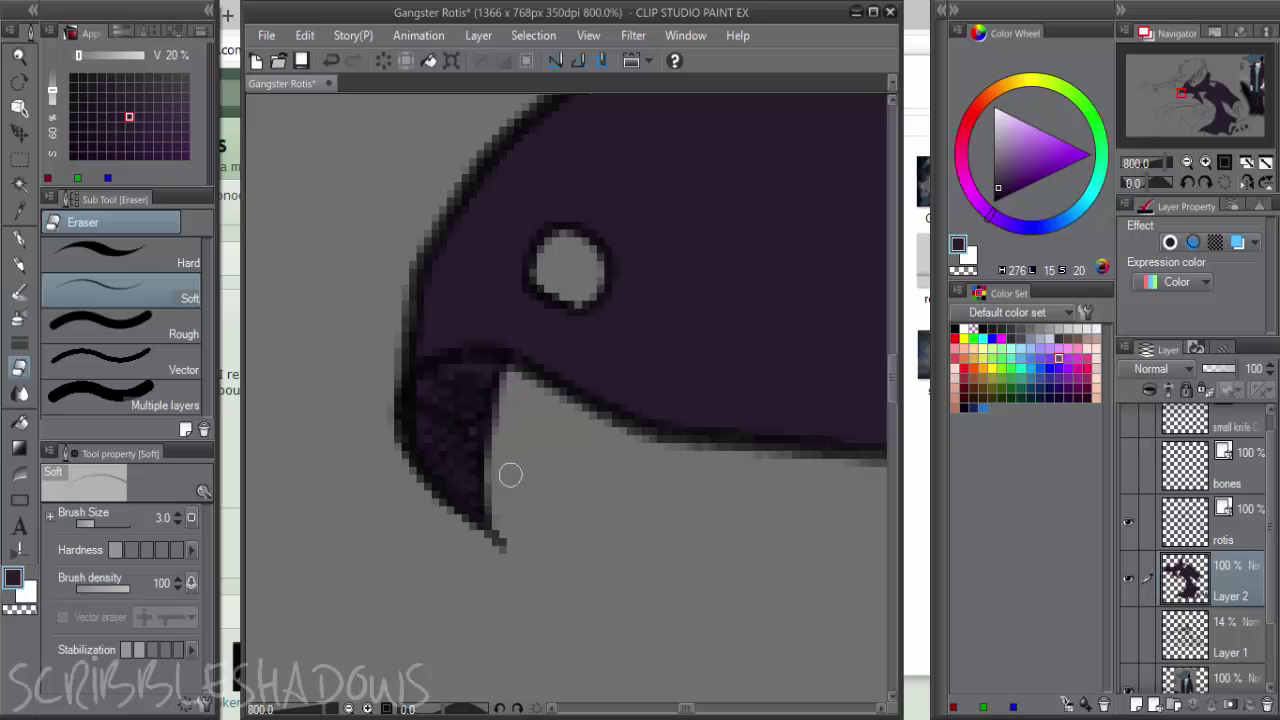
# Fill the coat tail flowing behind the legs and its visible underside sections with dark purple
pyautogui.scroll(-10, 510, 475)
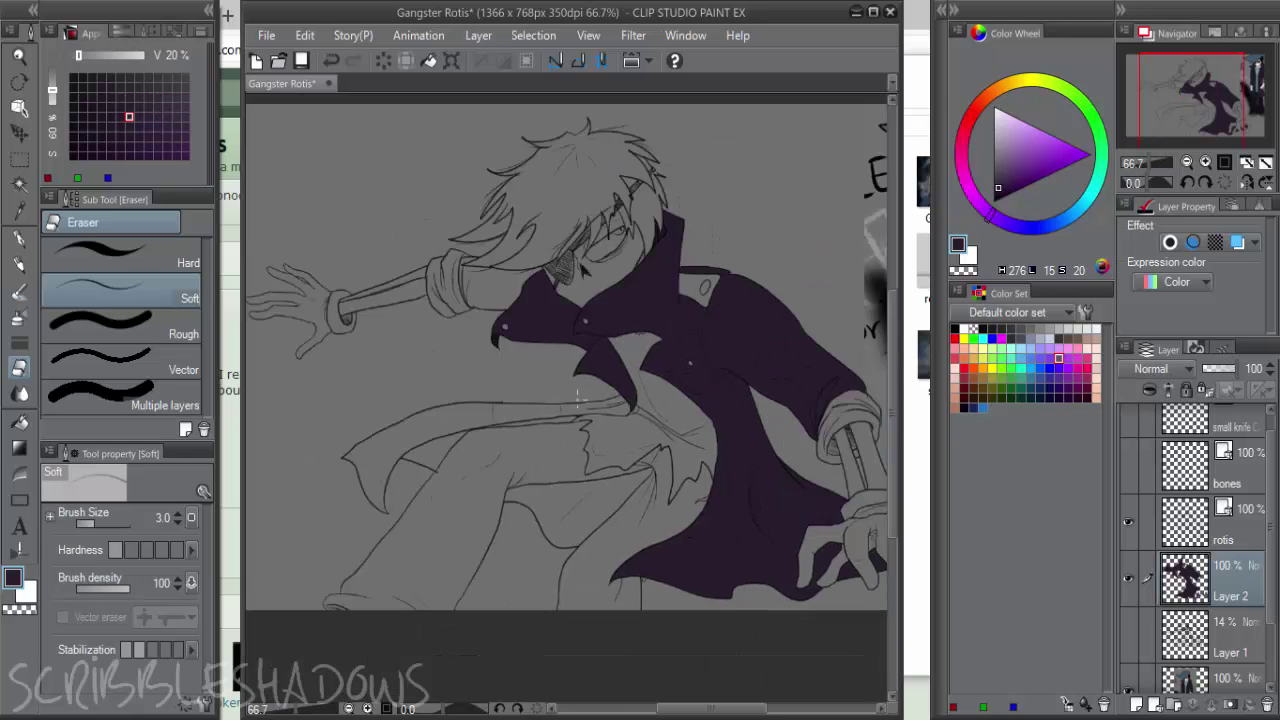
pyautogui.press('g')
pyautogui.click(566, 408)
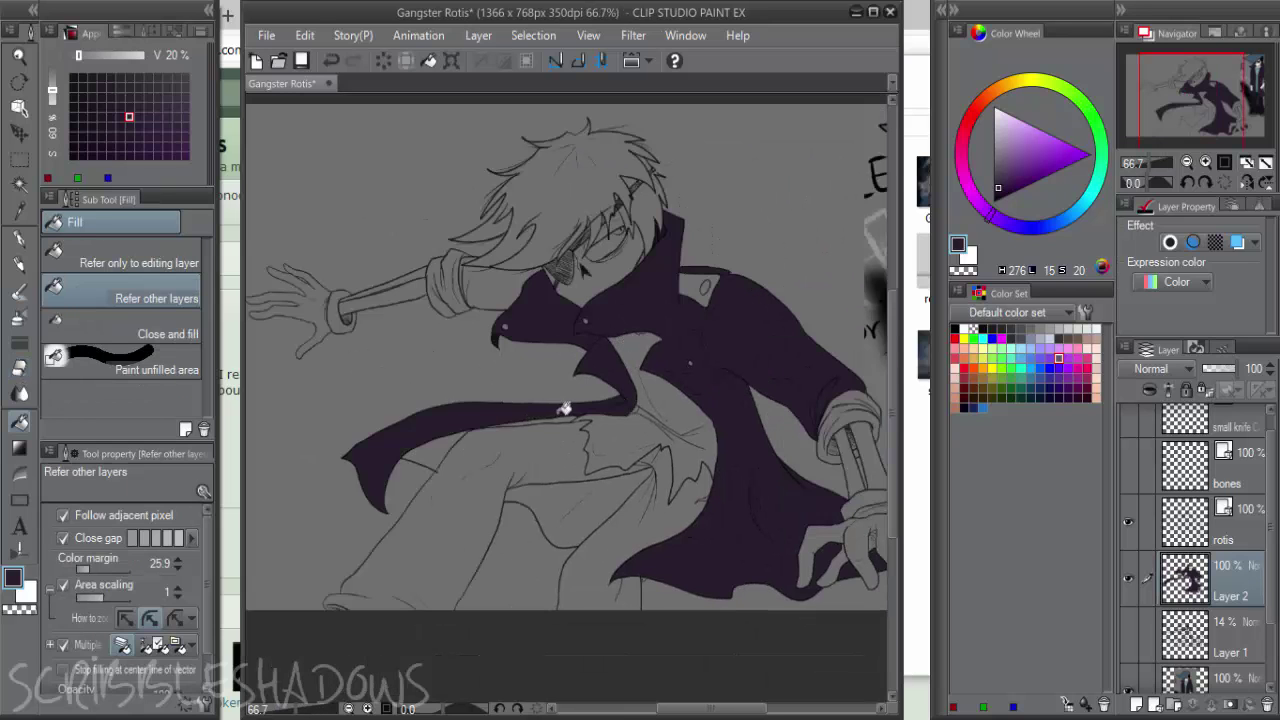
pyautogui.scroll(1, 440, 448)
pyautogui.click(510, 428)
pyautogui.click(591, 410)
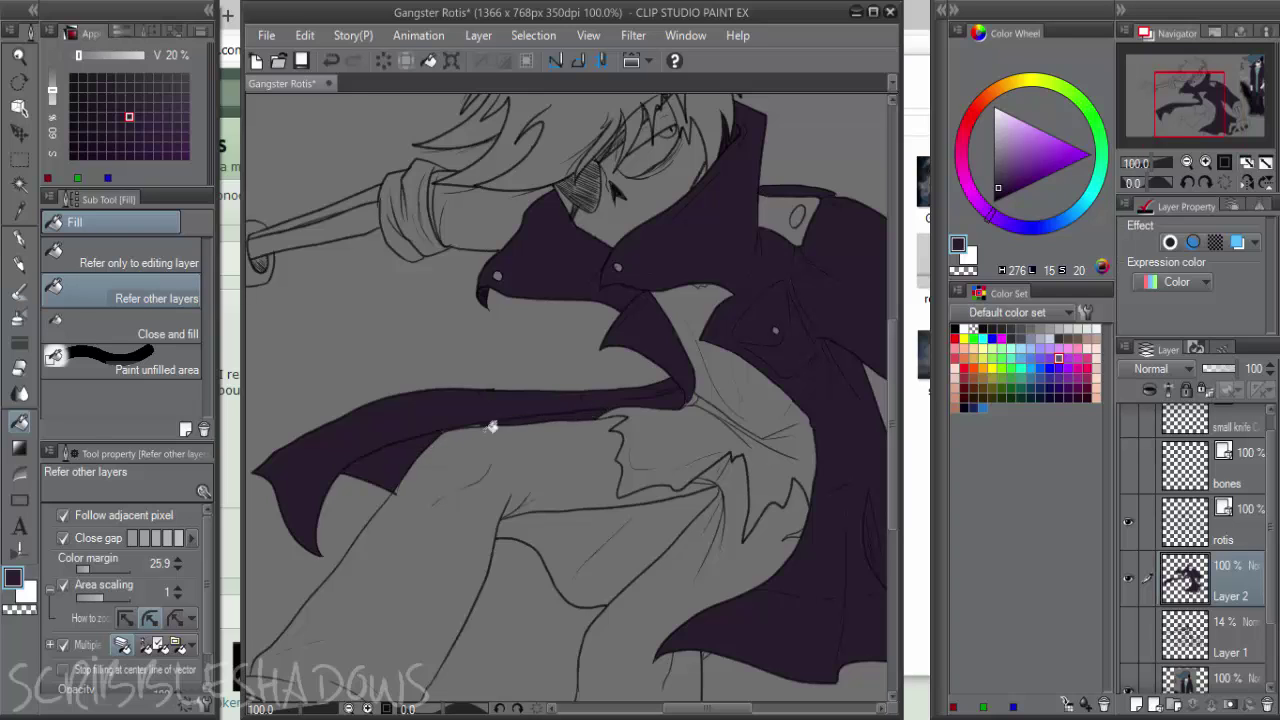
# Paint over the unfilled slivers along the flowing coat tail's lower edge and underside corner with the Mapping pen
pyautogui.scroll(1, 488, 408)
pyautogui.press('p')
pyautogui.scroll(1, 467, 425)
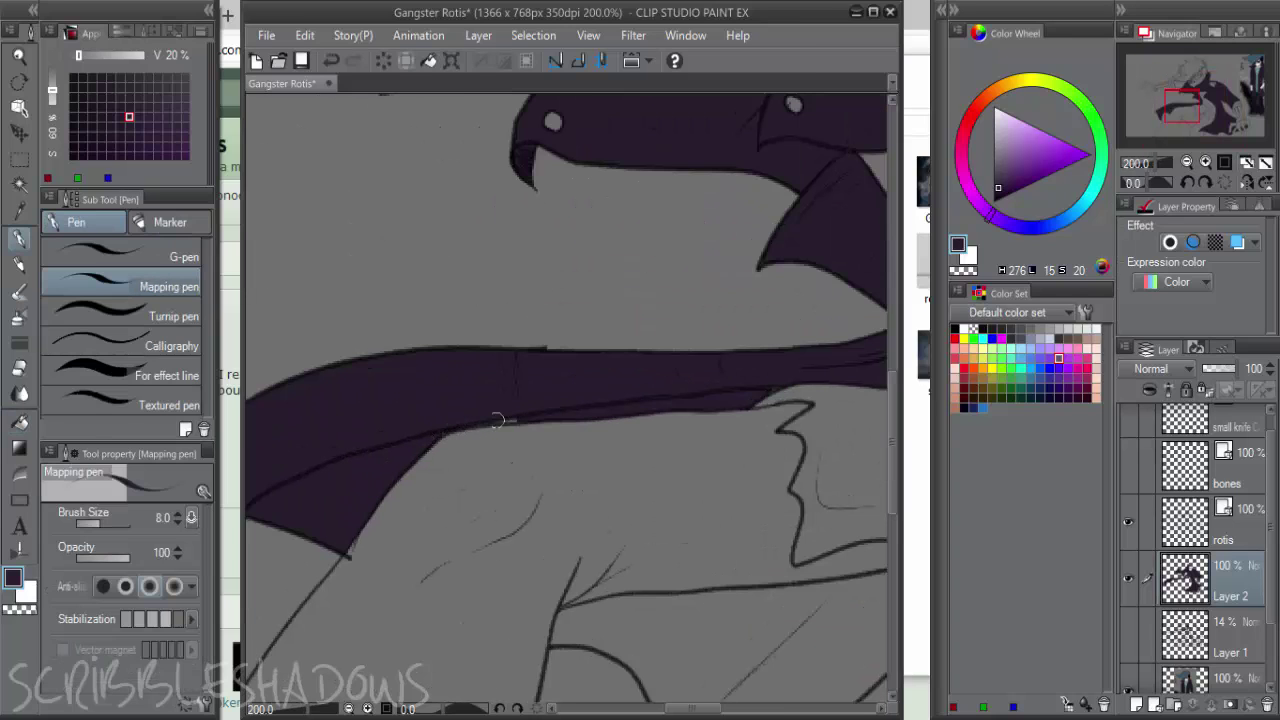
pyautogui.moveTo(473, 425); pyautogui.dragTo(529, 419)
pyautogui.moveTo(415, 527); pyautogui.dragTo(508, 474)
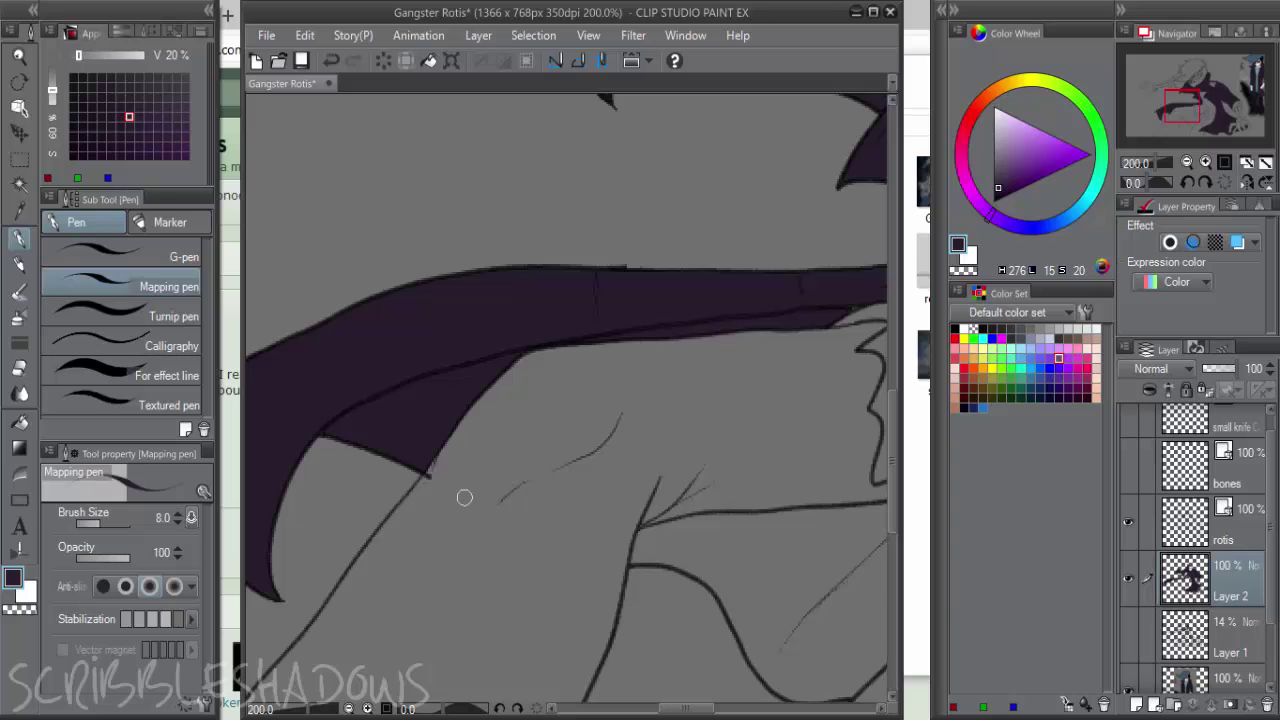
# Try to trim the overshooting line at the coat tail's underside corner on the rotis layer with the Vector eraser
pyautogui.press('e')
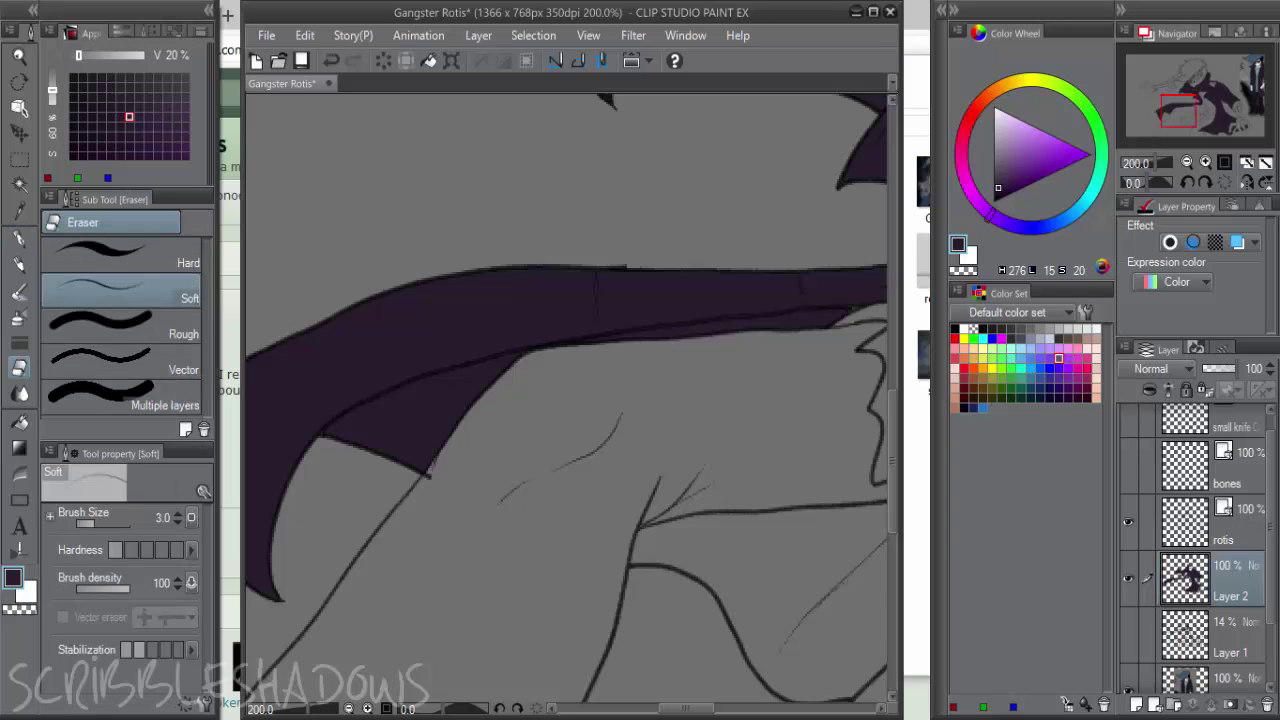
pyautogui.click(1190, 522)
pyautogui.scroll(2, 440, 495)
pyautogui.click(157, 359)
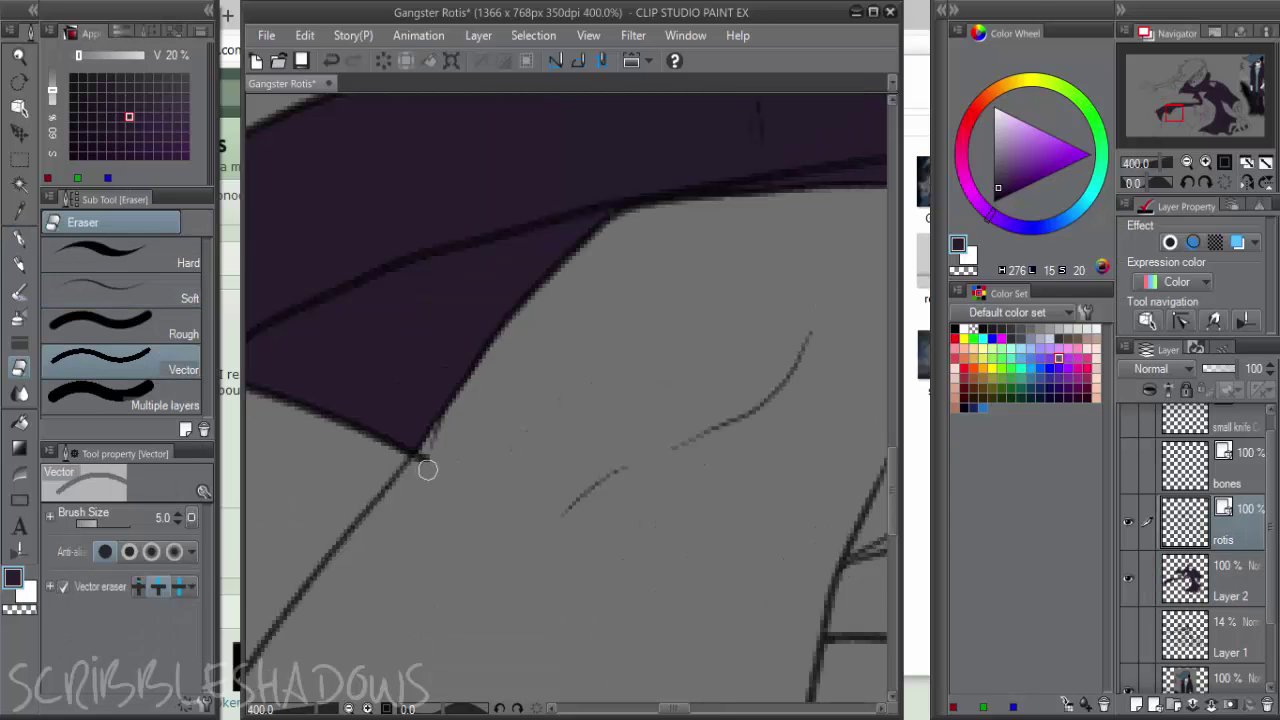
pyautogui.click(427, 471)
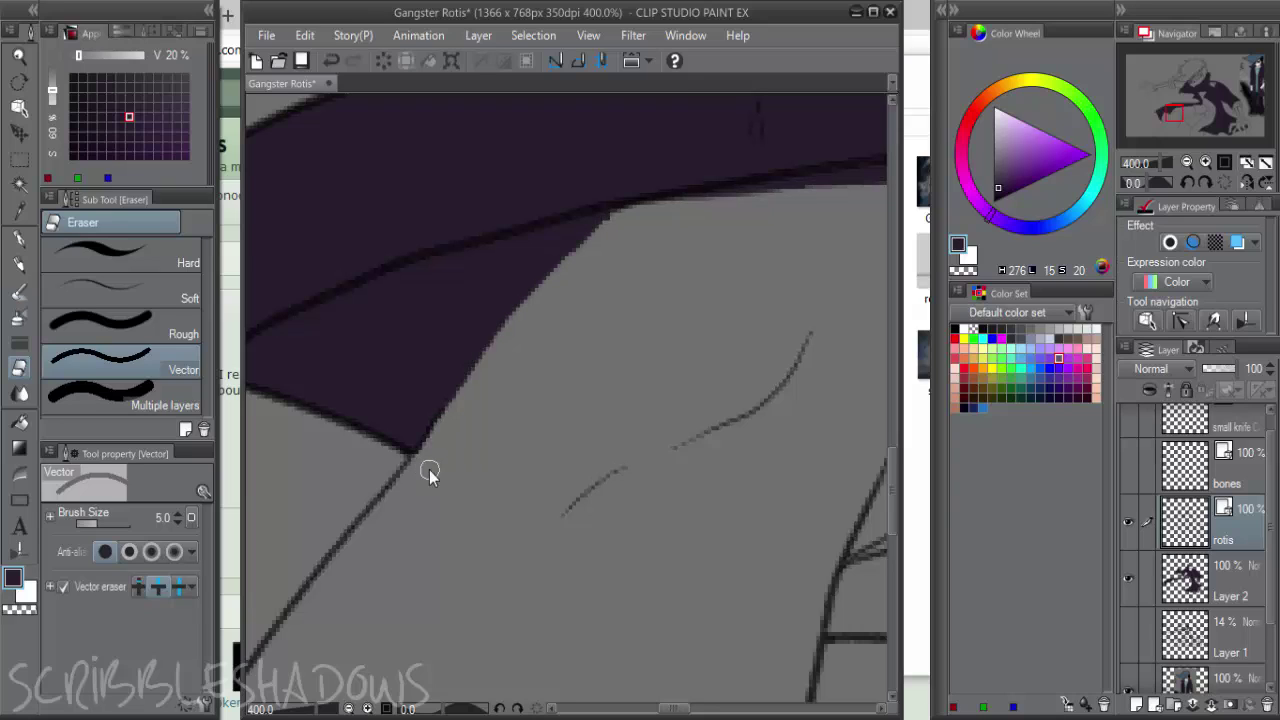
pyautogui.hotkey('ctrl', 'z')
pyautogui.click(425, 467)
pyautogui.hotkey('ctrl', 'z')
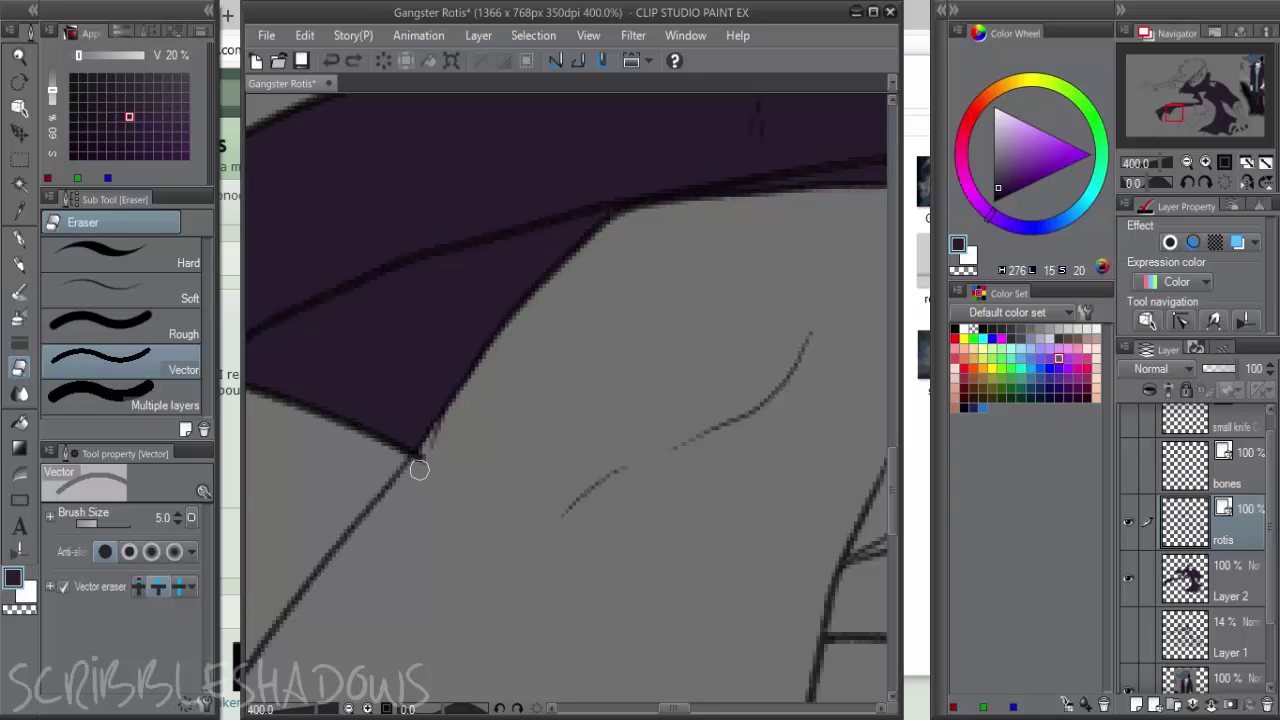
pyautogui.scroll(-6, 745, 484)
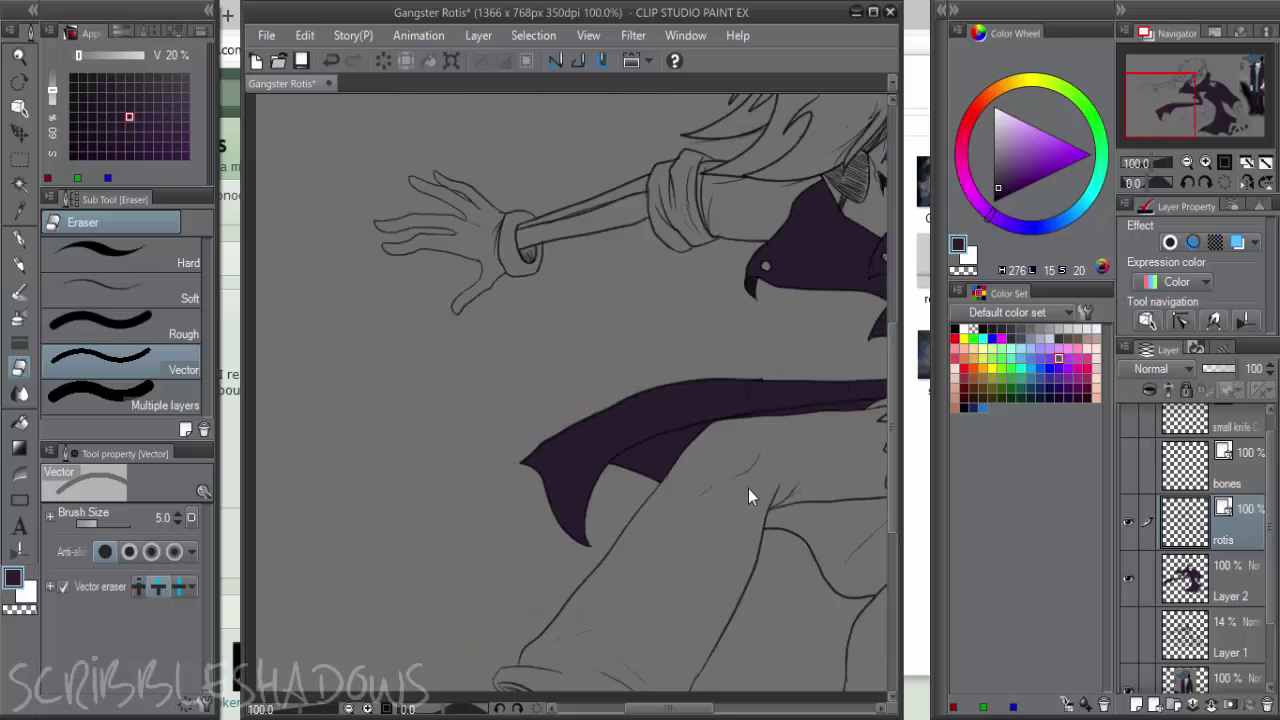
# Fill the coat section visible between the legs with dark purple on Layer 2
pyautogui.click(1238, 575)
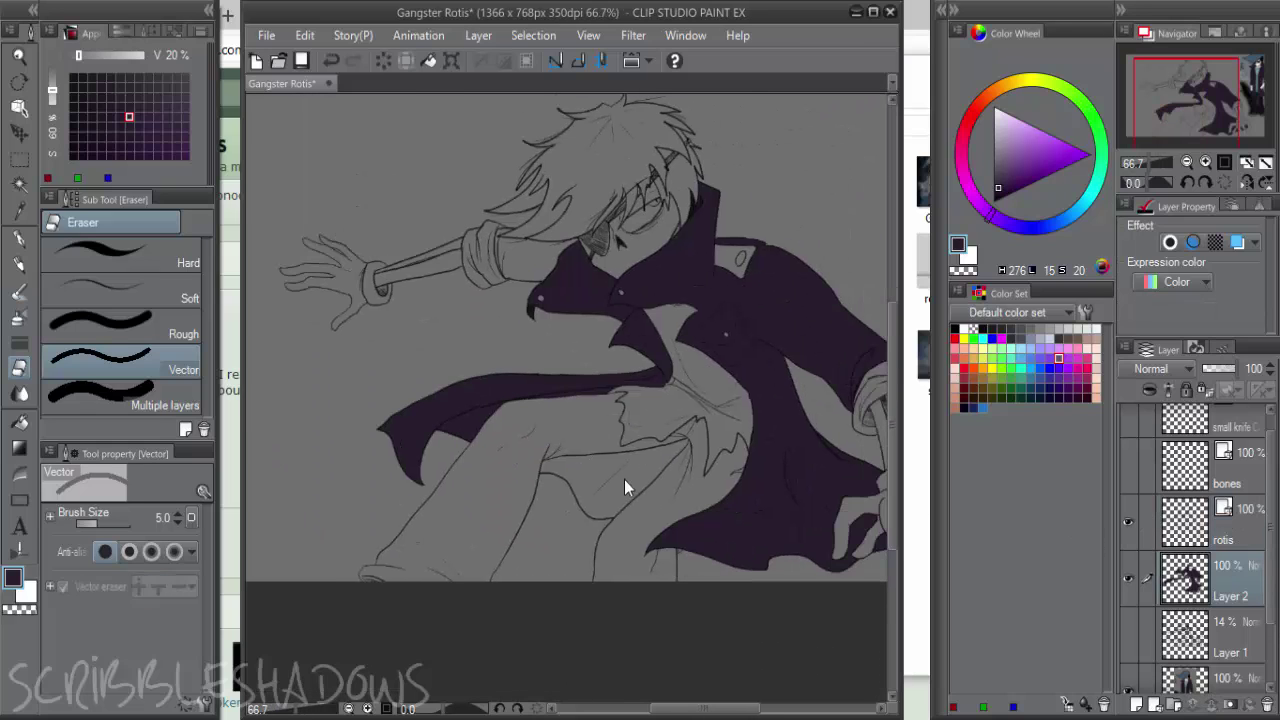
pyautogui.scroll(2, 626, 474)
pyautogui.press('g')
pyautogui.click(646, 449)
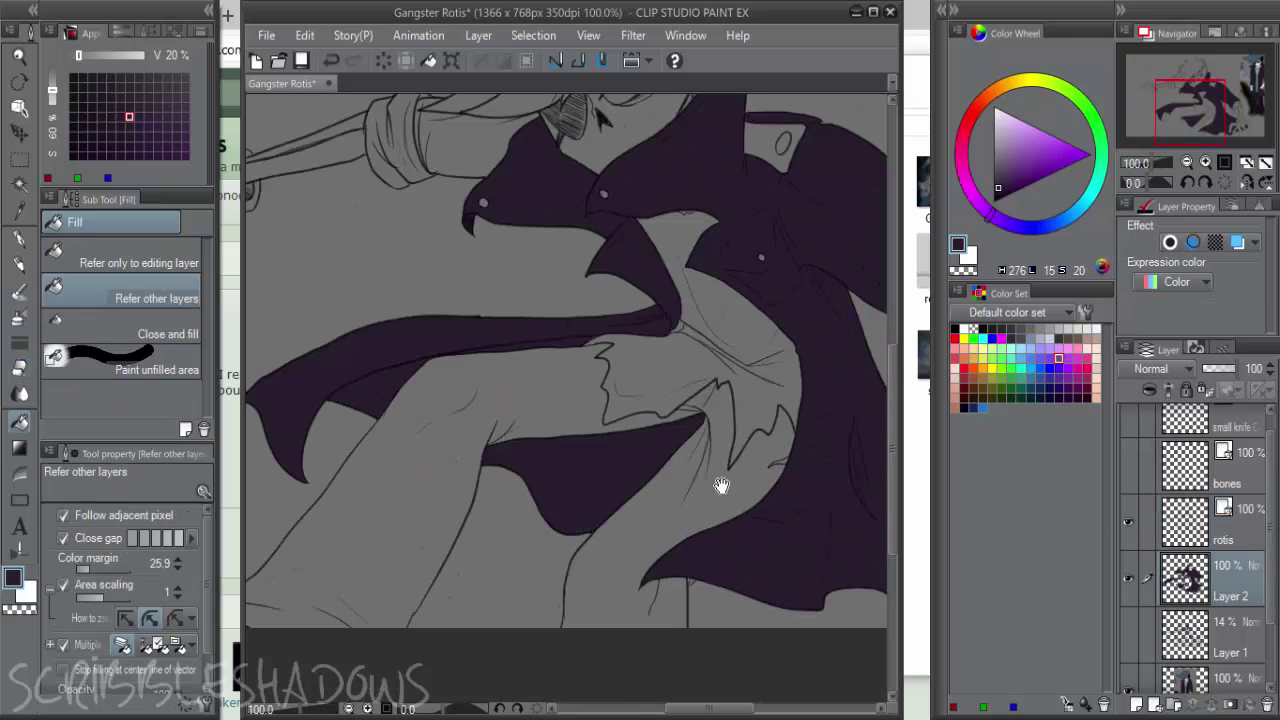
pyautogui.moveTo(723, 486)
pyautogui.mouseDown()
pyautogui.moveTo(666, 426)
pyautogui.moveTo(660, 449)
pyautogui.mouseUp()
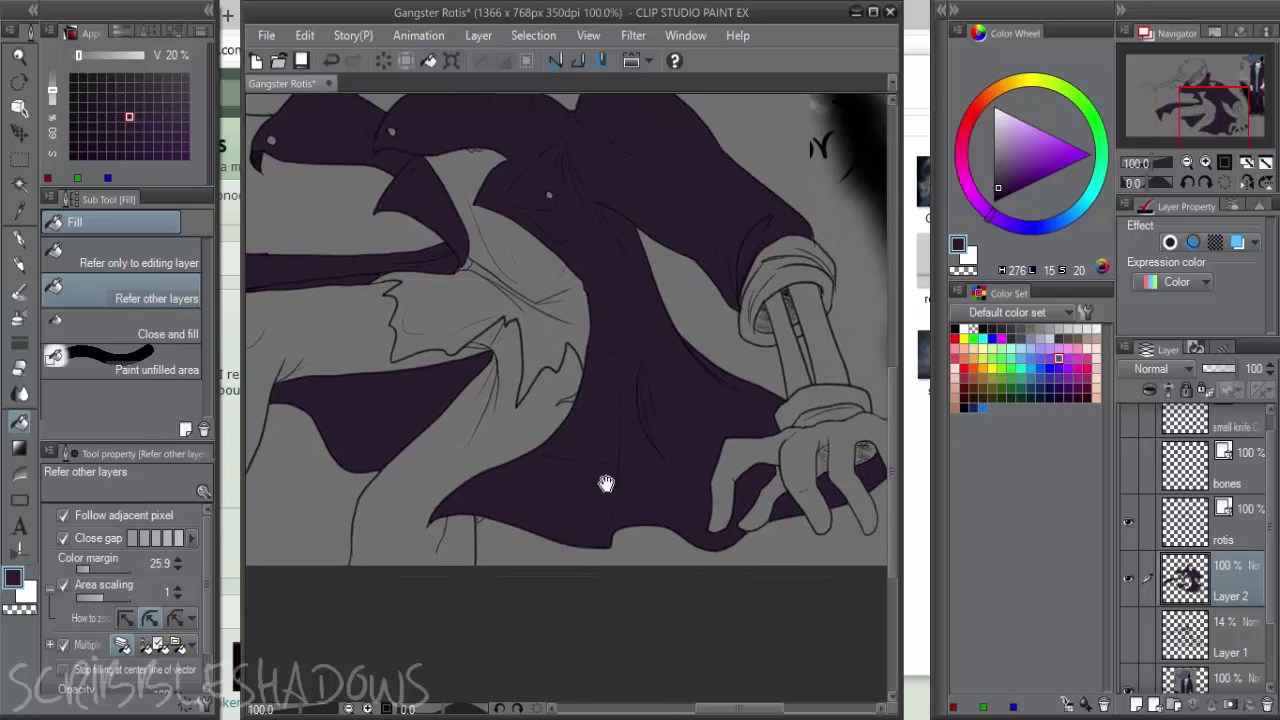
# Fill the outstretched arm's coat sleeve with dark purple and paint over the unfilled sliver beside its cuff with the Mapping pen
pyautogui.moveTo(606, 483); pyautogui.dragTo(680, 608)
pyautogui.moveTo(677, 447); pyautogui.dragTo(819, 517)
pyautogui.click(531, 275)
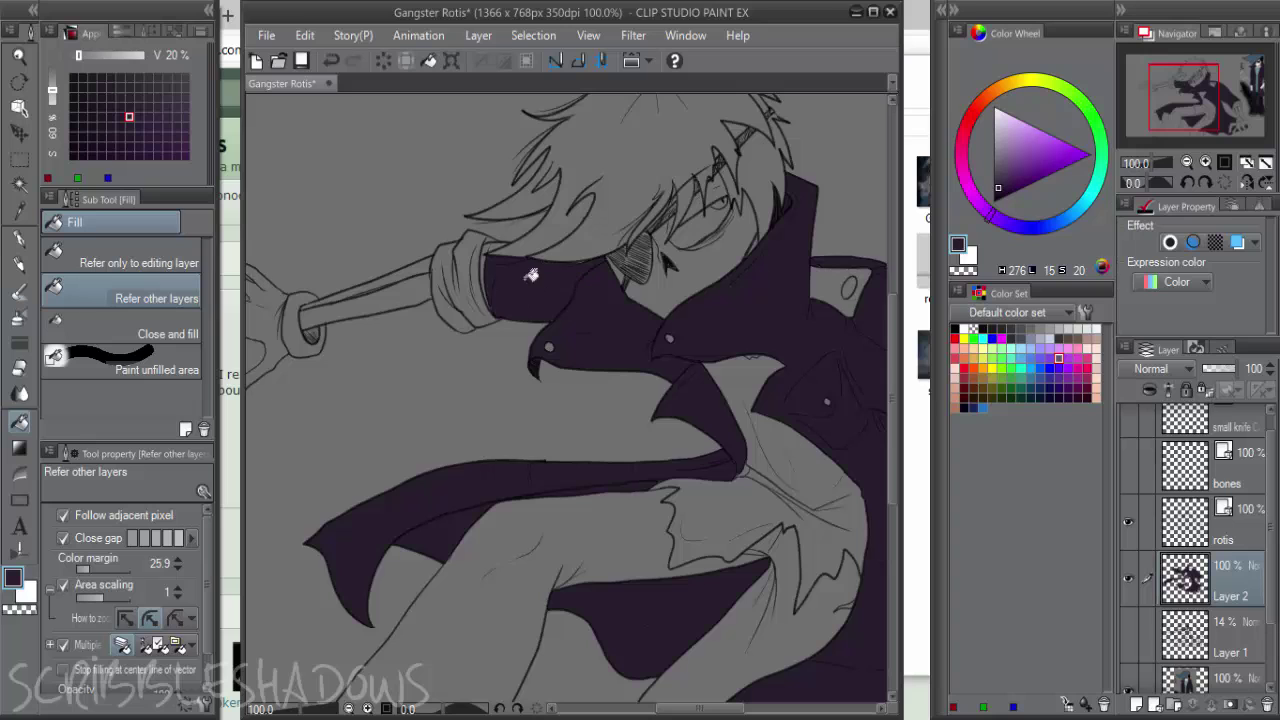
pyautogui.scroll(2, 519, 247)
pyautogui.click(479, 237)
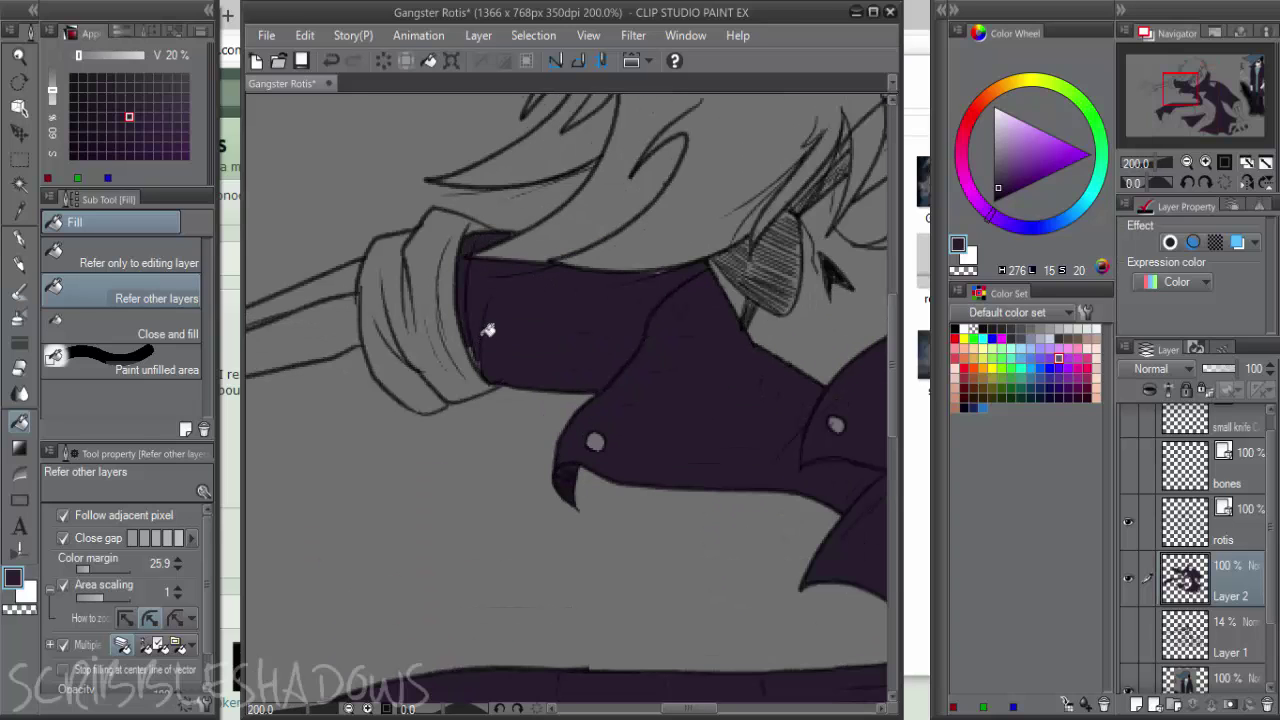
pyautogui.press('p')
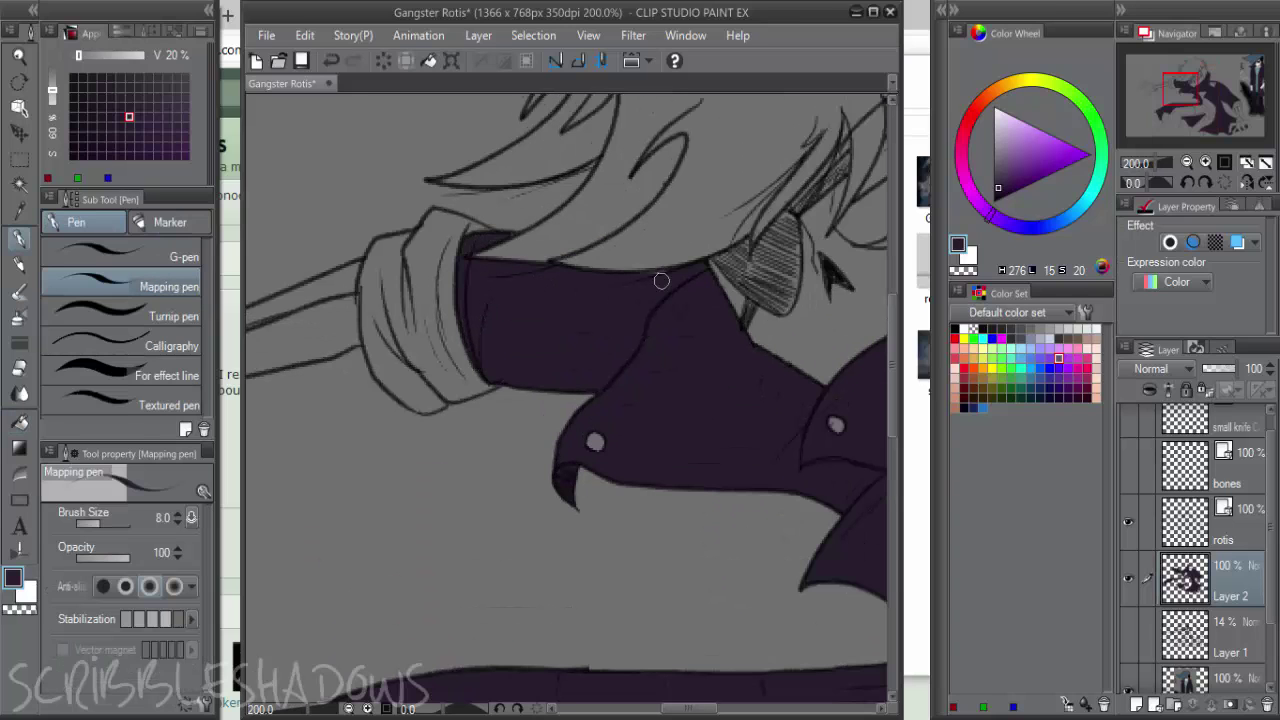
pyautogui.scroll(-5, 697, 352)
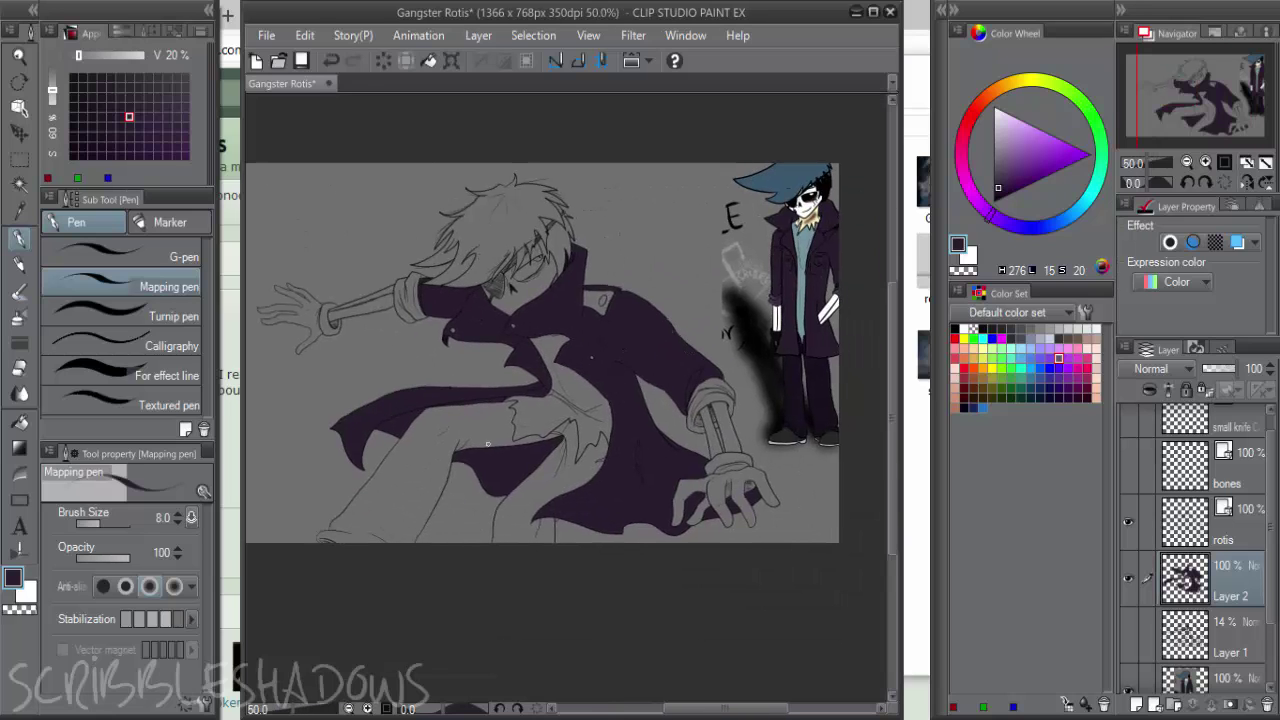
# Add a new layer directly above the purple coat layer and clip it to that layer for shading
pyautogui.scroll(1, 547, 335)
pyautogui.moveTo(629, 348); pyautogui.dragTo(637, 362)
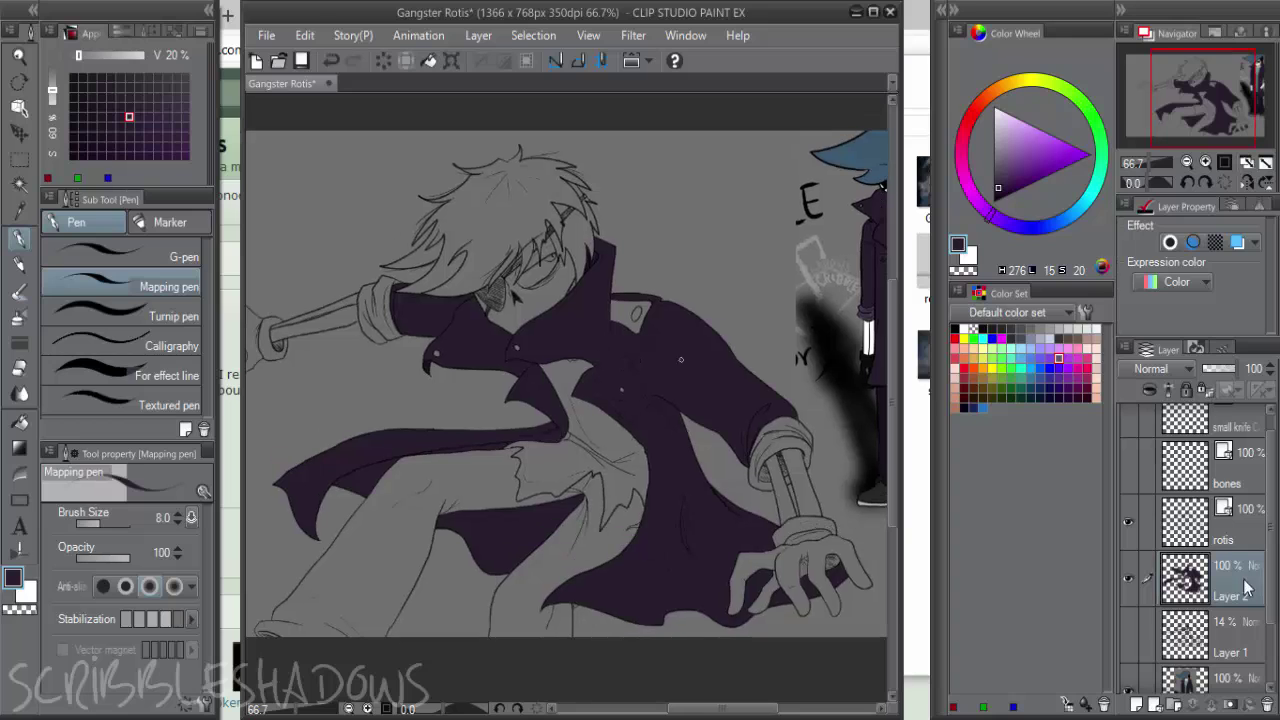
pyautogui.click(1136, 704)
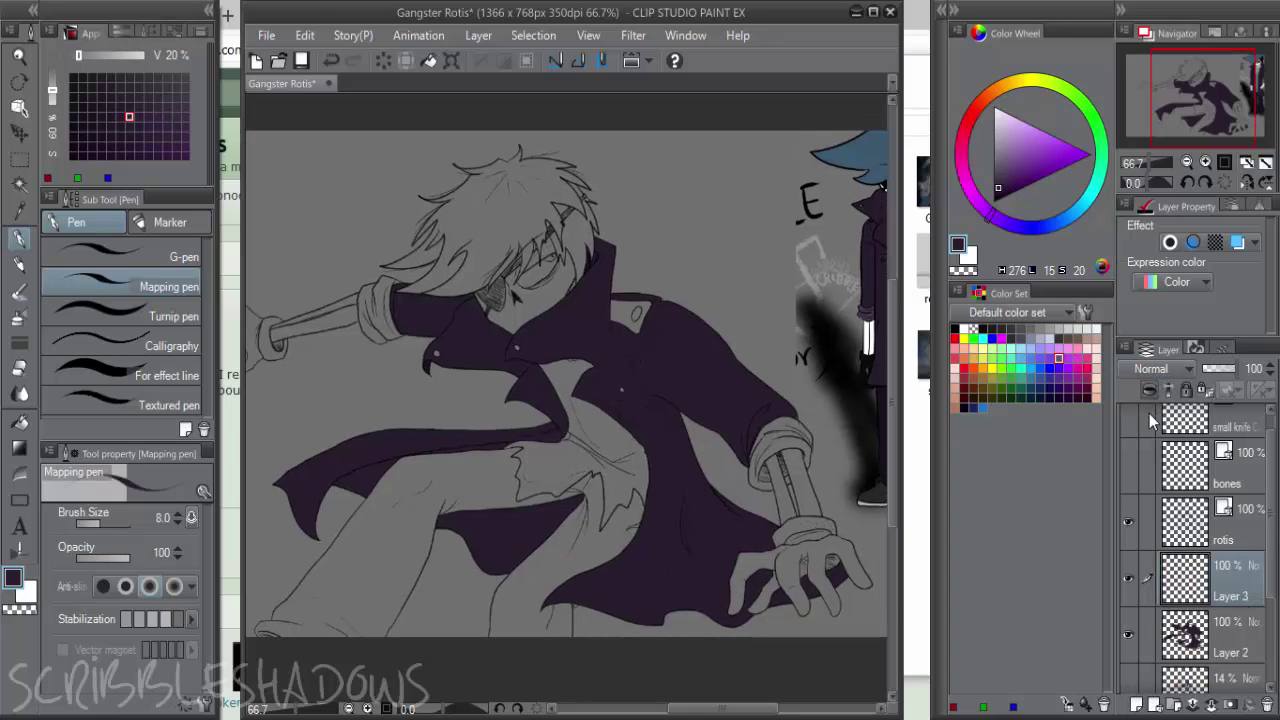
pyautogui.scroll(1, 657, 363)
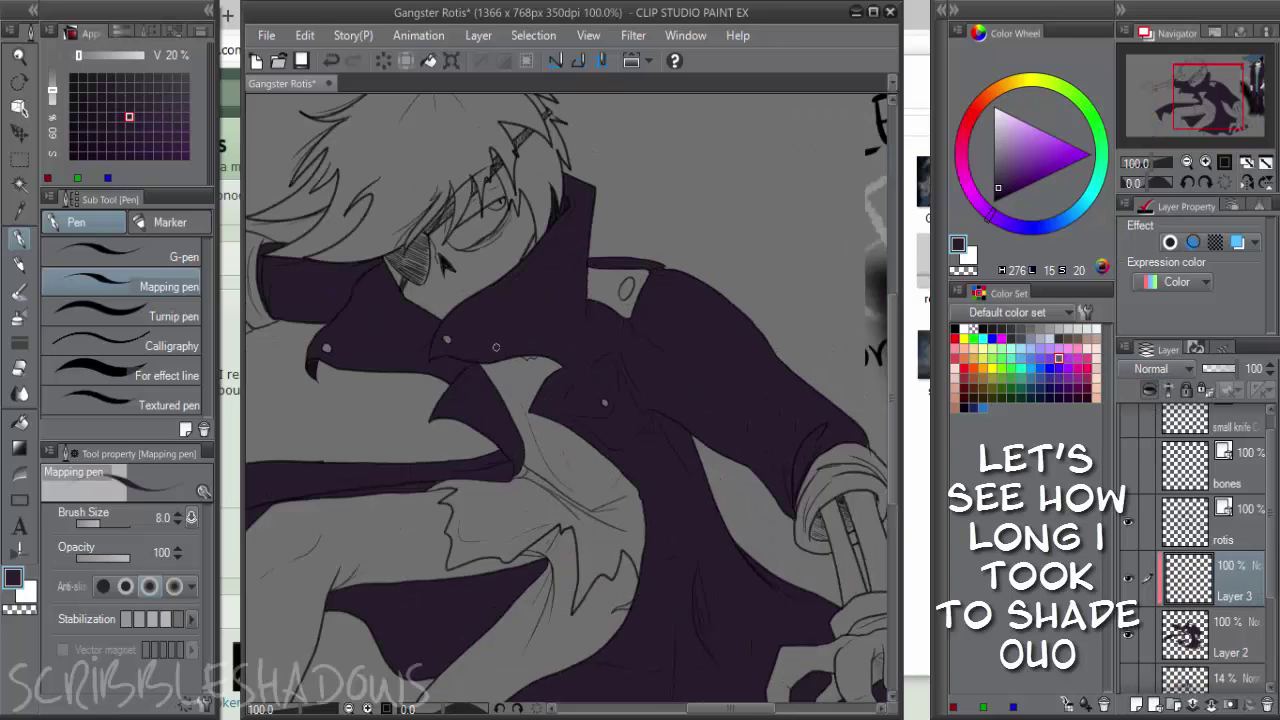
# Shade the raised collar, shoulder and bent arm's sleeve in a darker purple with the Running color edge watercolor brush at sizes 30 and 40
pyautogui.click(19, 291)
pyautogui.scroll(-1, 200, 390)
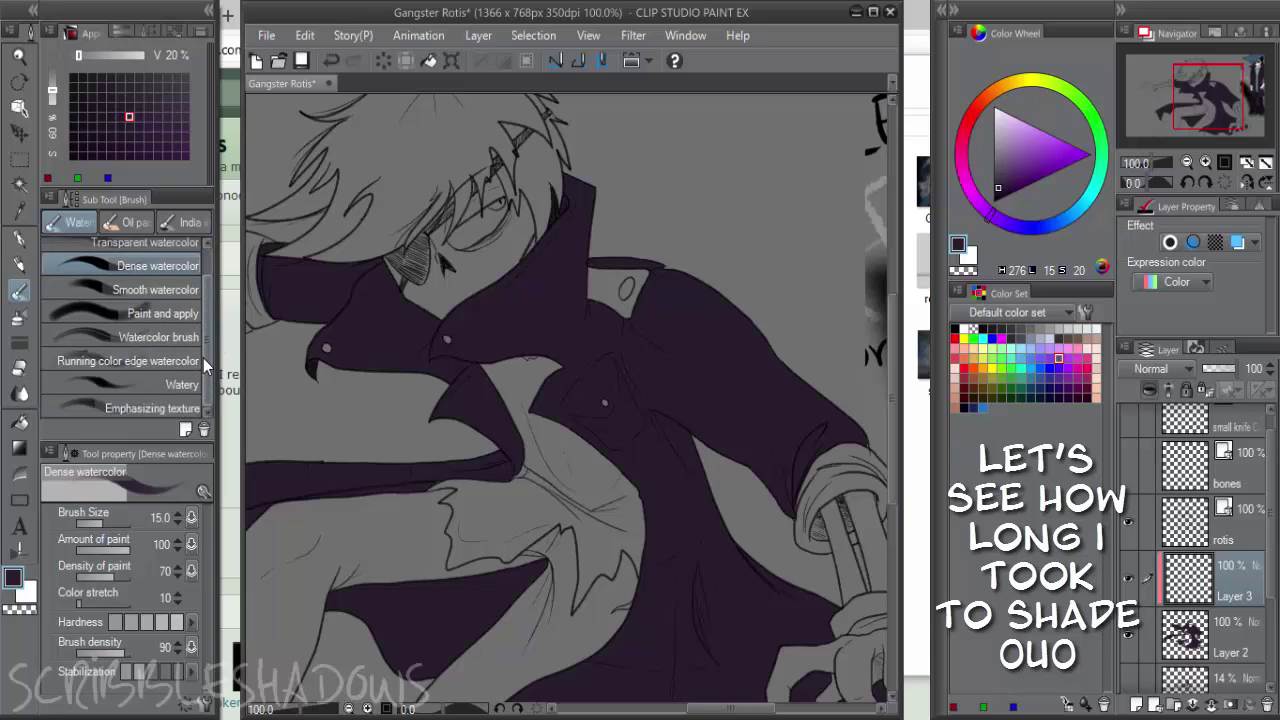
pyautogui.click(190, 362)
pyautogui.click(101, 126)
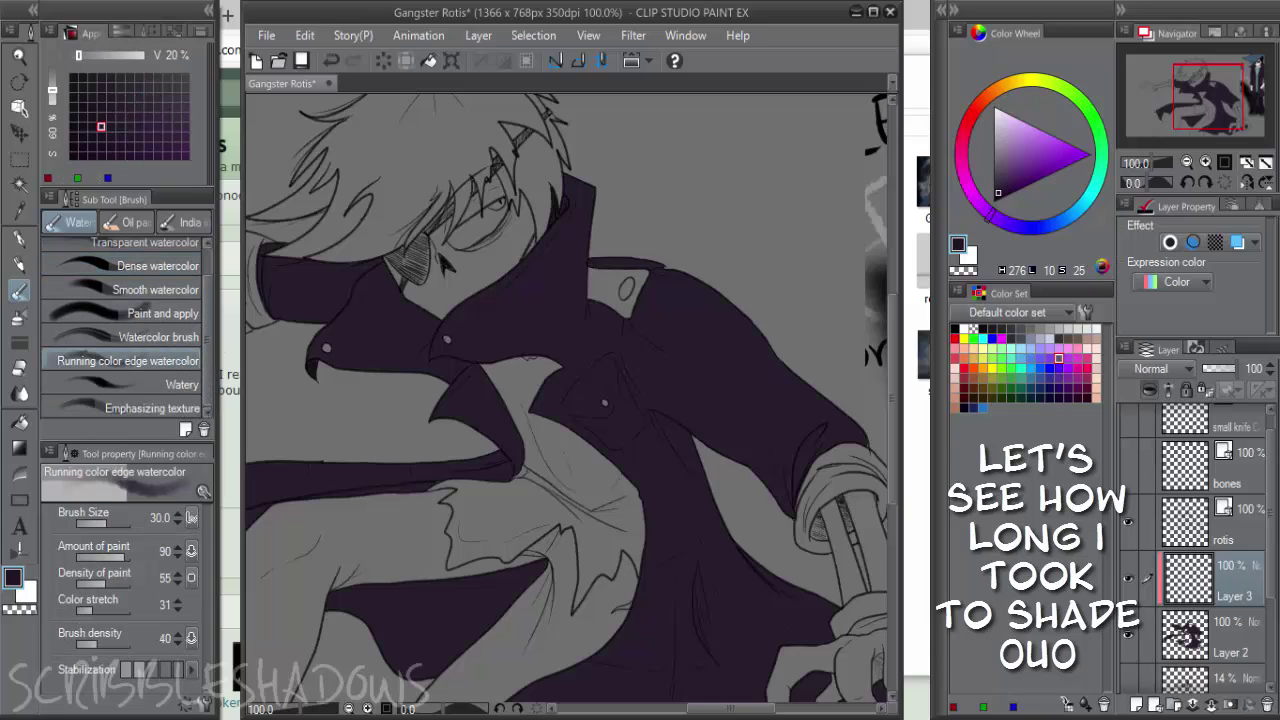
pyautogui.press(']')
pyautogui.press(']')
pyautogui.press('[')
pyautogui.press('[')
pyautogui.moveTo(537, 222); pyautogui.dragTo(557, 214)
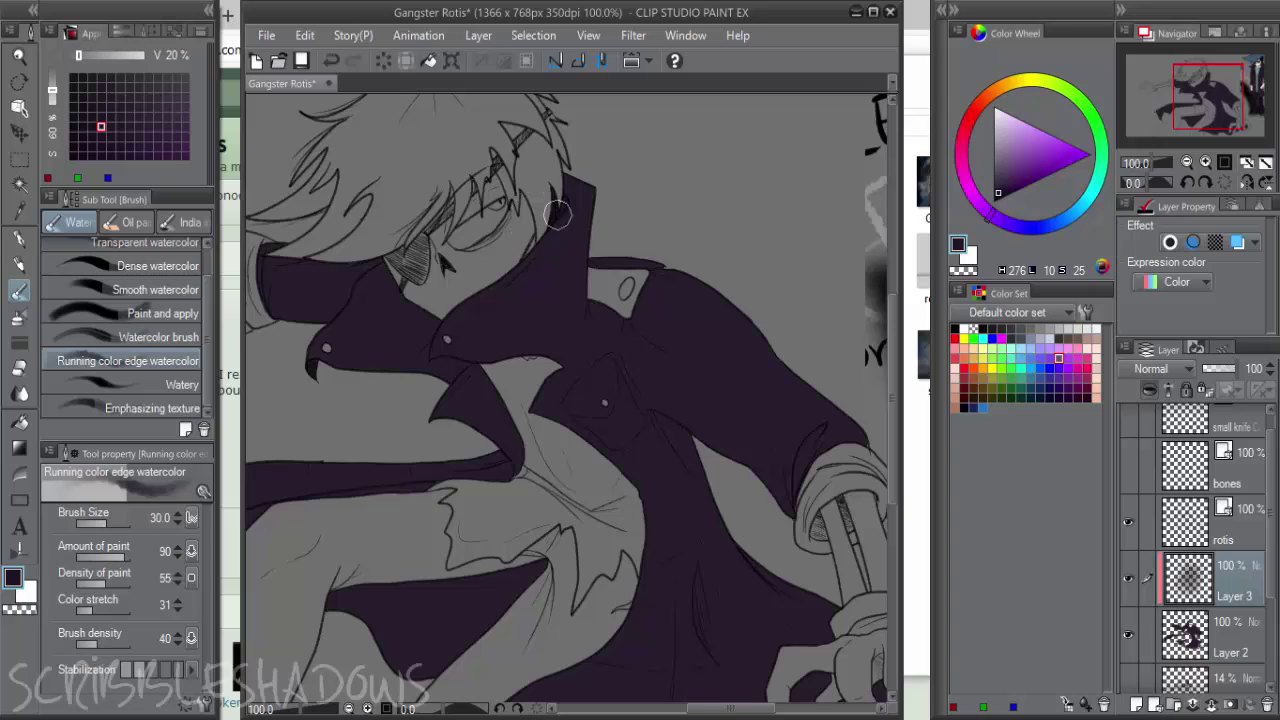
pyautogui.moveTo(510, 268)
pyautogui.mouseDown()
pyautogui.moveTo(490, 306)
pyautogui.moveTo(460, 320)
pyautogui.mouseUp()
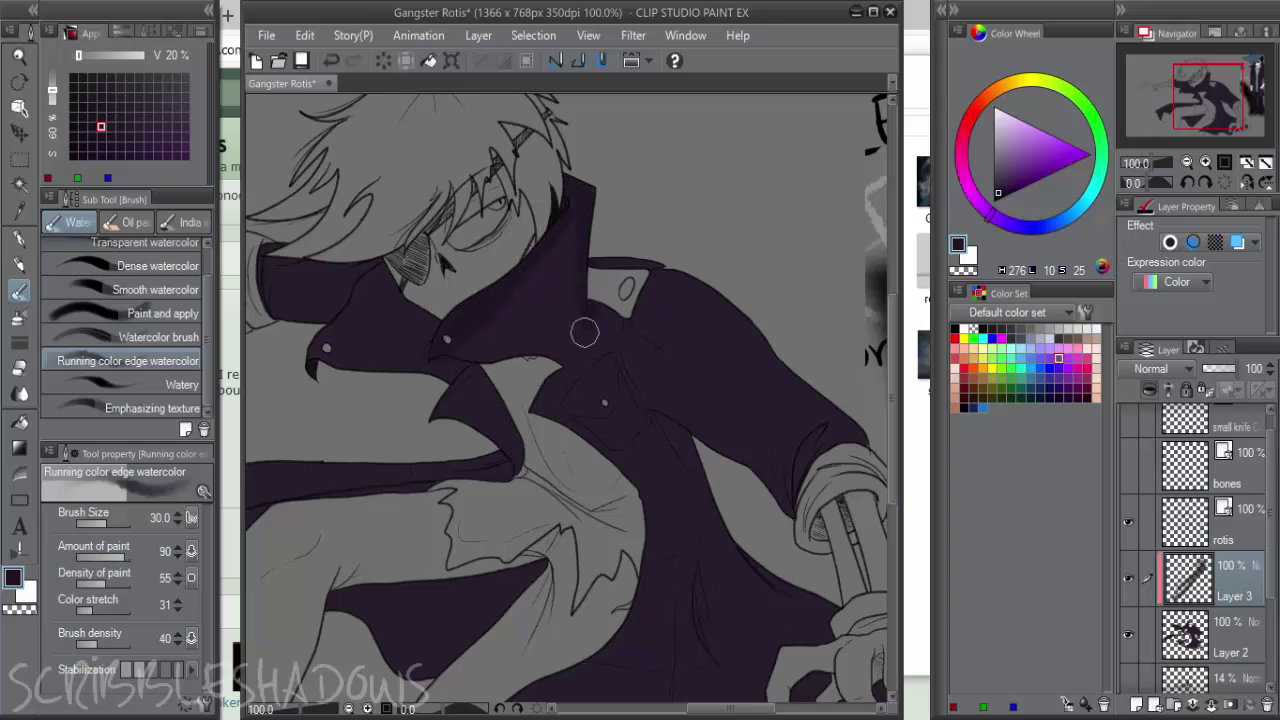
pyautogui.press(']')
pyautogui.moveTo(584, 341)
pyautogui.mouseDown()
pyautogui.moveTo(590, 259)
pyautogui.moveTo(683, 265)
pyautogui.moveTo(646, 260)
pyautogui.moveTo(739, 309)
pyautogui.moveTo(846, 412)
pyautogui.moveTo(844, 434)
pyautogui.moveTo(818, 410)
pyautogui.moveTo(790, 485)
pyautogui.mouseUp()
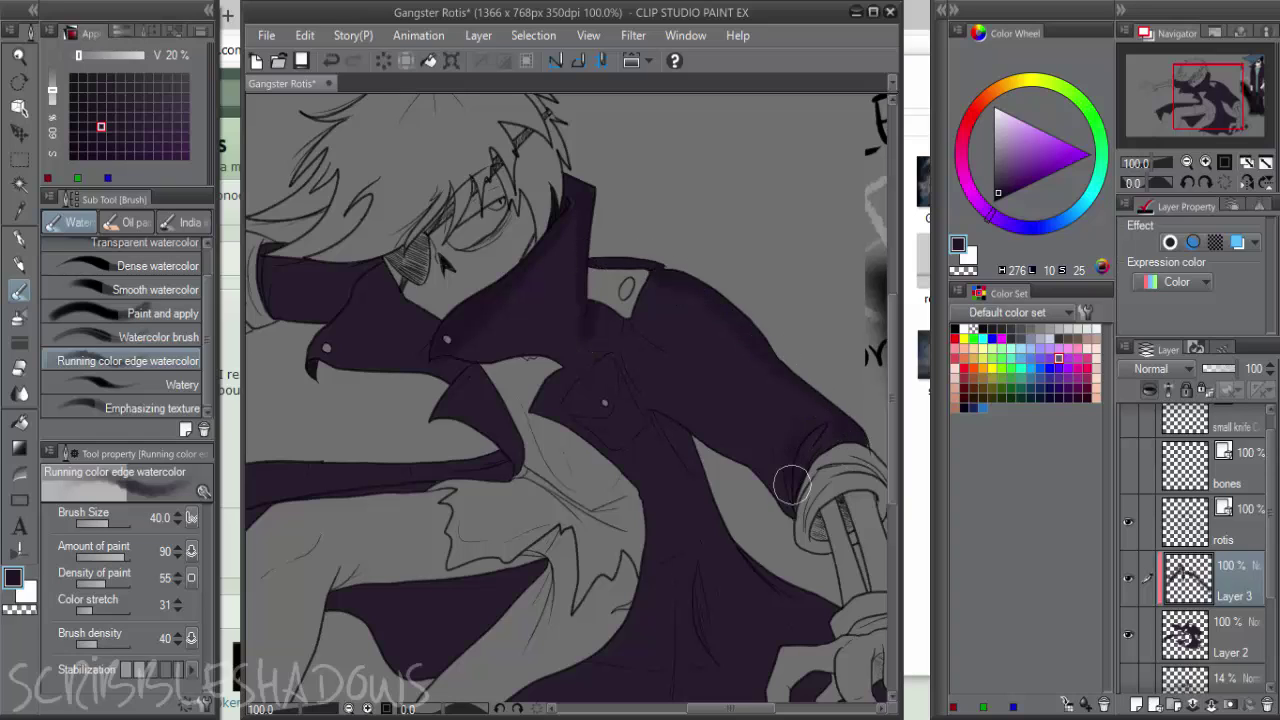
# Paint near-black shadows under the collar, along the coat's front opening edge and beneath the bent arm
pyautogui.keyDown('alt'); pyautogui.click(816, 395); pyautogui.keyUp('alt')
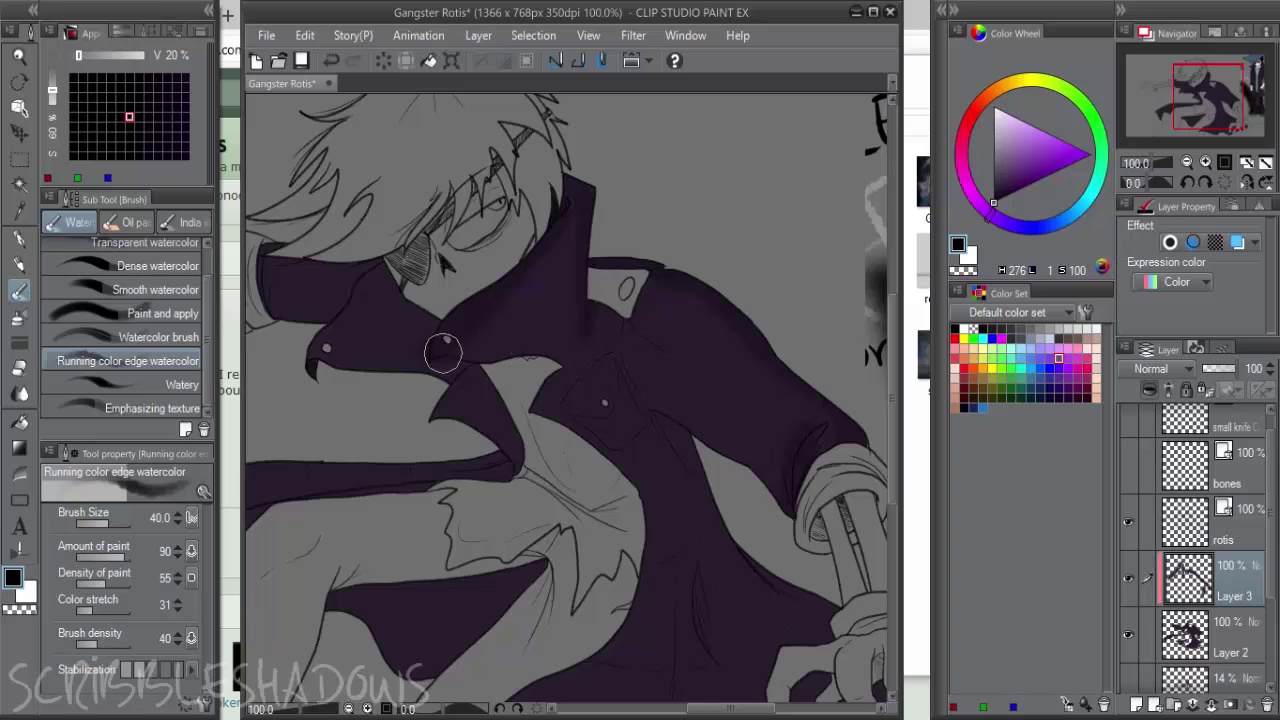
pyautogui.moveTo(443, 349)
pyautogui.mouseDown()
pyautogui.moveTo(557, 360)
pyautogui.moveTo(543, 403)
pyautogui.moveTo(589, 426)
pyautogui.moveTo(636, 504)
pyautogui.mouseUp()
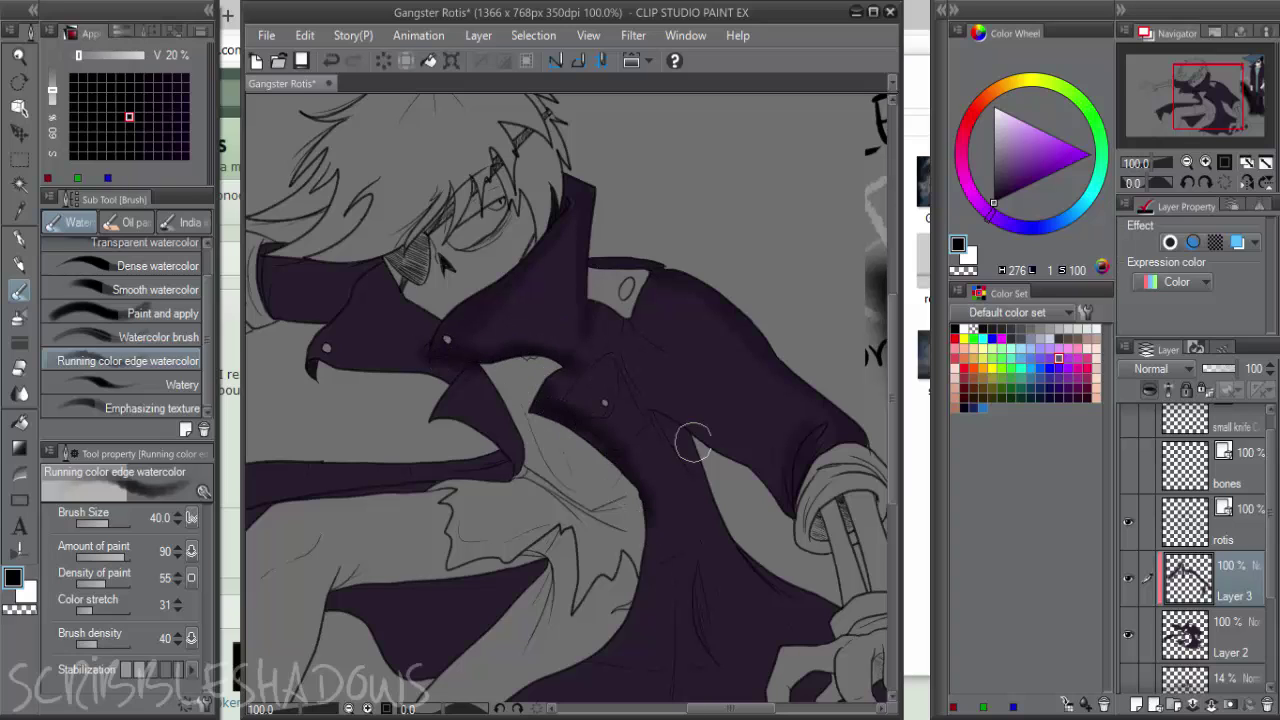
pyautogui.moveTo(662, 428); pyautogui.dragTo(706, 472)
pyautogui.moveTo(757, 431); pyautogui.dragTo(761, 366)
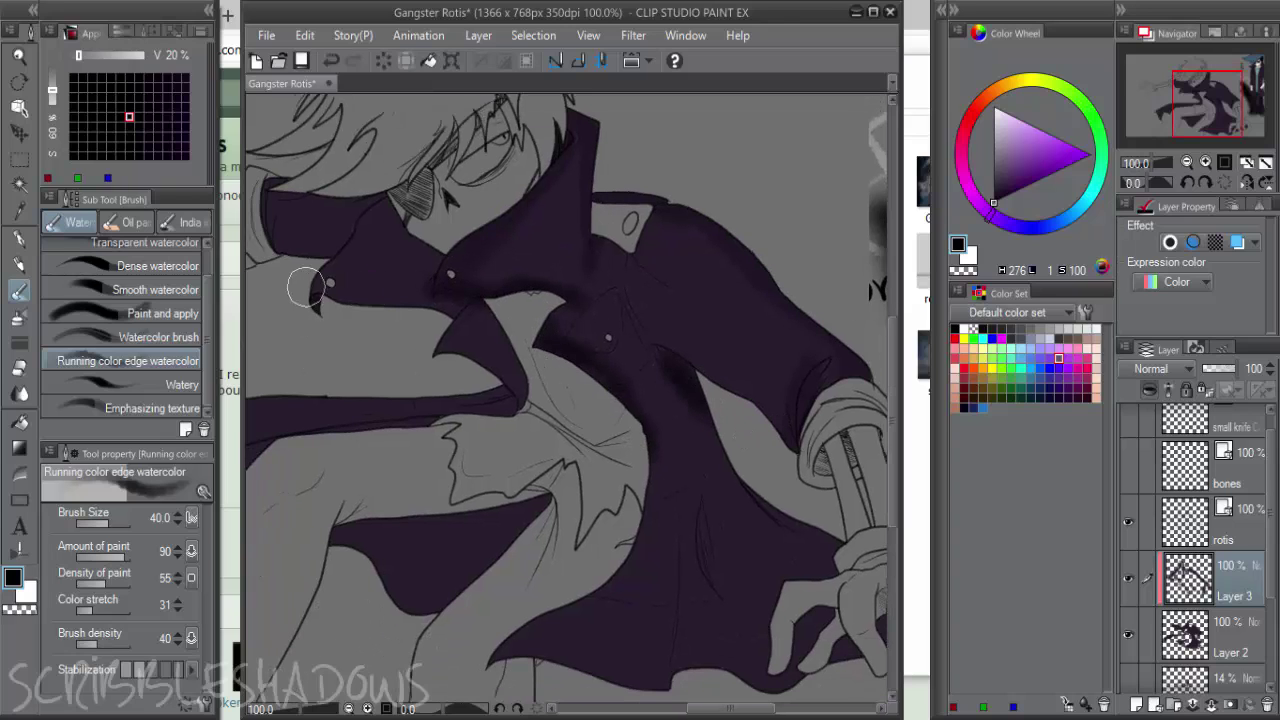
# Shade the opposite collar flap, the pointed lapel below it and the outstretched arm's sleeve in near-black
pyautogui.moveTo(307, 287)
pyautogui.mouseDown()
pyautogui.moveTo(396, 264)
pyautogui.moveTo(419, 239)
pyautogui.moveTo(441, 302)
pyautogui.moveTo(488, 331)
pyautogui.moveTo(538, 402)
pyautogui.mouseUp()
pyautogui.moveTo(353, 275); pyautogui.dragTo(421, 329)
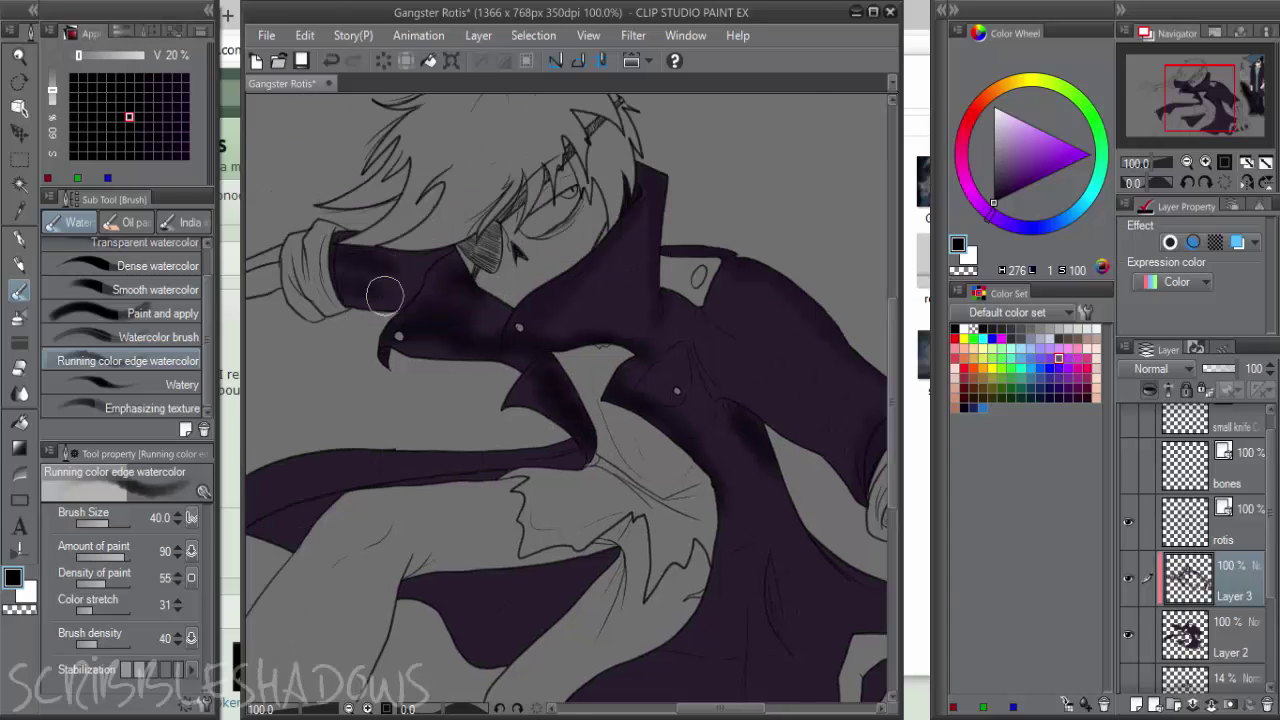
pyautogui.moveTo(541, 389); pyautogui.dragTo(625, 363)
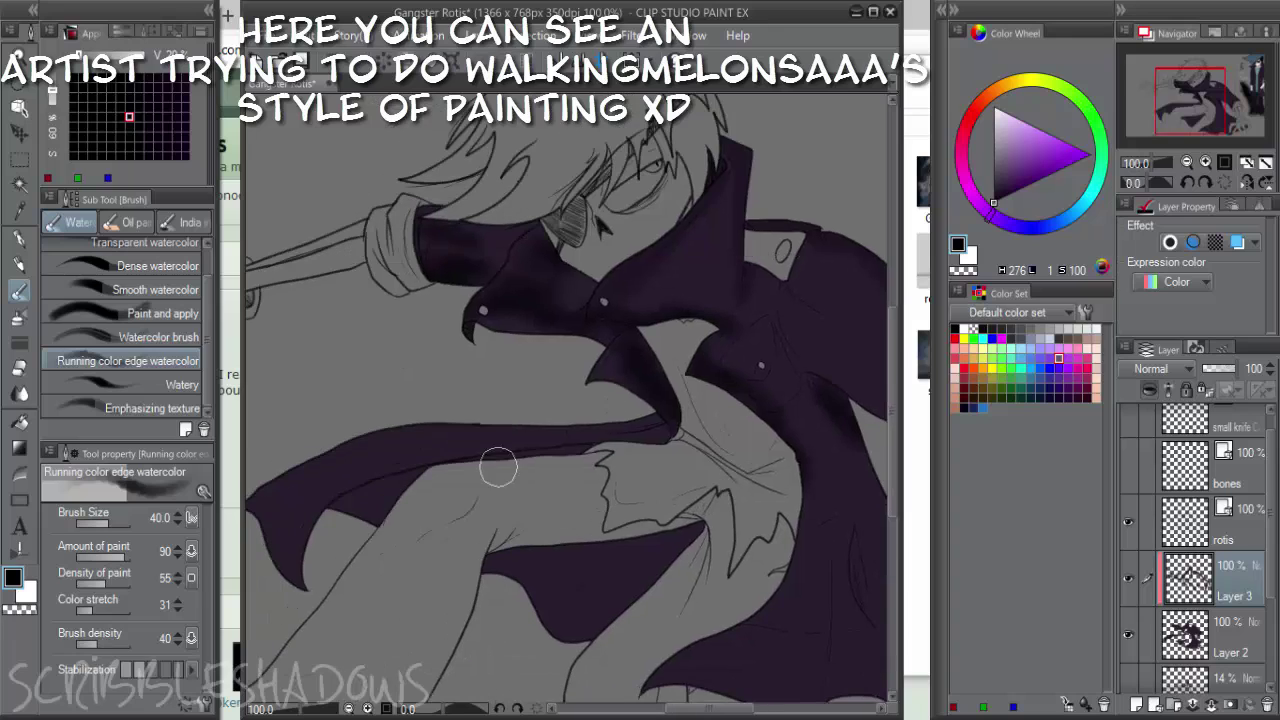
# Paint near-black shadows on the flowing coat tail's underside and the folds of the coat section between the legs
pyautogui.moveTo(352, 522)
pyautogui.mouseDown()
pyautogui.moveTo(394, 518)
pyautogui.moveTo(430, 470)
pyautogui.mouseUp()
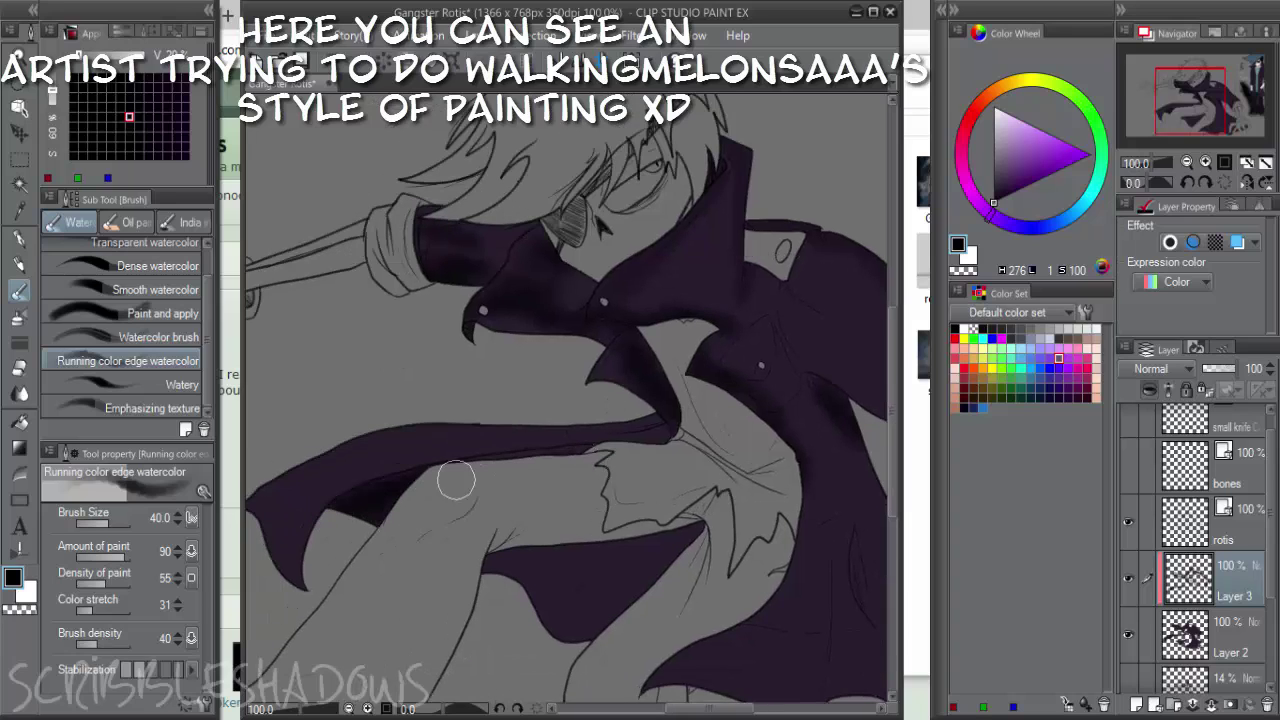
pyautogui.moveTo(532, 621); pyautogui.dragTo(640, 552)
pyautogui.moveTo(490, 561); pyautogui.dragTo(568, 543)
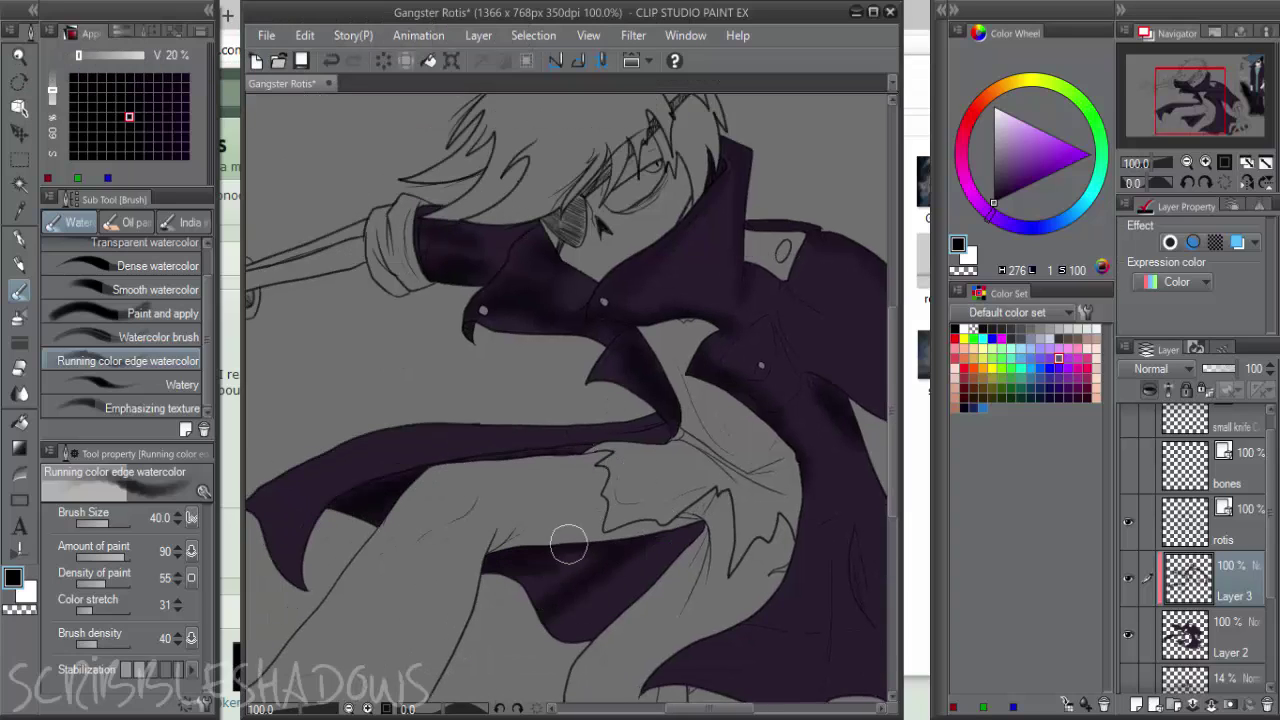
pyautogui.moveTo(696, 538); pyautogui.dragTo(634, 596)
# Paint near-black fold shadows down the coat skirt, along its edge near the planted hand and at its pointed hem corner
pyautogui.moveTo(746, 615); pyautogui.dragTo(608, 517)
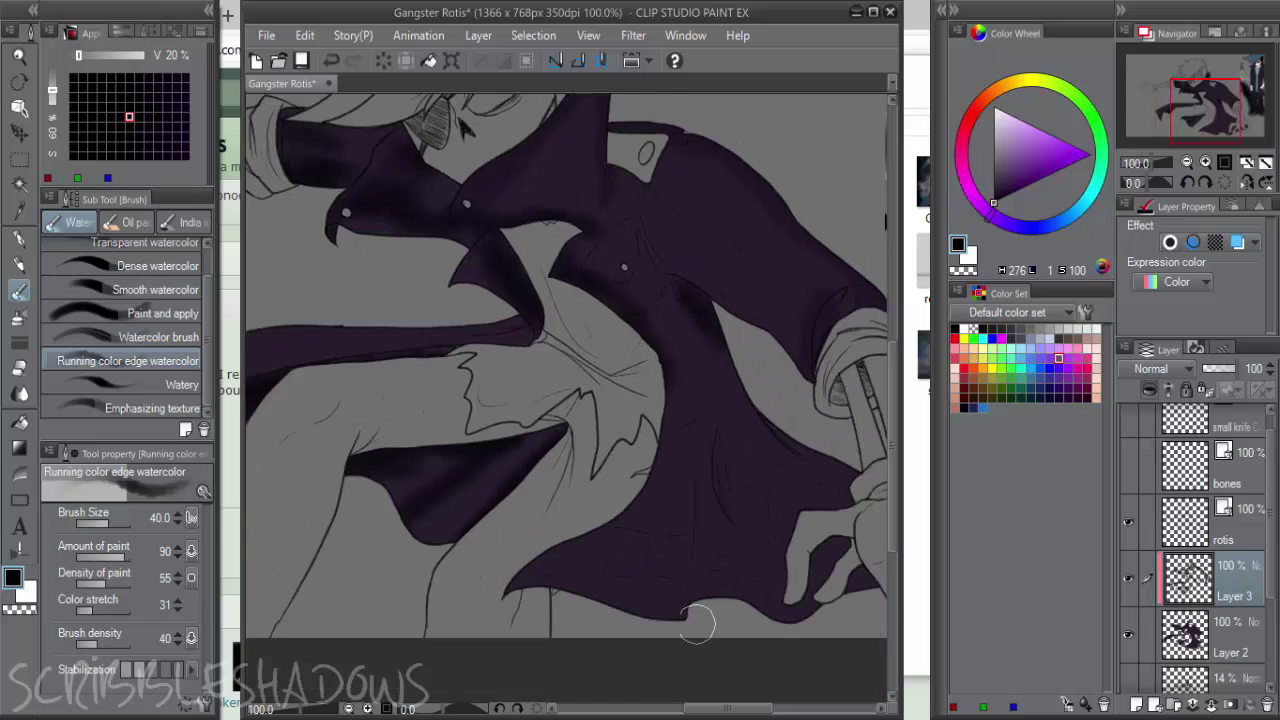
pyautogui.moveTo(677, 625)
pyautogui.mouseDown()
pyautogui.moveTo(696, 431)
pyautogui.moveTo(740, 439)
pyautogui.moveTo(772, 664)
pyautogui.mouseUp()
pyautogui.moveTo(746, 419); pyautogui.dragTo(856, 557)
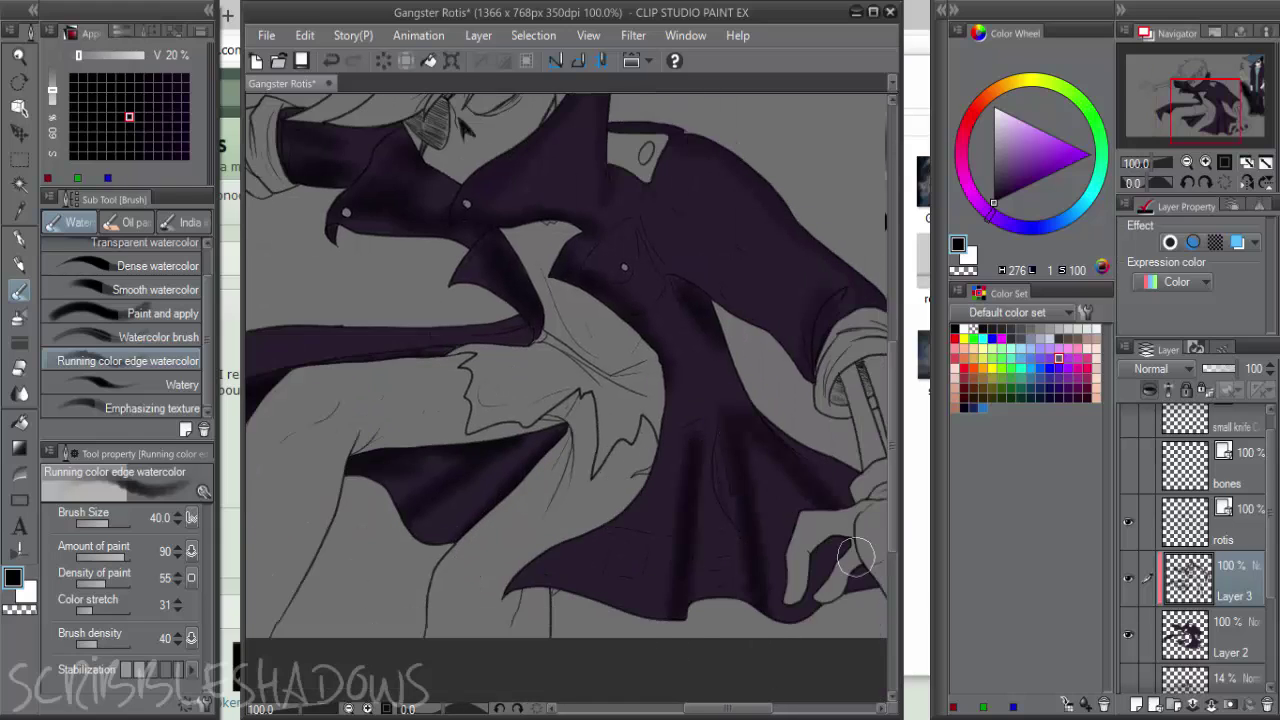
pyautogui.moveTo(875, 473); pyautogui.dragTo(768, 493)
pyautogui.moveTo(682, 436); pyautogui.dragTo(732, 490)
pyautogui.moveTo(844, 572); pyautogui.dragTo(866, 570)
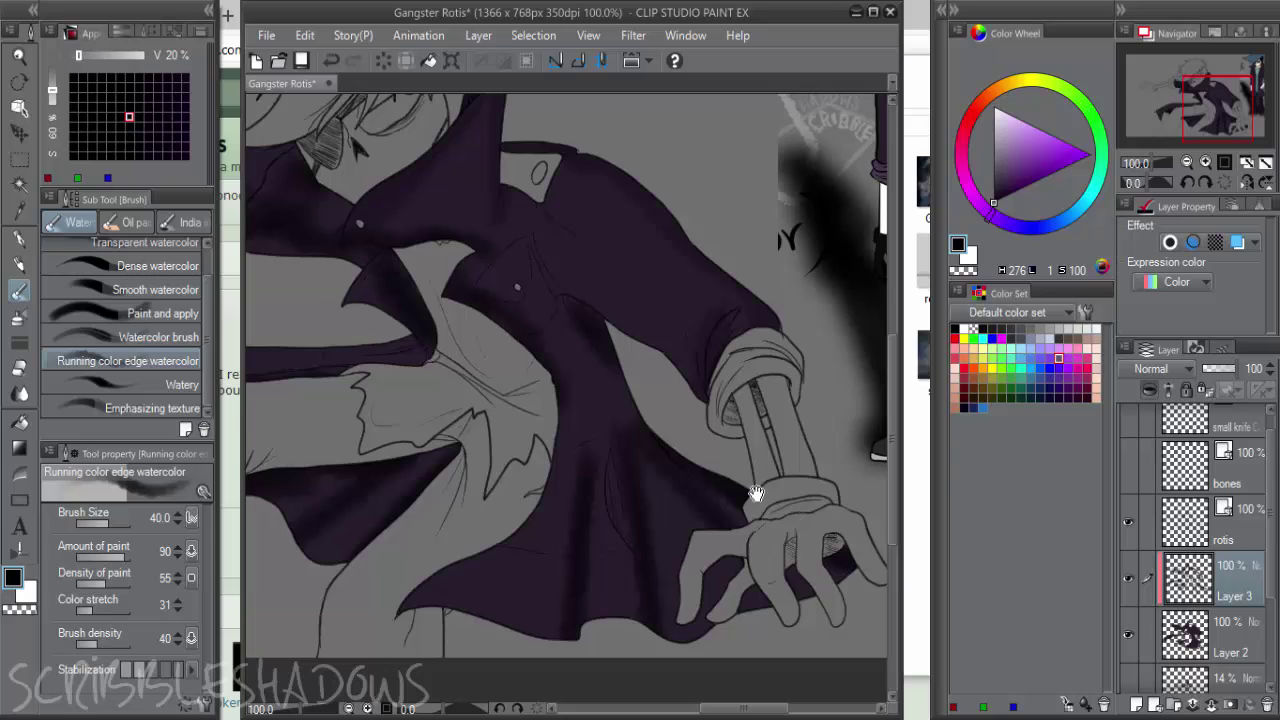
pyautogui.moveTo(754, 494); pyautogui.dragTo(797, 492)
pyautogui.moveTo(525, 551); pyautogui.dragTo(437, 610)
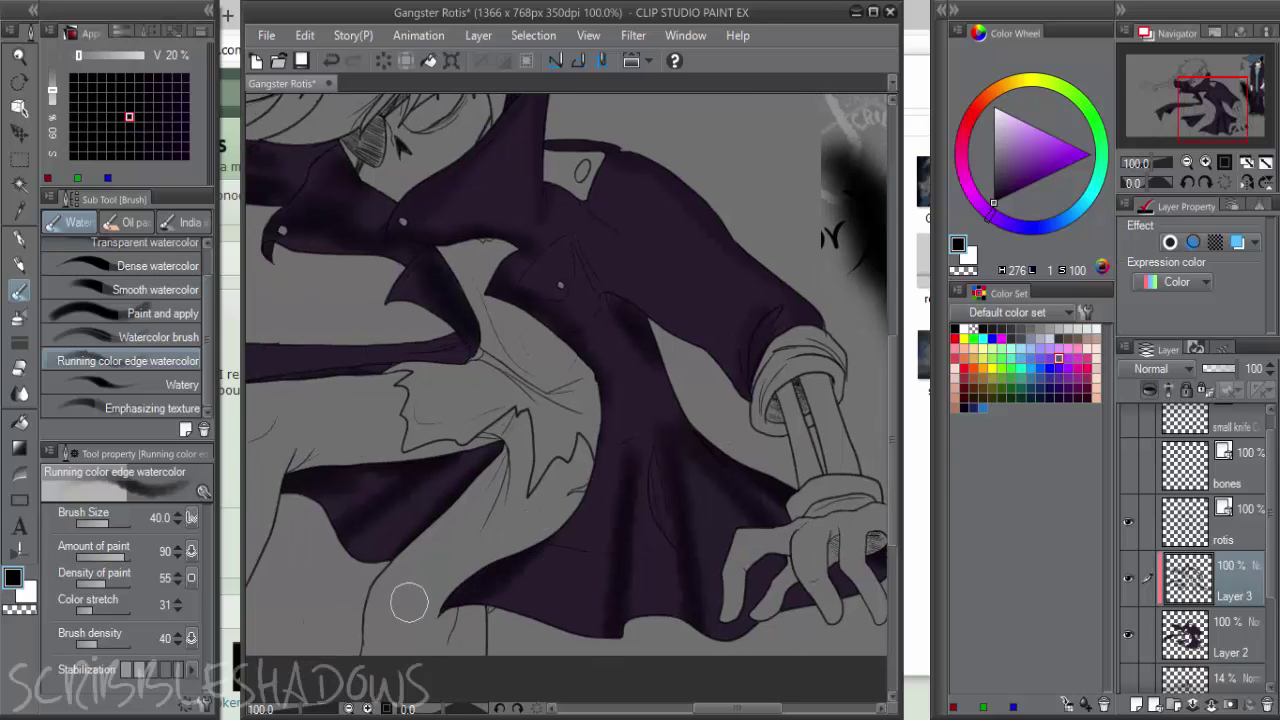
# Sample a dark purple from the shaded coat skirt and blend its fold shadows down to the hem
pyautogui.keyDown('alt'); pyautogui.click(500, 581); pyautogui.keyUp('alt')
pyautogui.moveTo(553, 557); pyautogui.dragTo(506, 592)
pyautogui.moveTo(602, 475); pyautogui.dragTo(523, 646)
pyautogui.moveTo(618, 454); pyautogui.dragTo(586, 623)
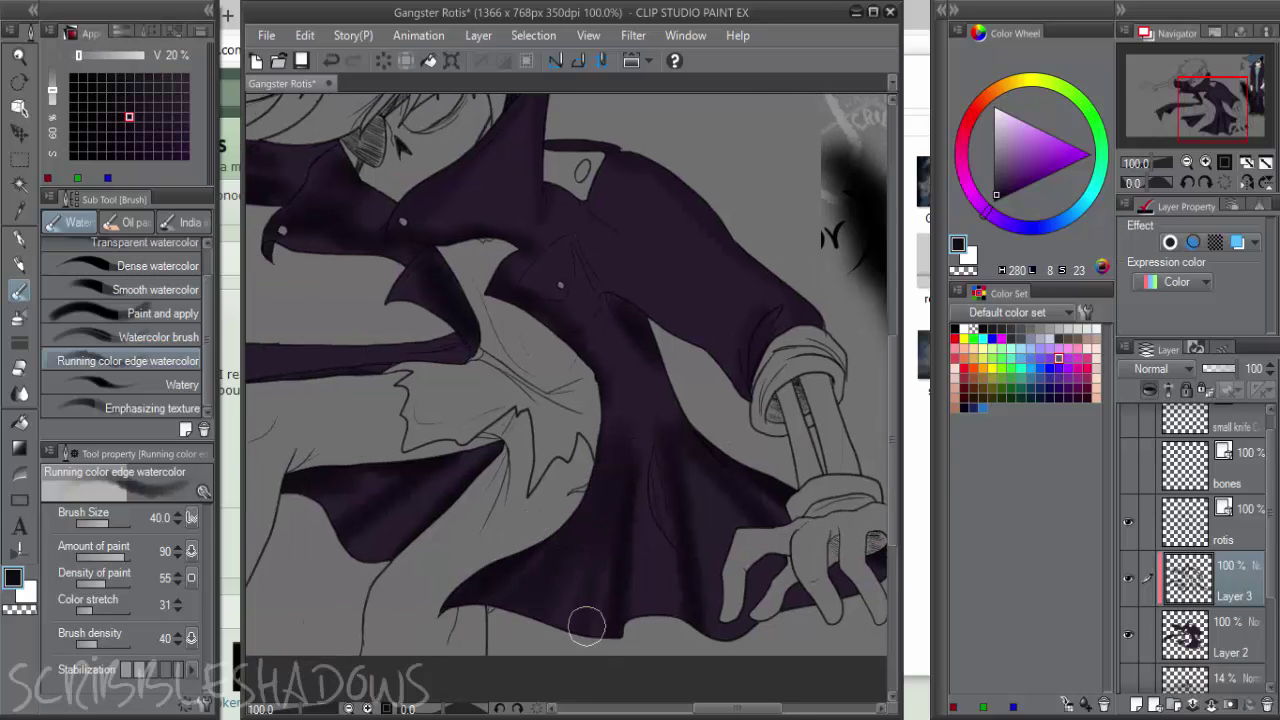
pyautogui.moveTo(664, 459); pyautogui.dragTo(664, 556)
pyautogui.hotkey('ctrl', 'z')
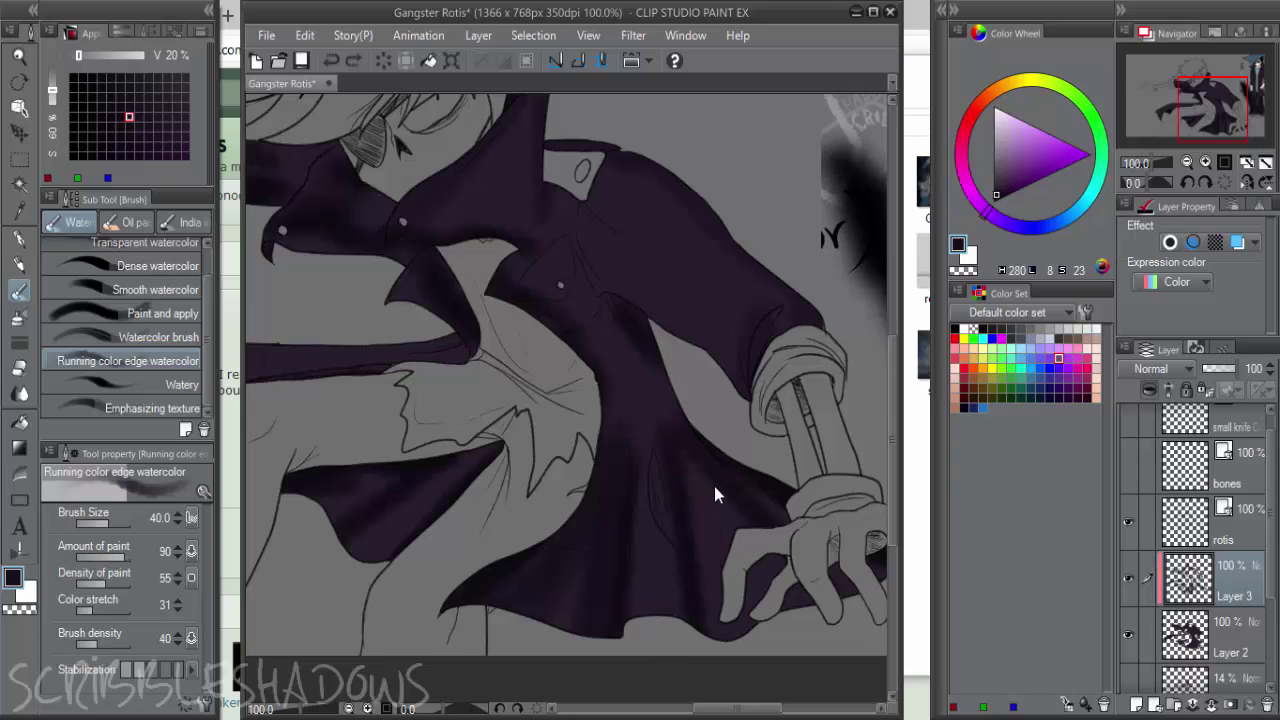
pyautogui.moveTo(692, 467); pyautogui.dragTo(718, 624)
pyautogui.moveTo(705, 418); pyautogui.dragTo(749, 474)
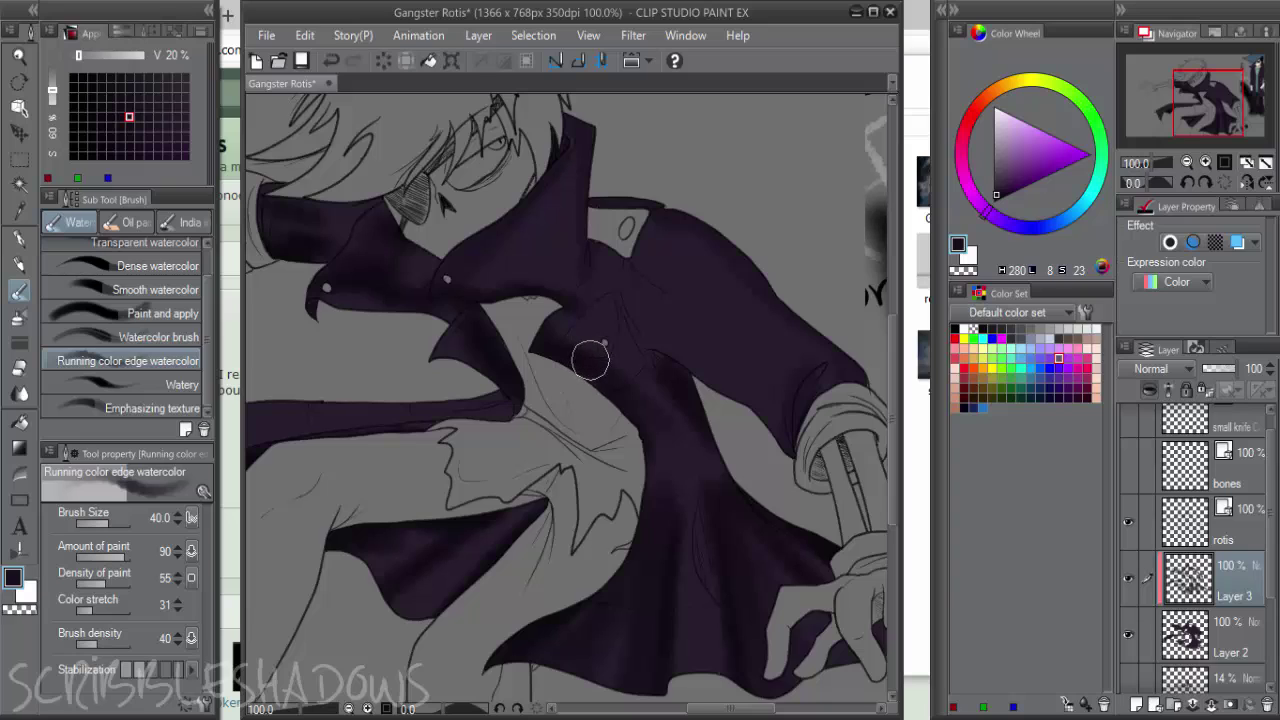
# Soften the shadows on the coat's chest, collar flap, outstretched sleeve and flowing tail with a lighter purple sampled from the coat
pyautogui.keyDown('alt'); pyautogui.click(612, 362); pyautogui.keyUp('alt')
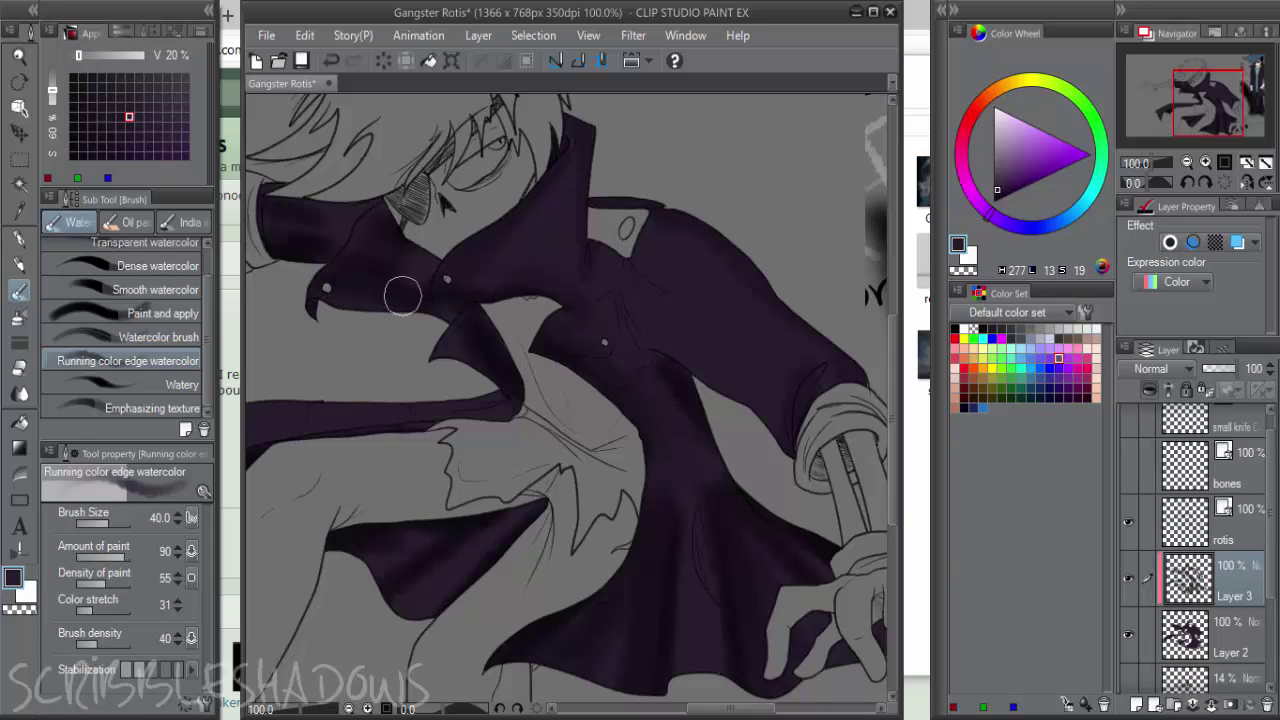
pyautogui.moveTo(434, 263); pyautogui.dragTo(500, 304)
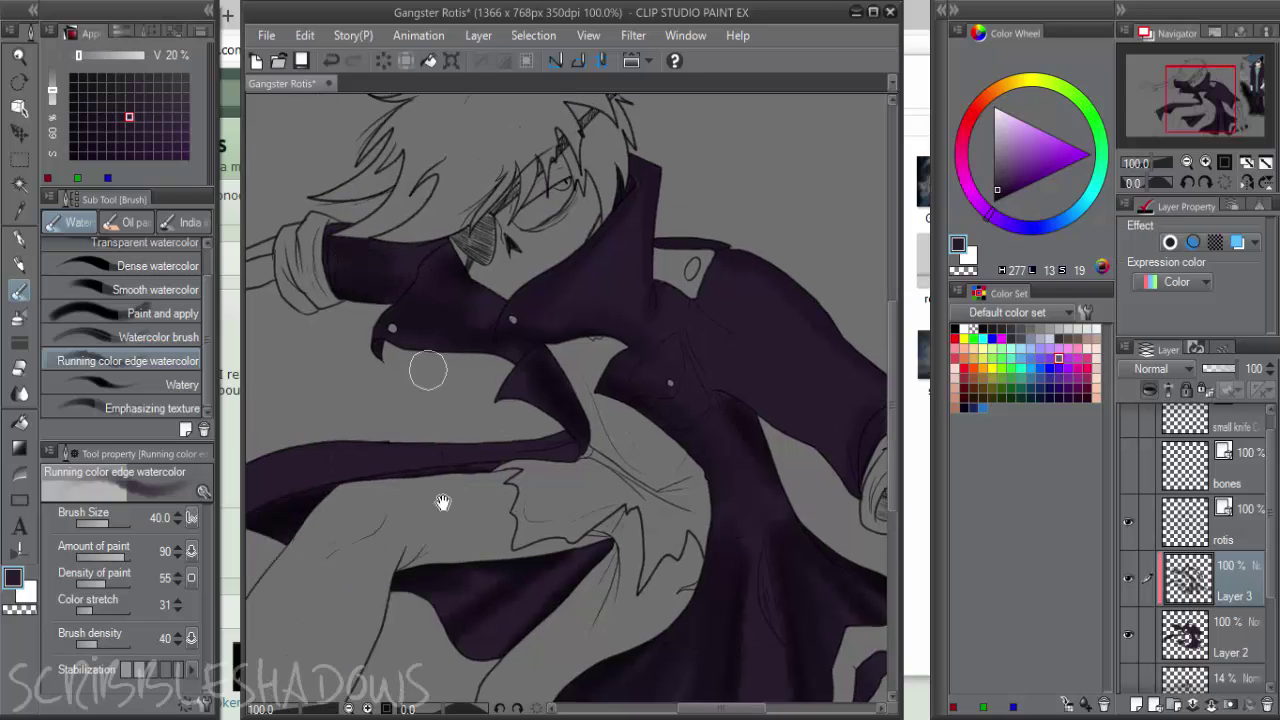
pyautogui.moveTo(443, 503)
pyautogui.mouseDown()
pyautogui.moveTo(529, 443)
pyautogui.moveTo(518, 422)
pyautogui.mouseUp()
pyautogui.moveTo(360, 435); pyautogui.dragTo(324, 451)
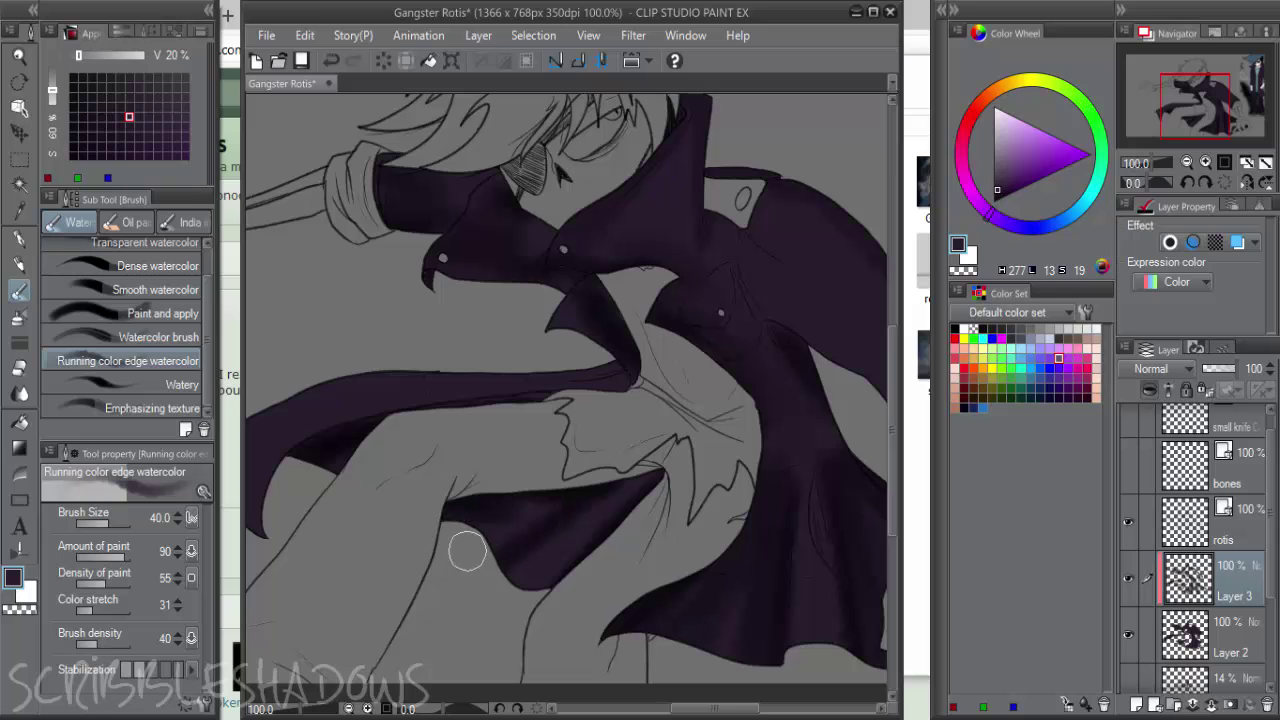
# Blend the fold shadows on the coat skirt and the section between the legs with the sampled purple
pyautogui.moveTo(606, 579); pyautogui.dragTo(483, 483)
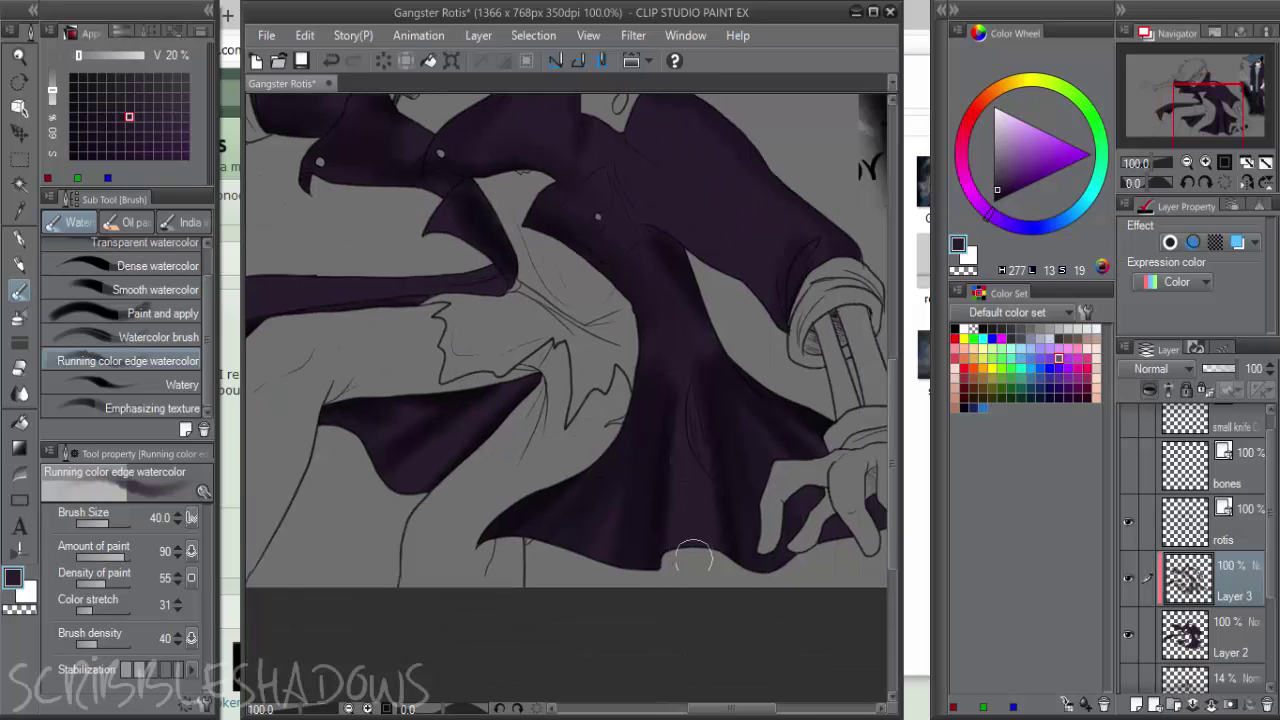
pyautogui.moveTo(678, 389); pyautogui.dragTo(591, 355)
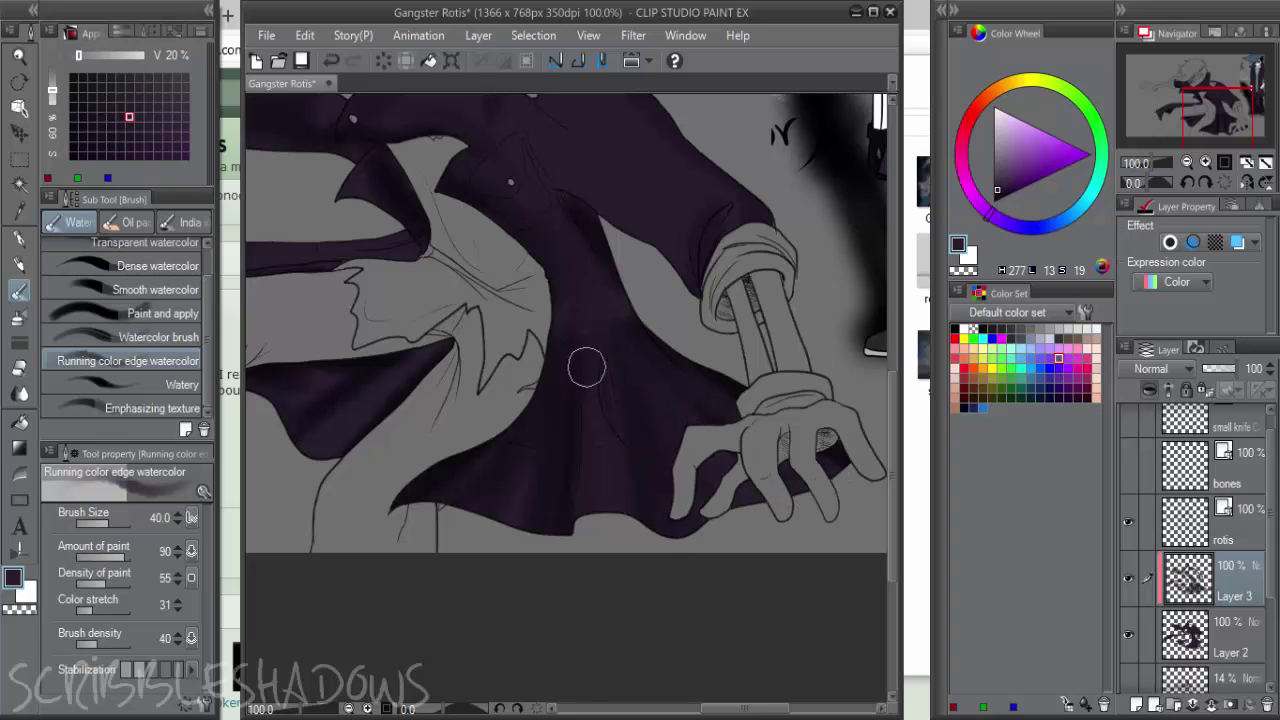
pyautogui.moveTo(526, 392); pyautogui.dragTo(647, 472)
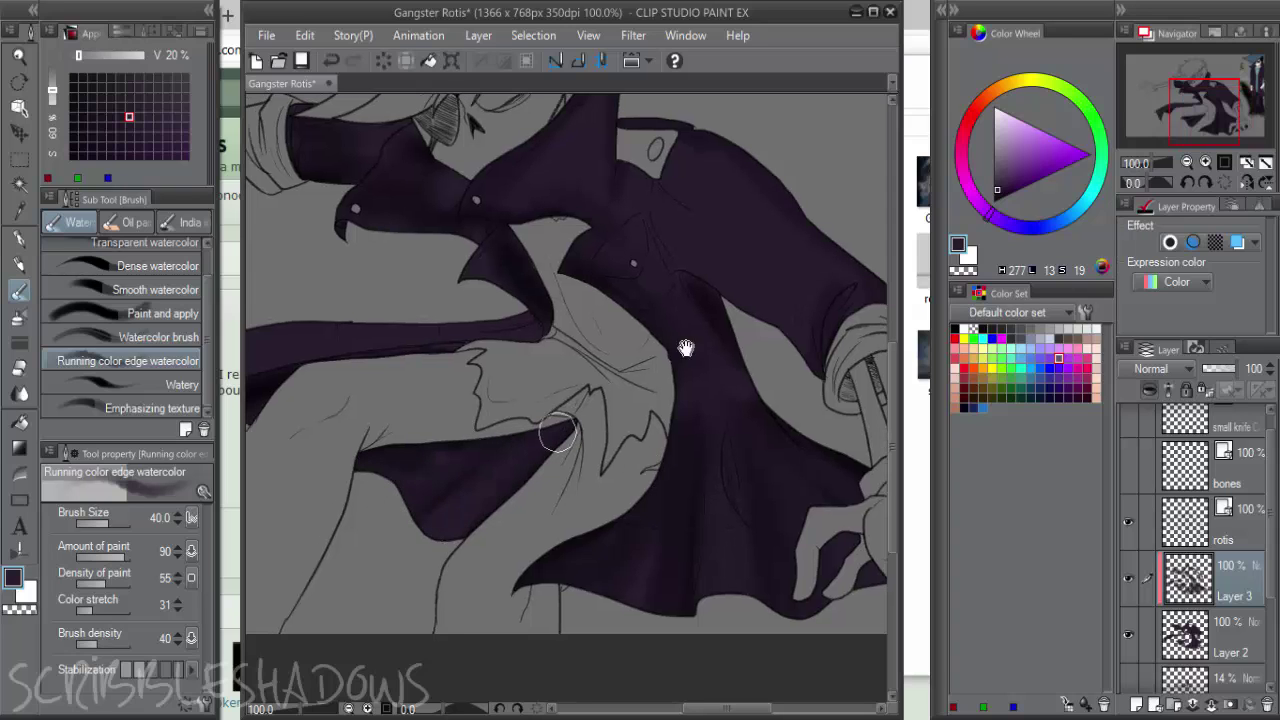
# Sample a purple from the coat flap, darken it to a deep saturated tone, and shade the coat's raised collar down to its lower edge
pyautogui.scroll(2, 700, 370)
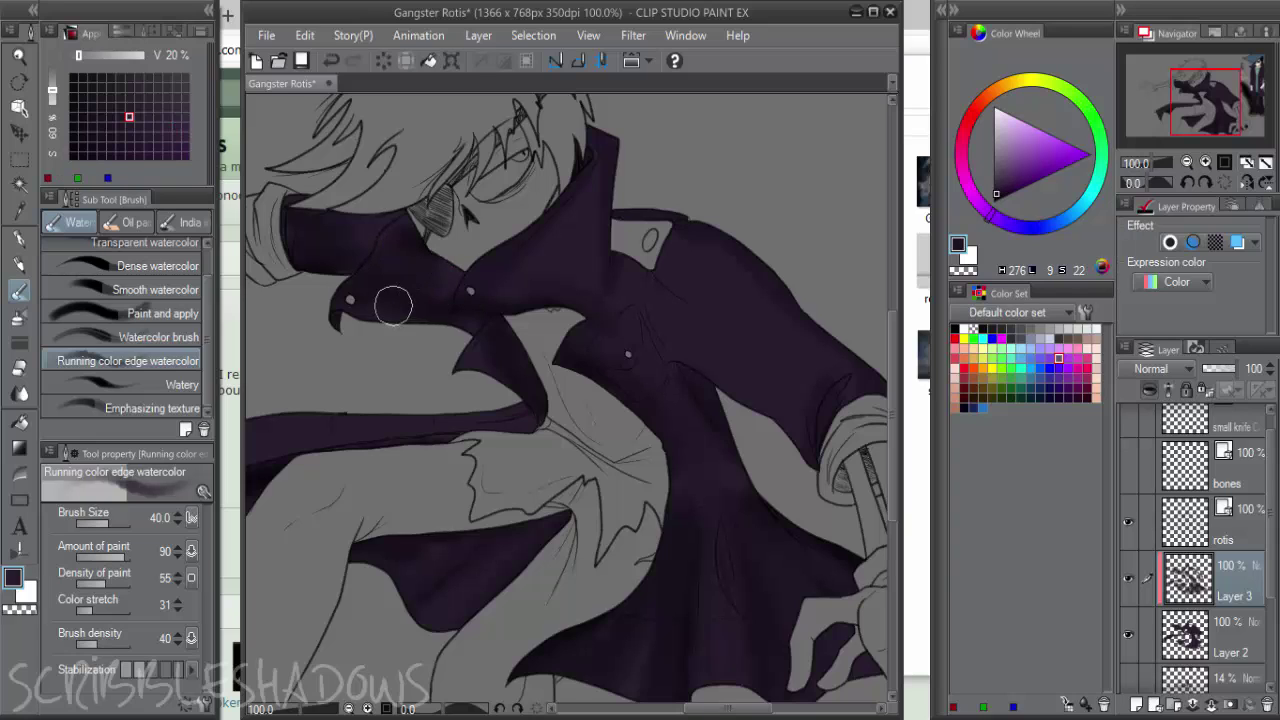
pyautogui.keyDown('alt'); pyautogui.click(391, 302); pyautogui.keyUp('alt')
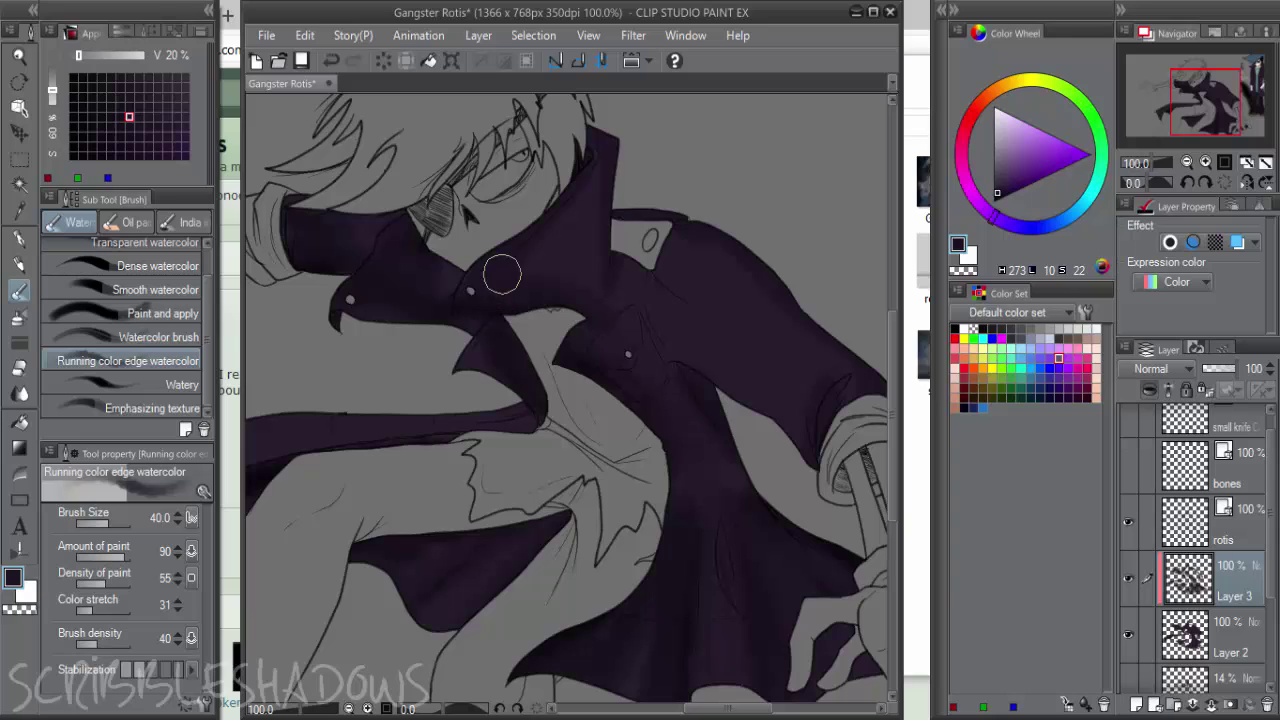
pyautogui.click(1005, 205)
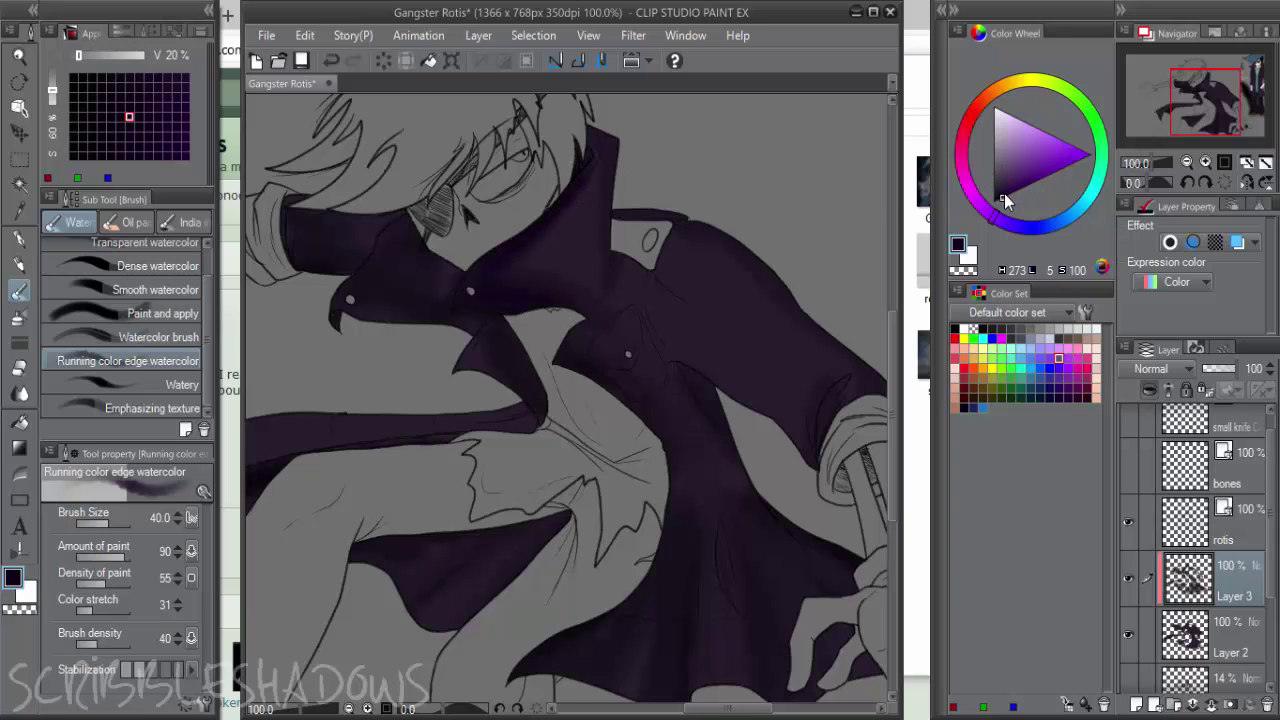
pyautogui.moveTo(1005, 200); pyautogui.dragTo(987, 207)
pyautogui.moveTo(593, 310)
pyautogui.mouseDown()
pyautogui.moveTo(562, 295)
pyautogui.moveTo(548, 240)
pyautogui.moveTo(573, 207)
pyautogui.mouseUp()
pyautogui.moveTo(1008, 200); pyautogui.dragTo(1002, 199)
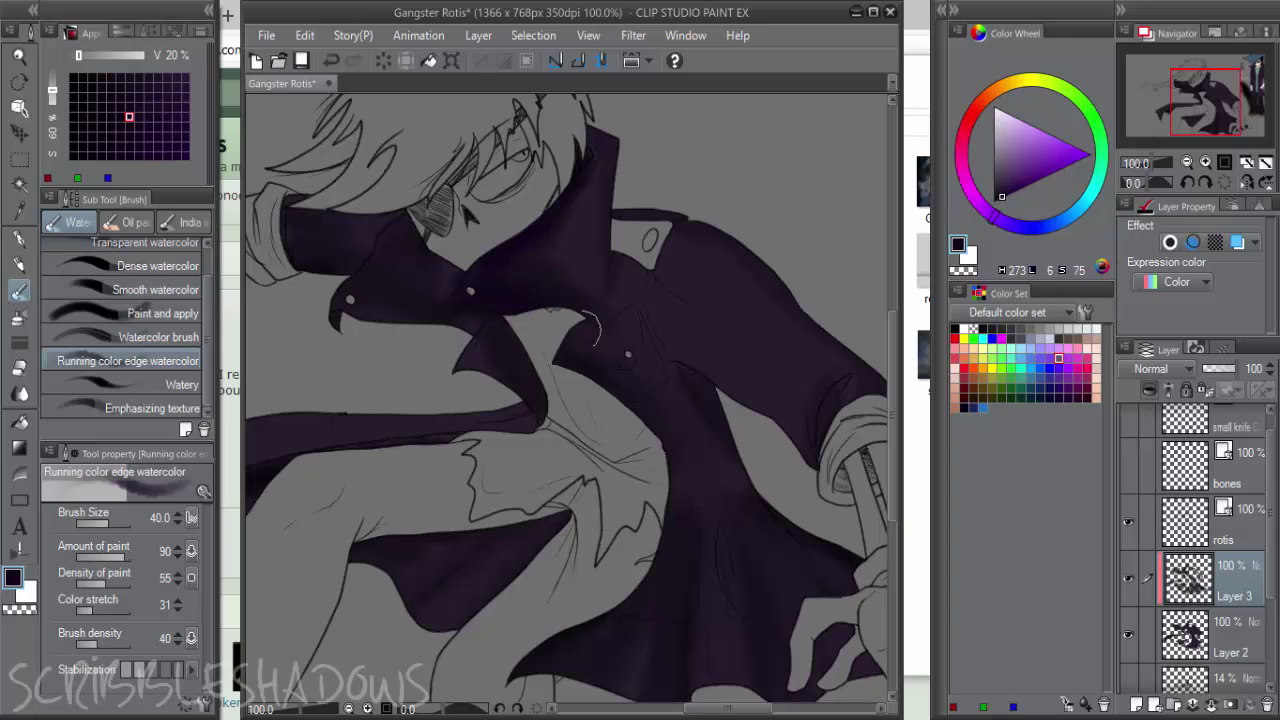
# Blend the collar shading with a purple sampled from the collar and carry it onto the bent sleeve and the chest below
pyautogui.keyDown('alt'); pyautogui.click(591, 250); pyautogui.keyUp('alt')
pyautogui.moveTo(540, 243)
pyautogui.mouseDown()
pyautogui.moveTo(565, 231)
pyautogui.moveTo(540, 260)
pyautogui.mouseUp()
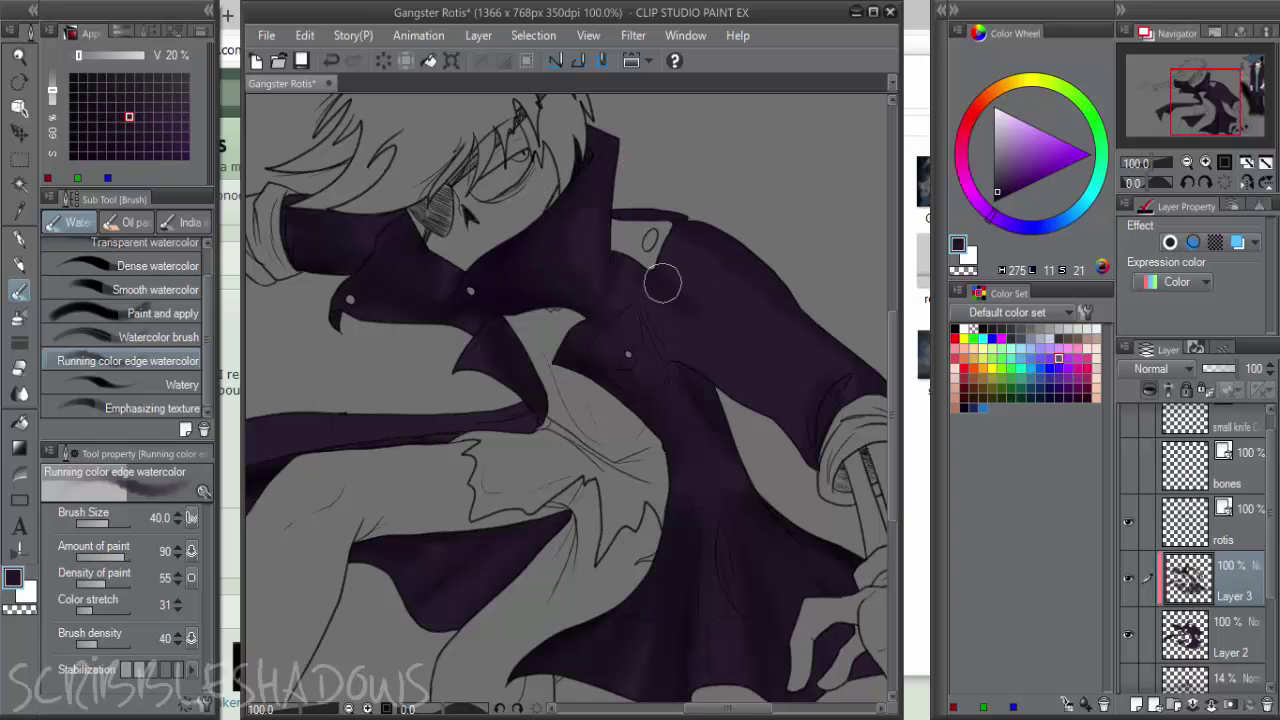
pyautogui.moveTo(811, 382); pyautogui.dragTo(710, 327)
pyautogui.moveTo(606, 335); pyautogui.dragTo(730, 345)
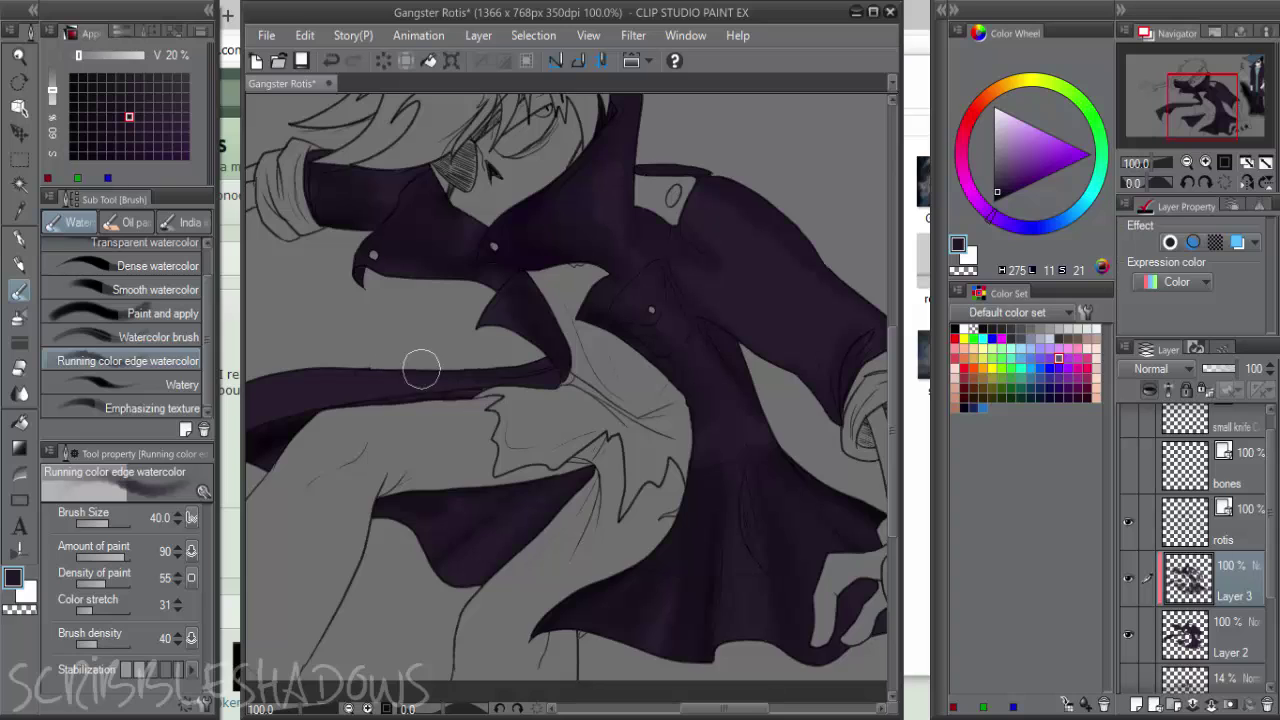
# Sample near-black purple from the underside of the flowing coat tail and shade the tail's inner fold, lower edge and pointed tip
pyautogui.moveTo(421, 369); pyautogui.dragTo(495, 354)
pyautogui.keyDown('alt'); pyautogui.click(341, 435); pyautogui.keyUp('alt')
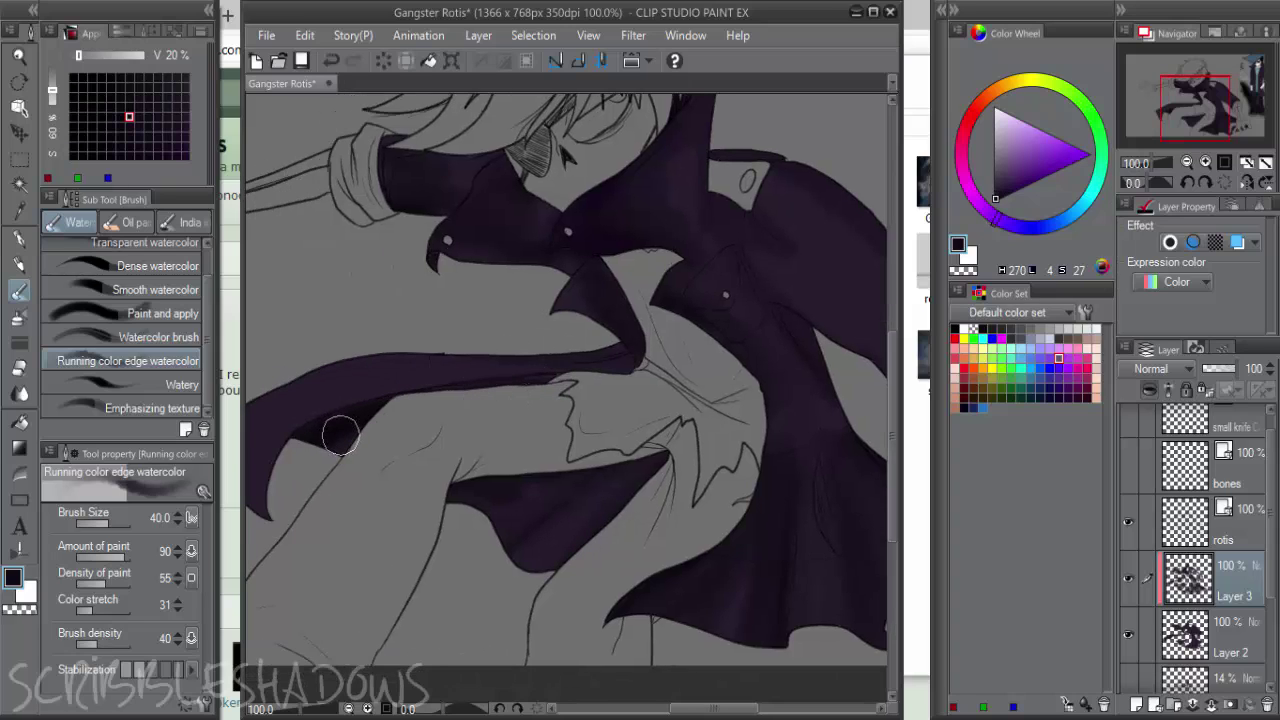
pyautogui.keyDown('alt'); pyautogui.click(329, 431); pyautogui.keyUp('alt')
pyautogui.moveTo(528, 389); pyautogui.dragTo(651, 375)
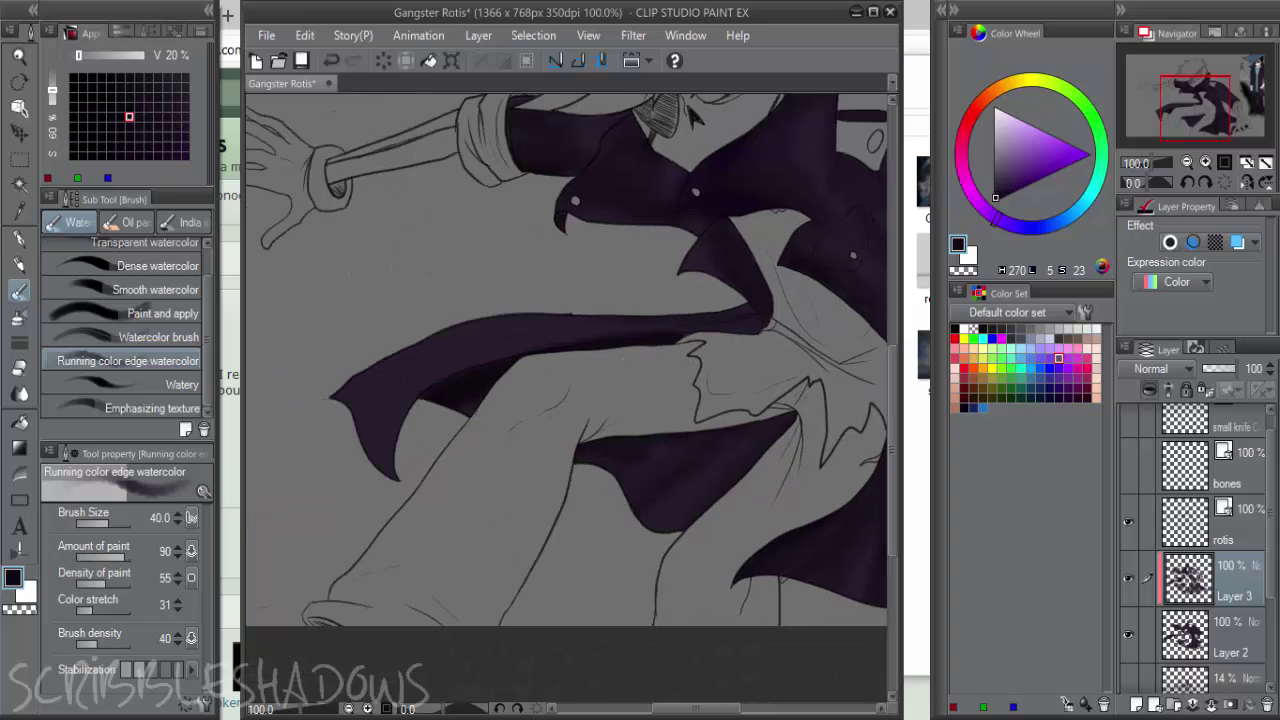
pyautogui.moveTo(391, 472)
pyautogui.mouseDown()
pyautogui.moveTo(405, 419)
pyautogui.moveTo(483, 374)
pyautogui.mouseUp()
pyautogui.moveTo(331, 400)
pyautogui.mouseDown()
pyautogui.moveTo(353, 442)
pyautogui.moveTo(412, 486)
pyautogui.mouseUp()
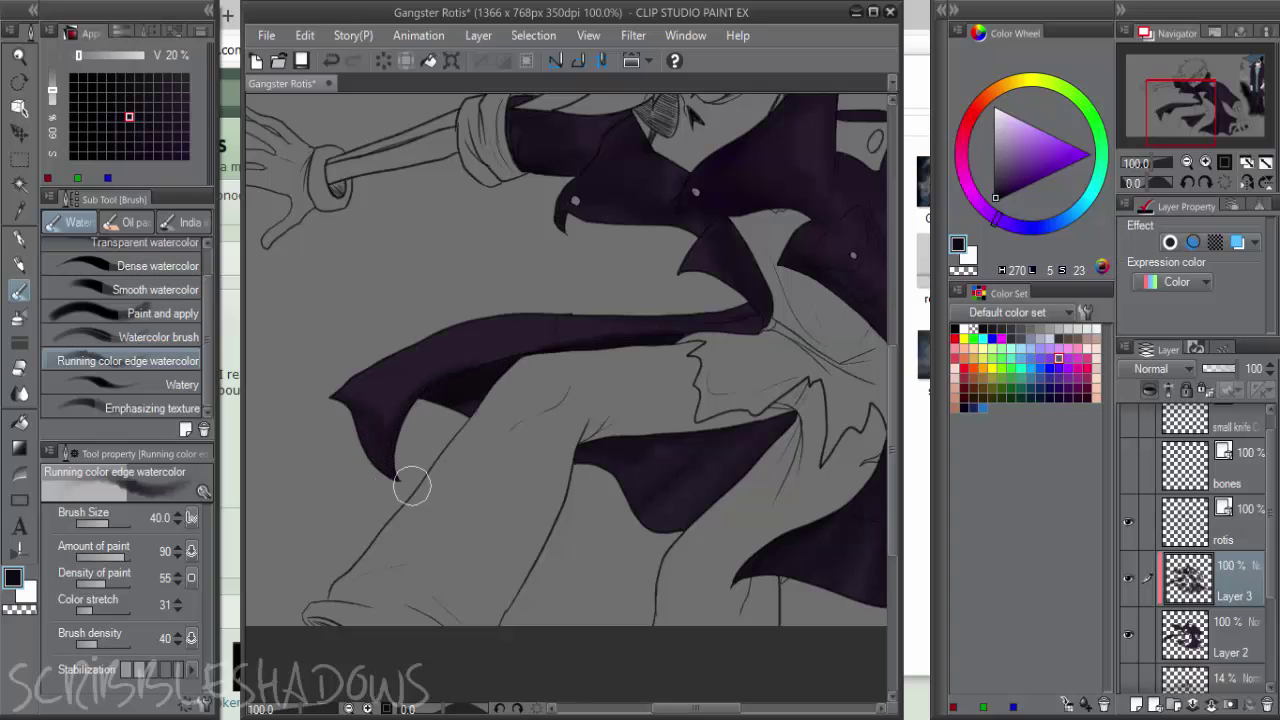
# Blend the upper surface of the flowing coat tail and the pointed lapel with purples sampled from those areas
pyautogui.keyDown('alt'); pyautogui.click(454, 353); pyautogui.keyUp('alt')
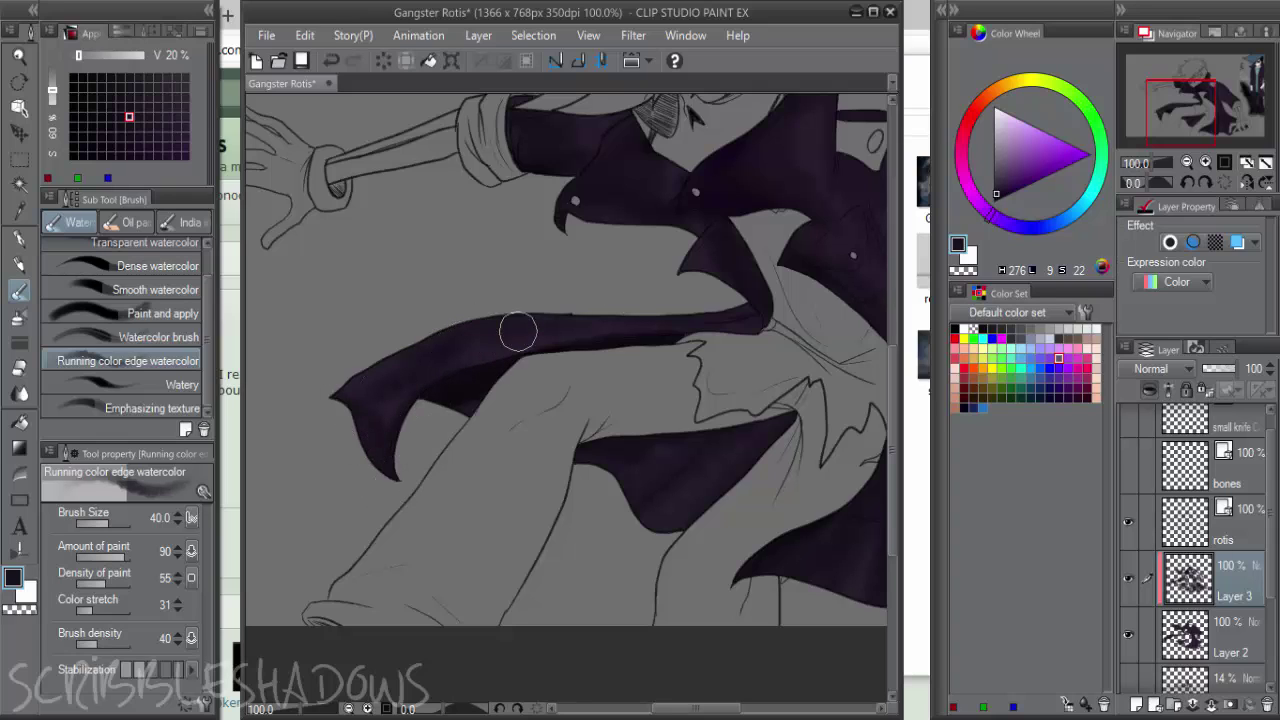
pyautogui.keyDown('alt'); pyautogui.click(747, 280); pyautogui.keyUp('alt')
pyautogui.moveTo(676, 351); pyautogui.dragTo(611, 463)
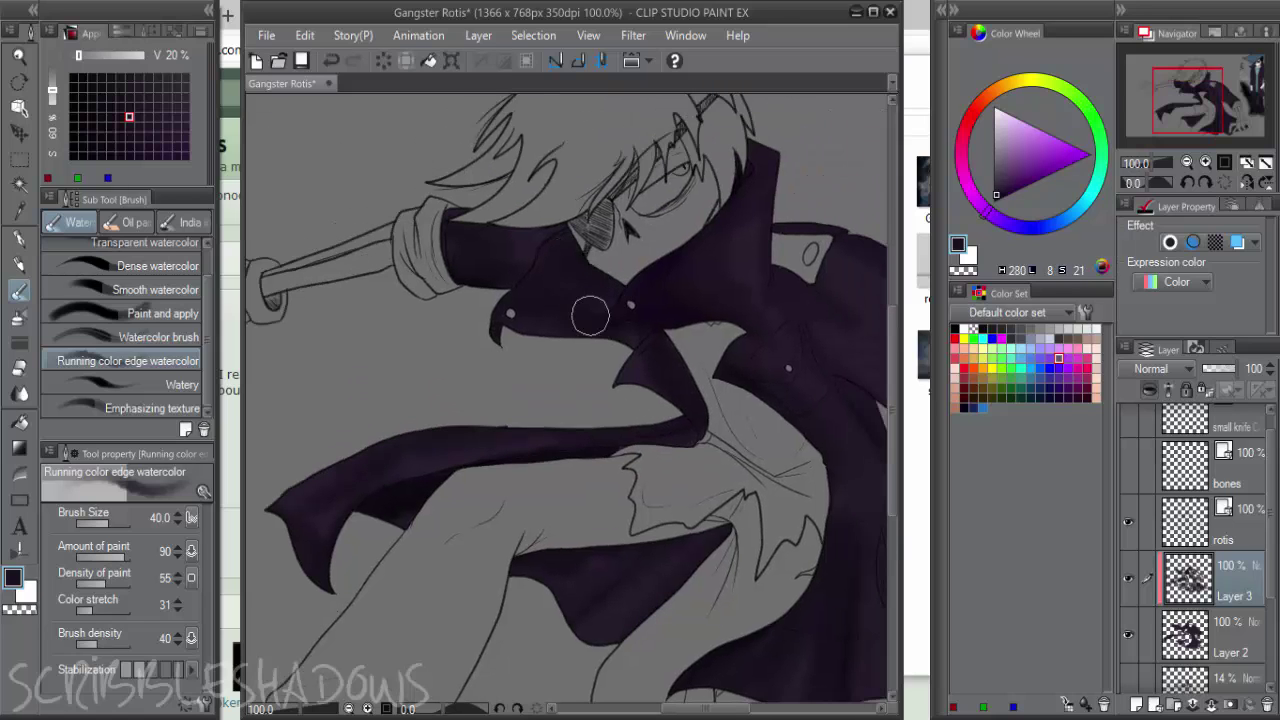
# Choose a lighter greyish purple and paint soft highlights along the coat skirt folds, the waist and the bent sleeve
pyautogui.moveTo(769, 239)
pyautogui.mouseDown()
pyautogui.moveTo(689, 243)
pyautogui.moveTo(594, 150)
pyautogui.mouseUp()
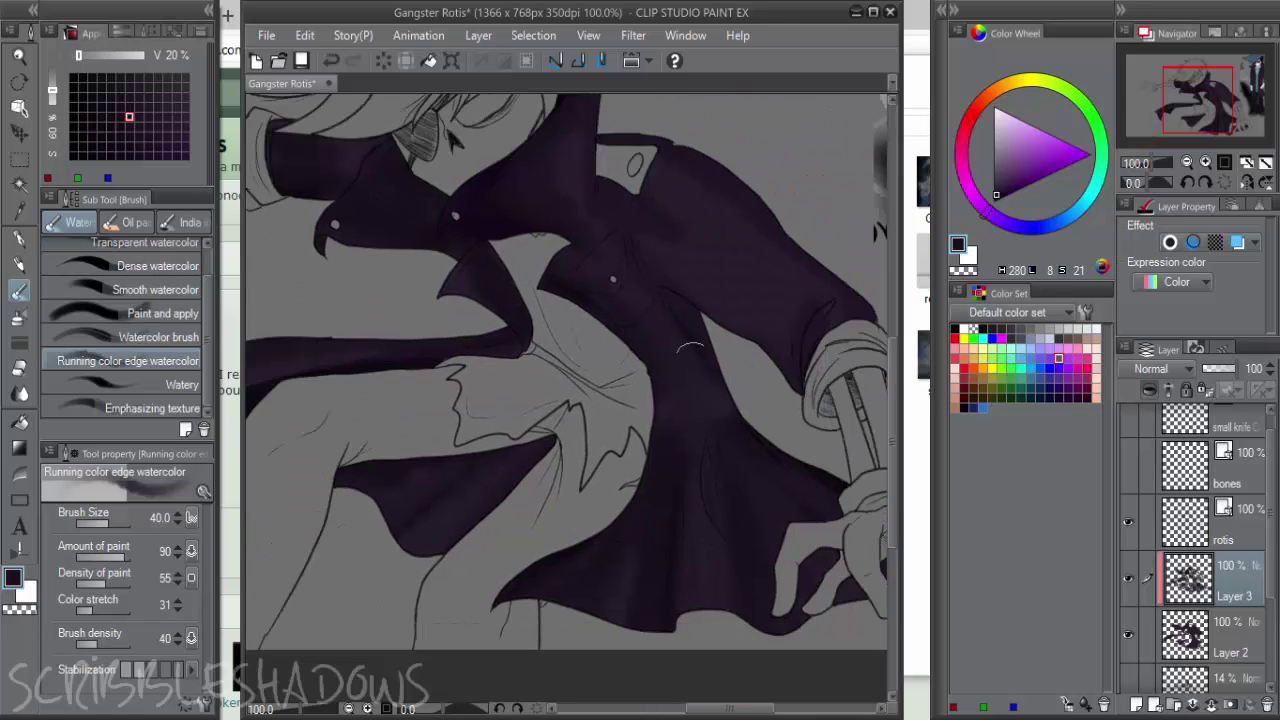
pyautogui.click(999, 178)
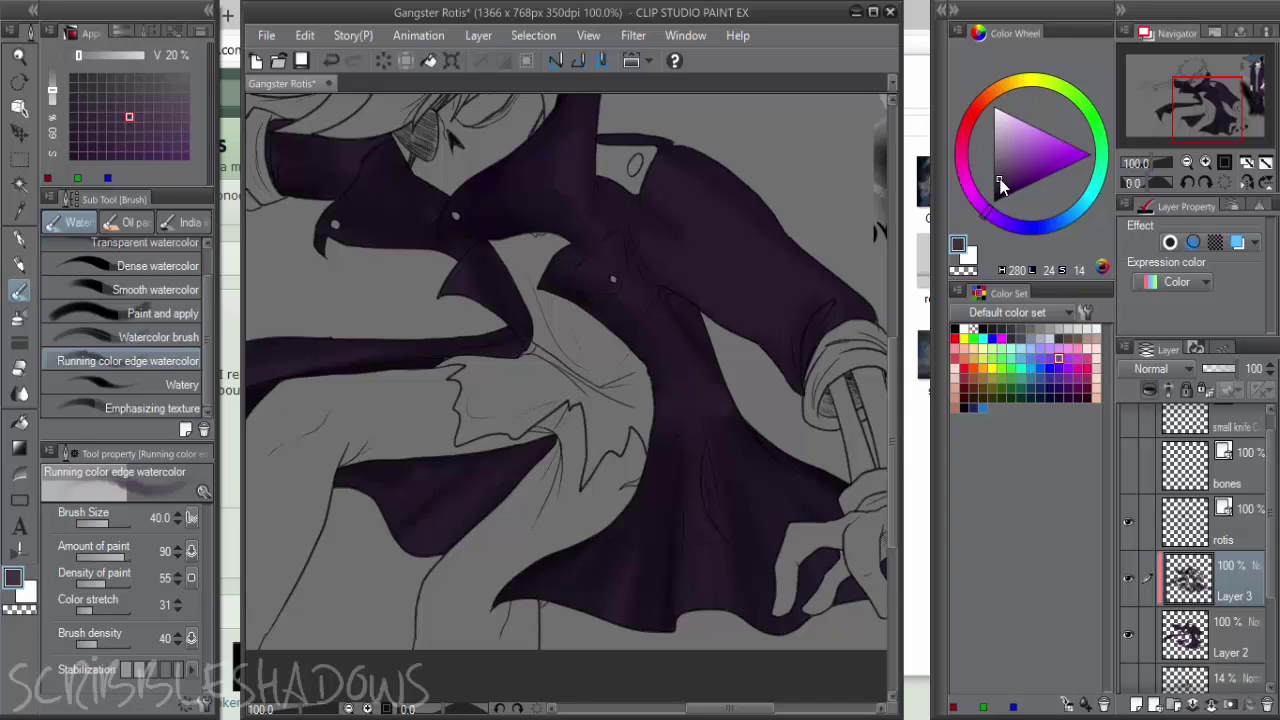
pyautogui.moveTo(684, 386)
pyautogui.mouseDown()
pyautogui.moveTo(713, 542)
pyautogui.moveTo(701, 570)
pyautogui.moveTo(719, 606)
pyautogui.moveTo(626, 543)
pyautogui.moveTo(595, 559)
pyautogui.moveTo(621, 559)
pyautogui.moveTo(666, 502)
pyautogui.mouseUp()
pyautogui.moveTo(755, 428)
pyautogui.mouseDown()
pyautogui.moveTo(790, 561)
pyautogui.moveTo(814, 578)
pyautogui.moveTo(793, 528)
pyautogui.moveTo(838, 562)
pyautogui.mouseUp()
pyautogui.moveTo(677, 250)
pyautogui.mouseDown()
pyautogui.moveTo(763, 274)
pyautogui.moveTo(766, 246)
pyautogui.moveTo(737, 234)
pyautogui.mouseUp()
pyautogui.moveTo(653, 273); pyautogui.dragTo(759, 330)
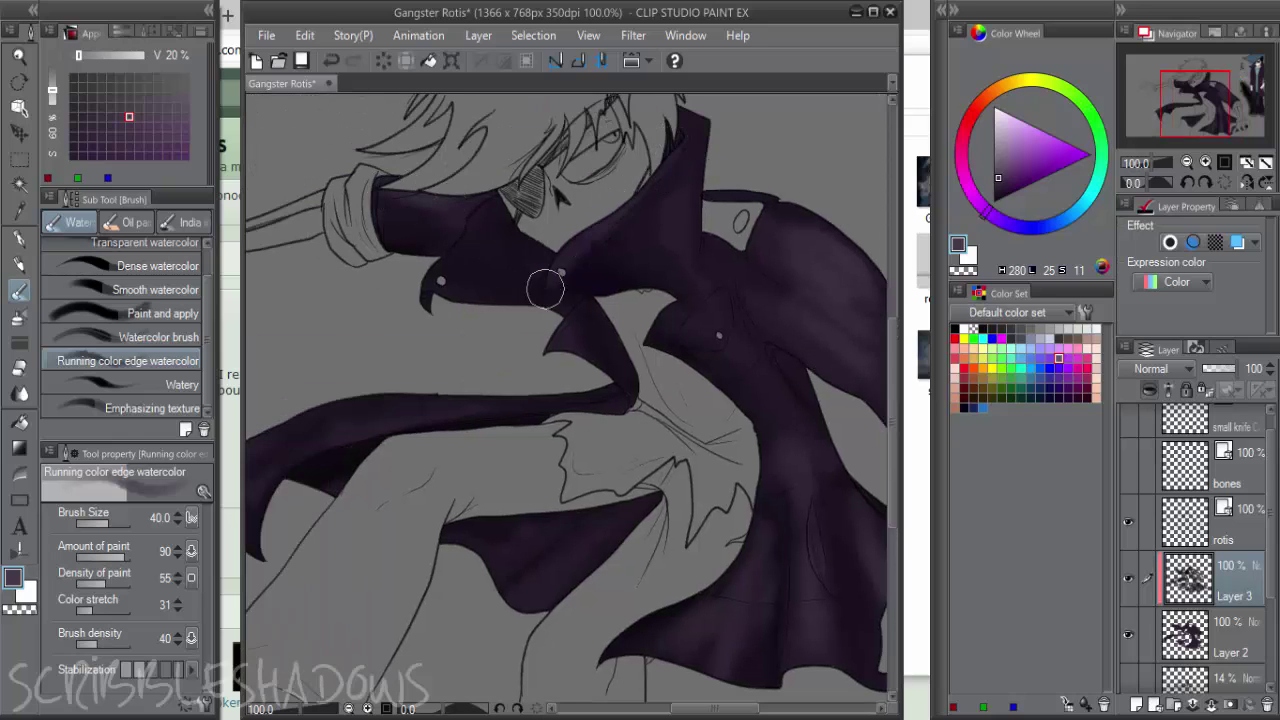
# Add the same light purple highlights to the collar, the flowing coat tail and the coat section between the legs
pyautogui.moveTo(430, 396); pyautogui.dragTo(546, 357)
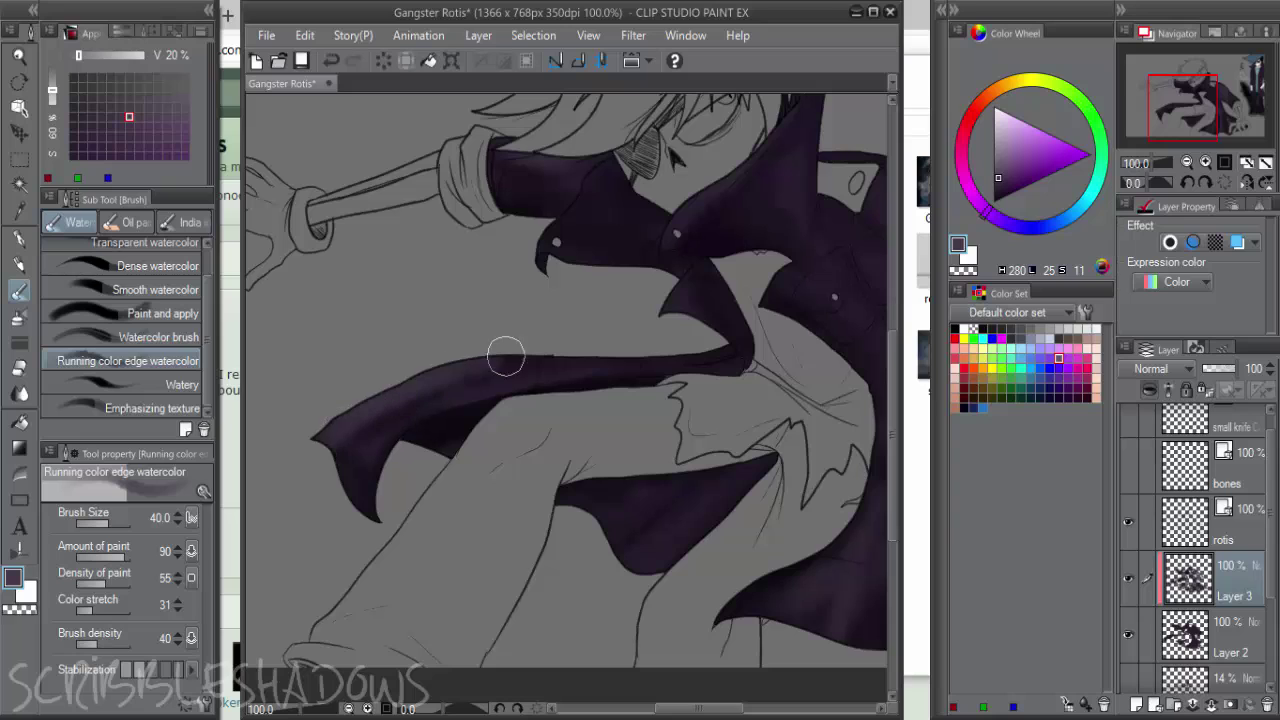
pyautogui.moveTo(380, 437); pyautogui.dragTo(338, 387)
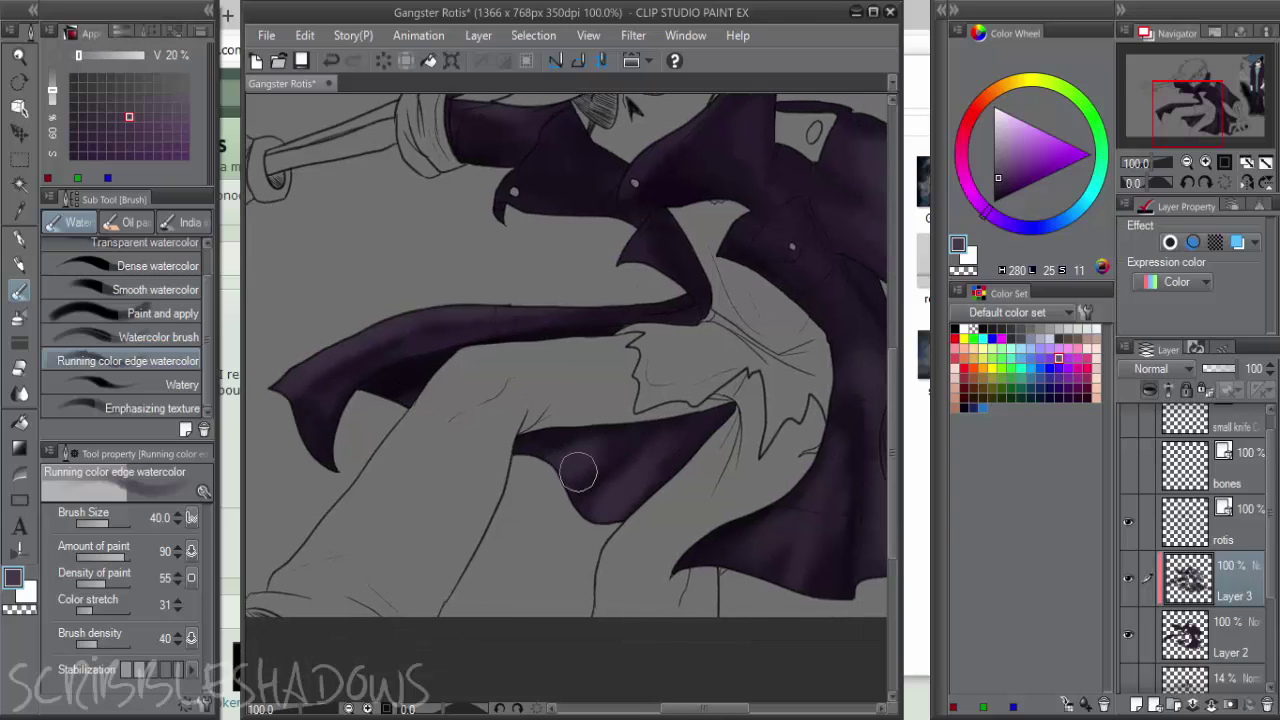
pyautogui.moveTo(684, 409); pyautogui.dragTo(491, 411)
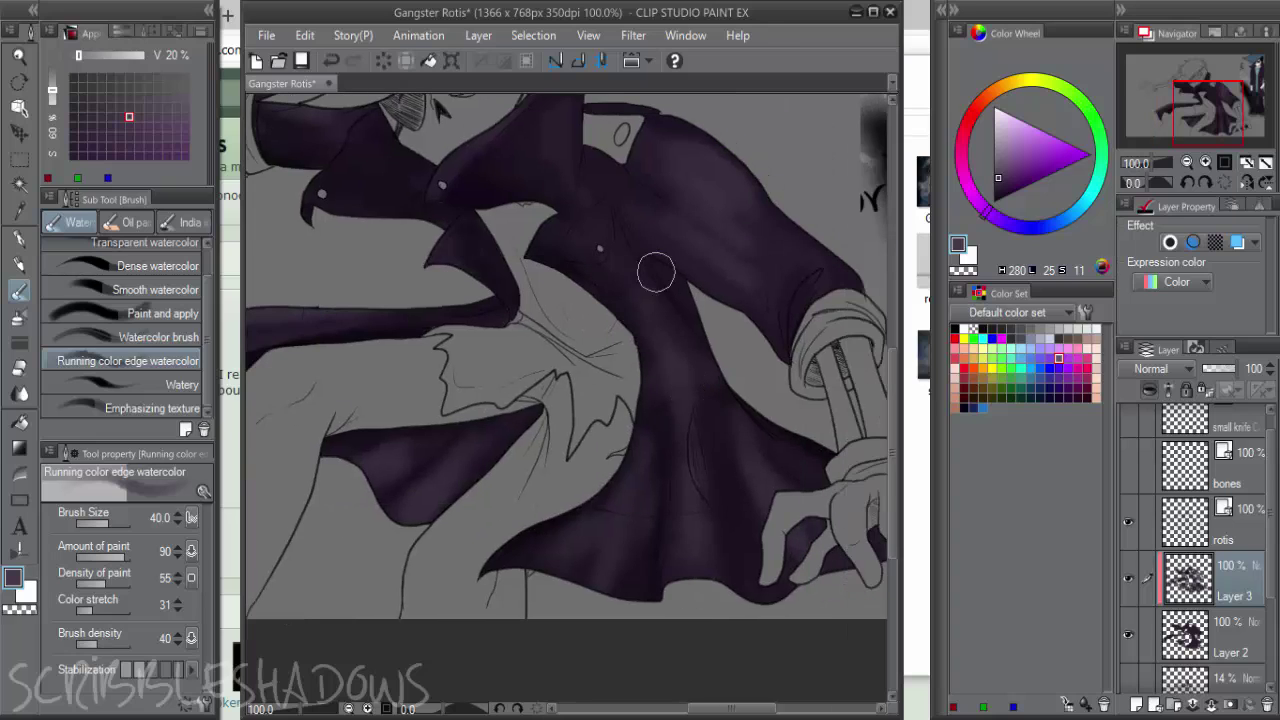
# Sample a mid-dark purple from the coat and soften the highlights on the skirt, flowing tail, collar and bent sleeve
pyautogui.keyDown('alt'); pyautogui.click(676, 320); pyautogui.keyUp('alt')
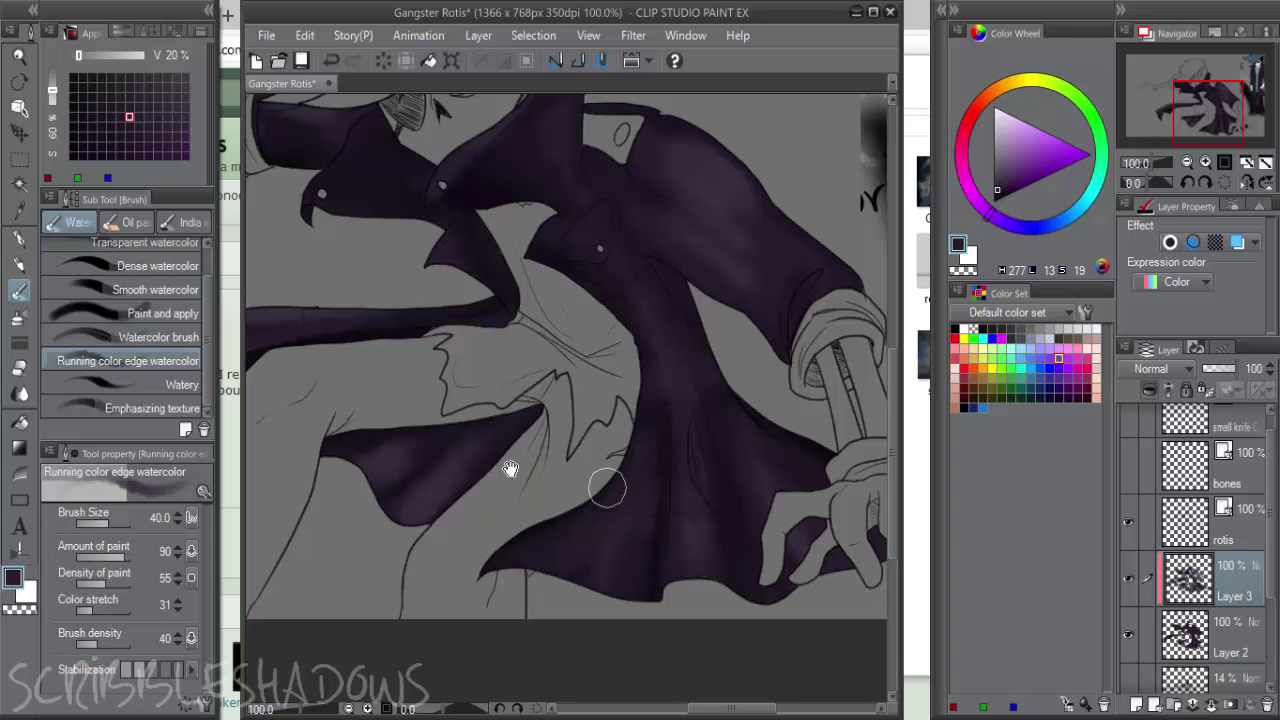
pyautogui.moveTo(509, 468)
pyautogui.mouseDown()
pyautogui.moveTo(591, 486)
pyautogui.moveTo(611, 463)
pyautogui.moveTo(705, 493)
pyautogui.mouseUp()
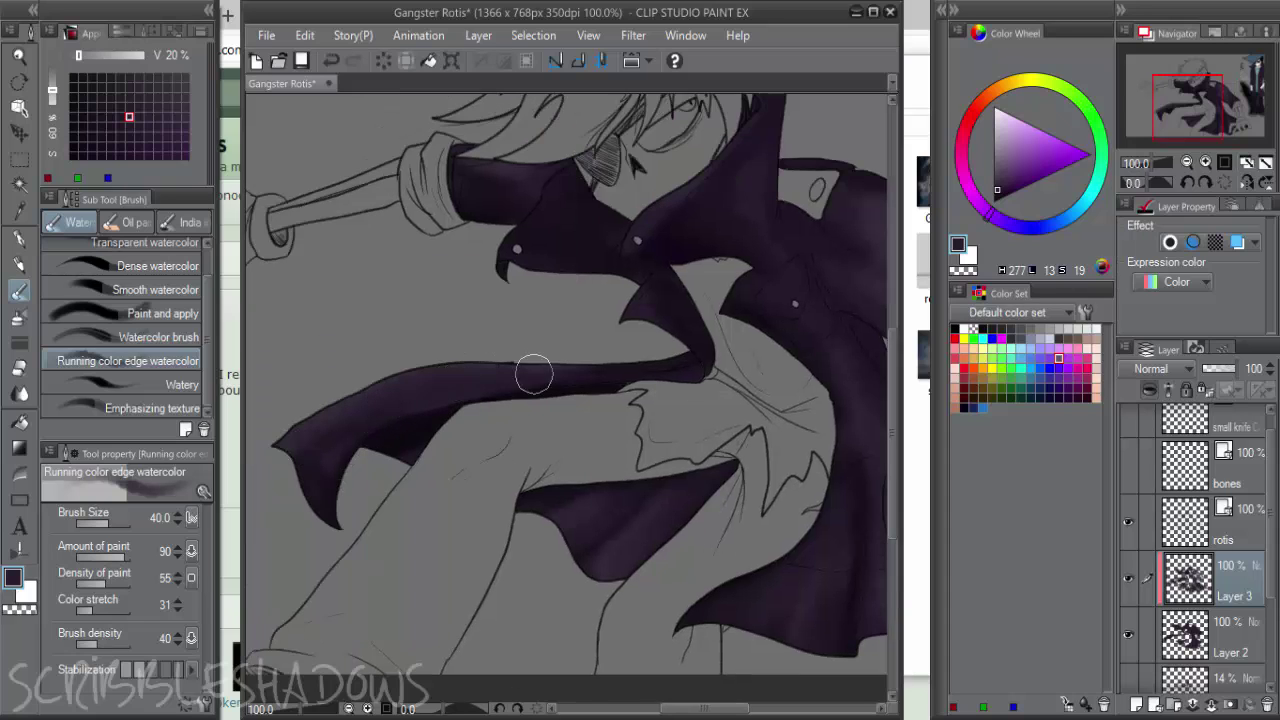
pyautogui.moveTo(615, 374); pyautogui.dragTo(604, 438)
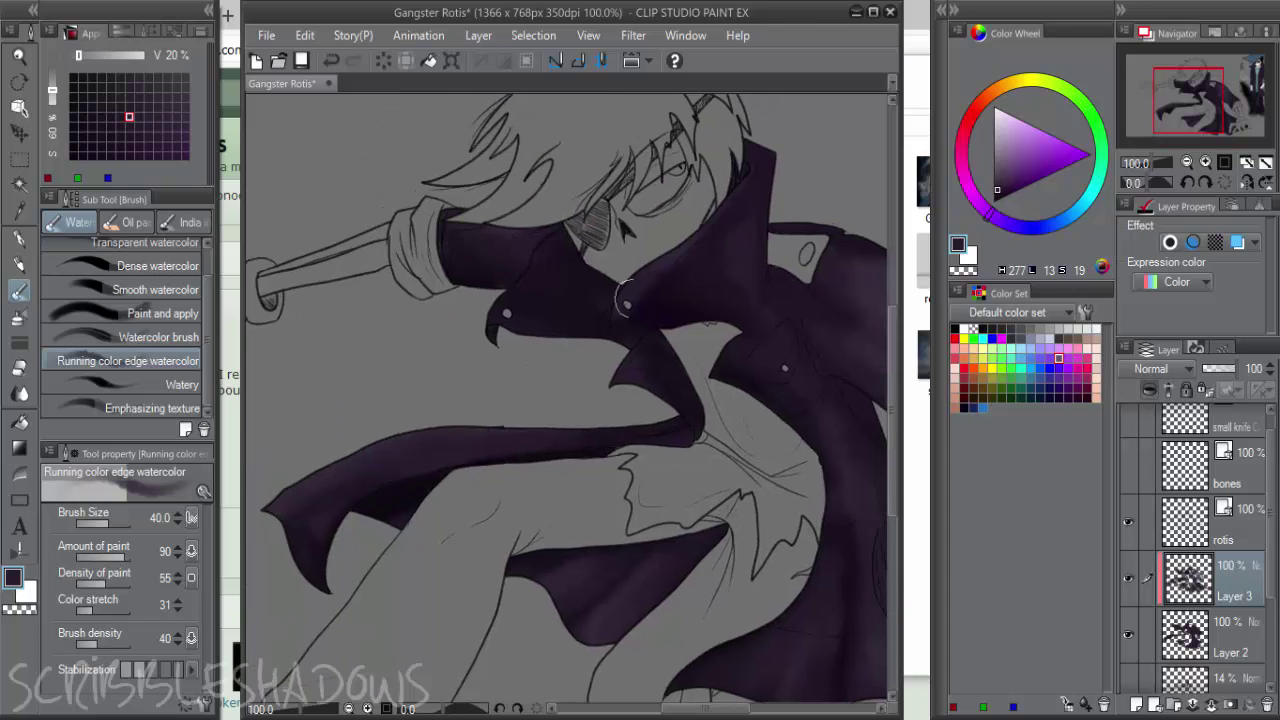
pyautogui.moveTo(624, 296); pyautogui.dragTo(578, 314)
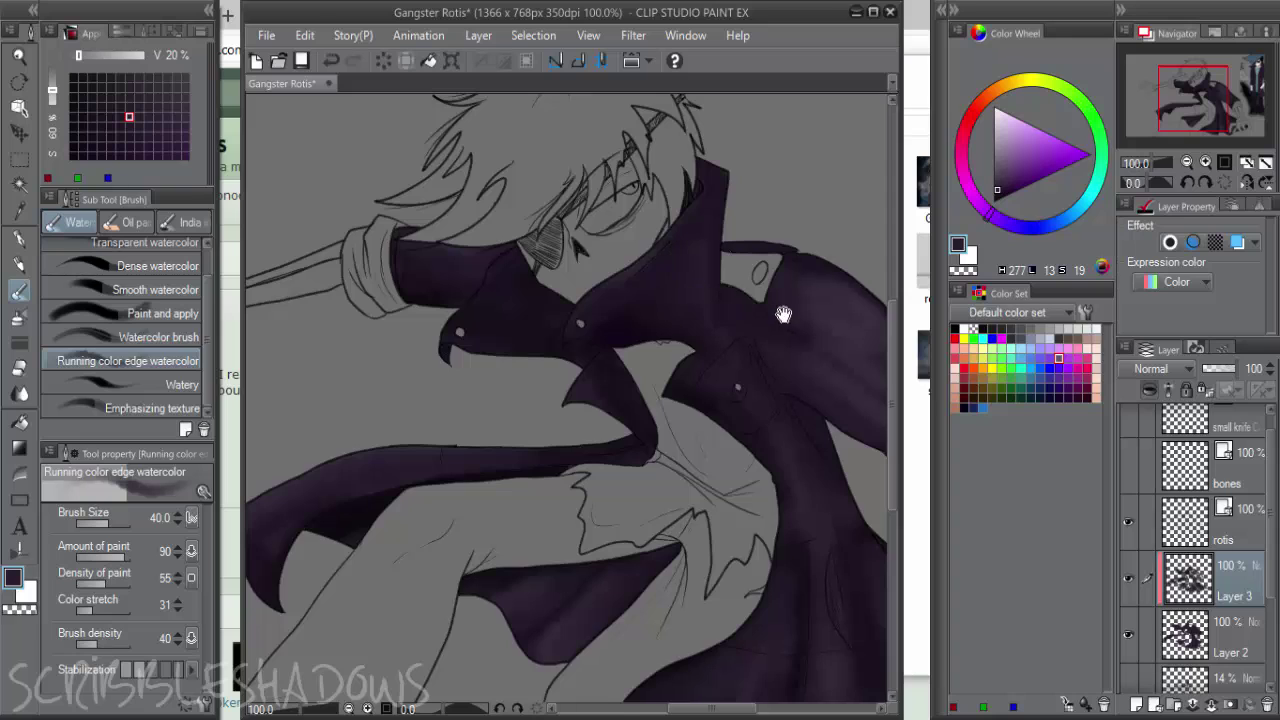
pyautogui.moveTo(783, 314); pyautogui.dragTo(680, 302)
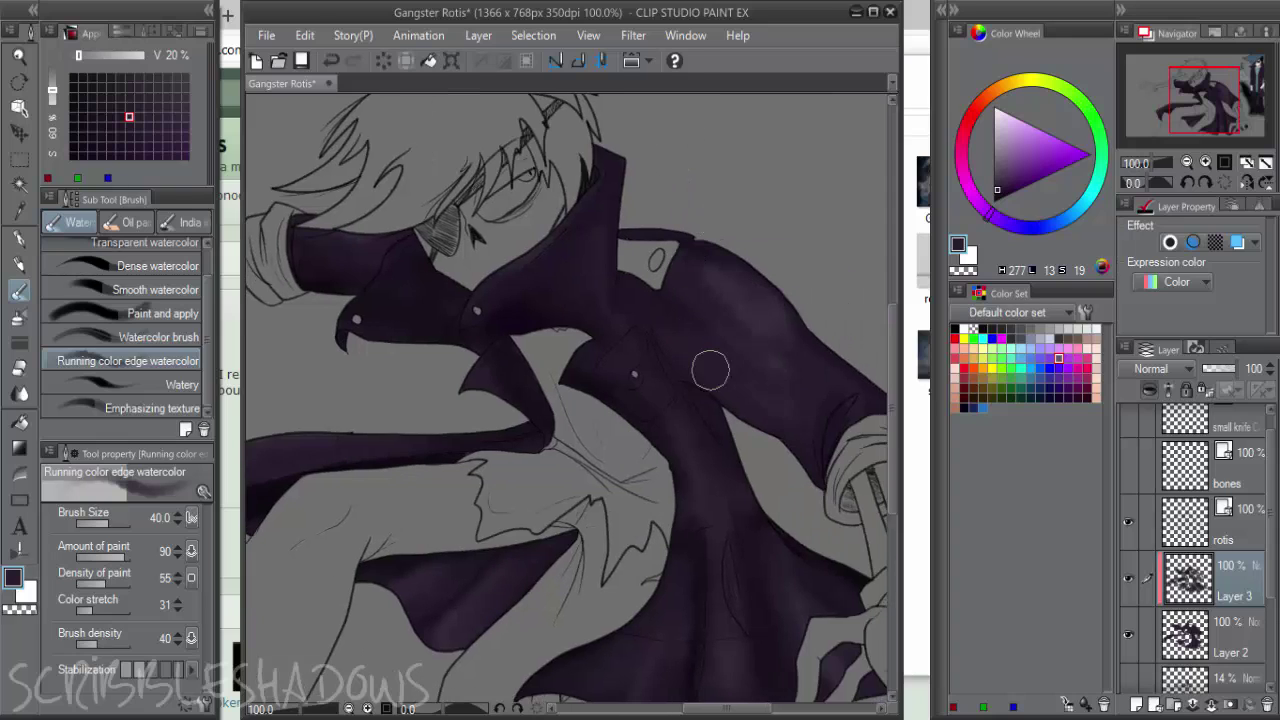
pyautogui.moveTo(768, 357); pyautogui.dragTo(699, 334)
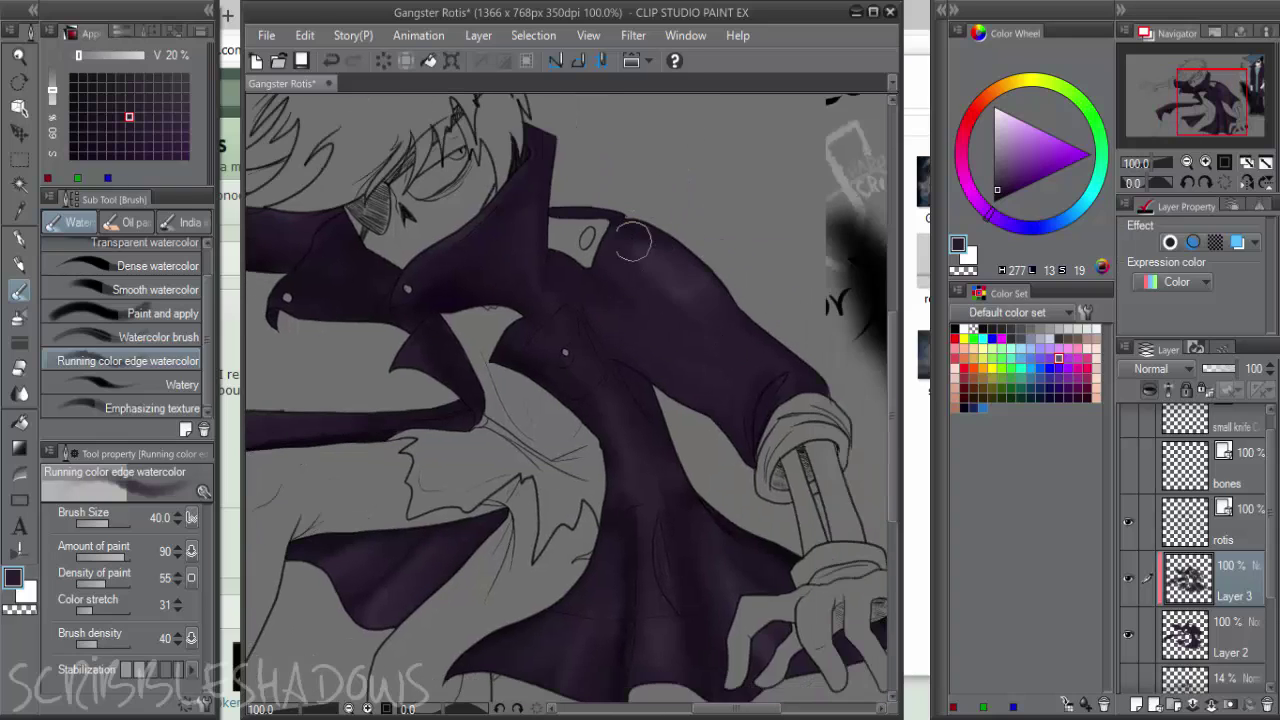
# Paint a lighter purple highlight on the bent sleeve below the shoulder and blend it with a purple sampled beside it
pyautogui.click(996, 177)
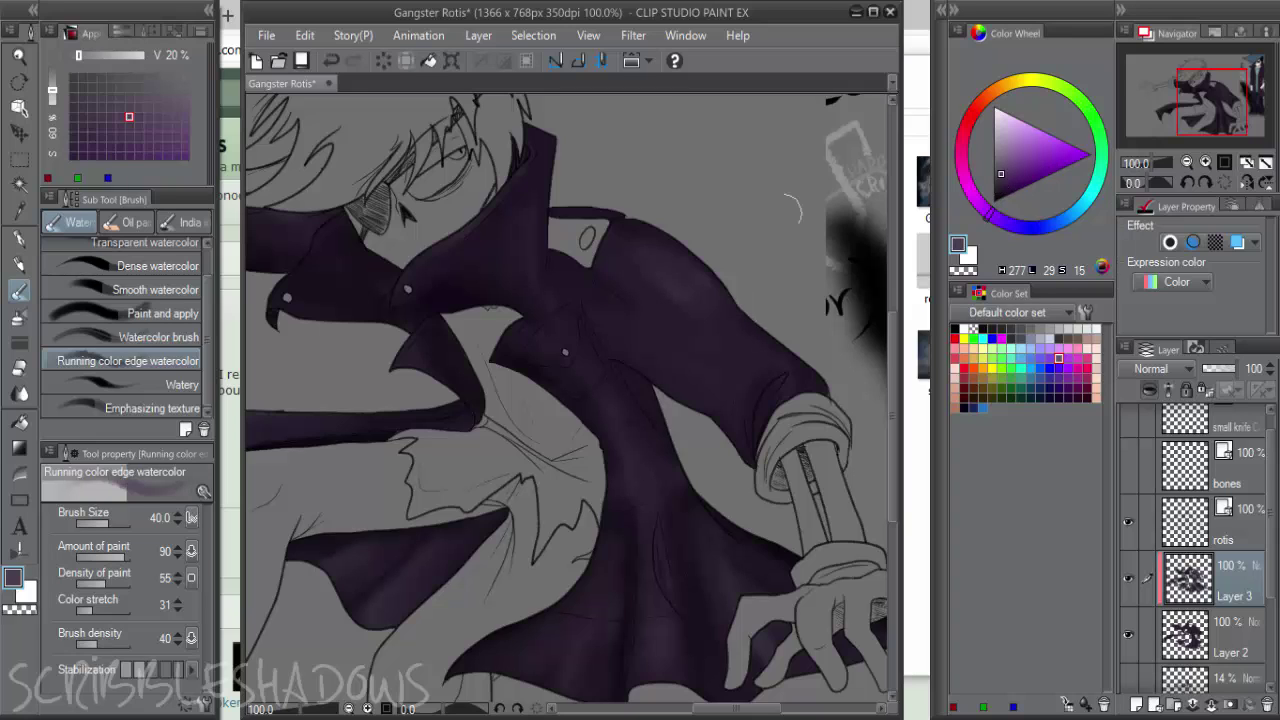
pyautogui.moveTo(676, 271); pyautogui.dragTo(687, 318)
pyautogui.keyDown('alt'); pyautogui.click(674, 319); pyautogui.keyUp('alt')
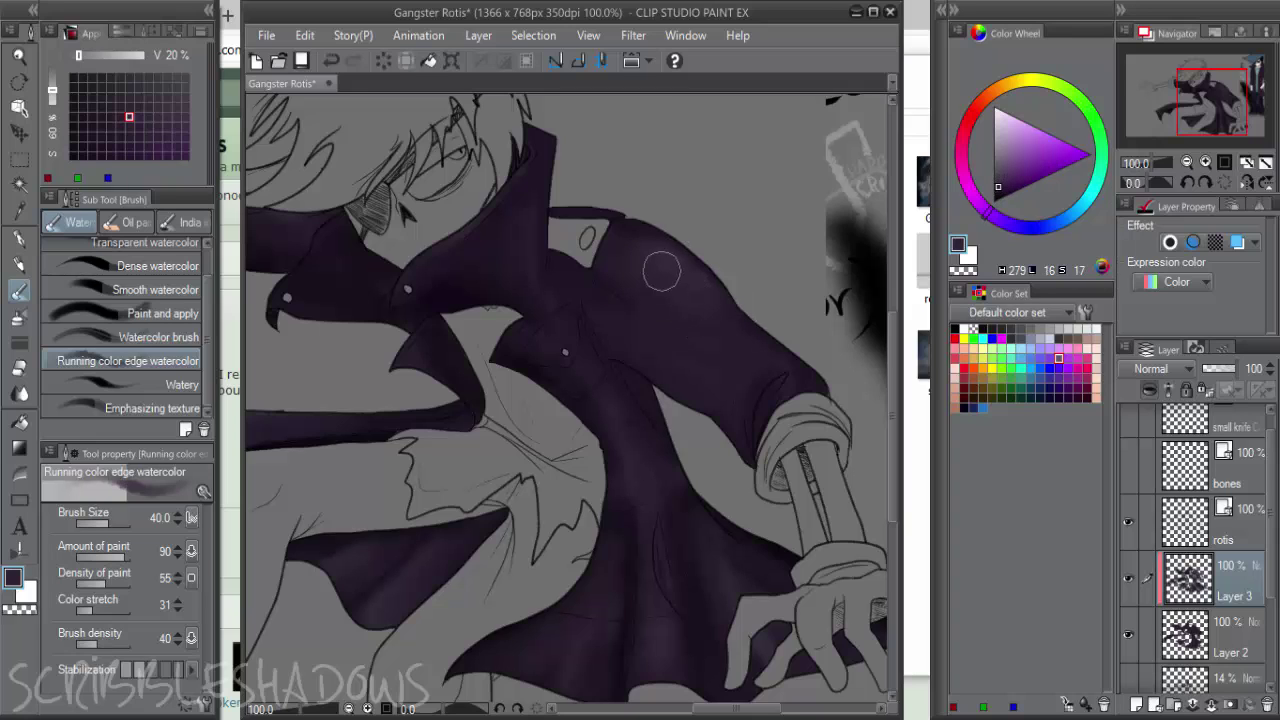
# Blend the raised collar from its lit upper part into its dark lower edge with purples sampled from the collar and coat
pyautogui.moveTo(670, 388); pyautogui.dragTo(760, 423)
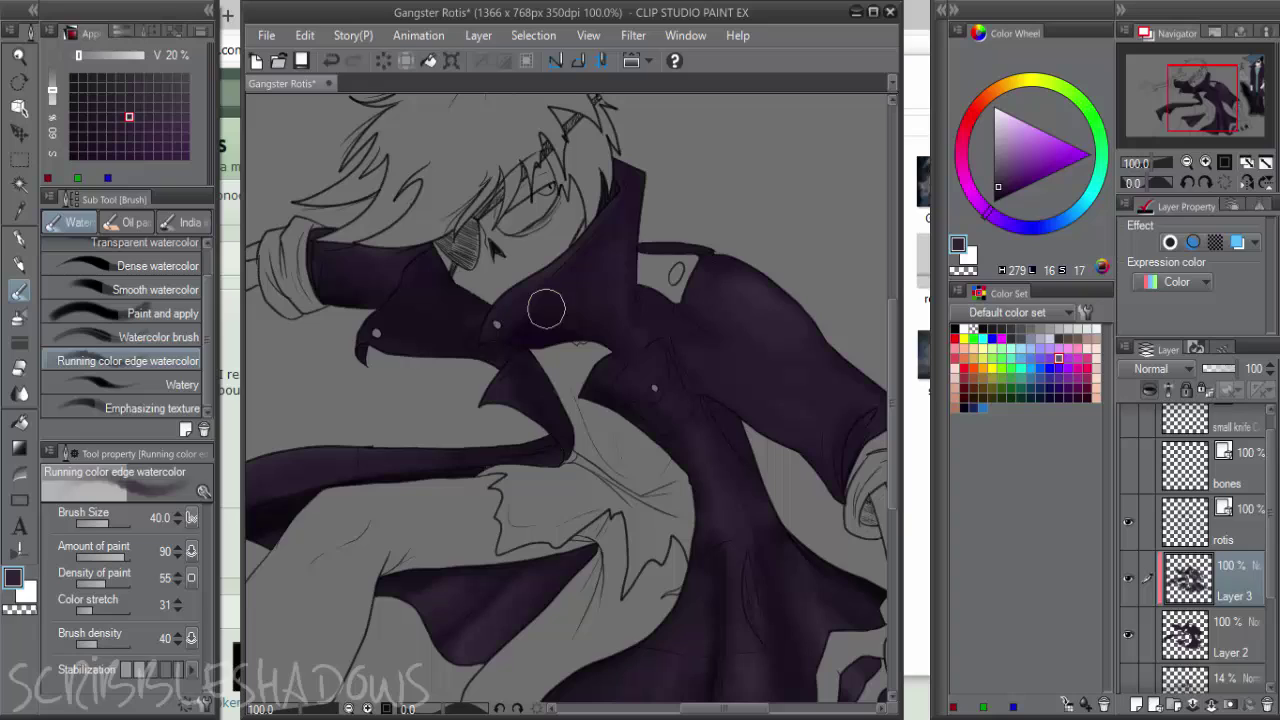
pyautogui.keyDown('alt'); pyautogui.click(610, 248); pyautogui.keyUp('alt')
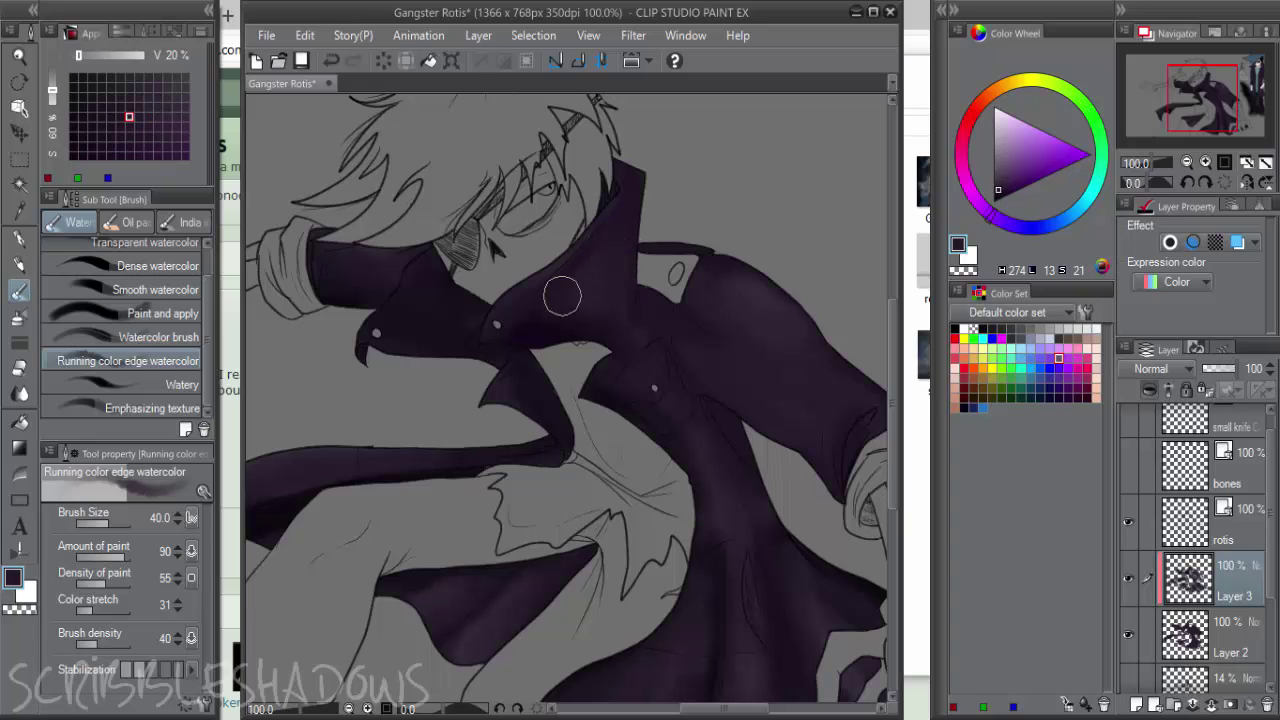
pyautogui.keyDown('alt'); pyautogui.click(534, 326); pyautogui.keyUp('alt')
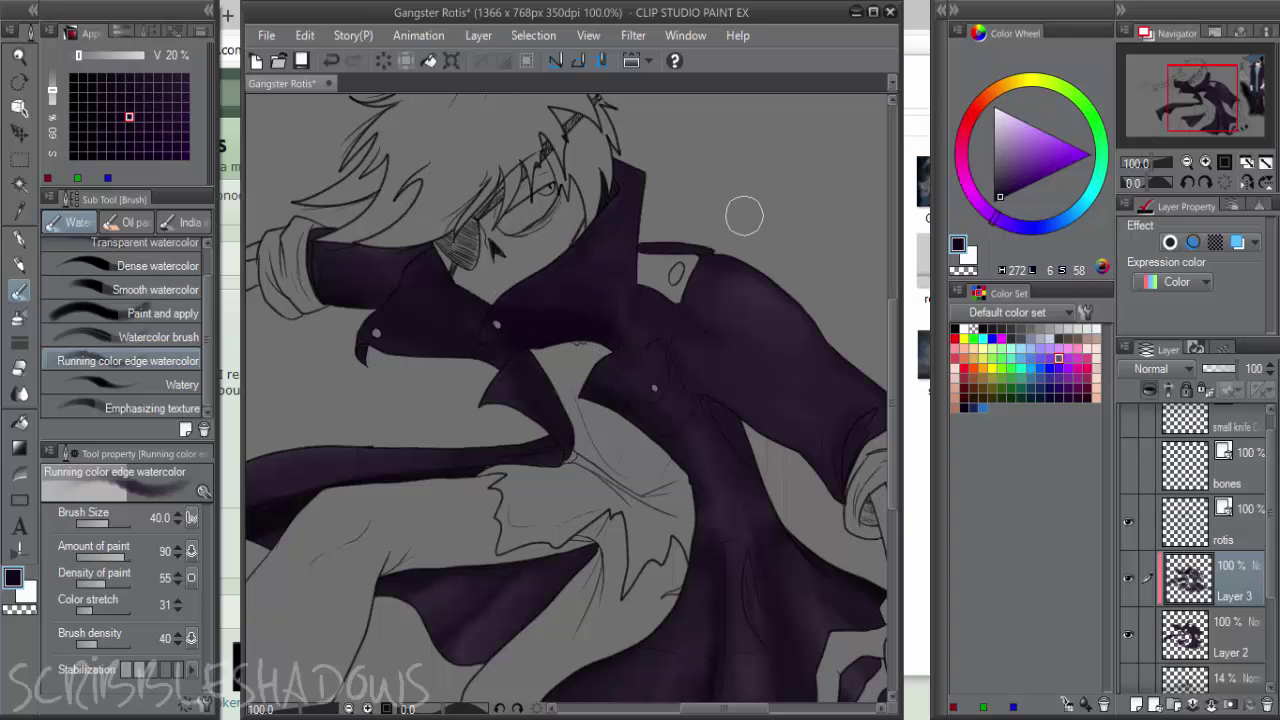
pyautogui.keyDown('alt'); pyautogui.click(720, 466); pyautogui.keyUp('alt')
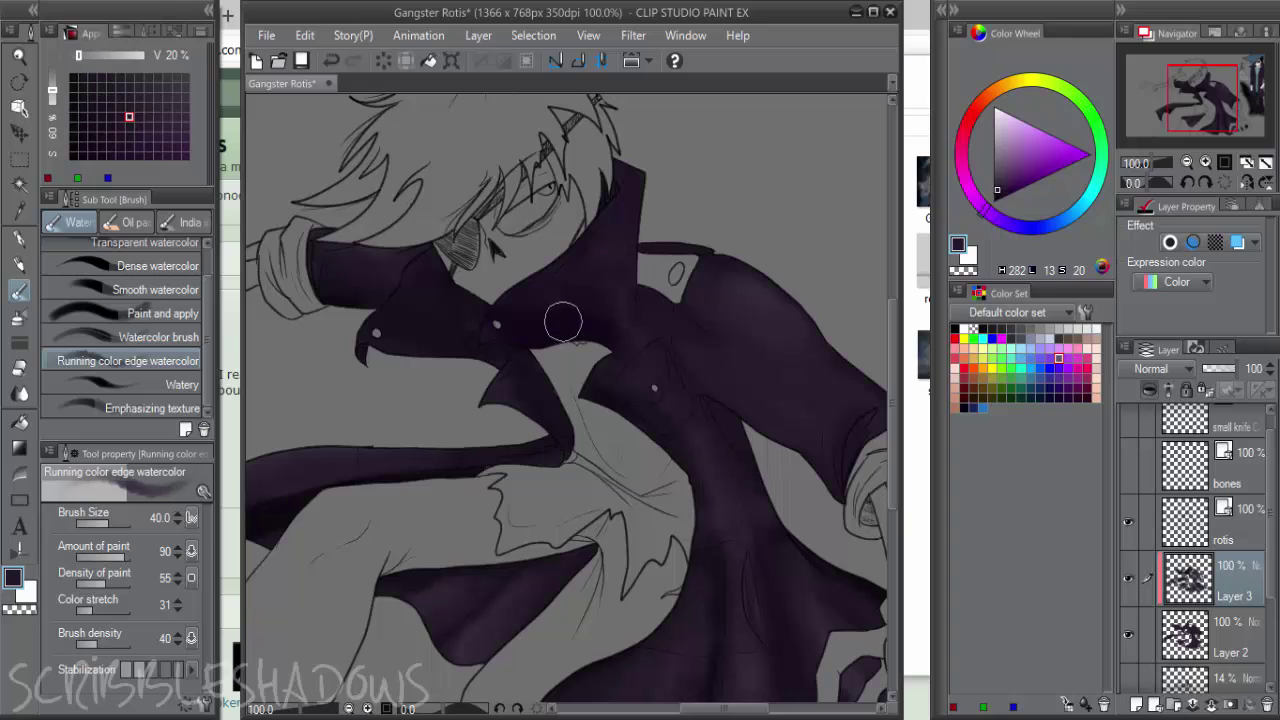
pyautogui.keyDown('alt'); pyautogui.click(568, 312); pyautogui.keyUp('alt')
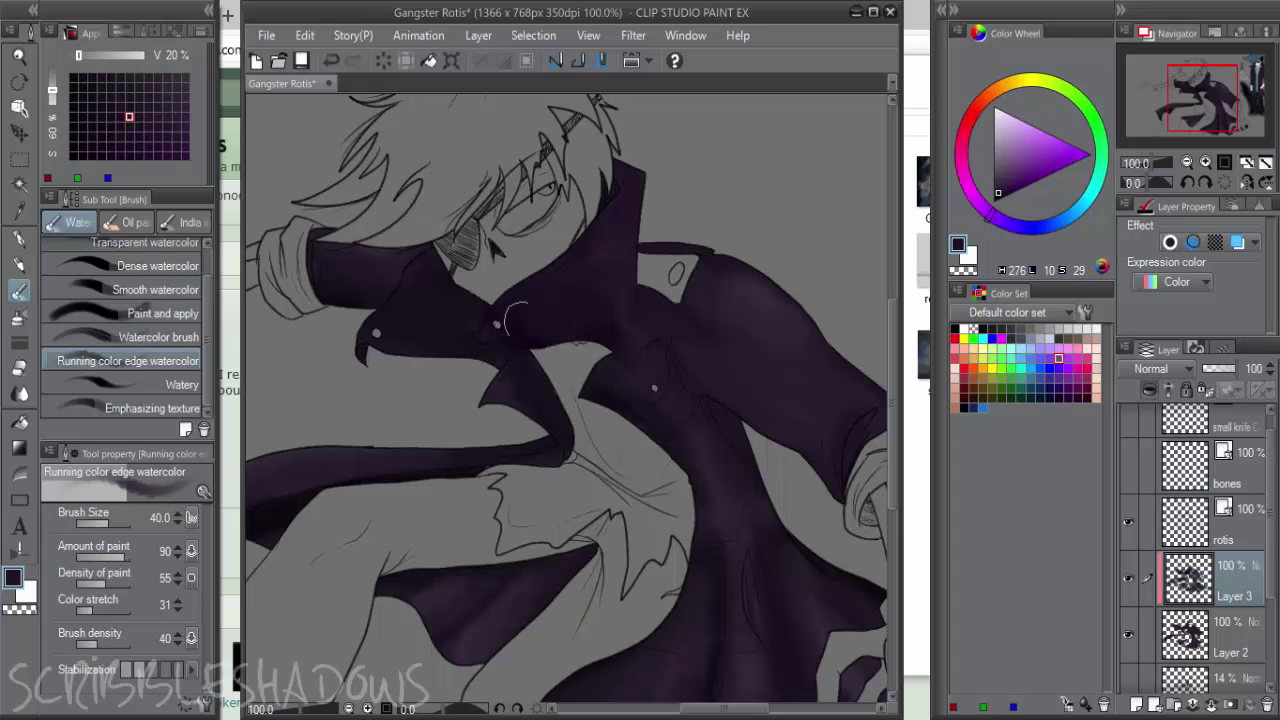
pyautogui.keyDown('alt'); pyautogui.click(497, 336); pyautogui.keyUp('alt')
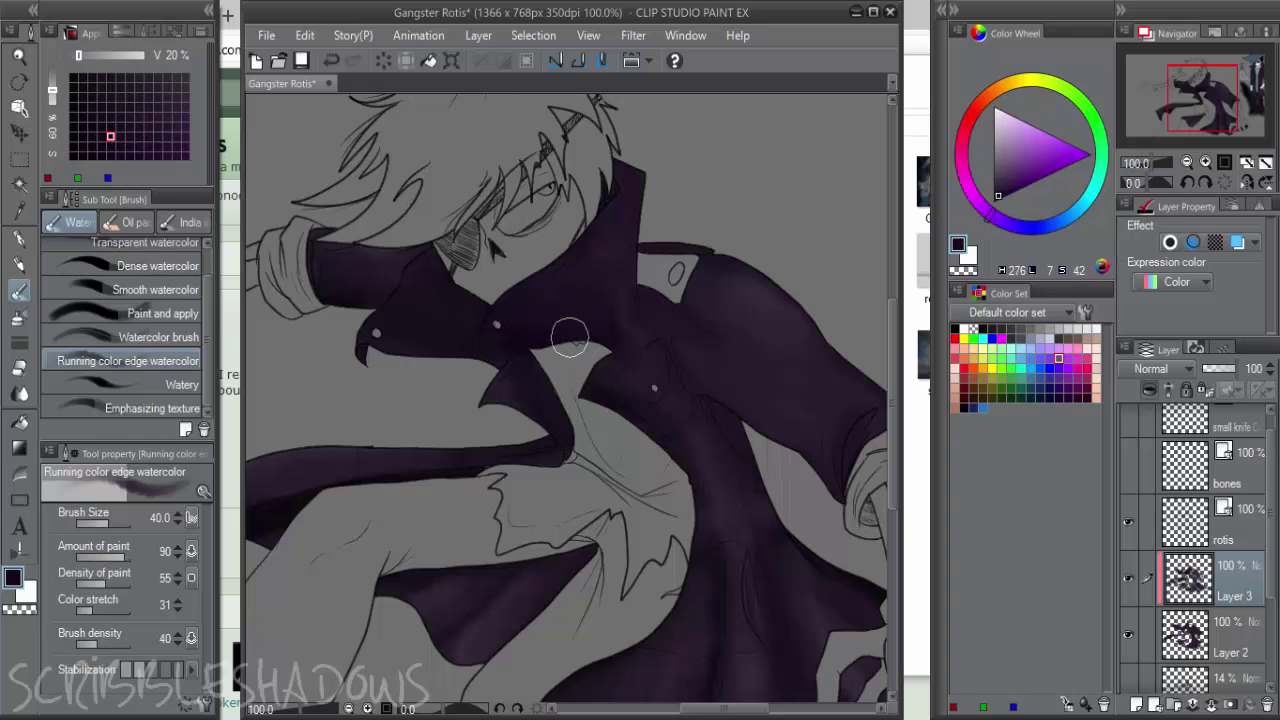
# Choose a near-black purple and deepen the shadows along the collar's lower edge, the buttoned flap and the outstretched sleeve
pyautogui.click(999, 204)
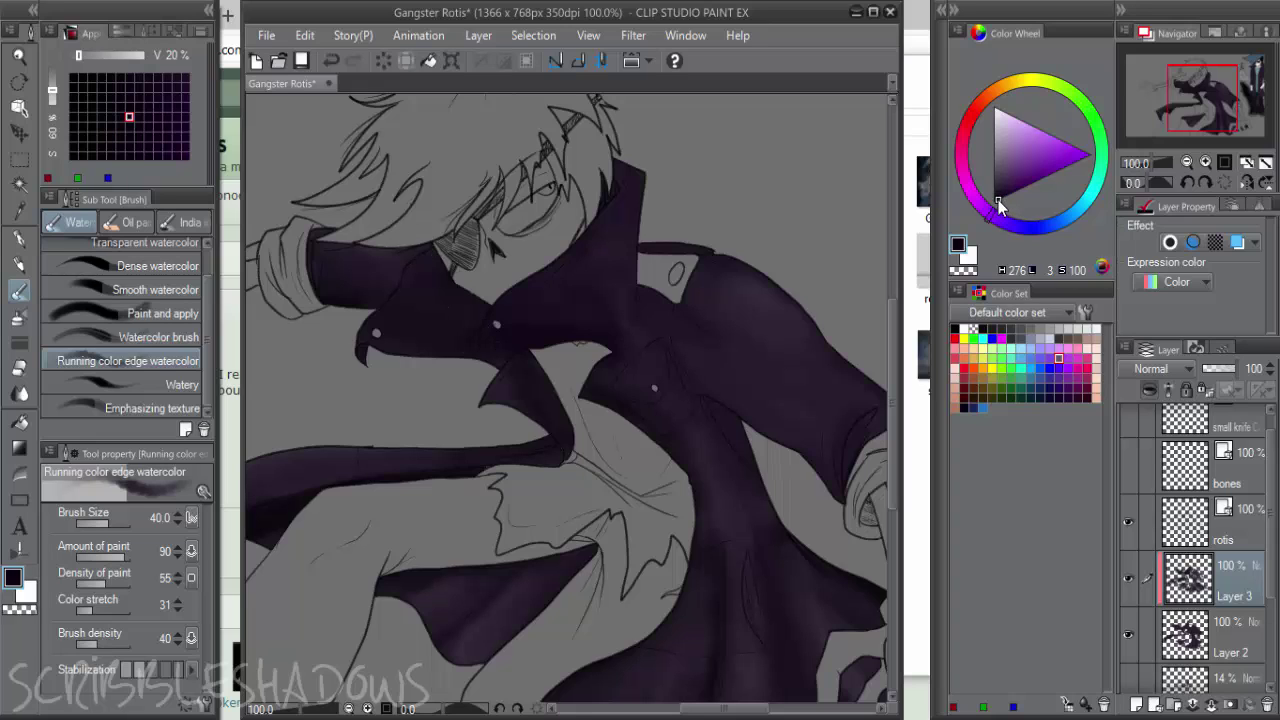
pyautogui.click(985, 214)
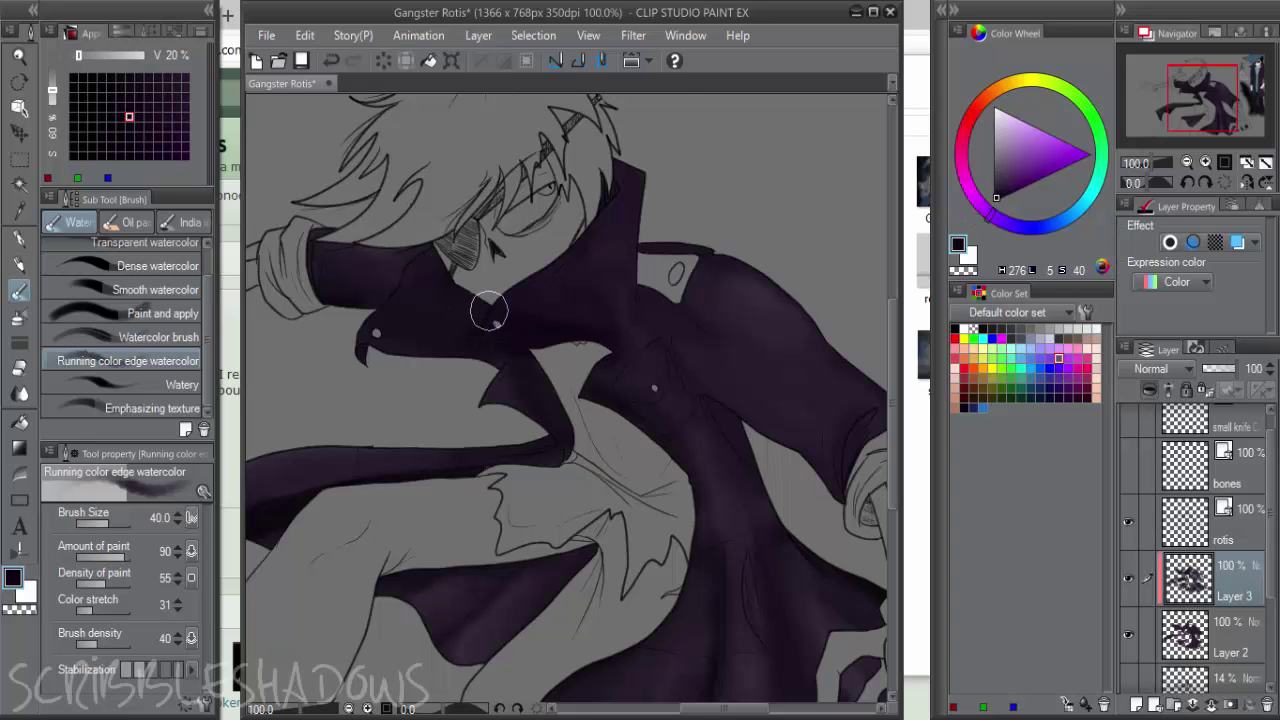
pyautogui.moveTo(521, 332); pyautogui.dragTo(625, 341)
pyautogui.moveTo(420, 289); pyautogui.dragTo(492, 290)
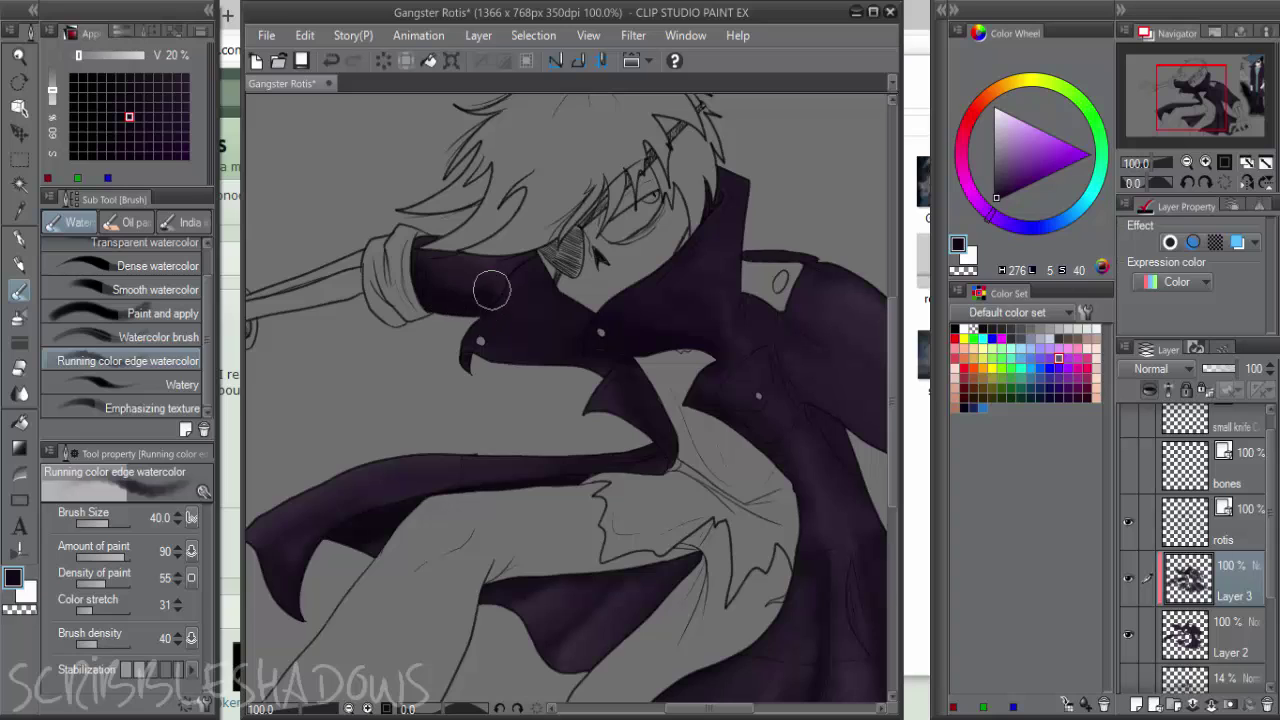
pyautogui.moveTo(603, 370); pyautogui.dragTo(713, 315)
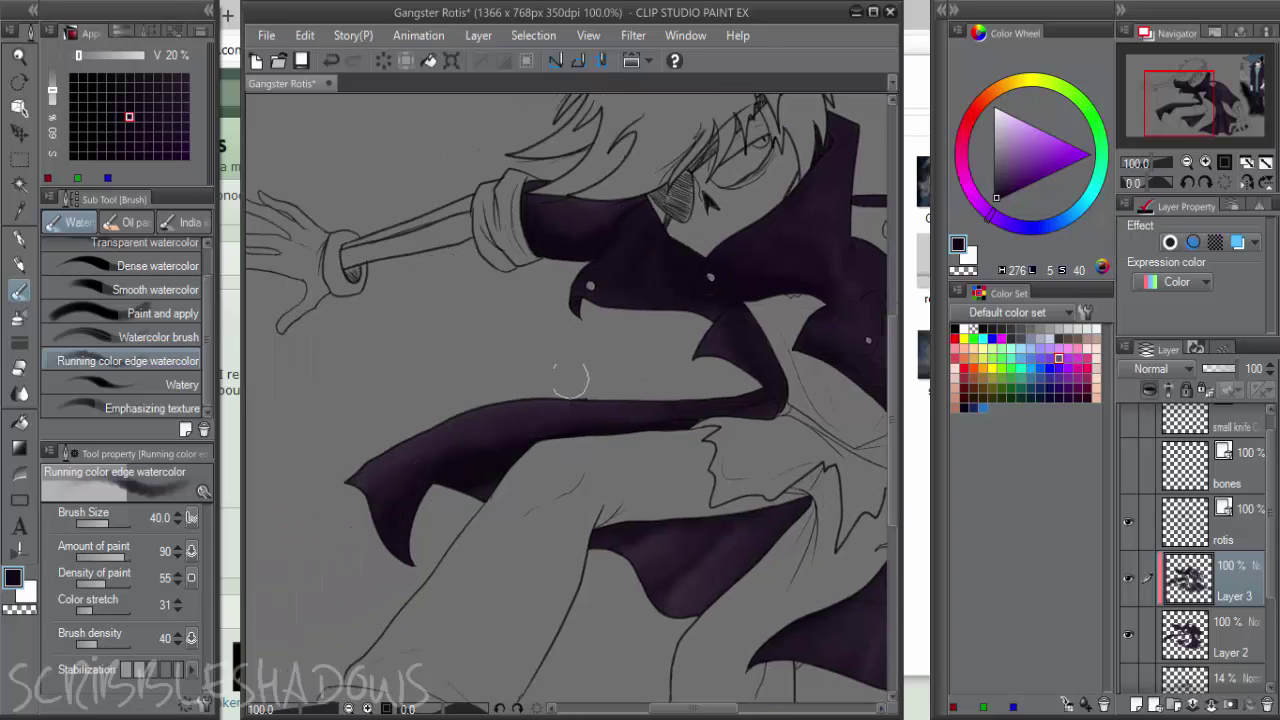
# Choose a near-black purple and deepen the shadows on the coat panel hanging beneath the raised thigh
pyautogui.keyDown('alt'); pyautogui.click(447, 450); pyautogui.keyUp('alt')
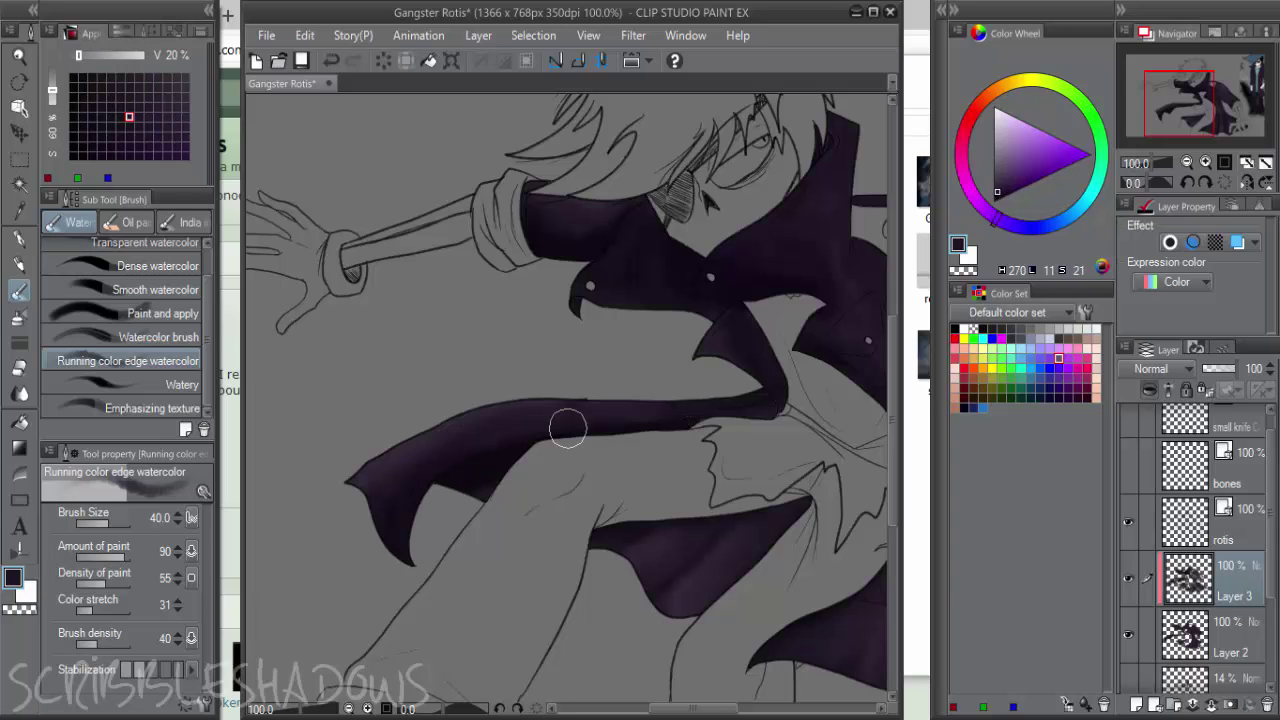
pyautogui.moveTo(685, 481); pyautogui.dragTo(615, 429)
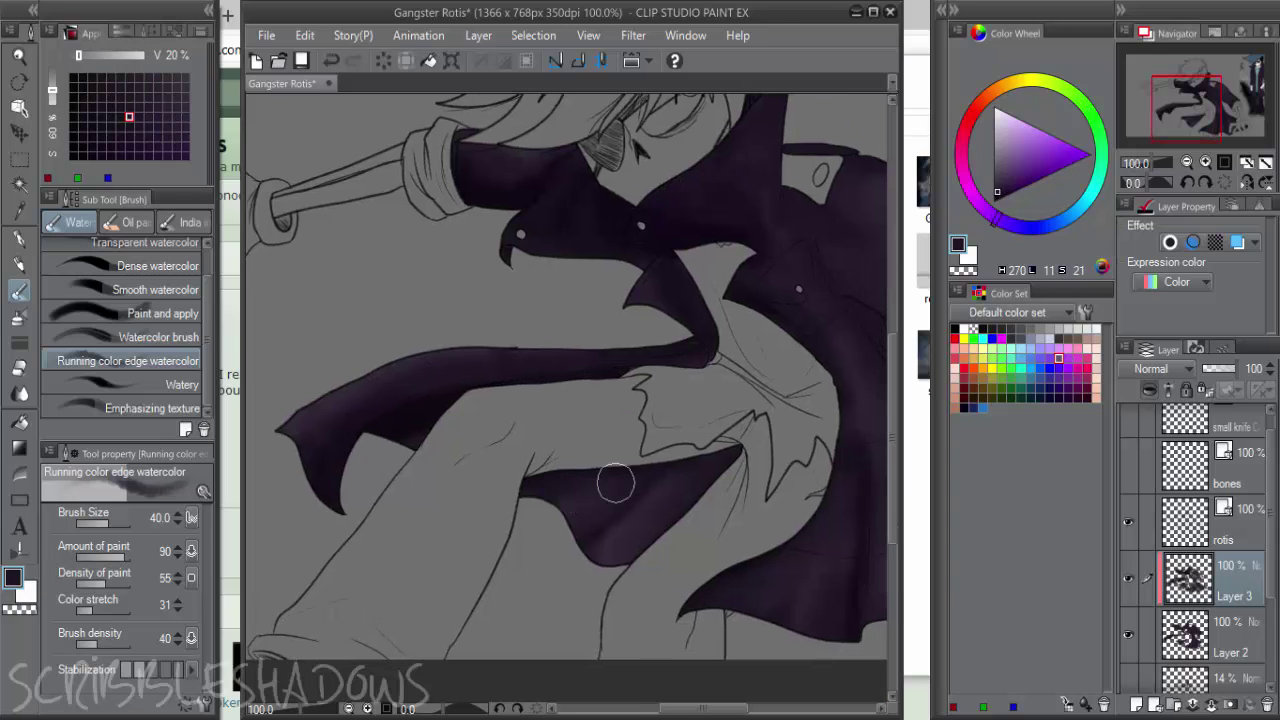
pyautogui.keyDown('alt'); pyautogui.click(574, 538); pyautogui.keyUp('alt')
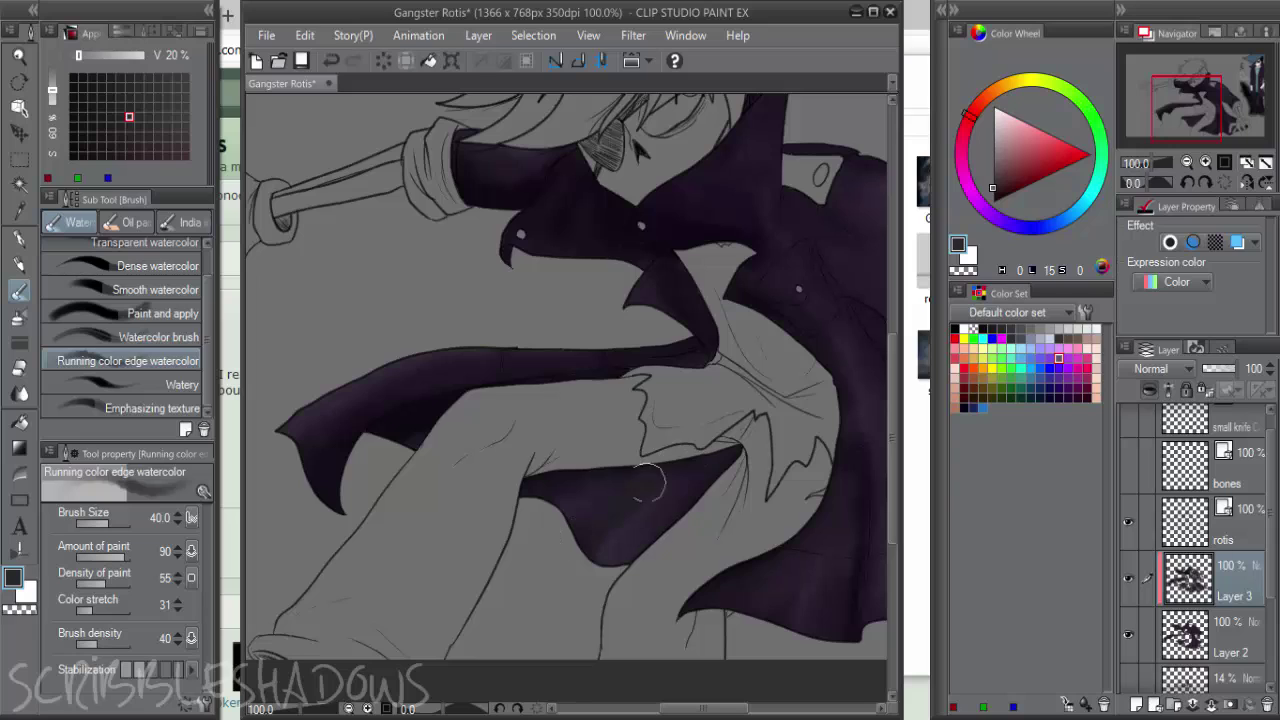
pyautogui.keyDown('alt'); pyautogui.click(600, 503); pyautogui.keyUp('alt')
pyautogui.click(998, 196)
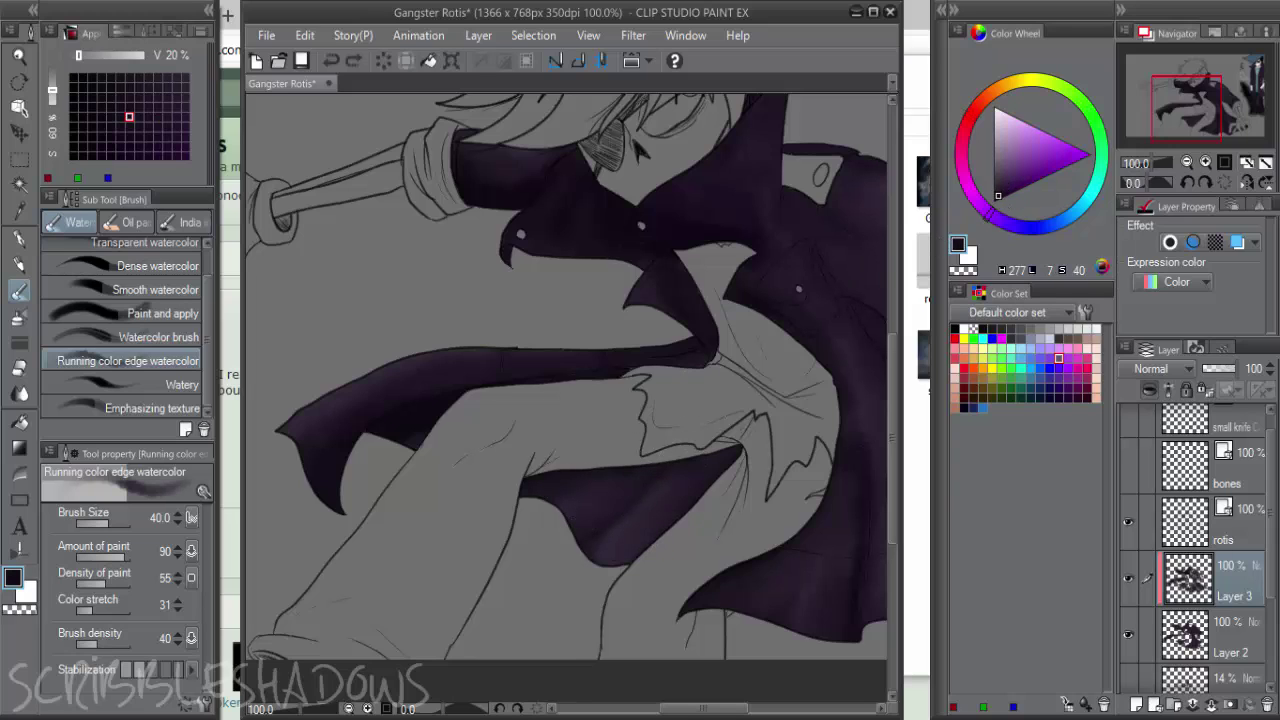
pyautogui.moveTo(624, 528); pyautogui.dragTo(597, 521)
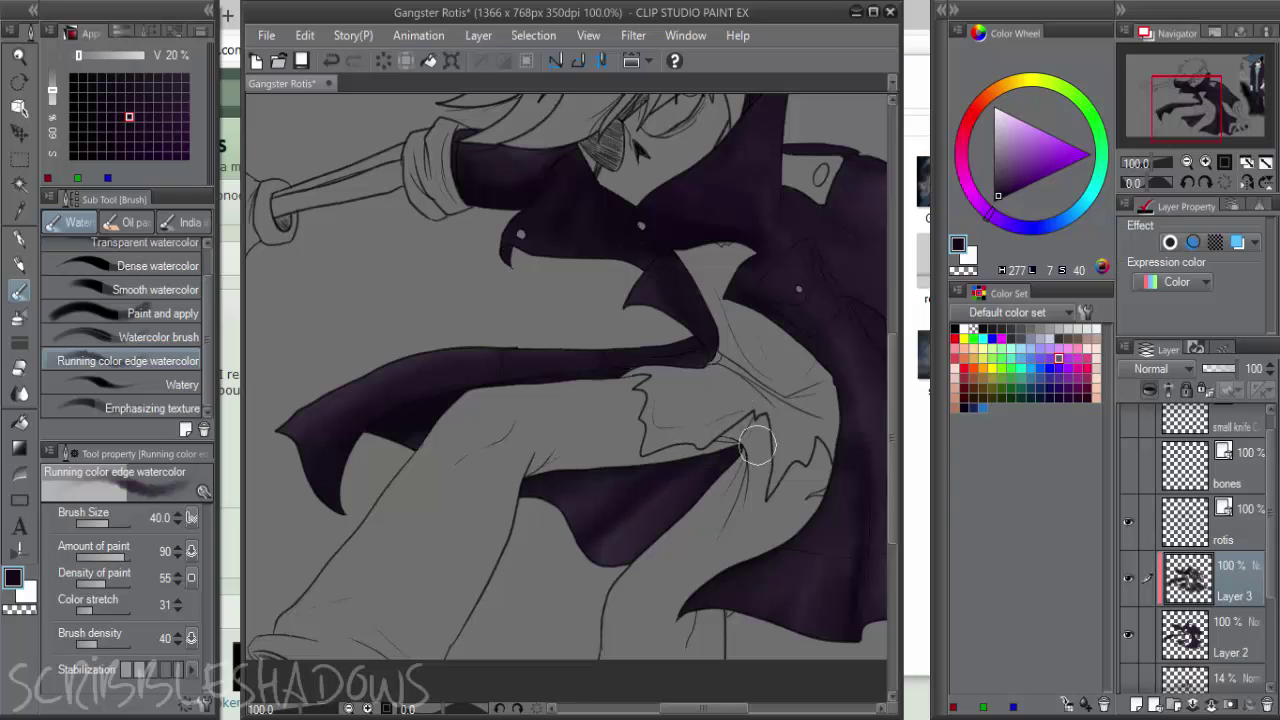
pyautogui.moveTo(767, 475); pyautogui.dragTo(648, 453)
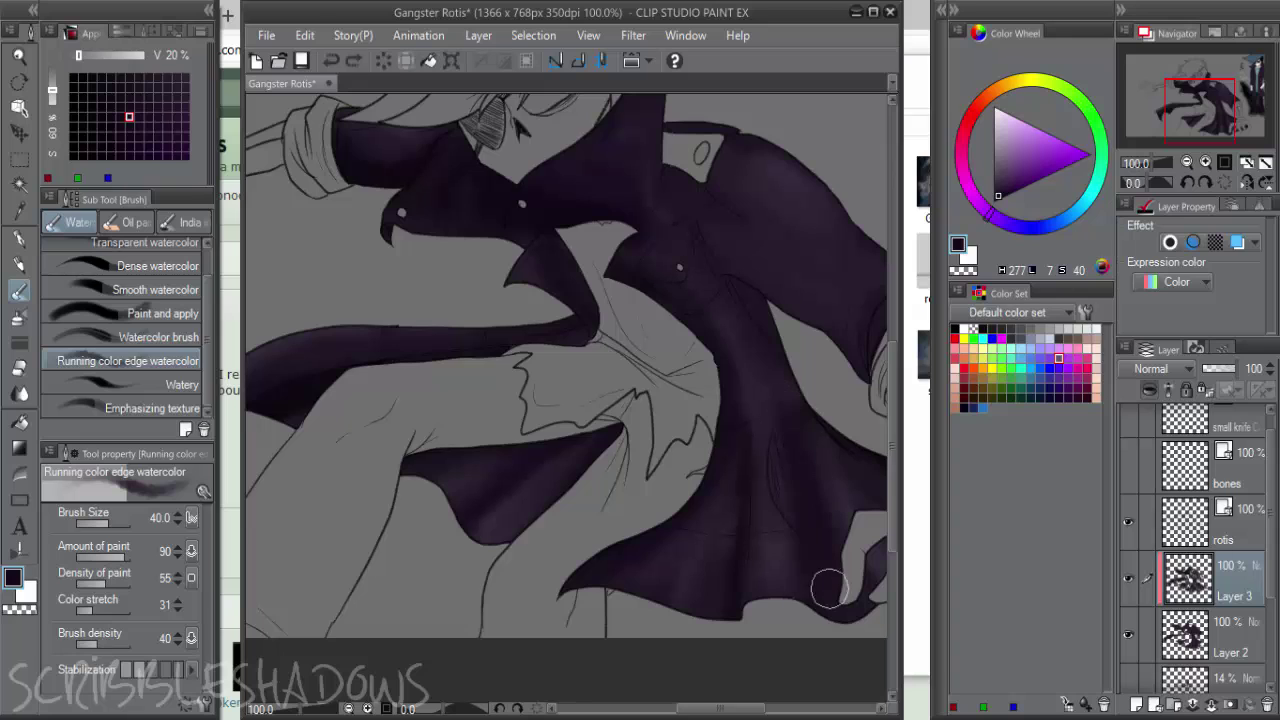
# Darken the coat's waist edge below the bent sleeve with a near-black purple and blend it with a purple sampled there
pyautogui.moveTo(793, 449); pyautogui.dragTo(691, 551)
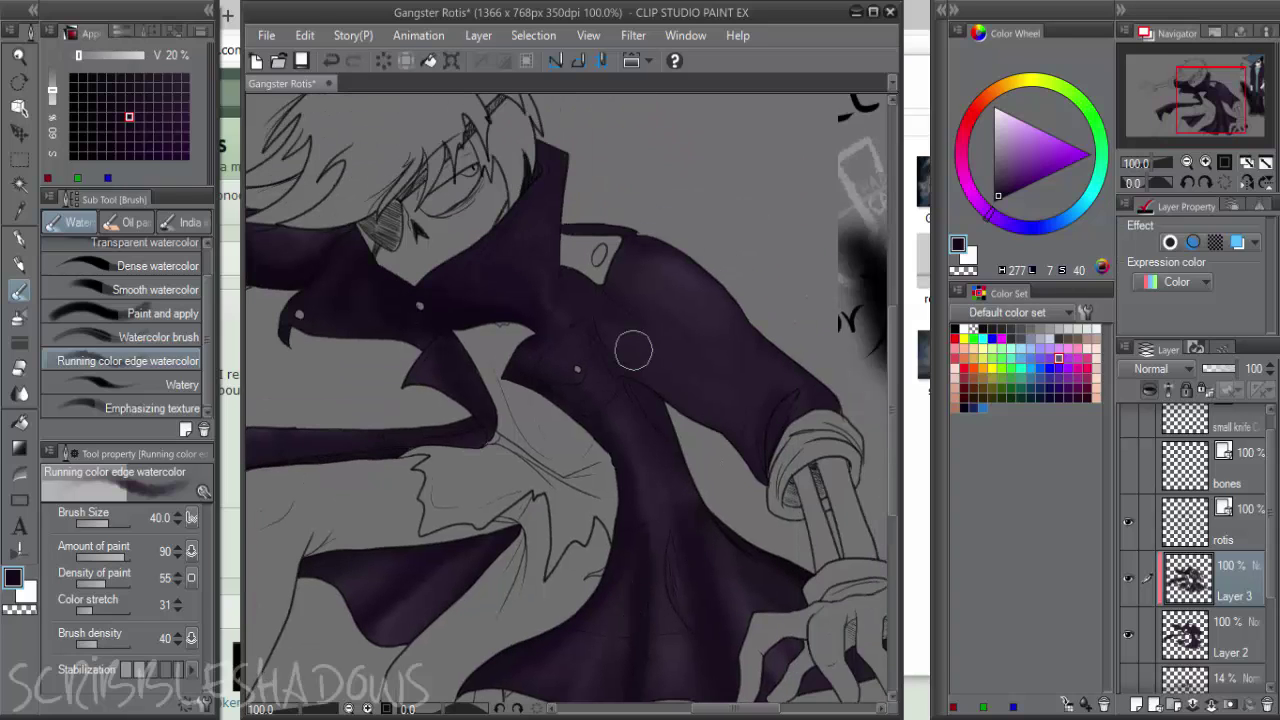
pyautogui.keyDown('alt'); pyautogui.click(653, 438); pyautogui.keyUp('alt')
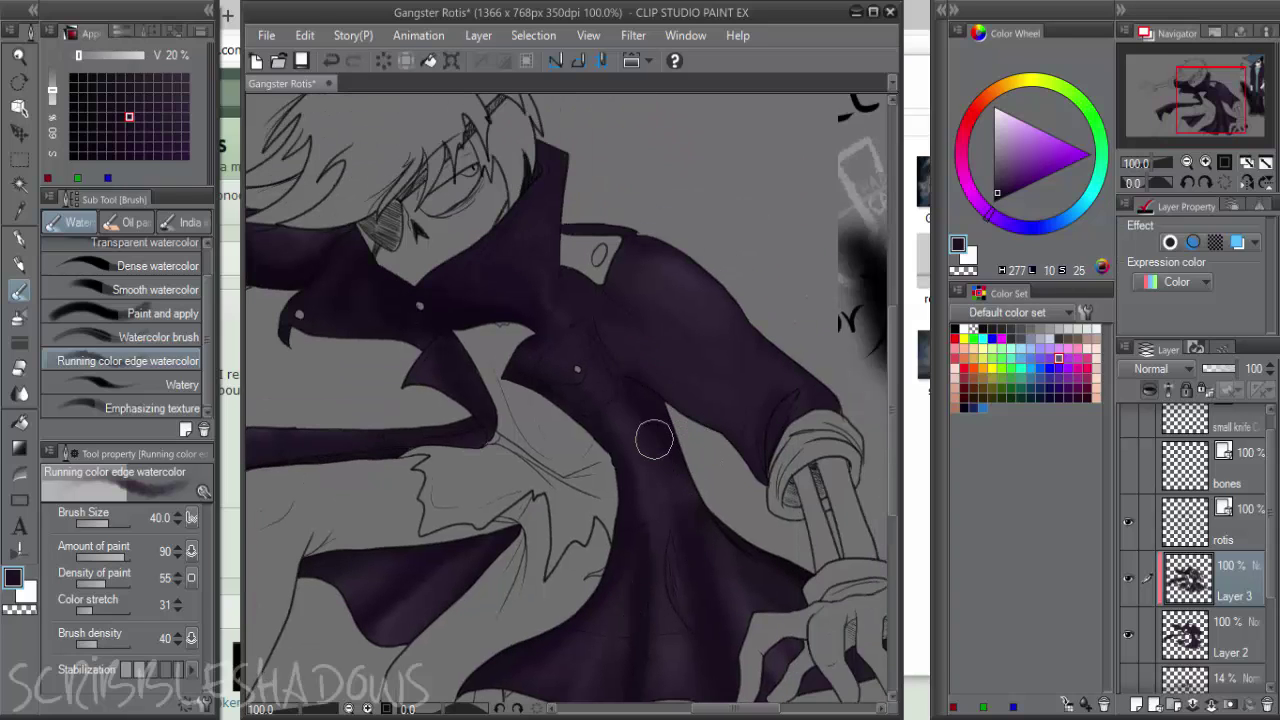
pyautogui.click(1001, 198)
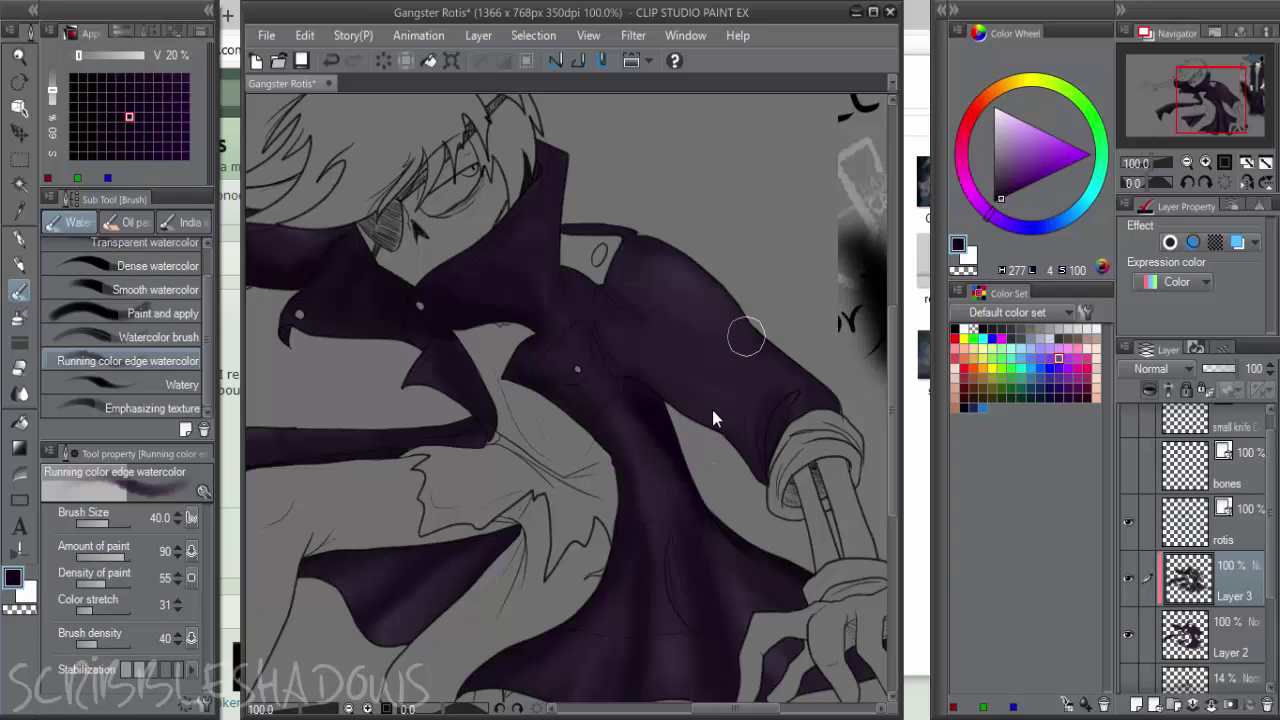
pyautogui.hotkey('ctrl', 'z')
pyautogui.moveTo(1002, 190); pyautogui.dragTo(996, 199)
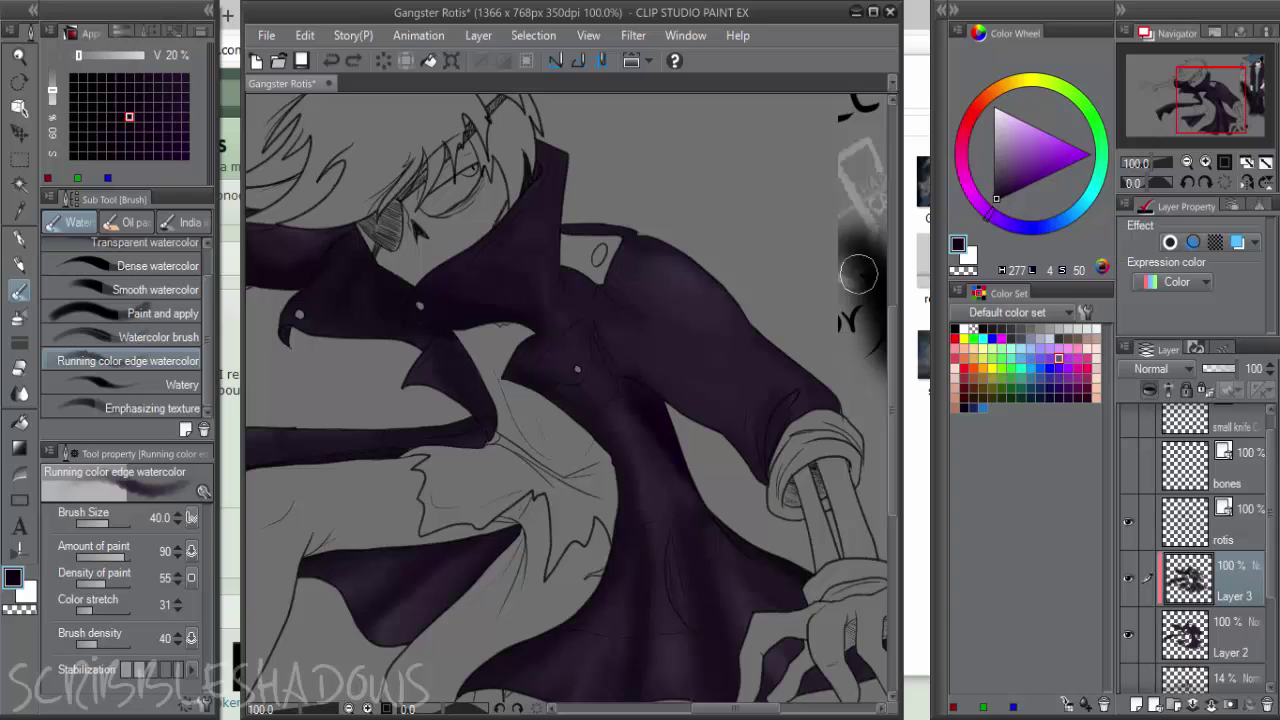
pyautogui.moveTo(702, 483); pyautogui.dragTo(711, 479)
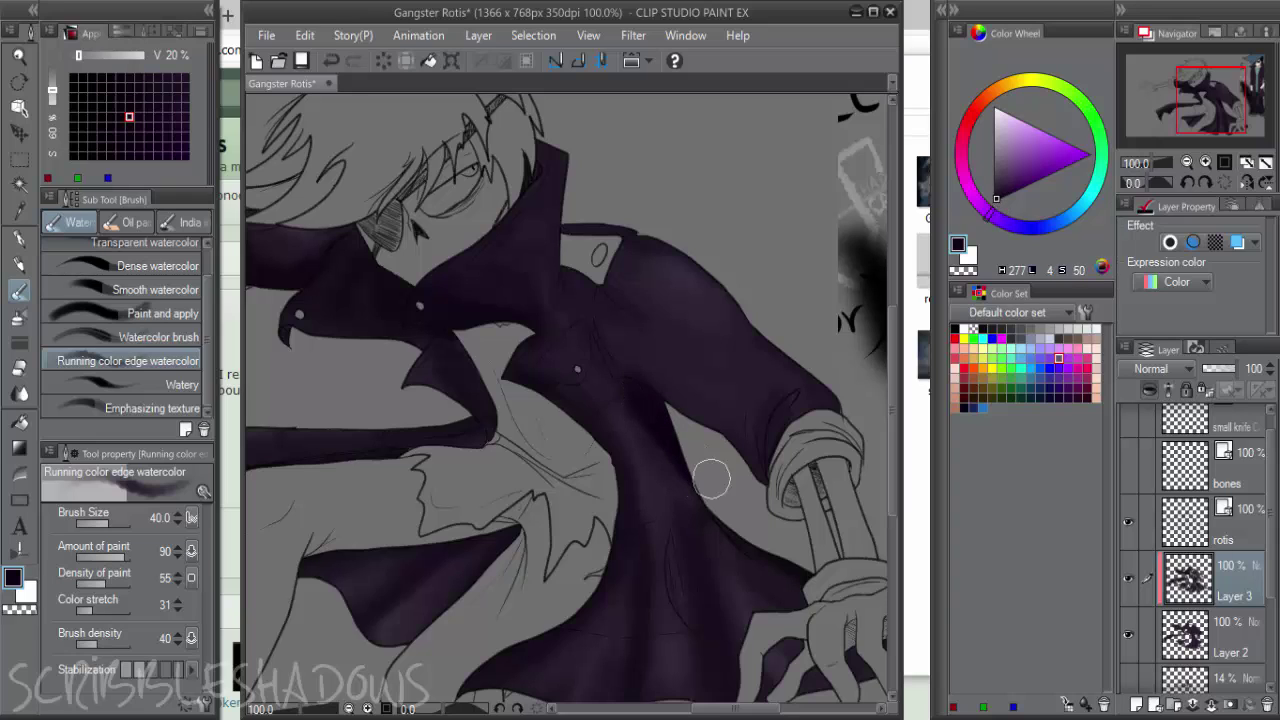
pyautogui.keyDown('alt'); pyautogui.click(652, 420); pyautogui.keyUp('alt')
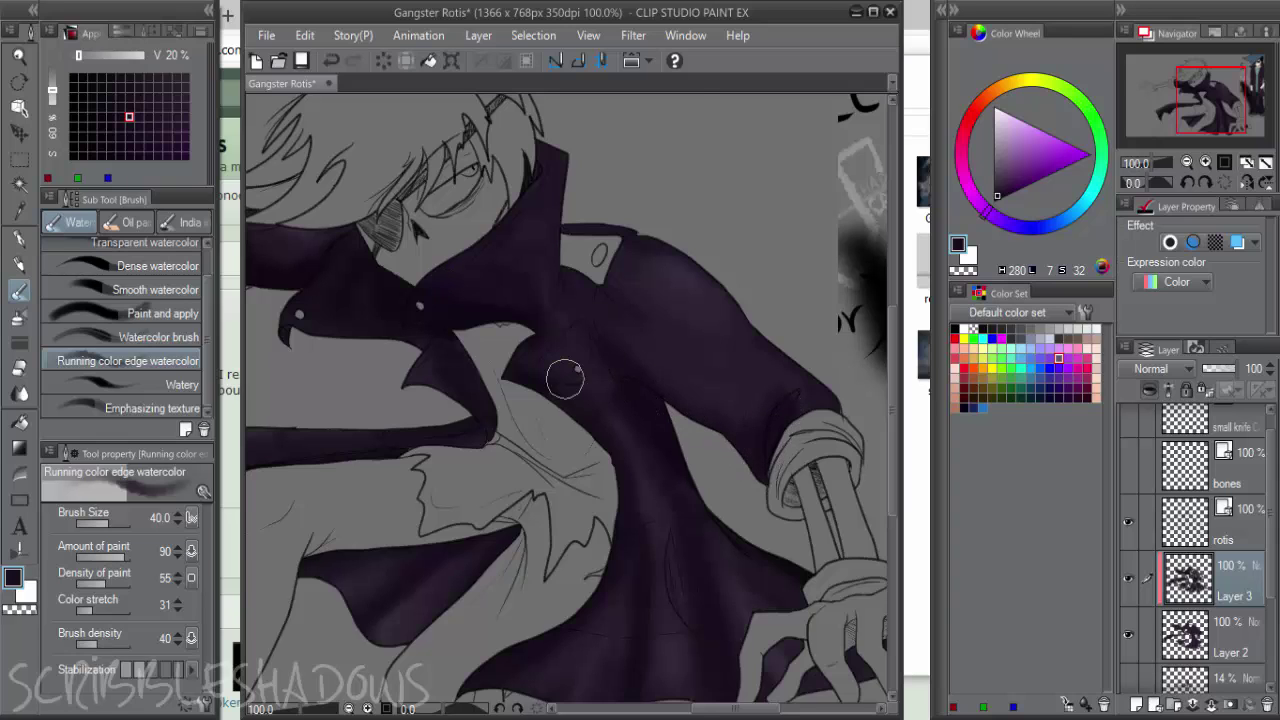
# Reduce the brush size to 15 and shade the folds around the small buttoned lapel on the chest
pyautogui.scroll(3, 563, 374)
pyautogui.press('[')
pyautogui.press('[')
pyautogui.press('[')
pyautogui.press('[')
pyautogui.press('[')
pyautogui.press('[')
pyautogui.press('[')
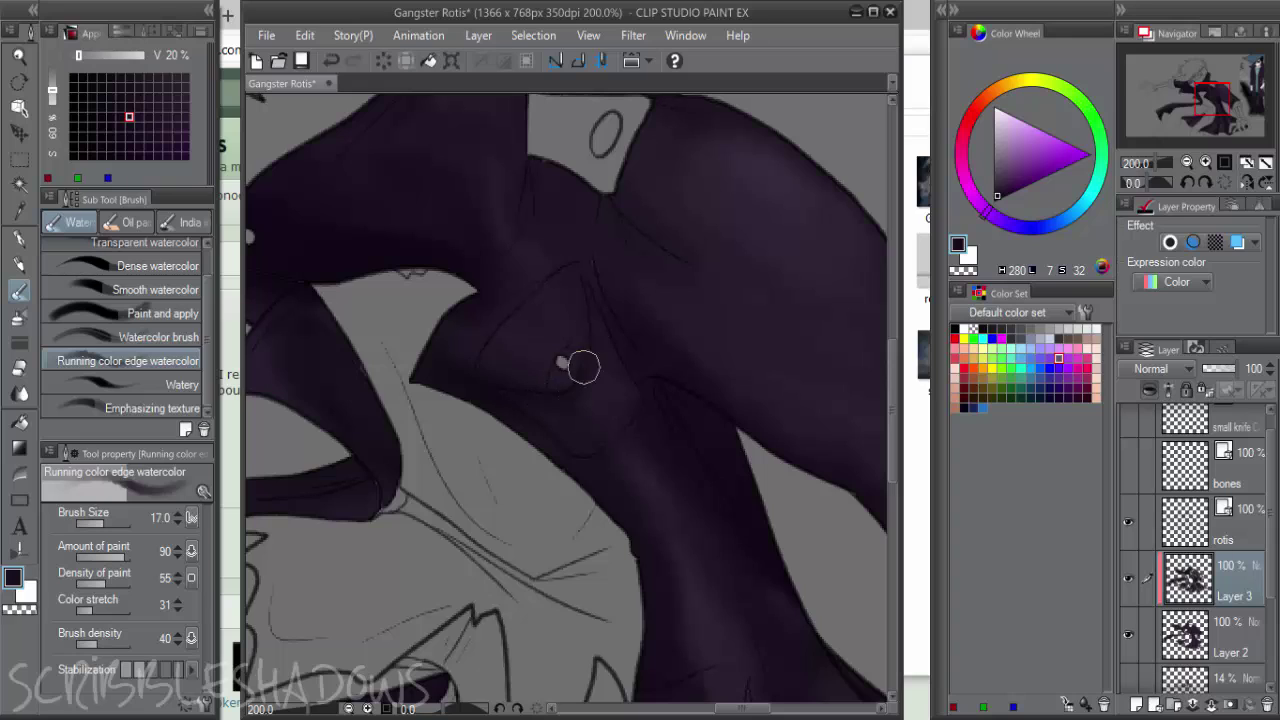
pyautogui.press(']')
pyautogui.press(']')
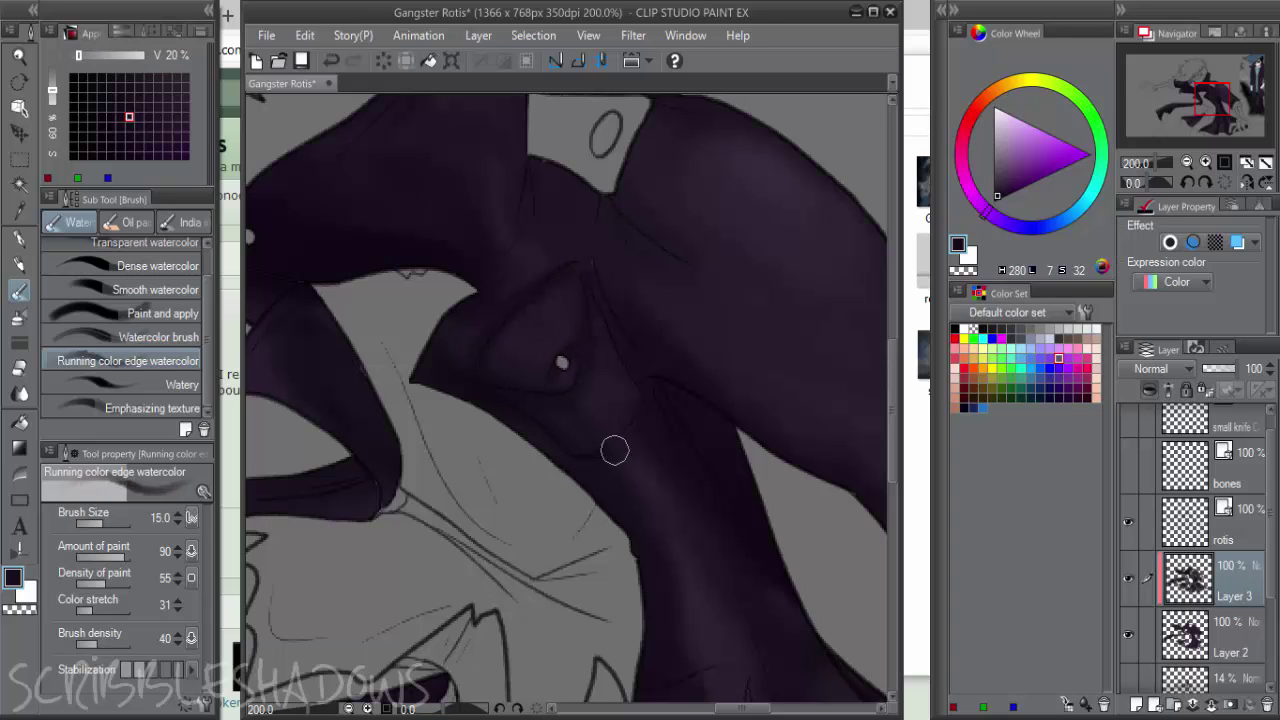
# Paint a lighter purple highlight on the coat just below the chest lapel's button and blend it with a sampled dark purple
pyautogui.click(998, 174)
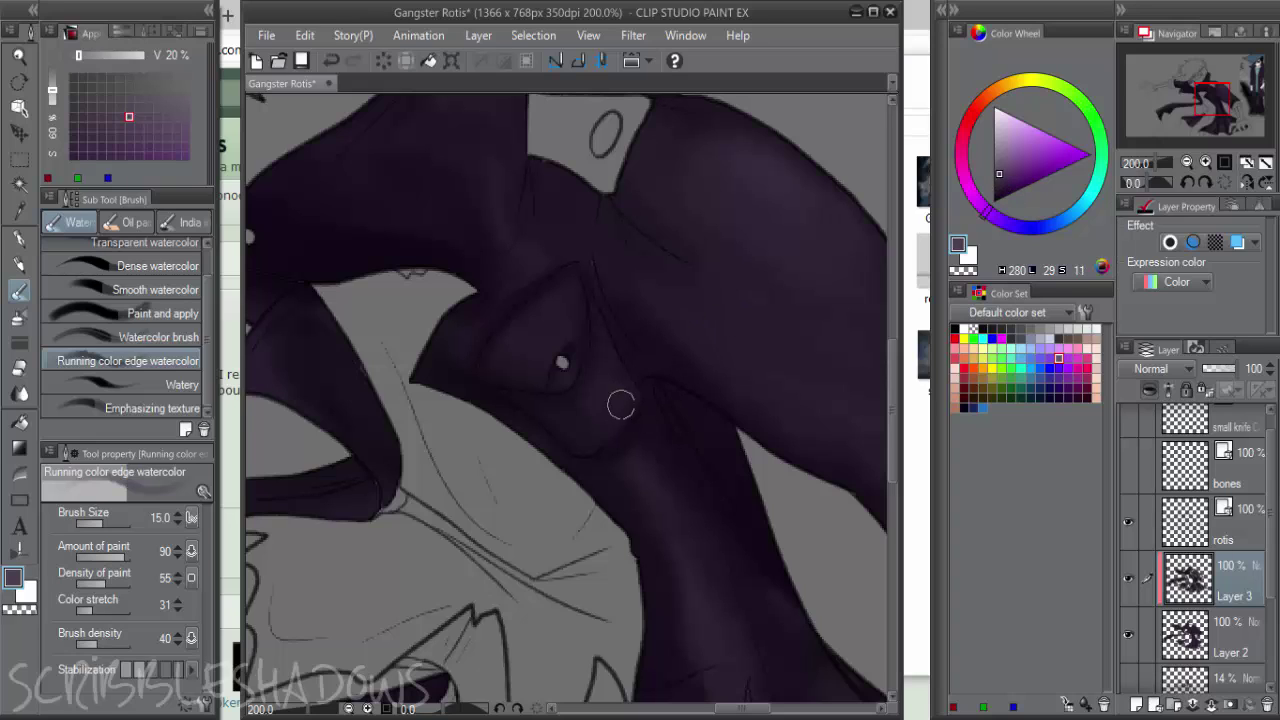
pyautogui.moveTo(620, 403)
pyautogui.mouseDown()
pyautogui.moveTo(575, 409)
pyautogui.moveTo(600, 417)
pyautogui.moveTo(618, 382)
pyautogui.moveTo(577, 426)
pyautogui.moveTo(626, 399)
pyautogui.moveTo(614, 369)
pyautogui.moveTo(600, 404)
pyautogui.mouseUp()
pyautogui.keyDown('alt'); pyautogui.click(577, 426); pyautogui.keyUp('alt')
# Rework the bent sleeve's shoulder highlight with dark and lighter purple strokes and blend it with a sampled mid purple
pyautogui.scroll(-1, 730, 318)
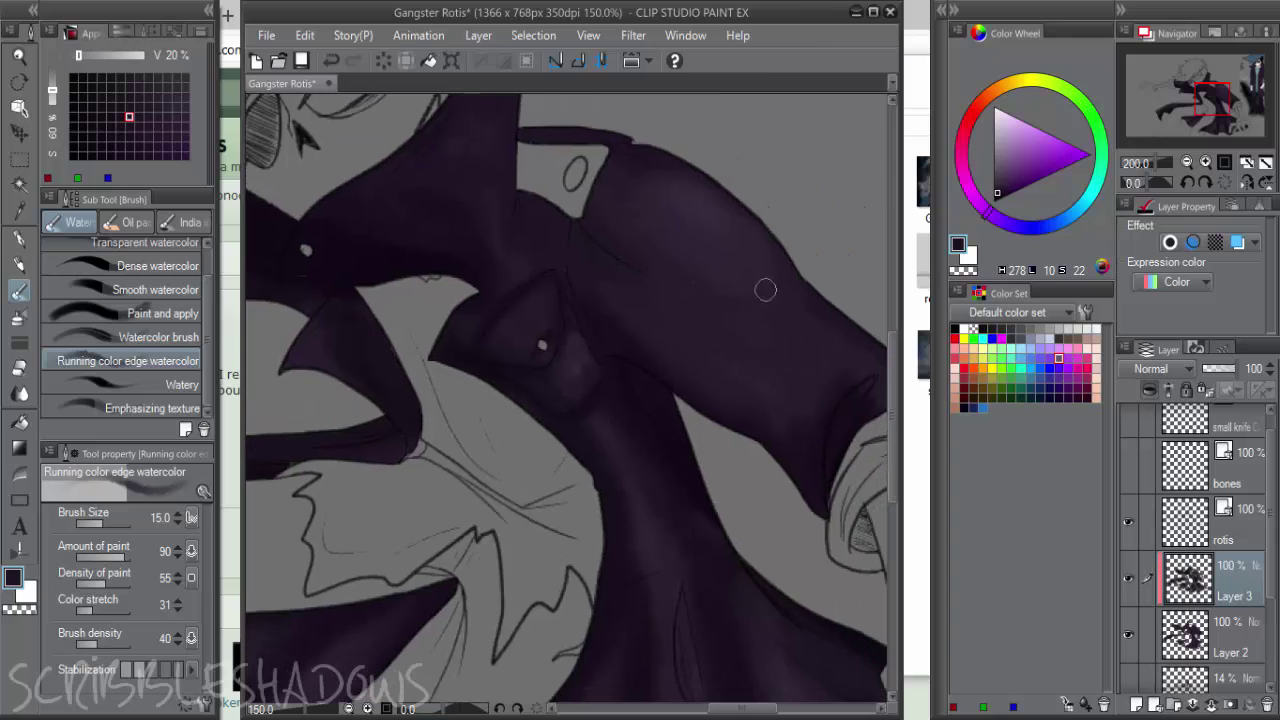
pyautogui.moveTo(727, 254); pyautogui.dragTo(743, 250)
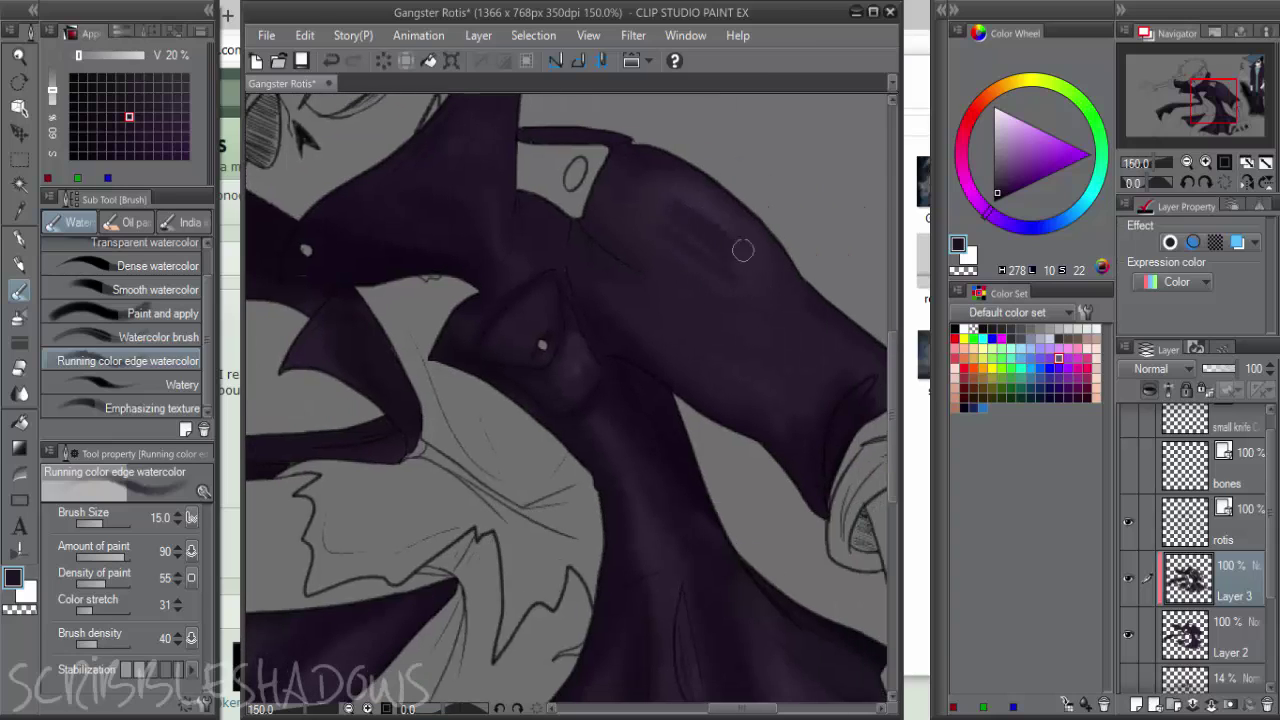
pyautogui.click(1003, 180)
pyautogui.moveTo(669, 263)
pyautogui.mouseDown()
pyautogui.moveTo(711, 279)
pyautogui.moveTo(654, 206)
pyautogui.moveTo(747, 241)
pyautogui.moveTo(724, 272)
pyautogui.mouseUp()
pyautogui.keyDown('alt'); pyautogui.click(709, 272); pyautogui.keyUp('alt')
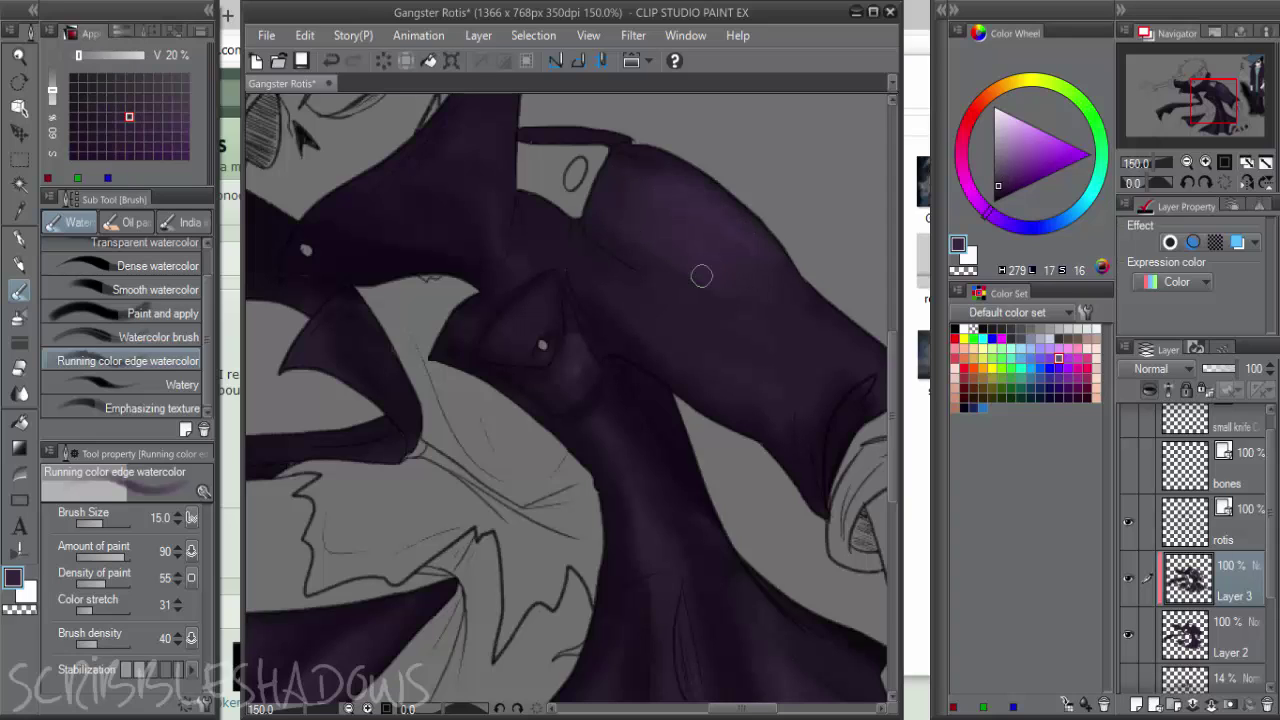
# Sample a dark purple from the raised collar and smooth its highlight up to the collar tip
pyautogui.moveTo(559, 283)
pyautogui.mouseDown()
pyautogui.moveTo(712, 345)
pyautogui.moveTo(754, 381)
pyautogui.mouseUp()
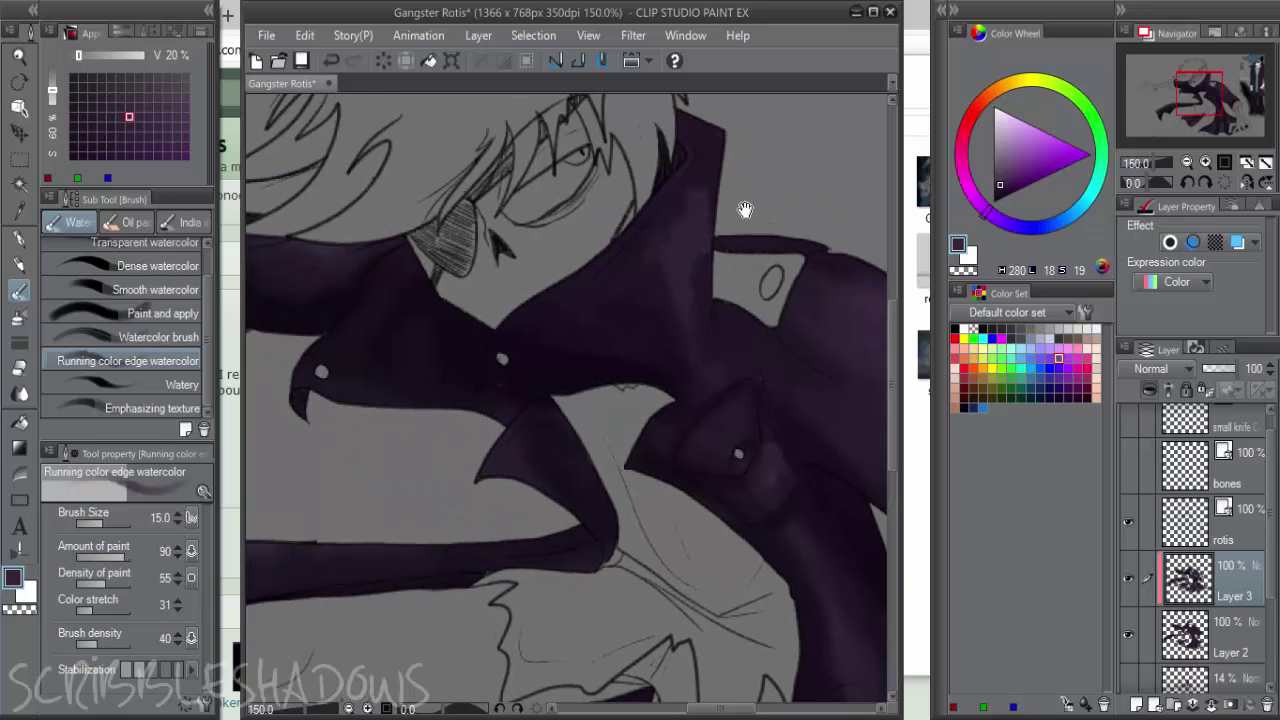
pyautogui.moveTo(745, 209); pyautogui.dragTo(755, 269)
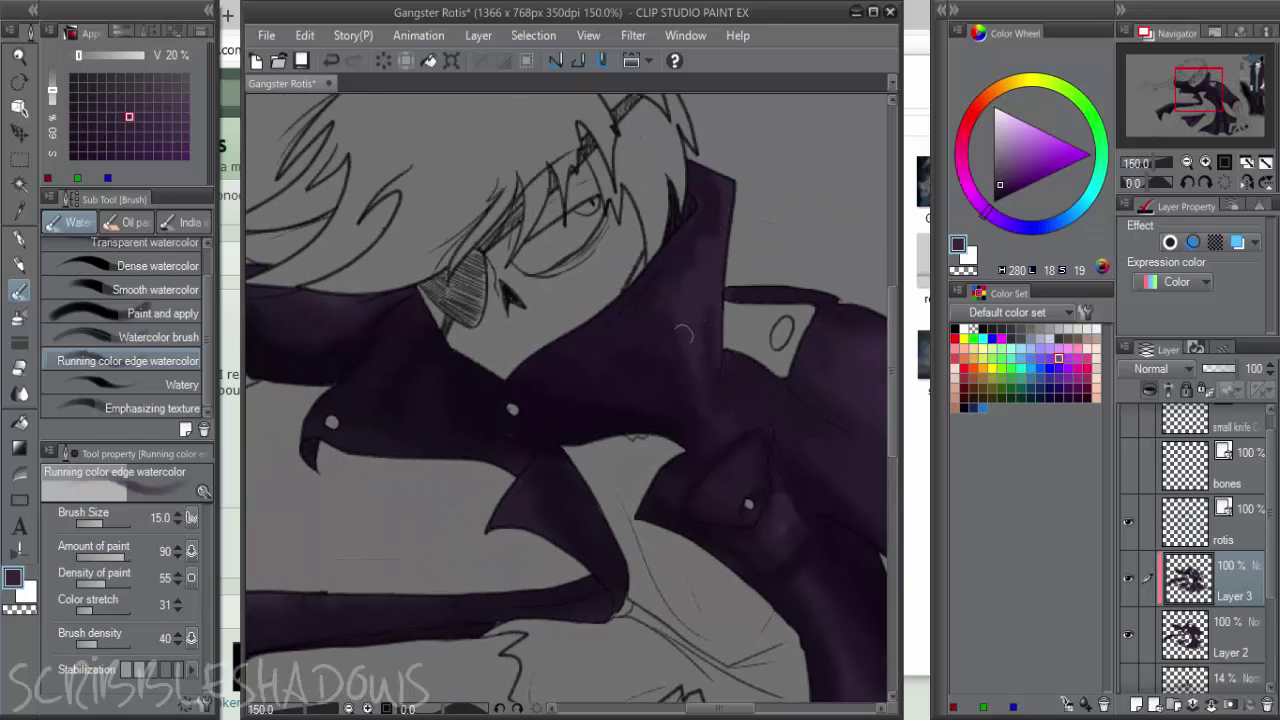
pyautogui.keyDown('alt'); pyautogui.click(680, 328); pyautogui.keyUp('alt')
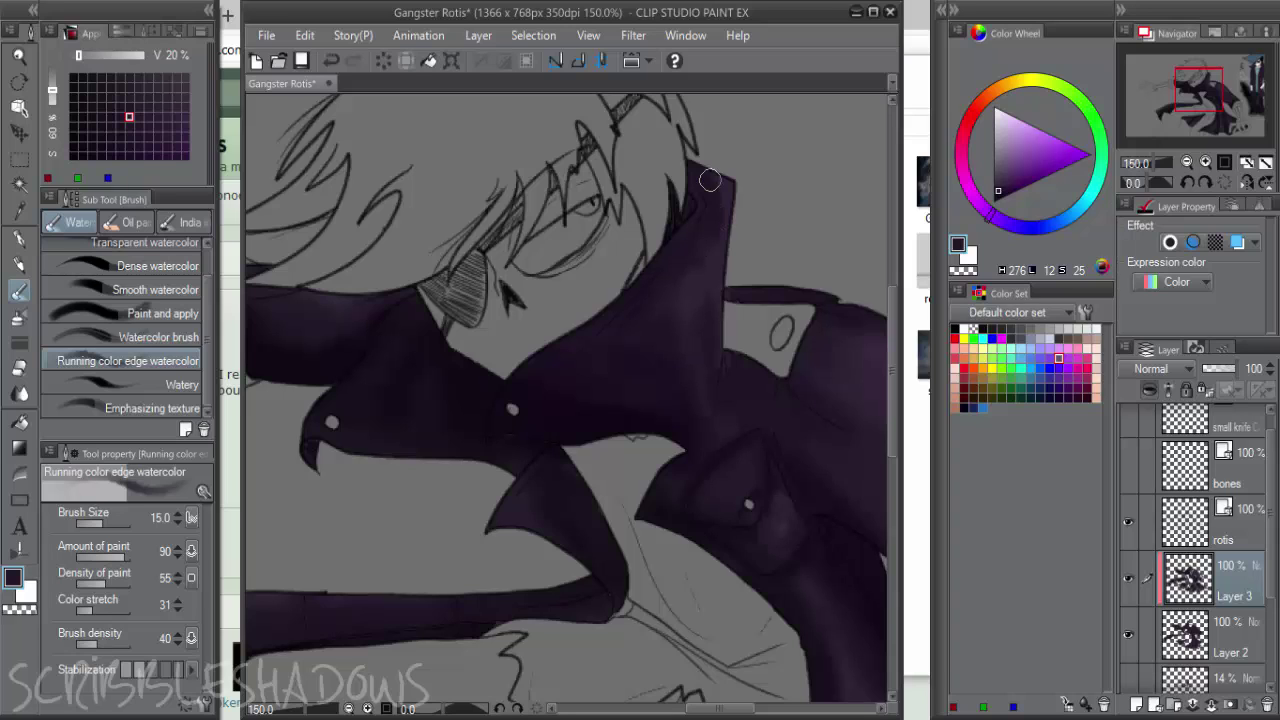
# Blend the shadow and highlight on the outstretched sleeve with purples sampled from its dark and lit areas
pyautogui.moveTo(641, 296); pyautogui.dragTo(711, 329)
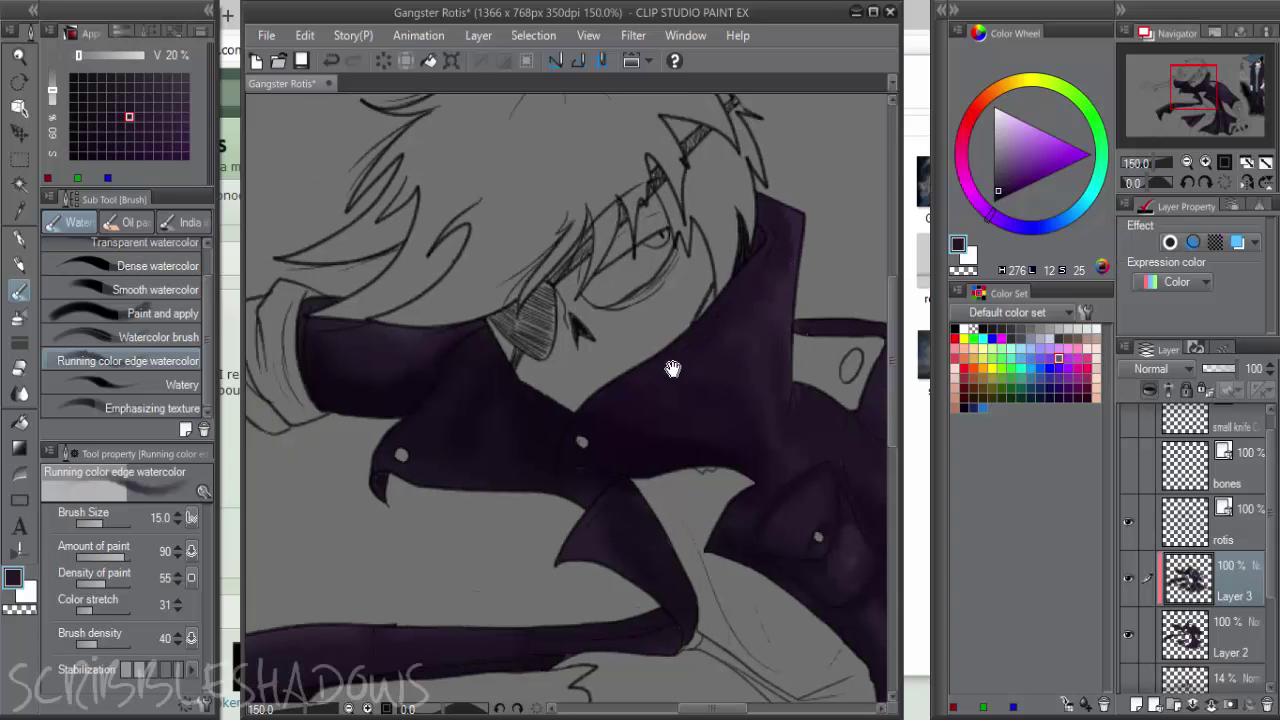
pyautogui.moveTo(360, 379); pyautogui.dragTo(460, 367)
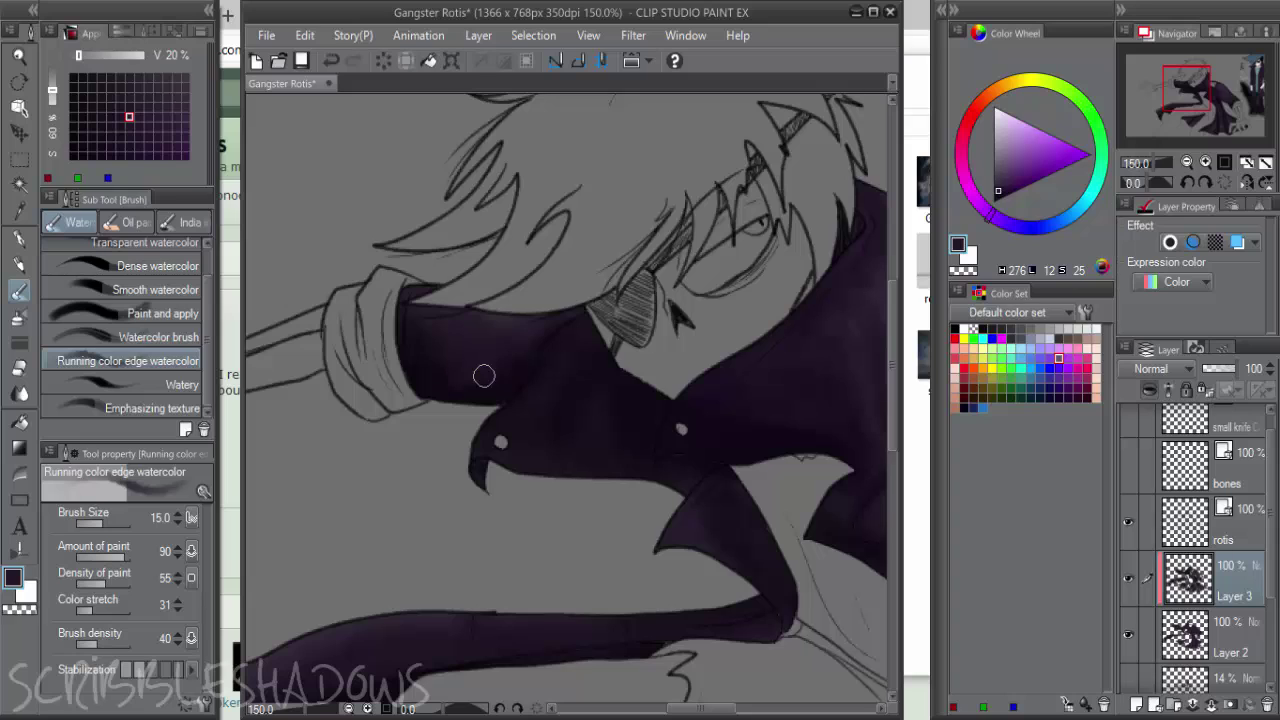
pyautogui.keyDown('alt'); pyautogui.click(444, 376); pyautogui.keyUp('alt')
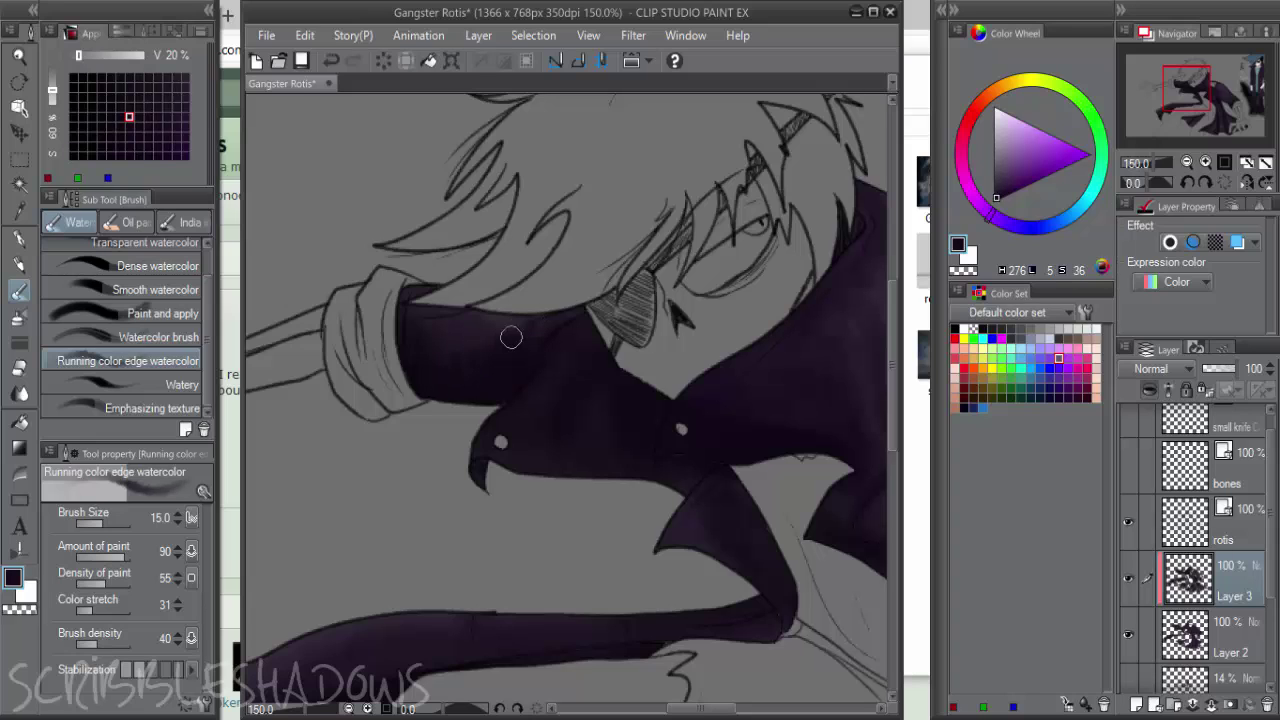
pyautogui.keyDown('alt'); pyautogui.click(466, 331); pyautogui.keyUp('alt')
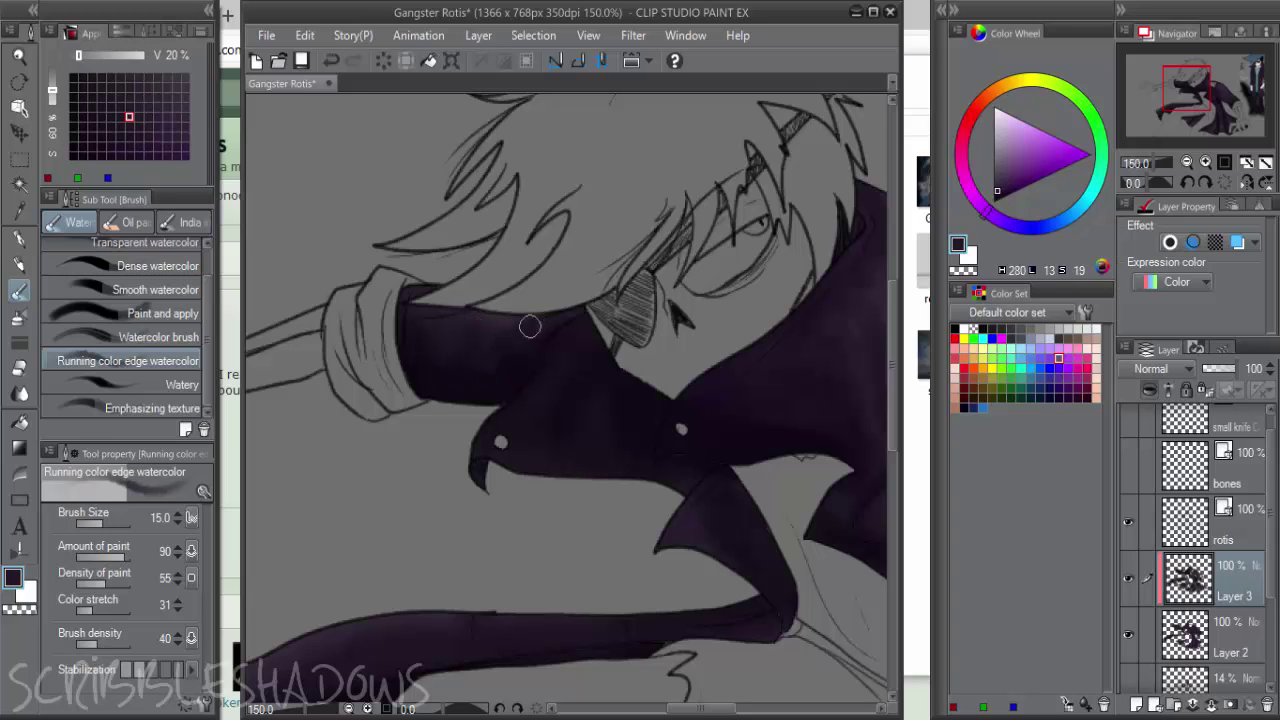
# Choose a lighter greyish purple and paint thin rim highlights along the flowing coat tail's tip and upper edge
pyautogui.moveTo(583, 455); pyautogui.dragTo(743, 182)
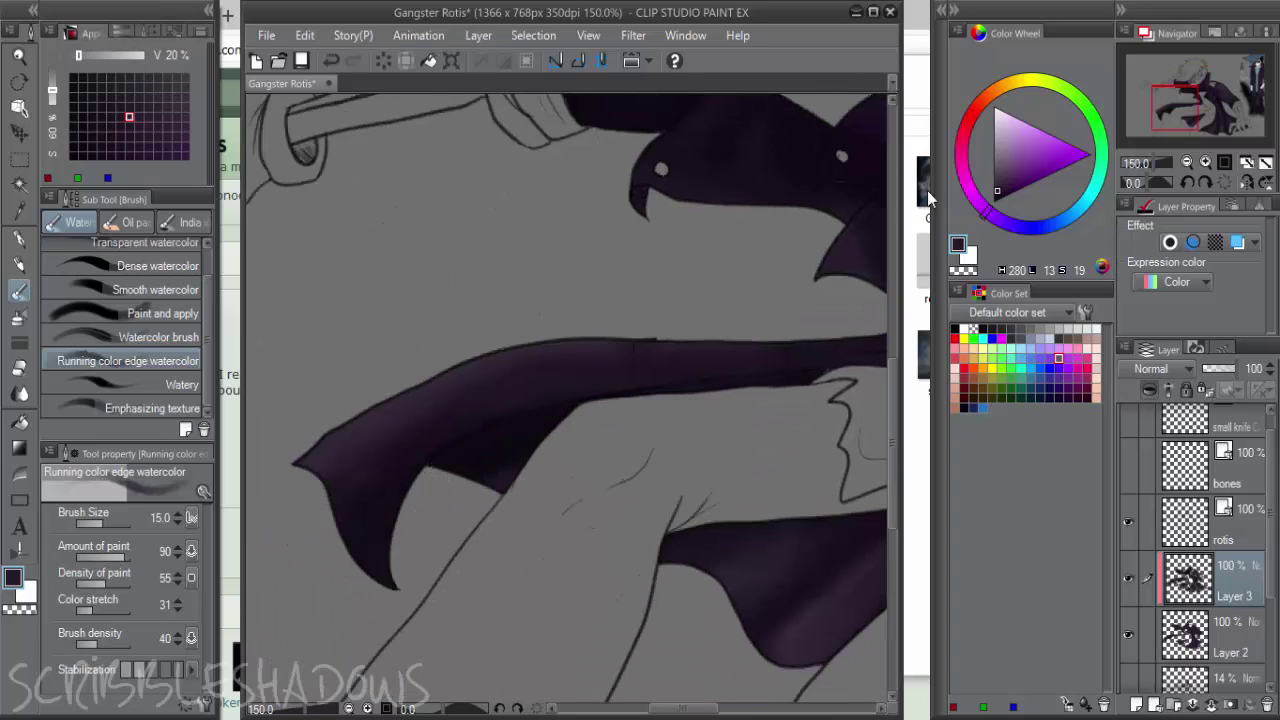
pyautogui.click(1001, 171)
pyautogui.moveTo(300, 466); pyautogui.dragTo(383, 585)
pyautogui.moveTo(304, 462); pyautogui.dragTo(416, 374)
pyautogui.moveTo(320, 437); pyautogui.dragTo(514, 342)
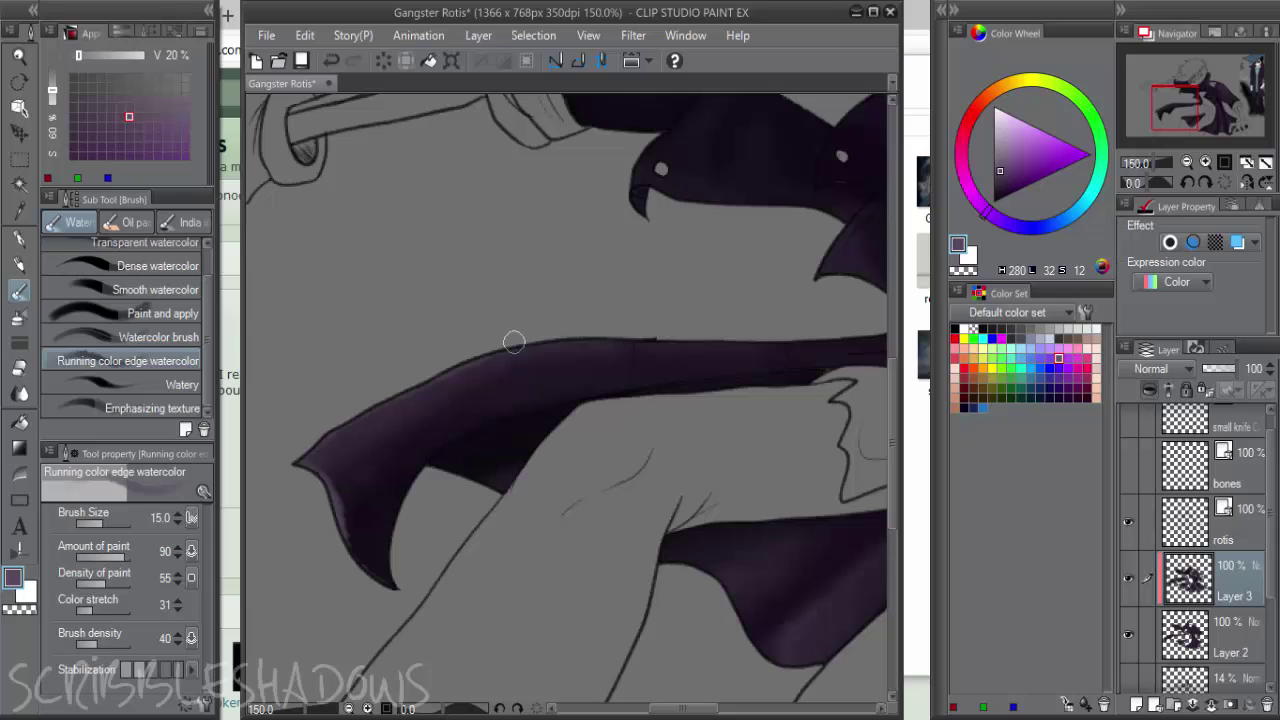
# Continue the light purple rim highlight along the tail's narrow strip and the lower edge of the pointed lapel
pyautogui.moveTo(789, 320); pyautogui.dragTo(634, 300)
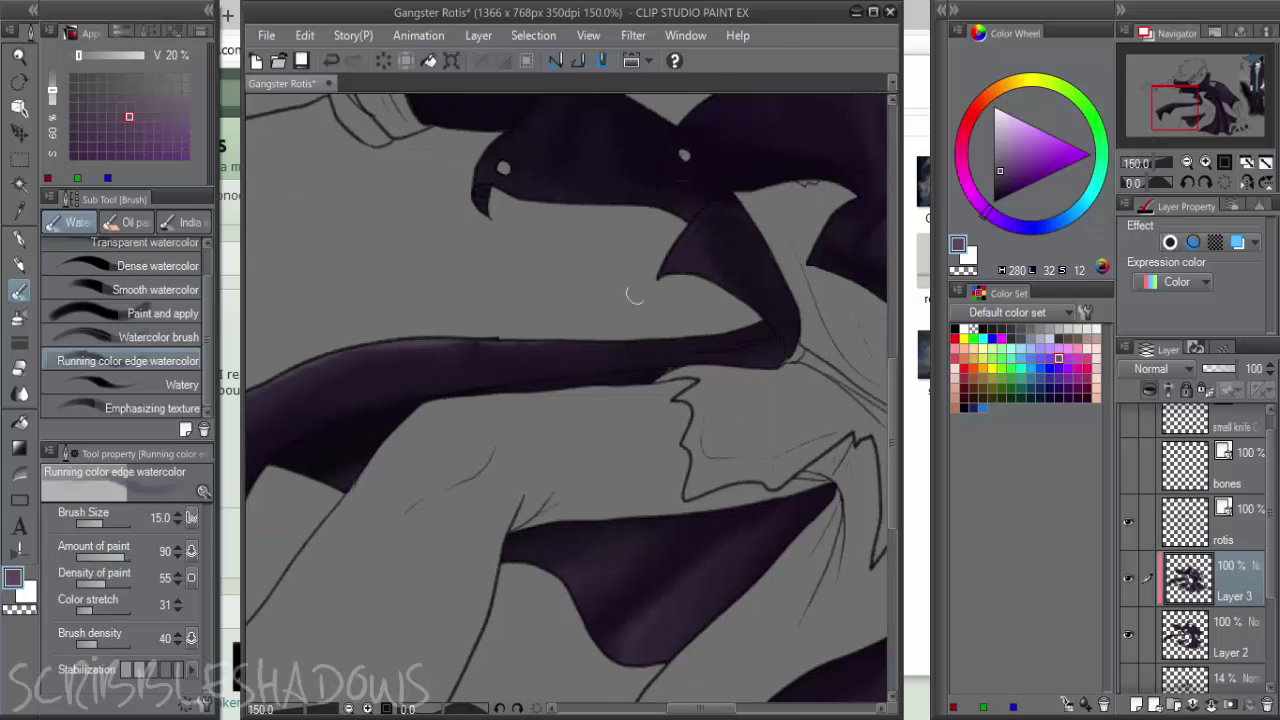
pyautogui.moveTo(560, 336); pyautogui.dragTo(767, 319)
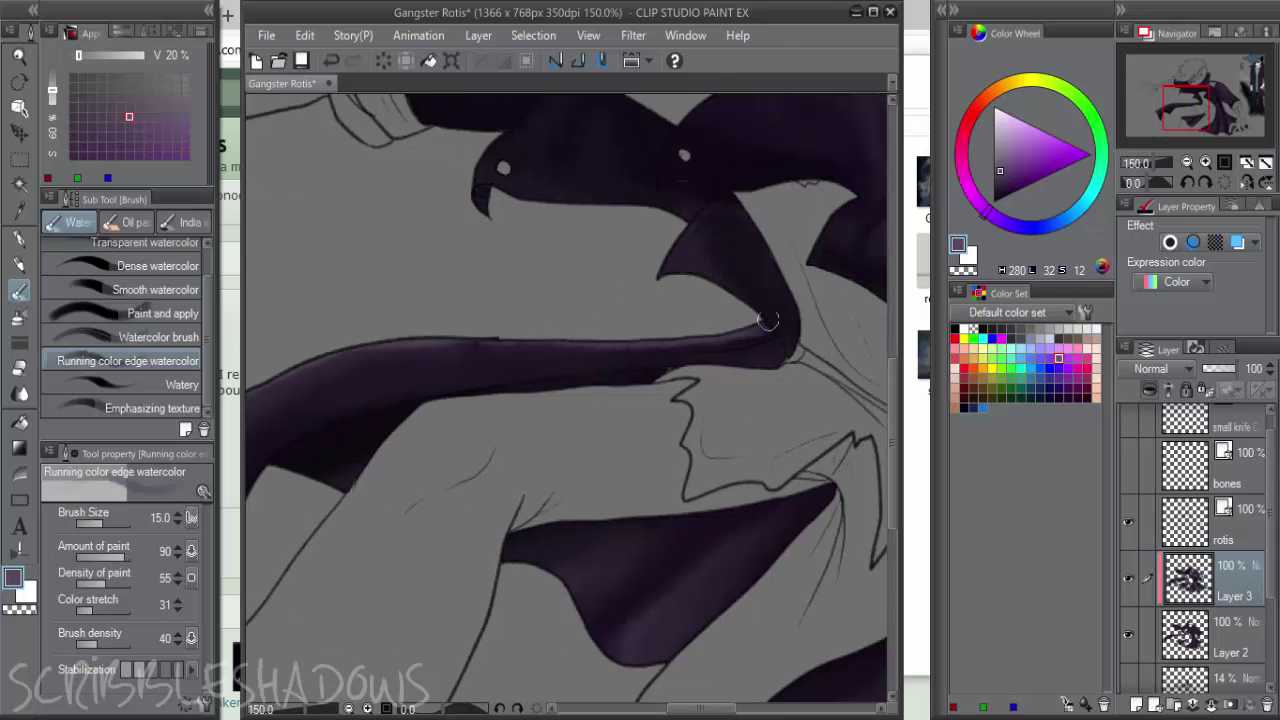
pyautogui.moveTo(655, 276); pyautogui.dragTo(760, 315)
# Reduce the brush size to 10 and paint a light purple rim along the buttoned flap's outer edge up to the face
pyautogui.moveTo(475, 208); pyautogui.dragTo(531, 319)
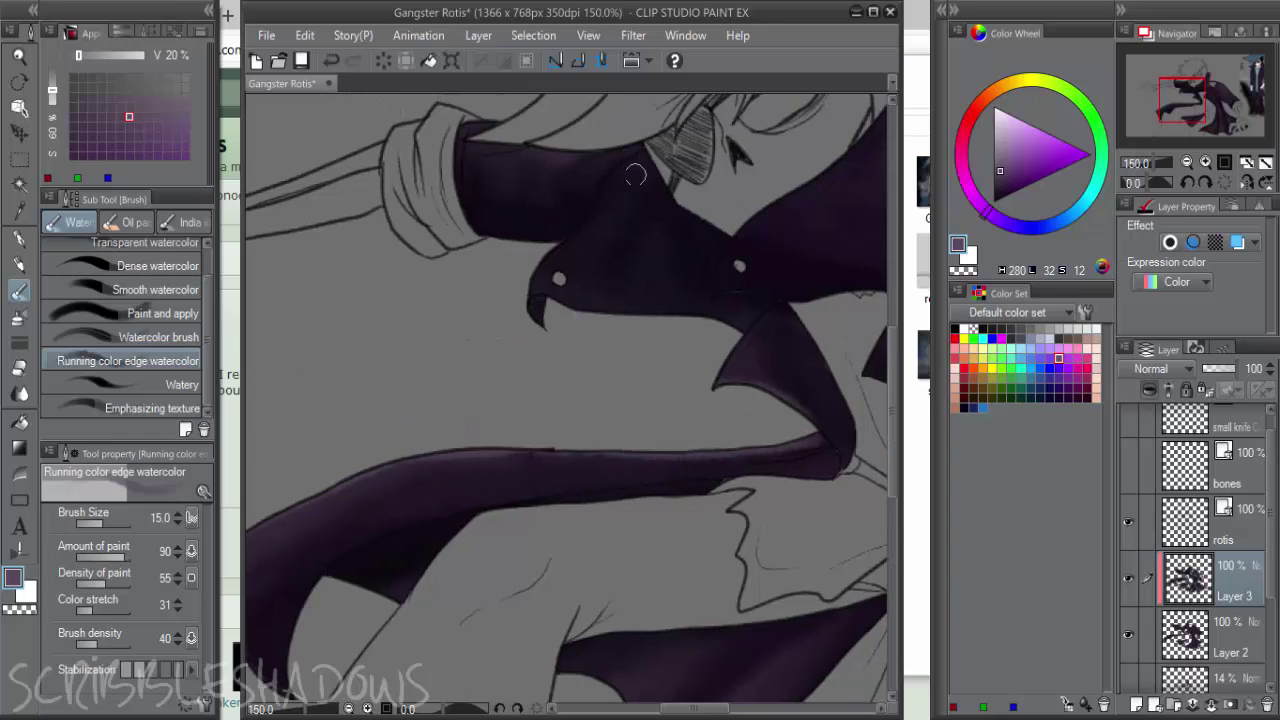
pyautogui.press('[')
pyautogui.press('[')
pyautogui.press('[')
pyautogui.moveTo(530, 290)
pyautogui.mouseDown()
pyautogui.moveTo(596, 224)
pyautogui.moveTo(602, 190)
pyautogui.moveTo(632, 156)
pyautogui.moveTo(660, 143)
pyautogui.mouseUp()
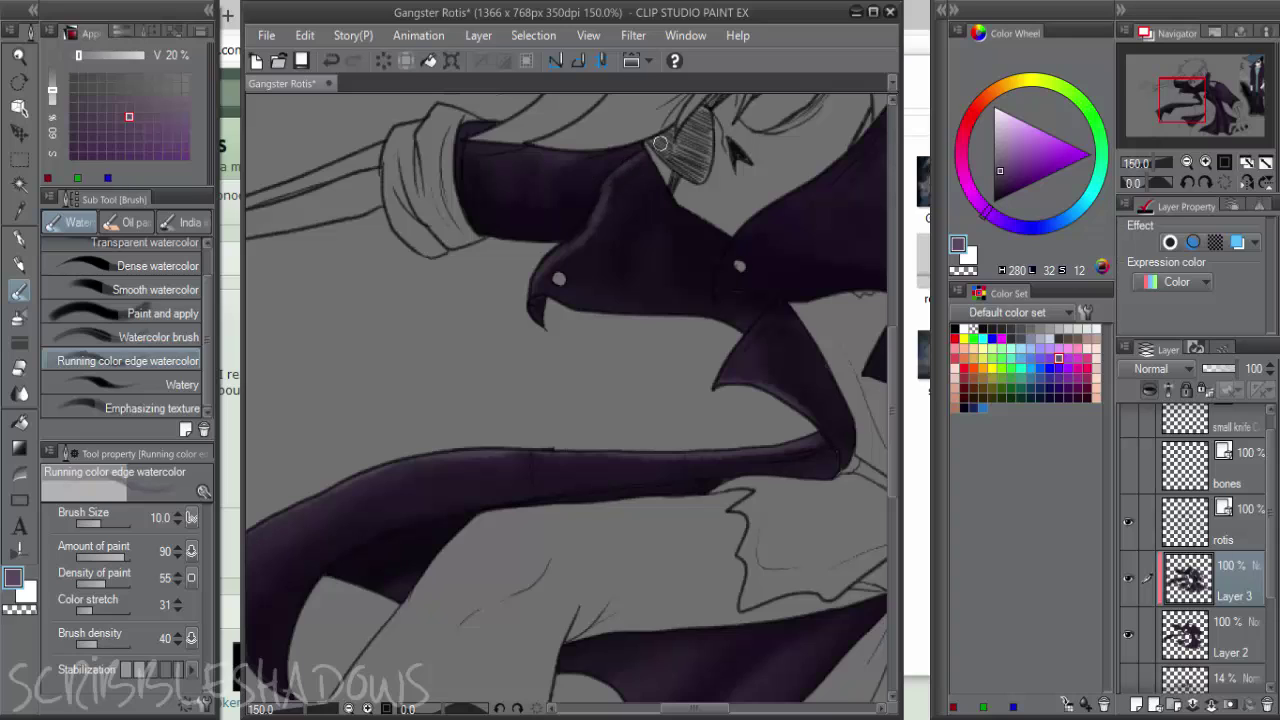
# Soften the flap's rim highlight into the coat with a sampled dark purple, enlarging the brush to size 17
pyautogui.keyDown('alt'); pyautogui.click(580, 247); pyautogui.keyUp('alt')
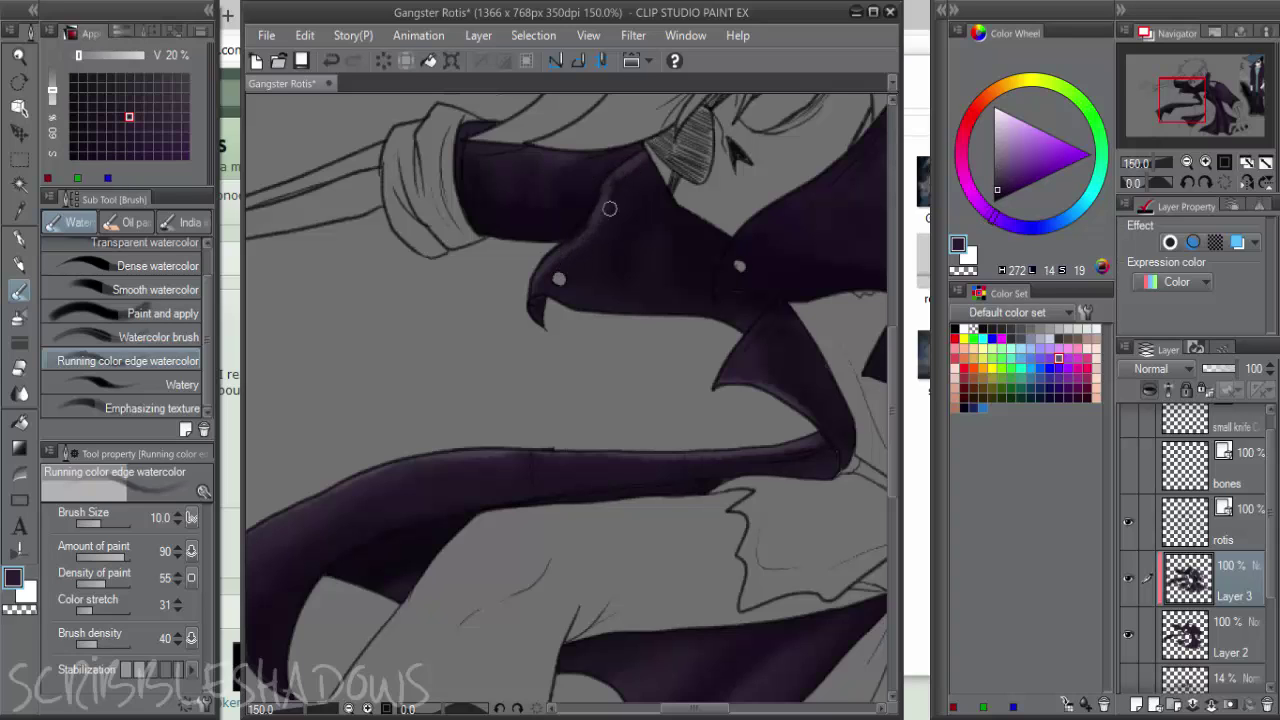
pyautogui.moveTo(683, 287); pyautogui.dragTo(523, 346)
pyautogui.press(']')
pyautogui.press(']')
pyautogui.press(']')
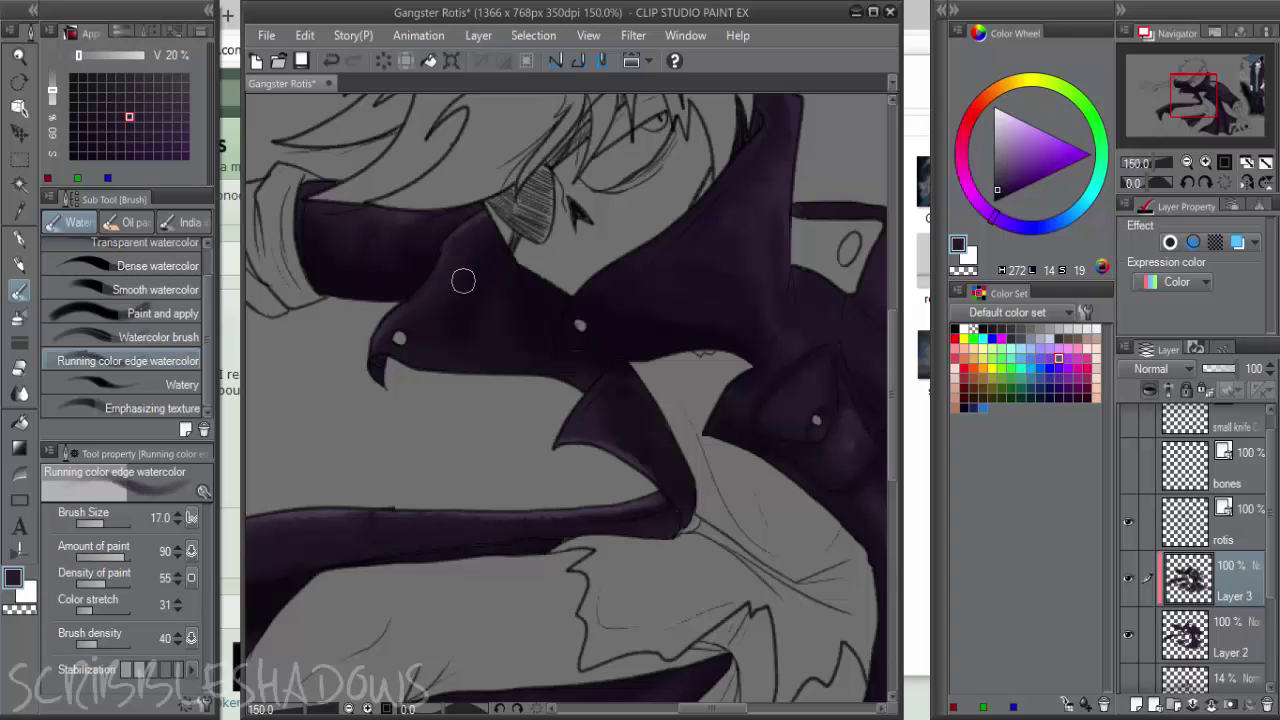
# Set the brush size to 8 and paint a lighter purple rim highlight on the collar's edge beside its button
pyautogui.moveTo(651, 265); pyautogui.dragTo(623, 289)
pyautogui.press('[')
pyautogui.press('[')
pyautogui.press('[')
pyautogui.press('[')
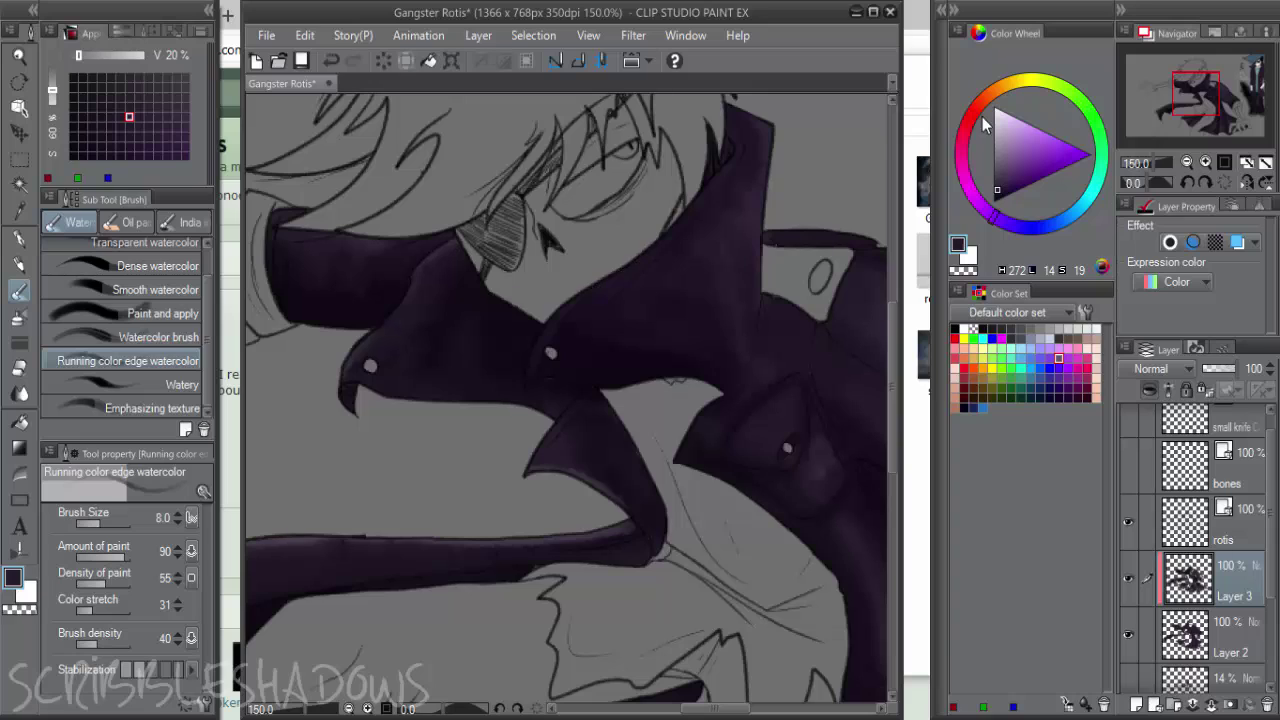
pyautogui.click(997, 174)
pyautogui.moveTo(532, 374); pyautogui.dragTo(550, 330)
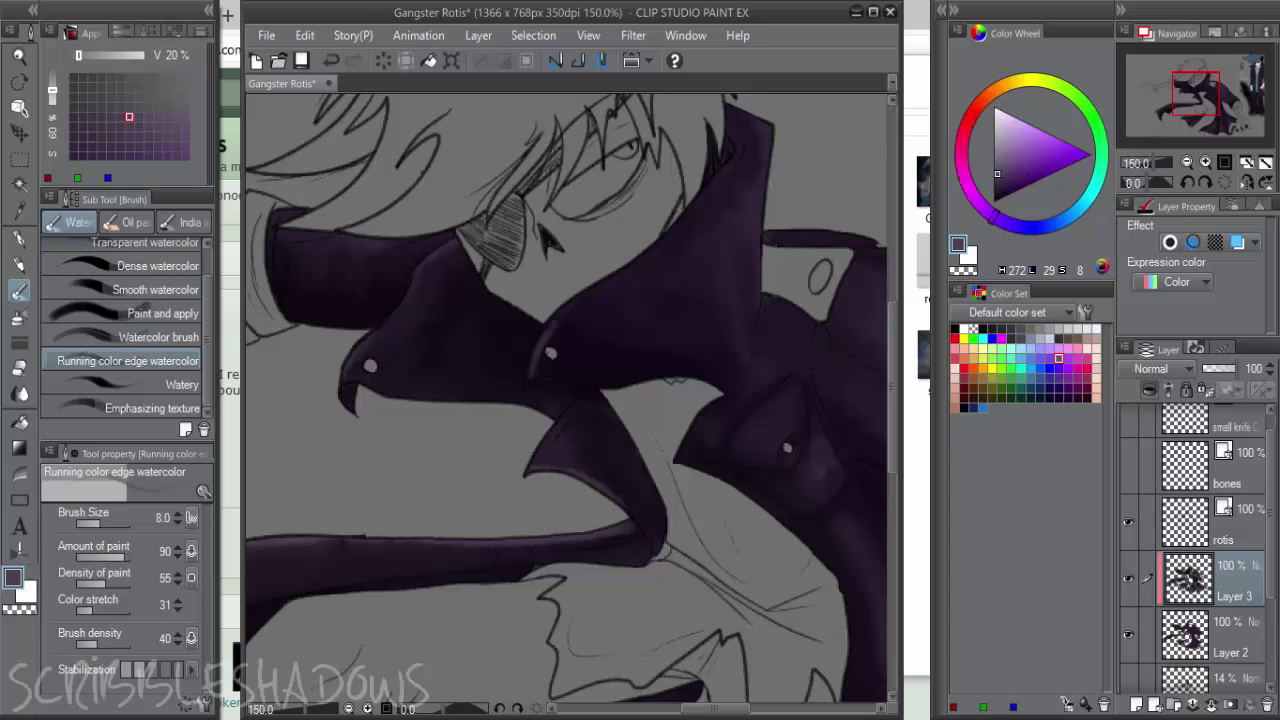
# Paint light purple rim highlights along the tall collar's edges, enlarging the brush to size 10 for its outer vertical edge
pyautogui.moveTo(617, 275); pyautogui.dragTo(730, 161)
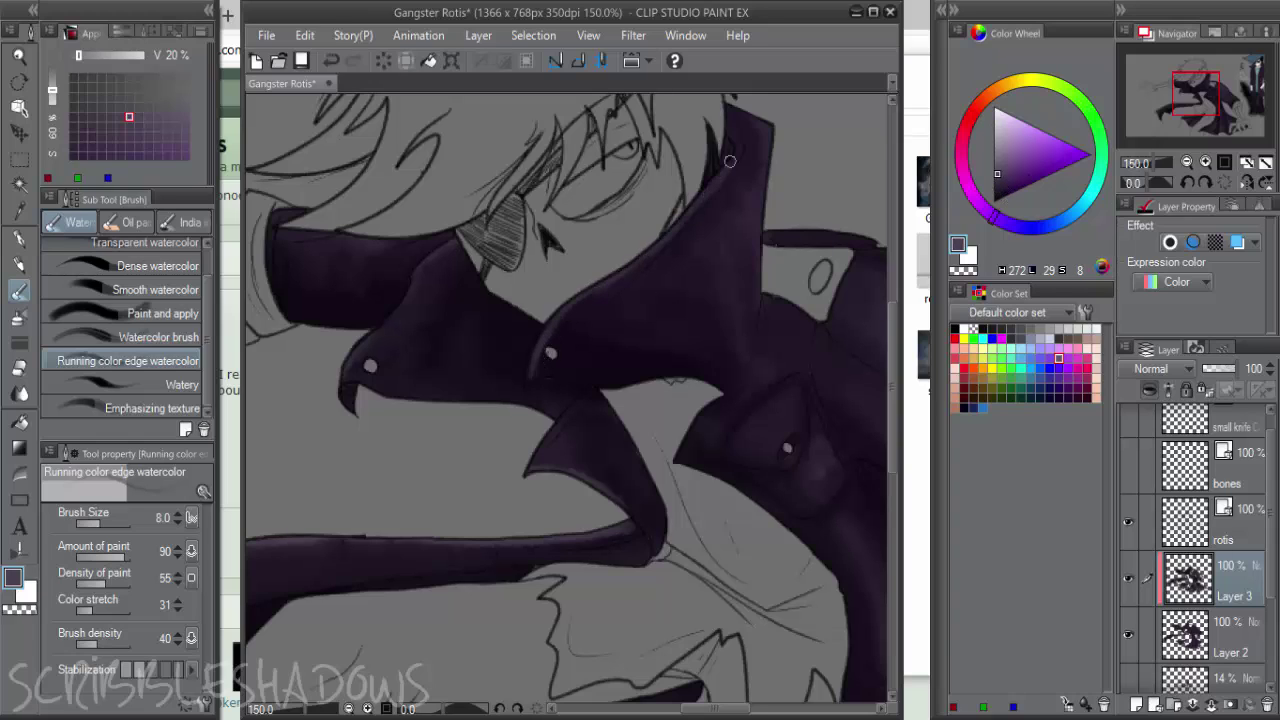
pyautogui.moveTo(525, 381)
pyautogui.mouseDown()
pyautogui.moveTo(618, 384)
pyautogui.moveTo(593, 380)
pyautogui.moveTo(662, 367)
pyautogui.mouseUp()
pyautogui.moveTo(801, 218); pyautogui.dragTo(797, 274)
pyautogui.press(']')
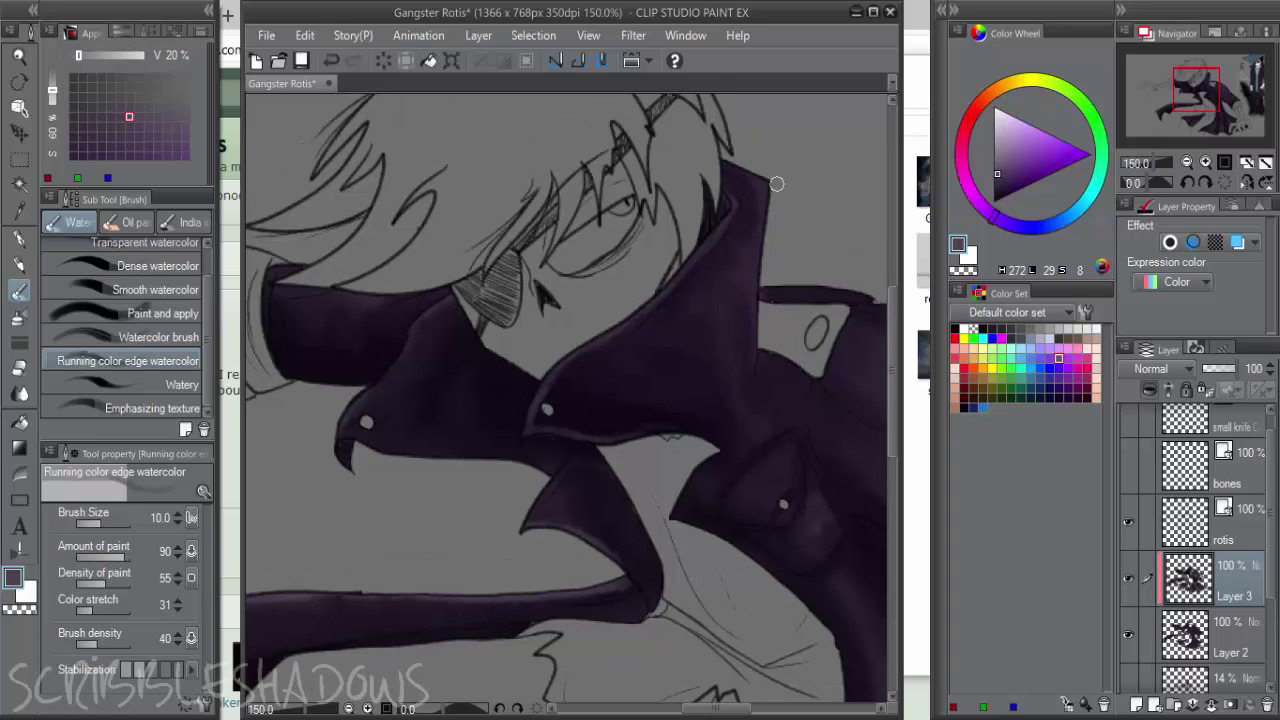
pyautogui.moveTo(758, 176); pyautogui.dragTo(762, 312)
pyautogui.moveTo(759, 262); pyautogui.dragTo(752, 343)
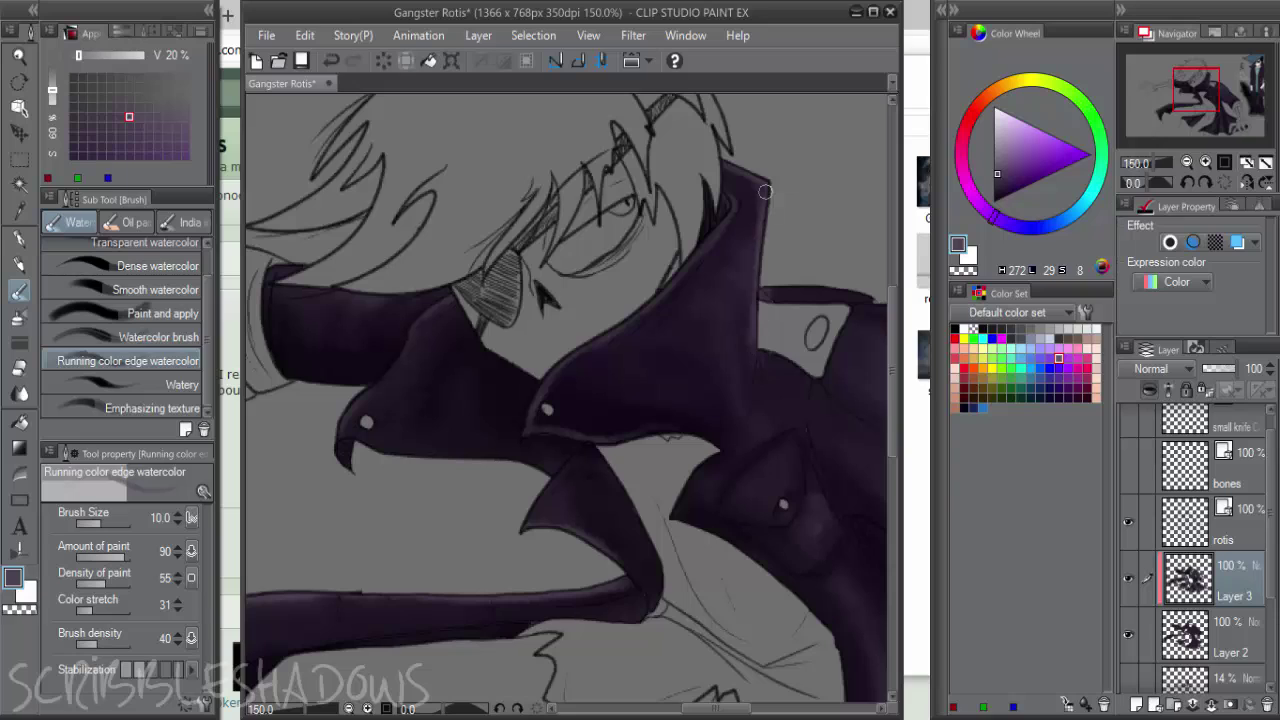
# Soften the tall collar's rim highlights into the coat with sampled dark purples, enlarging the brush to size 17
pyautogui.keyDown('alt'); pyautogui.click(788, 294); pyautogui.keyUp('alt')
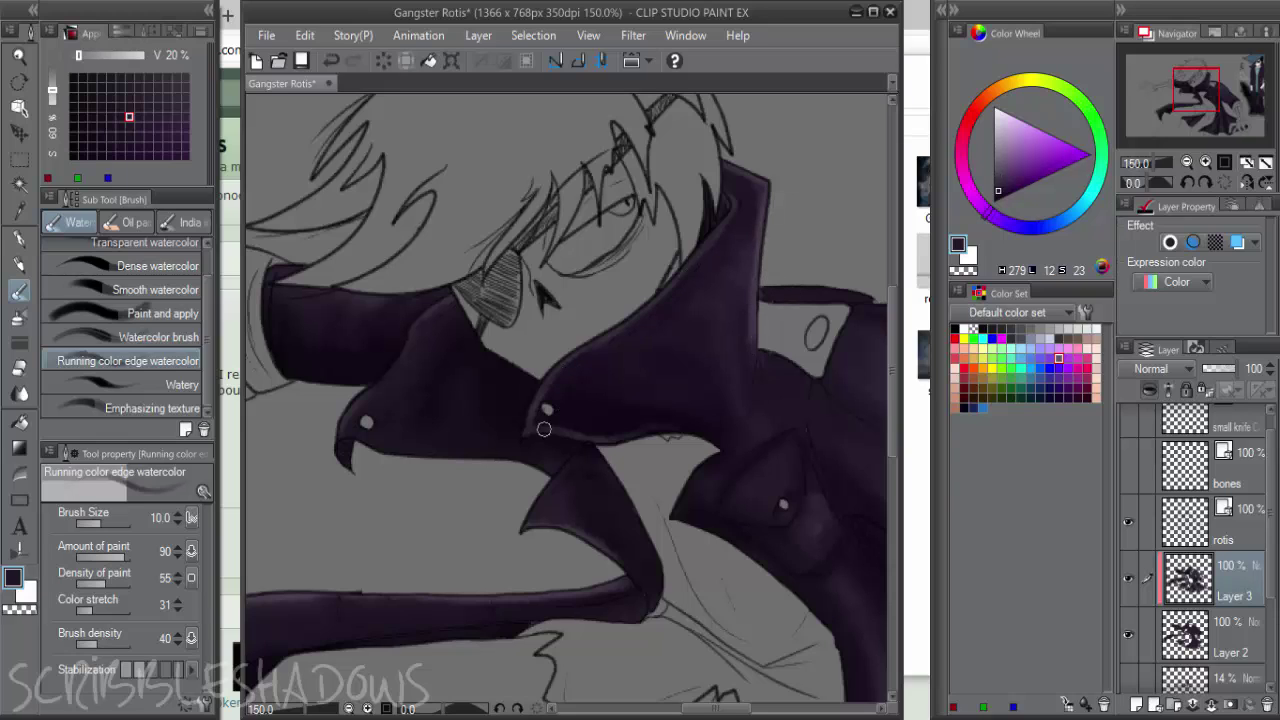
pyautogui.keyDown('alt'); pyautogui.click(604, 413); pyautogui.keyUp('alt')
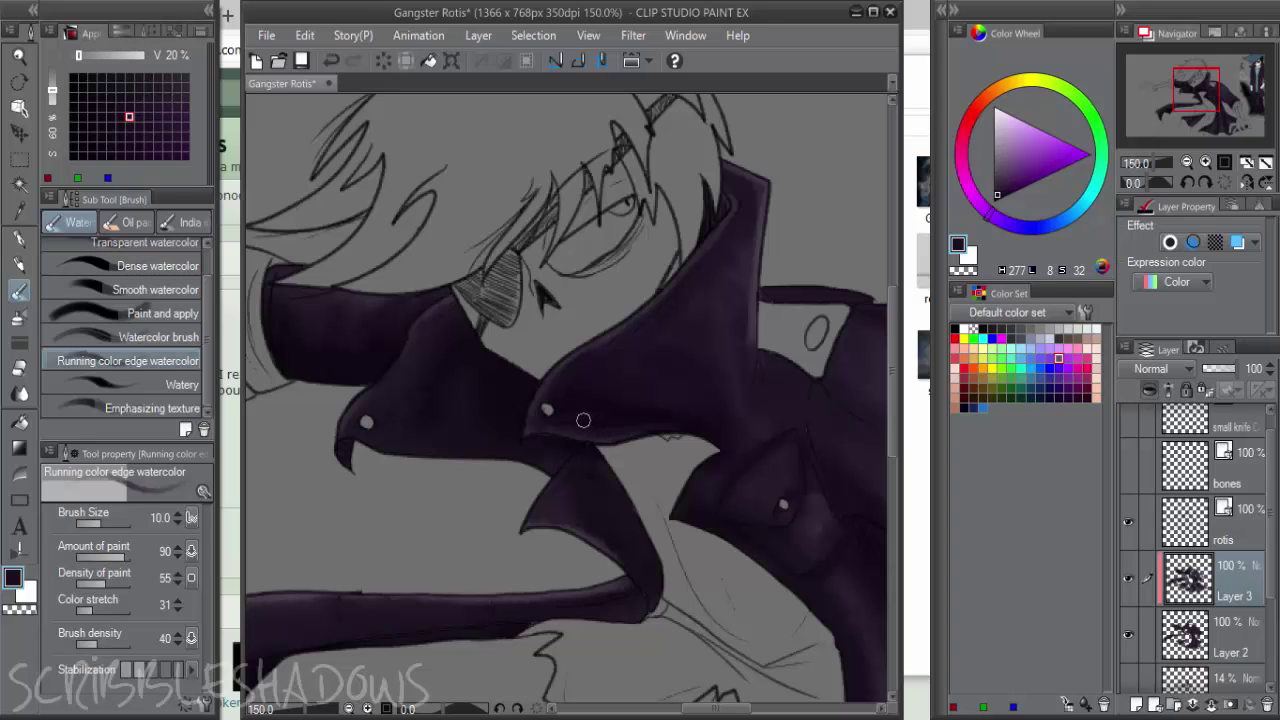
pyautogui.press(']')
pyautogui.press(']')
pyautogui.press(']')
pyautogui.moveTo(565, 385); pyautogui.dragTo(653, 326)
pyautogui.moveTo(757, 210); pyautogui.dragTo(751, 348)
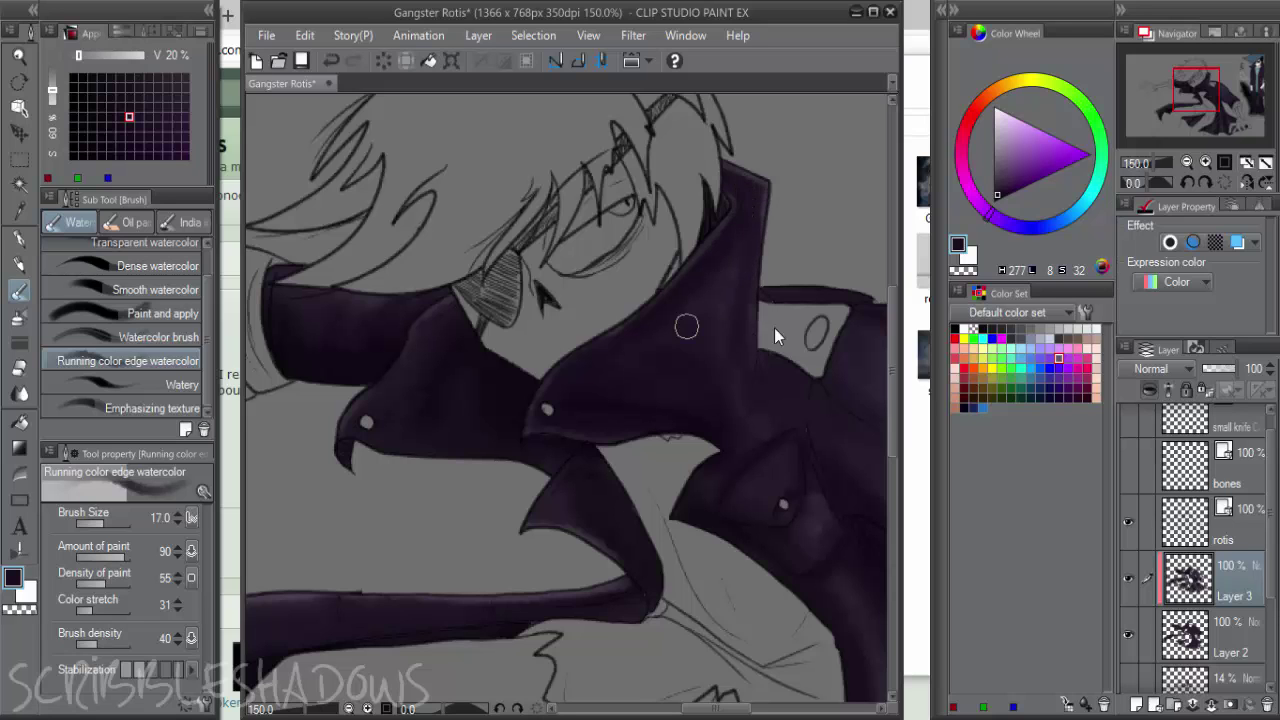
# Paint a lighter purple rim highlight (H 279, L 32, S 10) along the bent sleeve's outer edge, reducing the brush to size 10
pyautogui.scroll(-1, 686, 326)
pyautogui.moveTo(680, 309); pyautogui.dragTo(504, 193)
pyautogui.moveTo(663, 329); pyautogui.dragTo(575, 326)
pyautogui.scroll(1, 613, 264)
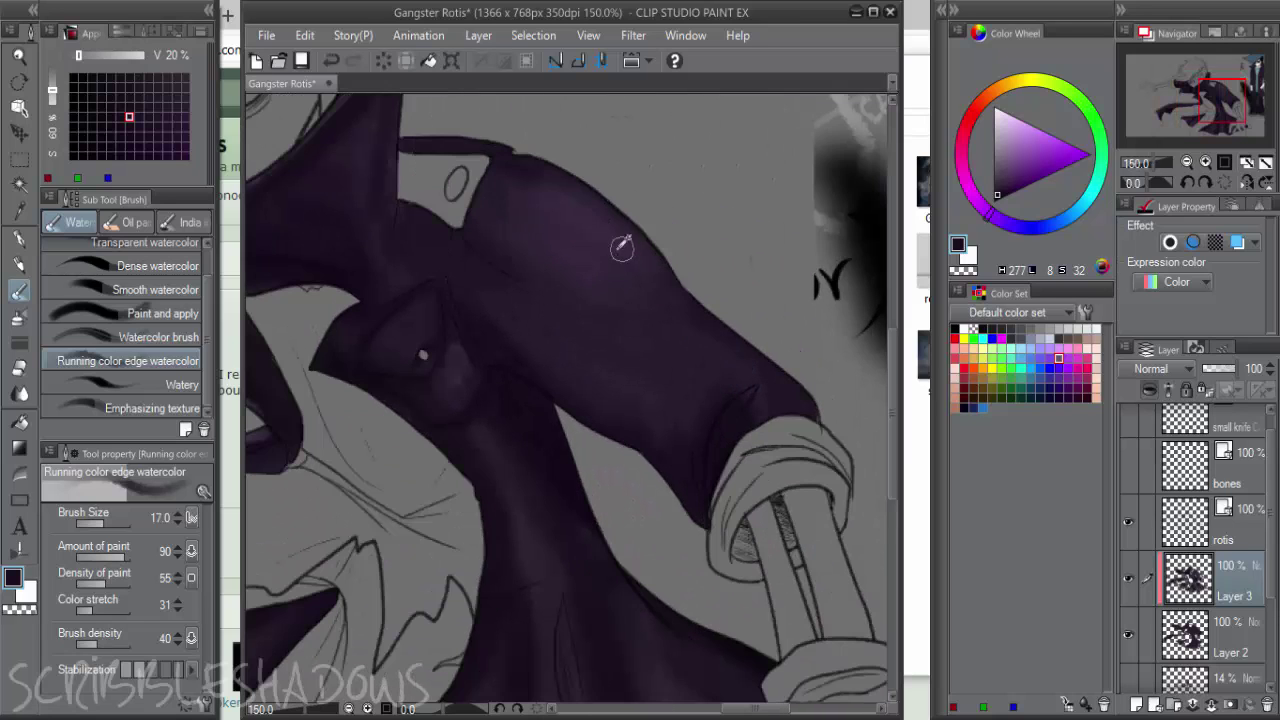
pyautogui.keyDown('alt'); pyautogui.click(617, 249); pyautogui.keyUp('alt')
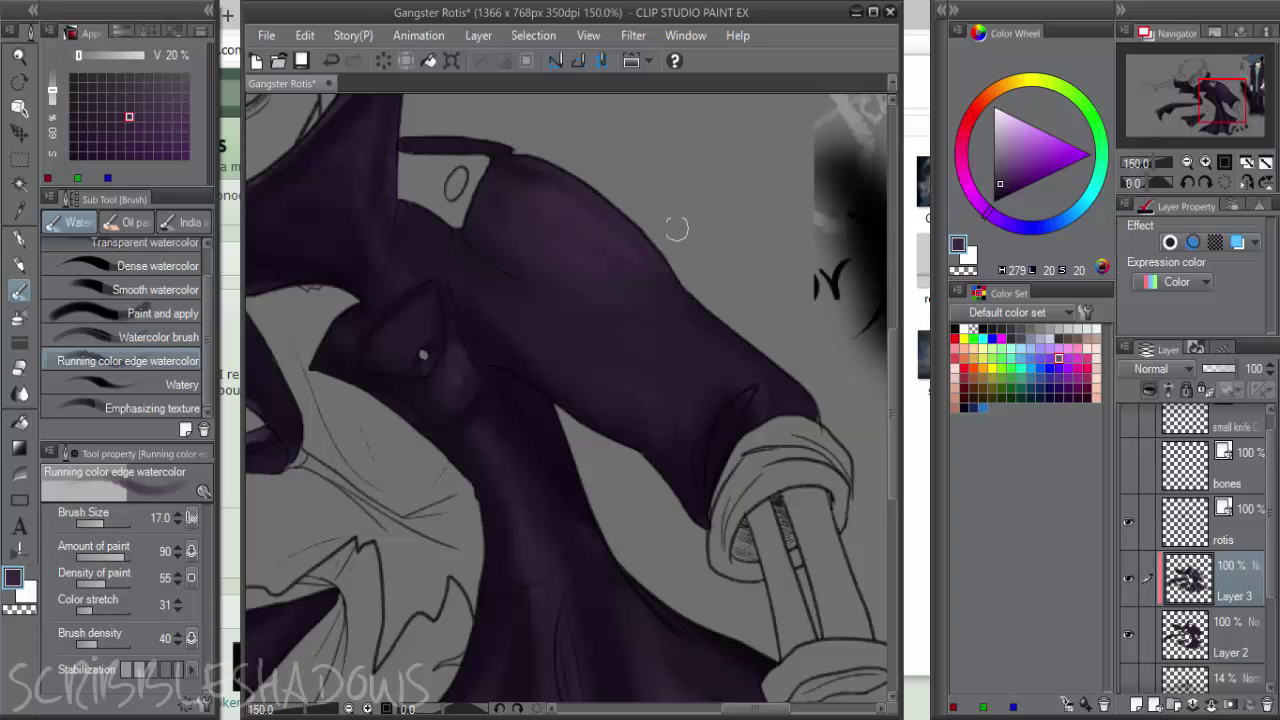
pyautogui.moveTo(1001, 182); pyautogui.dragTo(998, 170)
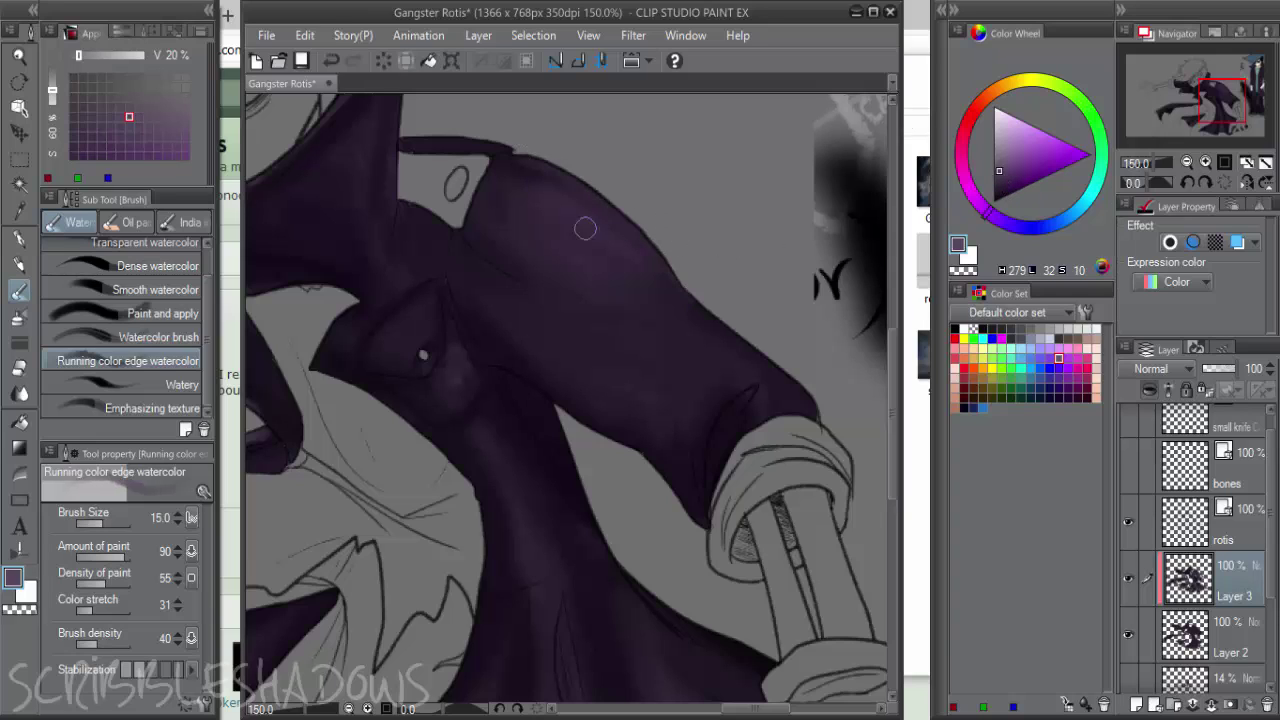
pyautogui.press('[')
pyautogui.press('[')
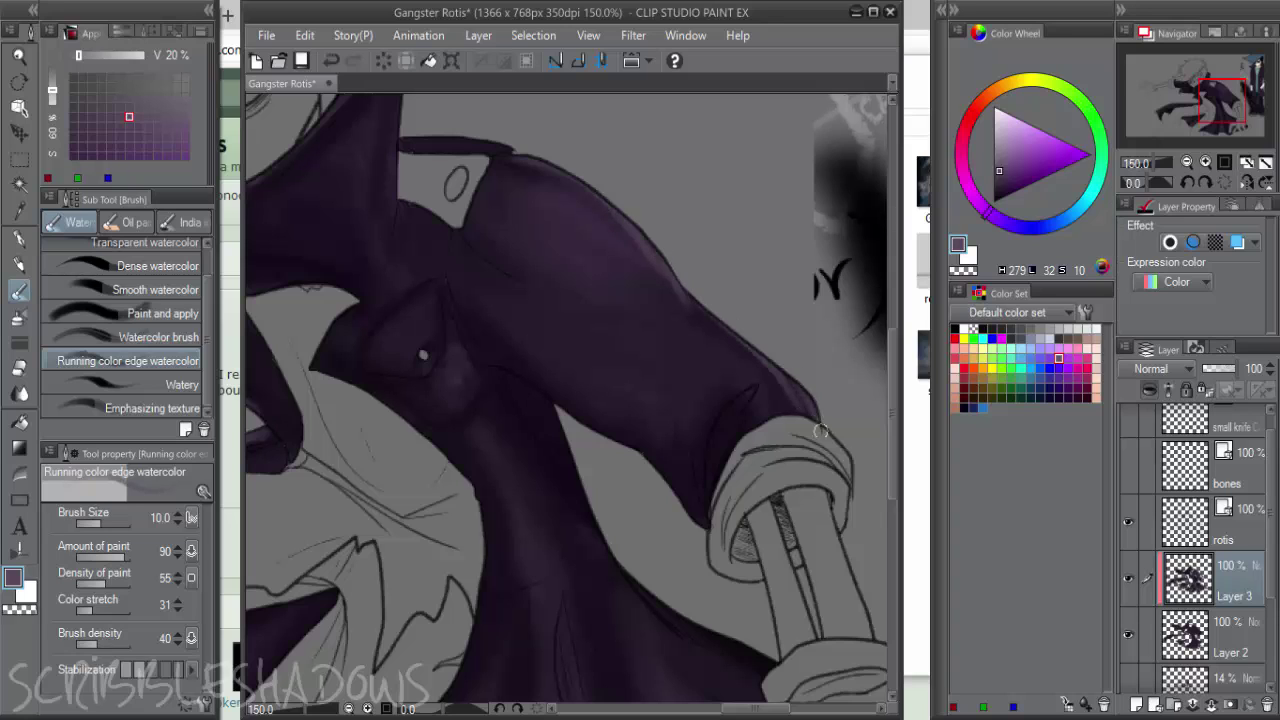
# Reduce the brush size to 6 and paint light purple highlights along the sleeve's folds beside the rolled cuff
pyautogui.scroll(1, 707, 443)
pyautogui.press('[')
pyautogui.press('[')
pyautogui.press('[')
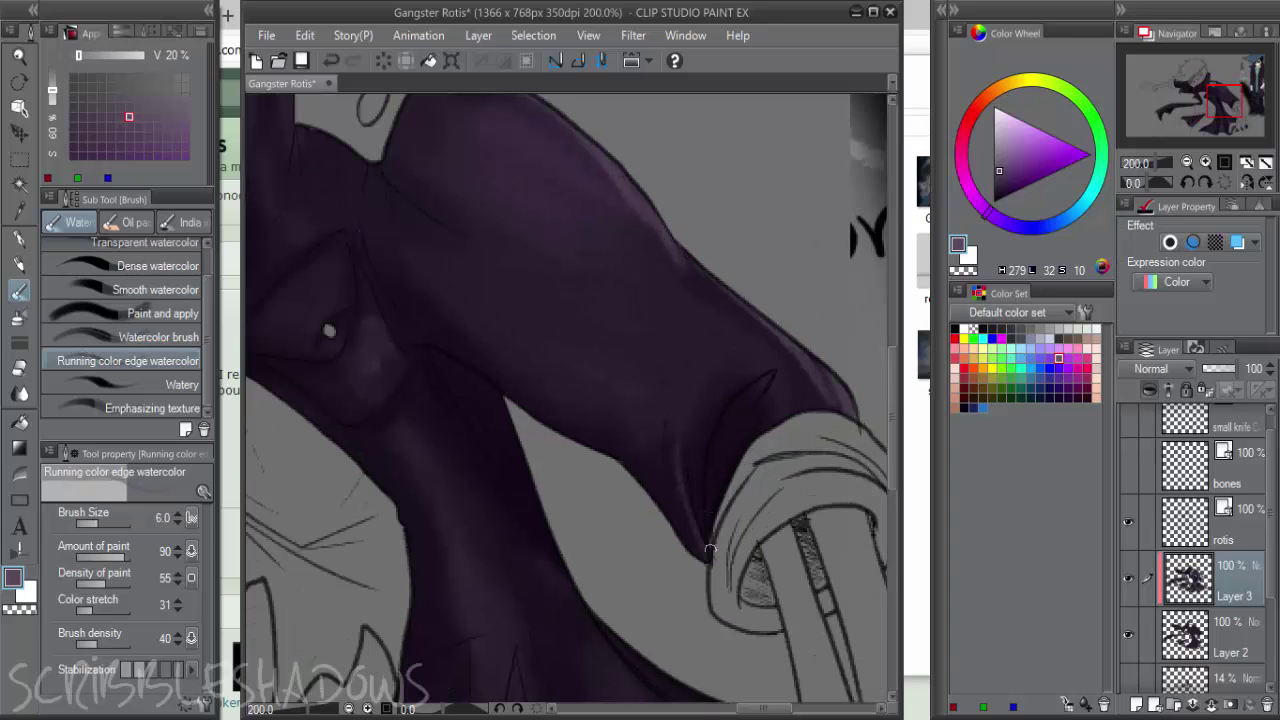
pyautogui.moveTo(709, 546); pyautogui.dragTo(725, 387)
pyautogui.moveTo(701, 472); pyautogui.dragTo(748, 382)
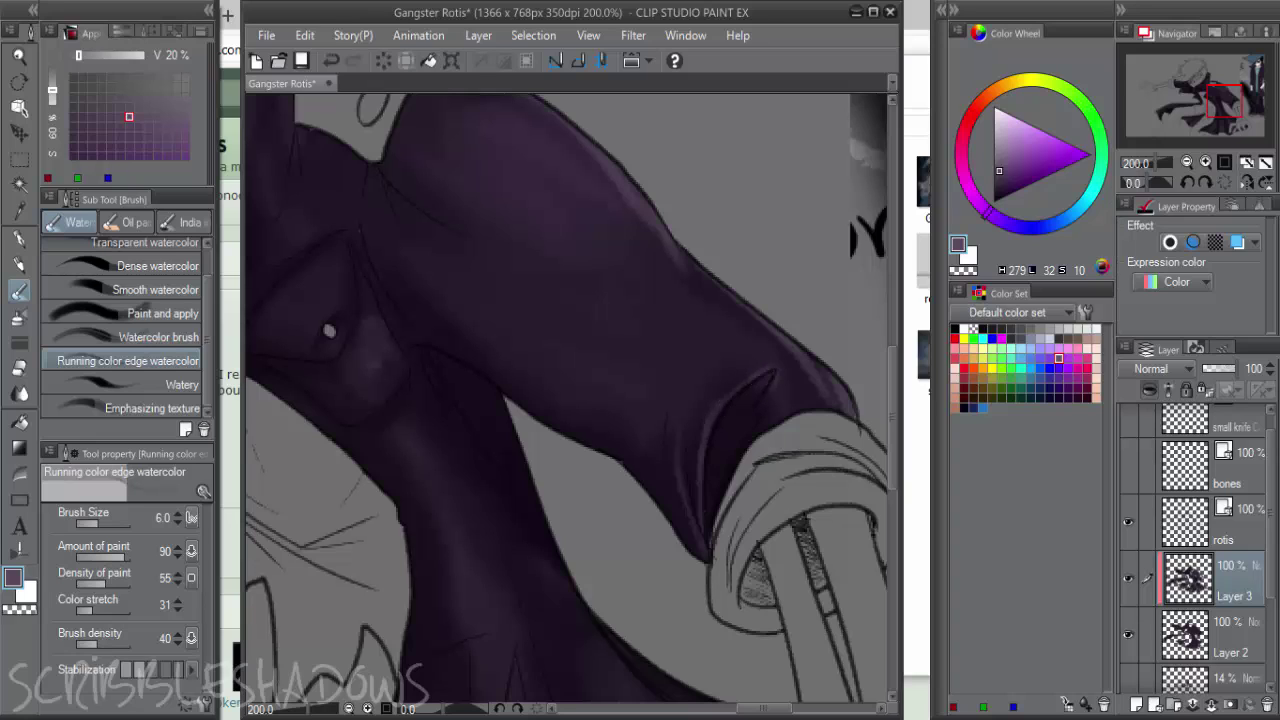
# Redo the thin light purple highlight along the crease where the sleeve meets the shoulder
pyautogui.moveTo(405, 185); pyautogui.dragTo(517, 299)
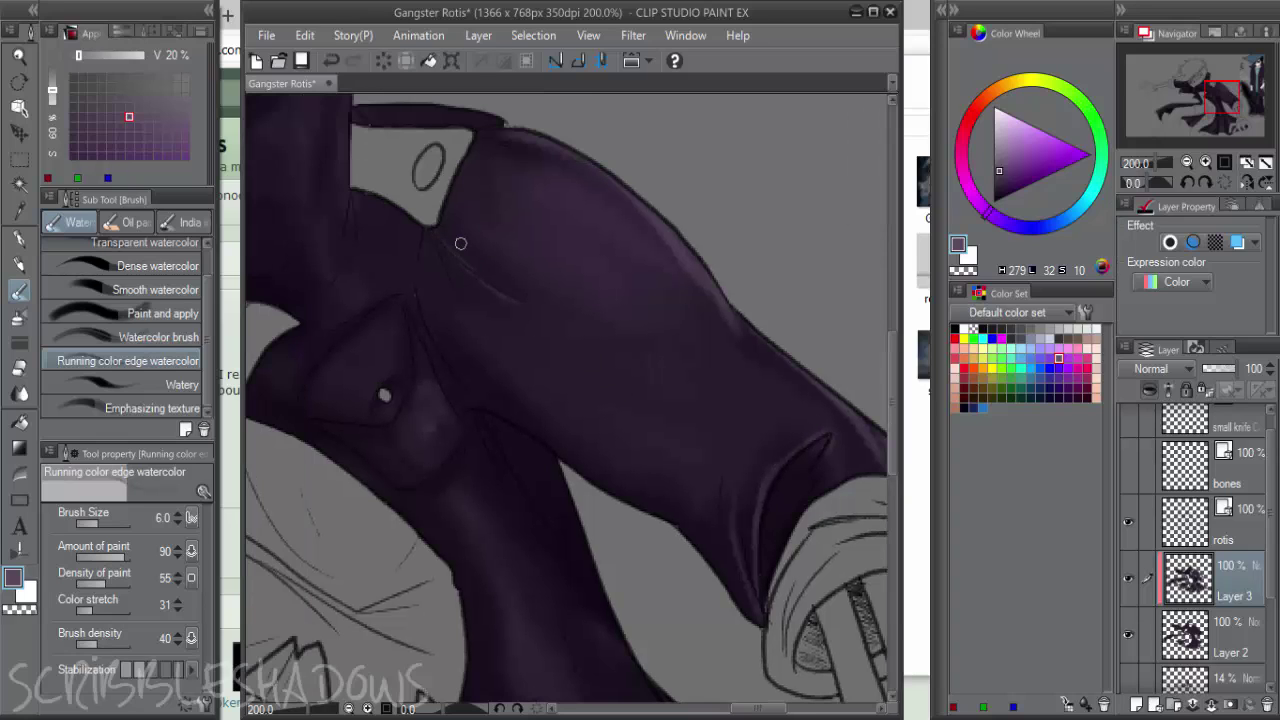
pyautogui.hotkey('ctrl', 'z')
pyautogui.moveTo(442, 241); pyautogui.dragTo(512, 290)
# Blend the sleeve's crease and cuff fold highlights with a sampled dark purple, enlarging the brush to size 10
pyautogui.keyDown('alt'); pyautogui.click(481, 267); pyautogui.keyUp('alt')
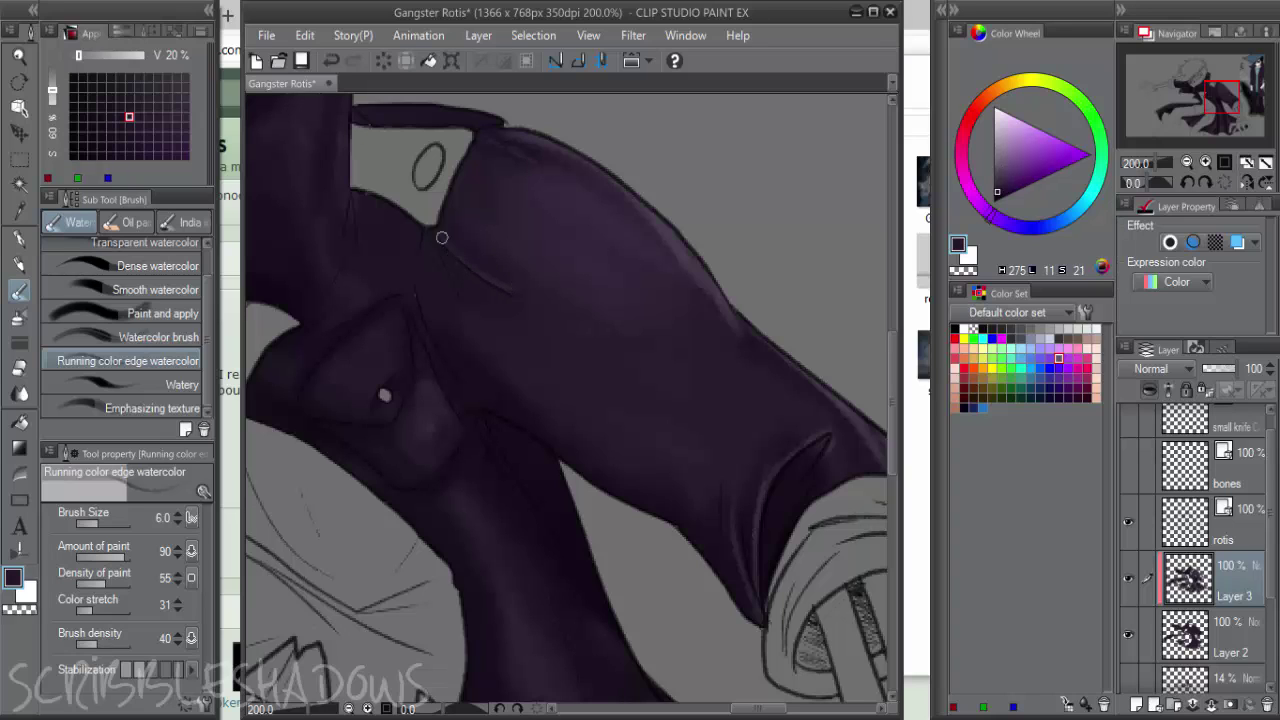
pyautogui.moveTo(708, 317); pyautogui.dragTo(625, 213)
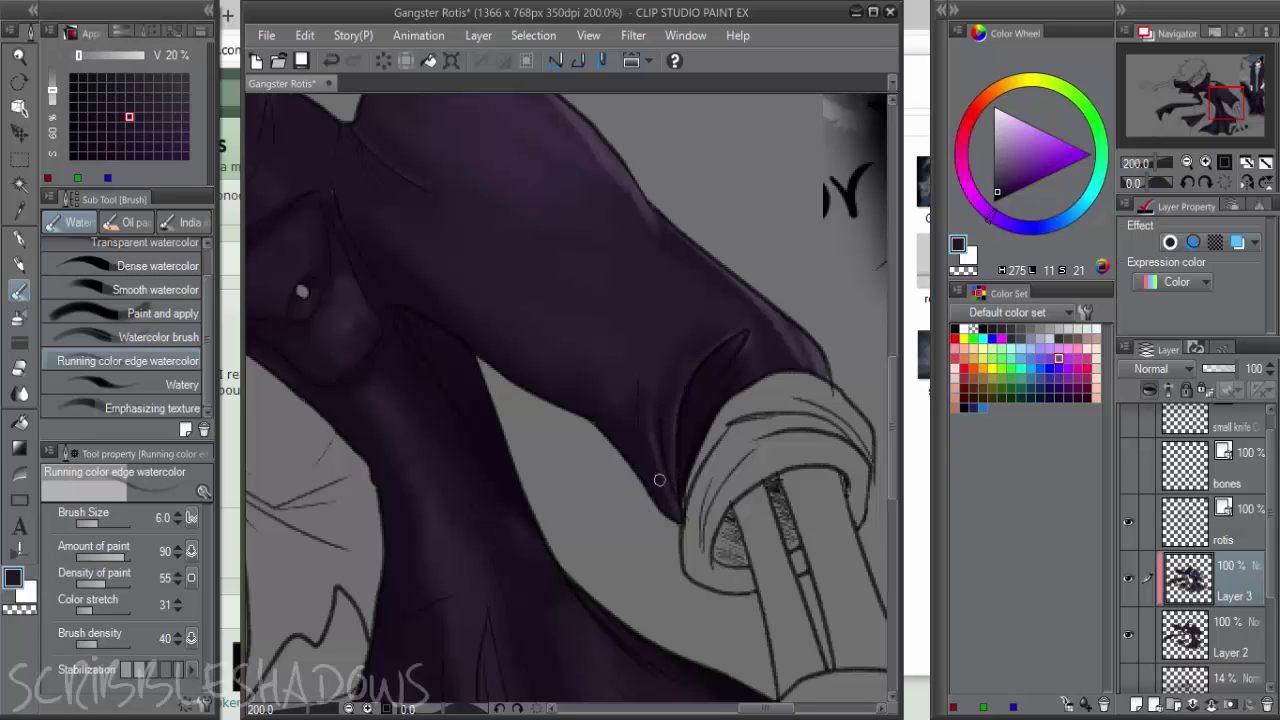
pyautogui.moveTo(726, 350); pyautogui.dragTo(726, 455)
pyautogui.press(']')
pyautogui.moveTo(460, 147)
pyautogui.mouseDown()
pyautogui.moveTo(530, 192)
pyautogui.moveTo(638, 302)
pyautogui.mouseUp()
pyautogui.moveTo(700, 434)
pyautogui.mouseDown()
pyautogui.moveTo(749, 397)
pyautogui.moveTo(820, 477)
pyautogui.mouseUp()
# Paint thin lighter purple rims (H 275, L 30, S 9) around the buttoned chest flap and lapel edge, reducing the brush to size 2.5
pyautogui.scroll(-2, 612, 438)
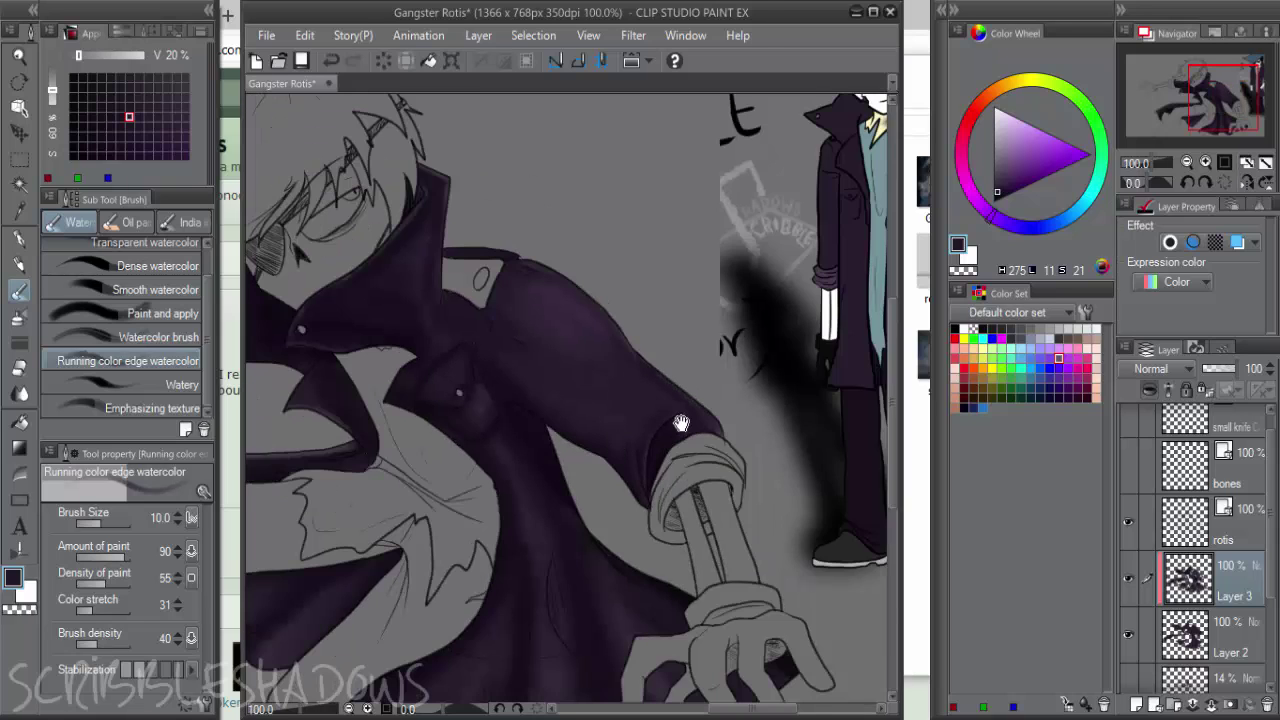
pyautogui.moveTo(681, 423); pyautogui.dragTo(776, 375)
pyautogui.scroll(2, 581, 408)
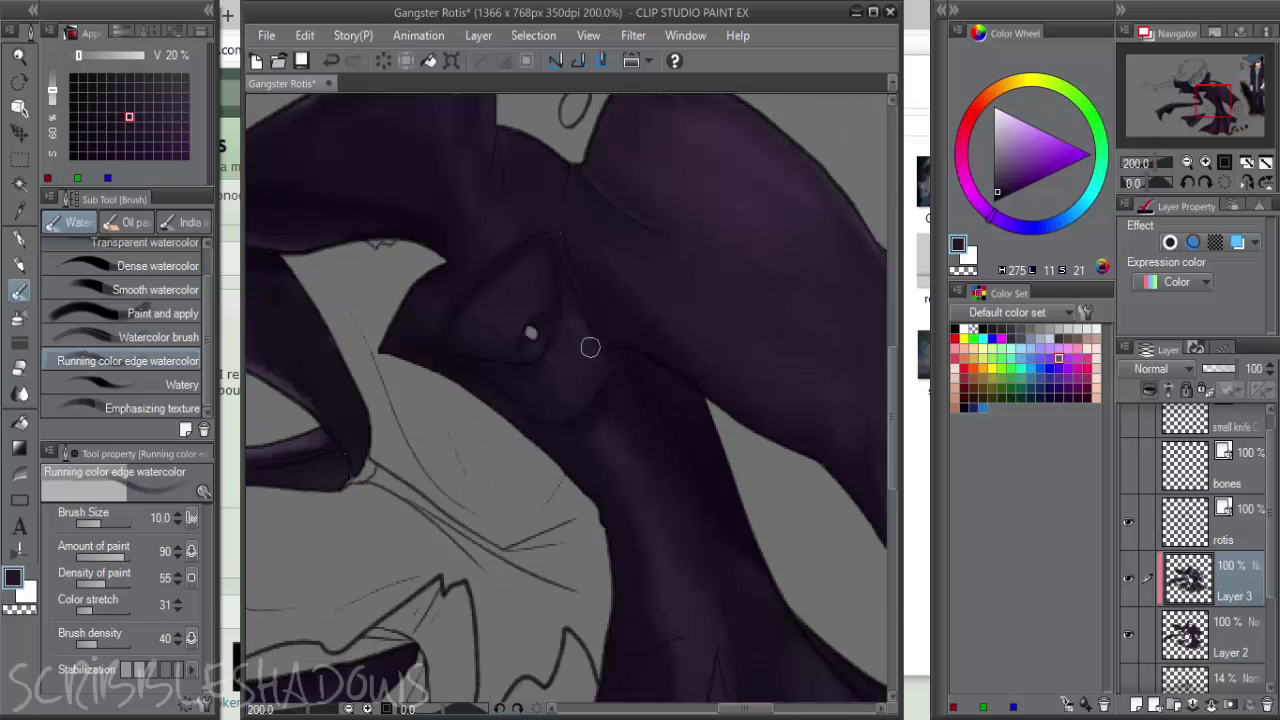
pyautogui.scroll(2, 465, 340)
pyautogui.click(998, 173)
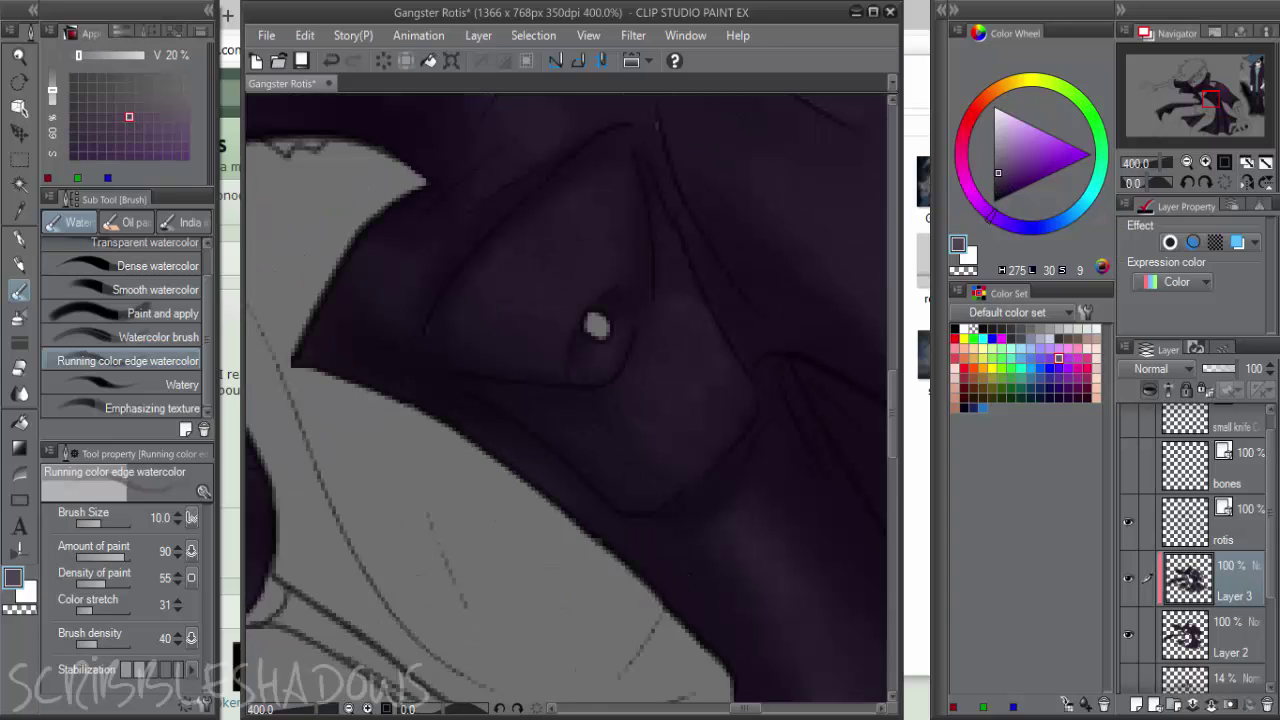
pyautogui.press('[')
pyautogui.press('[')
pyautogui.press('[')
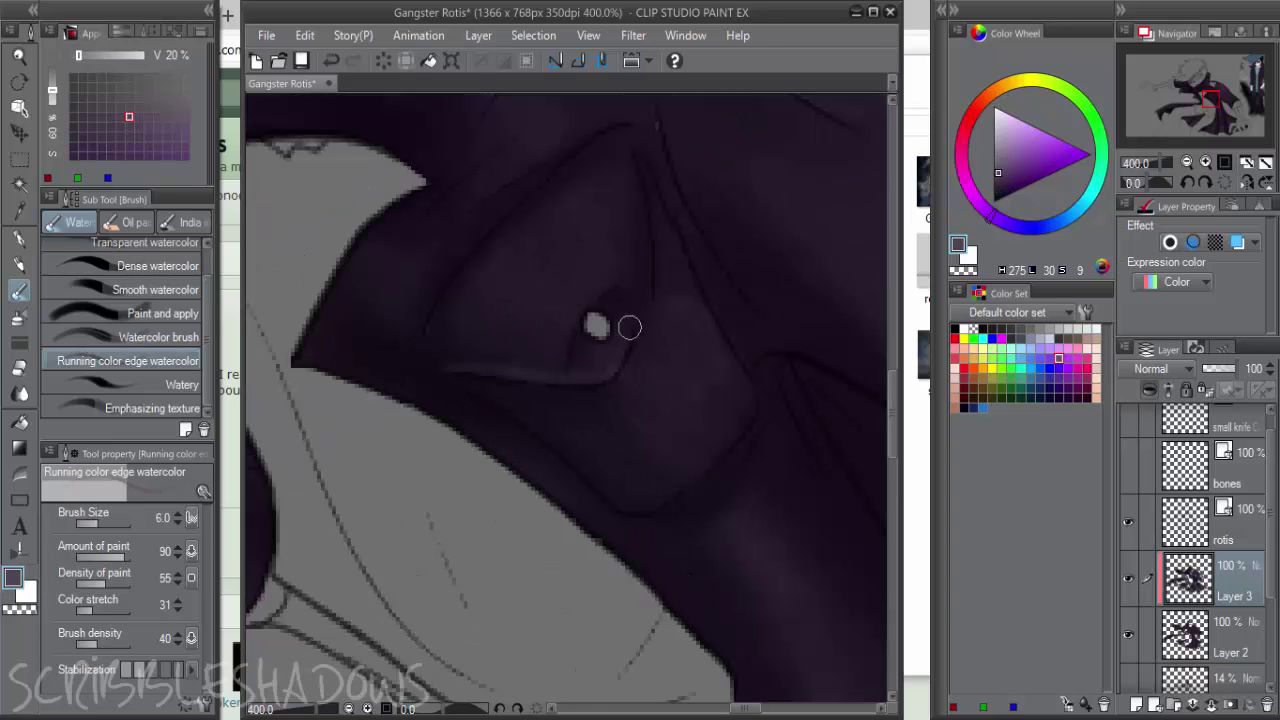
pyautogui.moveTo(436, 305)
pyautogui.mouseDown()
pyautogui.moveTo(567, 160)
pyautogui.moveTo(504, 228)
pyautogui.moveTo(630, 135)
pyautogui.mouseUp()
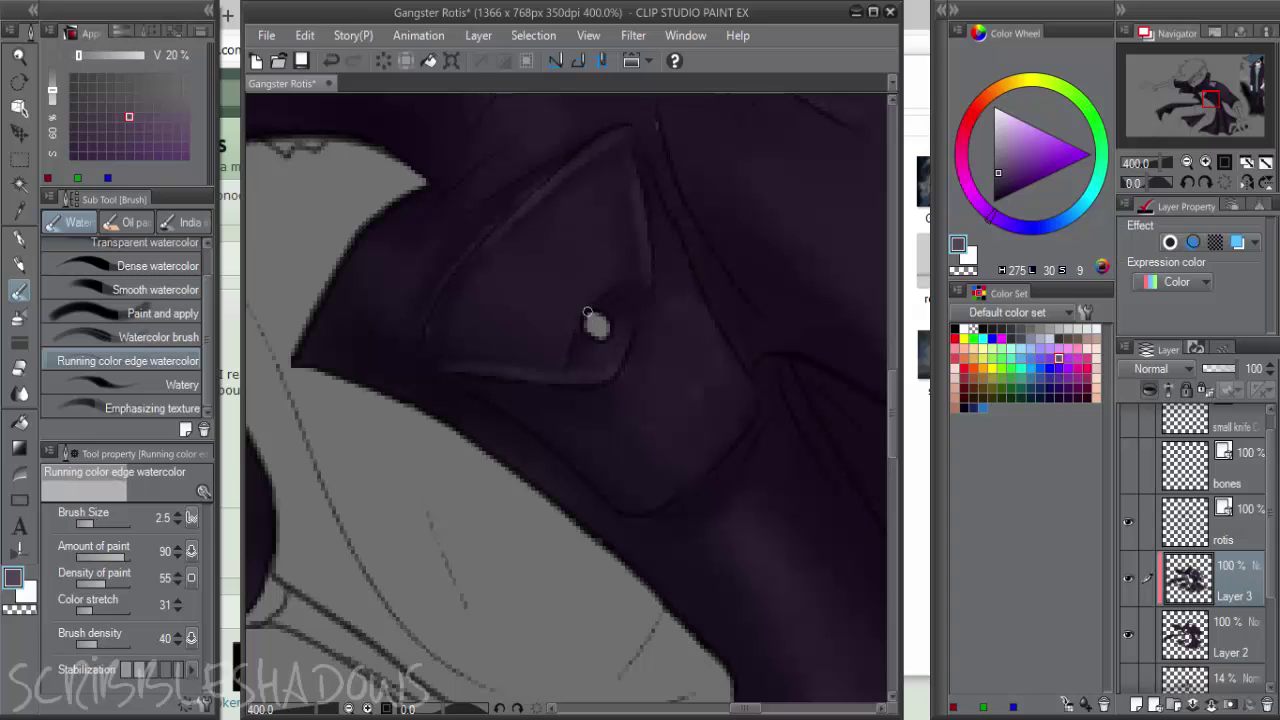
pyautogui.moveTo(660, 203); pyautogui.dragTo(749, 405)
# Soften the chest flap's rims and deepen the shadows around it and its button with very dark purple at brush size 8
pyautogui.keyDown('alt'); pyautogui.click(730, 388); pyautogui.keyUp('alt')
pyautogui.press(']')
pyautogui.press(']')
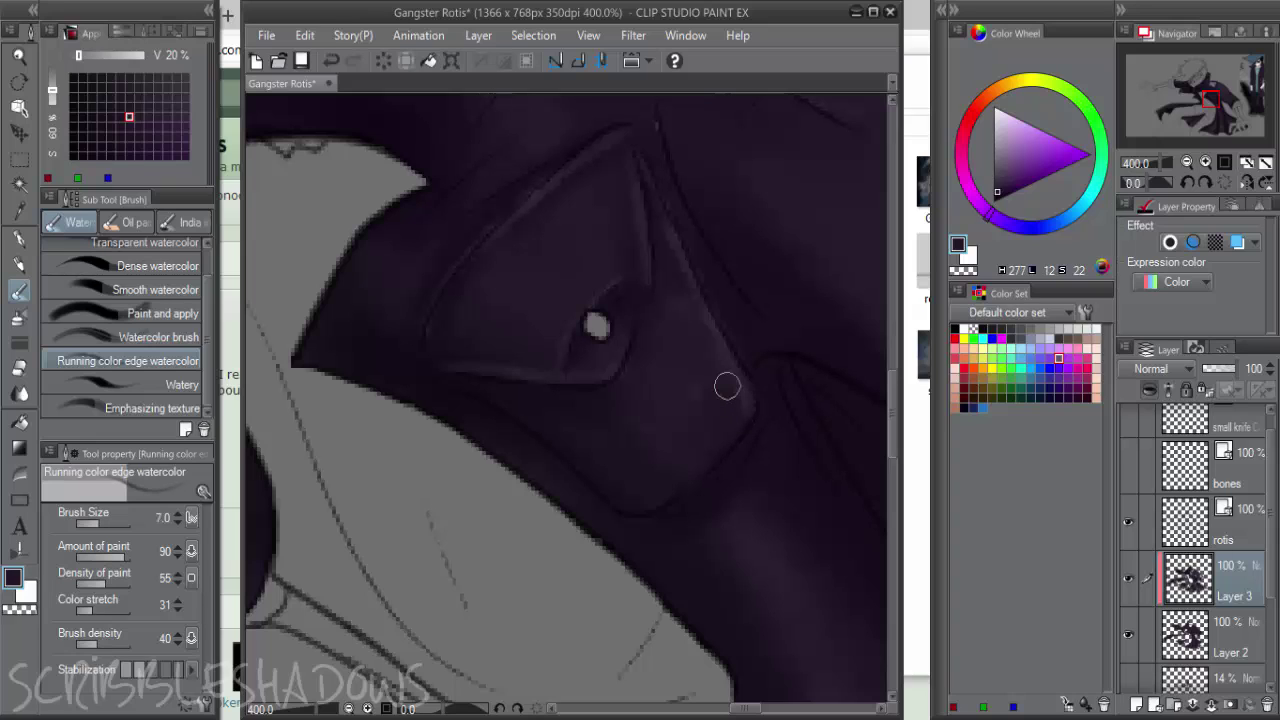
pyautogui.click(998, 195)
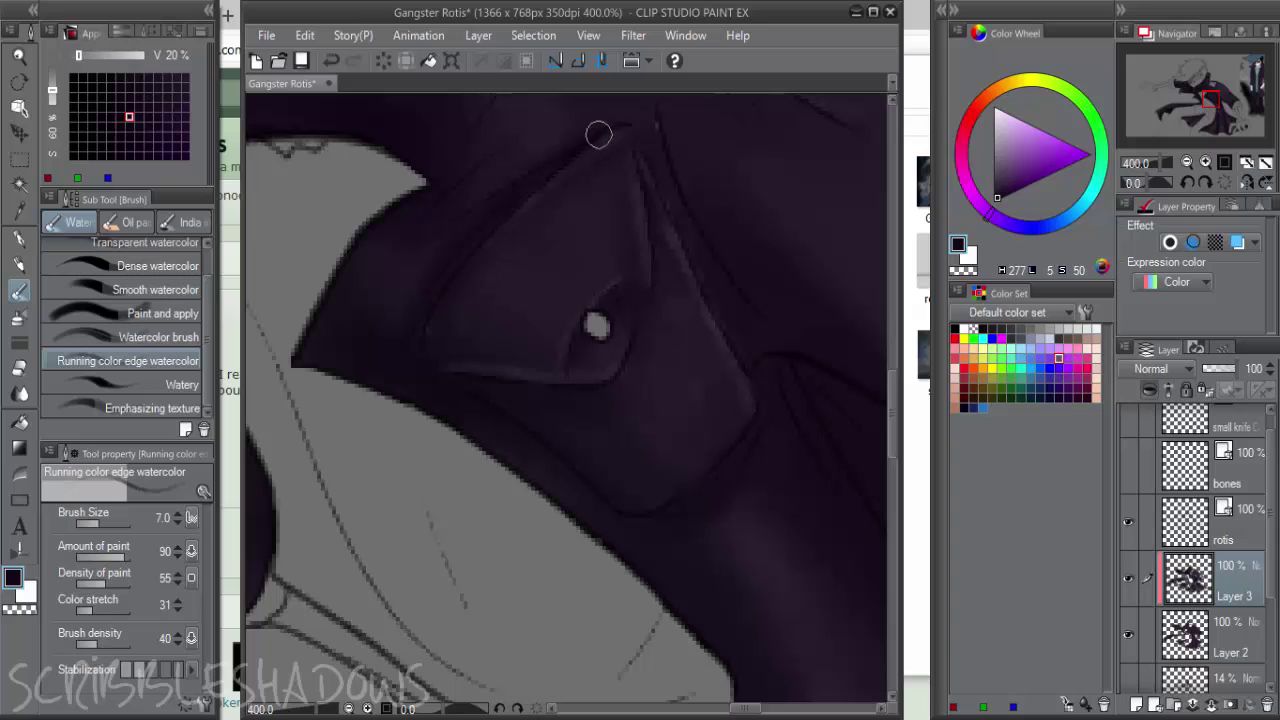
pyautogui.press(']')
pyautogui.moveTo(603, 338)
pyautogui.mouseDown()
pyautogui.moveTo(580, 357)
pyautogui.moveTo(608, 310)
pyautogui.mouseUp()
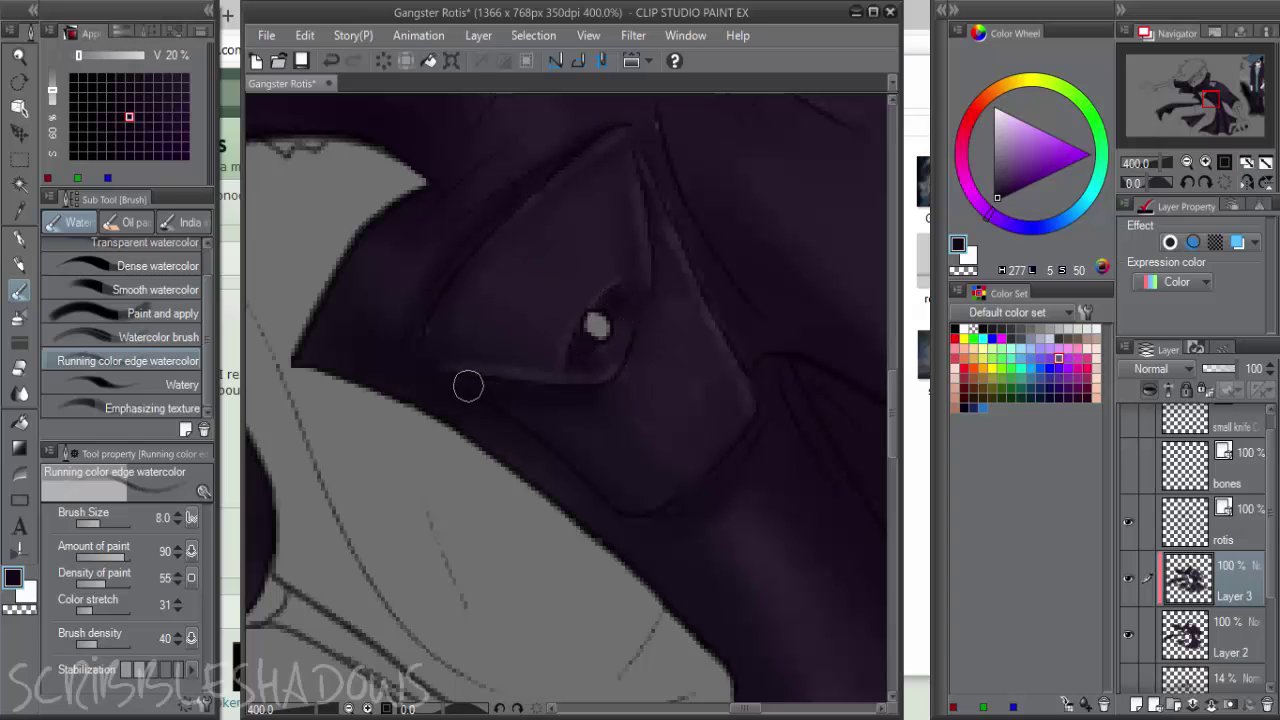
# Blend the pointed lapel's rim highlight with a sampled dark purple, enlarging the brush to size 10
pyautogui.scroll(-4, 761, 441)
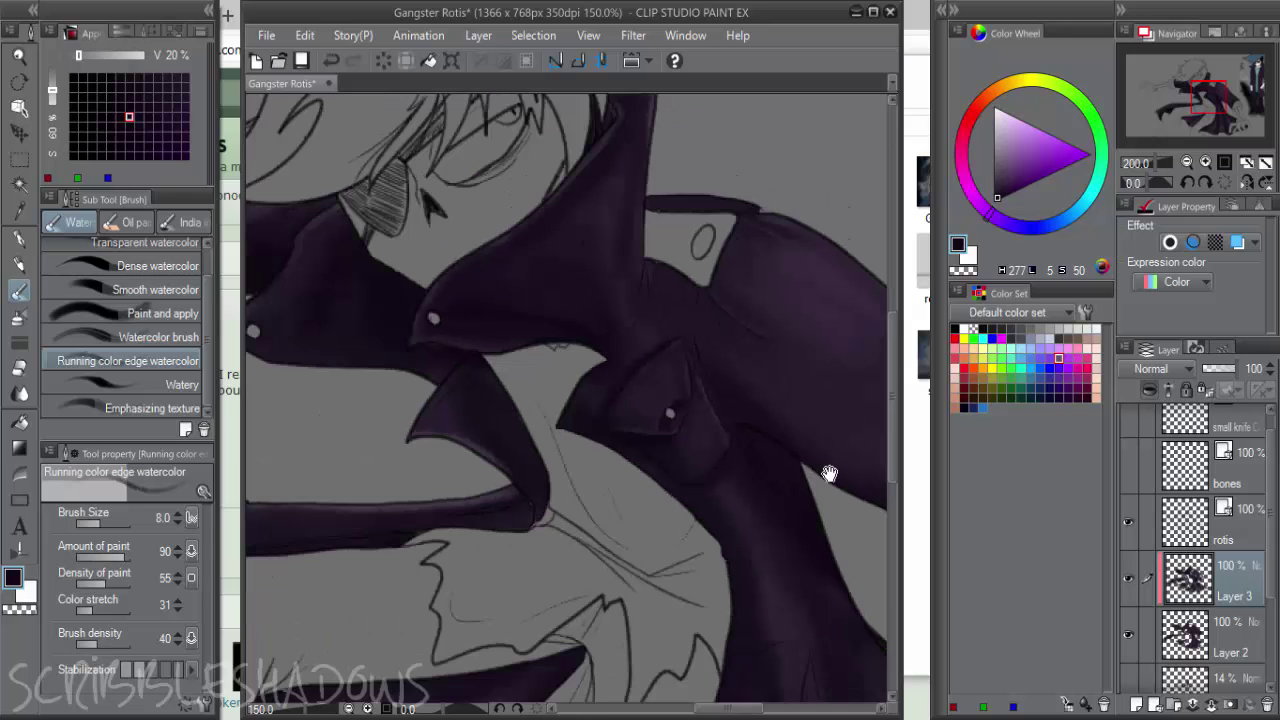
pyautogui.moveTo(829, 473); pyautogui.dragTo(841, 341)
pyautogui.moveTo(481, 316)
pyautogui.mouseDown()
pyautogui.moveTo(551, 343)
pyautogui.moveTo(543, 324)
pyautogui.moveTo(589, 372)
pyautogui.mouseUp()
pyautogui.scroll(1, 551, 345)
pyautogui.keyDown('alt'); pyautogui.click(560, 338); pyautogui.keyUp('alt')
pyautogui.press(']')
pyautogui.moveTo(589, 372); pyautogui.dragTo(676, 340)
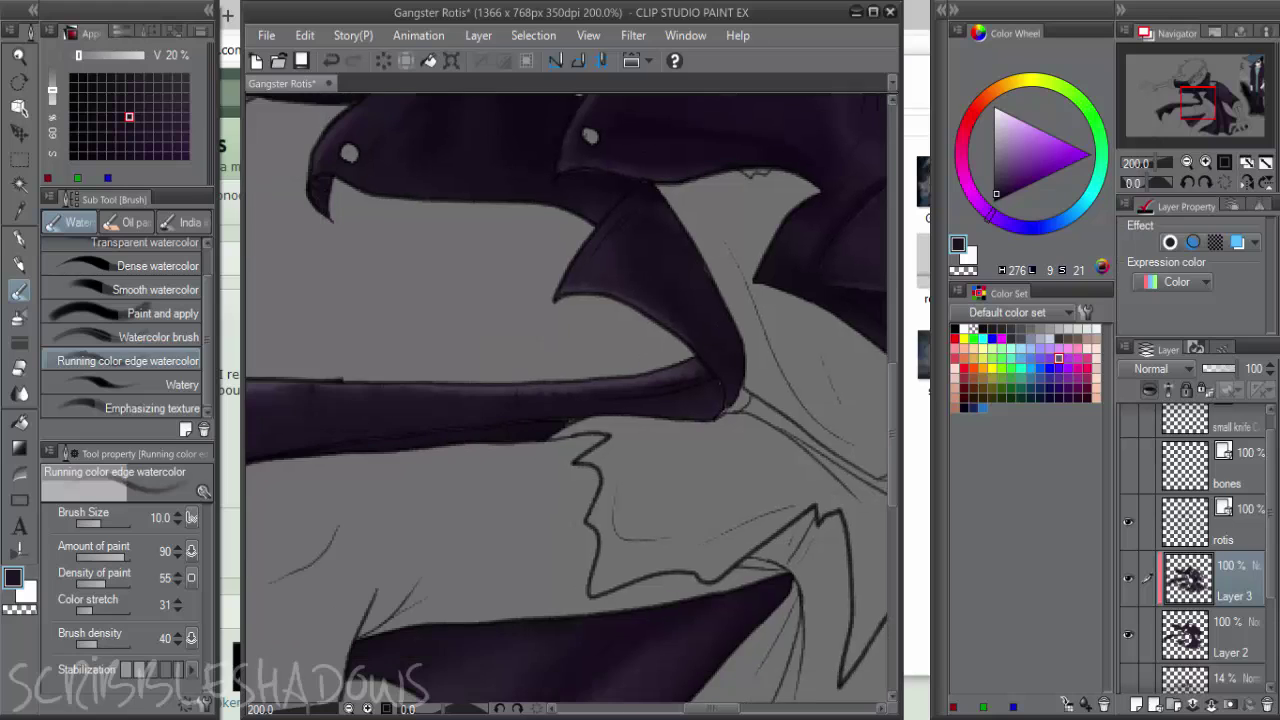
# Soften the rim highlight along the coat tail's long strip and flared tip with the sampled dark purple
pyautogui.moveTo(435, 391)
pyautogui.mouseDown()
pyautogui.moveTo(695, 384)
pyautogui.moveTo(655, 378)
pyautogui.moveTo(703, 349)
pyautogui.moveTo(940, 312)
pyautogui.mouseUp()
pyautogui.moveTo(446, 353); pyautogui.dragTo(583, 354)
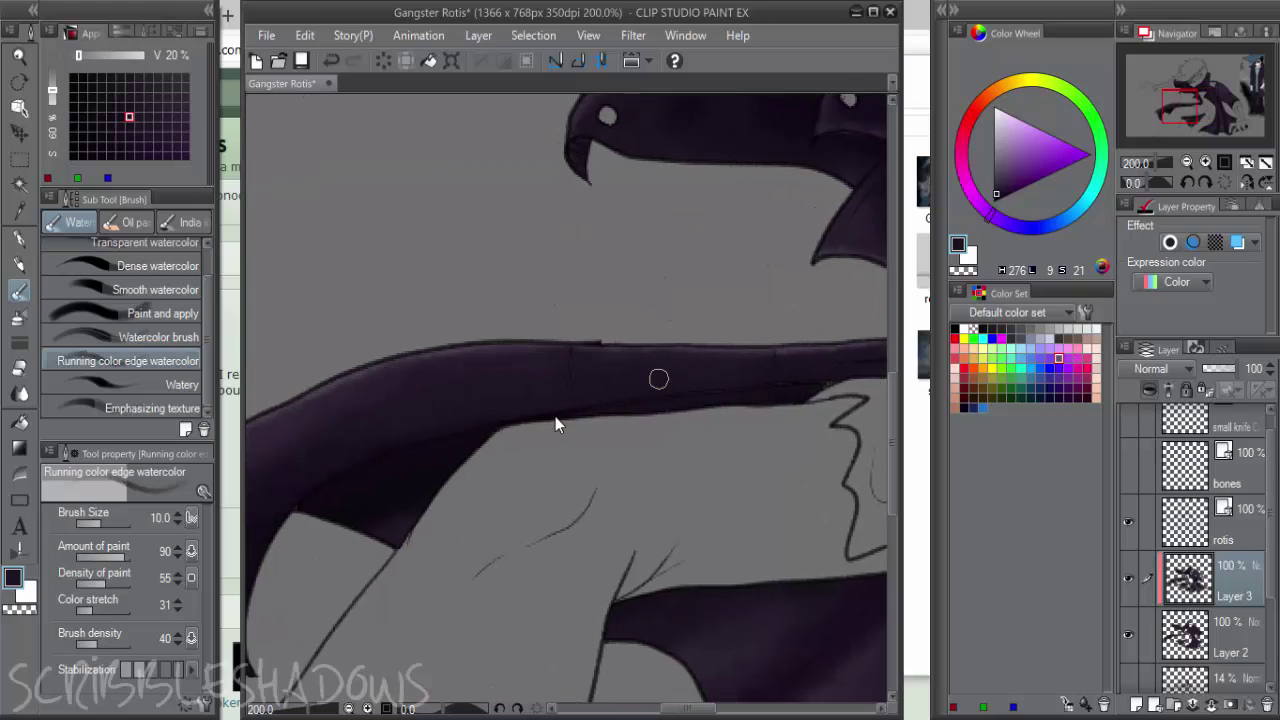
pyautogui.scroll(-1, 555, 416)
pyautogui.moveTo(555, 416); pyautogui.dragTo(695, 338)
pyautogui.scroll(1, 409, 431)
pyautogui.moveTo(411, 456); pyautogui.dragTo(431, 495)
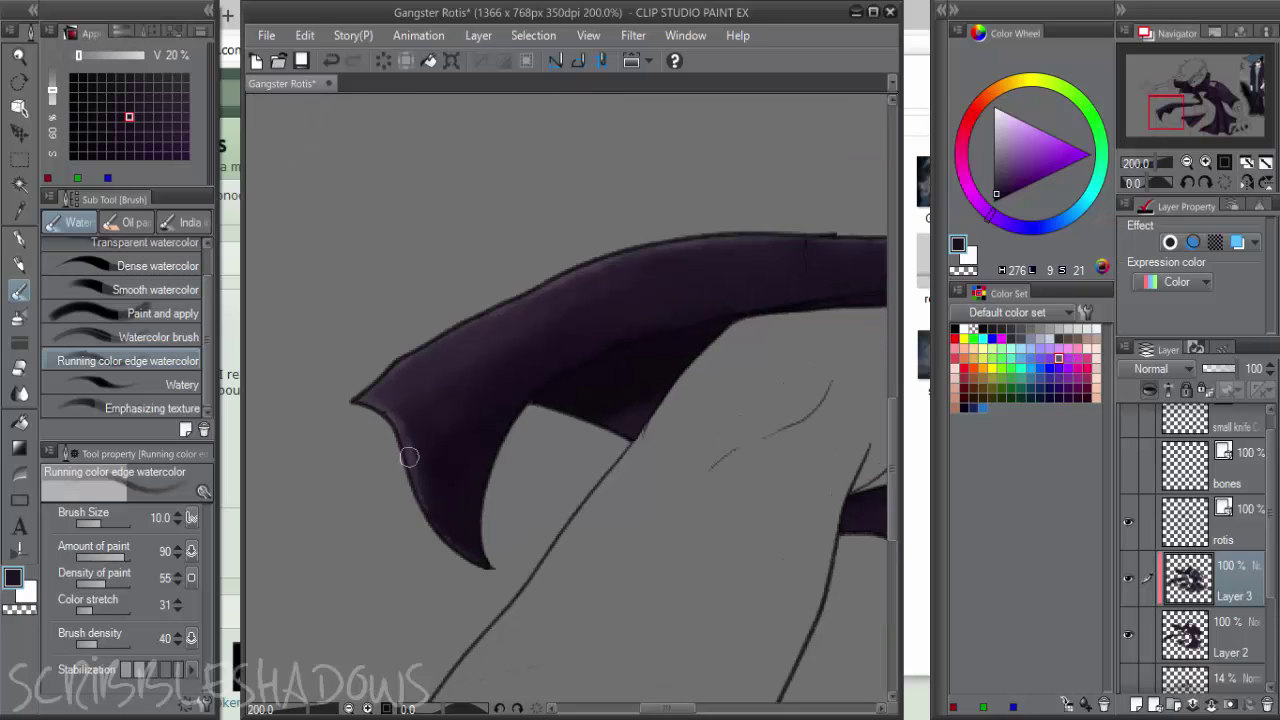
# Paint a lighter purple highlight on the small sleeve part beside the raised arm's cuff, and sample its purple for blending
pyautogui.scroll(-6, 666, 360)
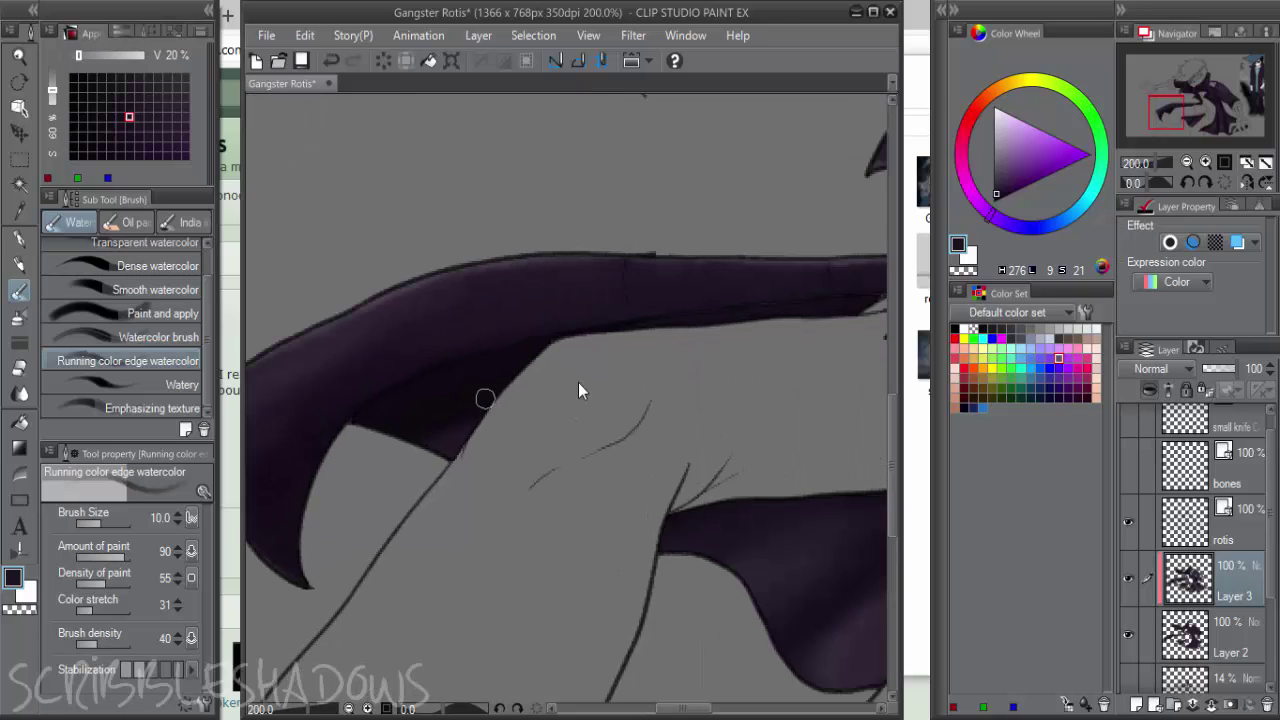
pyautogui.scroll(4, 426, 280)
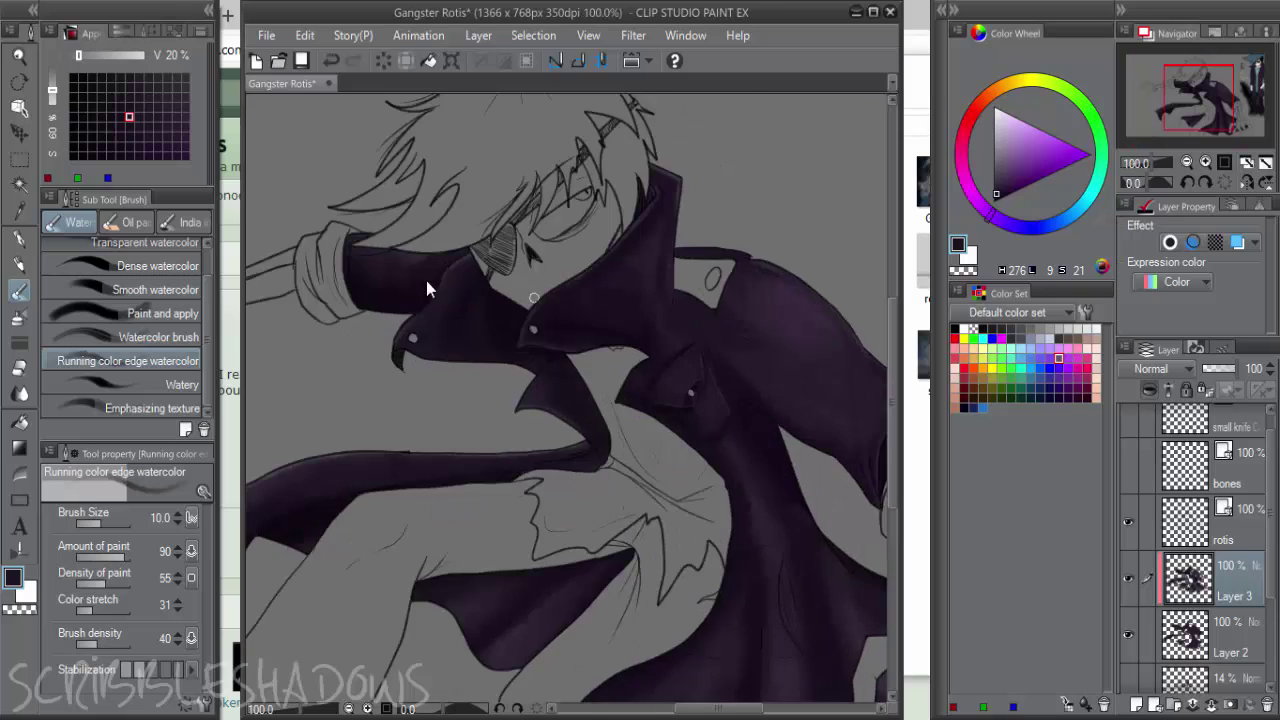
pyautogui.scroll(1, 406, 256)
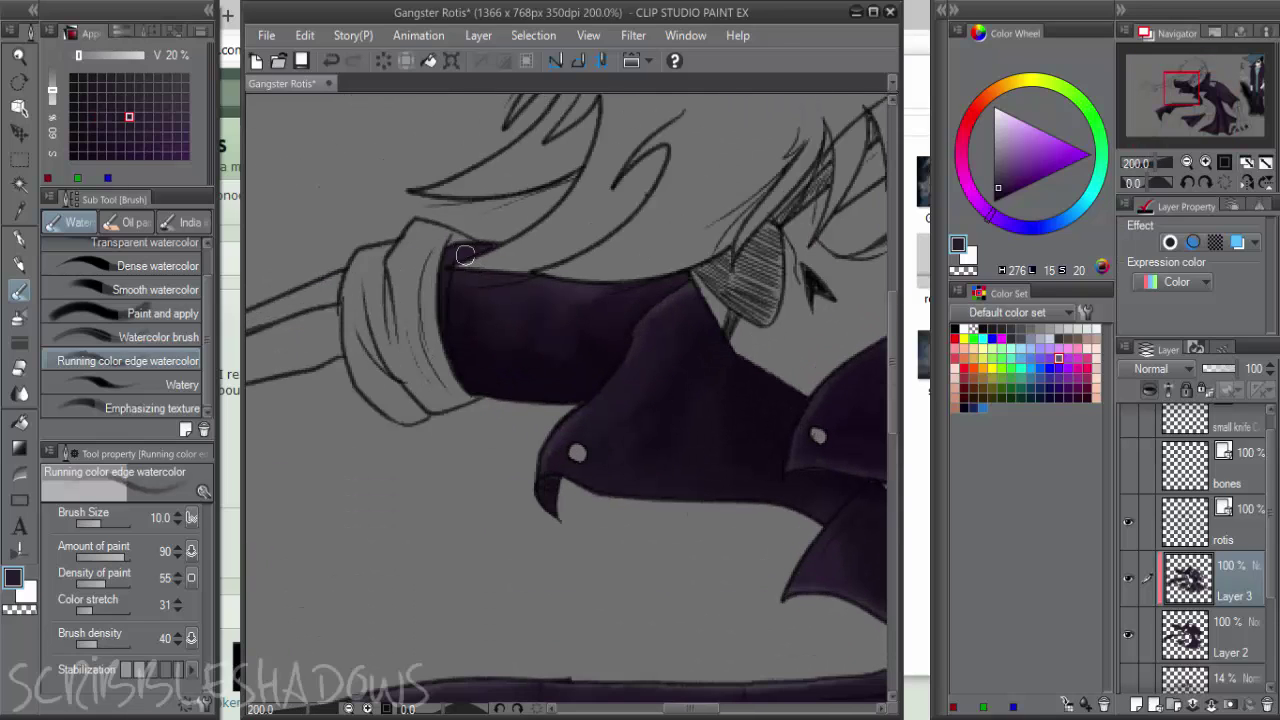
pyautogui.click(997, 173)
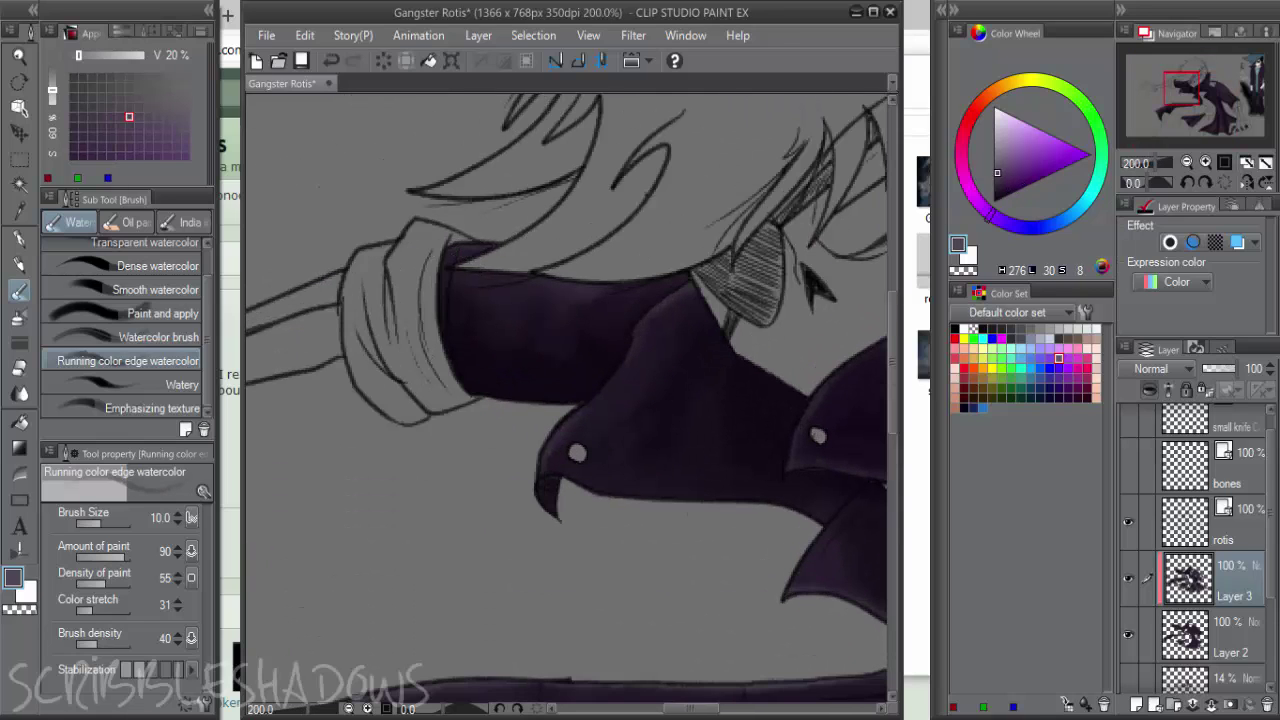
pyautogui.keyDown('alt'); pyautogui.click(461, 252); pyautogui.keyUp('alt')
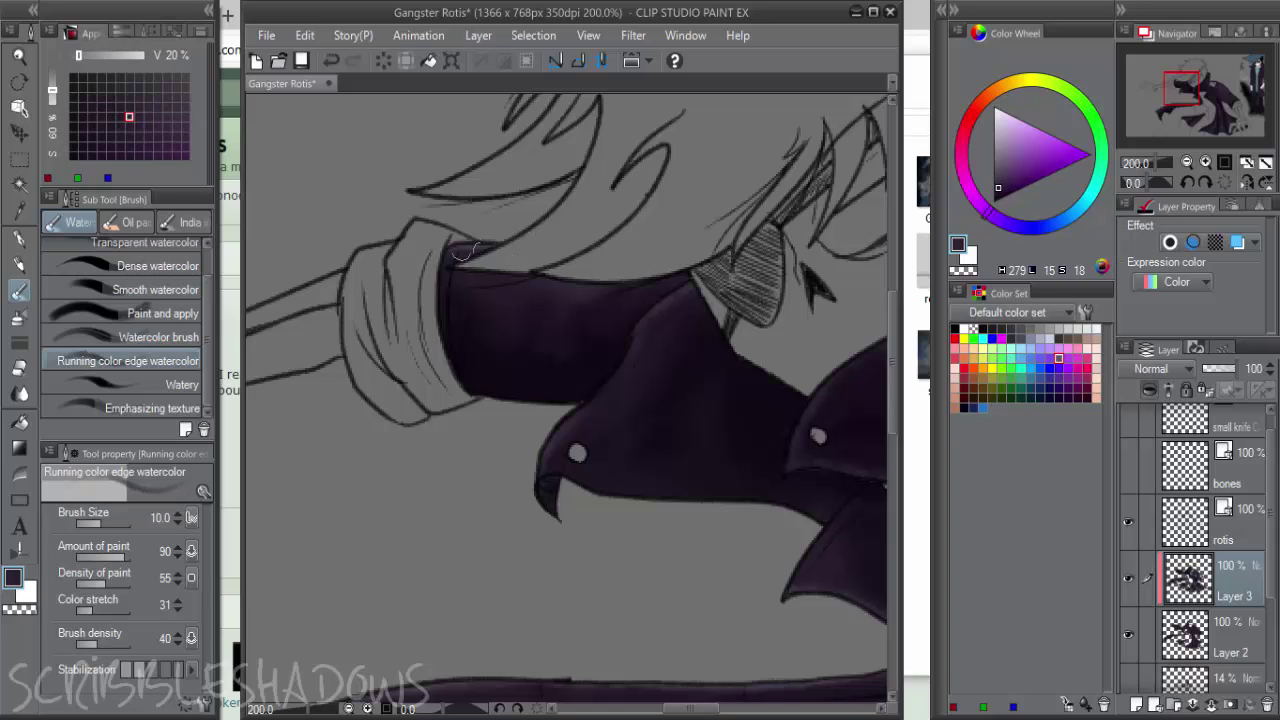
# Merge the coat shading on Layer 3 with the base color on Layer 2
pyautogui.scroll(-3, 540, 271)
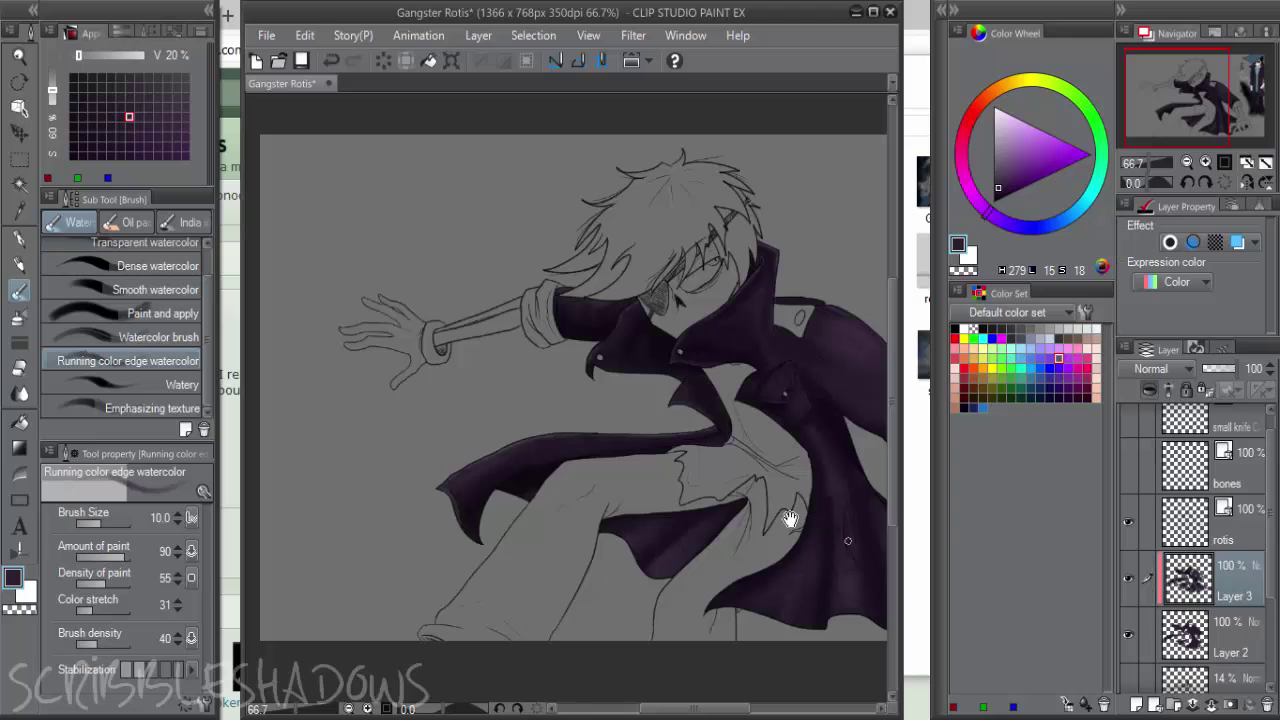
pyautogui.moveTo(790, 519); pyautogui.dragTo(624, 509)
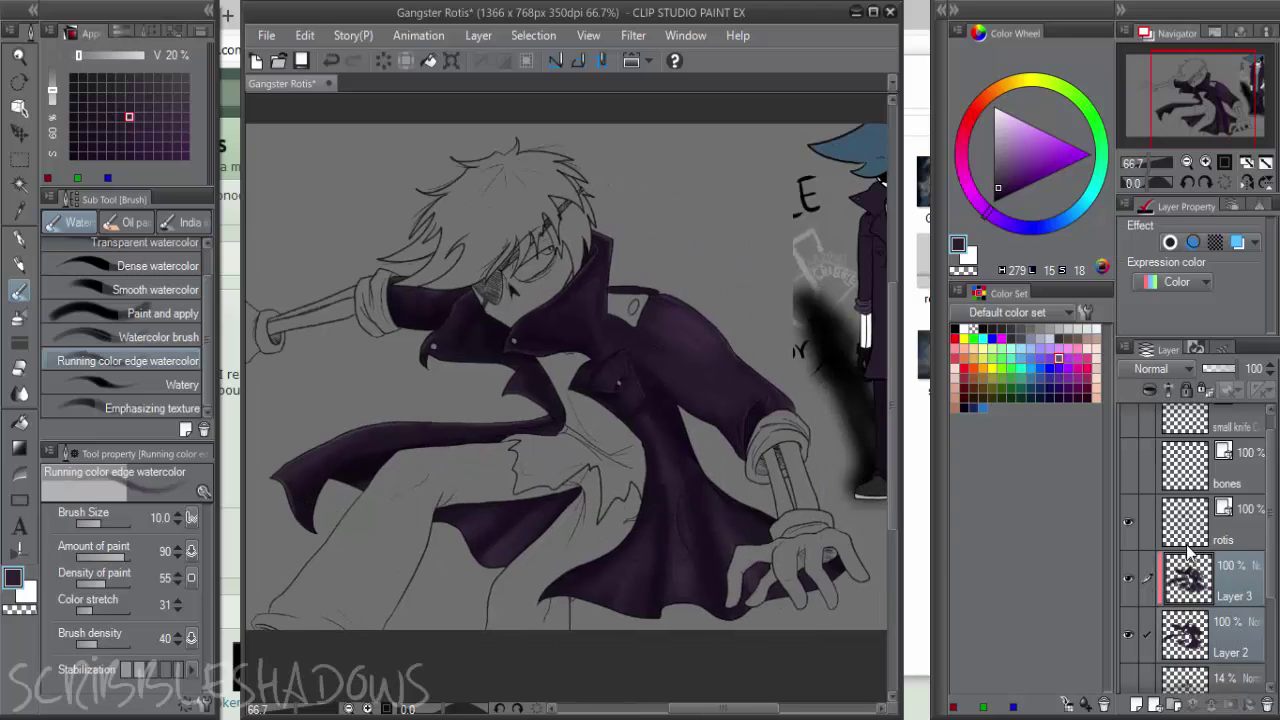
pyautogui.hotkey('ctrl', 'e')
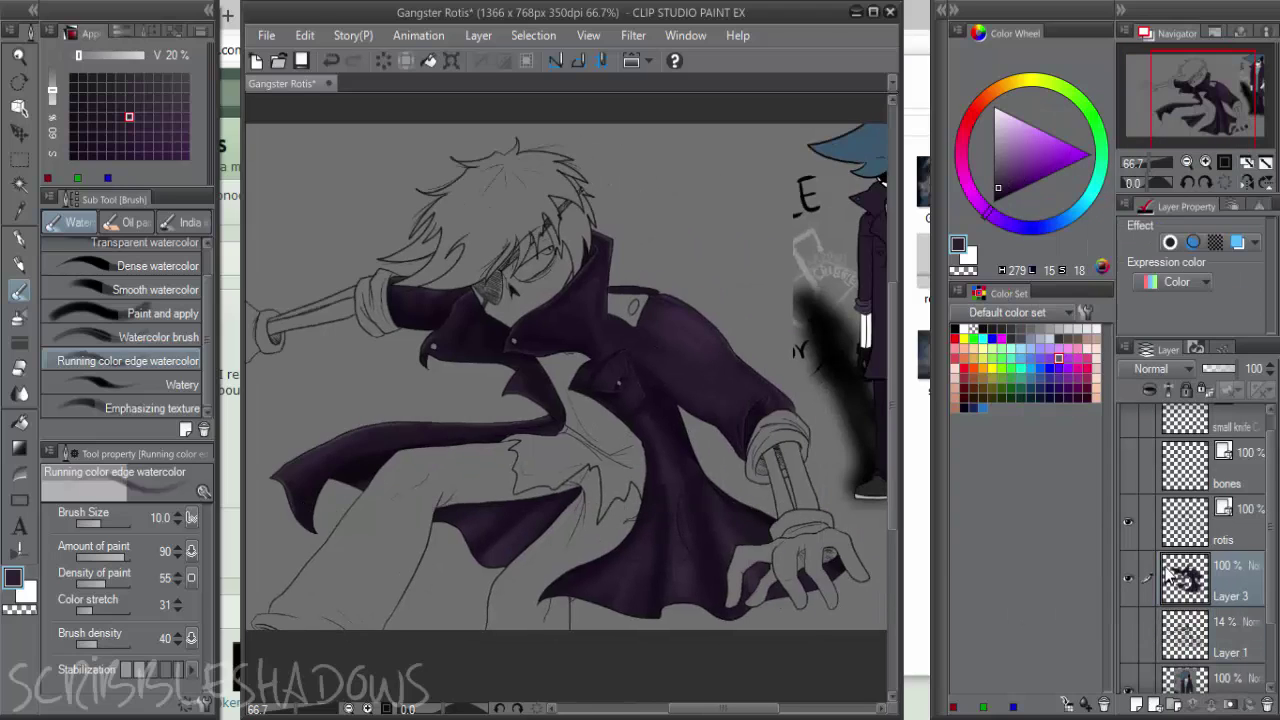
# Add a new layer and place it directly below the coat's Layer 3
pyautogui.click(1136, 704)
pyautogui.moveTo(1249, 588); pyautogui.dragTo(1217, 644)
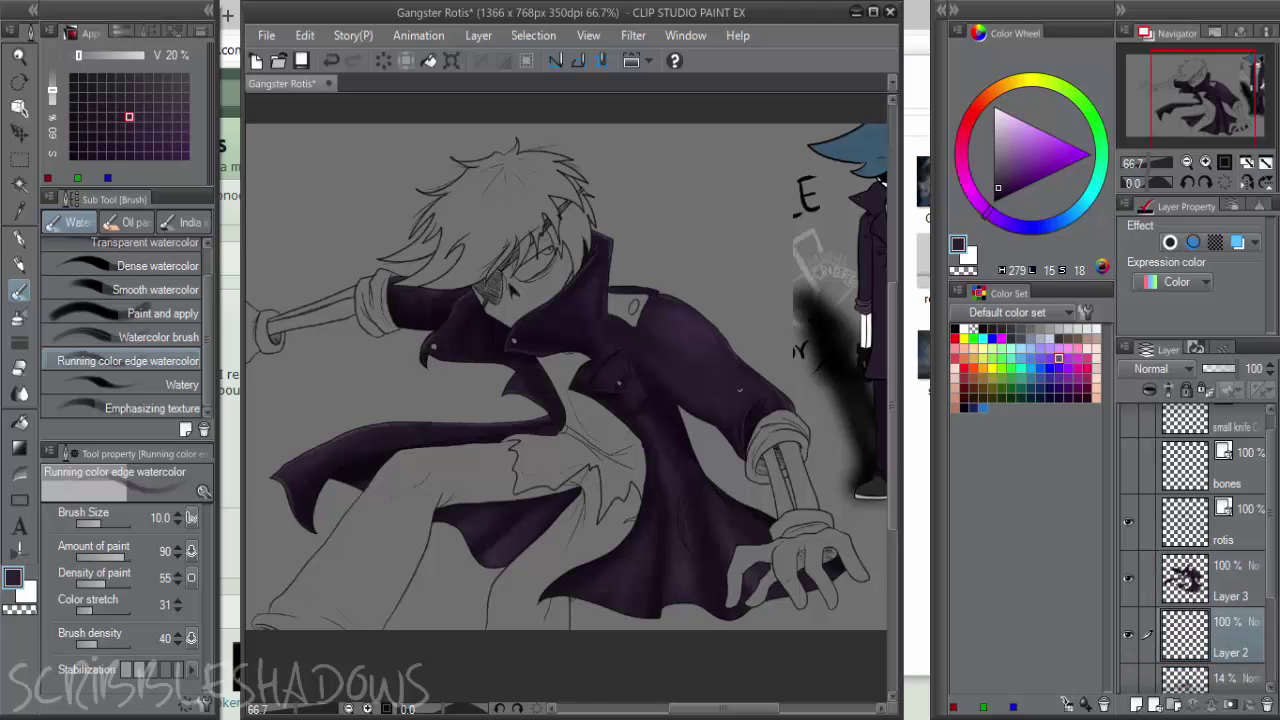
# Nudge the reference figure on the rotis Copy layer slightly left and sample the near-black purple under its collar at the shoulder
pyautogui.scroll(3, 677, 311)
pyautogui.scroll(-3, 722, 306)
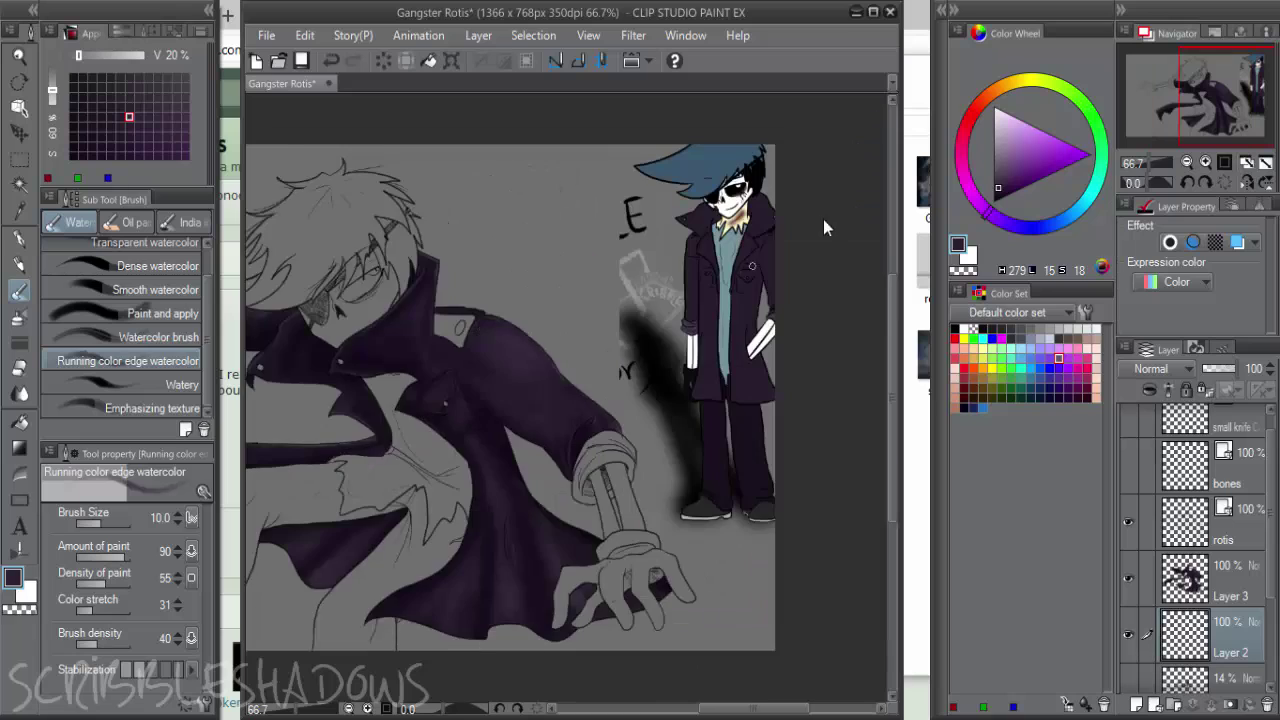
pyautogui.scroll(3, 823, 228)
pyautogui.scroll(-1, 1275, 515)
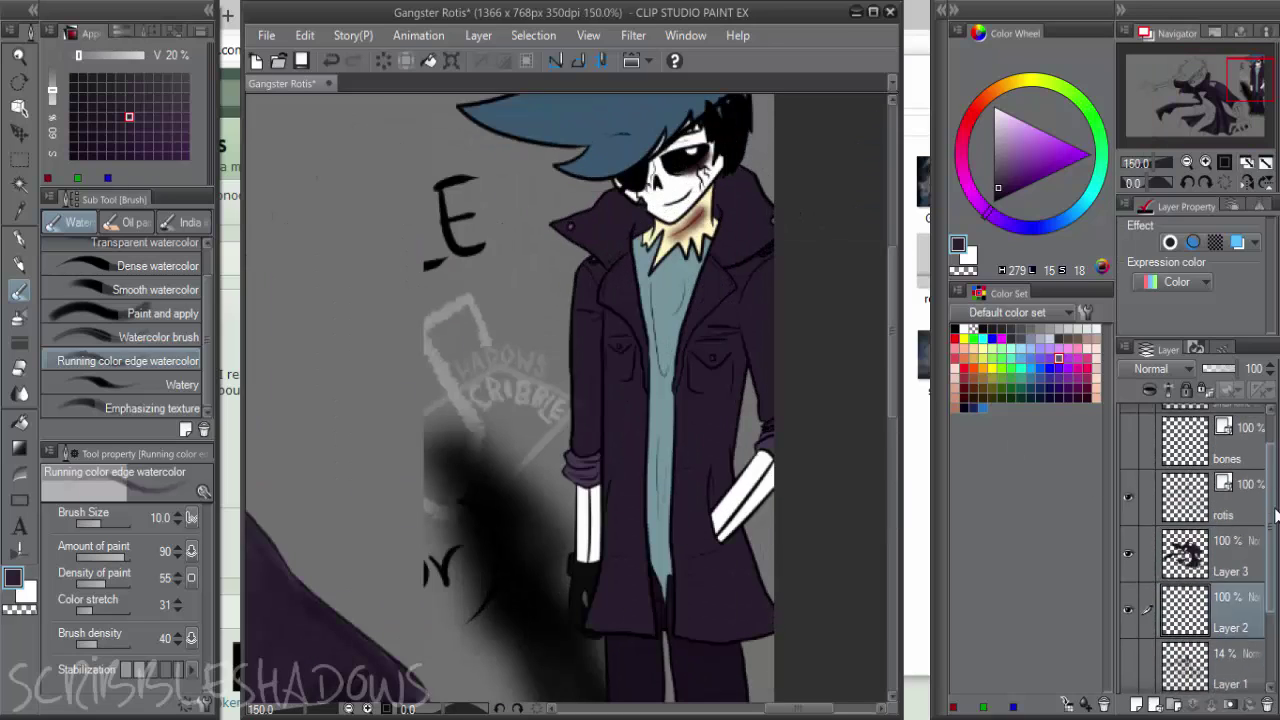
pyautogui.moveTo(1275, 515); pyautogui.dragTo(1275, 574)
pyautogui.click(1220, 617)
pyautogui.press('k')
pyautogui.moveTo(664, 438); pyautogui.dragTo(661, 438)
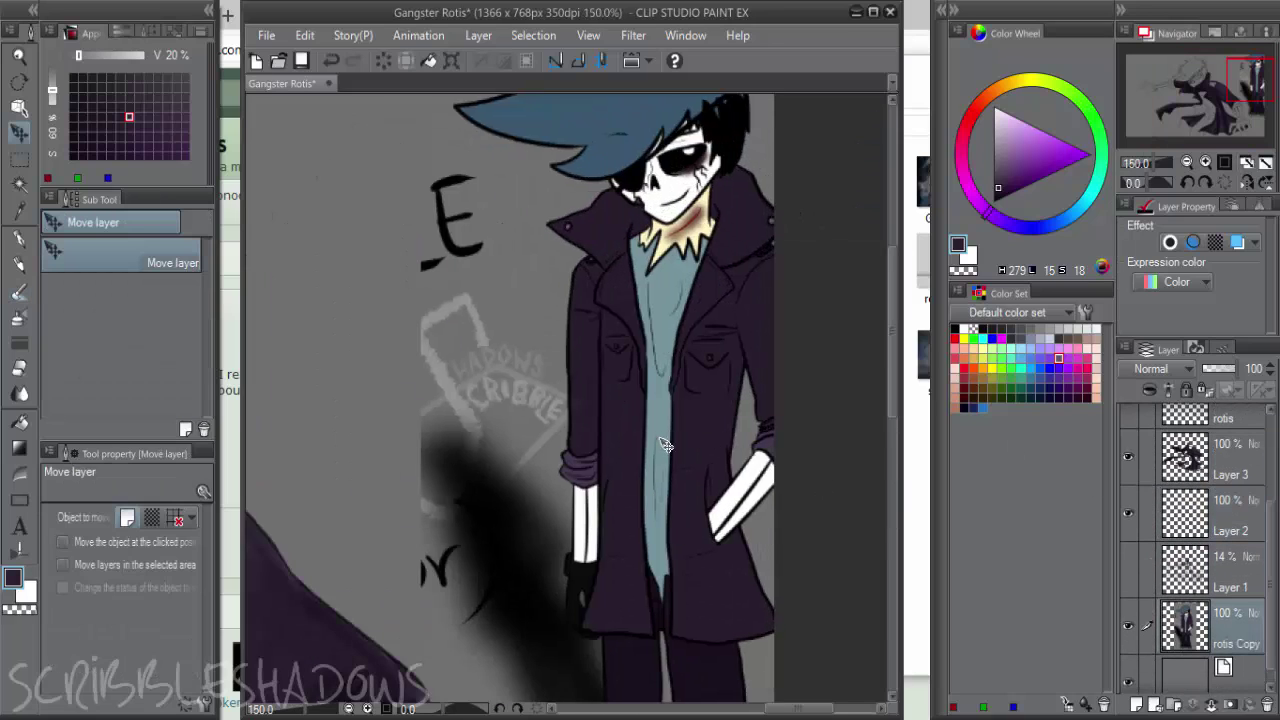
pyautogui.scroll(5, 665, 445)
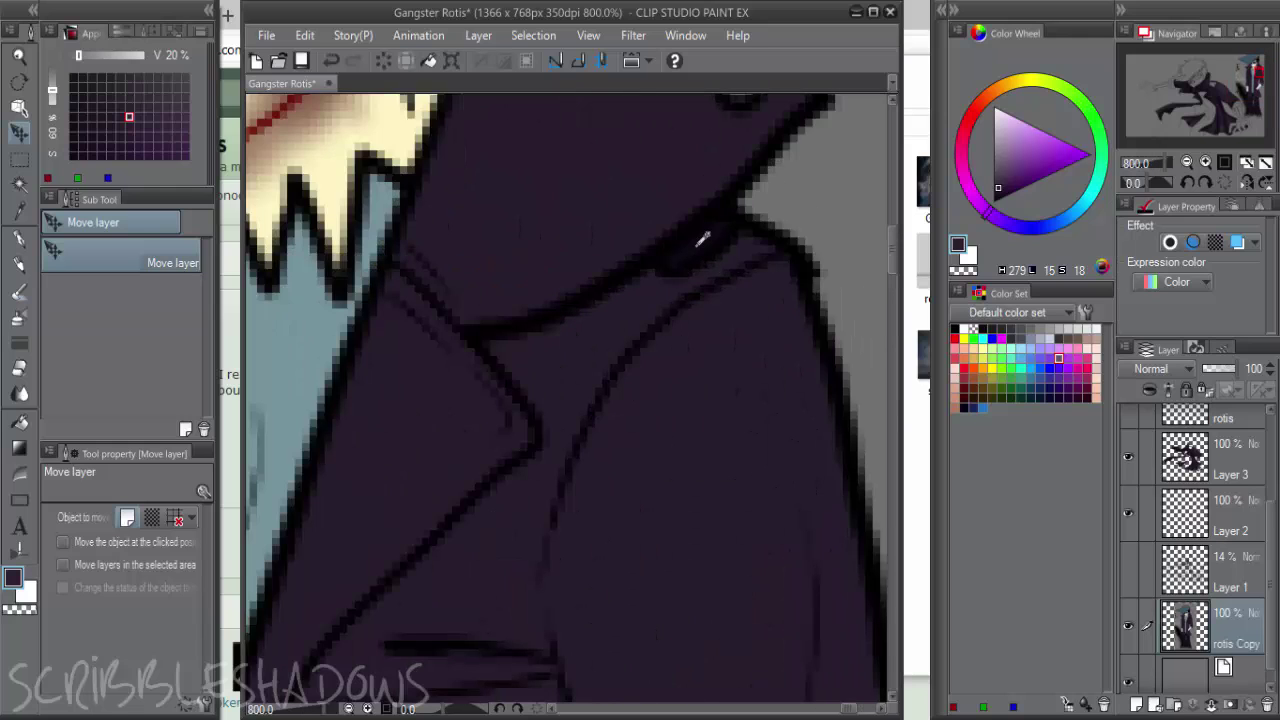
pyautogui.scroll(-7, 700, 251)
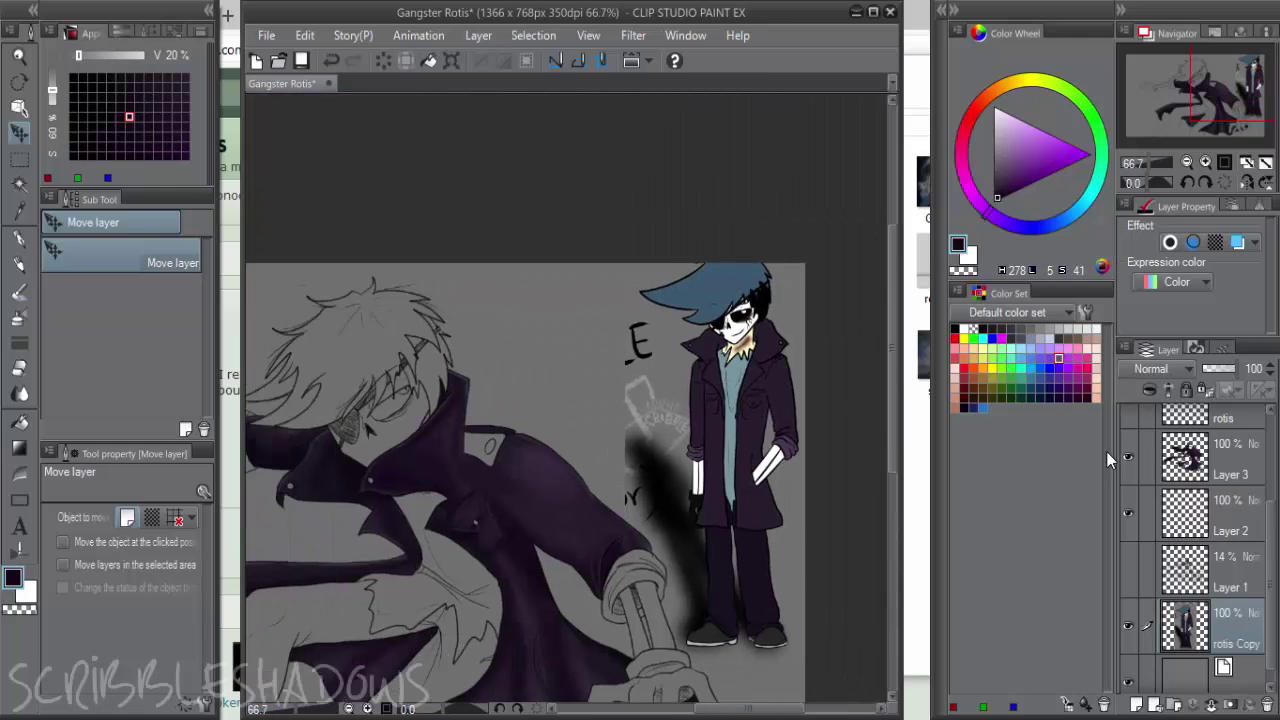
# Fill the uncolored shoulder strap area behind the raised collar on Layer 2 with the sampled near-black purple
pyautogui.click(1200, 515)
pyautogui.scroll(2, 553, 399)
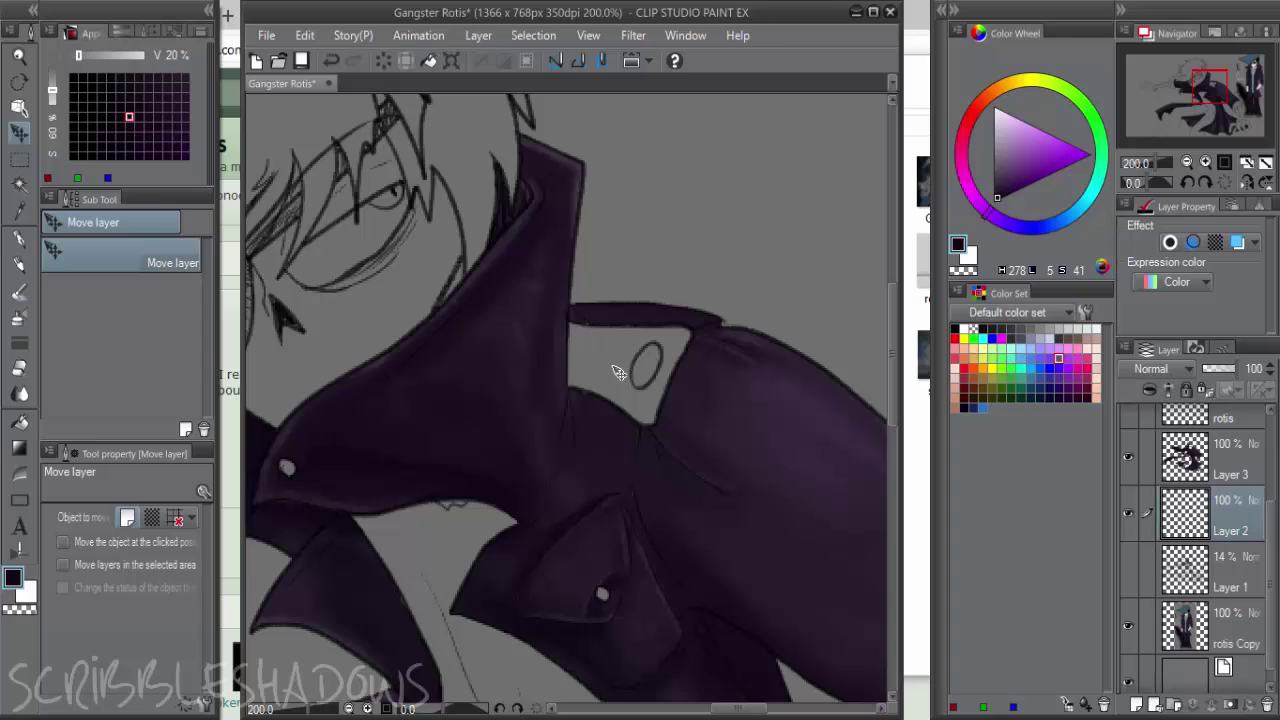
pyautogui.press('g')
pyautogui.click(616, 358)
# Switch to the Mapping pen and sample the muted purple of the stud on the reference figure's collar
pyautogui.press('p')
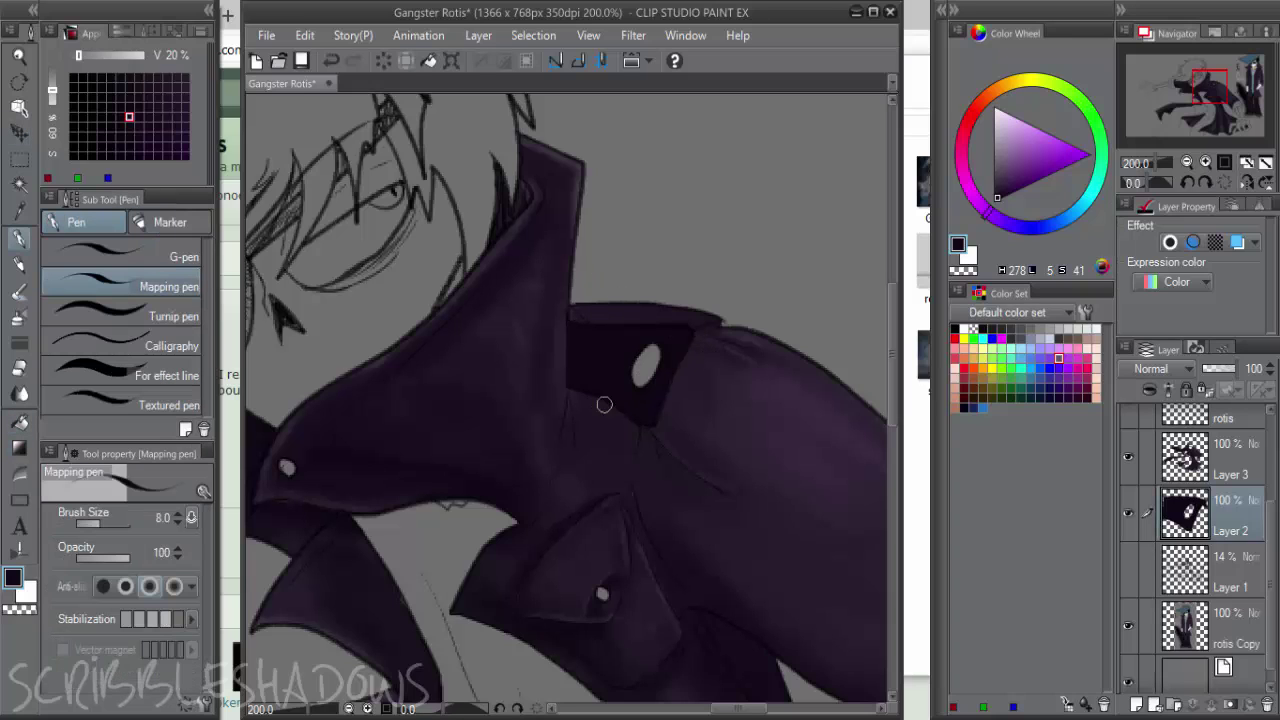
pyautogui.scroll(-2, 689, 391)
pyautogui.moveTo(734, 363); pyautogui.dragTo(386, 414)
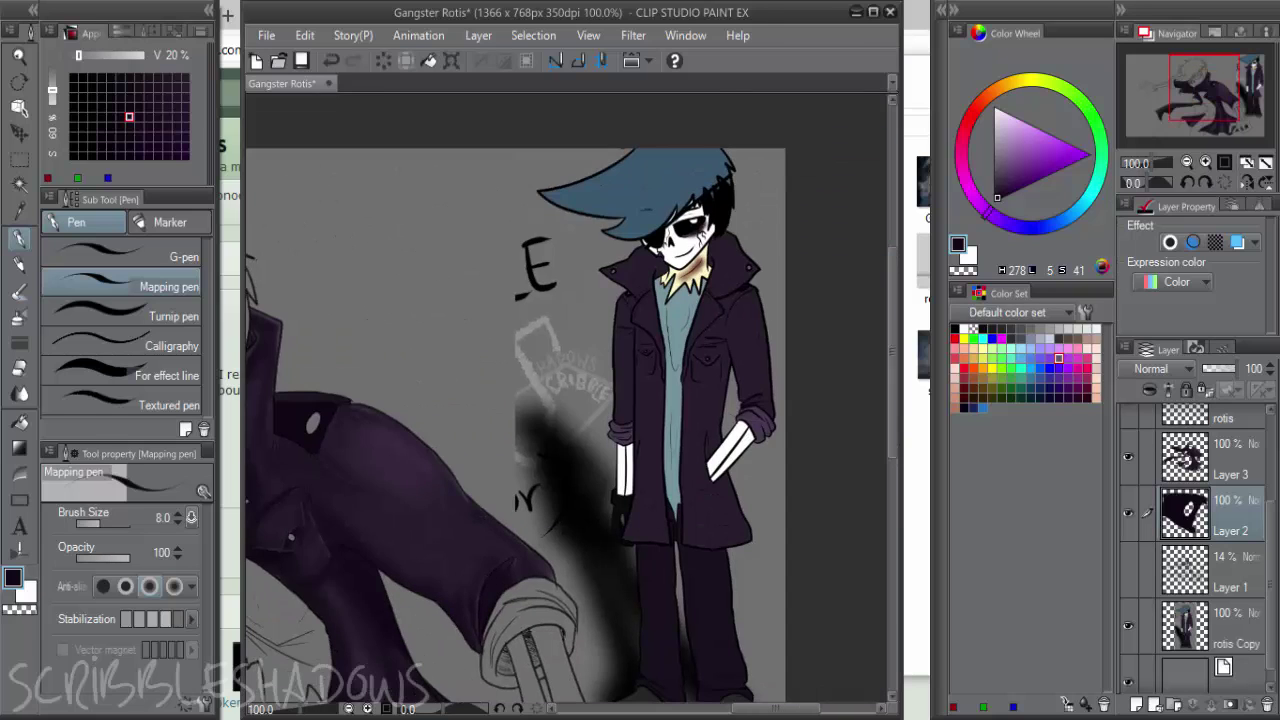
pyautogui.scroll(4, 769, 256)
pyautogui.keyDown('alt'); pyautogui.click(725, 314); pyautogui.keyUp('alt')
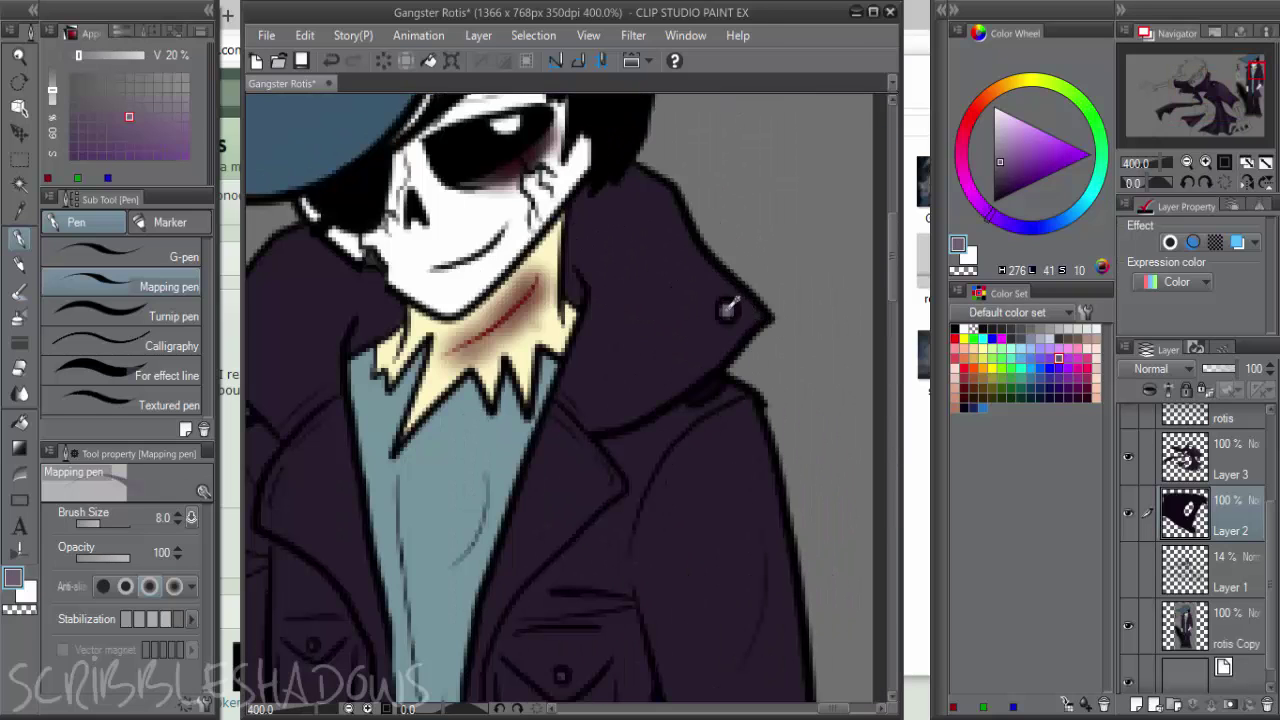
# Paint the buttons on the coat's pocket flap, pointed collar and hooked lapel with the sampled muted purple on Layer 2
pyautogui.scroll(-4, 578, 377)
pyautogui.scroll(-1, 523, 446)
pyautogui.moveTo(523, 446); pyautogui.dragTo(765, 337)
pyautogui.scroll(3, 533, 371)
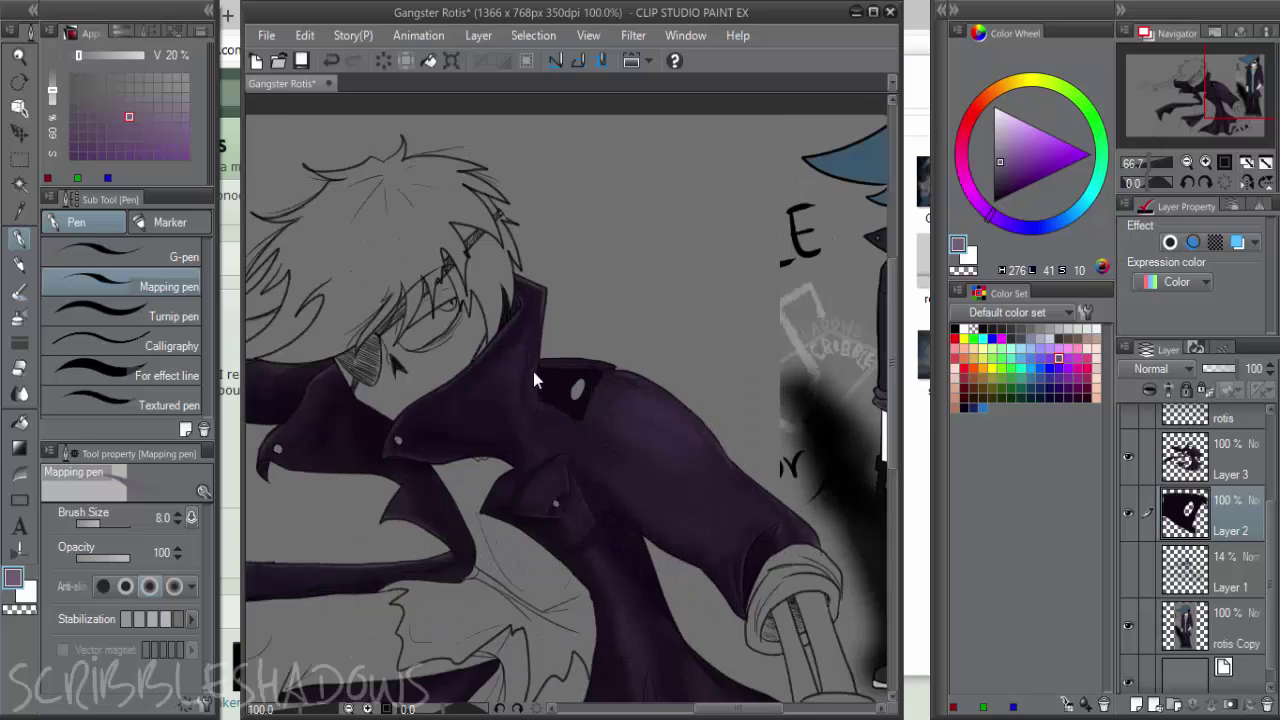
pyautogui.moveTo(472, 441); pyautogui.dragTo(457, 340)
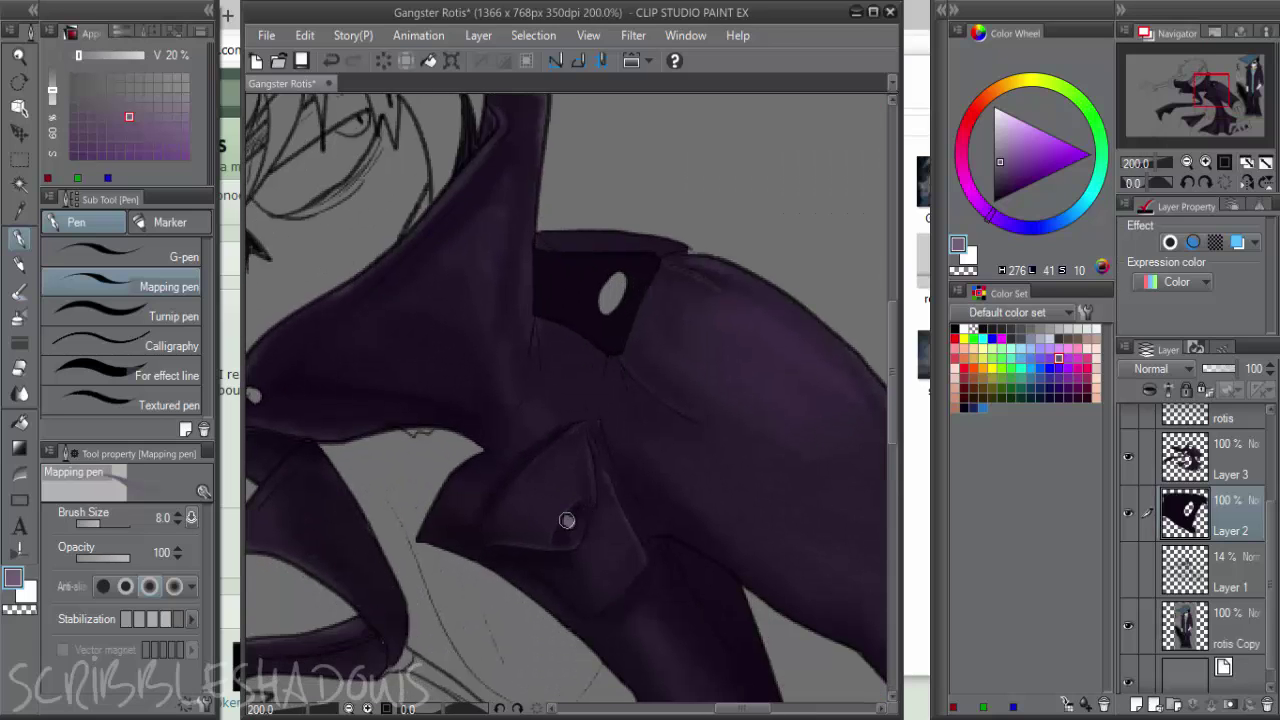
pyautogui.scroll(-2, 613, 506)
pyautogui.moveTo(556, 463); pyautogui.dragTo(357, 503)
pyautogui.moveTo(554, 490)
pyautogui.mouseDown()
pyautogui.moveTo(714, 374)
pyautogui.moveTo(830, 384)
pyautogui.mouseUp()
pyautogui.scroll(2, 511, 390)
pyautogui.scroll(3, 510, 371)
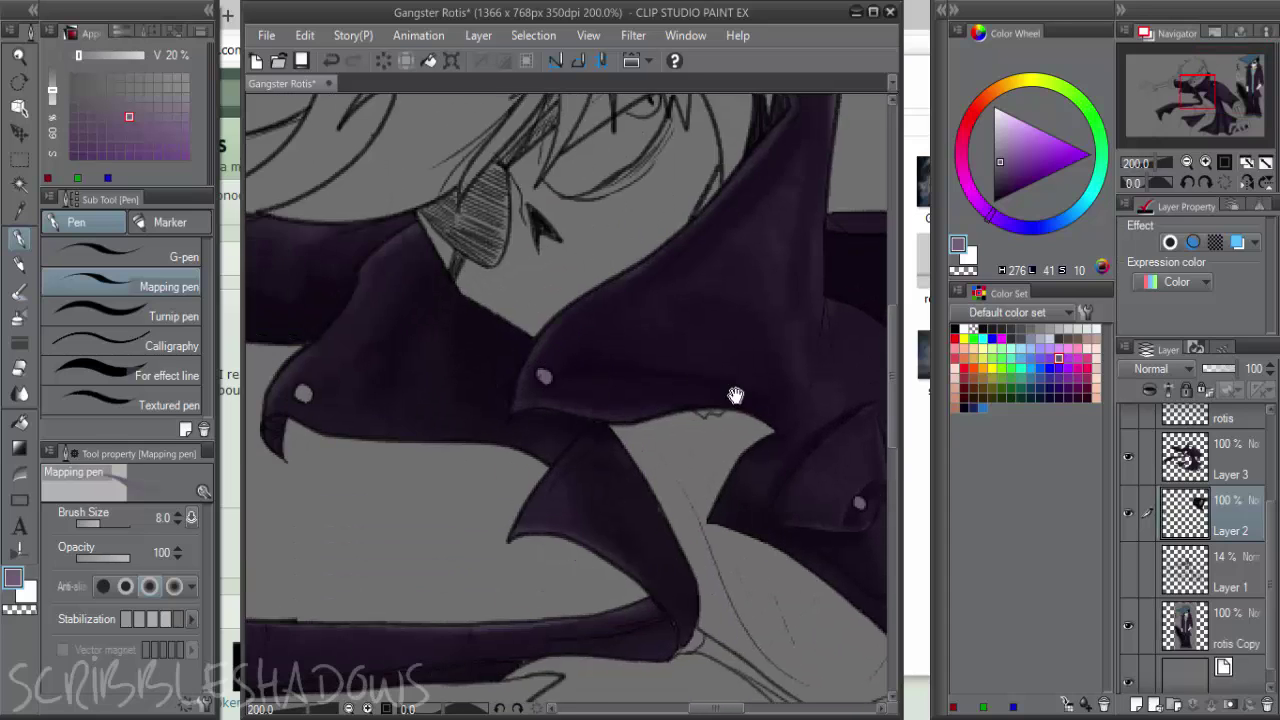
pyautogui.scroll(-3, 463, 402)
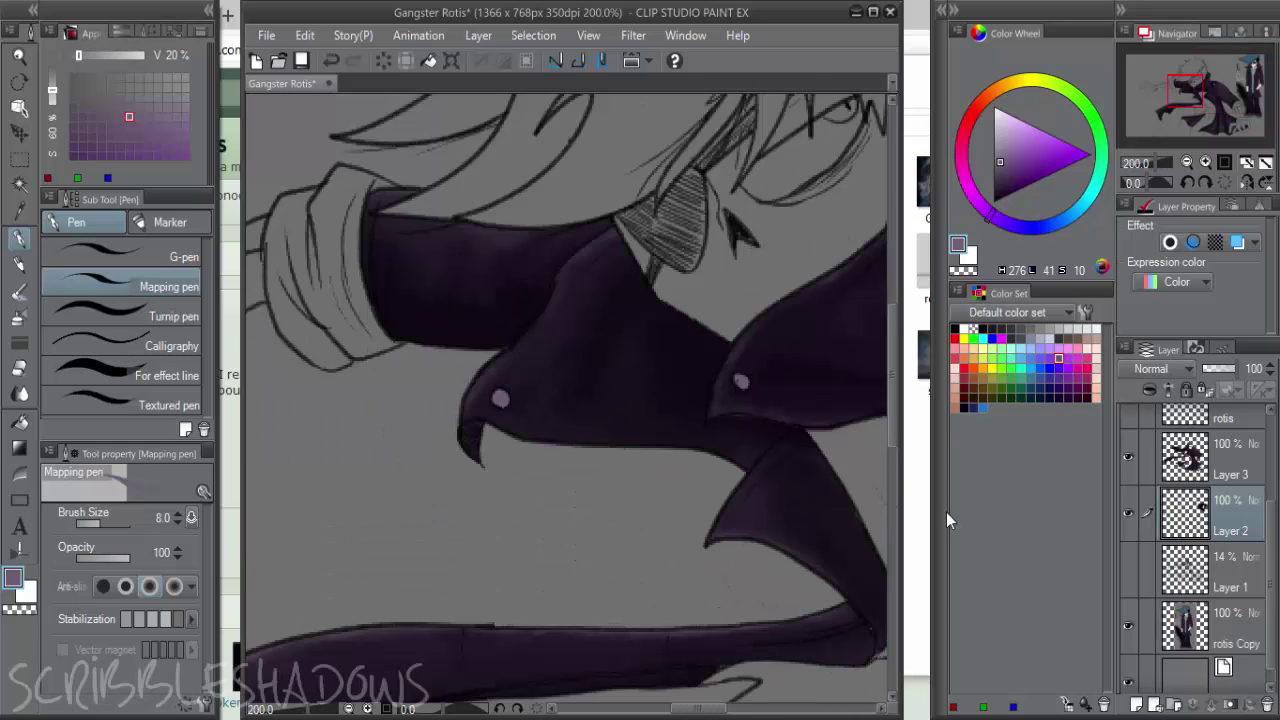
# Add a new layer clipped to Layer 2 and switch to the Running color edge watercolor brush
pyautogui.click(1137, 702)
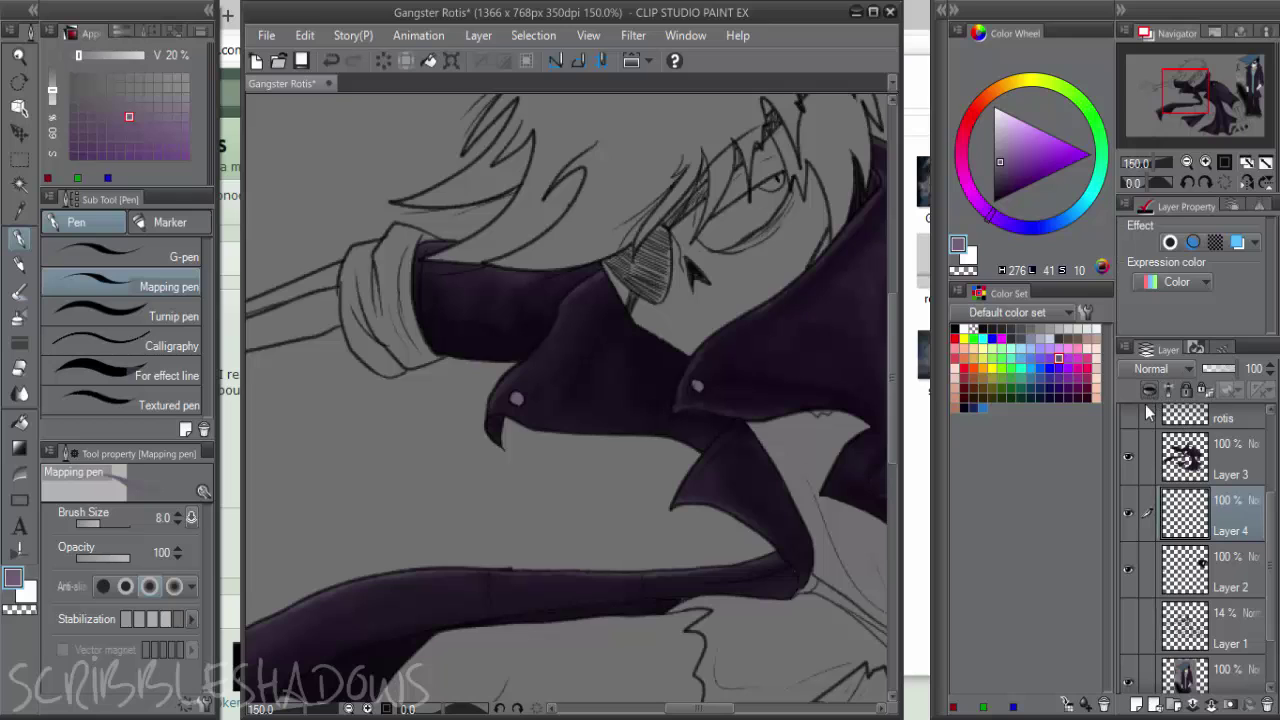
pyautogui.click(1149, 391)
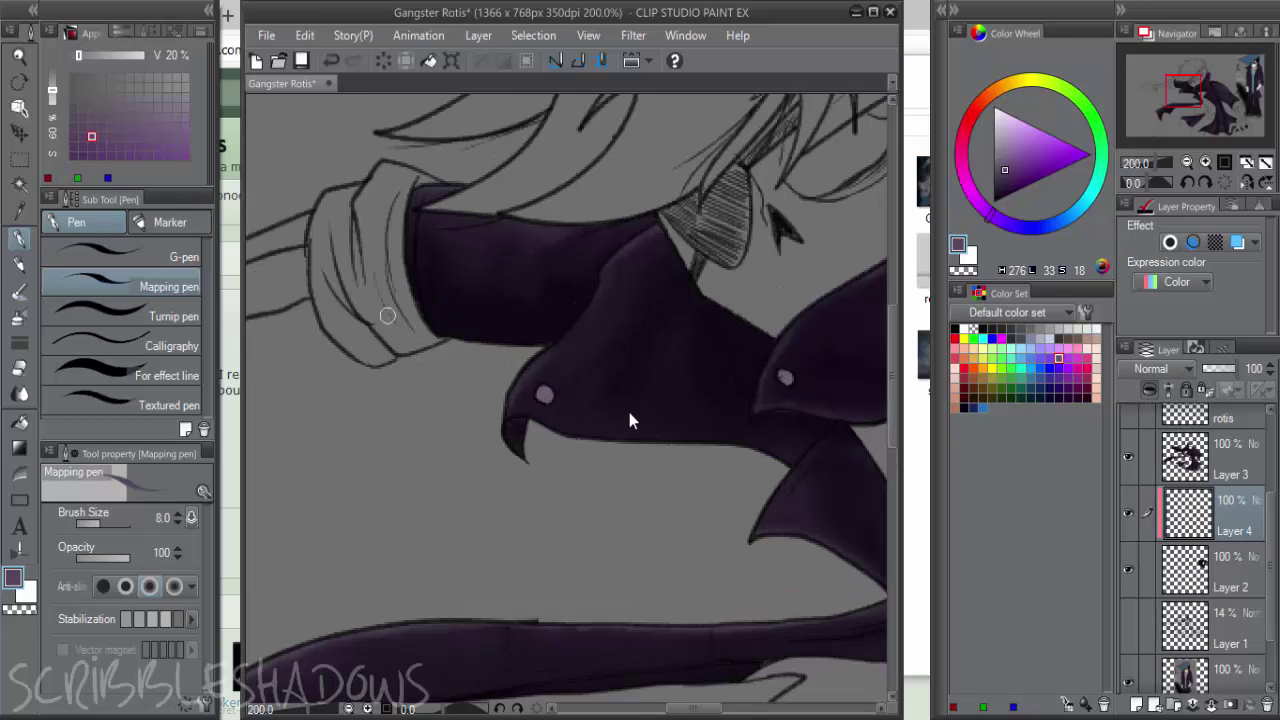
pyautogui.scroll(3, 516, 398)
pyautogui.press('b')
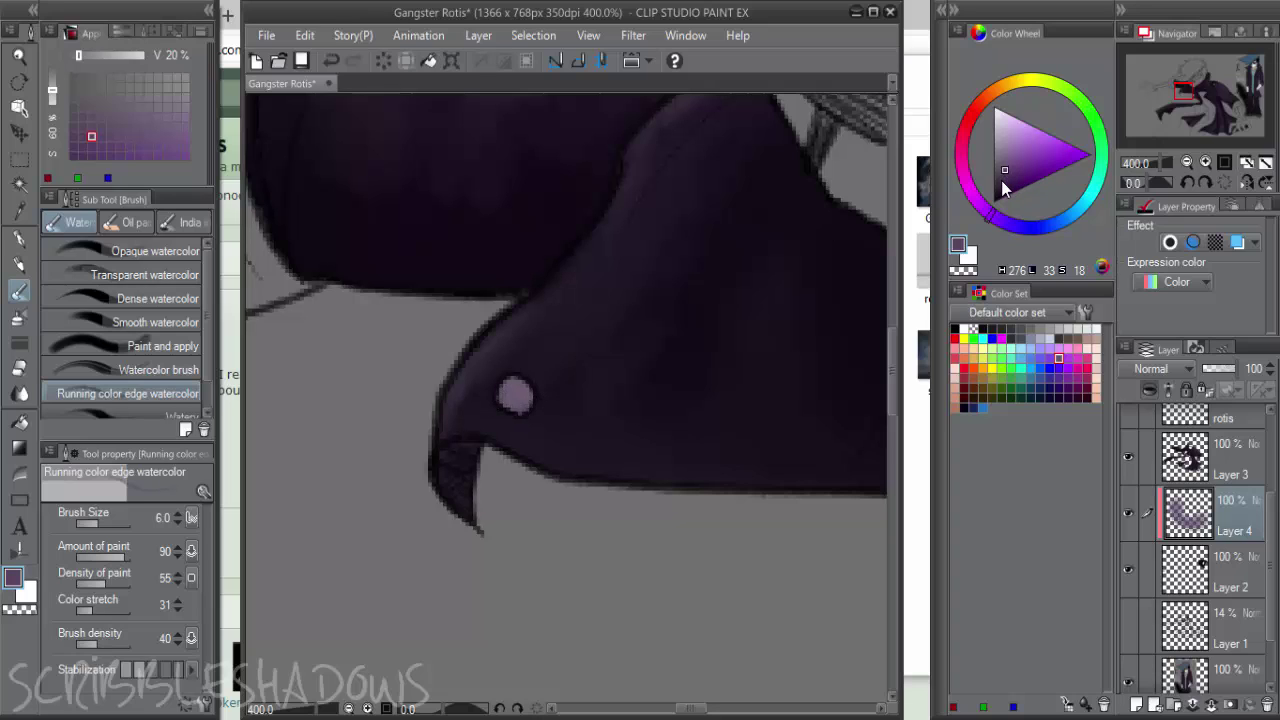
# Shade the rim of the hooked lapel's button with darker purples, and sample the button's muted purple
pyautogui.click(1000, 181)
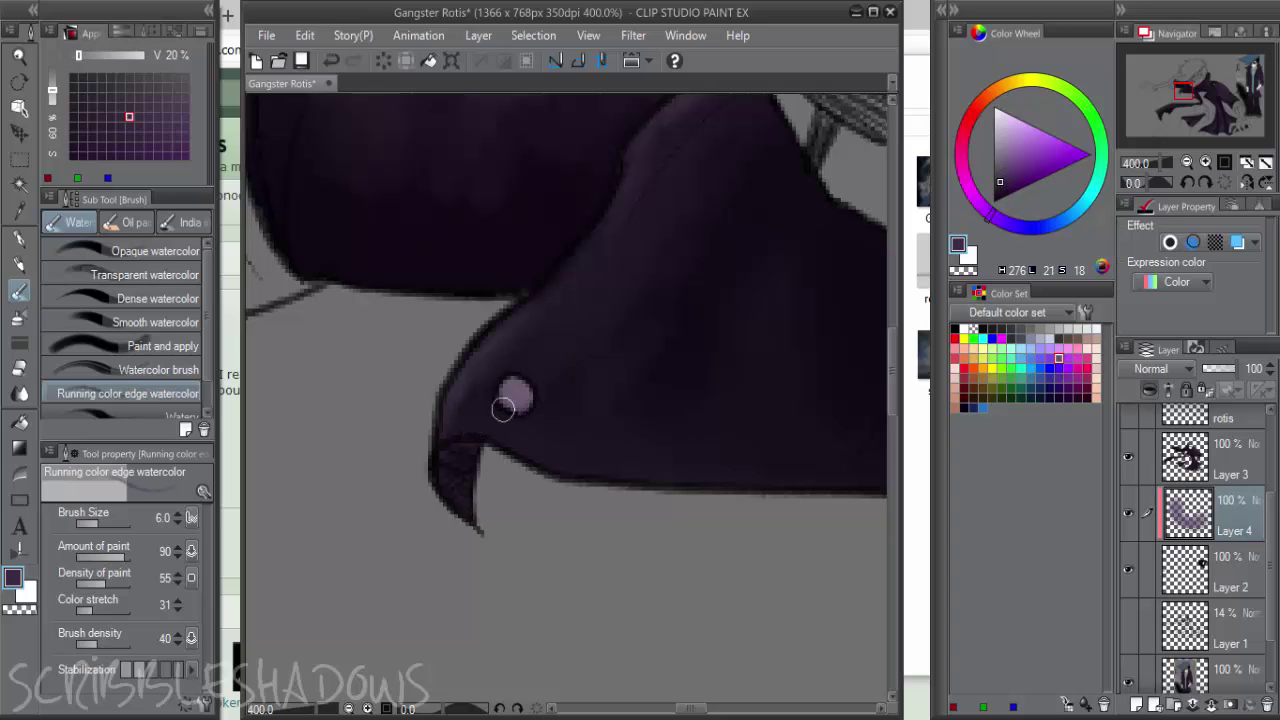
pyautogui.moveTo(494, 395)
pyautogui.mouseDown()
pyautogui.moveTo(526, 401)
pyautogui.moveTo(530, 388)
pyautogui.mouseUp()
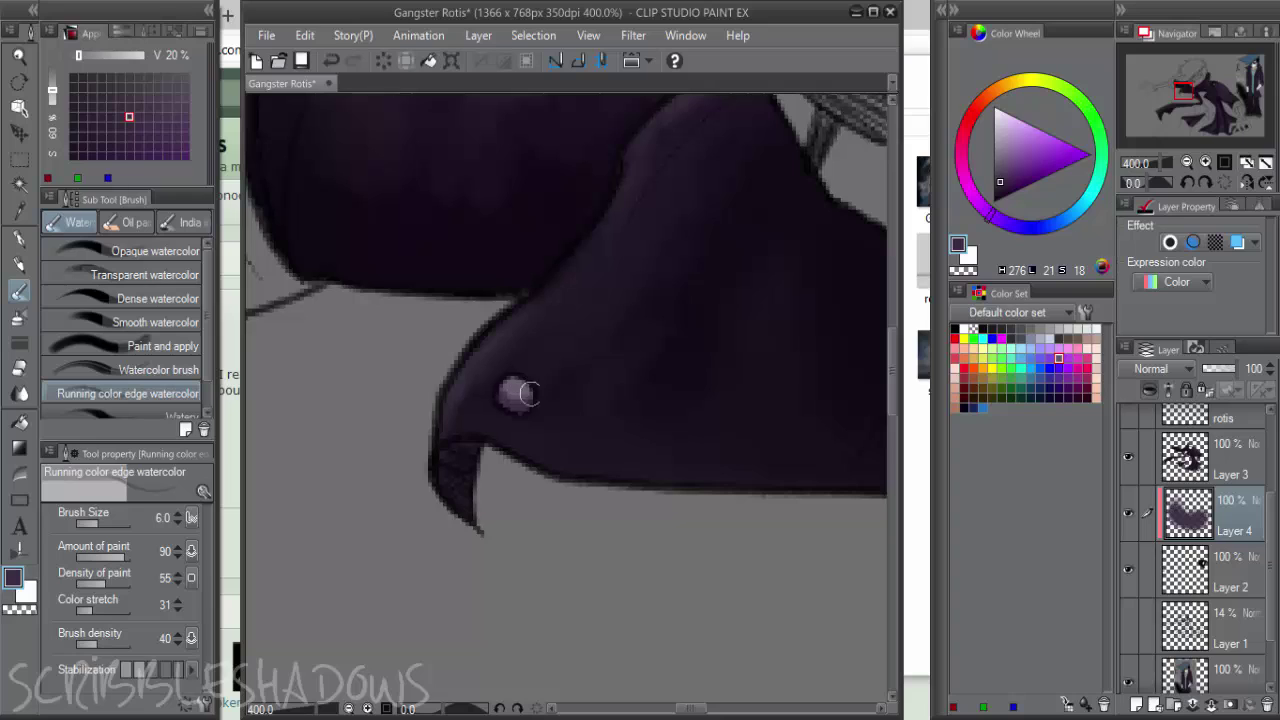
pyautogui.click(994, 192)
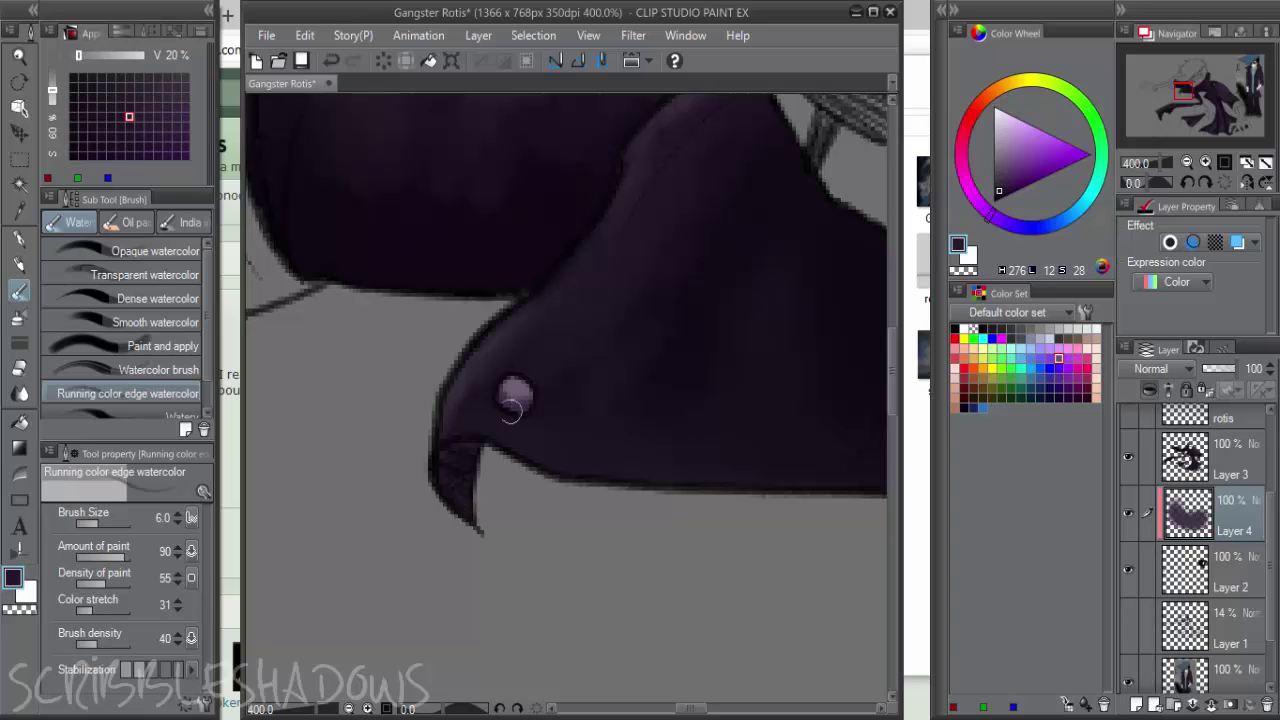
pyautogui.keyDown('alt'); pyautogui.click(515, 393); pyautogui.keyUp('alt')
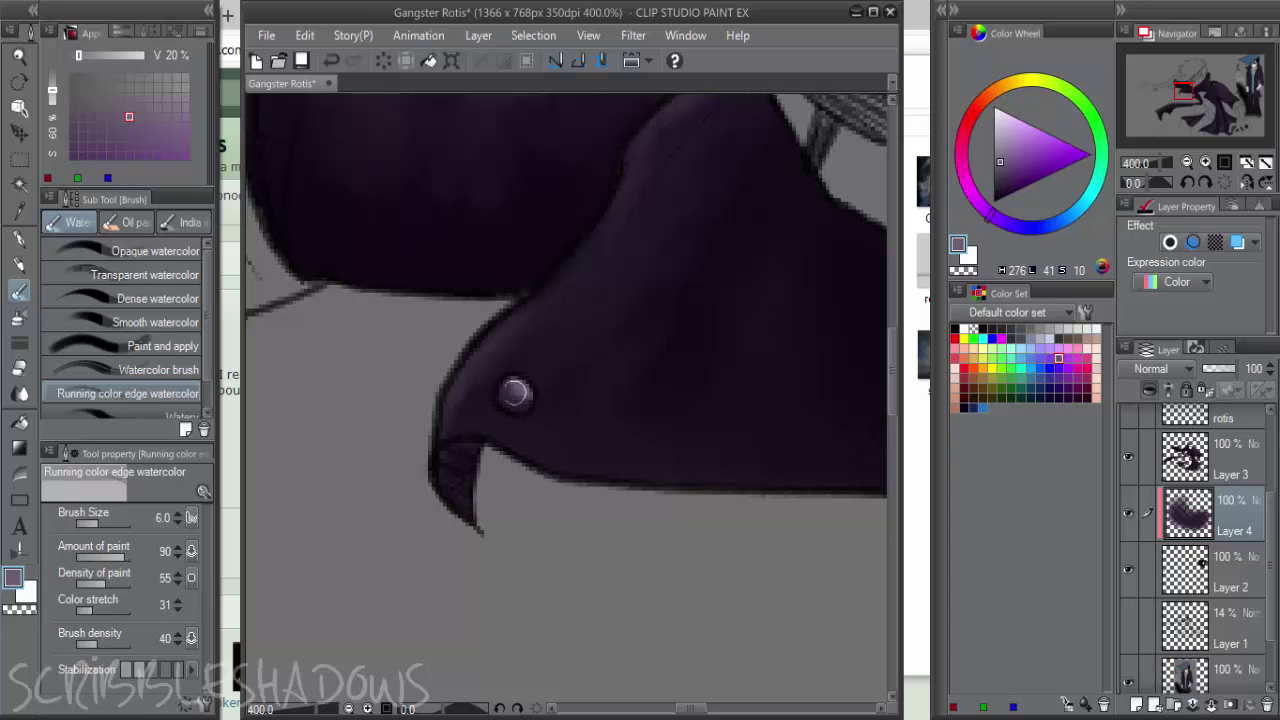
# Shade the edges of the pointed collar's button with dark purple and blend them with purples sampled from the button
pyautogui.scroll(-3, 713, 433)
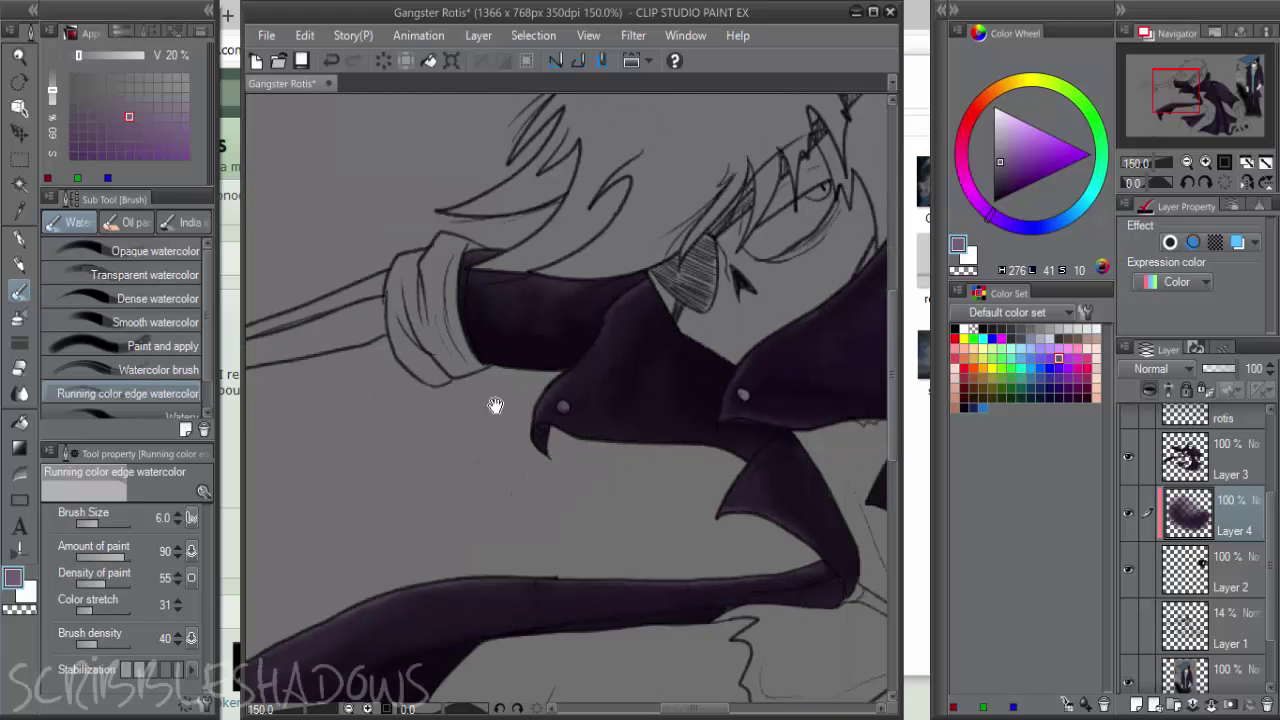
pyautogui.scroll(3, 491, 406)
pyautogui.click(1003, 187)
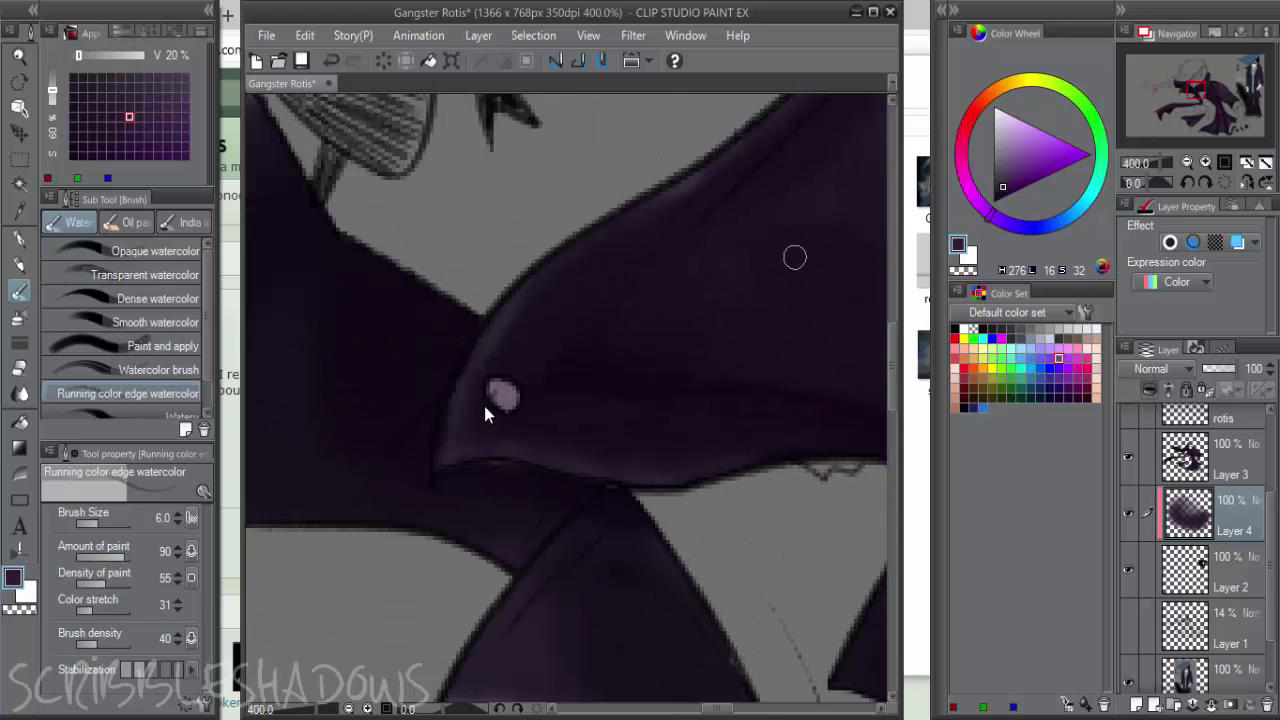
pyautogui.scroll(2, 483, 402)
pyautogui.moveTo(507, 416); pyautogui.dragTo(473, 413)
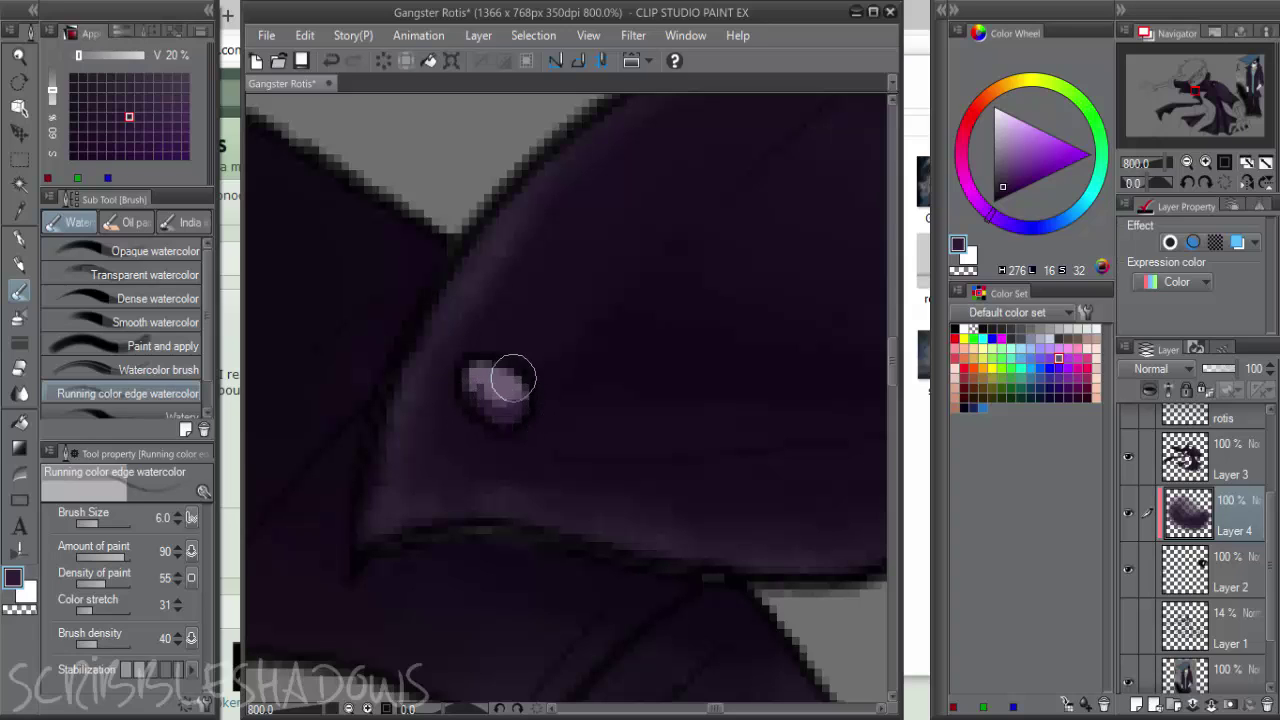
pyautogui.keyDown('alt'); pyautogui.click(493, 382); pyautogui.keyUp('alt')
pyautogui.moveTo(501, 393)
pyautogui.mouseDown()
pyautogui.moveTo(531, 395)
pyautogui.moveTo(483, 371)
pyautogui.moveTo(519, 367)
pyautogui.moveTo(484, 362)
pyautogui.moveTo(549, 413)
pyautogui.moveTo(789, 413)
pyautogui.mouseUp()
pyautogui.keyDown('alt'); pyautogui.click(503, 403); pyautogui.keyUp('alt')
pyautogui.keyDown('alt'); pyautogui.click(495, 385); pyautogui.keyUp('alt')
# Paint a lighter purple highlight on the hooked lapel's button with the brush reduced to size 2.5
pyautogui.click(1004, 142)
pyautogui.press('[')
pyautogui.press('[')
pyautogui.scroll(-4, 531, 409)
pyautogui.scroll(4, 555, 417)
pyautogui.moveTo(577, 371)
pyautogui.mouseDown()
pyautogui.moveTo(597, 454)
pyautogui.moveTo(596, 380)
pyautogui.moveTo(577, 370)
pyautogui.moveTo(579, 438)
pyautogui.moveTo(617, 366)
pyautogui.moveTo(587, 463)
pyautogui.moveTo(609, 409)
pyautogui.moveTo(577, 370)
pyautogui.mouseUp()
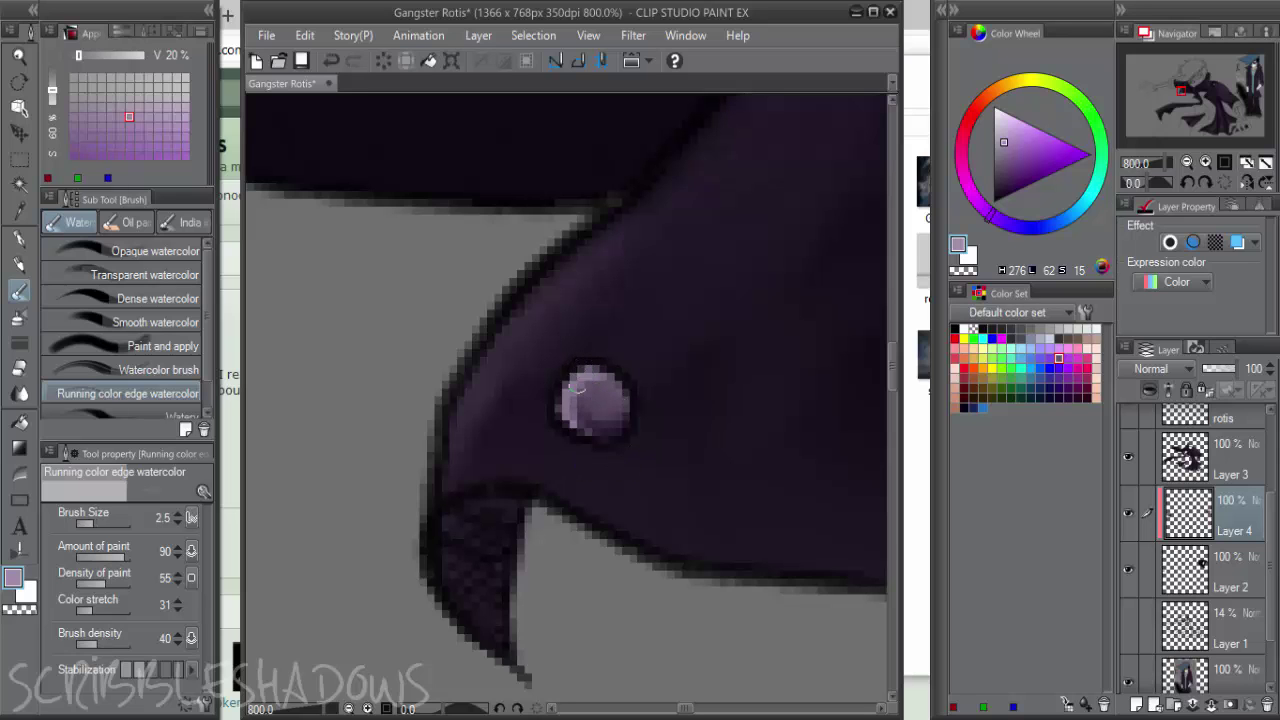
# Shade the pocket flap button's upper edge with dark purples at size 3 and brighten its lower part with light gray and pale purple
pyautogui.scroll(-6, 782, 369)
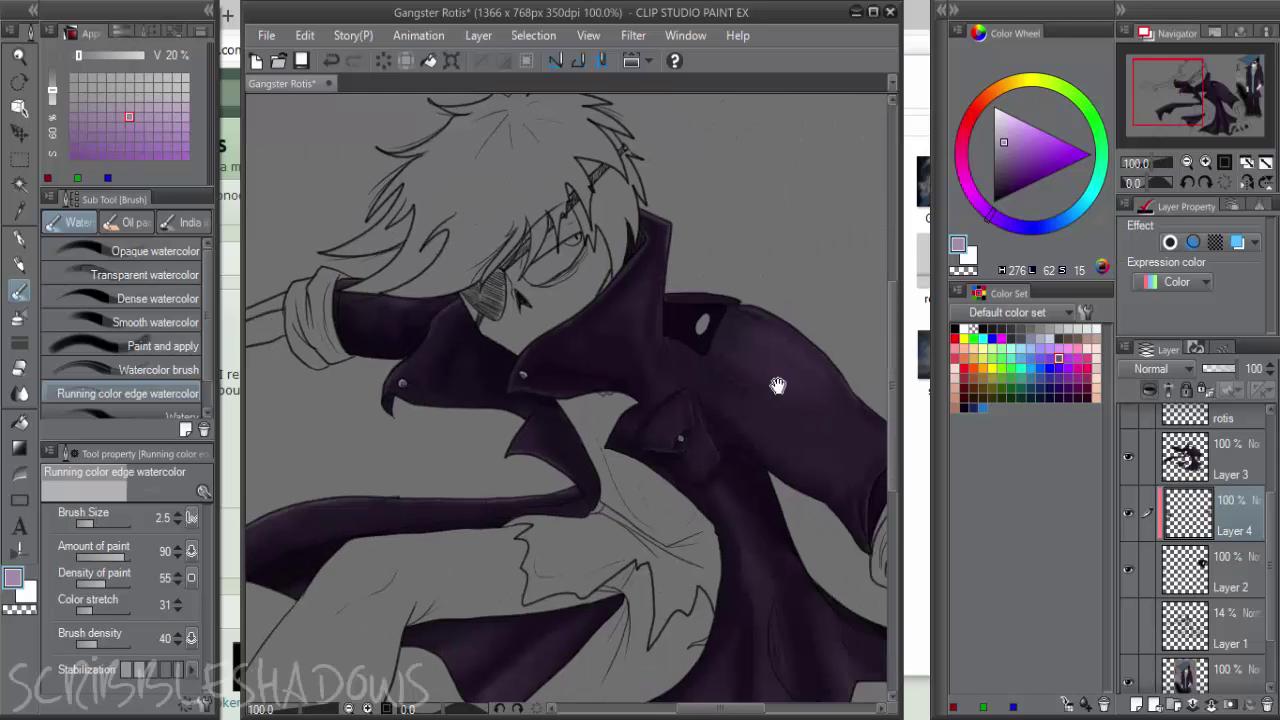
pyautogui.scroll(1, 715, 368)
pyautogui.scroll(5, 715, 369)
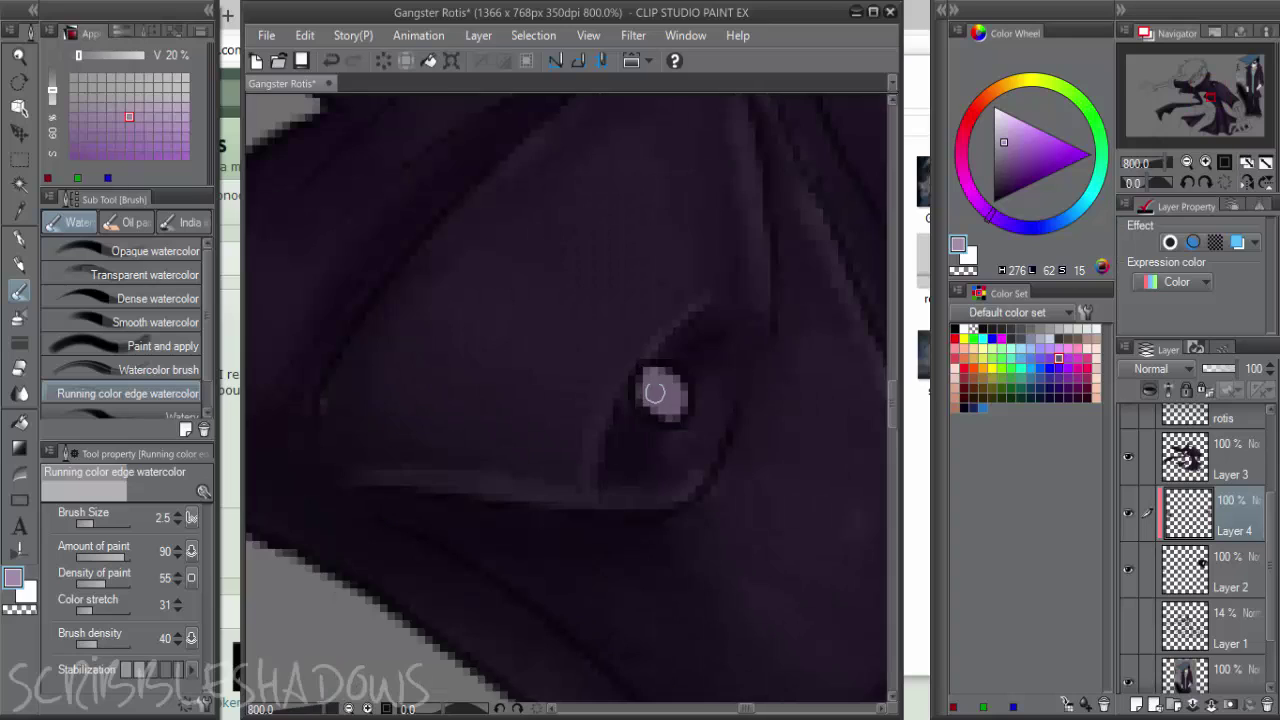
pyautogui.click(999, 181)
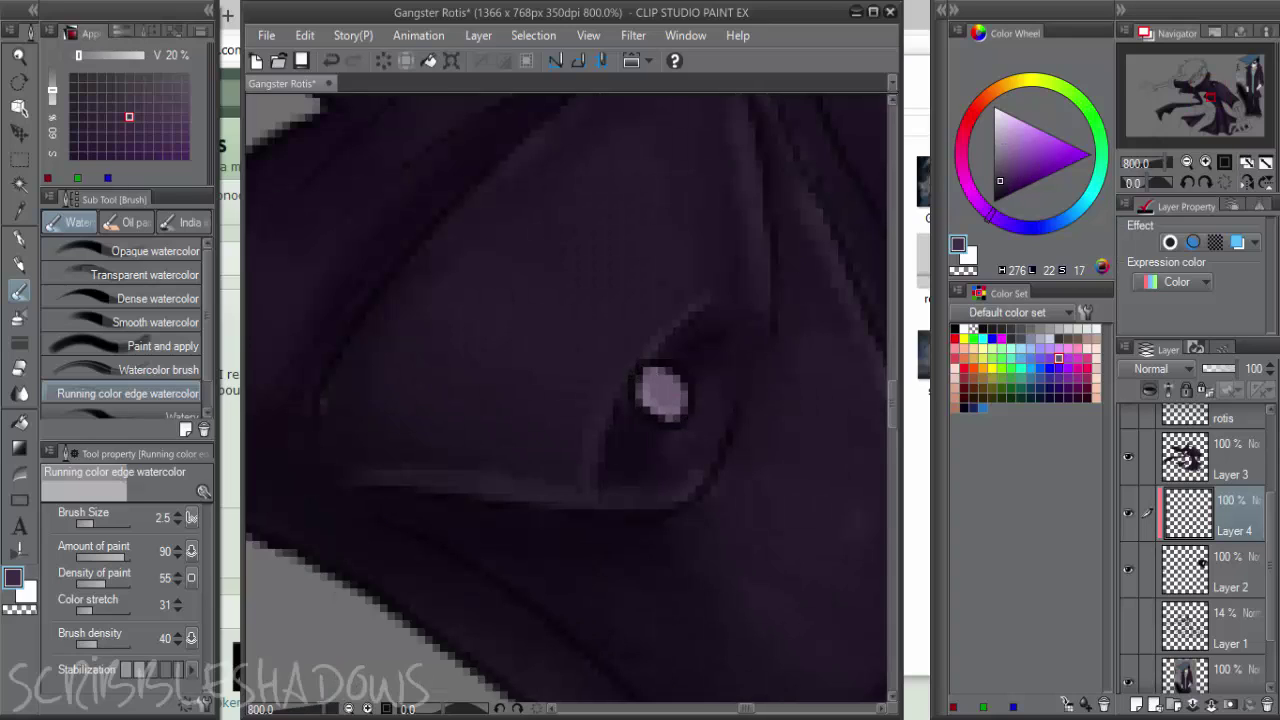
pyautogui.moveTo(672, 363); pyautogui.dragTo(692, 381)
pyautogui.click(1003, 193)
pyautogui.press(']')
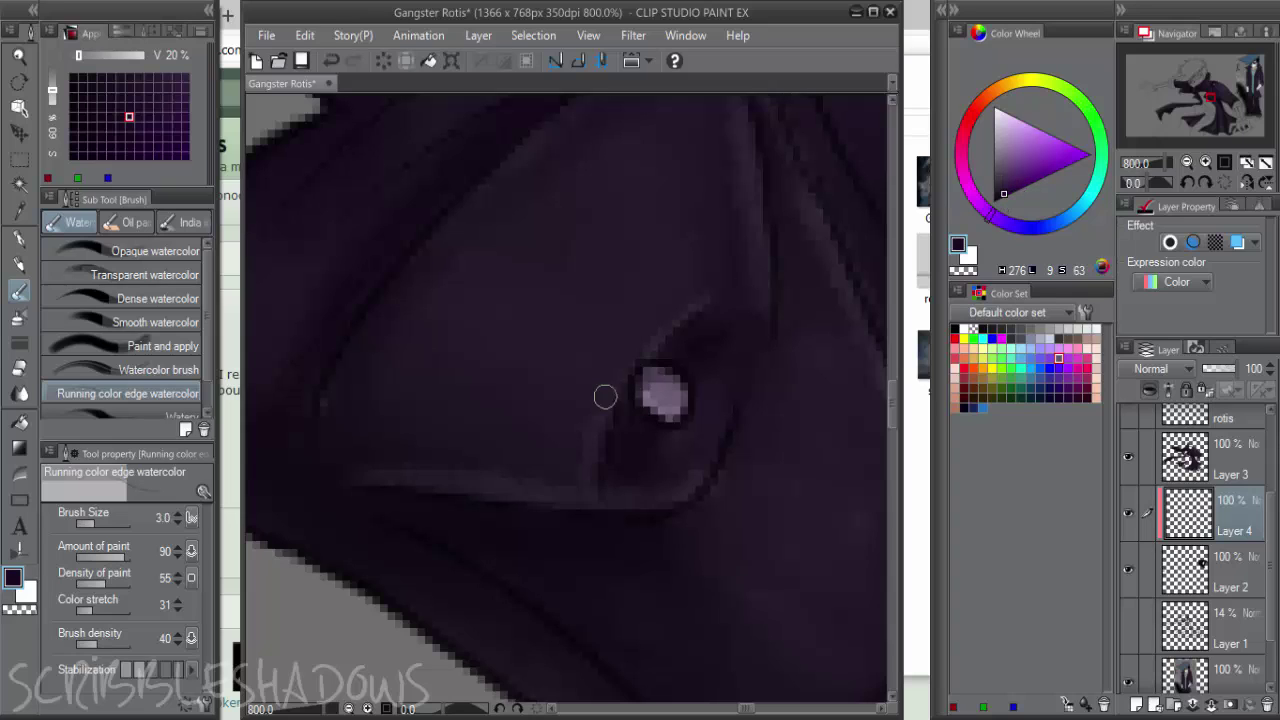
pyautogui.moveTo(641, 376)
pyautogui.mouseDown()
pyautogui.moveTo(675, 366)
pyautogui.moveTo(657, 405)
pyautogui.moveTo(662, 373)
pyautogui.mouseUp()
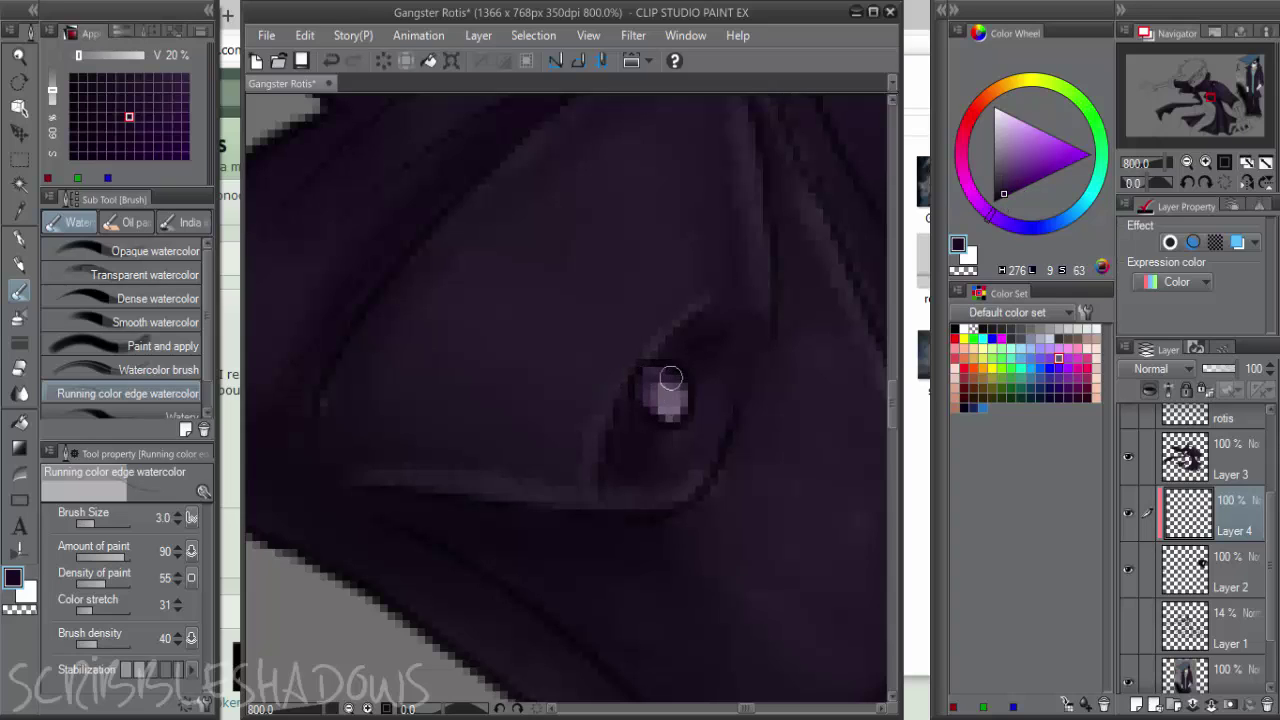
pyautogui.moveTo(1000, 186); pyautogui.dragTo(992, 143)
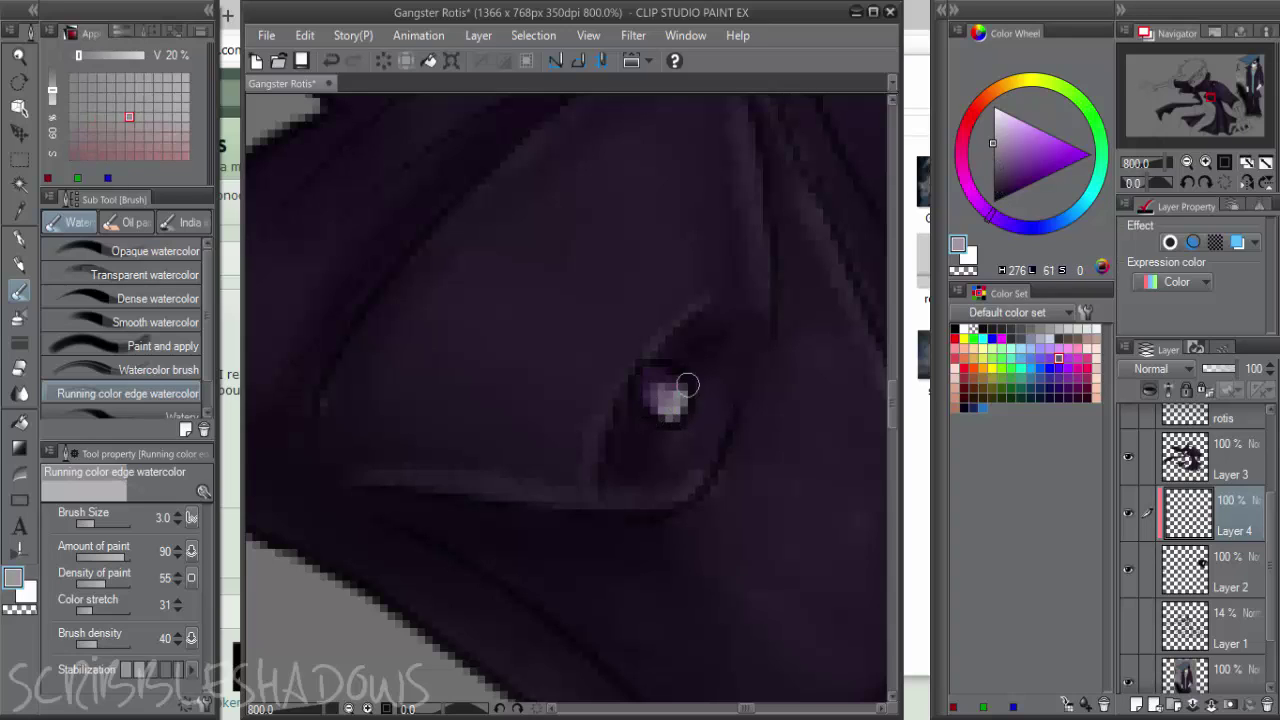
pyautogui.click(1006, 128)
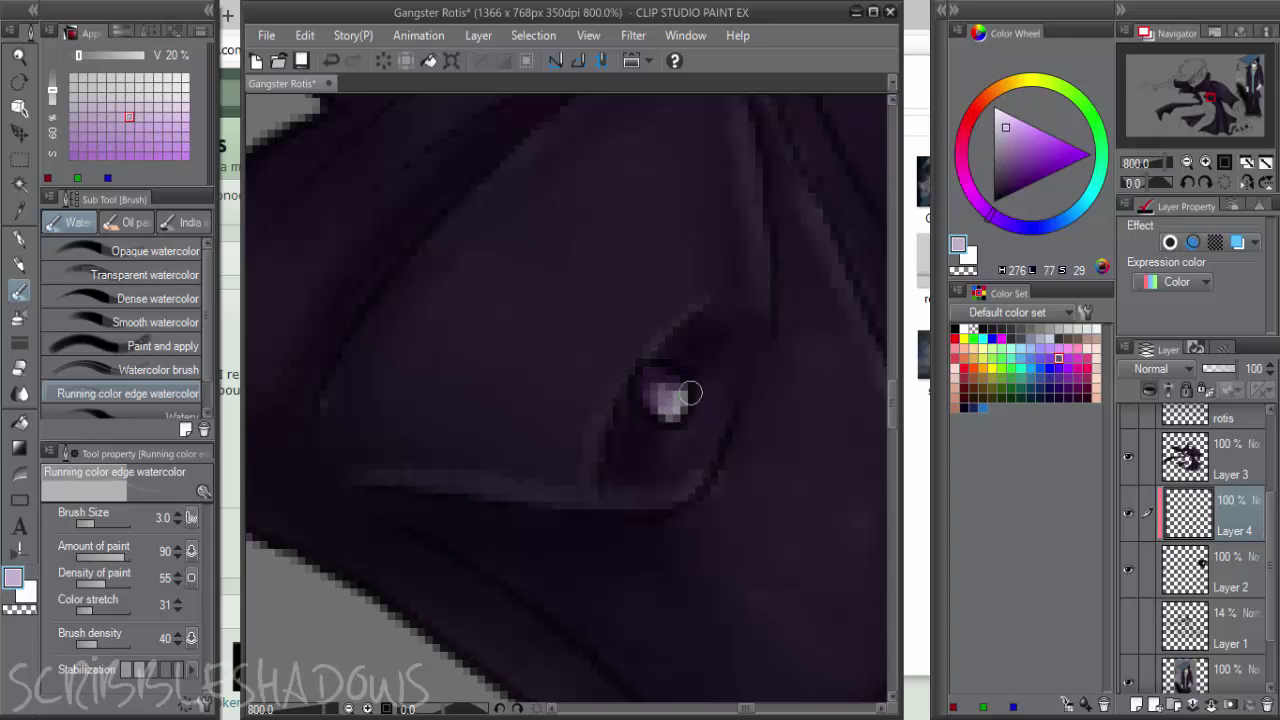
# Tint the upper and lower edges of the shoulder strap's dark area with dark purple at brush sizes 6 and 7
pyautogui.scroll(-5, 737, 437)
pyautogui.moveTo(794, 454); pyautogui.dragTo(686, 525)
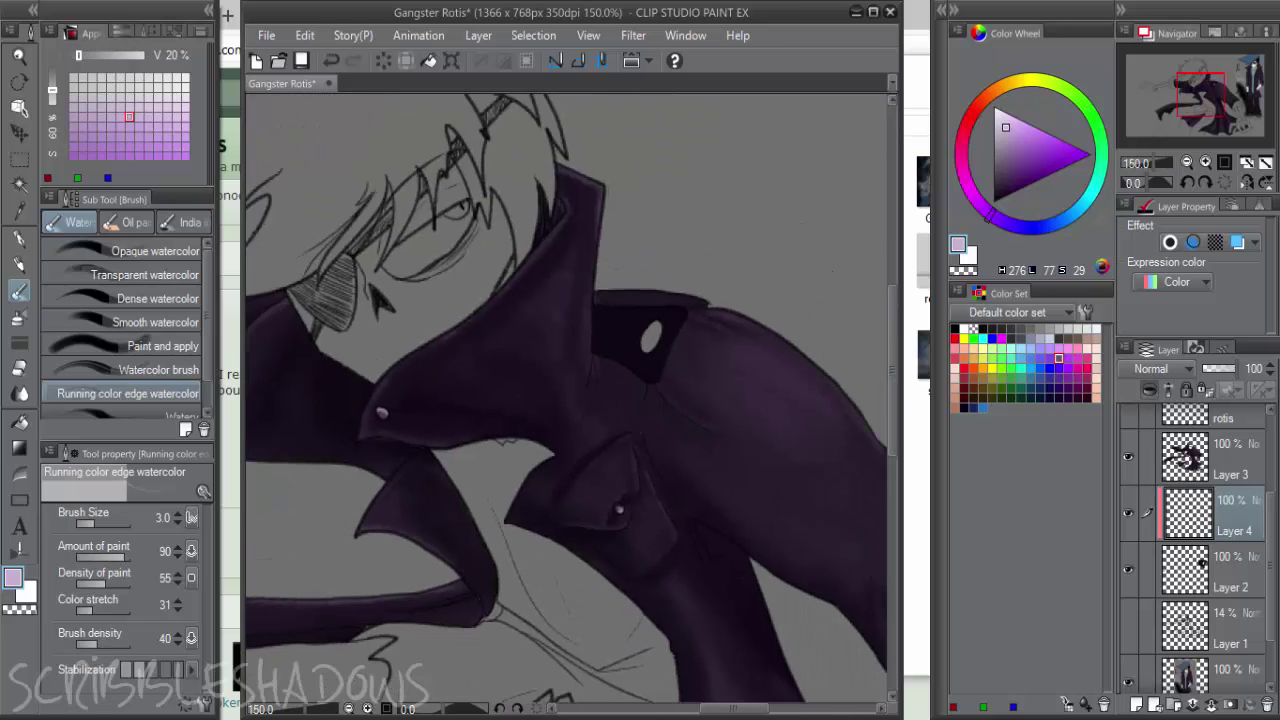
pyautogui.scroll(1, 657, 338)
pyautogui.scroll(2, 656, 345)
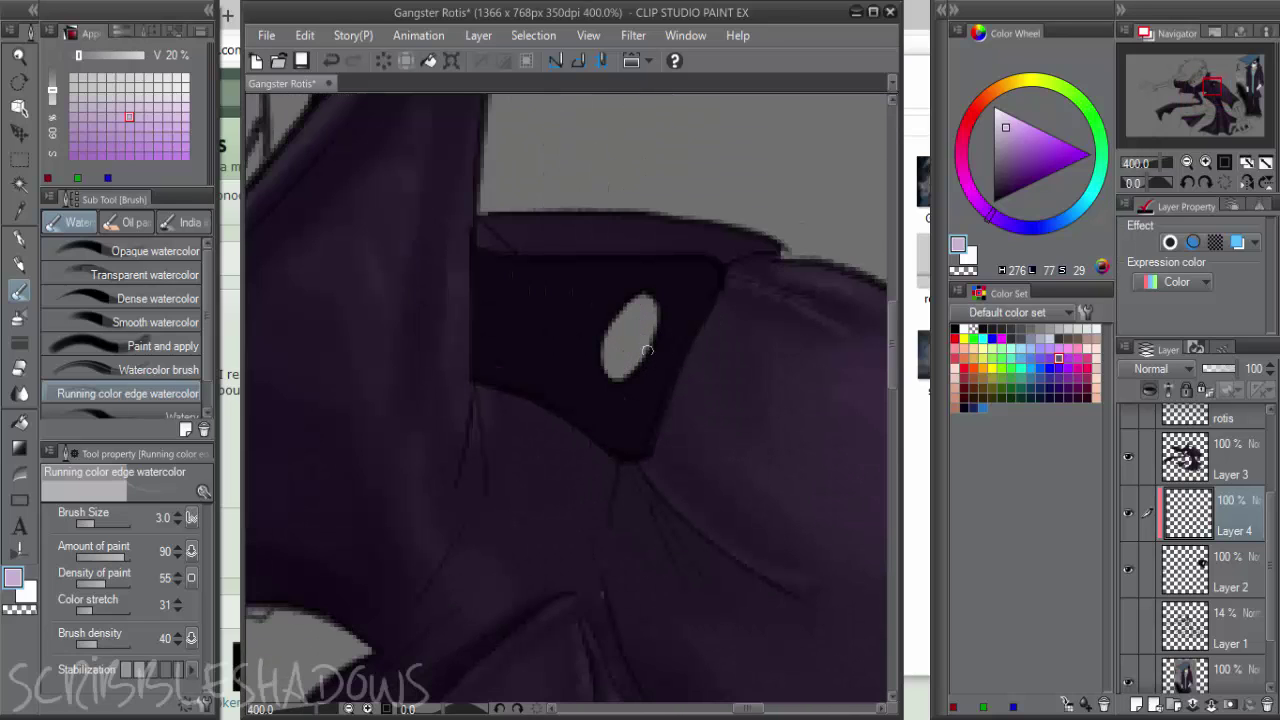
pyautogui.keyDown('alt'); pyautogui.click(543, 315); pyautogui.keyUp('alt')
pyautogui.click(1005, 188)
pyautogui.press(']')
pyautogui.press(']')
pyautogui.press(']')
pyautogui.press(']')
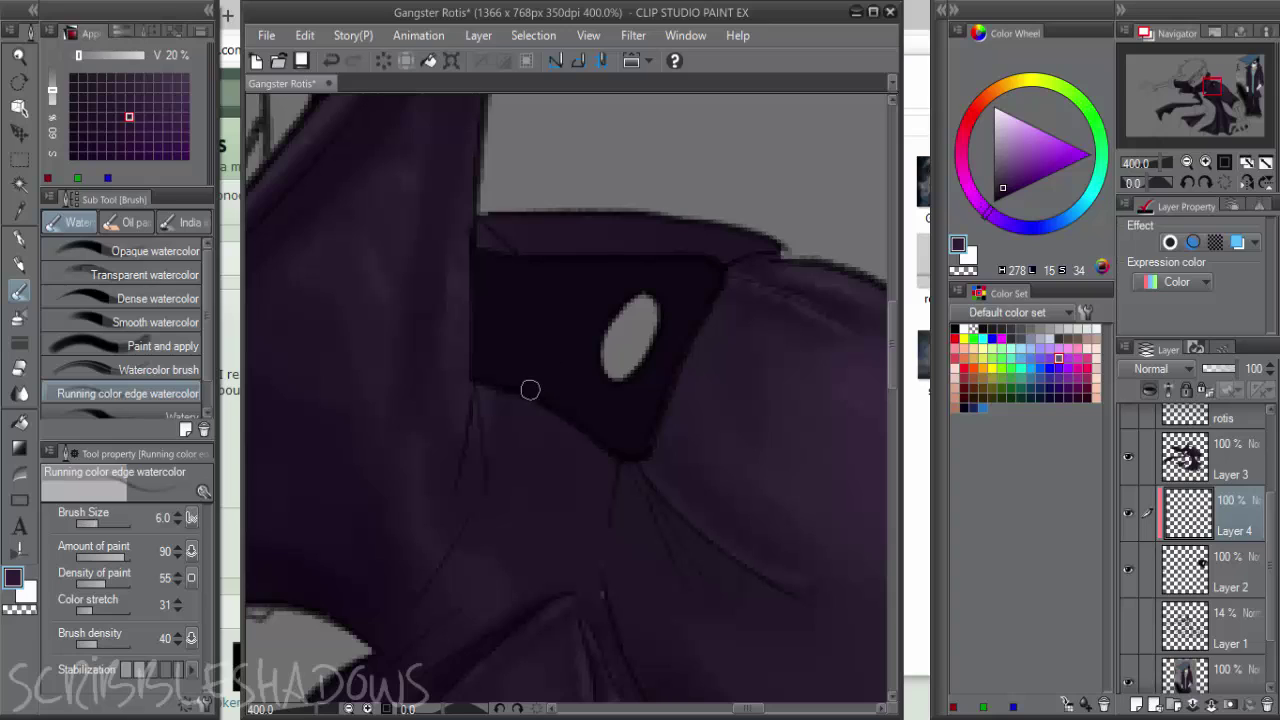
pyautogui.moveTo(503, 253); pyautogui.dragTo(730, 267)
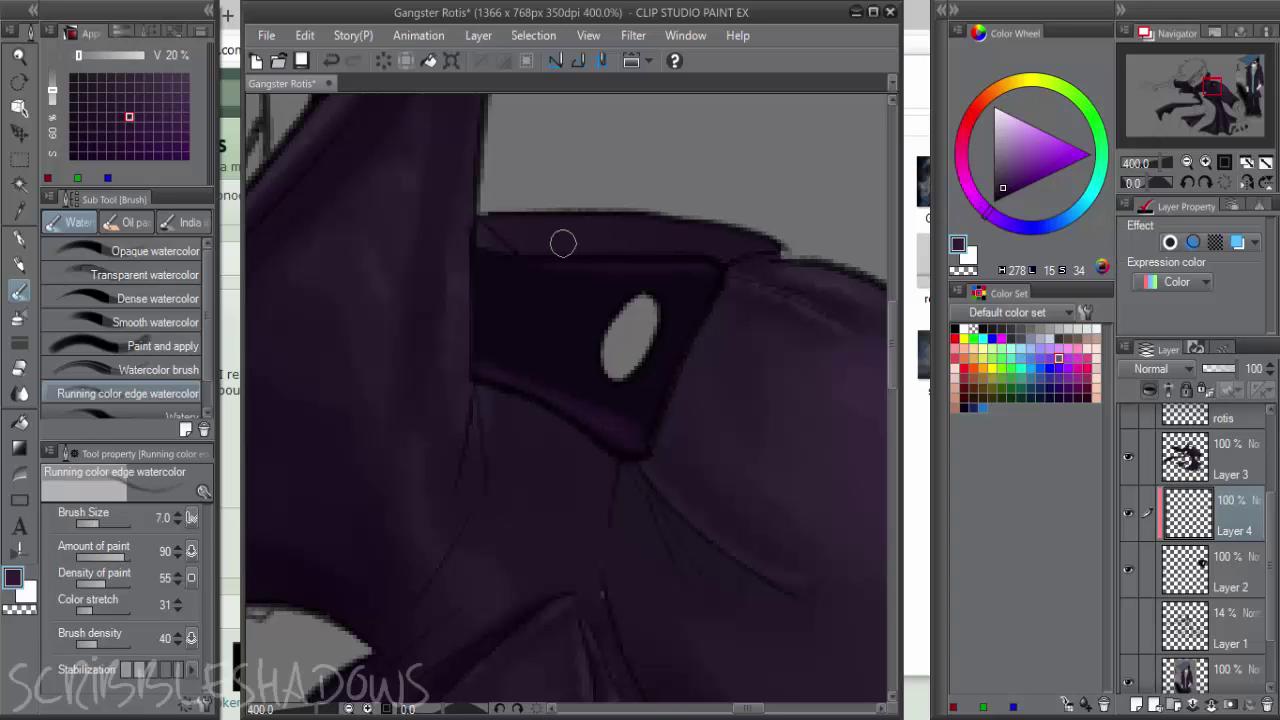
# Darken the strap's end beside the collar and its lower edge with black and near-black purple at brush sizes 10 and 15
pyautogui.click(992, 203)
pyautogui.press(']')
pyautogui.press(']')
pyautogui.press(']')
pyautogui.press(']')
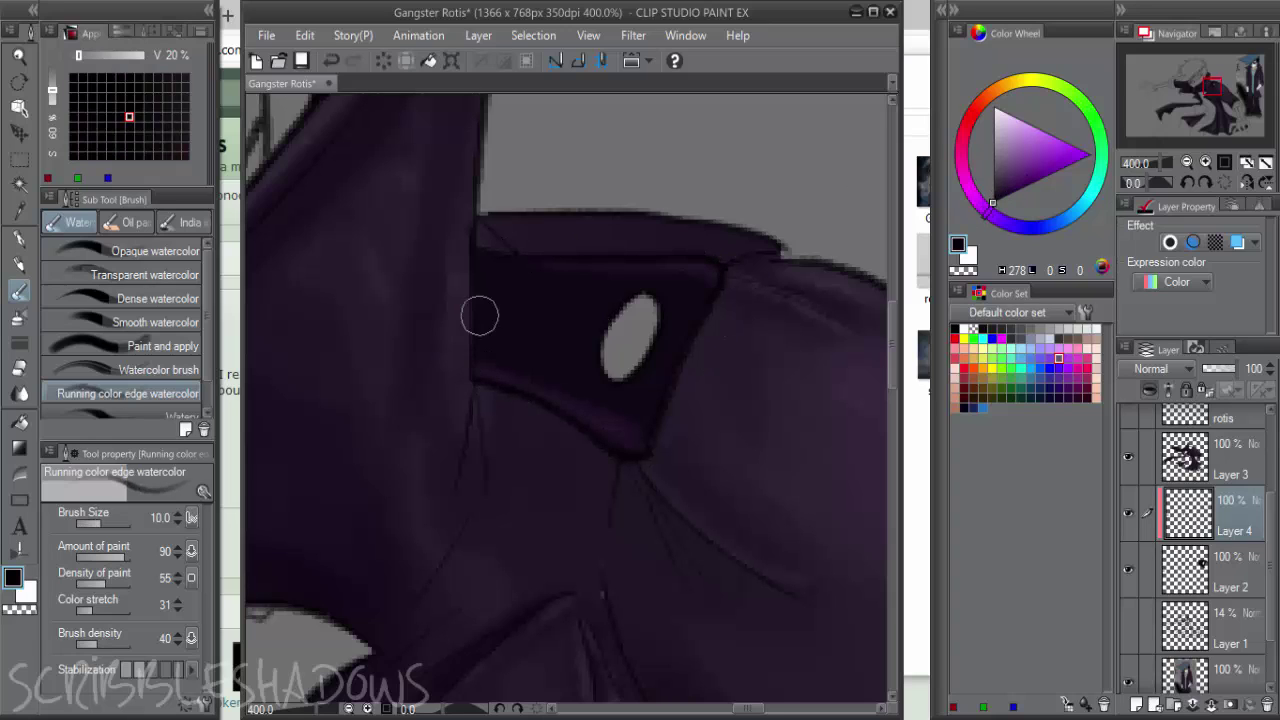
pyautogui.moveTo(471, 240); pyautogui.dragTo(500, 365)
pyautogui.moveTo(622, 436); pyautogui.dragTo(654, 450)
pyautogui.keyDown('alt'); pyautogui.click(548, 369); pyautogui.keyUp('alt')
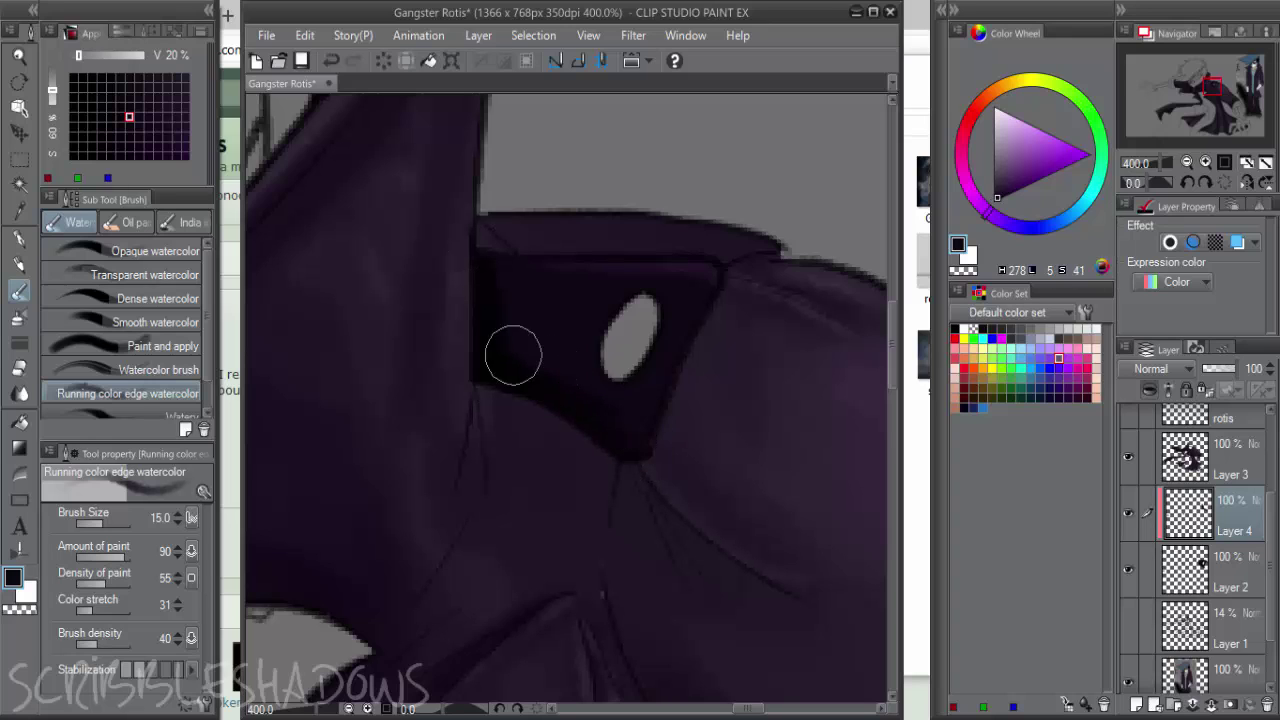
pyautogui.moveTo(512, 356); pyautogui.dragTo(594, 403)
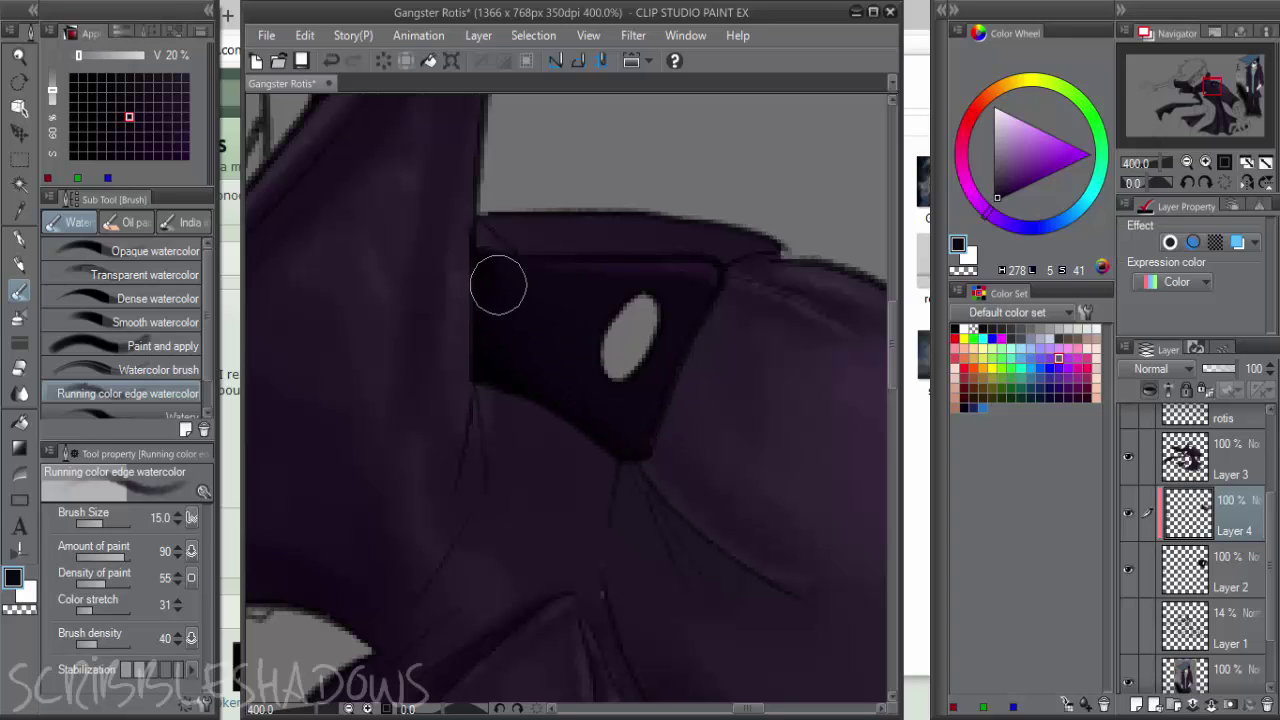
# Blend the strap's shading with dark purples sampled from its upper edge and shadowed end at brush size 15
pyautogui.keyDown('alt'); pyautogui.click(621, 265); pyautogui.keyUp('alt')
pyautogui.keyDown('alt'); pyautogui.click(696, 268); pyautogui.keyUp('alt')
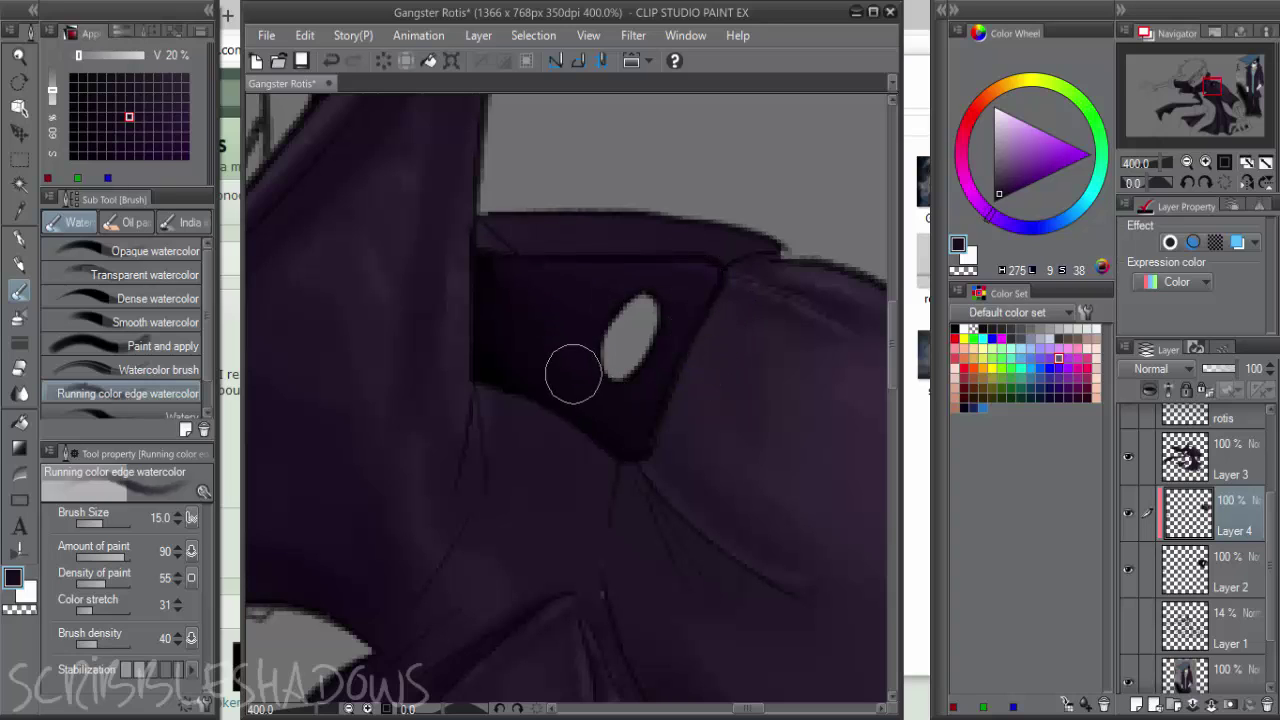
pyautogui.keyDown('alt'); pyautogui.click(502, 350); pyautogui.keyUp('alt')
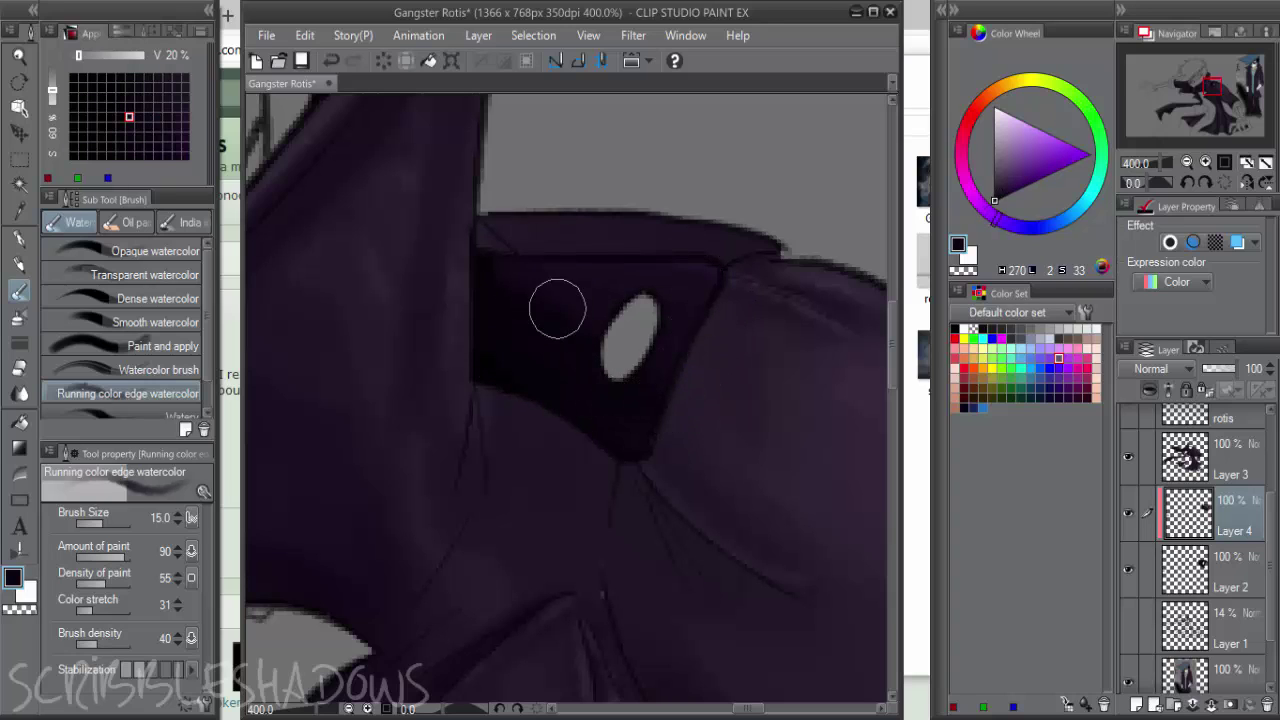
pyautogui.keyDown('alt'); pyautogui.click(545, 261); pyautogui.keyUp('alt')
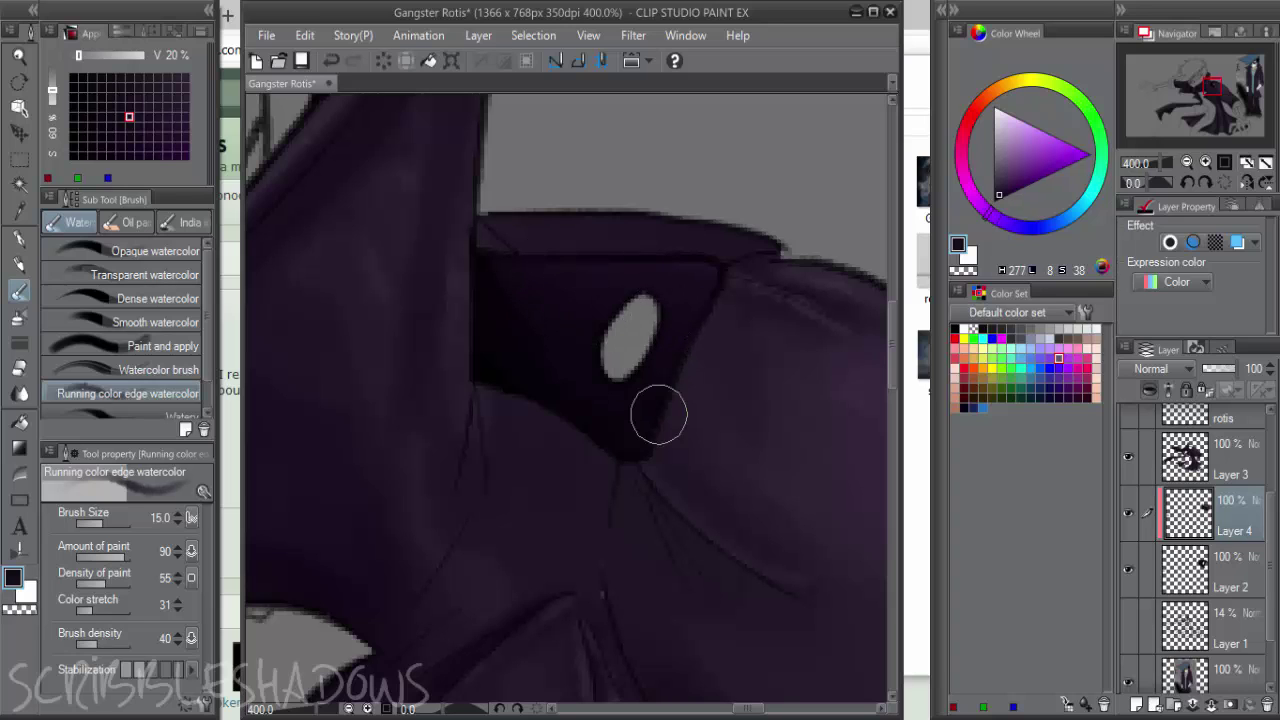
# Merge Layers 2, 3 and 4 into one layer and add a new raster layer above Layer 1
pyautogui.click(1147, 569)
pyautogui.click(1145, 462)
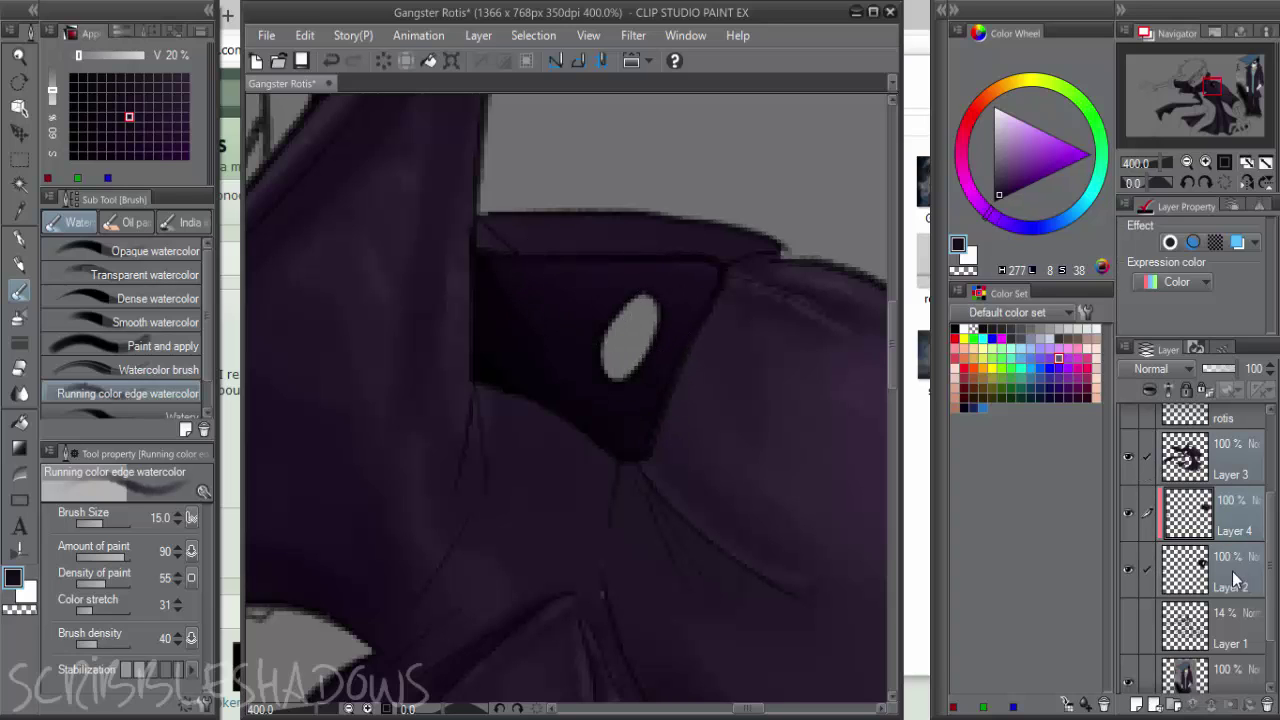
pyautogui.rightClick(1235, 580)
pyautogui.click(1174, 485)
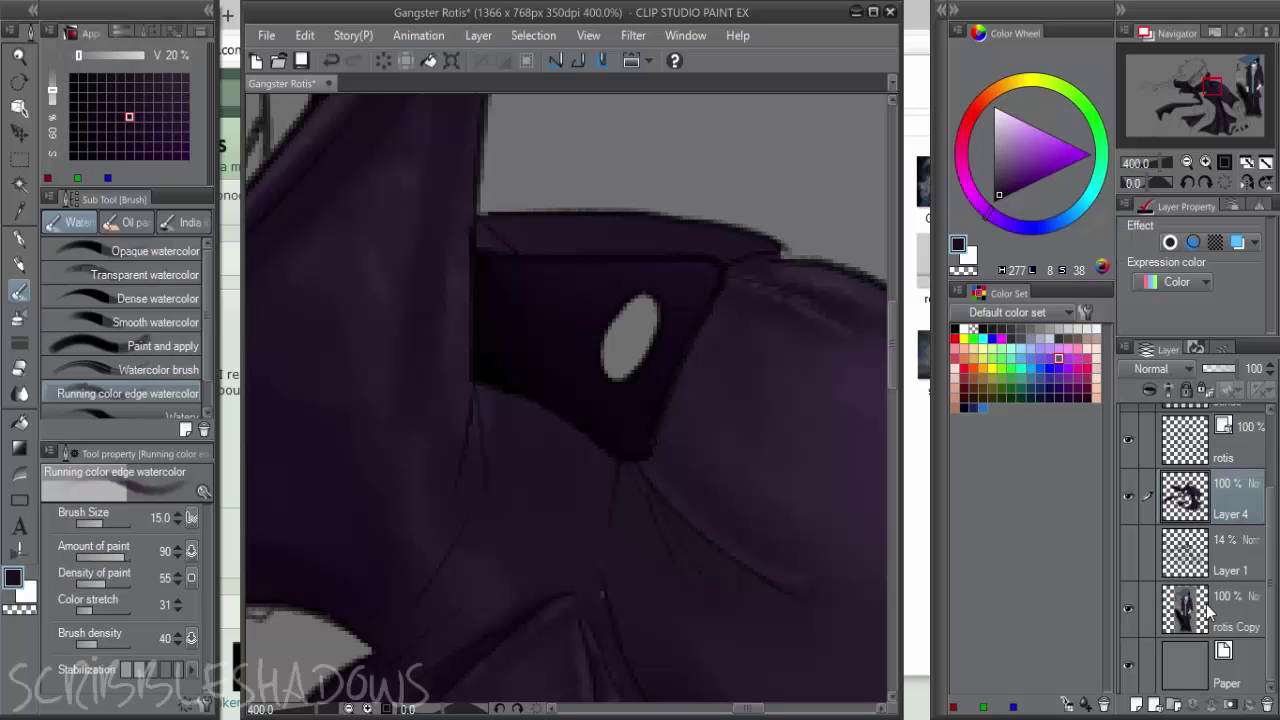
pyautogui.click(1202, 566)
pyautogui.click(1136, 704)
# Sample the muted purple of the reference coat's collar button and fill the shoulder strap's oval button with it
pyautogui.scroll(-2, 626, 509)
pyautogui.moveTo(626, 509); pyautogui.dragTo(661, 400)
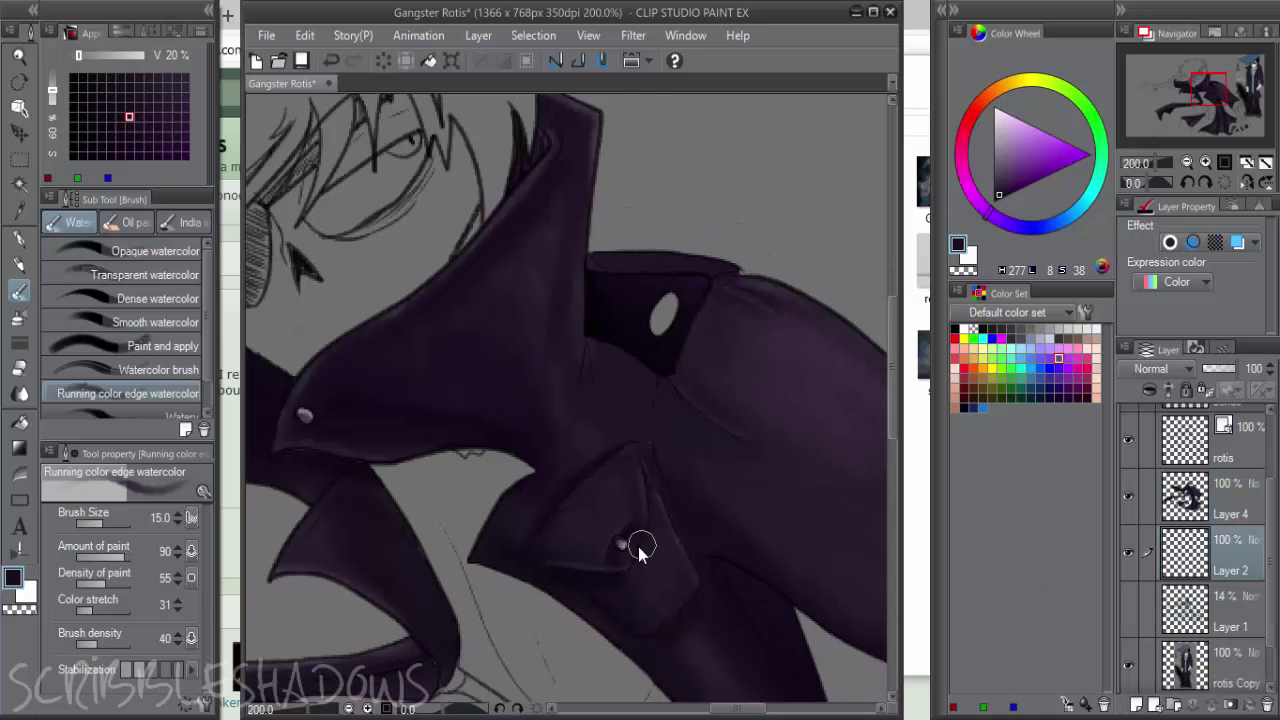
pyautogui.scroll(-3, 640, 548)
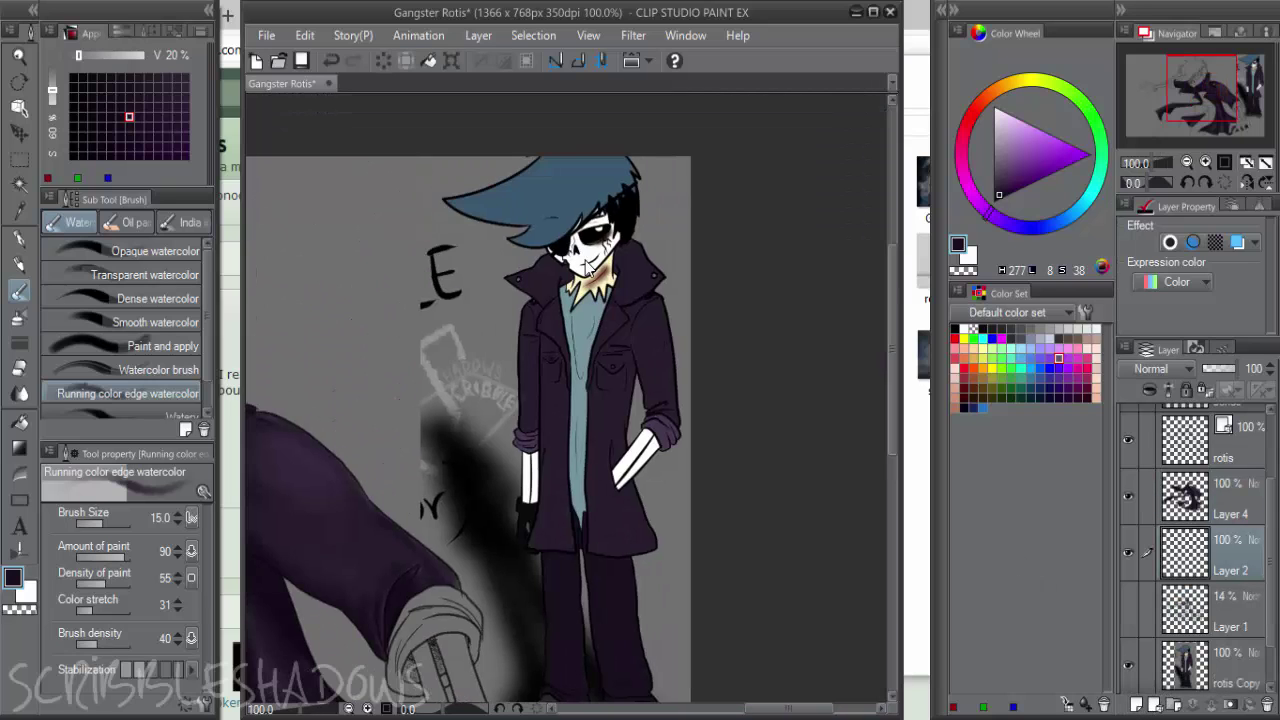
pyautogui.scroll(5, 771, 265)
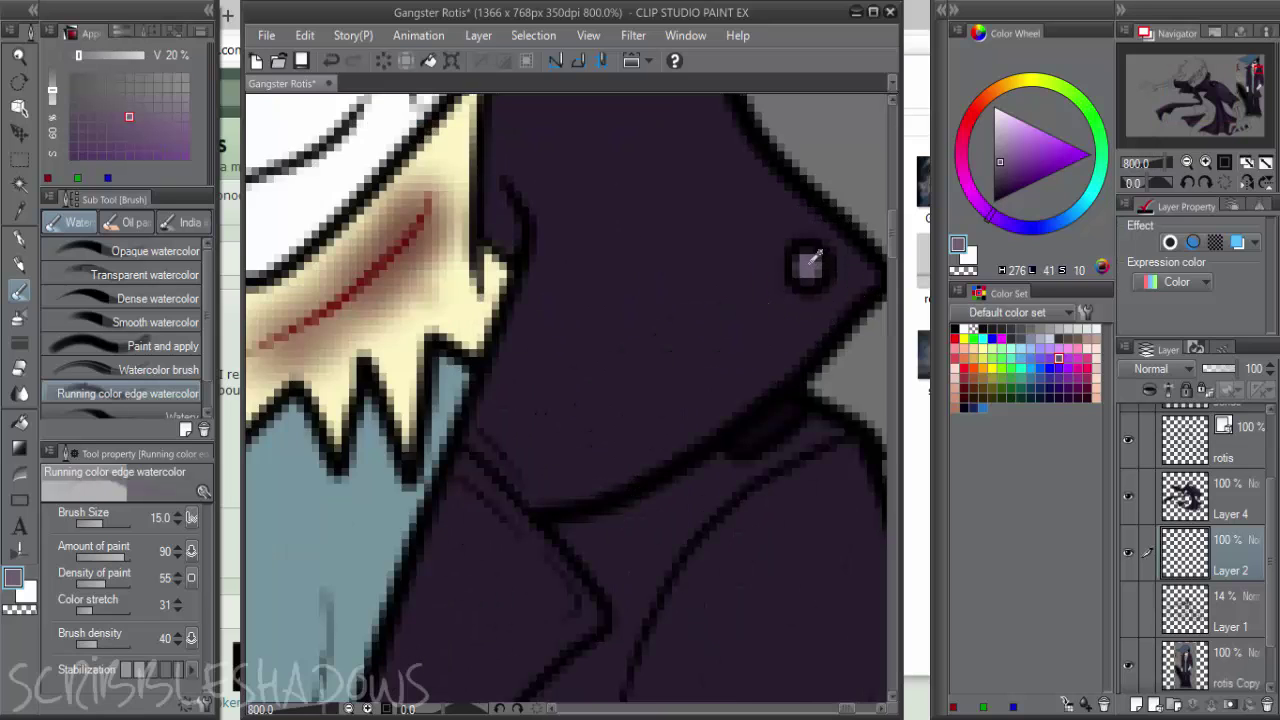
pyautogui.scroll(-7, 491, 478)
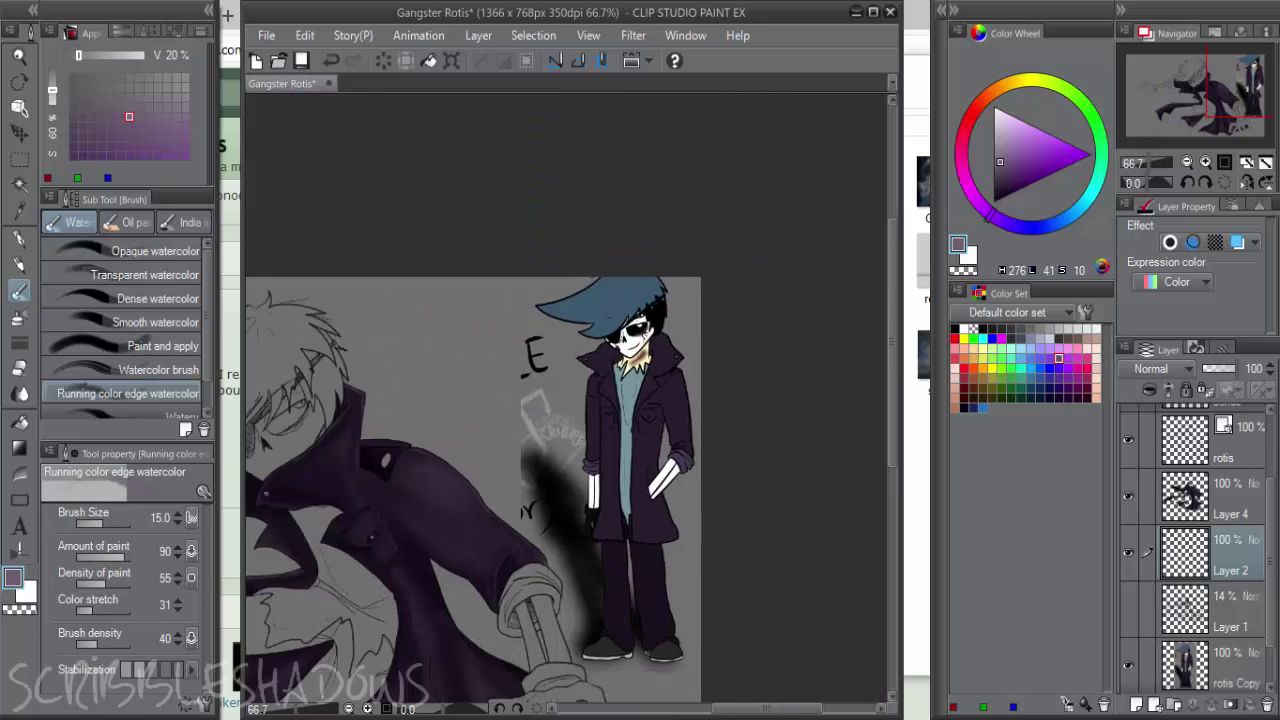
pyautogui.scroll(4, 444, 445)
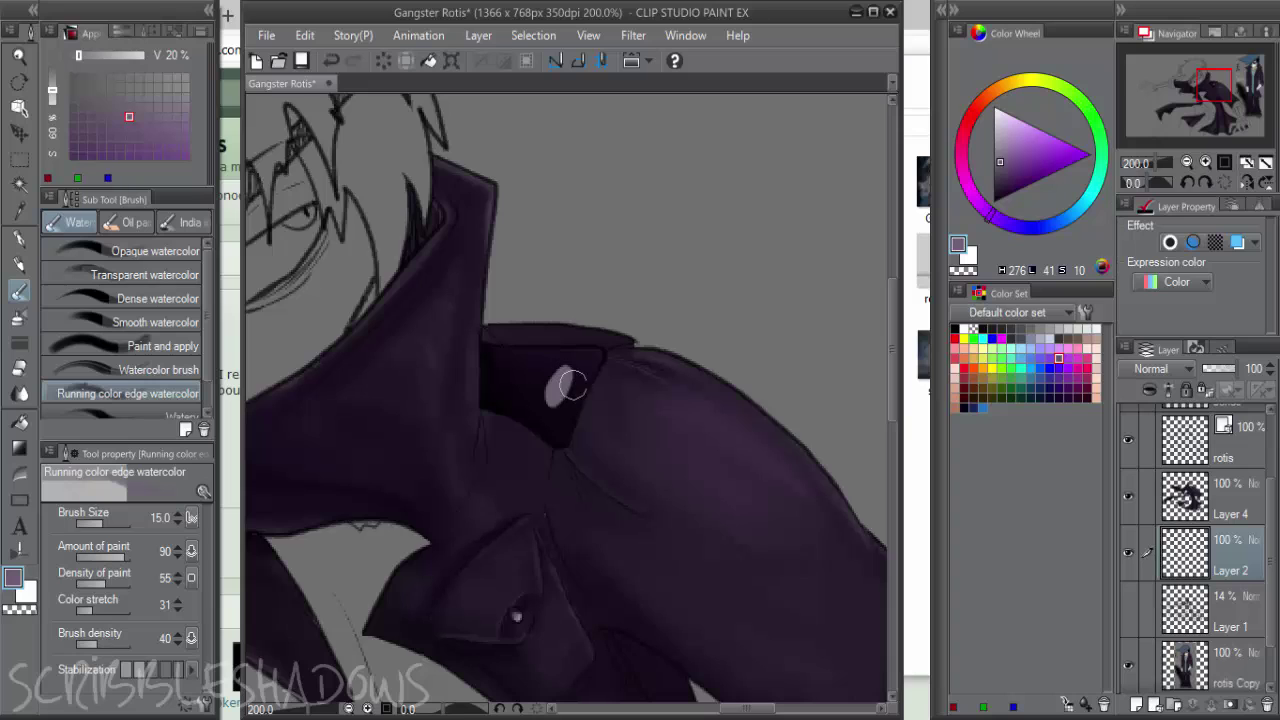
pyautogui.scroll(2, 571, 384)
pyautogui.click(1136, 704)
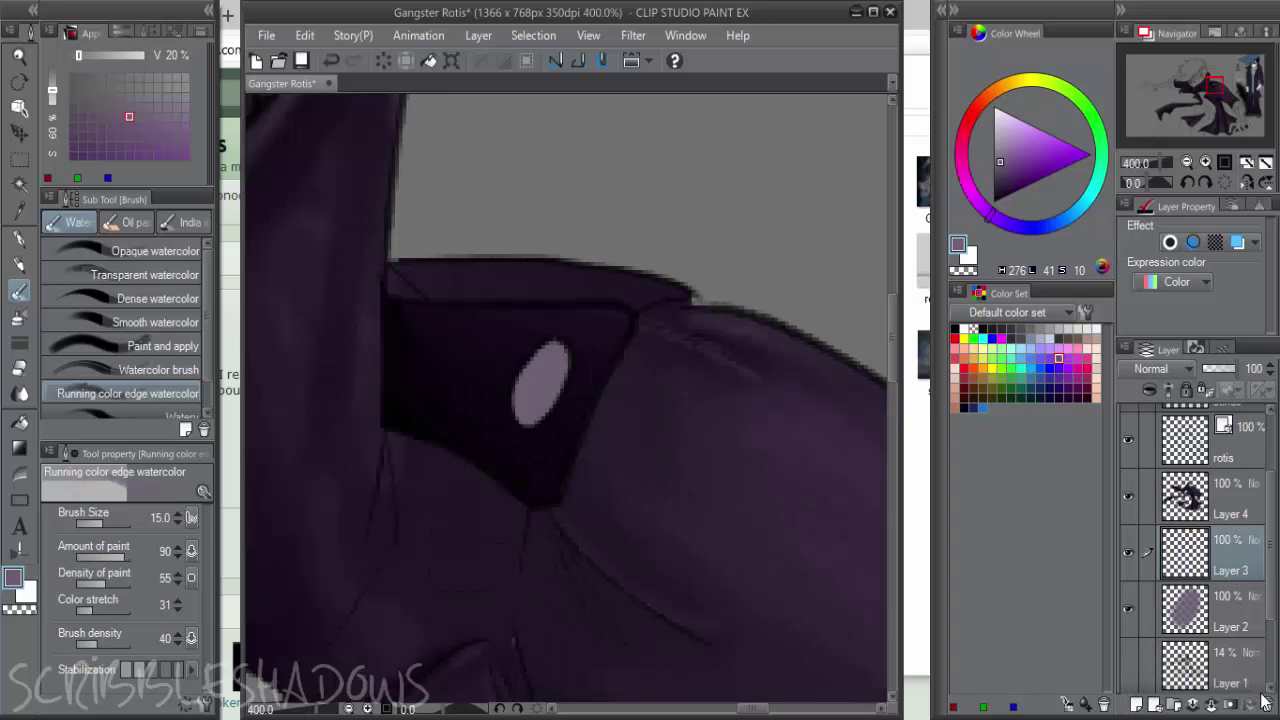
pyautogui.hotkey('ctrl', 'z')
# Shade the strap button's edge with dark purples, reducing the brush to size 7, and sample purples from the button for blending
pyautogui.click(996, 192)
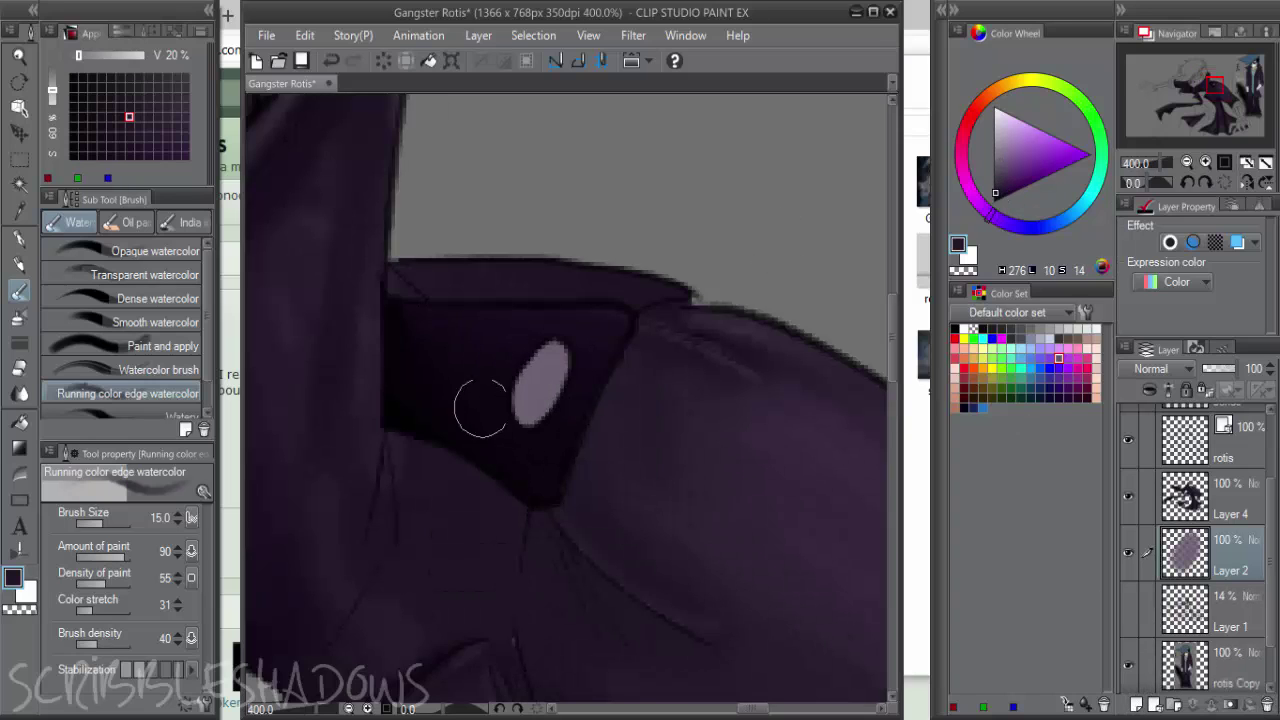
pyautogui.moveTo(480, 403)
pyautogui.mouseDown()
pyautogui.moveTo(519, 375)
pyautogui.moveTo(518, 440)
pyautogui.moveTo(514, 410)
pyautogui.moveTo(563, 418)
pyautogui.moveTo(510, 428)
pyautogui.moveTo(540, 440)
pyautogui.moveTo(516, 402)
pyautogui.moveTo(543, 335)
pyautogui.moveTo(505, 425)
pyautogui.moveTo(497, 408)
pyautogui.moveTo(546, 434)
pyautogui.mouseUp()
pyautogui.click(1003, 198)
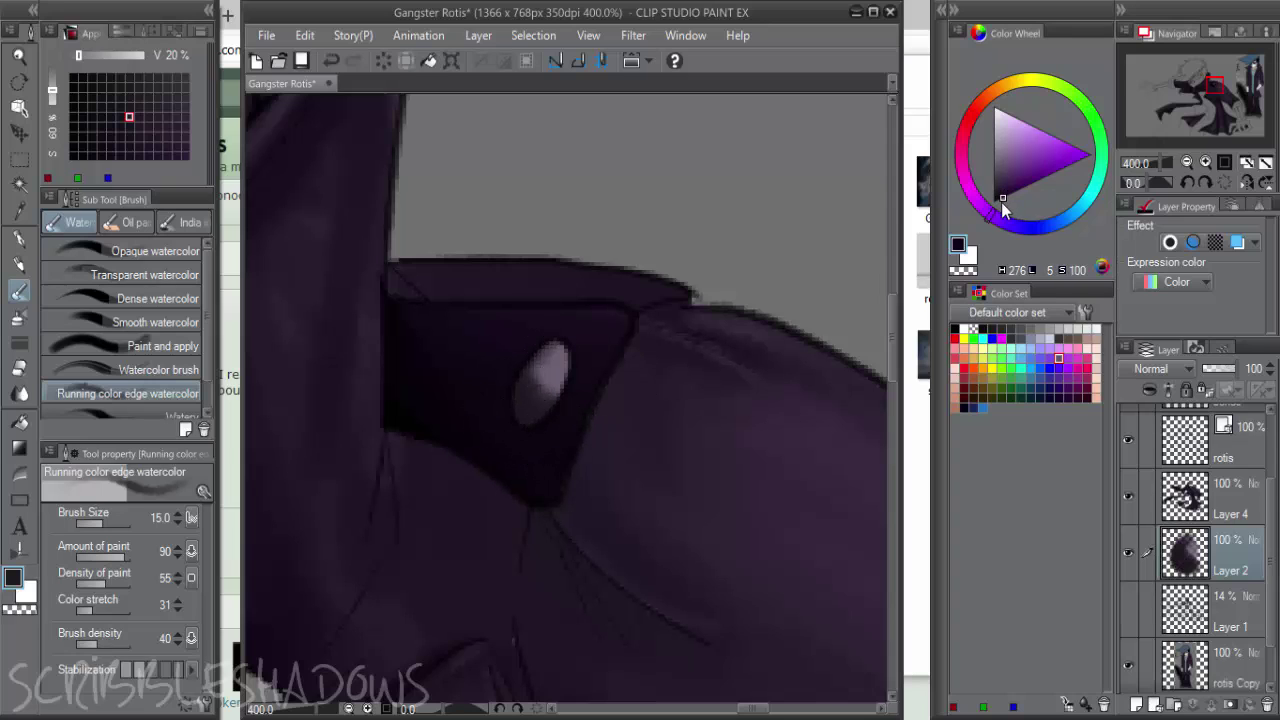
pyautogui.press('[')
pyautogui.press('[')
pyautogui.press('[')
pyautogui.press('[')
pyautogui.moveTo(528, 385)
pyautogui.mouseDown()
pyautogui.moveTo(529, 423)
pyautogui.moveTo(537, 366)
pyautogui.moveTo(545, 380)
pyautogui.moveTo(528, 397)
pyautogui.moveTo(549, 409)
pyautogui.moveTo(537, 428)
pyautogui.moveTo(536, 414)
pyautogui.mouseUp()
pyautogui.keyDown('alt'); pyautogui.click(551, 383); pyautogui.keyUp('alt')
pyautogui.keyDown('alt'); pyautogui.click(528, 398); pyautogui.keyUp('alt')
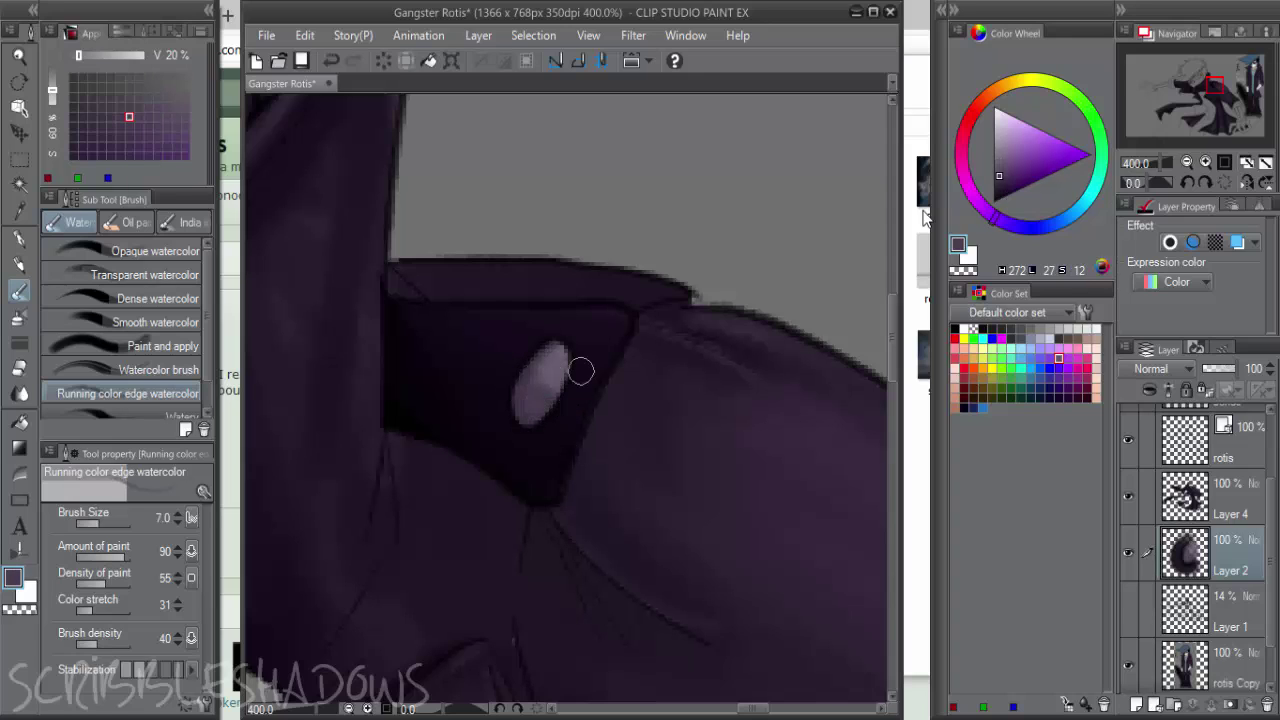
# Refine the strap button with darker purple shading and pale purple rim highlights, blending them with purples sampled from the button
pyautogui.click(999, 194)
pyautogui.moveTo(543, 363)
pyautogui.mouseDown()
pyautogui.moveTo(531, 422)
pyautogui.moveTo(510, 405)
pyautogui.moveTo(533, 415)
pyautogui.moveTo(537, 342)
pyautogui.moveTo(556, 356)
pyautogui.moveTo(556, 388)
pyautogui.moveTo(558, 345)
pyautogui.moveTo(557, 402)
pyautogui.mouseUp()
pyautogui.click(998, 169)
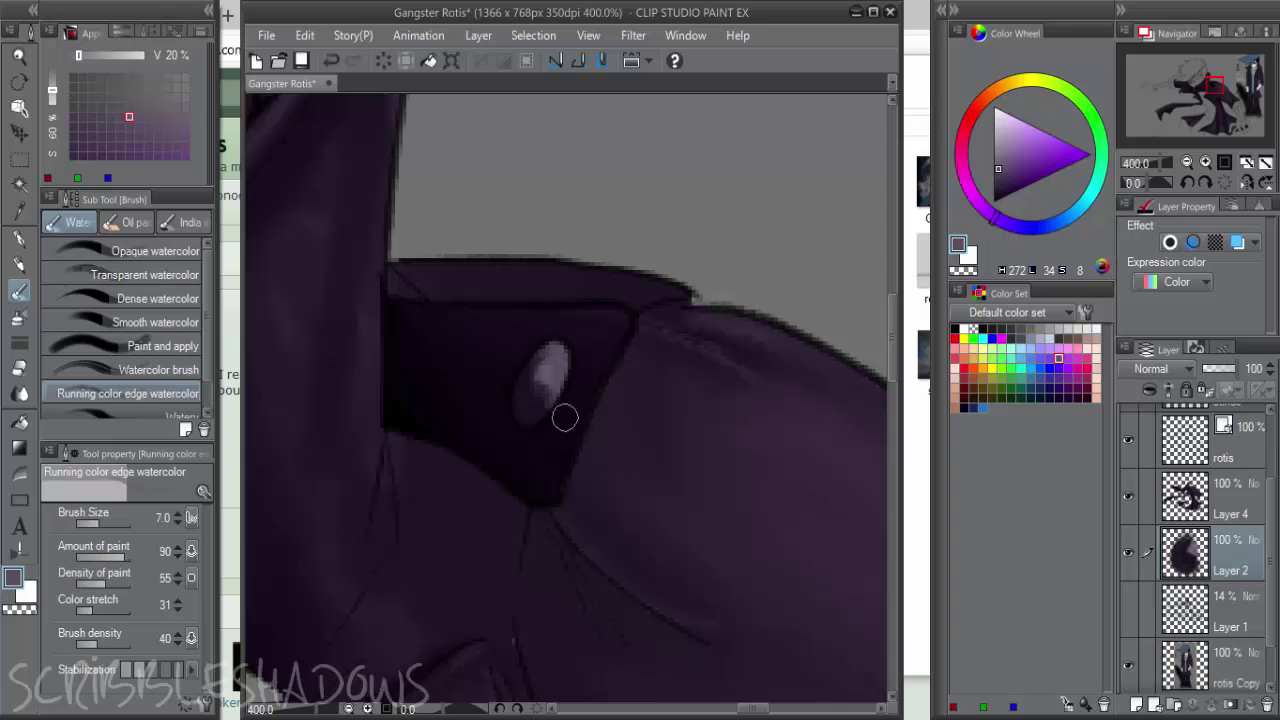
pyautogui.click(1002, 140)
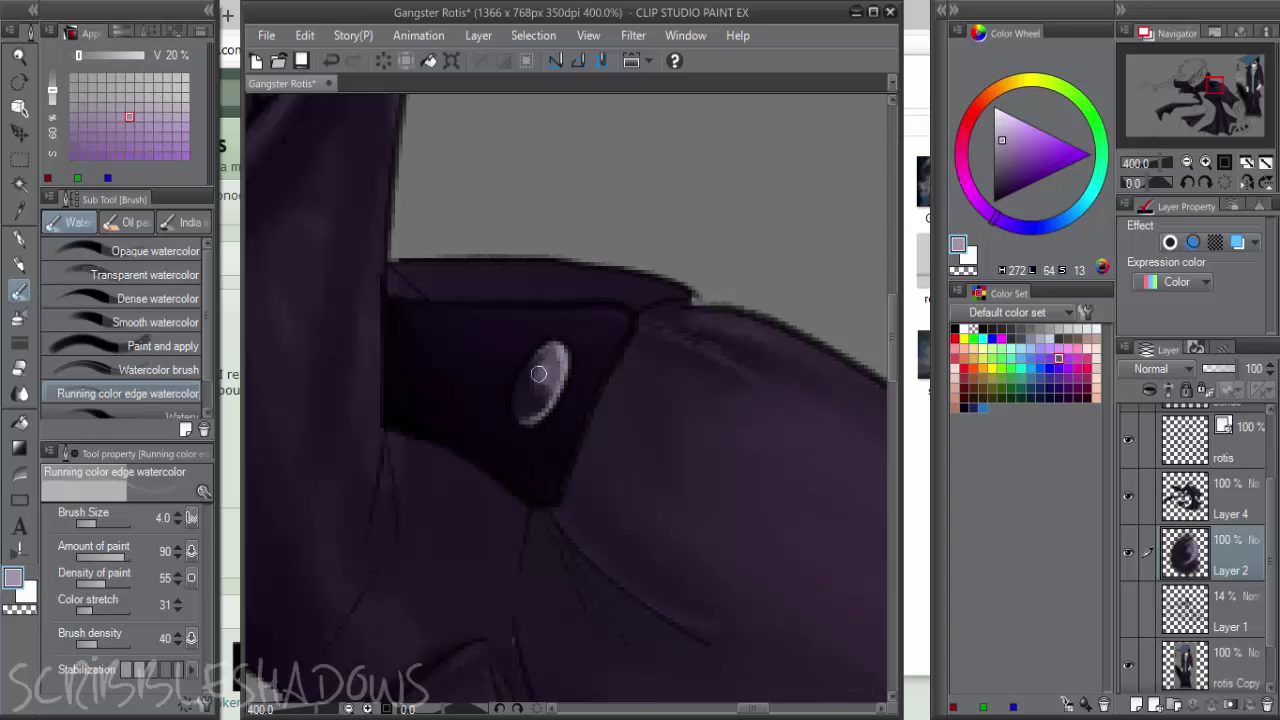
pyautogui.keyDown('alt'); pyautogui.click(536, 376); pyautogui.keyUp('alt')
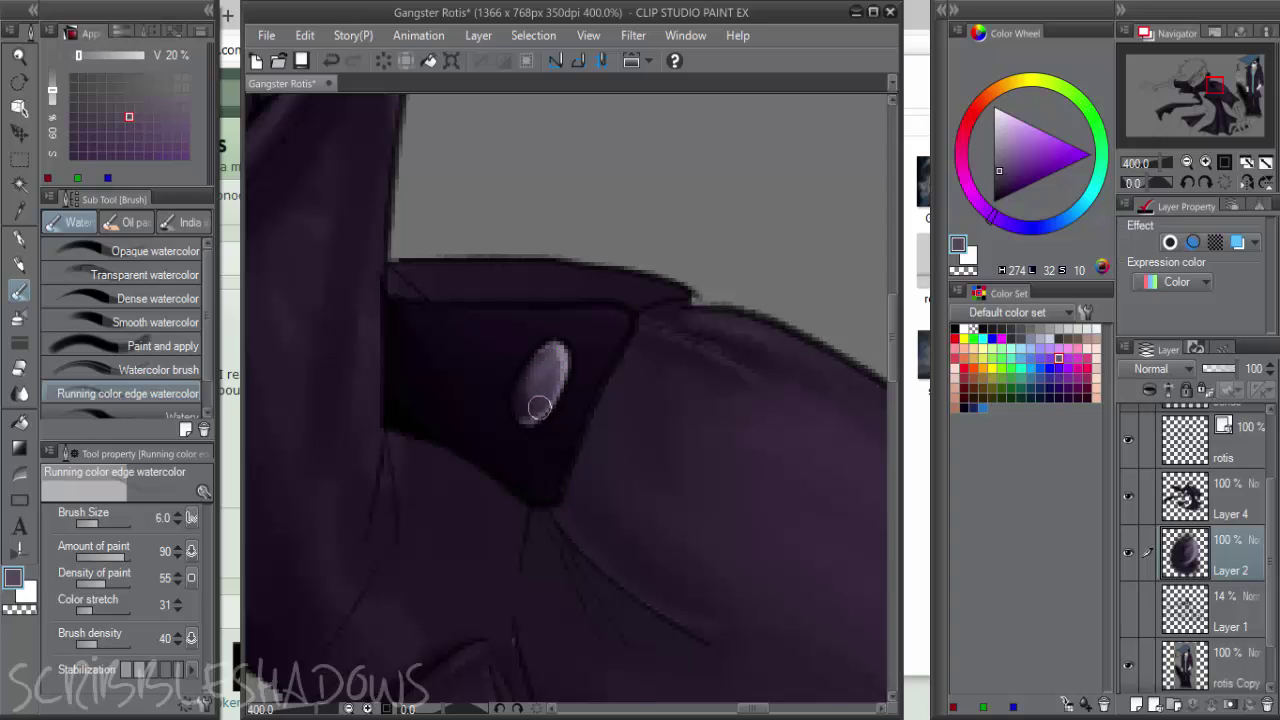
pyautogui.keyDown('alt'); pyautogui.click(539, 405); pyautogui.keyUp('alt')
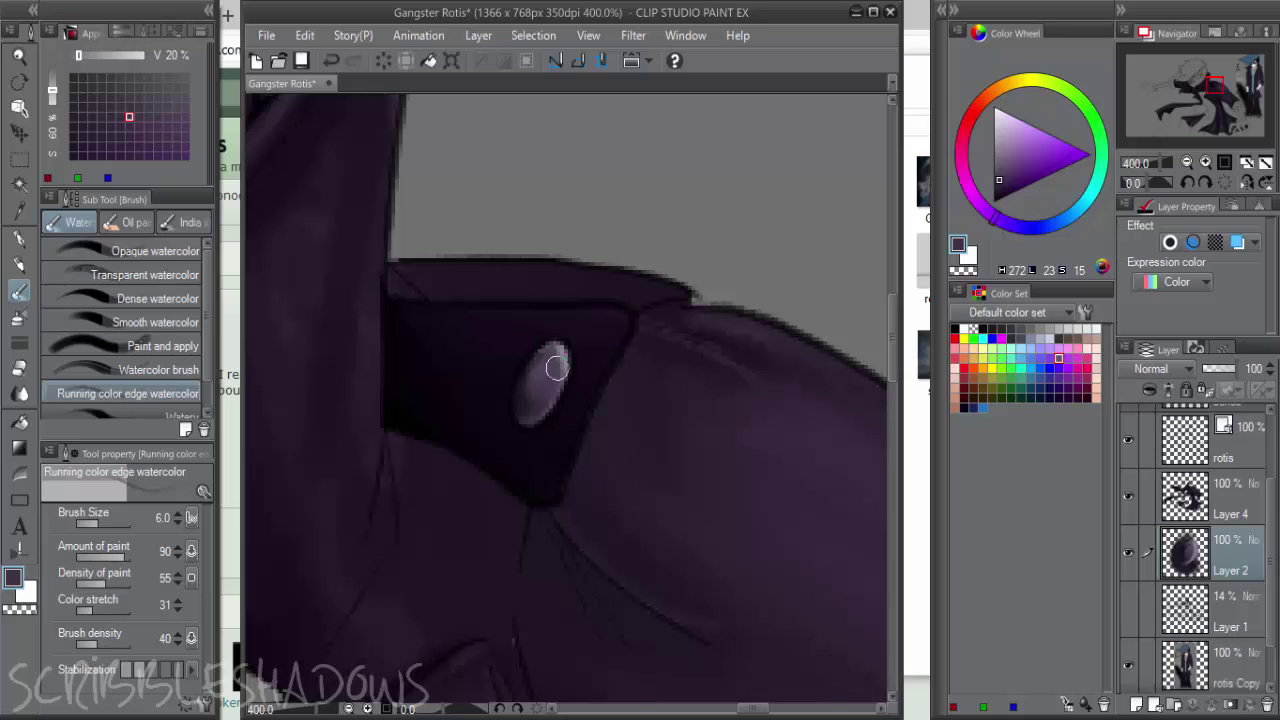
# Merge the strap button's Layer 2 with the coat's Layer 4
pyautogui.scroll(-7, 664, 443)
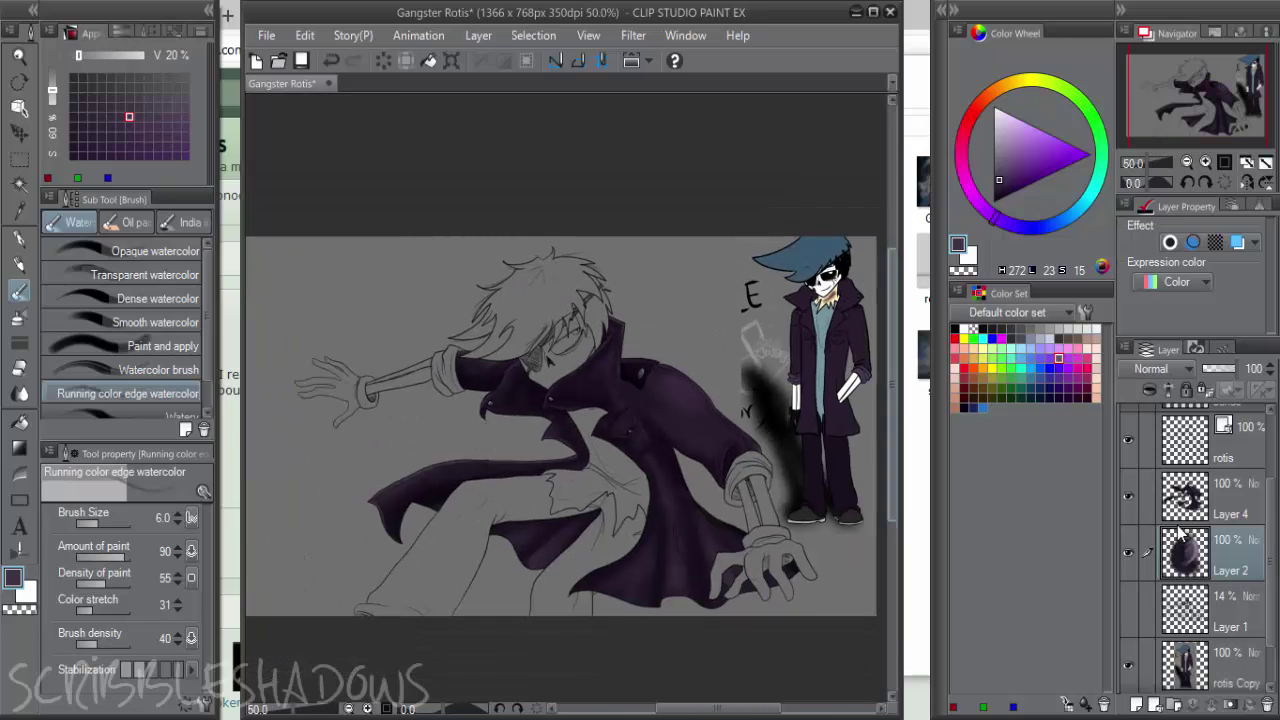
pyautogui.click(1147, 498)
pyautogui.rightClick(1237, 555)
pyautogui.click(1165, 461)
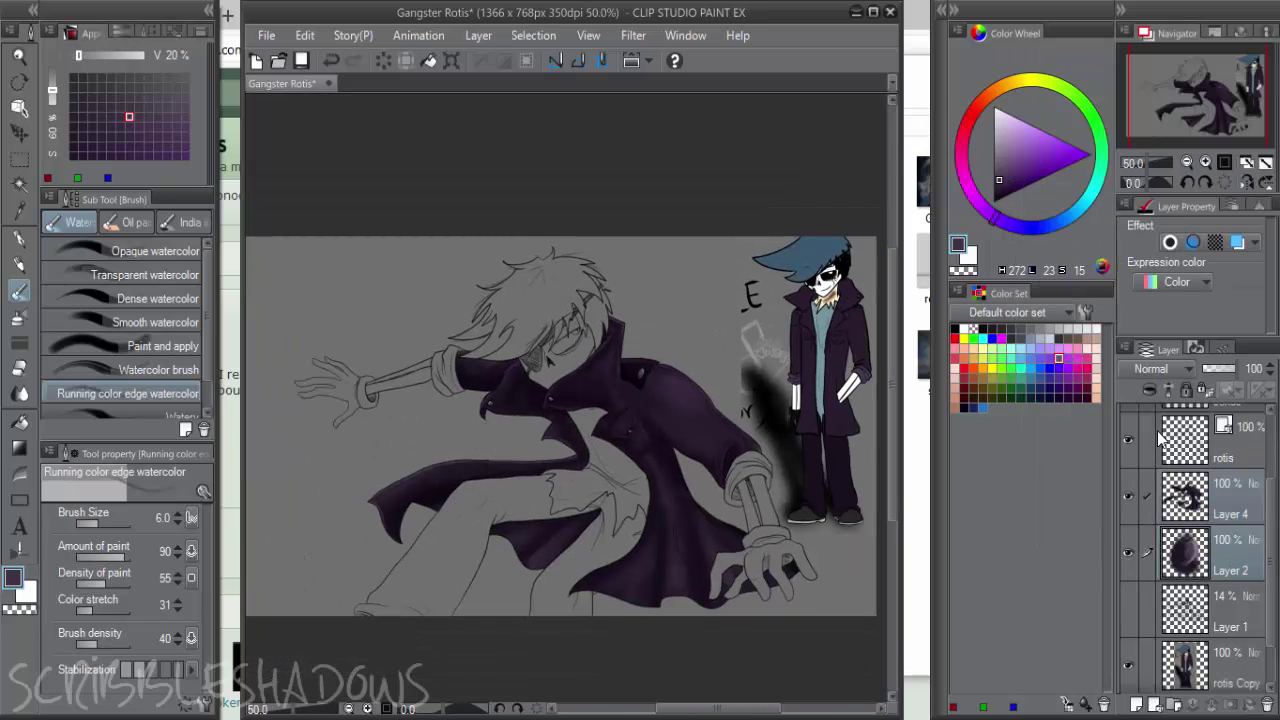
pyautogui.hotkey('shift', 'alt', 'e')
# Sample the lighter purple of the rolled sleeve cuff on the reference figure
pyautogui.scroll(3, 638, 447)
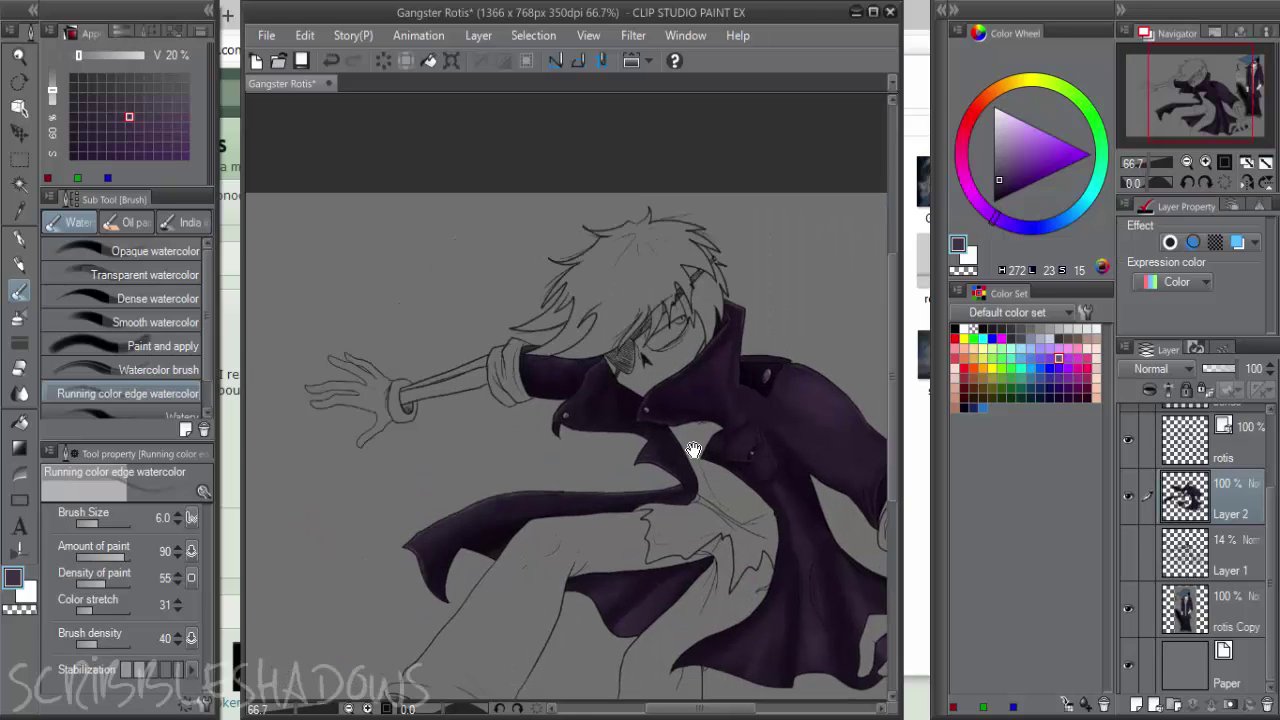
pyautogui.moveTo(797, 470); pyautogui.dragTo(677, 462)
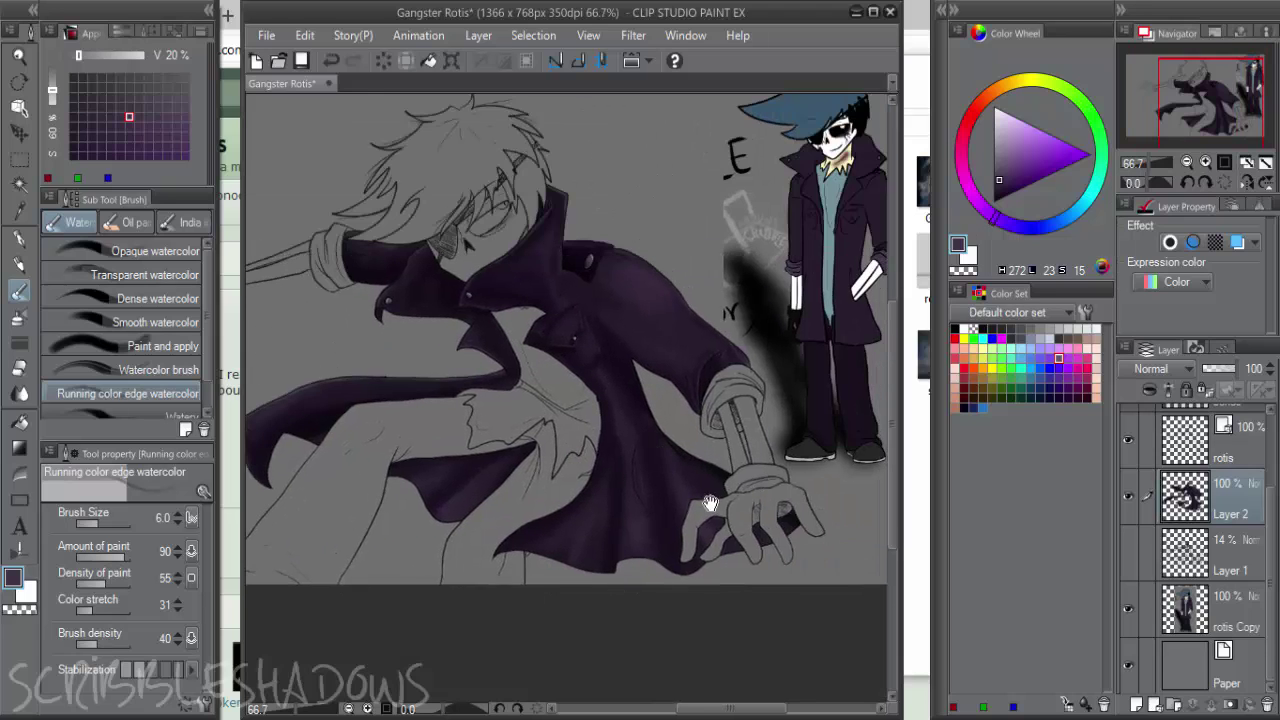
pyautogui.moveTo(678, 507); pyautogui.dragTo(657, 511)
pyautogui.scroll(3, 760, 497)
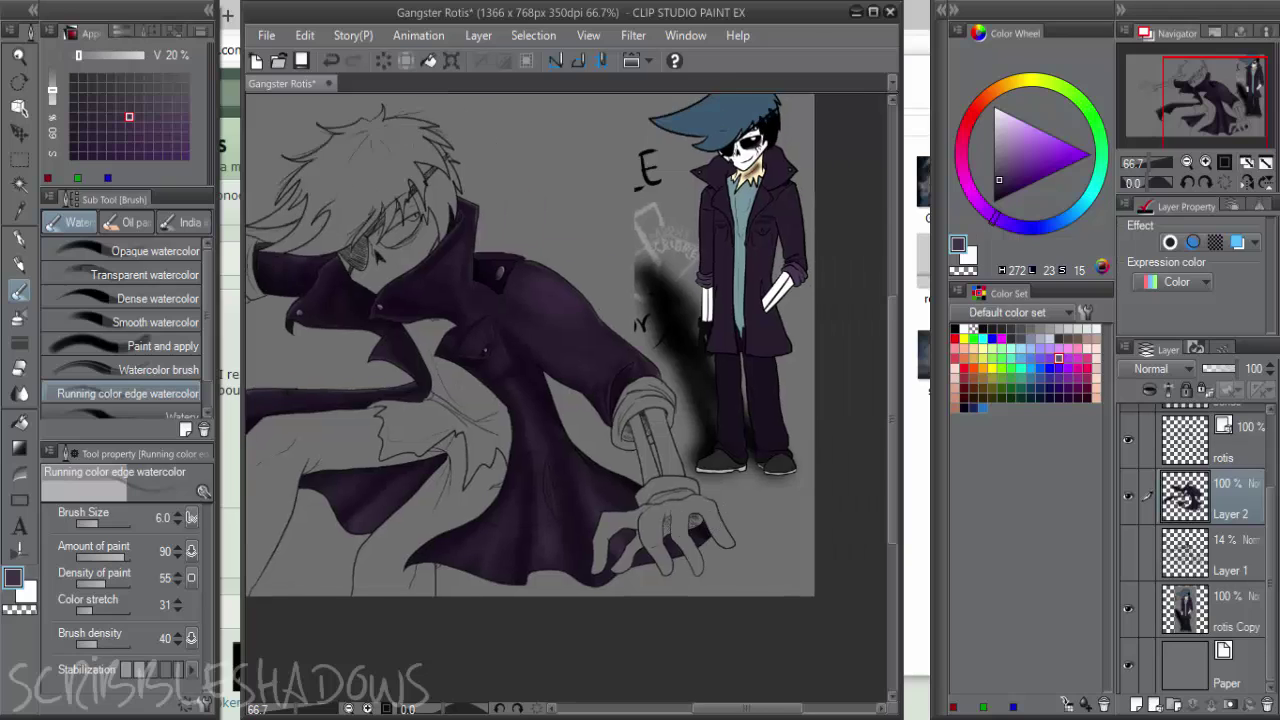
pyautogui.moveTo(724, 425); pyautogui.dragTo(738, 543)
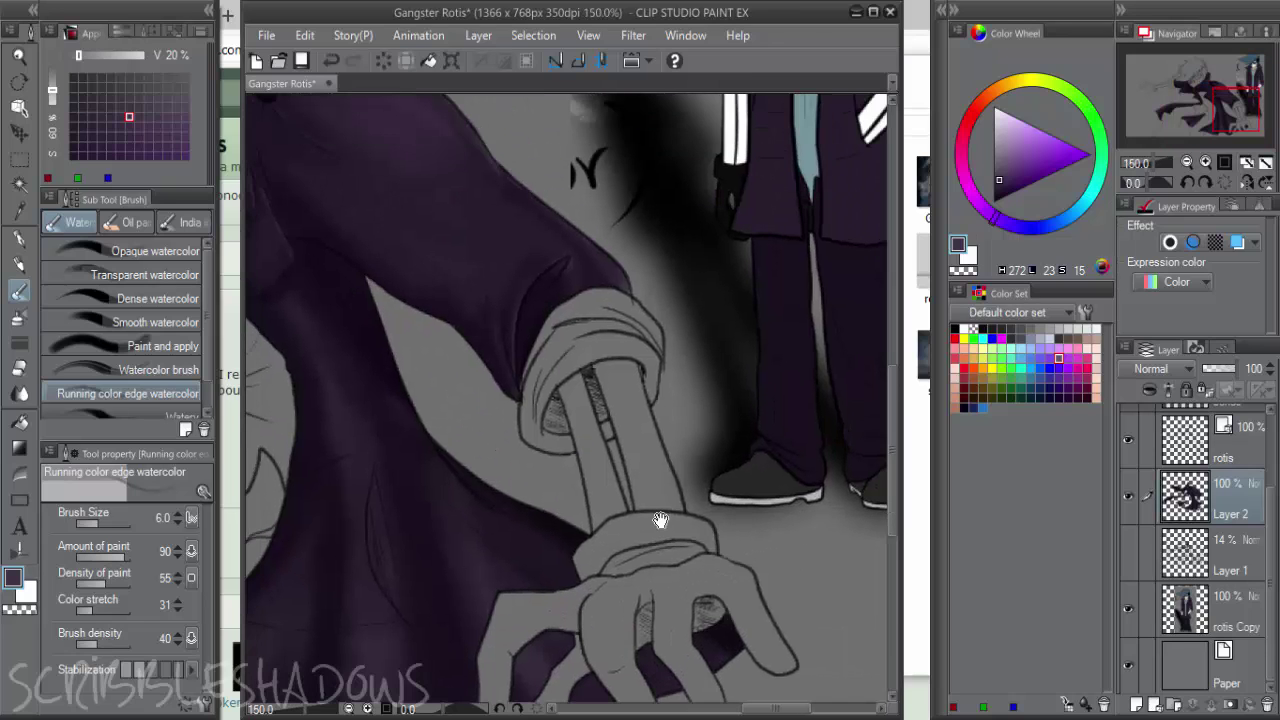
pyautogui.moveTo(663, 460); pyautogui.dragTo(712, 493)
pyautogui.scroll(-1, 832, 340)
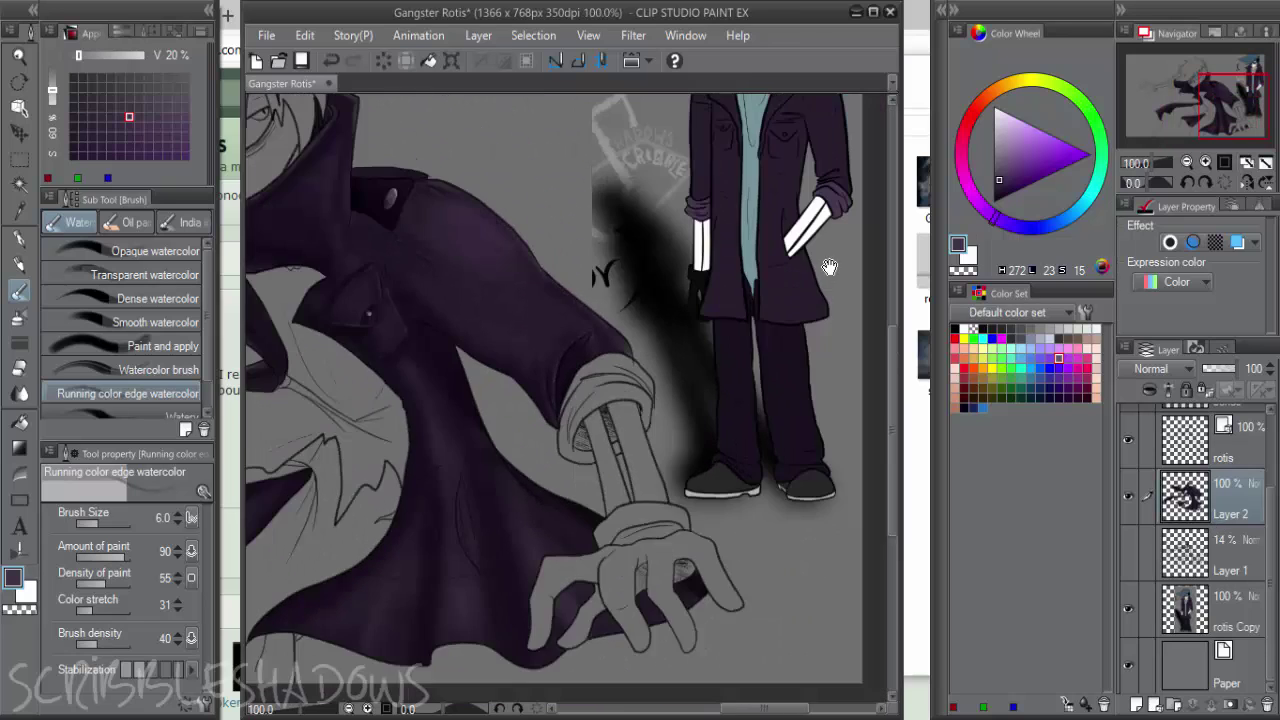
pyautogui.moveTo(829, 263); pyautogui.dragTo(763, 281)
pyautogui.scroll(2, 765, 274)
pyautogui.keyDown('alt'); pyautogui.click(750, 283); pyautogui.keyUp('alt')
# Add a new raster layer directly above Layer 1 for the sleeve cuff's color
pyautogui.scroll(-2, 785, 372)
pyautogui.moveTo(785, 372); pyautogui.dragTo(865, 296)
pyautogui.click(1220, 574)
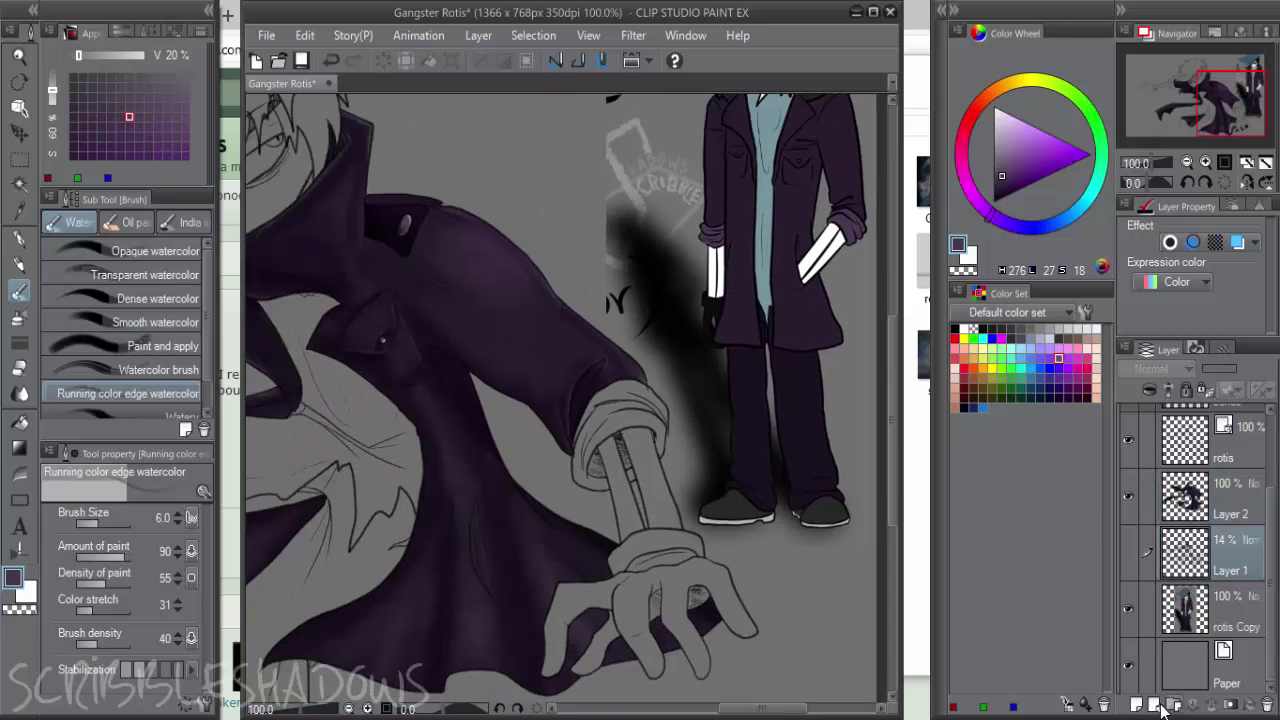
pyautogui.click(1136, 705)
# Fill the lowered arm's rolled sleeve cuff with the sampled lighter purple, using the Refer other layers fill
pyautogui.scroll(2, 580, 471)
pyautogui.press('g')
pyautogui.press('g')
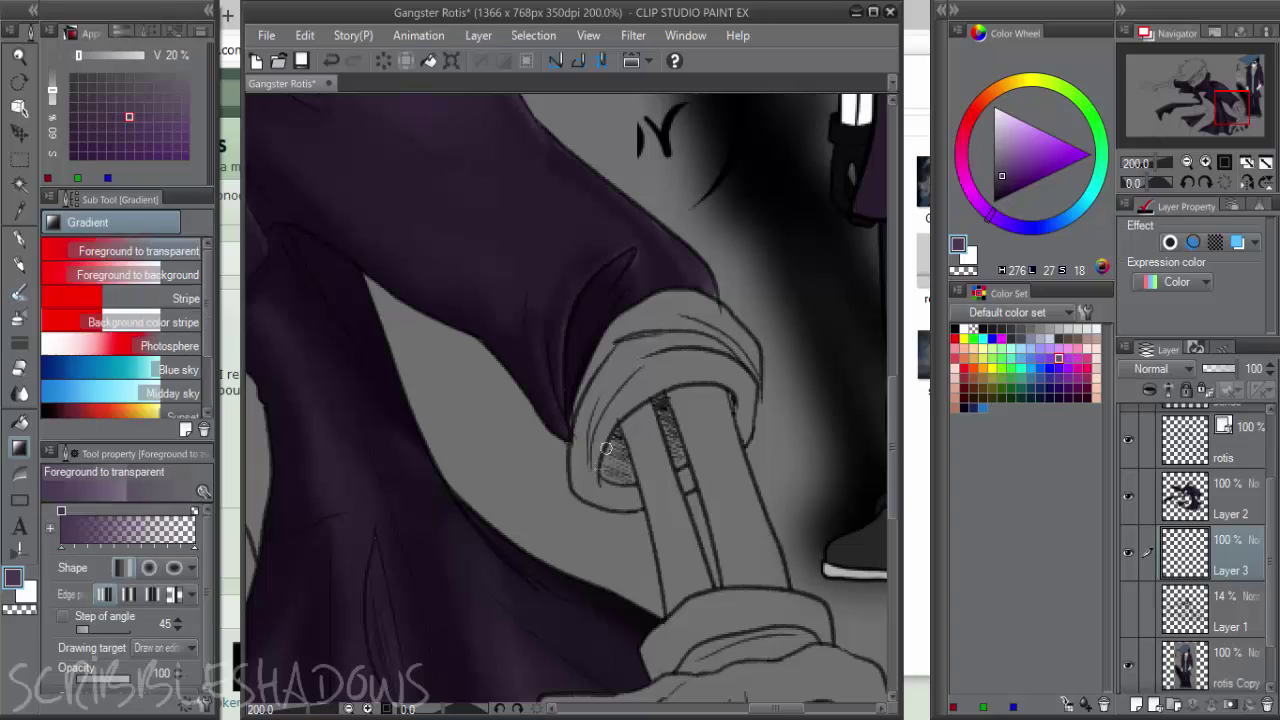
pyautogui.click(602, 430)
pyautogui.click(673, 371)
pyautogui.click(680, 342)
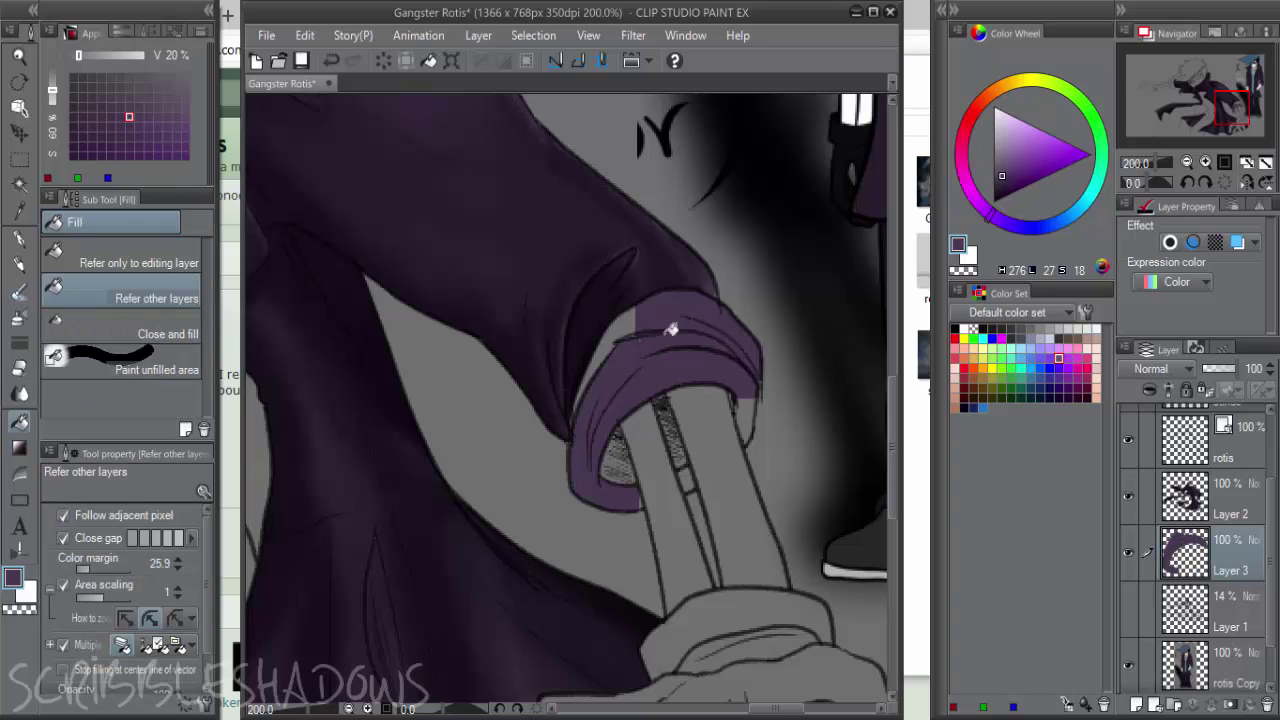
pyautogui.click(632, 327)
# Paint the unfilled gaps and the inside of the lowered arm's cuff flat purple with the size 8 Mapping pen
pyautogui.press('p')
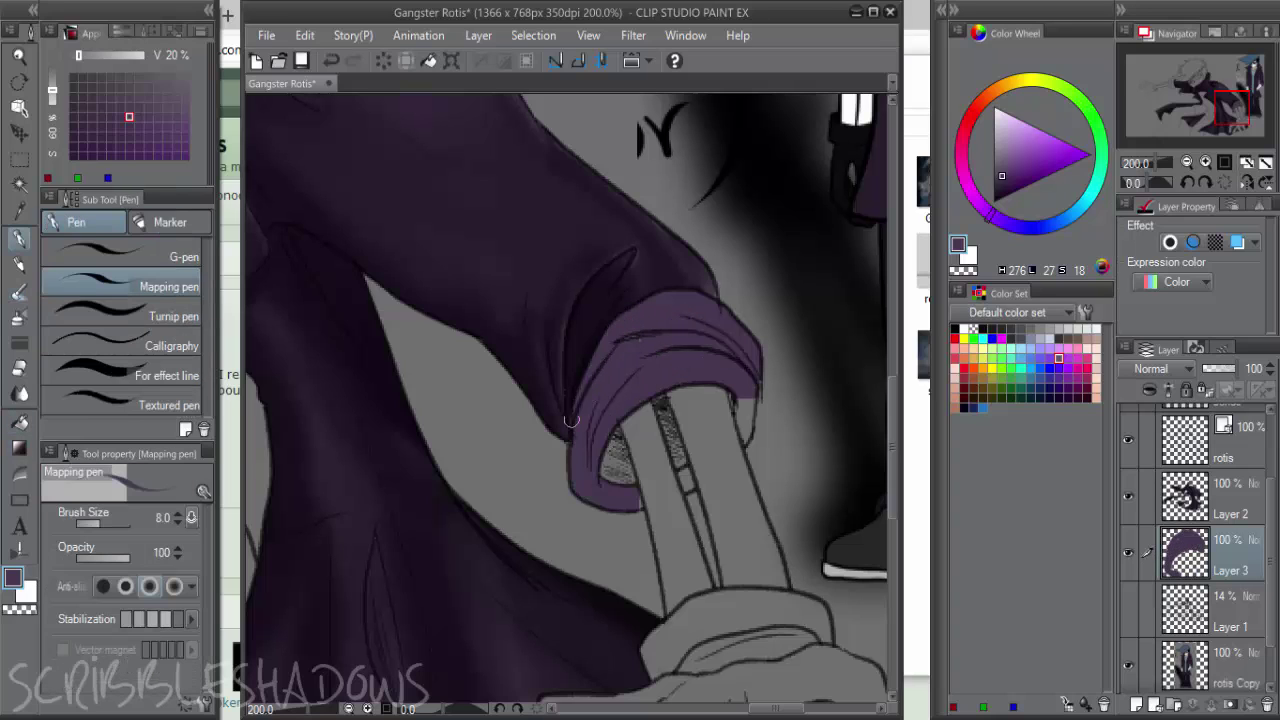
pyautogui.scroll(2, 667, 485)
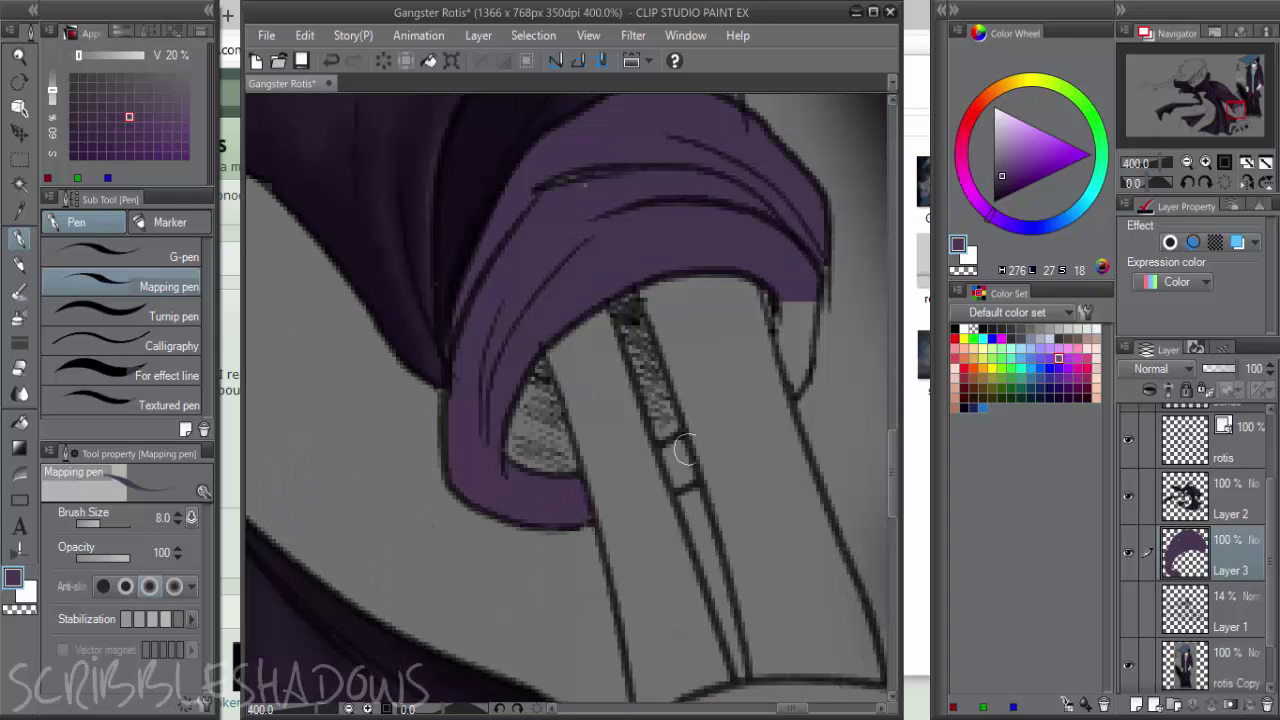
pyautogui.moveTo(684, 450); pyautogui.dragTo(670, 456)
pyautogui.moveTo(800, 328)
pyautogui.mouseDown()
pyautogui.moveTo(797, 345)
pyautogui.moveTo(806, 318)
pyautogui.mouseUp()
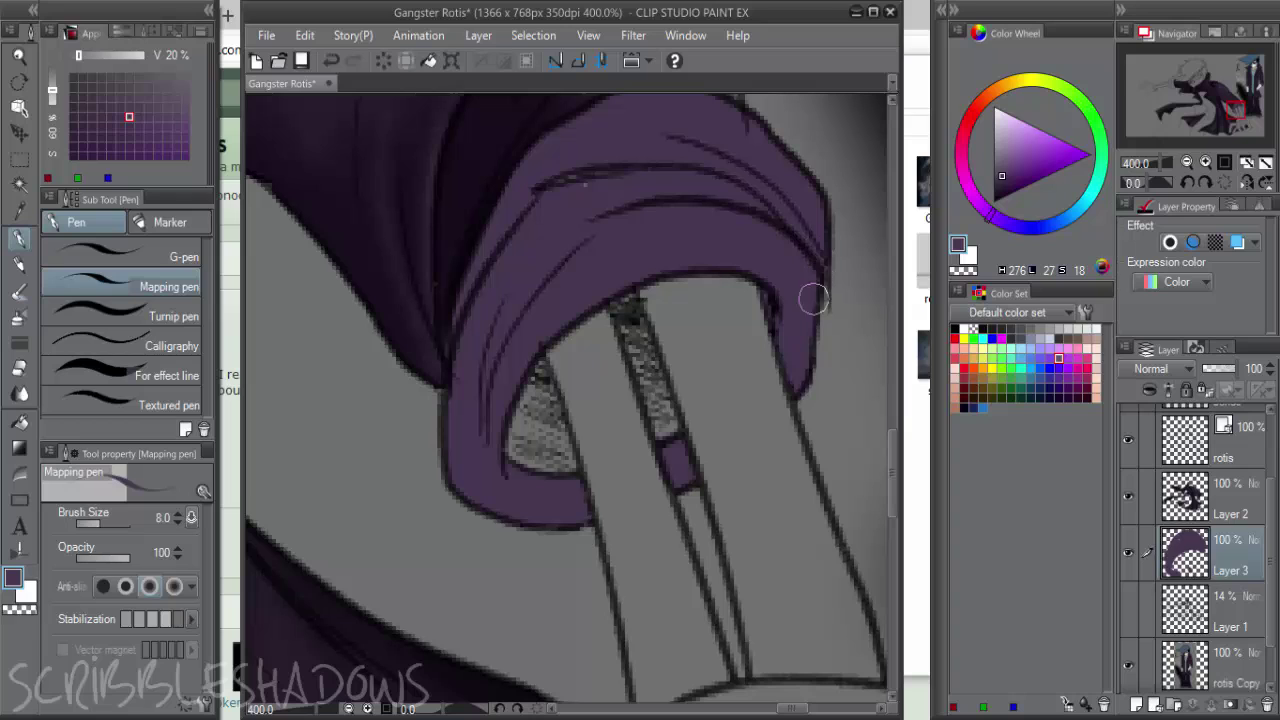
pyautogui.moveTo(620, 291); pyautogui.dragTo(670, 441)
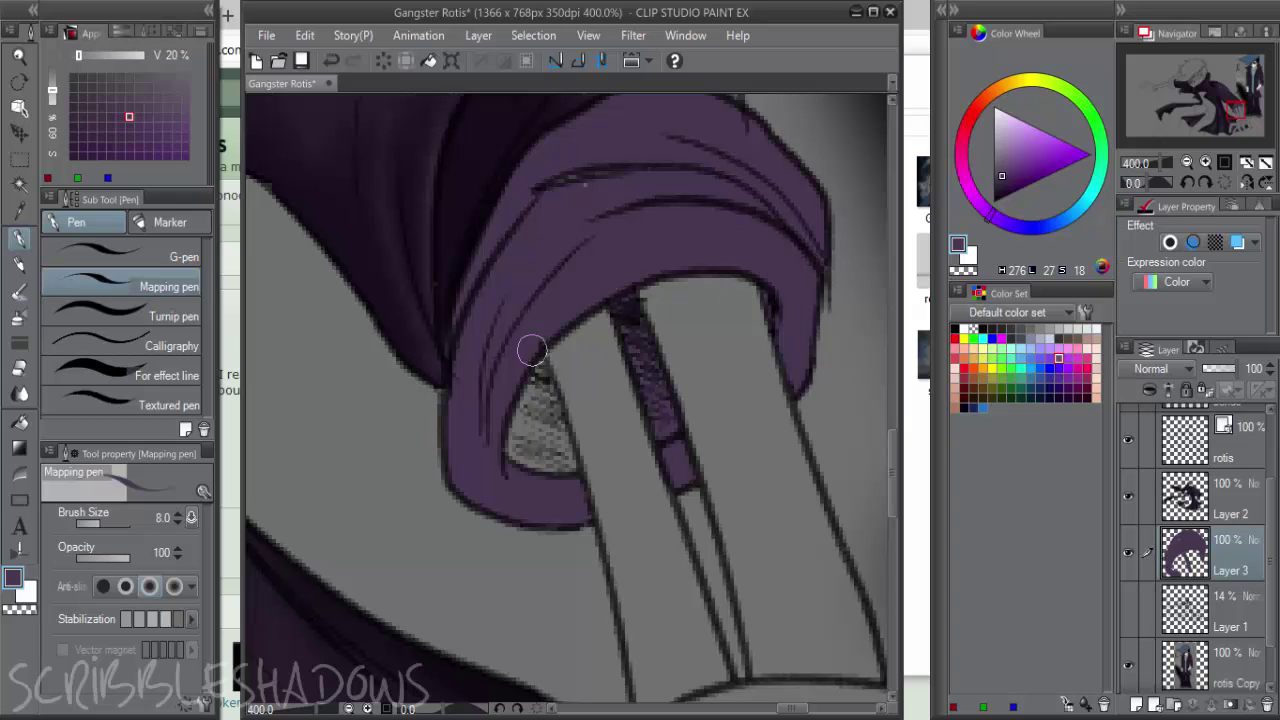
pyautogui.moveTo(532, 350)
pyautogui.mouseDown()
pyautogui.moveTo(563, 455)
pyautogui.moveTo(517, 414)
pyautogui.moveTo(520, 461)
pyautogui.moveTo(529, 453)
pyautogui.mouseUp()
pyautogui.scroll(-2, 554, 411)
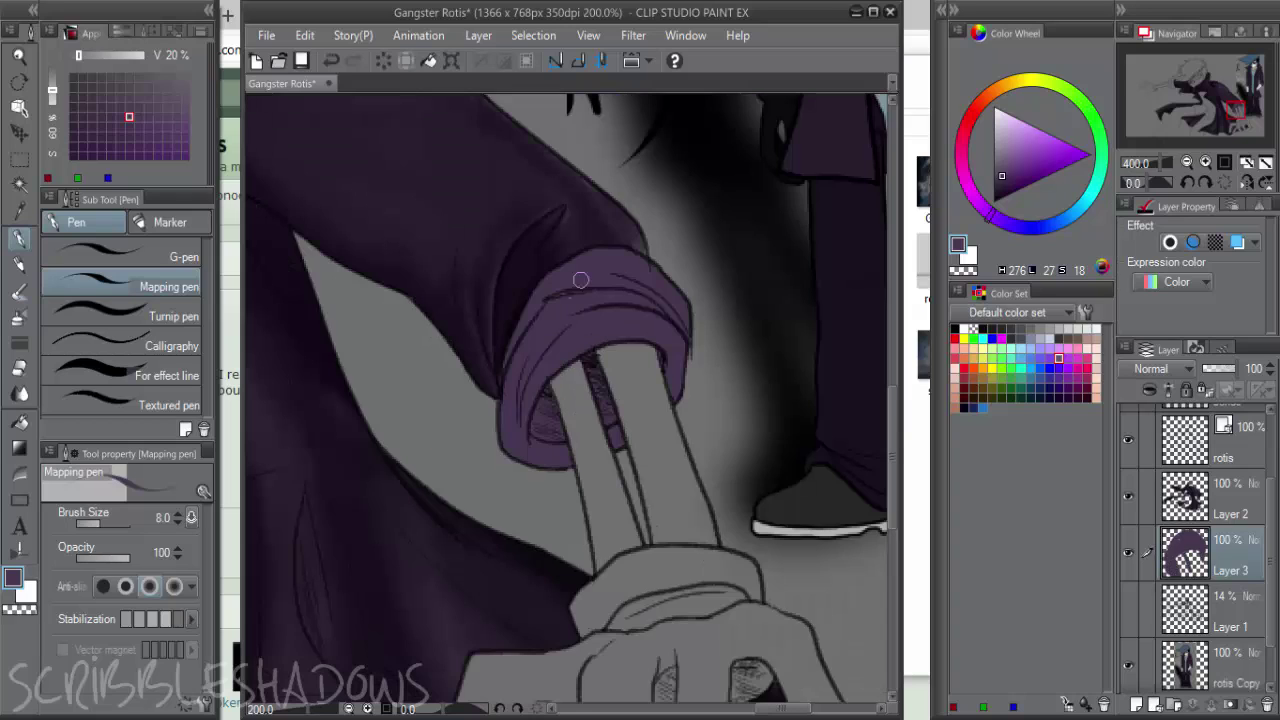
# Fill the outstretched arm's sleeve cuff with the same purple and touch up its outer edge with the Mapping pen
pyautogui.scroll(-2, 563, 336)
pyautogui.moveTo(528, 380); pyautogui.dragTo(885, 446)
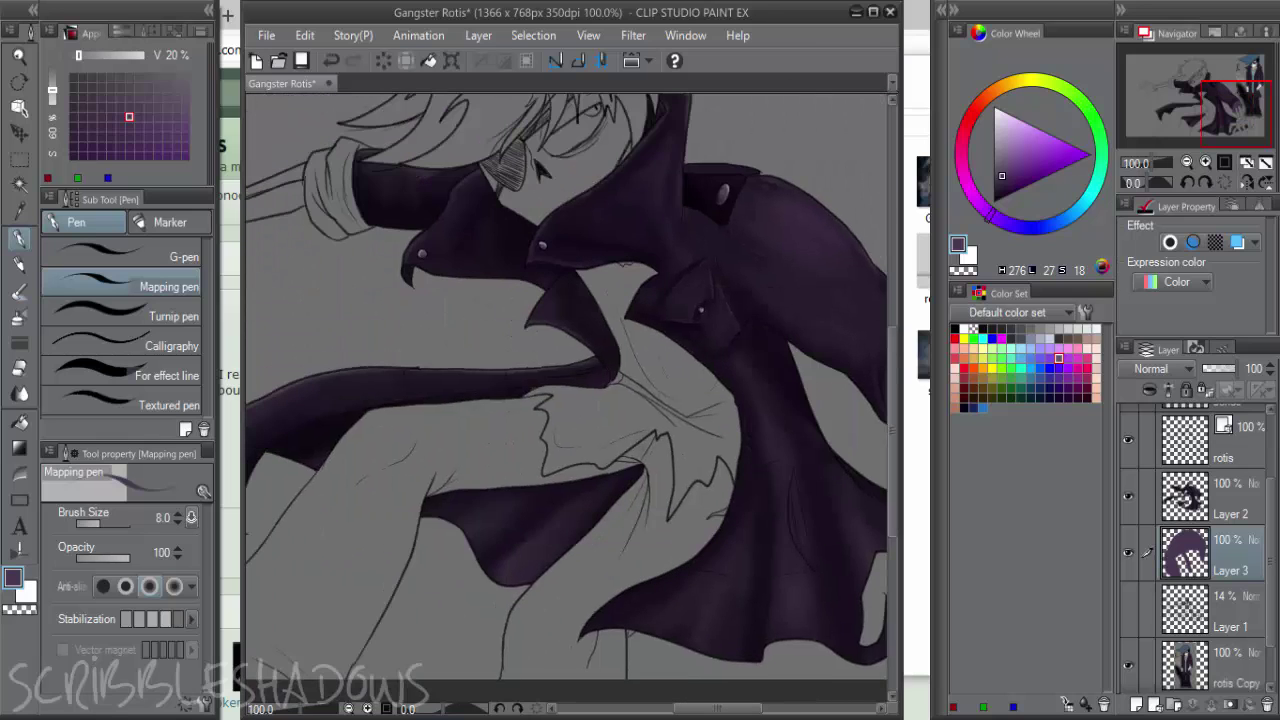
pyautogui.moveTo(569, 364); pyautogui.dragTo(733, 447)
pyautogui.scroll(4, 487, 270)
pyautogui.press('g')
pyautogui.press('g')
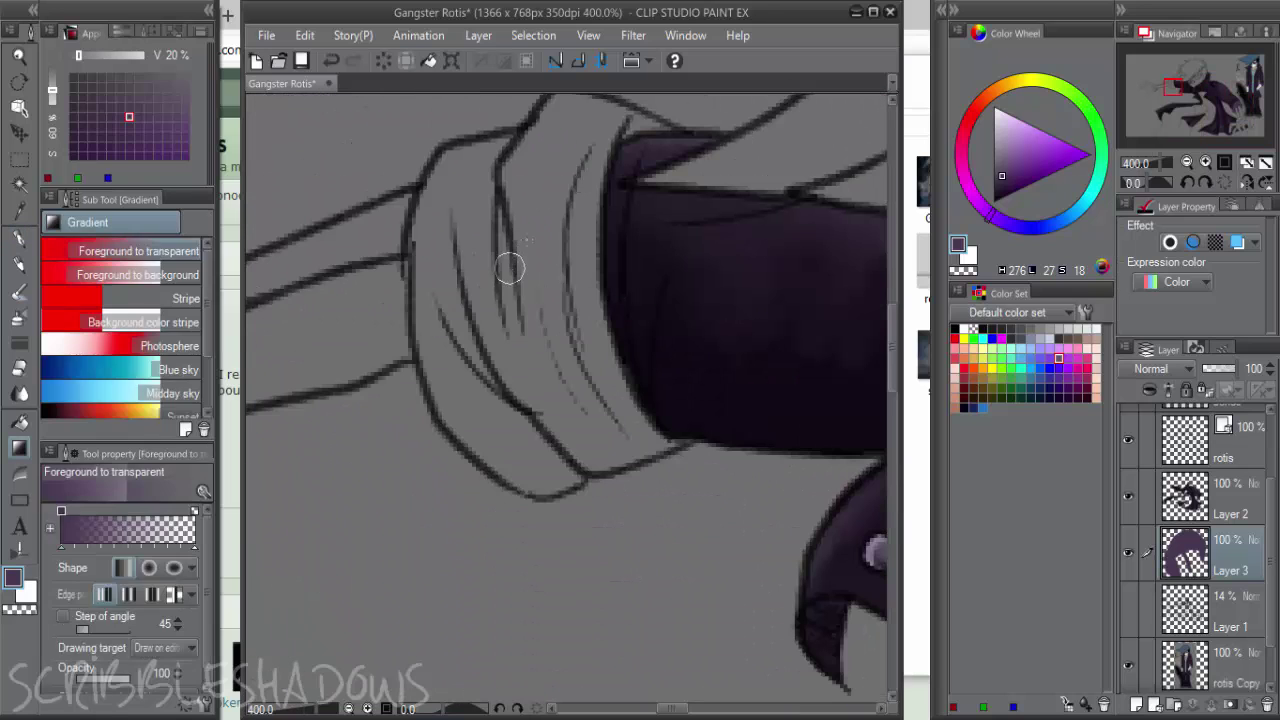
pyautogui.click(532, 260)
pyautogui.press('p')
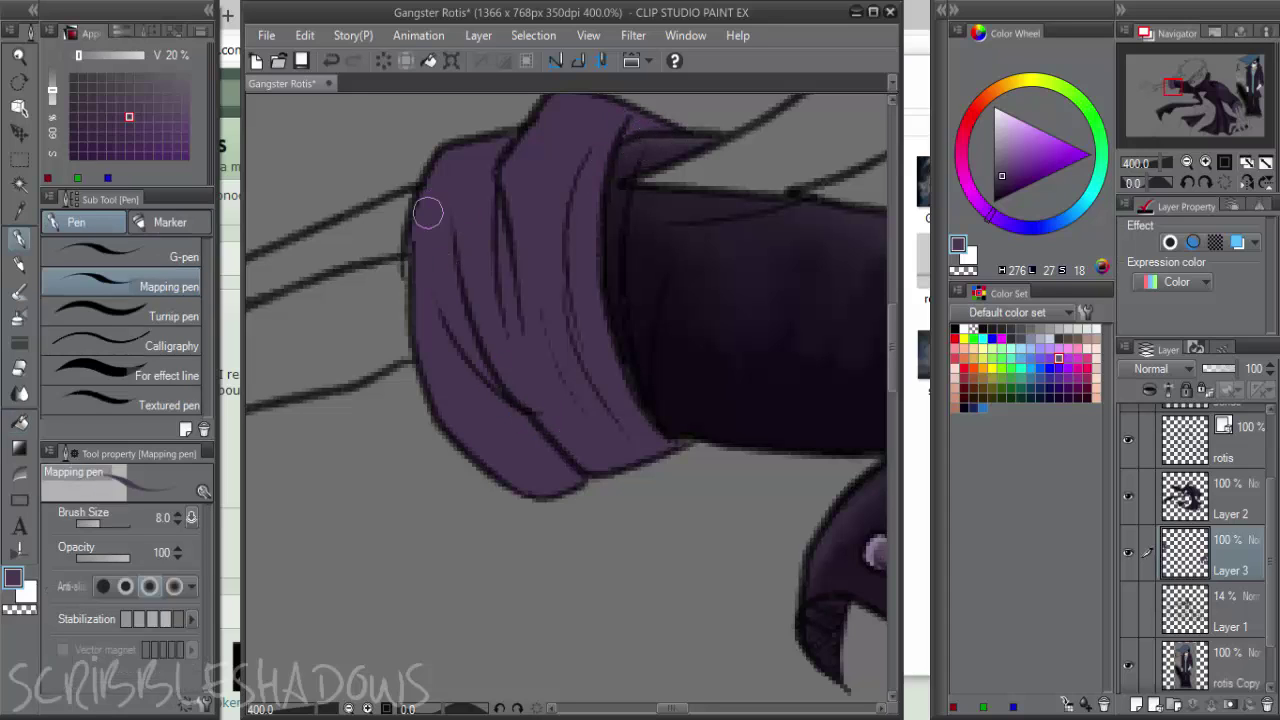
pyautogui.moveTo(427, 212); pyautogui.dragTo(408, 330)
pyautogui.scroll(-8, 687, 431)
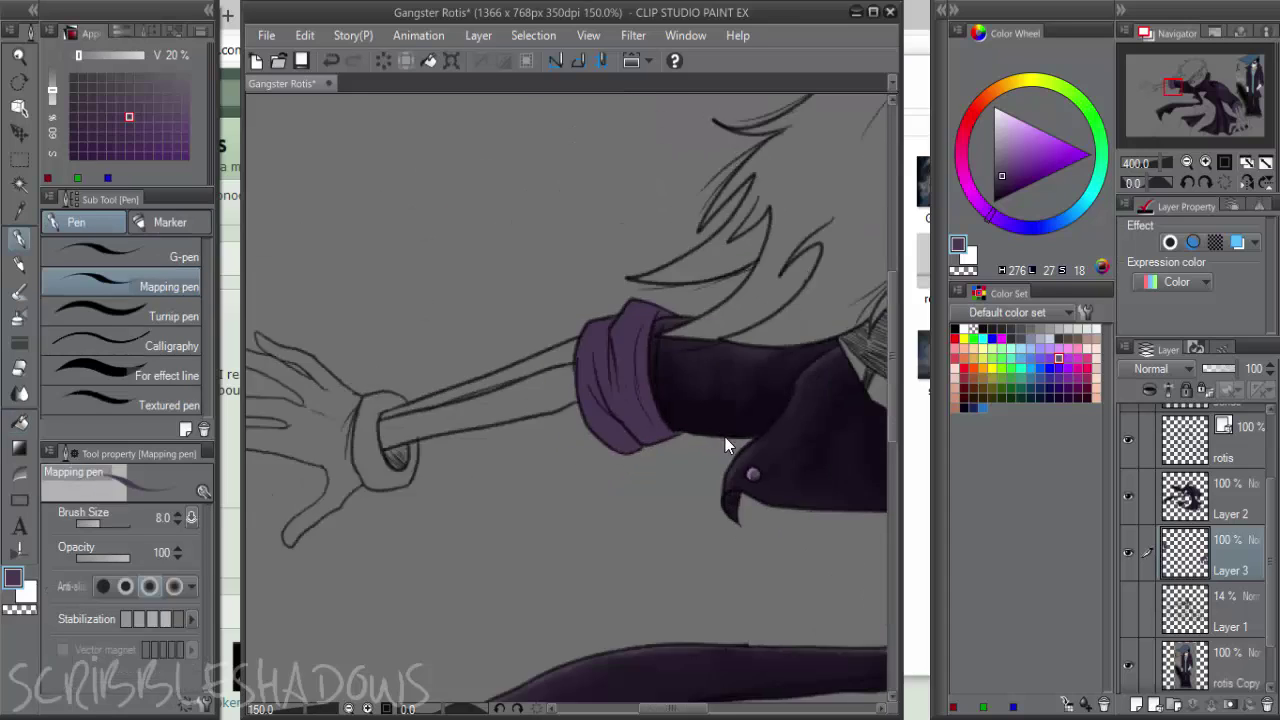
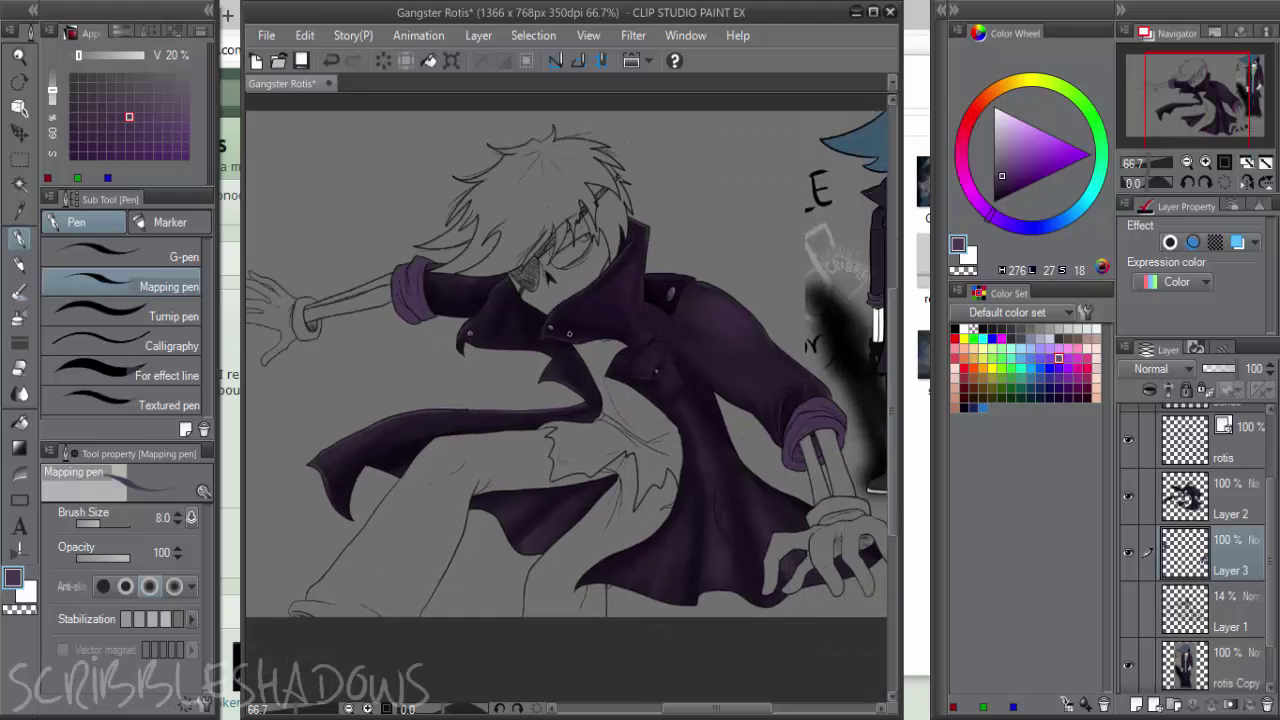
# Add a layer clipped to Layer 3 and shade the lowered cuff's inside dark purple with the Running color edge watercolor at size 17
pyautogui.click(1136, 705)
pyautogui.click(1150, 390)
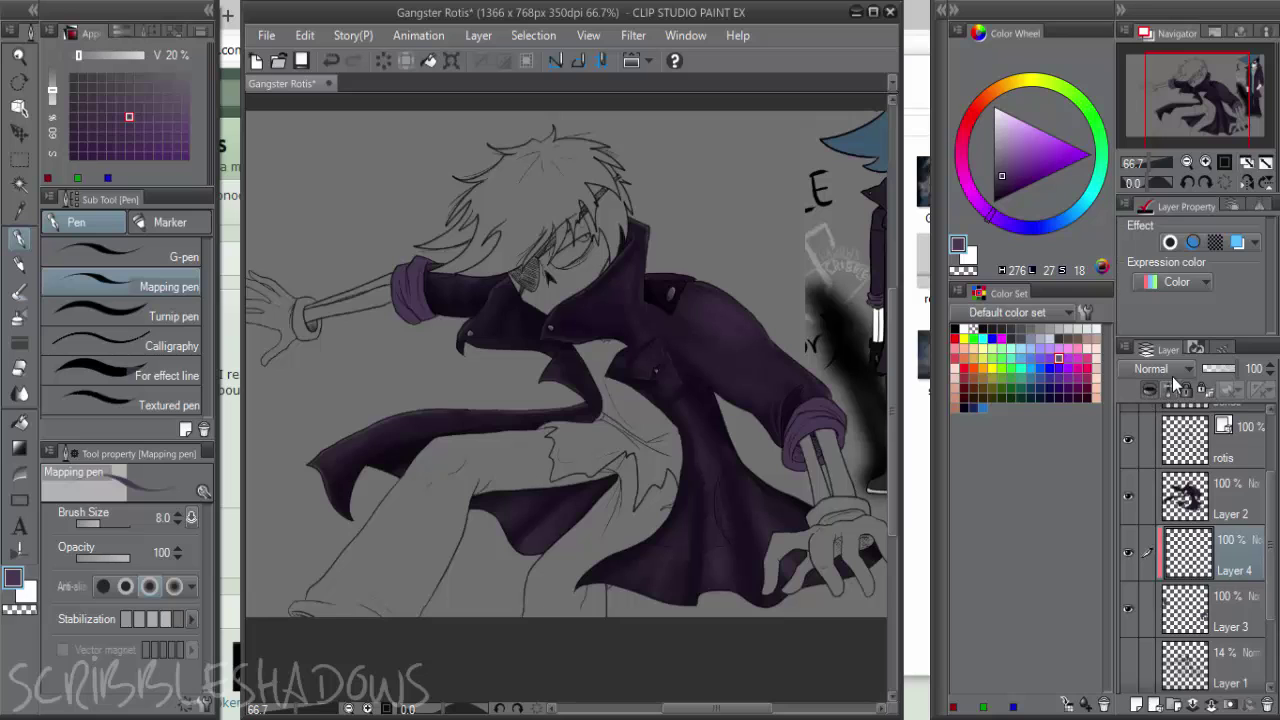
pyautogui.click(1003, 189)
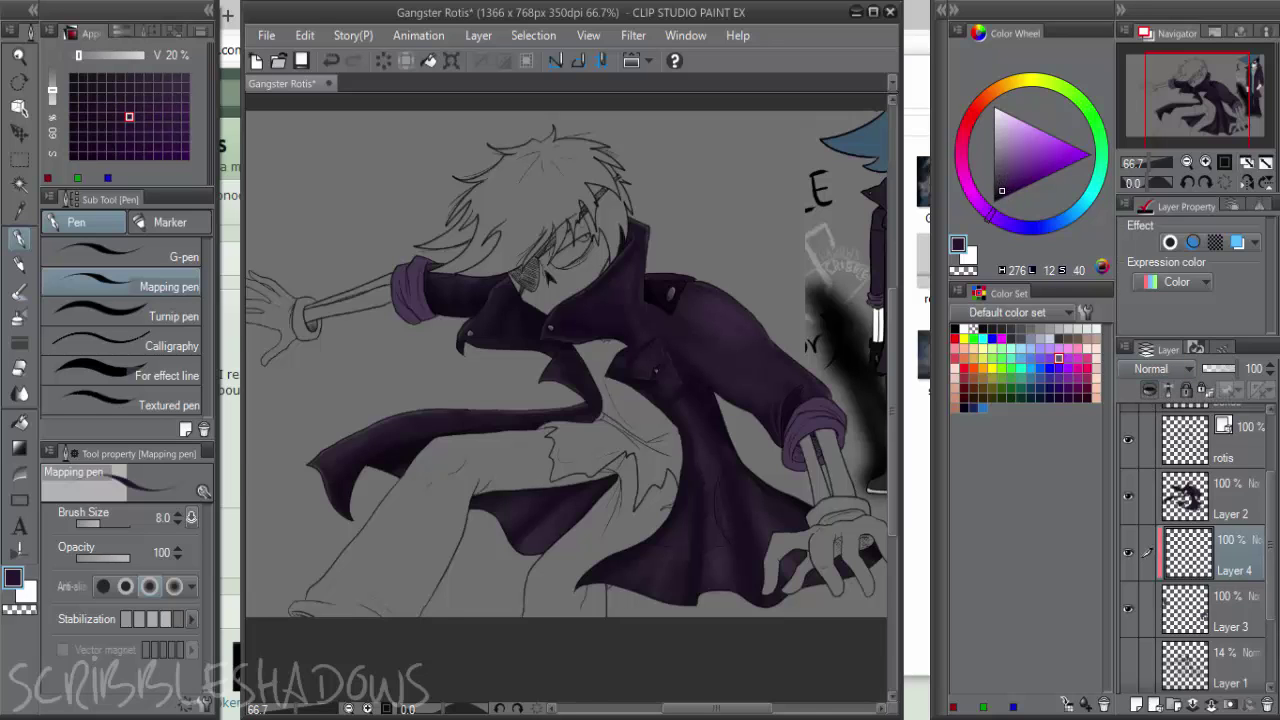
pyautogui.scroll(4, 800, 451)
pyautogui.press('b')
pyautogui.moveTo(800, 451); pyautogui.dragTo(606, 407)
pyautogui.scroll(1, 606, 407)
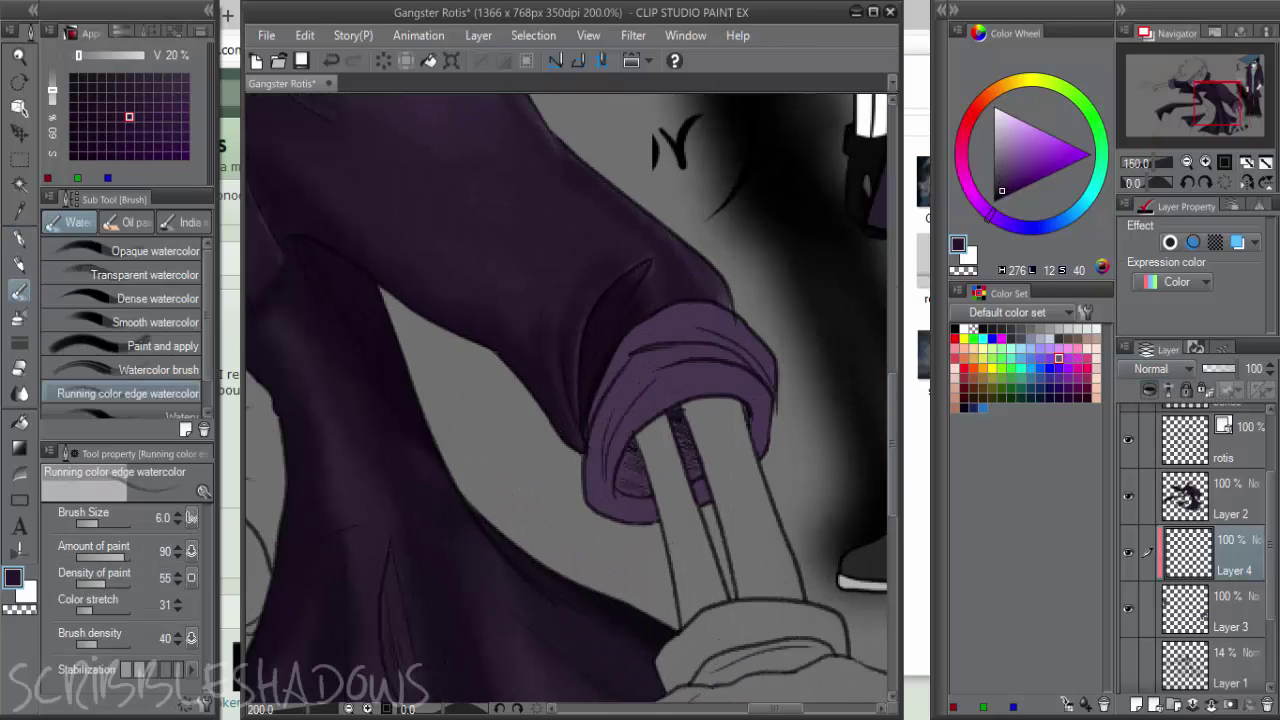
pyautogui.moveTo(647, 462)
pyautogui.mouseDown()
pyautogui.moveTo(700, 448)
pyautogui.moveTo(625, 484)
pyautogui.moveTo(692, 421)
pyautogui.moveTo(642, 453)
pyautogui.moveTo(628, 494)
pyautogui.moveTo(674, 499)
pyautogui.mouseUp()
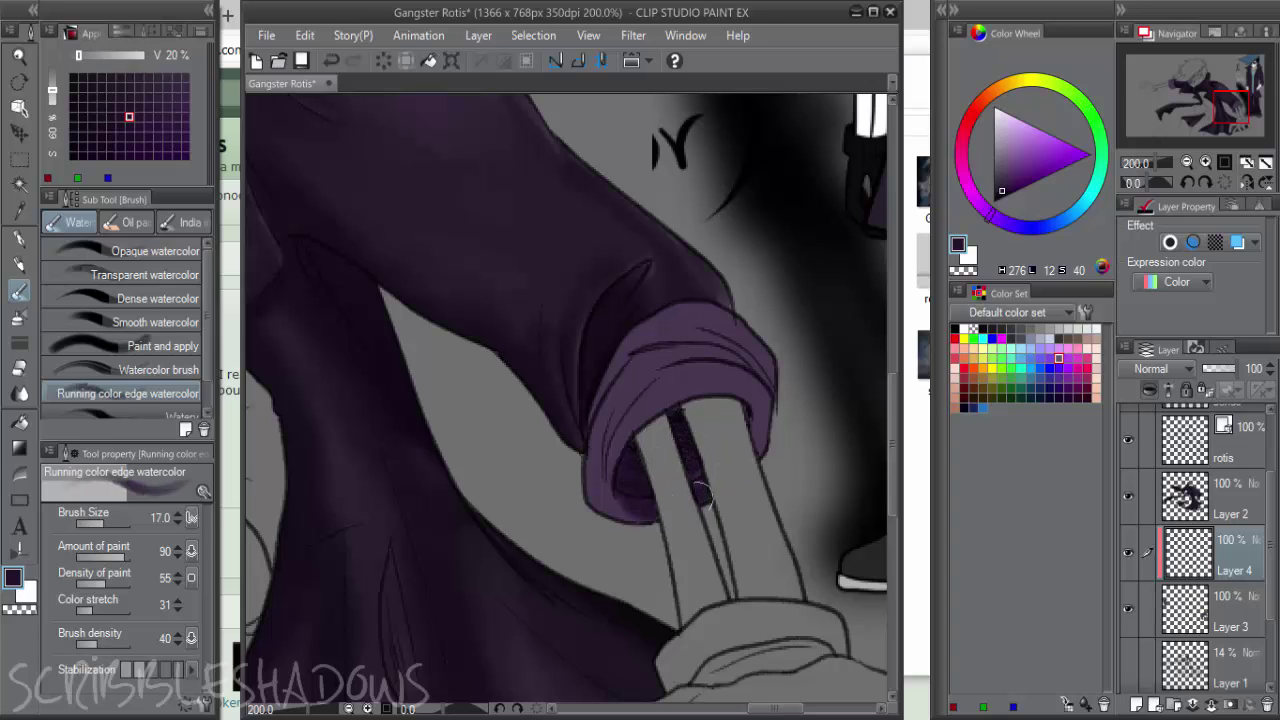
# Deepen the shadow inside the lowered arm's cuff with near-black purple
pyautogui.click(997, 198)
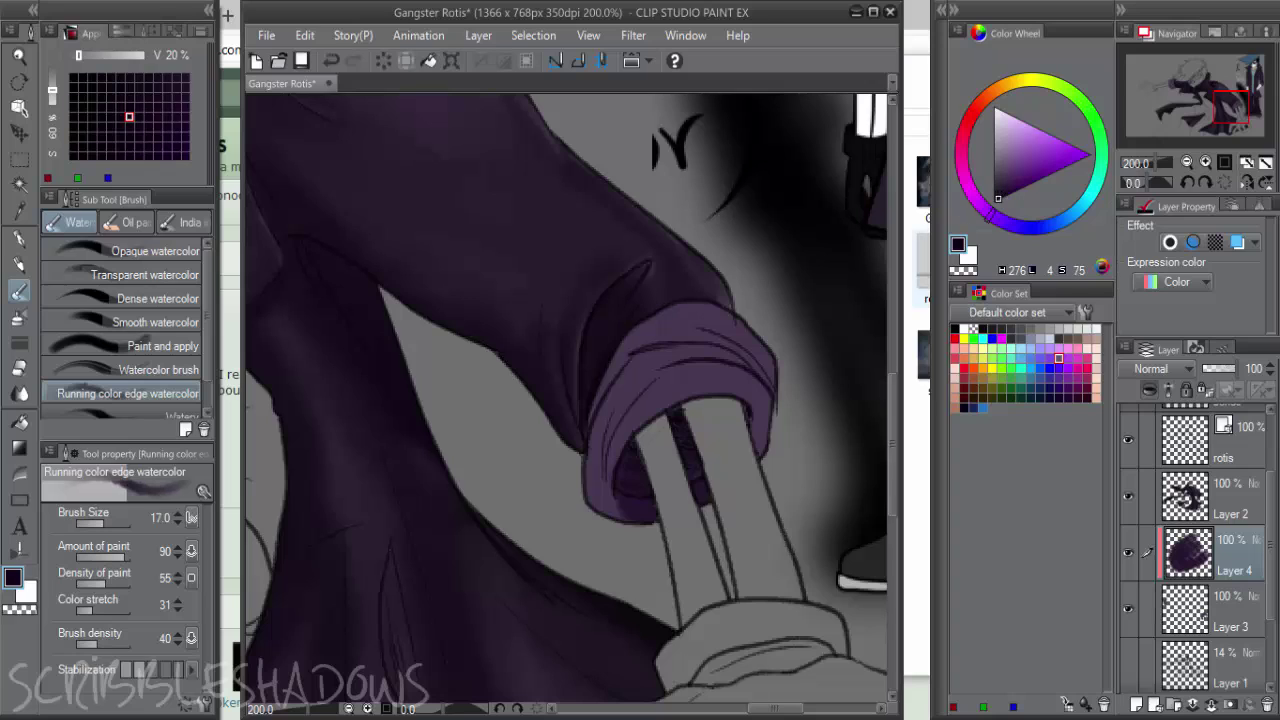
pyautogui.moveTo(607, 481)
pyautogui.mouseDown()
pyautogui.moveTo(673, 423)
pyautogui.moveTo(634, 455)
pyautogui.moveTo(694, 416)
pyautogui.moveTo(635, 473)
pyautogui.moveTo(712, 421)
pyautogui.moveTo(678, 438)
pyautogui.mouseUp()
pyautogui.click(992, 204)
# Shade the lowered cuff's folds and outer edges with very dark purple, reducing the brush size for the finer creases
pyautogui.click(1001, 195)
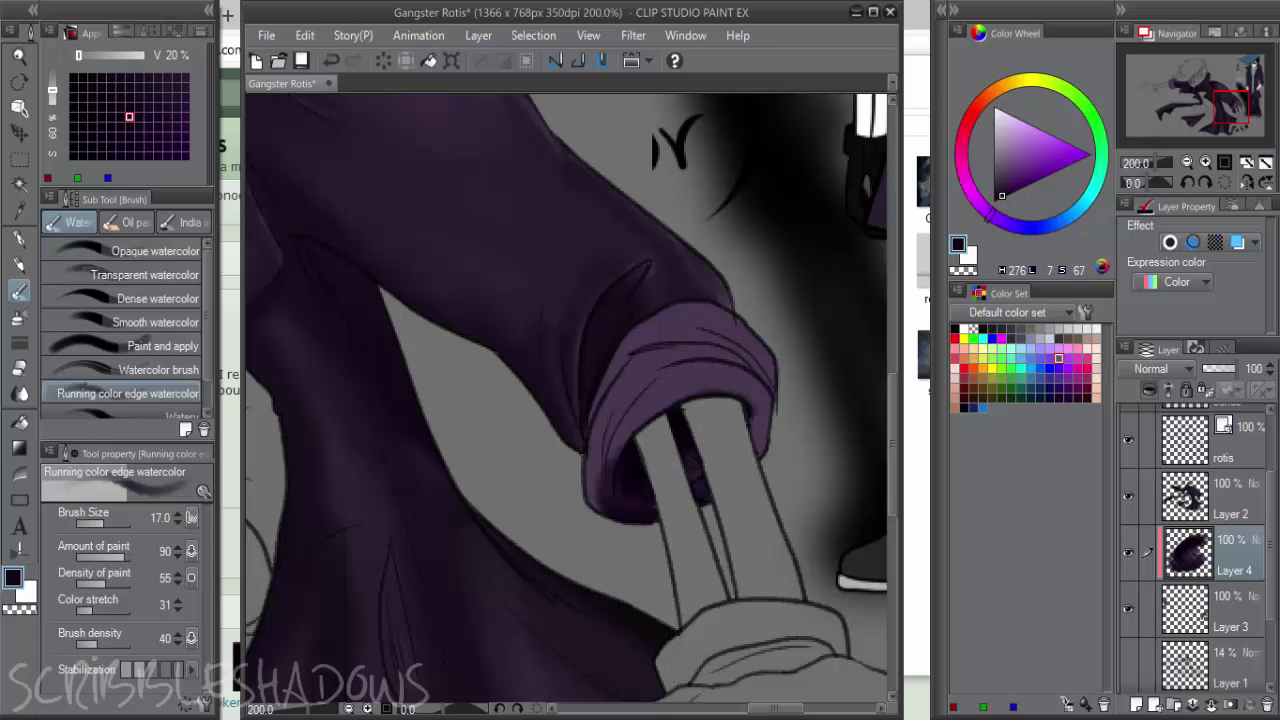
pyautogui.moveTo(636, 352)
pyautogui.mouseDown()
pyautogui.moveTo(703, 346)
pyautogui.moveTo(771, 380)
pyautogui.mouseUp()
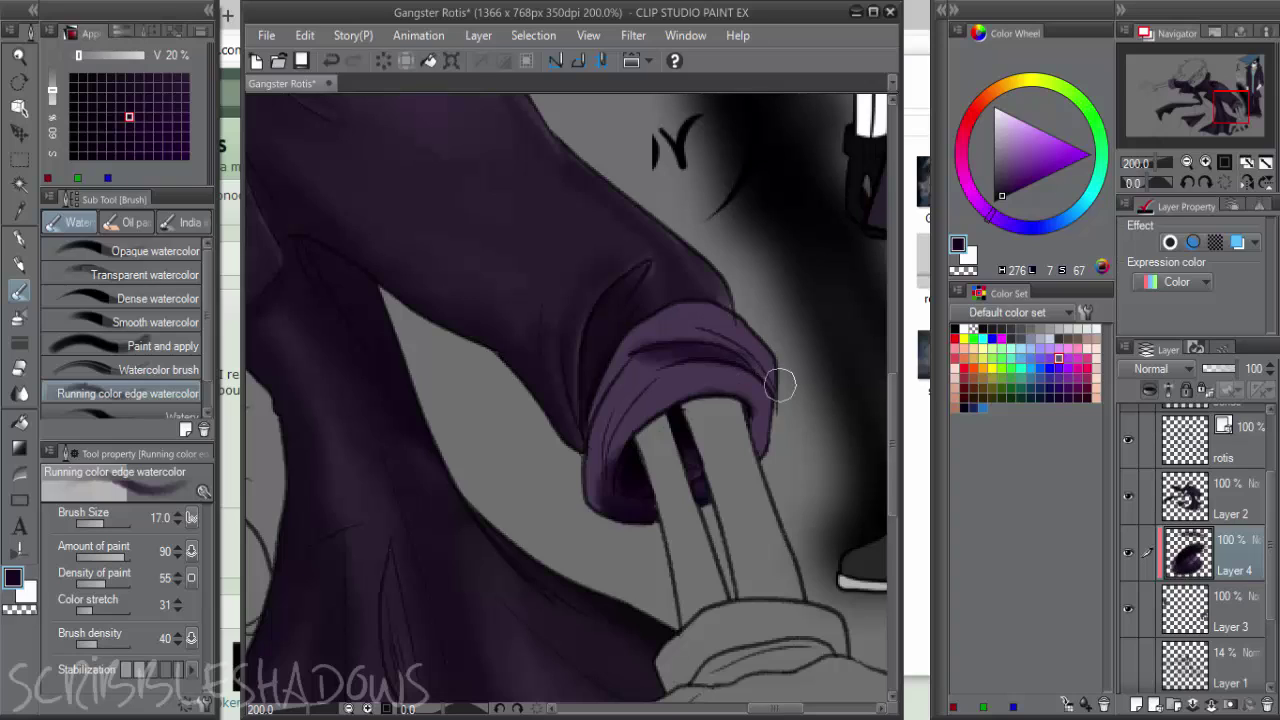
pyautogui.moveTo(727, 306)
pyautogui.mouseDown()
pyautogui.moveTo(591, 384)
pyautogui.moveTo(598, 497)
pyautogui.mouseUp()
pyautogui.press('[')
pyautogui.press('[')
pyautogui.press('[')
pyautogui.press('[')
pyautogui.press('[')
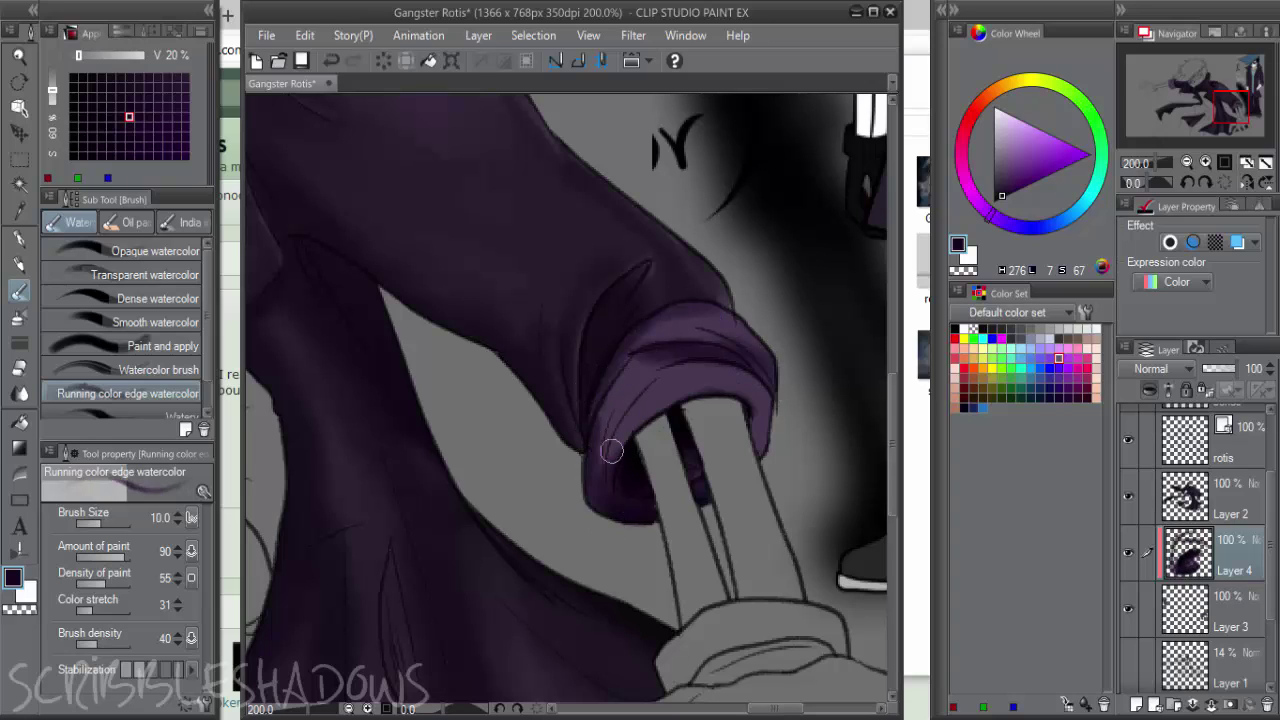
pyautogui.moveTo(632, 408)
pyautogui.mouseDown()
pyautogui.moveTo(620, 436)
pyautogui.moveTo(693, 368)
pyautogui.mouseUp()
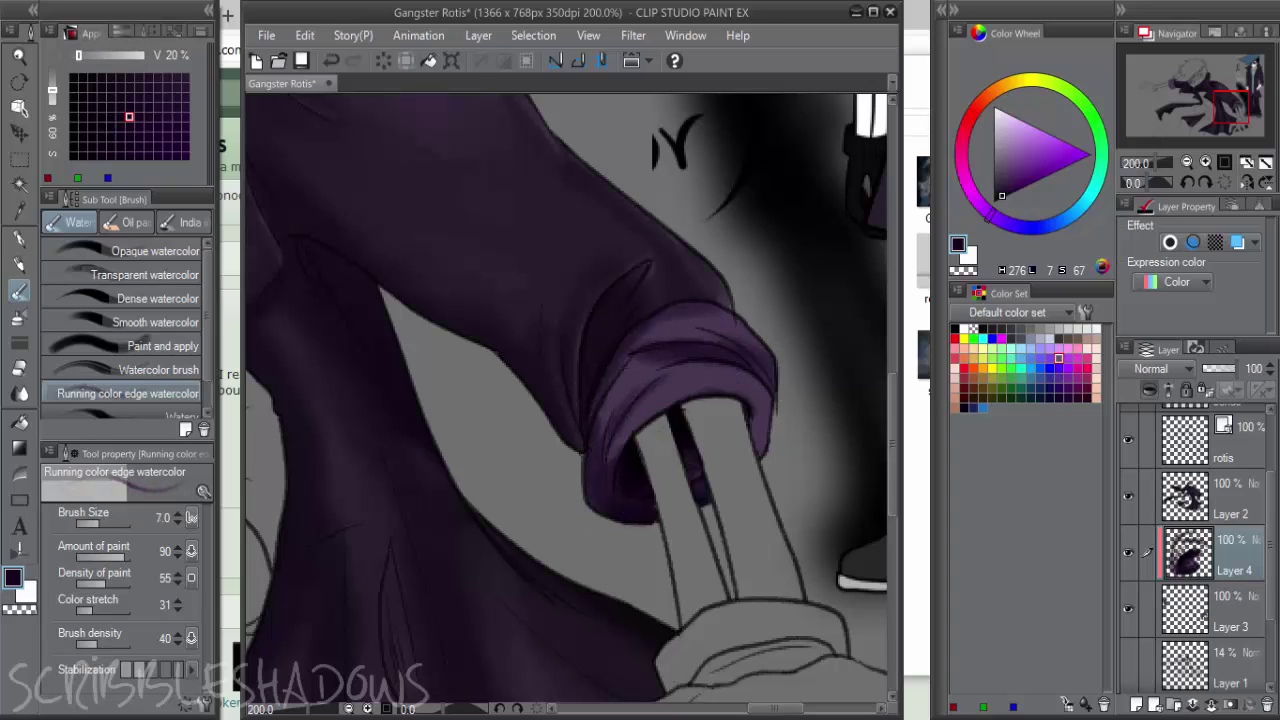
# Blend the cuff's fold shading with a lighter purple sampled from the cuff, at brush size 12
pyautogui.click(1000, 181)
pyautogui.keyDown('alt'); pyautogui.click(679, 332); pyautogui.keyUp('alt')
pyautogui.press(']')
pyautogui.press(']')
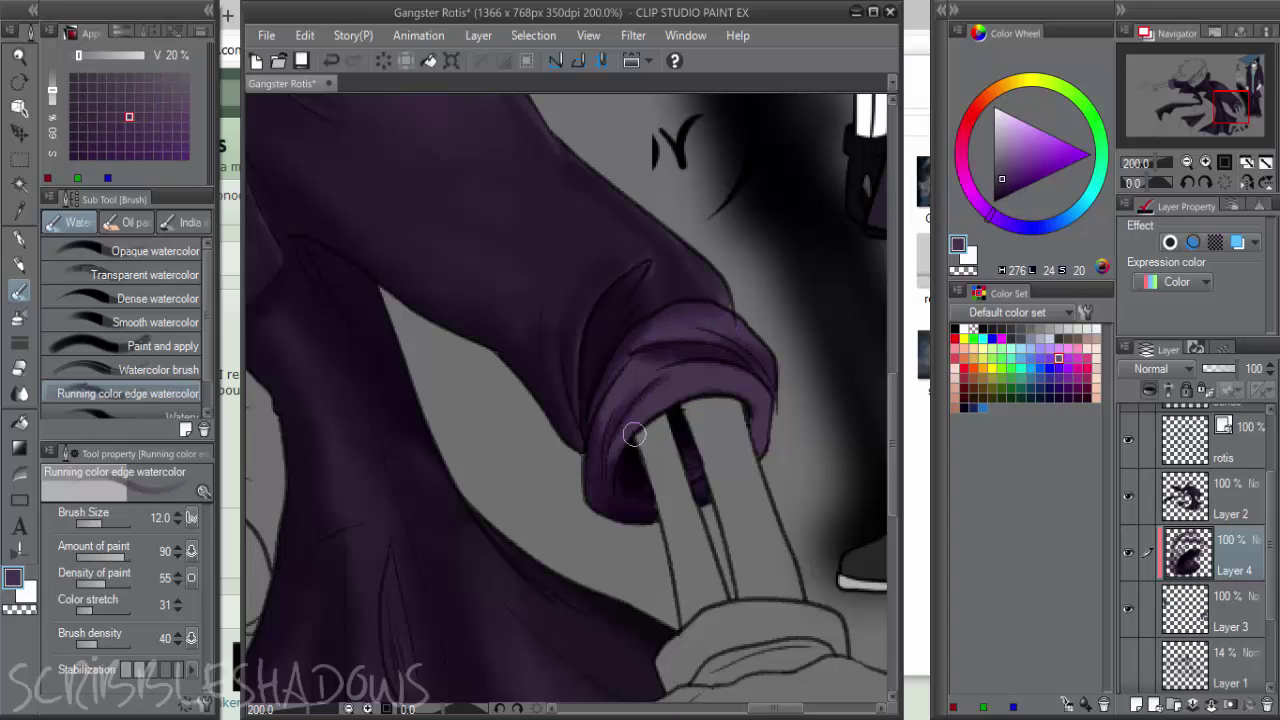
pyautogui.moveTo(644, 370); pyautogui.dragTo(618, 449)
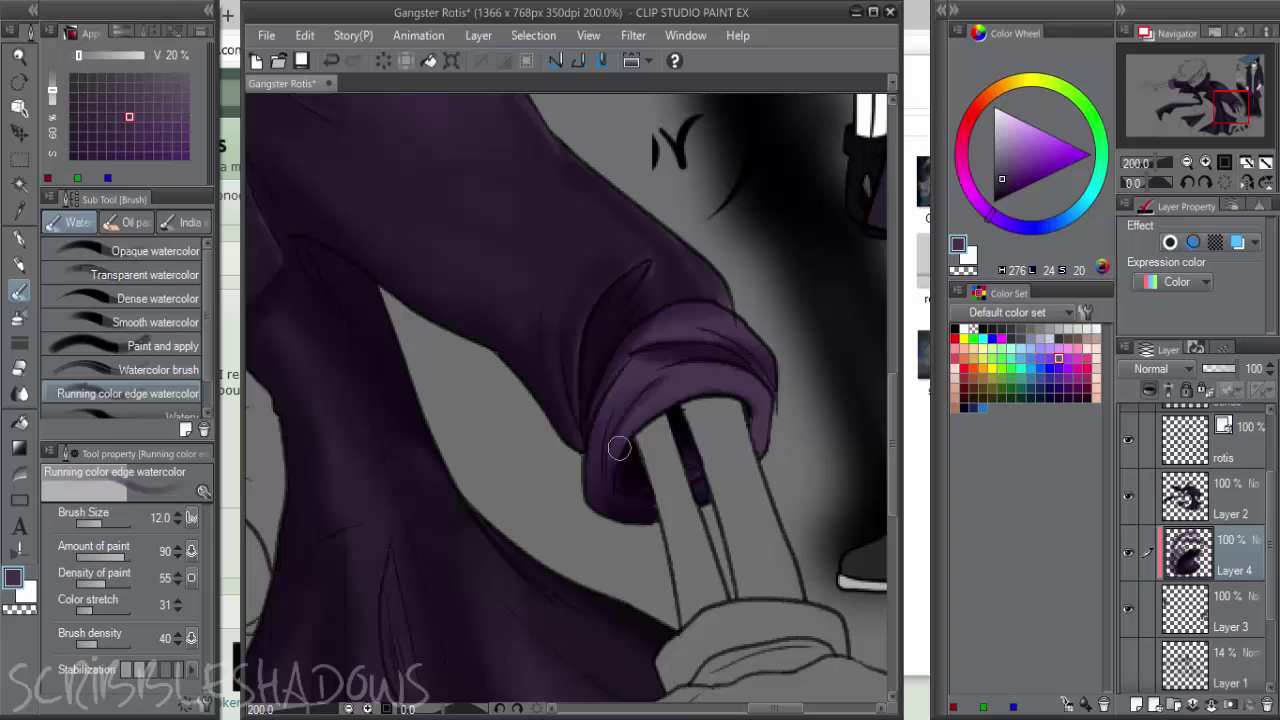
# Darken the cuff's outer edge beside the sleeve and soften the shading with purples sampled from its folds
pyautogui.click(997, 190)
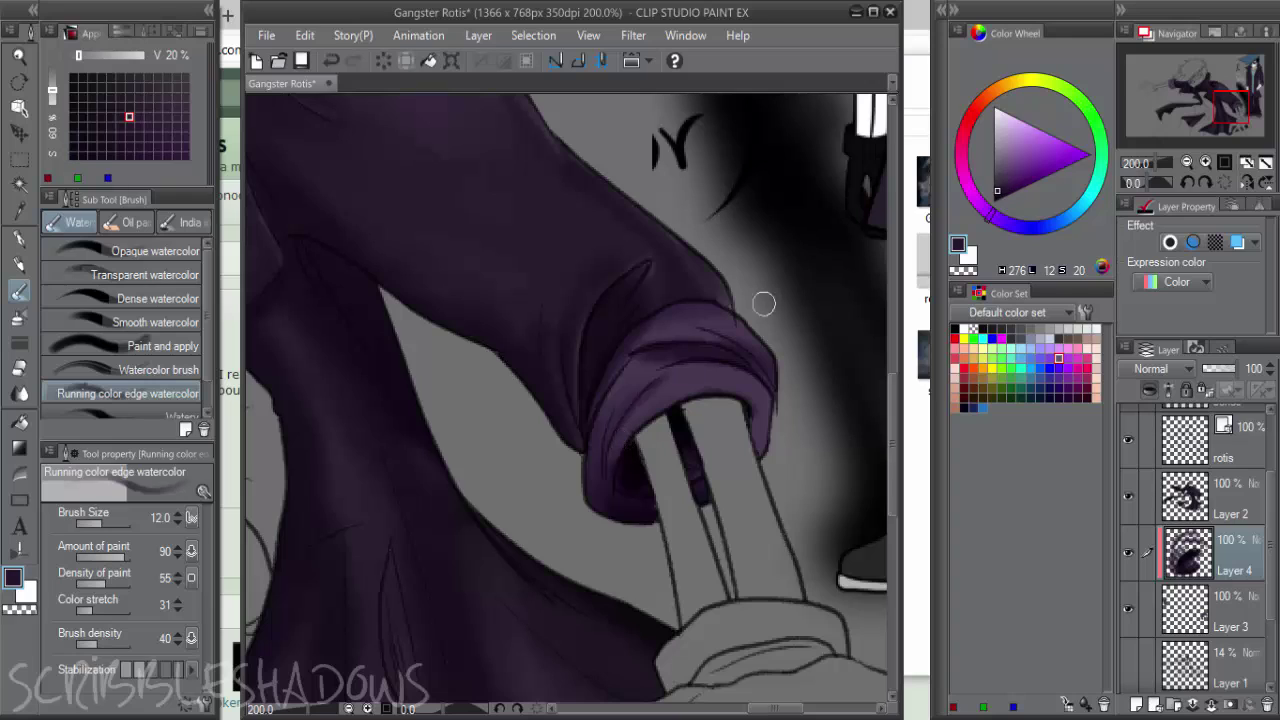
pyautogui.keyDown('alt'); pyautogui.click(627, 406); pyautogui.keyUp('alt')
pyautogui.keyDown('alt'); pyautogui.click(680, 351); pyautogui.keyUp('alt')
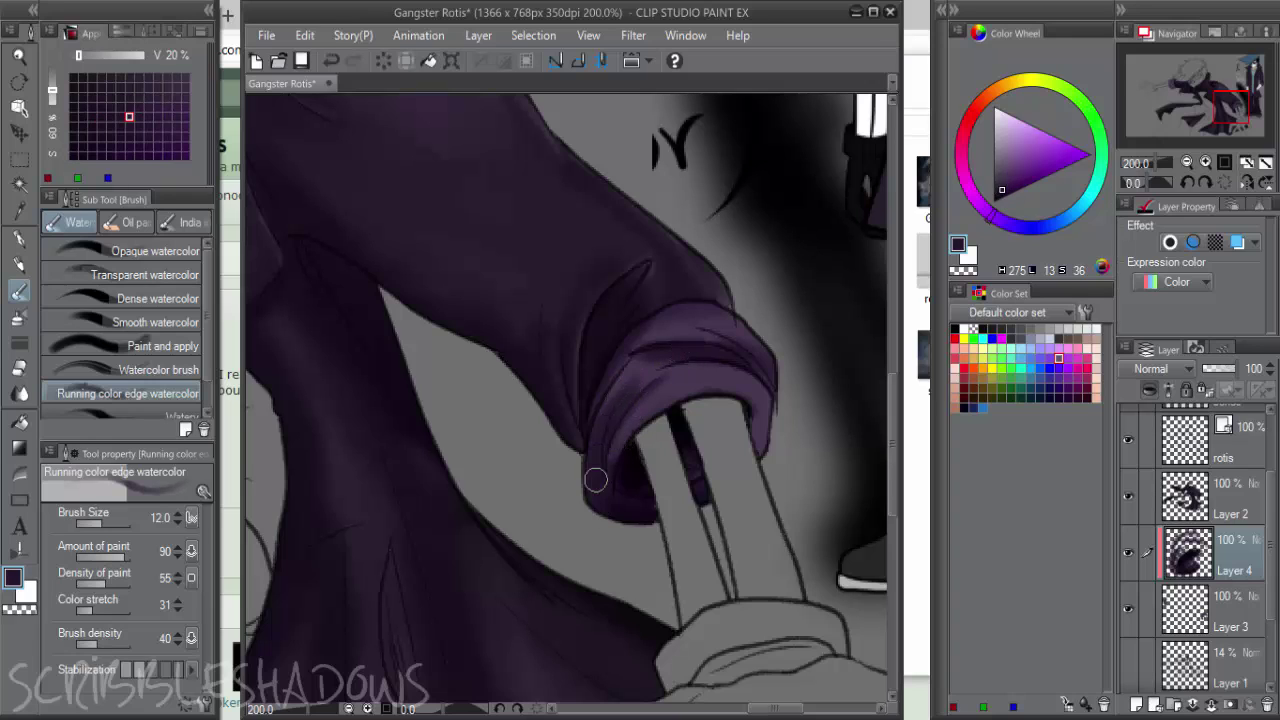
pyautogui.moveTo(1004, 192); pyautogui.dragTo(986, 207)
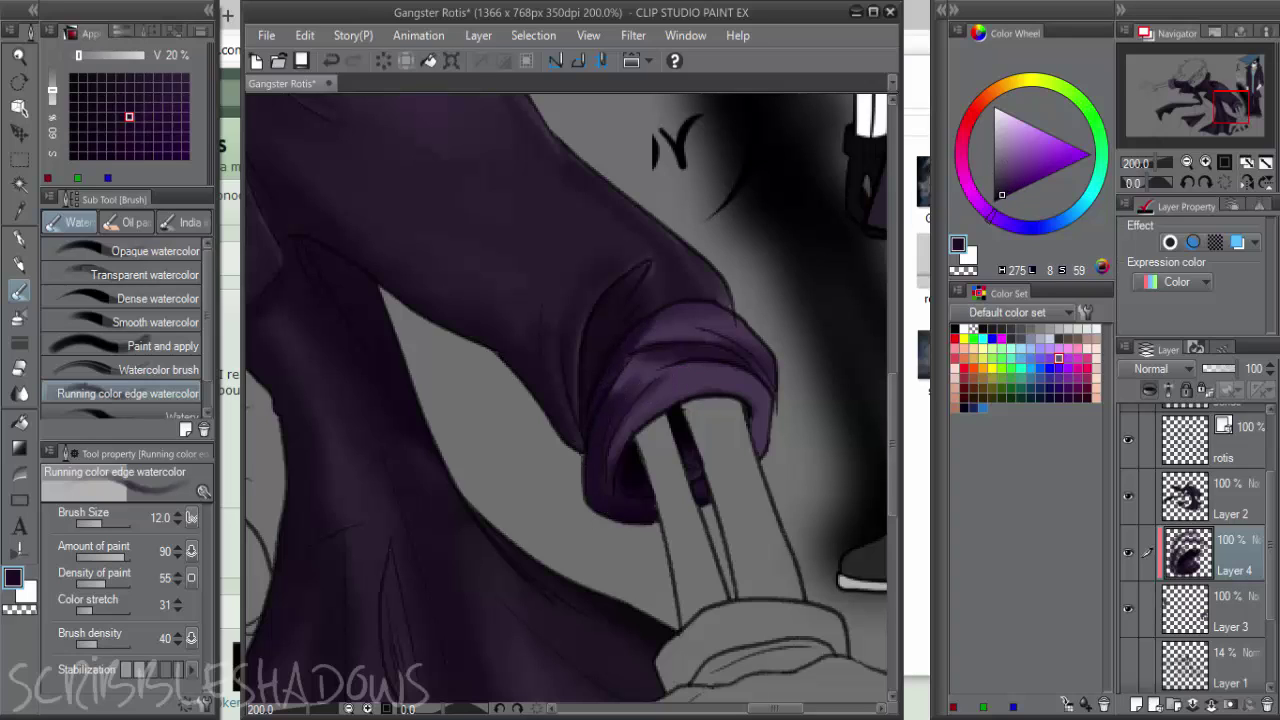
pyautogui.keyDown('alt'); pyautogui.click(657, 334); pyautogui.keyUp('alt')
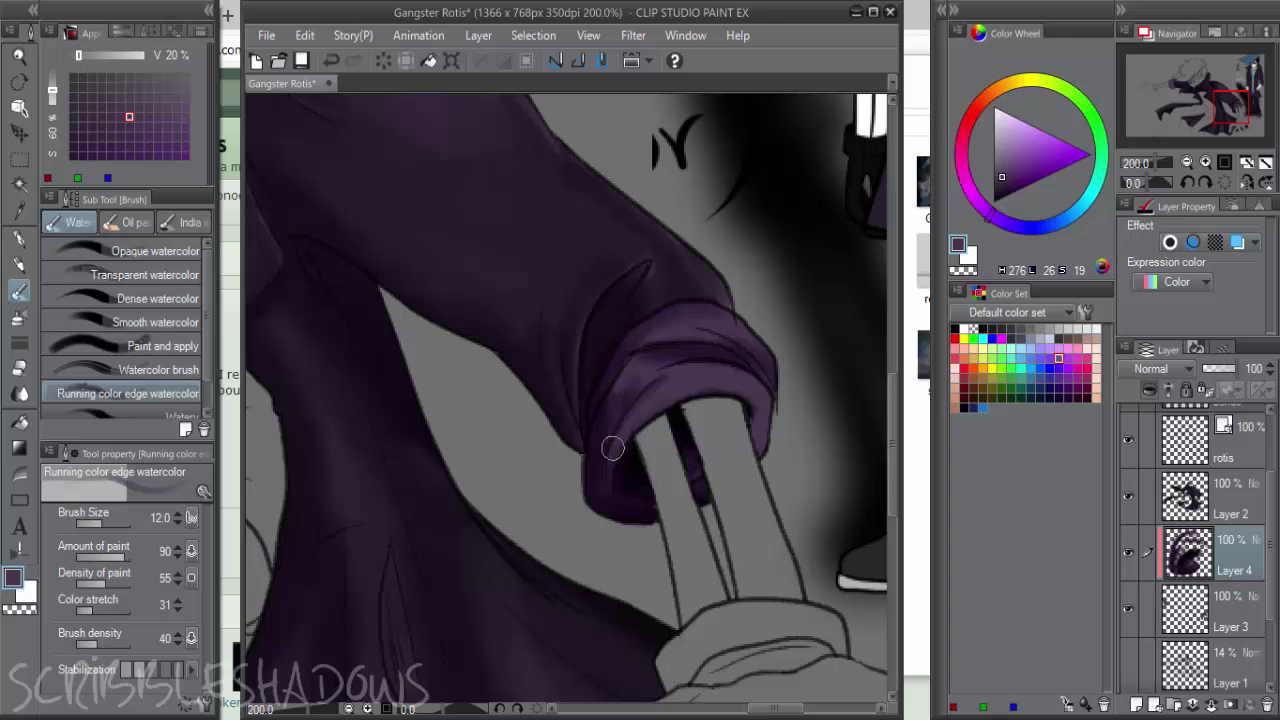
pyautogui.moveTo(608, 434); pyautogui.dragTo(614, 429)
# Build up darker purple shading along the cuff's creases, lower band and opening rim, alternating with the sampled mid purple
pyautogui.click(1003, 189)
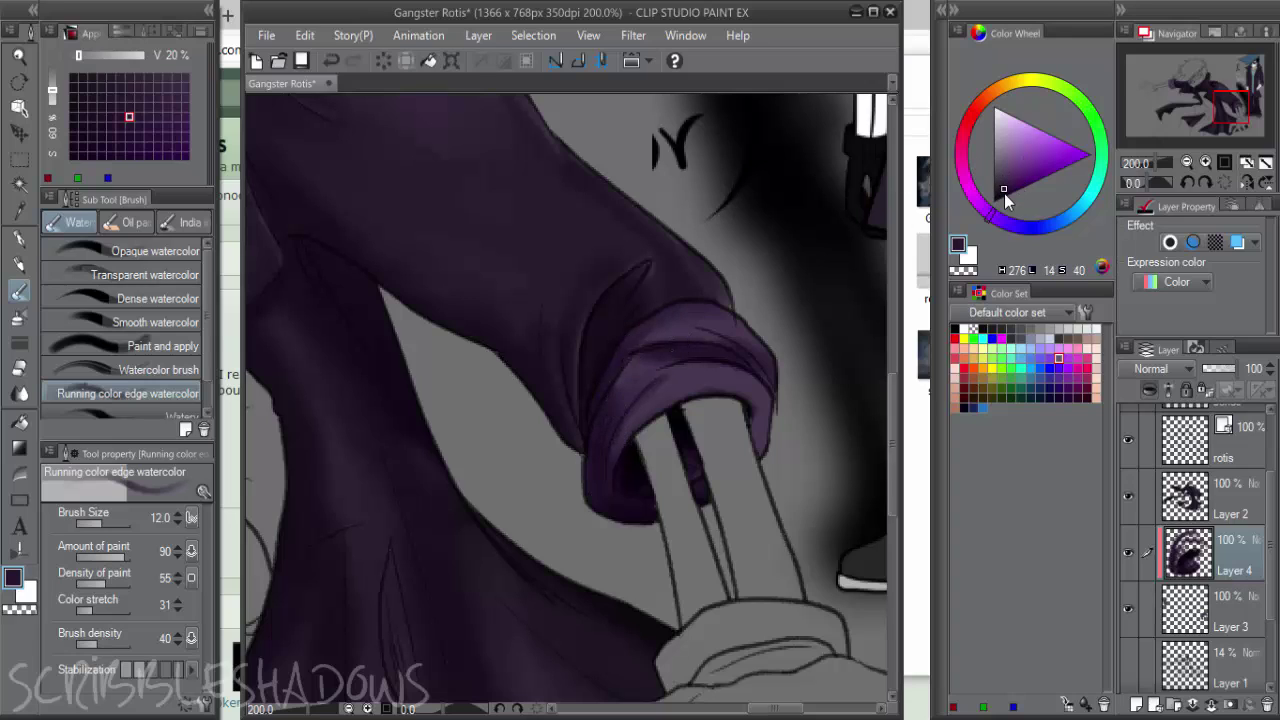
pyautogui.moveTo(1004, 193); pyautogui.dragTo(996, 201)
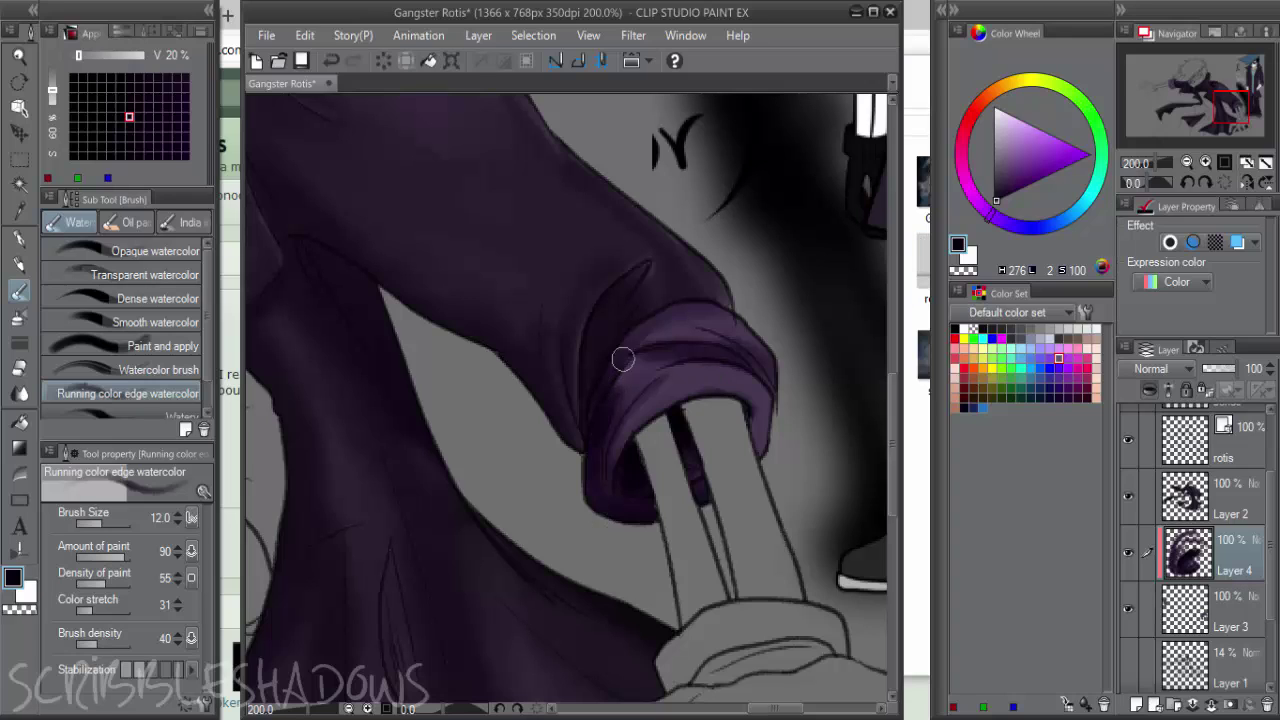
pyautogui.keyDown('alt'); pyautogui.click(681, 326); pyautogui.keyUp('alt')
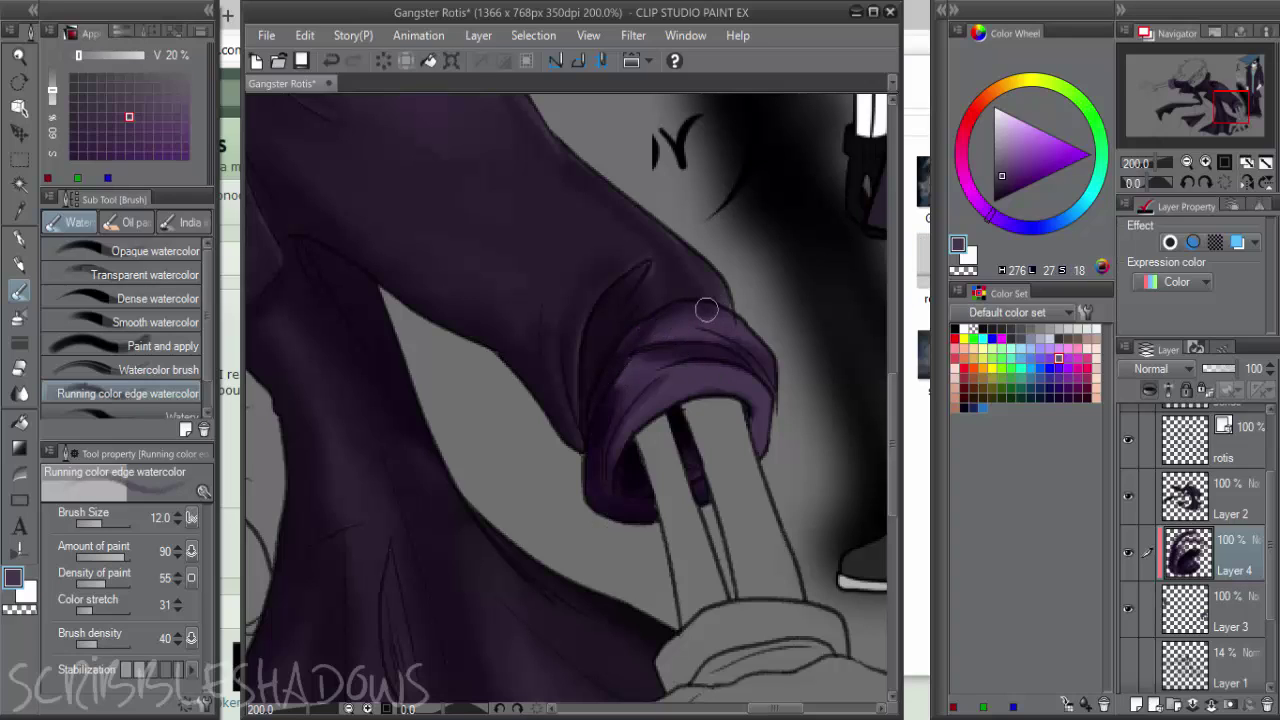
pyautogui.click(1000, 192)
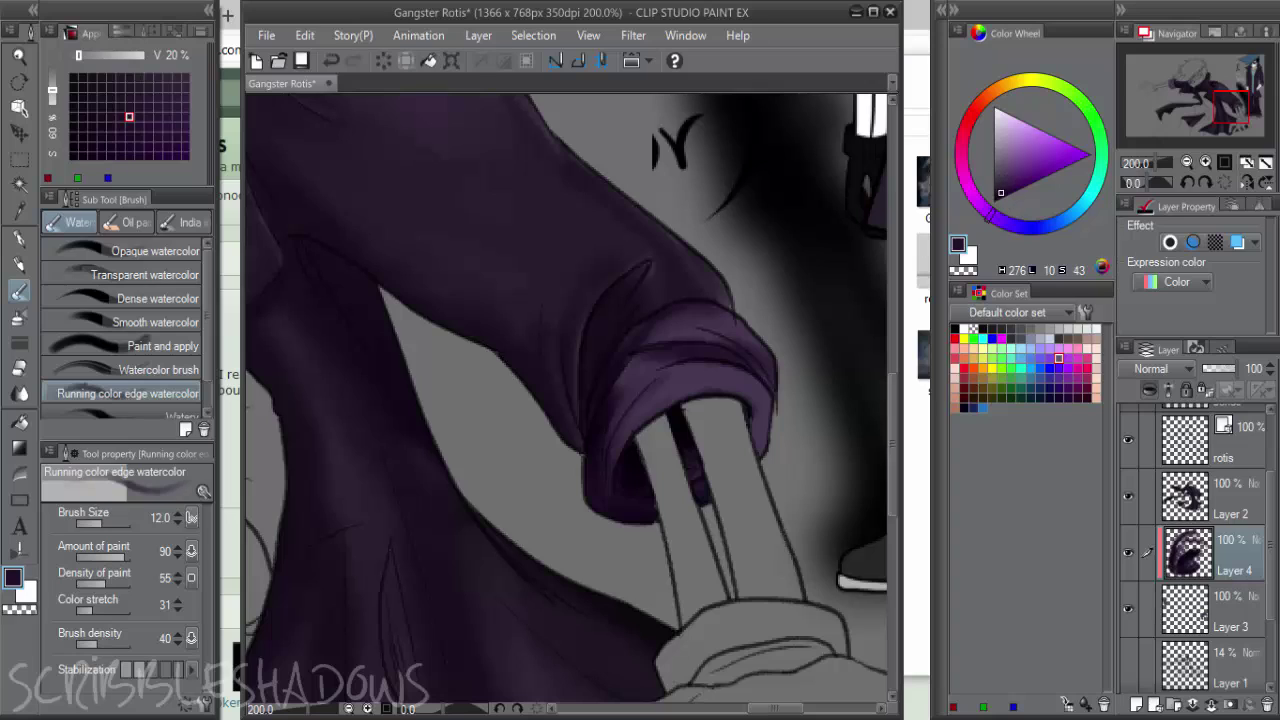
pyautogui.moveTo(613, 445); pyautogui.dragTo(646, 371)
pyautogui.moveTo(622, 414)
pyautogui.mouseDown()
pyautogui.moveTo(652, 389)
pyautogui.moveTo(688, 385)
pyautogui.mouseUp()
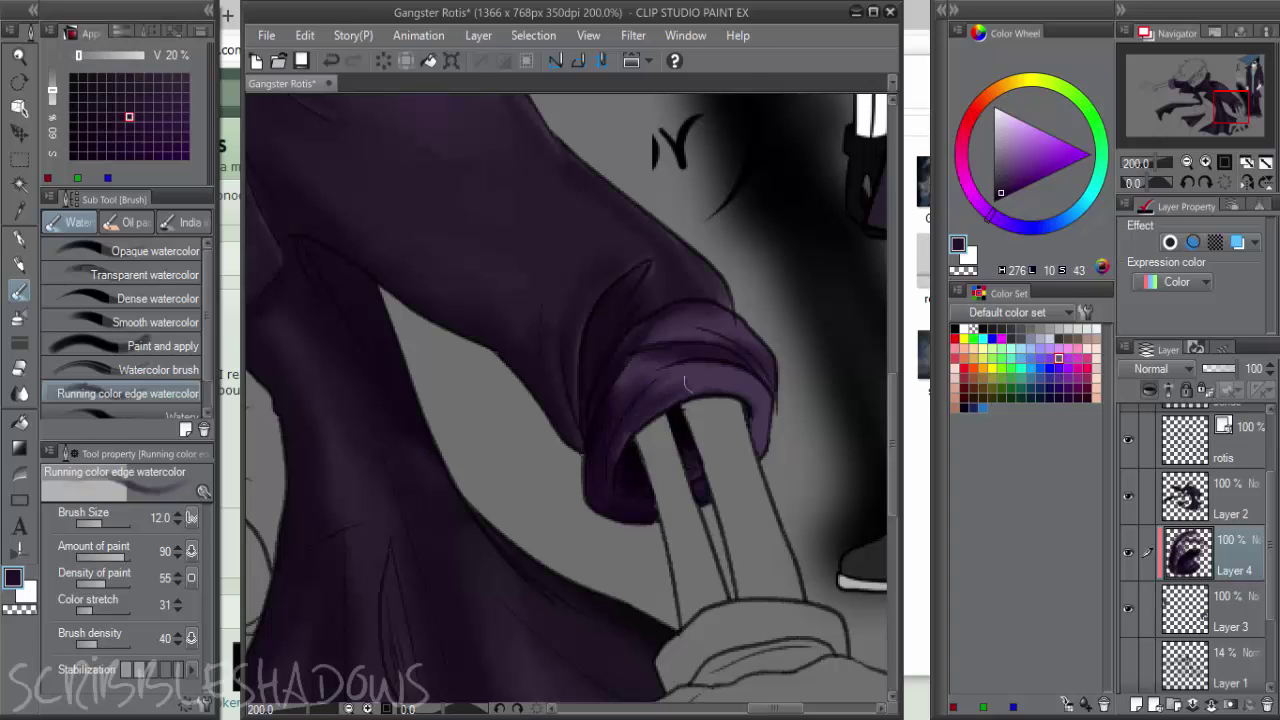
pyautogui.moveTo(628, 439)
pyautogui.mouseDown()
pyautogui.moveTo(684, 391)
pyautogui.moveTo(752, 438)
pyautogui.moveTo(752, 474)
pyautogui.mouseUp()
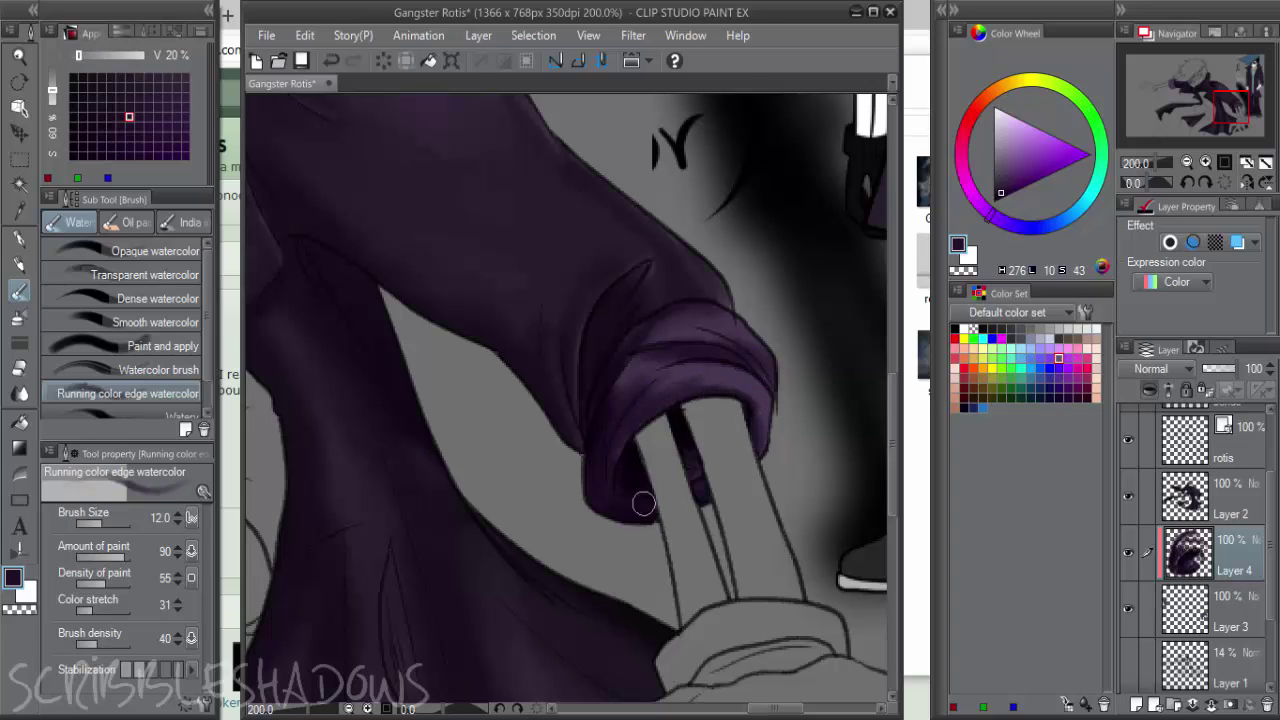
# Darken the lowered cuff's inner opening between the arm bones and its upper crease with very dark purples
pyautogui.keyDown('alt'); pyautogui.click(639, 490); pyautogui.keyUp('alt')
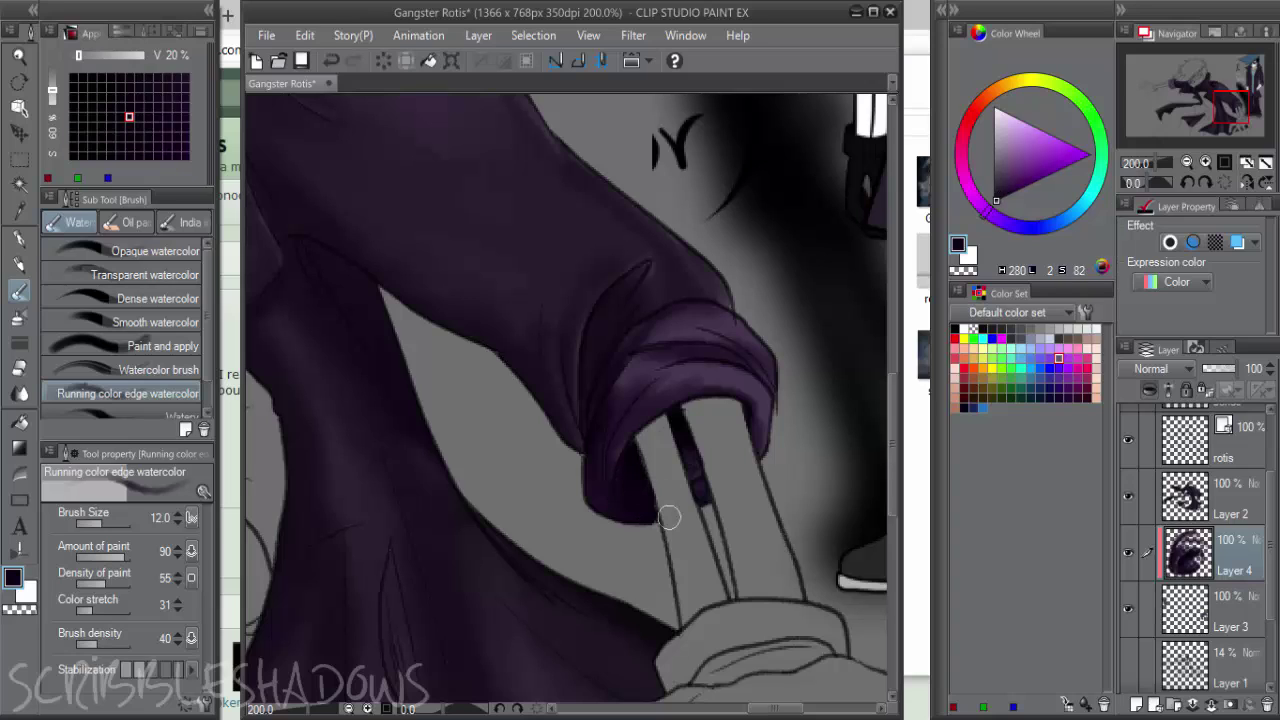
pyautogui.moveTo(668, 516); pyautogui.dragTo(681, 490)
pyautogui.click(1003, 190)
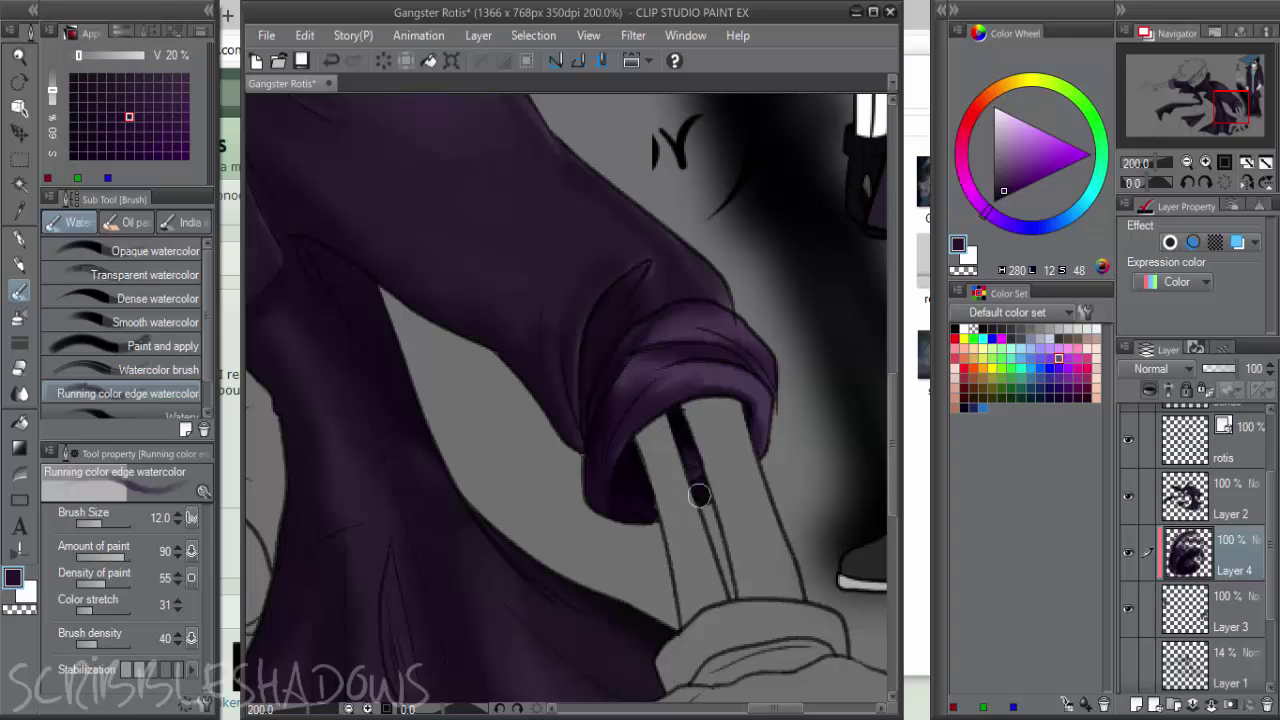
pyautogui.moveTo(662, 330)
pyautogui.mouseDown()
pyautogui.moveTo(720, 319)
pyautogui.moveTo(738, 334)
pyautogui.moveTo(706, 333)
pyautogui.moveTo(741, 338)
pyautogui.mouseUp()
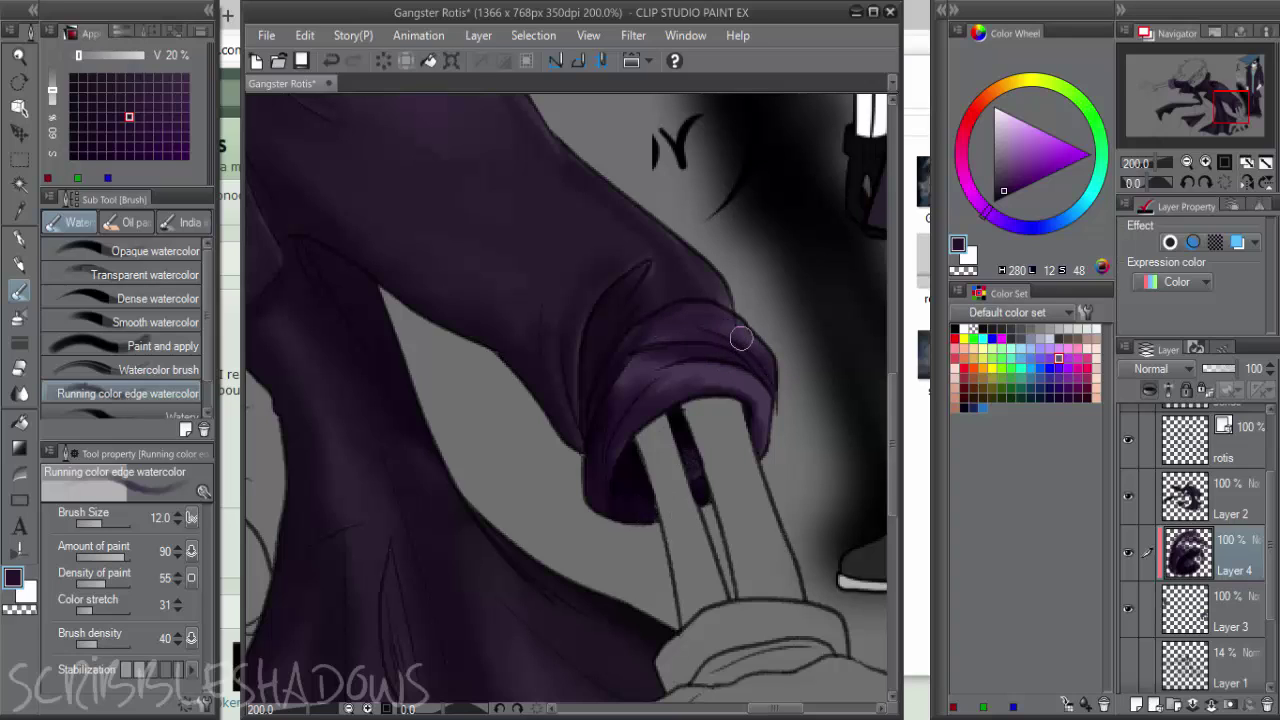
# Add light greyish-purple highlights along the lowered cuff's upper folds and lower rim, using small brush sizes of 5 to 7
pyautogui.click(1003, 152)
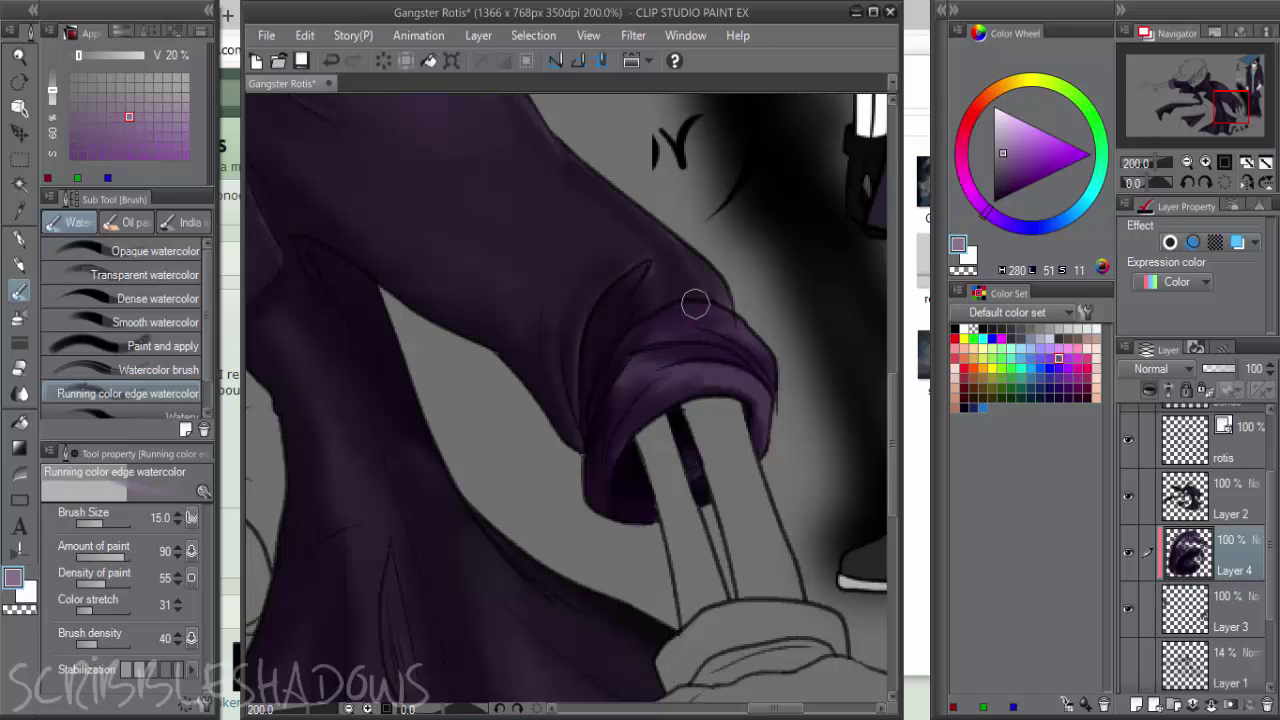
pyautogui.press('[')
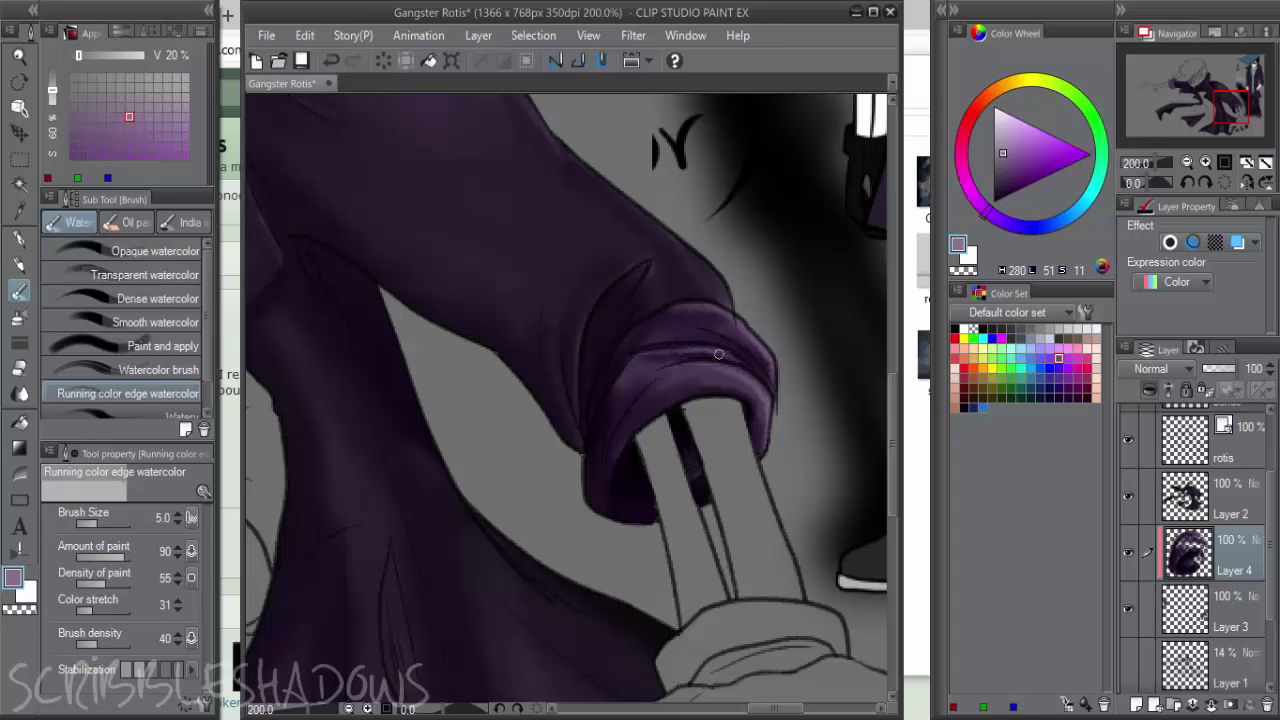
pyautogui.moveTo(722, 337); pyautogui.dragTo(767, 365)
pyautogui.hotkey('ctrl', 'z')
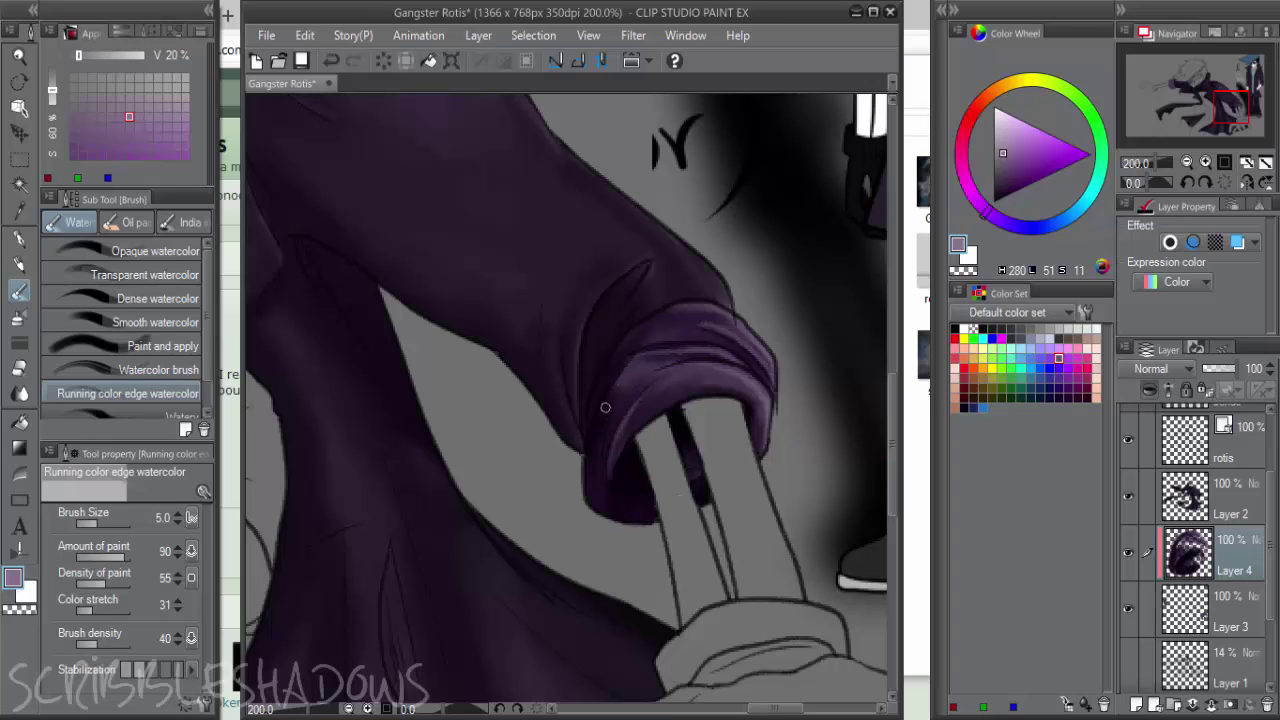
pyautogui.moveTo(599, 493); pyautogui.dragTo(621, 515)
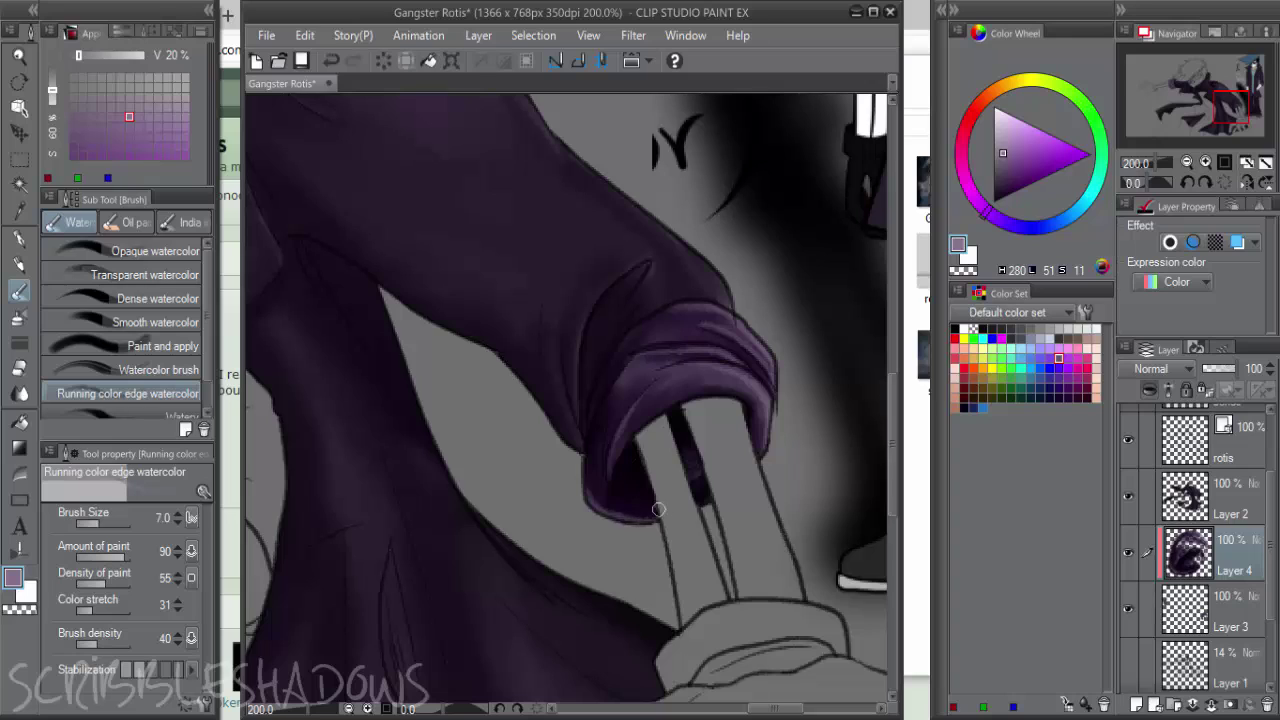
# Blend the lowered cuff's highlights into its inner shadow and folds with purples sampled from the cuff, at brush size 7
pyautogui.keyDown('alt'); pyautogui.click(625, 514); pyautogui.keyUp('alt')
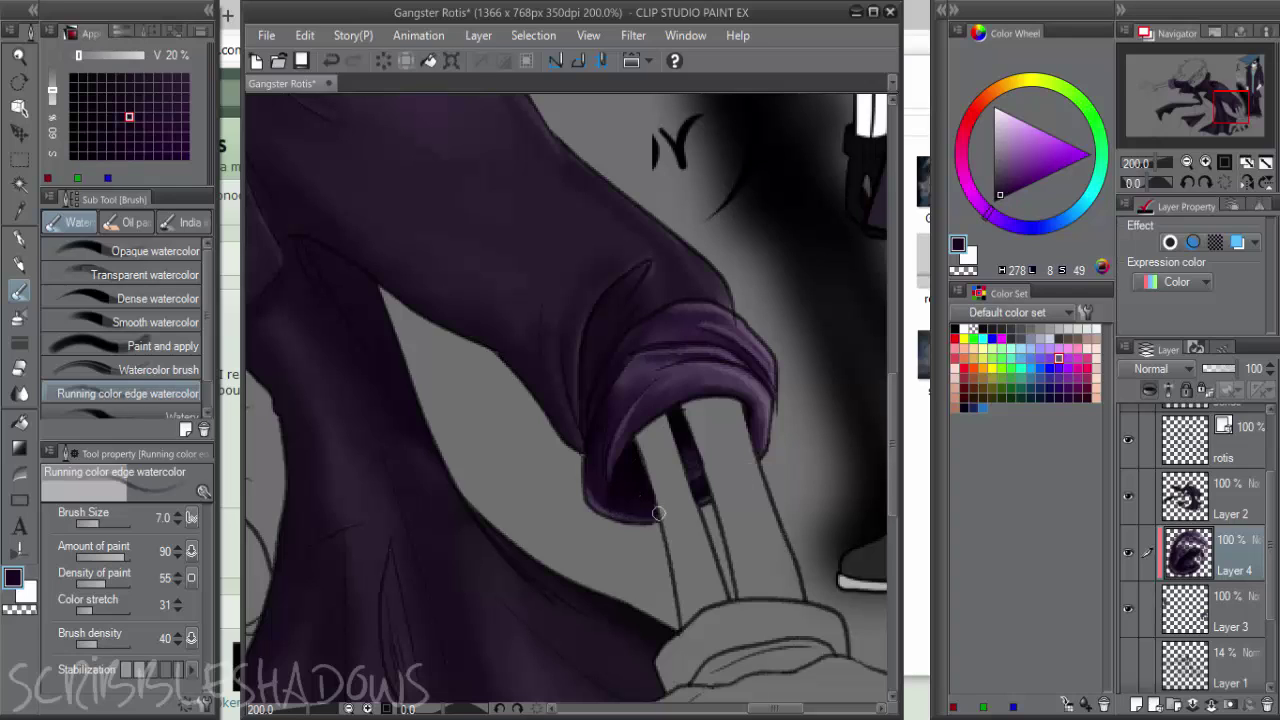
pyautogui.keyDown('alt'); pyautogui.click(734, 392); pyautogui.keyUp('alt')
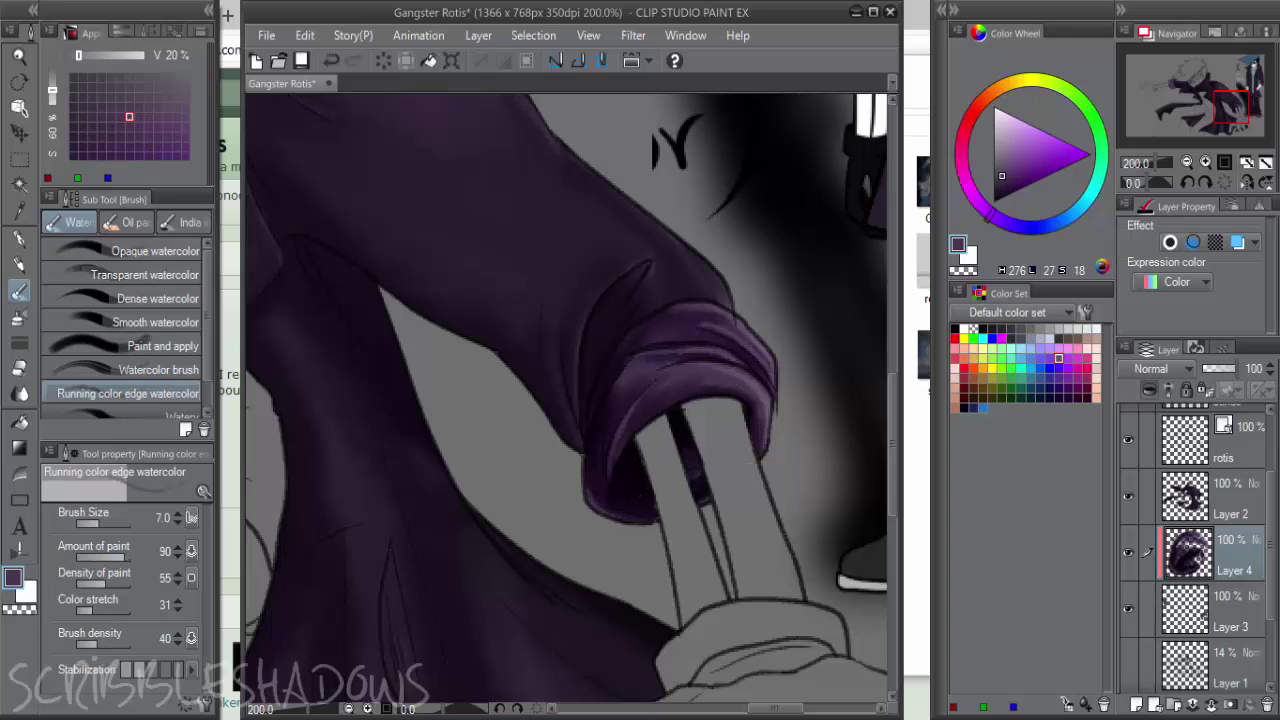
pyautogui.keyDown('alt'); pyautogui.click(714, 326); pyautogui.keyUp('alt')
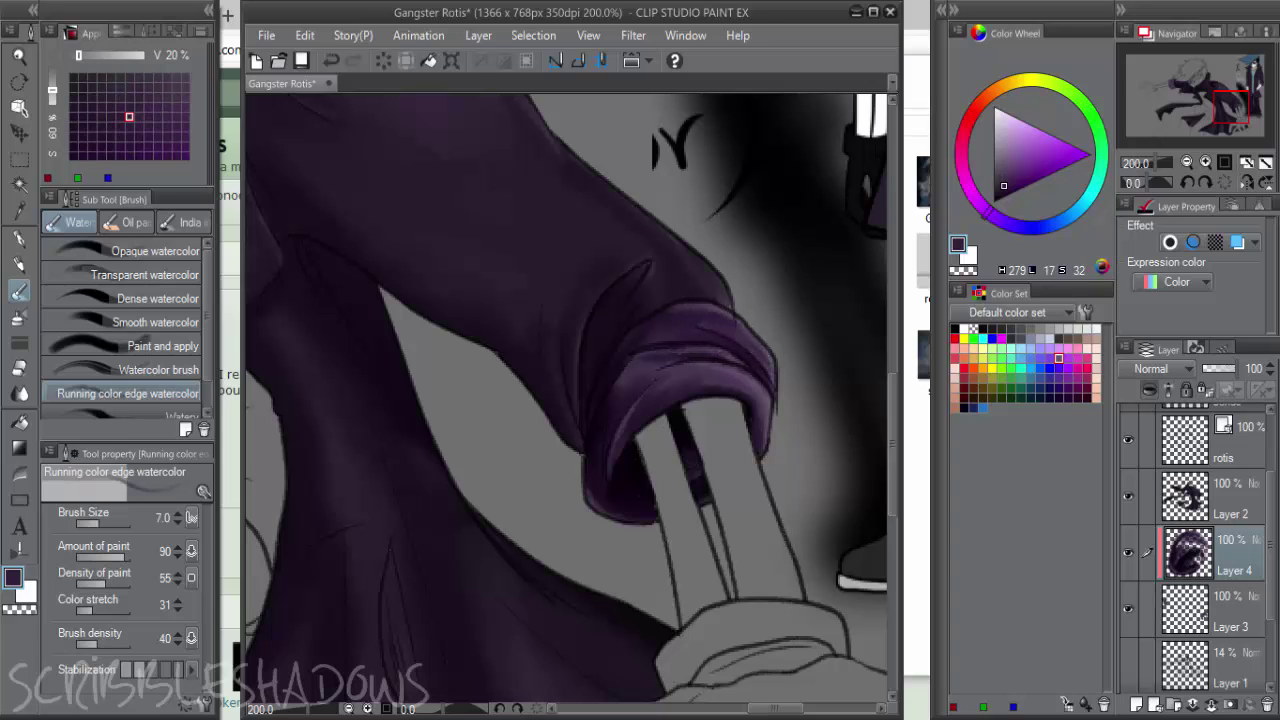
pyautogui.keyDown('alt'); pyautogui.click(632, 422); pyautogui.keyUp('alt')
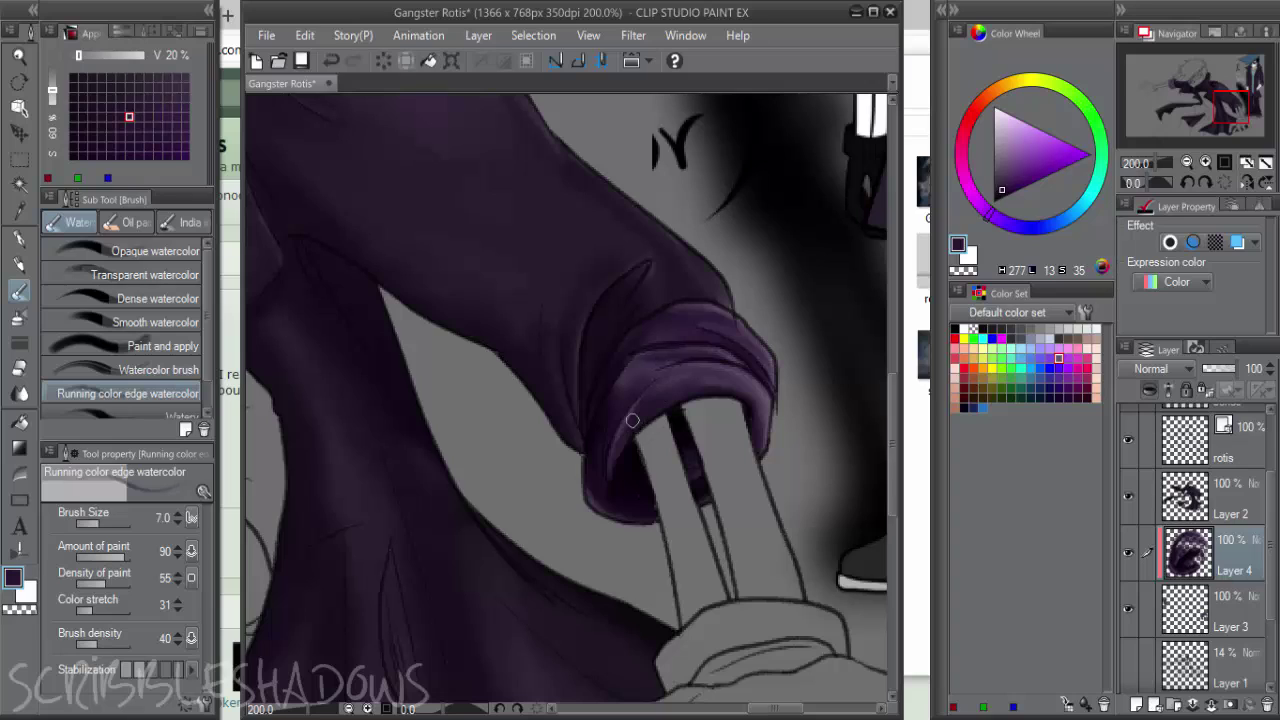
# Highlight the lowered cuff's outer edge with a lighter purple and soften its folds with sampled purples, raising the brush size to 8
pyautogui.click(1004, 163)
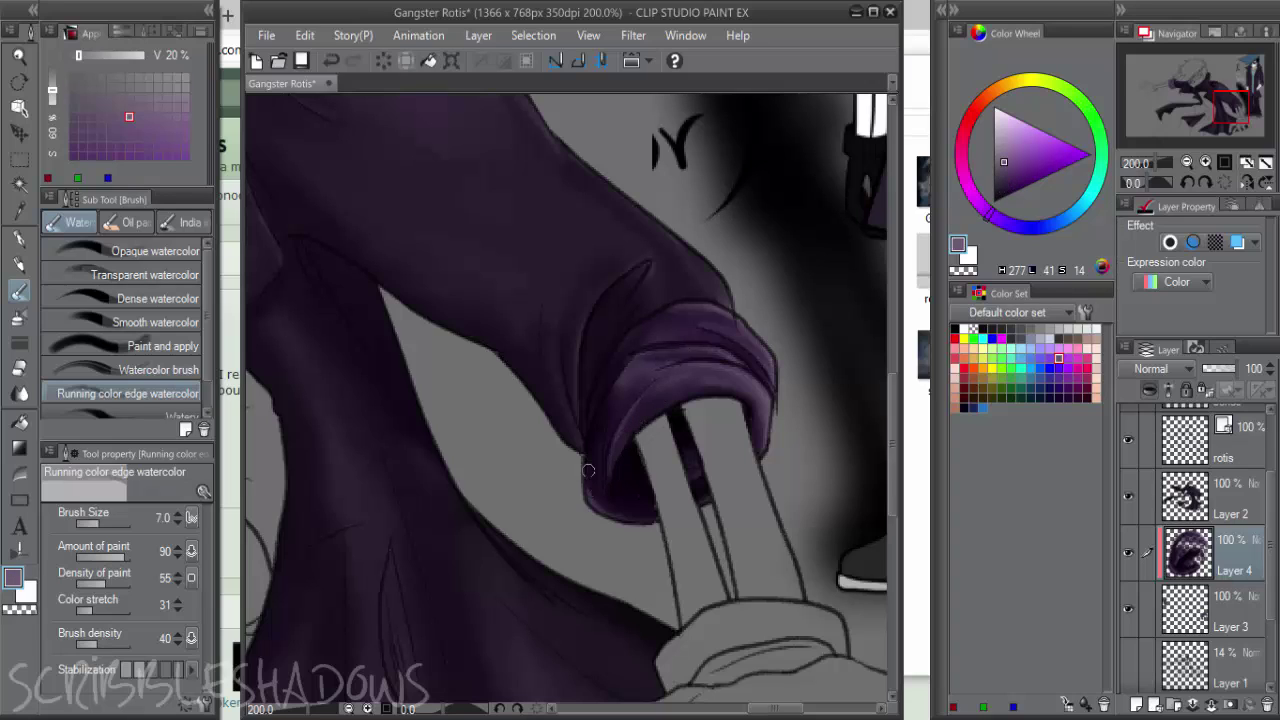
pyautogui.moveTo(591, 488); pyautogui.dragTo(595, 437)
pyautogui.keyDown('alt'); pyautogui.click(656, 332); pyautogui.keyUp('alt')
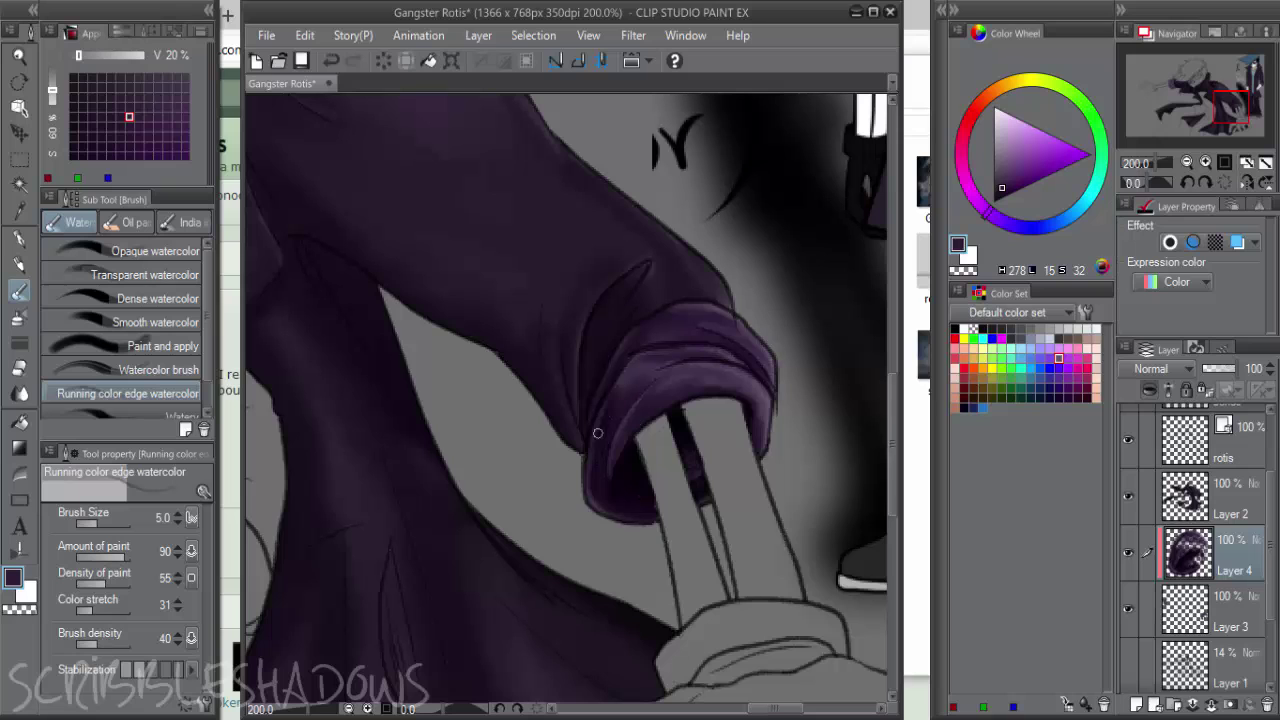
pyautogui.scroll(-2, 595, 459)
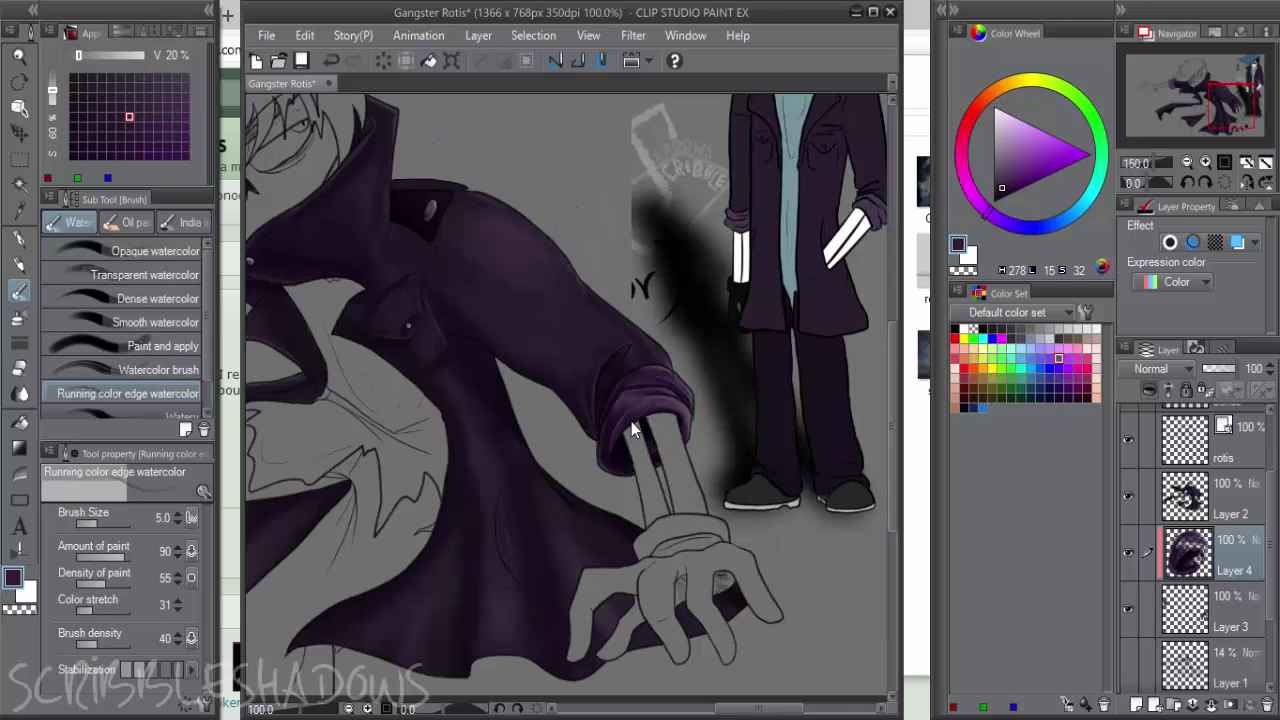
pyautogui.scroll(2, 646, 416)
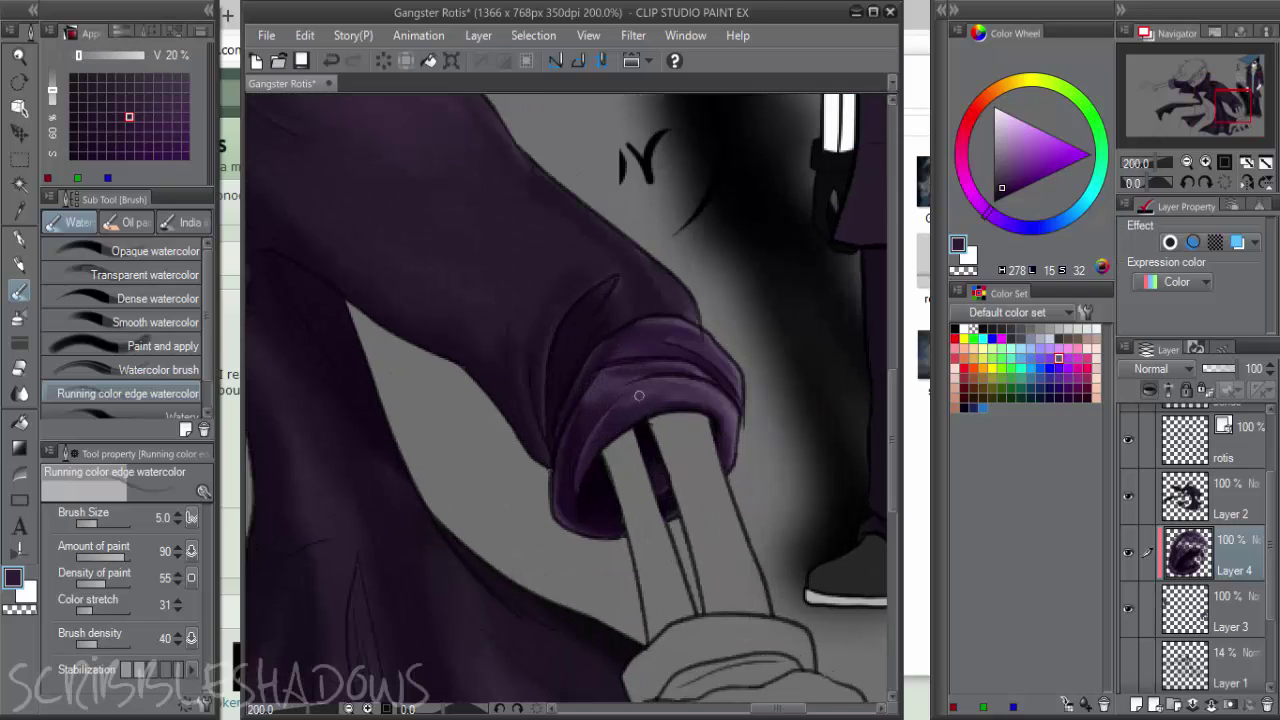
pyautogui.keyDown('alt'); pyautogui.click(632, 363); pyautogui.keyUp('alt')
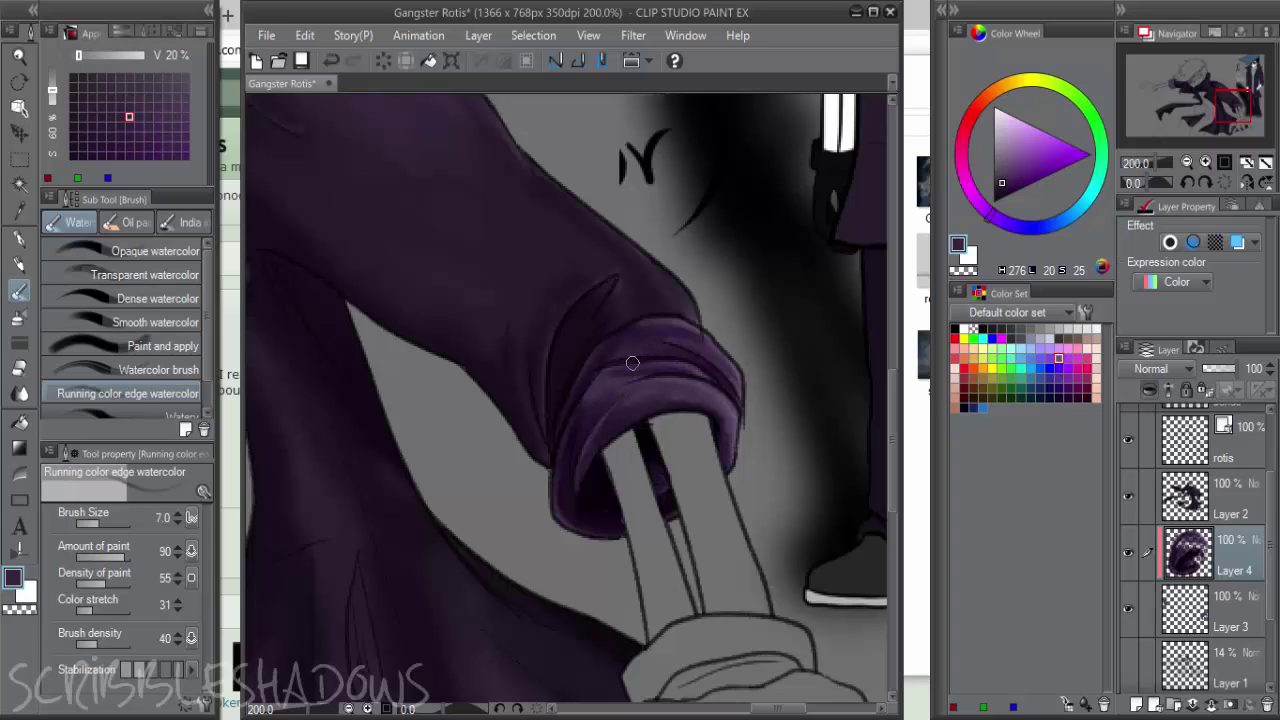
pyautogui.keyDown('alt'); pyautogui.click(651, 345); pyautogui.keyUp('alt')
pyautogui.press(']')
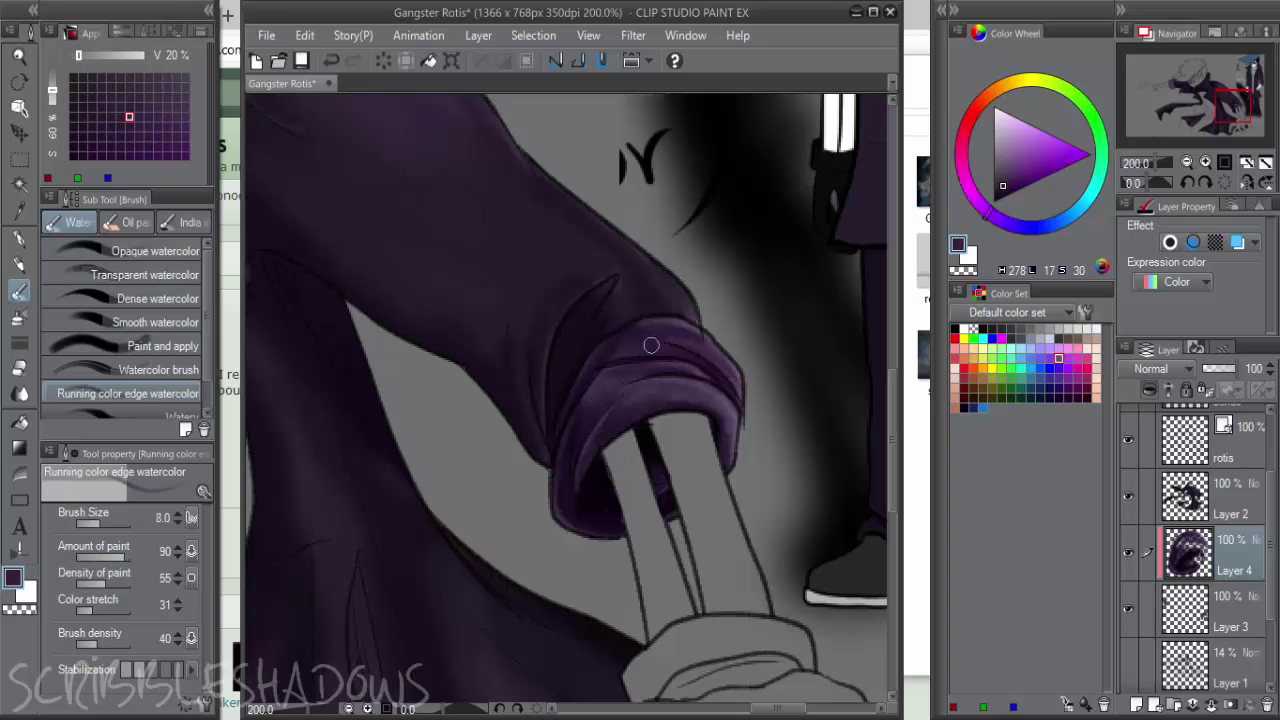
# Start shading the central fold of the outstretched arm's cuff with dark purple at brush size 8
pyautogui.scroll(-4, 685, 363)
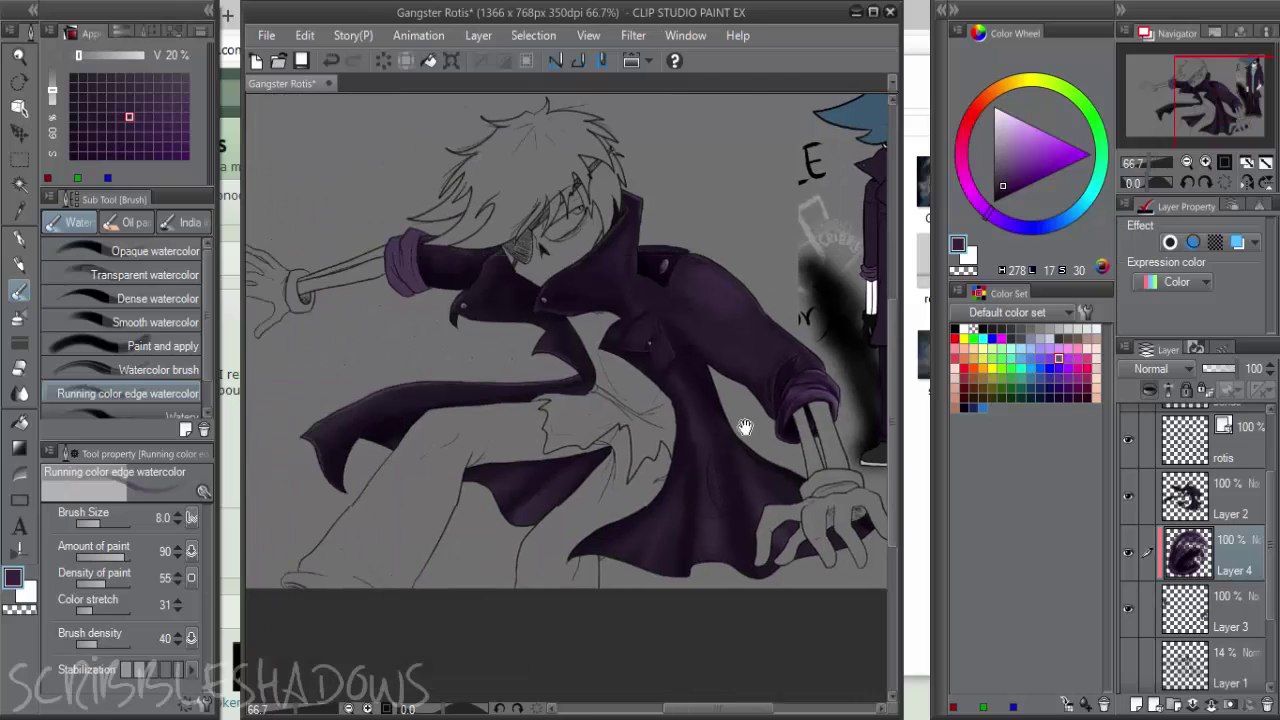
pyautogui.scroll(6, 486, 353)
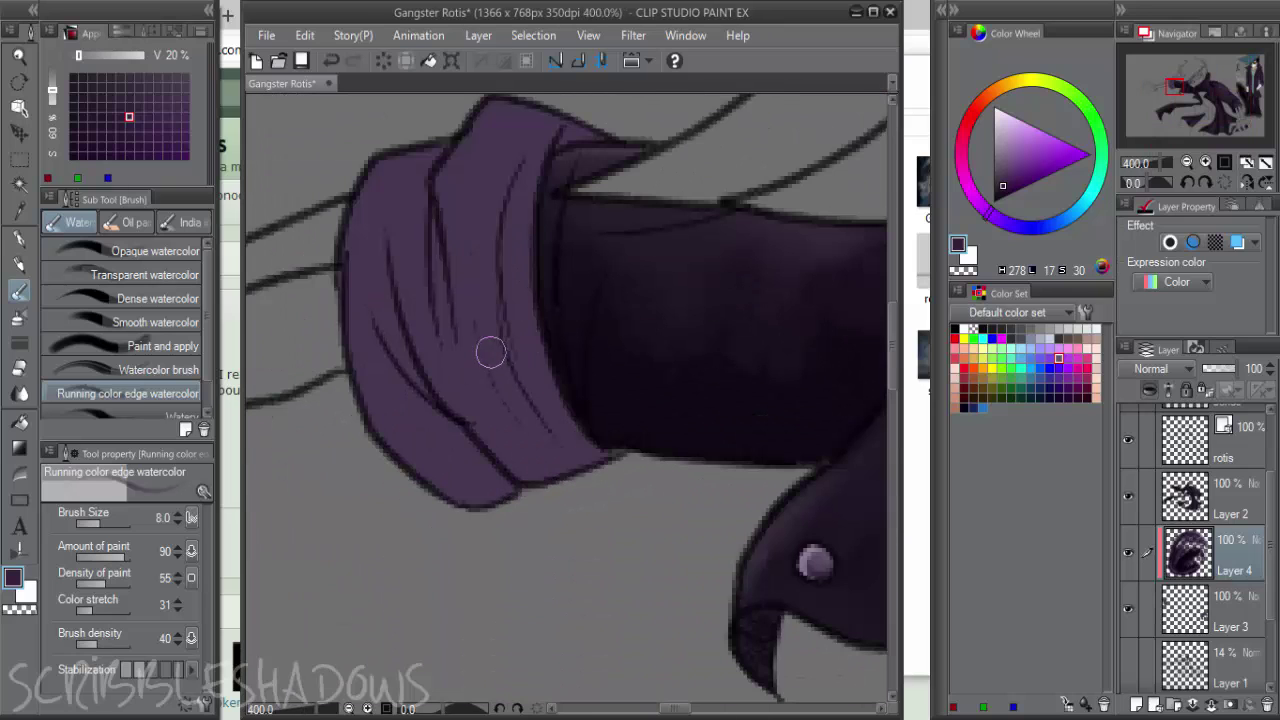
pyautogui.click(1000, 192)
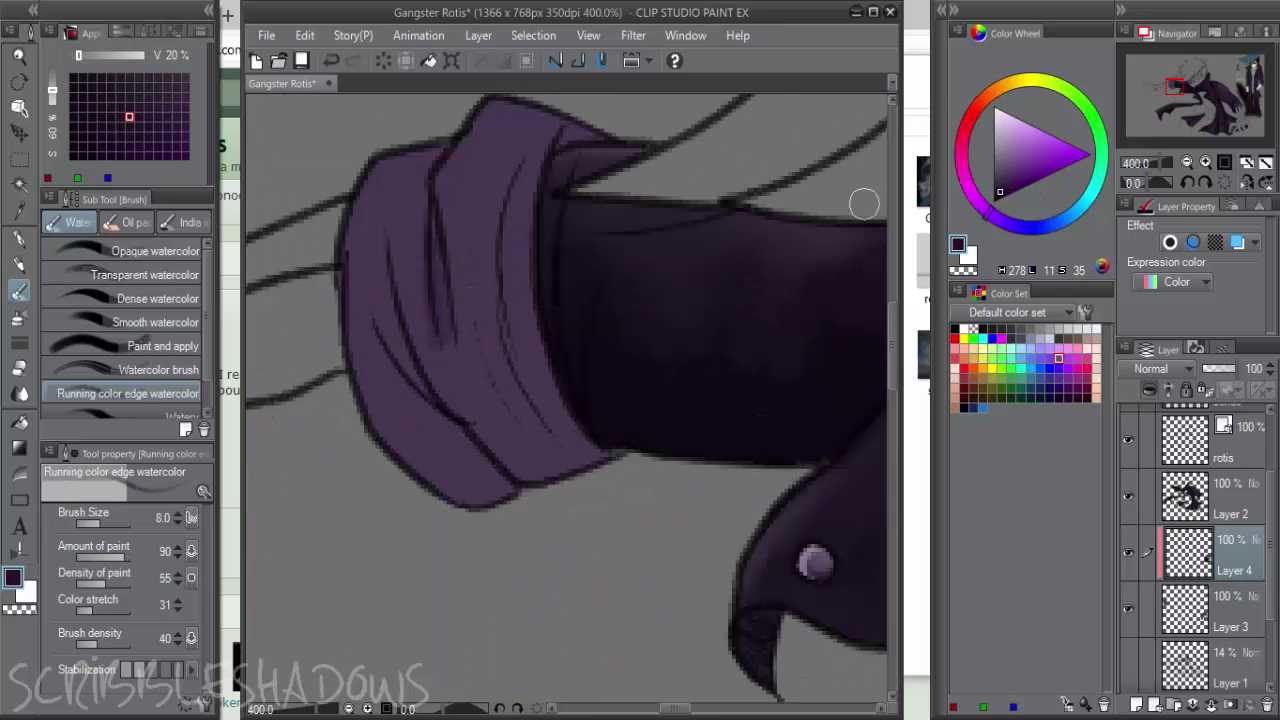
pyautogui.moveTo(437, 250); pyautogui.dragTo(446, 346)
pyautogui.moveTo(432, 227); pyautogui.dragTo(466, 364)
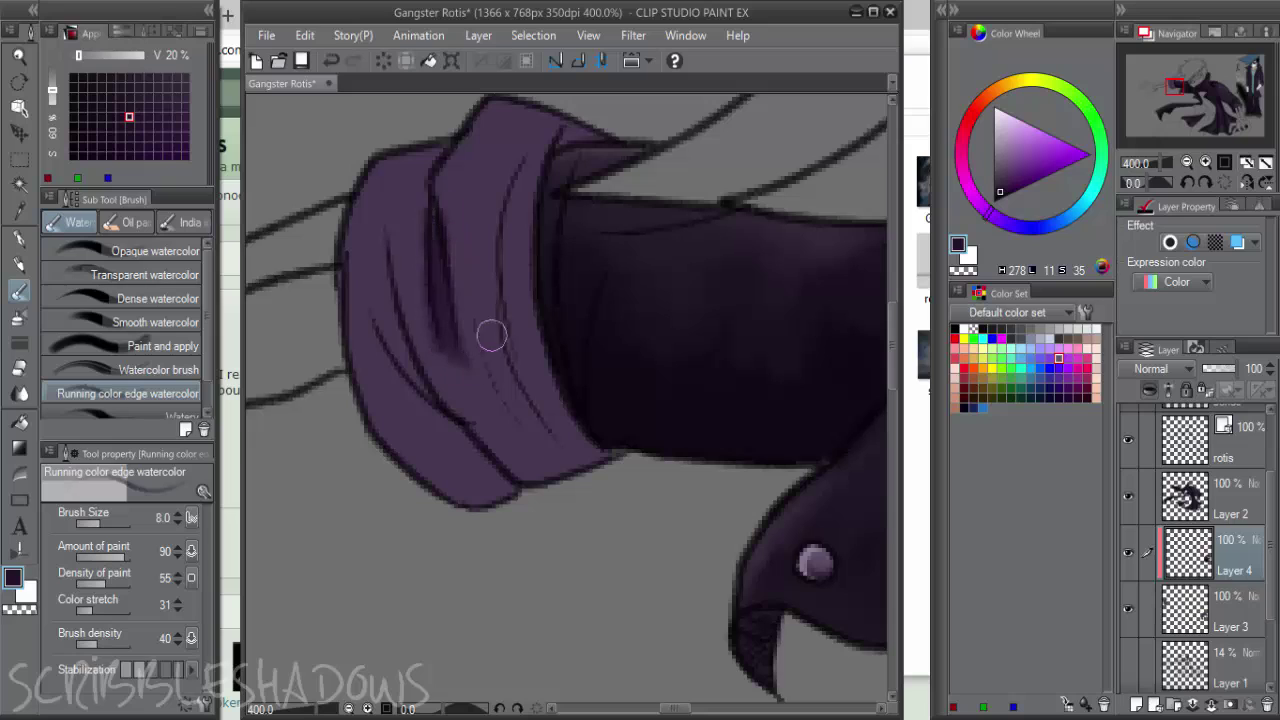
# Deepen the outstretched cuff's folds, sleeve-side band and lower edge with a near-black purple
pyautogui.click(997, 198)
pyautogui.moveTo(437, 240); pyautogui.dragTo(456, 356)
pyautogui.moveTo(387, 240)
pyautogui.mouseDown()
pyautogui.moveTo(389, 306)
pyautogui.moveTo(436, 396)
pyautogui.mouseUp()
pyautogui.moveTo(372, 294)
pyautogui.mouseDown()
pyautogui.moveTo(436, 395)
pyautogui.moveTo(405, 273)
pyautogui.moveTo(431, 398)
pyautogui.moveTo(496, 486)
pyautogui.moveTo(435, 405)
pyautogui.moveTo(449, 402)
pyautogui.moveTo(506, 491)
pyautogui.moveTo(476, 470)
pyautogui.moveTo(486, 504)
pyautogui.moveTo(471, 492)
pyautogui.moveTo(368, 333)
pyautogui.mouseUp()
pyautogui.moveTo(520, 335)
pyautogui.mouseDown()
pyautogui.moveTo(534, 400)
pyautogui.moveTo(523, 349)
pyautogui.moveTo(531, 151)
pyautogui.moveTo(586, 134)
pyautogui.moveTo(531, 309)
pyautogui.moveTo(571, 466)
pyautogui.moveTo(481, 405)
pyautogui.moveTo(514, 443)
pyautogui.moveTo(631, 463)
pyautogui.moveTo(534, 206)
pyautogui.moveTo(517, 227)
pyautogui.moveTo(523, 294)
pyautogui.moveTo(565, 430)
pyautogui.mouseUp()
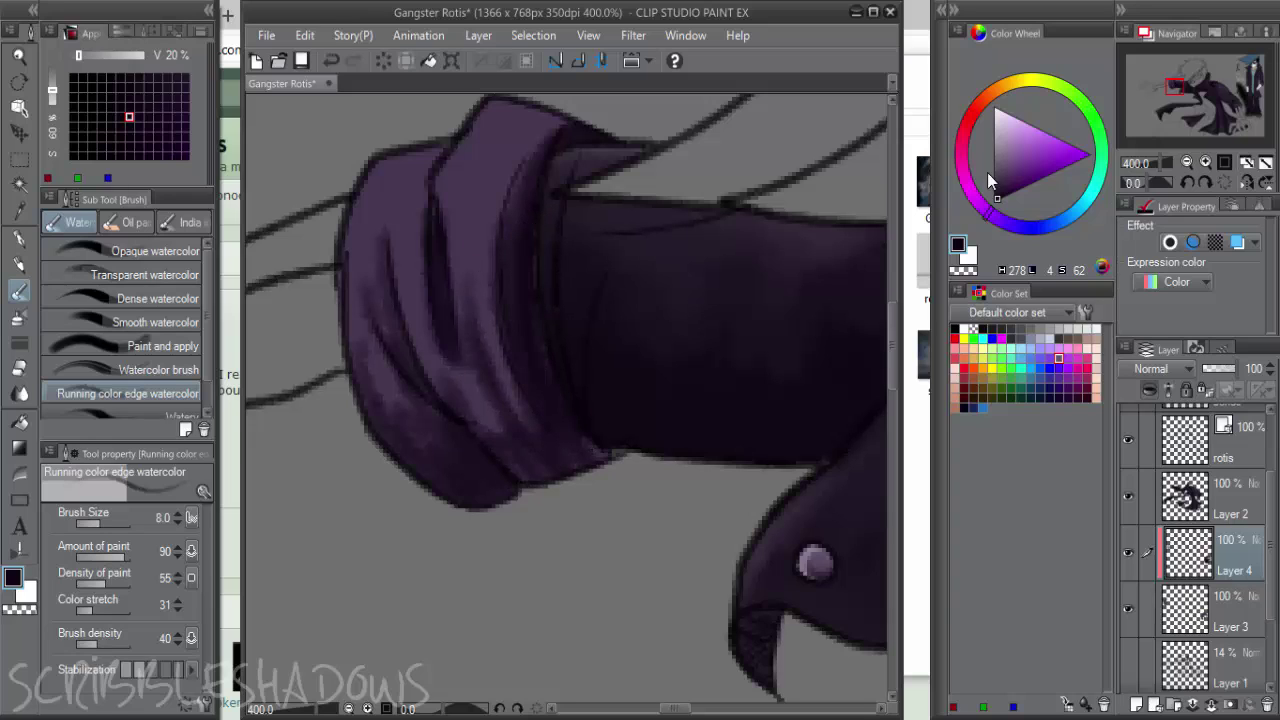
pyautogui.moveTo(528, 228)
pyautogui.mouseDown()
pyautogui.moveTo(594, 133)
pyautogui.moveTo(515, 240)
pyautogui.moveTo(546, 177)
pyautogui.moveTo(610, 462)
pyautogui.moveTo(491, 294)
pyautogui.moveTo(557, 436)
pyautogui.moveTo(514, 170)
pyautogui.moveTo(452, 259)
pyautogui.moveTo(459, 344)
pyautogui.moveTo(423, 222)
pyautogui.moveTo(467, 426)
pyautogui.moveTo(443, 399)
pyautogui.moveTo(448, 423)
pyautogui.moveTo(367, 315)
pyautogui.moveTo(467, 488)
pyautogui.mouseUp()
# Blend the outstretched cuff's fold shading with a mid purple sampled from it, at brush size 12
pyautogui.keyDown('alt'); pyautogui.click(486, 288); pyautogui.keyUp('alt')
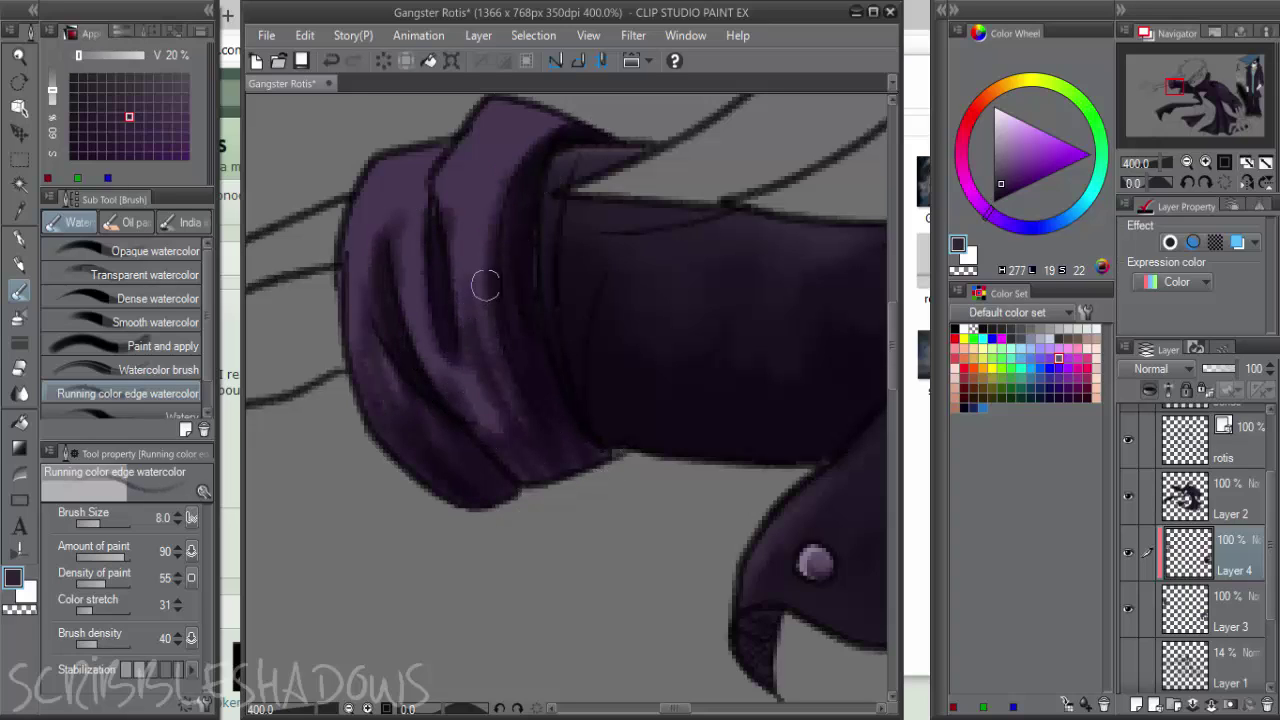
pyautogui.press(']')
pyautogui.press(']')
pyautogui.moveTo(479, 268)
pyautogui.mouseDown()
pyautogui.moveTo(499, 380)
pyautogui.moveTo(488, 252)
pyautogui.moveTo(516, 142)
pyautogui.moveTo(543, 136)
pyautogui.moveTo(493, 220)
pyautogui.moveTo(470, 371)
pyautogui.moveTo(403, 256)
pyautogui.moveTo(465, 414)
pyautogui.moveTo(418, 266)
pyautogui.moveTo(361, 272)
pyautogui.moveTo(383, 382)
pyautogui.moveTo(427, 453)
pyautogui.moveTo(386, 387)
pyautogui.moveTo(452, 439)
pyautogui.moveTo(514, 433)
pyautogui.moveTo(528, 418)
pyautogui.moveTo(459, 480)
pyautogui.moveTo(504, 468)
pyautogui.moveTo(506, 454)
pyautogui.moveTo(466, 335)
pyautogui.moveTo(438, 302)
pyautogui.moveTo(366, 268)
pyautogui.moveTo(417, 198)
pyautogui.mouseUp()
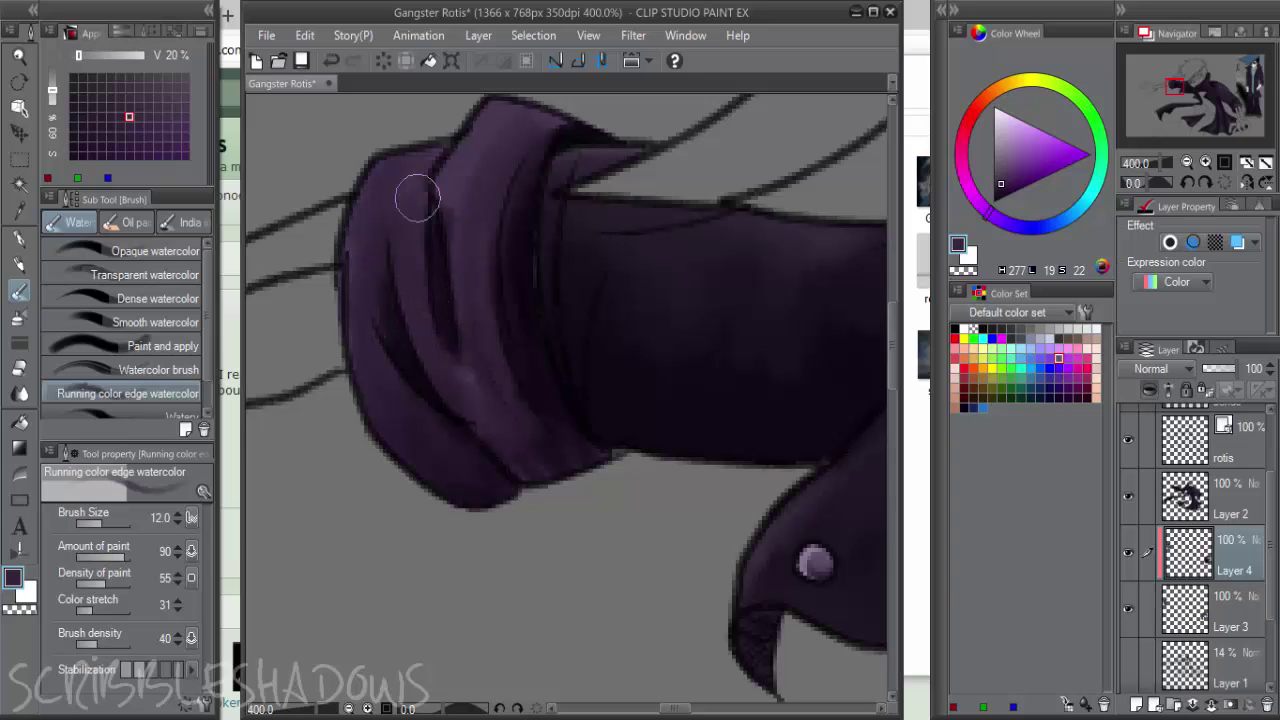
# Undo the saturated purple on the outstretched cuff and darken its lower end and folds with near-black purple
pyautogui.click(1003, 196)
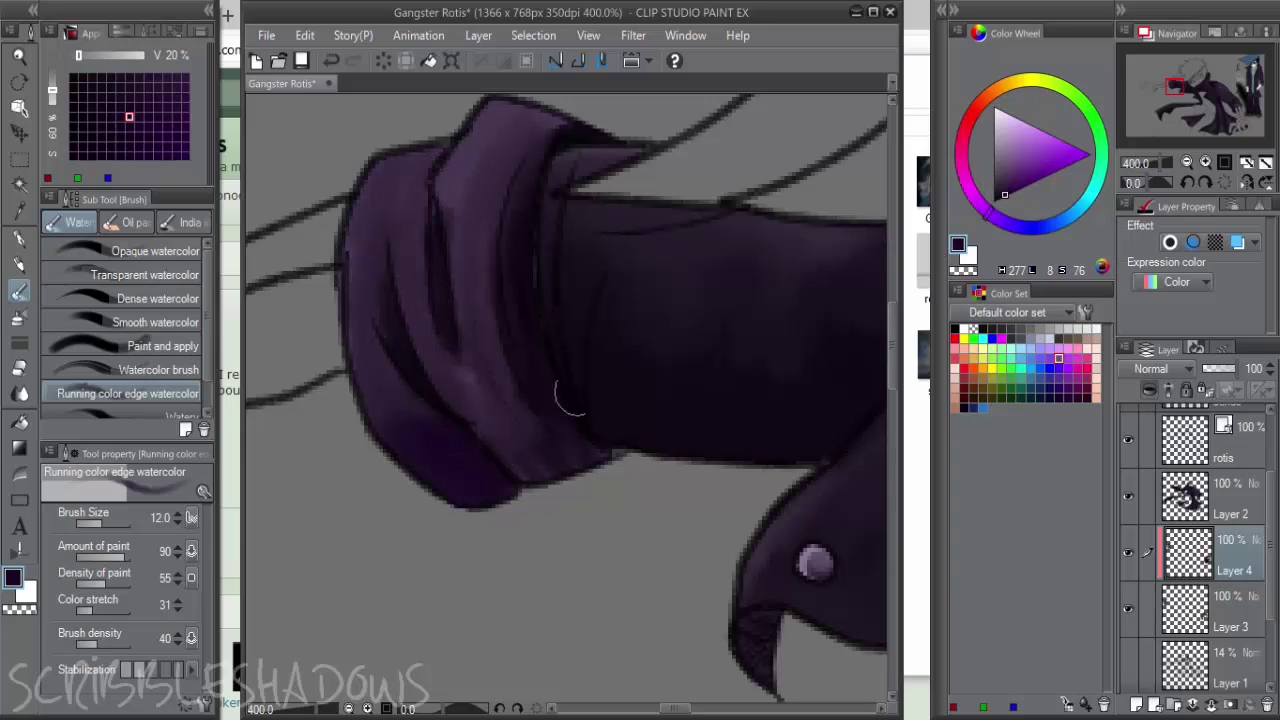
pyautogui.hotkey('ctrl', 'z')
pyautogui.click(997, 198)
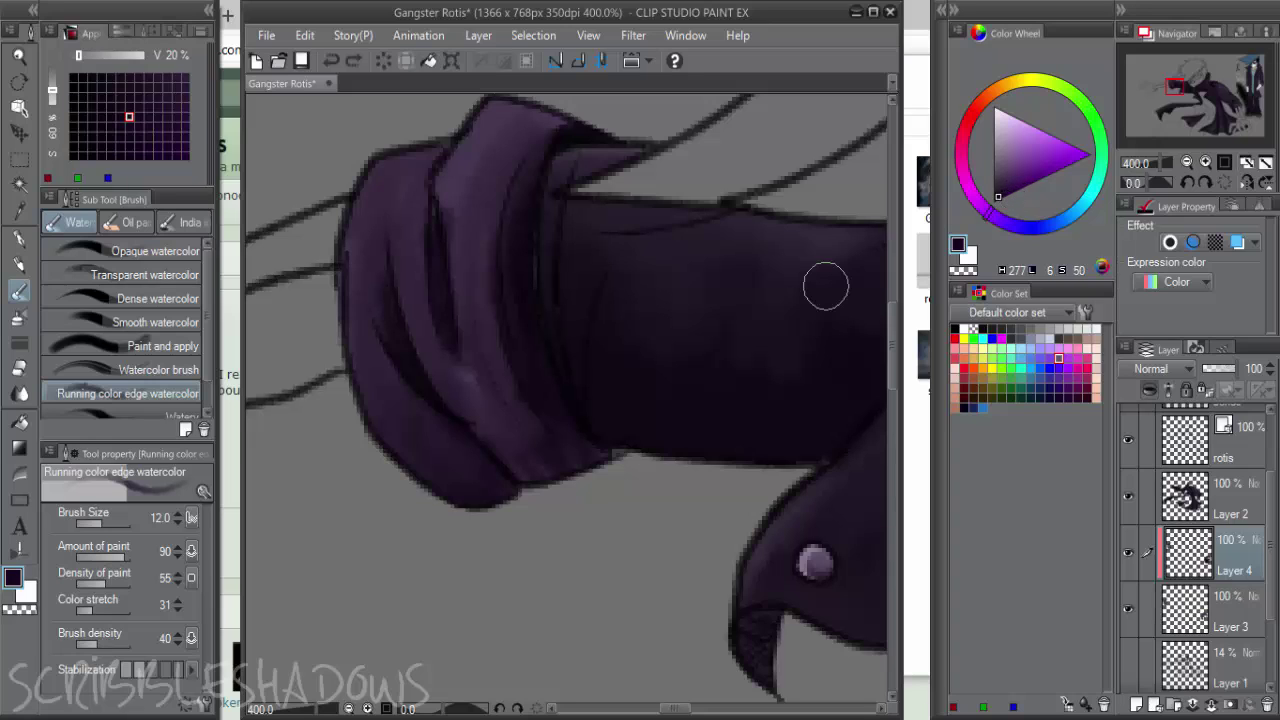
pyautogui.click(995, 198)
pyautogui.moveTo(472, 493)
pyautogui.mouseDown()
pyautogui.moveTo(448, 484)
pyautogui.moveTo(466, 485)
pyautogui.mouseUp()
pyautogui.keyDown('alt'); pyautogui.click(537, 280); pyautogui.keyUp('alt')
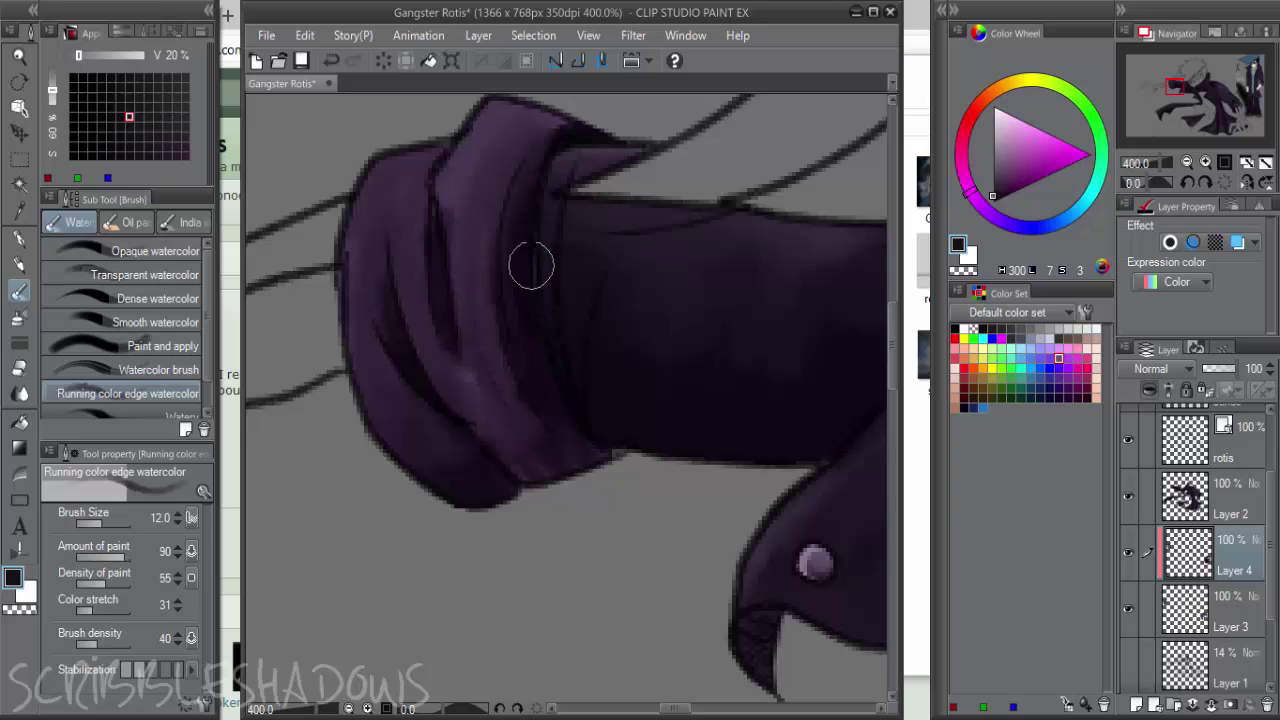
pyautogui.keyDown('alt'); pyautogui.click(577, 131); pyautogui.keyUp('alt')
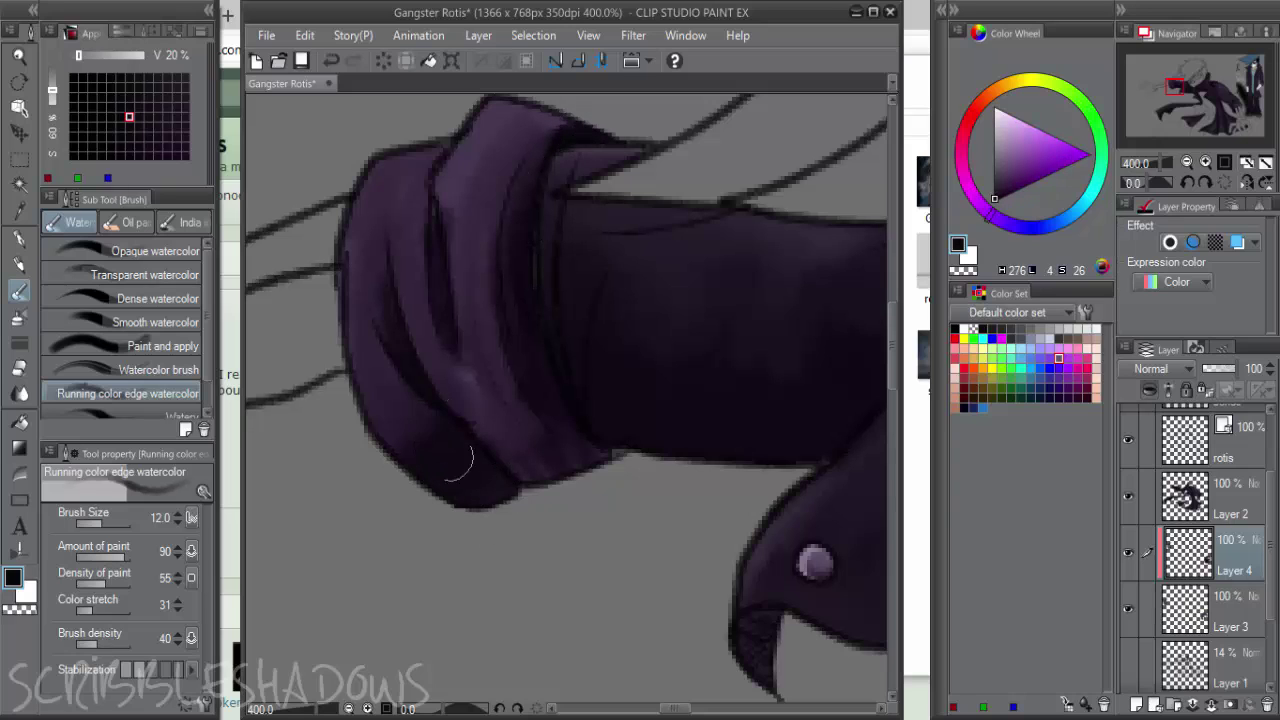
pyautogui.moveTo(458, 462)
pyautogui.mouseDown()
pyautogui.moveTo(388, 327)
pyautogui.moveTo(391, 429)
pyautogui.moveTo(561, 461)
pyautogui.moveTo(426, 327)
pyautogui.moveTo(462, 325)
pyautogui.moveTo(506, 293)
pyautogui.moveTo(505, 256)
pyautogui.moveTo(503, 360)
pyautogui.moveTo(492, 296)
pyautogui.moveTo(466, 299)
pyautogui.moveTo(413, 207)
pyautogui.mouseUp()
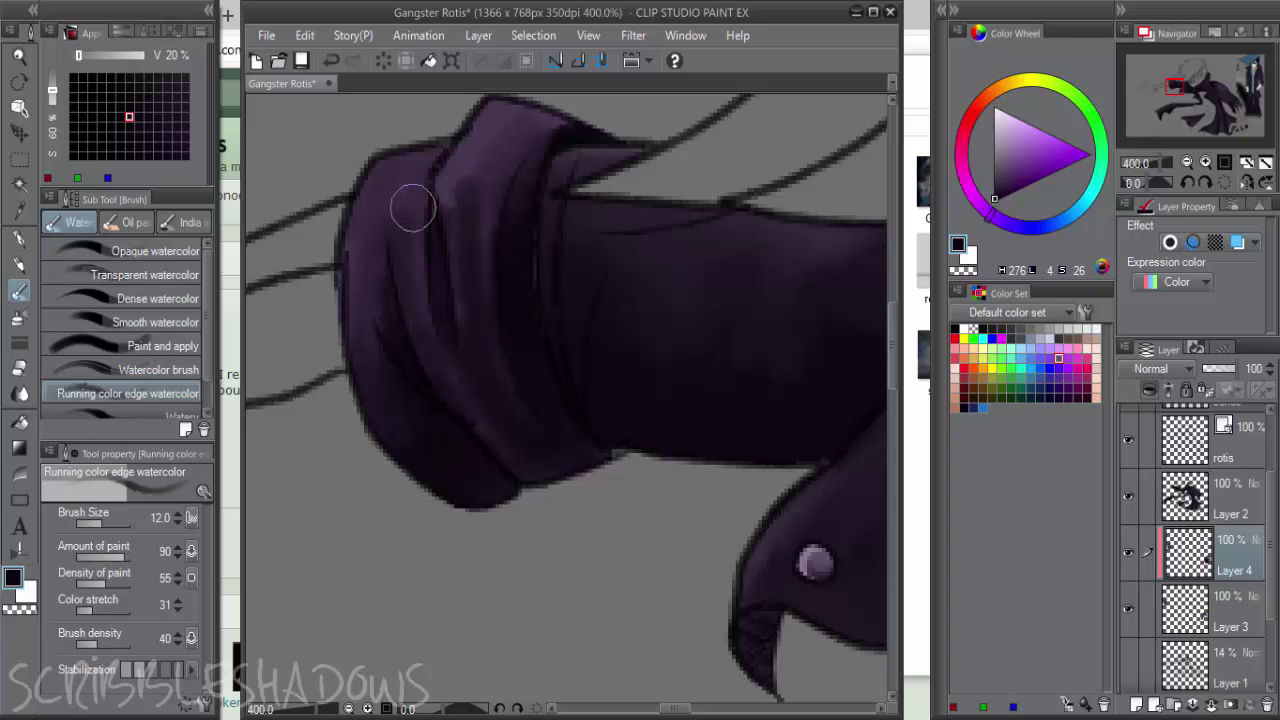
# Paint lighter purple highlights on the outstretched cuff's outer edge, main folds and upper flap at brush size 12
pyautogui.keyDown('alt'); pyautogui.click(399, 182); pyautogui.keyUp('alt')
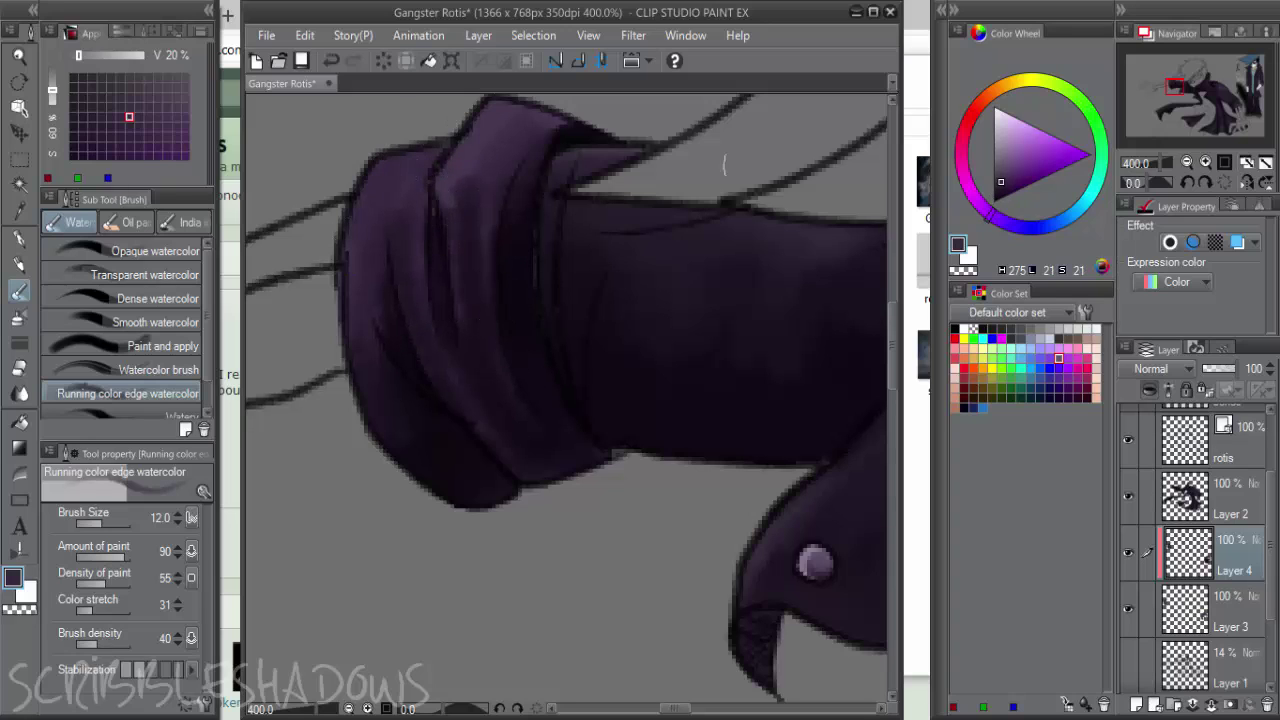
pyautogui.click(1009, 159)
pyautogui.moveTo(408, 160); pyautogui.dragTo(336, 279)
pyautogui.moveTo(360, 192)
pyautogui.mouseDown()
pyautogui.moveTo(348, 350)
pyautogui.moveTo(412, 150)
pyautogui.moveTo(424, 316)
pyautogui.mouseUp()
pyautogui.moveTo(497, 226); pyautogui.dragTo(494, 300)
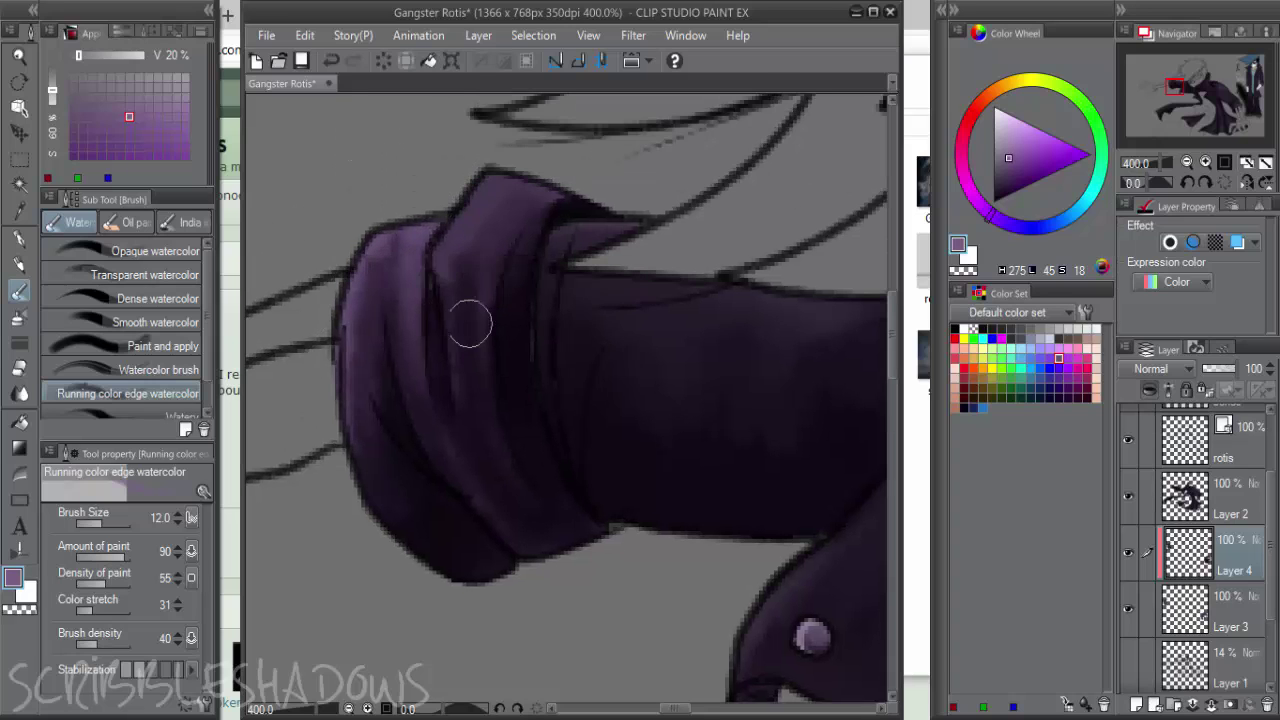
pyautogui.moveTo(500, 174); pyautogui.dragTo(594, 211)
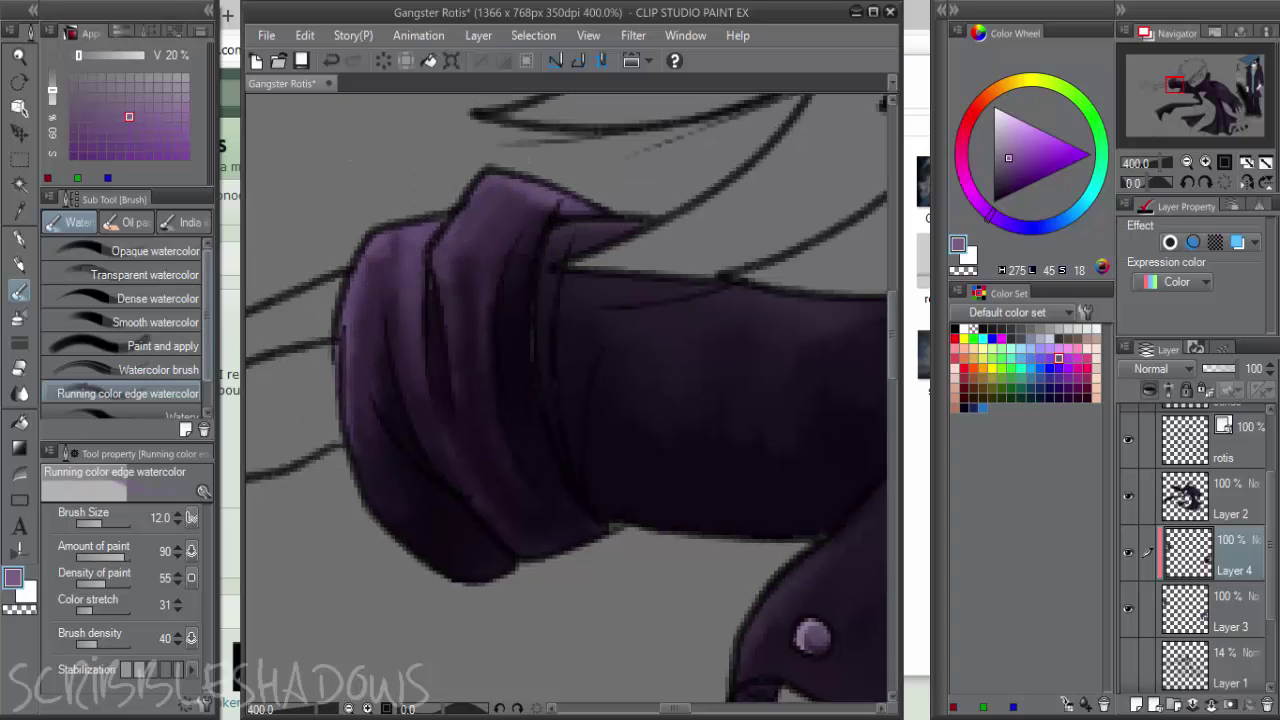
# Reduce the brush size to 6 and add fine light purple highlights along the outstretched cuff's fold ridges
pyautogui.press('[')
pyautogui.press('[')
pyautogui.press('[')
pyautogui.press('[')
pyautogui.moveTo(391, 288)
pyautogui.mouseDown()
pyautogui.moveTo(462, 487)
pyautogui.moveTo(490, 522)
pyautogui.mouseUp()
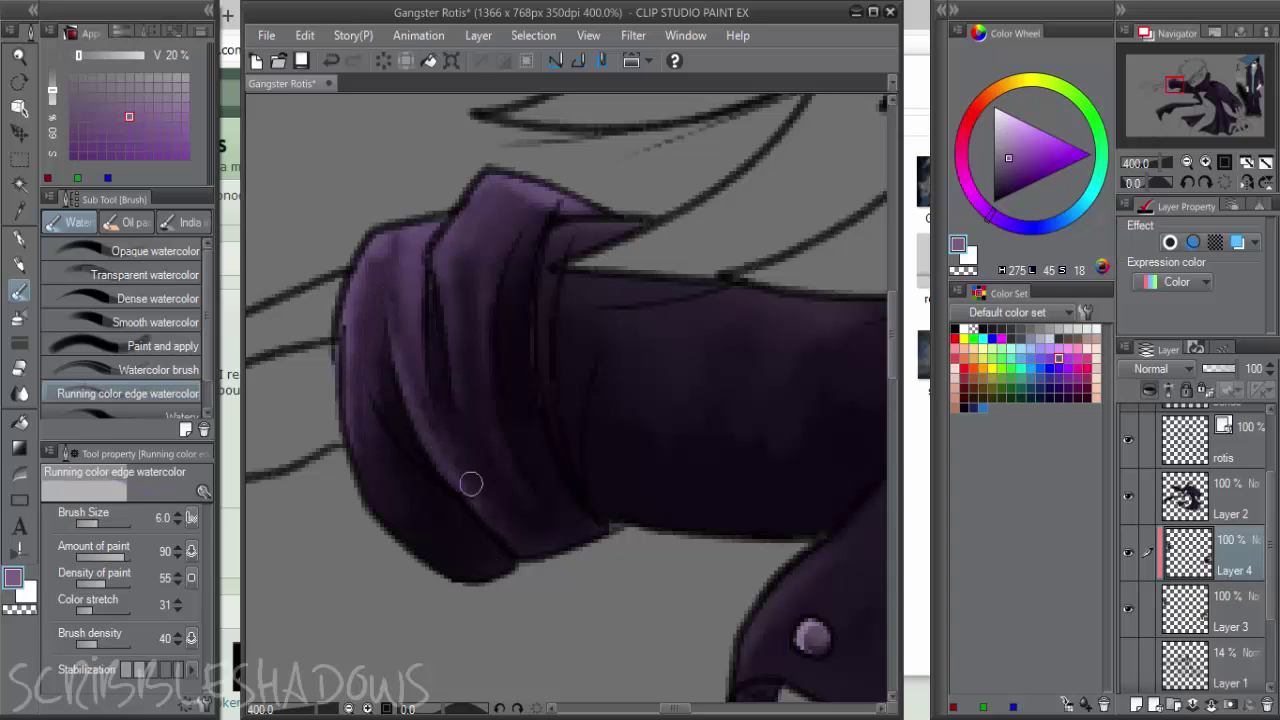
pyautogui.moveTo(471, 206); pyautogui.dragTo(463, 403)
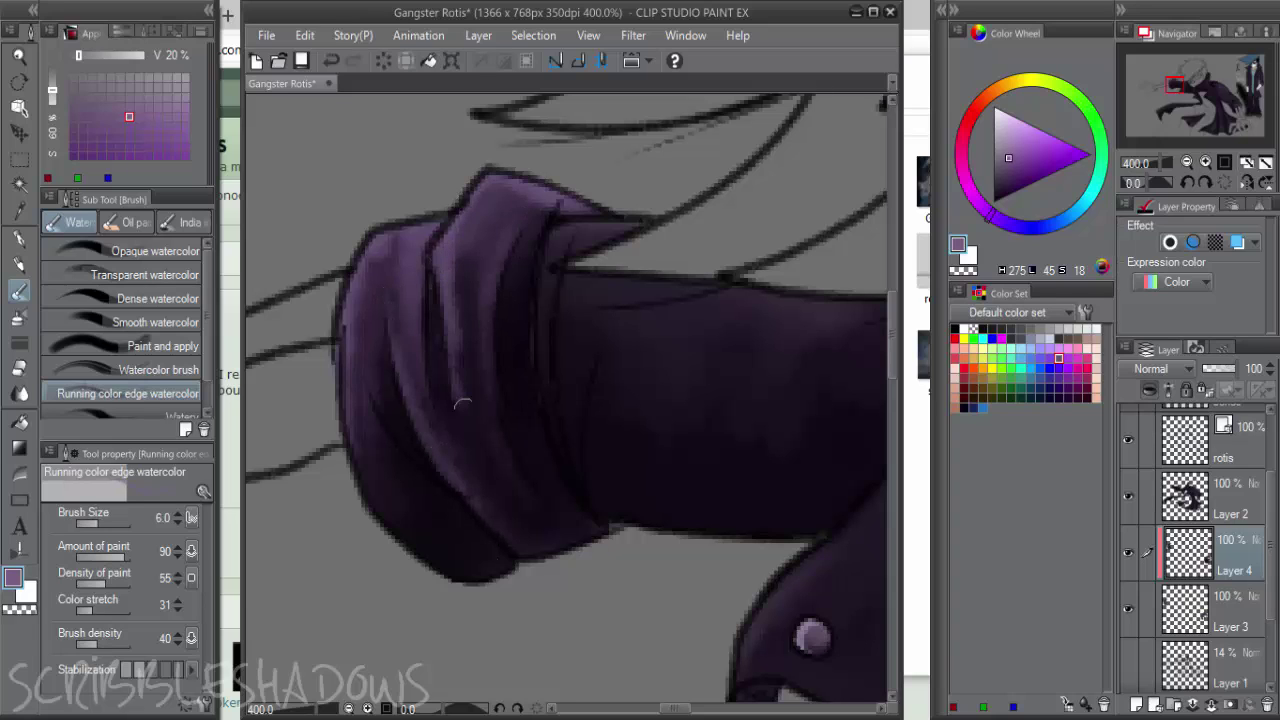
pyautogui.moveTo(418, 298); pyautogui.dragTo(450, 313)
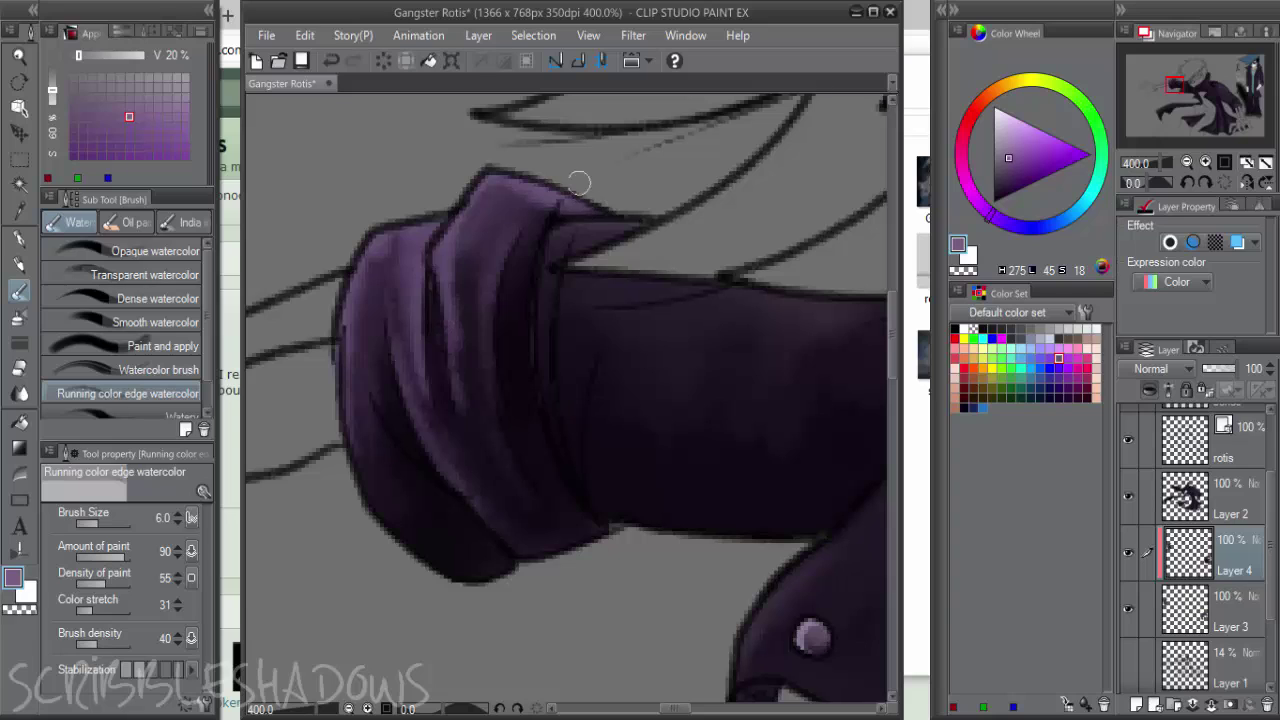
# Extend the light purple highlights along the outstretched cuff's inner fold ridges and soften the folds with sampled dark purples at brush size 7
pyautogui.moveTo(579, 182)
pyautogui.mouseDown()
pyautogui.moveTo(531, 309)
pyautogui.moveTo(548, 444)
pyautogui.mouseUp()
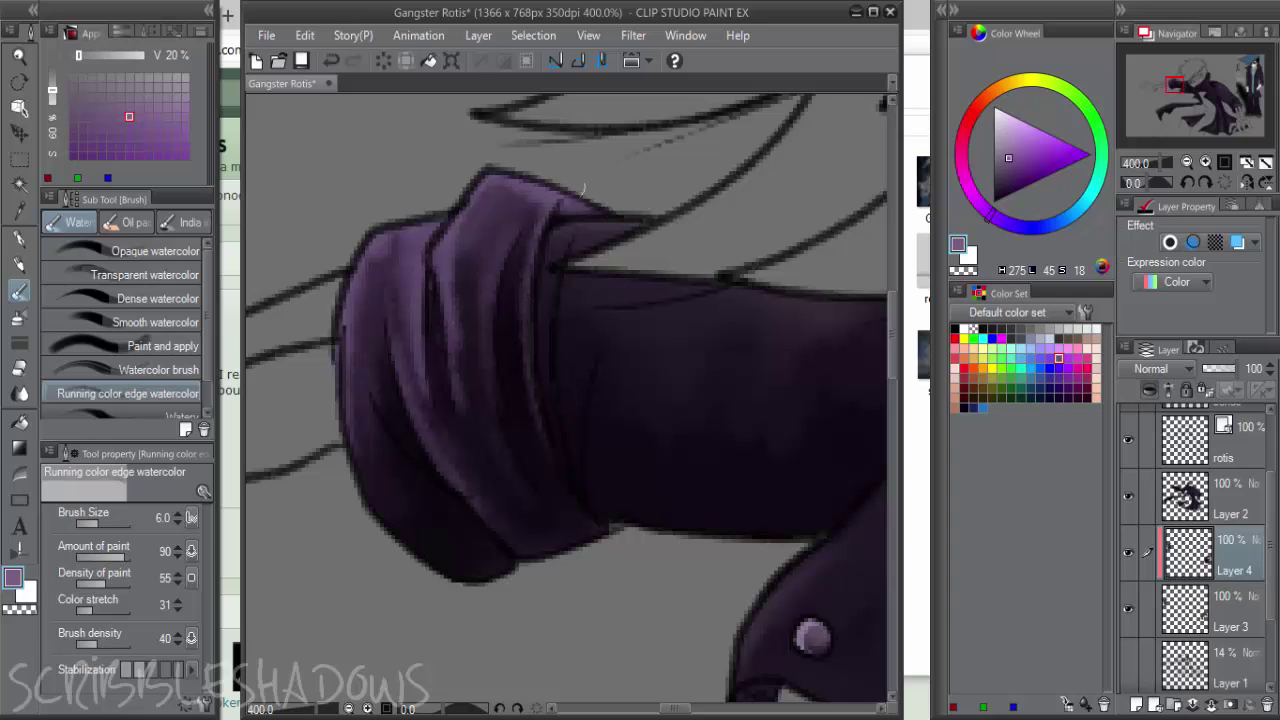
pyautogui.moveTo(498, 190)
pyautogui.mouseDown()
pyautogui.moveTo(442, 252)
pyautogui.moveTo(366, 240)
pyautogui.moveTo(380, 423)
pyautogui.moveTo(420, 471)
pyautogui.moveTo(416, 500)
pyautogui.moveTo(351, 331)
pyautogui.moveTo(422, 384)
pyautogui.moveTo(409, 233)
pyautogui.moveTo(400, 329)
pyautogui.moveTo(437, 424)
pyautogui.mouseUp()
pyautogui.keyDown('alt'); pyautogui.click(416, 500); pyautogui.keyUp('alt')
pyautogui.press(']')
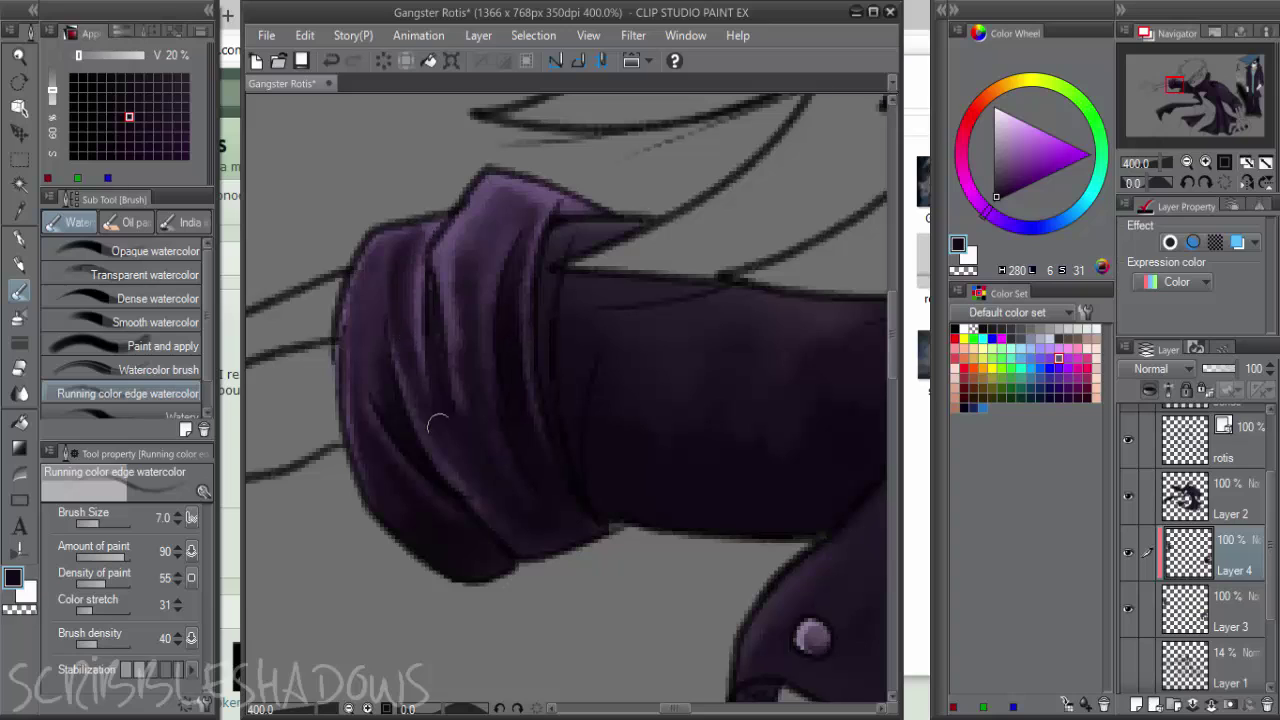
pyautogui.moveTo(458, 240)
pyautogui.mouseDown()
pyautogui.moveTo(460, 340)
pyautogui.moveTo(456, 245)
pyautogui.mouseUp()
pyautogui.keyDown('alt'); pyautogui.click(453, 266); pyautogui.keyUp('alt')
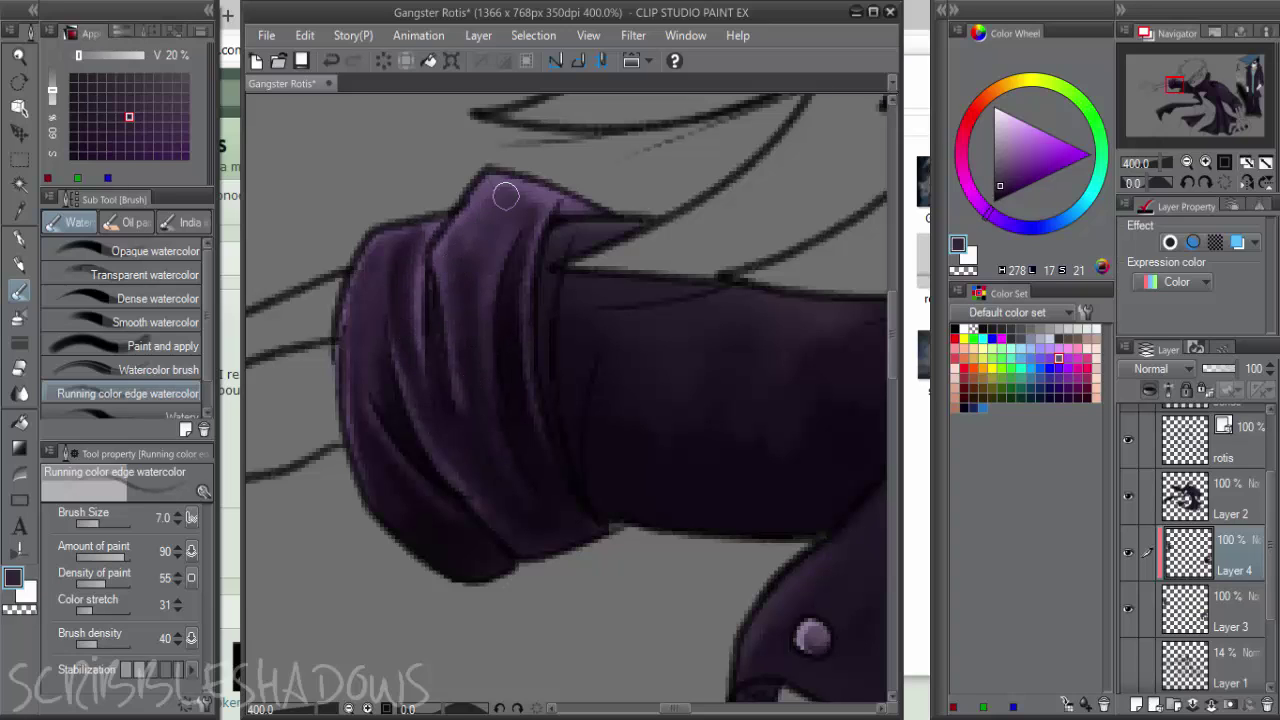
pyautogui.moveTo(505, 196); pyautogui.dragTo(540, 209)
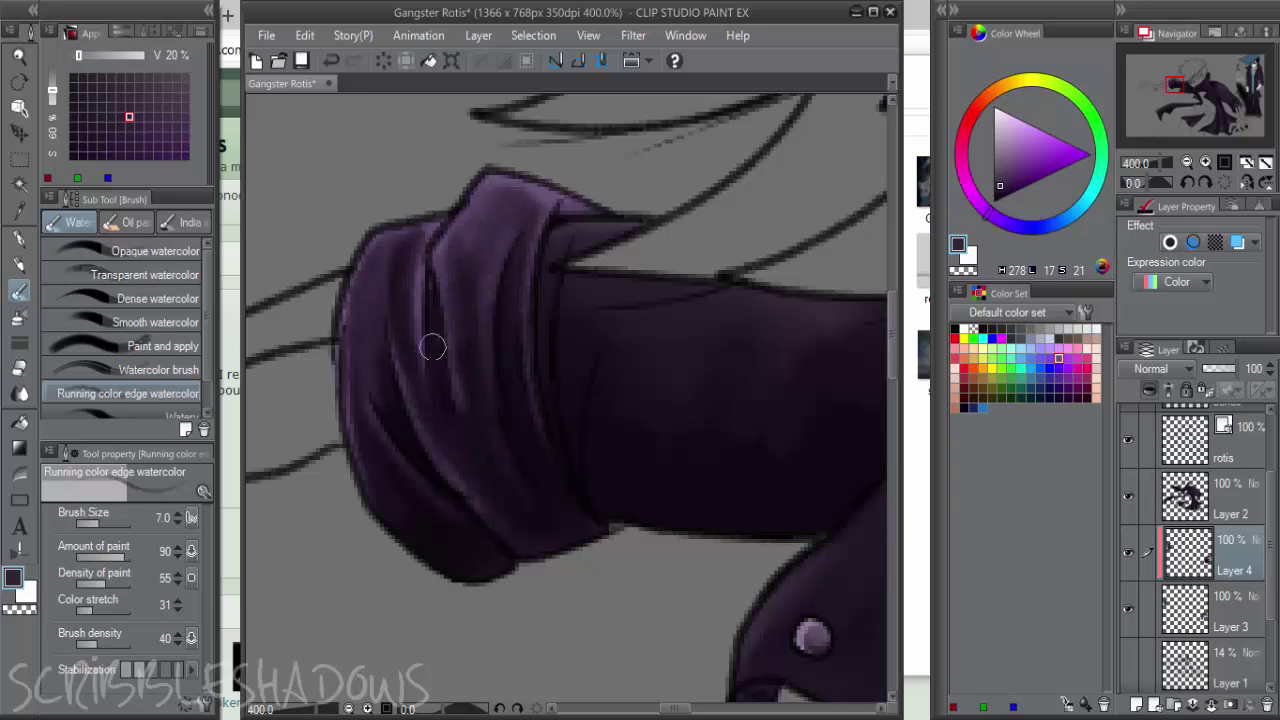
# Deepen the shadows in the outstretched cuff's inner folds and along its border with the sleeve using sampled near-black purples and black
pyautogui.keyDown('alt'); pyautogui.click(510, 350); pyautogui.keyUp('alt')
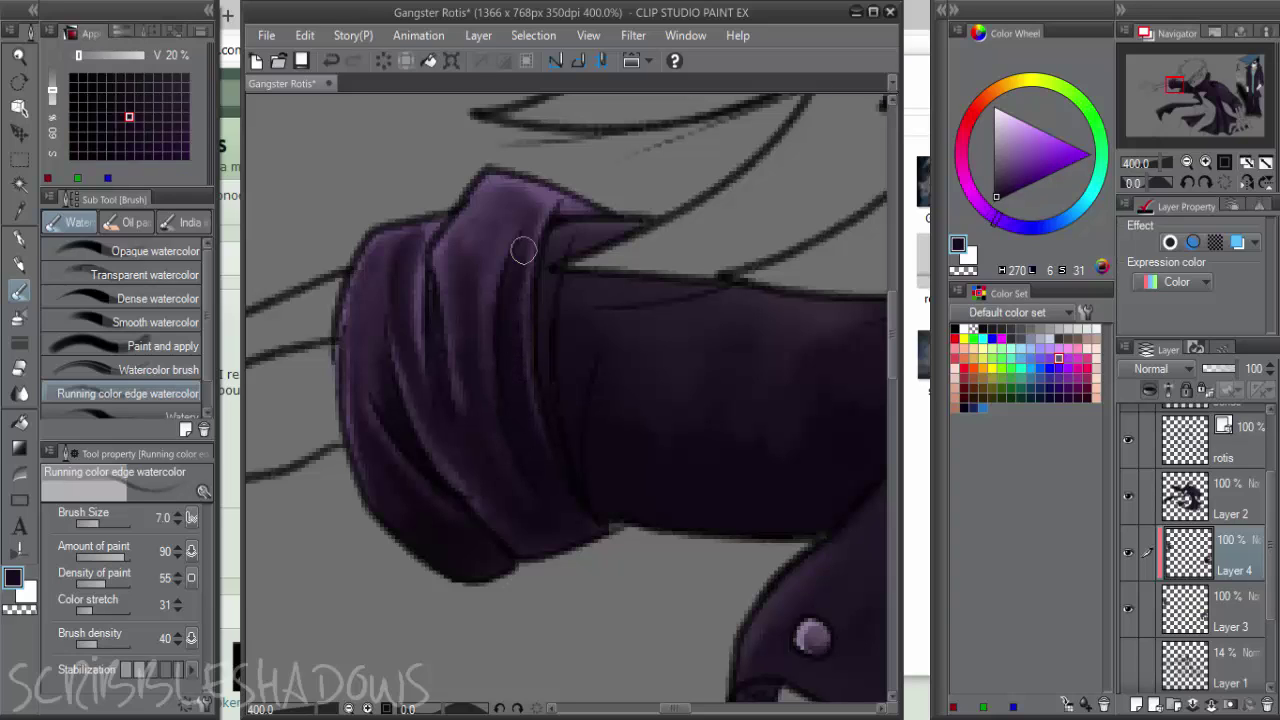
pyautogui.keyDown('alt'); pyautogui.click(568, 385); pyautogui.keyUp('alt')
pyautogui.keyDown('alt'); pyautogui.click(577, 474); pyautogui.keyUp('alt')
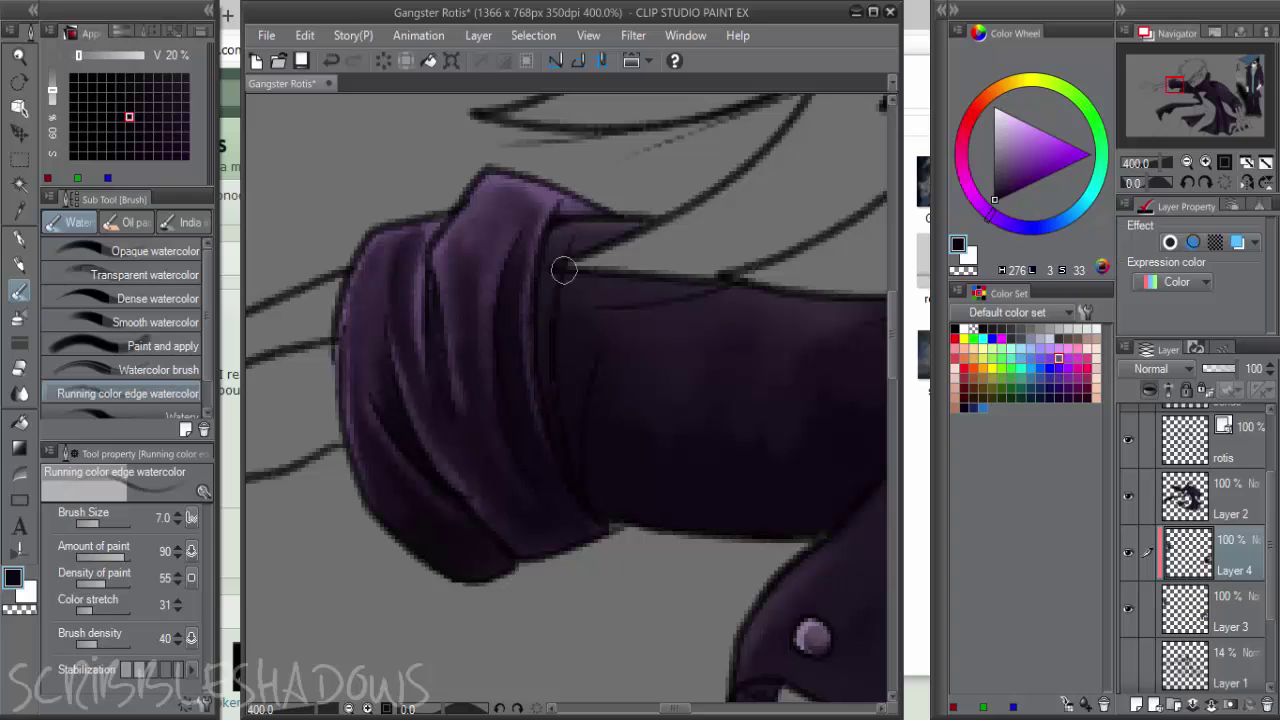
pyautogui.click(992, 203)
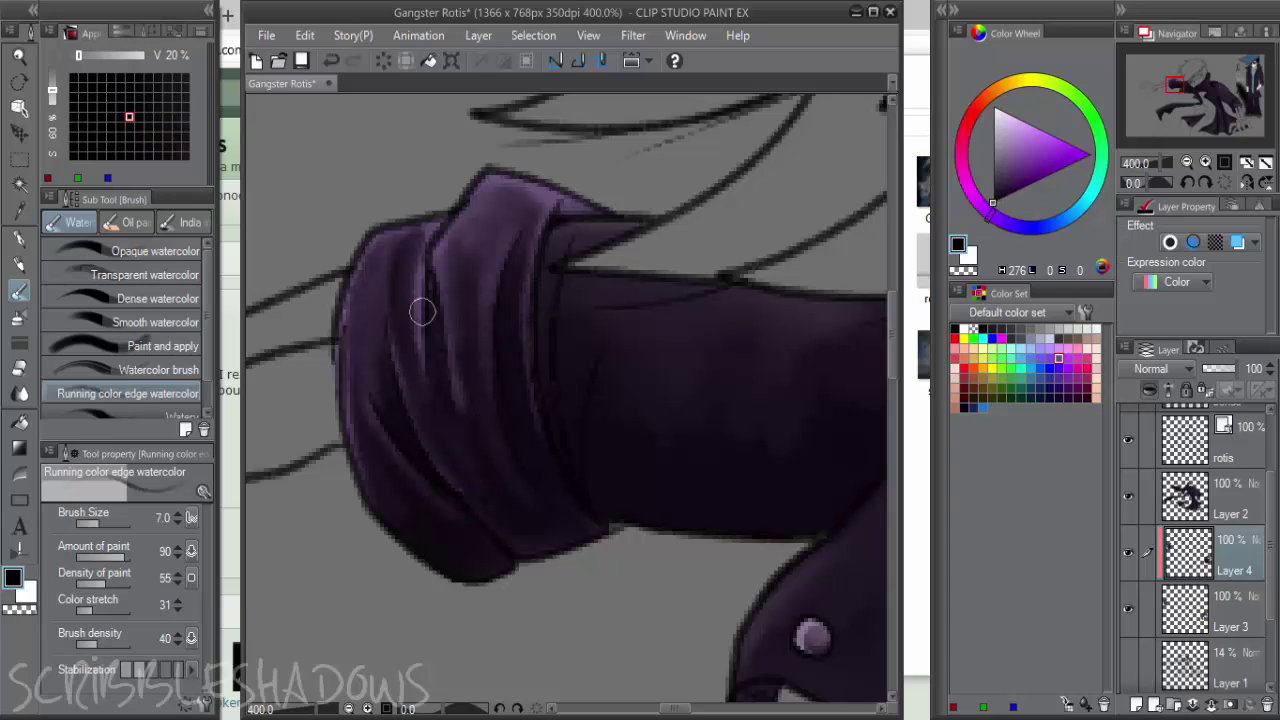
# Brighten the outstretched cuff's outer fold and upper flap with sampled mid purples, increasing the brush size to 10
pyautogui.keyDown('alt'); pyautogui.click(421, 237); pyautogui.keyUp('alt')
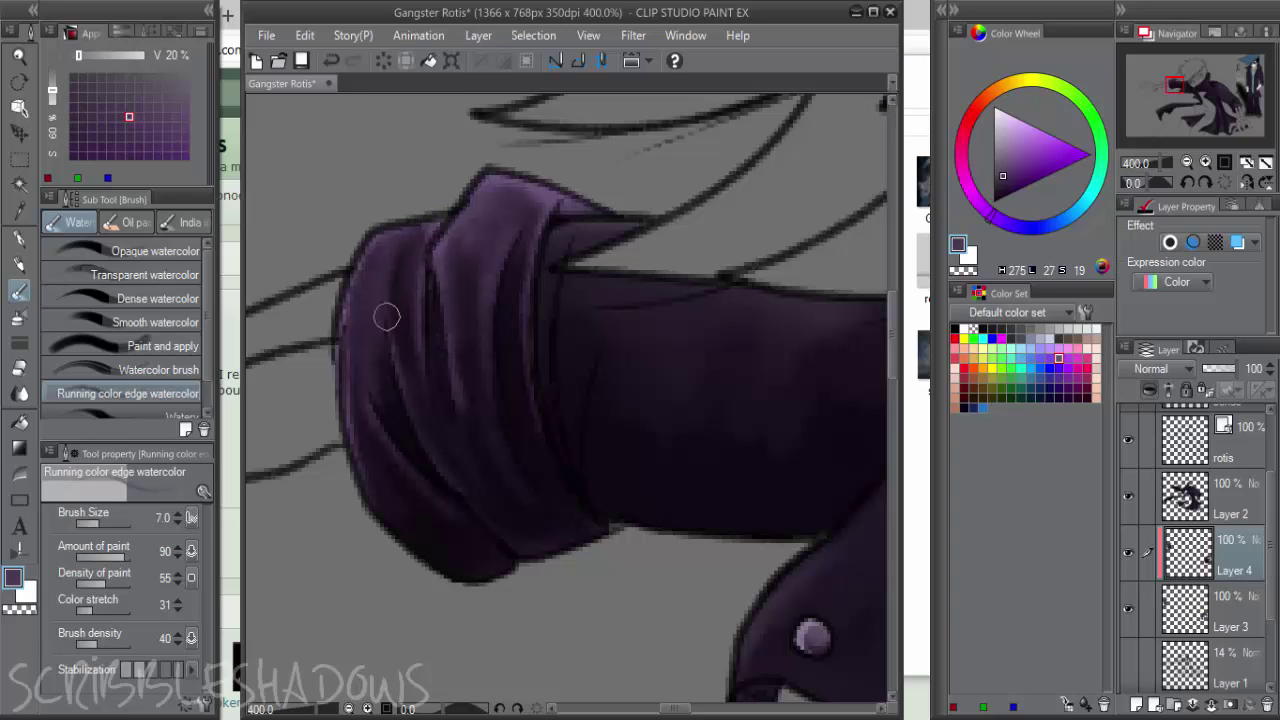
pyautogui.moveTo(390, 260); pyautogui.dragTo(401, 311)
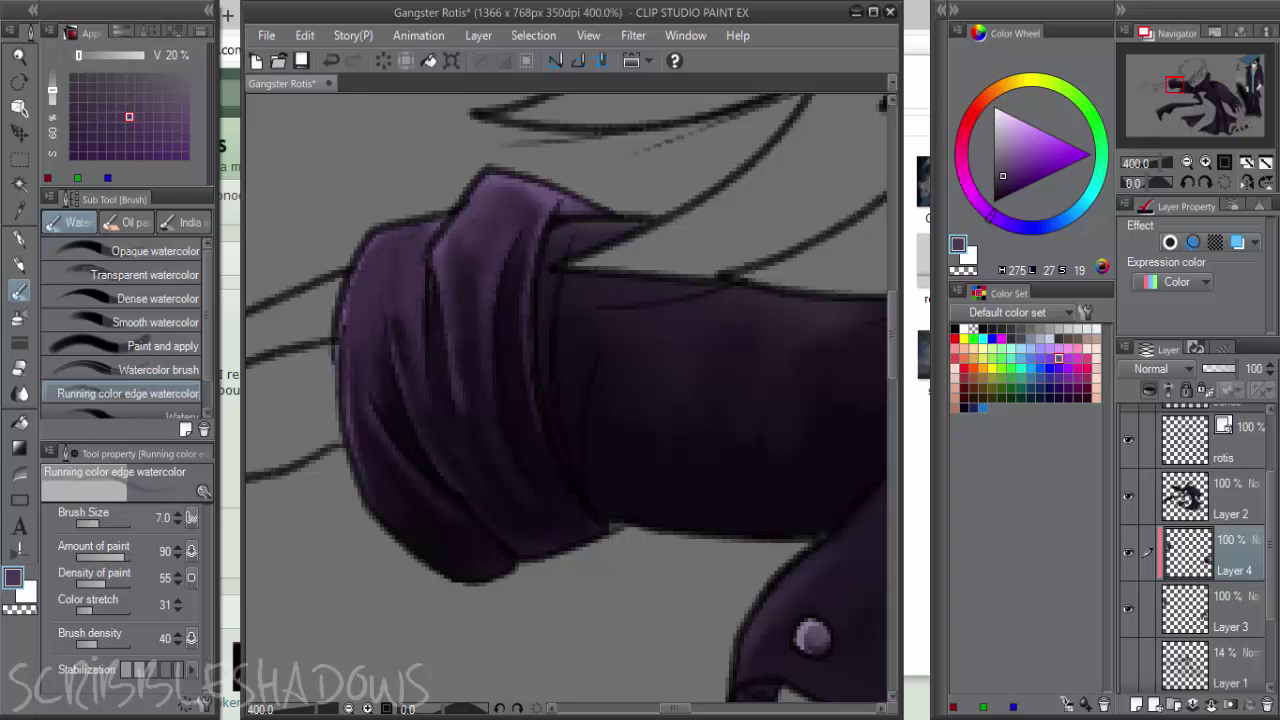
pyautogui.keyDown('alt'); pyautogui.click(496, 188); pyautogui.keyUp('alt')
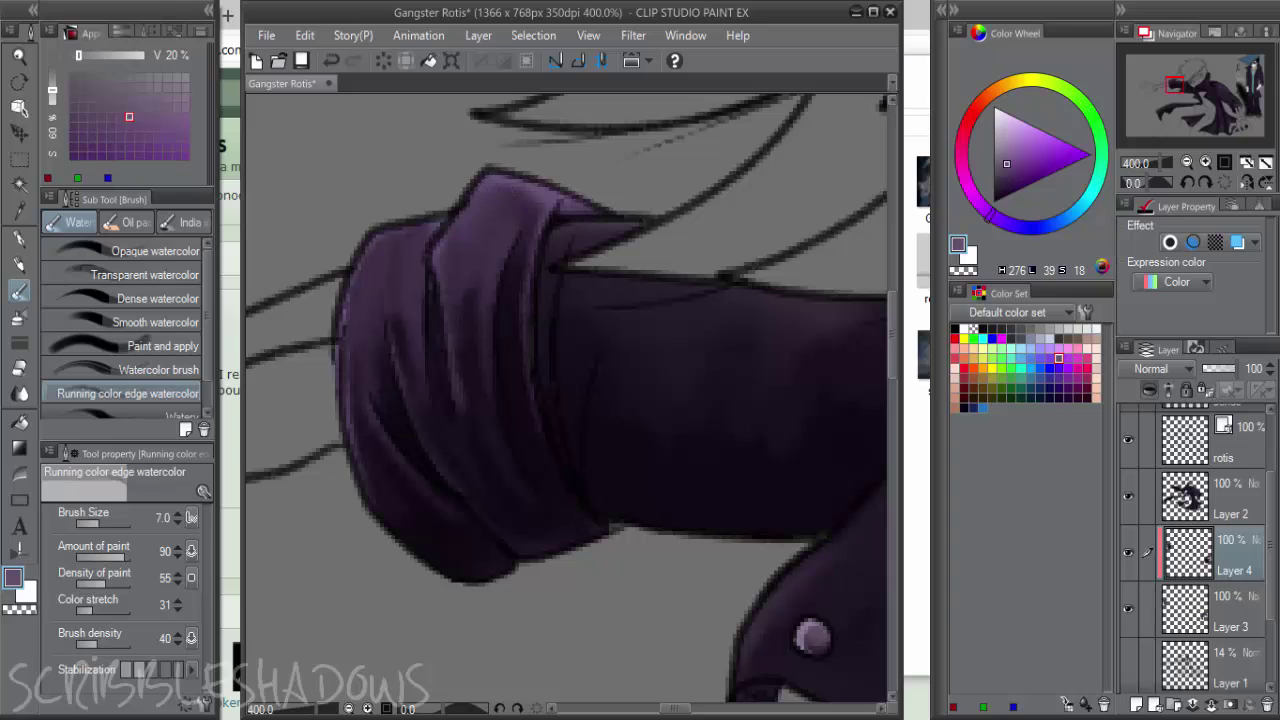
pyautogui.moveTo(492, 179)
pyautogui.mouseDown()
pyautogui.moveTo(502, 248)
pyautogui.moveTo(517, 215)
pyautogui.moveTo(493, 315)
pyautogui.moveTo(509, 432)
pyautogui.mouseUp()
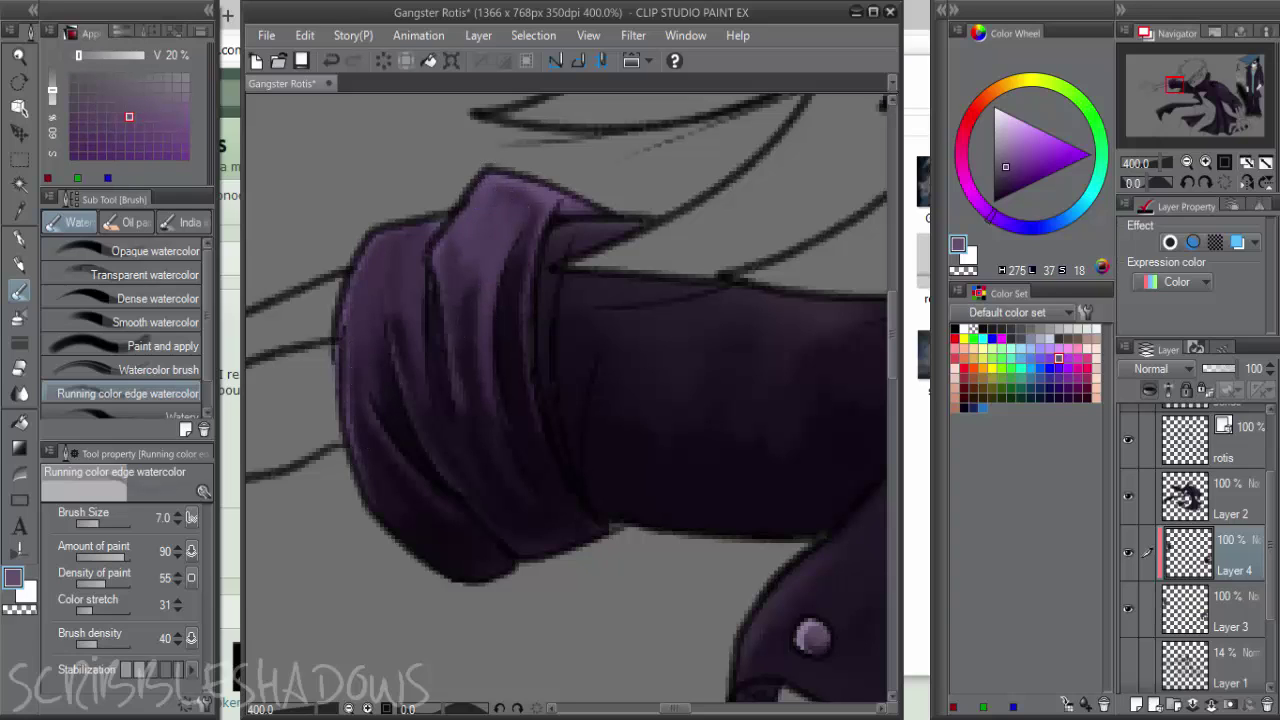
pyautogui.press(']')
pyautogui.moveTo(388, 231); pyautogui.dragTo(396, 268)
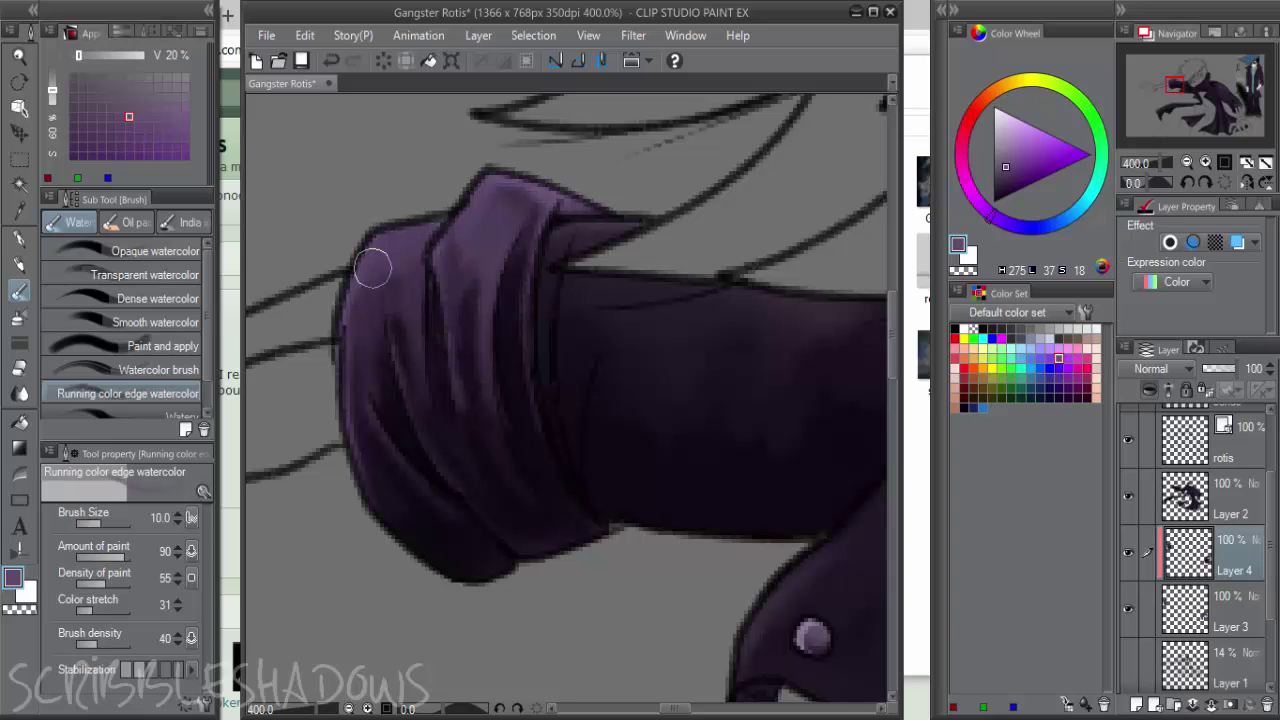
# Paint pale purple highlights on the crease below the outstretched cuff's flap and along its outer rim at brush size 6
pyautogui.click(1002, 137)
pyautogui.press('[')
pyautogui.press('[')
pyautogui.press('[')
pyautogui.moveTo(548, 208); pyautogui.dragTo(514, 298)
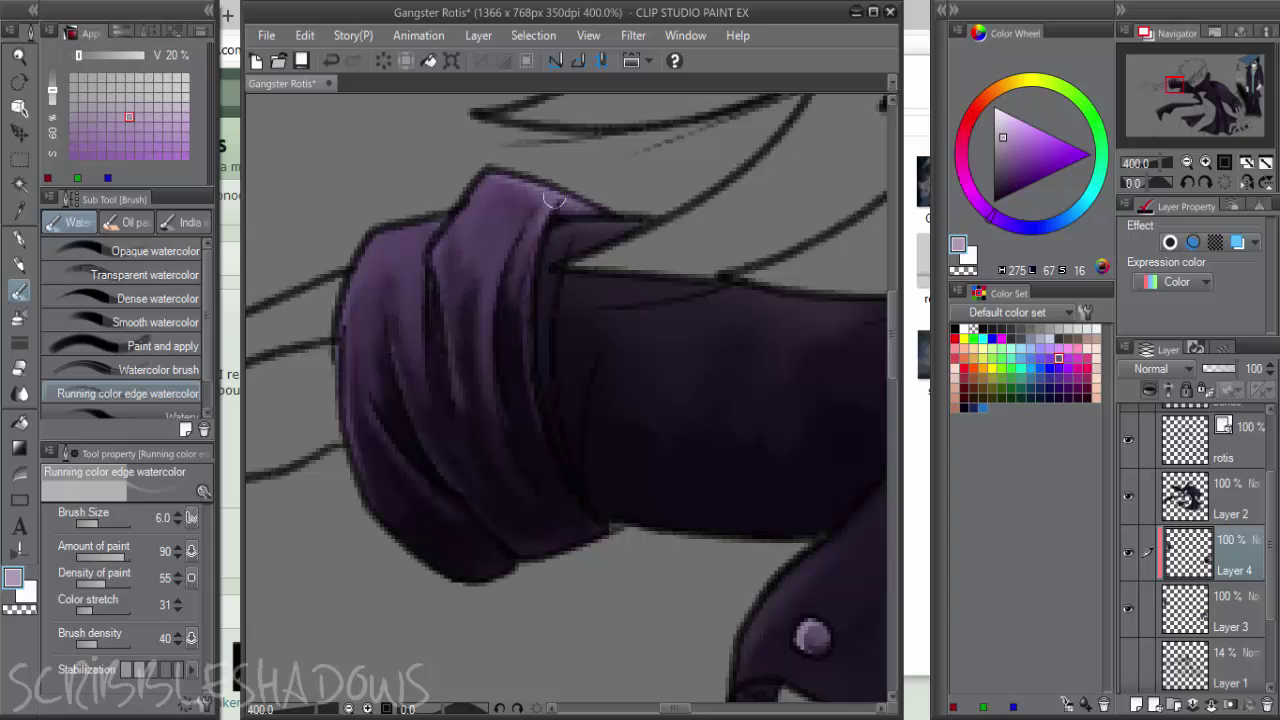
pyautogui.moveTo(430, 228)
pyautogui.mouseDown()
pyautogui.moveTo(374, 245)
pyautogui.moveTo(347, 371)
pyautogui.mouseUp()
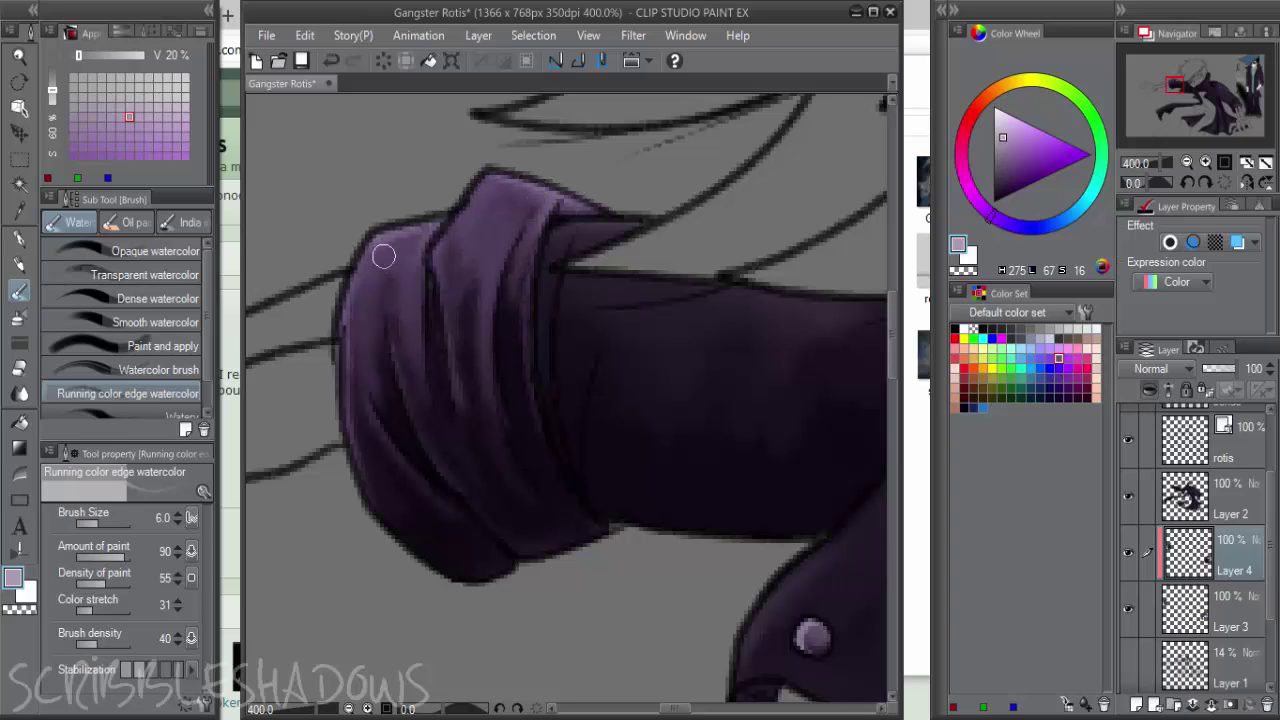
# Blend the outstretched cuff's outer rim highlight into the fold with a mid purple sampled beside it at brush size 7
pyautogui.keyDown('alt'); pyautogui.click(386, 251); pyautogui.keyUp('alt')
pyautogui.press(']')
pyautogui.moveTo(382, 239); pyautogui.dragTo(358, 341)
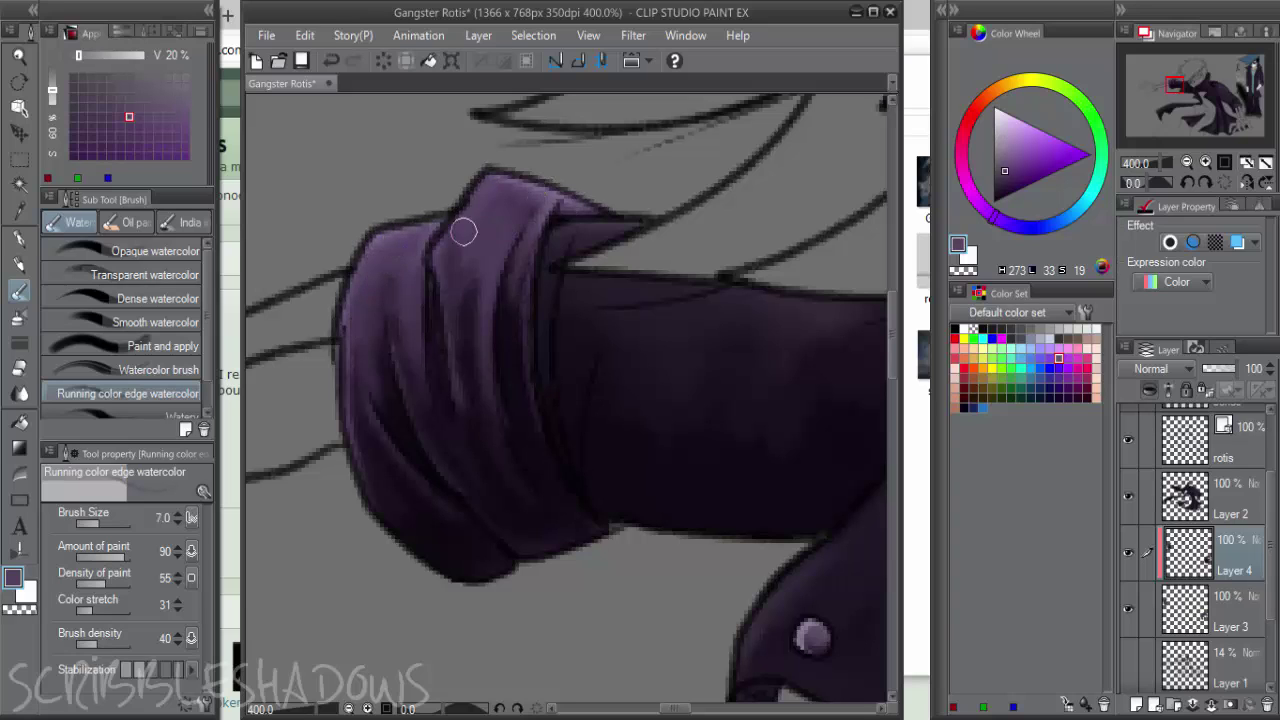
# Undo the mid purple stroke over the outstretched cuff's inner fold and darken the folds with a sampled near-black purple
pyautogui.moveTo(530, 360)
pyautogui.mouseDown()
pyautogui.moveTo(528, 314)
pyautogui.moveTo(560, 485)
pyautogui.mouseUp()
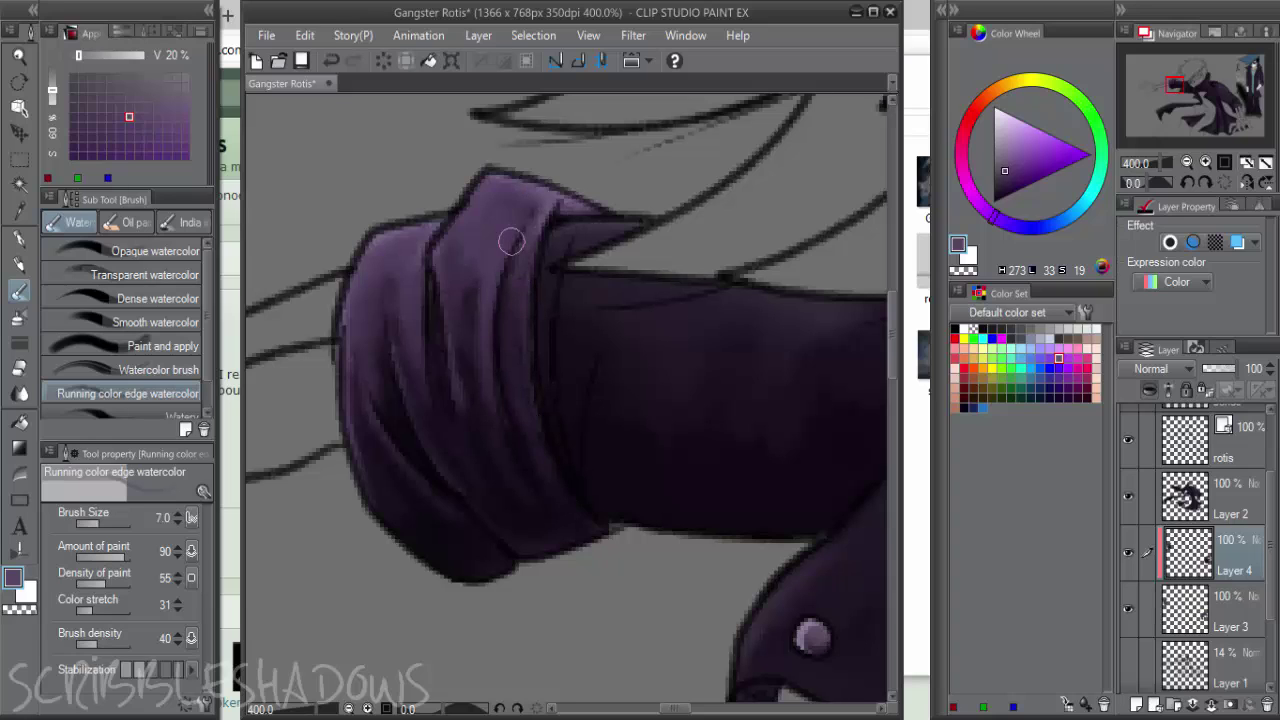
pyautogui.hotkey('ctrl', 'z')
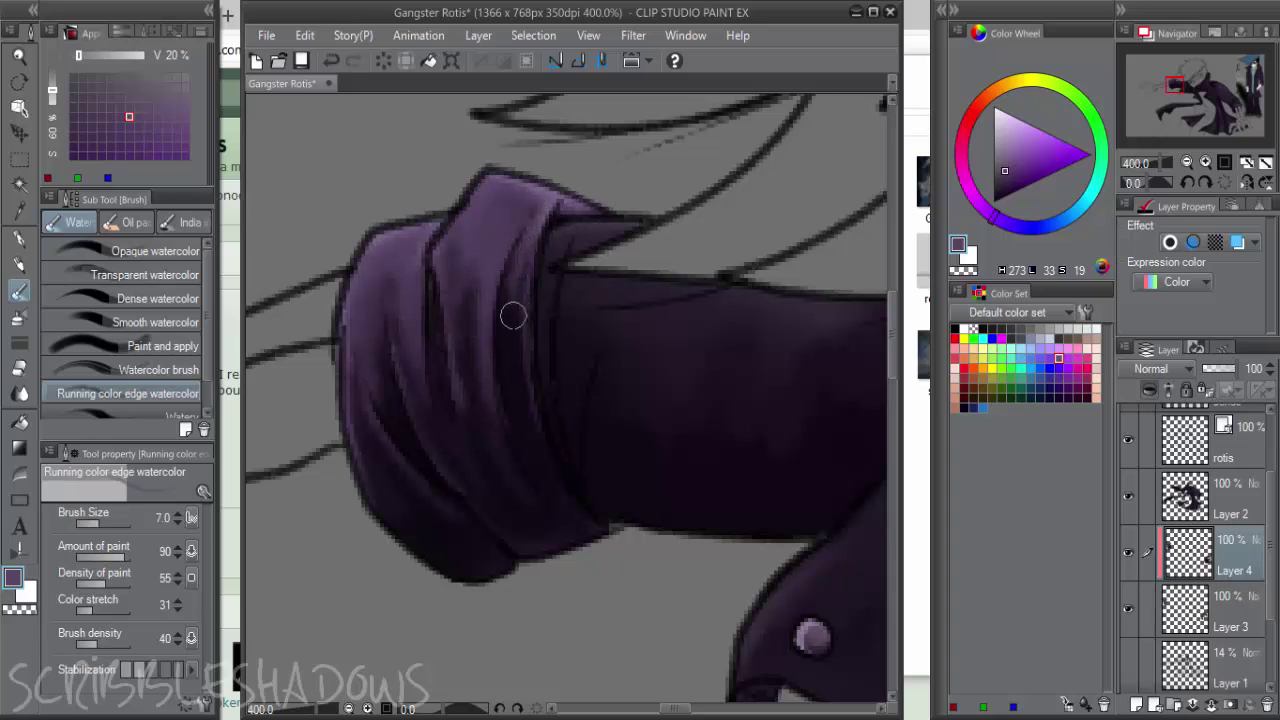
pyautogui.keyDown('alt'); pyautogui.click(514, 312); pyautogui.keyUp('alt')
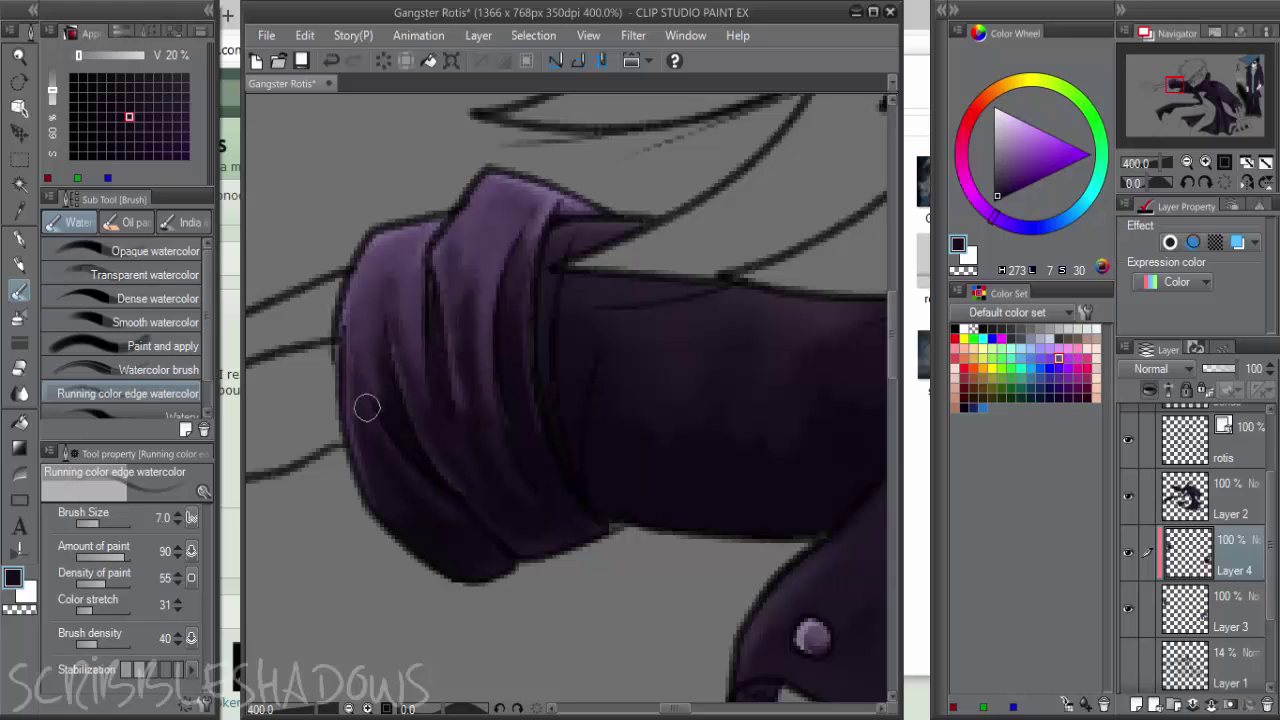
# Combine Layer 2, Layer 3 and Layer 4, which hold the coat painting, into one layer
pyautogui.scroll(-6, 620, 350)
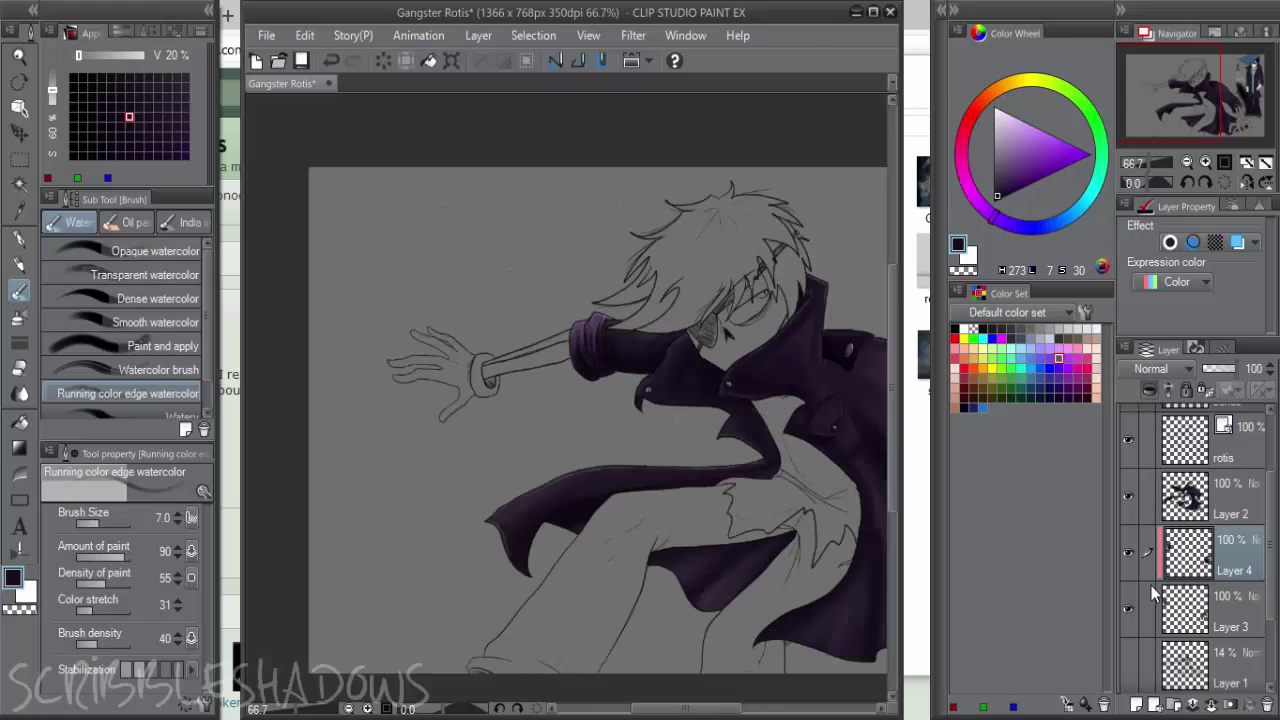
pyautogui.click(1150, 590)
pyautogui.click(1151, 503)
pyautogui.rightClick(1245, 606)
pyautogui.click(1168, 520)
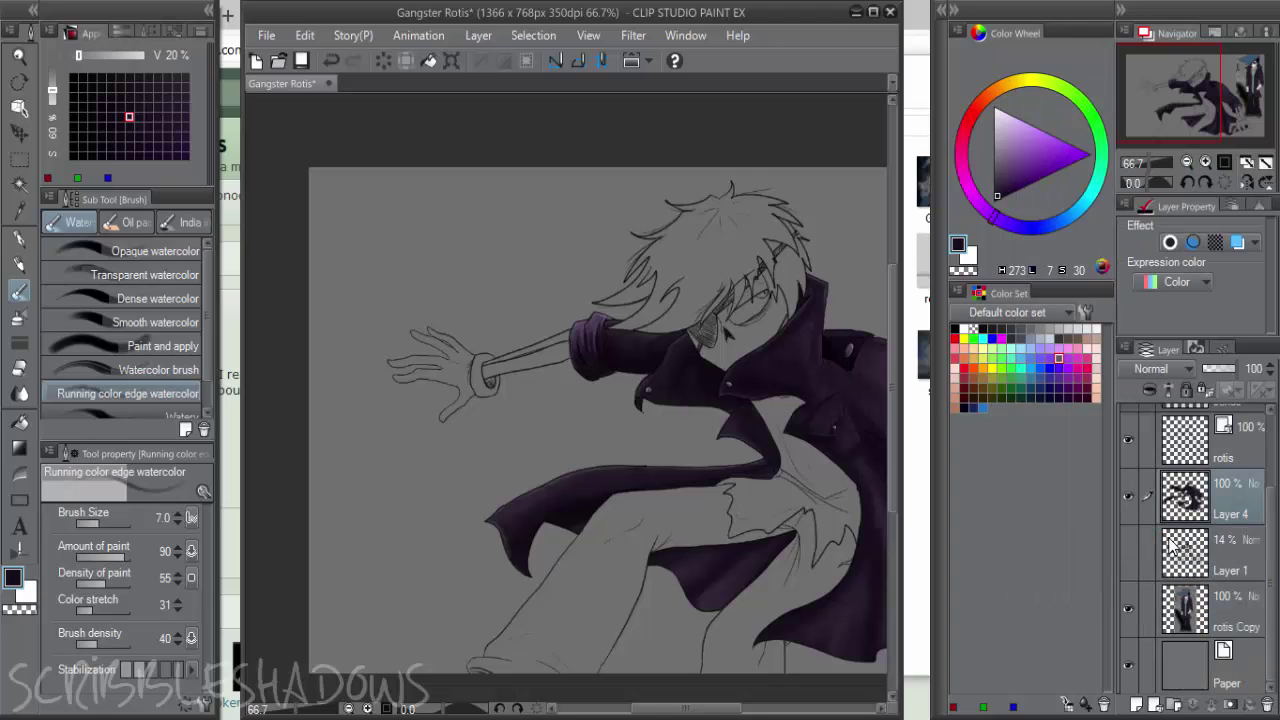
# Add a new layer directly above Layer 1 and paint the unfilled coat tip at the waist dark purple
pyautogui.click(1243, 557)
pyautogui.click(1137, 705)
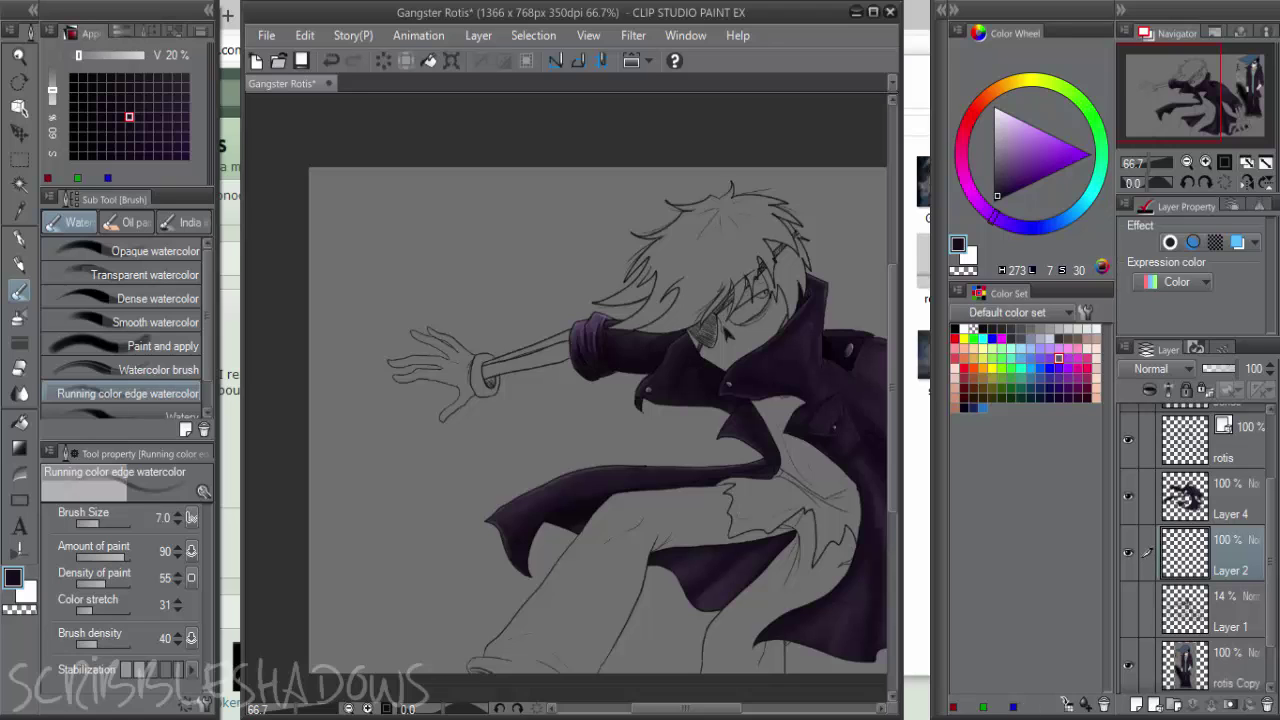
pyautogui.scroll(1, 763, 465)
pyautogui.scroll(4, 723, 509)
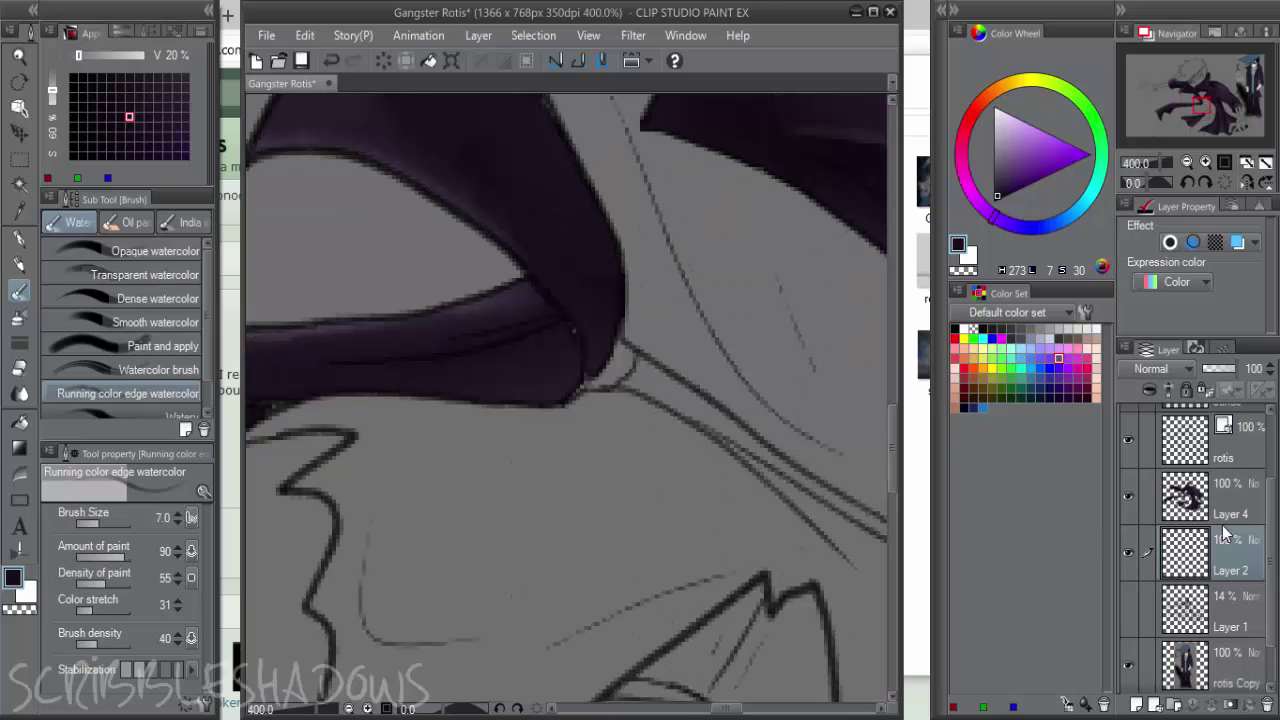
pyautogui.rightClick(543, 367)
pyautogui.moveTo(615, 362)
pyautogui.mouseDown()
pyautogui.moveTo(594, 338)
pyautogui.moveTo(573, 347)
pyautogui.moveTo(567, 372)
pyautogui.moveTo(570, 338)
pyautogui.moveTo(591, 326)
pyautogui.moveTo(567, 324)
pyautogui.moveTo(602, 337)
pyautogui.moveTo(606, 382)
pyautogui.moveTo(585, 389)
pyautogui.moveTo(613, 369)
pyautogui.moveTo(618, 353)
pyautogui.moveTo(554, 370)
pyautogui.moveTo(573, 351)
pyautogui.moveTo(558, 380)
pyautogui.moveTo(537, 383)
pyautogui.moveTo(588, 326)
pyautogui.moveTo(612, 352)
pyautogui.mouseUp()
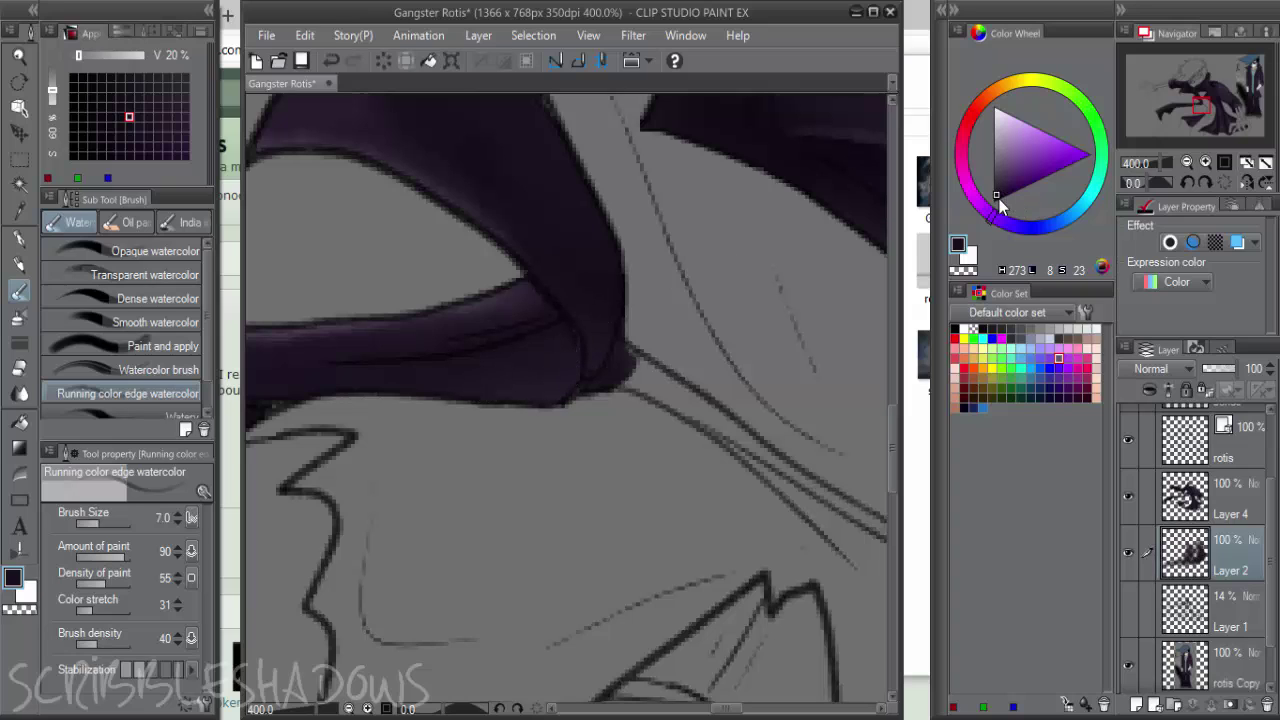
# Shade the coat's lower corner and fold at the waist with black and a dark purple sampled from the coat, working on Layer 4
pyautogui.click(993, 202)
pyautogui.moveTo(566, 401); pyautogui.dragTo(583, 372)
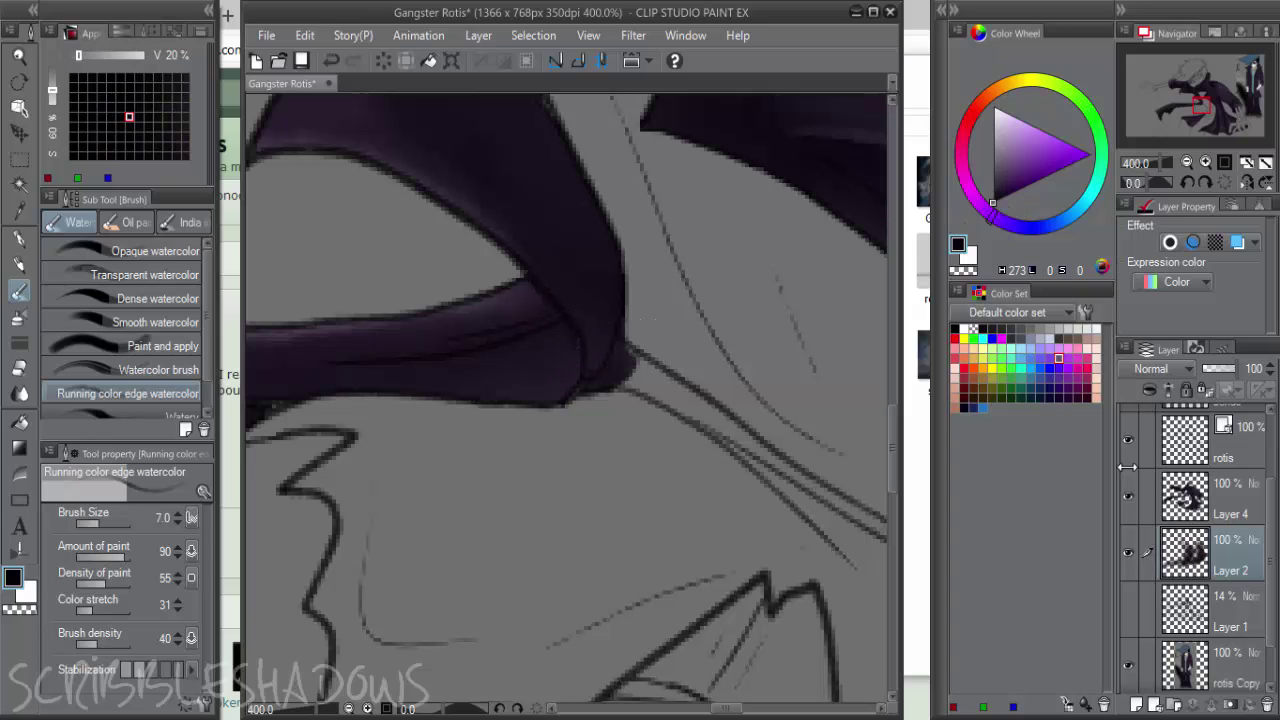
pyautogui.click(1237, 498)
pyautogui.moveTo(566, 314)
pyautogui.mouseDown()
pyautogui.moveTo(548, 400)
pyautogui.moveTo(489, 397)
pyautogui.mouseUp()
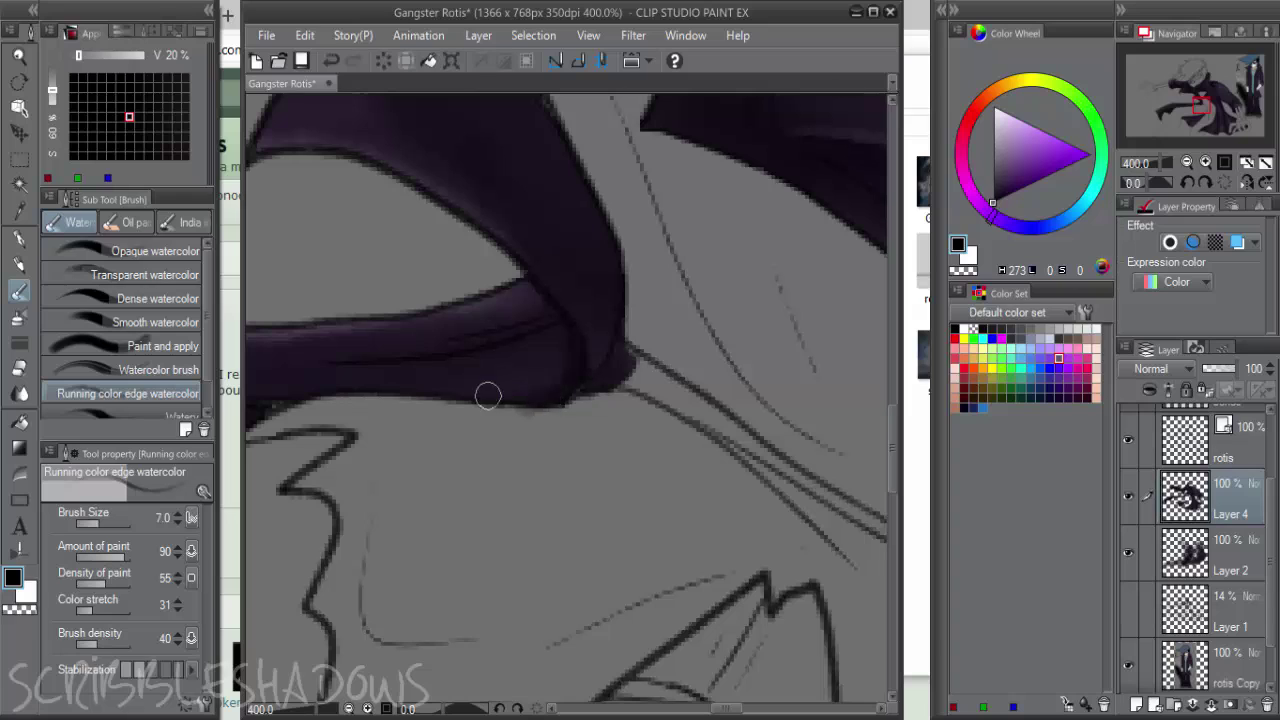
pyautogui.keyDown('alt'); pyautogui.click(537, 350); pyautogui.keyUp('alt')
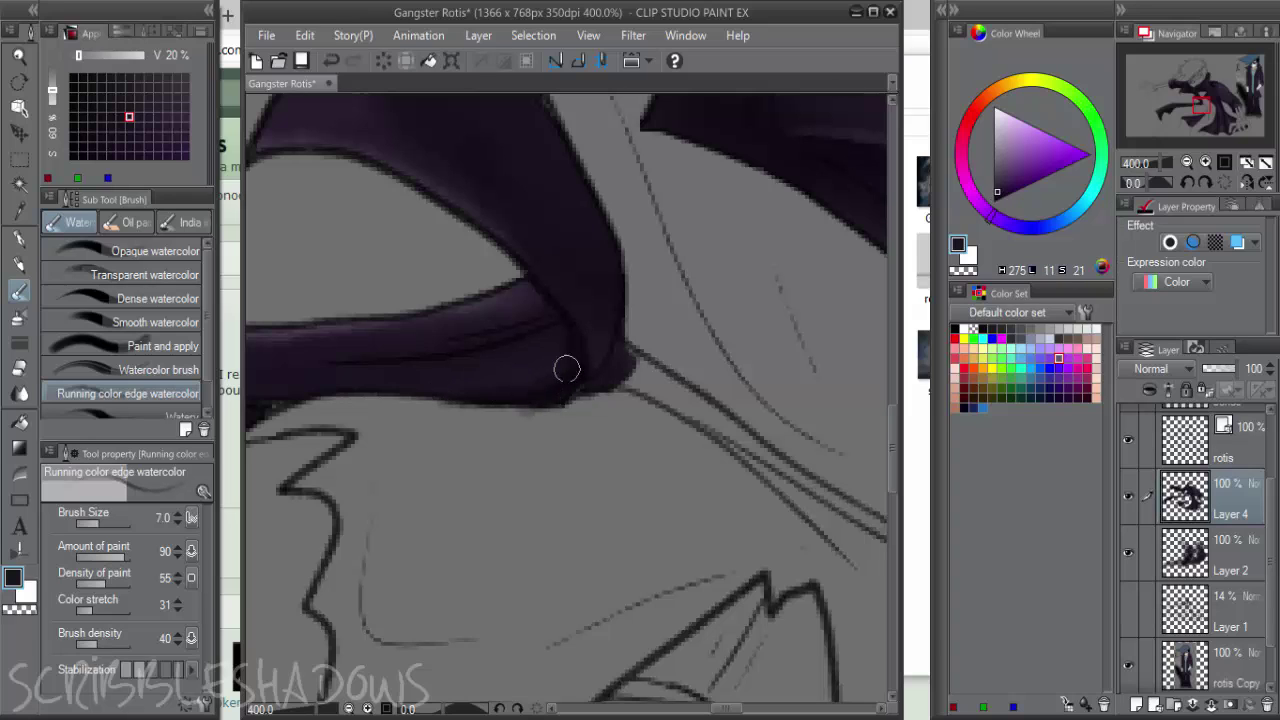
pyautogui.moveTo(599, 387)
pyautogui.mouseDown()
pyautogui.moveTo(622, 349)
pyautogui.moveTo(598, 382)
pyautogui.mouseUp()
pyautogui.click(990, 212)
pyautogui.press('e')
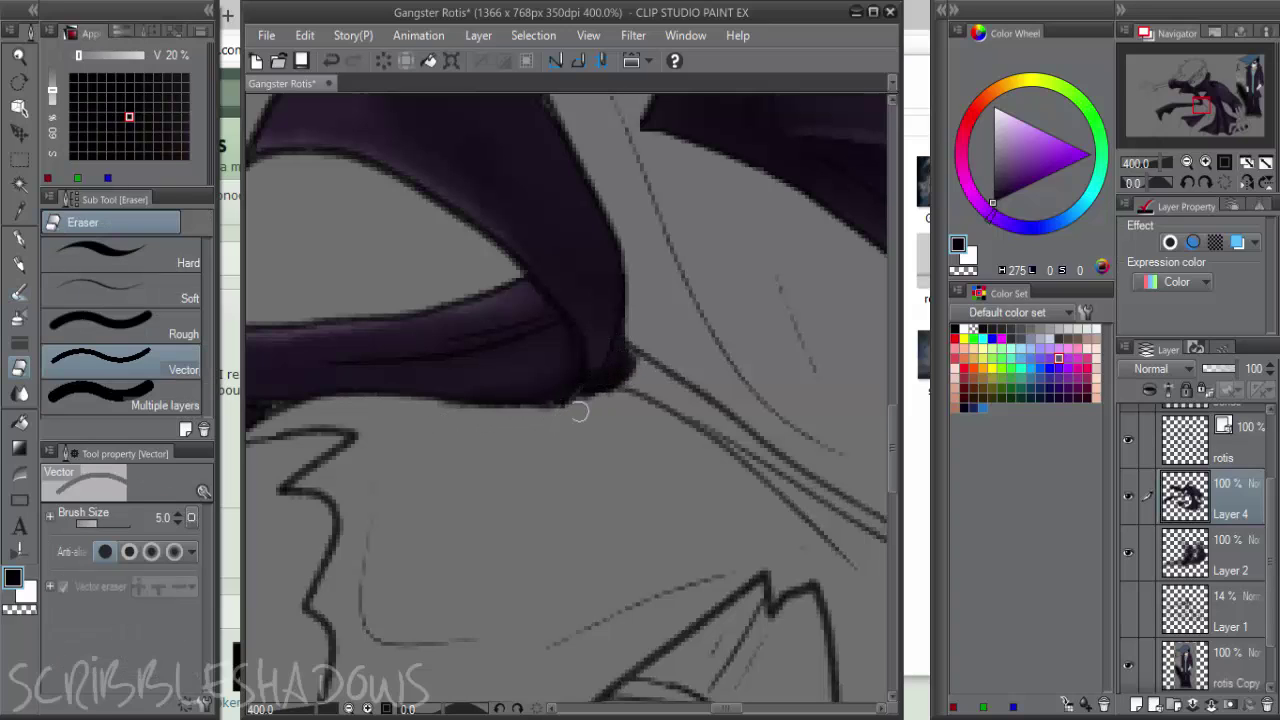
# Combine Layer 4 and Layer 2 into one coat layer
pyautogui.keyDown('ctrl'); pyautogui.click(1168, 555); pyautogui.keyUp('ctrl')
pyautogui.rightClick(1168, 555)
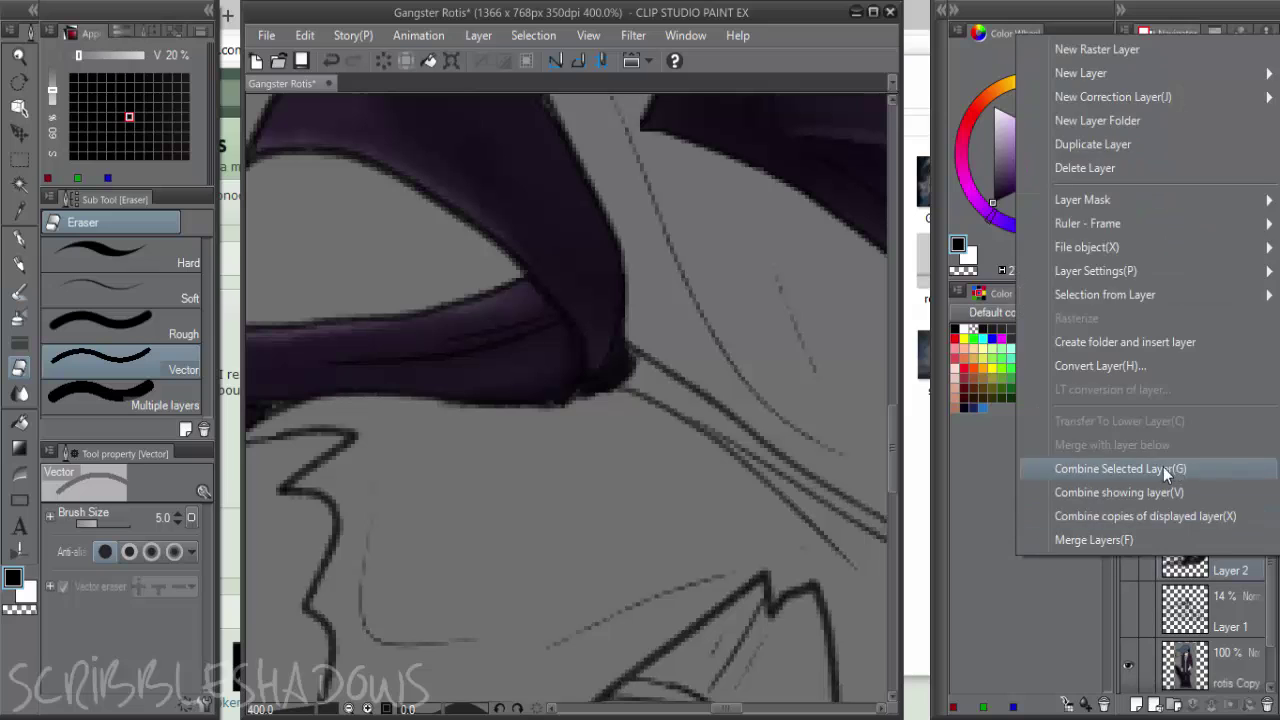
pyautogui.click(1100, 463)
# Touch up the upper edge of the coat's flowing tail with dark purple using the Running color edge watercolor brush
pyautogui.scroll(-5, 554, 305)
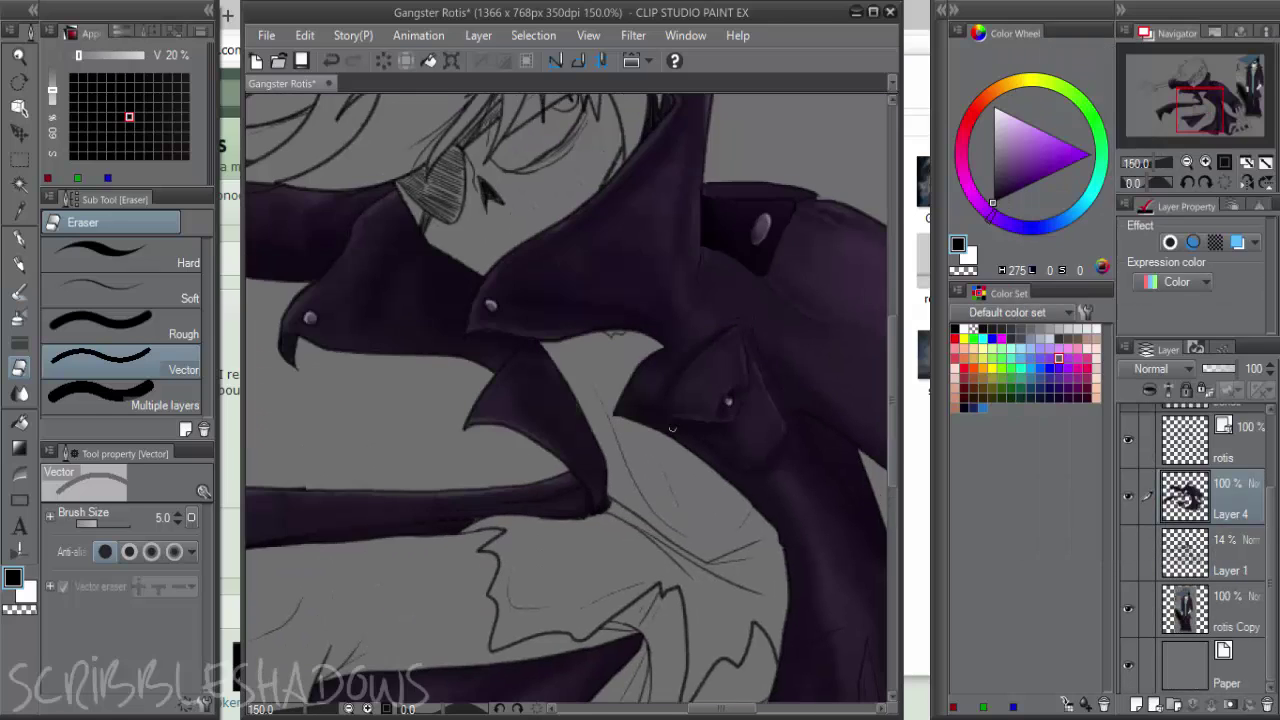
pyautogui.scroll(-1, 549, 456)
pyautogui.scroll(6, 586, 447)
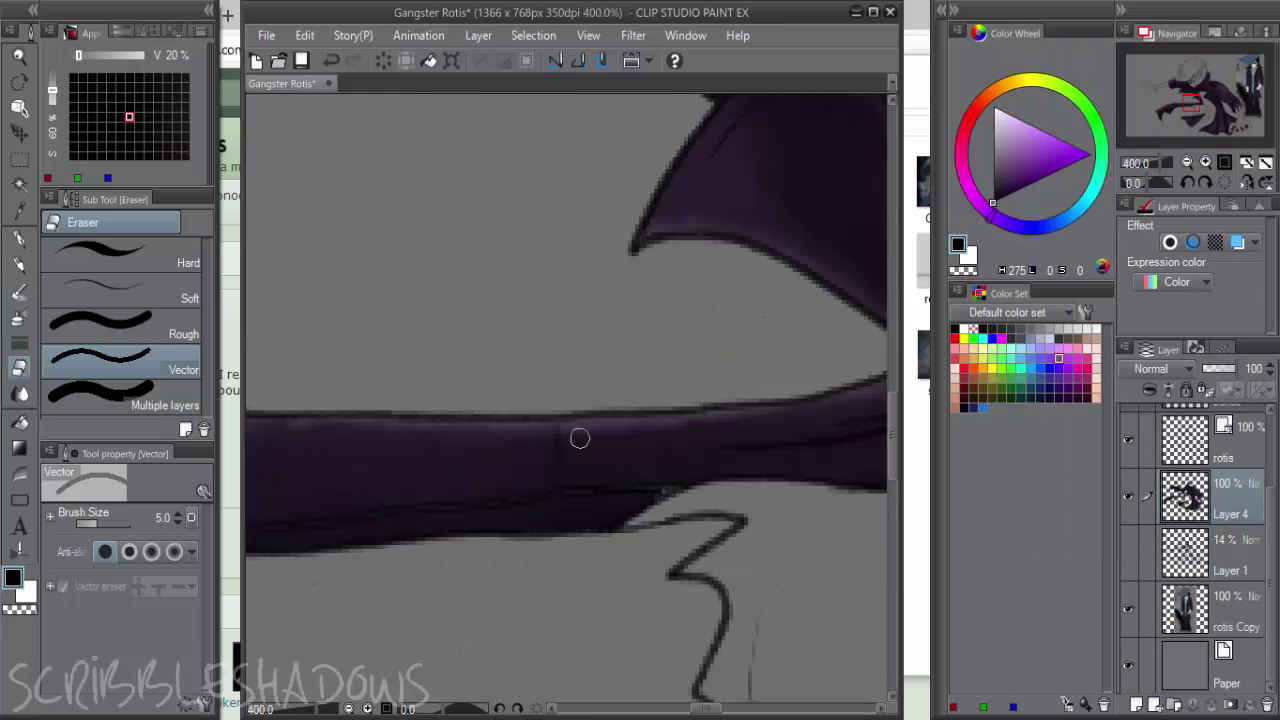
pyautogui.press('b')
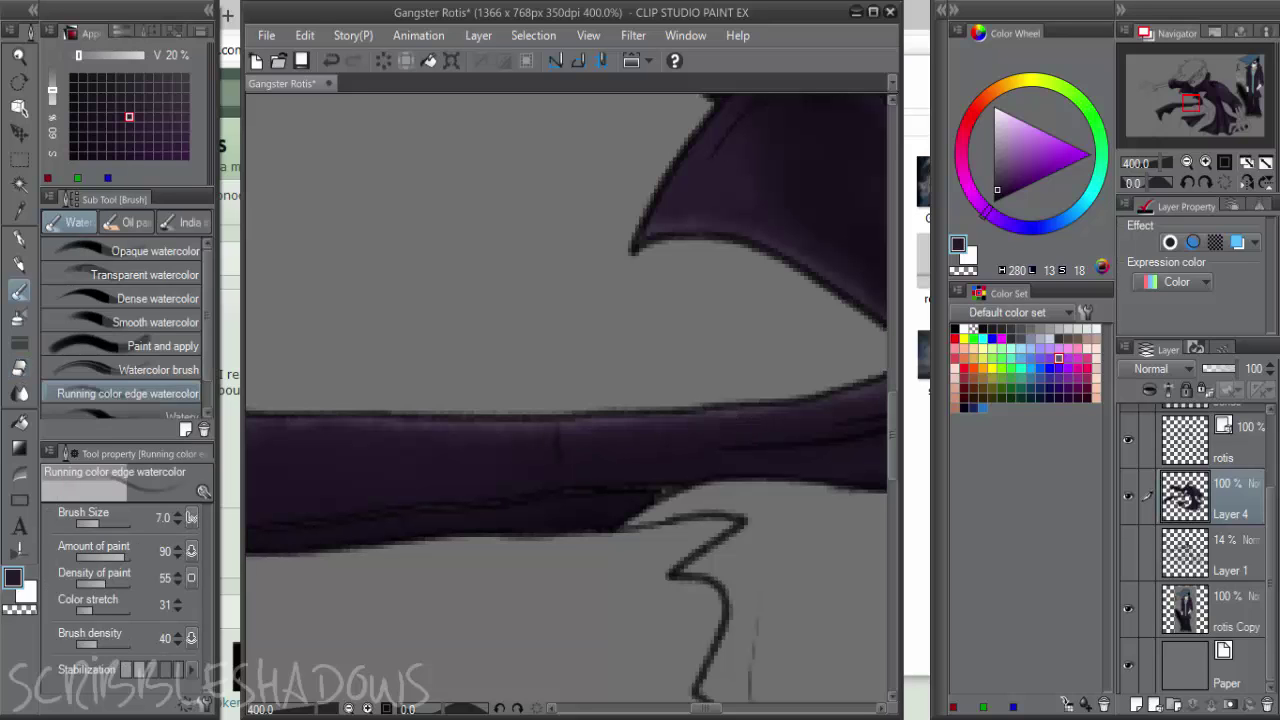
pyautogui.moveTo(484, 430); pyautogui.dragTo(581, 430)
pyautogui.scroll(-3, 597, 460)
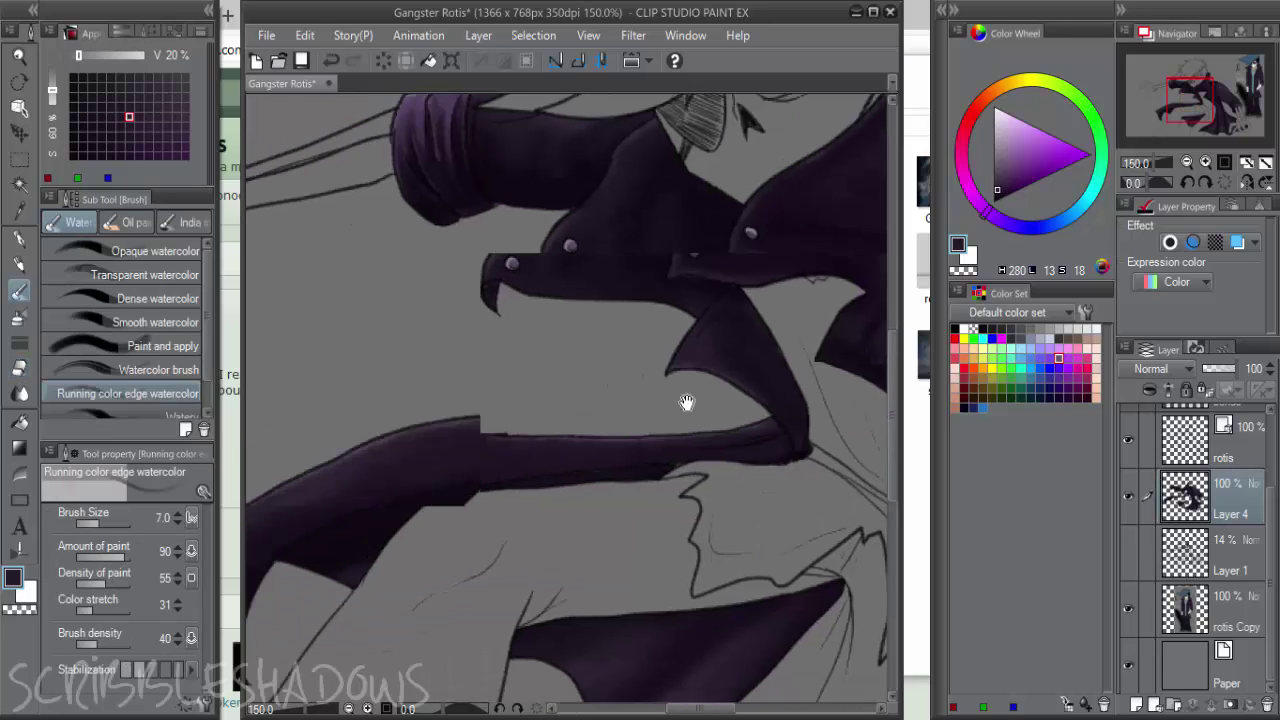
# Add a new layer directly above Layer 1, beneath the coat layer
pyautogui.moveTo(686, 403); pyautogui.dragTo(863, 362)
pyautogui.scroll(-3, 620, 429)
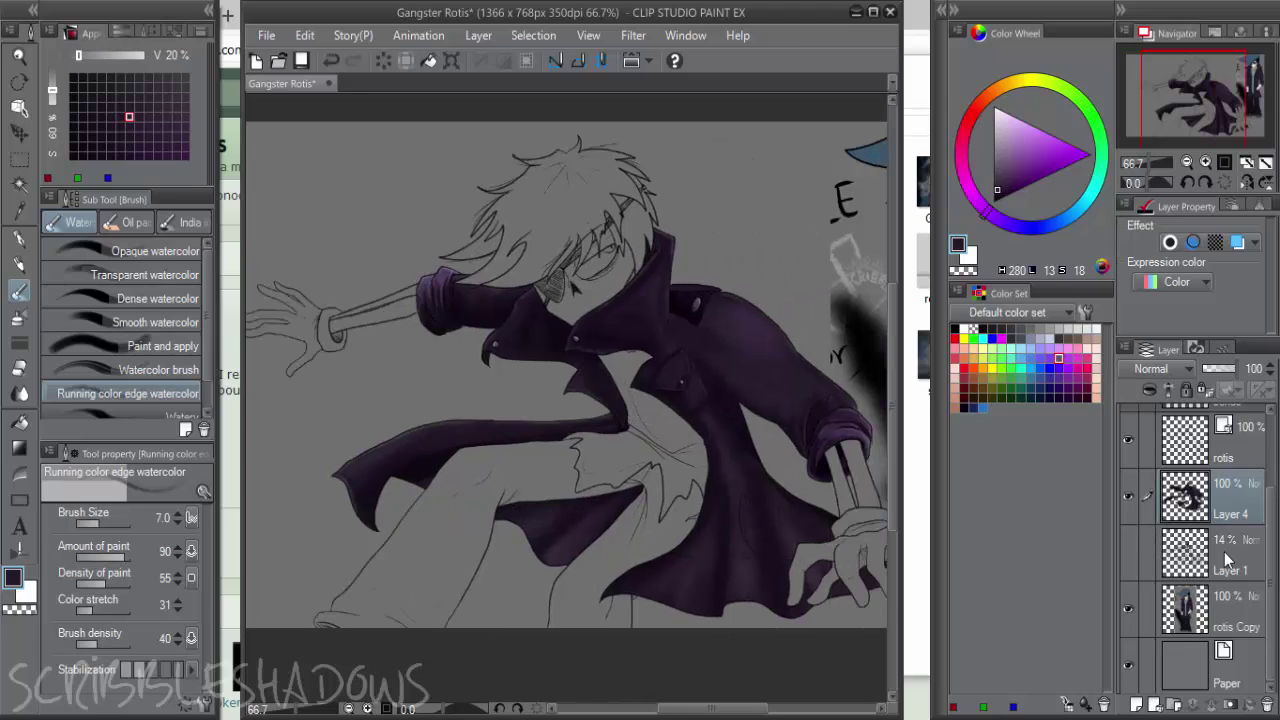
pyautogui.click(1227, 560)
pyautogui.click(1137, 704)
# Fill the main hair area with the blue sampled from the reference character, using the Refer other layers fill on Layer 2
pyautogui.scroll(2, 674, 344)
pyautogui.moveTo(635, 275); pyautogui.dragTo(661, 313)
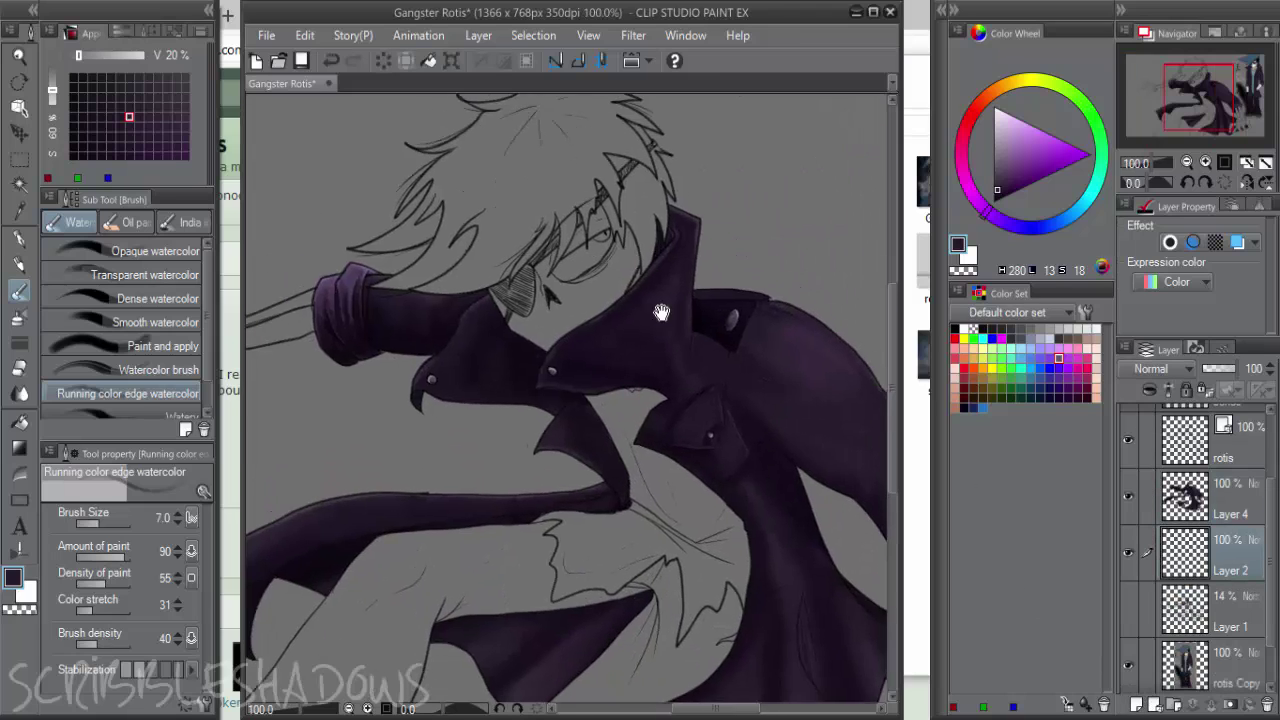
pyautogui.scroll(2, 600, 235)
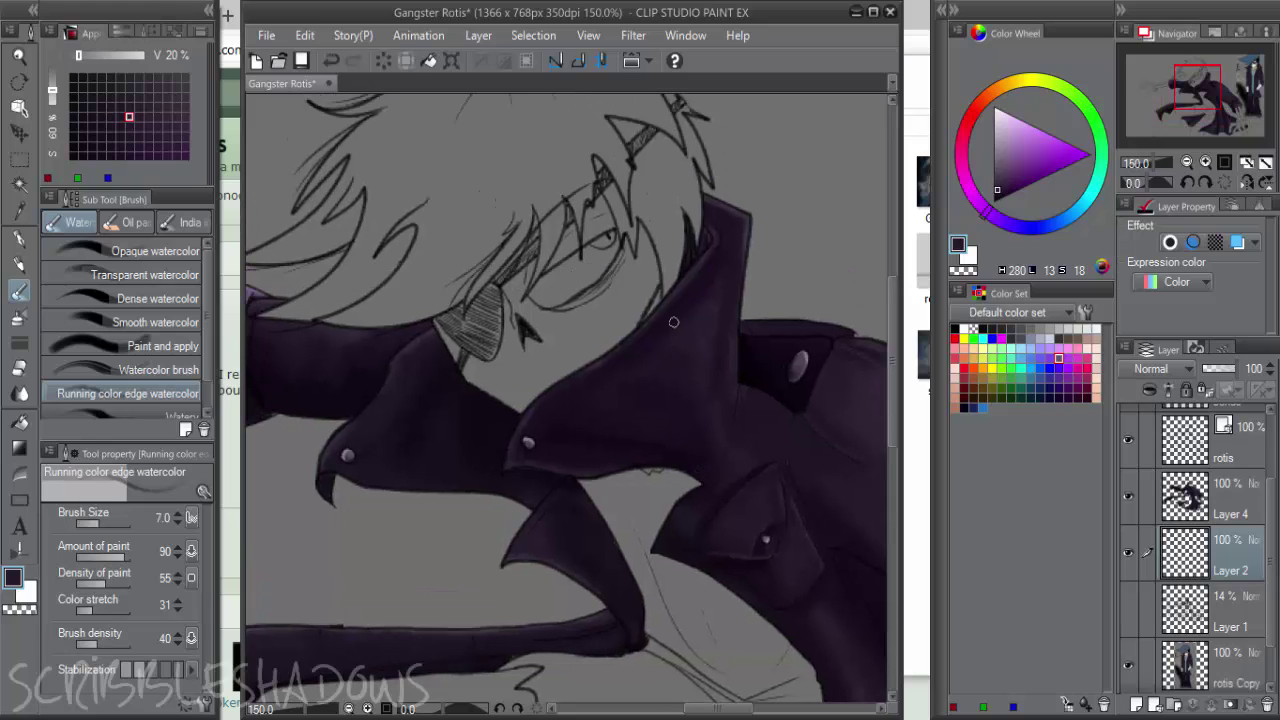
pyautogui.moveTo(704, 294)
pyautogui.mouseDown()
pyautogui.moveTo(713, 342)
pyautogui.moveTo(789, 354)
pyautogui.moveTo(408, 302)
pyautogui.mouseUp()
pyautogui.click(992, 203)
pyautogui.scroll(-2, 737, 308)
pyautogui.keyDown('alt'); pyautogui.click(780, 163); pyautogui.keyUp('alt')
pyautogui.moveTo(538, 316); pyautogui.dragTo(845, 316)
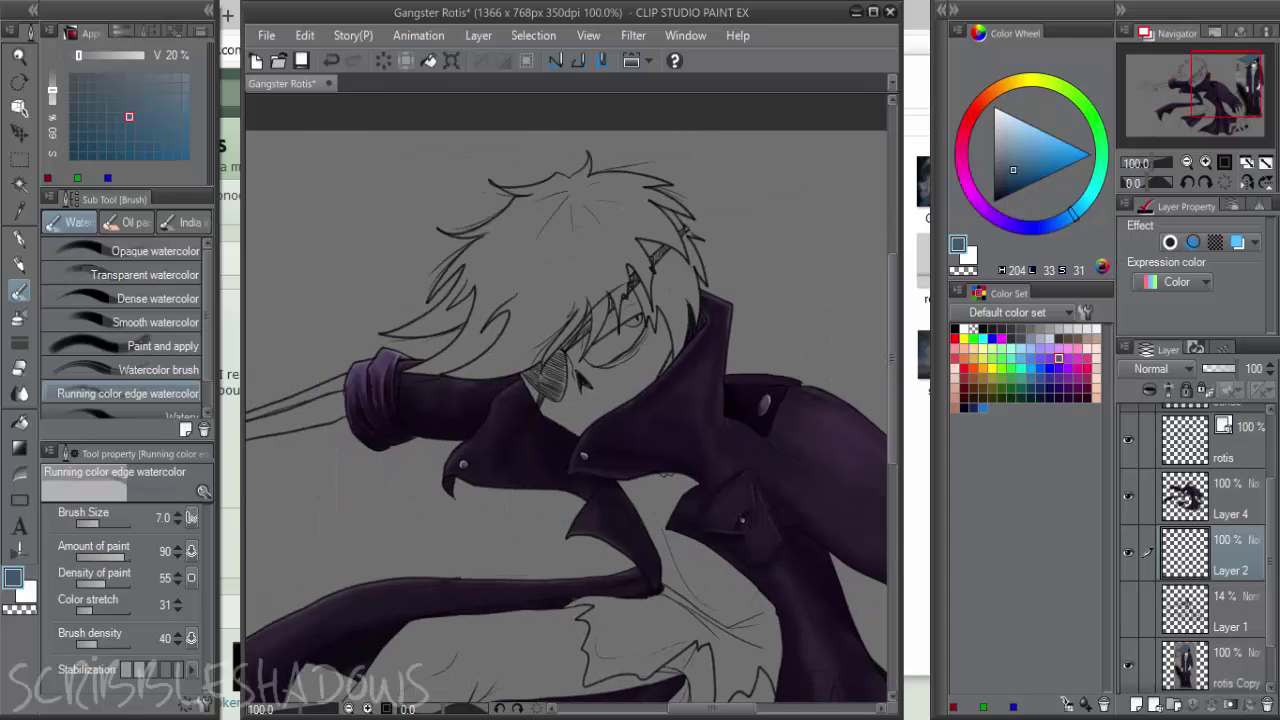
pyautogui.press('g')
pyautogui.press('g')
pyautogui.click(580, 268)
# Cover the small unfilled gaps along the hair strands in the same blue with the Mapping pen
pyautogui.scroll(1, 601, 319)
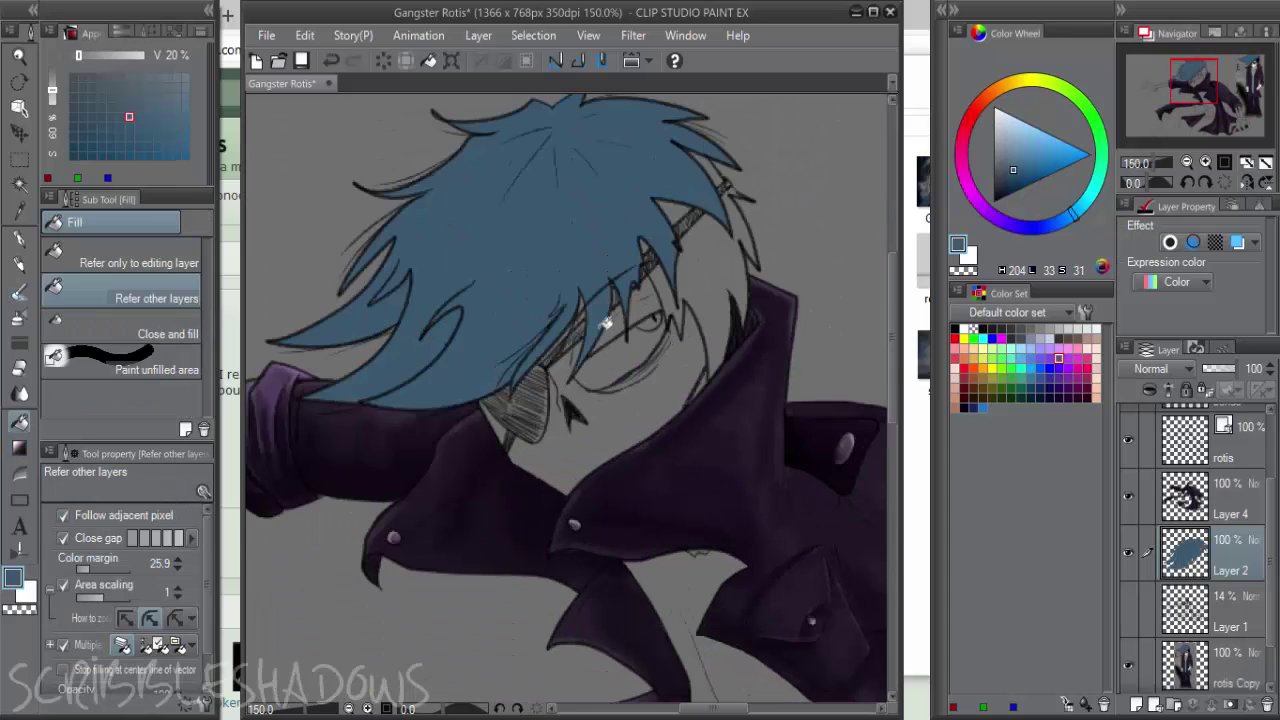
pyautogui.scroll(1, 560, 310)
pyautogui.press('p')
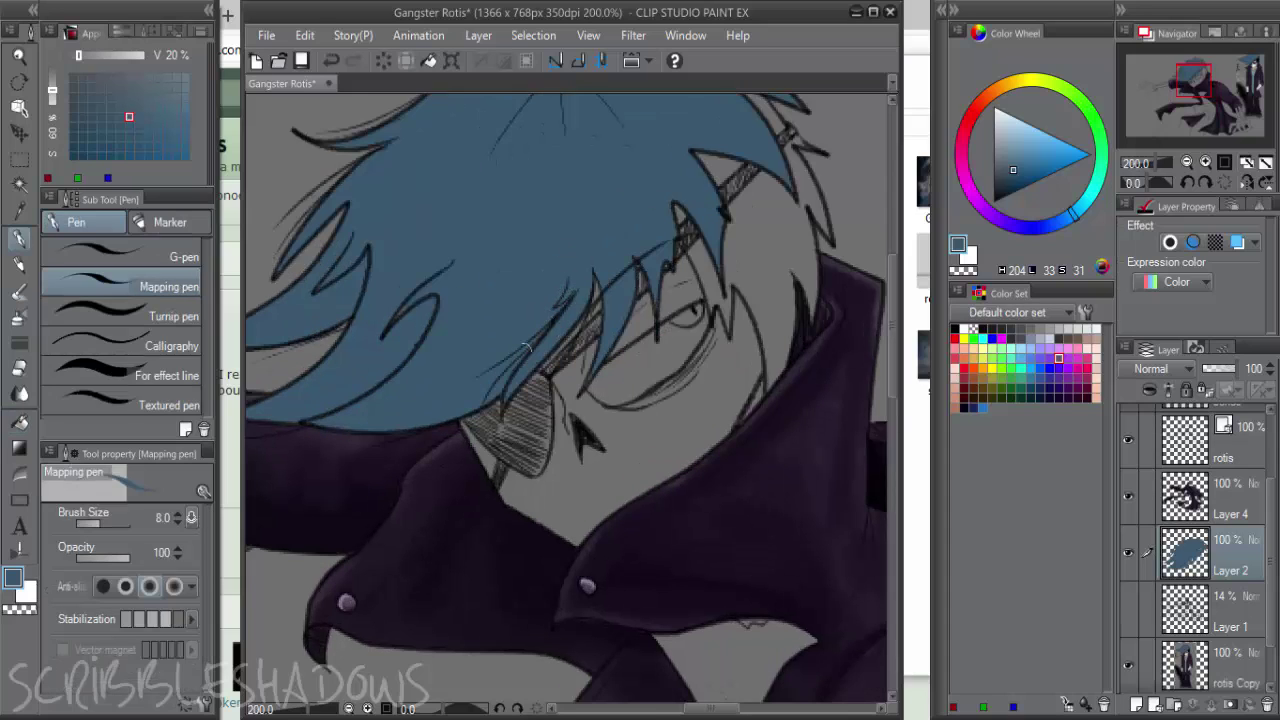
pyautogui.moveTo(471, 314); pyautogui.dragTo(545, 331)
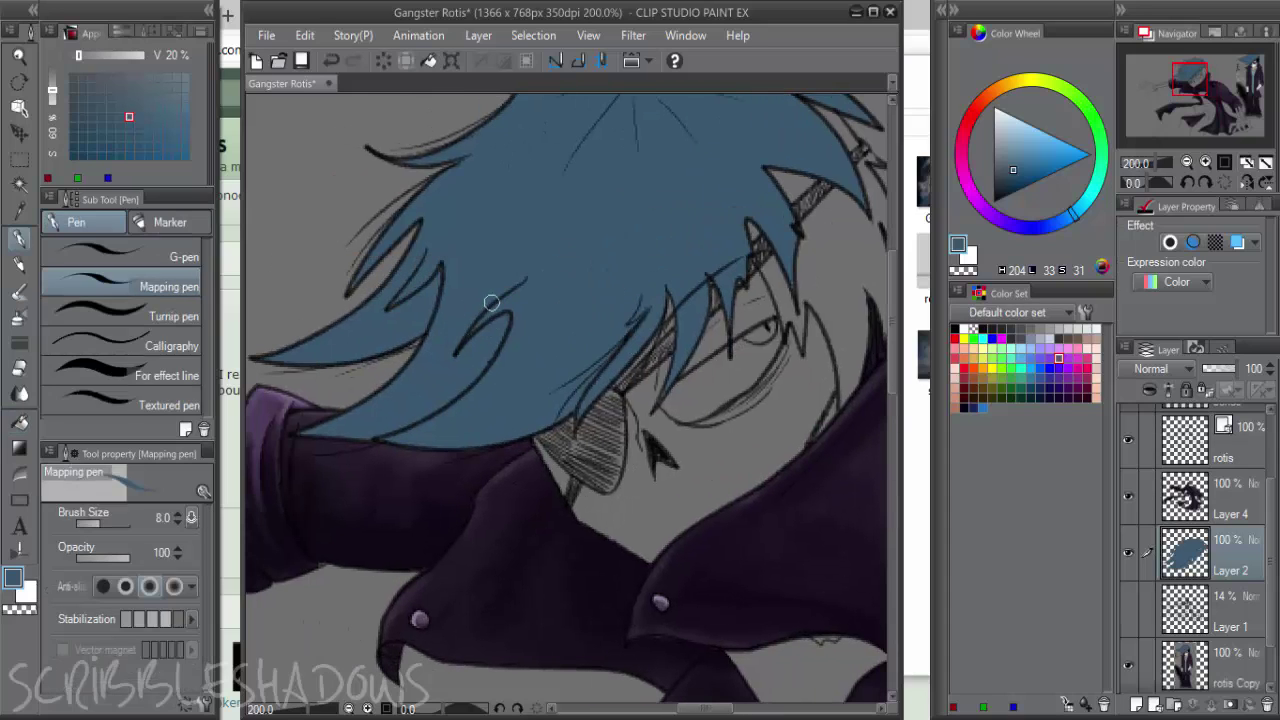
pyautogui.moveTo(541, 251); pyautogui.dragTo(591, 274)
pyautogui.moveTo(718, 184); pyautogui.dragTo(736, 233)
pyautogui.scroll(1, 427, 375)
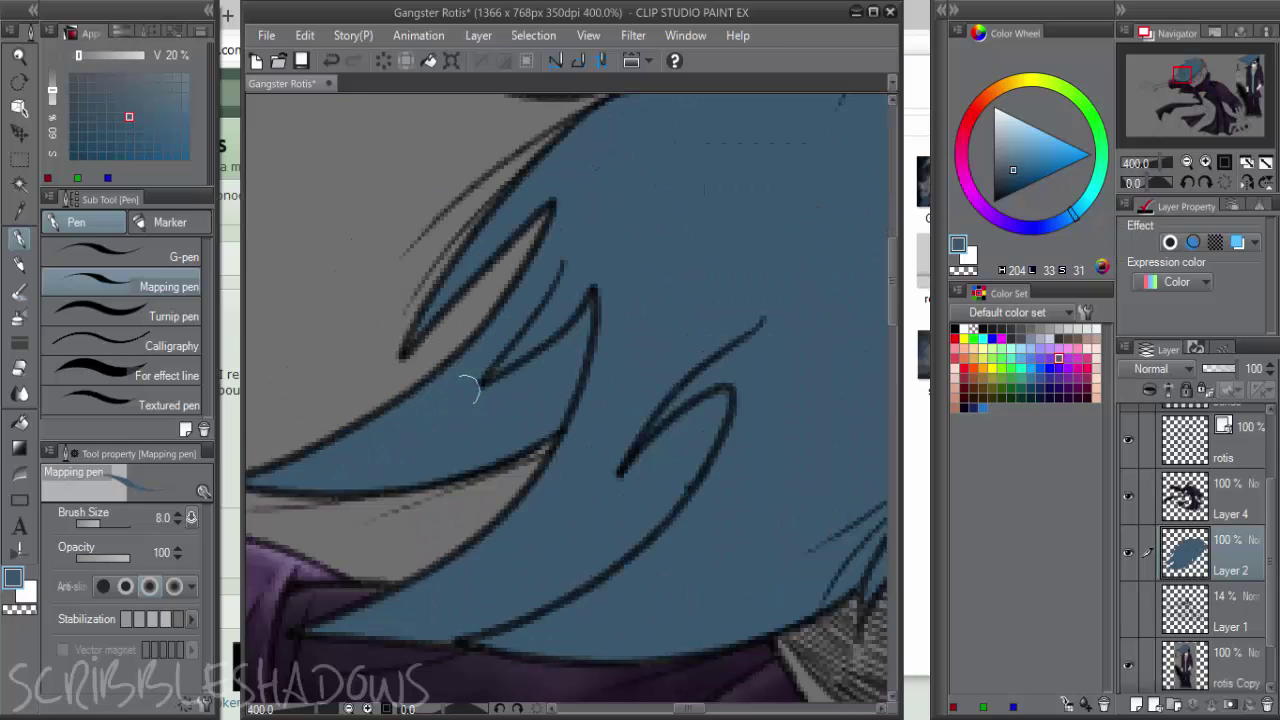
pyautogui.scroll(-4, 650, 275)
pyautogui.moveTo(722, 318); pyautogui.dragTo(622, 244)
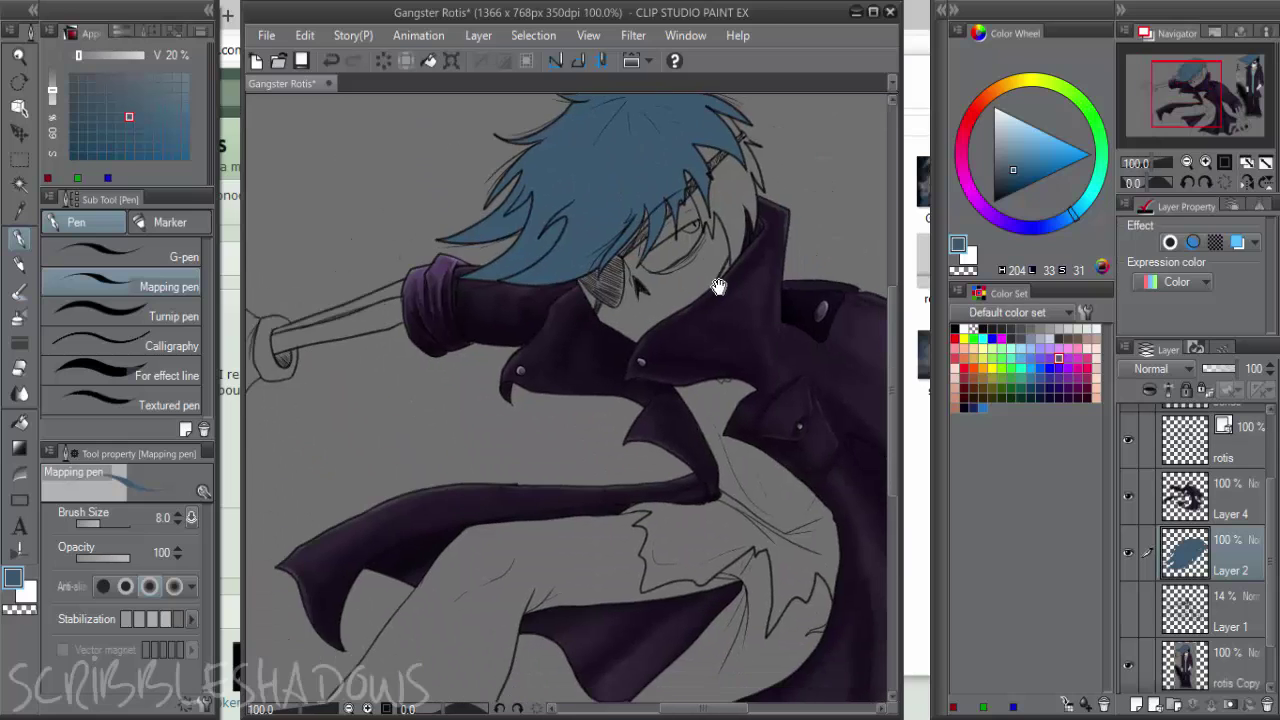
pyautogui.moveTo(720, 286); pyautogui.dragTo(712, 462)
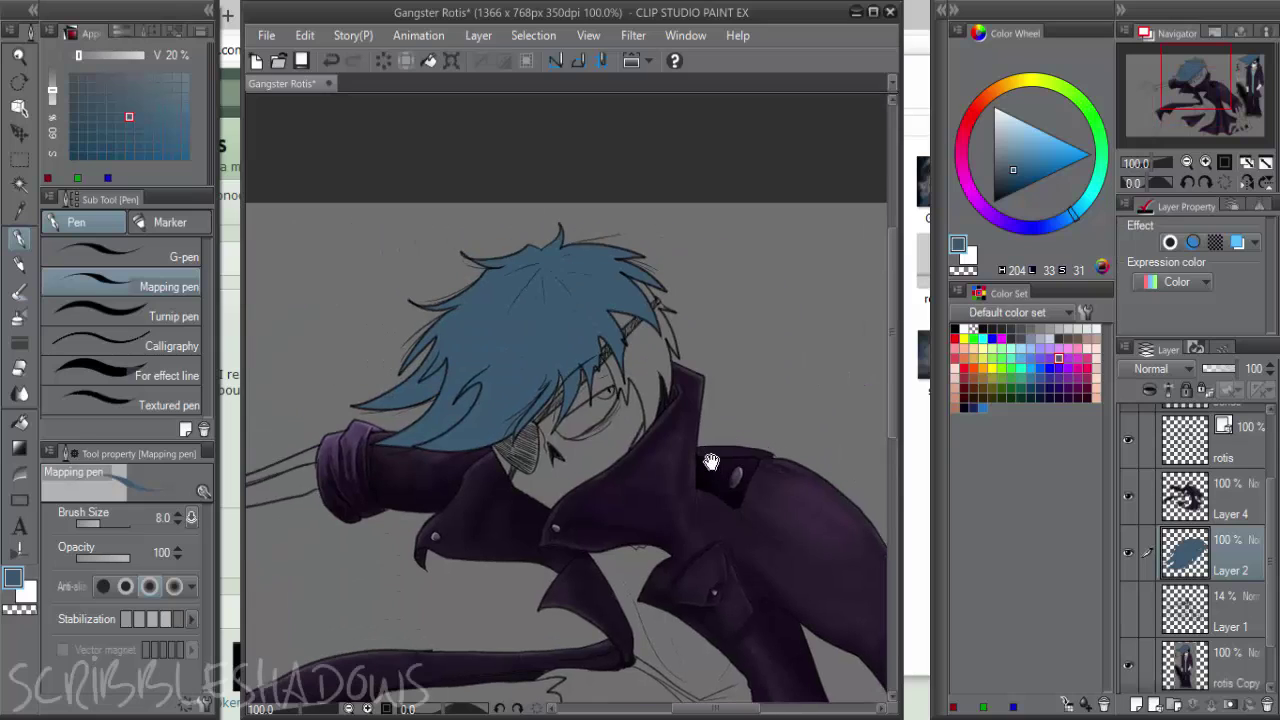
# Add a layer clipped to the hair's base color and brush darker blue strands (H 204, L 22, S 58) radiating from the crown
pyautogui.click(1137, 704)
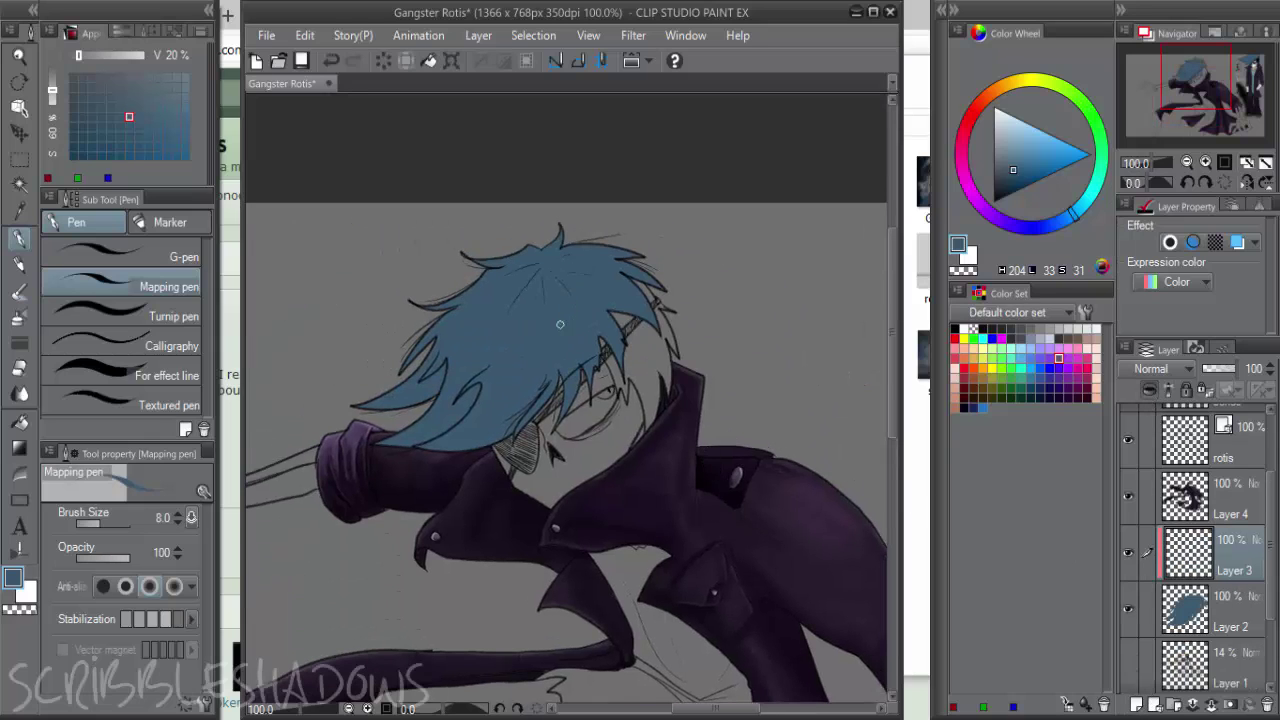
pyautogui.scroll(2, 482, 322)
pyautogui.click(73, 156)
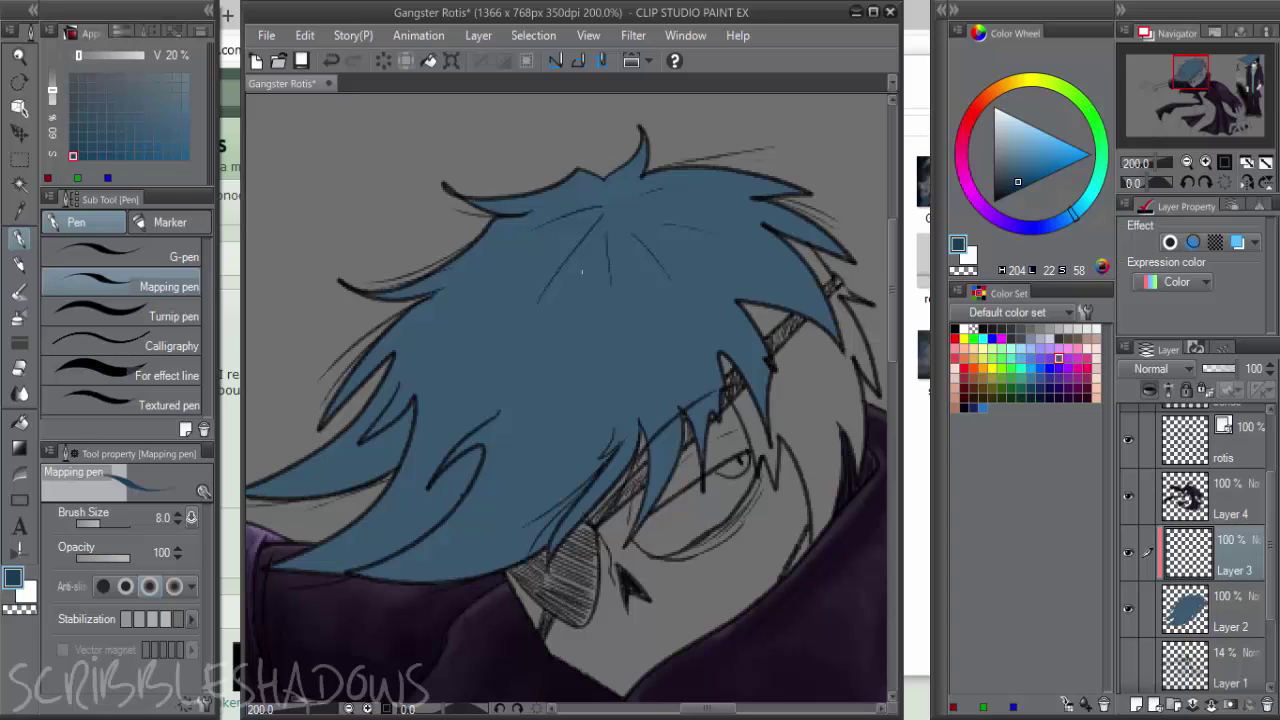
pyautogui.press('b')
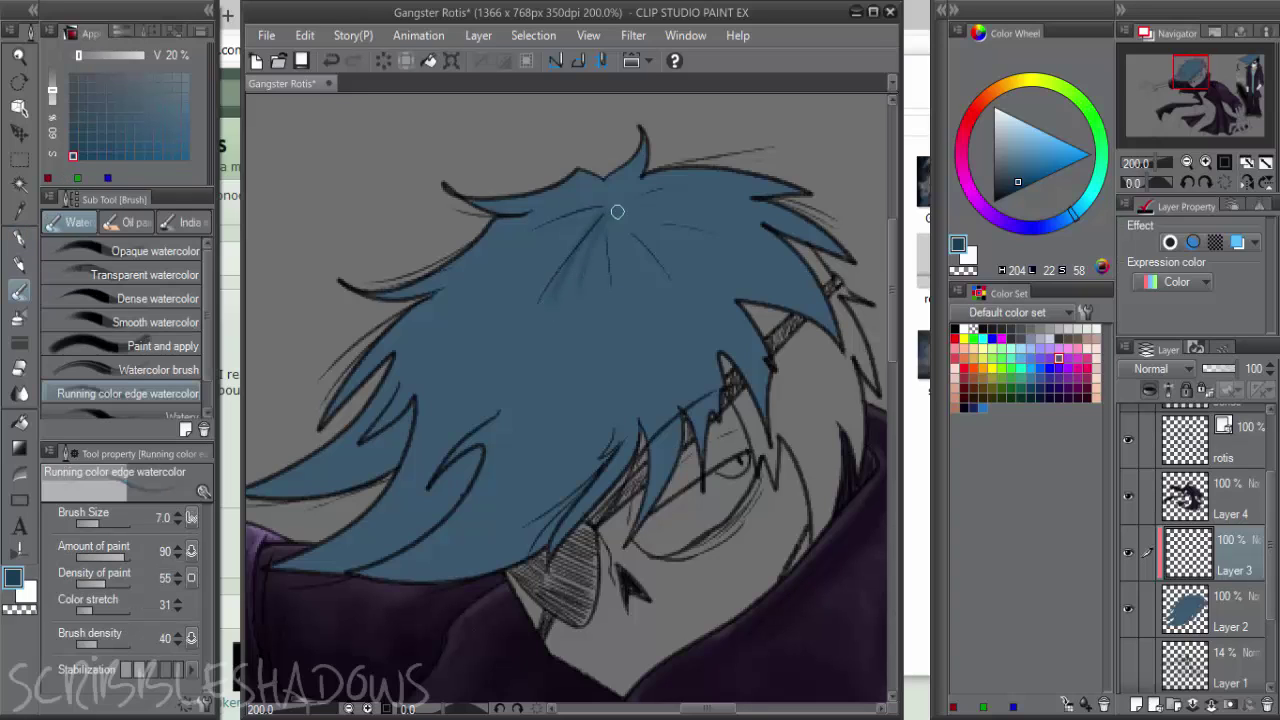
pyautogui.moveTo(617, 212)
pyautogui.mouseDown()
pyautogui.moveTo(609, 266)
pyautogui.moveTo(627, 302)
pyautogui.mouseUp()
pyautogui.moveTo(644, 232); pyautogui.dragTo(724, 288)
pyautogui.moveTo(640, 224)
pyautogui.mouseDown()
pyautogui.moveTo(721, 251)
pyautogui.moveTo(712, 230)
pyautogui.mouseUp()
pyautogui.moveTo(632, 211); pyautogui.dragTo(723, 207)
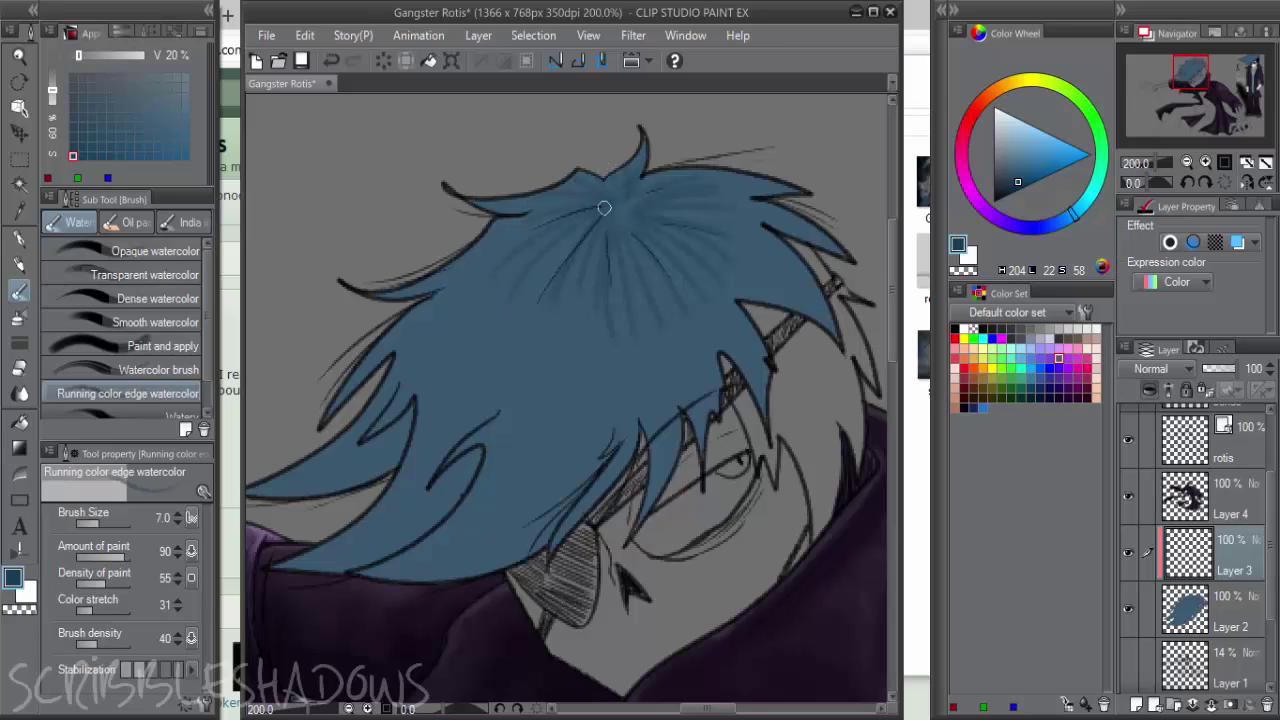
pyautogui.moveTo(668, 214)
pyautogui.mouseDown()
pyautogui.moveTo(703, 217)
pyautogui.moveTo(727, 241)
pyautogui.mouseUp()
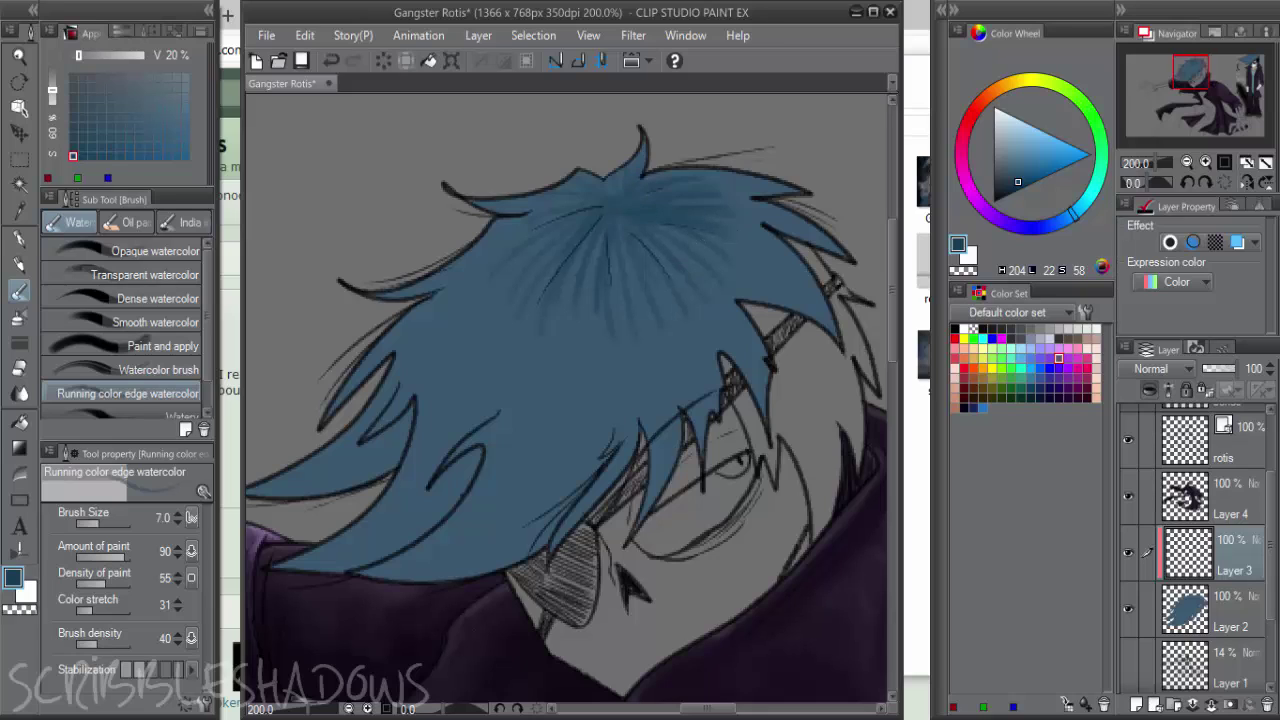
# Deepen the strands around the crown with a darker blue of H 204, L 14, S 53
pyautogui.click(1008, 190)
pyautogui.moveTo(626, 205)
pyautogui.mouseDown()
pyautogui.moveTo(588, 232)
pyautogui.moveTo(590, 306)
pyautogui.moveTo(622, 228)
pyautogui.moveTo(704, 270)
pyautogui.mouseUp()
pyautogui.moveTo(628, 212)
pyautogui.mouseDown()
pyautogui.moveTo(714, 226)
pyautogui.moveTo(714, 212)
pyautogui.mouseUp()
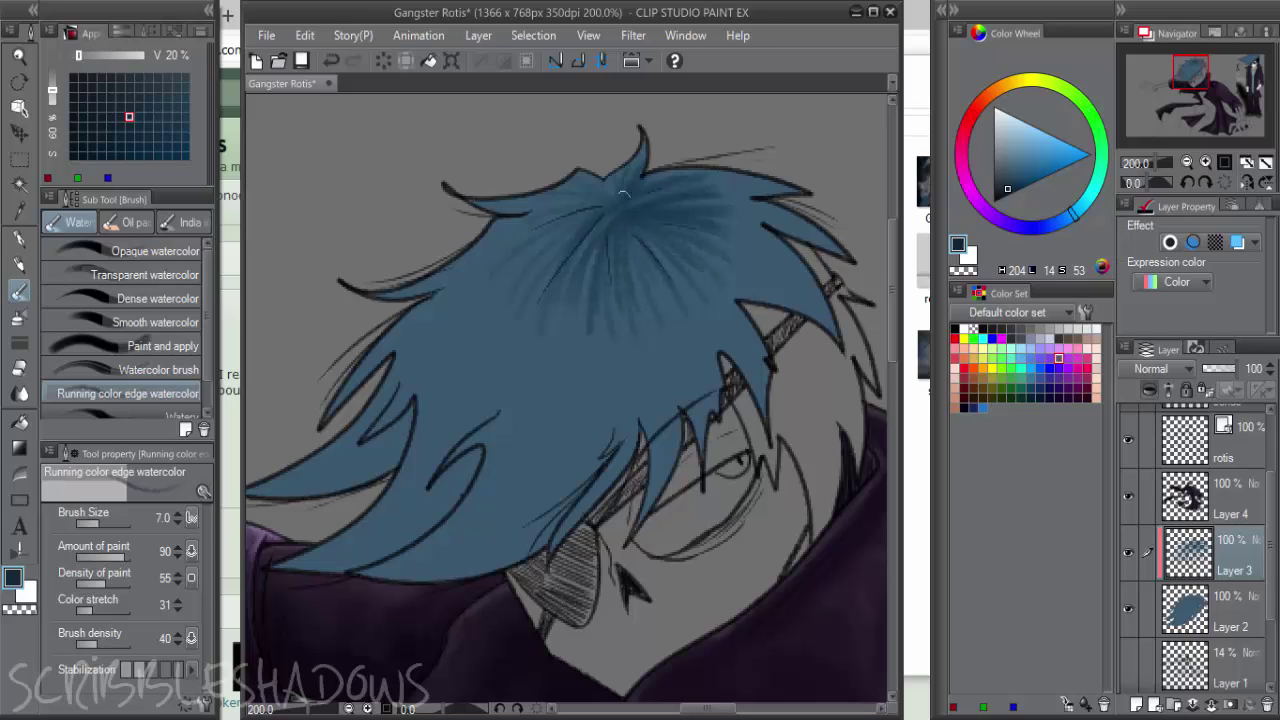
pyautogui.moveTo(612, 204)
pyautogui.mouseDown()
pyautogui.moveTo(566, 196)
pyautogui.moveTo(520, 286)
pyautogui.mouseUp()
pyautogui.moveTo(596, 228); pyautogui.dragTo(530, 316)
pyautogui.moveTo(590, 230)
pyautogui.mouseDown()
pyautogui.moveTo(569, 338)
pyautogui.moveTo(603, 225)
pyautogui.moveTo(608, 244)
pyautogui.moveTo(621, 222)
pyautogui.moveTo(720, 286)
pyautogui.mouseUp()
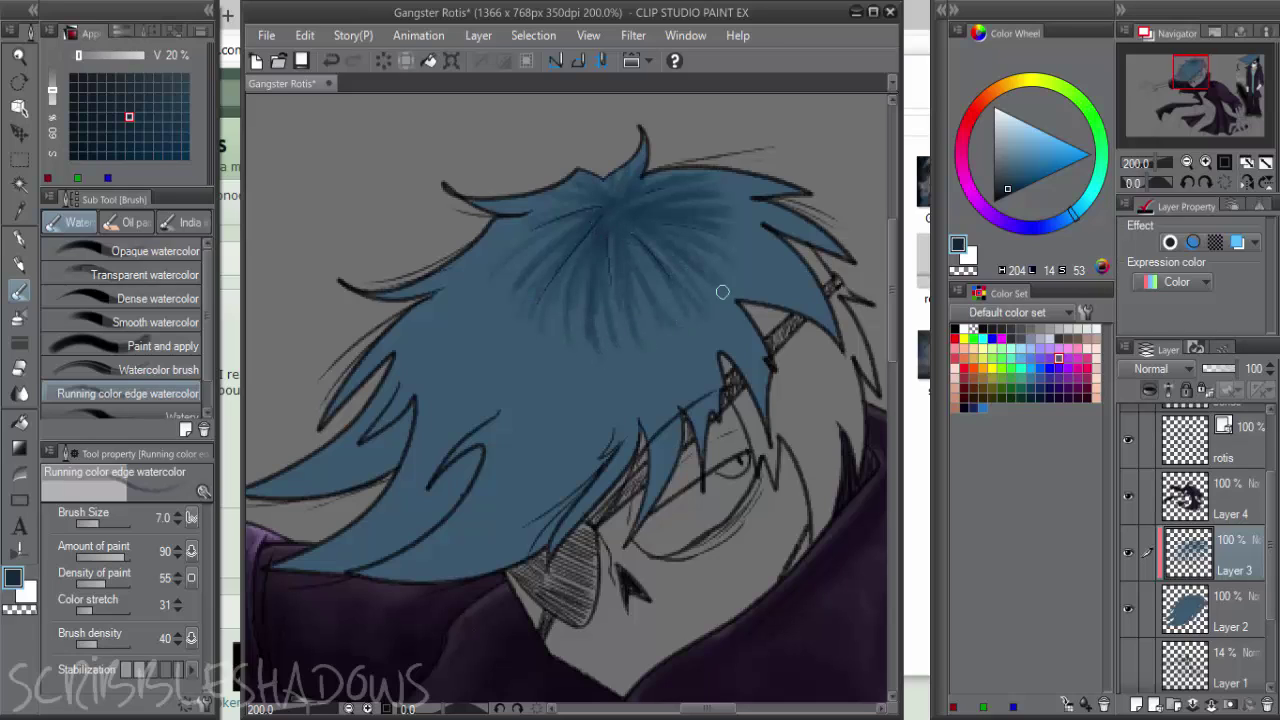
# Extend the dark blue strands from the crown into the spiky tufts on the hair's right side
pyautogui.moveTo(640, 216); pyautogui.dragTo(770, 266)
pyautogui.moveTo(688, 244); pyautogui.dragTo(810, 305)
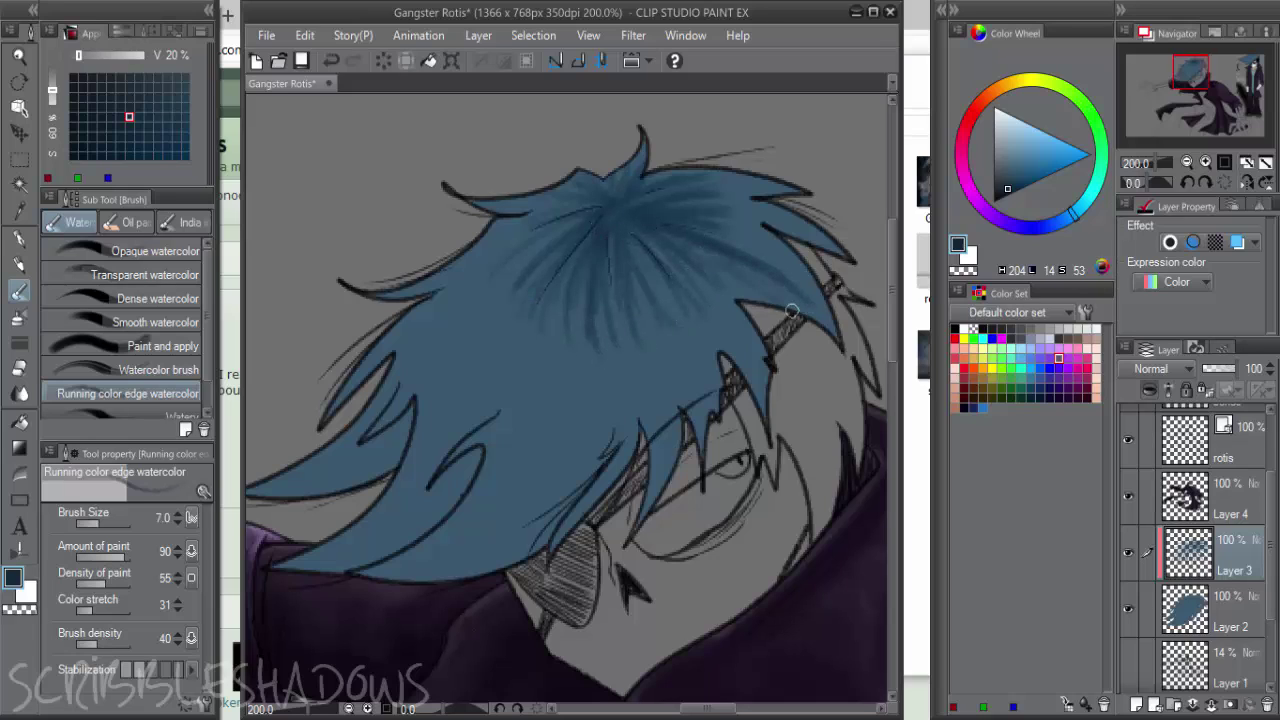
pyautogui.moveTo(722, 216)
pyautogui.mouseDown()
pyautogui.moveTo(784, 249)
pyautogui.moveTo(794, 212)
pyautogui.mouseUp()
pyautogui.moveTo(702, 188); pyautogui.dragTo(794, 193)
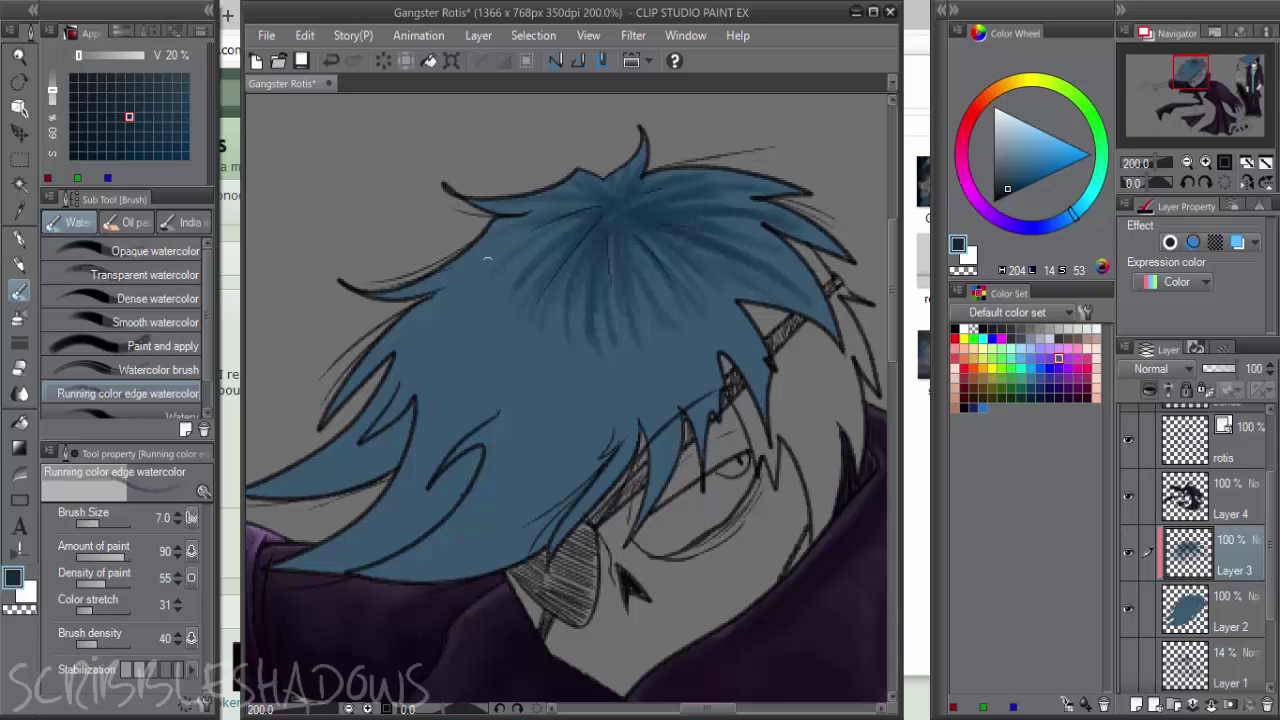
# Brush dark blue strands from the crown down the middle of the hair and out into the right-hand tufts
pyautogui.moveTo(566, 220)
pyautogui.mouseDown()
pyautogui.moveTo(435, 310)
pyautogui.moveTo(523, 277)
pyautogui.moveTo(462, 365)
pyautogui.mouseUp()
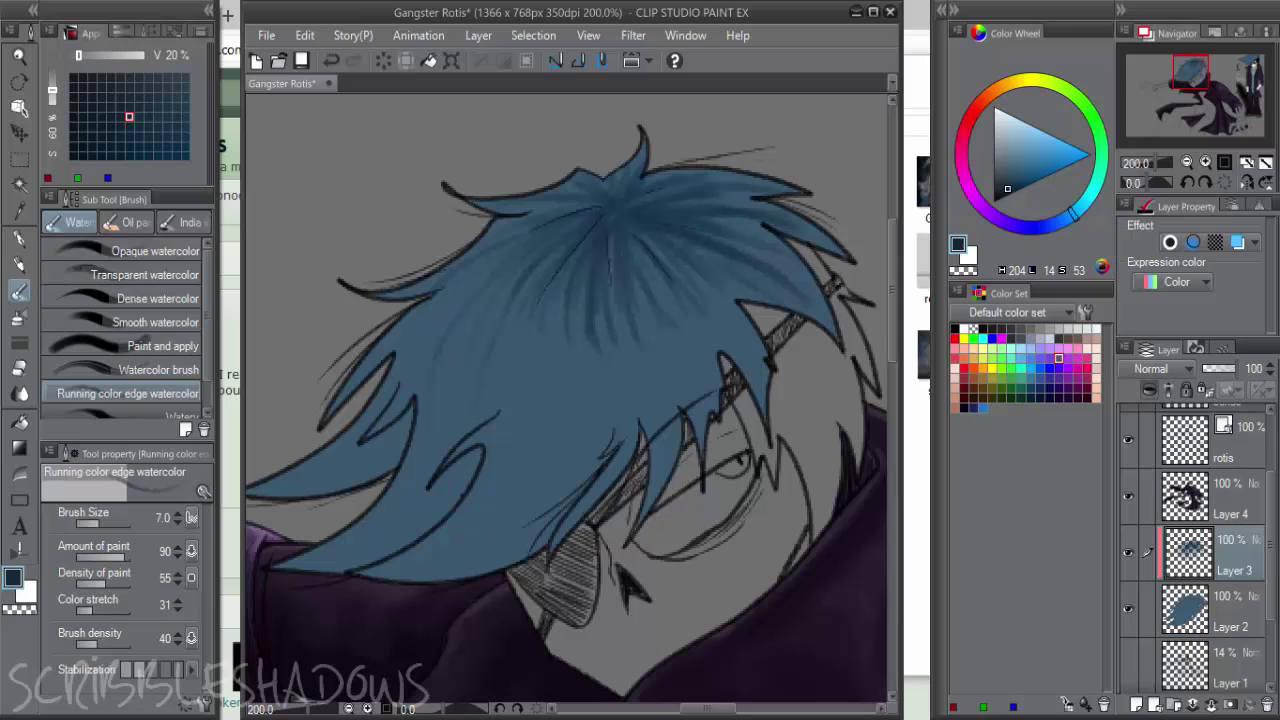
pyautogui.moveTo(540, 300); pyautogui.dragTo(558, 403)
pyautogui.moveTo(596, 238)
pyautogui.mouseDown()
pyautogui.moveTo(584, 328)
pyautogui.moveTo(594, 430)
pyautogui.mouseUp()
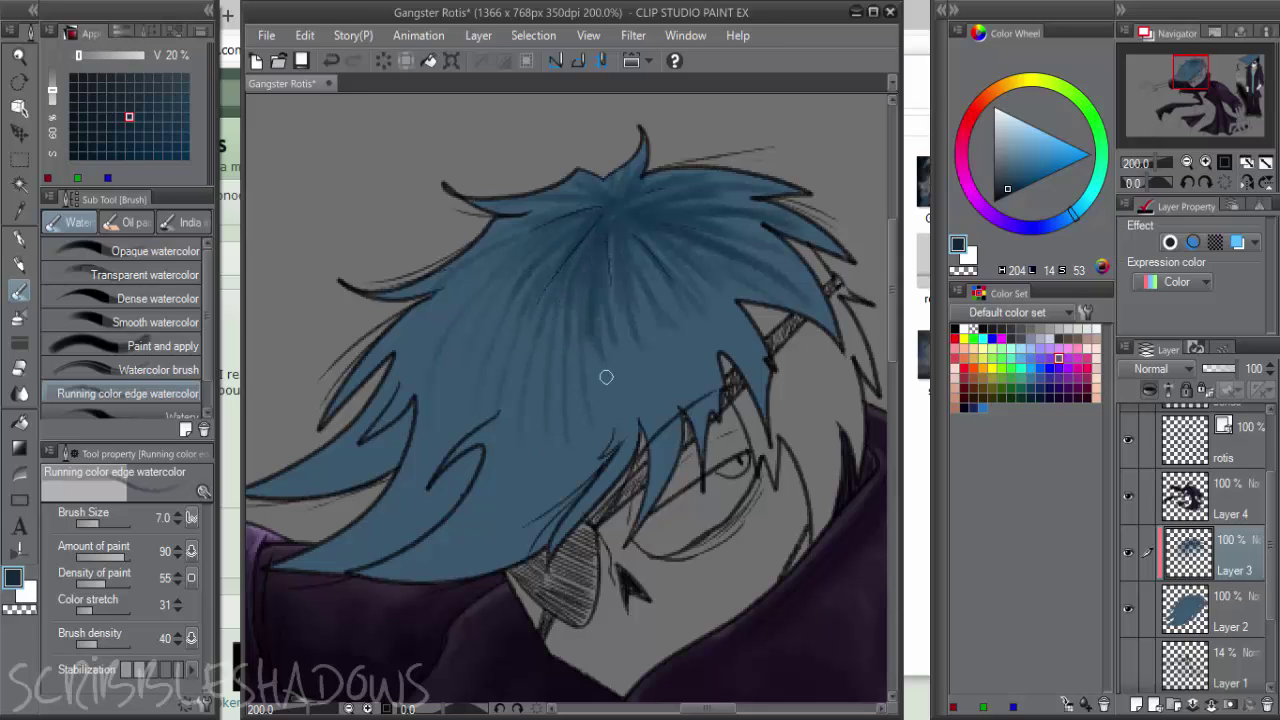
pyautogui.moveTo(617, 348); pyautogui.dragTo(630, 398)
pyautogui.moveTo(632, 274); pyautogui.dragTo(670, 378)
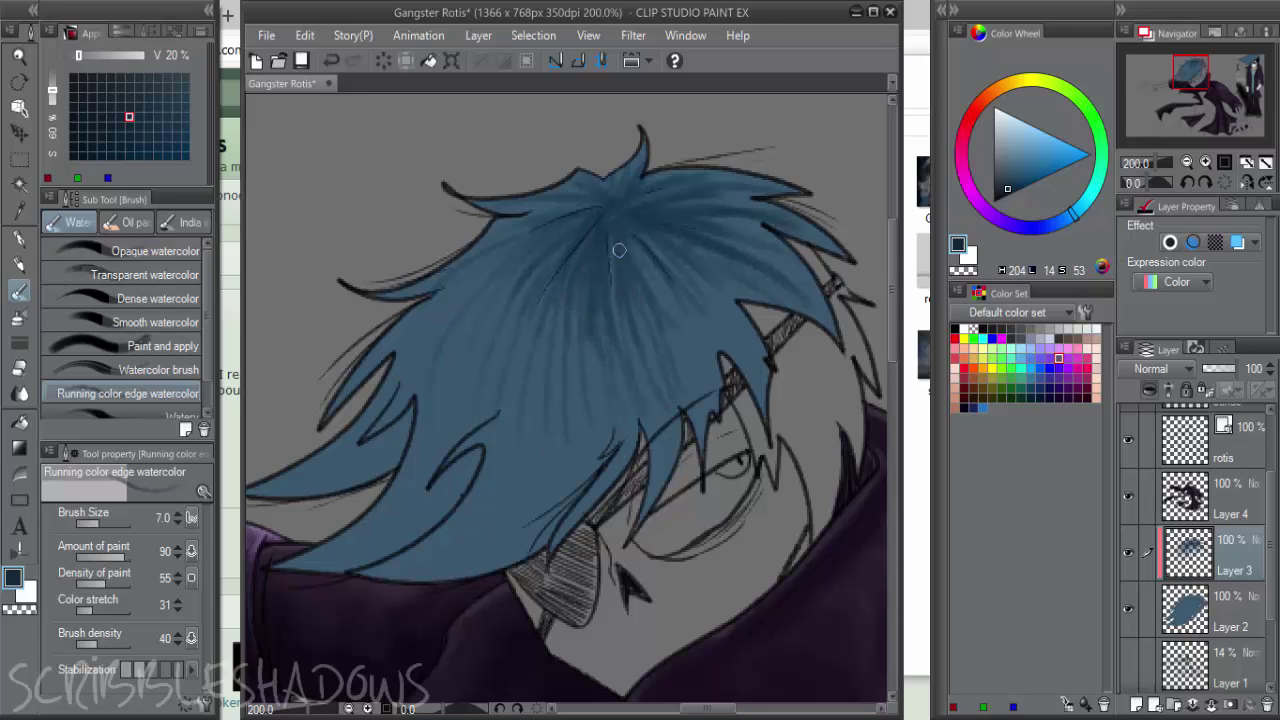
pyautogui.moveTo(620, 246); pyautogui.dragTo(698, 352)
pyautogui.moveTo(660, 290); pyautogui.dragTo(750, 380)
pyautogui.moveTo(700, 280); pyautogui.dragTo(768, 357)
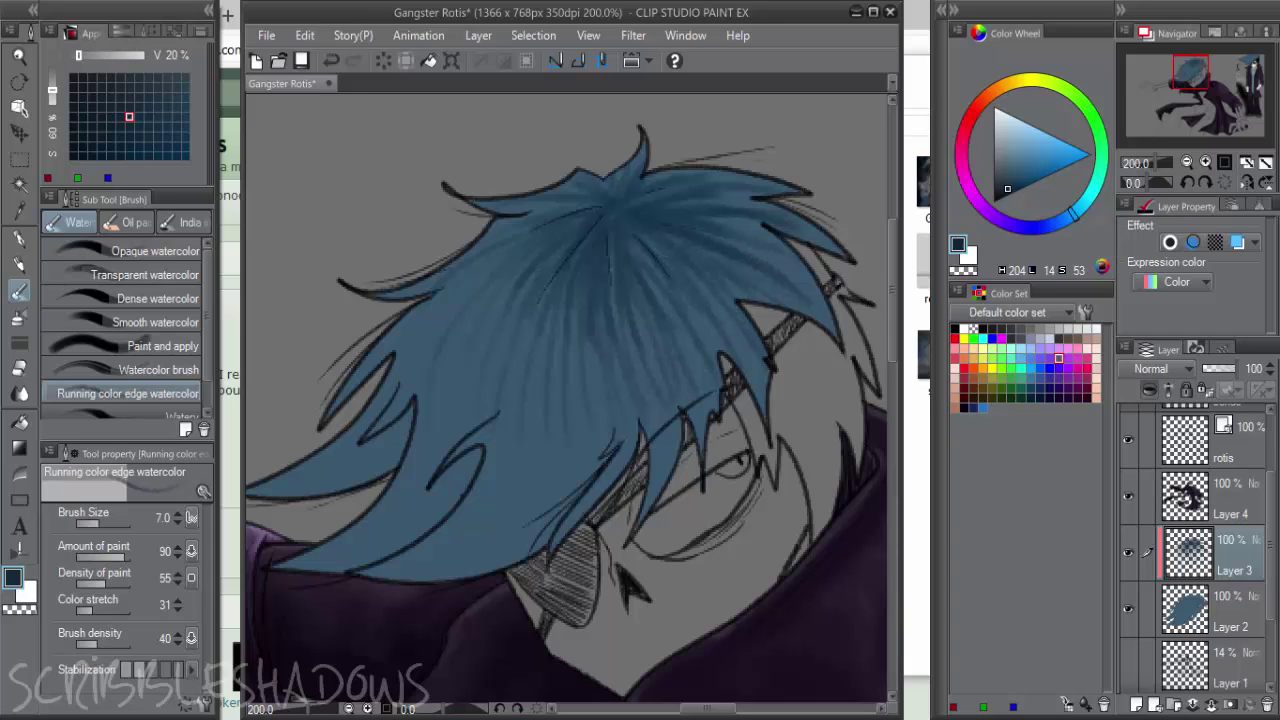
pyautogui.moveTo(744, 242); pyautogui.dragTo(800, 270)
pyautogui.moveTo(744, 226); pyautogui.dragTo(836, 235)
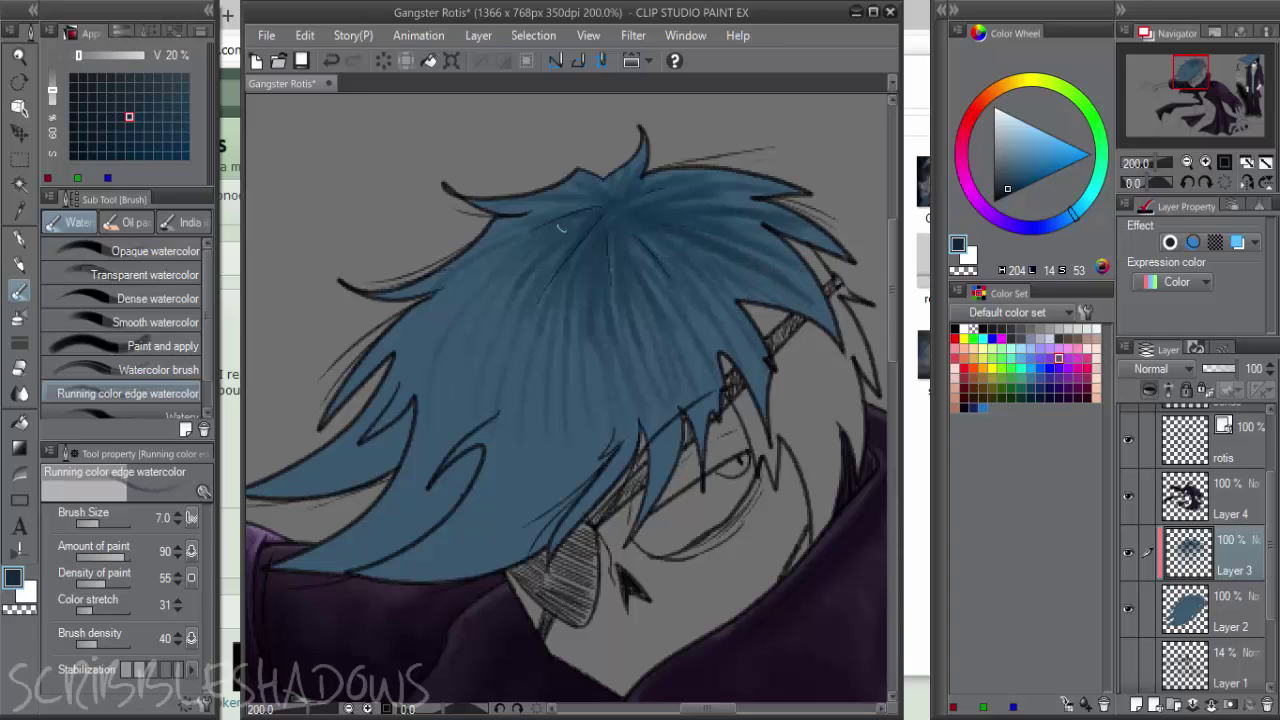
# Continue the dark blue strands through the lower and left parts of the hair down to the long tips
pyautogui.moveTo(580, 257)
pyautogui.mouseDown()
pyautogui.moveTo(576, 329)
pyautogui.moveTo(529, 463)
pyautogui.mouseUp()
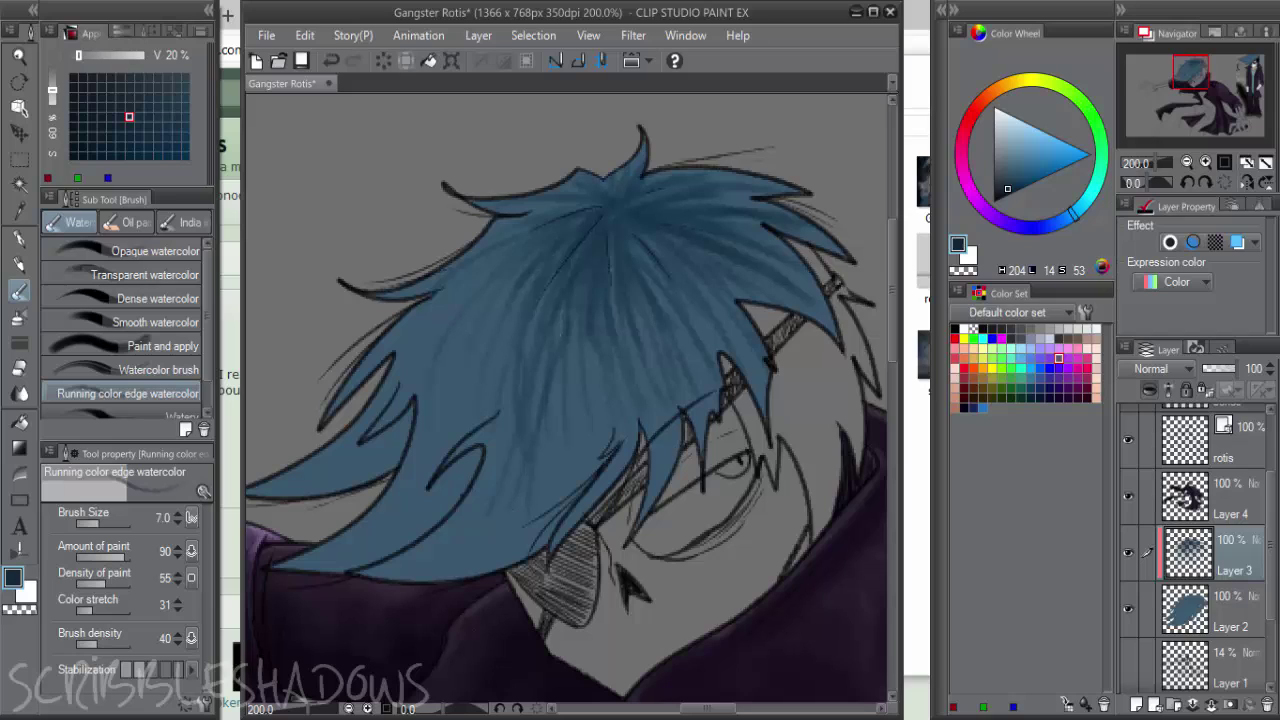
pyautogui.moveTo(503, 418); pyautogui.dragTo(497, 492)
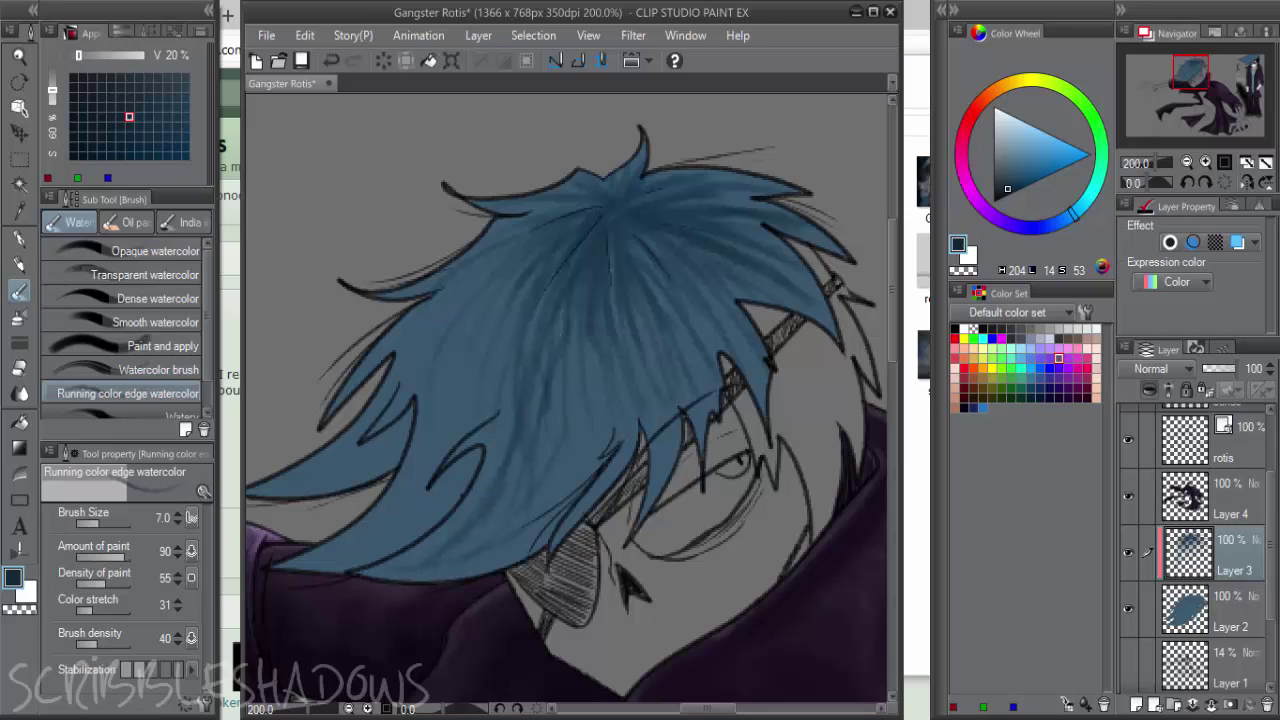
pyautogui.moveTo(546, 430); pyautogui.dragTo(533, 467)
pyautogui.moveTo(554, 404)
pyautogui.mouseDown()
pyautogui.moveTo(548, 440)
pyautogui.moveTo(458, 523)
pyautogui.mouseUp()
pyautogui.moveTo(588, 374); pyautogui.dragTo(585, 415)
pyautogui.moveTo(573, 401); pyautogui.dragTo(544, 506)
pyautogui.moveTo(607, 408); pyautogui.dragTo(599, 455)
pyautogui.moveTo(551, 290); pyautogui.dragTo(472, 388)
pyautogui.moveTo(507, 323); pyautogui.dragTo(424, 488)
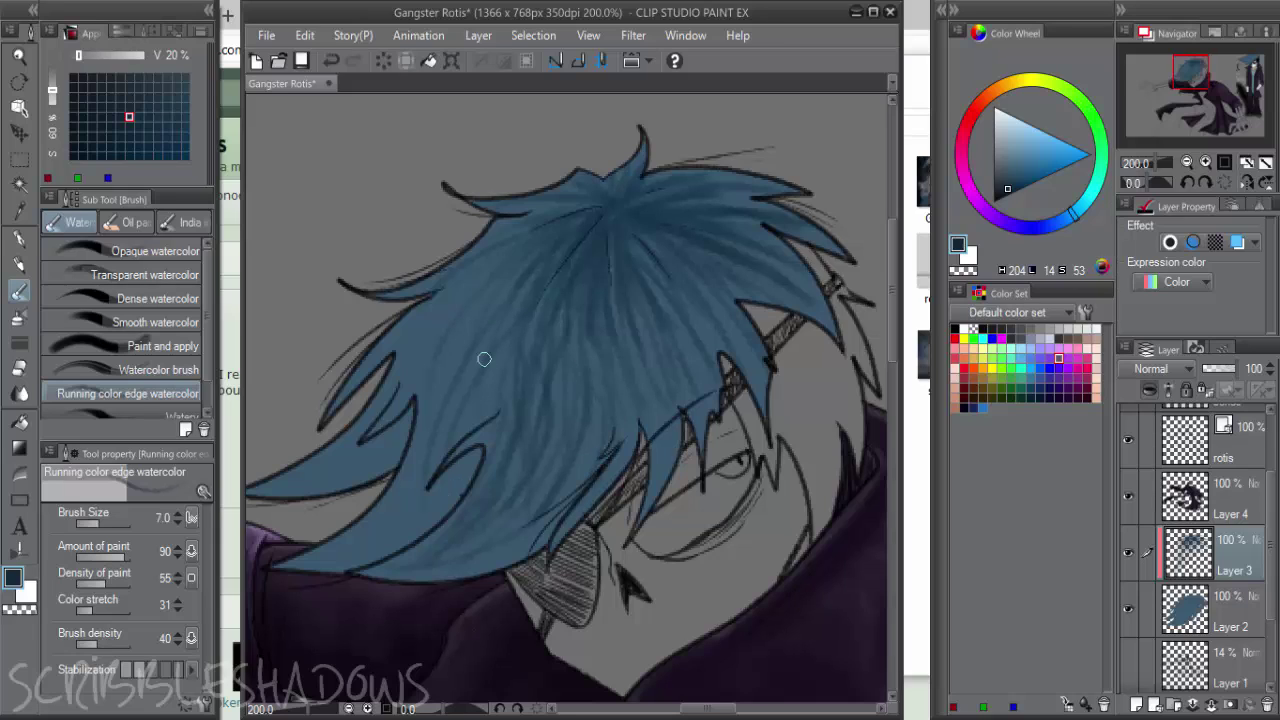
pyautogui.moveTo(474, 311); pyautogui.dragTo(420, 424)
pyautogui.moveTo(380, 558); pyautogui.dragTo(354, 560)
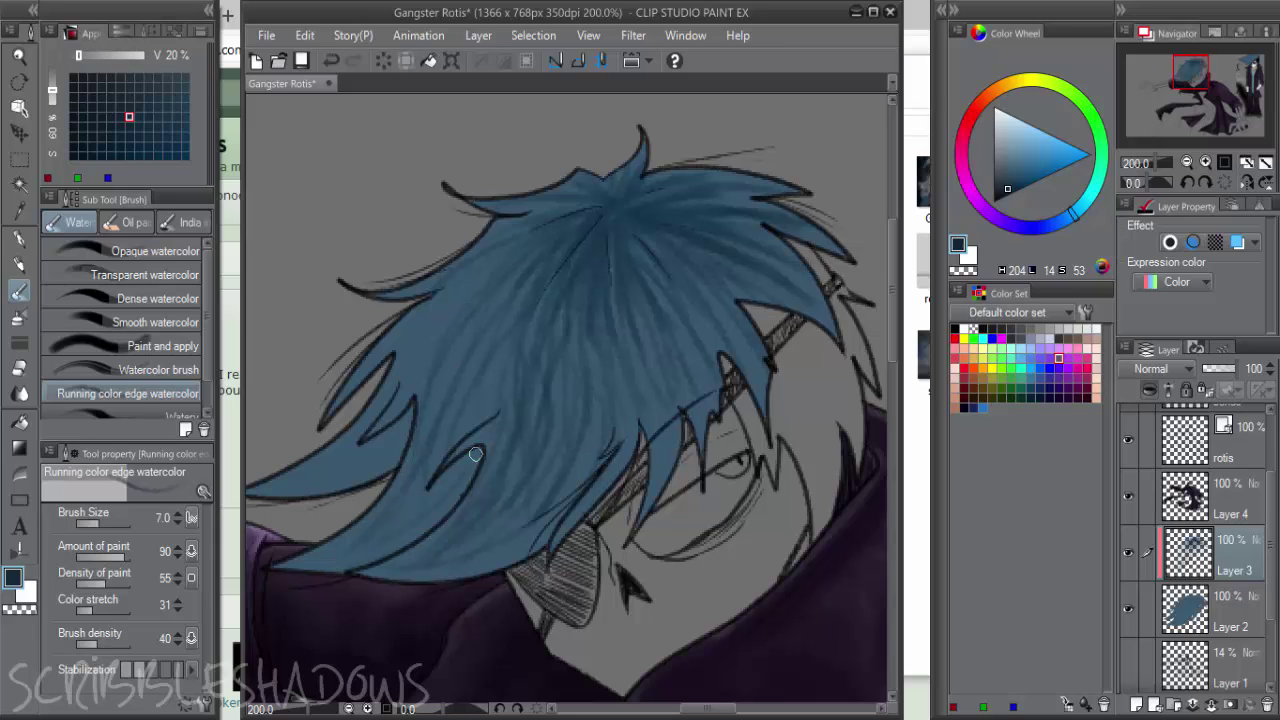
pyautogui.moveTo(476, 453); pyautogui.dragTo(350, 558)
pyautogui.moveTo(508, 251); pyautogui.dragTo(396, 408)
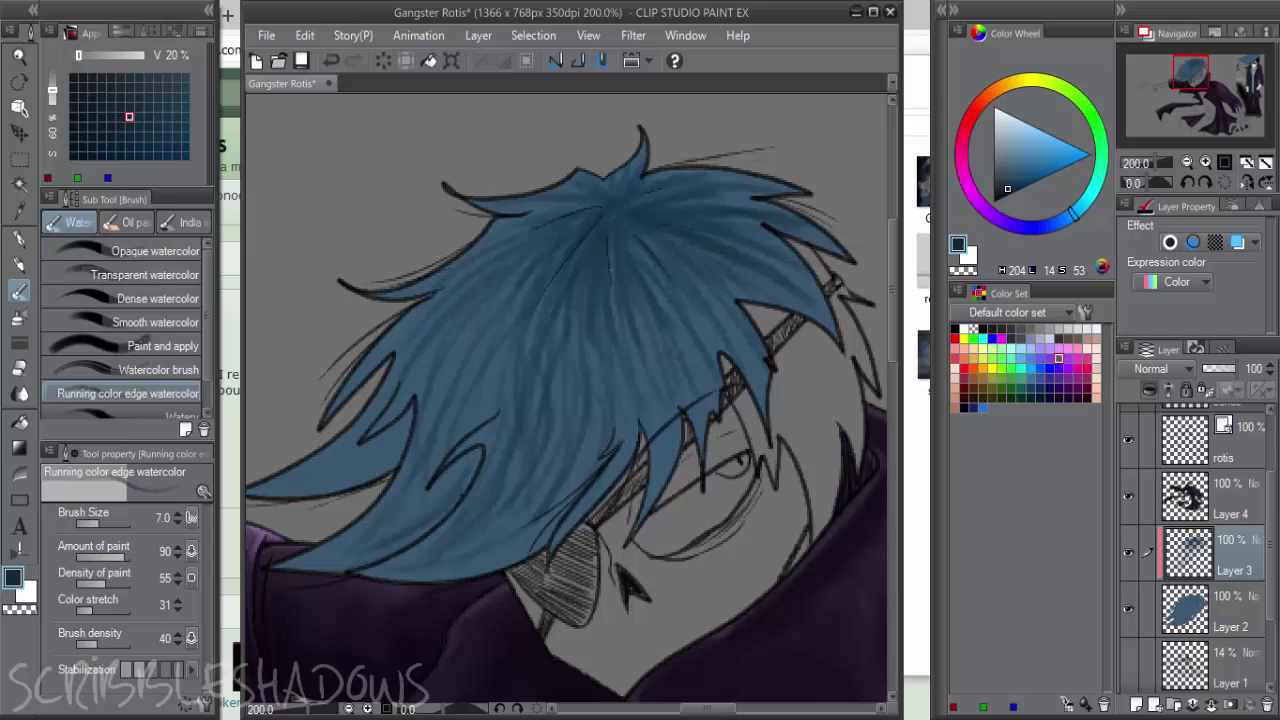
# Darken the strands just below the crown and along the sweep toward the hair's right edge
pyautogui.moveTo(599, 220); pyautogui.dragTo(612, 302)
pyautogui.moveTo(702, 258)
pyautogui.mouseDown()
pyautogui.moveTo(812, 293)
pyautogui.moveTo(828, 315)
pyautogui.mouseUp()
pyautogui.press('k')
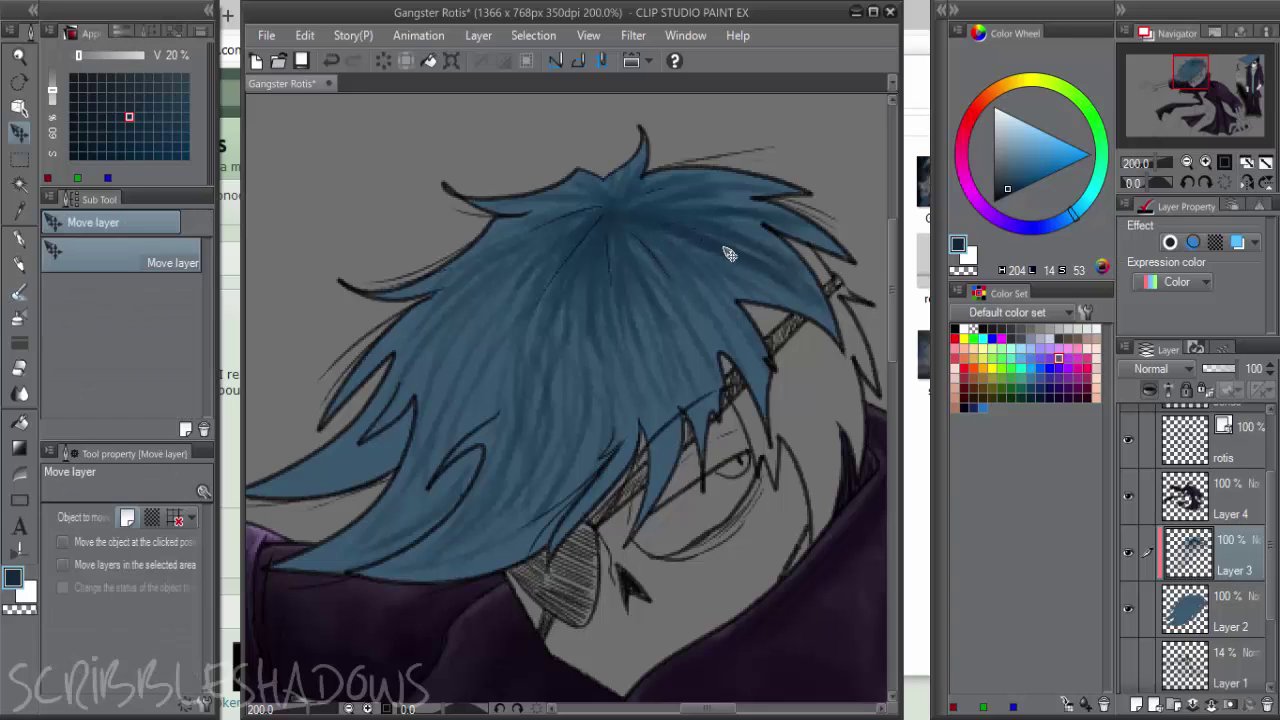
pyautogui.press('b')
# Blend the strands across the hair with sampled blues of H 204, L 28, S 35; H 205, L 18, S 49; and H 204, L 26, S 37
pyautogui.keyDown('alt'); pyautogui.click(748, 225); pyautogui.keyUp('alt')
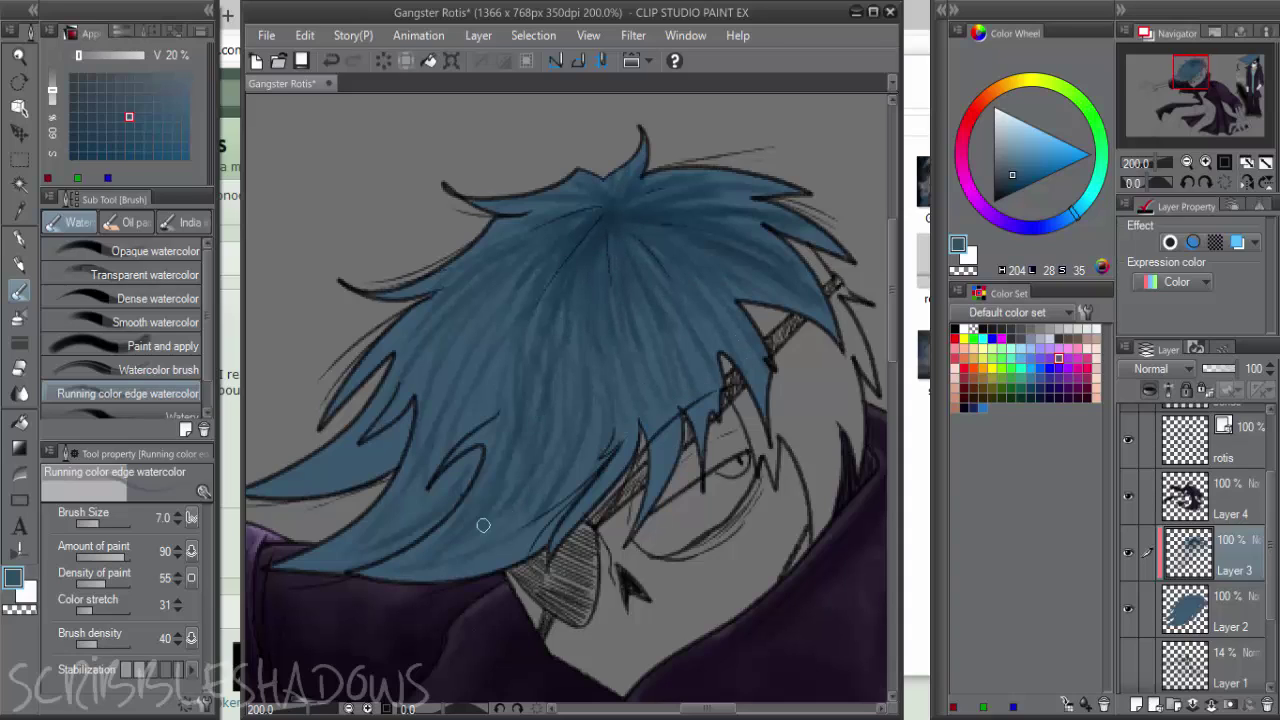
pyautogui.moveTo(603, 205); pyautogui.dragTo(610, 288)
pyautogui.moveTo(474, 371)
pyautogui.mouseDown()
pyautogui.moveTo(558, 346)
pyautogui.moveTo(475, 375)
pyautogui.mouseUp()
pyautogui.keyDown('alt'); pyautogui.click(691, 204); pyautogui.keyUp('alt')
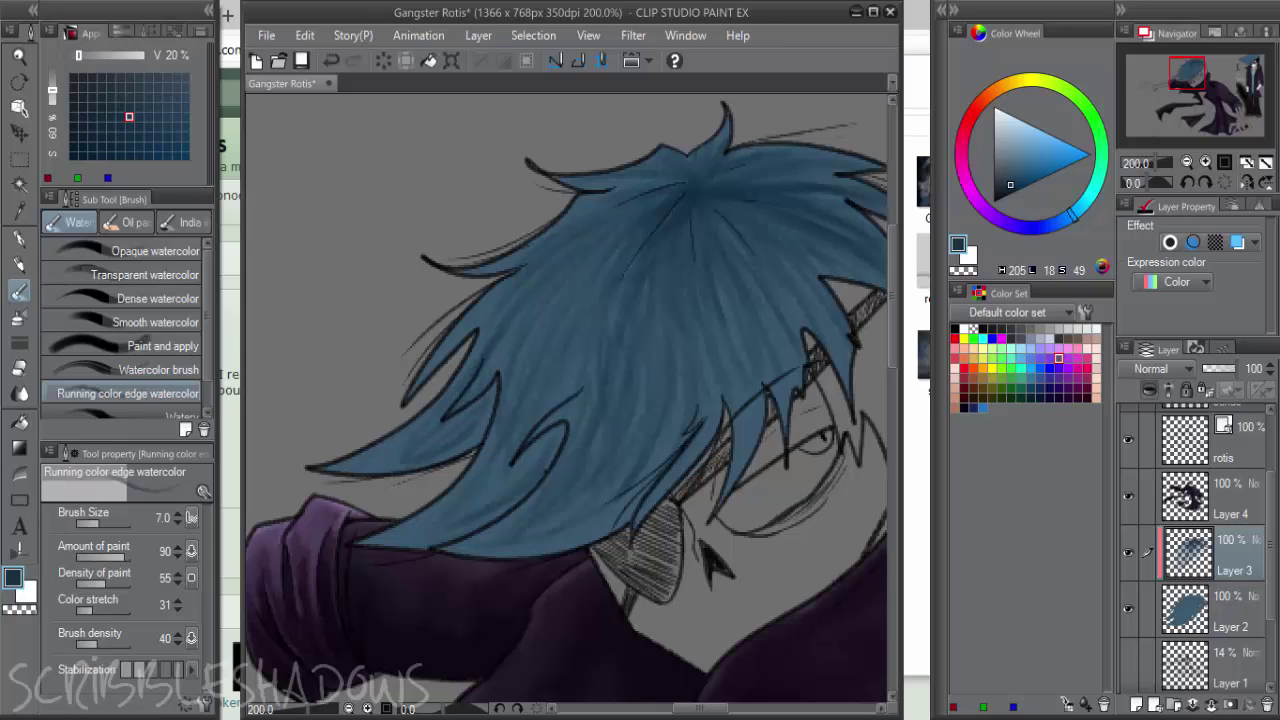
pyautogui.keyDown('alt'); pyautogui.click(491, 393); pyautogui.keyUp('alt')
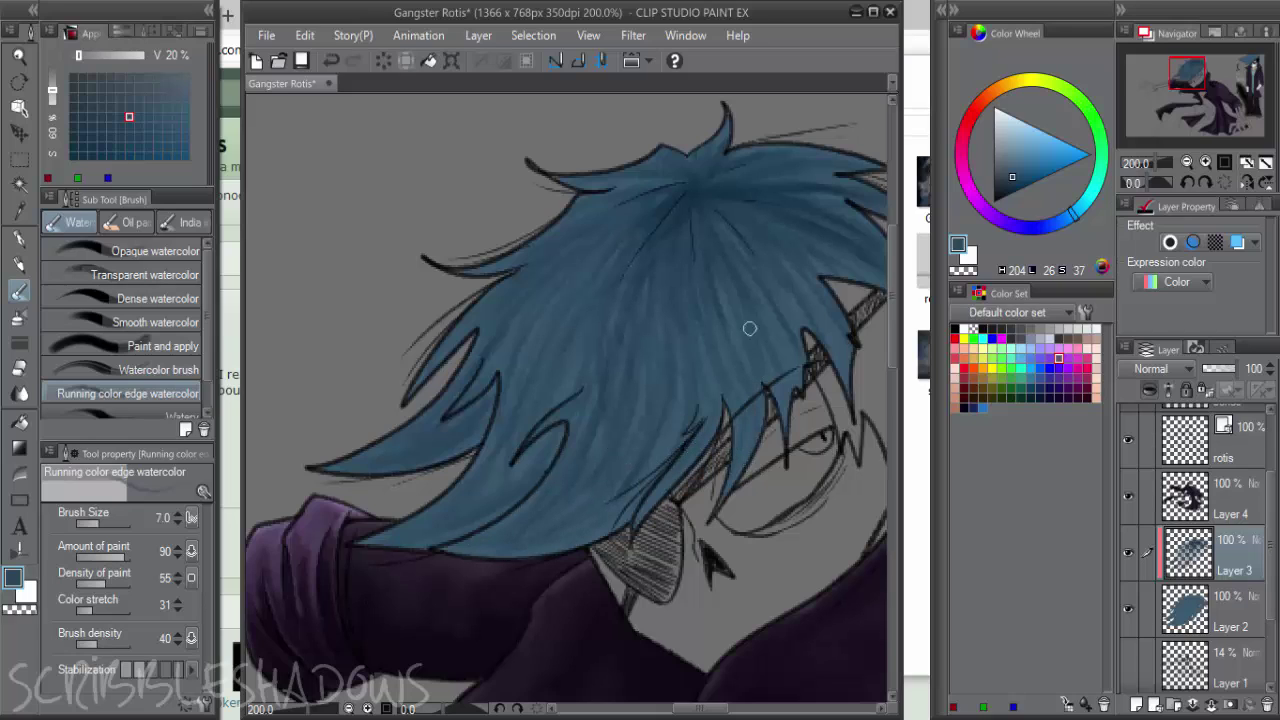
# Deepen the strands around the crown with a dark blue of H 204, L 13, S 36 and soften them with H 205, L 21, S 43
pyautogui.moveTo(1003, 188); pyautogui.dragTo(980, 205)
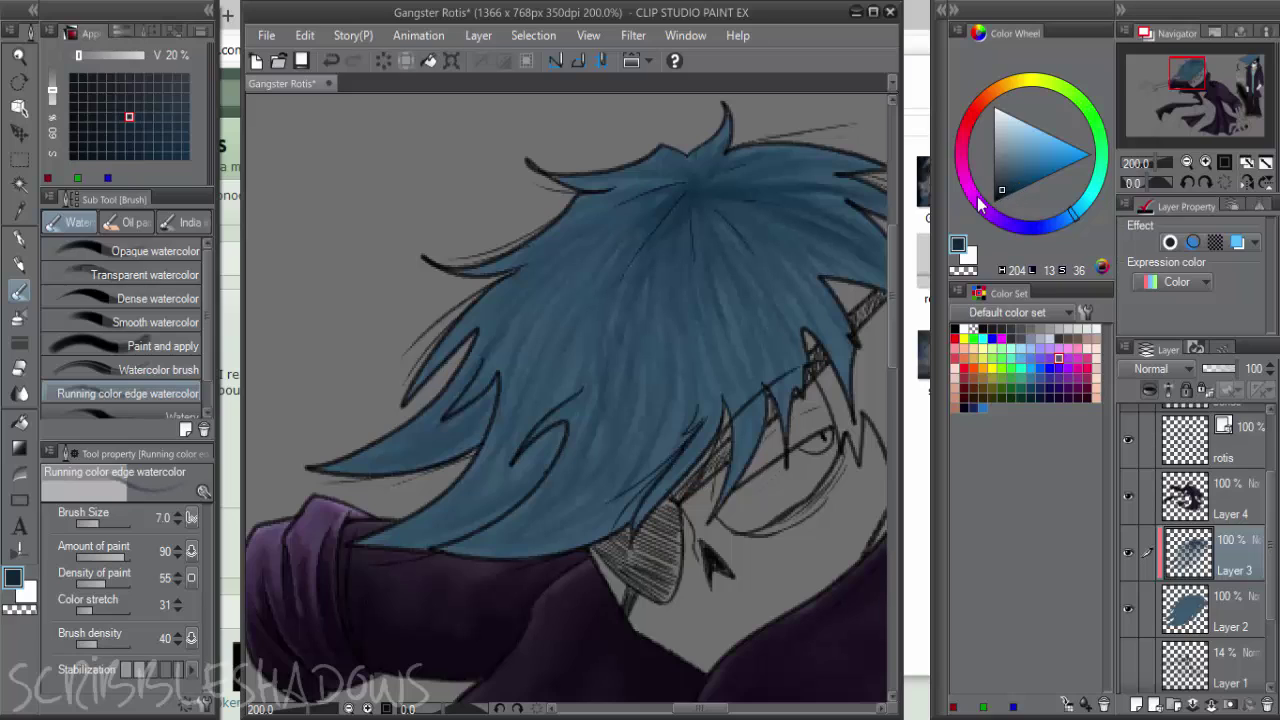
pyautogui.moveTo(660, 217); pyautogui.dragTo(646, 262)
pyautogui.moveTo(691, 198); pyautogui.dragTo(683, 284)
pyautogui.moveTo(692, 205)
pyautogui.mouseDown()
pyautogui.moveTo(703, 283)
pyautogui.moveTo(770, 250)
pyautogui.moveTo(788, 178)
pyautogui.moveTo(771, 160)
pyautogui.moveTo(680, 151)
pyautogui.moveTo(650, 214)
pyautogui.mouseUp()
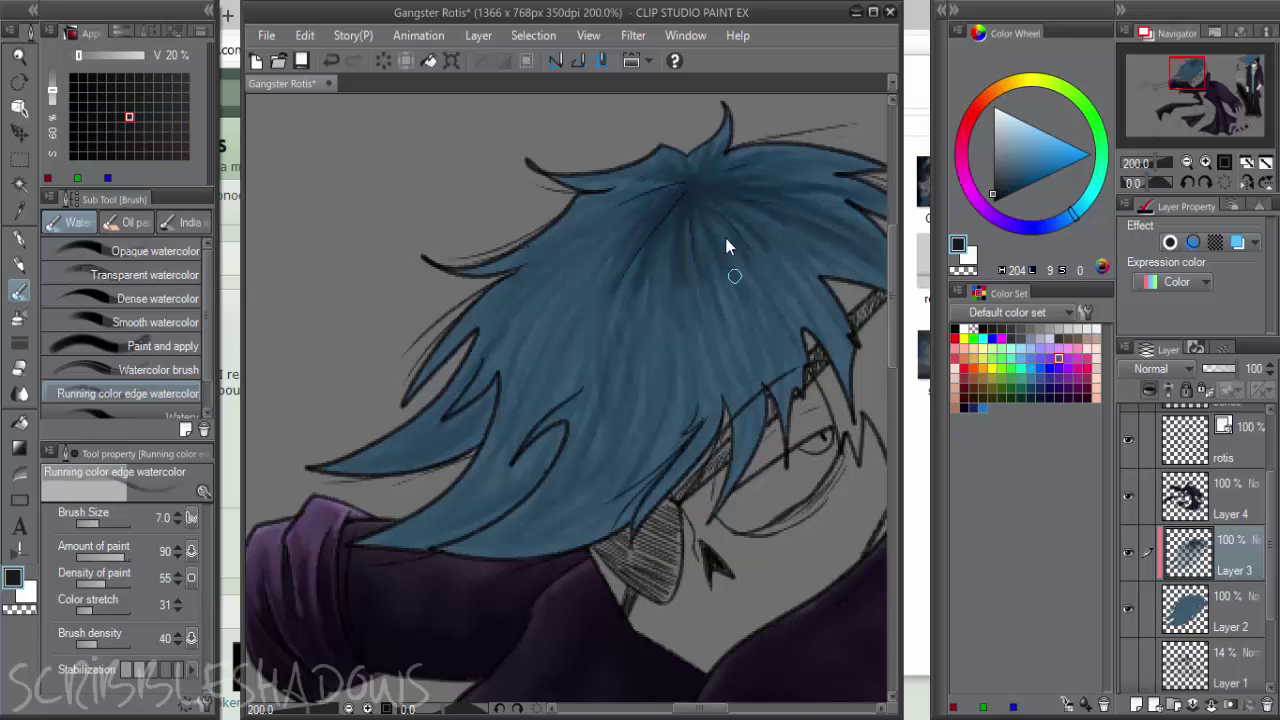
pyautogui.scroll(2, 750, 207)
pyautogui.keyDown('alt'); pyautogui.click(628, 218); pyautogui.keyUp('alt')
pyautogui.moveTo(640, 163); pyautogui.dragTo(727, 308)
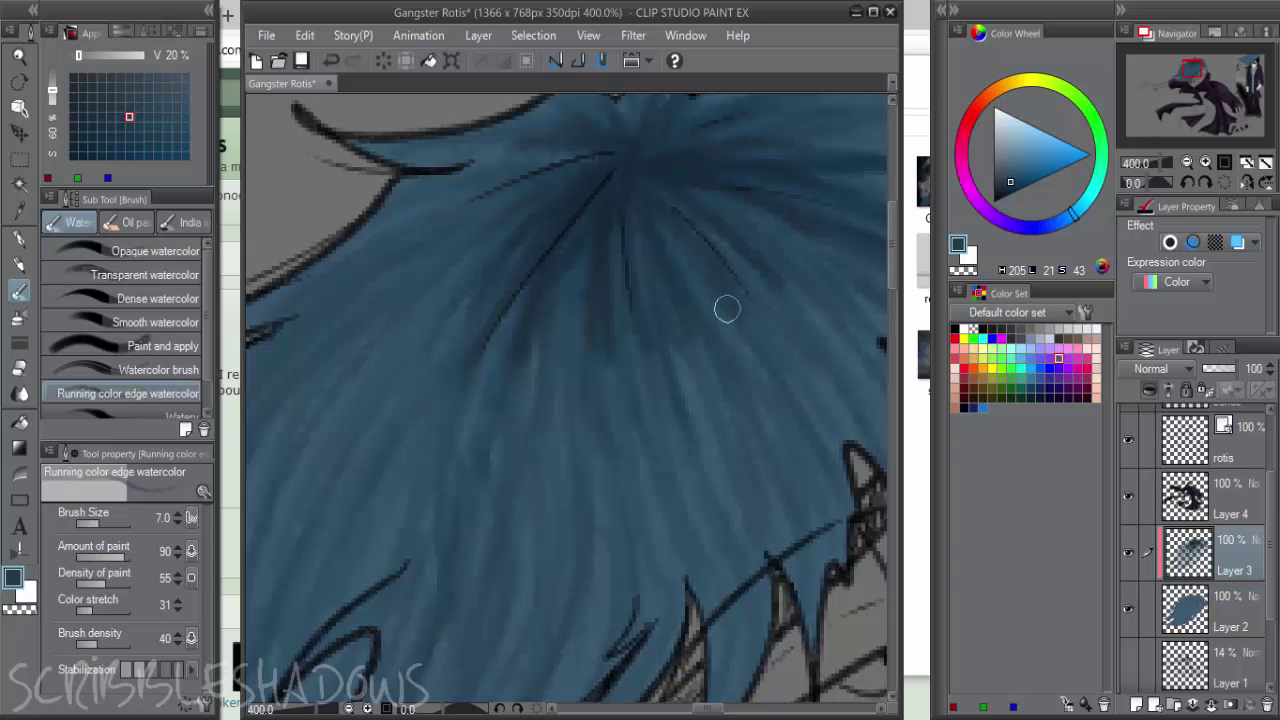
pyautogui.click(1022, 180)
pyautogui.hotkey('ctrl', 'z')
# Paint near-black blue (H 205, L 4, S 37) radiating from the crown and blend its edges with H 205, L 17, S 51
pyautogui.click(997, 199)
pyautogui.moveTo(612, 184)
pyautogui.mouseDown()
pyautogui.moveTo(507, 346)
pyautogui.moveTo(506, 280)
pyautogui.moveTo(485, 234)
pyautogui.mouseUp()
pyautogui.hotkey('ctrl', 'z')
pyautogui.moveTo(612, 160)
pyautogui.mouseDown()
pyautogui.moveTo(485, 203)
pyautogui.moveTo(534, 142)
pyautogui.moveTo(639, 115)
pyautogui.moveTo(695, 132)
pyautogui.mouseUp()
pyautogui.moveTo(643, 170)
pyautogui.mouseDown()
pyautogui.moveTo(665, 232)
pyautogui.moveTo(597, 284)
pyautogui.moveTo(597, 219)
pyautogui.moveTo(577, 209)
pyautogui.moveTo(636, 187)
pyautogui.moveTo(640, 206)
pyautogui.moveTo(664, 177)
pyautogui.moveTo(714, 161)
pyautogui.moveTo(669, 167)
pyautogui.moveTo(728, 132)
pyautogui.moveTo(701, 108)
pyautogui.moveTo(643, 171)
pyautogui.moveTo(635, 209)
pyautogui.moveTo(582, 212)
pyautogui.moveTo(569, 244)
pyautogui.moveTo(615, 246)
pyautogui.moveTo(655, 227)
pyautogui.moveTo(649, 273)
pyautogui.moveTo(667, 350)
pyautogui.moveTo(680, 306)
pyautogui.moveTo(720, 344)
pyautogui.moveTo(751, 318)
pyautogui.moveTo(705, 239)
pyautogui.mouseUp()
pyautogui.scroll(2, 637, 186)
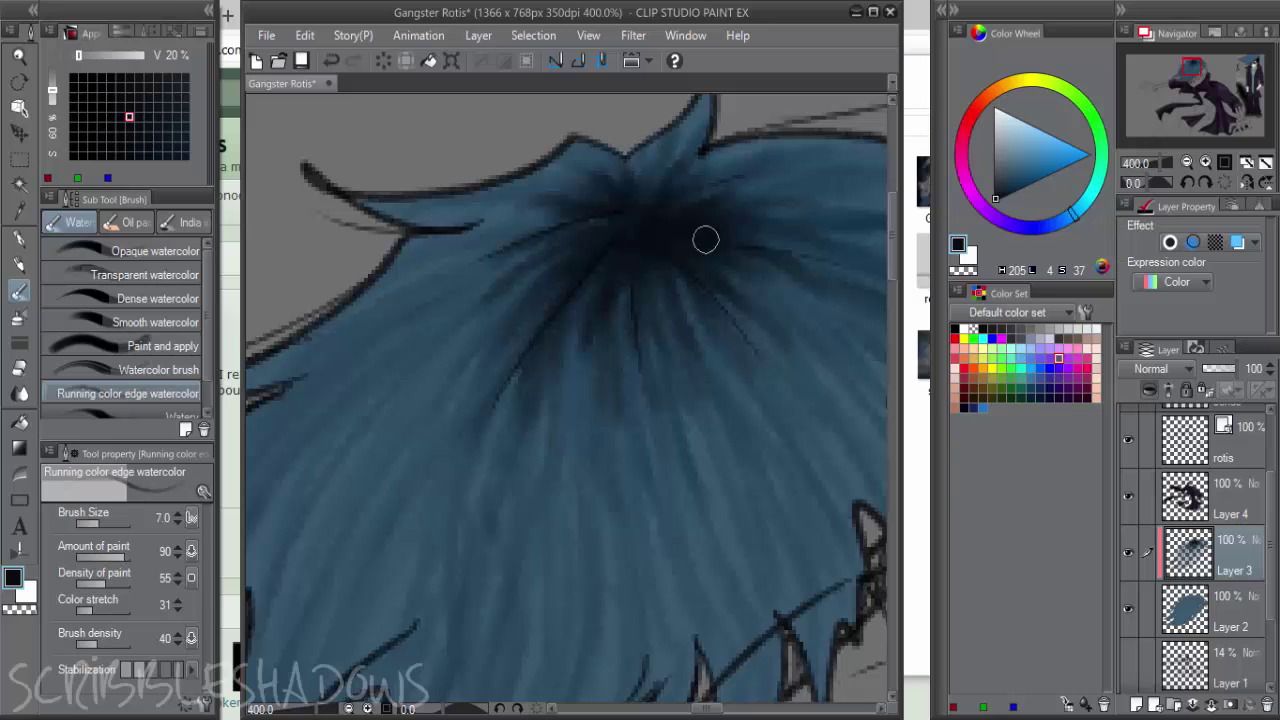
pyautogui.keyDown('alt'); pyautogui.click(772, 214); pyautogui.keyUp('alt')
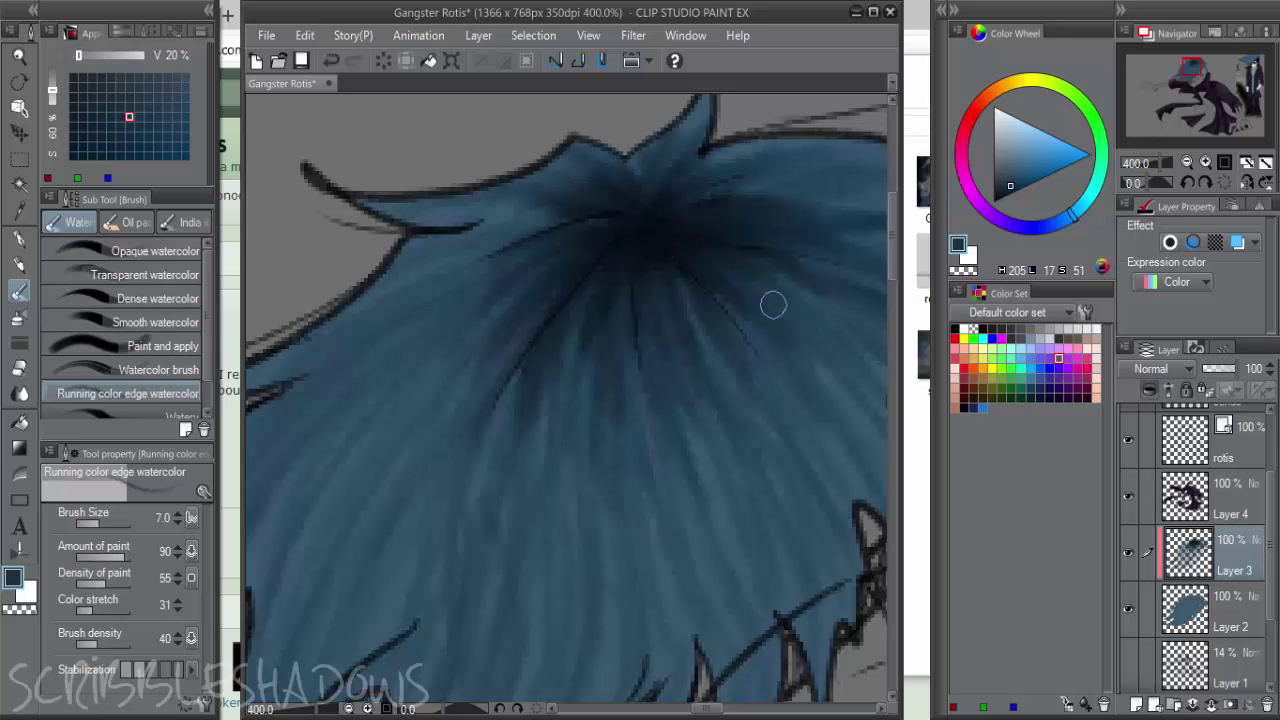
pyautogui.click(1003, 157)
pyautogui.scroll(-2, 563, 380)
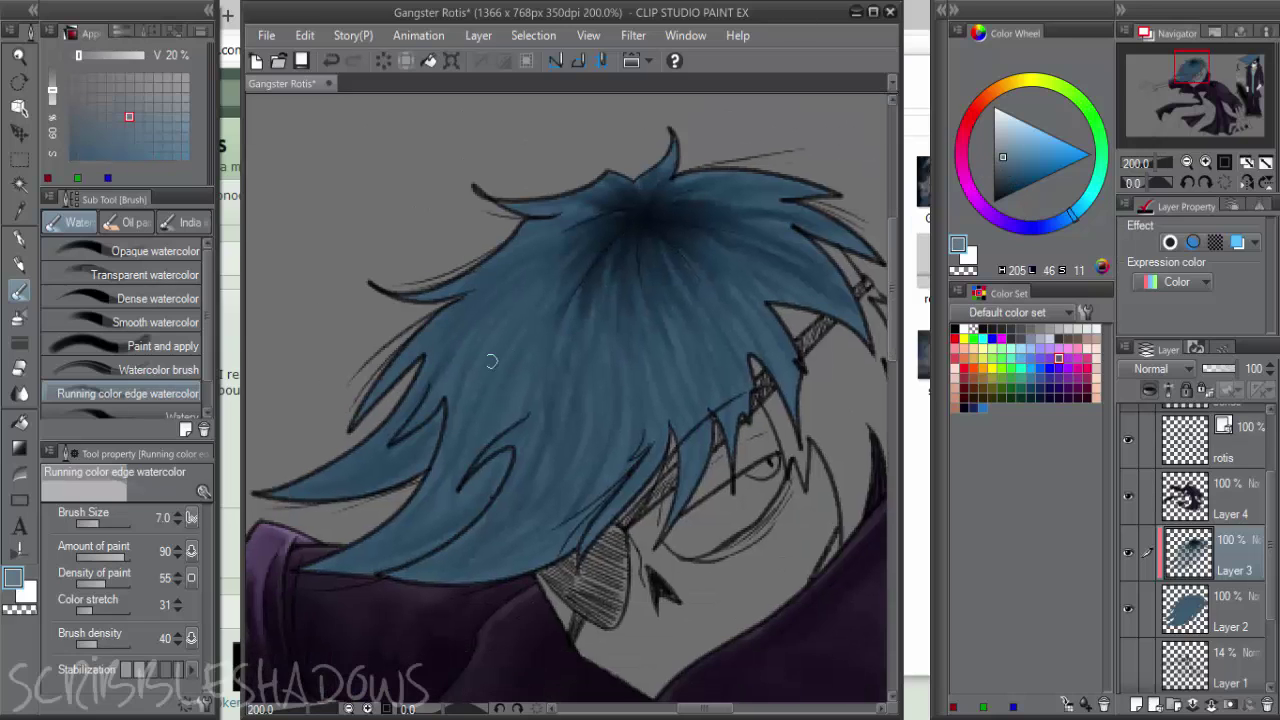
pyautogui.moveTo(507, 321)
pyautogui.mouseDown()
pyautogui.moveTo(489, 390)
pyautogui.moveTo(496, 421)
pyautogui.mouseUp()
pyautogui.moveTo(523, 364); pyautogui.dragTo(523, 398)
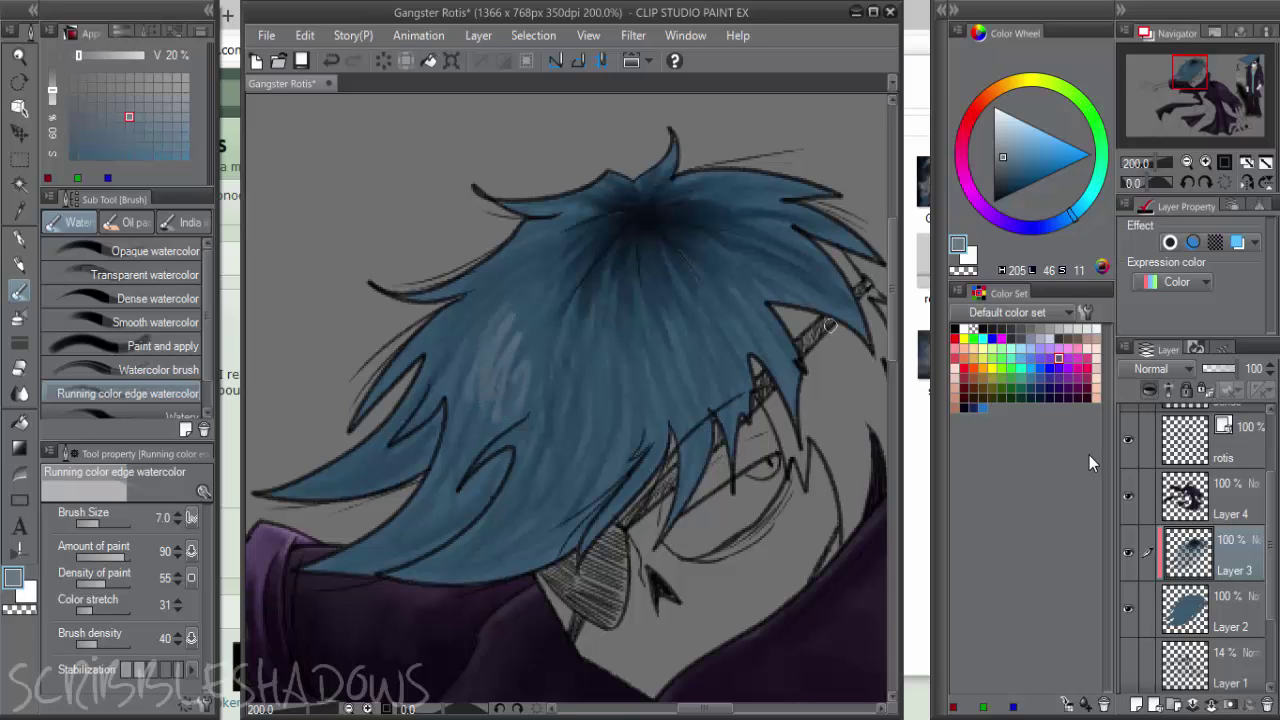
pyautogui.hotkey('ctrl', 'z')
pyautogui.hotkey('ctrl', 'z')
pyautogui.hotkey('ctrl', 'z')
pyautogui.hotkey('ctrl', 'z')
# Paint a curved band of pale highlight strands (H 205, L 56, S 9) across the middle of the hair
pyautogui.click(1000, 148)
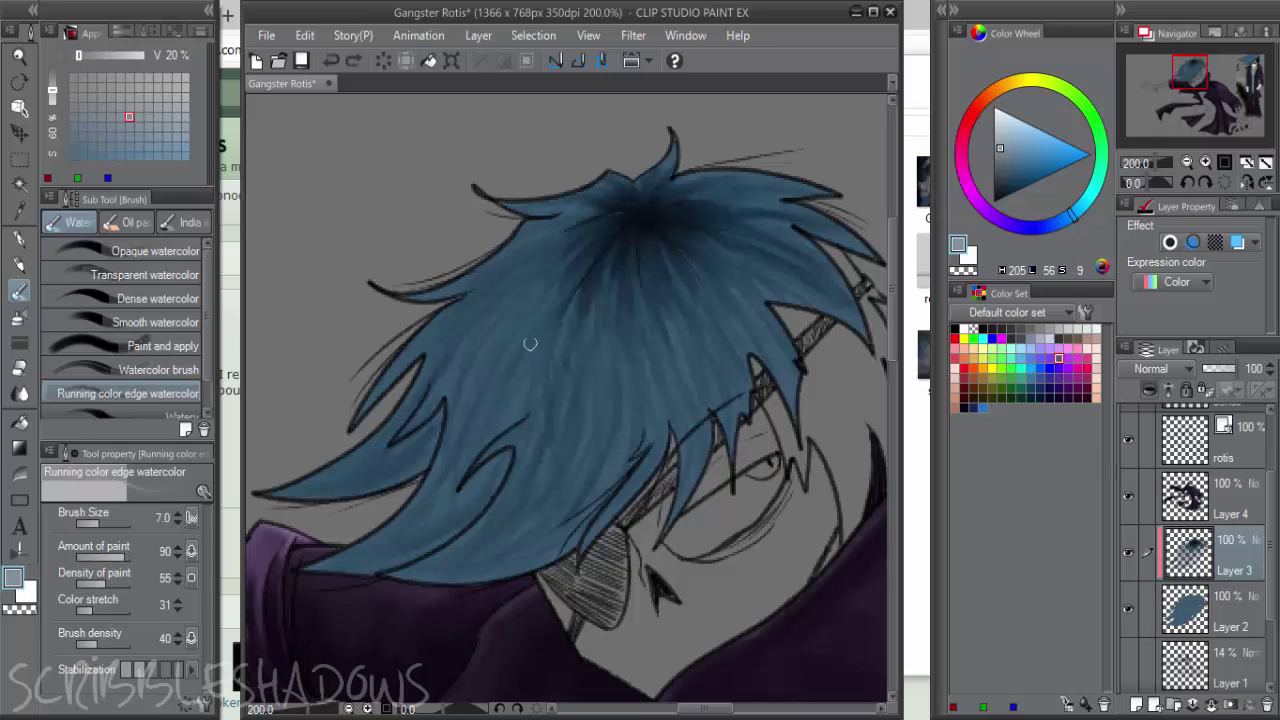
pyautogui.moveTo(530, 344); pyautogui.dragTo(491, 416)
pyautogui.moveTo(524, 352); pyautogui.dragTo(510, 402)
pyautogui.hotkey('ctrl', 'z')
pyautogui.hotkey('ctrl', 'z')
pyautogui.hotkey('ctrl', 'z')
pyautogui.moveTo(508, 295)
pyautogui.mouseDown()
pyautogui.moveTo(461, 385)
pyautogui.moveTo(525, 297)
pyautogui.moveTo(490, 391)
pyautogui.moveTo(497, 400)
pyautogui.moveTo(535, 380)
pyautogui.moveTo(556, 416)
pyautogui.moveTo(588, 389)
pyautogui.moveTo(597, 413)
pyautogui.moveTo(629, 343)
pyautogui.moveTo(665, 356)
pyautogui.moveTo(725, 340)
pyautogui.moveTo(669, 304)
pyautogui.moveTo(769, 342)
pyautogui.moveTo(778, 292)
pyautogui.moveTo(761, 257)
pyautogui.moveTo(804, 254)
pyautogui.mouseUp()
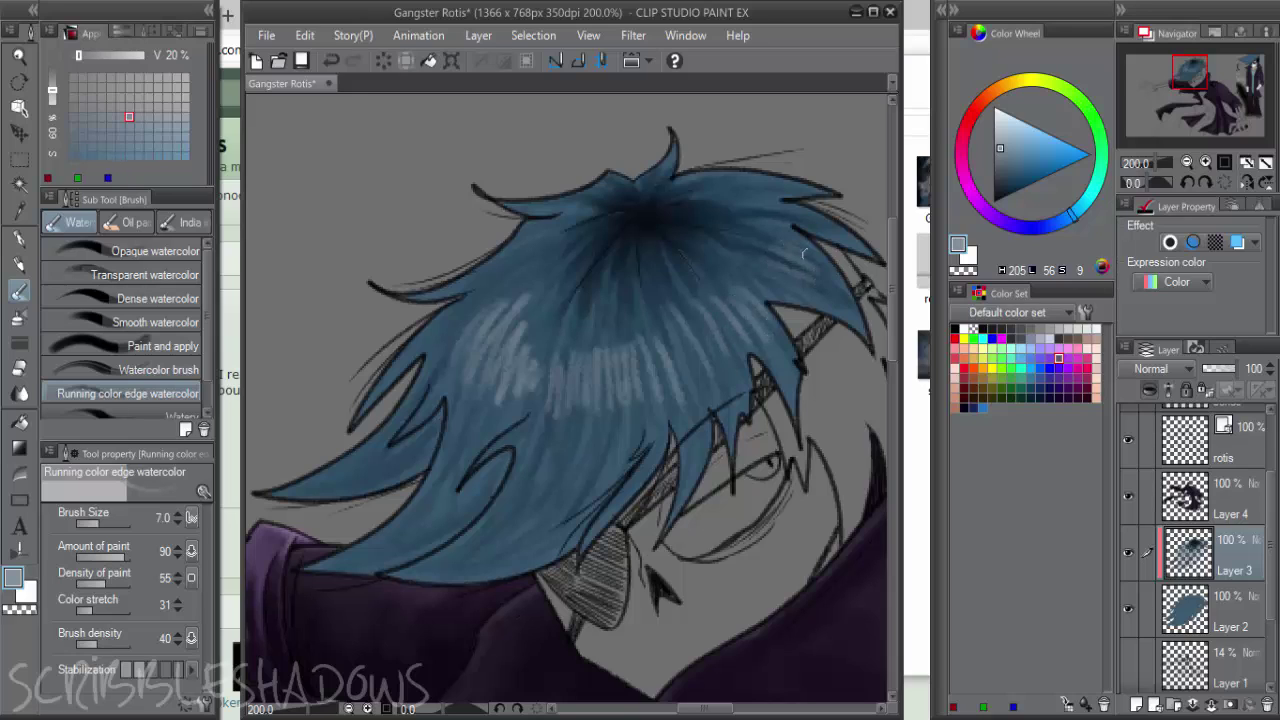
pyautogui.moveTo(797, 209); pyautogui.dragTo(844, 230)
pyautogui.moveTo(769, 186); pyautogui.dragTo(811, 184)
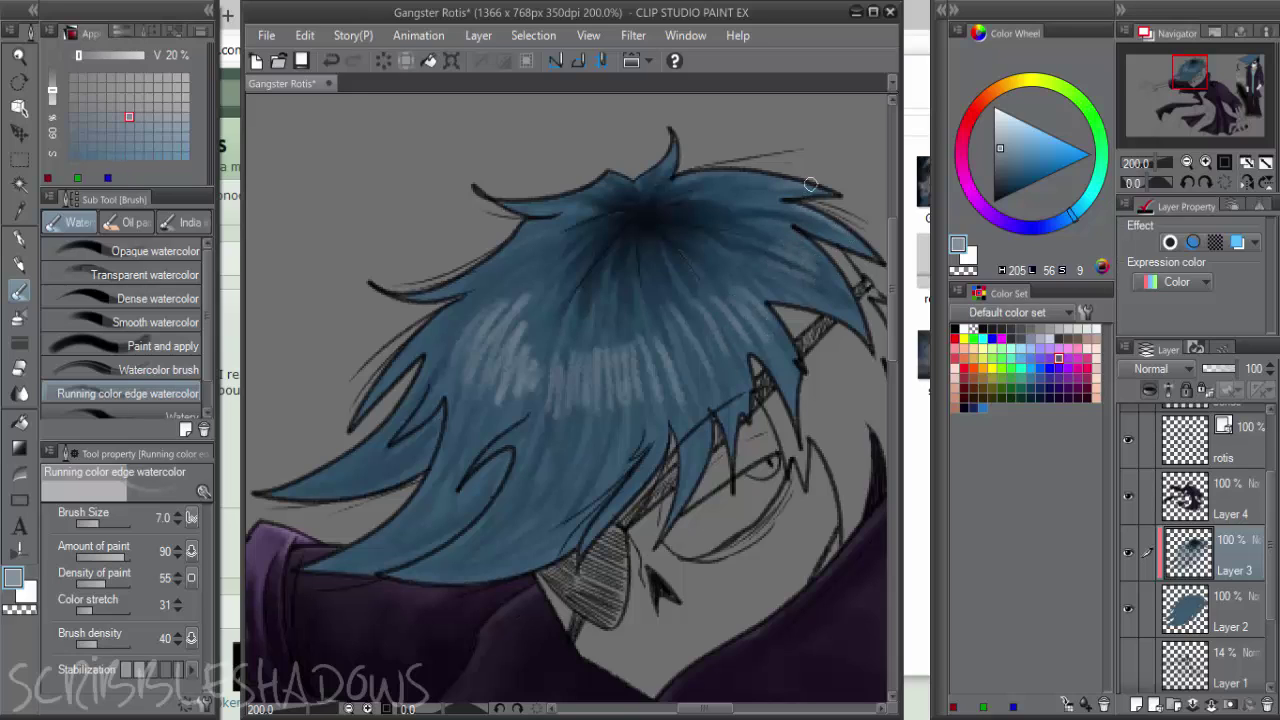
pyautogui.moveTo(492, 306); pyautogui.dragTo(432, 344)
# Blend the highlight band into the surrounding hair using blues sampled from the highlight and the nearby strands
pyautogui.keyDown('alt'); pyautogui.click(486, 291); pyautogui.keyUp('alt')
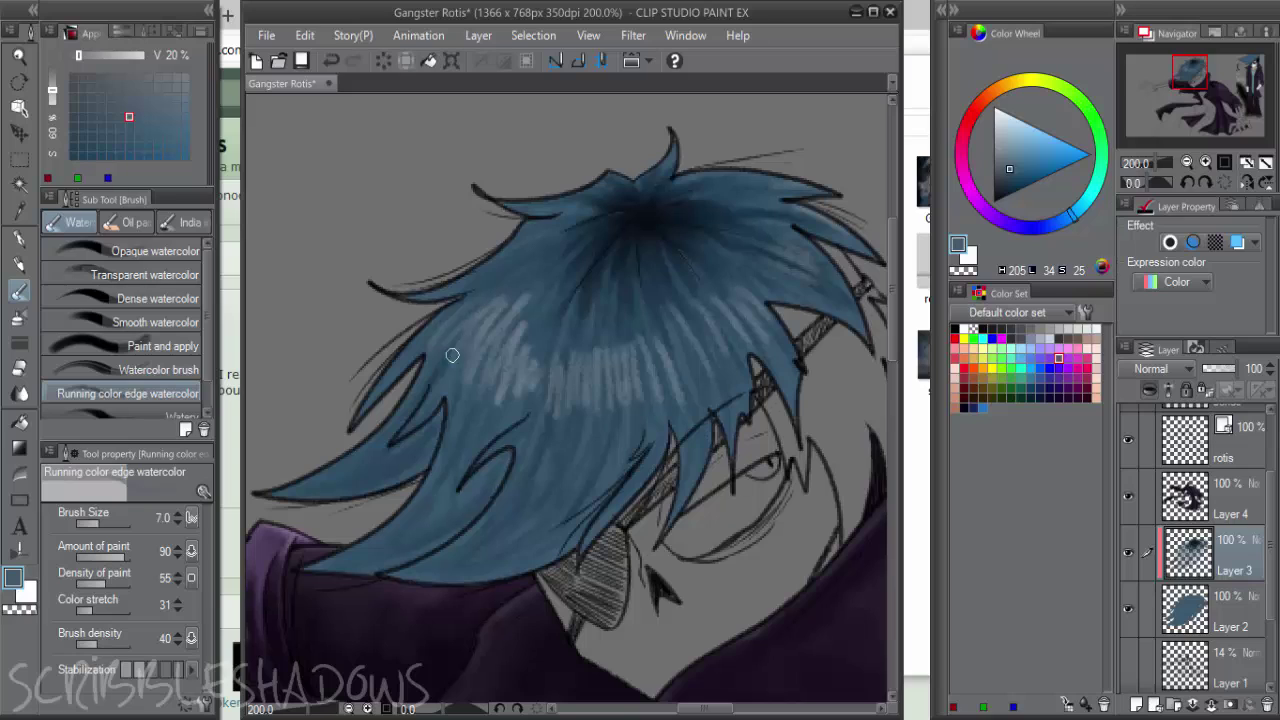
pyautogui.keyDown('alt'); pyautogui.click(493, 319); pyautogui.keyUp('alt')
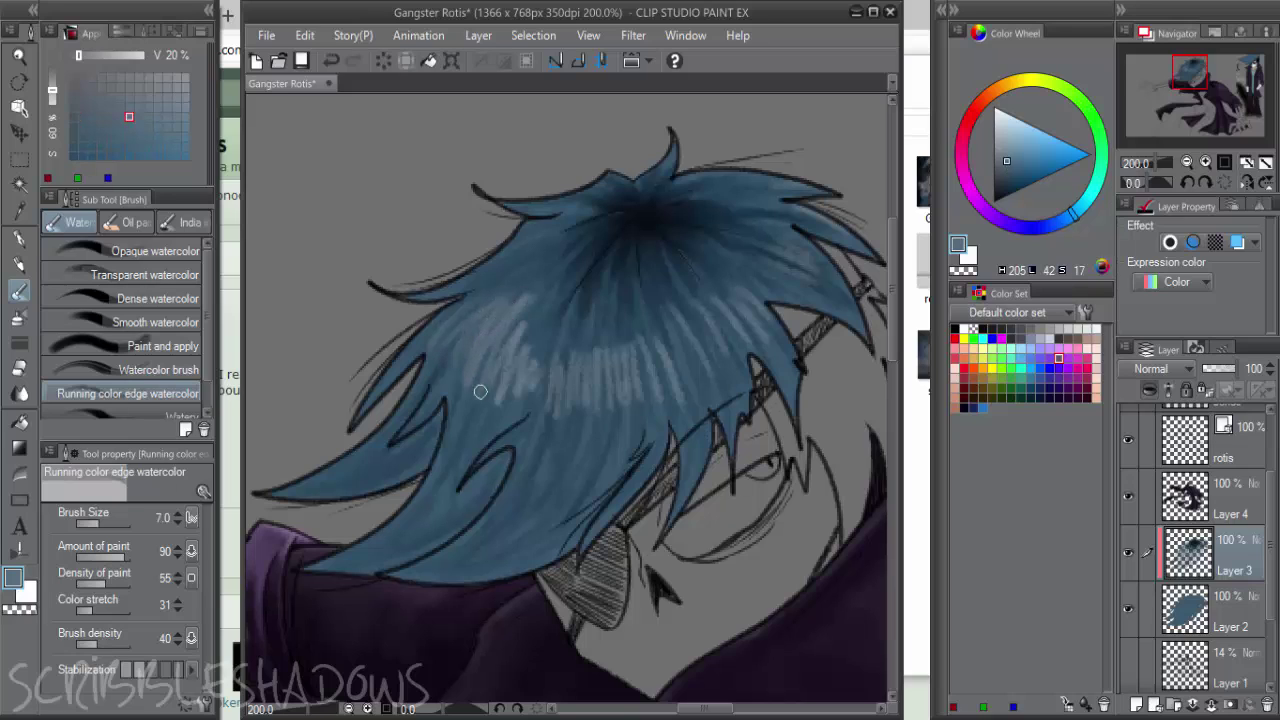
pyautogui.keyDown('alt'); pyautogui.click(553, 358); pyautogui.keyUp('alt')
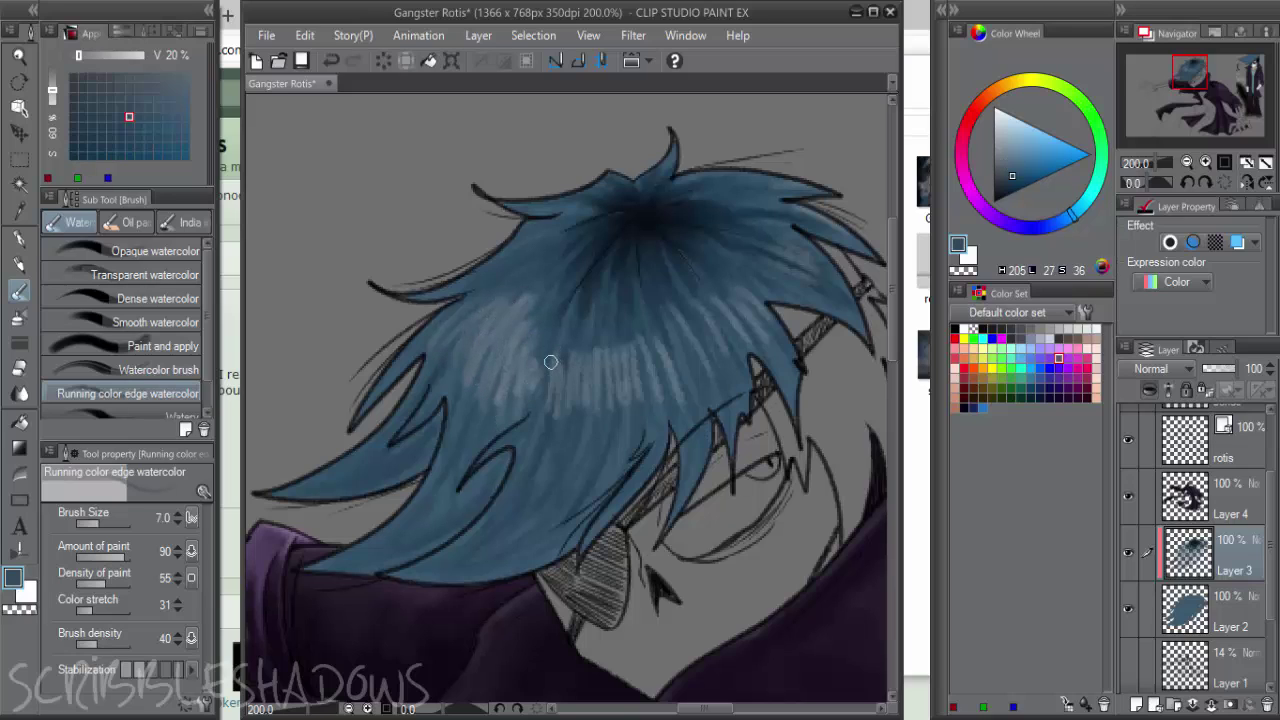
pyautogui.keyDown('alt'); pyautogui.click(695, 465); pyautogui.keyUp('alt')
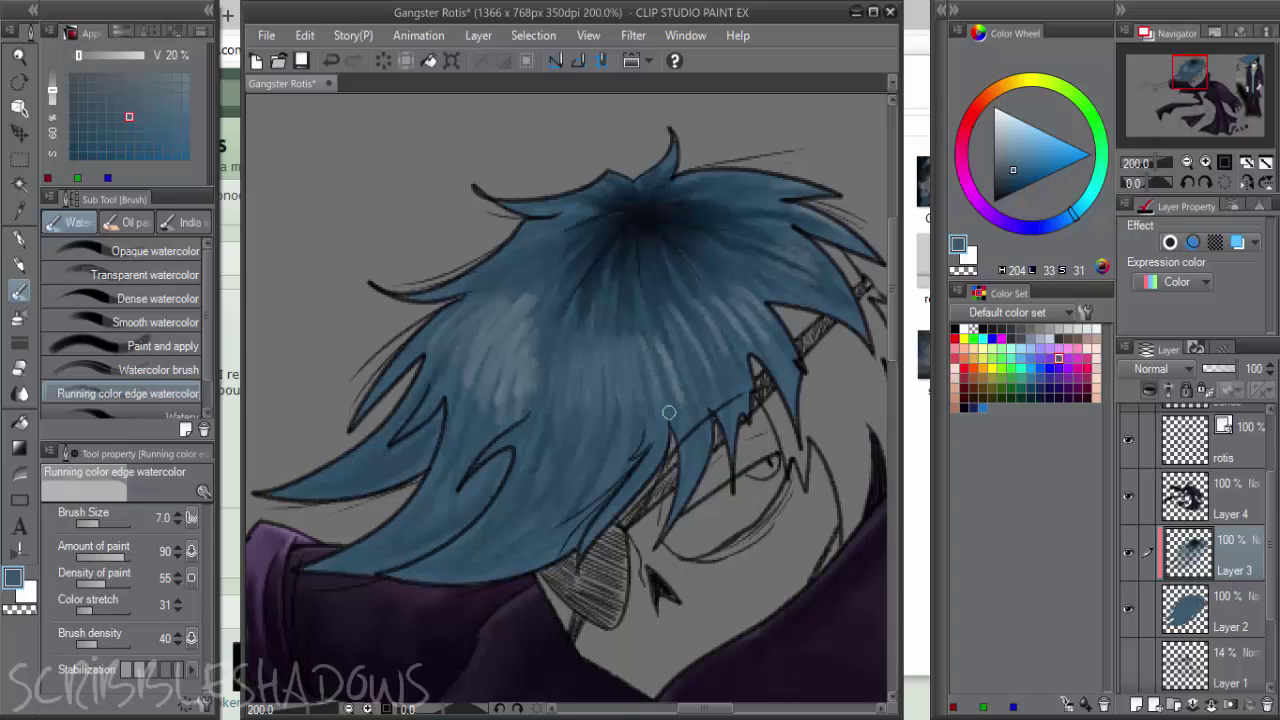
pyautogui.moveTo(661, 347); pyautogui.dragTo(678, 397)
# Enlarge the brush to 12 and smooth the highlight on the hair's left side with H 204, L 33, S 31
pyautogui.press(']')
pyautogui.press(']')
pyautogui.press(']')
pyautogui.moveTo(514, 298); pyautogui.dragTo(464, 377)
pyautogui.moveTo(508, 308); pyautogui.dragTo(480, 384)
pyautogui.moveTo(533, 296); pyautogui.dragTo(504, 398)
pyautogui.moveTo(527, 334); pyautogui.dragTo(520, 392)
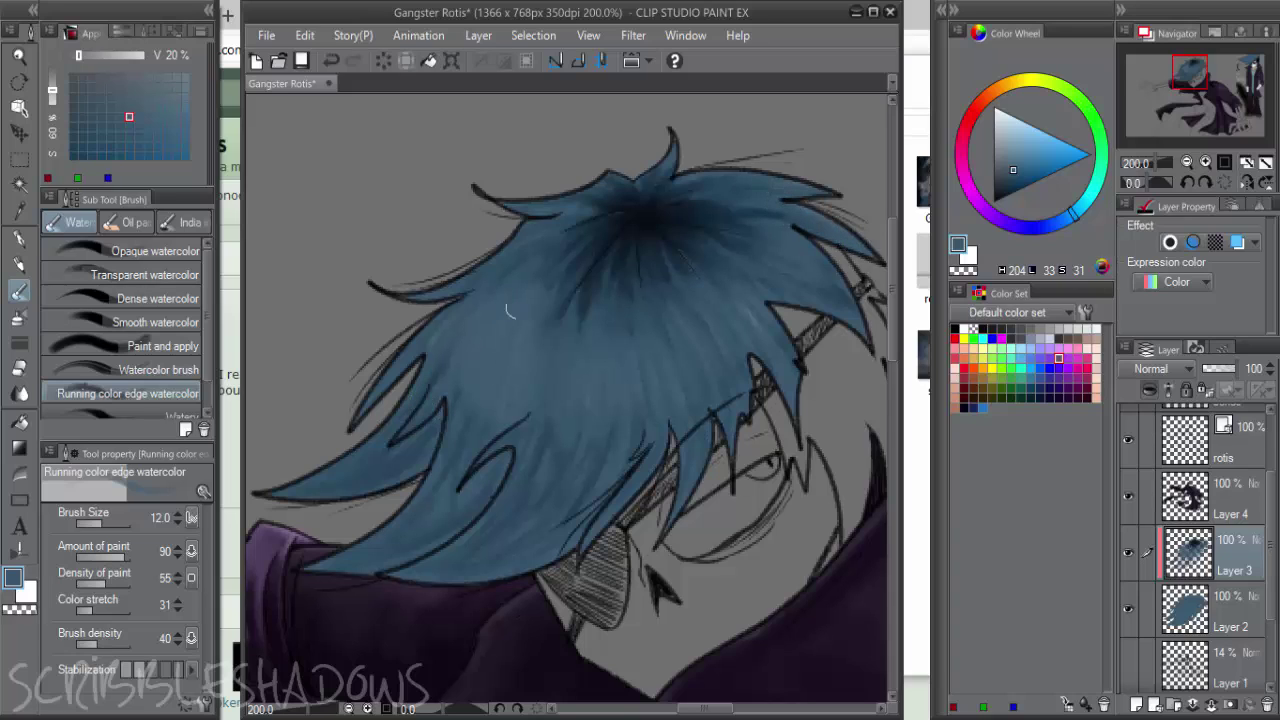
# Reduce the brush to 7 and redefine the strands over the smoothed highlight with a blue of H 205, L 29, S 35
pyautogui.press('[')
pyautogui.press('[')
pyautogui.click(1005, 182)
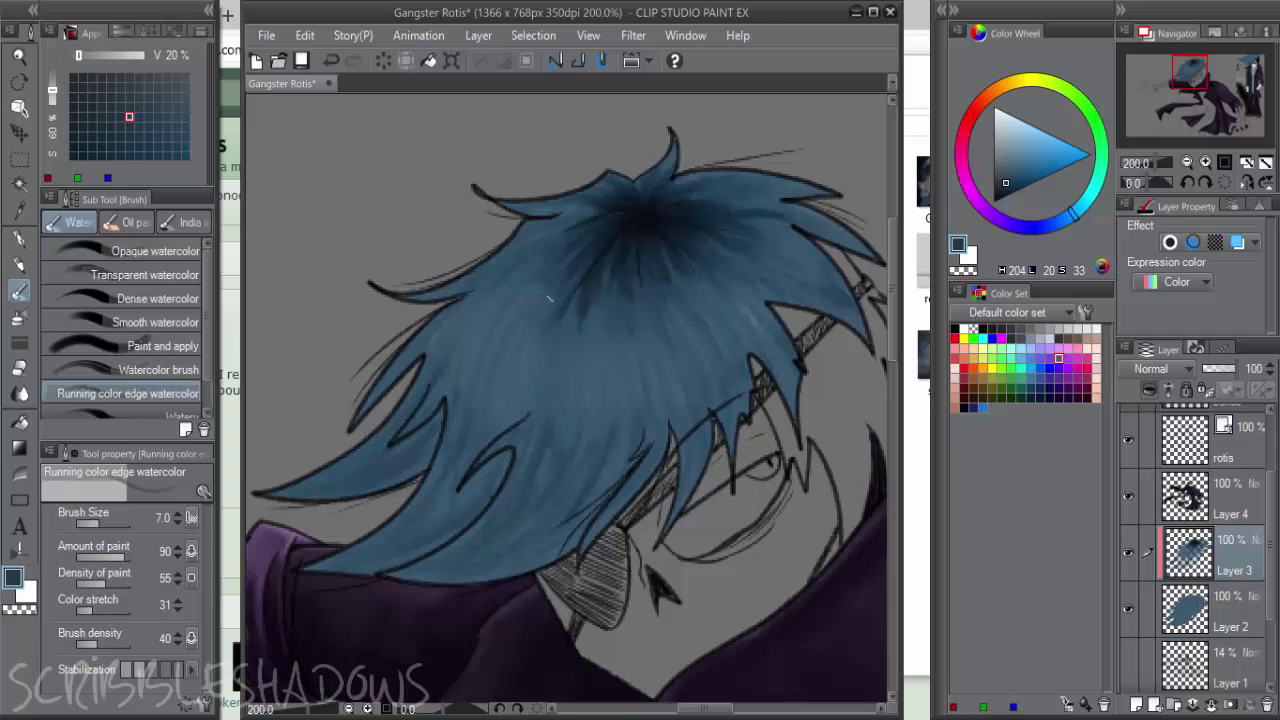
pyautogui.hotkey('ctrl', 'z')
pyautogui.keyDown('alt'); pyautogui.click(744, 238); pyautogui.keyUp('alt')
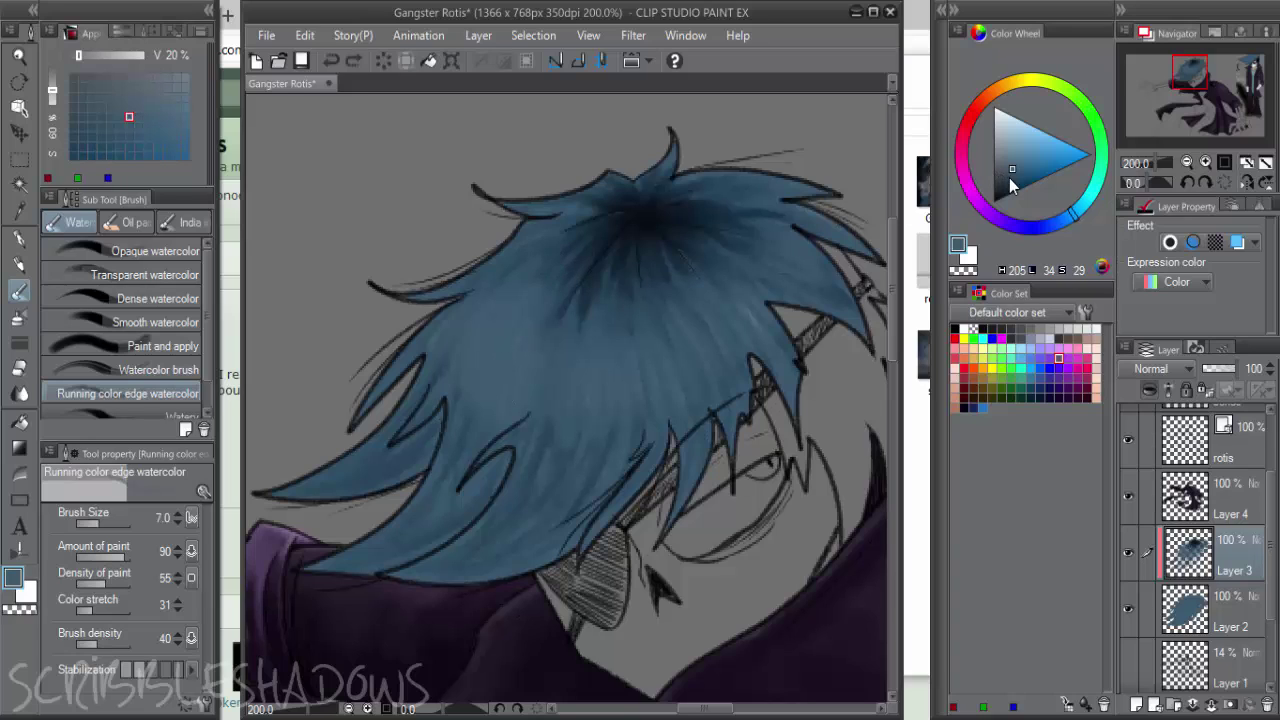
pyautogui.click(129, 126)
pyautogui.click(101, 126)
pyautogui.scroll(-2, 714, 388)
pyautogui.moveTo(748, 383); pyautogui.dragTo(672, 307)
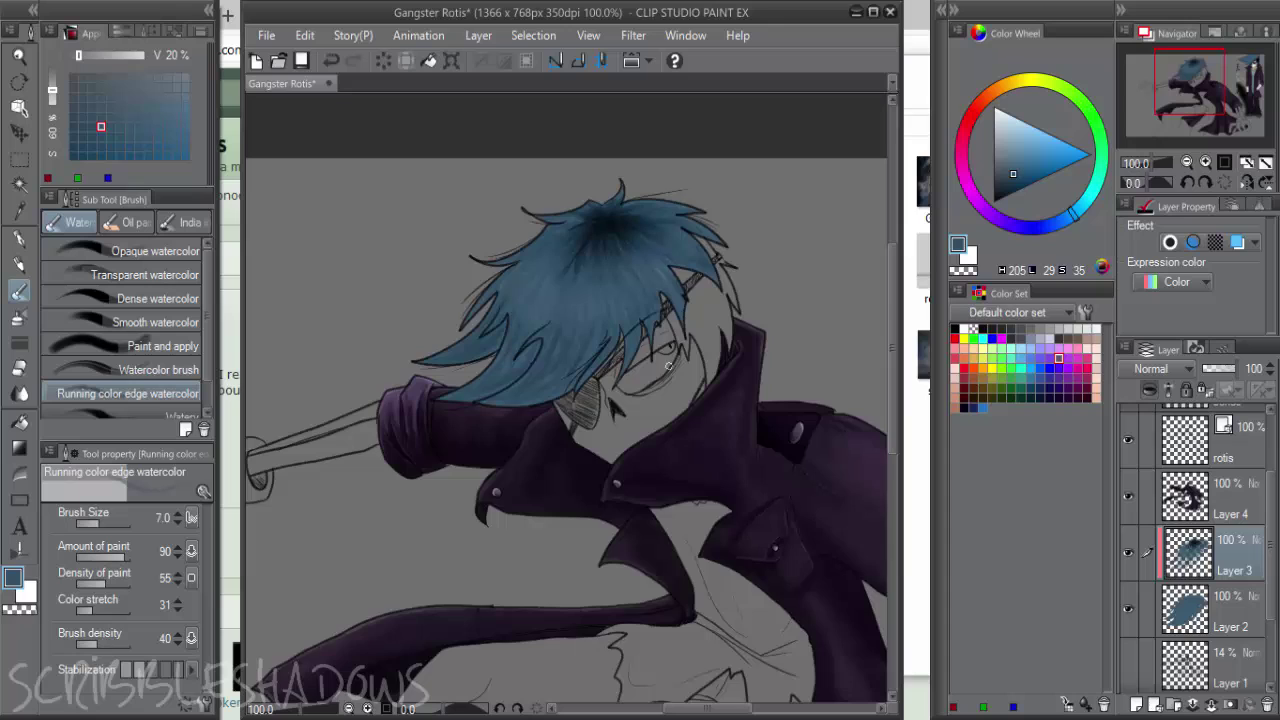
# Choose a lighter blue of H 205, L 51, S 18 and merge the clipped strand layer with the hair's base color layer
pyautogui.scroll(1, 684, 270)
pyautogui.click(1010, 153)
pyautogui.keyDown('ctrl'); pyautogui.click(1152, 597); pyautogui.keyUp('ctrl')
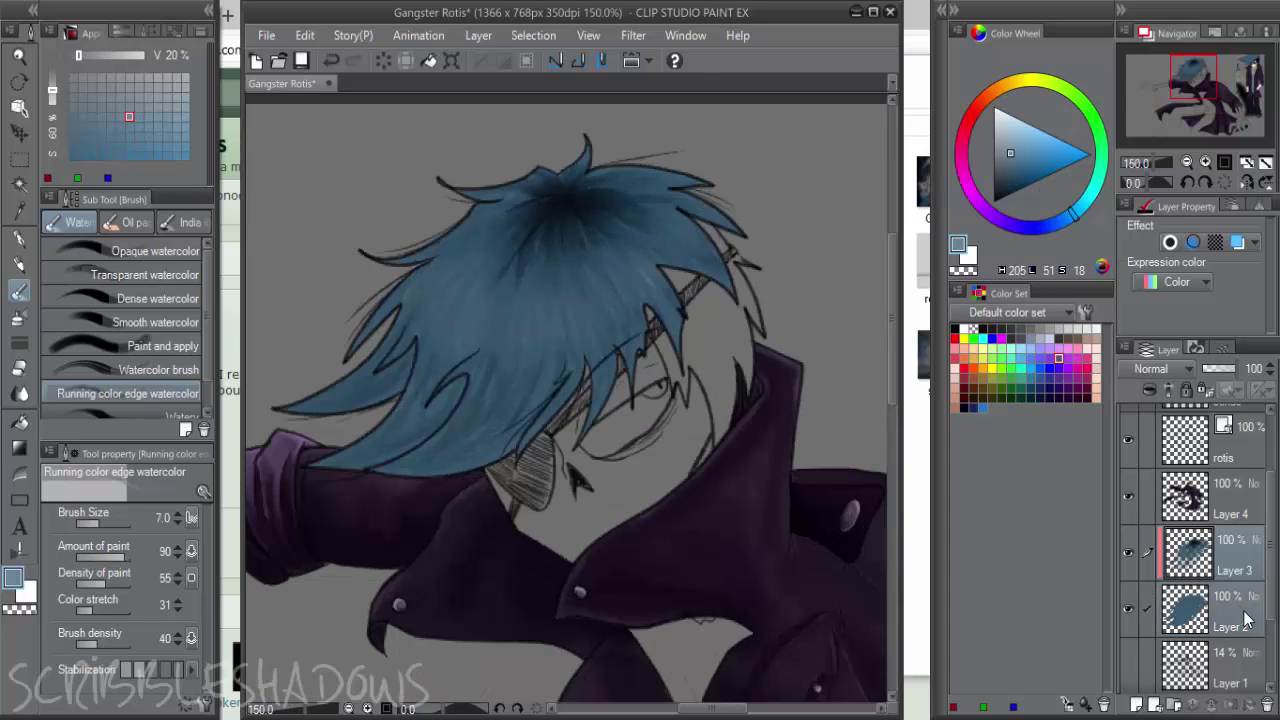
pyautogui.rightClick(1187, 530)
pyautogui.click(1187, 525)
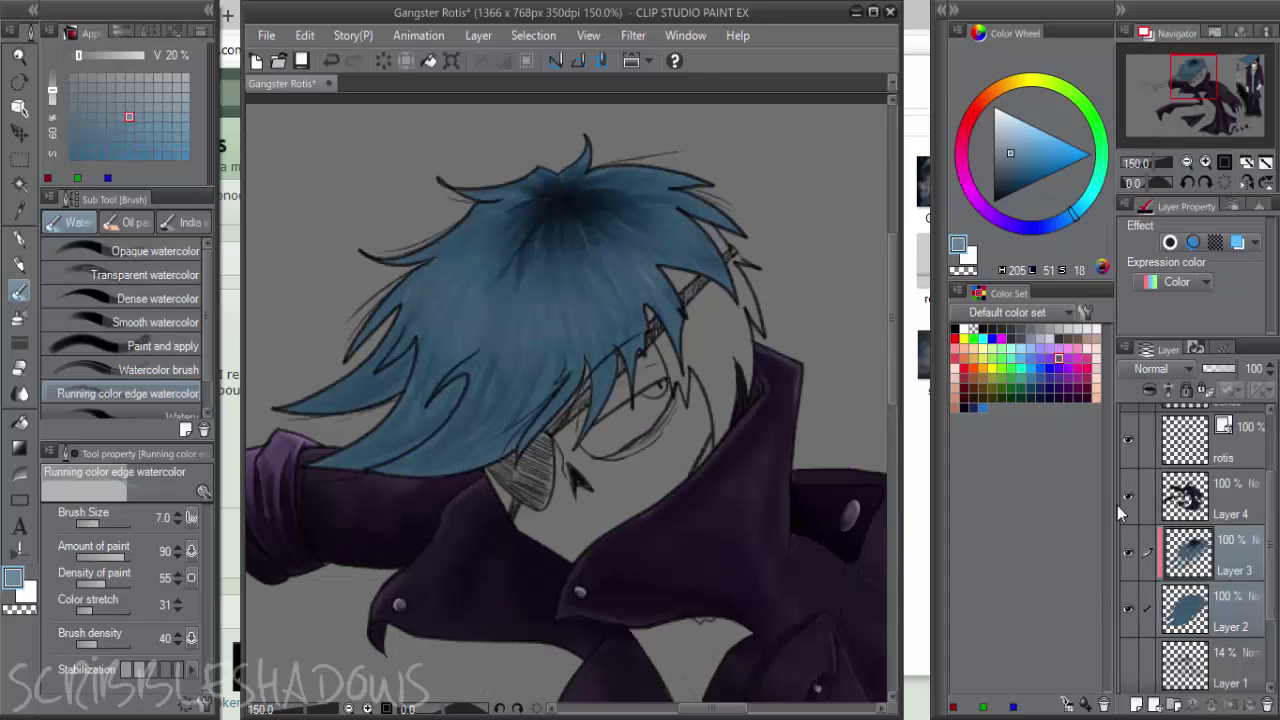
# Add a new layer above the merged hair layer and set its blending mode to Overlay
pyautogui.click(1137, 704)
pyautogui.click(1160, 368)
pyautogui.click(1151, 629)
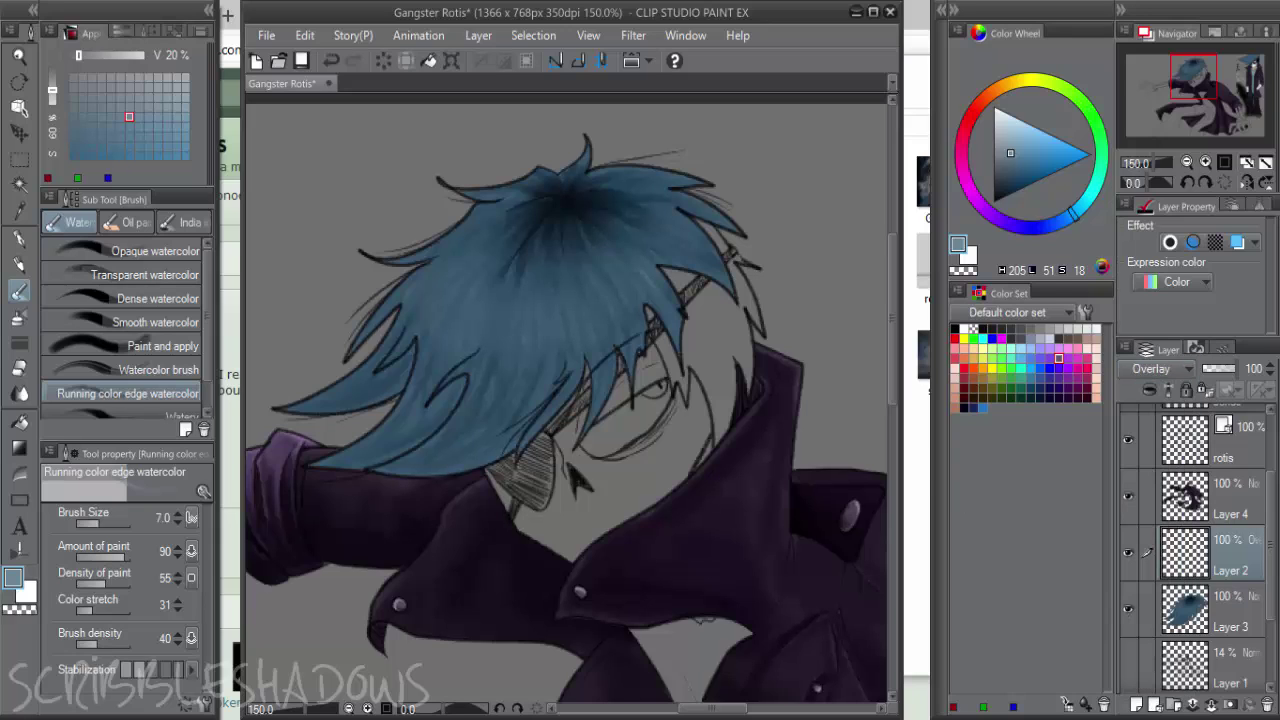
# Choose white with H 204, L 100, S 0 as the drawing color for the hair highlight
pyautogui.click(993, 105)
pyautogui.moveTo(463, 258)
pyautogui.mouseDown()
pyautogui.moveTo(420, 336)
pyautogui.moveTo(436, 328)
pyautogui.mouseUp()
pyautogui.moveTo(473, 264)
pyautogui.mouseDown()
pyautogui.moveTo(451, 346)
pyautogui.moveTo(466, 351)
pyautogui.mouseUp()
pyautogui.moveTo(481, 294); pyautogui.dragTo(488, 370)
pyautogui.moveTo(502, 284); pyautogui.dragTo(517, 362)
pyautogui.moveTo(518, 274); pyautogui.dragTo(530, 348)
pyautogui.press('Delete')
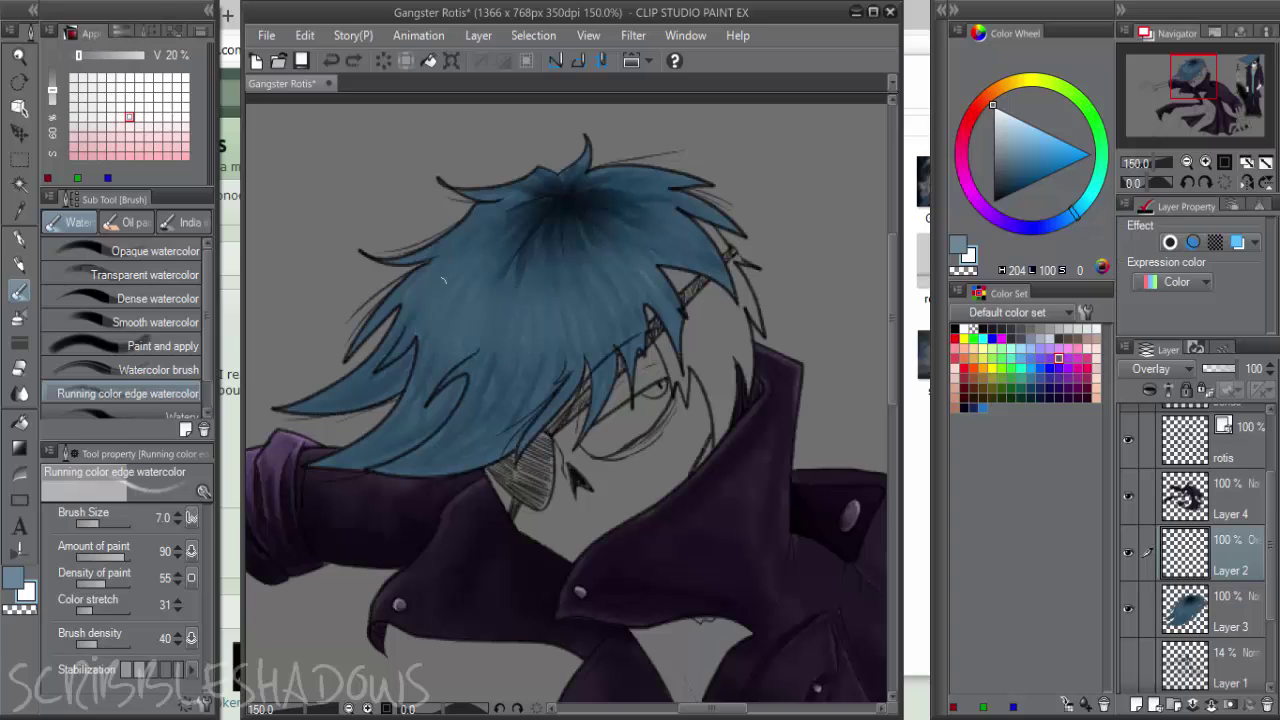
# Enlarge the brush to 20 and paint a jagged white highlight band across the middle of the hair on the Overlay layer
pyautogui.press(']')
pyautogui.press(']')
pyautogui.press(']')
pyautogui.press(']')
pyautogui.press(']')
pyautogui.press(']')
pyautogui.moveTo(459, 268)
pyautogui.mouseDown()
pyautogui.moveTo(511, 337)
pyautogui.moveTo(577, 316)
pyautogui.moveTo(606, 278)
pyautogui.moveTo(629, 292)
pyautogui.moveTo(656, 257)
pyautogui.moveTo(697, 254)
pyautogui.moveTo(716, 210)
pyautogui.mouseUp()
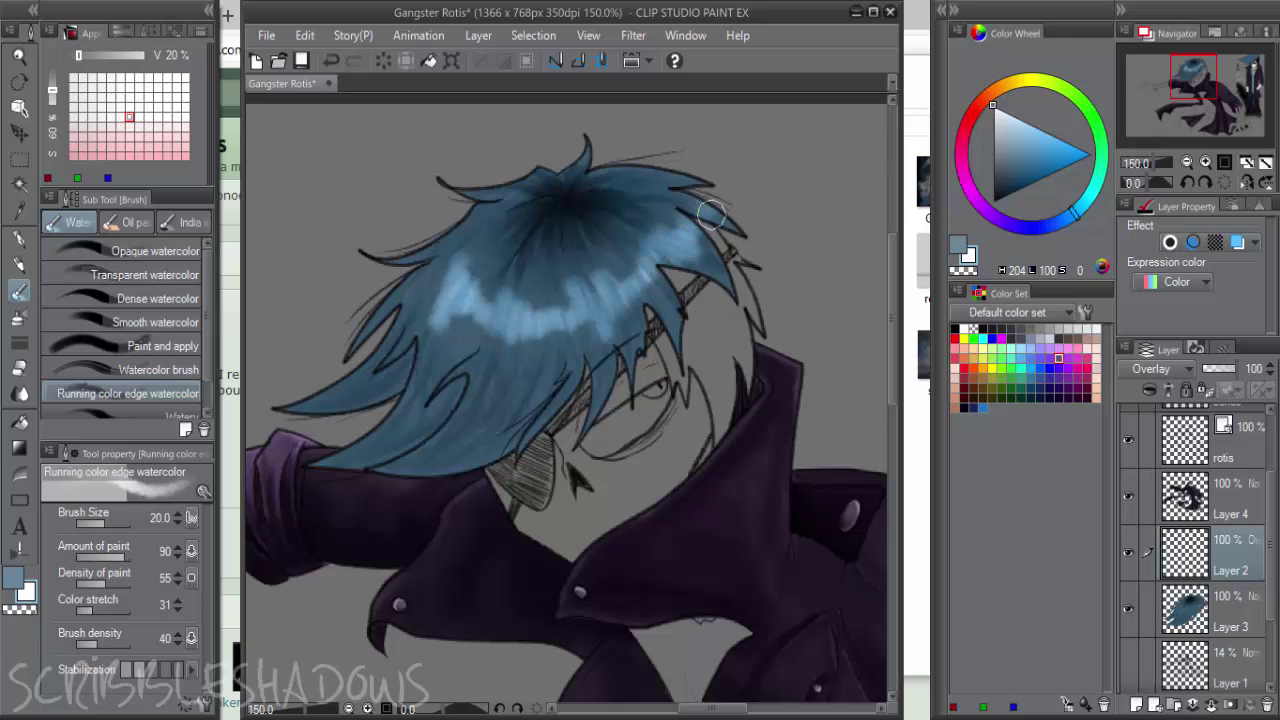
# Use the Blend tool at about size 7 to pull the highlight band into strands following the hair's flow
pyautogui.press('j')
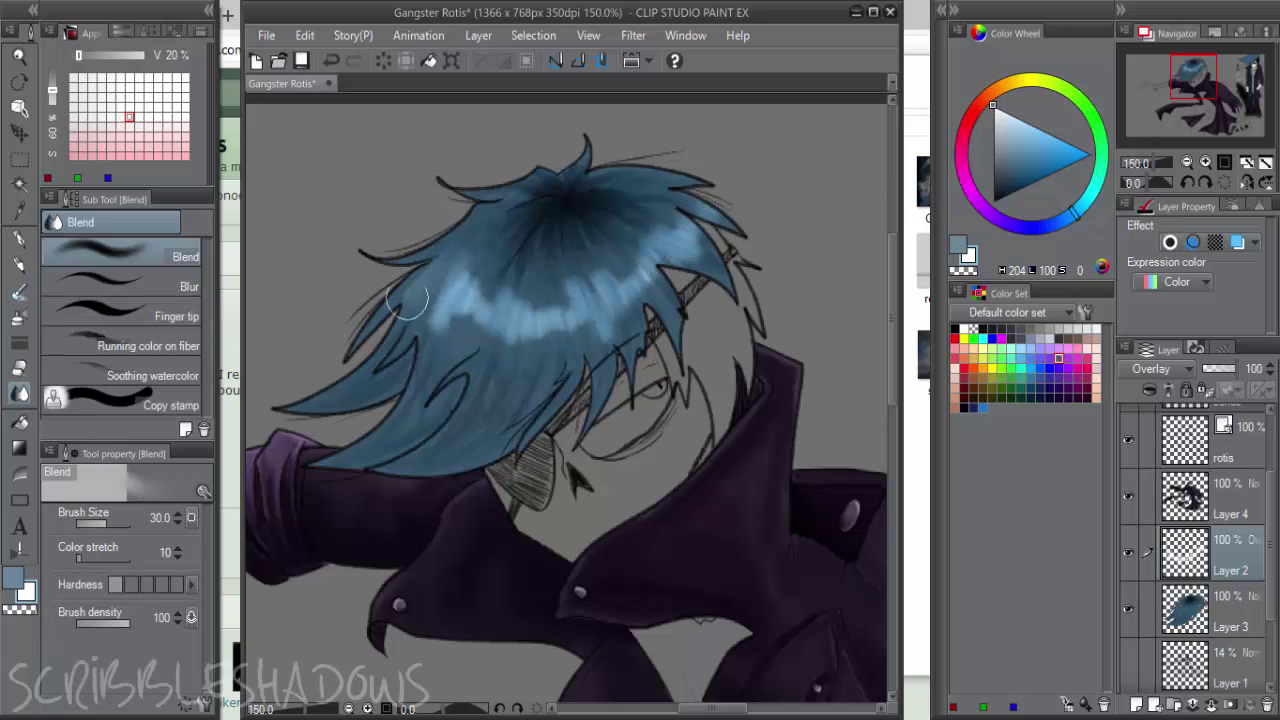
pyautogui.press('[')
pyautogui.press('[')
pyautogui.press('[')
pyautogui.press('[')
pyautogui.press('[')
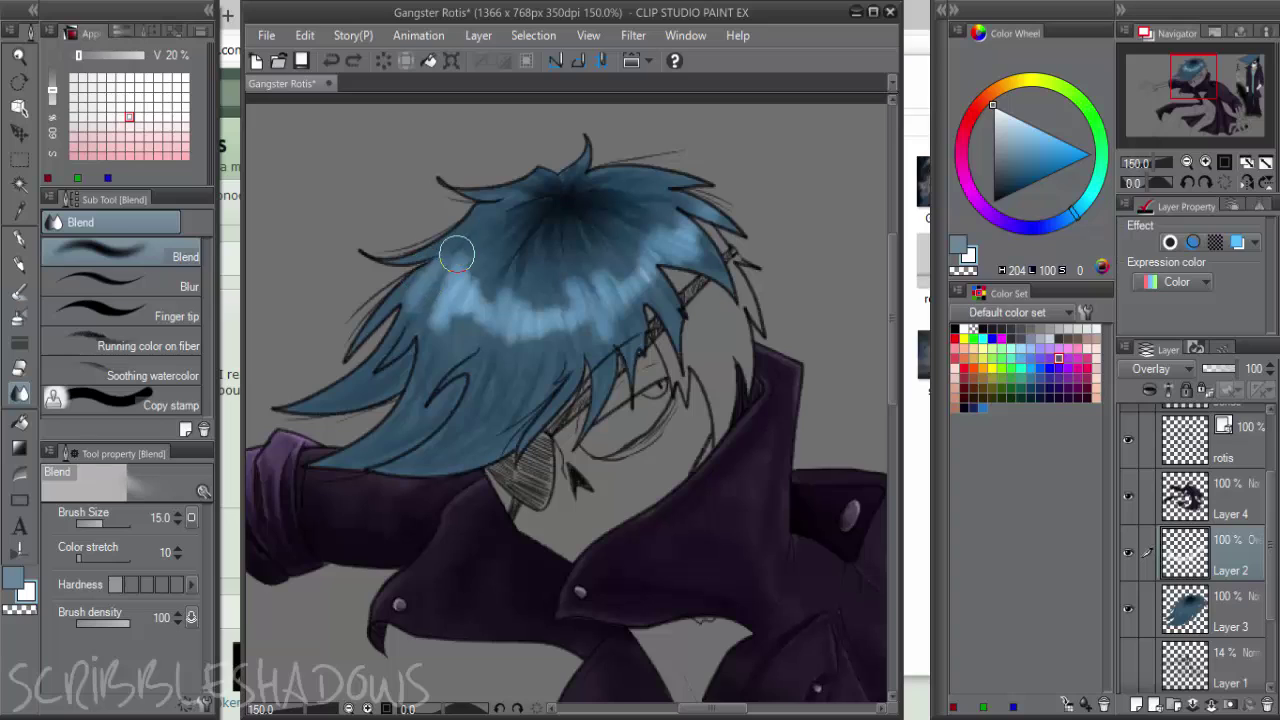
pyautogui.press('[')
pyautogui.press('[')
pyautogui.moveTo(477, 240); pyautogui.dragTo(437, 346)
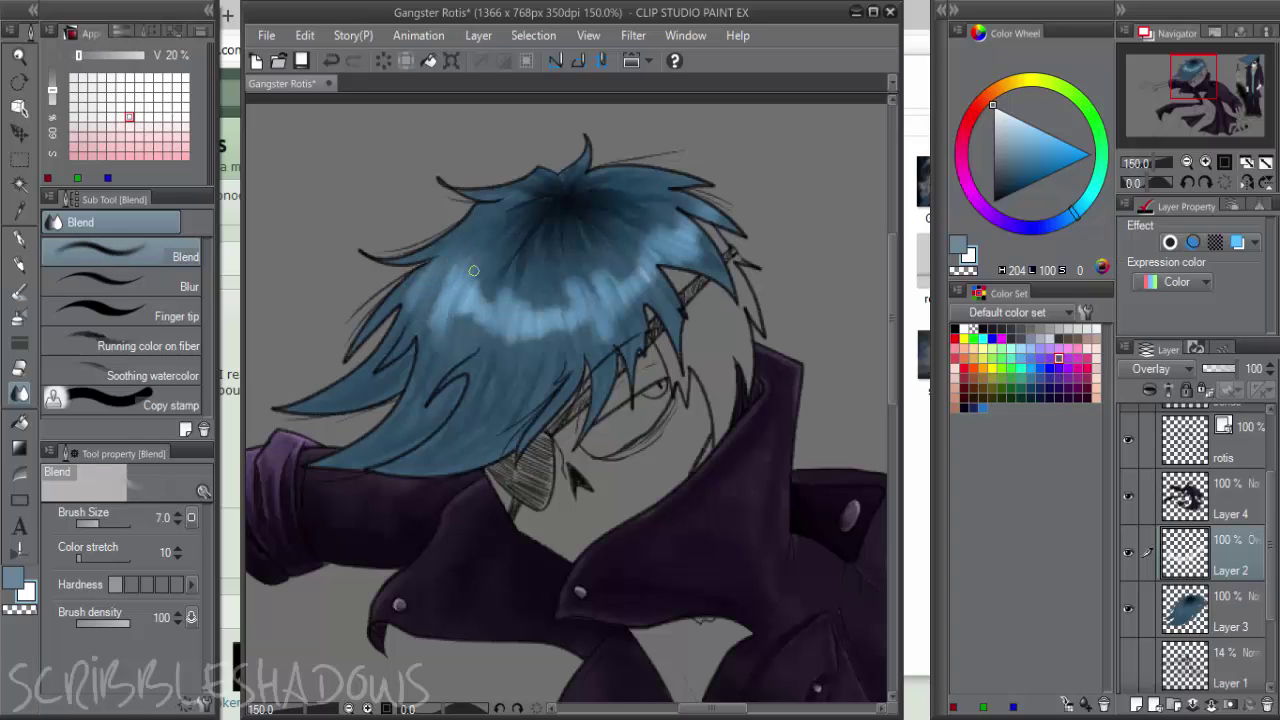
pyautogui.moveTo(482, 254)
pyautogui.mouseDown()
pyautogui.moveTo(473, 379)
pyautogui.moveTo(525, 263)
pyautogui.moveTo(502, 368)
pyautogui.moveTo(539, 269)
pyautogui.moveTo(555, 359)
pyautogui.moveTo(577, 359)
pyautogui.moveTo(578, 256)
pyautogui.moveTo(635, 317)
pyautogui.moveTo(646, 307)
pyautogui.moveTo(629, 237)
pyautogui.moveTo(675, 280)
pyautogui.moveTo(697, 280)
pyautogui.moveTo(683, 221)
pyautogui.mouseUp()
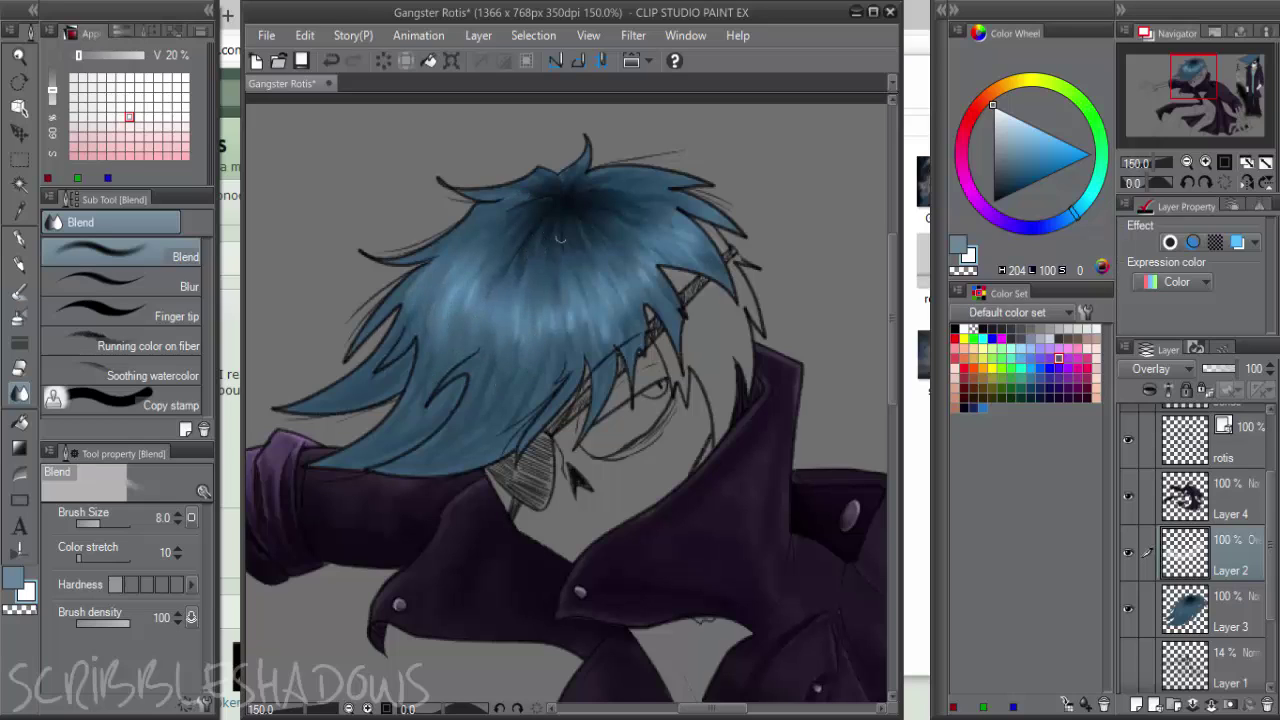
# Refine the blended highlight with the Blend tool at size 6 and switch to Blur to soften it
pyautogui.press('[')
pyautogui.press('[')
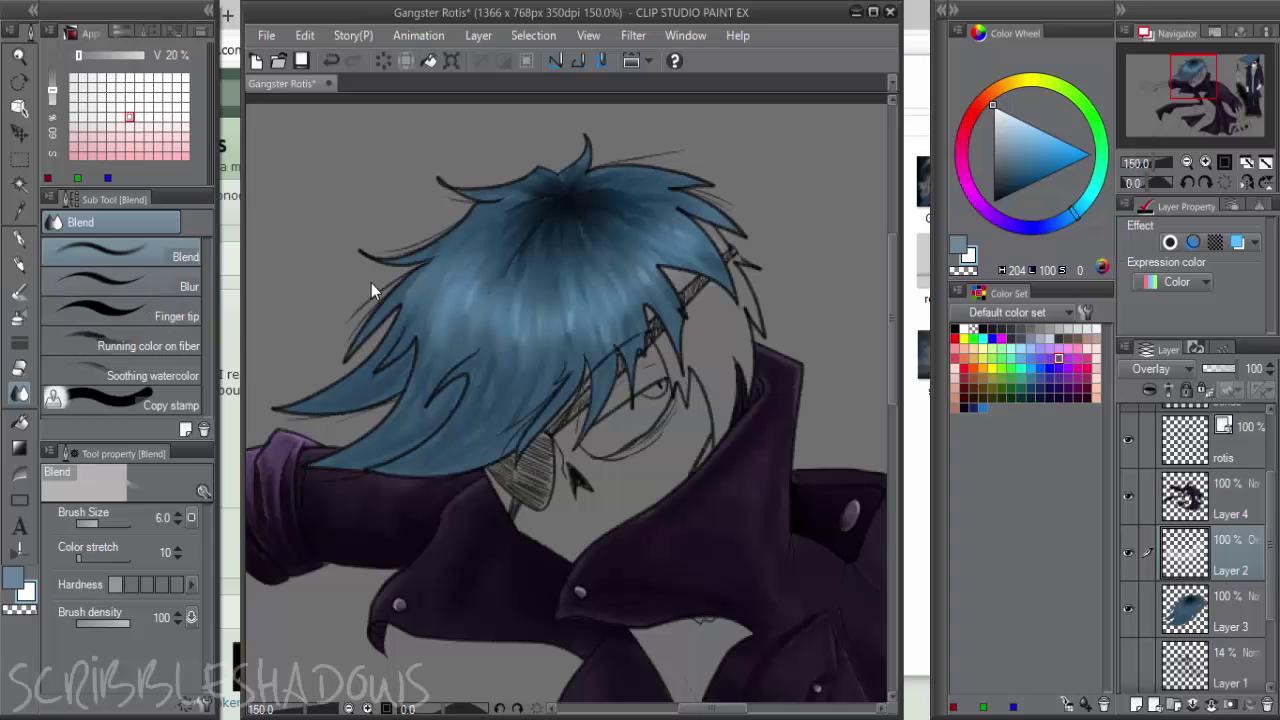
pyautogui.click(150, 286)
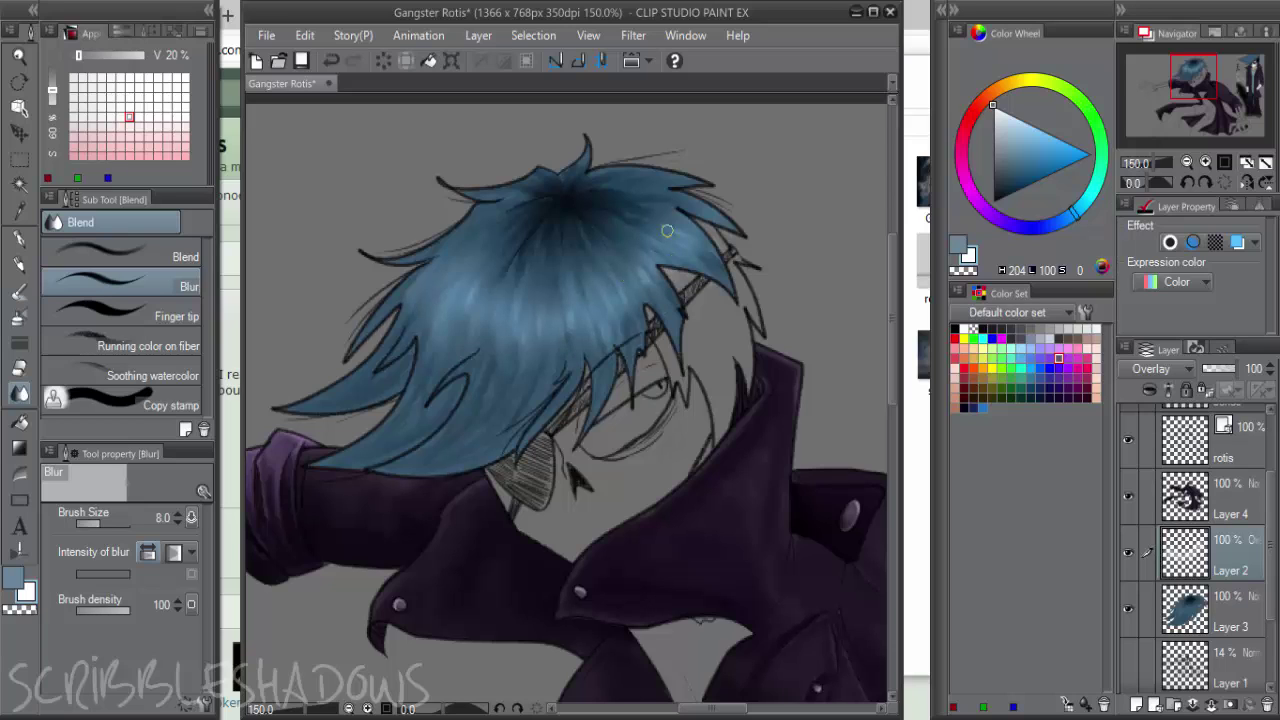
# Merge the Overlay highlight layer with the hair layer, and merge the result with the coat layer, Layer 4
pyautogui.click(1148, 608)
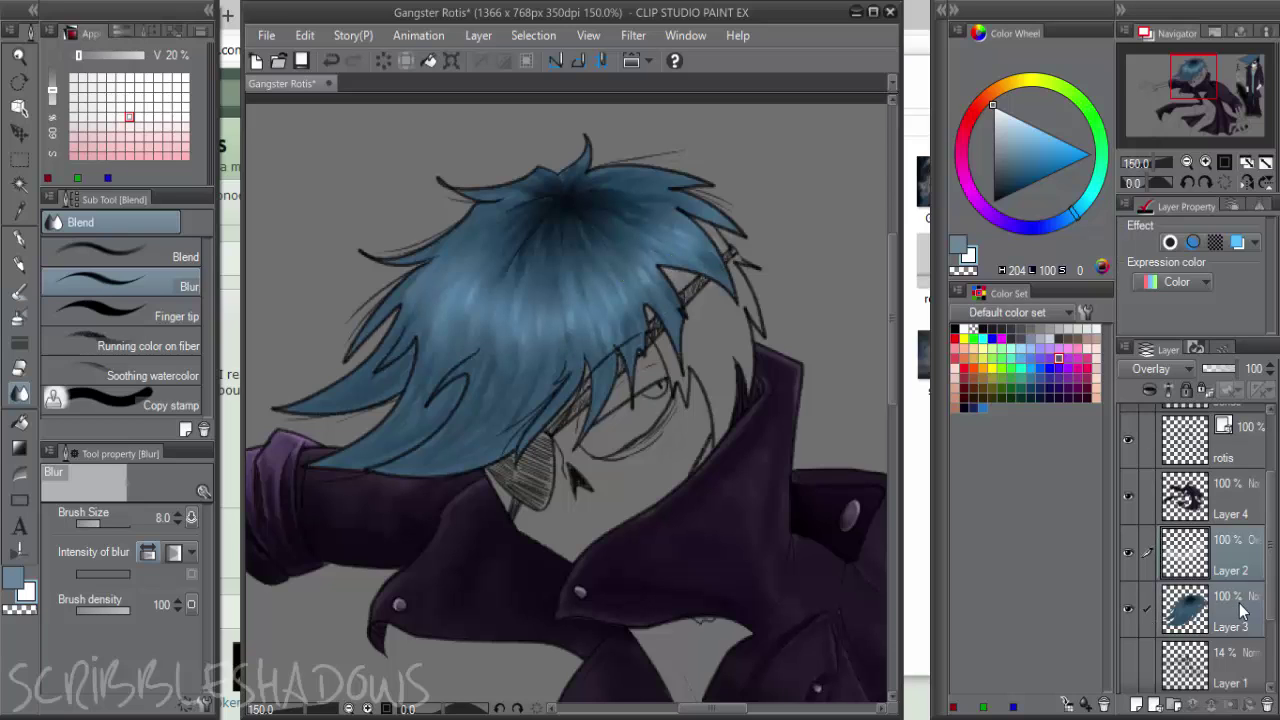
pyautogui.rightClick(1239, 604)
pyautogui.click(1190, 517)
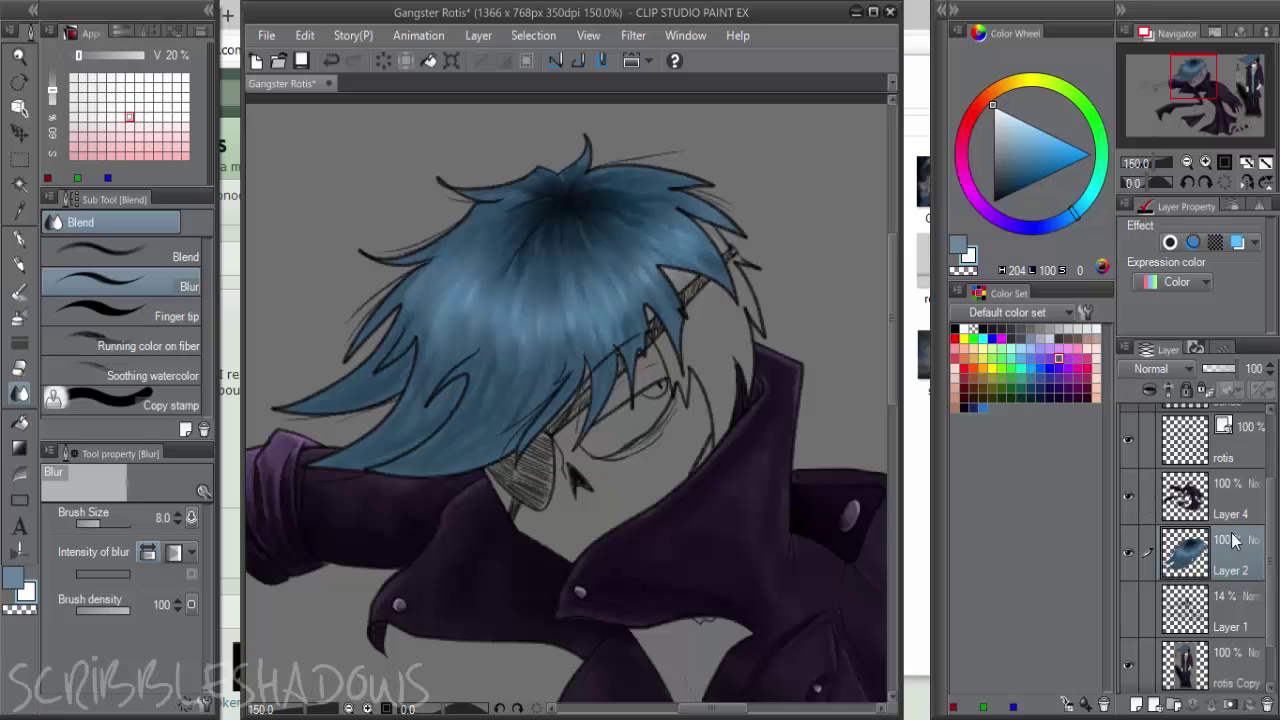
pyautogui.keyDown('ctrl'); pyautogui.click(1150, 505); pyautogui.keyUp('ctrl')
pyautogui.rightClick(1255, 565)
pyautogui.click(1192, 477)
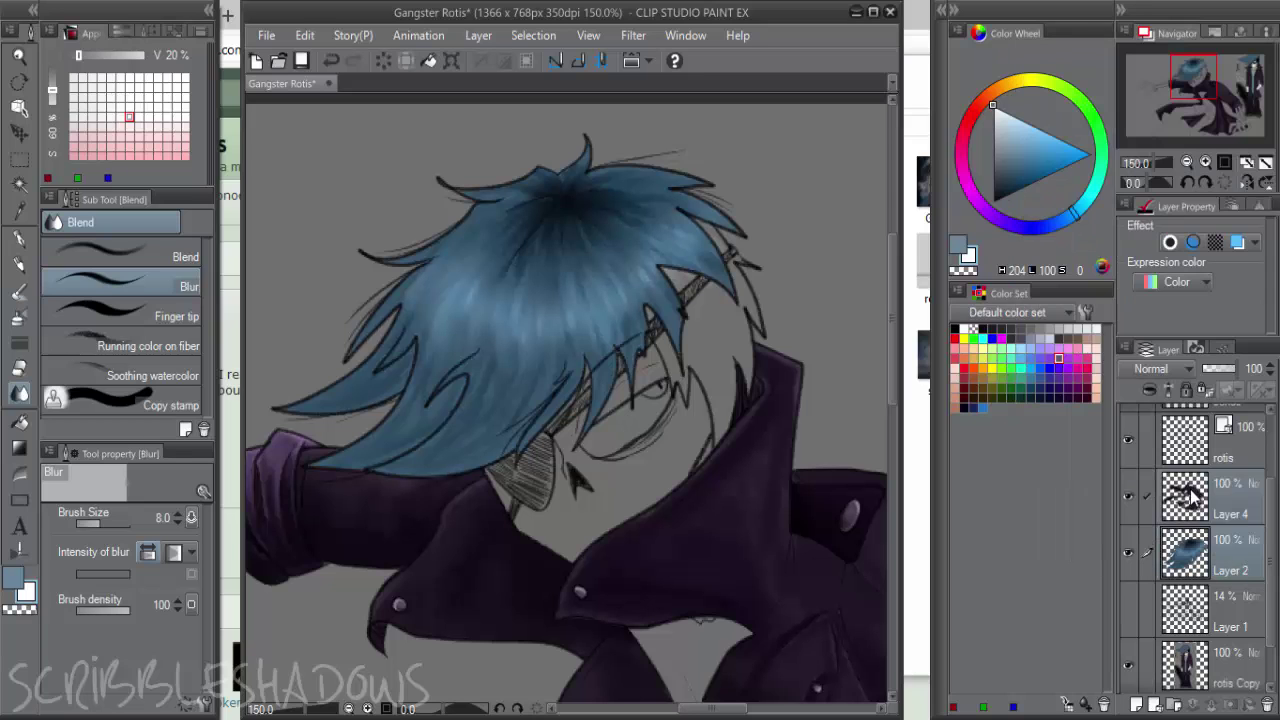
pyautogui.hotkey('ctrl', '-')
pyautogui.hotkey('ctrl', '-')
pyautogui.hotkey('ctrl', '+')
pyautogui.hotkey('ctrl', '+')
pyautogui.hotkey('ctrl', '+')
pyautogui.hotkey('ctrl', '+')
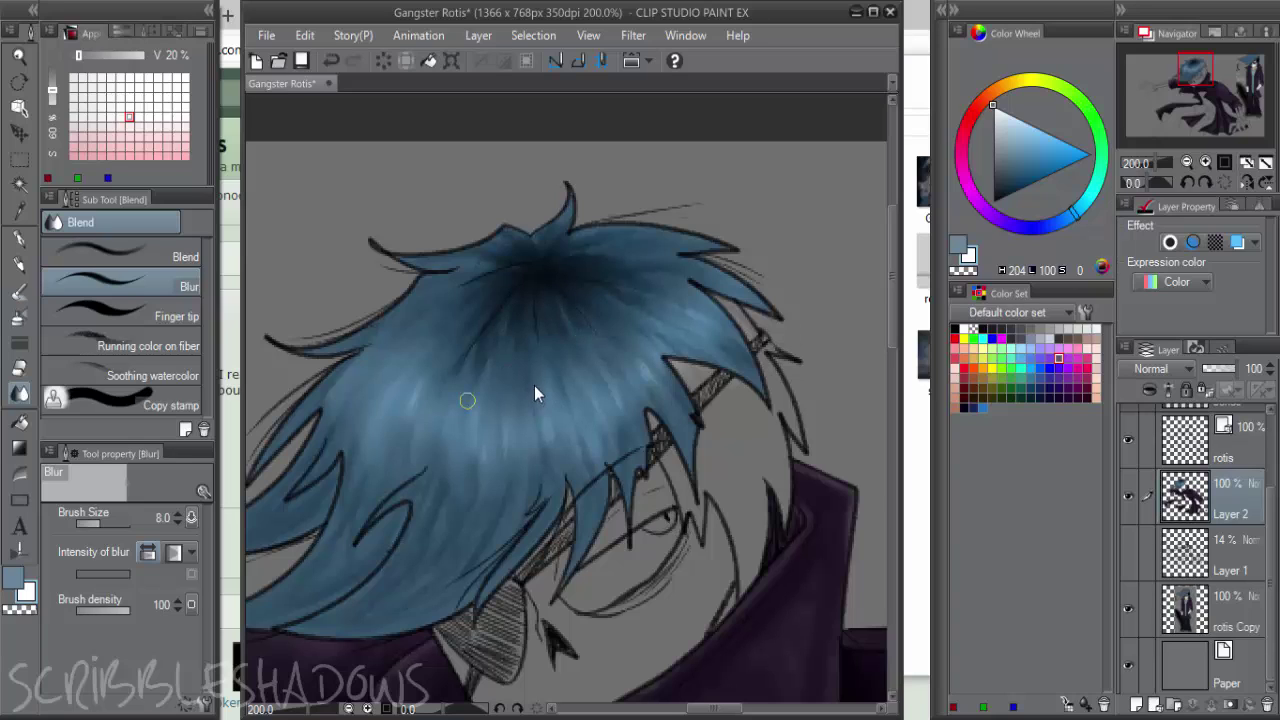
# Shade inside the curled lock and the long back strands with Running color edge watercolor at size 8, using H 205, L 12, S 48
pyautogui.hotkey('ctrl', '-')
pyautogui.moveTo(654, 351); pyautogui.dragTo(790, 257)
pyautogui.hotkey('ctrl', '+')
pyautogui.press('x')
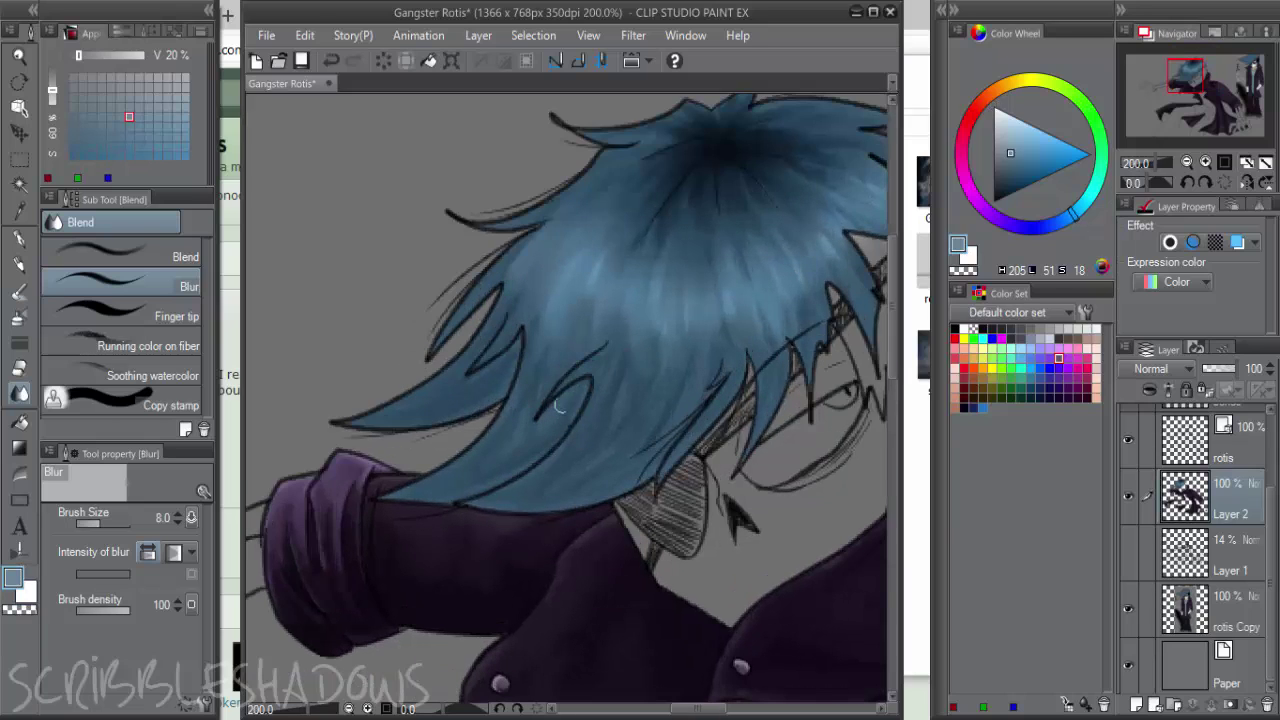
pyautogui.press('b')
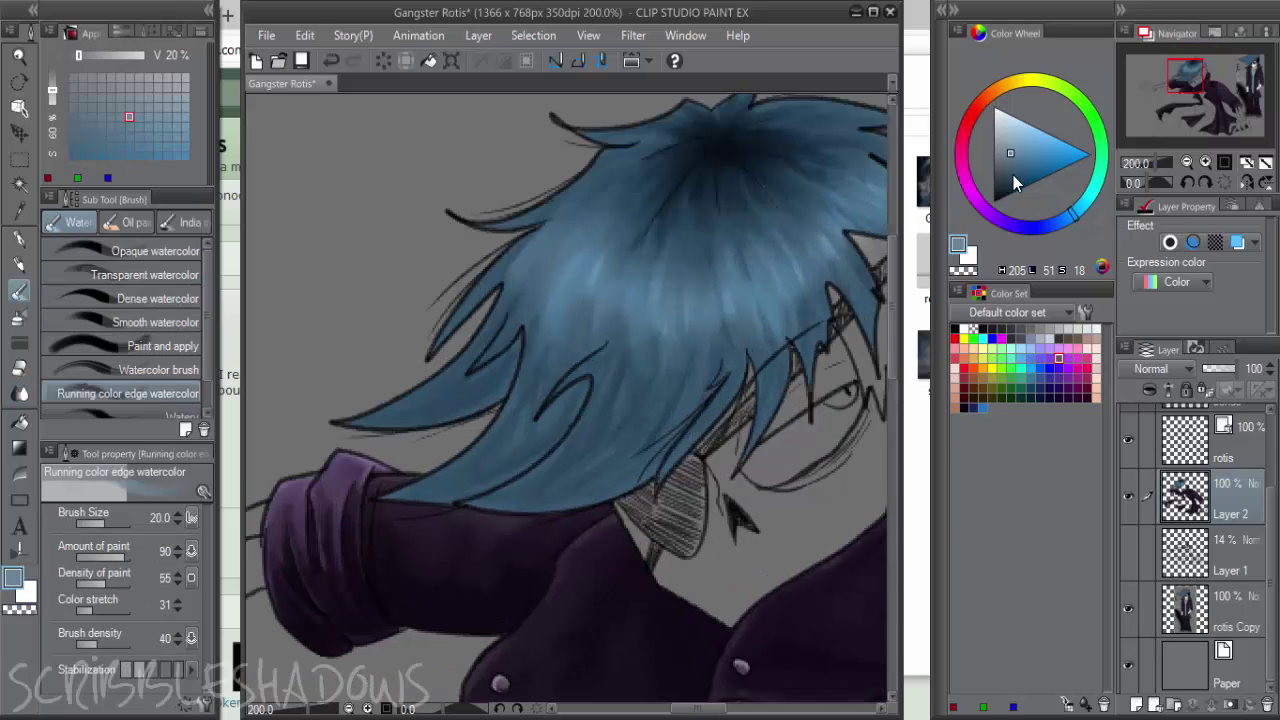
pyautogui.click(1012, 175)
pyautogui.press('[')
pyautogui.press('[')
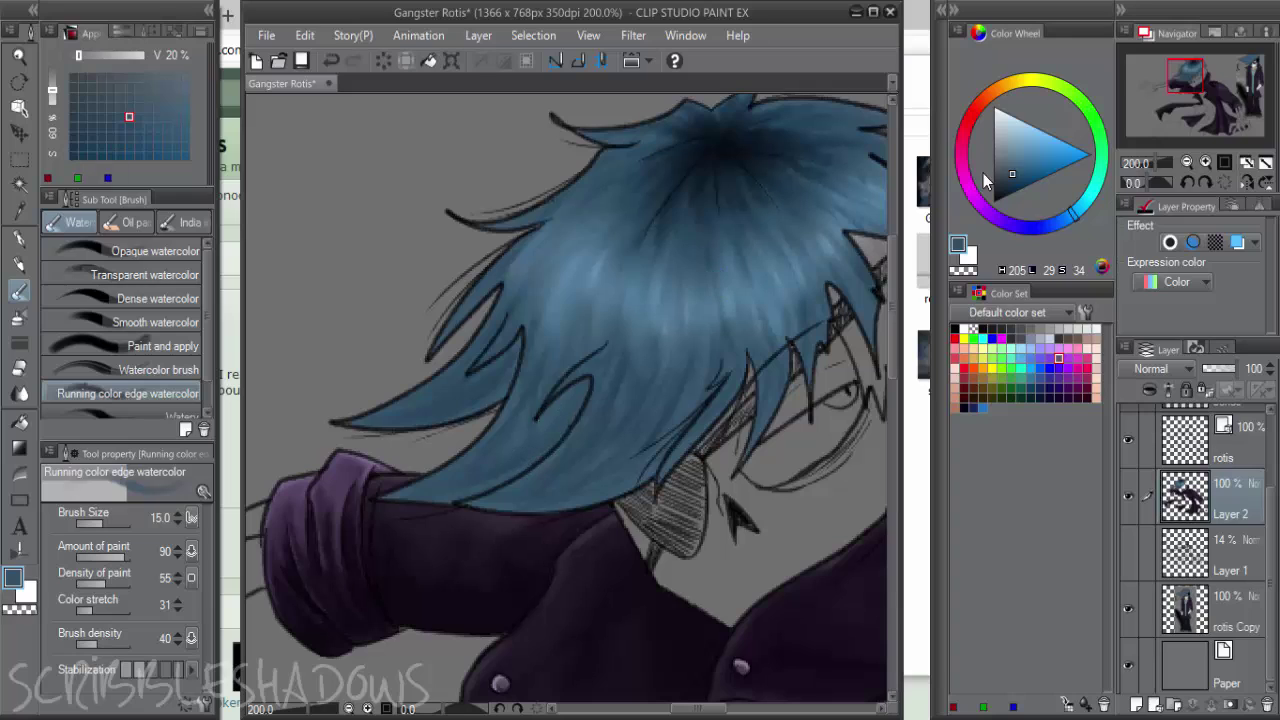
pyautogui.click(1004, 191)
pyautogui.press('[')
pyautogui.press('[')
pyautogui.press('[')
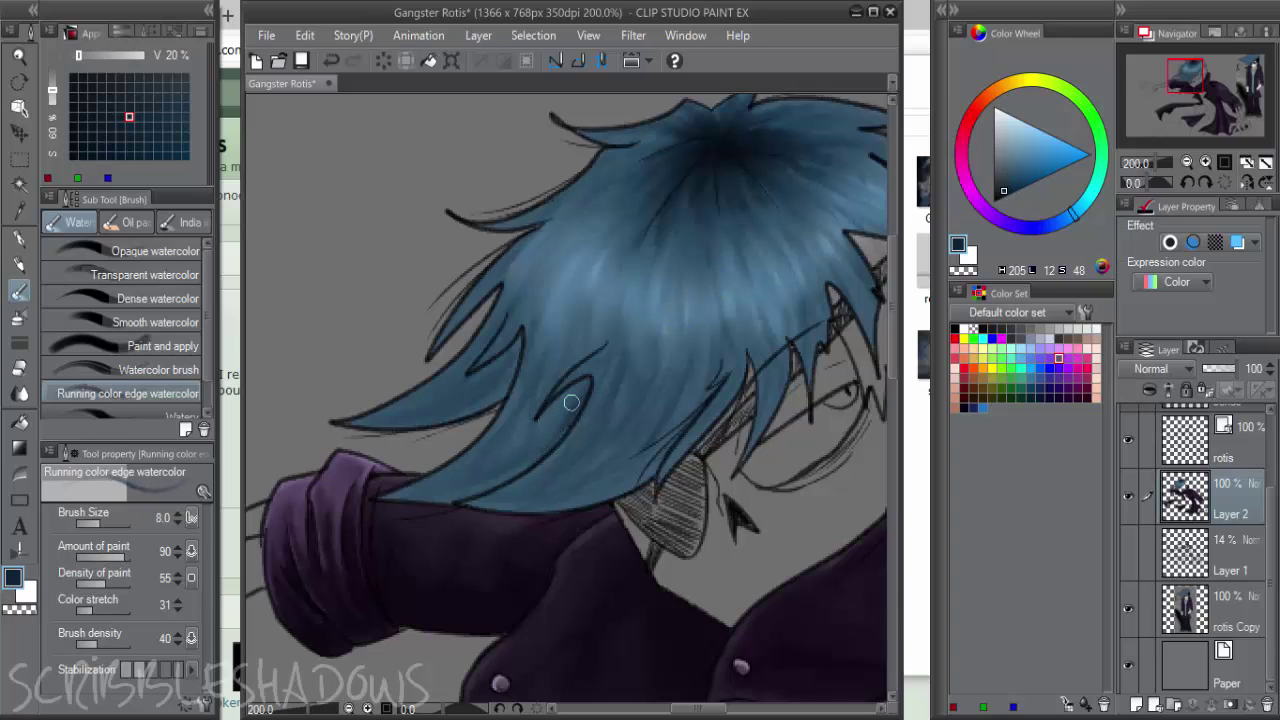
pyautogui.moveTo(576, 397); pyautogui.dragTo(524, 450)
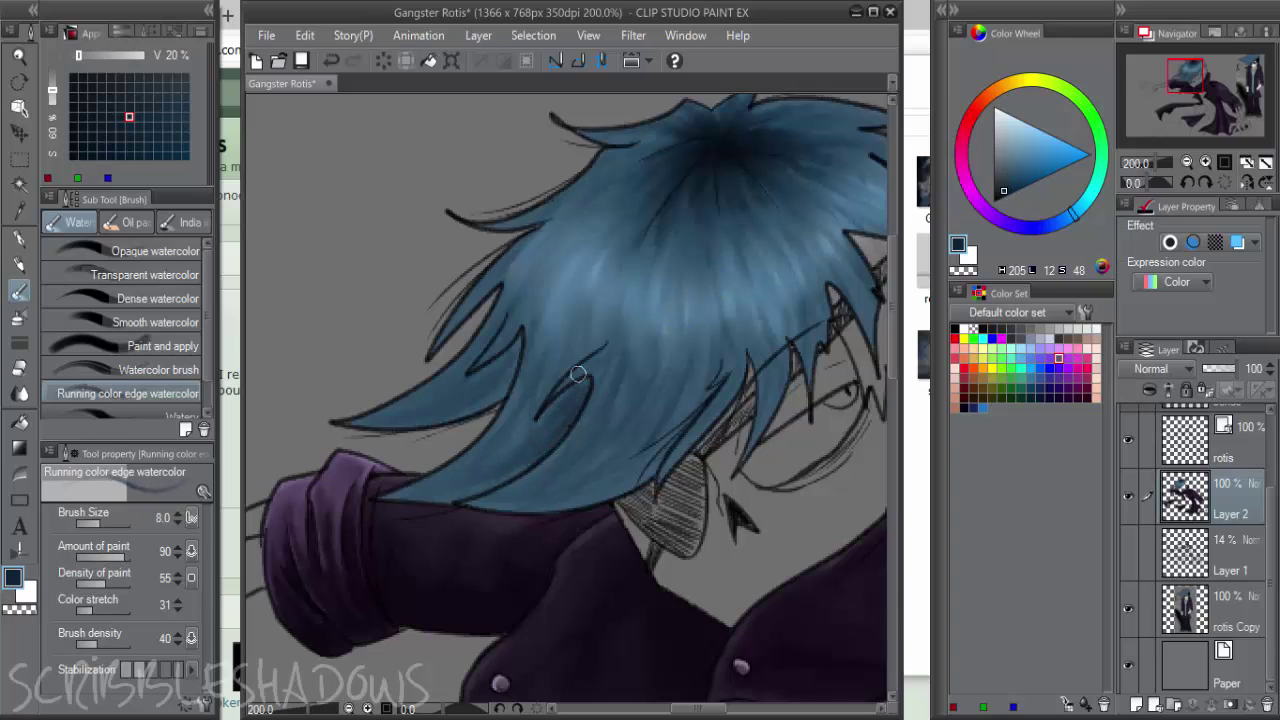
pyautogui.moveTo(513, 366)
pyautogui.mouseDown()
pyautogui.moveTo(460, 422)
pyautogui.moveTo(423, 430)
pyautogui.mouseUp()
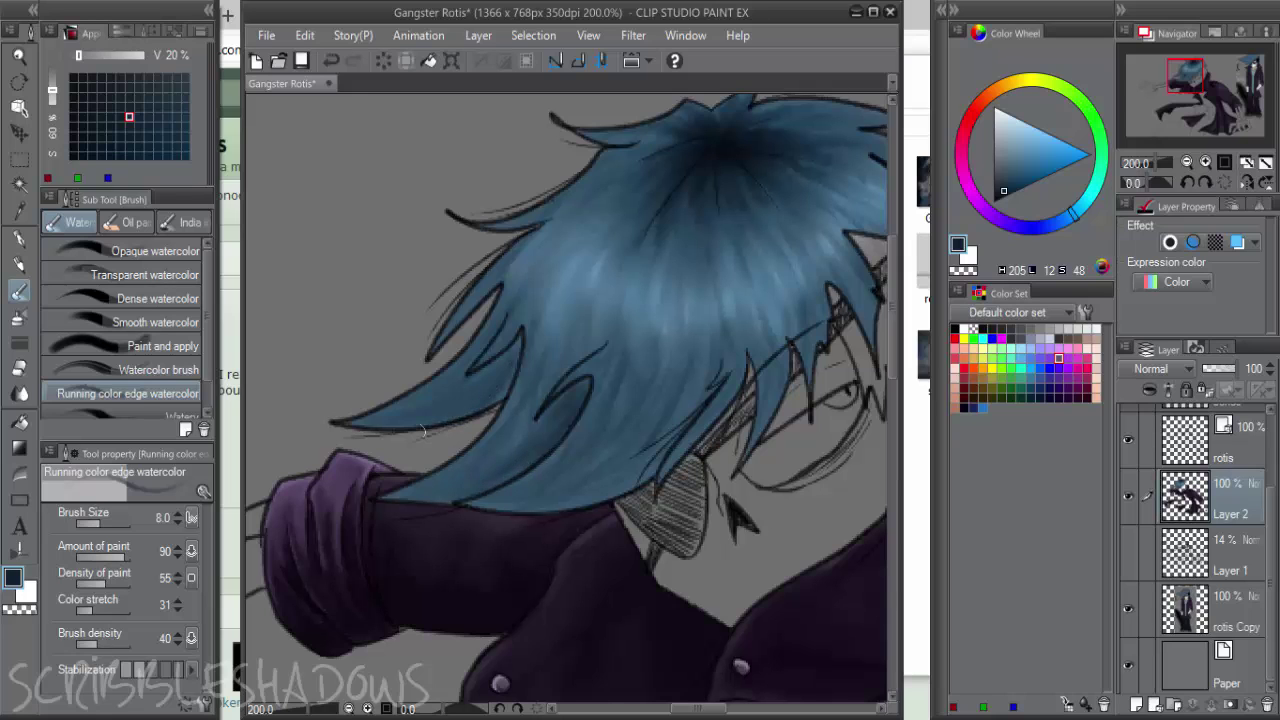
# Add a new layer directly above Layer 1, beneath the merged hair and coat layer
pyautogui.moveTo(767, 385); pyautogui.dragTo(625, 453)
pyautogui.hotkey('ctrl', '-')
pyautogui.hotkey('ctrl', '+')
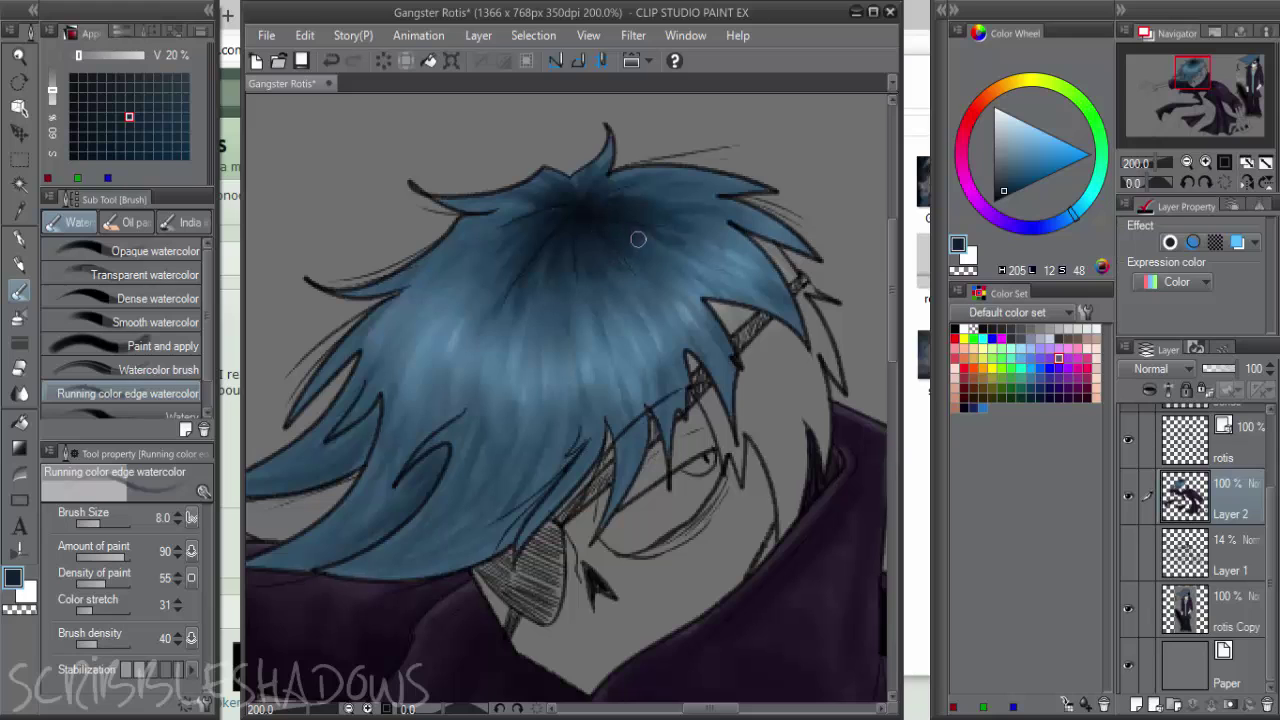
pyautogui.hotkey('ctrl', '-')
pyautogui.hotkey('ctrl', '-')
pyautogui.moveTo(703, 358); pyautogui.dragTo(707, 202)
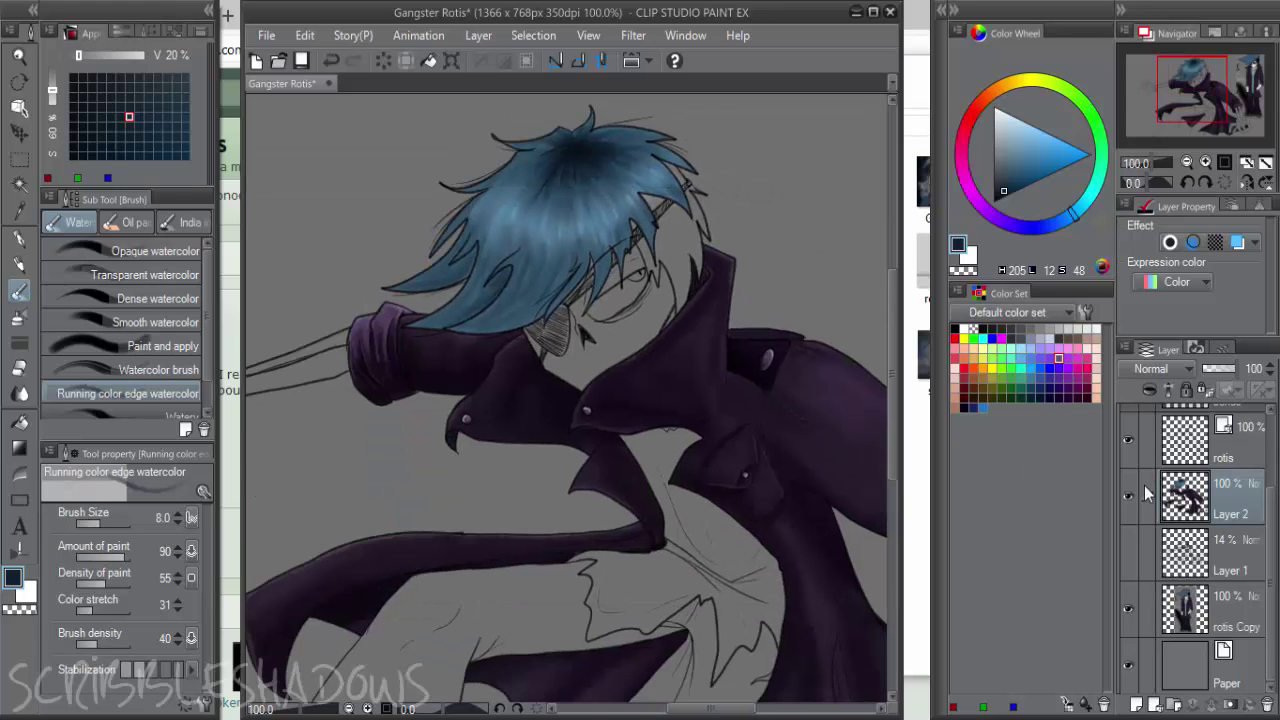
pyautogui.click(1200, 555)
pyautogui.click(1137, 705)
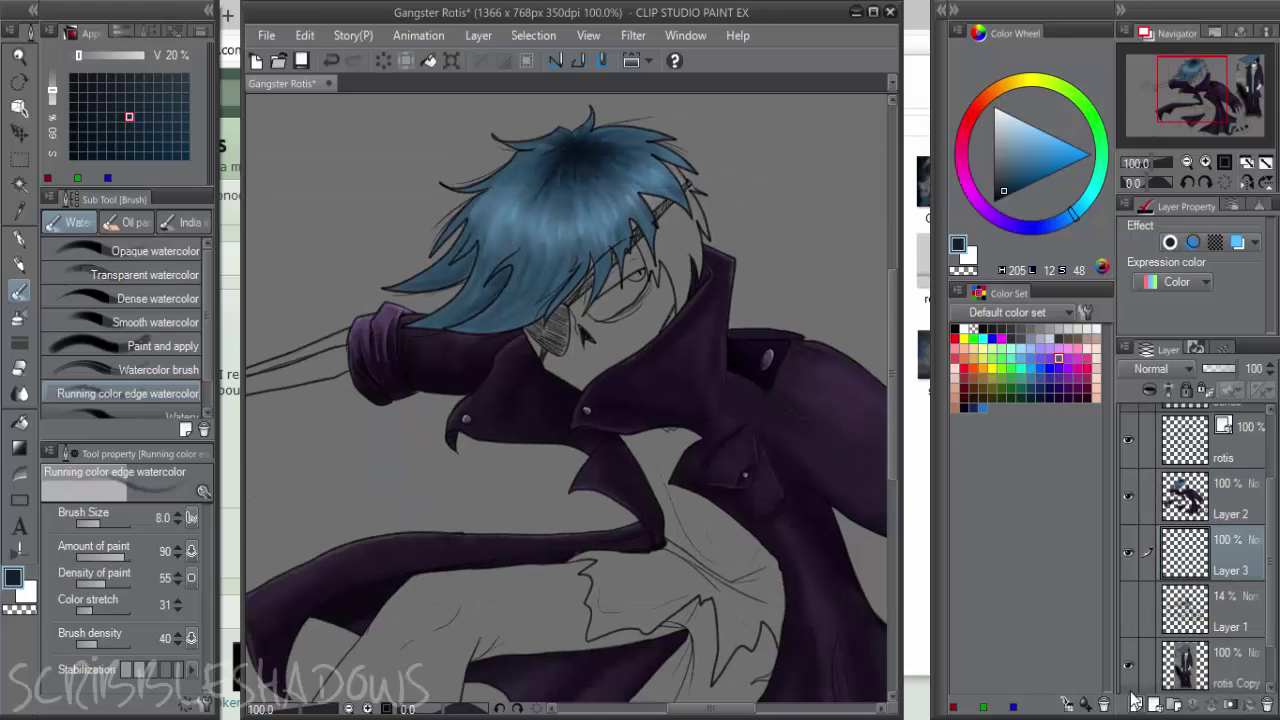
# Fill the hair sections beneath and behind the blue fringe with near-black H 0, L 5, S 0, using Fill with Refer other layers
pyautogui.scroll(4, 649, 312)
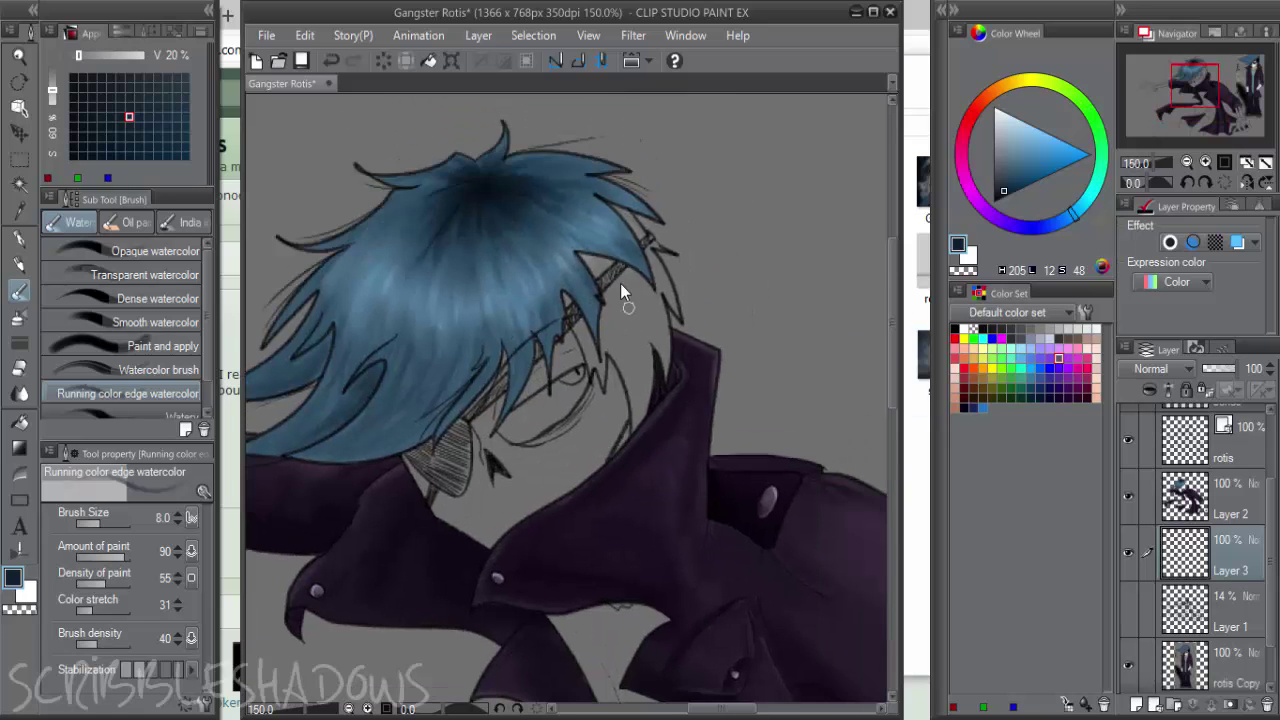
pyautogui.scroll(-3, 748, 378)
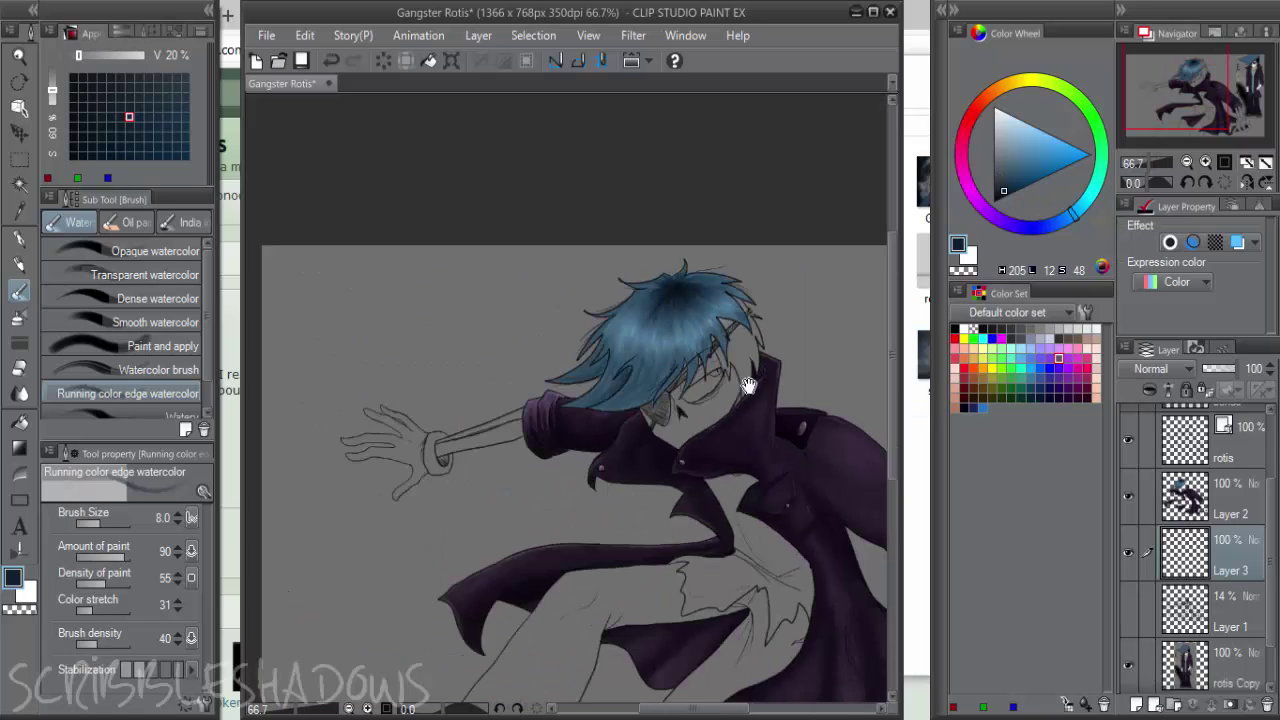
pyautogui.moveTo(858, 384); pyautogui.dragTo(828, 345)
pyautogui.scroll(2, 670, 270)
pyautogui.scroll(-1, 630, 297)
pyautogui.scroll(-1, 632, 297)
pyautogui.click(983, 329)
pyautogui.scroll(1, 622, 360)
pyautogui.scroll(2, 623, 345)
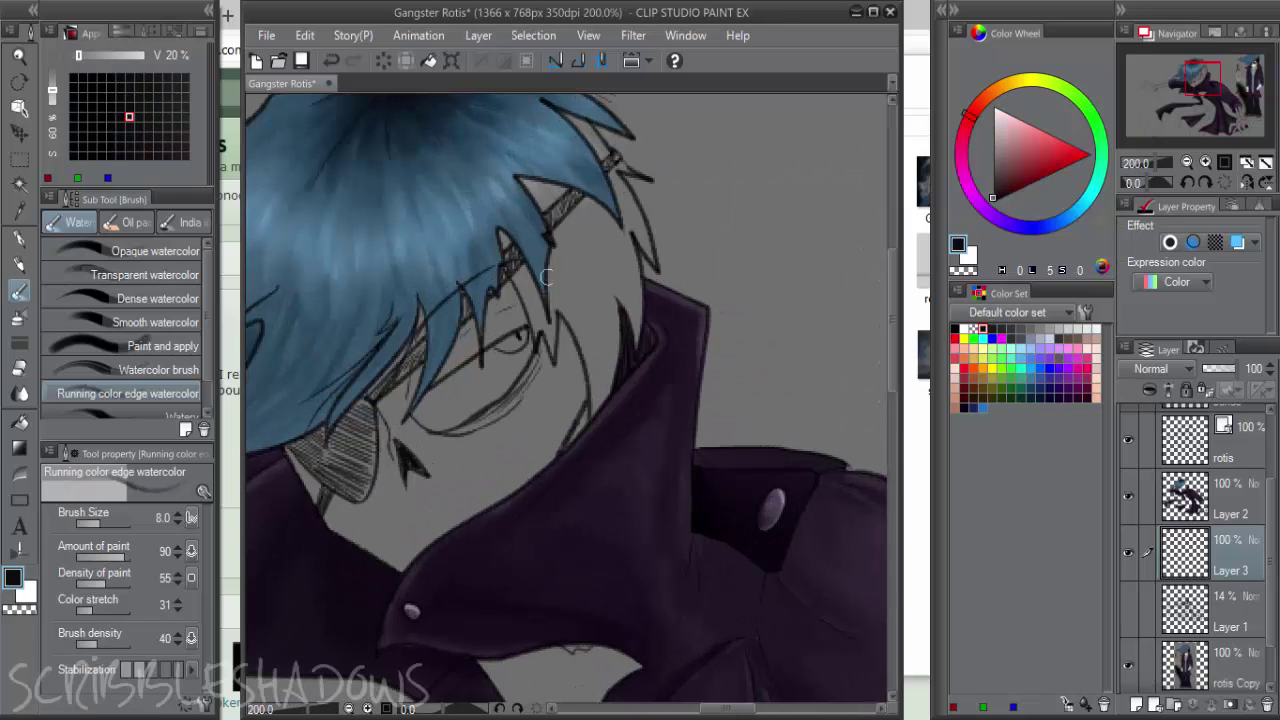
pyautogui.press('g')
pyautogui.click(590, 290)
pyautogui.click(550, 192)
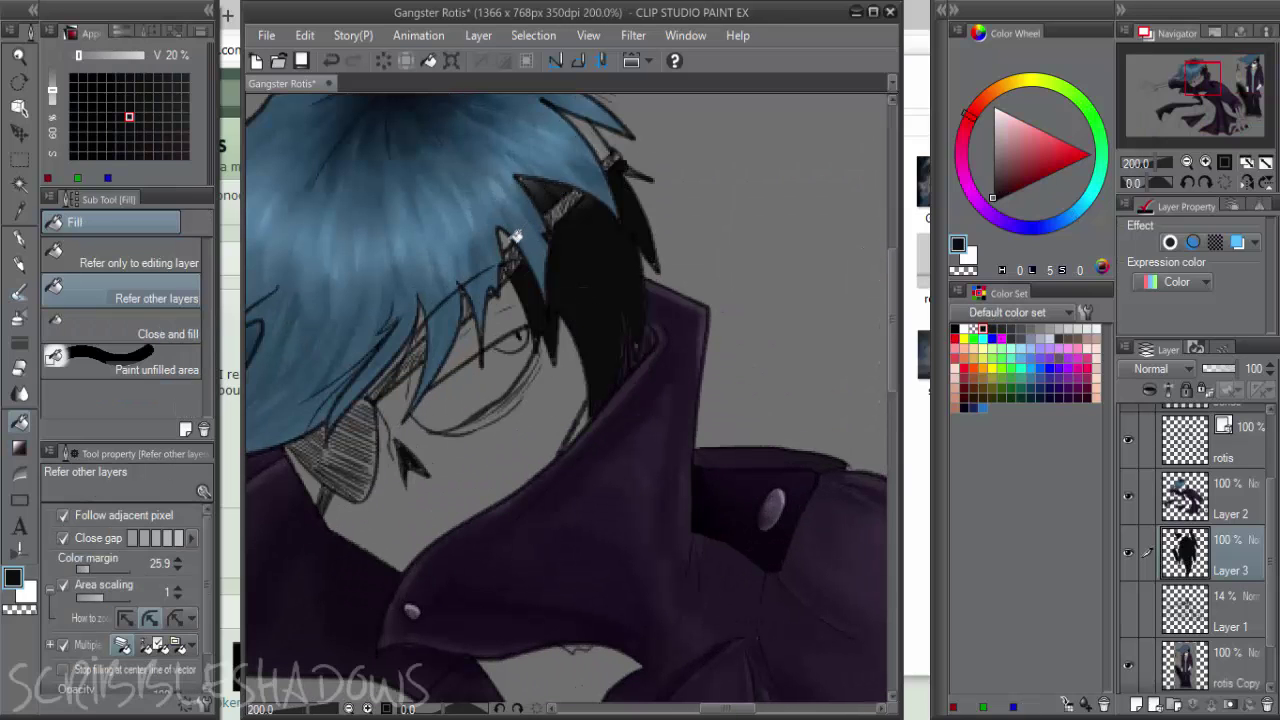
pyautogui.click(512, 238)
pyautogui.click(612, 157)
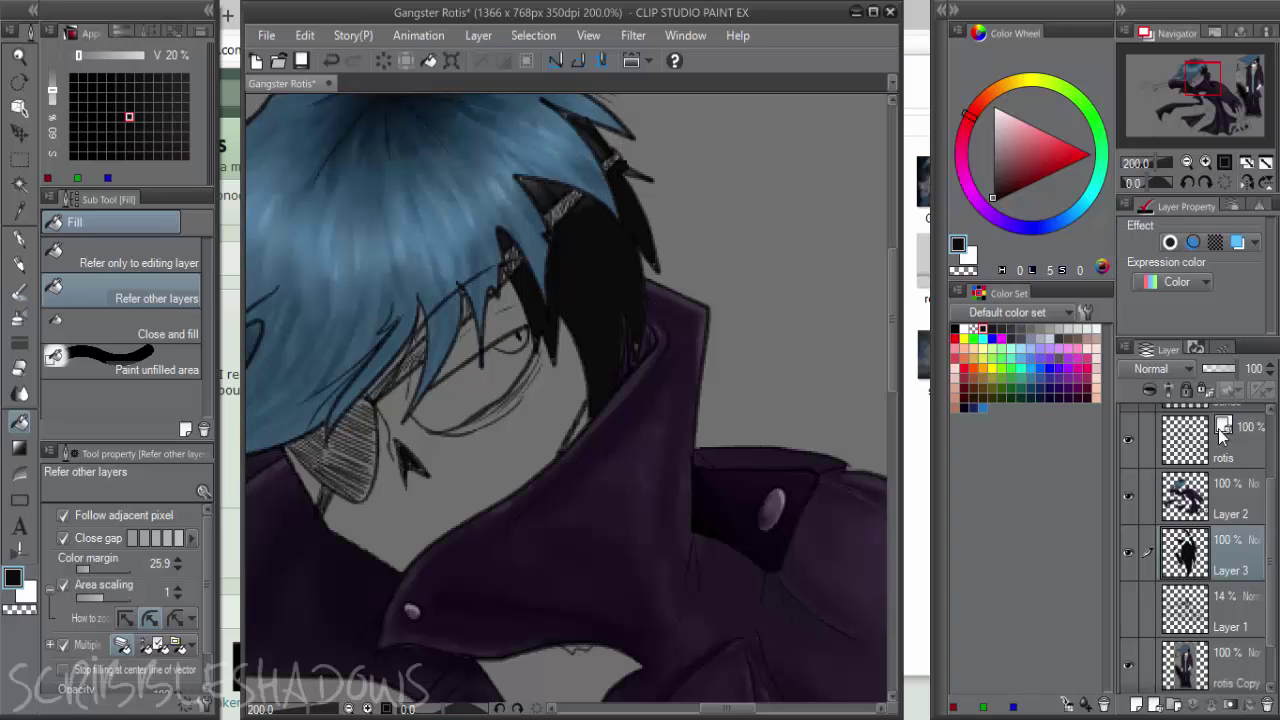
# Erase the stray shading over the black lock above the hair band on Layer 2 with the Hard eraser at size 6
pyautogui.click(1230, 500)
pyautogui.press('e')
pyautogui.scroll(2, 546, 206)
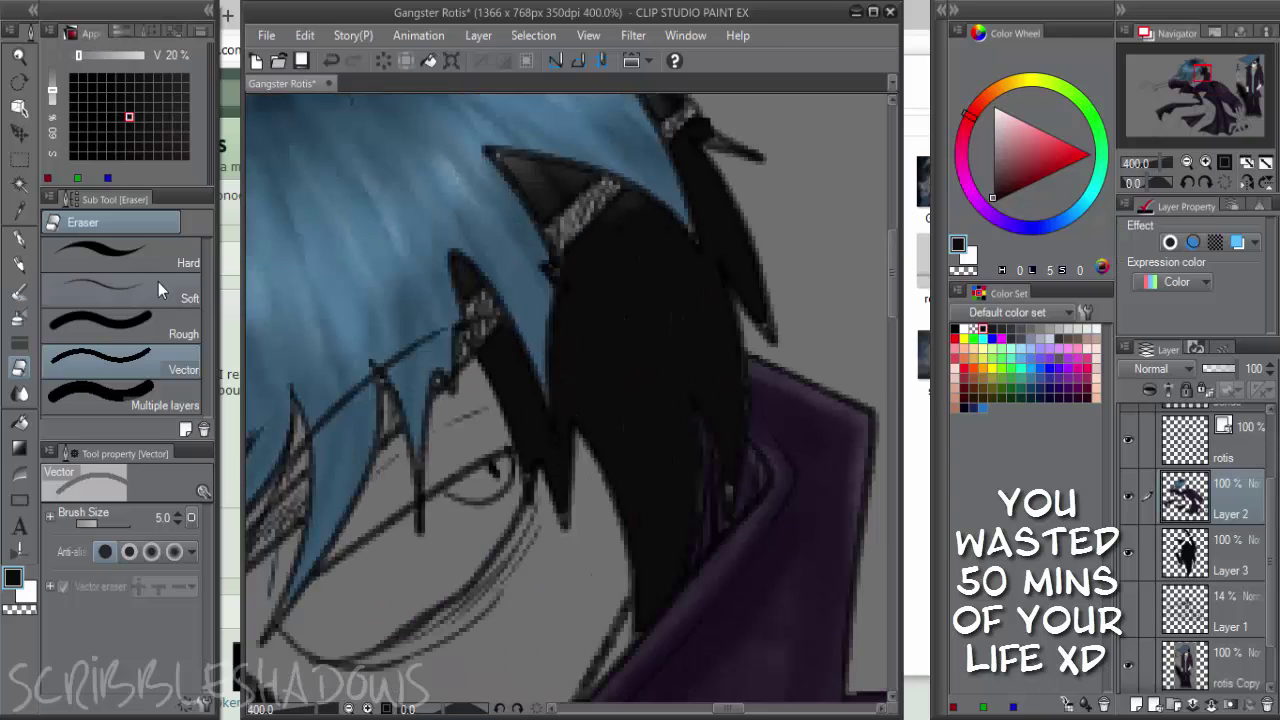
pyautogui.press('[')
pyautogui.press('[')
pyautogui.press('[')
pyautogui.press('[')
pyautogui.press('[')
pyautogui.press('[')
pyautogui.press('[')
pyautogui.press('[')
pyautogui.moveTo(514, 170); pyautogui.dragTo(559, 216)
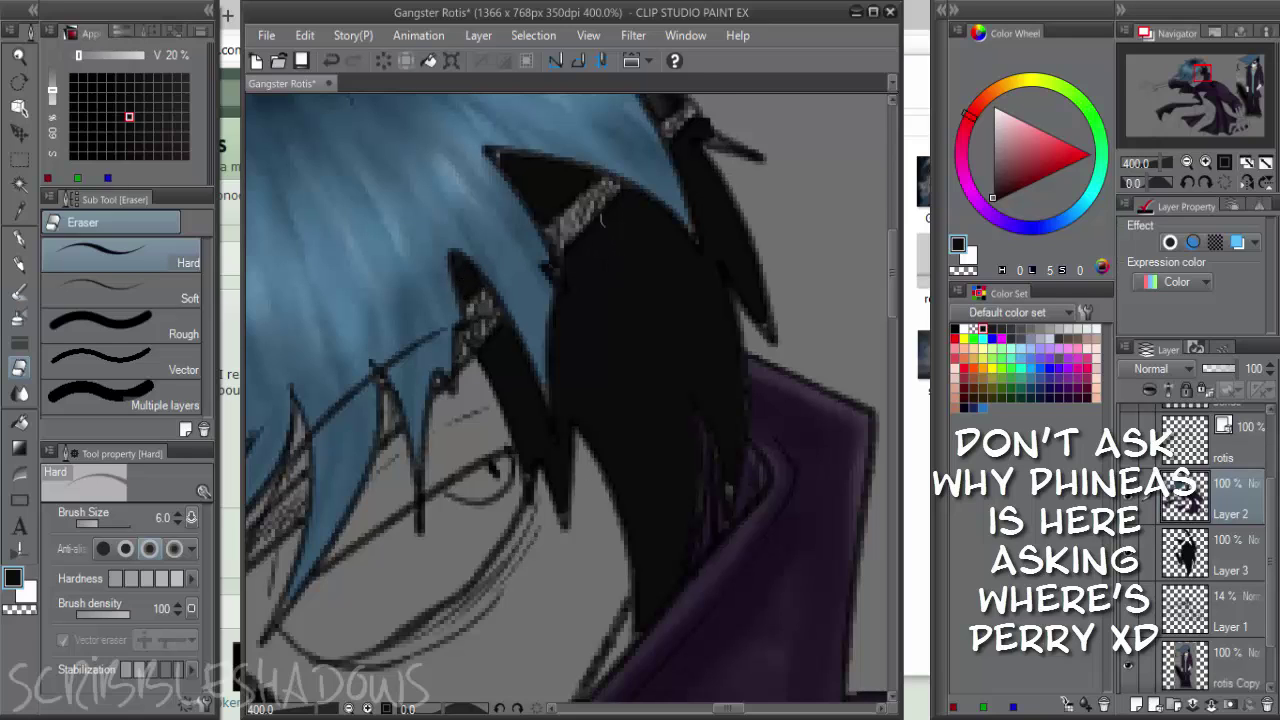
# Patch the unfilled gaps along the edges of the black hair on Layer 3 with the Mapping pen at size 8
pyautogui.moveTo(598, 211); pyautogui.dragTo(545, 299)
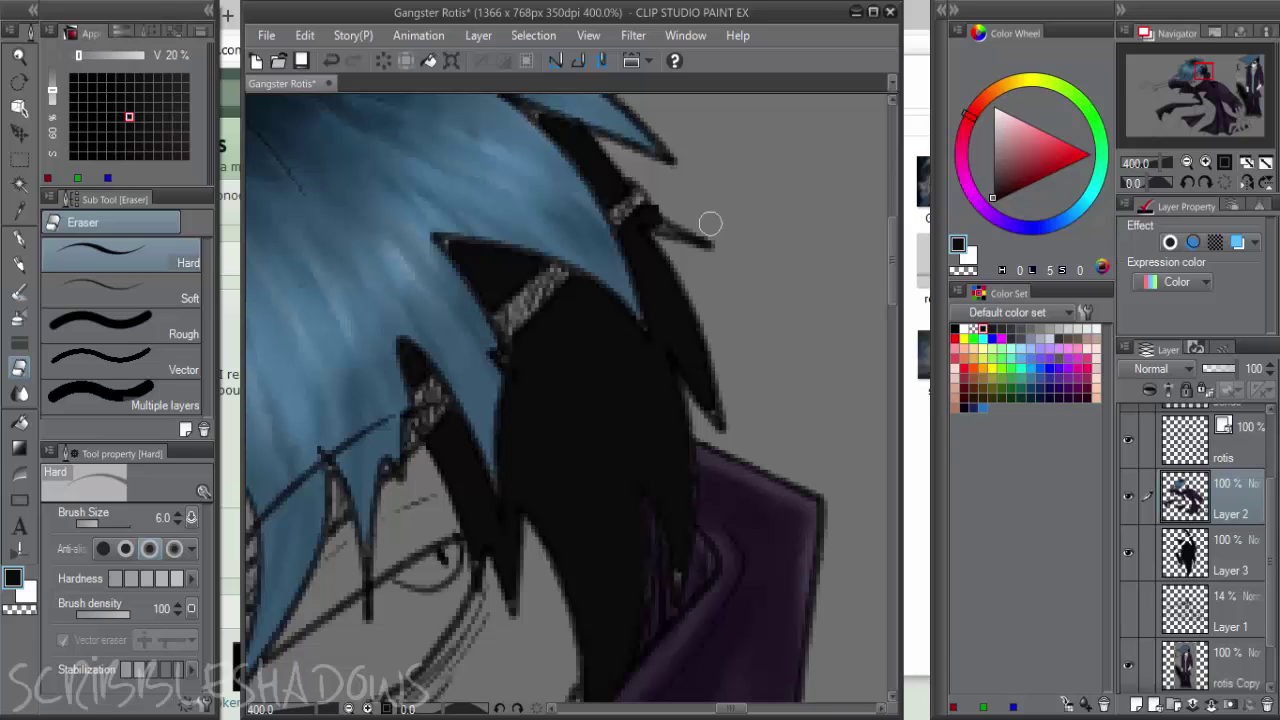
pyautogui.click(1230, 556)
pyautogui.press('p')
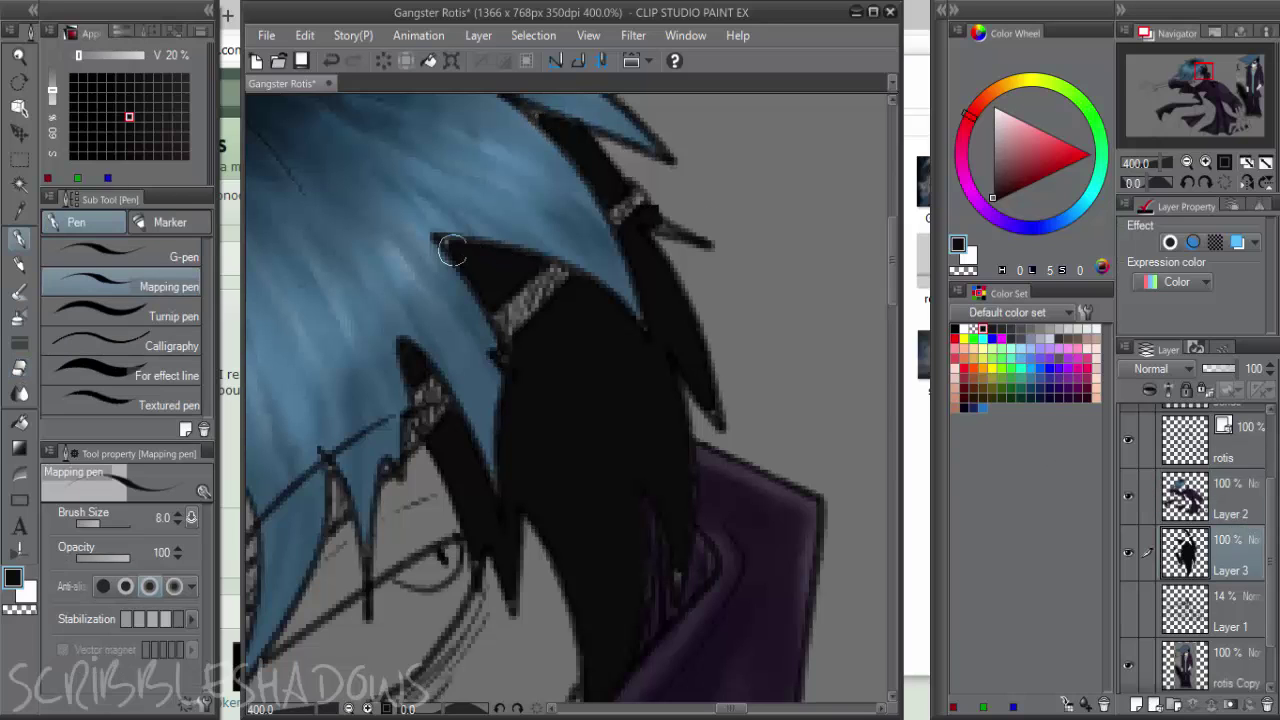
pyautogui.moveTo(448, 245); pyautogui.dragTo(461, 247)
pyautogui.moveTo(574, 127)
pyautogui.mouseDown()
pyautogui.moveTo(594, 159)
pyautogui.moveTo(560, 150)
pyautogui.mouseUp()
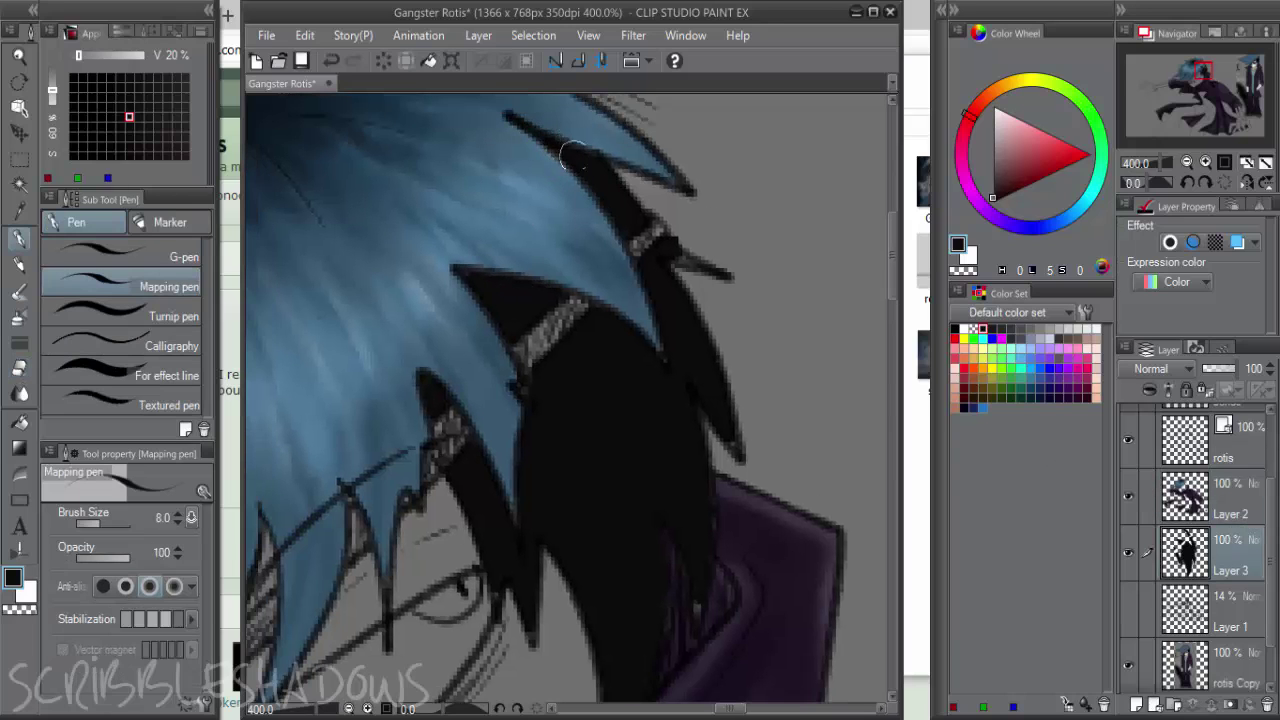
pyautogui.moveTo(723, 409); pyautogui.dragTo(661, 279)
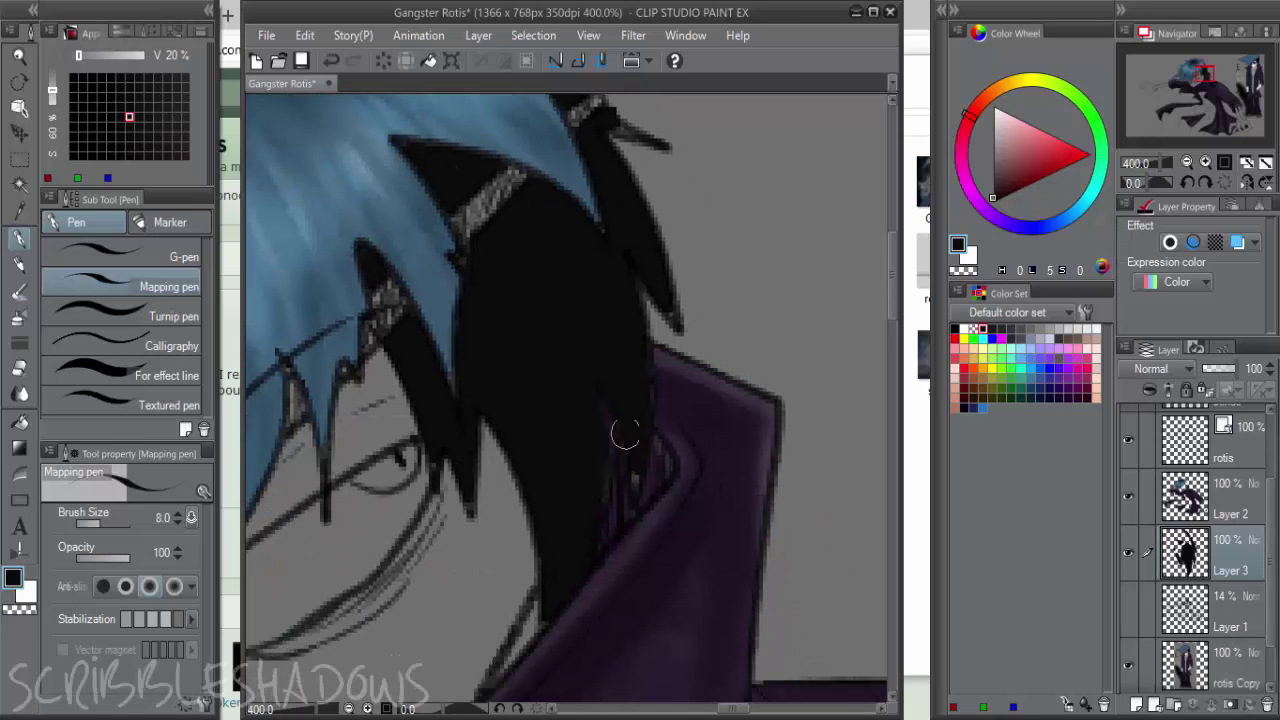
pyautogui.moveTo(624, 391)
pyautogui.mouseDown()
pyautogui.moveTo(634, 502)
pyautogui.moveTo(643, 398)
pyautogui.mouseUp()
pyautogui.scroll(-2, 642, 398)
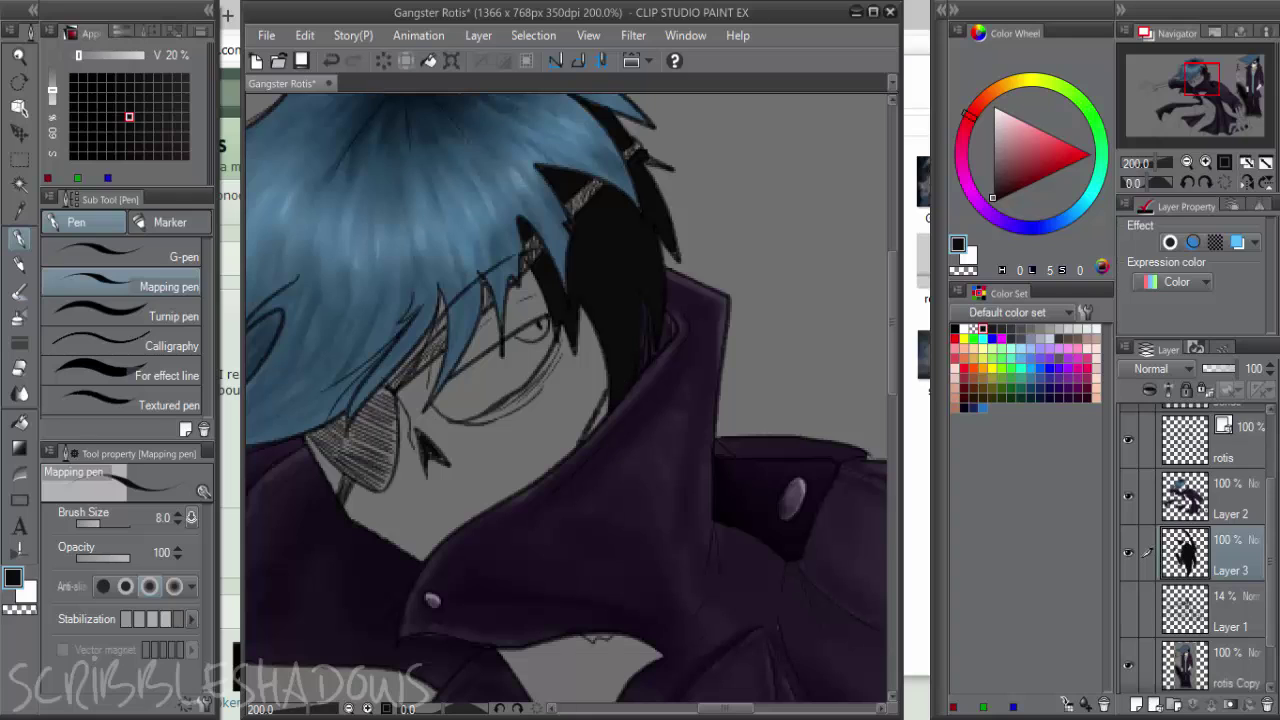
# Add an Overlay layer clipped to the black hair layer and choose a gray of H 0, L 40, S 0
pyautogui.click(1137, 705)
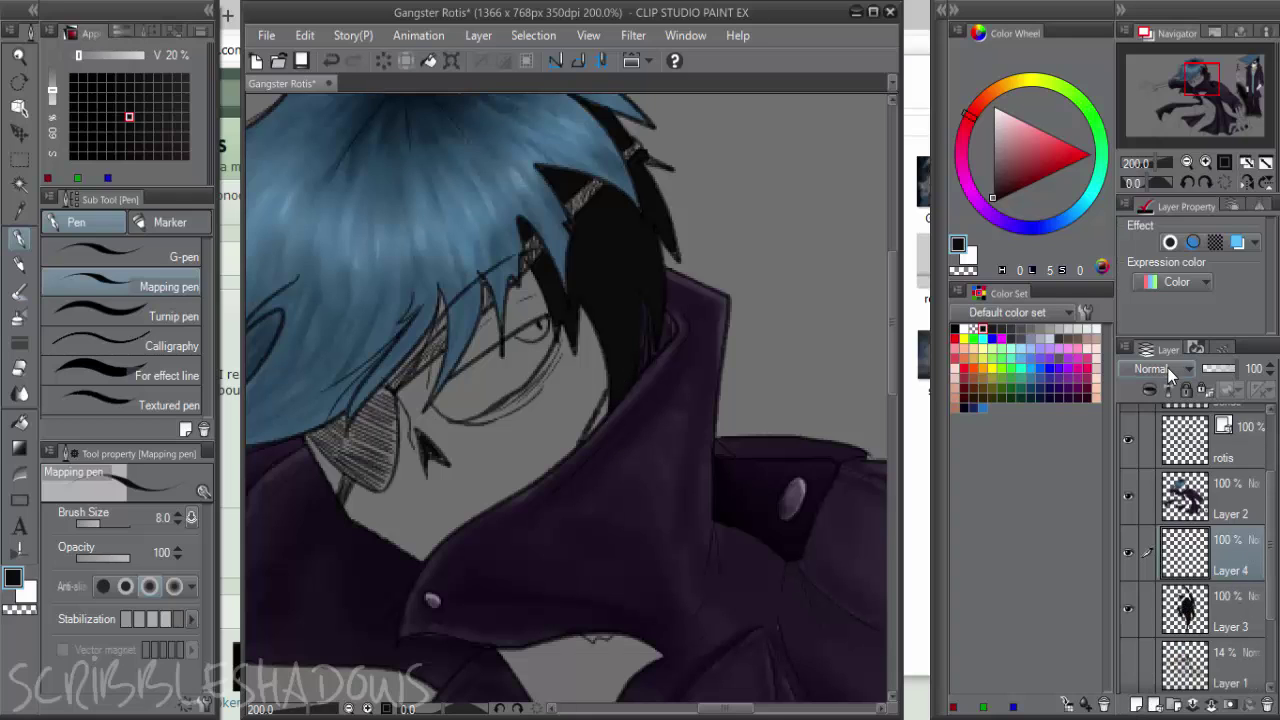
pyautogui.click(1167, 367)
pyautogui.click(1142, 627)
pyautogui.scroll(2, 614, 250)
pyautogui.click(987, 165)
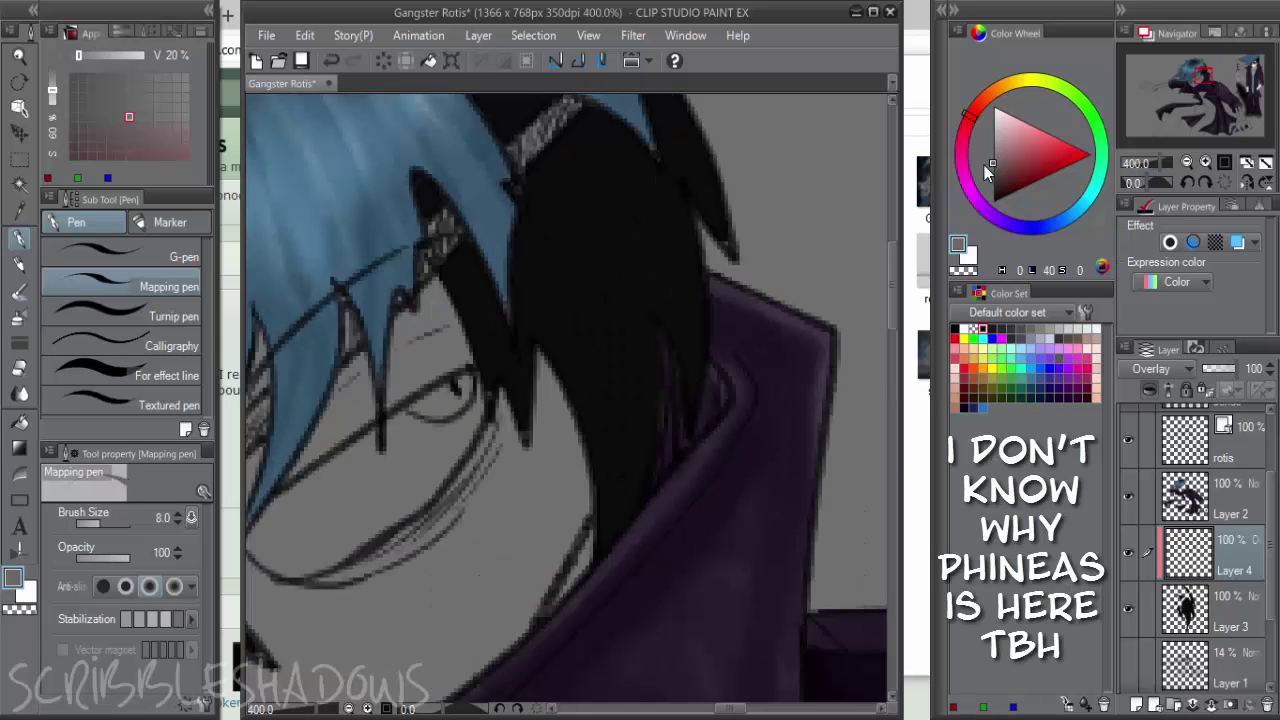
# Paint gray highlights over the black underside hair on Layer 4 with the Running color edge watercolor brush at size 8
pyautogui.press('b')
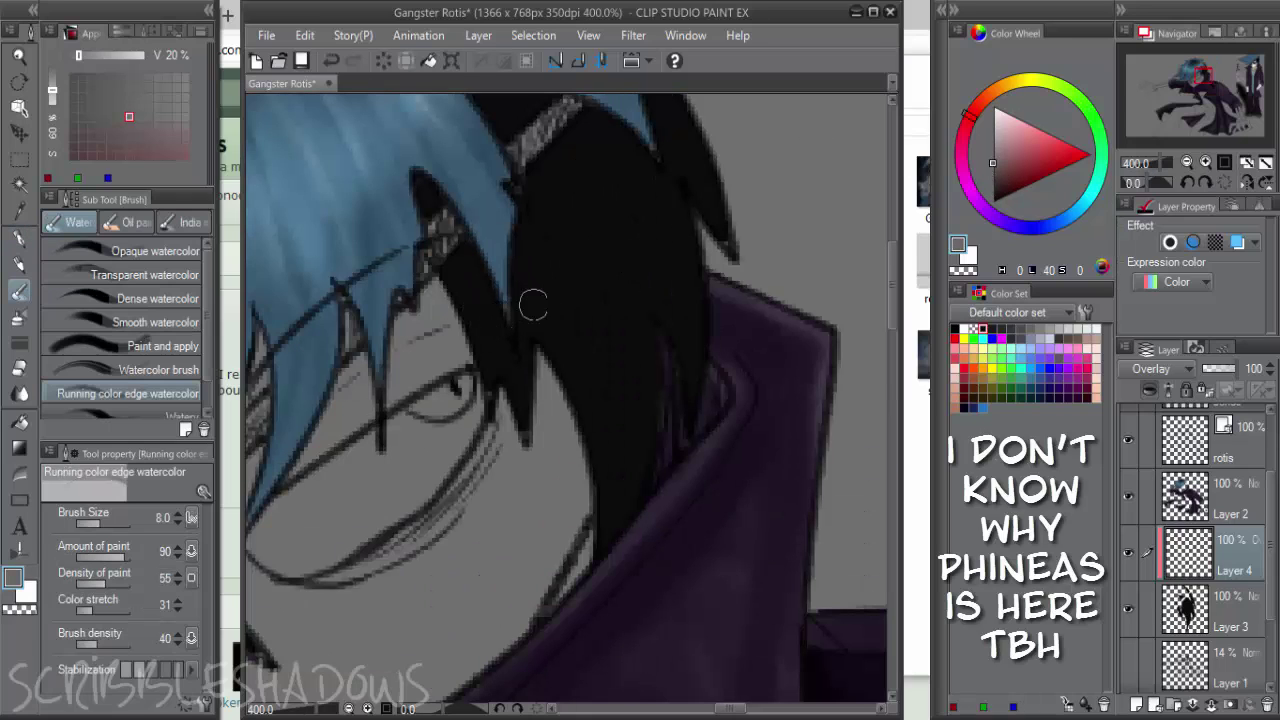
pyautogui.moveTo(578, 302); pyautogui.dragTo(620, 209)
pyautogui.press('x')
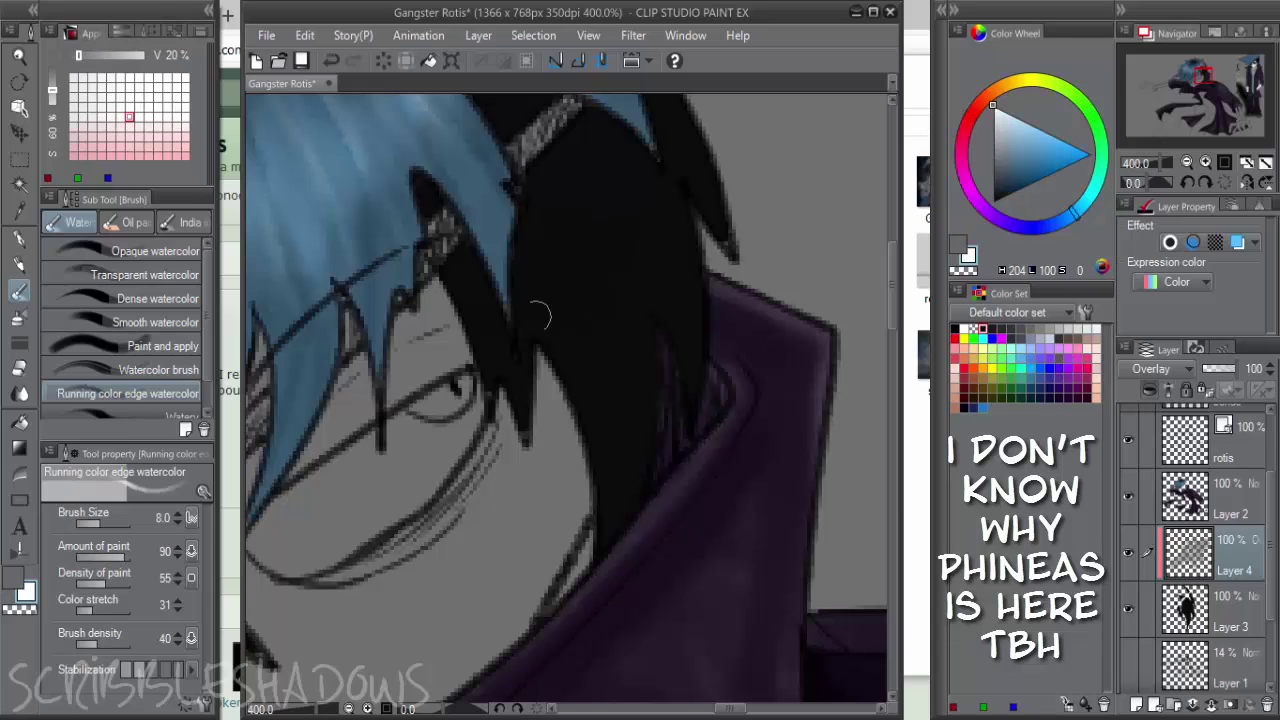
pyautogui.moveTo(500, 308)
pyautogui.mouseDown()
pyautogui.moveTo(530, 301)
pyautogui.moveTo(552, 253)
pyautogui.moveTo(573, 253)
pyautogui.moveTo(608, 318)
pyautogui.moveTo(607, 247)
pyautogui.moveTo(633, 209)
pyautogui.moveTo(624, 159)
pyautogui.moveTo(659, 191)
pyautogui.moveTo(677, 146)
pyautogui.moveTo(700, 211)
pyautogui.mouseUp()
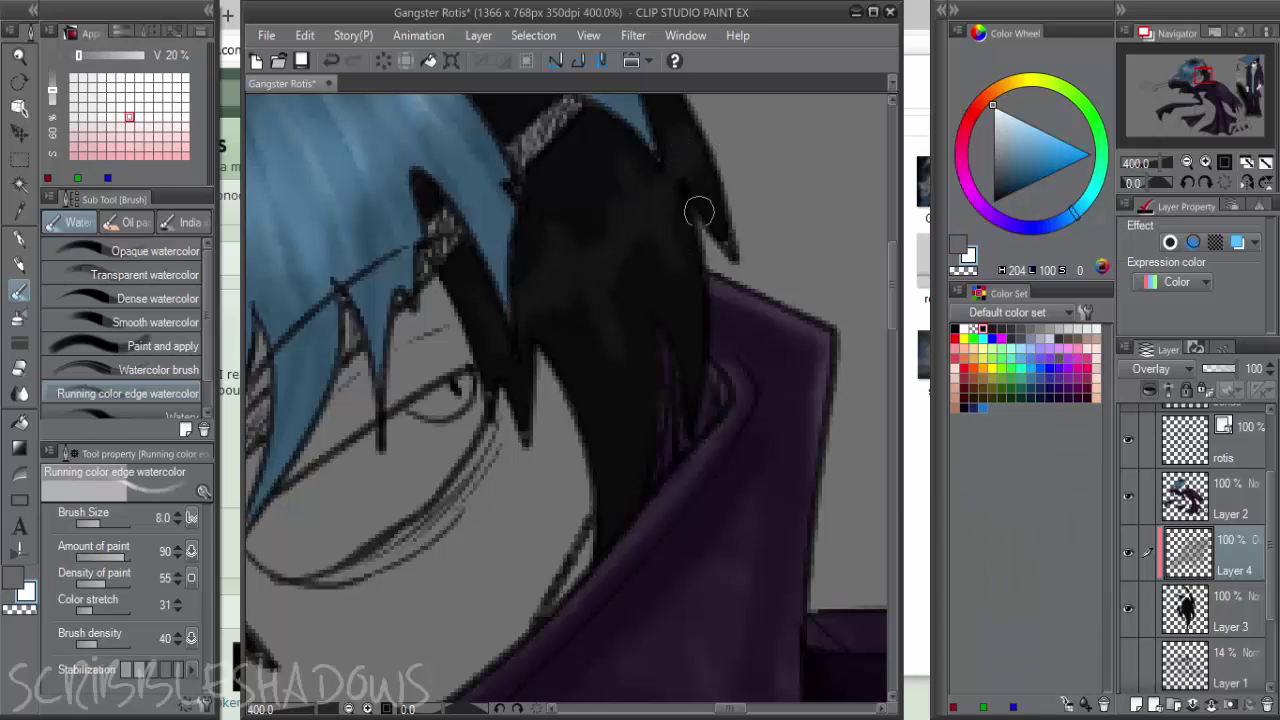
pyautogui.moveTo(583, 197); pyautogui.dragTo(621, 275)
# Soften the gray highlights on the black locks using the Blend tool at sizes 6 and 4
pyautogui.press('j')
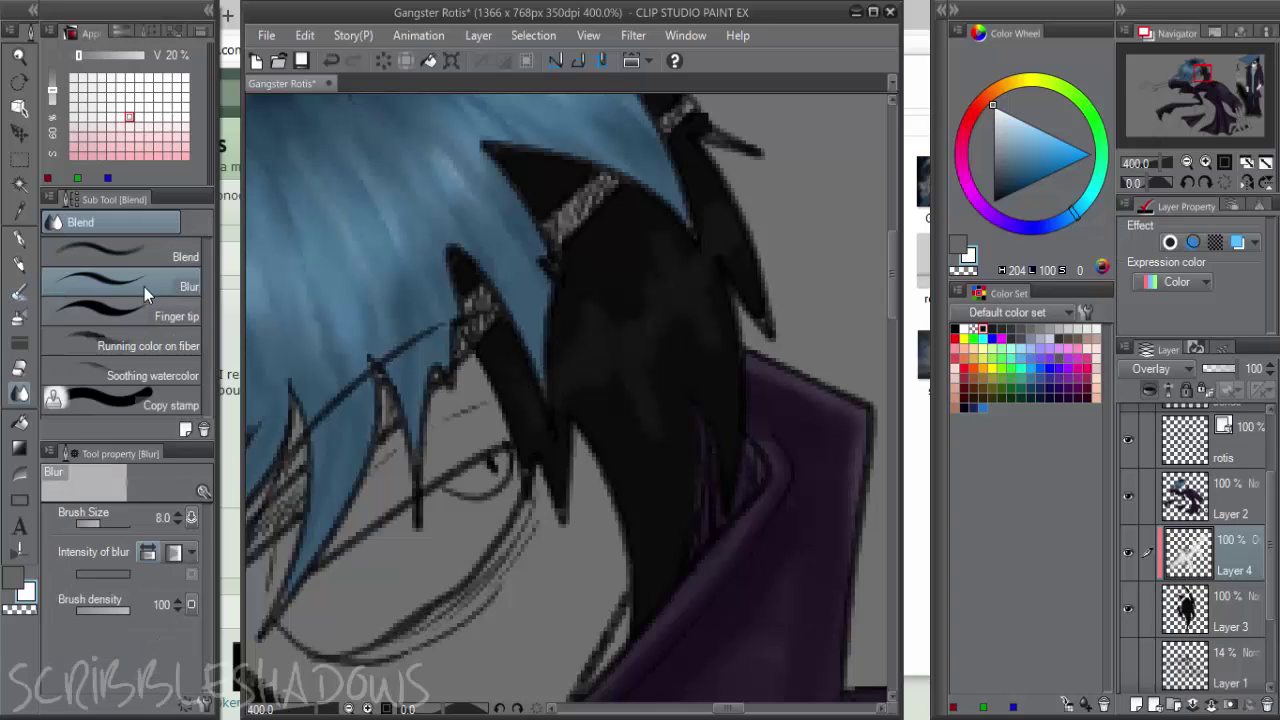
pyautogui.press('[')
pyautogui.press('[')
pyautogui.press('[')
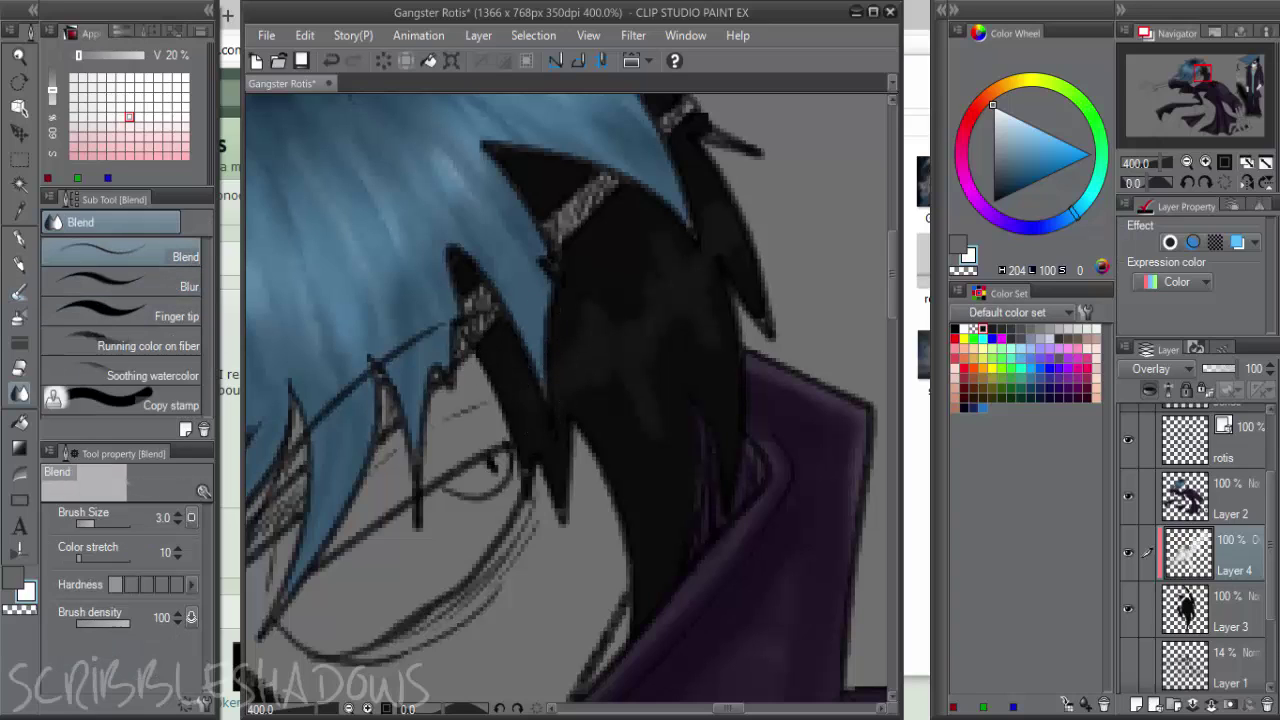
pyautogui.press(']')
pyautogui.press(']')
pyautogui.press(']')
pyautogui.moveTo(711, 275)
pyautogui.mouseDown()
pyautogui.moveTo(705, 210)
pyautogui.moveTo(750, 241)
pyautogui.moveTo(778, 303)
pyautogui.mouseUp()
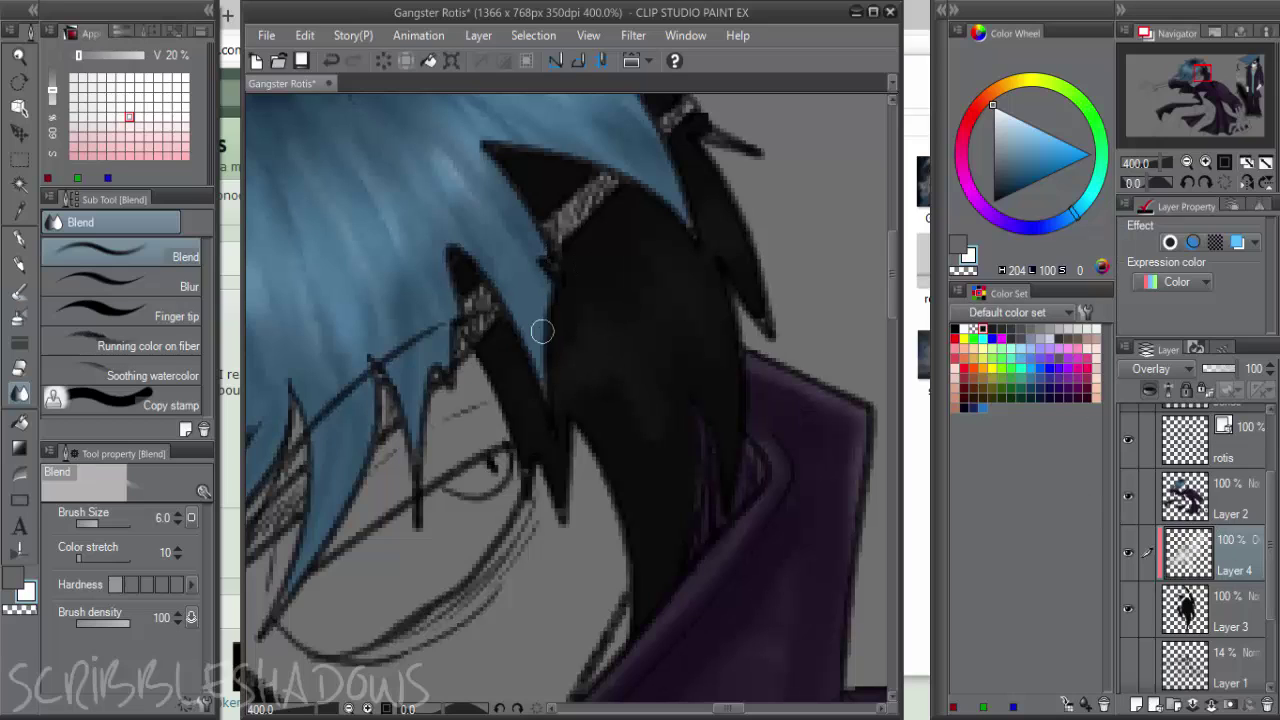
pyautogui.press('[')
pyautogui.press('[')
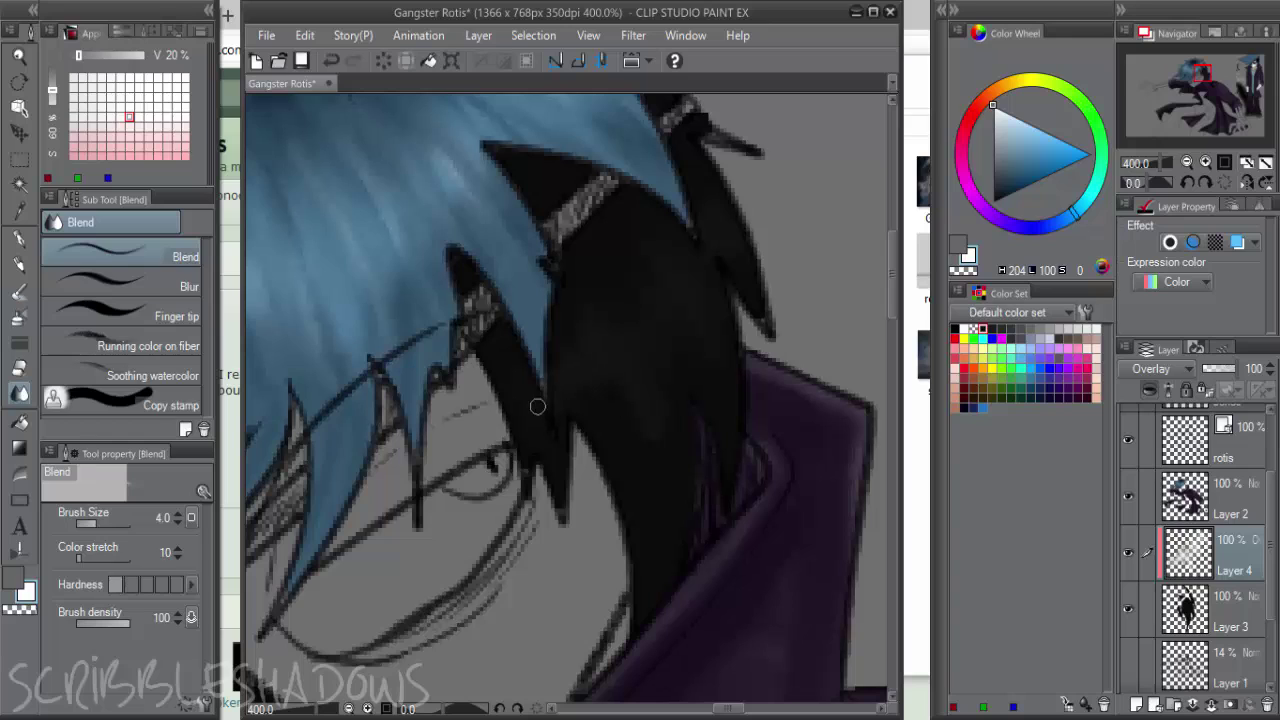
# Switch Layer 4's blending mode to Soft light and blend the black hair's highlights further at size 4
pyautogui.press('b')
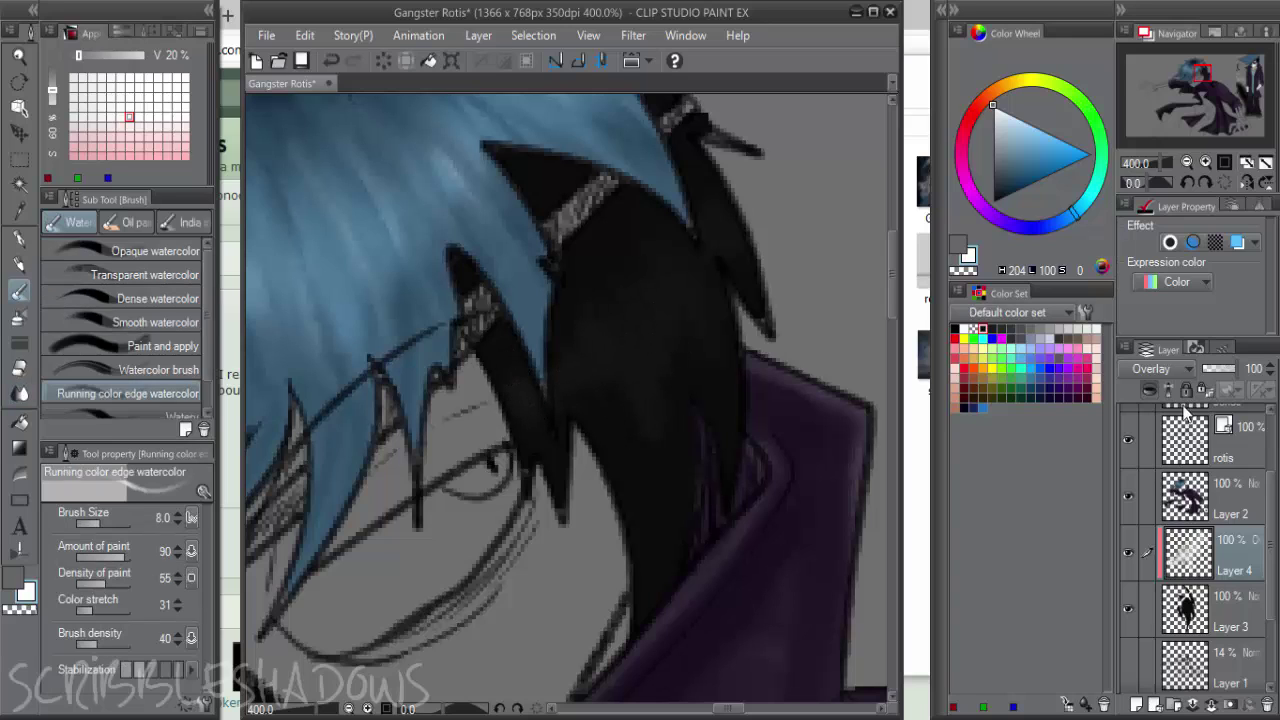
pyautogui.click(1160, 368)
pyautogui.click(1152, 643)
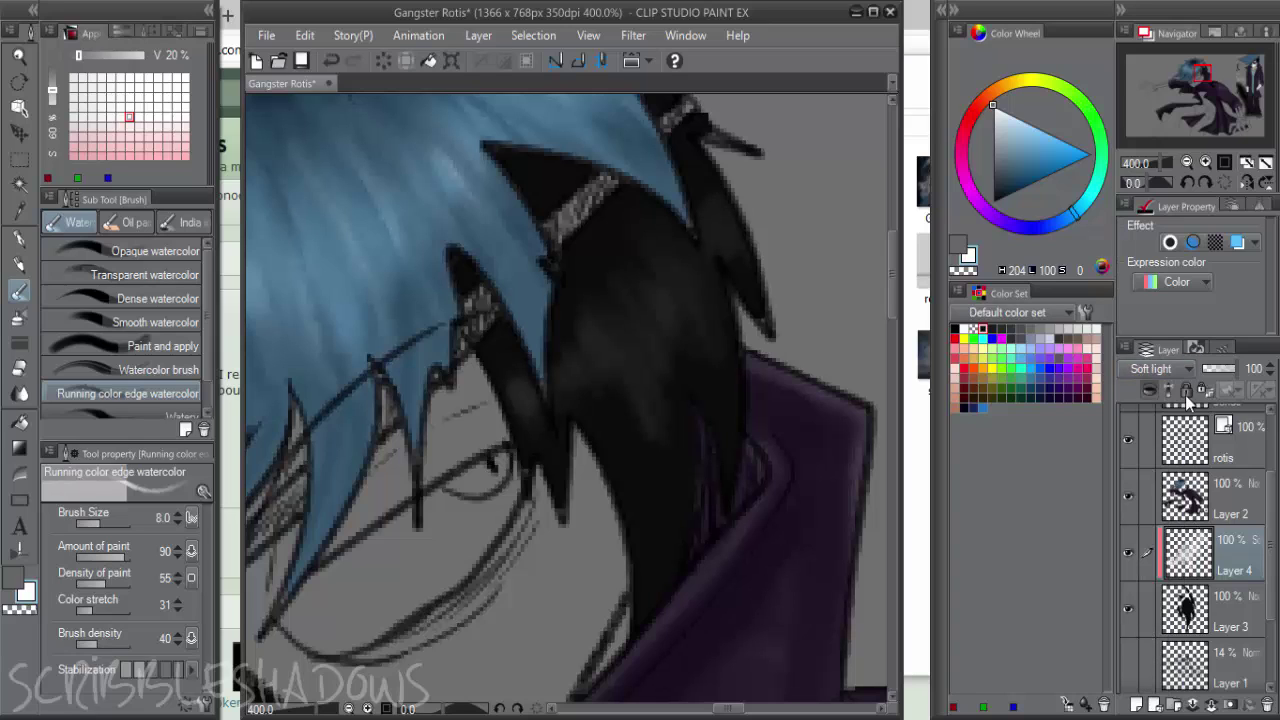
pyautogui.press('j')
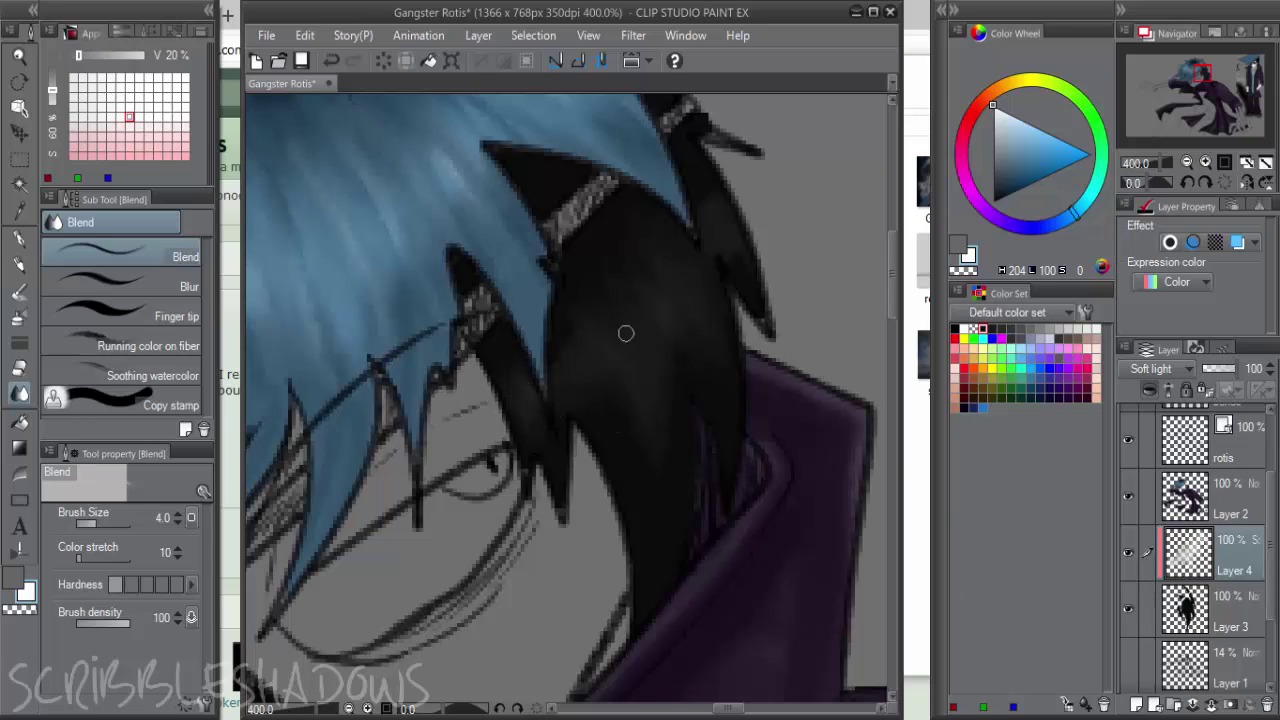
# Paint dark strand streaks through the highlights with Running color edge watercolor at size 5 in H 0, L 16, S 0
pyautogui.keyDown('alt'); pyautogui.click(632, 459); pyautogui.keyUp('alt')
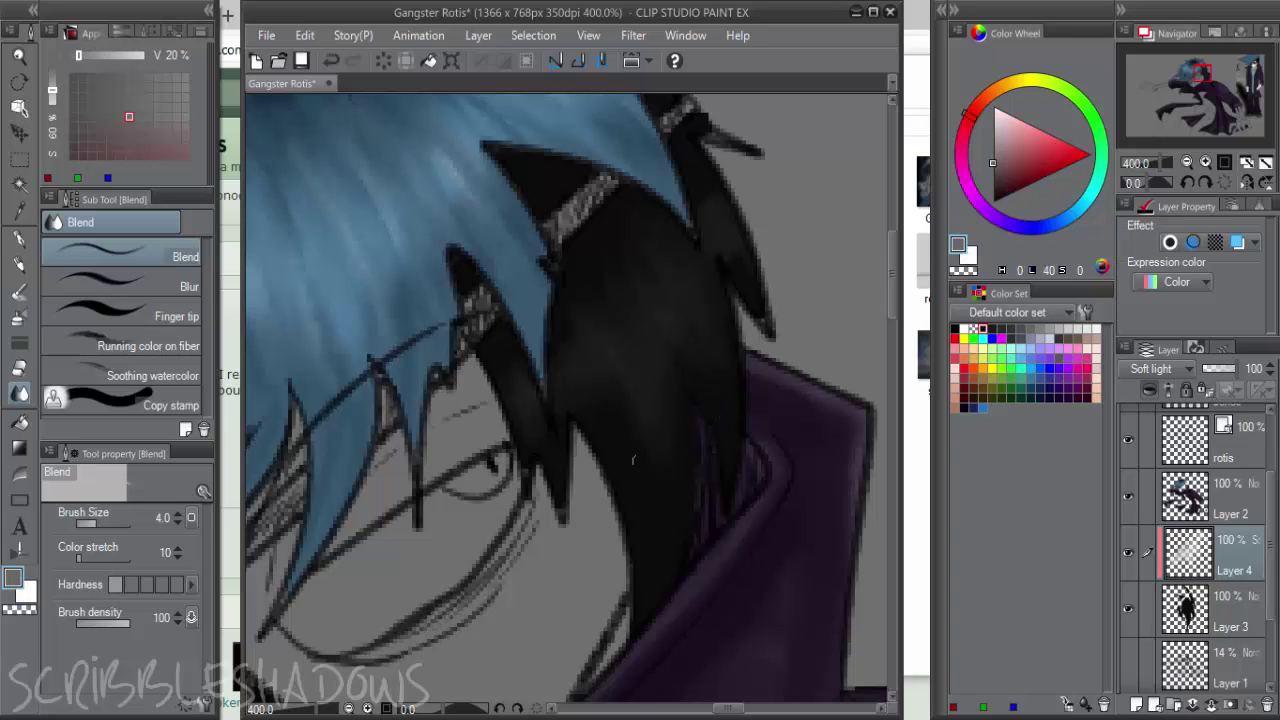
pyautogui.press('b')
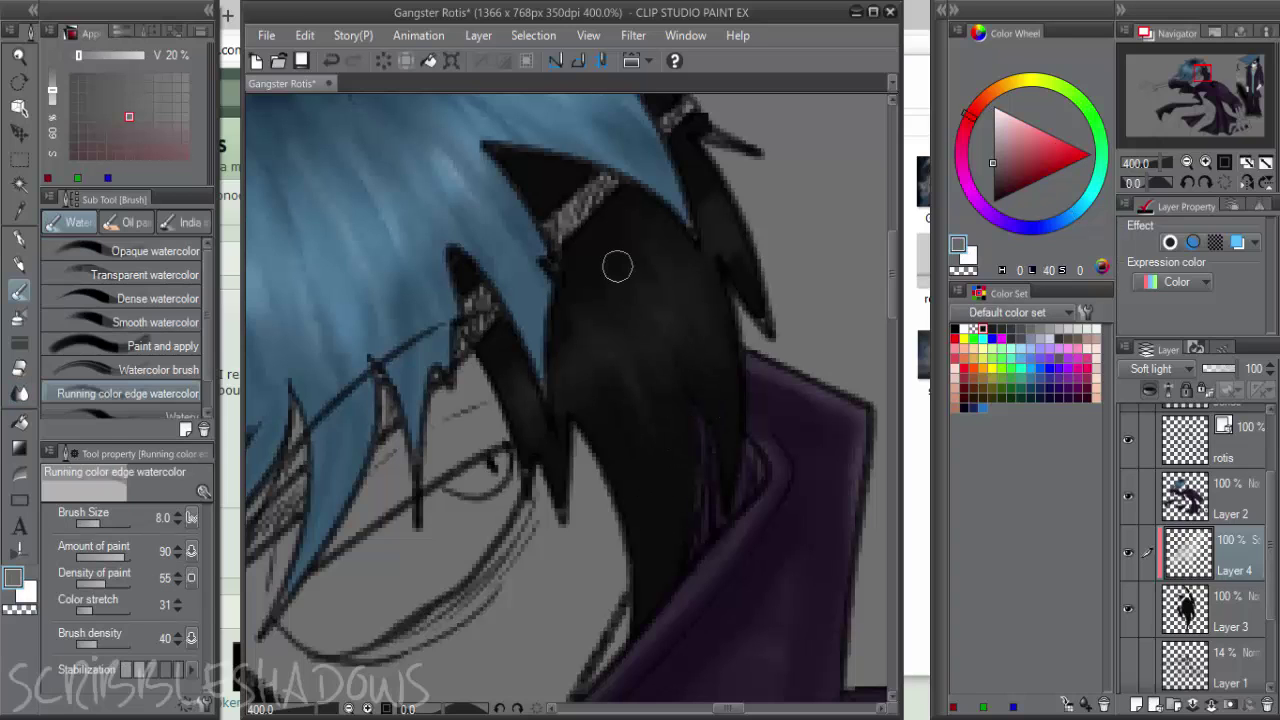
pyautogui.click(992, 186)
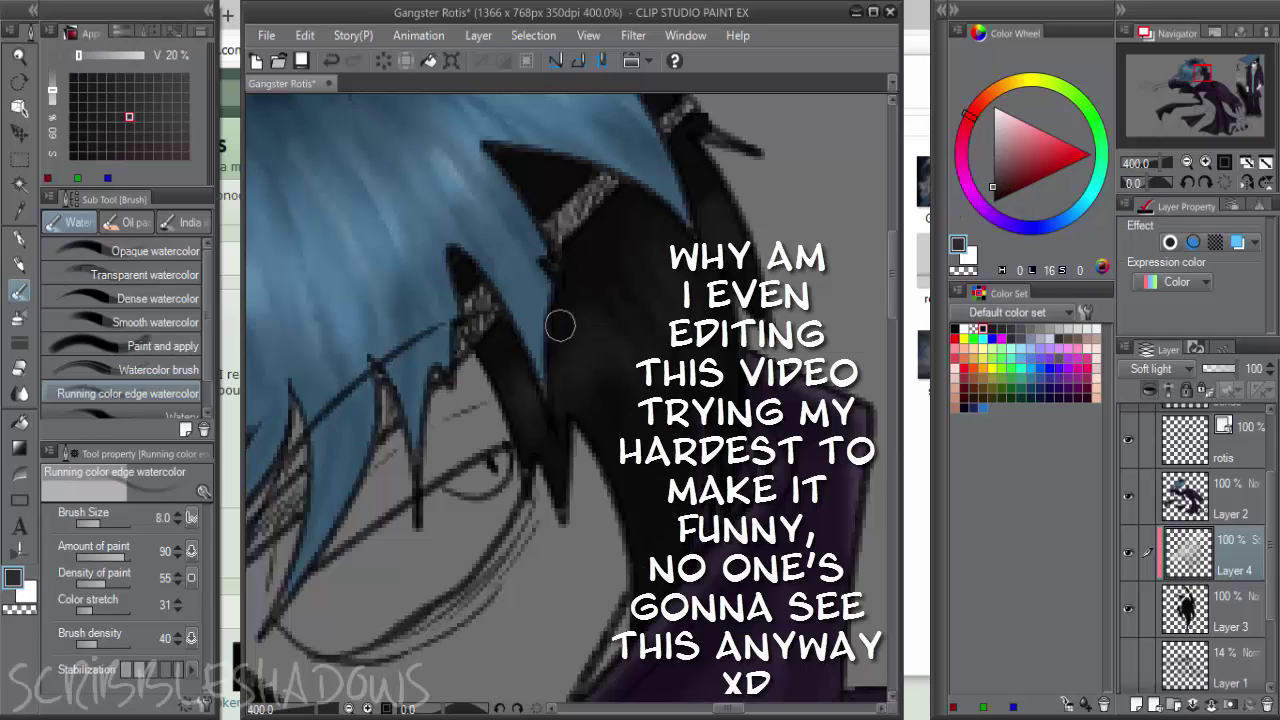
pyautogui.press('[')
pyautogui.press('[')
pyautogui.press('[')
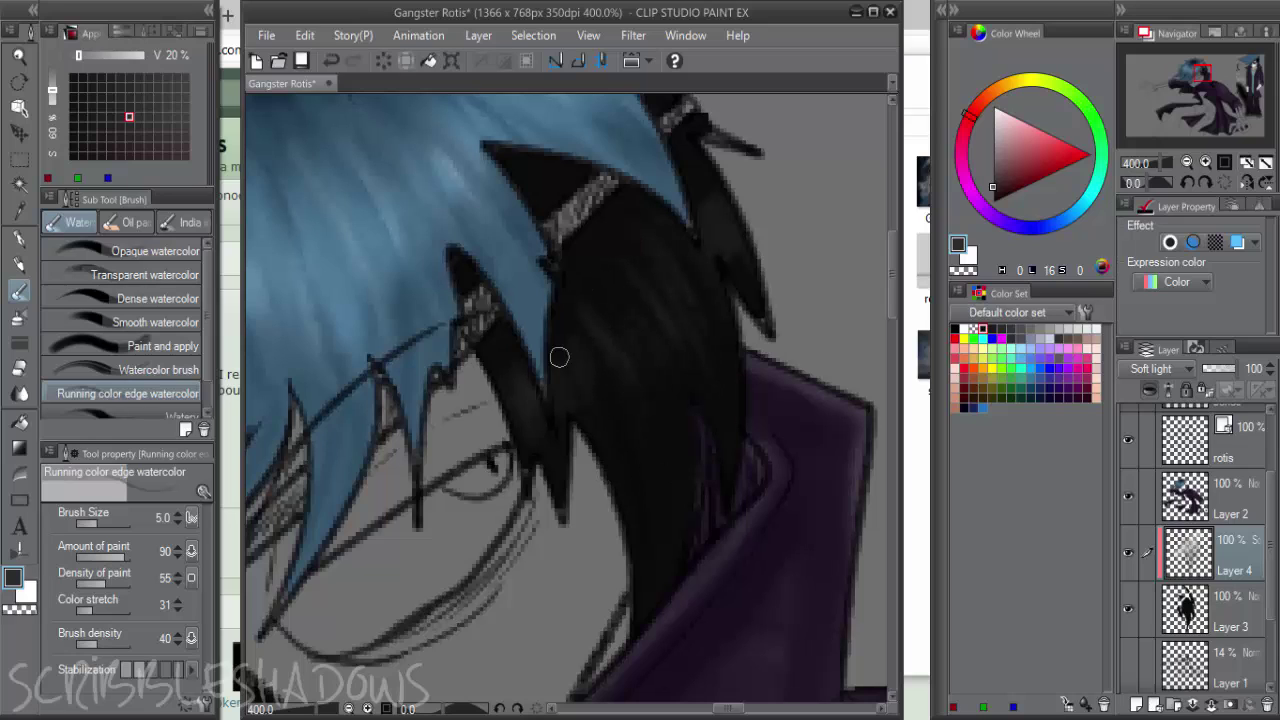
pyautogui.moveTo(559, 357); pyautogui.dragTo(615, 455)
pyautogui.moveTo(763, 298); pyautogui.dragTo(797, 413)
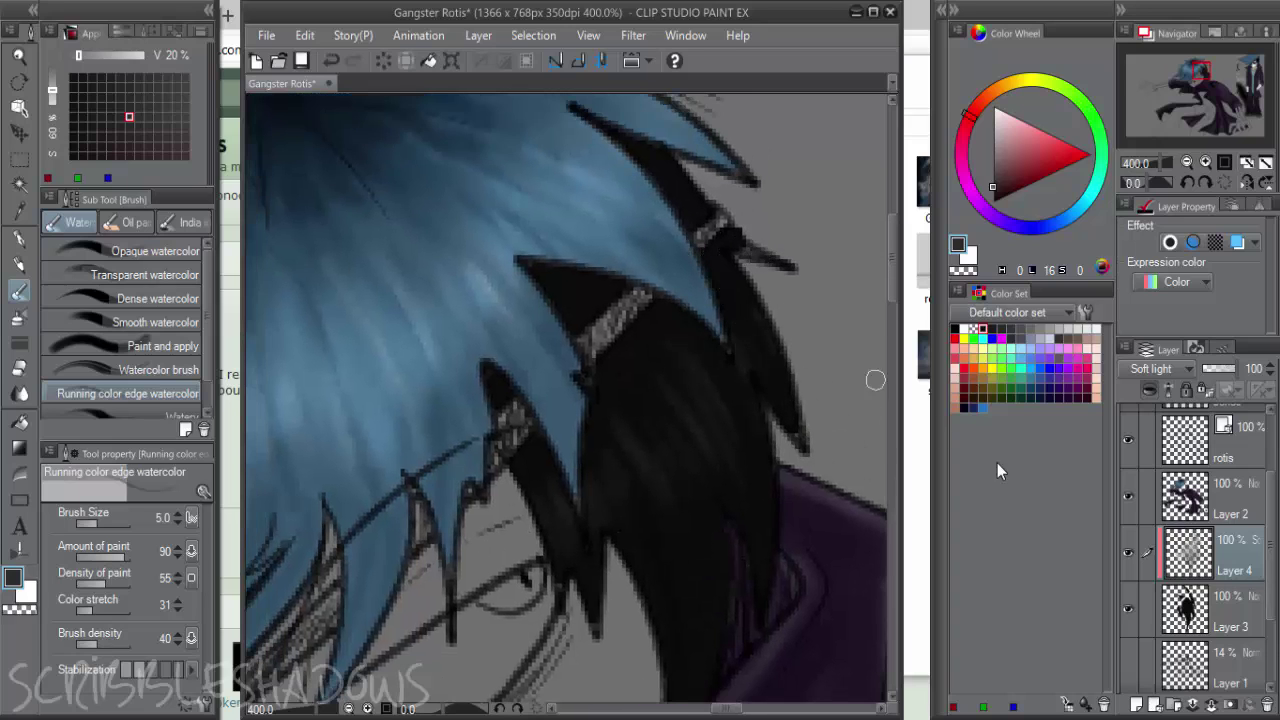
# Touch up the small spike beside the upper hair band on Layer 3 and refine the dark streaks on Layer 4
pyautogui.click(1236, 610)
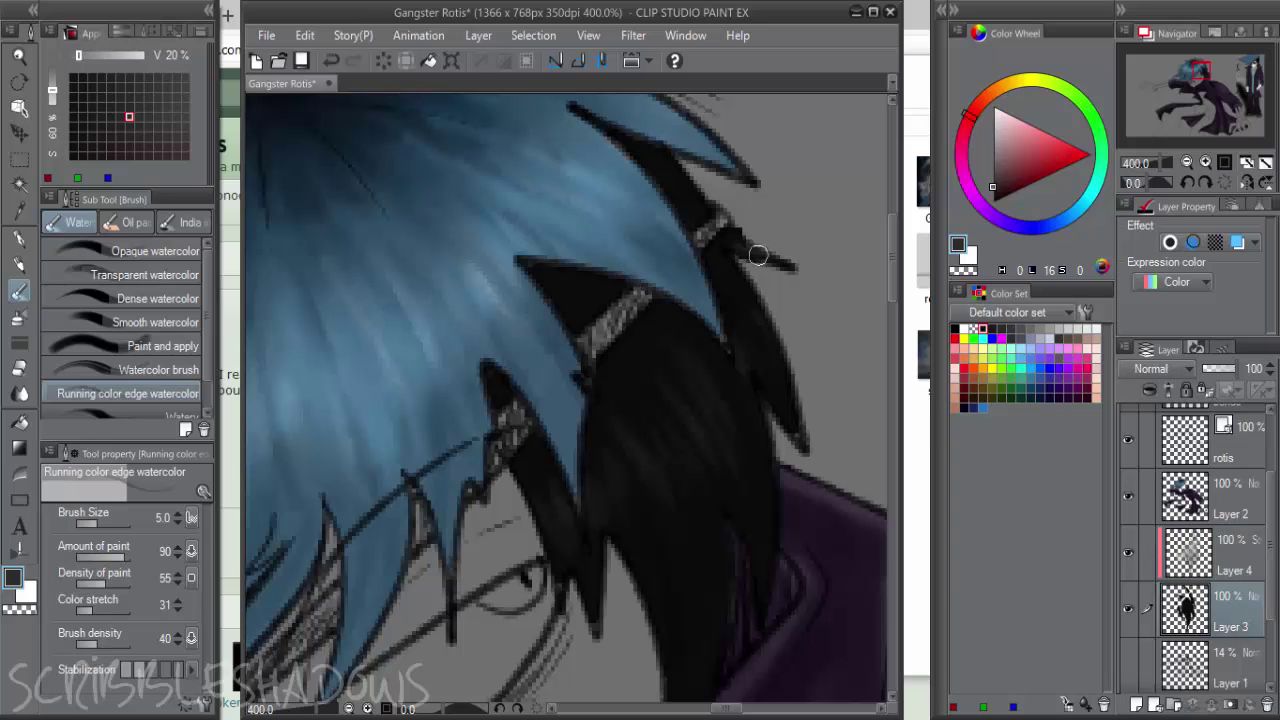
pyautogui.click(1236, 570)
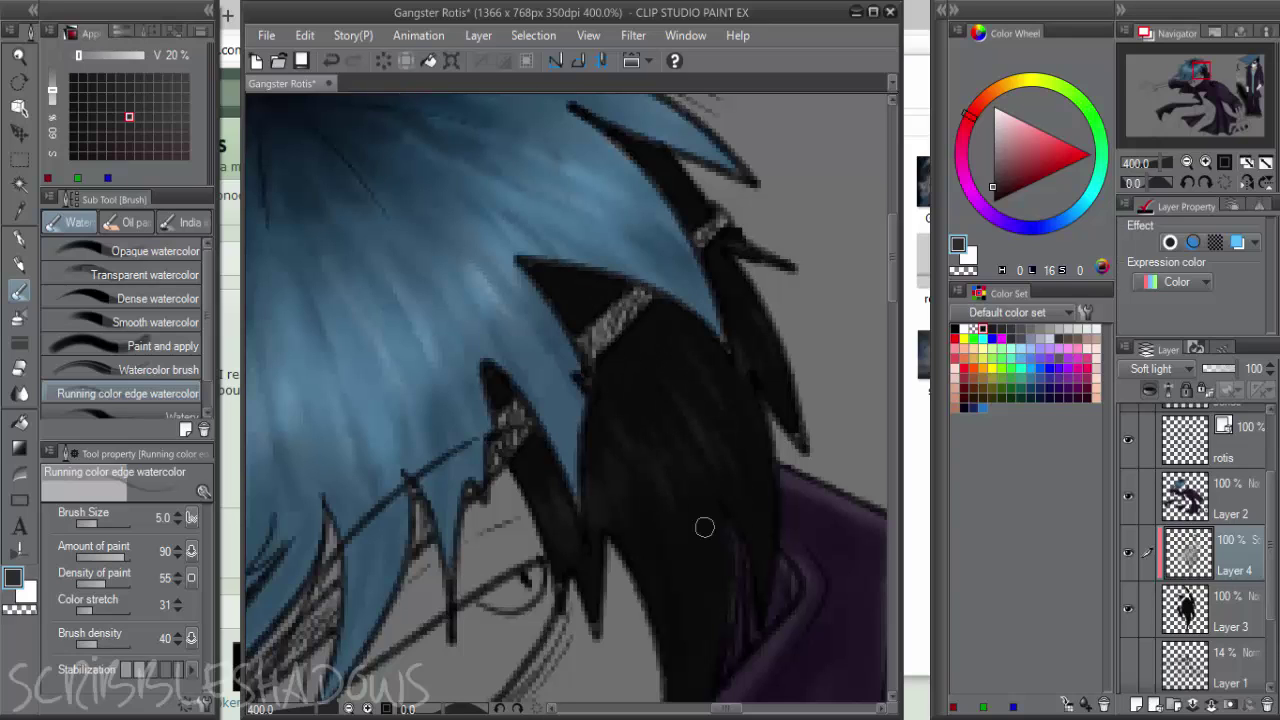
pyautogui.scroll(-2, 617, 554)
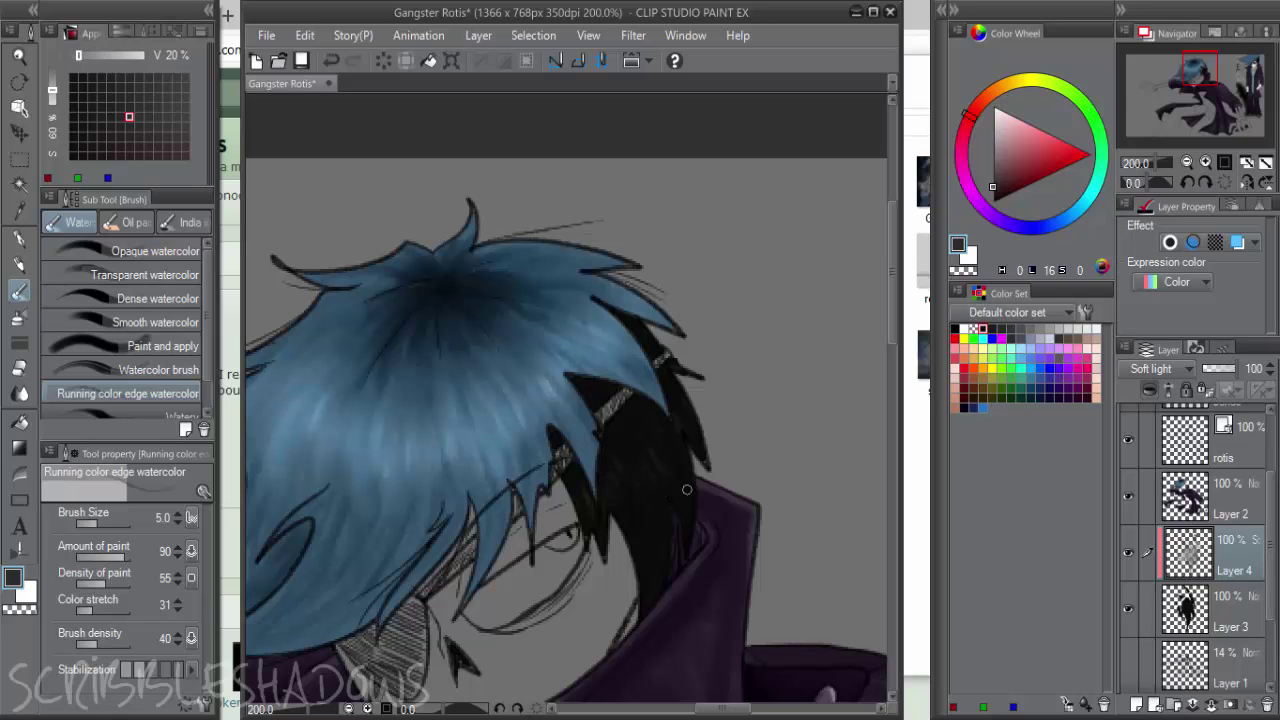
pyautogui.scroll(2, 687, 489)
pyautogui.moveTo(653, 521); pyautogui.dragTo(637, 420)
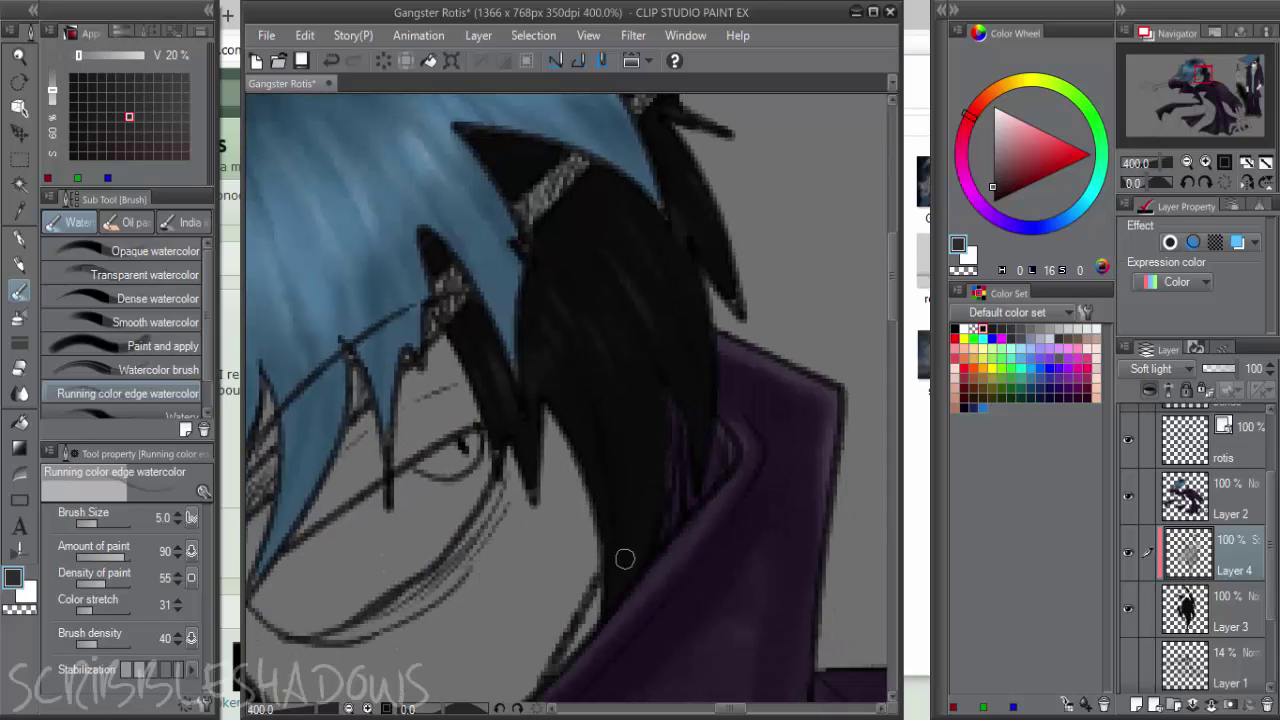
# Try painting white highlight strokes on the lower black lock on Layer 2
pyautogui.click(1234, 501)
pyautogui.press('x')
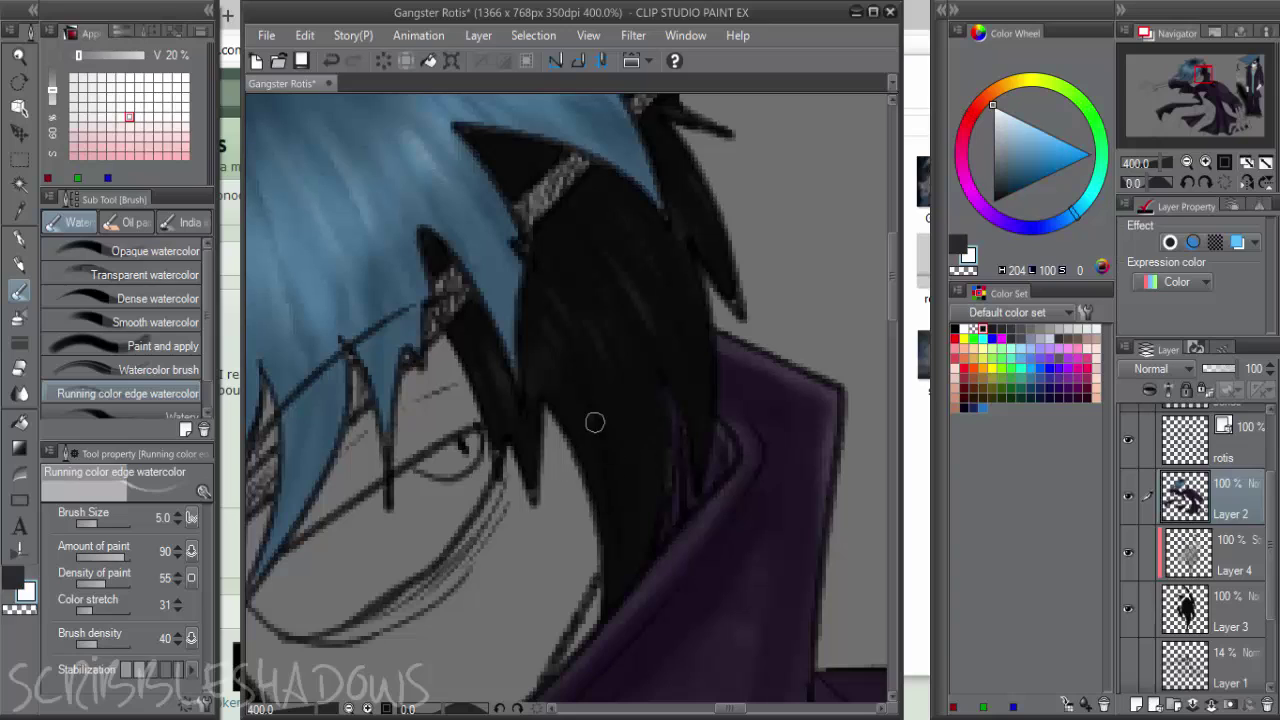
pyautogui.moveTo(596, 424); pyautogui.dragTo(612, 495)
pyautogui.moveTo(637, 453)
pyautogui.mouseDown()
pyautogui.moveTo(631, 428)
pyautogui.moveTo(629, 471)
pyautogui.moveTo(620, 434)
pyautogui.moveTo(615, 467)
pyautogui.moveTo(635, 486)
pyautogui.mouseUp()
pyautogui.hotkey('ctrl', 'z')
pyautogui.hotkey('ctrl', 'z')
# Sample dark gray tones from the hair and paint softer highlights down the lower black lock on Layer 2
pyautogui.keyDown('alt'); pyautogui.click(625, 450); pyautogui.keyUp('alt')
pyautogui.keyDown('alt'); pyautogui.click(623, 431); pyautogui.keyUp('alt')
pyautogui.press('x')
pyautogui.moveTo(592, 400)
pyautogui.mouseDown()
pyautogui.moveTo(566, 385)
pyautogui.moveTo(612, 545)
pyautogui.mouseUp()
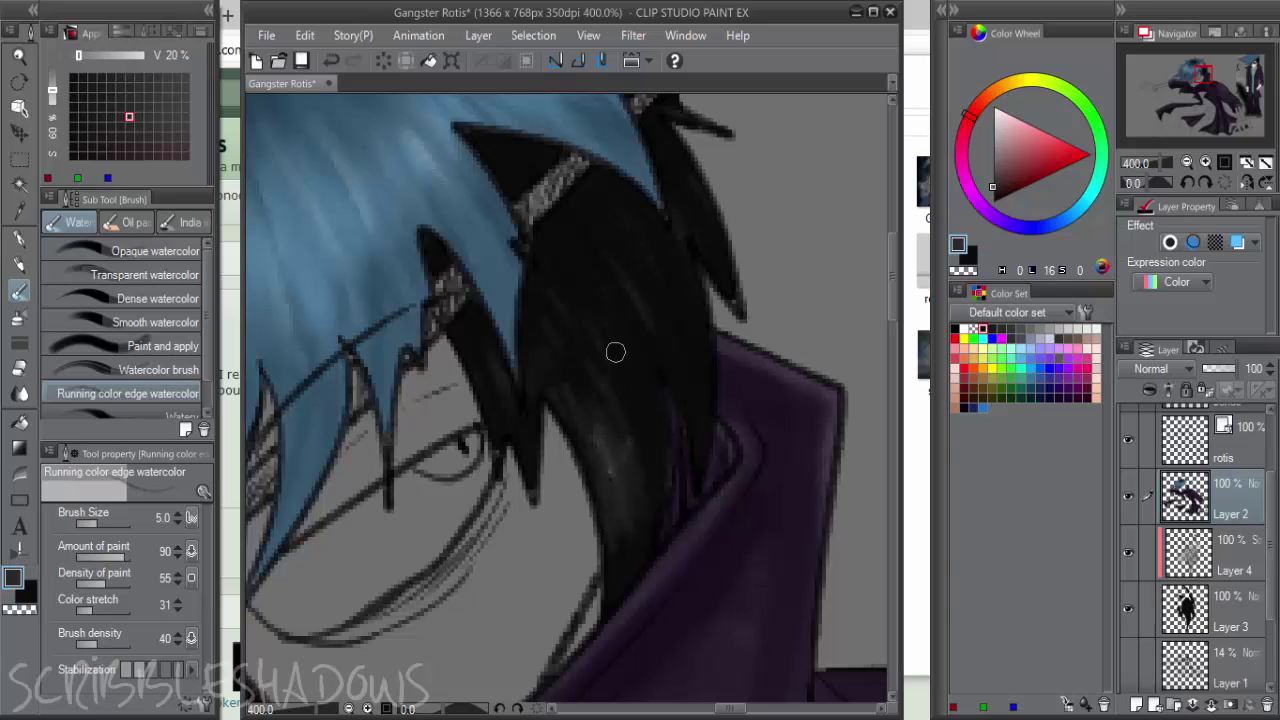
# Break up the lower lock's highlights with pure black strokes on Layer 2, and darken the lock on Layers 4 and 3
pyautogui.press('x')
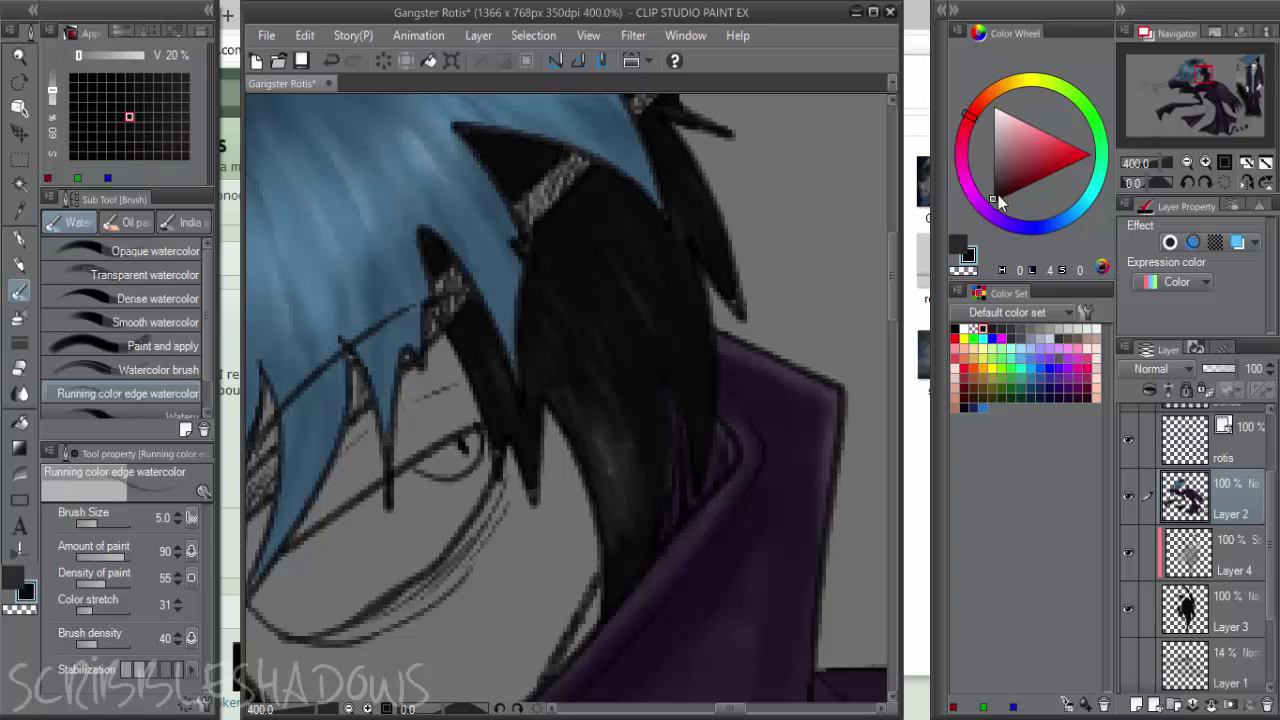
pyautogui.click(994, 106)
pyautogui.press('x')
pyautogui.click(994, 201)
pyautogui.moveTo(619, 412)
pyautogui.mouseDown()
pyautogui.moveTo(603, 409)
pyautogui.moveTo(606, 394)
pyautogui.moveTo(626, 554)
pyautogui.moveTo(598, 484)
pyautogui.mouseUp()
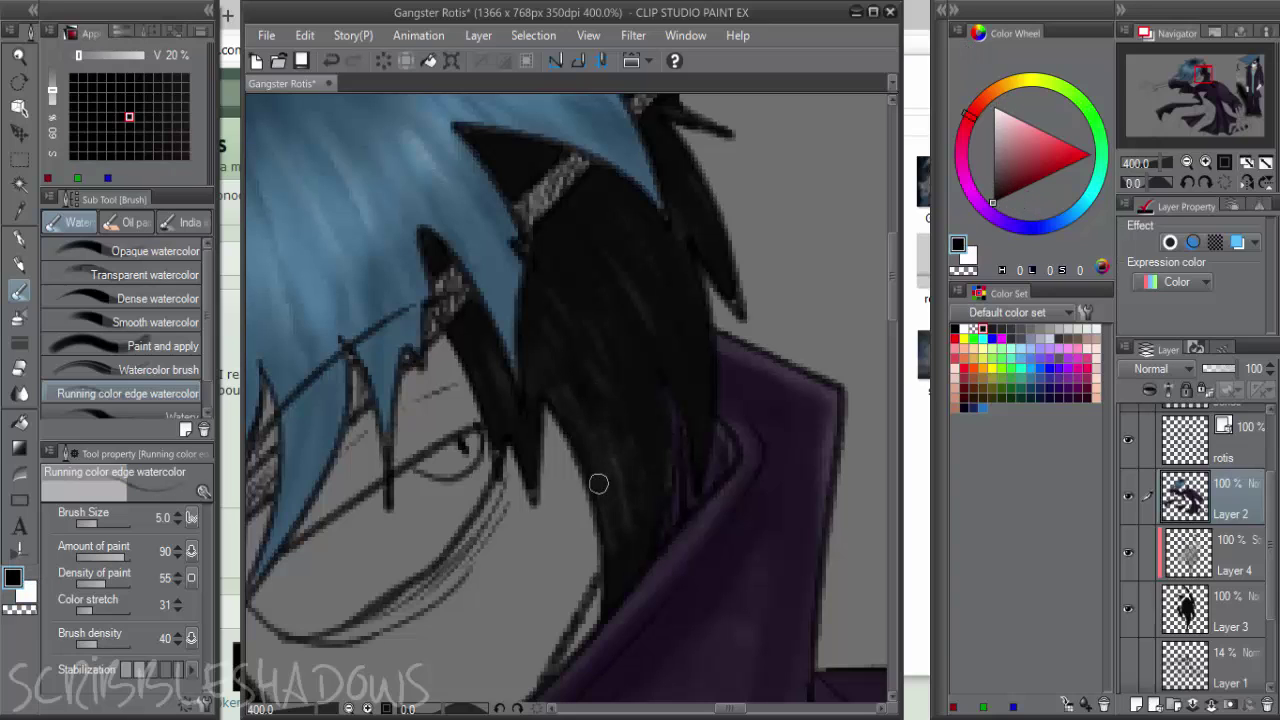
pyautogui.click(1236, 564)
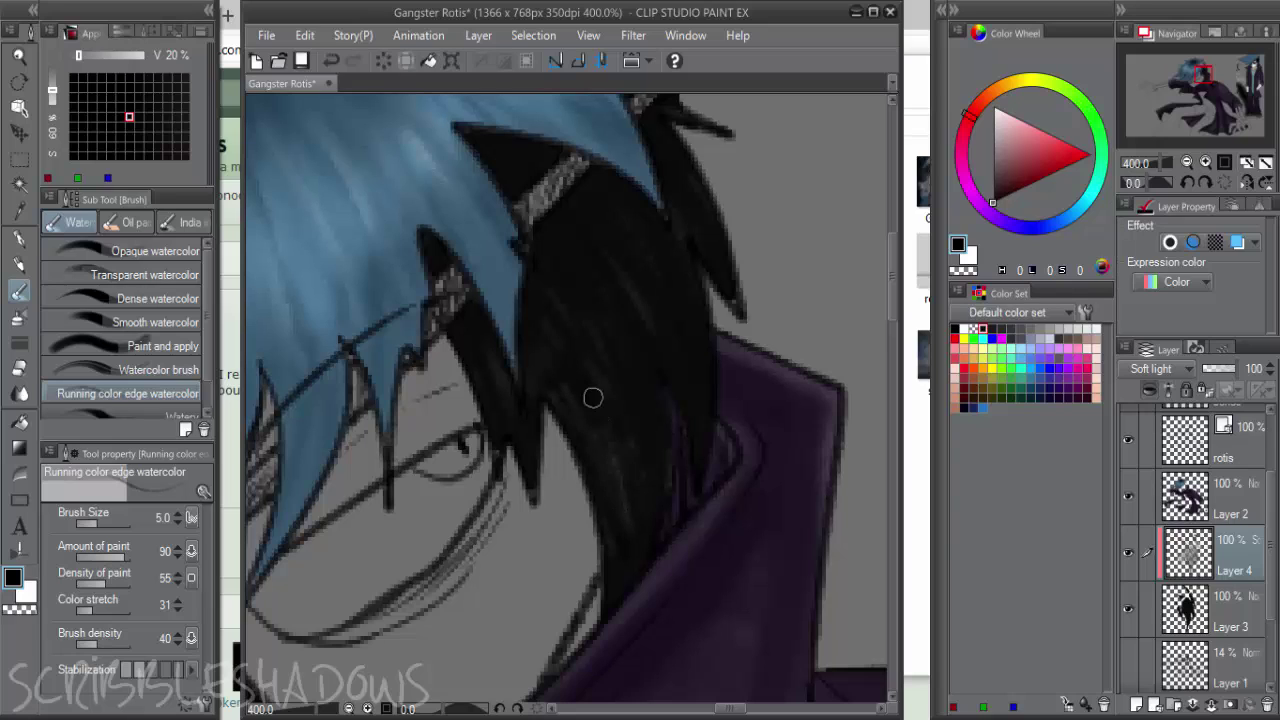
pyautogui.click(1229, 620)
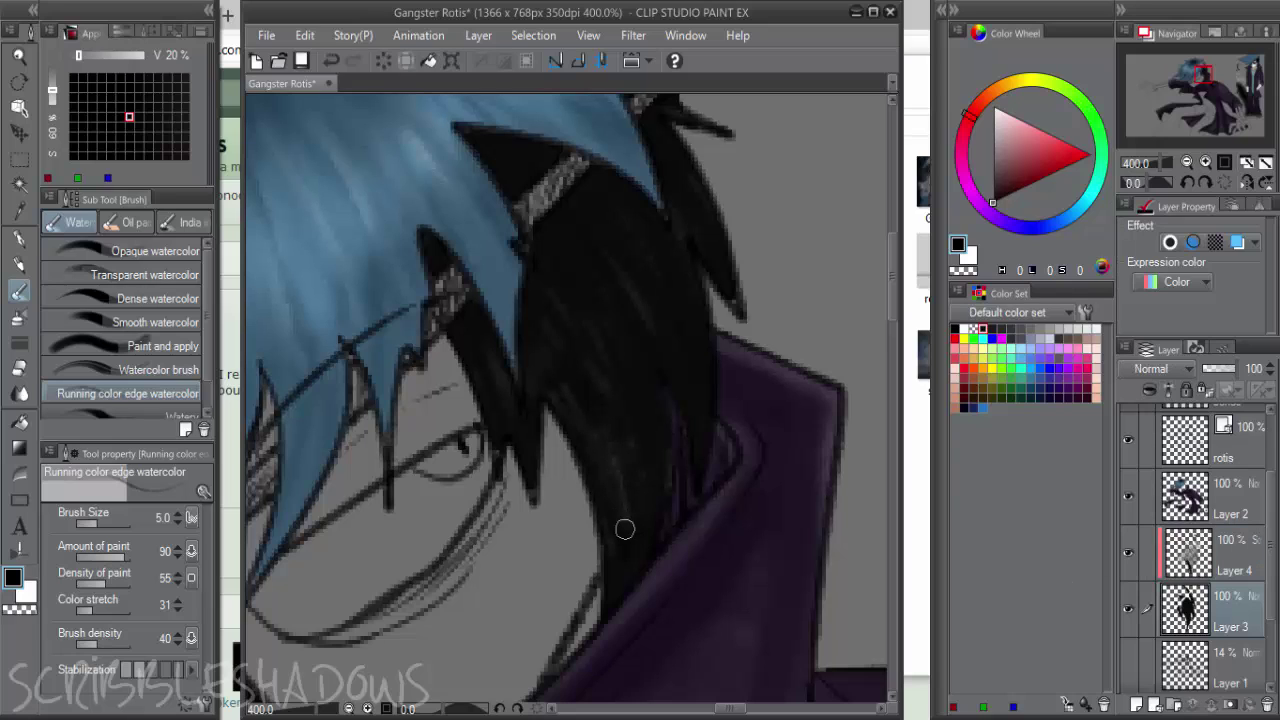
# Smooth the lower black lock's shading on Layers 2 and 4 using the Blend tool at size 4
pyautogui.click(1236, 564)
pyautogui.press('j')
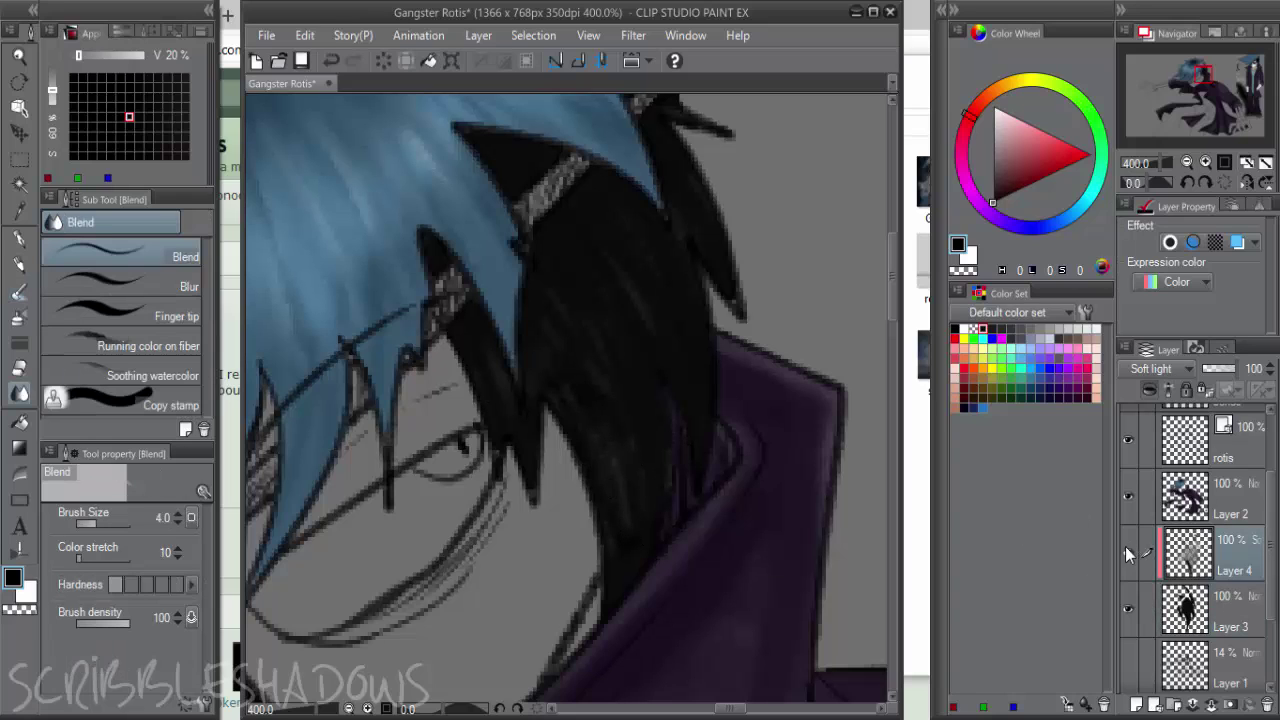
pyautogui.click(1128, 497)
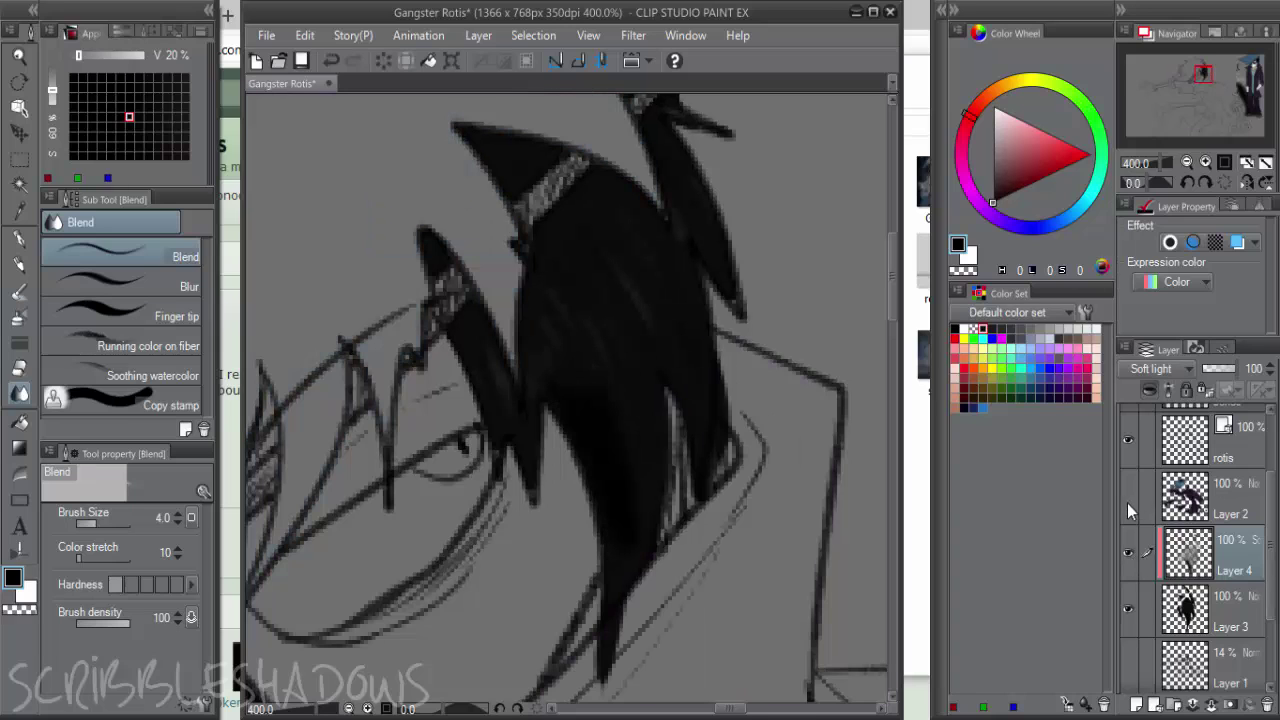
pyautogui.click(1128, 497)
pyautogui.click(1148, 497)
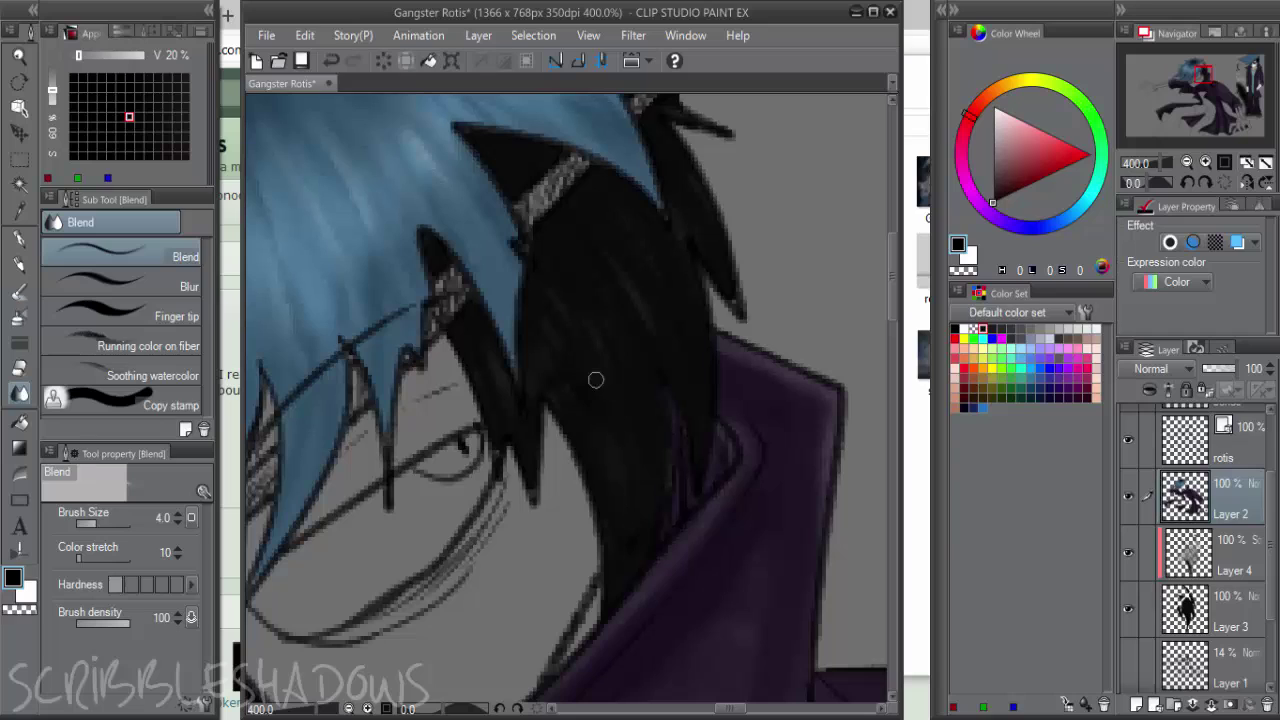
pyautogui.click(1172, 567)
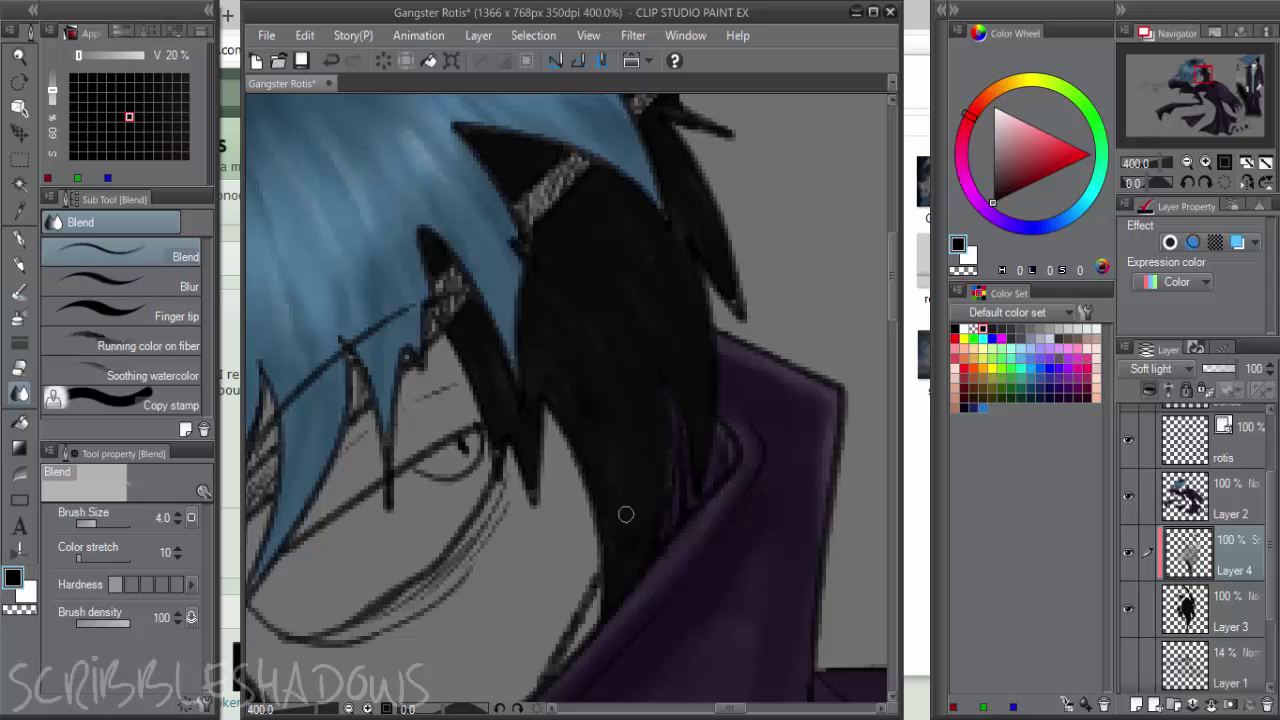
# Merge Layer 4 with Layer 3, and combine the result with Layer 2 into a single layer
pyautogui.scroll(-3, 658, 356)
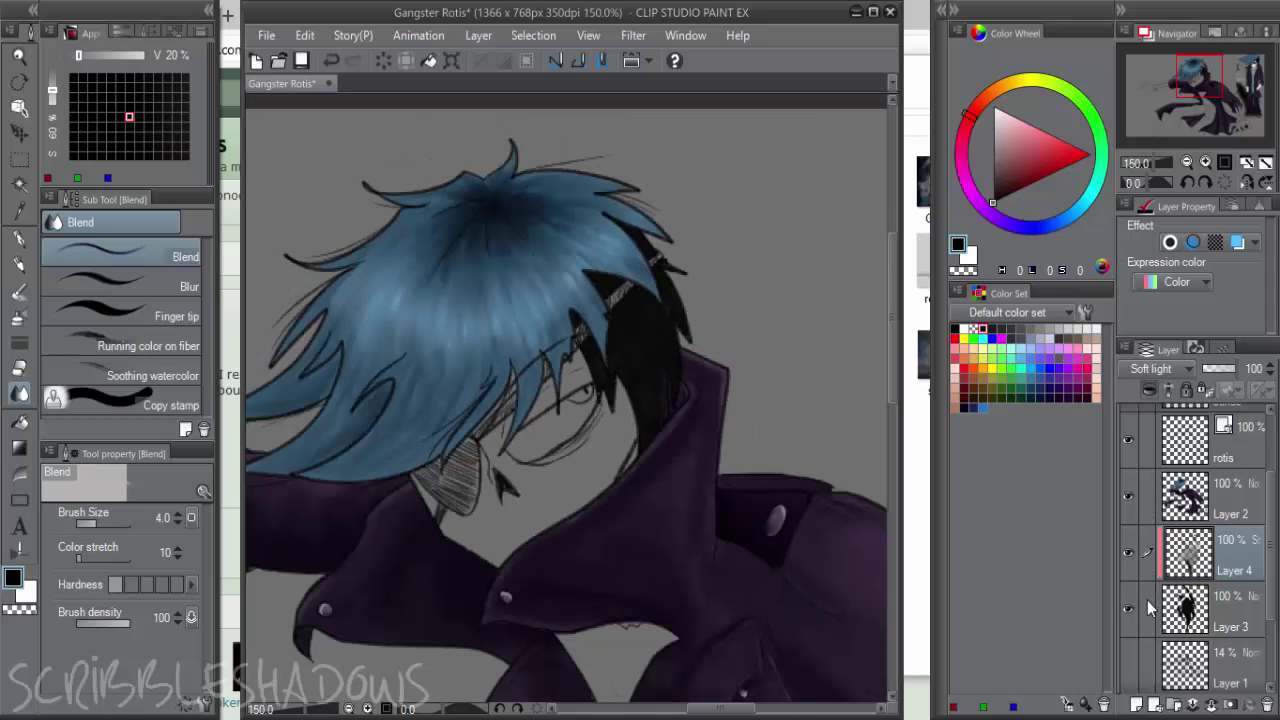
pyautogui.click(1148, 607)
pyautogui.rightClick(1243, 602)
pyautogui.click(1197, 521)
pyautogui.click(1147, 501)
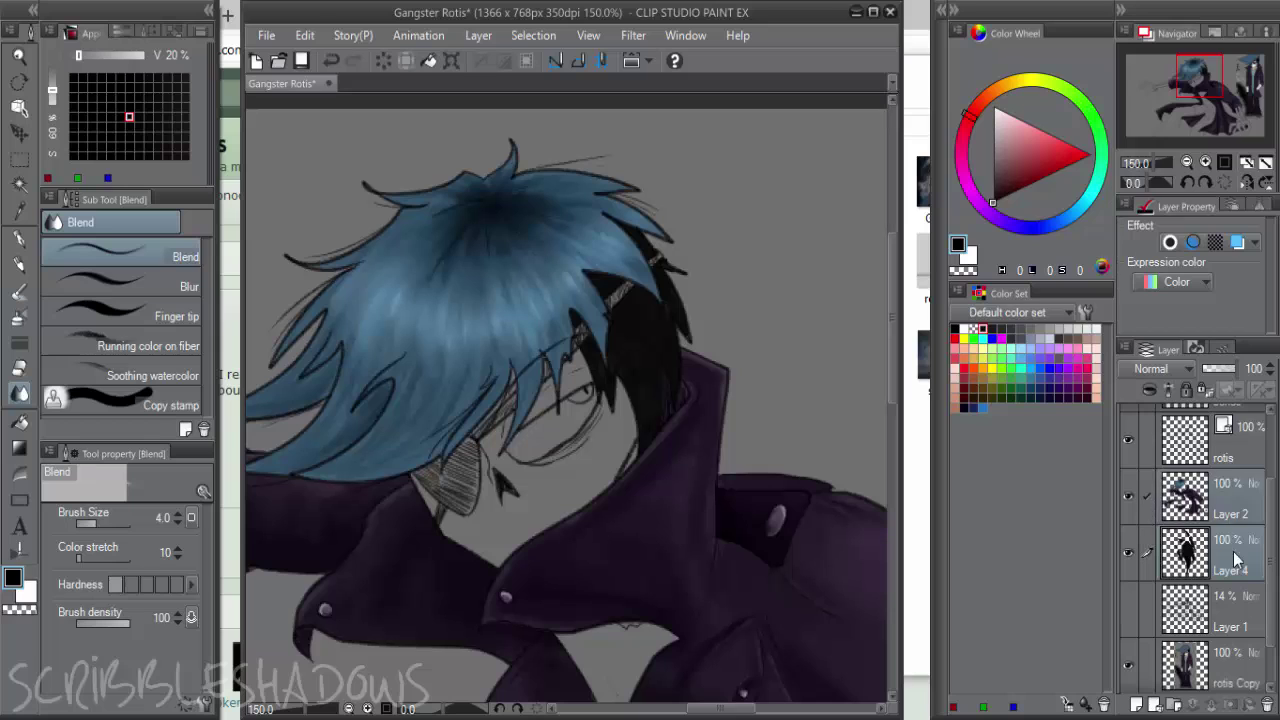
pyautogui.rightClick(1237, 560)
pyautogui.click(1114, 528)
pyautogui.scroll(-1, 1190, 600)
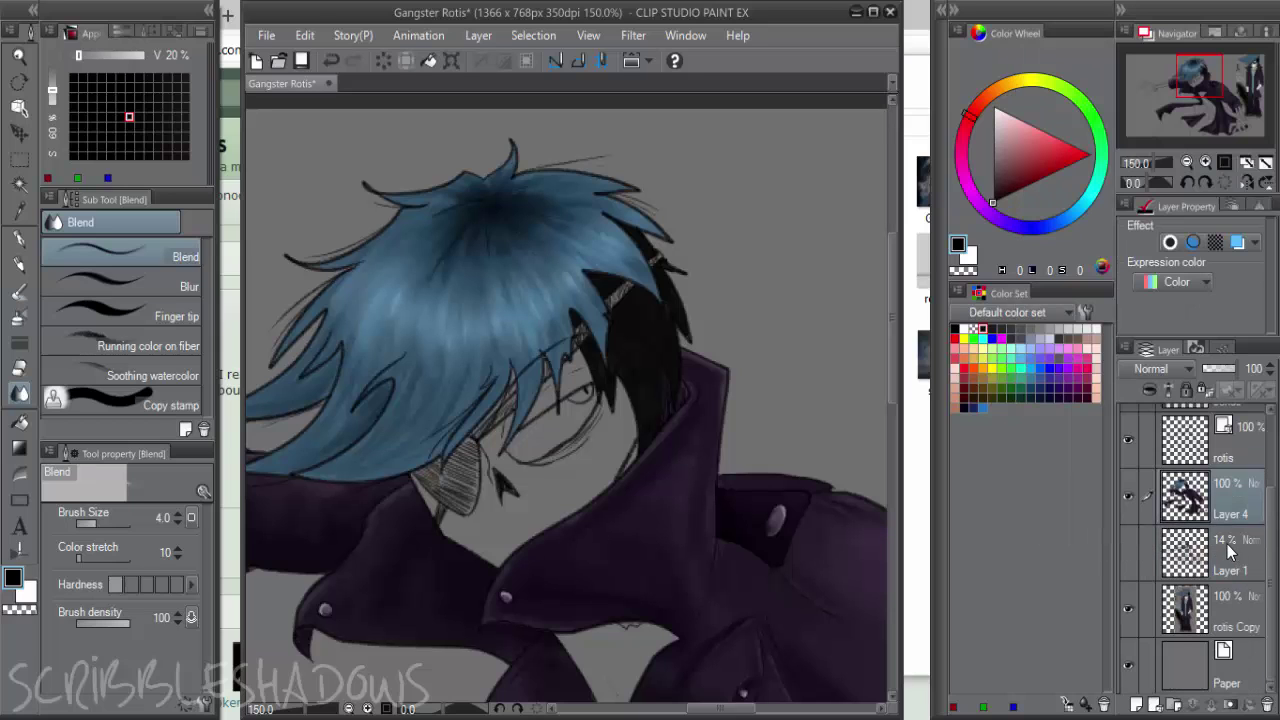
# Add a new raster layer between the merged Layer 4 and Layer 1
pyautogui.click(1137, 702)
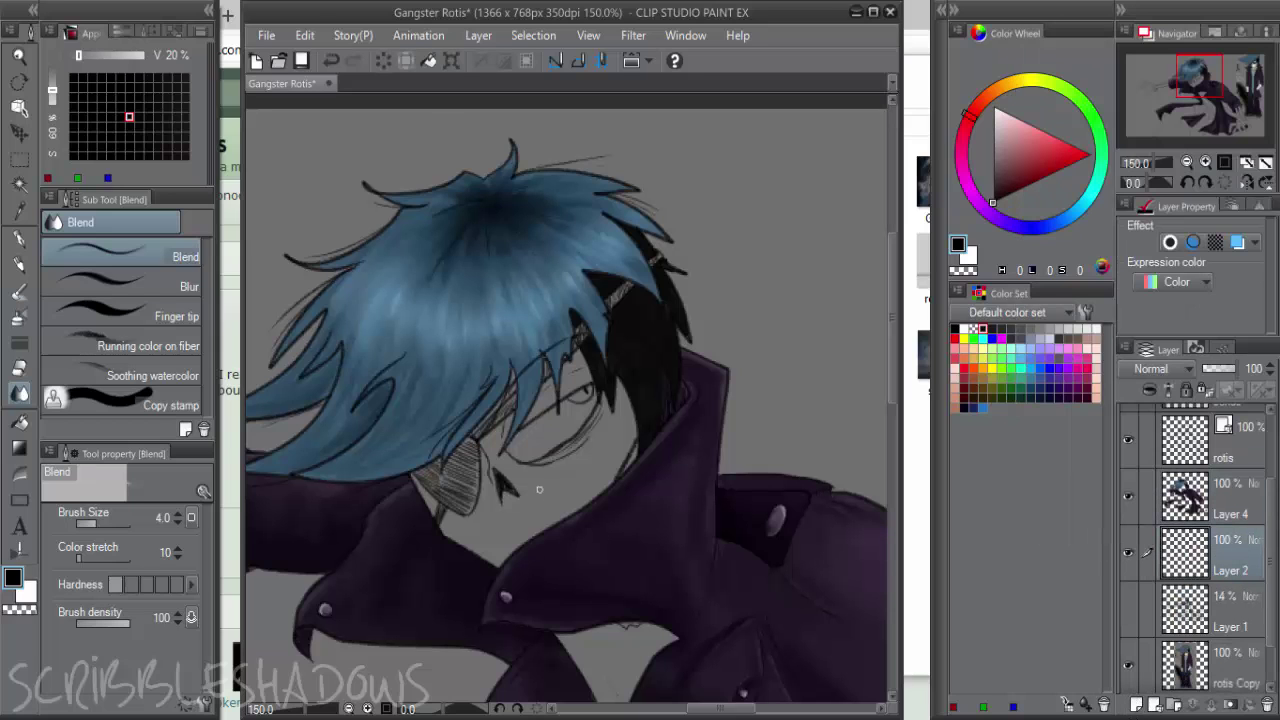
pyautogui.scroll(2, 577, 451)
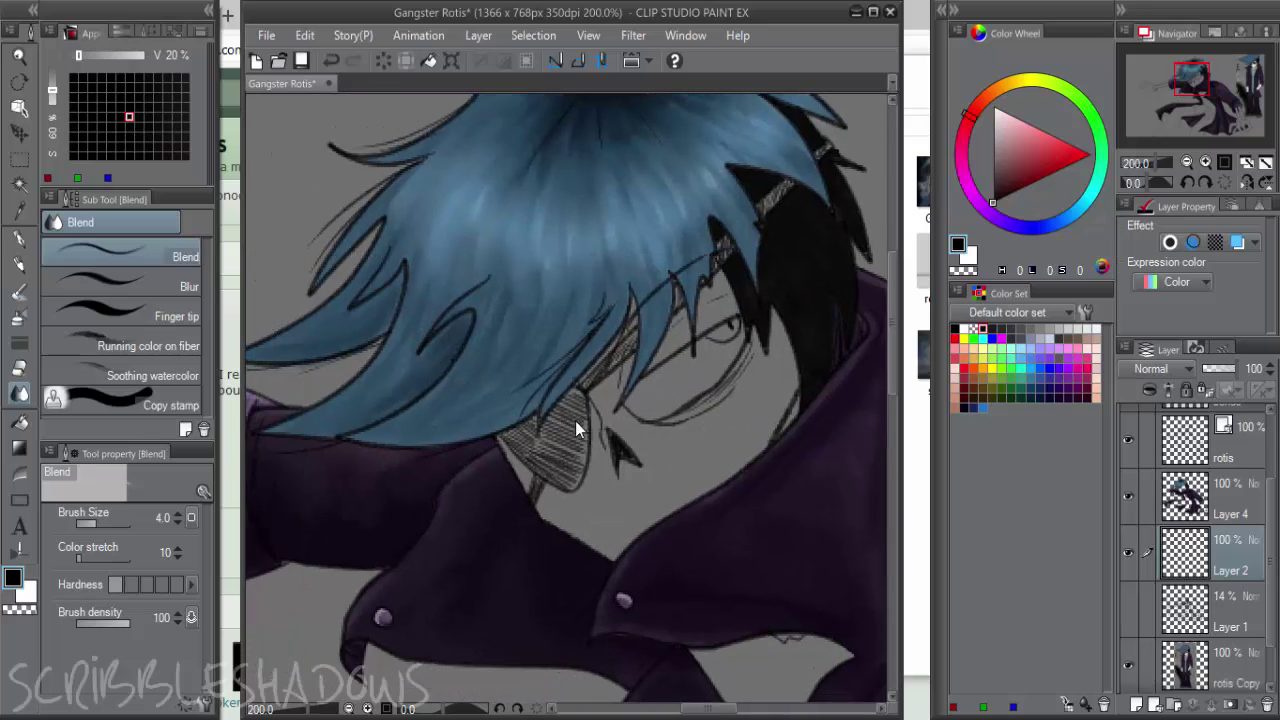
pyautogui.scroll(2, 577, 430)
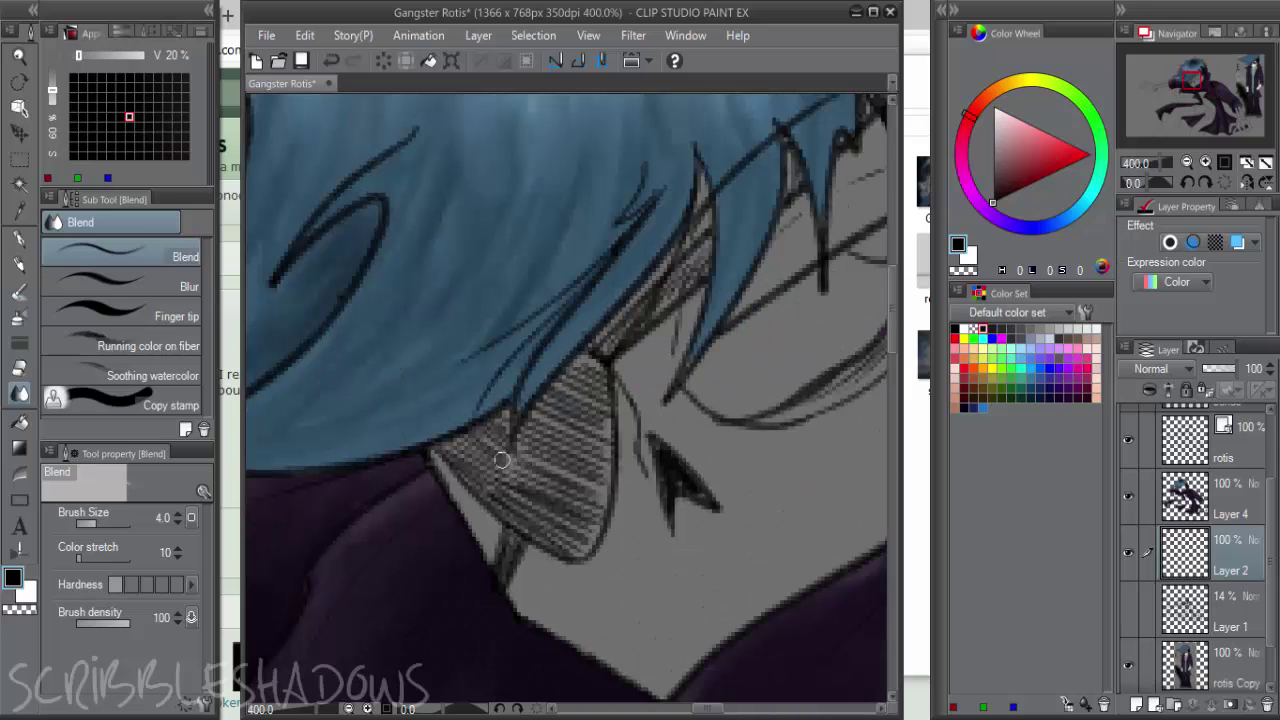
# Paint the eyepatch and its strap solid black on Layer 2, including the strap parts between the hair strands, using the Mapping pen at size 8
pyautogui.press('p')
pyautogui.moveTo(513, 482)
pyautogui.mouseDown()
pyautogui.moveTo(447, 446)
pyautogui.moveTo(531, 522)
pyautogui.moveTo(495, 497)
pyautogui.moveTo(520, 516)
pyautogui.moveTo(585, 541)
pyautogui.moveTo(599, 497)
pyautogui.moveTo(593, 379)
pyautogui.moveTo(603, 398)
pyautogui.moveTo(586, 365)
pyautogui.moveTo(482, 424)
pyautogui.moveTo(508, 460)
pyautogui.moveTo(553, 466)
pyautogui.moveTo(582, 494)
pyautogui.moveTo(589, 417)
pyautogui.moveTo(522, 452)
pyautogui.moveTo(510, 554)
pyautogui.mouseUp()
pyautogui.moveTo(687, 341); pyautogui.dragTo(577, 425)
pyautogui.moveTo(494, 433)
pyautogui.mouseDown()
pyautogui.moveTo(601, 350)
pyautogui.moveTo(557, 371)
pyautogui.moveTo(760, 157)
pyautogui.moveTo(734, 203)
pyautogui.mouseUp()
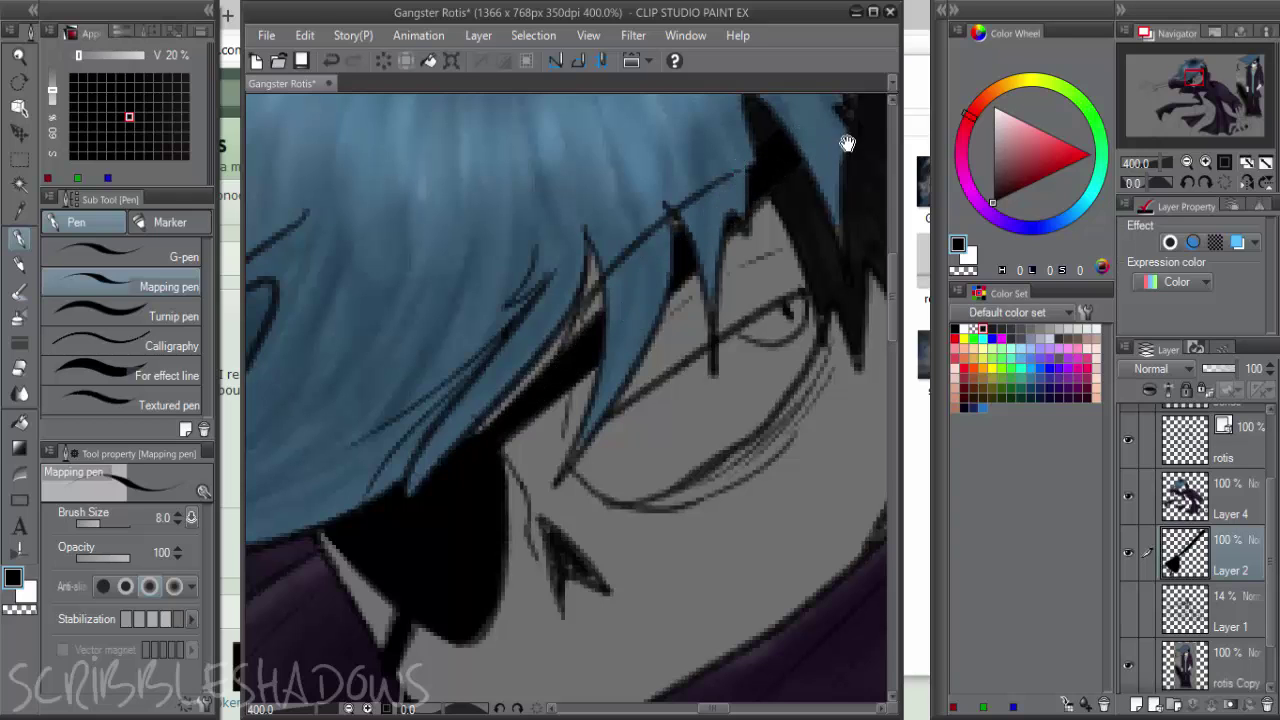
pyautogui.moveTo(847, 143); pyautogui.dragTo(622, 393)
pyautogui.moveTo(660, 290)
pyautogui.mouseDown()
pyautogui.moveTo(601, 354)
pyautogui.moveTo(754, 200)
pyautogui.mouseUp()
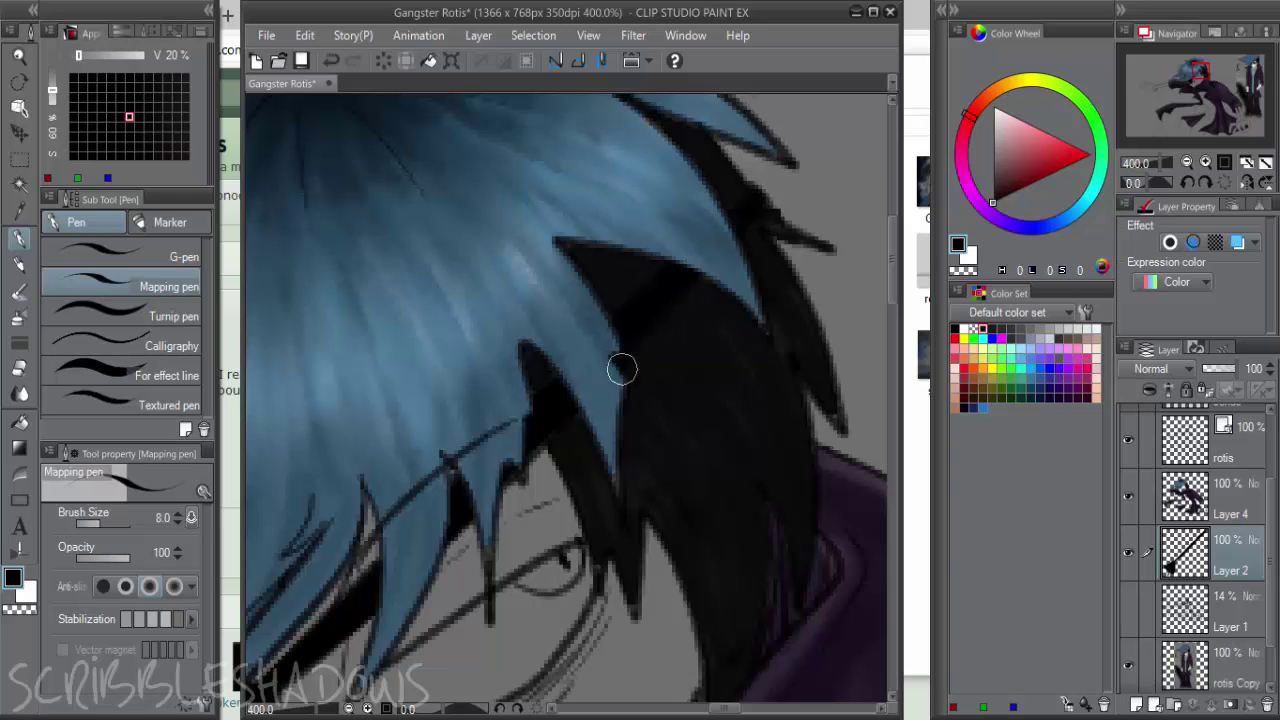
pyautogui.click(614, 486)
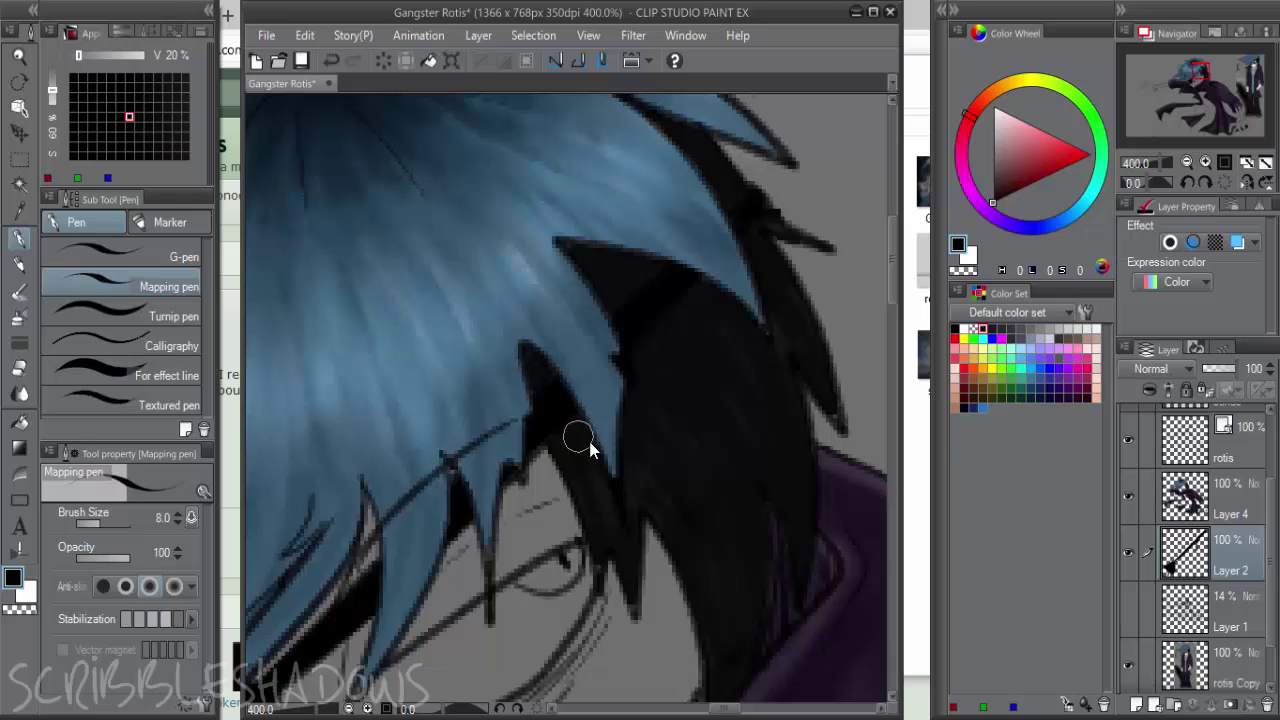
pyautogui.scroll(-2, 590, 448)
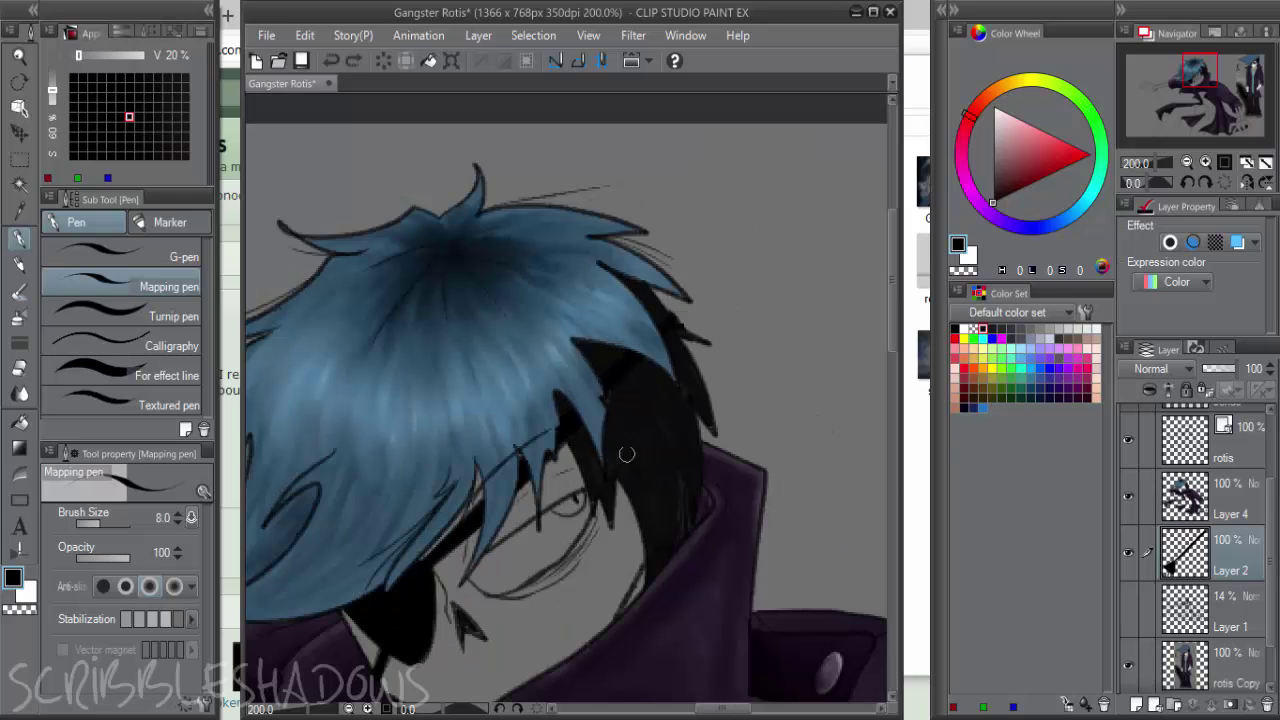
pyautogui.moveTo(609, 388)
pyautogui.mouseDown()
pyautogui.moveTo(643, 394)
pyautogui.moveTo(707, 332)
pyautogui.mouseUp()
pyautogui.moveTo(603, 449); pyautogui.dragTo(626, 371)
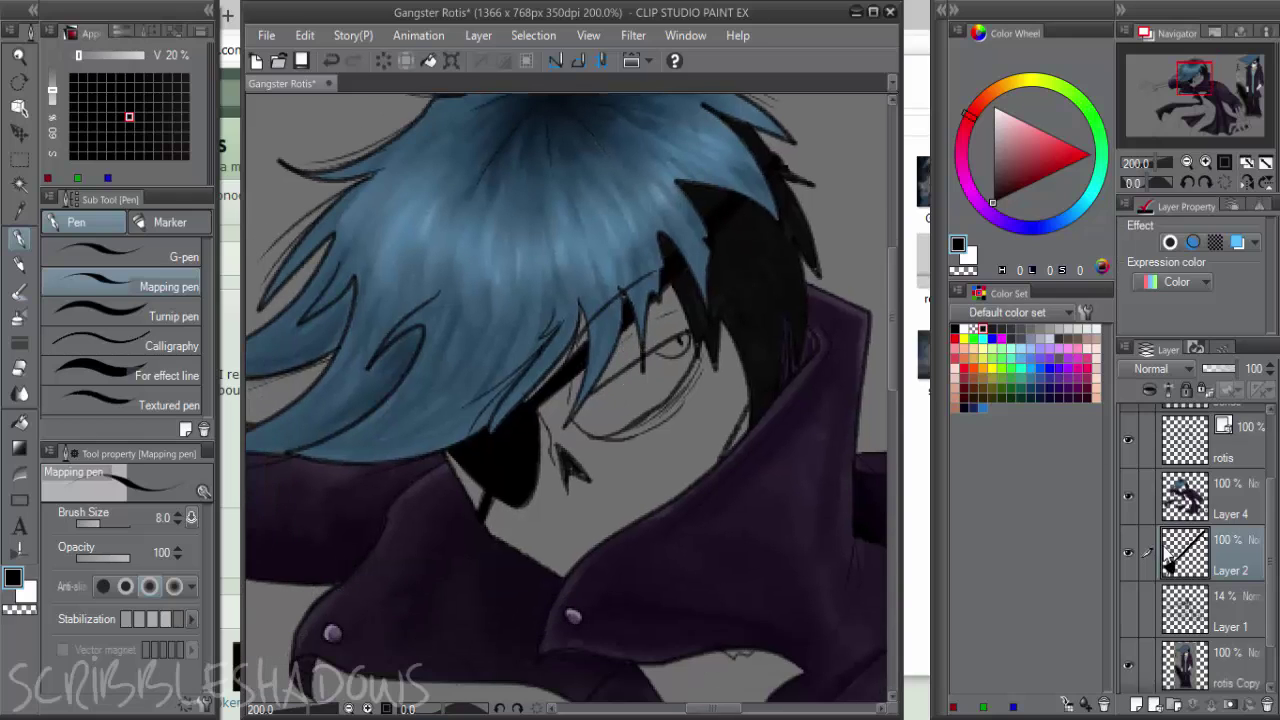
# Add a layer clipped to Layer 2 and paint dark grey highlights on the eyepatch with the Running color edge watercolor brush at size 5
pyautogui.click(1139, 700)
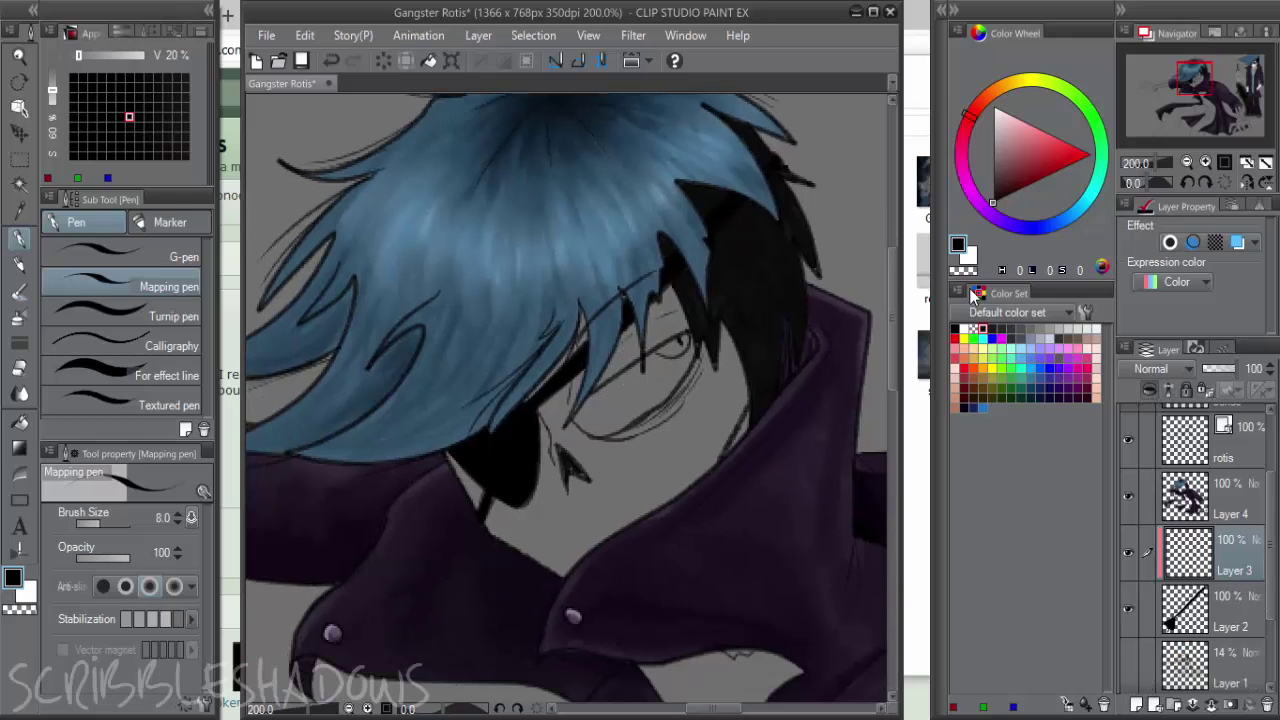
pyautogui.moveTo(1001, 187); pyautogui.dragTo(942, 177)
pyautogui.press('b')
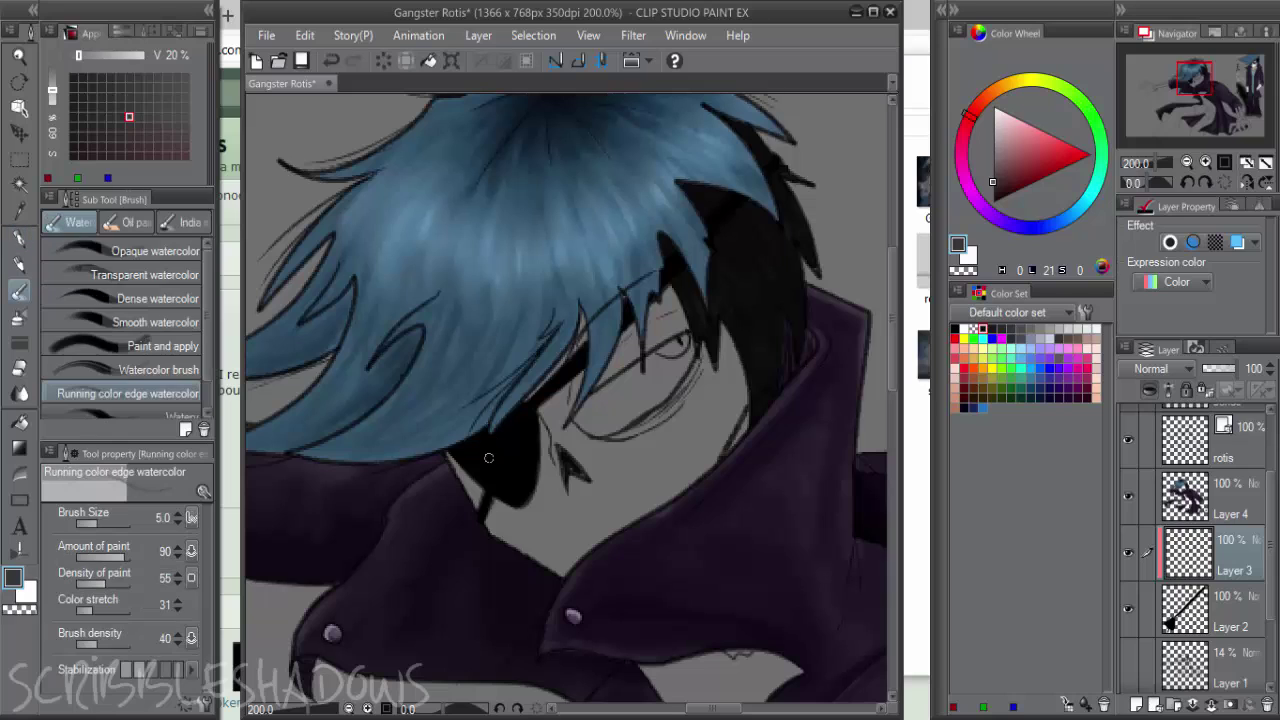
pyautogui.moveTo(490, 474); pyautogui.dragTo(509, 442)
pyautogui.press('j')
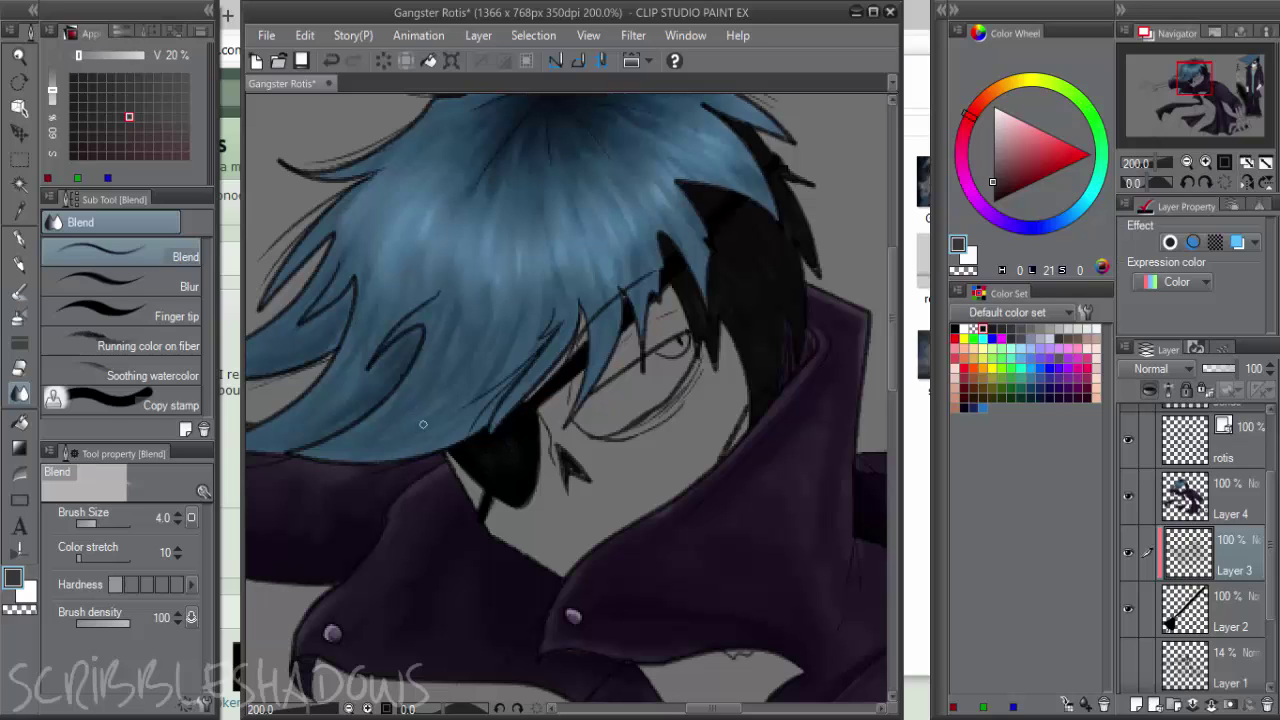
# Darken and soften the eyepatch highlight on Layer 3 with a sampled near-black, enlarging the watercolor brush to size 8
pyautogui.press('b')
pyautogui.keyDown('alt'); pyautogui.click(489, 464); pyautogui.keyUp('alt')
pyautogui.press(']')
pyautogui.press(']')
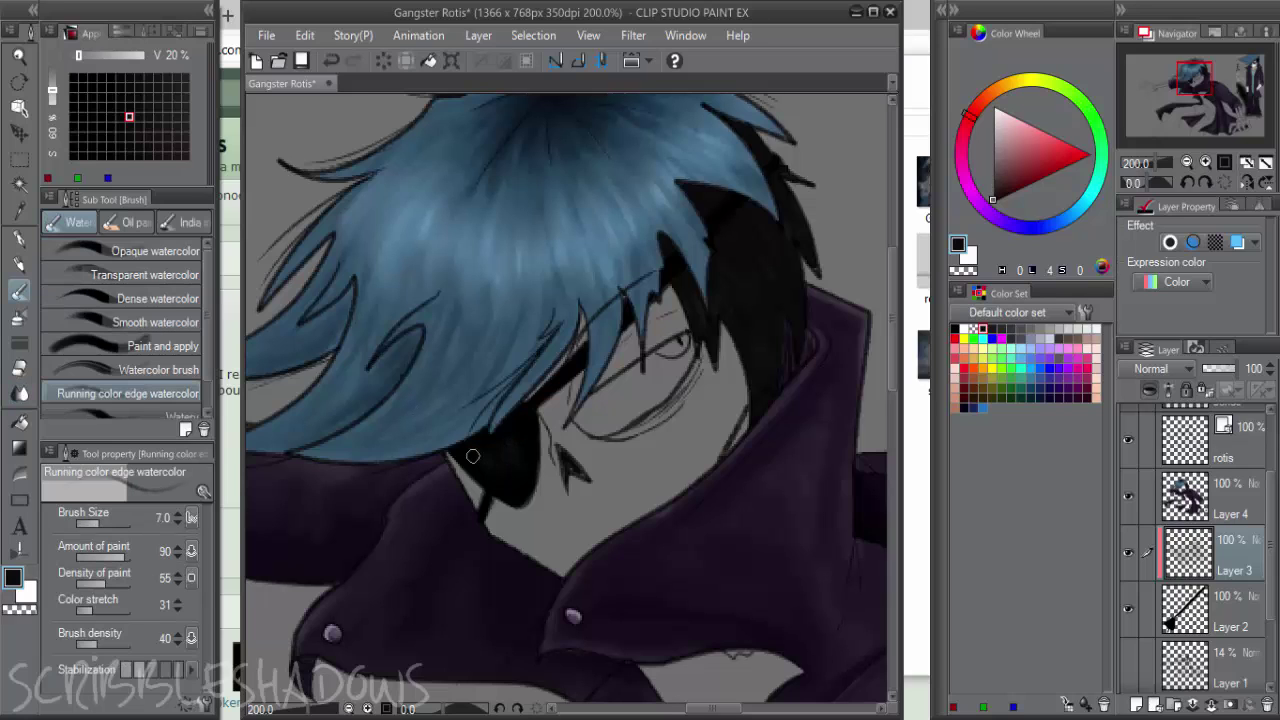
pyautogui.moveTo(521, 491)
pyautogui.mouseDown()
pyautogui.moveTo(493, 470)
pyautogui.moveTo(512, 480)
pyautogui.mouseUp()
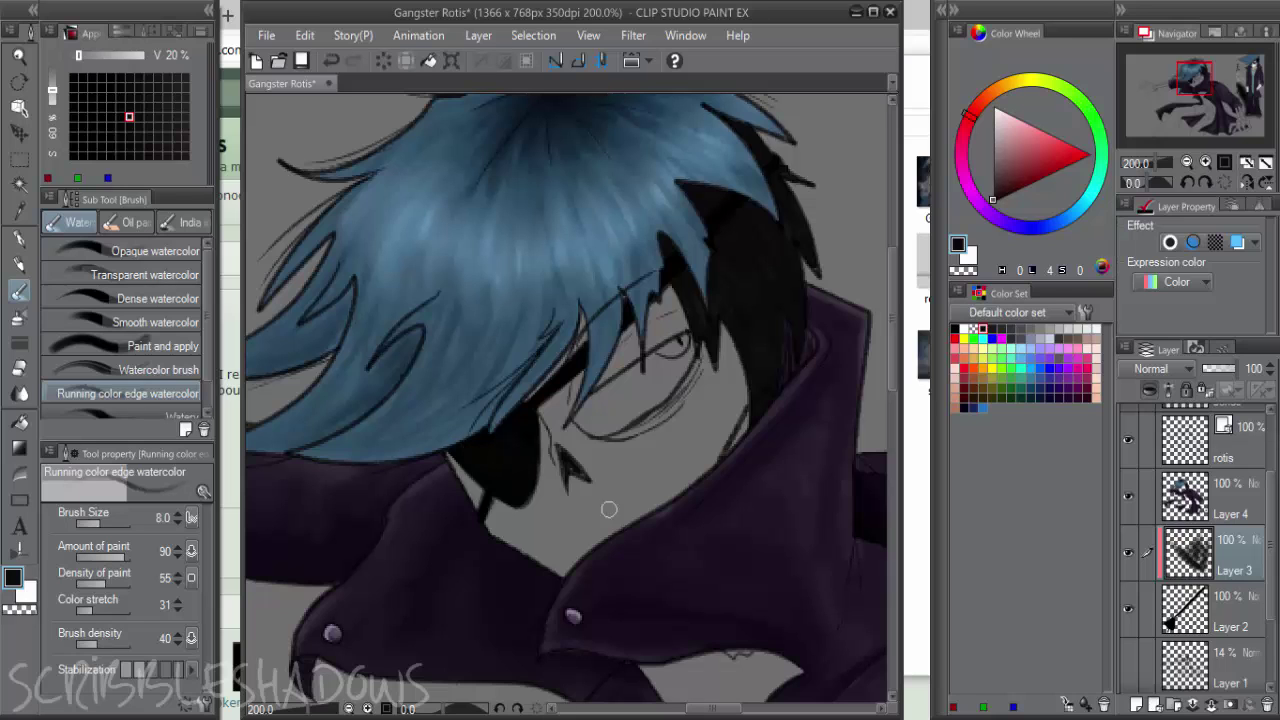
# Merge the eyepatch shading on Layer 3 with Layer 2, and combine the result with Layer 4
pyautogui.hotkey('ctrl', '-')
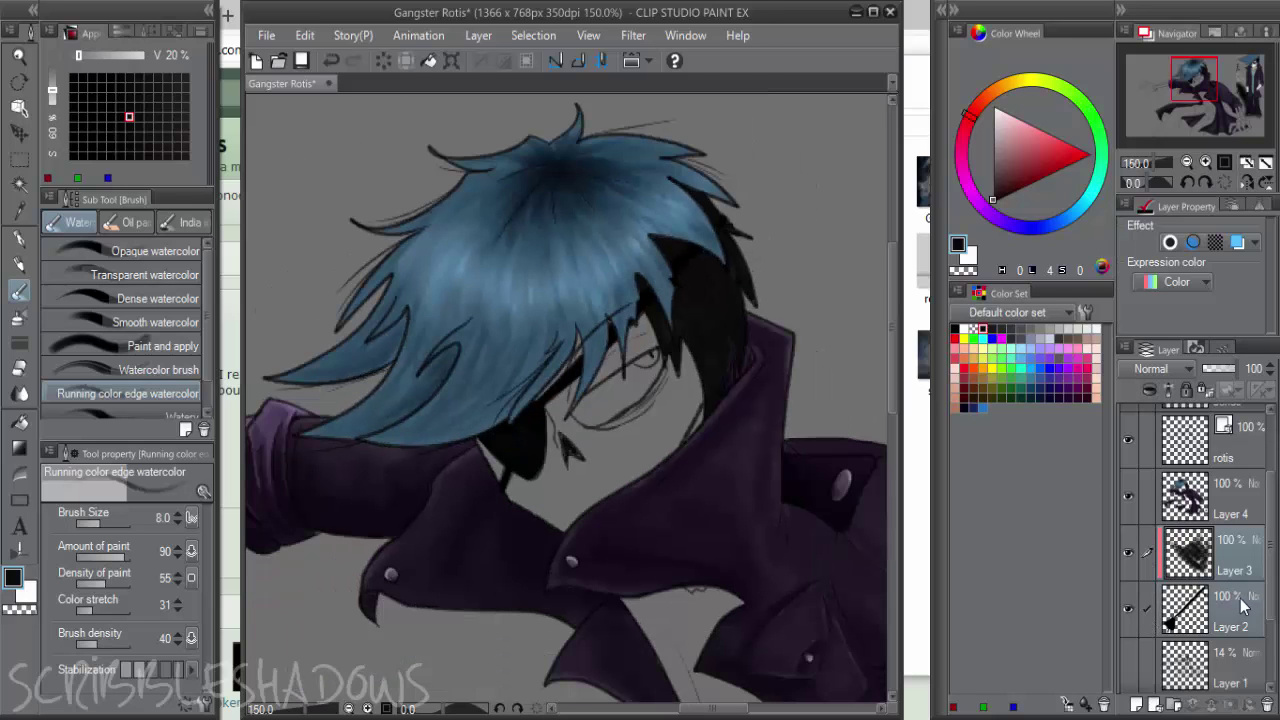
pyautogui.rightClick(1245, 604)
pyautogui.click(1180, 561)
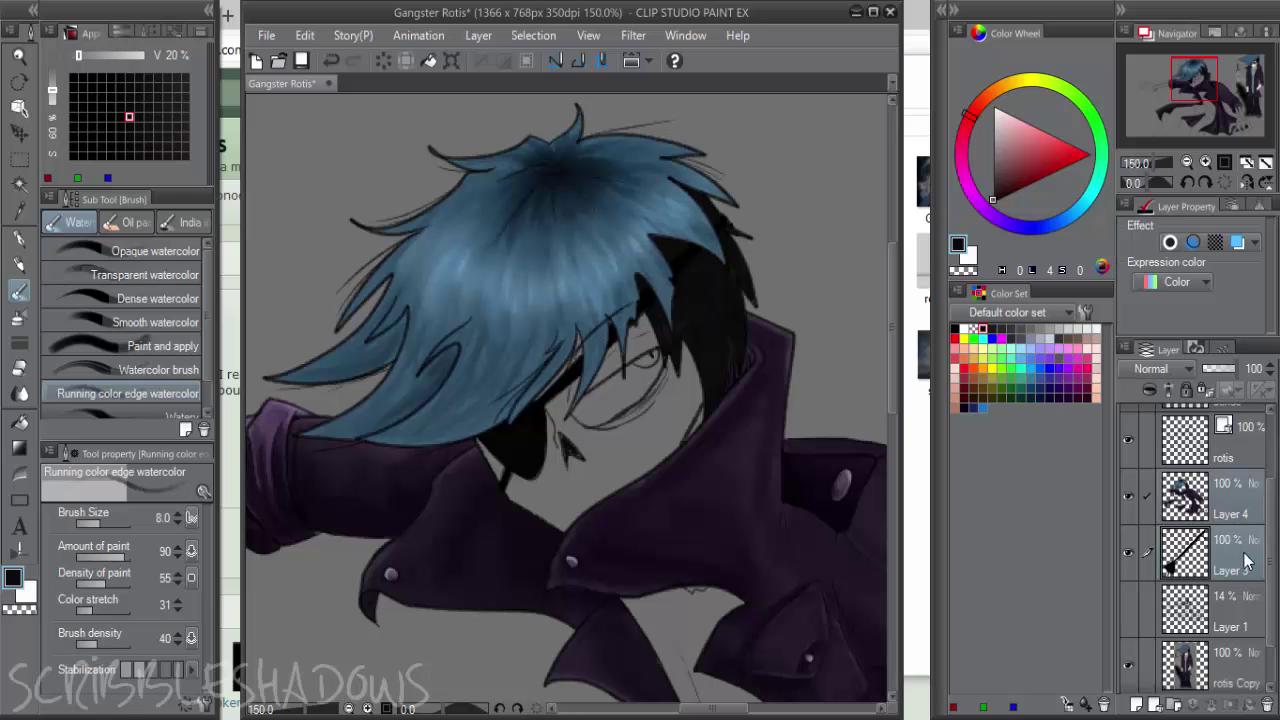
pyautogui.rightClick(1245, 560)
pyautogui.click(1187, 467)
# Sample the dark purple of the reference figure's trousers and add a new raster layer directly above Layer 1
pyautogui.scroll(-1, 878, 492)
pyautogui.moveTo(814, 508); pyautogui.dragTo(620, 277)
pyautogui.moveTo(650, 460); pyautogui.dragTo(419, 425)
pyautogui.scroll(-1, 835, 544)
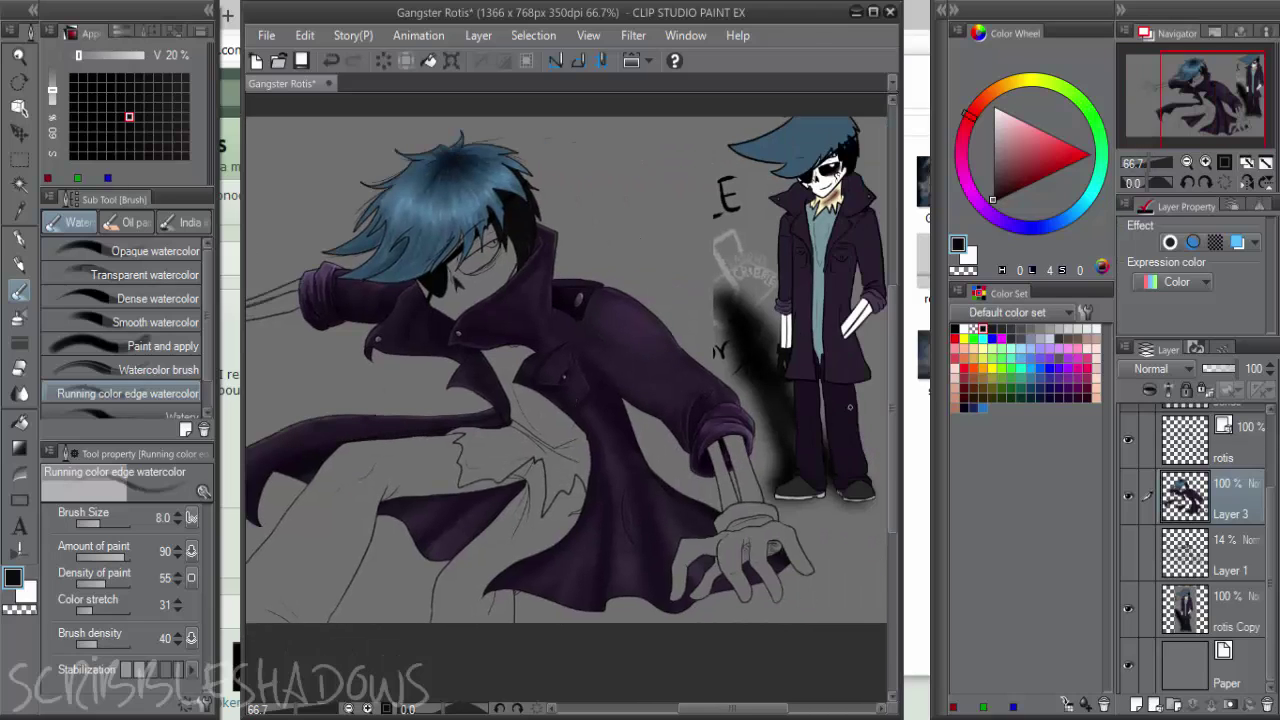
pyautogui.keyDown('alt'); pyautogui.click(843, 388); pyautogui.keyUp('alt')
pyautogui.hotkey('ctrl', 'shift', 'n')
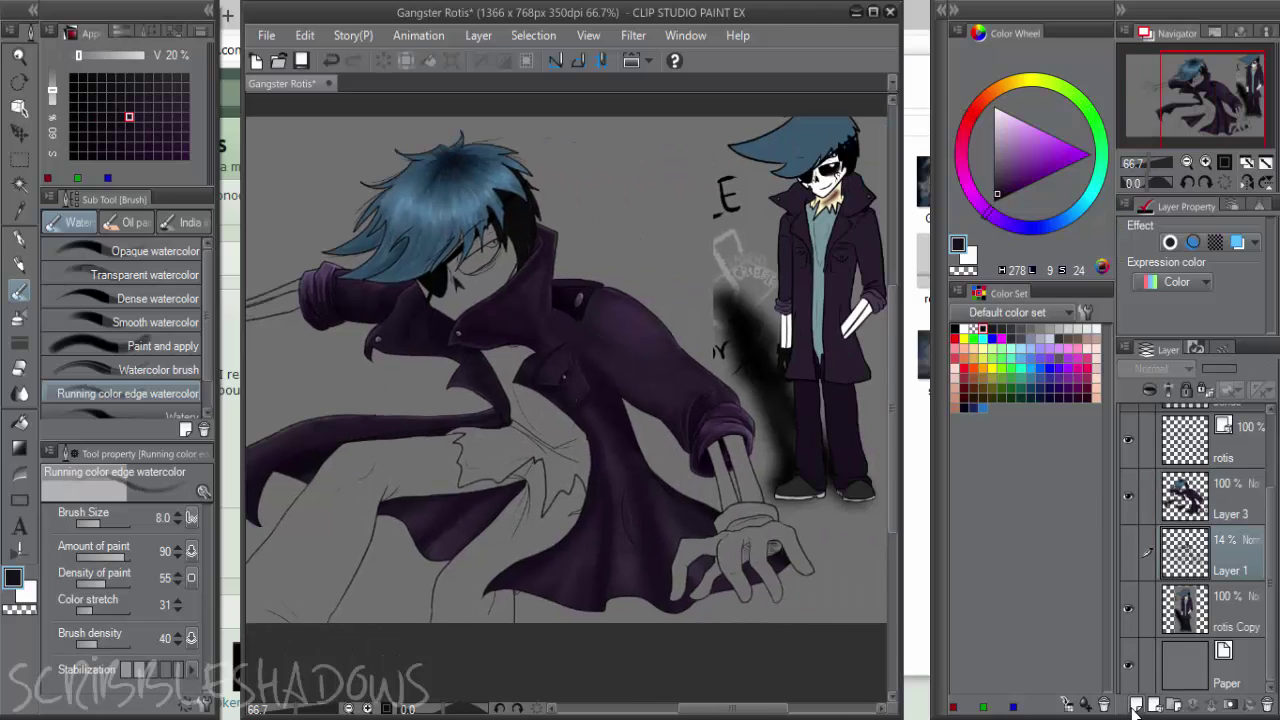
# Fill both trouser legs and the visible cuff with the sampled dark purple on Layer 2, using the Refer other layers fill
pyautogui.scroll(1, 491, 555)
pyautogui.click(504, 538)
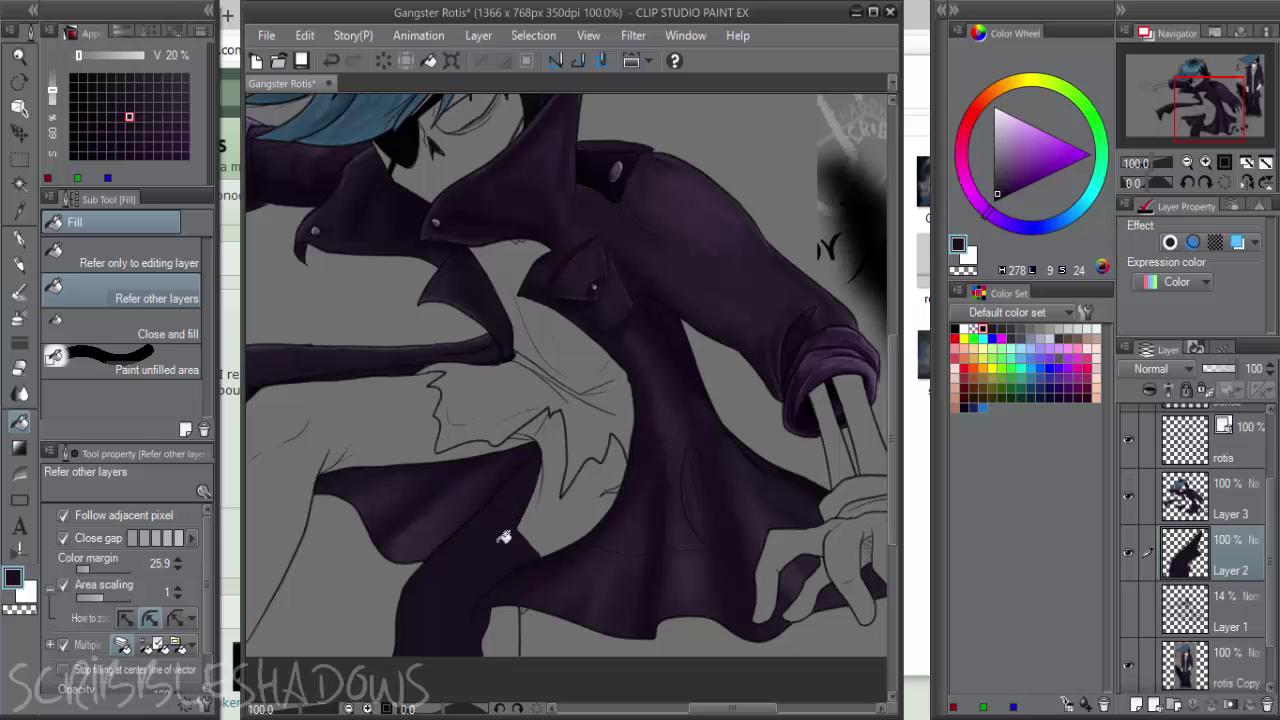
pyautogui.click(572, 516)
pyautogui.moveTo(534, 504); pyautogui.dragTo(664, 505)
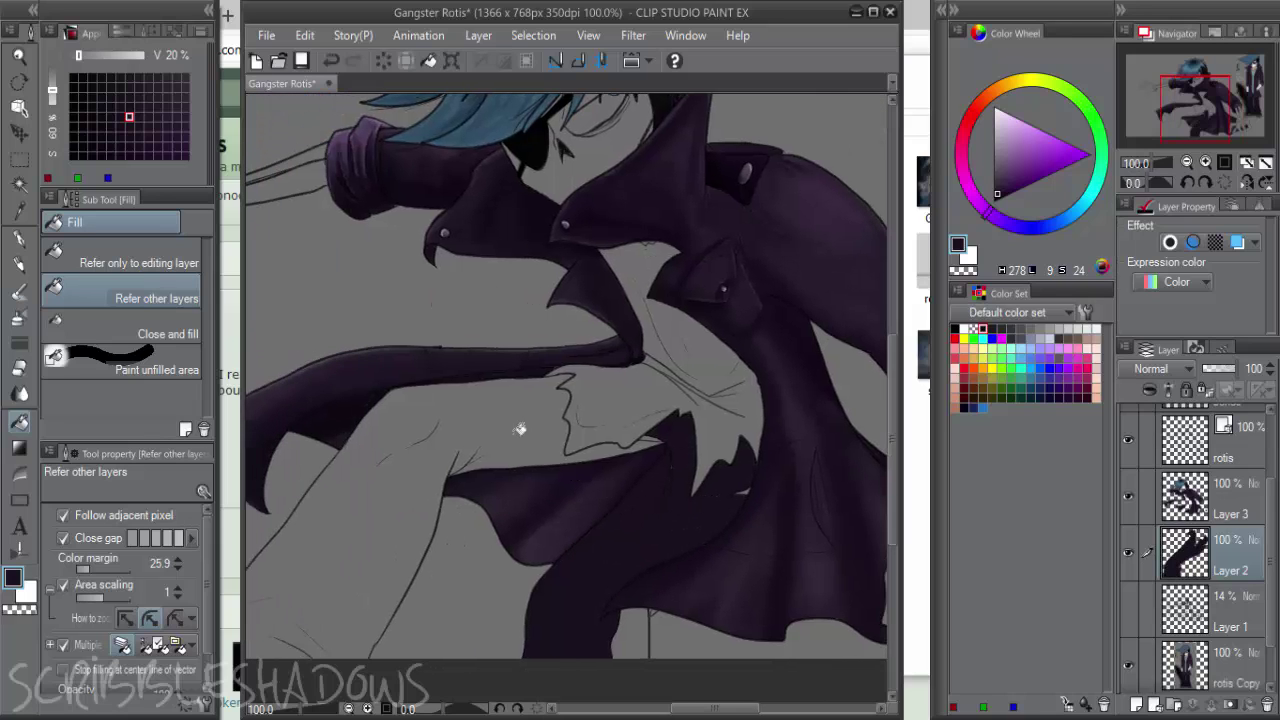
pyautogui.click(519, 430)
pyautogui.click(410, 494)
pyautogui.moveTo(477, 520); pyautogui.dragTo(689, 427)
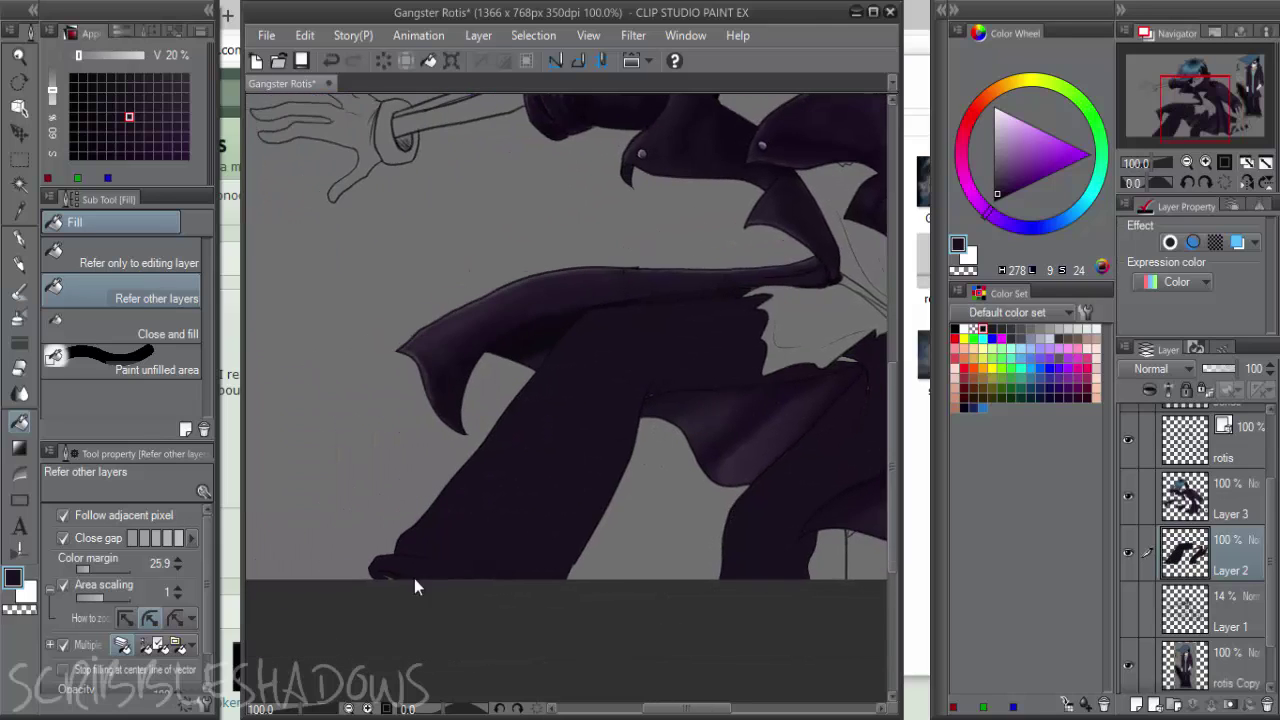
# Cover the small unfilled gaps along the trouser cuff and creases near the torn shirt using the Mapping pen on Layer 2
pyautogui.scroll(2, 414, 580)
pyautogui.press('p')
pyautogui.scroll(-2, 523, 546)
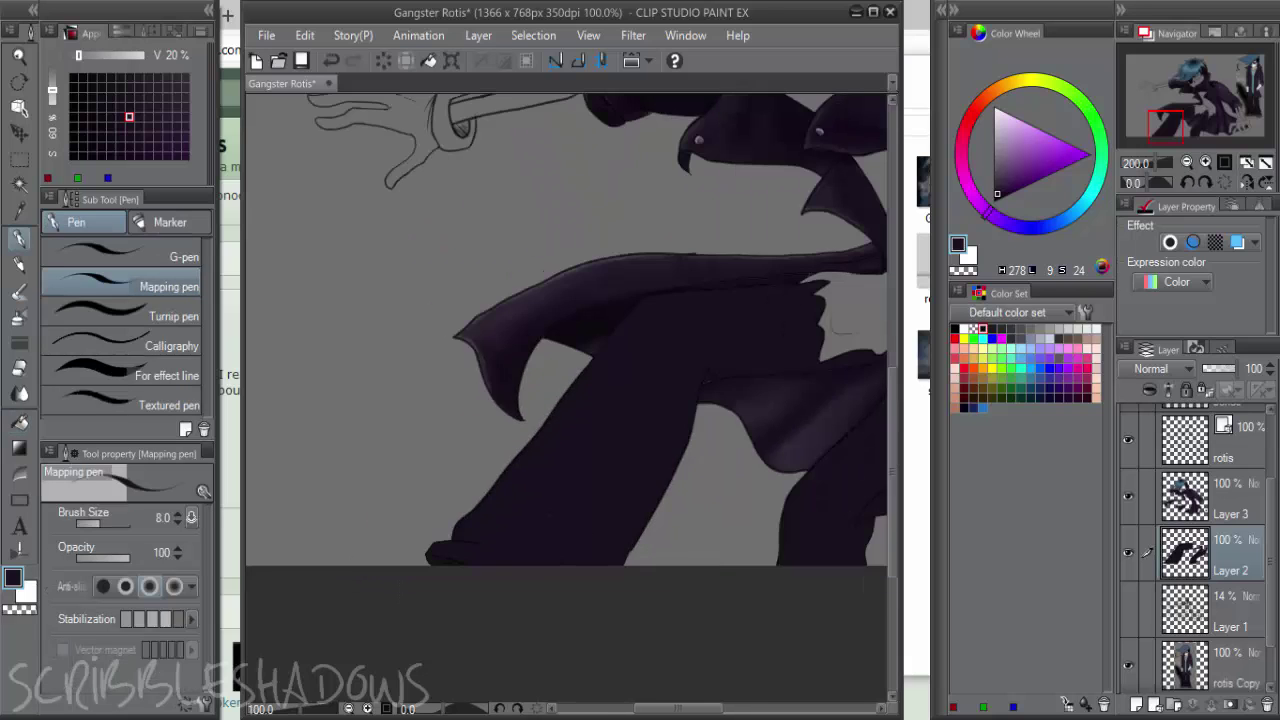
pyautogui.moveTo(718, 489); pyautogui.dragTo(499, 499)
pyautogui.scroll(4, 482, 394)
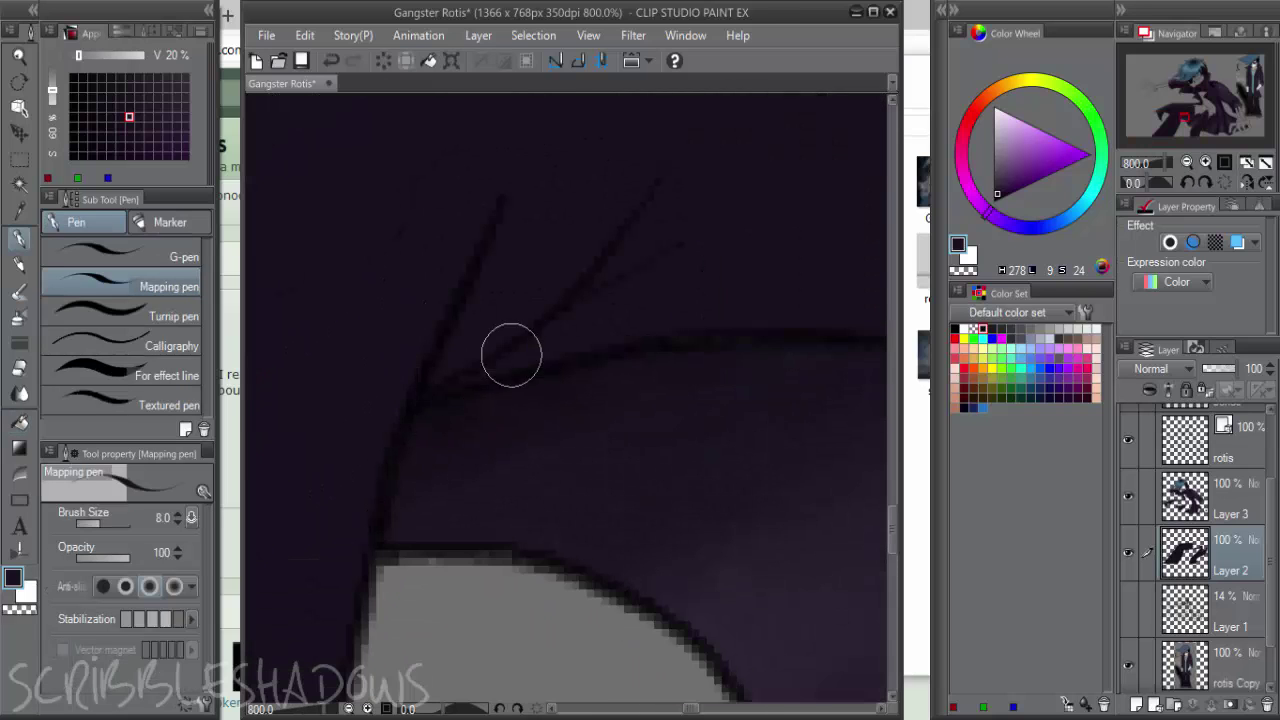
pyautogui.scroll(-6, 551, 372)
pyautogui.scroll(4, 661, 325)
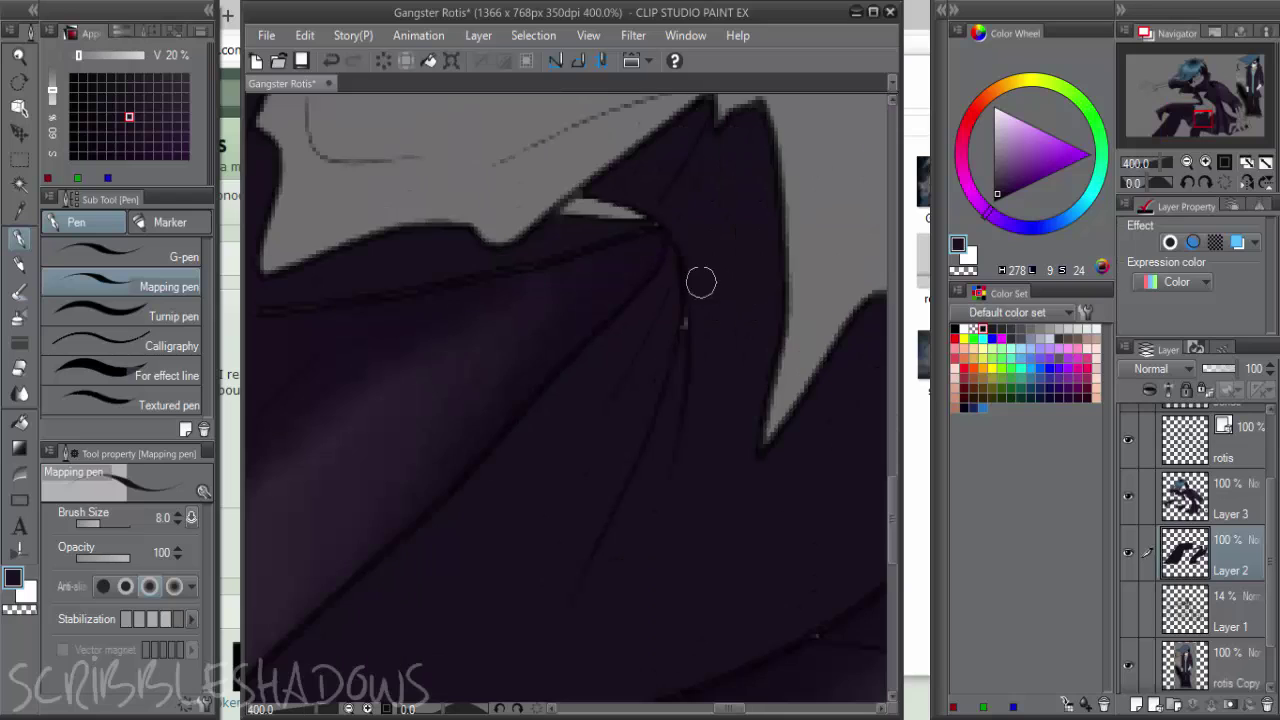
pyautogui.moveTo(665, 225)
pyautogui.mouseDown()
pyautogui.moveTo(629, 209)
pyautogui.moveTo(566, 234)
pyautogui.moveTo(564, 223)
pyautogui.mouseUp()
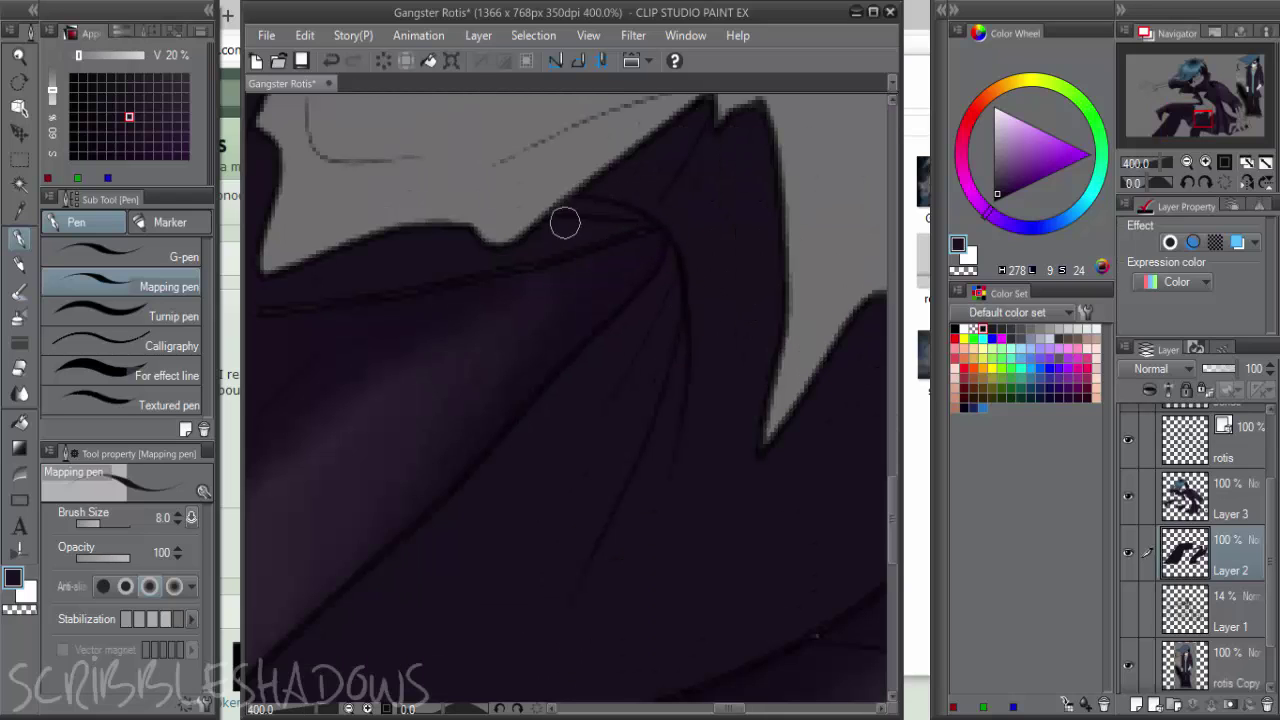
pyautogui.scroll(-2, 673, 310)
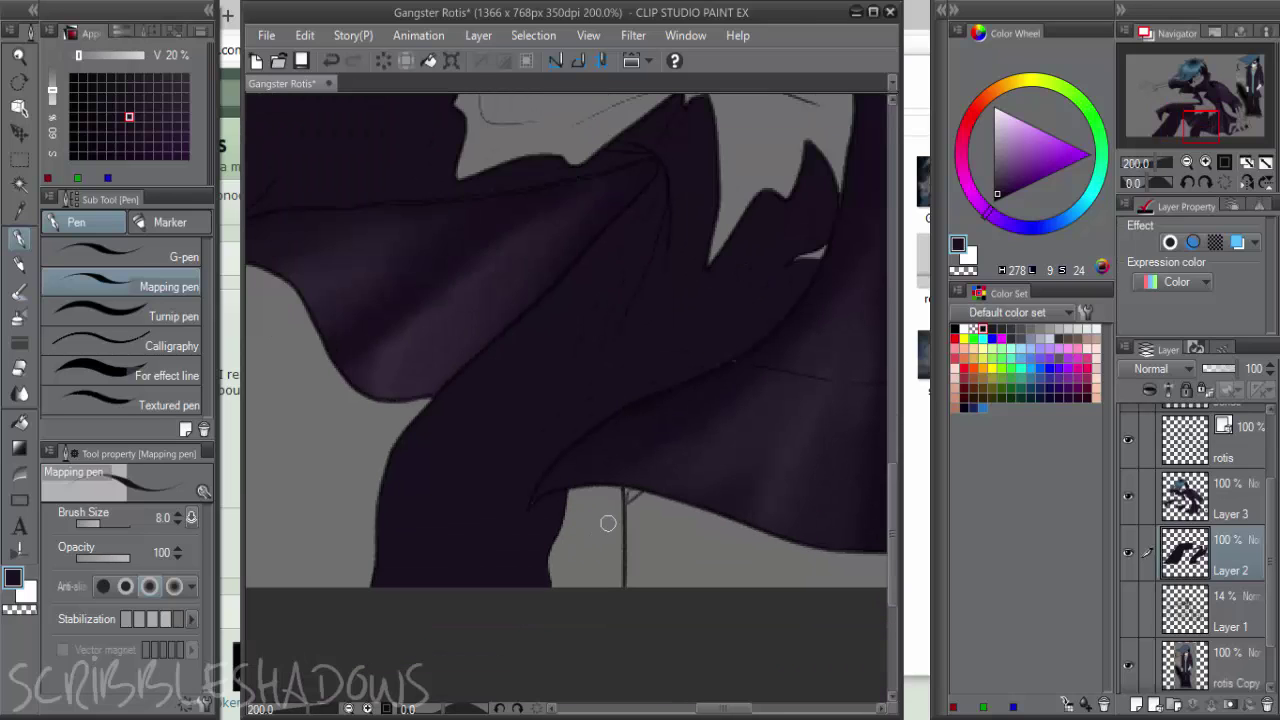
# Fill the remaining strip of the lower trouser leg under the coat hem and paint in its missed upper corner on Layer 2
pyautogui.press('g')
pyautogui.click(609, 525)
pyautogui.scroll(2, 636, 488)
pyautogui.press('p')
pyautogui.moveTo(609, 506); pyautogui.dragTo(635, 484)
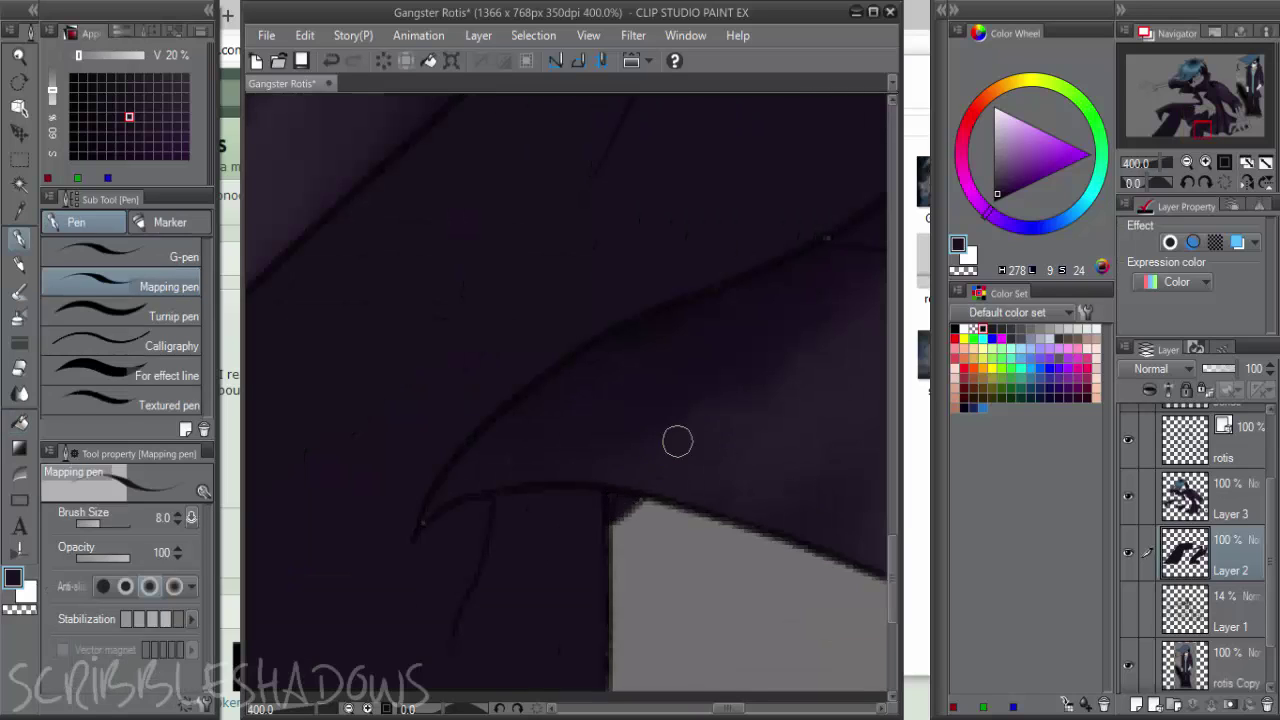
pyautogui.scroll(-4, 677, 441)
# Add a layer clipped to Layer 2 and paint a darker purple shadow along the thigh's underside with the watercolor brush at size 8
pyautogui.click(1136, 705)
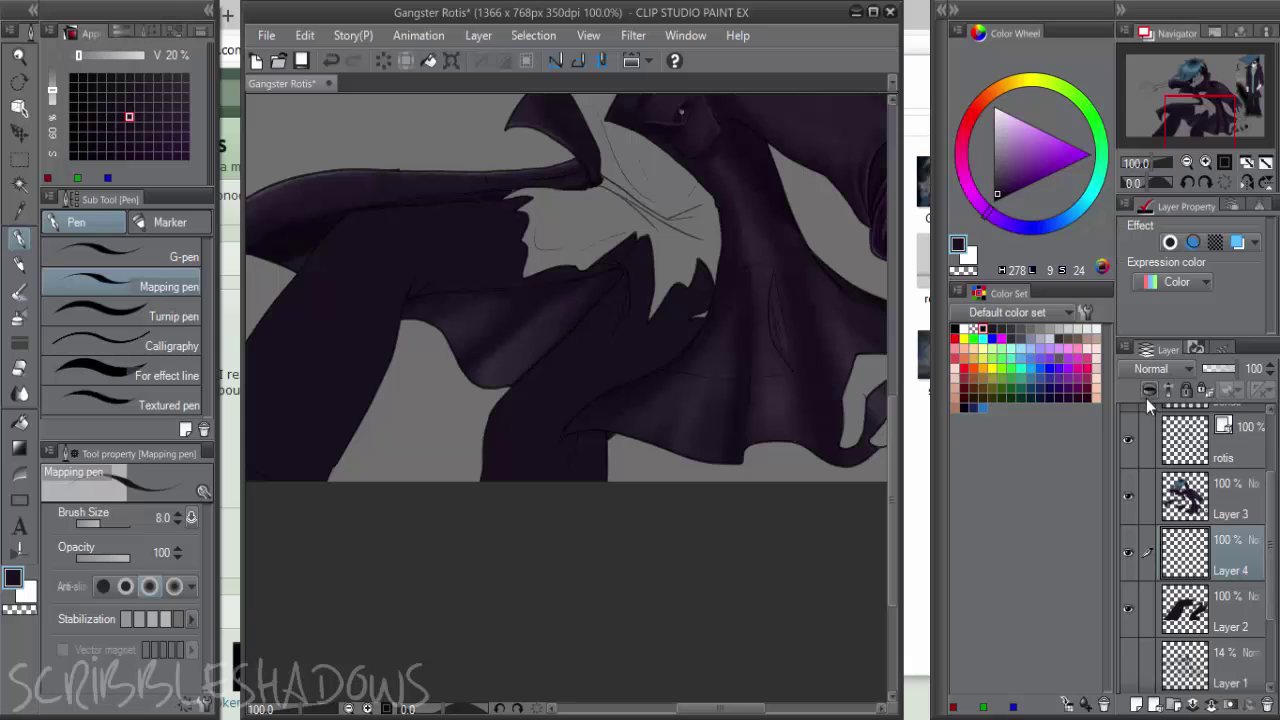
pyautogui.scroll(1, 486, 254)
pyautogui.moveTo(535, 277); pyautogui.dragTo(795, 310)
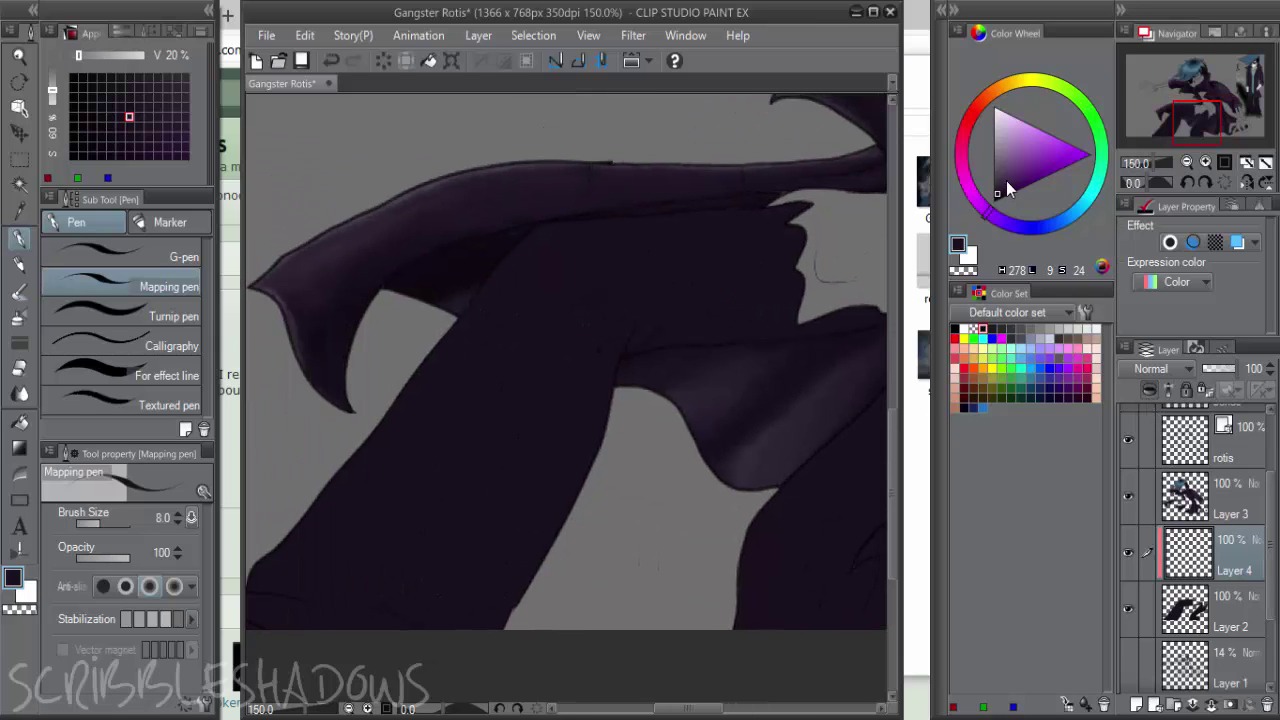
pyautogui.click(997, 199)
pyautogui.press('b')
pyautogui.moveTo(665, 362); pyautogui.dragTo(590, 336)
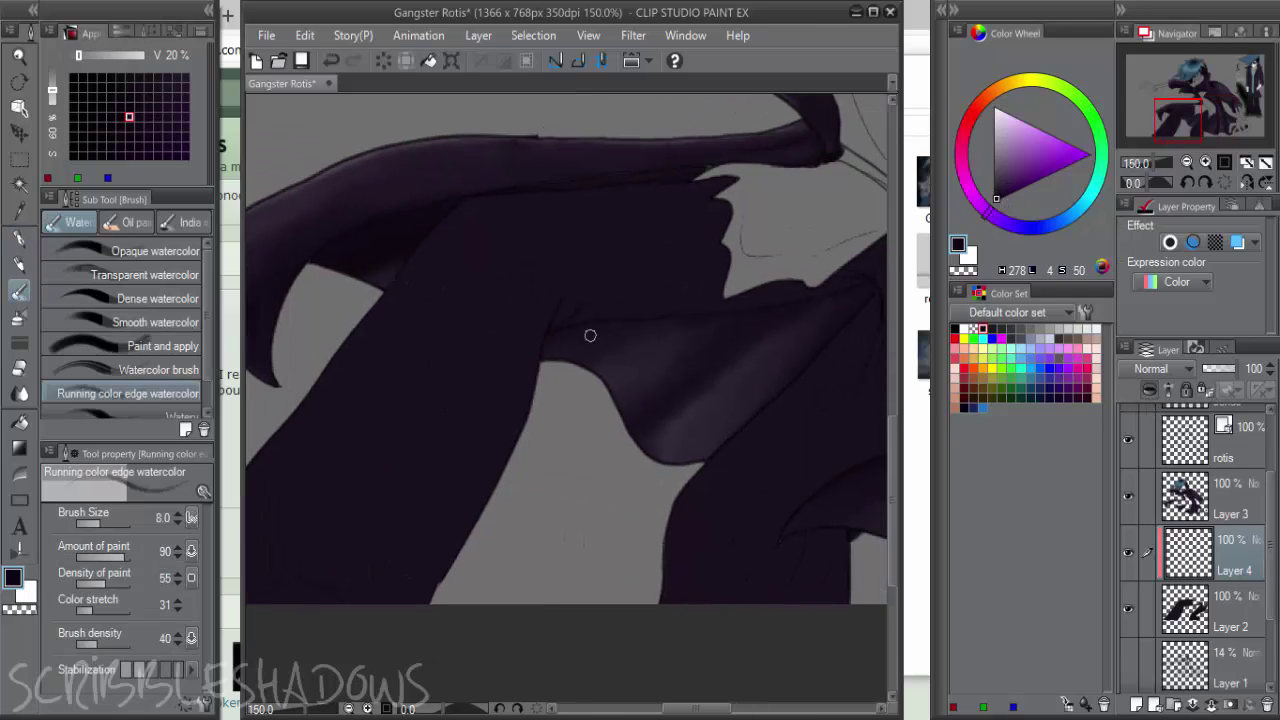
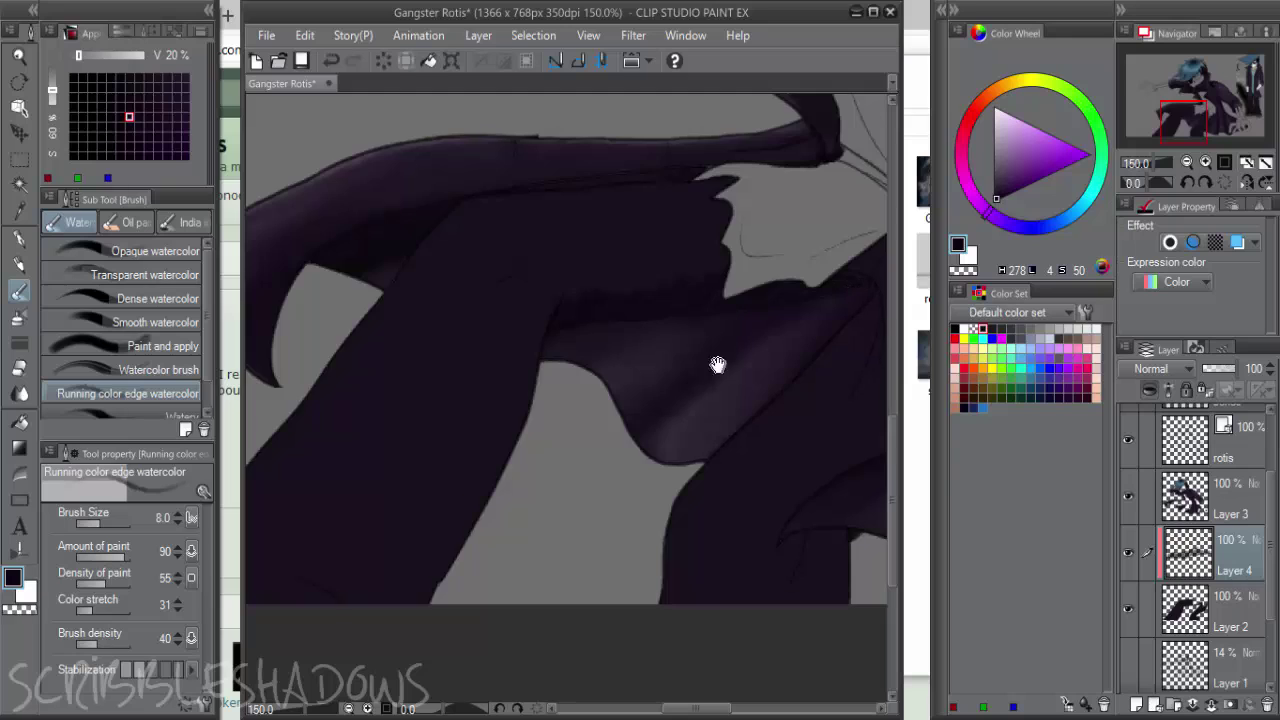
# Soften the trouser shadows around the thigh and hip on Layer 4 with sampled purples, using the watercolor brush at size 12
pyautogui.moveTo(717, 366); pyautogui.dragTo(562, 338)
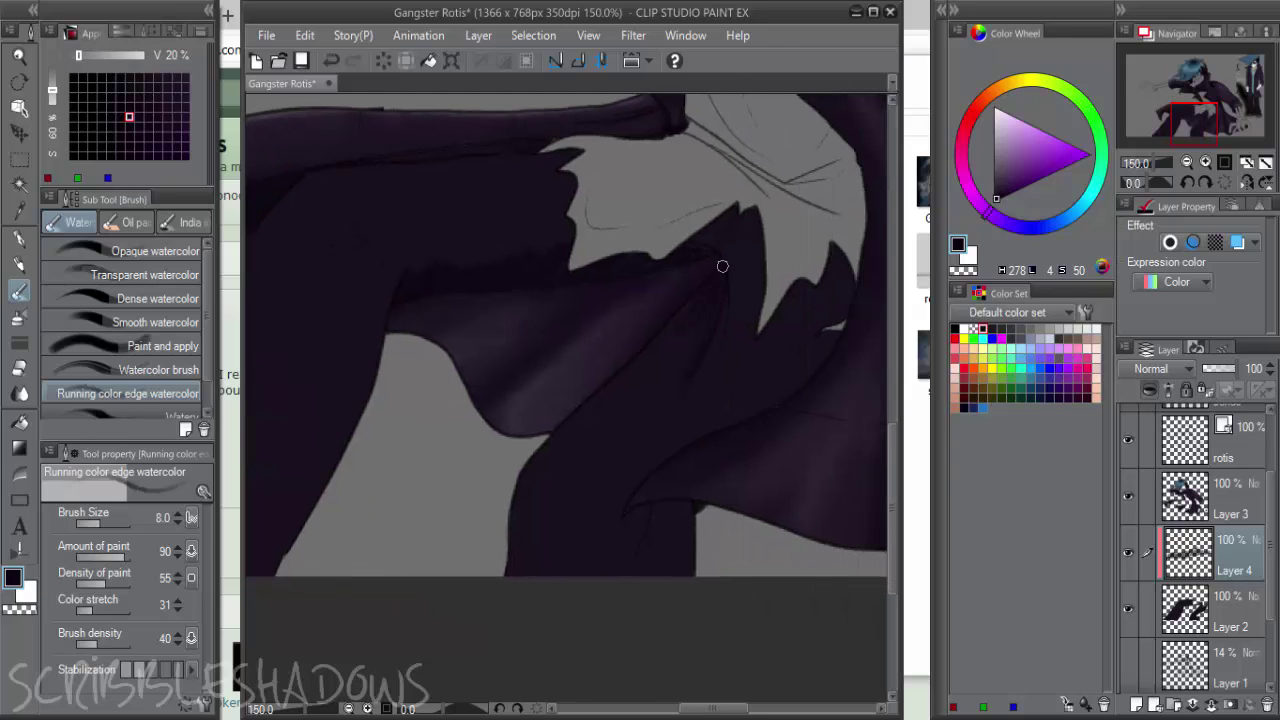
pyautogui.keyDown('alt'); pyautogui.click(688, 338); pyautogui.keyUp('alt')
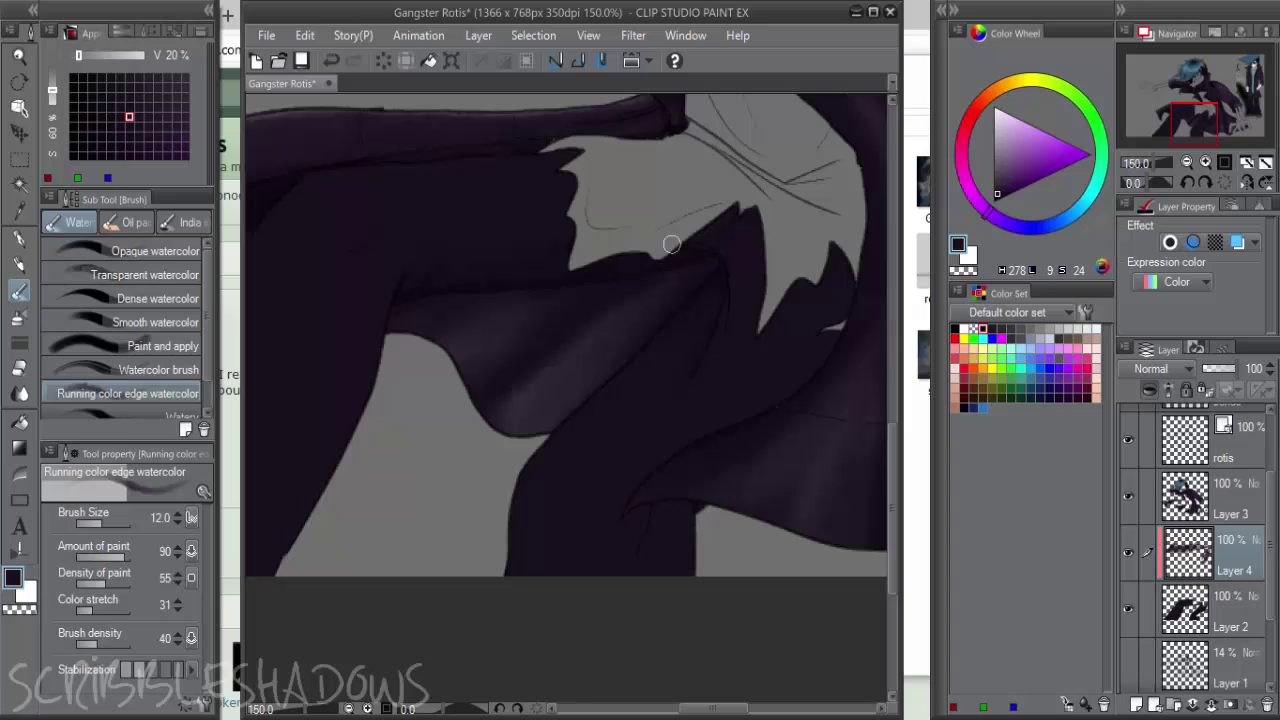
pyautogui.keyDown('alt'); pyautogui.click(452, 285); pyautogui.keyUp('alt')
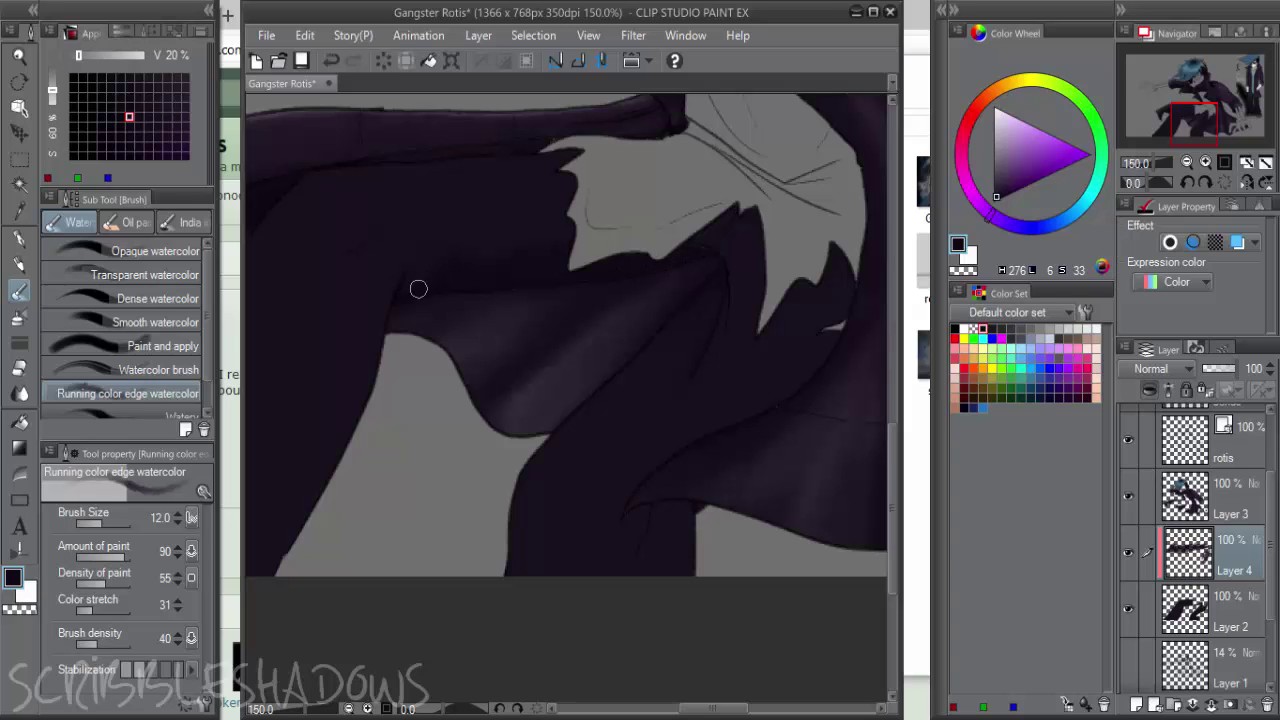
# Paint dark fold shadows along the front lower trouser leg on Layer 4 with the watercolor brush enlarged to size 20
pyautogui.moveTo(447, 266); pyautogui.dragTo(656, 253)
pyautogui.press(']')
pyautogui.press(']')
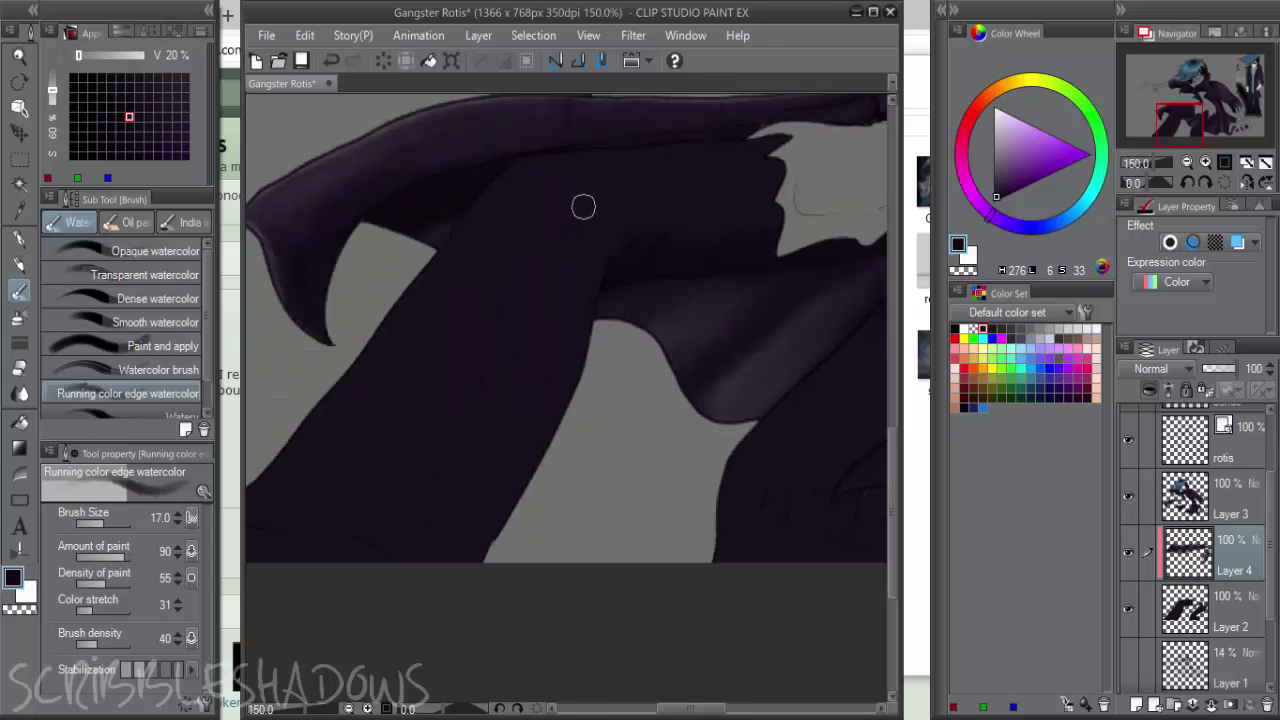
pyautogui.moveTo(465, 376); pyautogui.dragTo(643, 354)
pyautogui.press(']')
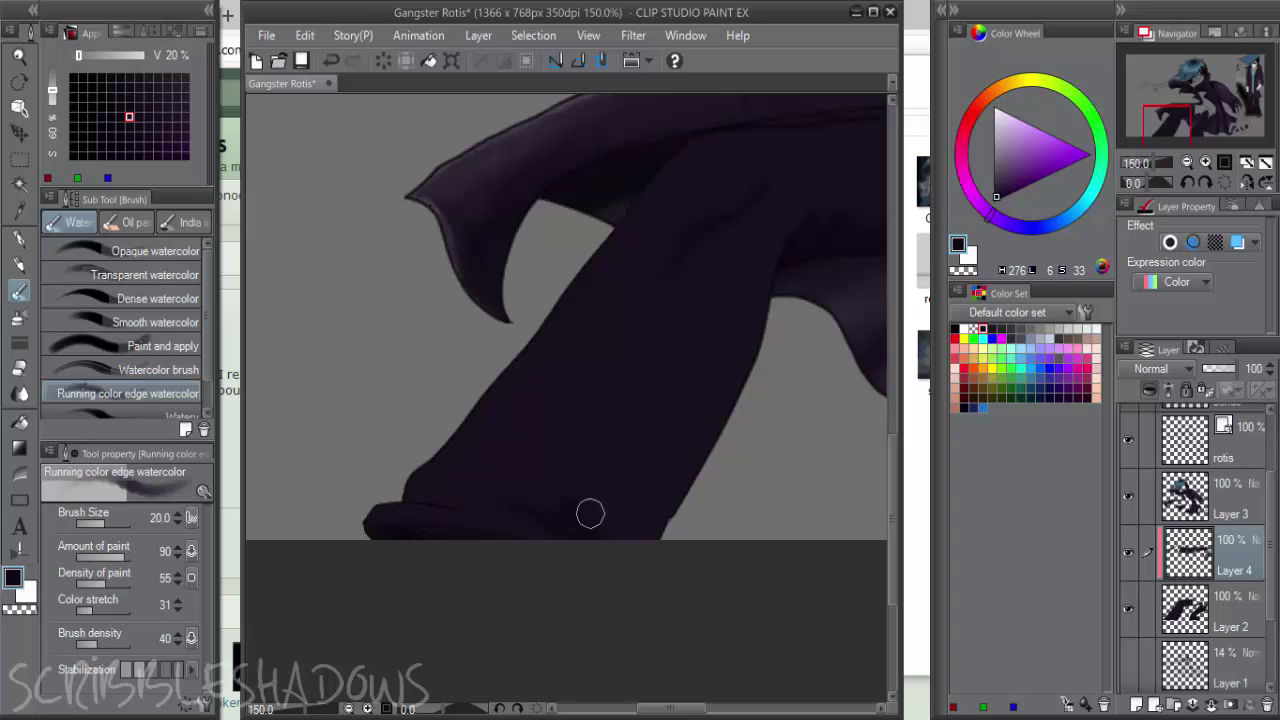
pyautogui.moveTo(590, 513)
pyautogui.mouseDown()
pyautogui.moveTo(668, 537)
pyautogui.moveTo(708, 427)
pyautogui.mouseUp()
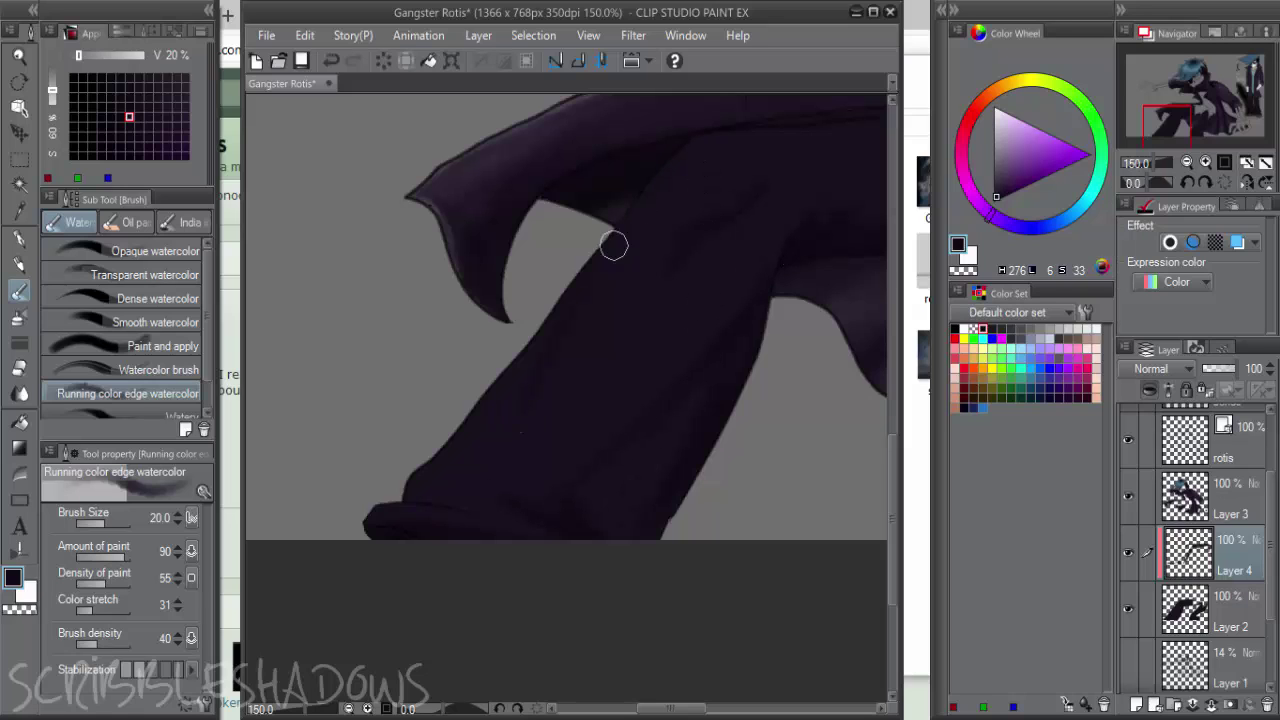
# Paint black shadows on the back trouser leg beneath the torn shirt and along the coat edge, enlarging the brush to size 30
pyautogui.moveTo(766, 177); pyautogui.dragTo(666, 191)
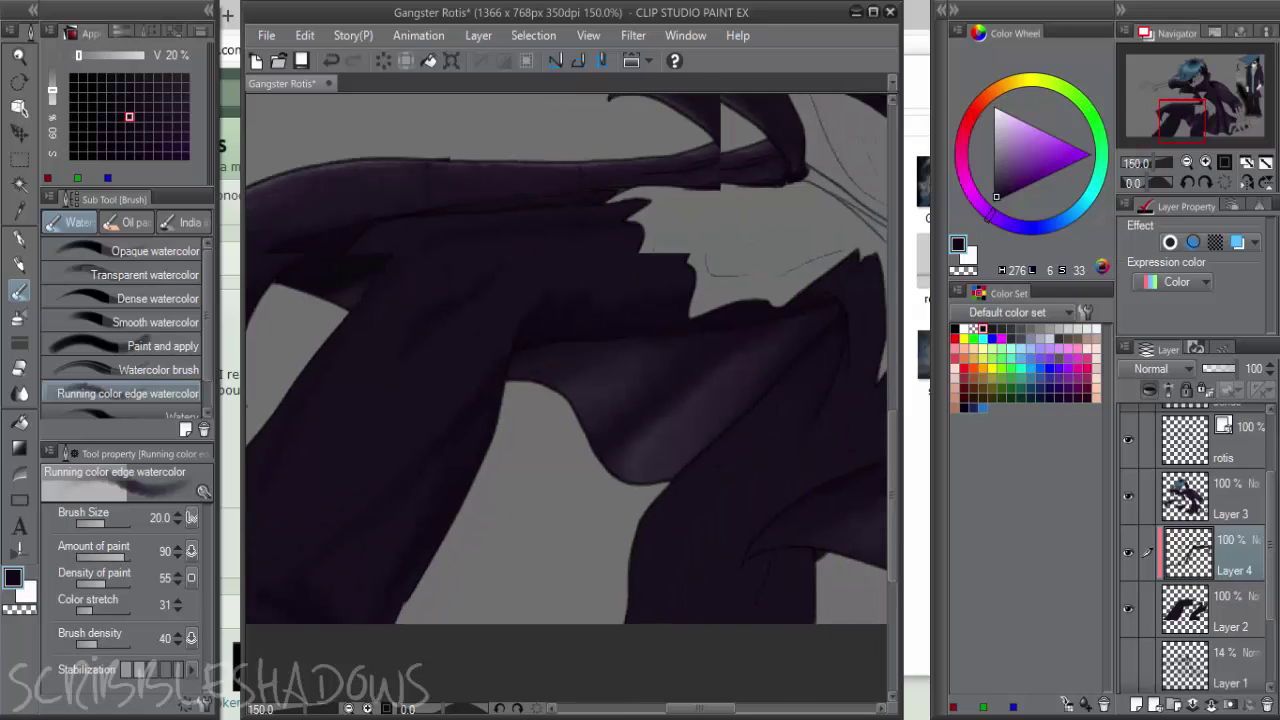
pyautogui.moveTo(729, 263); pyautogui.dragTo(604, 197)
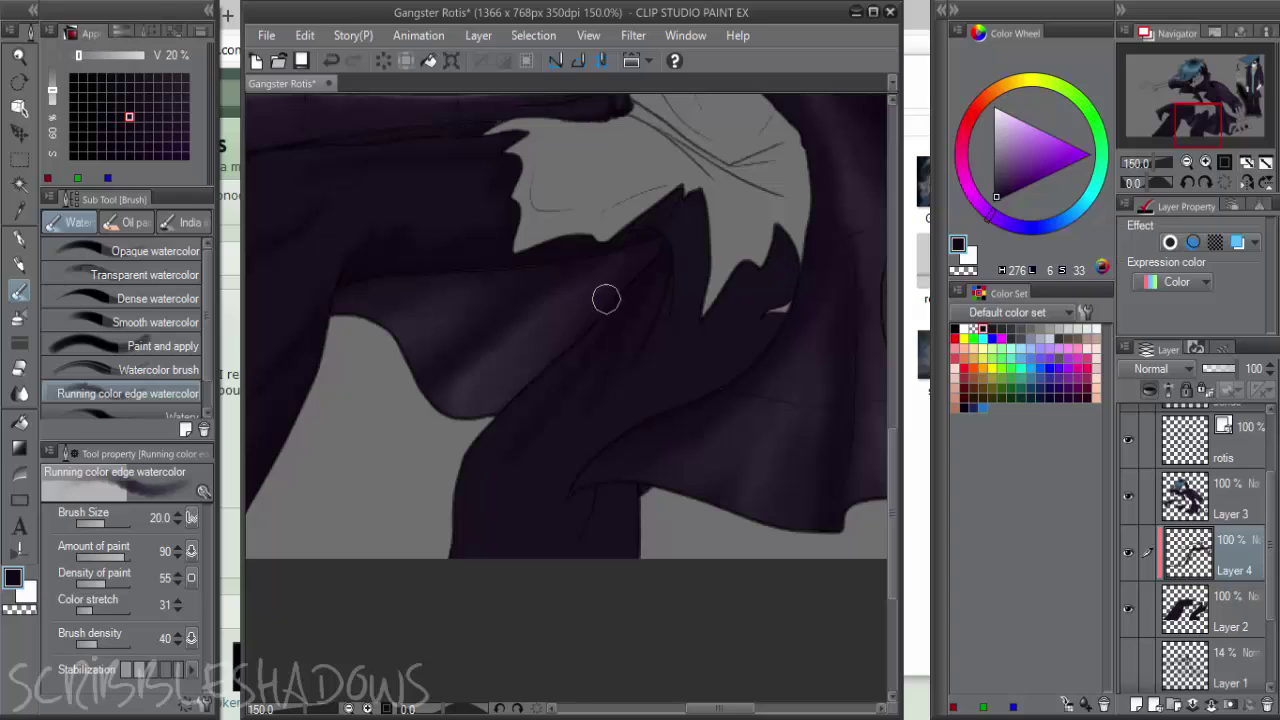
pyautogui.moveTo(1007, 178); pyautogui.dragTo(954, 240)
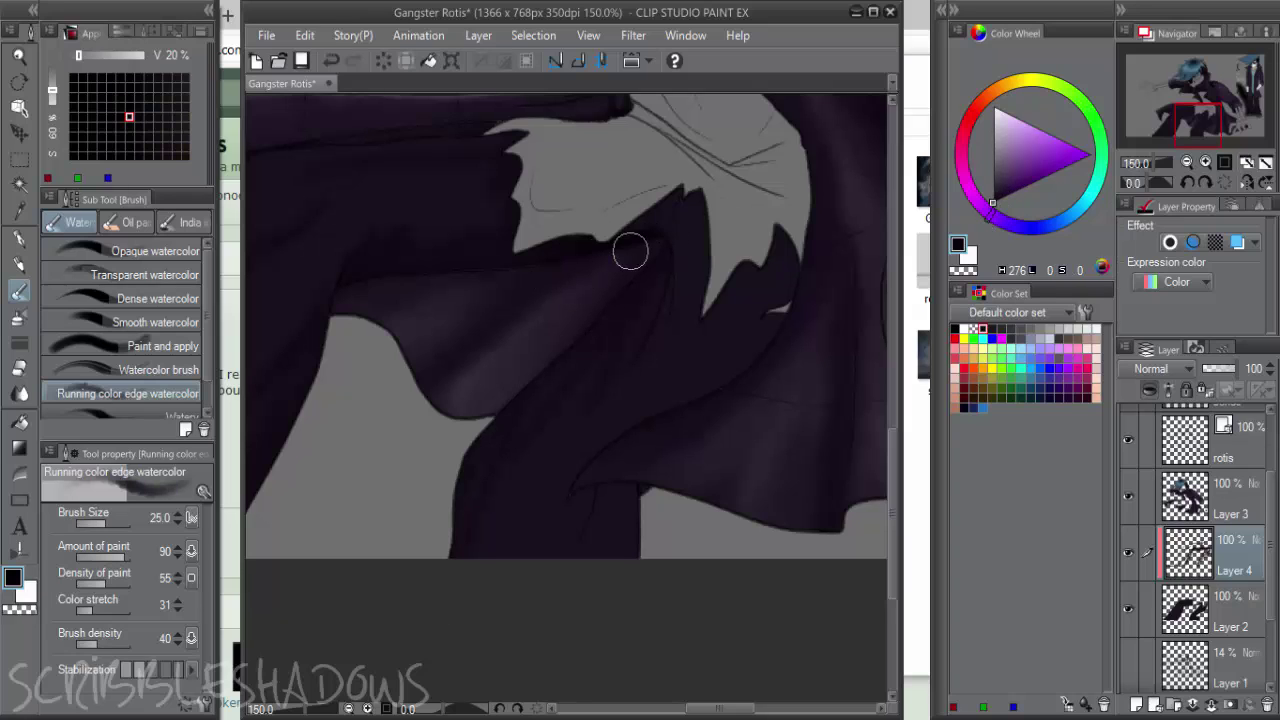
pyautogui.moveTo(665, 252); pyautogui.dragTo(709, 251)
pyautogui.moveTo(791, 223); pyautogui.dragTo(726, 392)
pyautogui.moveTo(830, 244)
pyautogui.mouseDown()
pyautogui.moveTo(657, 406)
pyautogui.moveTo(682, 388)
pyautogui.mouseUp()
pyautogui.moveTo(658, 437); pyautogui.dragTo(676, 462)
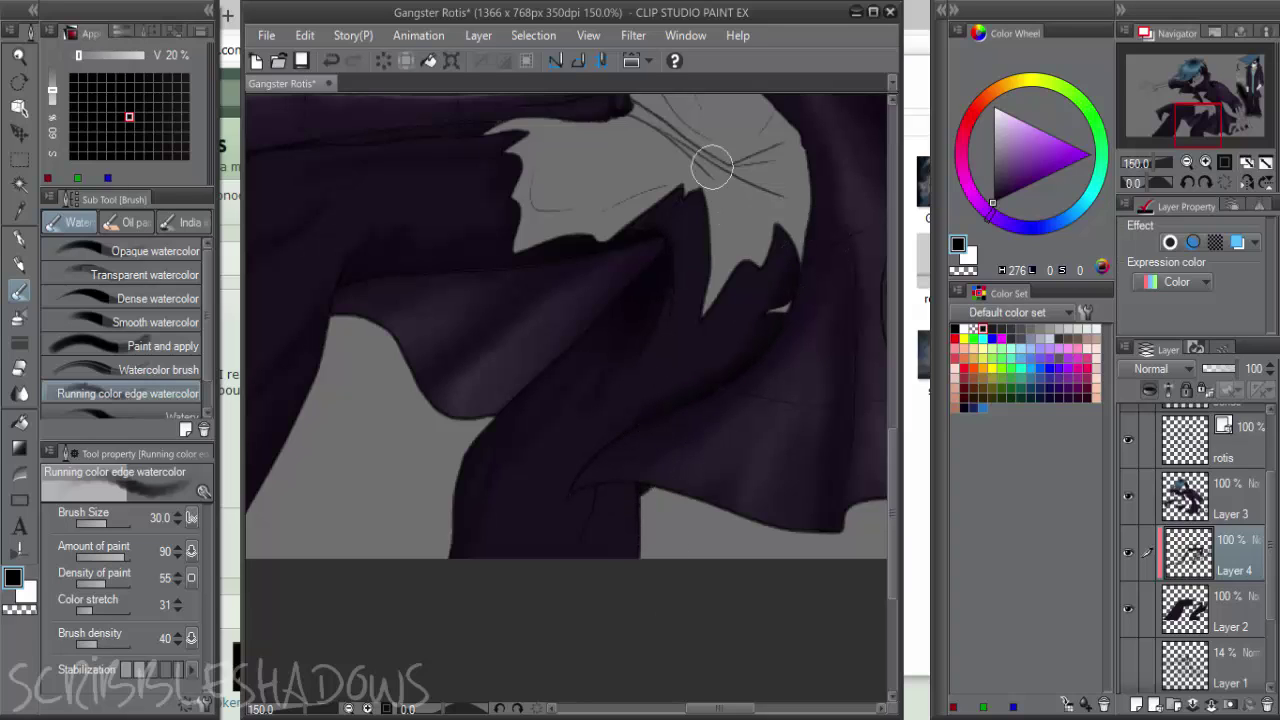
pyautogui.moveTo(726, 300); pyautogui.dragTo(761, 243)
pyautogui.moveTo(739, 316)
pyautogui.mouseDown()
pyautogui.moveTo(728, 300)
pyautogui.moveTo(745, 300)
pyautogui.mouseUp()
pyautogui.moveTo(705, 363); pyautogui.dragTo(701, 342)
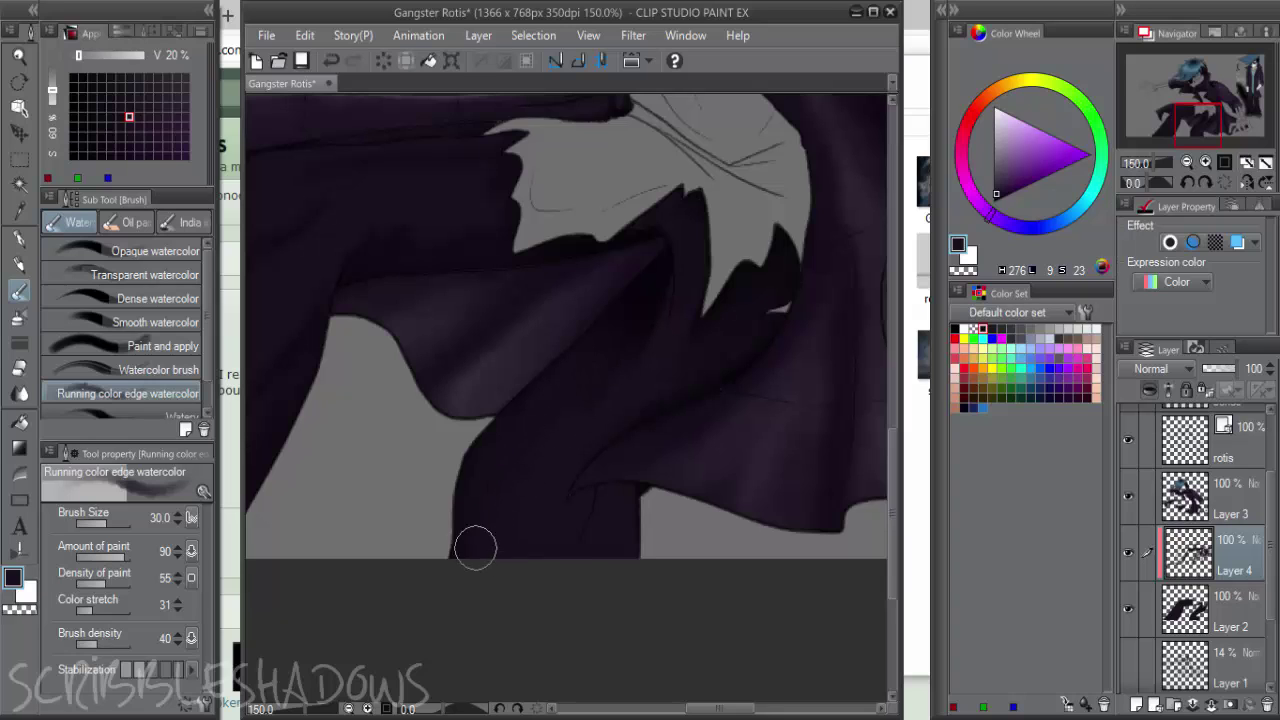
# Blend the shadows across the front trouser leg from thigh to cuff using dark purples sampled from it at brush size 30
pyautogui.moveTo(484, 365); pyautogui.dragTo(671, 381)
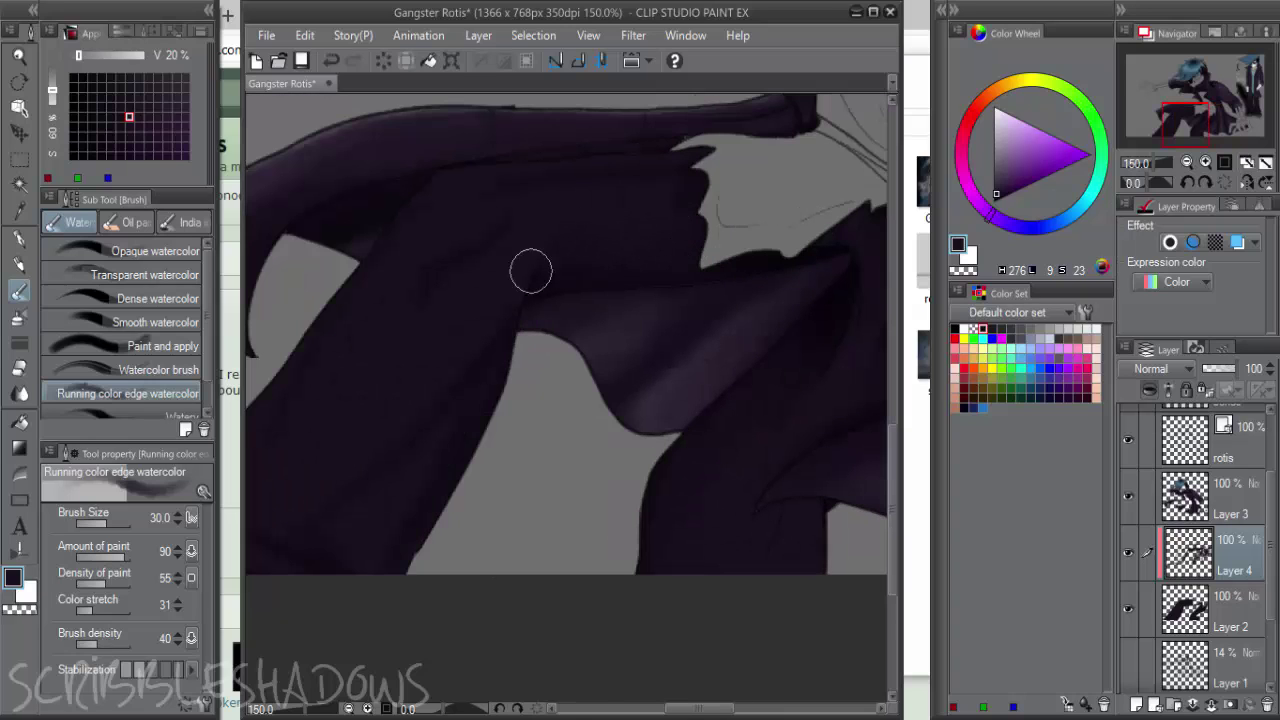
pyautogui.moveTo(406, 489); pyautogui.dragTo(539, 460)
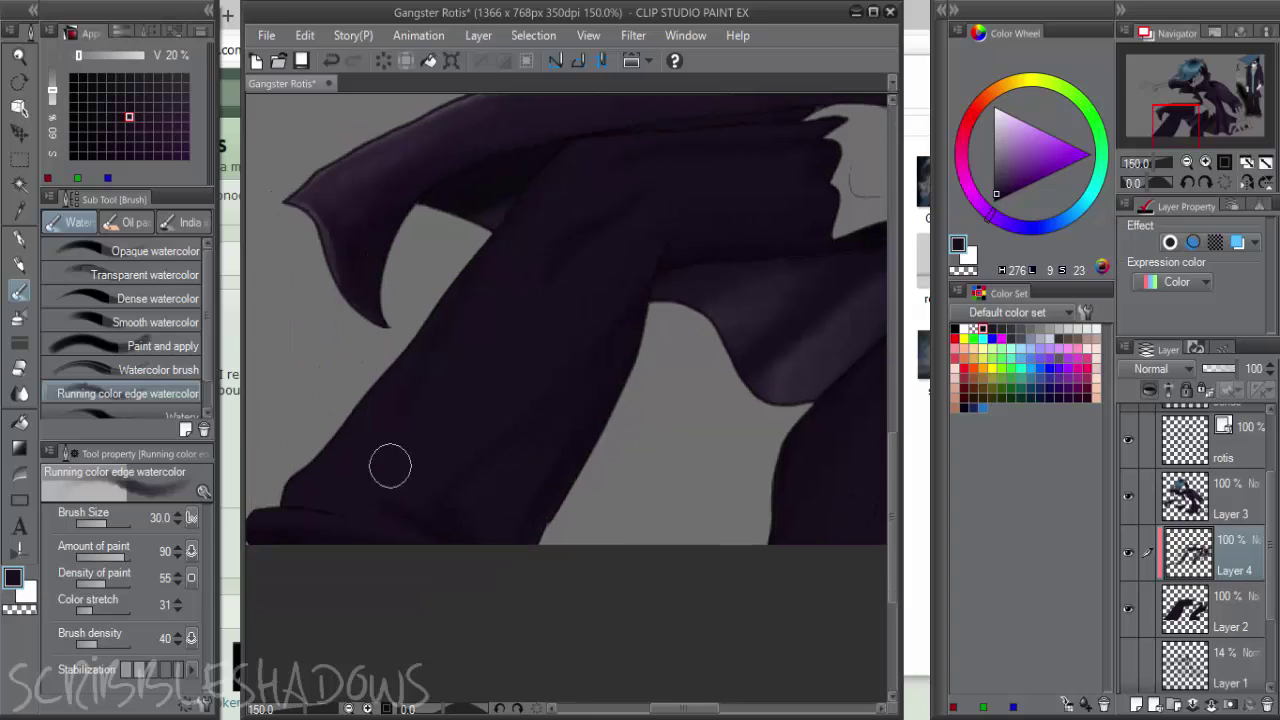
pyautogui.keyDown('alt'); pyautogui.click(603, 326); pyautogui.keyUp('alt')
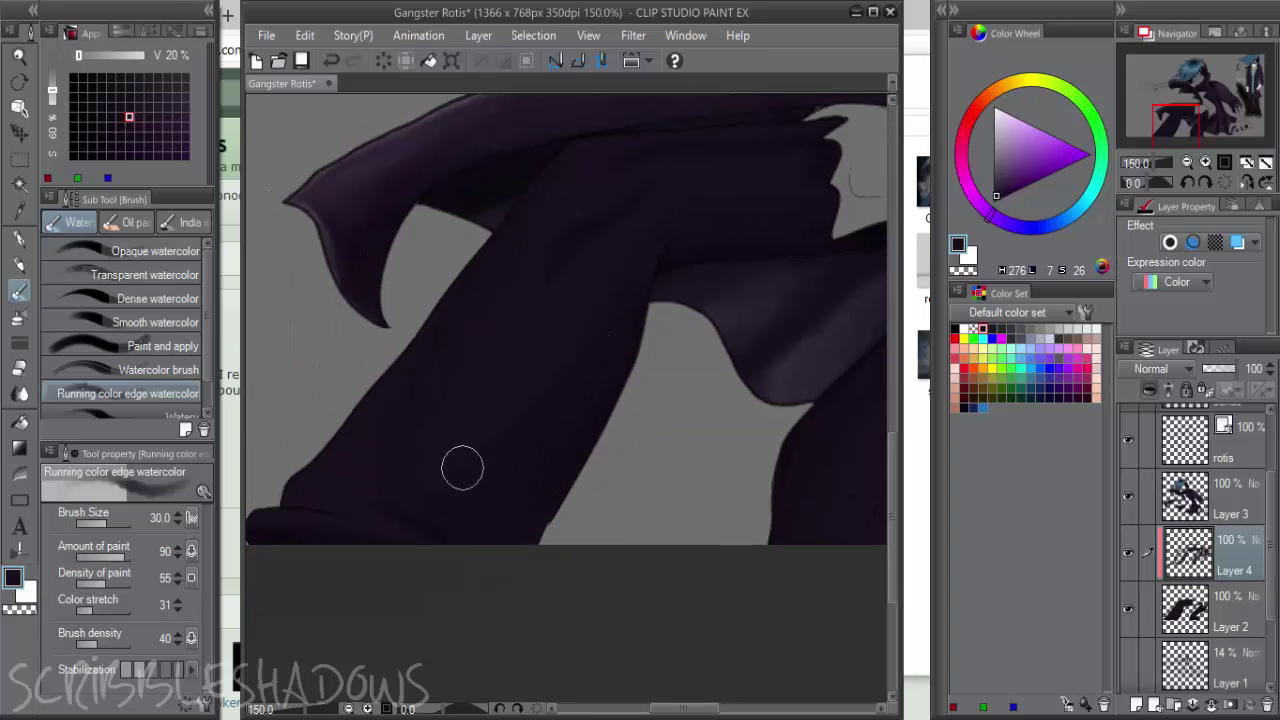
pyautogui.moveTo(483, 519); pyautogui.dragTo(528, 519)
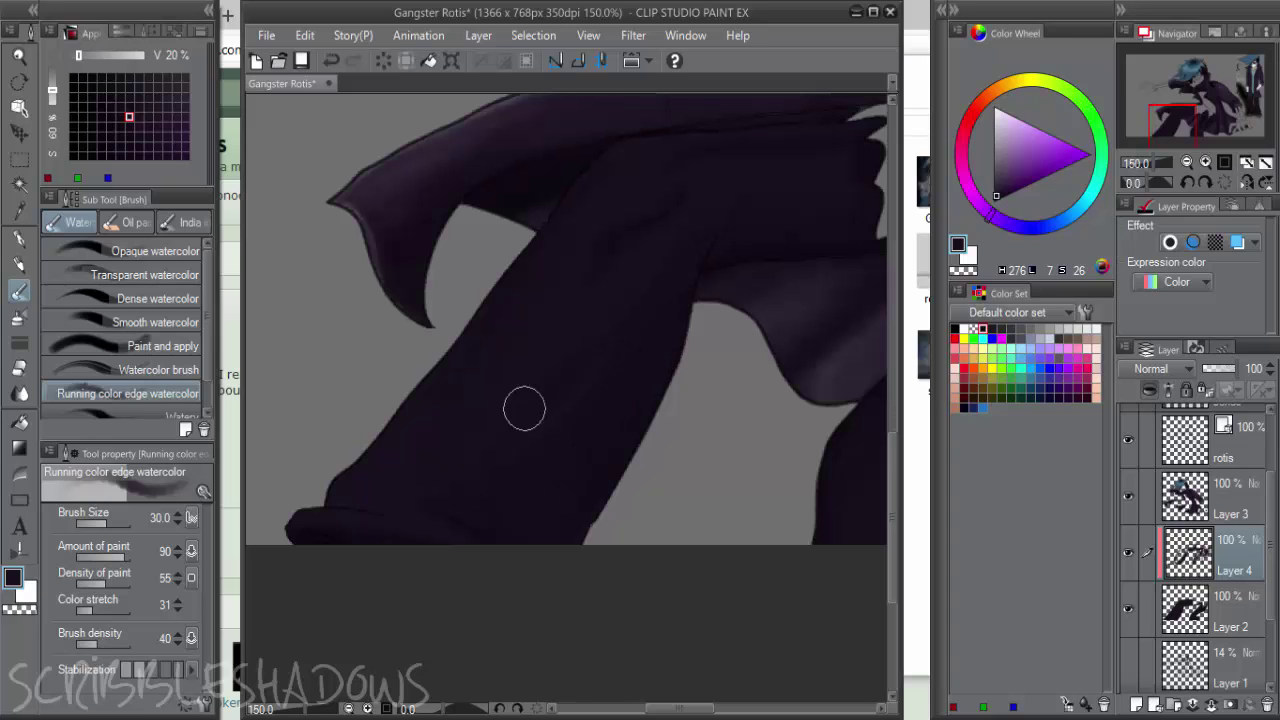
pyautogui.keyDown('alt'); pyautogui.click(493, 482); pyautogui.keyUp('alt')
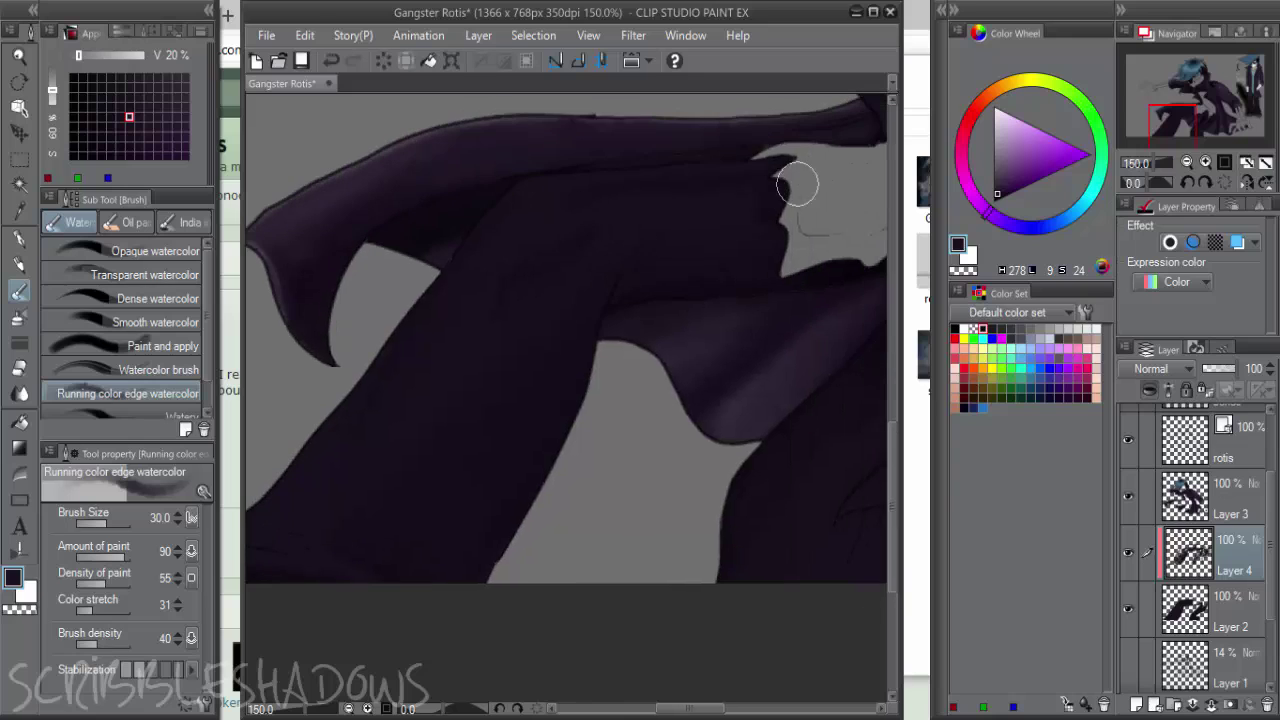
pyautogui.moveTo(489, 380); pyautogui.dragTo(647, 342)
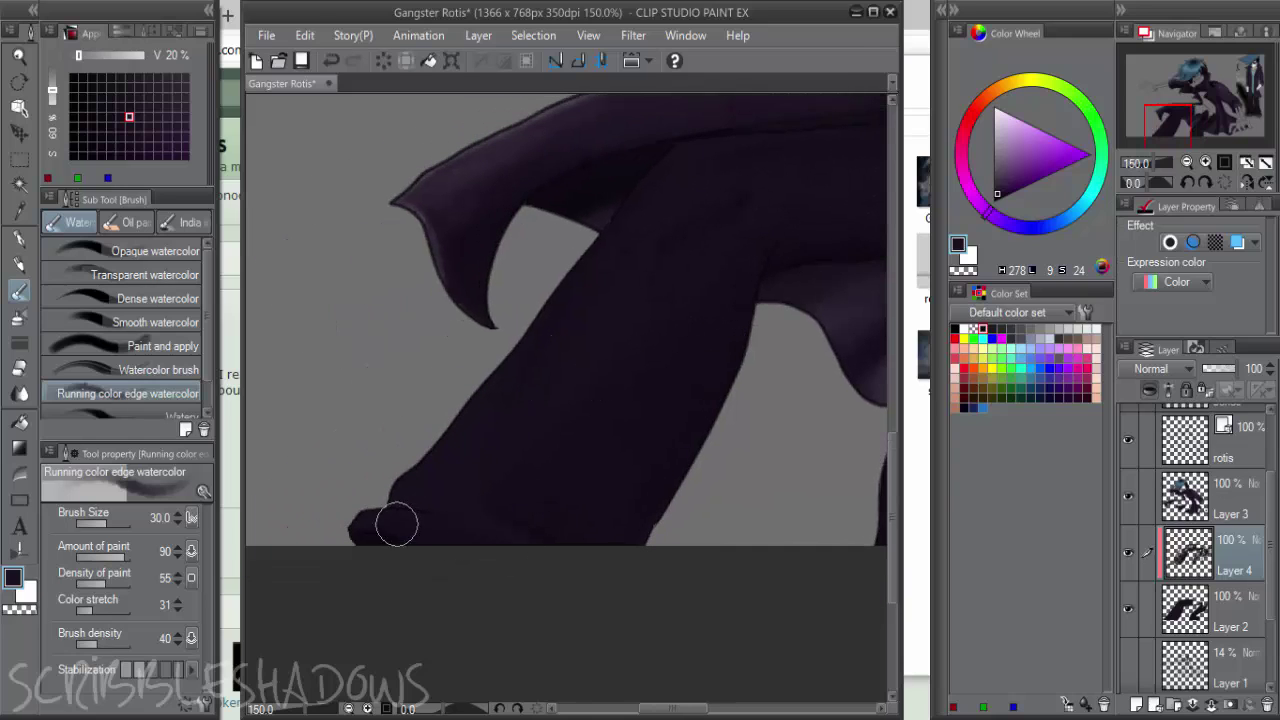
pyautogui.keyDown('alt'); pyautogui.click(512, 518); pyautogui.keyUp('alt')
# Deepen the shadows around the front trouser cuff and the leg's inner edge with near-black and sampled purple tones
pyautogui.click(995, 203)
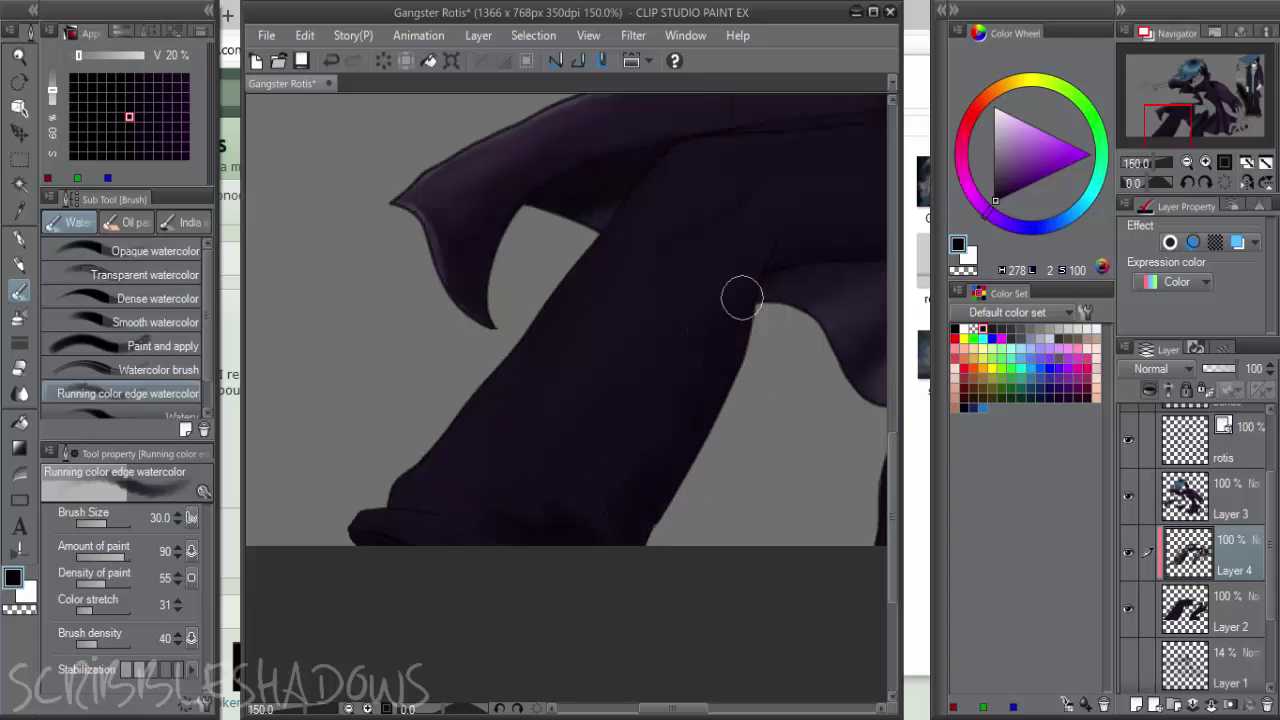
pyautogui.keyDown('alt'); pyautogui.click(686, 367); pyautogui.keyUp('alt')
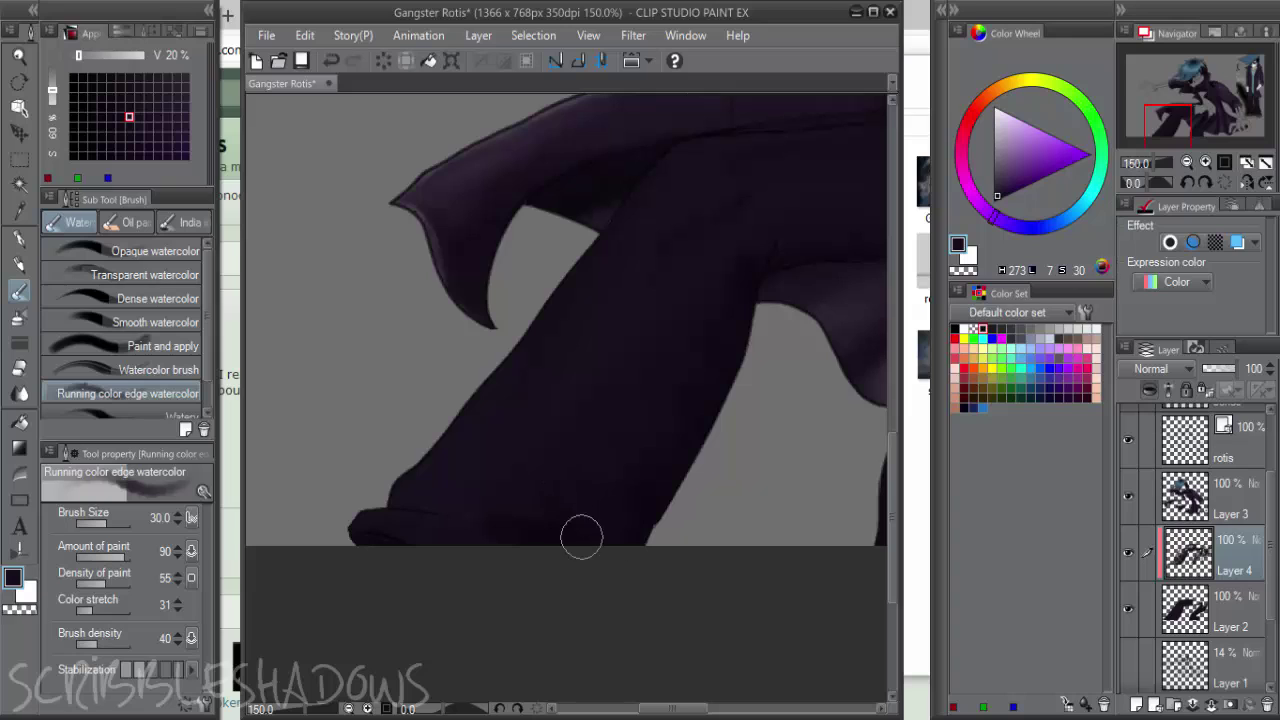
pyautogui.keyDown('alt'); pyautogui.click(400, 539); pyautogui.keyUp('alt')
pyautogui.press('c')
pyautogui.keyDown('alt'); pyautogui.click(465, 544); pyautogui.keyUp('alt')
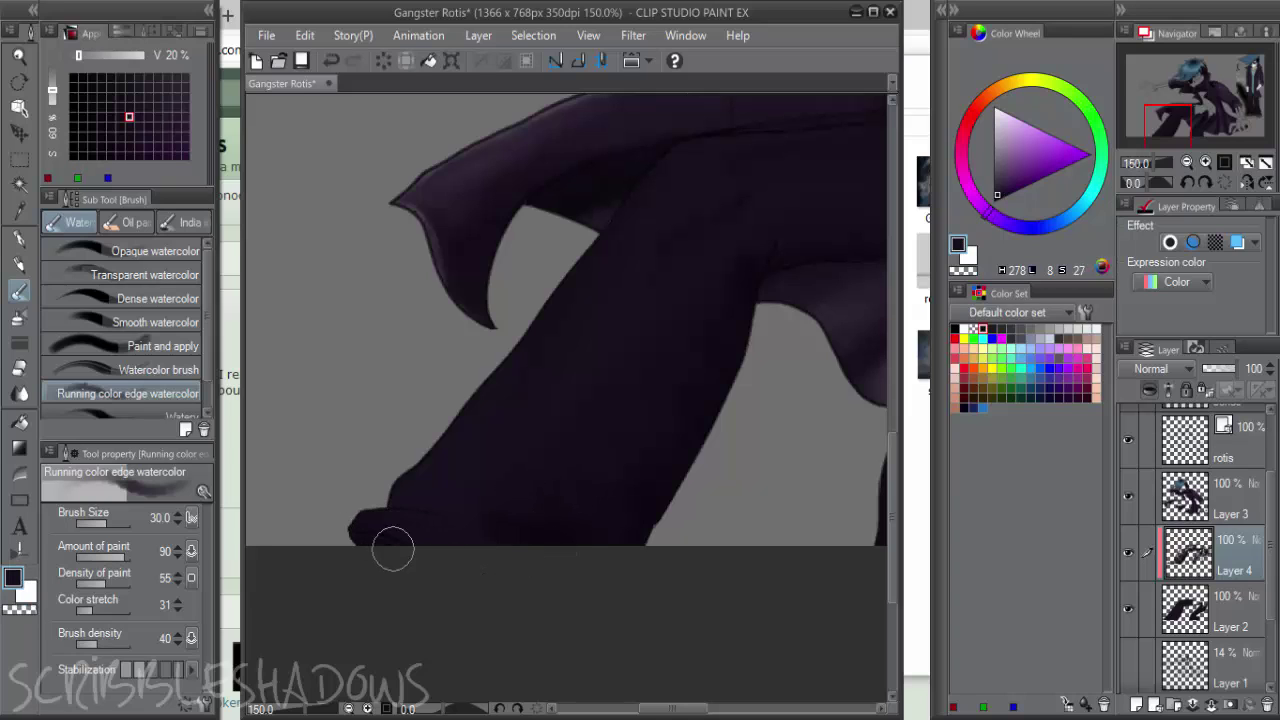
pyautogui.moveTo(1029, 195); pyautogui.dragTo(966, 245)
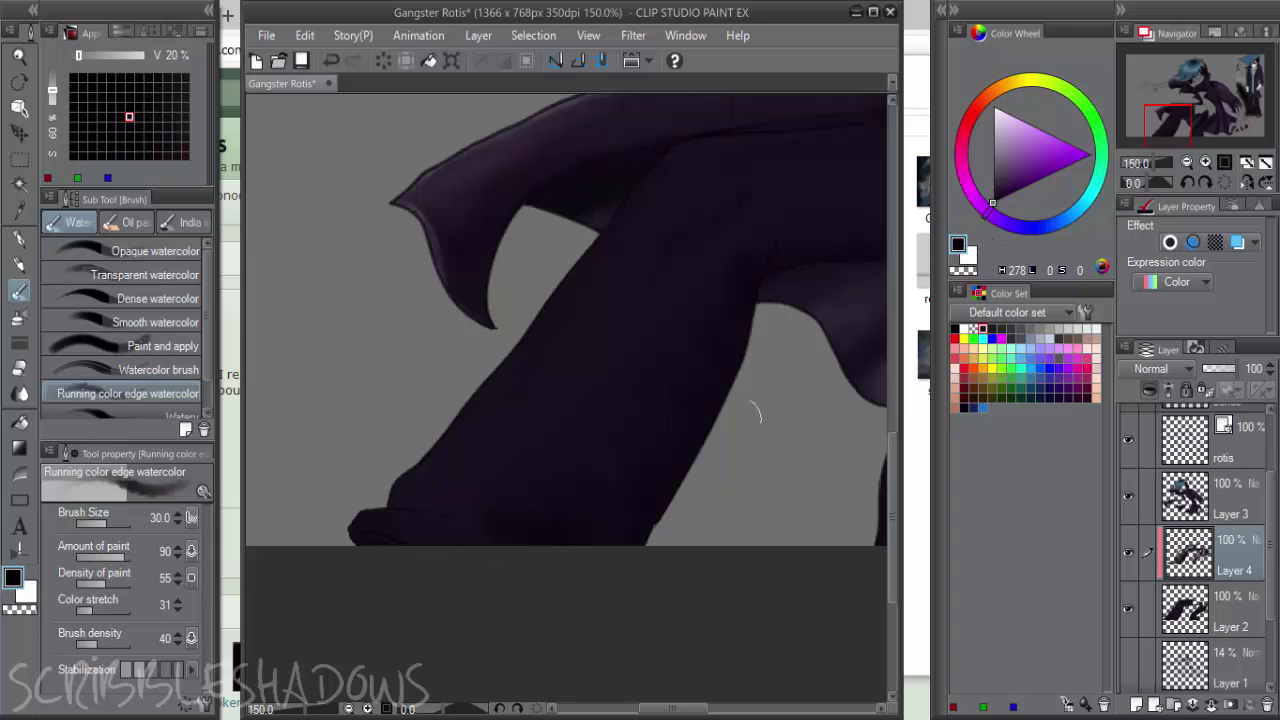
pyautogui.moveTo(369, 555)
pyautogui.mouseDown()
pyautogui.moveTo(490, 576)
pyautogui.moveTo(473, 568)
pyautogui.moveTo(532, 555)
pyautogui.moveTo(622, 565)
pyautogui.moveTo(559, 509)
pyautogui.moveTo(622, 536)
pyautogui.mouseUp()
# Add a black fold shadow on the back trouser leg beside the coat hem and blend it with a sampled dark purple
pyautogui.moveTo(752, 290); pyautogui.dragTo(627, 336)
pyautogui.moveTo(866, 266); pyautogui.dragTo(801, 333)
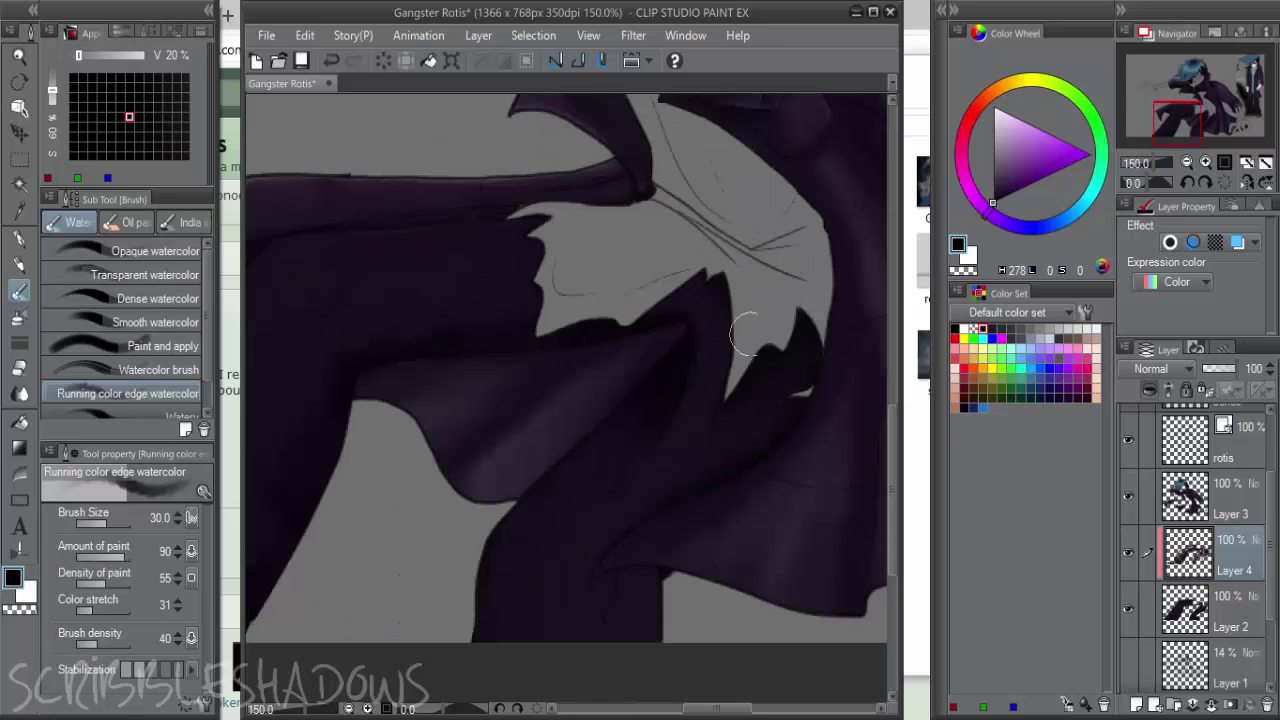
pyautogui.moveTo(632, 612); pyautogui.dragTo(620, 577)
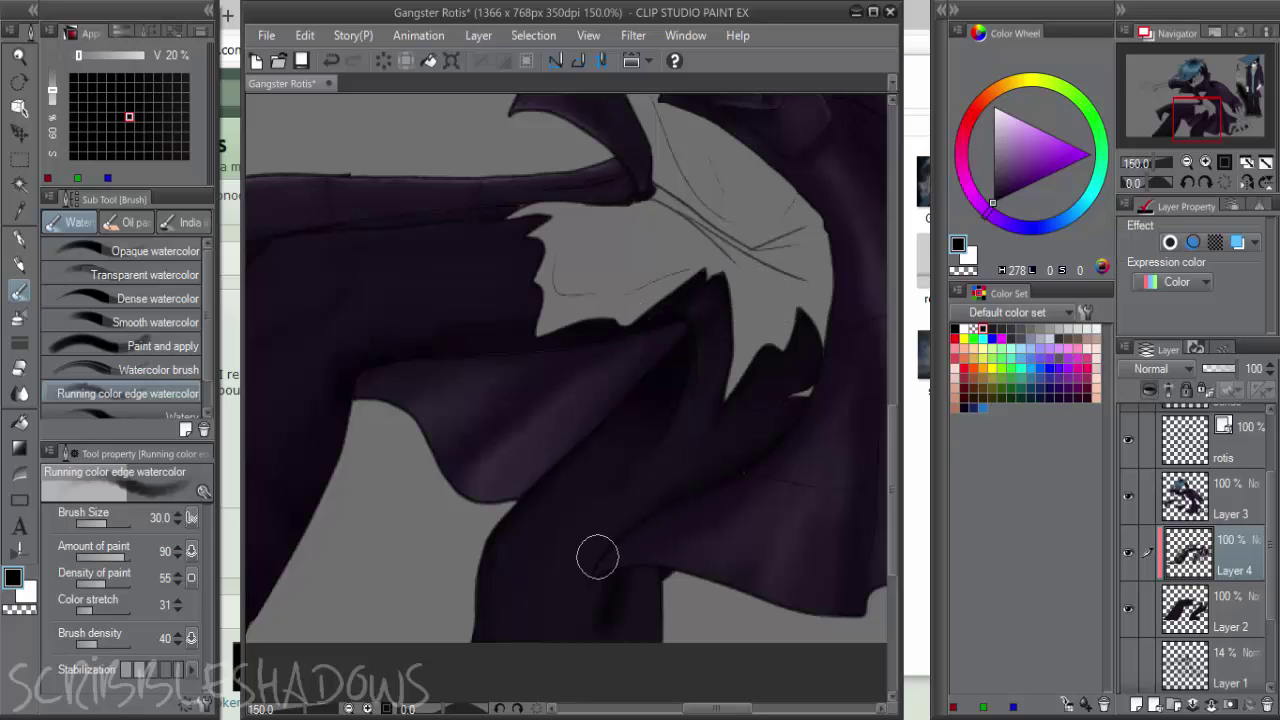
pyautogui.keyDown('alt'); pyautogui.click(600, 556); pyautogui.keyUp('alt')
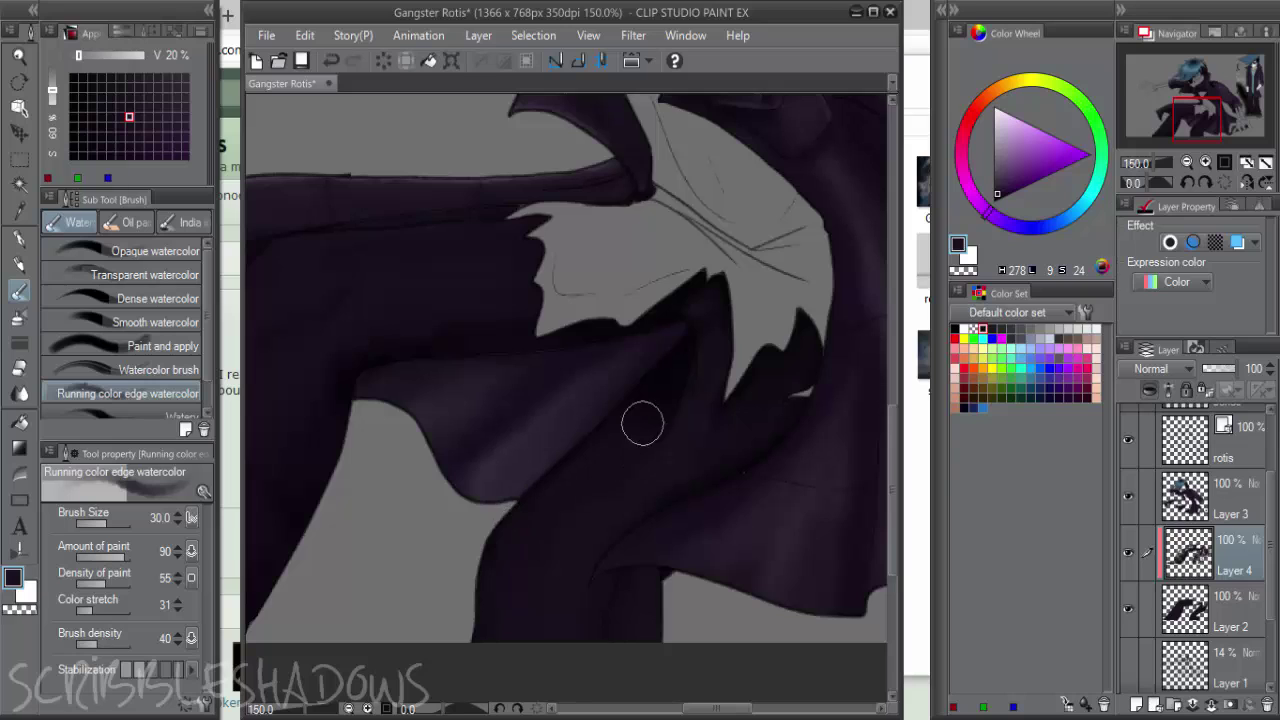
# Paint a lighter purple highlight on the back lower trouser leg and blend it with a color sampled there
pyautogui.moveTo(584, 507); pyautogui.dragTo(639, 463)
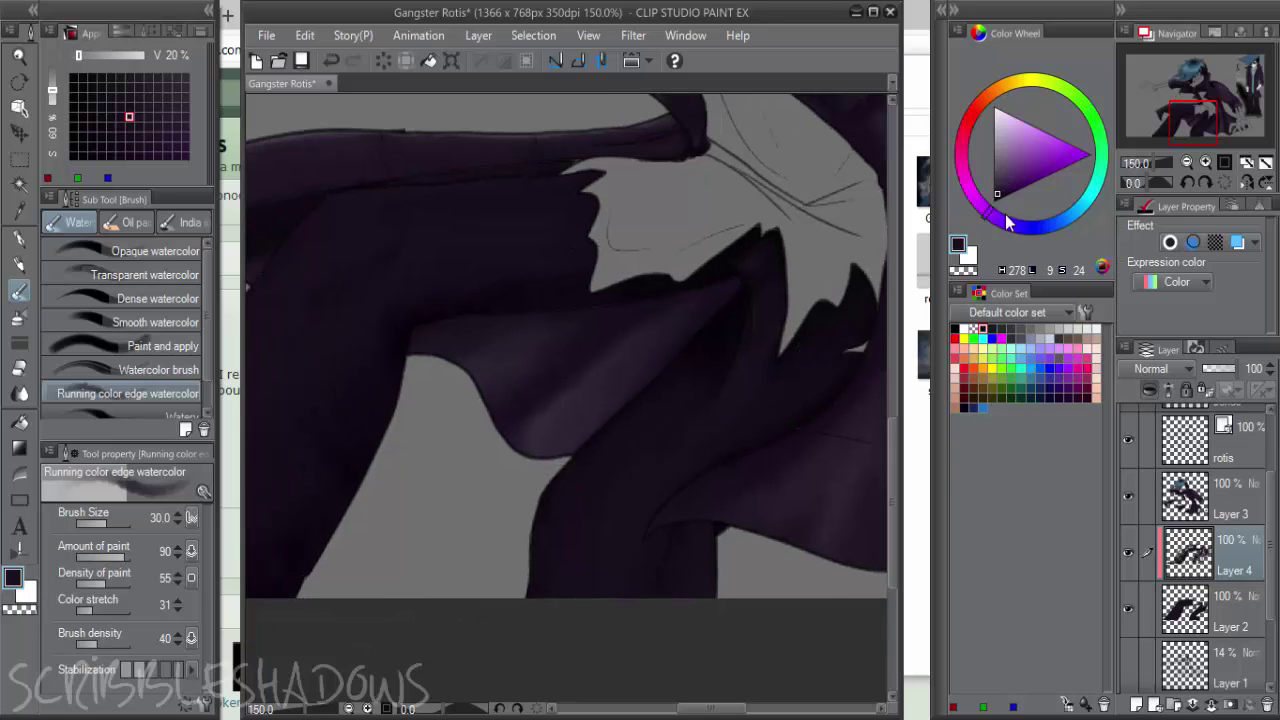
pyautogui.click(1001, 166)
pyautogui.moveTo(569, 507)
pyautogui.mouseDown()
pyautogui.moveTo(621, 535)
pyautogui.moveTo(619, 515)
pyautogui.moveTo(593, 569)
pyautogui.moveTo(607, 562)
pyautogui.moveTo(570, 533)
pyautogui.moveTo(562, 567)
pyautogui.moveTo(585, 575)
pyautogui.moveTo(564, 566)
pyautogui.moveTo(616, 548)
pyautogui.mouseUp()
pyautogui.keyDown('alt'); pyautogui.click(621, 512); pyautogui.keyUp('alt')
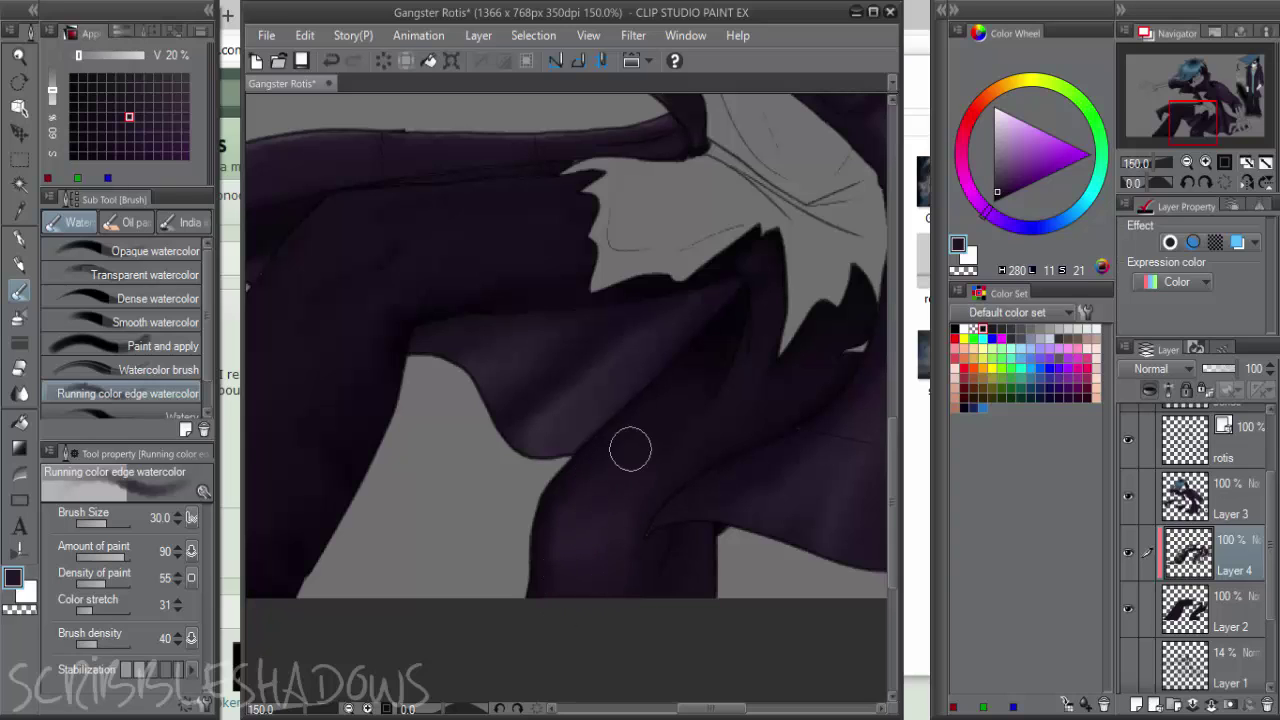
# Add a soft lighter purple highlight on the front knee and blend it into the trousers with sampled purples
pyautogui.moveTo(392, 340); pyautogui.dragTo(560, 360)
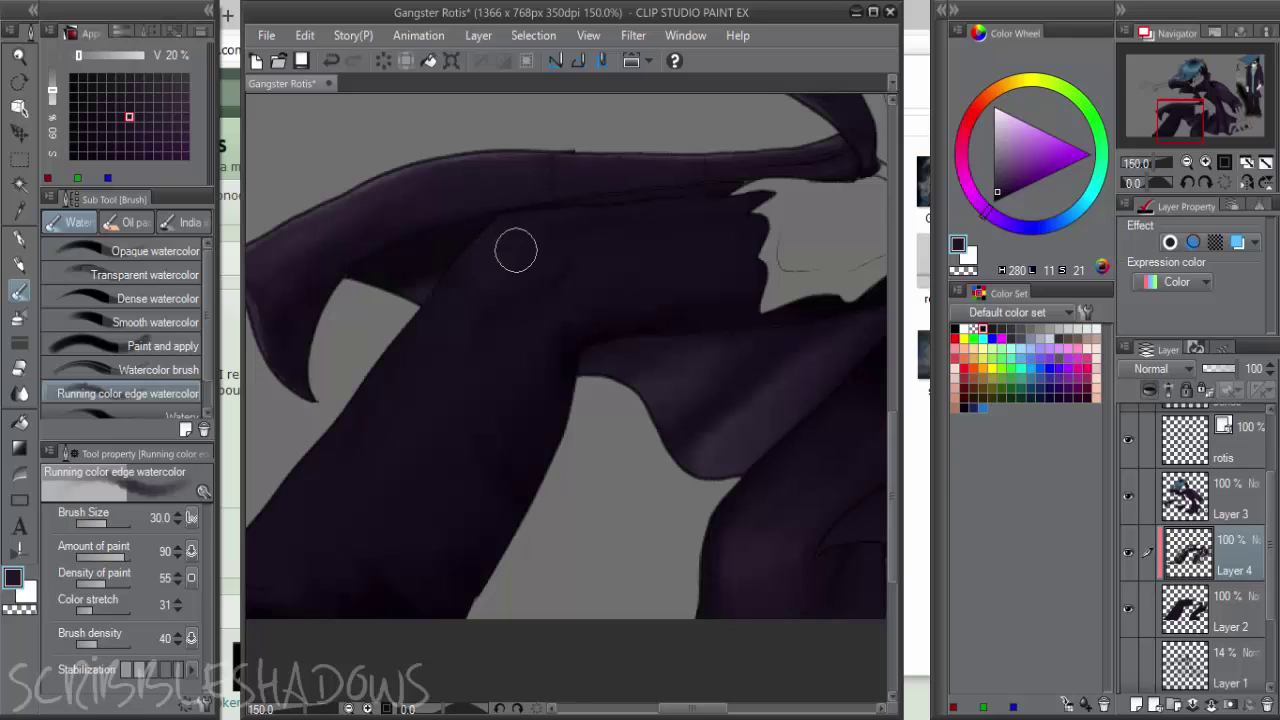
pyautogui.click(997, 155)
pyautogui.moveTo(535, 228)
pyautogui.mouseDown()
pyautogui.moveTo(496, 244)
pyautogui.moveTo(519, 265)
pyautogui.moveTo(520, 249)
pyautogui.moveTo(511, 268)
pyautogui.moveTo(537, 256)
pyautogui.moveTo(486, 270)
pyautogui.moveTo(493, 249)
pyautogui.moveTo(452, 311)
pyautogui.moveTo(456, 341)
pyautogui.moveTo(464, 282)
pyautogui.moveTo(472, 297)
pyautogui.moveTo(451, 334)
pyautogui.moveTo(443, 317)
pyautogui.moveTo(465, 266)
pyautogui.moveTo(527, 263)
pyautogui.moveTo(602, 235)
pyautogui.moveTo(510, 302)
pyautogui.moveTo(535, 262)
pyautogui.mouseUp()
pyautogui.keyDown('alt'); pyautogui.click(520, 260); pyautogui.keyUp('alt')
pyautogui.keyDown('alt'); pyautogui.click(457, 340); pyautogui.keyUp('alt')
# Paint a lighter purple highlight down the front shin to the cuff and soften it with a sampled dark purple
pyautogui.moveTo(500, 363); pyautogui.dragTo(611, 337)
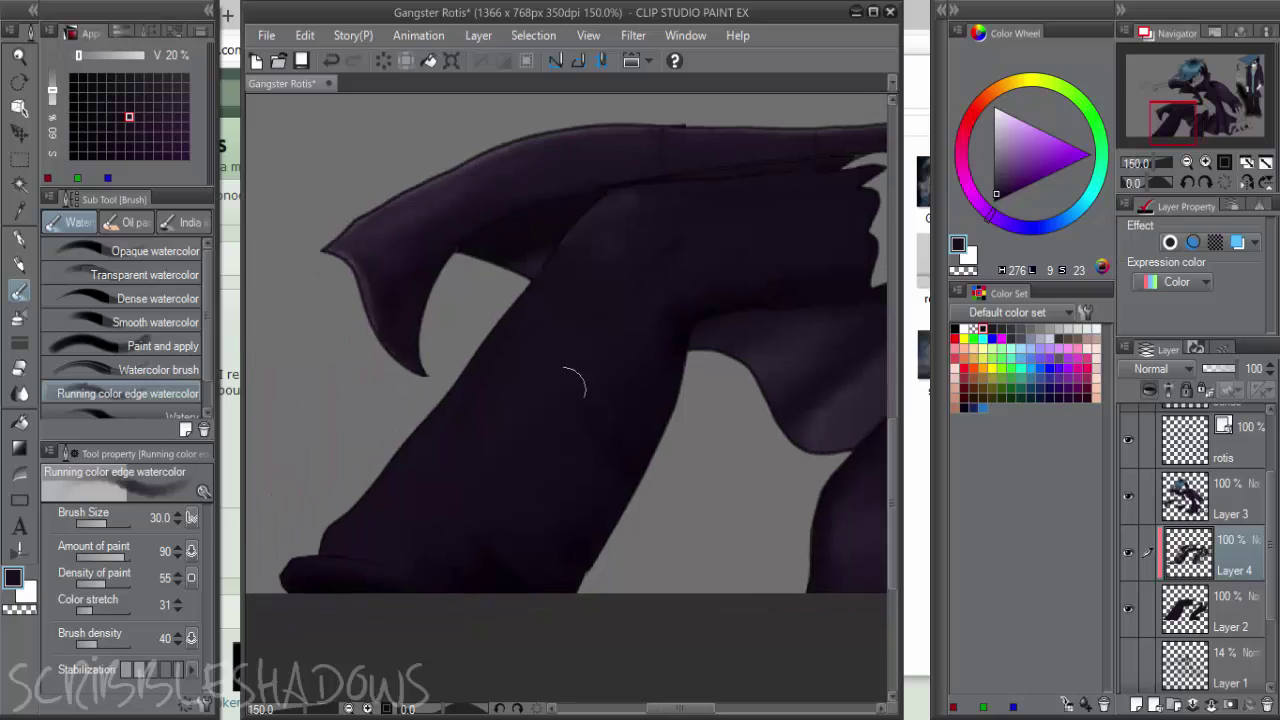
pyautogui.click(1001, 159)
pyautogui.moveTo(544, 300)
pyautogui.mouseDown()
pyautogui.moveTo(467, 444)
pyautogui.moveTo(363, 547)
pyautogui.moveTo(303, 566)
pyautogui.mouseUp()
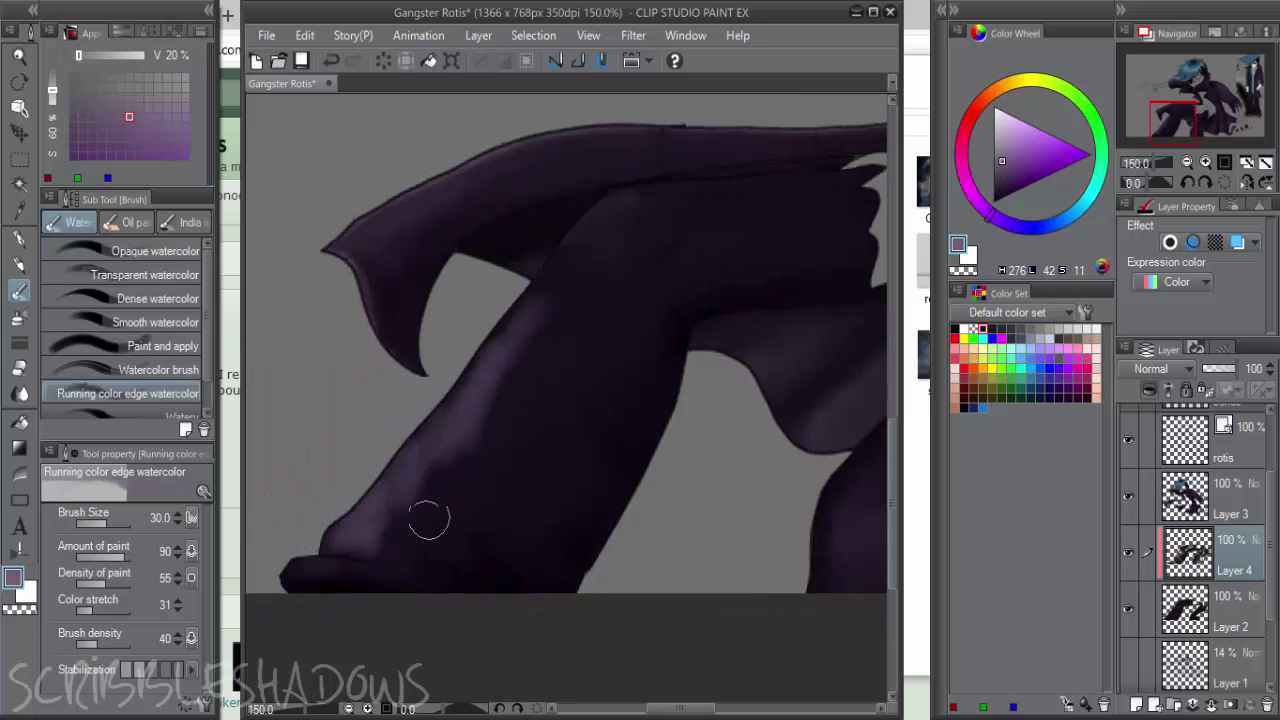
pyautogui.keyDown('alt'); pyautogui.click(392, 549); pyautogui.keyUp('alt')
pyautogui.moveTo(380, 554)
pyautogui.mouseDown()
pyautogui.moveTo(425, 453)
pyautogui.moveTo(503, 377)
pyautogui.moveTo(413, 489)
pyautogui.moveTo(345, 536)
pyautogui.moveTo(408, 456)
pyautogui.moveTo(372, 487)
pyautogui.moveTo(381, 522)
pyautogui.moveTo(451, 491)
pyautogui.moveTo(486, 437)
pyautogui.mouseUp()
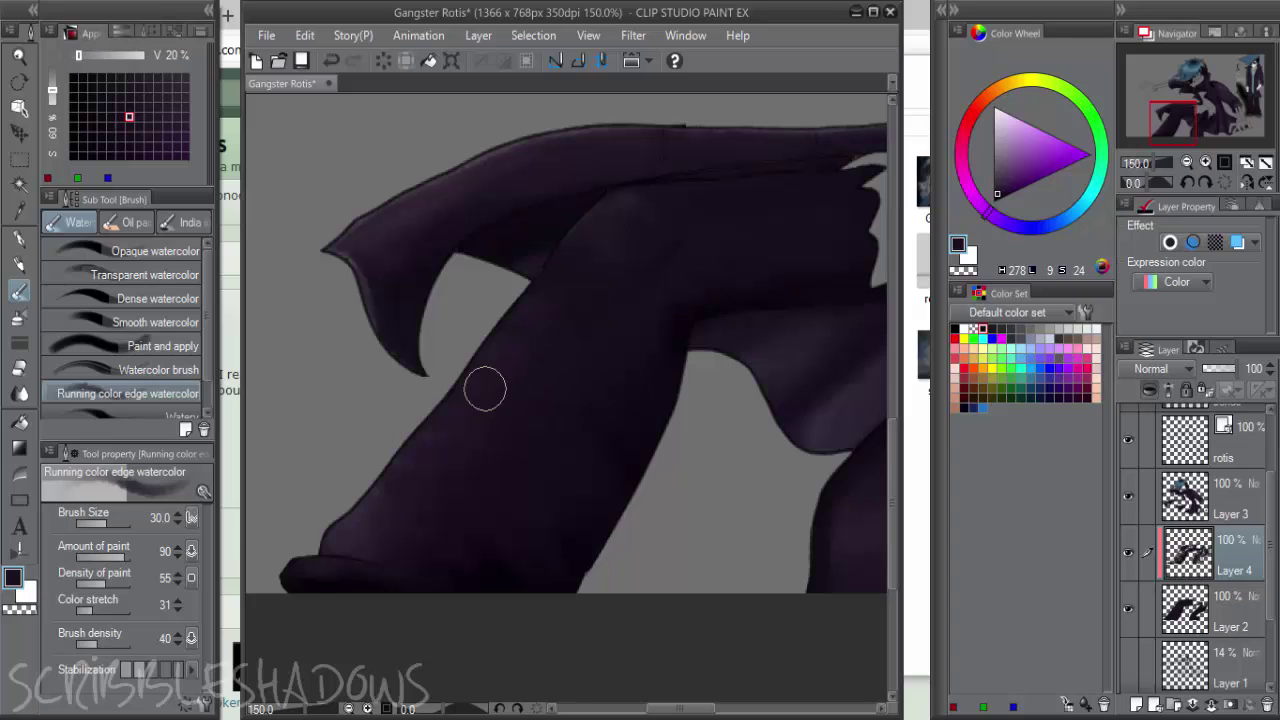
pyautogui.moveTo(485, 389)
pyautogui.mouseDown()
pyautogui.moveTo(403, 439)
pyautogui.moveTo(421, 522)
pyautogui.moveTo(395, 554)
pyautogui.moveTo(363, 518)
pyautogui.moveTo(404, 543)
pyautogui.mouseUp()
pyautogui.moveTo(636, 252)
pyautogui.mouseDown()
pyautogui.moveTo(634, 211)
pyautogui.moveTo(492, 442)
pyautogui.moveTo(508, 348)
pyautogui.mouseUp()
pyautogui.moveTo(420, 467)
pyautogui.mouseDown()
pyautogui.moveTo(388, 548)
pyautogui.moveTo(365, 528)
pyautogui.moveTo(337, 561)
pyautogui.moveTo(352, 584)
pyautogui.moveTo(282, 576)
pyautogui.mouseUp()
# Shade the top of the thigh beneath the coat edge with a very dark purple and blend it using sampled trouser tones
pyautogui.moveTo(615, 431); pyautogui.dragTo(465, 493)
pyautogui.click(996, 195)
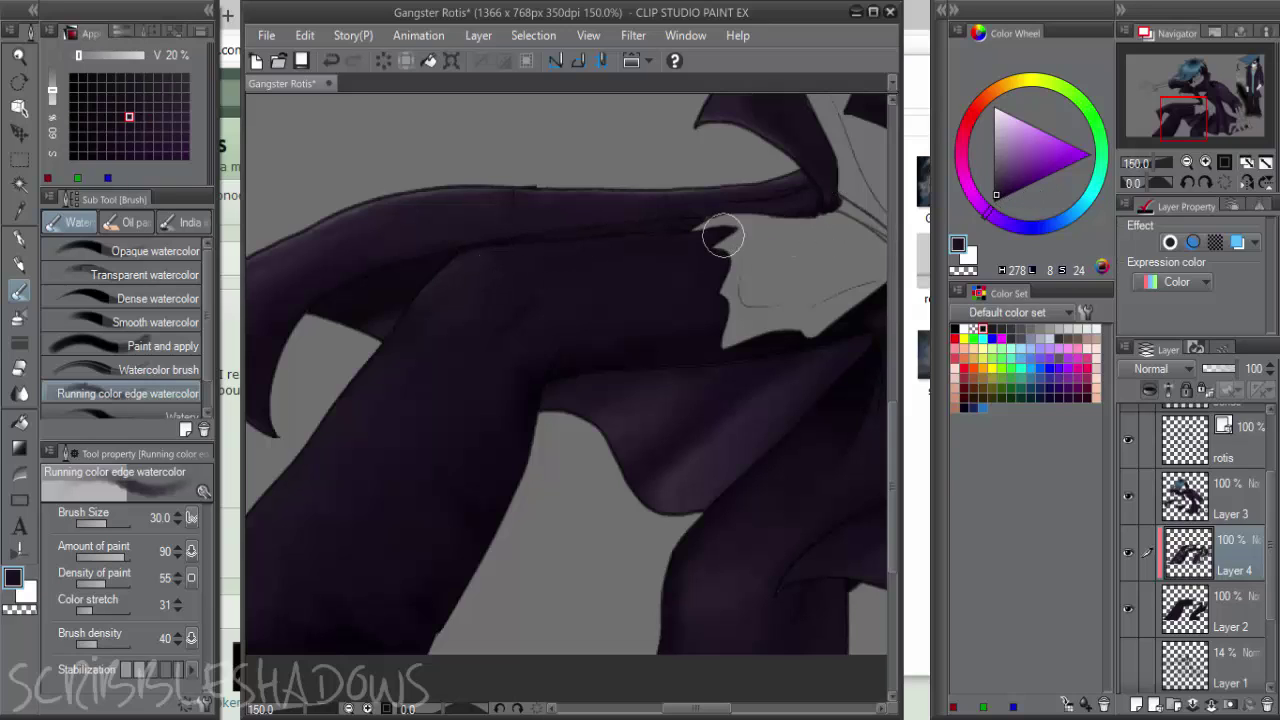
pyautogui.click(999, 198)
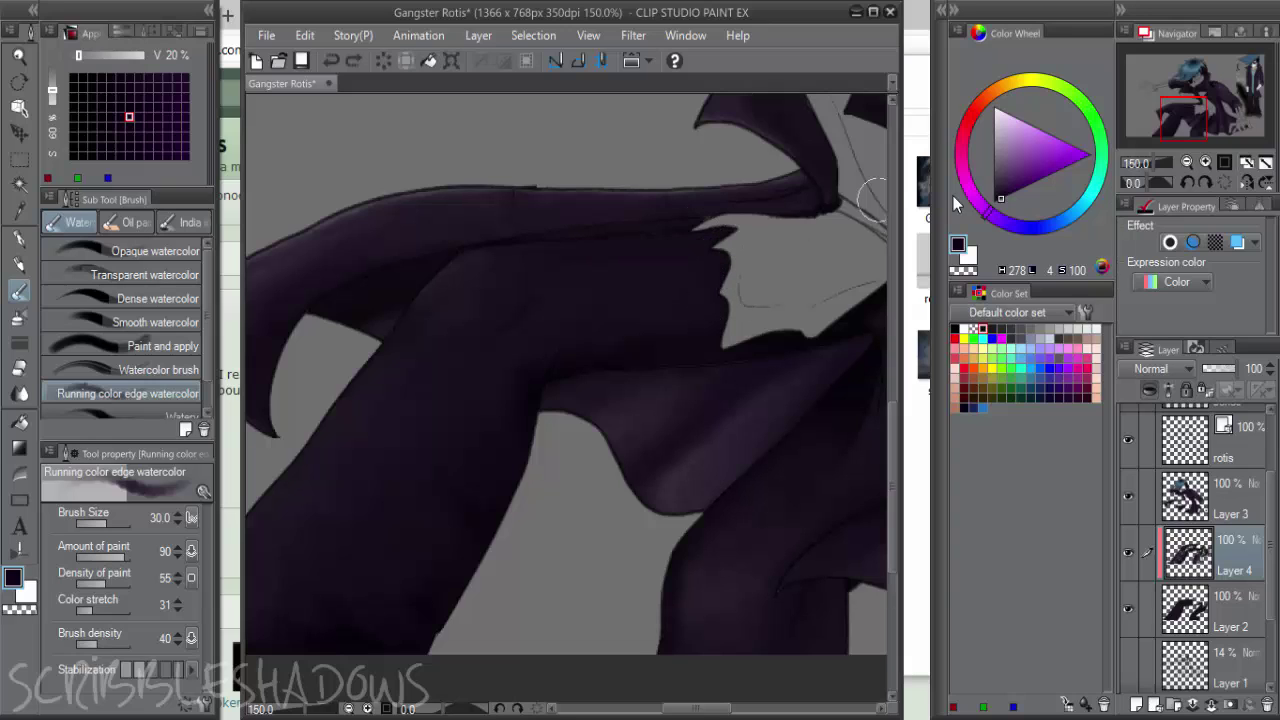
pyautogui.moveTo(528, 240); pyautogui.dragTo(773, 243)
pyautogui.keyDown('alt'); pyautogui.click(664, 289); pyautogui.keyUp('alt')
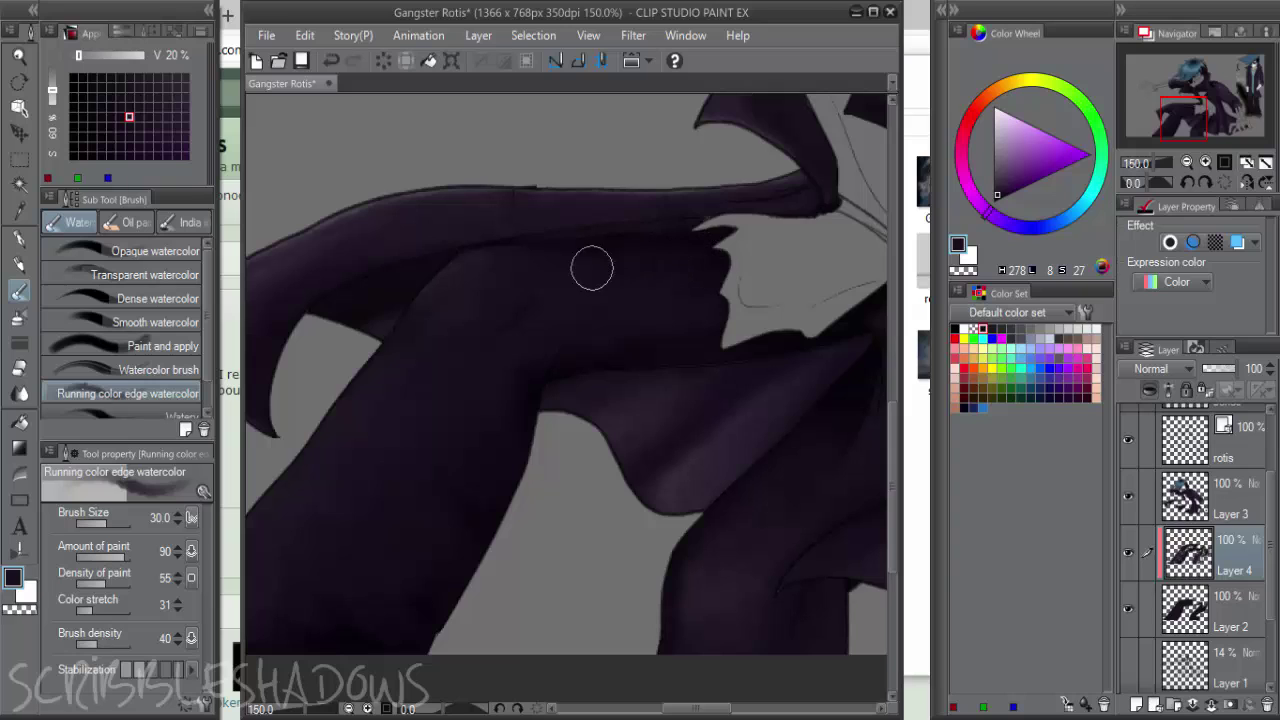
pyautogui.keyDown('alt'); pyautogui.click(531, 371); pyautogui.keyUp('alt')
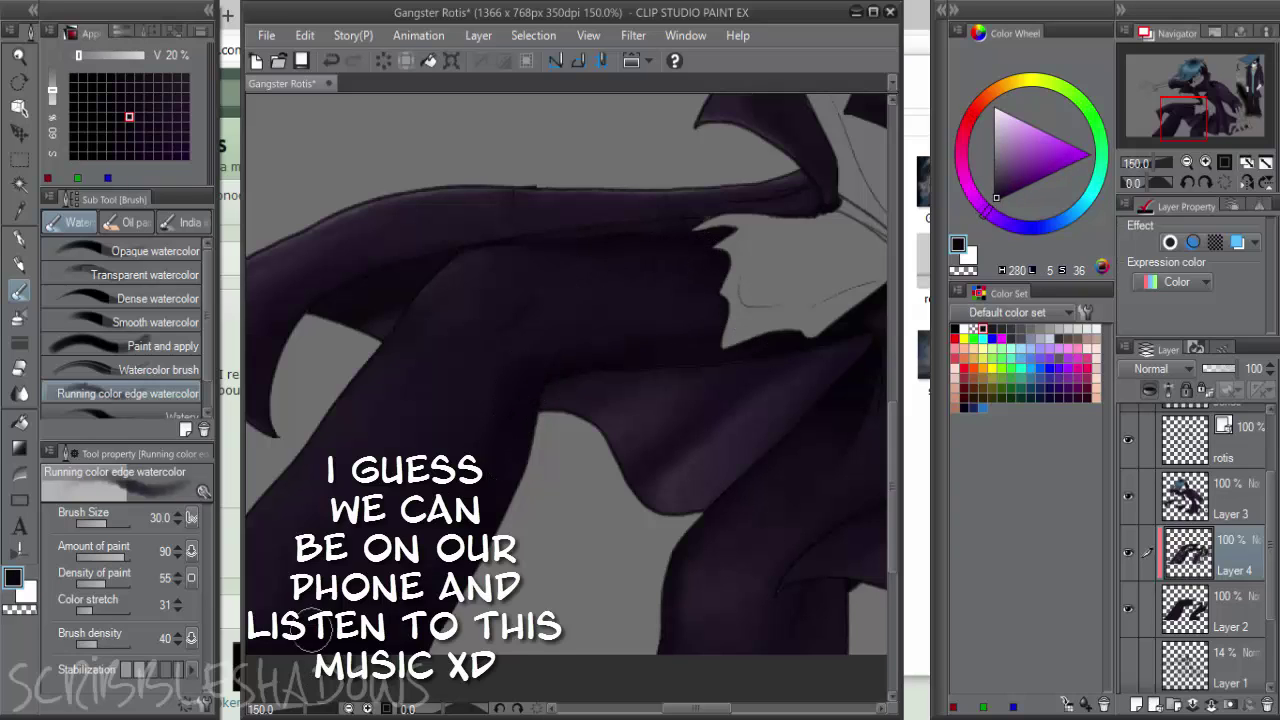
# Smooth the back leg's shading with sampled purple and darken the trouser area under the torn shirt with sampled near-black
pyautogui.scroll(-1, 636, 448)
pyautogui.moveTo(688, 478); pyautogui.dragTo(593, 448)
pyautogui.scroll(1, 597, 534)
pyautogui.keyDown('alt'); pyautogui.click(554, 561); pyautogui.keyUp('alt')
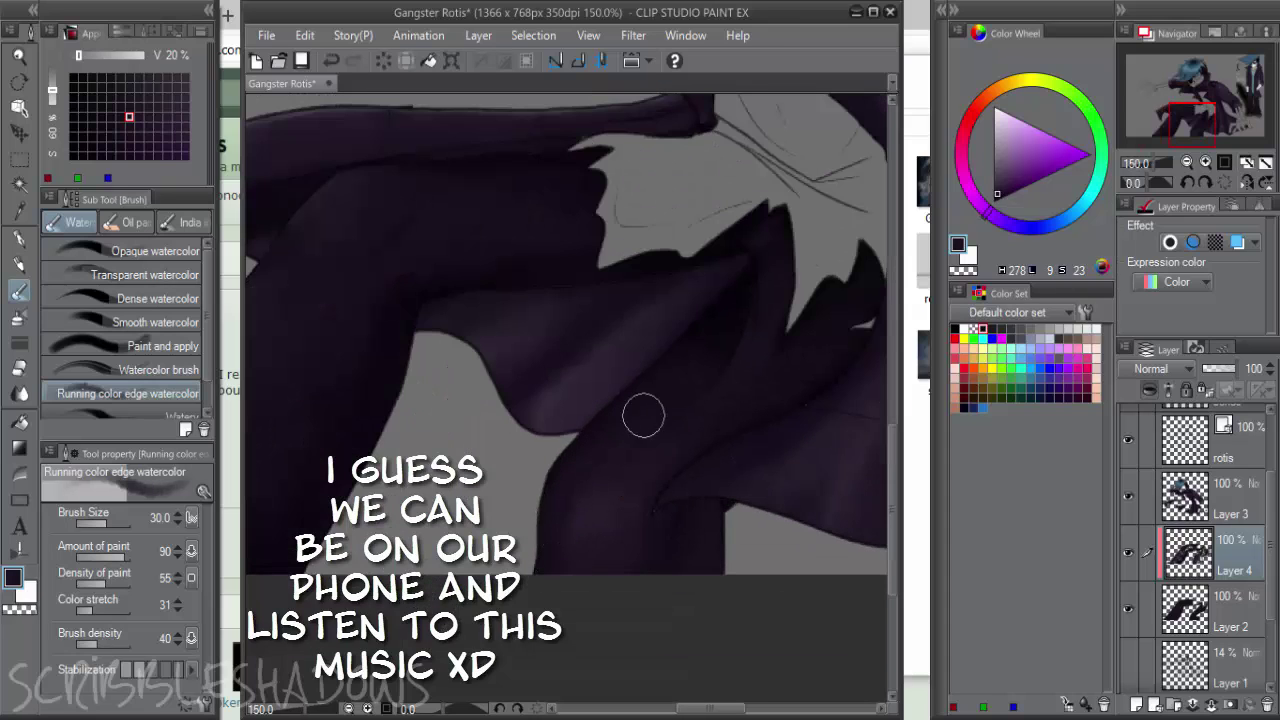
pyautogui.keyDown('alt'); pyautogui.click(750, 234); pyautogui.keyUp('alt')
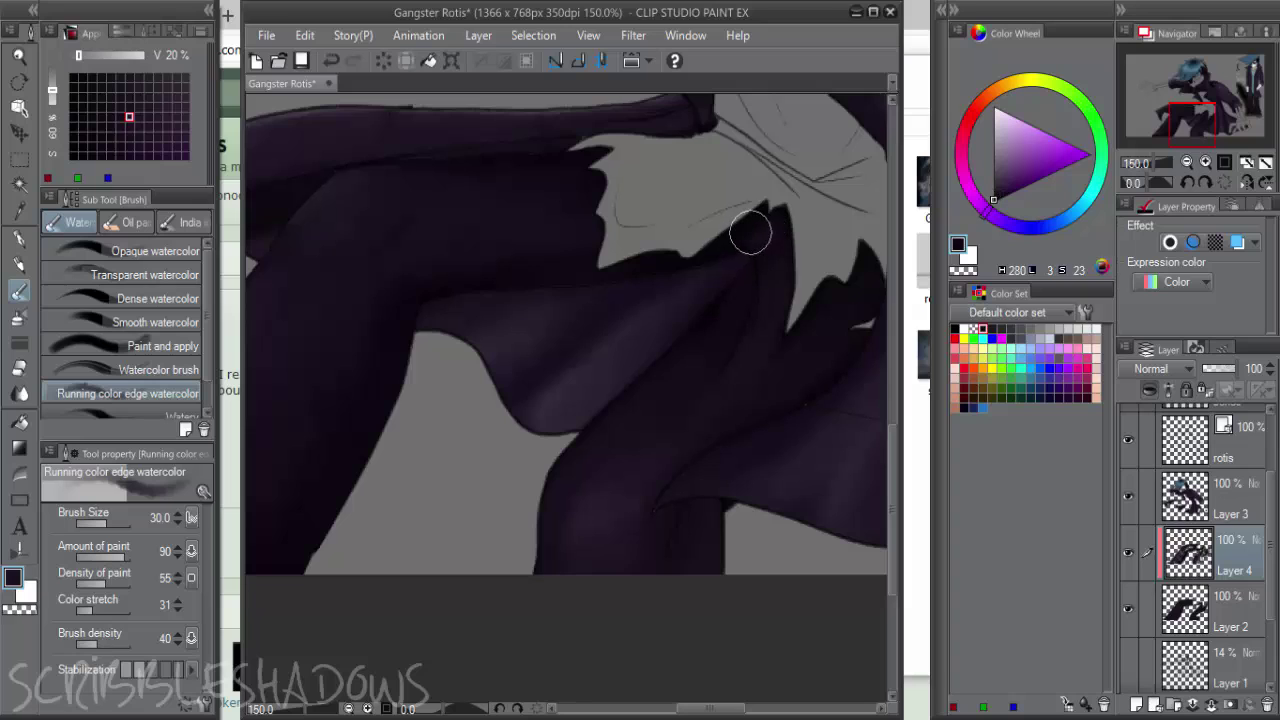
pyautogui.keyDown('alt'); pyautogui.click(753, 228); pyautogui.keyUp('alt')
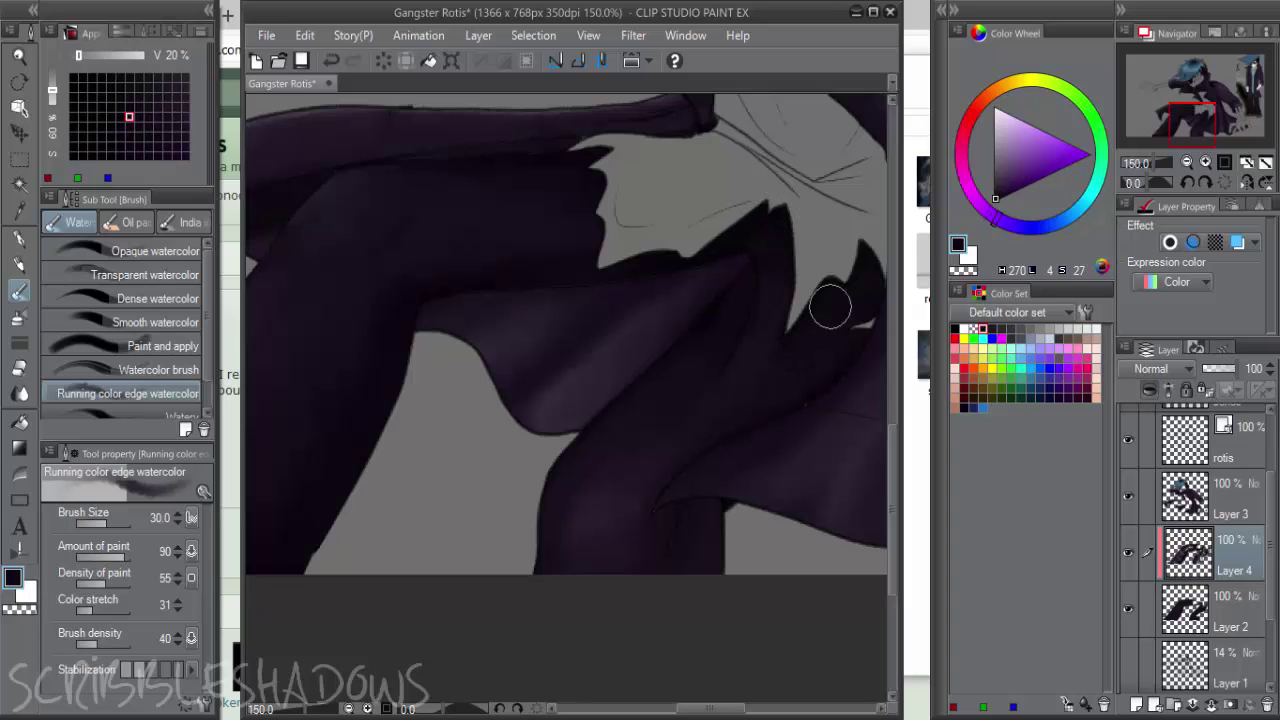
pyautogui.moveTo(808, 304); pyautogui.dragTo(646, 292)
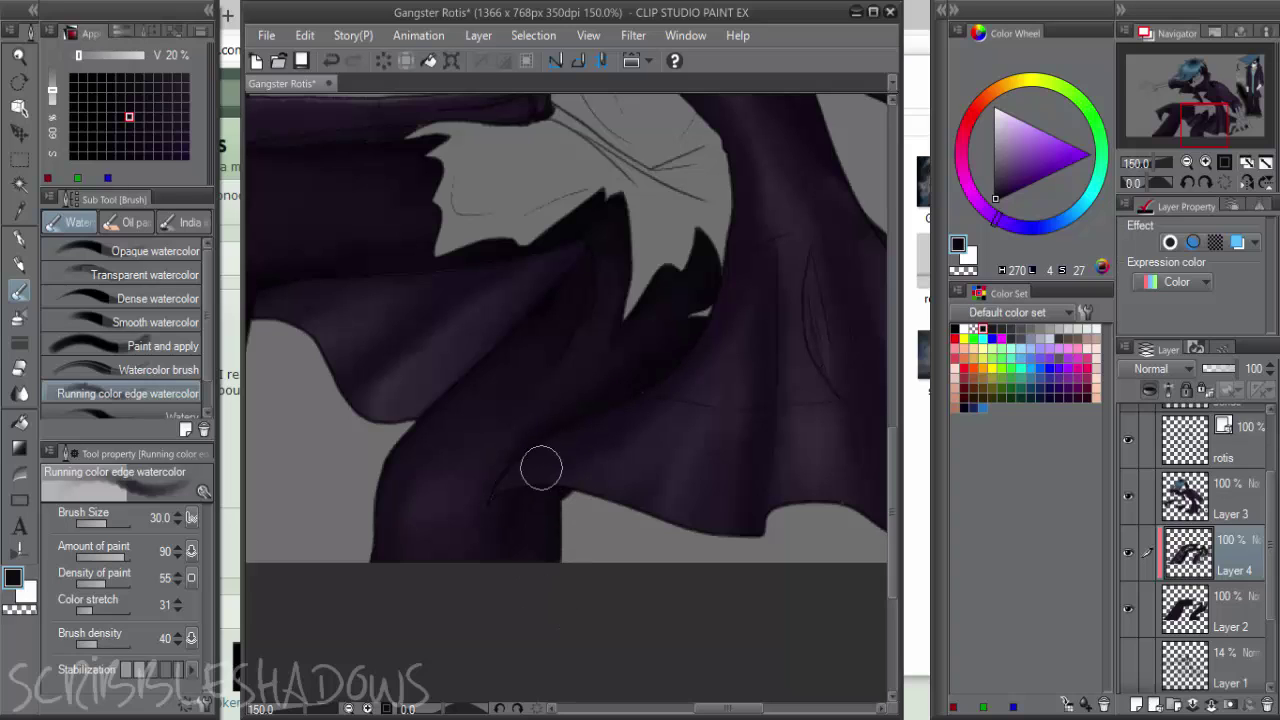
# Combine the trouser shading layer, Layer 4, with the trouser base, Layer 2, into one layer
pyautogui.moveTo(690, 278); pyautogui.dragTo(725, 356)
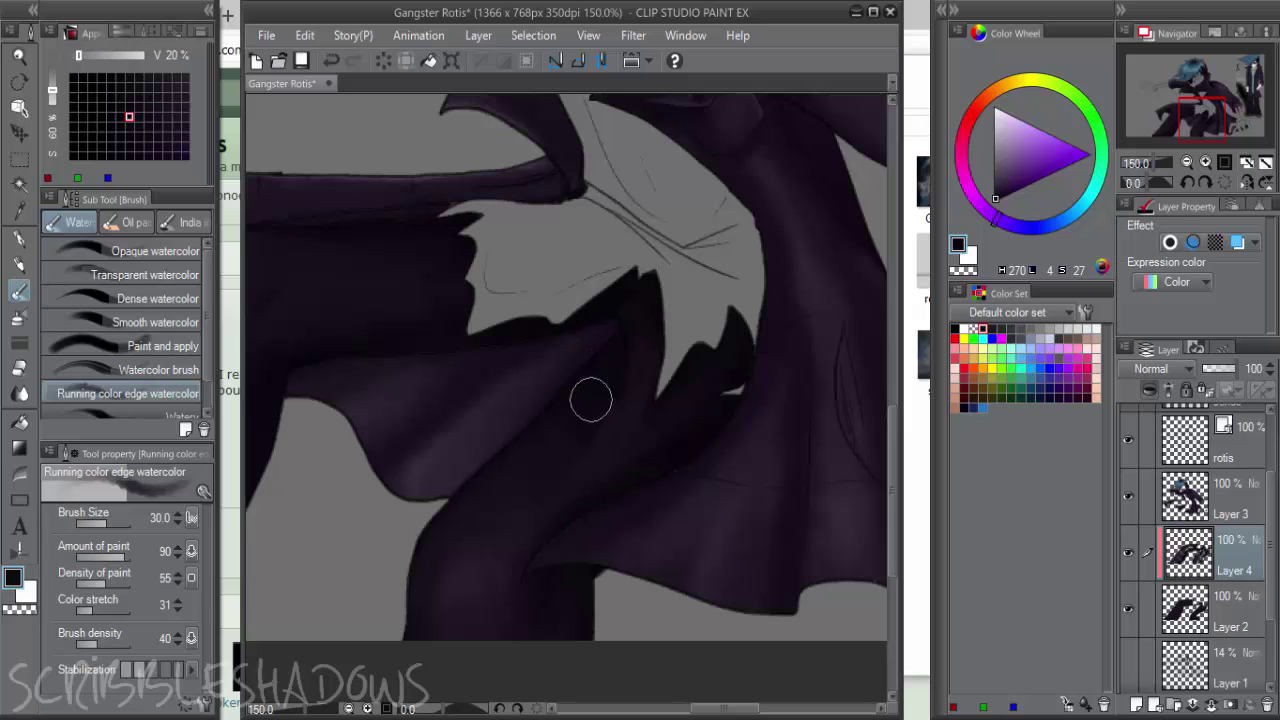
pyautogui.scroll(-1, 575, 372)
pyautogui.scroll(-1, 628, 467)
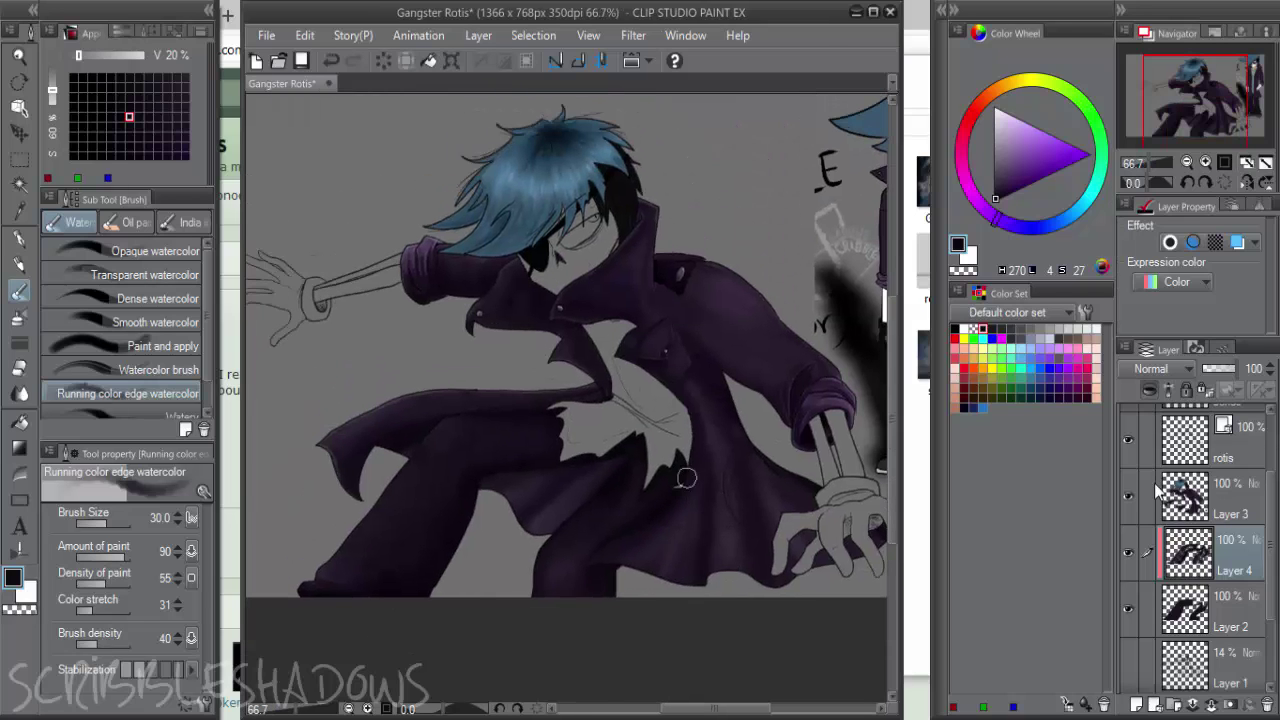
pyautogui.scroll(1, 647, 492)
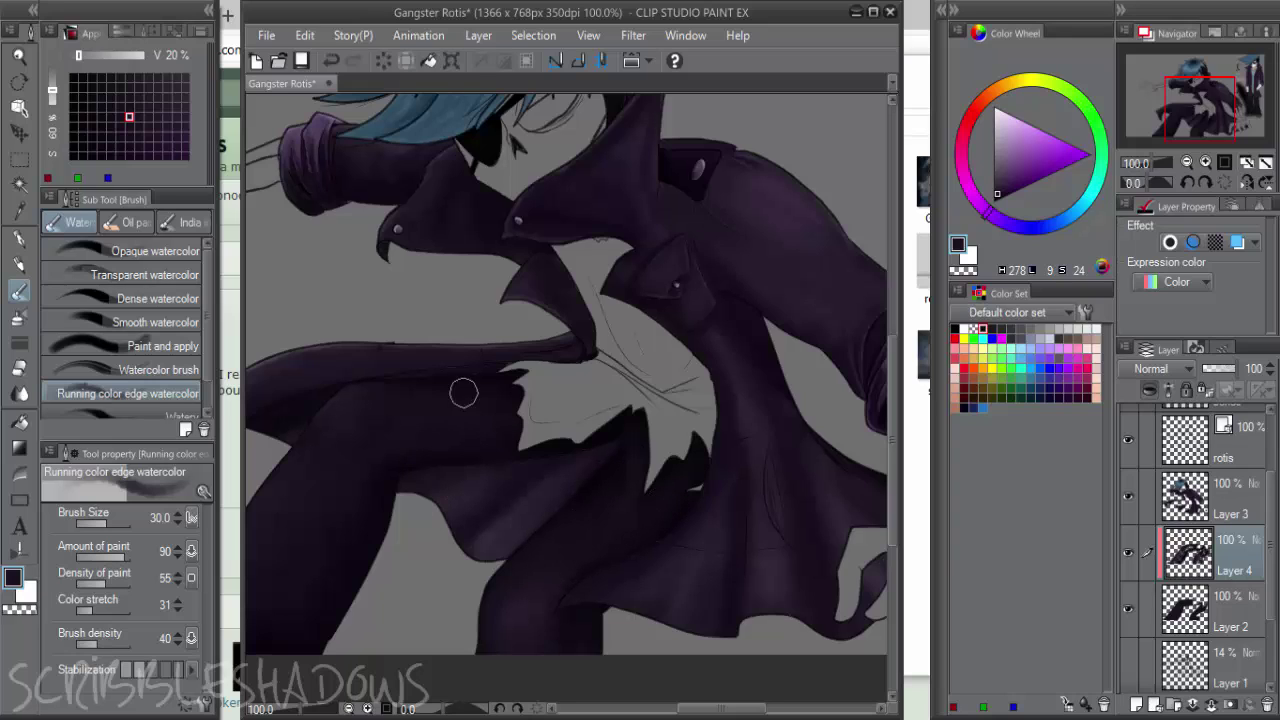
pyautogui.press(']')
pyautogui.scroll(-1, 850, 560)
pyautogui.keyDown('ctrl'); pyautogui.click(1226, 608); pyautogui.keyUp('ctrl')
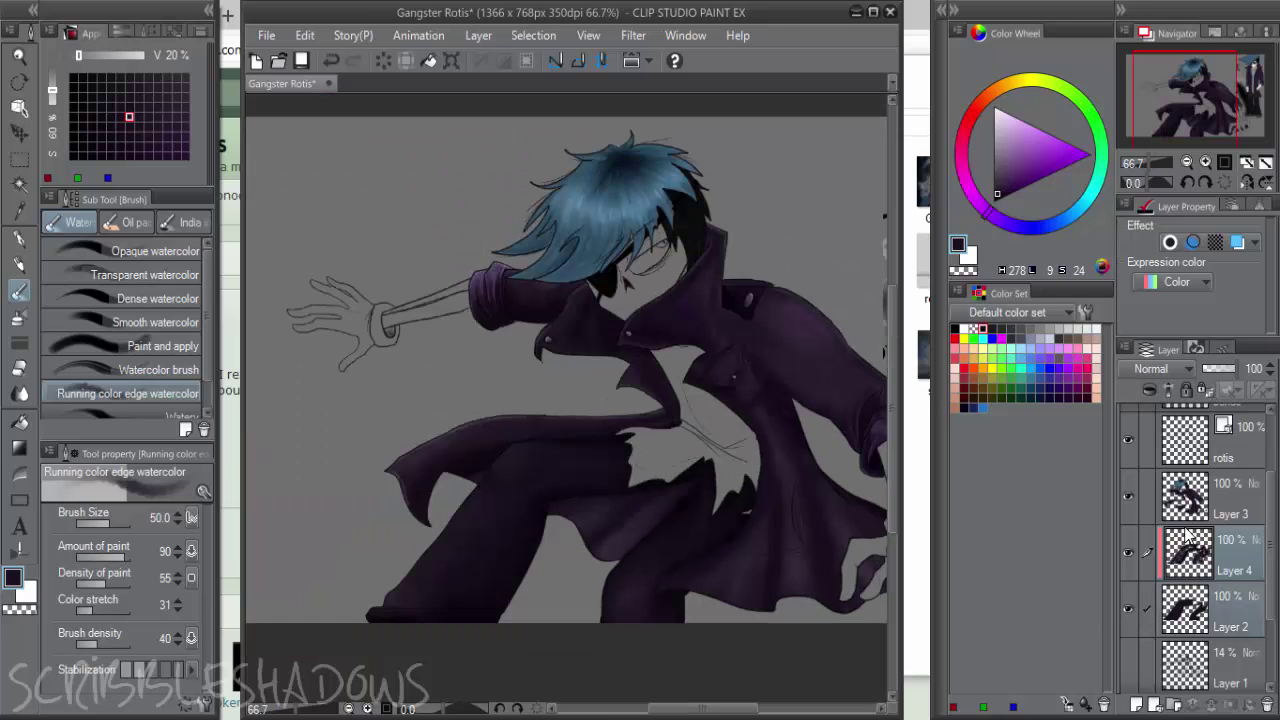
pyautogui.rightClick(1186, 530)
pyautogui.click(1178, 534)
# Combine the merged trousers layer with Layer 3, which holds the coat and hair colors
pyautogui.click(1147, 508)
pyautogui.rightClick(1238, 556)
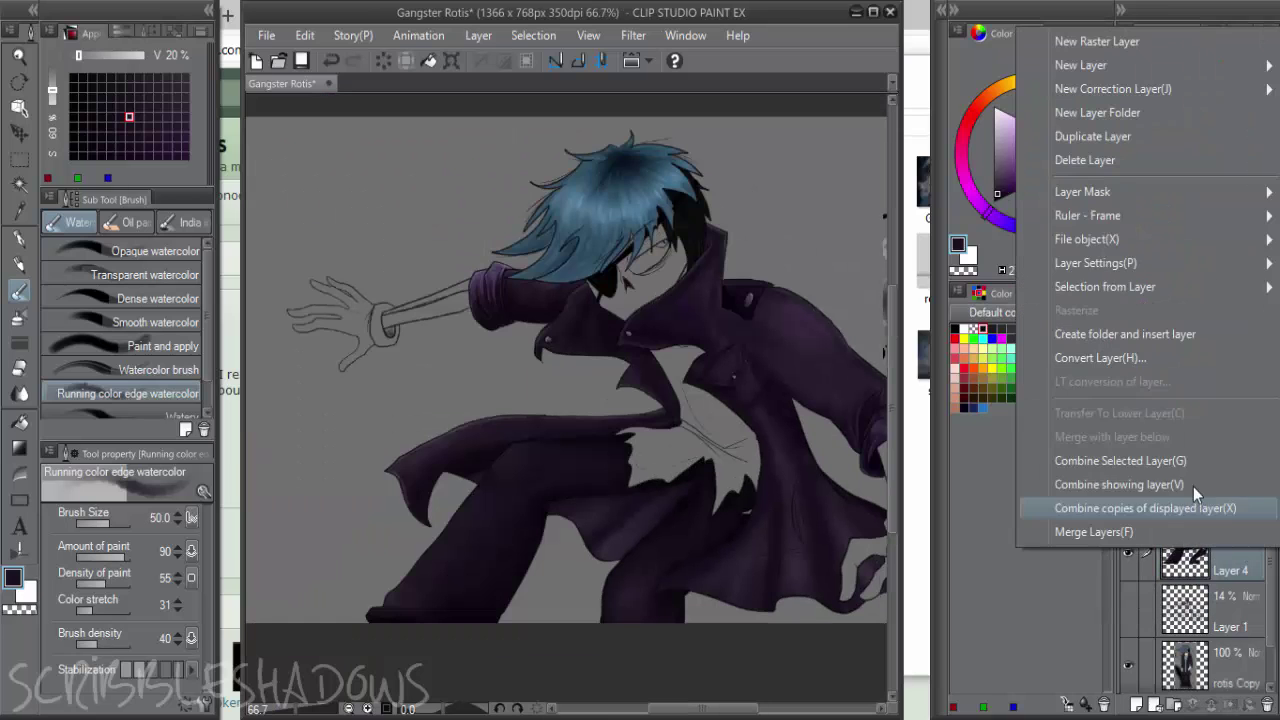
pyautogui.click(1194, 507)
# Add a new raster layer directly above Layer 1 for the shirt color
pyautogui.click(1232, 562)
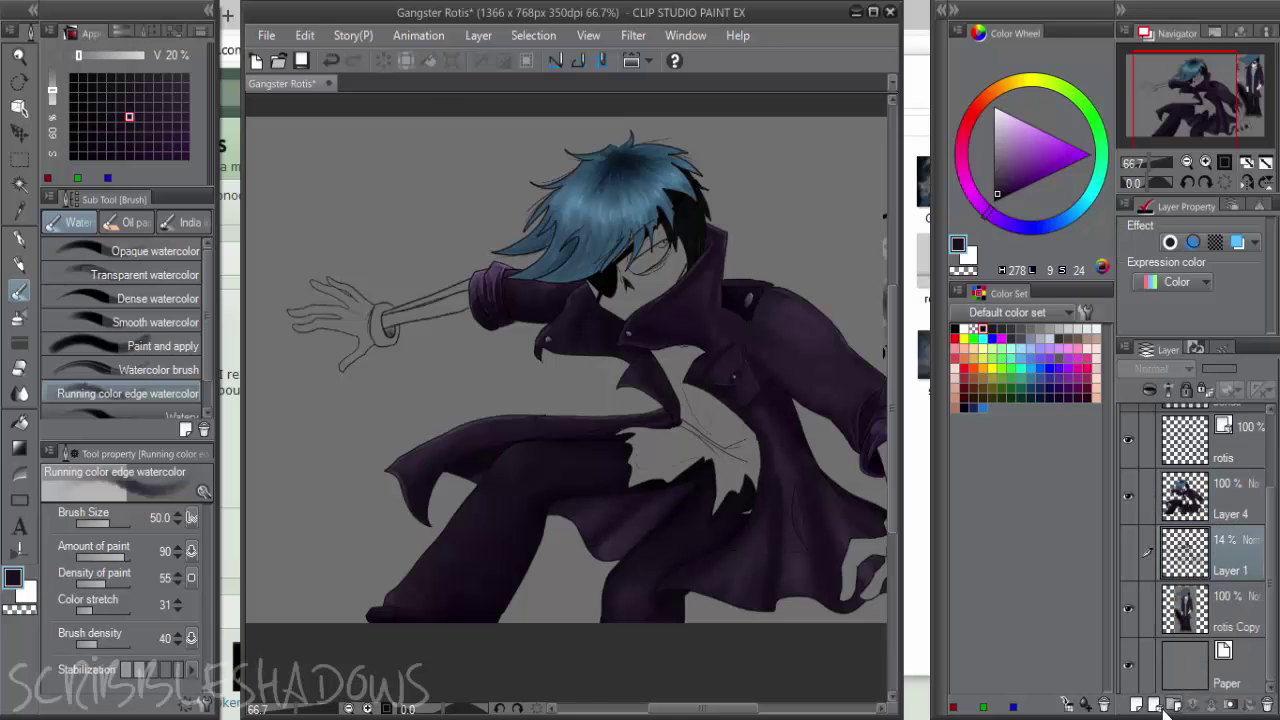
pyautogui.click(1135, 704)
pyautogui.scroll(2, 657, 449)
pyautogui.scroll(-2, 657, 449)
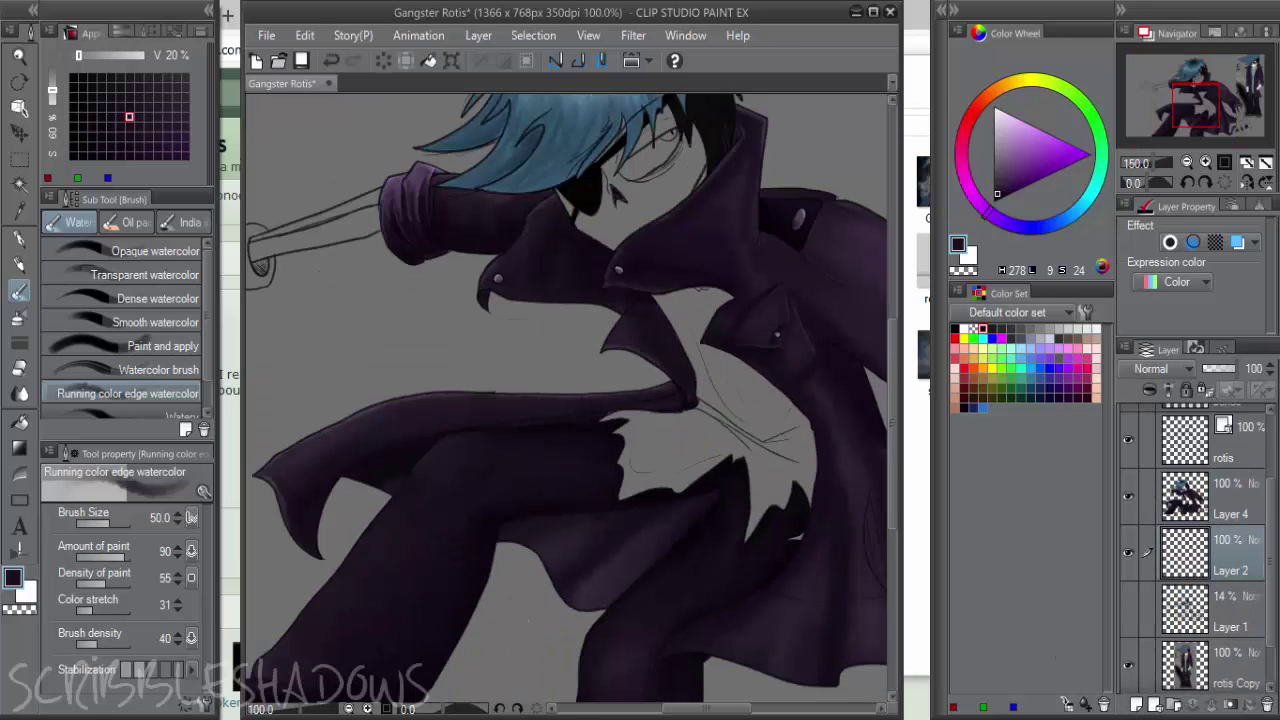
# Paint the torn shirt with a sampled flat greyish teal using the Mapping pen at size 80
pyautogui.moveTo(704, 430)
pyautogui.mouseDown()
pyautogui.moveTo(412, 471)
pyautogui.moveTo(740, 366)
pyautogui.mouseUp()
pyautogui.keyDown('alt'); pyautogui.click(703, 280); pyautogui.keyUp('alt')
pyautogui.hotkey('ctrl', '+')
pyautogui.press('p')
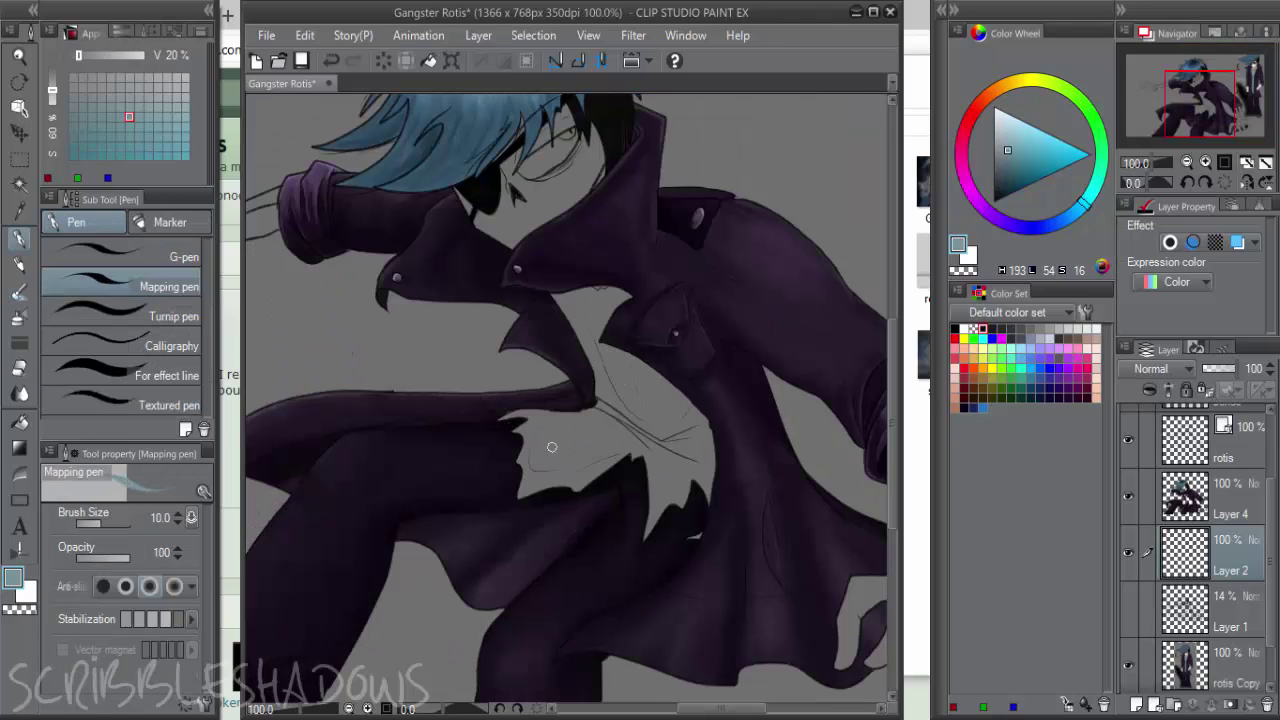
pyautogui.press(']')
pyautogui.press(']')
pyautogui.press(']')
pyautogui.press(']')
pyautogui.press(']')
pyautogui.press(']')
pyautogui.press(']')
pyautogui.press(']')
pyautogui.press(']')
pyautogui.press(']')
pyautogui.press(']')
pyautogui.moveTo(518, 433)
pyautogui.mouseDown()
pyautogui.moveTo(577, 458)
pyautogui.moveTo(567, 435)
pyautogui.moveTo(608, 427)
pyautogui.moveTo(709, 508)
pyautogui.moveTo(678, 399)
pyautogui.moveTo(641, 351)
pyautogui.moveTo(587, 326)
pyautogui.moveTo(622, 377)
pyautogui.moveTo(554, 266)
pyautogui.moveTo(626, 271)
pyautogui.mouseUp()
pyautogui.scroll(1, 612, 350)
pyautogui.scroll(1, 614, 315)
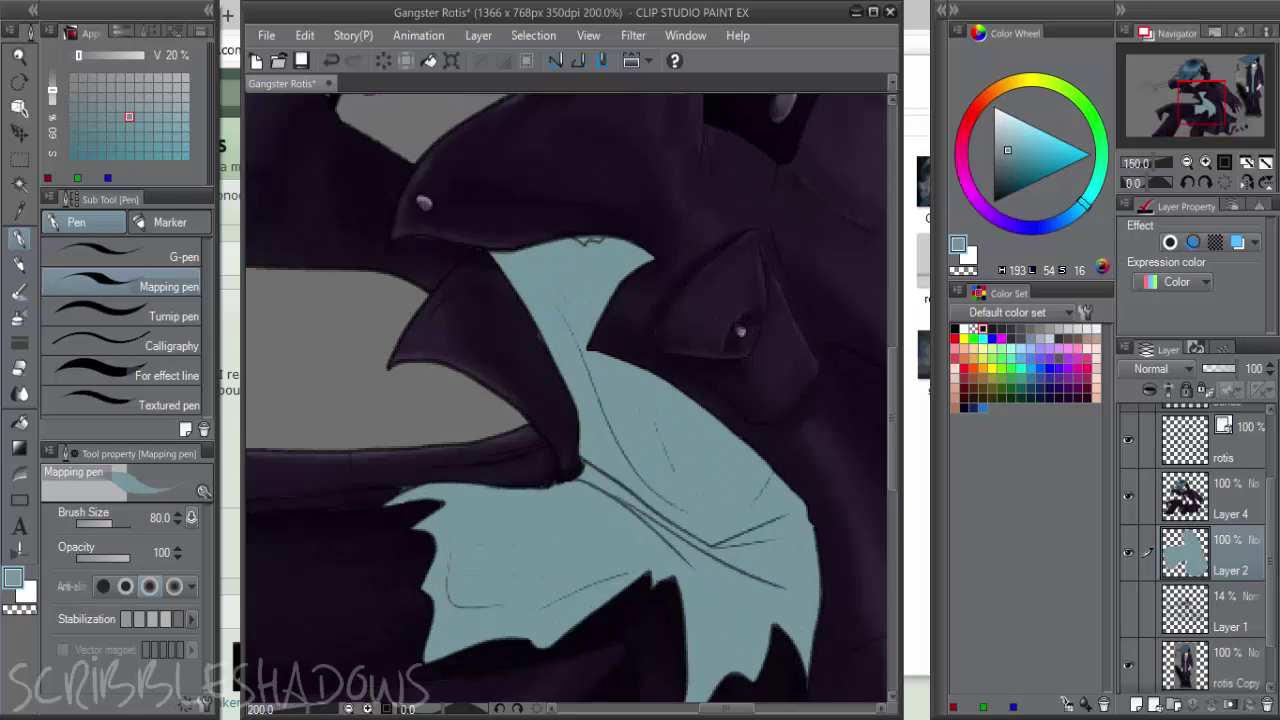
# Erase the teal inside the small jagged shapes at the shirt's upper edge with the Hard eraser at size 6
pyautogui.scroll(3, 618, 230)
pyautogui.press('e')
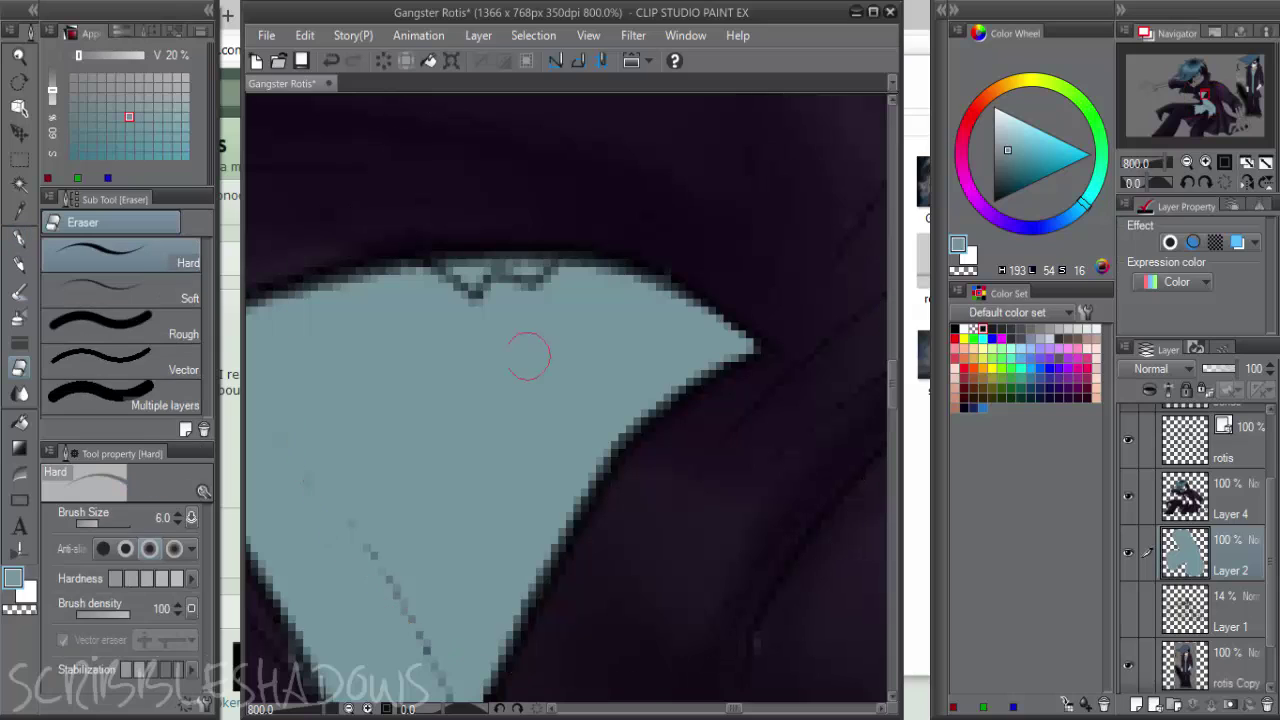
pyautogui.moveTo(466, 251)
pyautogui.mouseDown()
pyautogui.moveTo(474, 263)
pyautogui.moveTo(526, 262)
pyautogui.mouseUp()
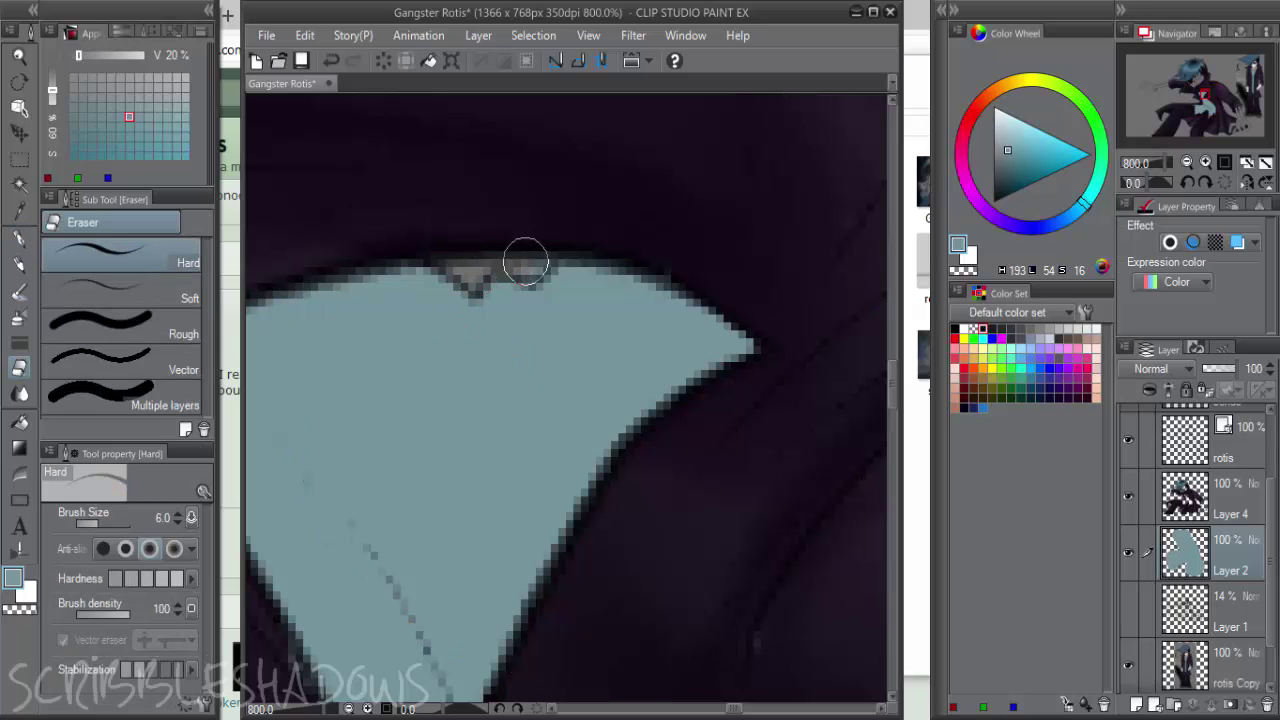
pyautogui.scroll(-5, 510, 249)
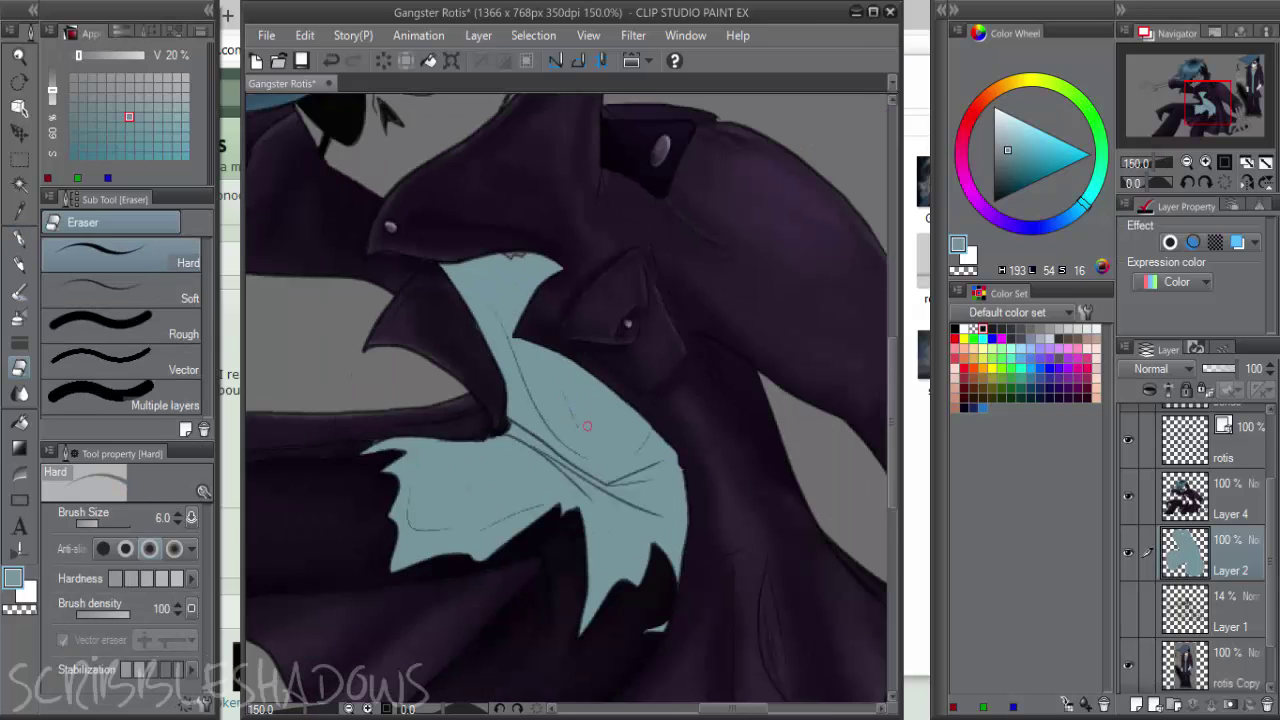
# Touch up the flat teal at the shirt's torn edges with the Mapping pen at size 30
pyautogui.moveTo(656, 444); pyautogui.dragTo(678, 361)
pyautogui.press('p')
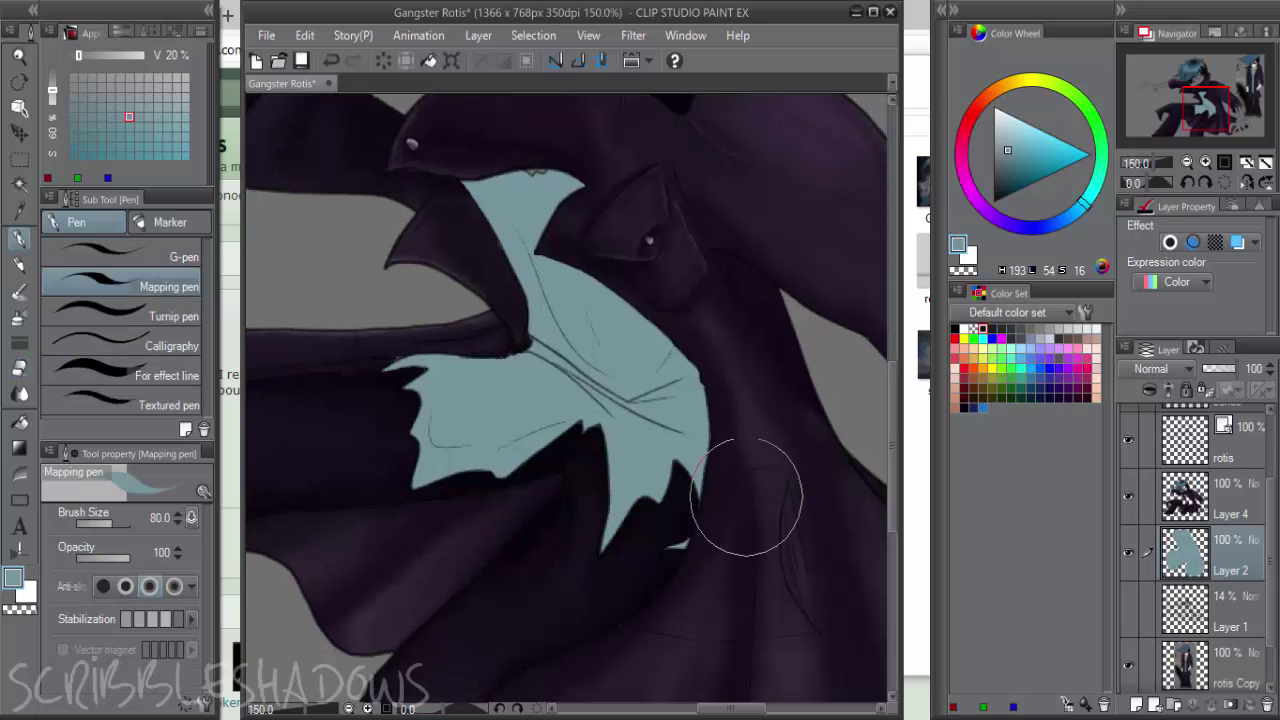
pyautogui.scroll(2, 400, 388)
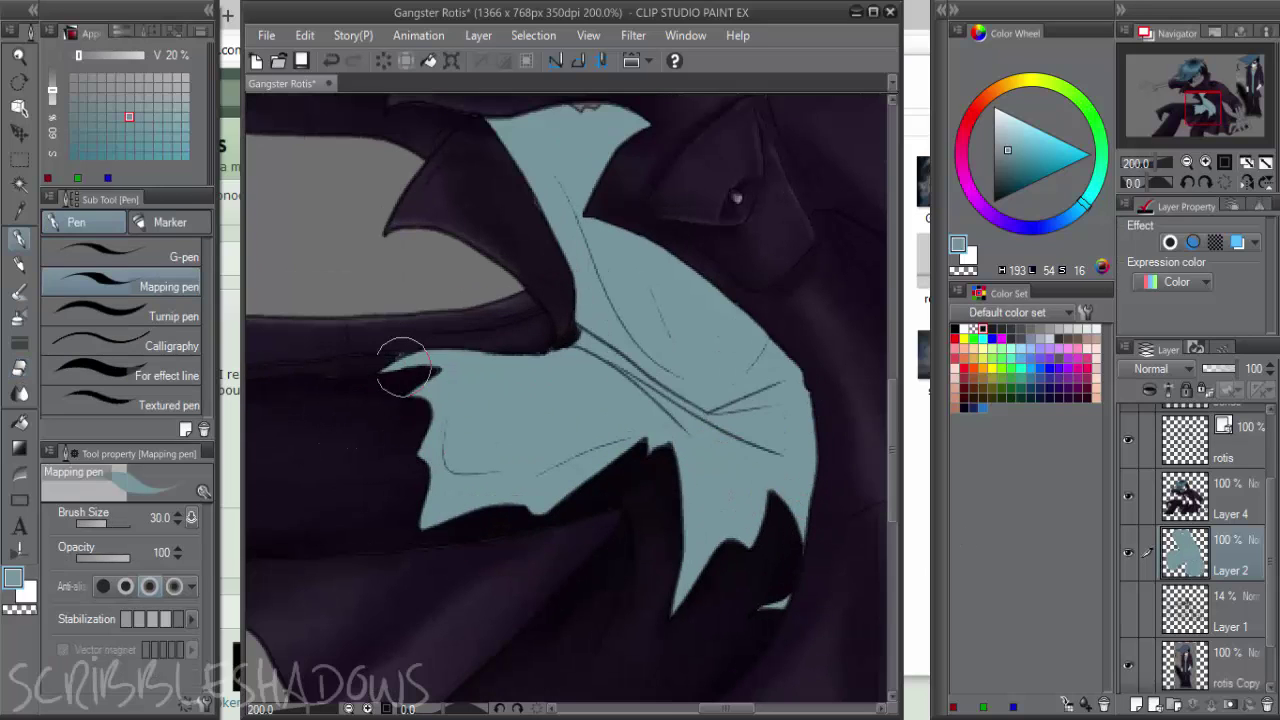
pyautogui.scroll(-2, 685, 343)
pyautogui.scroll(-2, 685, 343)
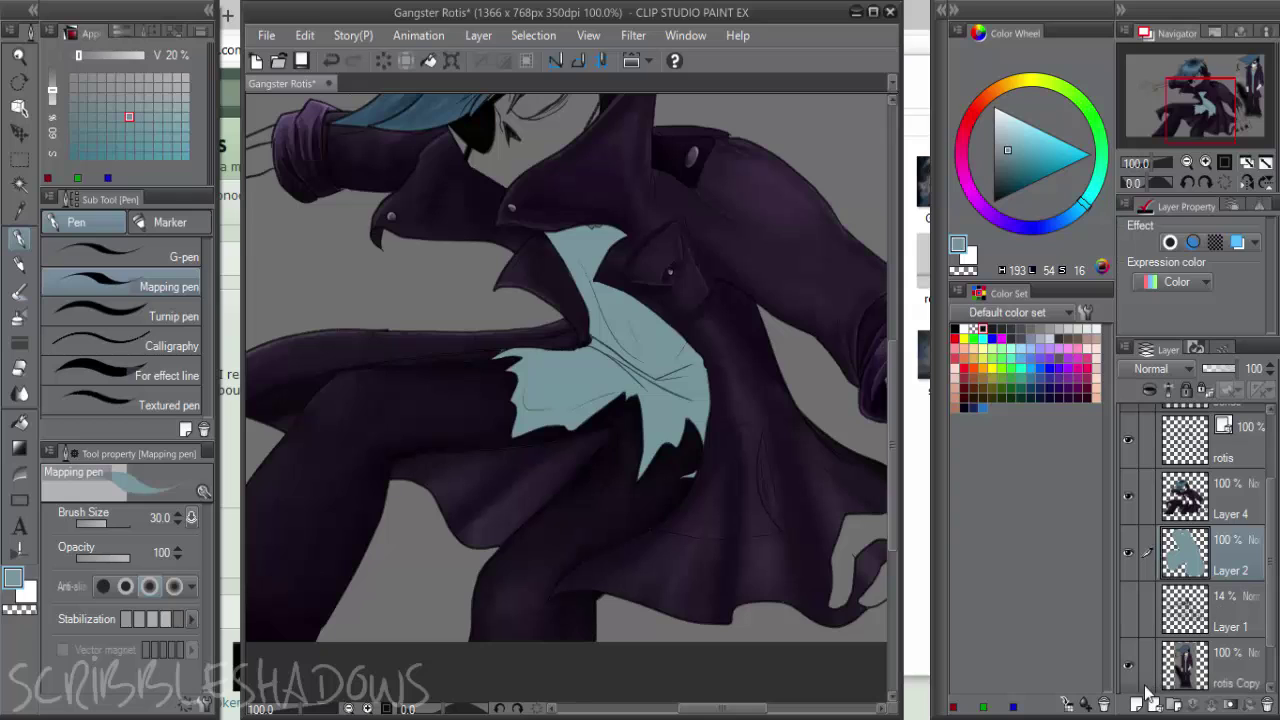
# On a new layer clipped to the shirt base, paint dark teal shadows along the waist folds with the watercolor brush at size 12
pyautogui.hotkey('ctrl', 'shift', 'n')
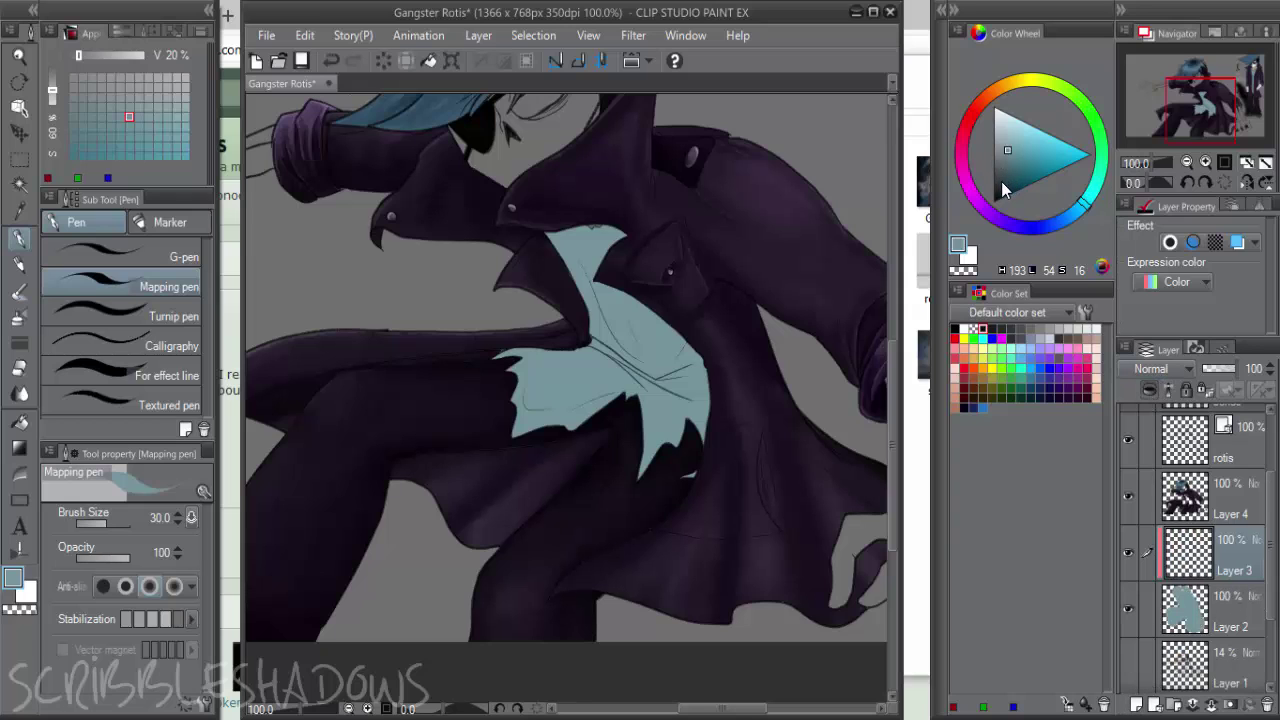
pyautogui.click(999, 184)
pyautogui.press('b')
pyautogui.scroll(1, 637, 391)
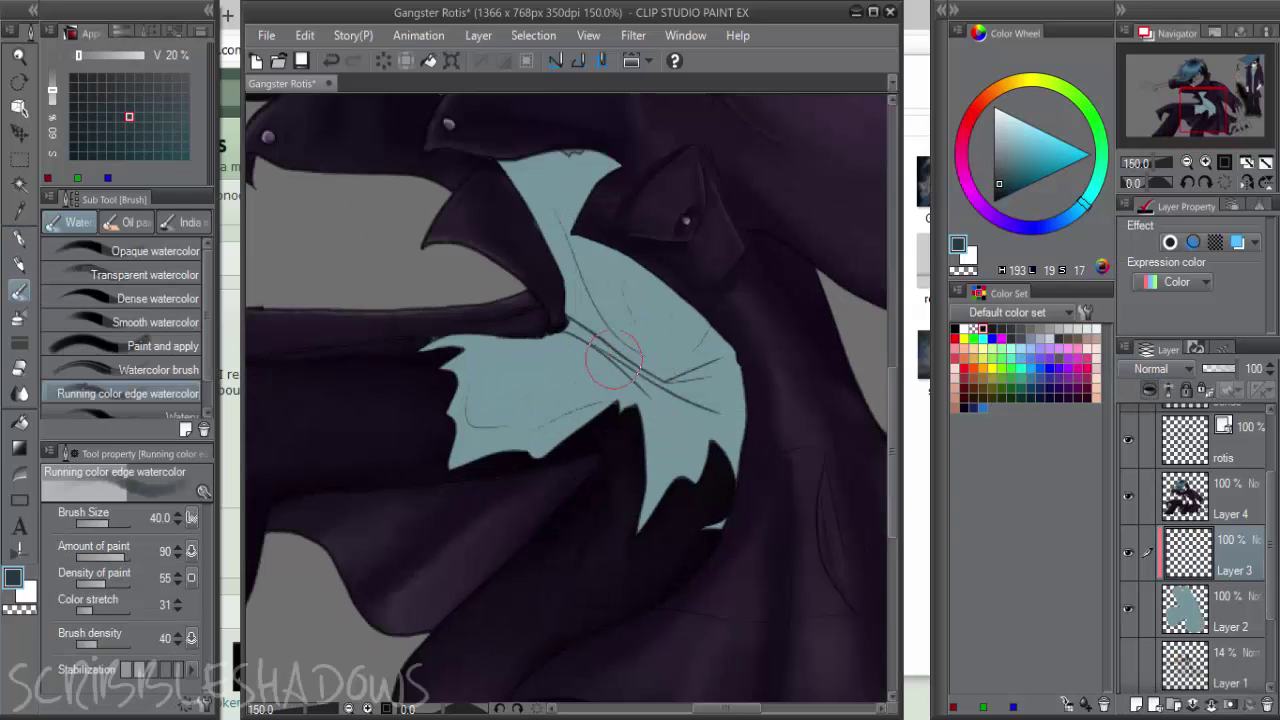
pyautogui.press('[')
pyautogui.press('[')
pyautogui.press('[')
pyautogui.press('[')
pyautogui.press('[')
pyautogui.press('[')
pyautogui.moveTo(572, 333)
pyautogui.mouseDown()
pyautogui.moveTo(677, 401)
pyautogui.moveTo(574, 332)
pyautogui.moveTo(670, 394)
pyautogui.moveTo(752, 380)
pyautogui.moveTo(720, 365)
pyautogui.moveTo(674, 379)
pyautogui.moveTo(745, 372)
pyautogui.mouseUp()
pyautogui.moveTo(662, 390); pyautogui.dragTo(707, 420)
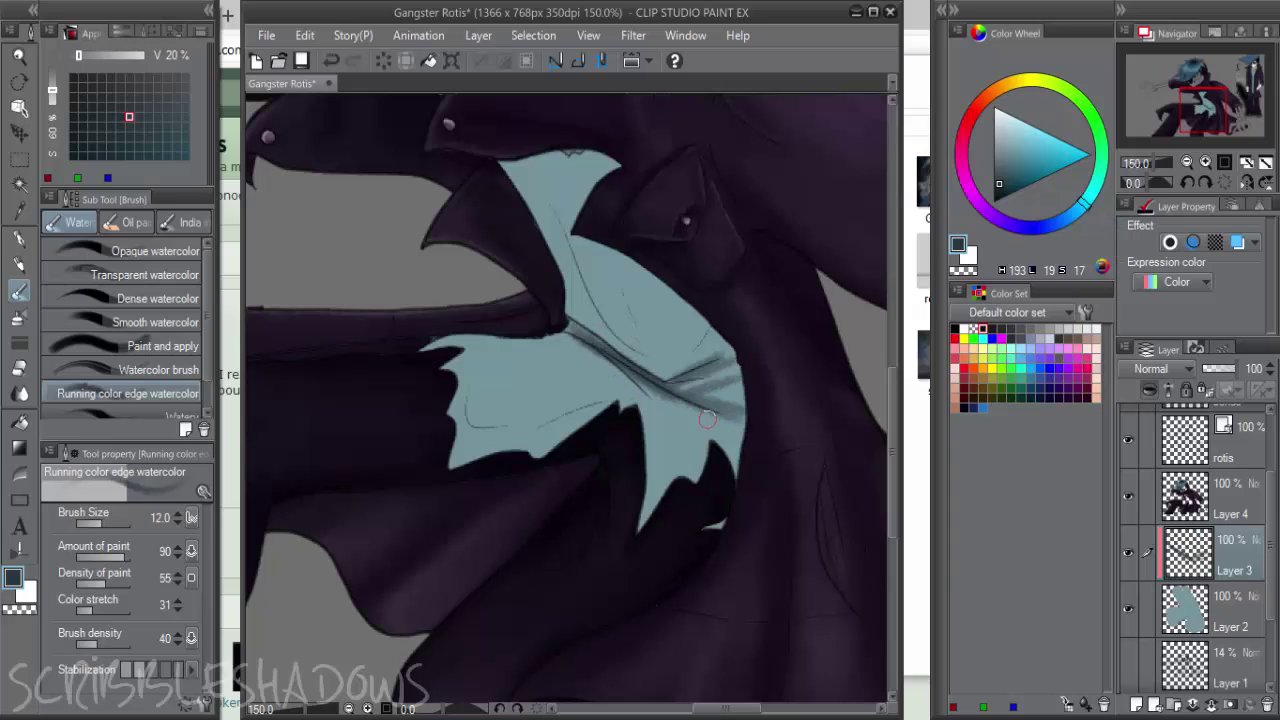
# Shade the shirt's lower flap, chest fold and edges beneath the collar and coat in dark teal at brush size 20
pyautogui.moveTo(490, 467); pyautogui.dragTo(597, 408)
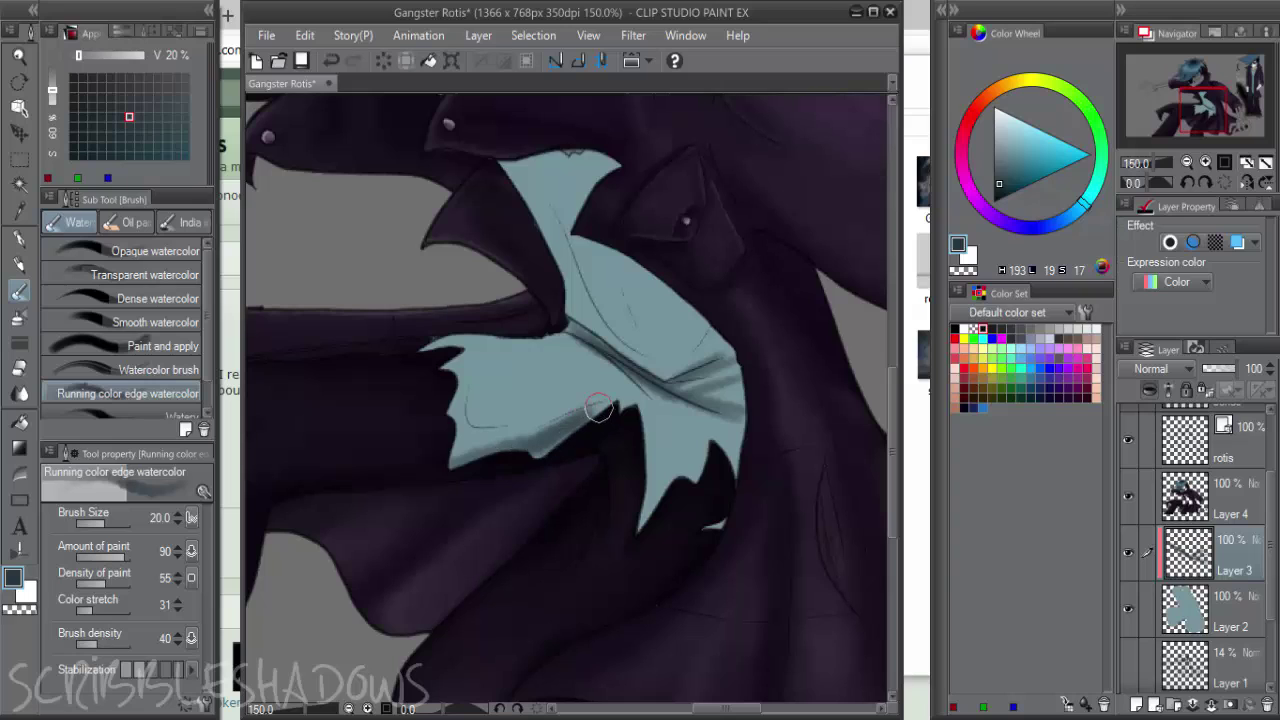
pyautogui.moveTo(598, 264); pyautogui.dragTo(610, 305)
pyautogui.moveTo(590, 284); pyautogui.dragTo(661, 391)
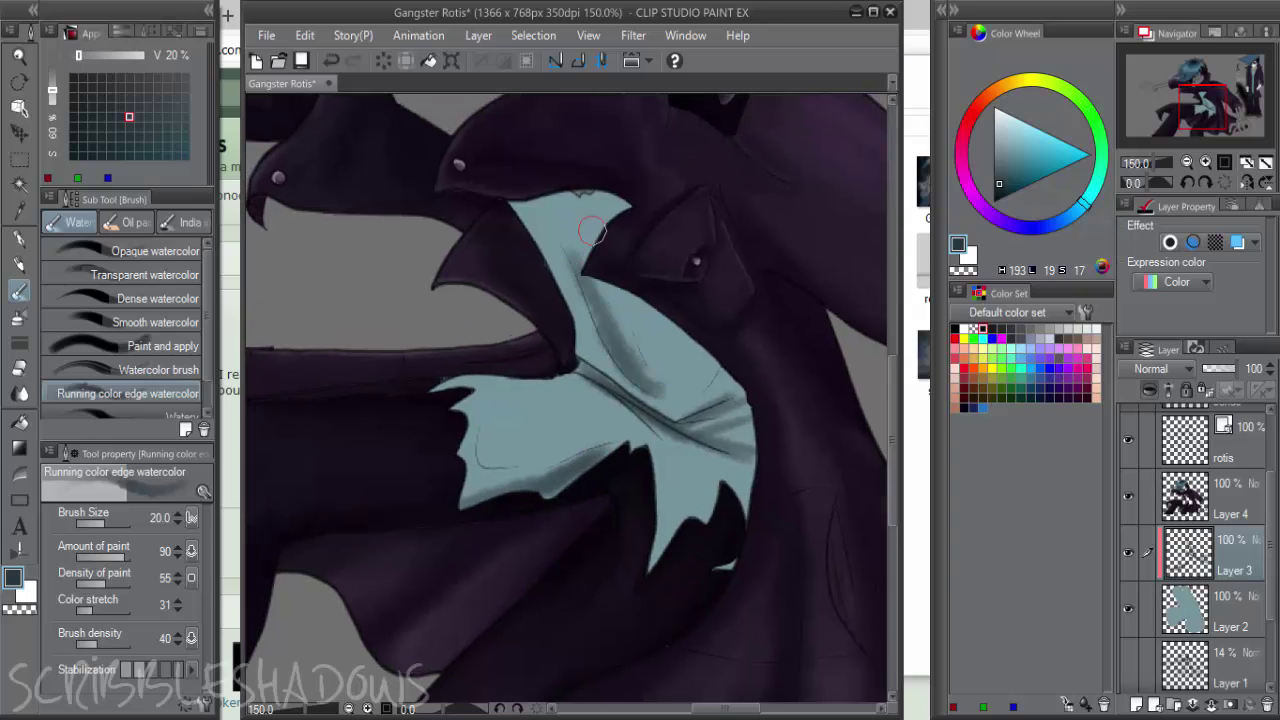
pyautogui.moveTo(630, 207)
pyautogui.mouseDown()
pyautogui.moveTo(599, 295)
pyautogui.moveTo(709, 323)
pyautogui.moveTo(765, 404)
pyautogui.mouseUp()
pyautogui.moveTo(518, 204)
pyautogui.mouseDown()
pyautogui.moveTo(559, 186)
pyautogui.moveTo(560, 204)
pyautogui.moveTo(627, 209)
pyautogui.mouseUp()
# Soften the shadows under the collar, on the chest and along the lower flap with sampled mid teals
pyautogui.keyDown('alt'); pyautogui.click(571, 217); pyautogui.keyUp('alt')
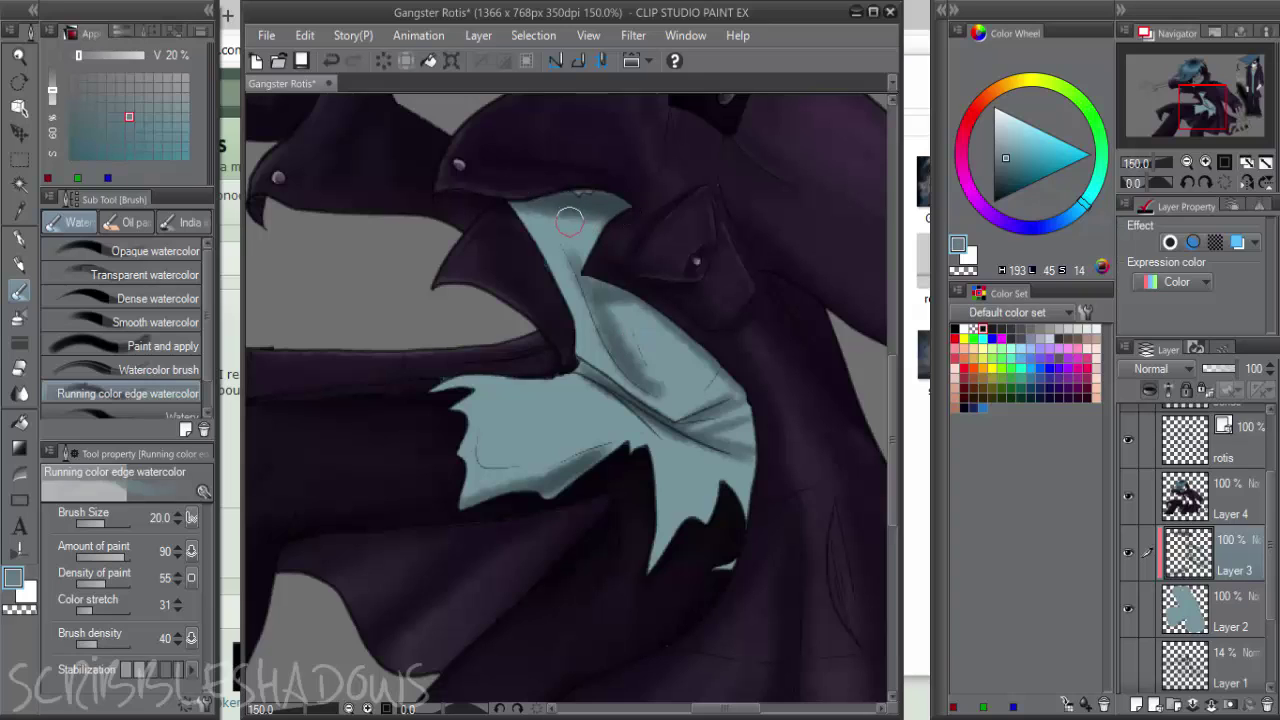
pyautogui.moveTo(536, 220); pyautogui.dragTo(610, 210)
pyautogui.moveTo(608, 291)
pyautogui.mouseDown()
pyautogui.moveTo(677, 389)
pyautogui.moveTo(665, 393)
pyautogui.moveTo(584, 278)
pyautogui.moveTo(616, 322)
pyautogui.moveTo(648, 314)
pyautogui.moveTo(676, 355)
pyautogui.mouseUp()
pyautogui.moveTo(692, 425)
pyautogui.mouseDown()
pyautogui.moveTo(741, 438)
pyautogui.moveTo(748, 407)
pyautogui.mouseUp()
pyautogui.keyDown('alt'); pyautogui.click(522, 447); pyautogui.keyUp('alt')
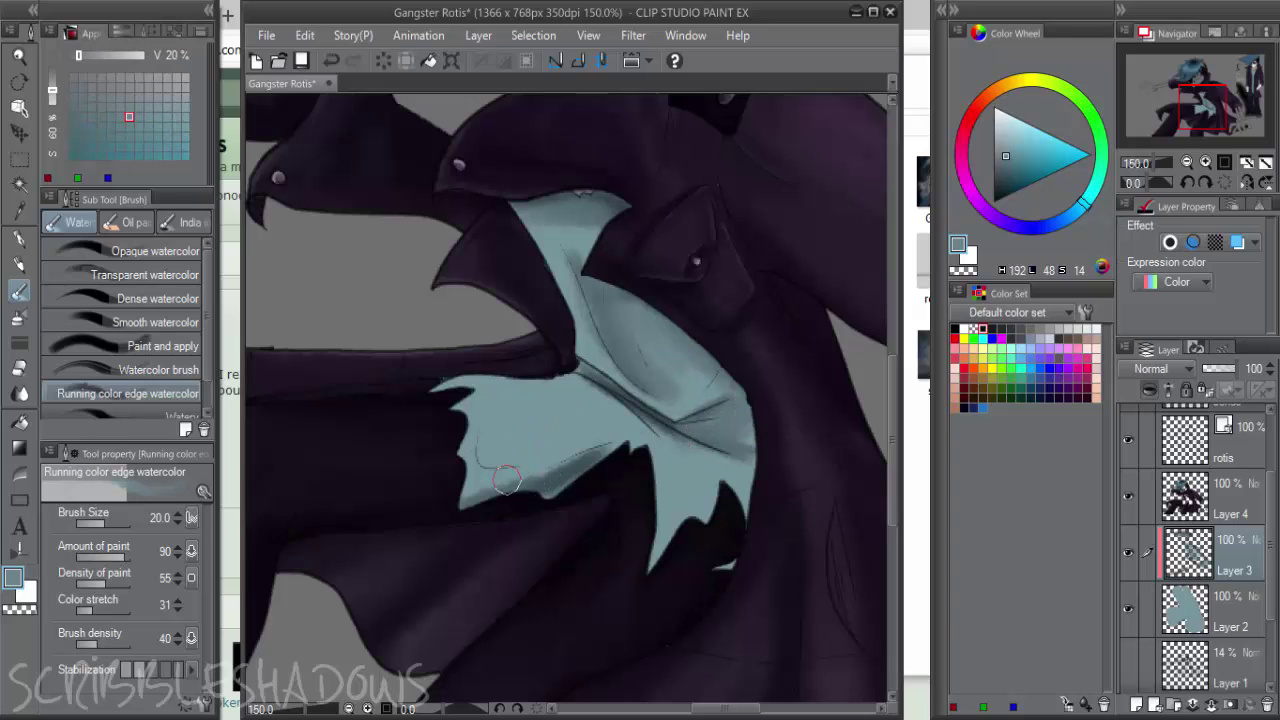
pyautogui.moveTo(508, 480); pyautogui.dragTo(605, 439)
pyautogui.moveTo(489, 484); pyautogui.dragTo(478, 431)
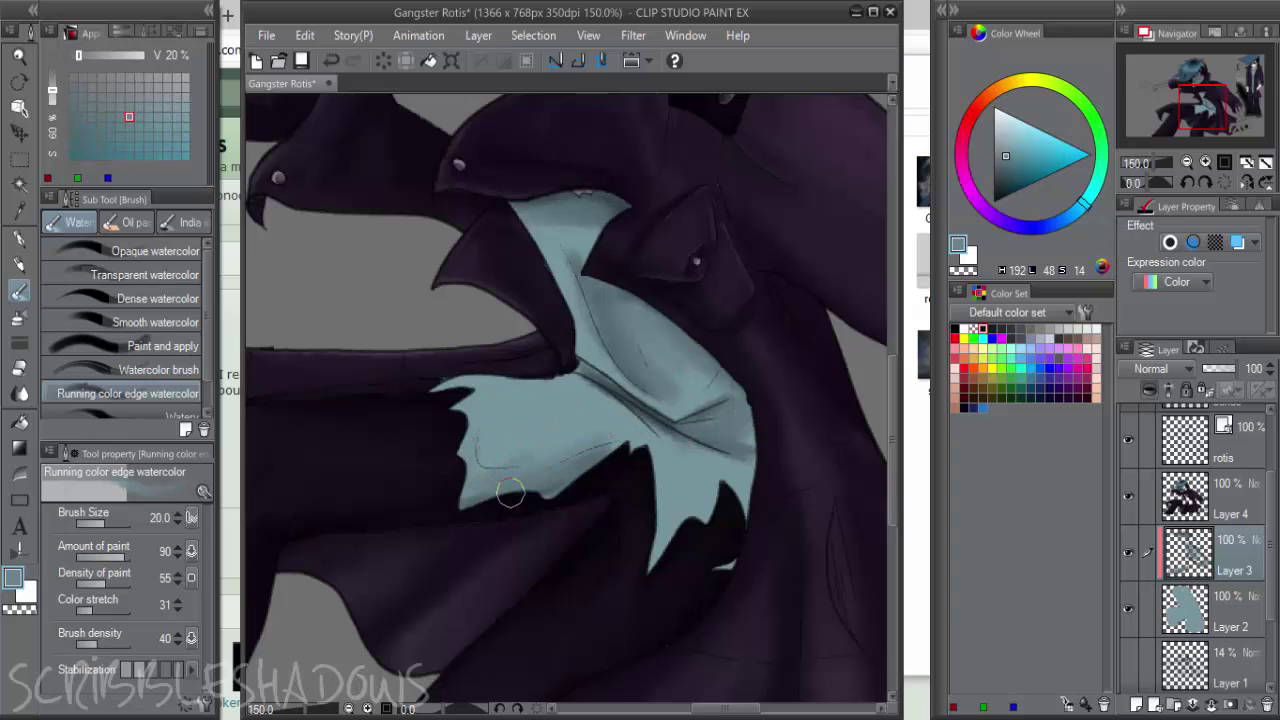
# Deepen the diagonal waist fold with a darker teal and blend its lower side using the sampled shirt color
pyautogui.keyDown('alt'); pyautogui.click(648, 416); pyautogui.keyUp('alt')
pyautogui.moveTo(597, 378); pyautogui.dragTo(672, 434)
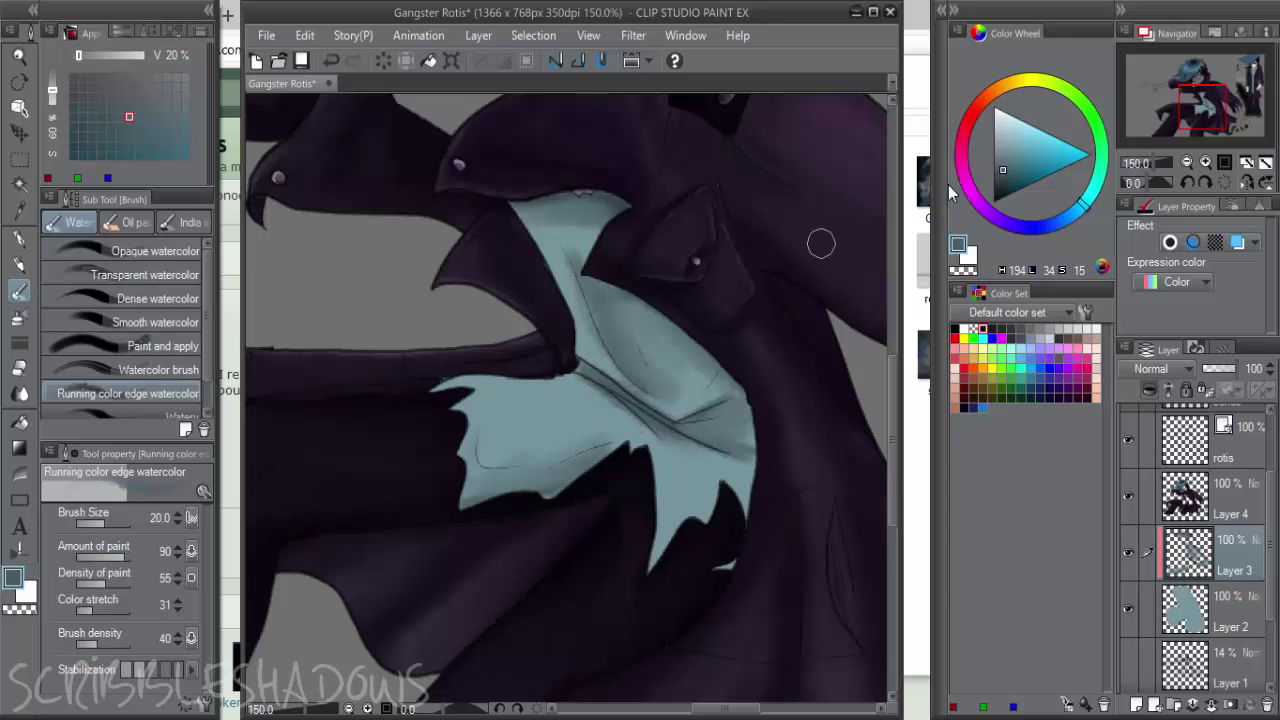
pyautogui.click(1001, 190)
pyautogui.moveTo(586, 375)
pyautogui.mouseDown()
pyautogui.moveTo(674, 431)
pyautogui.moveTo(624, 407)
pyautogui.moveTo(703, 436)
pyautogui.mouseUp()
pyautogui.keyDown('alt'); pyautogui.click(691, 450); pyautogui.keyUp('alt')
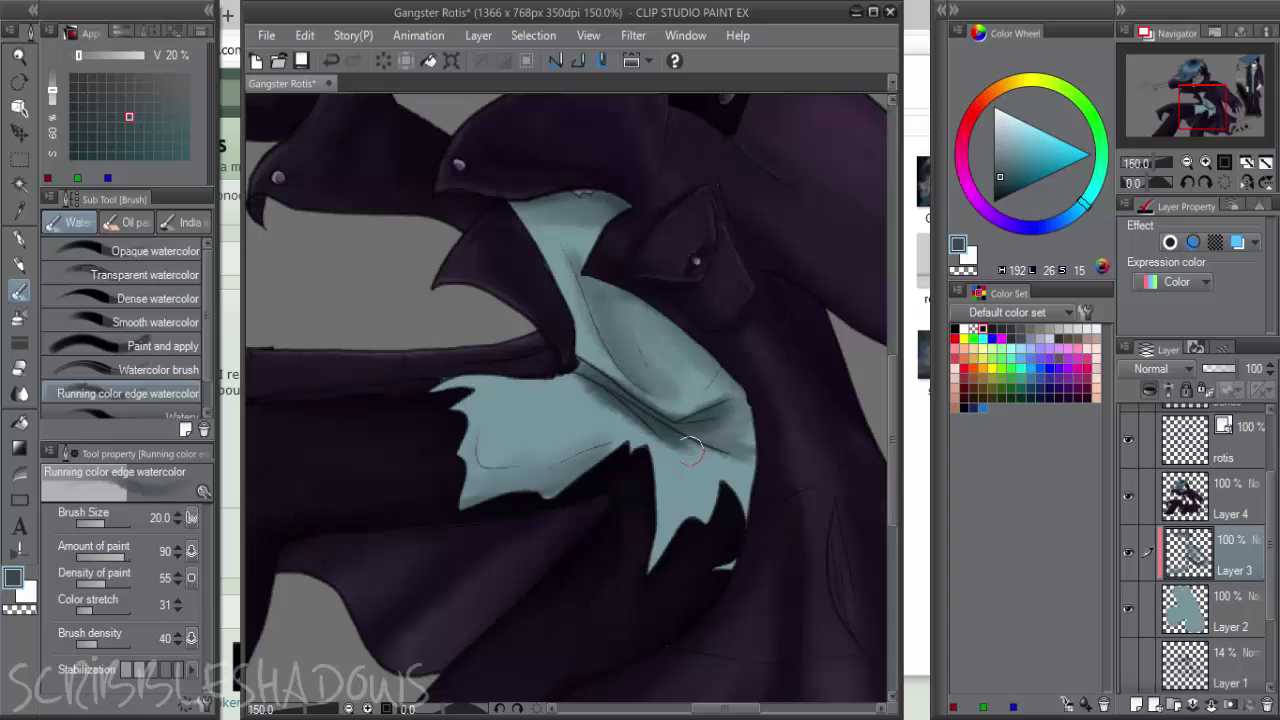
pyautogui.keyDown('alt'); pyautogui.click(622, 432); pyautogui.keyUp('alt')
pyautogui.moveTo(569, 390); pyautogui.dragTo(689, 444)
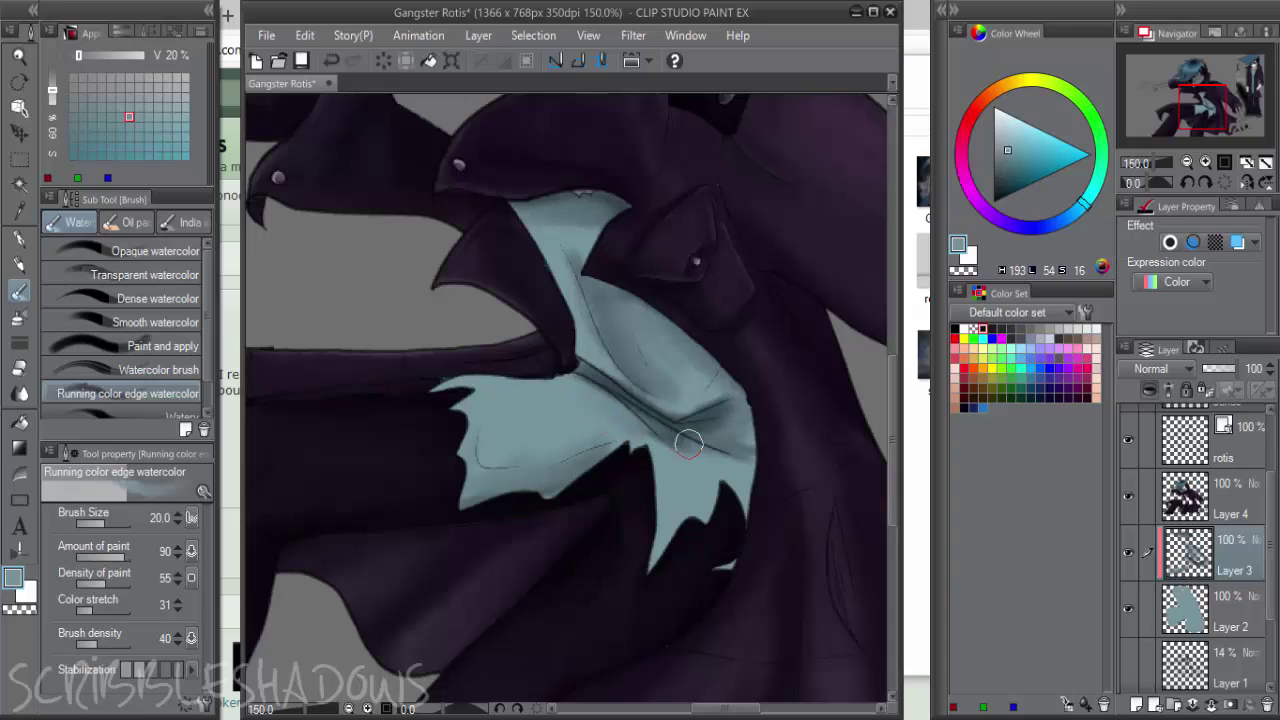
# Shade along the shirt's torn hem with a sampled dark teal and soften the flap's edge with a lighter sampled teal
pyautogui.keyDown('alt'); pyautogui.click(651, 416); pyautogui.keyUp('alt')
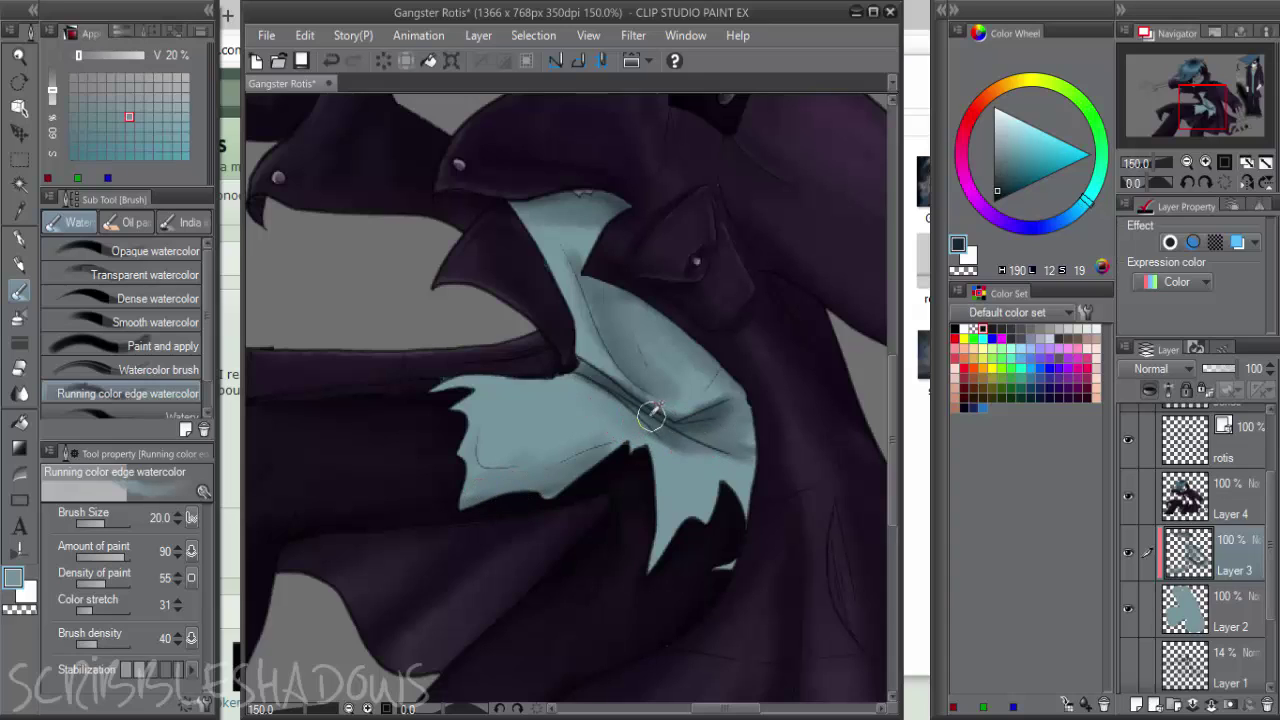
pyautogui.moveTo(469, 480)
pyautogui.mouseDown()
pyautogui.moveTo(505, 499)
pyautogui.moveTo(651, 457)
pyautogui.moveTo(649, 594)
pyautogui.moveTo(710, 500)
pyautogui.moveTo(745, 551)
pyautogui.moveTo(730, 567)
pyautogui.moveTo(463, 420)
pyautogui.moveTo(429, 383)
pyautogui.moveTo(570, 383)
pyautogui.moveTo(576, 366)
pyautogui.mouseUp()
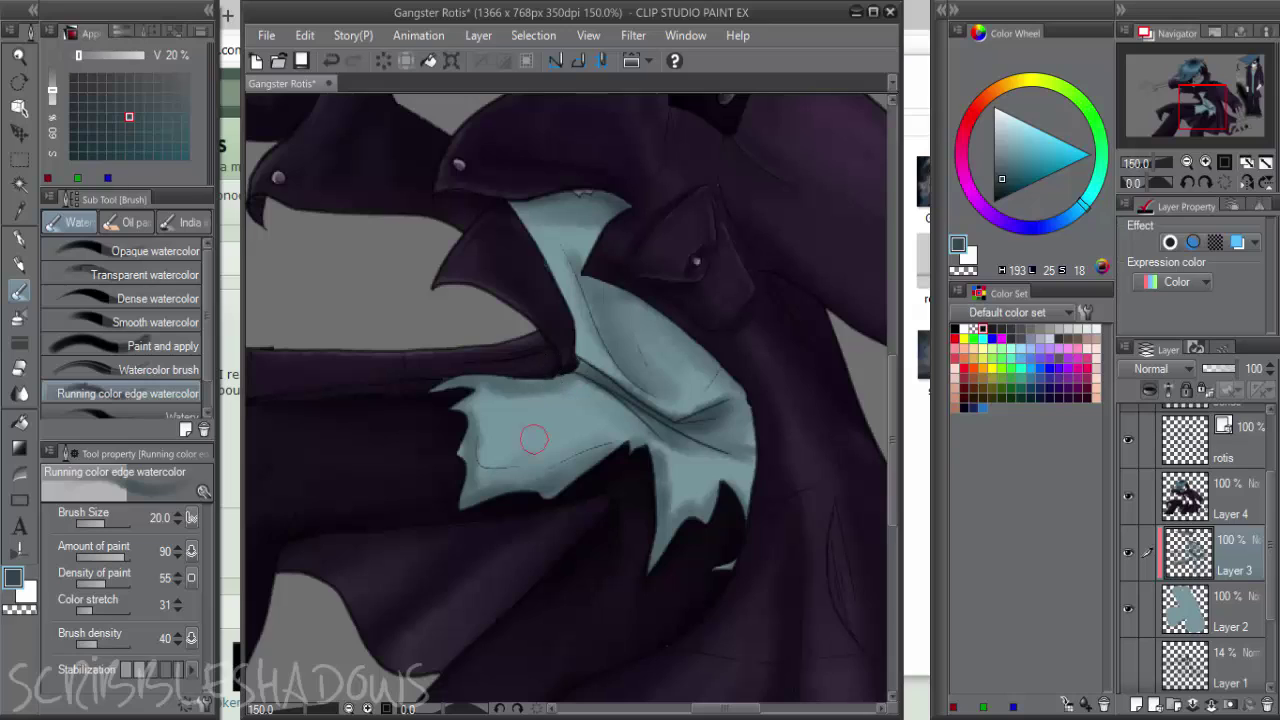
pyautogui.keyDown('alt'); pyautogui.click(499, 395); pyautogui.keyUp('alt')
pyautogui.moveTo(490, 396)
pyautogui.mouseDown()
pyautogui.moveTo(560, 398)
pyautogui.moveTo(486, 401)
pyautogui.moveTo(480, 437)
pyautogui.mouseUp()
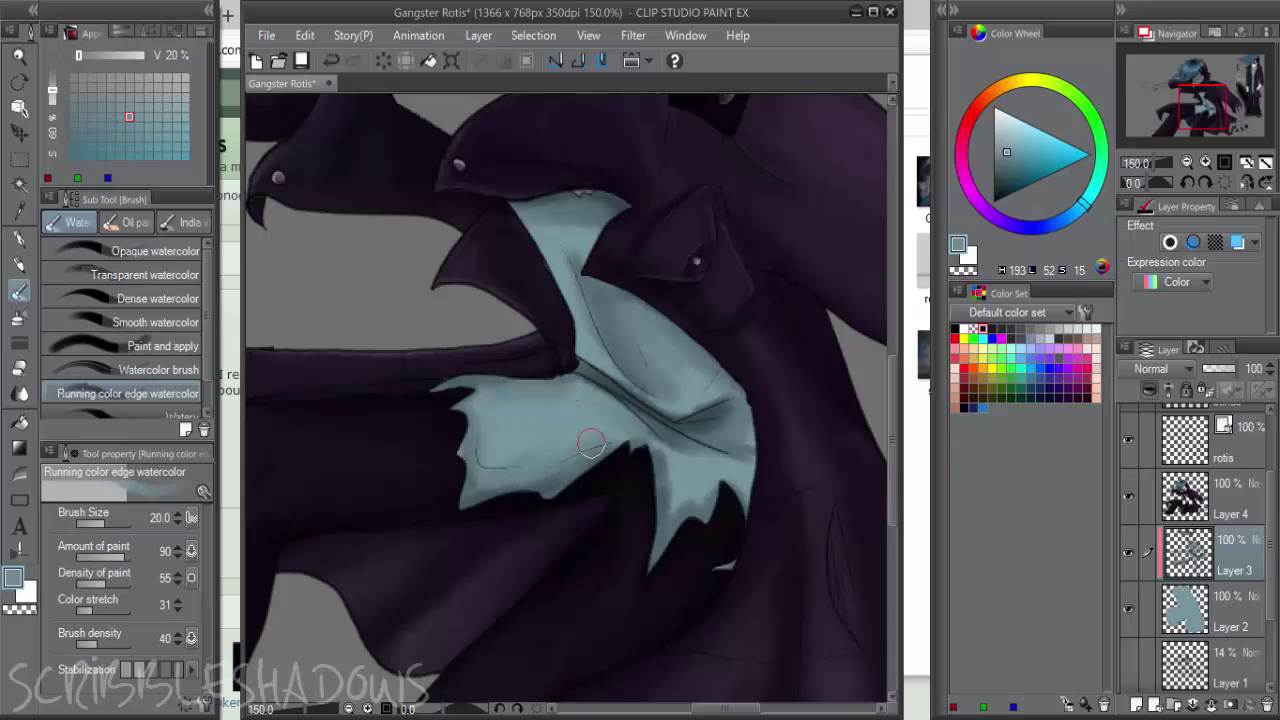
# Paint pale blue-grey highlights on the shirt's side flap and across the chest and belly
pyautogui.click(1004, 137)
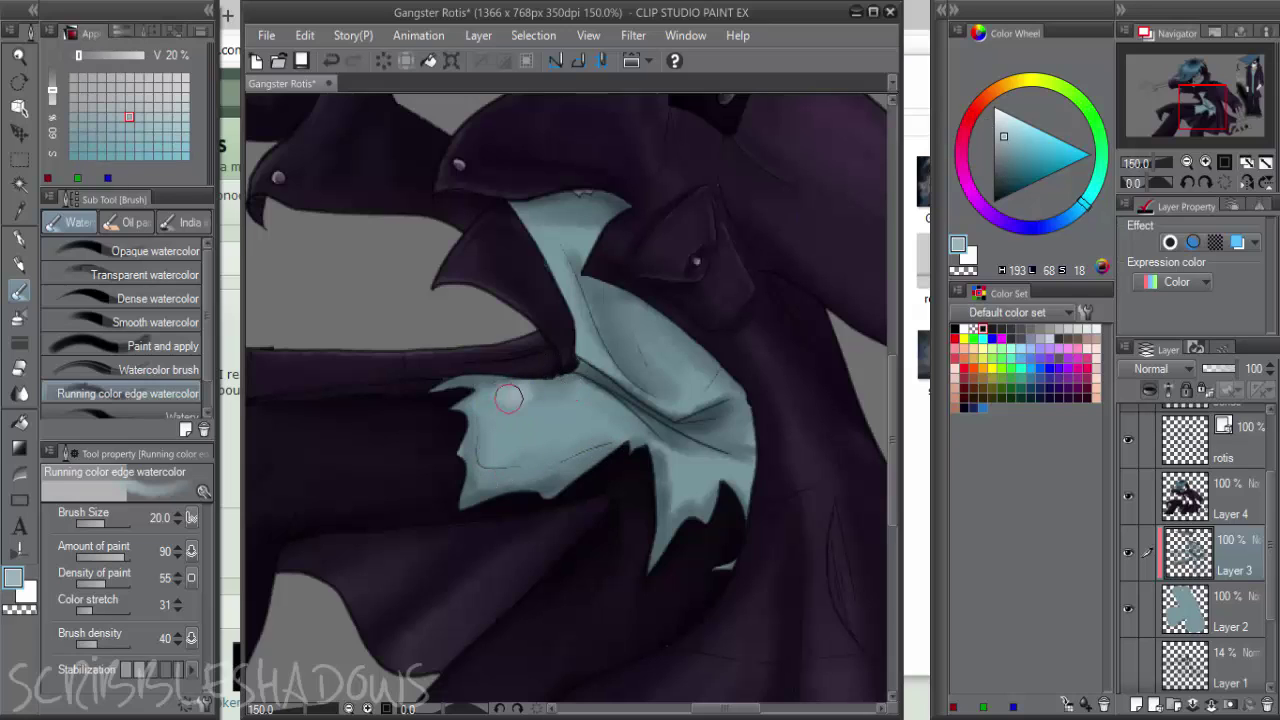
pyautogui.moveTo(504, 402)
pyautogui.mouseDown()
pyautogui.moveTo(515, 453)
pyautogui.moveTo(565, 457)
pyautogui.mouseUp()
pyautogui.moveTo(584, 307)
pyautogui.mouseDown()
pyautogui.moveTo(574, 304)
pyautogui.moveTo(600, 345)
pyautogui.moveTo(663, 366)
pyautogui.moveTo(685, 400)
pyautogui.mouseUp()
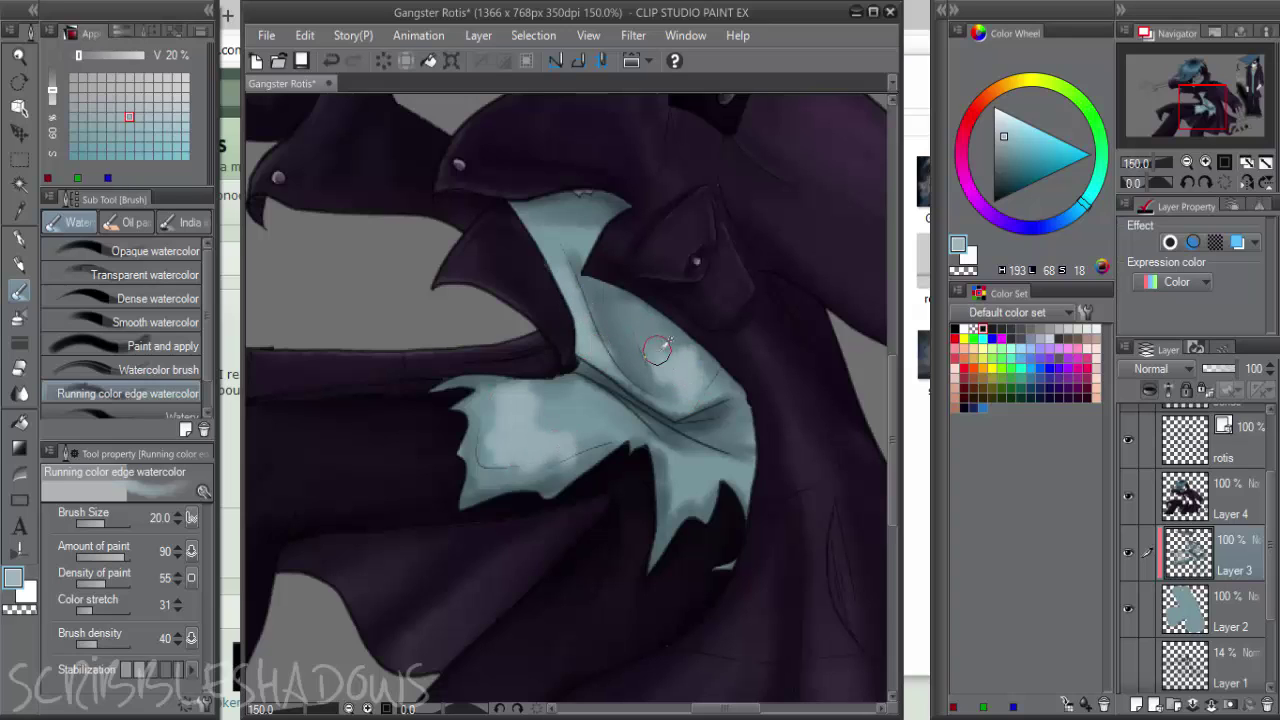
# Blend the pale highlights into the shirt with sampled teals and lighten the hanging torn piece
pyautogui.keyDown('alt'); pyautogui.click(657, 350); pyautogui.keyUp('alt')
pyautogui.moveTo(656, 351); pyautogui.dragTo(695, 366)
pyautogui.moveTo(593, 336); pyautogui.dragTo(580, 304)
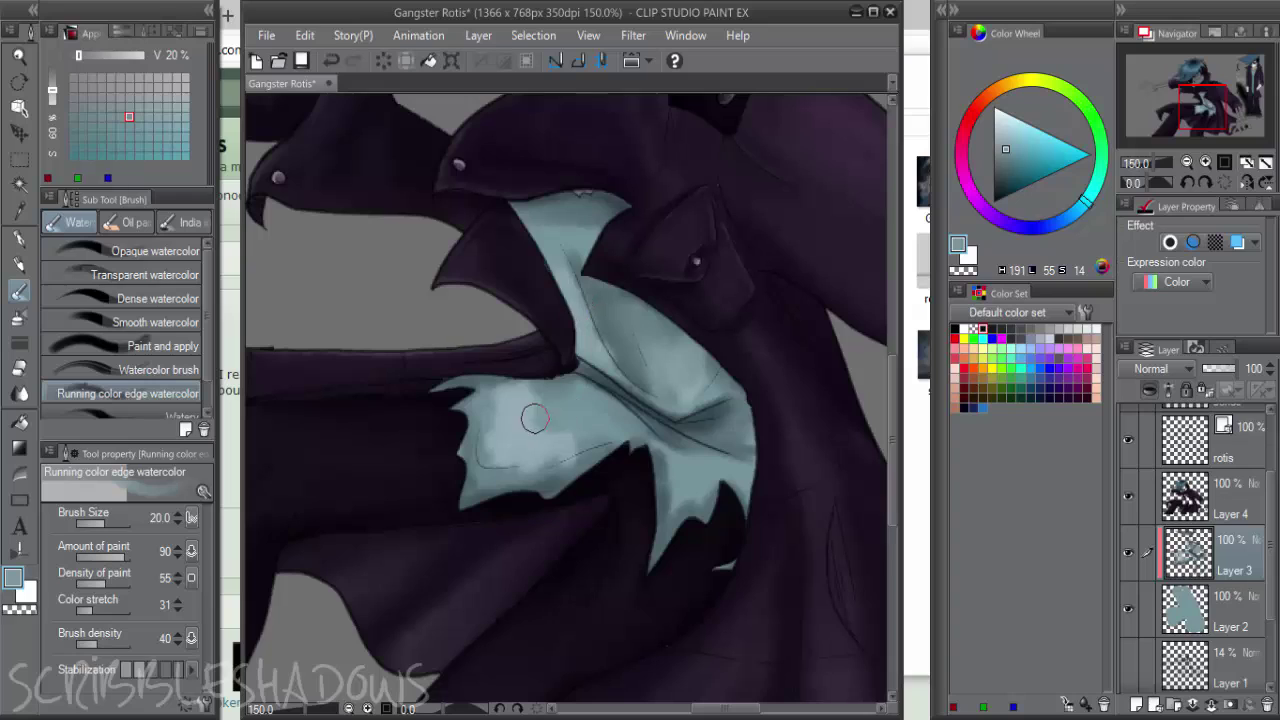
pyautogui.moveTo(534, 419)
pyautogui.mouseDown()
pyautogui.moveTo(516, 448)
pyautogui.moveTo(574, 443)
pyautogui.moveTo(507, 473)
pyautogui.moveTo(518, 412)
pyautogui.moveTo(491, 389)
pyautogui.moveTo(549, 425)
pyautogui.mouseUp()
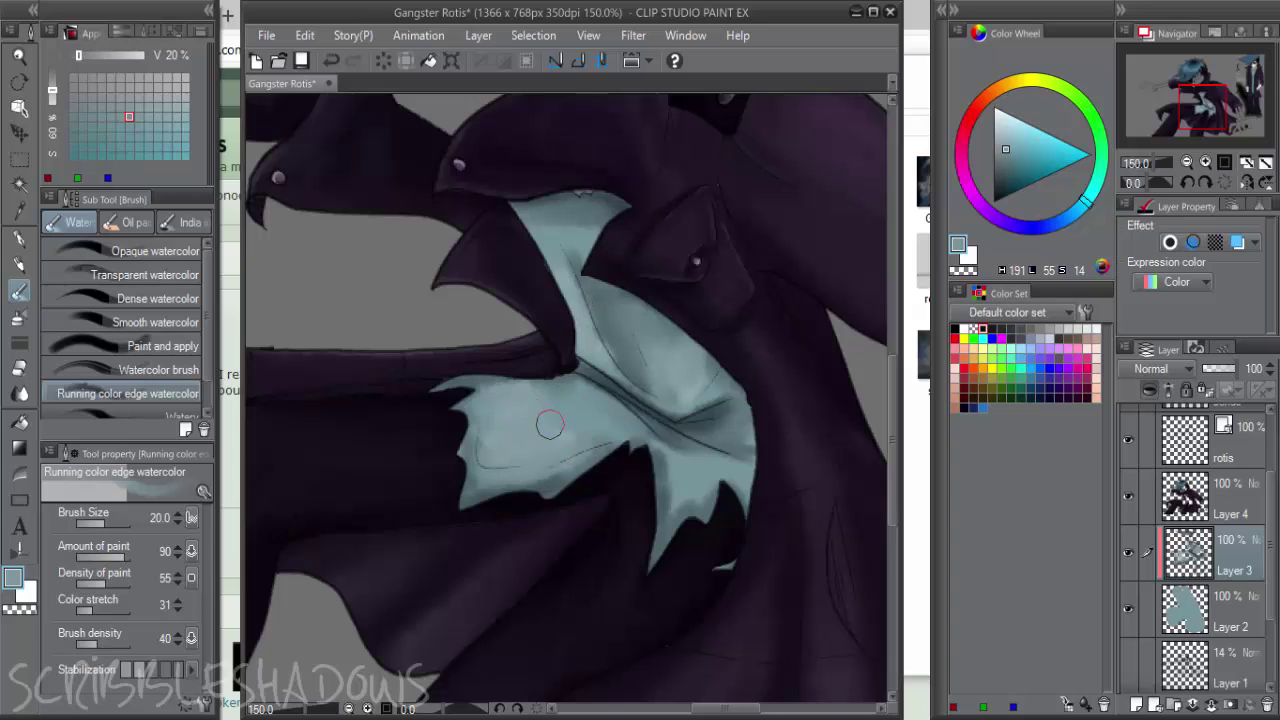
pyautogui.keyDown('alt'); pyautogui.click(551, 407); pyautogui.keyUp('alt')
pyautogui.moveTo(682, 482)
pyautogui.mouseDown()
pyautogui.moveTo(662, 536)
pyautogui.moveTo(708, 487)
pyautogui.mouseUp()
# Add thin pale blue-grey highlights along the shirt's torn edges with the watercolor brush at size 10
pyautogui.click(1004, 137)
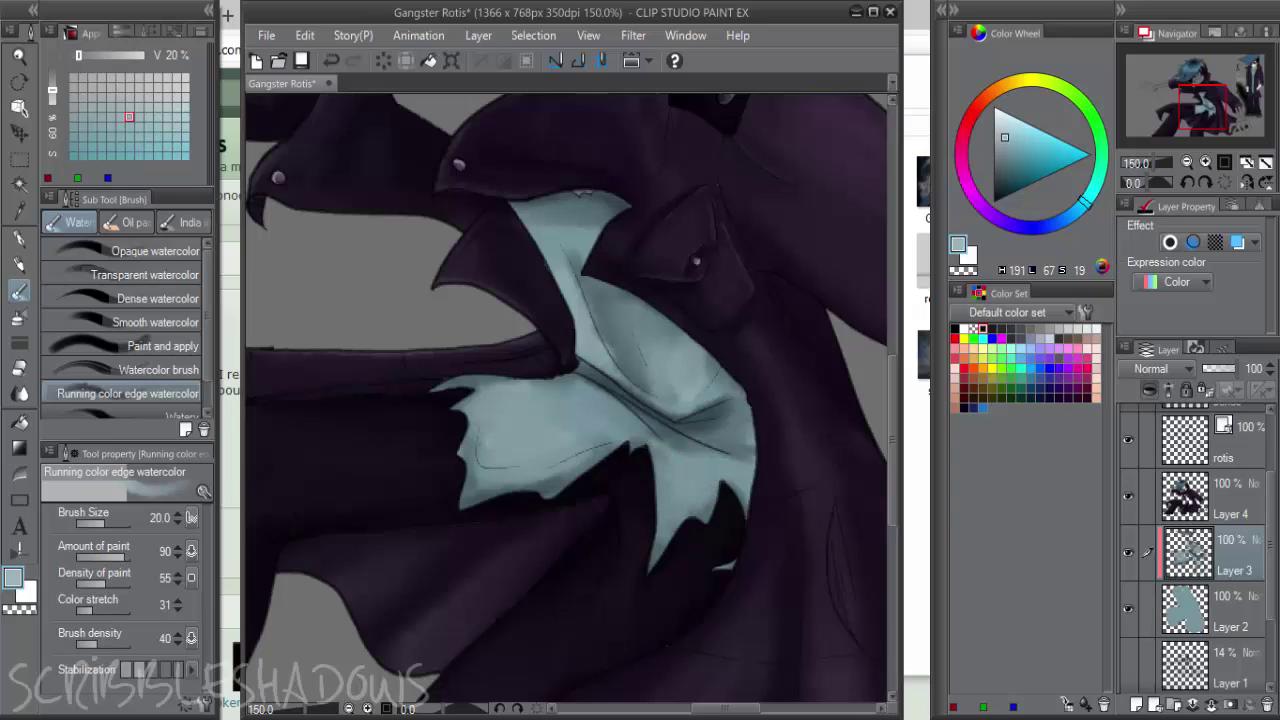
pyautogui.press('[')
pyautogui.press('[')
pyautogui.press('[')
pyautogui.press('[')
pyautogui.press('[')
pyautogui.moveTo(437, 389); pyautogui.dragTo(475, 389)
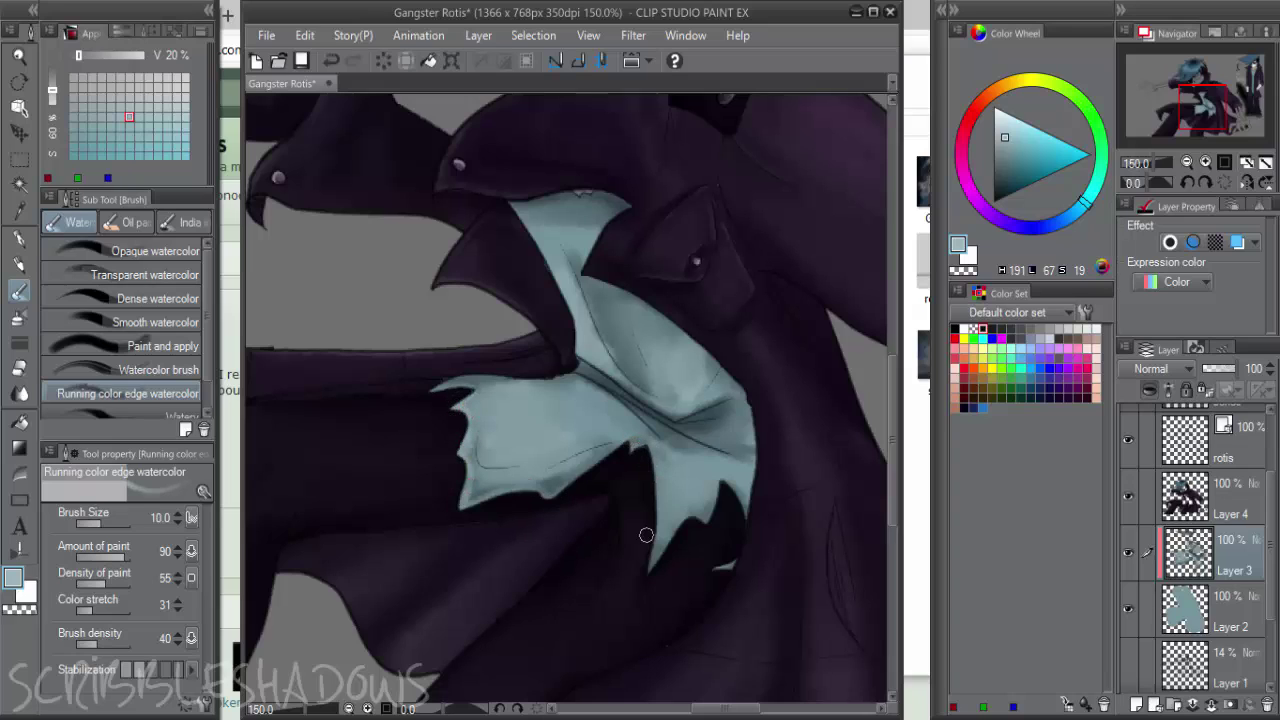
# Add thin pale highlights along the hanging torn strip and open collar edge, and blend the shirt's folds with sampled teals
pyautogui.moveTo(656, 476); pyautogui.dragTo(650, 564)
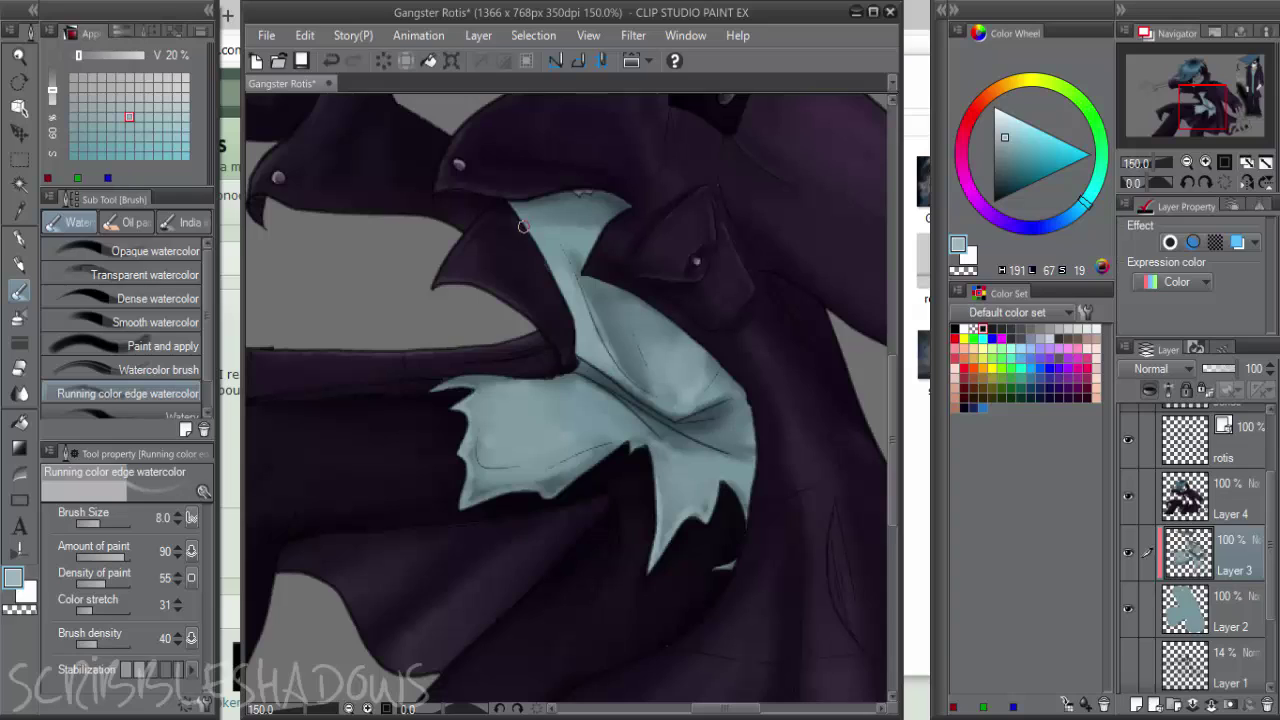
pyautogui.moveTo(505, 194)
pyautogui.mouseDown()
pyautogui.moveTo(577, 350)
pyautogui.moveTo(684, 426)
pyautogui.mouseUp()
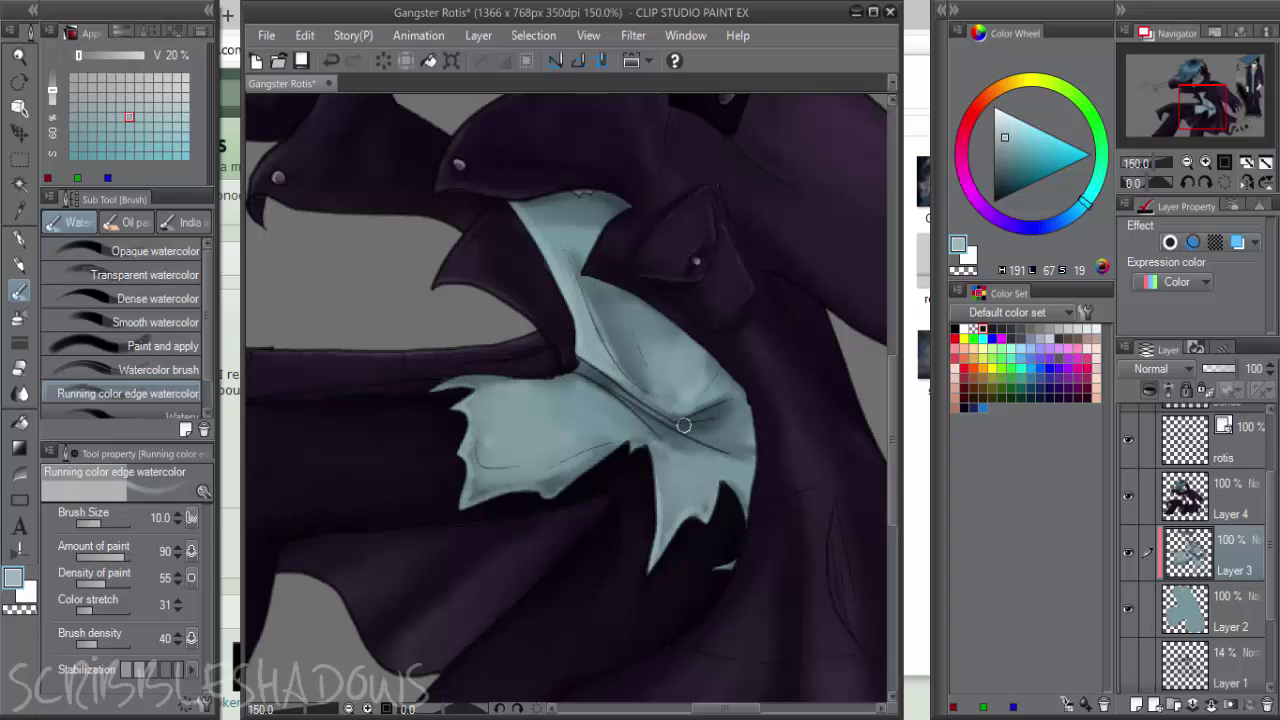
pyautogui.keyDown('alt'); pyautogui.click(642, 417); pyautogui.keyUp('alt')
pyautogui.keyDown('alt'); pyautogui.click(605, 379); pyautogui.keyUp('alt')
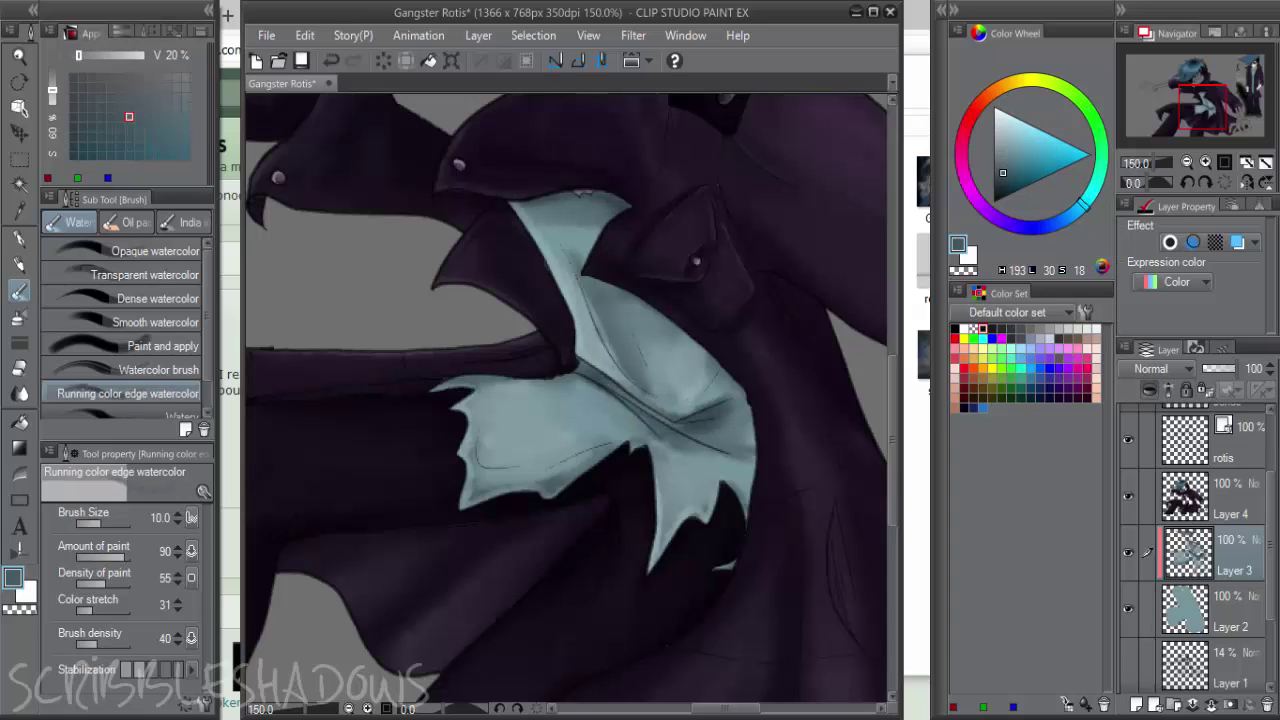
pyautogui.keyDown('alt'); pyautogui.click(611, 335); pyautogui.keyUp('alt')
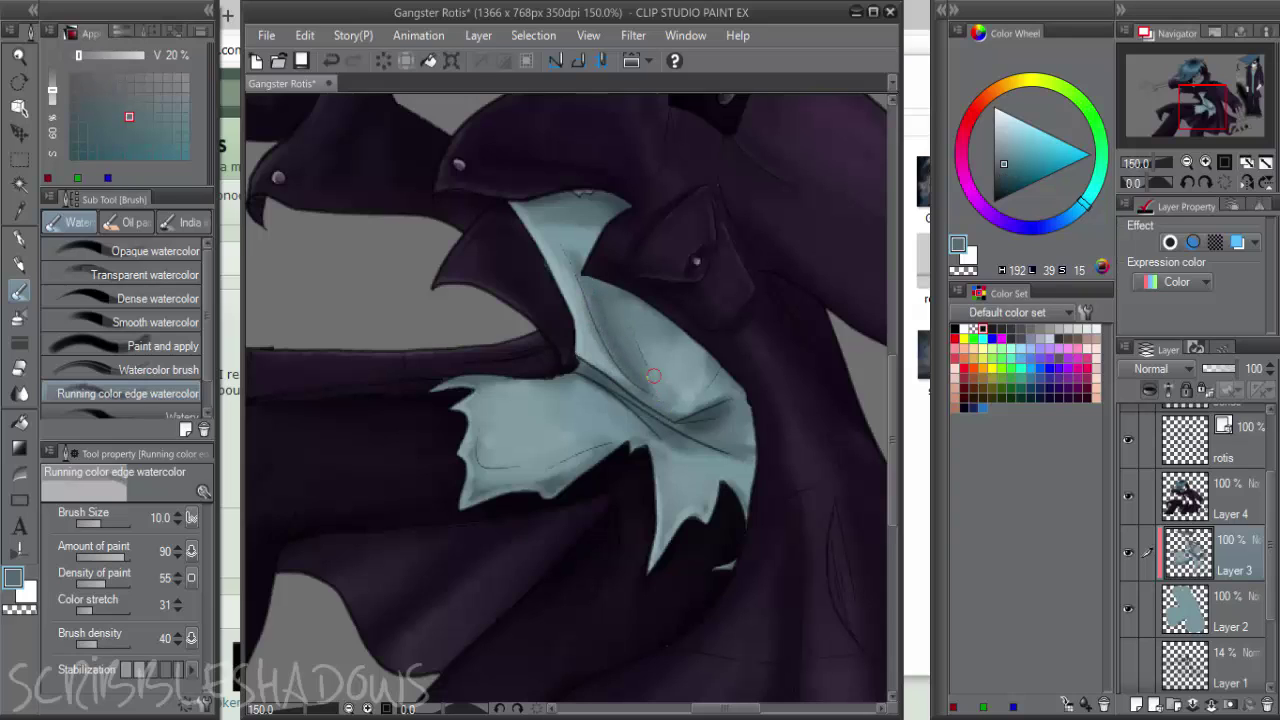
pyautogui.keyDown('alt'); pyautogui.click(710, 378); pyautogui.keyUp('alt')
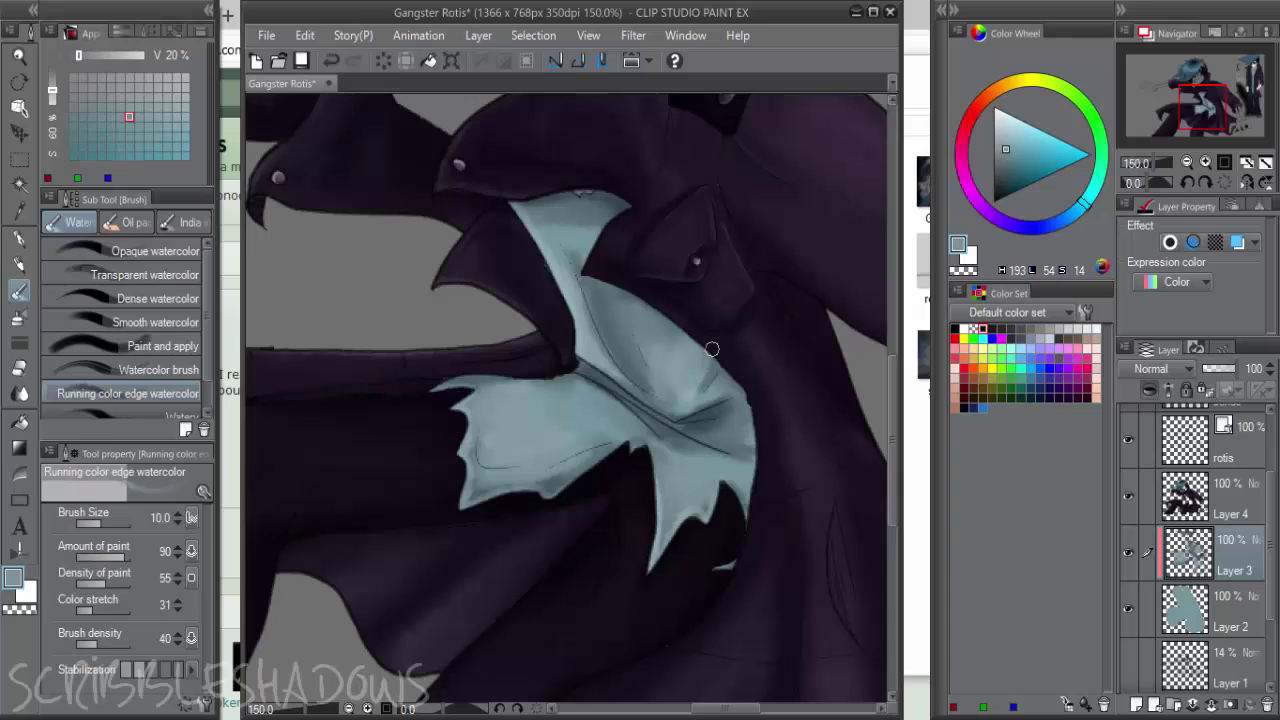
pyautogui.keyDown('alt'); pyautogui.click(506, 484); pyautogui.keyUp('alt')
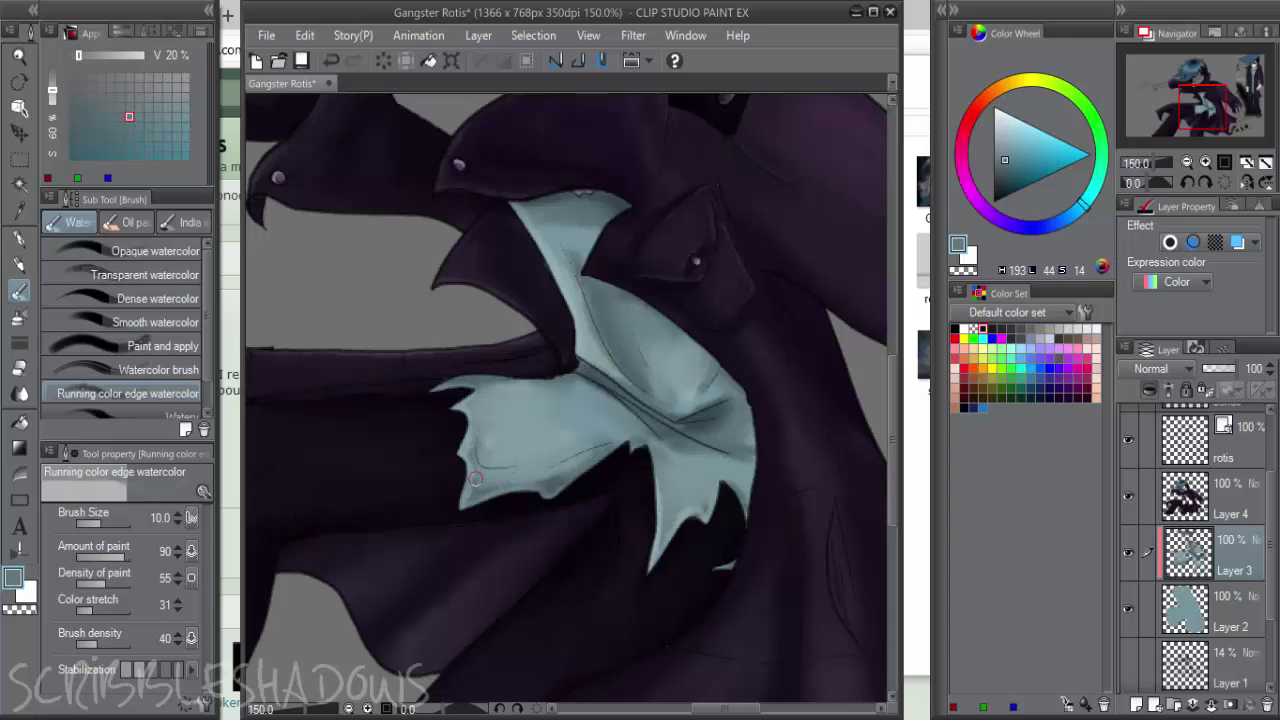
pyautogui.keyDown('alt'); pyautogui.click(661, 496); pyautogui.keyUp('alt')
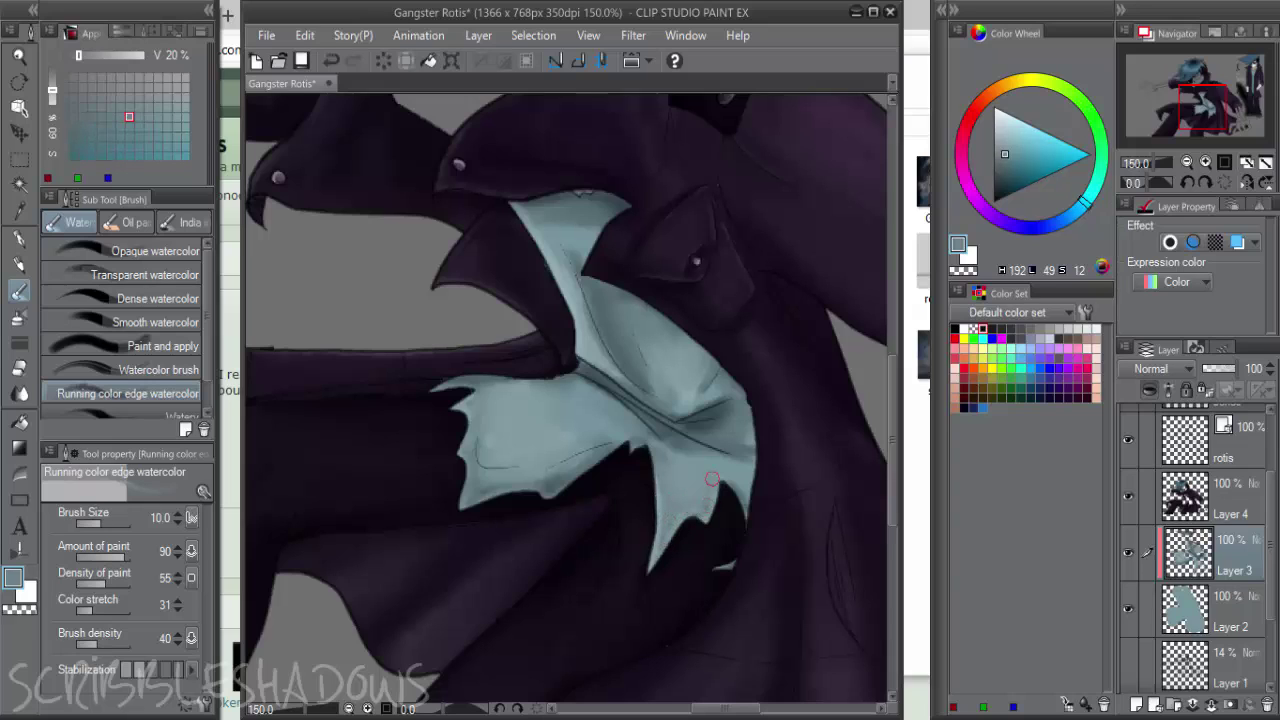
# Darken the shirt's diagonal waist folds with a dark teal at brush size 17 and blend the chest with sampled teal
pyautogui.click(998, 188)
pyautogui.press(']')
pyautogui.press(']')
pyautogui.press(']')
pyautogui.moveTo(584, 376)
pyautogui.mouseDown()
pyautogui.moveTo(680, 437)
pyautogui.moveTo(723, 449)
pyautogui.moveTo(697, 414)
pyautogui.moveTo(708, 437)
pyautogui.moveTo(749, 428)
pyautogui.moveTo(766, 471)
pyautogui.moveTo(686, 454)
pyautogui.moveTo(740, 443)
pyautogui.mouseUp()
pyautogui.keyDown('alt'); pyautogui.click(726, 411); pyautogui.keyUp('alt')
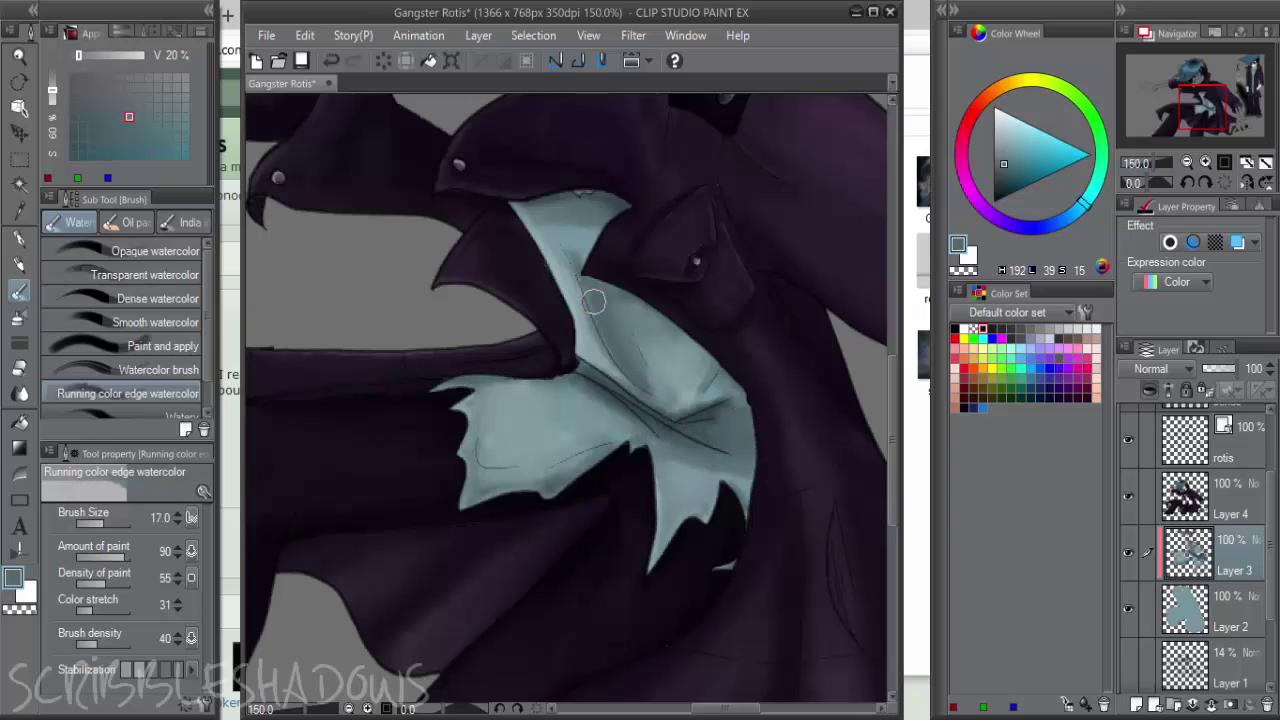
pyautogui.moveTo(657, 370)
pyautogui.mouseDown()
pyautogui.moveTo(644, 345)
pyautogui.moveTo(667, 356)
pyautogui.mouseUp()
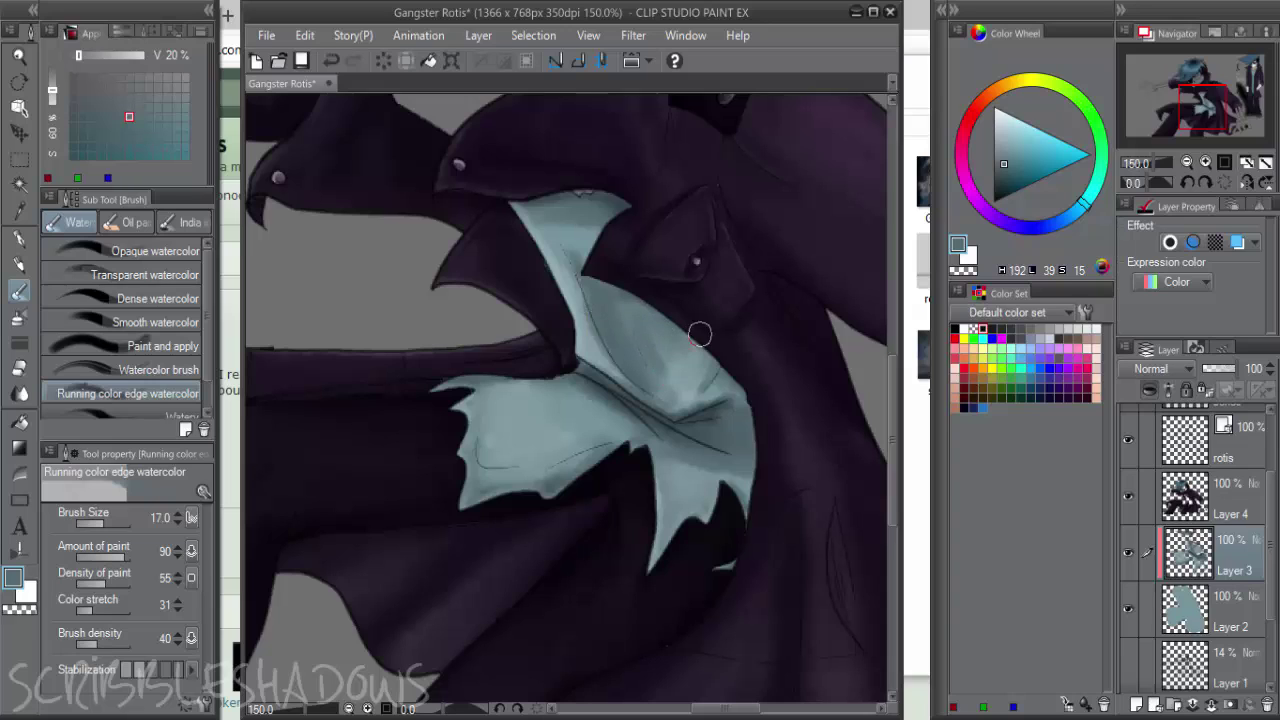
# Shade the shirt under the coat collar and along the lapel with darker teal, blending down the chest and hanging piece with sampled teals
pyautogui.moveTo(607, 185)
pyautogui.mouseDown()
pyautogui.moveTo(516, 205)
pyautogui.moveTo(578, 207)
pyautogui.moveTo(557, 230)
pyautogui.mouseUp()
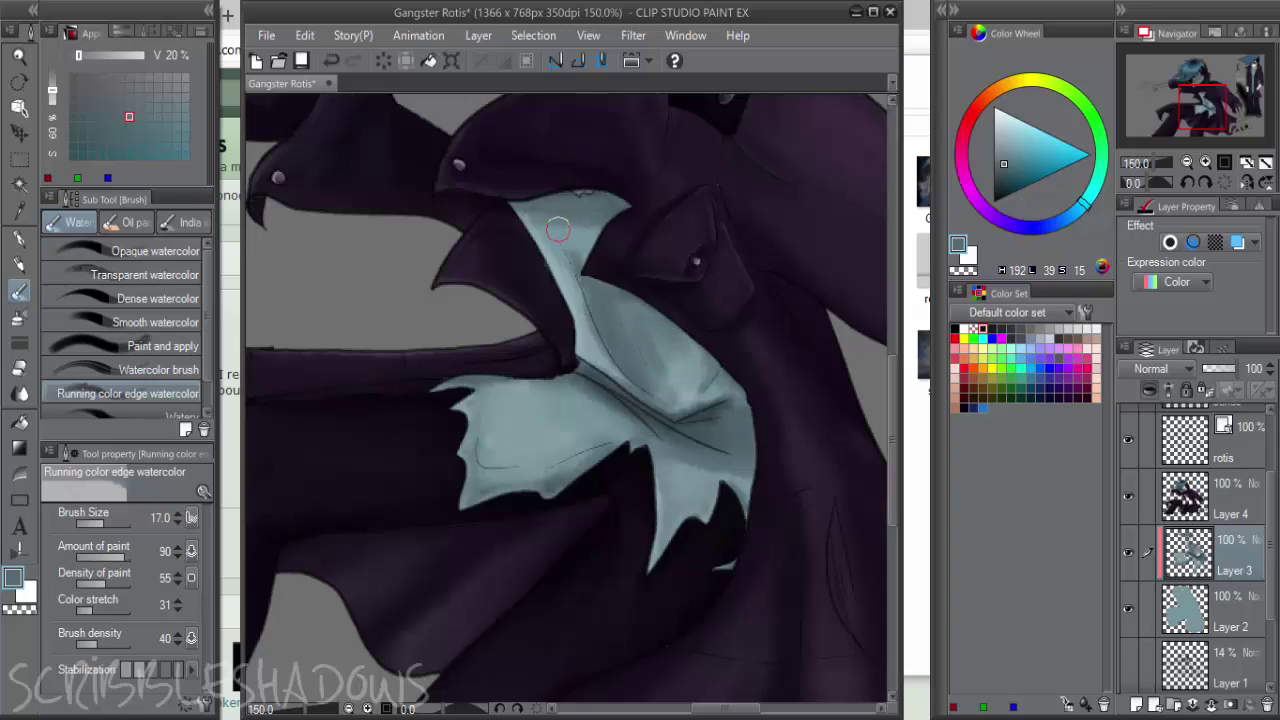
pyautogui.moveTo(1003, 167); pyautogui.dragTo(929, 174)
pyautogui.moveTo(660, 185)
pyautogui.mouseDown()
pyautogui.moveTo(677, 218)
pyautogui.moveTo(579, 197)
pyautogui.moveTo(559, 212)
pyautogui.moveTo(656, 218)
pyautogui.mouseUp()
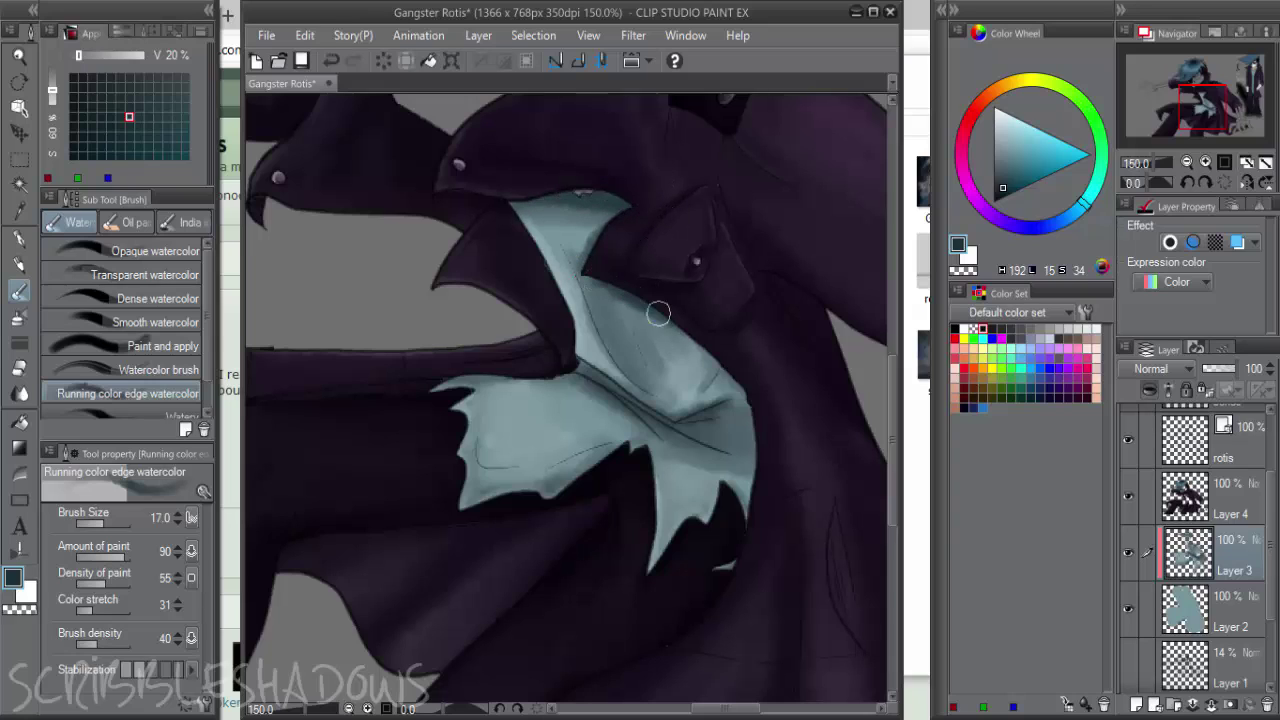
pyautogui.keyDown('alt'); pyautogui.click(560, 206); pyautogui.keyUp('alt')
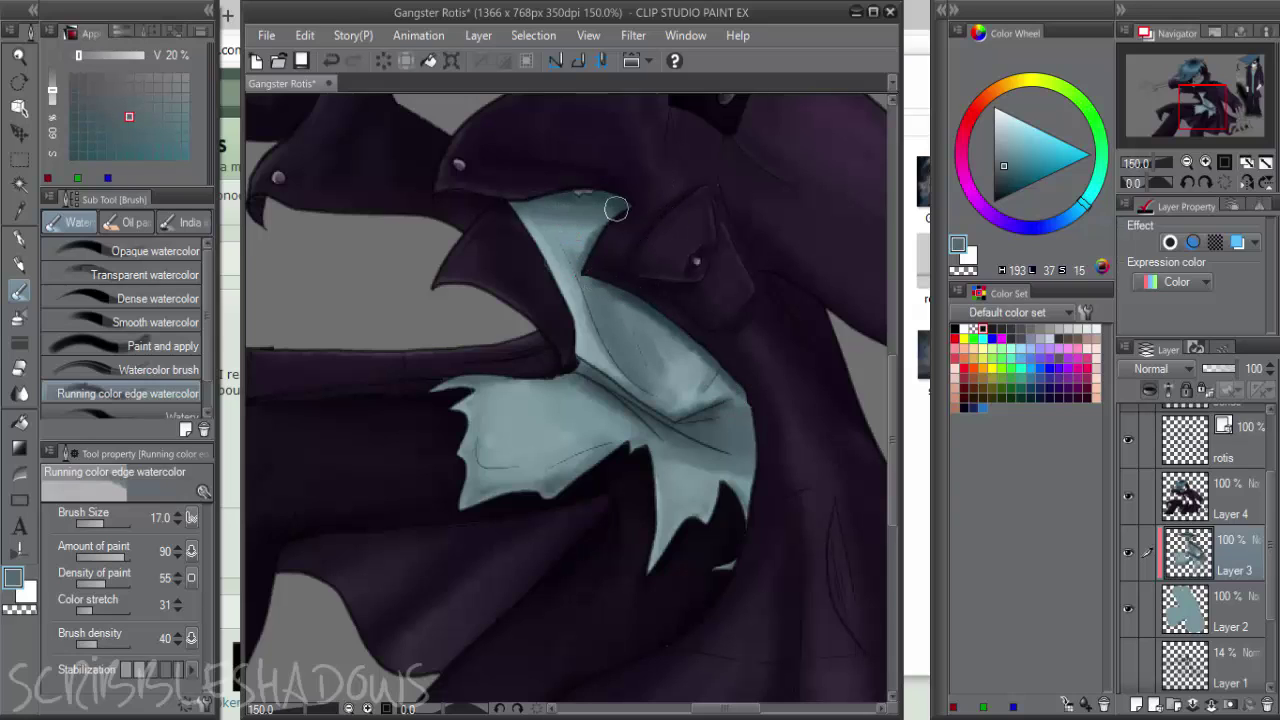
pyautogui.moveTo(610, 222)
pyautogui.mouseDown()
pyautogui.moveTo(582, 260)
pyautogui.moveTo(595, 296)
pyautogui.moveTo(745, 400)
pyautogui.moveTo(667, 329)
pyautogui.moveTo(680, 405)
pyautogui.mouseUp()
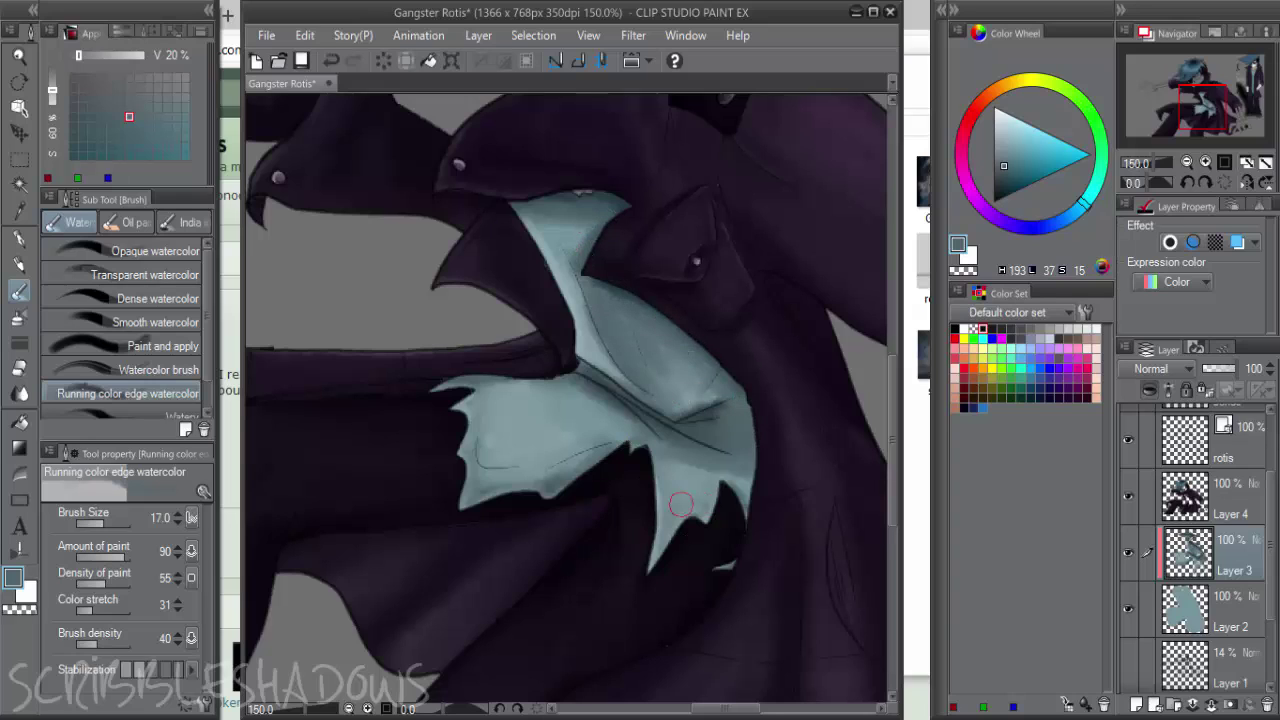
pyautogui.keyDown('alt'); pyautogui.click(720, 466); pyautogui.keyUp('alt')
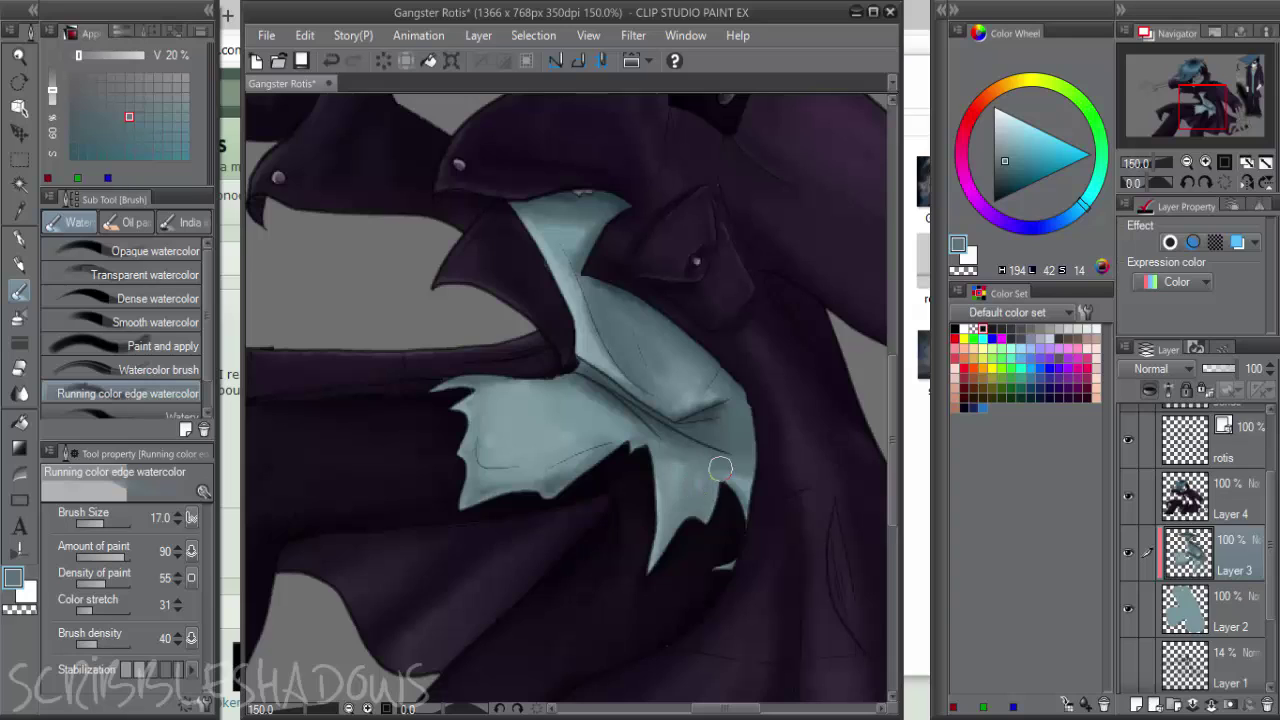
# Shade the shirt's side beside the coat with dark teal at brush size 30 and soften the neckline, belly and hanging piece with sampled teal
pyautogui.click(998, 185)
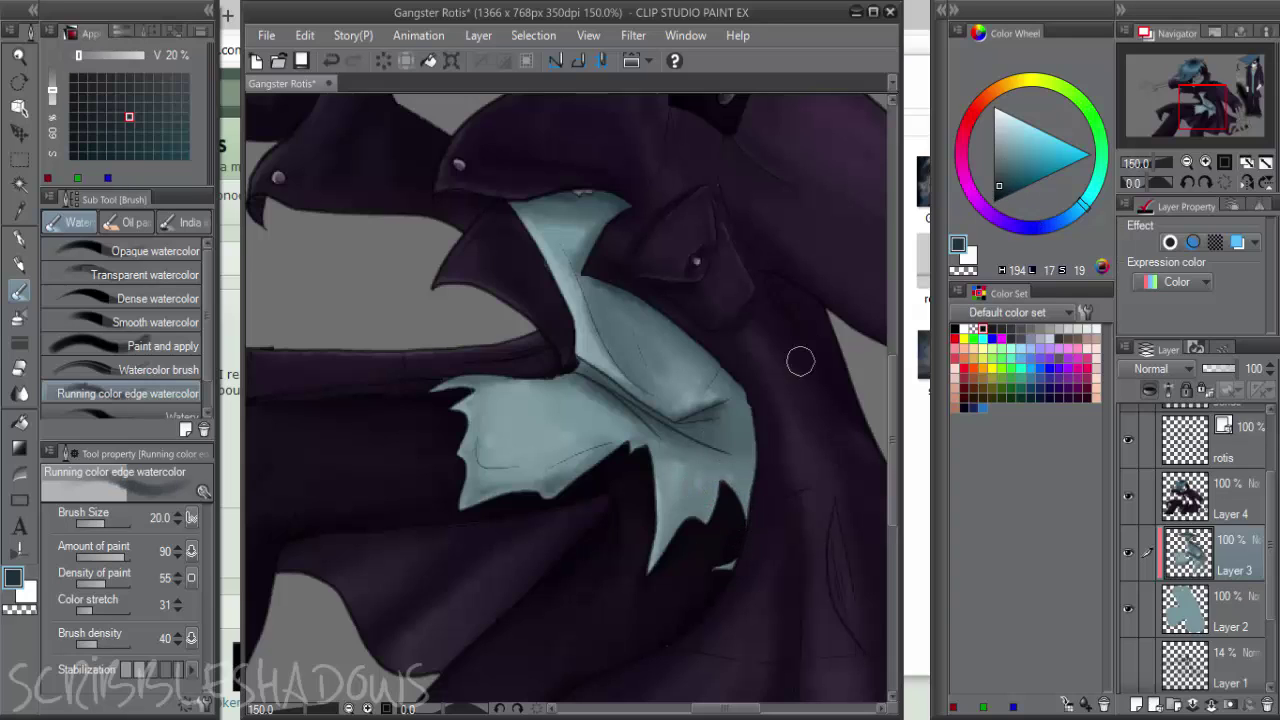
pyautogui.press(']')
pyautogui.press(']')
pyautogui.press(']')
pyautogui.moveTo(723, 398); pyautogui.dragTo(700, 346)
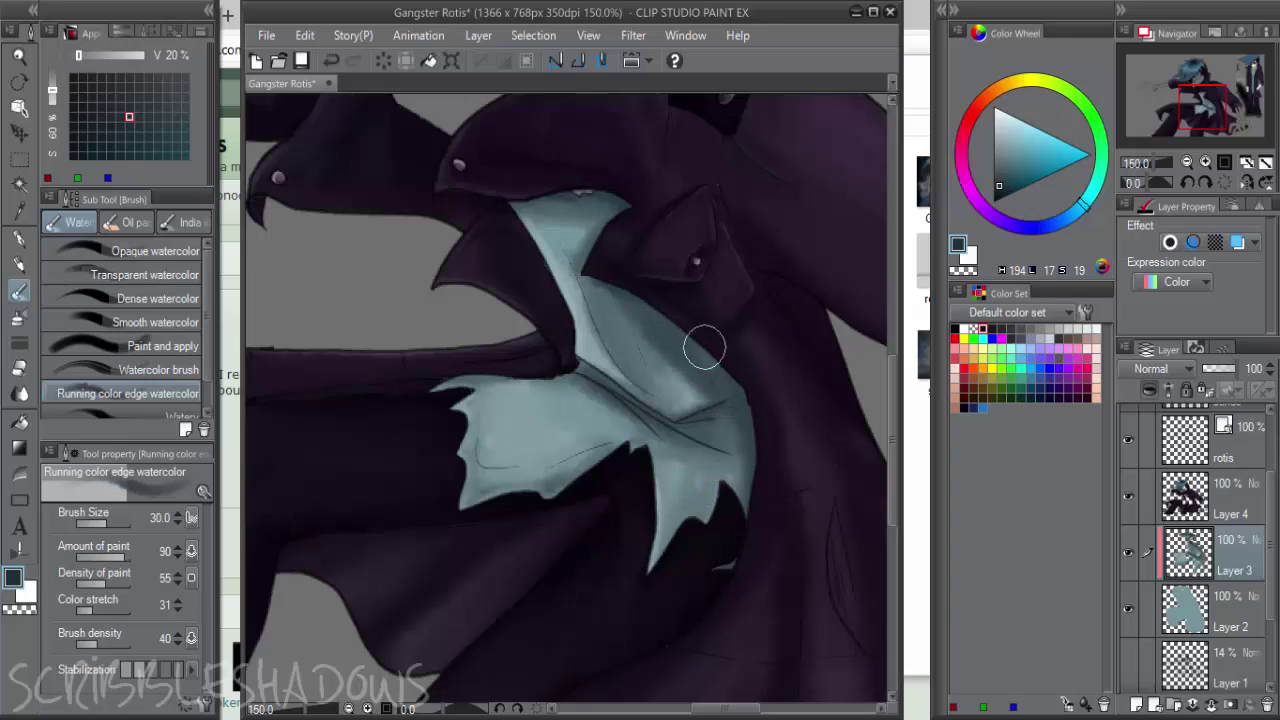
pyautogui.keyDown('alt'); pyautogui.click(561, 219); pyautogui.keyUp('alt')
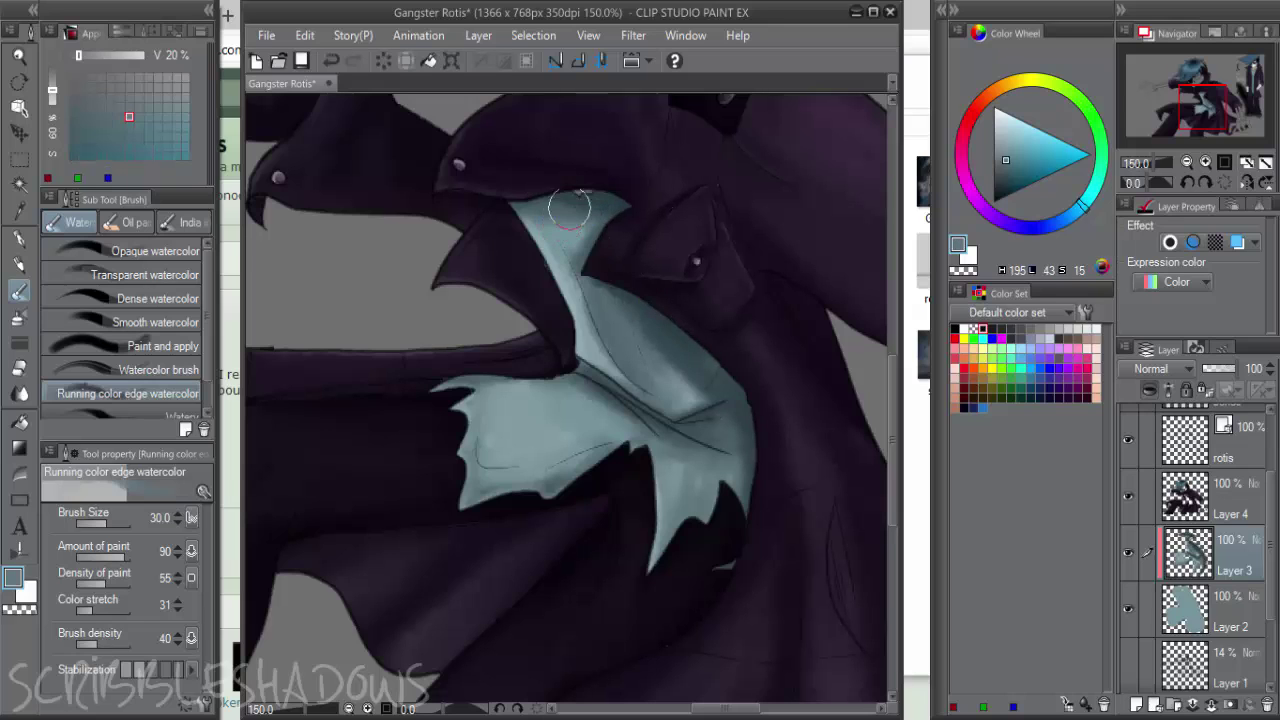
pyautogui.moveTo(571, 209)
pyautogui.mouseDown()
pyautogui.moveTo(616, 225)
pyautogui.moveTo(594, 246)
pyautogui.mouseUp()
pyautogui.moveTo(682, 393); pyautogui.dragTo(709, 416)
pyautogui.moveTo(700, 481); pyautogui.dragTo(727, 450)
# Shade the lower torn edge of the shirt's side flap with dark teal and blend it upward with lighter sampled teals
pyautogui.scroll(-2, 555, 427)
pyautogui.moveTo(652, 400); pyautogui.dragTo(662, 401)
pyautogui.scroll(5, 662, 401)
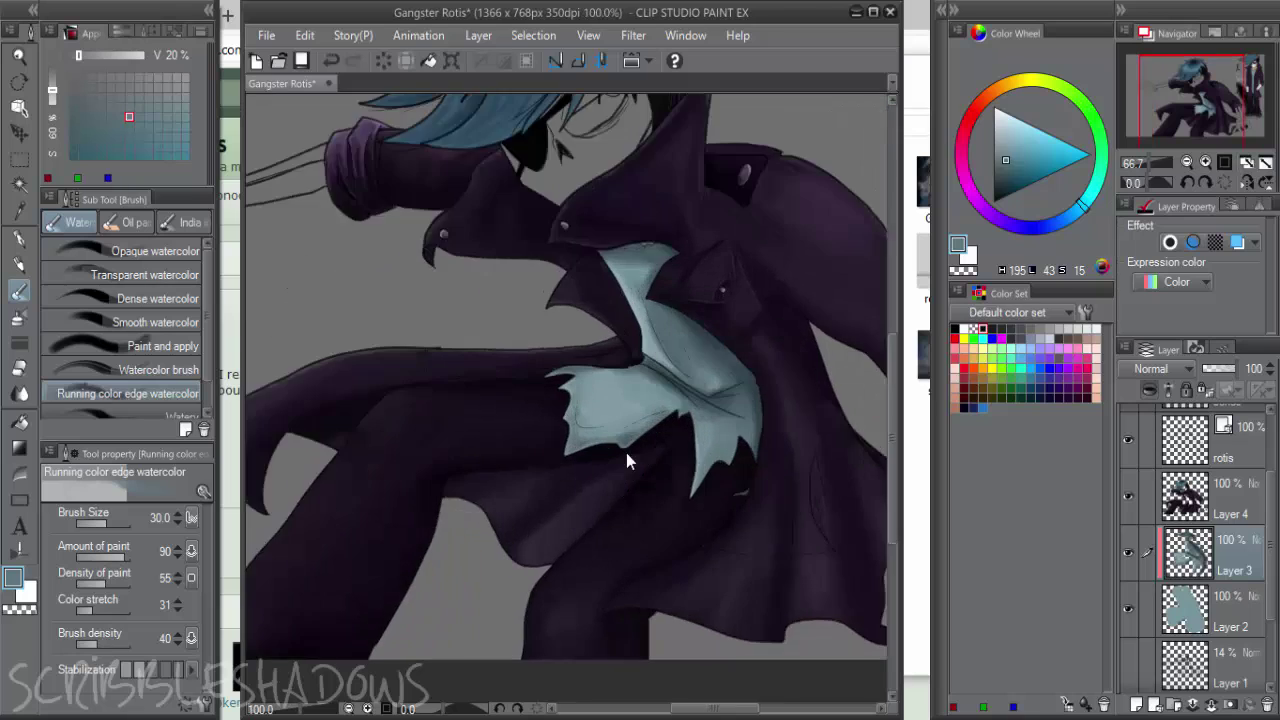
pyautogui.click(1000, 187)
pyautogui.moveTo(515, 467)
pyautogui.mouseDown()
pyautogui.moveTo(616, 448)
pyautogui.moveTo(689, 386)
pyautogui.mouseUp()
pyautogui.moveTo(514, 437); pyautogui.dragTo(660, 397)
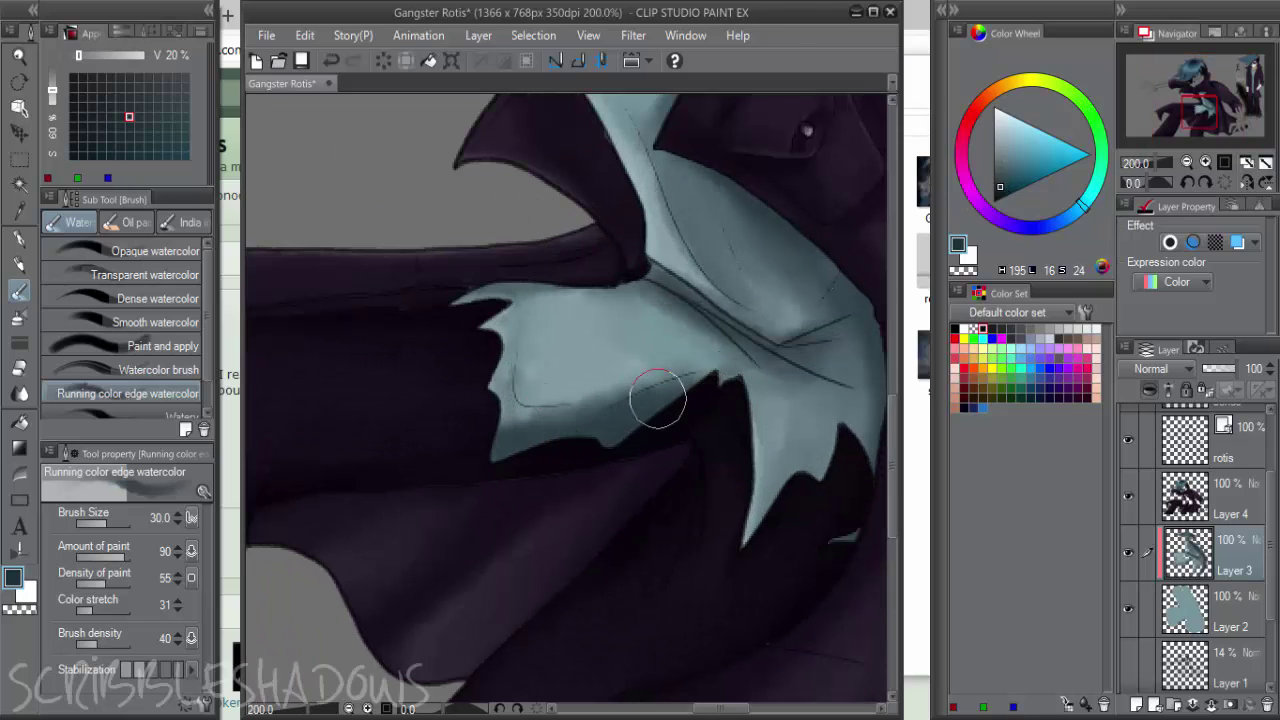
pyautogui.keyDown('alt'); pyautogui.click(621, 391); pyautogui.keyUp('alt')
pyautogui.moveTo(507, 428); pyautogui.dragTo(677, 380)
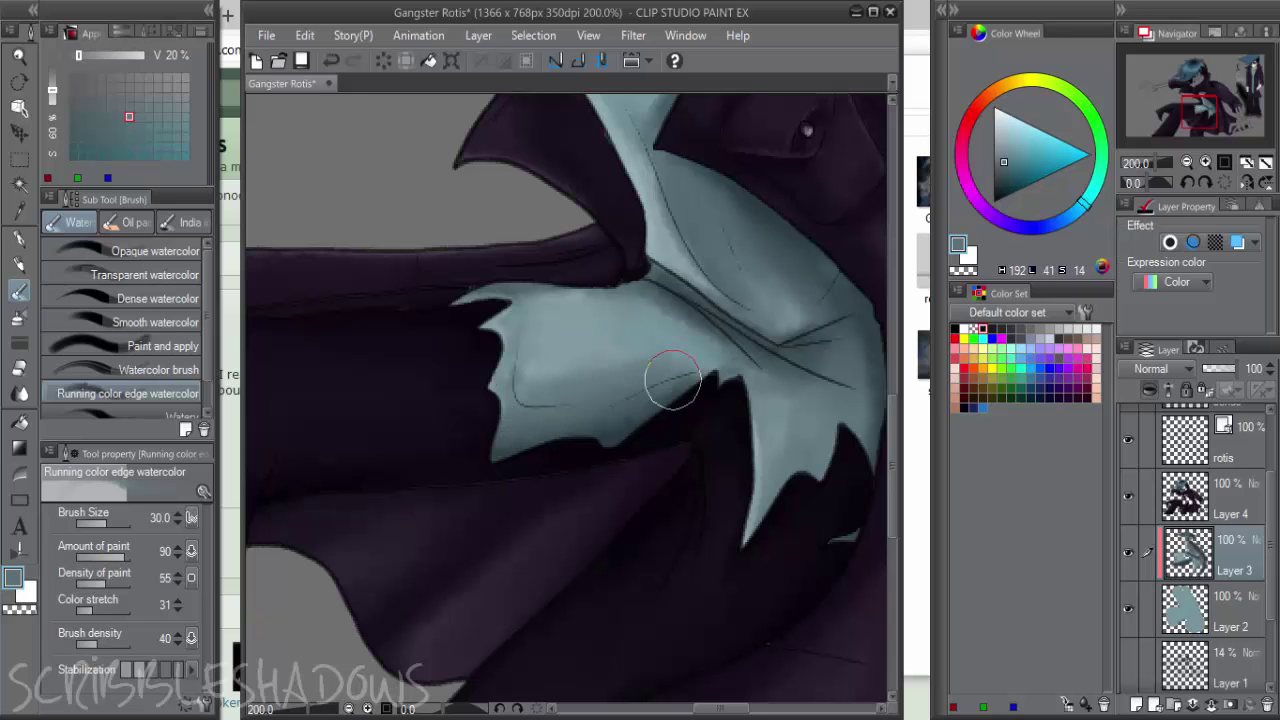
pyautogui.keyDown('alt'); pyautogui.click(590, 350); pyautogui.keyUp('alt')
pyautogui.moveTo(580, 357)
pyautogui.mouseDown()
pyautogui.moveTo(651, 354)
pyautogui.moveTo(663, 380)
pyautogui.mouseUp()
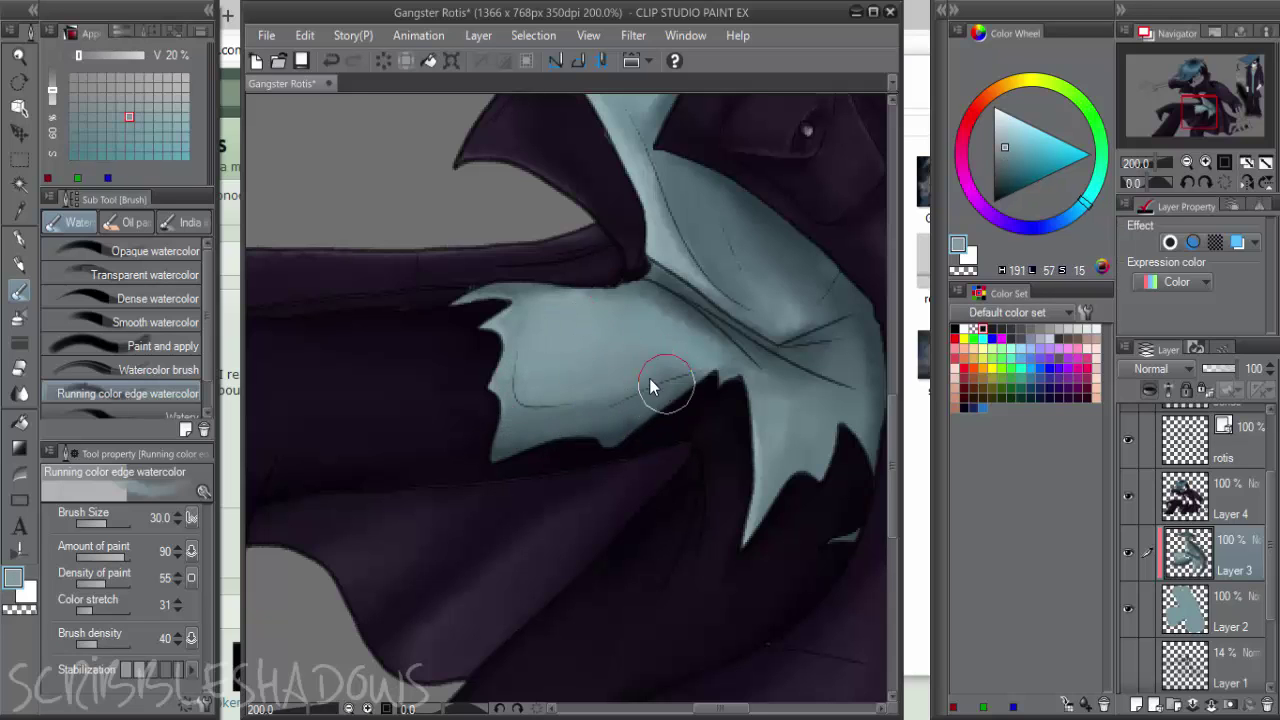
pyautogui.scroll(-3, 663, 380)
pyautogui.scroll(4, 634, 394)
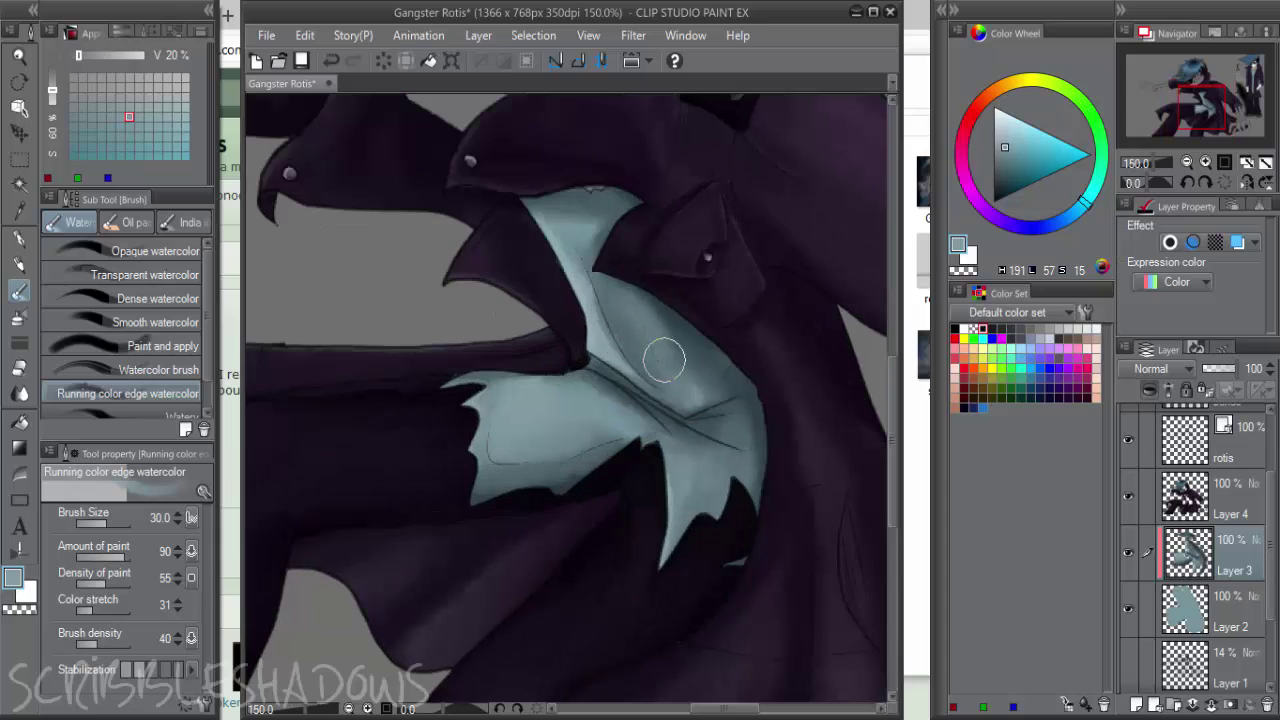
# Combine the coat layer (Layer 4) and the shirt layers (Layer 3 and Layer 2) into one layer
pyautogui.press('[')
pyautogui.press('[')
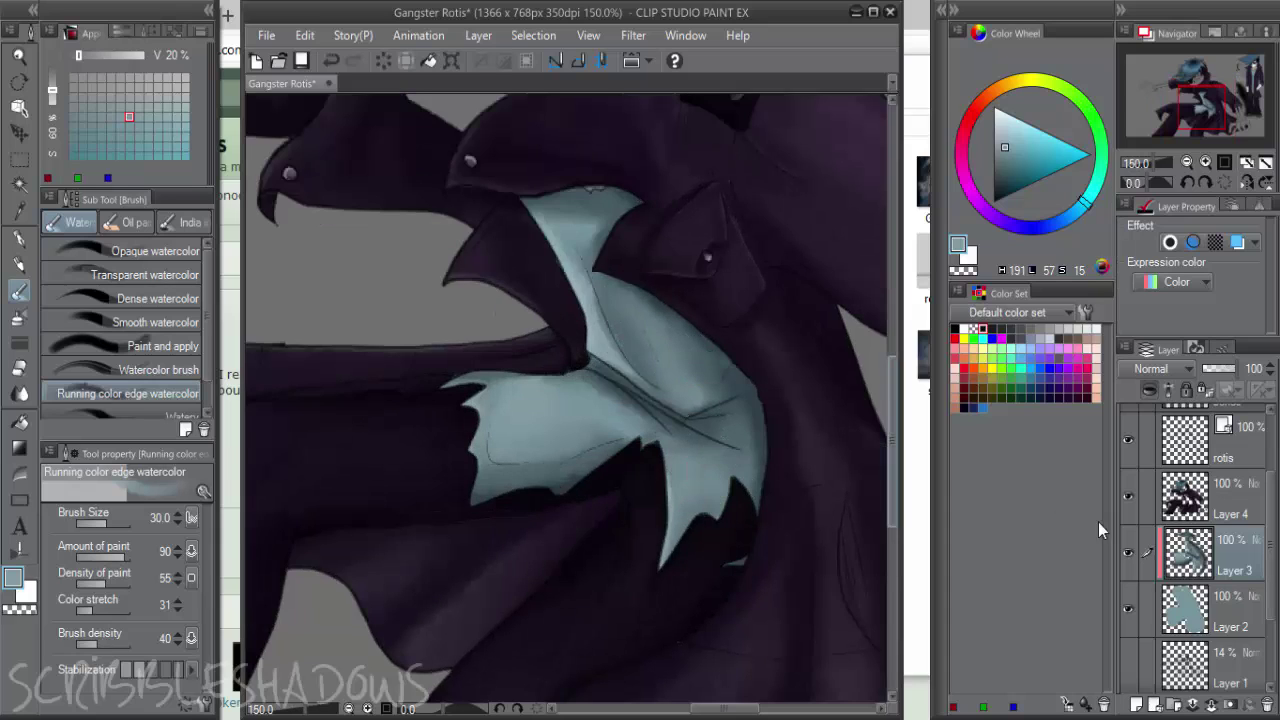
pyautogui.rightClick(1237, 607)
pyautogui.click(1182, 520)
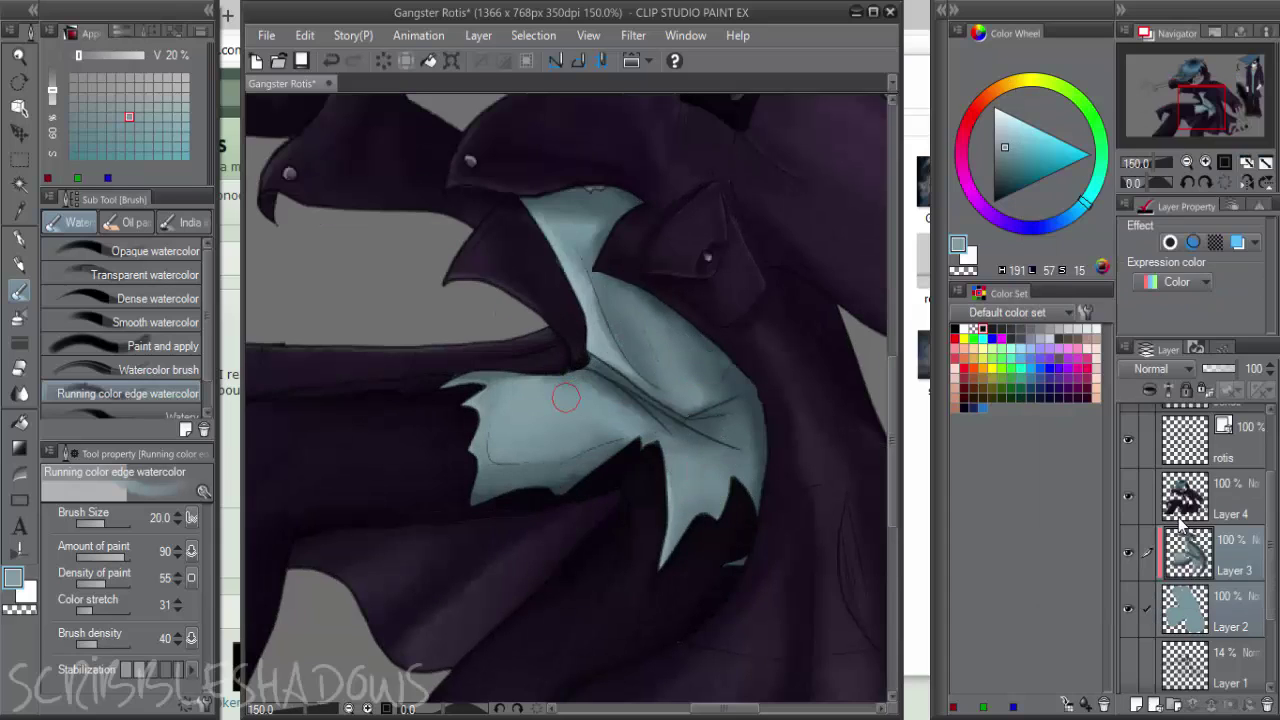
pyautogui.hotkey('ctrl', '-')
pyautogui.hotkey('ctrl', '-')
pyautogui.rightClick(1190, 495)
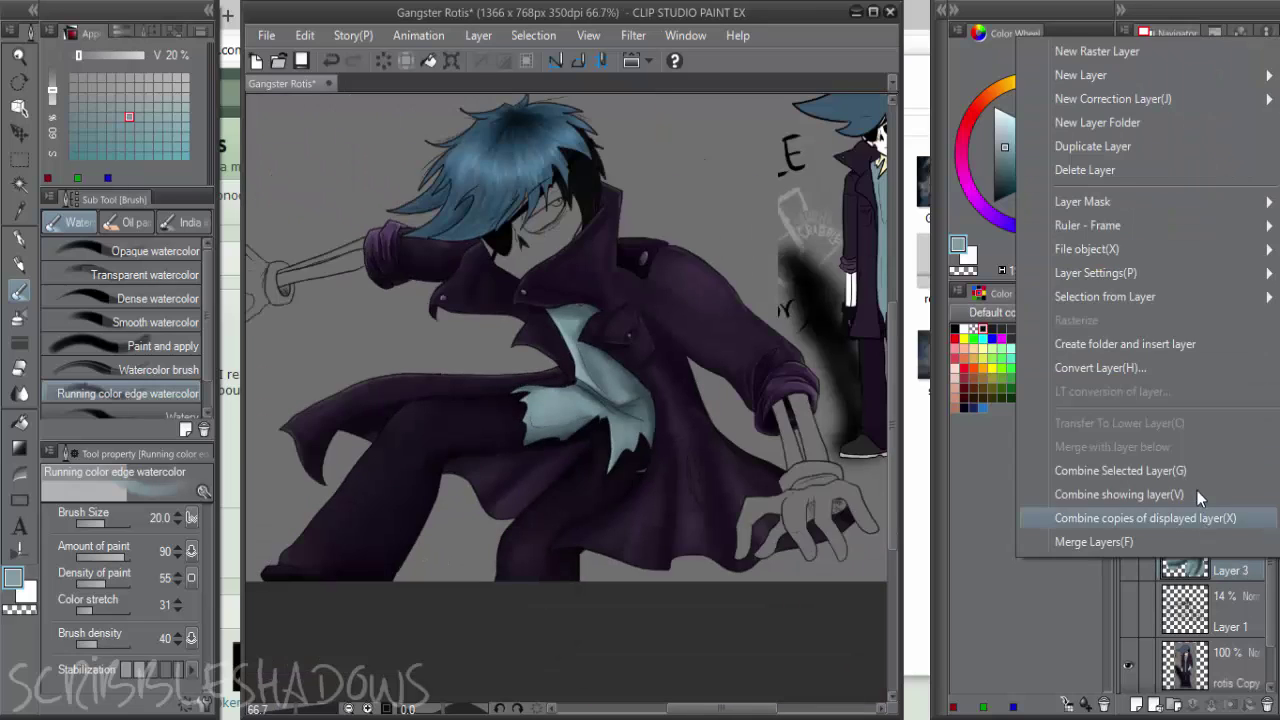
pyautogui.click(1100, 597)
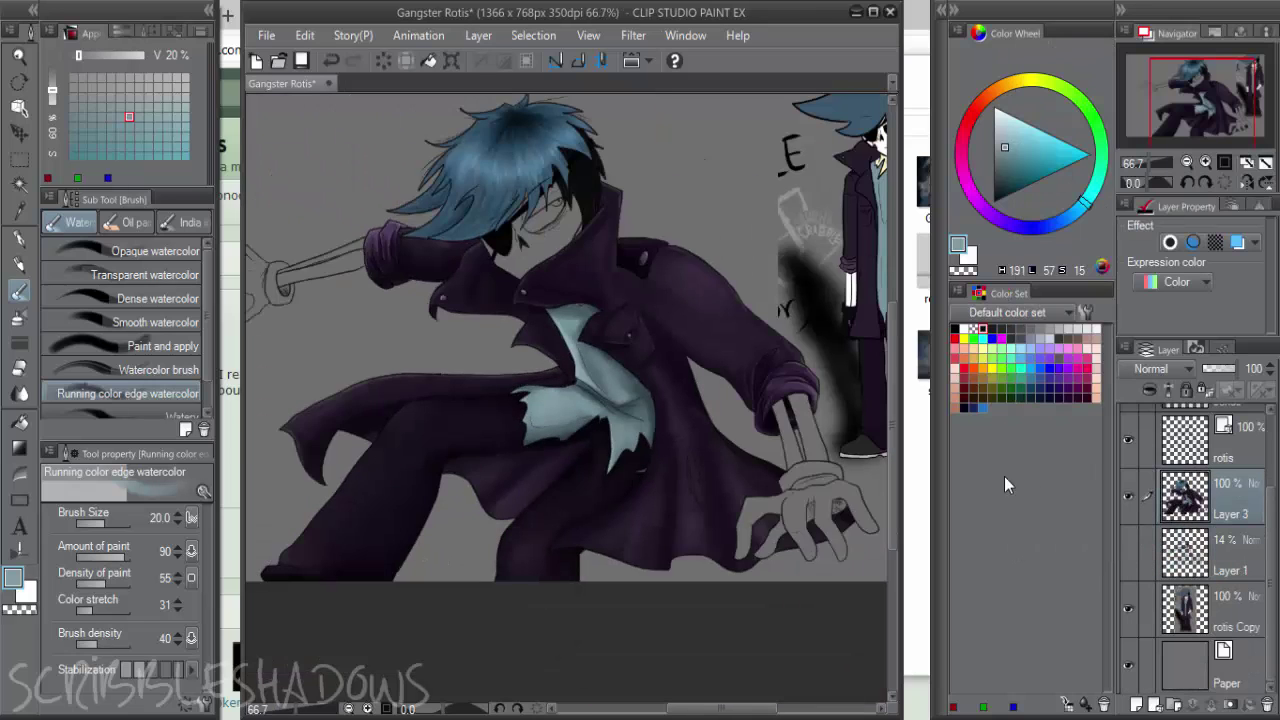
# Fill the character's visible eye socket with pure black using the Fill tool set to refer to other layers
pyautogui.moveTo(571, 346)
pyautogui.mouseDown()
pyautogui.moveTo(674, 371)
pyautogui.moveTo(645, 399)
pyautogui.mouseUp()
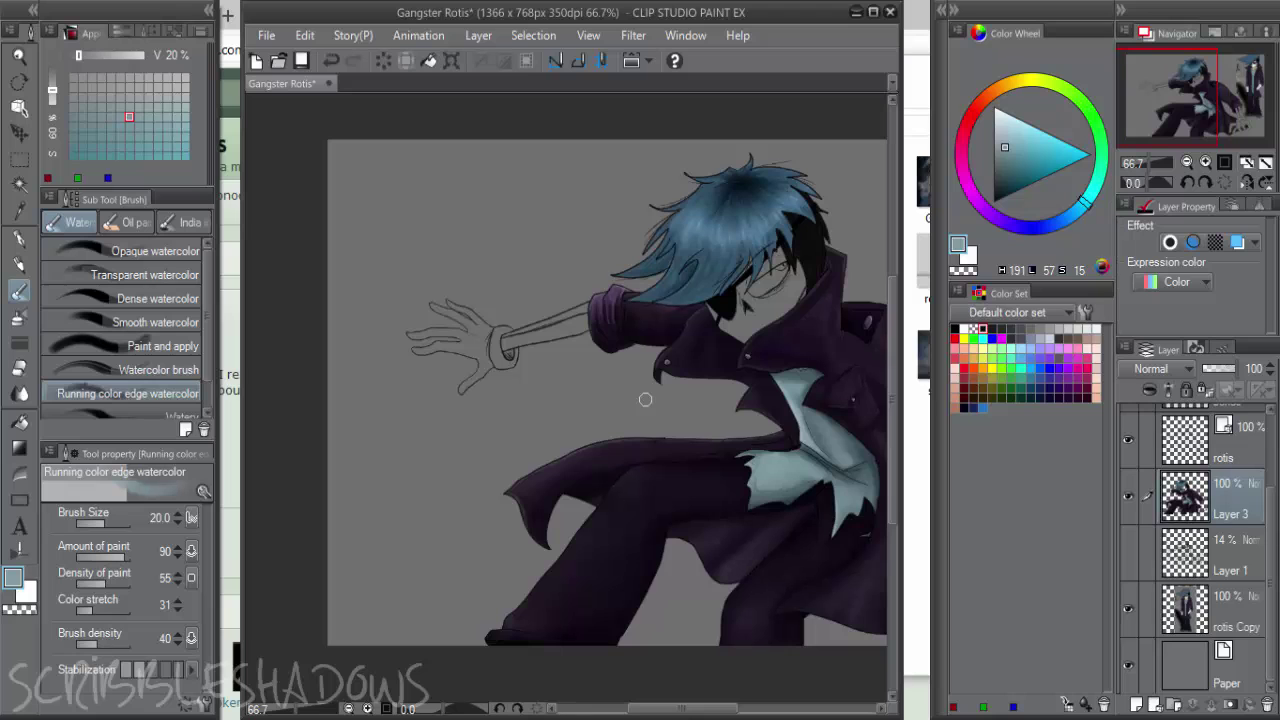
pyautogui.moveTo(998, 175); pyautogui.dragTo(992, 203)
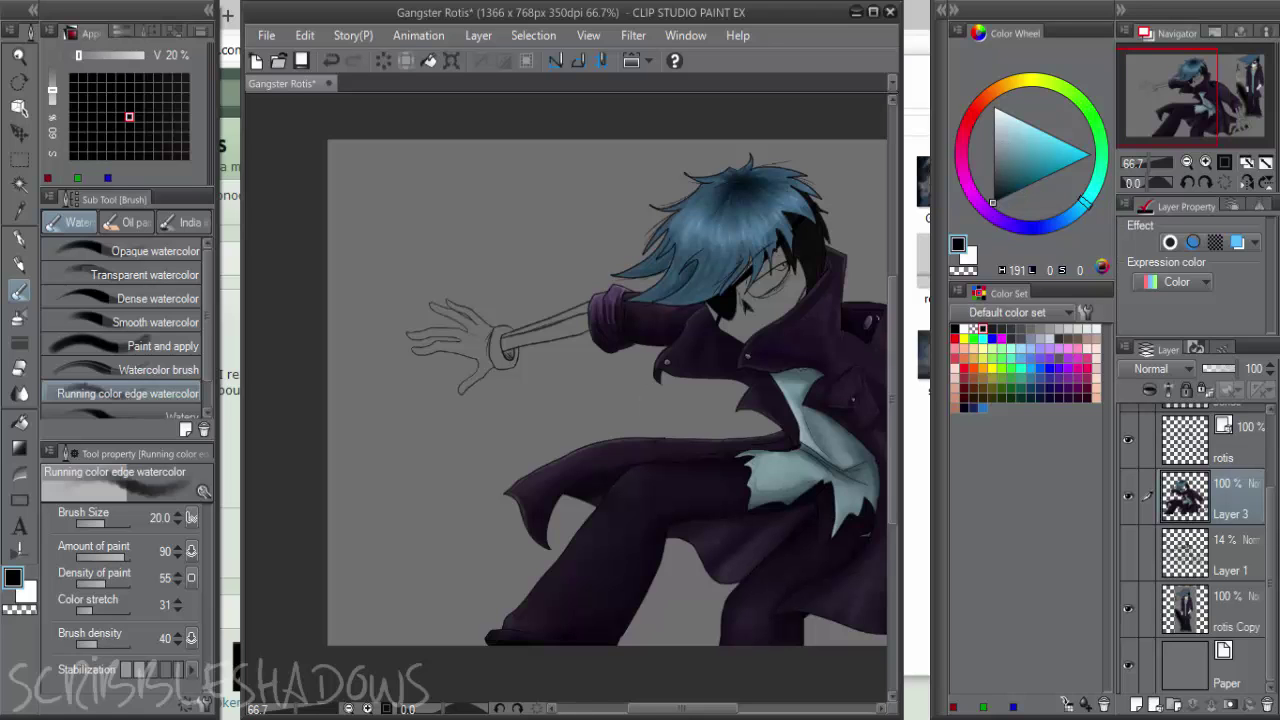
pyautogui.press('g')
pyautogui.click(788, 295)
pyautogui.scroll(6, 778, 291)
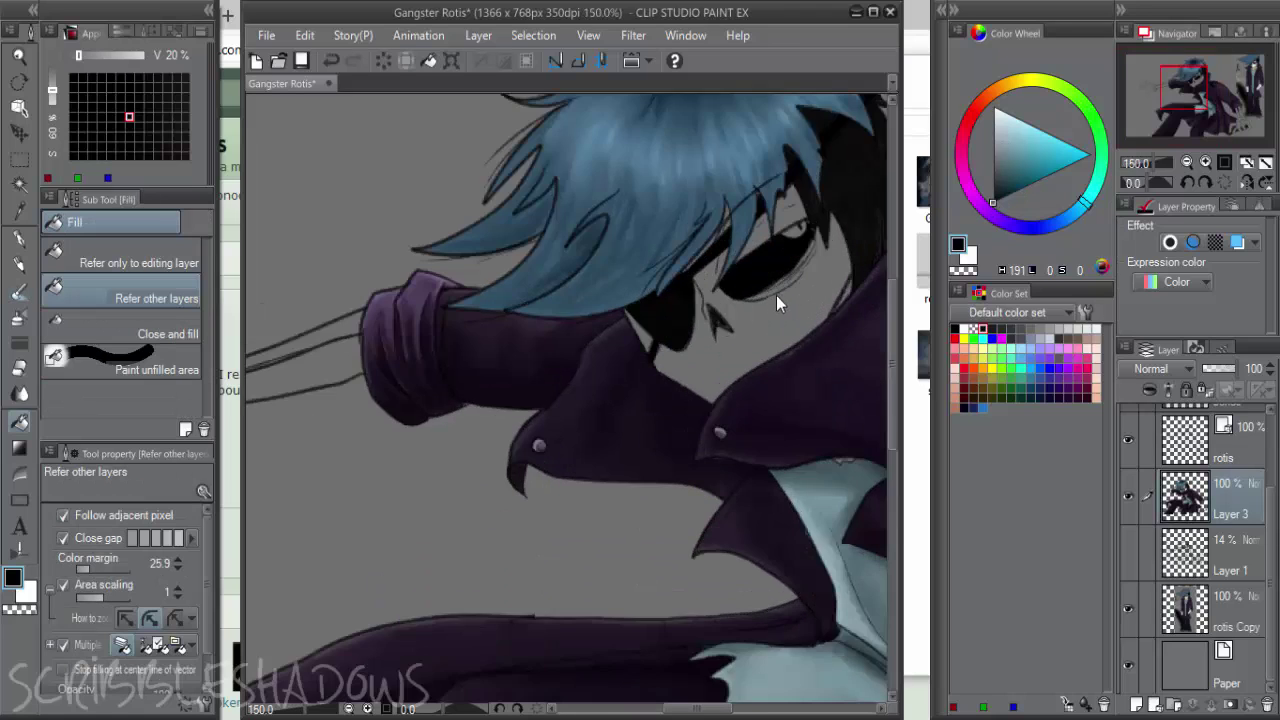
pyautogui.scroll(-6, 789, 257)
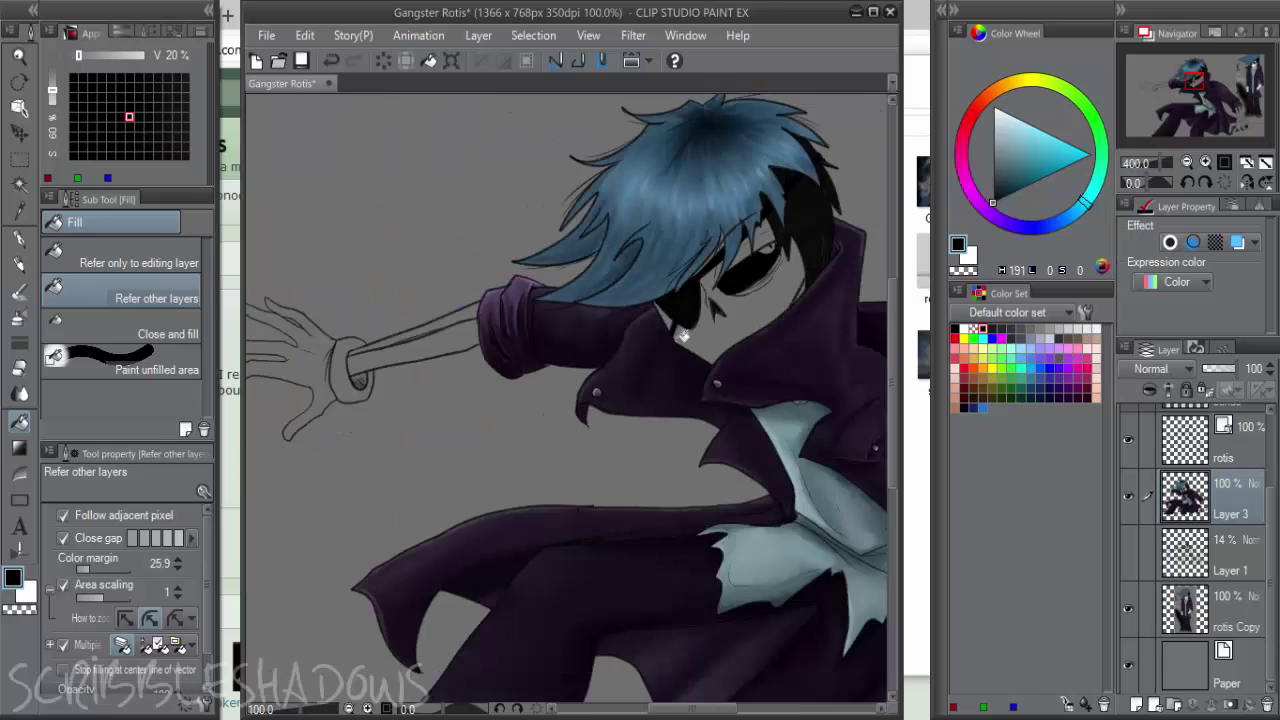
# Switch to the Mapping pen and reduce its brush size to 3 for the black details around the skull's nose
pyautogui.scroll(6, 732, 301)
pyautogui.press('p')
pyautogui.press('[')
pyautogui.press('[')
pyautogui.press('[')
pyautogui.press('[')
pyautogui.press('[')
pyautogui.press('[')
pyautogui.press('[')
pyautogui.press('[')
pyautogui.press('[')
pyautogui.press('[')
pyautogui.press('[')
pyautogui.press('[')
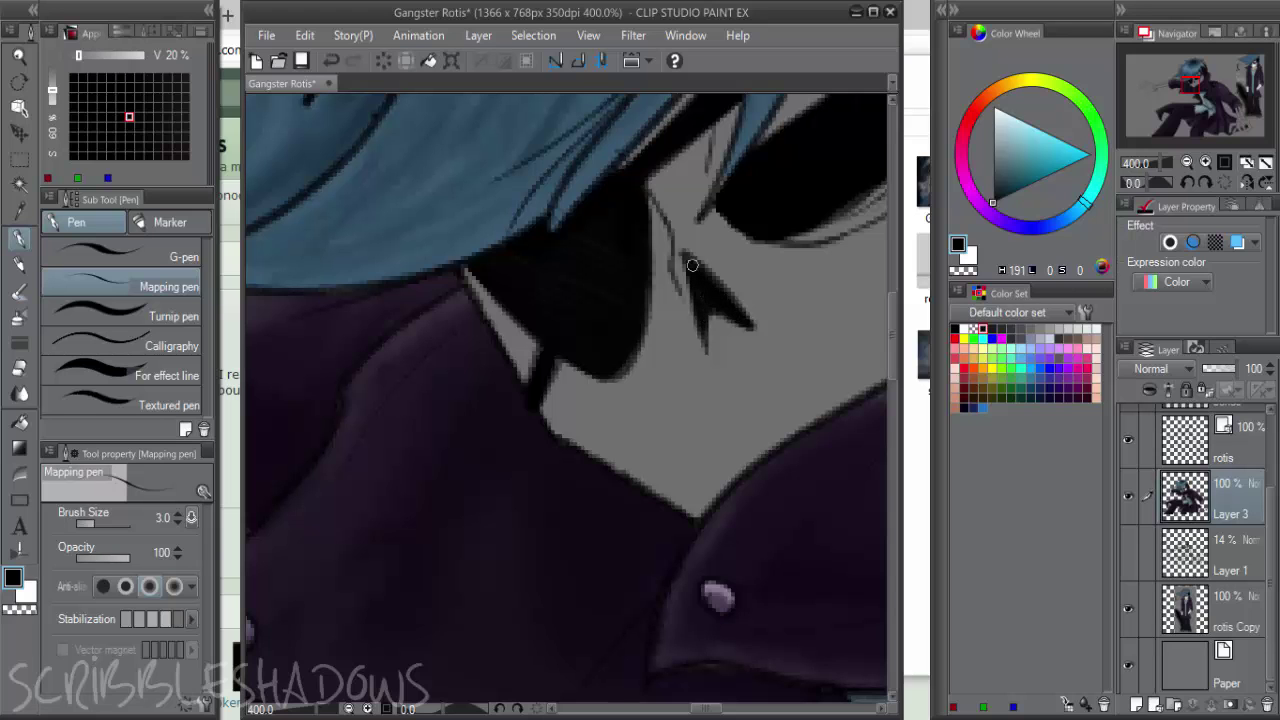
# Sample the near-black color of the glove on the standing reference character
pyautogui.scroll(-6, 692, 265)
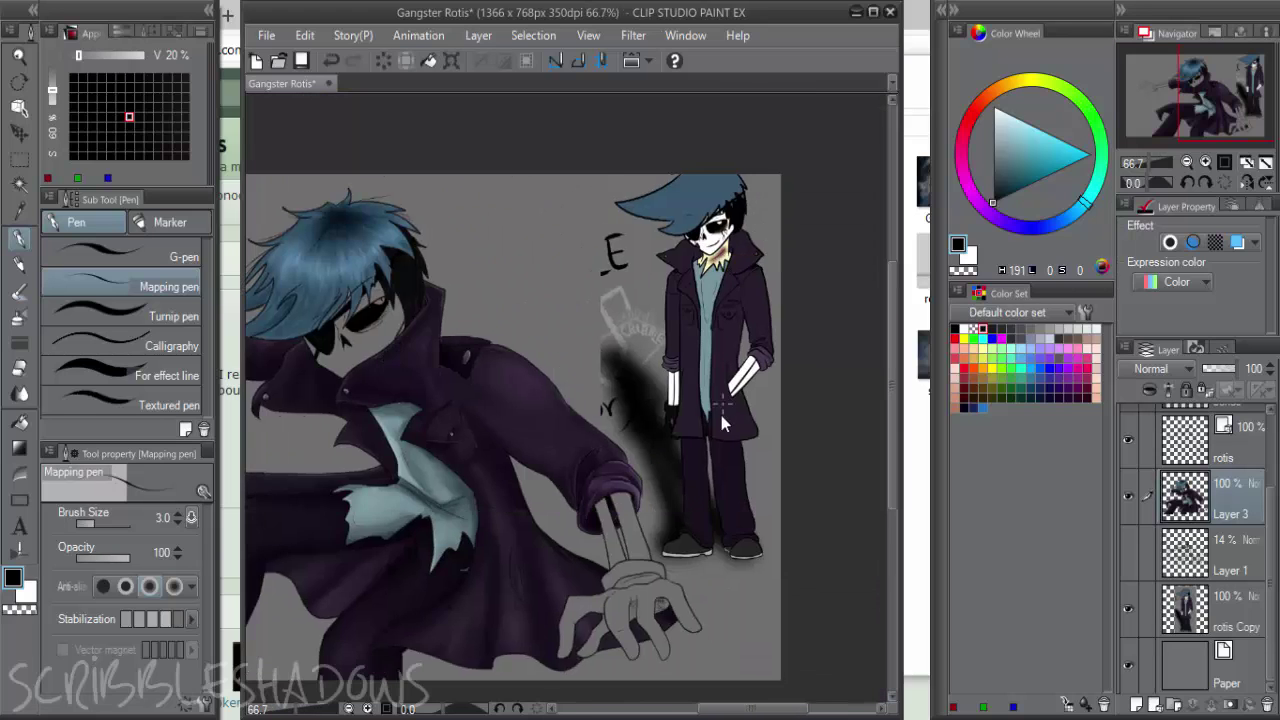
pyautogui.scroll(6, 690, 420)
pyautogui.scroll(-3, 568, 375)
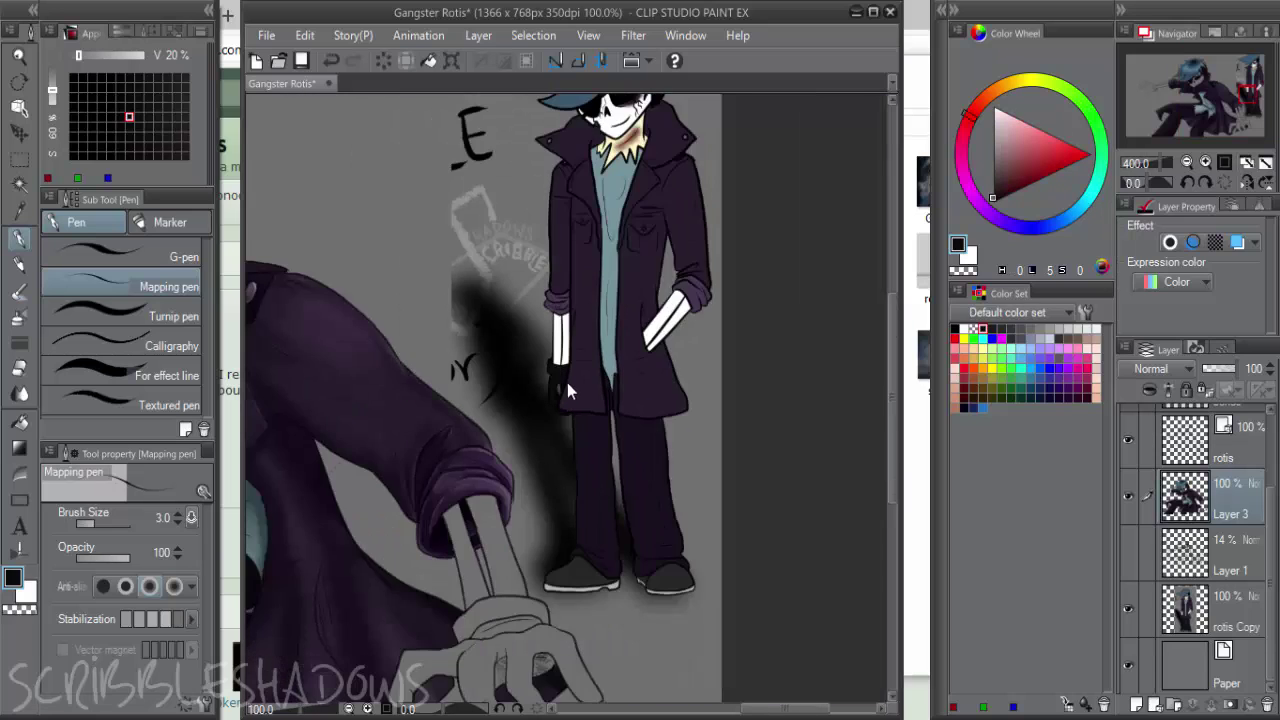
pyautogui.scroll(-2, 567, 388)
pyautogui.scroll(1, 654, 380)
# Add a new raster layer directly above Layer 1, beneath the combined clothing layer
pyautogui.click(1190, 552)
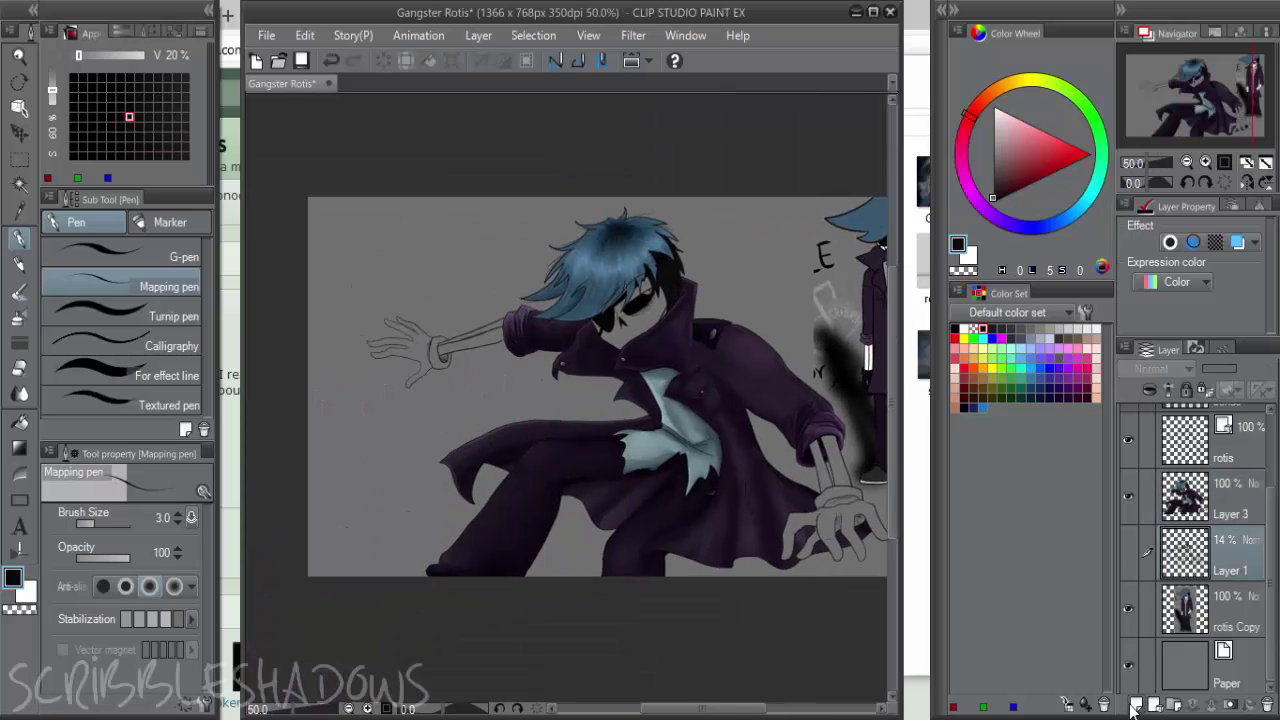
pyautogui.click(1135, 705)
pyautogui.scroll(1, 428, 357)
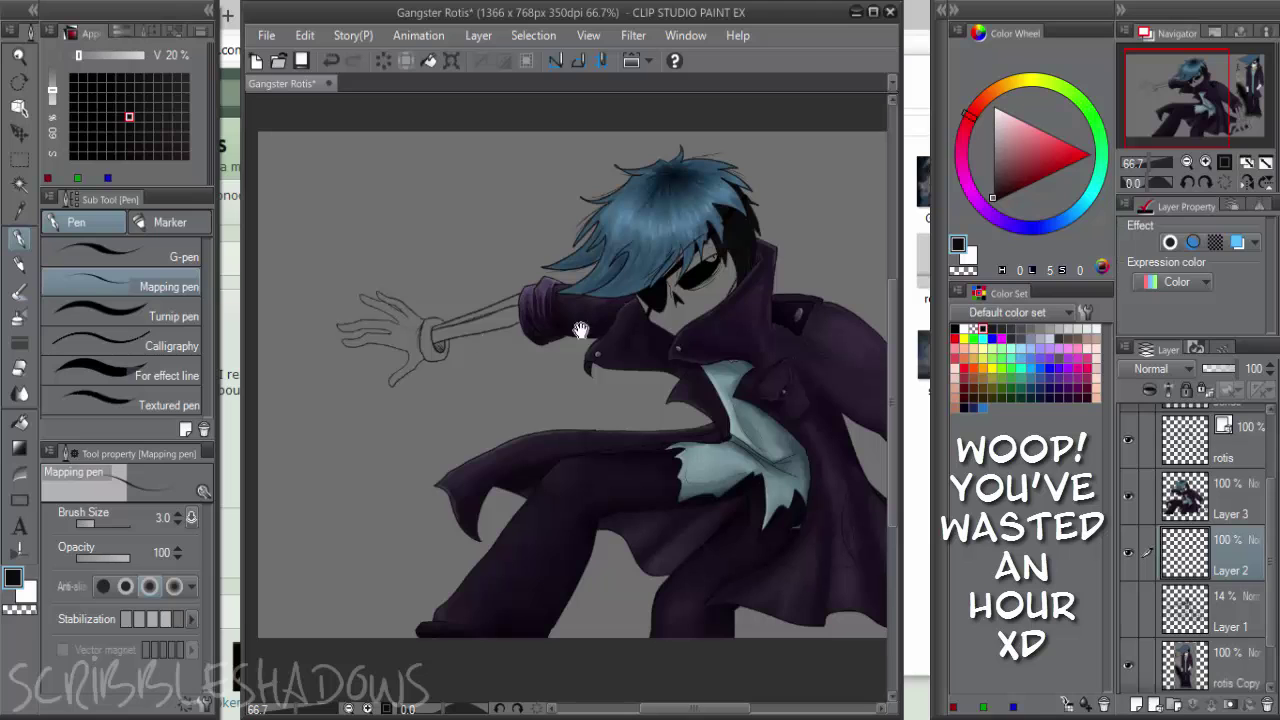
# Fill the outstretched glove and its cuff with the near-black color using the Fill tool set to refer to other layers
pyautogui.moveTo(725, 270); pyautogui.dragTo(672, 331)
pyautogui.scroll(1, 652, 334)
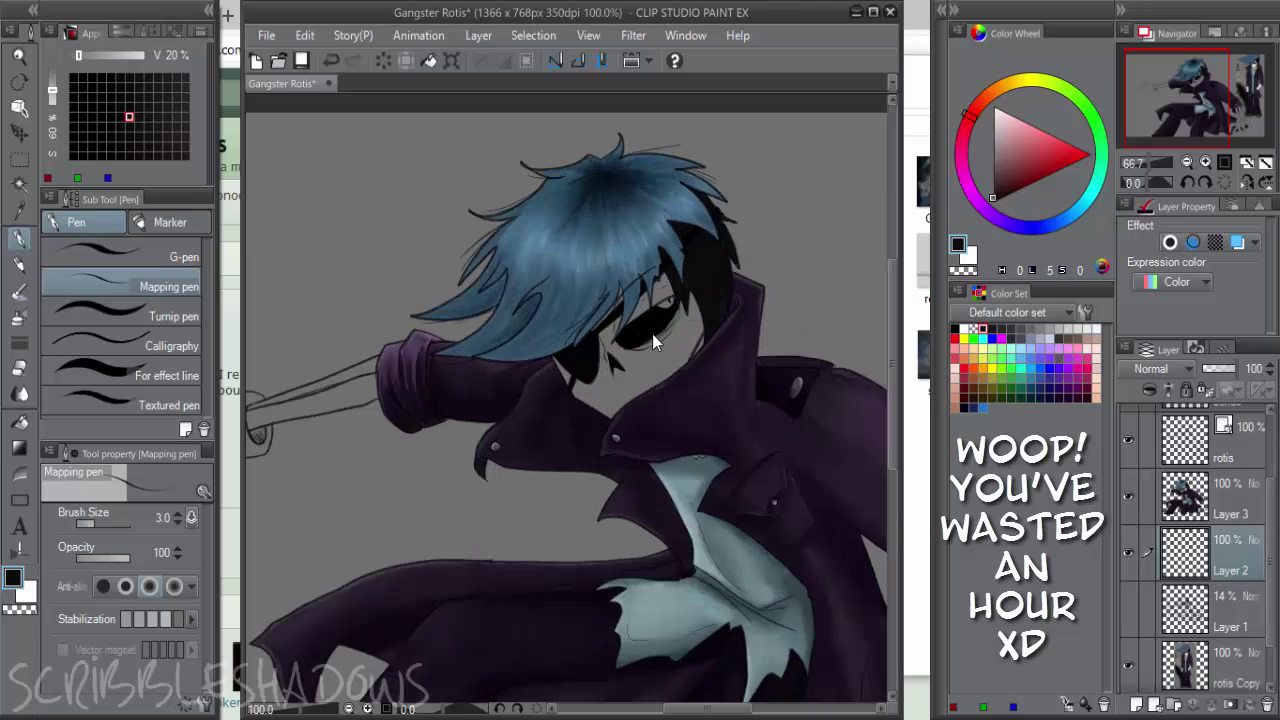
pyautogui.moveTo(510, 411); pyautogui.dragTo(808, 290)
pyautogui.scroll(1, 486, 314)
pyautogui.scroll(1, 485, 318)
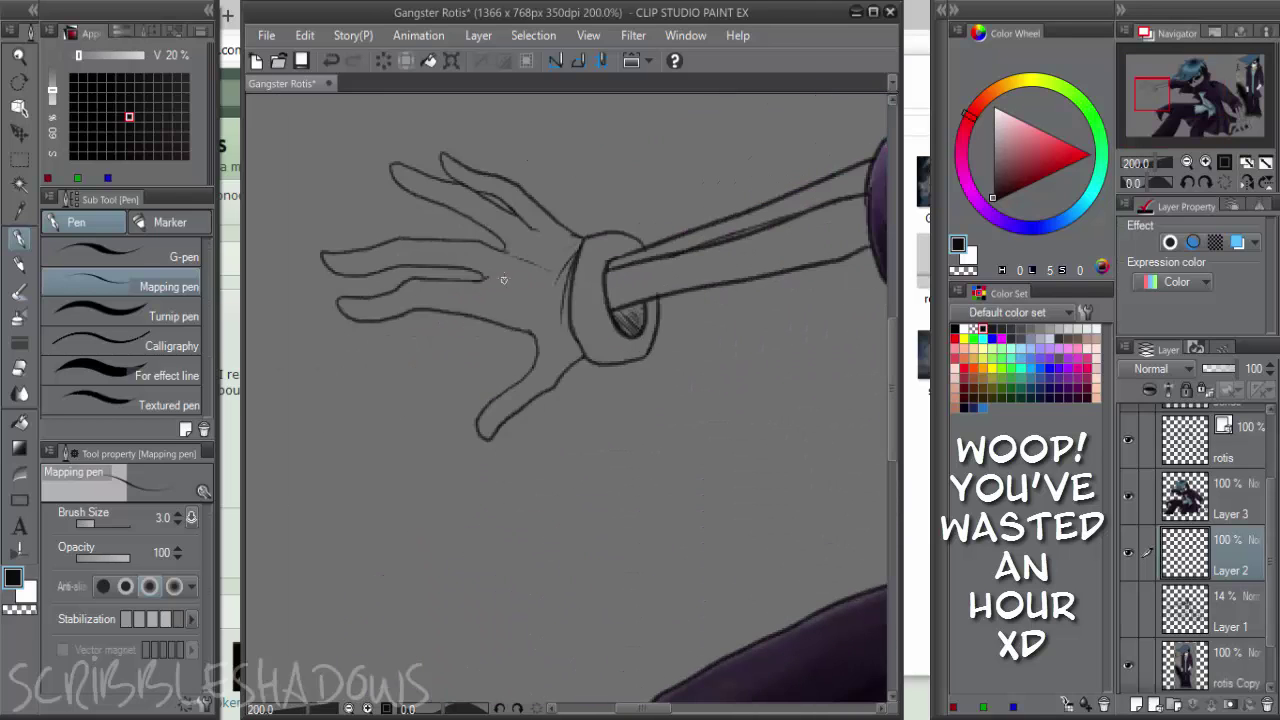
pyautogui.press('g')
pyautogui.click(540, 283)
pyautogui.click(622, 312)
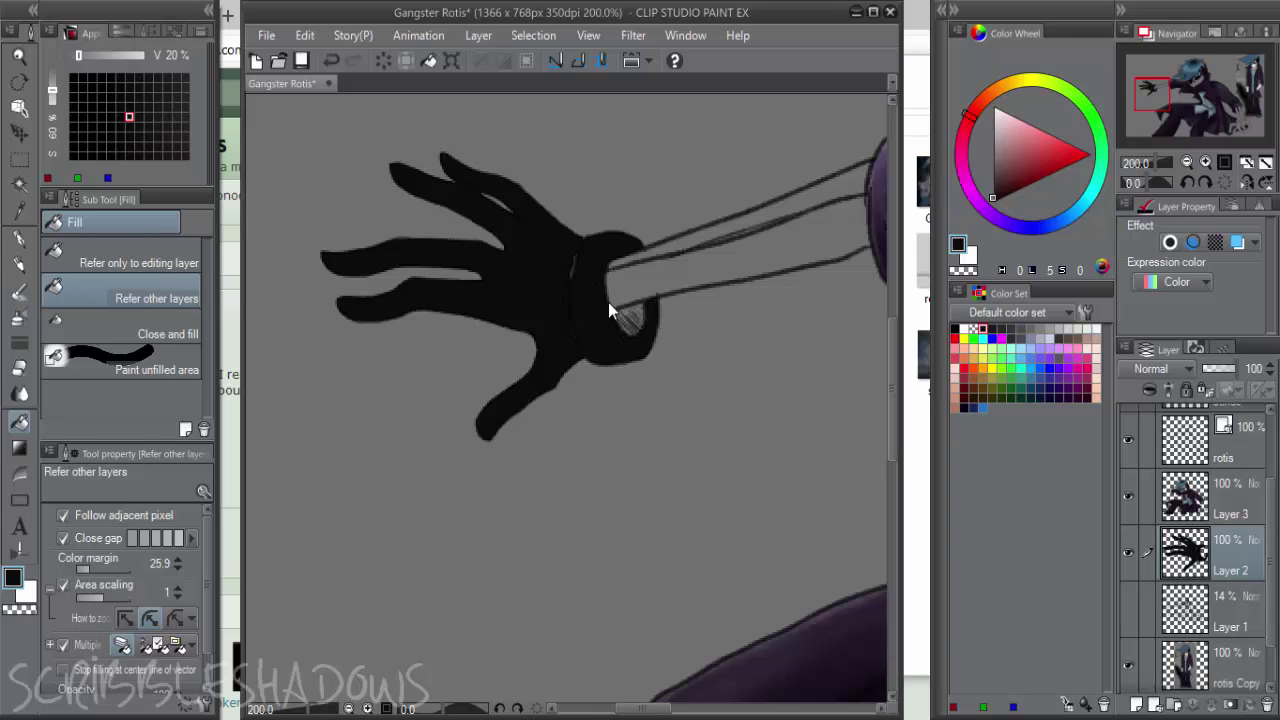
# Paint over the unfilled gaps in the outstretched glove's wrist and cuff opening with the Mapping pen at size 12
pyautogui.scroll(2, 608, 304)
pyautogui.press('p')
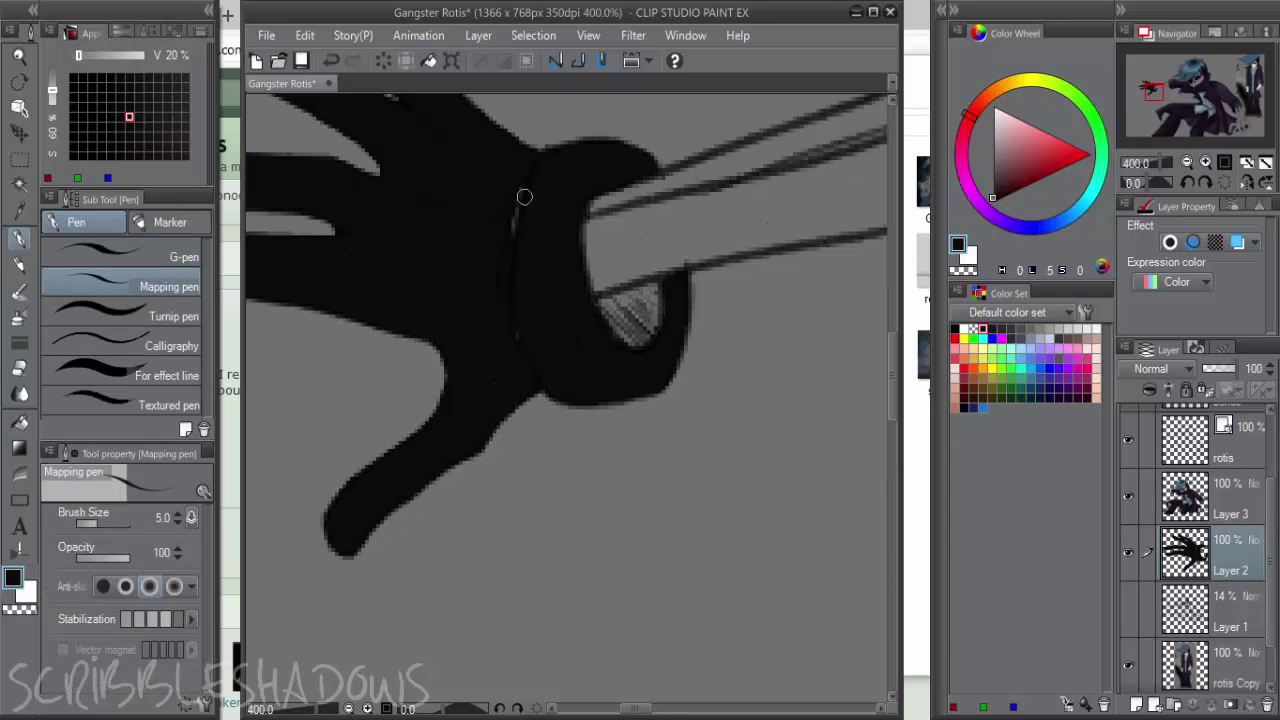
pyautogui.press(']')
pyautogui.press(']')
pyautogui.press(']')
pyautogui.press(']')
pyautogui.press(']')
pyautogui.moveTo(524, 188); pyautogui.dragTo(543, 349)
pyautogui.moveTo(651, 321)
pyautogui.mouseDown()
pyautogui.moveTo(634, 309)
pyautogui.moveTo(623, 360)
pyautogui.mouseUp()
# Fill the back of the hand and all fingers of the lower glove with the same near-black color
pyautogui.scroll(-2, 605, 330)
pyautogui.scroll(-2, 640, 293)
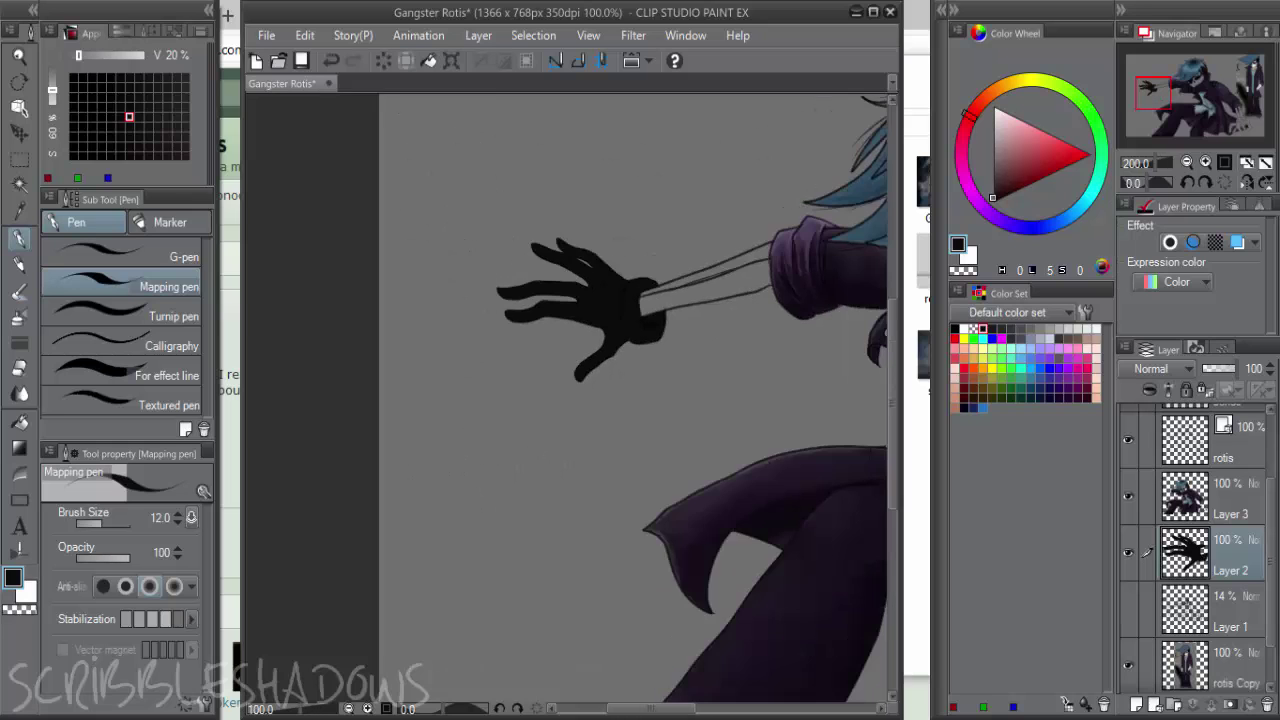
pyautogui.moveTo(822, 408)
pyautogui.mouseDown()
pyautogui.moveTo(403, 303)
pyautogui.moveTo(268, 284)
pyautogui.mouseUp()
pyautogui.moveTo(802, 467); pyautogui.dragTo(436, 342)
pyautogui.scroll(2, 584, 361)
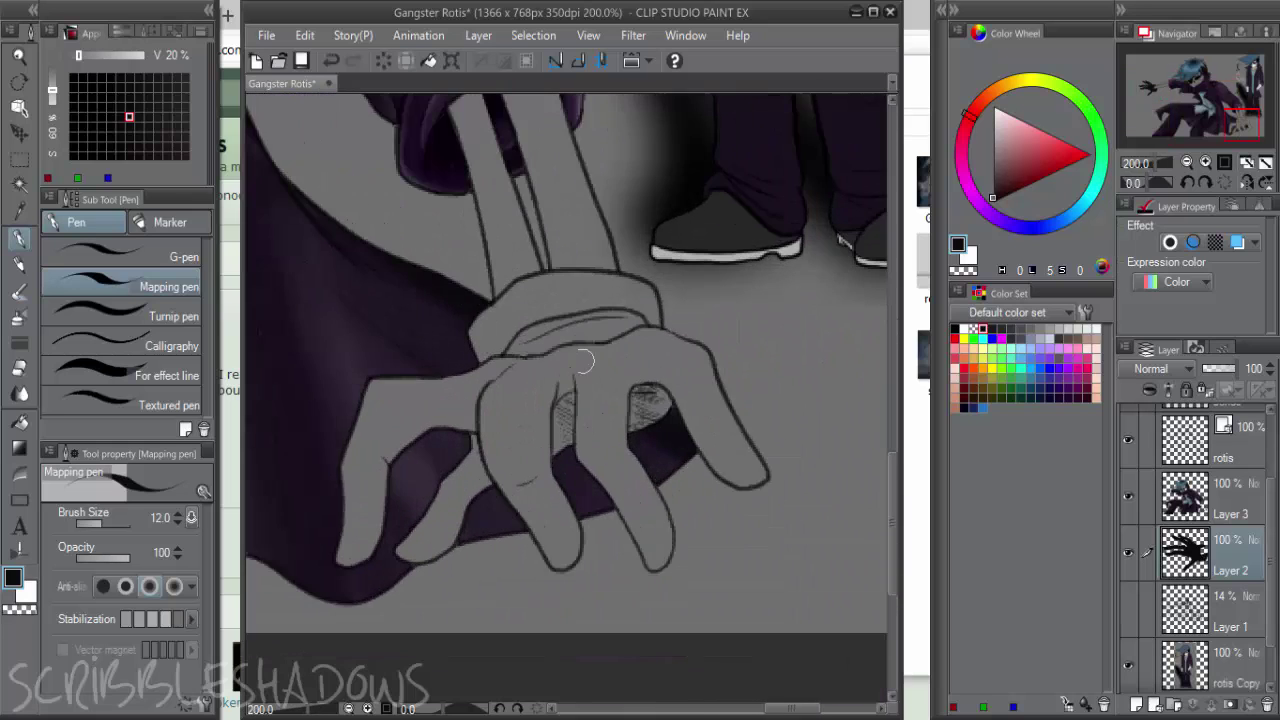
pyautogui.press('g')
pyautogui.press('g')
pyautogui.click(598, 369)
pyautogui.click(522, 380)
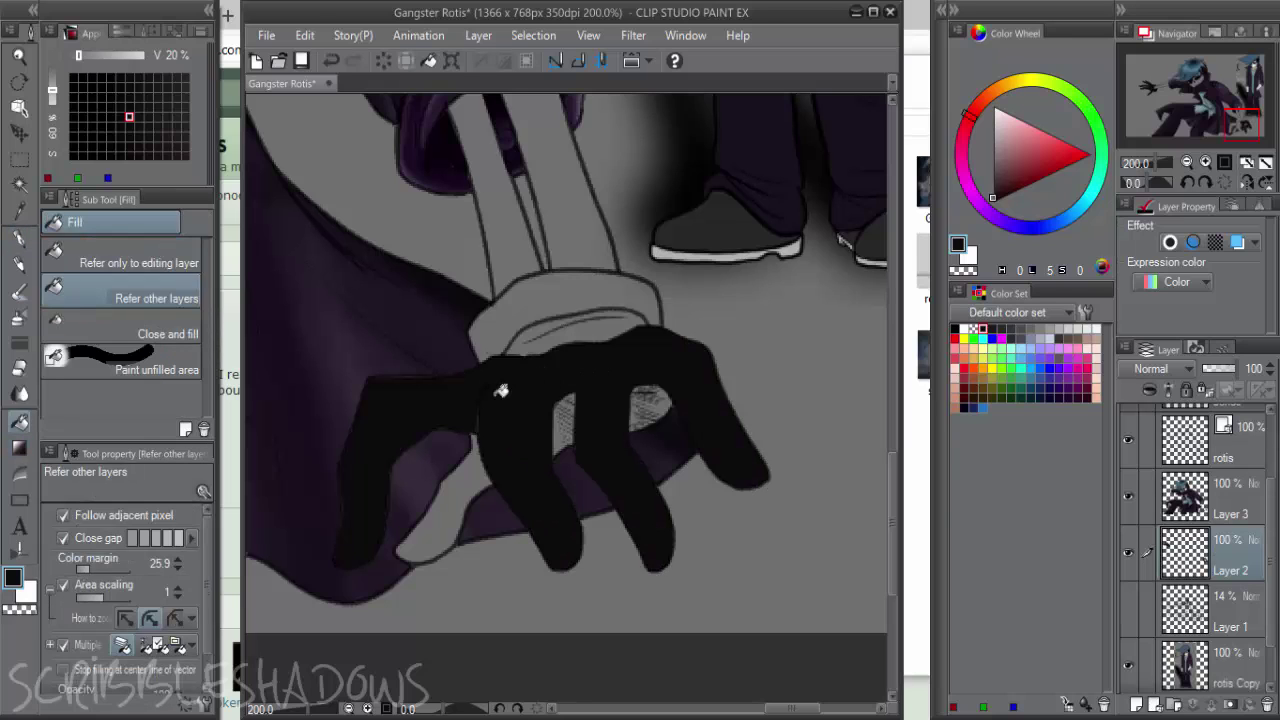
pyautogui.click(469, 480)
# Fill the lower glove's cuff and cover the remaining gaps between cuff and fingers with the Mapping pen
pyautogui.click(574, 326)
pyautogui.click(580, 302)
pyautogui.click(596, 288)
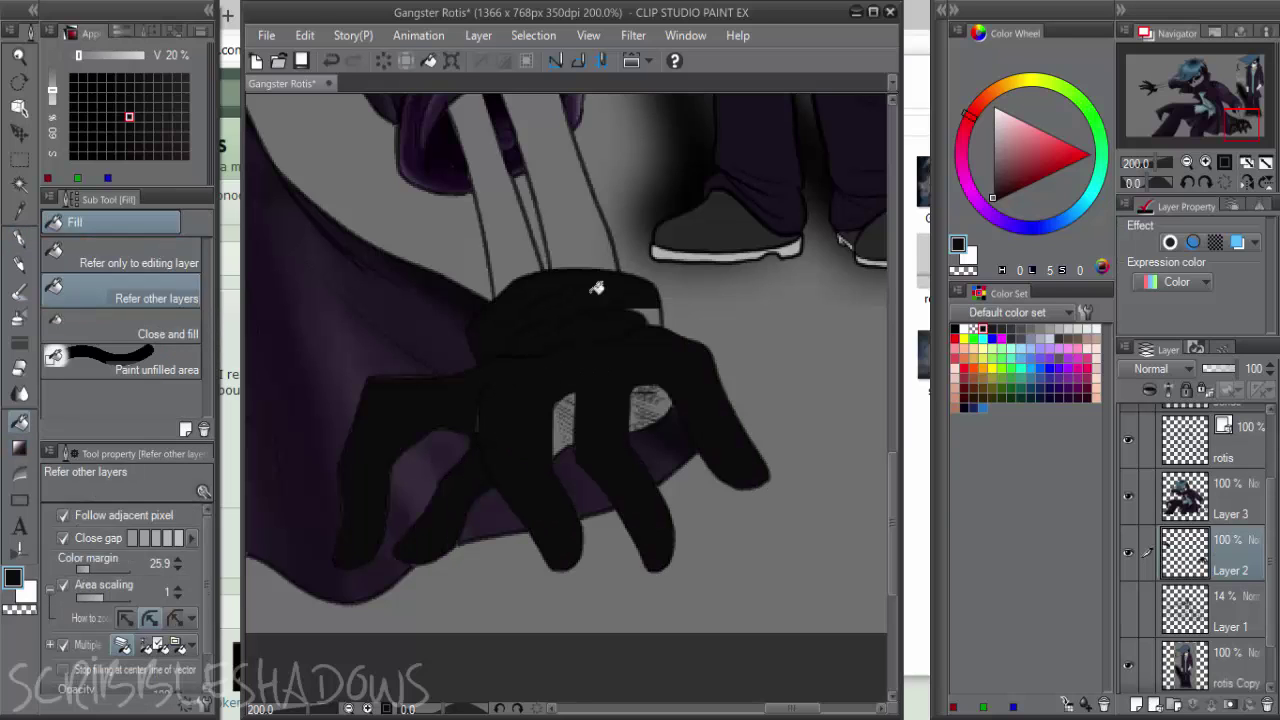
pyautogui.press('p')
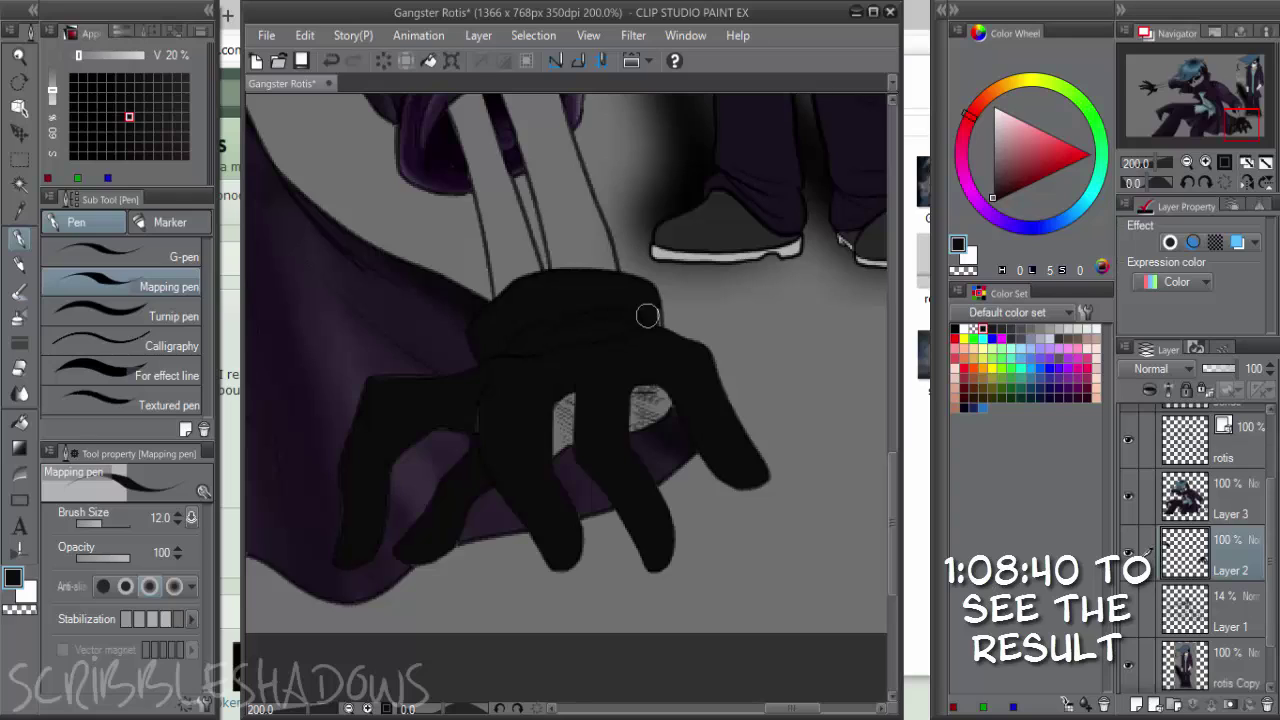
pyautogui.moveTo(484, 431)
pyautogui.mouseDown()
pyautogui.moveTo(554, 398)
pyautogui.moveTo(557, 425)
pyautogui.moveTo(593, 391)
pyautogui.moveTo(546, 457)
pyautogui.moveTo(557, 438)
pyautogui.moveTo(661, 397)
pyautogui.mouseUp()
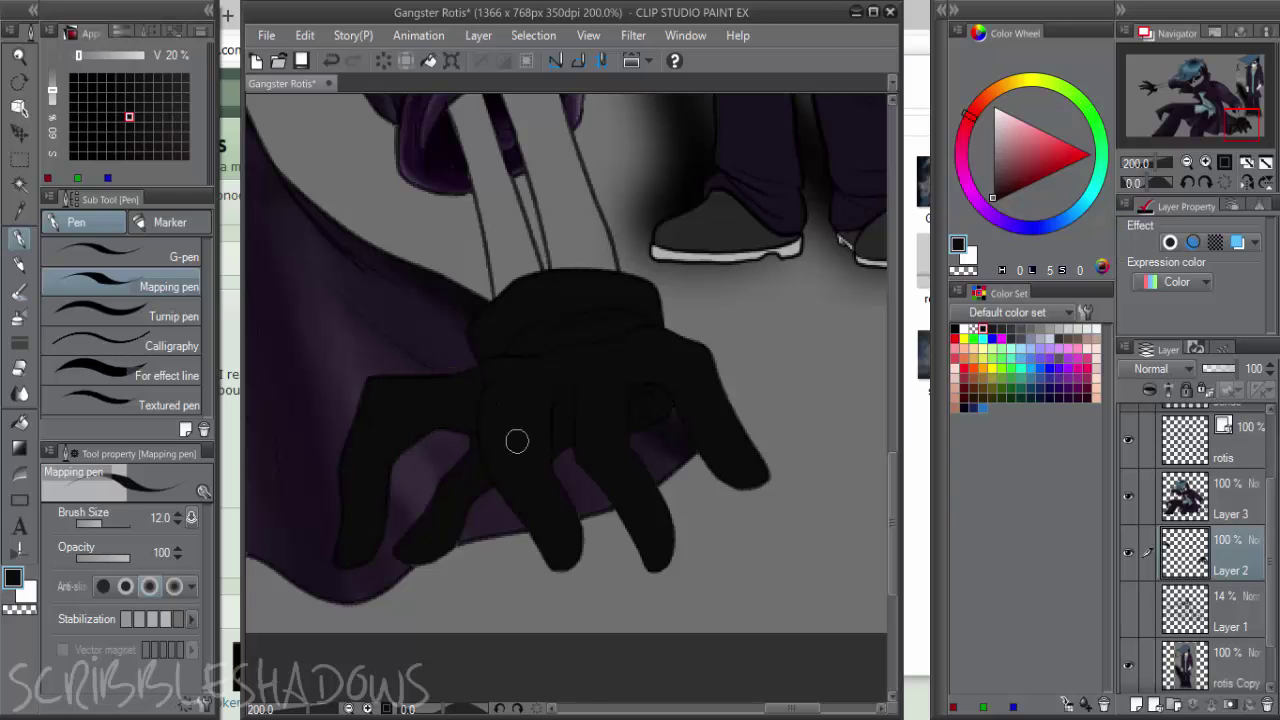
# Hide Layer 1 and add a new raster layer above Layer 2, clipped to it and kept in Normal blending mode
pyautogui.hotkey('ctrl', '-')
pyautogui.hotkey('ctrl', '-')
pyautogui.moveTo(631, 434); pyautogui.dragTo(811, 503)
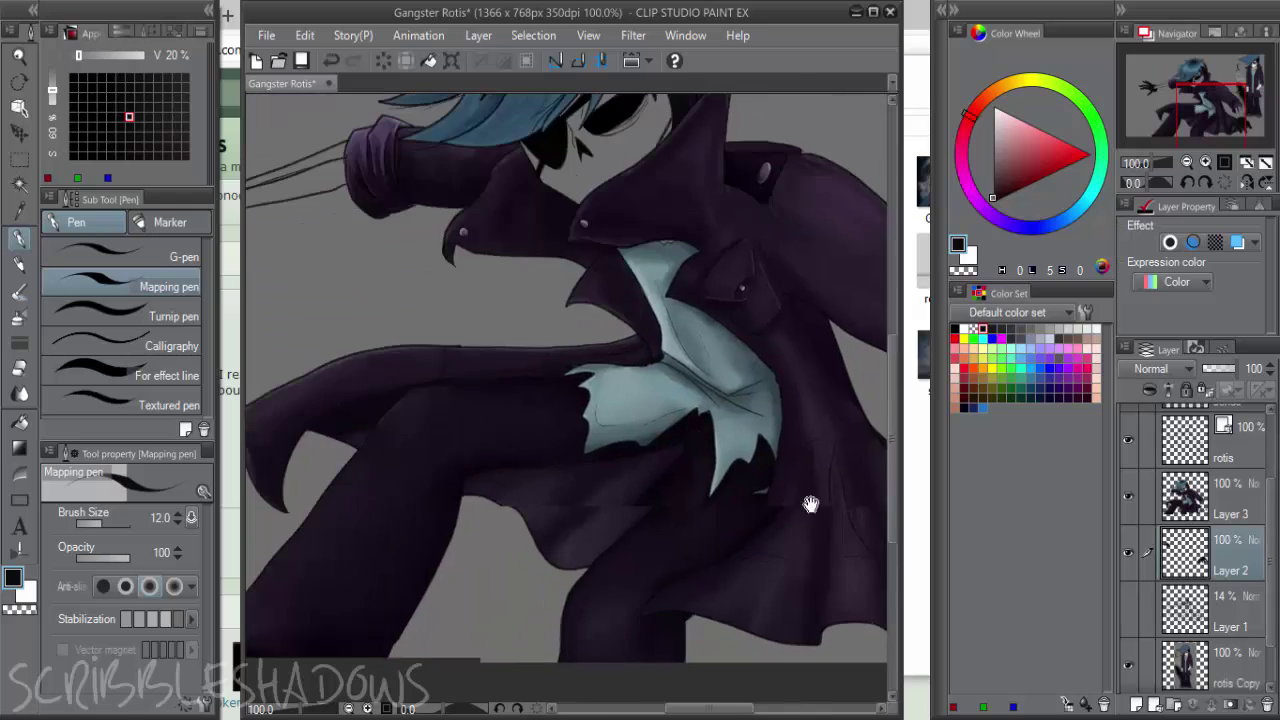
pyautogui.moveTo(560, 370); pyautogui.dragTo(546, 392)
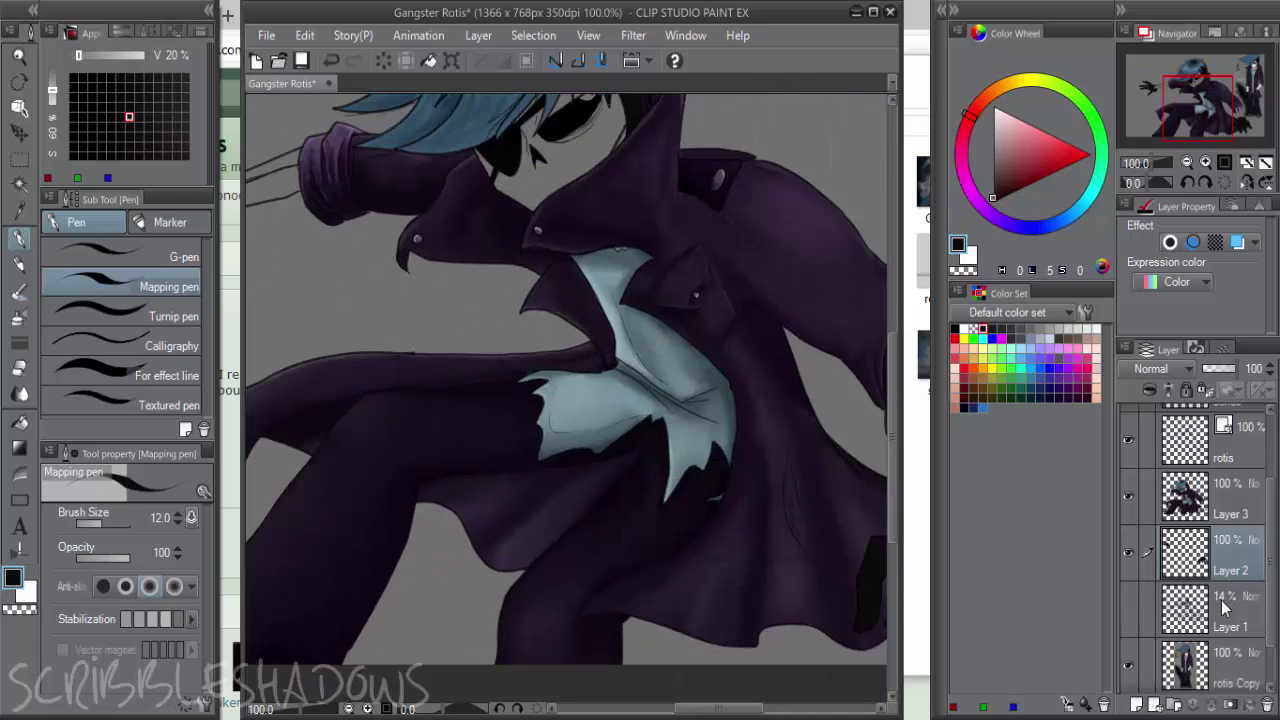
pyautogui.click(1143, 705)
pyautogui.click(1160, 368)
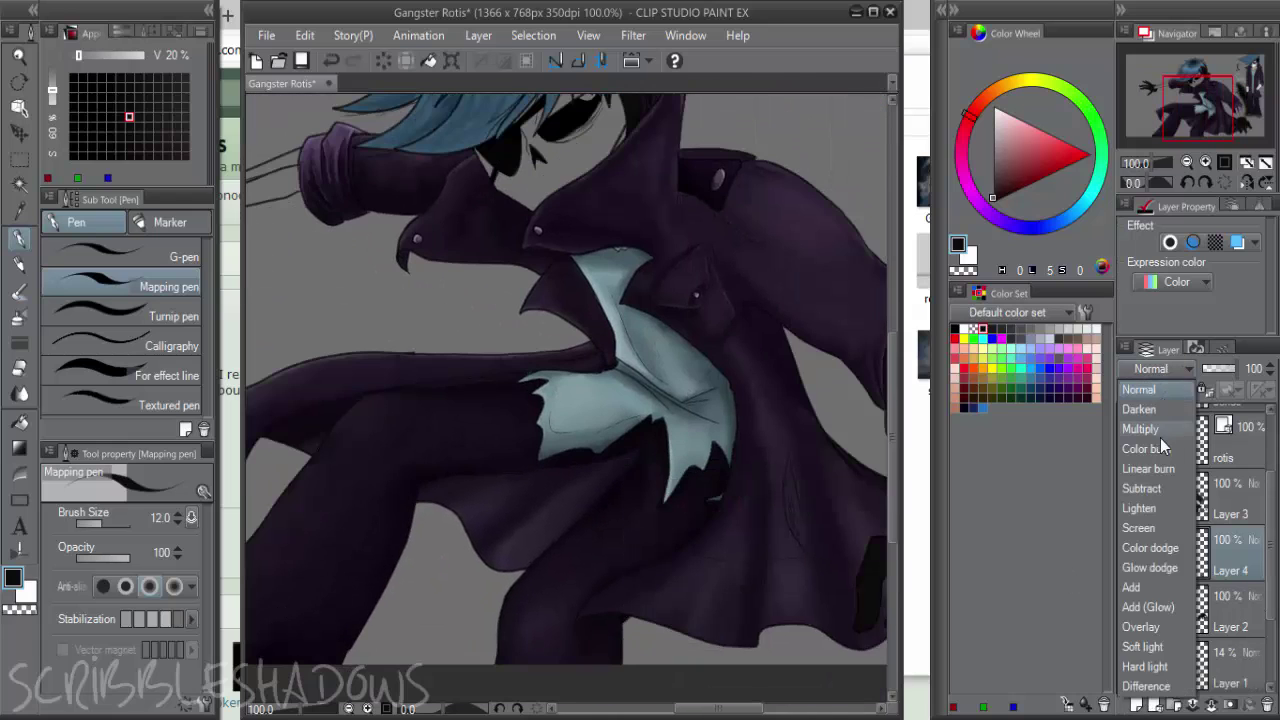
pyautogui.click(1166, 366)
pyautogui.click(1149, 390)
# Paint dark grey highlights on the lower glove's fingers and cuff with the Running color edge watercolor brush at size 15
pyautogui.moveTo(708, 363); pyautogui.dragTo(358, 254)
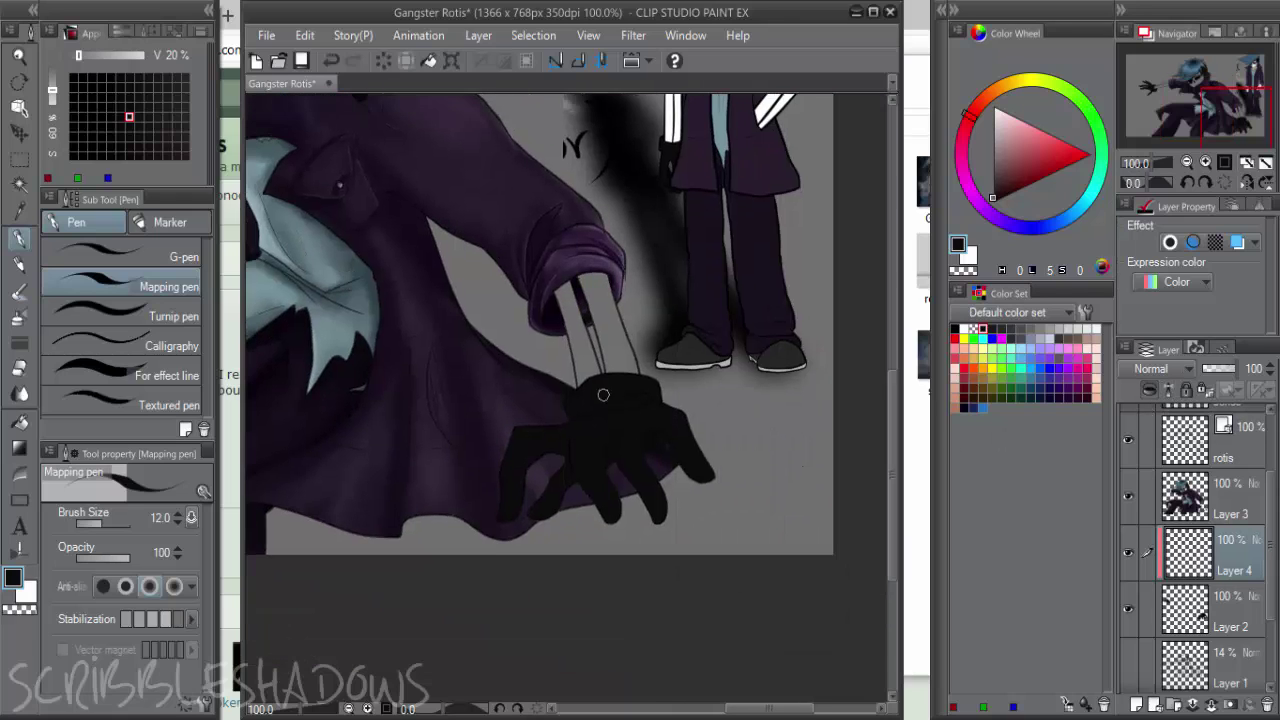
pyautogui.keyDown('ctrl'); pyautogui.click(602, 424); pyautogui.keyUp('ctrl')
pyautogui.press('b')
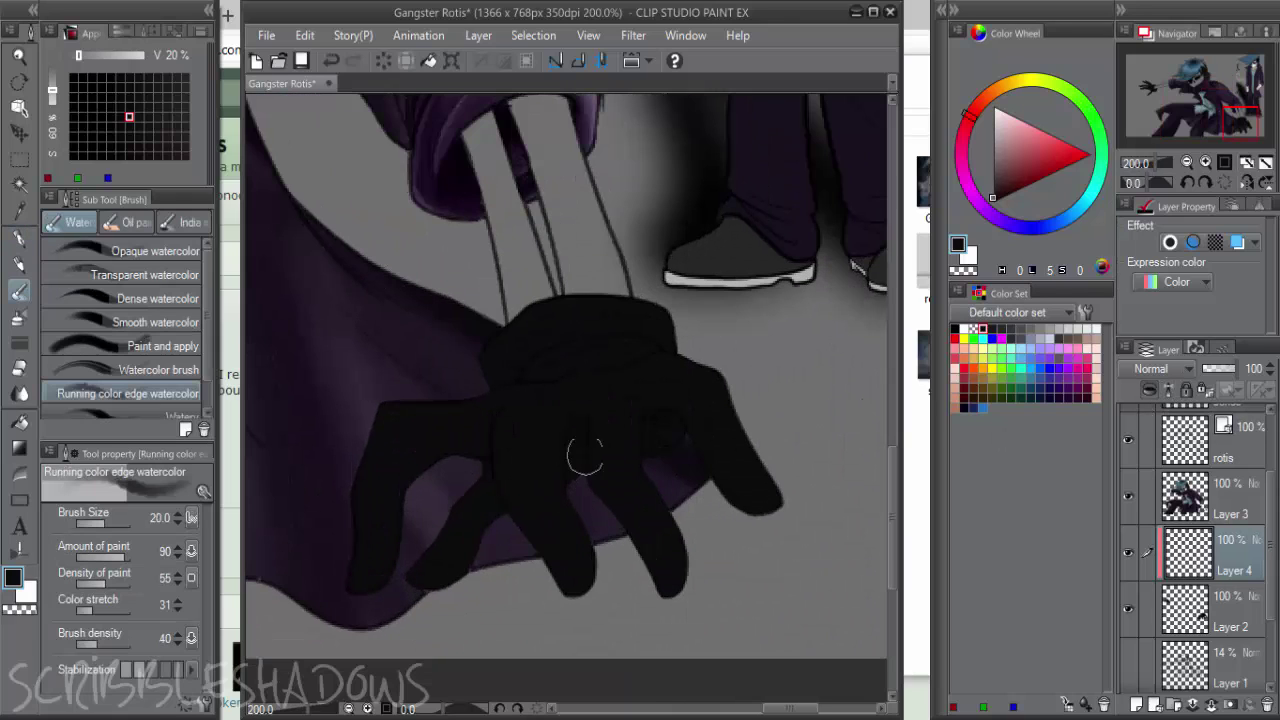
pyautogui.click(996, 182)
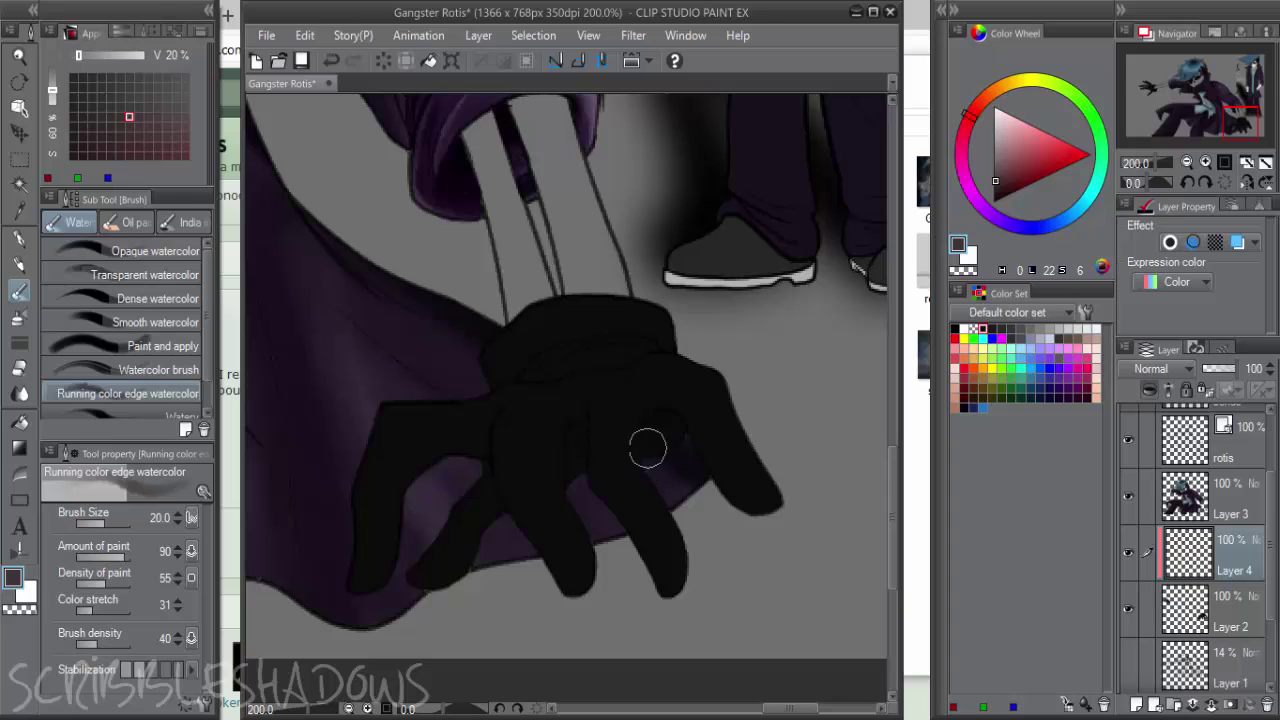
pyautogui.press('[')
pyautogui.press('[')
pyautogui.moveTo(609, 429); pyautogui.dragTo(666, 567)
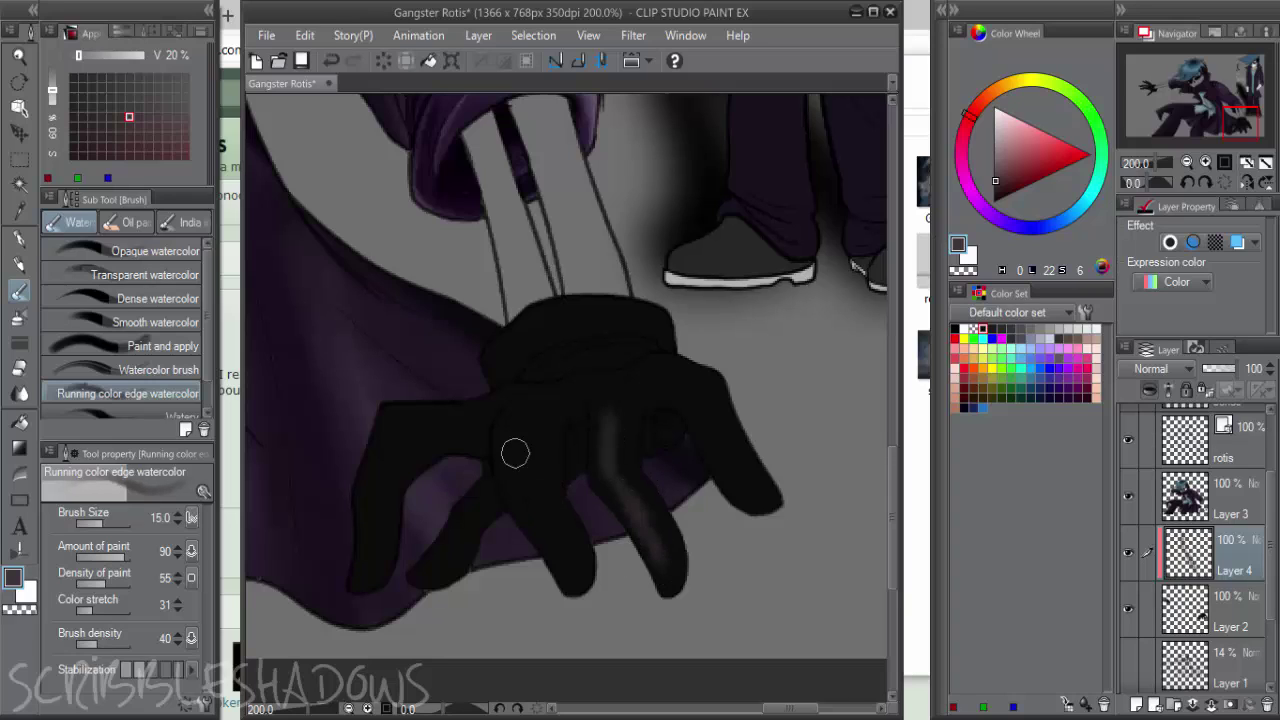
pyautogui.moveTo(515, 452)
pyautogui.mouseDown()
pyautogui.moveTo(523, 478)
pyautogui.moveTo(540, 456)
pyautogui.mouseUp()
pyautogui.moveTo(390, 413); pyautogui.dragTo(356, 527)
pyautogui.moveTo(663, 351)
pyautogui.mouseDown()
pyautogui.moveTo(548, 329)
pyautogui.moveTo(566, 322)
pyautogui.moveTo(636, 341)
pyautogui.moveTo(549, 360)
pyautogui.mouseUp()
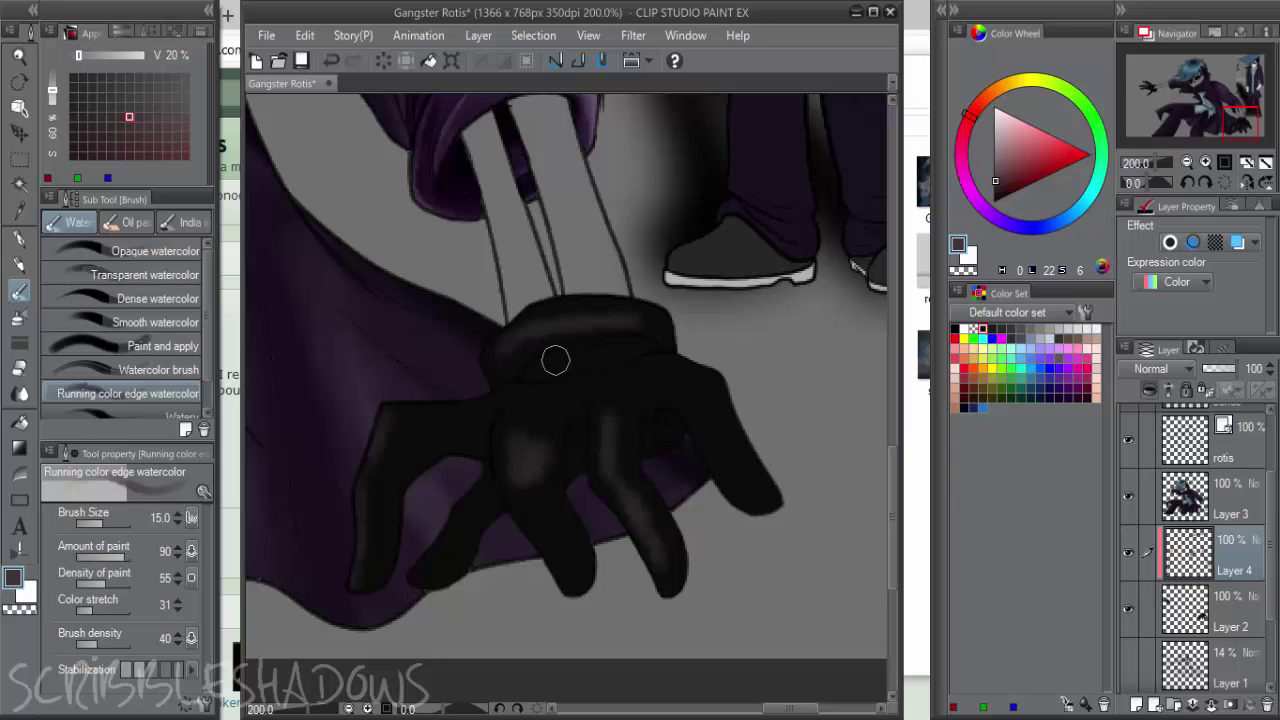
# Sample the lower glove's near-black color and soften the grey highlights on its middle fingers
pyautogui.keyDown('alt'); pyautogui.click(710, 443); pyautogui.keyUp('alt')
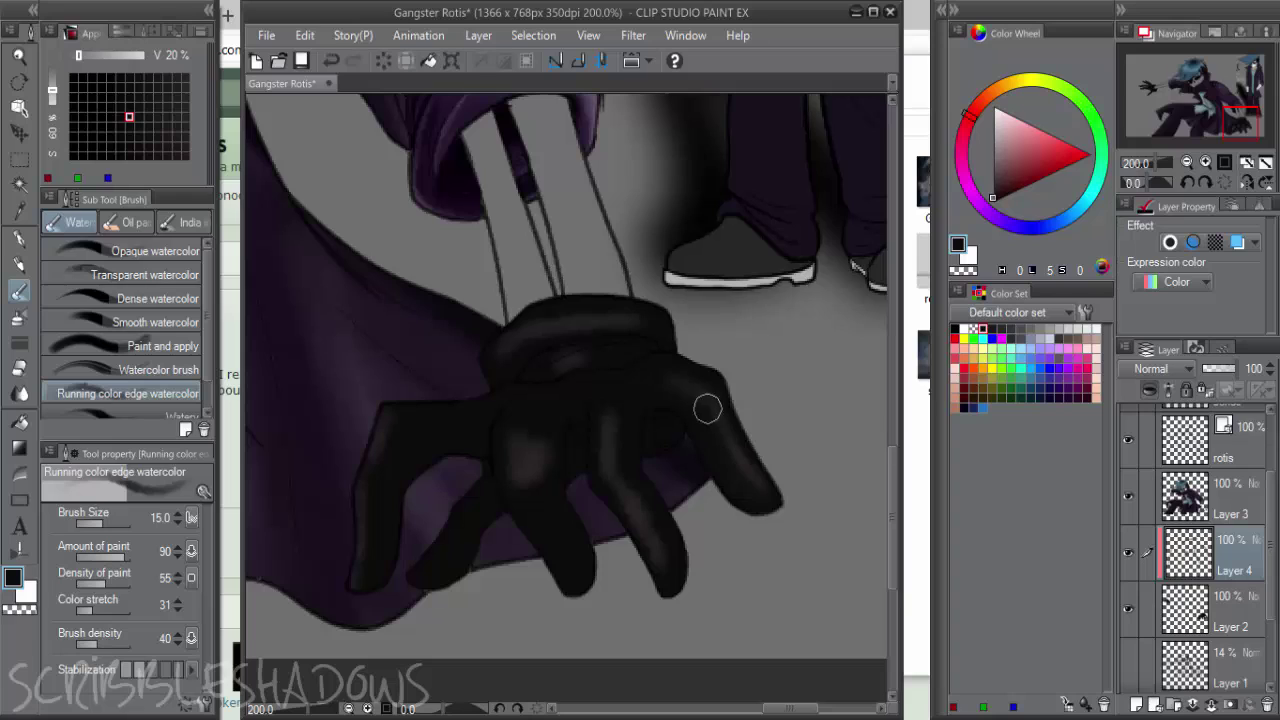
pyautogui.moveTo(612, 436); pyautogui.dragTo(665, 584)
pyautogui.moveTo(609, 430)
pyautogui.mouseDown()
pyautogui.moveTo(520, 429)
pyautogui.moveTo(542, 479)
pyautogui.mouseUp()
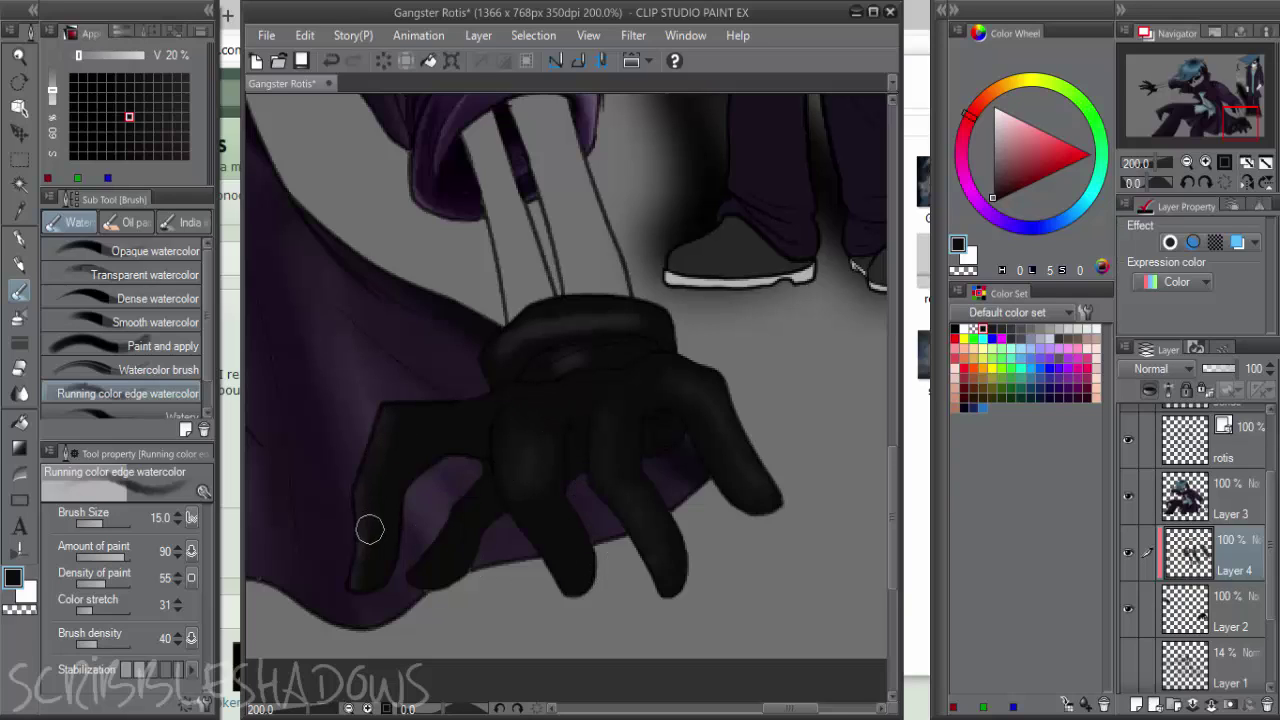
# Shade the thumb and the areas between the lower glove's fingers with black, blending with tones sampled from the glove
pyautogui.click(992, 206)
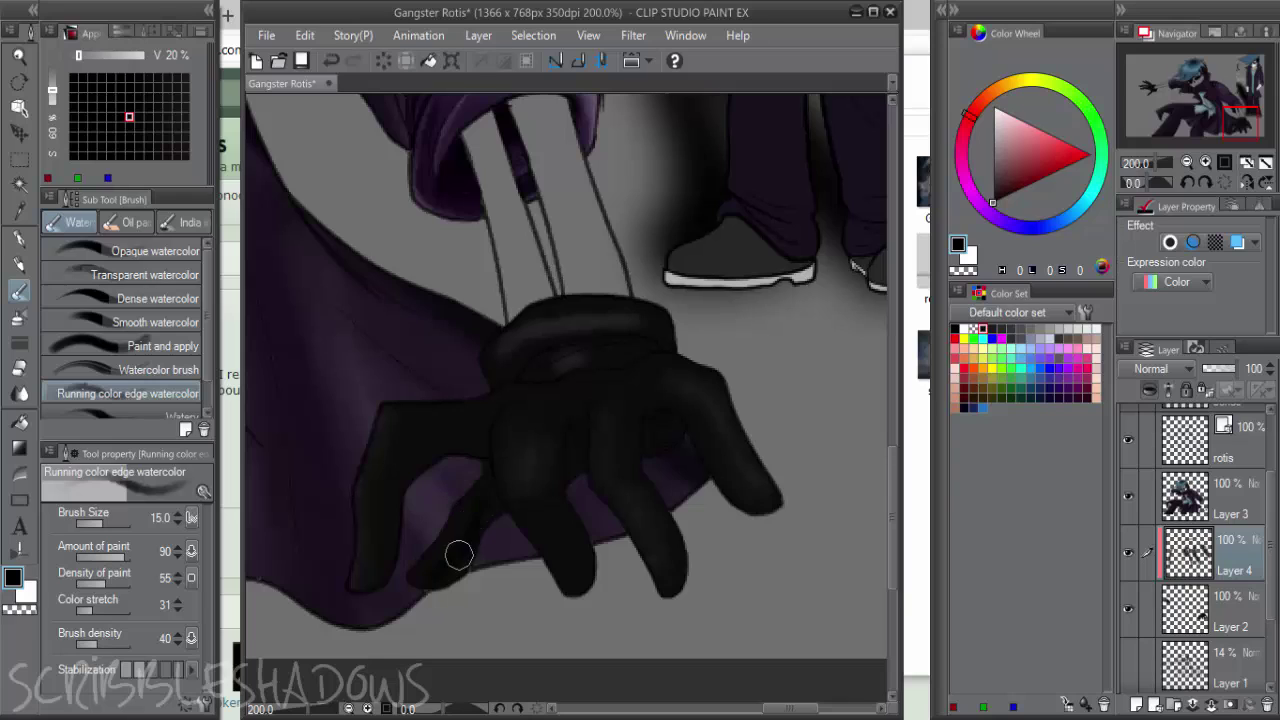
pyautogui.moveTo(459, 556)
pyautogui.mouseDown()
pyautogui.moveTo(494, 507)
pyautogui.moveTo(492, 486)
pyautogui.moveTo(469, 532)
pyautogui.moveTo(458, 524)
pyautogui.moveTo(474, 509)
pyautogui.moveTo(419, 575)
pyautogui.mouseUp()
pyautogui.keyDown('alt'); pyautogui.click(459, 525); pyautogui.keyUp('alt')
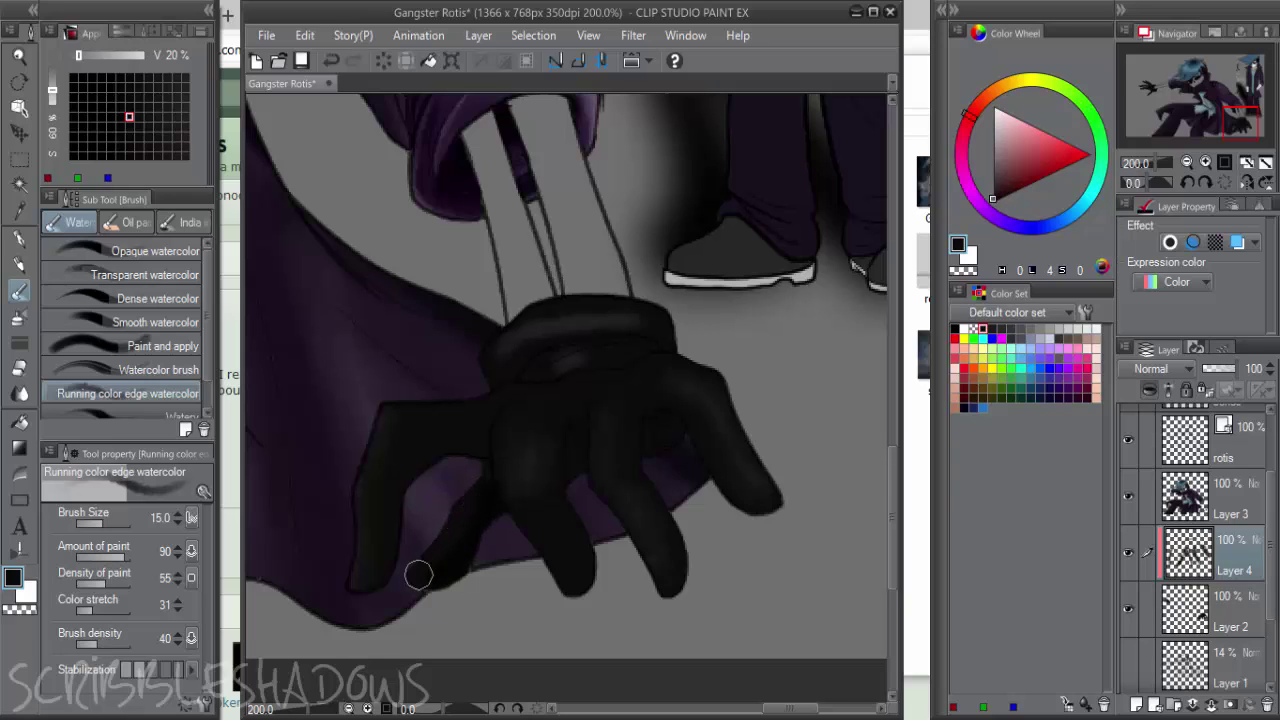
pyautogui.moveTo(563, 409); pyautogui.dragTo(569, 518)
pyautogui.click(998, 203)
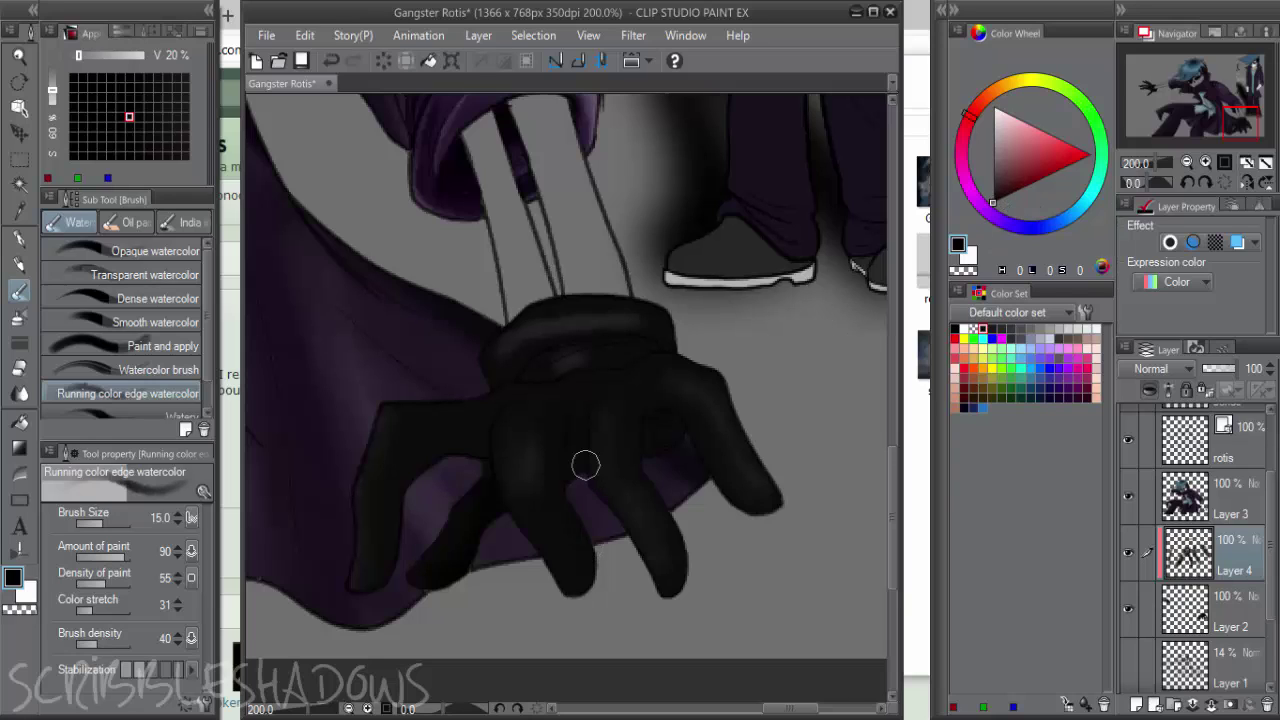
pyautogui.keyDown('alt'); pyautogui.click(562, 546); pyautogui.keyUp('alt')
pyautogui.keyDown('alt'); pyautogui.click(697, 419); pyautogui.keyUp('alt')
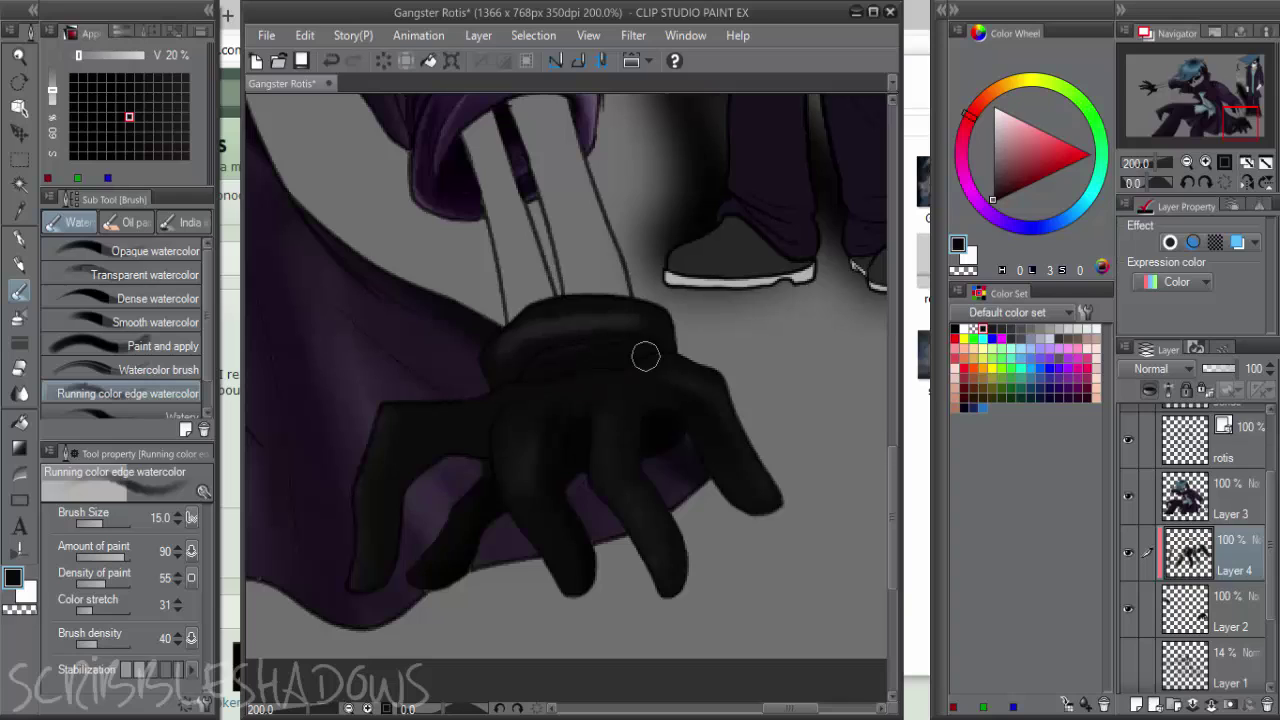
pyautogui.click(1000, 191)
pyautogui.moveTo(583, 377); pyautogui.dragTo(608, 365)
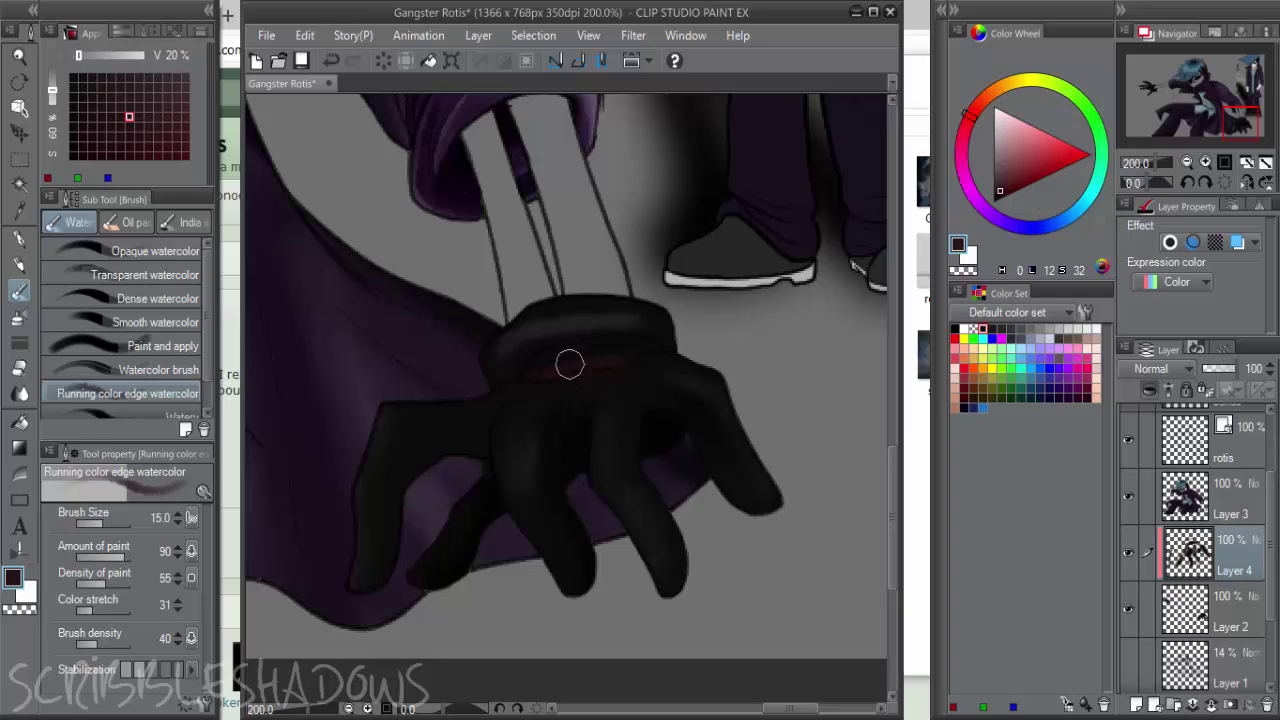
pyautogui.hotkey('ctrl', 'z')
# Paint black shading into the fold of the lower glove's cuff and tone down the highlight above it
pyautogui.click(992, 203)
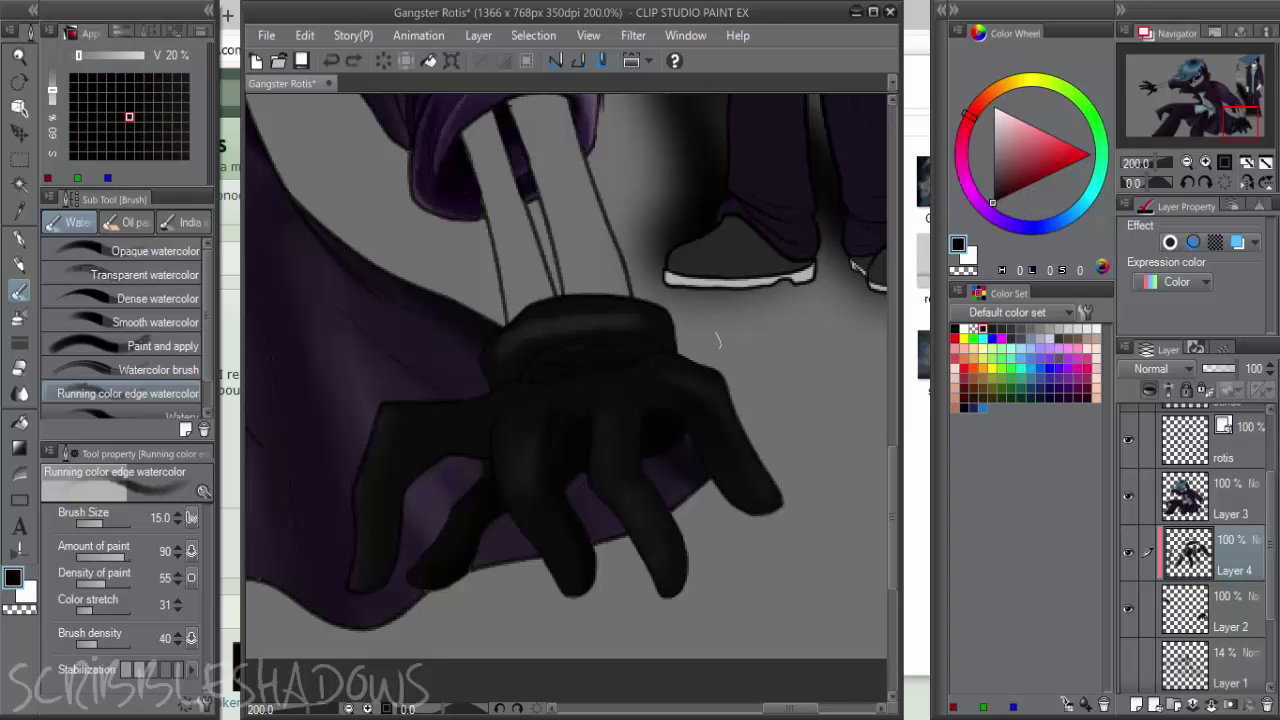
pyautogui.moveTo(564, 375)
pyautogui.mouseDown()
pyautogui.moveTo(645, 363)
pyautogui.moveTo(580, 363)
pyautogui.mouseUp()
pyautogui.moveTo(589, 320)
pyautogui.mouseDown()
pyautogui.moveTo(531, 322)
pyautogui.moveTo(649, 309)
pyautogui.moveTo(533, 337)
pyautogui.moveTo(656, 322)
pyautogui.moveTo(580, 301)
pyautogui.mouseUp()
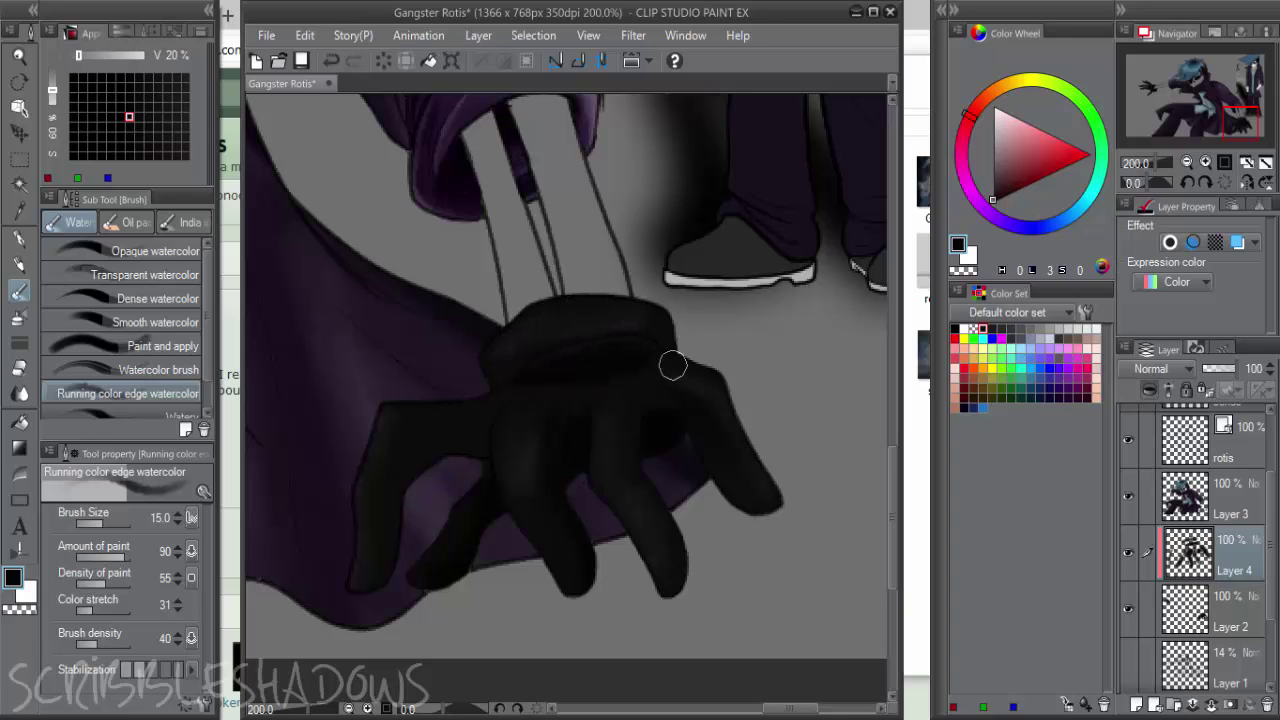
# Shade the leftmost finger of the lower glove down to its tip with black and a sampled glove tone
pyautogui.moveTo(362, 426)
pyautogui.mouseDown()
pyautogui.moveTo(414, 494)
pyautogui.moveTo(396, 533)
pyautogui.mouseUp()
pyautogui.click(1001, 199)
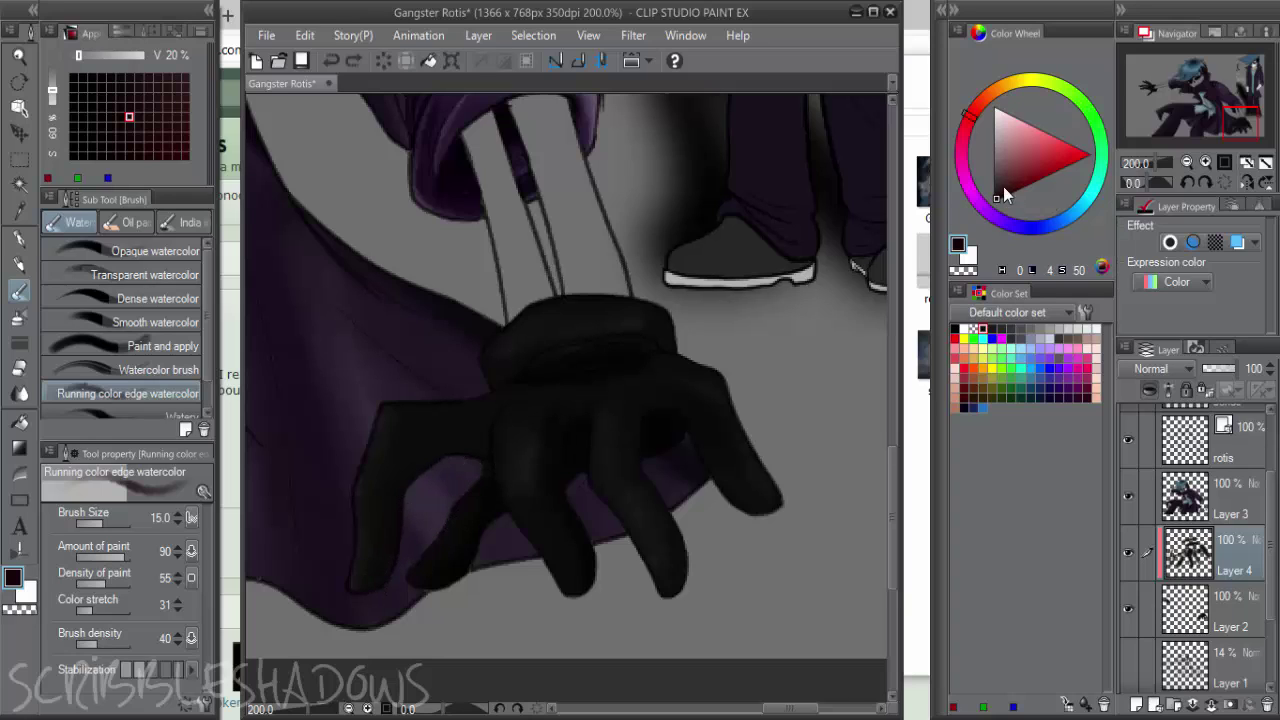
pyautogui.click(993, 200)
pyautogui.moveTo(373, 588); pyautogui.dragTo(380, 578)
pyautogui.keyDown('alt'); pyautogui.click(408, 467); pyautogui.keyUp('alt')
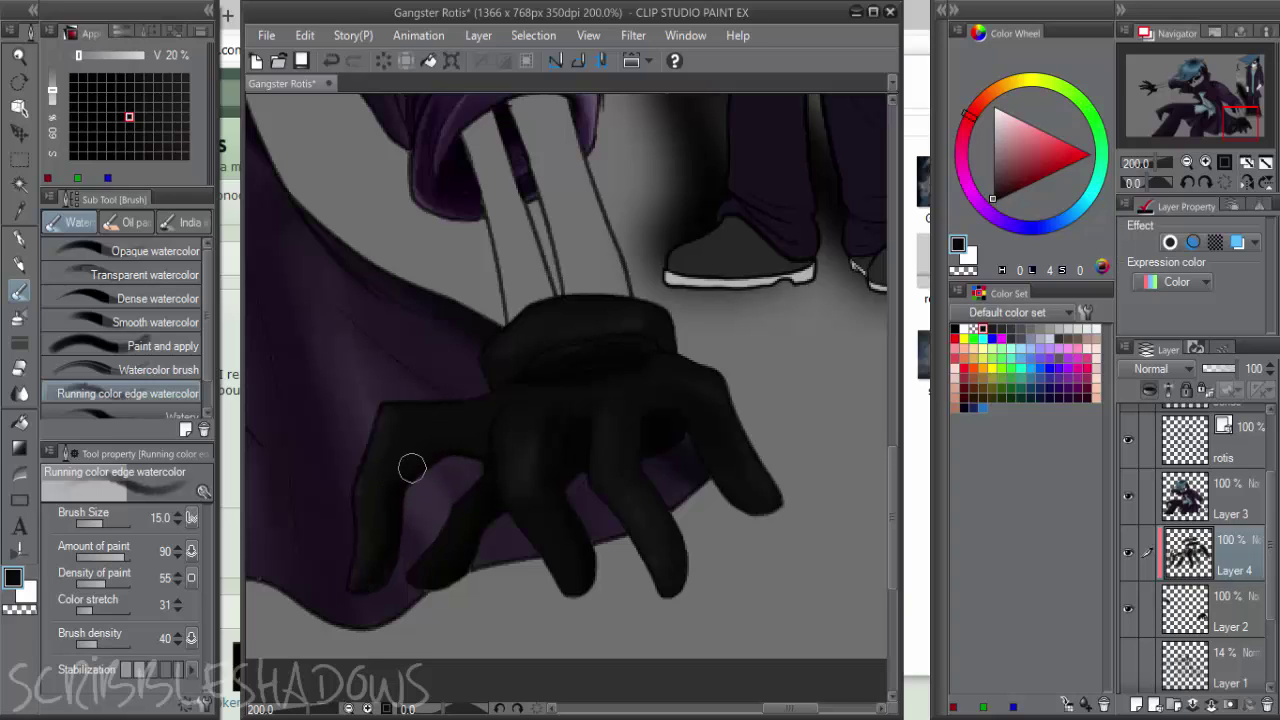
# Deepen the shadows around the base of the lower glove's leftmost finger with pure black from the color set
pyautogui.click(990, 199)
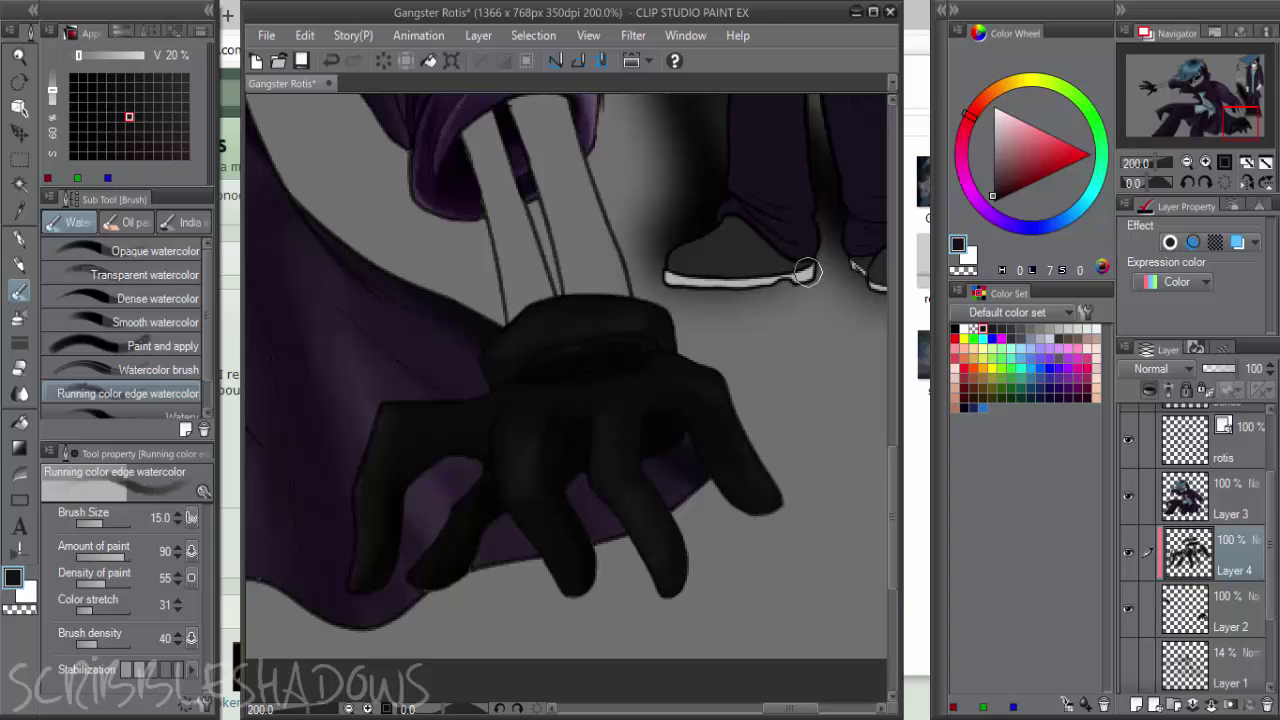
pyautogui.click(82, 155)
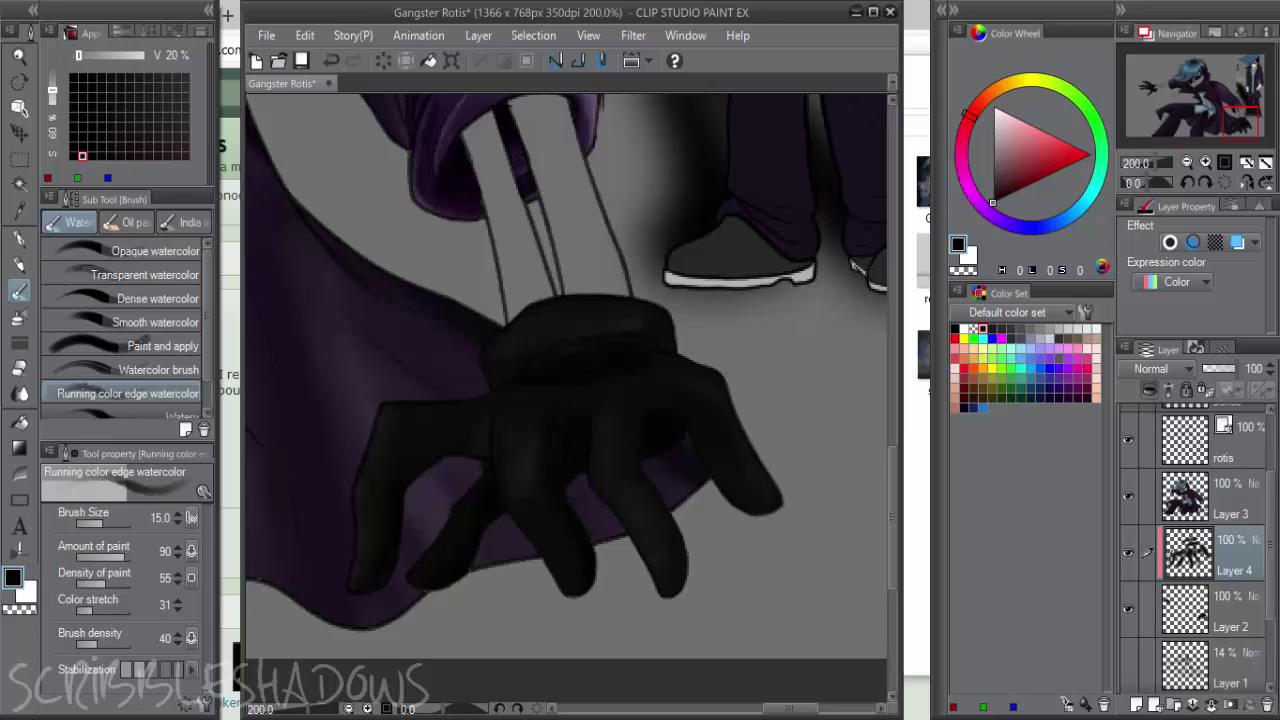
pyautogui.click(955, 329)
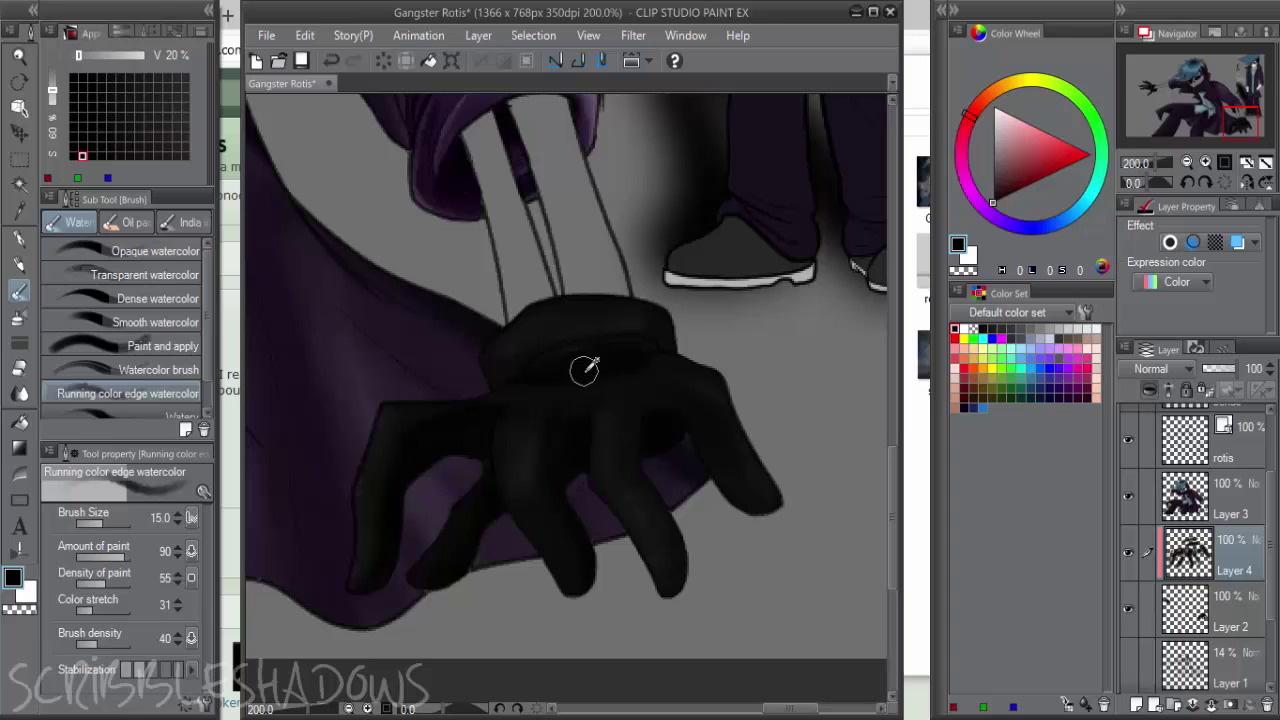
# Paint a medium-grey highlight along the edge where the lower glove's cuff meets the back of the hand
pyautogui.click(990, 157)
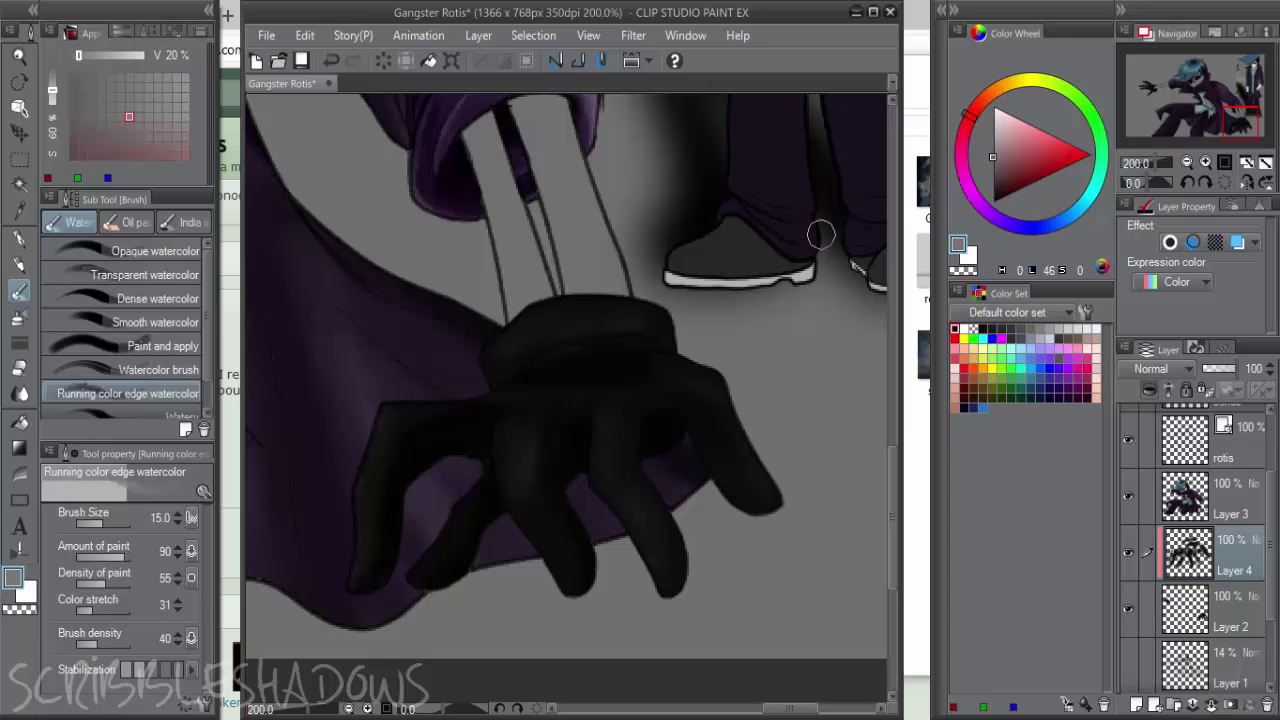
pyautogui.moveTo(505, 395); pyautogui.dragTo(585, 370)
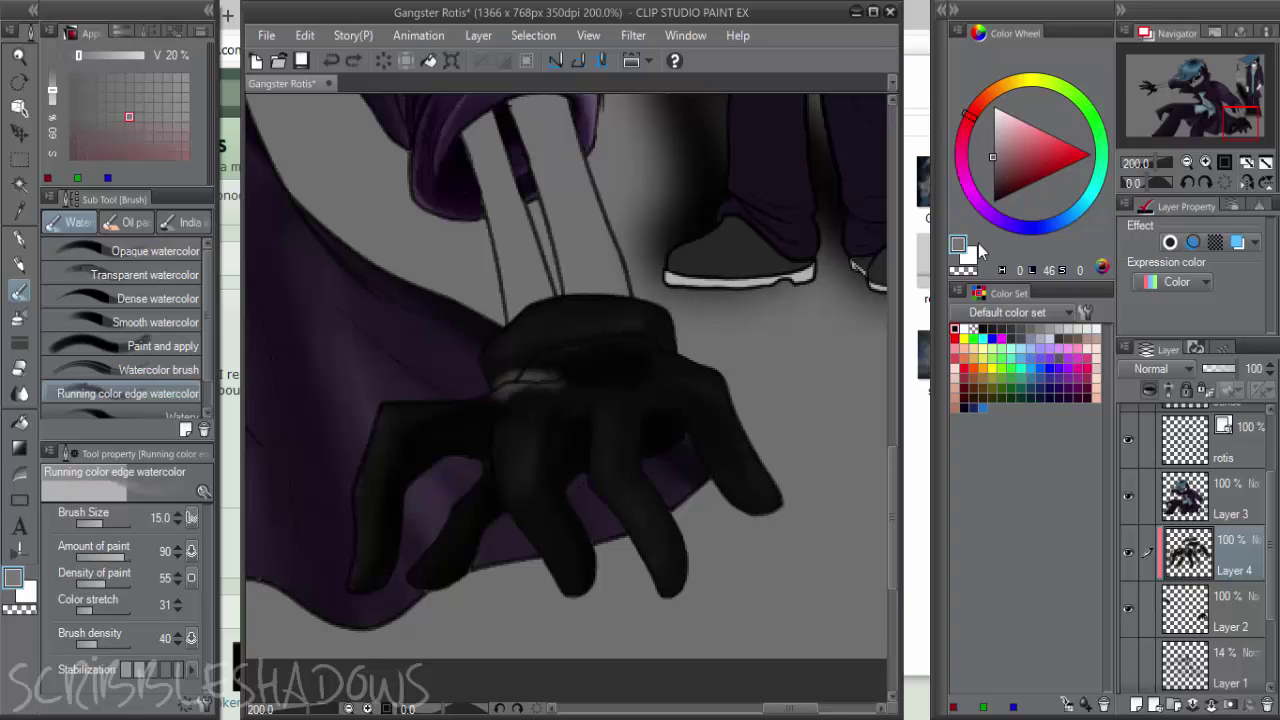
pyautogui.hotkey('ctrl', 'z')
pyautogui.moveTo(505, 395); pyautogui.dragTo(662, 358)
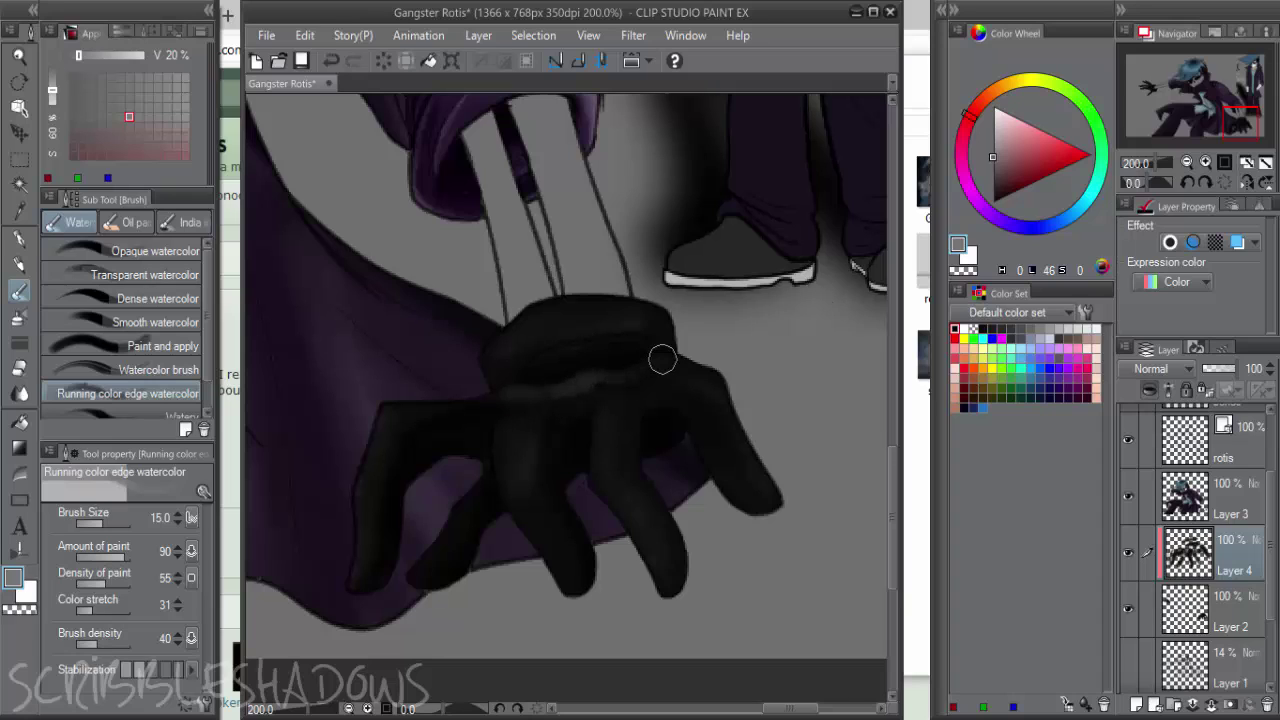
# Soften the grey highlight below the lower glove's cuff with a sampled glove tone and touch up its second finger in dark grey
pyautogui.keyDown('alt'); pyautogui.click(610, 388); pyautogui.keyUp('alt')
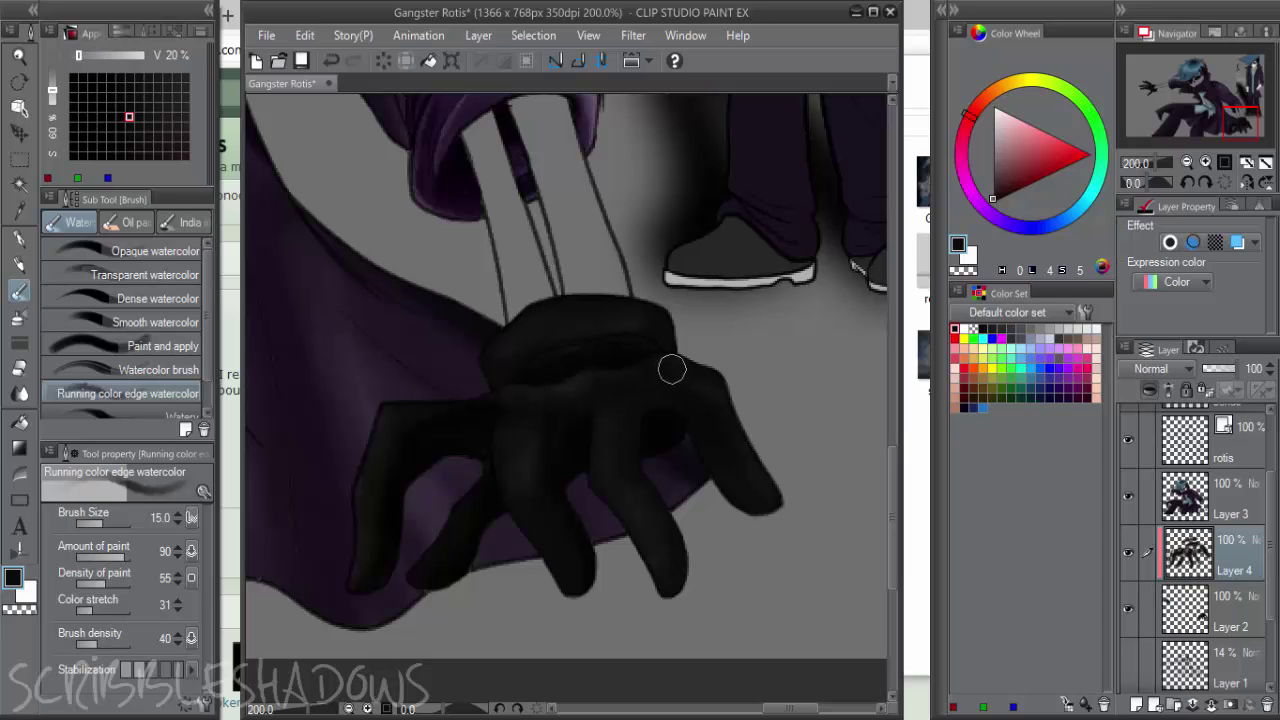
pyautogui.scroll(-3, 627, 253)
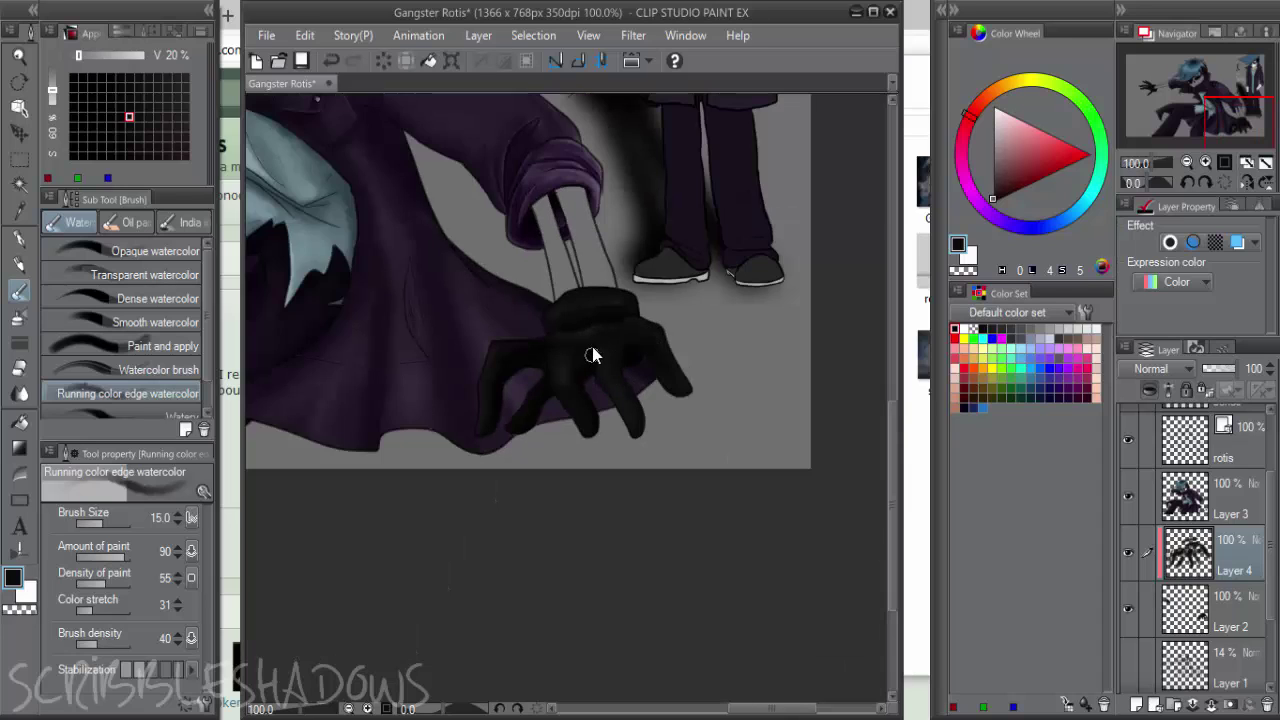
pyautogui.scroll(3, 547, 370)
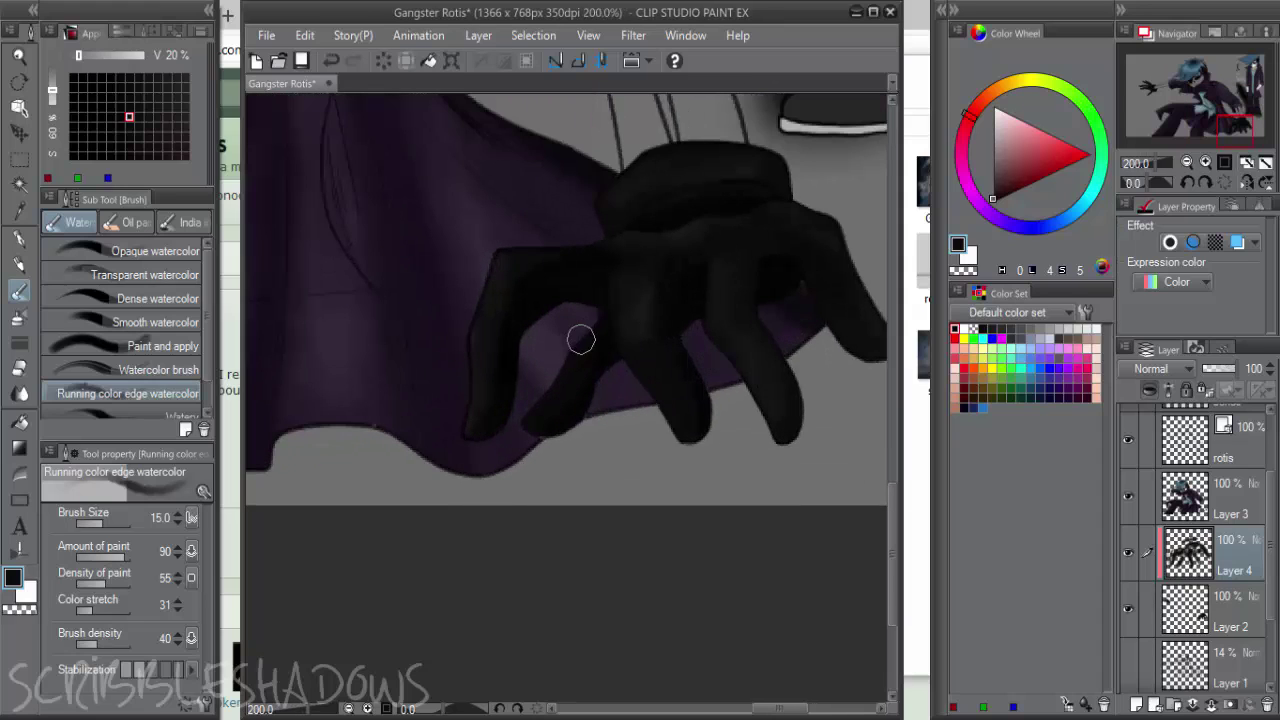
pyautogui.click(992, 183)
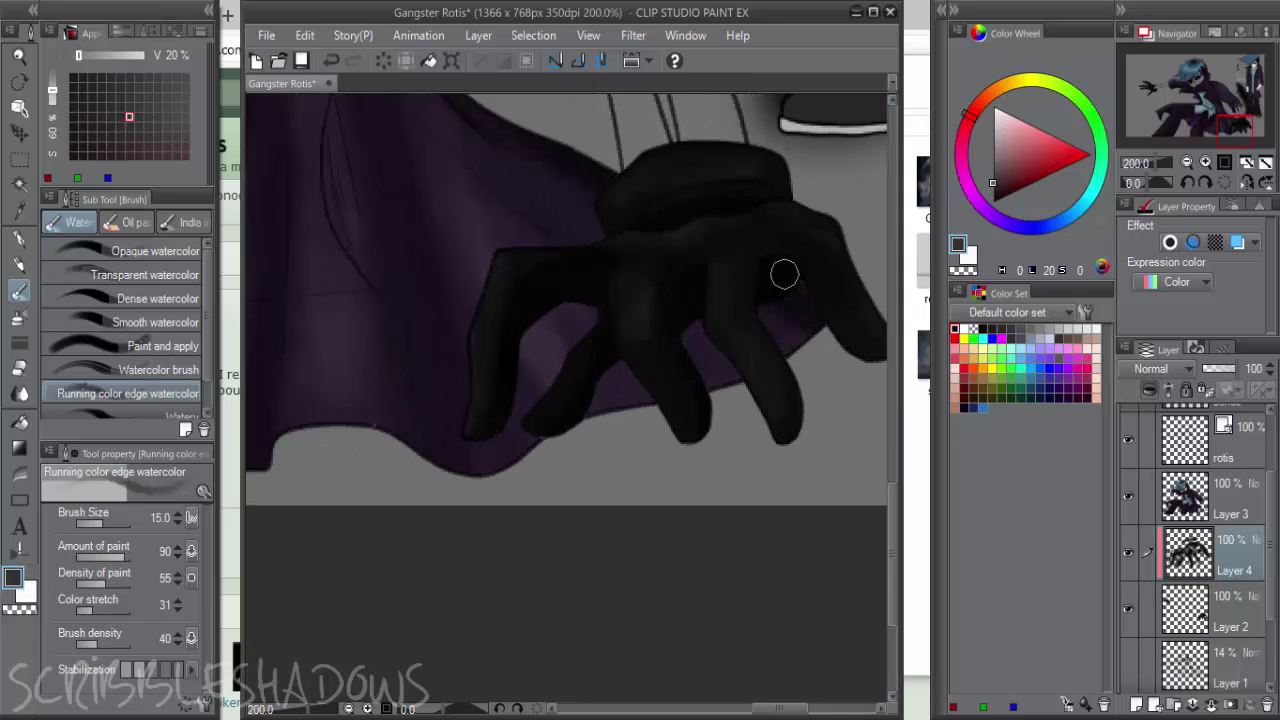
pyautogui.keyDown('alt'); pyautogui.click(537, 420); pyautogui.keyUp('alt')
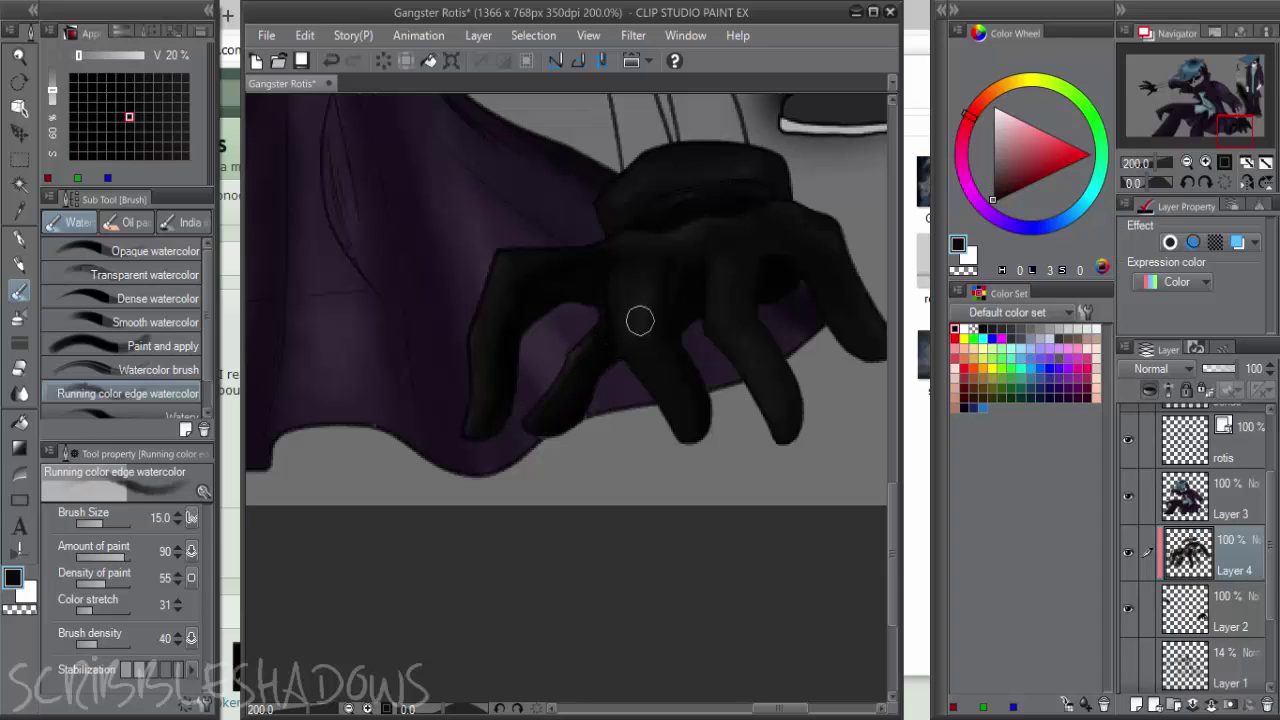
# Paint a fine dark-grey edge highlight along the lower glove's middle finger and blend it with sampled glove tones
pyautogui.click(992, 179)
pyautogui.press('[')
pyautogui.press('[')
pyautogui.press('[')
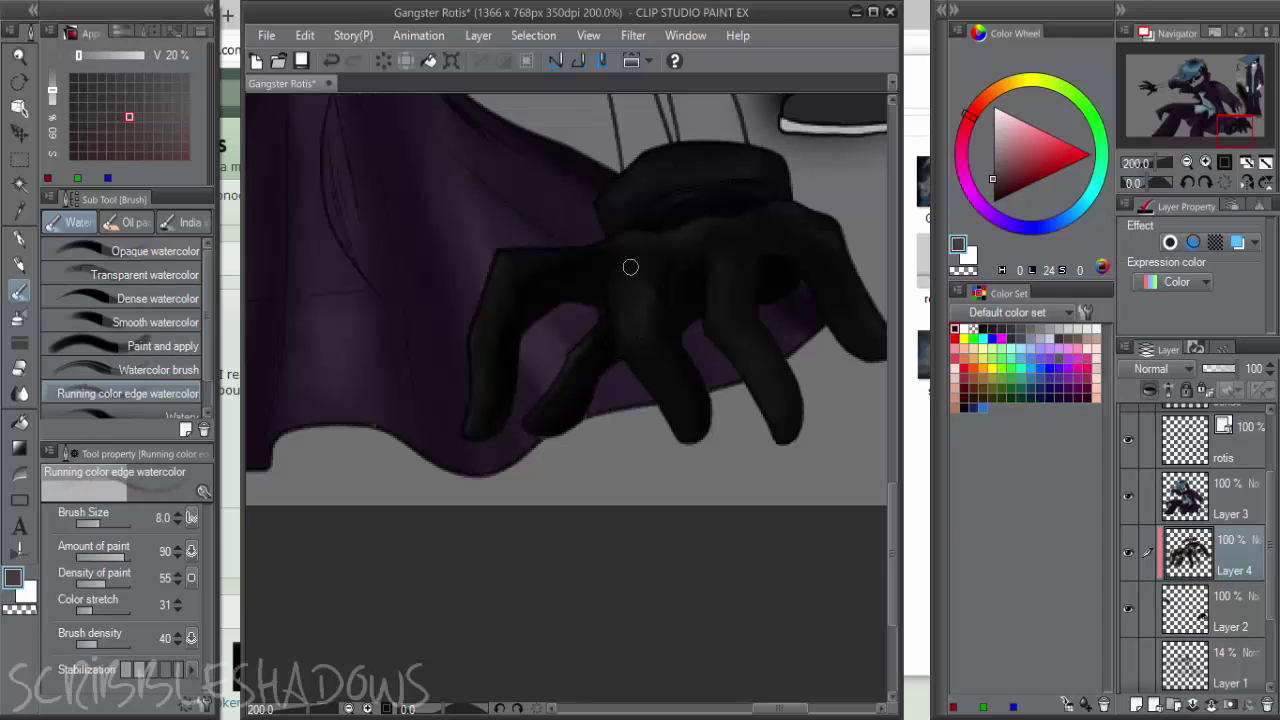
pyautogui.keyDown('alt'); pyautogui.click(669, 419); pyautogui.keyUp('alt')
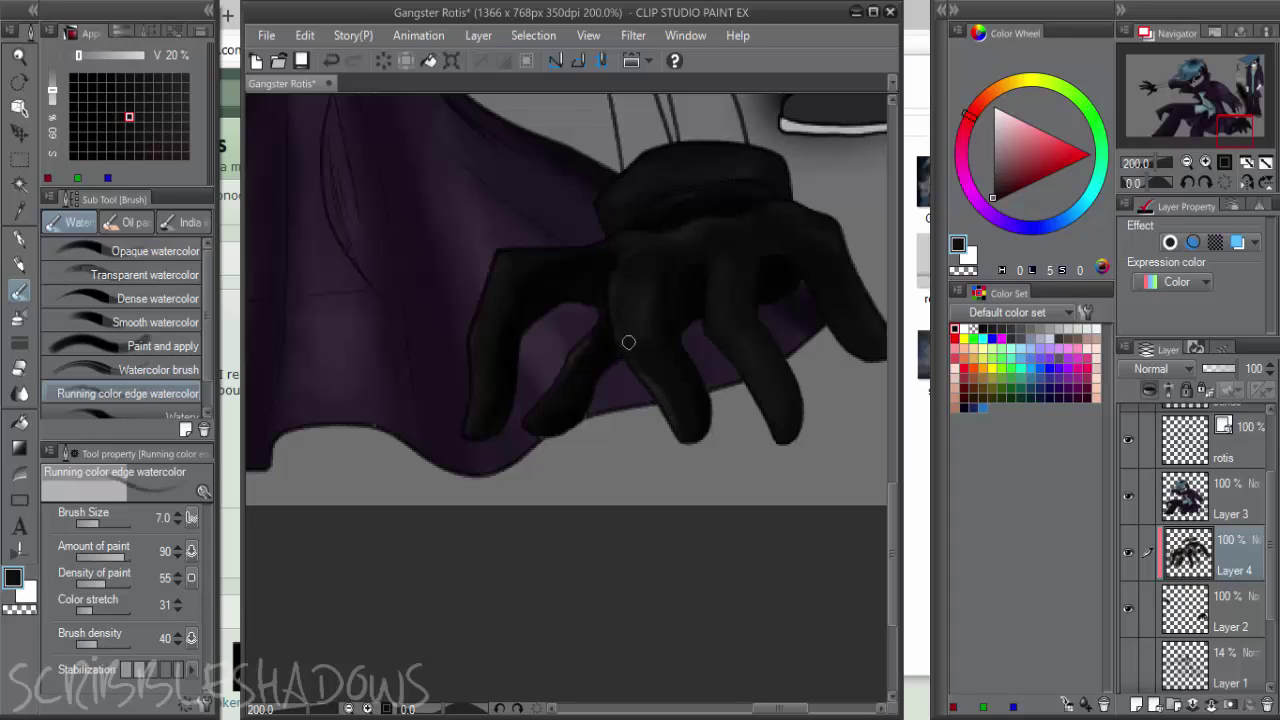
pyautogui.press(']')
pyautogui.press(']')
pyautogui.keyDown('alt'); pyautogui.click(674, 401); pyautogui.keyUp('alt')
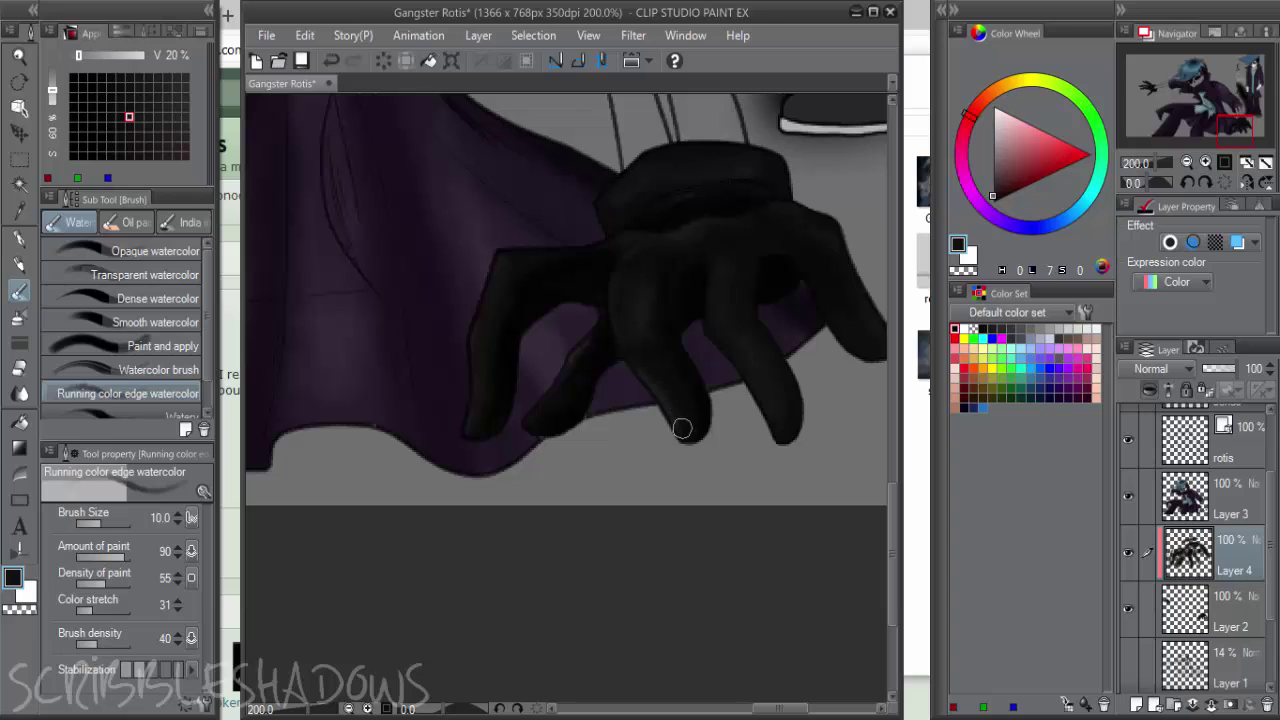
# Paint a warm dark highlight on the middle finger's knuckle with a size 12 brush and blend it with sampled near-black
pyautogui.click(995, 188)
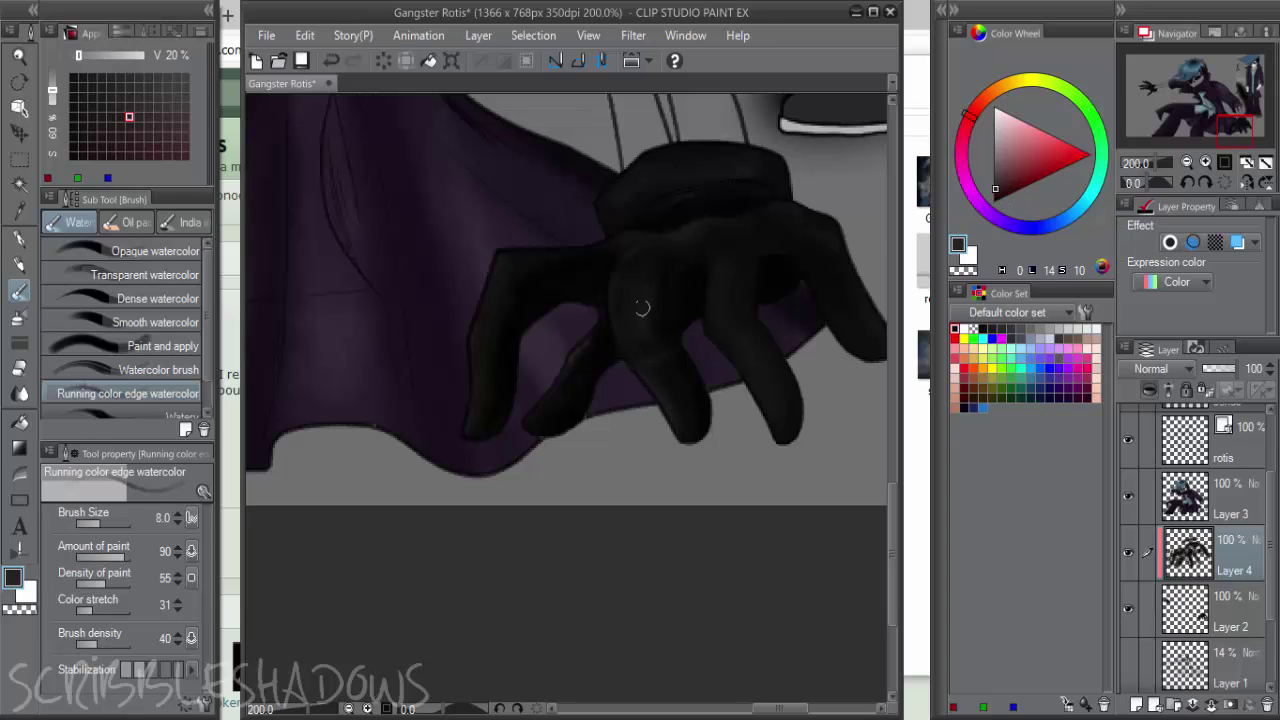
pyautogui.press(']')
pyautogui.press(']')
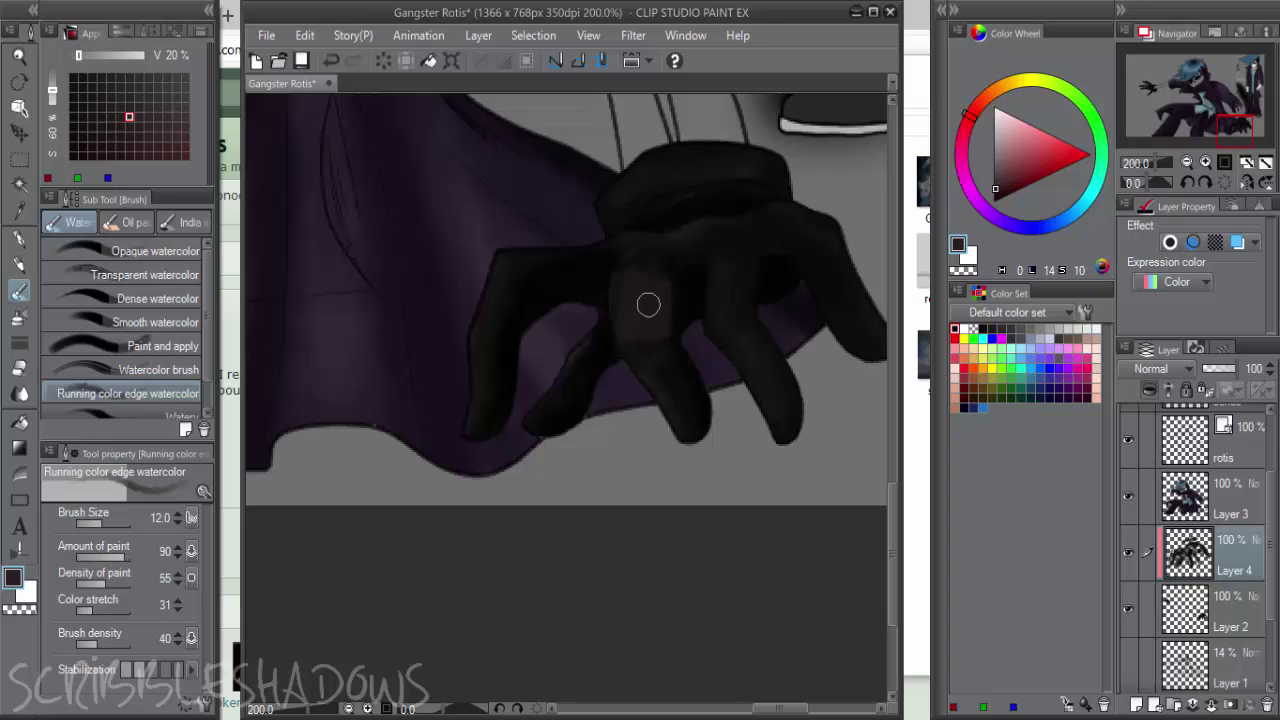
pyautogui.click(981, 196)
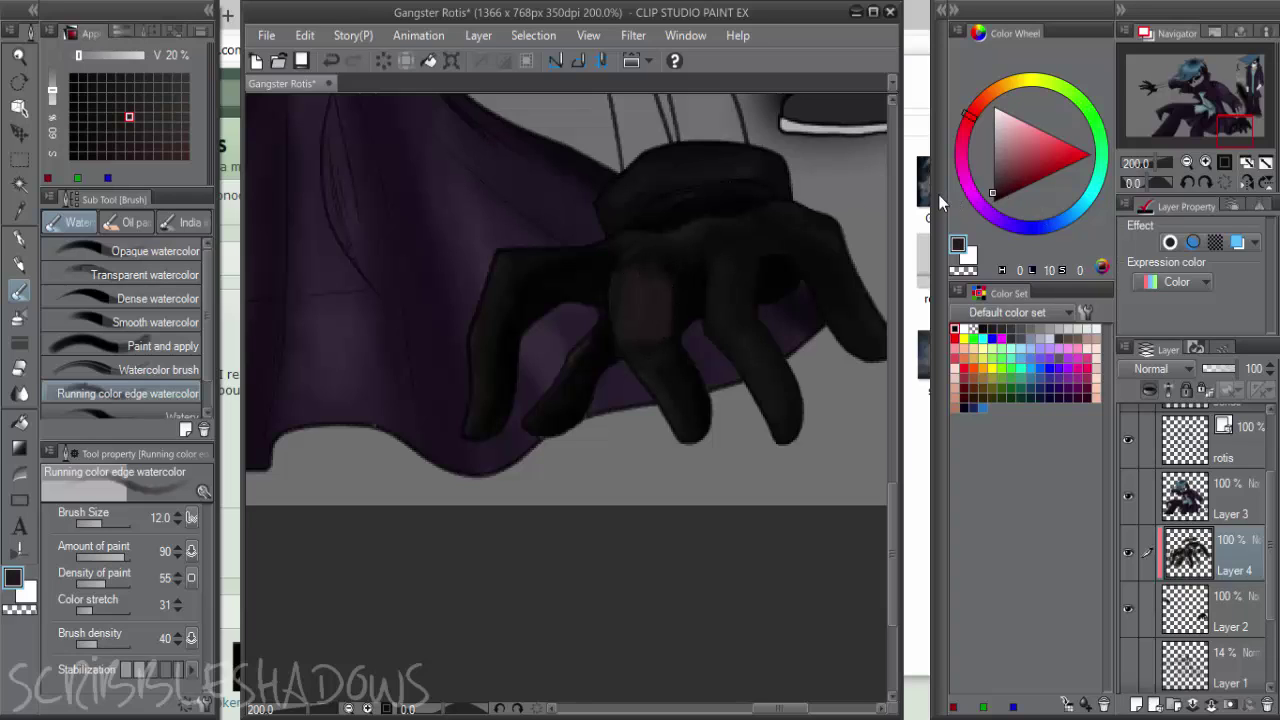
pyautogui.rightClick(656, 263)
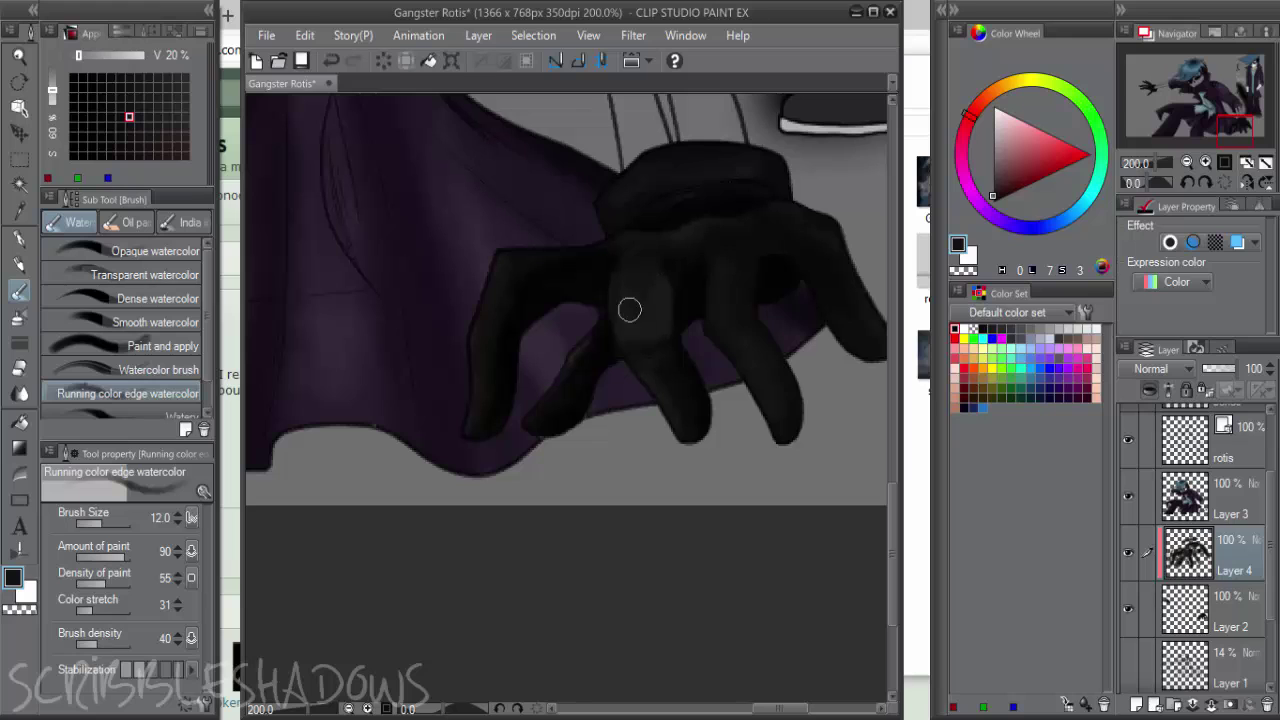
pyautogui.rightClick(673, 278)
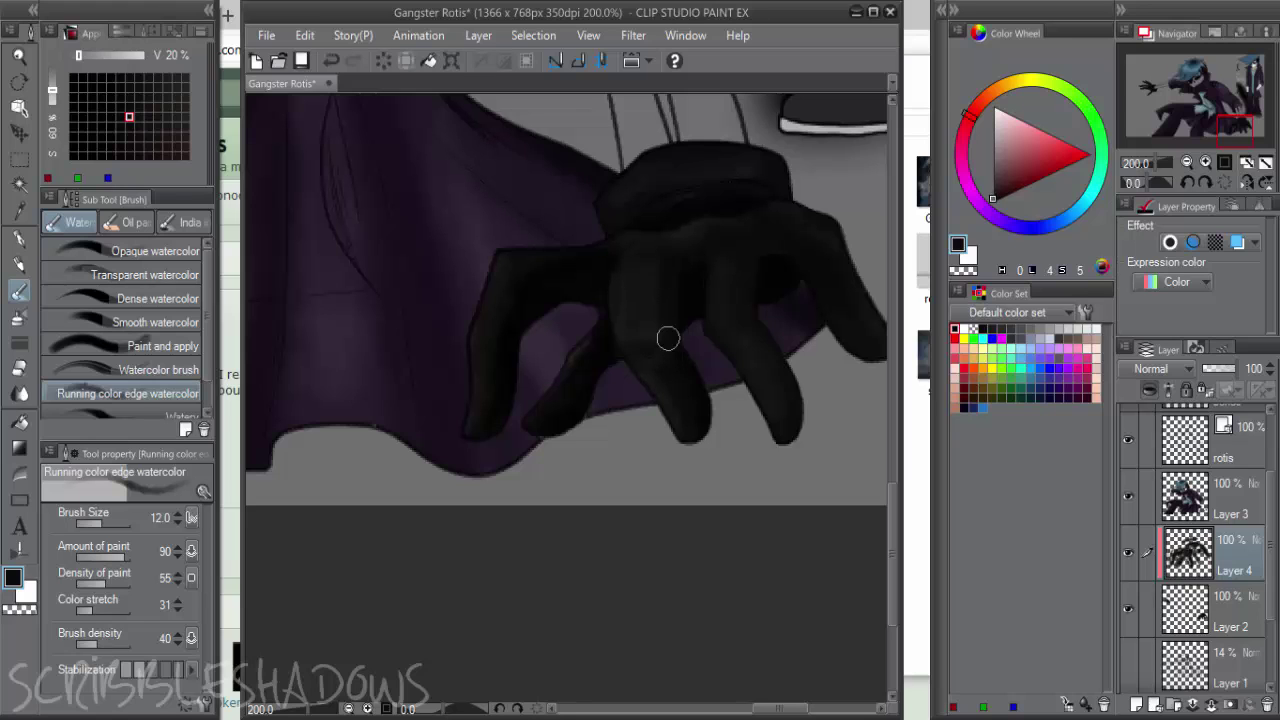
pyautogui.scroll(-3, 680, 389)
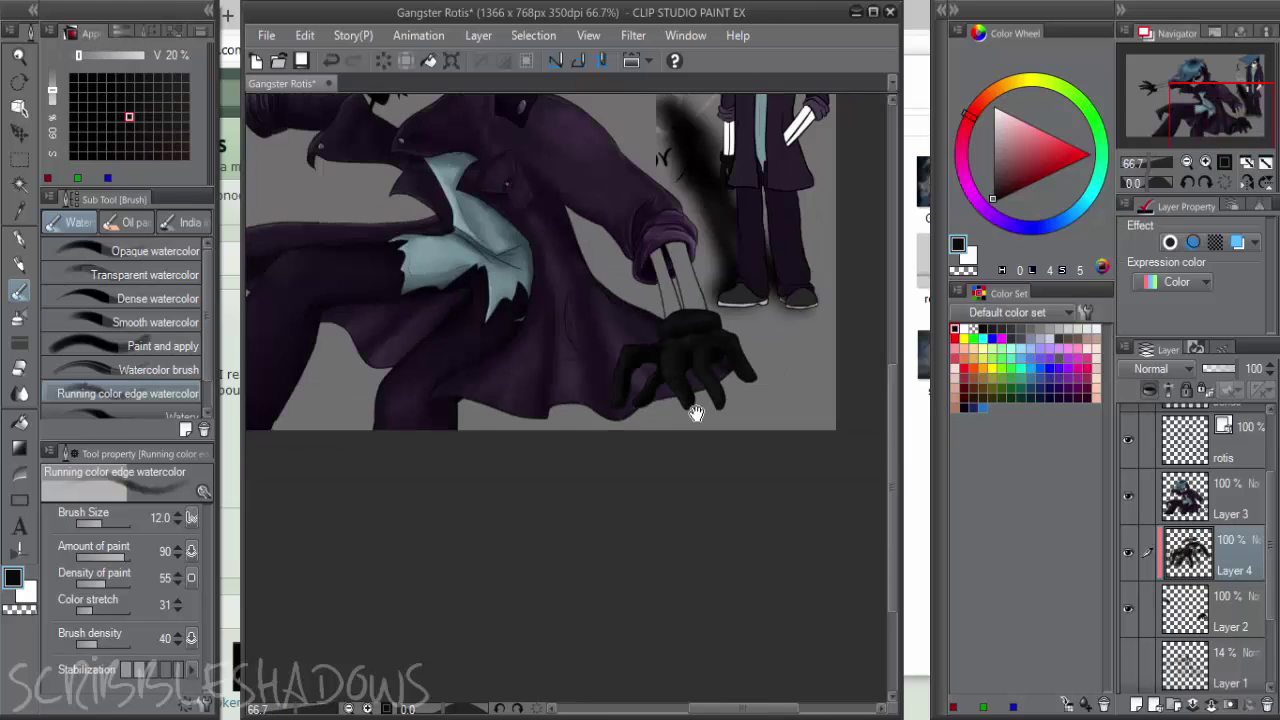
pyautogui.scroll(3, 683, 331)
pyautogui.press(']')
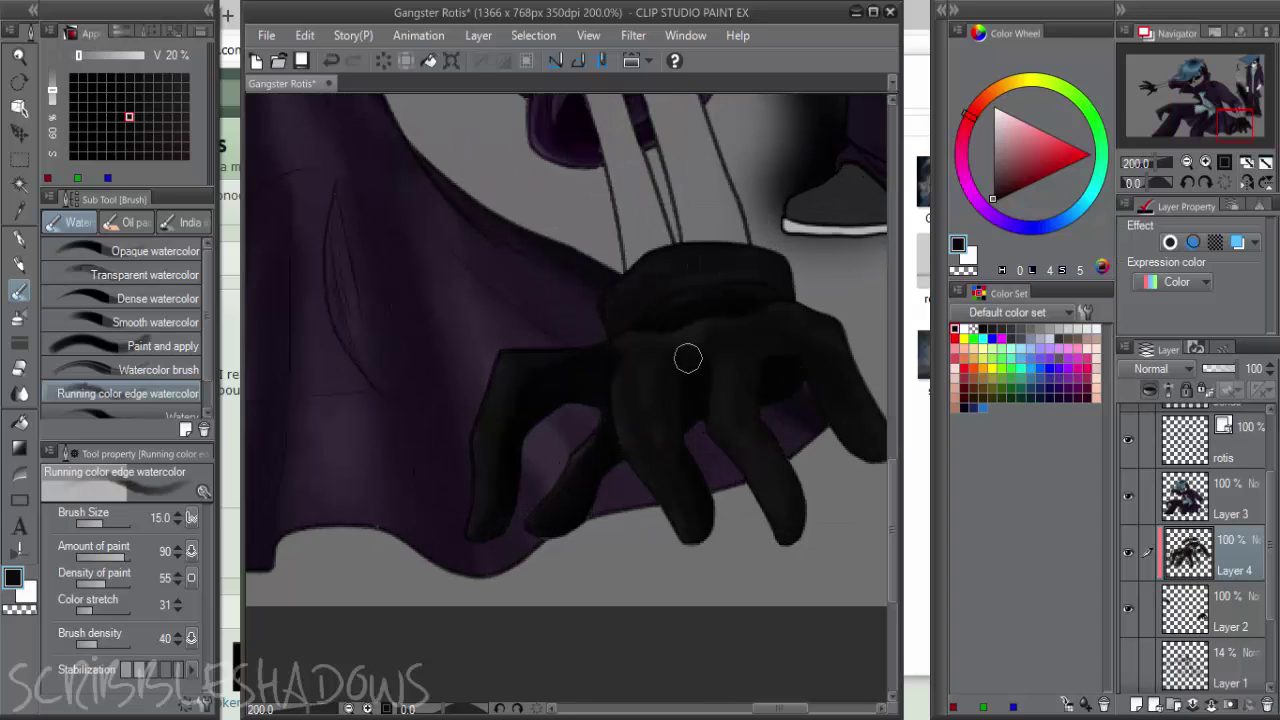
pyautogui.scroll(-1, 771, 346)
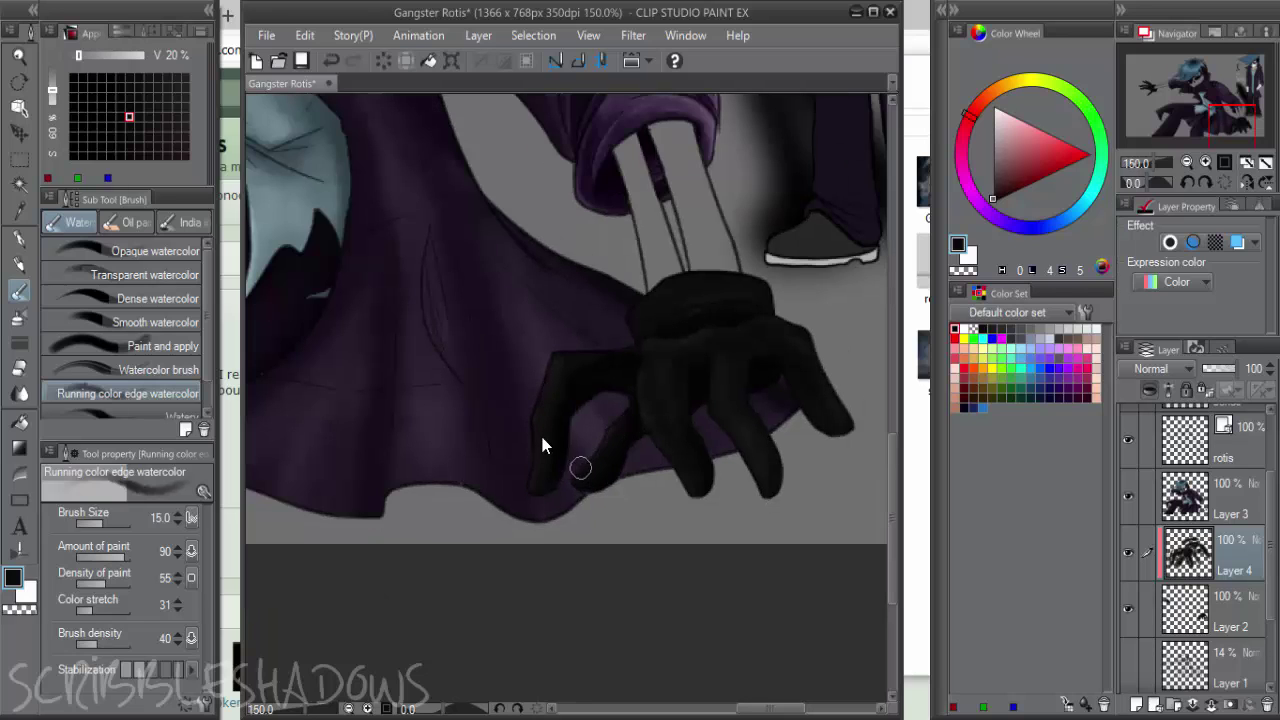
# Paint soft dark-grey highlights along the thumb and fingers of the upper glove with a size 12 brush
pyautogui.scroll(-2, 580, 468)
pyautogui.moveTo(580, 468); pyautogui.dragTo(1060, 656)
pyautogui.scroll(5, 532, 392)
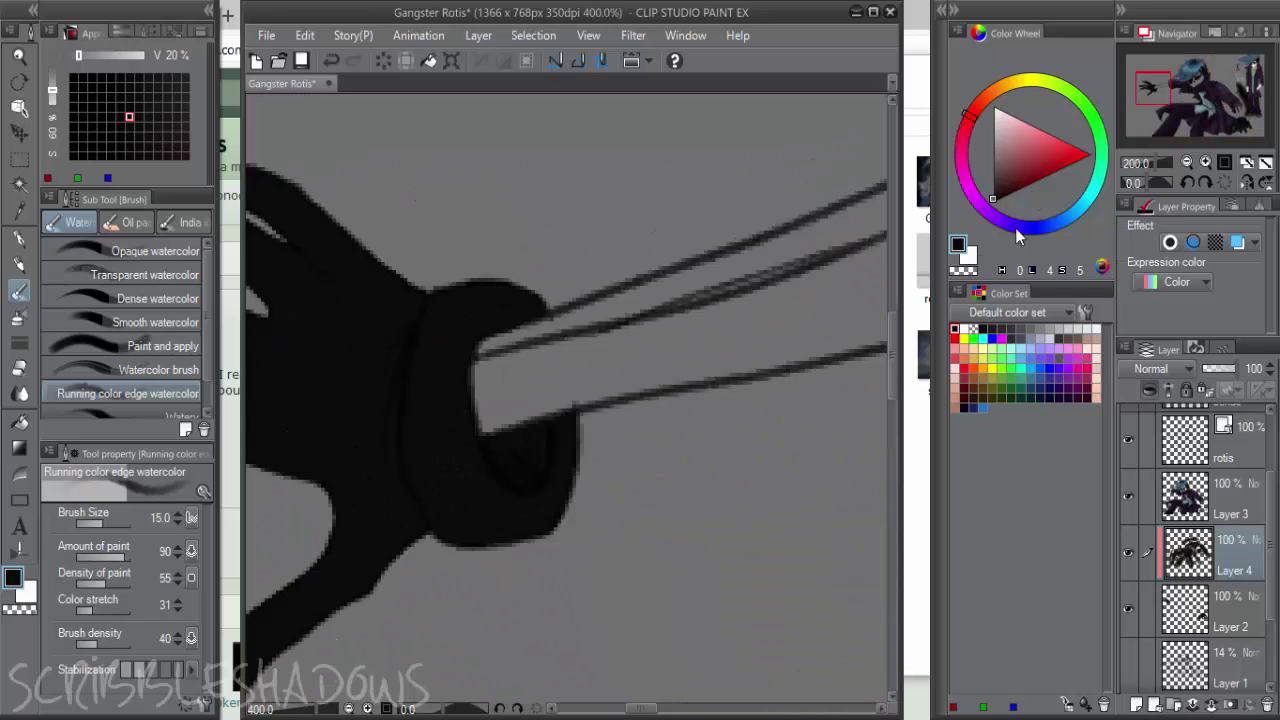
pyautogui.click(993, 190)
pyautogui.moveTo(657, 328); pyautogui.dragTo(891, 285)
pyautogui.press('[')
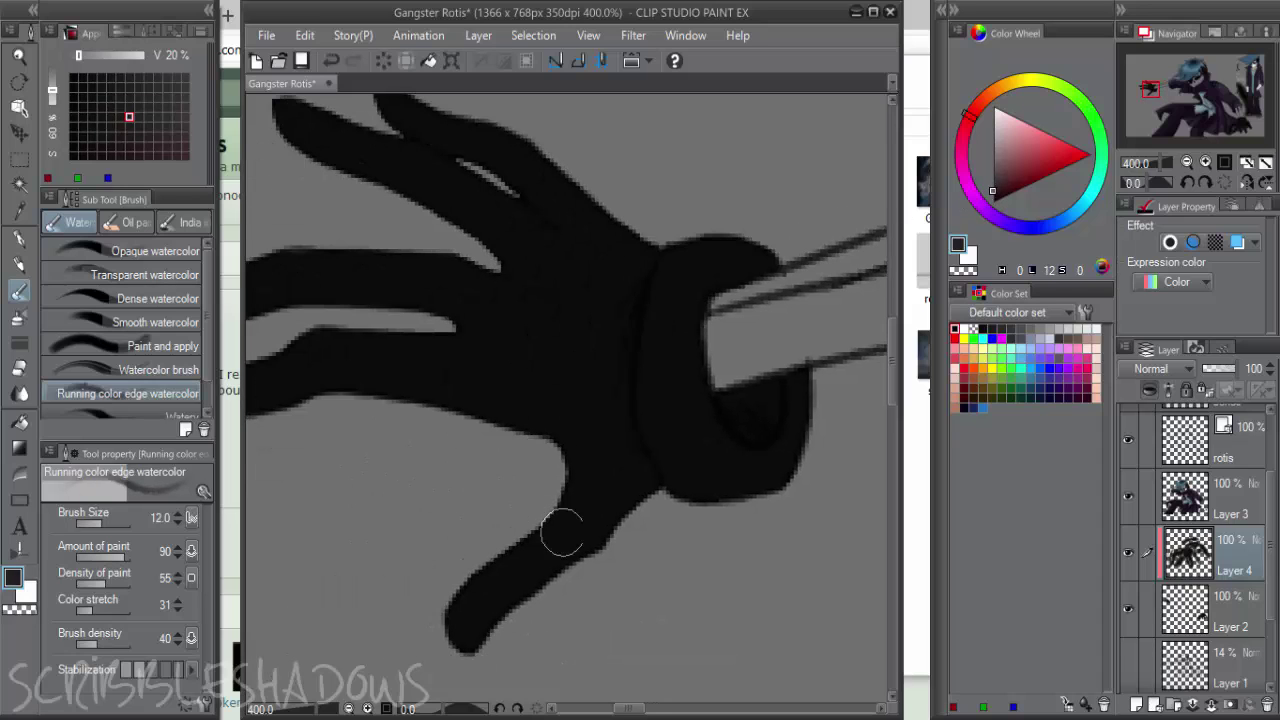
pyautogui.hscroll(-3, 620, 471)
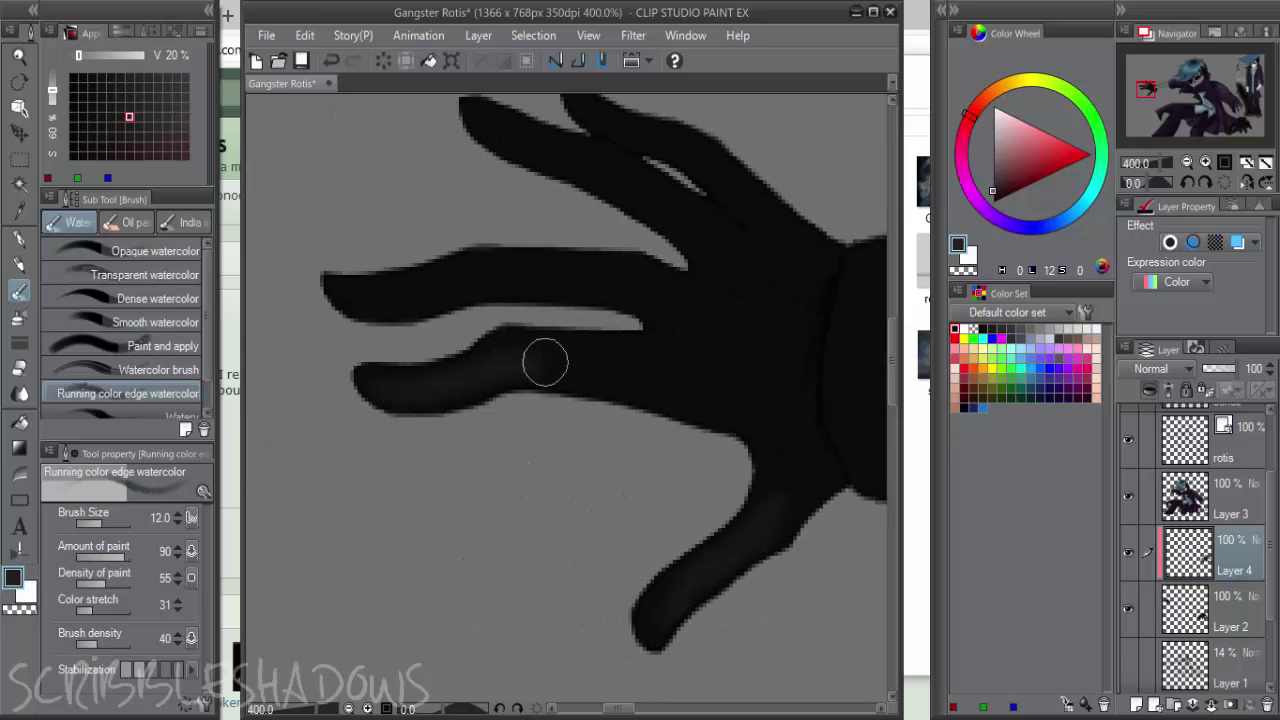
pyautogui.moveTo(545, 362); pyautogui.dragTo(676, 383)
pyautogui.moveTo(366, 300)
pyautogui.mouseDown()
pyautogui.moveTo(575, 283)
pyautogui.moveTo(634, 301)
pyautogui.moveTo(705, 362)
pyautogui.mouseUp()
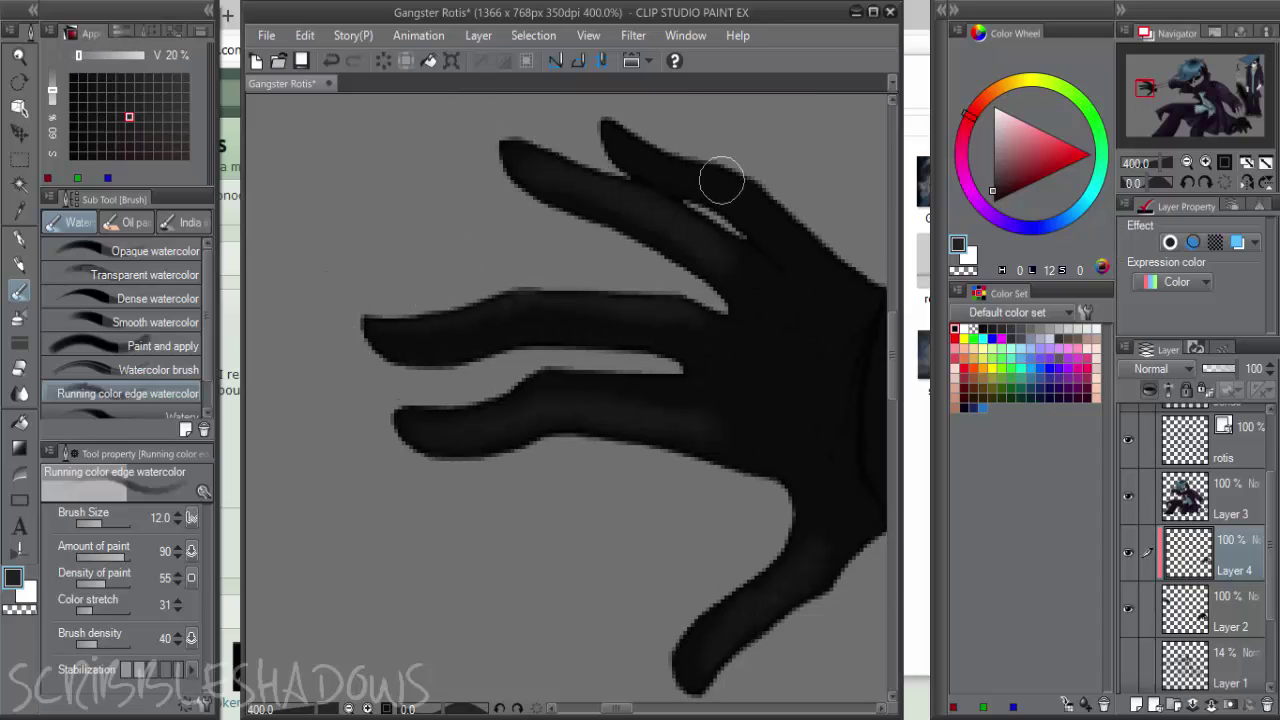
# Paint a dark-grey highlight around the upper glove's cuff band and extend it with a slightly darker grey
pyautogui.hscroll(4, 745, 190)
pyautogui.scroll(-1, 745, 190)
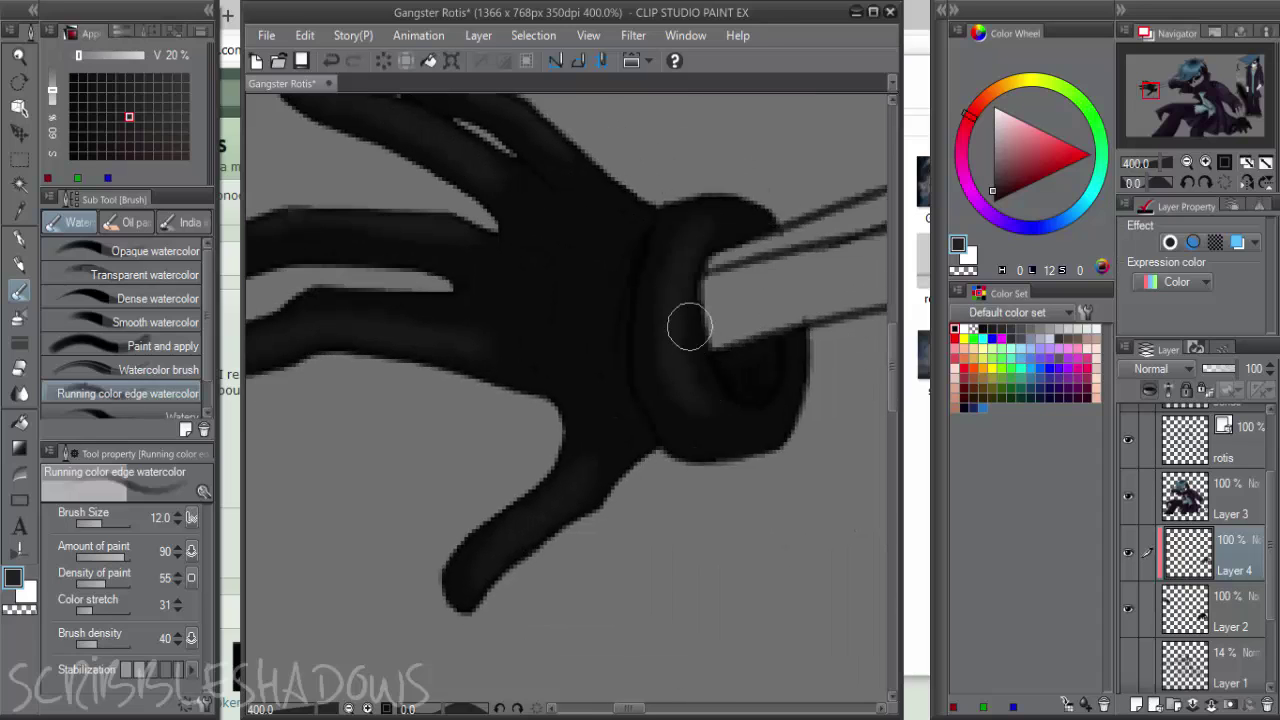
pyautogui.click(993, 195)
pyautogui.moveTo(684, 413)
pyautogui.mouseDown()
pyautogui.moveTo(660, 365)
pyautogui.moveTo(716, 363)
pyautogui.mouseUp()
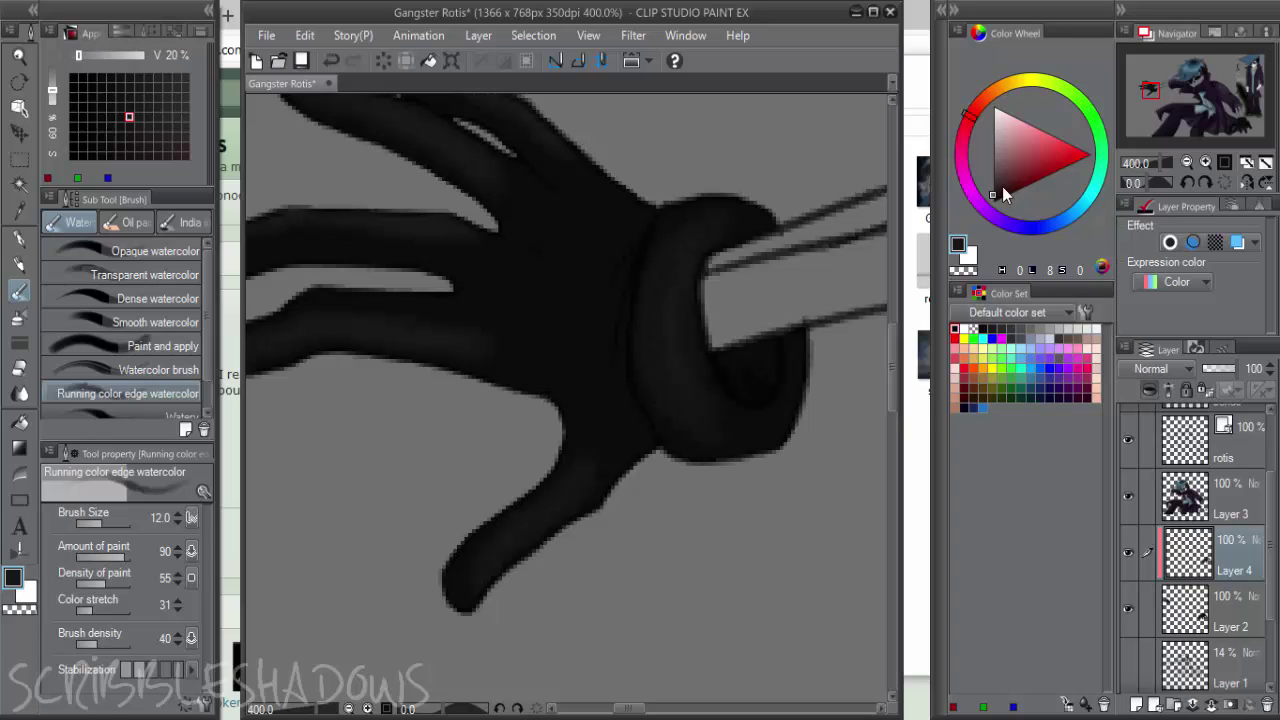
# Fill the inside of the upper glove's cuff with black and shade the crease beside the cuff and the thumb's edge
pyautogui.moveTo(1002, 186); pyautogui.dragTo(993, 204)
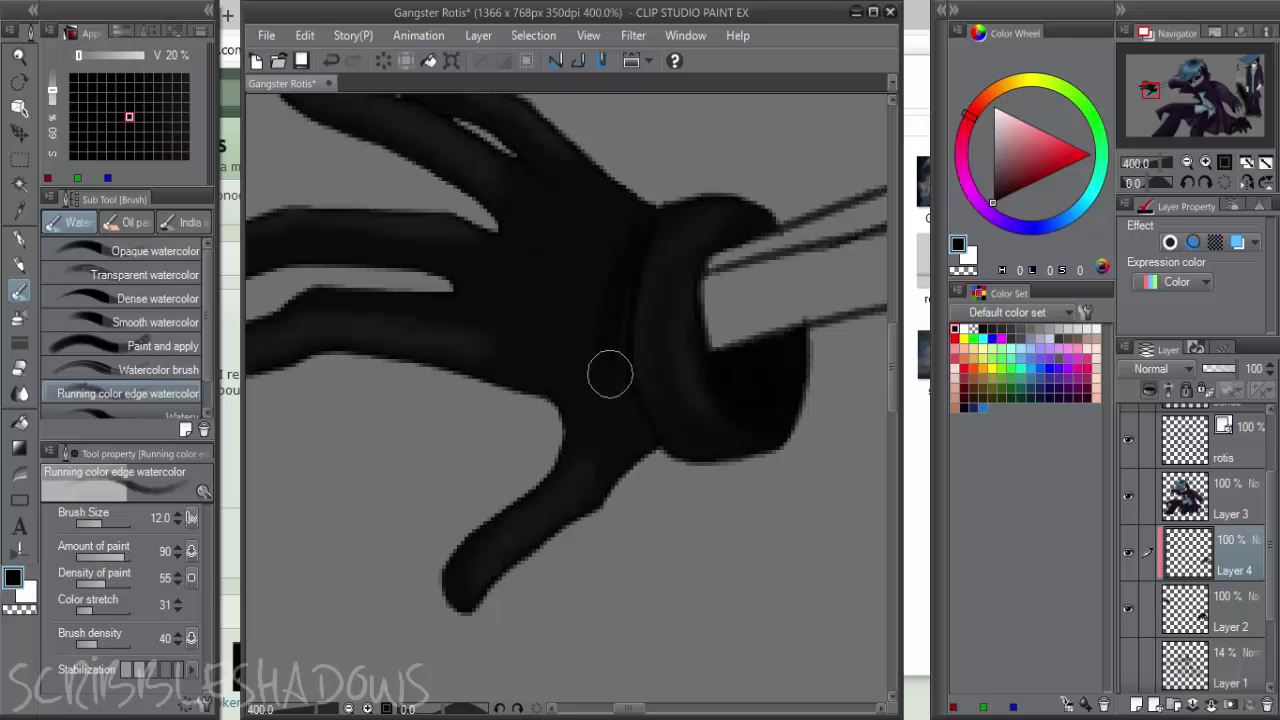
pyautogui.moveTo(638, 450); pyautogui.dragTo(659, 397)
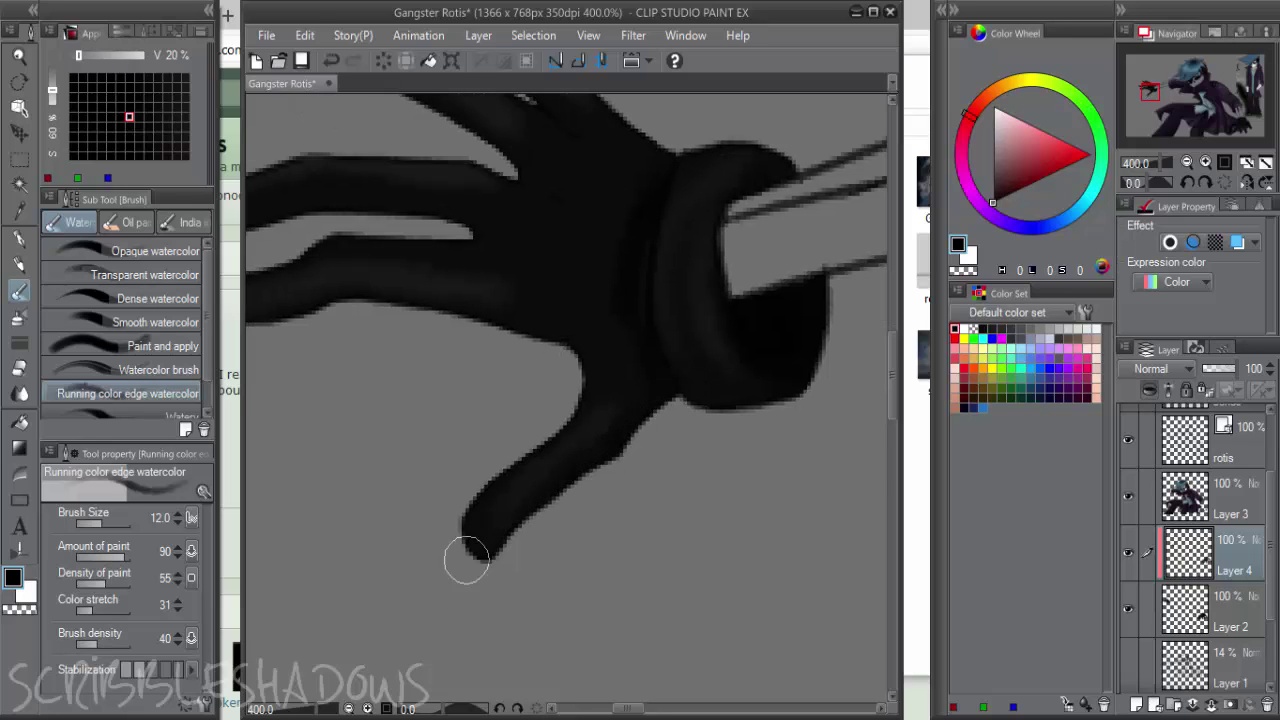
pyautogui.moveTo(636, 258); pyautogui.dragTo(717, 343)
# Shade the edges of the upper glove's fingers with black
pyautogui.scroll(2, 692, 249)
pyautogui.hscroll(-2, 692, 249)
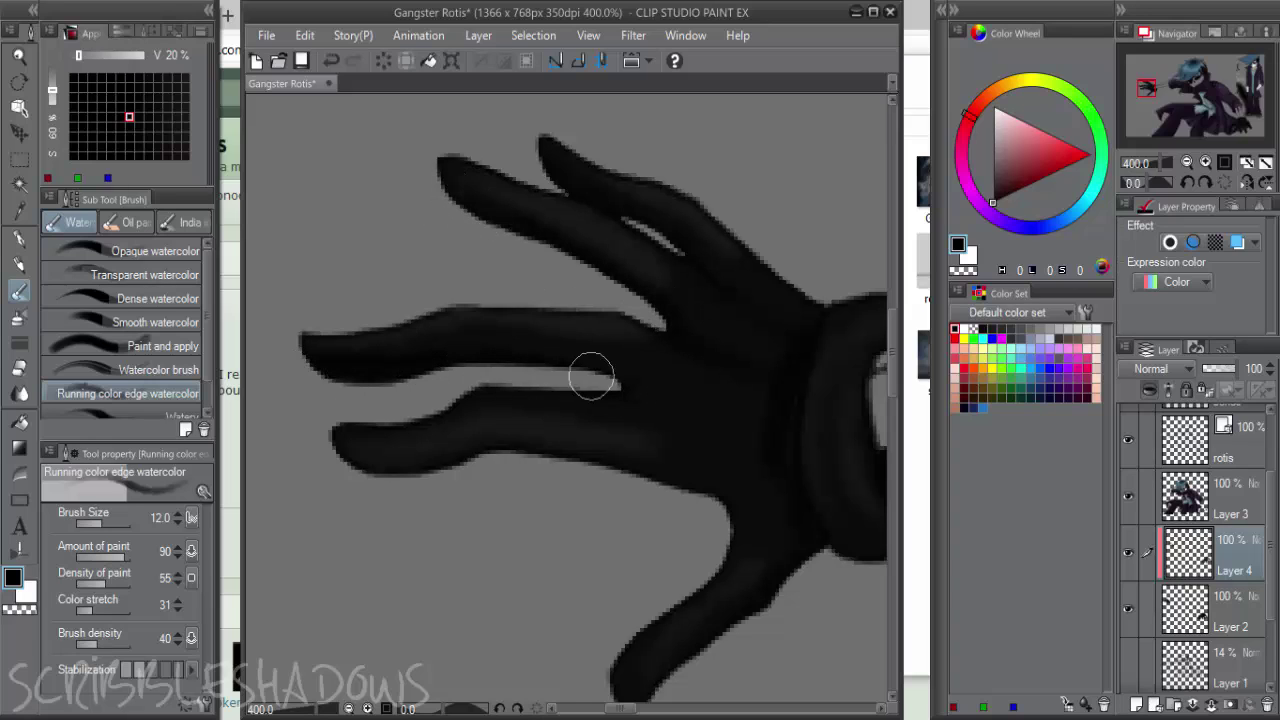
pyautogui.moveTo(313, 449); pyautogui.dragTo(596, 451)
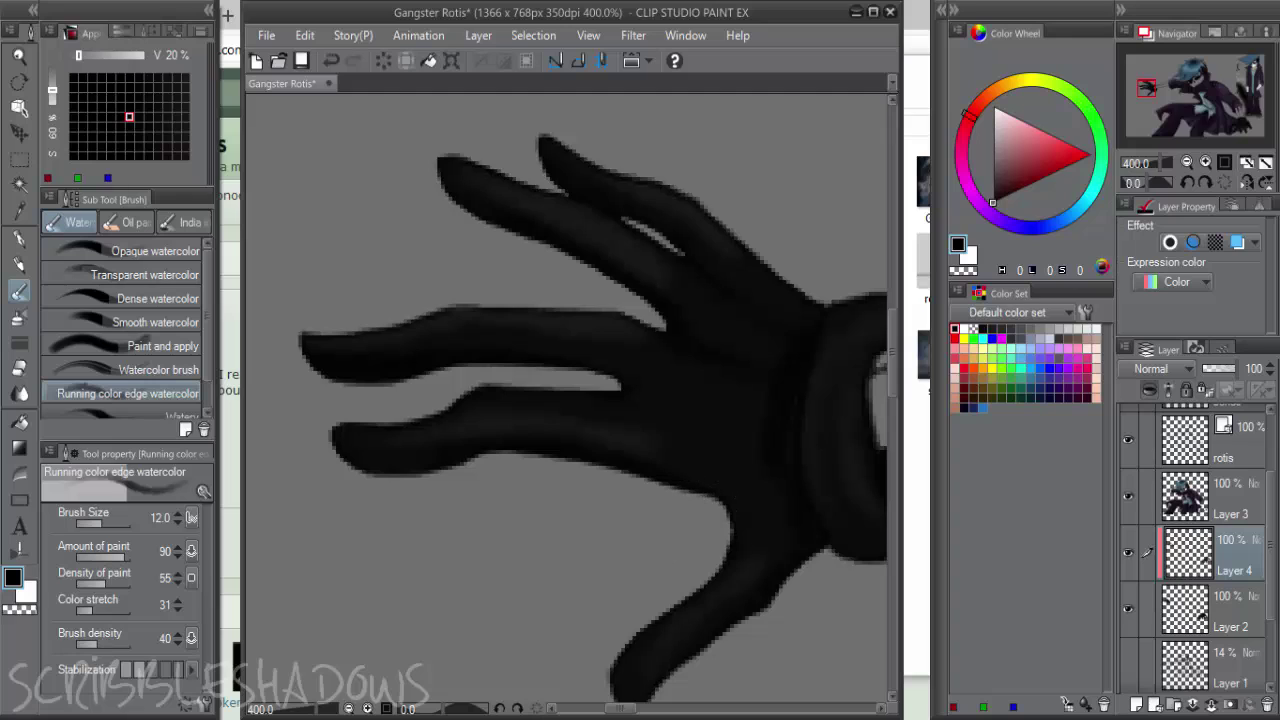
pyautogui.moveTo(716, 567); pyautogui.dragTo(694, 549)
# Blend the shading on the upper glove's fingers and at their bases with sampled glove tones
pyautogui.keyDown('alt'); pyautogui.click(596, 435); pyautogui.keyUp('alt')
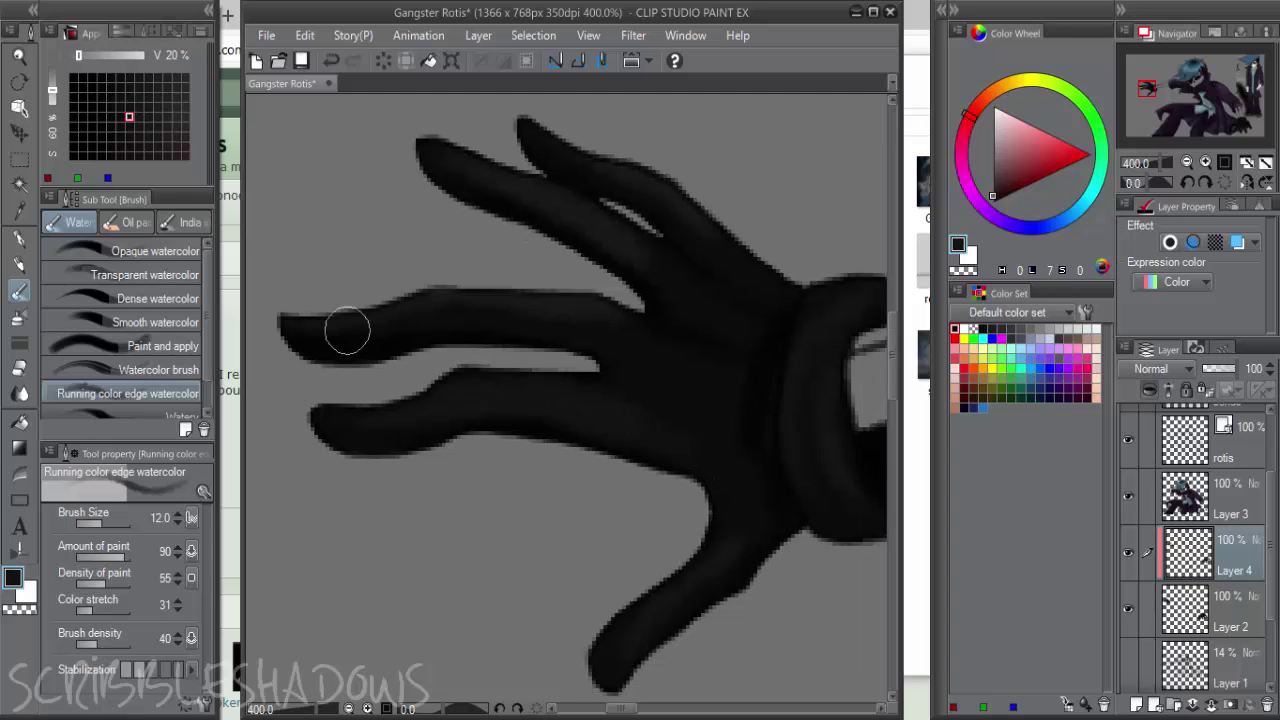
pyautogui.keyDown('alt'); pyautogui.click(662, 280); pyautogui.keyUp('alt')
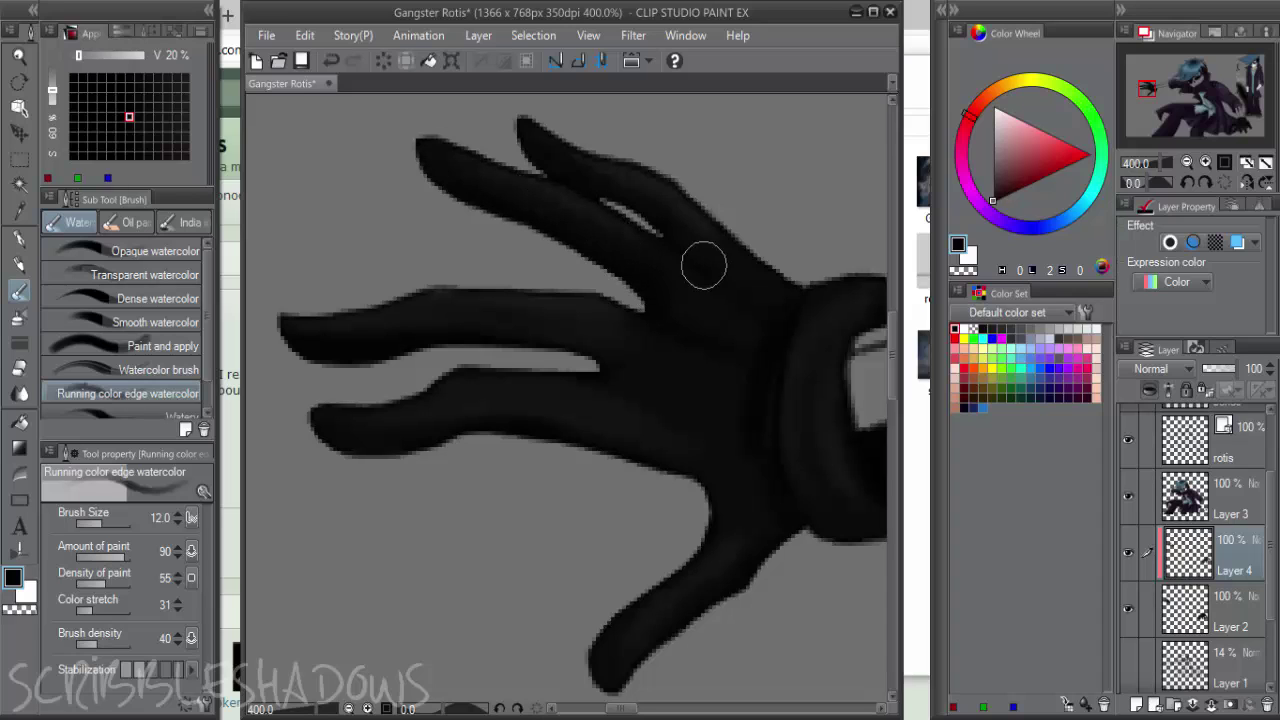
pyautogui.keyDown('alt'); pyautogui.click(688, 241); pyautogui.keyUp('alt')
pyautogui.moveTo(654, 216); pyautogui.dragTo(626, 193)
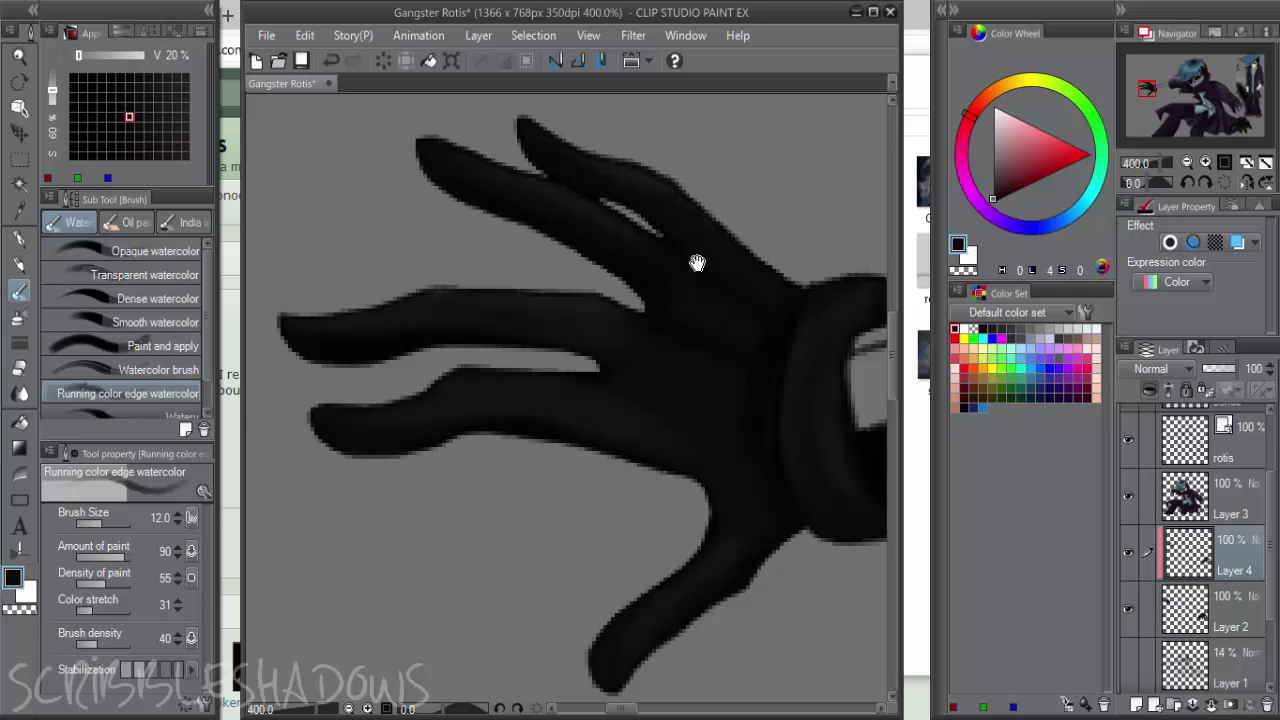
# Paint dark-grey tendon highlights on the back of the upper glove, running from the finger bases toward the cuff
pyautogui.moveTo(697, 263); pyautogui.dragTo(546, 190)
pyautogui.moveTo(543, 332); pyautogui.dragTo(686, 334)
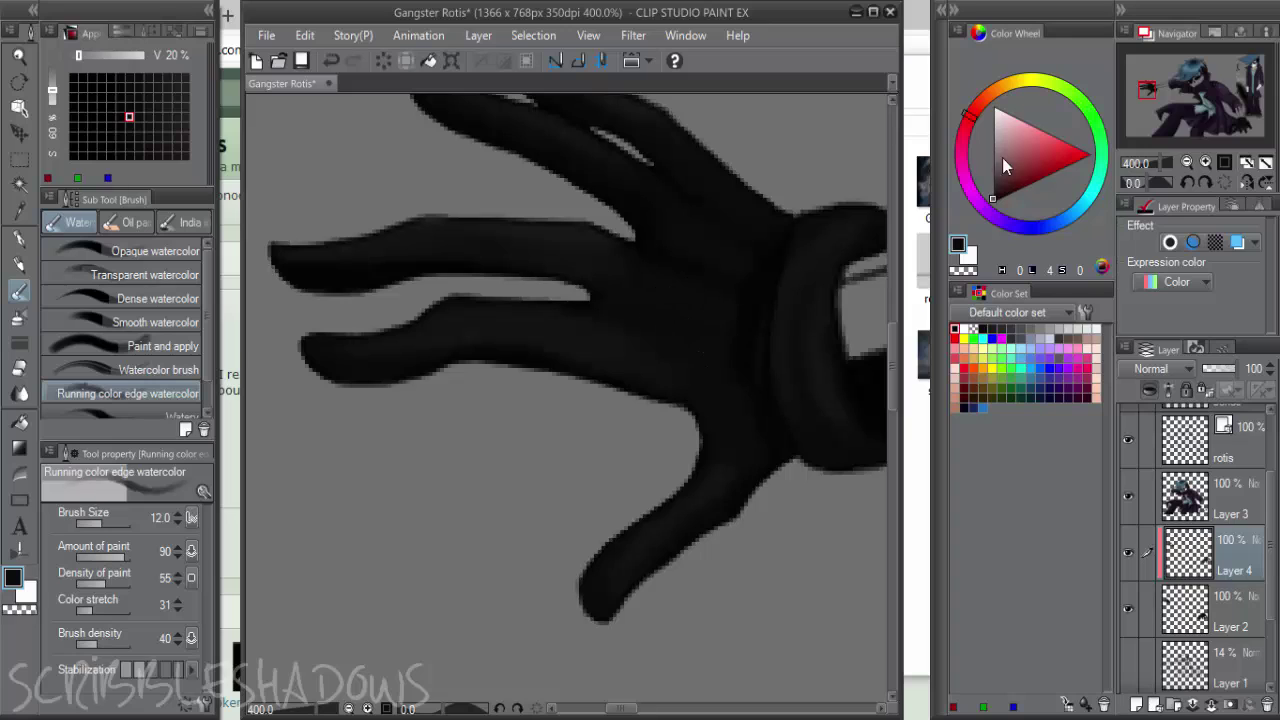
pyautogui.moveTo(958, 192); pyautogui.dragTo(958, 190)
pyautogui.moveTo(648, 297); pyautogui.dragTo(732, 320)
pyautogui.moveTo(702, 256); pyautogui.dragTo(748, 263)
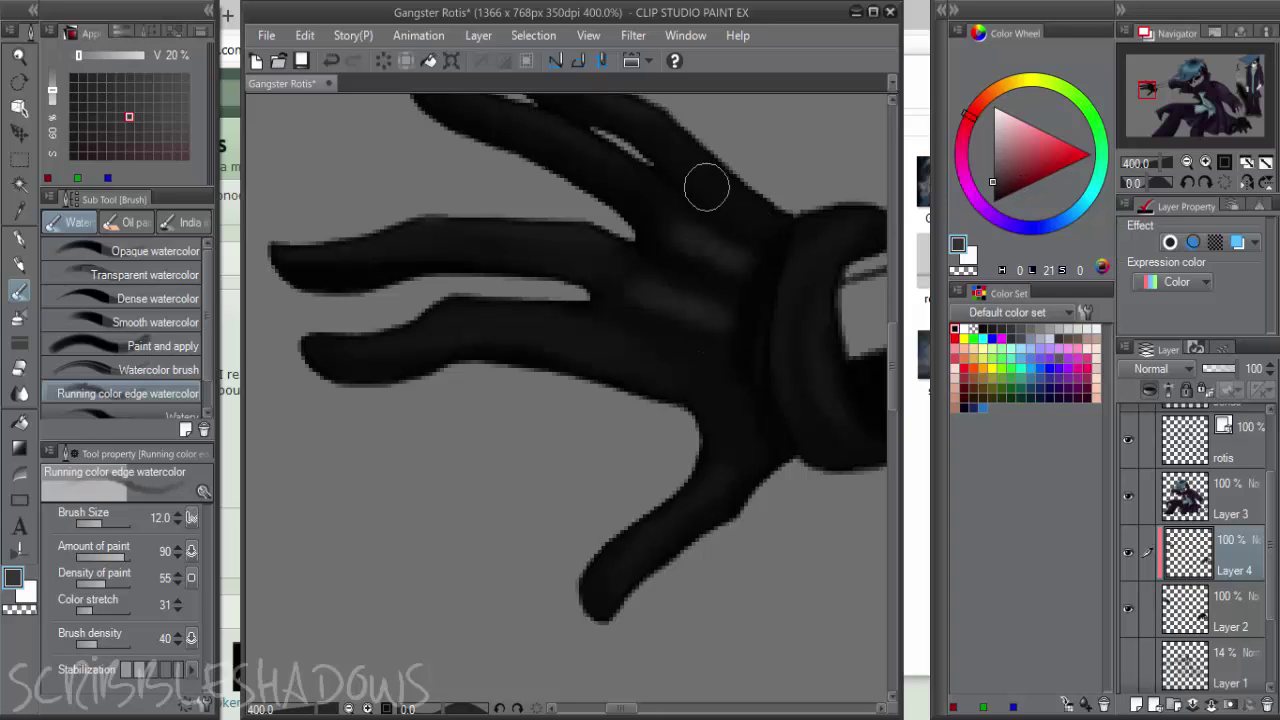
pyautogui.moveTo(707, 190); pyautogui.dragTo(766, 236)
# Tone down the tendon highlights on the upper glove with near-black and deepen the shadow beside its cuff with black
pyautogui.click(987, 197)
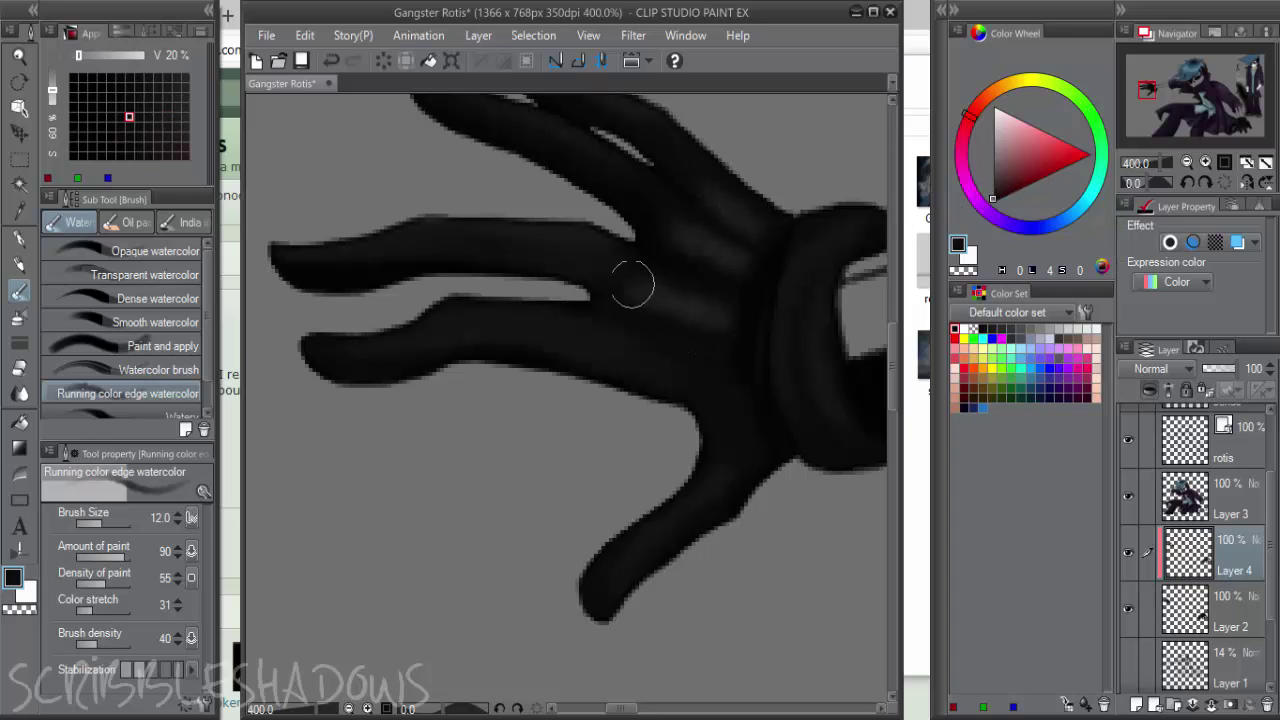
pyautogui.moveTo(625, 307); pyautogui.dragTo(730, 337)
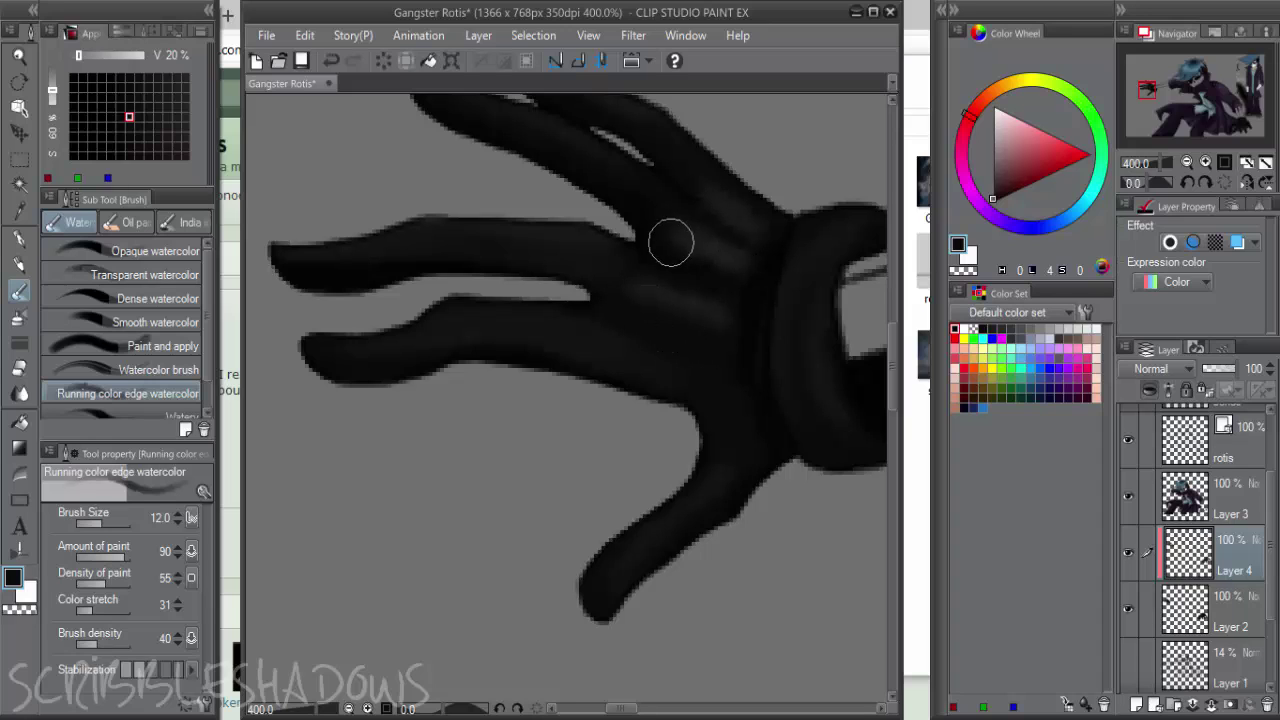
pyautogui.moveTo(671, 243); pyautogui.dragTo(736, 275)
pyautogui.moveTo(735, 200)
pyautogui.mouseDown()
pyautogui.moveTo(786, 229)
pyautogui.moveTo(748, 286)
pyautogui.moveTo(709, 279)
pyautogui.moveTo(741, 251)
pyautogui.moveTo(728, 344)
pyautogui.moveTo(714, 314)
pyautogui.mouseUp()
pyautogui.moveTo(739, 384); pyautogui.dragTo(624, 409)
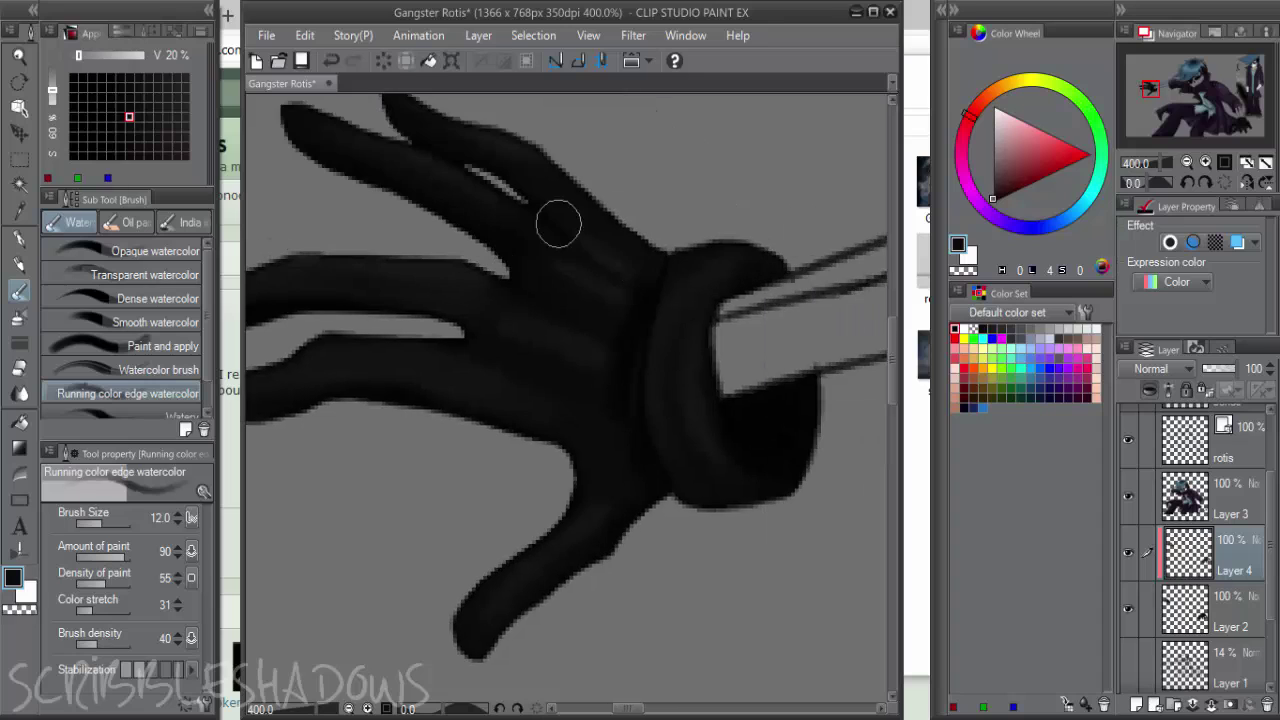
pyautogui.click(992, 202)
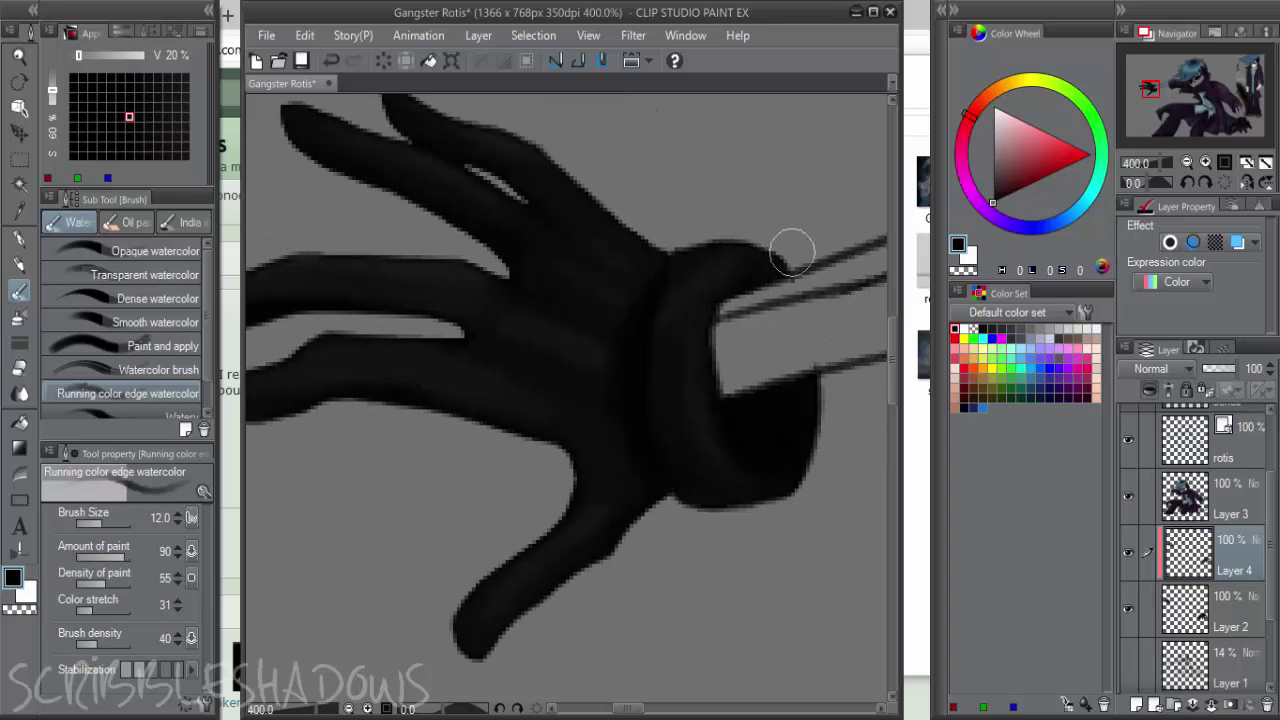
# Shade the upper glove's cuff with black and add a thin dark-grey highlight along its upper fold, blending it with sampled near-black
pyautogui.moveTo(791, 255); pyautogui.dragTo(819, 270)
pyautogui.click(971, 142)
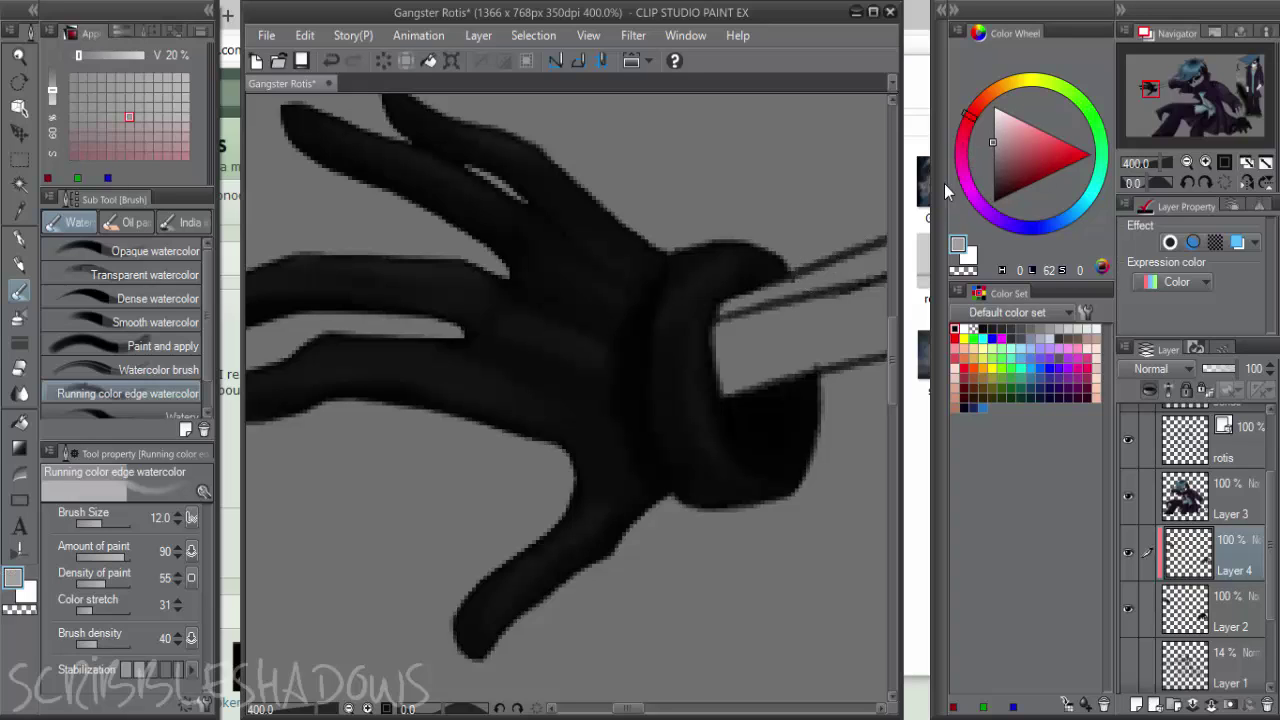
pyautogui.click(957, 175)
pyautogui.click(977, 180)
pyautogui.press('[')
pyautogui.press('[')
pyautogui.press('[')
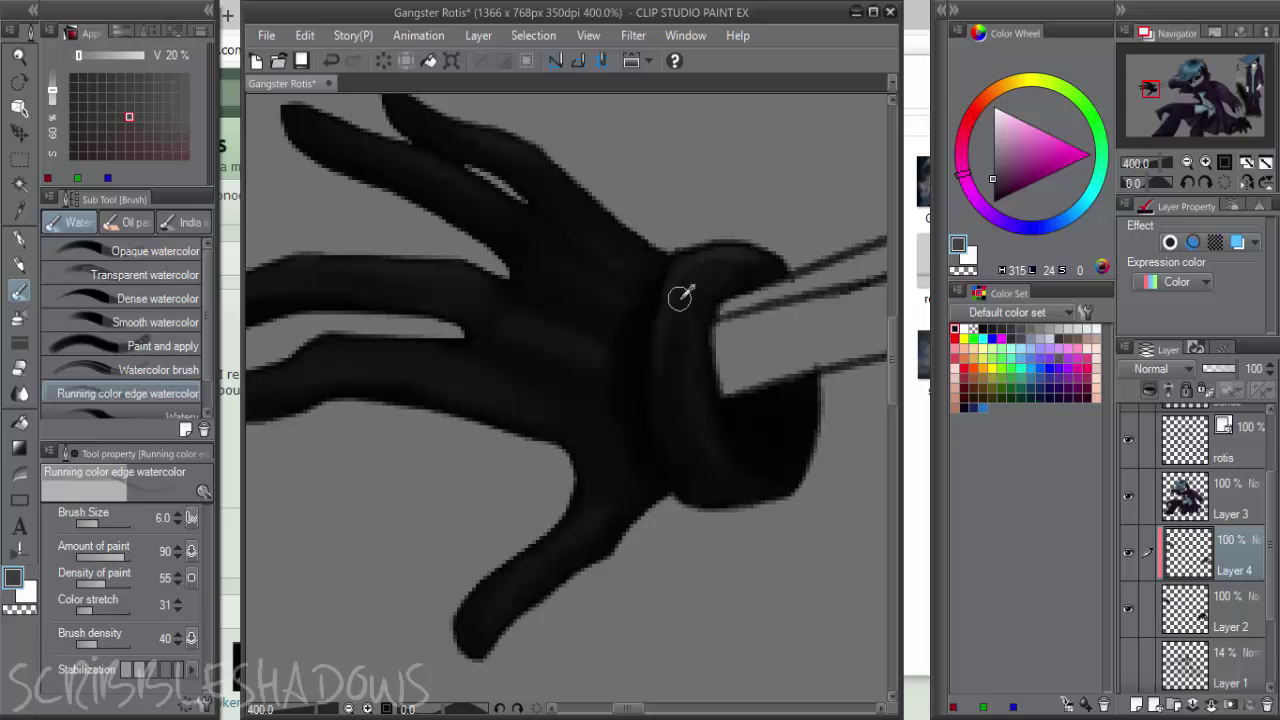
pyautogui.keyDown('alt'); pyautogui.click(680, 296); pyautogui.keyUp('alt')
pyautogui.scroll(-3, 695, 340)
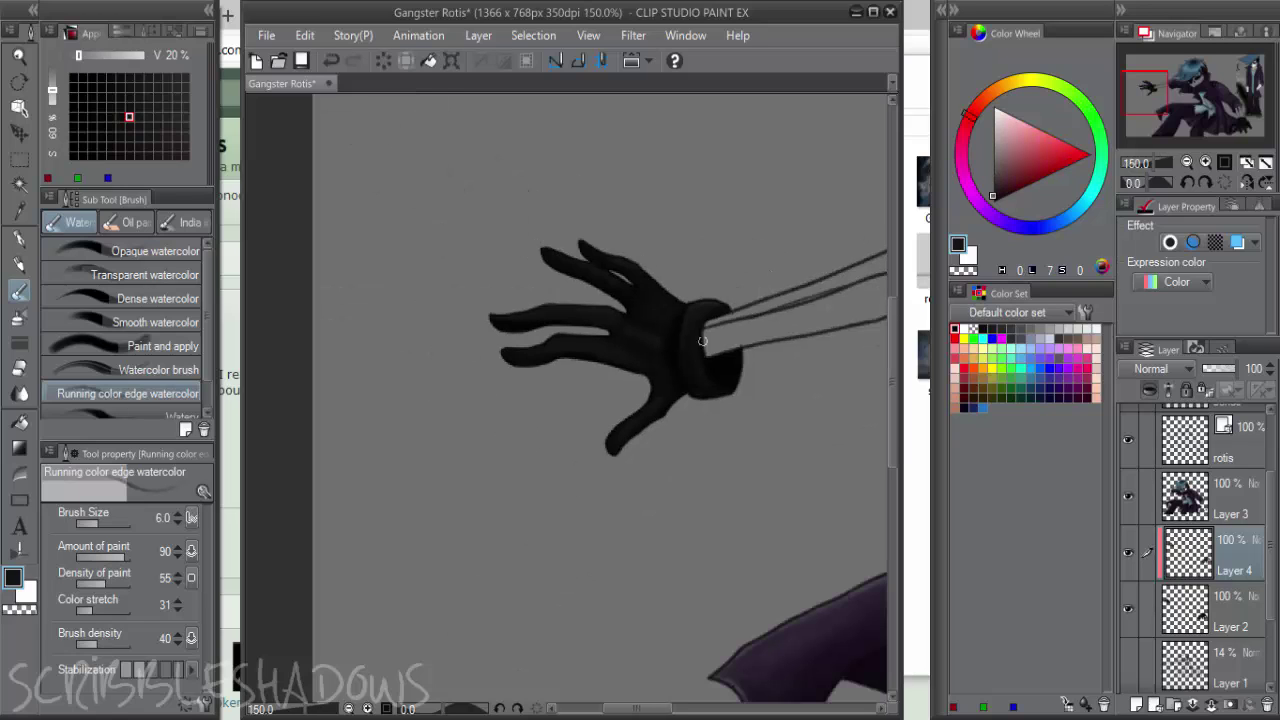
pyautogui.scroll(-3, 671, 409)
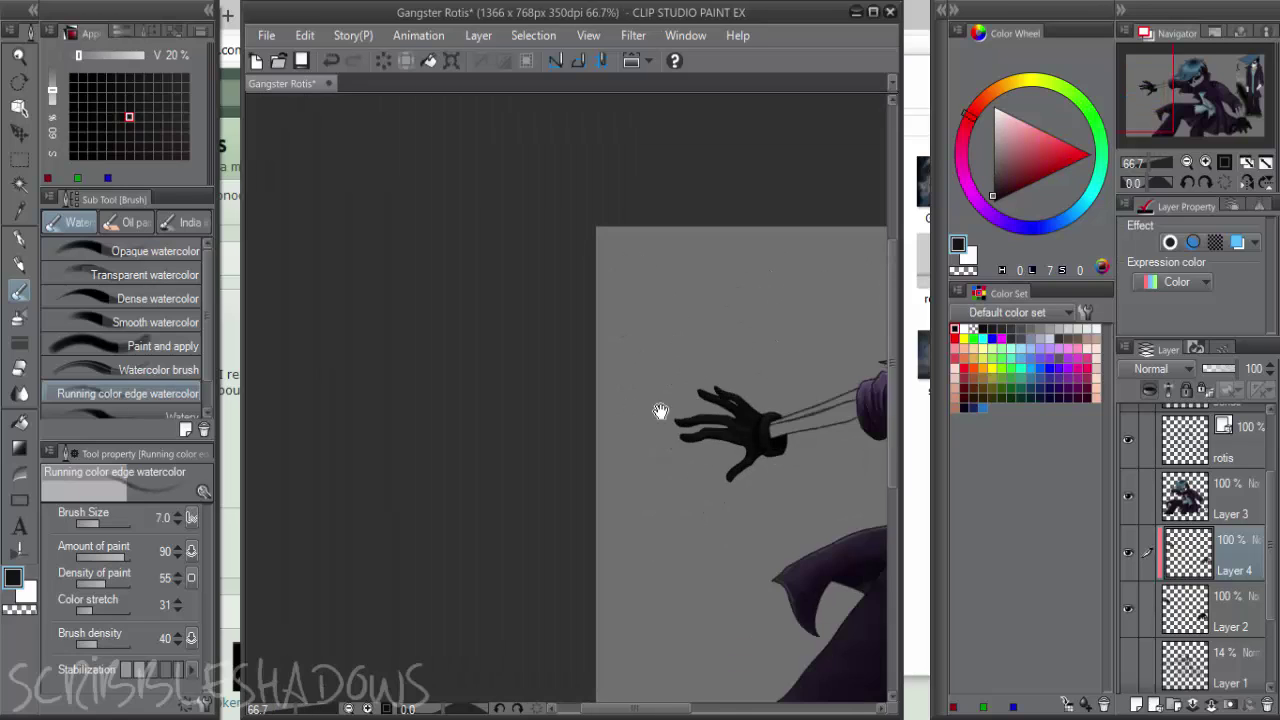
pyautogui.scroll(5, 528, 371)
pyautogui.scroll(2, 507, 362)
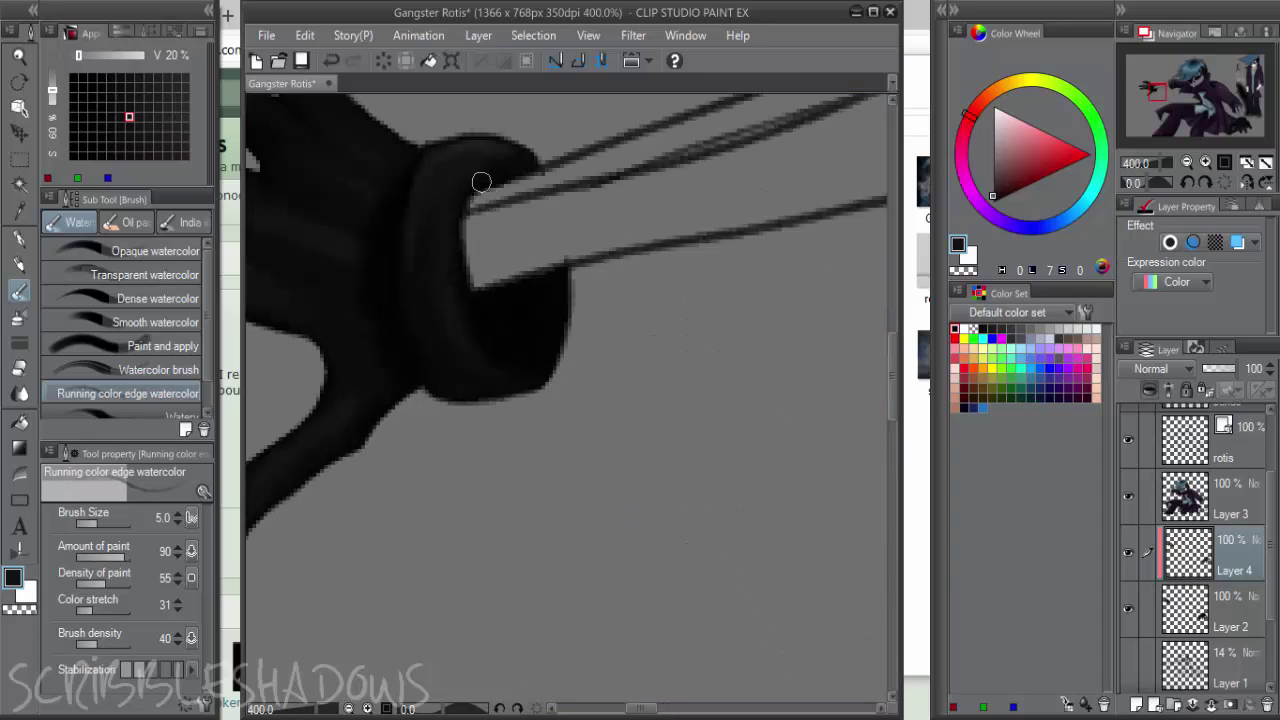
# Paint a dark-grey highlight along the rim of the upper glove's cuff opening and darken the adjoining edge with black
pyautogui.click(992, 178)
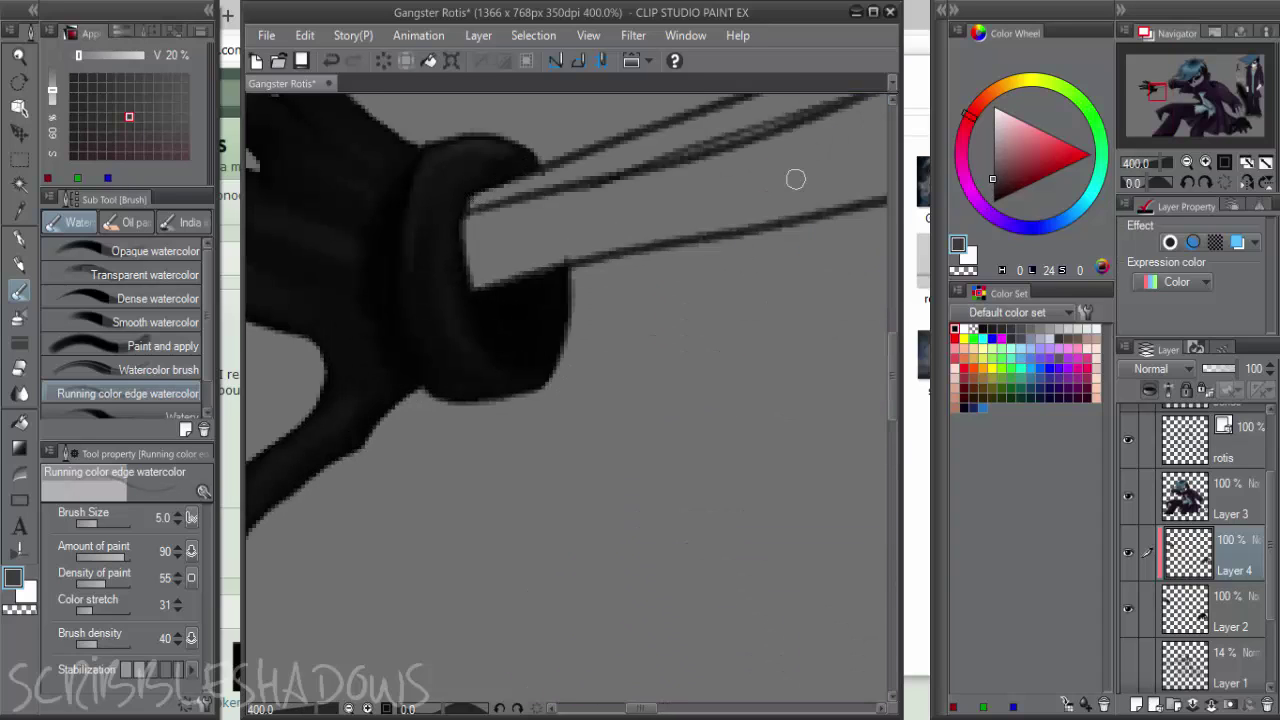
pyautogui.moveTo(500, 177); pyautogui.dragTo(473, 333)
pyautogui.moveTo(466, 206)
pyautogui.mouseDown()
pyautogui.moveTo(475, 295)
pyautogui.moveTo(525, 358)
pyautogui.mouseUp()
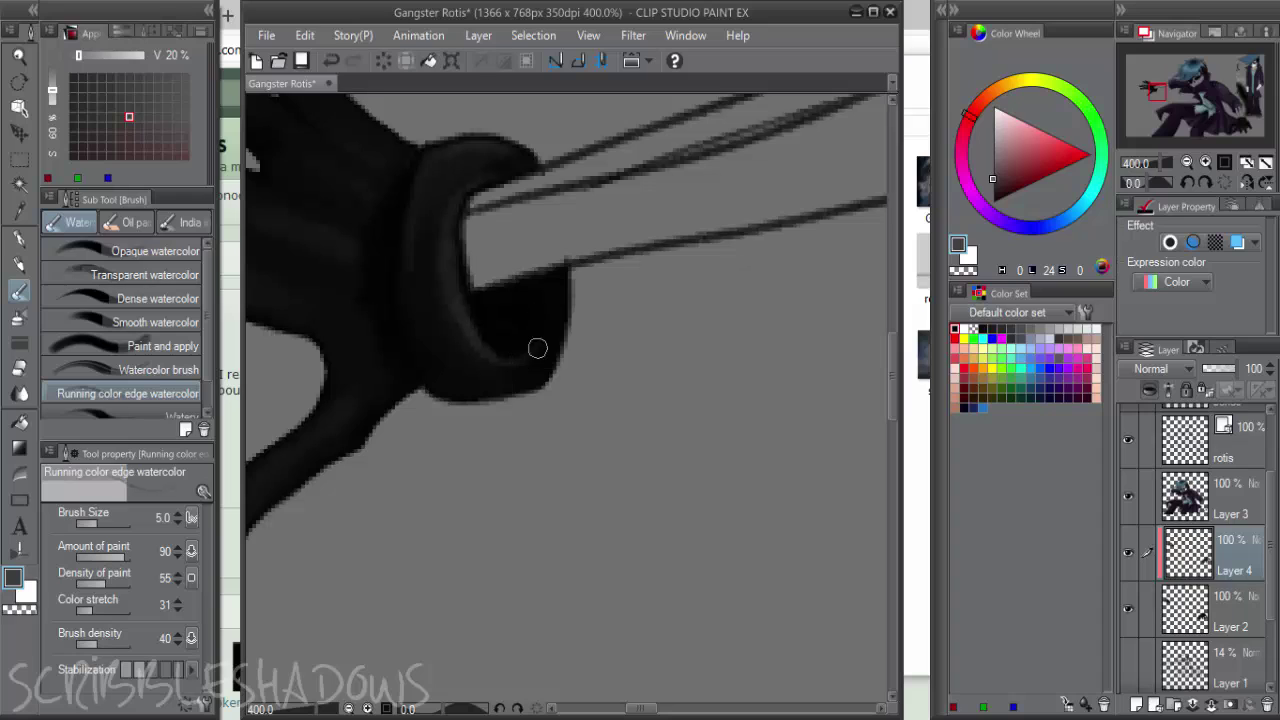
pyautogui.click(992, 200)
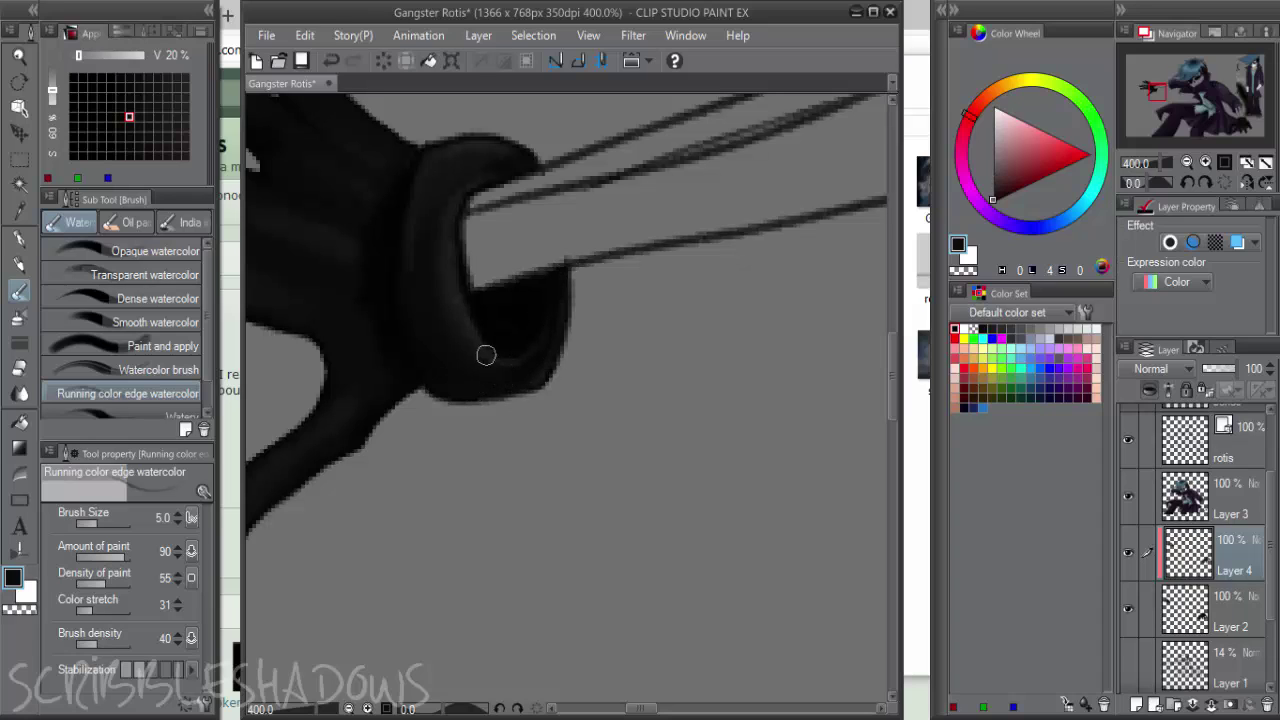
# Merge Layer 4 with the glove base on Layer 2, and merge the result with the character's Layer 3
pyautogui.scroll(-4, 511, 270)
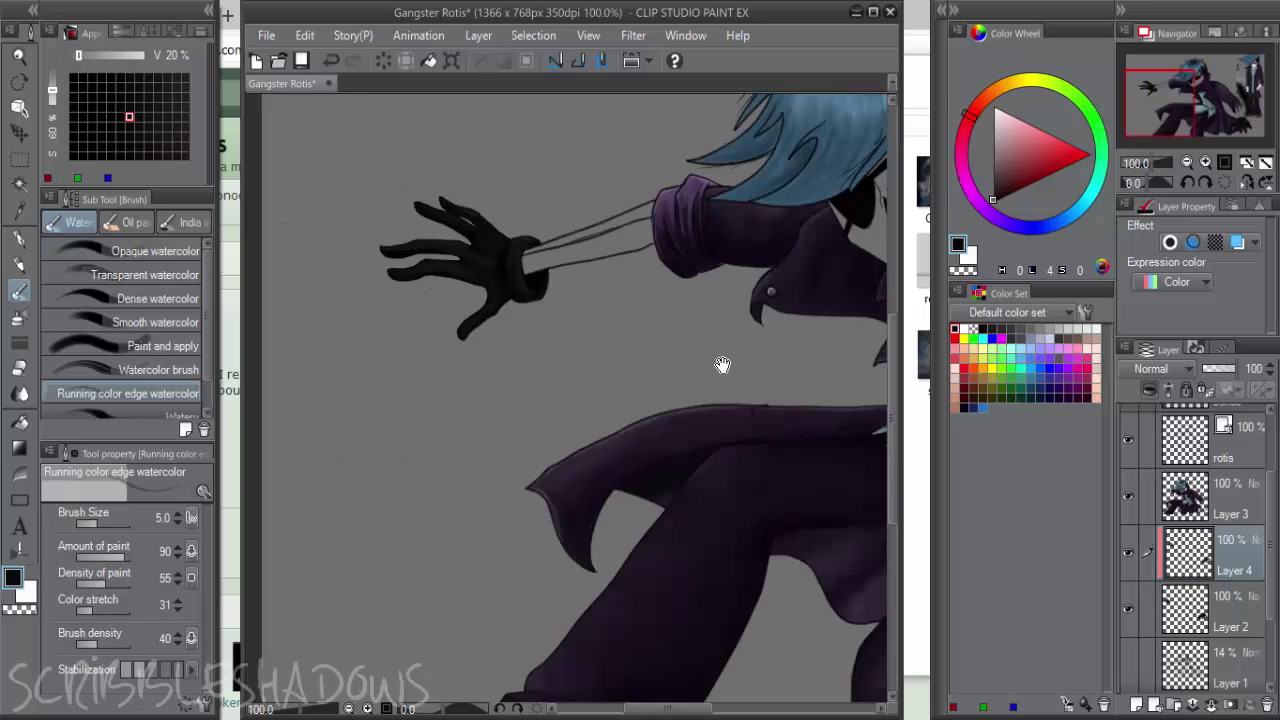
pyautogui.moveTo(752, 400); pyautogui.dragTo(655, 385)
pyautogui.click(1151, 607)
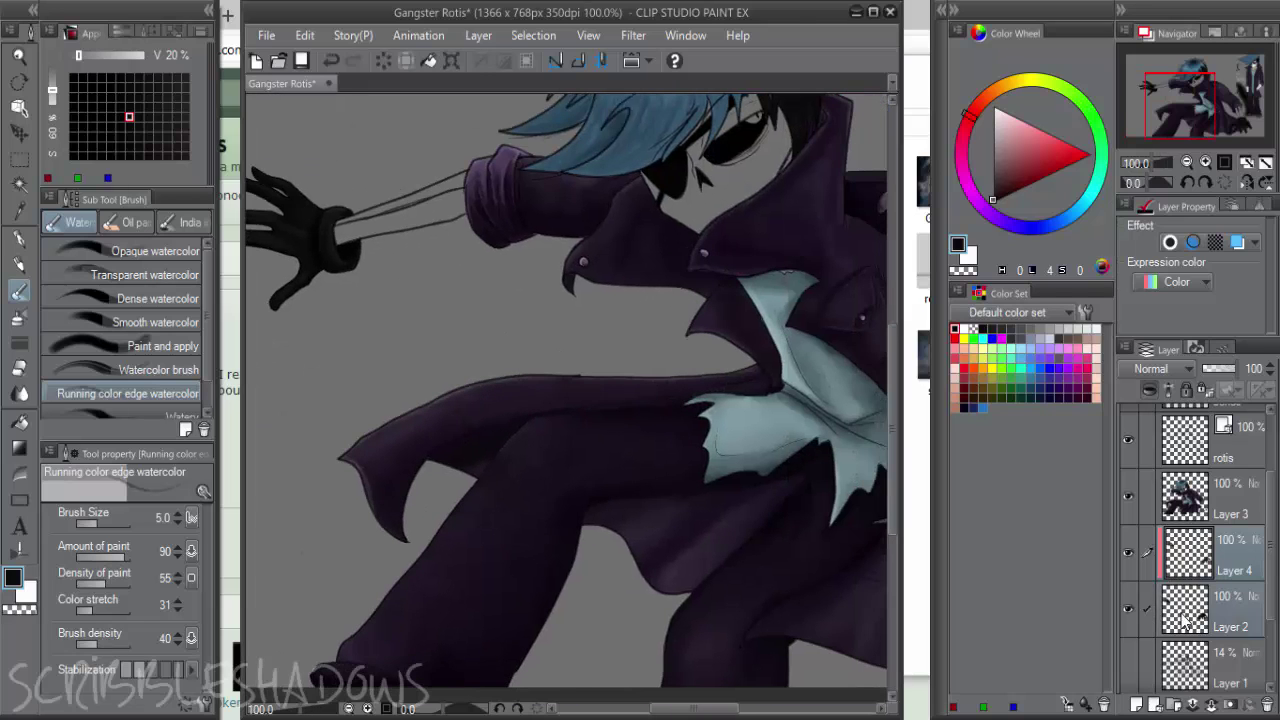
pyautogui.rightClick(1217, 601)
pyautogui.click(1196, 525)
pyautogui.keyDown('ctrl'); pyautogui.click(1200, 500); pyautogui.keyUp('ctrl')
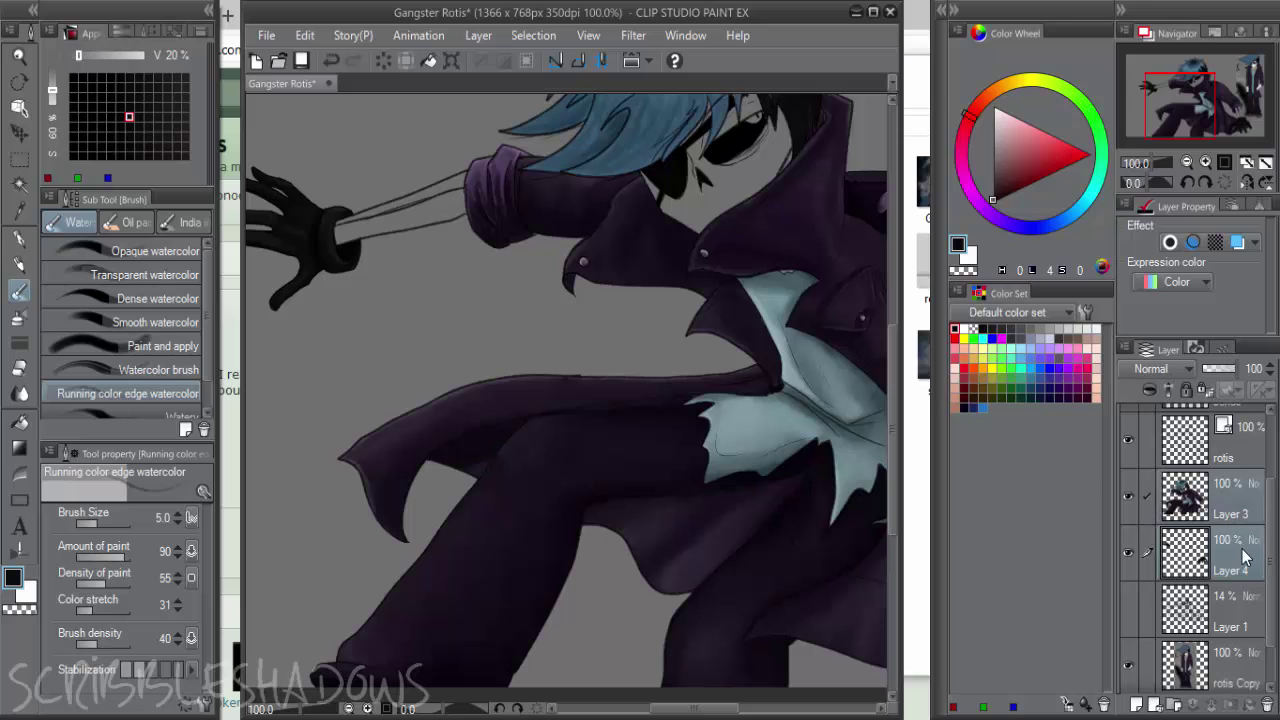
pyautogui.rightClick(1200, 500)
pyautogui.click(1110, 457)
pyautogui.moveTo(880, 430); pyautogui.dragTo(744, 552)
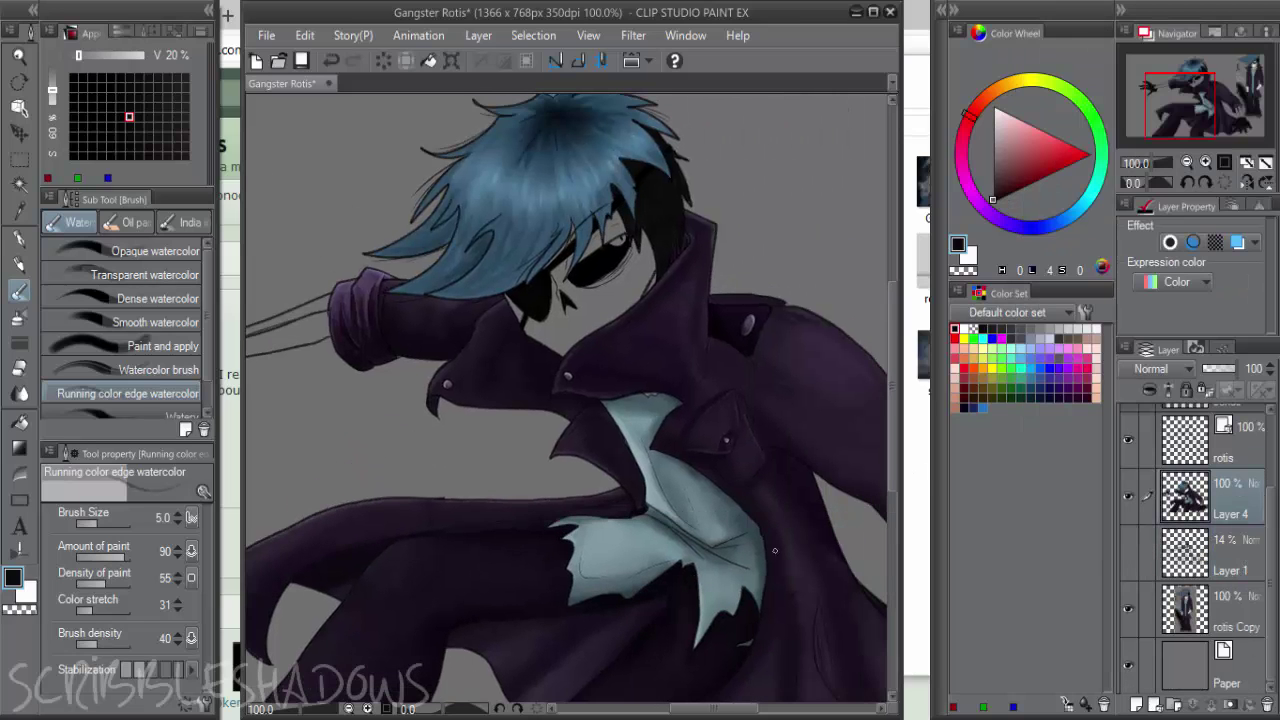
# Add a new layer directly above Layer 1 and sample the pale yellow of the reference character's neck
pyautogui.click(1236, 567)
pyautogui.click(1135, 704)
pyautogui.moveTo(798, 470); pyautogui.dragTo(510, 474)
pyautogui.moveTo(833, 294); pyautogui.dragTo(663, 388)
pyautogui.scroll(4, 642, 286)
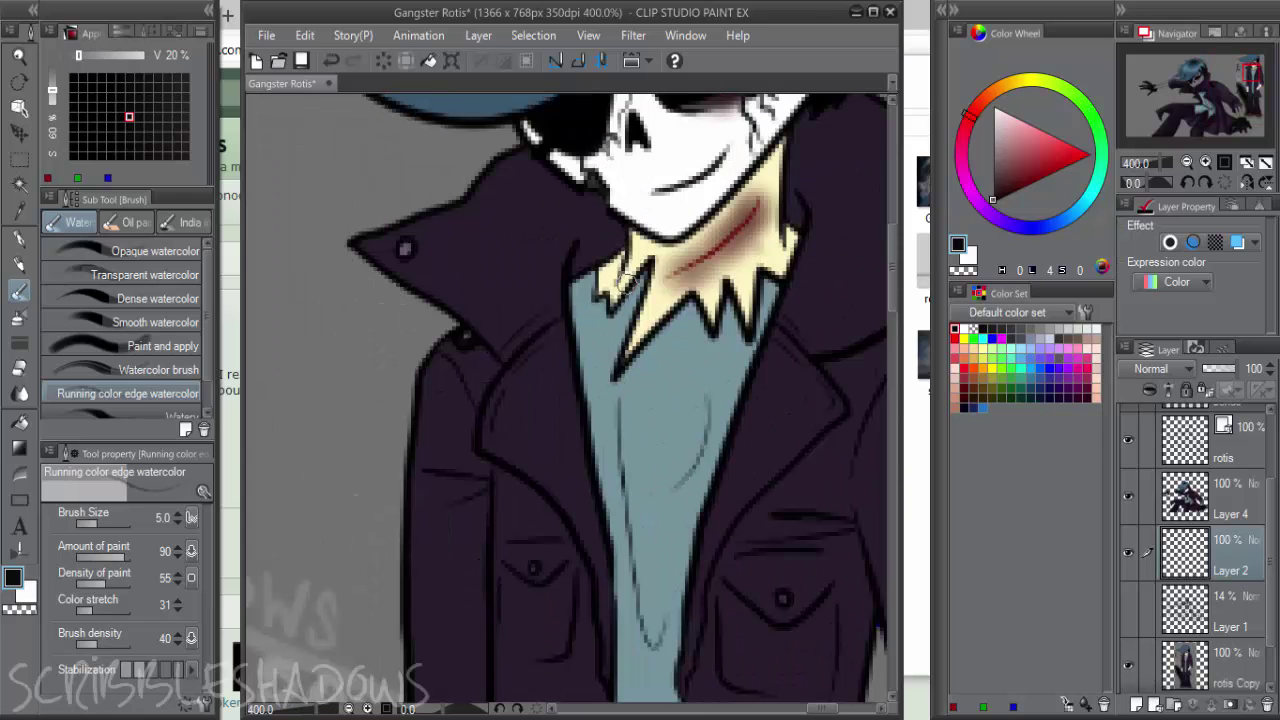
pyautogui.keyDown('alt'); pyautogui.click(606, 292); pyautogui.keyUp('alt')
pyautogui.scroll(-4, 550, 390)
pyautogui.moveTo(712, 345); pyautogui.dragTo(1080, 320)
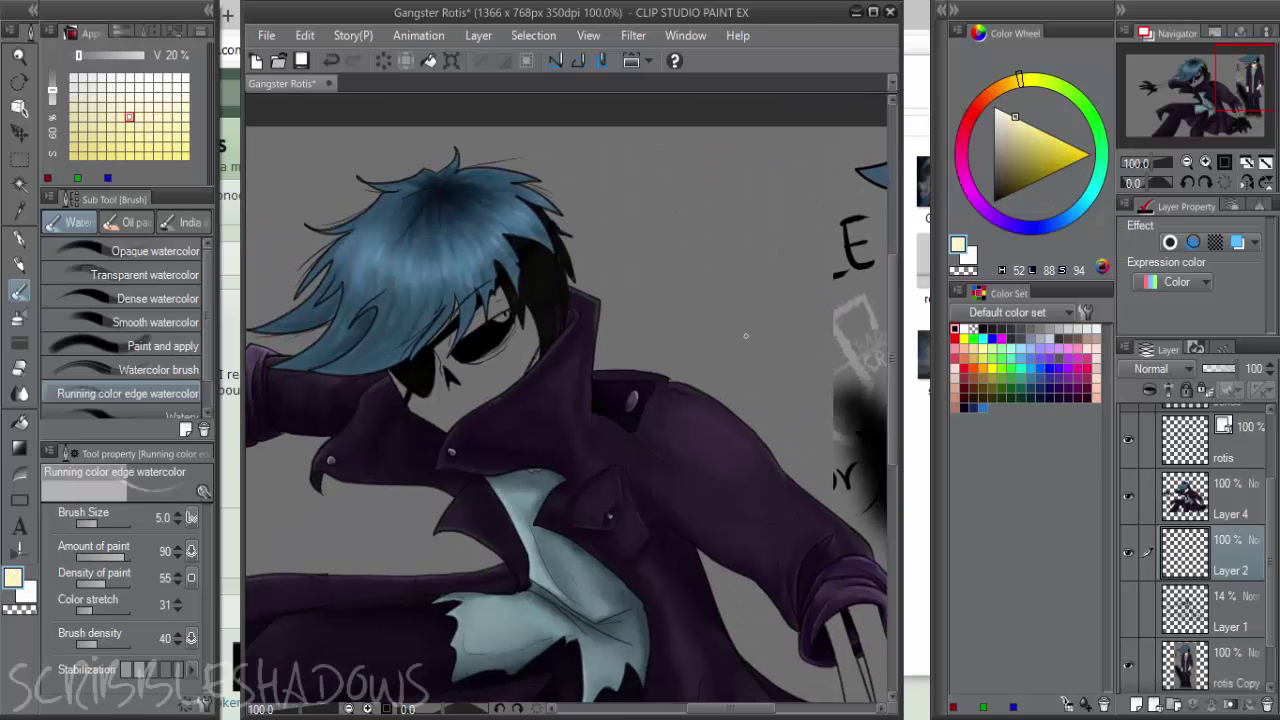
# Paint the exposed neck slivers beside the jaw and above the shirt pale yellow with the Mapping pen
pyautogui.press('p')
pyautogui.scroll(4, 563, 344)
pyautogui.moveTo(585, 291)
pyautogui.mouseDown()
pyautogui.moveTo(583, 316)
pyautogui.moveTo(603, 271)
pyautogui.mouseUp()
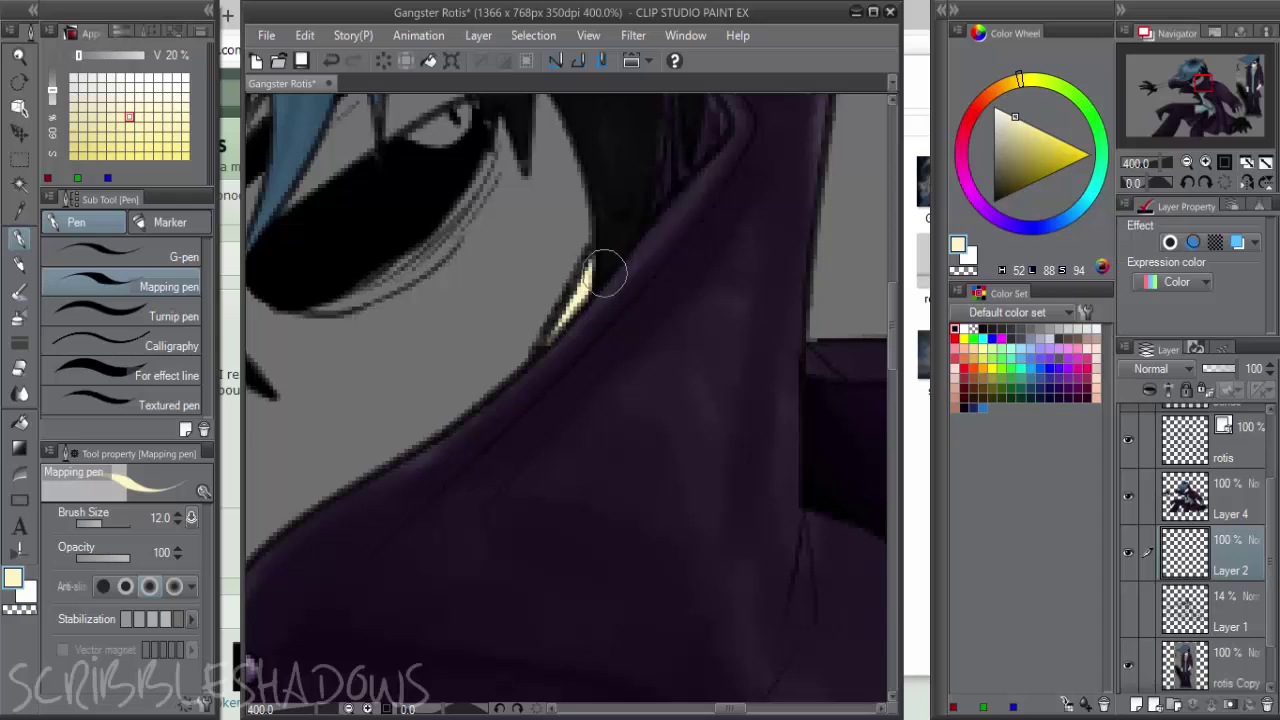
pyautogui.scroll(-3, 610, 268)
pyautogui.moveTo(642, 421); pyautogui.dragTo(628, 379)
pyautogui.scroll(3, 628, 379)
pyautogui.moveTo(530, 419); pyautogui.dragTo(594, 405)
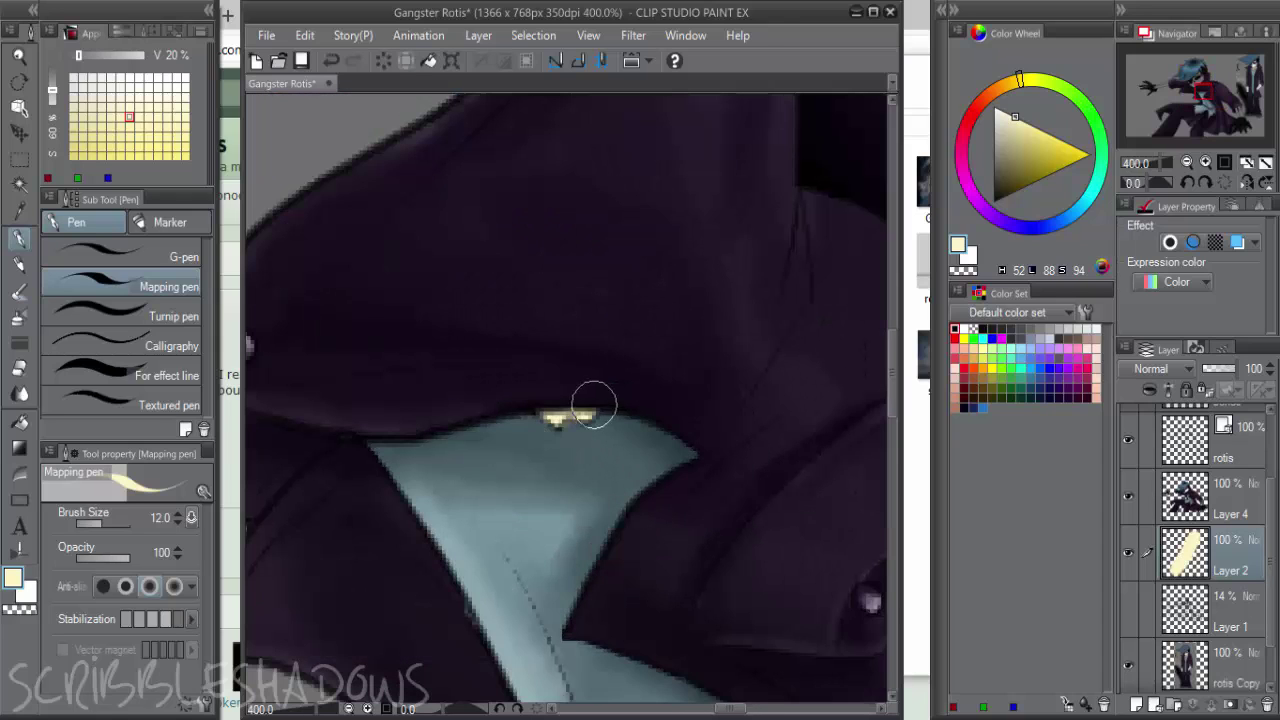
# Shade the neck sliver above the shirt with dark yellowish tones using the Running color edge watercolor brush
pyautogui.click(995, 186)
pyautogui.press('b')
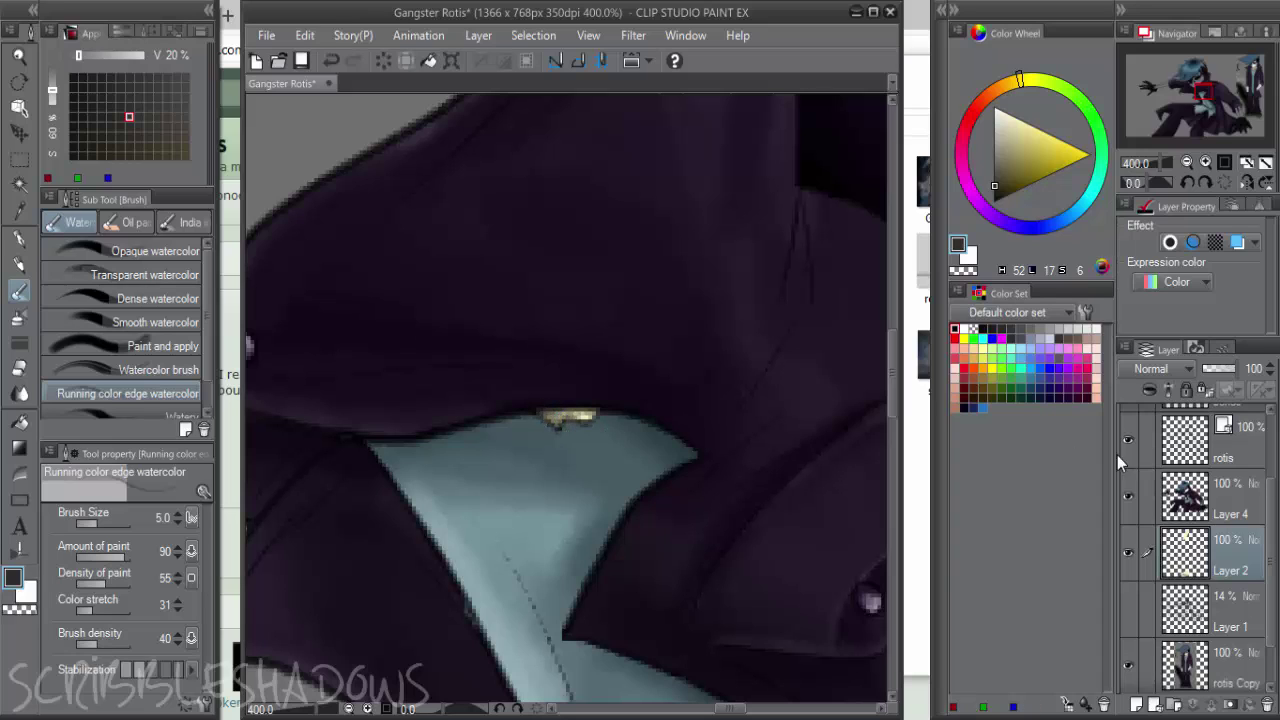
pyautogui.click(991, 198)
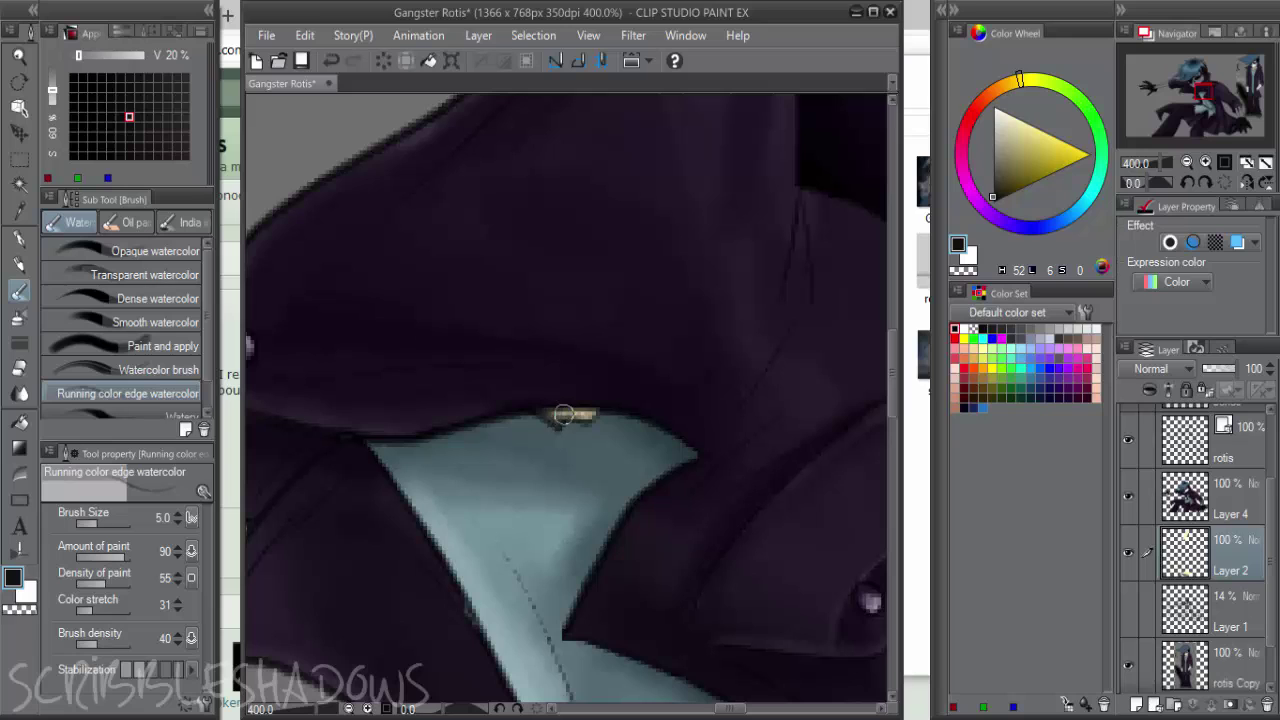
pyautogui.keyDown('alt'); pyautogui.click(561, 419); pyautogui.keyUp('alt')
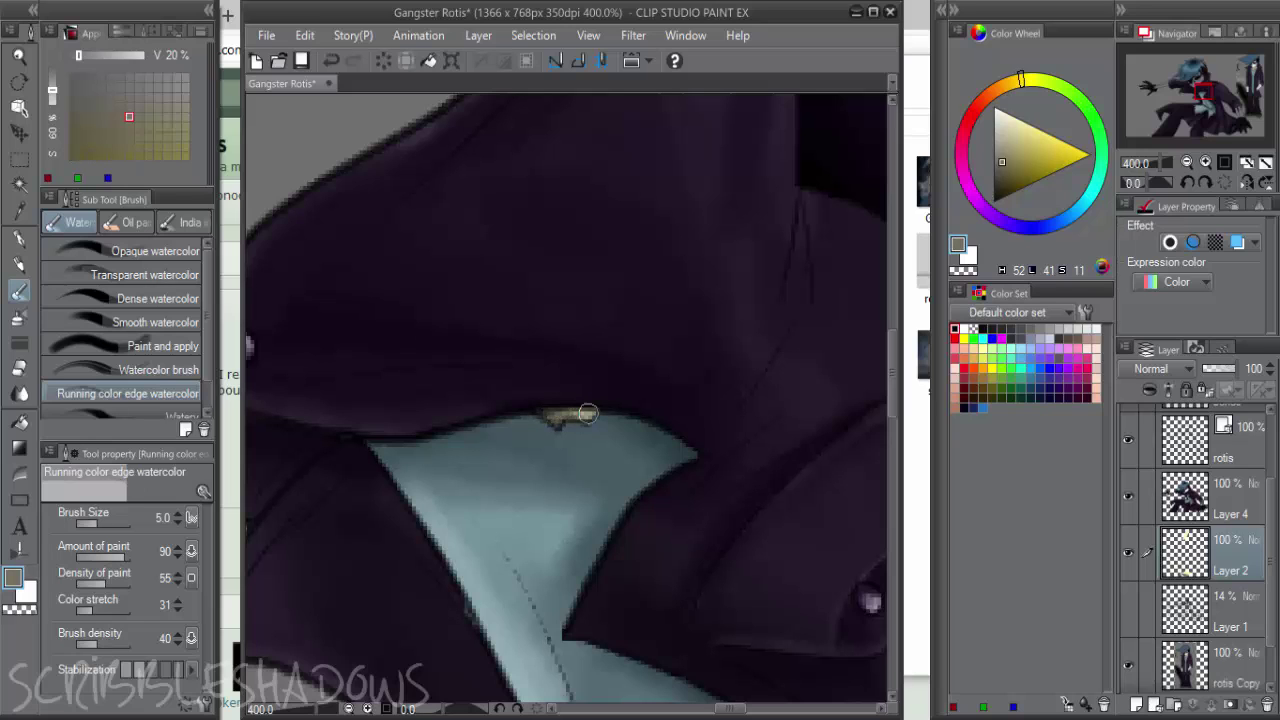
pyautogui.scroll(5, 614, 306)
# Shade the neck sliver between the jaw and the collar with dark brown and a sampled mid tone
pyautogui.keyDown('alt'); pyautogui.click(538, 240); pyautogui.keyUp('alt')
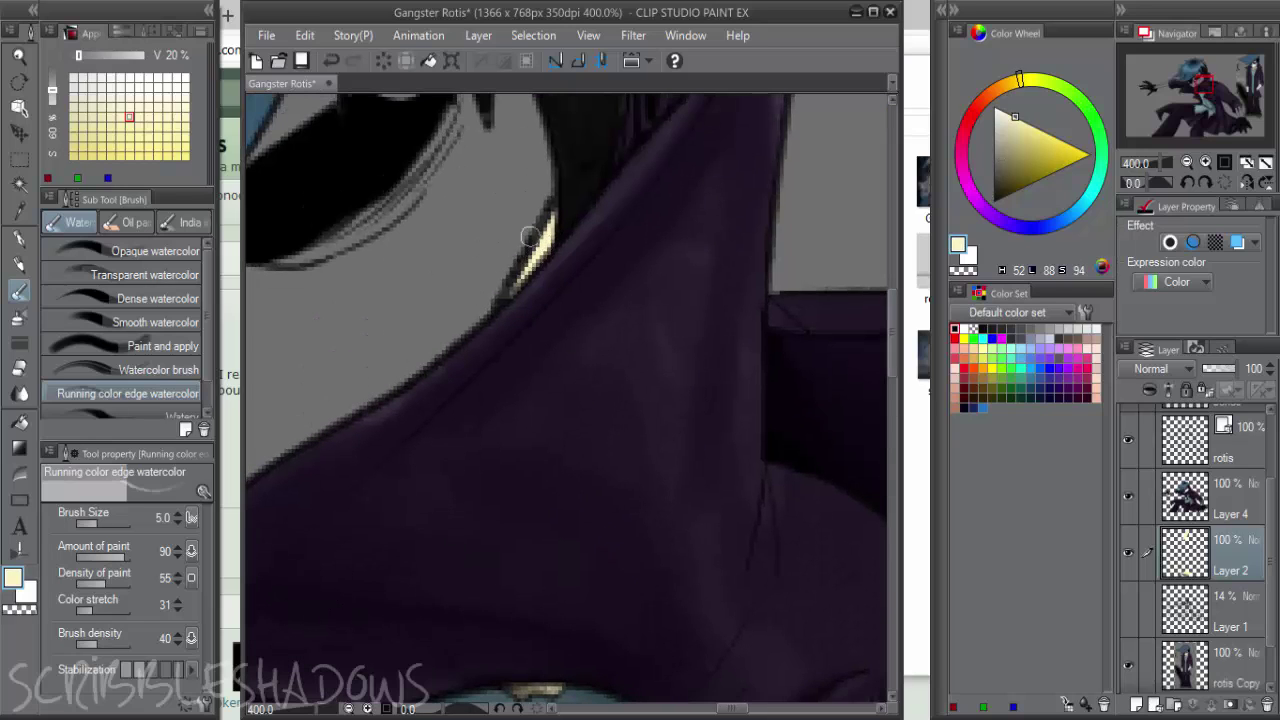
pyautogui.click(993, 179)
pyautogui.moveTo(566, 216)
pyautogui.mouseDown()
pyautogui.moveTo(508, 306)
pyautogui.moveTo(523, 284)
pyautogui.mouseUp()
pyautogui.click(1000, 199)
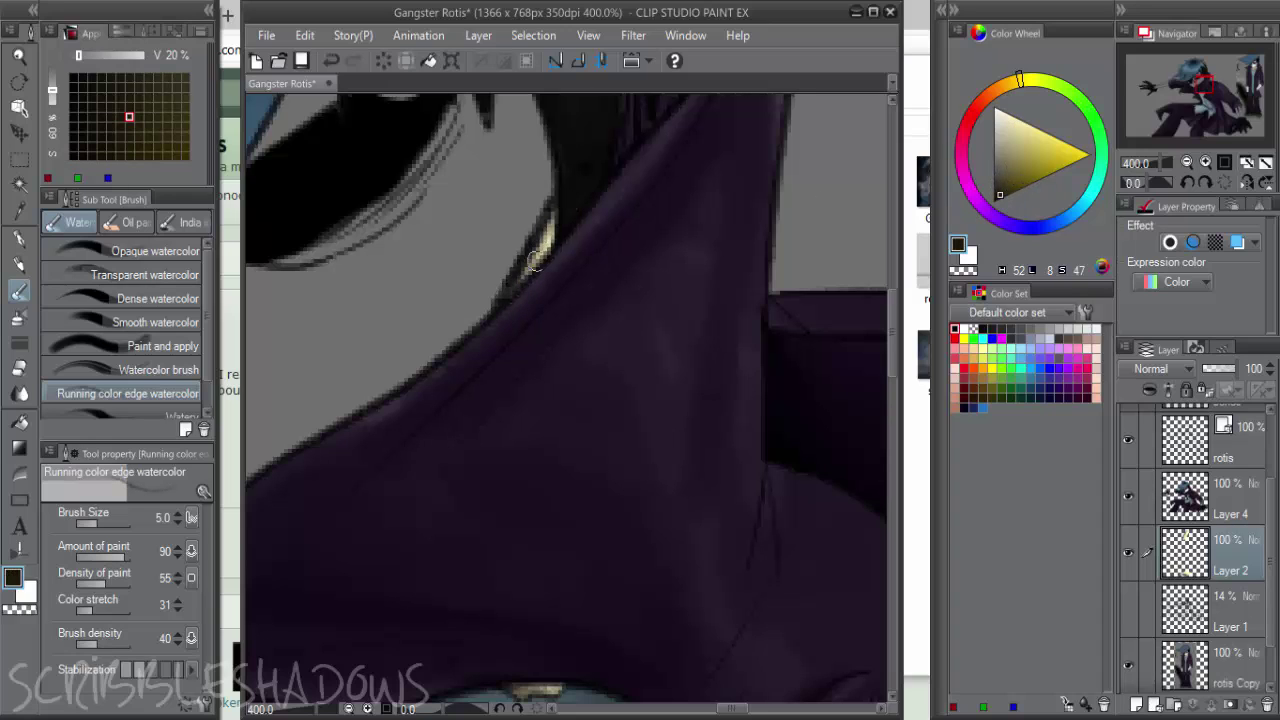
pyautogui.keyDown('alt'); pyautogui.click(546, 236); pyautogui.keyUp('alt')
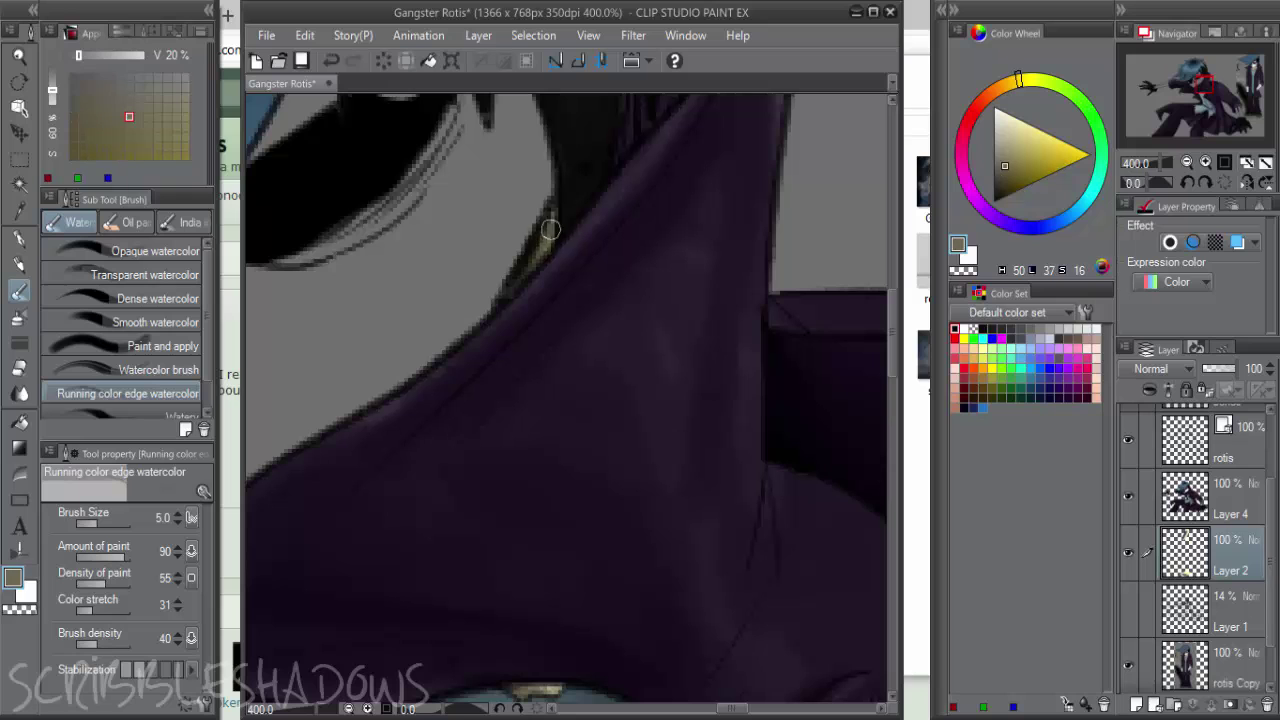
pyautogui.scroll(-3, 604, 350)
pyautogui.moveTo(635, 434); pyautogui.dragTo(651, 374)
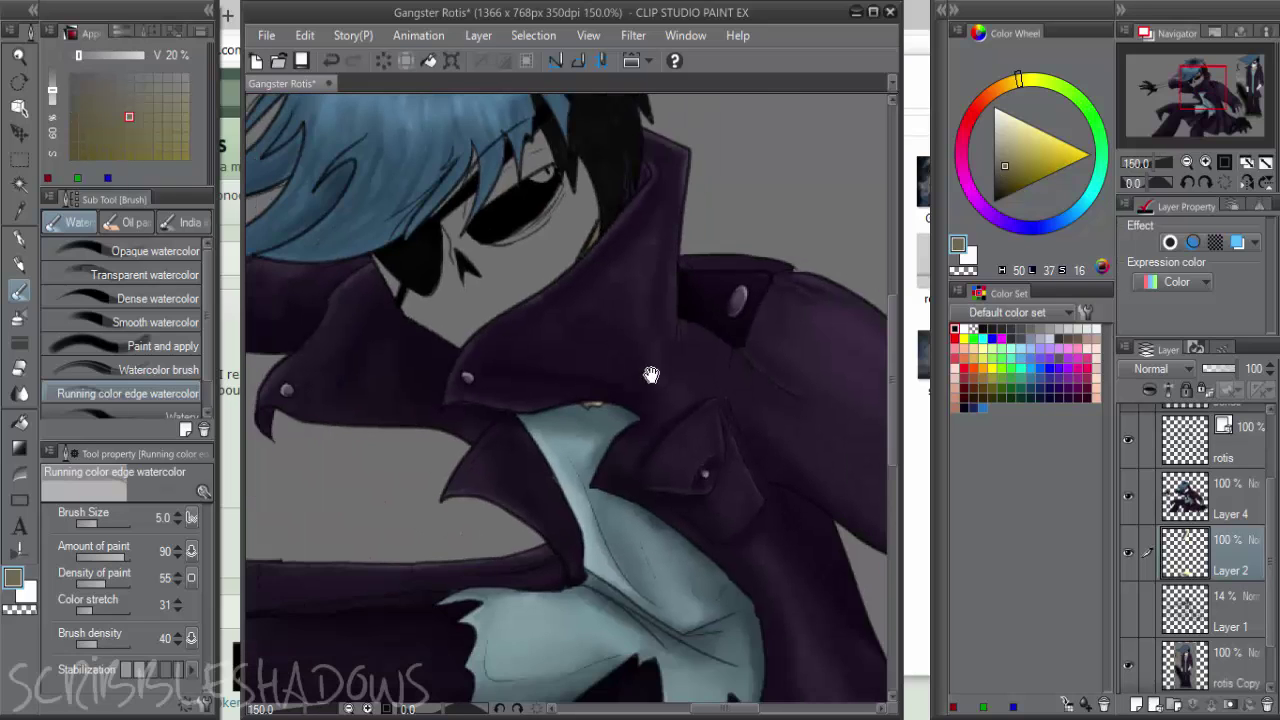
pyautogui.scroll(3, 594, 411)
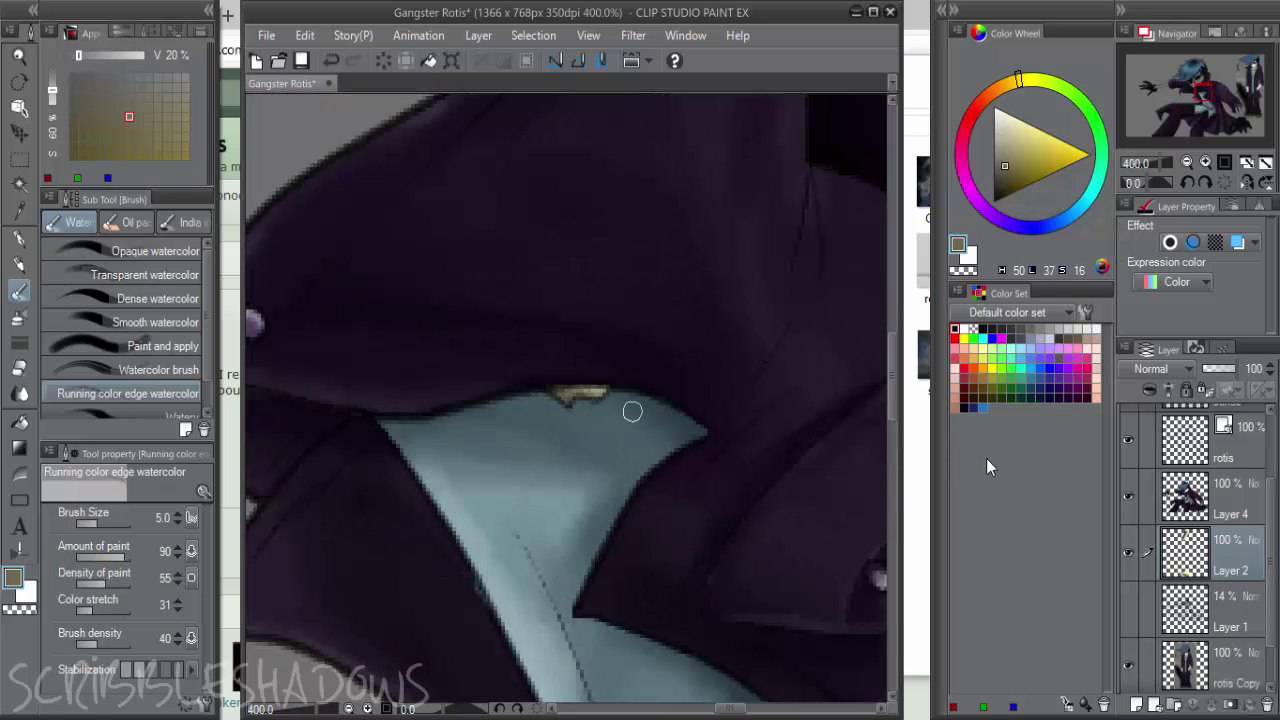
# Merge the neck layer with the character layer and add a new layer directly above Layer 1
pyautogui.scroll(-4, 632, 411)
pyautogui.click(1146, 499)
pyautogui.rightClick(1237, 560)
pyautogui.click(1193, 469)
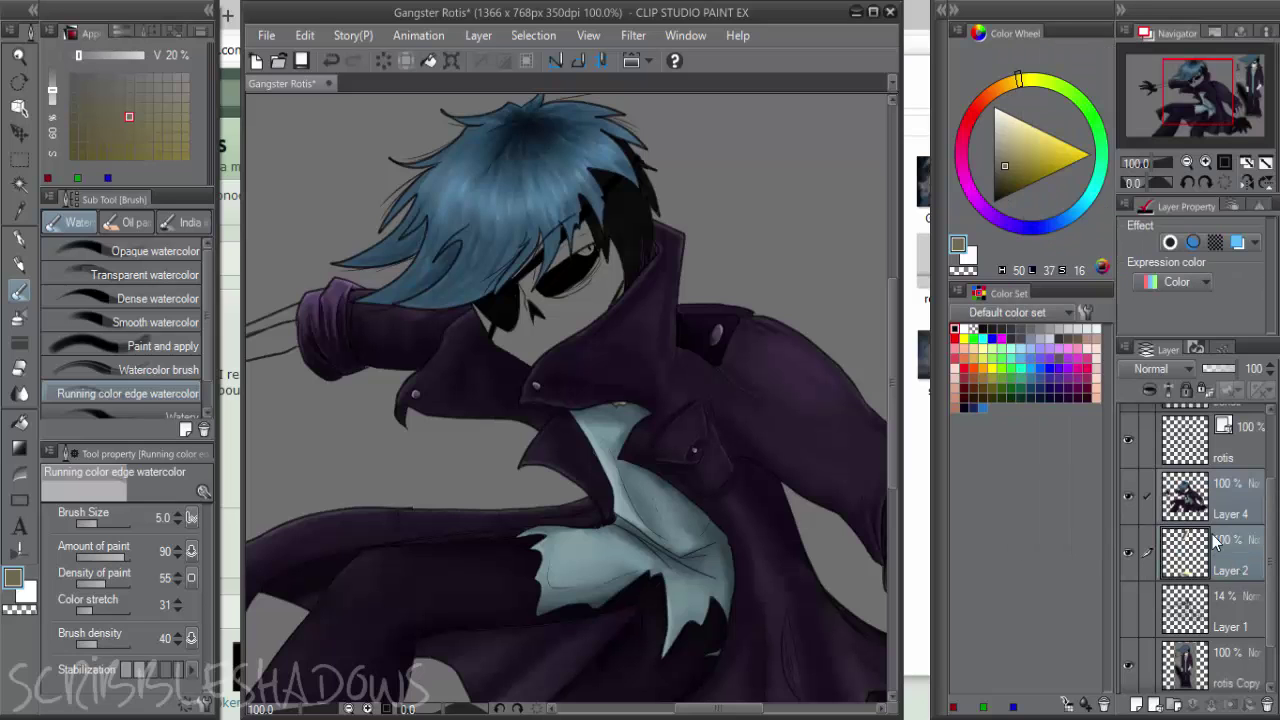
pyautogui.click(1234, 565)
pyautogui.click(1135, 704)
# Fill the forearm bones between the lower glove and its sleeve with white, referring to other layers
pyautogui.scroll(-1, 874, 555)
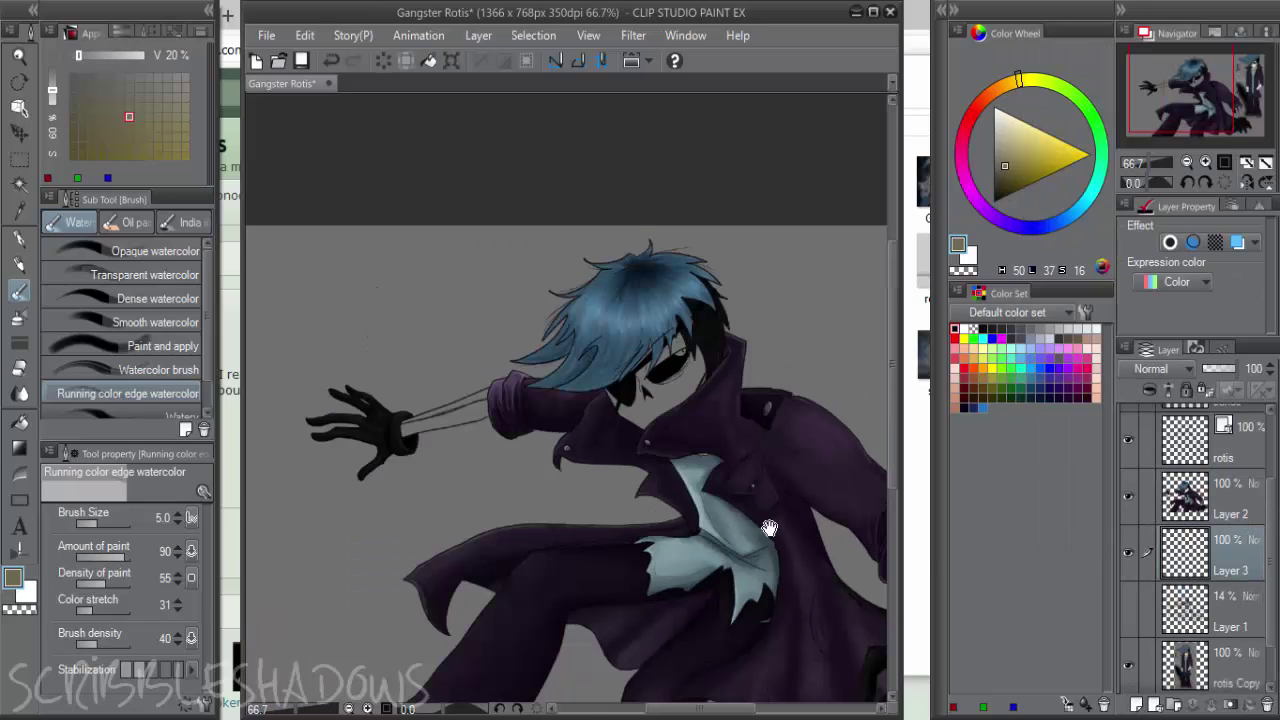
pyautogui.moveTo(744, 531); pyautogui.dragTo(473, 383)
pyautogui.scroll(2, 670, 425)
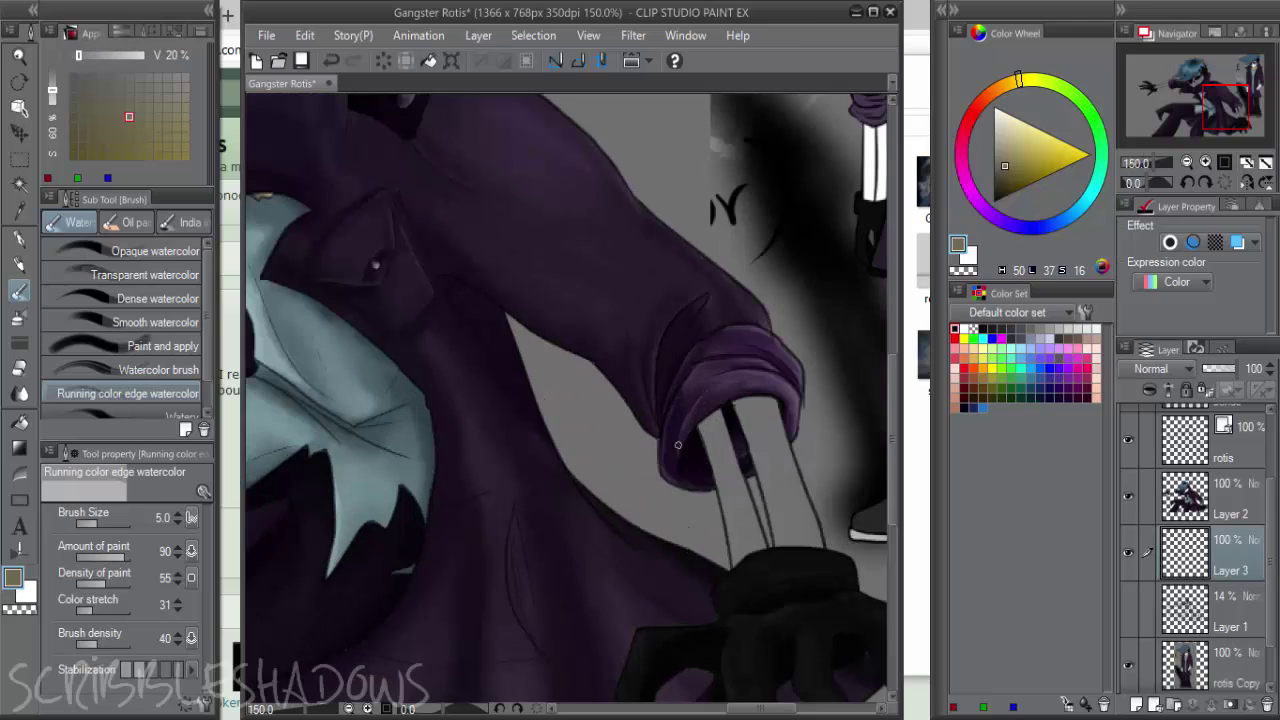
pyautogui.press('x')
pyautogui.press('g')
pyautogui.click(737, 468)
pyautogui.click(772, 456)
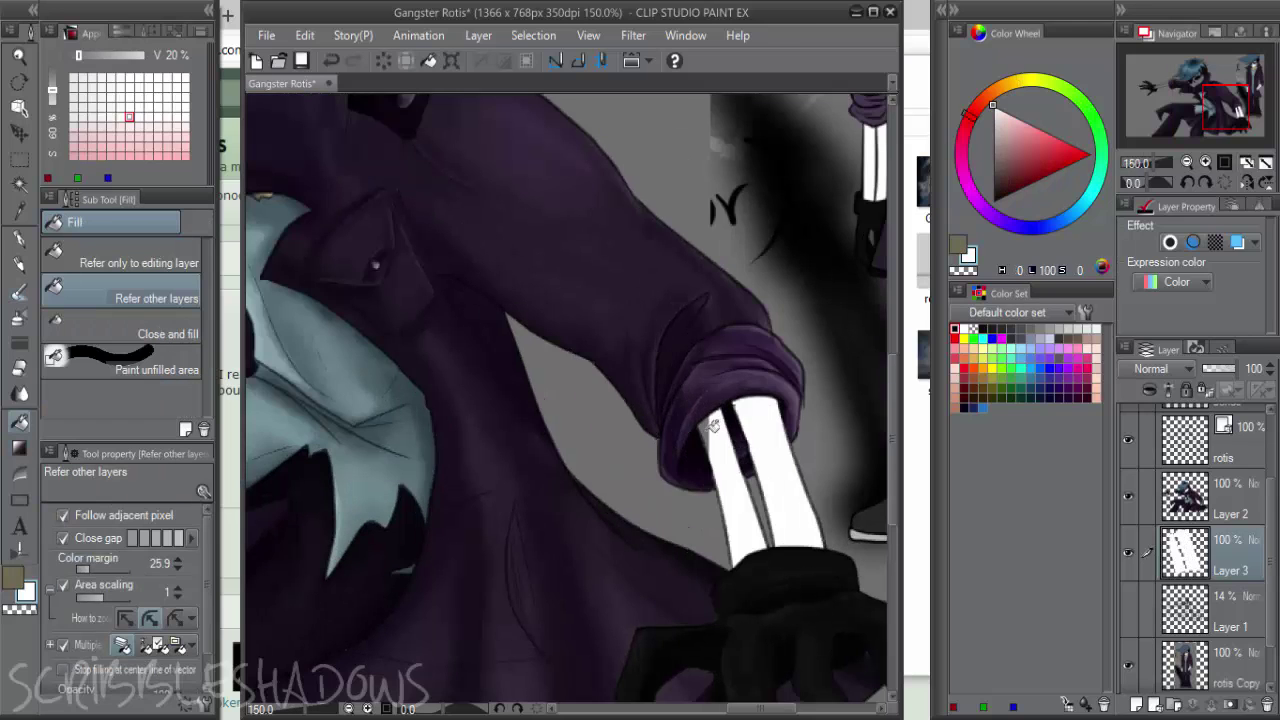
pyautogui.click(711, 428)
# Fill the skull face with white and paint in the leftover gaps beside the hair and the far eye socket
pyautogui.moveTo(636, 337); pyautogui.dragTo(942, 701)
pyautogui.click(528, 395)
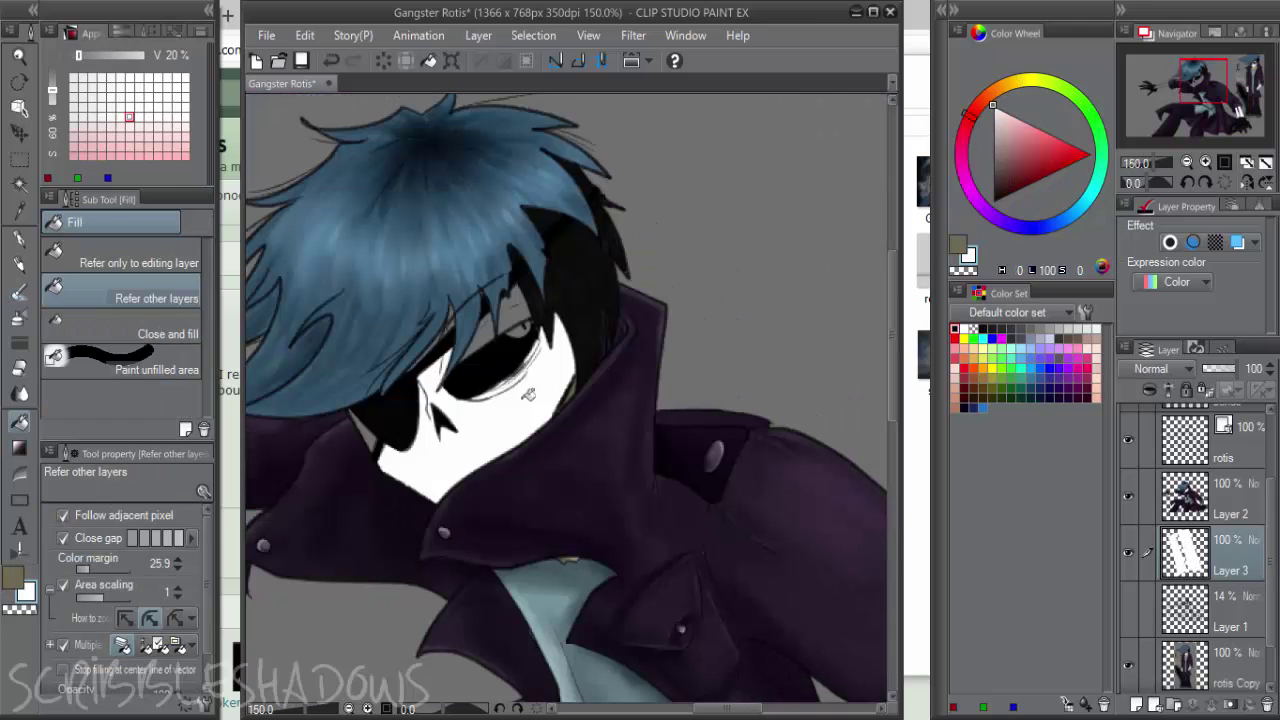
pyautogui.click(488, 331)
pyautogui.click(517, 308)
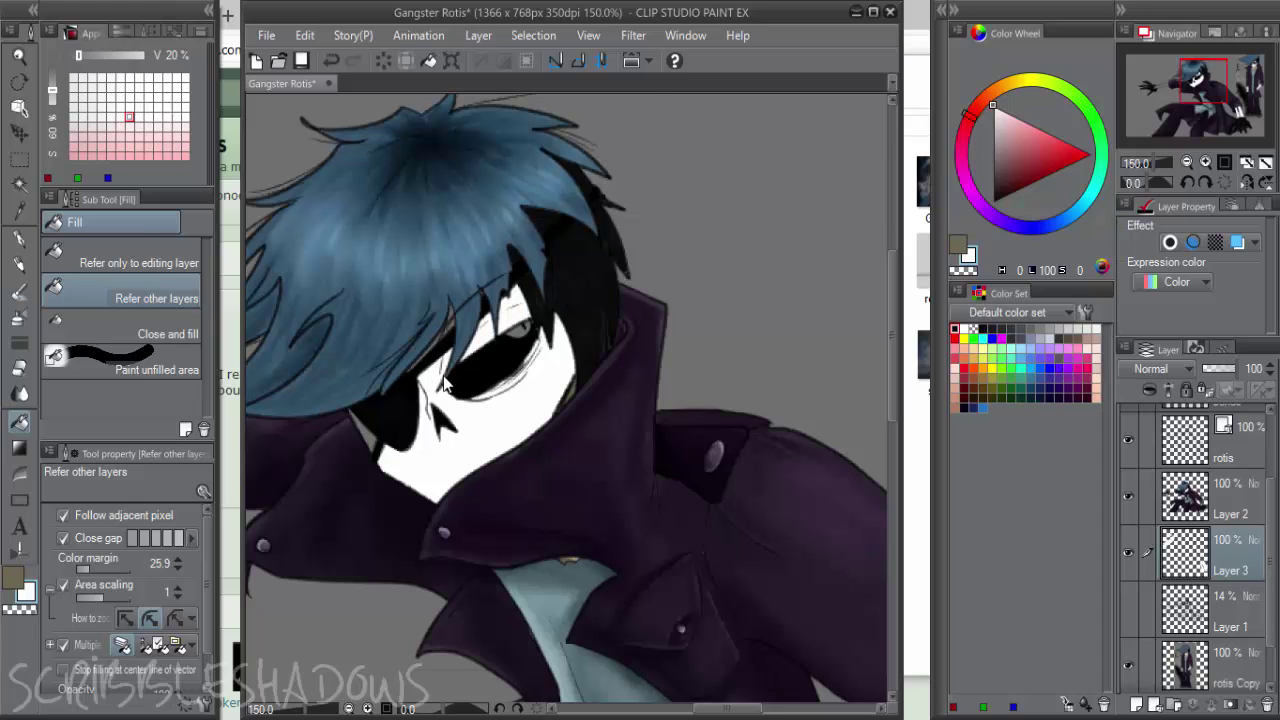
pyautogui.scroll(1, 445, 385)
pyautogui.press('p')
pyautogui.moveTo(458, 320); pyautogui.dragTo(406, 378)
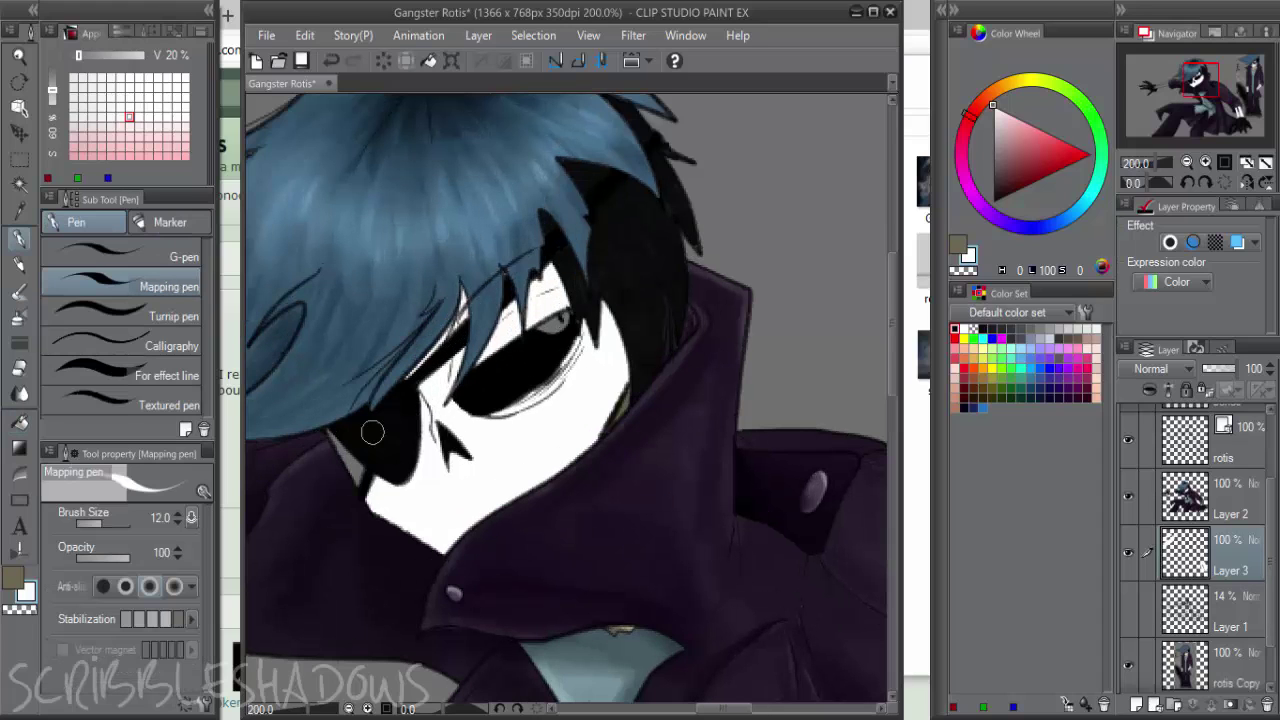
pyautogui.moveTo(351, 450); pyautogui.dragTo(358, 480)
pyautogui.scroll(-1, 404, 466)
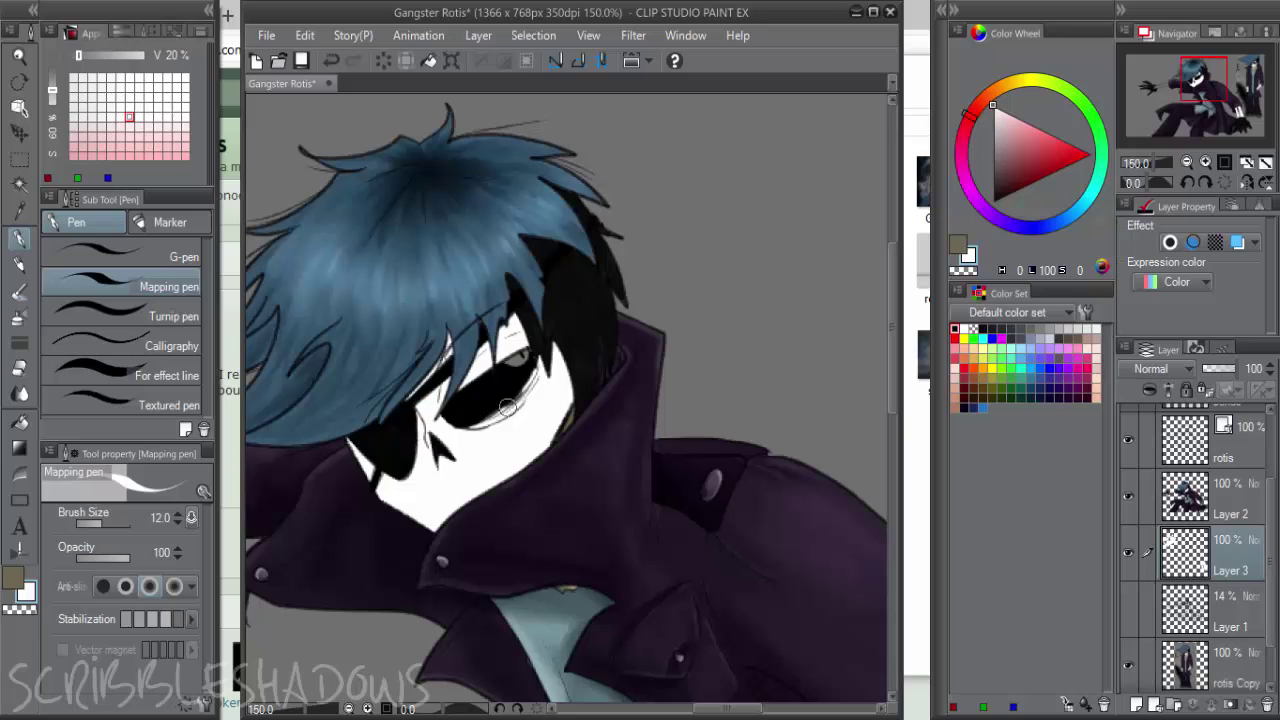
# Fill the forearm bones between the upper glove and its sleeve with white
pyautogui.moveTo(342, 620); pyautogui.dragTo(529, 283)
pyautogui.moveTo(292, 246); pyautogui.dragTo(706, 430)
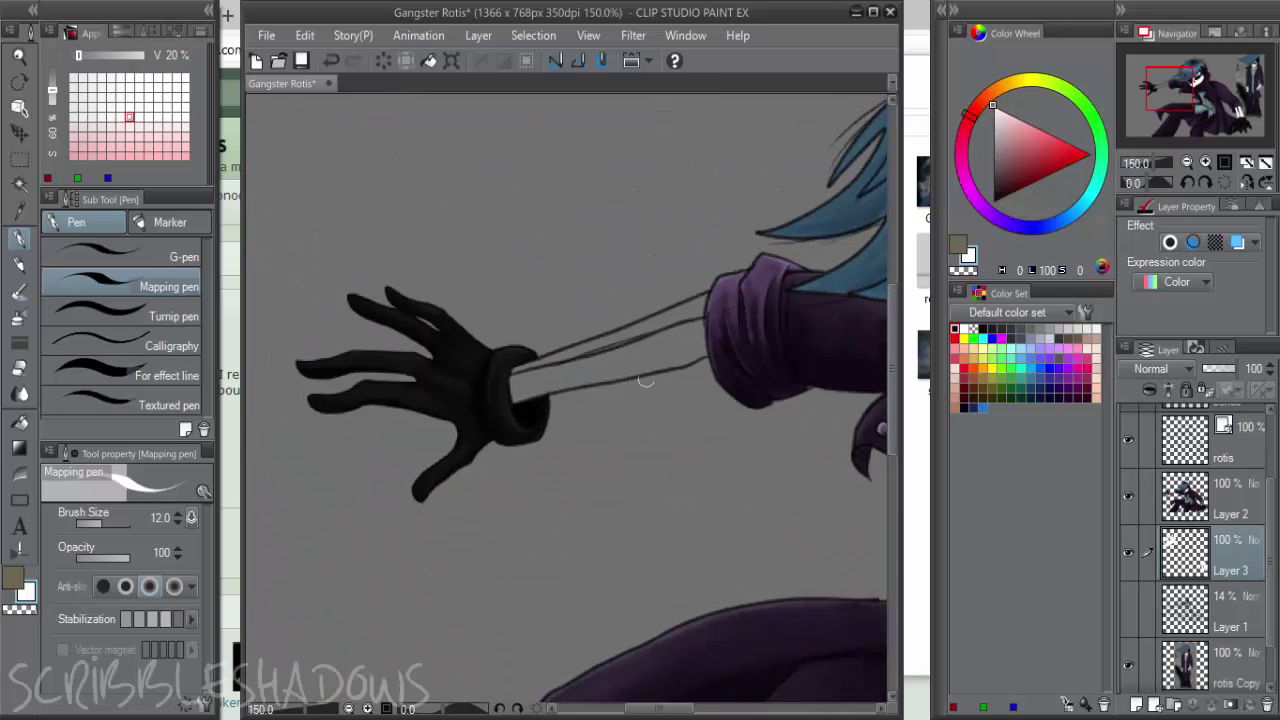
pyautogui.press('g')
pyautogui.press('g')
pyautogui.click(691, 353)
pyautogui.click(691, 312)
# Add a new layer directly above the white bone layer
pyautogui.scroll(-4, 485, 300)
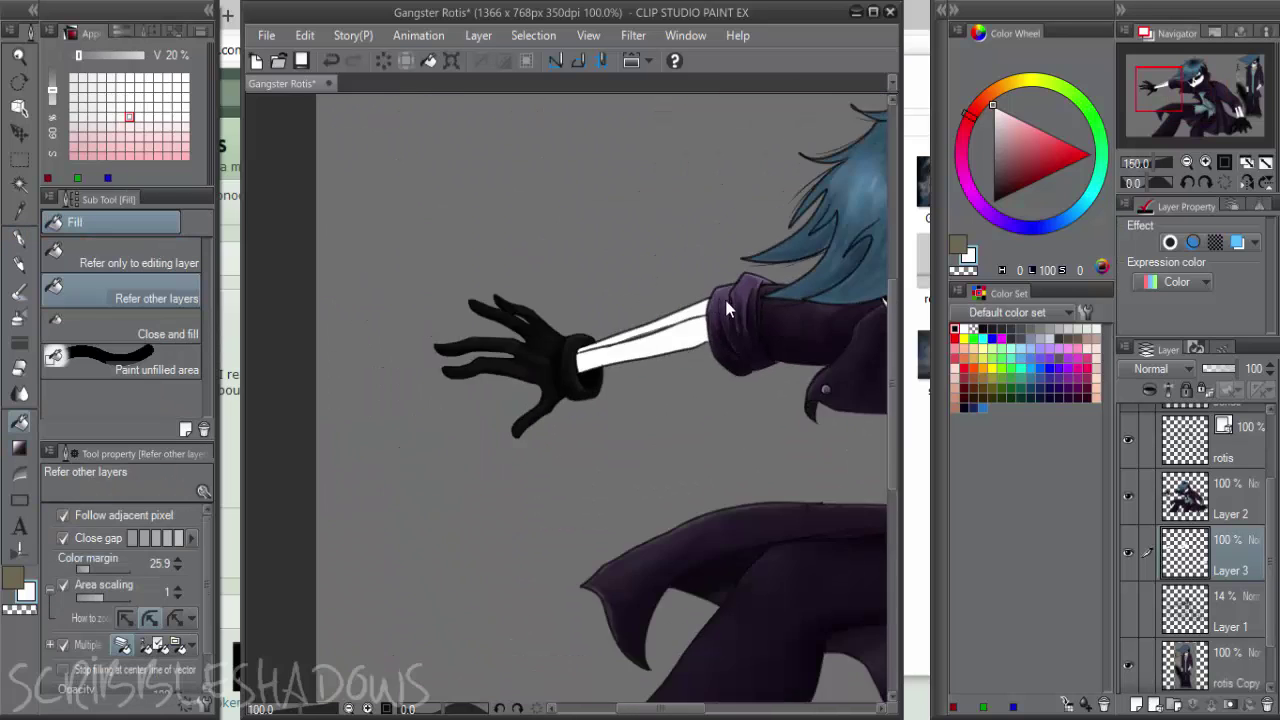
pyautogui.moveTo(481, 357); pyautogui.dragTo(281, 372)
pyautogui.click(1137, 703)
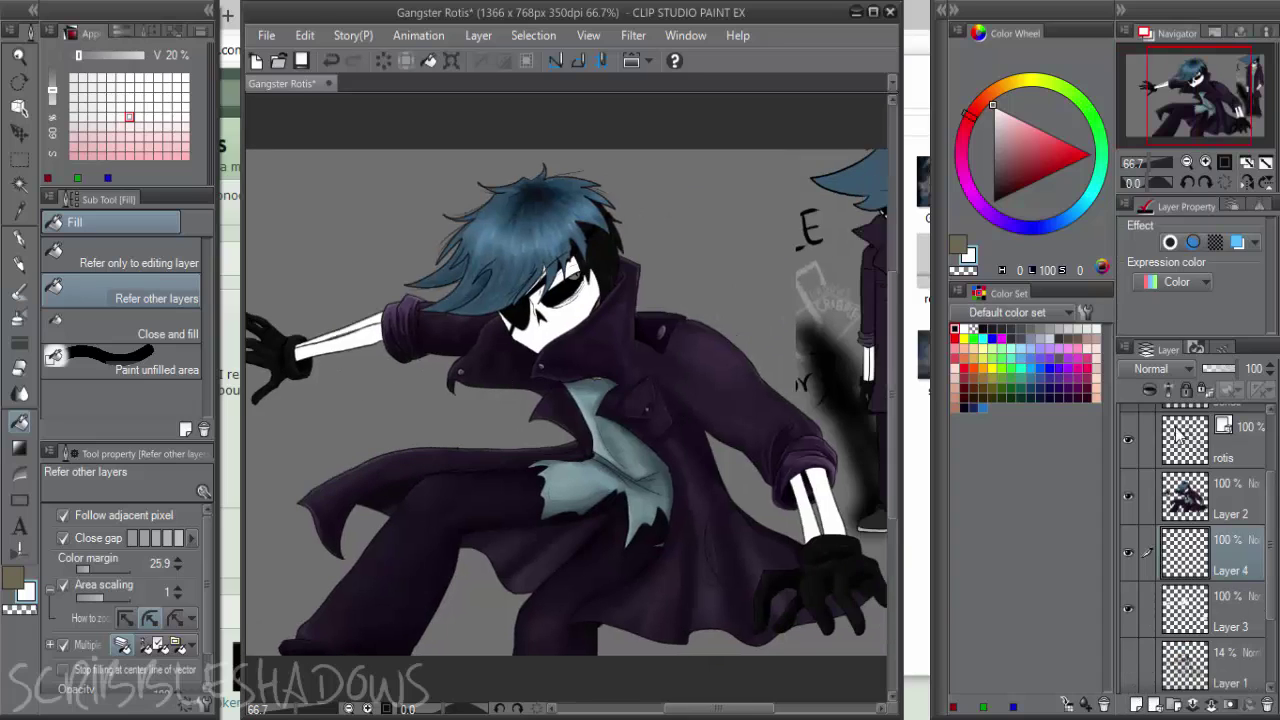
# Clip the new layer to the white bone layer and brush light grey watercolor shading onto the lower forearm bone nearer the coat
pyautogui.click(1148, 392)
pyautogui.click(1018, 80)
pyautogui.click(993, 137)
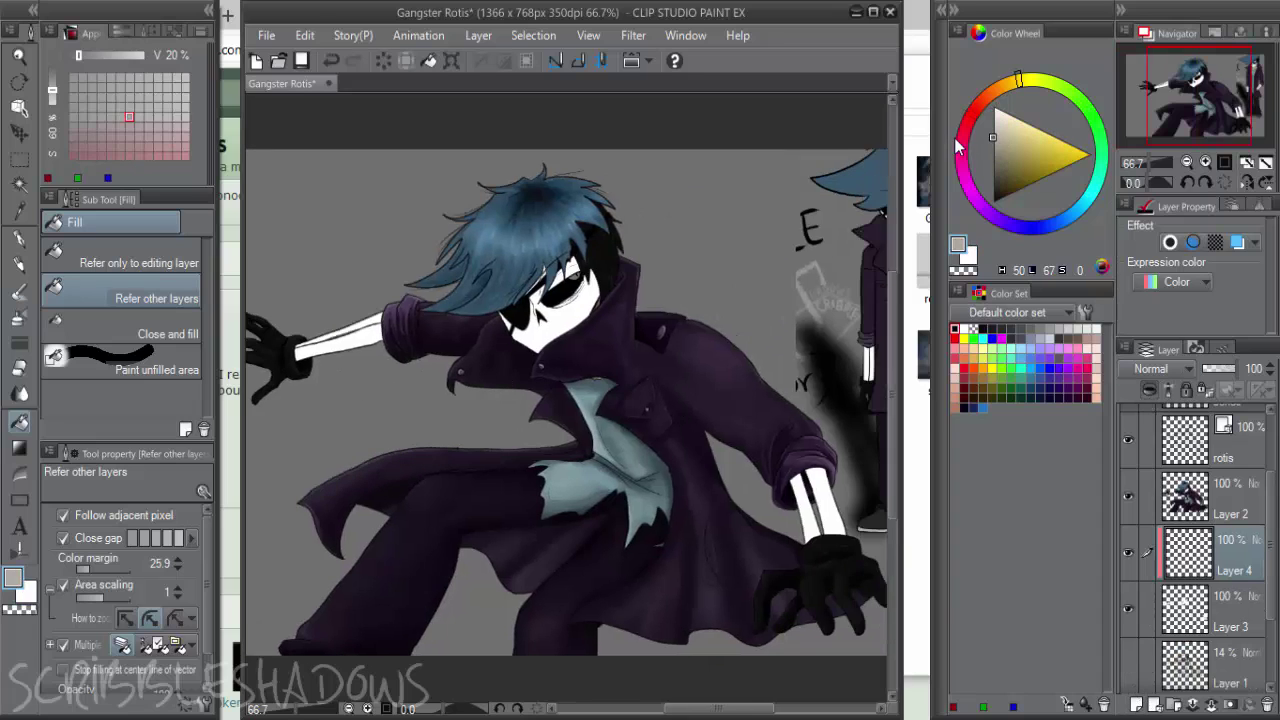
pyautogui.moveTo(750, 486); pyautogui.dragTo(684, 428)
pyautogui.press('b')
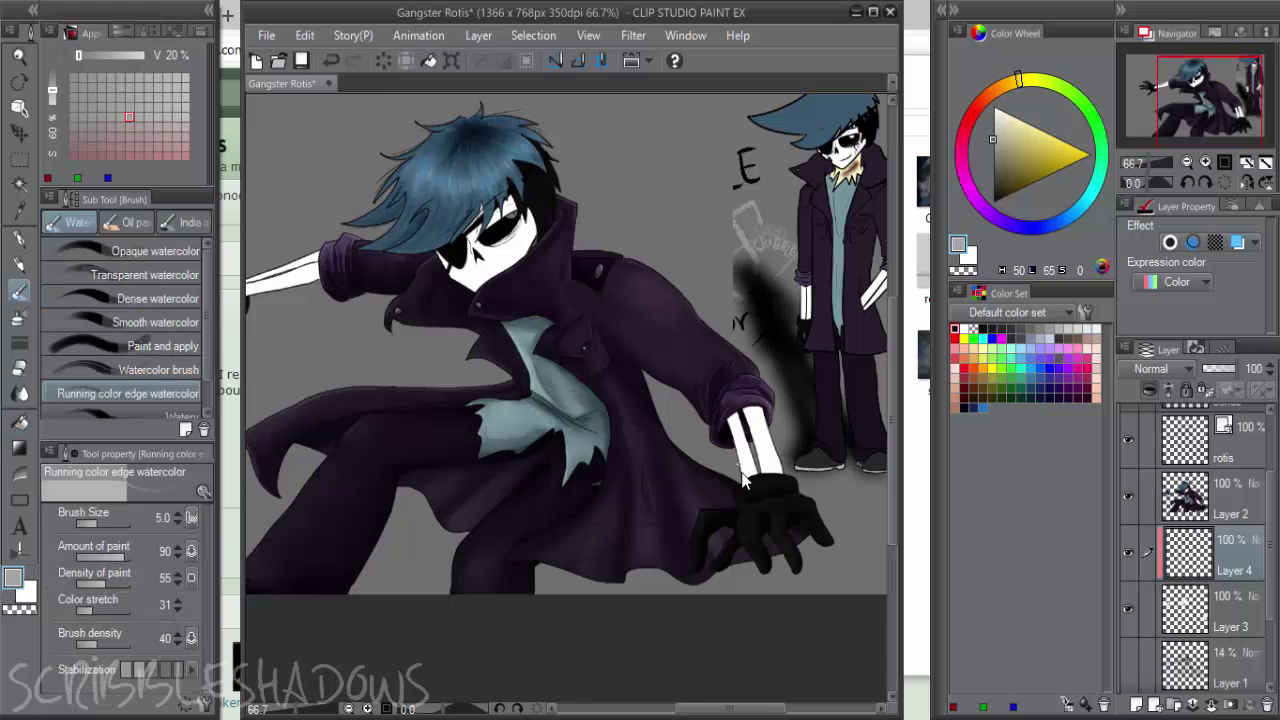
pyautogui.scroll(2, 746, 482)
pyautogui.moveTo(753, 377); pyautogui.dragTo(770, 470)
pyautogui.moveTo(728, 342); pyautogui.dragTo(770, 475)
pyautogui.moveTo(740, 385); pyautogui.dragTo(765, 475)
# Deepen the shading along the lower forearm bone nearer the coat with darker grey and blend it using tones sampled from the bone
pyautogui.click(993, 167)
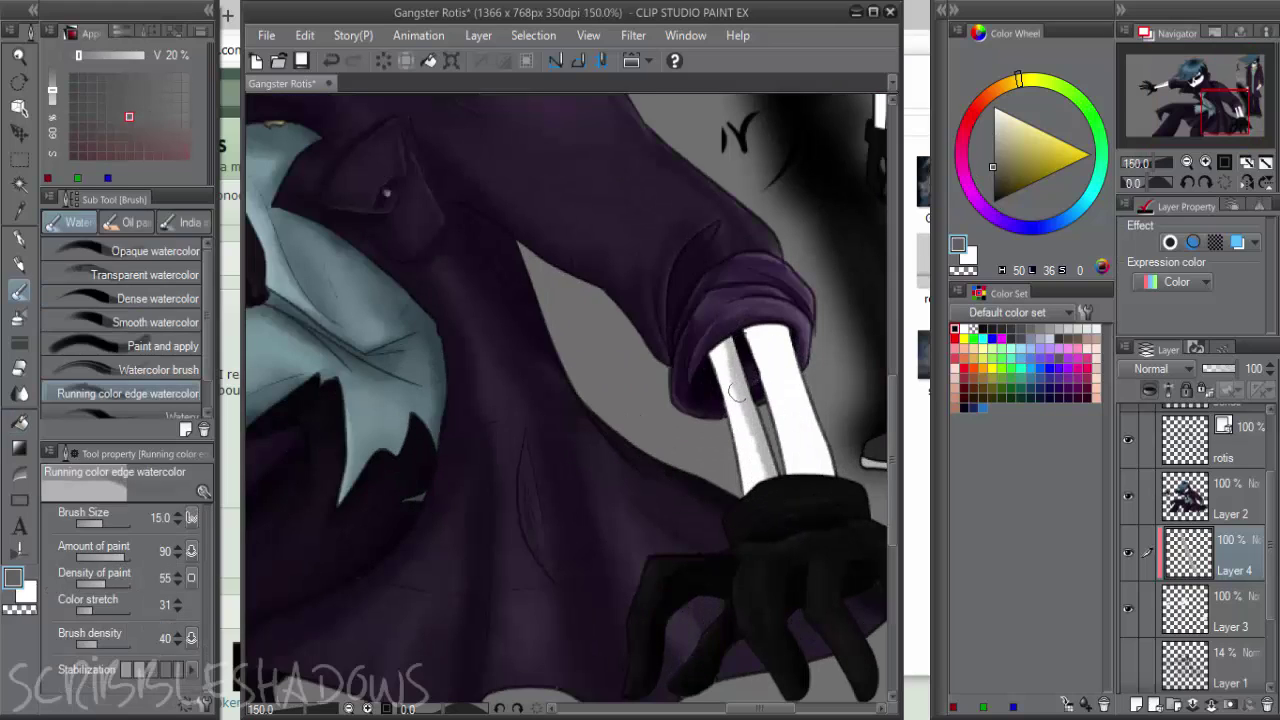
pyautogui.moveTo(730, 350); pyautogui.dragTo(774, 485)
pyautogui.moveTo(730, 356); pyautogui.dragTo(750, 447)
pyautogui.keyDown('alt'); pyautogui.click(746, 446); pyautogui.keyUp('alt')
pyautogui.moveTo(741, 380)
pyautogui.mouseDown()
pyautogui.moveTo(763, 483)
pyautogui.moveTo(745, 450)
pyautogui.moveTo(762, 460)
pyautogui.mouseUp()
# Shade the wider outer bone of the lower forearm lengthwise with dark grey, from the sleeve cuff down to the glove
pyautogui.moveTo(757, 328); pyautogui.dragTo(792, 460)
pyautogui.click(993, 176)
pyautogui.moveTo(757, 338); pyautogui.dragTo(796, 464)
pyautogui.moveTo(758, 344); pyautogui.dragTo(798, 465)
pyautogui.keyDown('alt'); pyautogui.click(796, 424); pyautogui.keyUp('alt')
pyautogui.moveTo(758, 340)
pyautogui.mouseDown()
pyautogui.moveTo(802, 466)
pyautogui.moveTo(822, 477)
pyautogui.mouseUp()
# Blend the shading on both lower forearm bones with sampled light grey tones, leaving bright highlights along their lengths
pyautogui.keyDown('alt'); pyautogui.click(784, 381); pyautogui.keyUp('alt')
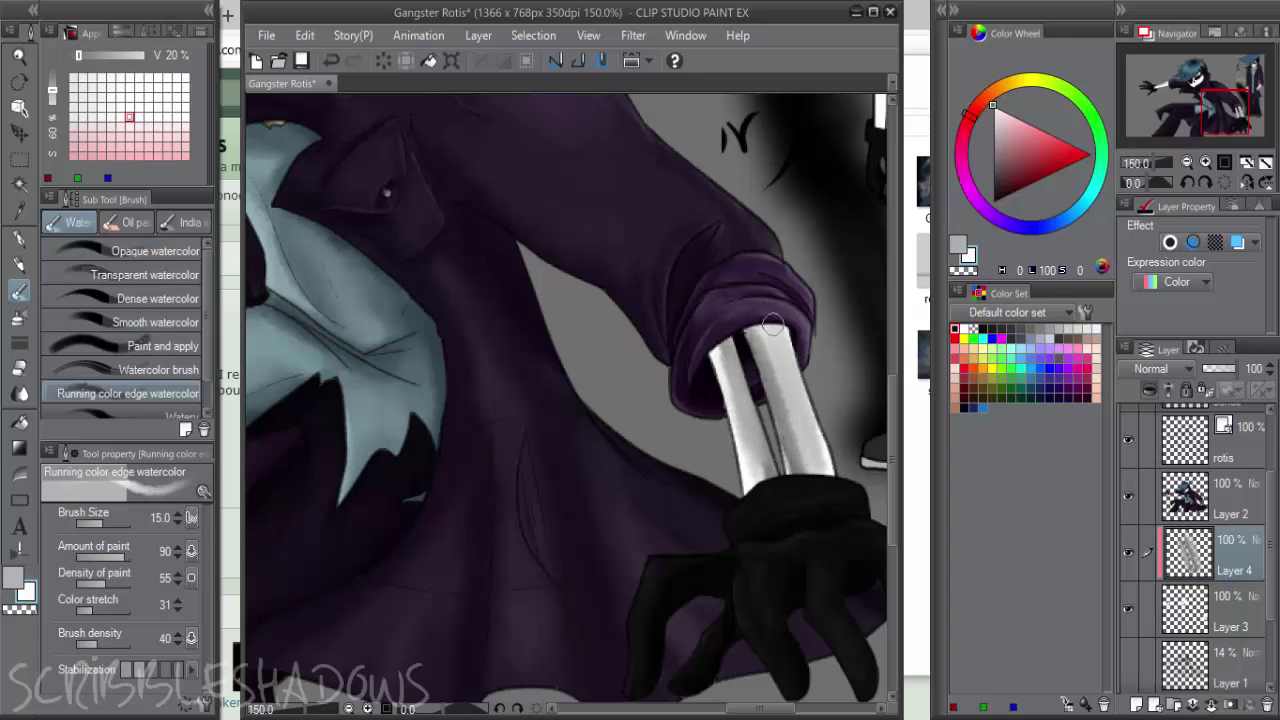
pyautogui.moveTo(770, 330)
pyautogui.mouseDown()
pyautogui.moveTo(808, 439)
pyautogui.moveTo(835, 480)
pyautogui.mouseUp()
pyautogui.keyDown('alt'); pyautogui.click(784, 390); pyautogui.keyUp('alt')
pyautogui.moveTo(784, 390); pyautogui.dragTo(795, 462)
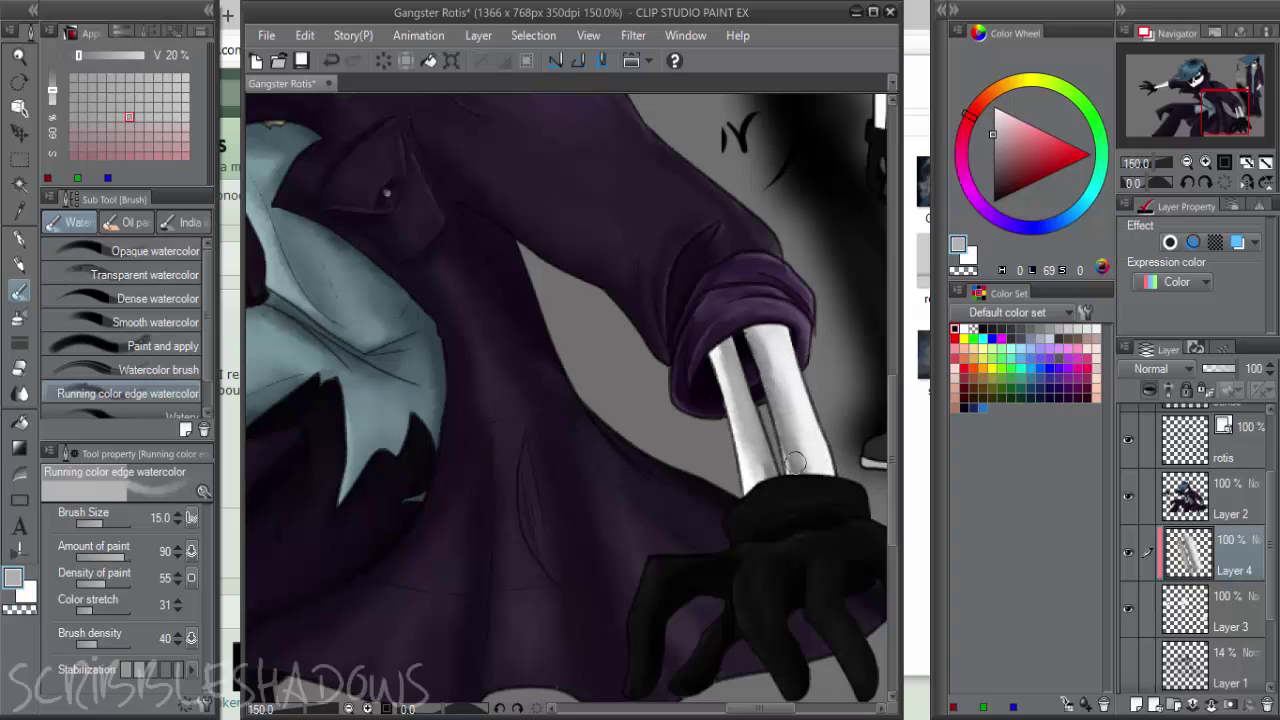
pyautogui.moveTo(755, 387); pyautogui.dragTo(768, 472)
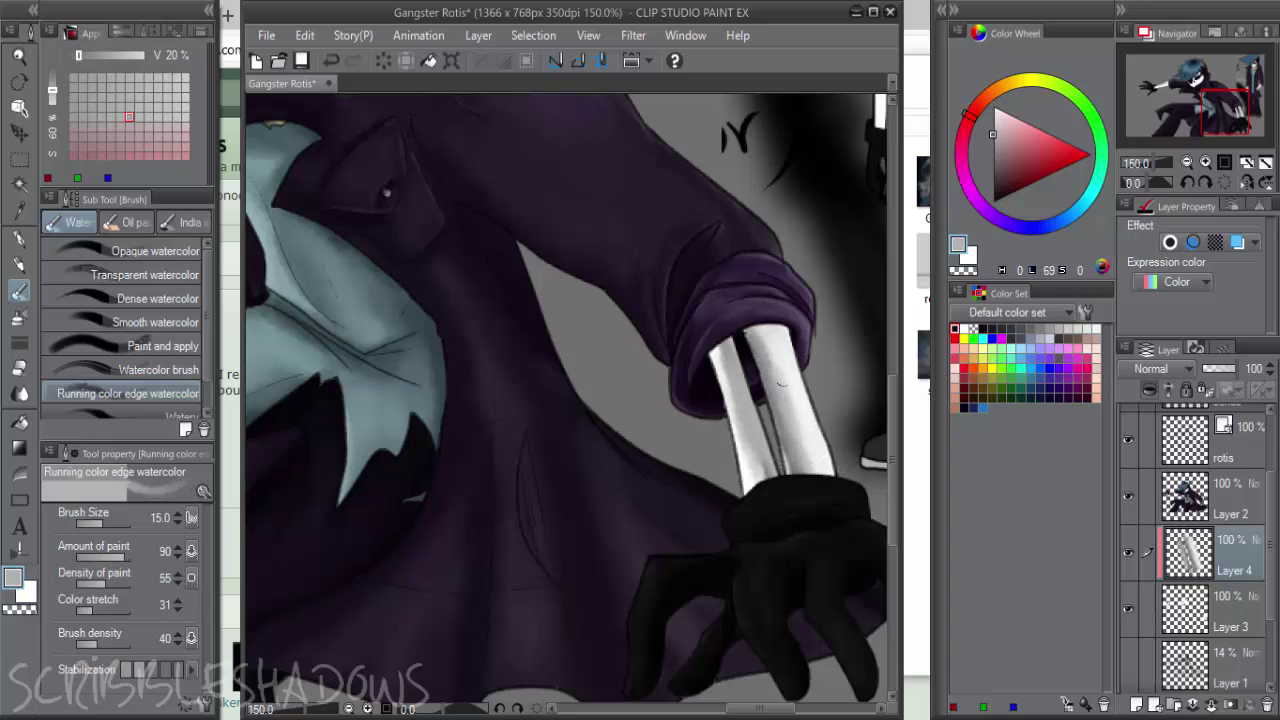
# Darken the edges of the lower forearm bone nearer the coat with a near-black neutral tone
pyautogui.click(991, 190)
pyautogui.moveTo(735, 345)
pyautogui.mouseDown()
pyautogui.moveTo(782, 469)
pyautogui.moveTo(769, 449)
pyautogui.moveTo(768, 472)
pyautogui.moveTo(740, 404)
pyautogui.mouseUp()
pyautogui.moveTo(750, 450); pyautogui.dragTo(720, 358)
pyautogui.moveTo(746, 484); pyautogui.dragTo(716, 350)
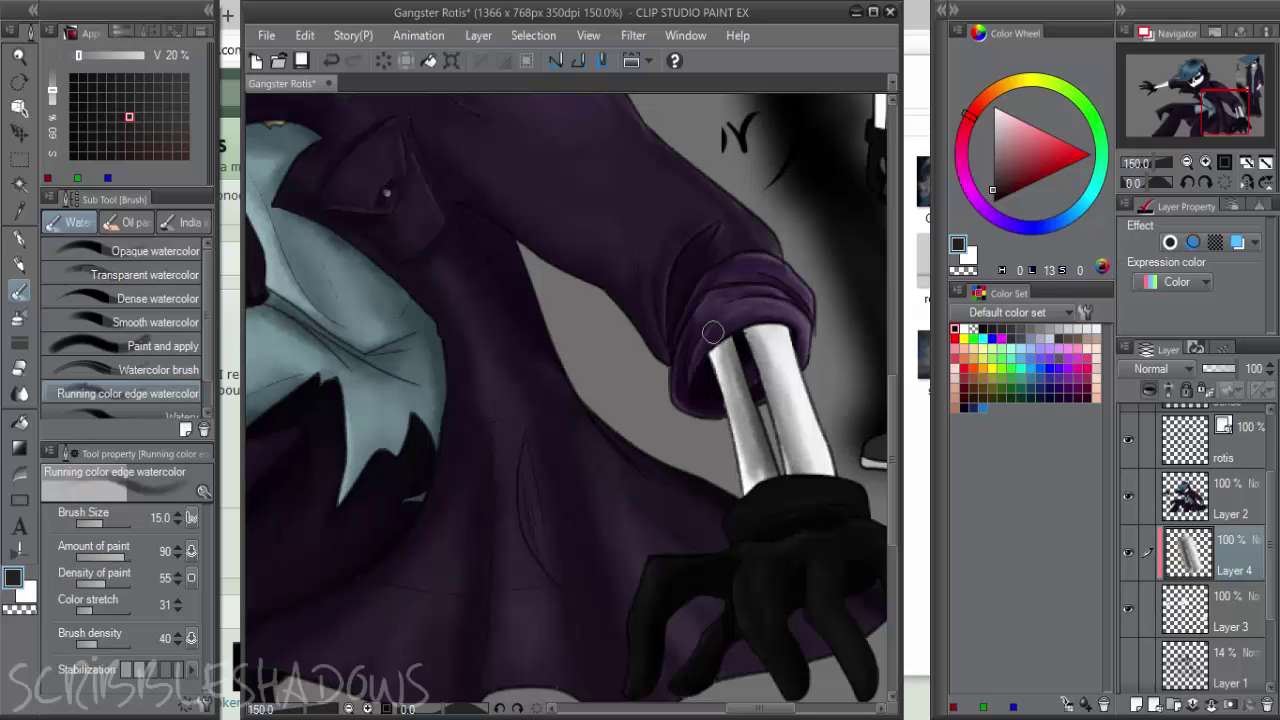
# Brush near-black shading along both bones of the upper outstretched forearm, between the glove and the sleeve cuff
pyautogui.scroll(-2, 569, 354)
pyautogui.moveTo(571, 363); pyautogui.dragTo(886, 430)
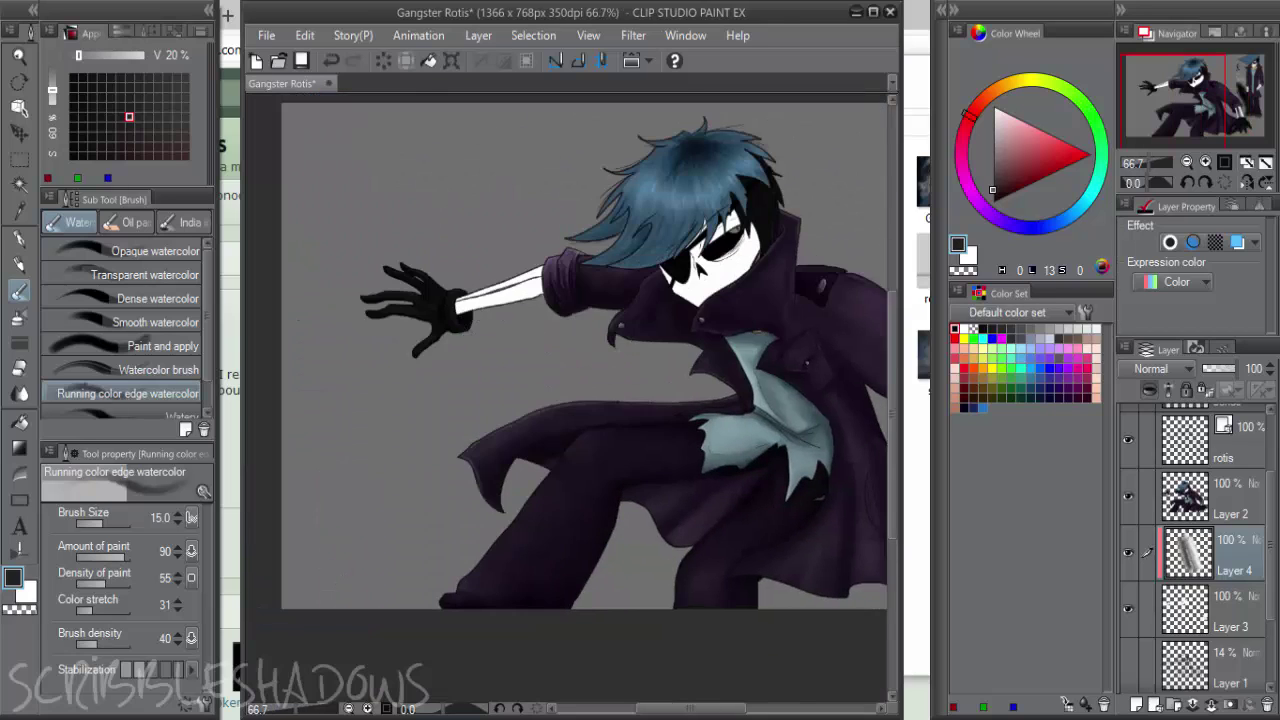
pyautogui.scroll(2, 517, 291)
pyautogui.moveTo(408, 300)
pyautogui.mouseDown()
pyautogui.moveTo(598, 230)
pyautogui.moveTo(578, 260)
pyautogui.mouseUp()
pyautogui.moveTo(456, 284); pyautogui.dragTo(648, 213)
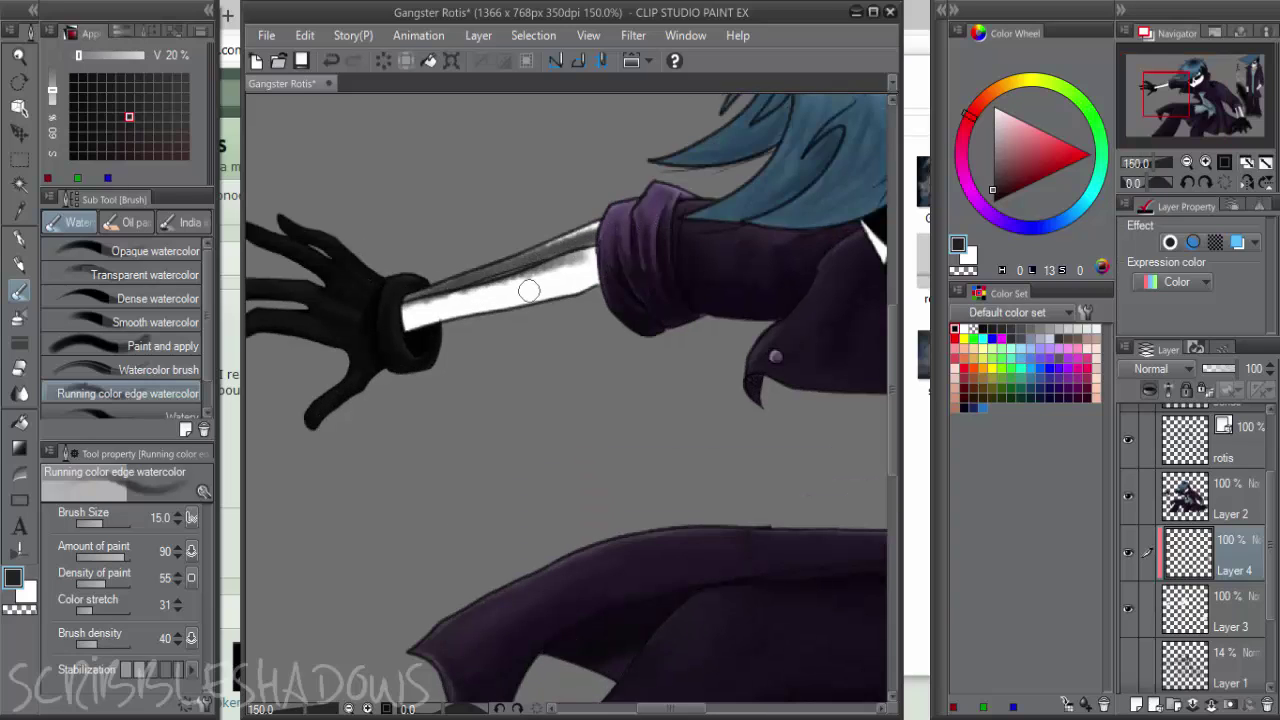
# Lighten the narrow bone of the outstretched forearm with sampled light tones, softening the dark shading along it
pyautogui.keyDown('alt'); pyautogui.click(533, 290); pyautogui.keyUp('alt')
pyautogui.moveTo(470, 290)
pyautogui.mouseDown()
pyautogui.moveTo(586, 248)
pyautogui.moveTo(514, 256)
pyautogui.mouseUp()
pyautogui.keyDown('alt'); pyautogui.click(582, 234); pyautogui.keyUp('alt')
pyautogui.moveTo(592, 234)
pyautogui.mouseDown()
pyautogui.moveTo(399, 292)
pyautogui.moveTo(512, 246)
pyautogui.mouseUp()
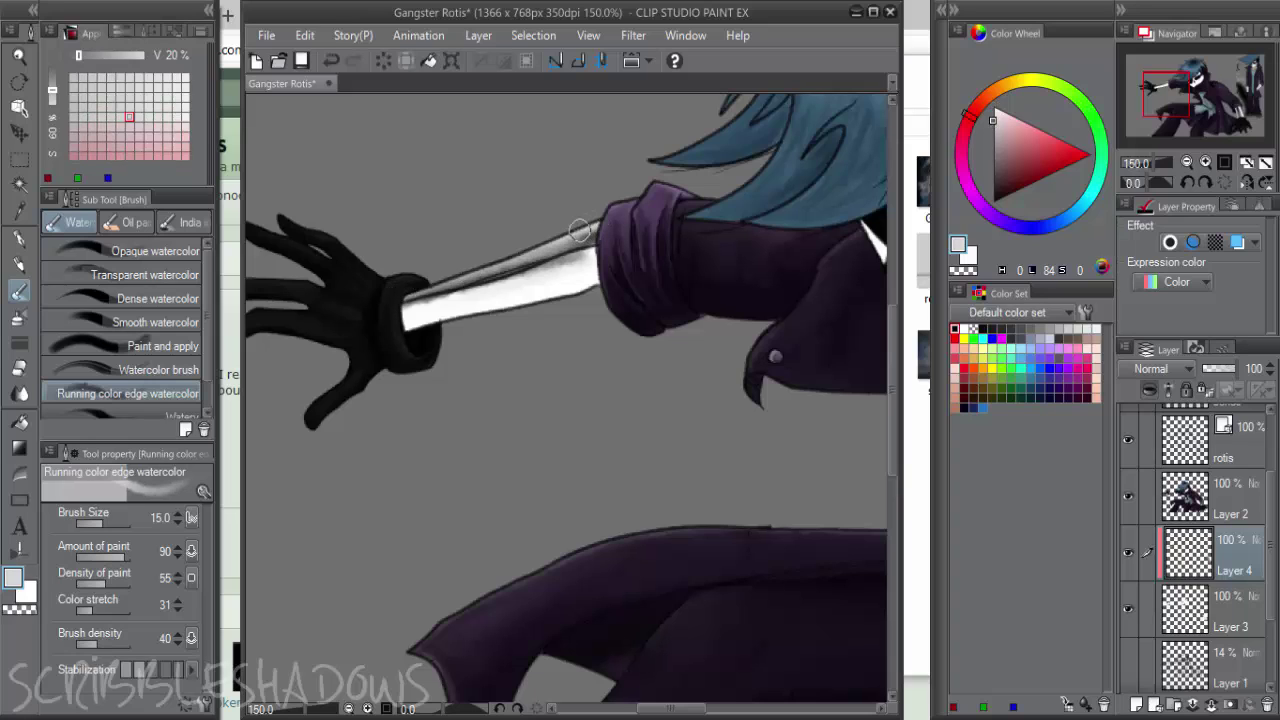
pyautogui.moveTo(596, 226); pyautogui.dragTo(544, 236)
pyautogui.moveTo(454, 280)
pyautogui.mouseDown()
pyautogui.moveTo(411, 294)
pyautogui.moveTo(557, 229)
pyautogui.mouseUp()
# Shade the edges of both outstretched forearm bones with medium-dark grey from the glove to the sleeve cuff
pyautogui.scroll(1, 513, 288)
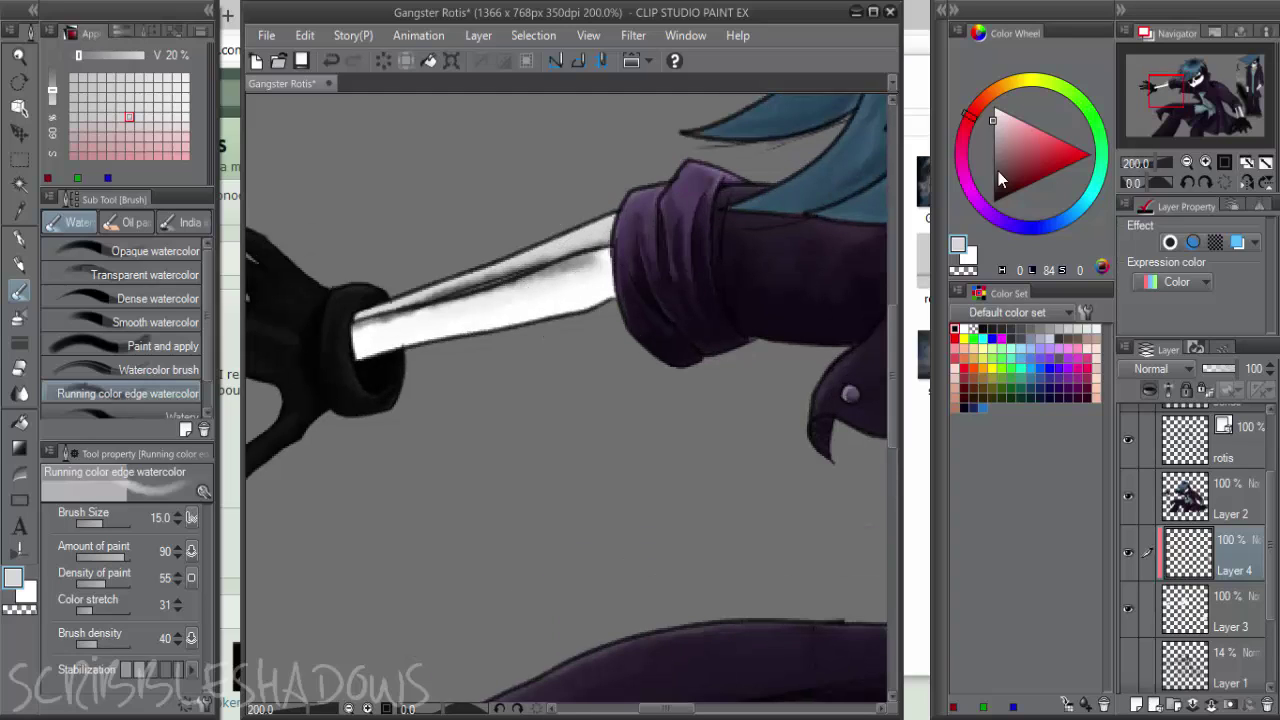
pyautogui.moveTo(1011, 150); pyautogui.dragTo(992, 165)
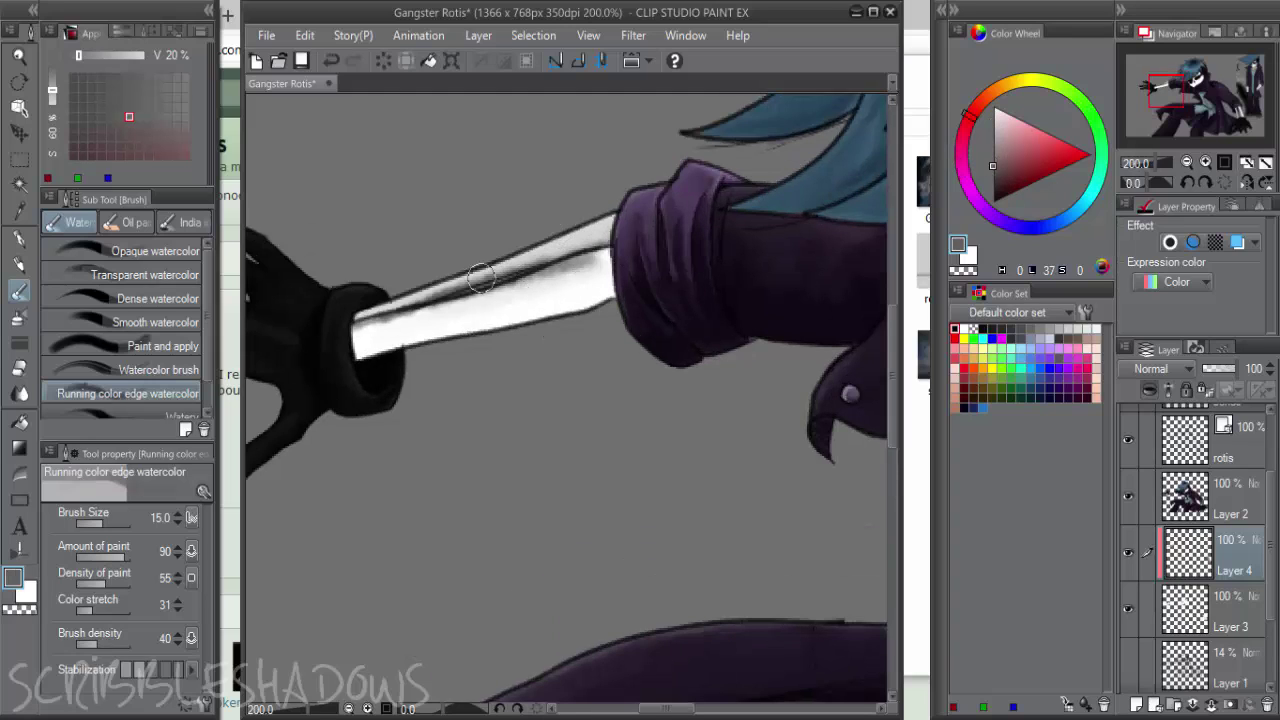
pyautogui.moveTo(365, 321); pyautogui.dragTo(592, 246)
pyautogui.moveTo(409, 297); pyautogui.dragTo(643, 227)
pyautogui.moveTo(477, 287); pyautogui.dragTo(597, 264)
pyautogui.moveTo(419, 309)
pyautogui.mouseDown()
pyautogui.moveTo(631, 273)
pyautogui.moveTo(595, 310)
pyautogui.moveTo(365, 316)
pyautogui.moveTo(457, 337)
pyautogui.moveTo(383, 341)
pyautogui.moveTo(586, 266)
pyautogui.moveTo(509, 309)
pyautogui.moveTo(391, 320)
pyautogui.moveTo(556, 297)
pyautogui.mouseUp()
# Paint white highlights along the narrow upper bone of the outstretched forearm and soften them with a sampled grey
pyautogui.keyDown('alt'); pyautogui.click(414, 328); pyautogui.keyUp('alt')
pyautogui.press('x')
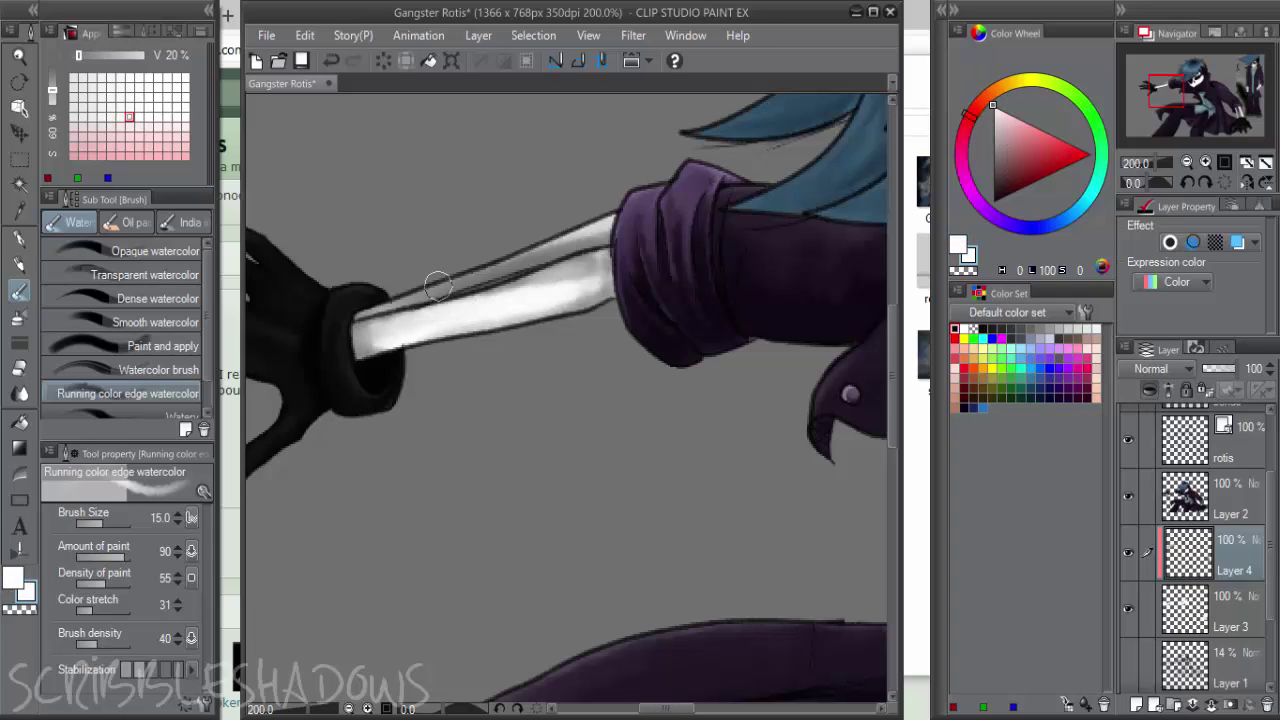
pyautogui.moveTo(455, 270); pyautogui.dragTo(384, 298)
pyautogui.moveTo(598, 231); pyautogui.dragTo(392, 302)
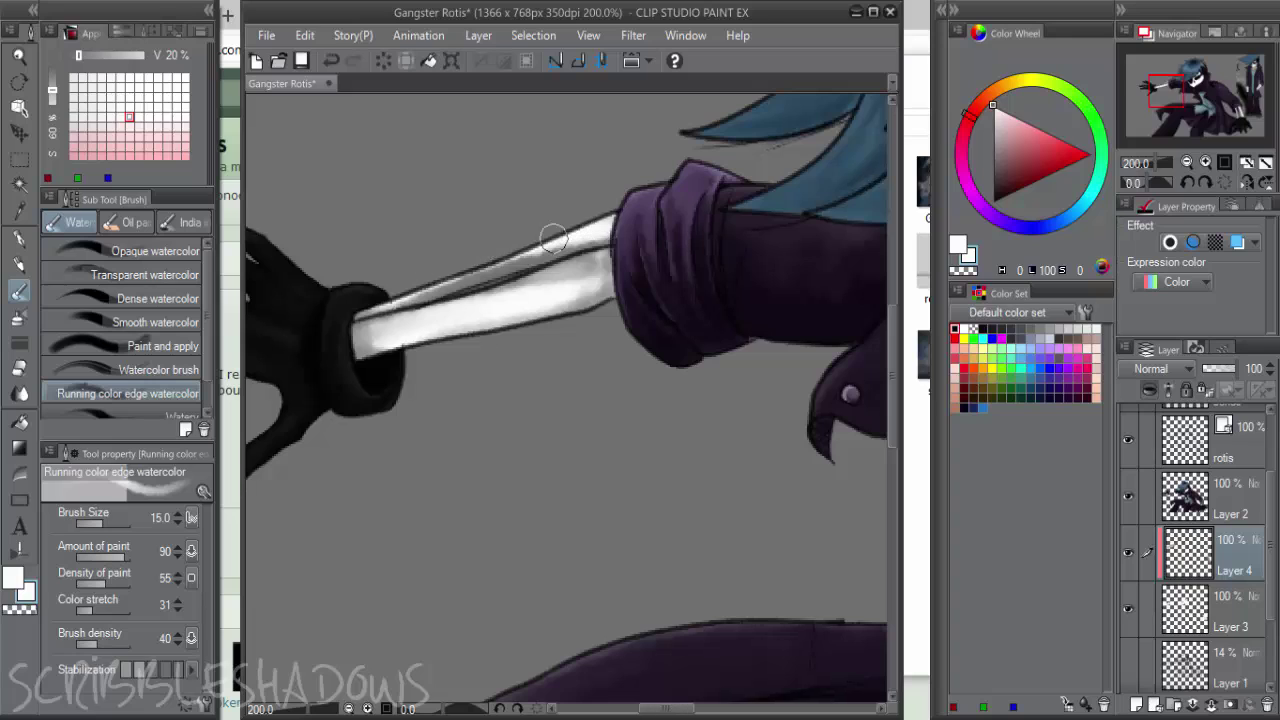
pyautogui.keyDown('alt'); pyautogui.click(467, 280); pyautogui.keyUp('alt')
pyautogui.moveTo(503, 264)
pyautogui.mouseDown()
pyautogui.moveTo(560, 246)
pyautogui.moveTo(462, 288)
pyautogui.moveTo(511, 268)
pyautogui.mouseUp()
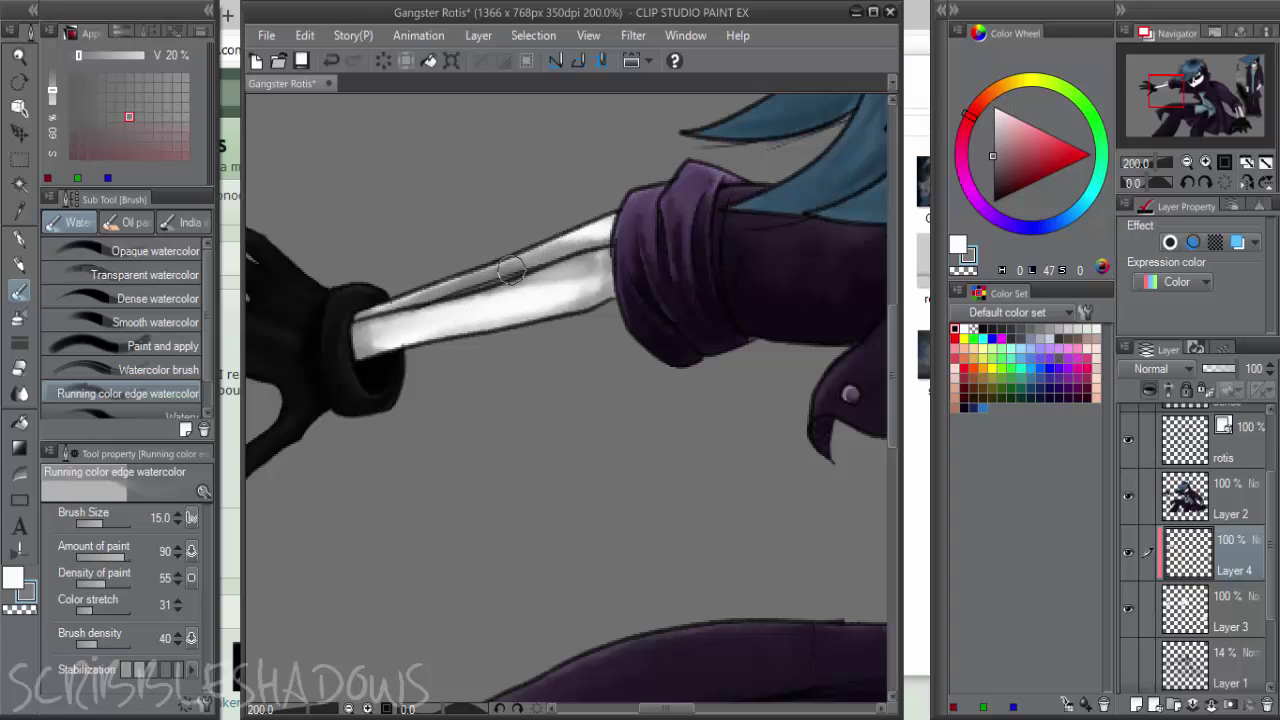
# Reduce the brush size to 8 and paint dark grey shading where the two outstretched forearm bones meet
pyautogui.click(992, 156)
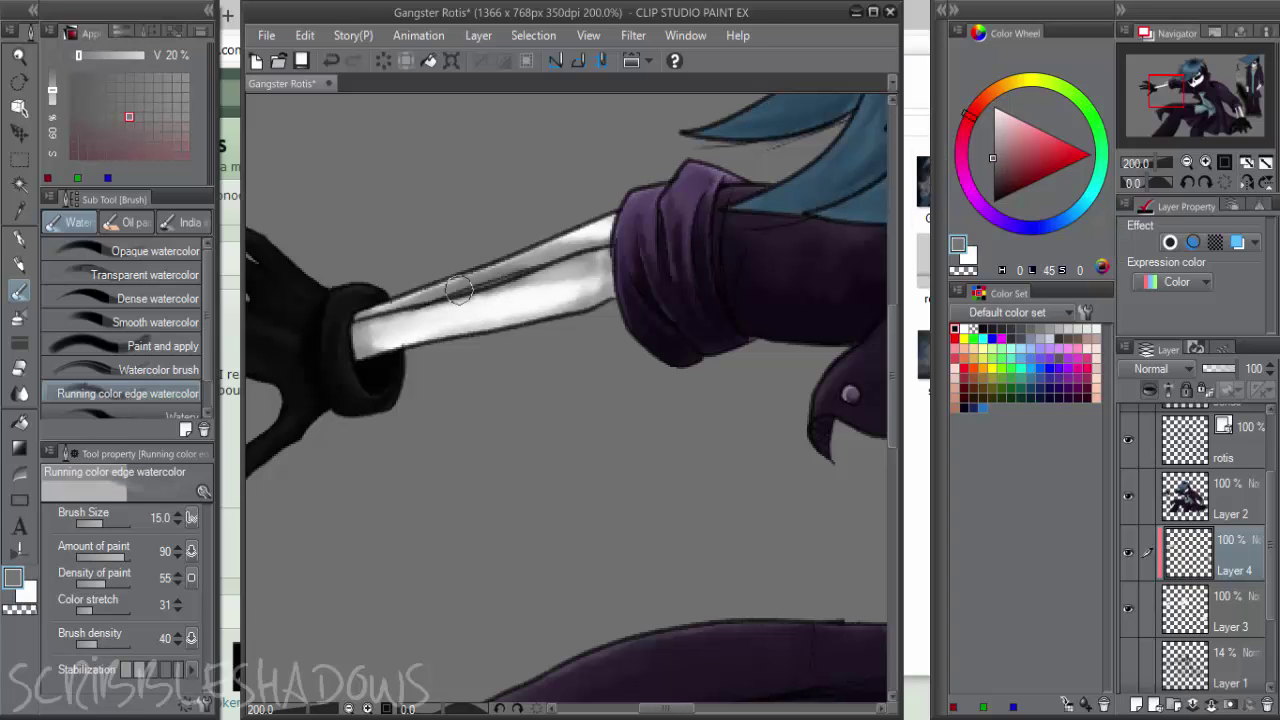
pyautogui.press('[')
pyautogui.press('[')
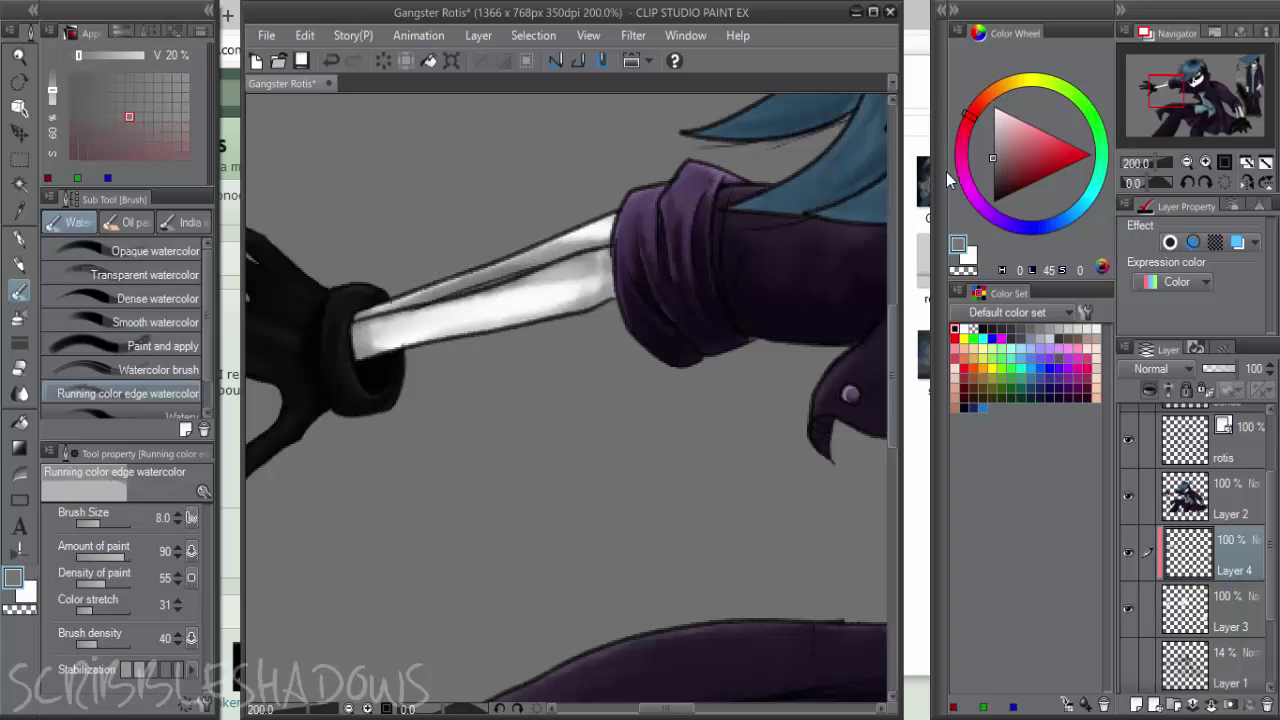
pyautogui.moveTo(994, 171); pyautogui.dragTo(992, 183)
pyautogui.moveTo(475, 290); pyautogui.dragTo(602, 245)
# Blend the highlights and shadows on both outstretched forearm bones with sampled tones, using a brush size of 12
pyautogui.keyDown('alt'); pyautogui.click(527, 290); pyautogui.keyUp('alt')
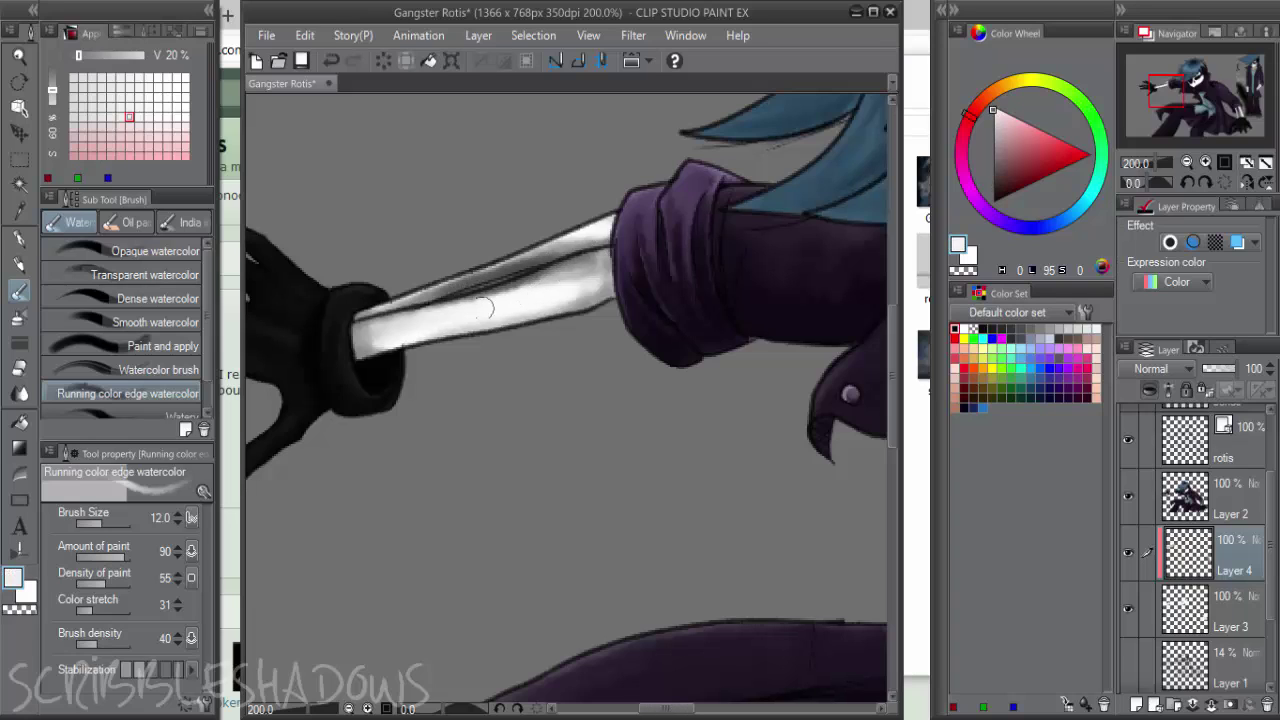
pyautogui.moveTo(488, 305); pyautogui.dragTo(570, 274)
pyautogui.moveTo(408, 313)
pyautogui.mouseDown()
pyautogui.moveTo(512, 291)
pyautogui.moveTo(546, 242)
pyautogui.moveTo(427, 285)
pyautogui.moveTo(541, 261)
pyautogui.mouseUp()
pyautogui.press('x')
pyautogui.keyDown('alt'); pyautogui.click(472, 288); pyautogui.keyUp('alt')
pyautogui.moveTo(474, 287); pyautogui.dragTo(558, 261)
pyautogui.keyDown('alt'); pyautogui.click(466, 288); pyautogui.keyUp('alt')
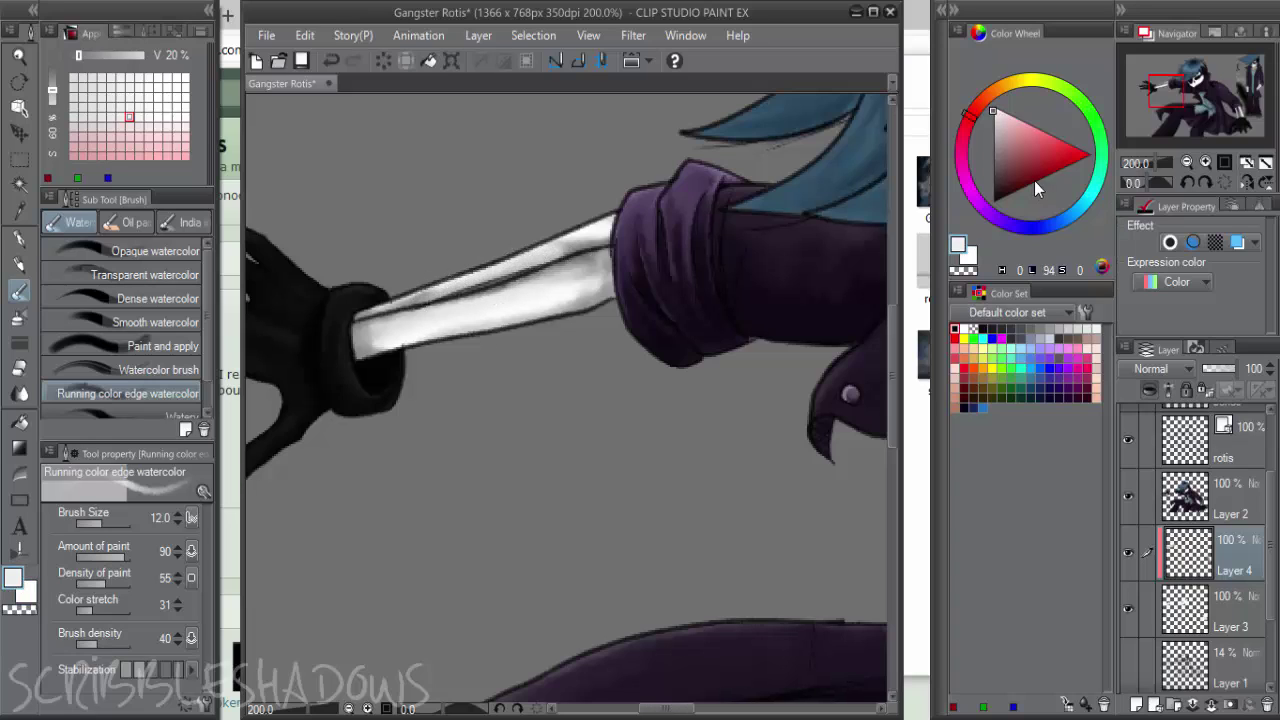
# Shade the outstretched forearm's bones in dark grey along the sleeve end and edges, blending with tones sampled from the bones
pyautogui.click(993, 165)
pyautogui.moveTo(430, 302)
pyautogui.mouseDown()
pyautogui.moveTo(580, 253)
pyautogui.moveTo(560, 258)
pyautogui.moveTo(607, 284)
pyautogui.mouseUp()
pyautogui.moveTo(622, 206); pyautogui.dragTo(619, 290)
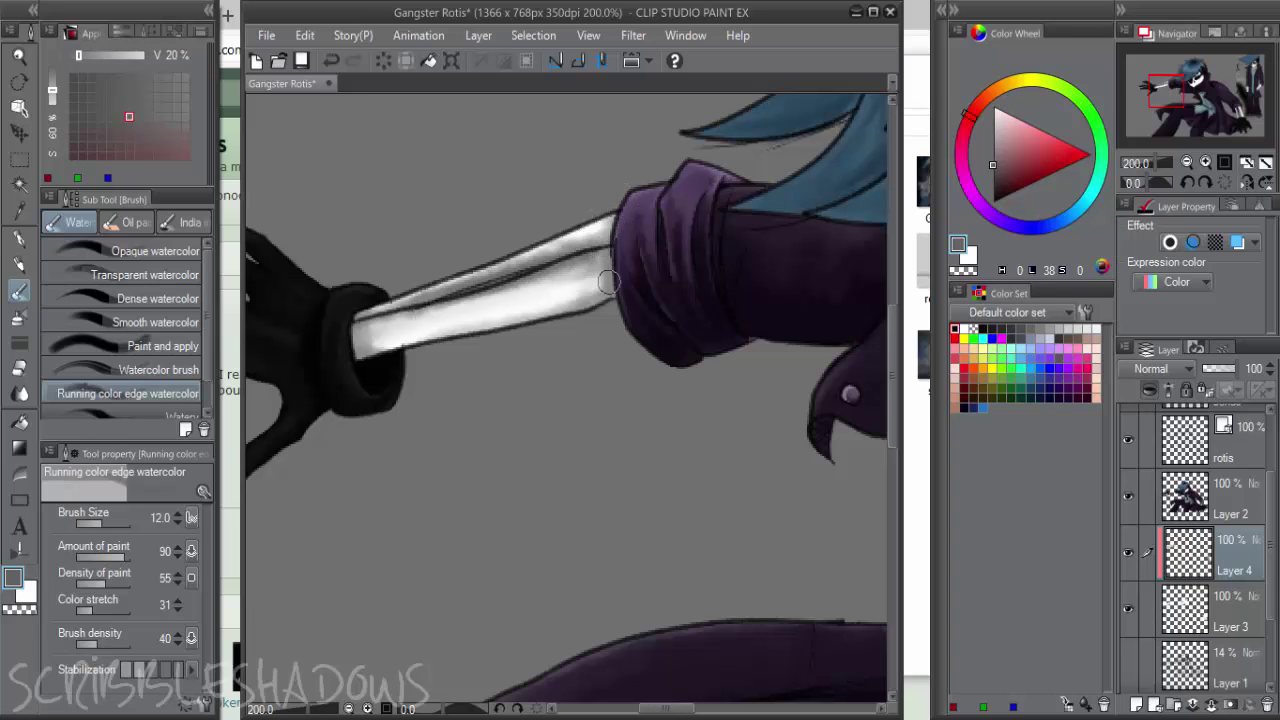
pyautogui.moveTo(372, 346)
pyautogui.mouseDown()
pyautogui.moveTo(357, 328)
pyautogui.moveTo(358, 358)
pyautogui.moveTo(400, 304)
pyautogui.moveTo(424, 304)
pyautogui.moveTo(397, 341)
pyautogui.moveTo(412, 321)
pyautogui.moveTo(606, 275)
pyautogui.mouseUp()
pyautogui.keyDown('alt'); pyautogui.click(374, 343); pyautogui.keyUp('alt')
pyautogui.keyDown('alt'); pyautogui.click(455, 311); pyautogui.keyUp('alt')
pyautogui.moveTo(515, 299)
pyautogui.mouseDown()
pyautogui.moveTo(437, 333)
pyautogui.moveTo(531, 297)
pyautogui.moveTo(415, 283)
pyautogui.mouseUp()
pyautogui.hotkey('ctrl', 'z')
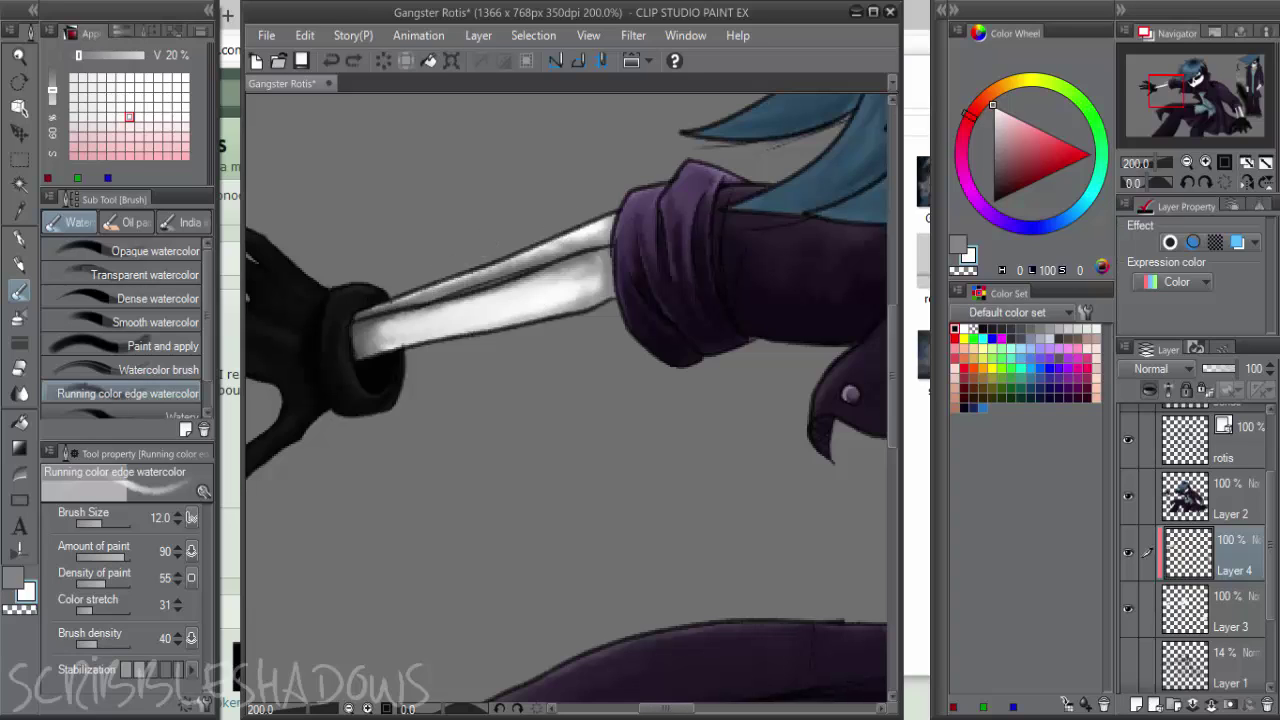
pyautogui.keyDown('alt'); pyautogui.click(531, 233); pyautogui.keyUp('alt')
# Enlarge the brush to 40 and shade the lowered forearm's bones in black where they emerge from the sleeve cuff
pyautogui.scroll(-4, 531, 233)
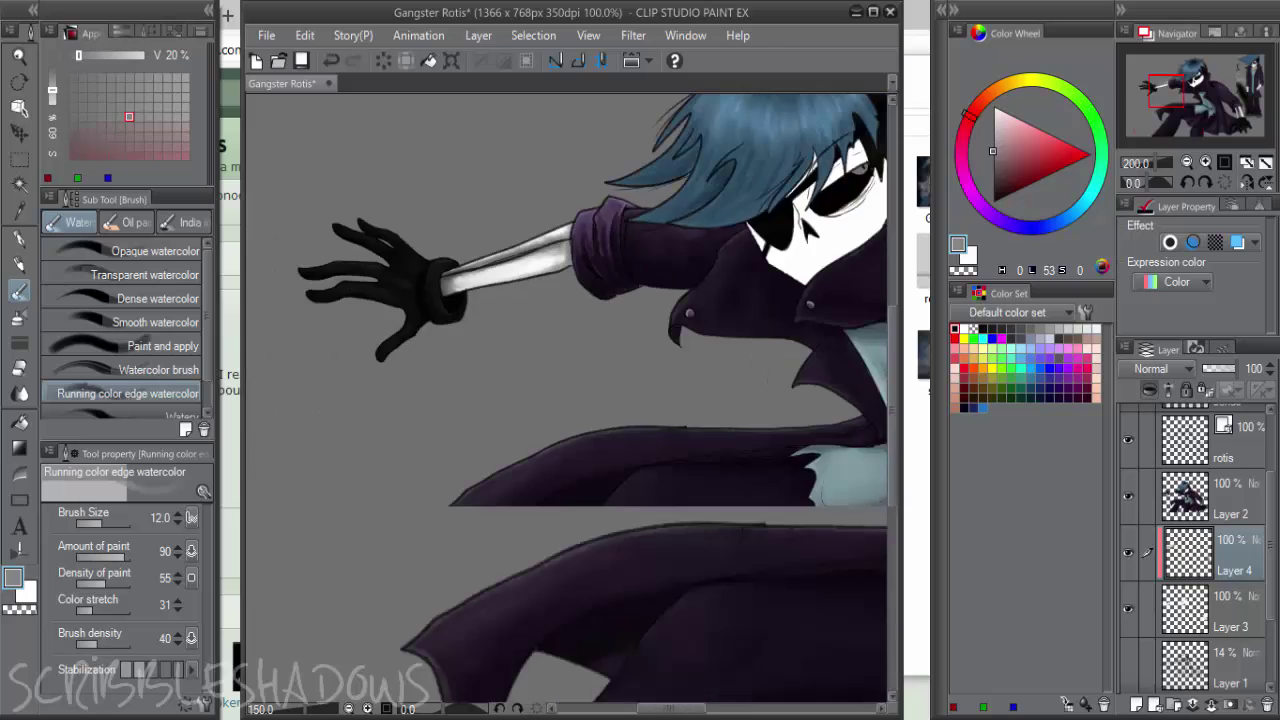
pyautogui.moveTo(868, 506); pyautogui.dragTo(620, 491)
pyautogui.moveTo(712, 486); pyautogui.dragTo(636, 506)
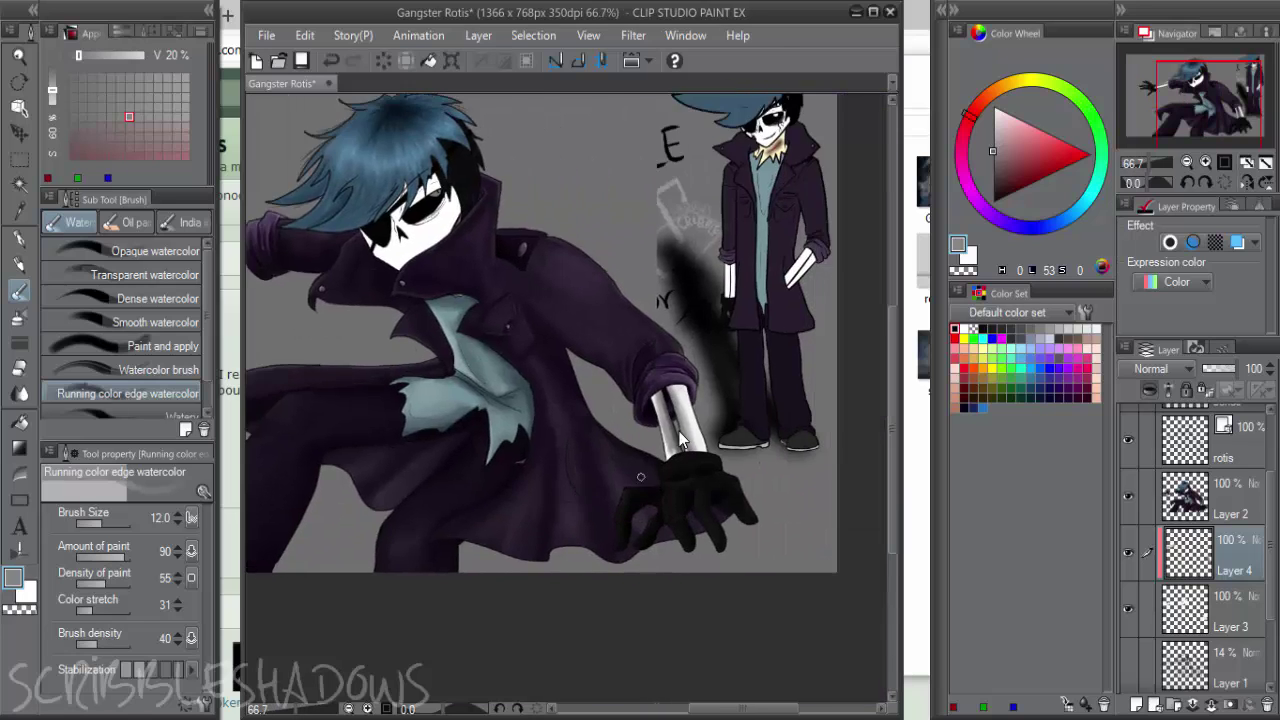
pyautogui.scroll(4, 680, 427)
pyautogui.moveTo(922, 194); pyautogui.dragTo(874, 195)
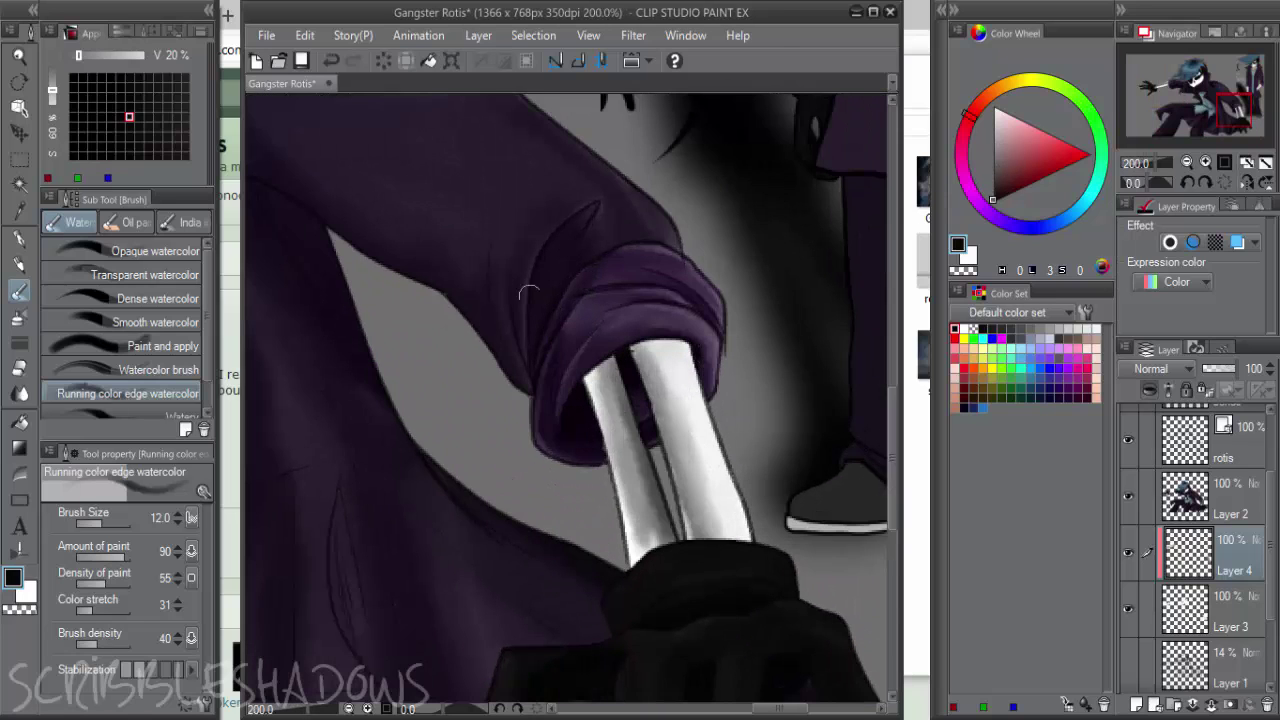
pyautogui.press(']')
pyautogui.press(']')
pyautogui.press(']')
pyautogui.press(']')
pyautogui.press(']')
pyautogui.press(']')
pyautogui.moveTo(571, 393)
pyautogui.mouseDown()
pyautogui.moveTo(604, 351)
pyautogui.moveTo(707, 321)
pyautogui.moveTo(672, 364)
pyautogui.mouseUp()
pyautogui.moveTo(605, 427)
pyautogui.mouseDown()
pyautogui.moveTo(676, 421)
pyautogui.moveTo(707, 397)
pyautogui.mouseUp()
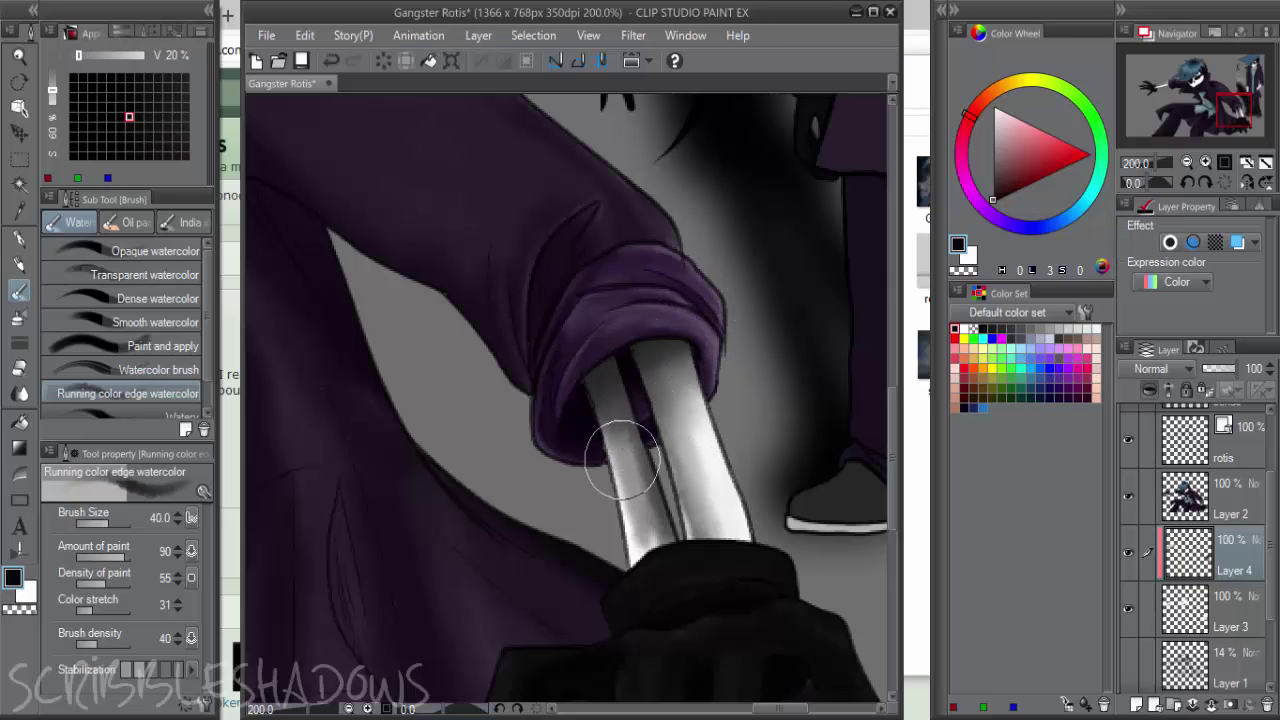
# Soften the lowered forearm's shading with white and deepen the shadow under the cuff in black with a size 17 brush
pyautogui.press('x')
pyautogui.moveTo(609, 451)
pyautogui.mouseDown()
pyautogui.moveTo(606, 420)
pyautogui.moveTo(628, 408)
pyautogui.mouseUp()
pyautogui.moveTo(662, 458)
pyautogui.mouseDown()
pyautogui.moveTo(700, 440)
pyautogui.moveTo(675, 505)
pyautogui.moveTo(630, 520)
pyautogui.moveTo(601, 423)
pyautogui.moveTo(659, 501)
pyautogui.moveTo(634, 397)
pyautogui.mouseUp()
pyautogui.press('x')
pyautogui.moveTo(672, 322)
pyautogui.mouseDown()
pyautogui.moveTo(623, 357)
pyautogui.moveTo(651, 309)
pyautogui.moveTo(582, 373)
pyautogui.moveTo(655, 375)
pyautogui.moveTo(600, 385)
pyautogui.moveTo(683, 312)
pyautogui.moveTo(601, 360)
pyautogui.mouseUp()
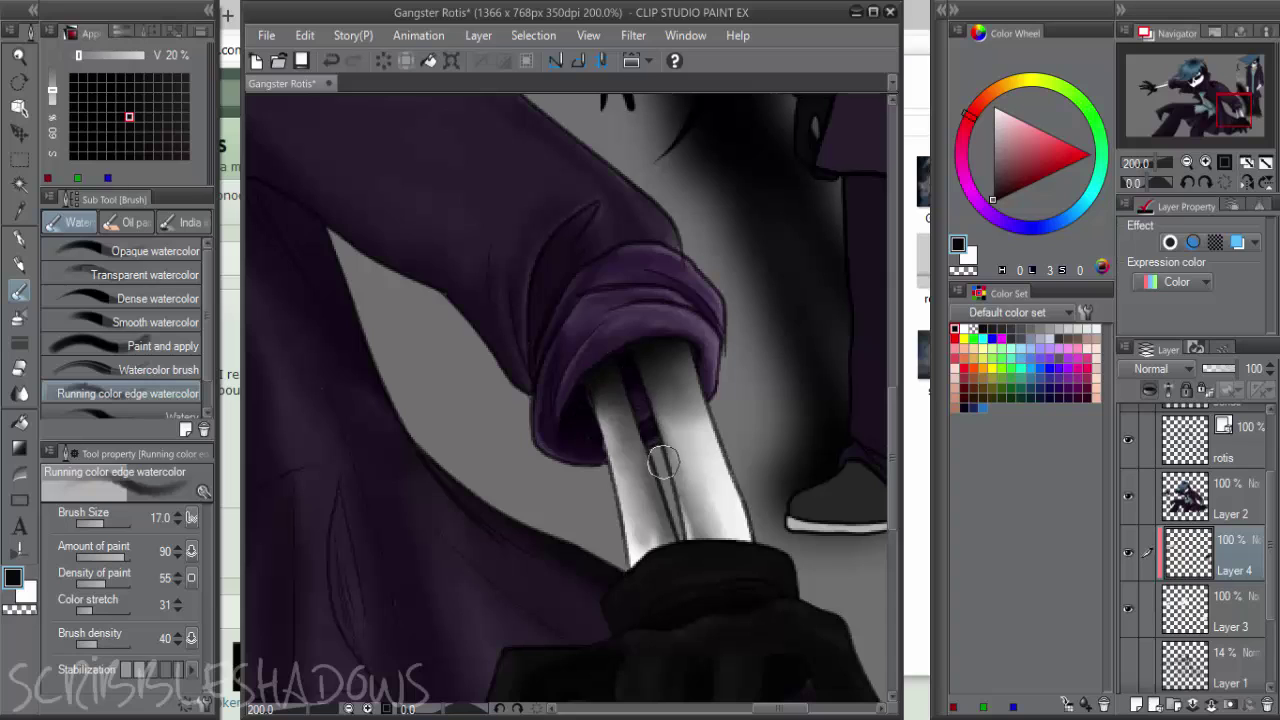
# Lighten the lowered forearm's thinner bone with white and darken its upper end with black
pyautogui.press('x')
pyautogui.moveTo(629, 447); pyautogui.dragTo(645, 498)
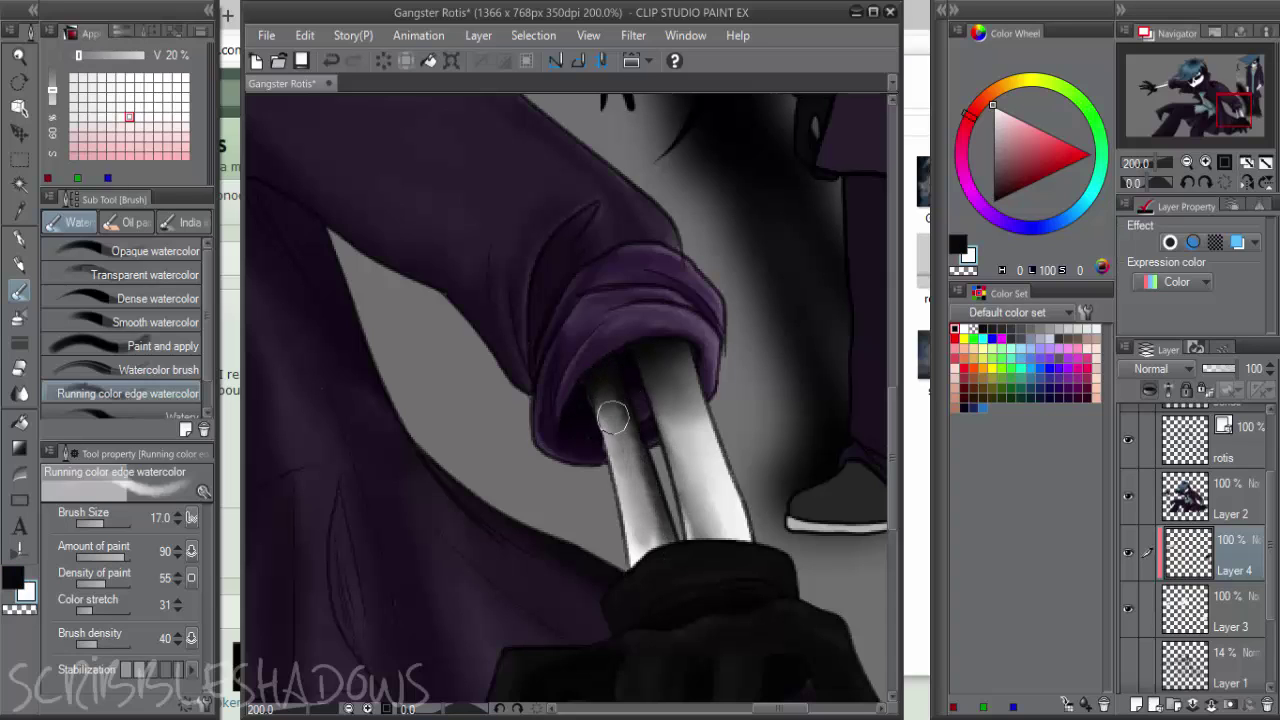
pyautogui.moveTo(612, 416); pyautogui.dragTo(668, 542)
pyautogui.press('x')
pyautogui.moveTo(614, 400); pyautogui.dragTo(646, 454)
pyautogui.press('x')
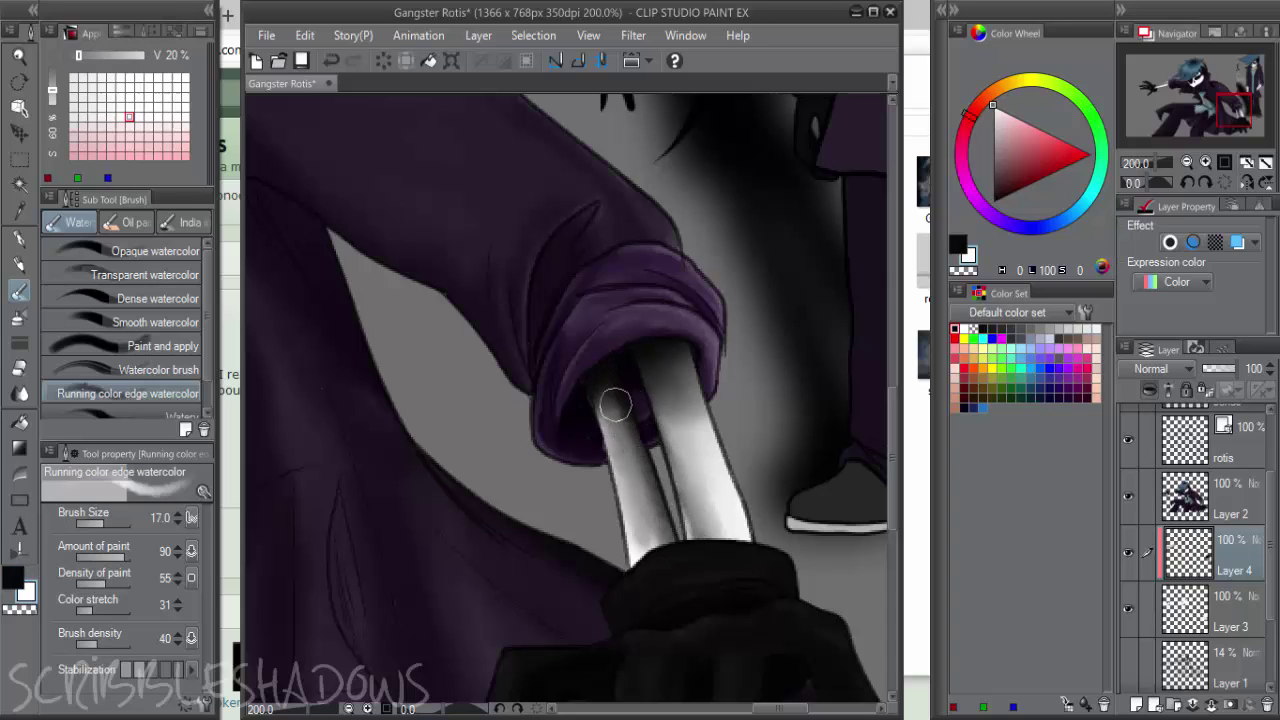
# Brighten the lower parts of both lowered forearm bones with white and rework the black shadow at their upper ends
pyautogui.moveTo(614, 406); pyautogui.dragTo(654, 543)
pyautogui.moveTo(606, 485)
pyautogui.mouseDown()
pyautogui.moveTo(626, 543)
pyautogui.moveTo(623, 522)
pyautogui.mouseUp()
pyautogui.moveTo(695, 407)
pyautogui.mouseDown()
pyautogui.moveTo(732, 547)
pyautogui.moveTo(694, 474)
pyautogui.mouseUp()
pyautogui.press('x')
pyautogui.moveTo(660, 380)
pyautogui.mouseDown()
pyautogui.moveTo(668, 438)
pyautogui.moveTo(662, 382)
pyautogui.moveTo(694, 386)
pyautogui.mouseUp()
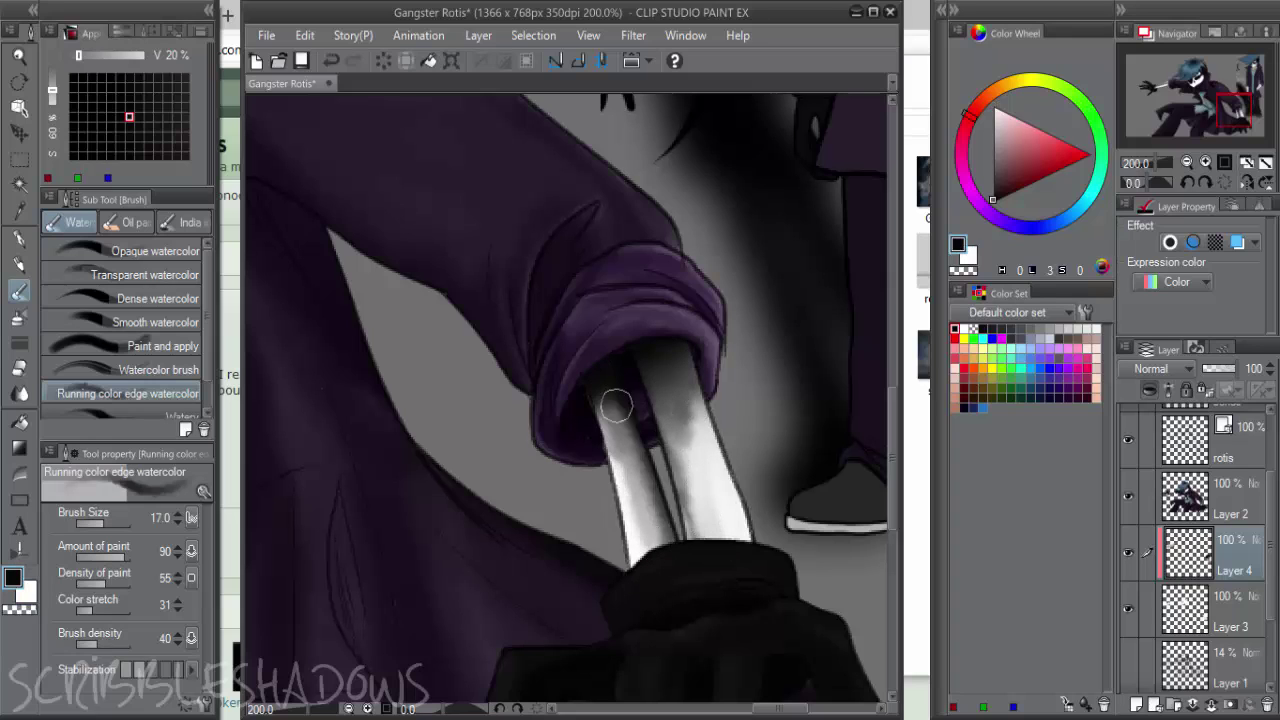
pyautogui.press('x')
pyautogui.moveTo(633, 437)
pyautogui.mouseDown()
pyautogui.moveTo(608, 410)
pyautogui.moveTo(633, 457)
pyautogui.mouseUp()
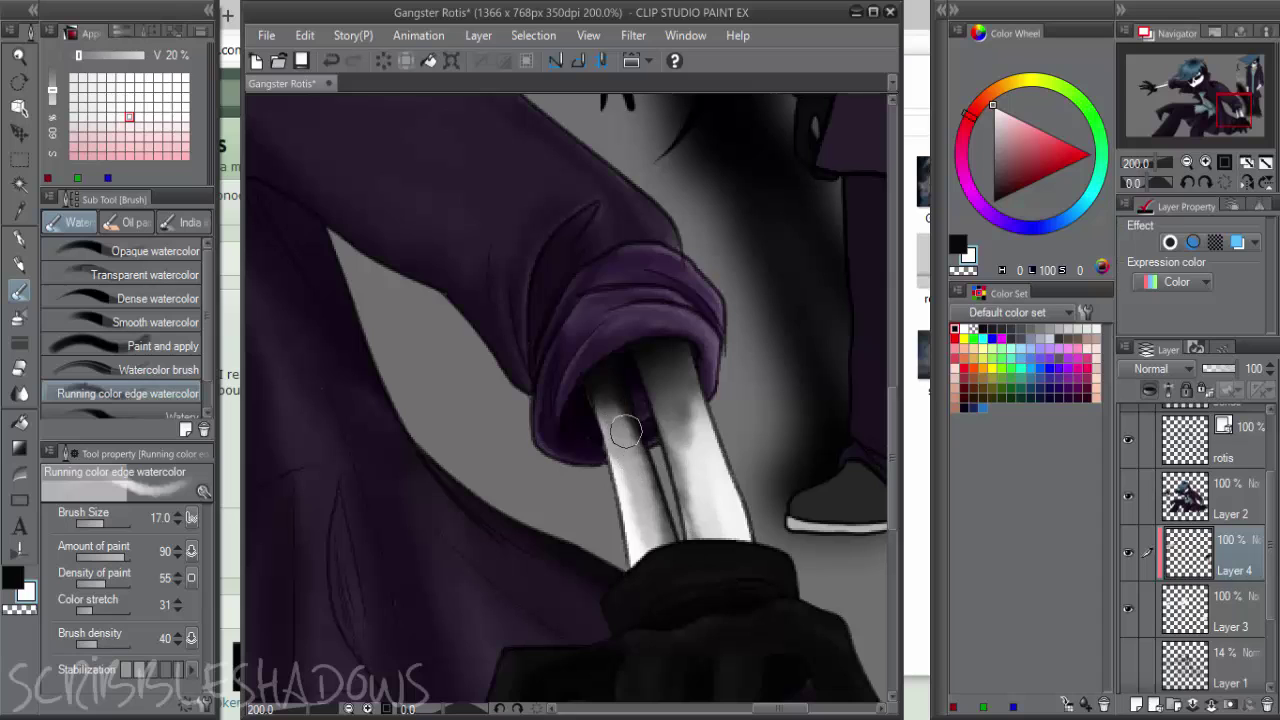
pyautogui.moveTo(603, 381); pyautogui.dragTo(612, 397)
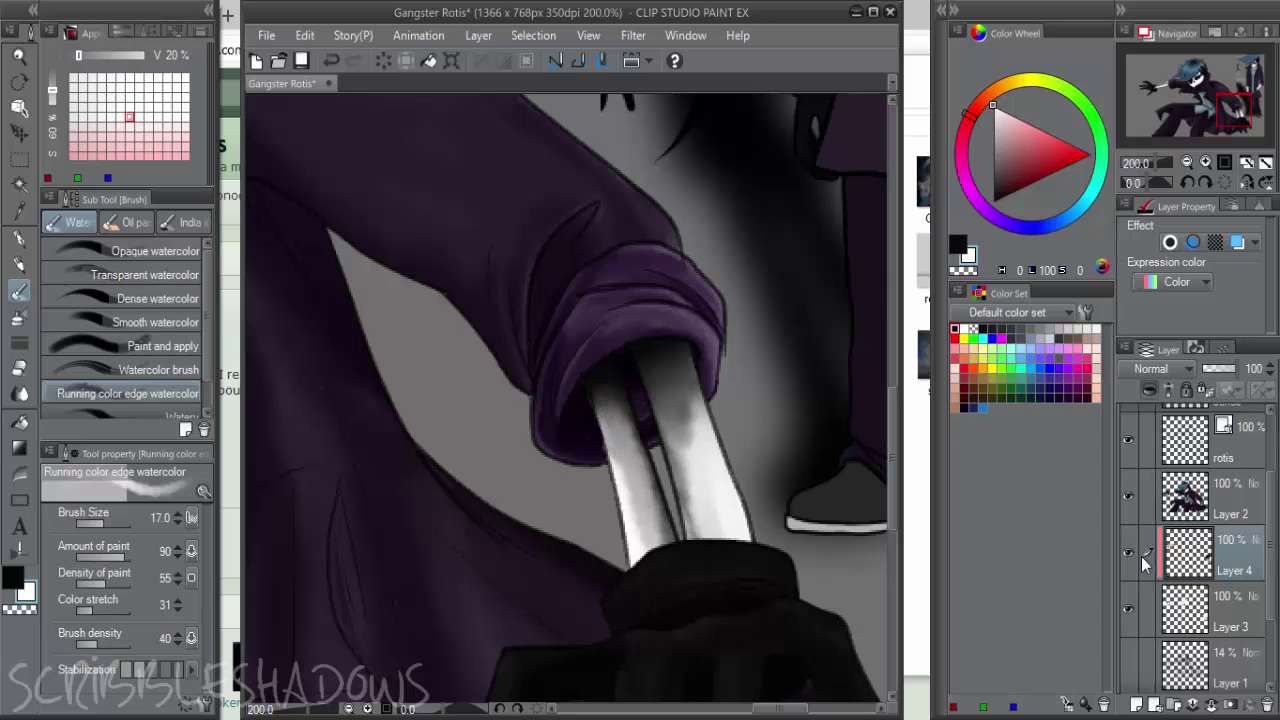
# Merge the clipped shading on Layer 4 with Layer 3
pyautogui.click(1149, 616)
pyautogui.rightClick(1232, 611)
pyautogui.click(1187, 521)
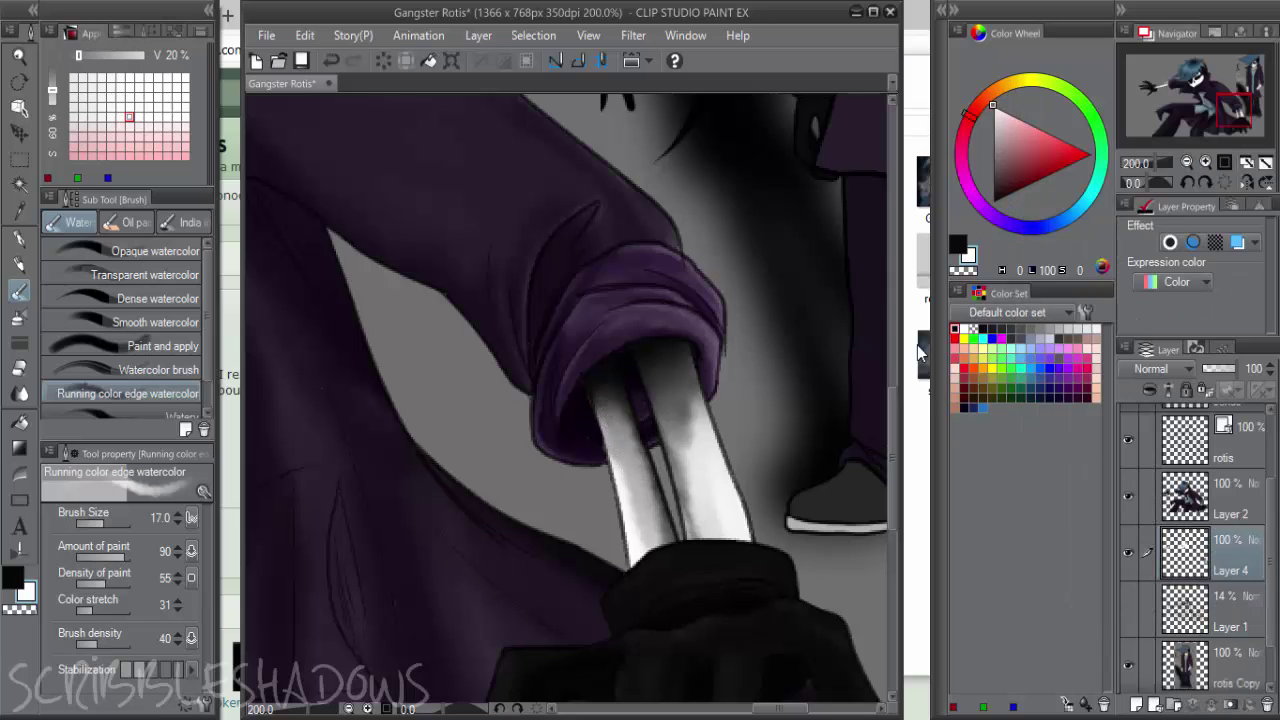
# Add a new raster layer above Layer 4 and clip it to the layer below for shading the face
pyautogui.scroll(-2, 704, 332)
pyautogui.scroll(-3, 599, 408)
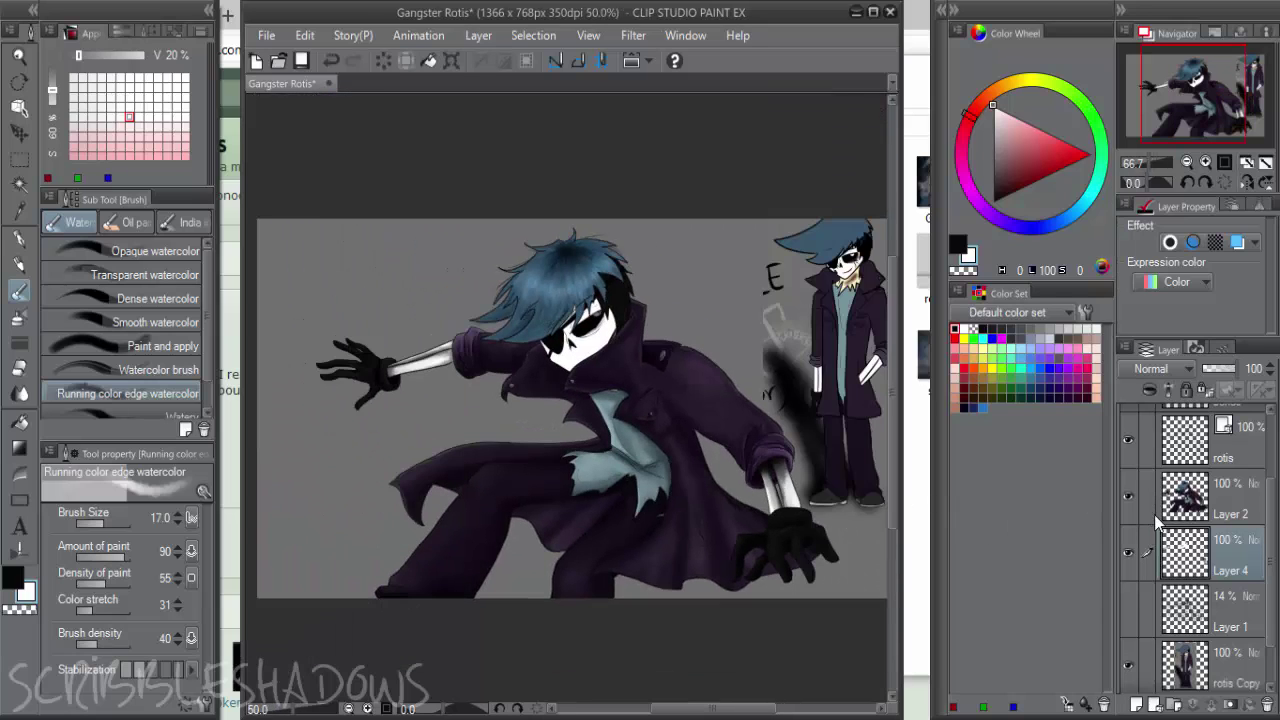
pyautogui.scroll(3, 746, 378)
pyautogui.hotkey('ctrl', '+')
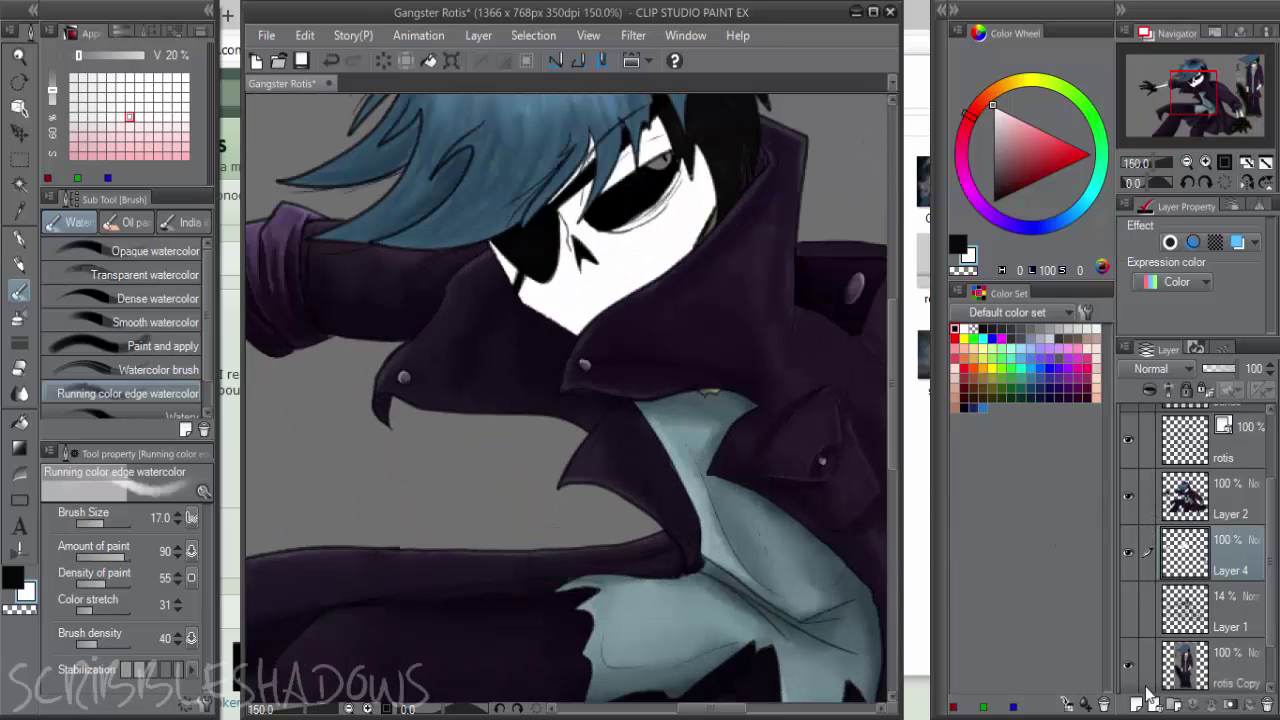
pyautogui.click(1136, 704)
pyautogui.click(1150, 391)
pyautogui.moveTo(758, 298); pyautogui.dragTo(752, 388)
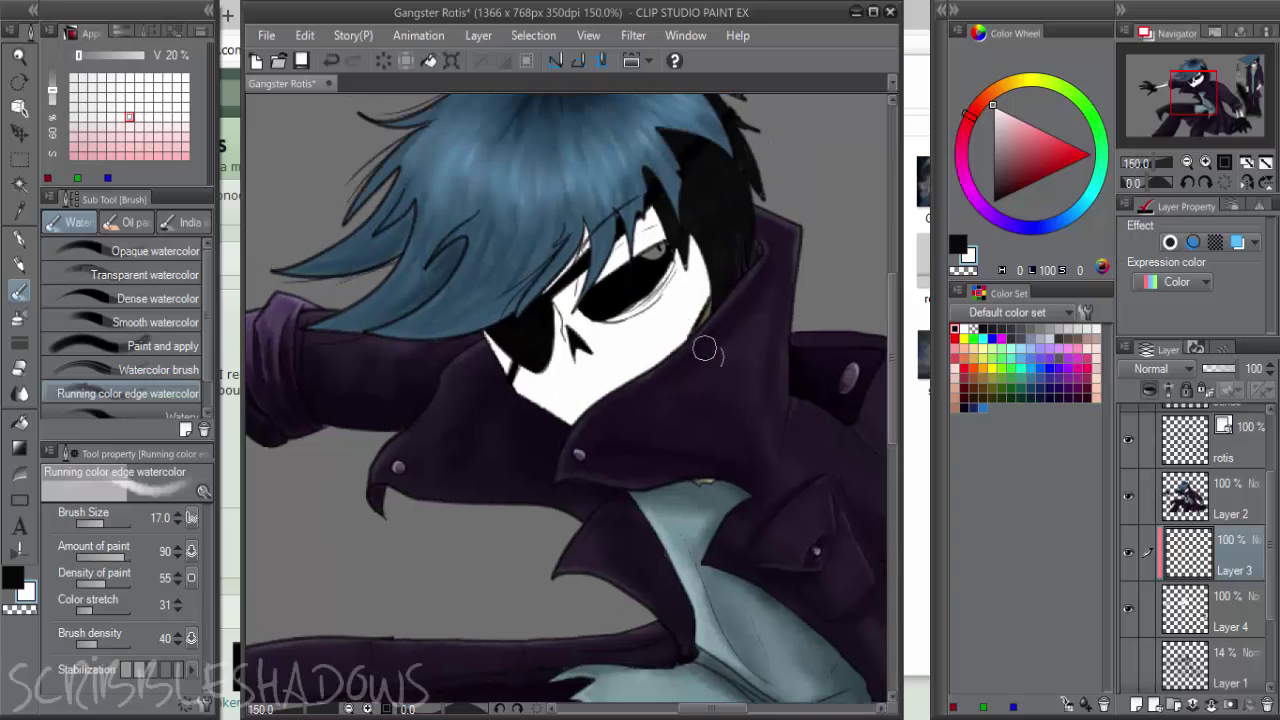
# Shade the skull face in black with a larger brush along the hairline, jaw, cheek edge and brow
pyautogui.click(958, 244)
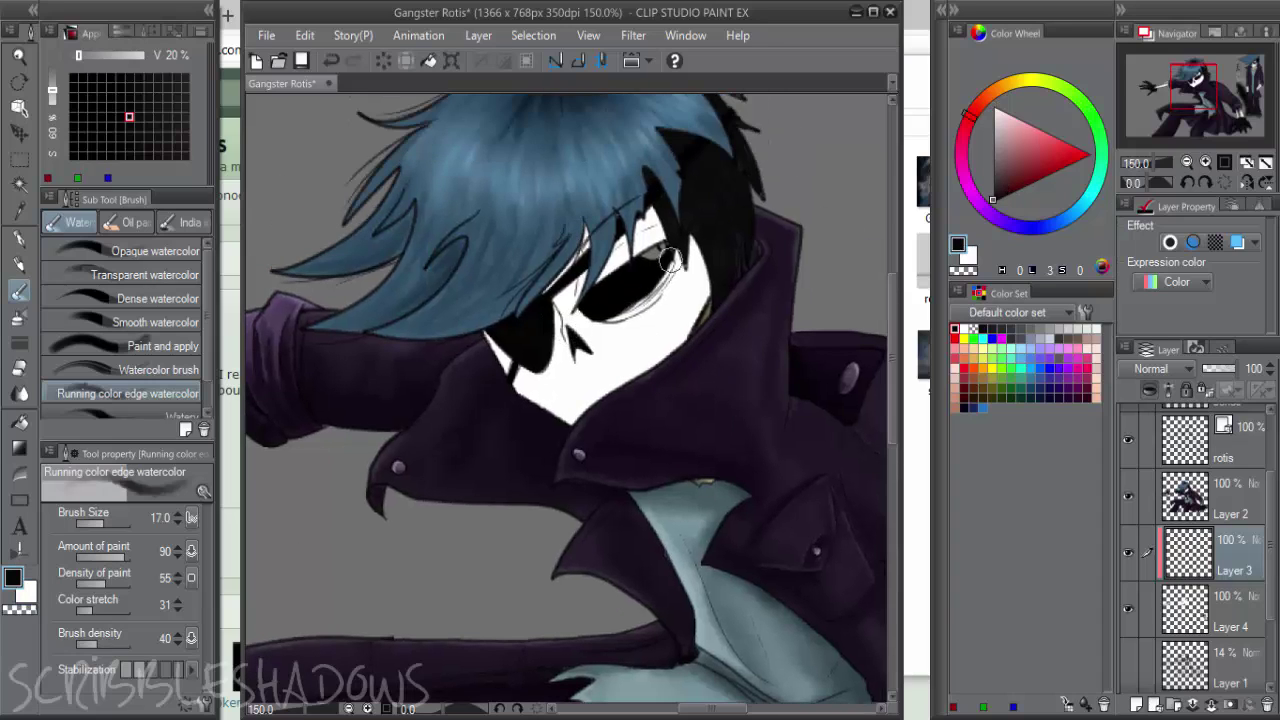
pyautogui.press(']')
pyautogui.press(']')
pyautogui.moveTo(593, 208)
pyautogui.mouseDown()
pyautogui.moveTo(509, 331)
pyautogui.moveTo(558, 268)
pyautogui.moveTo(483, 301)
pyautogui.moveTo(547, 392)
pyautogui.mouseUp()
pyautogui.moveTo(499, 355)
pyautogui.mouseDown()
pyautogui.moveTo(560, 425)
pyautogui.moveTo(570, 414)
pyautogui.mouseUp()
pyautogui.moveTo(728, 205); pyautogui.dragTo(666, 403)
pyautogui.moveTo(686, 201); pyautogui.dragTo(704, 282)
pyautogui.moveTo(675, 192)
pyautogui.mouseDown()
pyautogui.moveTo(671, 245)
pyautogui.moveTo(625, 222)
pyautogui.moveTo(603, 250)
pyautogui.moveTo(583, 240)
pyautogui.moveTo(630, 295)
pyautogui.moveTo(614, 305)
pyautogui.mouseUp()
# Reduce the brush to 17, touch up the far cheek, and blend the jaw shading with off-white sampled from the face
pyautogui.press('[')
pyautogui.press('[')
pyautogui.moveTo(525, 365)
pyautogui.mouseDown()
pyautogui.moveTo(602, 397)
pyautogui.moveTo(591, 381)
pyautogui.moveTo(572, 375)
pyautogui.moveTo(602, 389)
pyautogui.moveTo(578, 398)
pyautogui.moveTo(499, 362)
pyautogui.mouseUp()
pyautogui.keyDown('alt'); pyautogui.click(592, 380); pyautogui.keyUp('alt')
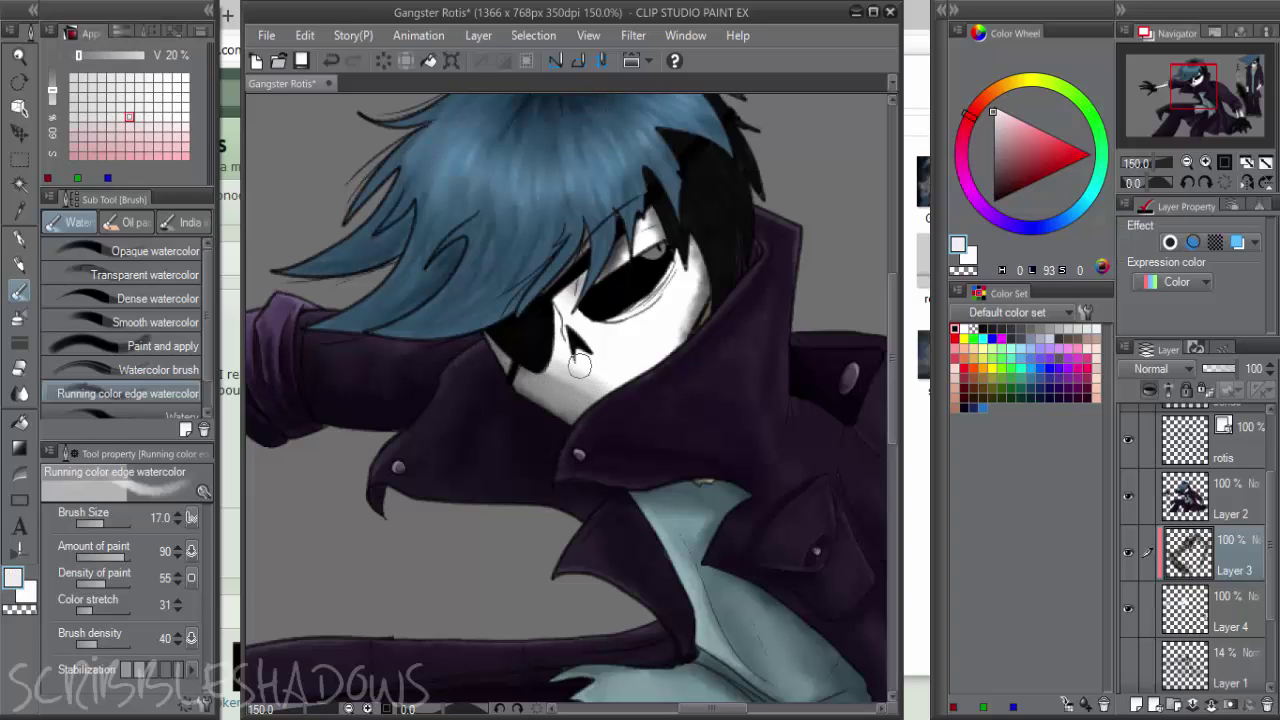
pyautogui.moveTo(673, 344)
pyautogui.mouseDown()
pyautogui.moveTo(704, 262)
pyautogui.moveTo(661, 322)
pyautogui.mouseUp()
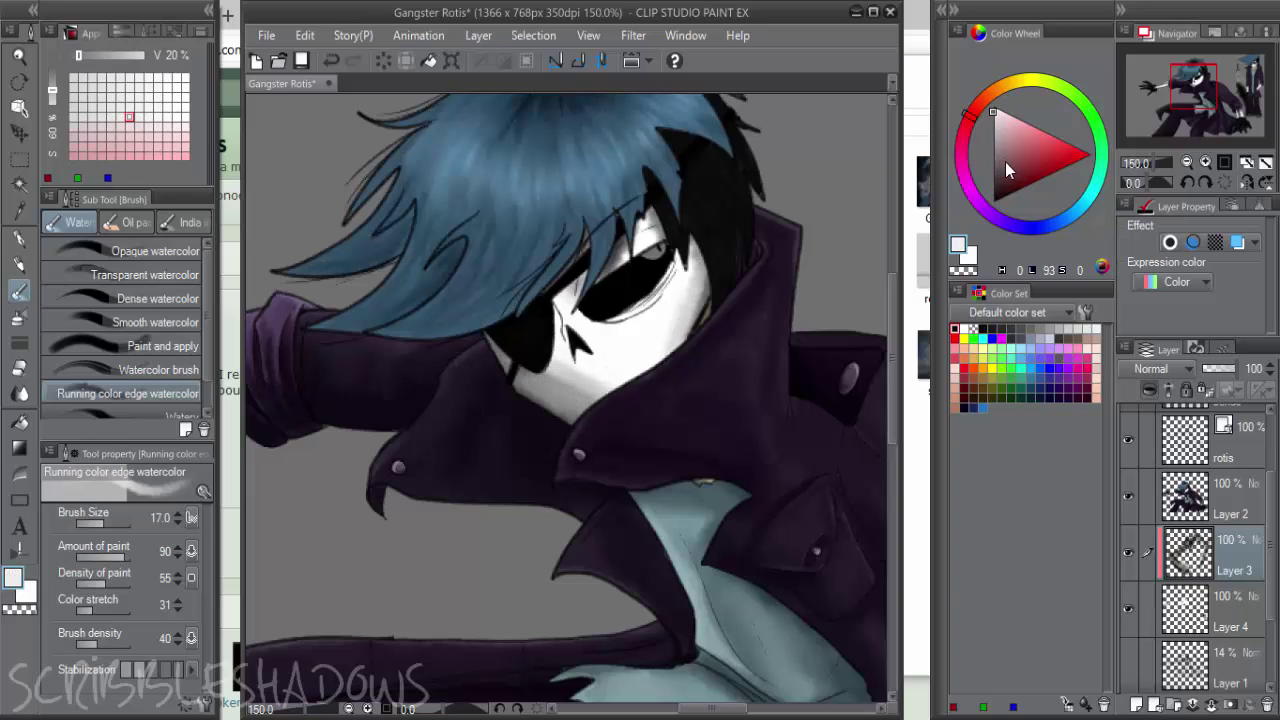
# Shade the skull's jawline and cheek edge along the collar in dark grey
pyautogui.moveTo(1005, 162); pyautogui.dragTo(992, 181)
pyautogui.moveTo(497, 353)
pyautogui.mouseDown()
pyautogui.moveTo(580, 422)
pyautogui.moveTo(702, 302)
pyautogui.mouseUp()
pyautogui.moveTo(654, 383); pyautogui.dragTo(733, 264)
pyautogui.moveTo(630, 380); pyautogui.dragTo(726, 274)
# Blend the grey jaw and chin shading into the face with light tones sampled from the skull
pyautogui.keyDown('alt'); pyautogui.click(665, 339); pyautogui.keyUp('alt')
pyautogui.keyDown('alt'); pyautogui.click(648, 334); pyautogui.keyUp('alt')
pyautogui.moveTo(619, 377)
pyautogui.mouseDown()
pyautogui.moveTo(713, 273)
pyautogui.moveTo(700, 285)
pyautogui.mouseUp()
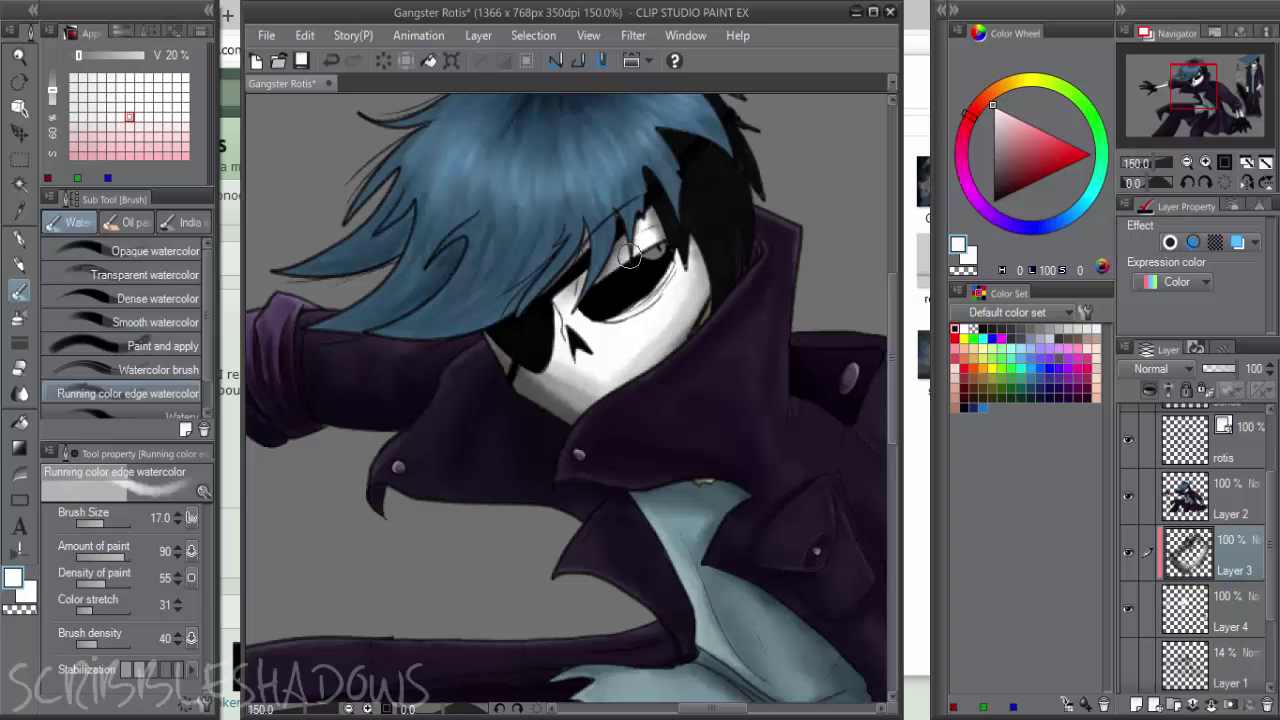
pyautogui.moveTo(528, 380)
pyautogui.mouseDown()
pyautogui.moveTo(567, 406)
pyautogui.moveTo(553, 403)
pyautogui.moveTo(593, 407)
pyautogui.mouseUp()
# Deepen the shadows along the cheek, brow, far eye socket and lower jaw with dark grey
pyautogui.click(991, 174)
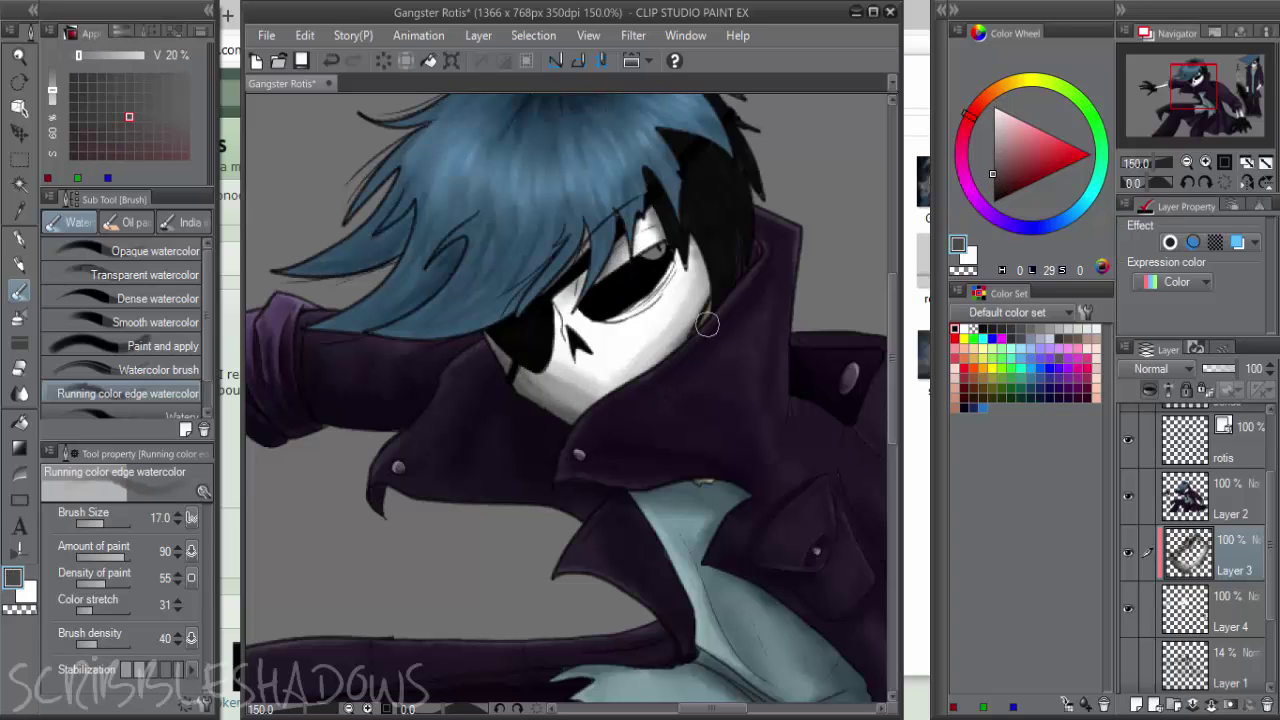
pyautogui.moveTo(680, 350)
pyautogui.mouseDown()
pyautogui.moveTo(724, 263)
pyautogui.moveTo(636, 210)
pyautogui.mouseUp()
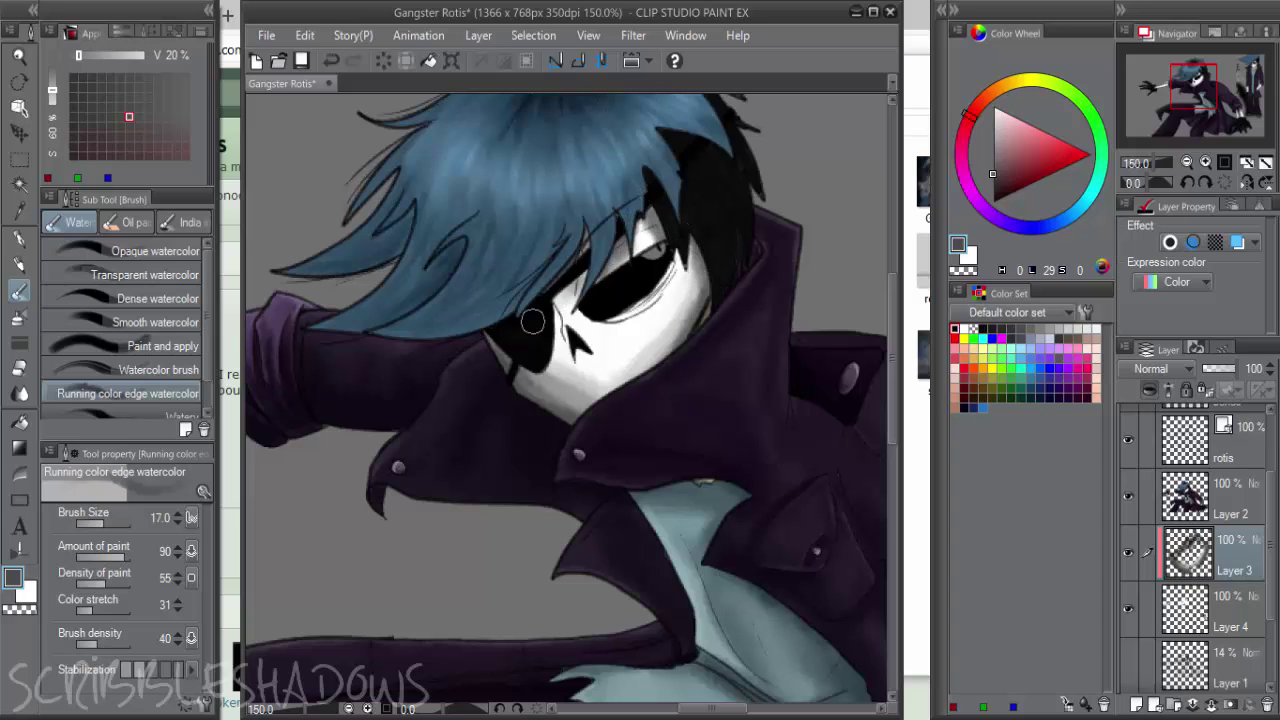
pyautogui.moveTo(532, 321); pyautogui.dragTo(547, 340)
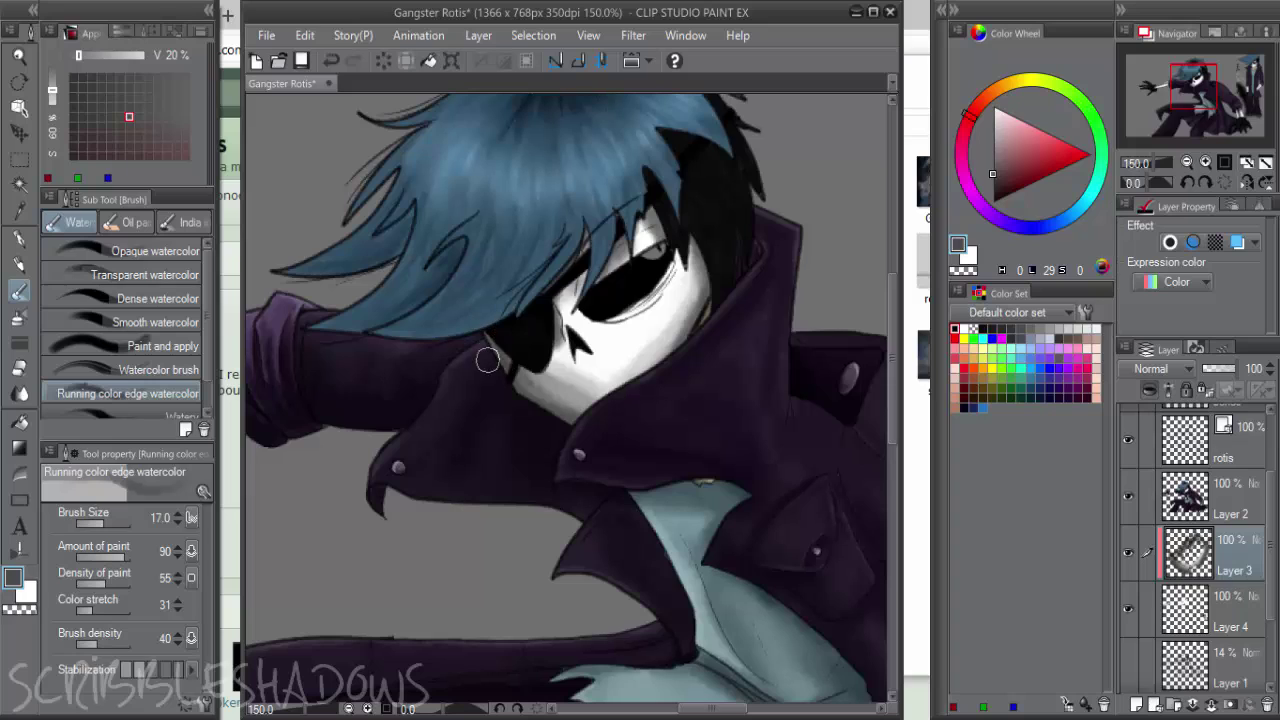
pyautogui.moveTo(569, 429); pyautogui.dragTo(700, 329)
# Smooth the cheek and jaw shading with white sampled from the face, and enlarge the brush to 30
pyautogui.keyDown('alt'); pyautogui.click(632, 347); pyautogui.keyUp('alt')
pyautogui.moveTo(617, 350); pyautogui.dragTo(674, 338)
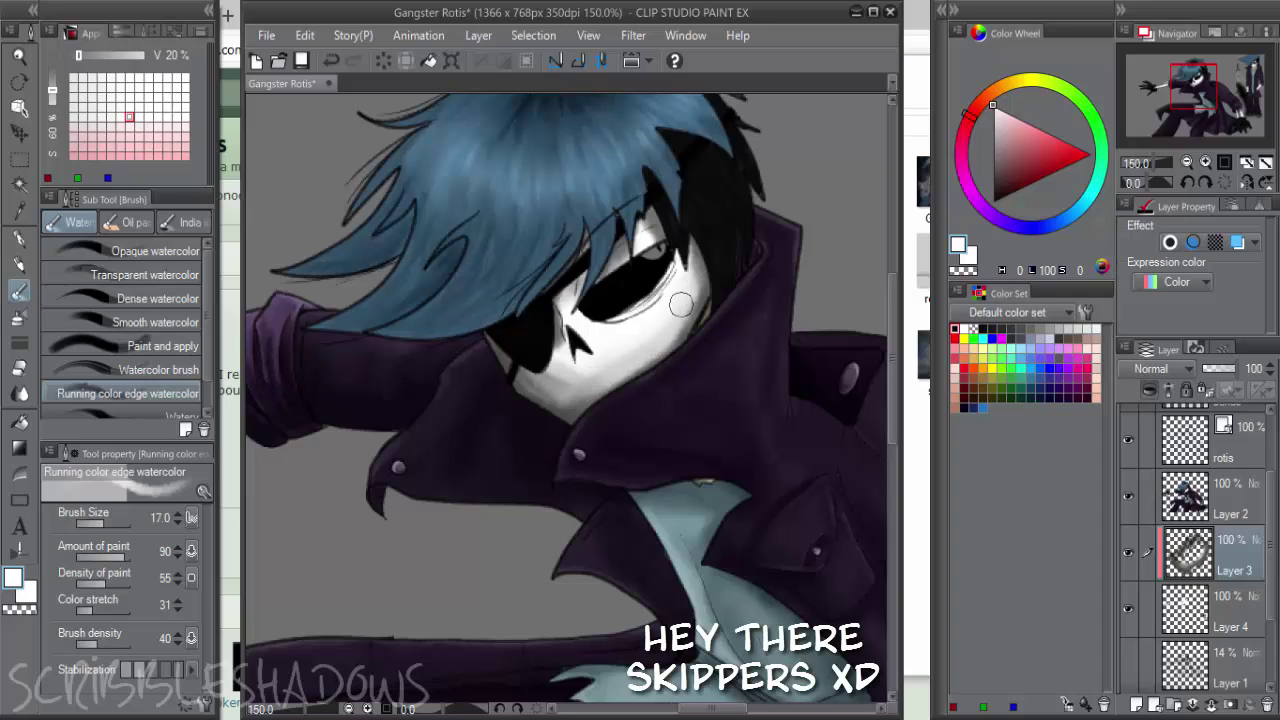
pyautogui.keyDown('alt'); pyautogui.click(655, 313); pyautogui.keyUp('alt')
pyautogui.moveTo(640, 345); pyautogui.dragTo(689, 309)
pyautogui.press(']')
pyautogui.press(']')
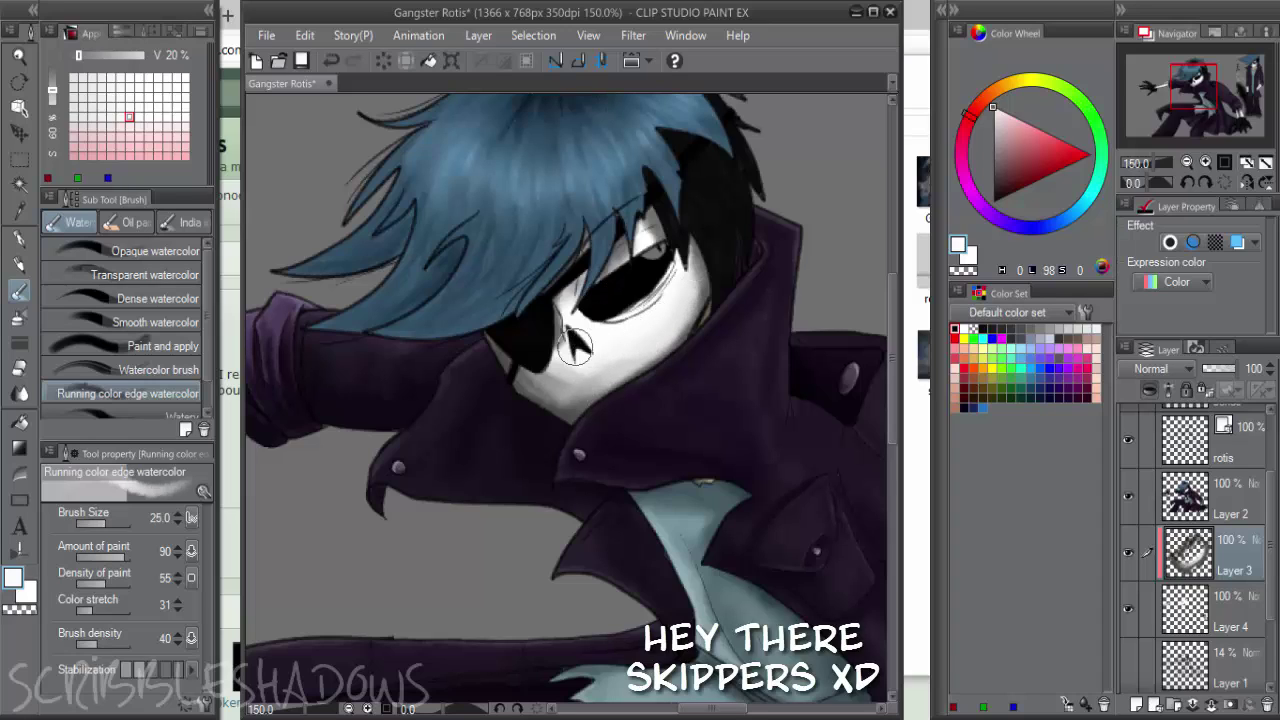
pyautogui.press(']')
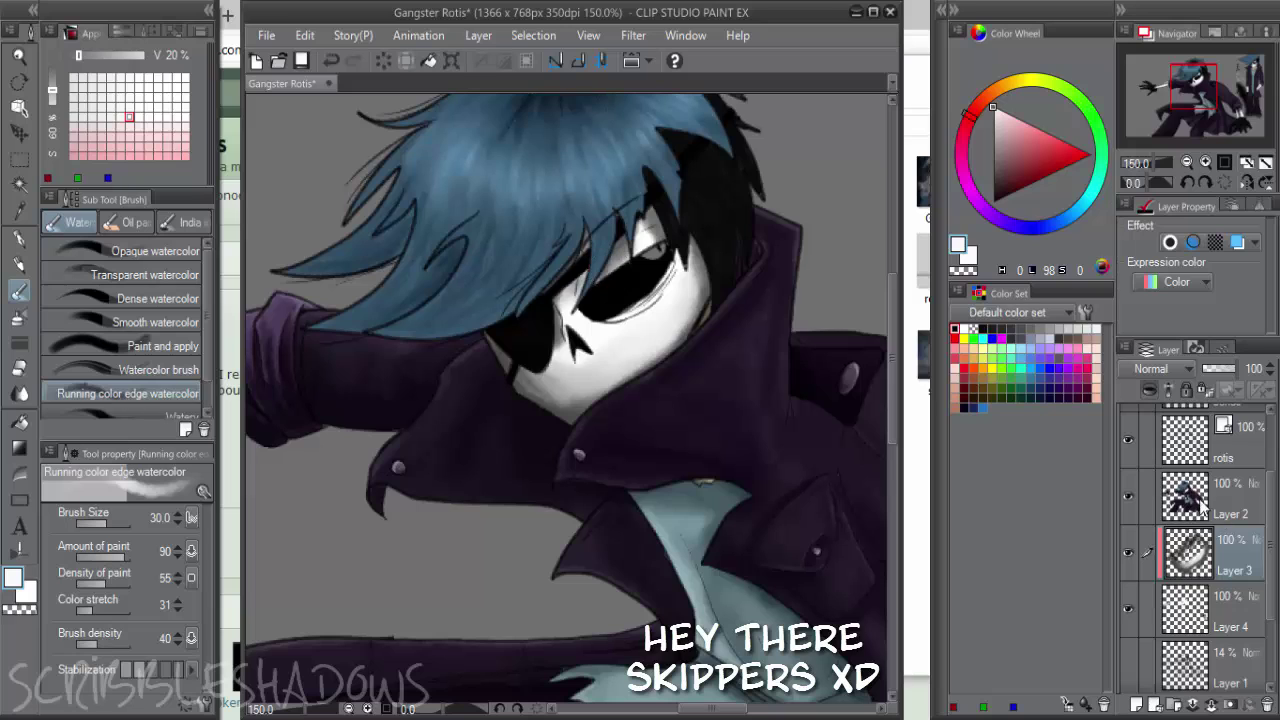
# Merge the clipped face shading on Layer 3 with Layer 4, and combine the result with Layer 2
pyautogui.rightClick(1148, 598)
pyautogui.click(1185, 519)
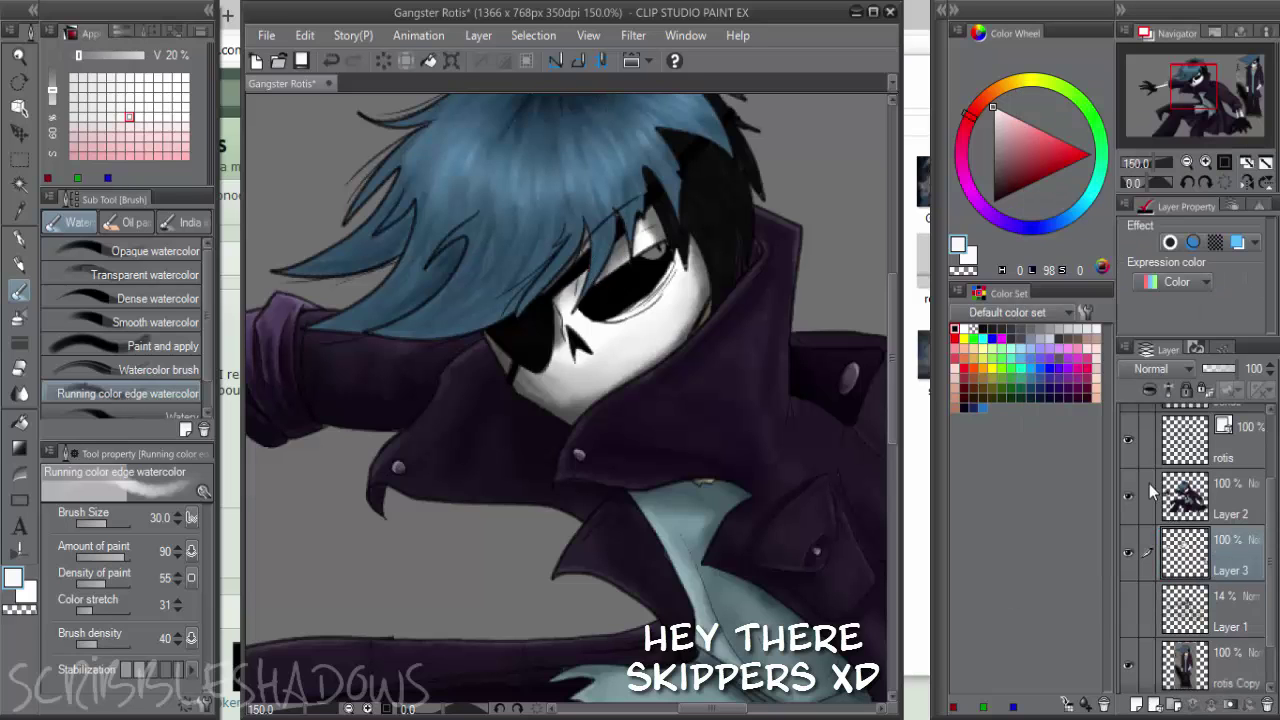
pyautogui.keyDown('ctrl'); pyautogui.click(1199, 512); pyautogui.keyUp('ctrl')
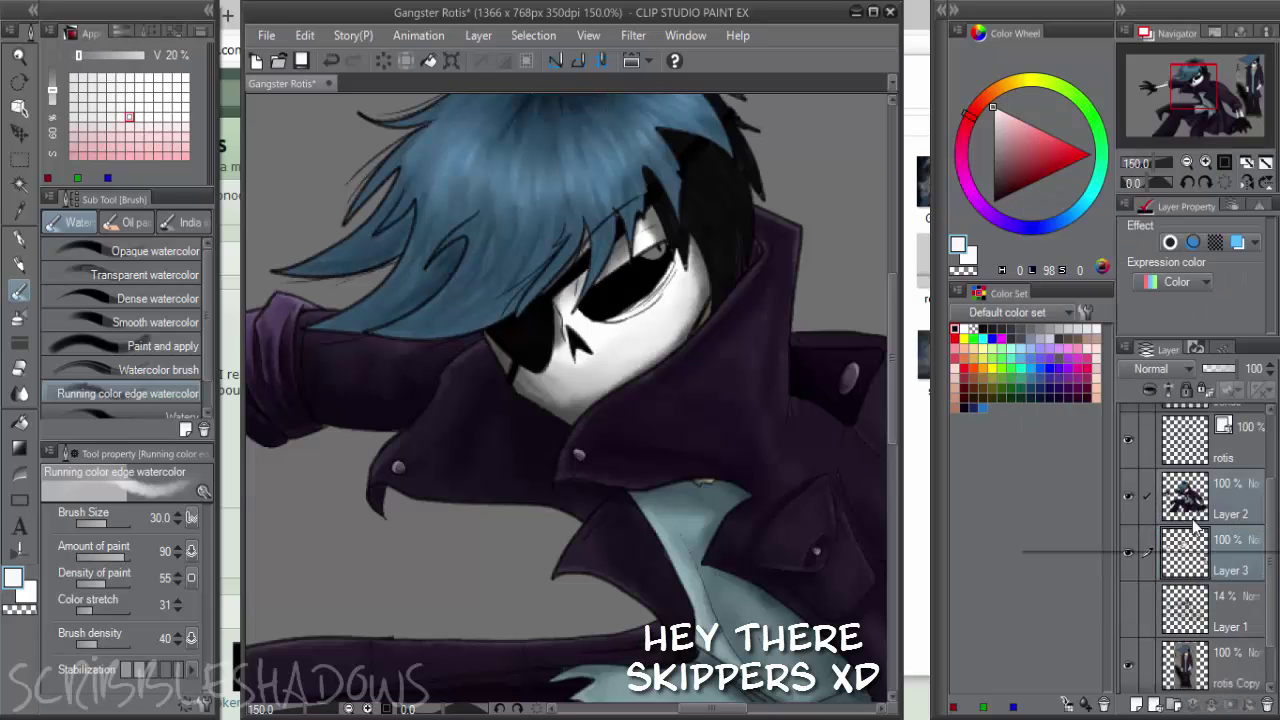
pyautogui.rightClick(1197, 528)
pyautogui.click(1170, 543)
# Add a new raster layer directly above Layer 1, beneath the merged character layer
pyautogui.scroll(-3, 732, 411)
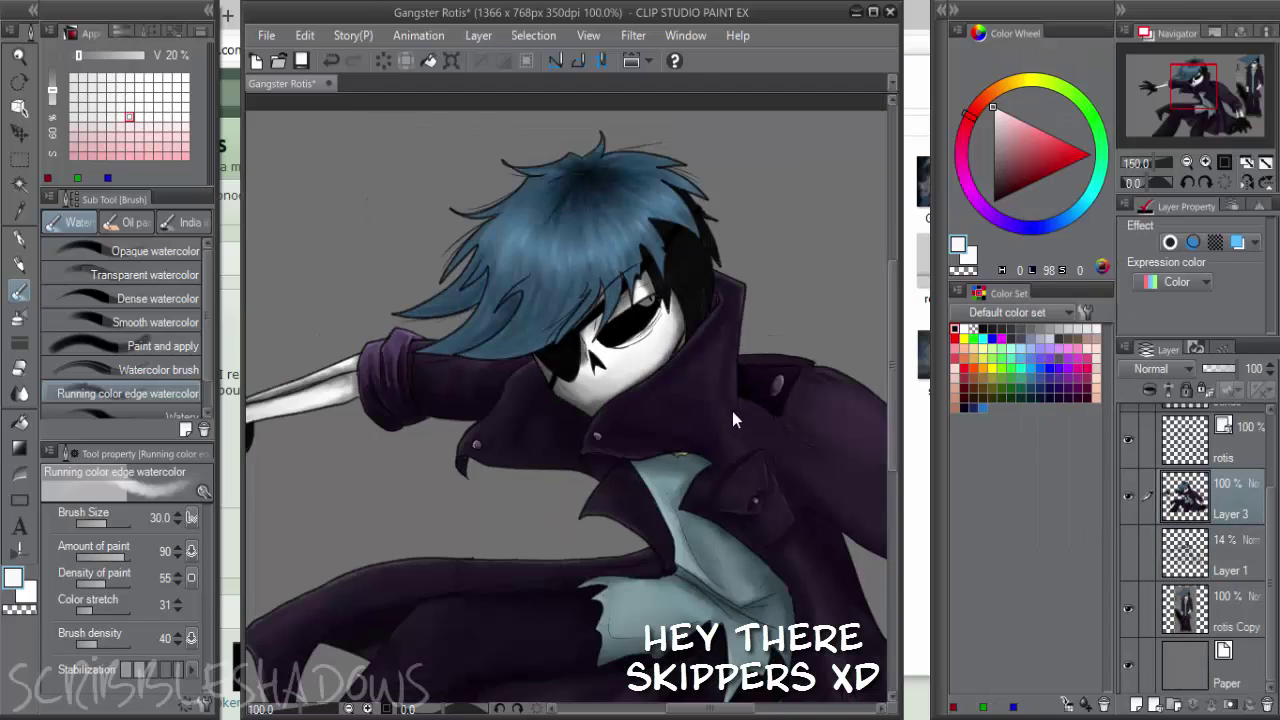
pyautogui.scroll(-1, 712, 406)
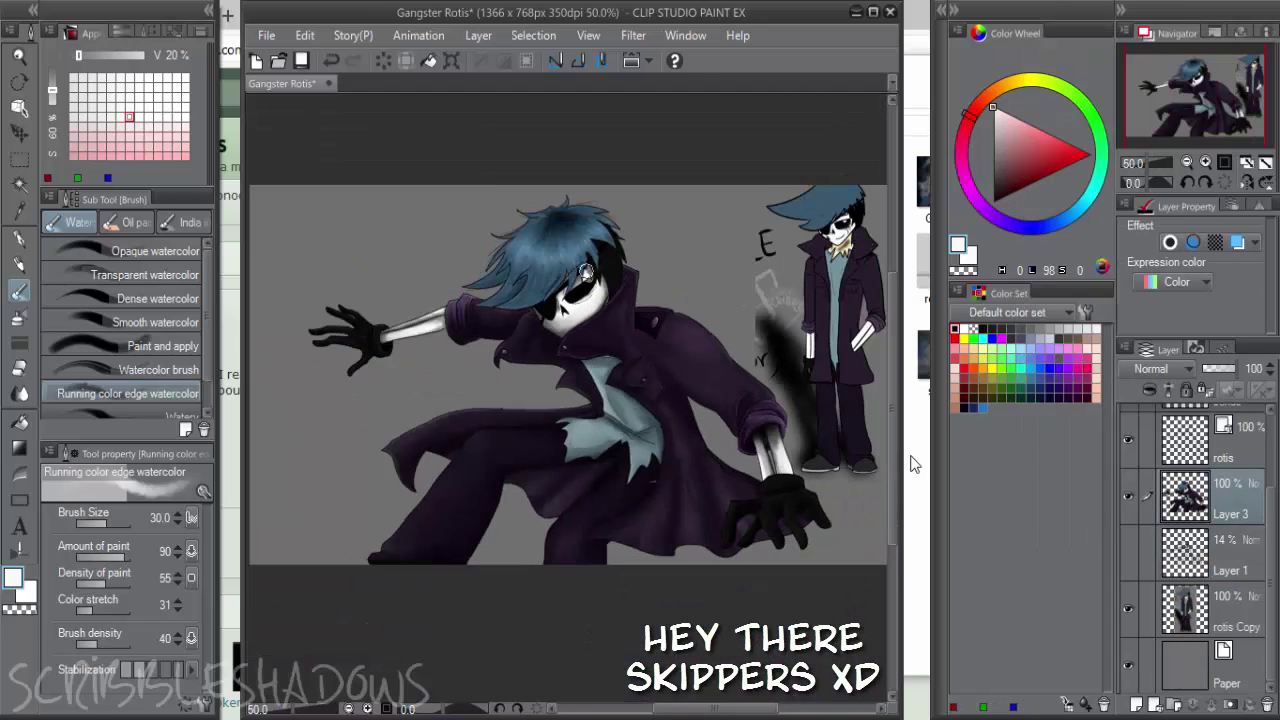
pyautogui.click(1241, 561)
pyautogui.click(1136, 707)
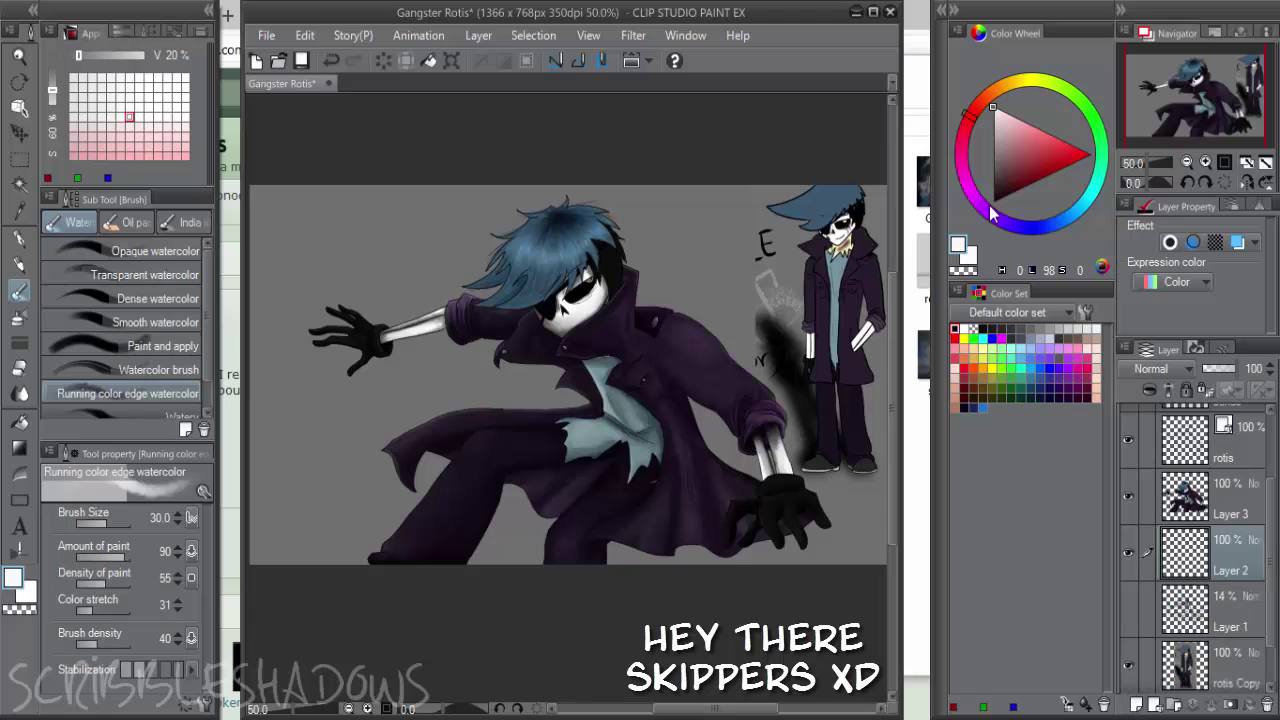
# Colour the visible iris bright blue on Layer 2 with the Mapping pen, and set the drawing colour to black
pyautogui.click(1021, 368)
pyautogui.click(1031, 368)
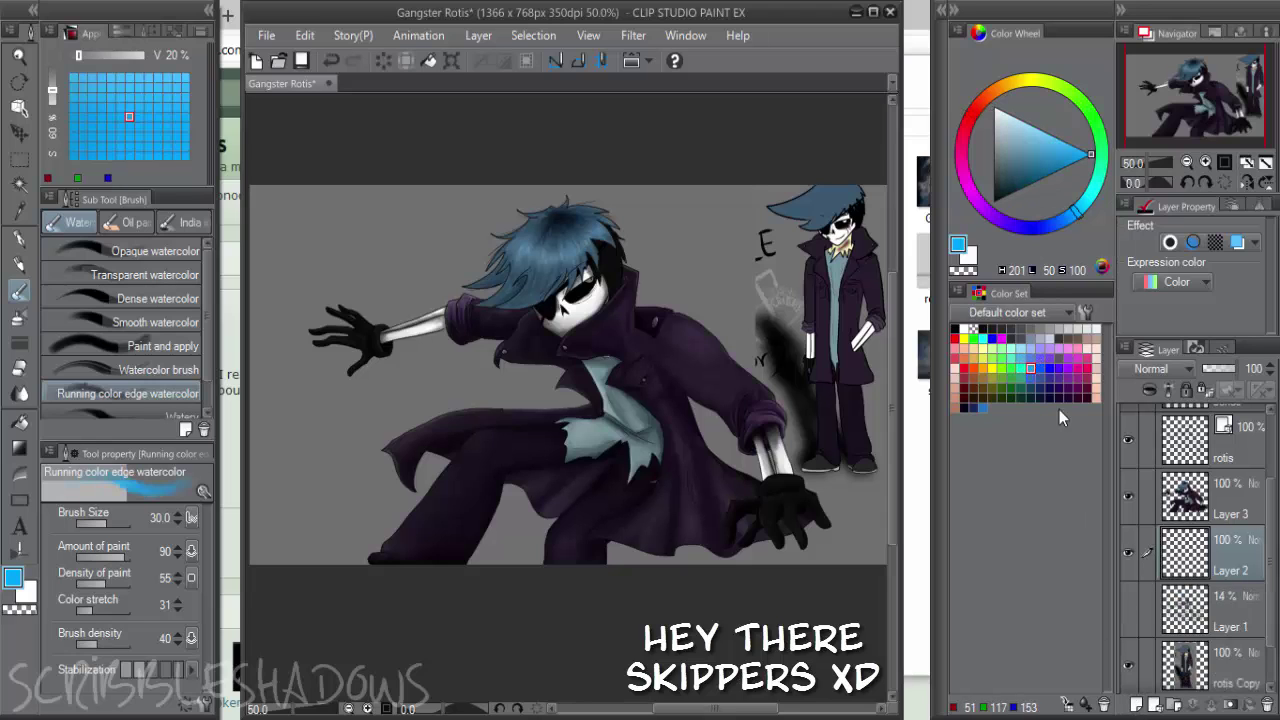
pyautogui.press('p')
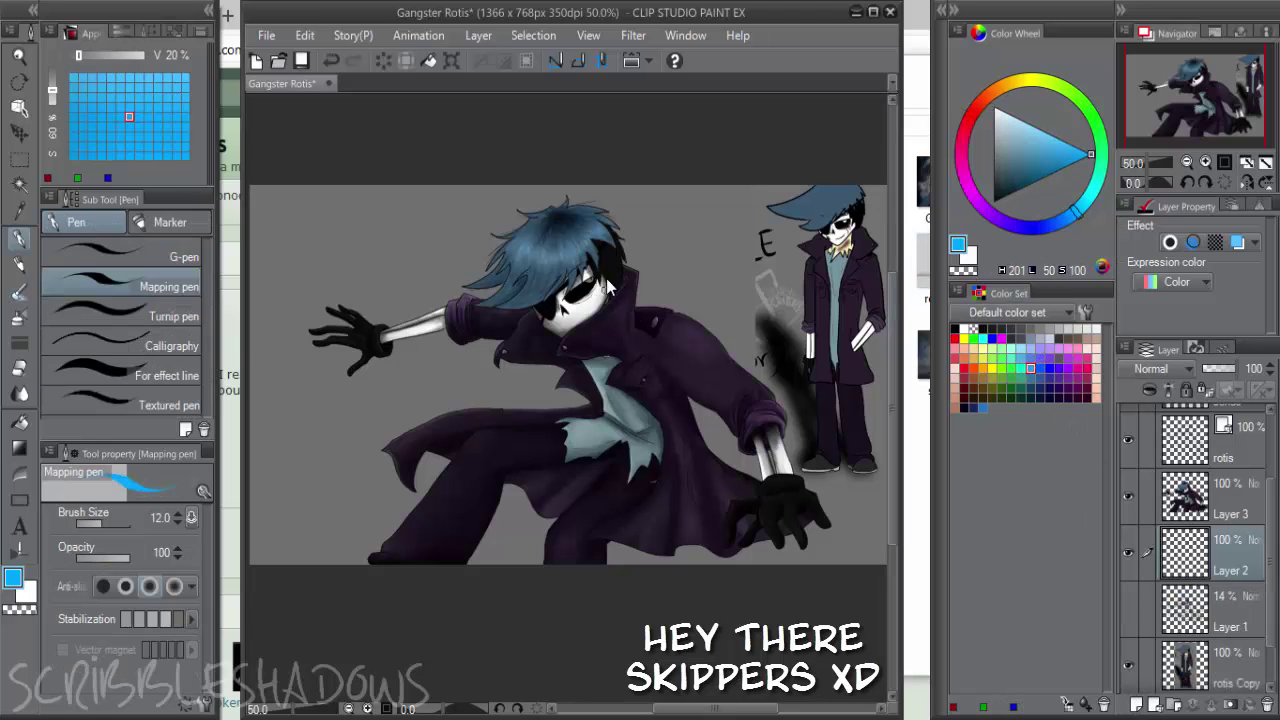
pyautogui.scroll(4, 572, 296)
pyautogui.scroll(1, 572, 296)
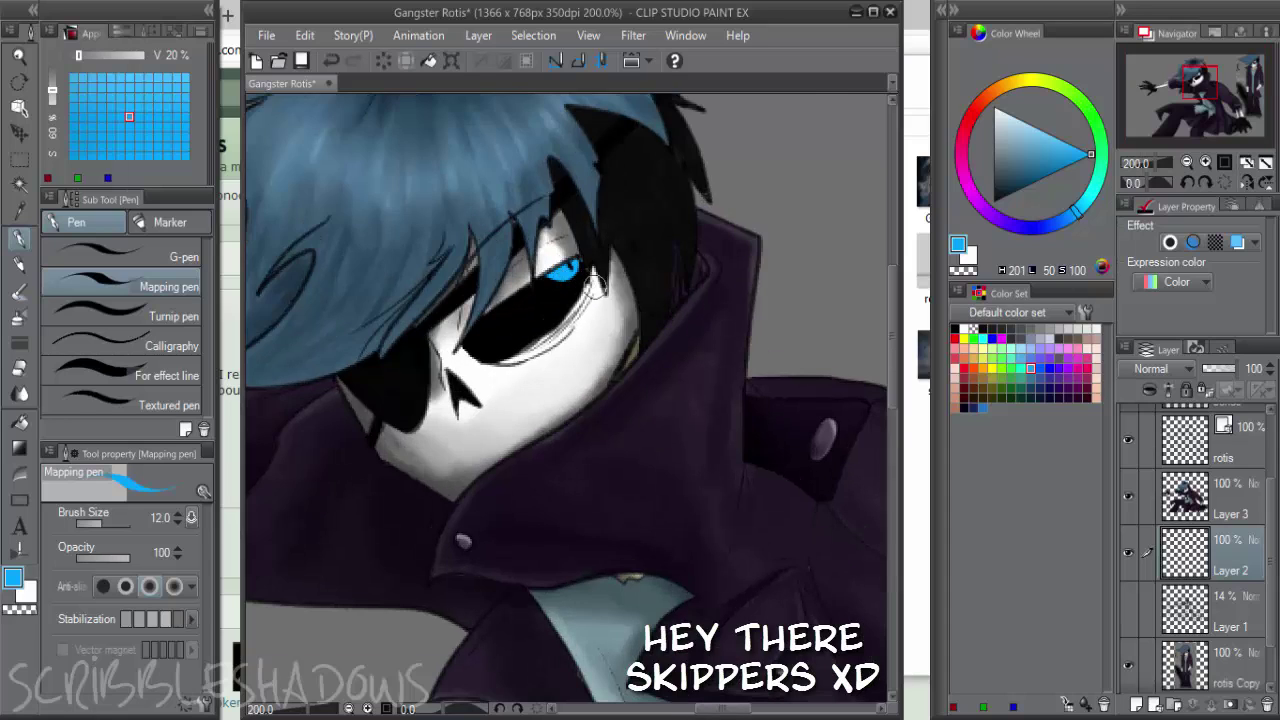
pyautogui.scroll(2, 593, 283)
pyautogui.click(994, 202)
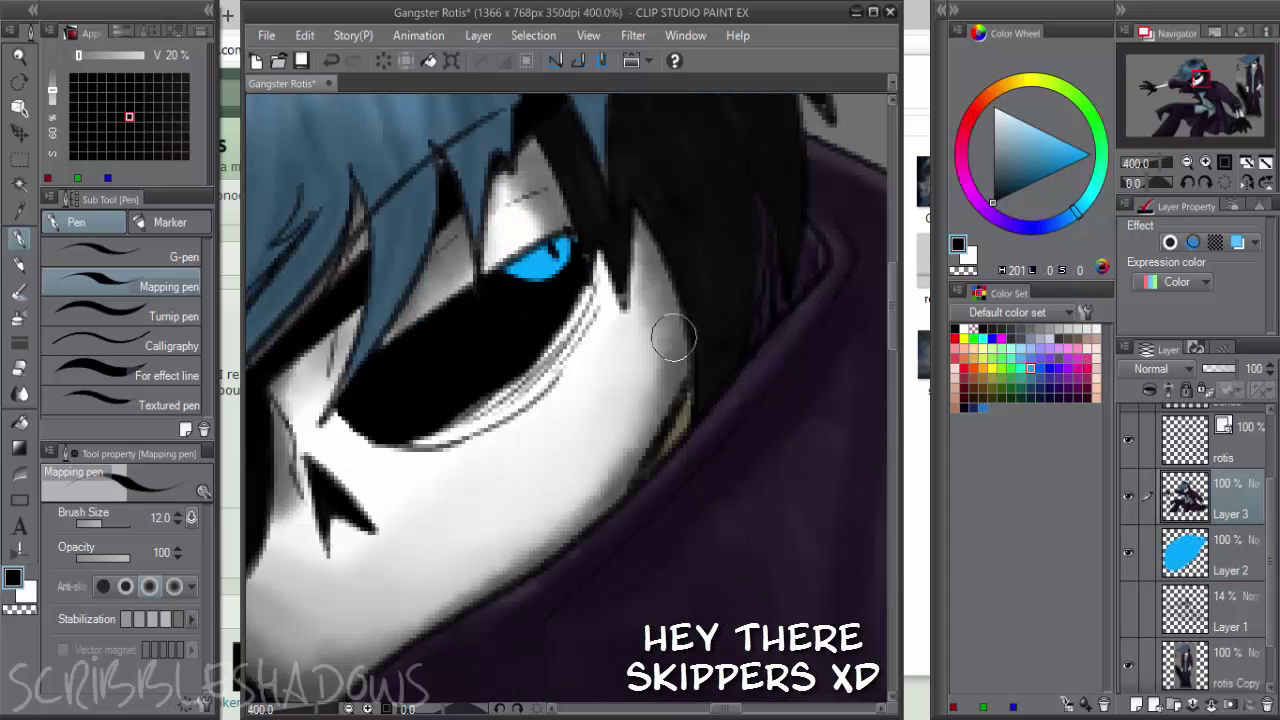
# Paint bright orange around the pupil of the blue iris on Layer 2 with the Rough pencil at size 8
pyautogui.press('p')
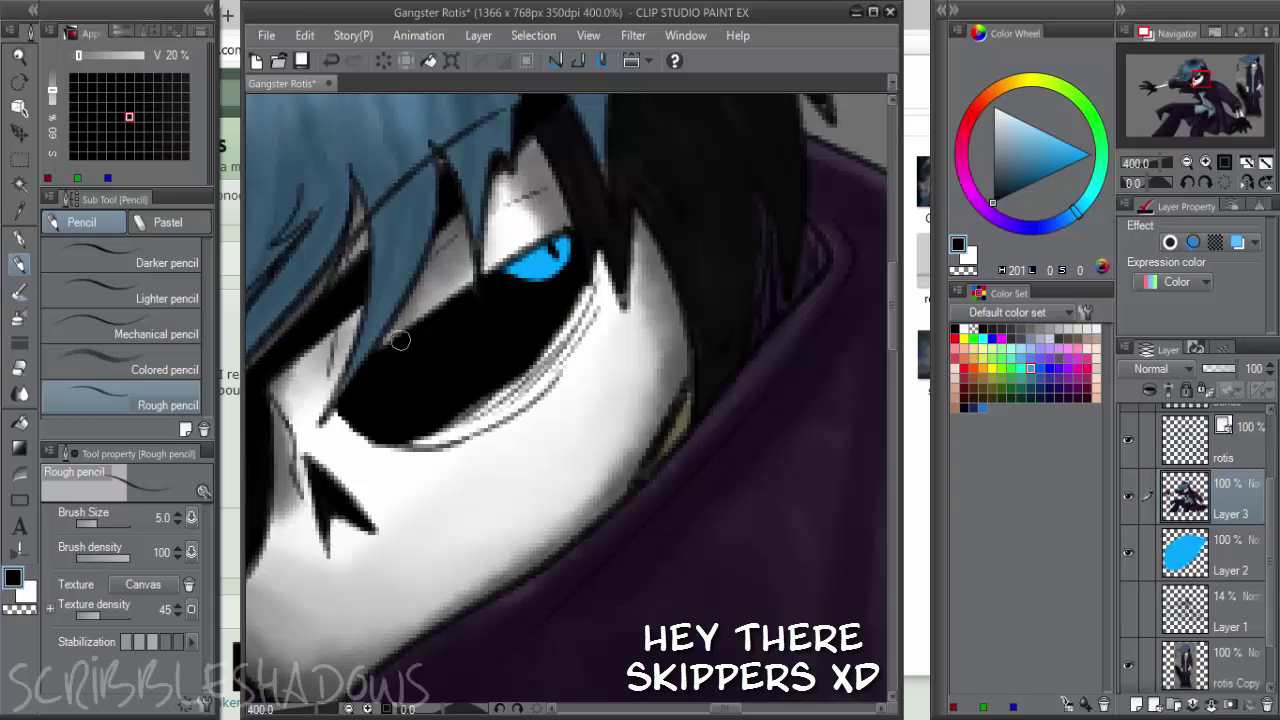
pyautogui.scroll(-2, 399, 340)
pyautogui.scroll(2, 520, 242)
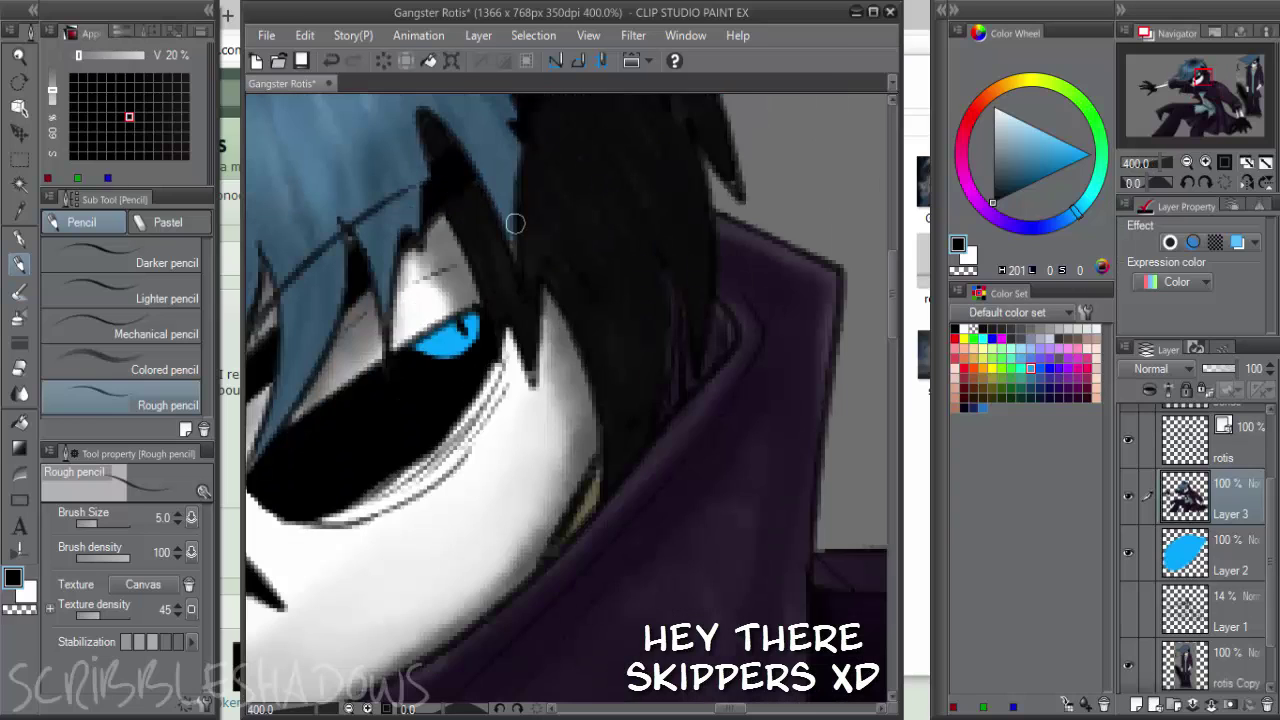
pyautogui.keyDown('alt'); pyautogui.click(510, 228); pyautogui.keyUp('alt')
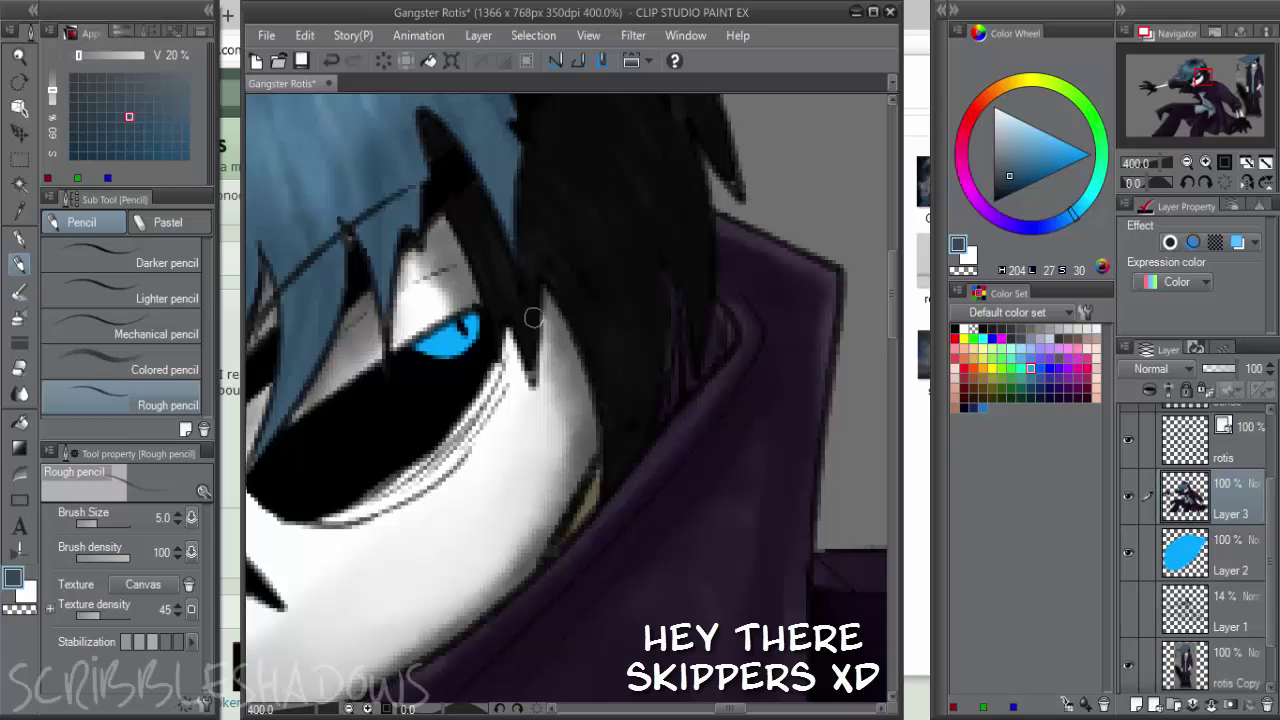
pyautogui.click(1212, 553)
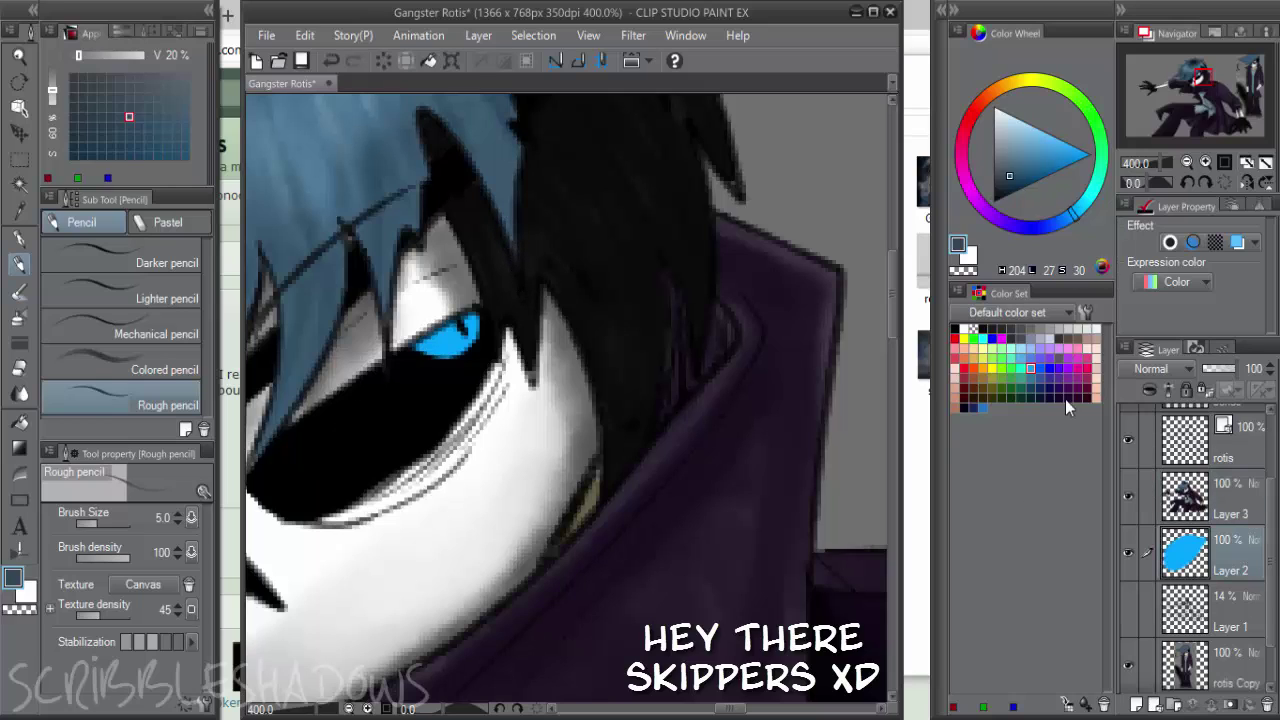
pyautogui.click(1007, 89)
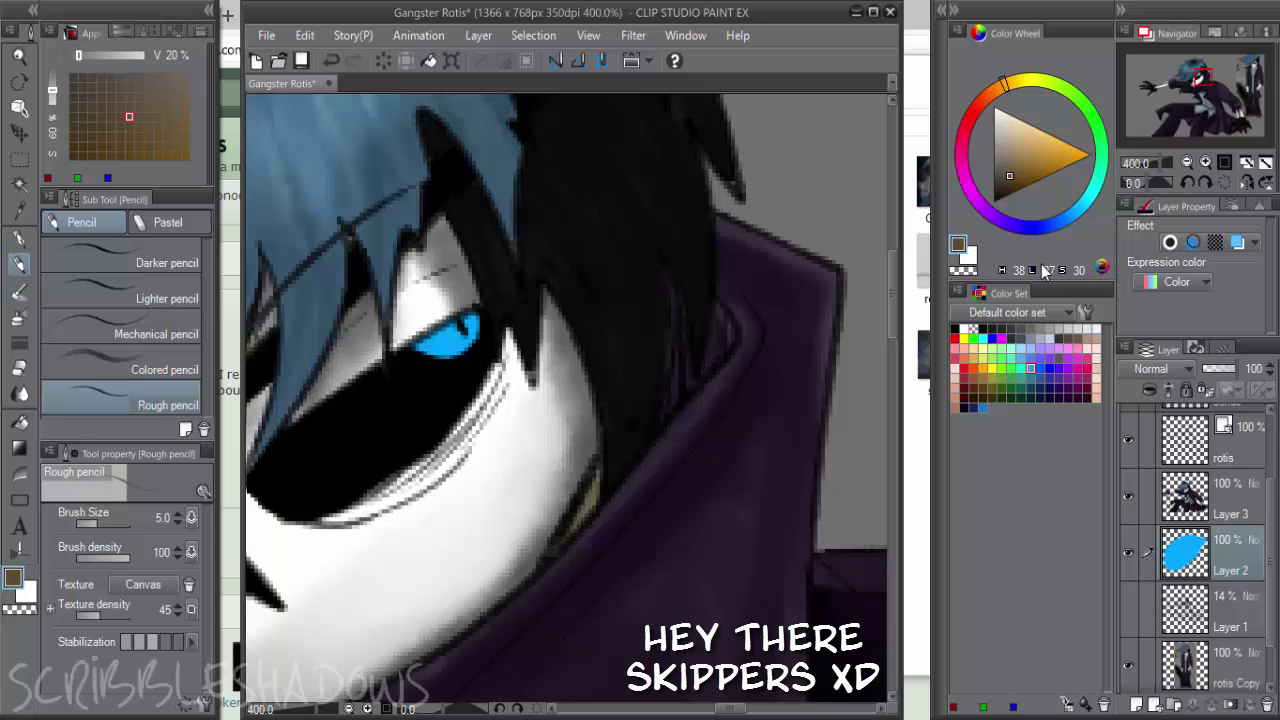
pyautogui.click(984, 367)
pyautogui.press(']')
pyautogui.press(']')
pyautogui.press(']')
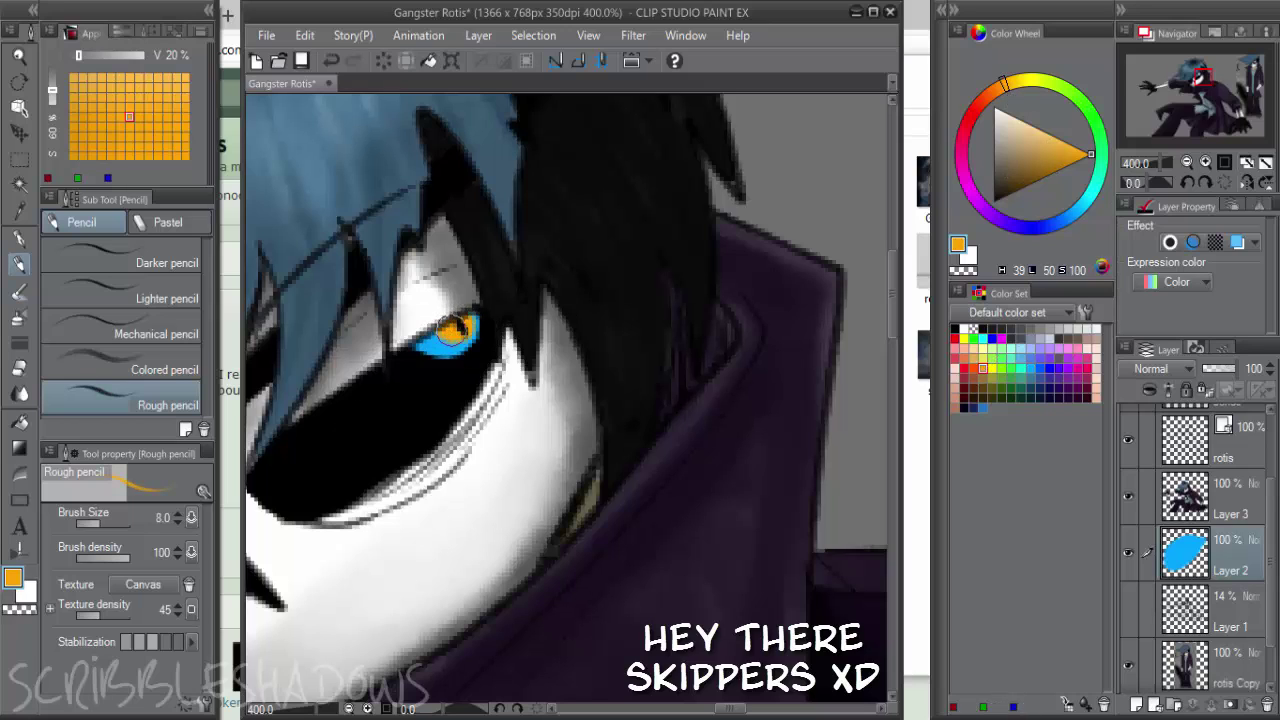
pyautogui.moveTo(452, 328); pyautogui.dragTo(447, 342)
# Merge Layer 3 with the eye-colour layer, Layer 2
pyautogui.hotkey('ctrl', '-')
pyautogui.hotkey('ctrl', '-')
pyautogui.hotkey('ctrl', '-')
pyautogui.click(1147, 499)
pyautogui.rightClick(1233, 550)
pyautogui.click(1258, 489)
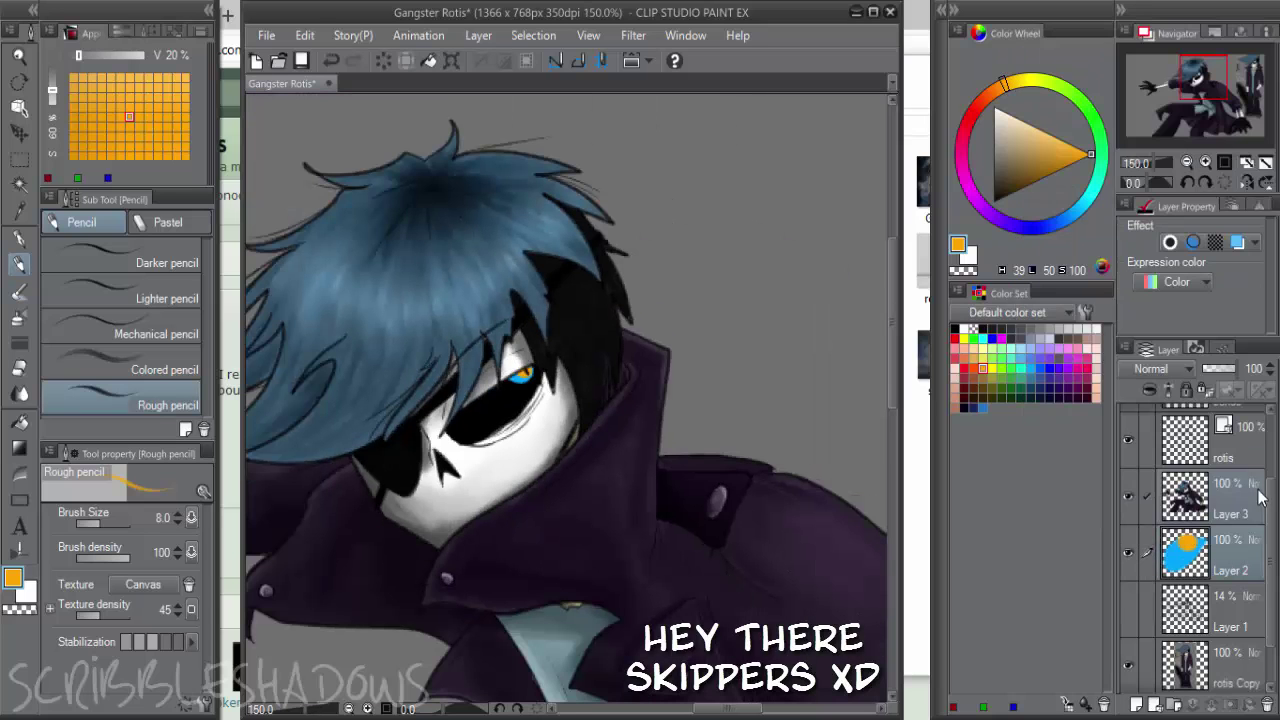
pyautogui.hotkey('ctrl', 'e')
pyautogui.hotkey('ctrl', '-')
pyautogui.hotkey('ctrl', '-')
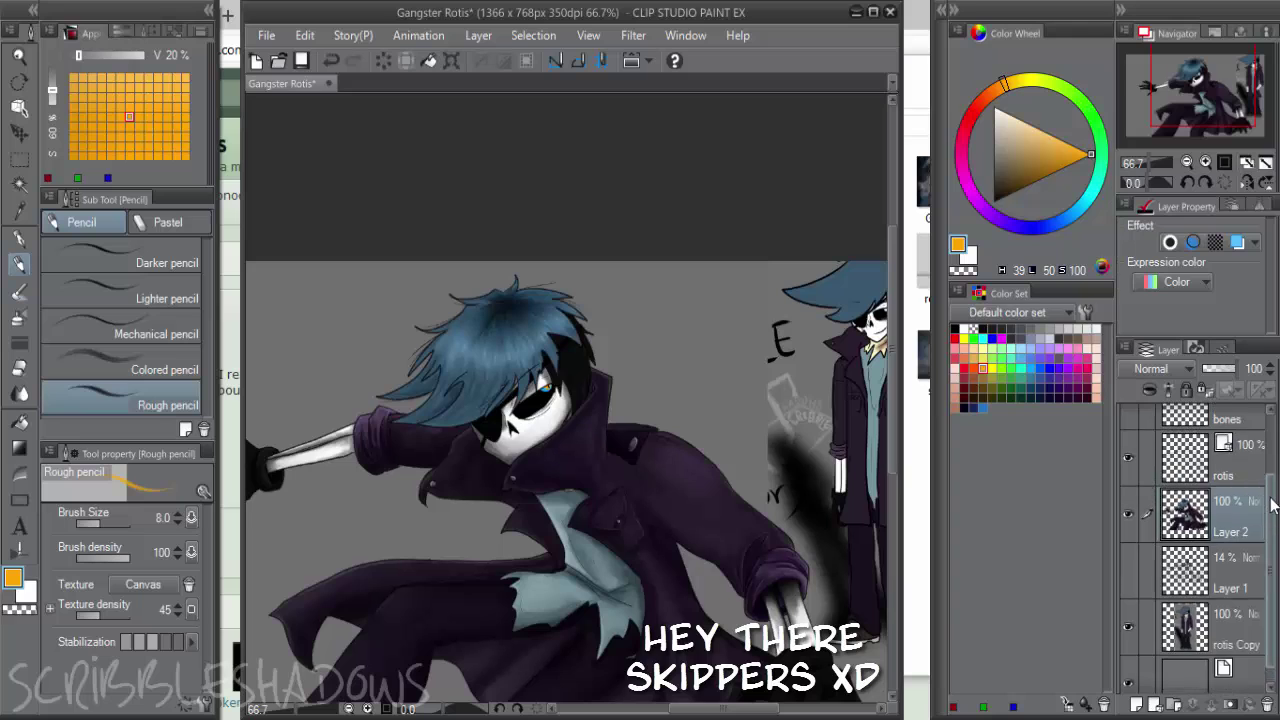
# Show the small knife and bones layers, and hide the rotis Copy reference layer
pyautogui.moveTo(1272, 505); pyautogui.dragTo(1265, 445)
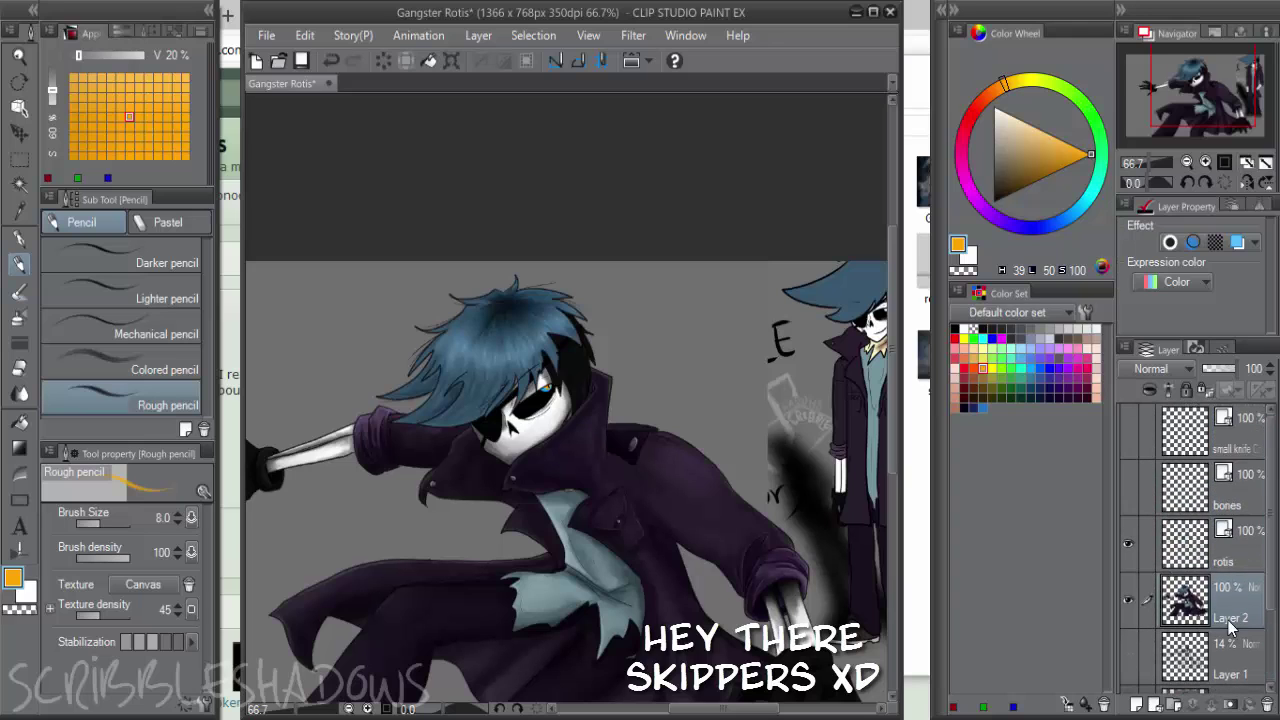
pyautogui.moveTo(1133, 449); pyautogui.dragTo(1160, 500)
pyautogui.hotkey('ctrl', '-')
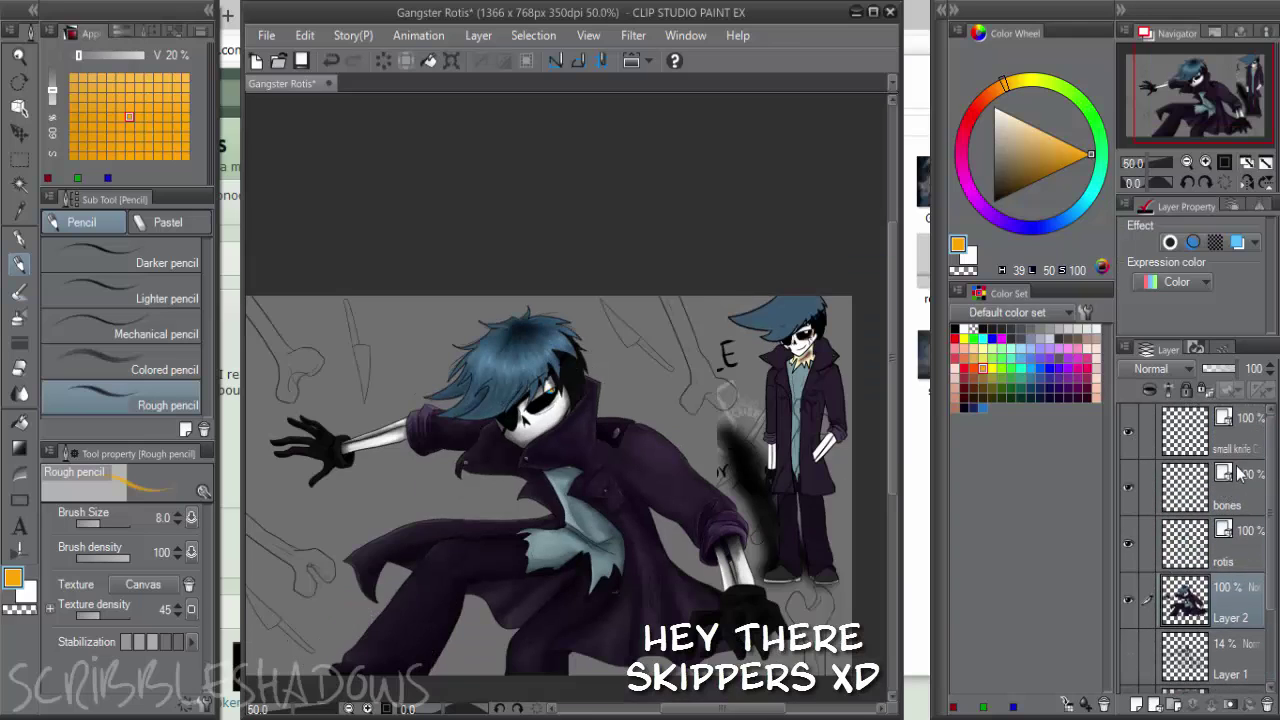
pyautogui.scroll(-3, 1262, 510)
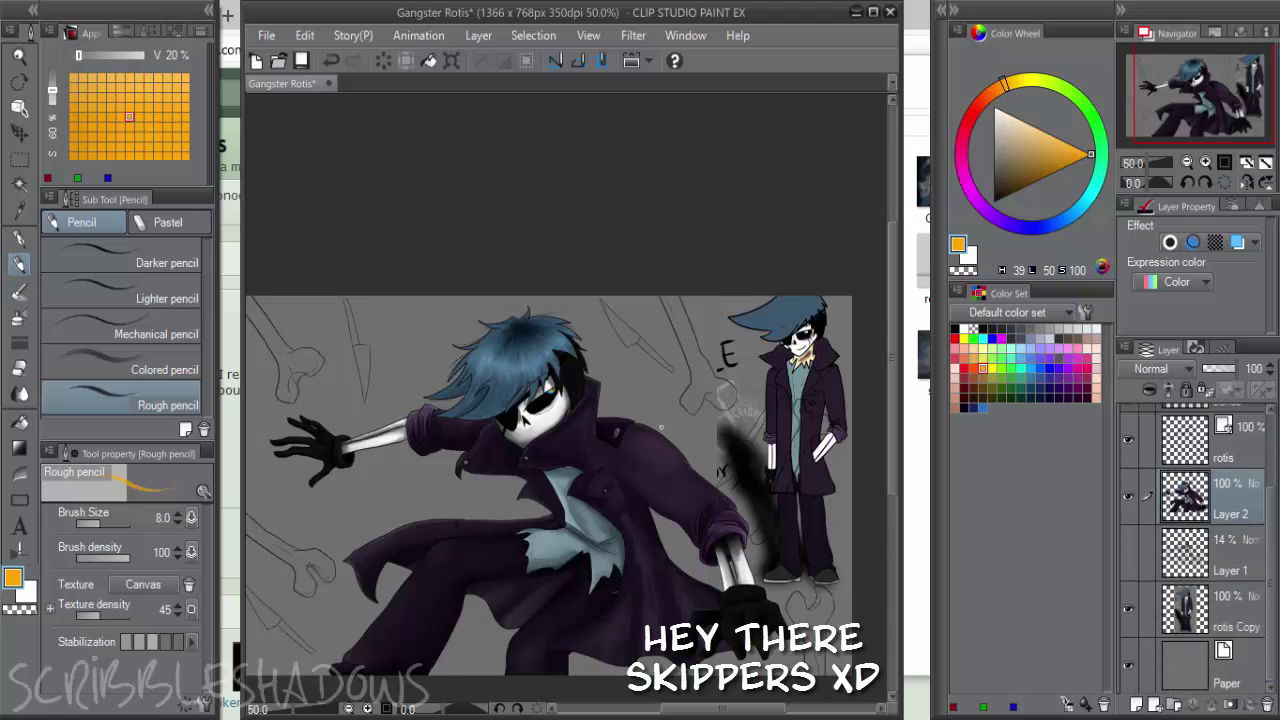
pyautogui.scroll(1, 684, 426)
pyautogui.moveTo(748, 448); pyautogui.dragTo(720, 376)
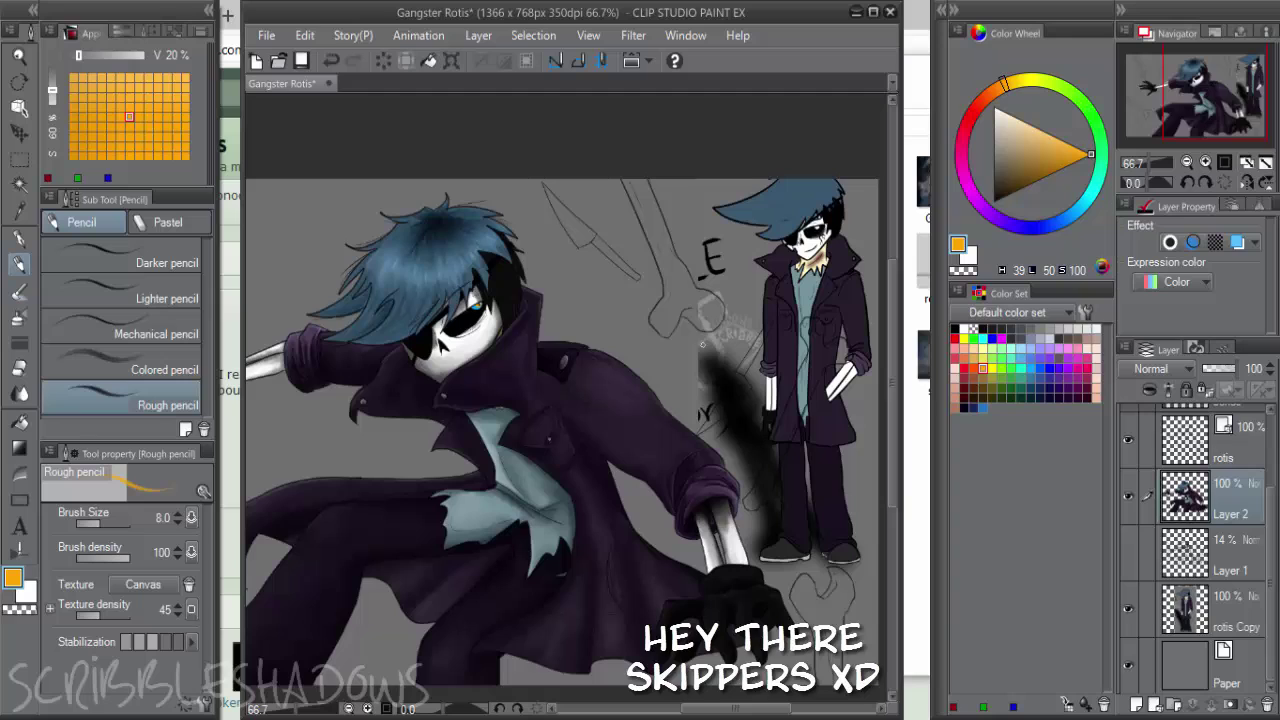
pyautogui.click(1128, 608)
pyautogui.scroll(1, 1270, 500)
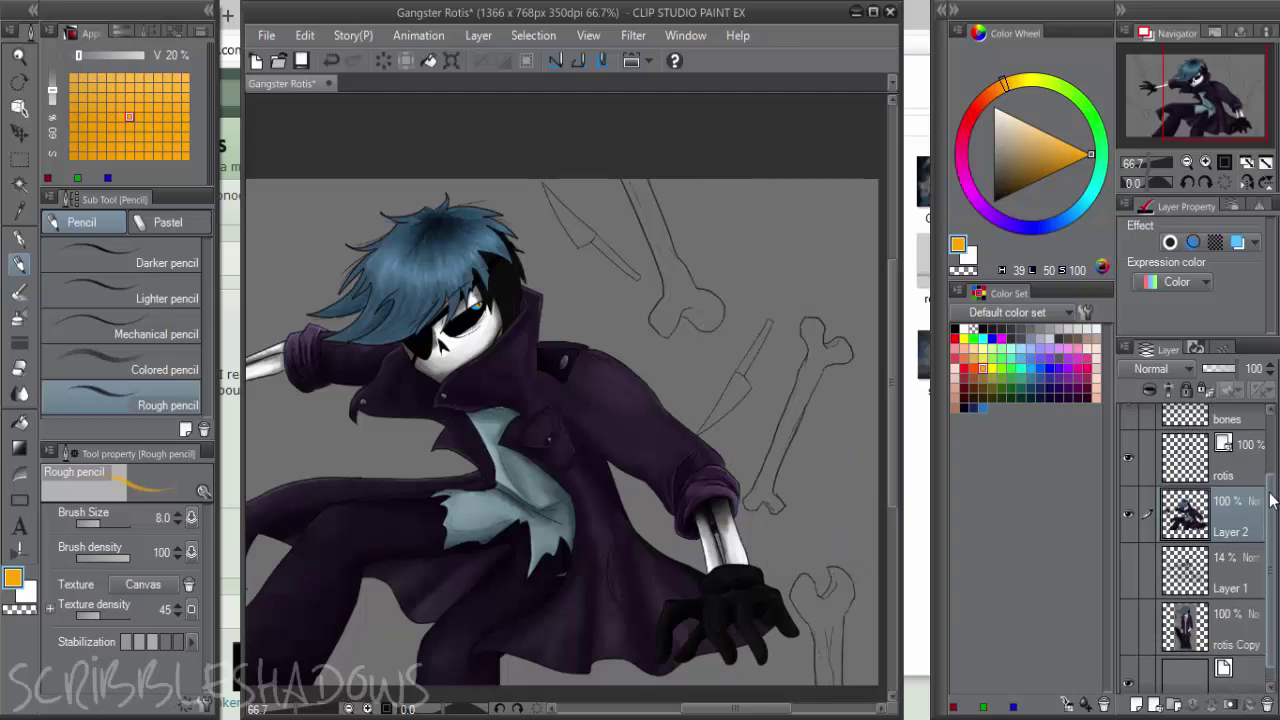
pyautogui.scroll(1, 1270, 500)
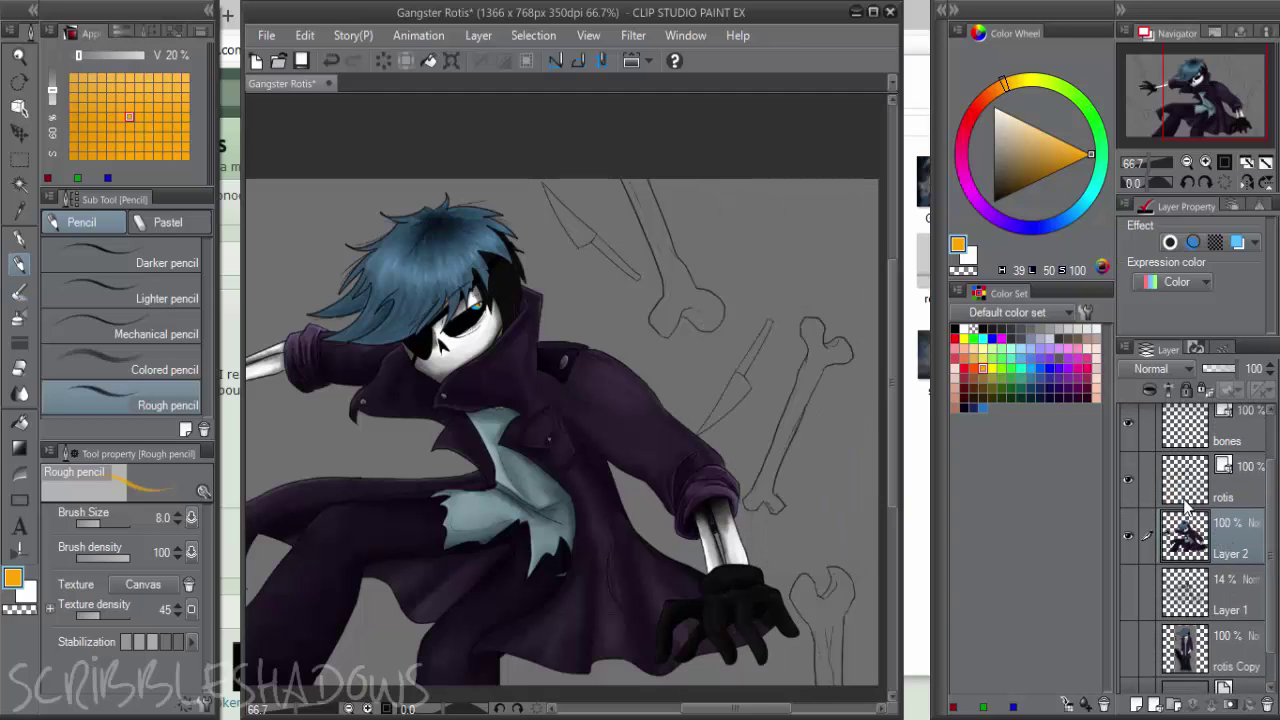
# Hide the rotis and Layer 2 layers, and add a new raster layer directly above rotis
pyautogui.hotkey('ctrl', '-')
pyautogui.click(1127, 496)
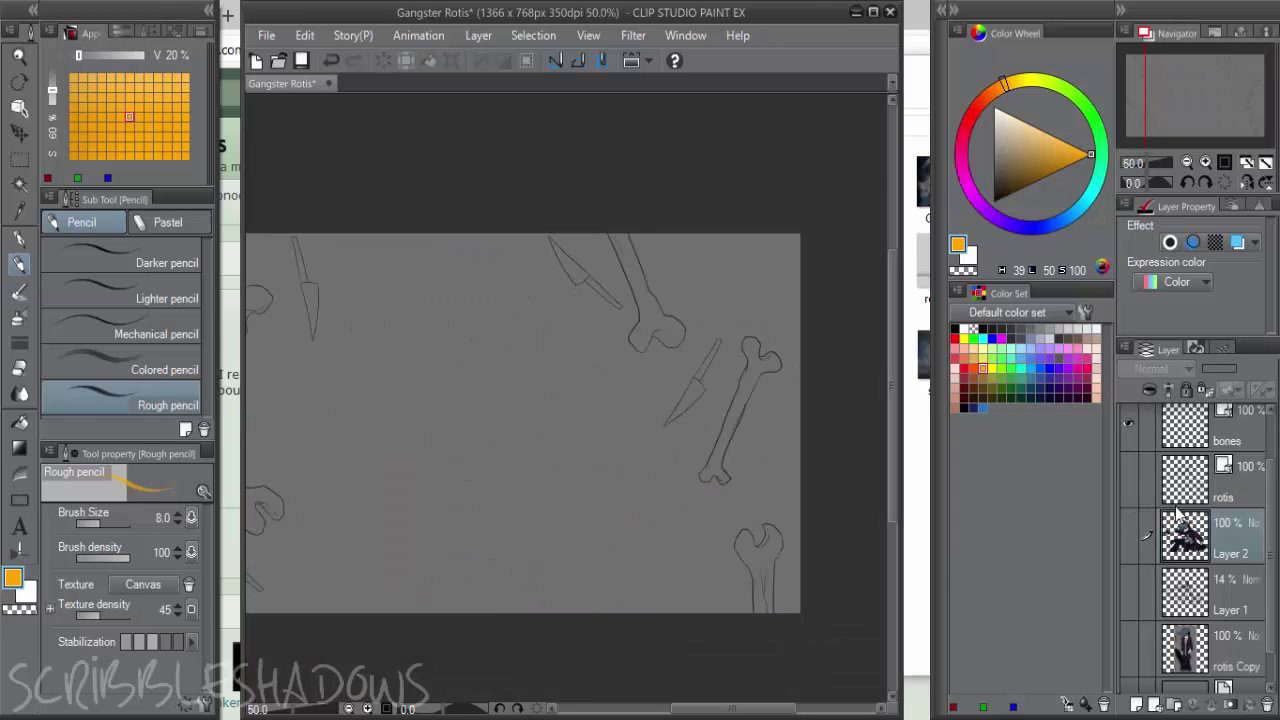
pyautogui.moveTo(1132, 508)
pyautogui.mouseDown()
pyautogui.moveTo(1137, 537)
pyautogui.moveTo(1128, 498)
pyautogui.mouseUp()
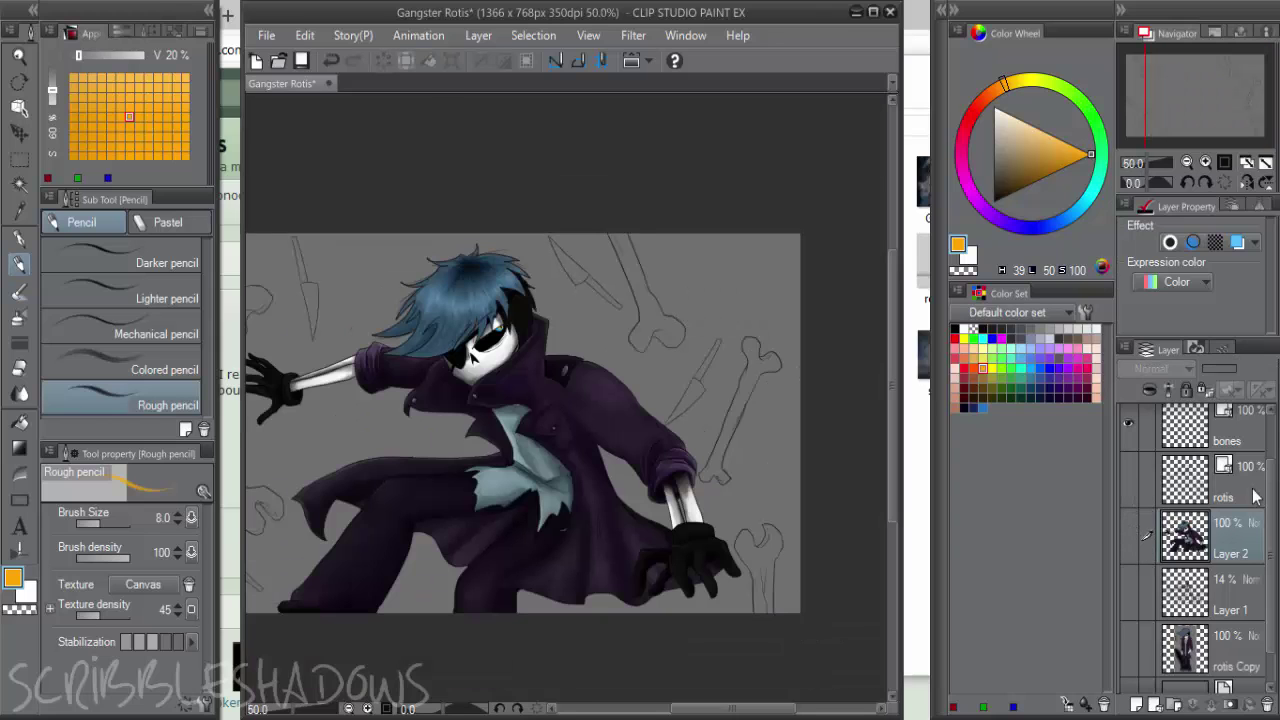
pyautogui.moveTo(1270, 496); pyautogui.dragTo(1264, 452)
pyautogui.click(1235, 543)
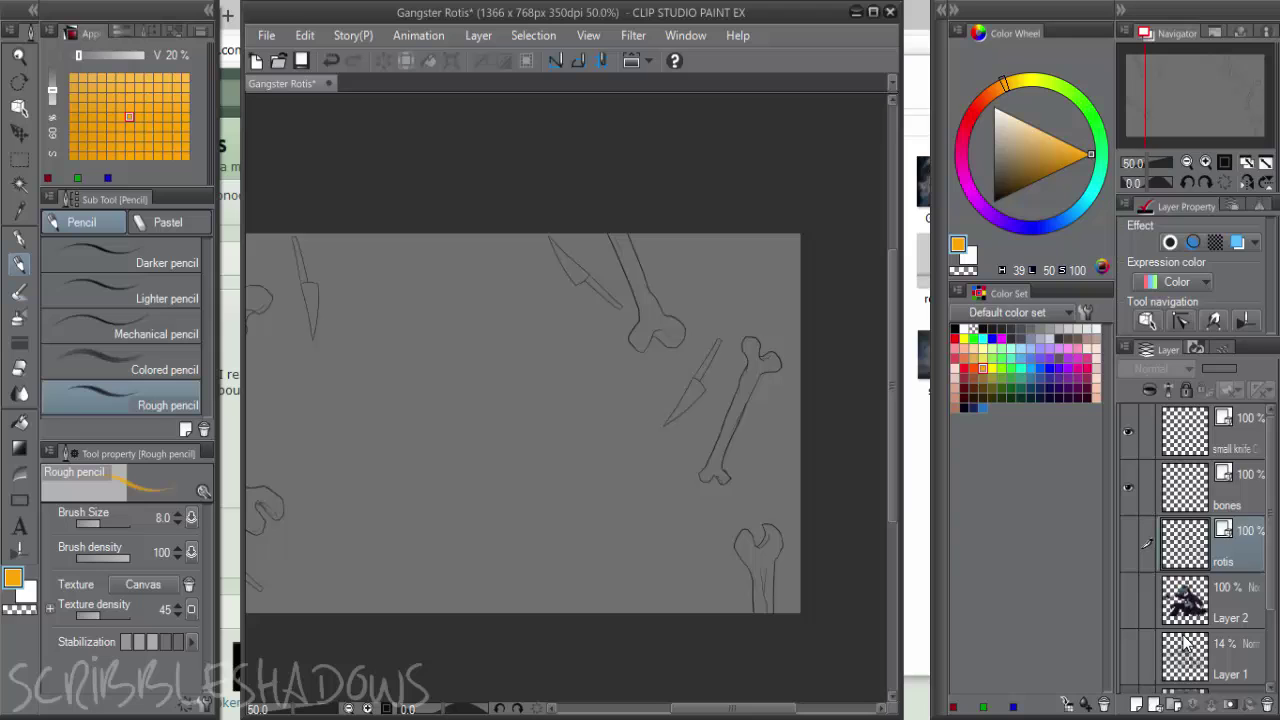
pyautogui.click(1138, 704)
# Fill the bone at the canvas's lower left with orange on Layer 3, using the Fill tool that refers to other layers
pyautogui.moveTo(790, 396); pyautogui.dragTo(810, 384)
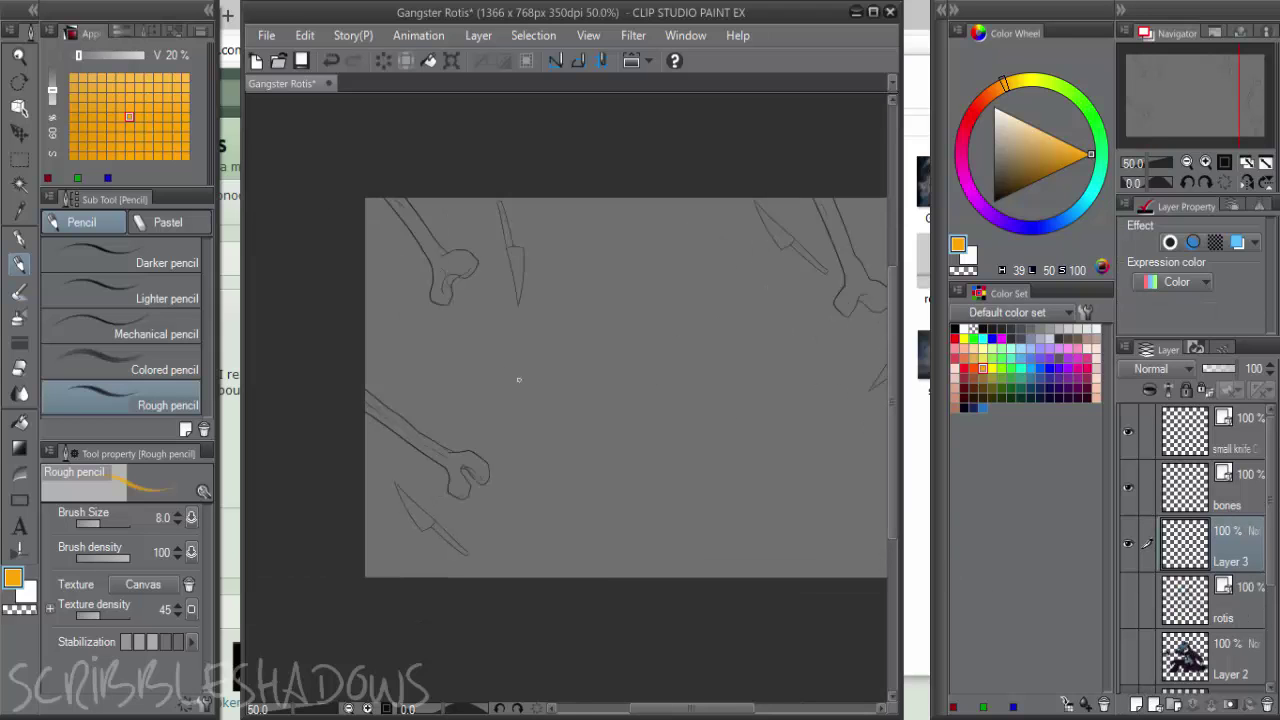
pyautogui.press('g')
pyautogui.press('g')
pyautogui.click(472, 462)
pyautogui.click(462, 478)
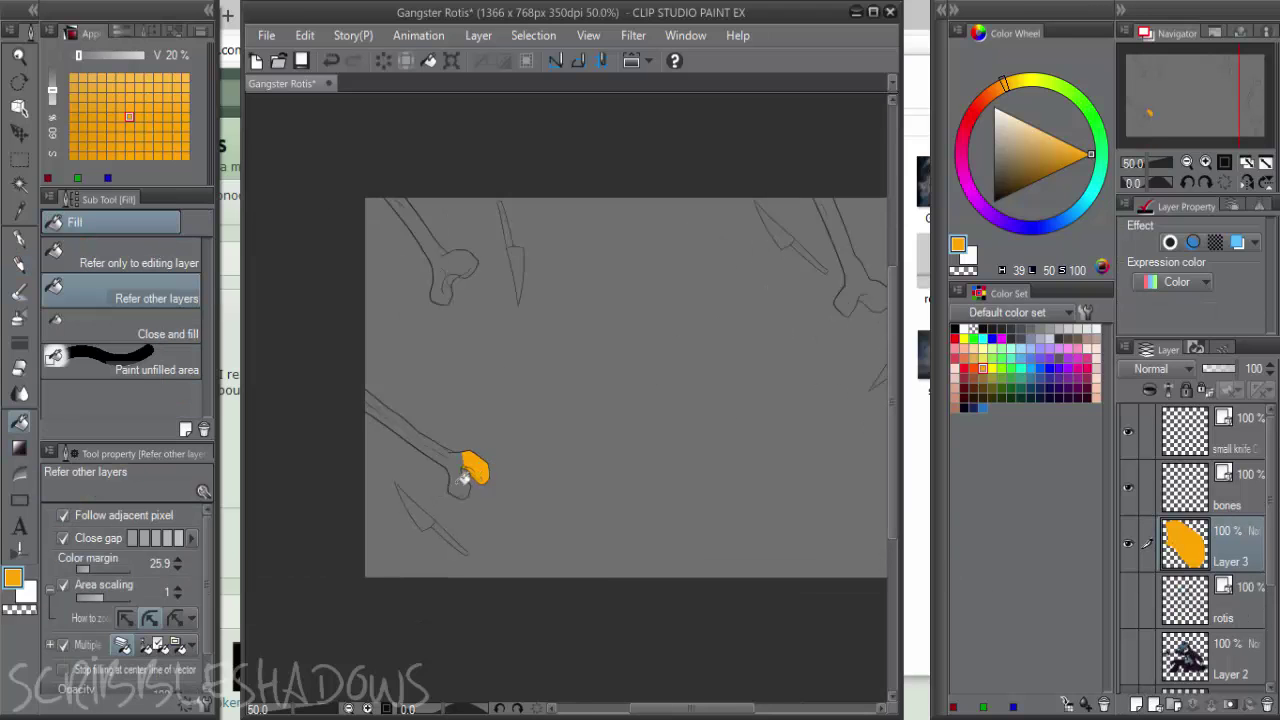
pyautogui.click(455, 482)
pyautogui.click(460, 449)
# Fill the bone in the canvas's lower right corner with white on Layer 3
pyautogui.moveTo(685, 347); pyautogui.dragTo(386, 251)
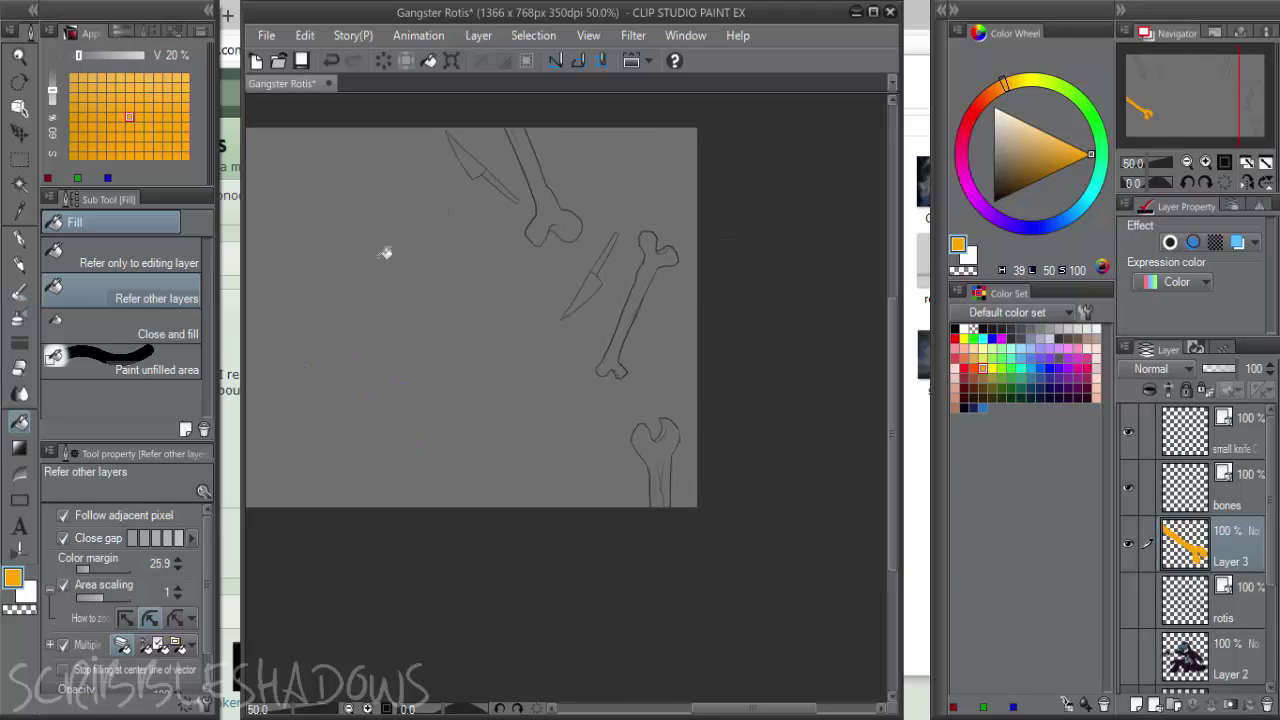
pyautogui.press('x')
pyautogui.click(666, 443)
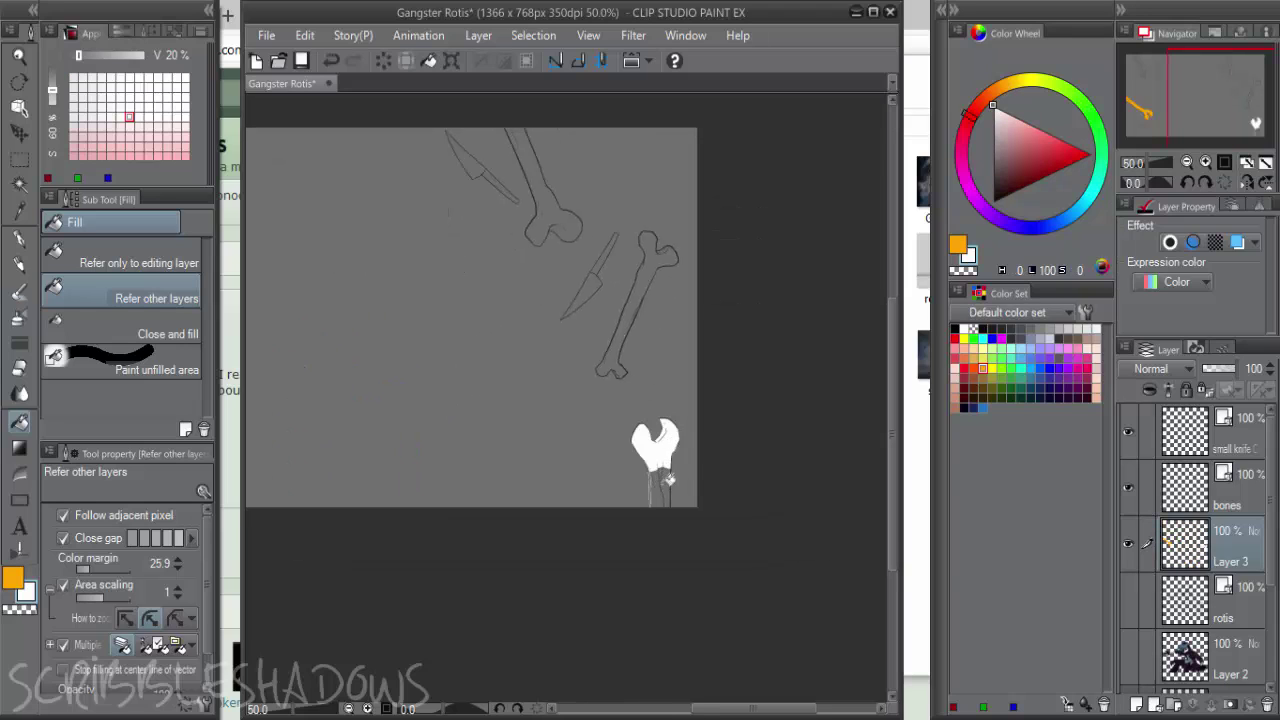
pyautogui.click(662, 488)
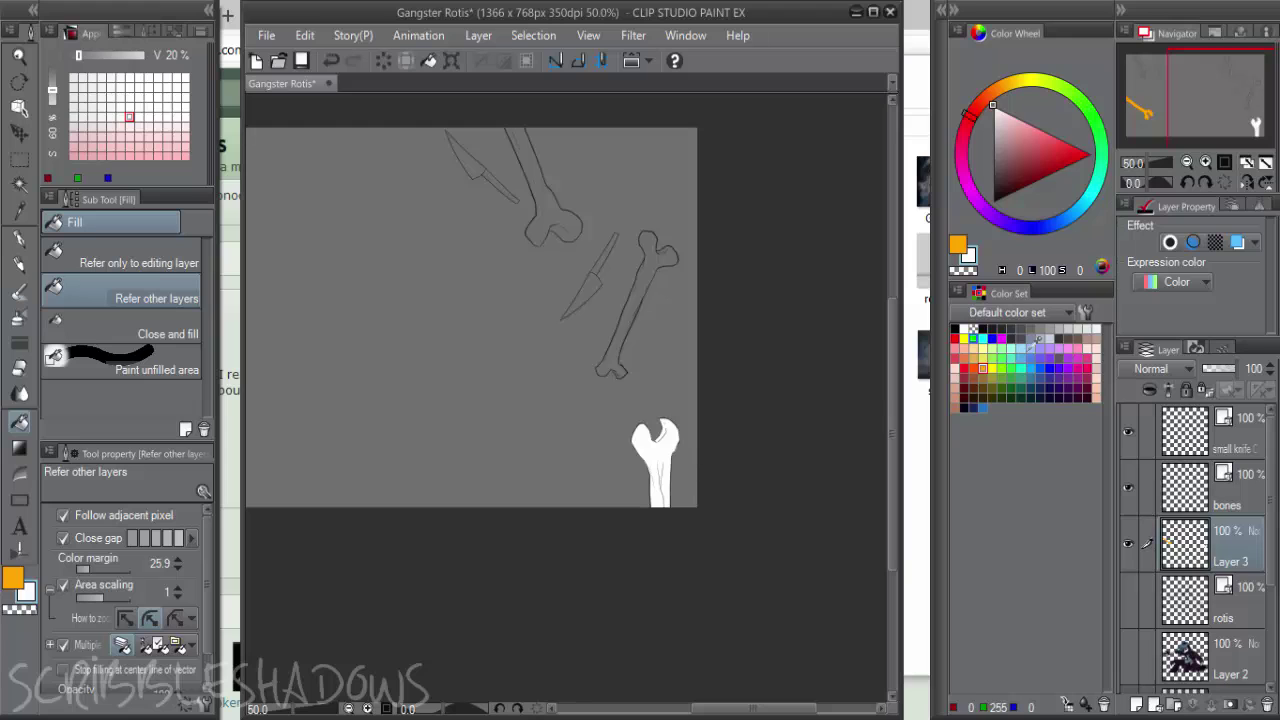
# Fill the bone cut off by the canvas's top edge at the right with bright blue on Layer 3
pyautogui.click(1030, 368)
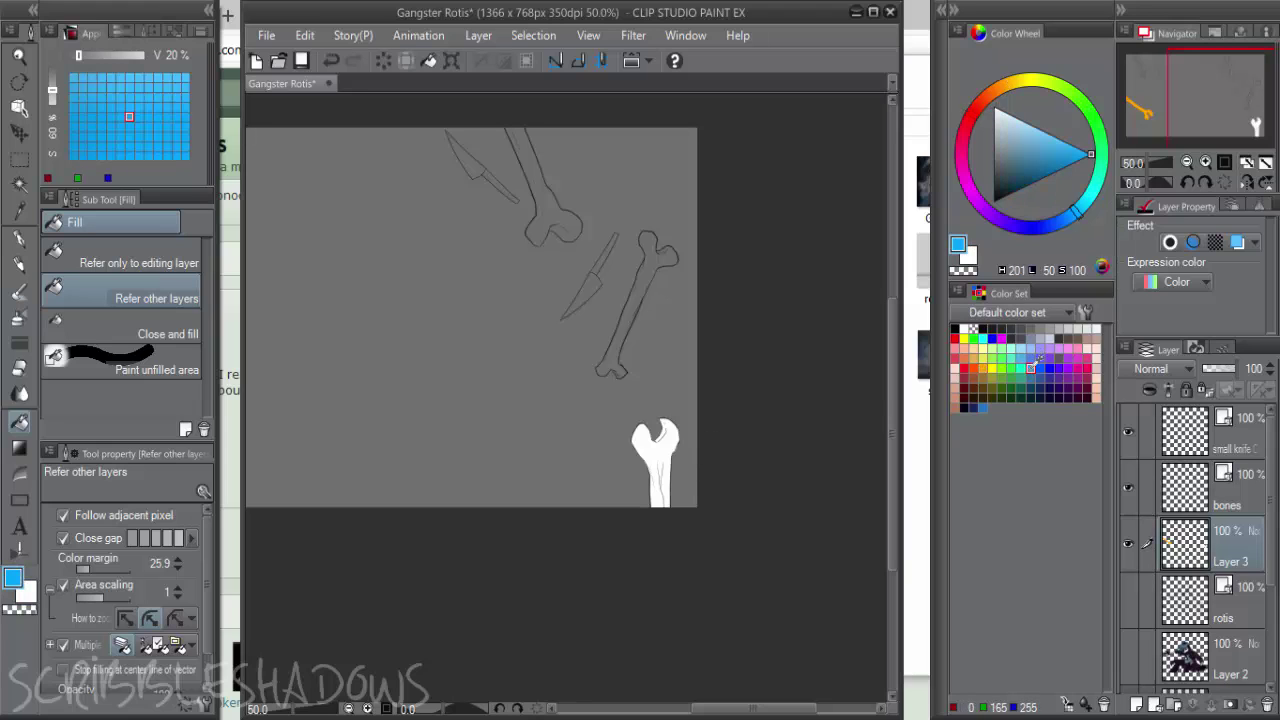
pyautogui.moveTo(663, 318); pyautogui.dragTo(772, 399)
pyautogui.click(657, 310)
pyautogui.scroll(1, 610, 302)
pyautogui.moveTo(623, 300); pyautogui.dragTo(1035, 320)
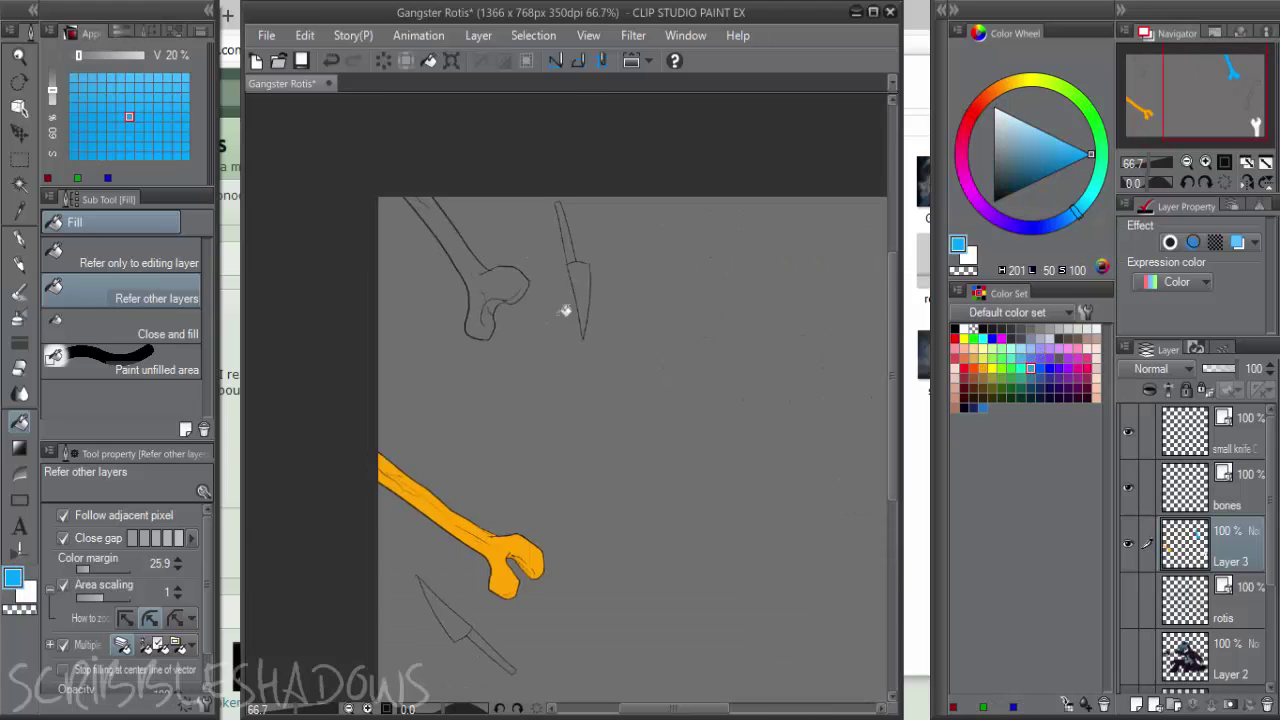
# Fill the bone in the canvas's upper left corner with white on Layer 3, including its knob and shaft
pyautogui.scroll(1, 520, 300)
pyautogui.press('x')
pyautogui.click(500, 278)
pyautogui.click(465, 318)
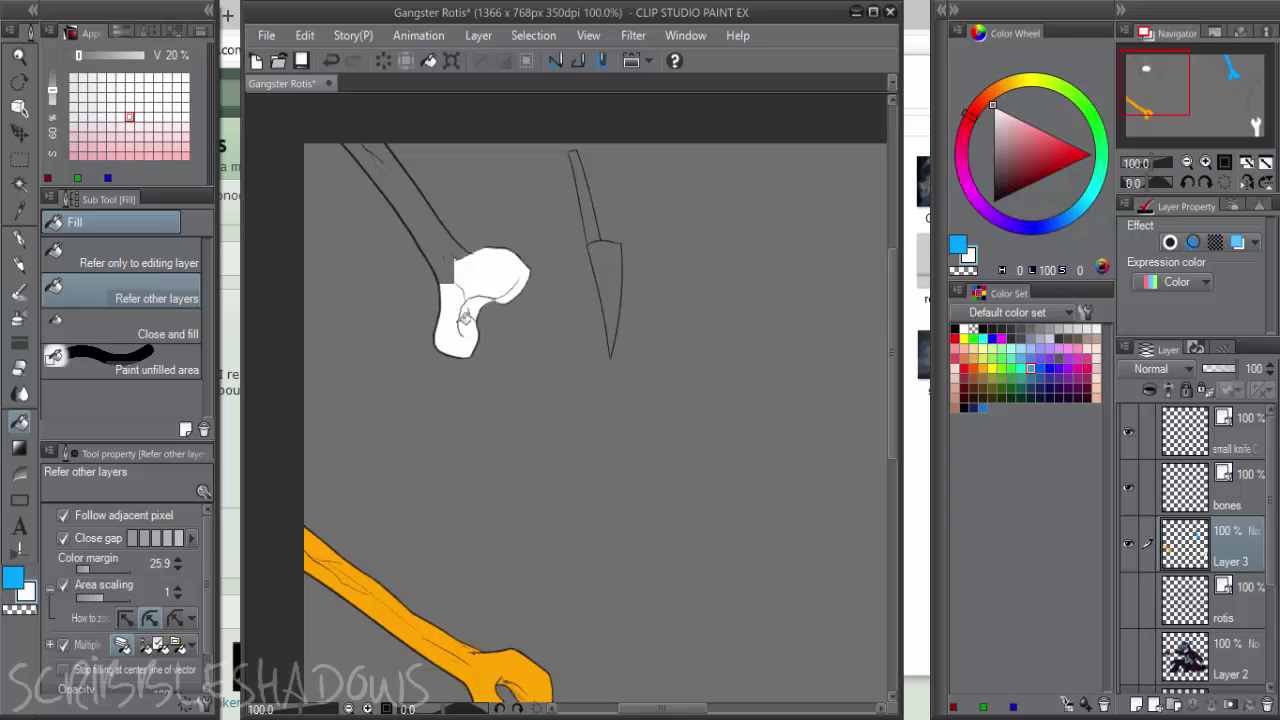
pyautogui.click(440, 244)
# Add a new raster layer above Layer 3 and clip it to the bone fills
pyautogui.moveTo(685, 396); pyautogui.dragTo(567, 271)
pyautogui.press('x')
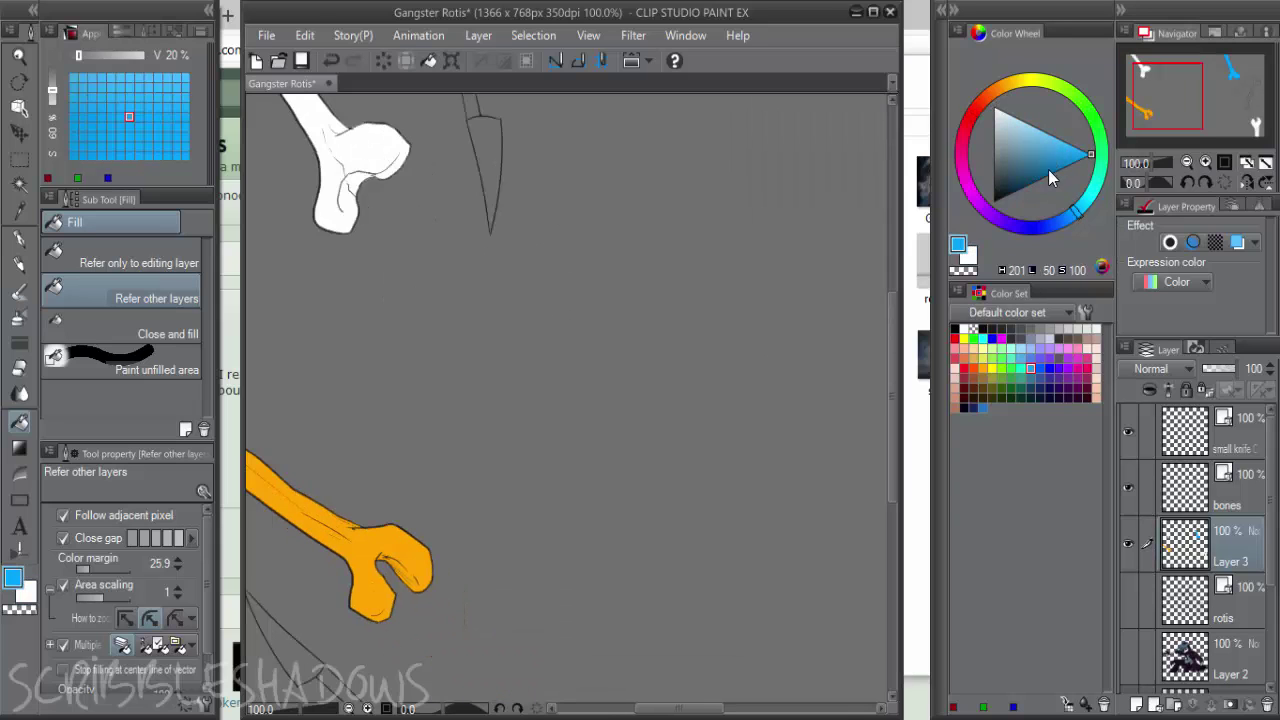
pyautogui.click(992, 208)
pyautogui.hotkey('ctrl', '-')
pyautogui.hotkey('ctrl', '-')
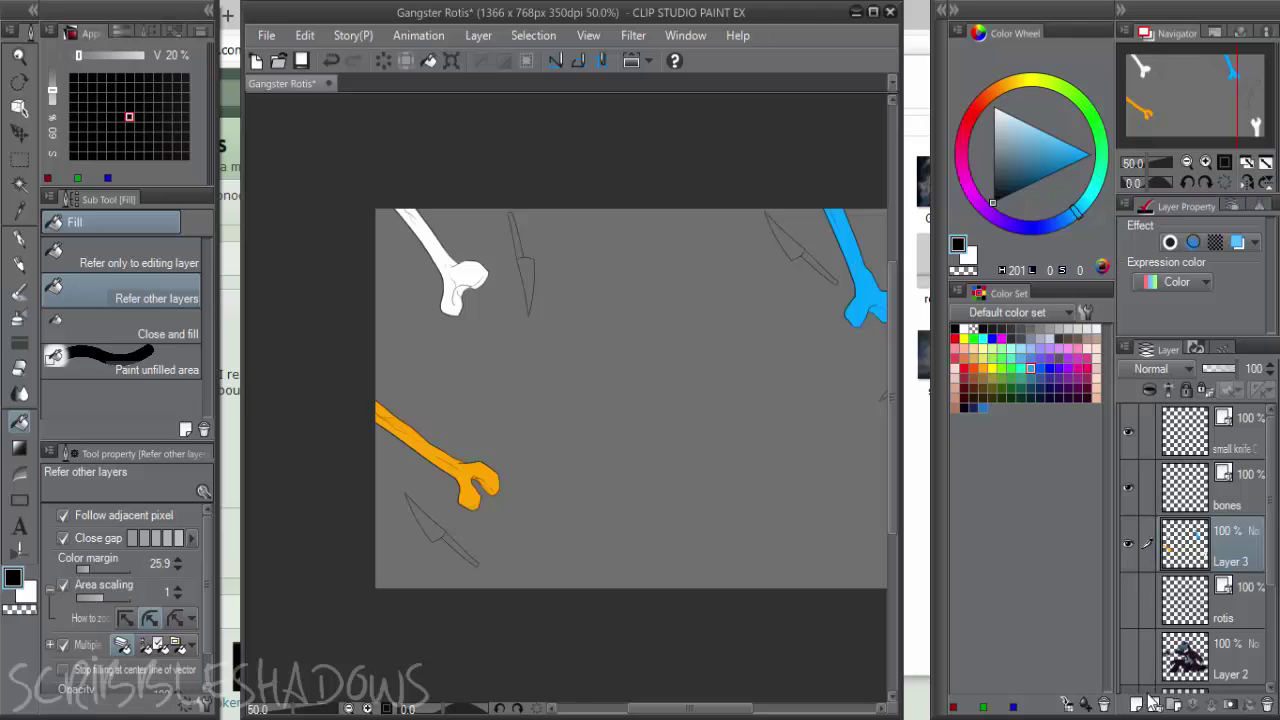
pyautogui.click(1138, 702)
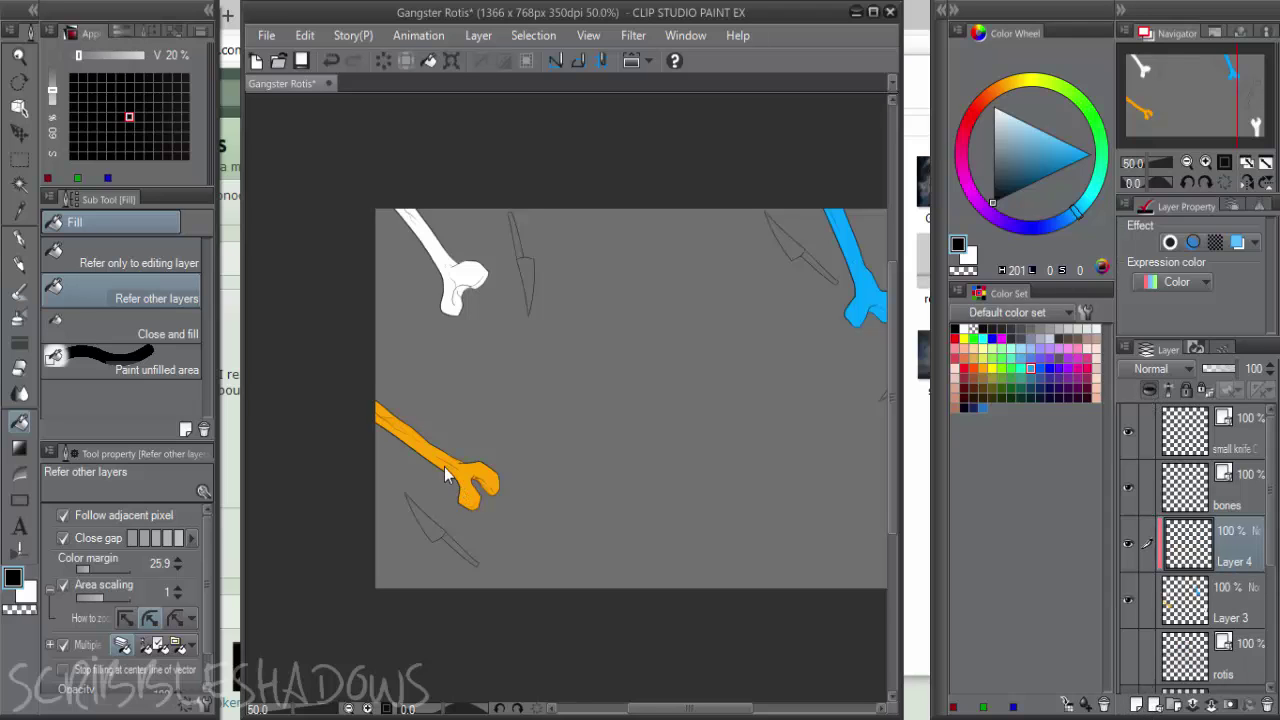
# Shade the inner notch of the orange bone's head in dark brown with the Running color edge watercolor brush at size 17
pyautogui.scroll(2, 446, 476)
pyautogui.keyDown('alt'); pyautogui.click(470, 435); pyautogui.keyUp('alt')
pyautogui.scroll(1, 447, 479)
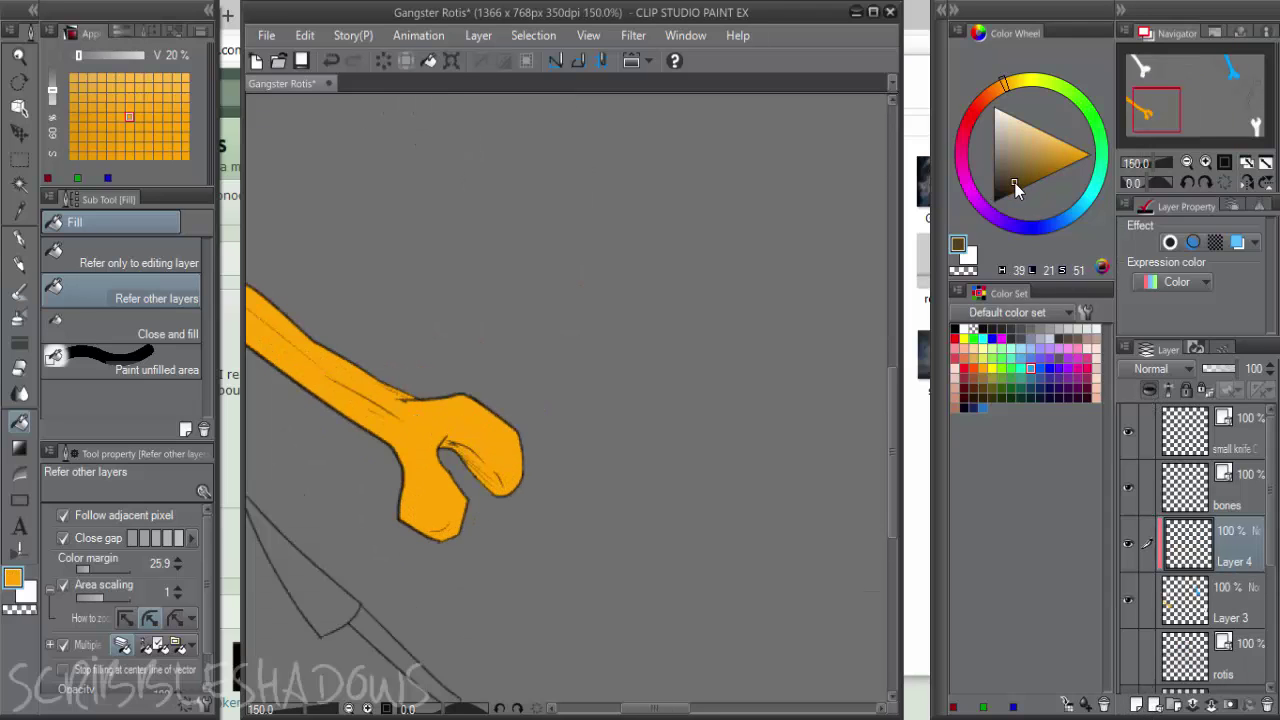
pyautogui.moveTo(1014, 182); pyautogui.dragTo(1011, 187)
pyautogui.press('b')
pyautogui.scroll(1, 475, 462)
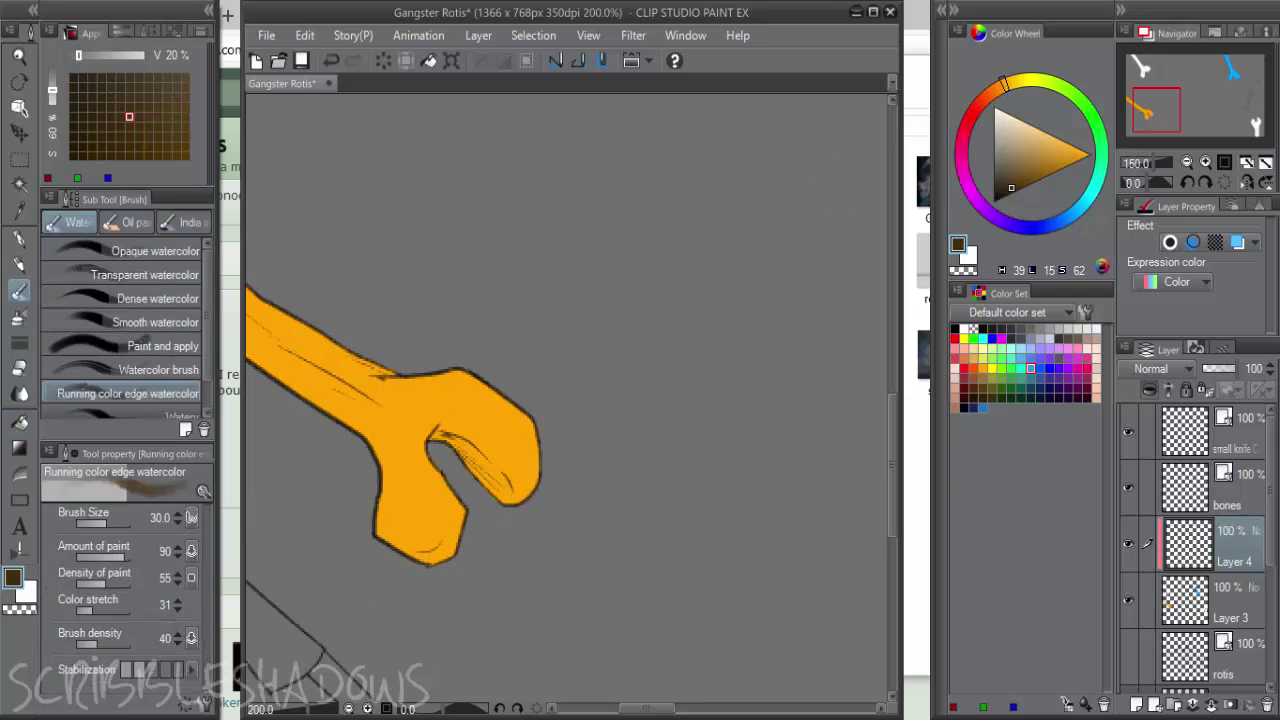
pyautogui.press('[')
pyautogui.press('[')
pyautogui.press('[')
pyautogui.moveTo(450, 440)
pyautogui.mouseDown()
pyautogui.moveTo(512, 508)
pyautogui.moveTo(456, 449)
pyautogui.moveTo(519, 501)
pyautogui.moveTo(546, 476)
pyautogui.mouseUp()
# Shade both long edges of the orange bone's shaft on Layer 4 with the dark brown watercolor
pyautogui.moveTo(400, 340); pyautogui.dragTo(555, 440)
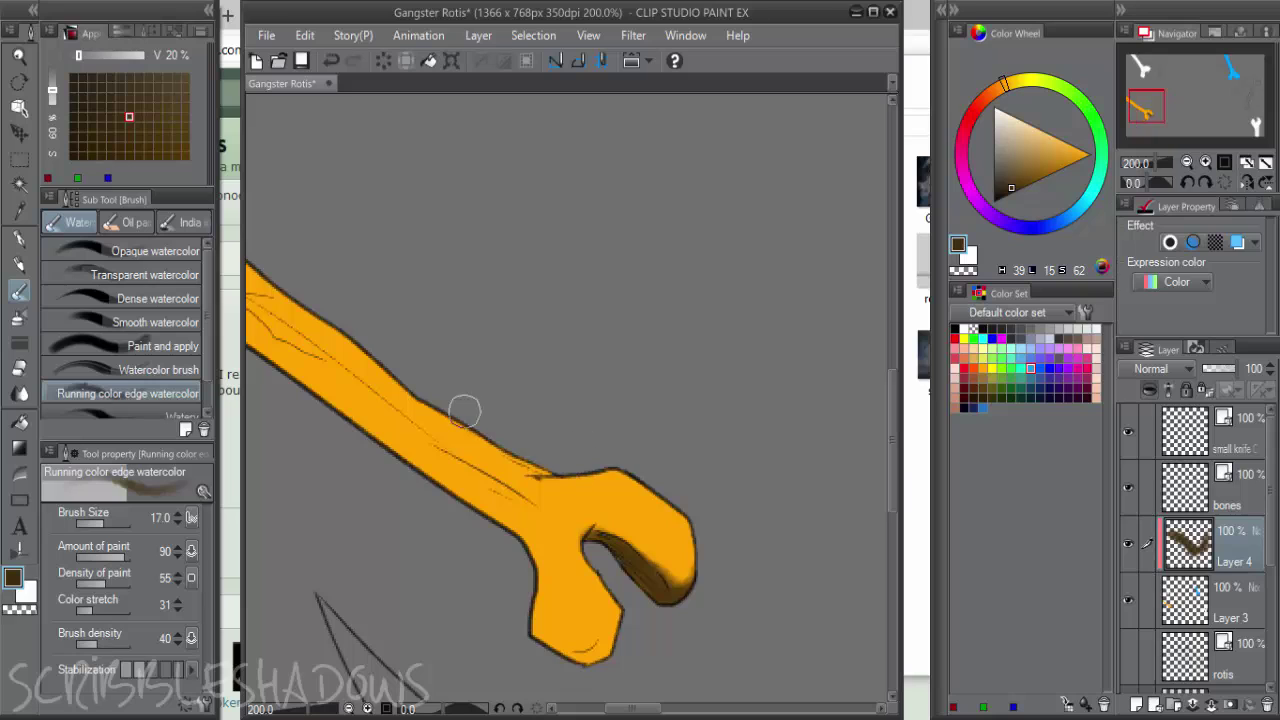
pyautogui.moveTo(465, 414)
pyautogui.mouseDown()
pyautogui.moveTo(538, 468)
pyautogui.moveTo(436, 402)
pyautogui.mouseUp()
pyautogui.moveTo(436, 402)
pyautogui.mouseDown()
pyautogui.moveTo(592, 500)
pyautogui.moveTo(401, 348)
pyautogui.moveTo(464, 410)
pyautogui.moveTo(333, 314)
pyautogui.moveTo(458, 430)
pyautogui.mouseUp()
pyautogui.moveTo(345, 392); pyautogui.dragTo(688, 624)
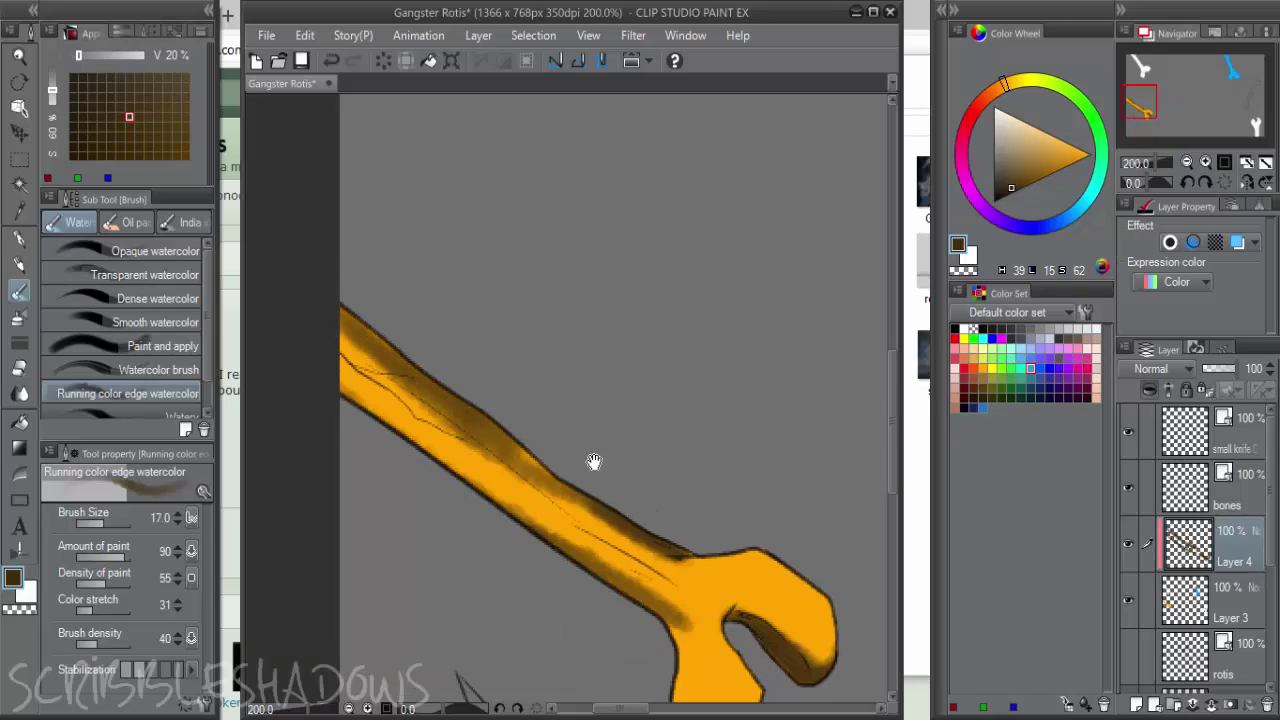
pyautogui.moveTo(594, 462); pyautogui.dragTo(514, 327)
pyautogui.moveTo(586, 497); pyautogui.dragTo(586, 573)
pyautogui.moveTo(688, 558)
pyautogui.mouseDown()
pyautogui.moveTo(651, 623)
pyautogui.moveTo(694, 566)
pyautogui.mouseUp()
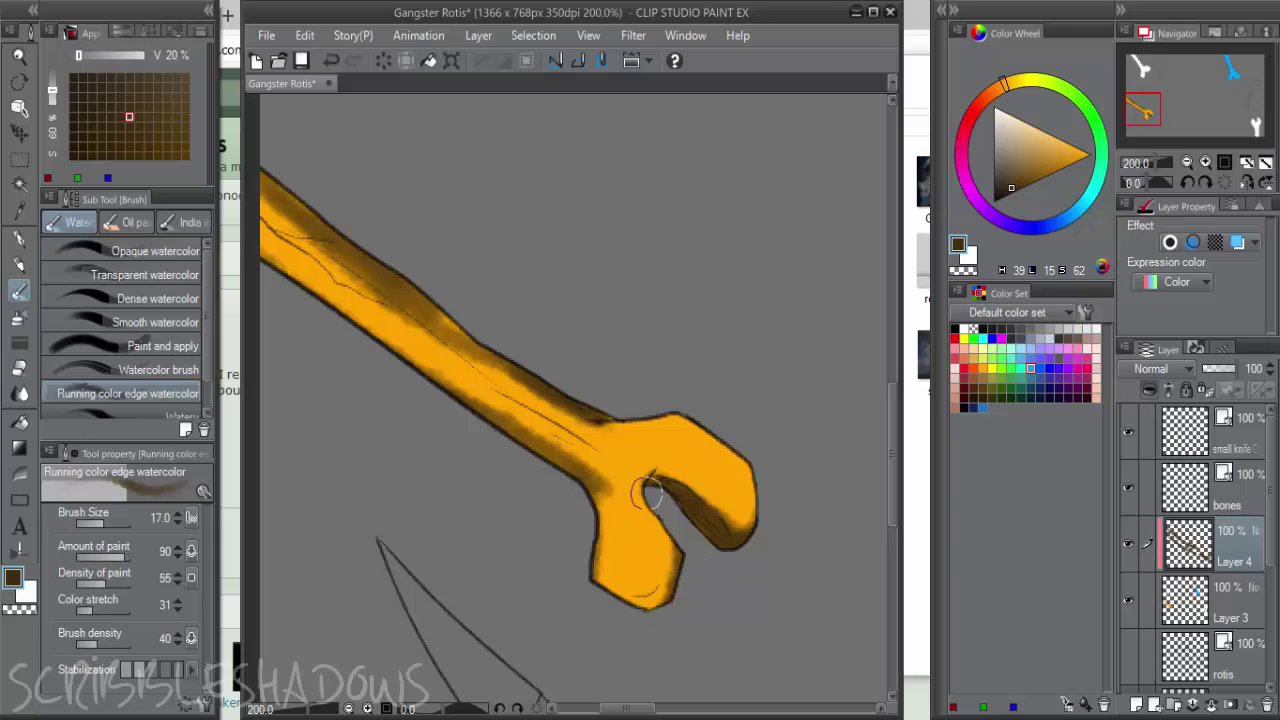
# Soften the dark shading along both edges of the orange bone's shaft with orange sampled from the bone
pyautogui.keyDown('alt'); pyautogui.click(614, 466); pyautogui.keyUp('alt')
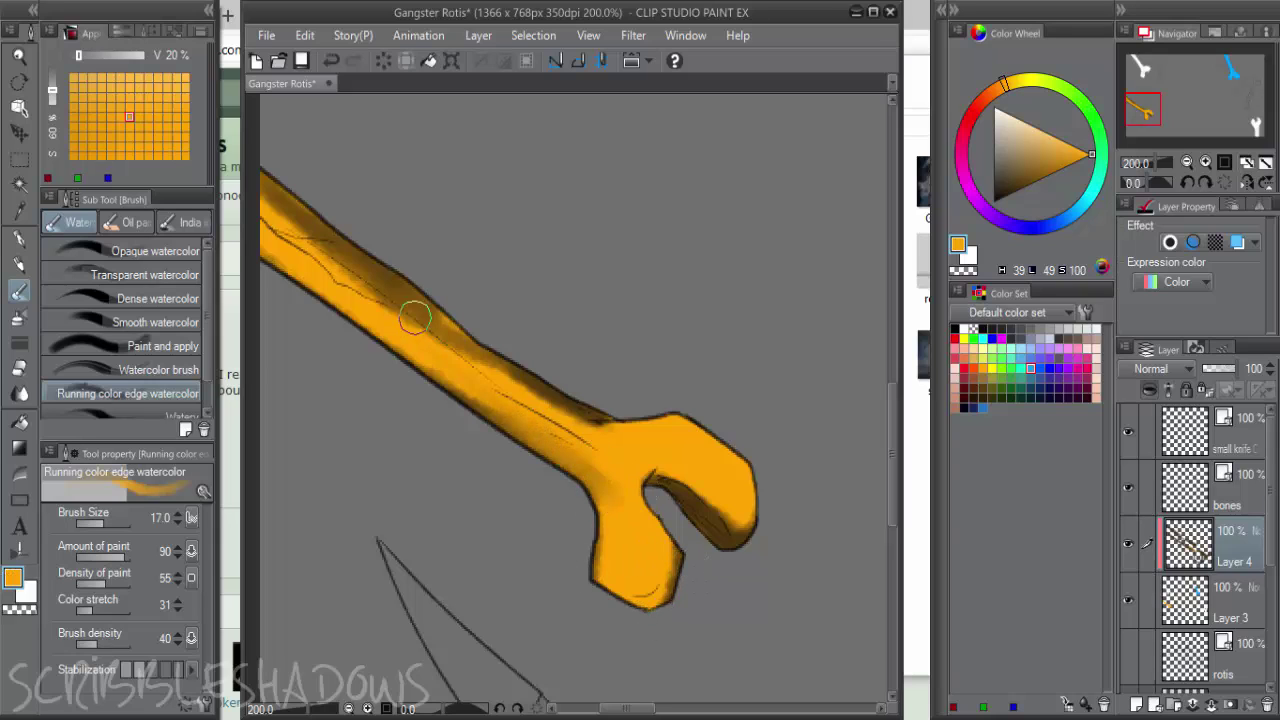
pyautogui.moveTo(430, 330); pyautogui.dragTo(600, 432)
pyautogui.moveTo(466, 358); pyautogui.dragTo(596, 436)
pyautogui.moveTo(404, 318); pyautogui.dragTo(590, 416)
pyautogui.moveTo(400, 288); pyautogui.dragTo(554, 388)
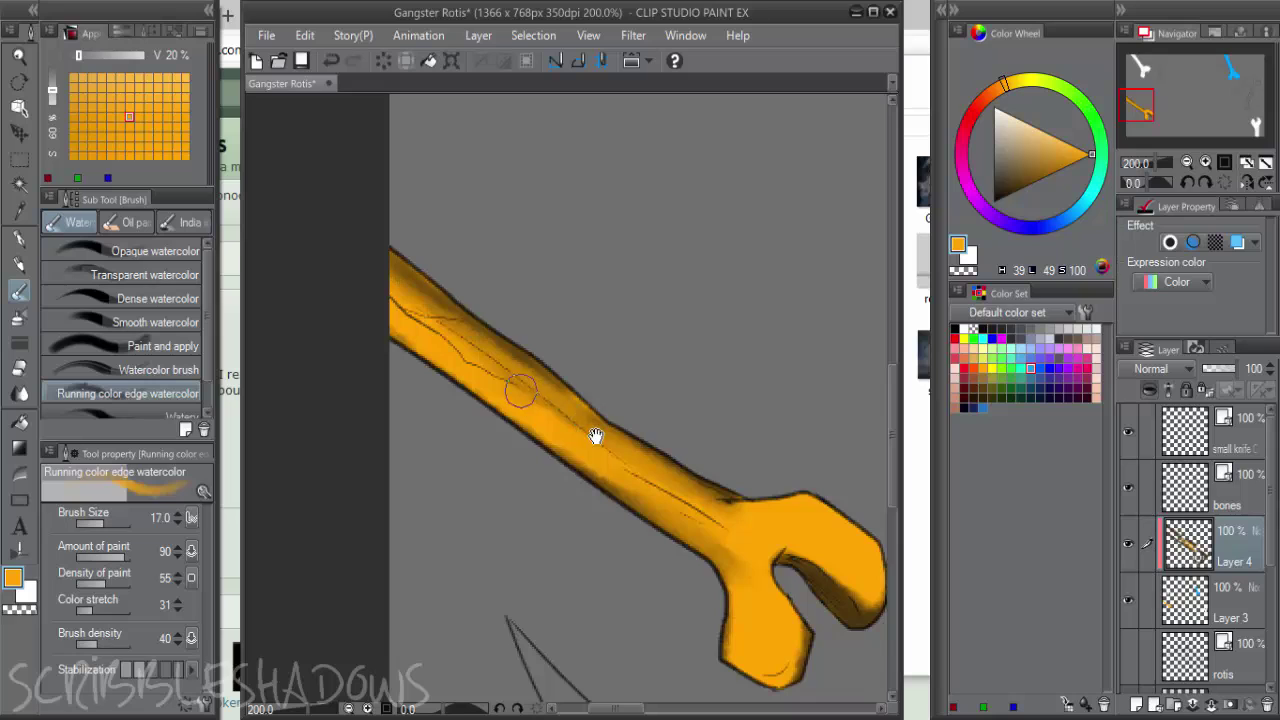
pyautogui.moveTo(596, 436); pyautogui.dragTo(449, 288)
pyautogui.moveTo(685, 457)
pyautogui.mouseDown()
pyautogui.moveTo(697, 411)
pyautogui.moveTo(719, 450)
pyautogui.mouseUp()
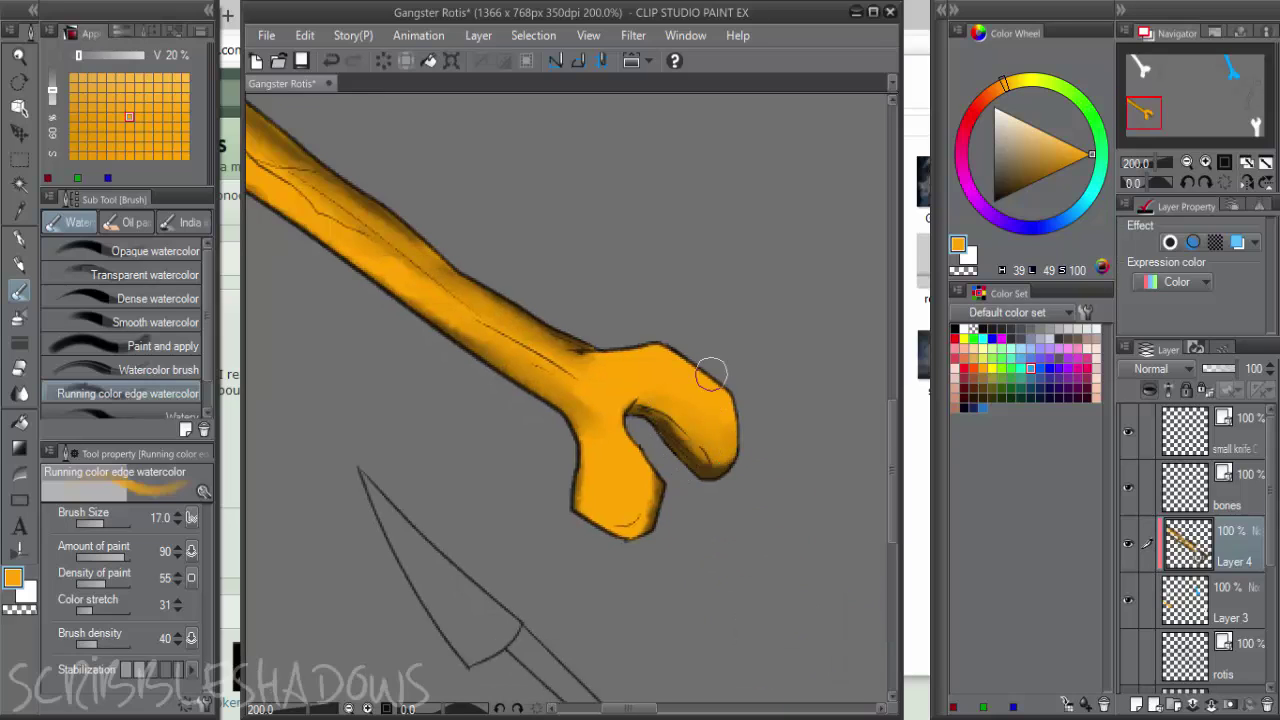
pyautogui.click(1037, 142)
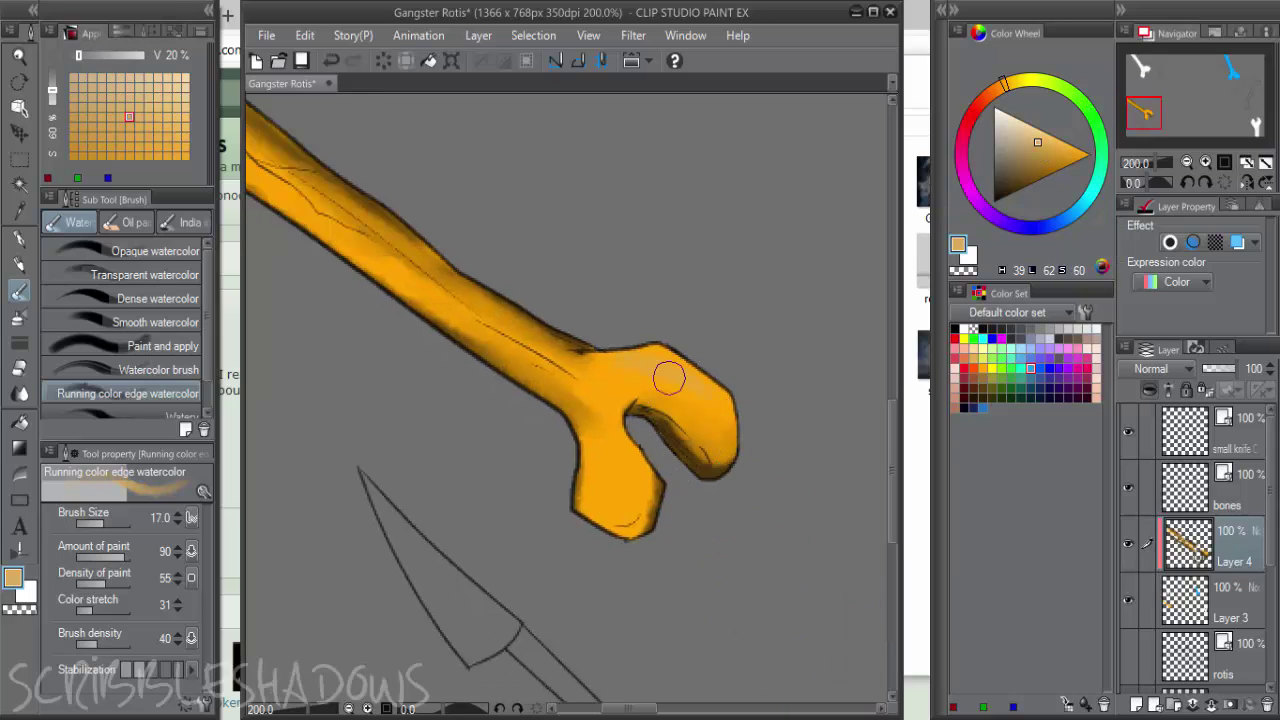
pyautogui.click(1009, 145)
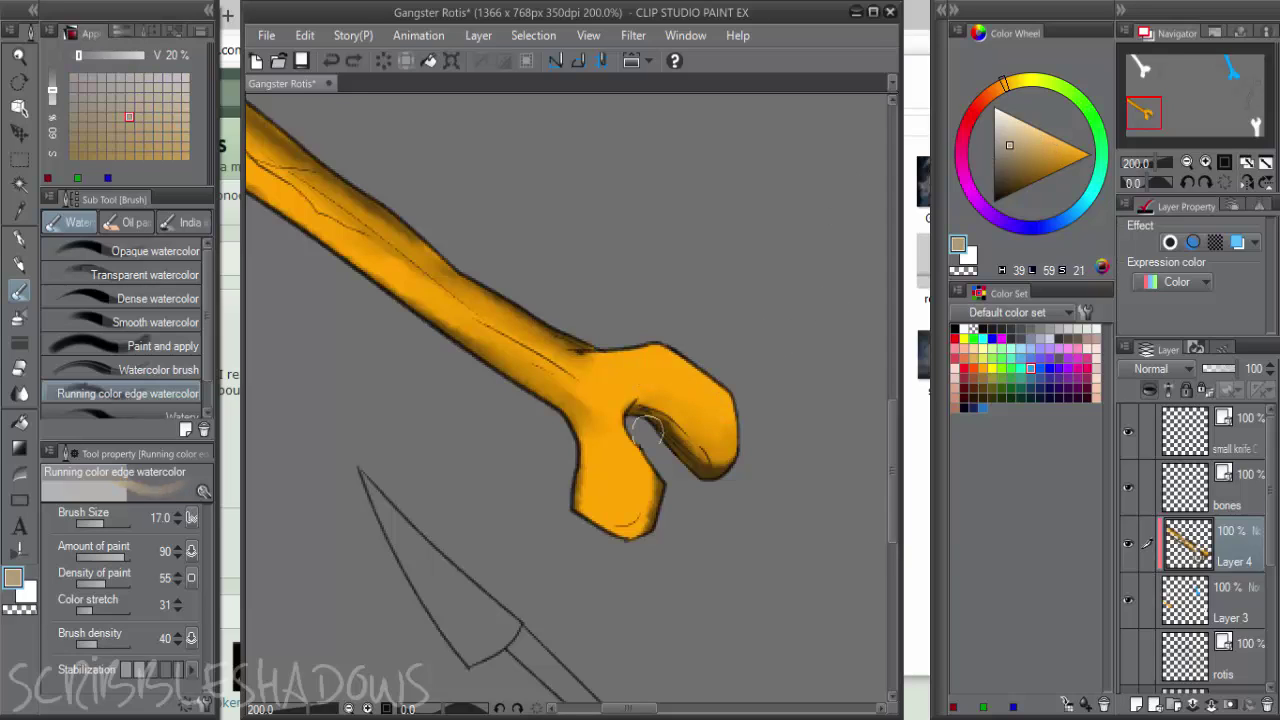
pyautogui.moveTo(643, 374)
pyautogui.mouseDown()
pyautogui.moveTo(703, 408)
pyautogui.moveTo(610, 378)
pyautogui.moveTo(705, 410)
pyautogui.moveTo(604, 400)
pyautogui.moveTo(626, 480)
pyautogui.mouseUp()
pyautogui.hotkey('ctrl', 'z')
# Paint a pale orange highlight along the middle of the orange bone's shaft
pyautogui.click(1043, 132)
pyautogui.moveTo(610, 402); pyautogui.dragTo(458, 298)
pyautogui.moveTo(458, 298); pyautogui.dragTo(593, 393)
pyautogui.moveTo(608, 402); pyautogui.dragTo(458, 306)
pyautogui.moveTo(411, 268); pyautogui.dragTo(585, 374)
# Blend the pale highlight into the orange bone's shaft and head with orange sampled from the shaft
pyautogui.press('x')
pyautogui.keyDown('alt'); pyautogui.click(415, 288); pyautogui.keyUp('alt')
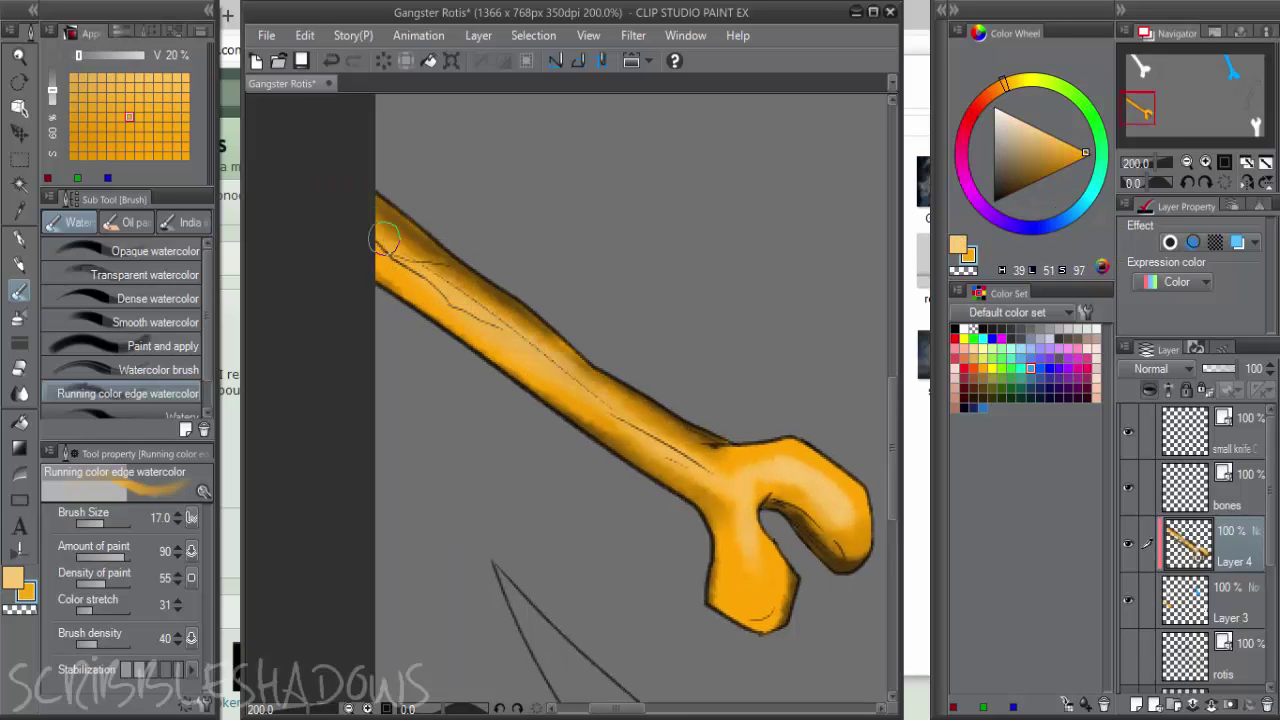
pyautogui.moveTo(394, 238); pyautogui.dragTo(586, 372)
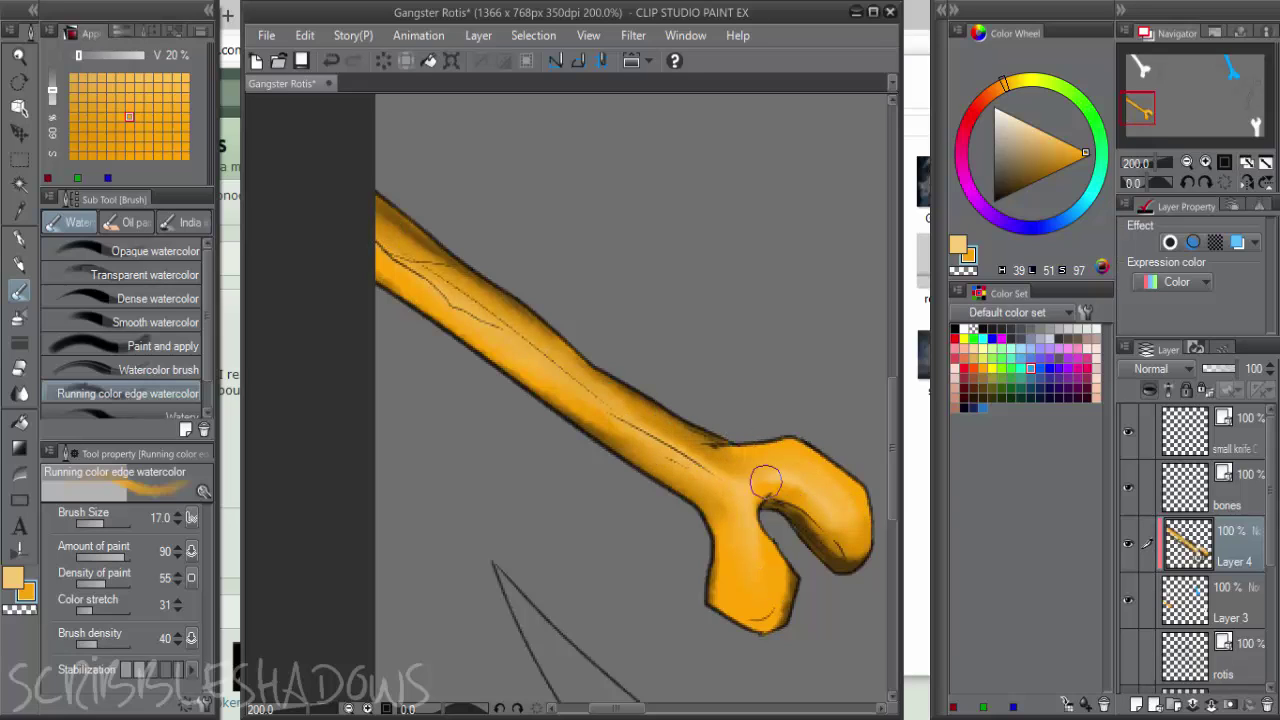
pyautogui.moveTo(729, 482)
pyautogui.mouseDown()
pyautogui.moveTo(809, 489)
pyautogui.moveTo(840, 512)
pyautogui.mouseUp()
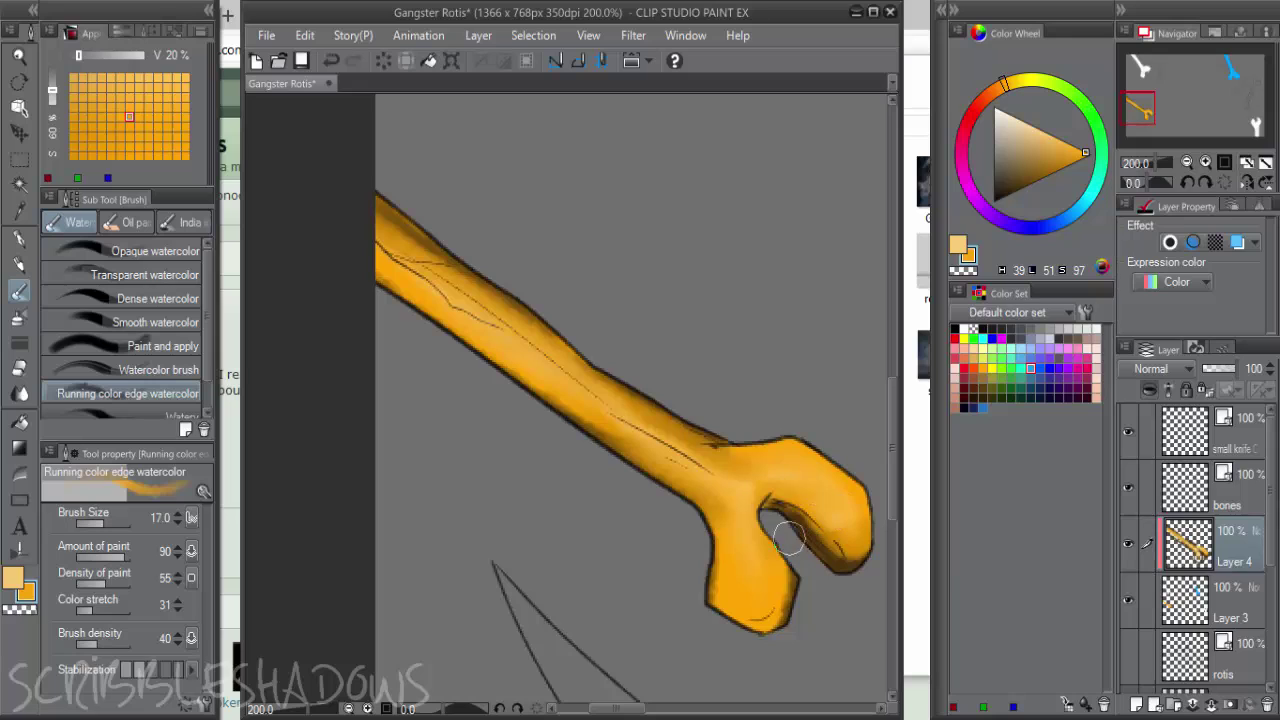
# Deepen the shadows on the orange bone's two head lobes with black and sampled brown, blending the lower lobe with sampled orange
pyautogui.moveTo(1004, 174)
pyautogui.mouseDown()
pyautogui.moveTo(1017, 172)
pyautogui.moveTo(937, 310)
pyautogui.mouseUp()
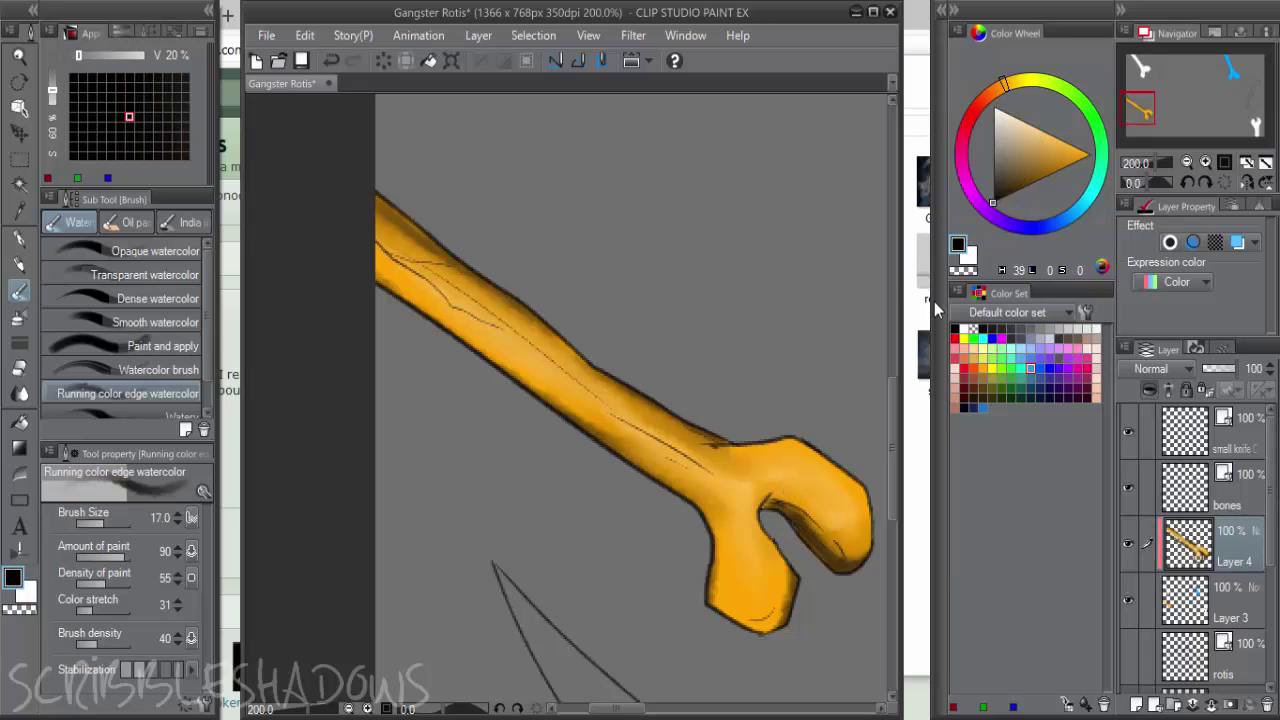
pyautogui.moveTo(815, 532)
pyautogui.mouseDown()
pyautogui.moveTo(837, 547)
pyautogui.moveTo(820, 530)
pyautogui.moveTo(848, 538)
pyautogui.moveTo(807, 529)
pyautogui.moveTo(850, 530)
pyautogui.moveTo(855, 510)
pyautogui.moveTo(760, 615)
pyautogui.moveTo(788, 570)
pyautogui.moveTo(786, 583)
pyautogui.moveTo(769, 550)
pyautogui.moveTo(764, 562)
pyautogui.mouseUp()
pyautogui.keyDown('alt'); pyautogui.click(823, 533); pyautogui.keyUp('alt')
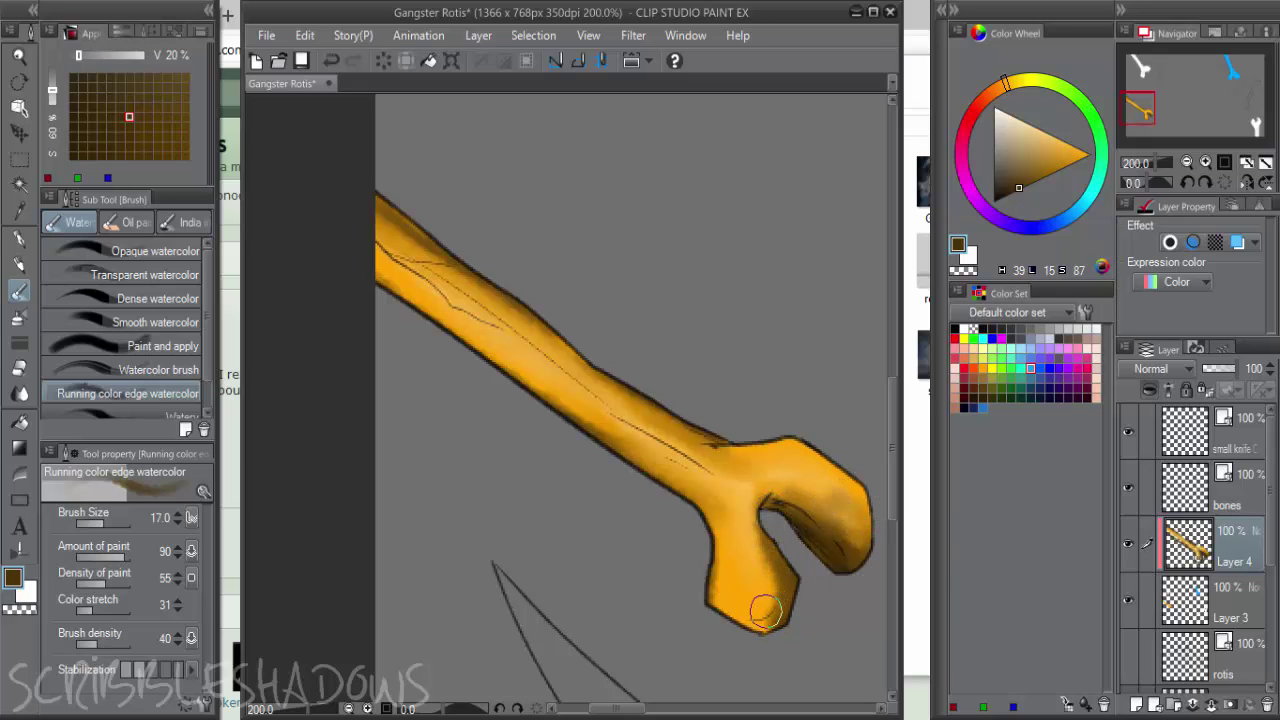
pyautogui.keyDown('alt'); pyautogui.click(765, 609); pyautogui.keyUp('alt')
pyautogui.moveTo(760, 625); pyautogui.dragTo(755, 505)
# Even out the orange bone's shaft shading with strokes of orange and a brownish orange sampled from its edge
pyautogui.press('c')
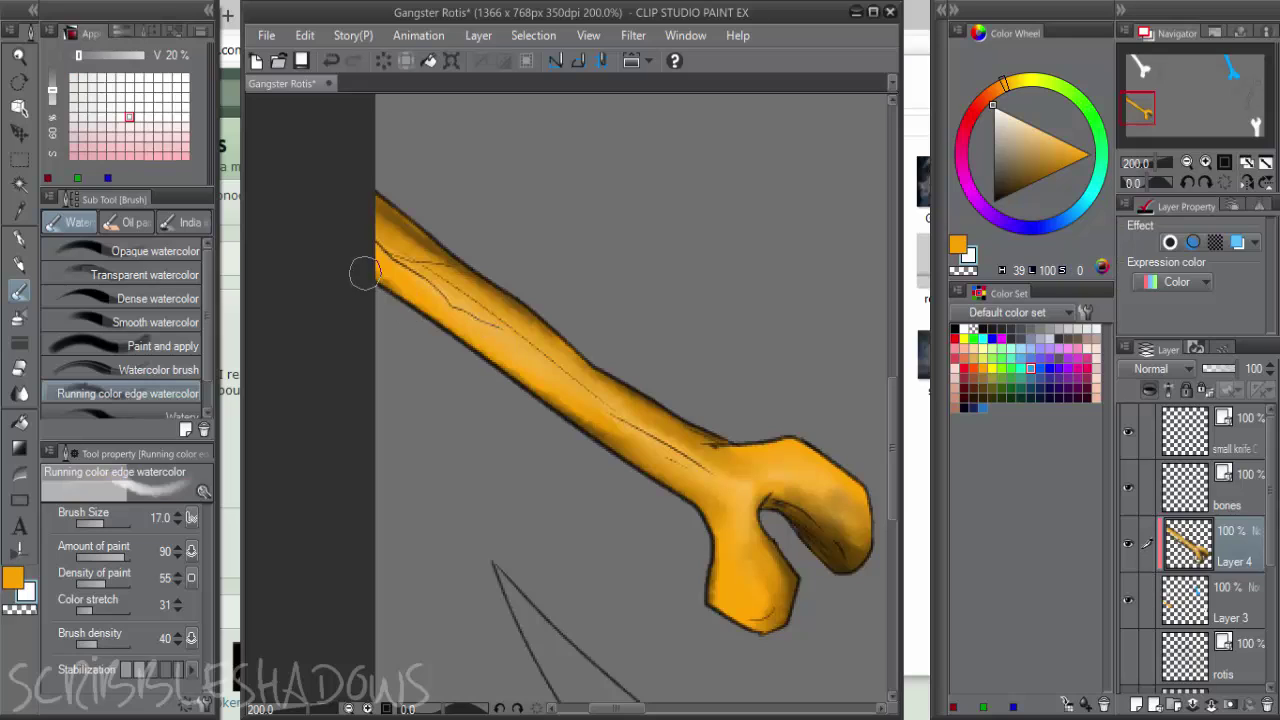
pyautogui.press('c')
pyautogui.moveTo(729, 418)
pyautogui.mouseDown()
pyautogui.moveTo(593, 372)
pyautogui.moveTo(600, 362)
pyautogui.mouseUp()
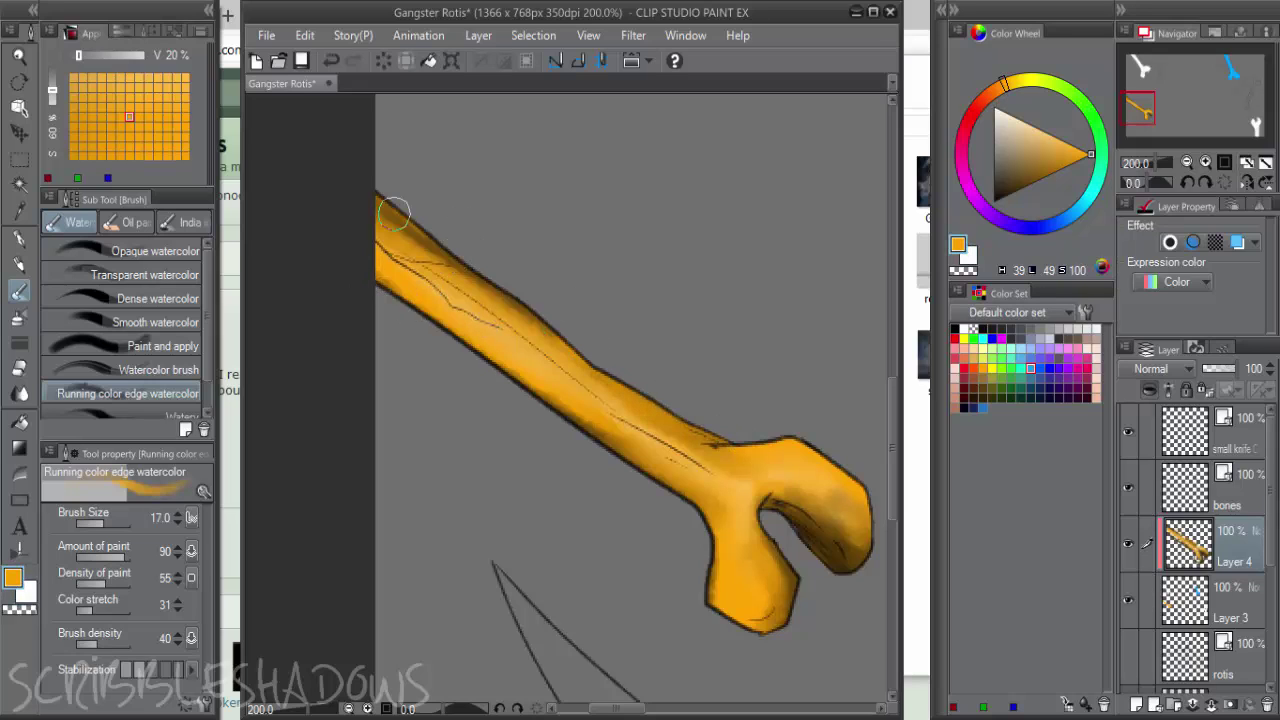
pyautogui.keyDown('alt'); pyautogui.click(370, 192); pyautogui.keyUp('alt')
pyautogui.moveTo(694, 418)
pyautogui.mouseDown()
pyautogui.moveTo(631, 403)
pyautogui.moveTo(509, 323)
pyautogui.moveTo(394, 274)
pyautogui.mouseUp()
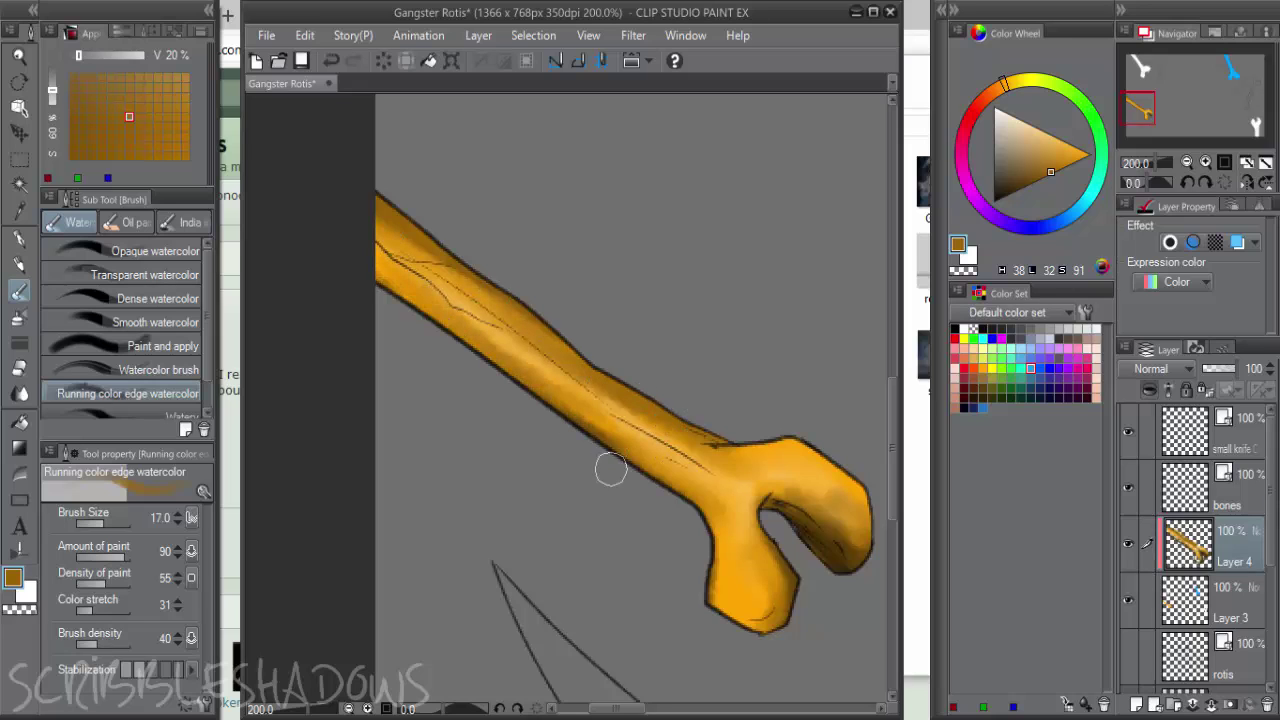
# Blend the orange bone's head and lower lobe with muted mid-tone oranges sampled from the bone
pyautogui.scroll(-3, 641, 448)
pyautogui.scroll(3, 641, 441)
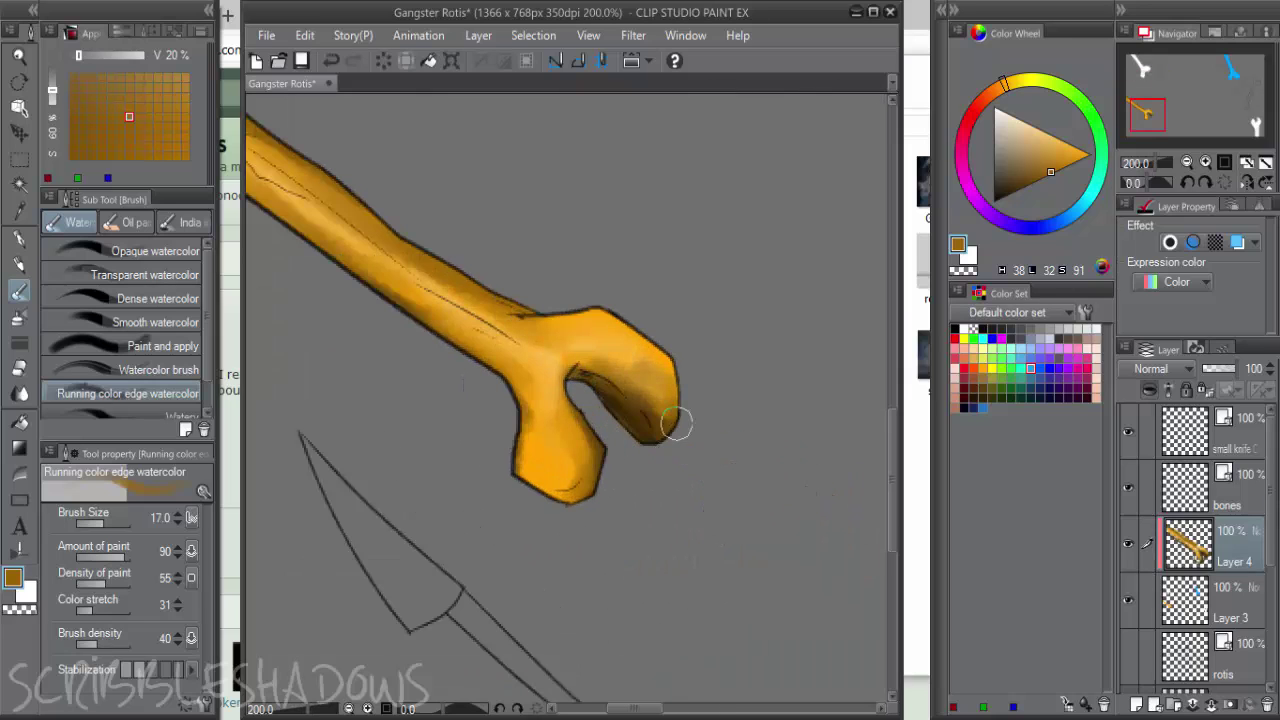
pyautogui.scroll(-3, 690, 398)
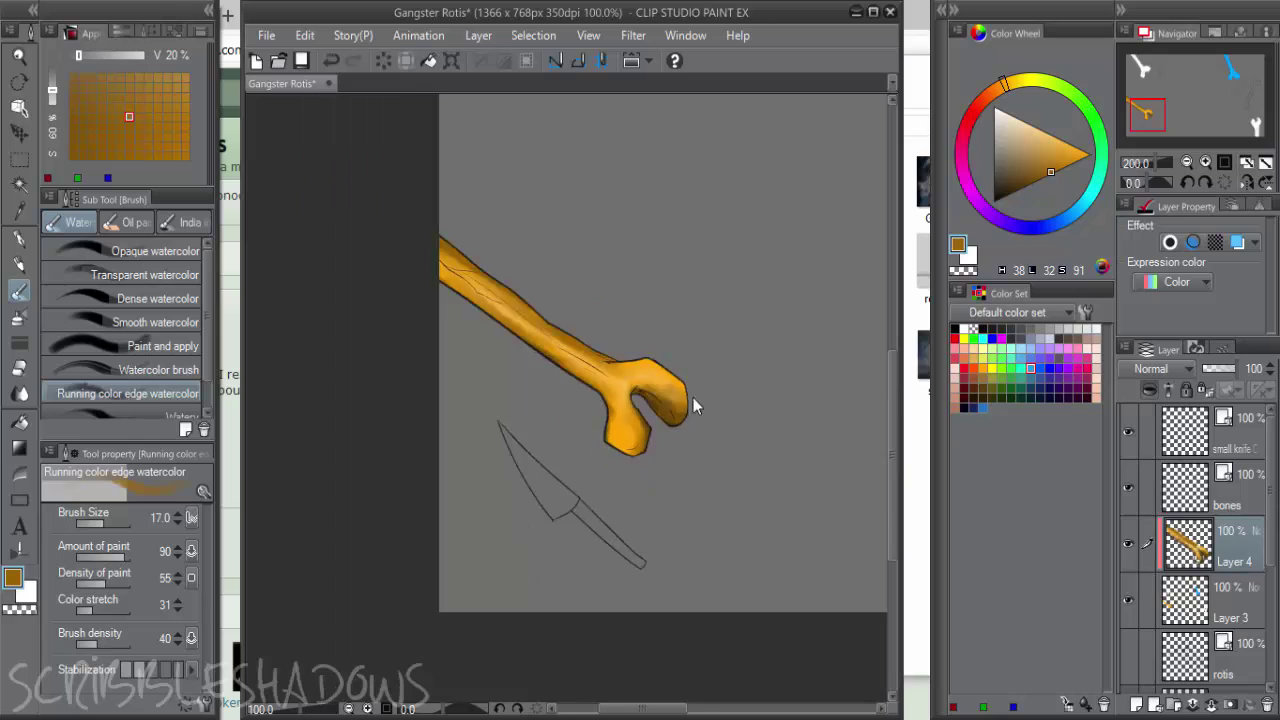
pyautogui.moveTo(574, 474); pyautogui.dragTo(573, 426)
pyautogui.scroll(3, 410, 531)
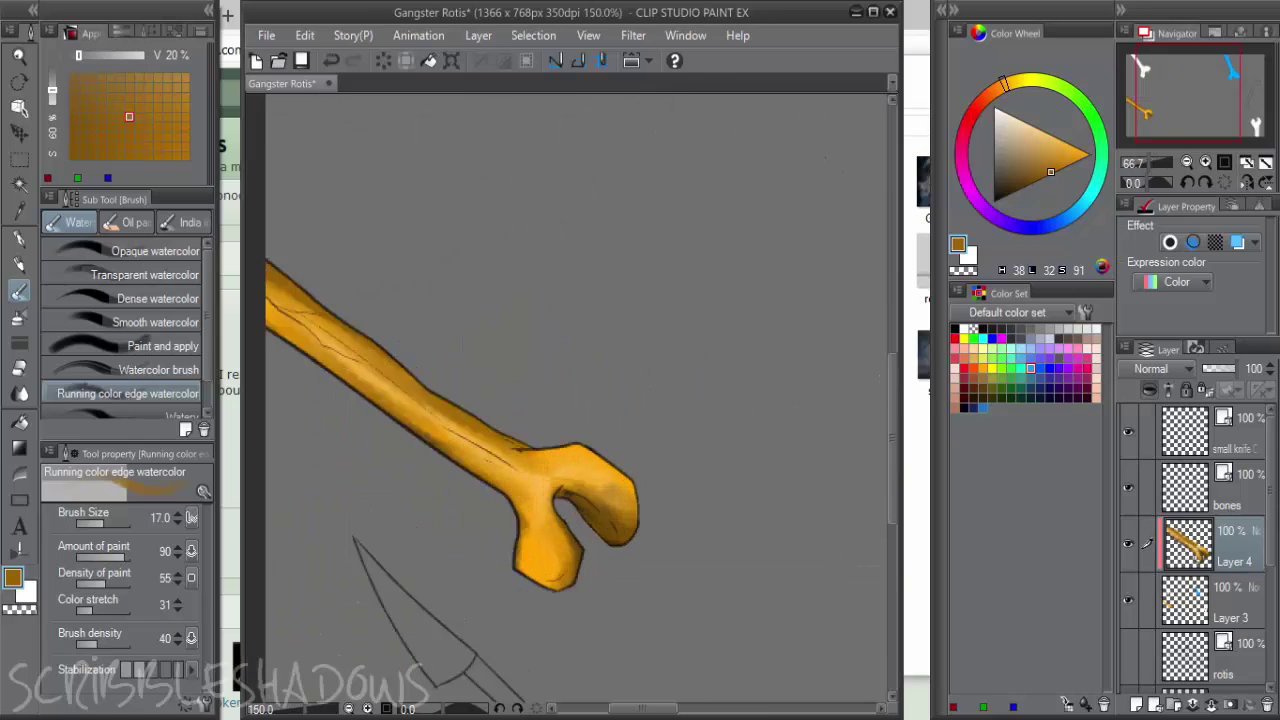
pyautogui.keyDown('alt'); pyautogui.click(511, 461); pyautogui.keyUp('alt')
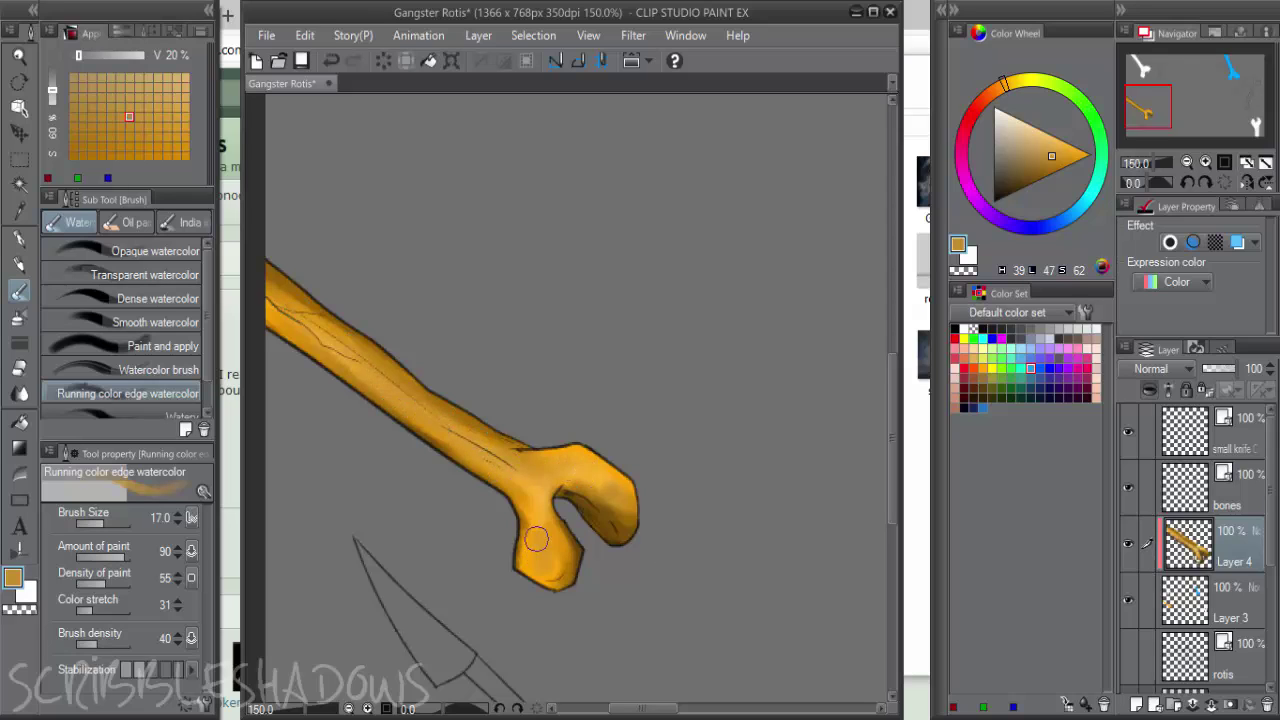
pyautogui.moveTo(536, 539); pyautogui.dragTo(538, 559)
pyautogui.press('x')
pyautogui.press('x')
pyautogui.keyDown('alt'); pyautogui.click(525, 514); pyautogui.keyUp('alt')
pyautogui.keyDown('alt'); pyautogui.click(557, 576); pyautogui.keyUp('alt')
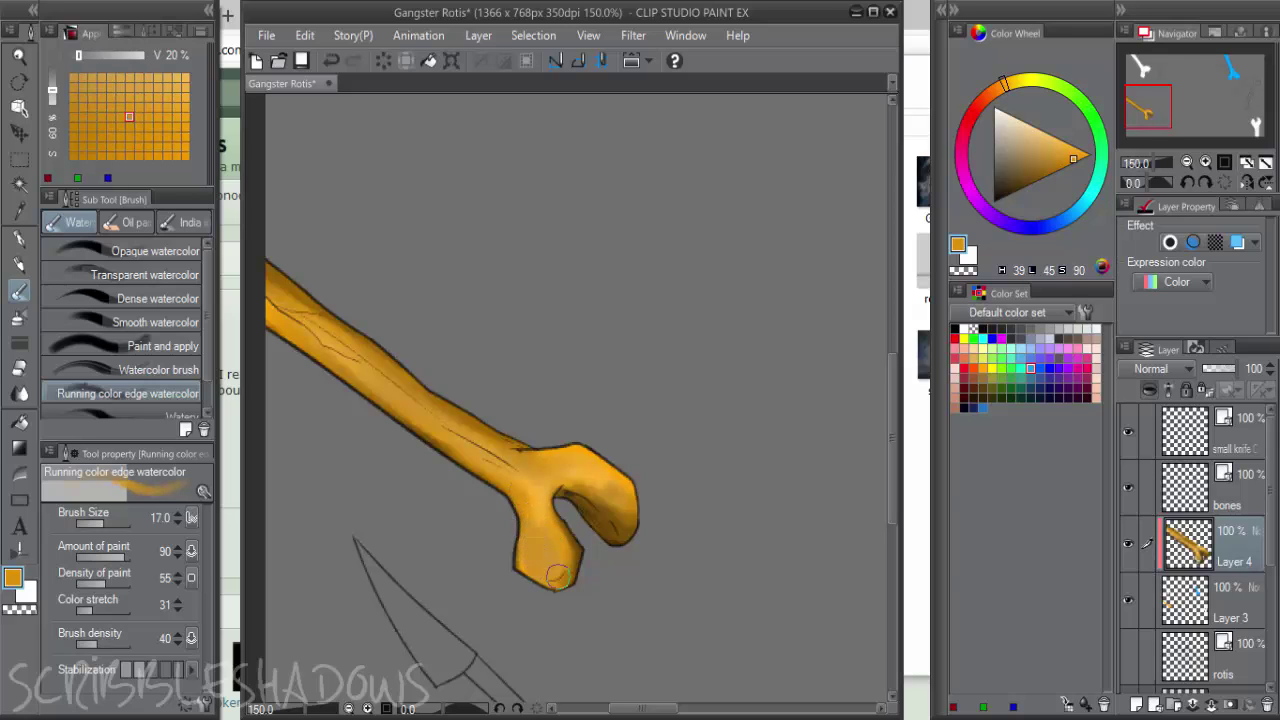
# Shade the upper-left white bone's lower lobe, knob rim and both shaft edges with dark grey on Layer 4
pyautogui.scroll(-3, 680, 471)
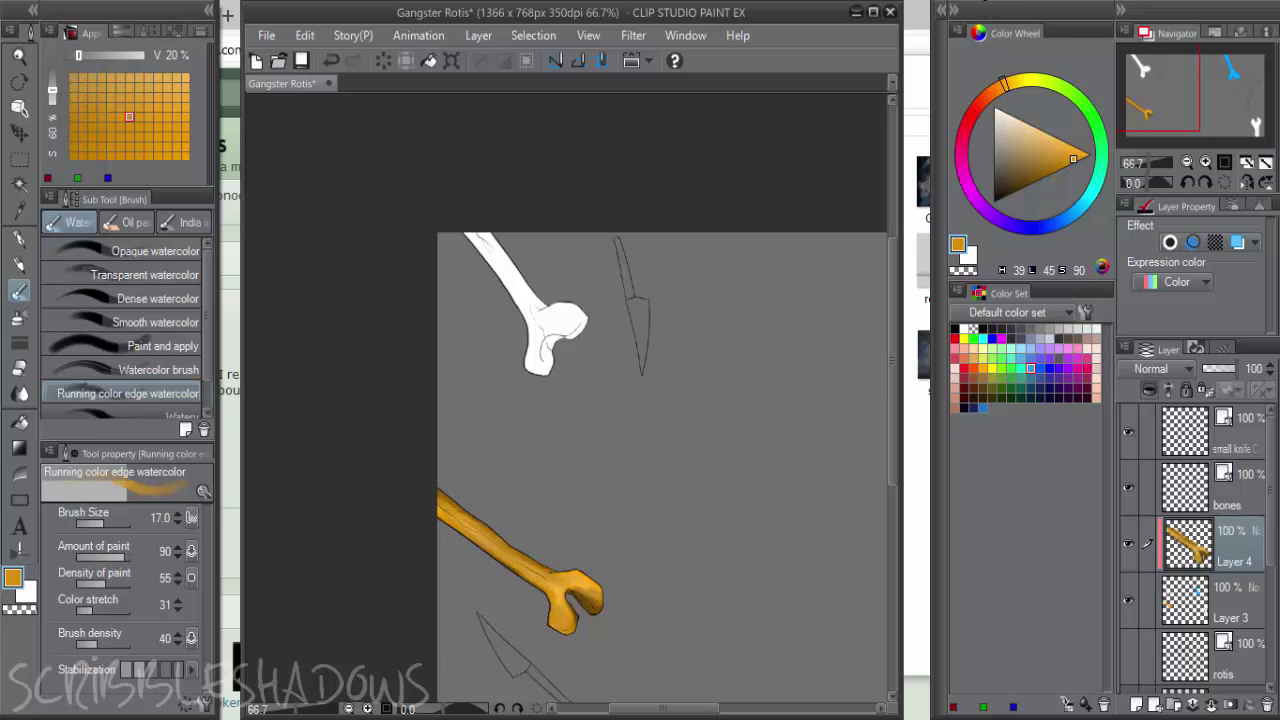
pyautogui.scroll(3, 539, 256)
pyautogui.click(989, 172)
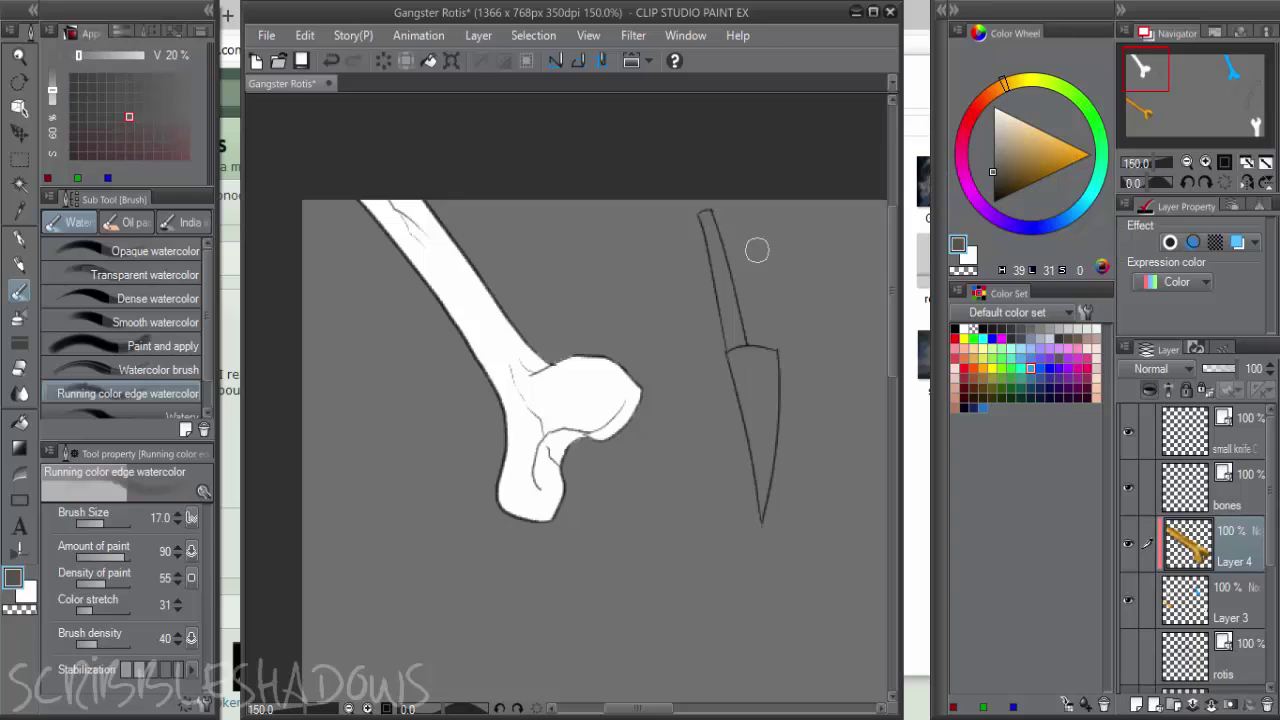
pyautogui.moveTo(567, 431); pyautogui.dragTo(559, 507)
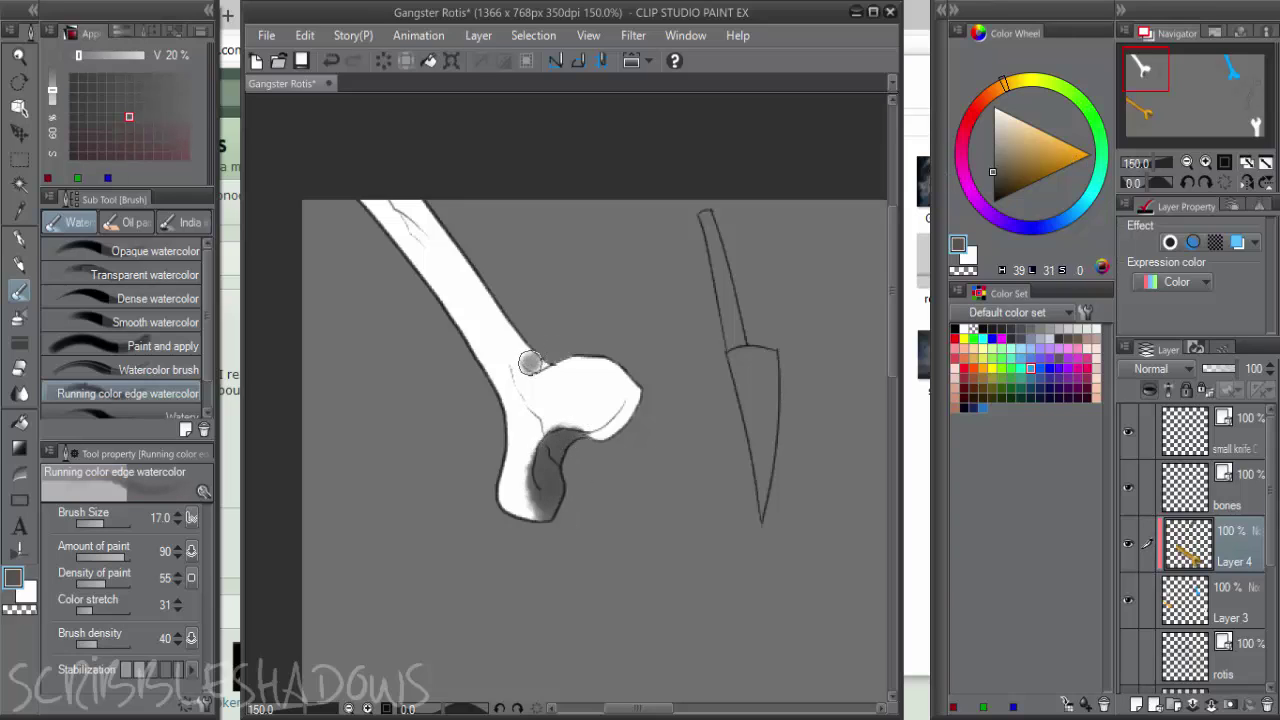
pyautogui.moveTo(530, 363); pyautogui.dragTo(415, 200)
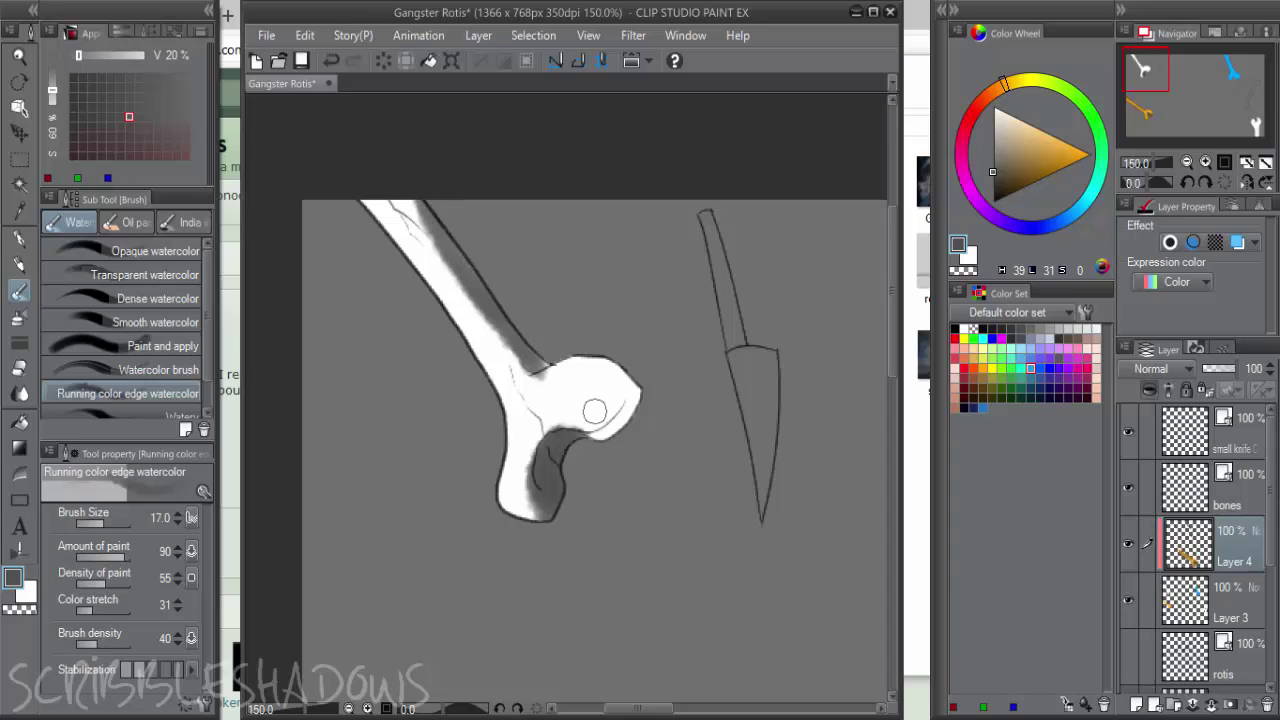
pyautogui.moveTo(594, 411)
pyautogui.mouseDown()
pyautogui.moveTo(625, 400)
pyautogui.moveTo(624, 368)
pyautogui.mouseUp()
pyautogui.moveTo(430, 318); pyautogui.dragTo(502, 441)
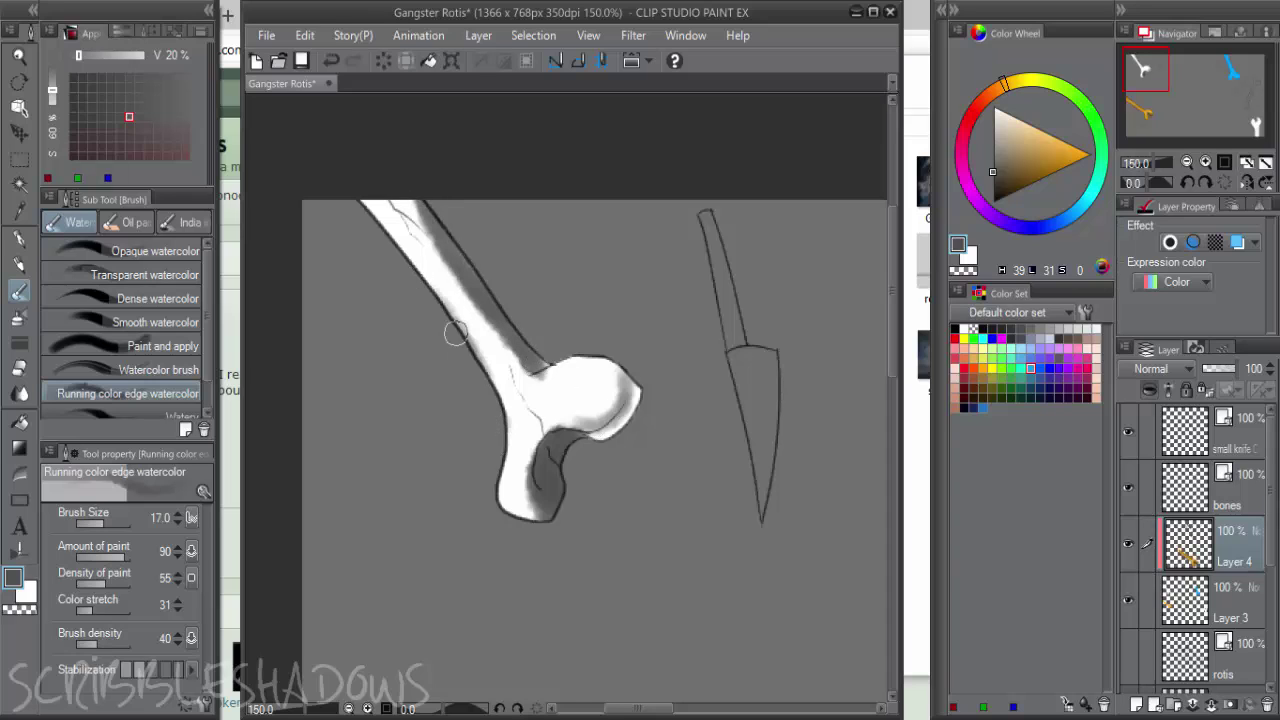
pyautogui.moveTo(372, 198); pyautogui.dragTo(494, 356)
# Blend the grey shadows on the upper-left bone's shaft and lower lobe with white
pyautogui.press('x')
pyautogui.moveTo(384, 198); pyautogui.dragTo(457, 306)
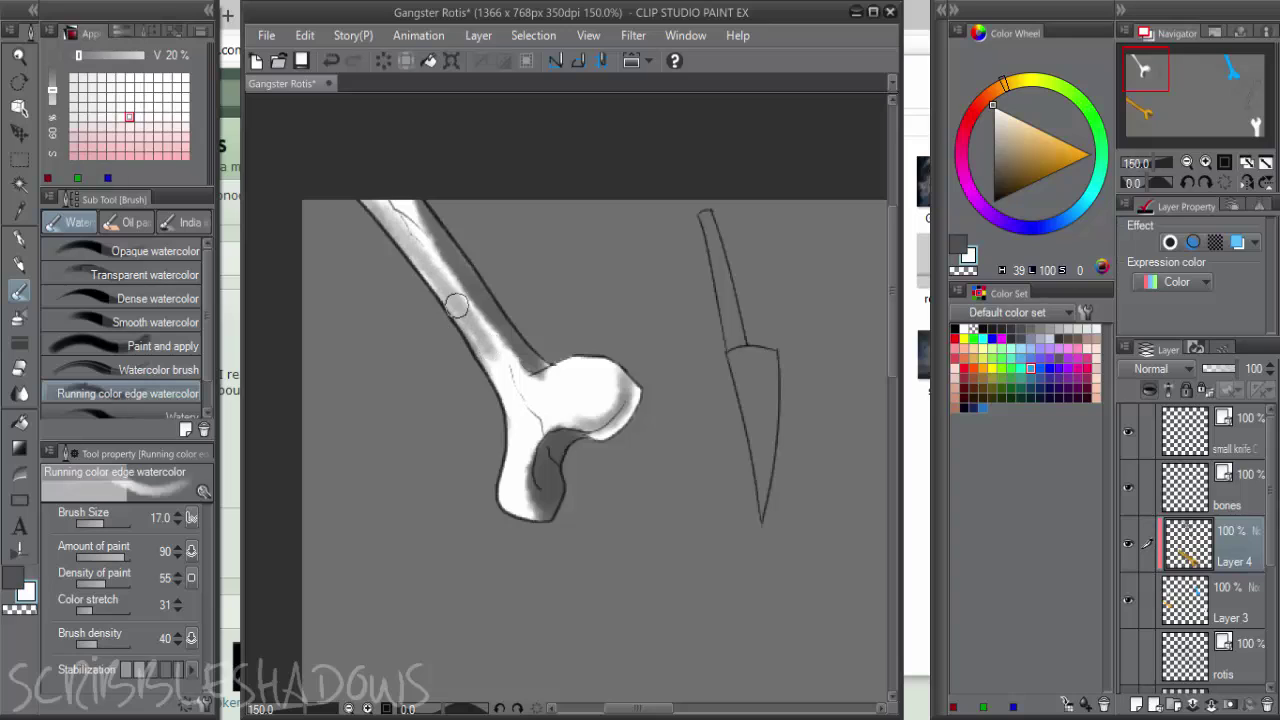
pyautogui.moveTo(427, 213); pyautogui.dragTo(537, 382)
pyautogui.moveTo(425, 229); pyautogui.dragTo(526, 355)
pyautogui.moveTo(552, 440)
pyautogui.mouseDown()
pyautogui.moveTo(537, 423)
pyautogui.moveTo(540, 516)
pyautogui.moveTo(558, 485)
pyautogui.moveTo(540, 470)
pyautogui.moveTo(558, 480)
pyautogui.mouseUp()
# Add more dark grey around the upper-left bone's knob and lobe, and smooth it with white
pyautogui.press('x')
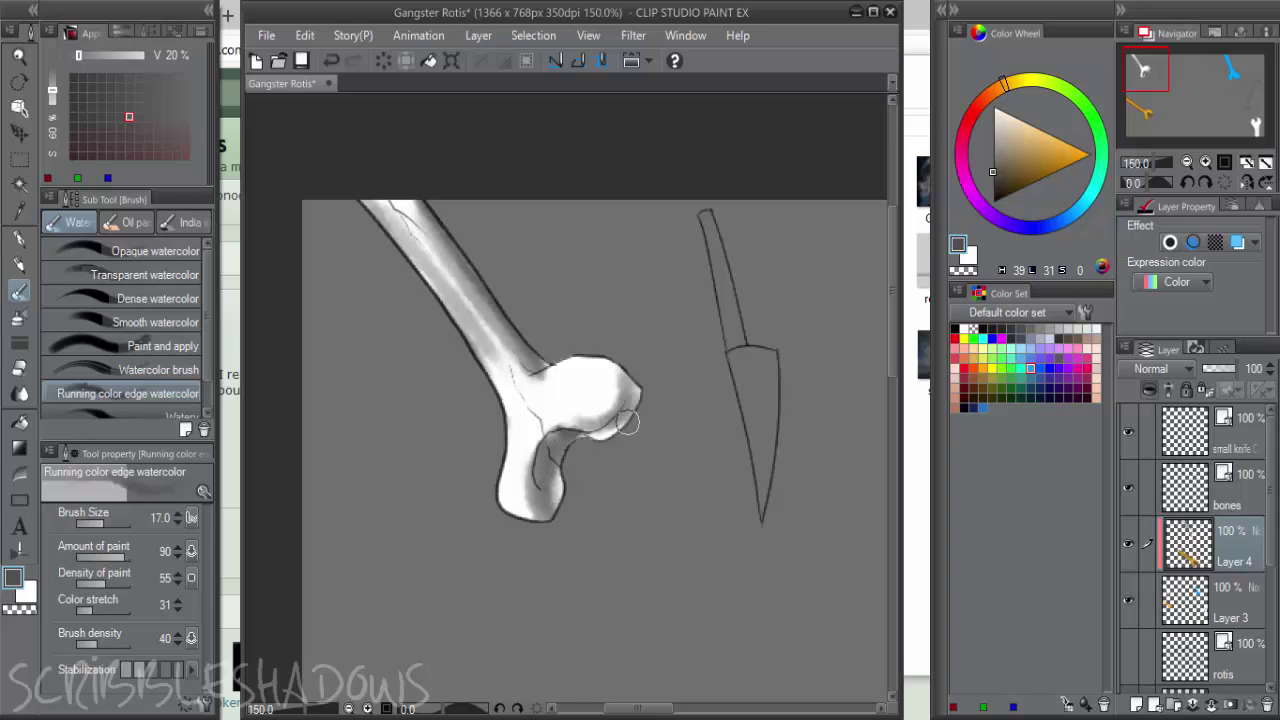
pyautogui.moveTo(540, 362)
pyautogui.mouseDown()
pyautogui.moveTo(505, 440)
pyautogui.moveTo(503, 515)
pyautogui.mouseUp()
pyautogui.press('x')
pyautogui.moveTo(509, 380)
pyautogui.mouseDown()
pyautogui.moveTo(396, 191)
pyautogui.moveTo(384, 202)
pyautogui.moveTo(521, 377)
pyautogui.moveTo(486, 352)
pyautogui.moveTo(543, 404)
pyautogui.moveTo(494, 335)
pyautogui.mouseUp()
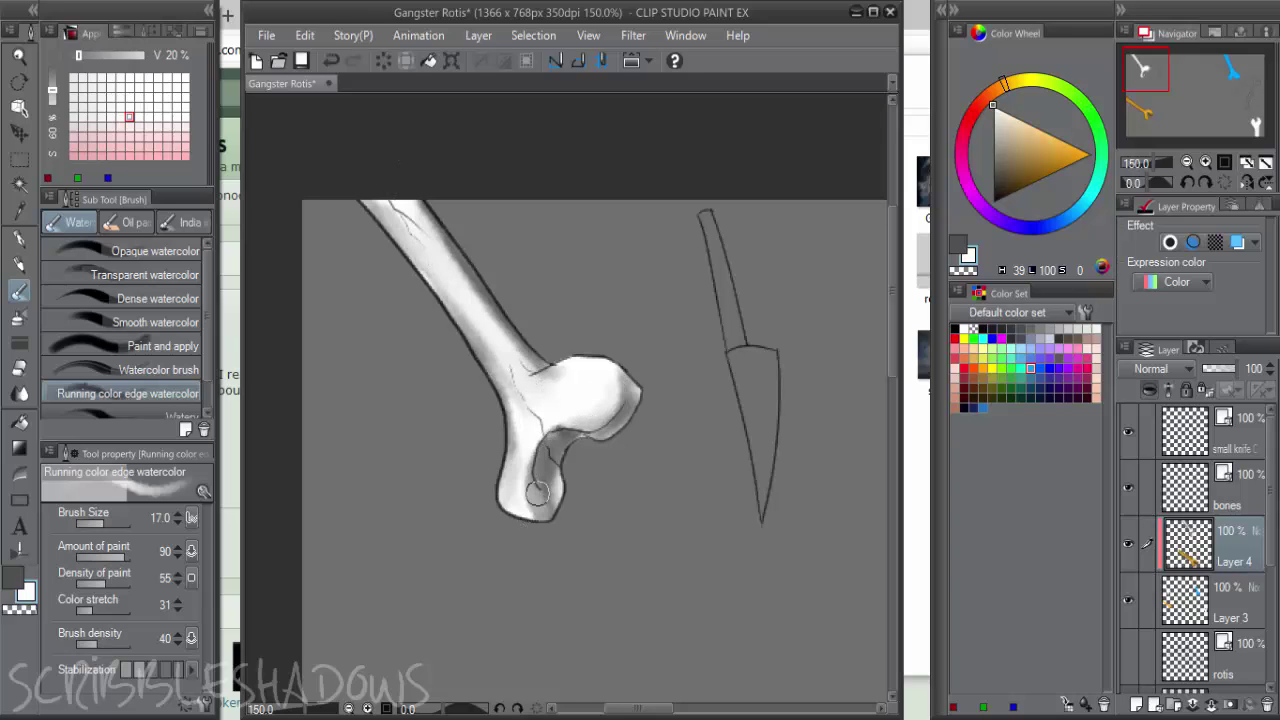
pyautogui.moveTo(537, 493); pyautogui.dragTo(577, 484)
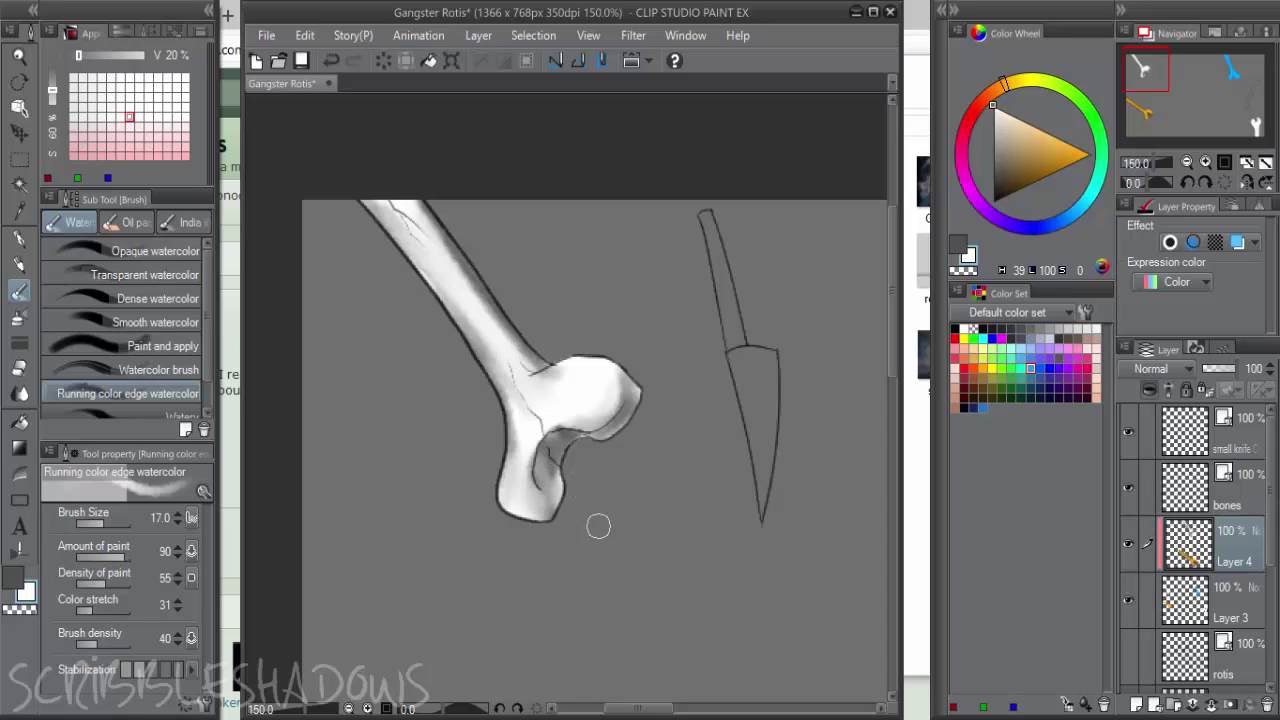
# Shade the notch and right-hand edge of the white bone in the canvas's lower right corner with dark grey
pyautogui.scroll(-2, 692, 427)
pyautogui.moveTo(766, 440); pyautogui.dragTo(180, 108)
pyautogui.scroll(1, 650, 410)
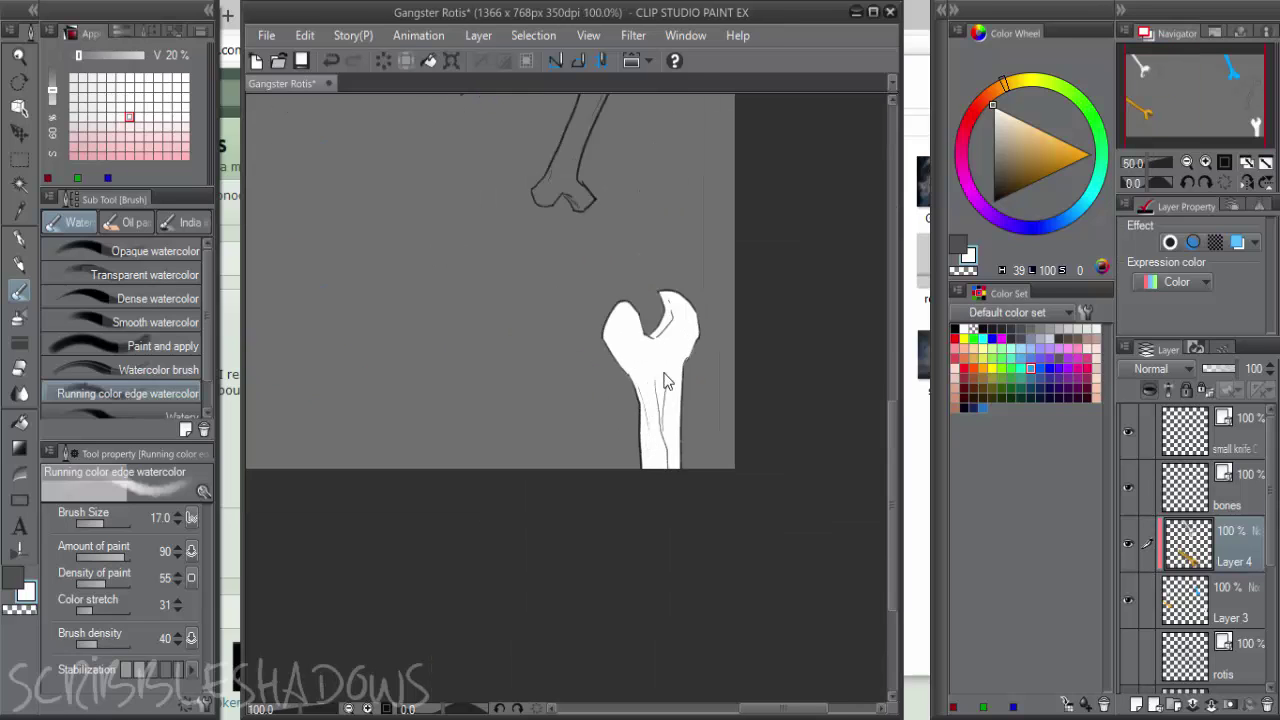
pyautogui.scroll(2, 664, 379)
pyautogui.press('x')
pyautogui.moveTo(648, 274)
pyautogui.mouseDown()
pyautogui.moveTo(665, 189)
pyautogui.moveTo(646, 299)
pyautogui.mouseUp()
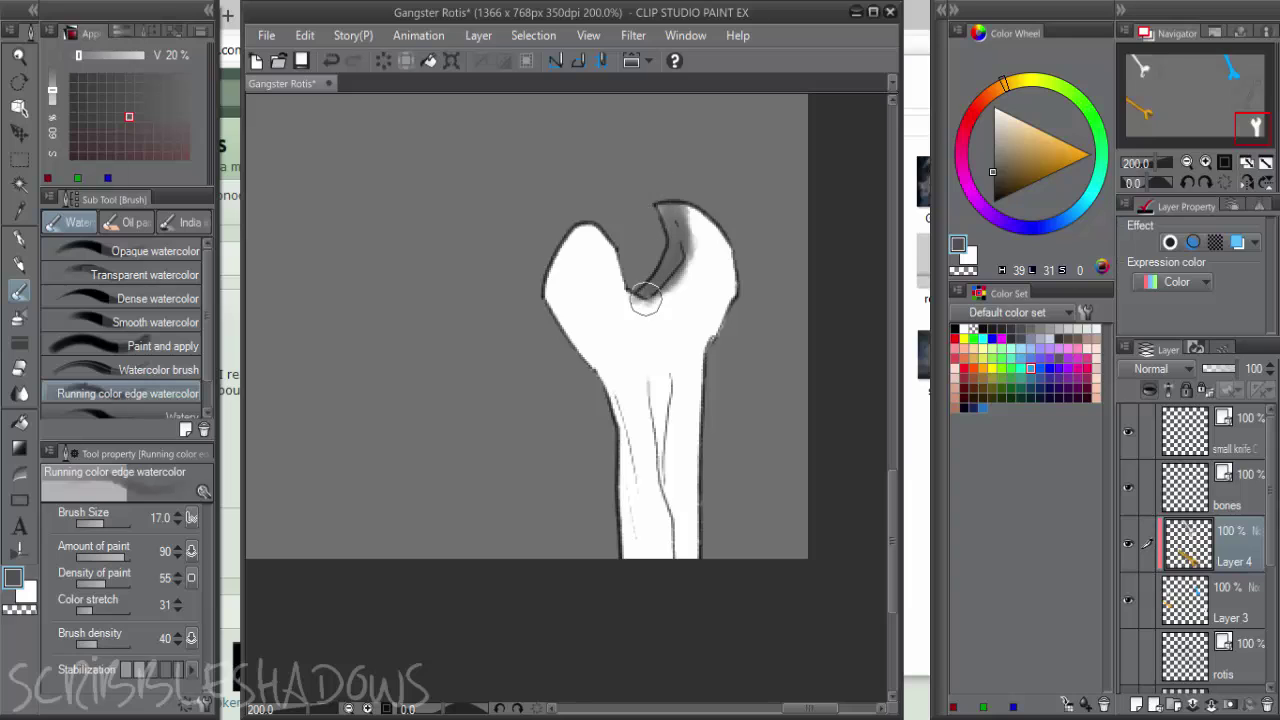
pyautogui.moveTo(693, 202)
pyautogui.mouseDown()
pyautogui.moveTo(732, 280)
pyautogui.moveTo(703, 374)
pyautogui.moveTo(702, 512)
pyautogui.mouseUp()
pyautogui.moveTo(715, 363); pyautogui.dragTo(699, 556)
pyautogui.moveTo(697, 385); pyautogui.dragTo(699, 556)
# Shade the left lobe and left shaft edge of the lower-right bone in grey and blend them with white
pyautogui.moveTo(611, 364)
pyautogui.mouseDown()
pyautogui.moveTo(615, 439)
pyautogui.moveTo(621, 375)
pyautogui.moveTo(560, 276)
pyautogui.moveTo(557, 215)
pyautogui.moveTo(626, 375)
pyautogui.moveTo(580, 246)
pyautogui.moveTo(601, 247)
pyautogui.moveTo(640, 363)
pyautogui.mouseUp()
pyautogui.press('x')
pyautogui.press('x')
pyautogui.moveTo(587, 258)
pyautogui.mouseDown()
pyautogui.moveTo(580, 297)
pyautogui.moveTo(620, 337)
pyautogui.moveTo(677, 309)
pyautogui.moveTo(604, 293)
pyautogui.moveTo(643, 377)
pyautogui.moveTo(711, 286)
pyautogui.moveTo(673, 346)
pyautogui.moveTo(612, 382)
pyautogui.mouseUp()
pyautogui.press('x')
pyautogui.press('x')
pyautogui.moveTo(612, 382)
pyautogui.mouseDown()
pyautogui.moveTo(546, 252)
pyautogui.moveTo(568, 276)
pyautogui.moveTo(604, 220)
pyautogui.moveTo(596, 327)
pyautogui.moveTo(613, 239)
pyautogui.moveTo(623, 361)
pyautogui.moveTo(639, 337)
pyautogui.moveTo(642, 383)
pyautogui.moveTo(645, 337)
pyautogui.moveTo(603, 285)
pyautogui.moveTo(621, 280)
pyautogui.moveTo(610, 264)
pyautogui.moveTo(627, 352)
pyautogui.moveTo(589, 305)
pyautogui.moveTo(644, 337)
pyautogui.mouseUp()
pyautogui.press('x')
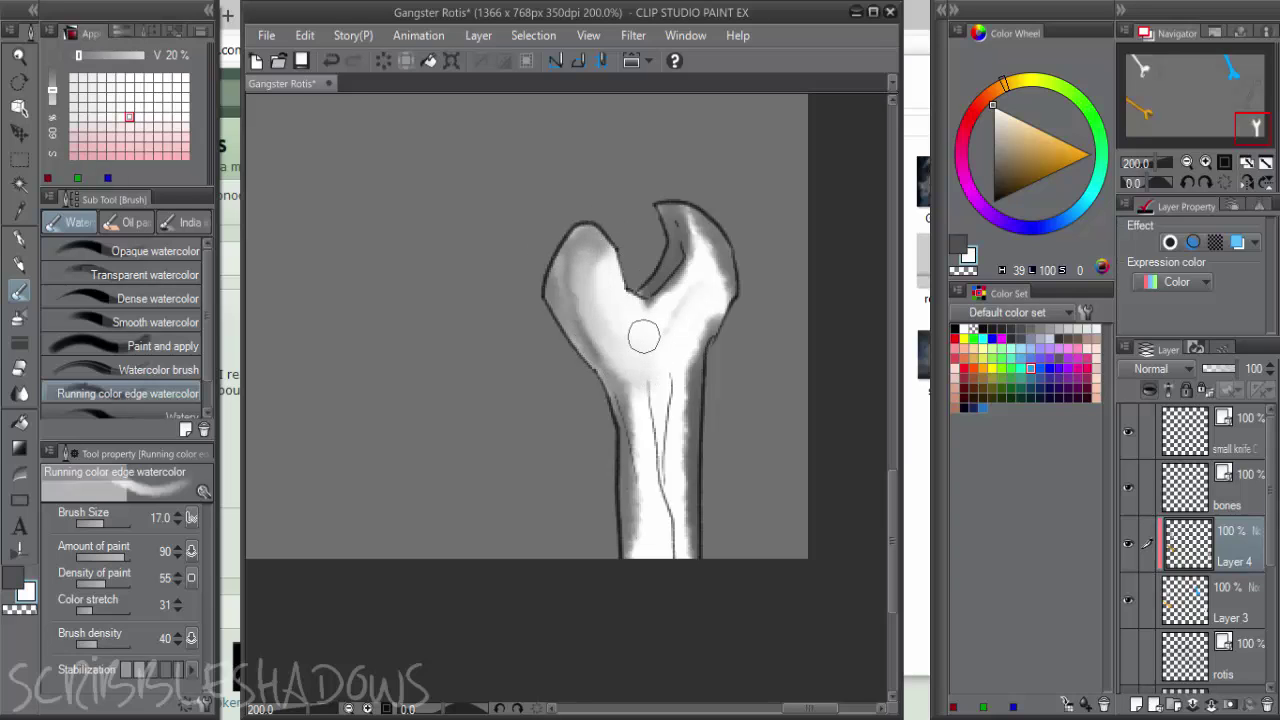
# Grey the lower-right bone's right prong, and blend its shaft with white at brush size 20
pyautogui.keyDown('alt'); pyautogui.click(662, 232); pyautogui.keyUp('alt')
pyautogui.moveTo(662, 232)
pyautogui.mouseDown()
pyautogui.moveTo(665, 265)
pyautogui.moveTo(645, 300)
pyautogui.moveTo(700, 240)
pyautogui.moveTo(700, 352)
pyautogui.mouseUp()
pyautogui.press('x')
pyautogui.press(']')
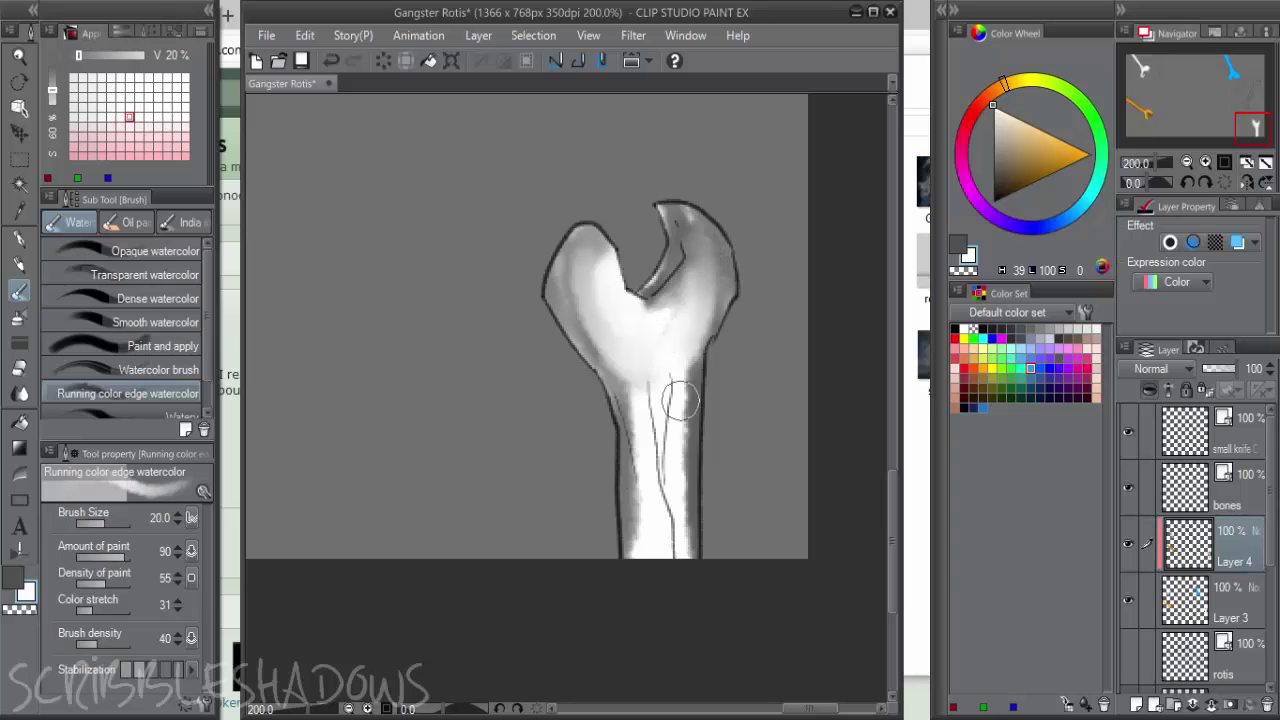
pyautogui.moveTo(678, 400); pyautogui.dragTo(629, 486)
# Smooth the lower-right bone's lobes and shaft with sampled greys and whites at brush size 30
pyautogui.keyDown('alt'); pyautogui.click(583, 277); pyautogui.keyUp('alt')
pyautogui.press(']')
pyautogui.press(']')
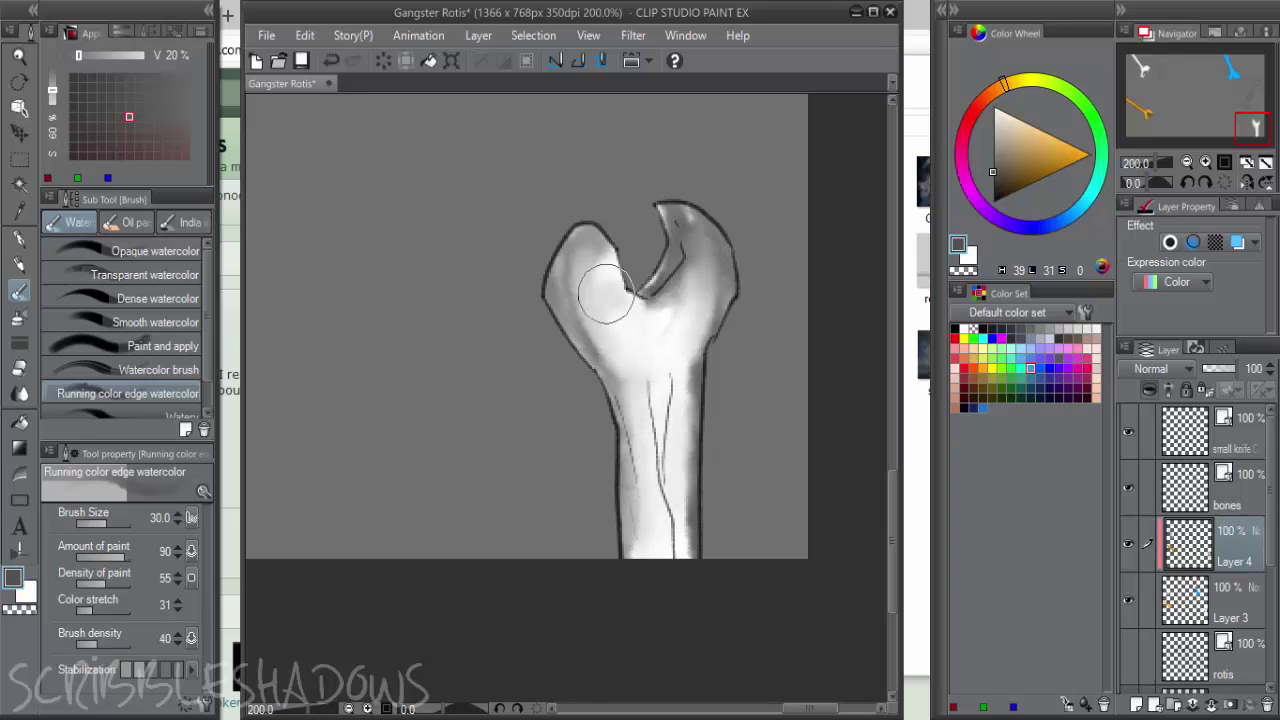
pyautogui.moveTo(605, 292)
pyautogui.mouseDown()
pyautogui.moveTo(642, 344)
pyautogui.moveTo(603, 268)
pyautogui.moveTo(614, 331)
pyautogui.moveTo(690, 297)
pyautogui.moveTo(690, 311)
pyautogui.moveTo(707, 248)
pyautogui.moveTo(706, 270)
pyautogui.moveTo(715, 261)
pyautogui.moveTo(643, 385)
pyautogui.moveTo(681, 485)
pyautogui.moveTo(657, 248)
pyautogui.mouseUp()
pyautogui.keyDown('alt'); pyautogui.click(634, 337); pyautogui.keyUp('alt')
pyautogui.keyDown('alt'); pyautogui.click(711, 523); pyautogui.keyUp('alt')
pyautogui.moveTo(547, 247)
pyautogui.mouseDown()
pyautogui.moveTo(560, 325)
pyautogui.moveTo(615, 450)
pyautogui.moveTo(607, 486)
pyautogui.mouseUp()
pyautogui.moveTo(606, 585)
pyautogui.mouseDown()
pyautogui.moveTo(628, 406)
pyautogui.moveTo(616, 472)
pyautogui.moveTo(658, 592)
pyautogui.moveTo(679, 566)
pyautogui.moveTo(640, 484)
pyautogui.moveTo(623, 358)
pyautogui.moveTo(662, 385)
pyautogui.moveTo(672, 422)
pyautogui.moveTo(655, 397)
pyautogui.mouseUp()
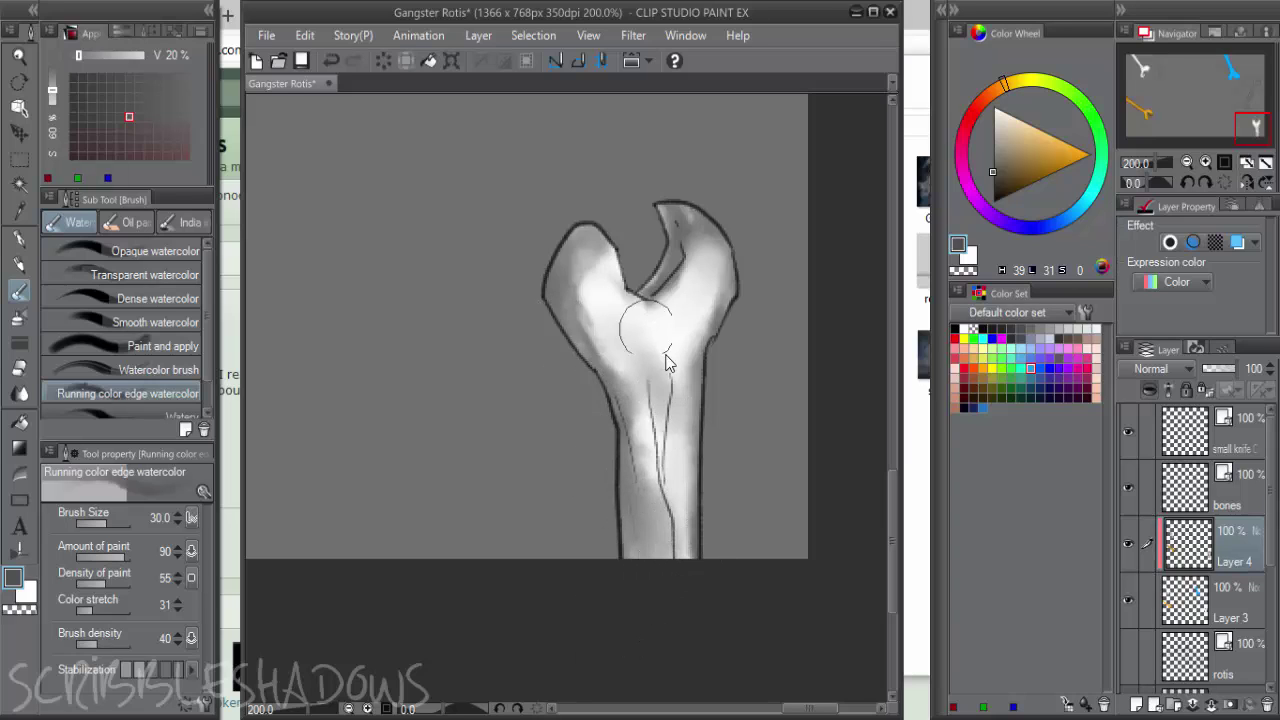
# Fill the uncoloured small bone above the white one on Layer 3 with blue sampled from the upper bone, including its lower end
pyautogui.scroll(-2, 657, 348)
pyautogui.scroll(-1, 660, 307)
pyautogui.moveTo(699, 264); pyautogui.dragTo(737, 508)
pyautogui.scroll(1, 692, 328)
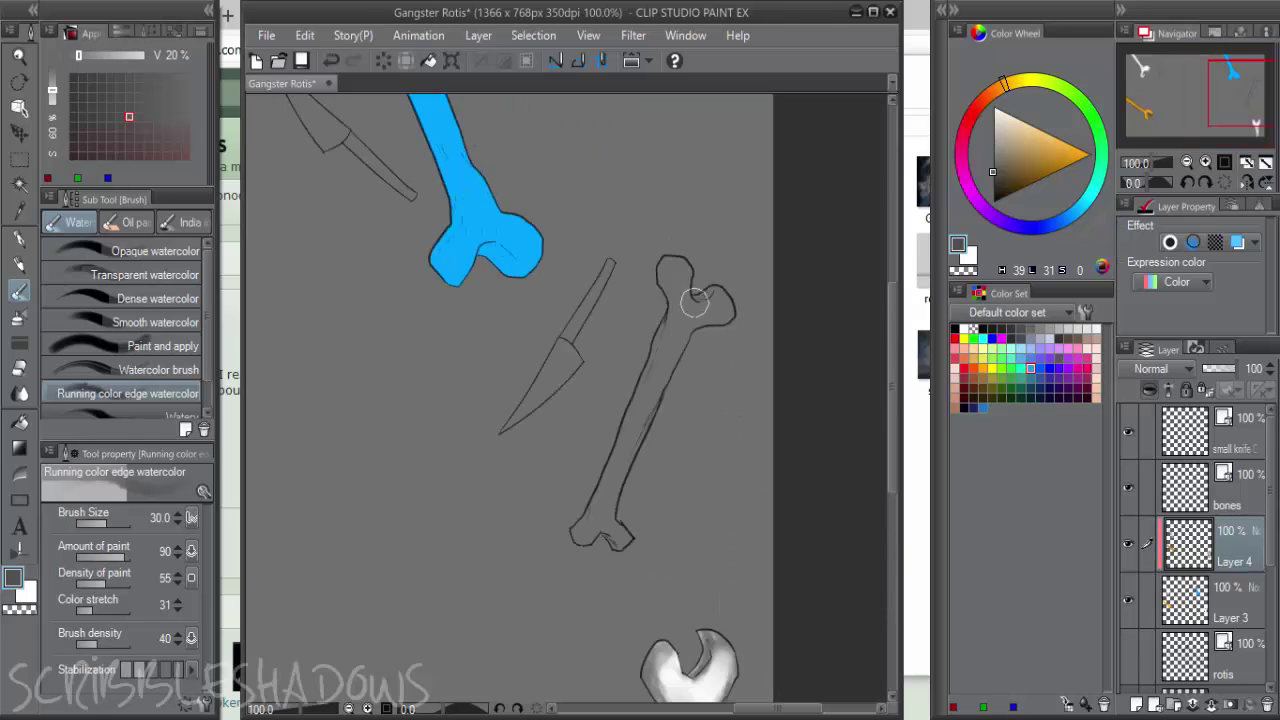
pyautogui.keyDown('alt'); pyautogui.click(520, 243); pyautogui.keyUp('alt')
pyautogui.press('g')
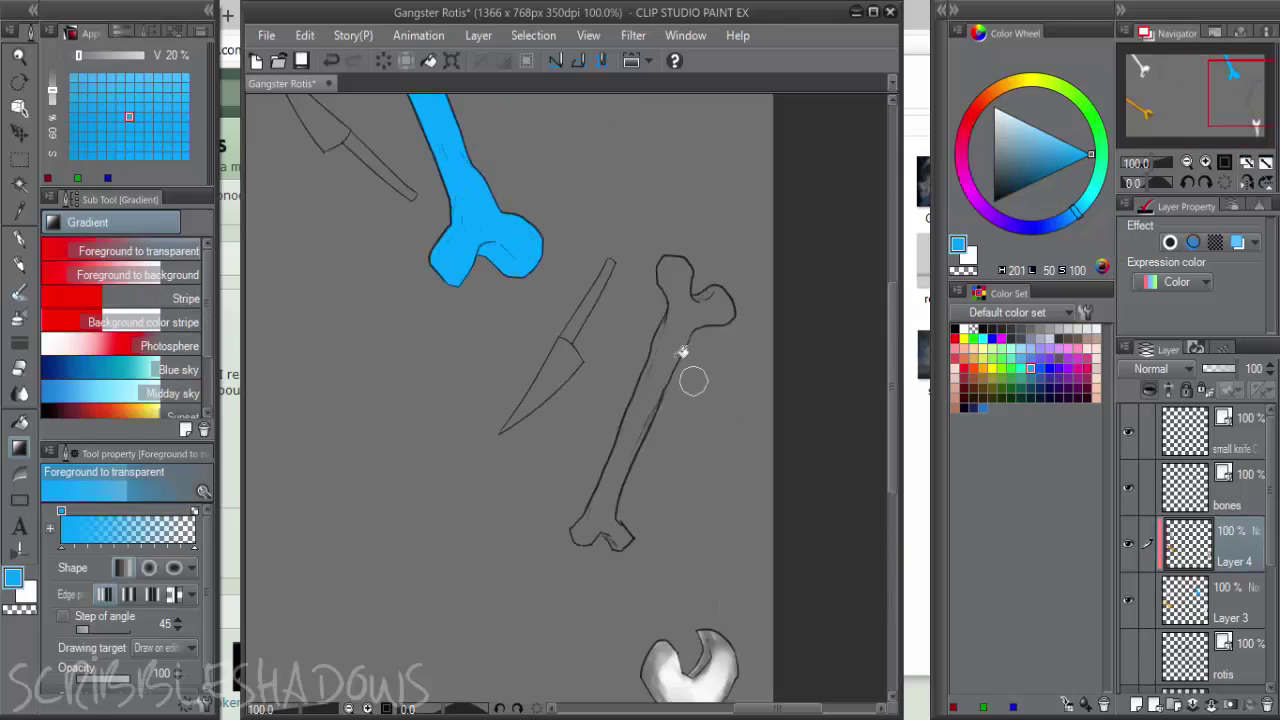
pyautogui.press('g')
pyautogui.scroll(-2, 714, 394)
pyautogui.moveTo(714, 394); pyautogui.dragTo(760, 308)
pyautogui.scroll(1, 877, 440)
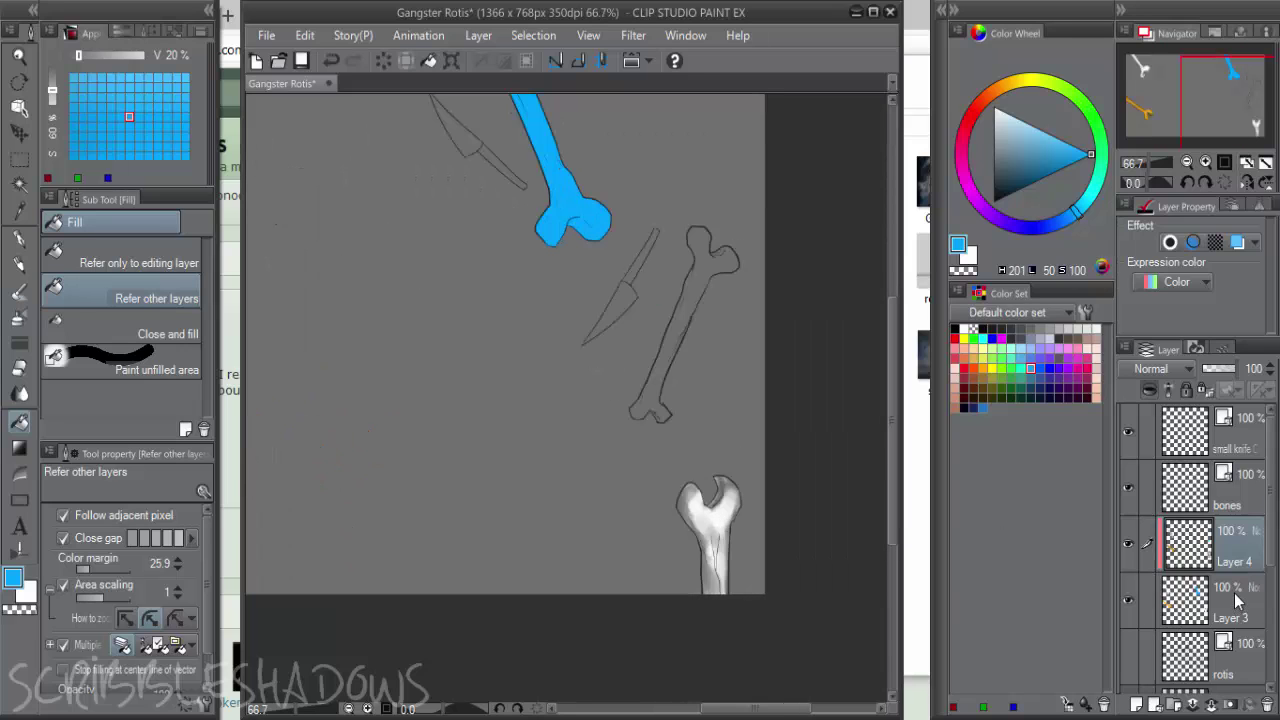
pyautogui.click(1240, 598)
pyautogui.click(730, 276)
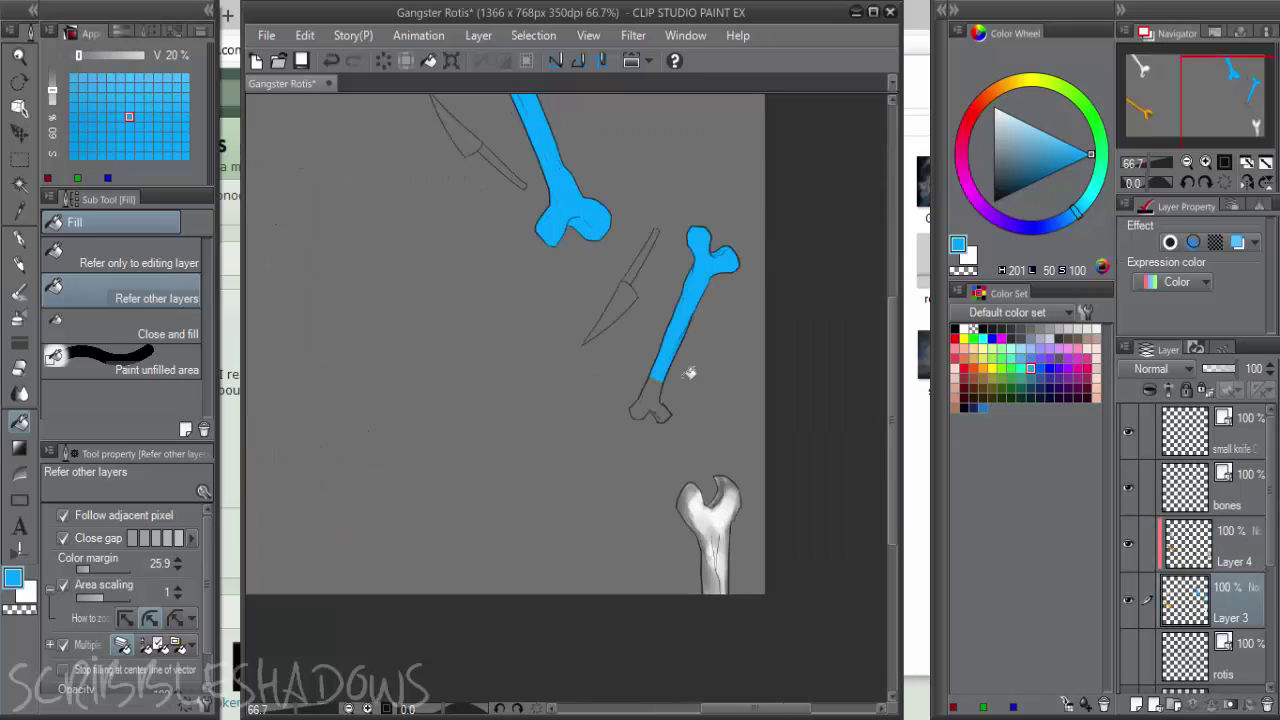
pyautogui.scroll(4, 663, 393)
pyautogui.click(631, 400)
pyautogui.scroll(-5, 680, 449)
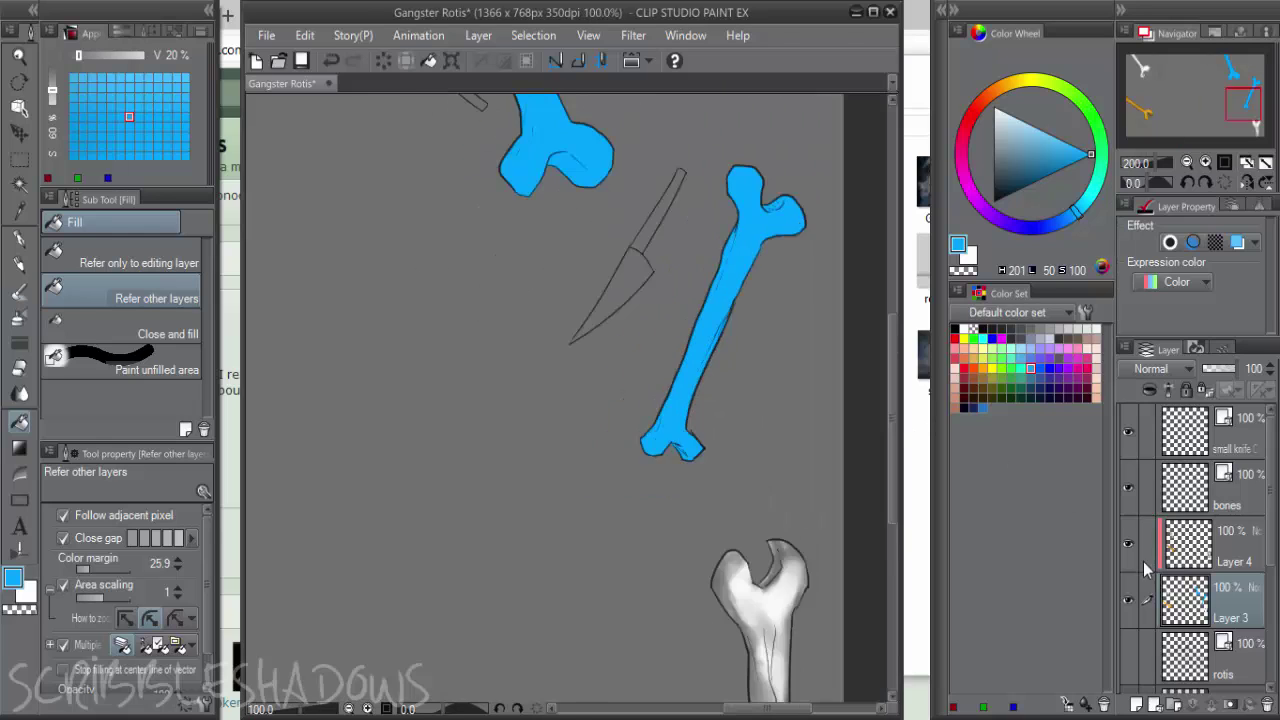
# On Layer 4, shade the underside of the upper blue bone's right lobe with near-black blue and blend it with sampled blue
pyautogui.click(1140, 543)
pyautogui.scroll(1, 612, 255)
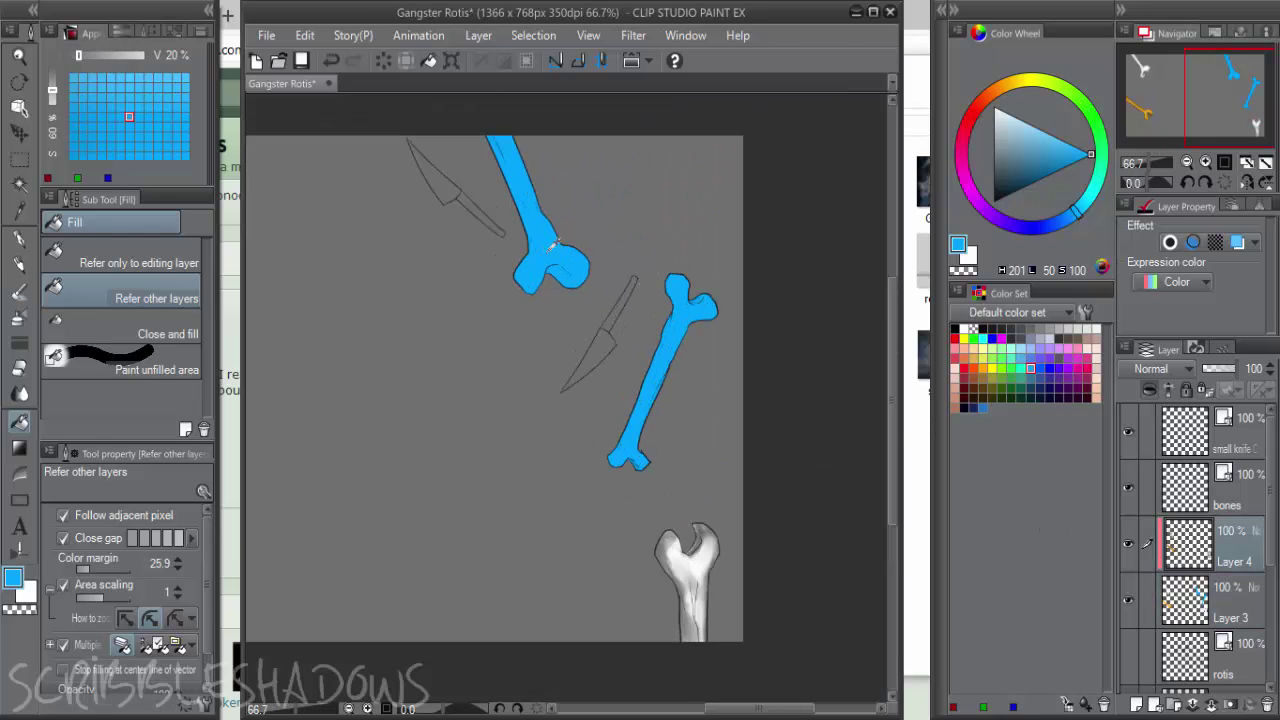
pyautogui.moveTo(550, 305); pyautogui.dragTo(821, 296)
pyautogui.moveTo(299, 368); pyautogui.dragTo(371, 363)
pyautogui.moveTo(716, 322); pyautogui.dragTo(389, 334)
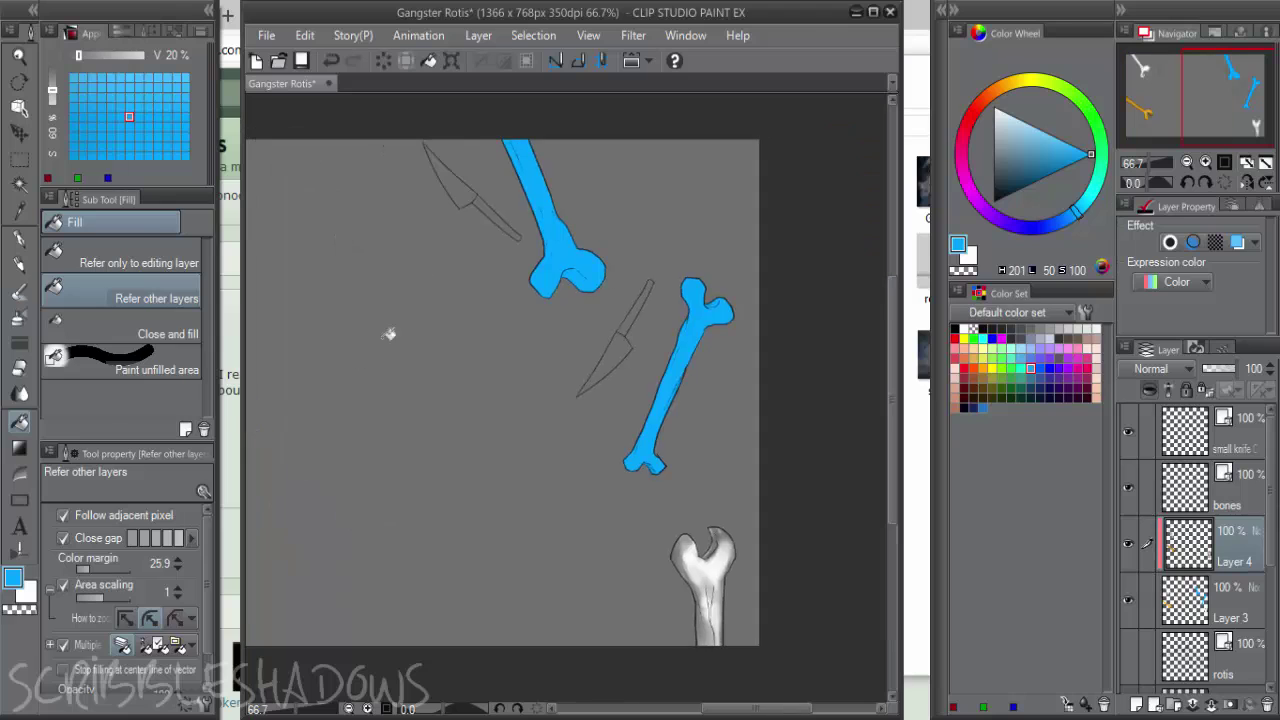
pyautogui.press('b')
pyautogui.moveTo(1035, 180); pyautogui.dragTo(1008, 204)
pyautogui.scroll(3, 575, 270)
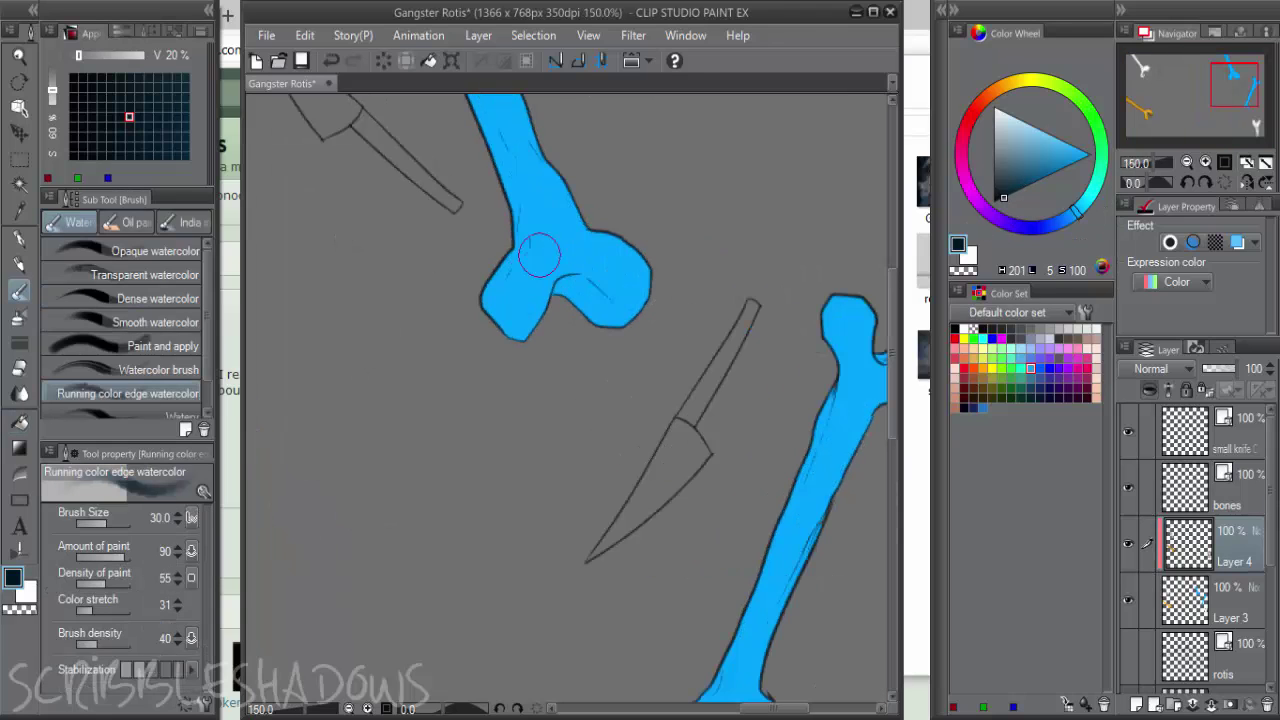
pyautogui.moveTo(575, 305)
pyautogui.mouseDown()
pyautogui.moveTo(634, 309)
pyautogui.moveTo(631, 331)
pyautogui.mouseUp()
pyautogui.keyDown('alt'); pyautogui.click(600, 277); pyautogui.keyUp('alt')
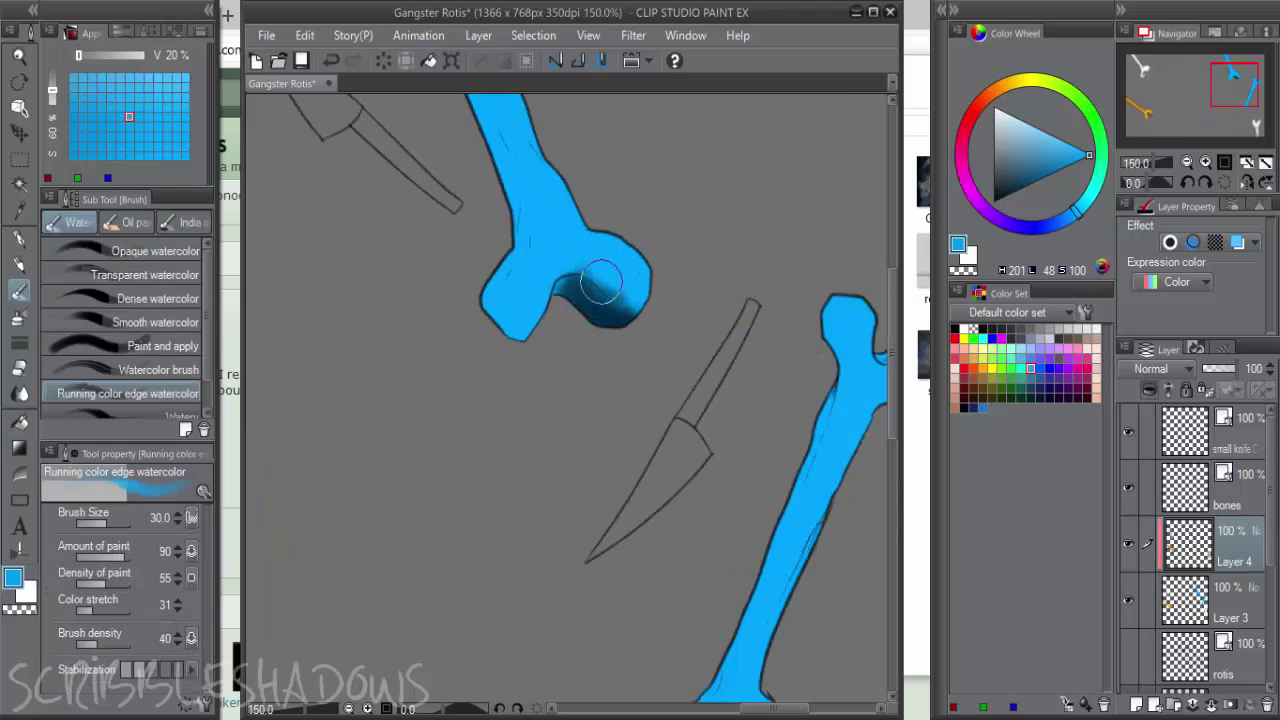
pyautogui.moveTo(600, 277)
pyautogui.mouseDown()
pyautogui.moveTo(643, 321)
pyautogui.moveTo(619, 350)
pyautogui.mouseUp()
# Shade the upper blue bone's left lobe and left shaft edge with a sampled mid-dark blue
pyautogui.keyDown('alt'); pyautogui.click(592, 301); pyautogui.keyUp('alt')
pyautogui.moveTo(558, 272); pyautogui.dragTo(517, 350)
pyautogui.moveTo(550, 296); pyautogui.dragTo(501, 140)
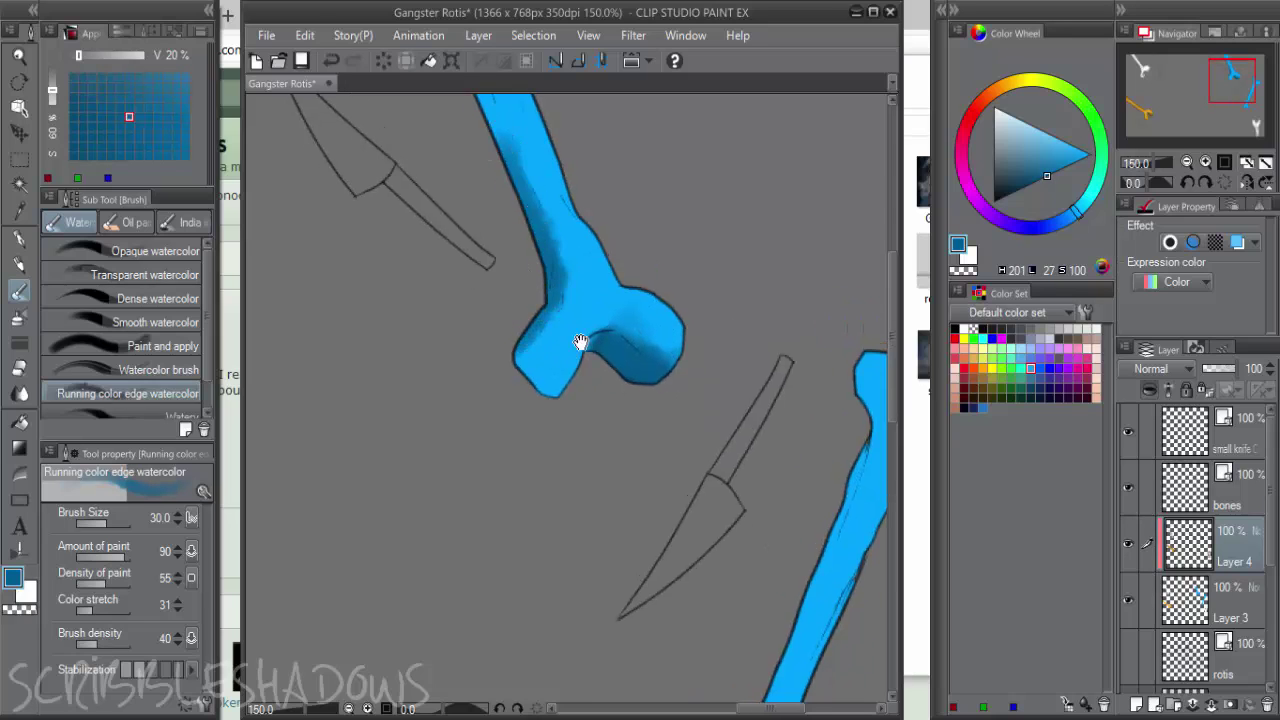
pyautogui.moveTo(580, 341); pyautogui.dragTo(624, 456)
pyautogui.moveTo(515, 172); pyautogui.dragTo(545, 273)
pyautogui.moveTo(574, 332)
pyautogui.mouseDown()
pyautogui.moveTo(557, 134)
pyautogui.moveTo(634, 323)
pyautogui.moveTo(603, 487)
pyautogui.moveTo(650, 470)
pyautogui.moveTo(600, 277)
pyautogui.moveTo(534, 143)
pyautogui.moveTo(690, 430)
pyautogui.moveTo(615, 430)
pyautogui.moveTo(588, 278)
pyautogui.mouseUp()
# Highlight the upper blue bone's shaft and lobes with light blue and blend the tones
pyautogui.press('x')
pyautogui.keyDown('alt'); pyautogui.click(686, 425); pyautogui.keyUp('alt')
pyautogui.moveTo(530, 148)
pyautogui.mouseDown()
pyautogui.moveTo(618, 415)
pyautogui.moveTo(606, 451)
pyautogui.moveTo(698, 460)
pyautogui.moveTo(691, 497)
pyautogui.moveTo(698, 465)
pyautogui.moveTo(706, 492)
pyautogui.moveTo(666, 434)
pyautogui.moveTo(591, 491)
pyautogui.moveTo(606, 372)
pyautogui.mouseUp()
pyautogui.click(1047, 176)
pyautogui.keyDown('alt'); pyautogui.click(697, 466); pyautogui.keyUp('alt')
# Deepen the shadows on the upper blue bone's left lobe, neck and shaft with a sampled dark blue
pyautogui.keyDown('alt'); pyautogui.click(636, 350); pyautogui.keyUp('alt')
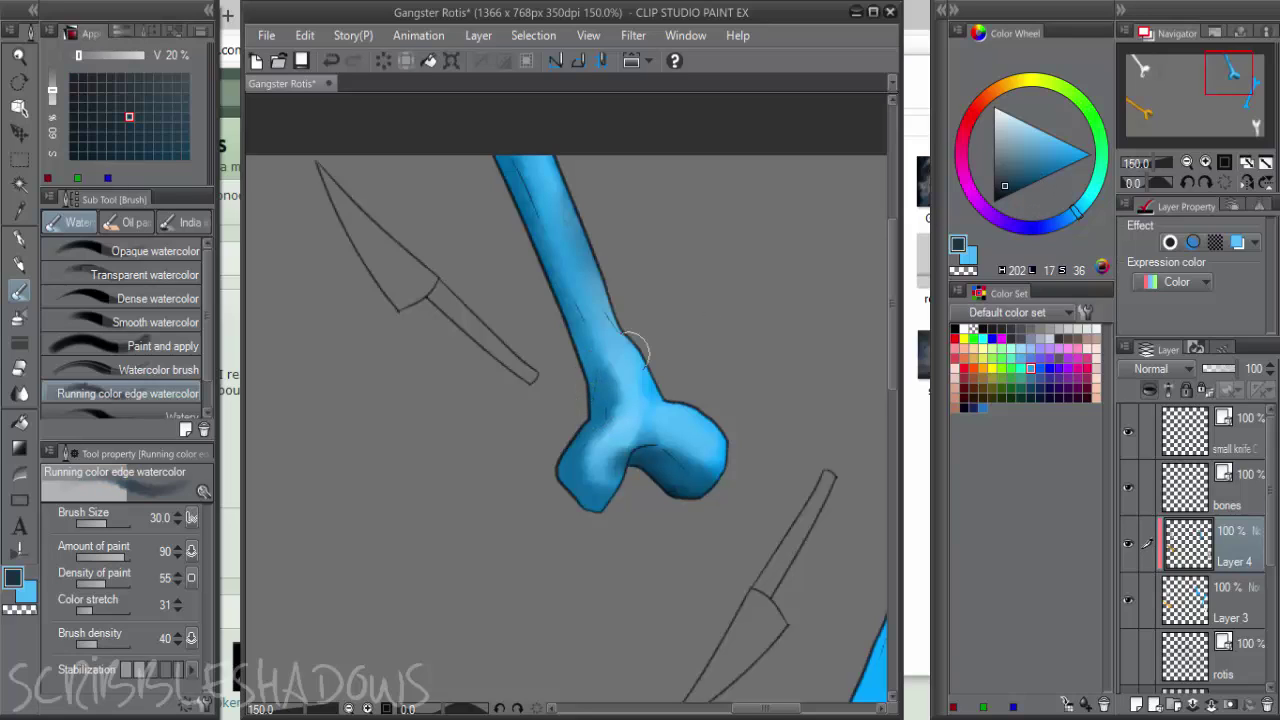
pyautogui.moveTo(565, 453)
pyautogui.mouseDown()
pyautogui.moveTo(590, 383)
pyautogui.moveTo(518, 210)
pyautogui.moveTo(597, 370)
pyautogui.moveTo(578, 348)
pyautogui.moveTo(591, 418)
pyautogui.moveTo(557, 463)
pyautogui.mouseUp()
pyautogui.moveTo(640, 427); pyautogui.dragTo(737, 284)
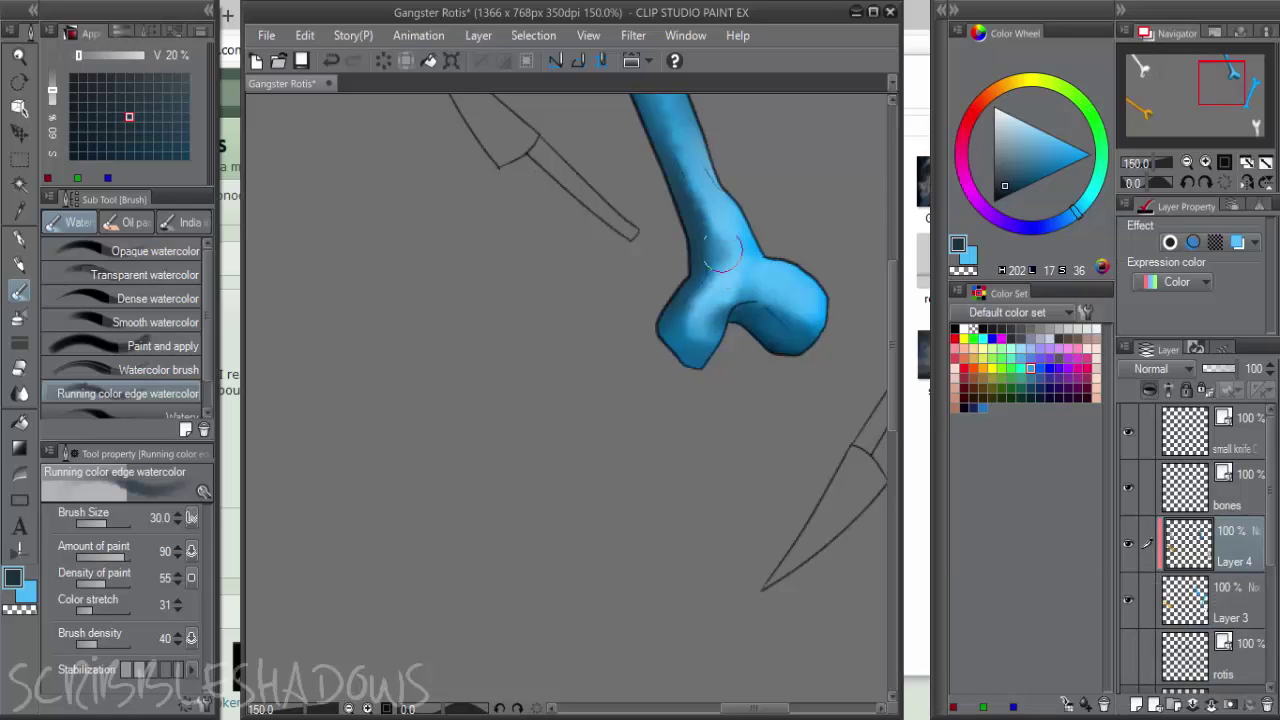
pyautogui.moveTo(721, 242); pyautogui.dragTo(683, 151)
pyautogui.moveTo(712, 216)
pyautogui.mouseDown()
pyautogui.moveTo(705, 289)
pyautogui.moveTo(727, 268)
pyautogui.mouseUp()
# Soften the upper blue bone's left lobe with a sampled lighter blue
pyautogui.keyDown('alt'); pyautogui.click(718, 305); pyautogui.keyUp('alt')
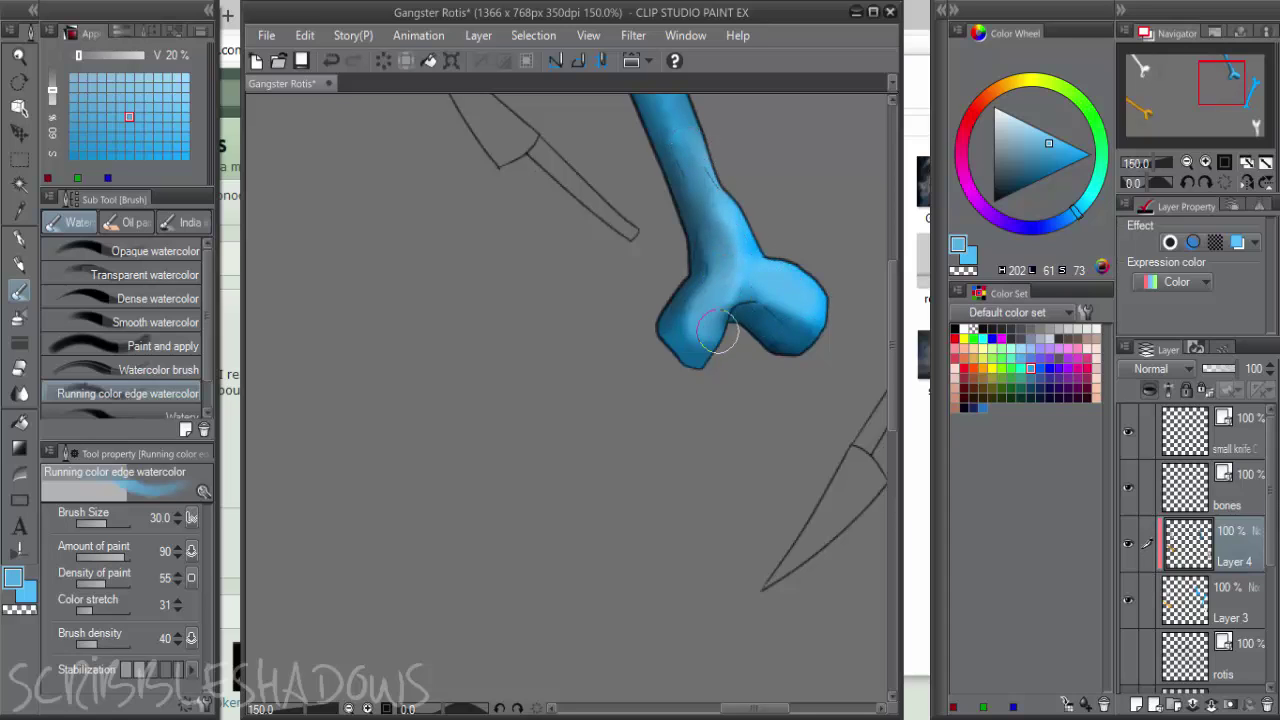
pyautogui.scroll(-1, 724, 313)
pyautogui.scroll(-1, 765, 320)
pyautogui.moveTo(776, 323); pyautogui.dragTo(717, 314)
pyautogui.scroll(2, 679, 301)
pyautogui.moveTo(634, 322); pyautogui.dragTo(652, 331)
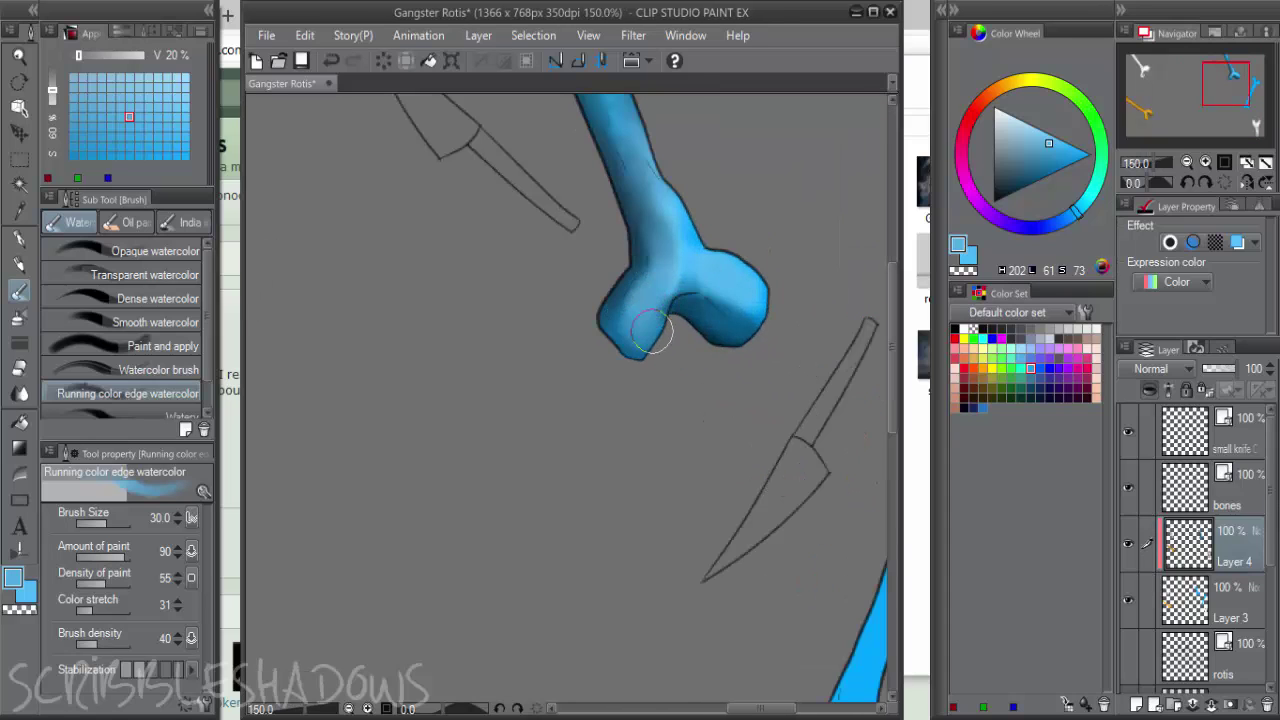
# Shade the small blue bone's right lobe, shaft edges and lower fork with near-black blue
pyautogui.scroll(-3, 663, 243)
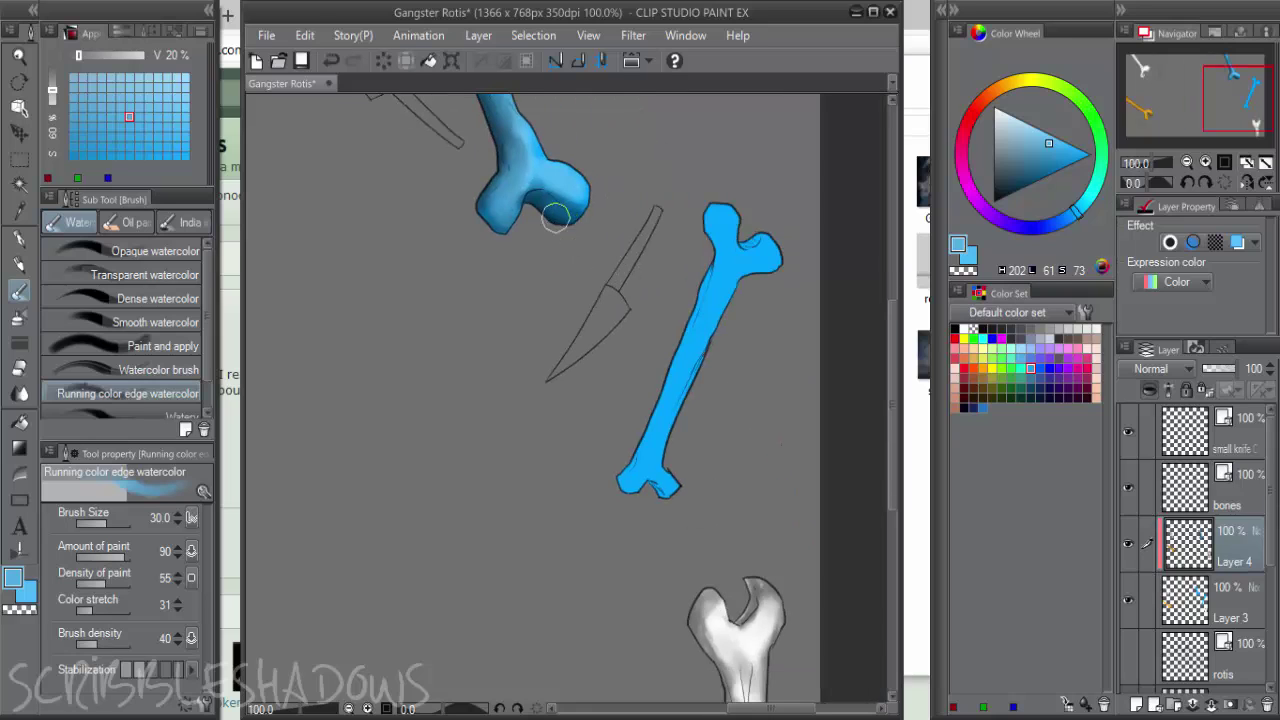
pyautogui.keyDown('alt'); pyautogui.click(556, 217); pyautogui.keyUp('alt')
pyautogui.scroll(1, 685, 320)
pyautogui.click(1006, 194)
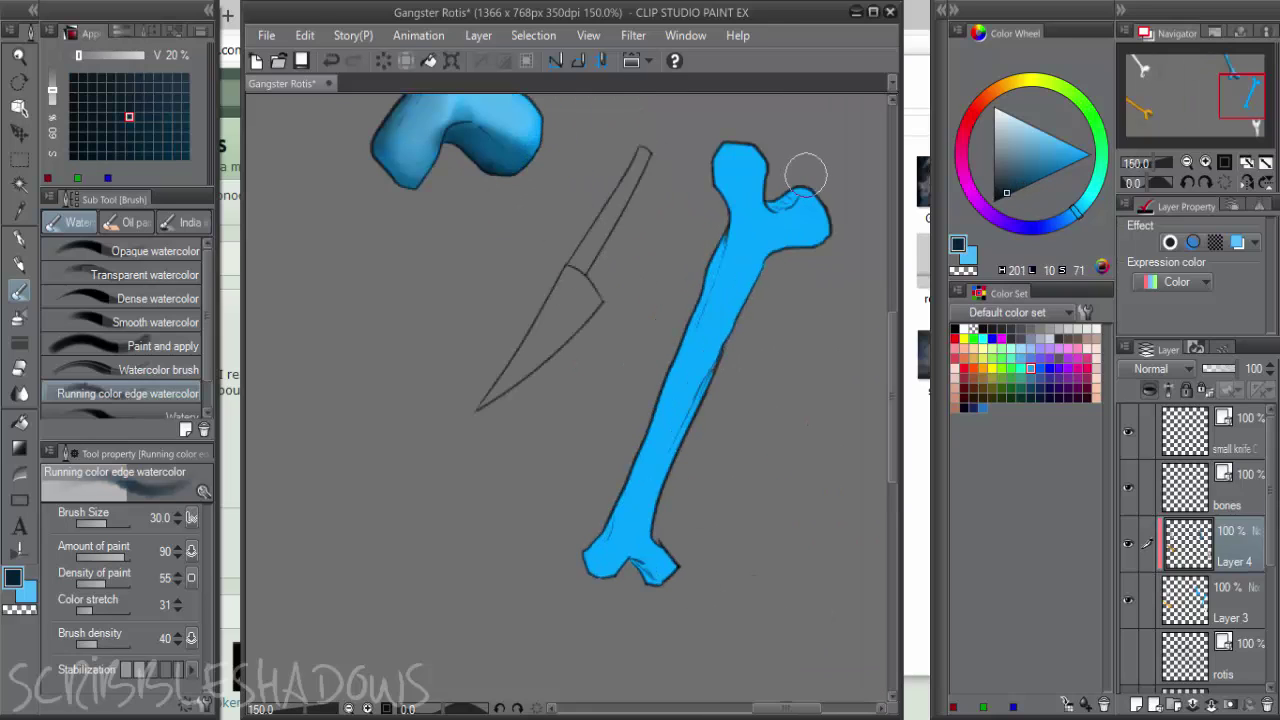
pyautogui.moveTo(778, 196)
pyautogui.mouseDown()
pyautogui.moveTo(815, 198)
pyautogui.moveTo(680, 449)
pyautogui.moveTo(647, 581)
pyautogui.mouseUp()
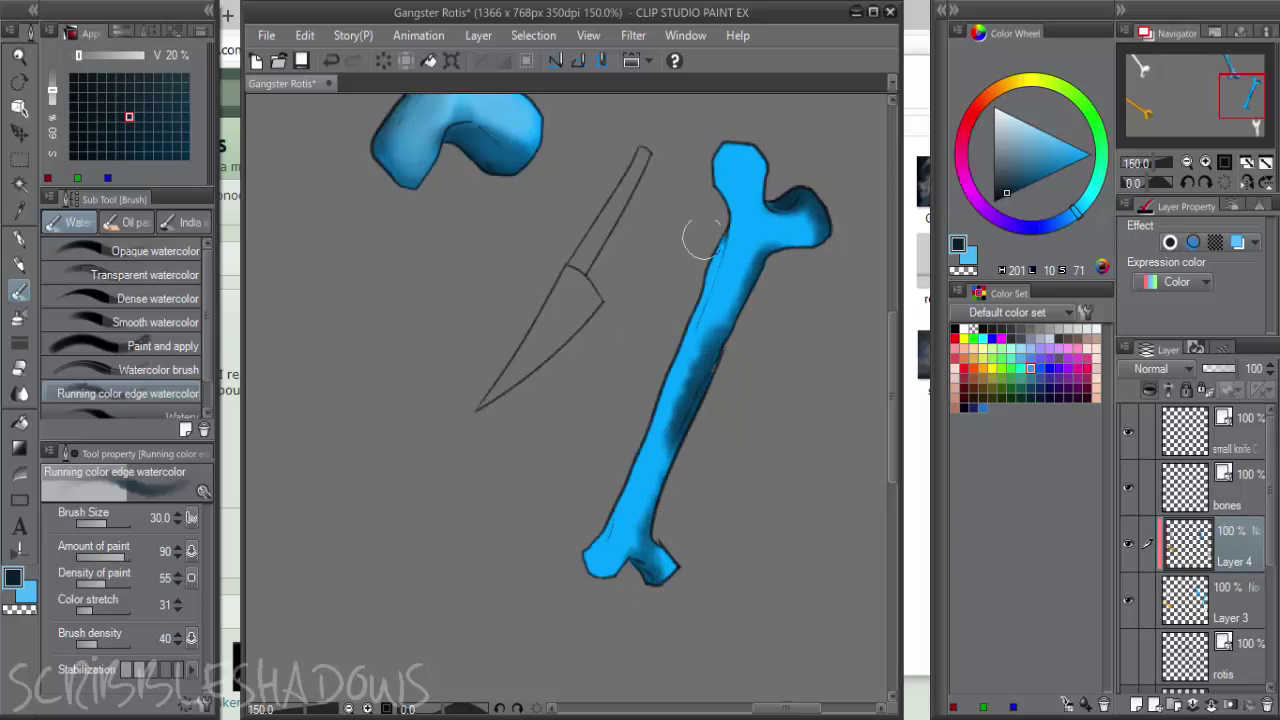
pyautogui.moveTo(701, 237); pyautogui.dragTo(680, 303)
pyautogui.moveTo(711, 188); pyautogui.dragTo(697, 235)
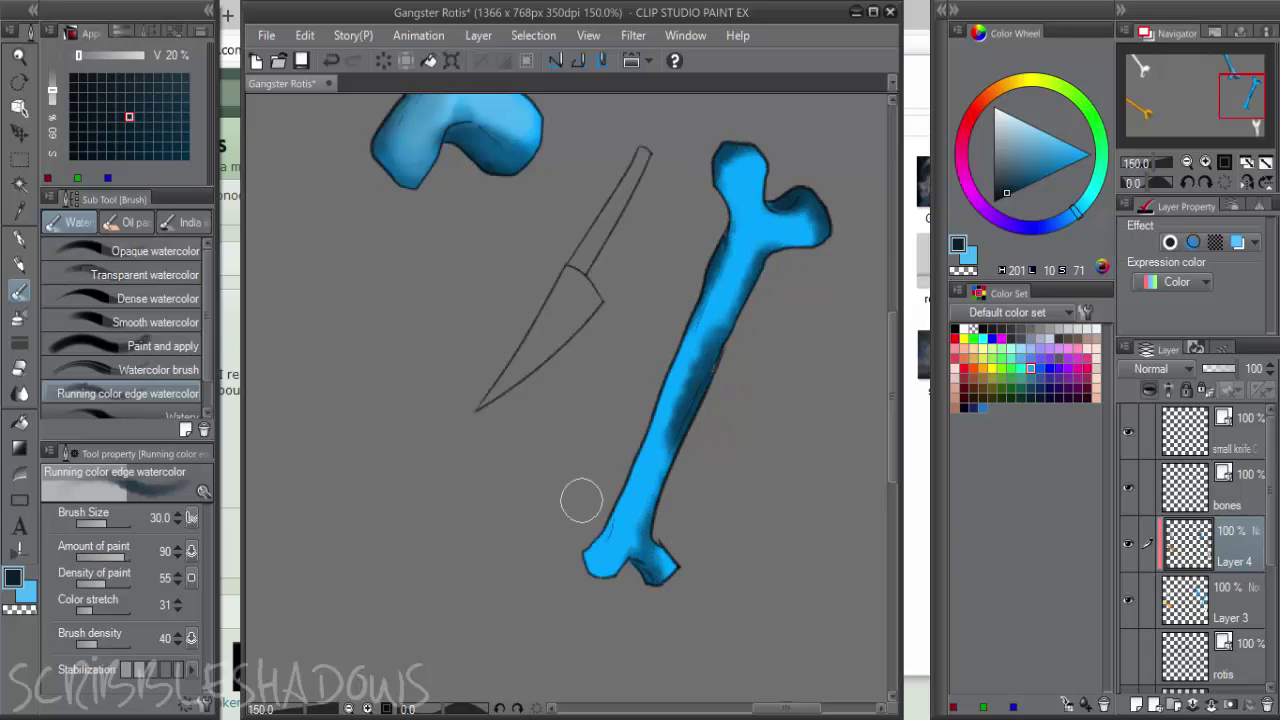
pyautogui.moveTo(581, 500)
pyautogui.mouseDown()
pyautogui.moveTo(609, 512)
pyautogui.moveTo(671, 363)
pyautogui.moveTo(785, 268)
pyautogui.mouseUp()
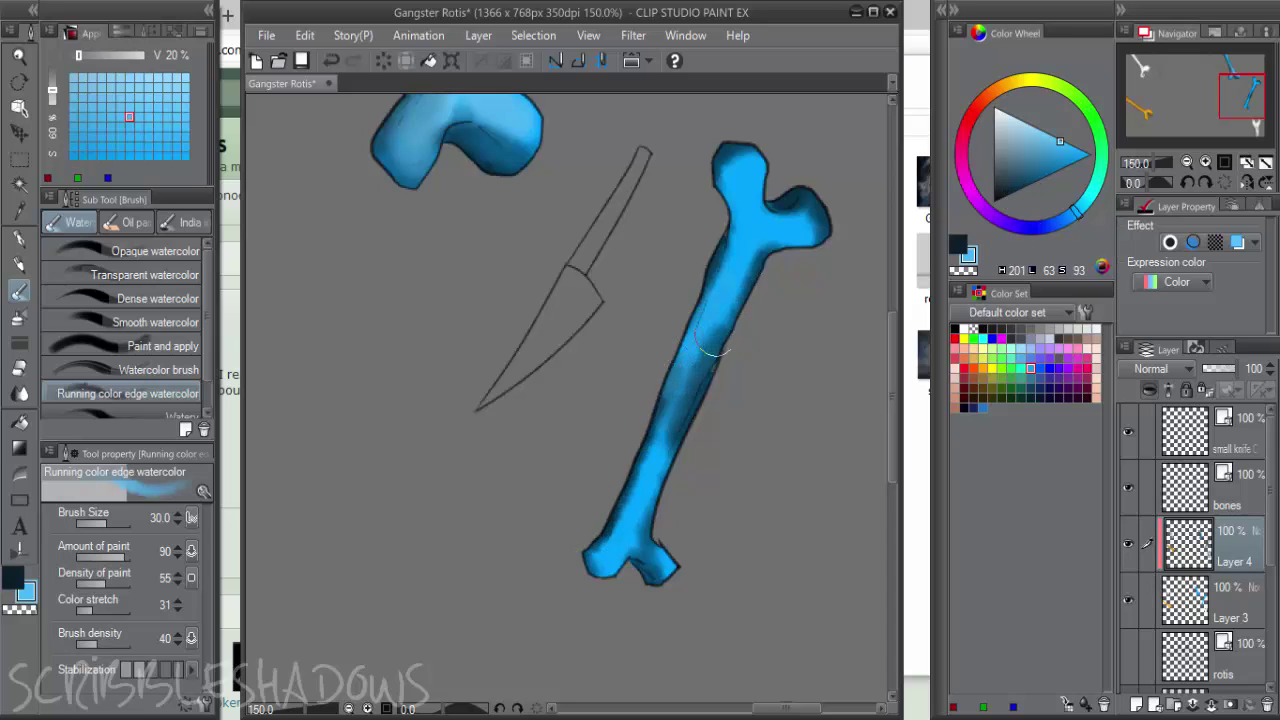
# Tone the small blue bone's shaft and upper lobe in muted mid-blue, and darken their edges with near-black blue
pyautogui.click(1003, 175)
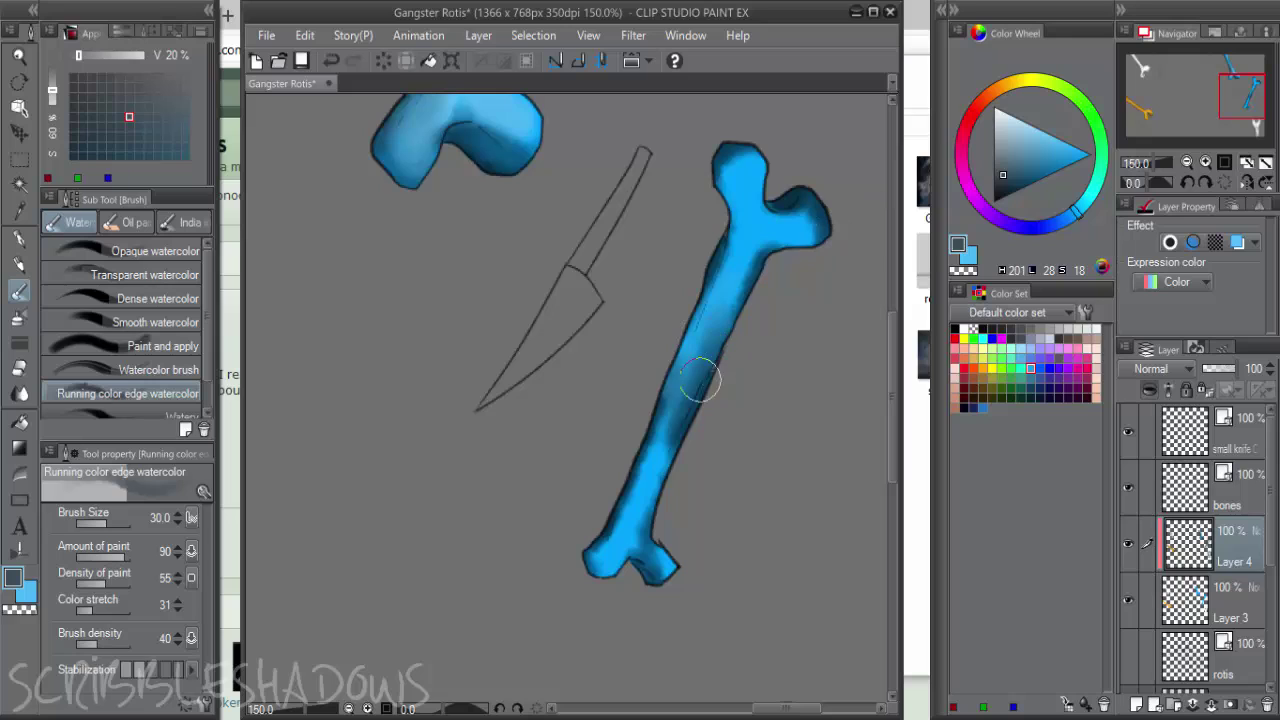
pyautogui.moveTo(700, 380)
pyautogui.mouseDown()
pyautogui.moveTo(686, 365)
pyautogui.moveTo(750, 220)
pyautogui.moveTo(748, 172)
pyautogui.moveTo(729, 177)
pyautogui.moveTo(767, 173)
pyautogui.mouseUp()
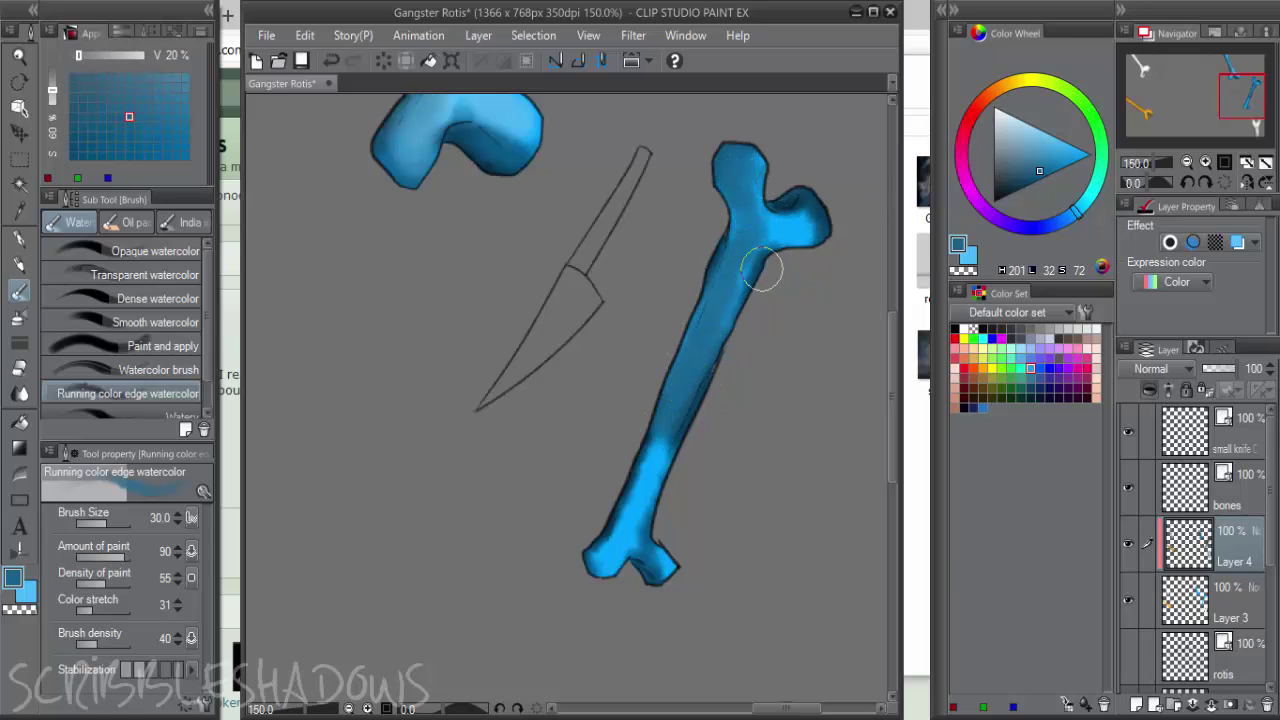
pyautogui.moveTo(762, 270); pyautogui.dragTo(628, 452)
pyautogui.click(1001, 197)
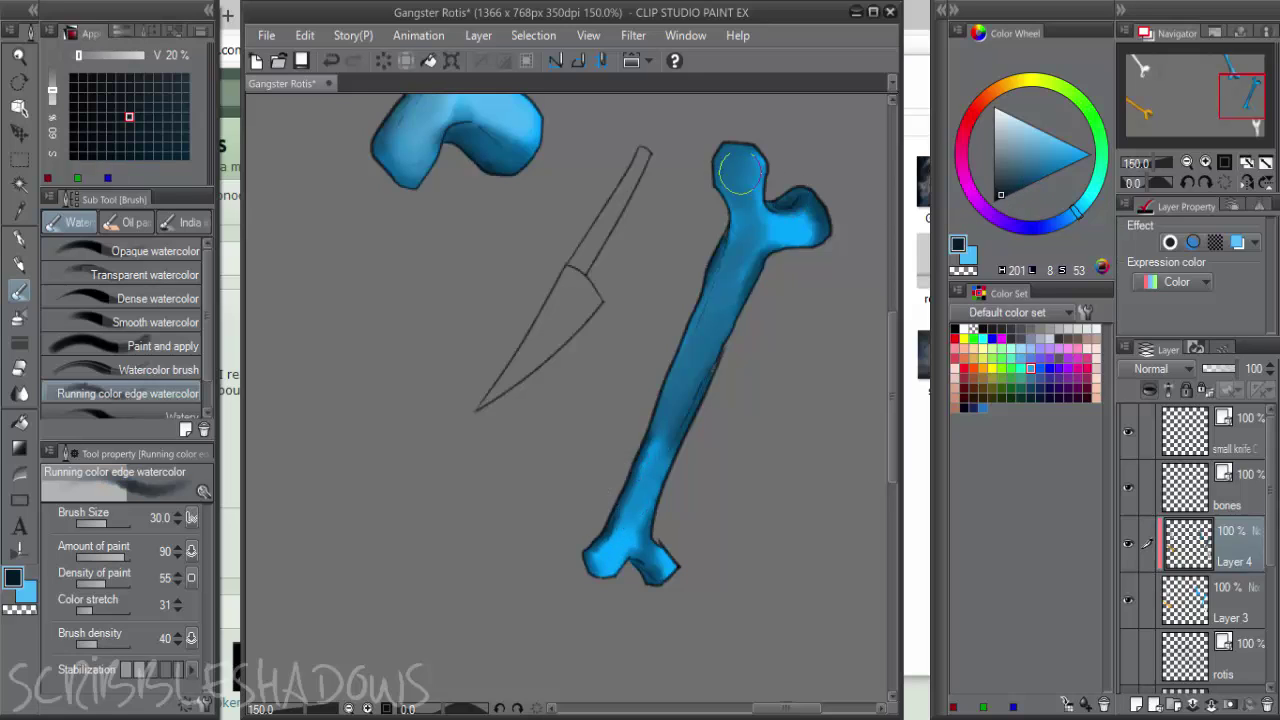
pyautogui.moveTo(735, 165)
pyautogui.mouseDown()
pyautogui.moveTo(694, 294)
pyautogui.moveTo(825, 212)
pyautogui.moveTo(766, 271)
pyautogui.moveTo(632, 535)
pyautogui.mouseUp()
pyautogui.moveTo(636, 585); pyautogui.dragTo(590, 573)
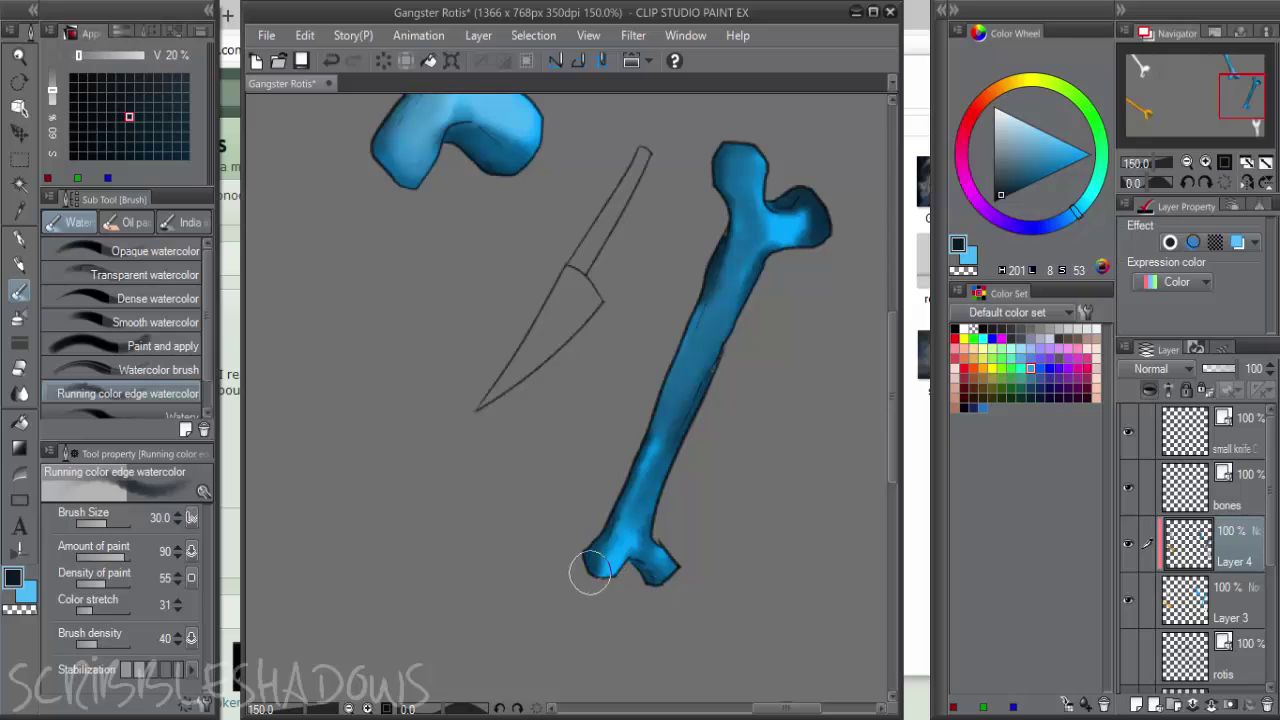
# Highlight the small blue bone's shaft, upper fork and upper lobe with pale blue
pyautogui.click(1004, 143)
pyautogui.moveTo(765, 158)
pyautogui.mouseDown()
pyautogui.moveTo(732, 214)
pyautogui.moveTo(760, 242)
pyautogui.moveTo(825, 215)
pyautogui.mouseUp()
pyautogui.click(1024, 122)
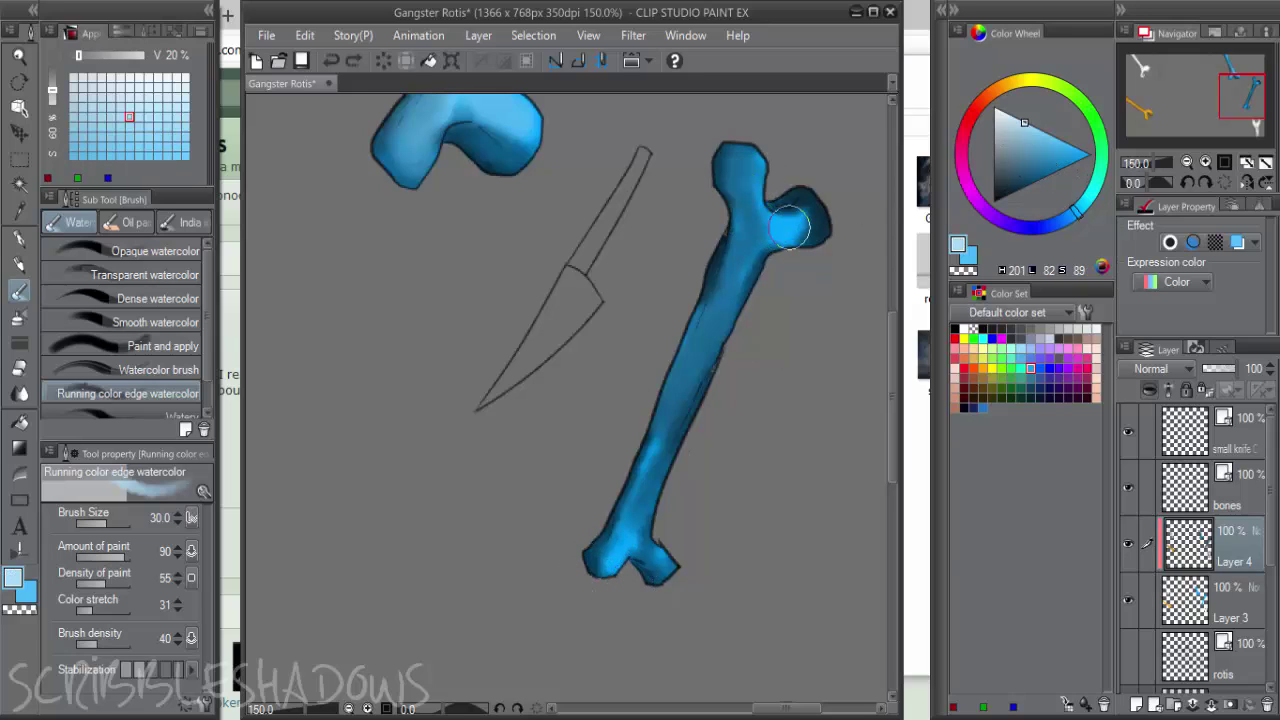
pyautogui.moveTo(748, 162)
pyautogui.mouseDown()
pyautogui.moveTo(757, 229)
pyautogui.moveTo(652, 505)
pyautogui.moveTo(612, 562)
pyautogui.moveTo(680, 457)
pyautogui.moveTo(745, 310)
pyautogui.mouseUp()
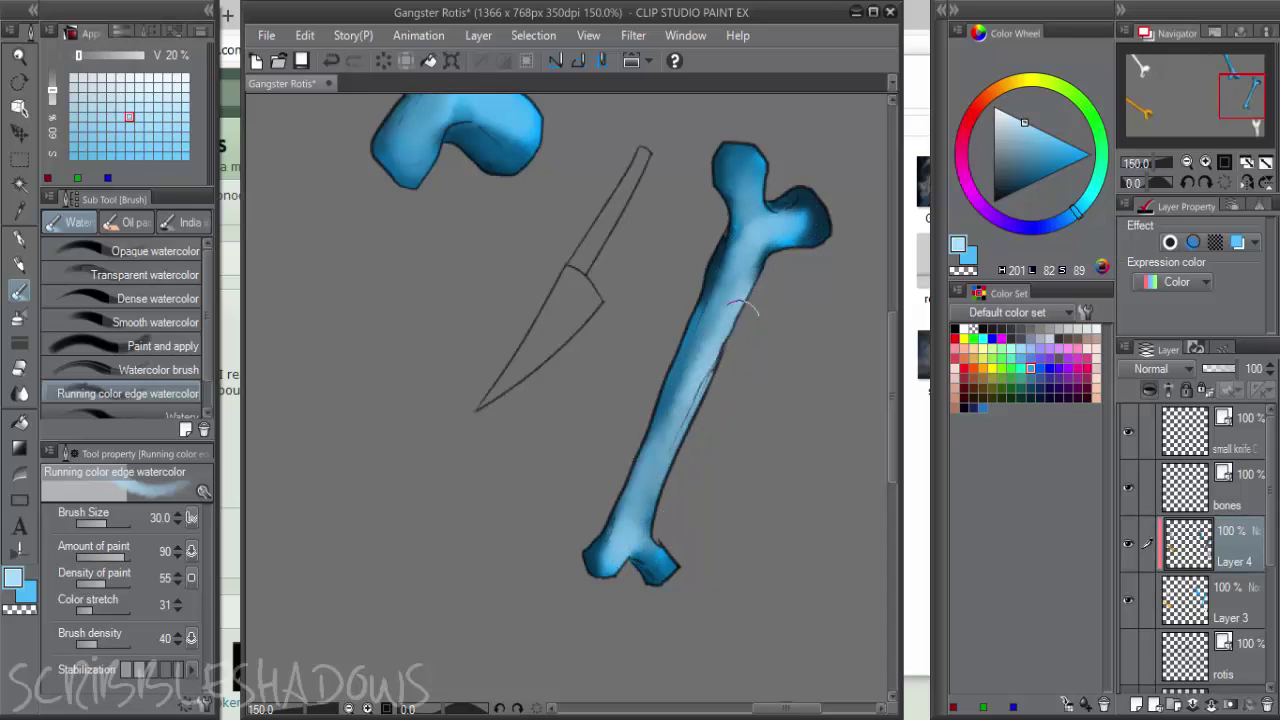
pyautogui.moveTo(785, 222); pyautogui.dragTo(735, 150)
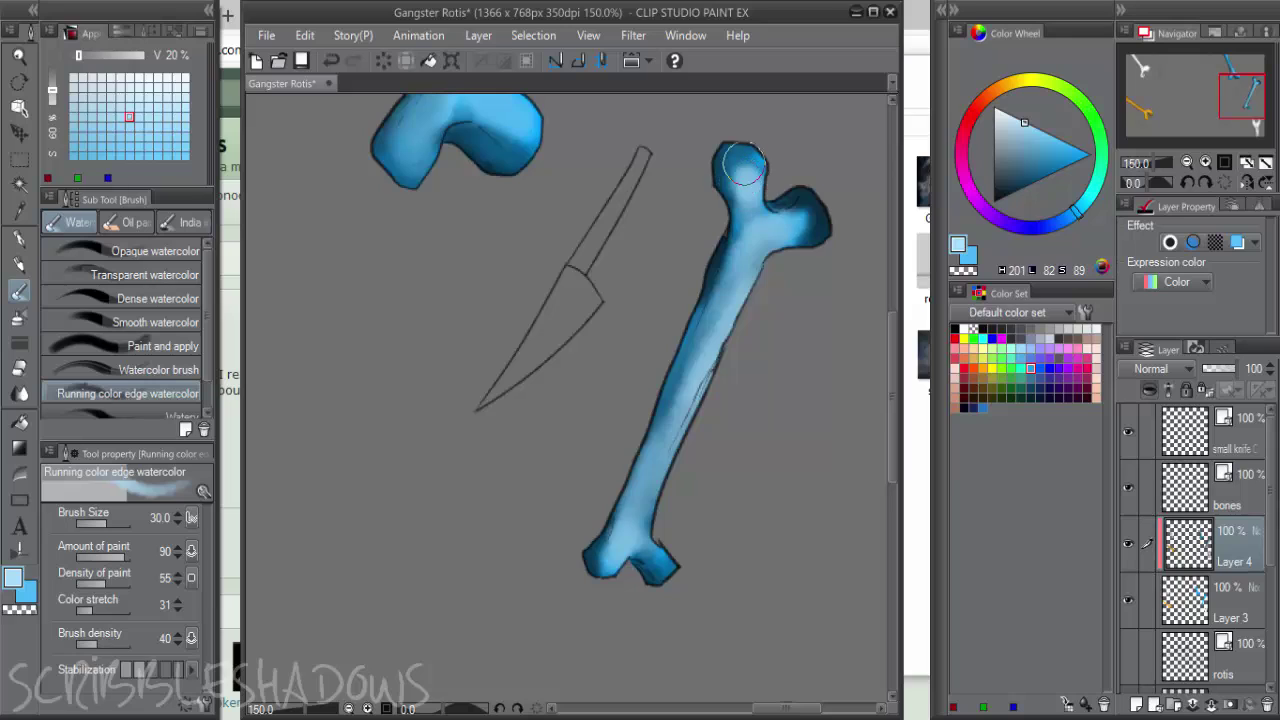
# Darken the small blue bone's right lobe, upper lobe edges and both shaft edges with a sampled dark blue
pyautogui.keyDown('alt'); pyautogui.click(797, 186); pyautogui.keyUp('alt')
pyautogui.keyDown('alt'); pyautogui.click(815, 210); pyautogui.keyUp('alt')
pyautogui.moveTo(815, 210); pyautogui.dragTo(790, 232)
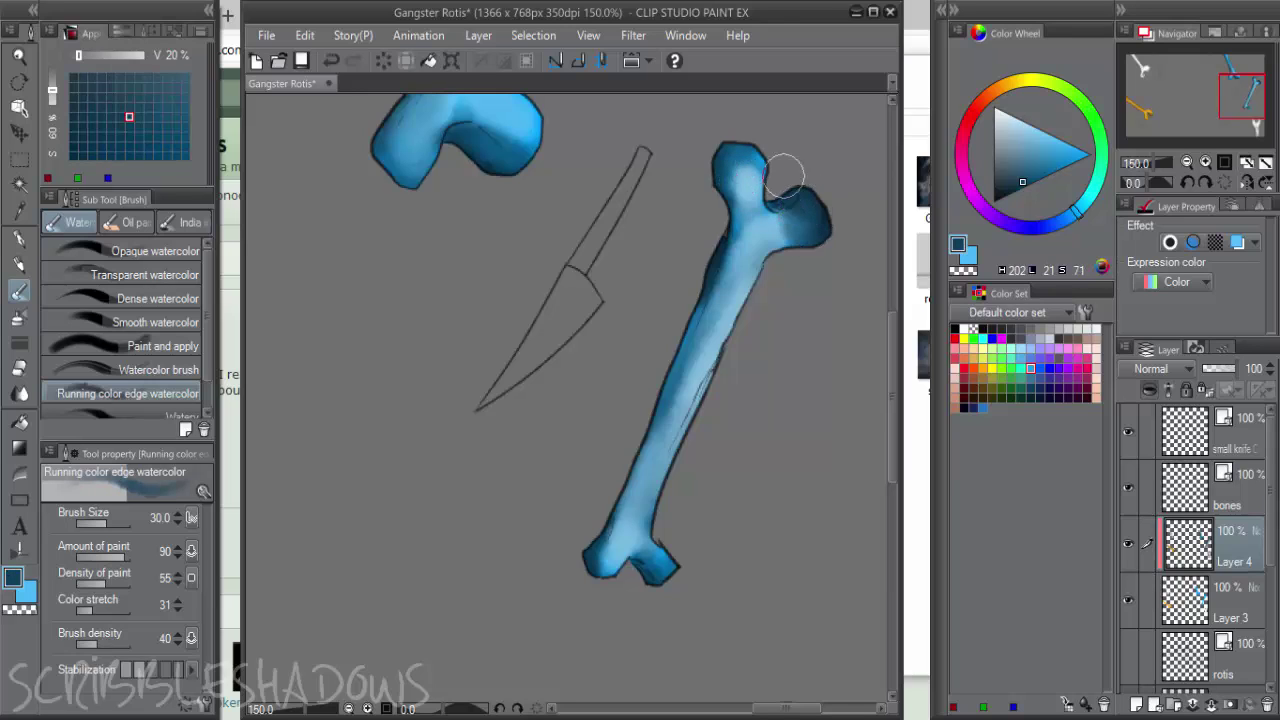
pyautogui.moveTo(762, 162); pyautogui.dragTo(711, 177)
pyautogui.moveTo(722, 232)
pyautogui.mouseDown()
pyautogui.moveTo(626, 477)
pyautogui.moveTo(642, 593)
pyautogui.mouseUp()
pyautogui.moveTo(690, 556)
pyautogui.mouseDown()
pyautogui.moveTo(700, 414)
pyautogui.moveTo(728, 392)
pyautogui.mouseUp()
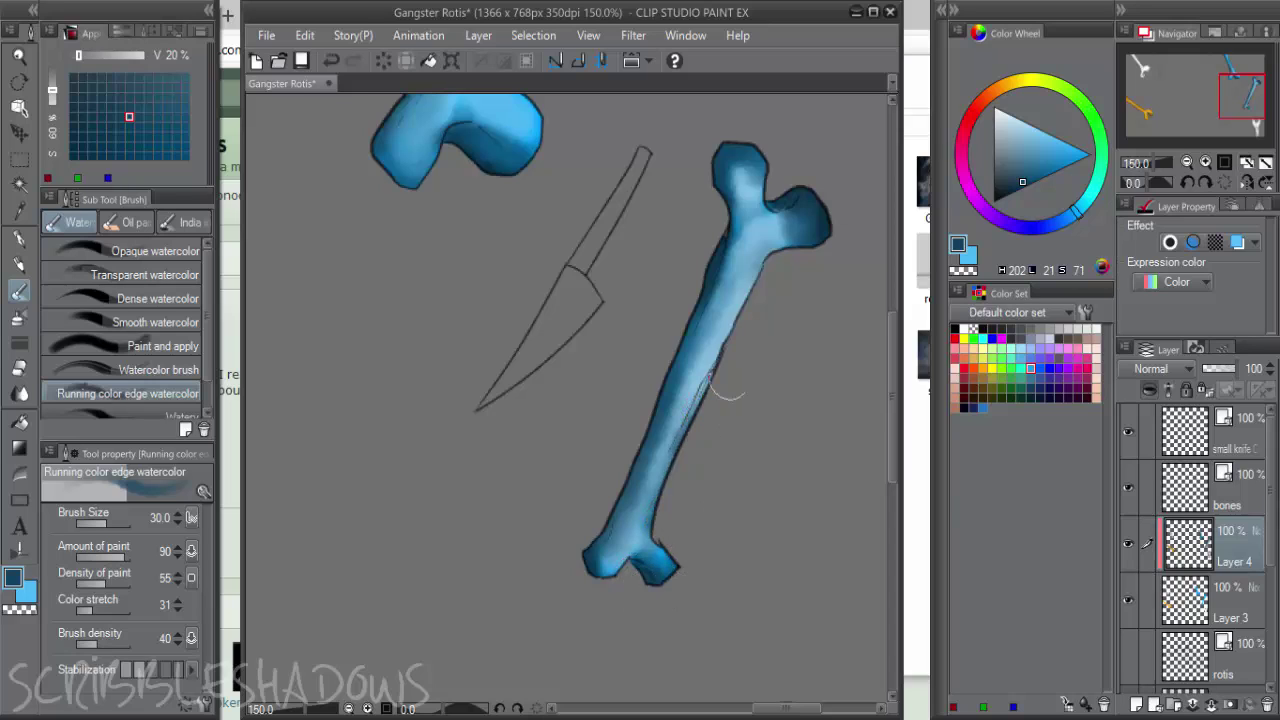
pyautogui.moveTo(690, 462)
pyautogui.mouseDown()
pyautogui.moveTo(749, 286)
pyautogui.moveTo(726, 363)
pyautogui.moveTo(727, 340)
pyautogui.mouseUp()
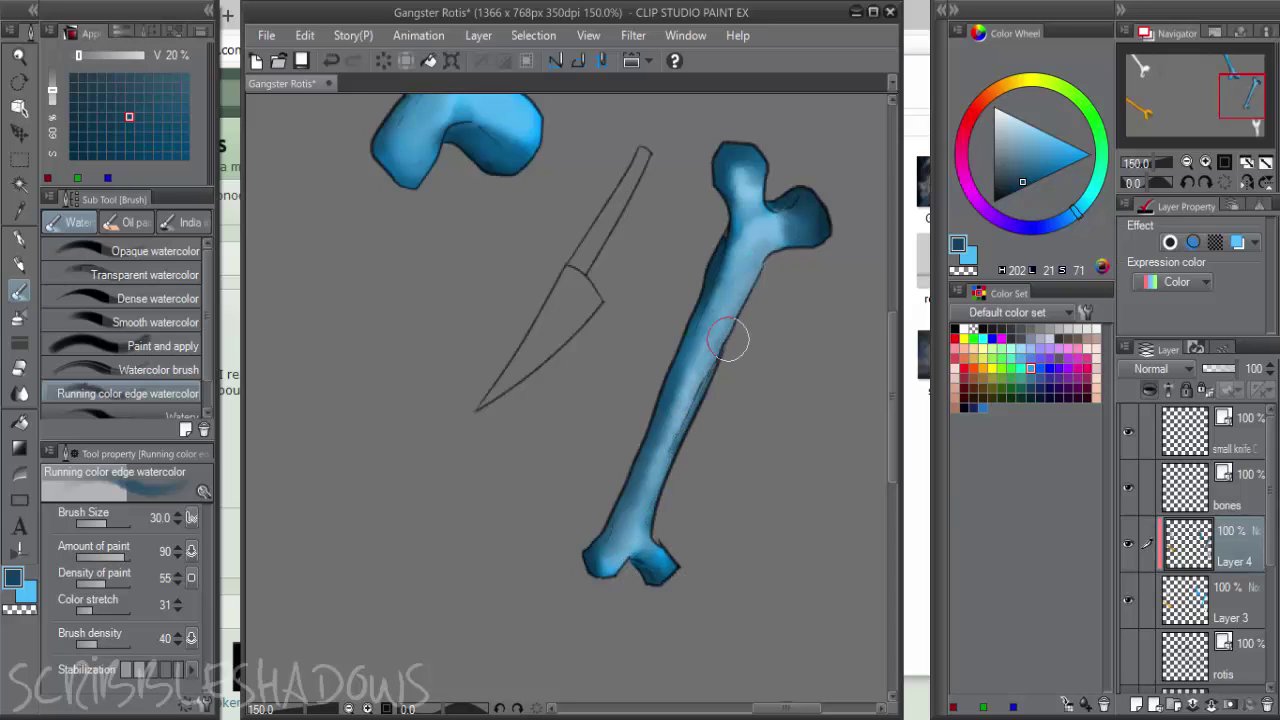
# Blend the small blue bone's shaft, neck and right lobe with light blue
pyautogui.click(1056, 138)
pyautogui.moveTo(766, 195); pyautogui.dragTo(692, 388)
pyautogui.moveTo(652, 490); pyautogui.dragTo(695, 378)
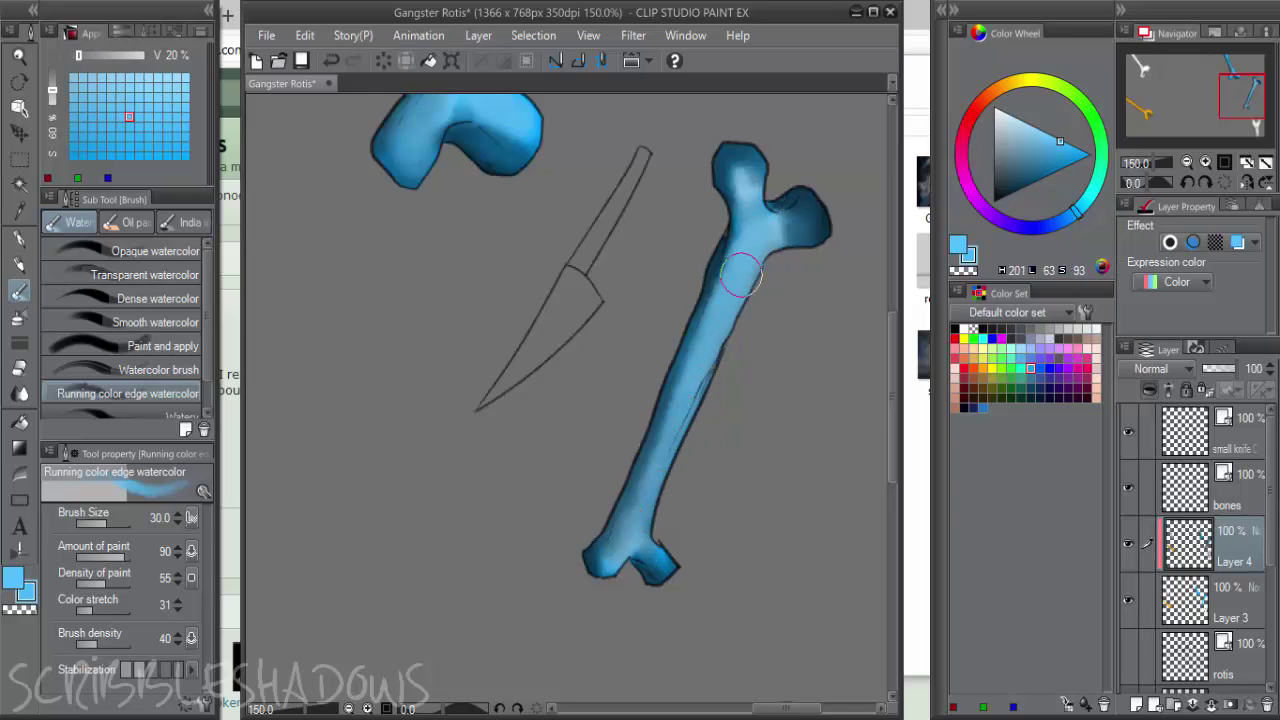
pyautogui.moveTo(740, 278); pyautogui.dragTo(755, 172)
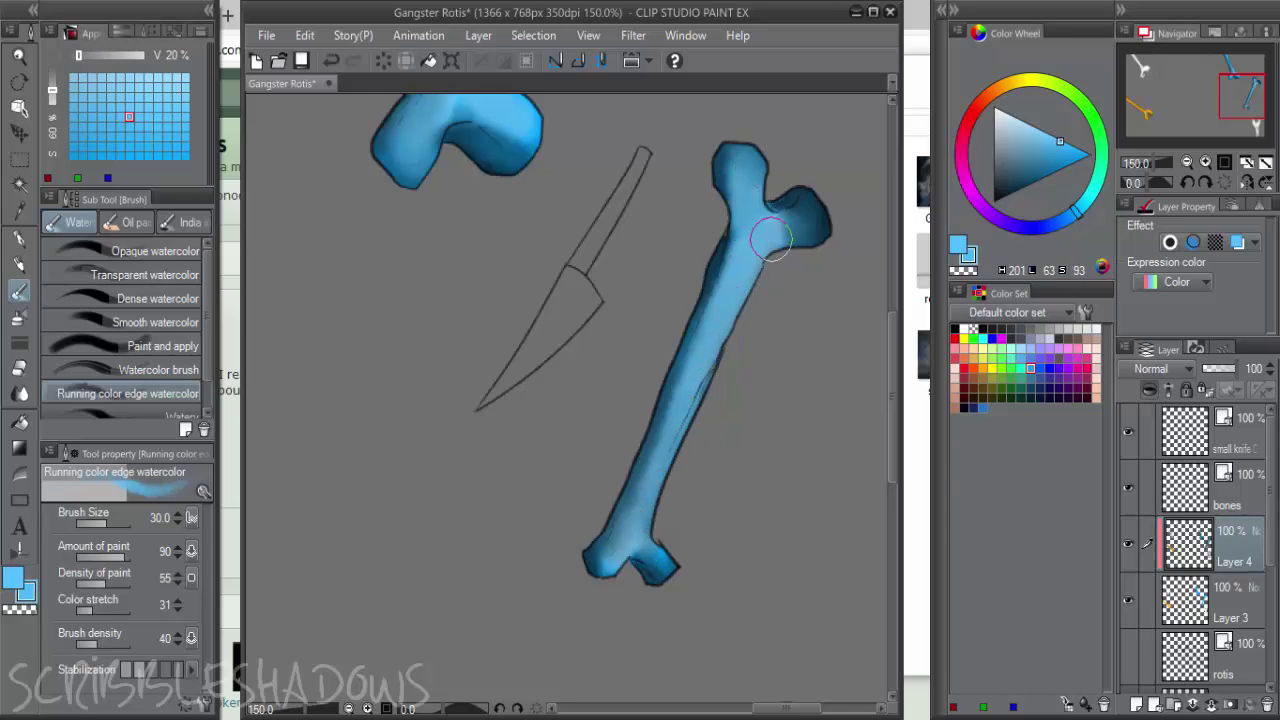
pyautogui.moveTo(771, 240); pyautogui.dragTo(809, 224)
# Shade the small blue bone from its upper lobe down the shaft to the lower-left lobe with a sampled dark blue
pyautogui.press('x')
pyautogui.keyDown('alt'); pyautogui.click(725, 160); pyautogui.keyUp('alt')
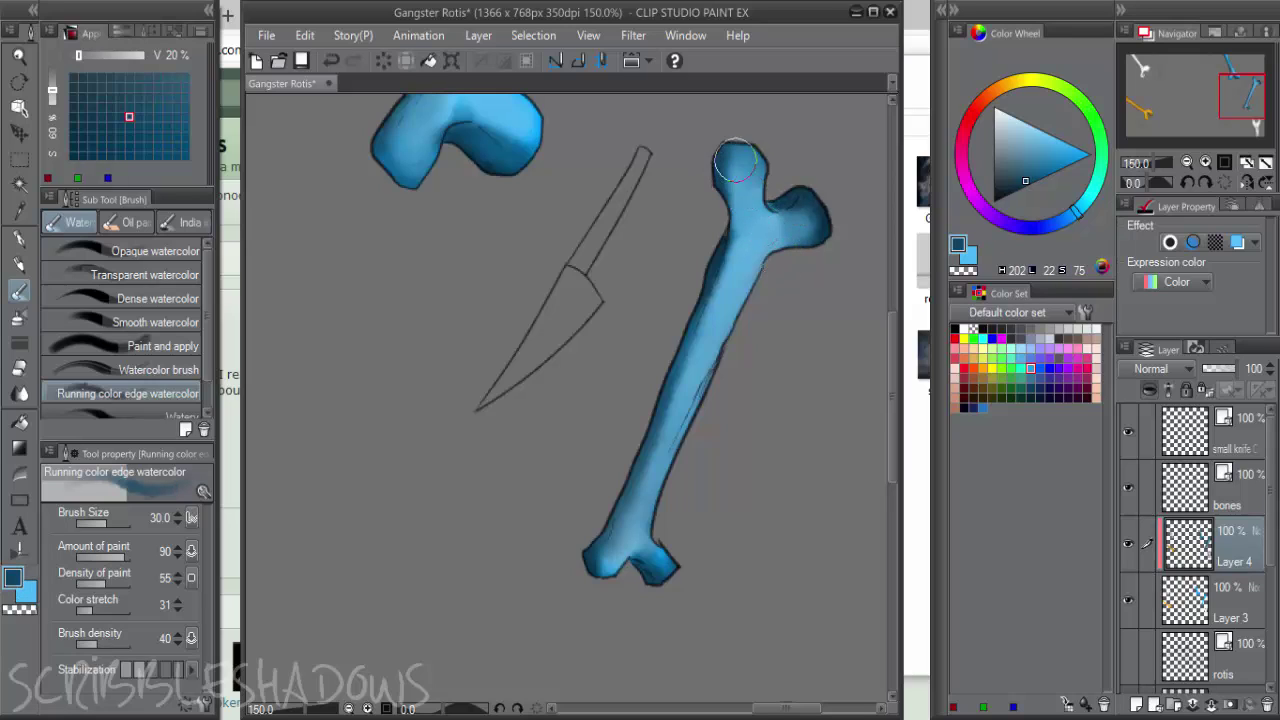
pyautogui.moveTo(728, 165)
pyautogui.mouseDown()
pyautogui.moveTo(757, 143)
pyautogui.moveTo(720, 214)
pyautogui.moveTo(669, 509)
pyautogui.moveTo(606, 523)
pyautogui.moveTo(601, 563)
pyautogui.mouseUp()
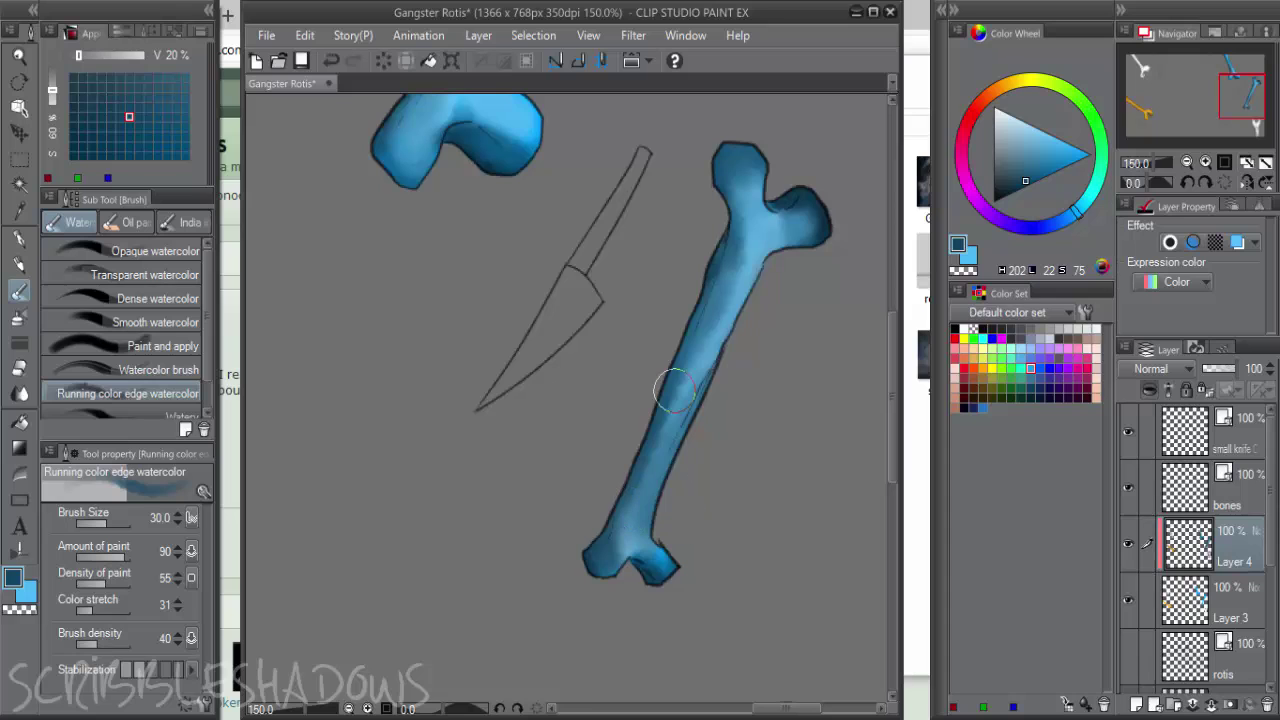
# Brighten the centre of the small blue bone's shaft with light blue
pyautogui.scroll(-1, 789, 293)
pyautogui.scroll(-1, 828, 349)
pyautogui.moveTo(847, 376); pyautogui.dragTo(859, 300)
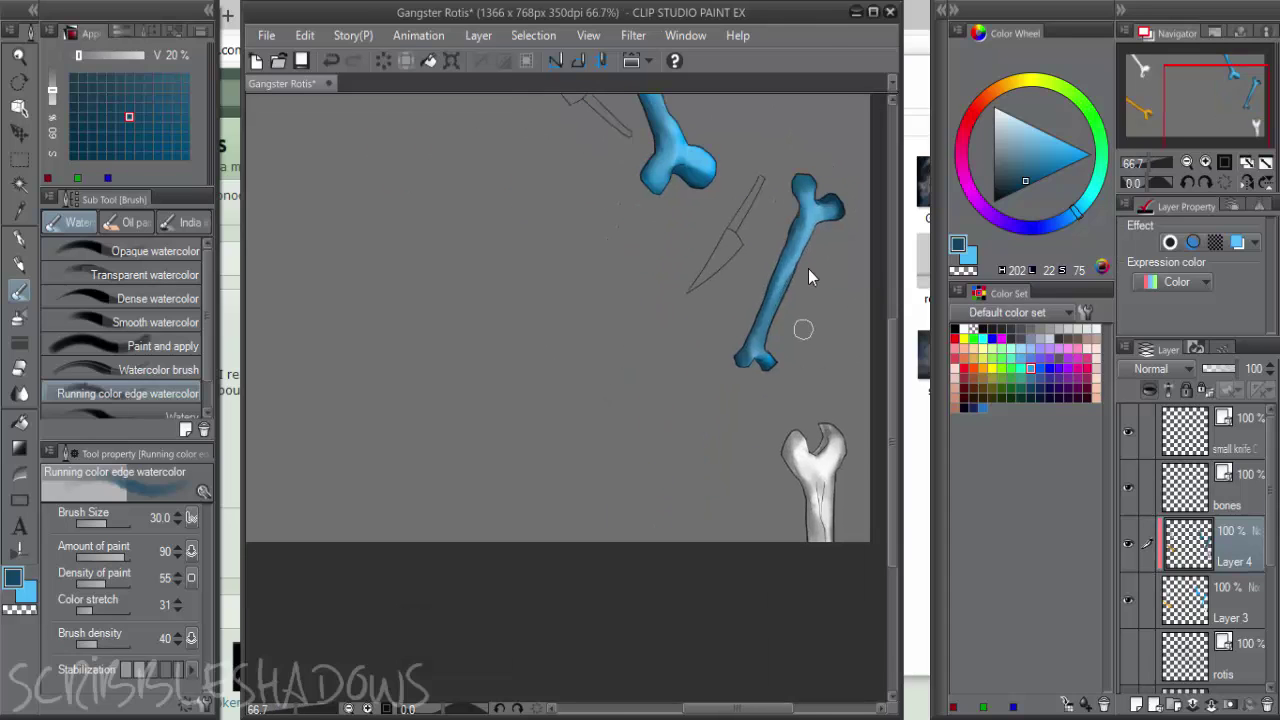
pyautogui.scroll(2, 805, 325)
pyautogui.moveTo(806, 365)
pyautogui.mouseDown()
pyautogui.moveTo(791, 319)
pyautogui.moveTo(670, 460)
pyautogui.mouseUp()
pyautogui.press('x')
pyautogui.moveTo(687, 320); pyautogui.dragTo(595, 536)
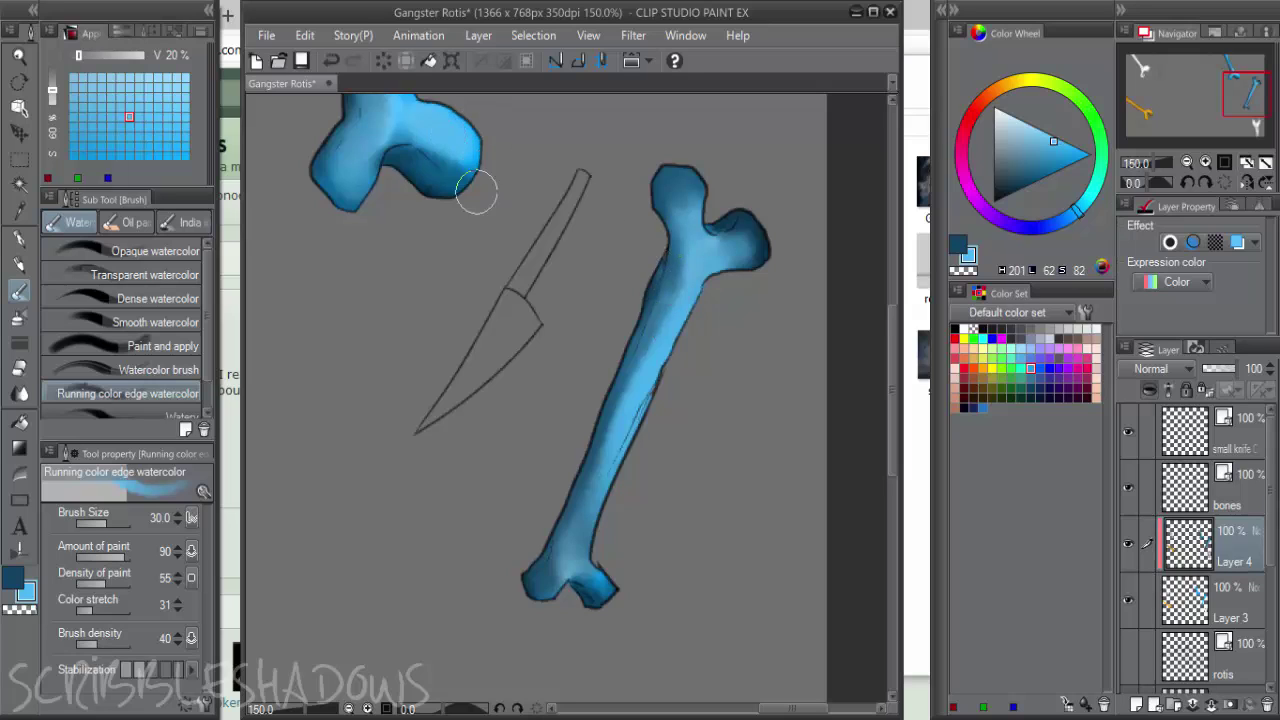
# Refine the small blue bone's upper lobes, lower lobes and right shaft edge with sampled light and dark blues
pyautogui.keyDown('alt'); pyautogui.click(403, 129); pyautogui.keyUp('alt')
pyautogui.moveTo(655, 188)
pyautogui.mouseDown()
pyautogui.moveTo(668, 222)
pyautogui.moveTo(698, 206)
pyautogui.moveTo(672, 198)
pyautogui.moveTo(695, 212)
pyautogui.moveTo(688, 195)
pyautogui.moveTo(737, 238)
pyautogui.moveTo(721, 264)
pyautogui.moveTo(728, 213)
pyautogui.moveTo(720, 221)
pyautogui.moveTo(740, 207)
pyautogui.mouseUp()
pyautogui.press('x')
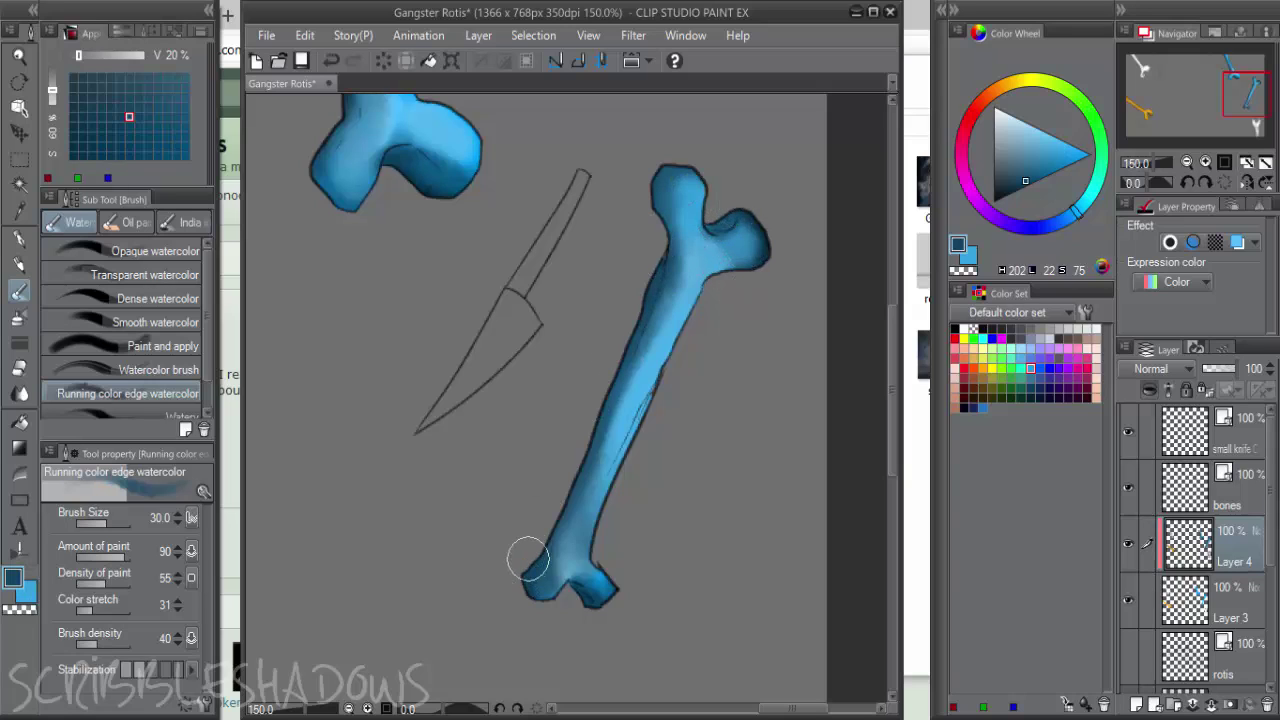
pyautogui.keyDown('alt'); pyautogui.click(570, 562); pyautogui.keyUp('alt')
pyautogui.moveTo(562, 572); pyautogui.dragTo(568, 554)
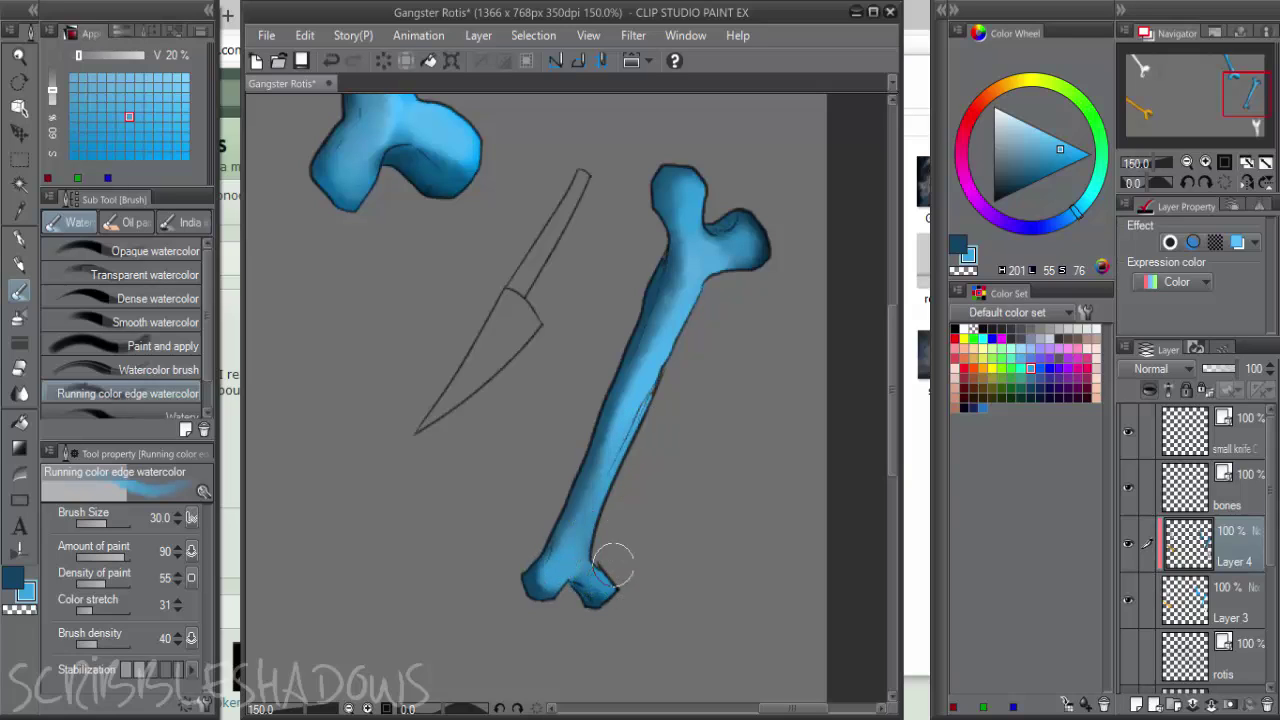
pyautogui.keyDown('alt'); pyautogui.click(596, 578); pyautogui.keyUp('alt')
pyautogui.moveTo(652, 402); pyautogui.dragTo(632, 446)
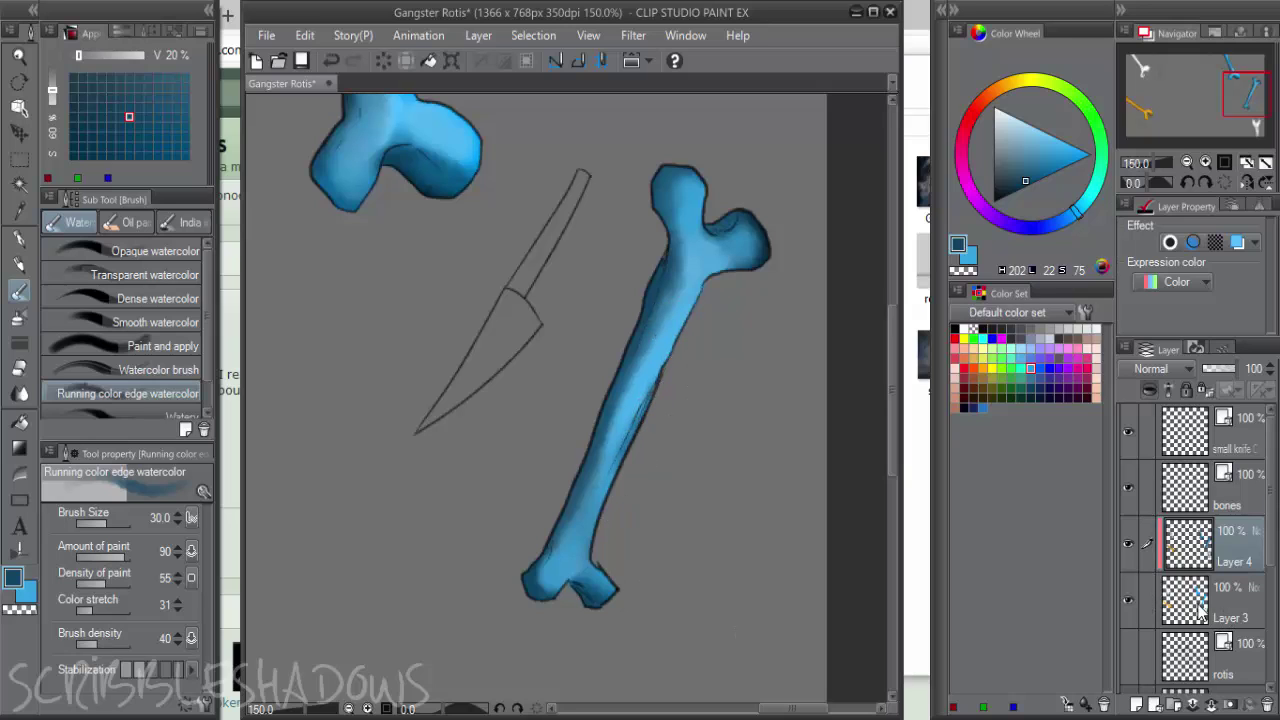
# Merge Layer 3 and the clipped Layer 4 into a single bone colour layer
pyautogui.click(1149, 599)
pyautogui.rightClick(1239, 600)
pyautogui.click(1190, 514)
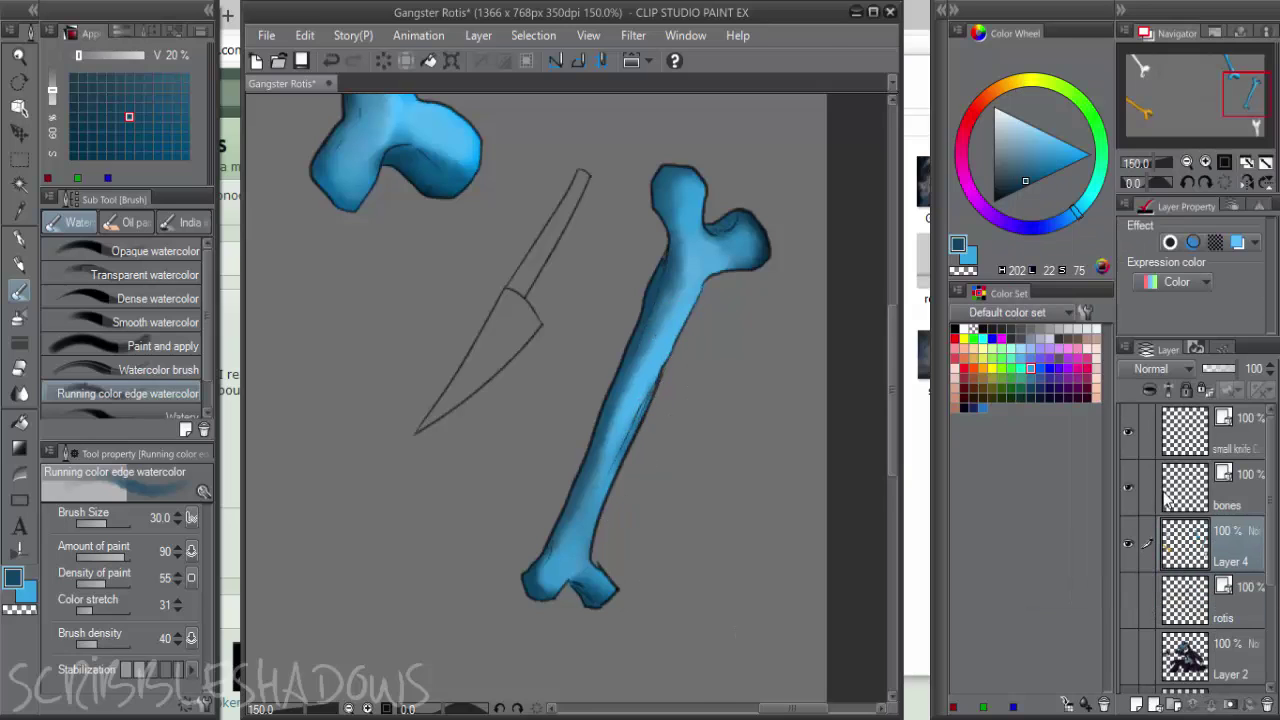
pyautogui.hotkey('ctrl', '-')
pyautogui.hotkey('ctrl', '-')
pyautogui.moveTo(590, 388); pyautogui.dragTo(877, 402)
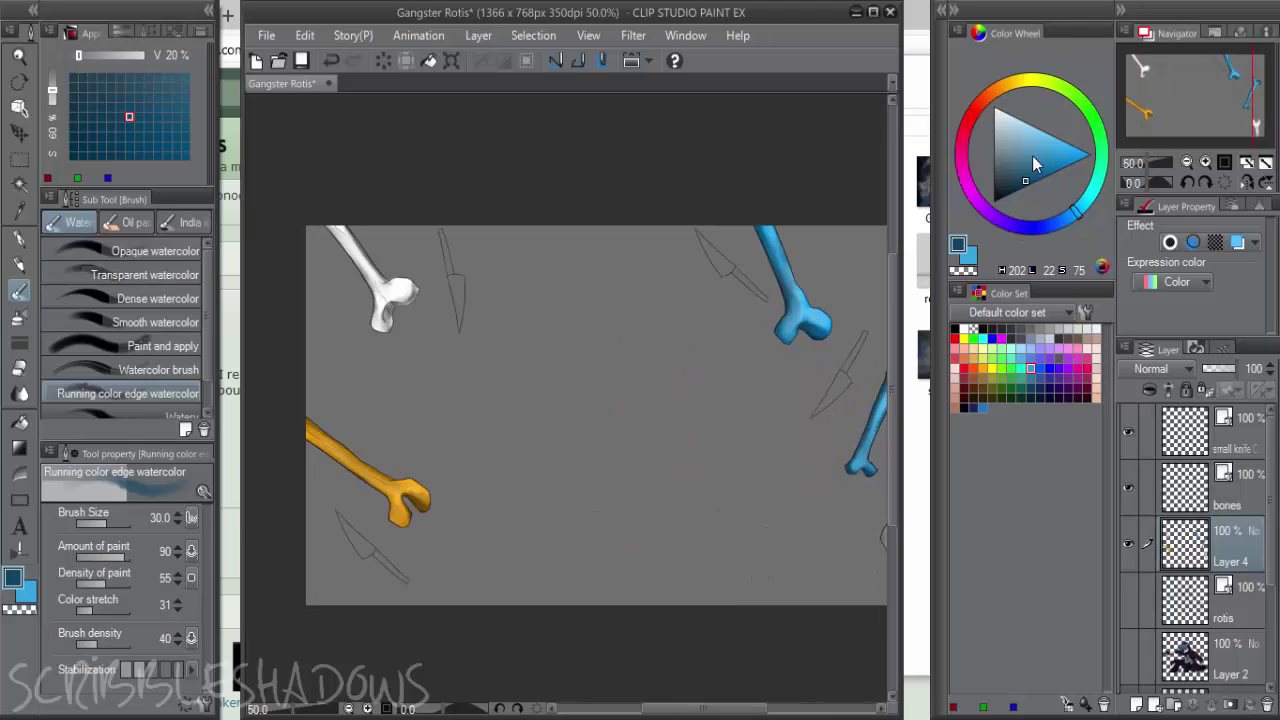
# Set the main drawing colour to black and the sub colour to white
pyautogui.click(968, 256)
pyautogui.moveTo(1033, 163)
pyautogui.mouseDown()
pyautogui.moveTo(966, 48)
pyautogui.moveTo(970, 225)
pyautogui.mouseUp()
pyautogui.click(958, 244)
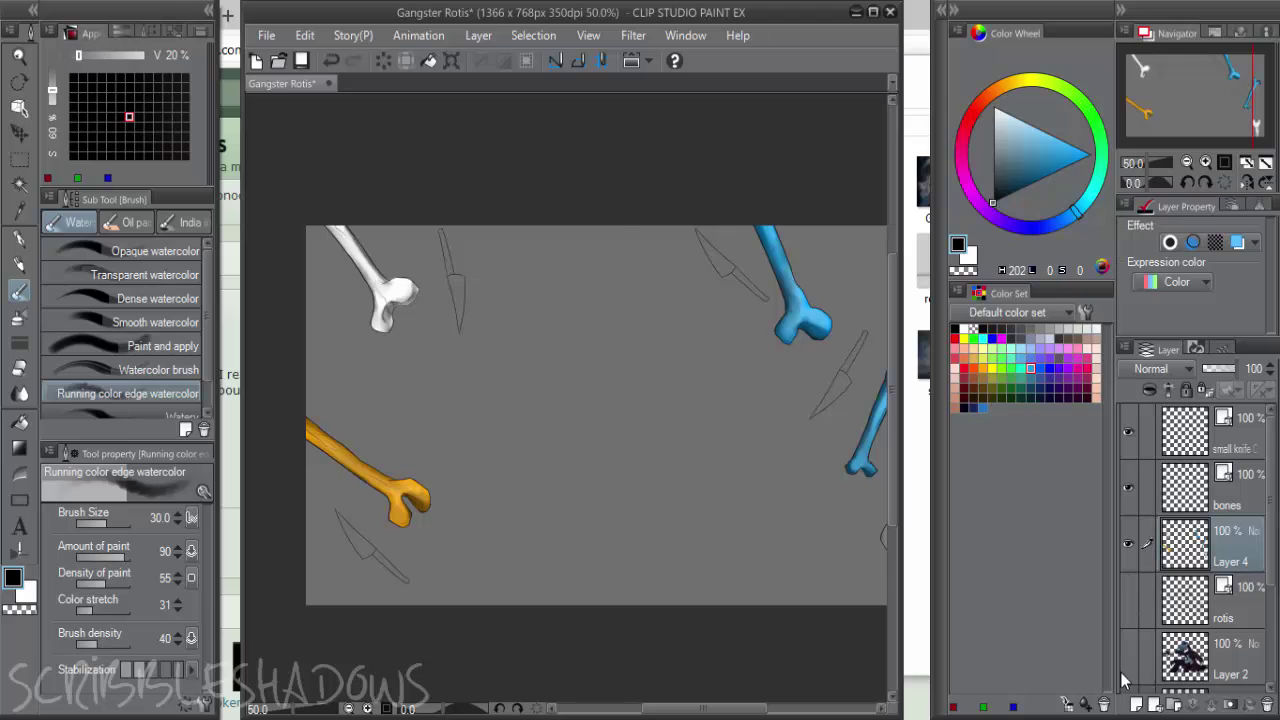
# Show the rotis and Layer 2 character layers, and merge Layer 4 with the bones line-art layer
pyautogui.moveTo(1128, 657); pyautogui.dragTo(1128, 600)
pyautogui.moveTo(825, 598); pyautogui.dragTo(713, 584)
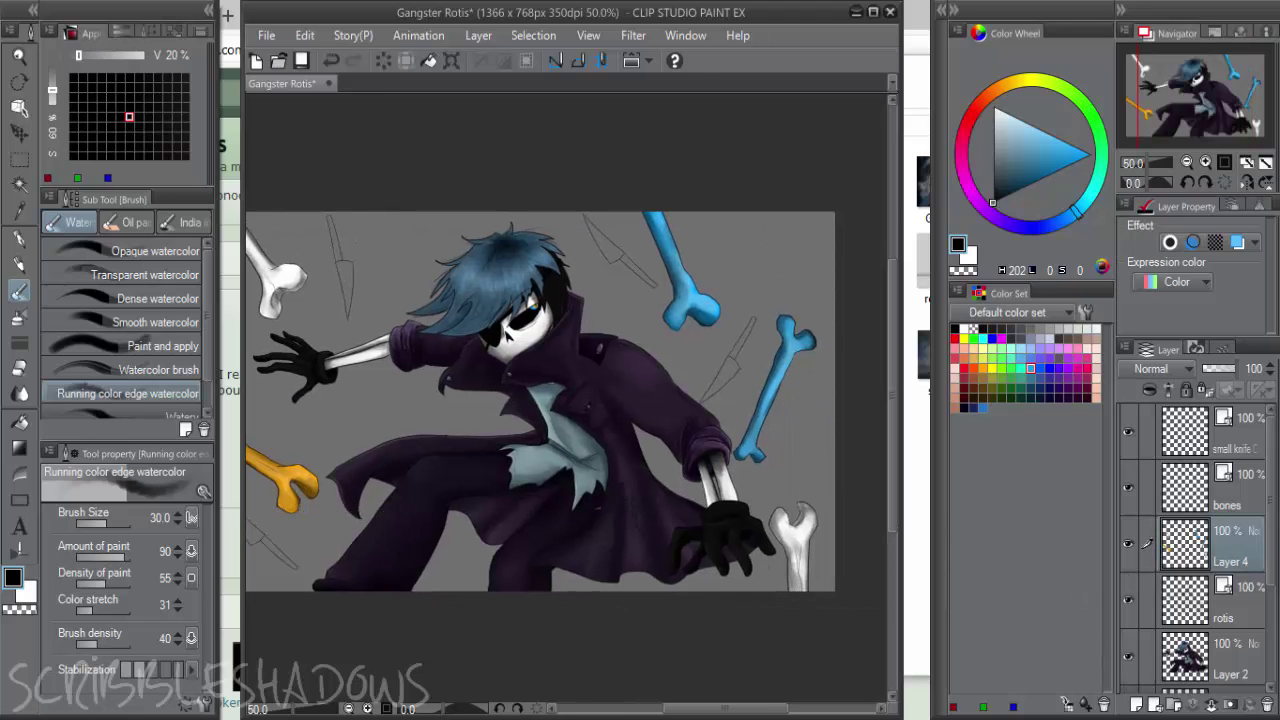
pyautogui.rightClick(1245, 550)
pyautogui.click(1163, 482)
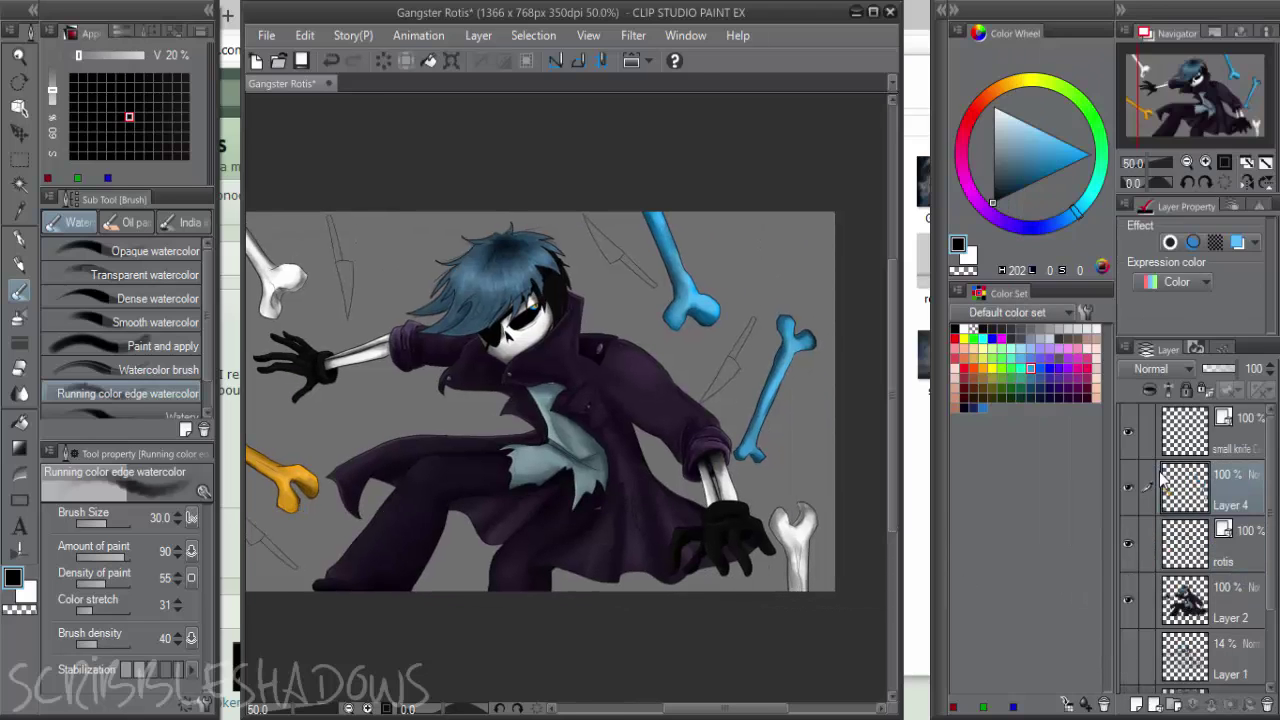
# Check the merged layer's content by toggling its visibility, and rename it "bones"
pyautogui.click(1128, 487)
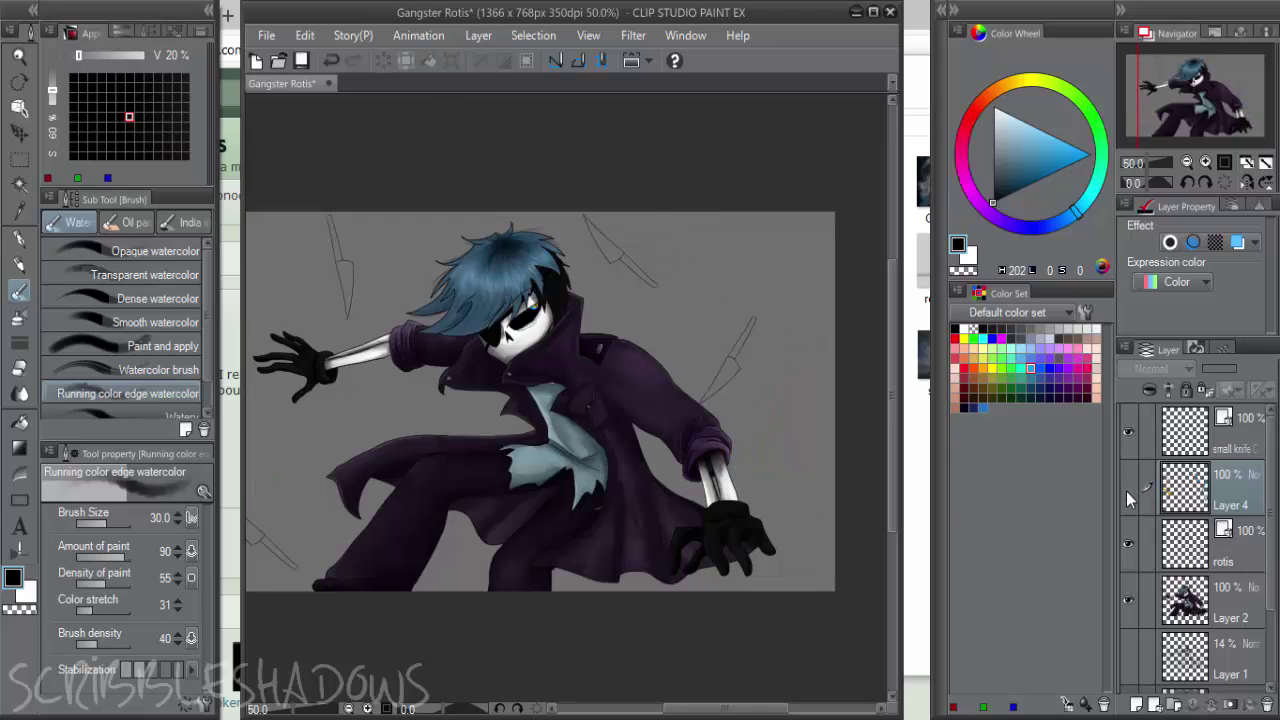
pyautogui.click(1128, 487)
pyautogui.doubleClick(1230, 504)
pyautogui.write('bon')
pyautogui.press('Escape')
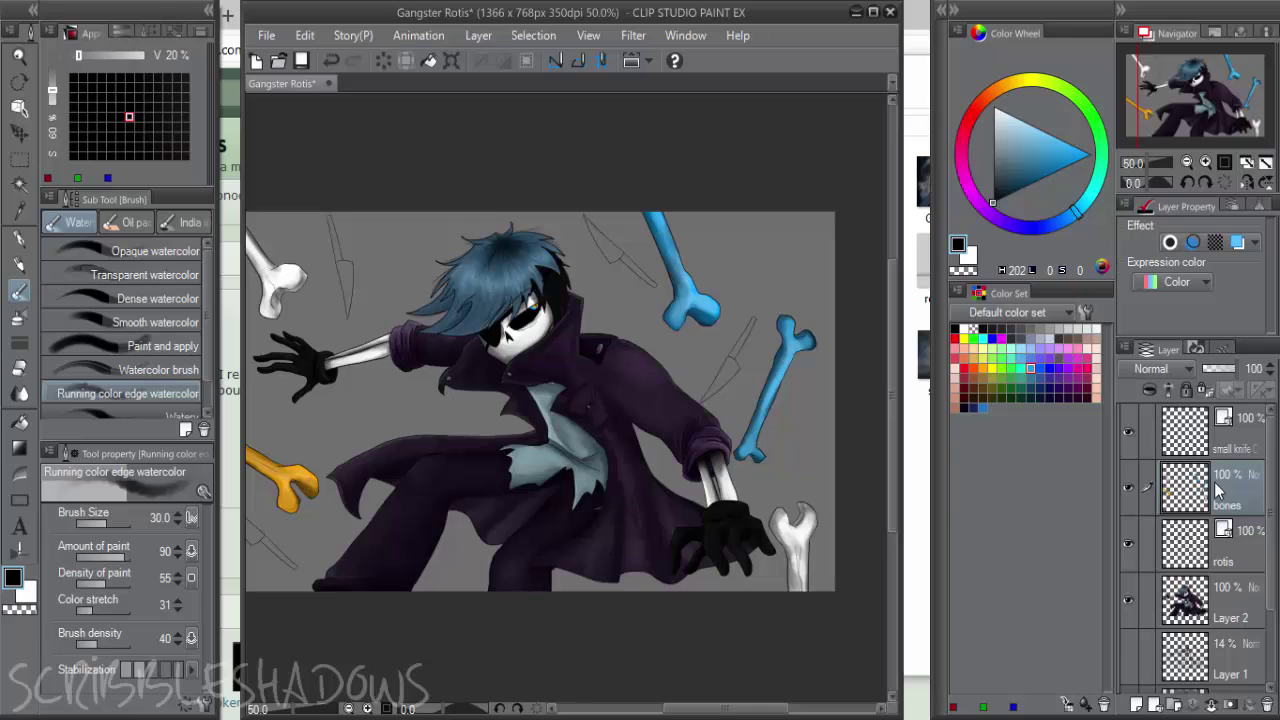
# Duplicate the bones layer, place the copy beneath the original, and hide the original
pyautogui.hotkey('ctrl', 'v')
pyautogui.moveTo(1240, 506); pyautogui.dragTo(1230, 571)
pyautogui.click(1129, 487)
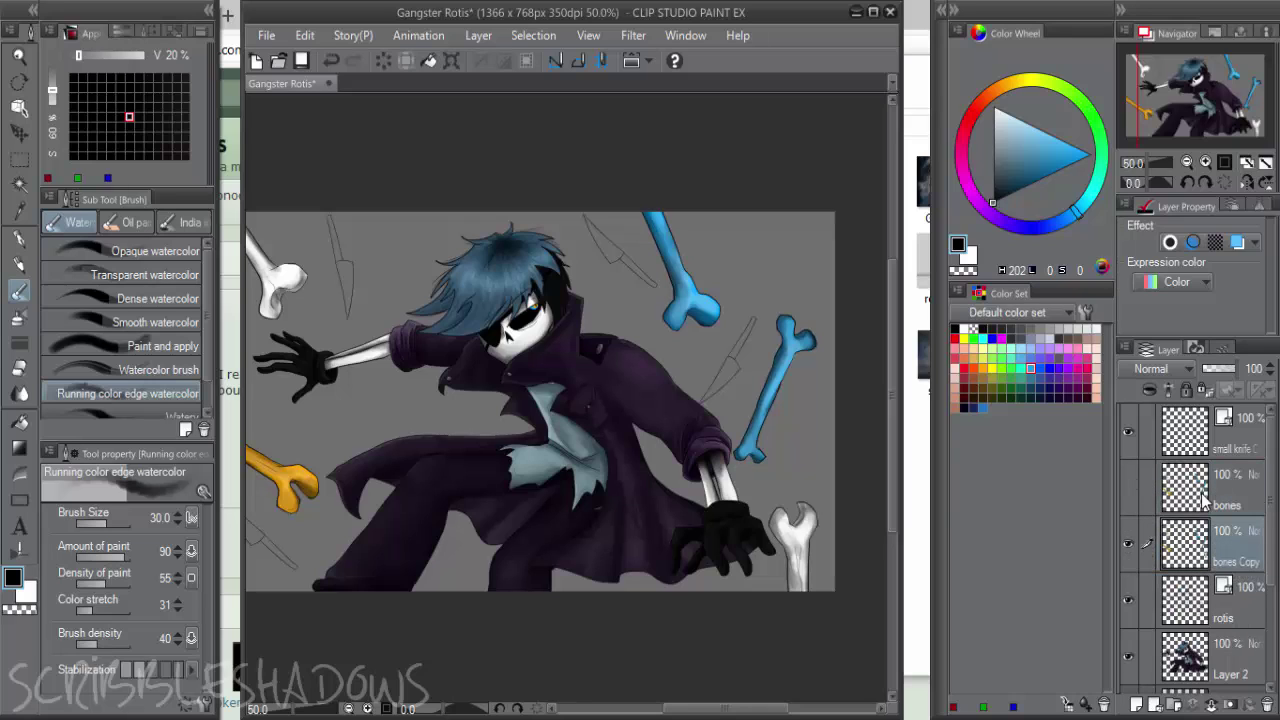
# Apply a Movable blur to the bones Copy layer with area 17.43, direction -141, position Front and Smooth mode
pyautogui.click(640, 38)
pyautogui.moveTo(665, 57)
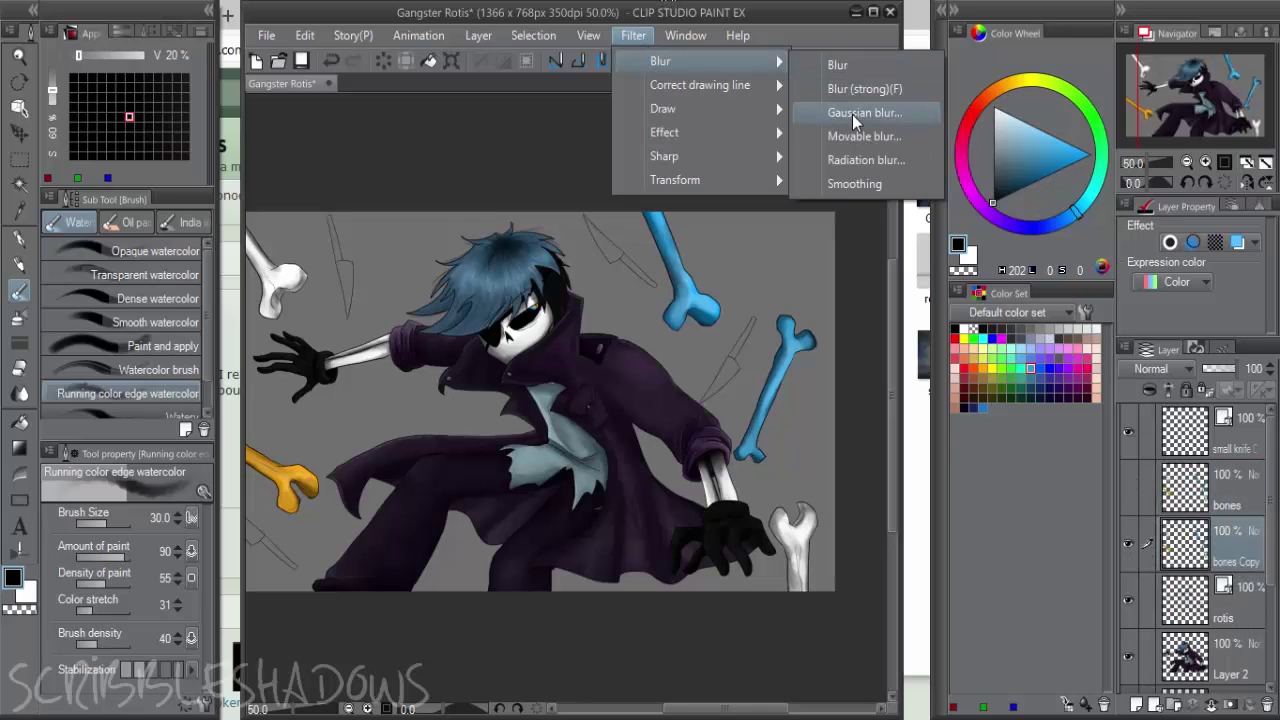
pyautogui.click(845, 140)
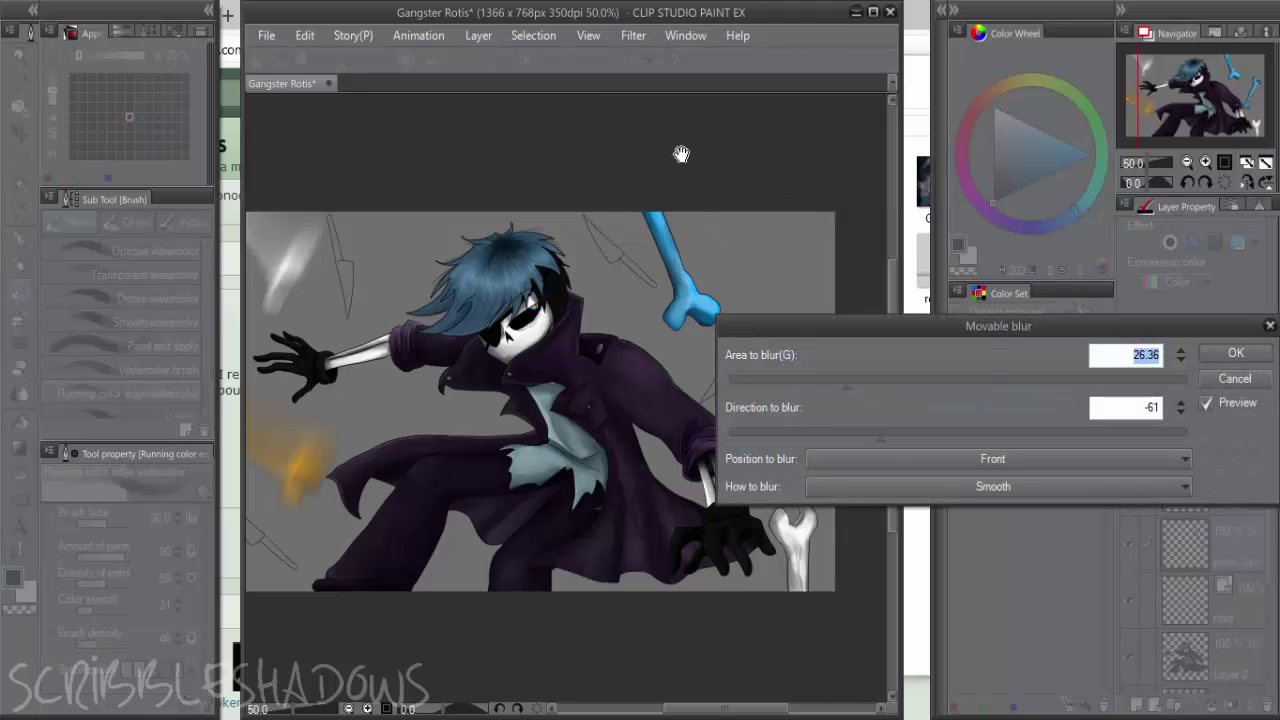
pyautogui.moveTo(670, 154); pyautogui.dragTo(782, 137)
pyautogui.click(805, 381)
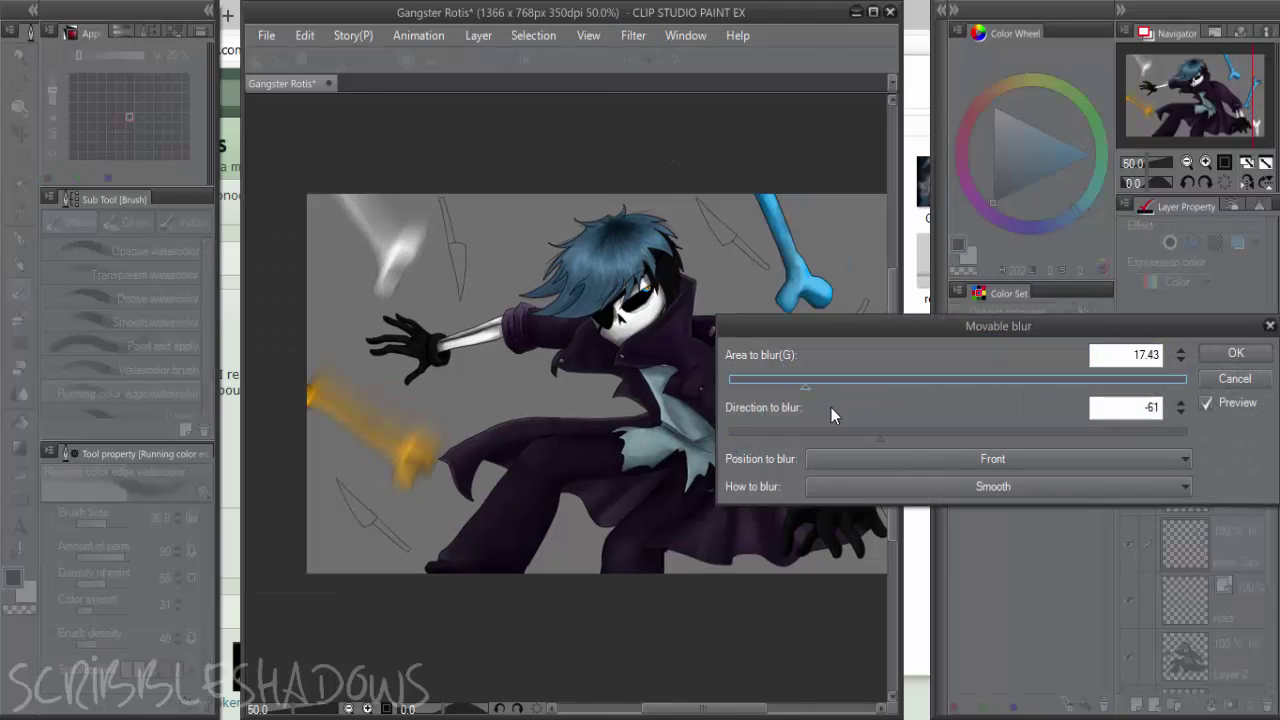
pyautogui.moveTo(797, 432); pyautogui.dragTo(777, 432)
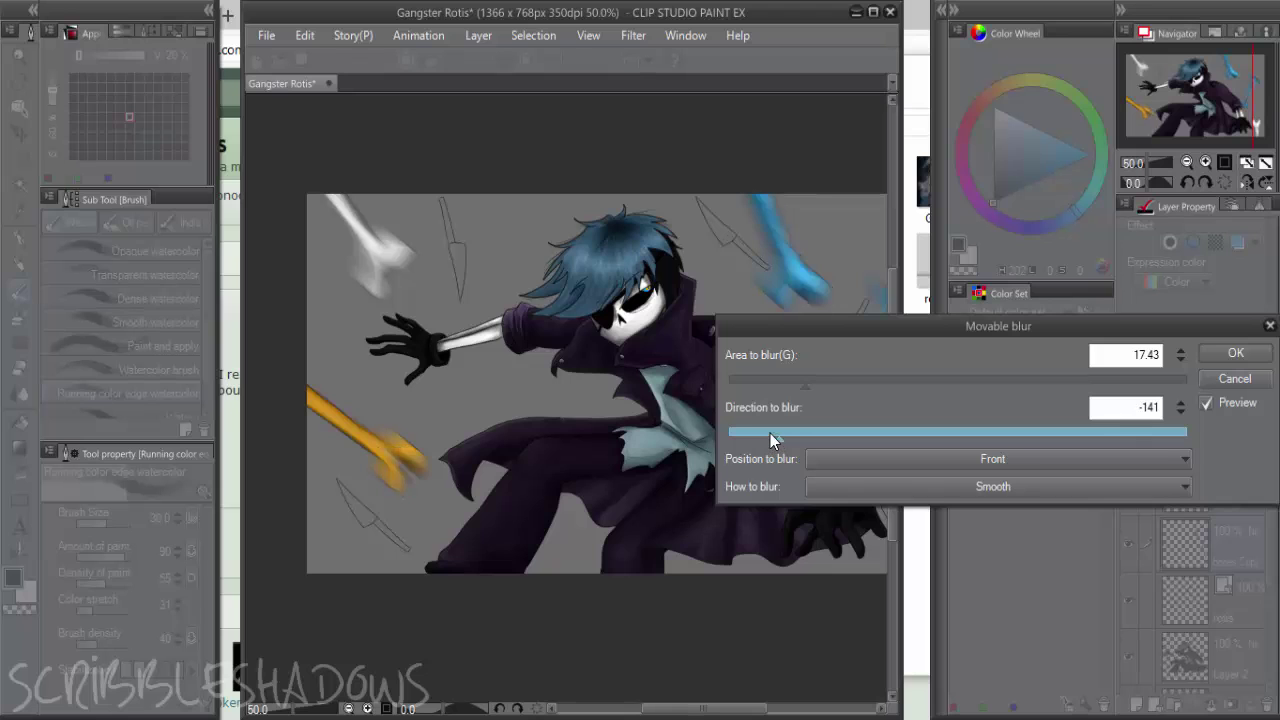
pyautogui.click(1234, 354)
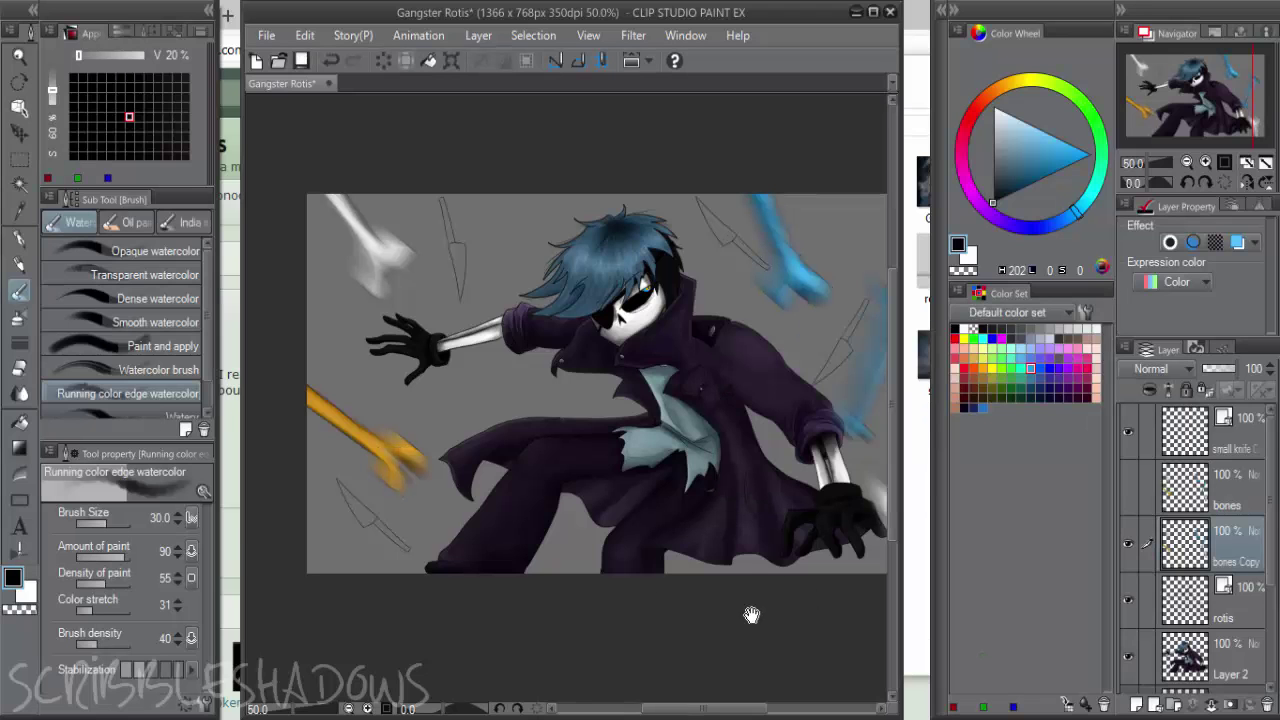
# Show the original bones layer above the blurred copy and make it the active layer
pyautogui.moveTo(751, 615); pyautogui.dragTo(850, 640)
pyautogui.click(1128, 487)
pyautogui.click(1245, 497)
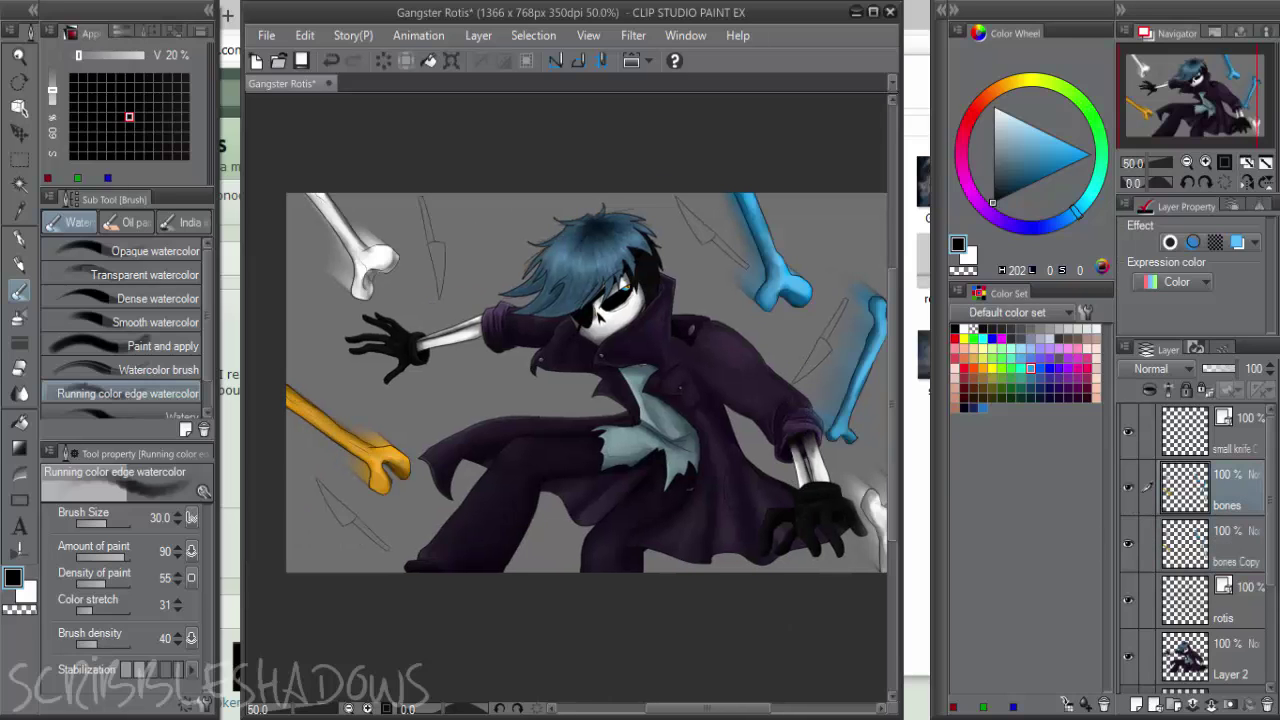
# Erase the outer edges of the upper-left white bone with the Soft eraser, enlarged to size 50, so the blur shows through
pyautogui.press('e')
pyautogui.click(130, 291)
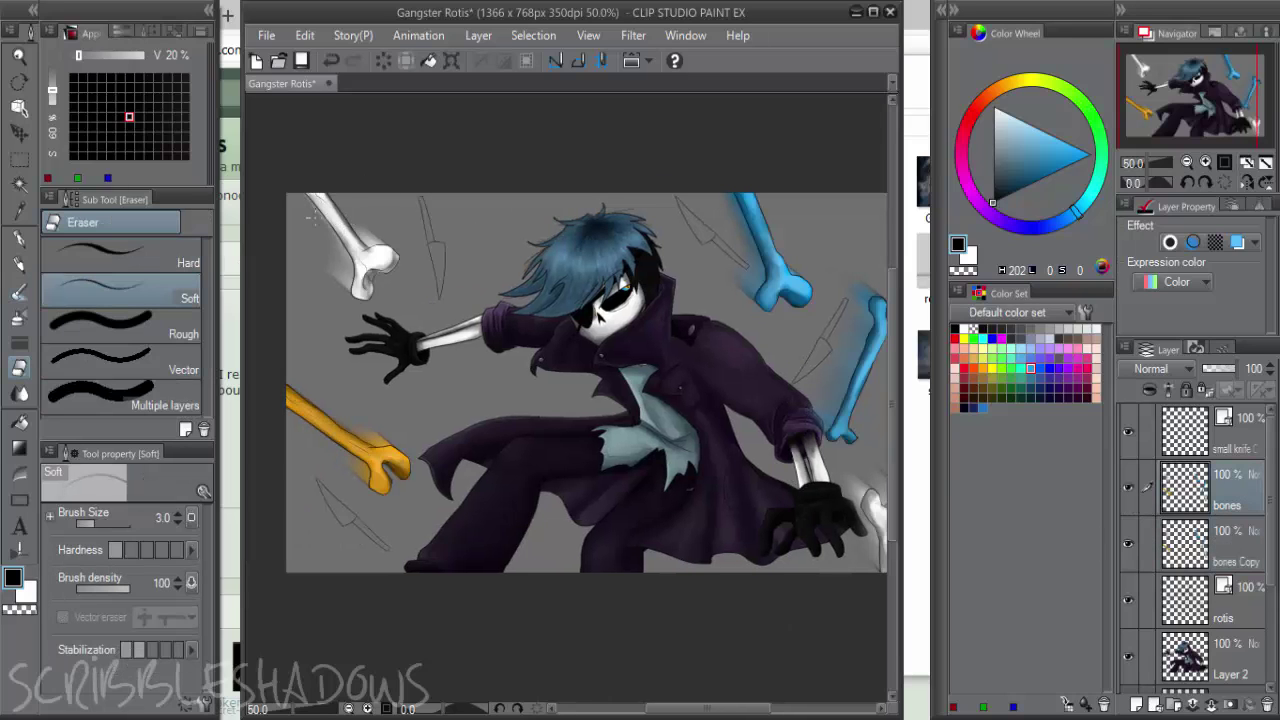
pyautogui.press(']')
pyautogui.press(']')
pyautogui.press(']')
pyautogui.press(']')
pyautogui.press(']')
pyautogui.press(']')
pyautogui.press(']')
pyautogui.press(']')
pyautogui.press(']')
pyautogui.press(']')
pyautogui.press(']')
pyautogui.press(']')
pyautogui.press(']')
pyautogui.press(']')
pyautogui.scroll(2, 367, 239)
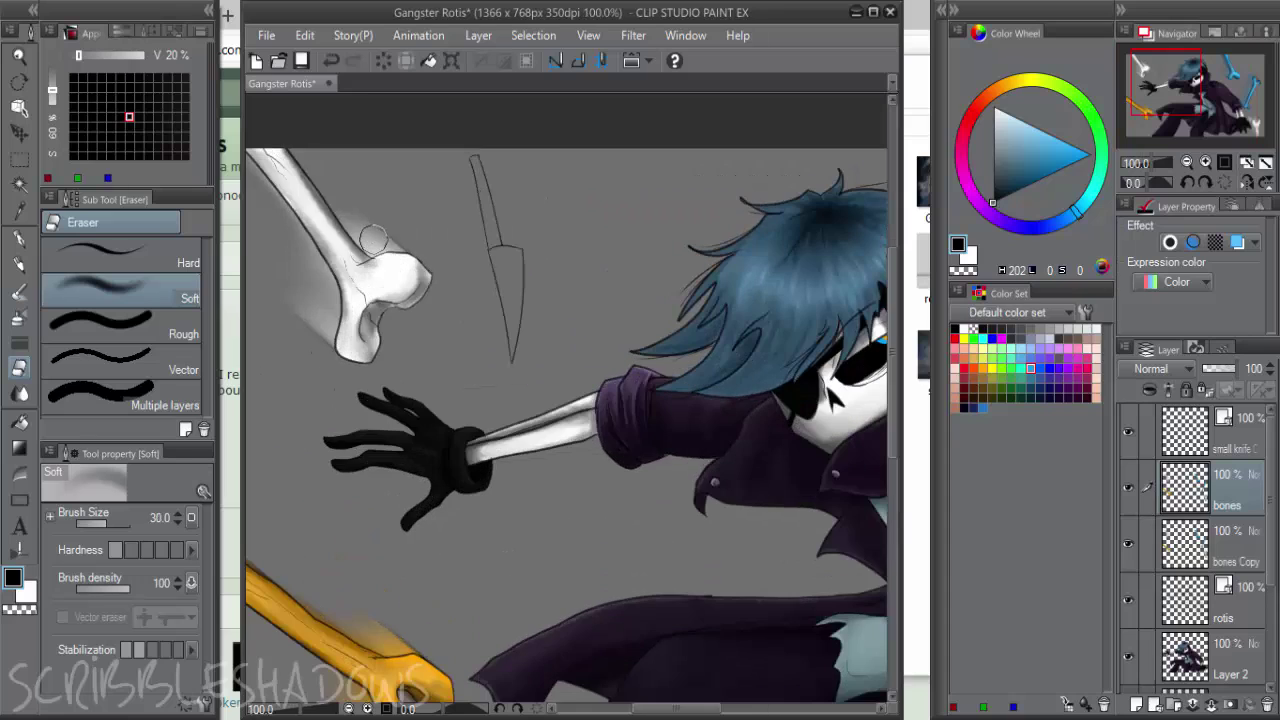
pyautogui.moveTo(389, 247)
pyautogui.mouseDown()
pyautogui.moveTo(327, 198)
pyautogui.moveTo(289, 139)
pyautogui.moveTo(389, 293)
pyautogui.moveTo(394, 327)
pyautogui.moveTo(381, 323)
pyautogui.mouseUp()
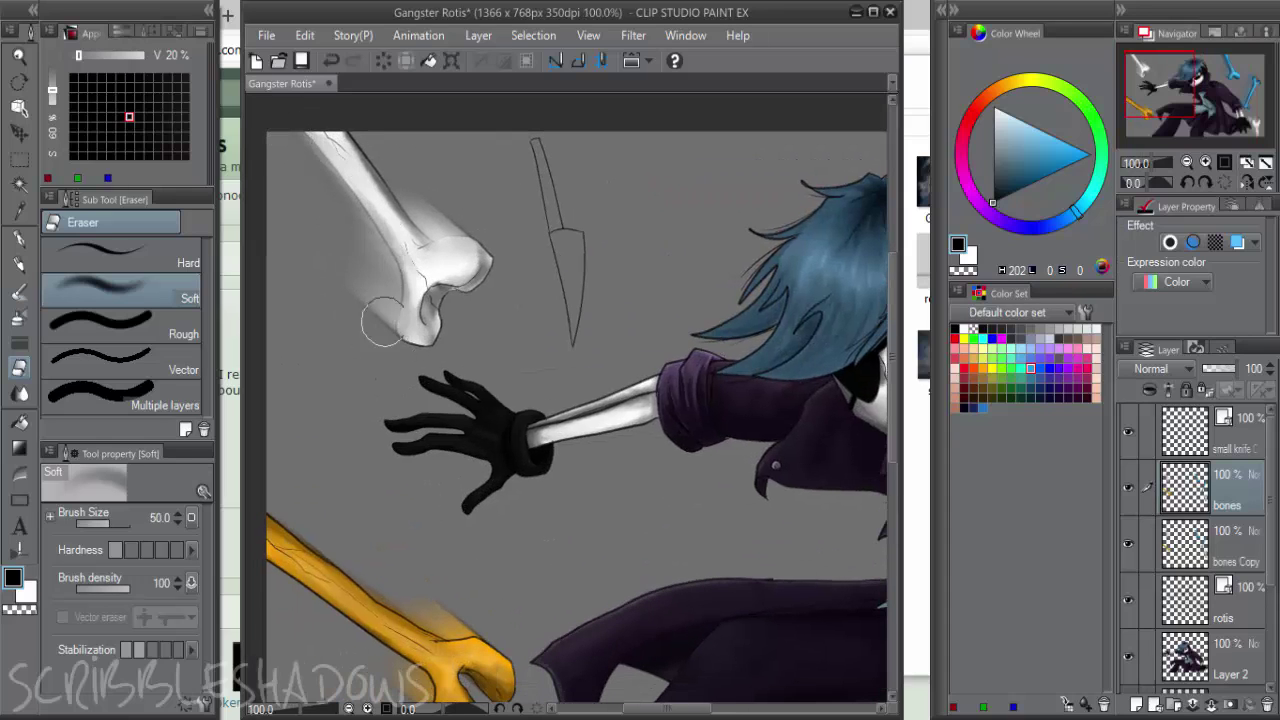
# Soften the orange bone's edges near its forked end with the Soft eraser at size 50
pyautogui.moveTo(541, 378)
pyautogui.mouseDown()
pyautogui.moveTo(553, 208)
pyautogui.moveTo(537, 128)
pyautogui.mouseUp()
pyautogui.moveTo(420, 363); pyautogui.dragTo(474, 391)
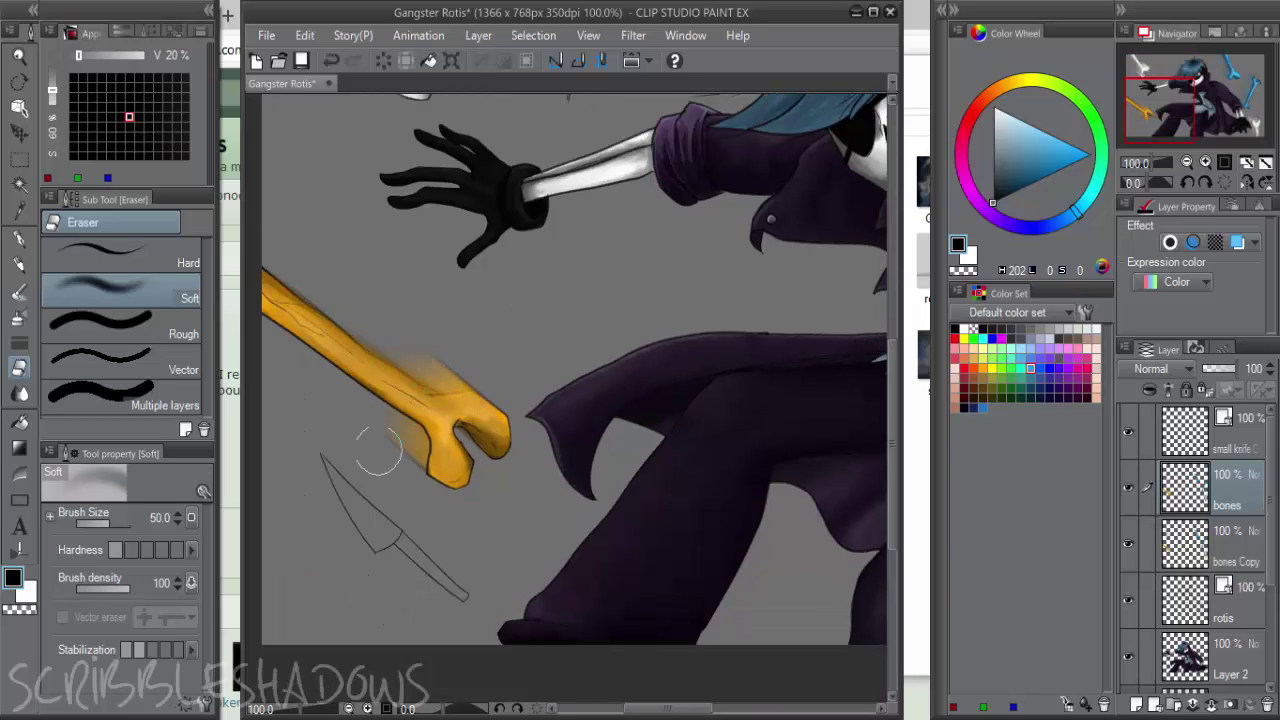
pyautogui.hotkey('ctrl', '-')
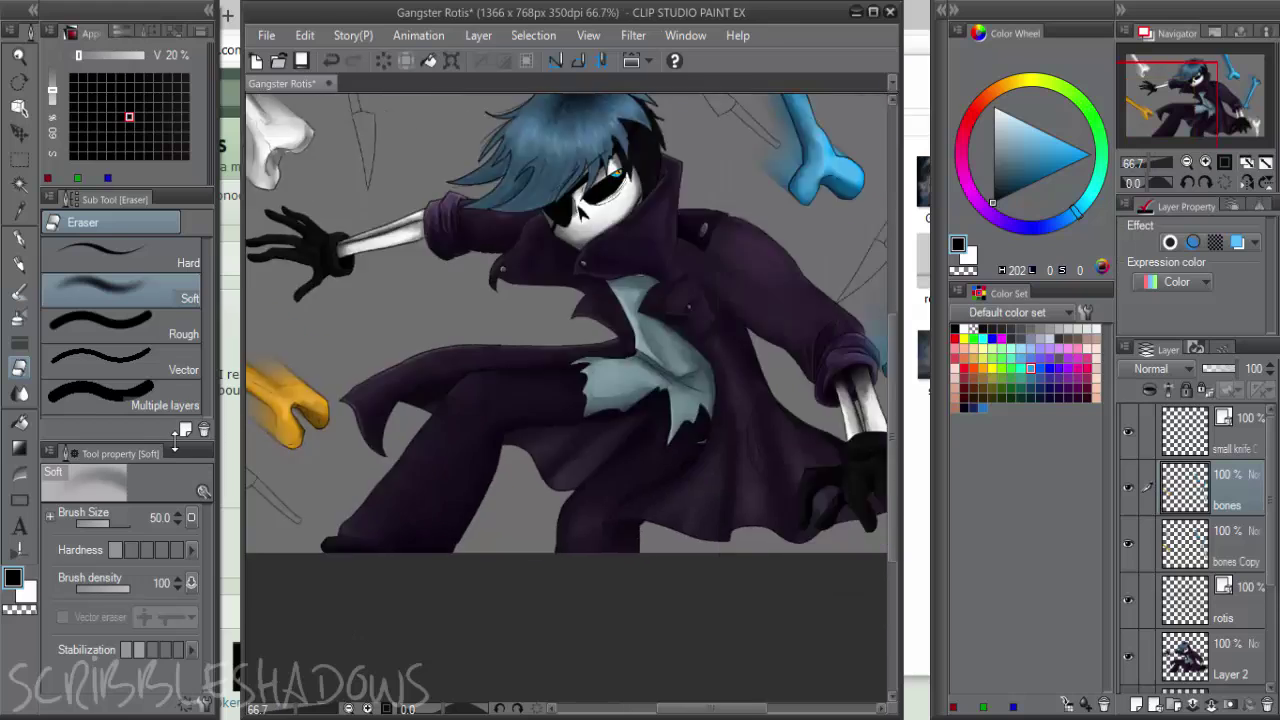
# Soften the left edges of both blue bones and the lower-right white bone with the Soft eraser
pyautogui.moveTo(659, 342); pyautogui.dragTo(299, 406)
pyautogui.moveTo(416, 228)
pyautogui.mouseDown()
pyautogui.moveTo(437, 200)
pyautogui.moveTo(380, 123)
pyautogui.moveTo(405, 125)
pyautogui.mouseUp()
pyautogui.moveTo(592, 289)
pyautogui.mouseDown()
pyautogui.moveTo(578, 249)
pyautogui.moveTo(588, 235)
pyautogui.moveTo(615, 267)
pyautogui.moveTo(609, 256)
pyautogui.moveTo(568, 274)
pyautogui.moveTo(554, 261)
pyautogui.moveTo(568, 302)
pyautogui.moveTo(547, 314)
pyautogui.moveTo(560, 346)
pyautogui.moveTo(534, 376)
pyautogui.mouseUp()
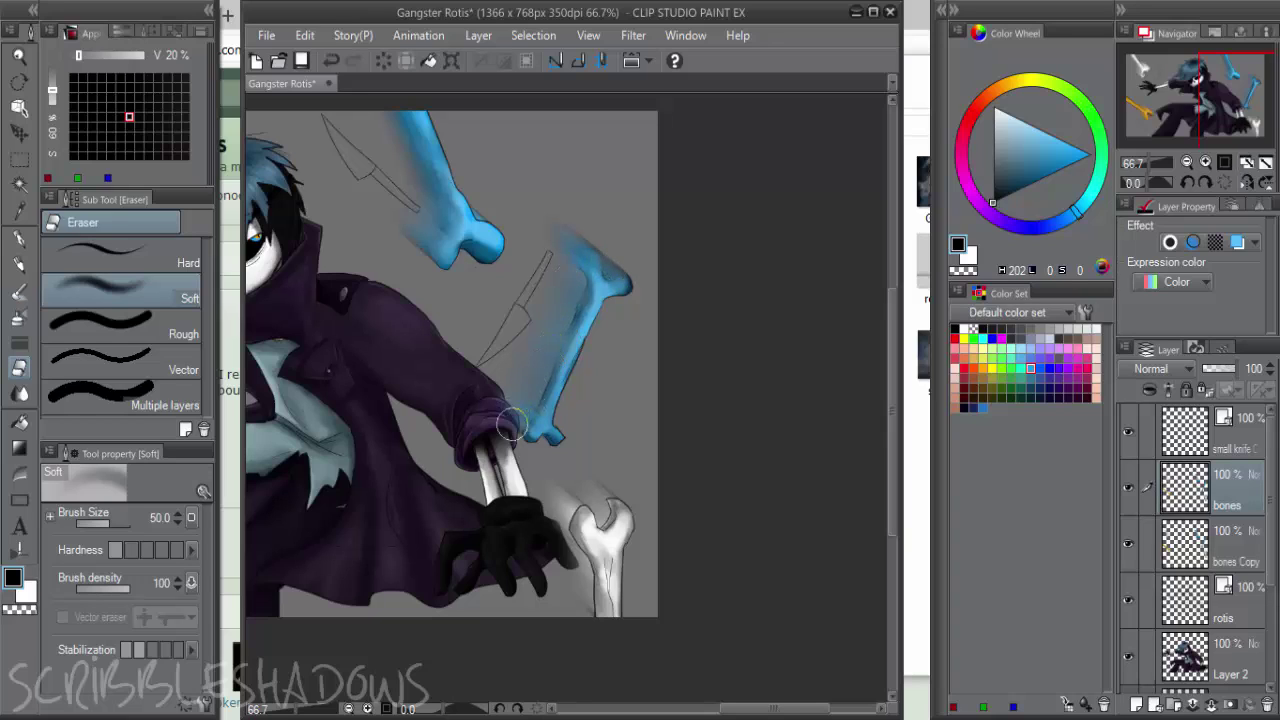
pyautogui.moveTo(537, 519)
pyautogui.mouseDown()
pyautogui.moveTo(570, 528)
pyautogui.moveTo(569, 501)
pyautogui.moveTo(616, 504)
pyautogui.mouseUp()
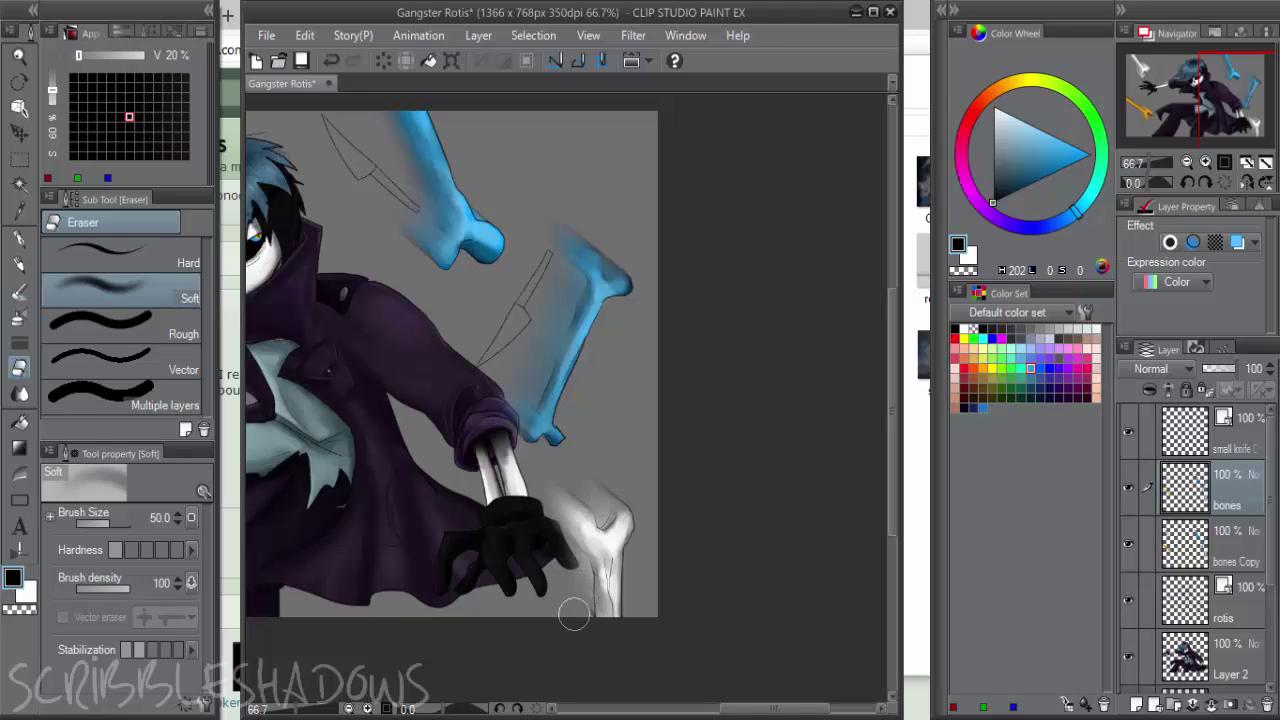
pyautogui.scroll(-1, 590, 545)
pyautogui.moveTo(706, 469); pyautogui.dragTo(811, 468)
pyautogui.scroll(-1, 702, 455)
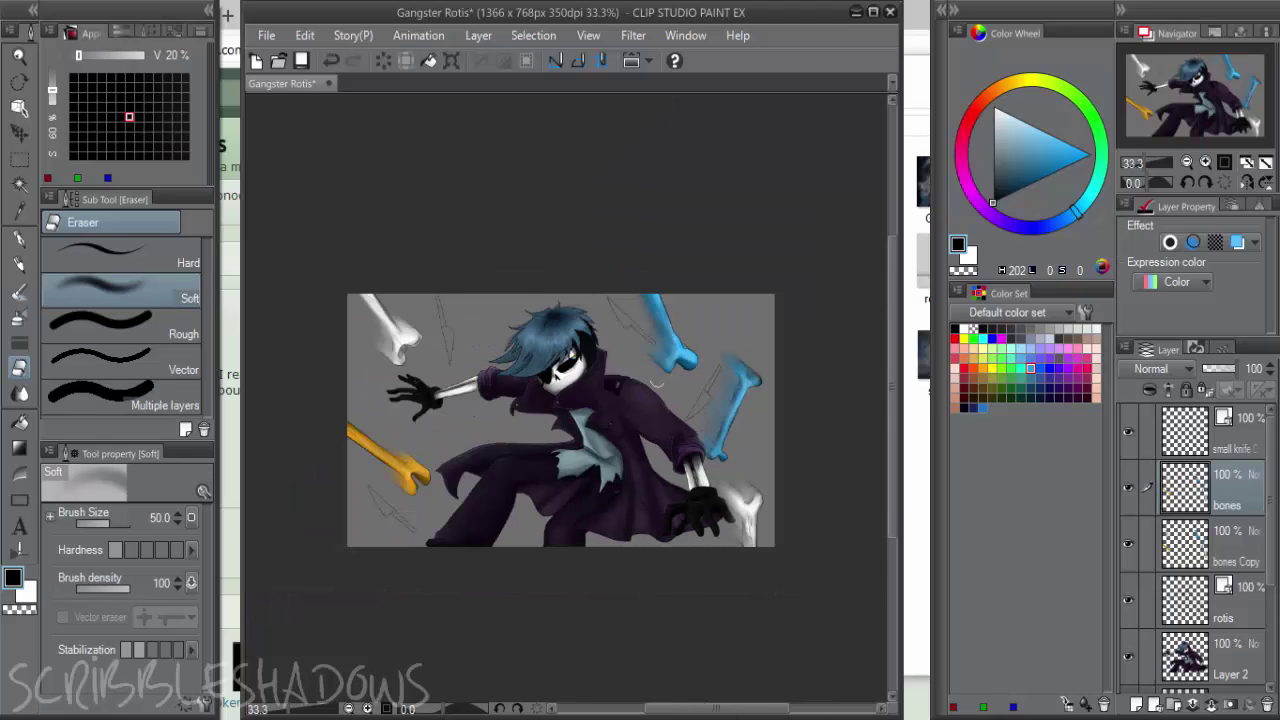
pyautogui.scroll(3, 698, 325)
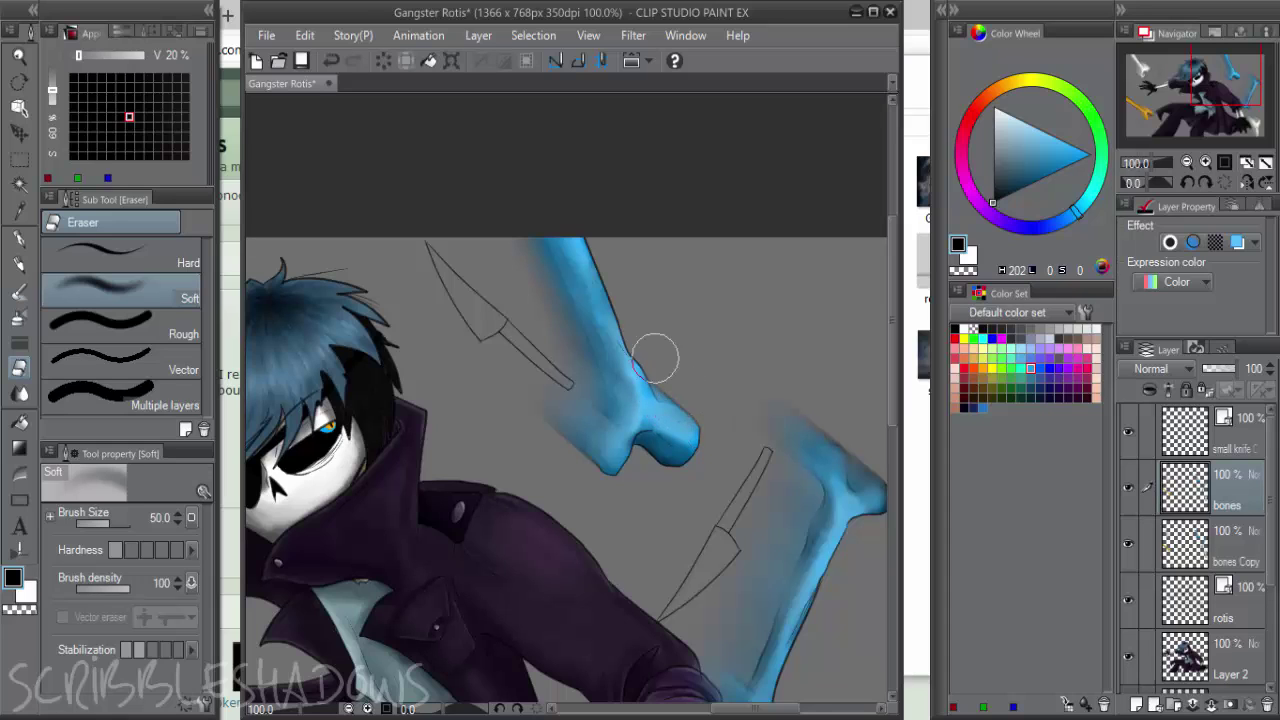
pyautogui.scroll(-3, 670, 385)
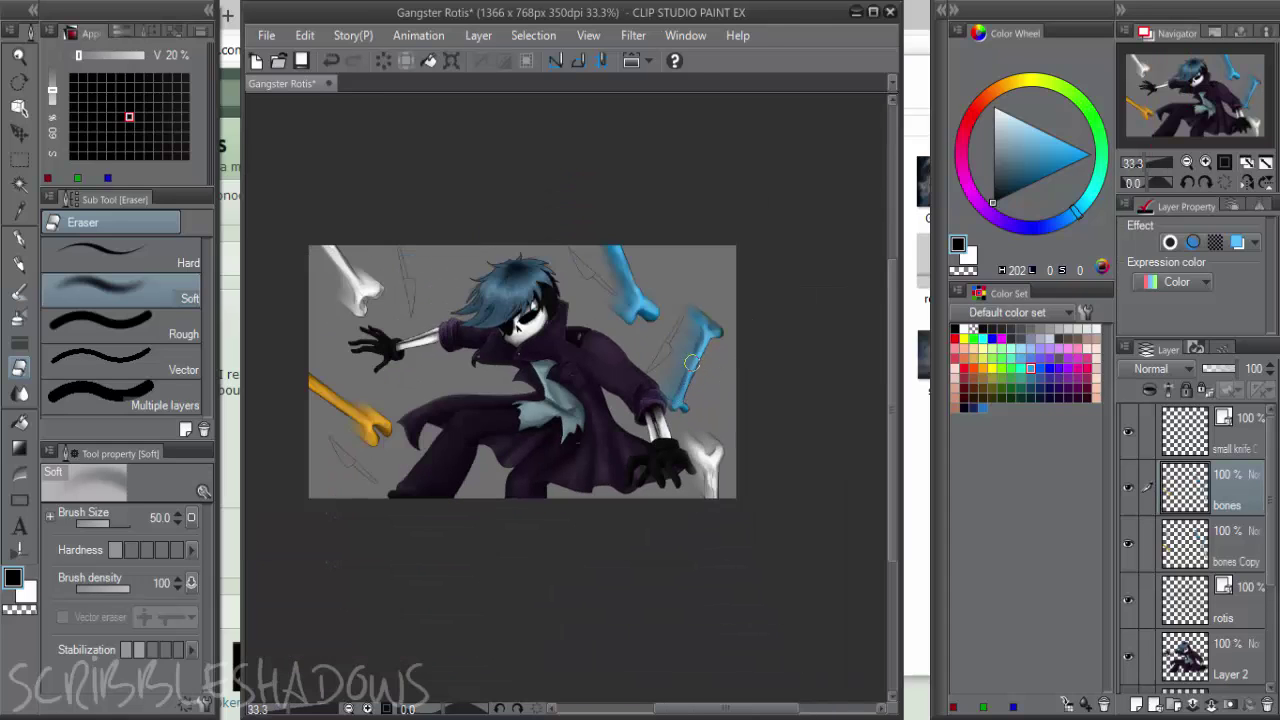
# Try lowering the bones Copy layer's opacity to 43%, and restore it to 100%
pyautogui.click(1203, 528)
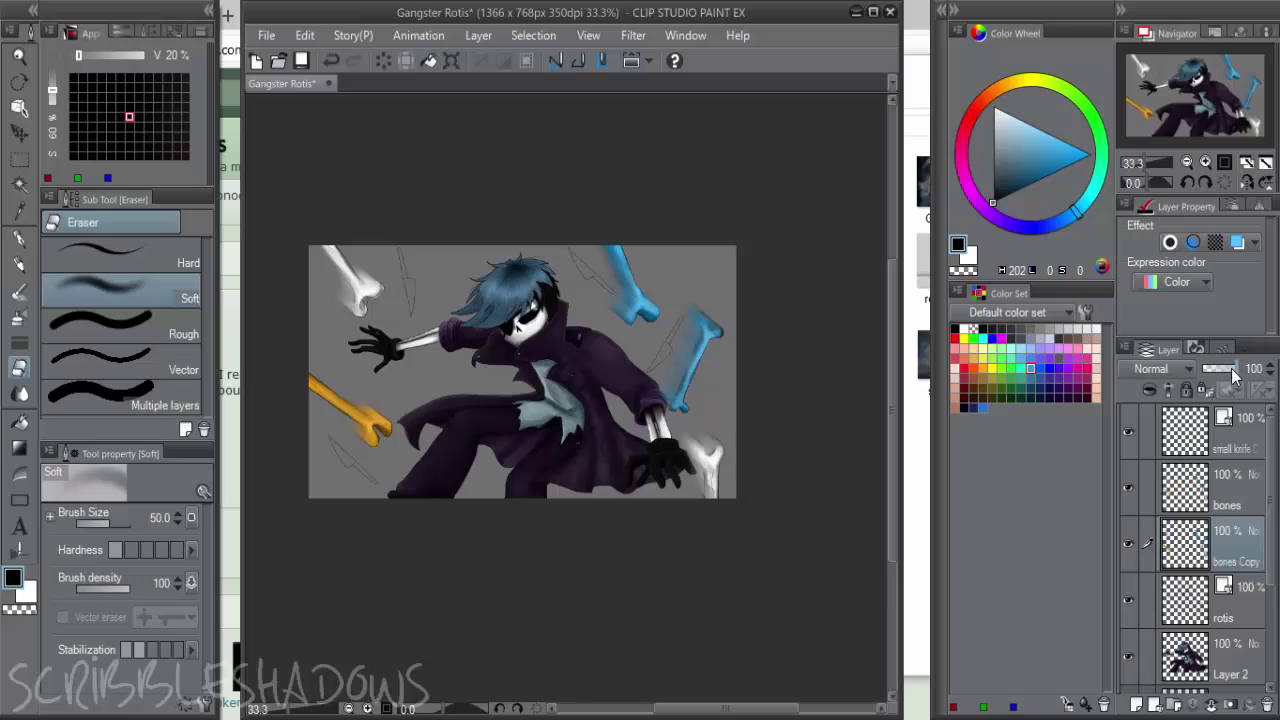
pyautogui.click(1232, 369)
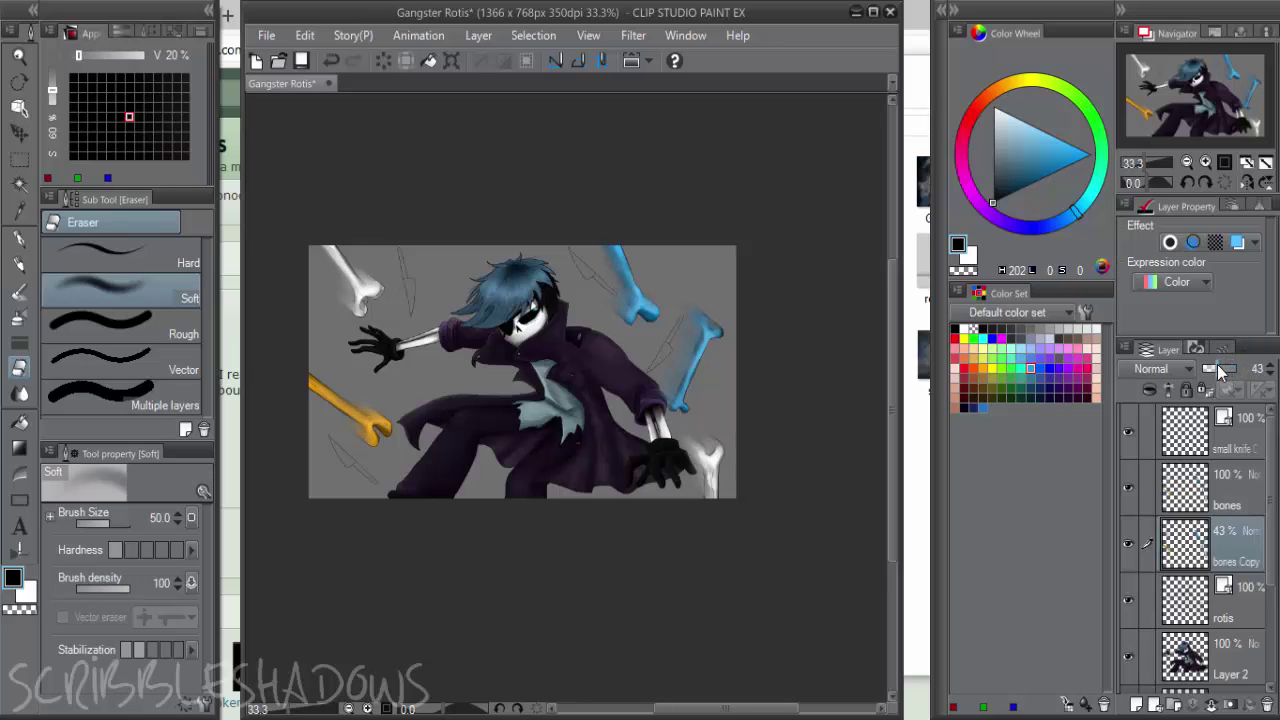
pyautogui.moveTo(1236, 370); pyautogui.dragTo(1272, 369)
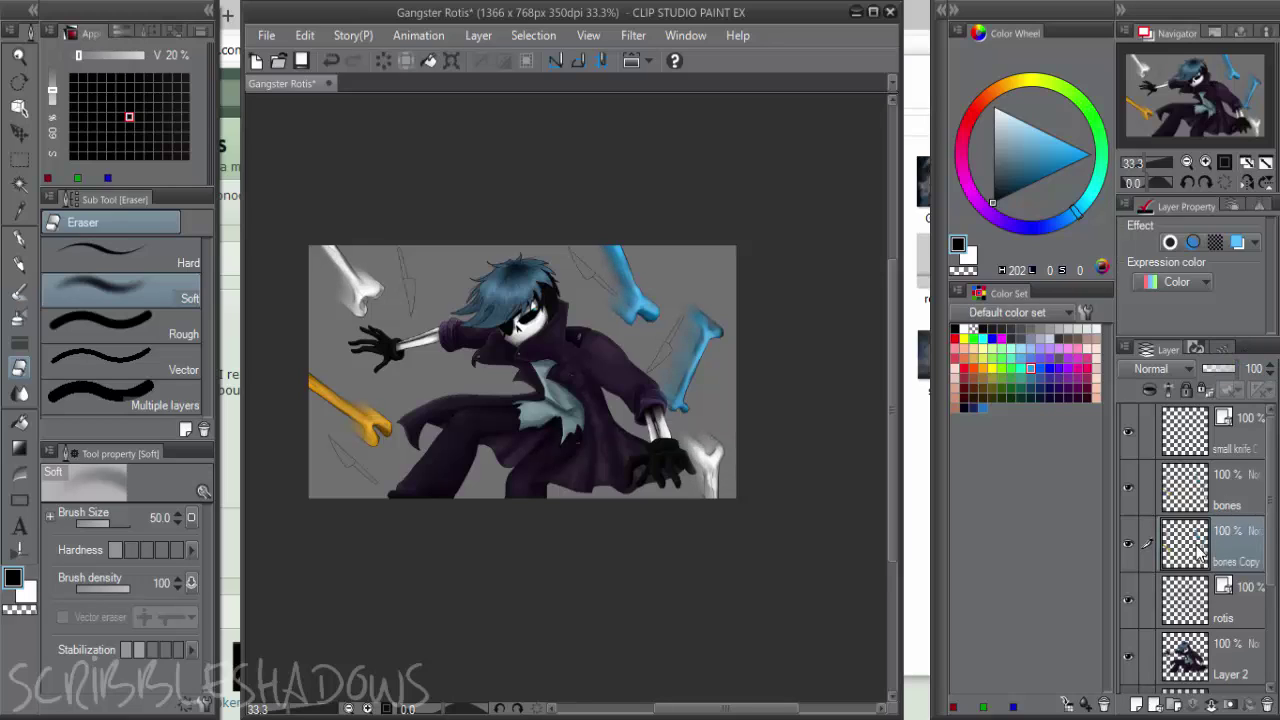
# Soften the orange bone's shaft edges with the Soft eraser, and leave the bones layer active
pyautogui.click(1245, 497)
pyautogui.scroll(2, 381, 418)
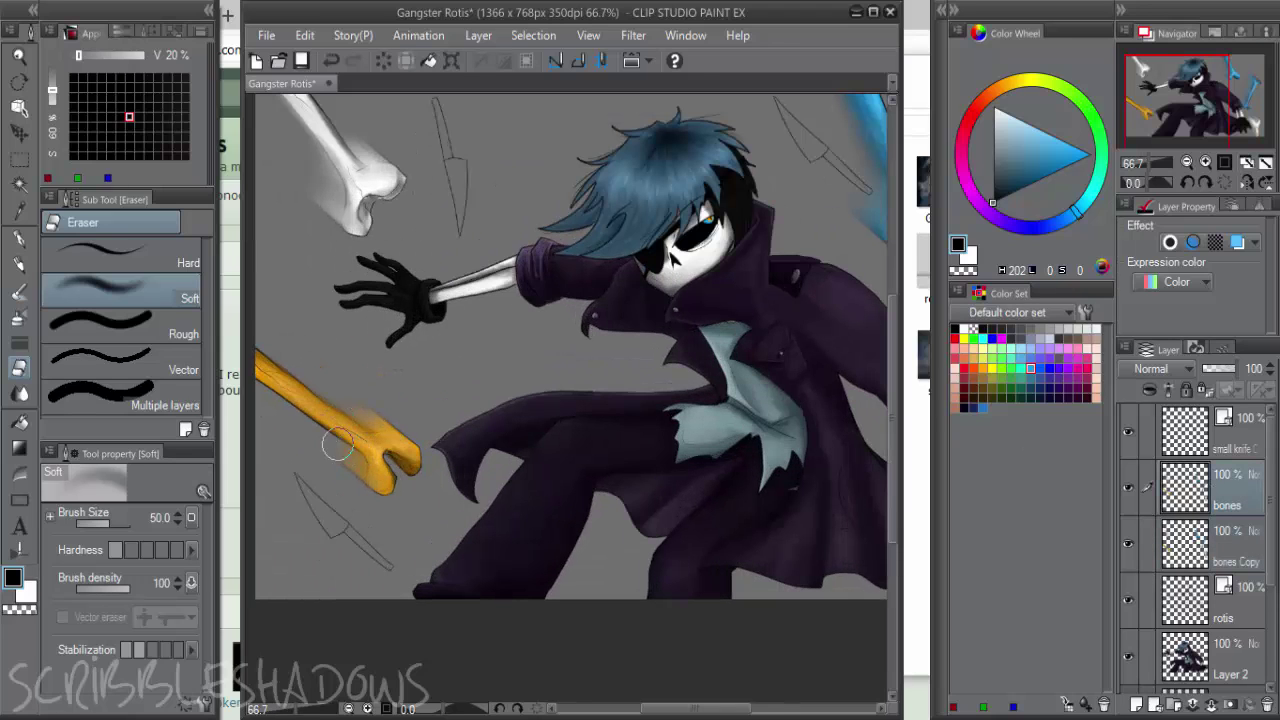
pyautogui.scroll(-1, 381, 379)
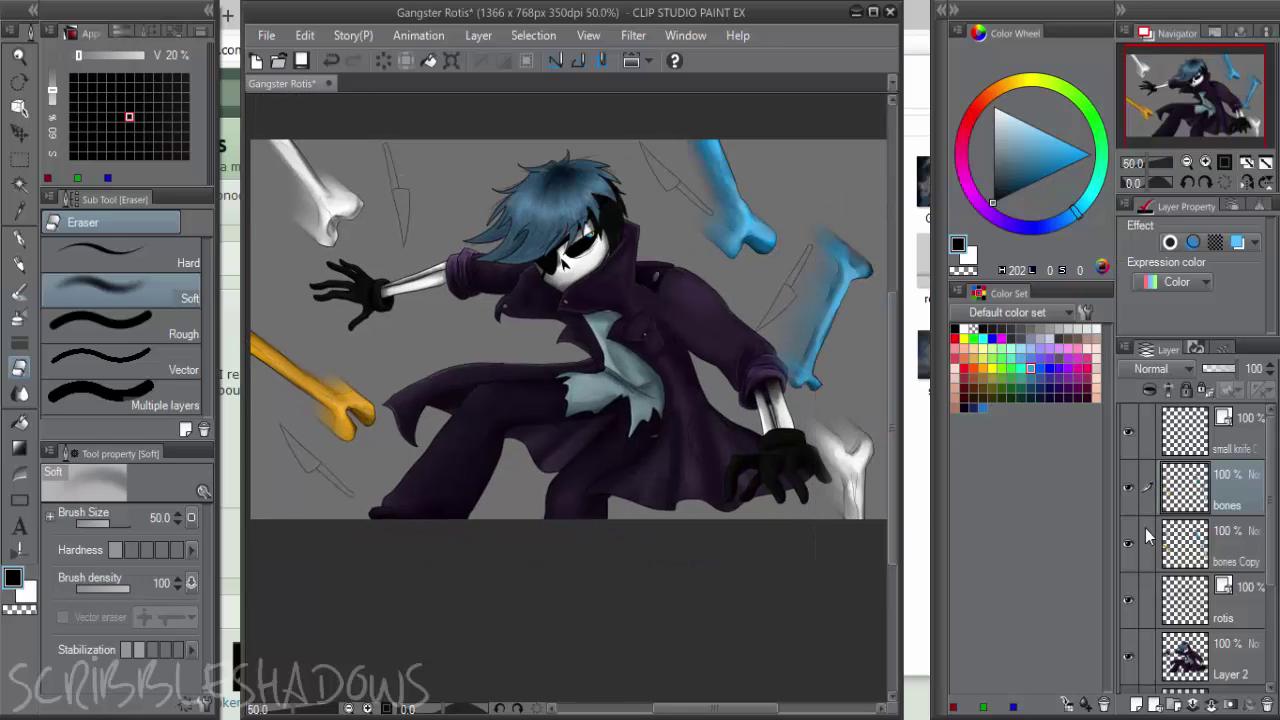
pyautogui.moveTo(583, 407); pyautogui.dragTo(783, 454)
pyautogui.scroll(2, 514, 411)
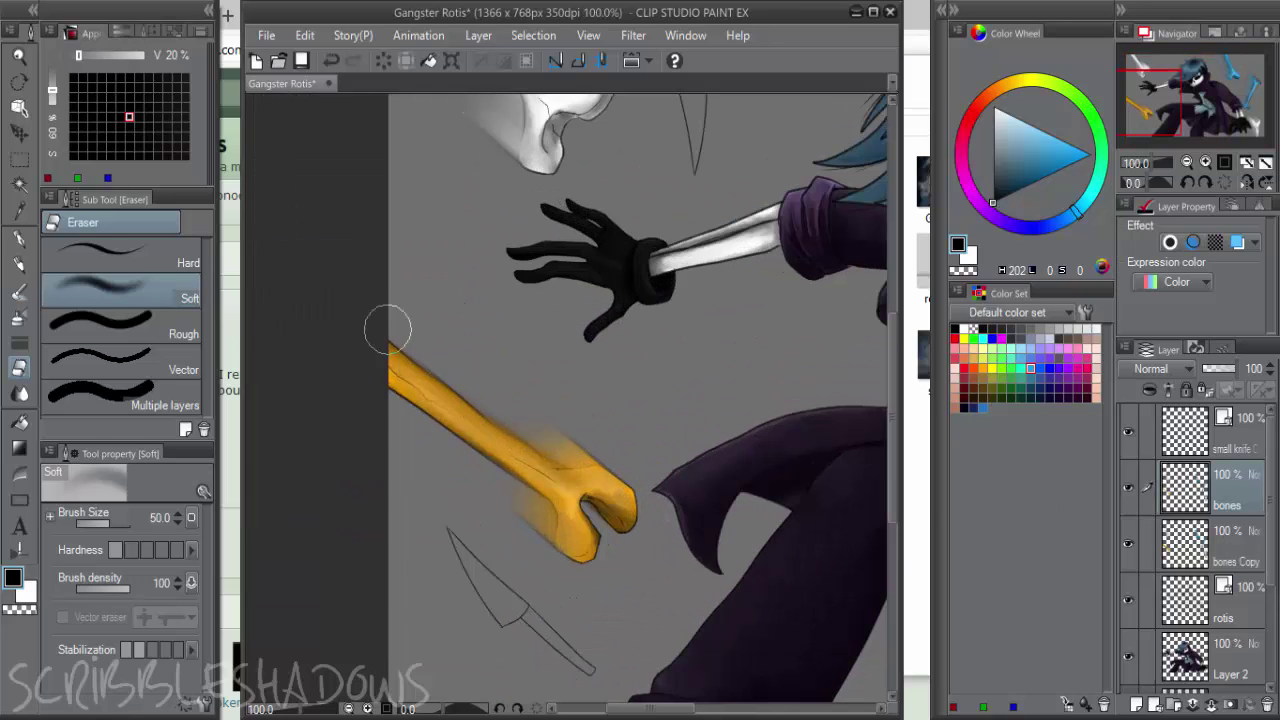
pyautogui.click(1232, 563)
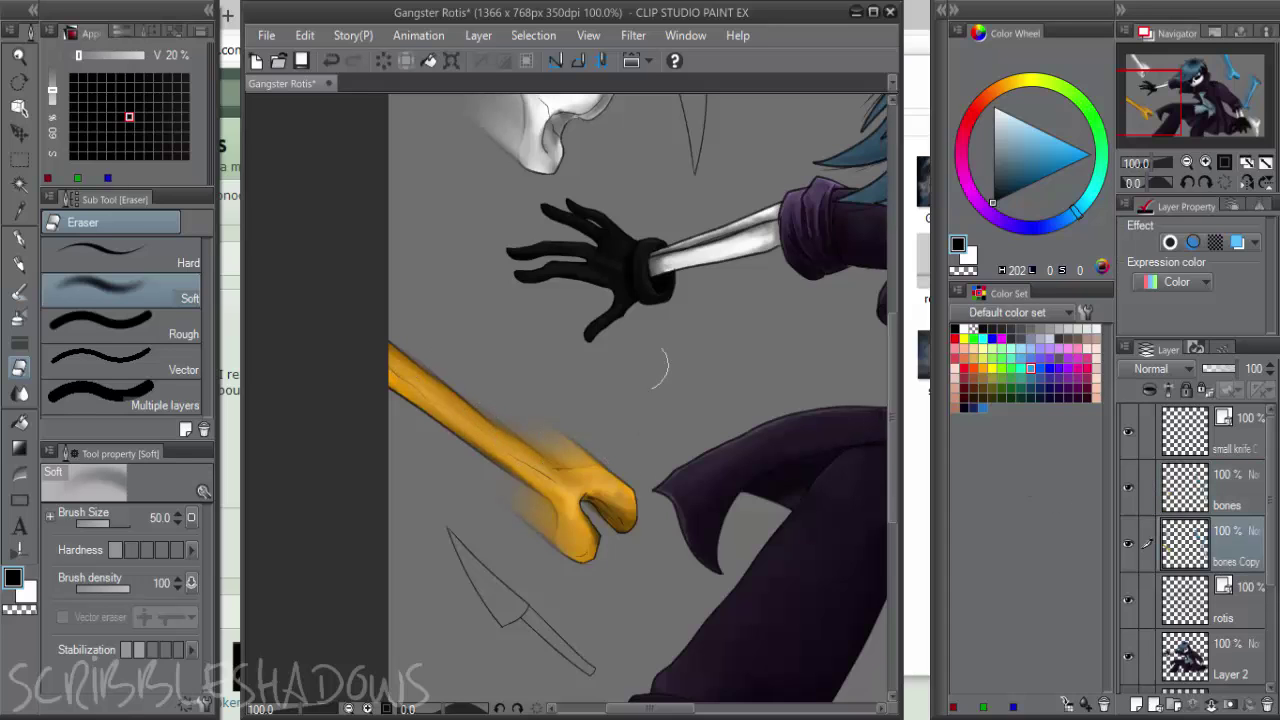
pyautogui.scroll(-2, 650, 430)
pyautogui.click(1215, 490)
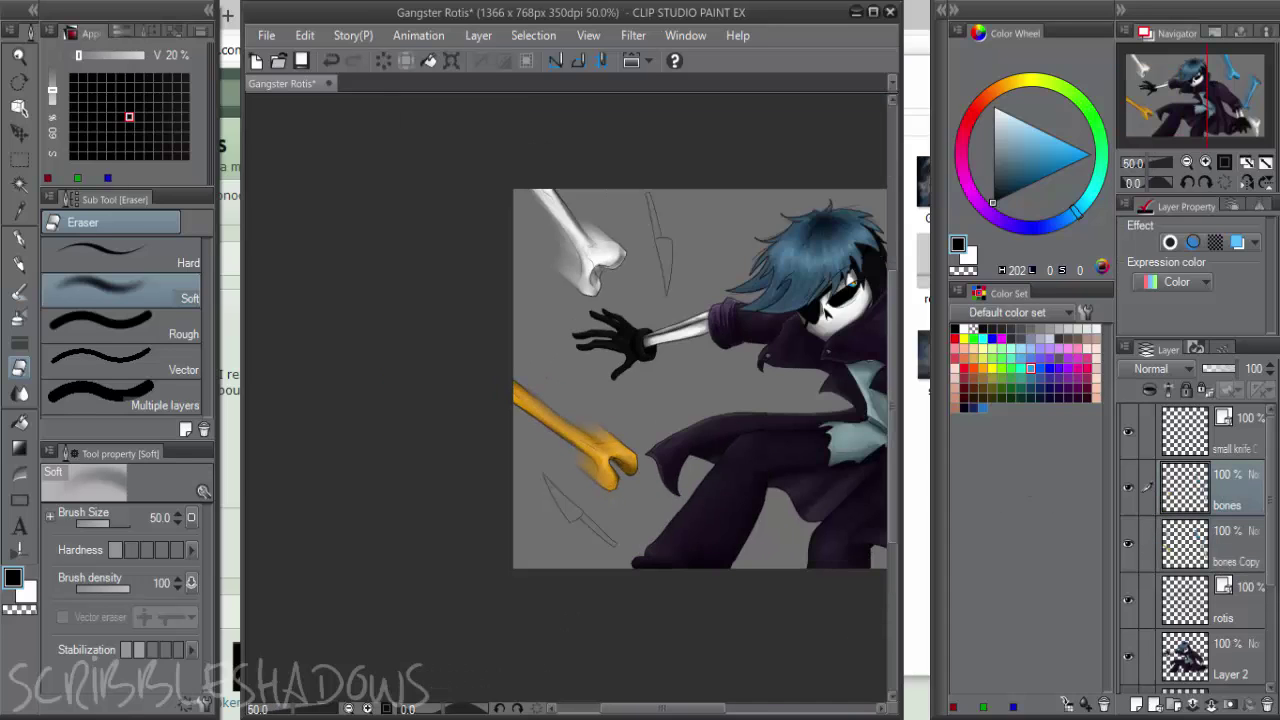
# Add a raster layer above the bones layer, and hide the bones, bones Copy, rotis and Layer 2 layers
pyautogui.moveTo(625, 455); pyautogui.dragTo(340, 380)
pyautogui.scroll(2, 340, 378)
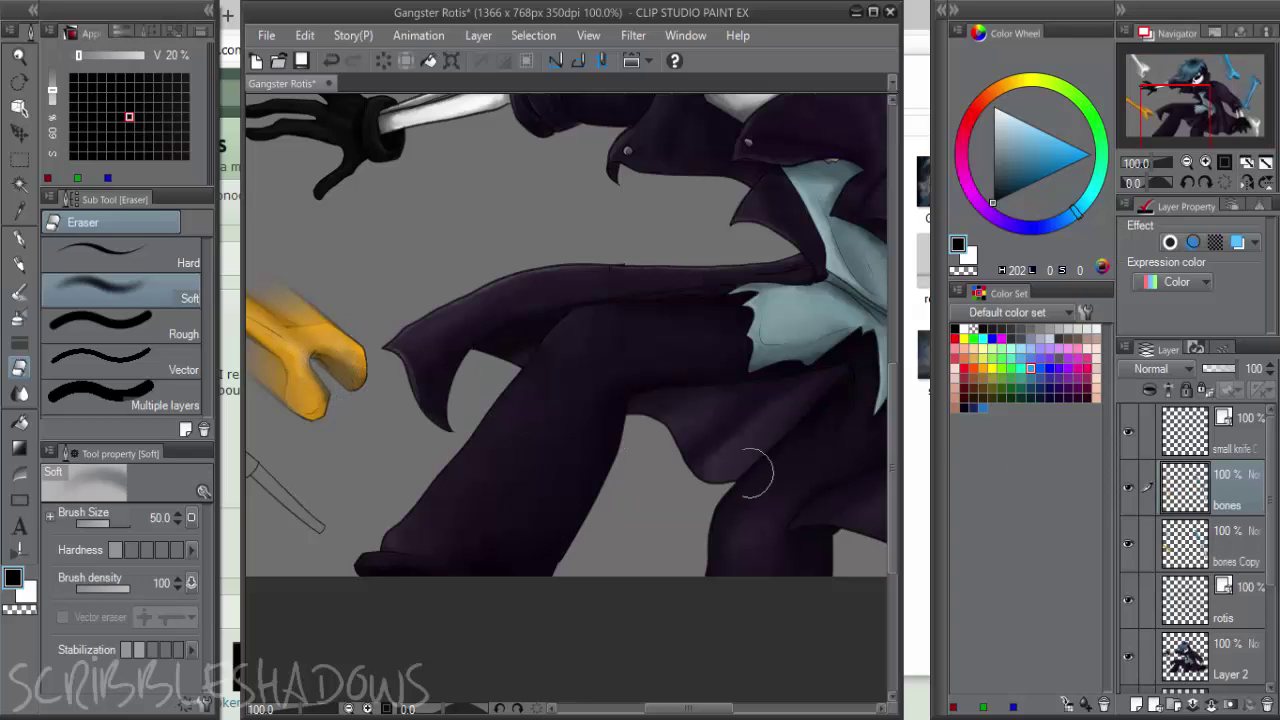
pyautogui.scroll(-3, 757, 473)
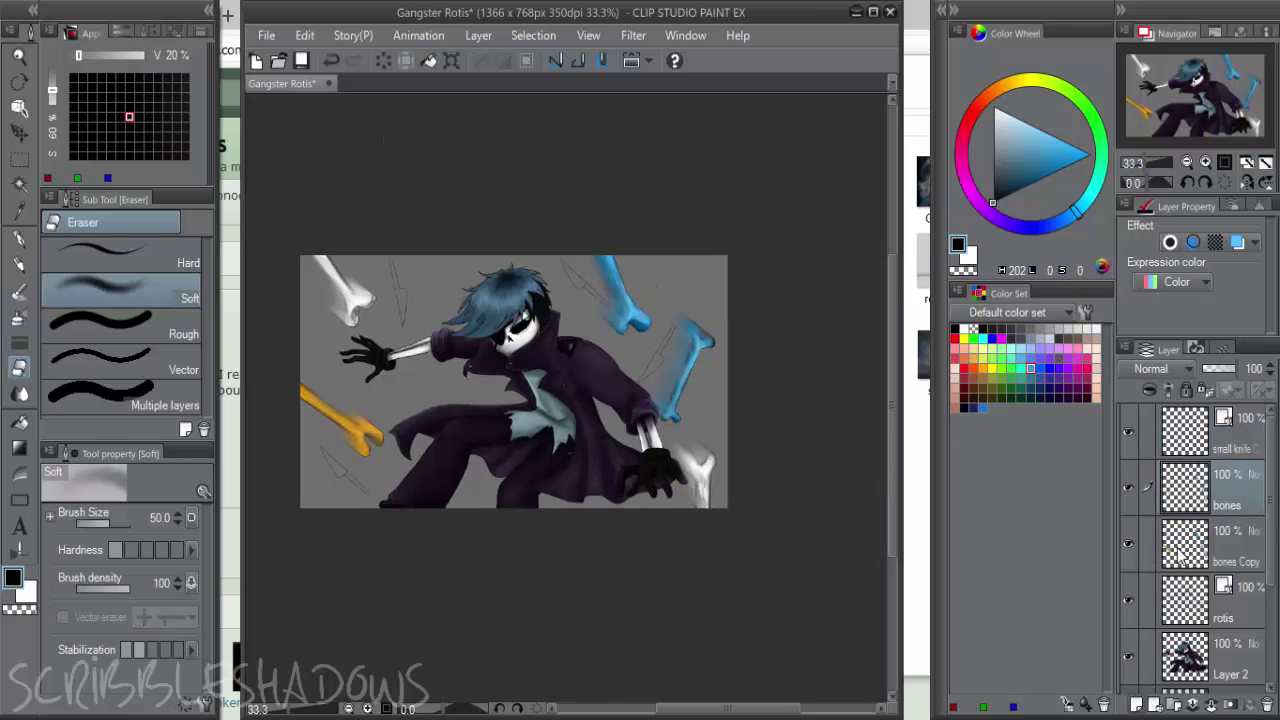
pyautogui.click(1136, 705)
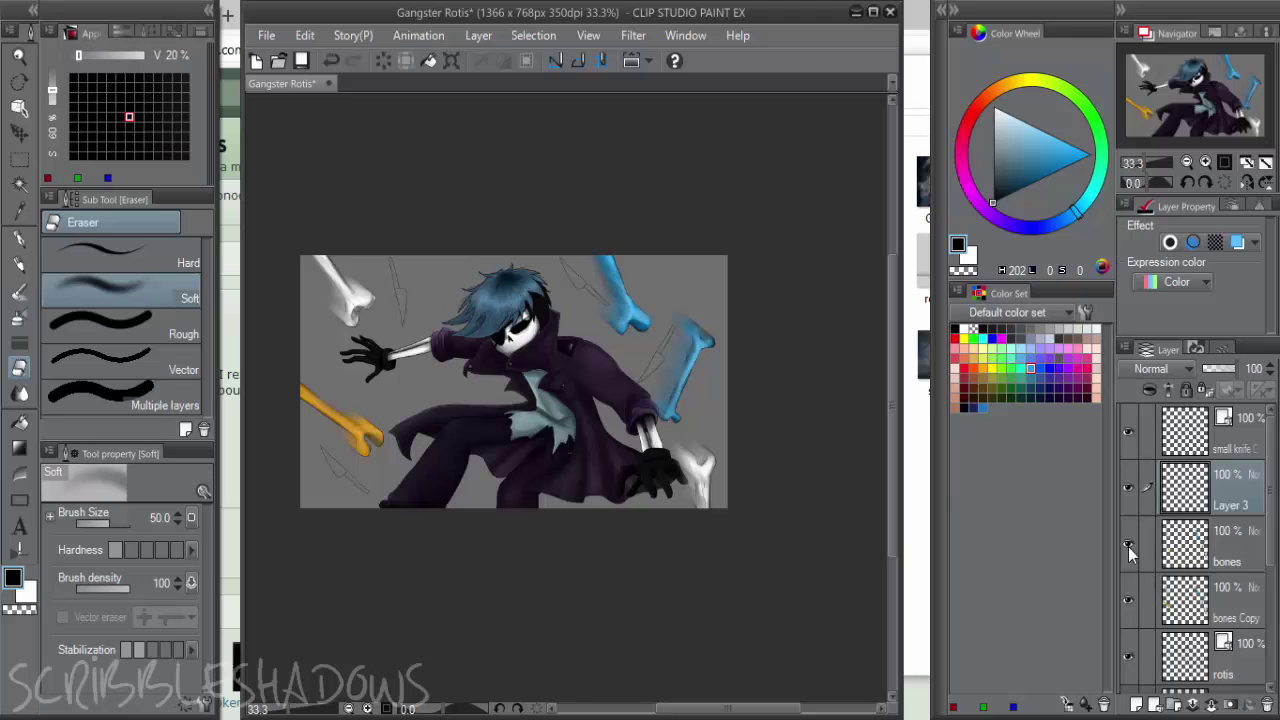
pyautogui.moveTo(1129, 553); pyautogui.dragTo(1129, 638)
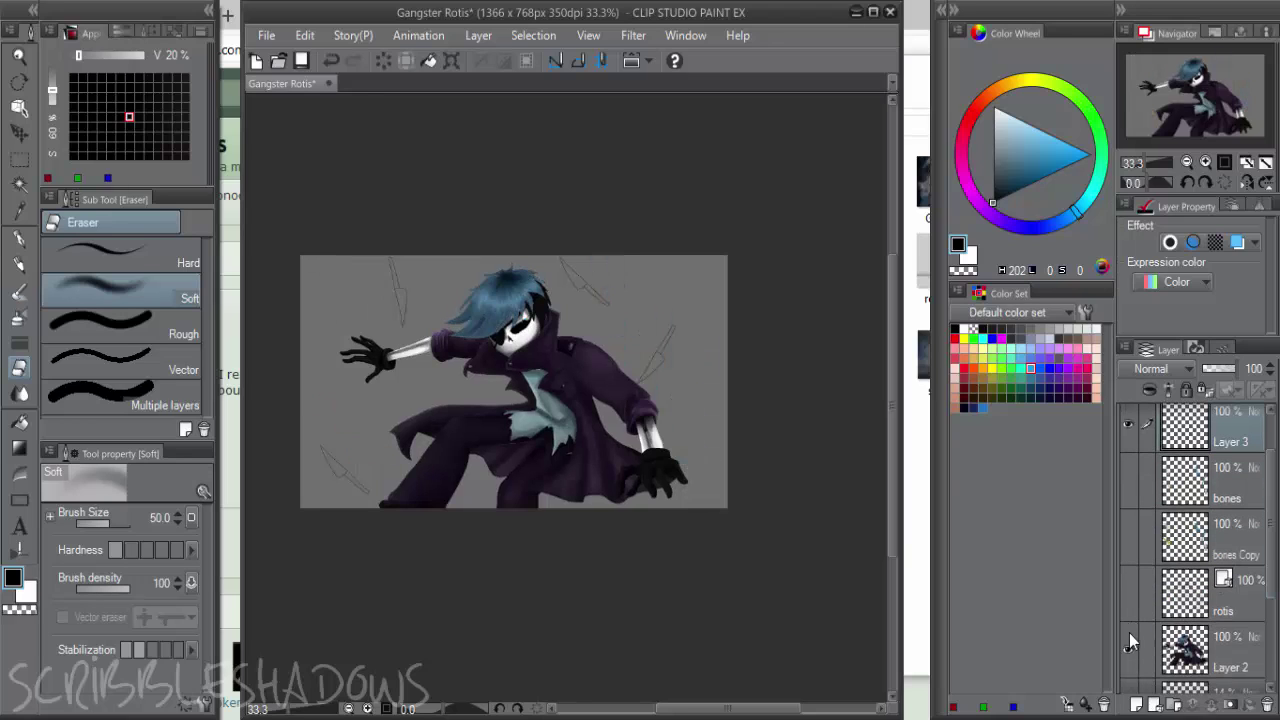
pyautogui.click(1130, 640)
pyautogui.scroll(1, 1222, 515)
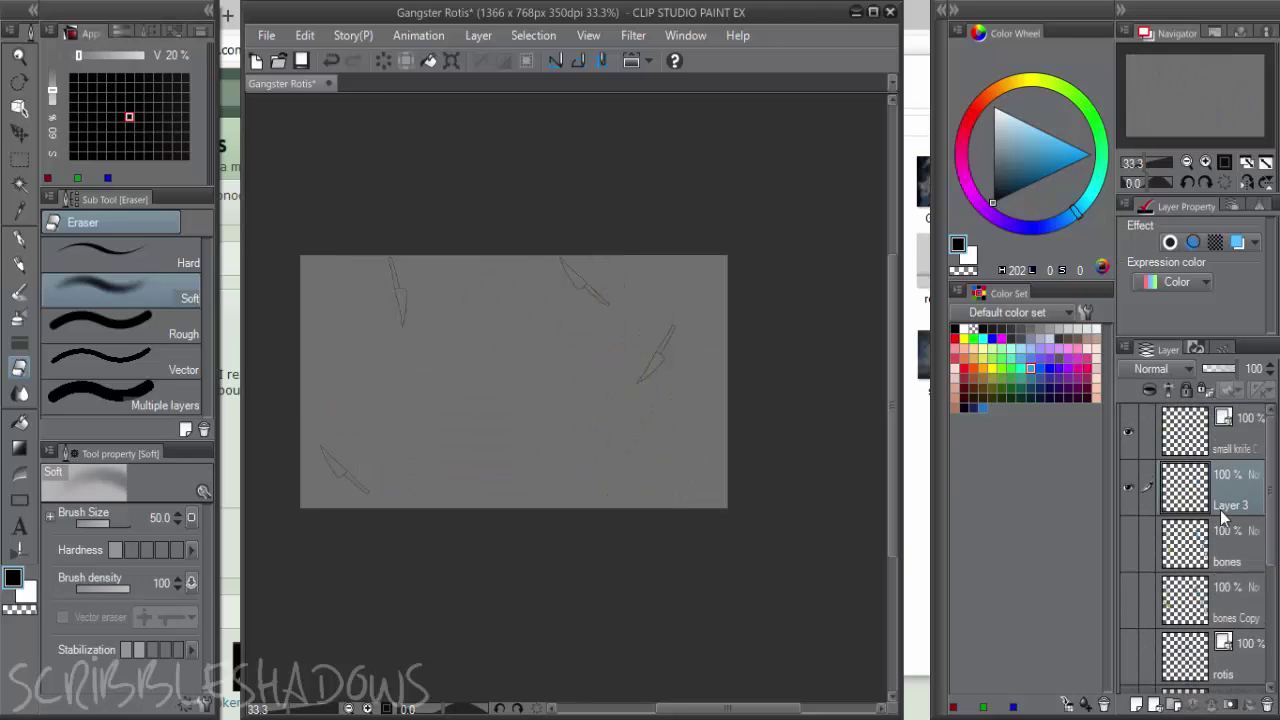
# Fill the handles of all four knives with near-black (luminosity 5) on the new layer, using the Refer other layers fill
pyautogui.click(983, 328)
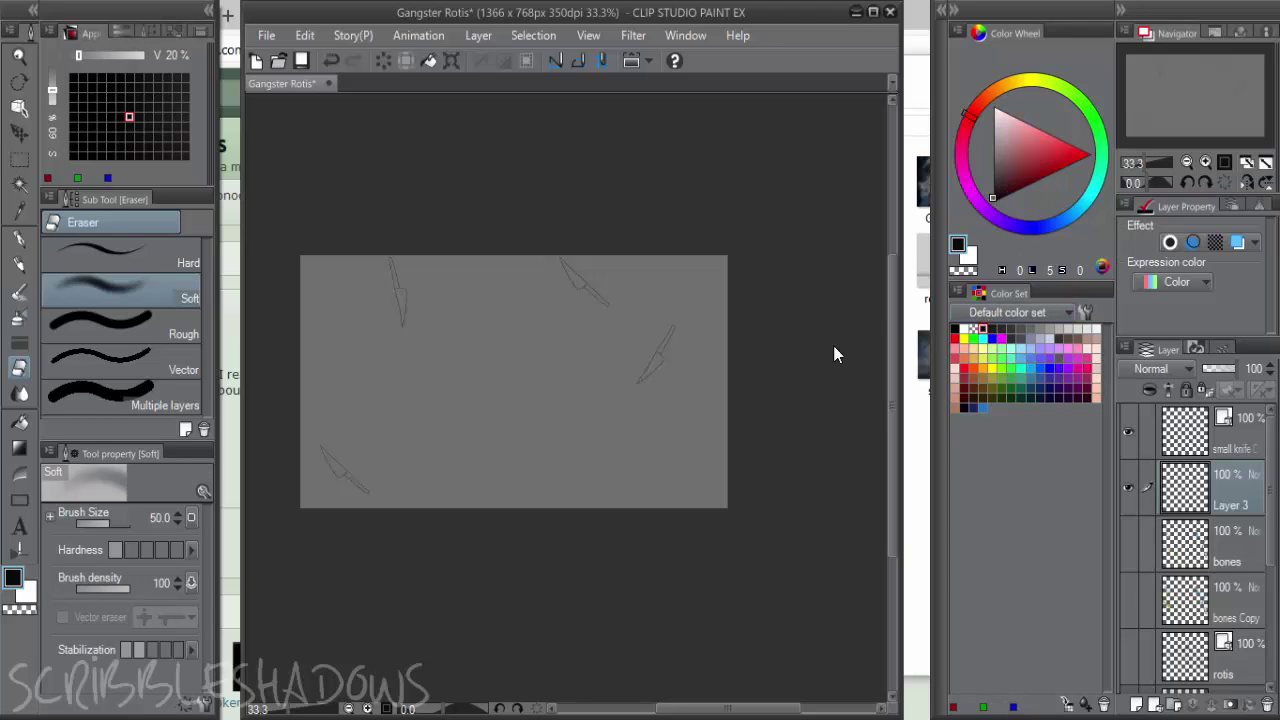
pyautogui.press('g')
pyautogui.scroll(4, 668, 342)
pyautogui.click(672, 347)
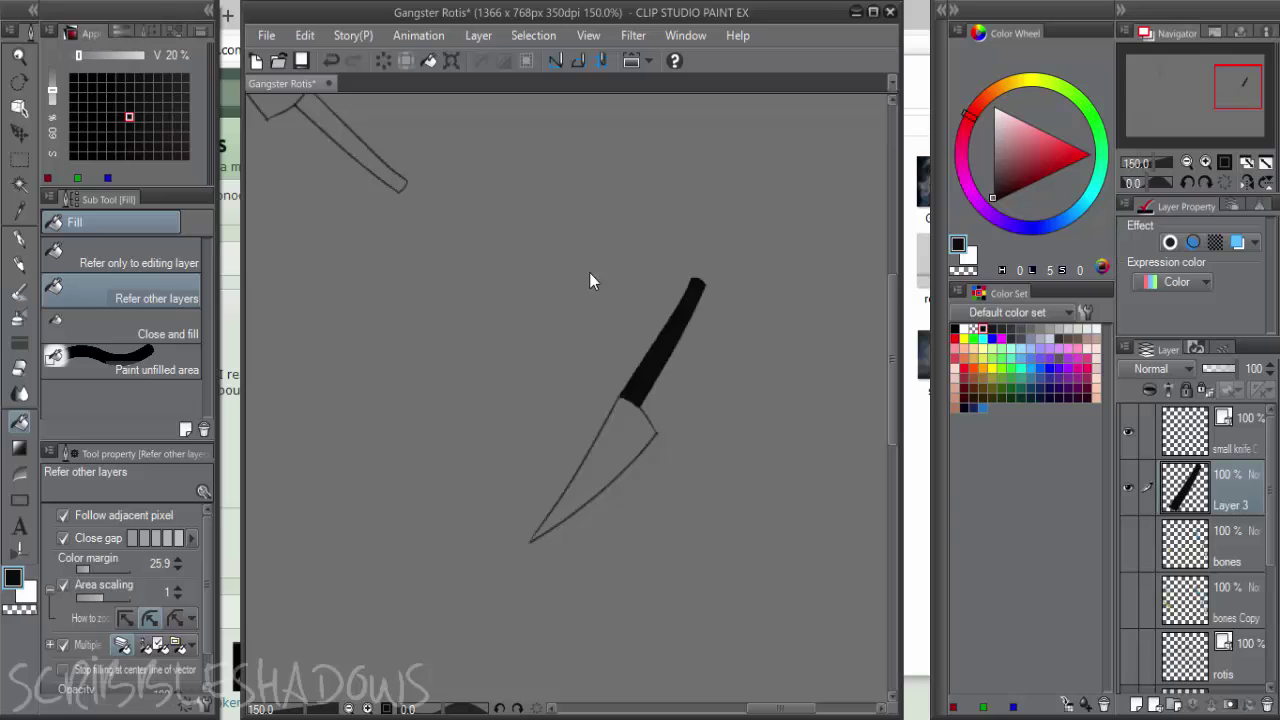
pyautogui.scroll(-1, 594, 297)
pyautogui.click(514, 269)
pyautogui.moveTo(720, 270); pyautogui.dragTo(955, 272)
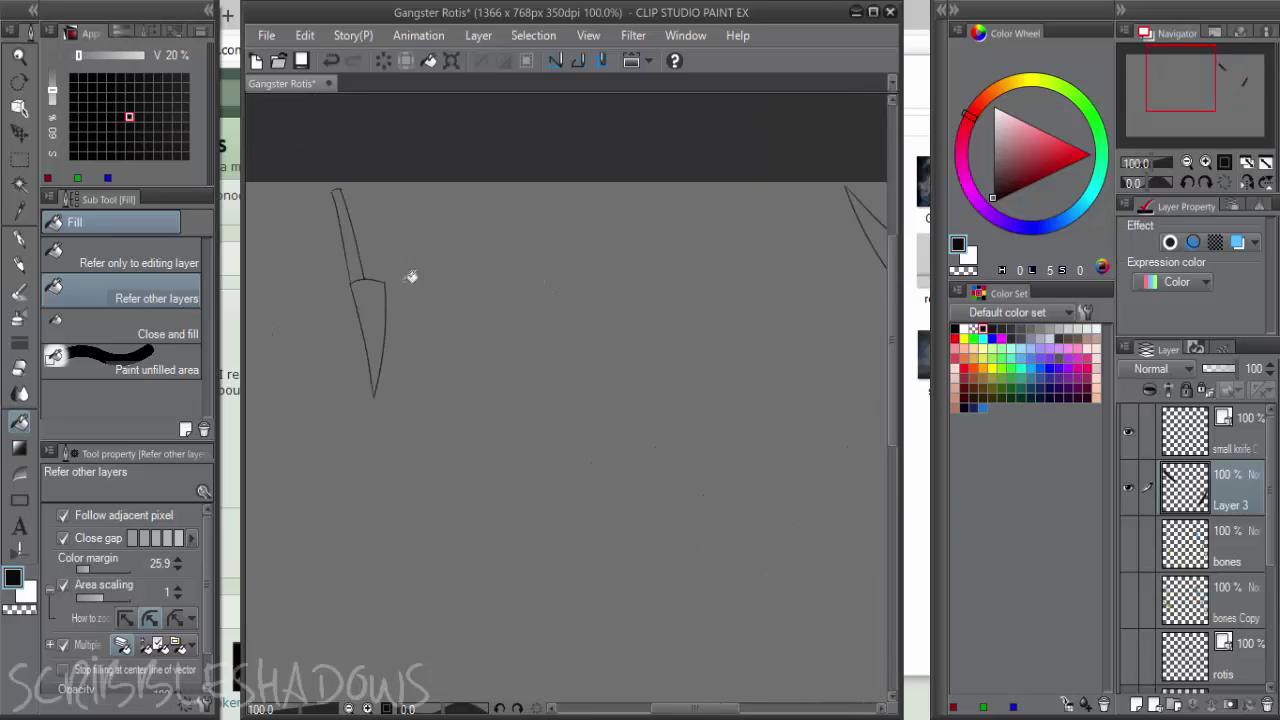
pyautogui.click(354, 251)
pyautogui.moveTo(394, 368); pyautogui.dragTo(886, 126)
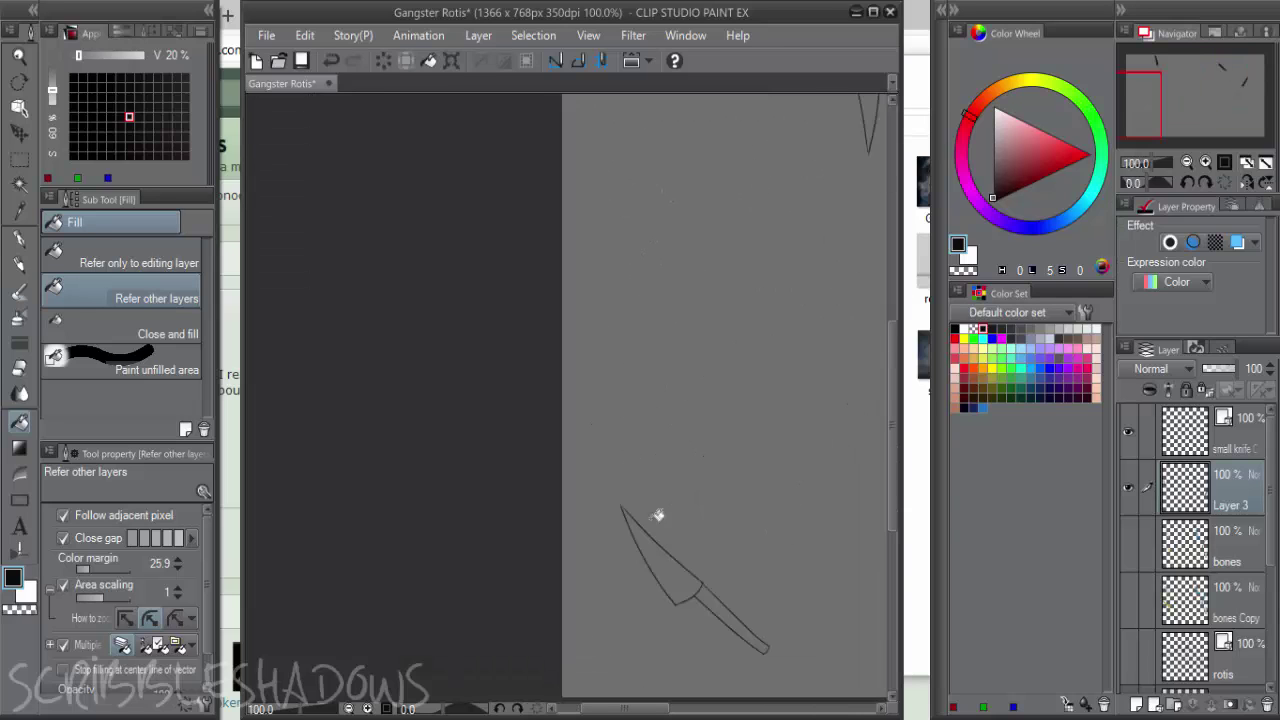
pyautogui.click(715, 600)
pyautogui.moveTo(635, 410); pyautogui.dragTo(346, 291)
# Add a clipped layer above the handle fill and shade the lower-left knife's handle dark grey with the size 15 Running color edge watercolor brush
pyautogui.click(1137, 705)
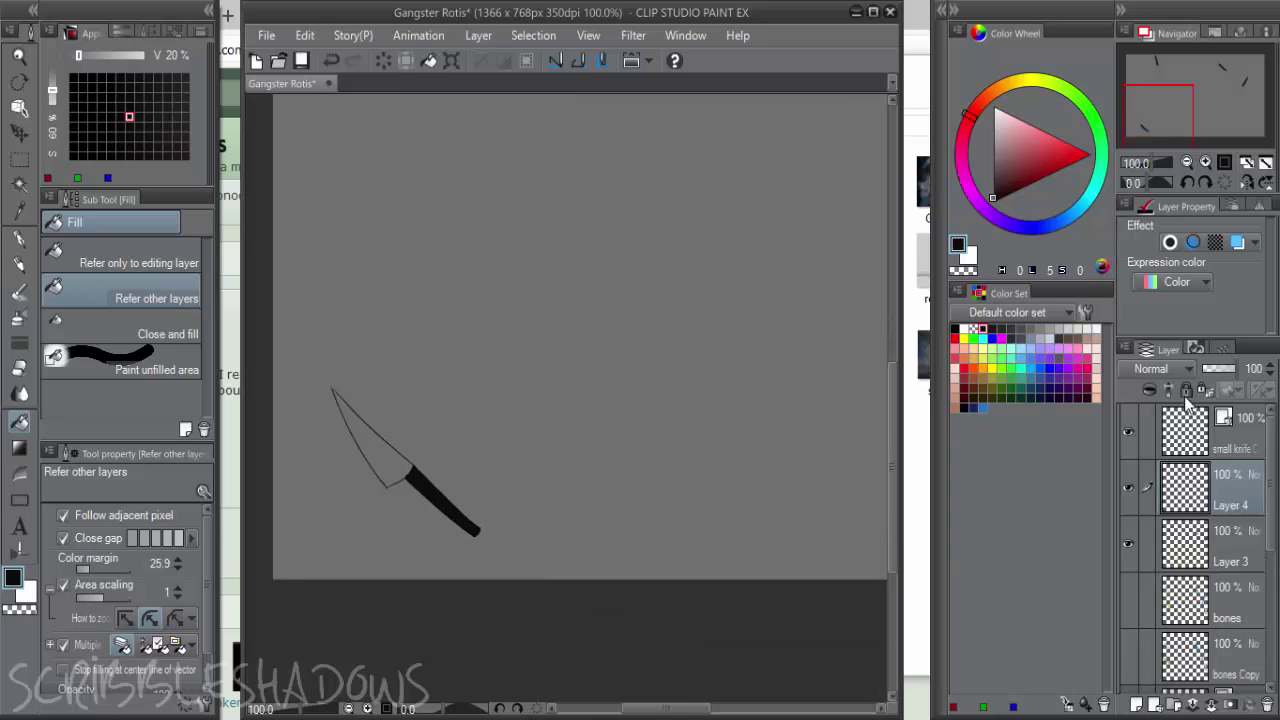
pyautogui.scroll(2, 674, 454)
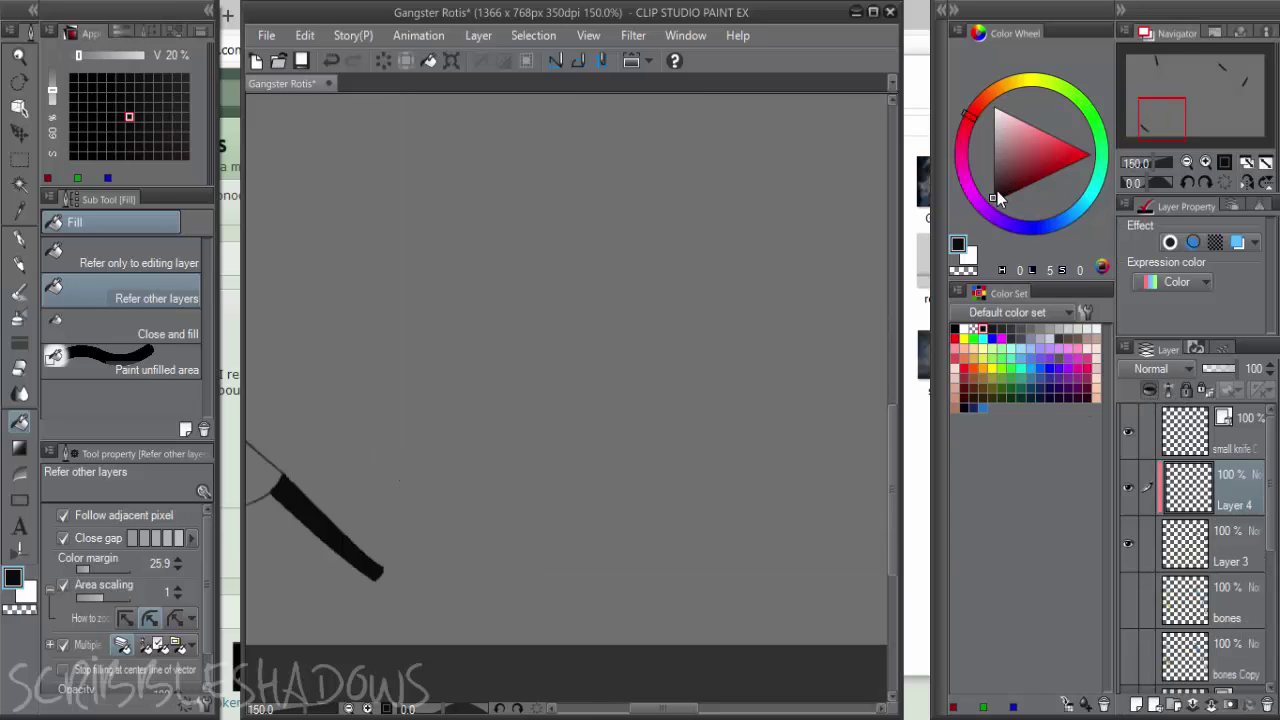
pyautogui.moveTo(997, 197); pyautogui.dragTo(952, 203)
pyautogui.press('b')
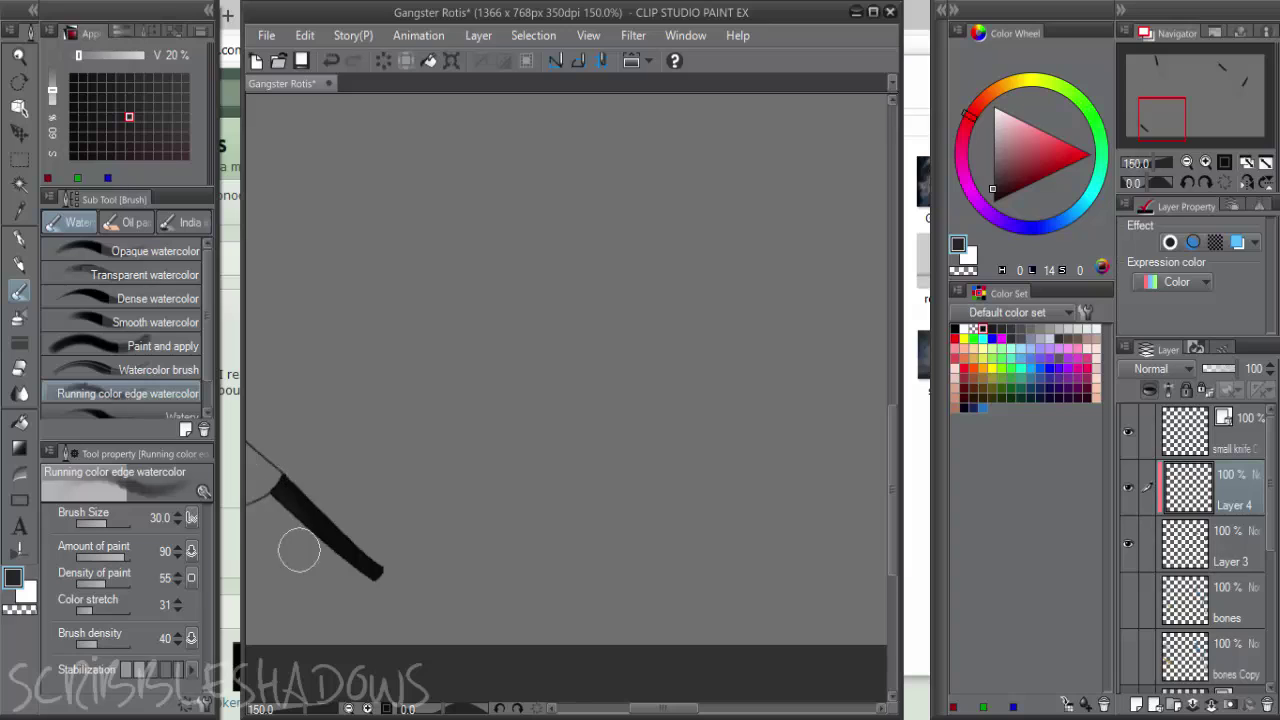
pyautogui.moveTo(538, 441); pyautogui.dragTo(665, 369)
pyautogui.press('[')
pyautogui.press('[')
pyautogui.press('[')
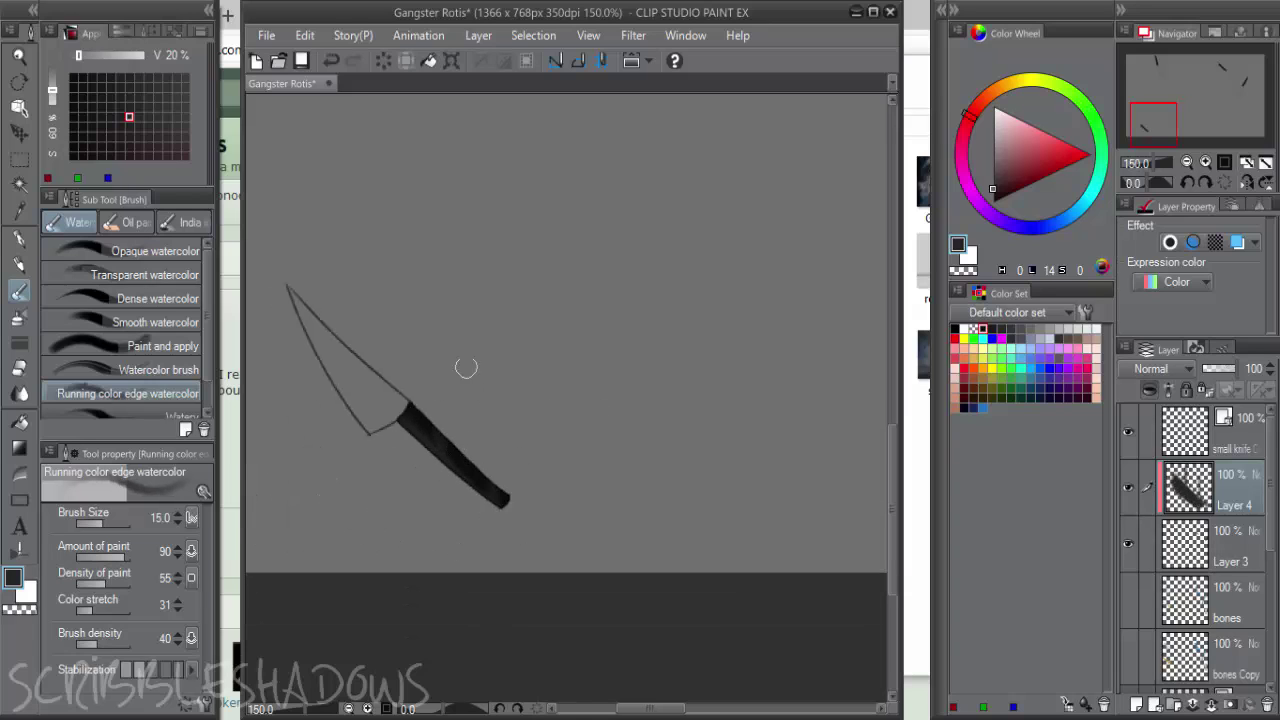
pyautogui.keyDown('alt'); pyautogui.click(426, 432); pyautogui.keyUp('alt')
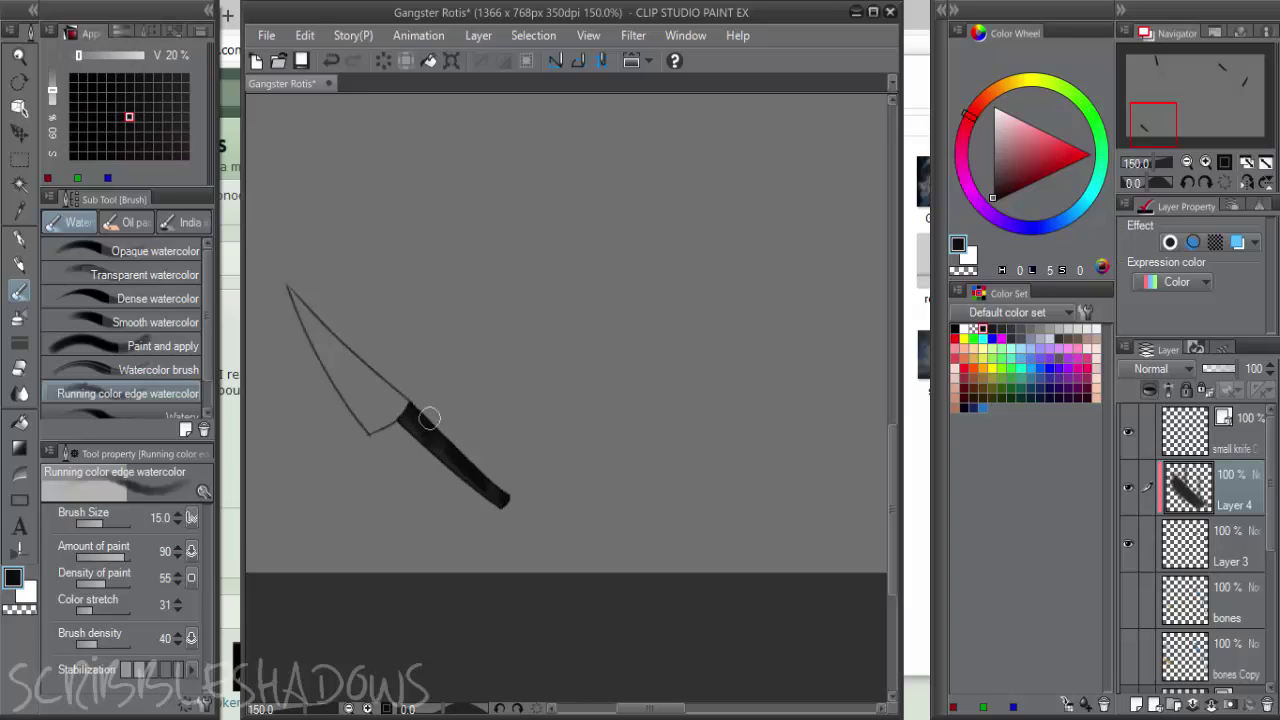
# Shade the upper-left knife's handle with dark grey (luminosity 22) along its edges, blending with near-black sampled from the handle
pyautogui.scroll(10, 552, 525)
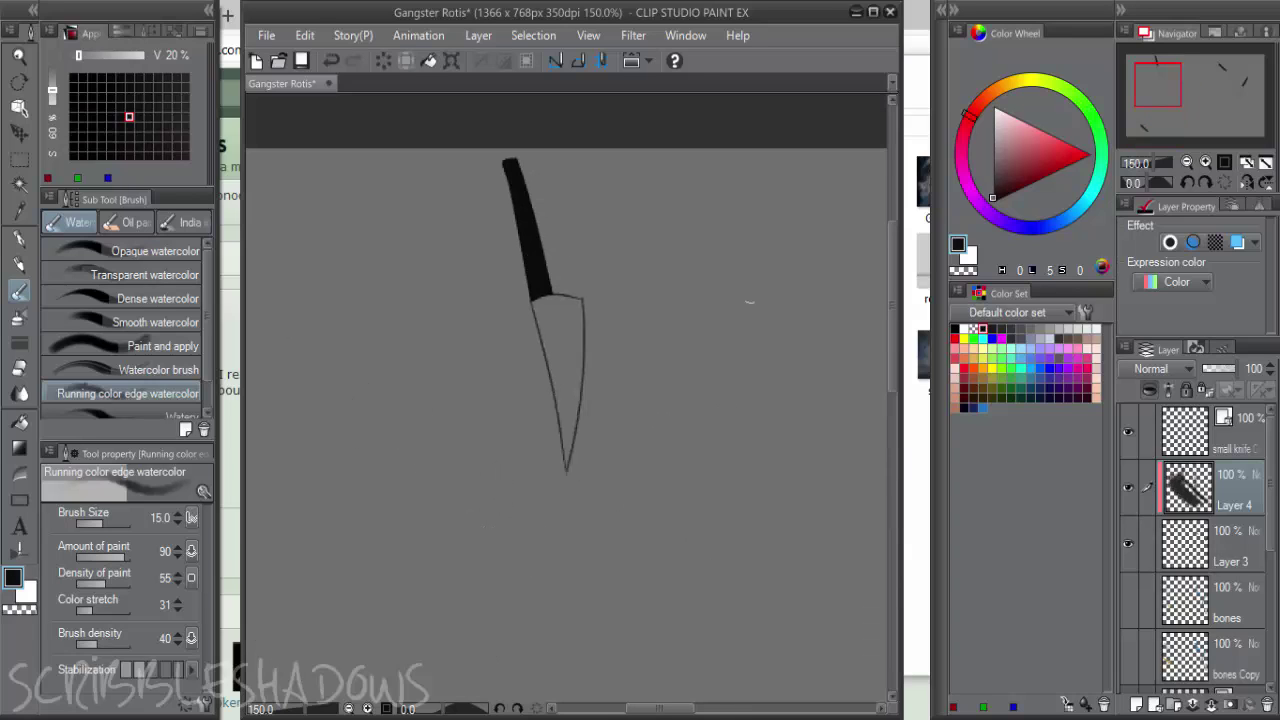
pyautogui.click(992, 181)
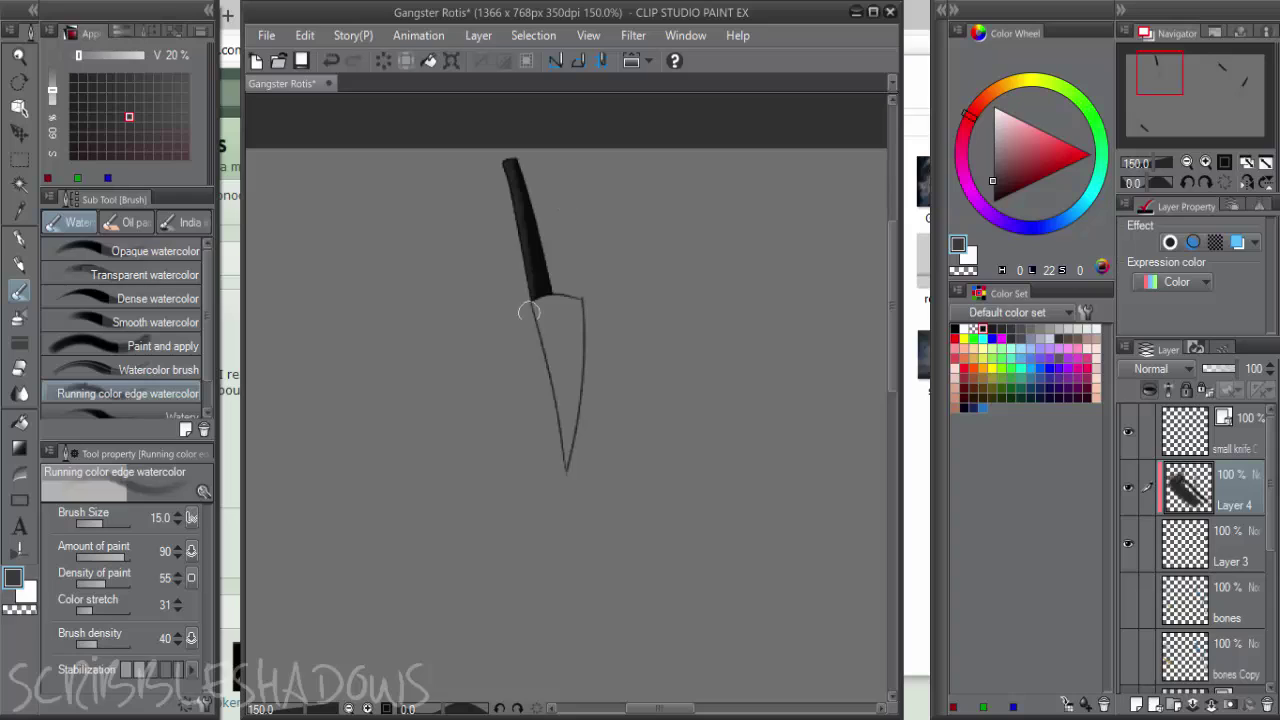
pyautogui.keyDown('alt'); pyautogui.click(531, 265); pyautogui.keyUp('alt')
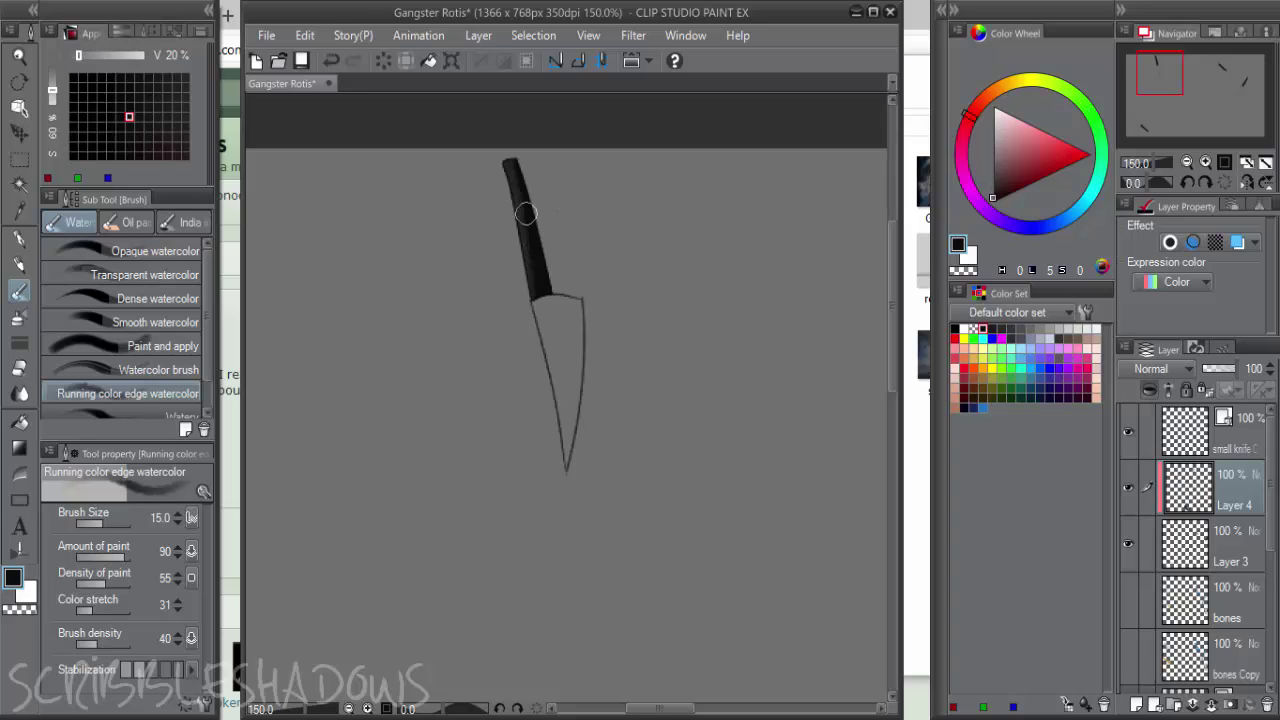
pyautogui.click(992, 181)
pyautogui.moveTo(503, 162); pyautogui.dragTo(527, 301)
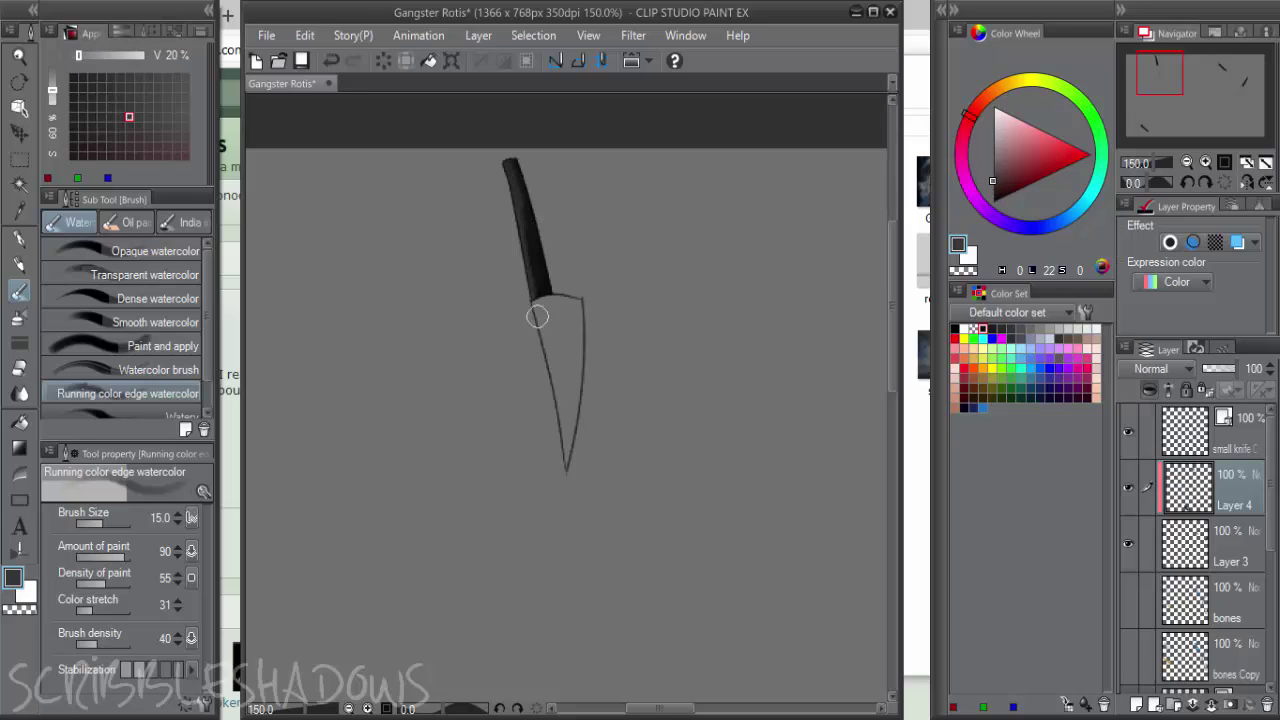
pyautogui.moveTo(527, 218); pyautogui.dragTo(545, 282)
pyautogui.keyDown('alt'); pyautogui.click(527, 212); pyautogui.keyUp('alt')
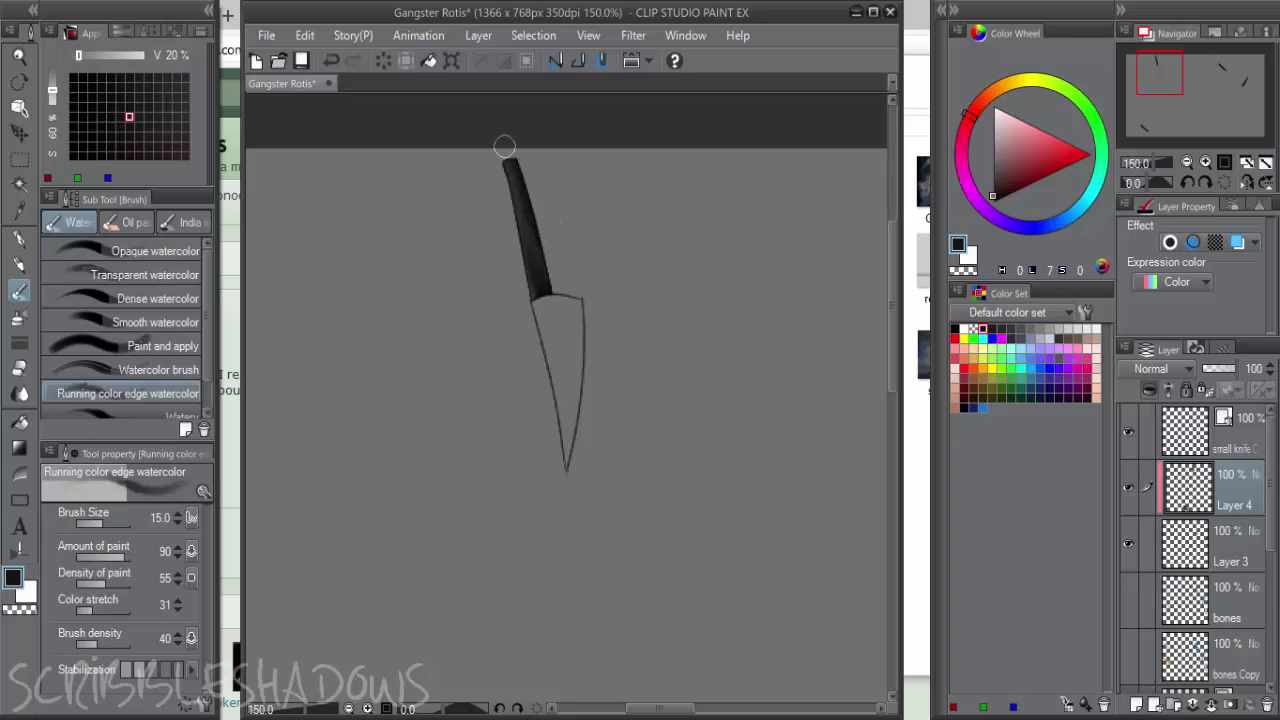
# Shade the handle of the top knife right of centre with dark grey (luminosity 20), blending with its sampled black
pyautogui.moveTo(447, 299); pyautogui.dragTo(200, 232)
pyautogui.moveTo(735, 309); pyautogui.dragTo(135, 383)
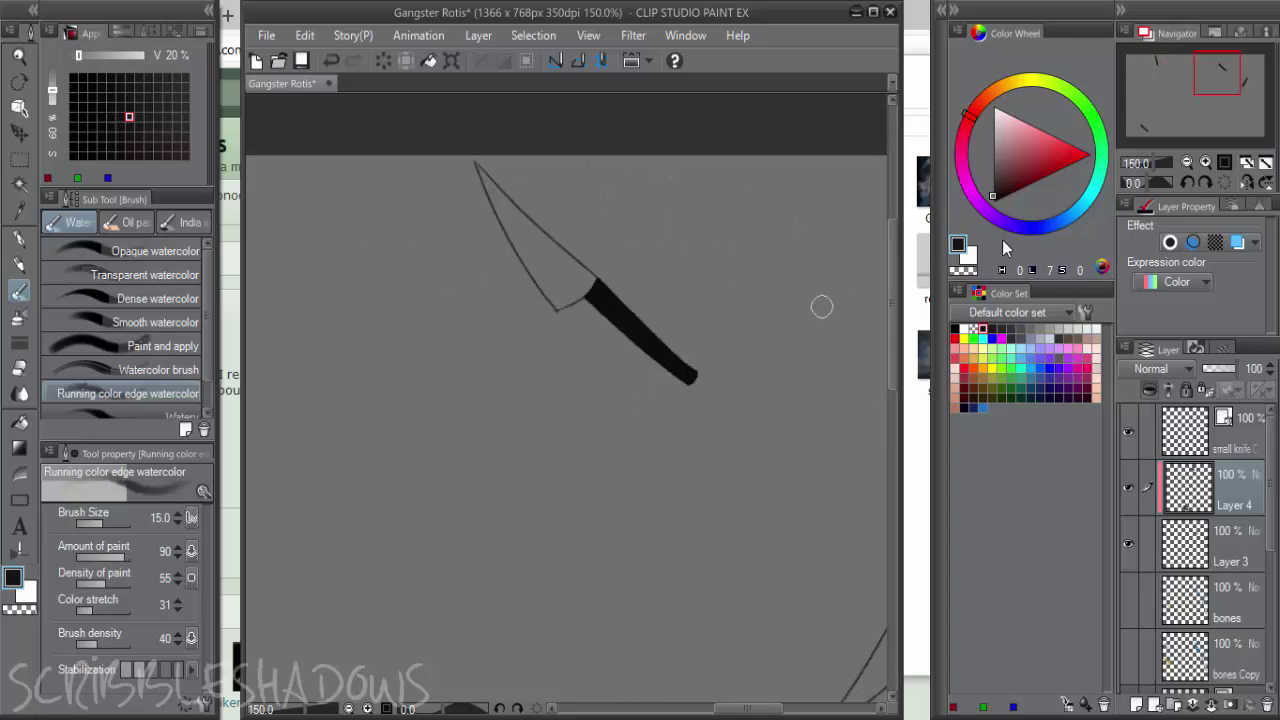
pyautogui.click(992, 182)
pyautogui.moveTo(626, 310); pyautogui.dragTo(626, 307)
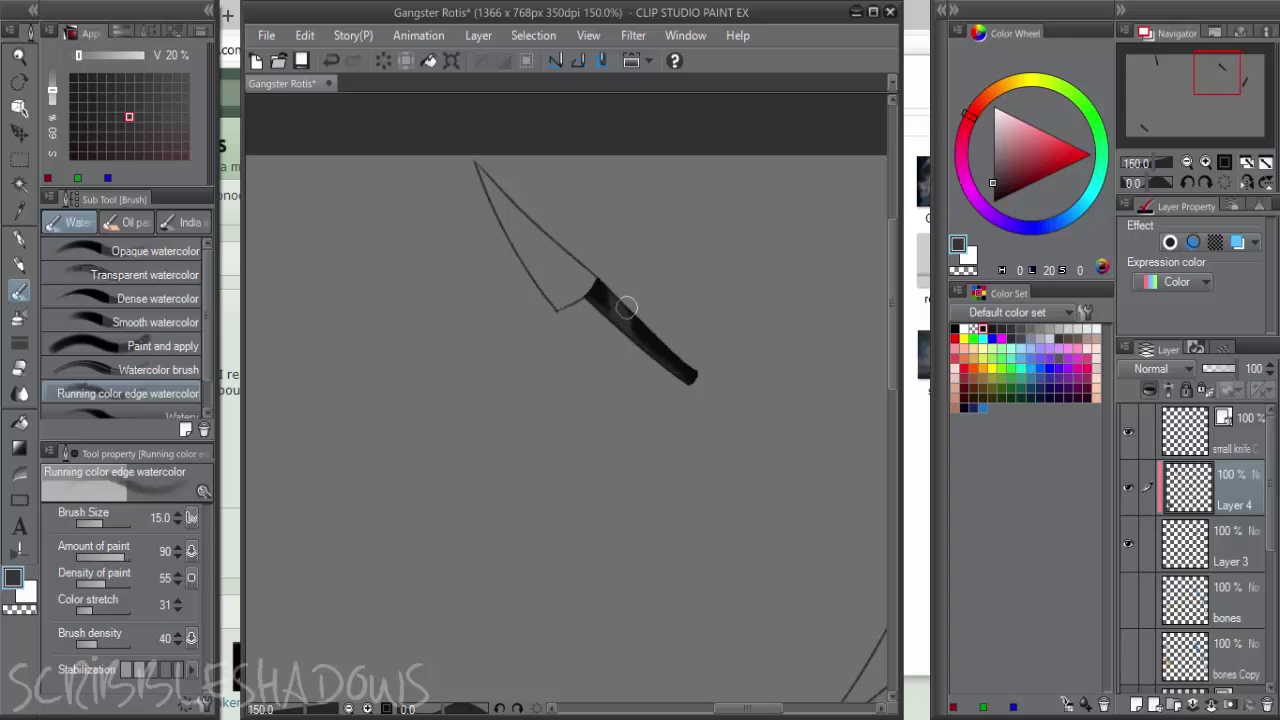
pyautogui.keyDown('alt'); pyautogui.click(642, 335); pyautogui.keyUp('alt')
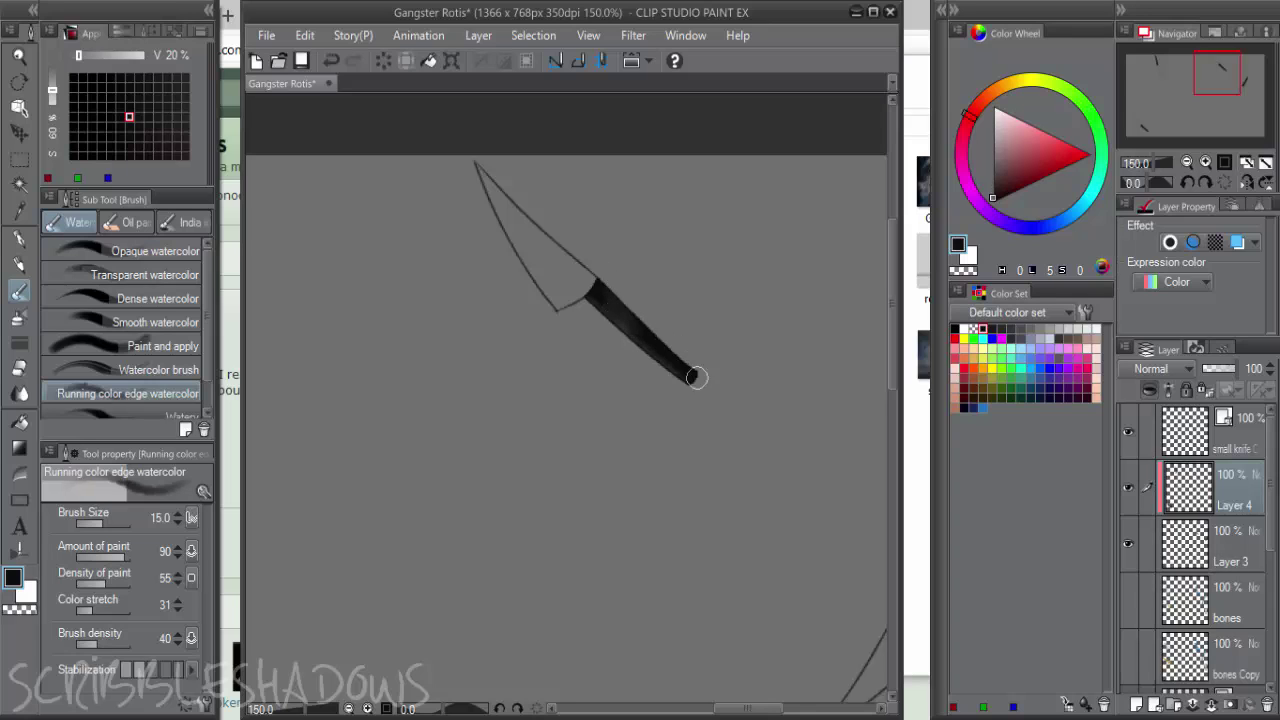
# Shade the rightmost knife's handle with greys of luminosity 26 and 37, and darken its end and middle with near-black
pyautogui.moveTo(787, 382)
pyautogui.mouseDown()
pyautogui.moveTo(568, 191)
pyautogui.moveTo(547, 149)
pyautogui.mouseUp()
pyautogui.click(992, 178)
pyautogui.moveTo(740, 257); pyautogui.dragTo(712, 304)
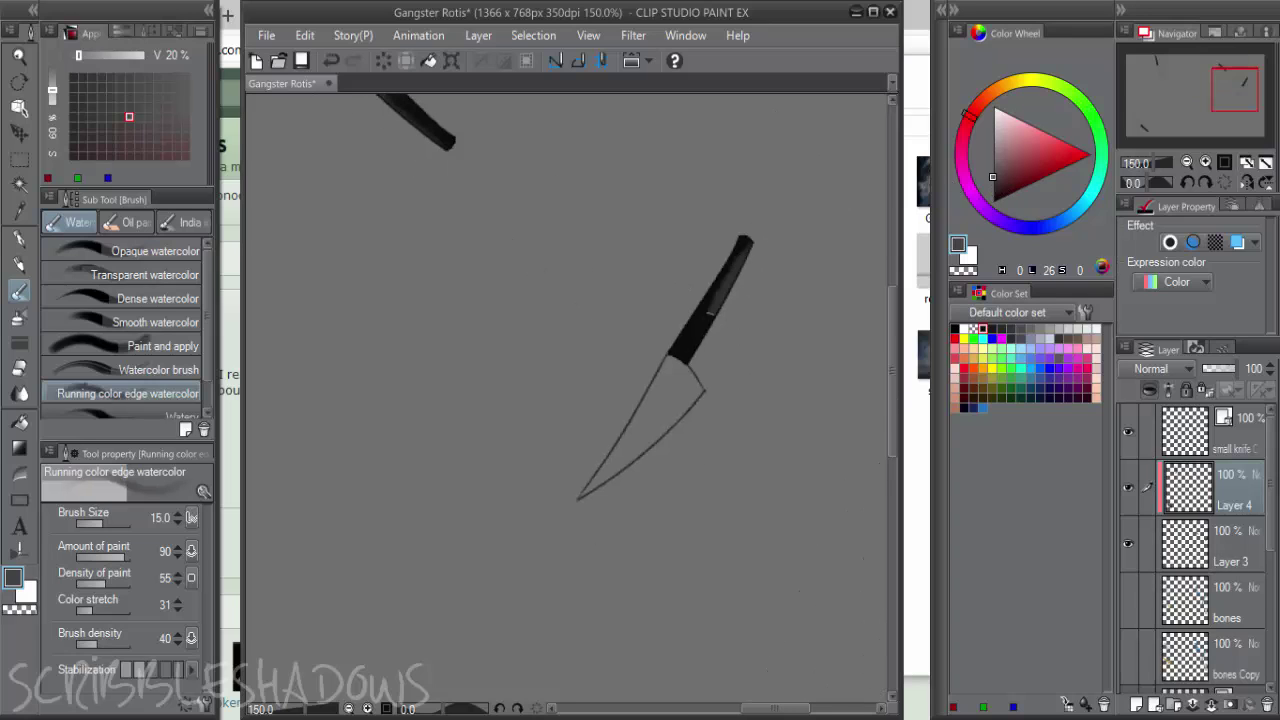
pyautogui.click(992, 165)
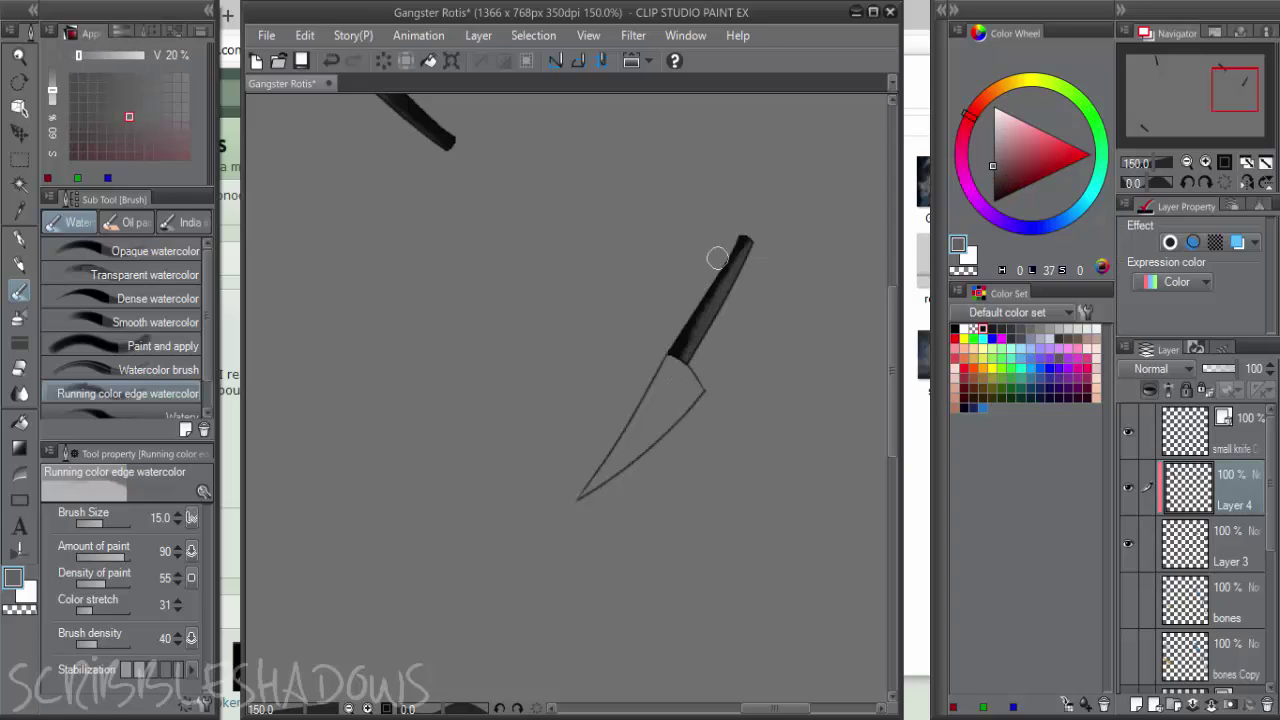
pyautogui.moveTo(717, 259)
pyautogui.mouseDown()
pyautogui.moveTo(754, 243)
pyautogui.moveTo(657, 363)
pyautogui.moveTo(693, 327)
pyautogui.moveTo(731, 247)
pyautogui.moveTo(702, 294)
pyautogui.mouseUp()
pyautogui.click(992, 194)
pyautogui.moveTo(736, 232)
pyautogui.mouseDown()
pyautogui.moveTo(677, 350)
pyautogui.moveTo(742, 242)
pyautogui.mouseUp()
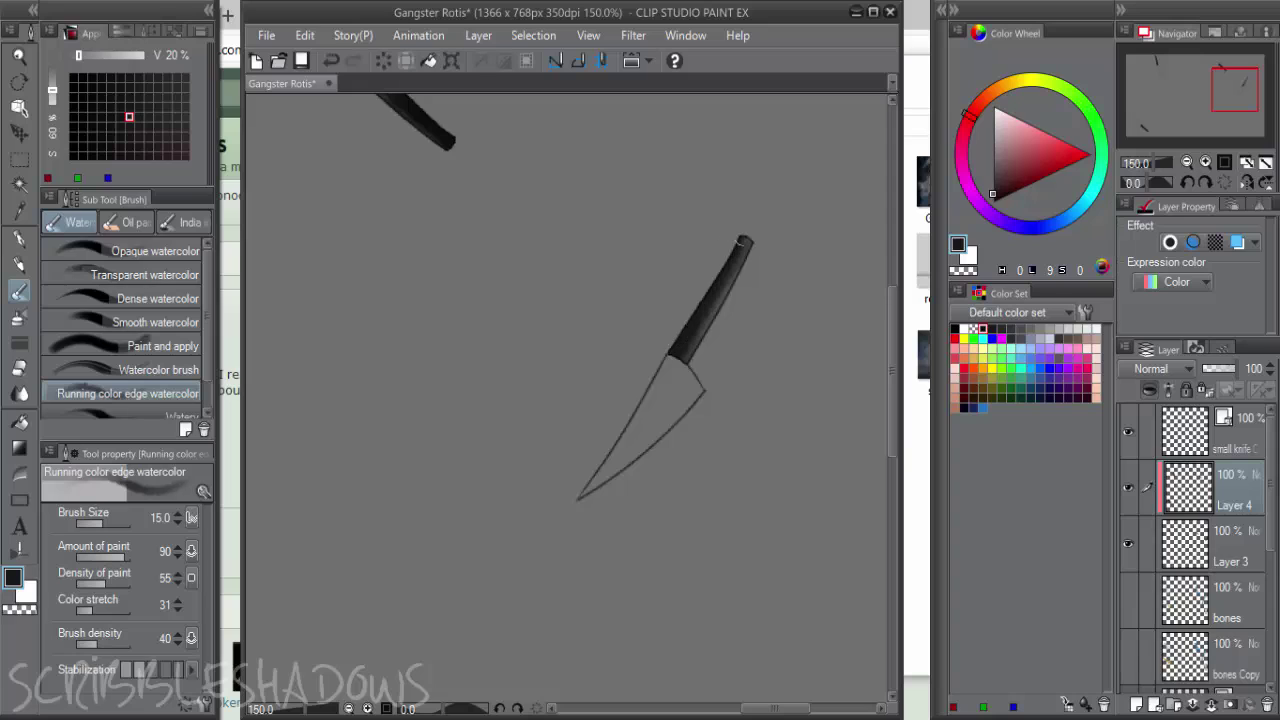
pyautogui.moveTo(1018, 199); pyautogui.dragTo(982, 203)
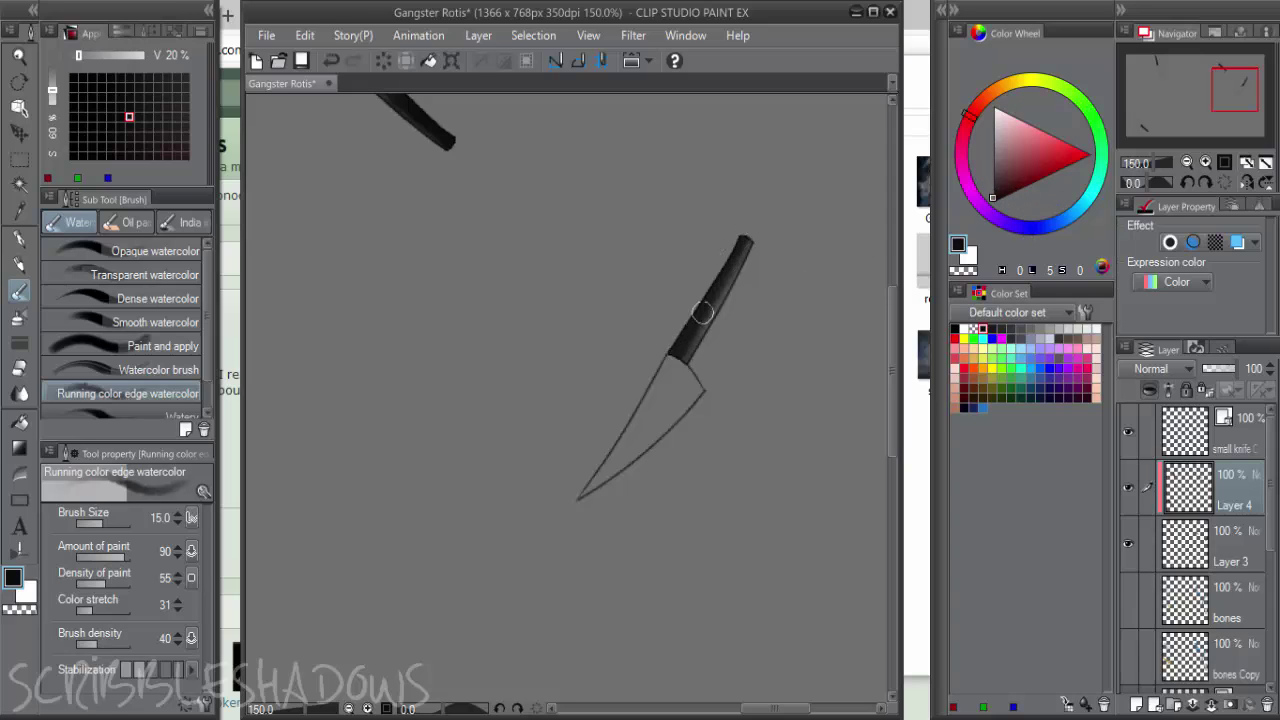
pyautogui.moveTo(708, 312)
pyautogui.mouseDown()
pyautogui.moveTo(740, 250)
pyautogui.moveTo(704, 332)
pyautogui.mouseUp()
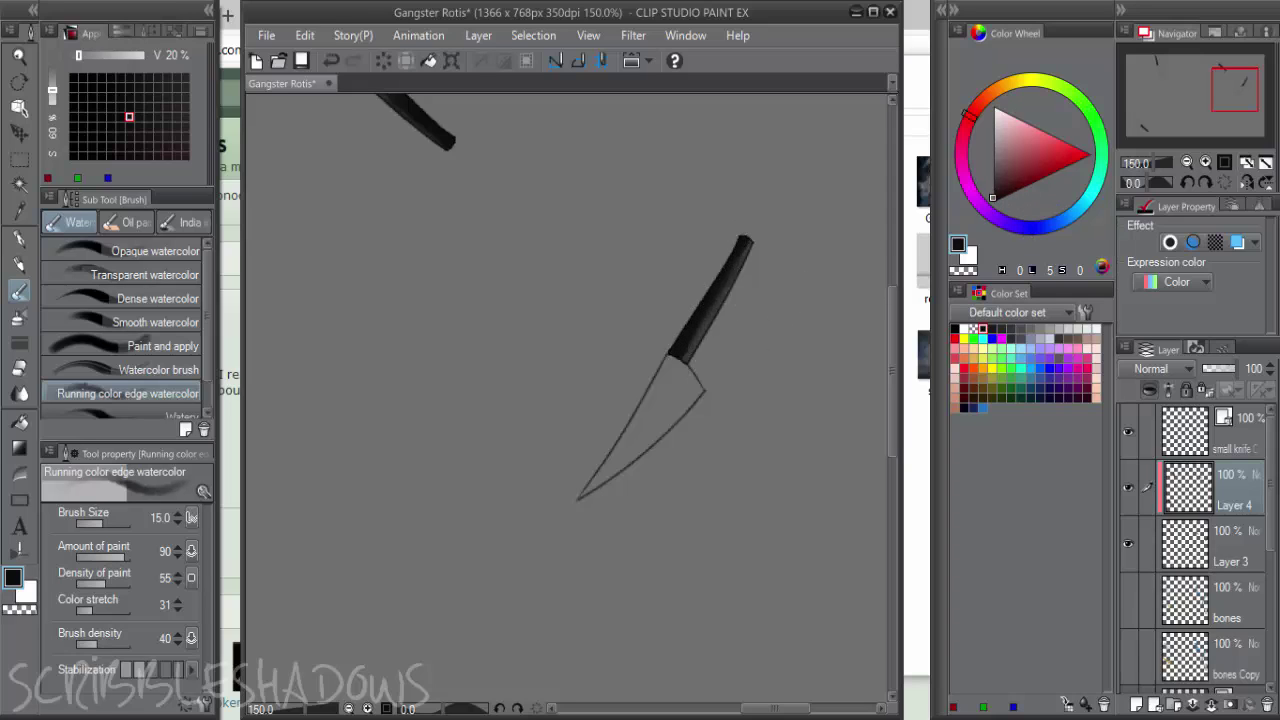
# Merge the handle shading layer Layer 4 with the handle fill layer Layer 3
pyautogui.click(1148, 543)
pyautogui.rightClick(1239, 551)
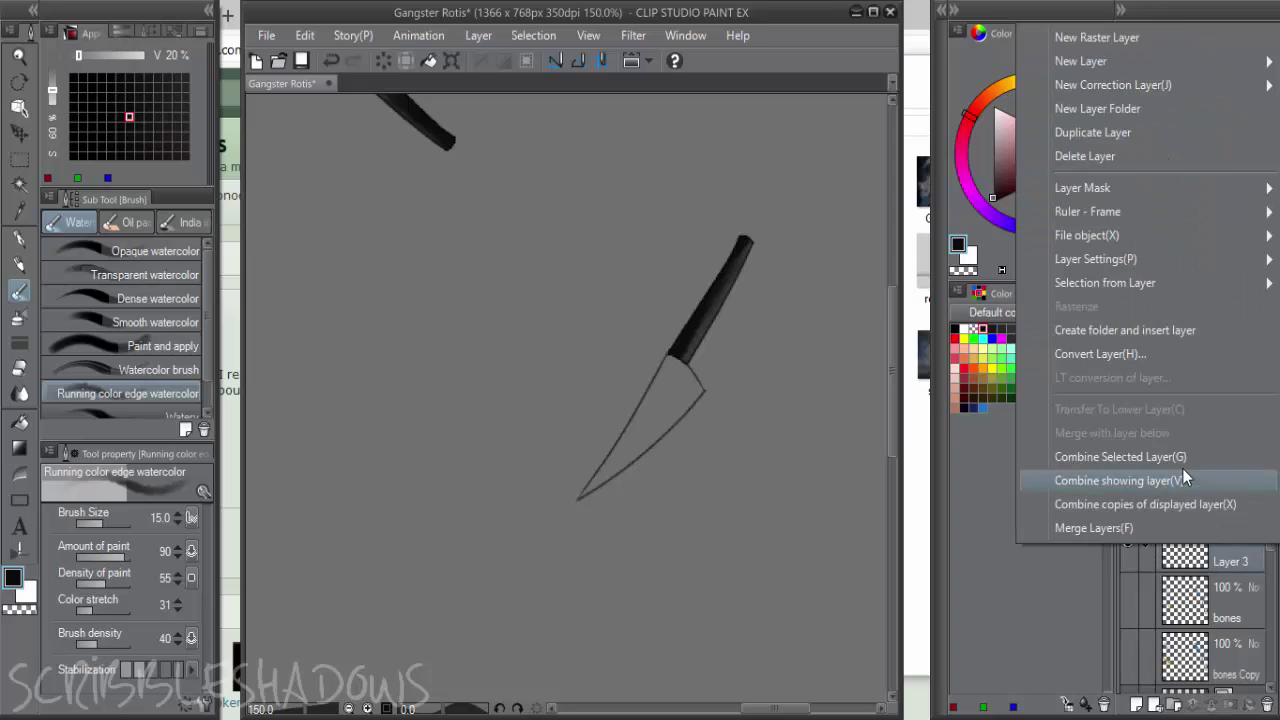
pyautogui.click(1186, 457)
pyautogui.hotkey('shift', 'alt', 'e')
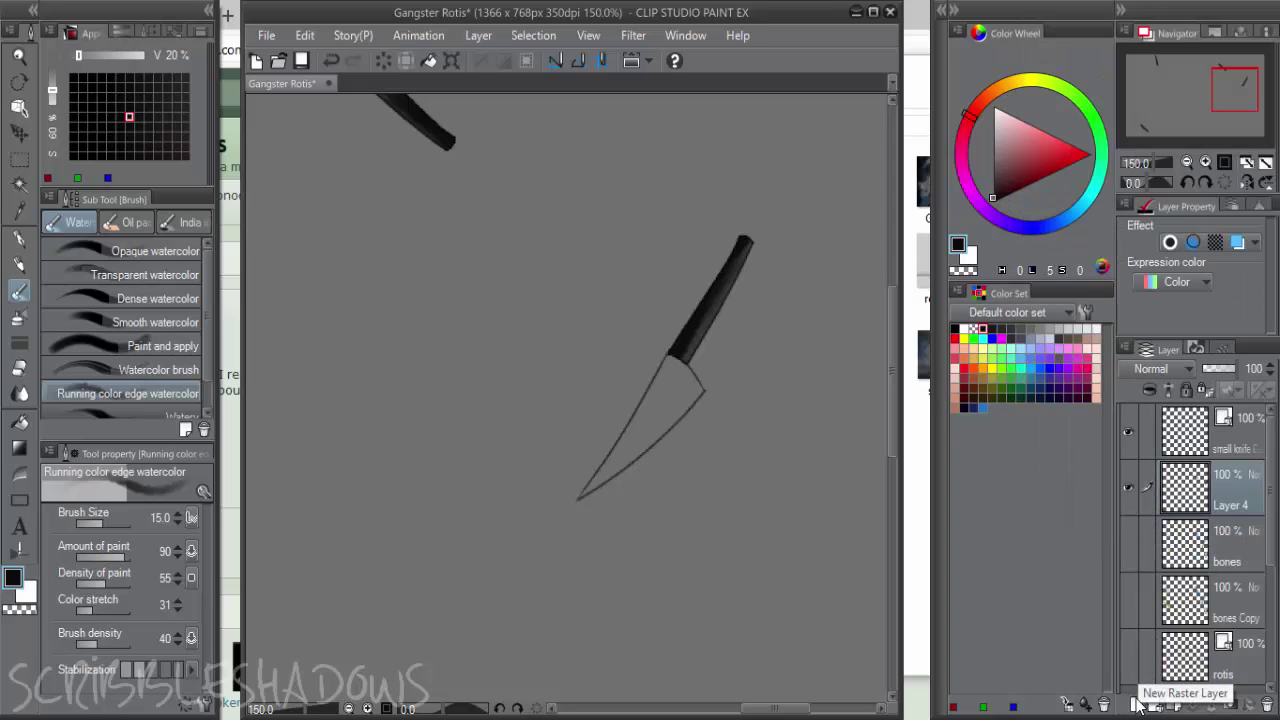
# Add a raster layer above the merged handles and fill the knife blades with mid-grey (luminosity 42)
pyautogui.click(1138, 706)
pyautogui.press('g')
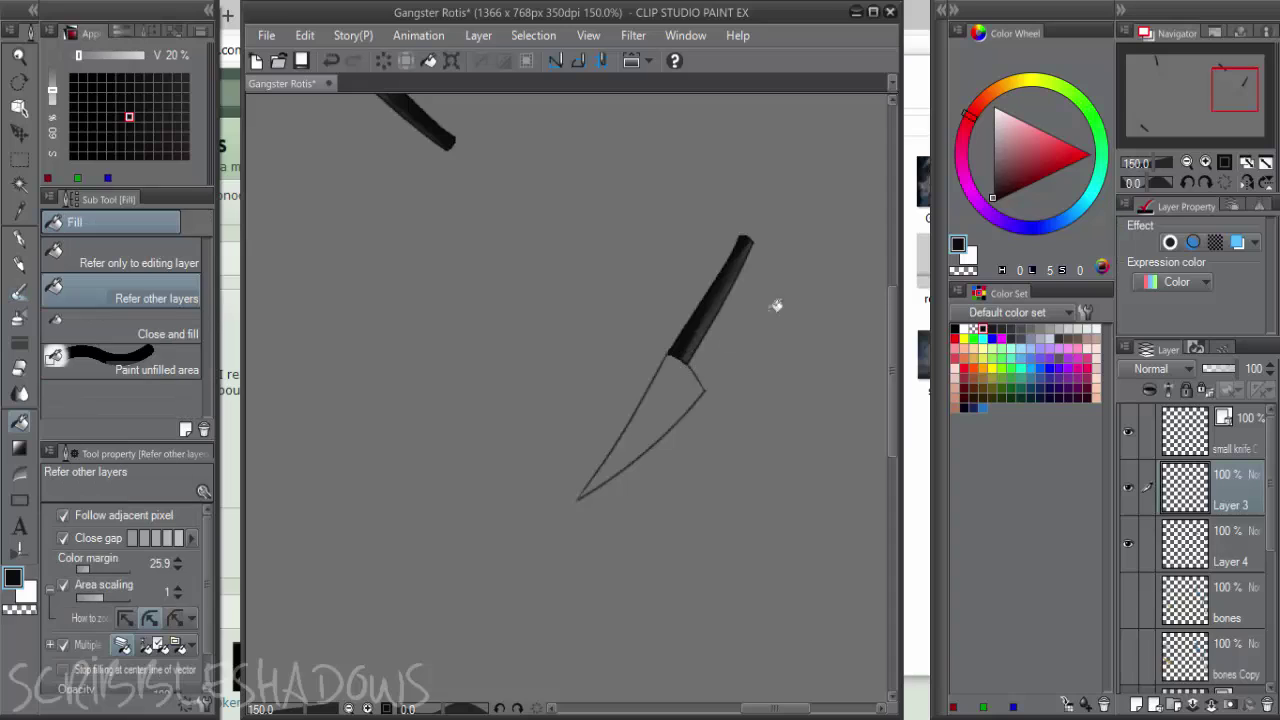
pyautogui.moveTo(1005, 172); pyautogui.dragTo(992, 160)
pyautogui.click(661, 366)
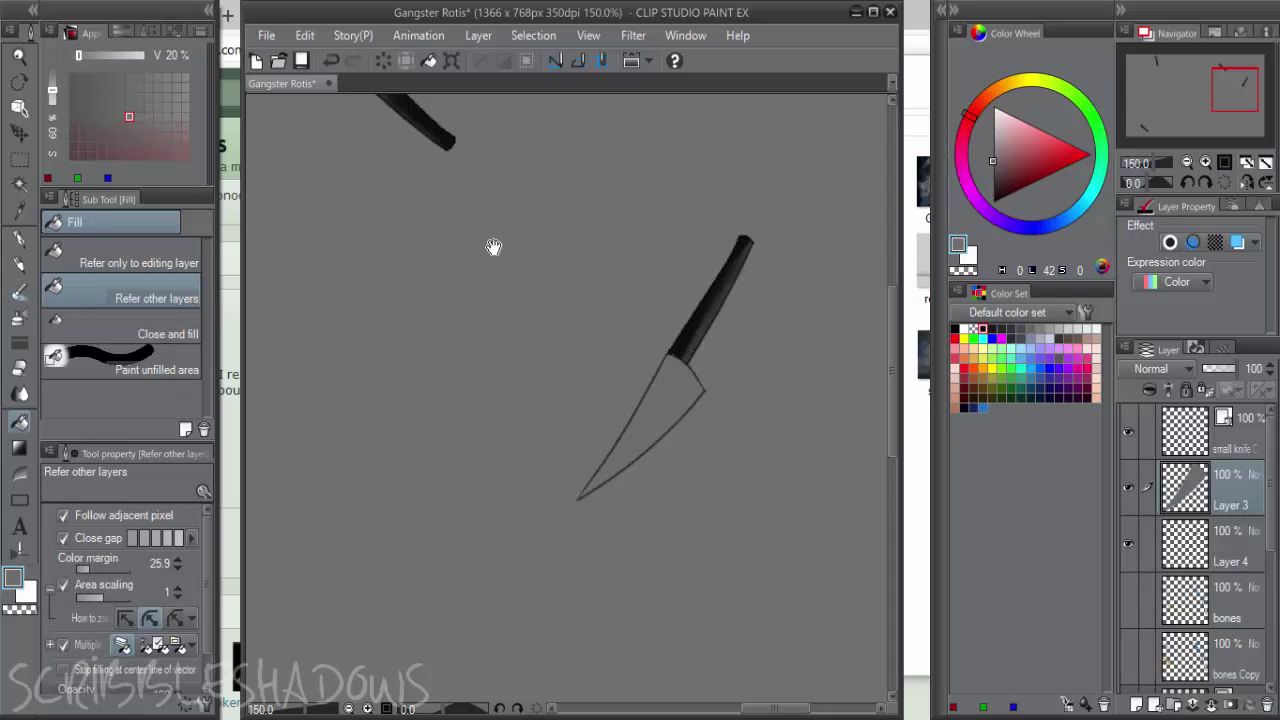
pyautogui.moveTo(494, 247); pyautogui.dragTo(937, 514)
pyautogui.click(718, 308)
pyautogui.moveTo(480, 395); pyautogui.dragTo(910, 292)
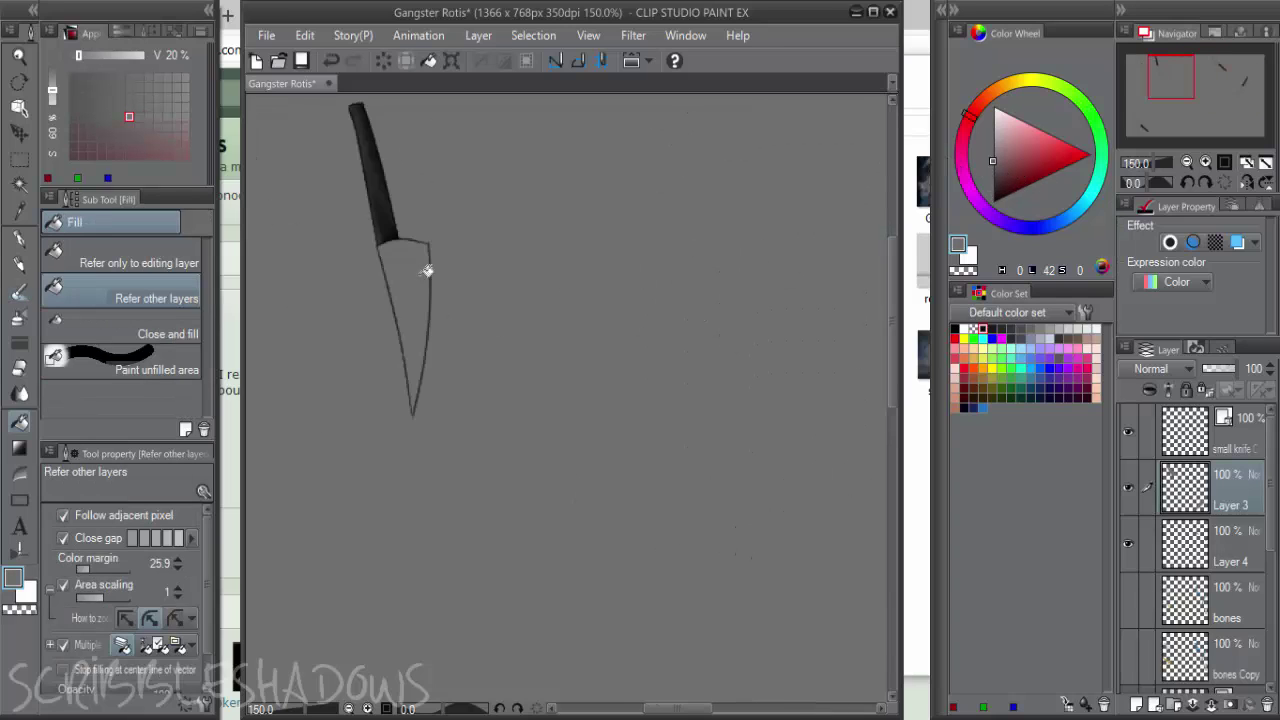
pyautogui.moveTo(460, 450); pyautogui.dragTo(714, 251)
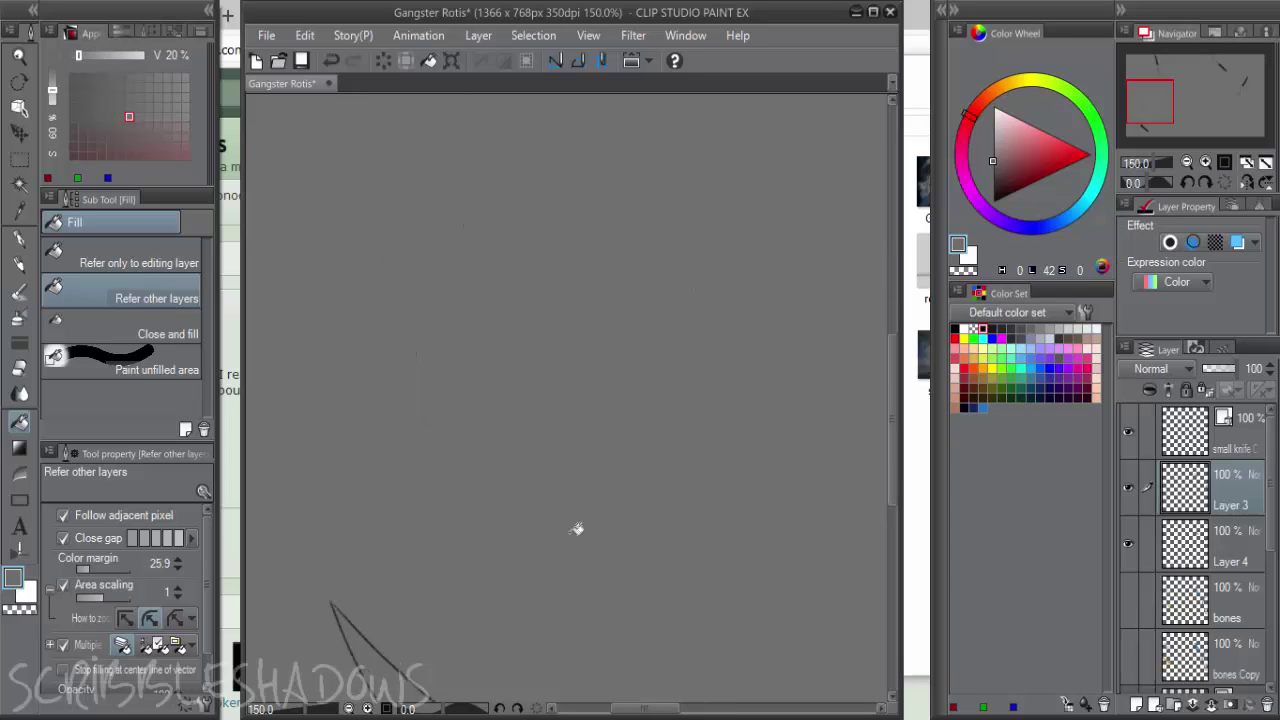
pyautogui.scroll(-2, 742, 422)
# Add a raster layer above the knife-blade fill layer and clip it to that layer
pyautogui.moveTo(830, 428); pyautogui.dragTo(449, 452)
pyautogui.moveTo(738, 424); pyautogui.dragTo(561, 506)
pyautogui.scroll(1, 563, 500)
pyautogui.hotkey('ctrl', '+')
pyautogui.moveTo(720, 396); pyautogui.dragTo(676, 314)
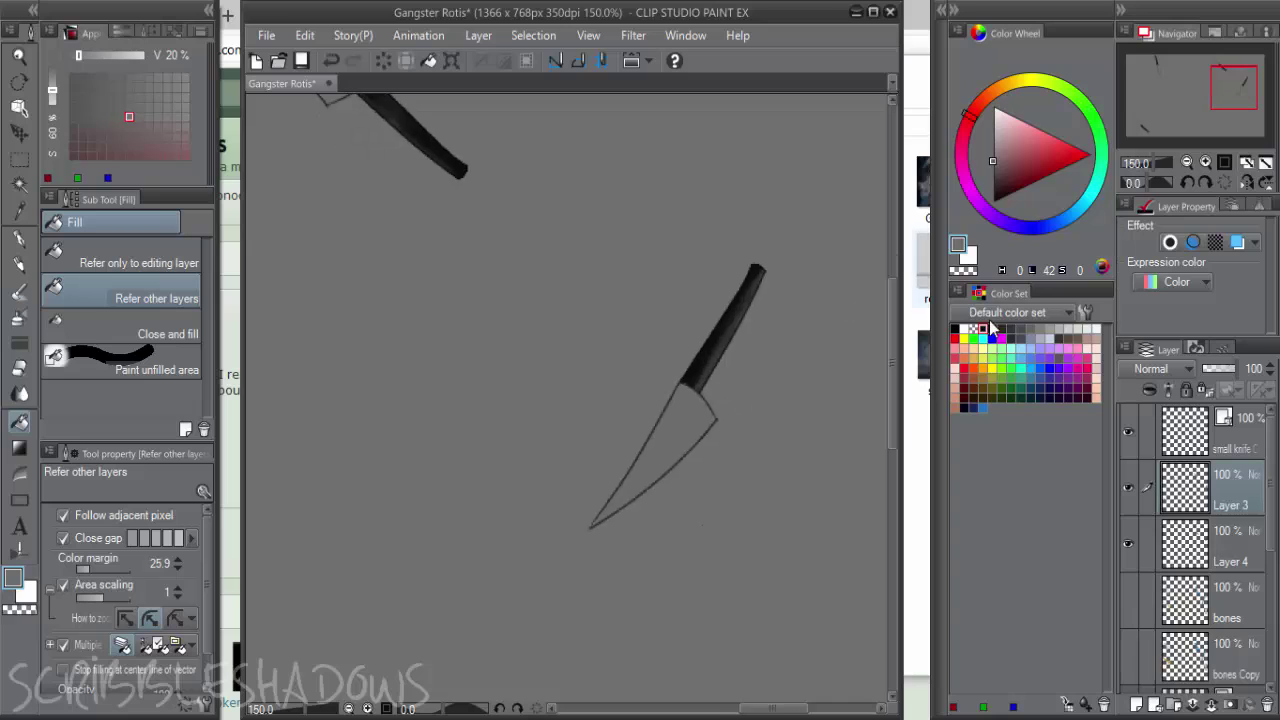
pyautogui.click(969, 257)
pyautogui.click(1135, 704)
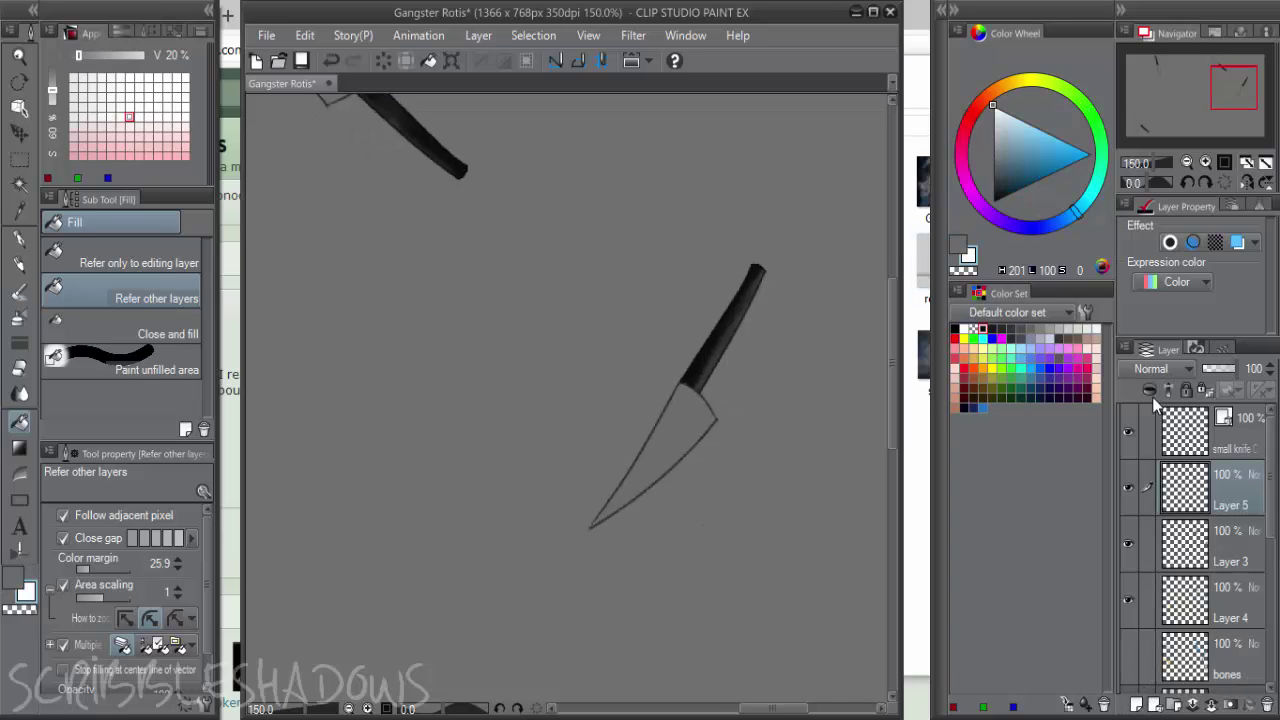
pyautogui.click(1149, 390)
# Shade the rightmost knife's blade with dark grey (luminosity 25) and light streaks using the Running color edge watercolor brush
pyautogui.click(958, 244)
pyautogui.press('b')
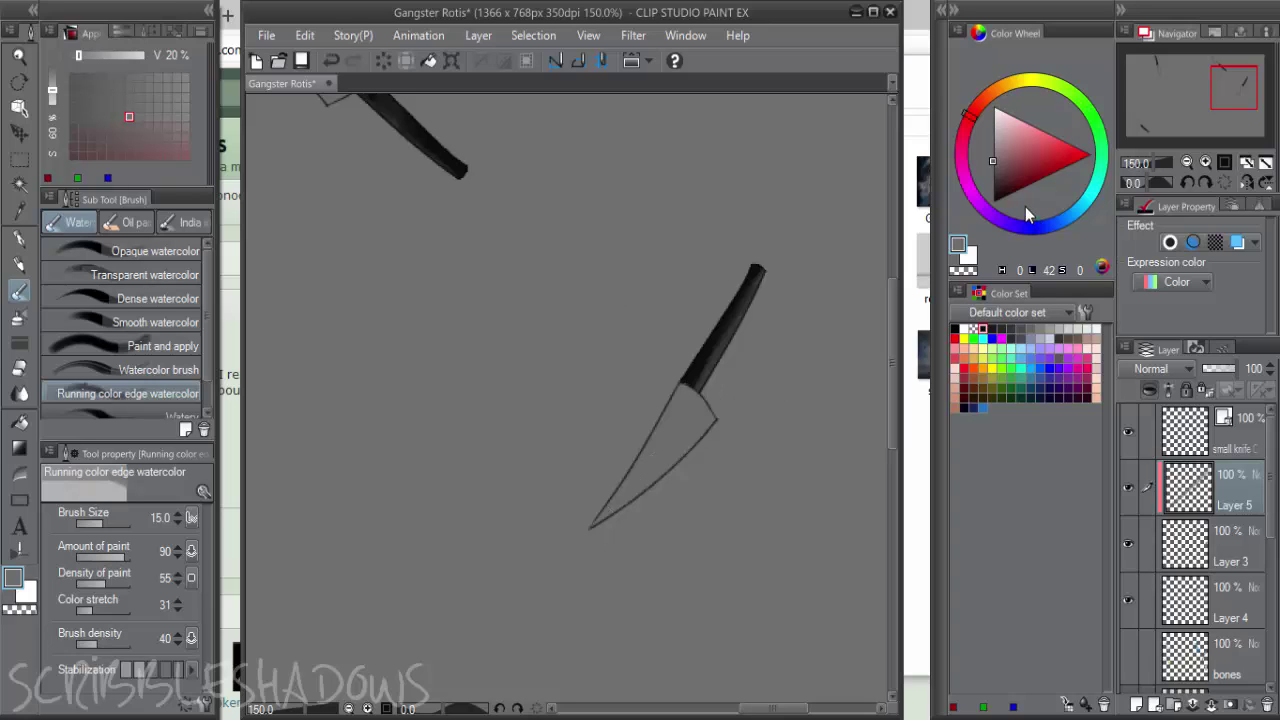
pyautogui.moveTo(995, 172); pyautogui.dragTo(943, 190)
pyautogui.moveTo(690, 397); pyautogui.dragTo(612, 506)
pyautogui.press('x')
pyautogui.moveTo(723, 406)
pyautogui.mouseDown()
pyautogui.moveTo(677, 440)
pyautogui.moveTo(676, 417)
pyautogui.mouseUp()
pyautogui.keyDown('alt'); pyautogui.click(664, 450); pyautogui.keyUp('alt')
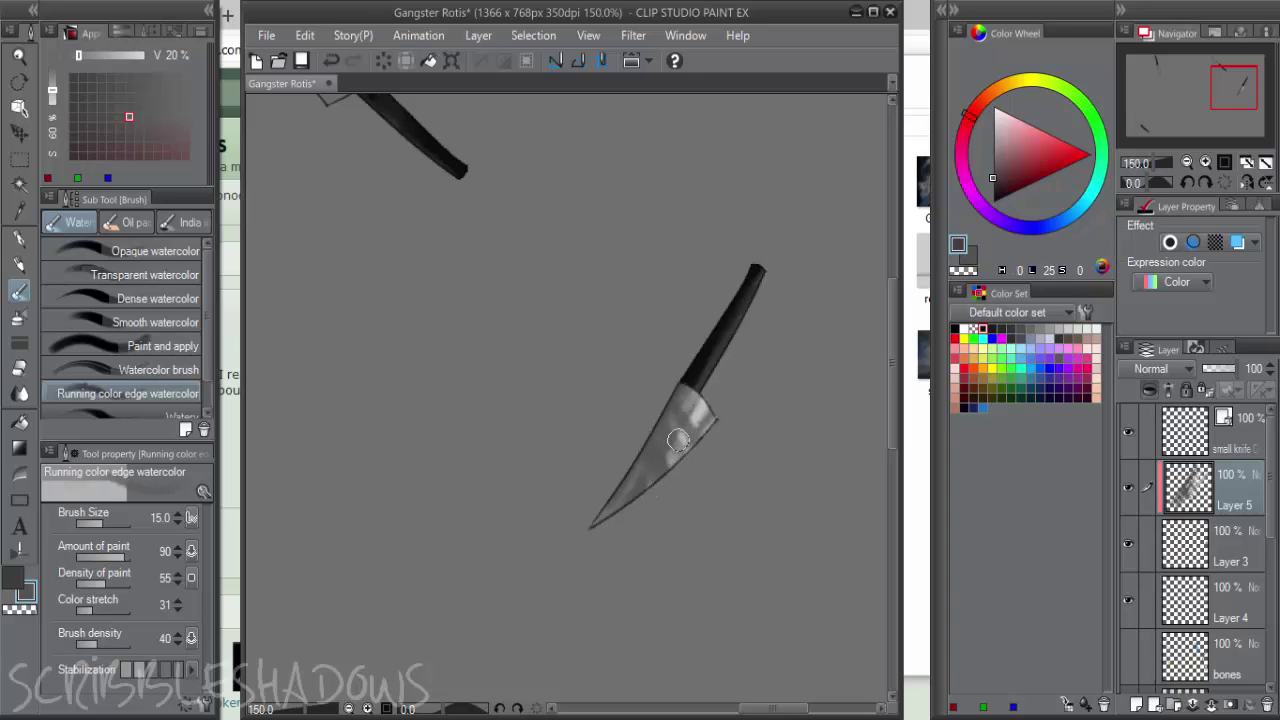
# Refine the rightmost blade with white highlights along its edge, blending them with dark grey
pyautogui.click(994, 106)
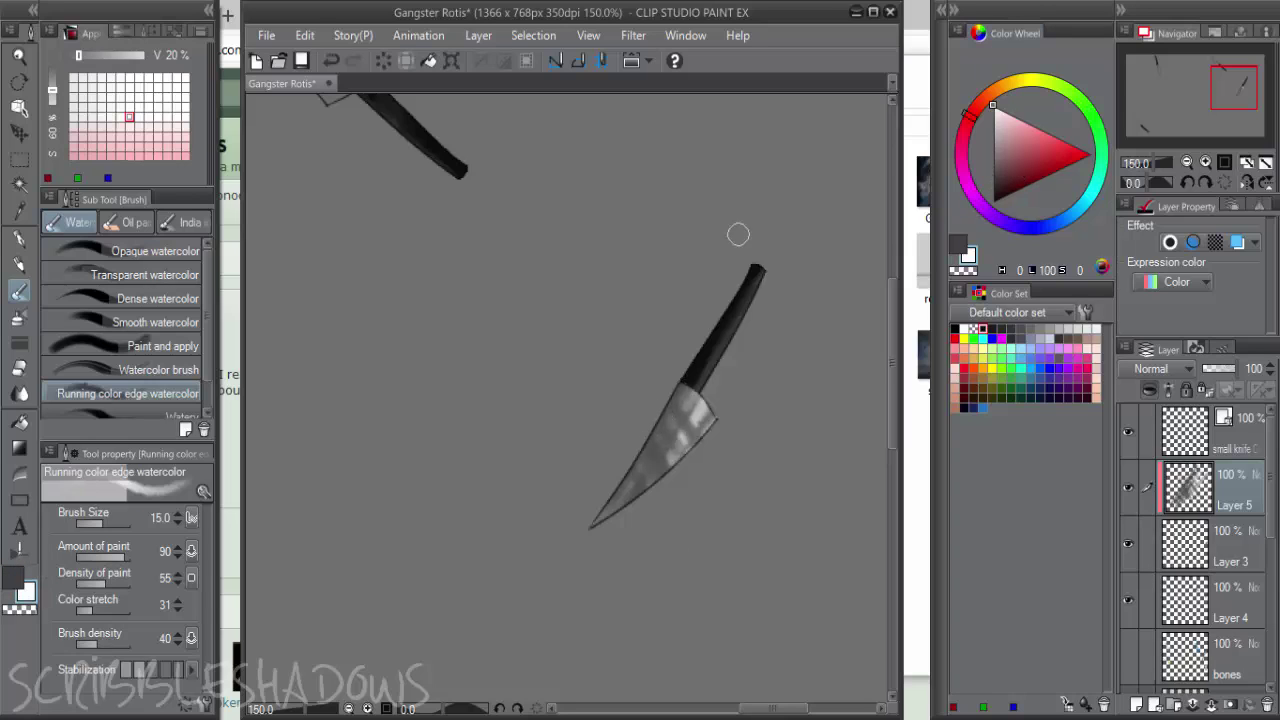
pyautogui.moveTo(618, 490)
pyautogui.mouseDown()
pyautogui.moveTo(640, 415)
pyautogui.moveTo(717, 428)
pyautogui.moveTo(690, 421)
pyautogui.moveTo(711, 411)
pyautogui.moveTo(653, 477)
pyautogui.mouseUp()
pyautogui.press('x')
pyautogui.press('x')
pyautogui.moveTo(712, 421)
pyautogui.mouseDown()
pyautogui.moveTo(633, 490)
pyautogui.moveTo(723, 412)
pyautogui.moveTo(658, 438)
pyautogui.moveTo(656, 406)
pyautogui.moveTo(660, 423)
pyautogui.moveTo(691, 428)
pyautogui.moveTo(600, 496)
pyautogui.moveTo(693, 408)
pyautogui.mouseUp()
pyautogui.press('x')
pyautogui.moveTo(629, 484)
pyautogui.mouseDown()
pyautogui.moveTo(672, 446)
pyautogui.moveTo(668, 508)
pyautogui.moveTo(668, 411)
pyautogui.moveTo(694, 460)
pyautogui.moveTo(629, 427)
pyautogui.moveTo(632, 441)
pyautogui.moveTo(671, 444)
pyautogui.moveTo(682, 413)
pyautogui.moveTo(713, 413)
pyautogui.moveTo(694, 391)
pyautogui.moveTo(718, 425)
pyautogui.moveTo(689, 416)
pyautogui.mouseUp()
pyautogui.press('x')
pyautogui.press('x')
pyautogui.press('x')
pyautogui.press('x')
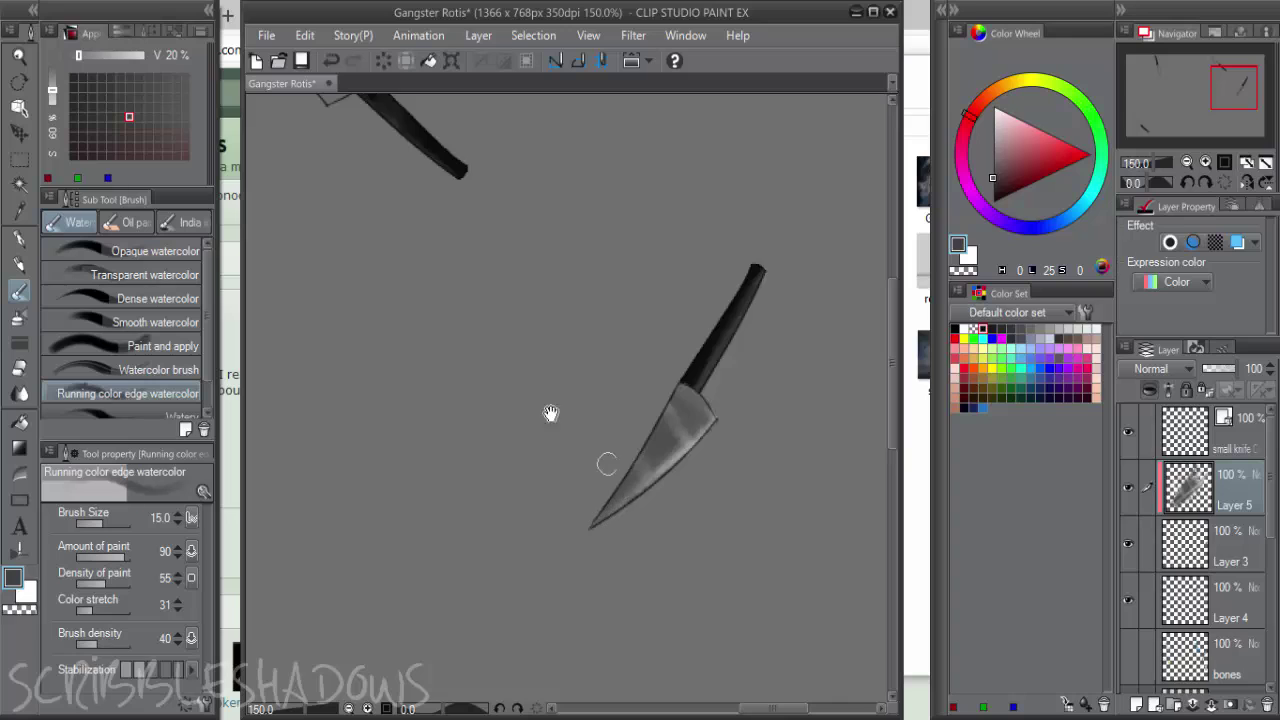
# Shade the blade of the top knife right of centre with white edge highlights and dark grey through its middle
pyautogui.moveTo(551, 414); pyautogui.dragTo(754, 695)
pyautogui.press('x')
pyautogui.moveTo(450, 247); pyautogui.dragTo(529, 382)
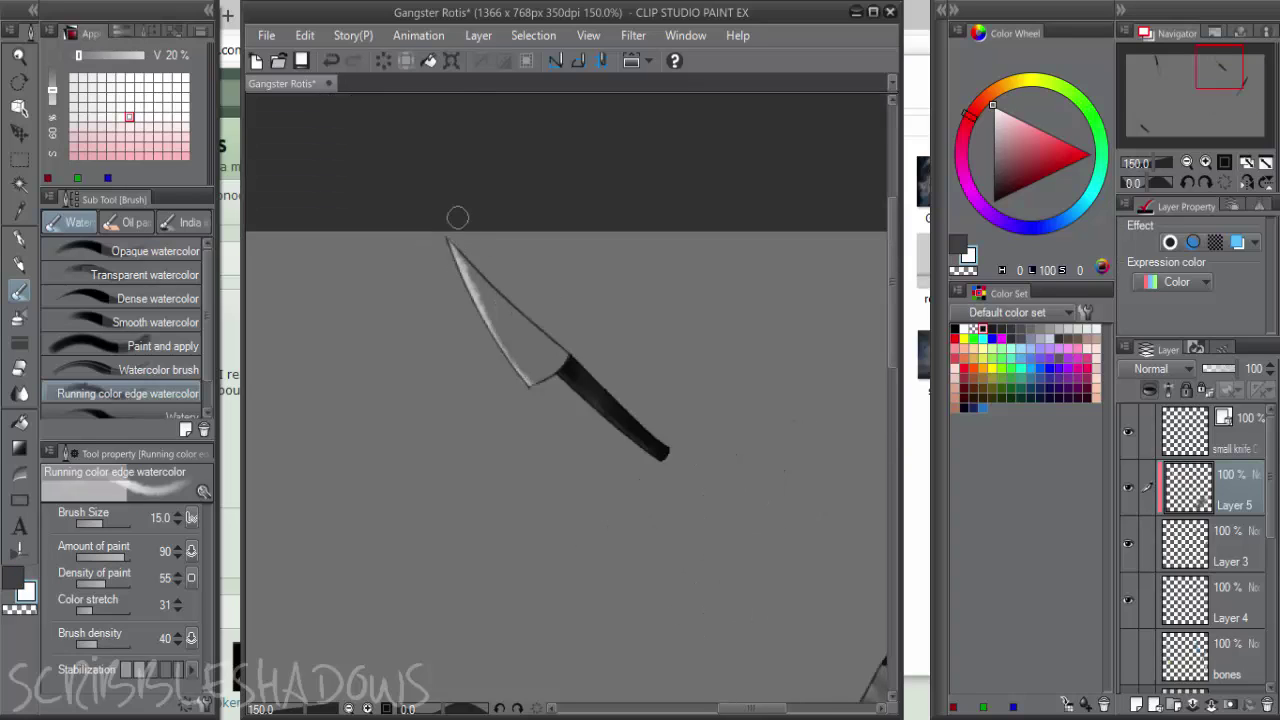
pyautogui.moveTo(457, 216); pyautogui.dragTo(589, 389)
pyautogui.press('x')
pyautogui.moveTo(516, 312)
pyautogui.mouseDown()
pyautogui.moveTo(510, 352)
pyautogui.moveTo(516, 328)
pyautogui.moveTo(533, 389)
pyautogui.moveTo(520, 327)
pyautogui.moveTo(533, 334)
pyautogui.moveTo(502, 309)
pyautogui.moveTo(493, 321)
pyautogui.moveTo(472, 287)
pyautogui.moveTo(492, 301)
pyautogui.moveTo(520, 330)
pyautogui.mouseUp()
pyautogui.press('x')
pyautogui.moveTo(477, 291)
pyautogui.mouseDown()
pyautogui.moveTo(511, 367)
pyautogui.moveTo(490, 310)
pyautogui.moveTo(509, 347)
pyautogui.mouseUp()
pyautogui.press('x')
# Shade the upper-left knife's blade with white highlights along both edges and dark grey (luminosity 25) down the middle
pyautogui.moveTo(435, 408)
pyautogui.mouseDown()
pyautogui.moveTo(662, 394)
pyautogui.moveTo(876, 347)
pyautogui.mouseUp()
pyautogui.moveTo(277, 508); pyautogui.dragTo(533, 487)
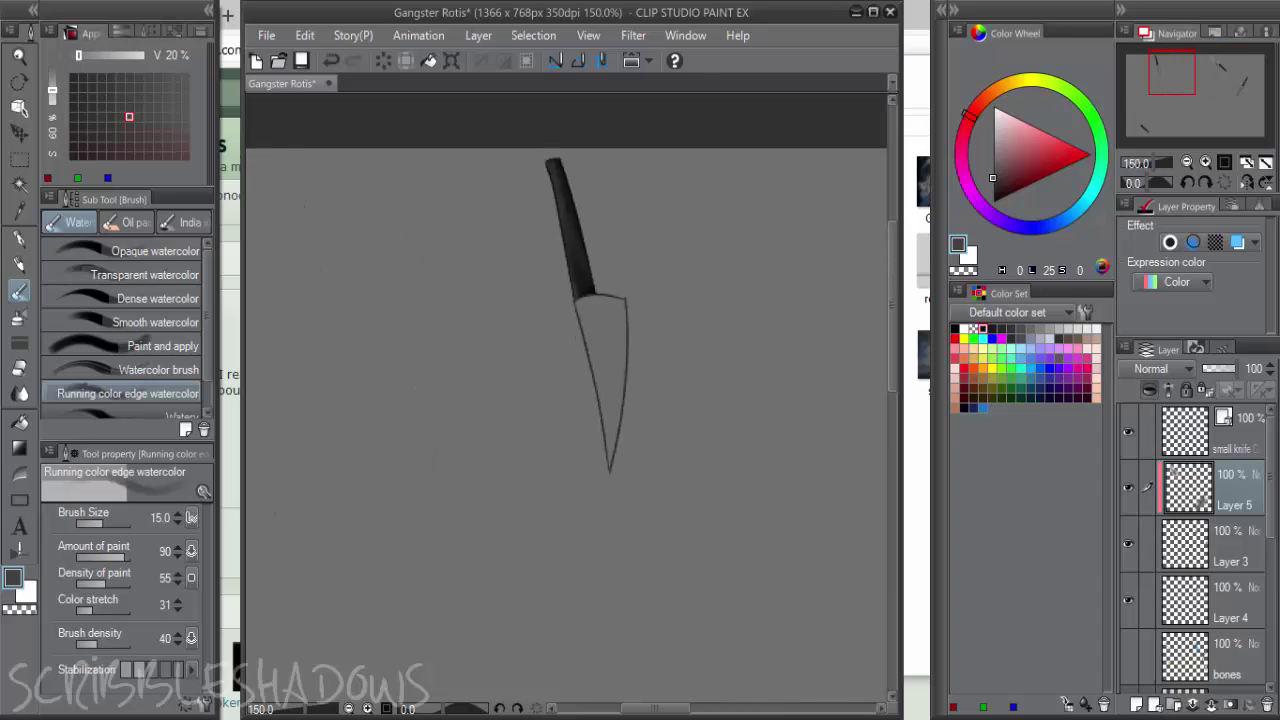
pyautogui.press('x')
pyautogui.moveTo(609, 266); pyautogui.dragTo(594, 458)
pyautogui.moveTo(631, 291)
pyautogui.mouseDown()
pyautogui.moveTo(618, 436)
pyautogui.moveTo(597, 283)
pyautogui.moveTo(587, 426)
pyautogui.moveTo(621, 282)
pyautogui.moveTo(616, 314)
pyautogui.moveTo(604, 304)
pyautogui.moveTo(600, 437)
pyautogui.moveTo(613, 357)
pyautogui.mouseUp()
pyautogui.press('x')
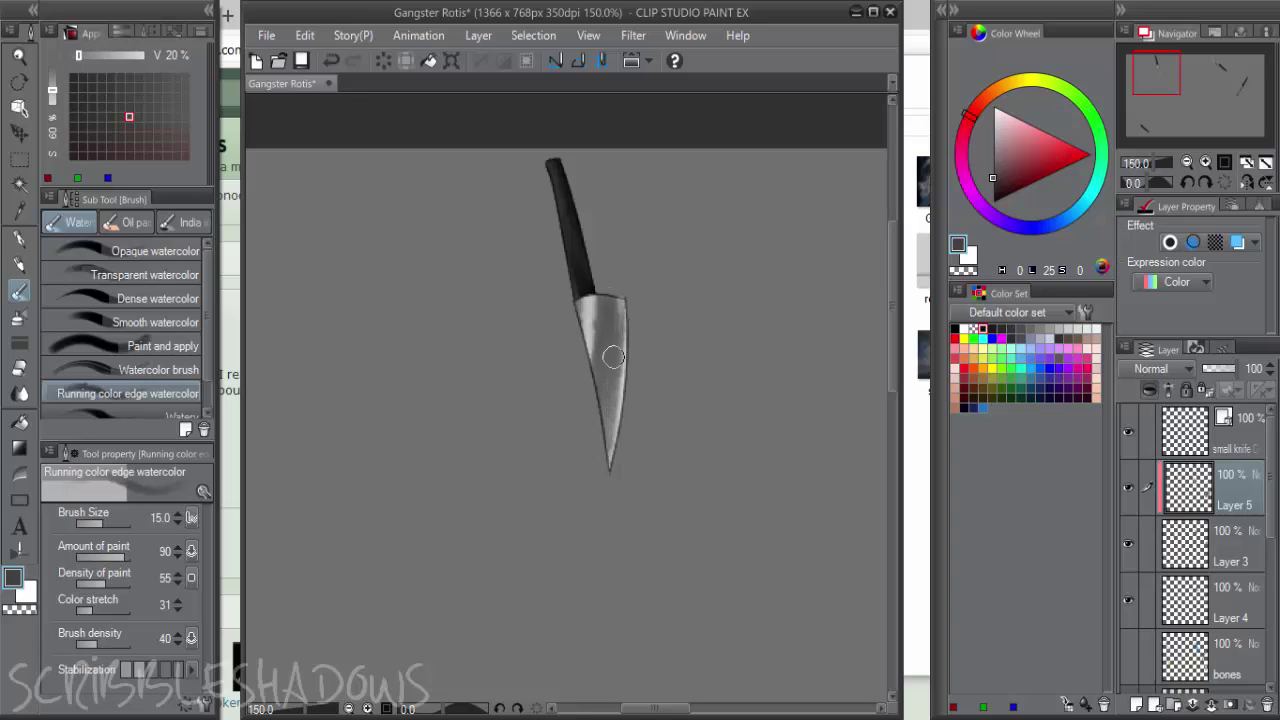
pyautogui.moveTo(582, 274)
pyautogui.mouseDown()
pyautogui.moveTo(591, 348)
pyautogui.moveTo(611, 340)
pyautogui.mouseUp()
# Paint white highlights along the lower-left knife blade's edges and dark grey through its centre
pyautogui.moveTo(594, 465)
pyautogui.mouseDown()
pyautogui.moveTo(707, 170)
pyautogui.moveTo(617, 254)
pyautogui.moveTo(557, 85)
pyautogui.mouseUp()
pyautogui.press('x')
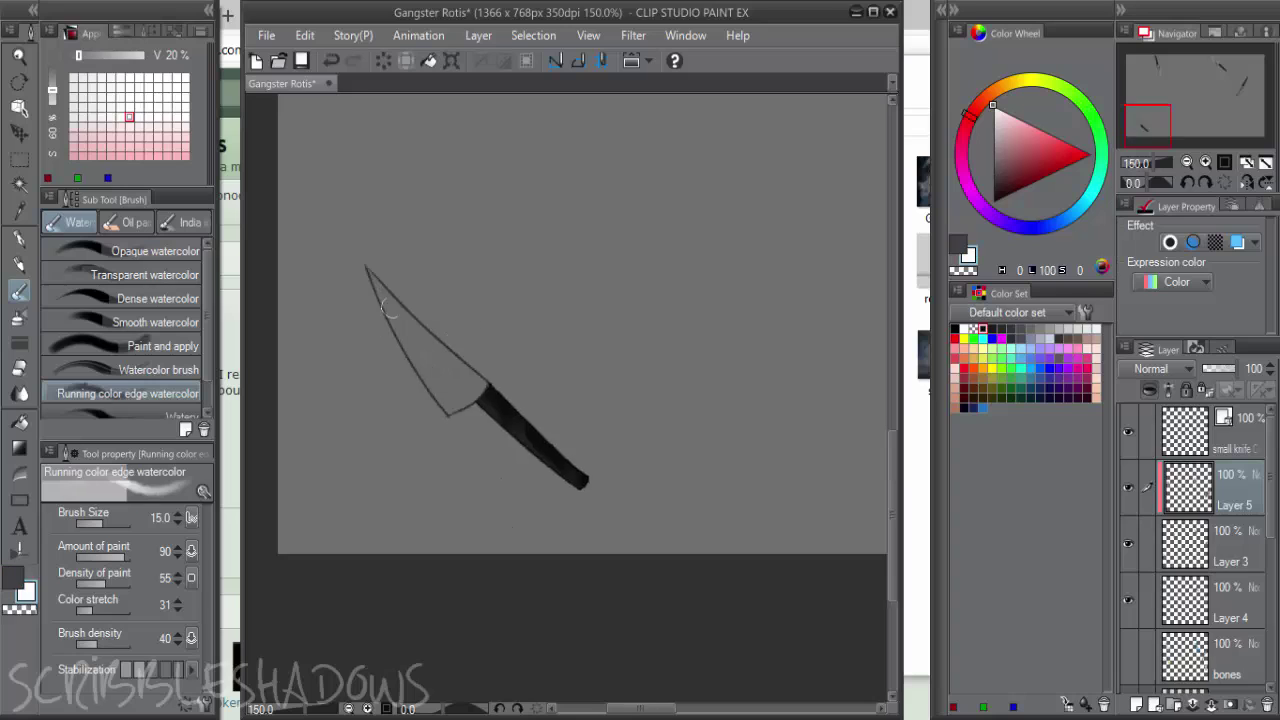
pyautogui.moveTo(372, 256); pyautogui.dragTo(455, 416)
pyautogui.moveTo(412, 294)
pyautogui.mouseDown()
pyautogui.moveTo(516, 417)
pyautogui.moveTo(431, 328)
pyautogui.moveTo(452, 409)
pyautogui.mouseUp()
pyautogui.press('x')
pyautogui.moveTo(404, 328); pyautogui.dragTo(465, 413)
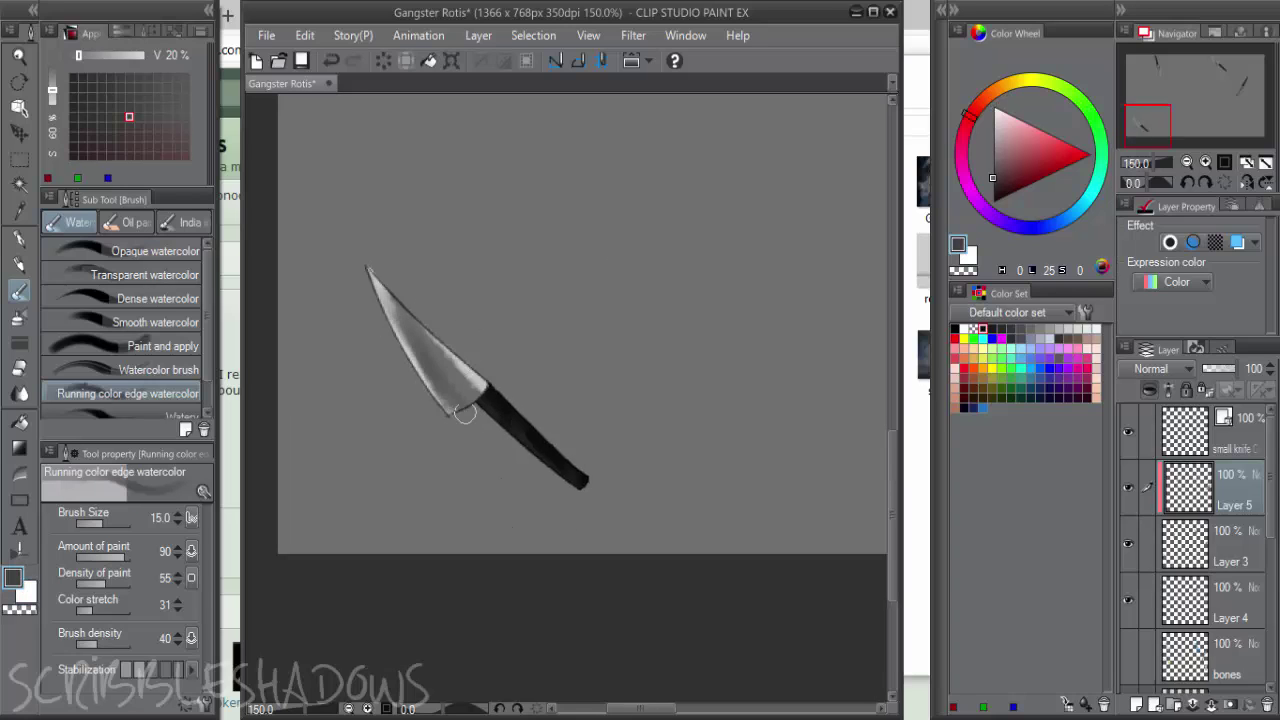
# Add light reflections across the middle of the lower-left blade and soften them with dark grey
pyautogui.moveTo(390, 298); pyautogui.dragTo(463, 405)
pyautogui.moveTo(428, 334)
pyautogui.mouseDown()
pyautogui.moveTo(474, 382)
pyautogui.moveTo(430, 388)
pyautogui.mouseUp()
pyautogui.press('x')
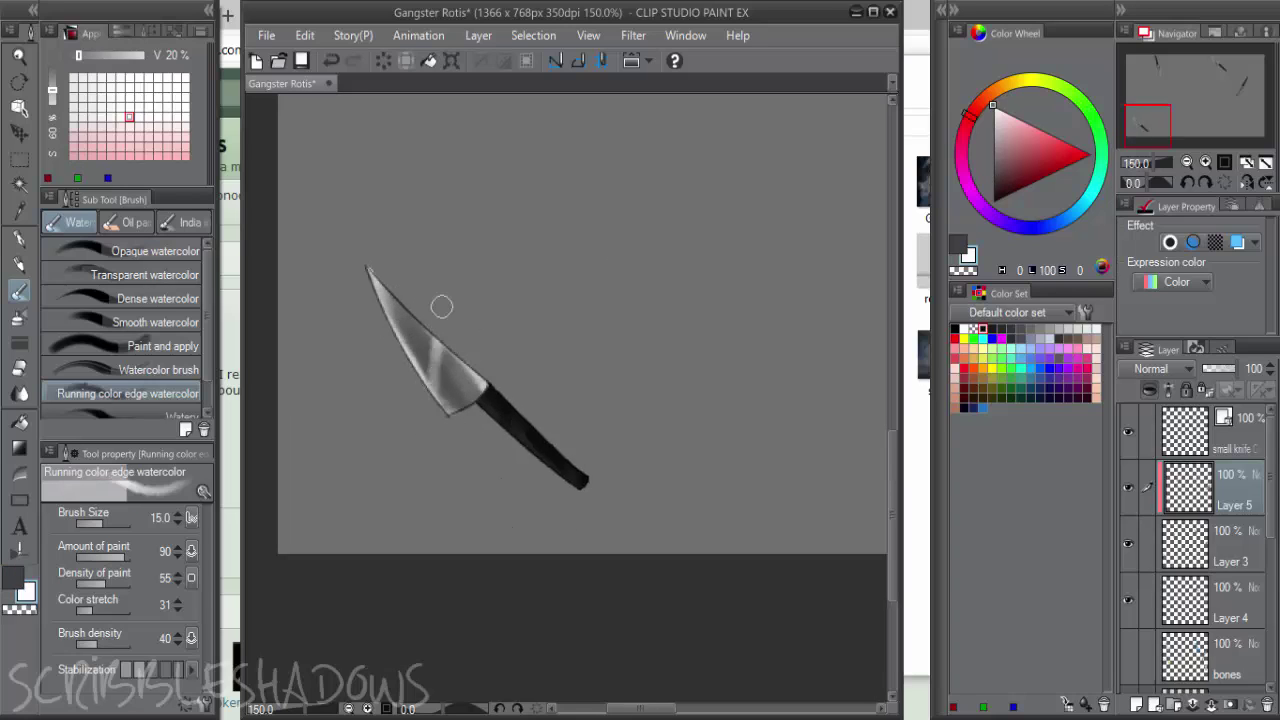
pyautogui.press('x')
pyautogui.moveTo(419, 304); pyautogui.dragTo(437, 351)
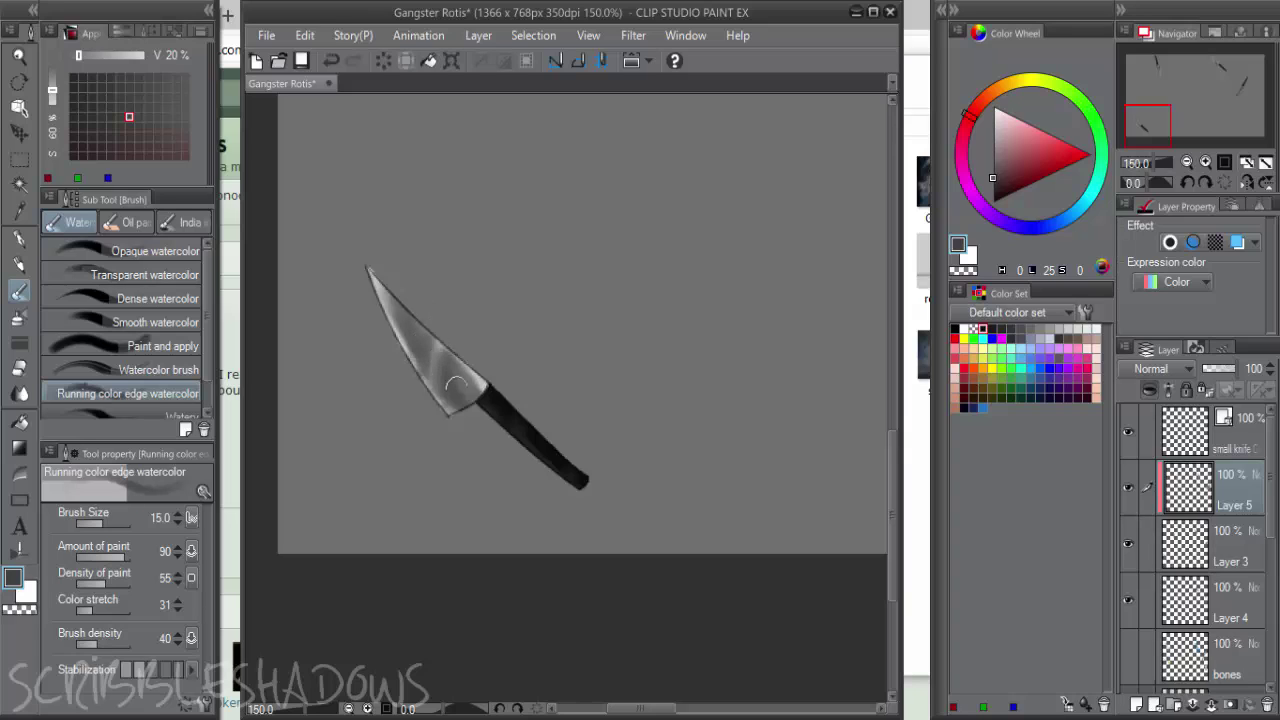
pyautogui.moveTo(378, 272); pyautogui.dragTo(480, 396)
pyautogui.moveTo(388, 298)
pyautogui.mouseDown()
pyautogui.moveTo(439, 401)
pyautogui.moveTo(384, 287)
pyautogui.mouseUp()
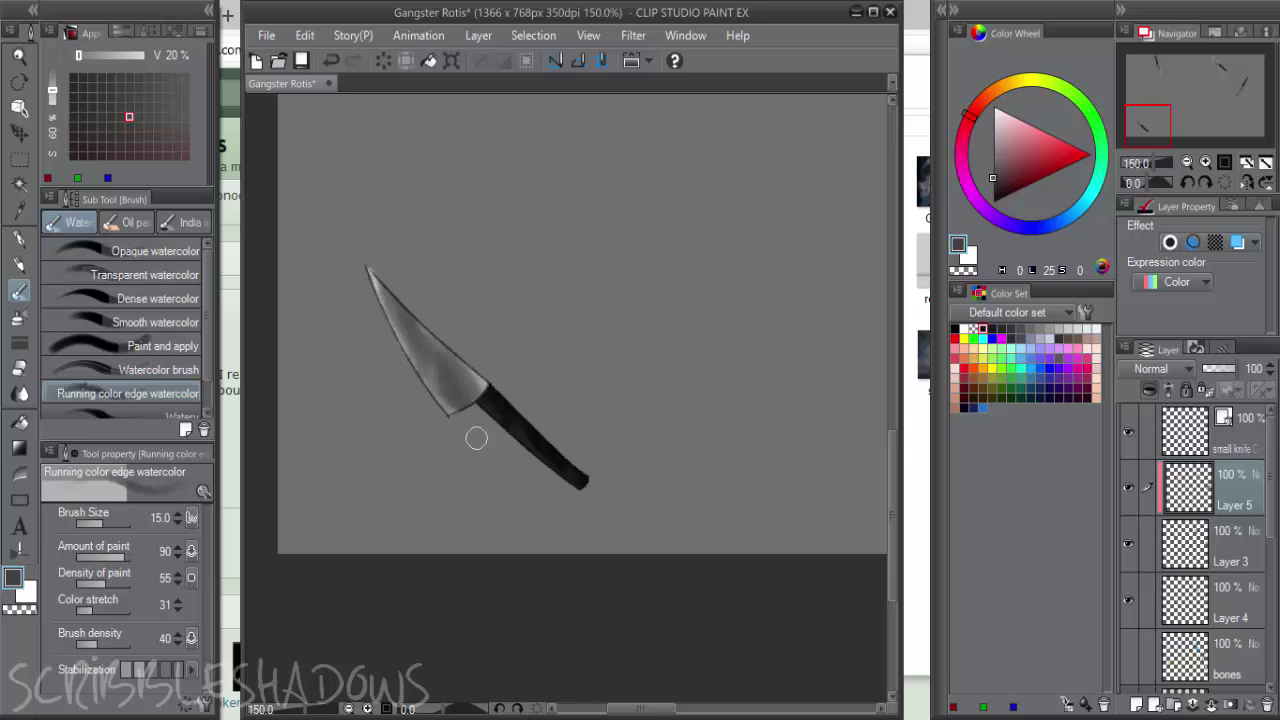
# Combine the blade shading layer Layer 5 with the fill layer Layer 3 and set the drawing colour to black
pyautogui.click(1158, 562)
pyautogui.rightClick(1160, 560)
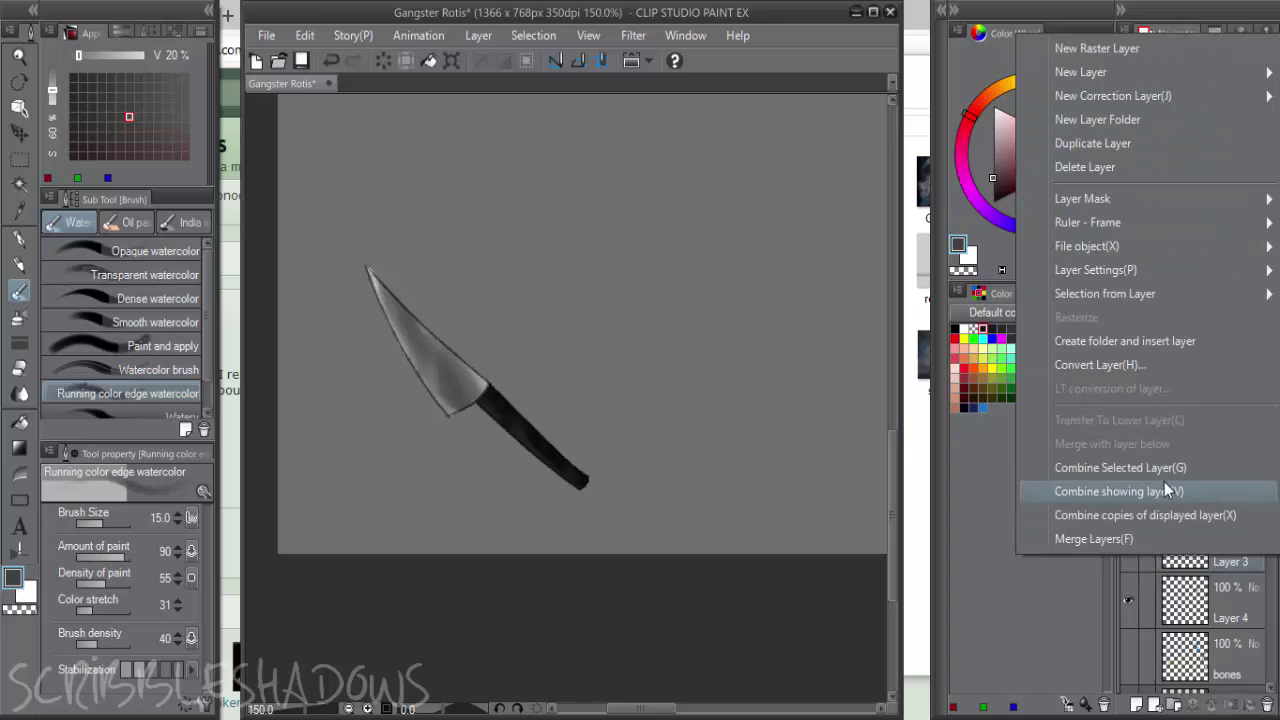
pyautogui.click(1134, 468)
pyautogui.moveTo(1050, 210); pyautogui.dragTo(926, 297)
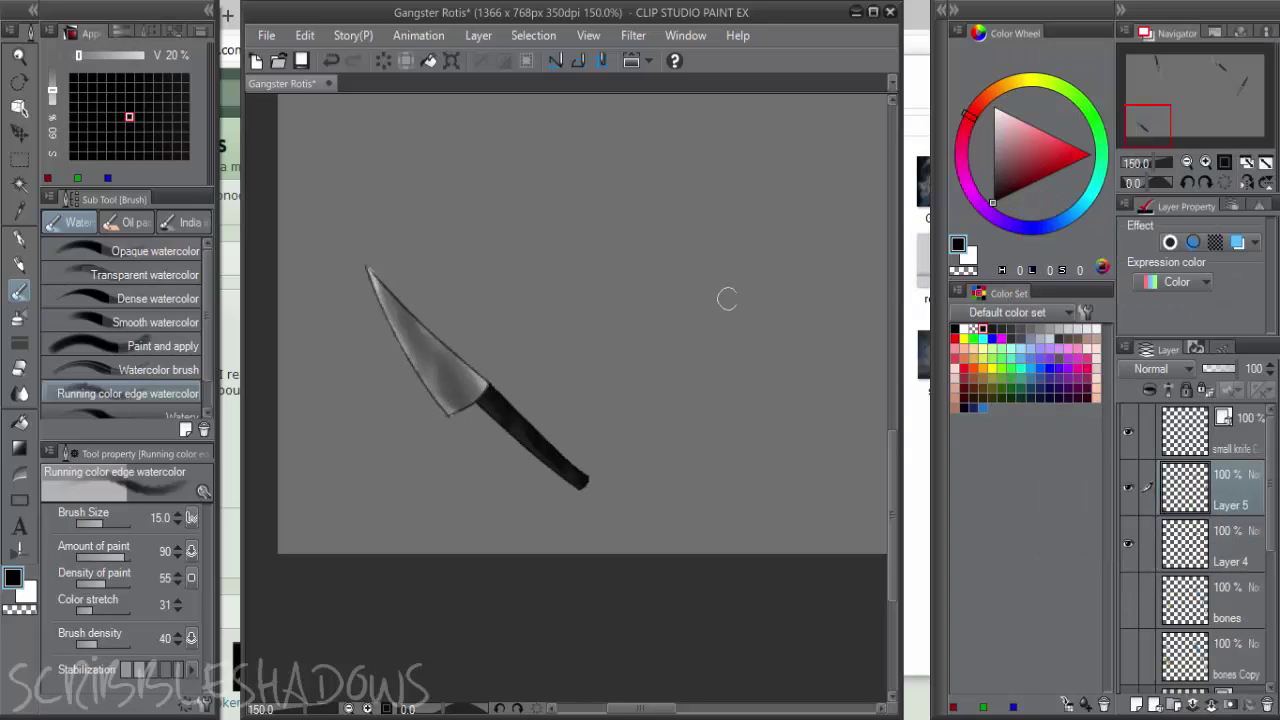
pyautogui.scroll(-4, 727, 298)
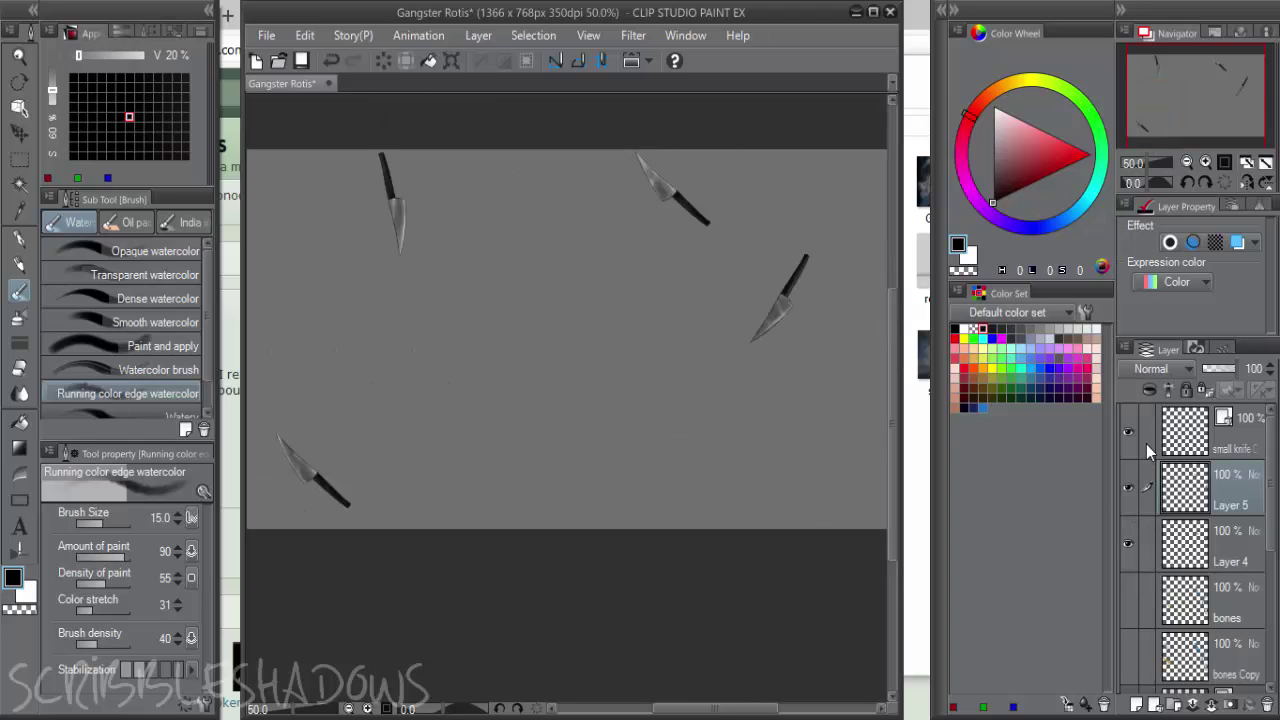
# Combine the blade and handle layers Layer 5 and Layer 4, along with the small knife line layer, into one layer
pyautogui.click(1147, 443)
pyautogui.keyDown('shift'); pyautogui.click(1185, 527); pyautogui.keyUp('shift')
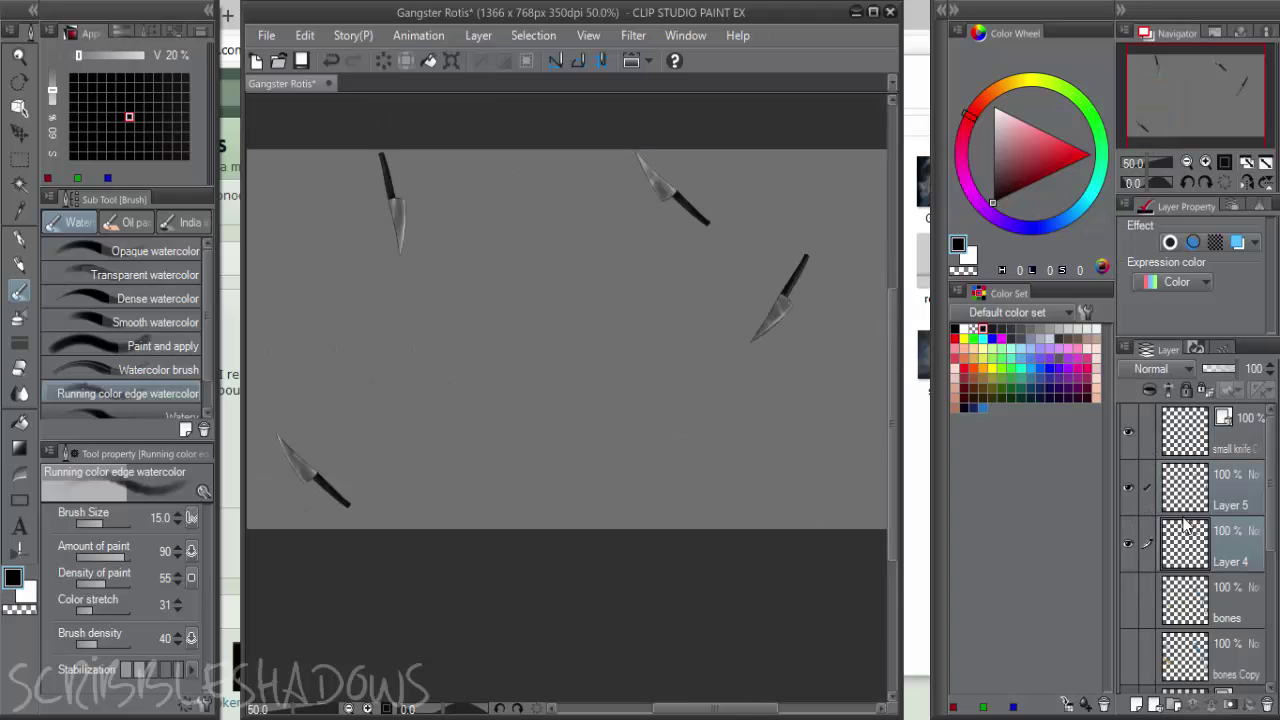
pyautogui.rightClick(1225, 558)
pyautogui.click(1128, 471)
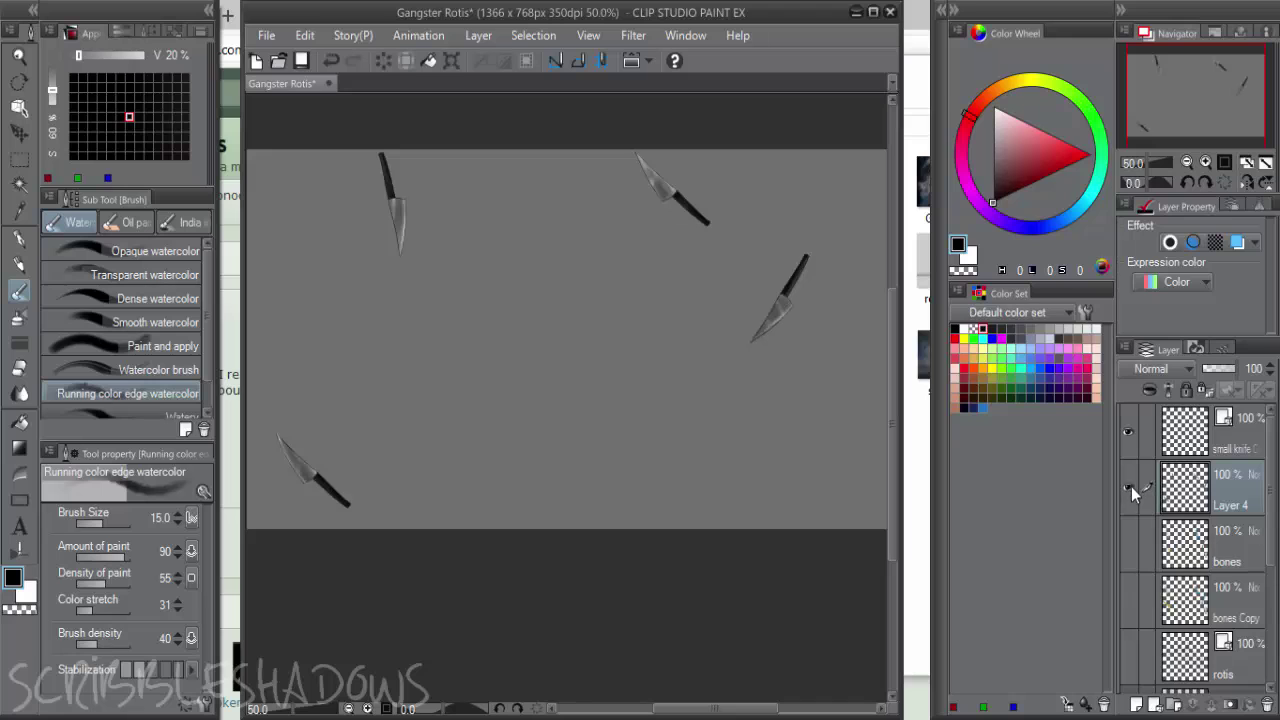
pyautogui.rightClick(1236, 497)
pyautogui.click(1128, 633)
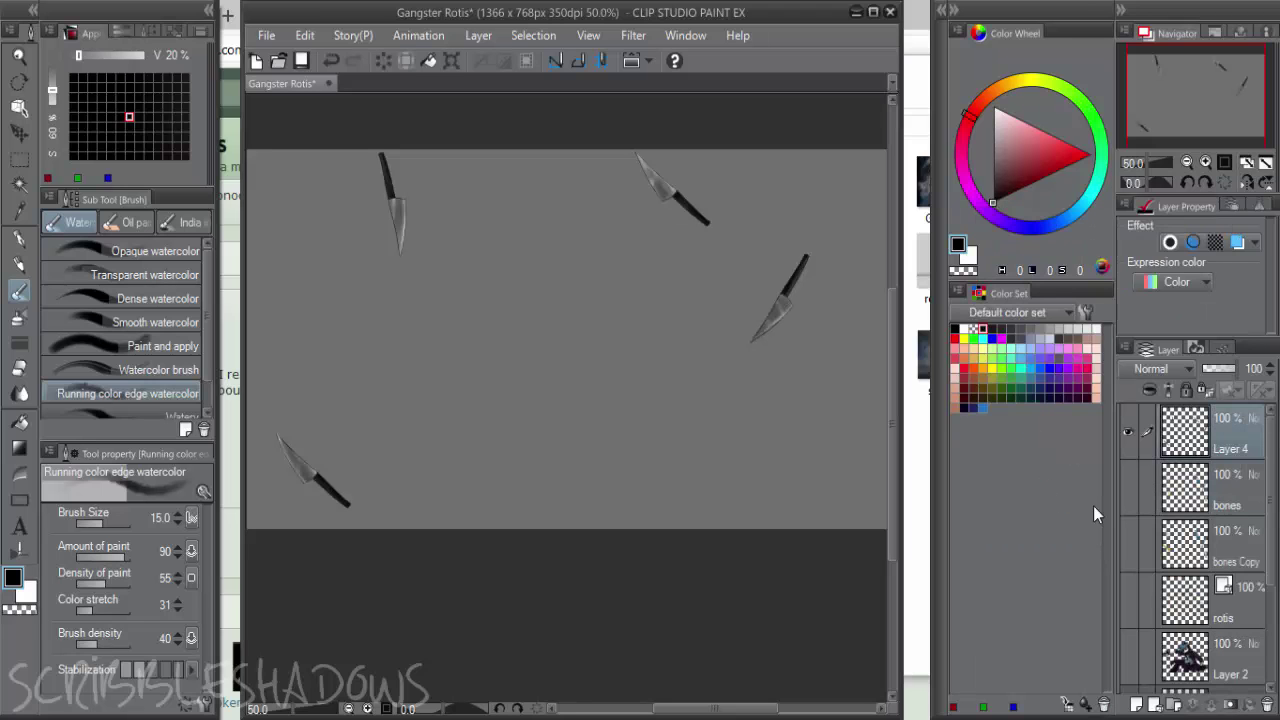
# Show the bones, bones Copy, rotis and Layer 2 layers alongside the knives, keeping the faint Layer 1 hidden
pyautogui.click(1131, 436)
pyautogui.click(1130, 436)
pyautogui.moveTo(1126, 510); pyautogui.dragTo(1128, 671)
pyautogui.moveTo(1270, 521); pyautogui.dragTo(1203, 574)
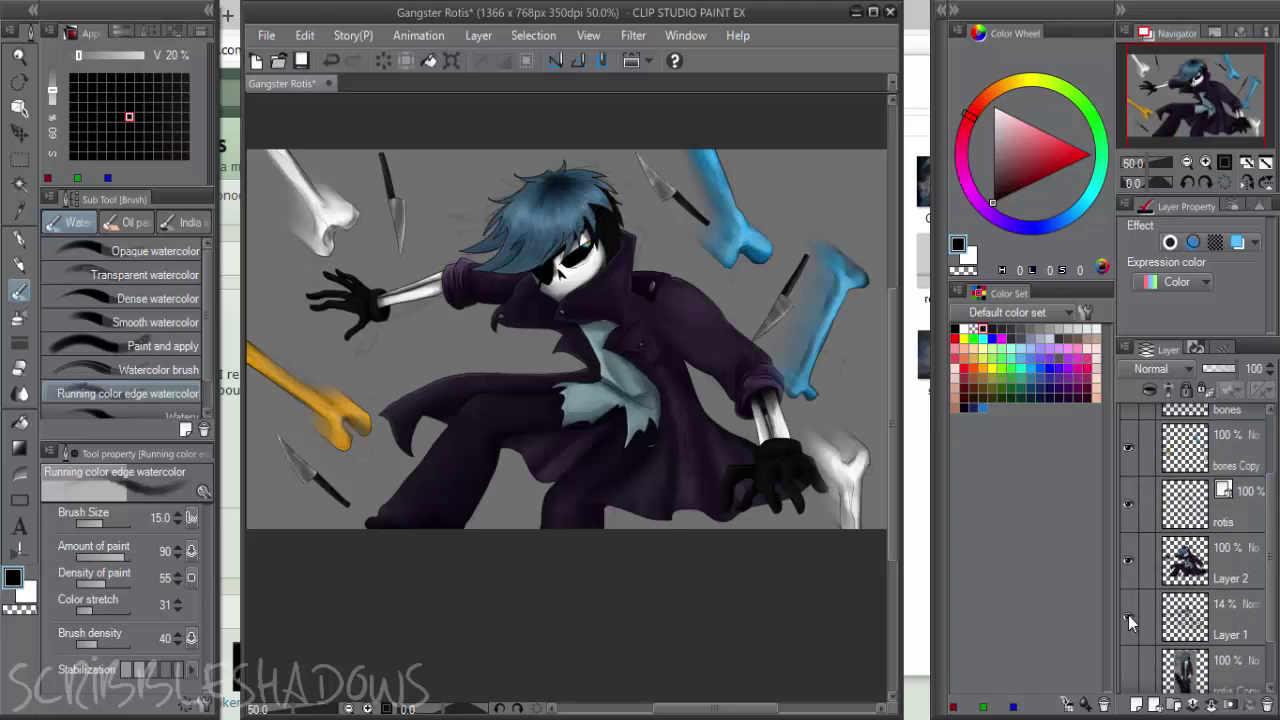
pyautogui.click(1237, 621)
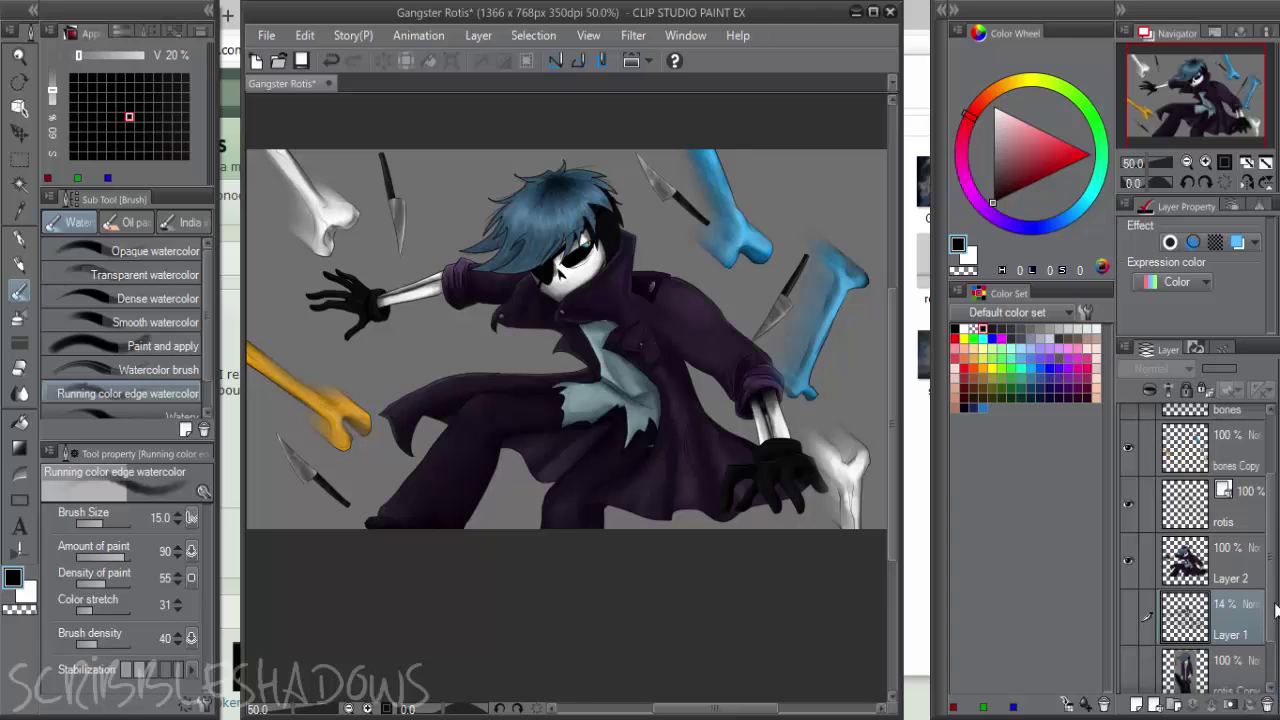
# Delete the hidden rotis Copy layer above the paper
pyautogui.moveTo(1275, 600); pyautogui.dragTo(1275, 655)
pyautogui.click(1242, 462)
pyautogui.click(1228, 664)
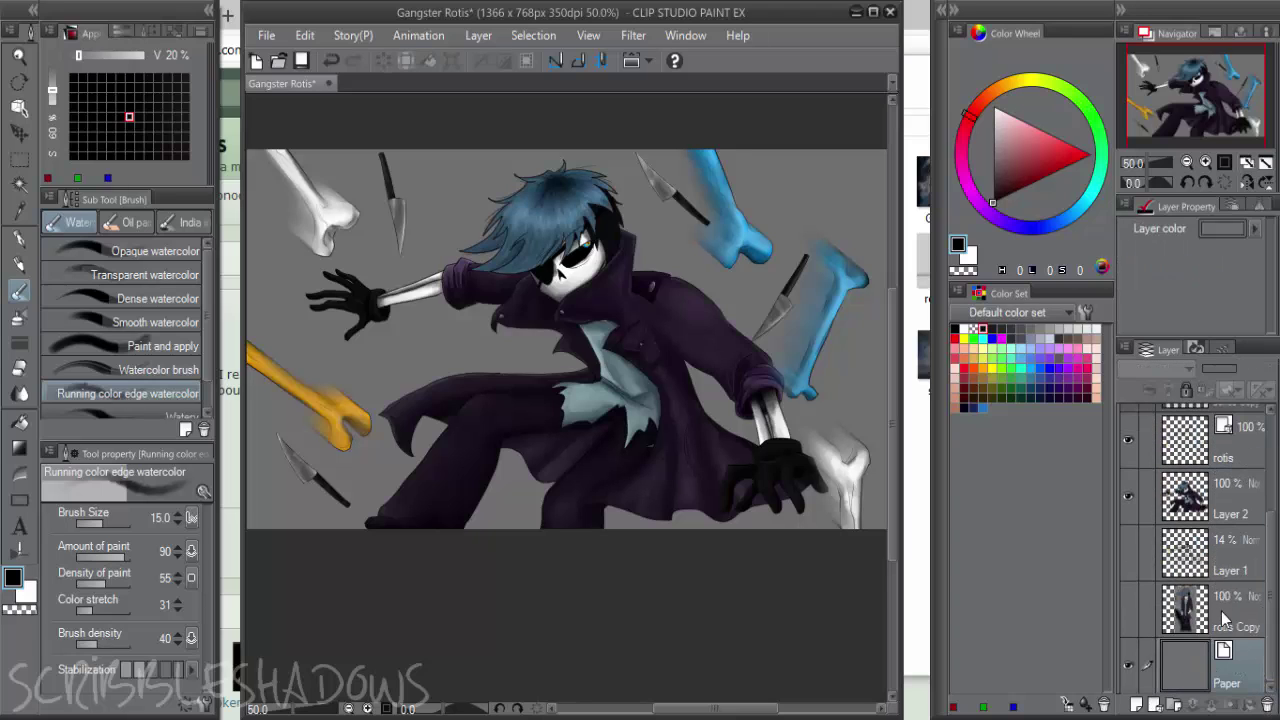
pyautogui.click(1223, 613)
pyautogui.click(1267, 705)
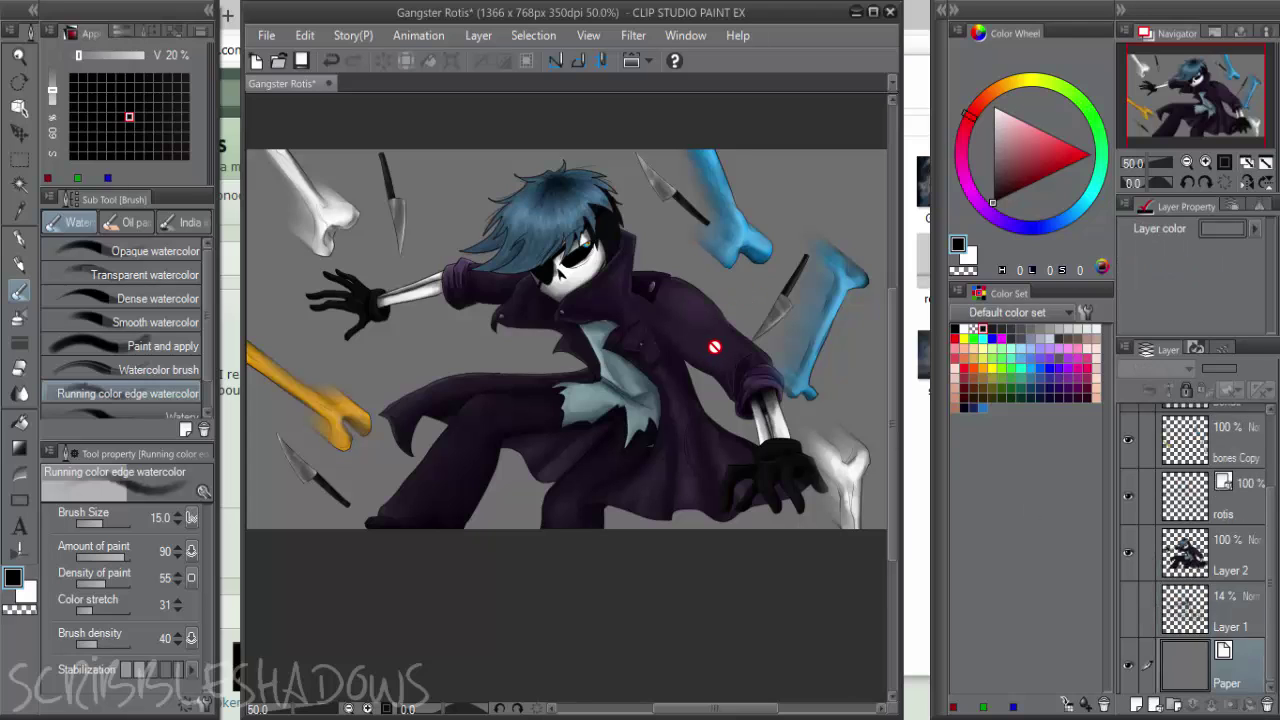
# Sample dark purple (hue 276, luminosity 15, saturation 20) and replace Layer 1 with a new raster layer above the paper
pyautogui.press('i')
pyautogui.click(818, 381)
pyautogui.click(1220, 612)
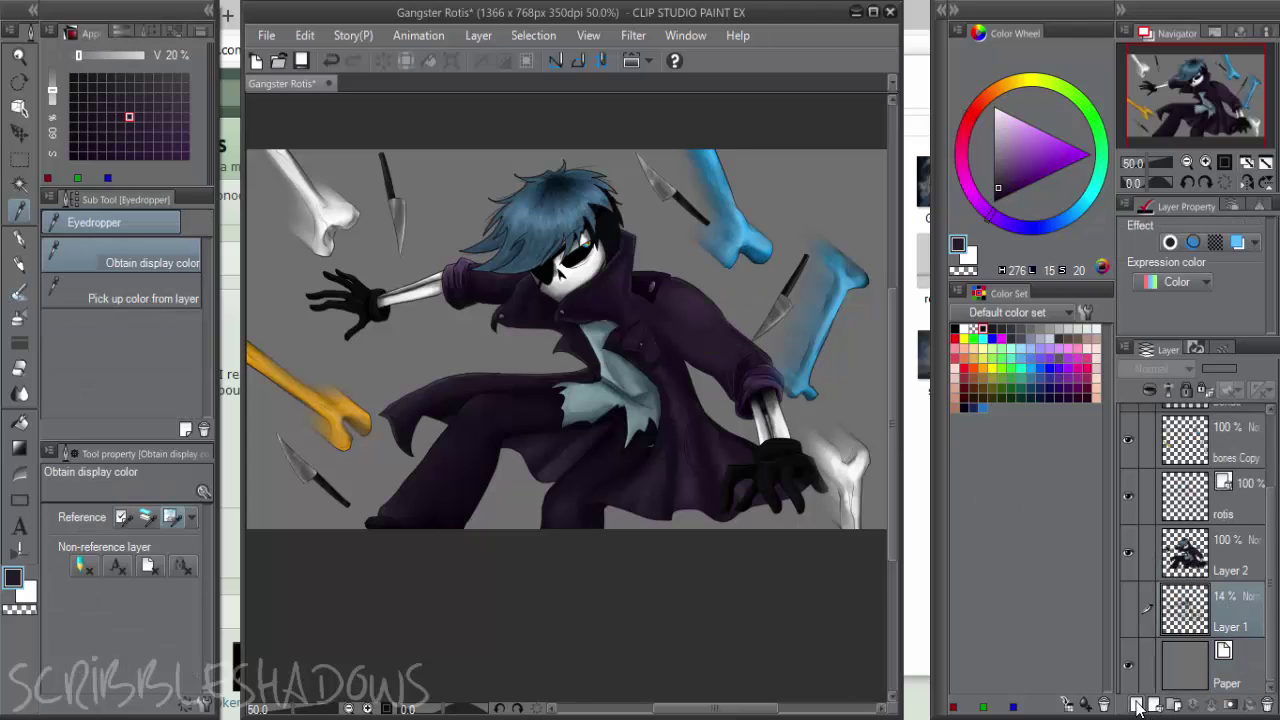
pyautogui.click(1137, 705)
pyautogui.click(1244, 664)
pyautogui.click(1267, 705)
pyautogui.click(1236, 614)
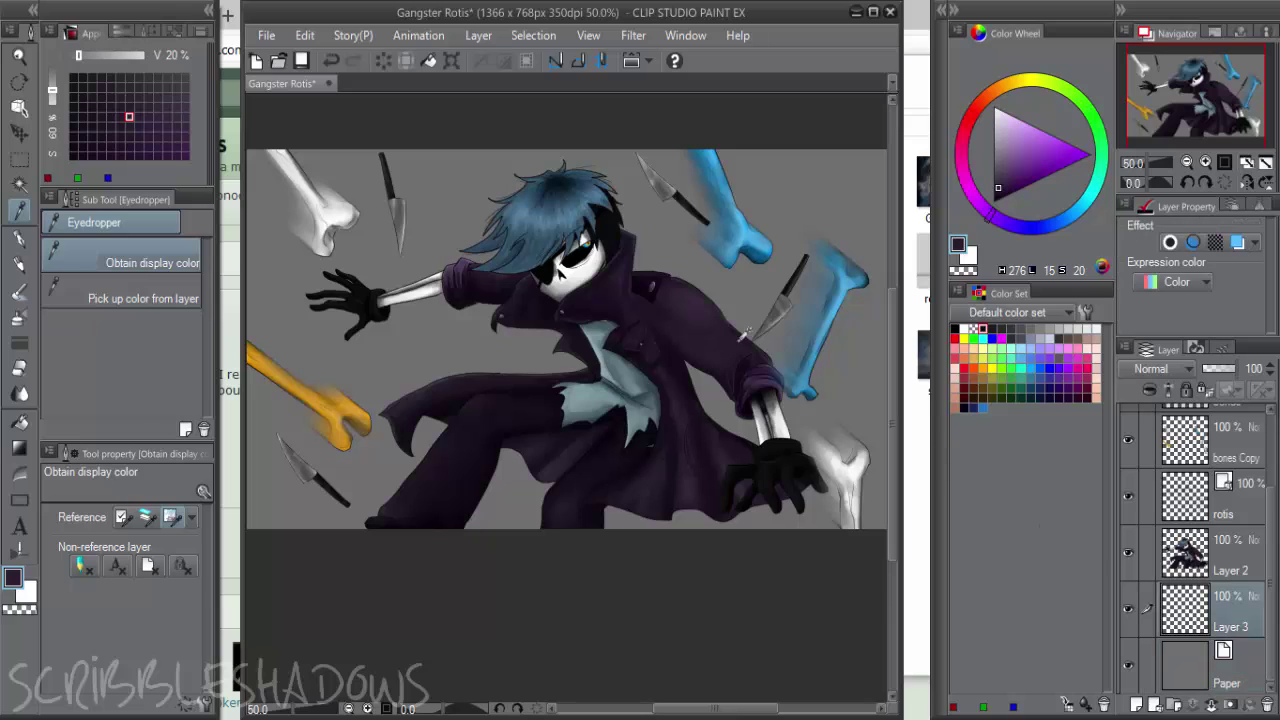
# Cover the whole canvas on the new background layer with a filled dark purple rectangle
pyautogui.press('u')
pyautogui.scroll(-2, 530, 251)
pyautogui.moveTo(675, 470); pyautogui.dragTo(380, 188)
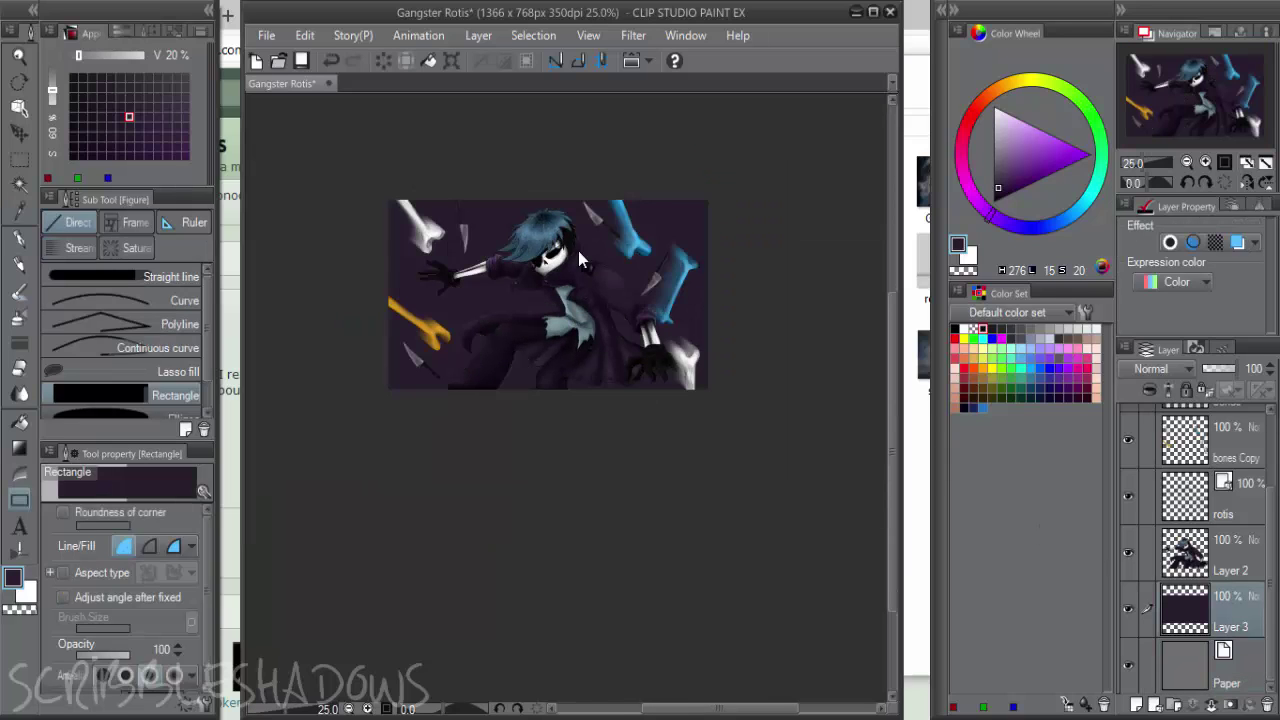
# Darken the purple background with a Hue/Saturation/Luminosity adjustment of saturation 17 and brightness -52
pyautogui.scroll(1, 692, 295)
pyautogui.hotkey('ctrl', 'u')
pyautogui.click(939, 451)
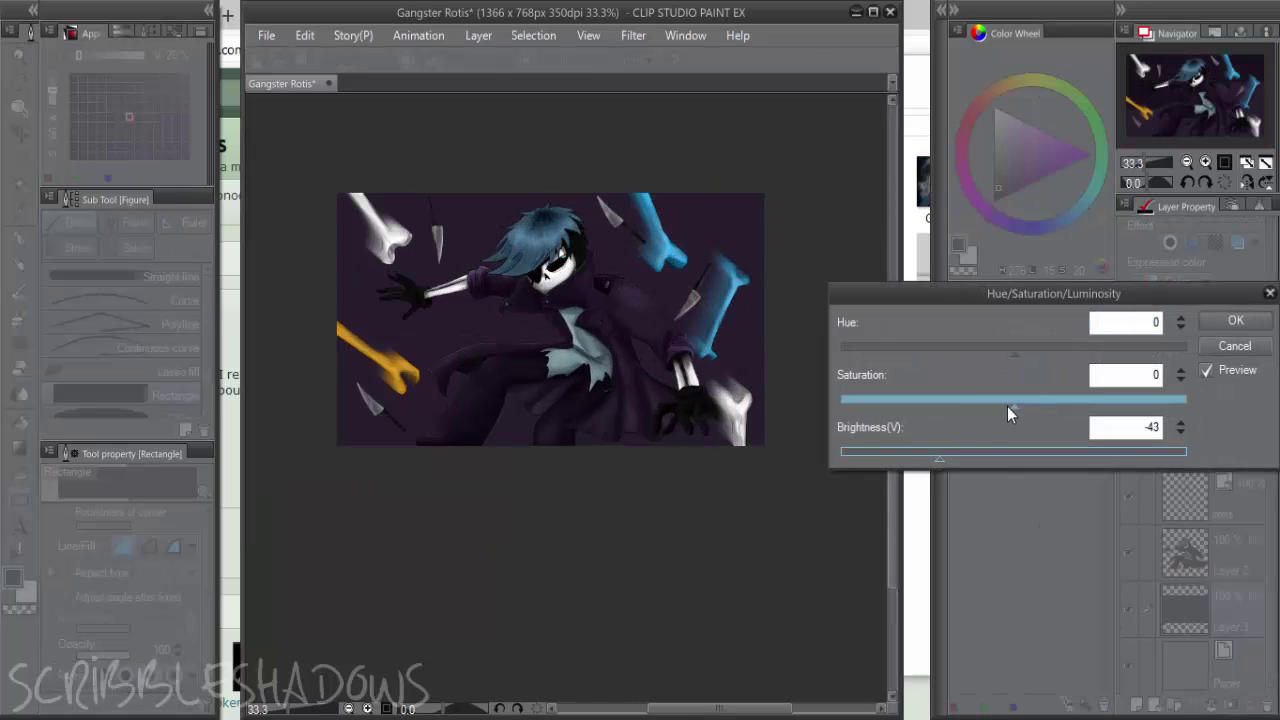
pyautogui.moveTo(1007, 401)
pyautogui.mouseDown()
pyautogui.moveTo(972, 401)
pyautogui.moveTo(1005, 405)
pyautogui.moveTo(994, 407)
pyautogui.mouseUp()
pyautogui.click(1043, 405)
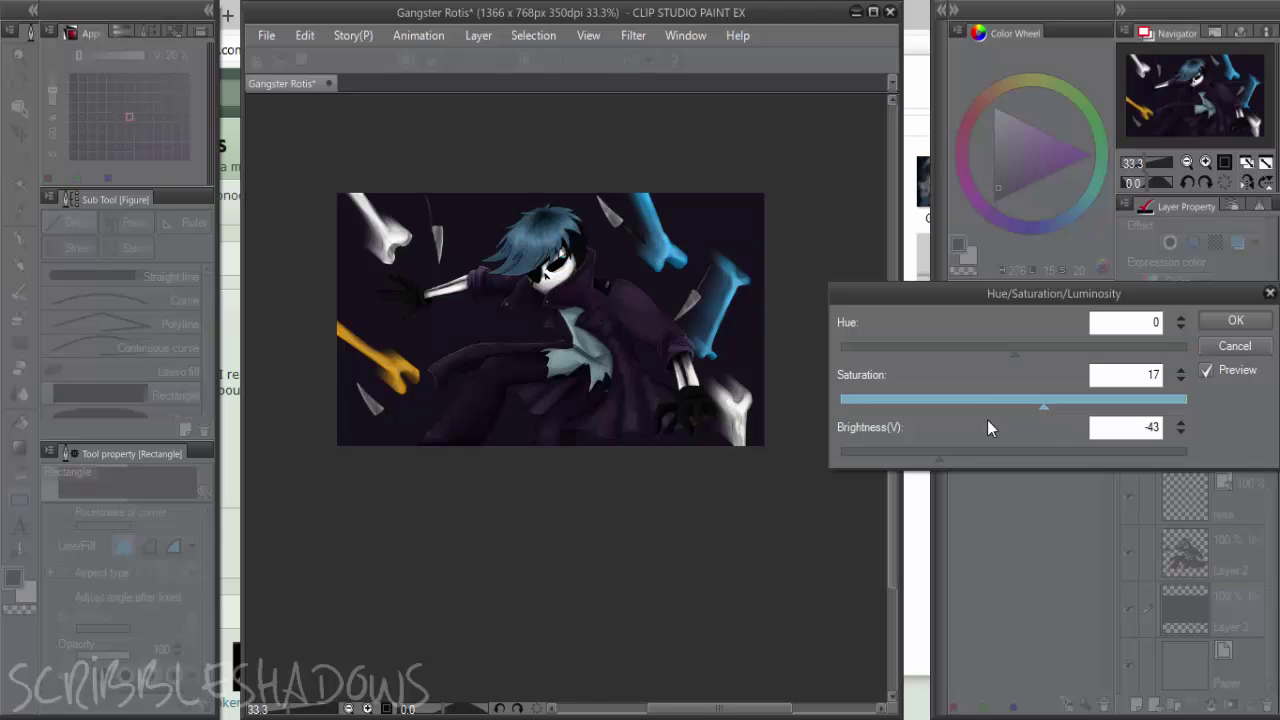
pyautogui.moveTo(948, 451)
pyautogui.mouseDown()
pyautogui.moveTo(922, 452)
pyautogui.moveTo(963, 449)
pyautogui.moveTo(931, 451)
pyautogui.mouseUp()
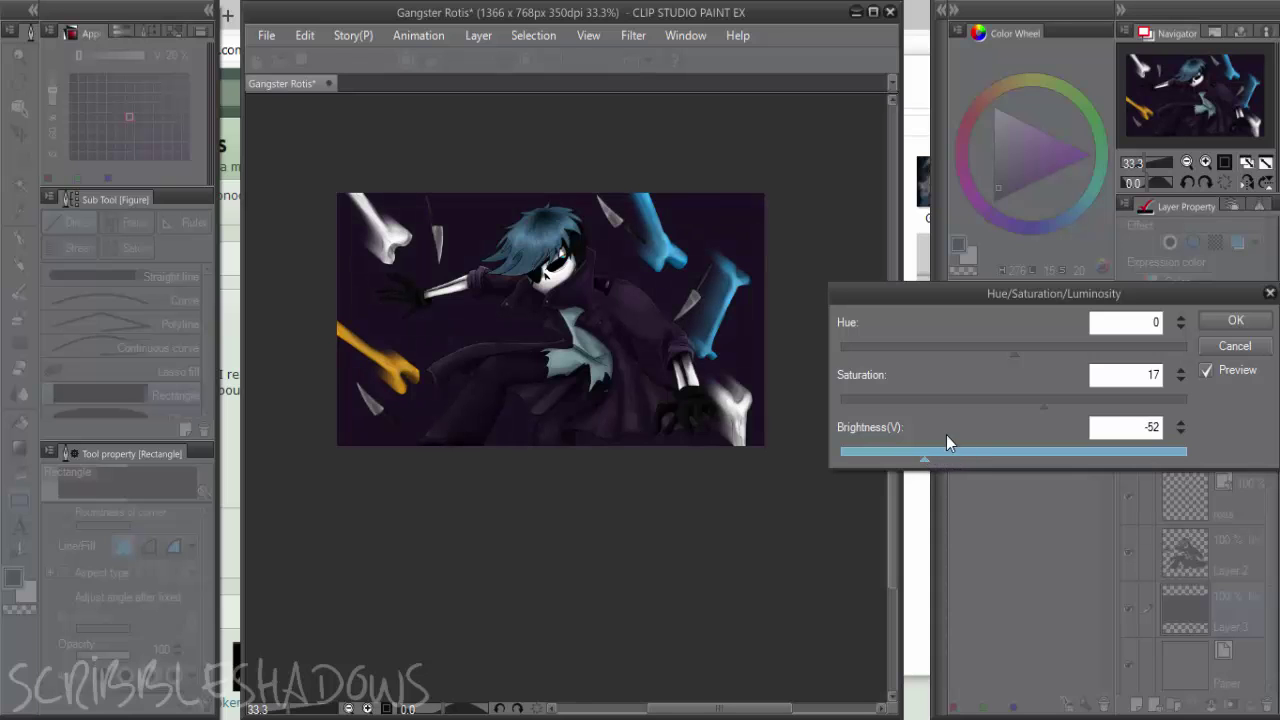
pyautogui.click(1248, 326)
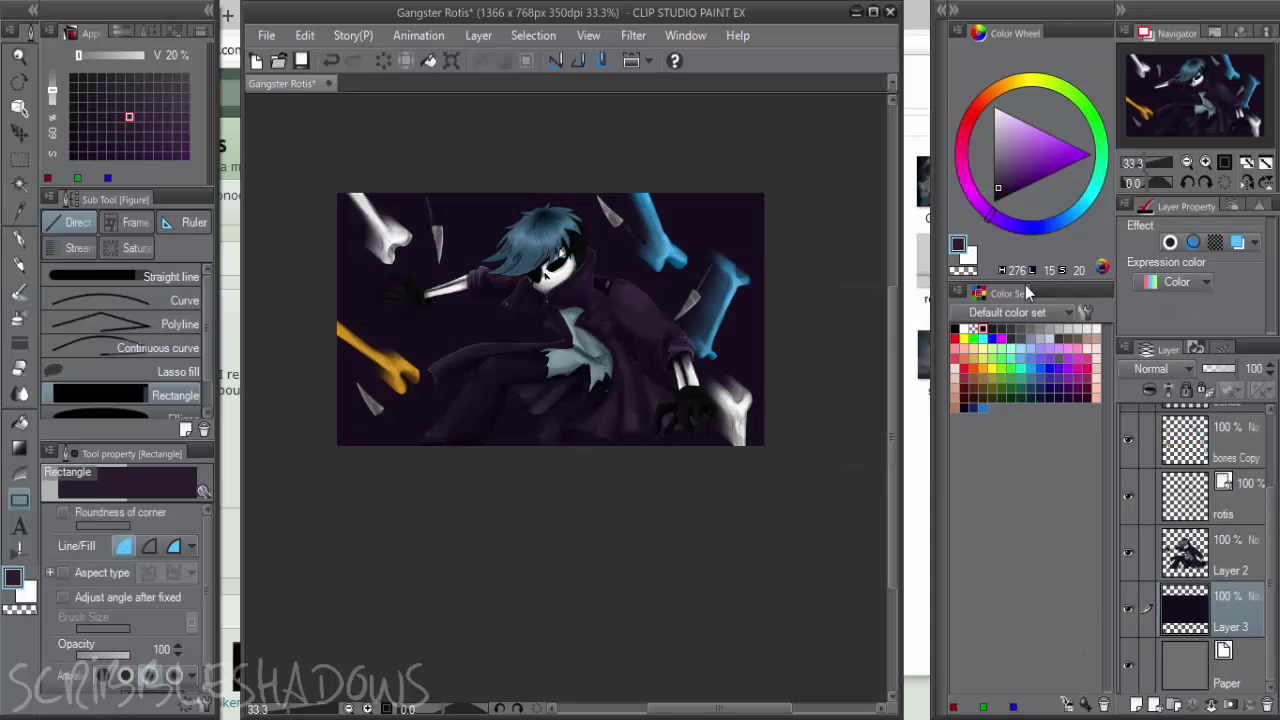
# Add a raster layer above the knives layer and set its blending mode to Add (Glow)
pyautogui.moveTo(1268, 488); pyautogui.dragTo(1254, 376)
pyautogui.click(1237, 424)
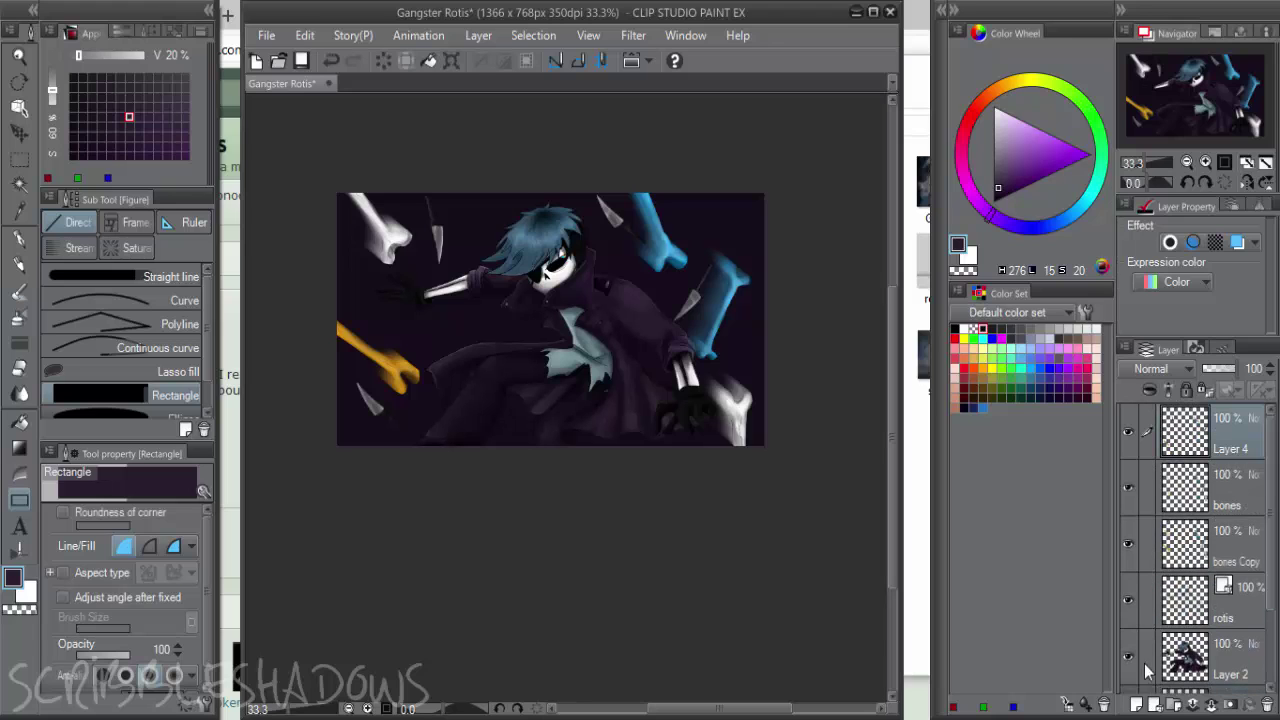
pyautogui.click(1135, 704)
pyautogui.click(1184, 371)
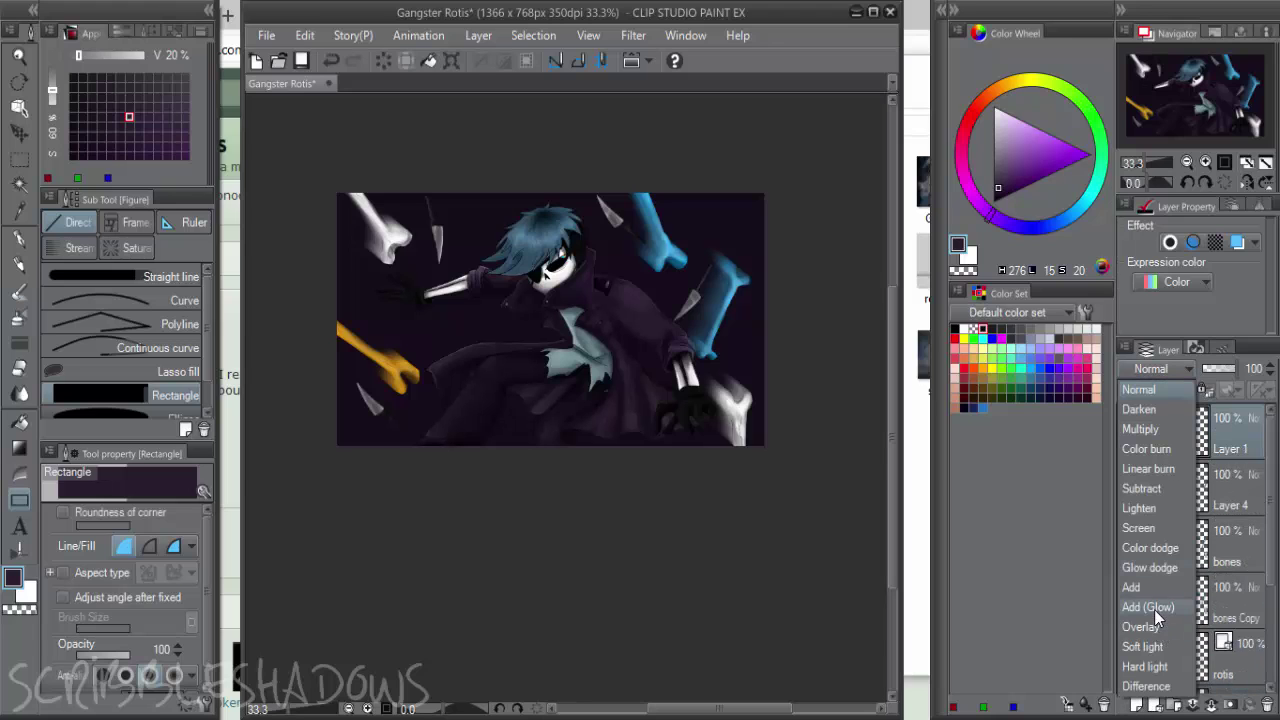
pyautogui.click(1155, 610)
# Airbrush a soft blue glow, sampled from the right blue bone, around both blue bones at brush size 150
pyautogui.scroll(1, 676, 382)
pyautogui.press('b')
pyautogui.press('b')
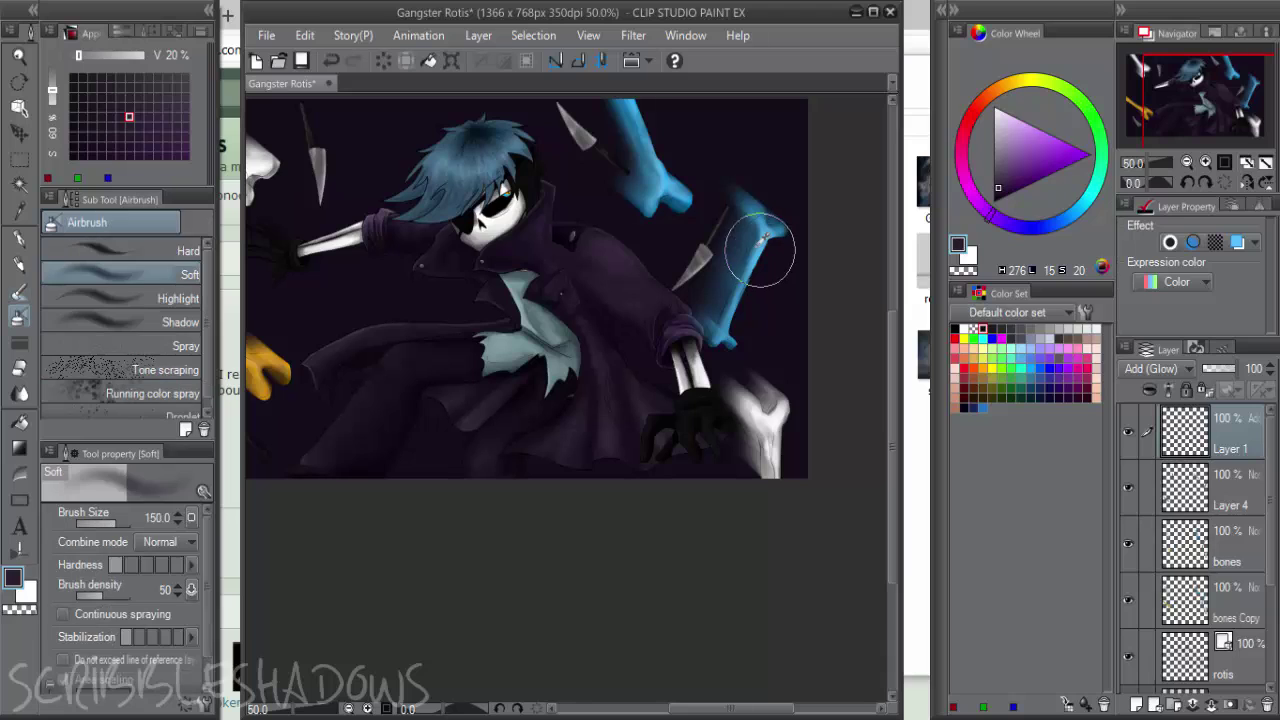
pyautogui.keyDown('alt'); pyautogui.click(757, 246); pyautogui.keyUp('alt')
pyautogui.moveTo(751, 296)
pyautogui.mouseDown()
pyautogui.moveTo(710, 302)
pyautogui.moveTo(750, 208)
pyautogui.moveTo(720, 163)
pyautogui.moveTo(671, 268)
pyautogui.moveTo(692, 322)
pyautogui.mouseUp()
pyautogui.moveTo(676, 239); pyautogui.dragTo(691, 318)
pyautogui.moveTo(629, 247)
pyautogui.mouseDown()
pyautogui.moveTo(674, 274)
pyautogui.moveTo(640, 202)
pyautogui.mouseUp()
pyautogui.moveTo(555, 216); pyautogui.dragTo(738, 240)
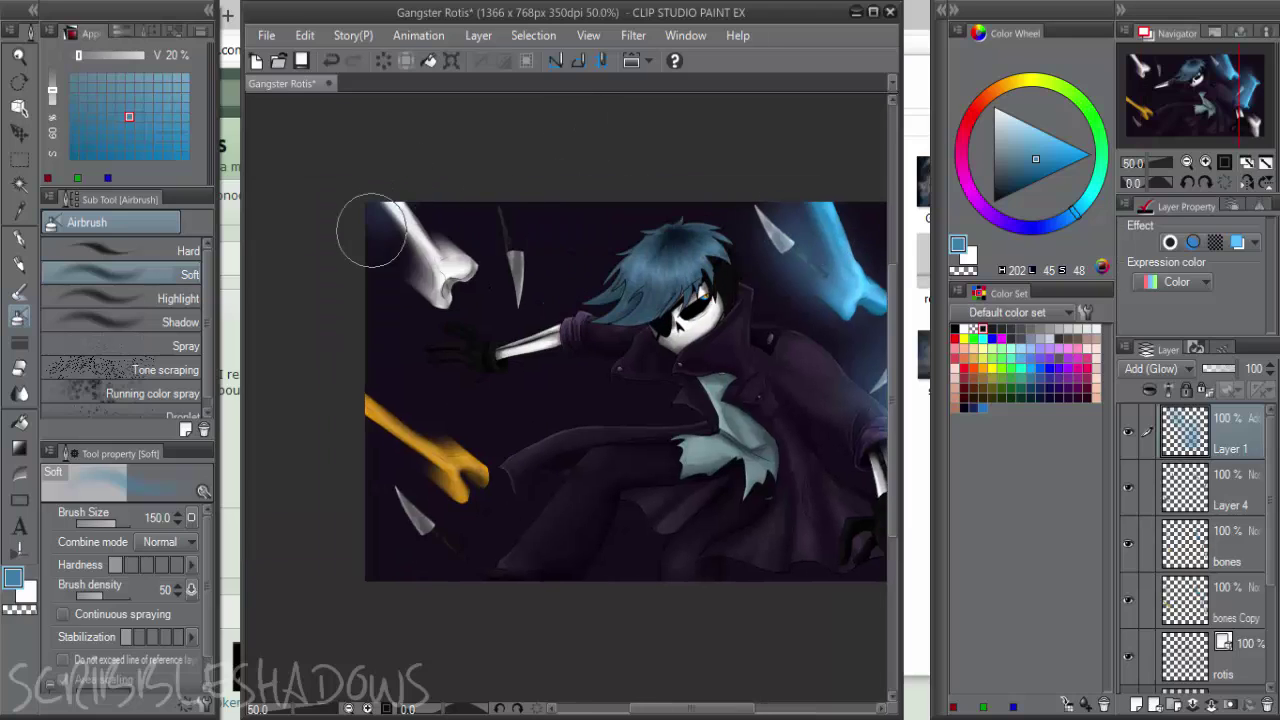
# Airbrush a white glow around the upper-left white bone and a yellow glow around the yellow bone at brush size 150
pyautogui.keyDown('alt'); pyautogui.click(438, 269); pyautogui.keyUp('alt')
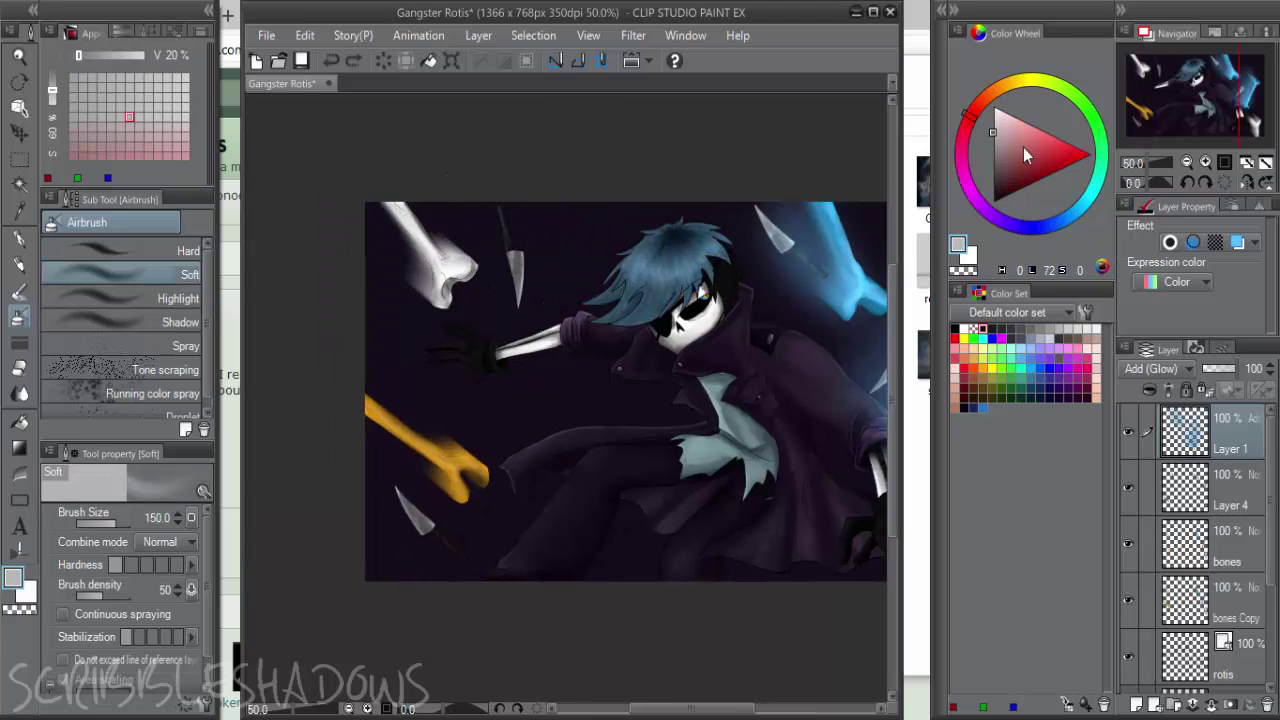
pyautogui.click(1017, 85)
pyautogui.moveTo(1029, 168); pyautogui.dragTo(1116, 166)
pyautogui.press('x')
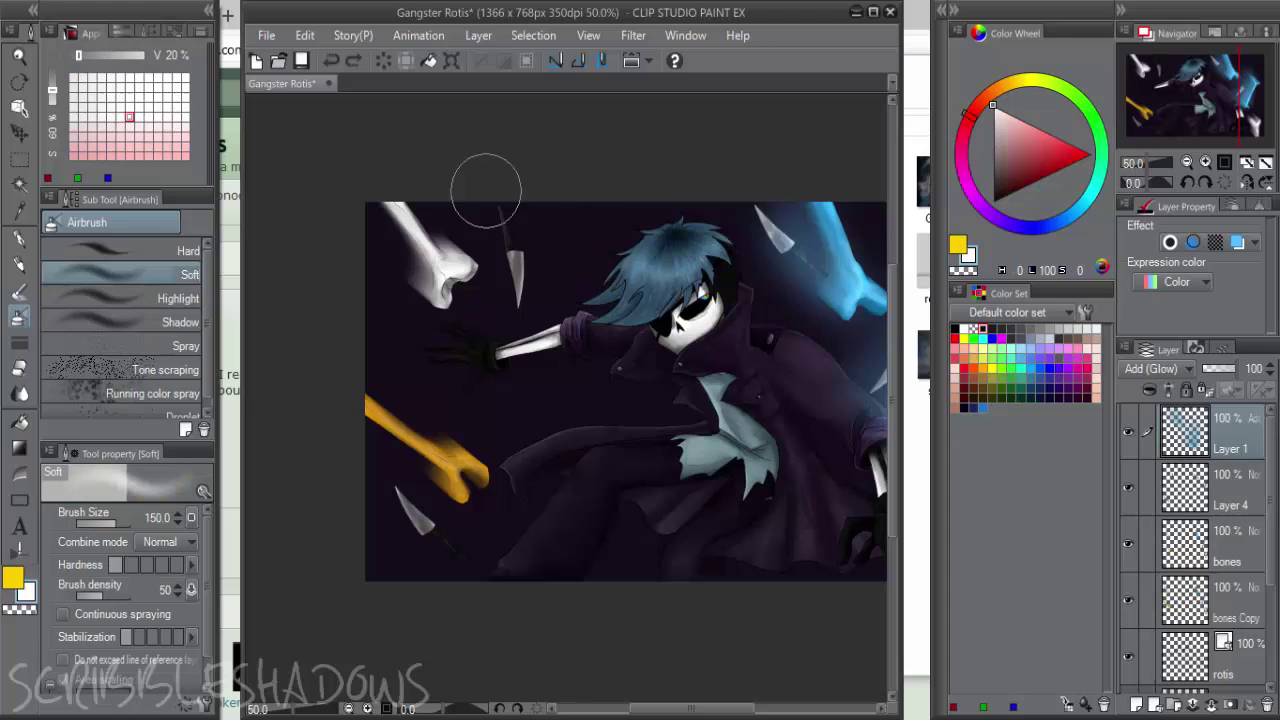
pyautogui.moveTo(452, 260); pyautogui.dragTo(407, 237)
pyautogui.press('x')
pyautogui.moveTo(406, 415); pyautogui.dragTo(402, 398)
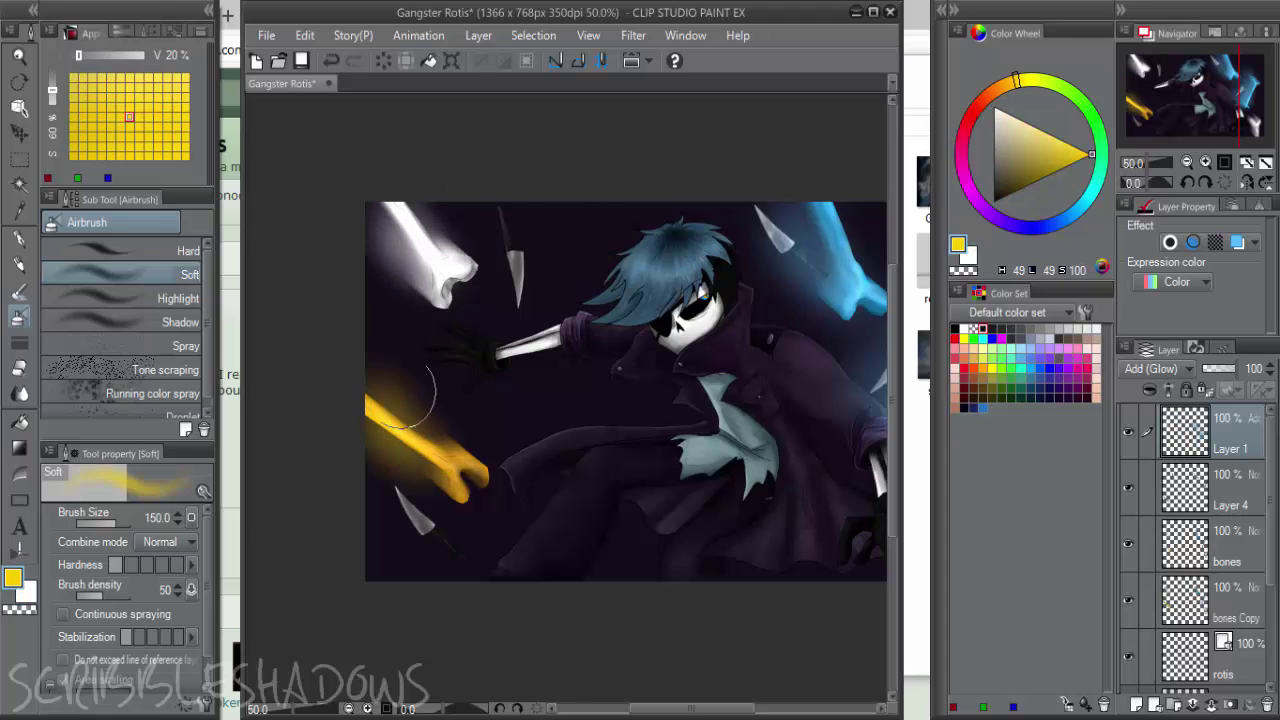
# Airbrush a white glow around the white bone in the lower-right corner of the illustration
pyautogui.moveTo(740, 437); pyautogui.dragTo(353, 323)
pyautogui.press('x')
pyautogui.moveTo(598, 432)
pyautogui.mouseDown()
pyautogui.moveTo(583, 406)
pyautogui.moveTo(618, 377)
pyautogui.mouseUp()
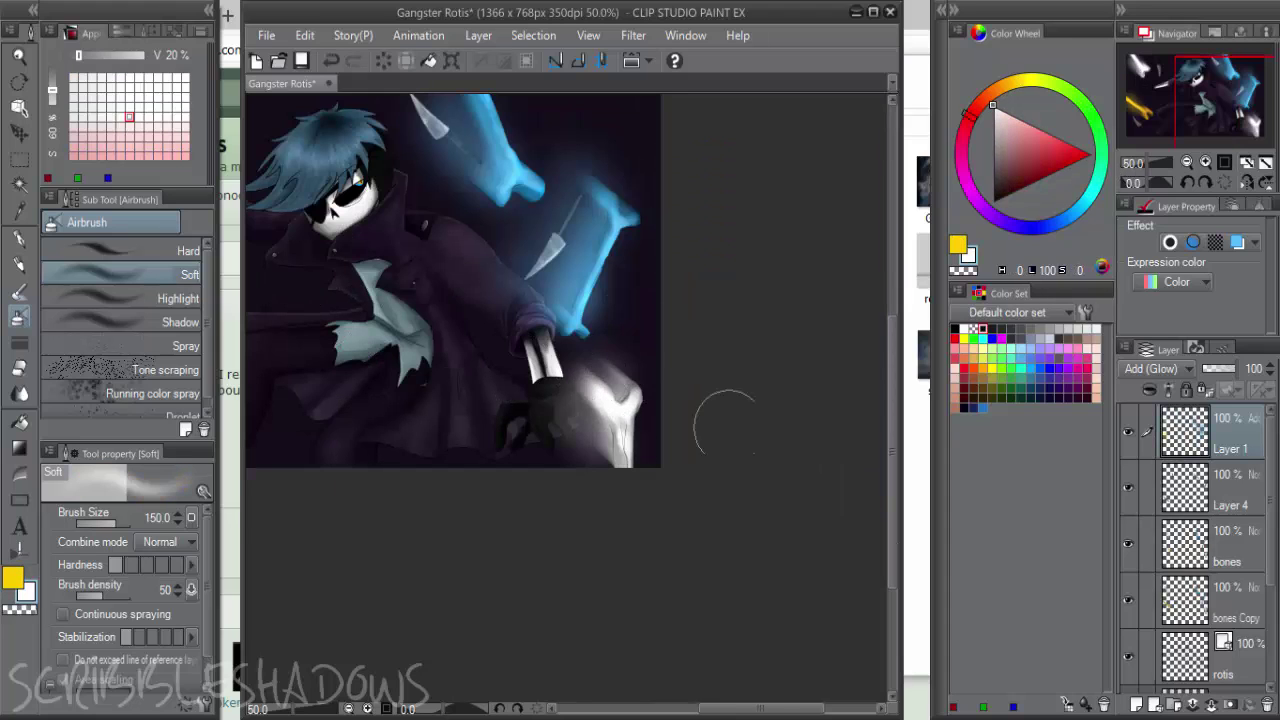
pyautogui.moveTo(409, 437); pyautogui.dragTo(603, 520)
pyautogui.press('x')
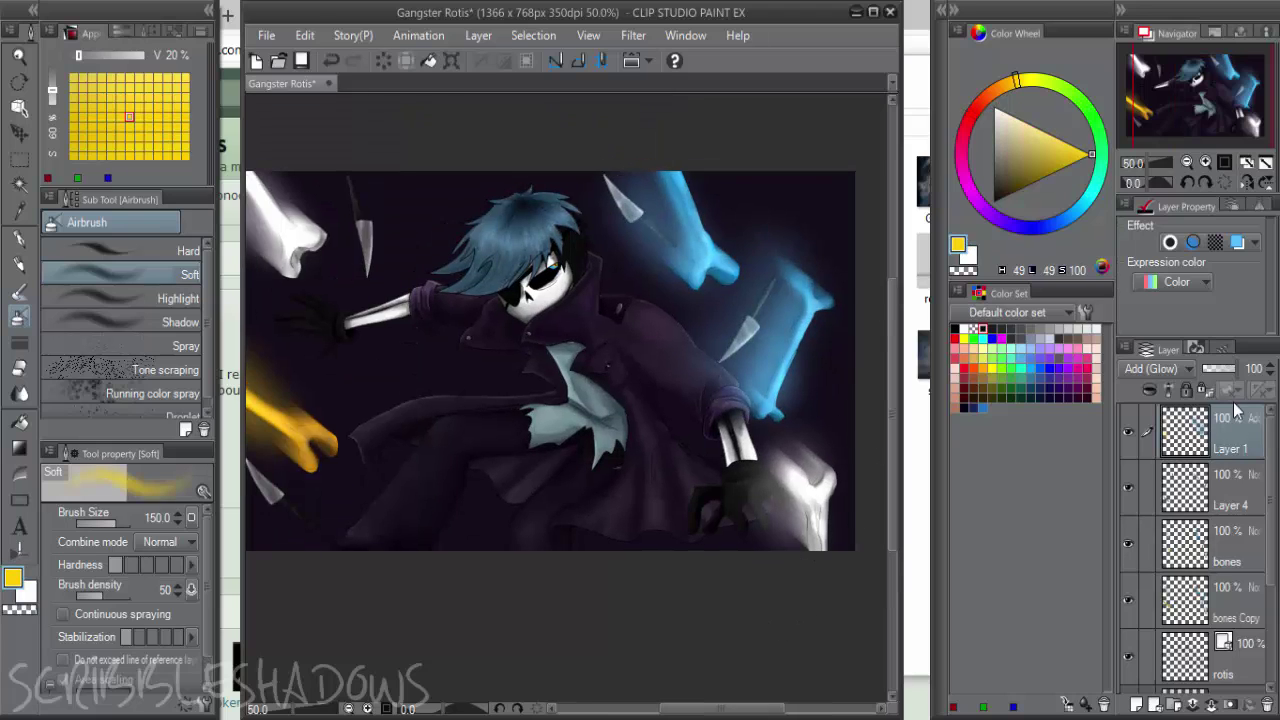
# On a new raster layer above the purple background layer, airbrush black fold-like streaks across the backdrop at brush size 40
pyautogui.press('[')
pyautogui.press('[')
pyautogui.press('[')
pyautogui.press('[')
pyautogui.press('[')
pyautogui.press('[')
pyautogui.press('[')
pyautogui.scroll(-1, 638, 406)
pyautogui.moveTo(1269, 495); pyautogui.dragTo(1268, 594)
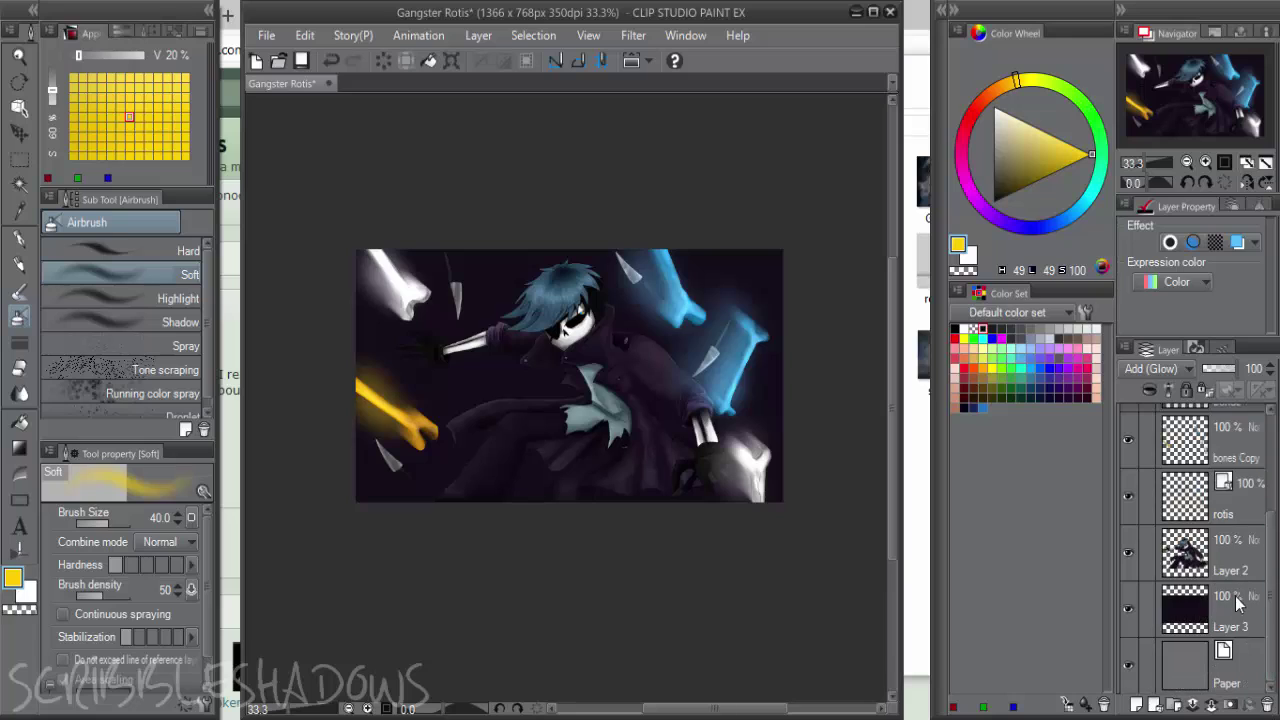
pyautogui.click(1209, 624)
pyautogui.hotkey('ctrl', 'shift', 'n')
pyautogui.click(994, 203)
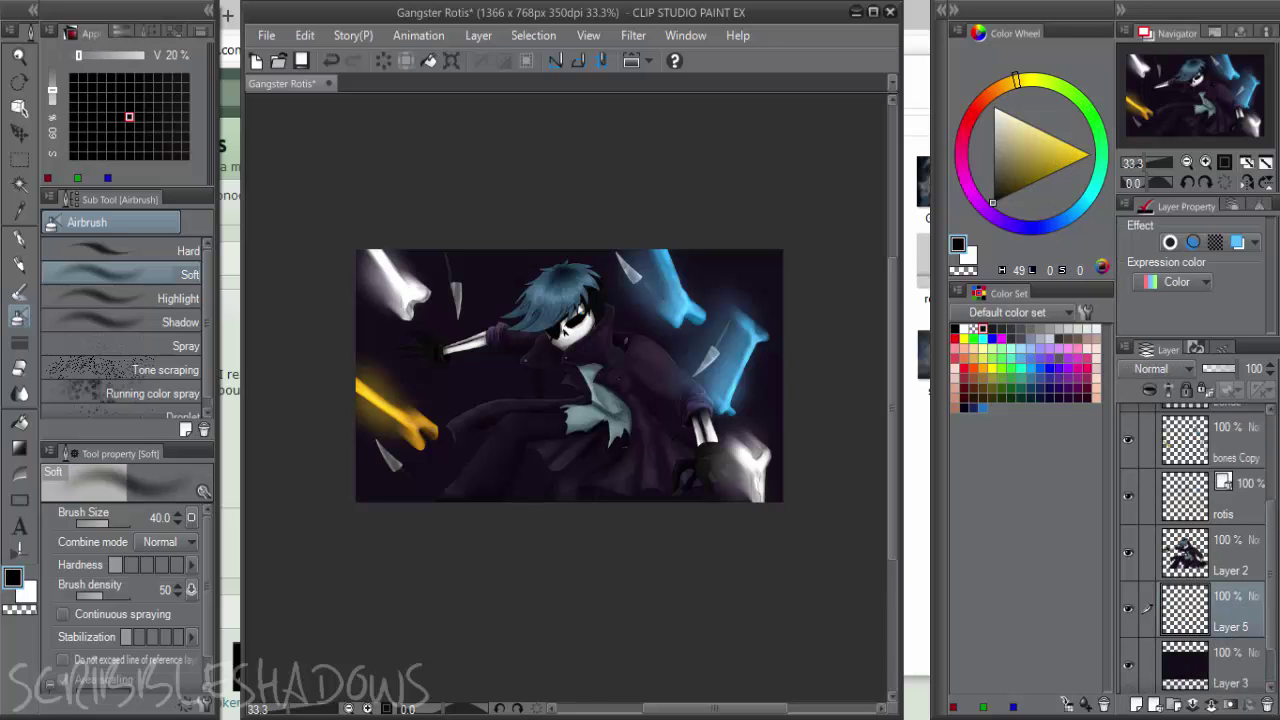
pyautogui.moveTo(615, 336)
pyautogui.mouseDown()
pyautogui.moveTo(494, 316)
pyautogui.moveTo(637, 448)
pyautogui.moveTo(648, 257)
pyautogui.moveTo(486, 264)
pyautogui.moveTo(662, 278)
pyautogui.mouseUp()
pyautogui.moveTo(454, 542); pyautogui.dragTo(533, 169)
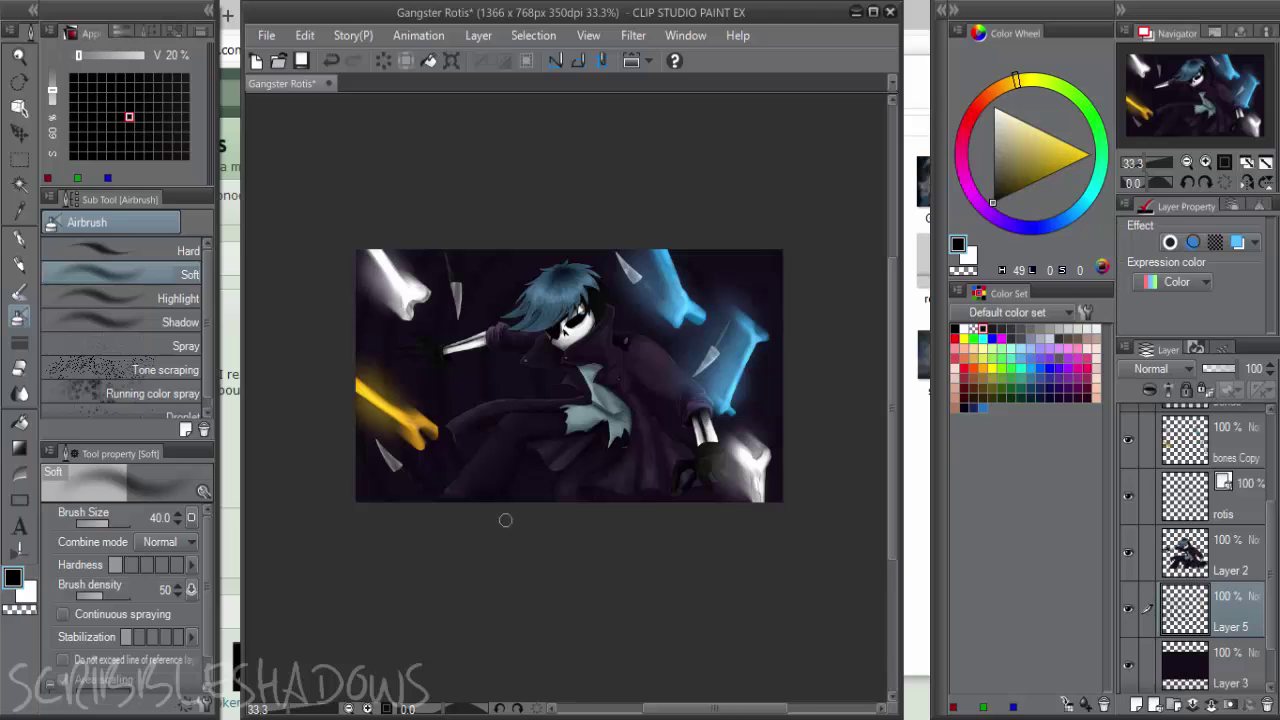
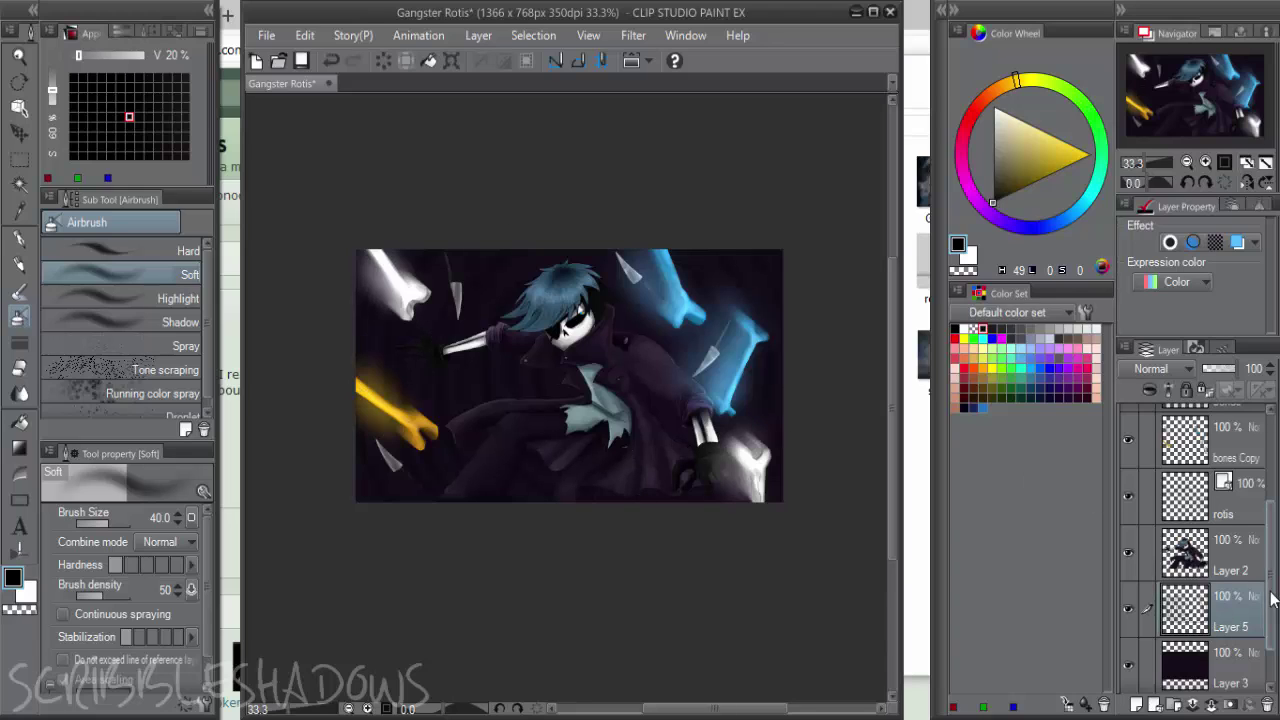
# Duplicate the black streak layer and raise the copy's brightness to 17 with Hue/Saturation/Luminosity
pyautogui.hotkey('ctrl', 'v')
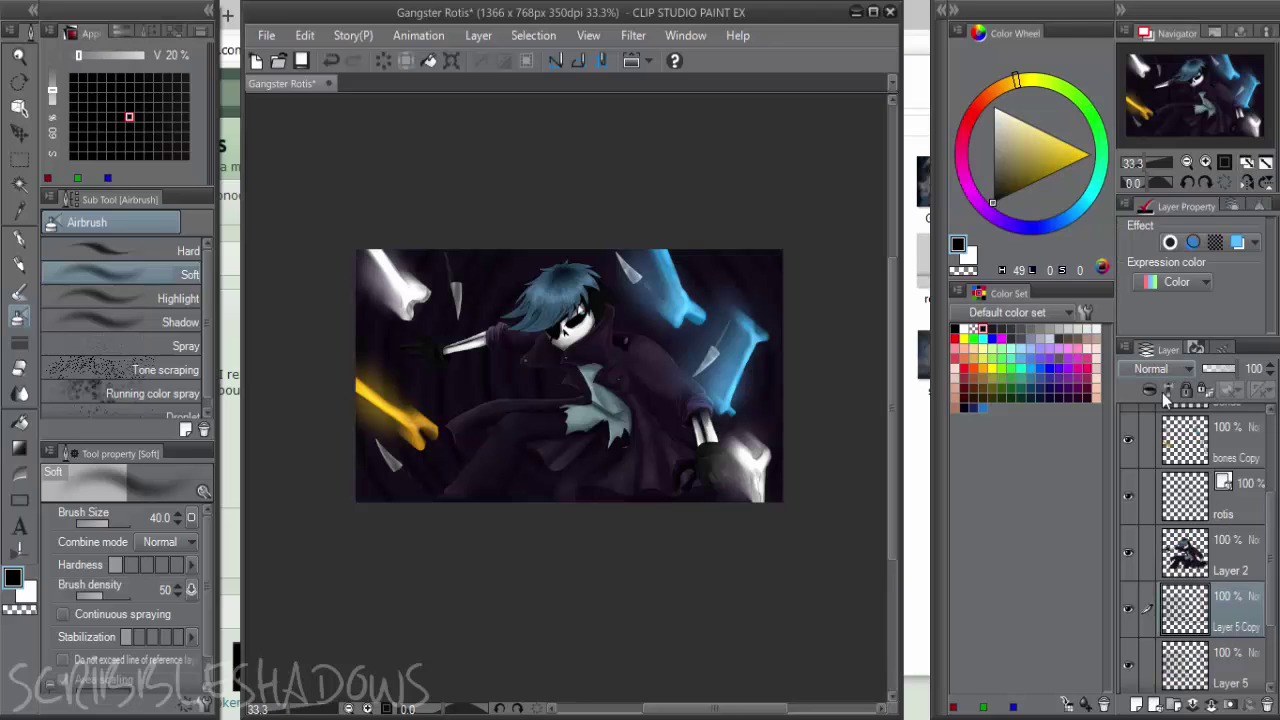
pyautogui.hotkey('ctrl', 'u')
pyautogui.click(1045, 452)
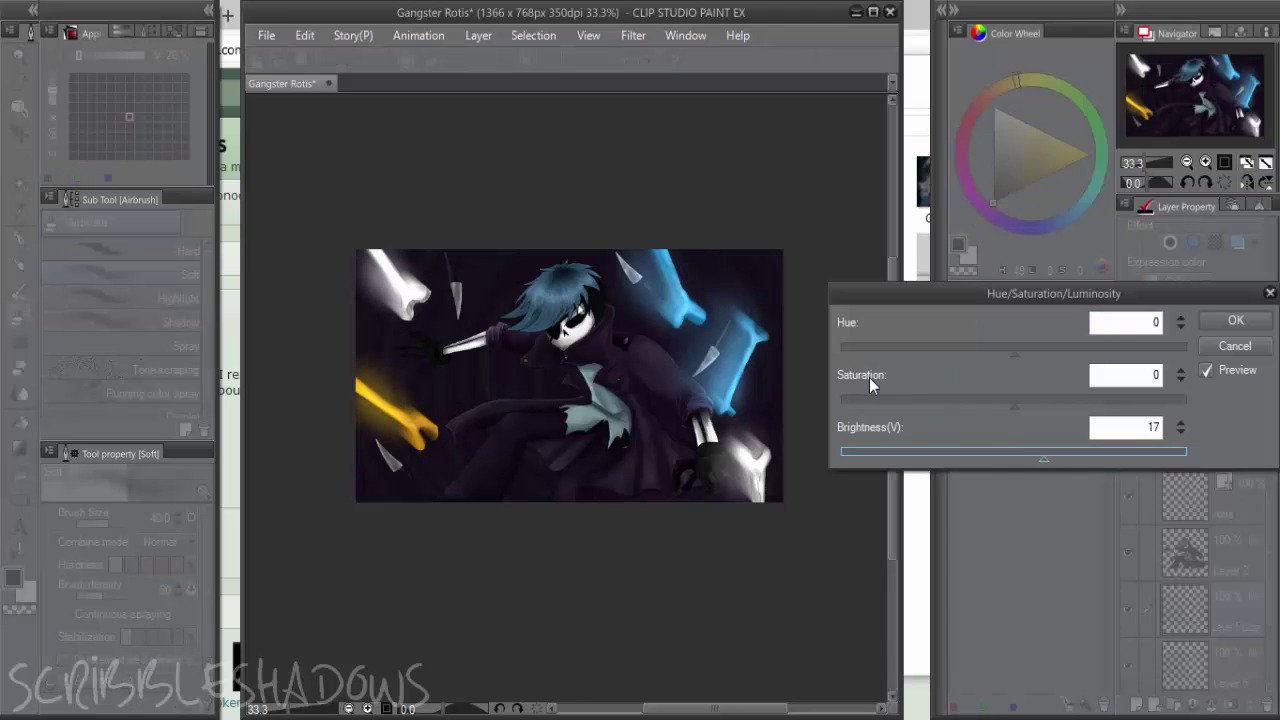
pyautogui.click(1218, 324)
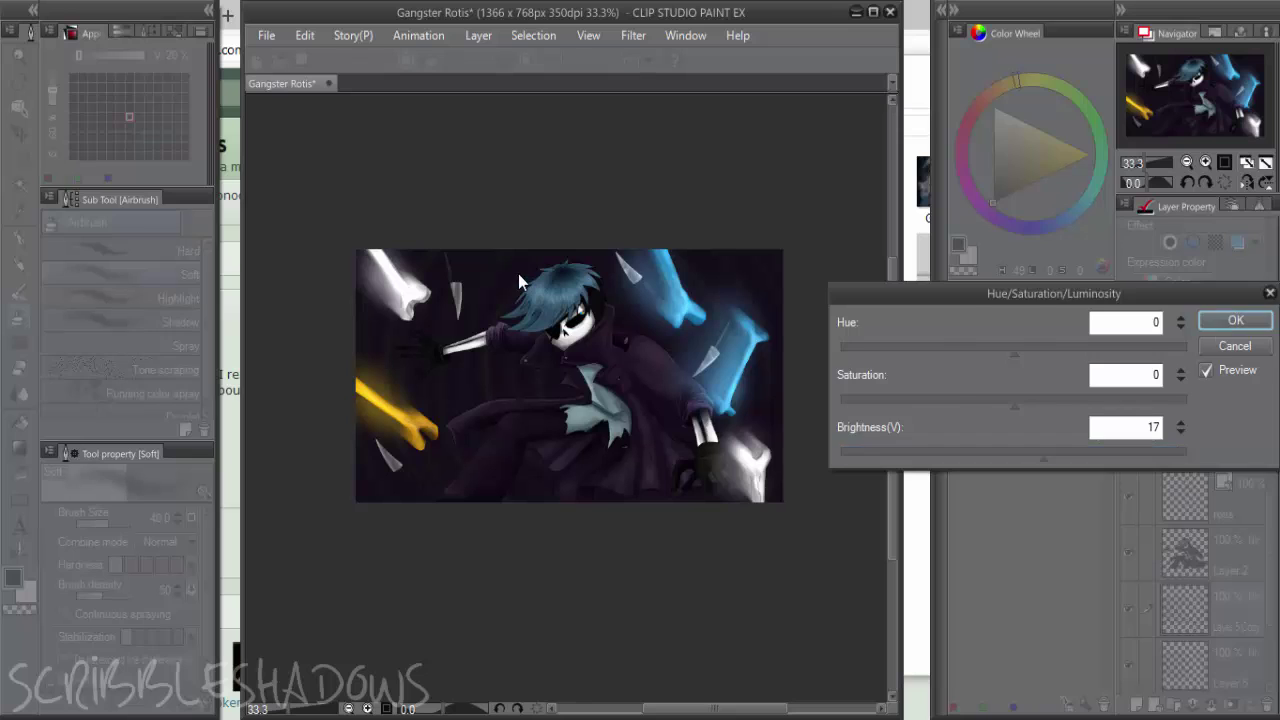
# Transform the copied streaks to be narrower than the canvas and slightly taller, offset toward its right edge, and switch to the soft eraser
pyautogui.hotkey('ctrl', 't')
pyautogui.moveTo(569, 252); pyautogui.dragTo(571, 226)
pyautogui.moveTo(582, 305); pyautogui.dragTo(579, 320)
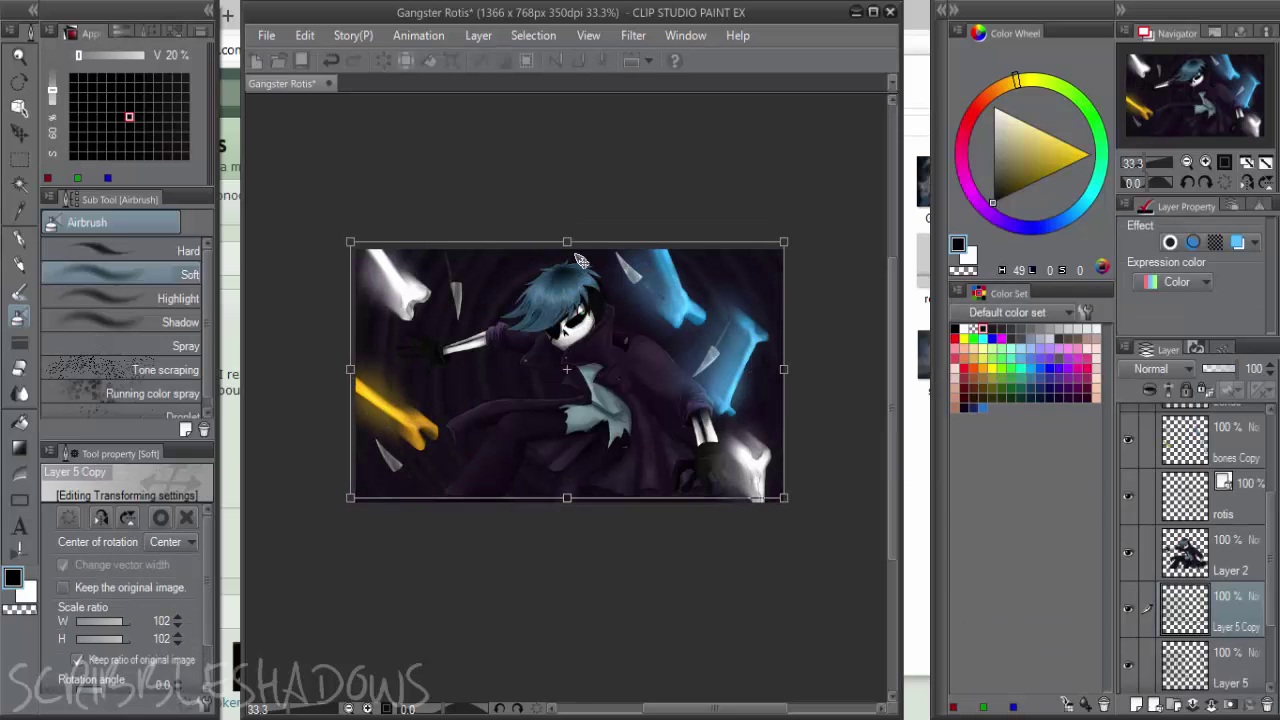
pyautogui.moveTo(339, 367); pyautogui.dragTo(361, 368)
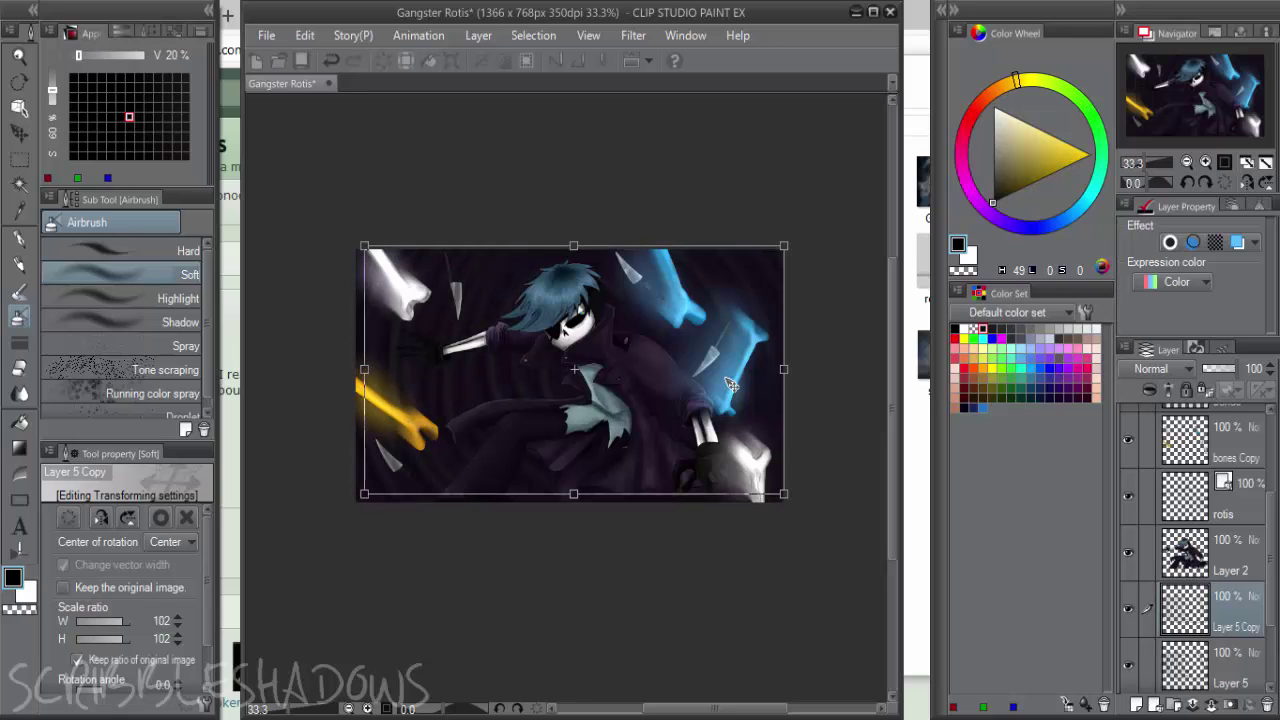
pyautogui.moveTo(784, 374); pyautogui.dragTo(770, 373)
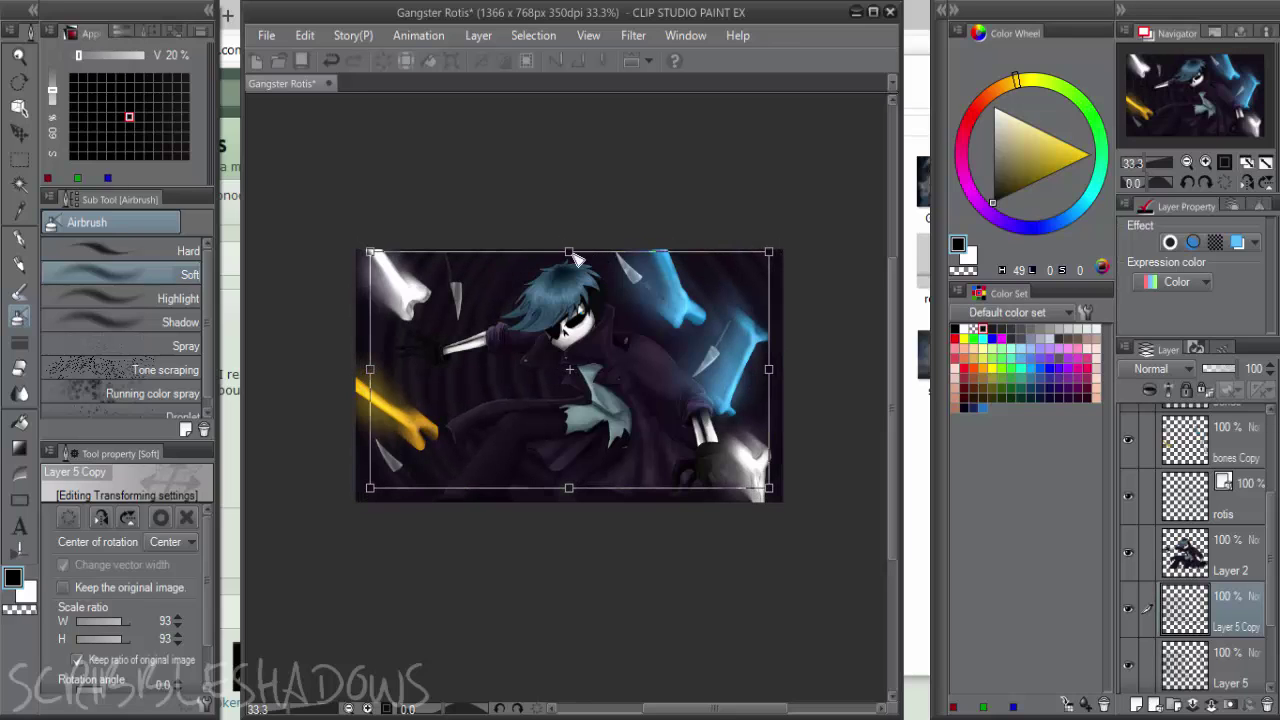
pyautogui.moveTo(575, 256); pyautogui.dragTo(570, 245)
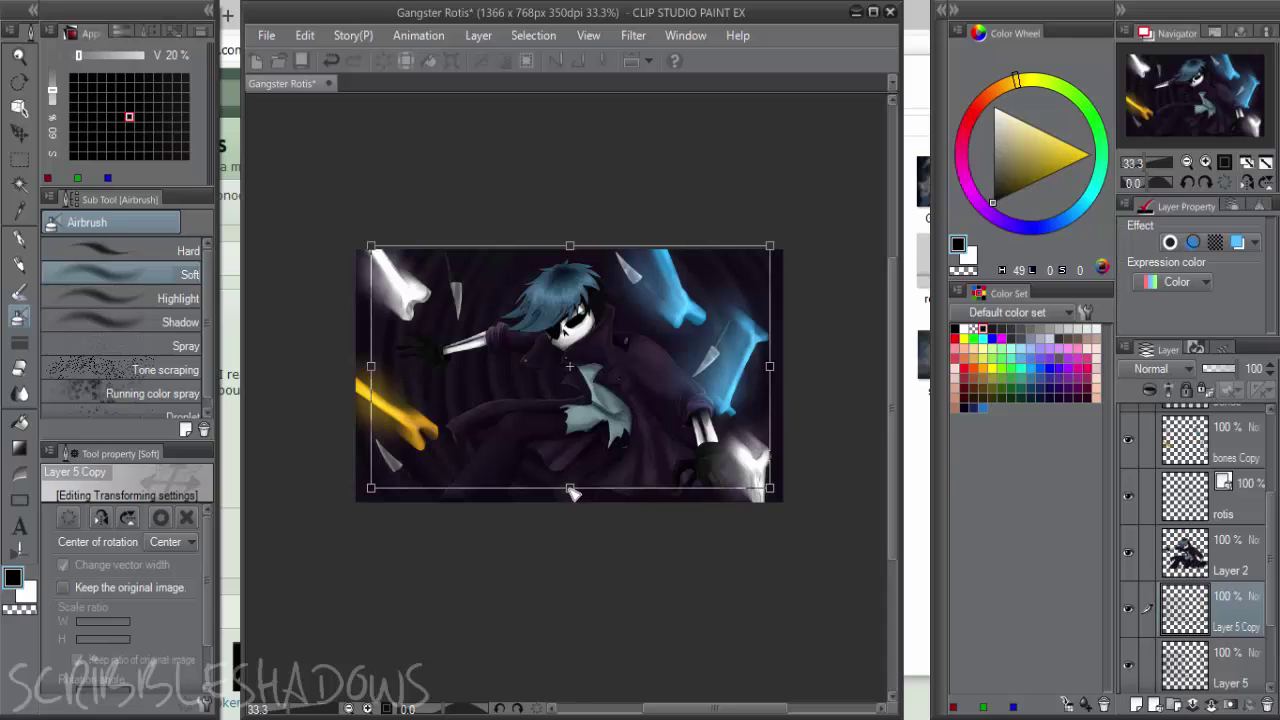
pyautogui.moveTo(570, 489); pyautogui.dragTo(575, 513)
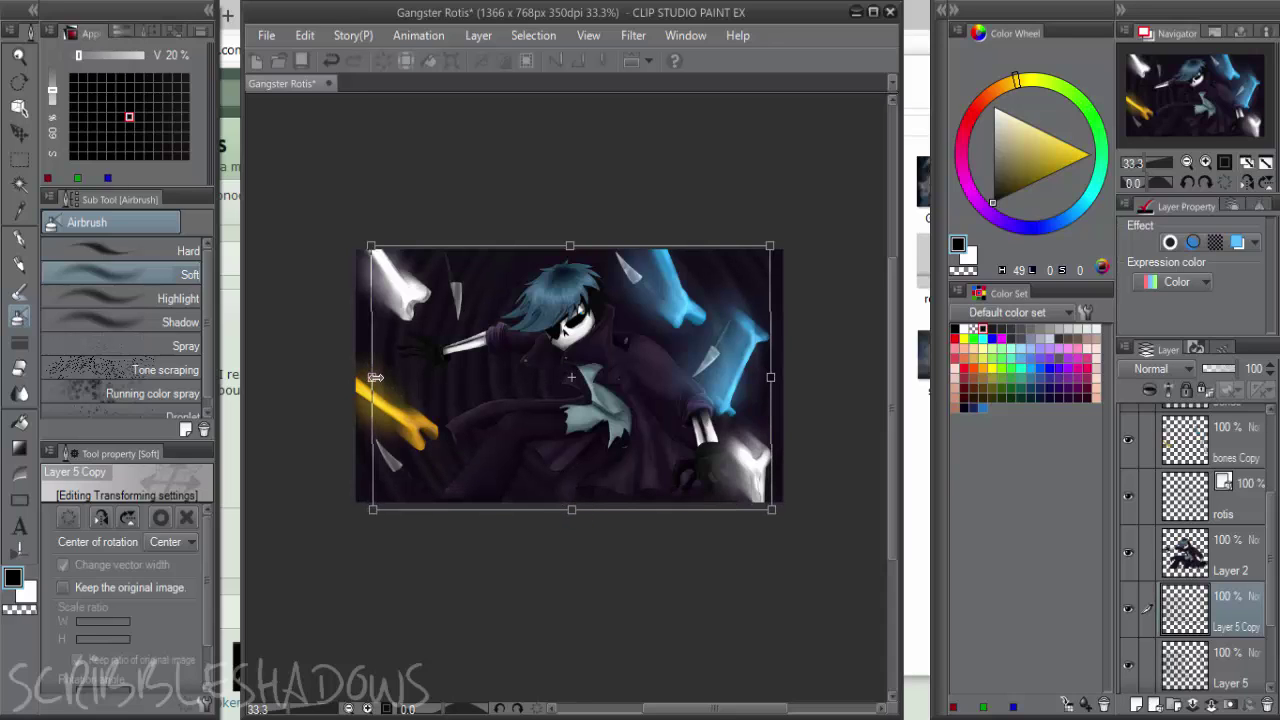
pyautogui.moveTo(381, 377); pyautogui.dragTo(389, 376)
pyautogui.moveTo(768, 379); pyautogui.dragTo(784, 379)
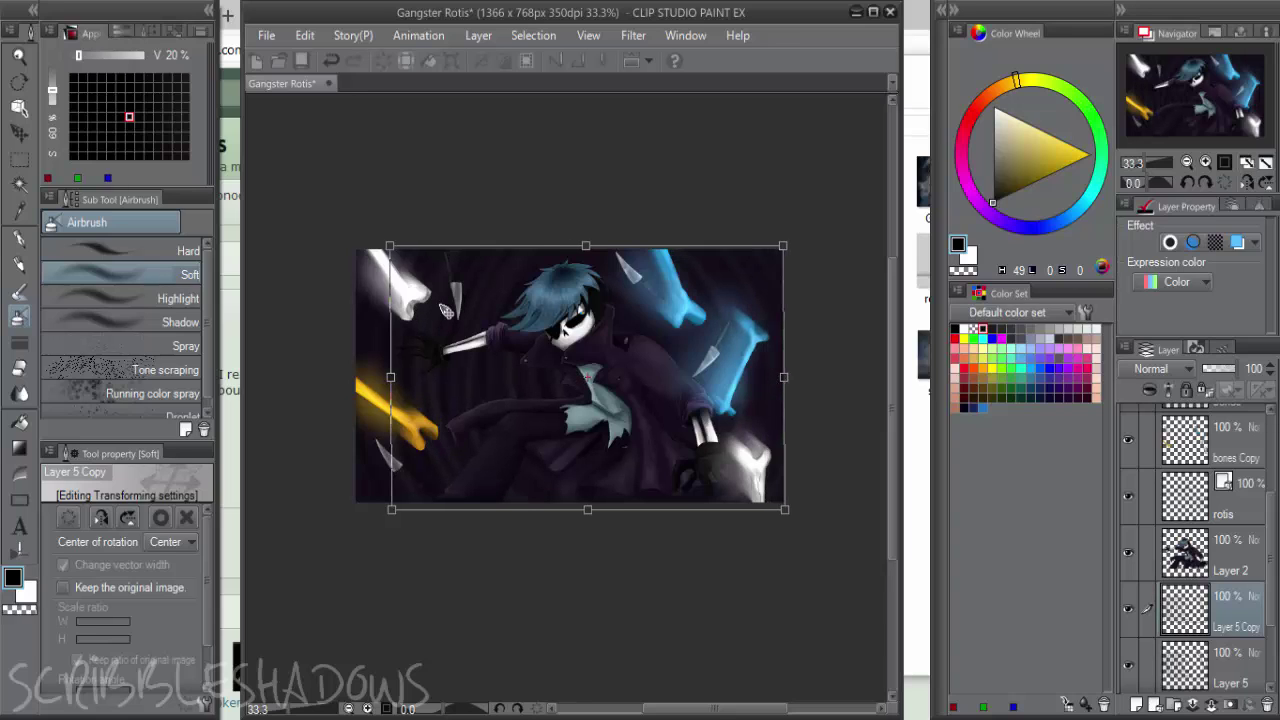
pyautogui.press('Return')
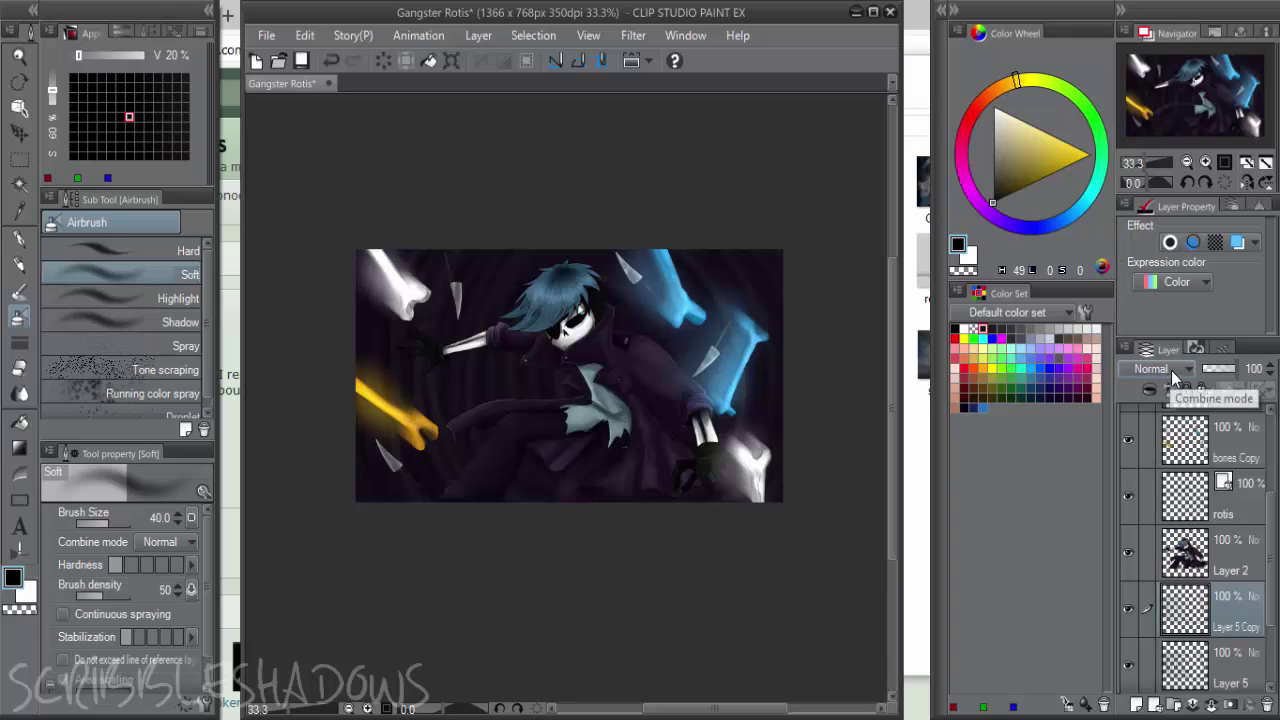
pyautogui.press('e')
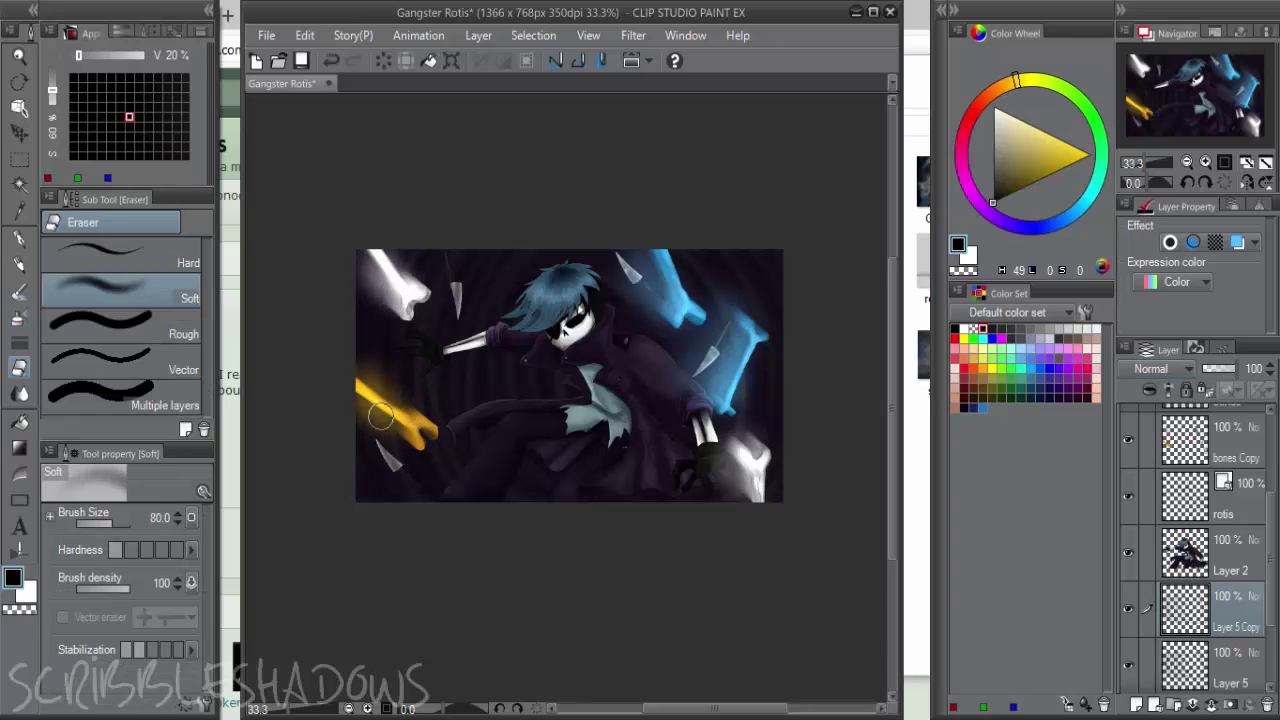
# Try the Add (Glow), Subtract, Screen and Soft light blending modes on the copied streak layer
pyautogui.click(1155, 368)
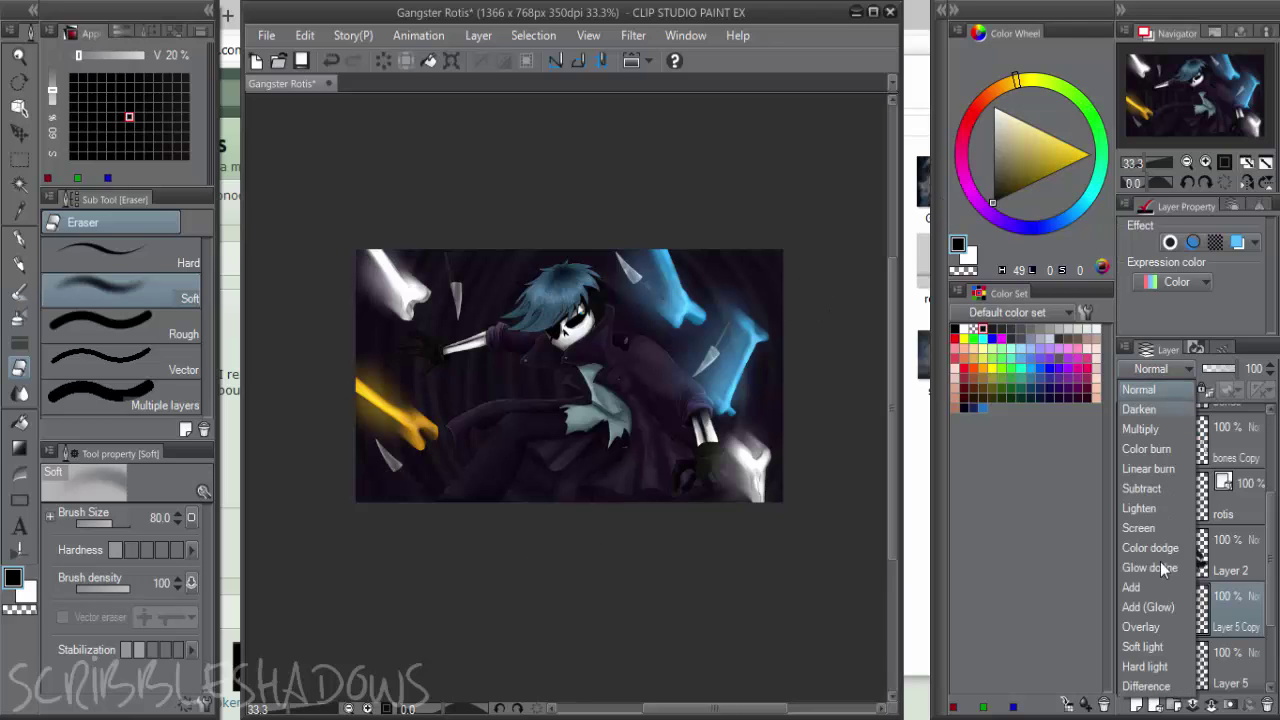
pyautogui.click(1153, 602)
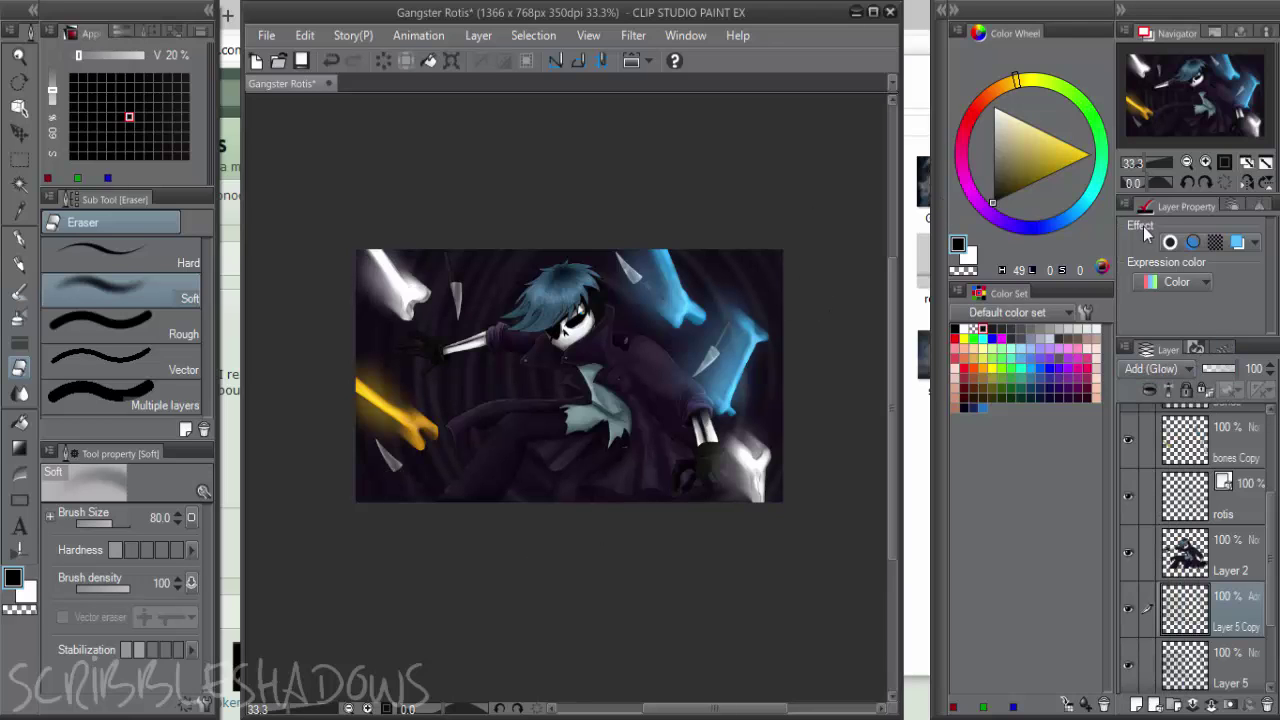
pyautogui.click(1165, 369)
pyautogui.click(1165, 489)
pyautogui.click(1163, 370)
pyautogui.click(1160, 528)
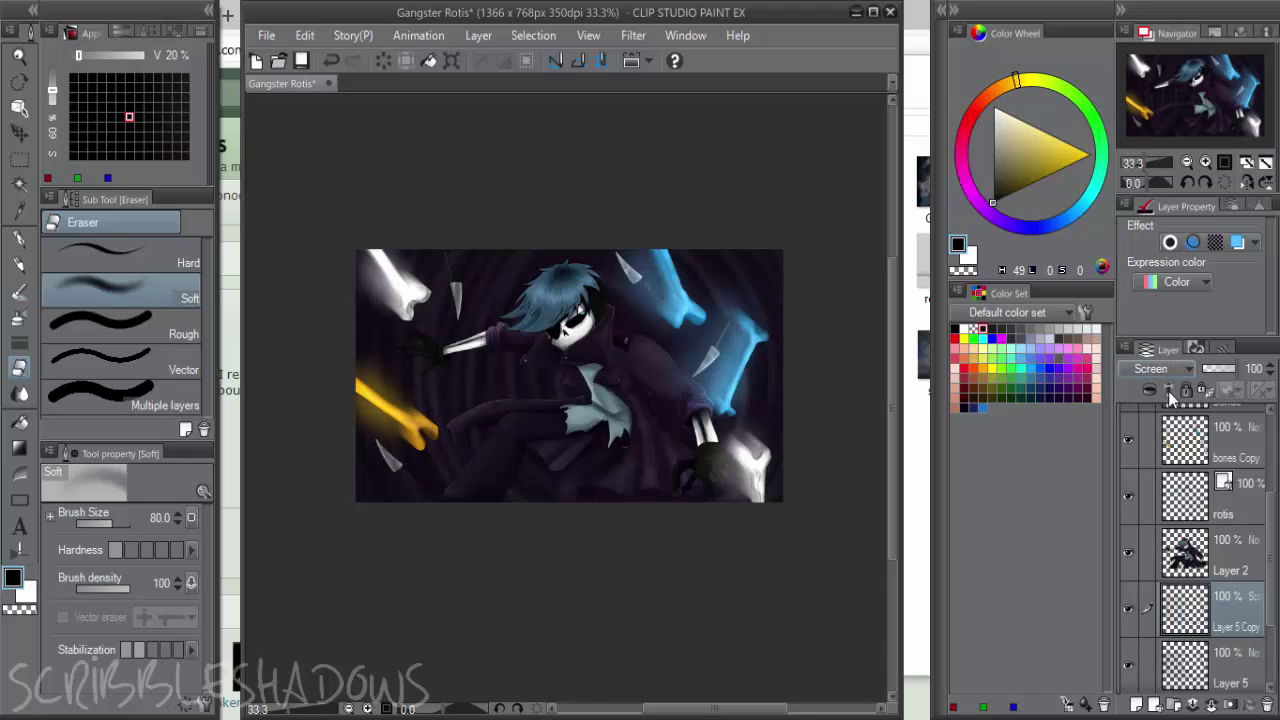
pyautogui.click(1160, 369)
pyautogui.click(1162, 648)
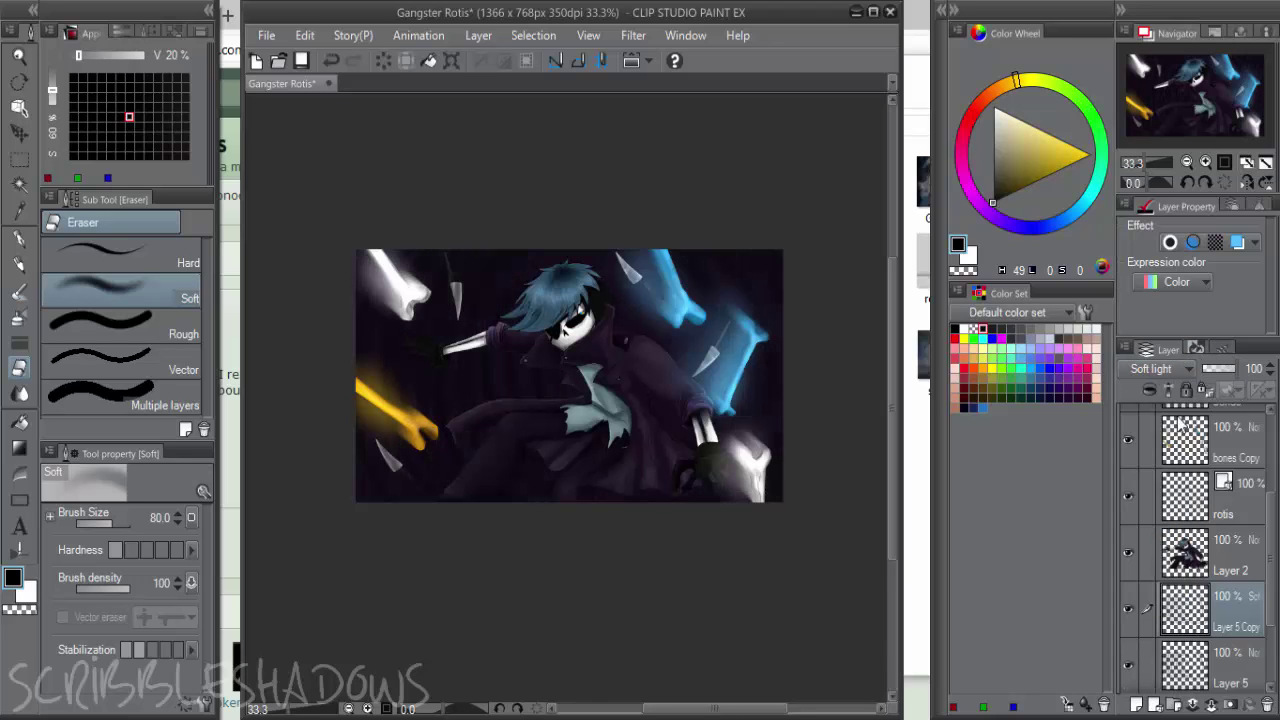
pyautogui.click(1175, 370)
pyautogui.press('Down')
pyautogui.press('Return')
# Set the copied streak layer to Add (Glow) at 73% opacity and raise its brightness by 30 with Hue/Saturation/Luminosity
pyautogui.click(1176, 369)
pyautogui.click(1163, 607)
pyautogui.moveTo(1234, 373); pyautogui.dragTo(1230, 377)
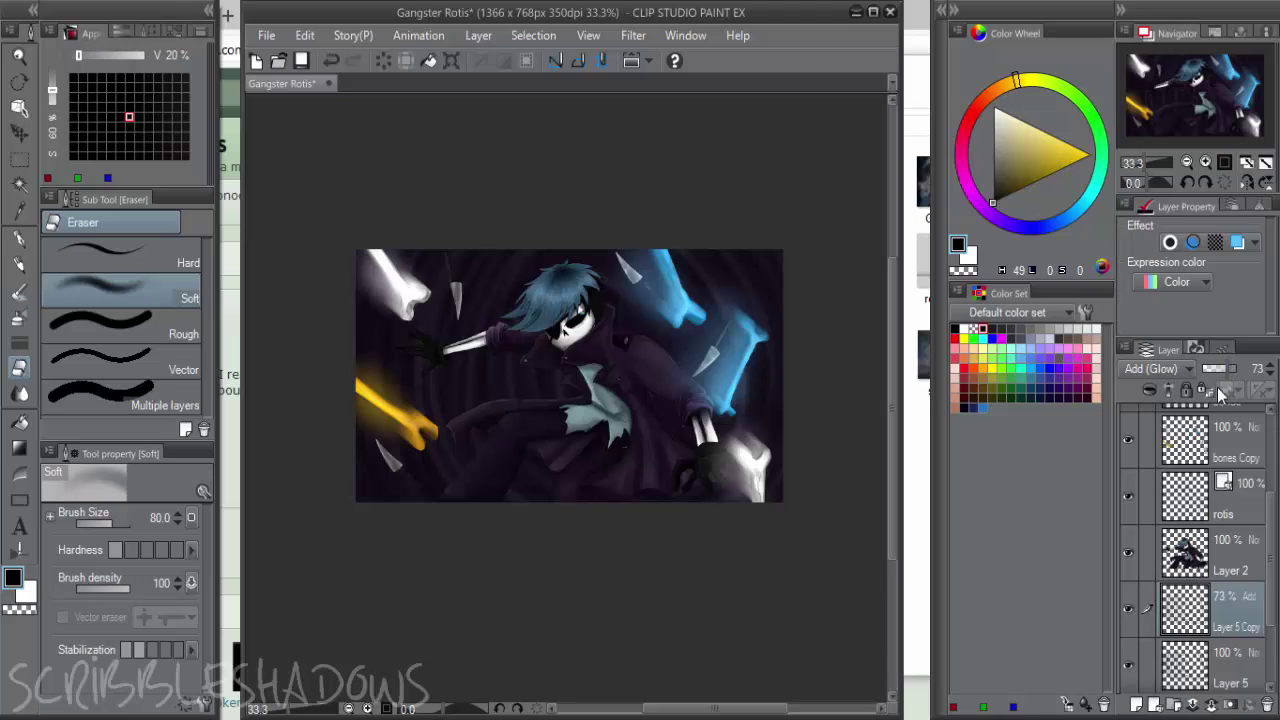
pyautogui.hotkey('ctrl', 'u')
pyautogui.moveTo(1011, 451); pyautogui.dragTo(1067, 454)
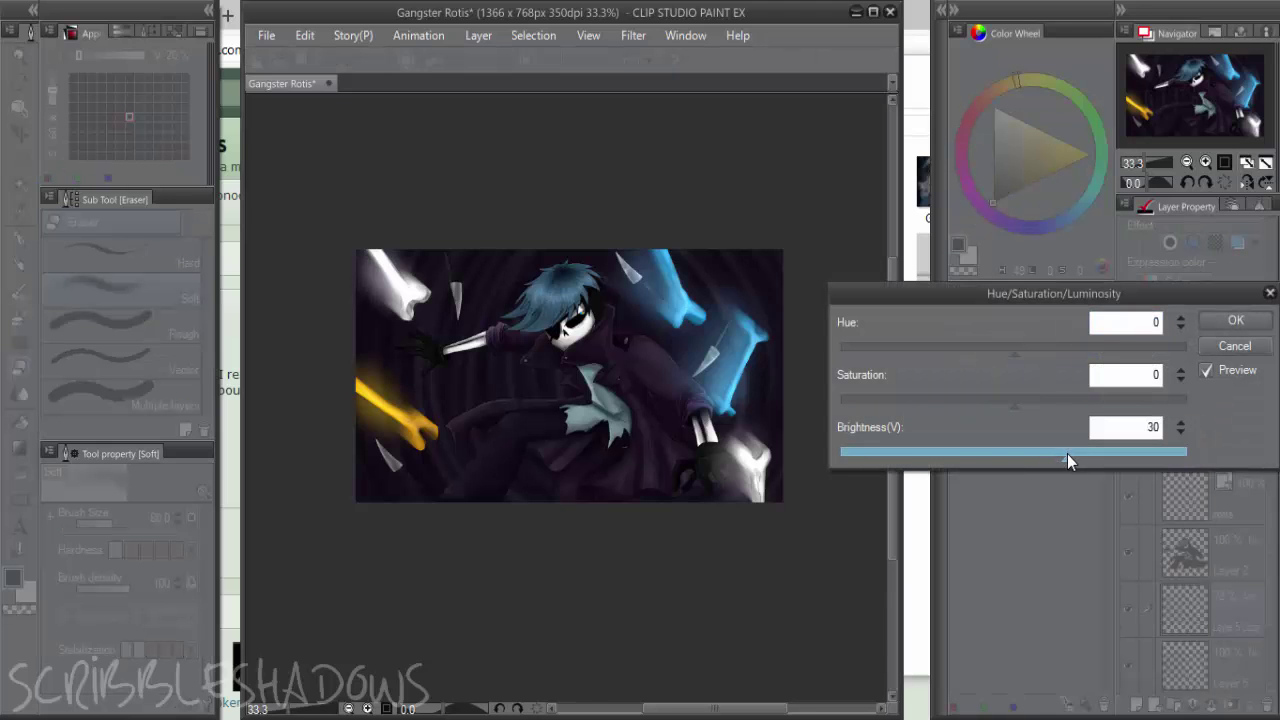
pyautogui.click(1240, 321)
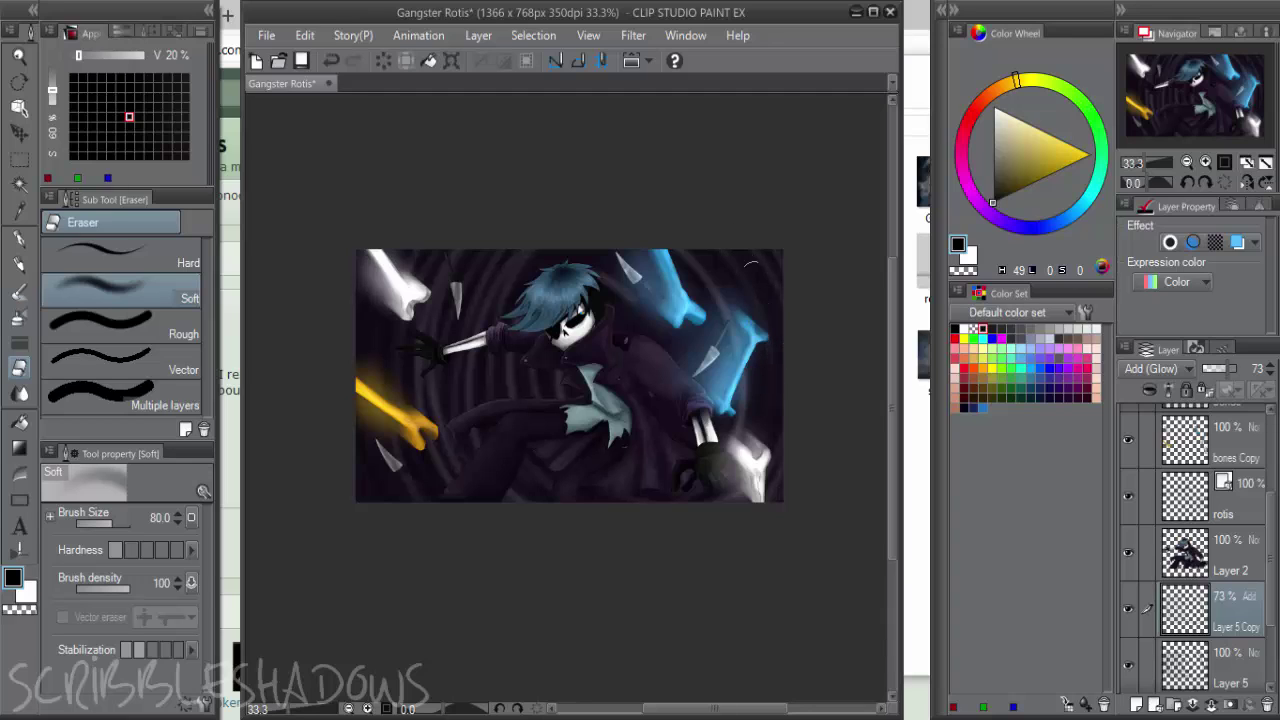
# Fade parts of the copied streaks with the soft eraser at brush size 150 and lower the layer's opacity to 51%
pyautogui.press(']')
pyautogui.moveTo(460, 172)
pyautogui.mouseDown()
pyautogui.moveTo(457, 528)
pyautogui.moveTo(477, 512)
pyautogui.moveTo(447, 381)
pyautogui.moveTo(525, 244)
pyautogui.mouseUp()
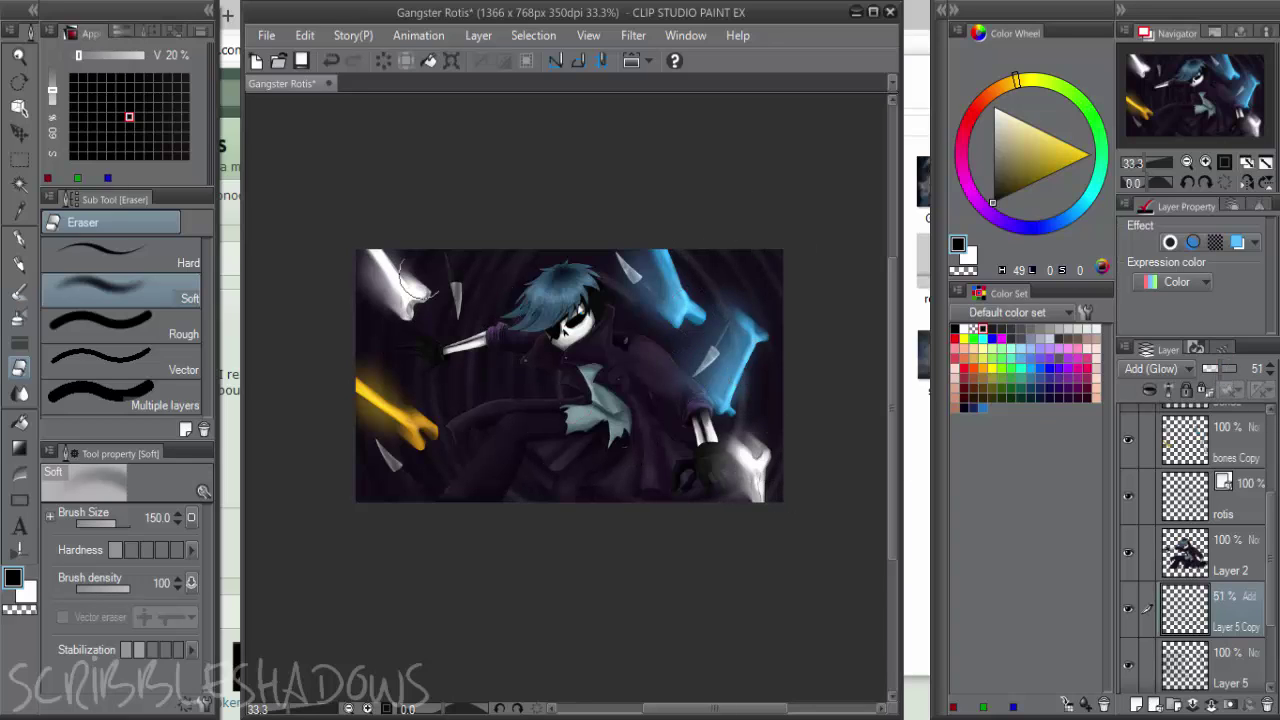
# Airbrush soft white curved streaks down both sides of the backdrop at brush size 40 and set the layer's opacity to 35%
pyautogui.press('b')
pyautogui.press('x')
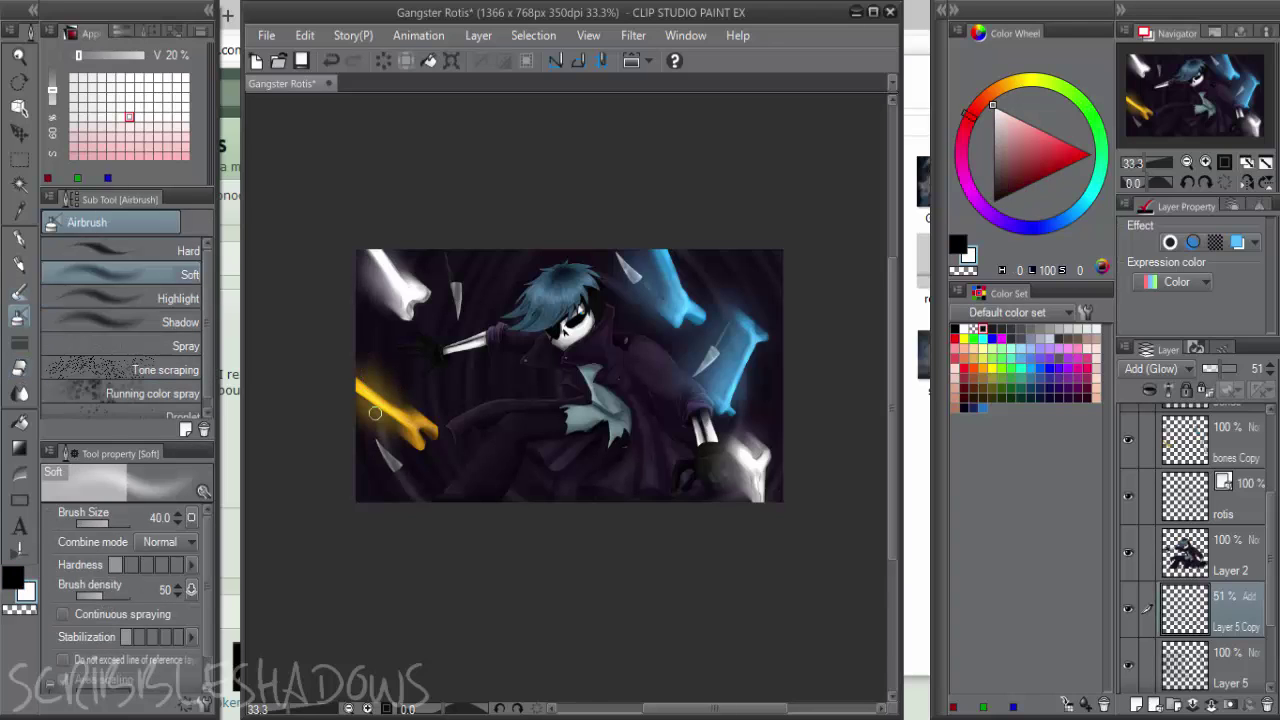
pyautogui.moveTo(442, 248); pyautogui.dragTo(402, 420)
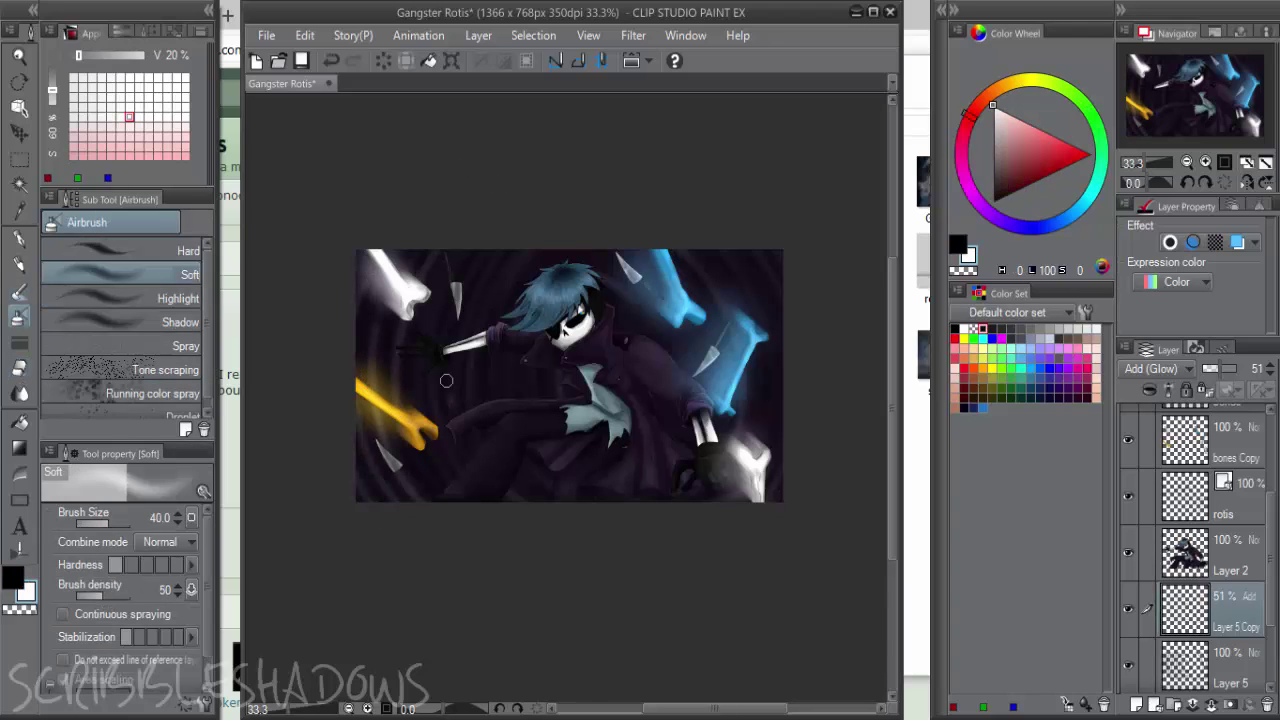
pyautogui.moveTo(755, 252); pyautogui.dragTo(754, 445)
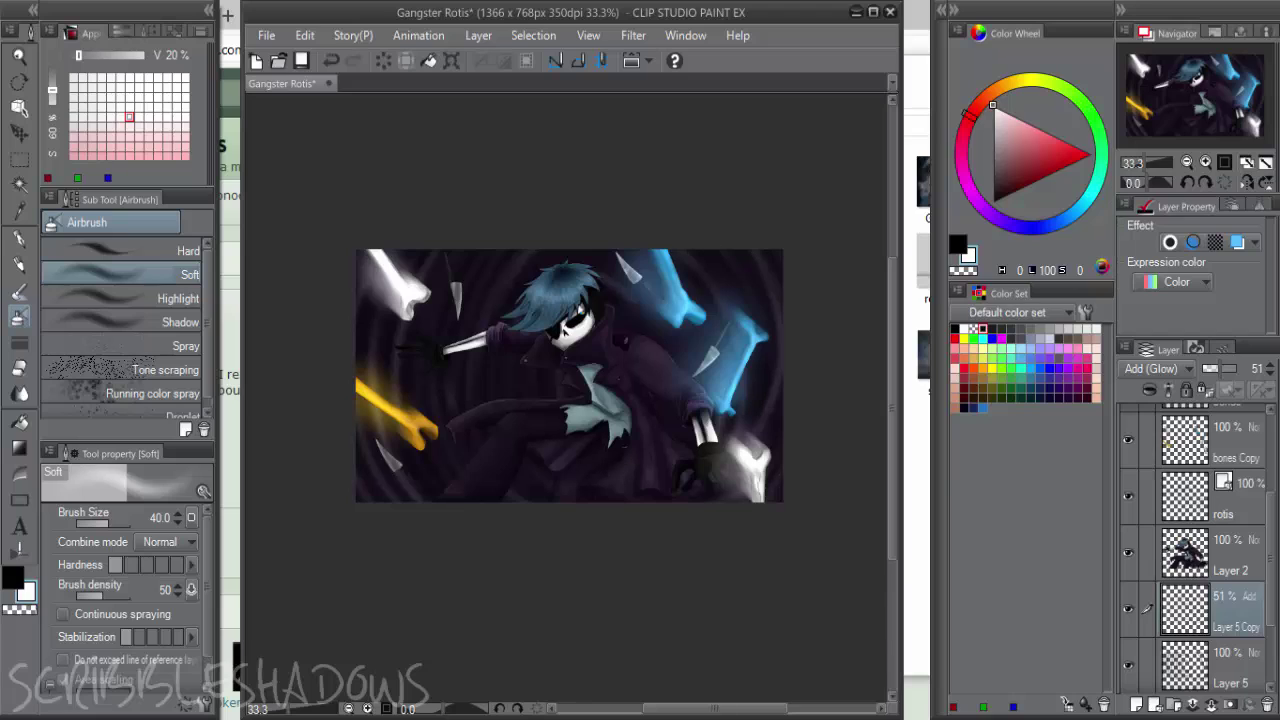
pyautogui.moveTo(734, 206); pyautogui.dragTo(685, 505)
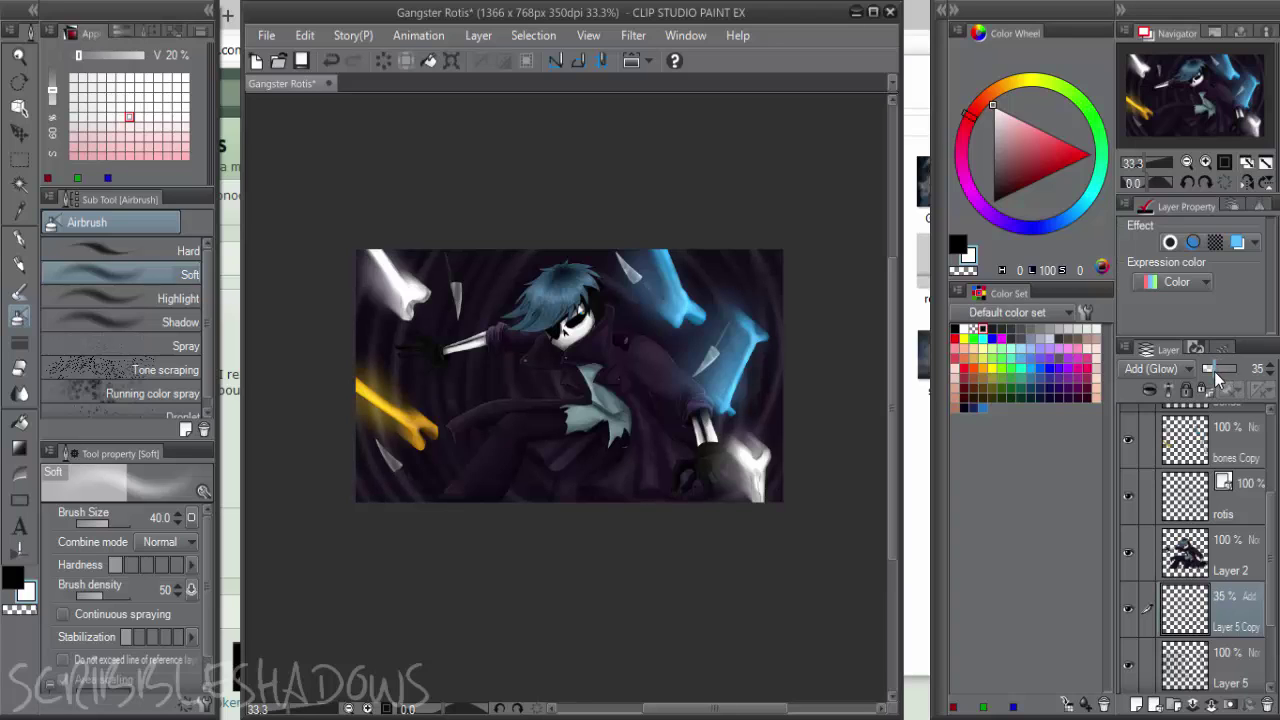
# Add a raster layer above the bone glow layer and set its blending mode to Add (Glow)
pyautogui.moveTo(1267, 518); pyautogui.dragTo(1266, 425)
pyautogui.click(1228, 435)
pyautogui.click(1135, 704)
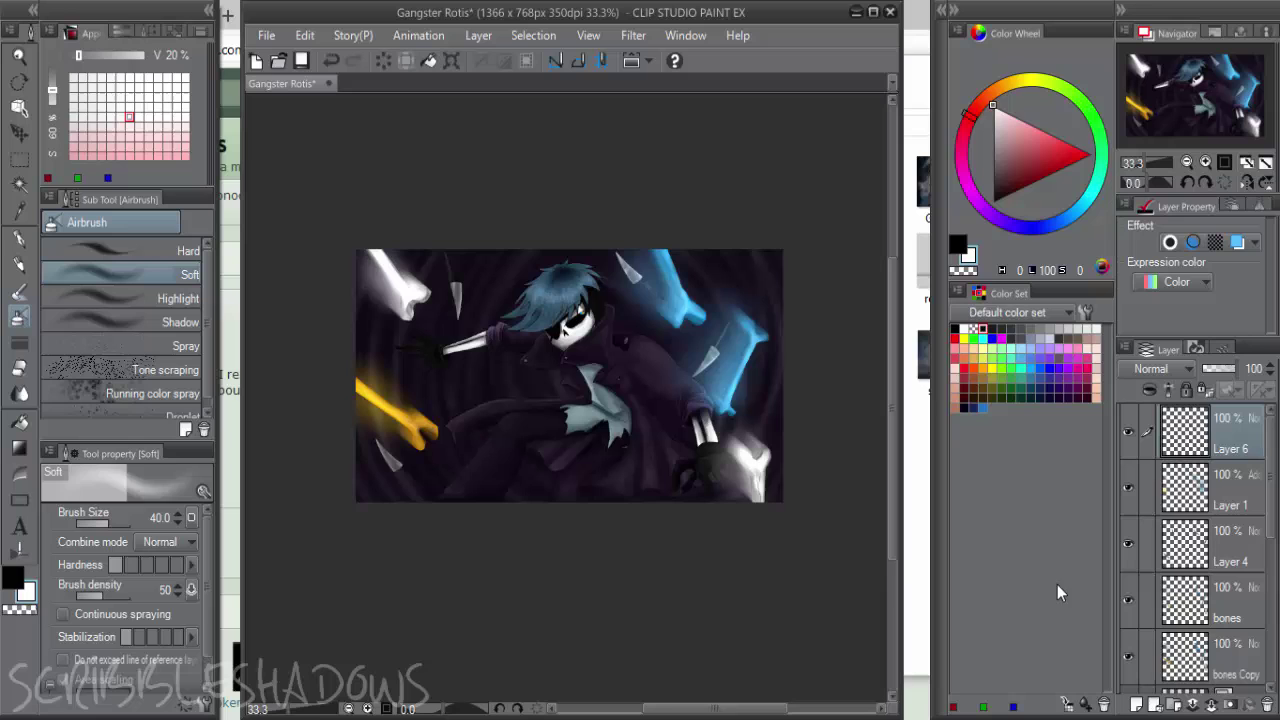
pyautogui.click(1184, 372)
pyautogui.click(1172, 610)
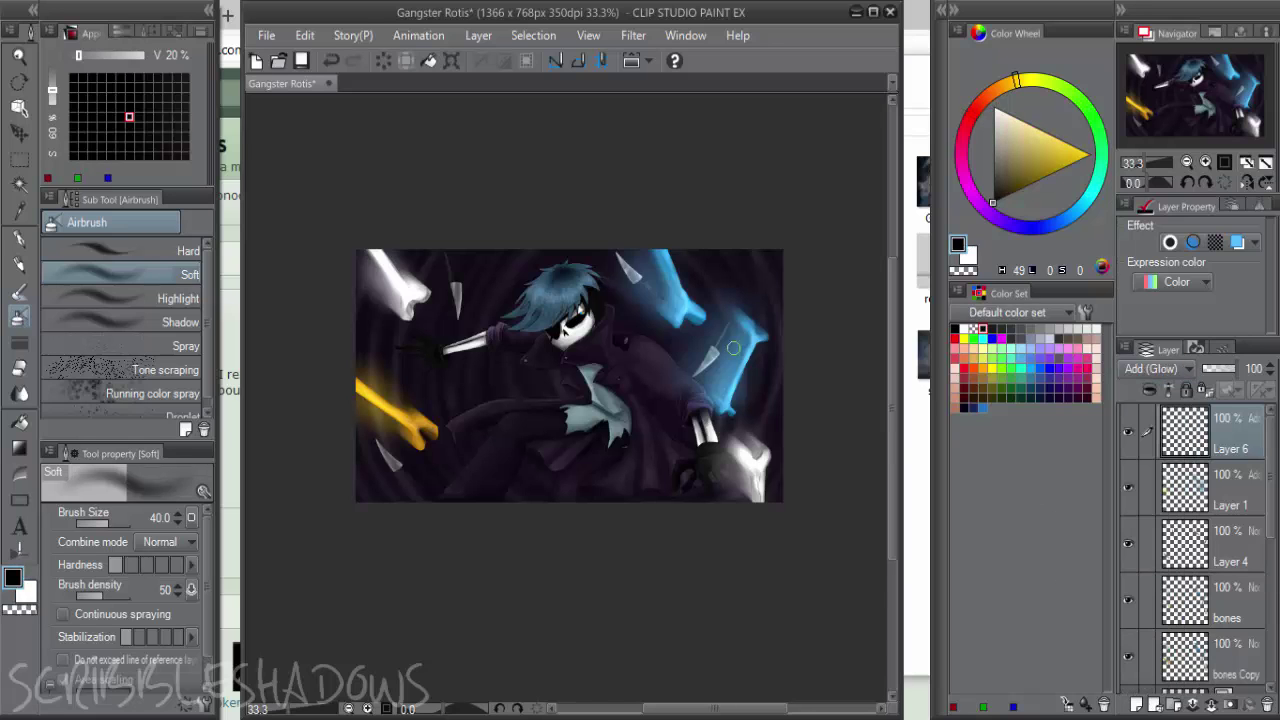
pyautogui.scroll(4, 633, 322)
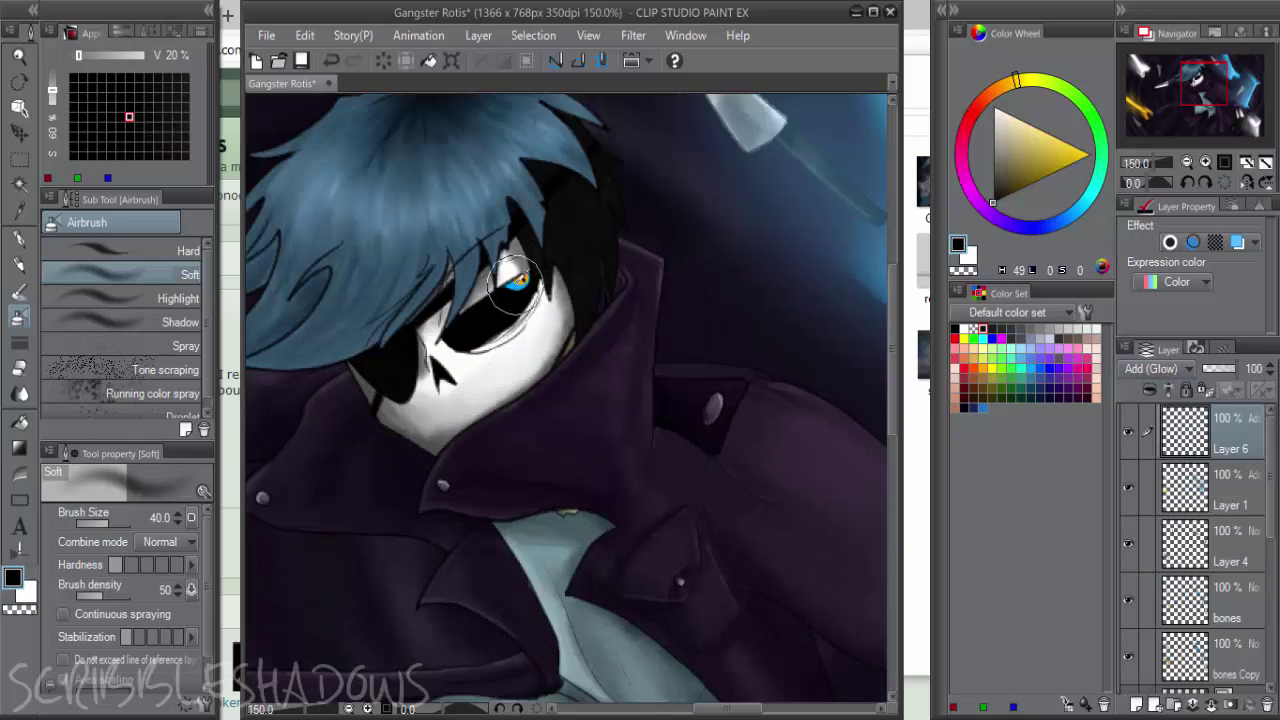
# Airbrush soft blue rings around the character's head at brush size 17, using the blue sampled from the eye
pyautogui.keyDown('alt'); pyautogui.click(515, 285); pyautogui.keyUp('alt')
pyautogui.scroll(-3, 517, 283)
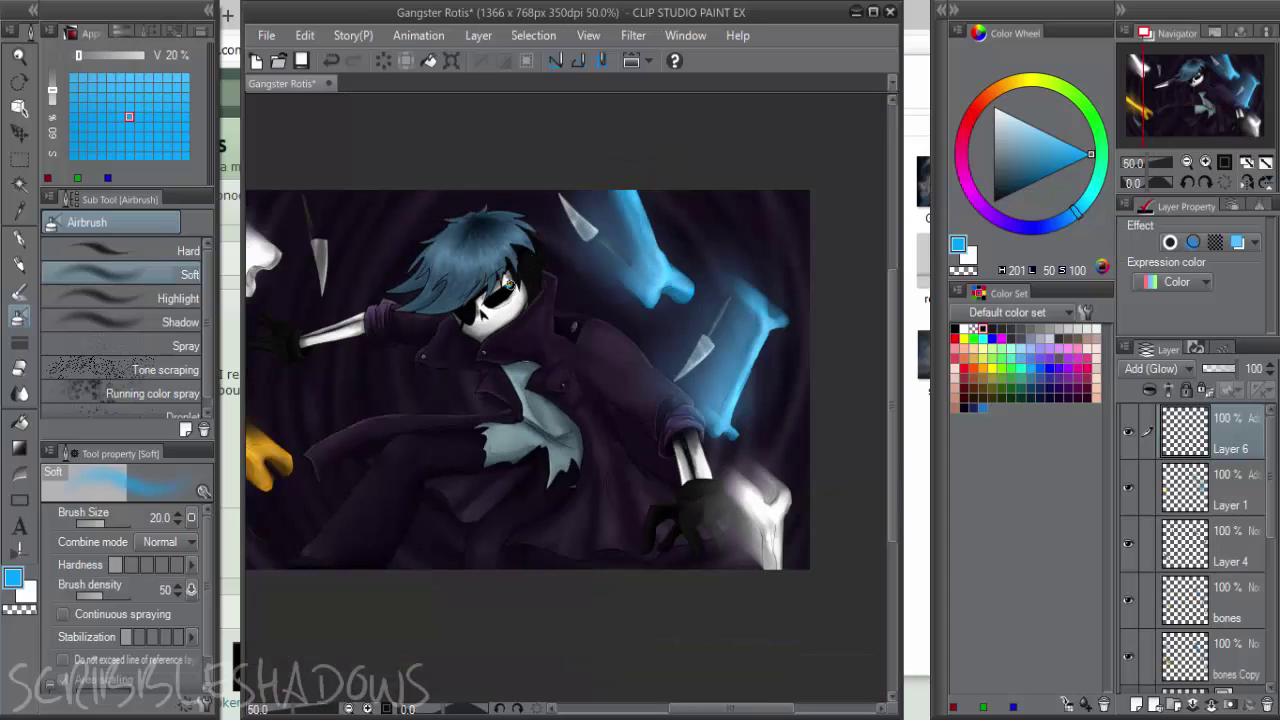
pyautogui.moveTo(522, 289)
pyautogui.mouseDown()
pyautogui.moveTo(500, 272)
pyautogui.moveTo(527, 308)
pyautogui.mouseUp()
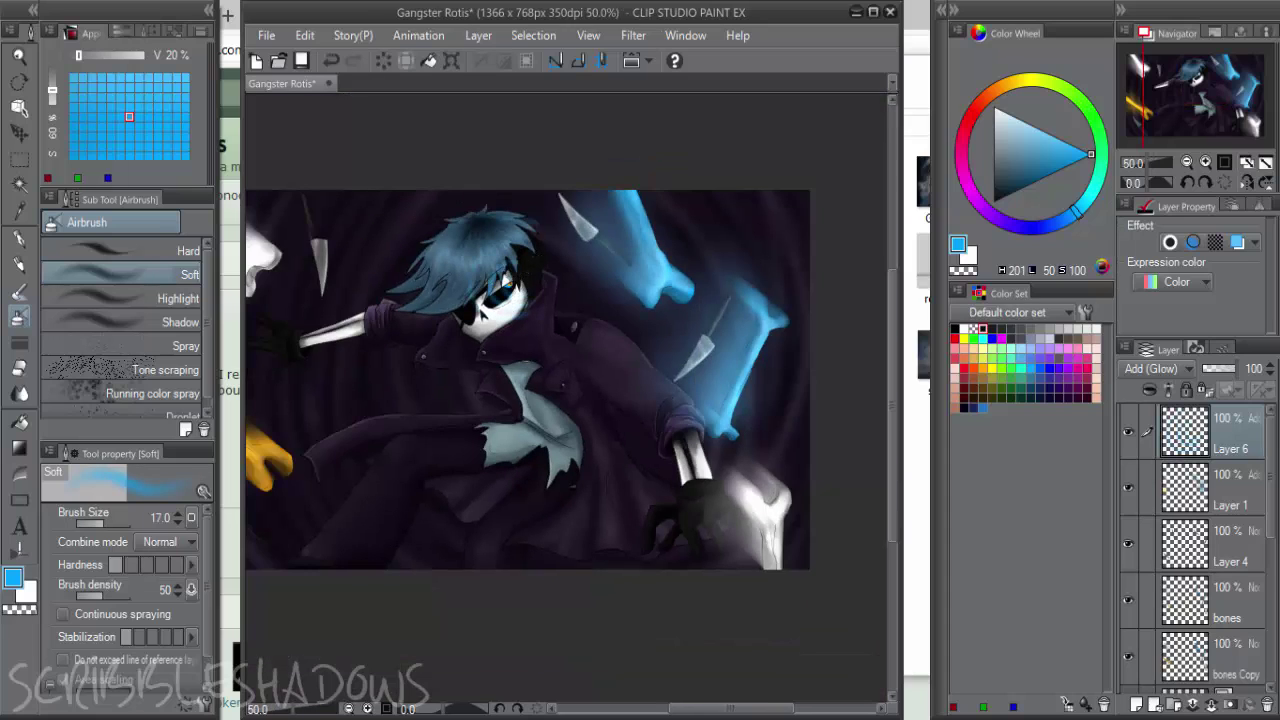
pyautogui.moveTo(428, 287); pyautogui.dragTo(514, 360)
pyautogui.moveTo(563, 195); pyautogui.dragTo(627, 283)
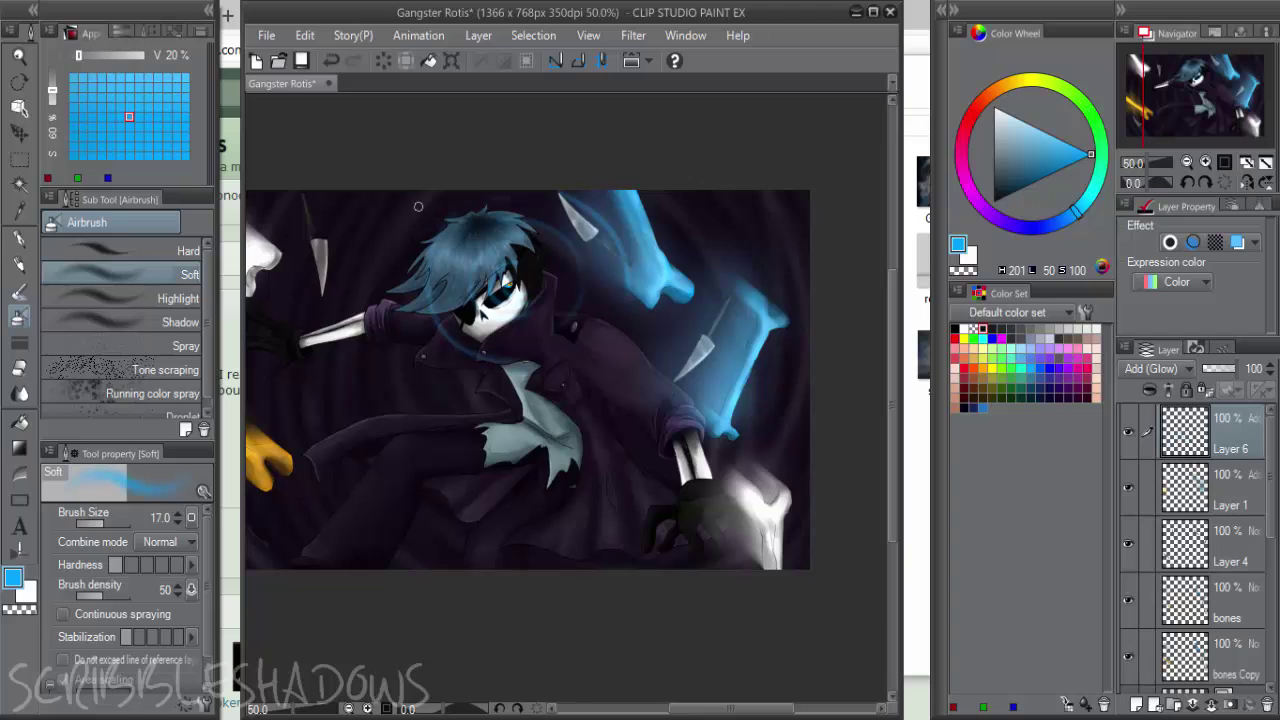
pyautogui.moveTo(418, 206); pyautogui.dragTo(455, 392)
pyautogui.moveTo(664, 192); pyautogui.dragTo(690, 372)
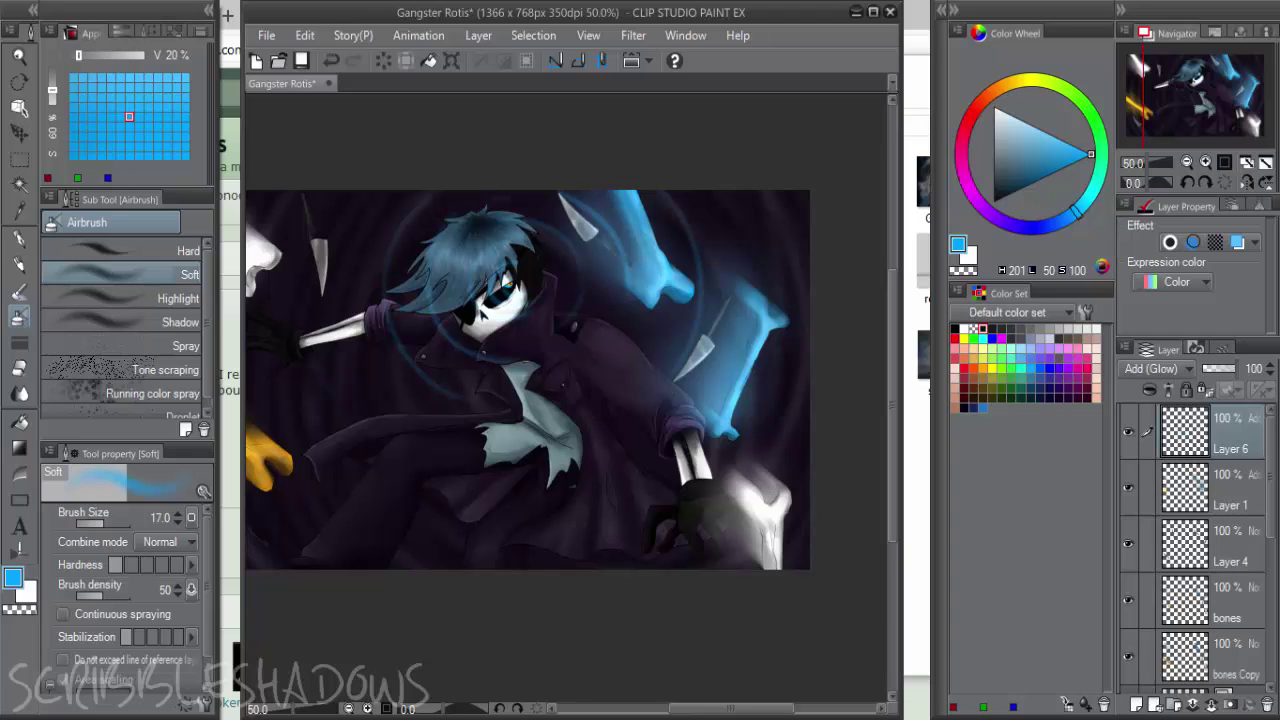
# Extend the blue rings outward over the coat and backdrop, undoing stray strokes, and touch up the arcs near the eye
pyautogui.moveTo(535, 493); pyautogui.dragTo(377, 440)
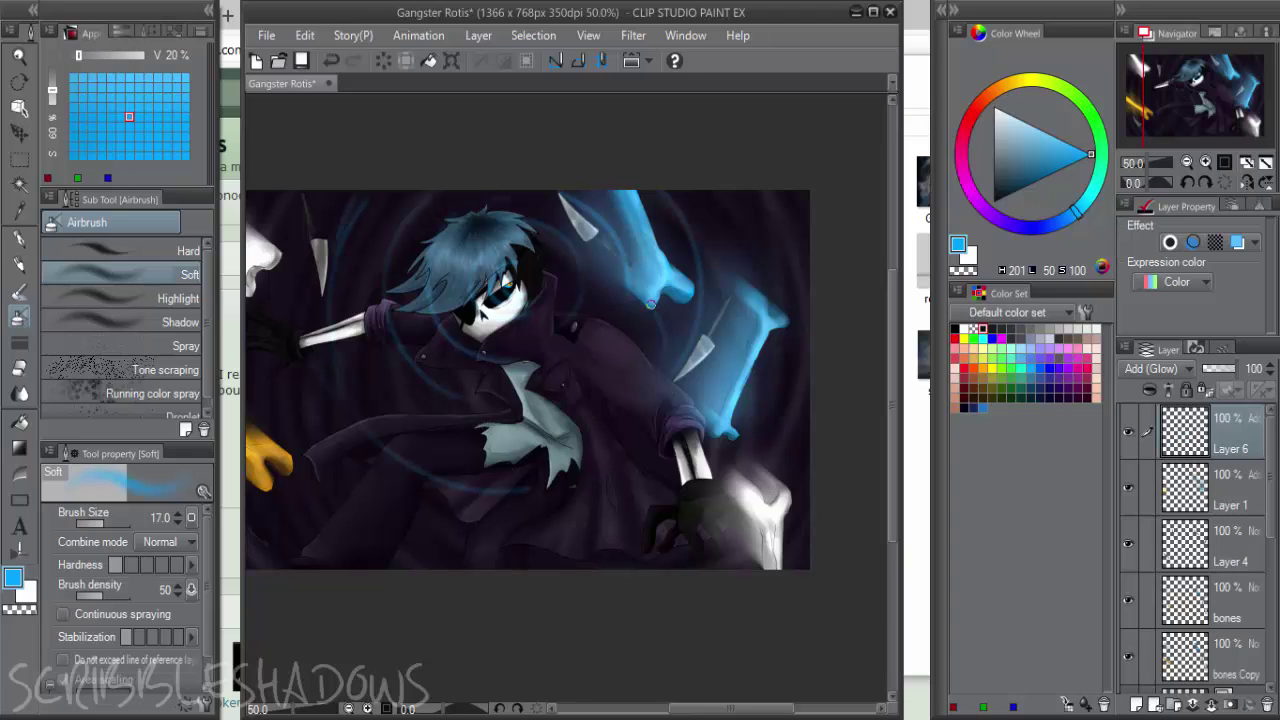
pyautogui.hotkey('ctrl', 'z')
pyautogui.moveTo(640, 225); pyautogui.dragTo(635, 342)
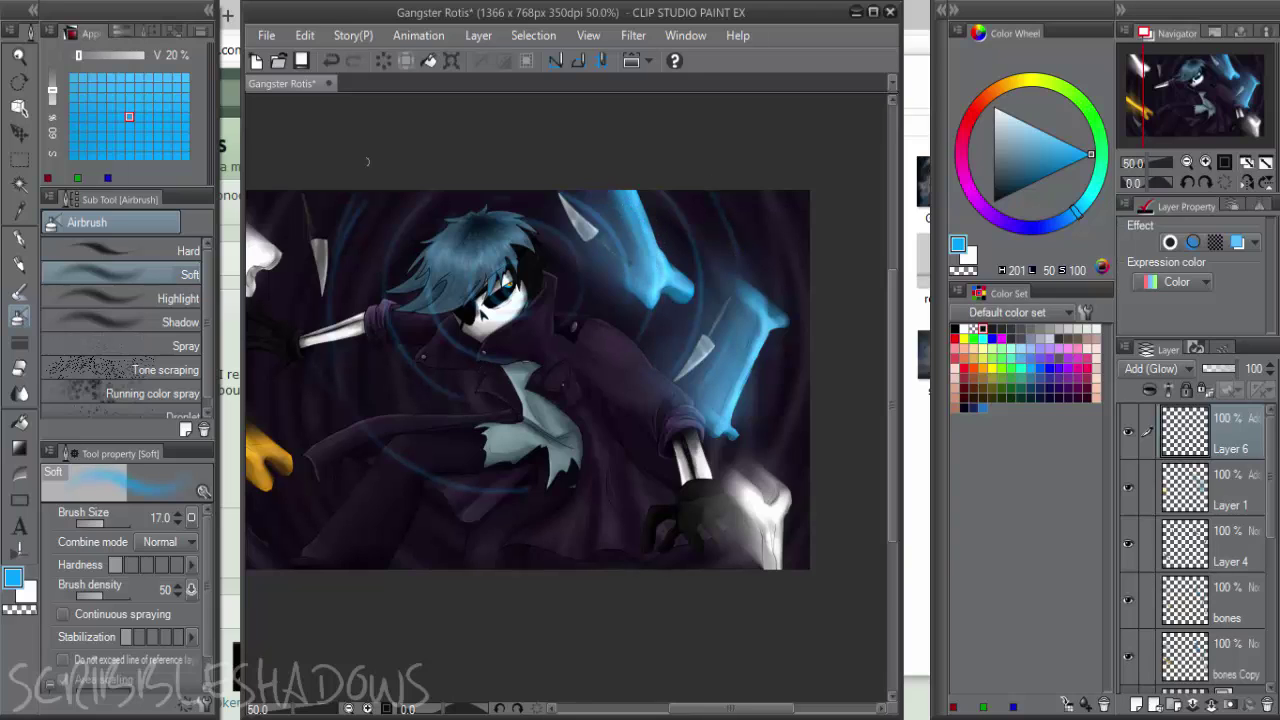
pyautogui.moveTo(279, 298); pyautogui.dragTo(372, 539)
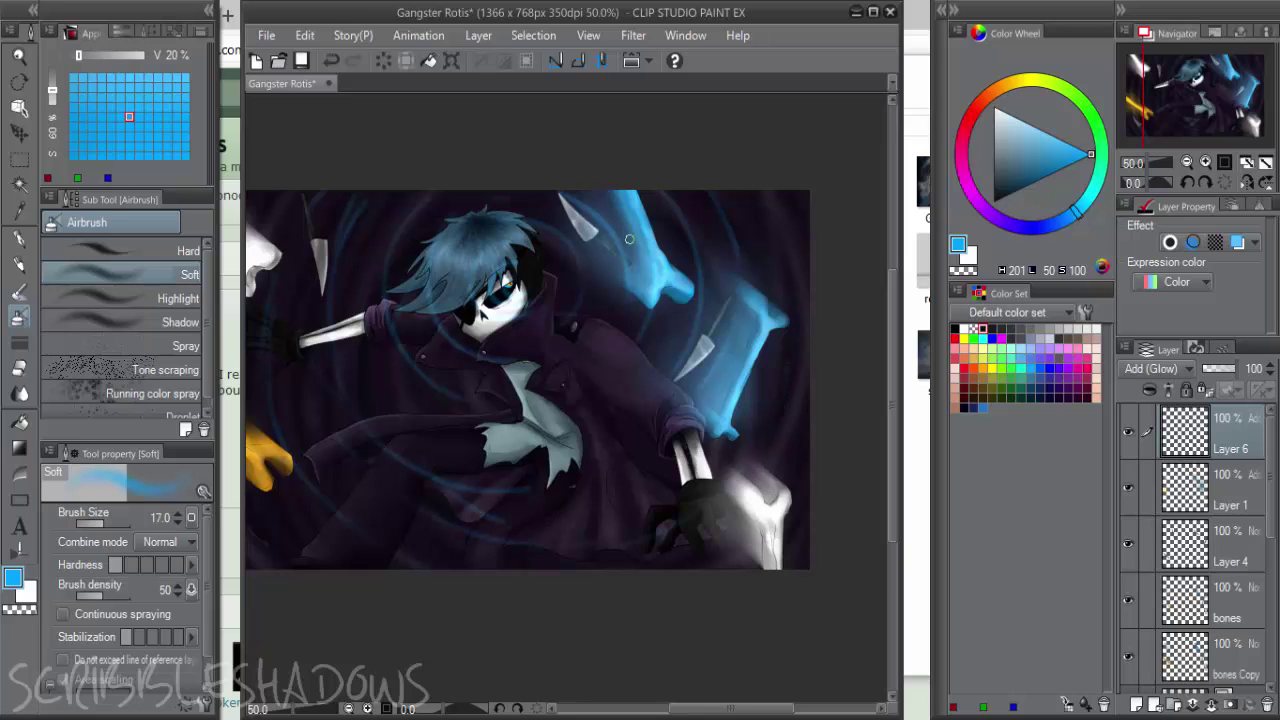
pyautogui.moveTo(629, 239); pyautogui.dragTo(653, 426)
pyautogui.hotkey('ctrl', 'z')
pyautogui.hotkey('ctrl', 'z')
pyautogui.moveTo(488, 456); pyautogui.dragTo(434, 216)
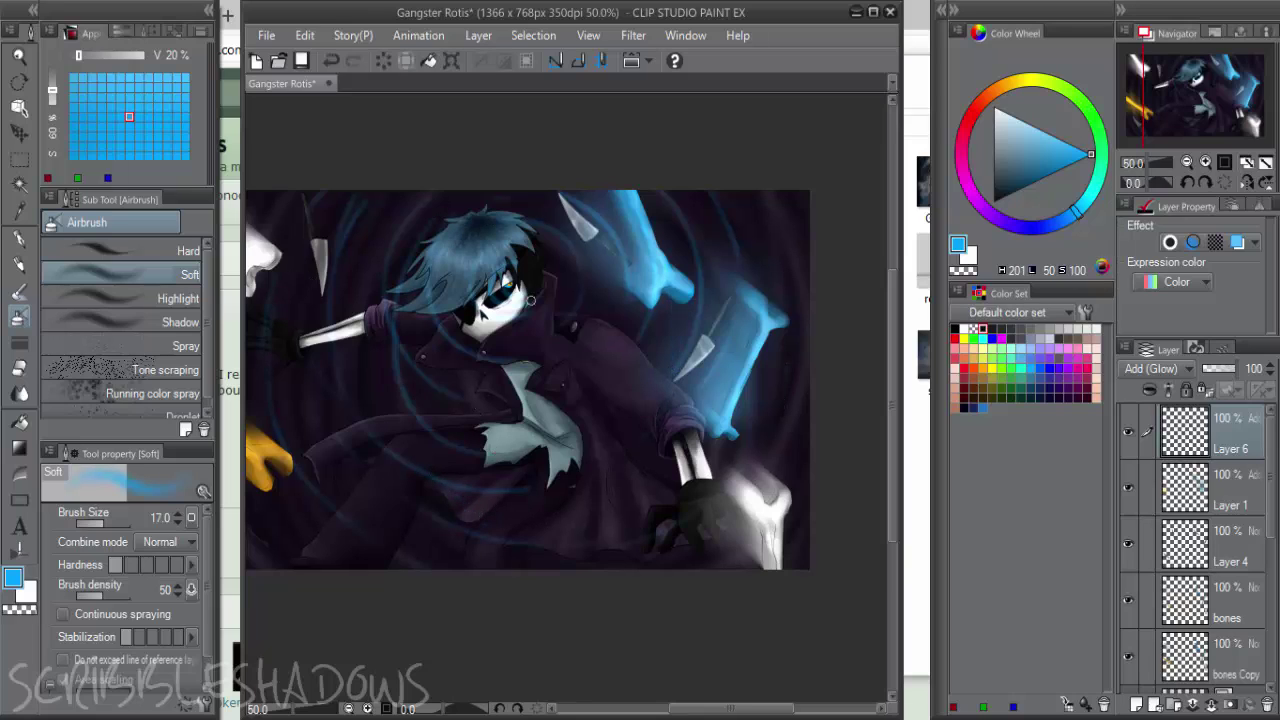
pyautogui.hotkey('ctrl', 'z')
pyautogui.scroll(3, 512, 280)
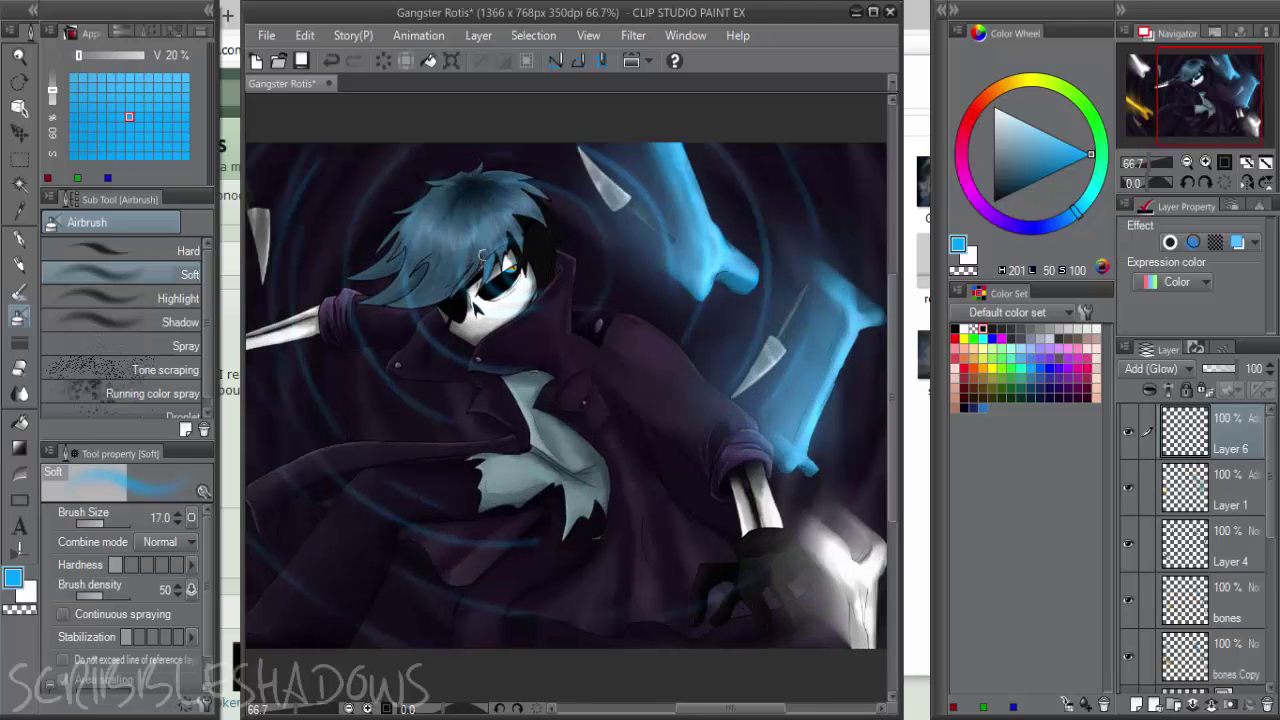
pyautogui.moveTo(513, 254); pyautogui.dragTo(503, 277)
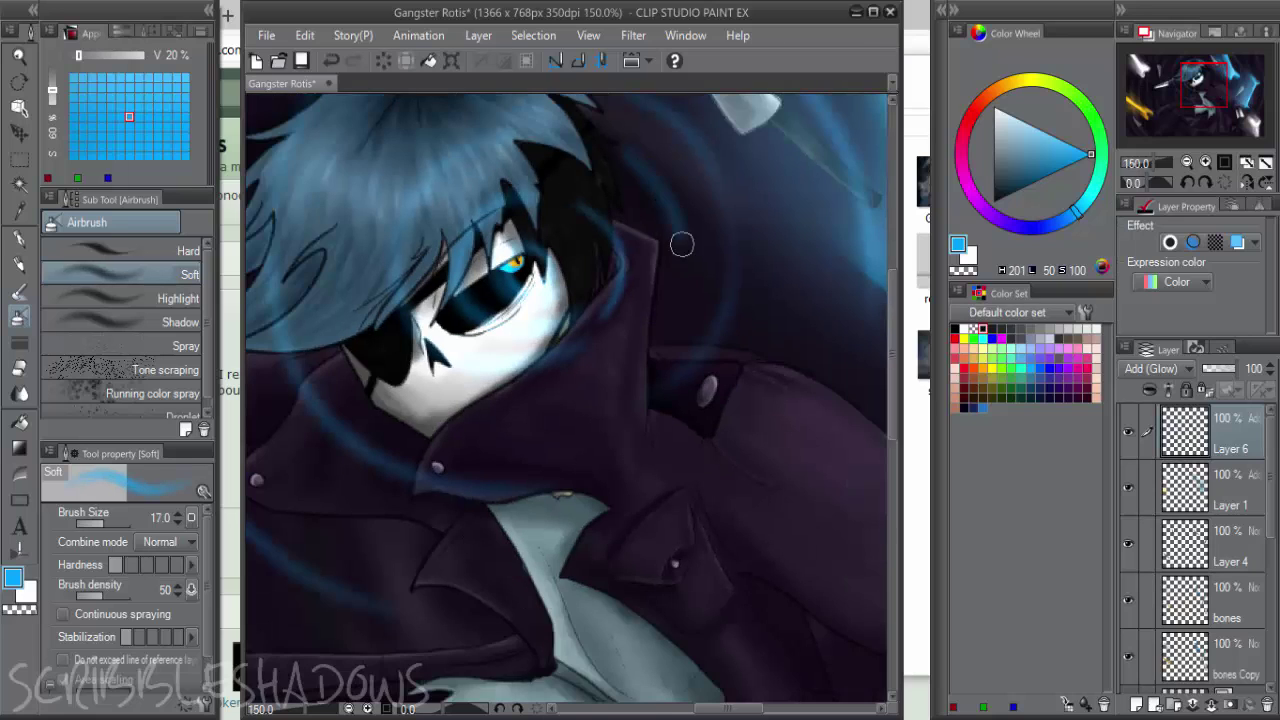
# Sample orange from the iris and airbrush a soft orange arc beside the eye at brush size 17 on Layer 6
pyautogui.scroll(-3, 731, 324)
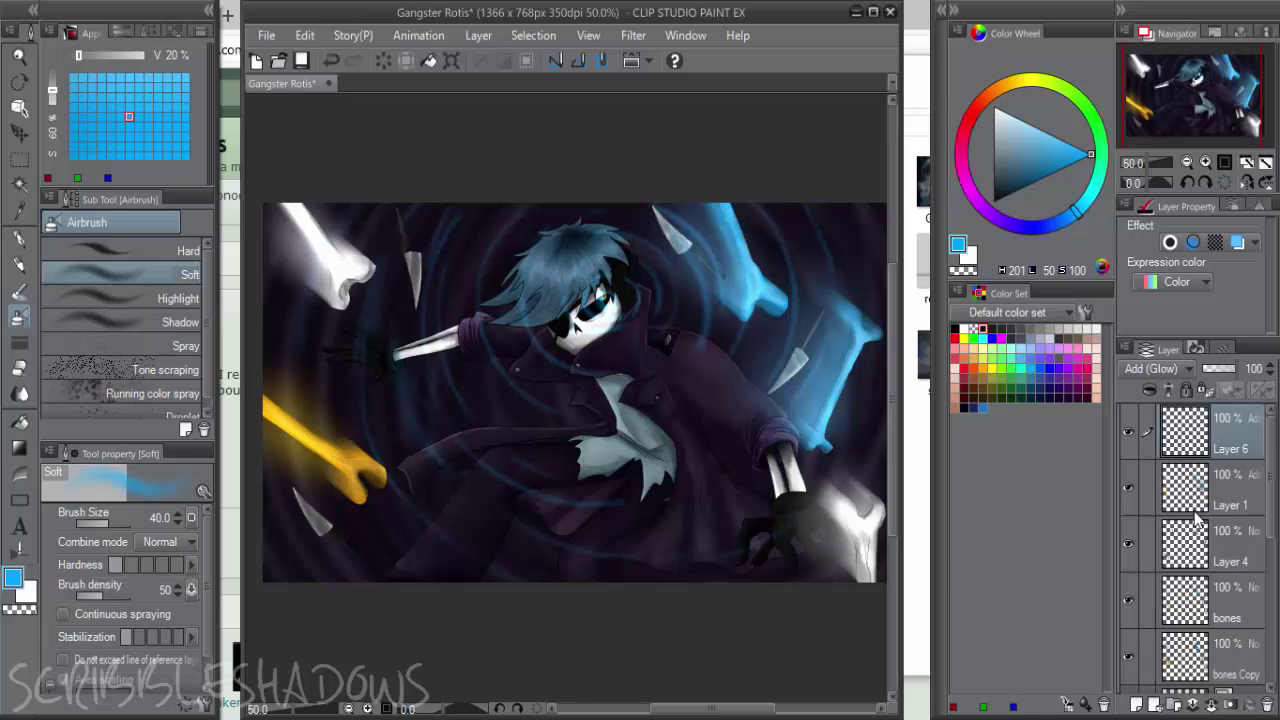
pyautogui.click(1136, 706)
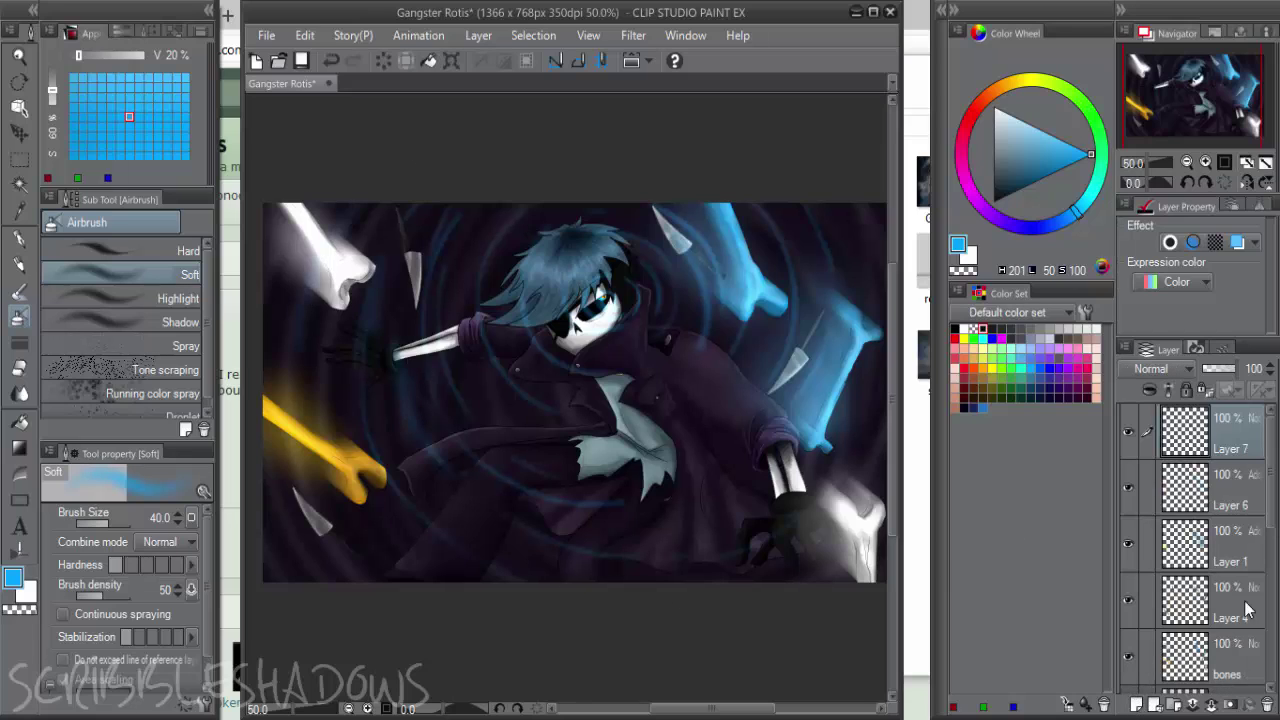
pyautogui.click(1267, 706)
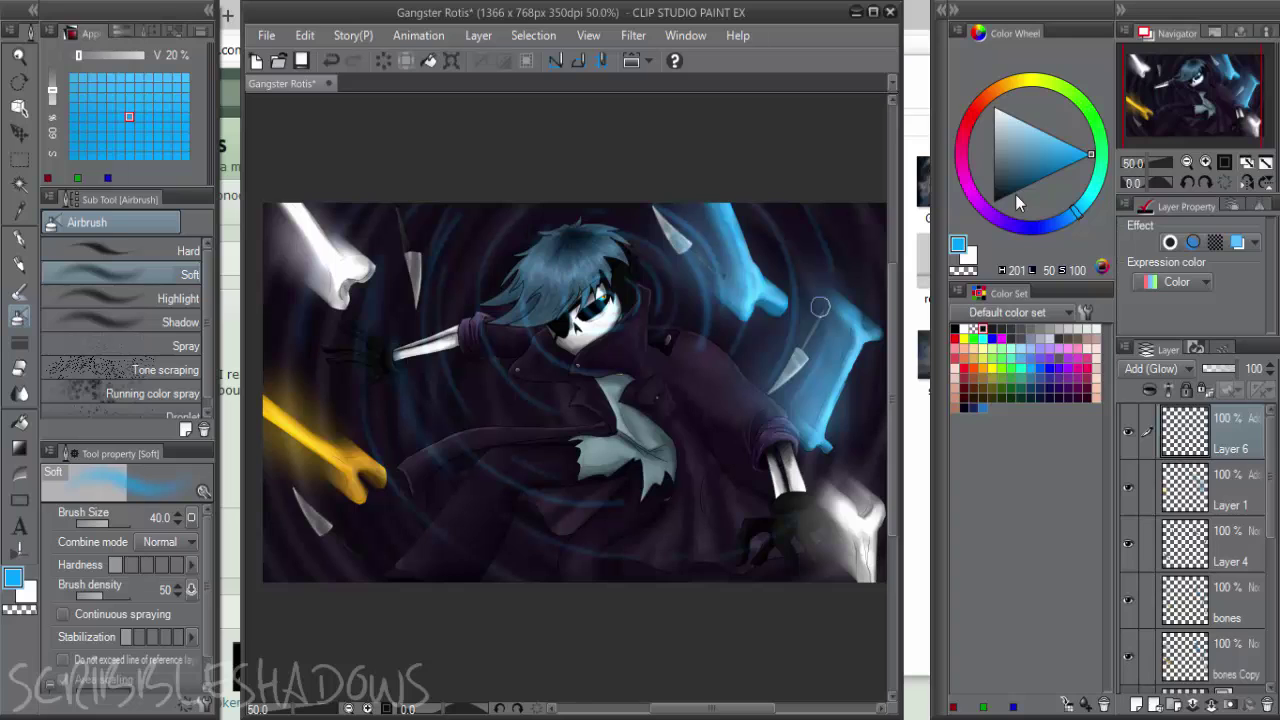
pyautogui.moveTo(1017, 82); pyautogui.dragTo(1004, 84)
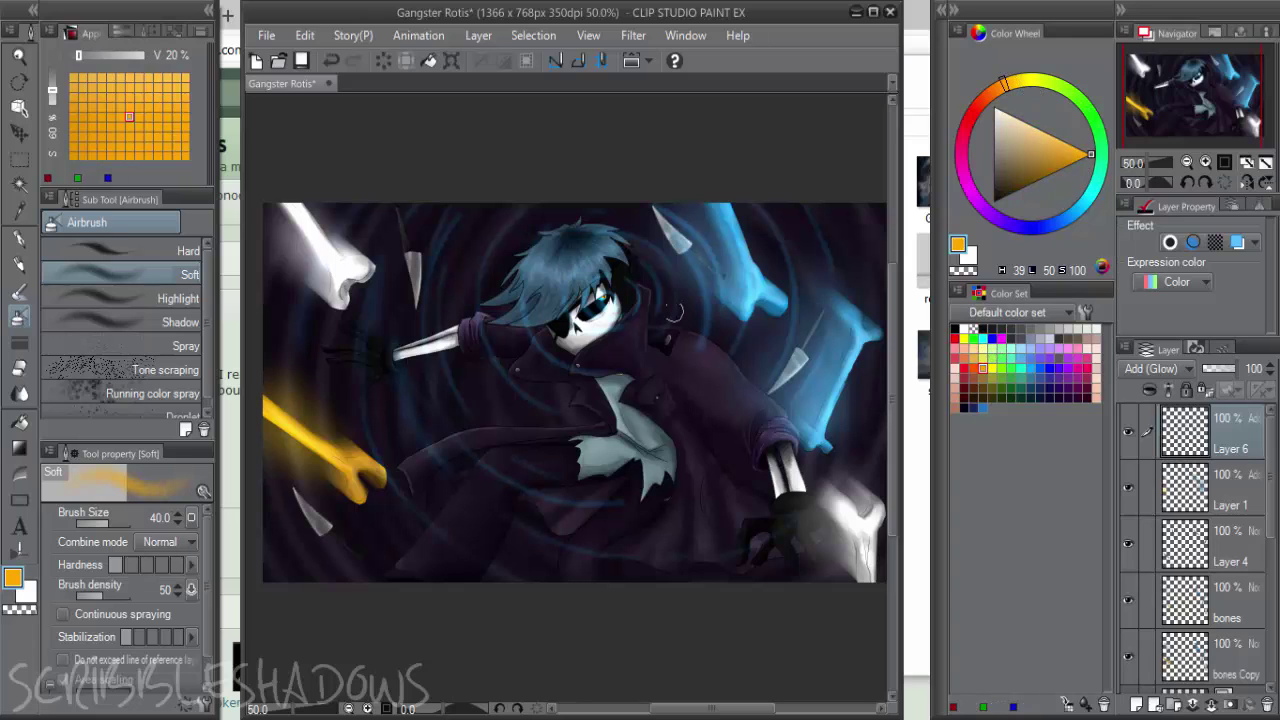
pyautogui.scroll(1, 599, 297)
pyautogui.scroll(3, 599, 297)
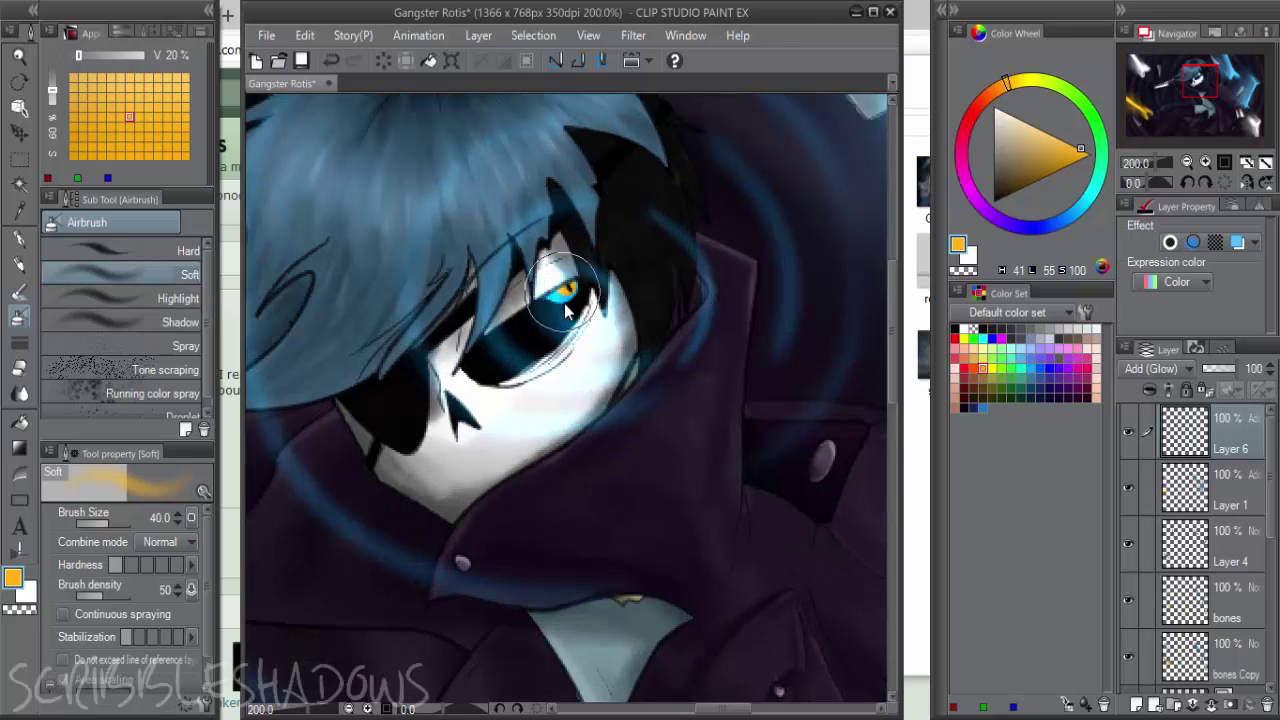
pyautogui.scroll(-2, 586, 283)
pyautogui.press('[')
pyautogui.press('[')
pyautogui.press('[')
pyautogui.press('[')
pyautogui.moveTo(550, 256); pyautogui.dragTo(507, 336)
pyautogui.scroll(-2, 636, 272)
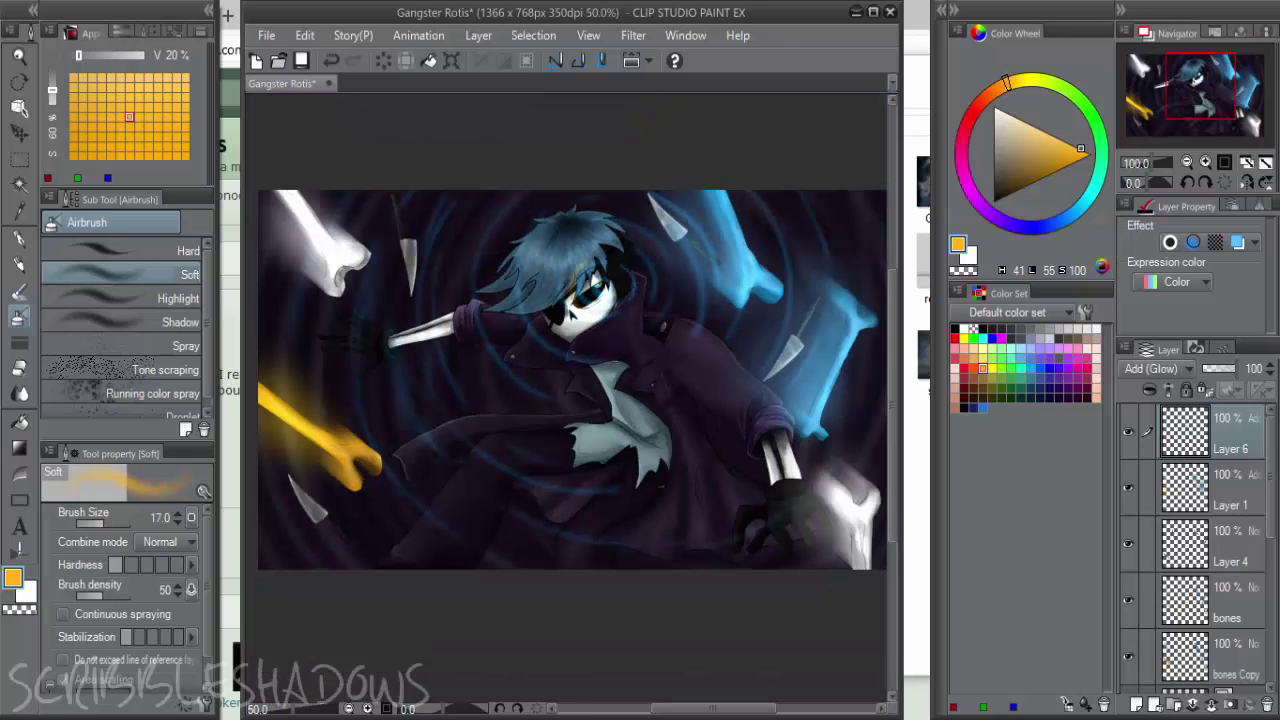
# Airbrush faint orange rings around the head and across the coat and backdrop, ending at brush size 25
pyautogui.moveTo(622, 232); pyautogui.dragTo(661, 299)
pyautogui.moveTo(537, 260)
pyautogui.mouseDown()
pyautogui.moveTo(532, 311)
pyautogui.moveTo(635, 340)
pyautogui.mouseUp()
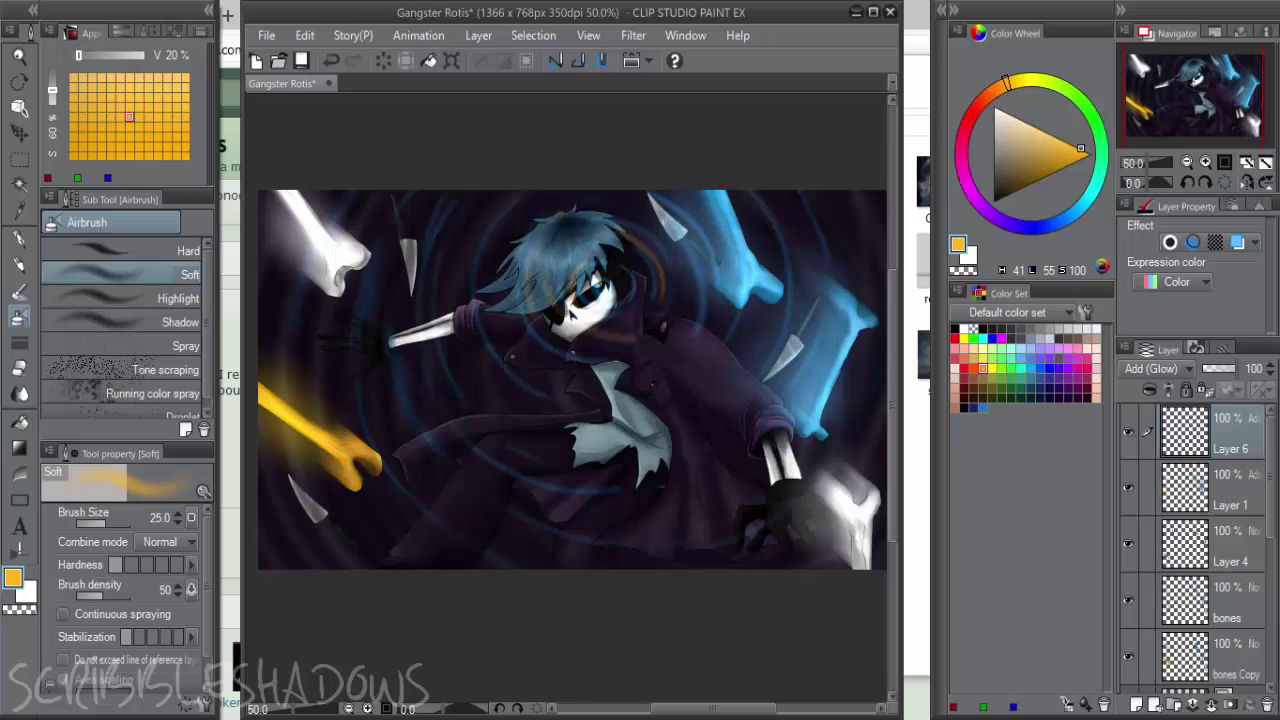
pyautogui.moveTo(663, 398); pyautogui.dragTo(527, 327)
pyautogui.moveTo(440, 277); pyautogui.dragTo(435, 350)
pyautogui.moveTo(657, 446)
pyautogui.mouseDown()
pyautogui.moveTo(584, 449)
pyautogui.moveTo(486, 334)
pyautogui.mouseUp()
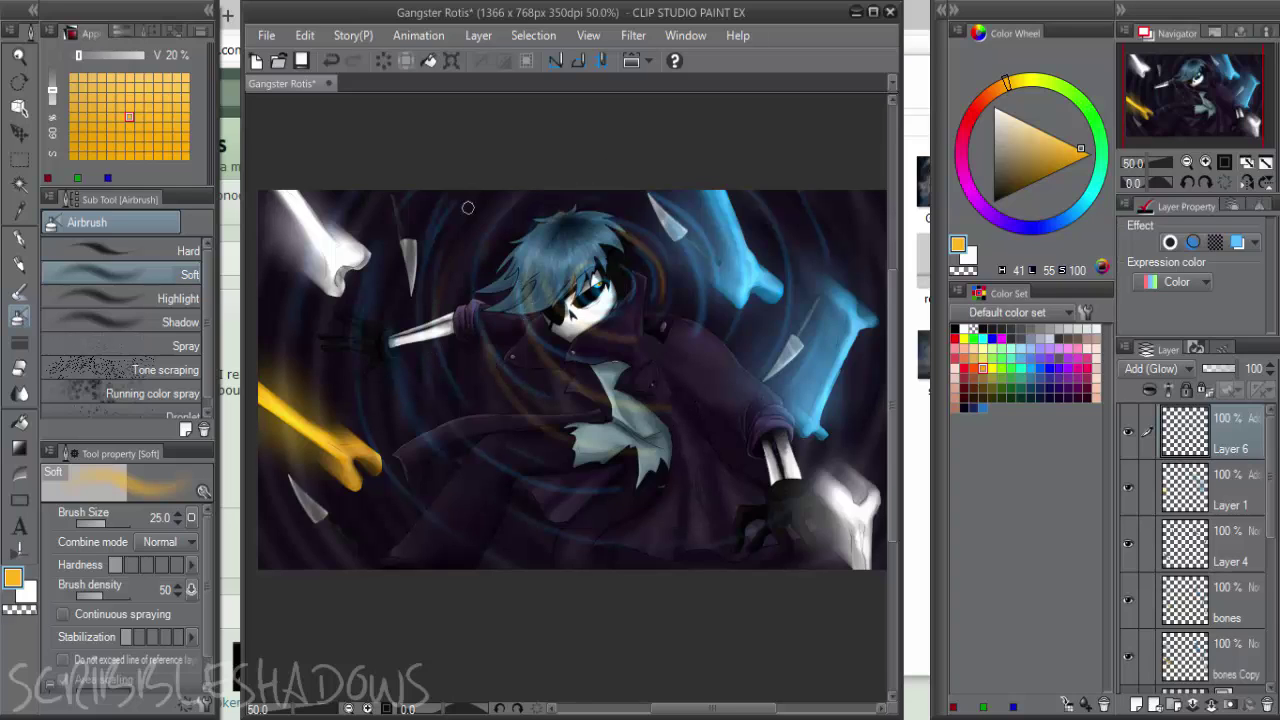
pyautogui.moveTo(461, 222); pyautogui.dragTo(435, 282)
pyautogui.moveTo(538, 497); pyautogui.dragTo(430, 370)
pyautogui.moveTo(388, 284); pyautogui.dragTo(392, 434)
pyautogui.moveTo(554, 564); pyautogui.dragTo(430, 458)
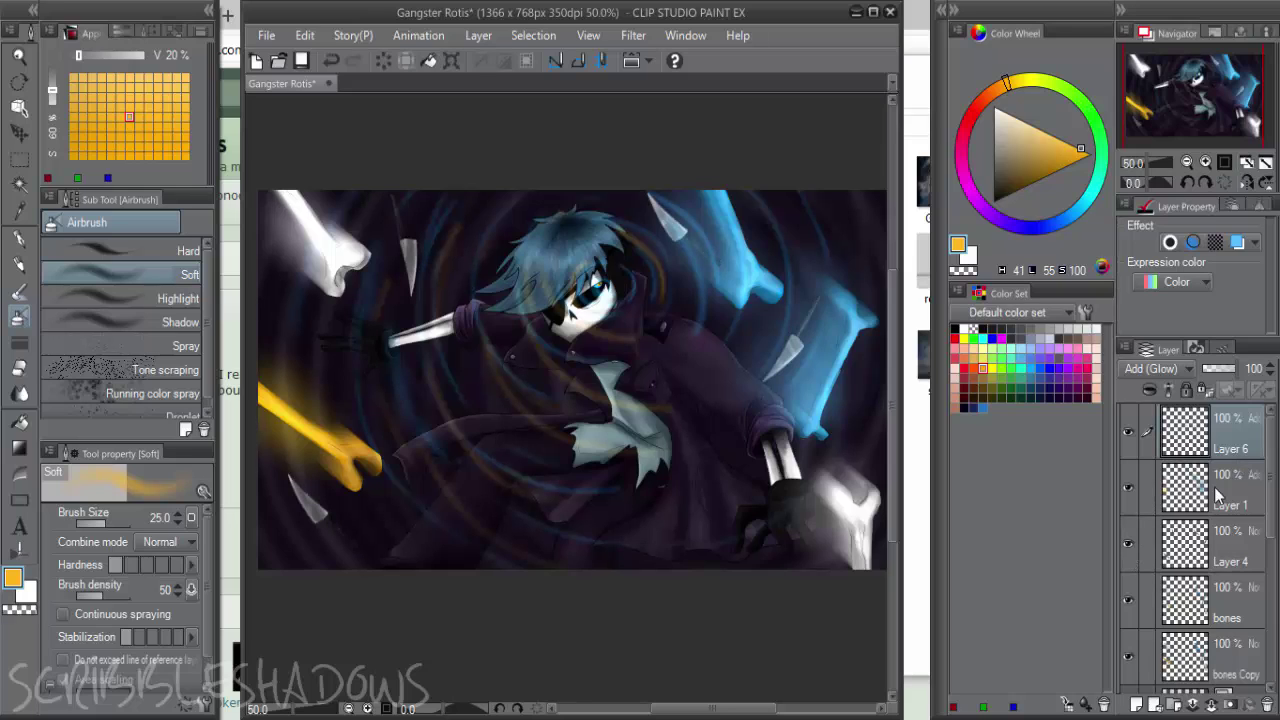
# Lower Layer 4's opacity to 46% and tint its bone shards with soft orange and light blue at brush size 80
pyautogui.click(1190, 545)
pyautogui.moveTo(1236, 369); pyautogui.dragTo(1219, 374)
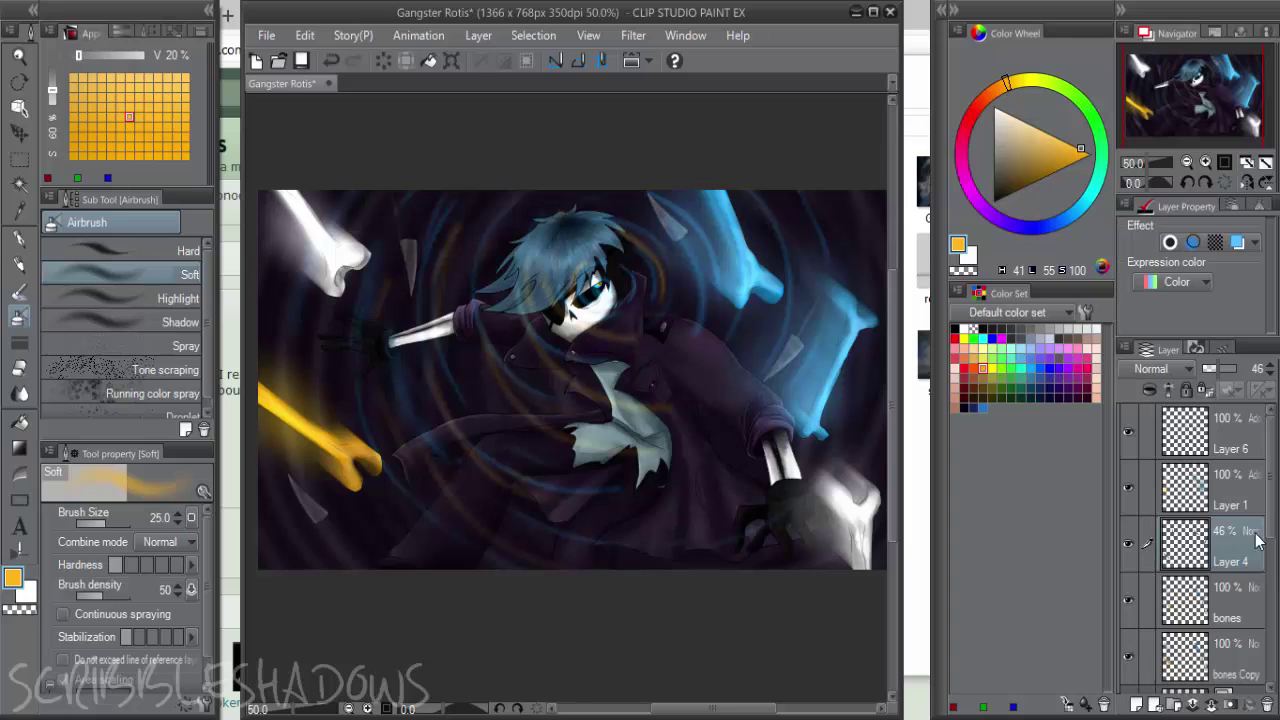
pyautogui.press(']')
pyautogui.press(']')
pyautogui.press(']')
pyautogui.press(']')
pyautogui.press(']')
pyautogui.moveTo(402, 214)
pyautogui.mouseDown()
pyautogui.moveTo(408, 294)
pyautogui.moveTo(405, 229)
pyautogui.mouseUp()
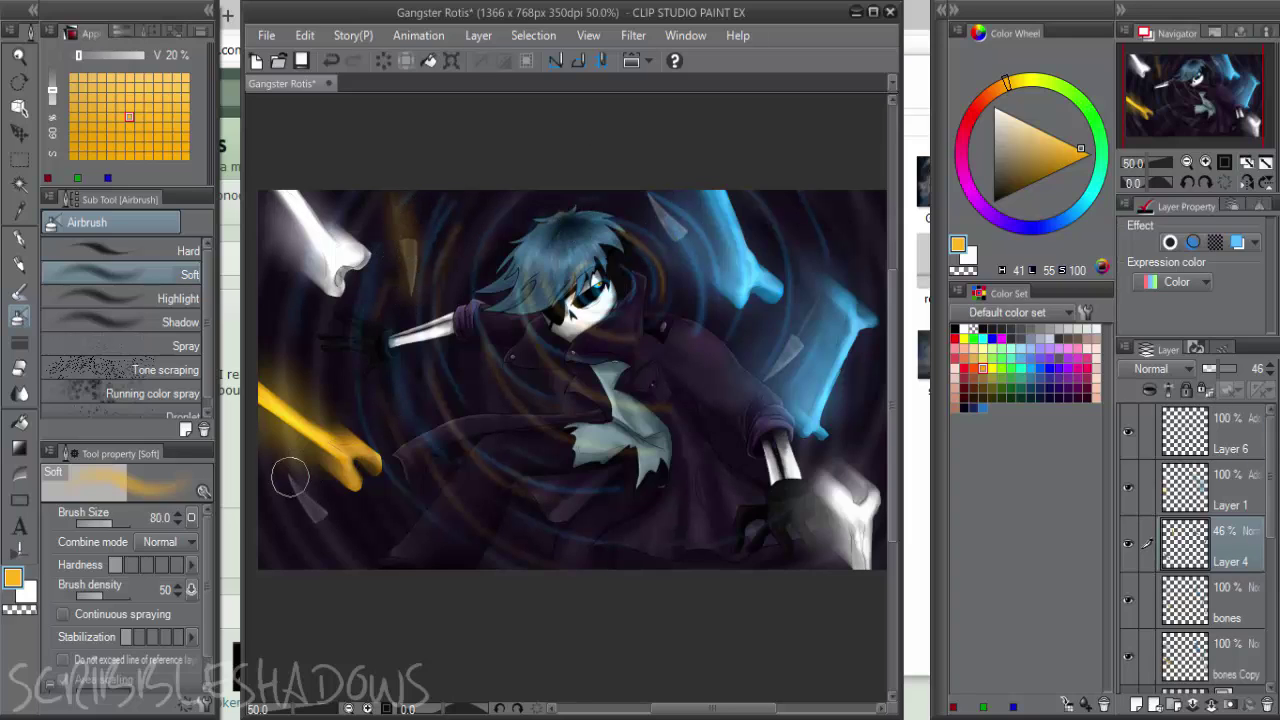
pyautogui.keyDown('alt'); pyautogui.click(750, 272); pyautogui.keyUp('alt')
pyautogui.moveTo(797, 322)
pyautogui.mouseDown()
pyautogui.moveTo(768, 368)
pyautogui.moveTo(803, 320)
pyautogui.mouseUp()
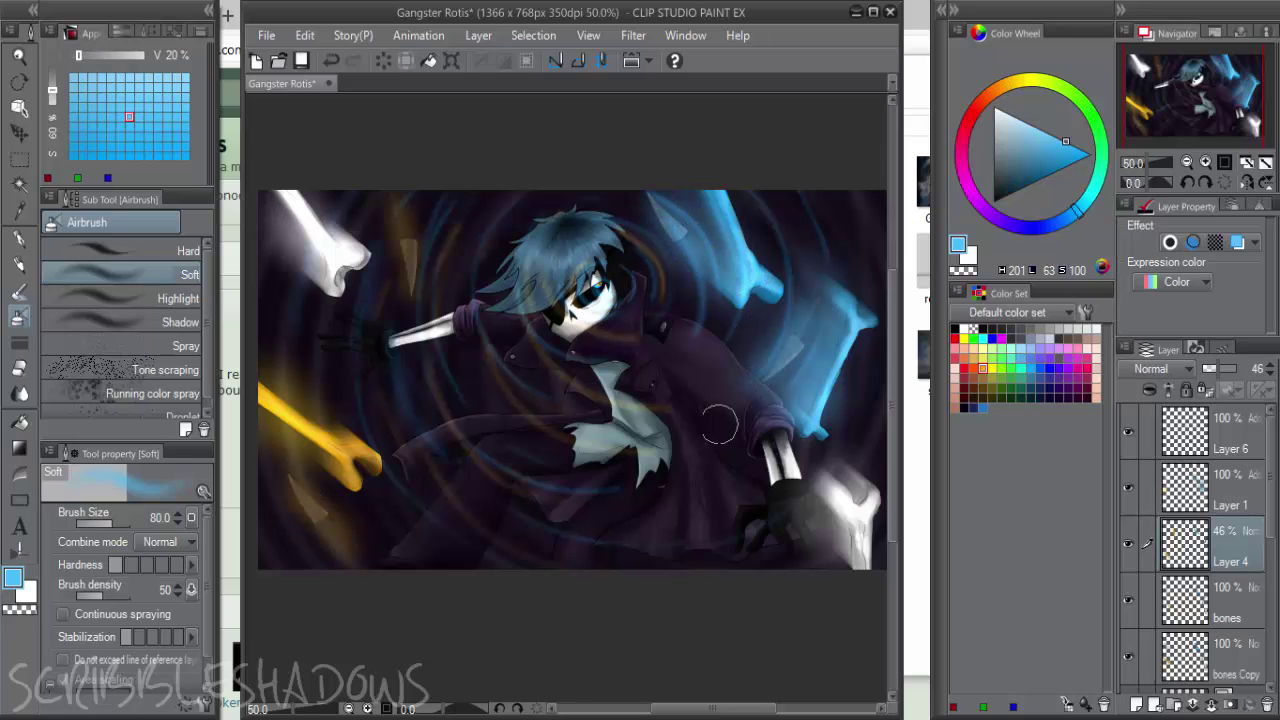
# Airbrush broad light blue swirls around the character on Layer 6 at brush size 80 and set the layer's opacity to 73%
pyautogui.click(1252, 495)
pyautogui.click(1129, 432)
pyautogui.click(1129, 432)
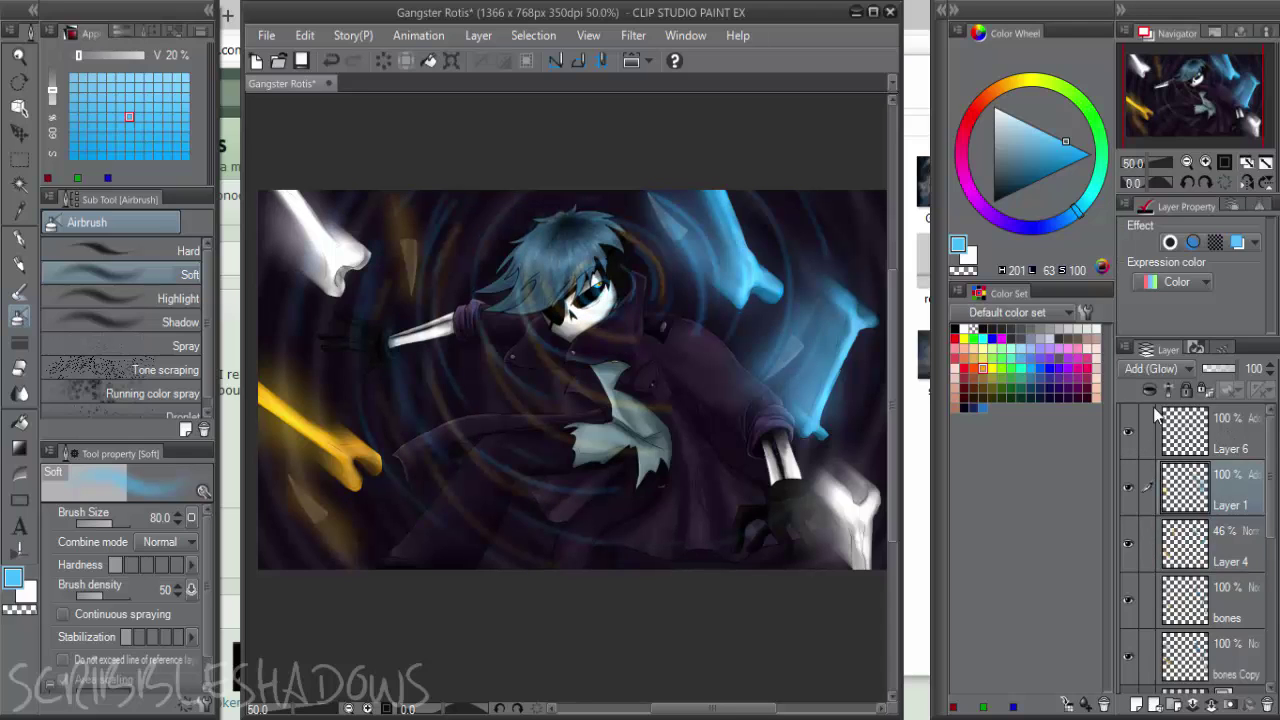
pyautogui.click(1200, 438)
pyautogui.moveTo(455, 426)
pyautogui.mouseDown()
pyautogui.moveTo(472, 458)
pyautogui.moveTo(442, 392)
pyautogui.mouseUp()
pyautogui.moveTo(590, 262); pyautogui.dragTo(624, 317)
pyautogui.moveTo(607, 230)
pyautogui.mouseDown()
pyautogui.moveTo(608, 334)
pyautogui.moveTo(714, 323)
pyautogui.mouseUp()
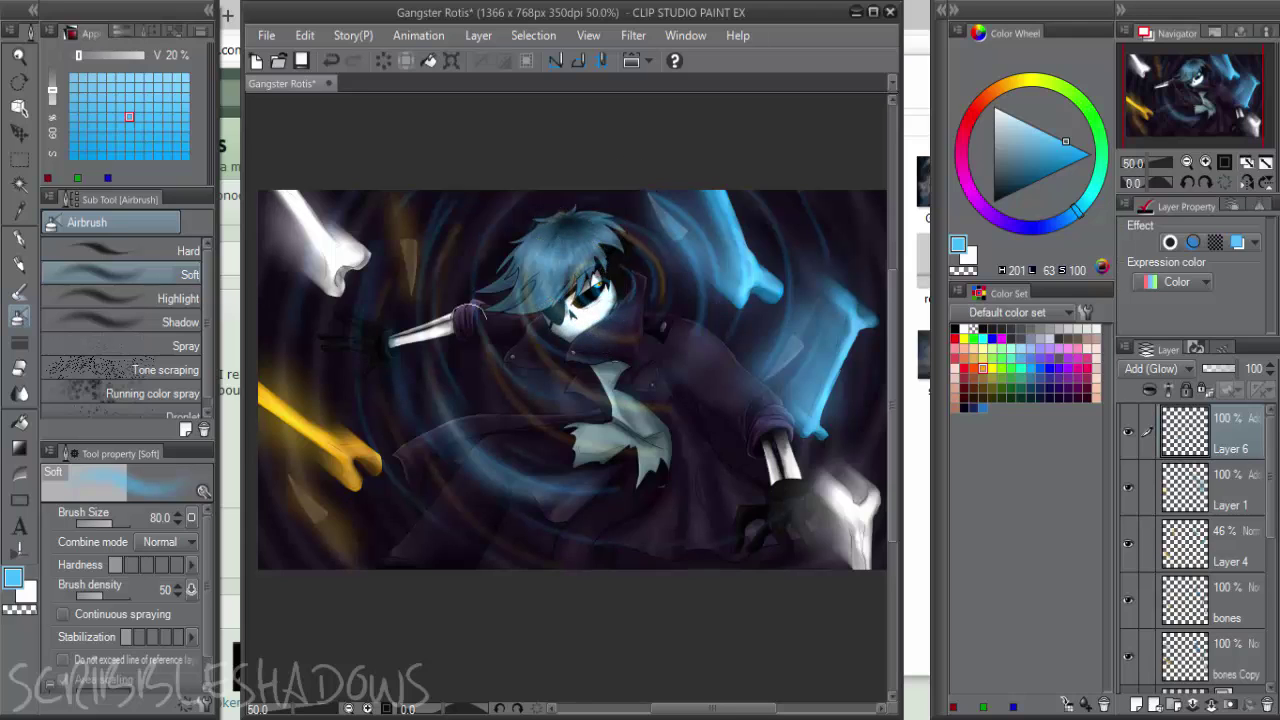
pyautogui.moveTo(492, 384); pyautogui.dragTo(720, 300)
pyautogui.moveTo(512, 212); pyautogui.dragTo(805, 347)
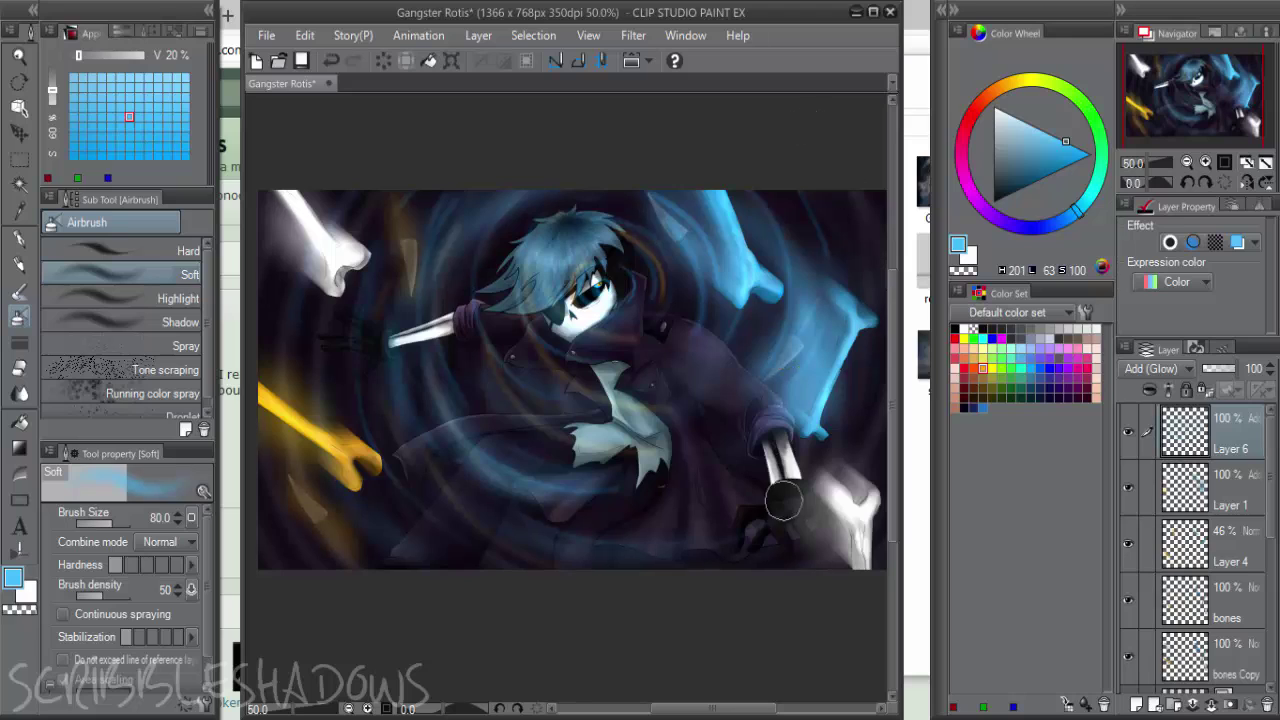
pyautogui.click(1230, 370)
pyautogui.click(1230, 372)
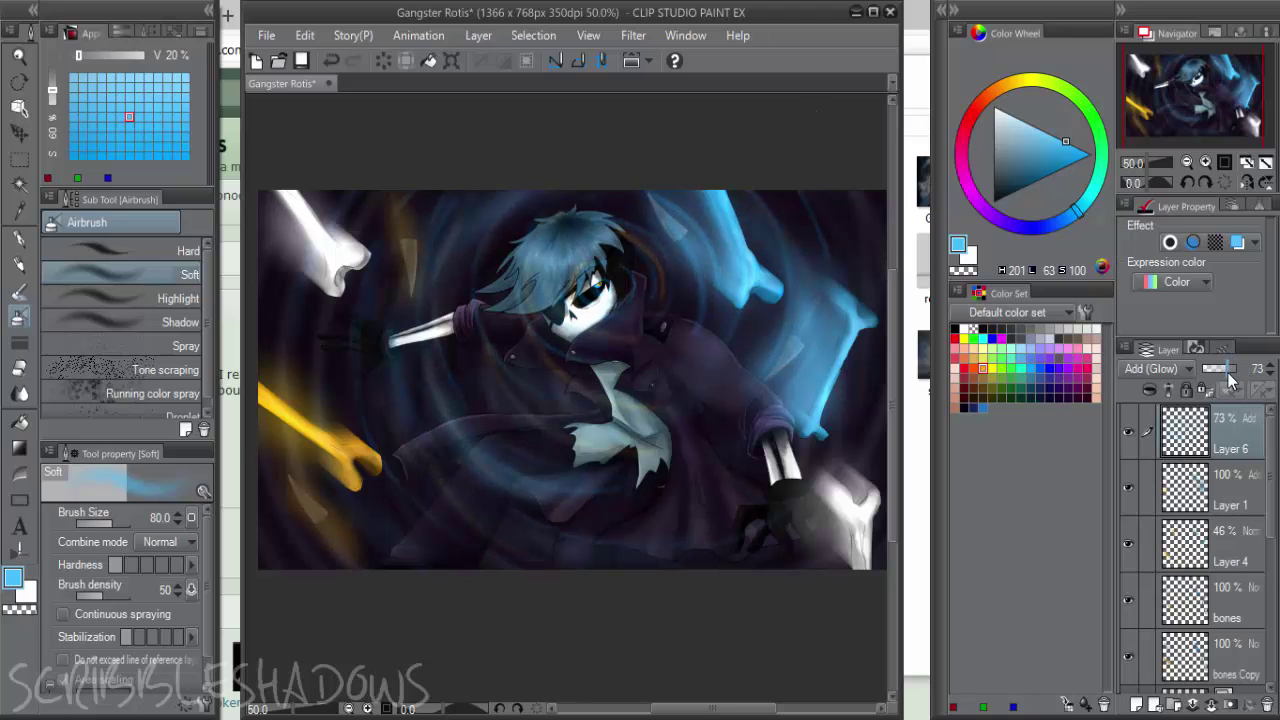
# Add a raster layer with a dark purple foreground-to-transparent gradient from the upper left to the lower right and set it to Linear burn
pyautogui.click(1136, 706)
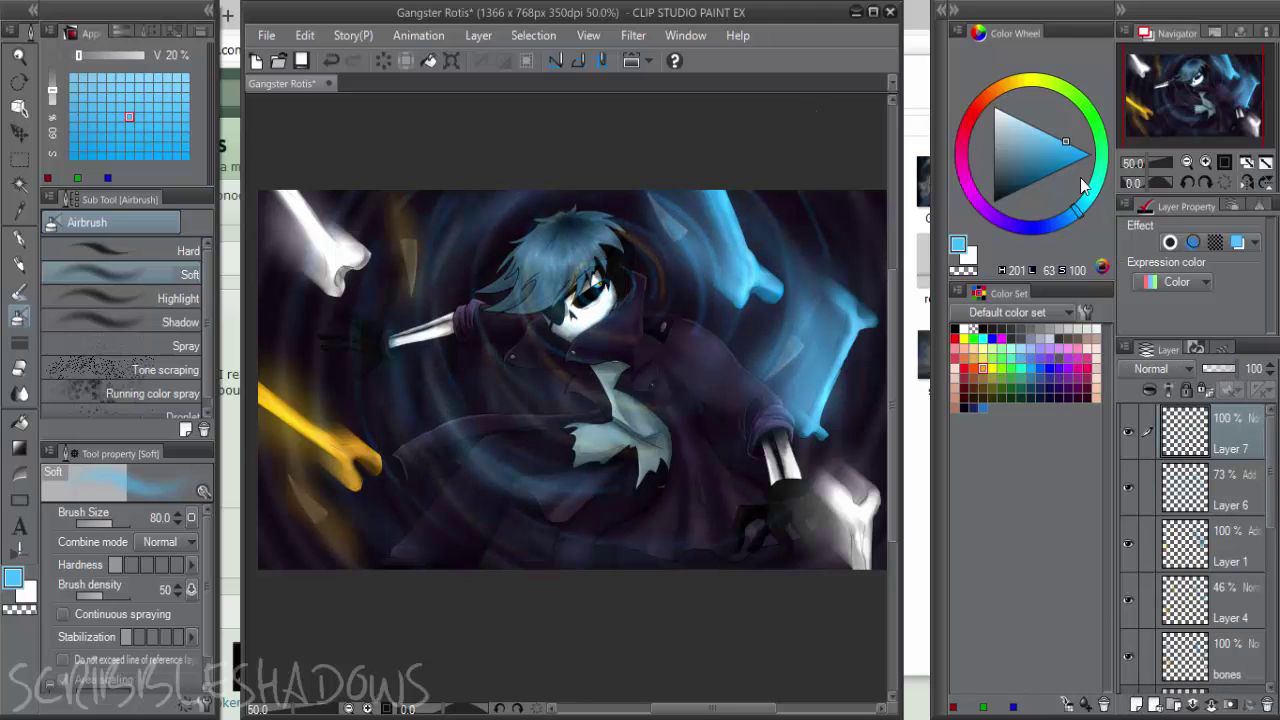
pyautogui.click(1020, 230)
pyautogui.moveTo(1033, 180); pyautogui.dragTo(1000, 181)
pyautogui.press('g')
pyautogui.scroll(-1, 500, 331)
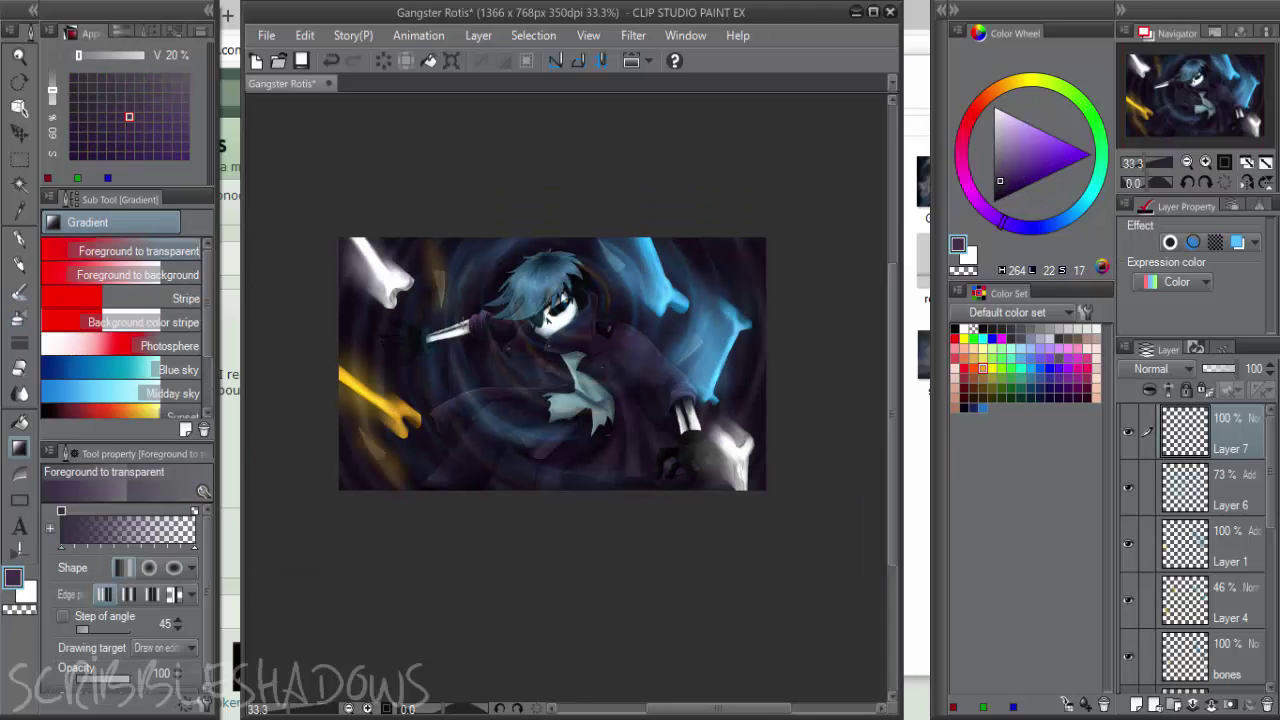
pyautogui.moveTo(390, 277); pyautogui.dragTo(790, 588)
pyautogui.click(1158, 368)
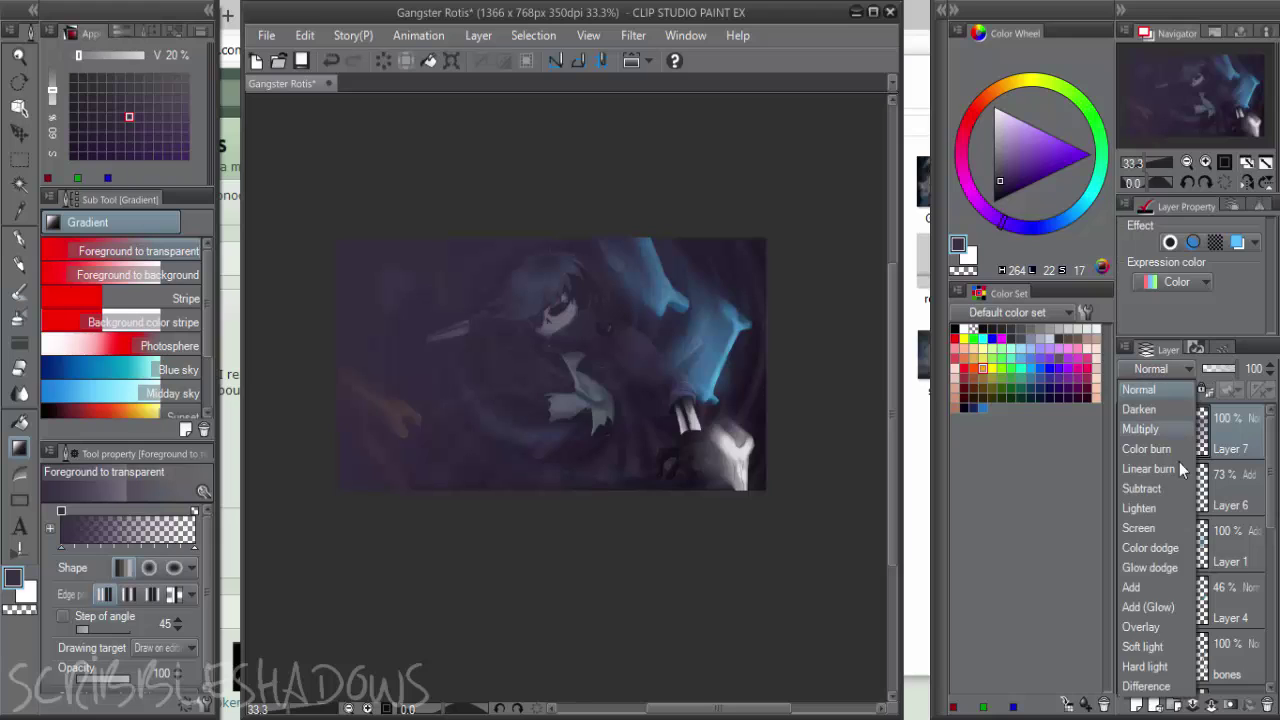
pyautogui.click(1150, 469)
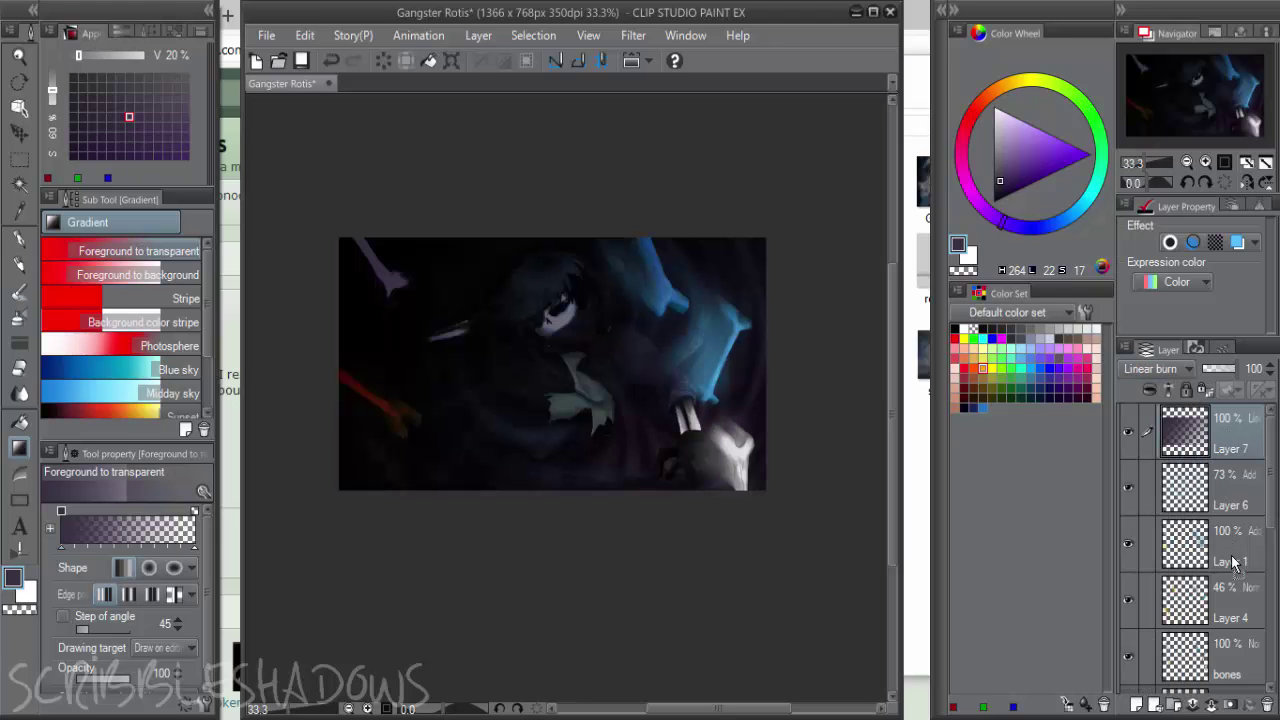
# Move the gradient layer between Layer 1 and Layer 4 and set its opacity to 97%
pyautogui.moveTo(1233, 563); pyautogui.dragTo(1228, 575)
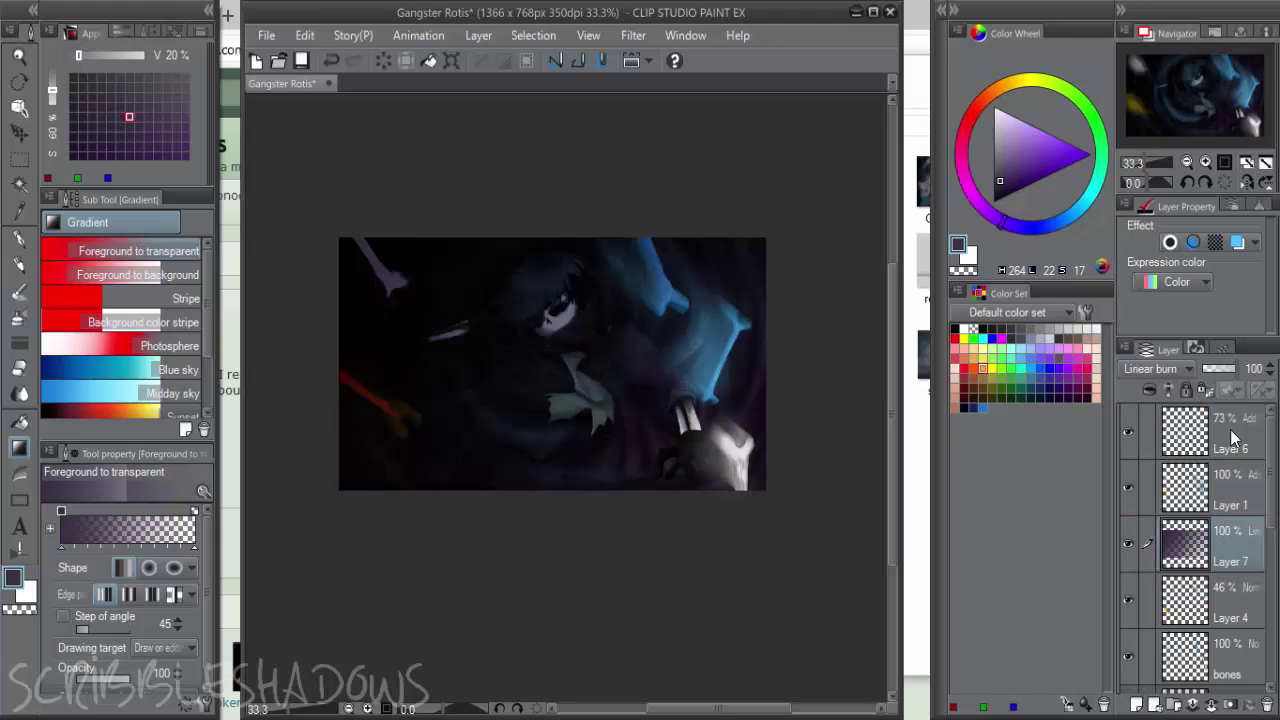
pyautogui.click(1227, 371)
pyautogui.moveTo(1233, 375); pyautogui.dragTo(1238, 378)
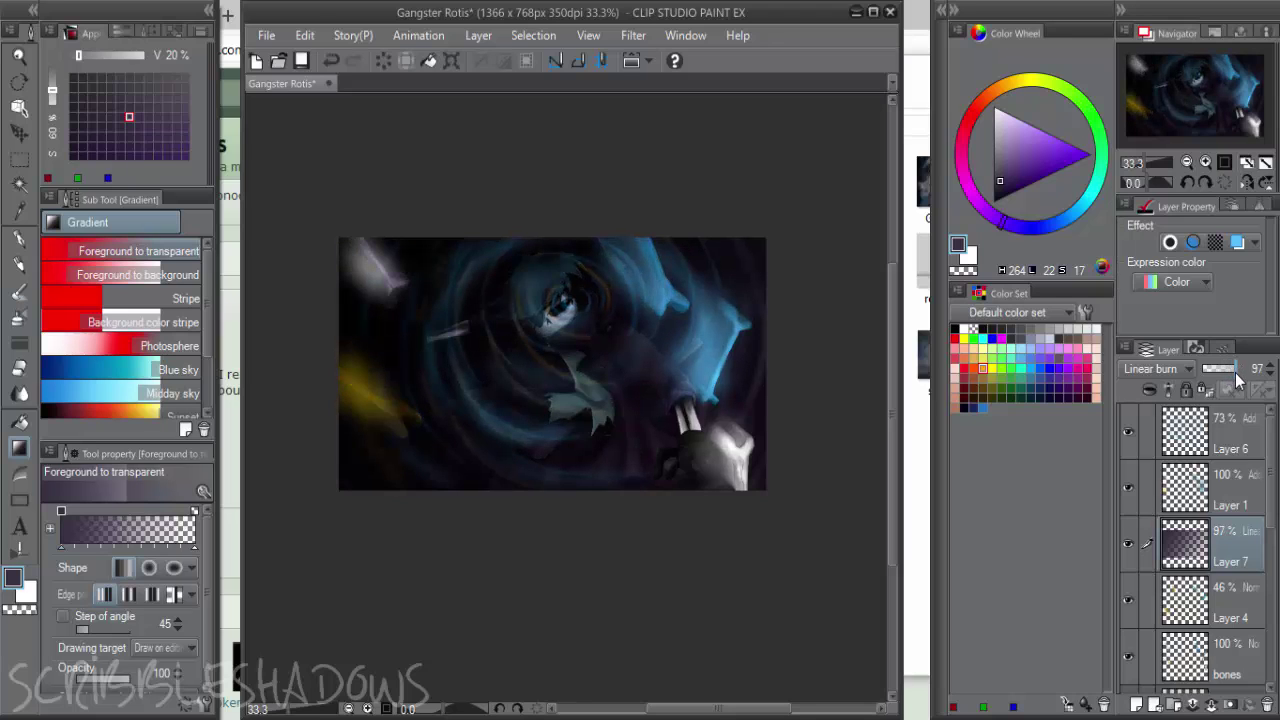
# Adjust the gradient layer with Hue/Saturation/Luminosity, setting saturation to -11 and brightness to -12
pyautogui.hotkey('ctrl', 'u')
pyautogui.click(1078, 404)
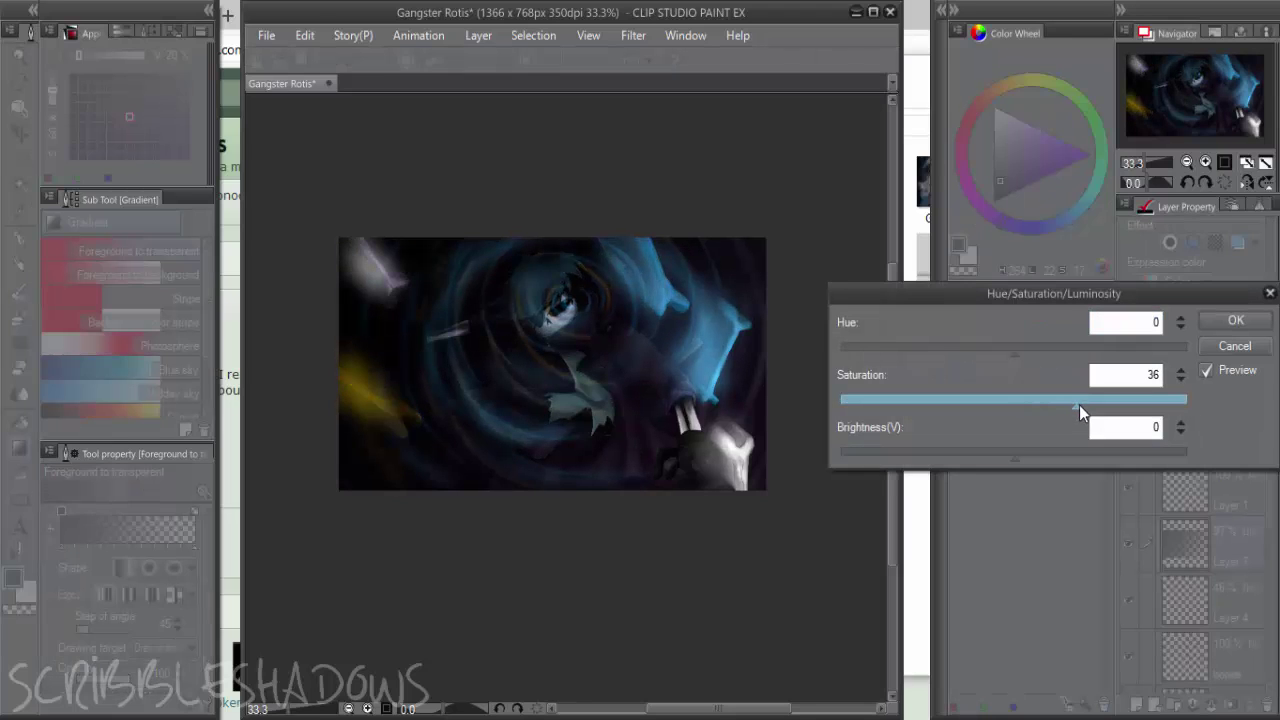
pyautogui.scroll(1, 515, 330)
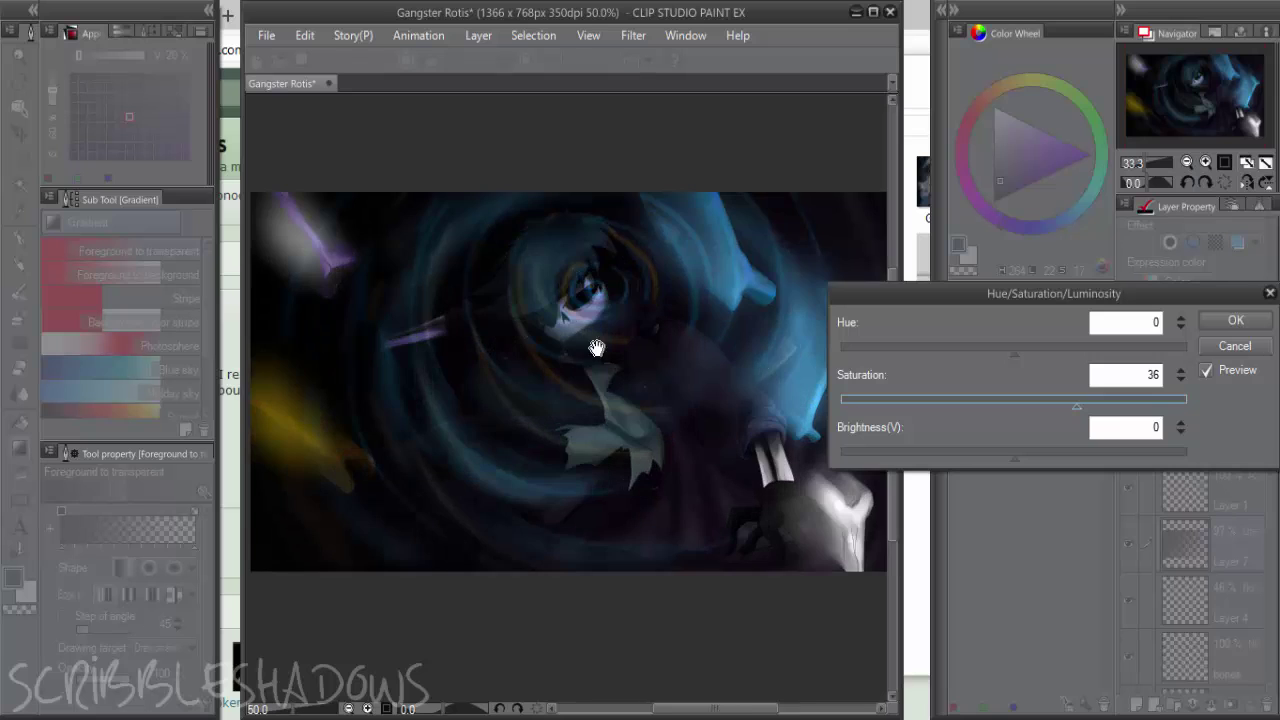
pyautogui.moveTo(1059, 408); pyautogui.dragTo(1035, 404)
pyautogui.moveTo(1042, 450); pyautogui.dragTo(993, 451)
pyautogui.click(995, 405)
pyautogui.click(1222, 324)
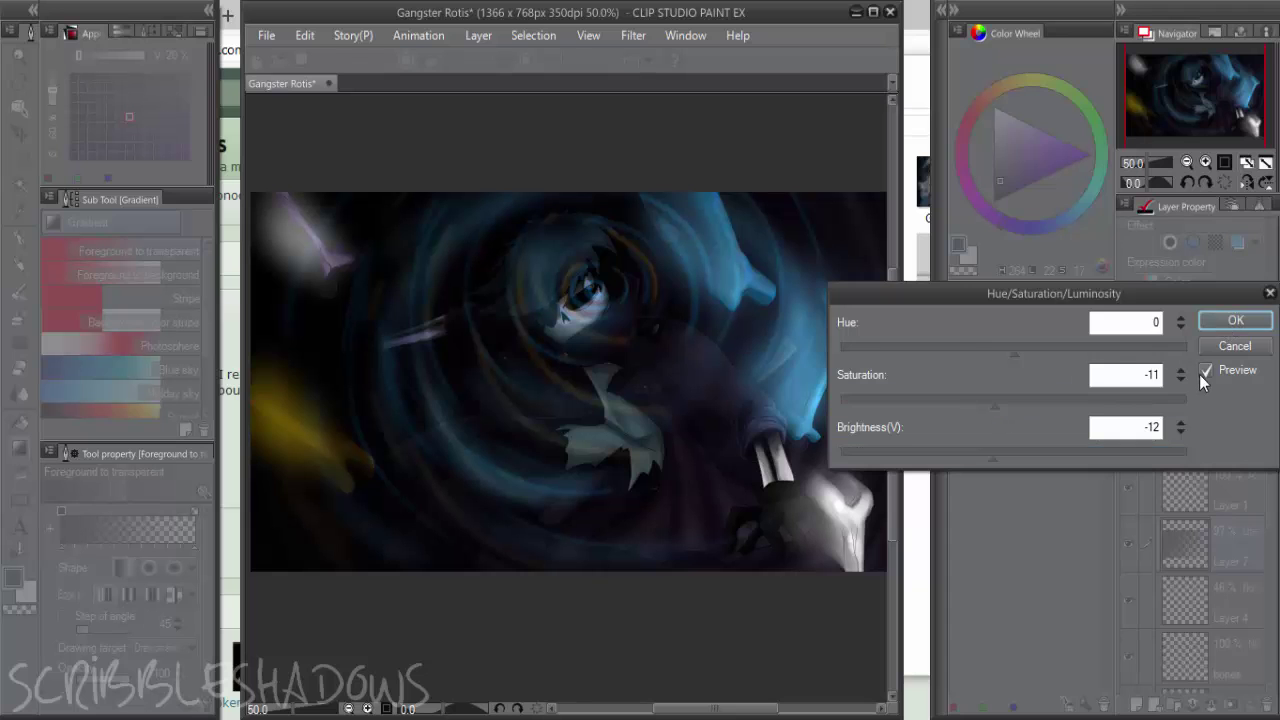
# Try Color burn on the dark gradient layer, Layer 7, and settle on the Add (Glow) blending mode
pyautogui.click(1178, 370)
pyautogui.click(1163, 354)
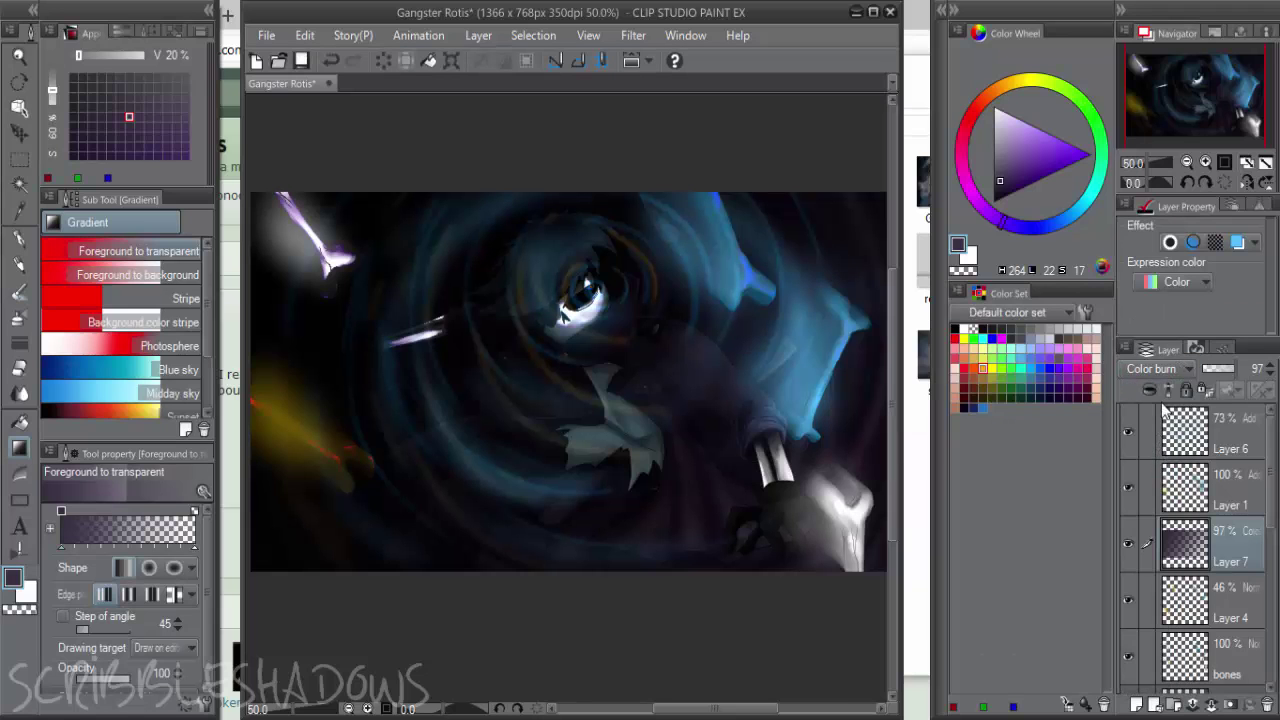
pyautogui.click(1165, 370)
pyautogui.click(1150, 607)
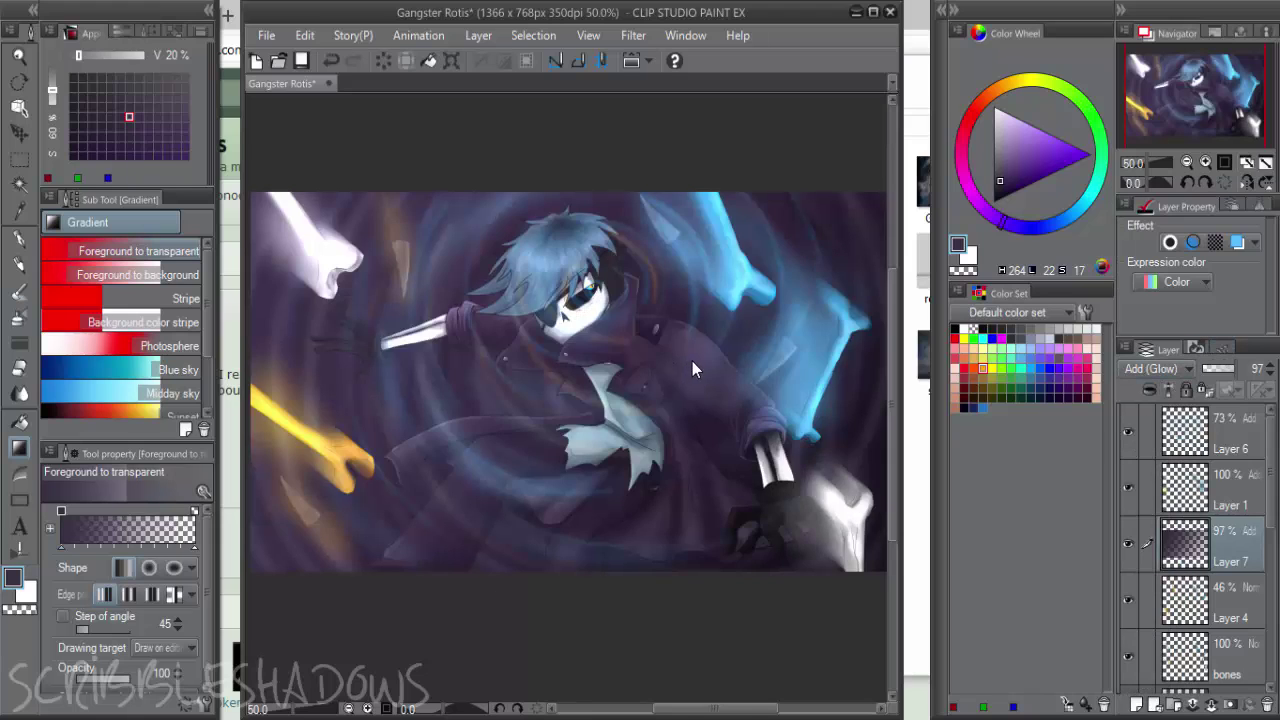
pyautogui.scroll(-1, 692, 369)
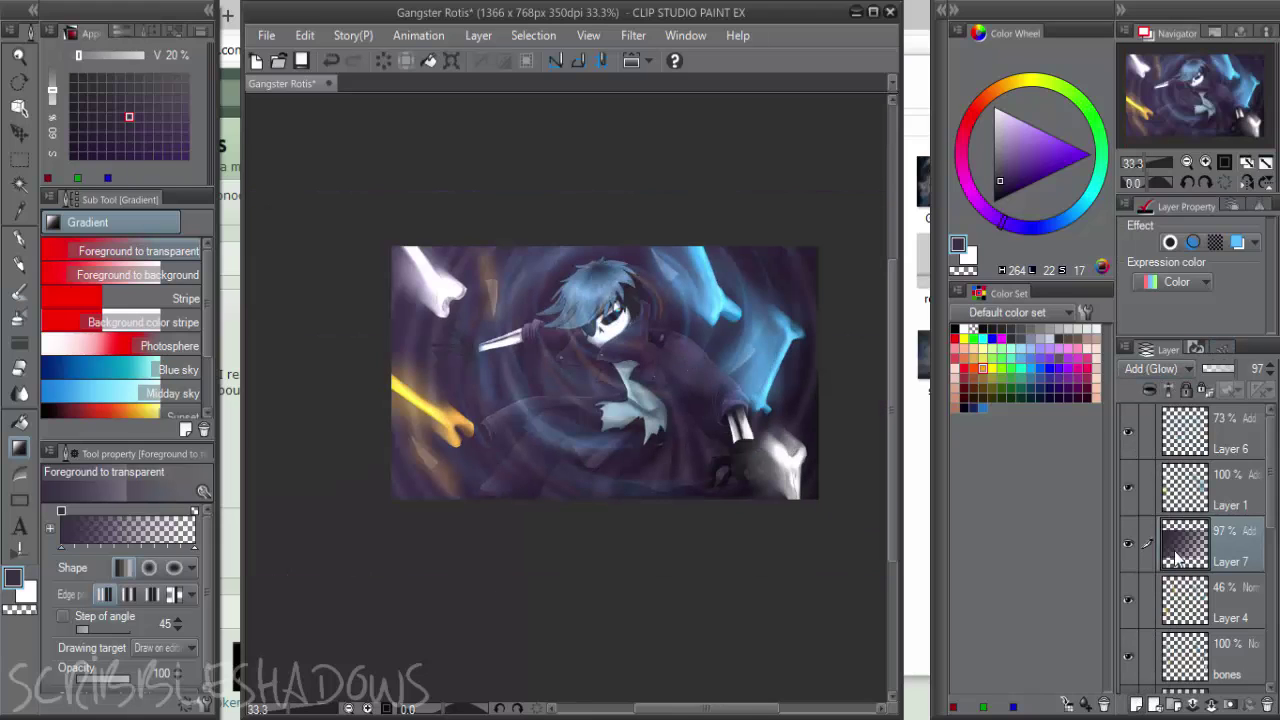
# Add a raster layer set to Multiply with a dark purple foreground-to-transparent gradient fading from the lower right toward the upper left
pyautogui.hotkey('ctrl', 'shift', 'n')
pyautogui.click(1165, 368)
pyautogui.click(1159, 428)
pyautogui.moveTo(848, 438); pyautogui.dragTo(426, 331)
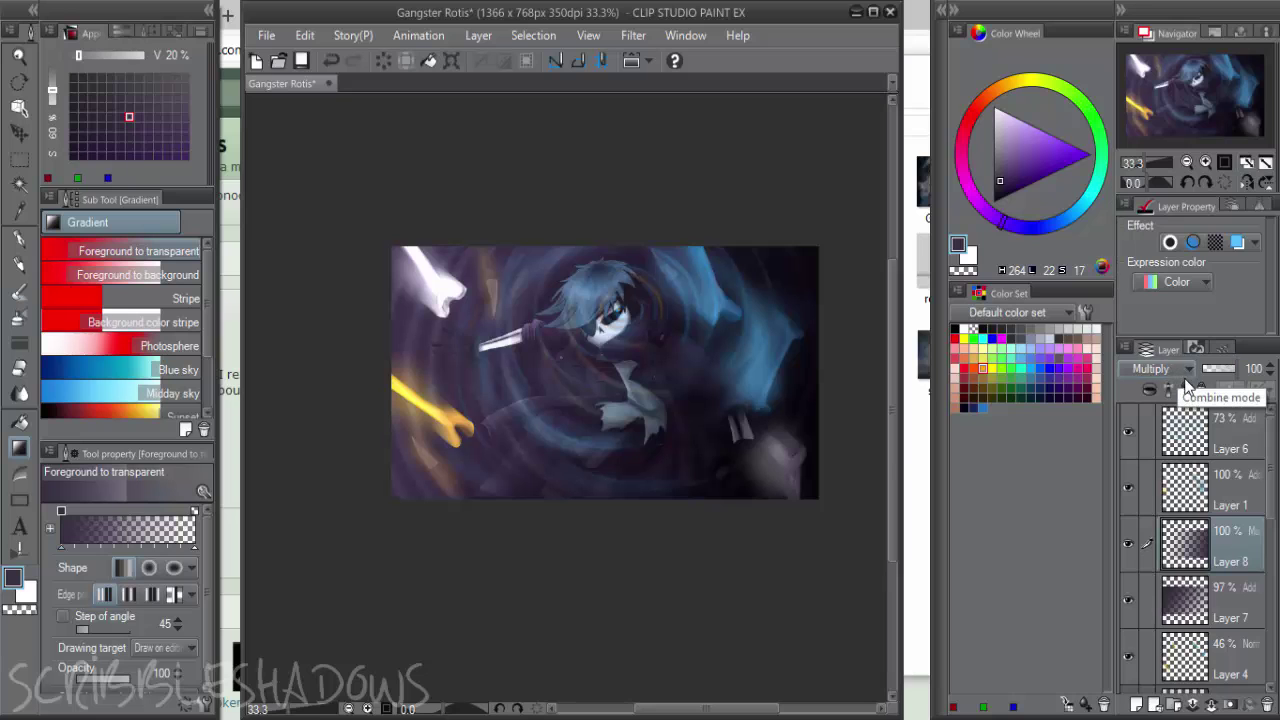
# Darken the new Multiply gradient with Hue/Saturation/Luminosity, setting brightness to -33
pyautogui.hotkey('ctrl', 'u')
pyautogui.click(956, 452)
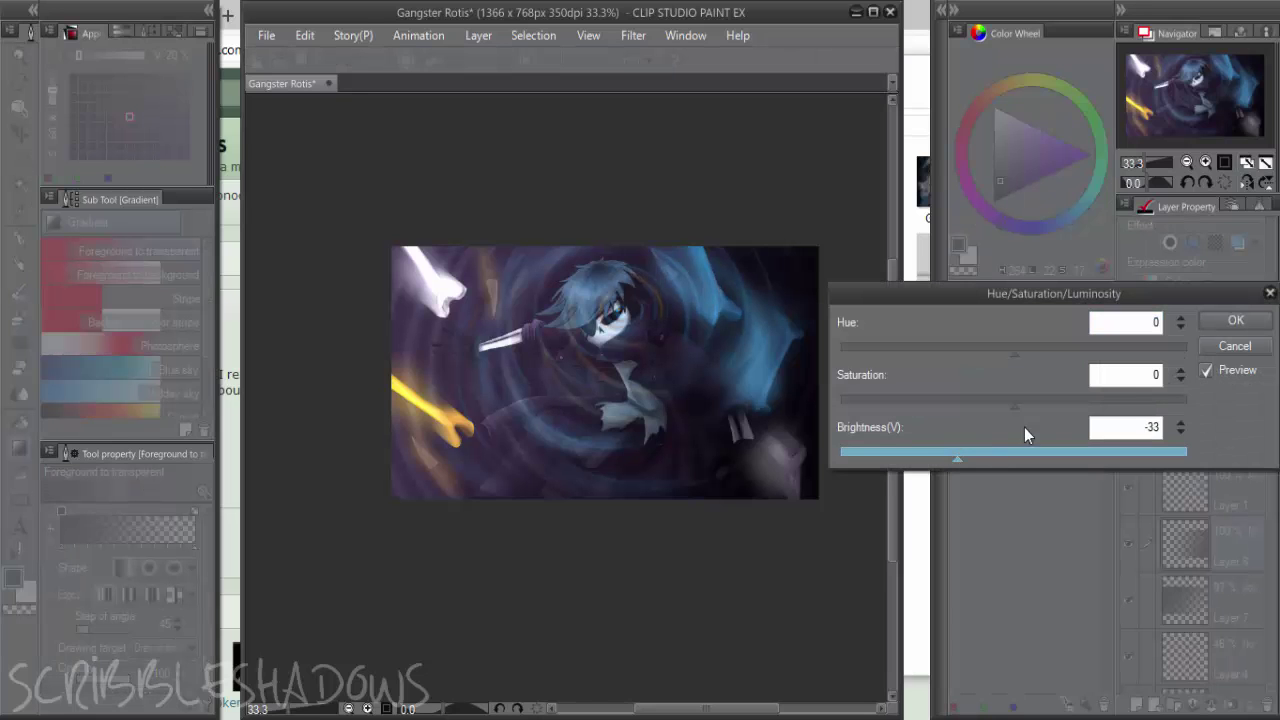
pyautogui.click(1236, 320)
# Enlarge the Multiply gradient on Layer 8 to 113% toward the left and move the layer below Layer 7
pyautogui.hotkey('ctrl', 't')
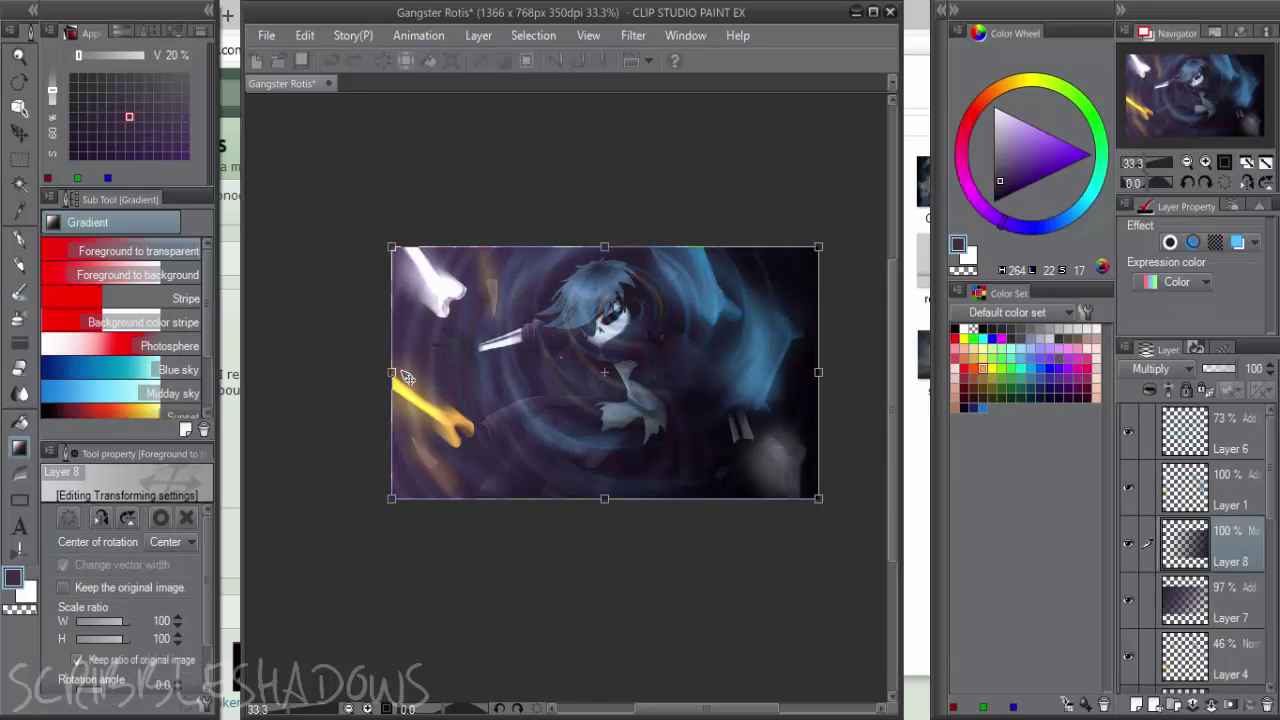
pyautogui.moveTo(391, 373); pyautogui.dragTo(328, 366)
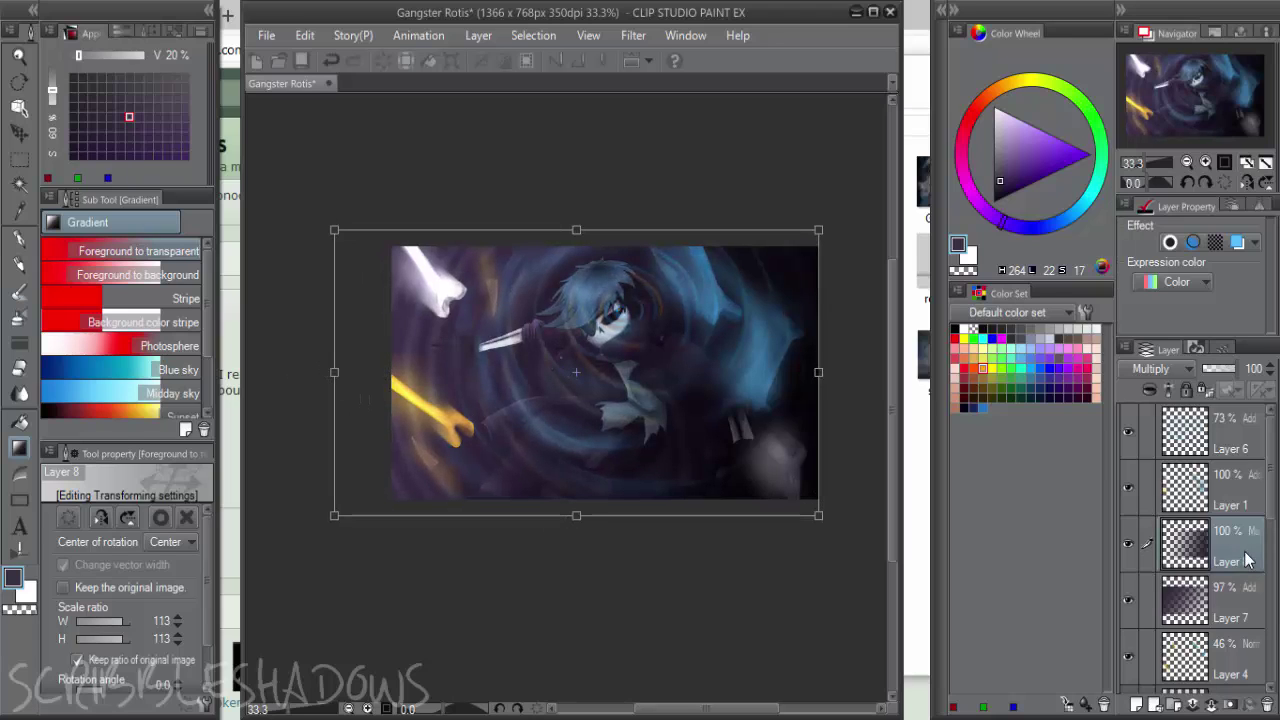
pyautogui.press('Return')
pyautogui.moveTo(1273, 507); pyautogui.dragTo(1230, 578)
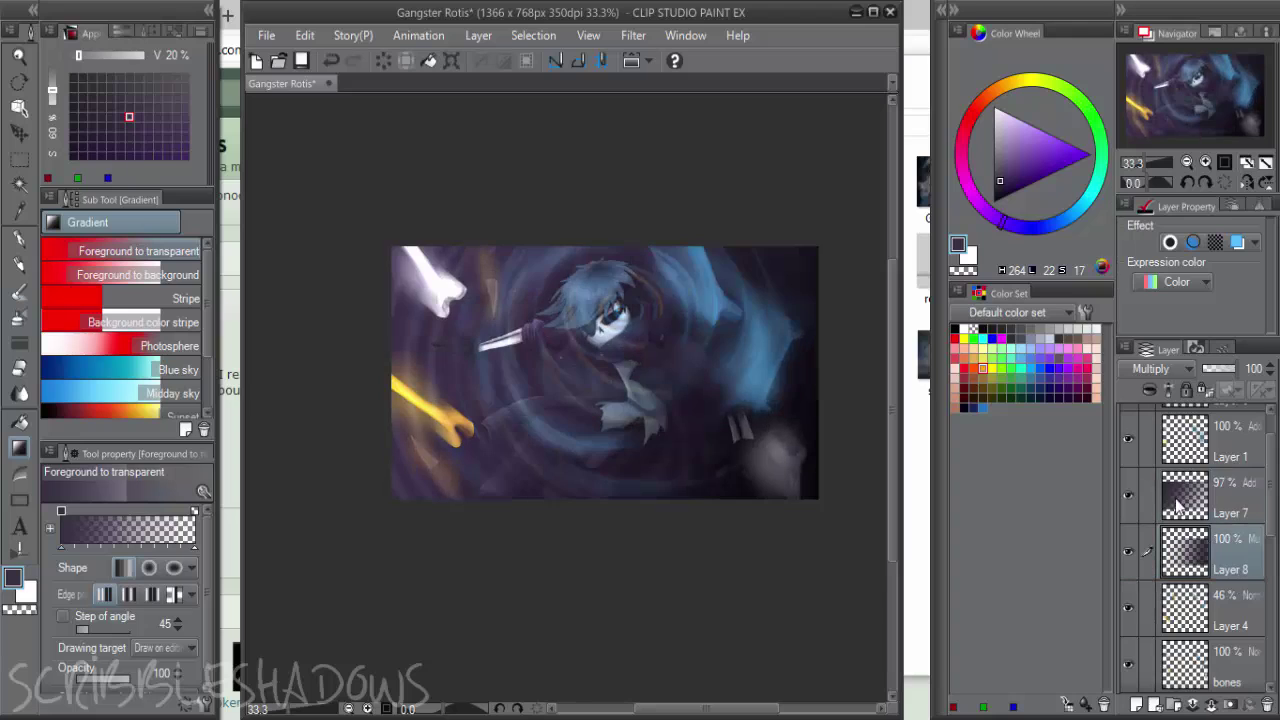
# Try scaling the Layer 7 gradient up to 131% toward the left, and undo the scaling
pyautogui.click(1240, 511)
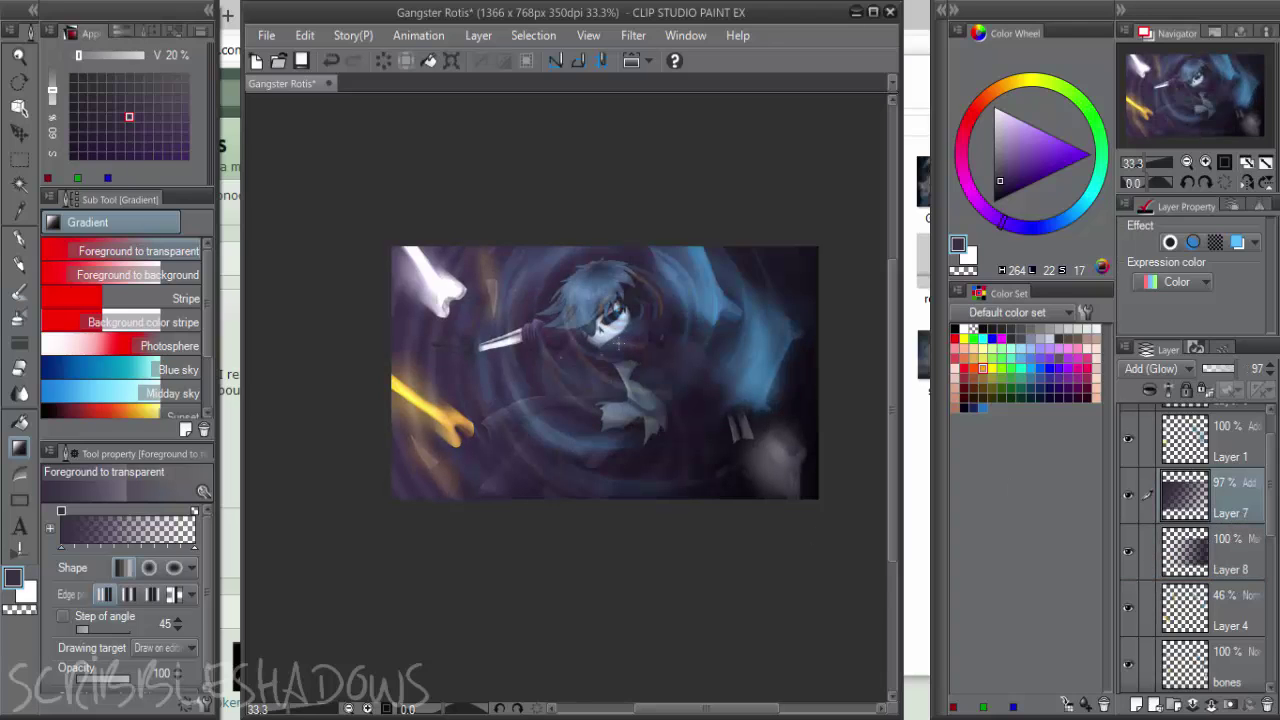
pyautogui.hotkey('ctrl', 't')
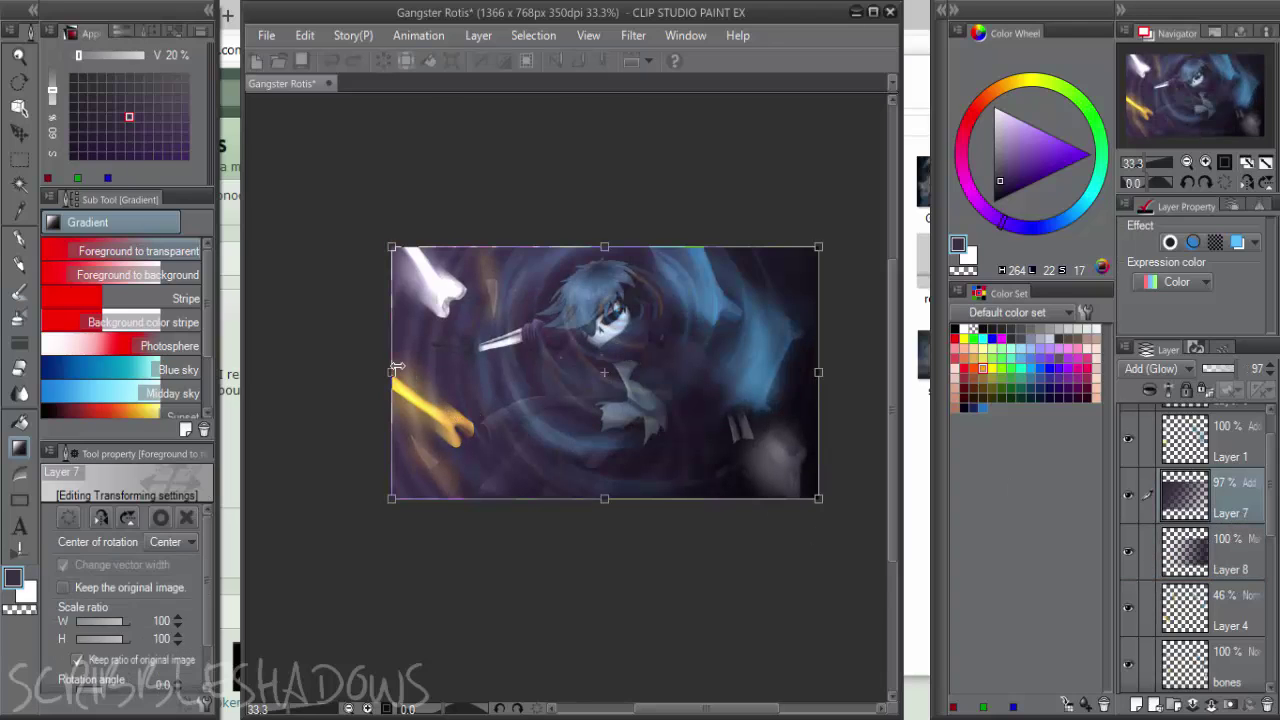
pyautogui.moveTo(396, 369); pyautogui.dragTo(250, 369)
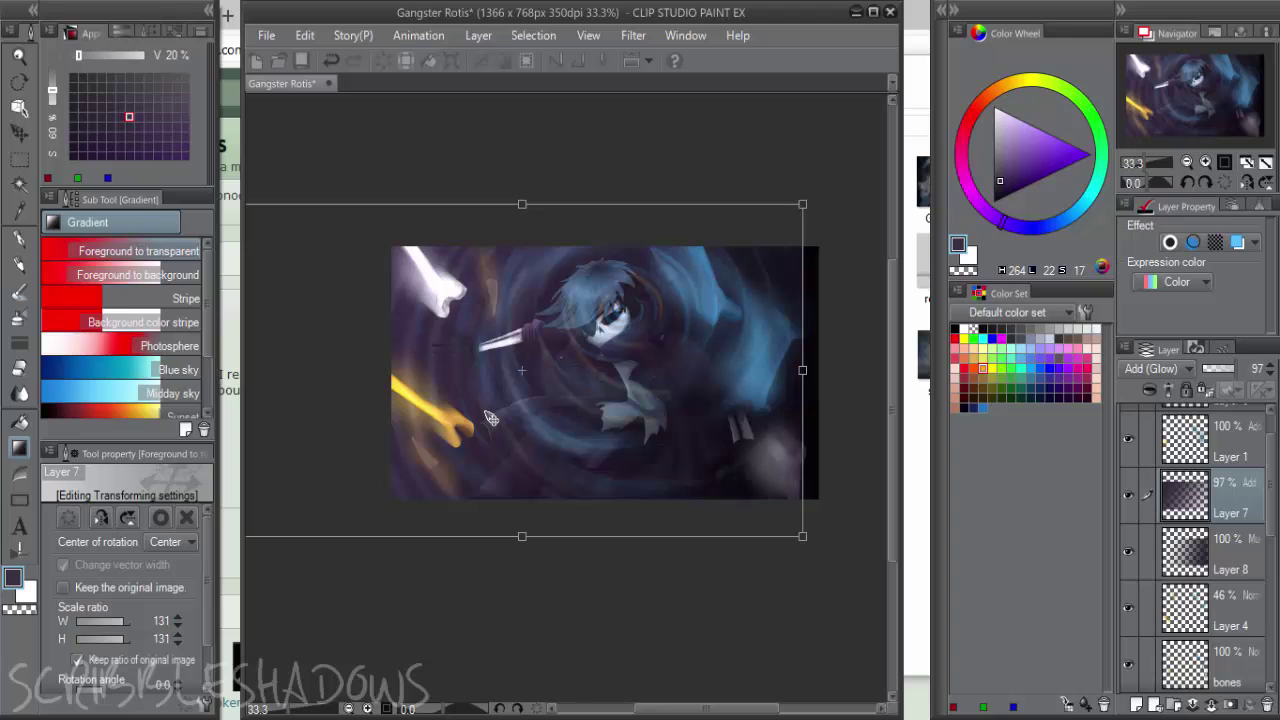
pyautogui.press('Return')
pyautogui.hotkey('ctrl', 'z')
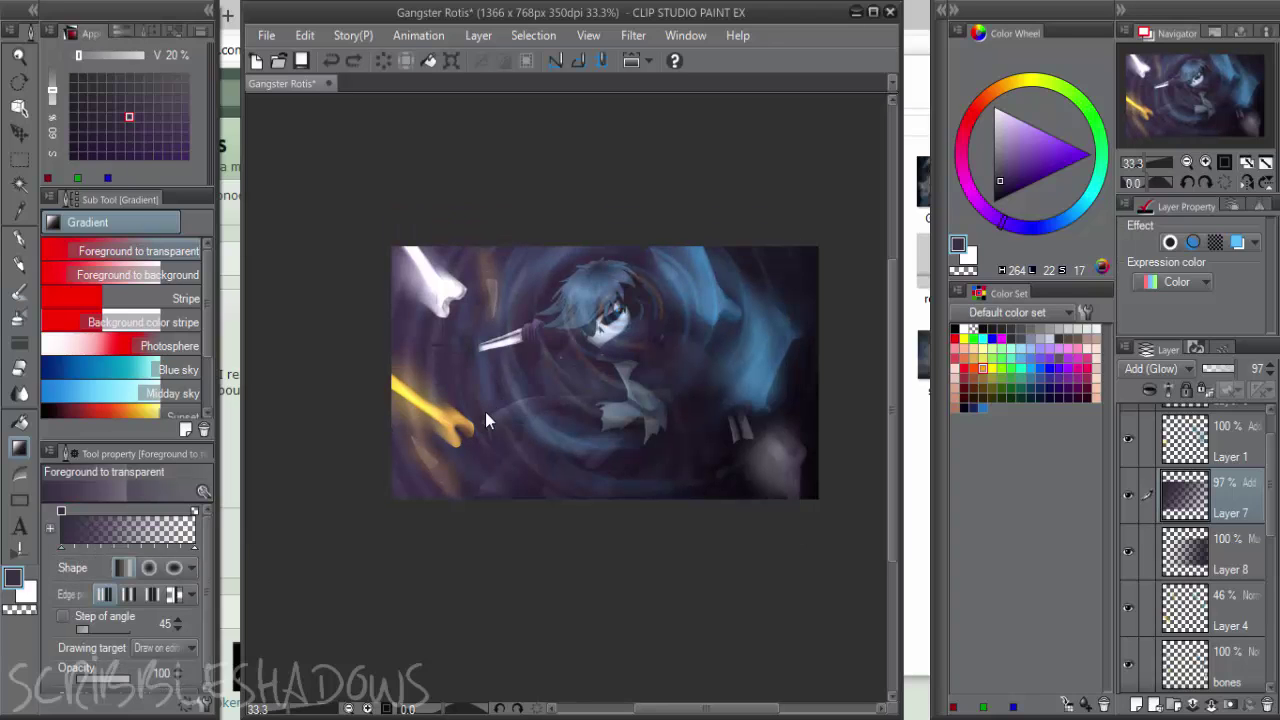
# Set Layer 7's opacity to 73% and lower its brightness to -13 with Hue/Saturation/Luminosity
pyautogui.click(1229, 369)
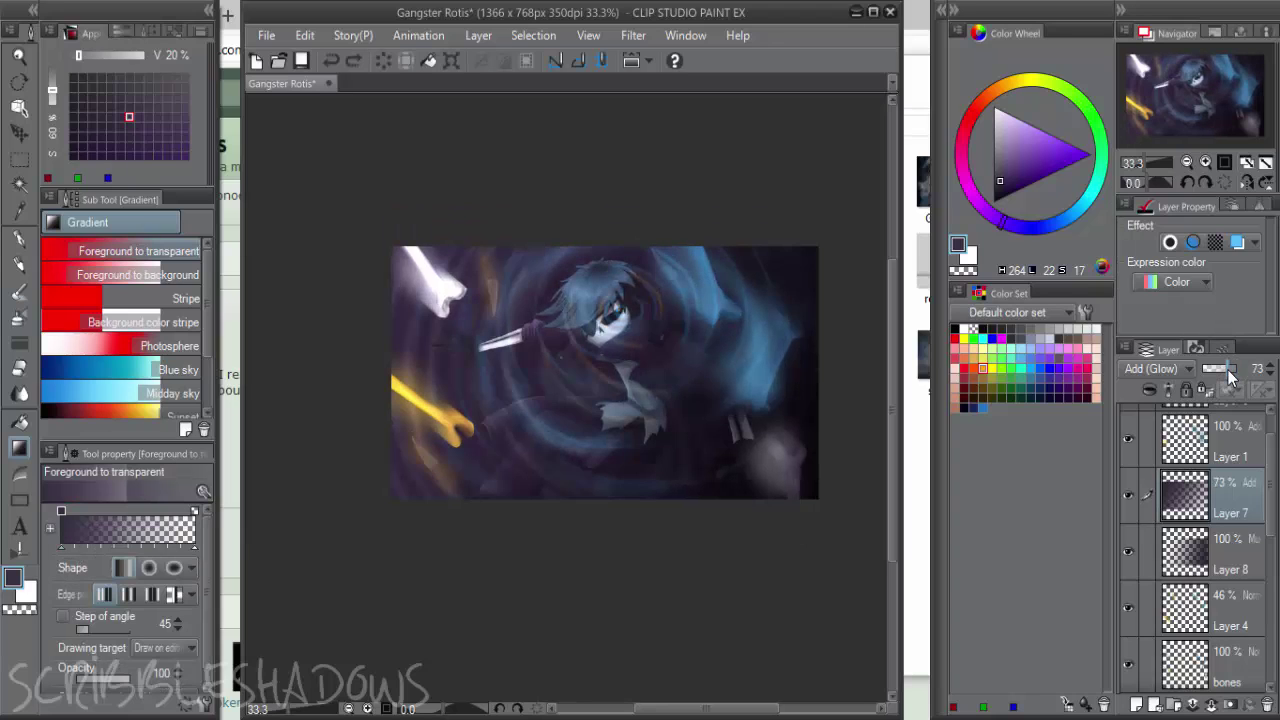
pyautogui.hotkey('ctrl', 'u')
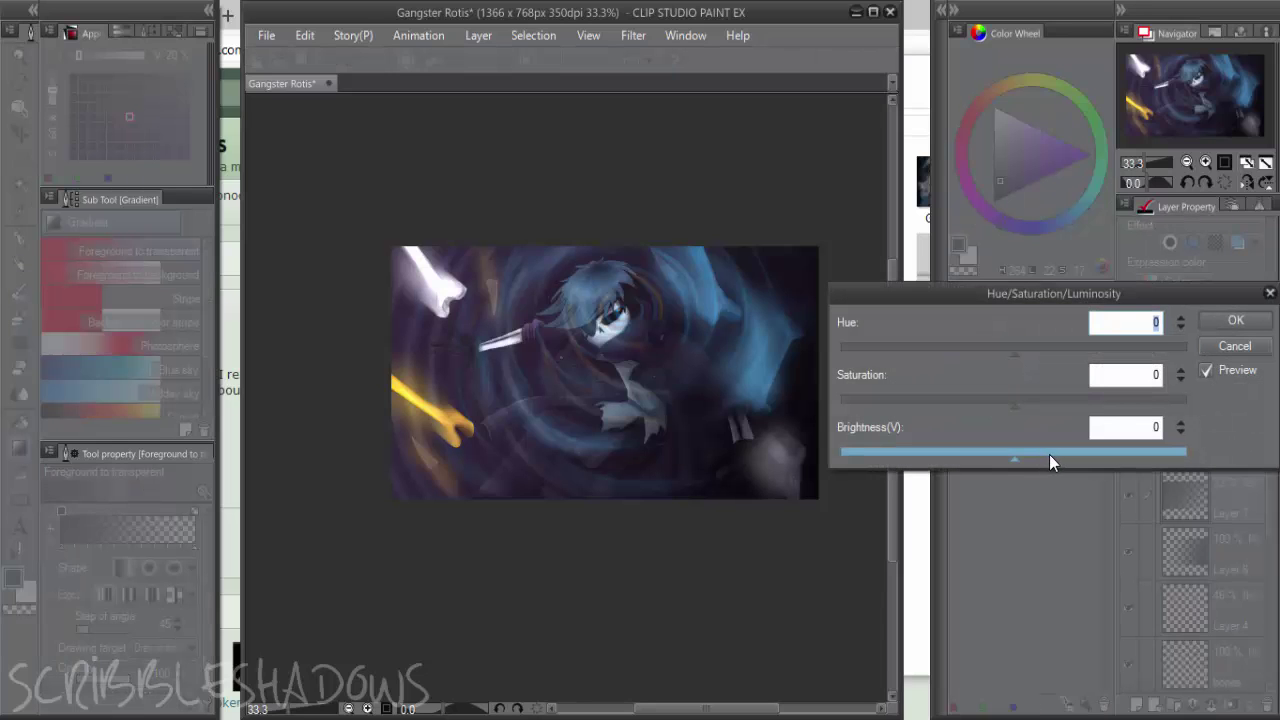
pyautogui.click(1049, 454)
pyautogui.click(981, 456)
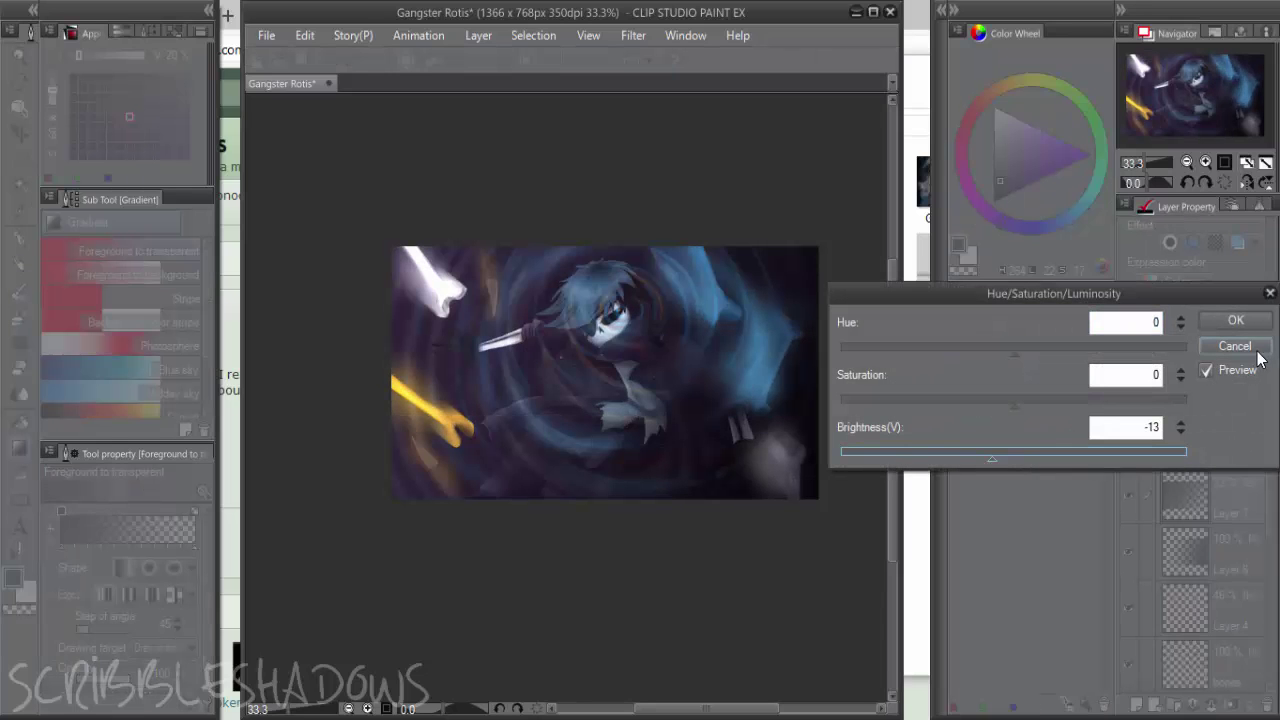
pyautogui.click(1240, 321)
# Erase the Layer 7 gradient over the skull face with the Soft eraser at size 150
pyautogui.press('e')
pyautogui.moveTo(613, 328)
pyautogui.mouseDown()
pyautogui.moveTo(619, 313)
pyautogui.moveTo(617, 330)
pyautogui.mouseUp()
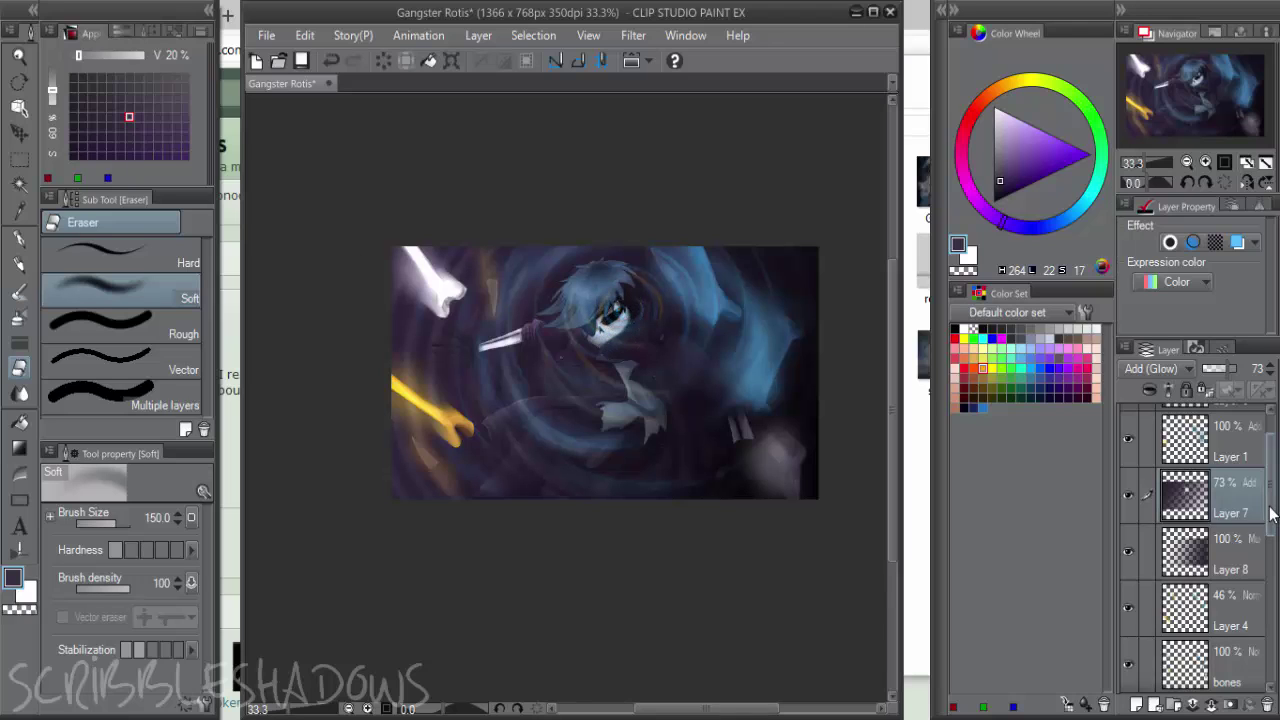
# Airbrush a bright blue glow over the character's eye on Layer 1 with the Soft airbrush at size 80
pyautogui.scroll(1, 1200, 520)
pyautogui.click(1215, 490)
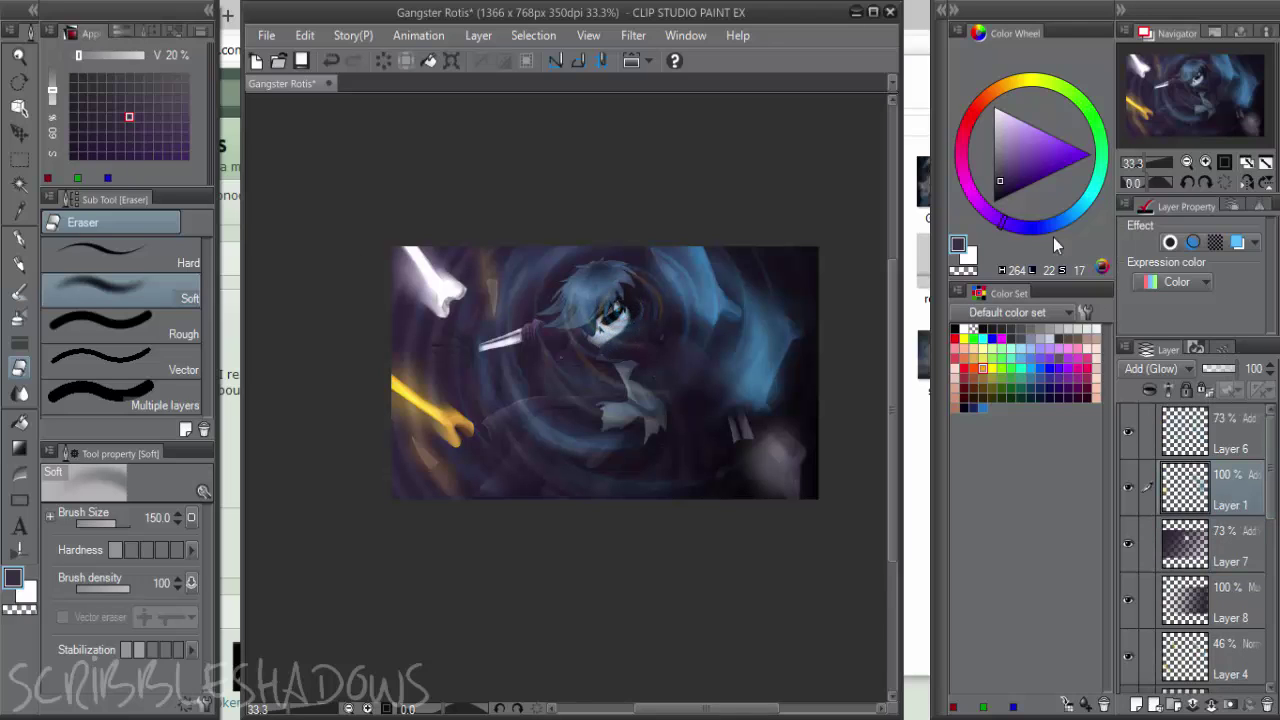
pyautogui.click(1030, 368)
pyautogui.scroll(3, 639, 270)
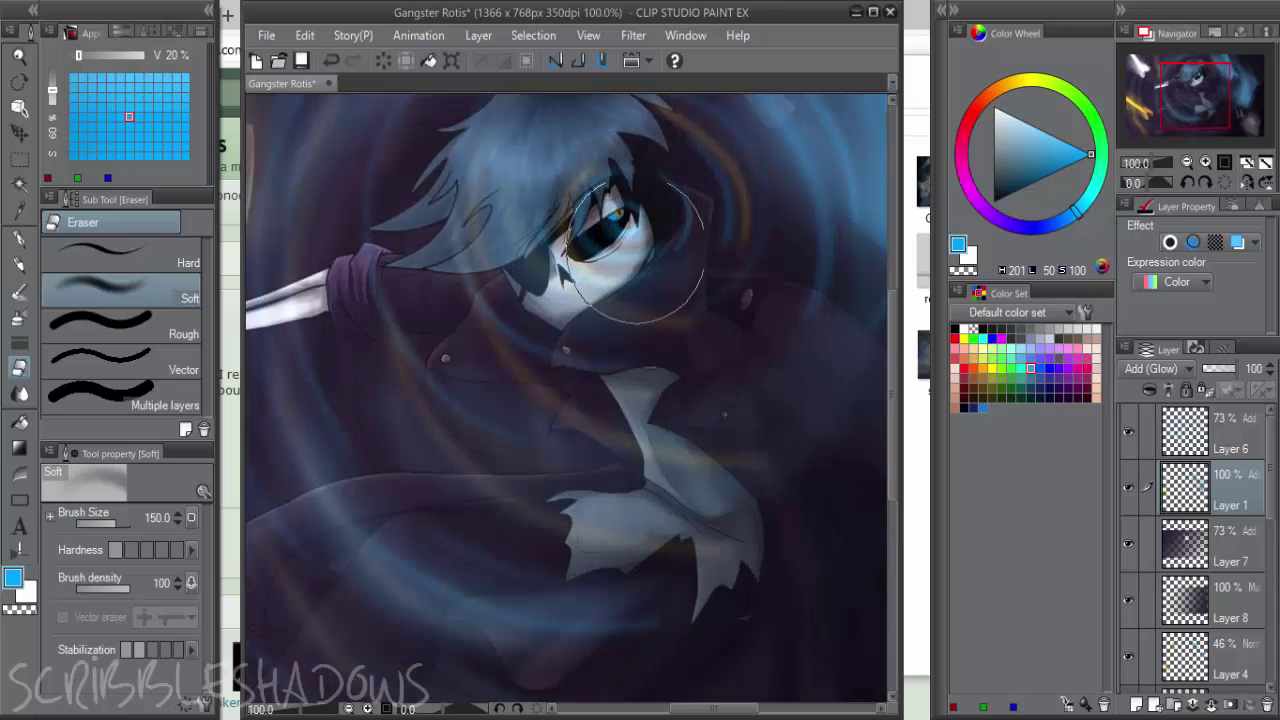
pyautogui.press('b')
pyautogui.press('b')
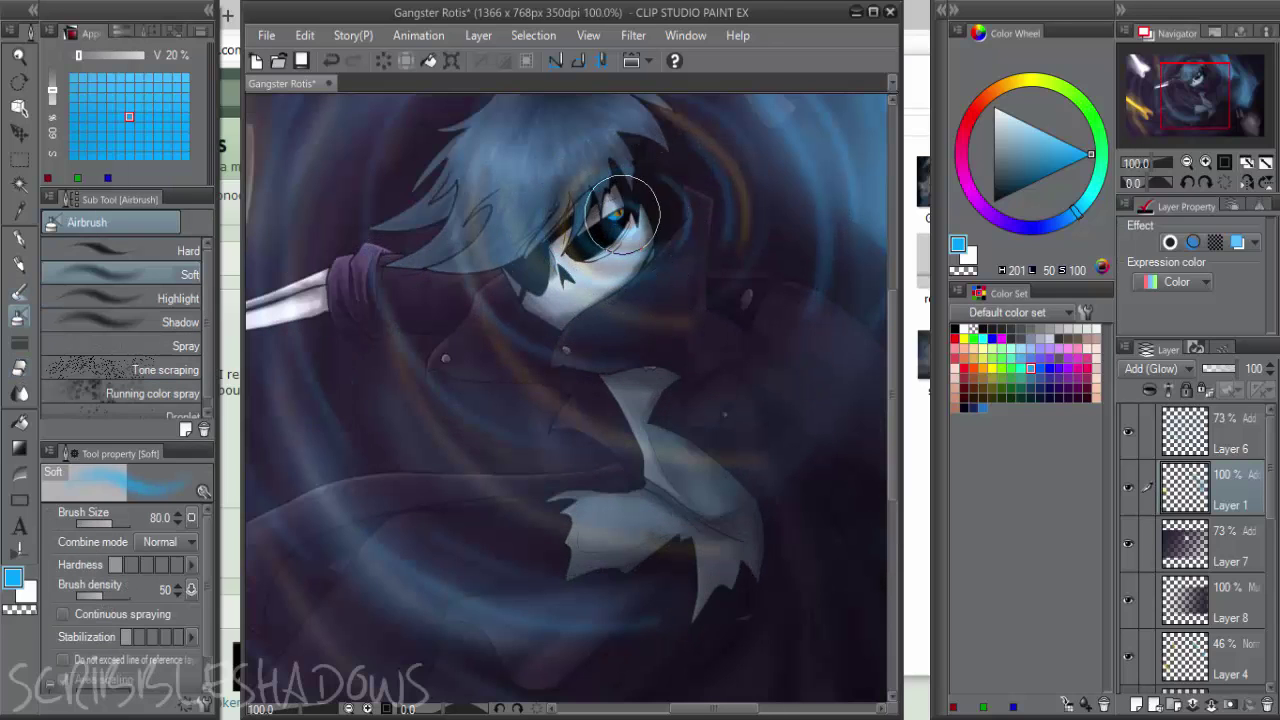
pyautogui.moveTo(612, 218)
pyautogui.mouseDown()
pyautogui.moveTo(608, 229)
pyautogui.moveTo(674, 166)
pyautogui.moveTo(684, 210)
pyautogui.mouseUp()
# Add a small yellow-orange glow to the eye's pupil with the Soft airbrush at size 40
pyautogui.click(990, 90)
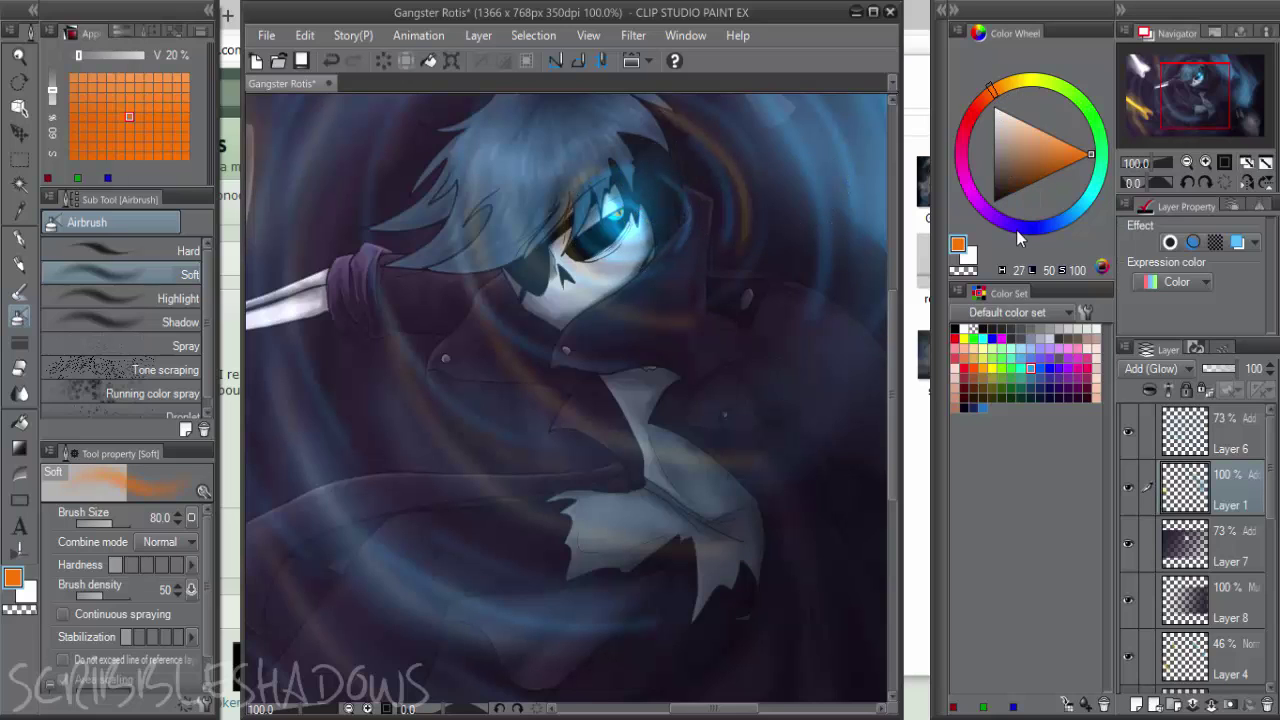
pyautogui.click(983, 368)
pyautogui.press('[')
pyautogui.press('[')
pyautogui.press('[')
pyautogui.press('[')
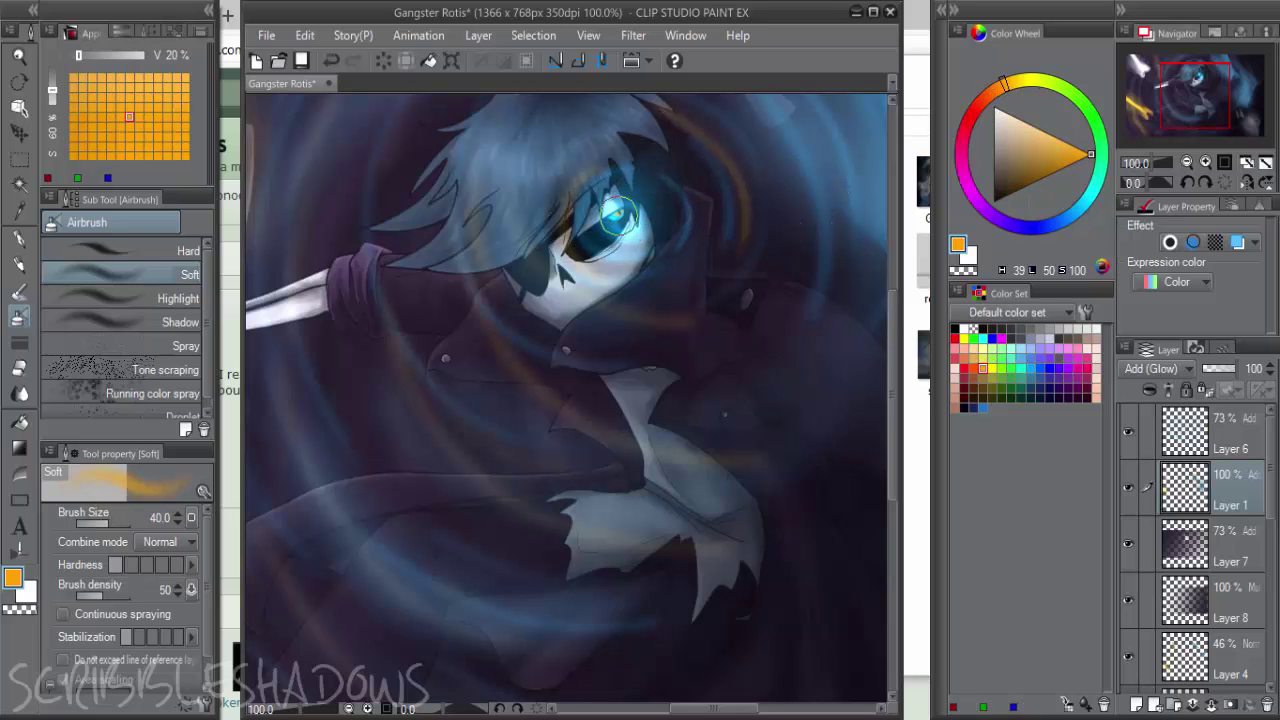
# Spread a soft yellow-orange glow from the eye over the face and coat, enlarging the airbrush up to size 700
pyautogui.press(']')
pyautogui.press(']')
pyautogui.press(']')
pyautogui.press(']')
pyautogui.press(']')
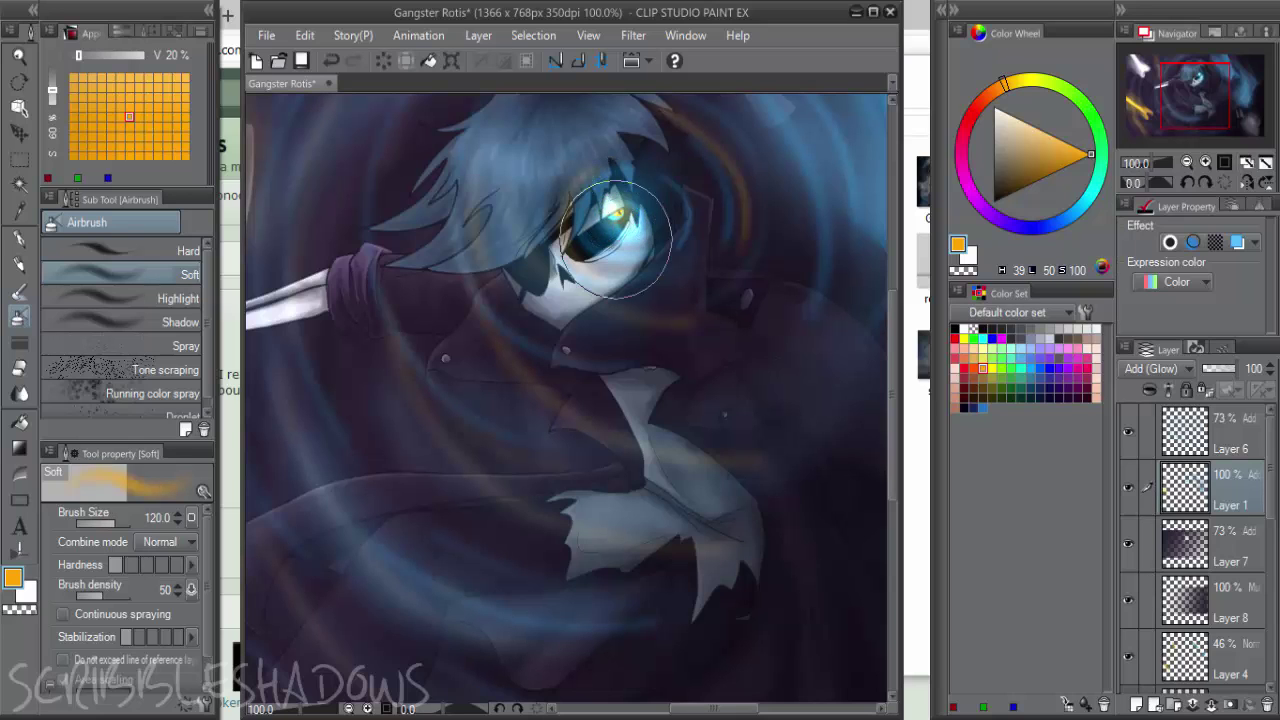
pyautogui.press(']')
pyautogui.press(']')
pyautogui.press(']')
pyautogui.press(']')
pyautogui.press(']')
pyautogui.press(']')
pyautogui.press(']')
pyautogui.press(']')
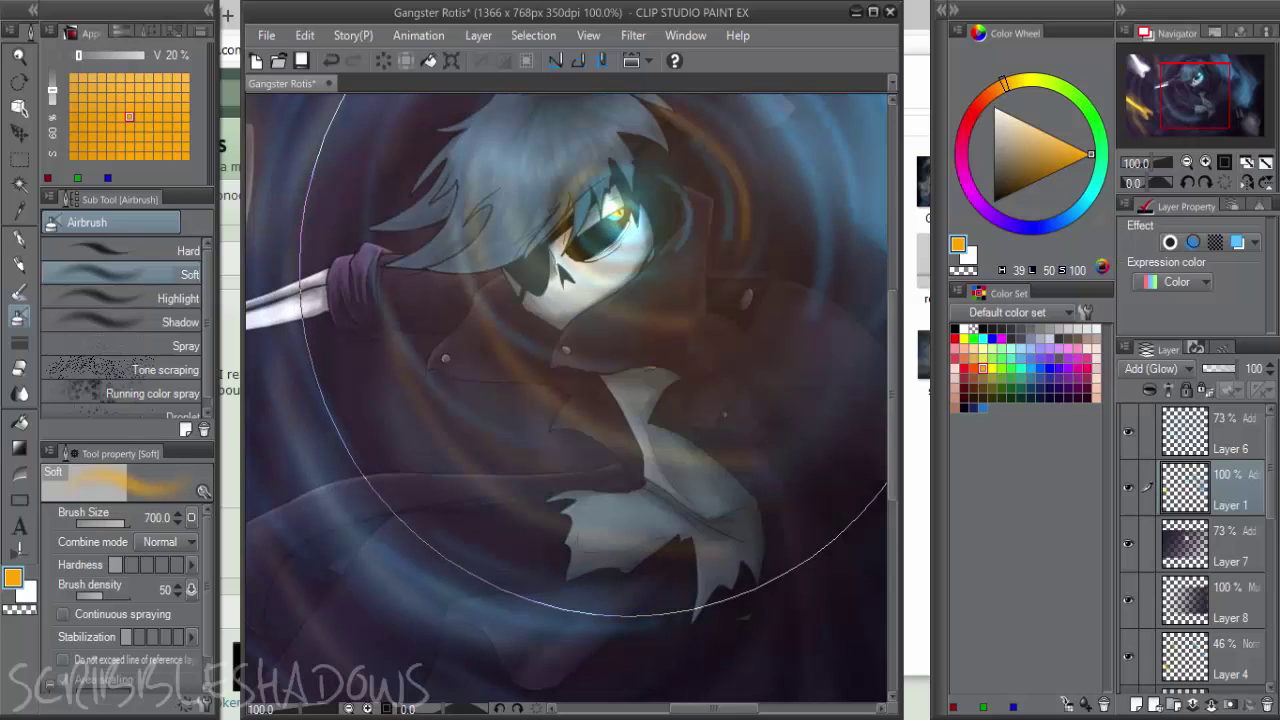
pyautogui.click(625, 279)
# Airbrush a very broad light blue glow over the middle of the scene on Layer 1 at brush size 1000
pyautogui.hotkey('ctrl', '-')
pyautogui.hotkey('ctrl', '-')
pyautogui.moveTo(1041, 225); pyautogui.dragTo(1080, 207)
pyautogui.press(']')
pyautogui.press(']')
pyautogui.click(620, 320)
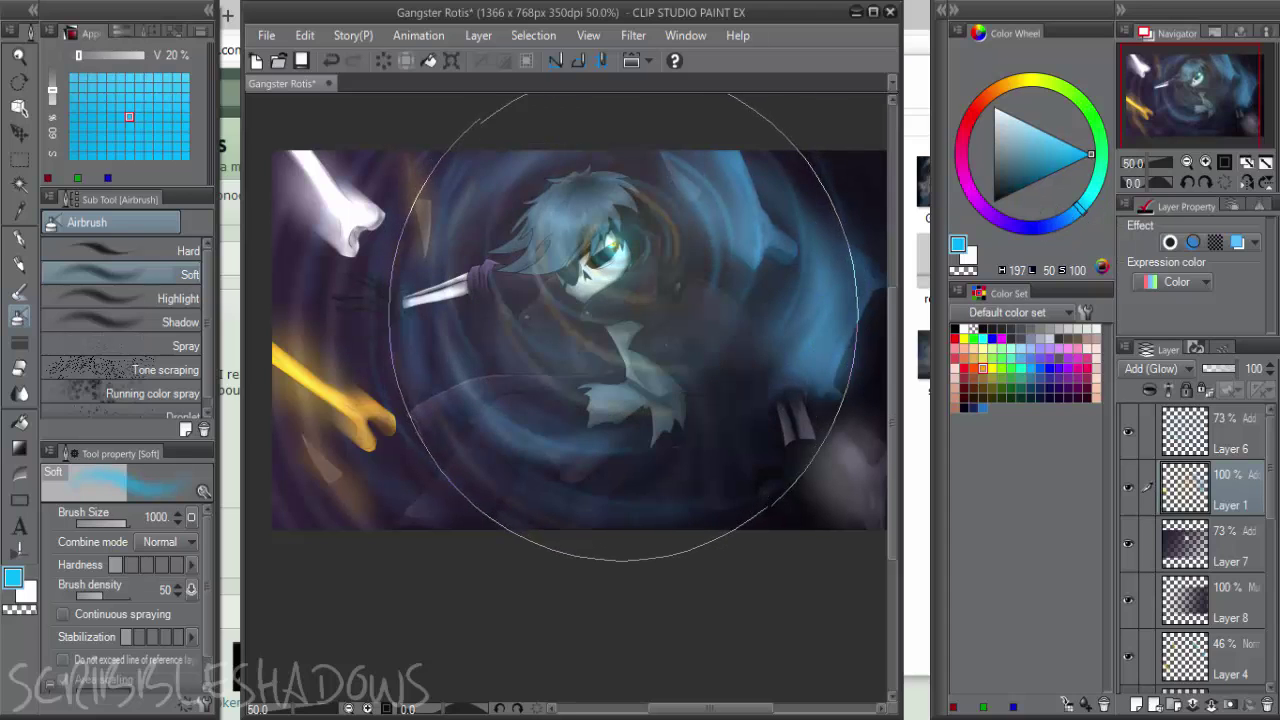
# Erase part of the Layer 1 glow around the eye and face with the Soft eraser at size 150
pyautogui.press('[')
pyautogui.press('e')
pyautogui.moveTo(606, 213)
pyautogui.mouseDown()
pyautogui.moveTo(575, 228)
pyautogui.moveTo(597, 232)
pyautogui.moveTo(576, 218)
pyautogui.moveTo(581, 262)
pyautogui.moveTo(610, 253)
pyautogui.moveTo(644, 272)
pyautogui.moveTo(588, 270)
pyautogui.mouseUp()
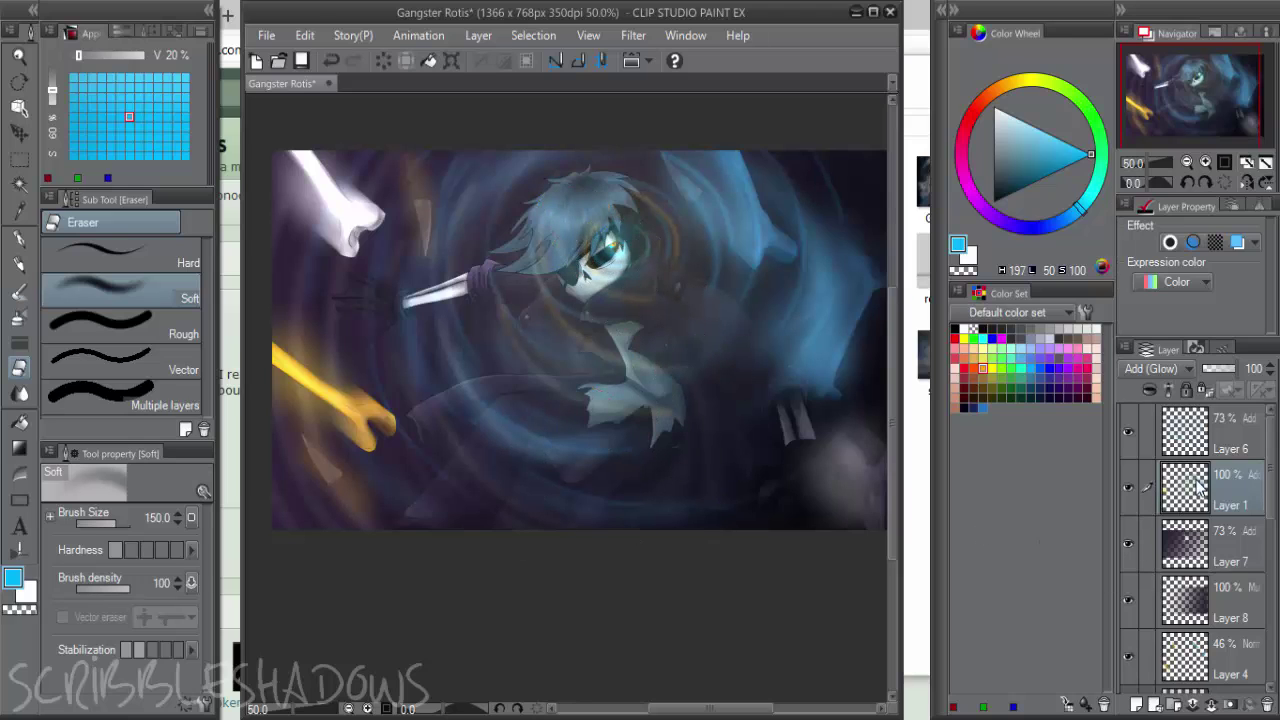
pyautogui.moveTo(1271, 485); pyautogui.dragTo(1270, 517)
pyautogui.scroll(-3, 1265, 565)
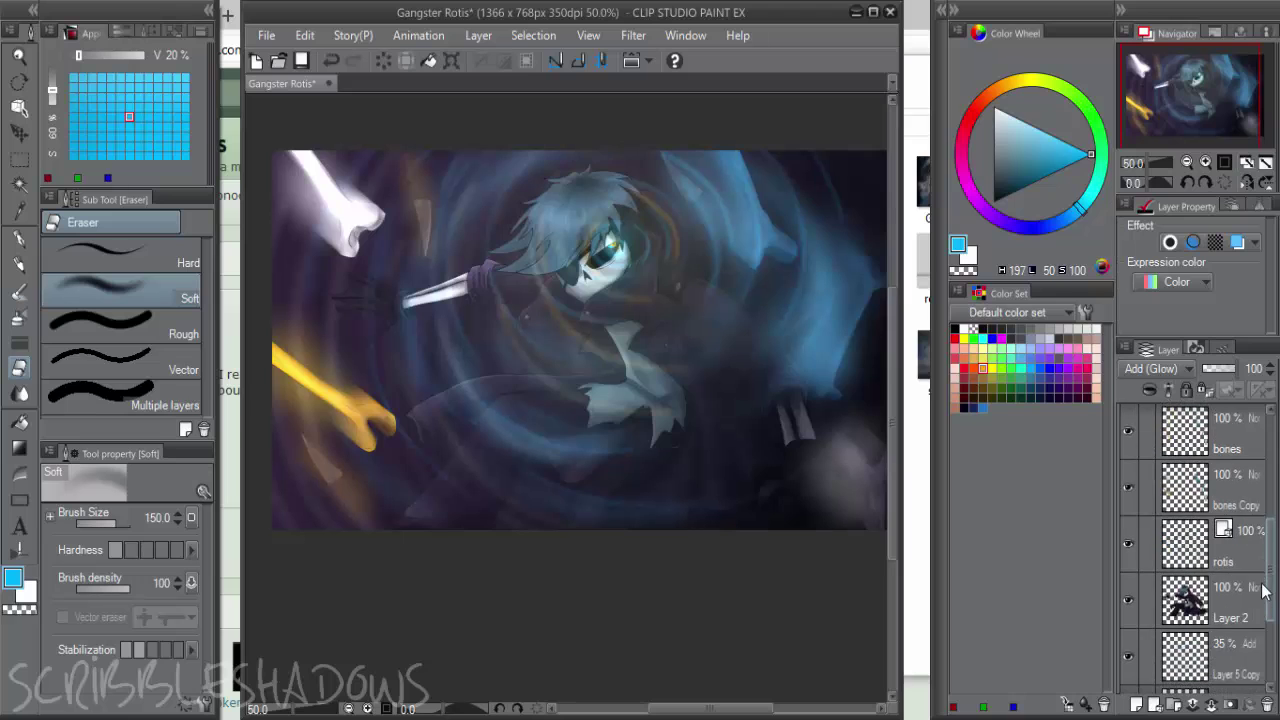
pyautogui.scroll(-3, 680, 655)
pyautogui.moveTo(645, 535); pyautogui.dragTo(635, 591)
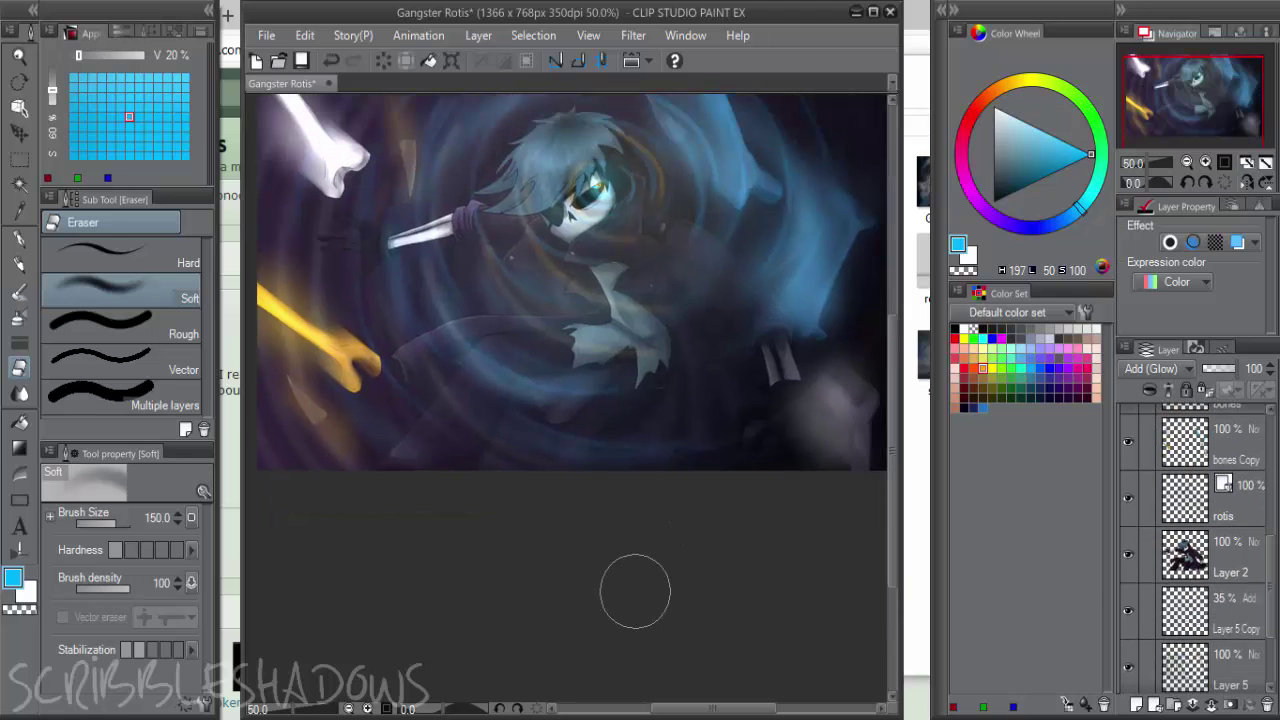
pyautogui.click(635, 36)
pyautogui.moveTo(686, 36)
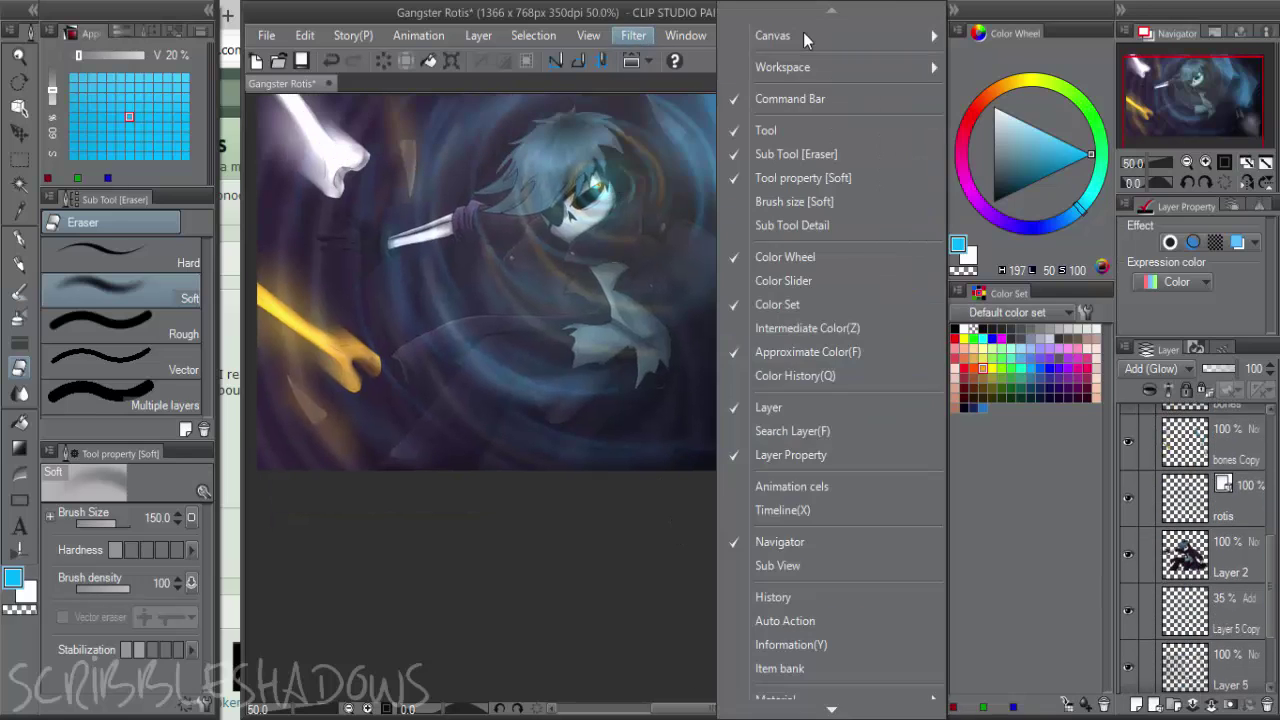
pyautogui.click(1190, 384)
pyautogui.scroll(-5, 1119, 494)
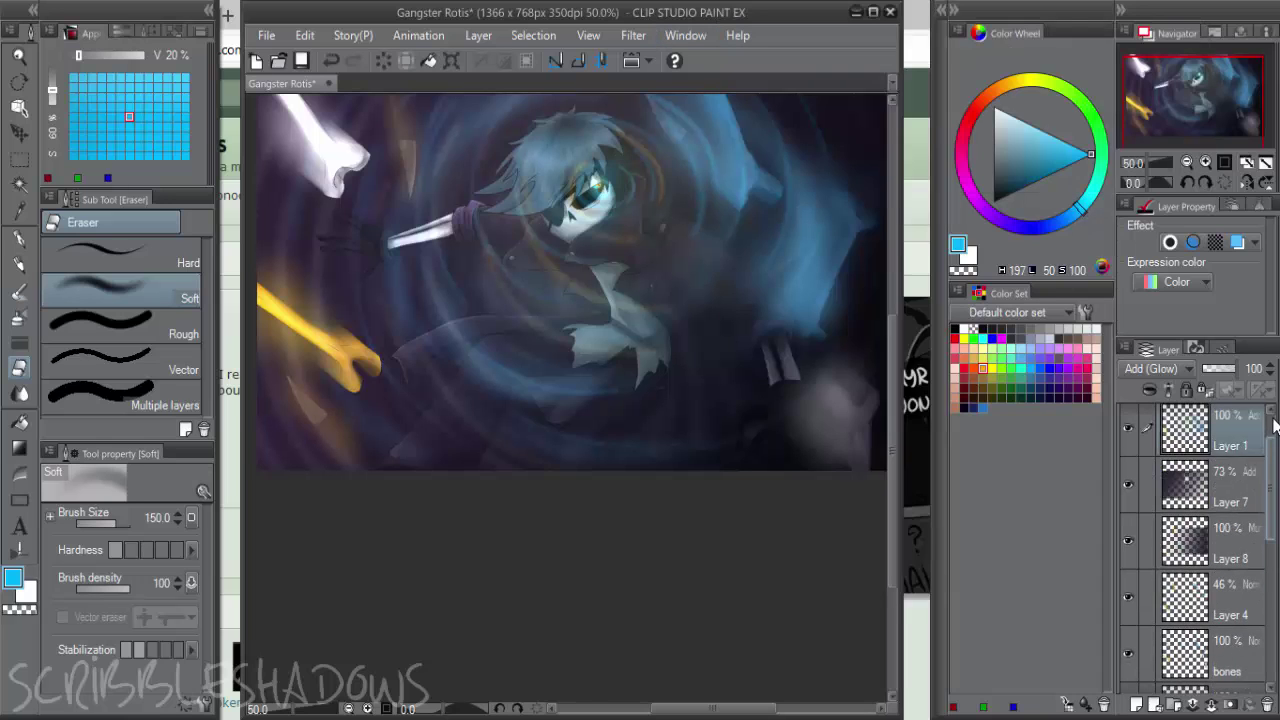
# Compare the picture with the glow layers hidden and shown, and set Layer 6's opacity to 92%
pyautogui.click(1126, 492)
pyautogui.click(1126, 492)
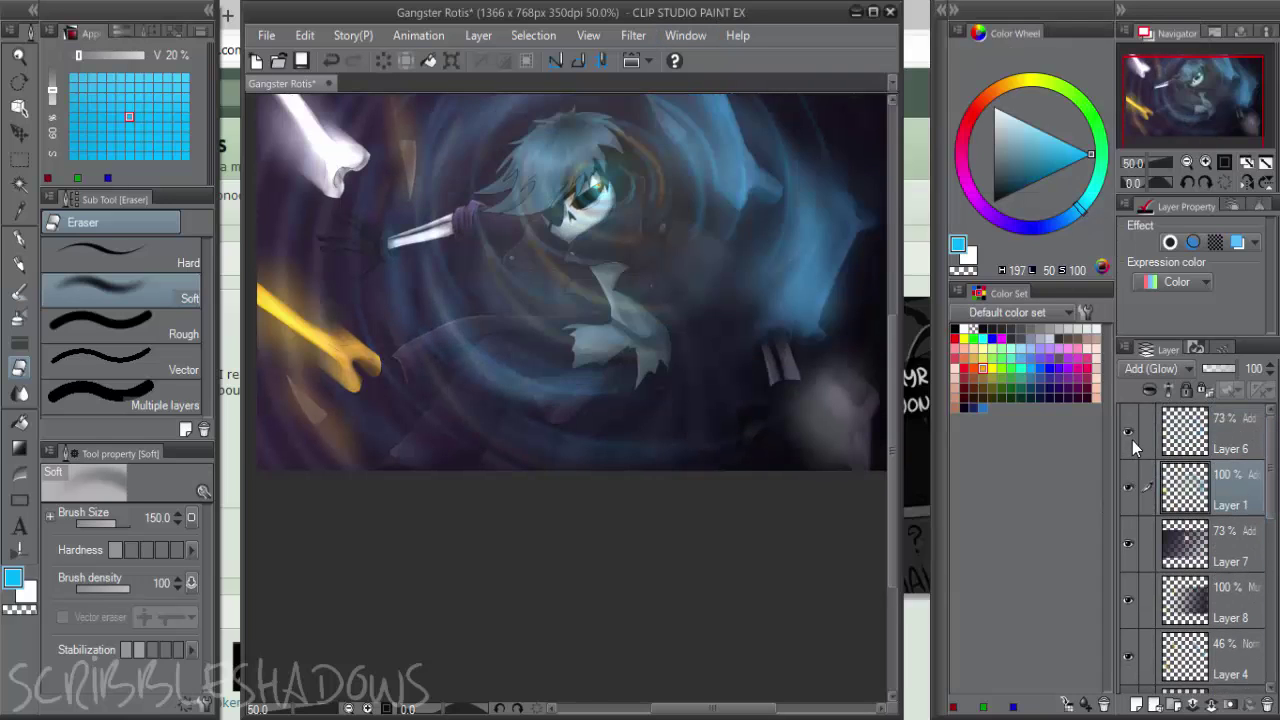
pyautogui.click(1129, 441)
pyautogui.click(1128, 441)
pyautogui.moveTo(1243, 443); pyautogui.dragTo(1218, 422)
pyautogui.moveTo(1230, 370); pyautogui.dragTo(1250, 373)
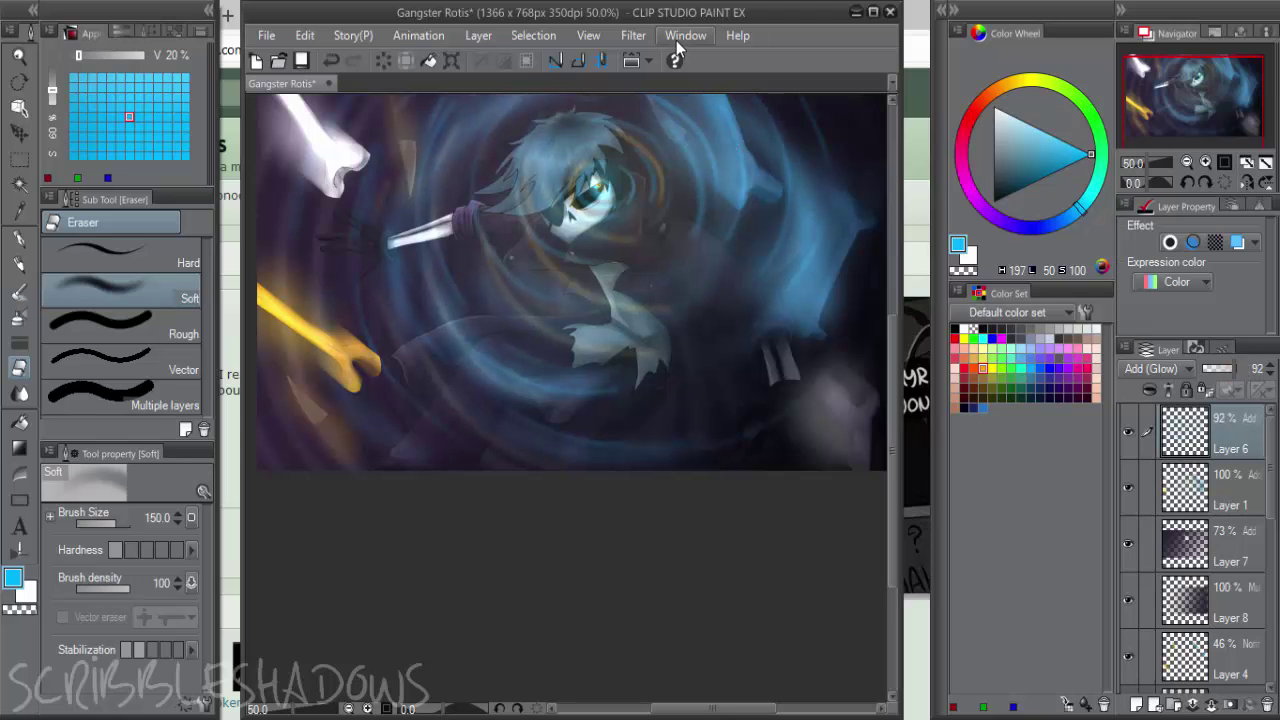
# Apply a Gaussian blur of 18.64 to the light blue swirls on Layer 6
pyautogui.click(641, 40)
pyautogui.moveTo(740, 59)
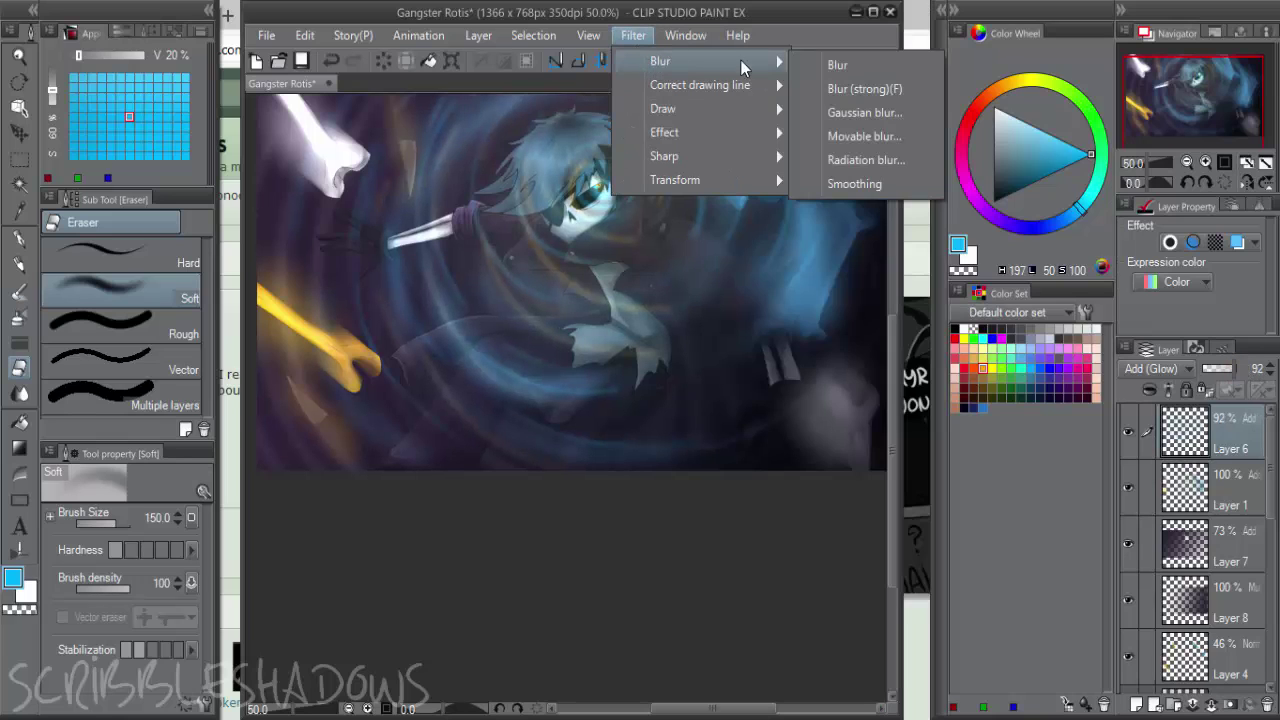
pyautogui.click(885, 112)
pyautogui.moveTo(433, 559); pyautogui.dragTo(374, 567)
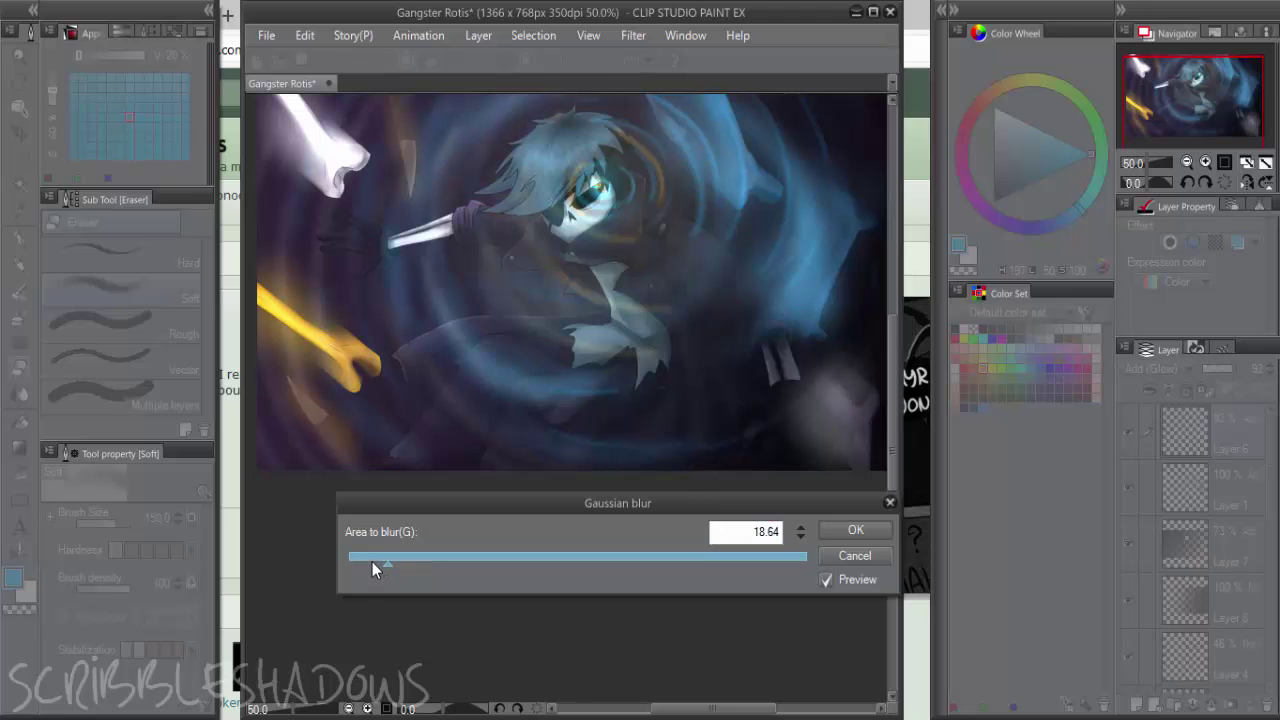
pyautogui.click(853, 532)
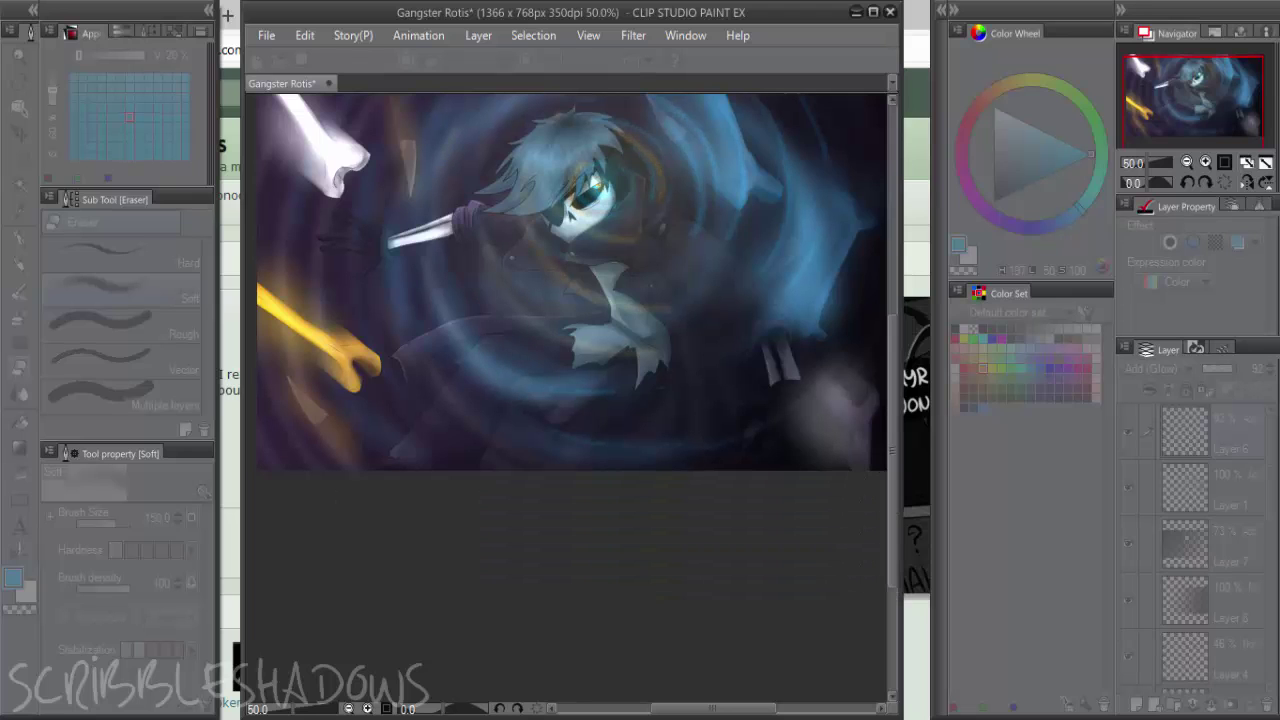
# Apply a movable blur to the light blue swirls on Layer 6 with an area of 3.03 and a direction of 116
pyautogui.click(630, 37)
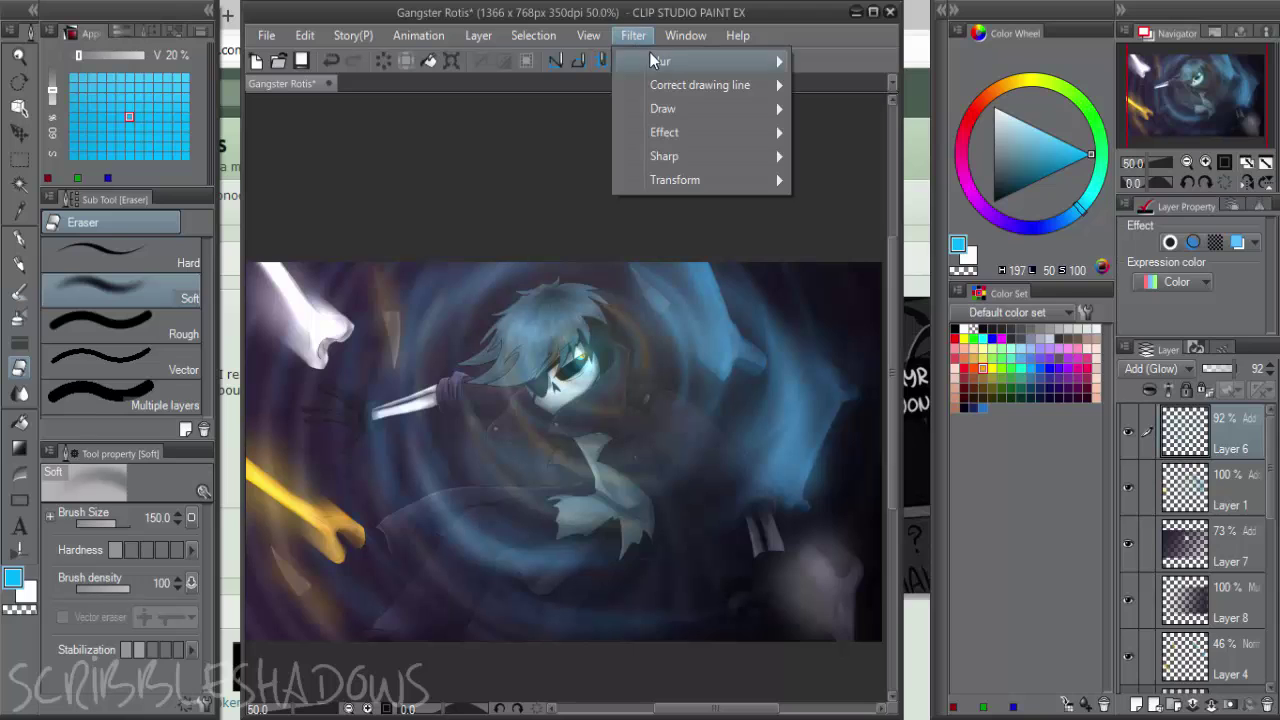
pyautogui.moveTo(691, 62)
pyautogui.click(868, 138)
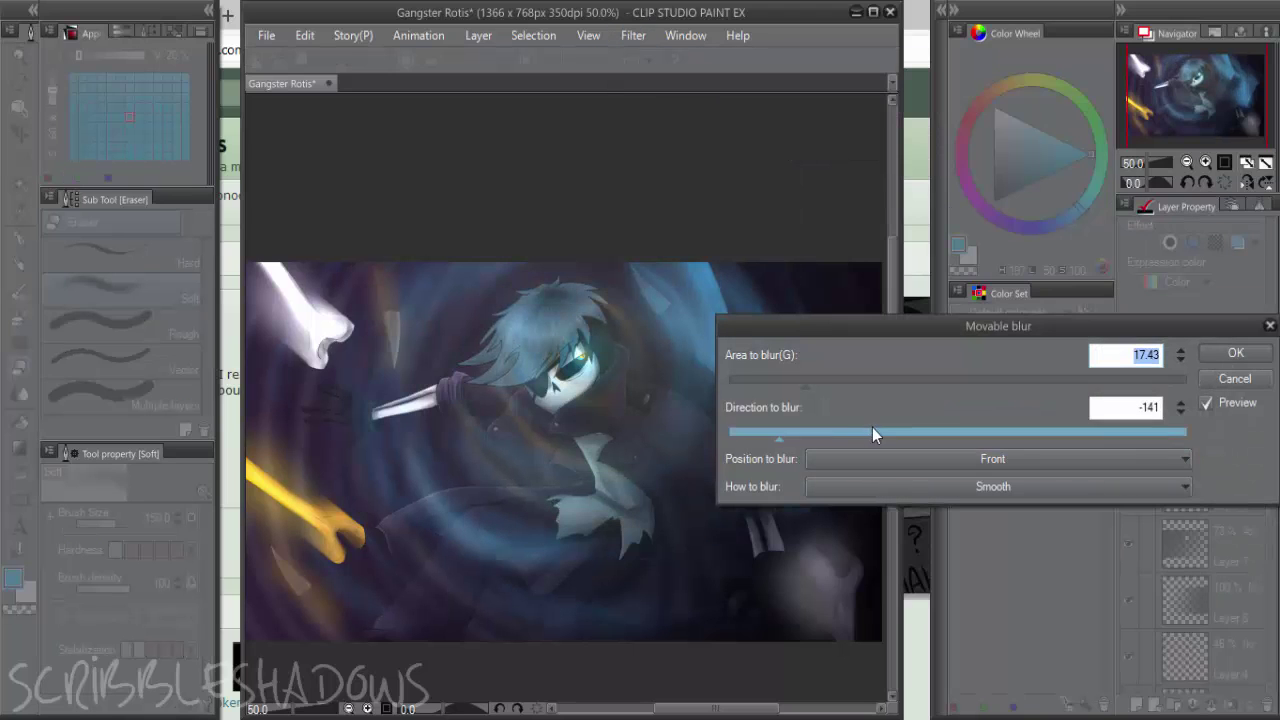
pyautogui.click(754, 381)
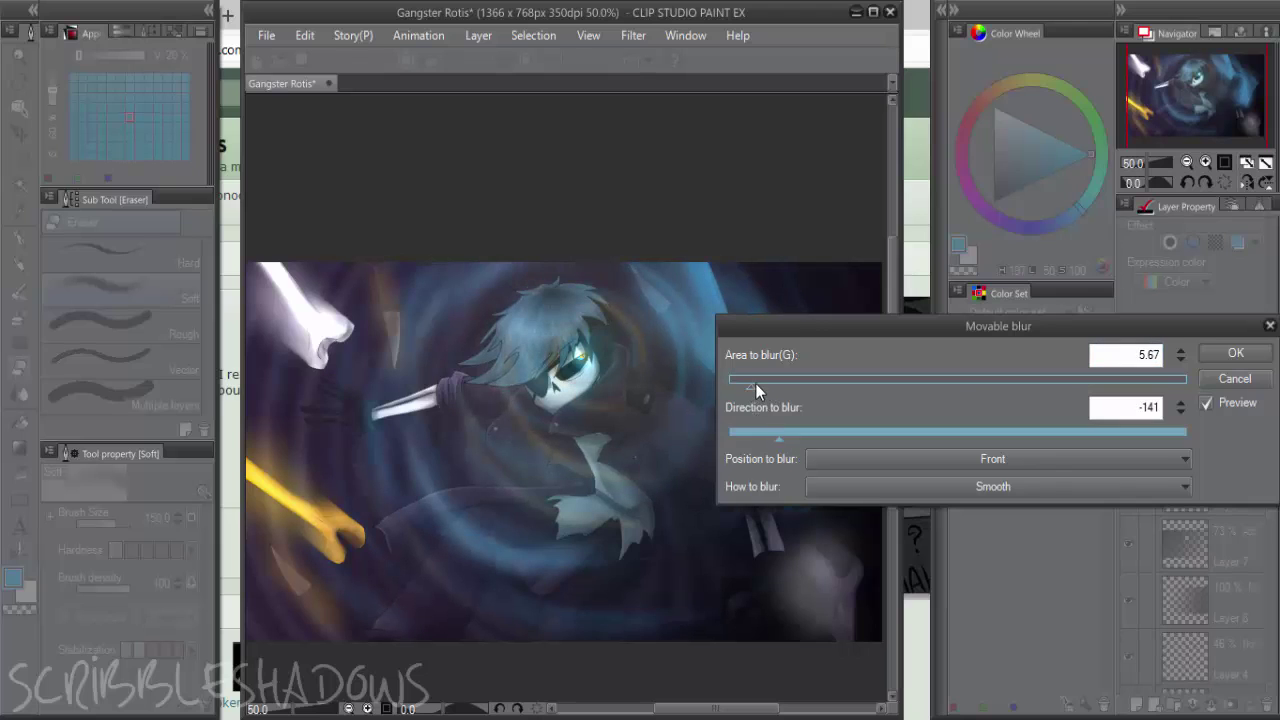
pyautogui.moveTo(755, 383); pyautogui.dragTo(744, 386)
pyautogui.moveTo(791, 437); pyautogui.dragTo(1103, 442)
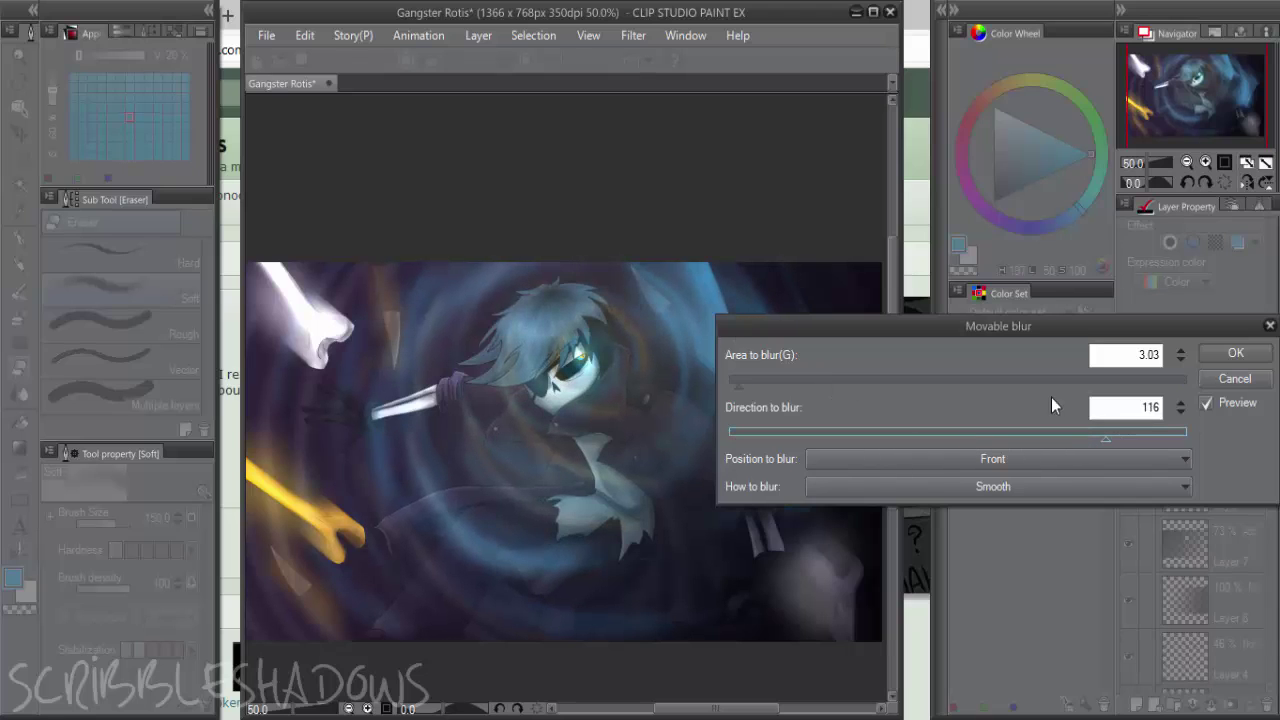
pyautogui.click(1240, 356)
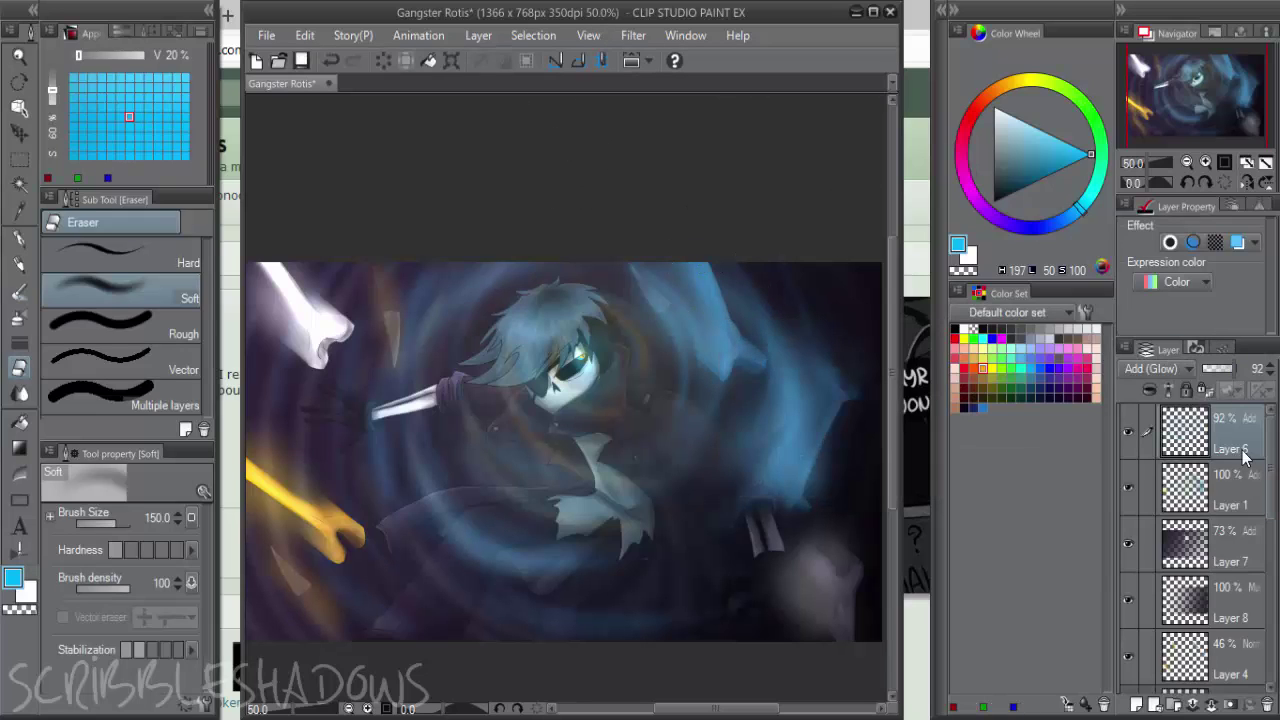
pyautogui.moveTo(1270, 465); pyautogui.dragTo(1272, 436)
pyautogui.scroll(-2, 752, 420)
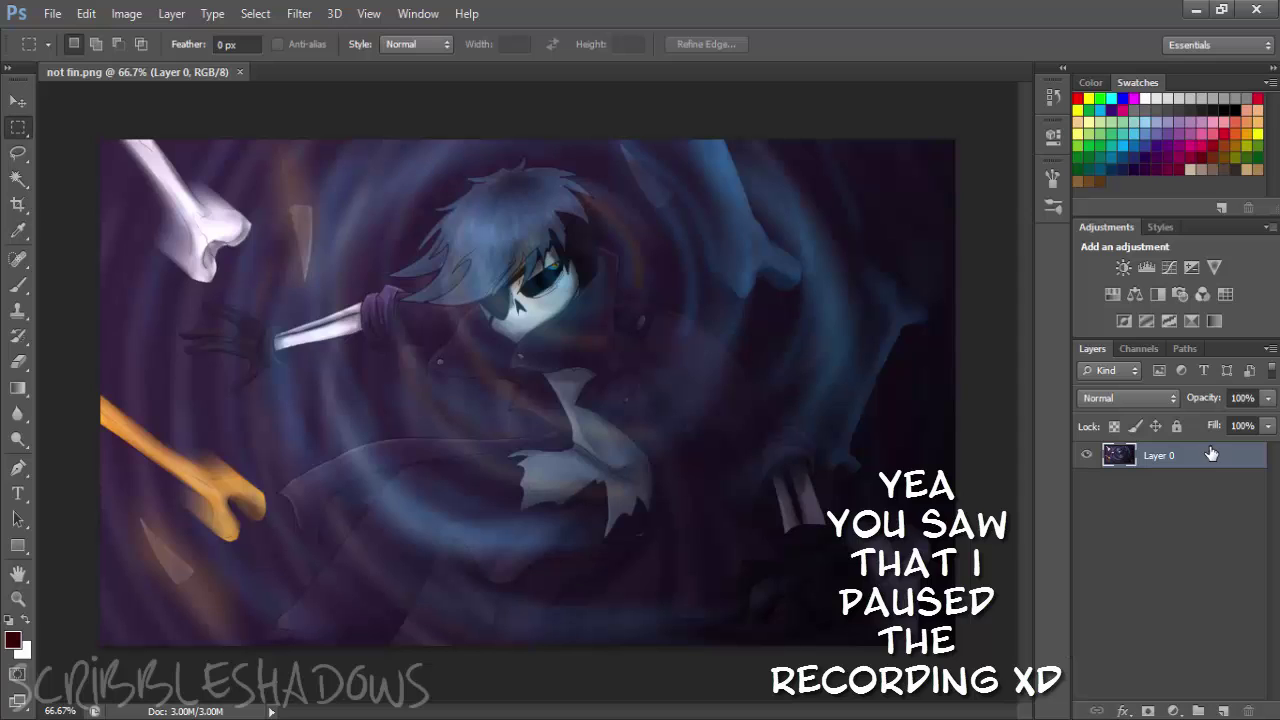
# Switch to Photoshop and duplicate Layer 0 of not fin.png
pyautogui.rightClick(1211, 454)
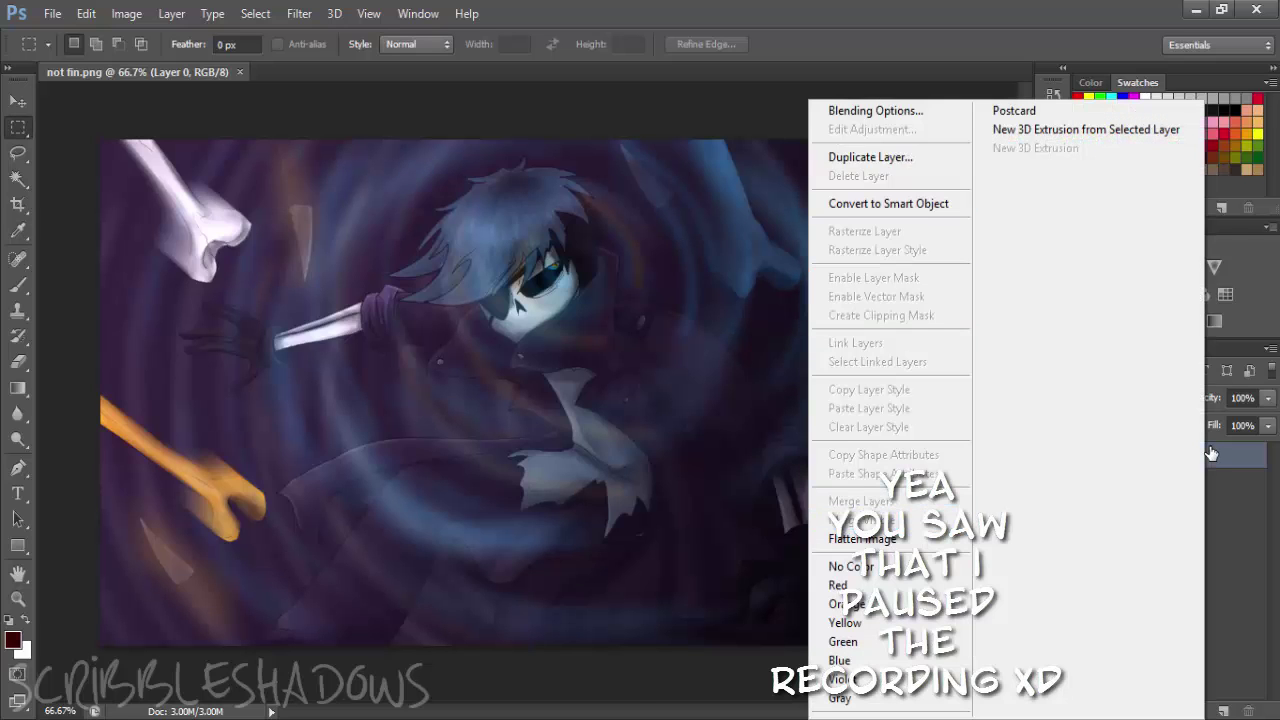
pyautogui.press('d')
pyautogui.press('Return')
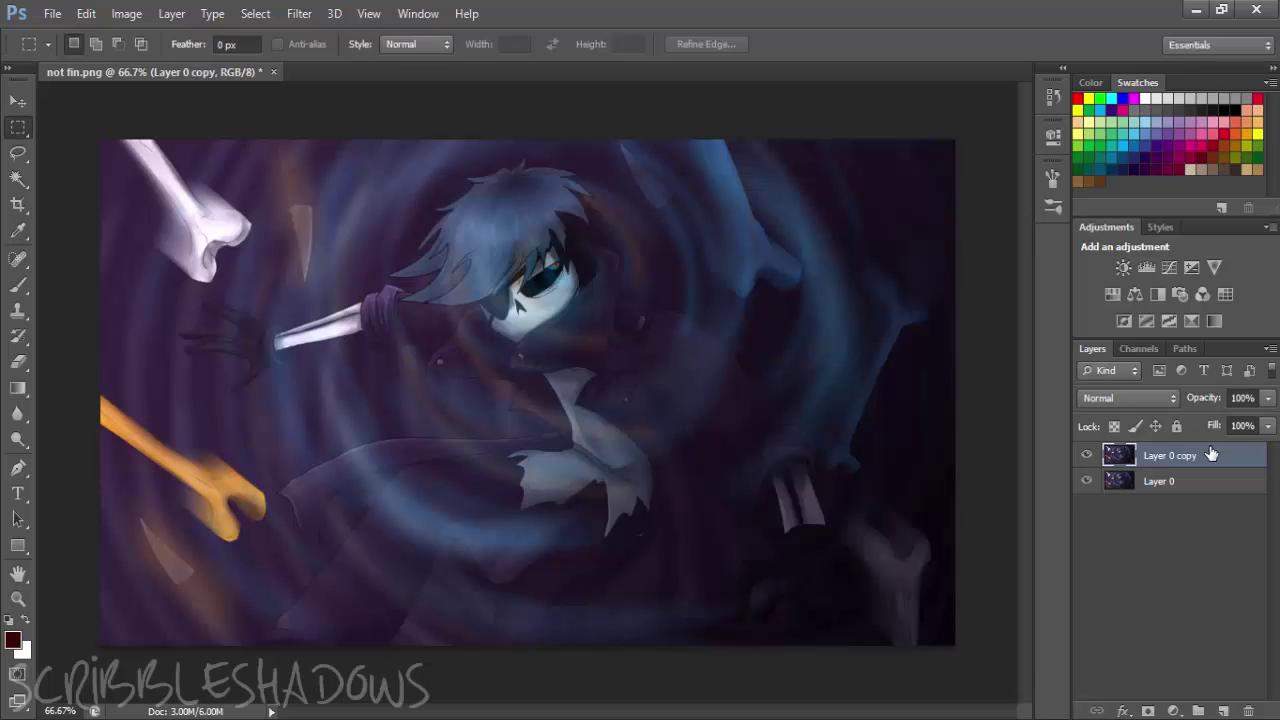
# Restrict the colour channels of the original Layer 0 in its layer style's blending options
pyautogui.hotkey('alt', '[')
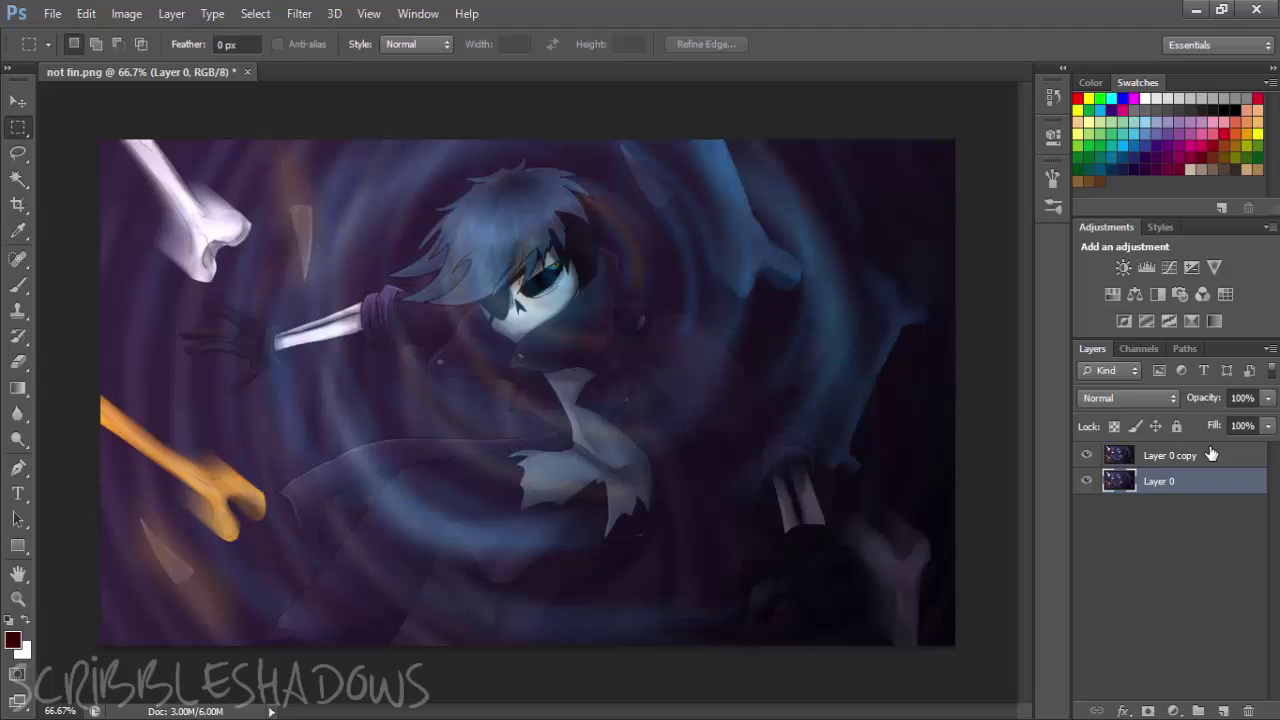
pyautogui.doubleClick(1211, 455)
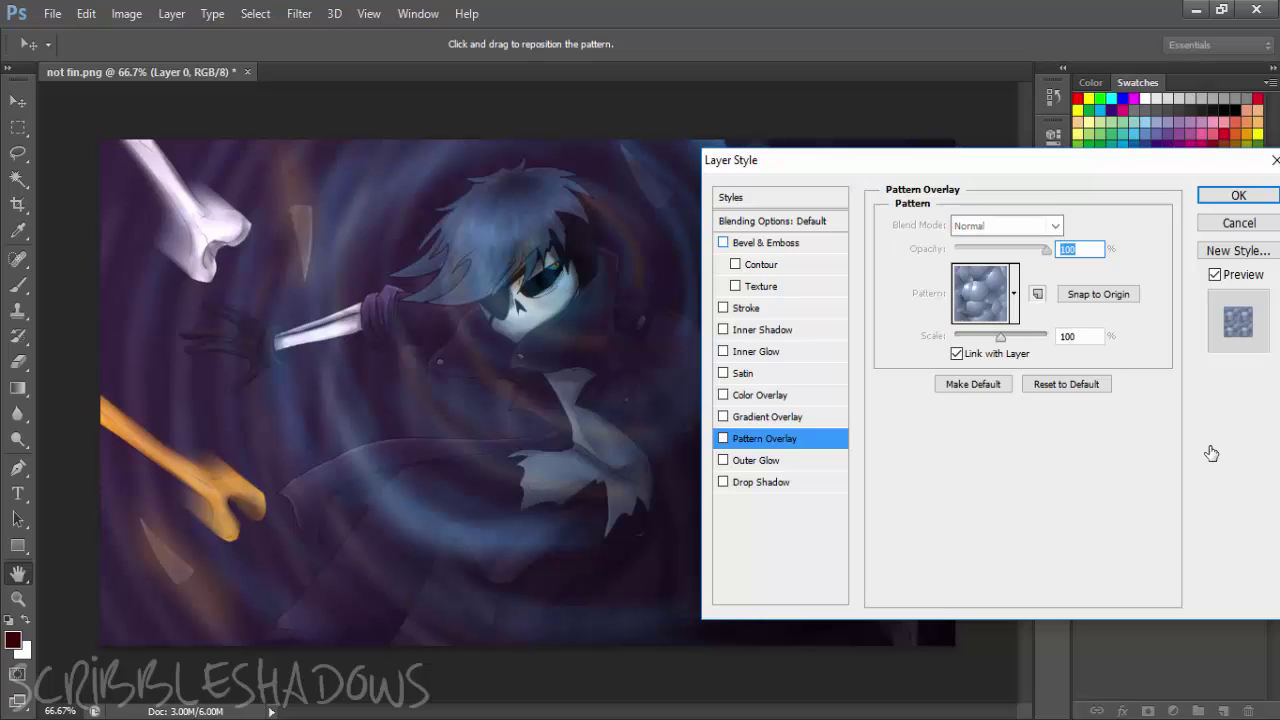
pyautogui.click(723, 243)
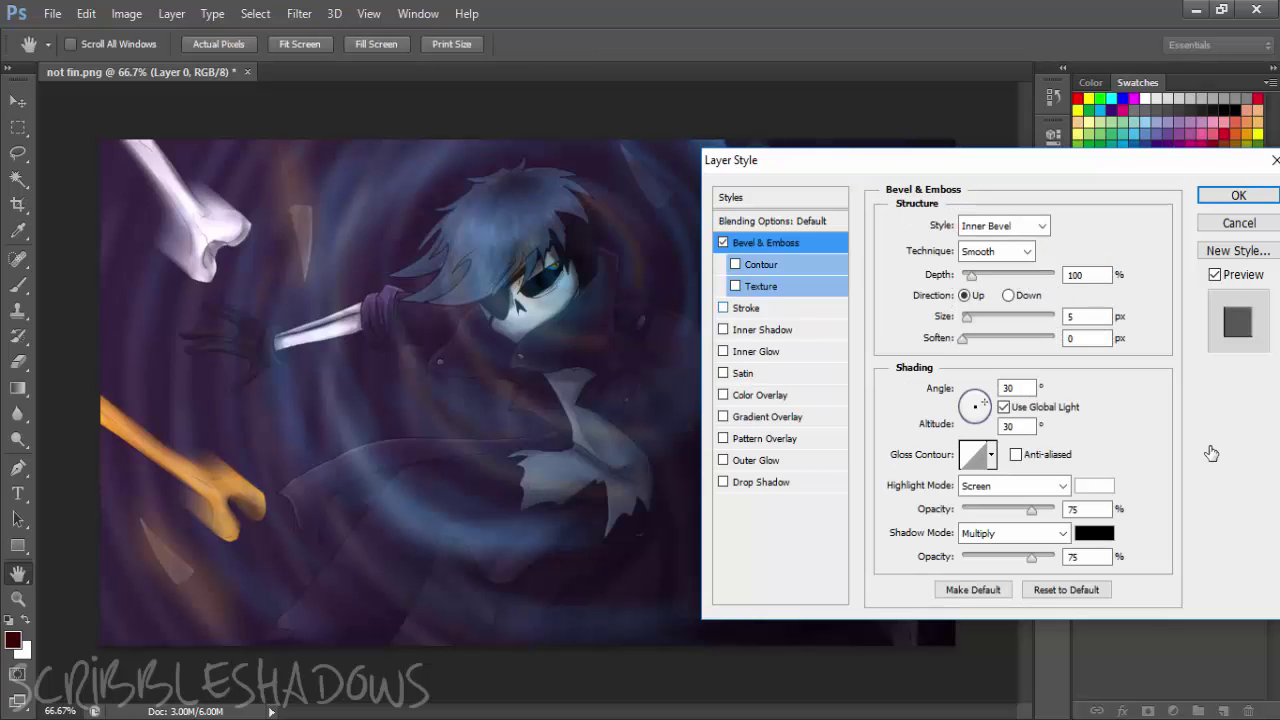
pyautogui.click(971, 276)
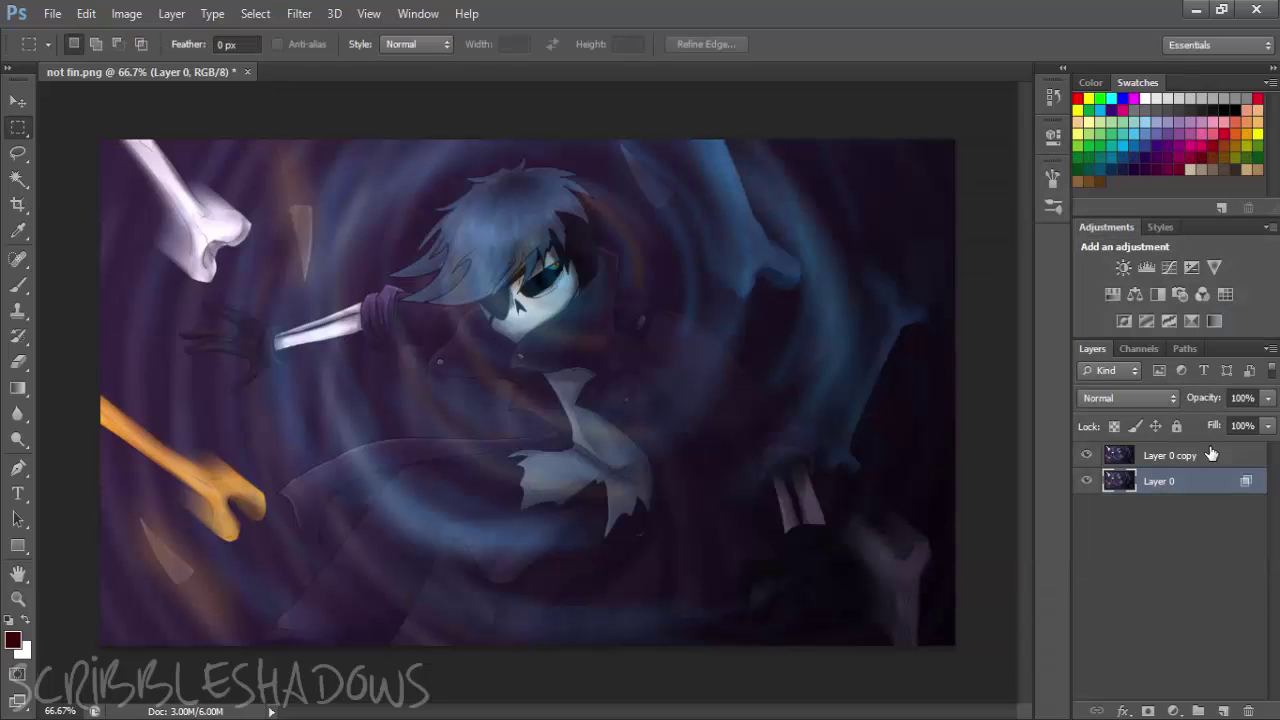
# Exclude the R channel from Layer 0 copy in its blending options, keeping G and B on
pyautogui.click(1211, 454)
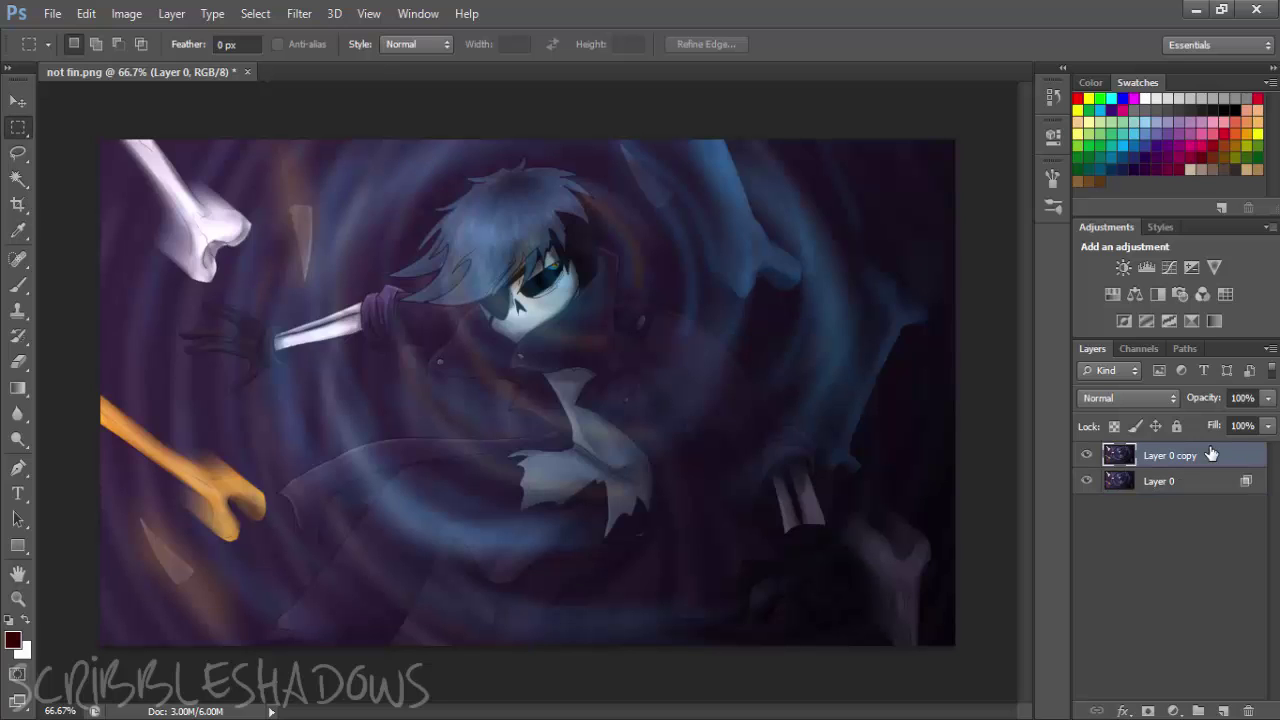
pyautogui.doubleClick(1211, 454)
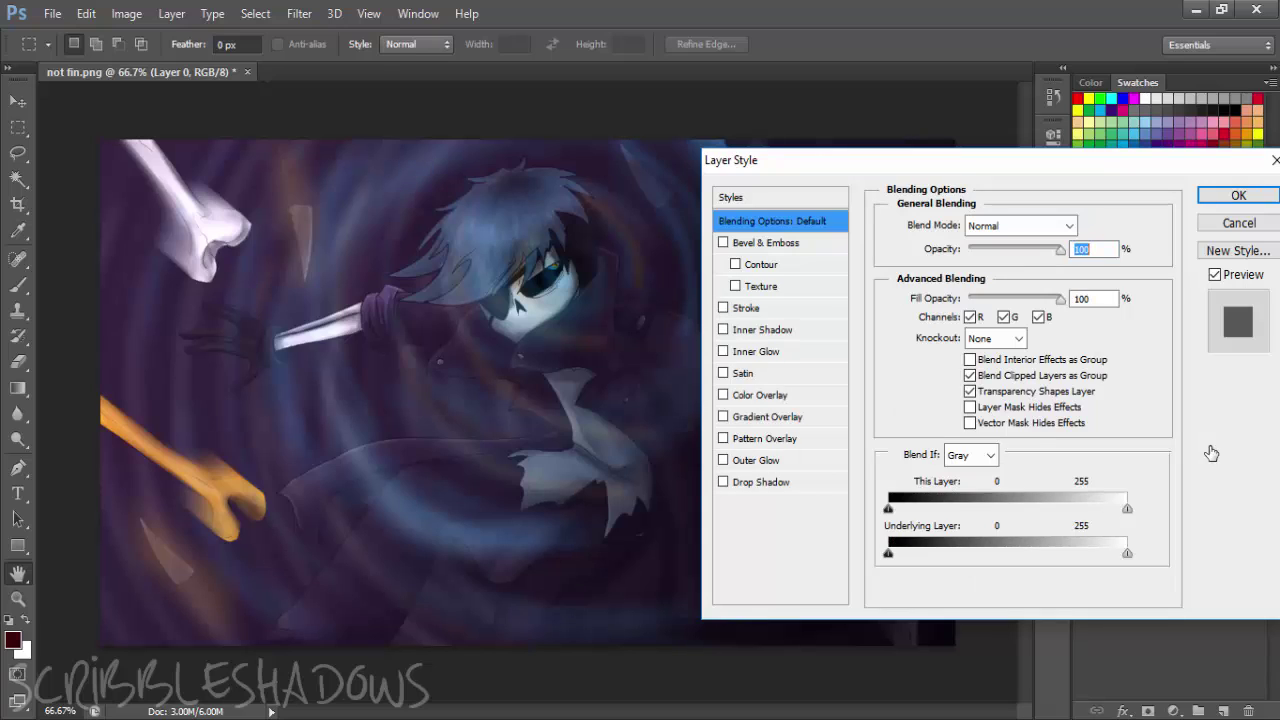
pyautogui.click(970, 317)
pyautogui.click(1004, 317)
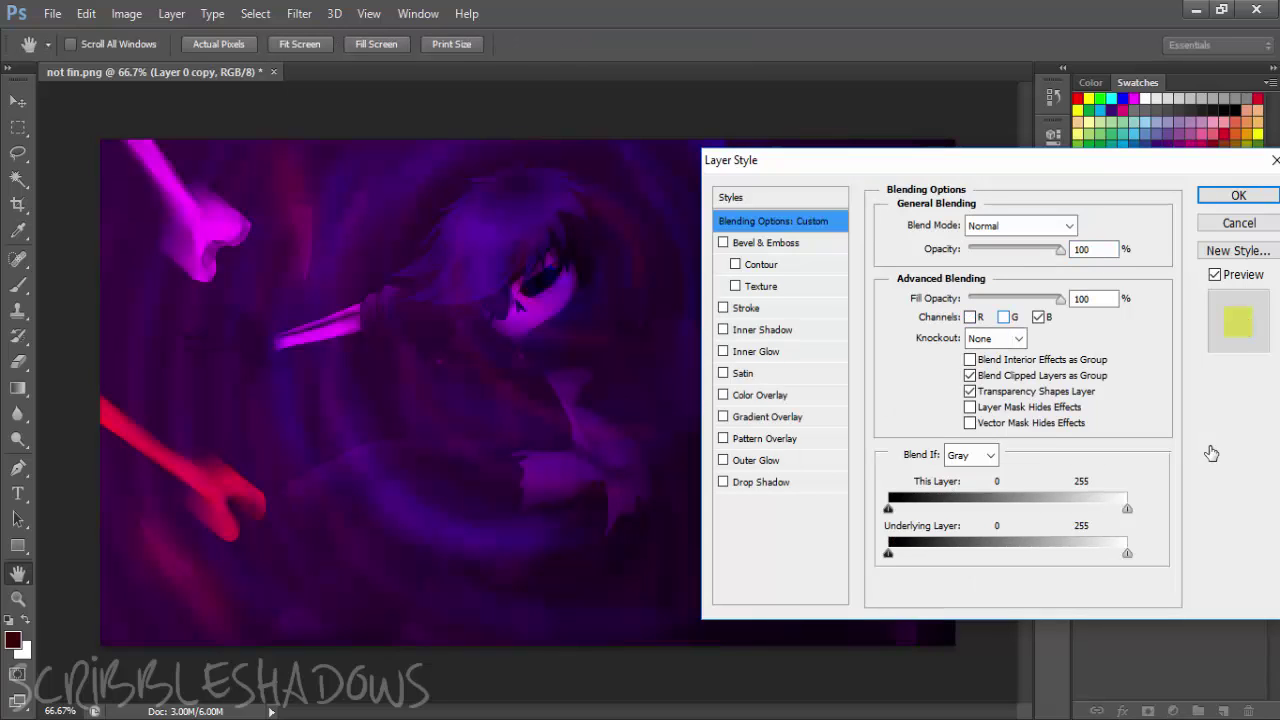
pyautogui.press('space')
pyautogui.press('Tab')
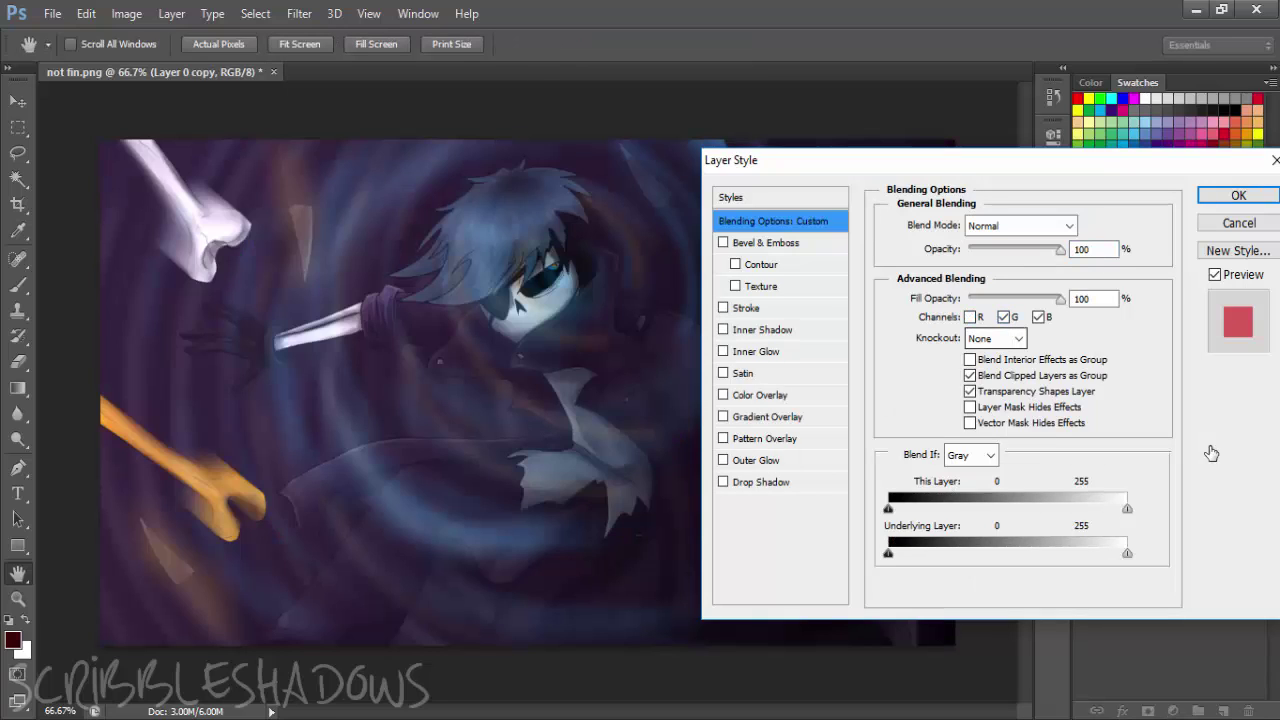
pyautogui.press('Return')
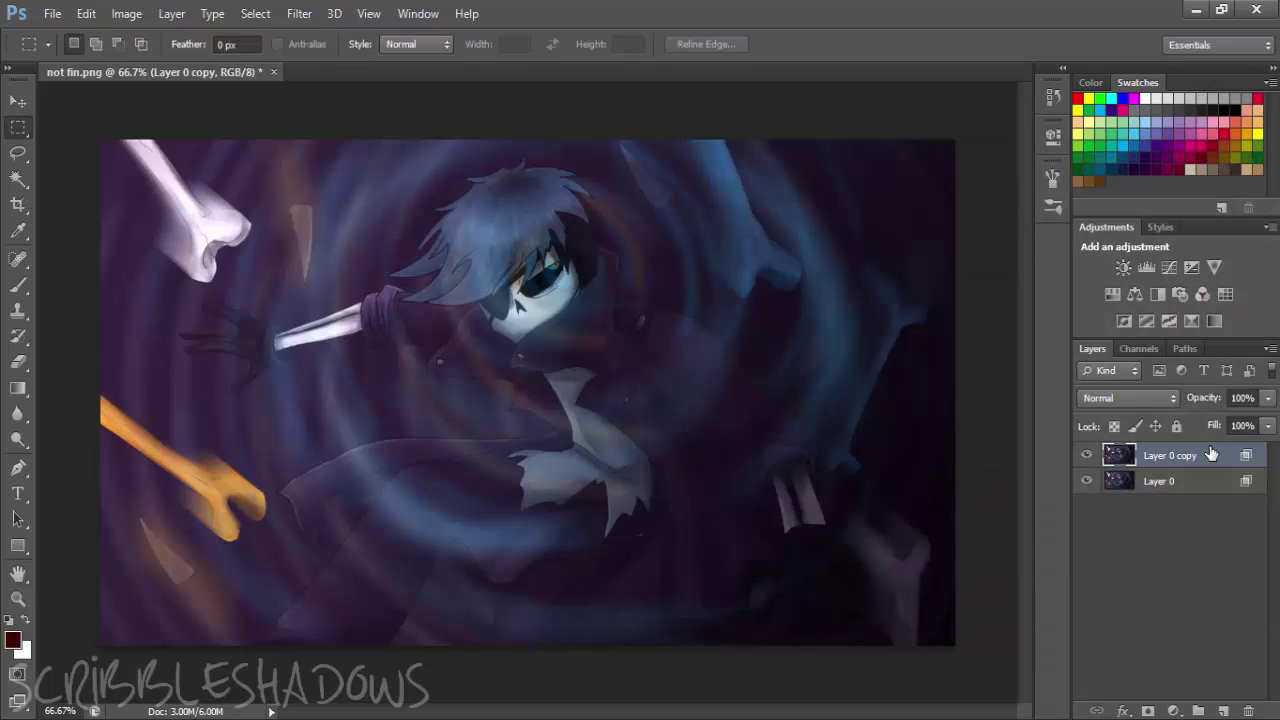
# Nudge Layer 0 copy about 5 pixels to the left with the Move tool
pyautogui.press('v')
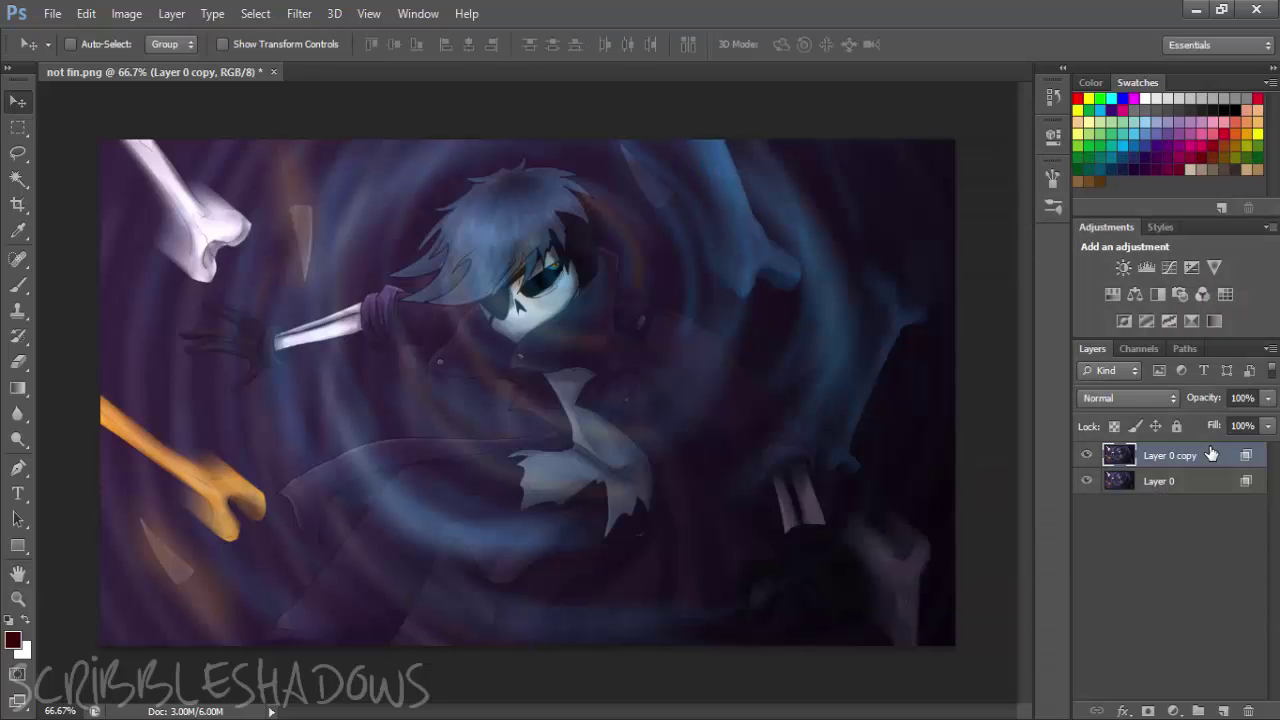
pyautogui.press('Left')
pyautogui.press('Left')
pyautogui.press('Left')
pyautogui.press('Left')
pyautogui.press('Left')
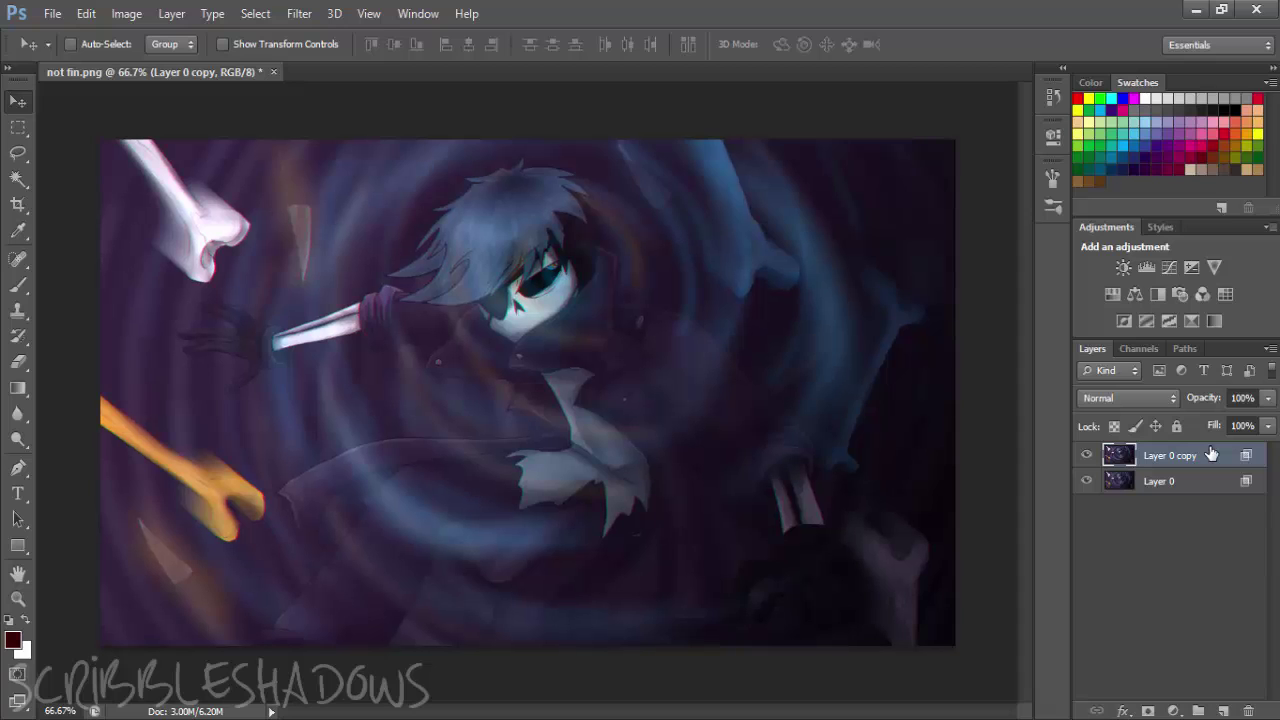
# Nudge the original Layer 0 about 5 pixels to the right to widen the red and cyan colour fringes
pyautogui.hotkey('alt', '[')
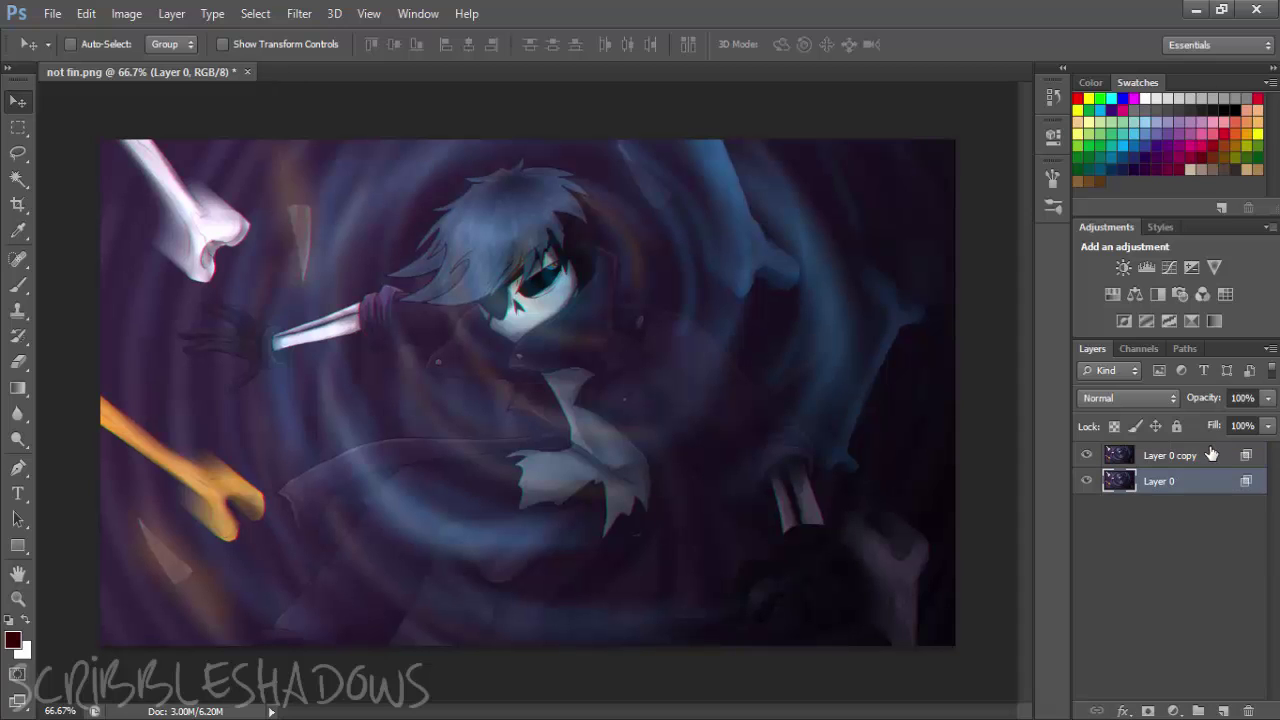
pyautogui.press('Right')
pyautogui.press('Right')
pyautogui.press('Right')
pyautogui.press('Right')
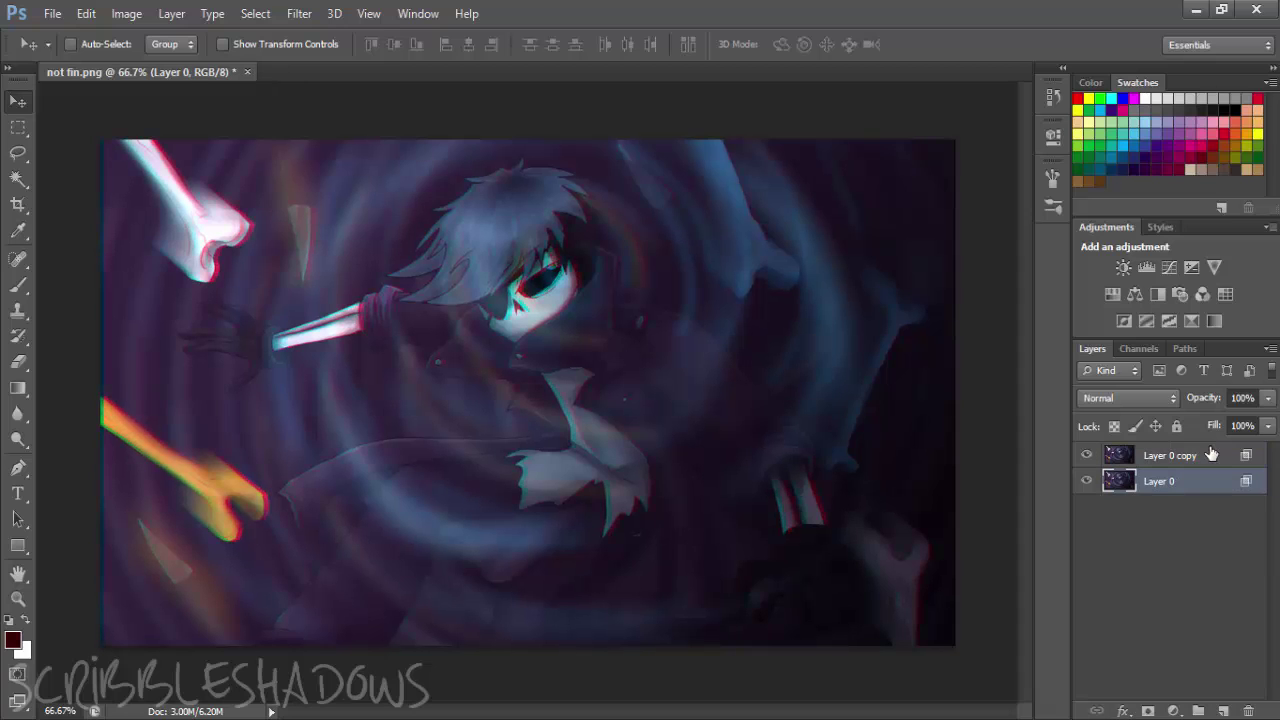
pyautogui.press('Right')
pyautogui.hotkey('alt', ']')
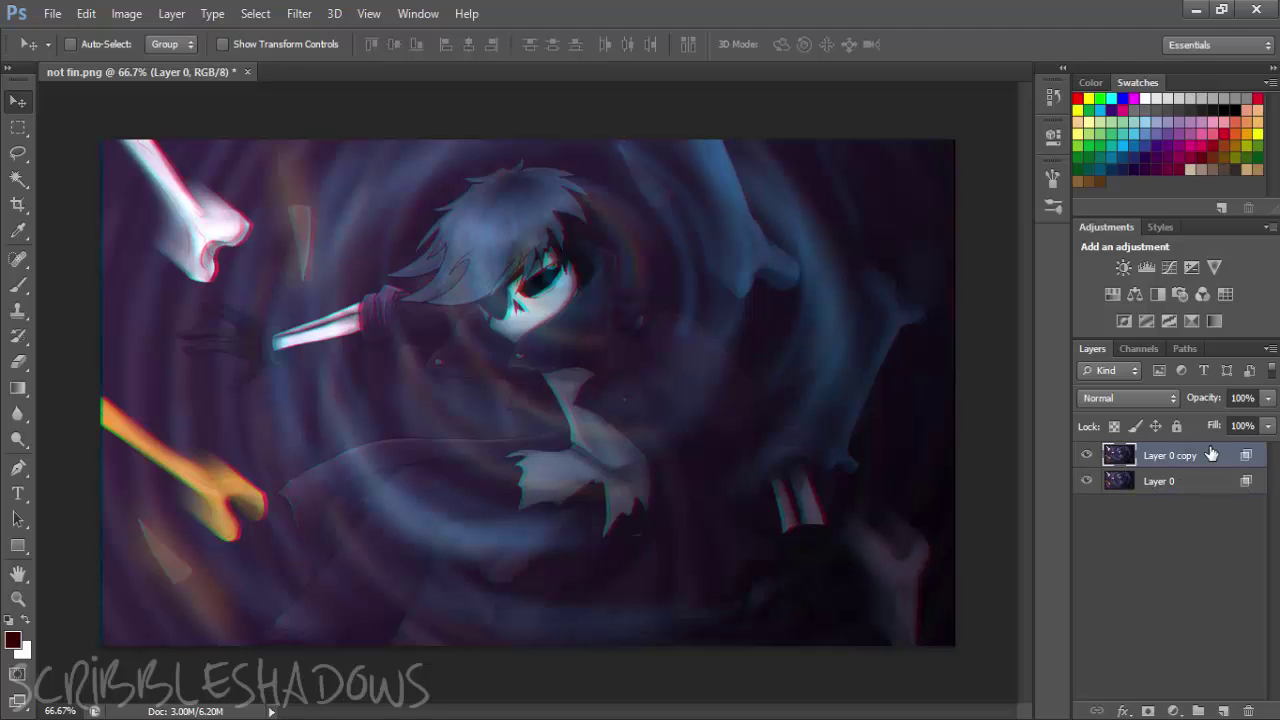
# Add a new layer directly above Layer 0 and set its blend mode to Multiply
pyautogui.hotkey('alt', '[')
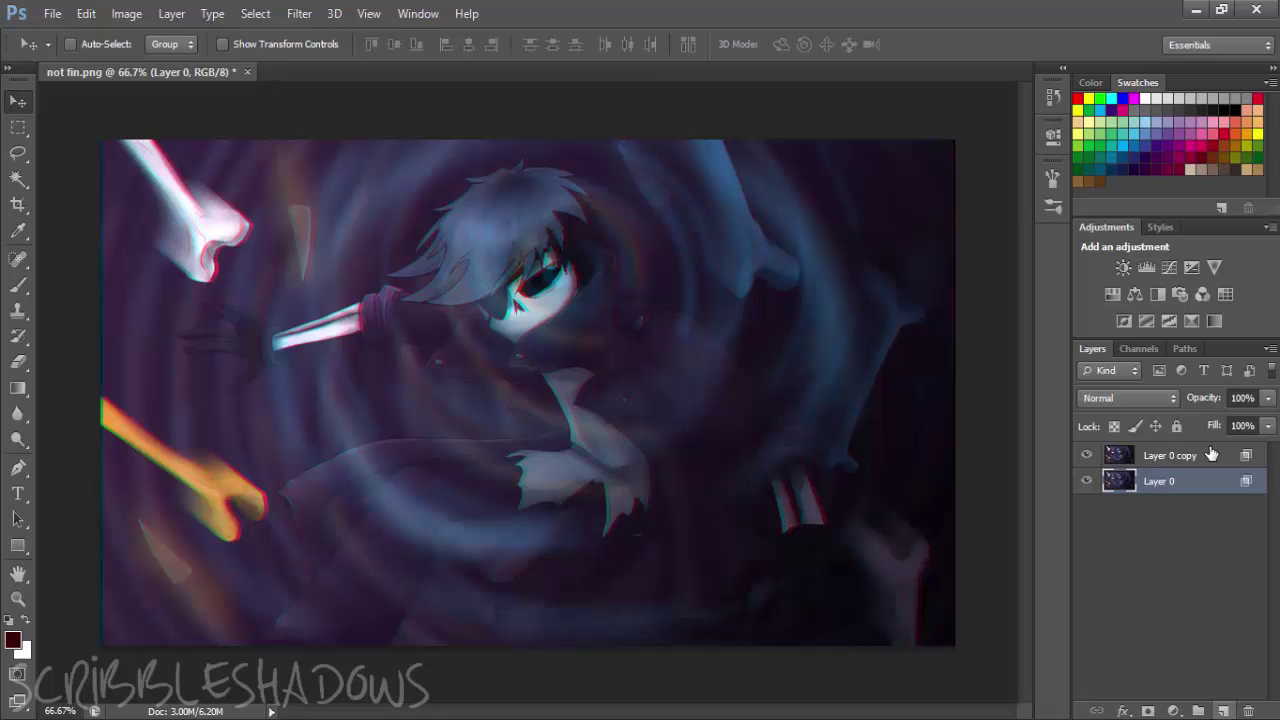
pyautogui.hotkey('ctrl', 'shift', 'alt', 'n')
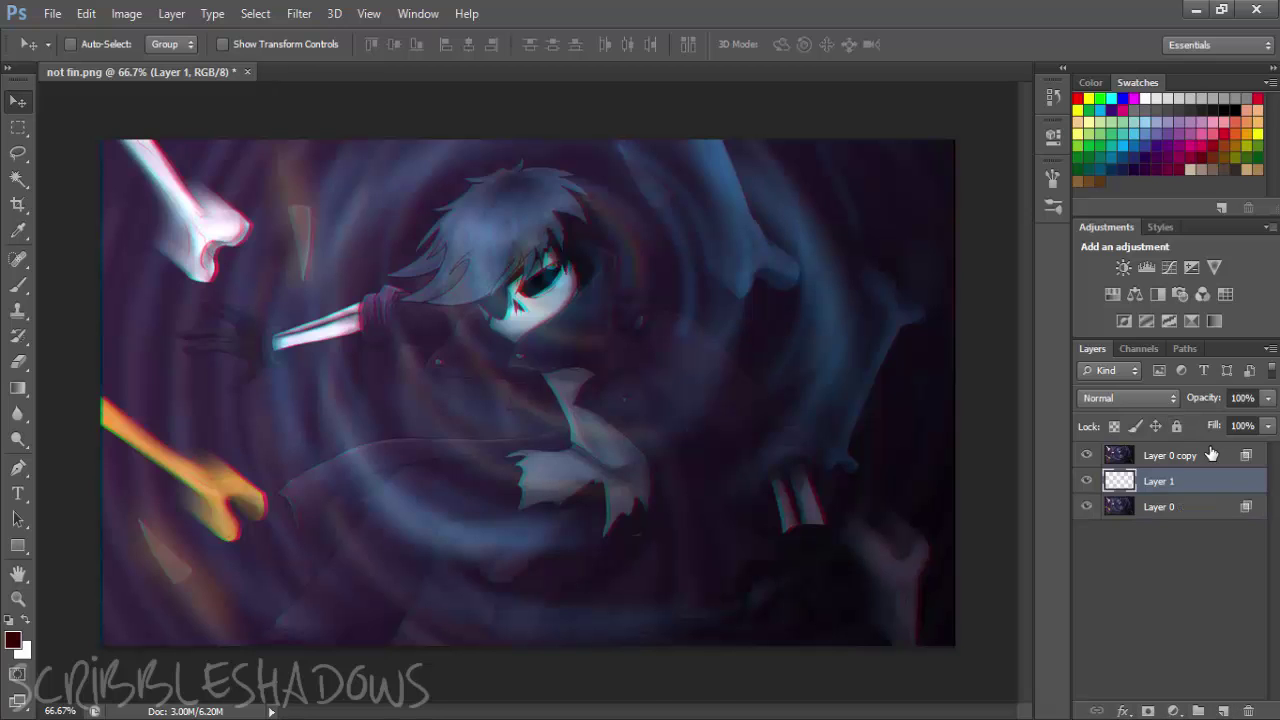
pyautogui.click(1128, 398)
pyautogui.click(1094, 73)
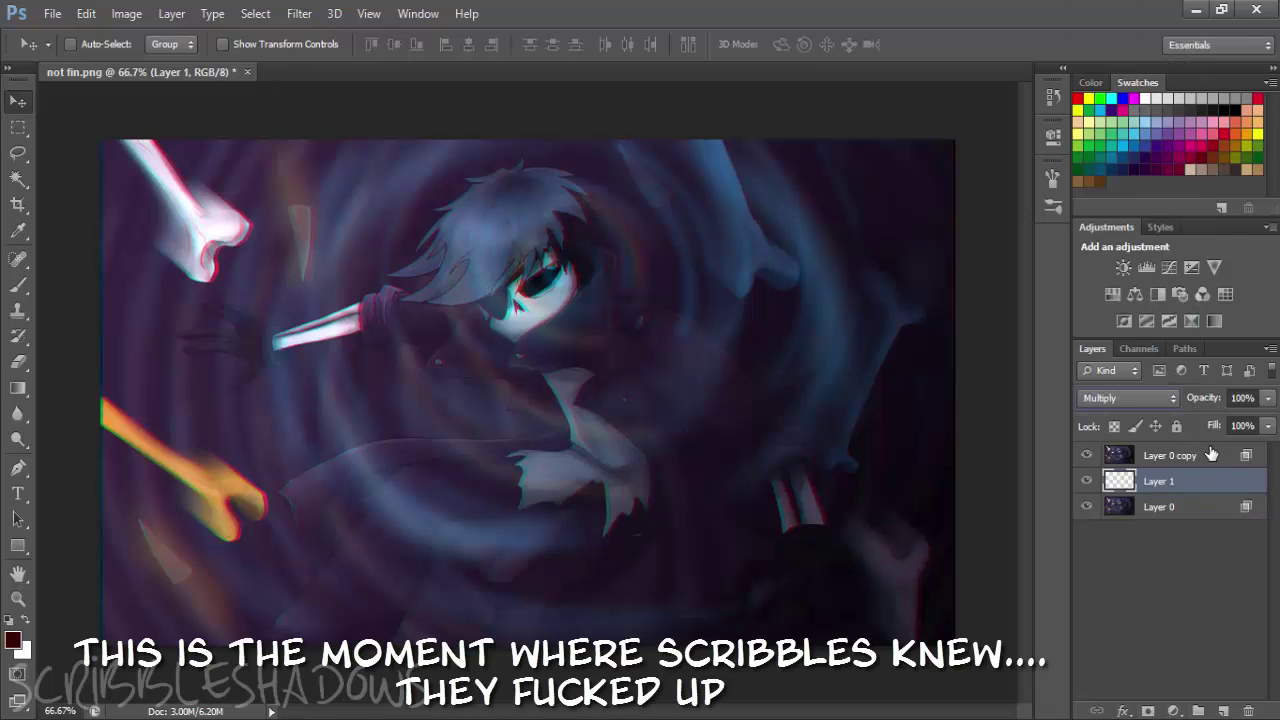
# Shade around the eye on Layer 1 with a dark grey size 20 brush, and move the layer above Layer 0 copy
pyautogui.press('d')
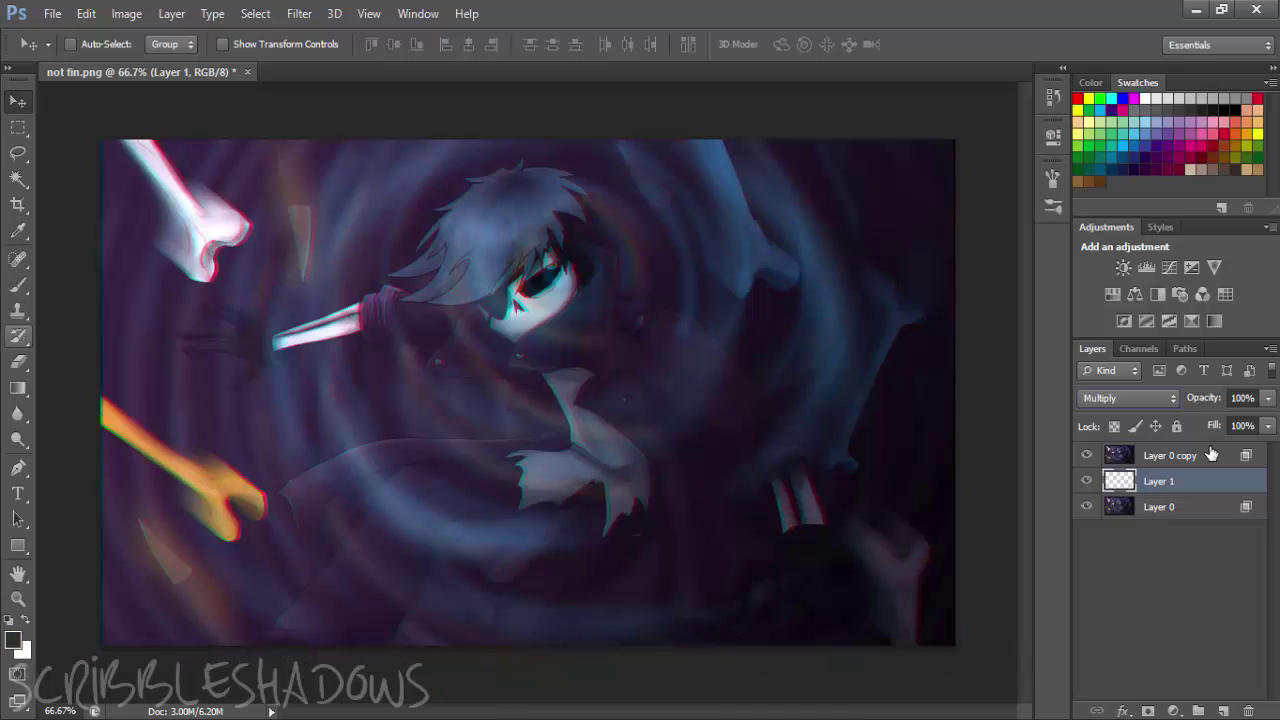
pyautogui.press('b')
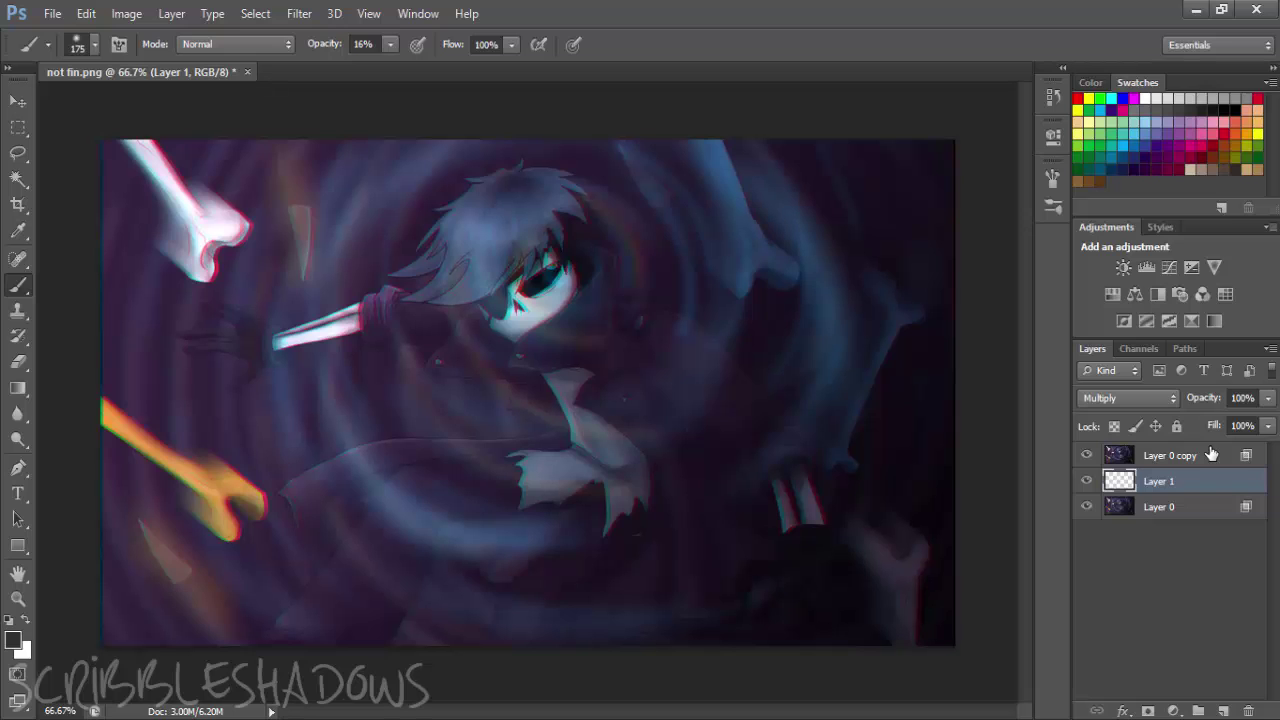
pyautogui.hotkey('ctrl', '+')
pyautogui.hotkey('ctrl', '+')
pyautogui.press('[')
pyautogui.press('[')
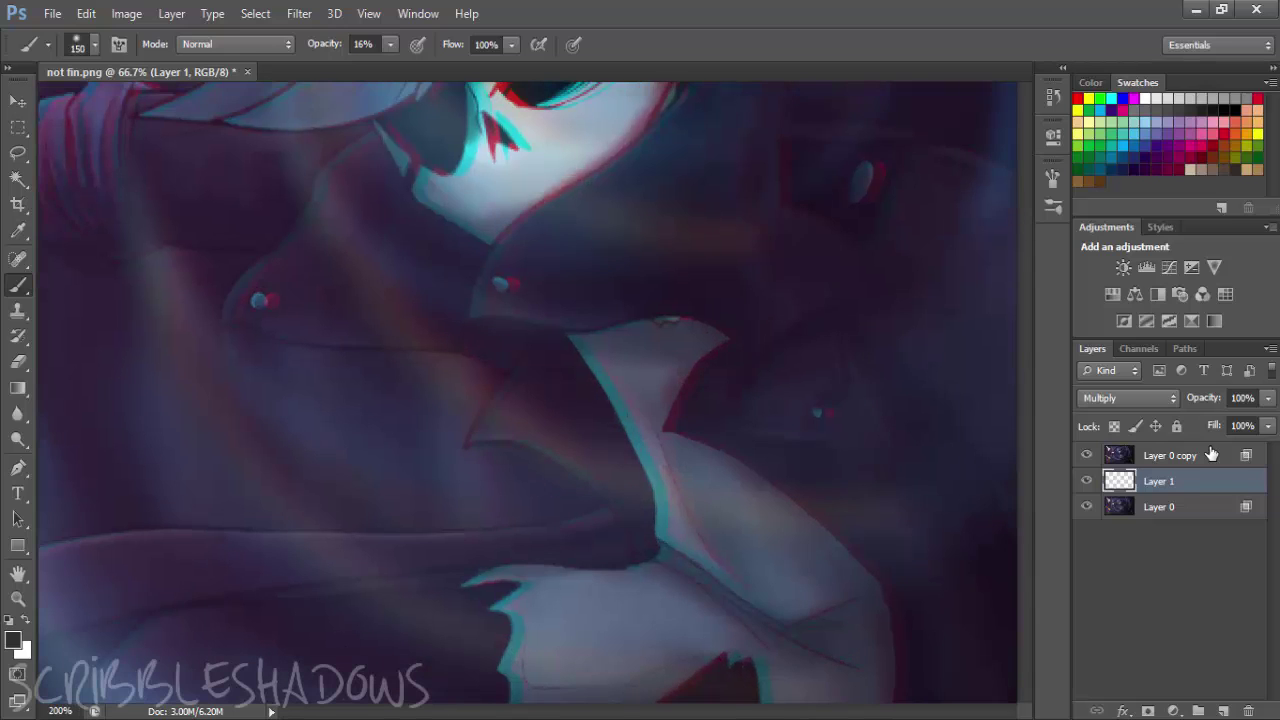
pyautogui.press('[')
pyautogui.press('[')
pyautogui.press('[')
pyautogui.press('[')
pyautogui.press('[')
pyautogui.press('space')
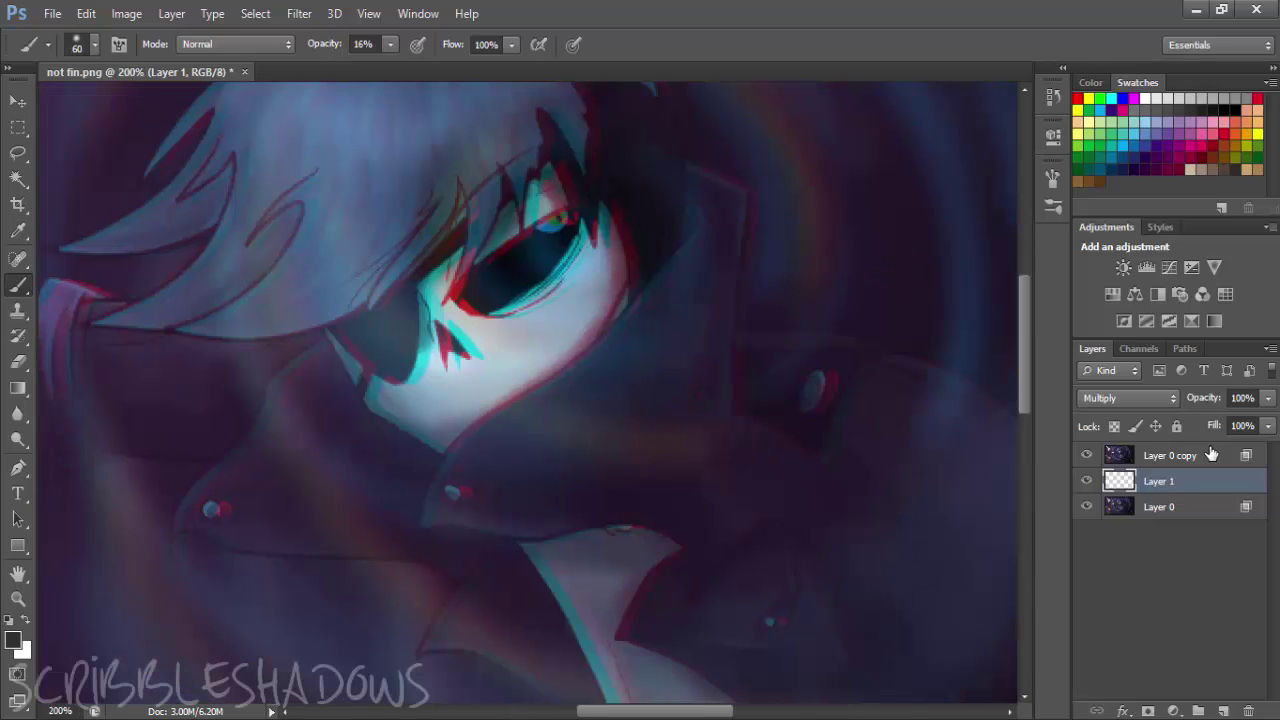
pyautogui.press('[')
pyautogui.press('[')
pyautogui.hotkey('ctrl', ']')
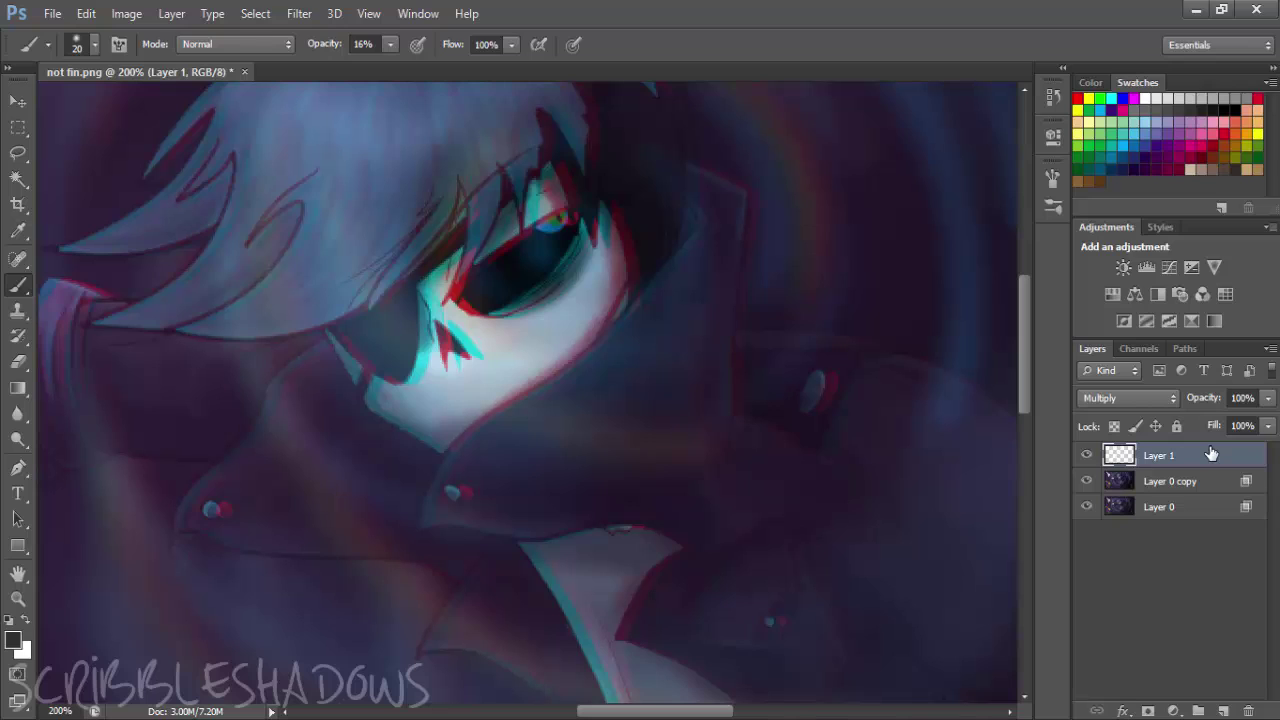
# Set the Brush's foreground colour to the dark red 3e0101
pyautogui.press('d')
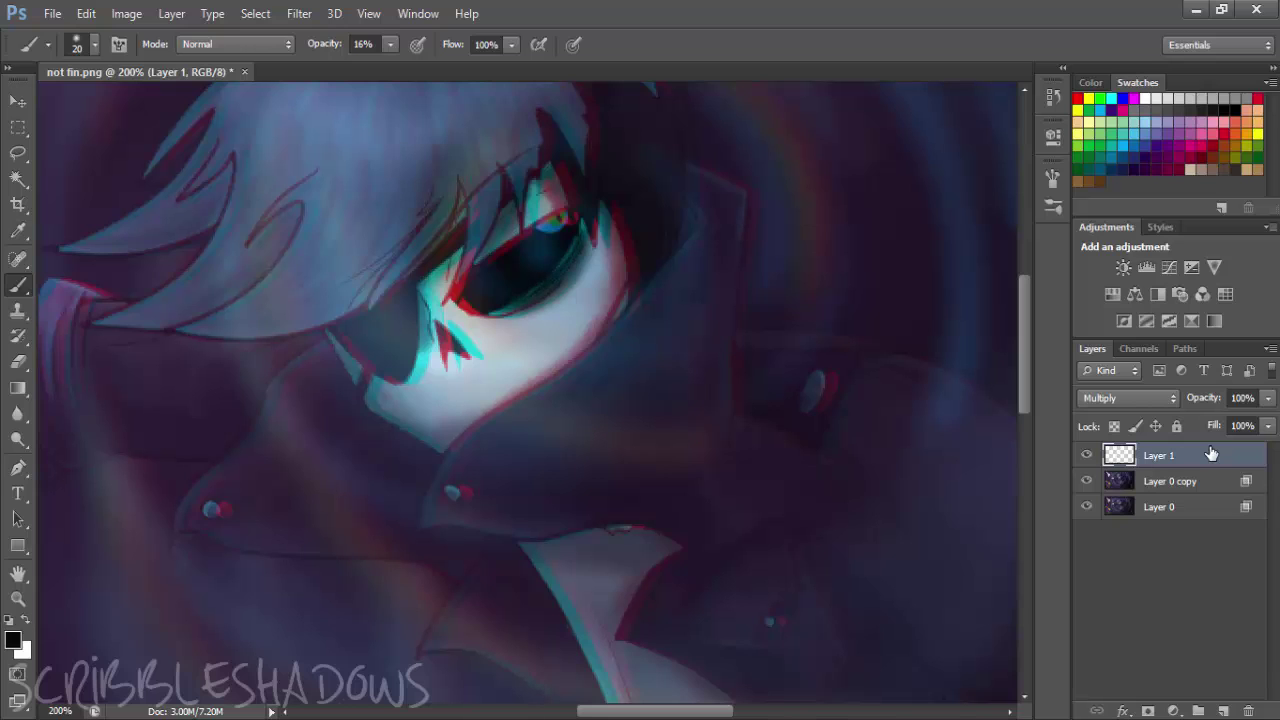
pyautogui.press('n')
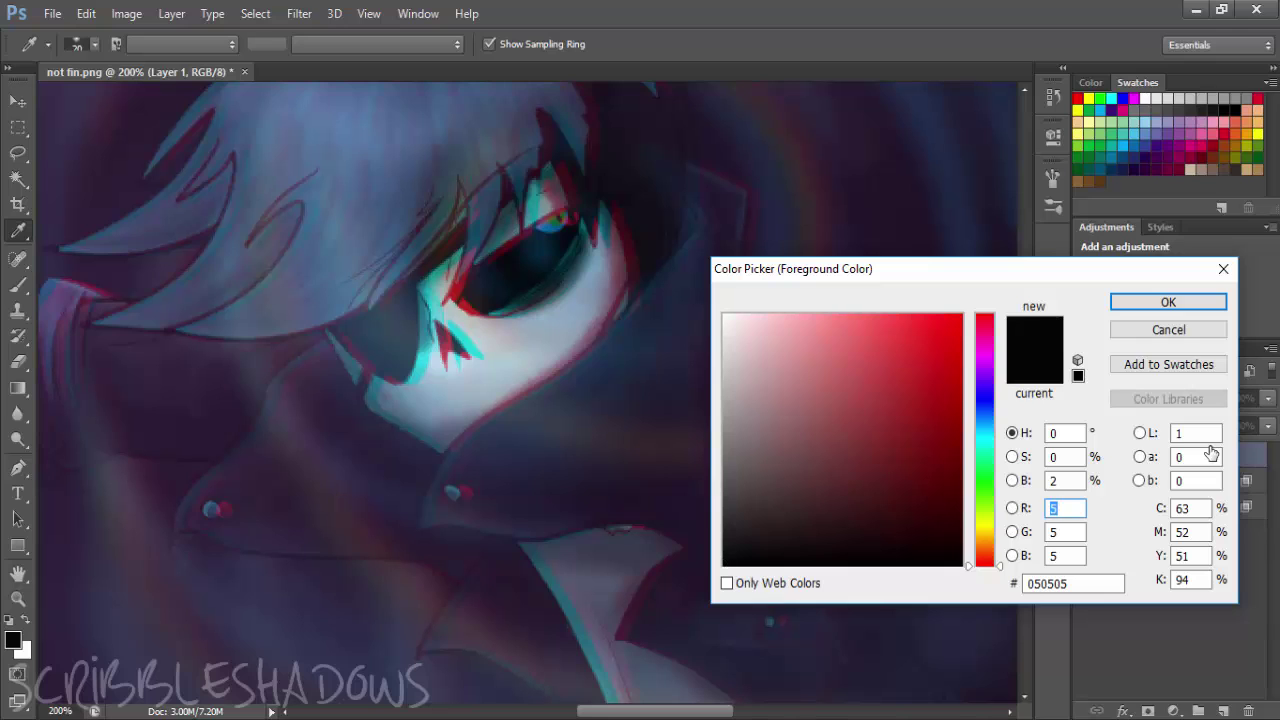
pyautogui.click(951, 515)
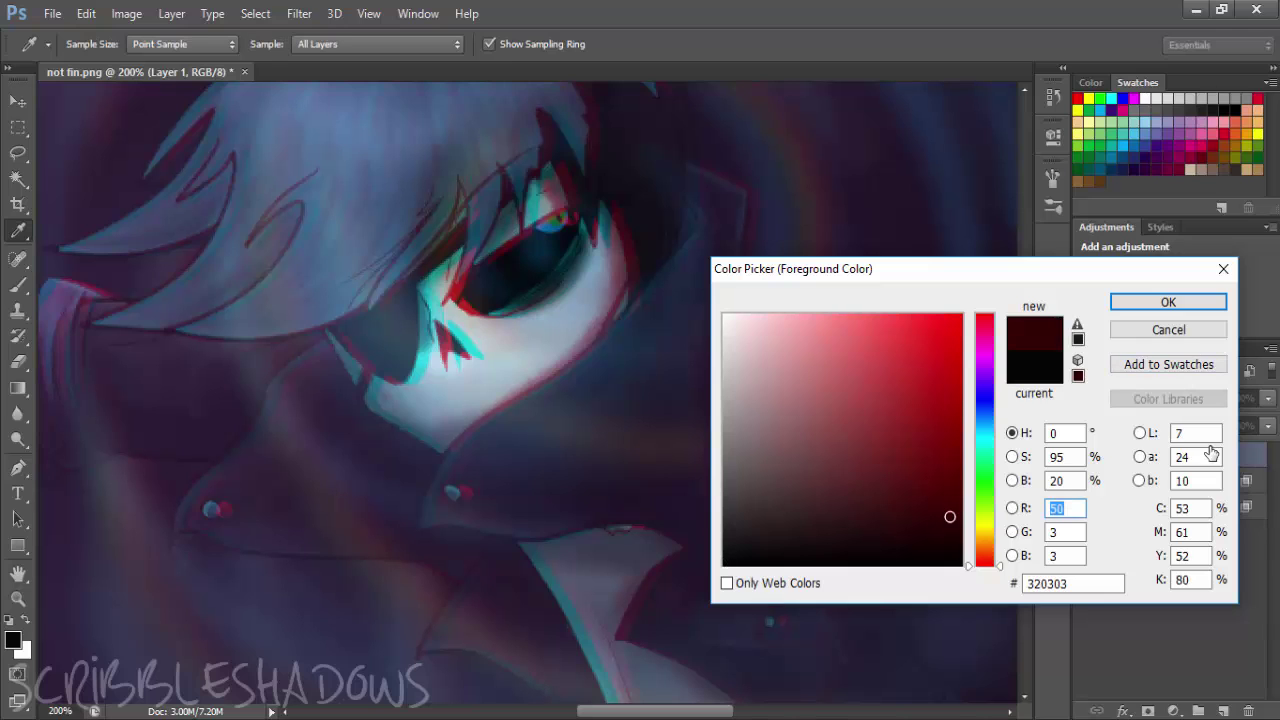
pyautogui.moveTo(950, 517)
pyautogui.mouseDown()
pyautogui.moveTo(914, 491)
pyautogui.moveTo(957, 505)
pyautogui.mouseUp()
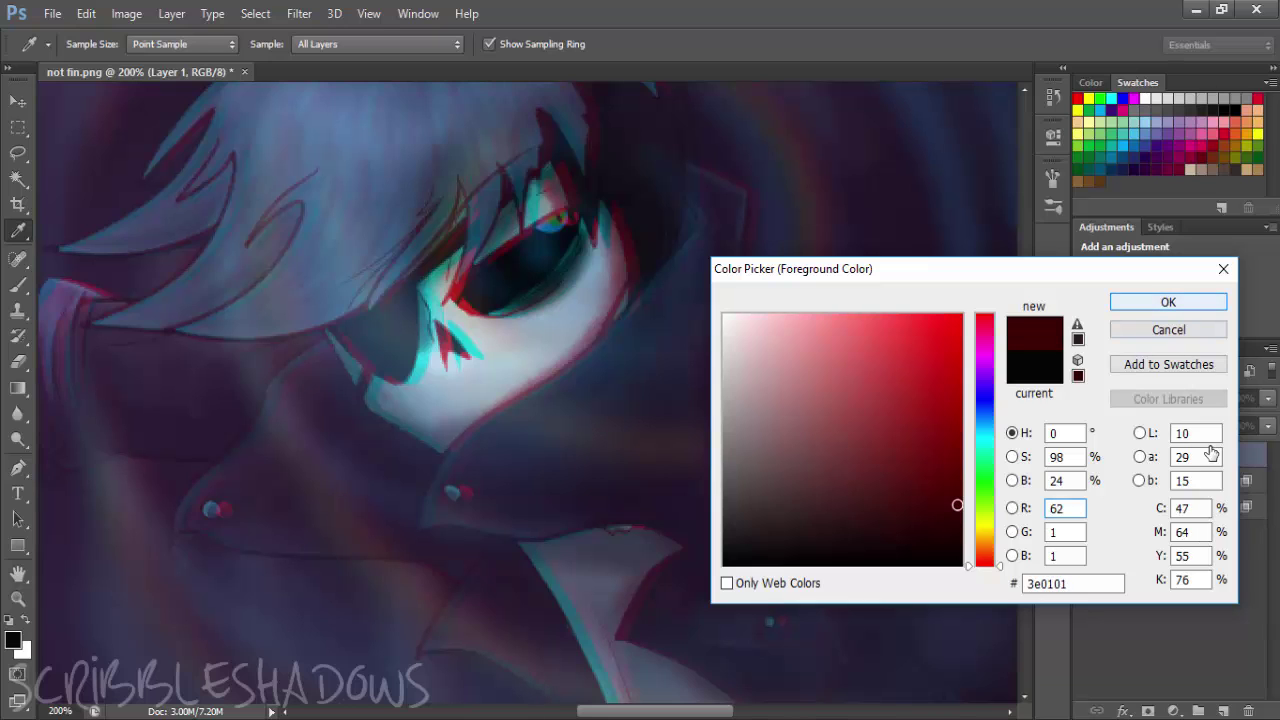
pyautogui.press('Return')
pyautogui.press('b')
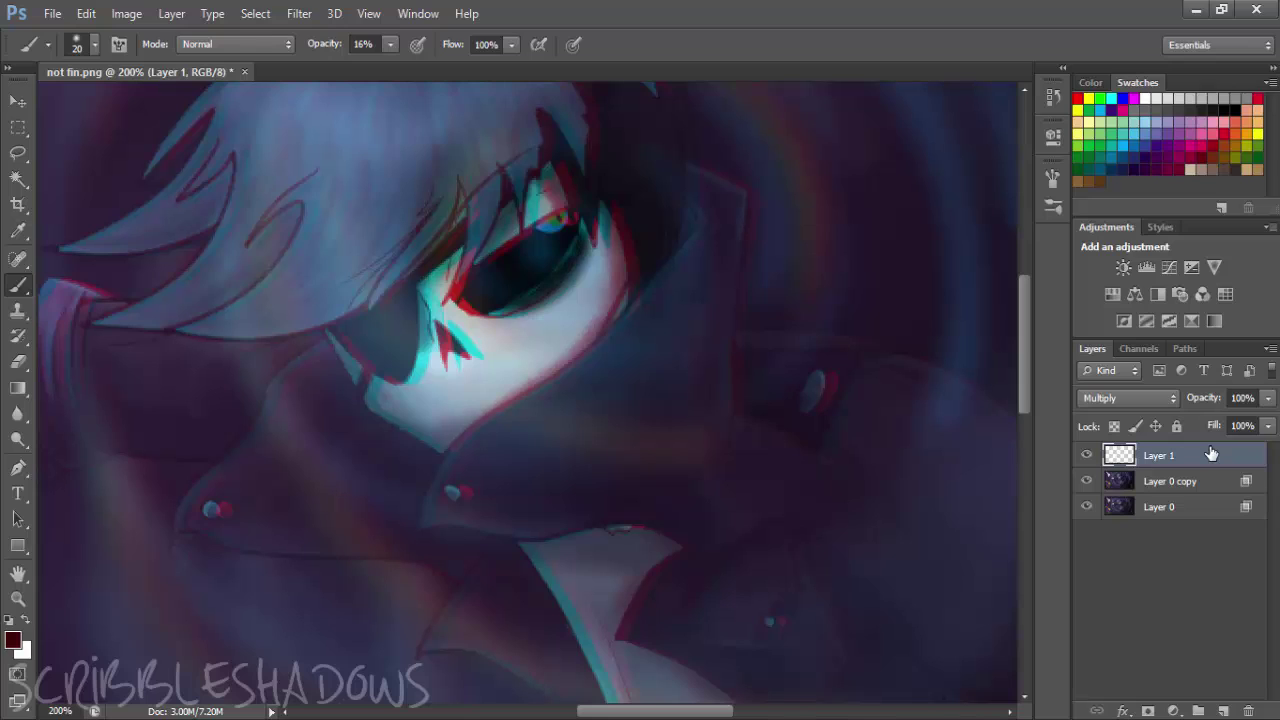
# Draw a thin black crack on the skull's cheekbone beside the eye on Layer 0 copy with a size 2 brush
pyautogui.moveTo(585, 259); pyautogui.dragTo(585, 279)
pyautogui.press('[')
pyautogui.press('[')
pyautogui.press('[')
pyautogui.press('[')
pyautogui.press('[')
pyautogui.press('[')
pyautogui.press('[')
pyautogui.press('[')
pyautogui.hotkey('ctrl', '=')
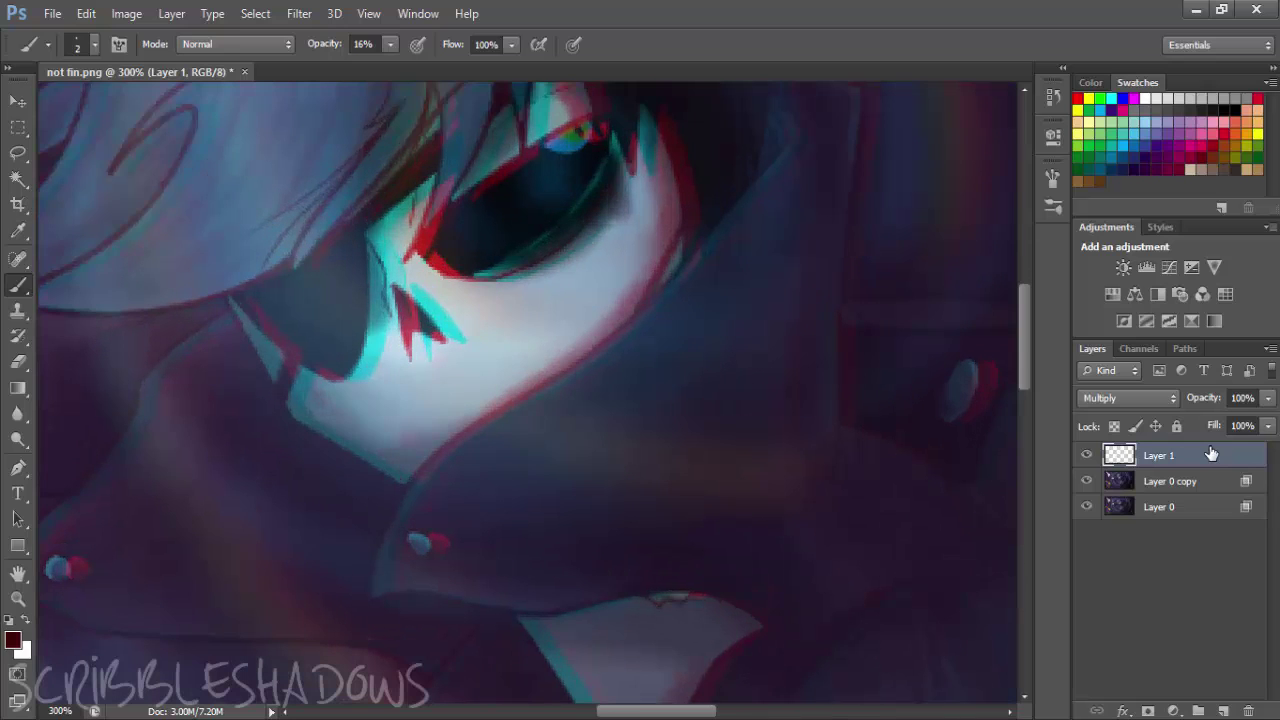
pyautogui.hotkey('alt', '[')
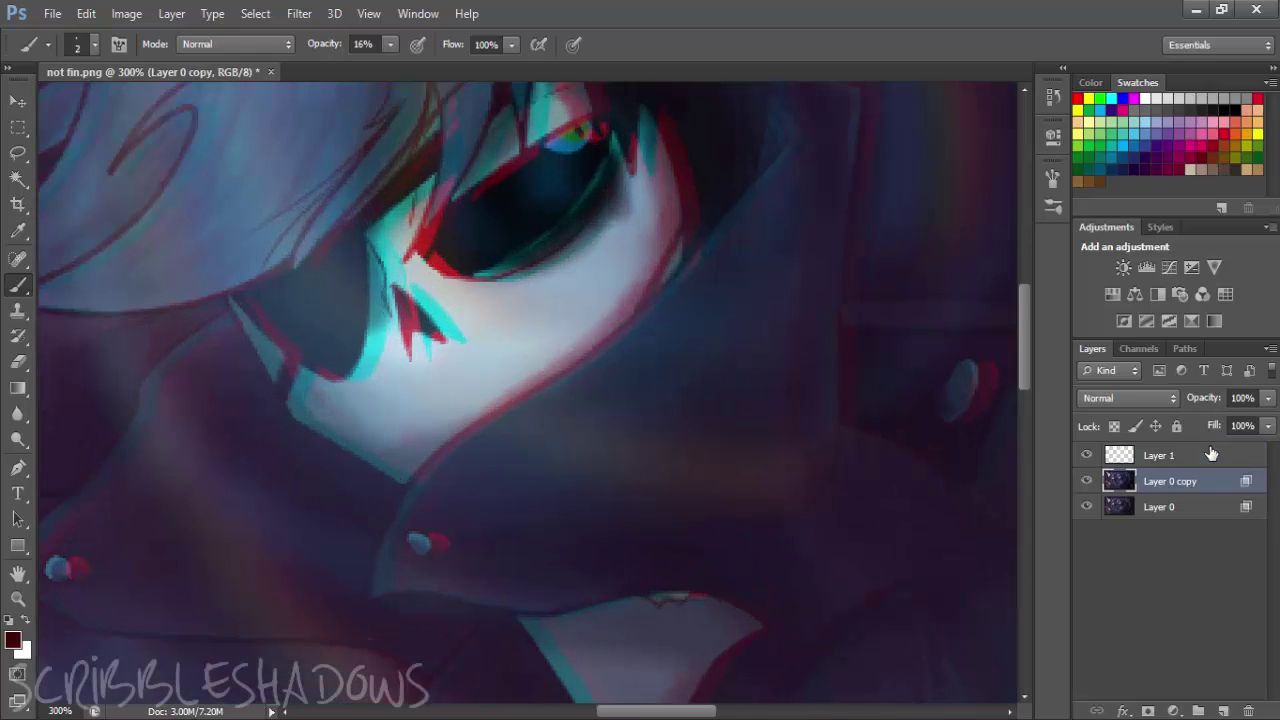
pyautogui.press('d')
pyautogui.moveTo(622, 230); pyautogui.dragTo(638, 263)
# Compare the red Layer 0 and the cyan Layer 0 copy around the face by isolating each in turn
pyautogui.hotkey('alt', '[')
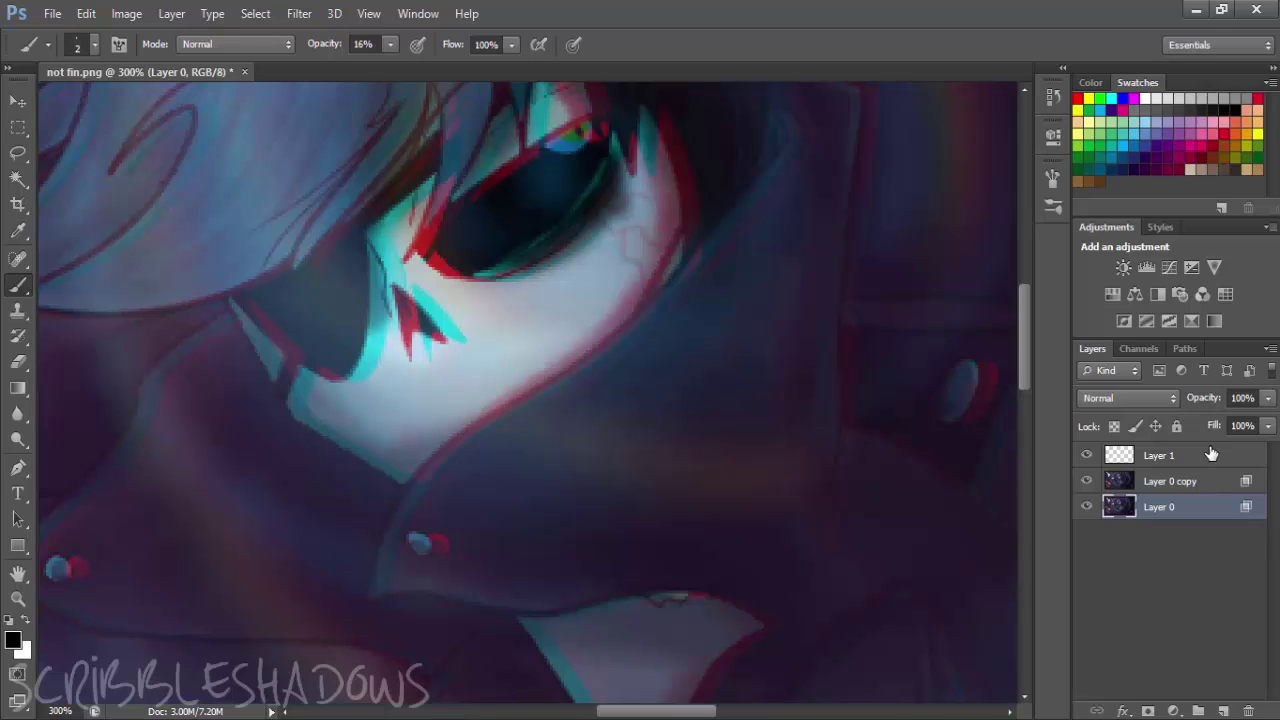
pyautogui.click(1087, 481)
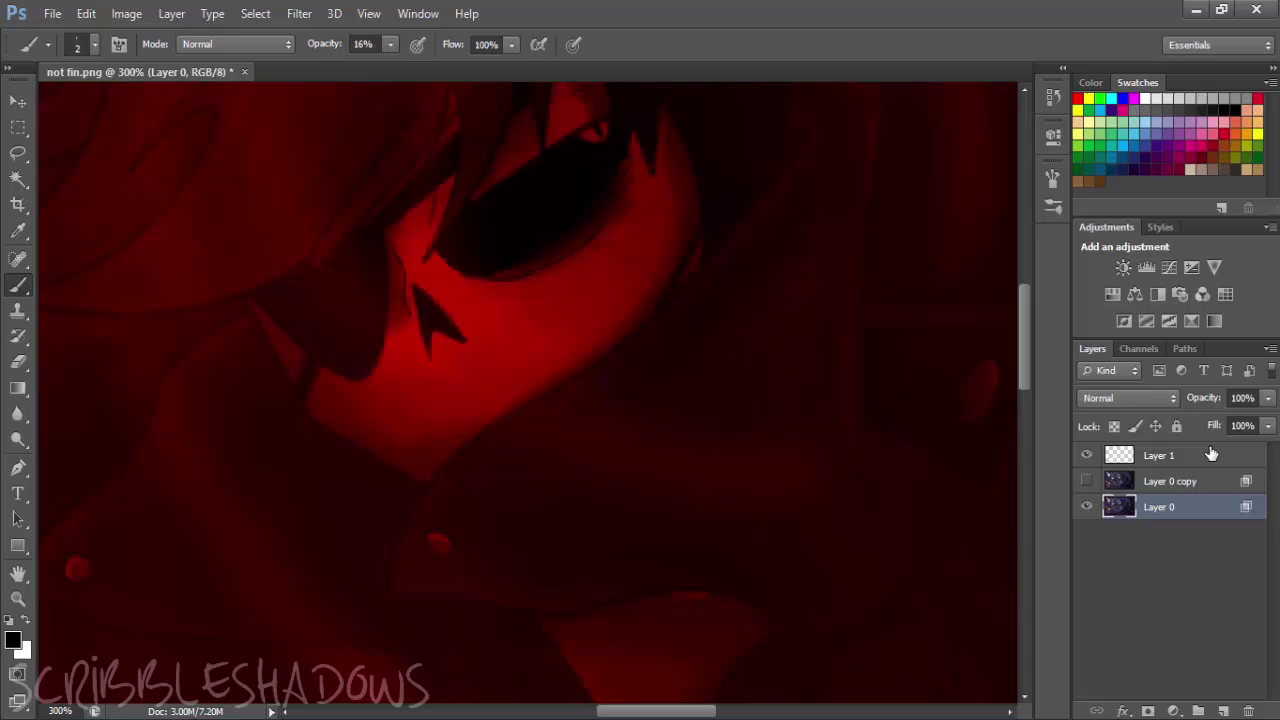
pyautogui.click(1087, 481)
pyautogui.click(1087, 507)
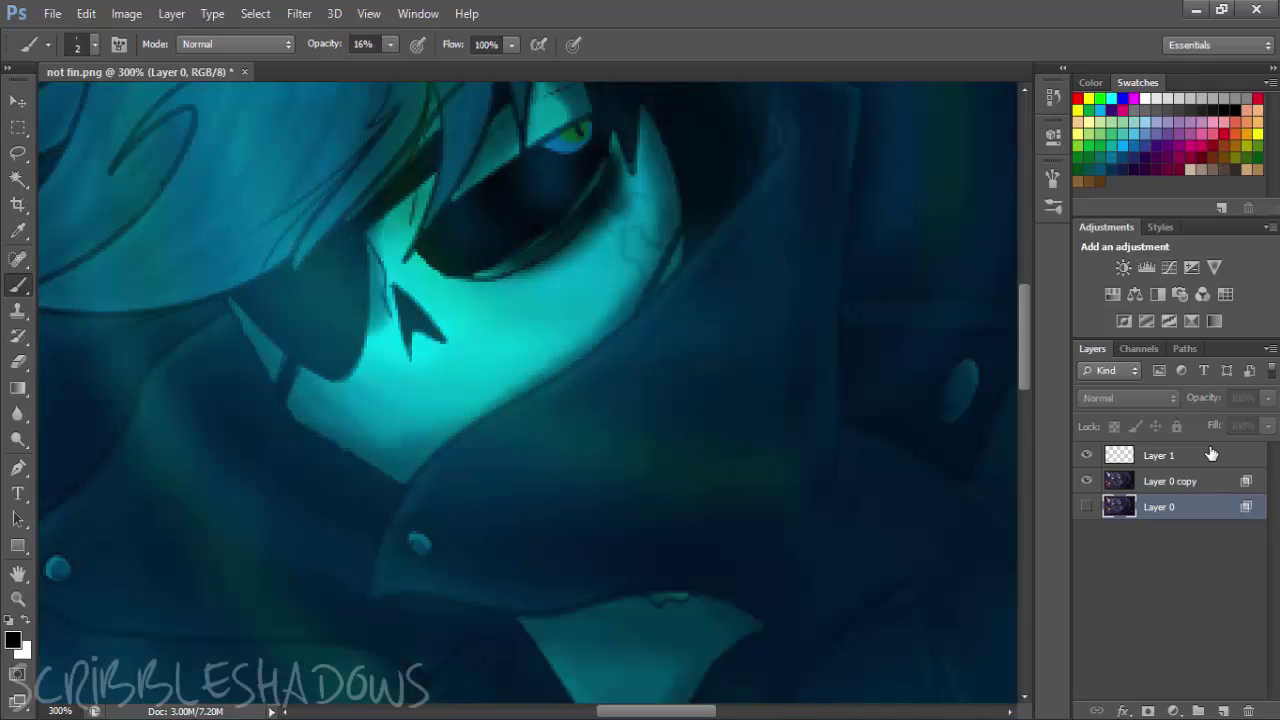
pyautogui.click(1087, 507)
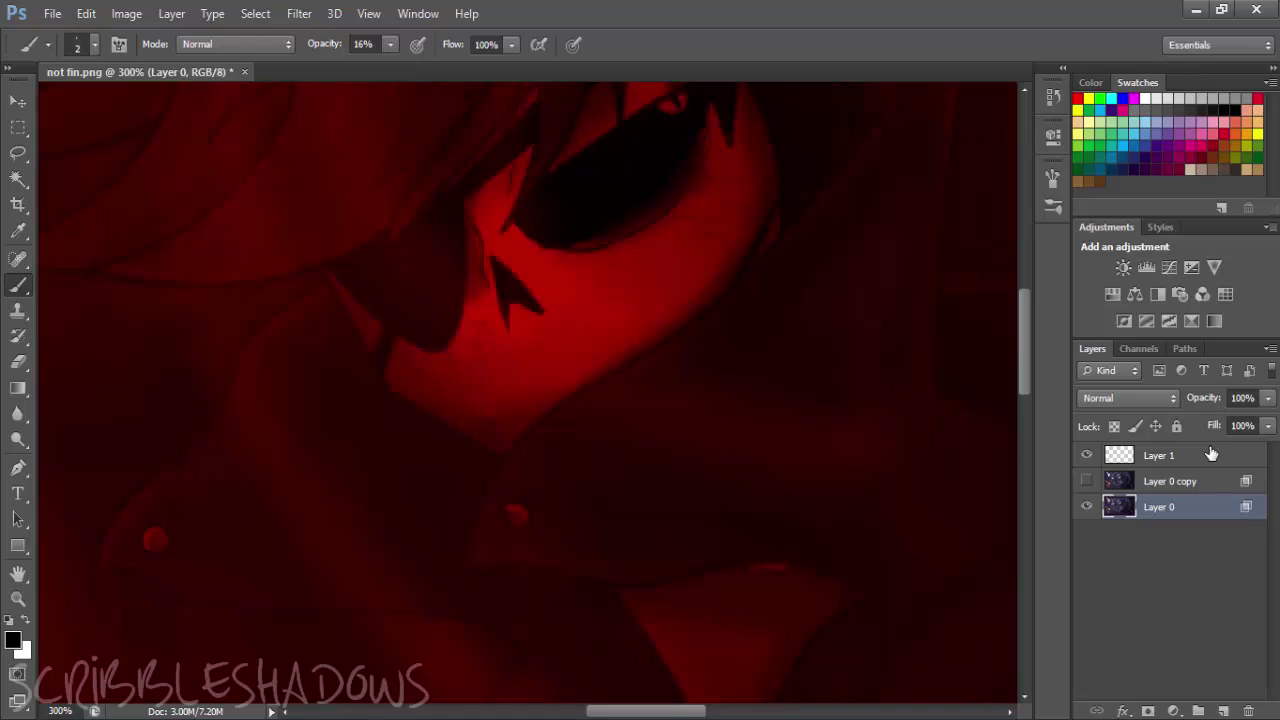
# Isolate Layer 0 copy and draw black cracks along the jaw and beside the eye with a size 4 brush
pyautogui.click(1190, 481)
pyautogui.click(1087, 481)
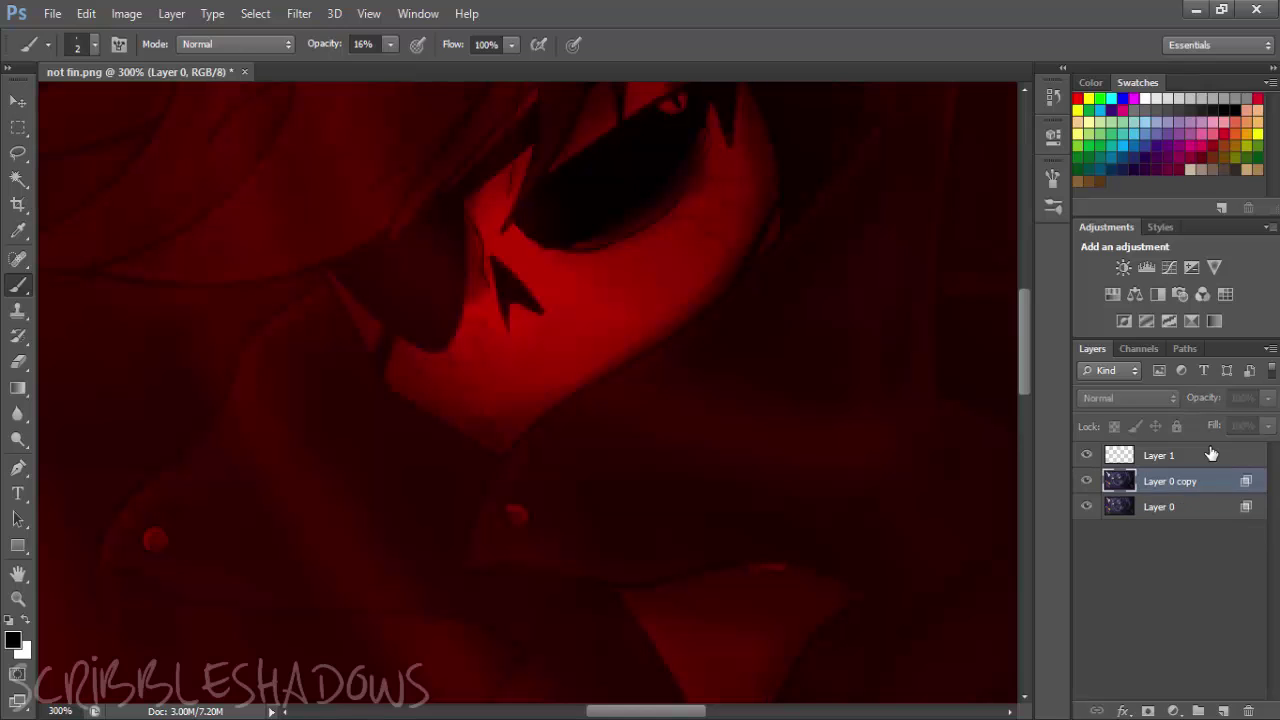
pyautogui.click(1087, 507)
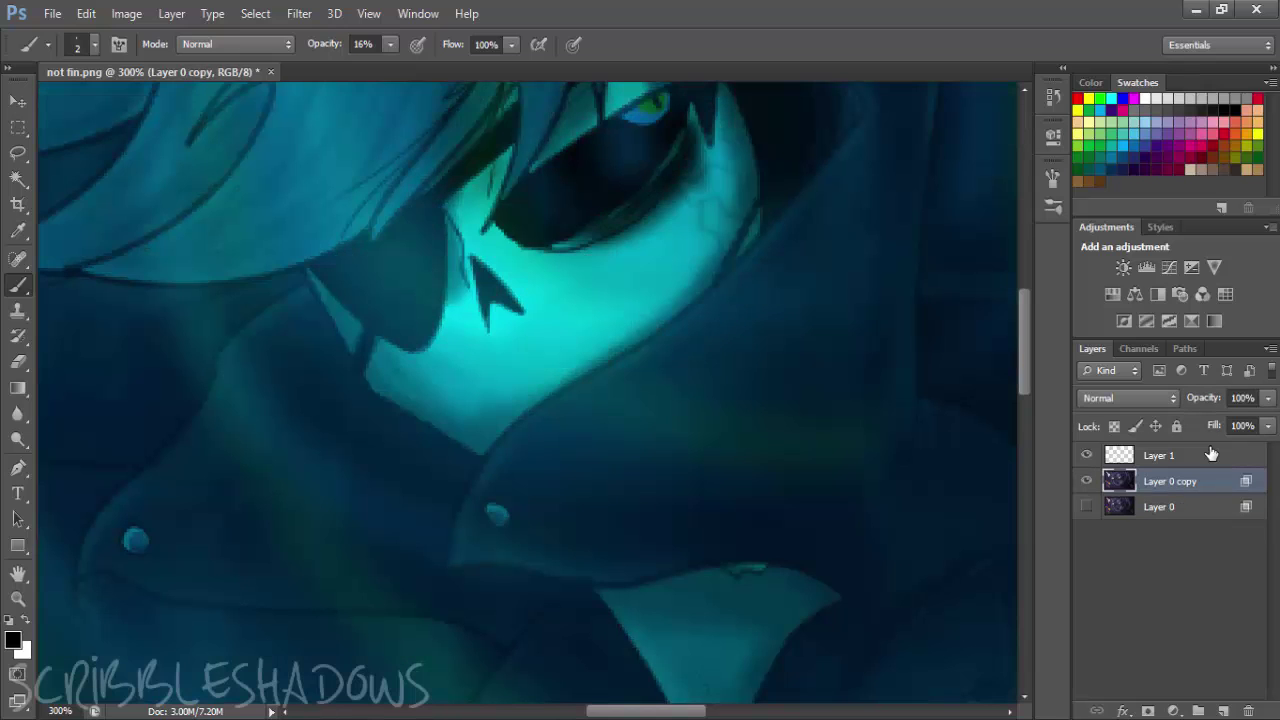
pyautogui.moveTo(426, 348); pyautogui.dragTo(455, 414)
pyautogui.moveTo(434, 330)
pyautogui.mouseDown()
pyautogui.moveTo(477, 351)
pyautogui.moveTo(448, 335)
pyautogui.moveTo(457, 406)
pyautogui.mouseUp()
pyautogui.hotkey('ctrl', 'z')
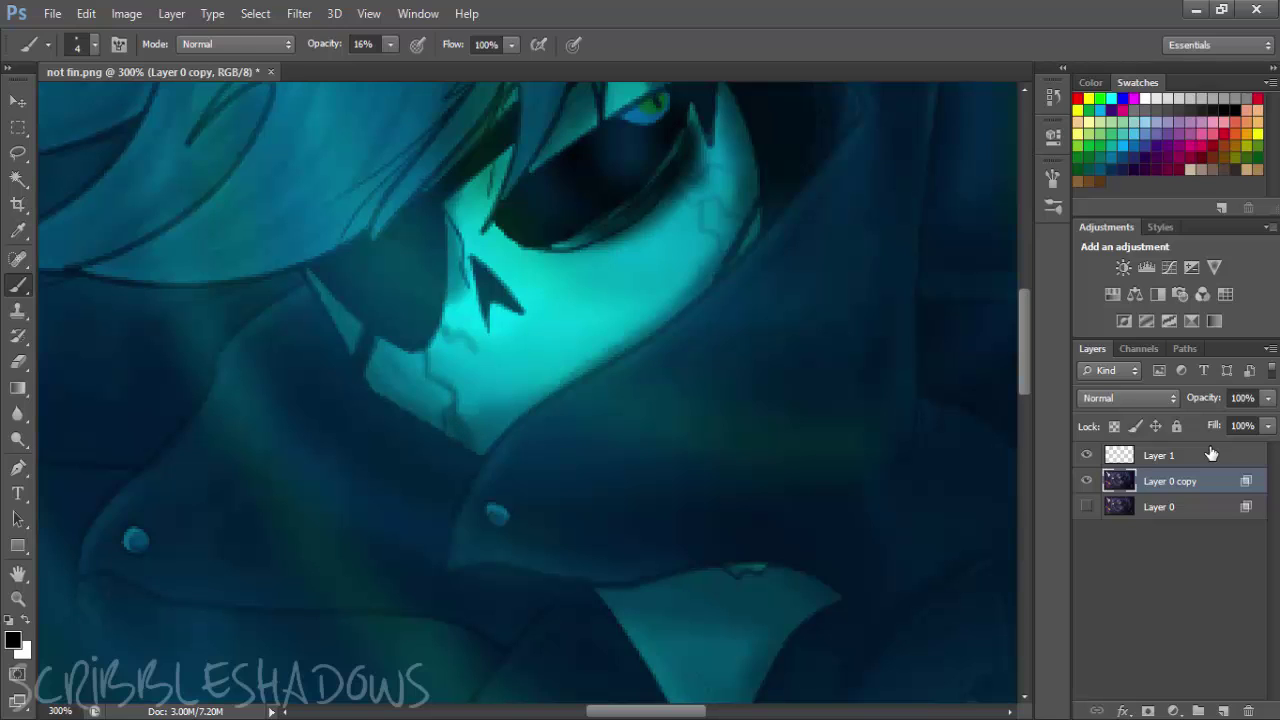
pyautogui.moveTo(443, 326)
pyautogui.mouseDown()
pyautogui.moveTo(476, 344)
pyautogui.moveTo(464, 338)
pyautogui.mouseUp()
pyautogui.moveTo(684, 195)
pyautogui.mouseDown()
pyautogui.moveTo(730, 214)
pyautogui.moveTo(704, 217)
pyautogui.moveTo(721, 234)
pyautogui.mouseUp()
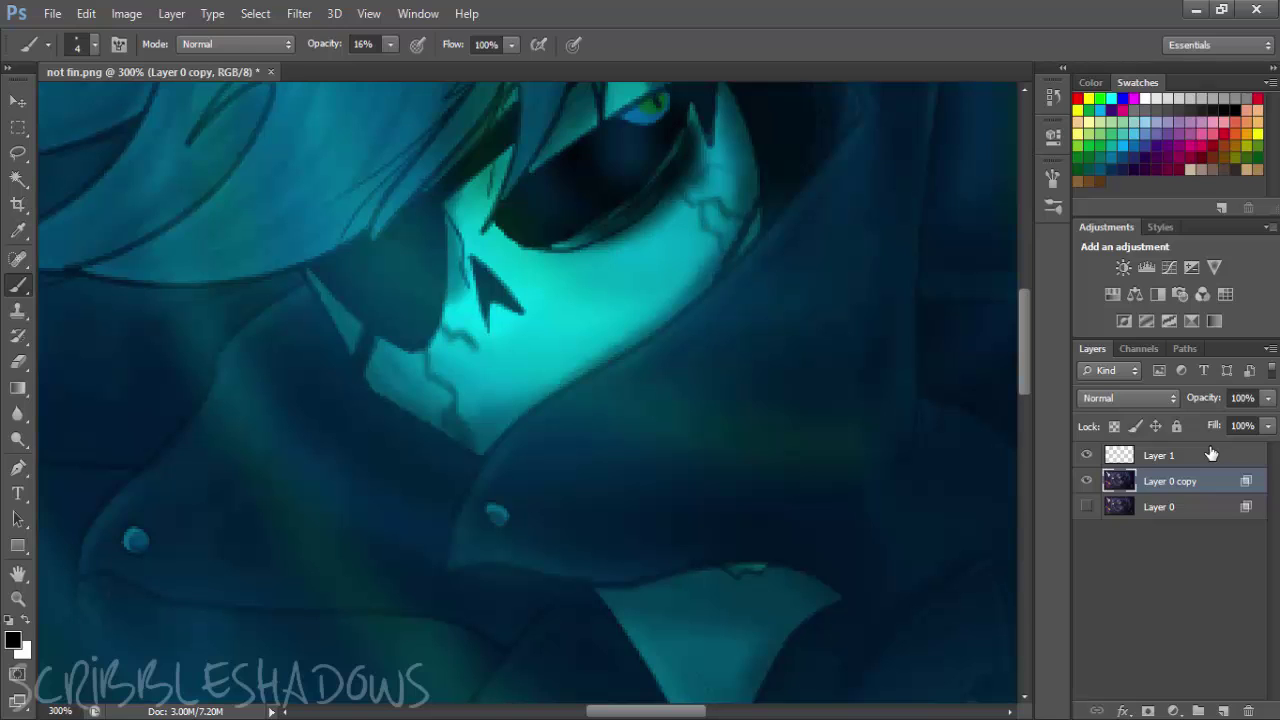
pyautogui.moveTo(711, 172); pyautogui.dragTo(735, 164)
# Isolate Layer 0 and add matching black cracks to the jaw and beside the eye
pyautogui.click(1086, 507)
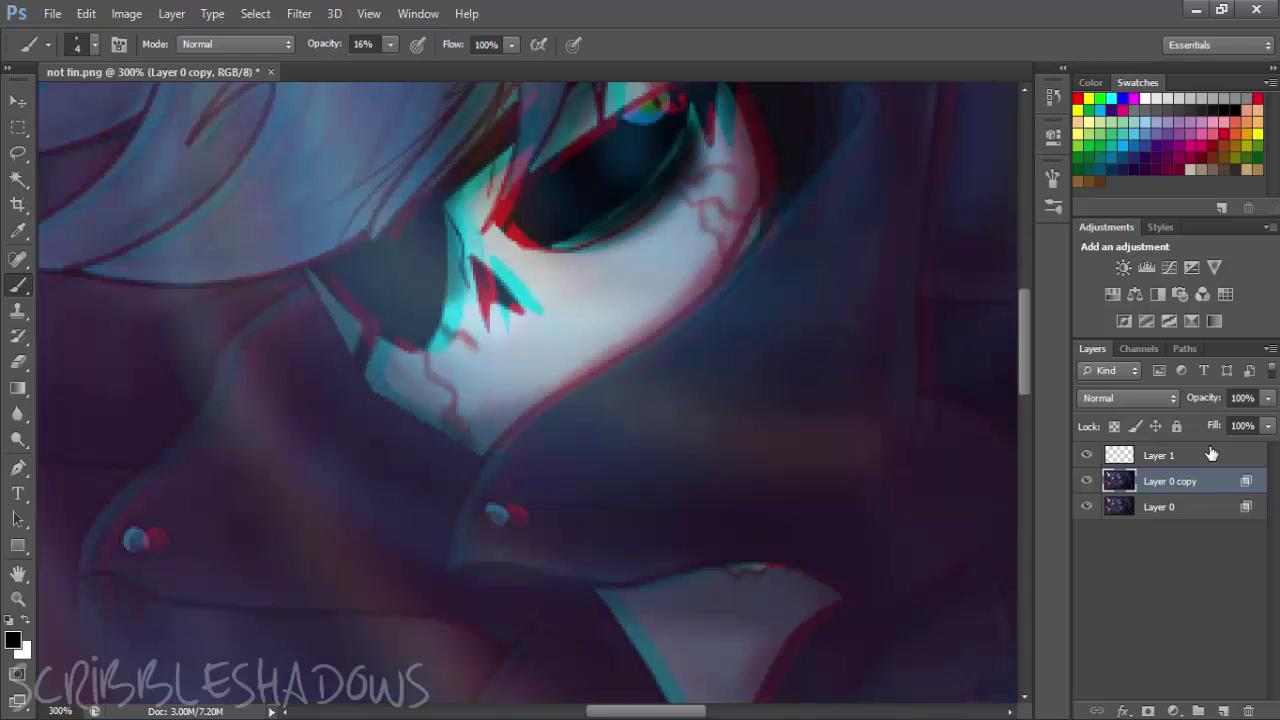
pyautogui.click(1086, 481)
pyautogui.click(1165, 507)
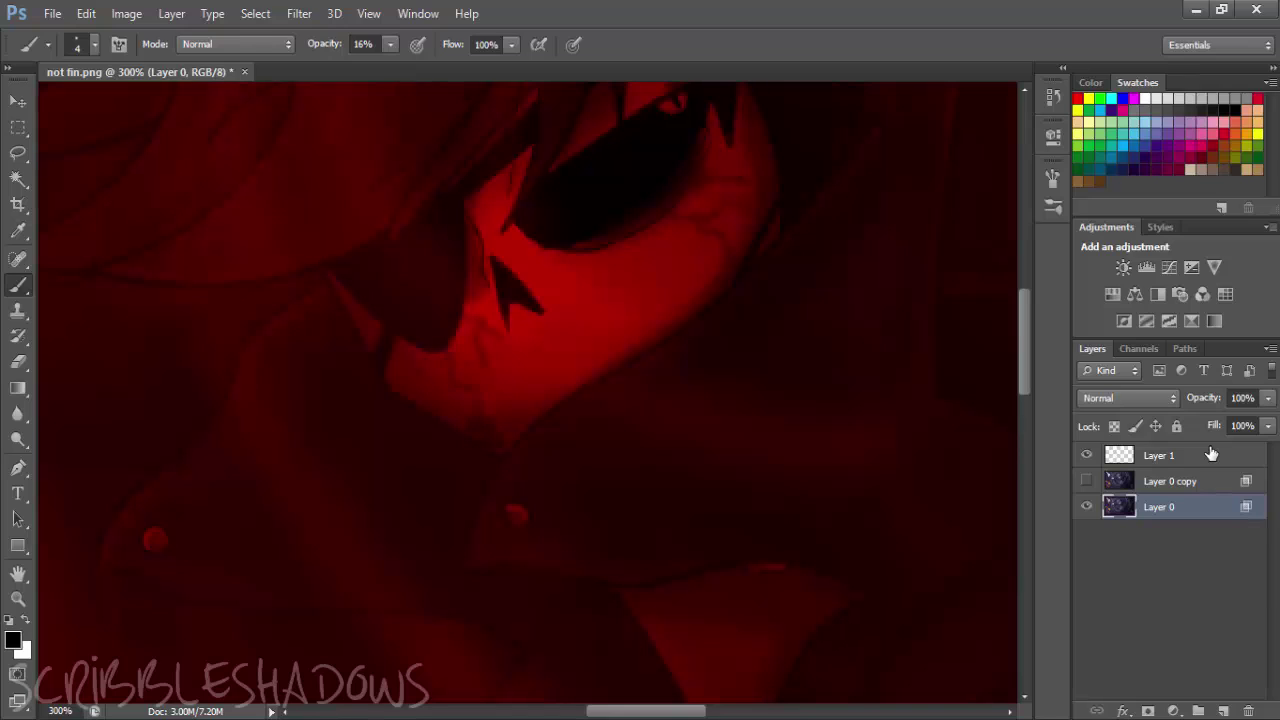
# Show Layer 0 copy again, check the cracks in the whole illustration, and make Layer 1 the active layer
pyautogui.hotkey('ctrl', '-')
pyautogui.hotkey('ctrl', '-')
pyautogui.hotkey('ctrl', '-')
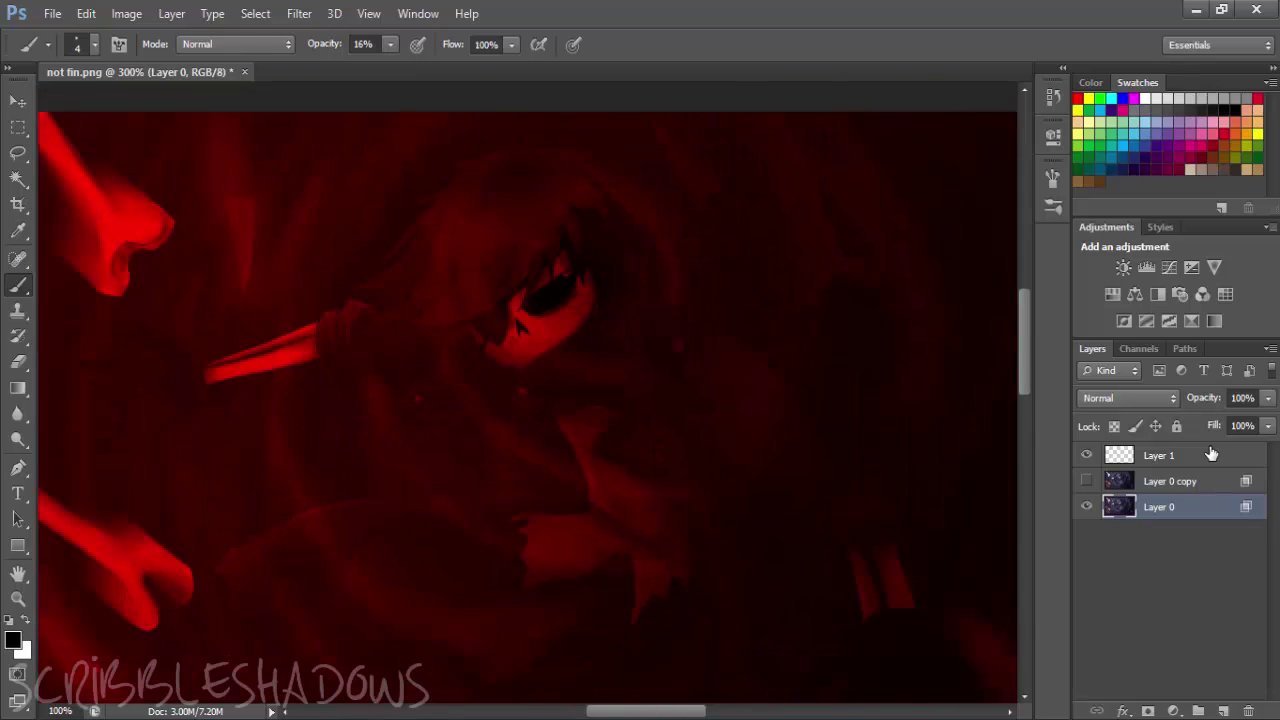
pyautogui.click(1087, 481)
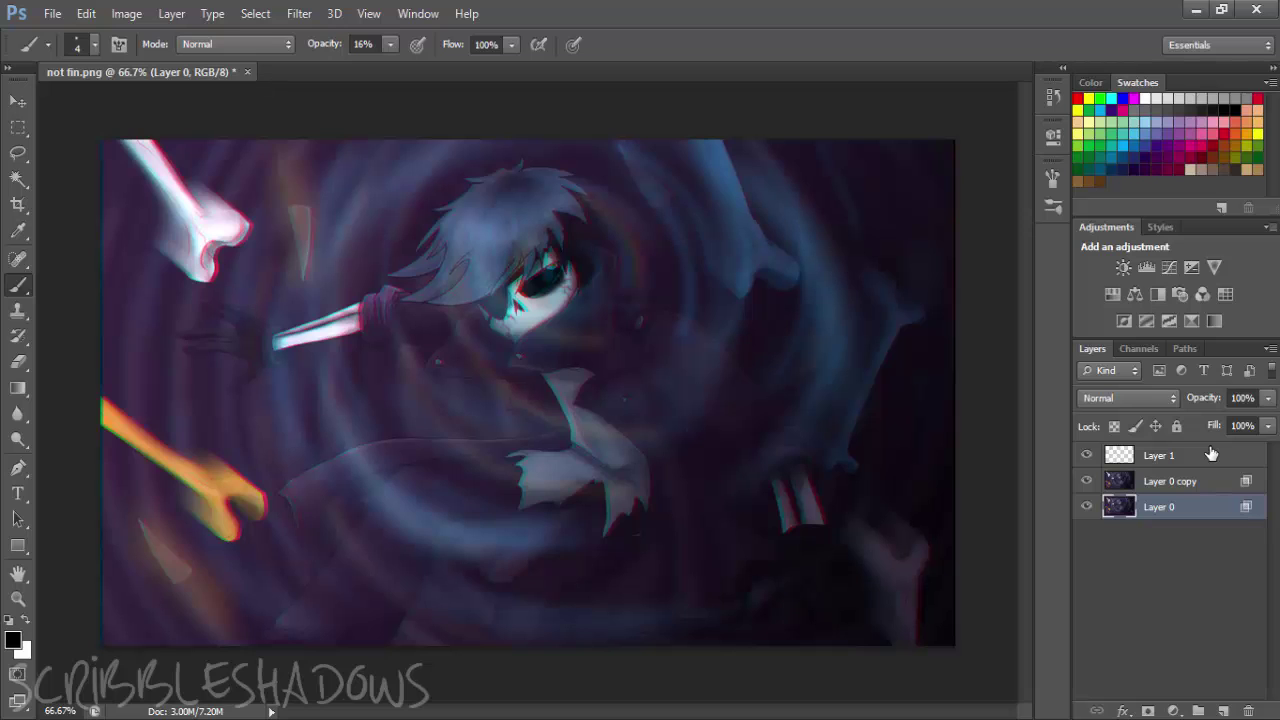
pyautogui.hotkey('ctrl', '+')
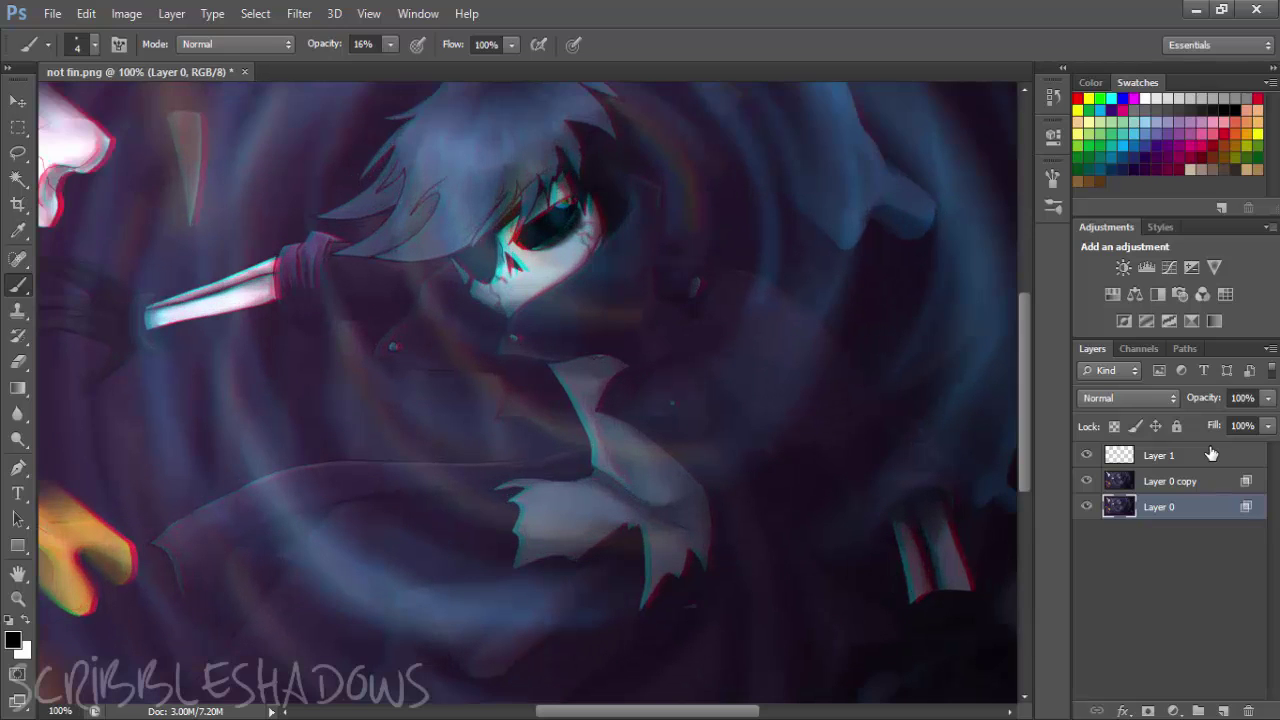
pyautogui.hotkey('ctrl', '-')
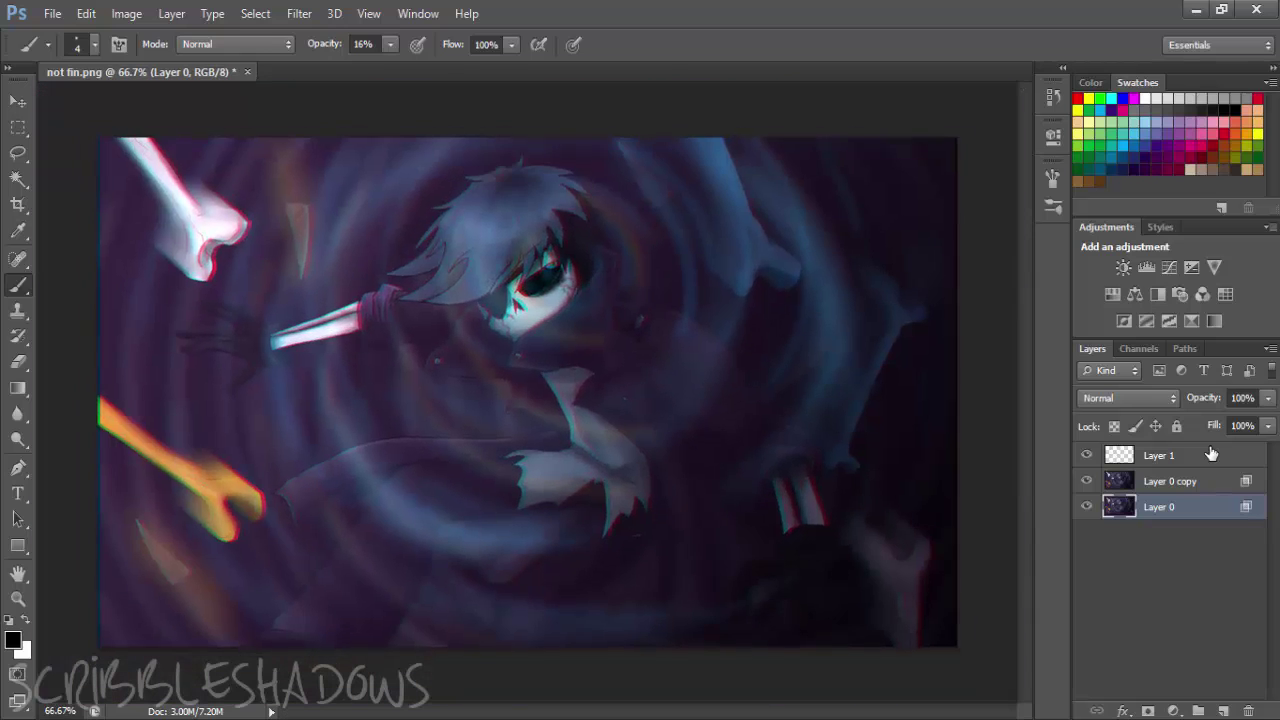
pyautogui.hotkey('ctrl', '+')
pyautogui.hotkey('ctrl', '+')
pyautogui.hotkey('ctrl', '+')
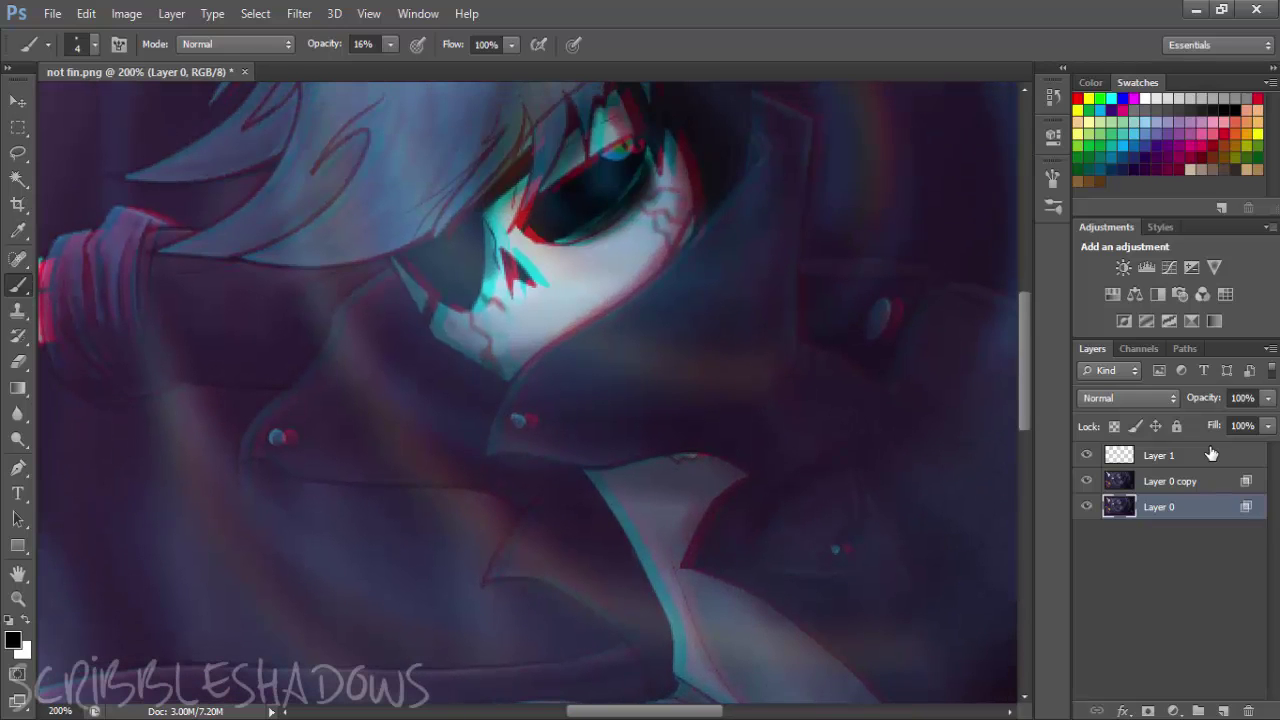
pyautogui.click(1211, 454)
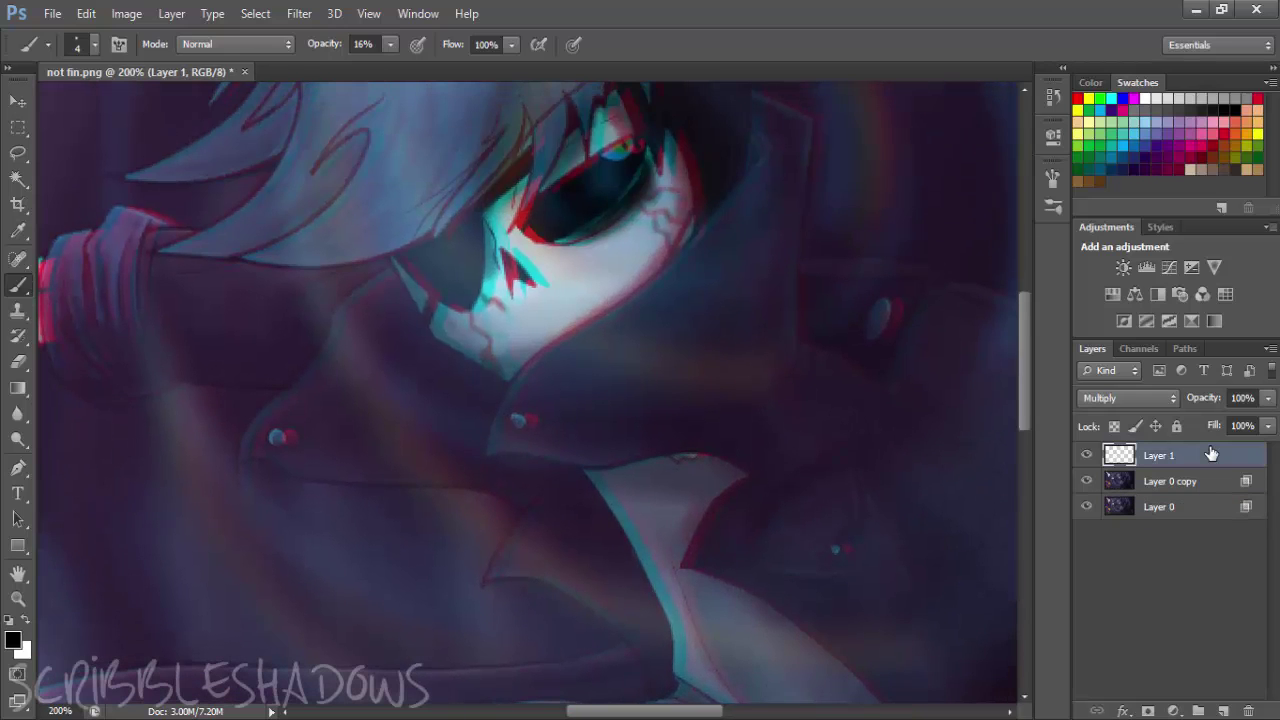